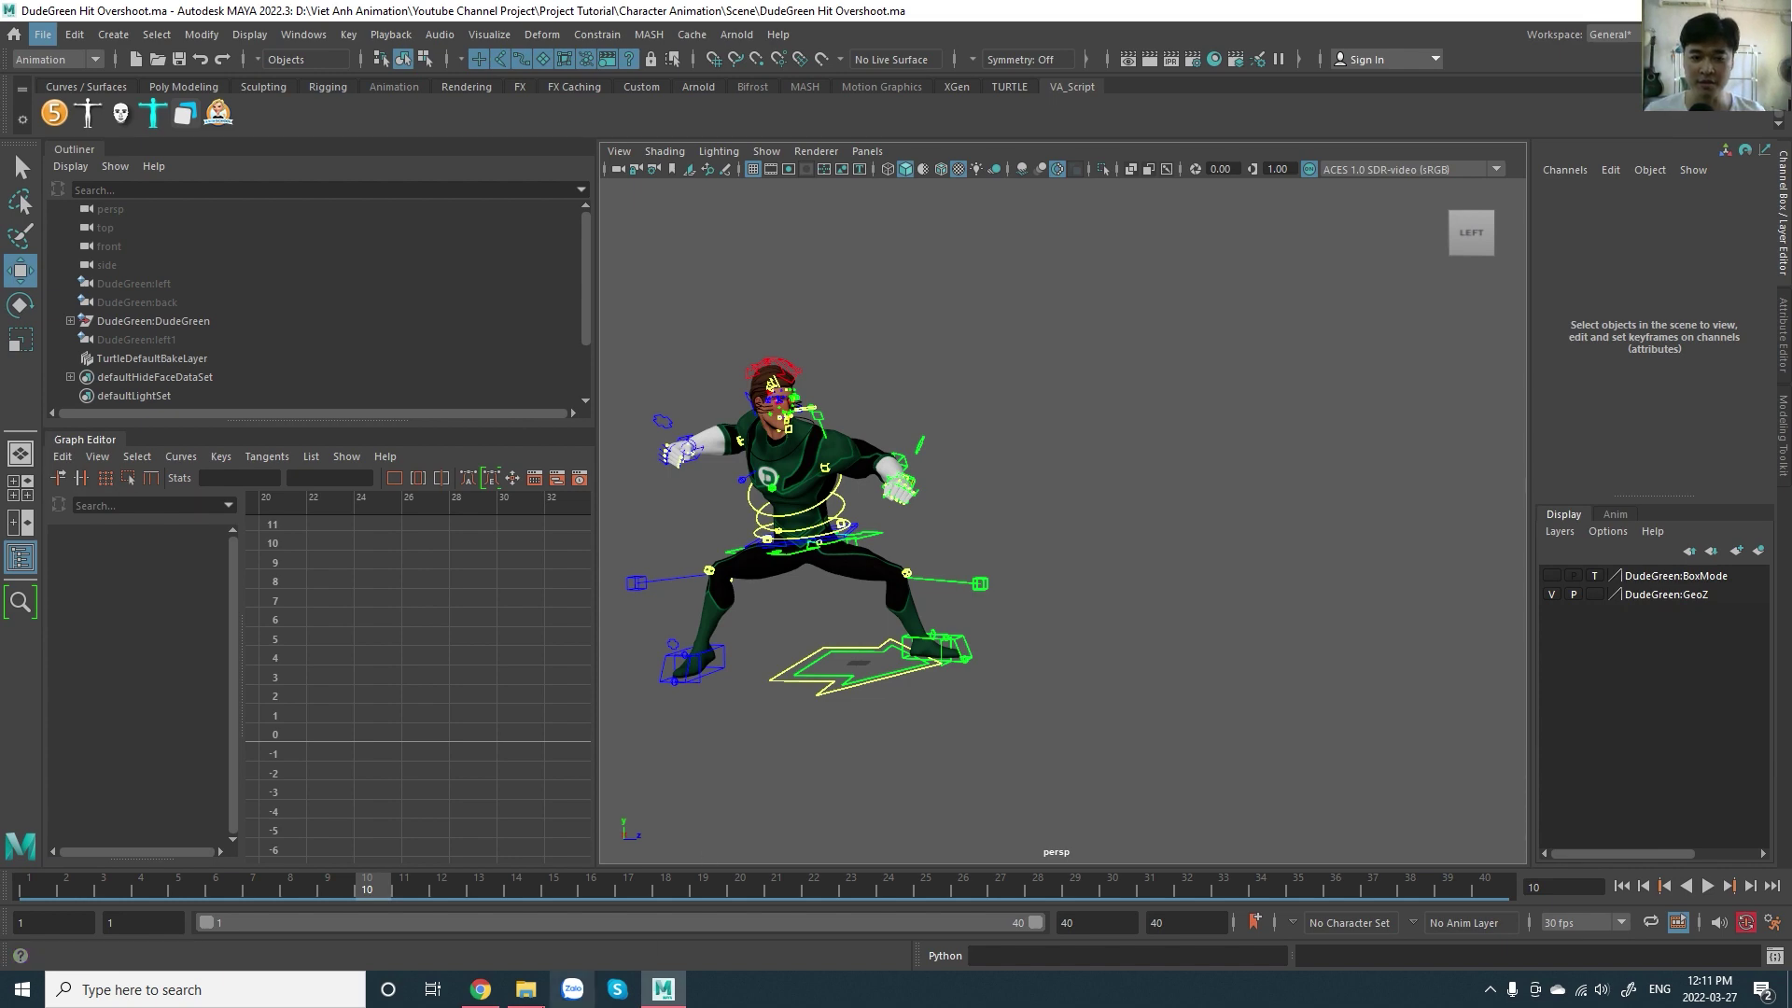
# - Switch from Maya to the Character Animation spreadsheet's Overshoot reference sheet in Chrome
pyautogui.click(480, 990)
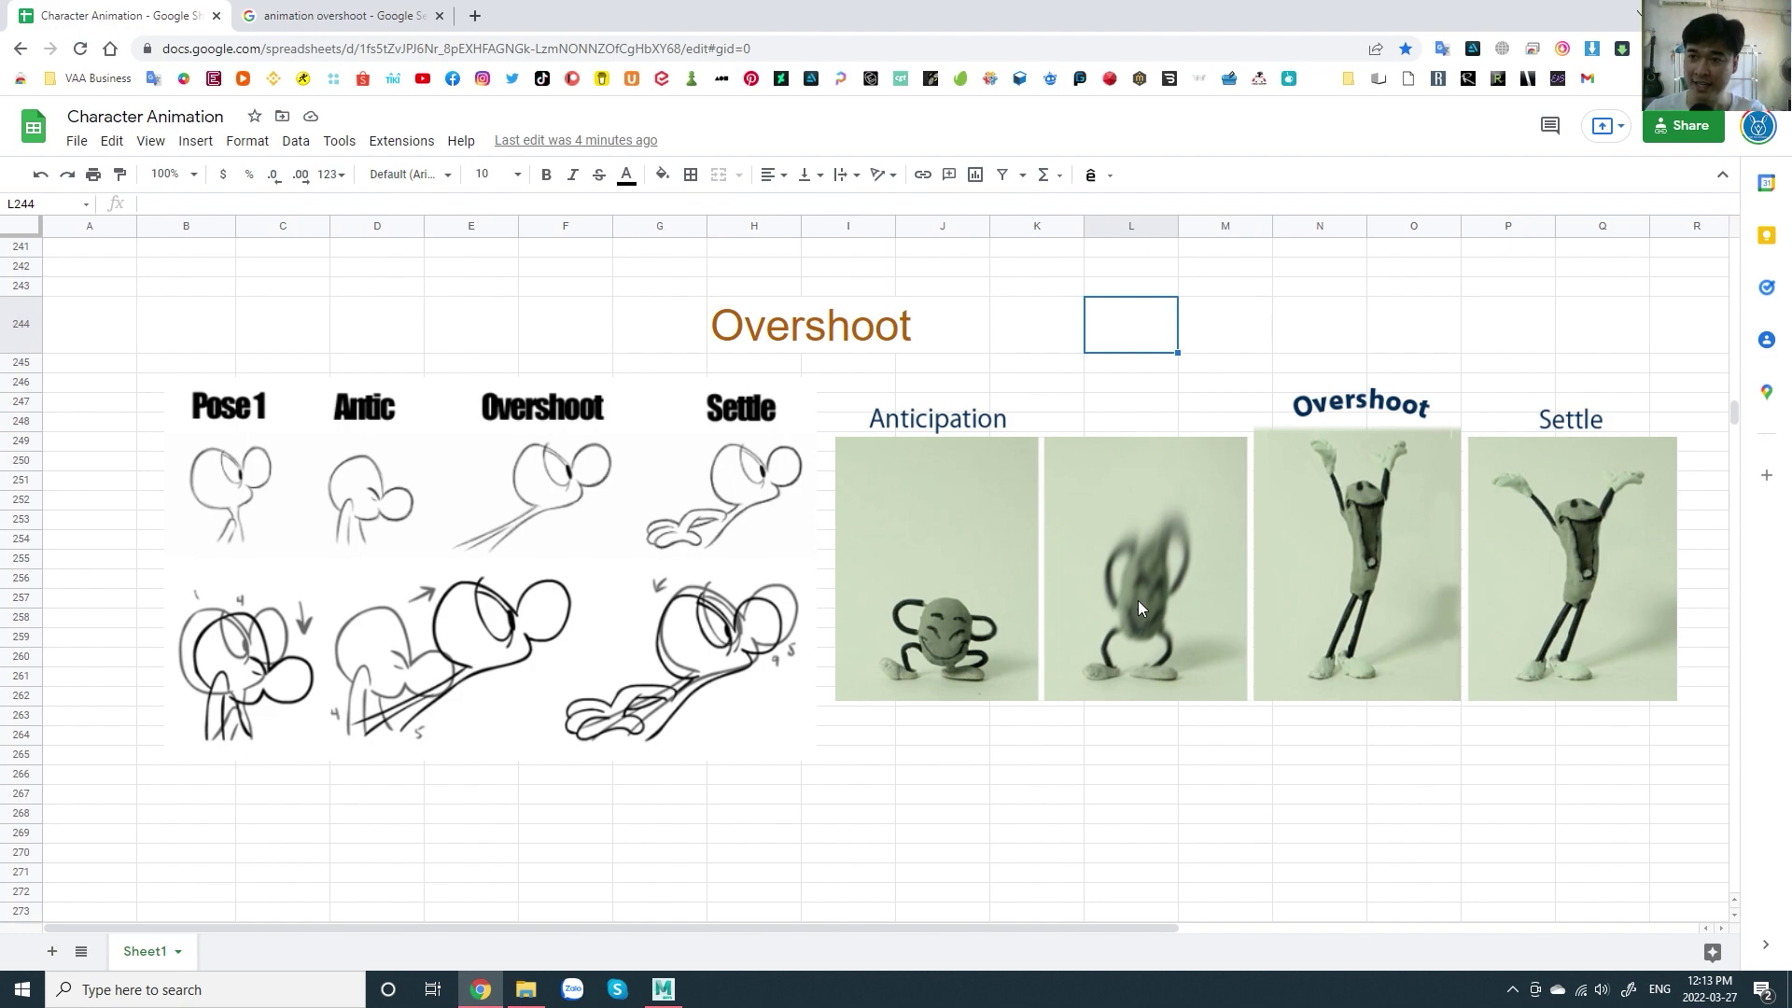
# - Browse up to Squash-Stretch and back to the Overshoot section, selecting cell K244
pyautogui.scroll(3, 1139, 603)
pyautogui.scroll(4, 1139, 603)
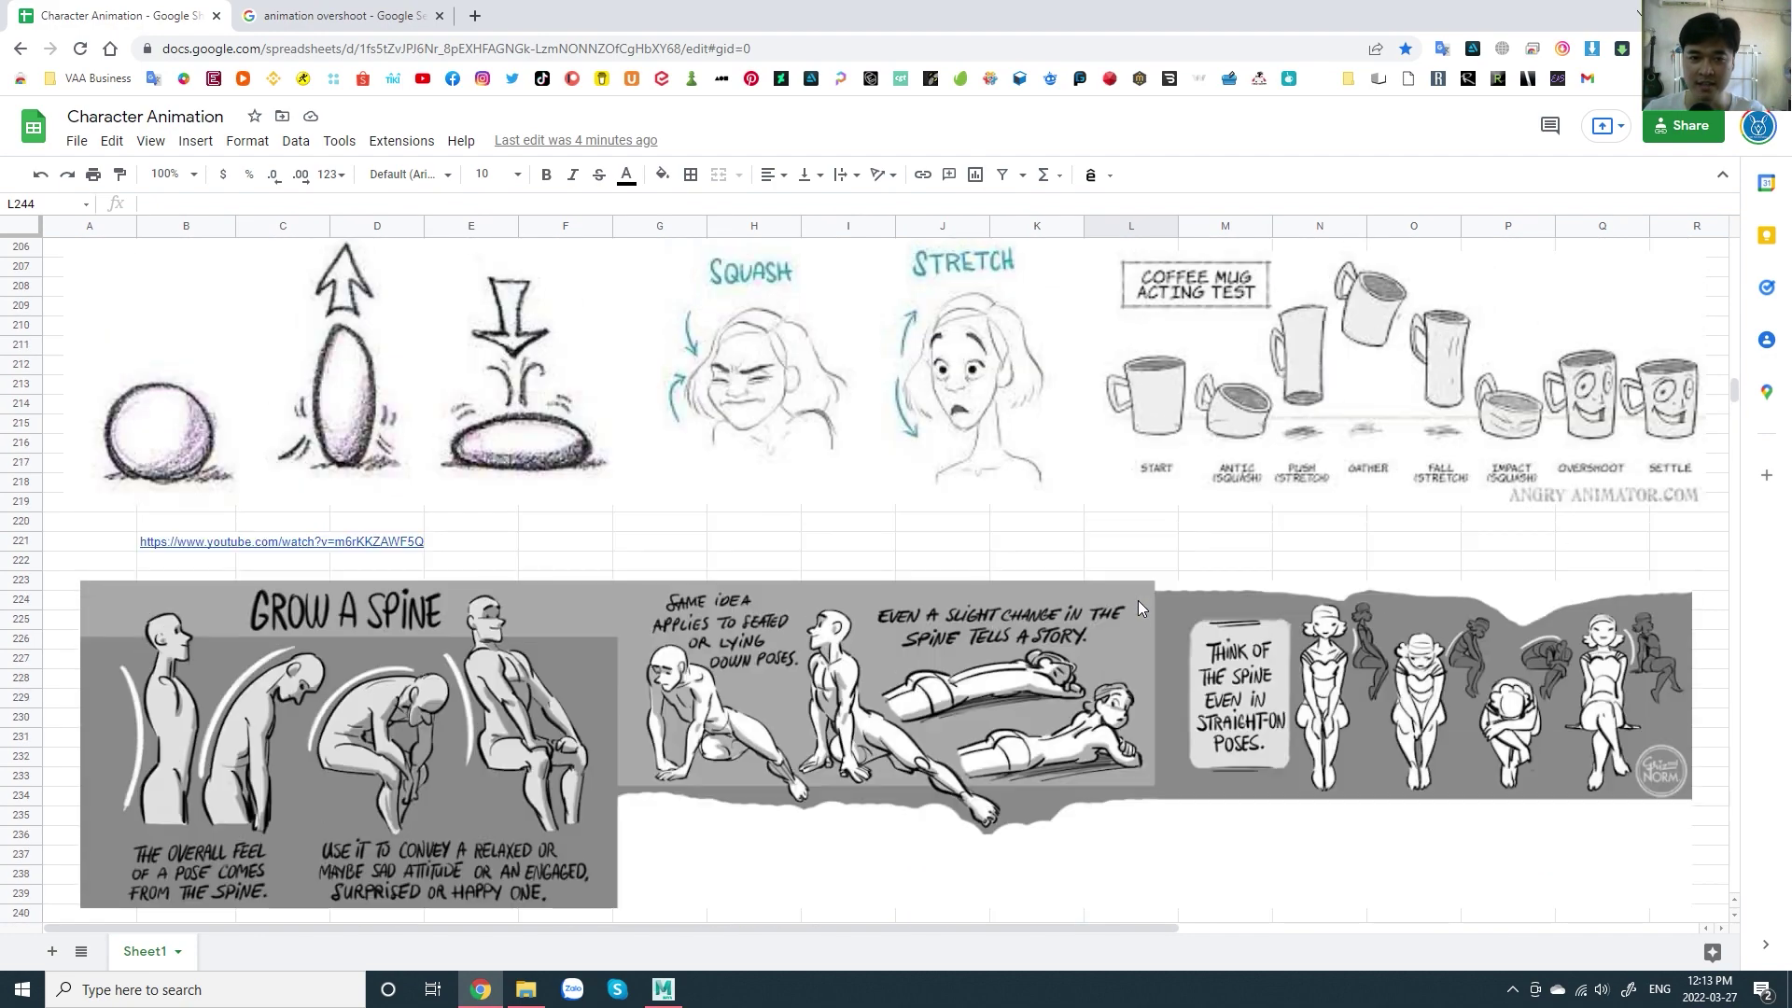
pyautogui.scroll(2, 1138, 607)
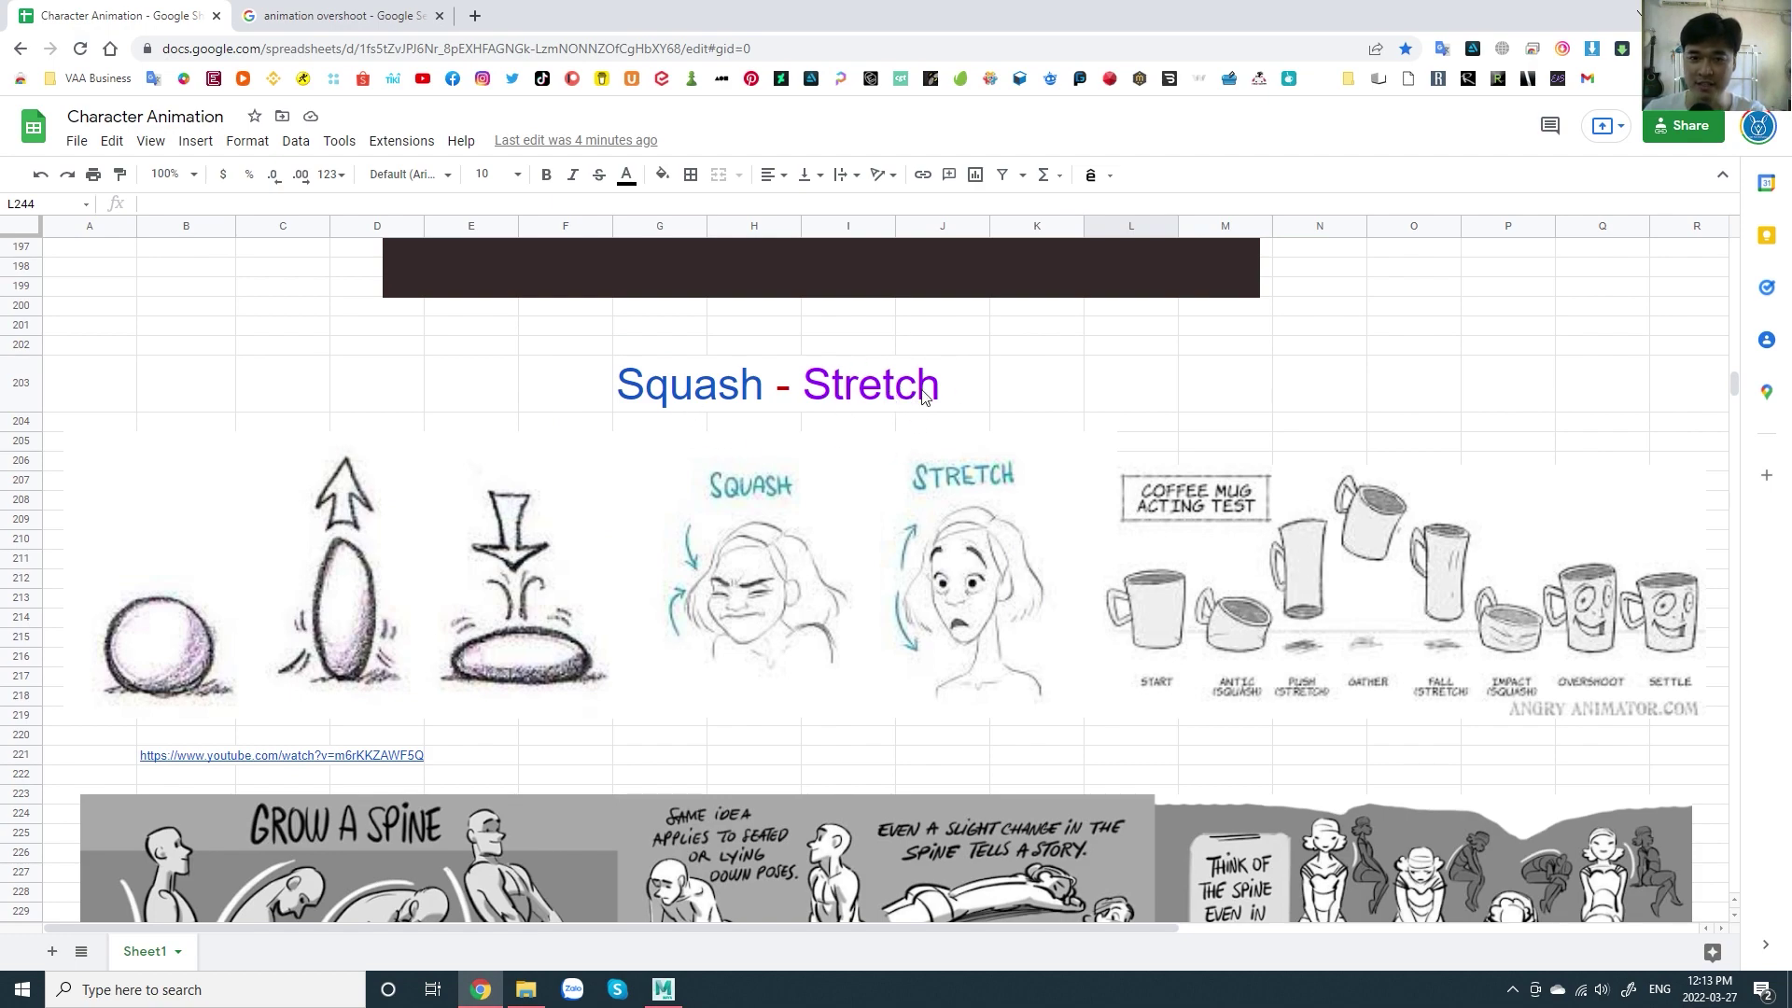
pyautogui.scroll(-6, 914, 420)
pyautogui.scroll(-3, 1027, 513)
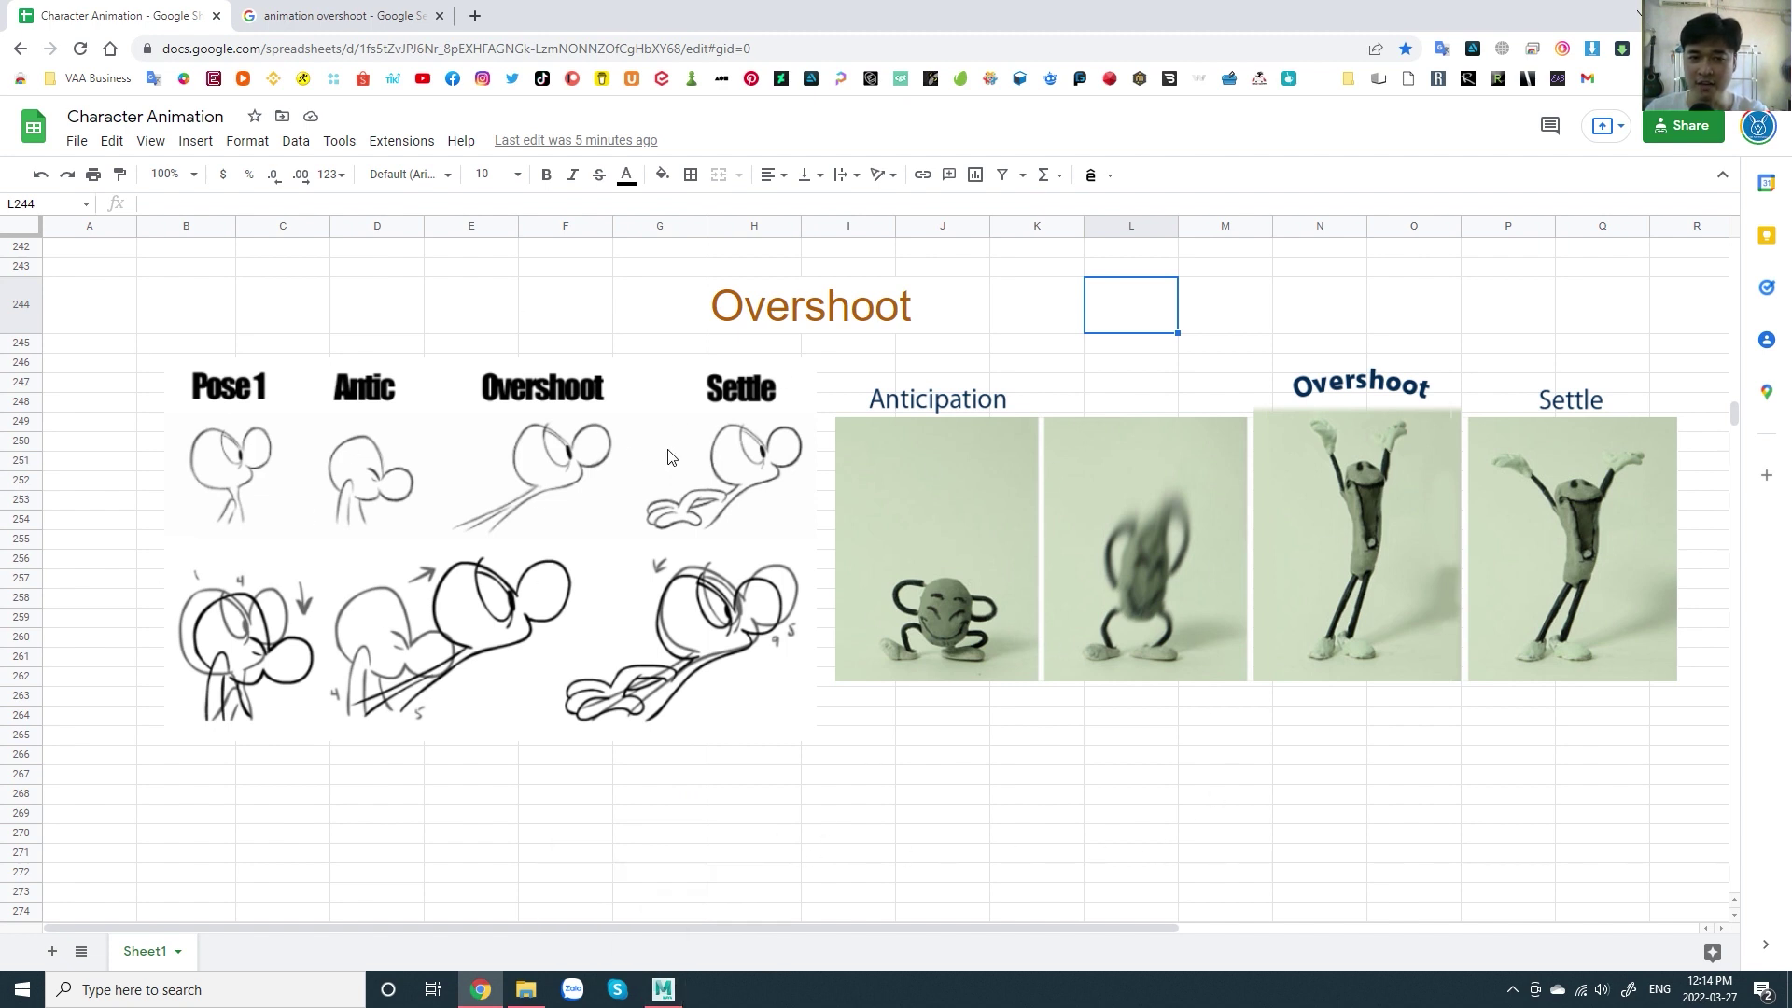
pyautogui.click(1032, 329)
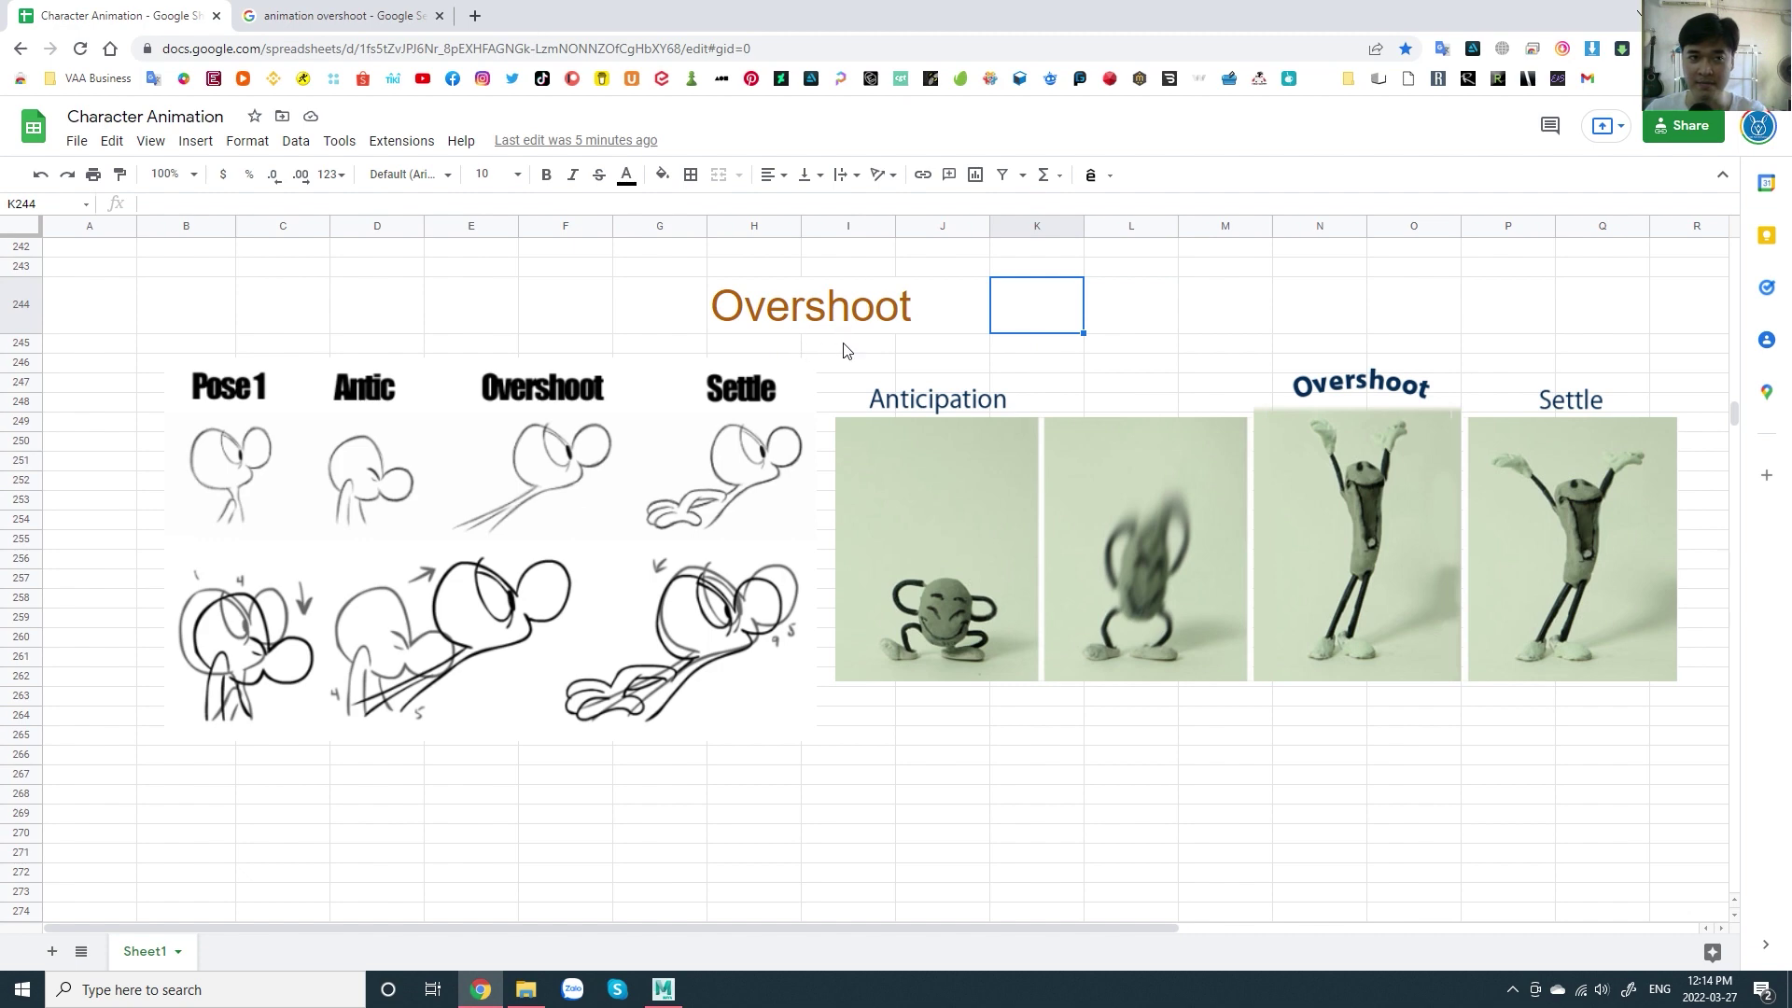
# - Close the overshoot image search tab, glance at Maya, and return to the sheet
pyautogui.click(439, 16)
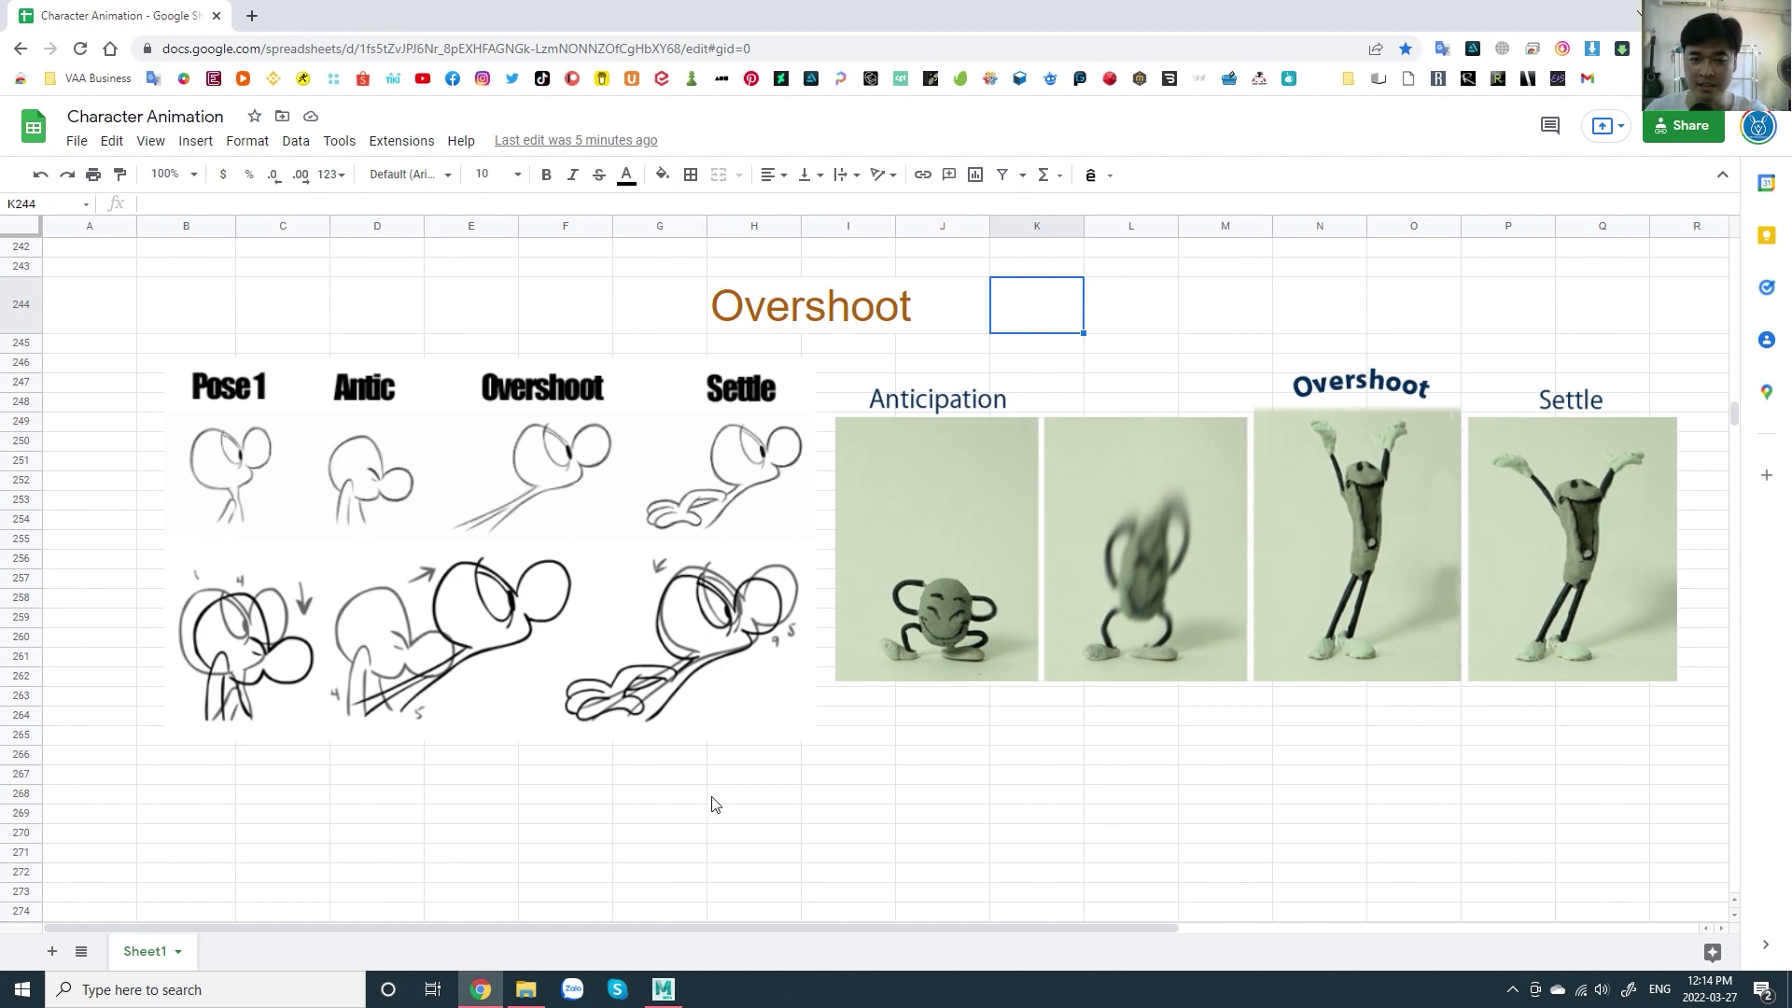
pyautogui.click(664, 992)
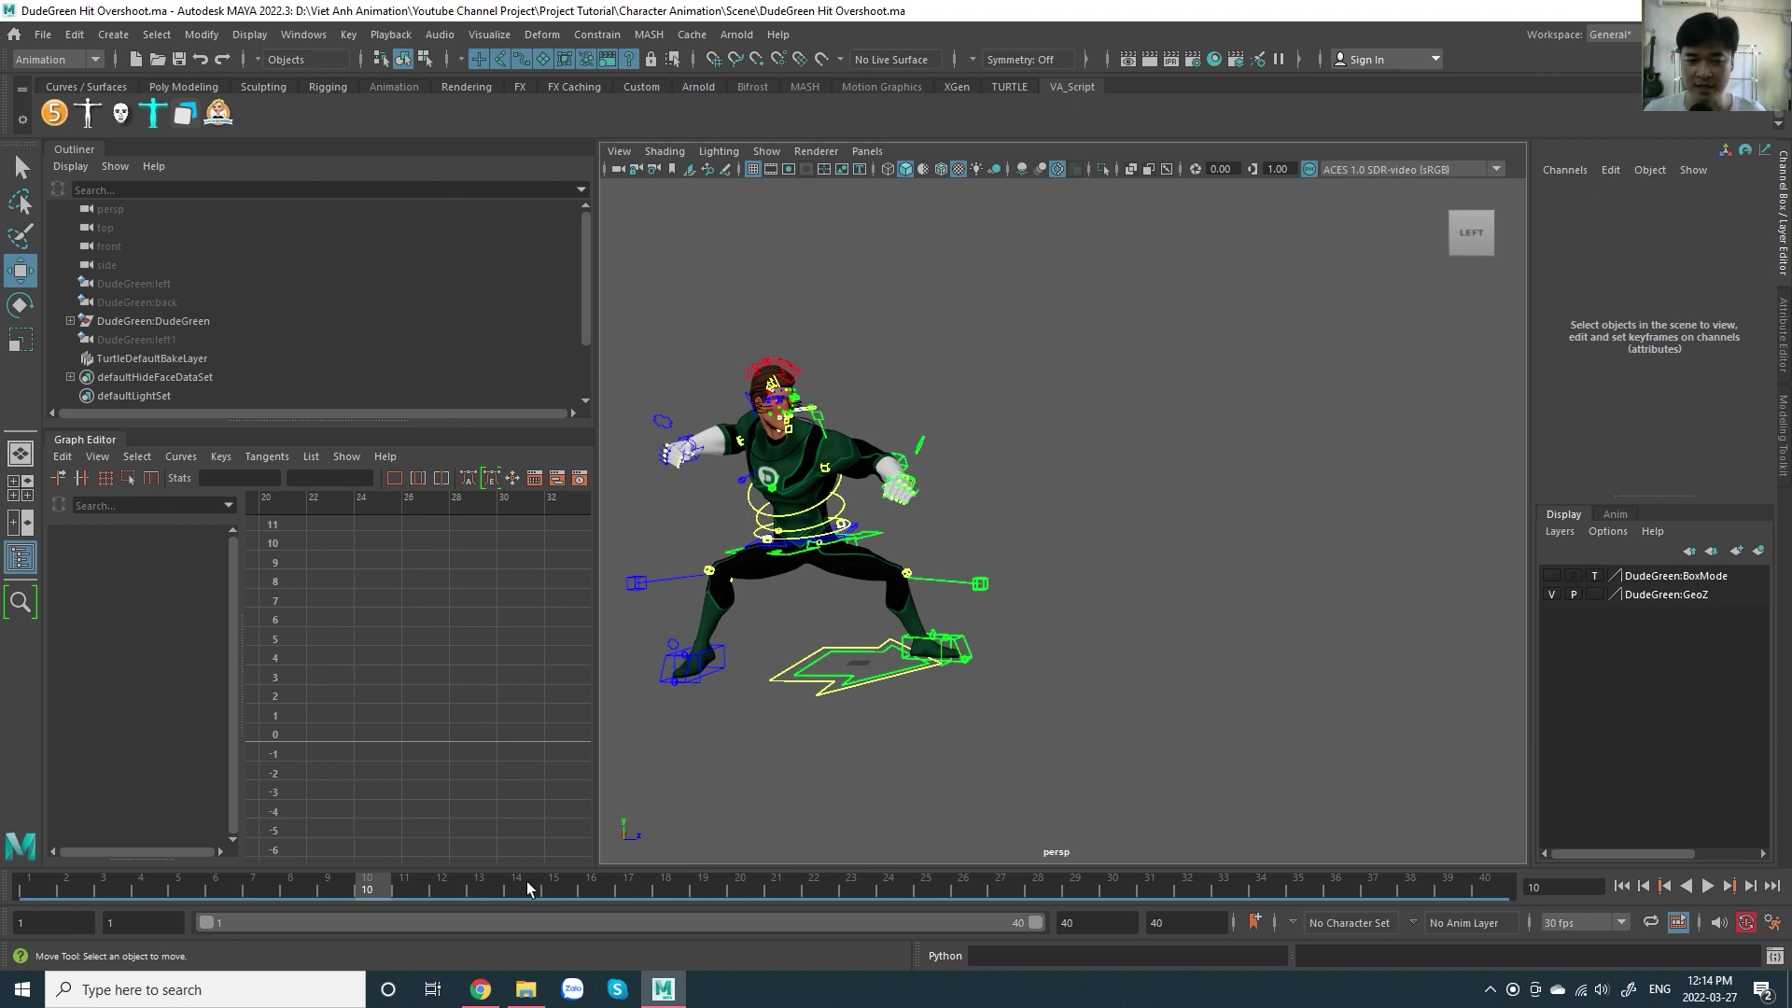
pyautogui.moveTo(479, 989)
pyautogui.click(468, 904)
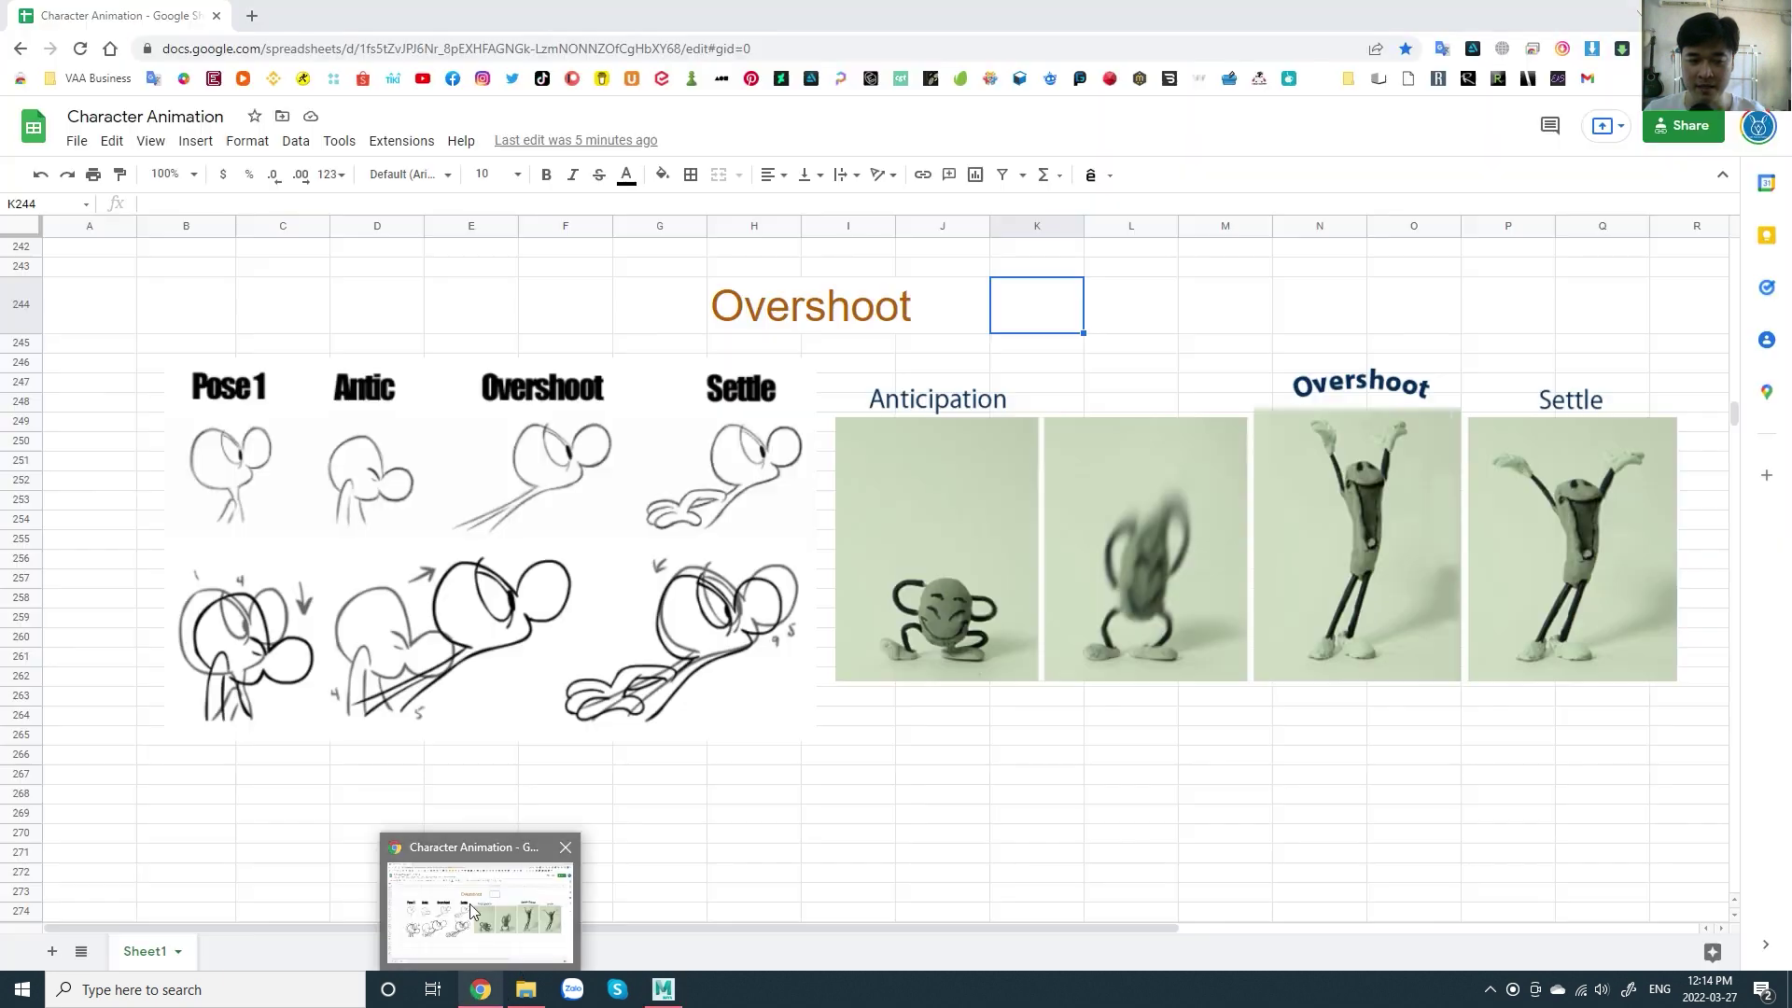
# - View the animation channel's Facebook Overshoot preview post, then open YouTube in a new tab
pyautogui.click(323, 4)
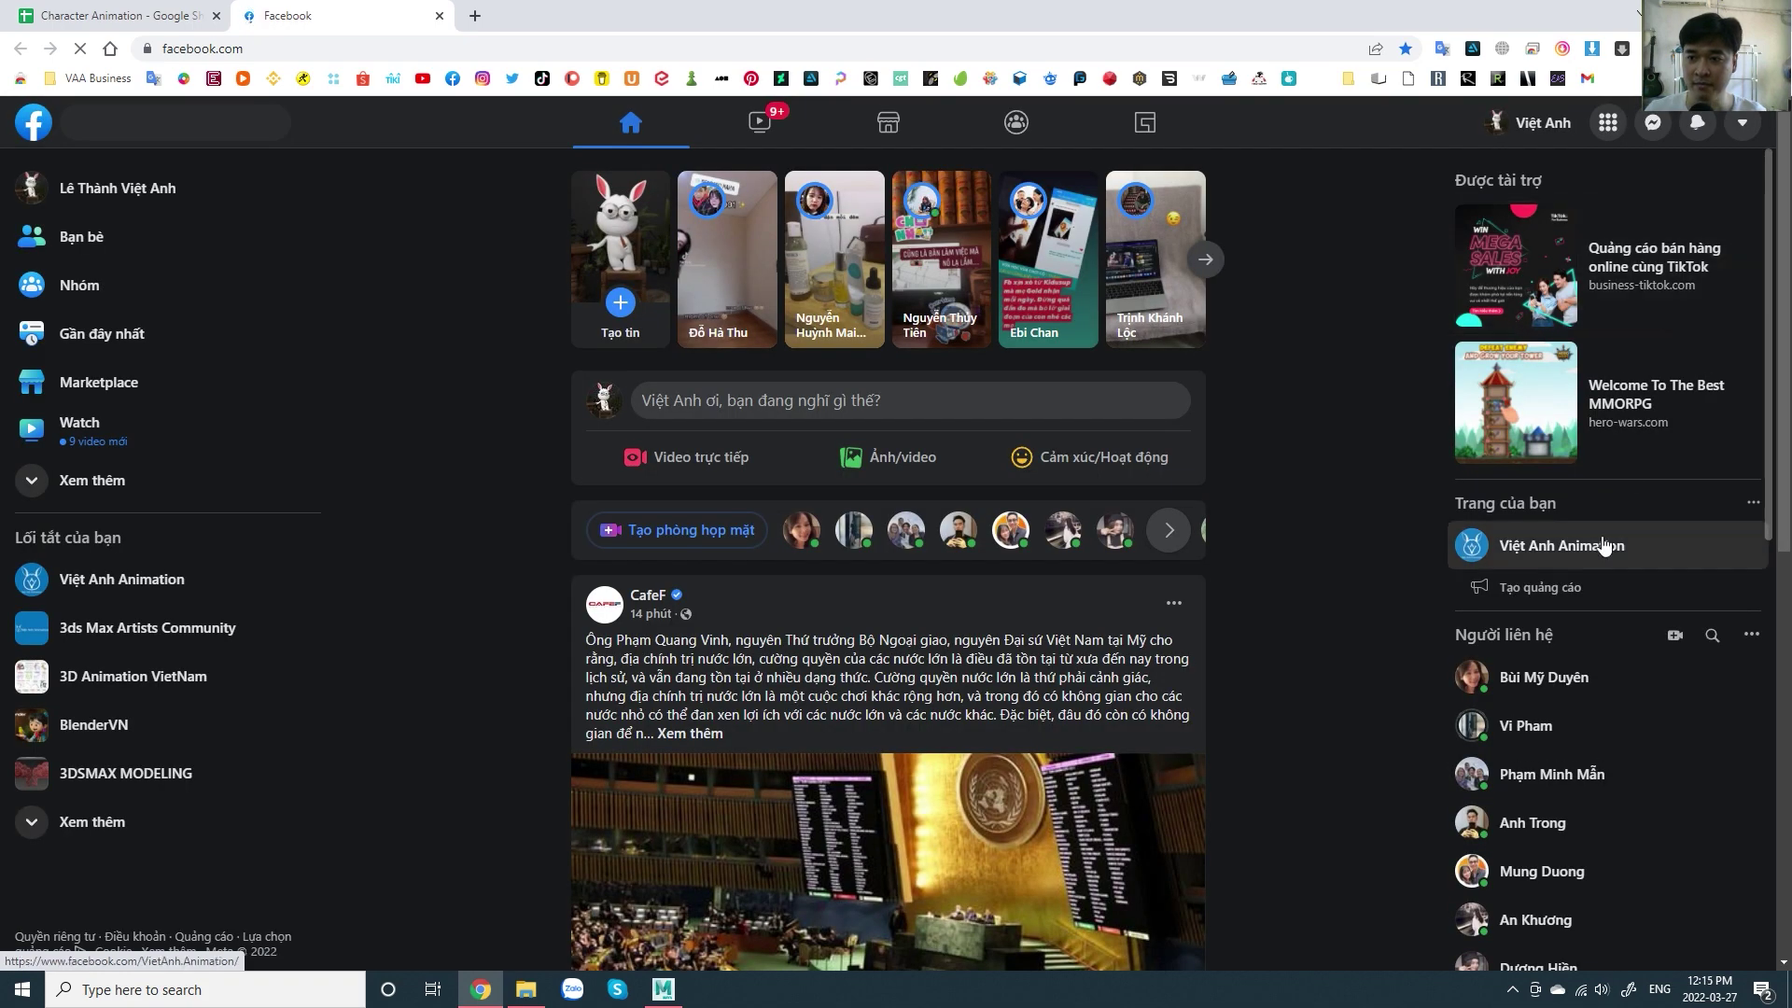
pyautogui.click(1609, 549)
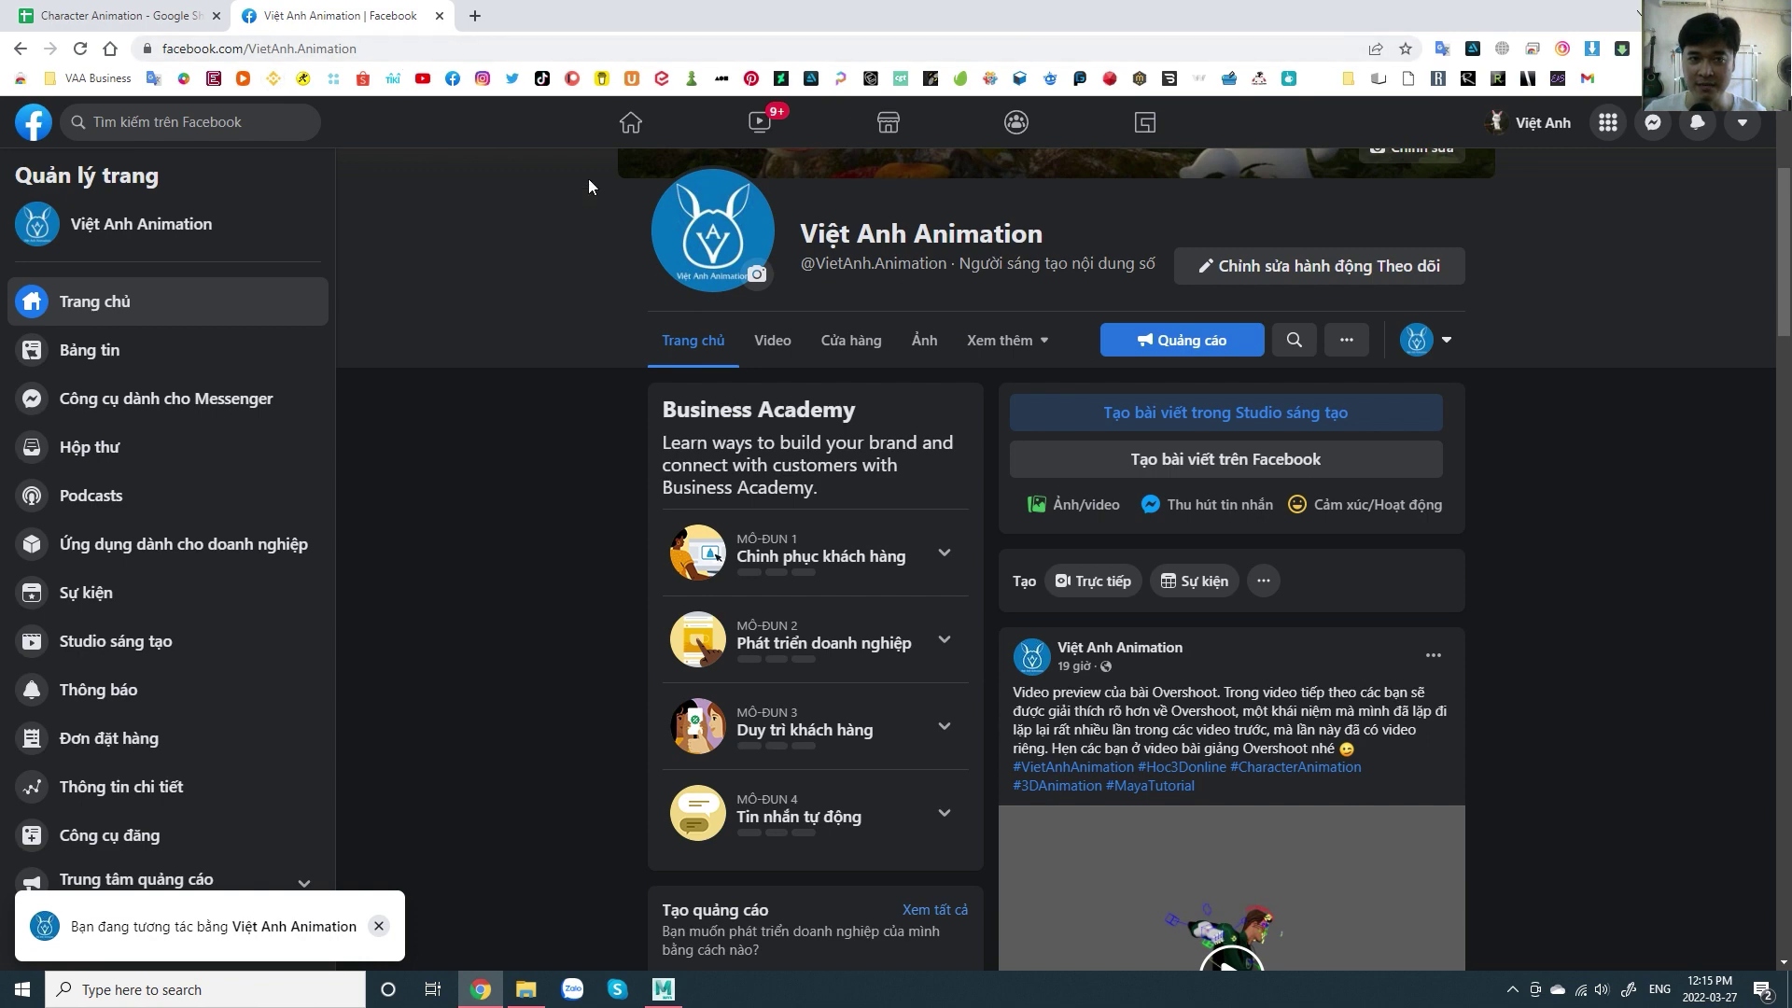
pyautogui.scroll(3, 1214, 327)
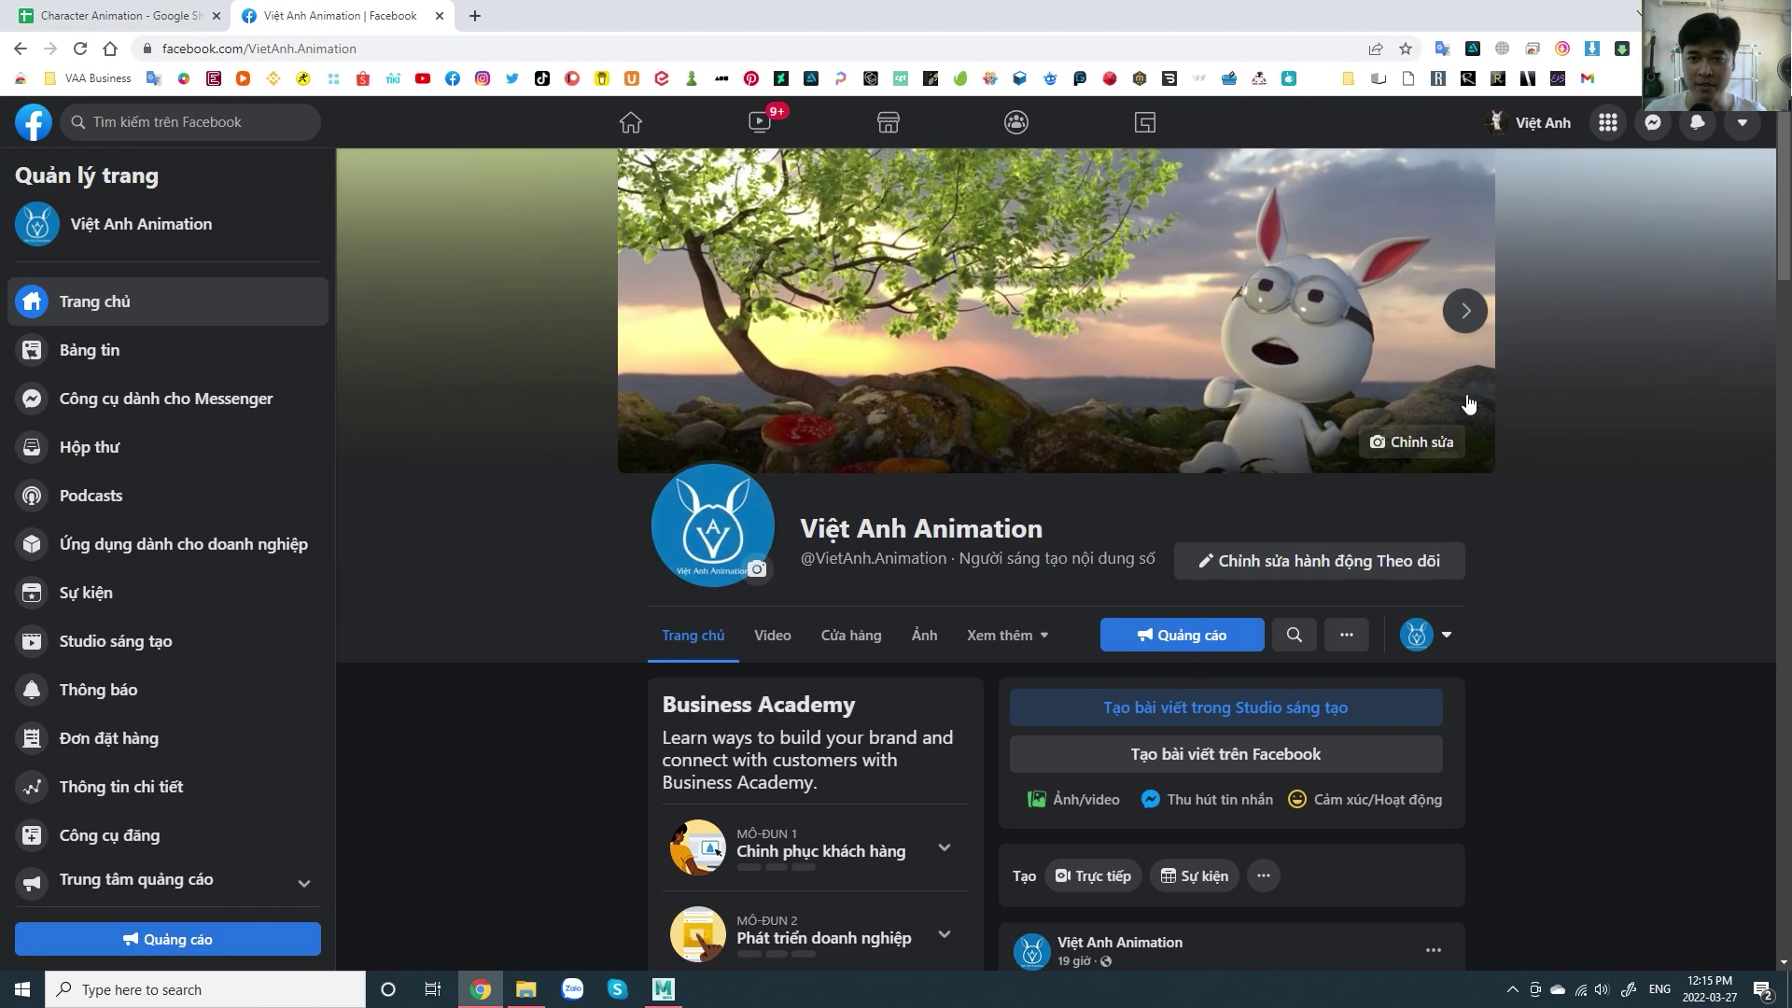
pyautogui.scroll(-5, 924, 459)
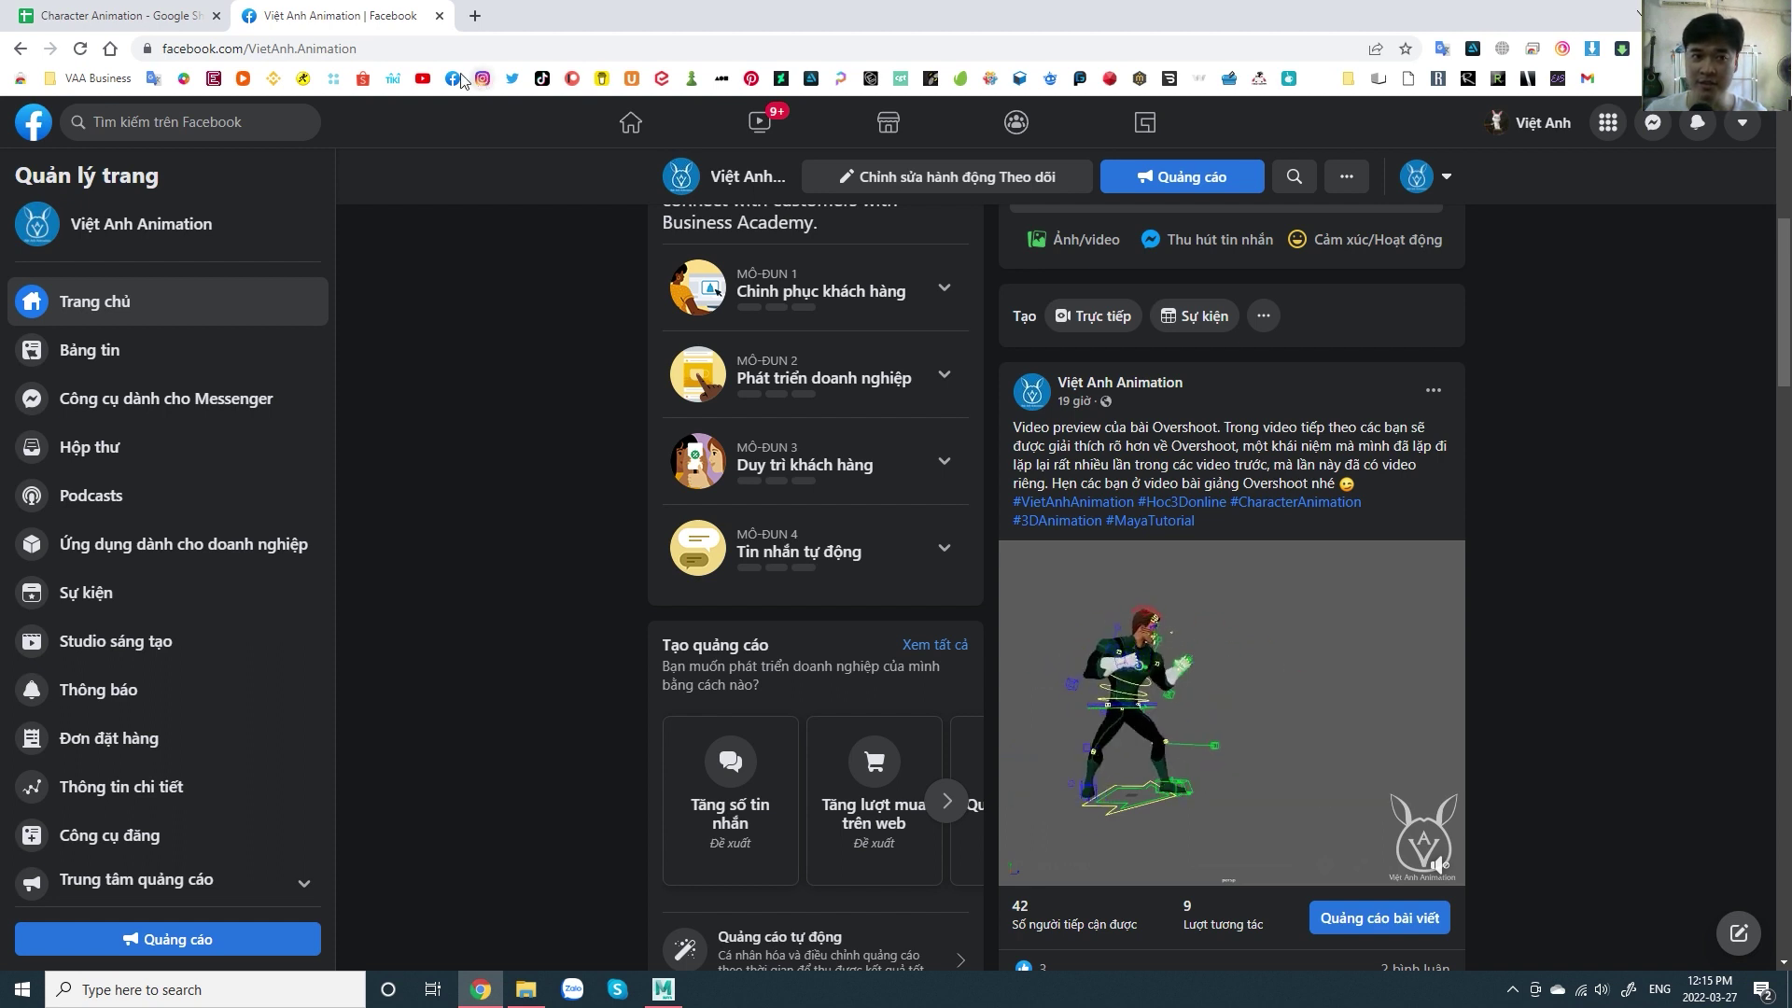
pyautogui.click(423, 78)
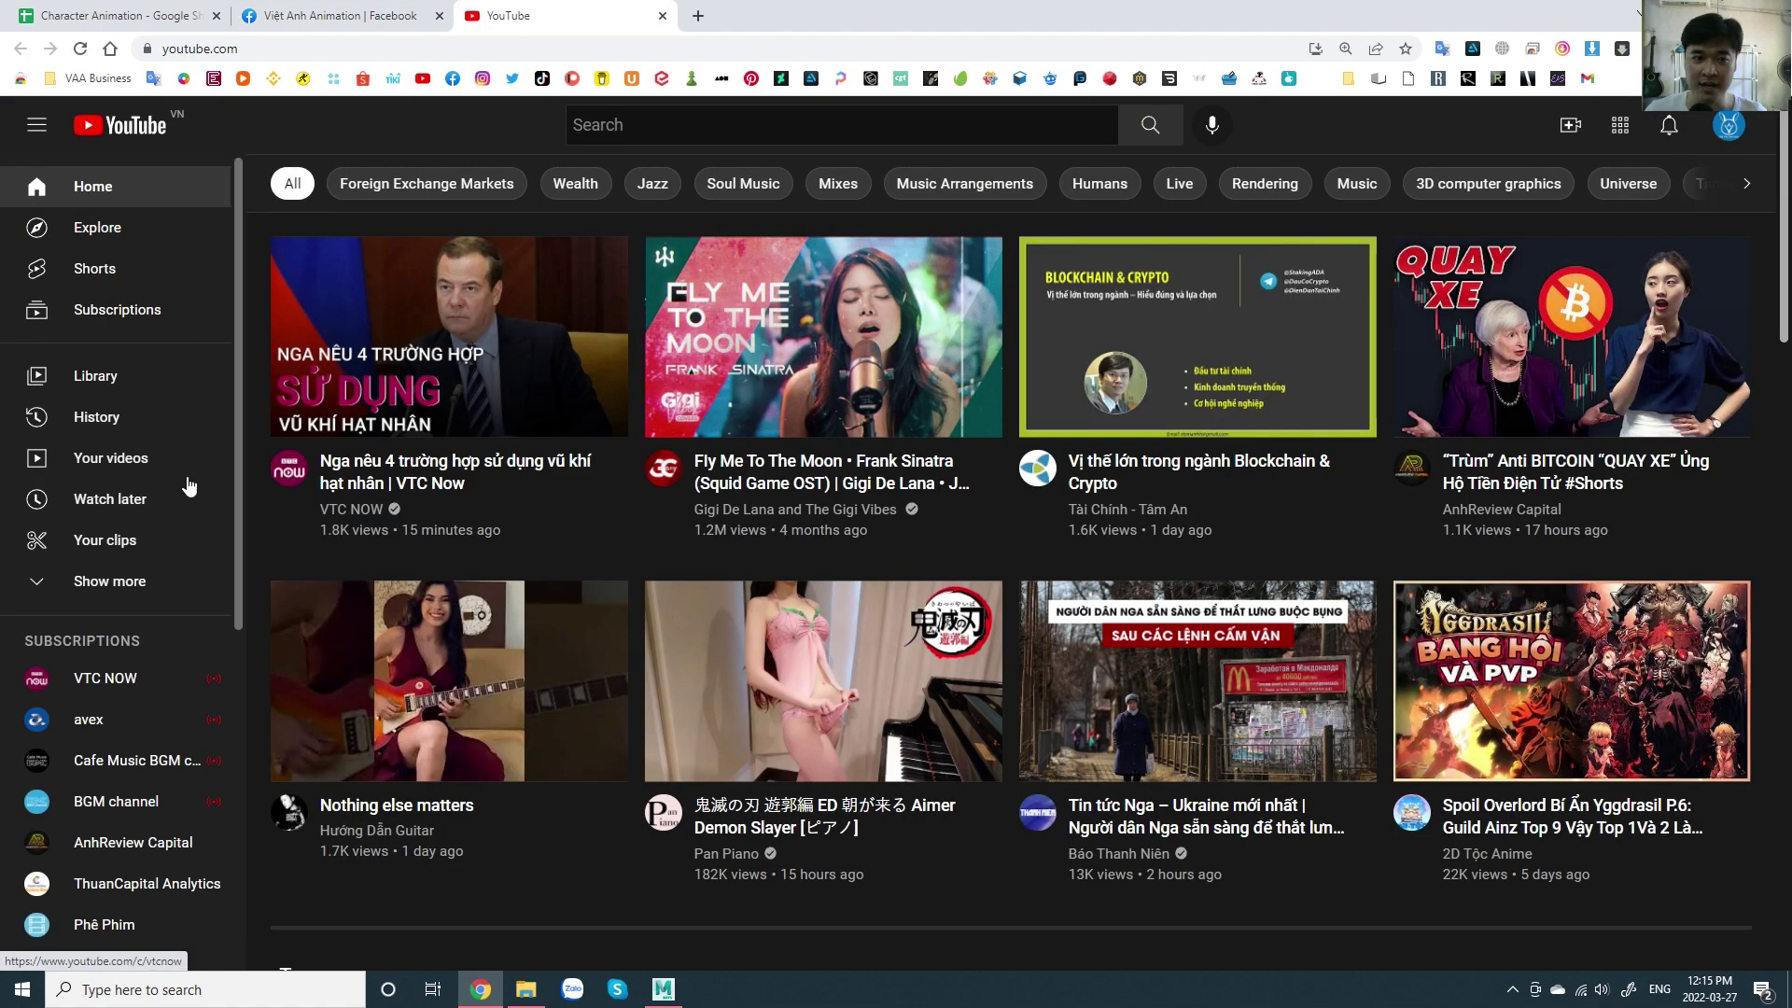
# - Go to your own YouTube channel and list its uploaded videos
pyautogui.click(1729, 124)
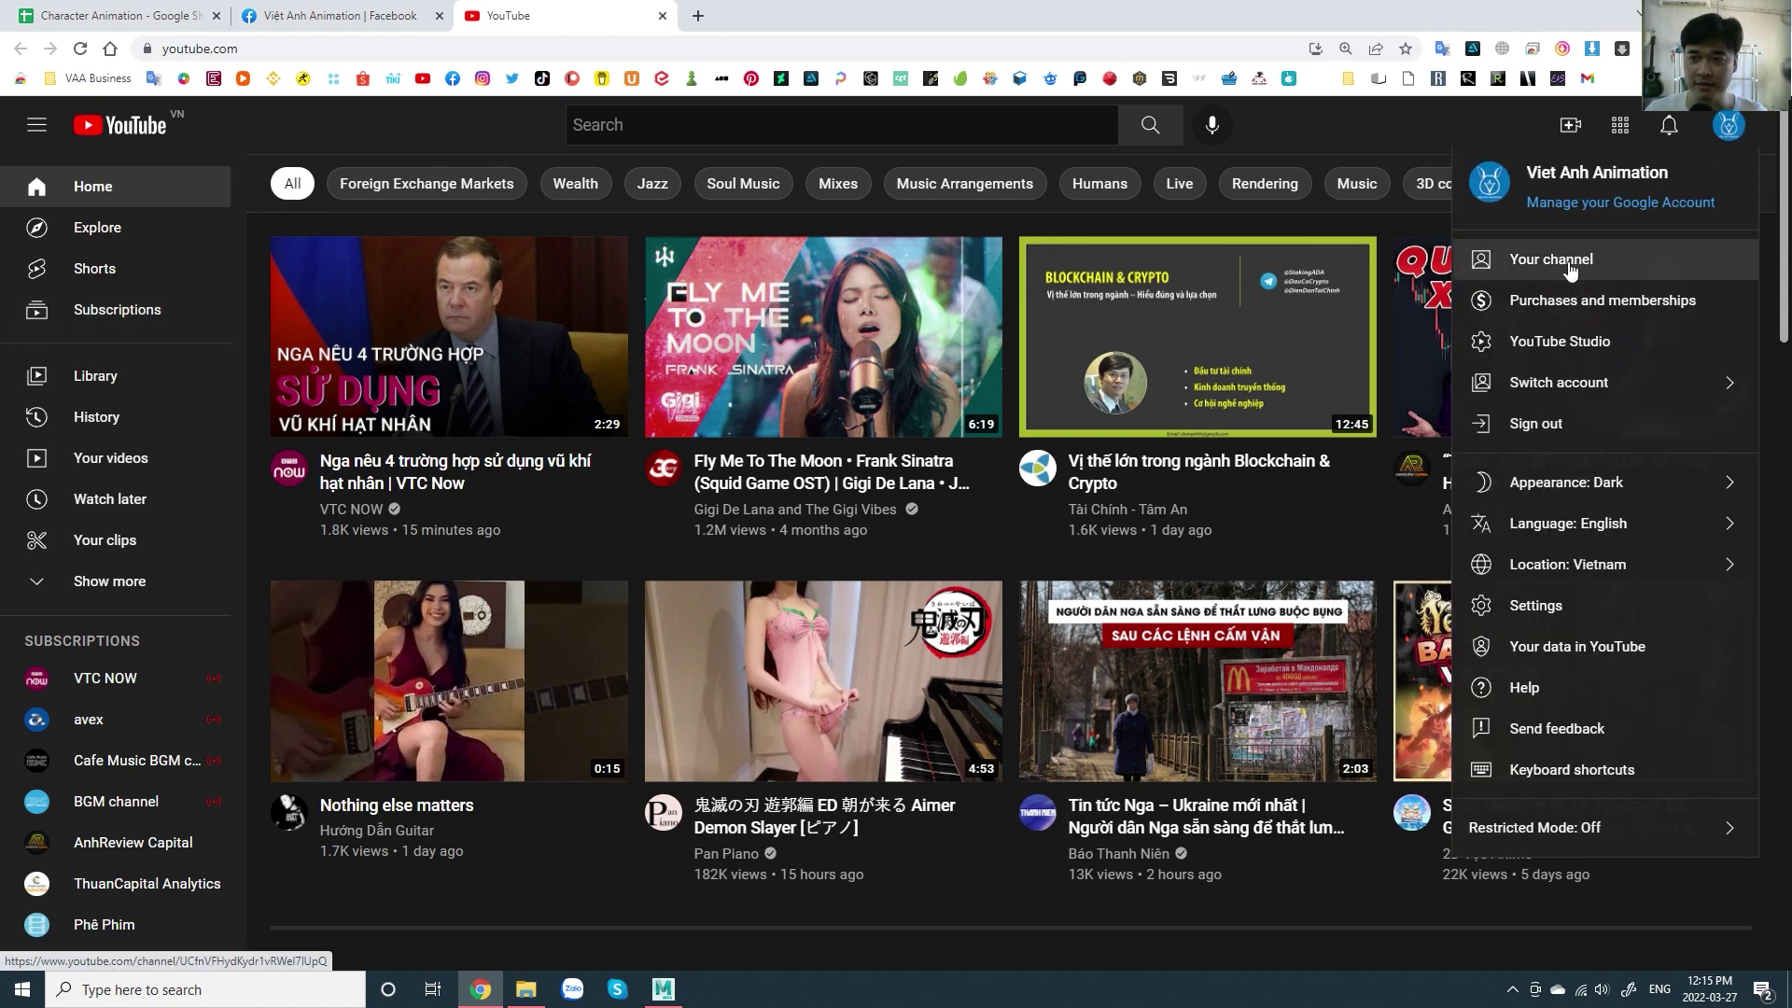
pyautogui.click(1551, 259)
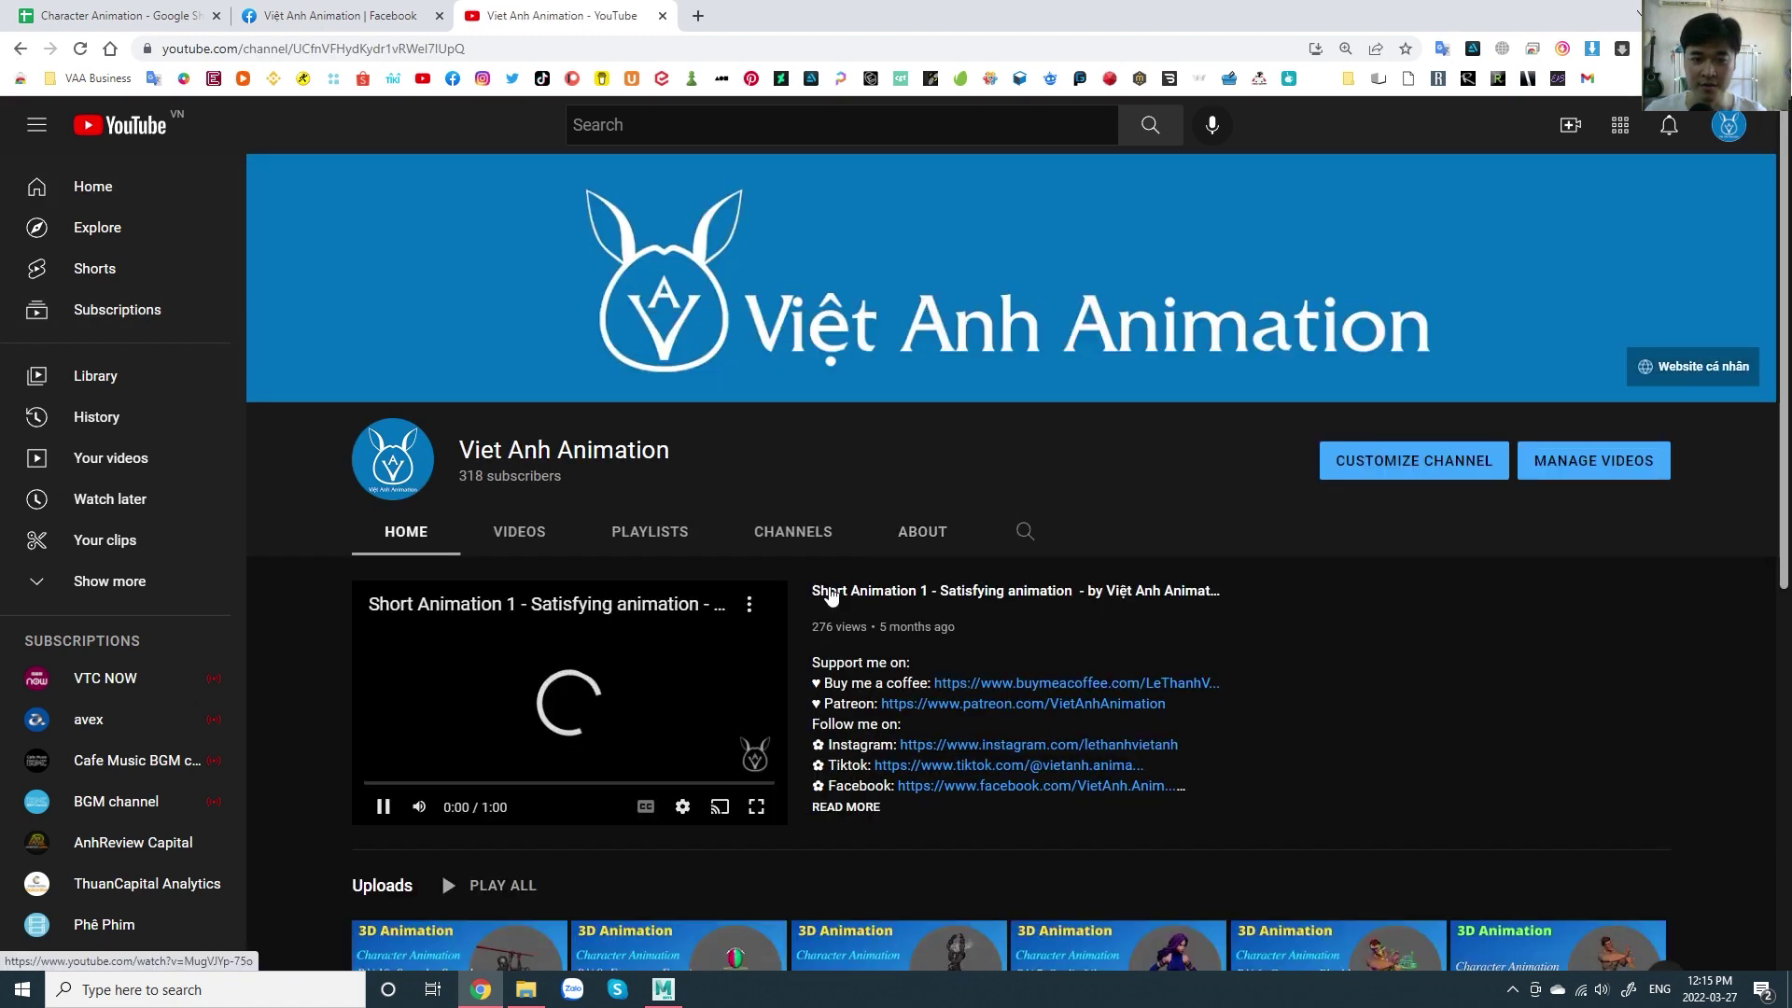
pyautogui.scroll(-3, 980, 515)
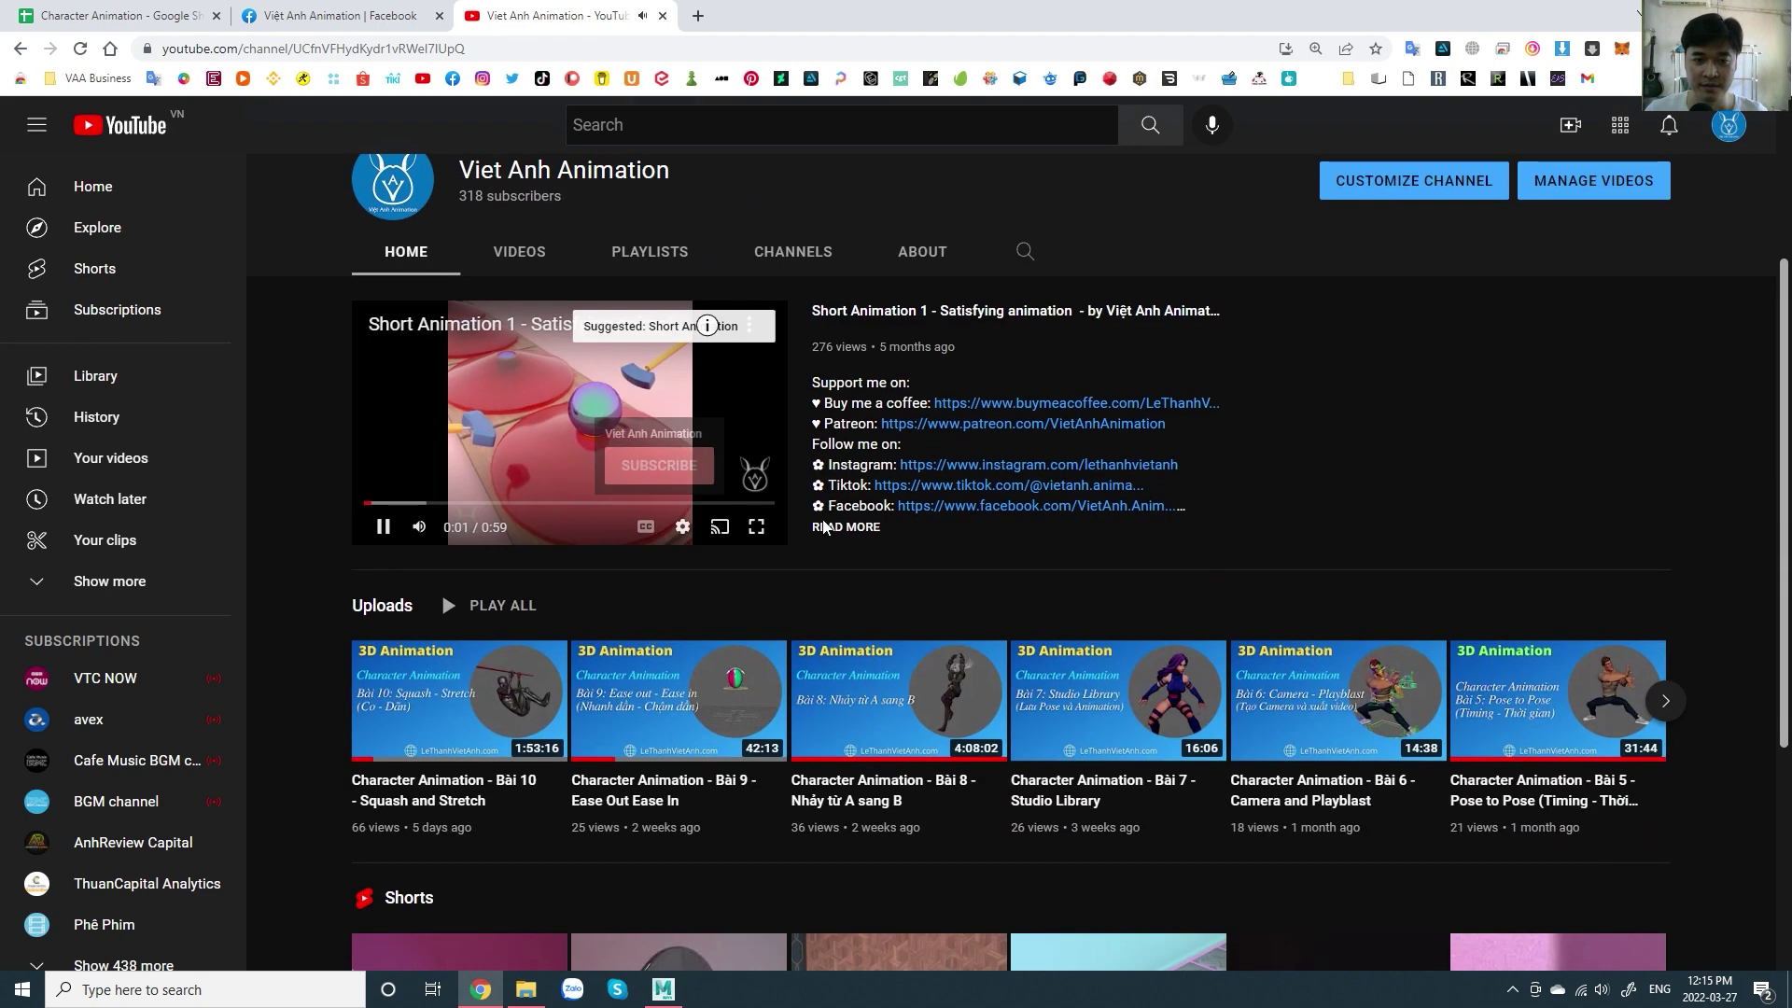
pyautogui.scroll(-4, 1179, 522)
pyautogui.scroll(5, 1179, 523)
pyautogui.scroll(2, 1179, 530)
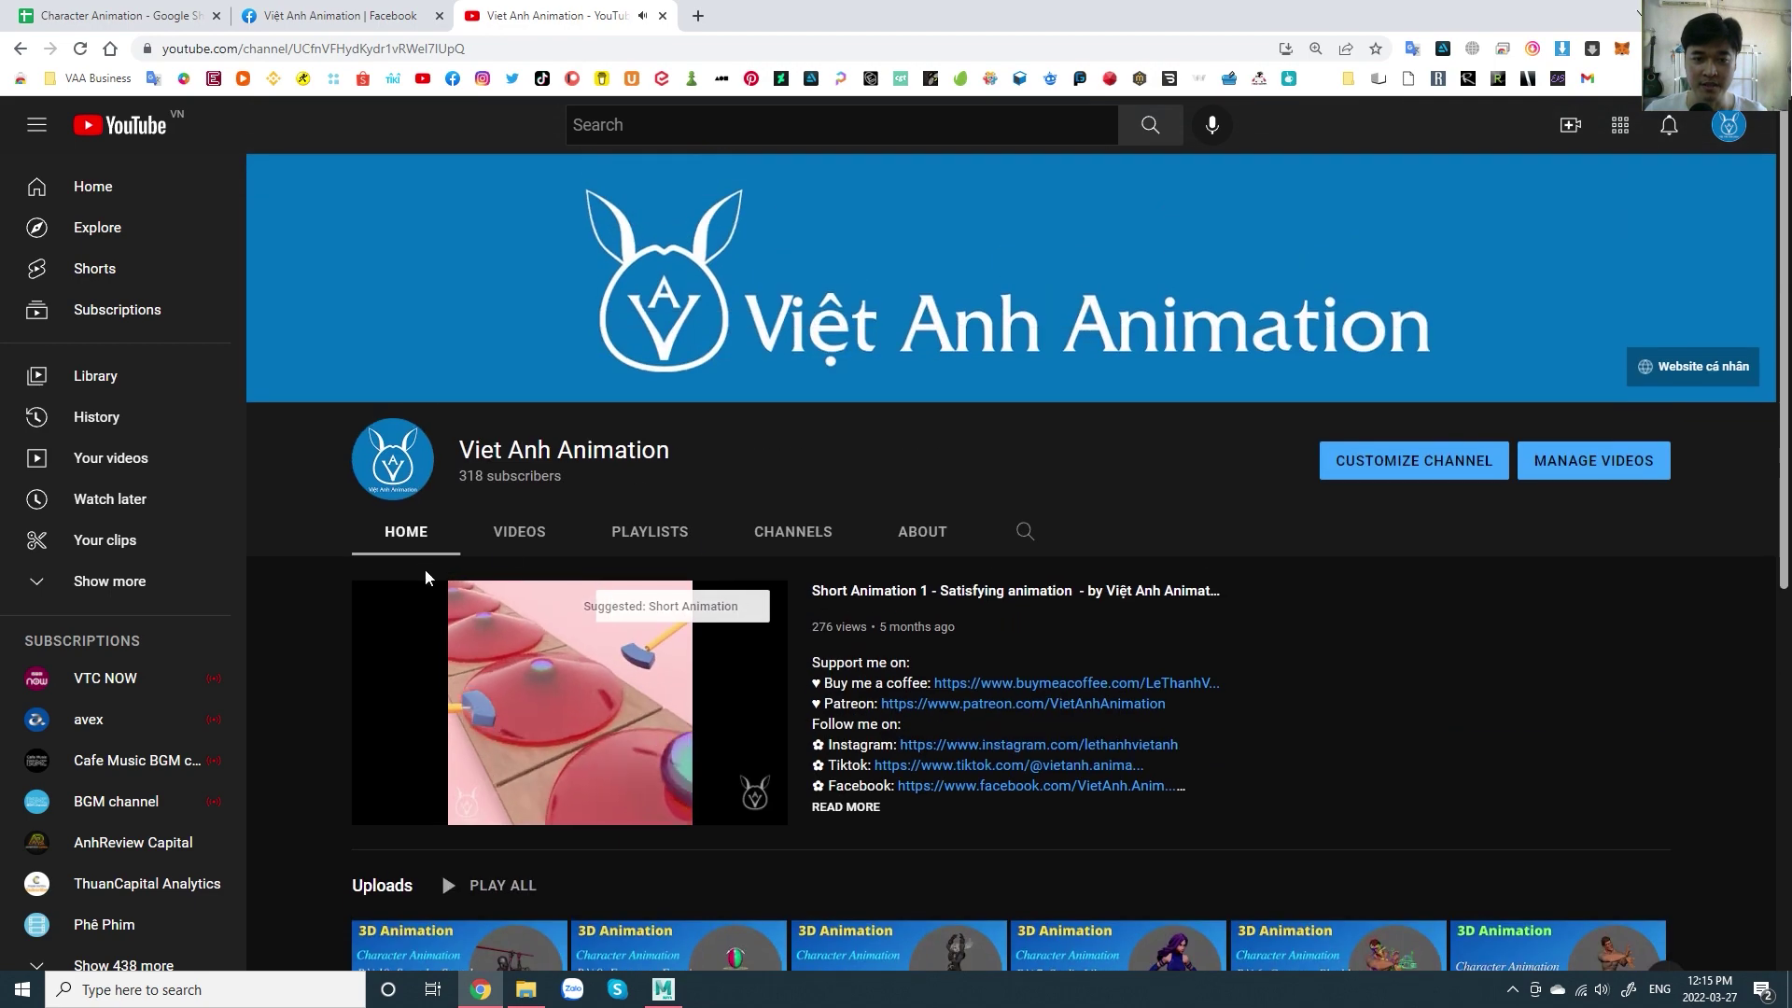
pyautogui.click(523, 534)
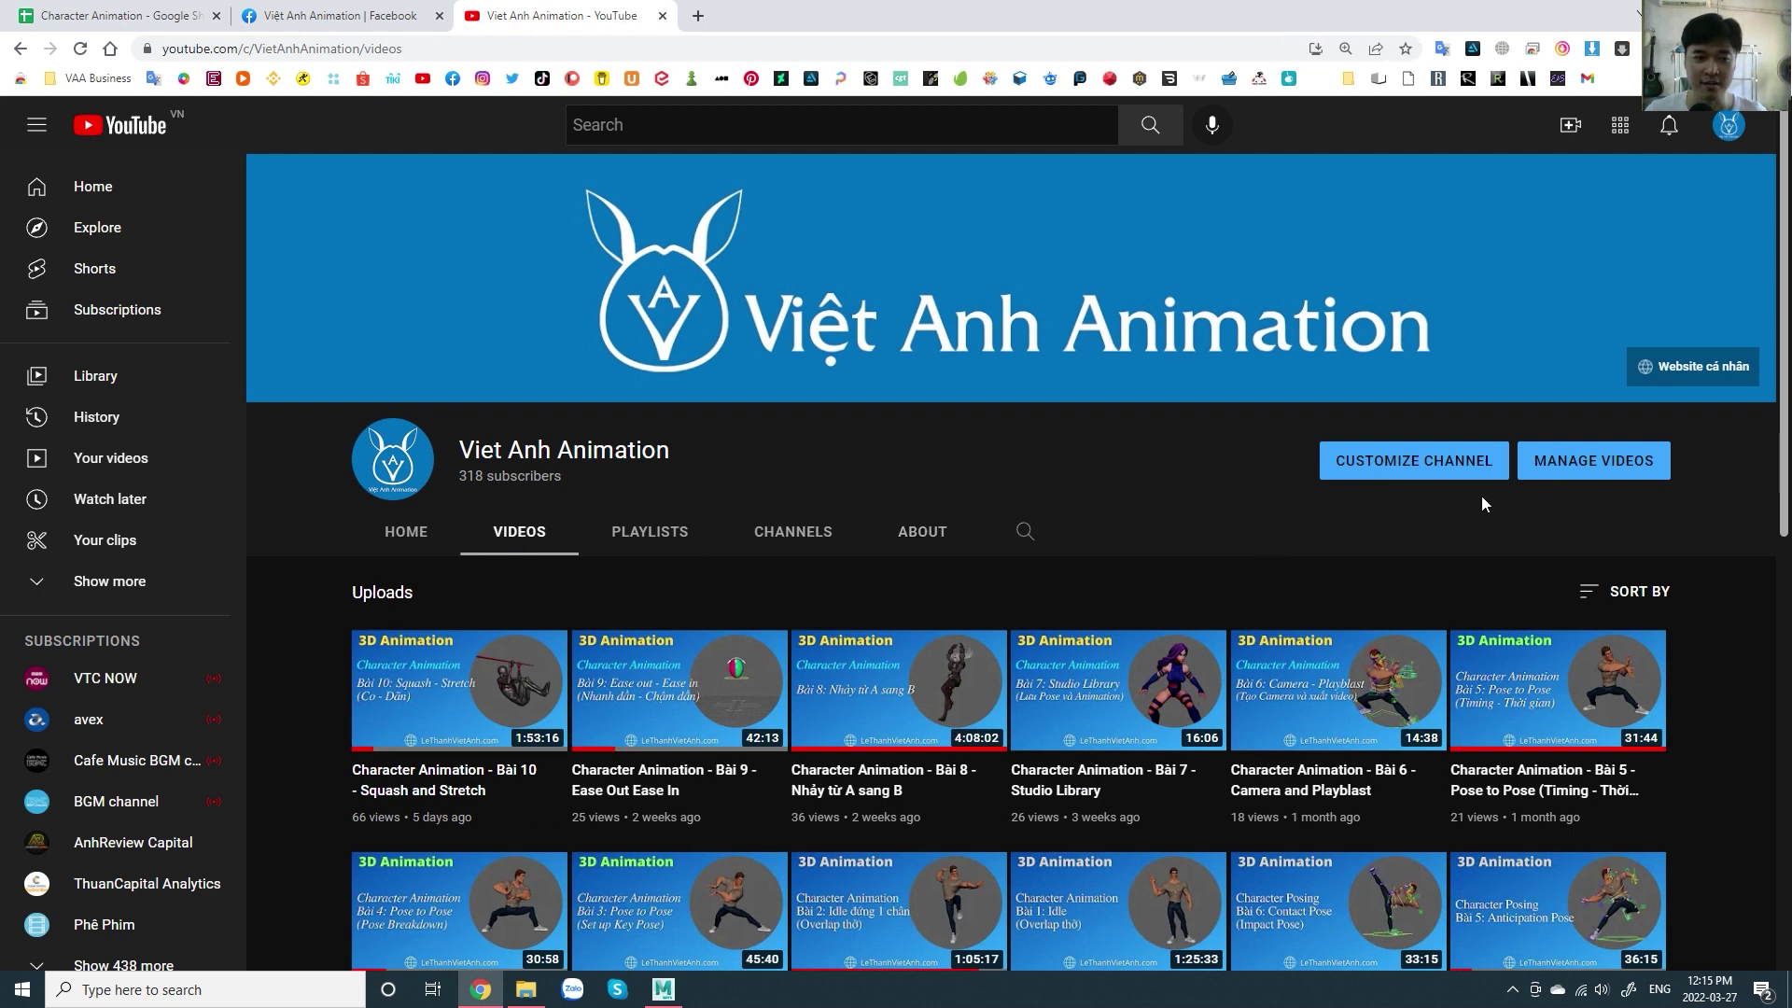
# - Play and pause the Bài 10 Squash and Stretch lesson, then close the YouTube tab
pyautogui.click(462, 668)
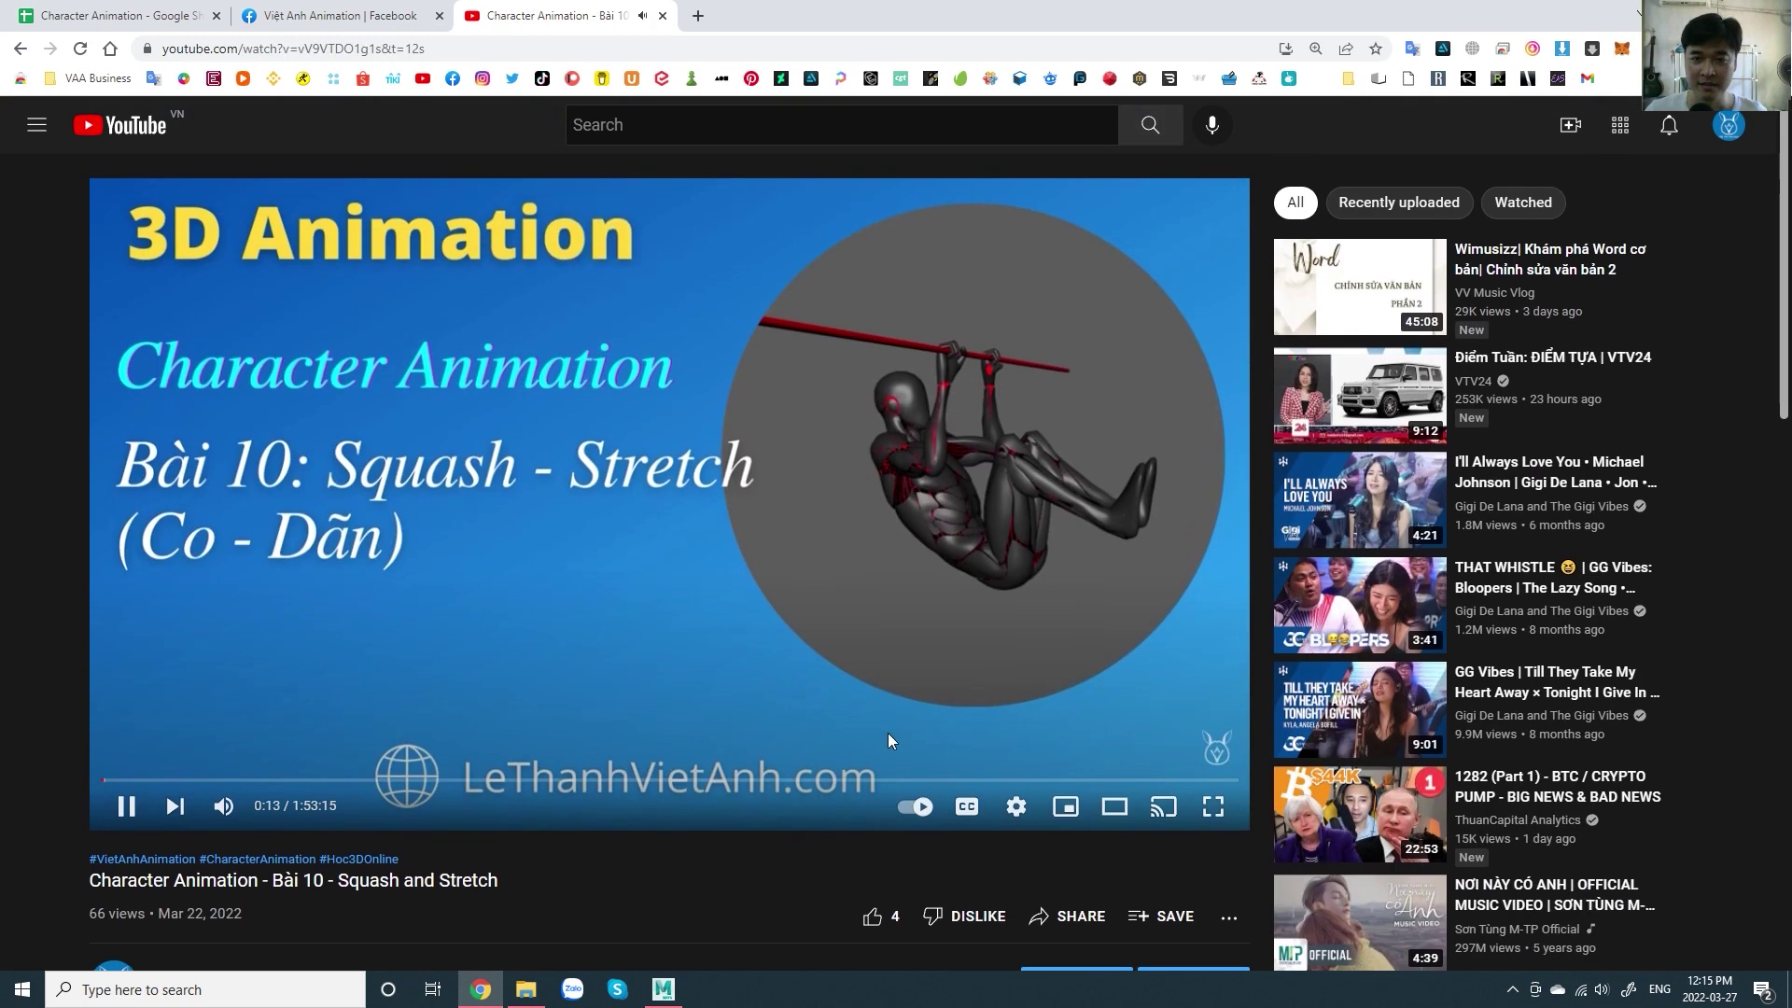
pyautogui.click(850, 640)
pyautogui.scroll(-1, 762, 640)
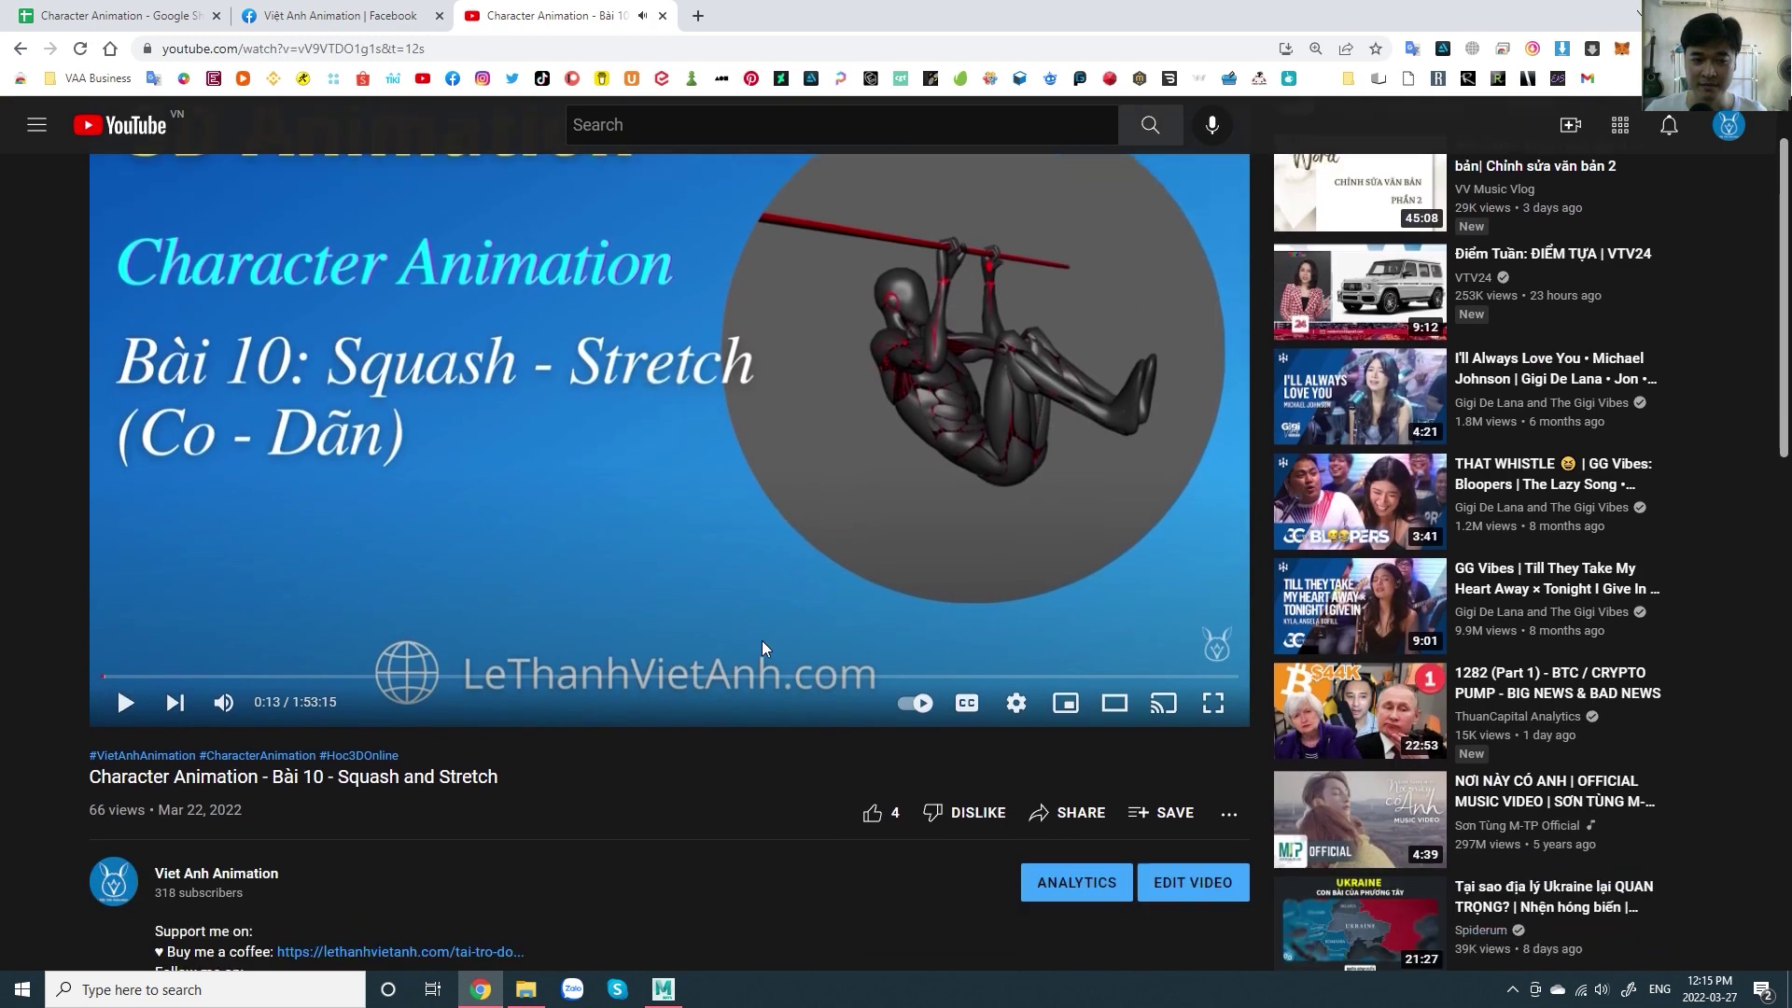
pyautogui.scroll(-2, 949, 709)
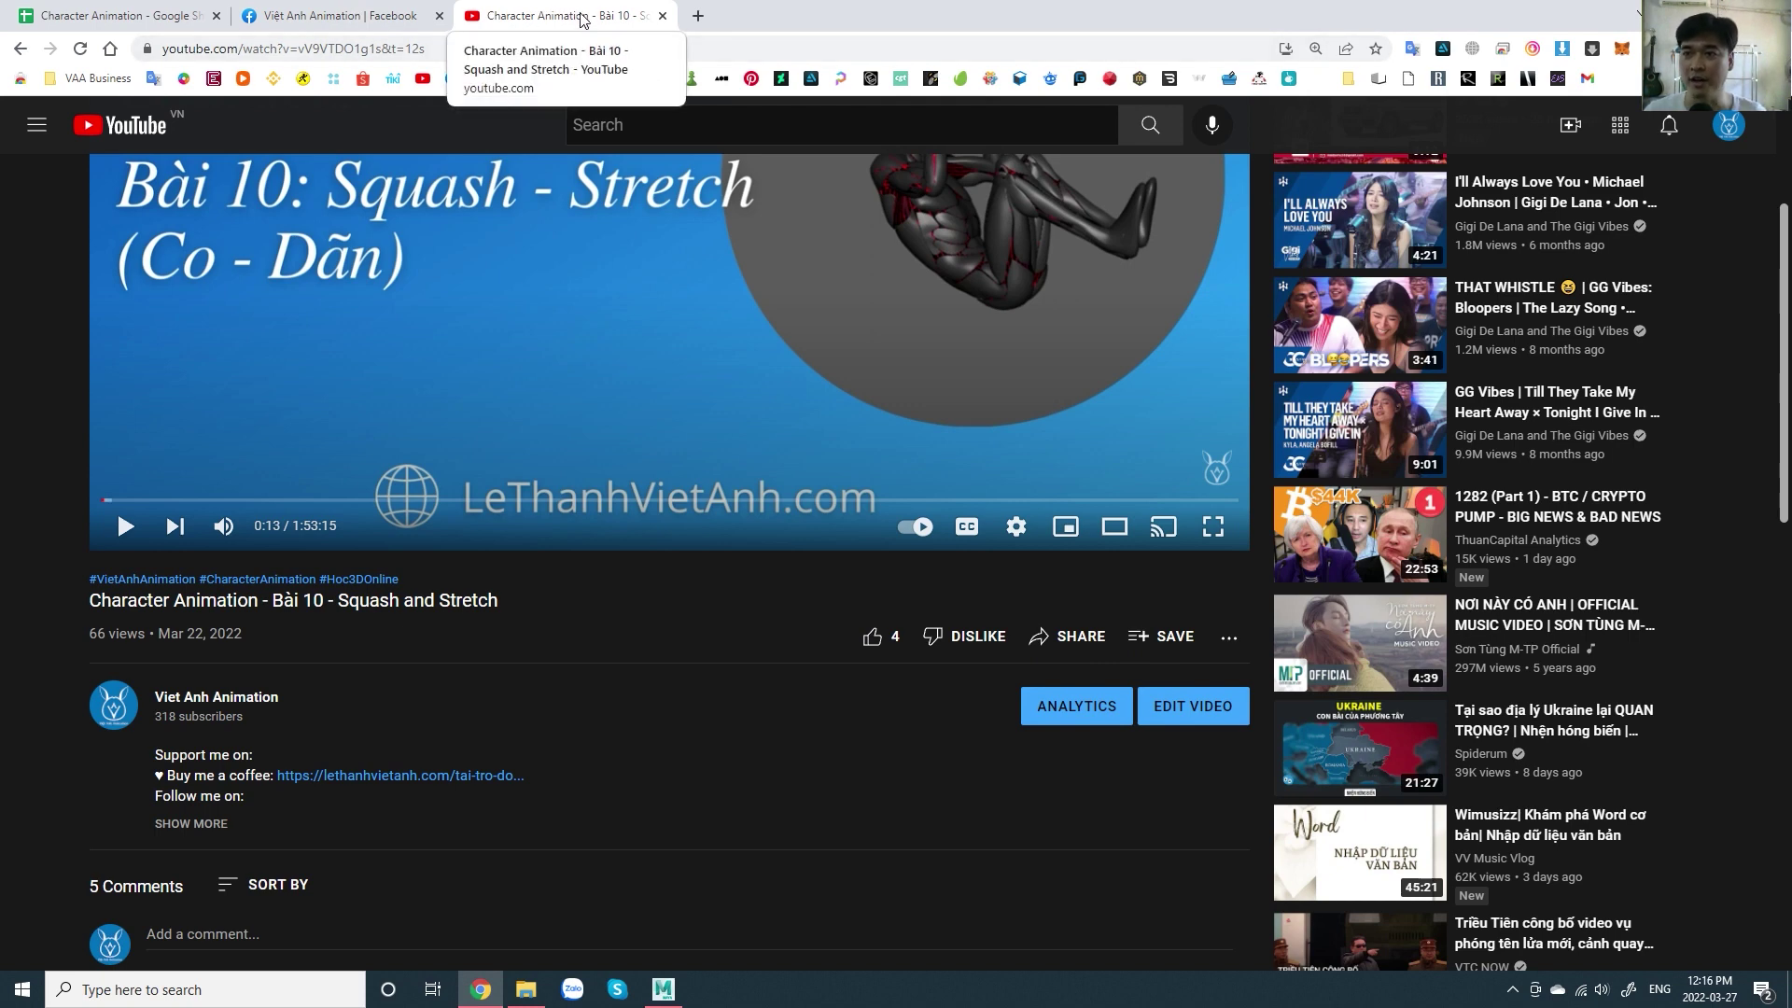
pyautogui.middleClick(581, 5)
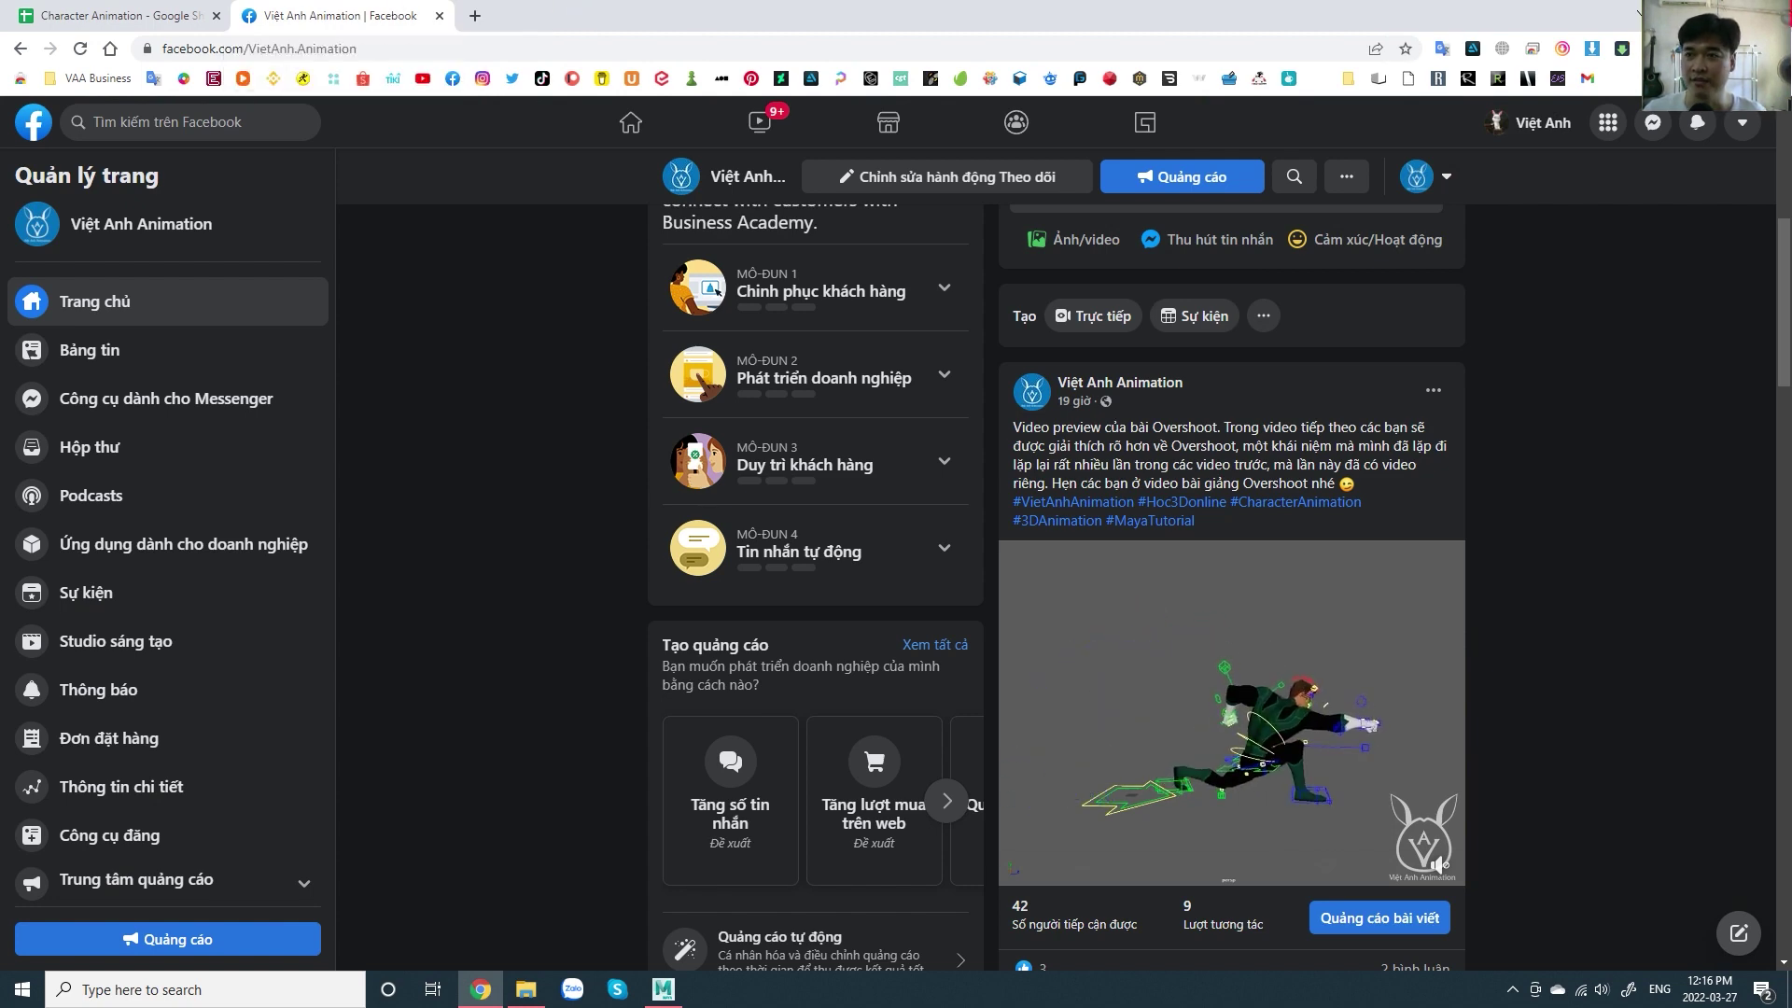
# - Close the Facebook tab and return to Maya's playing DudeGreen hit animation
pyautogui.middleClick(412, 8)
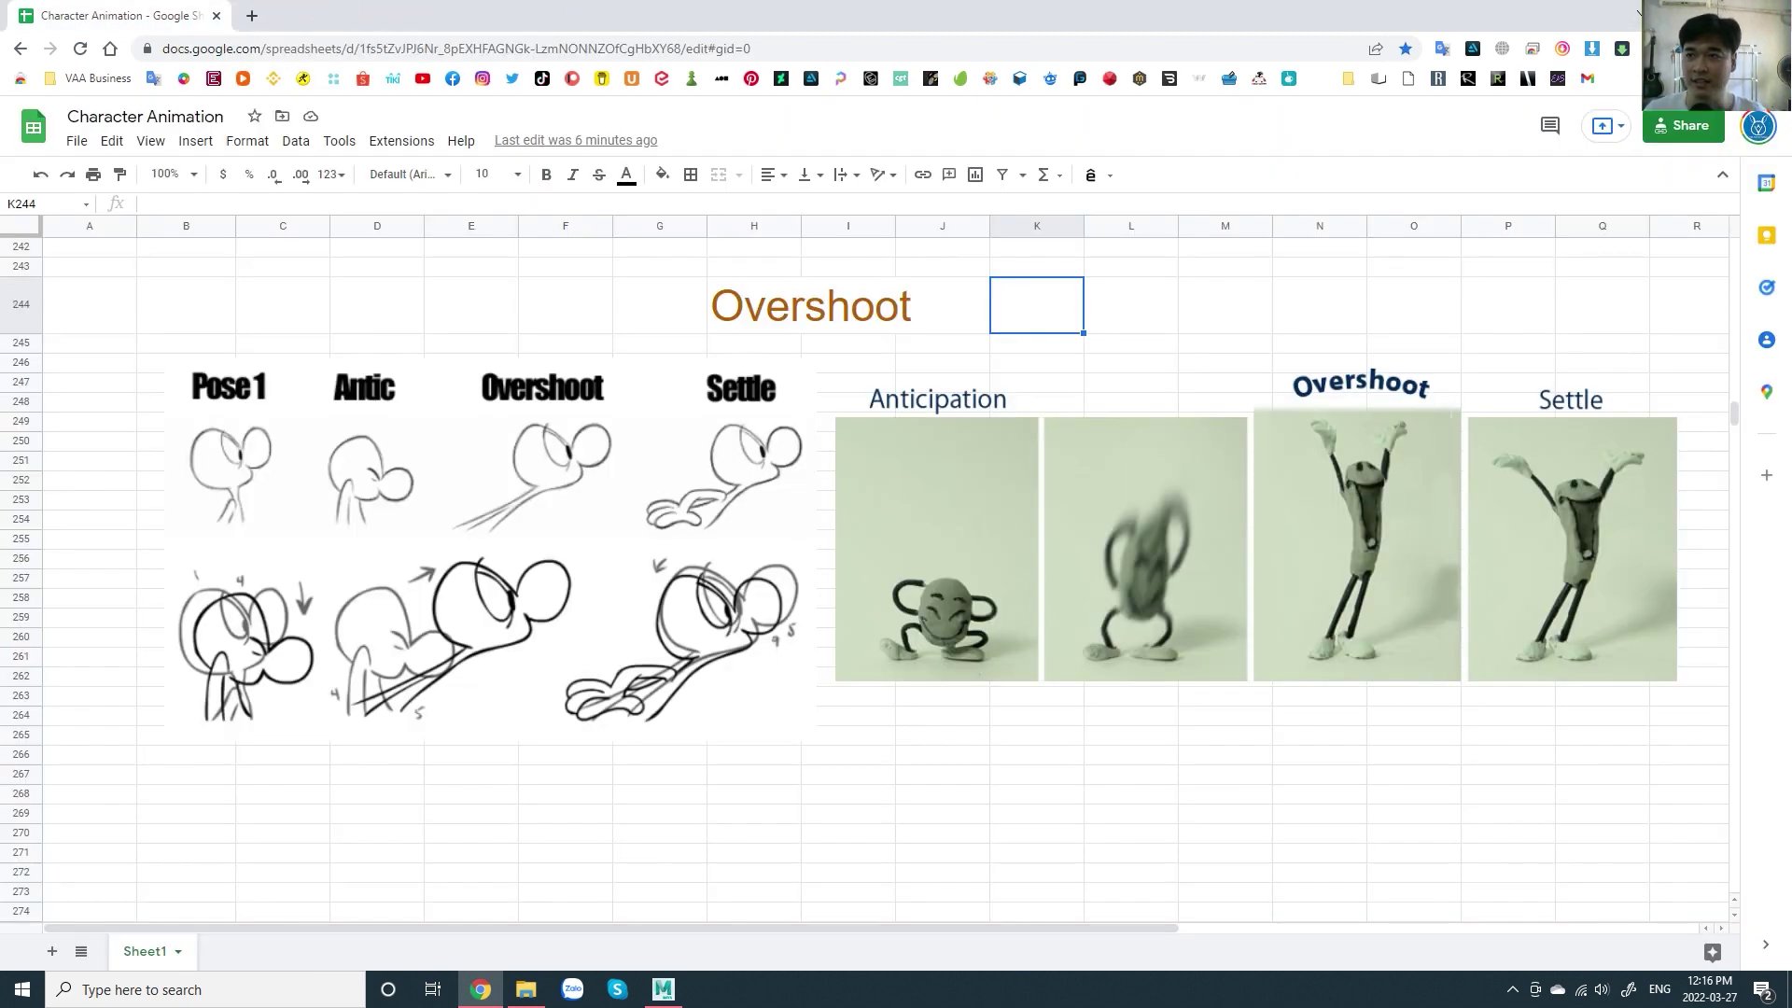
pyautogui.hotkey('alt', 'Tab')
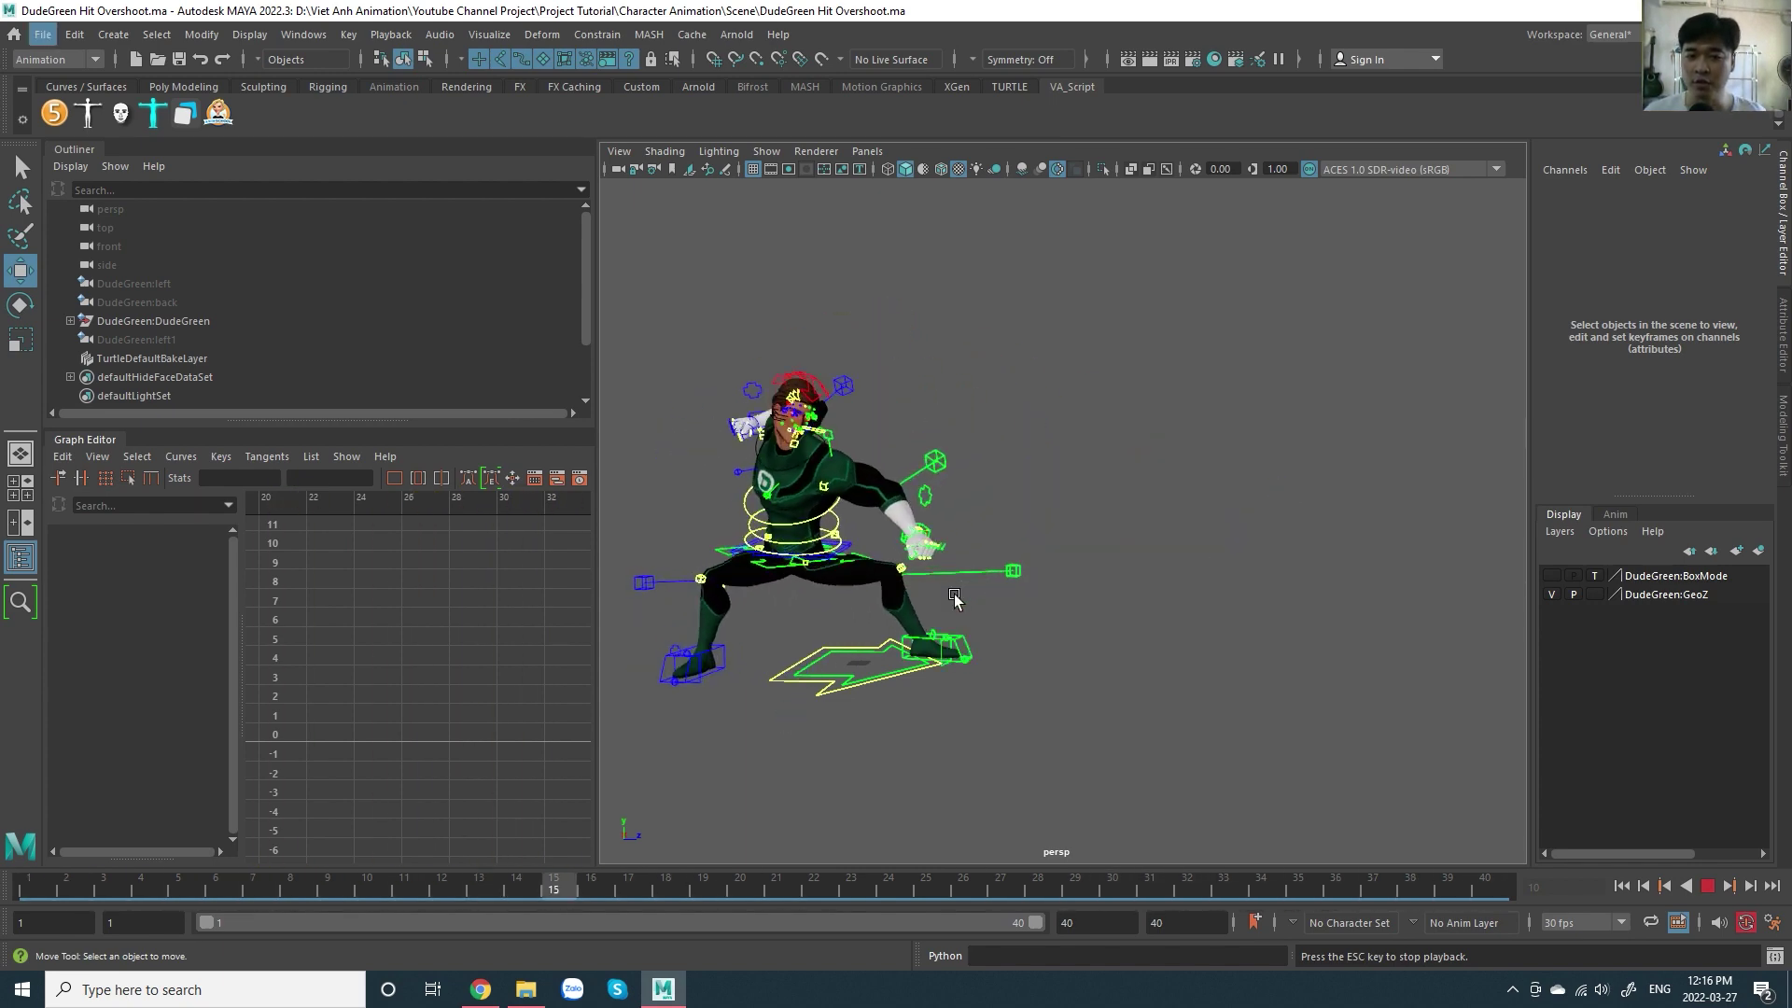
# - Stop playback, return to frame 1, and select the root master control
pyautogui.click(504, 883)
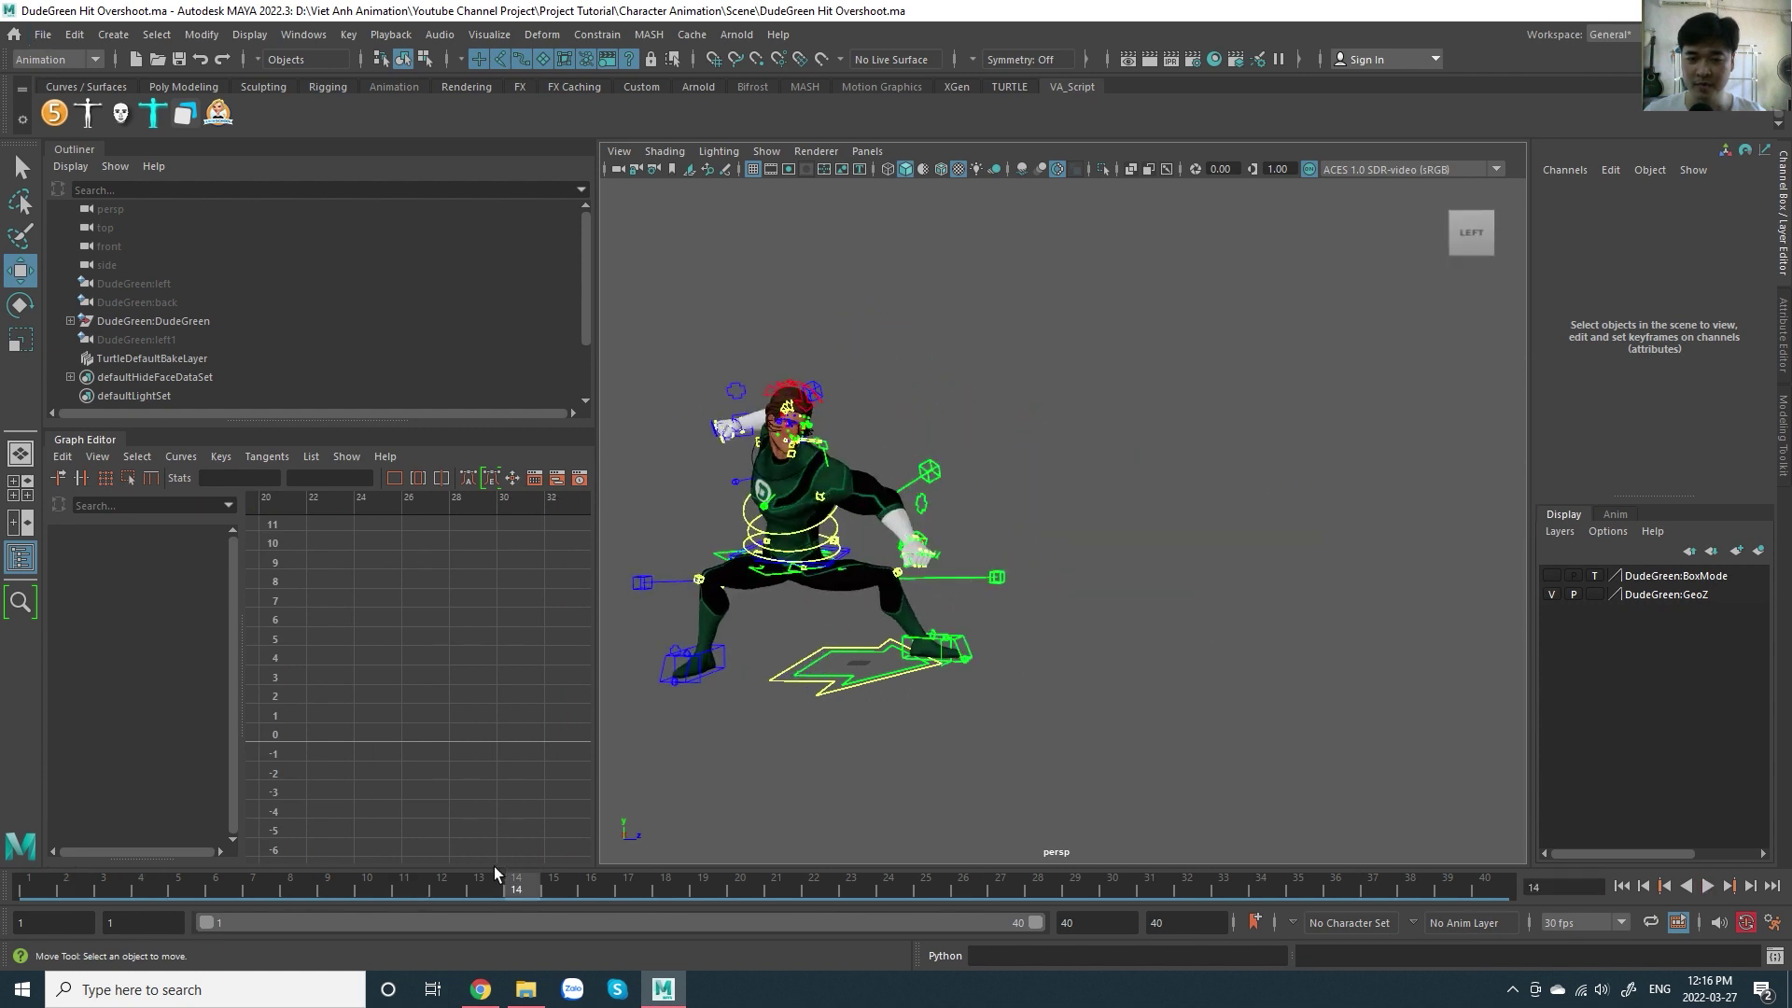
pyautogui.hotkey('alt', 'shift', 'v')
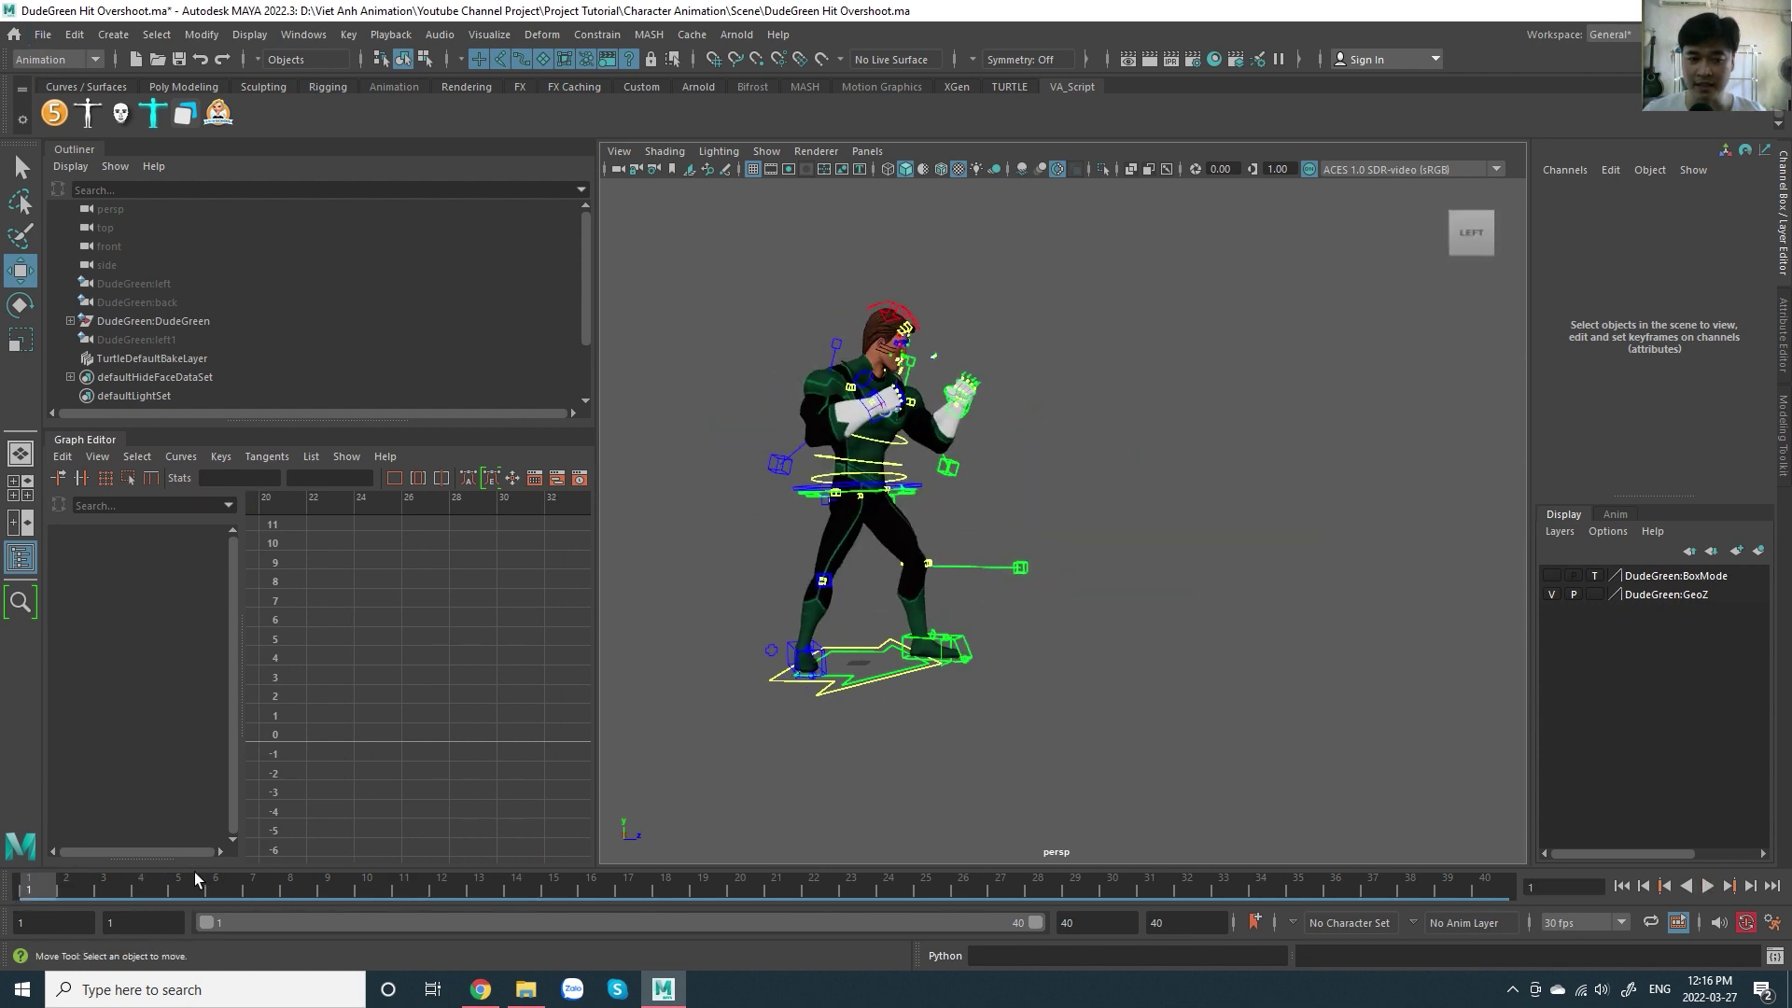
pyautogui.click(891, 651)
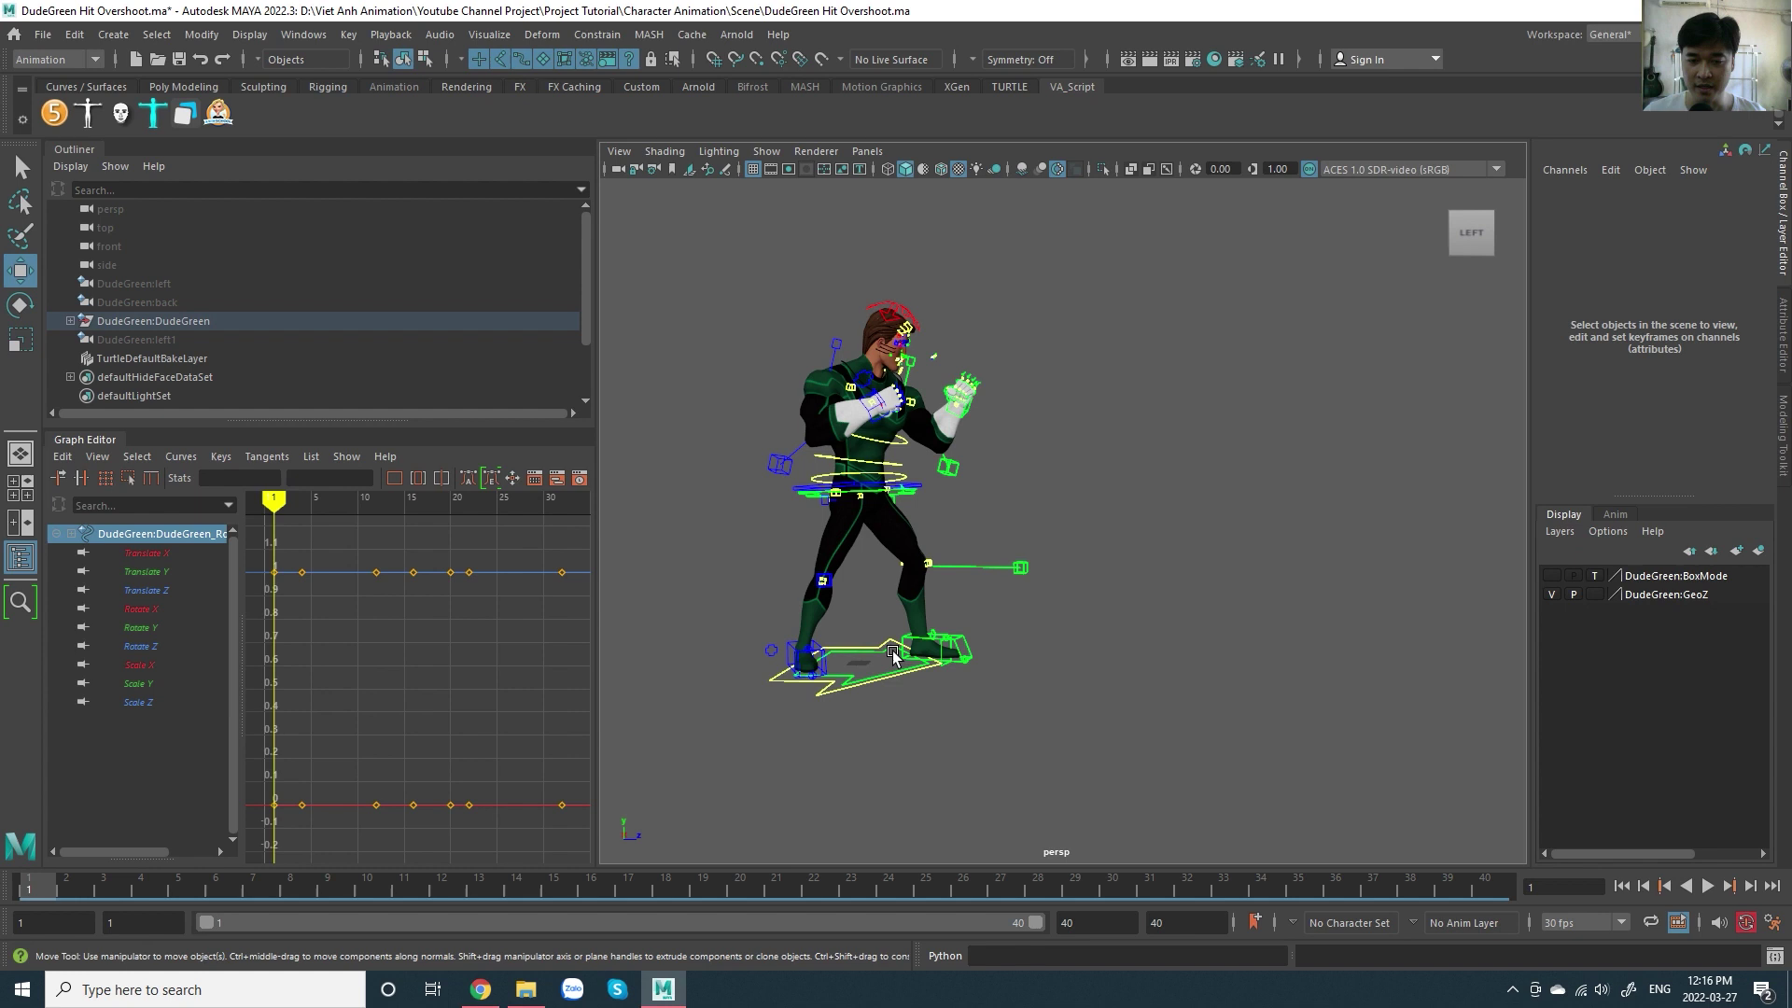
pyautogui.click(898, 725)
pyautogui.click(846, 698)
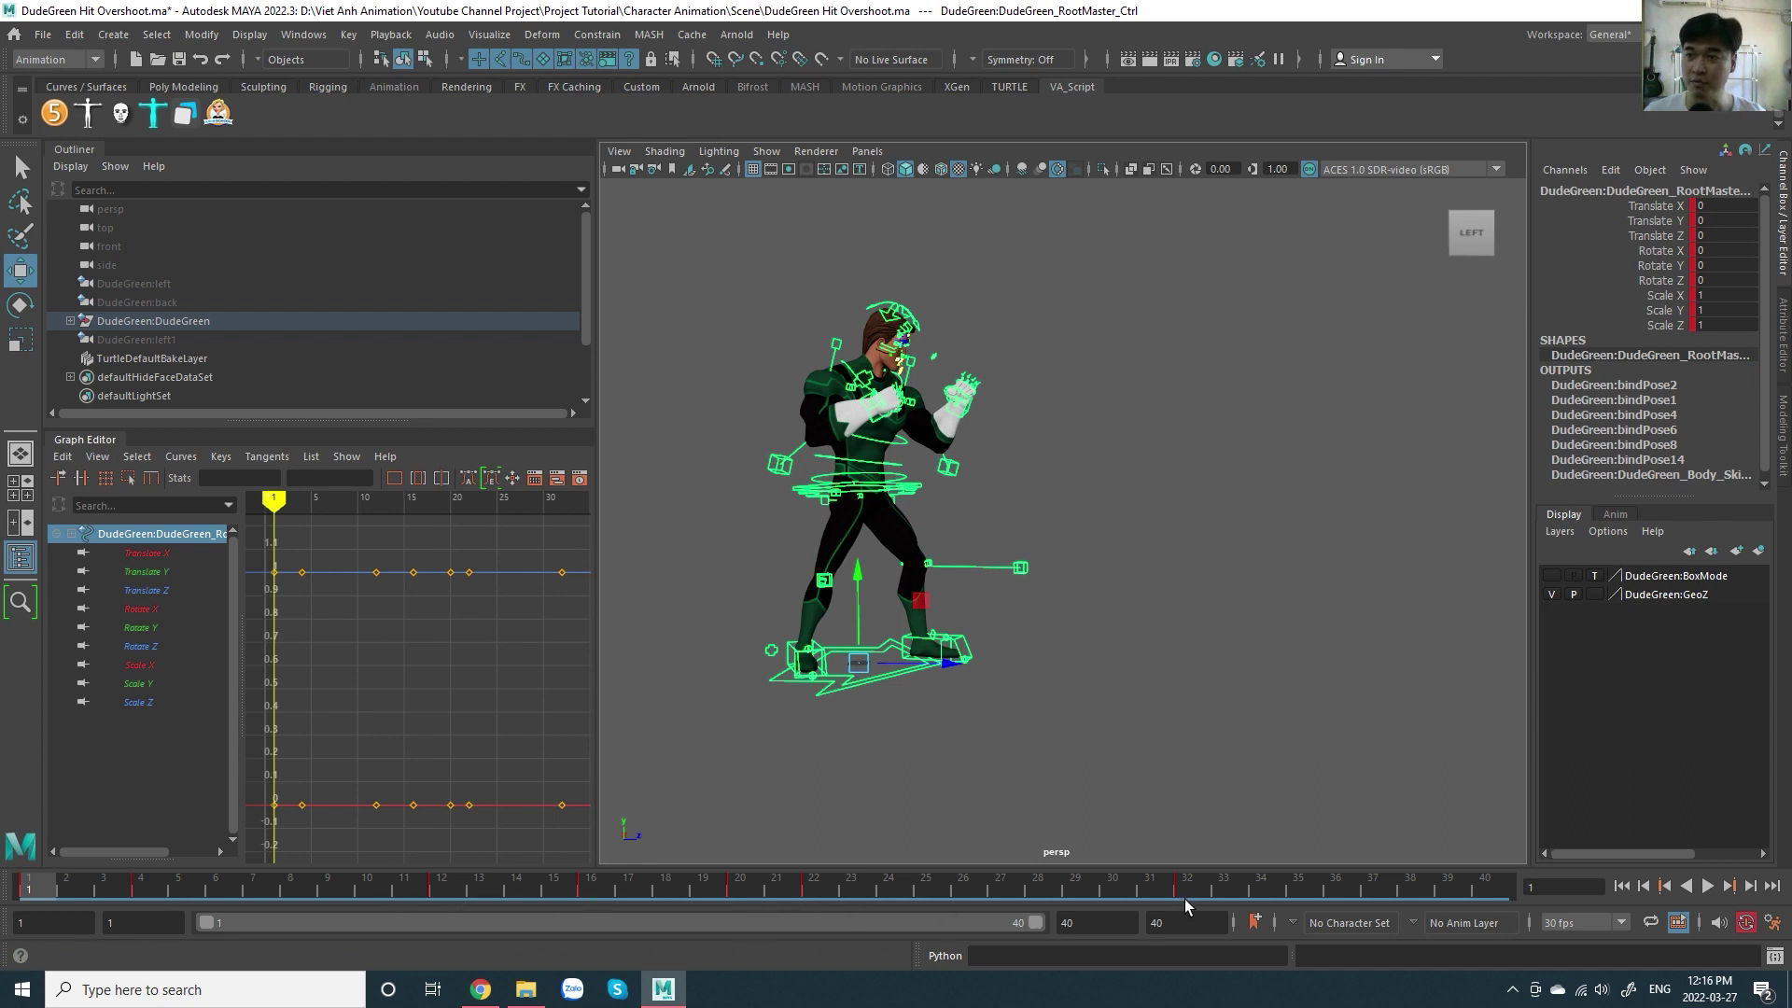
# - Check the hit pose at frame 22 and final pose at frame 32, then return to frame 1
pyautogui.click(830, 894)
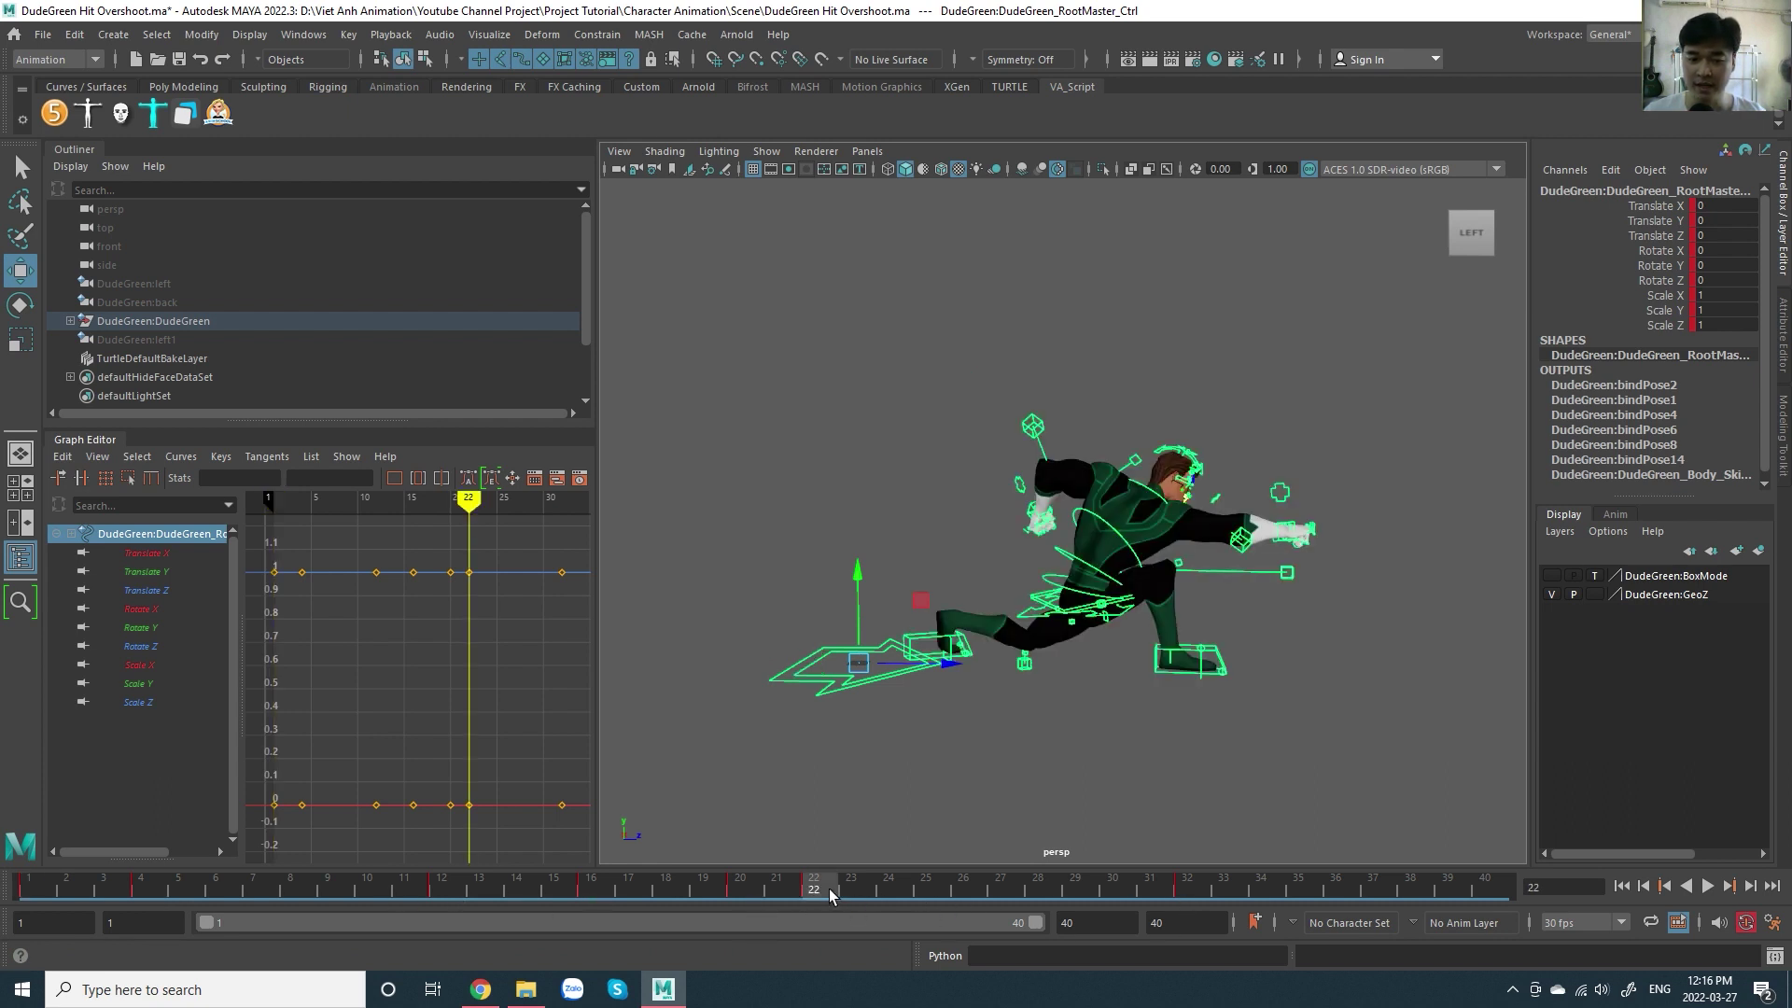
pyautogui.click(1192, 896)
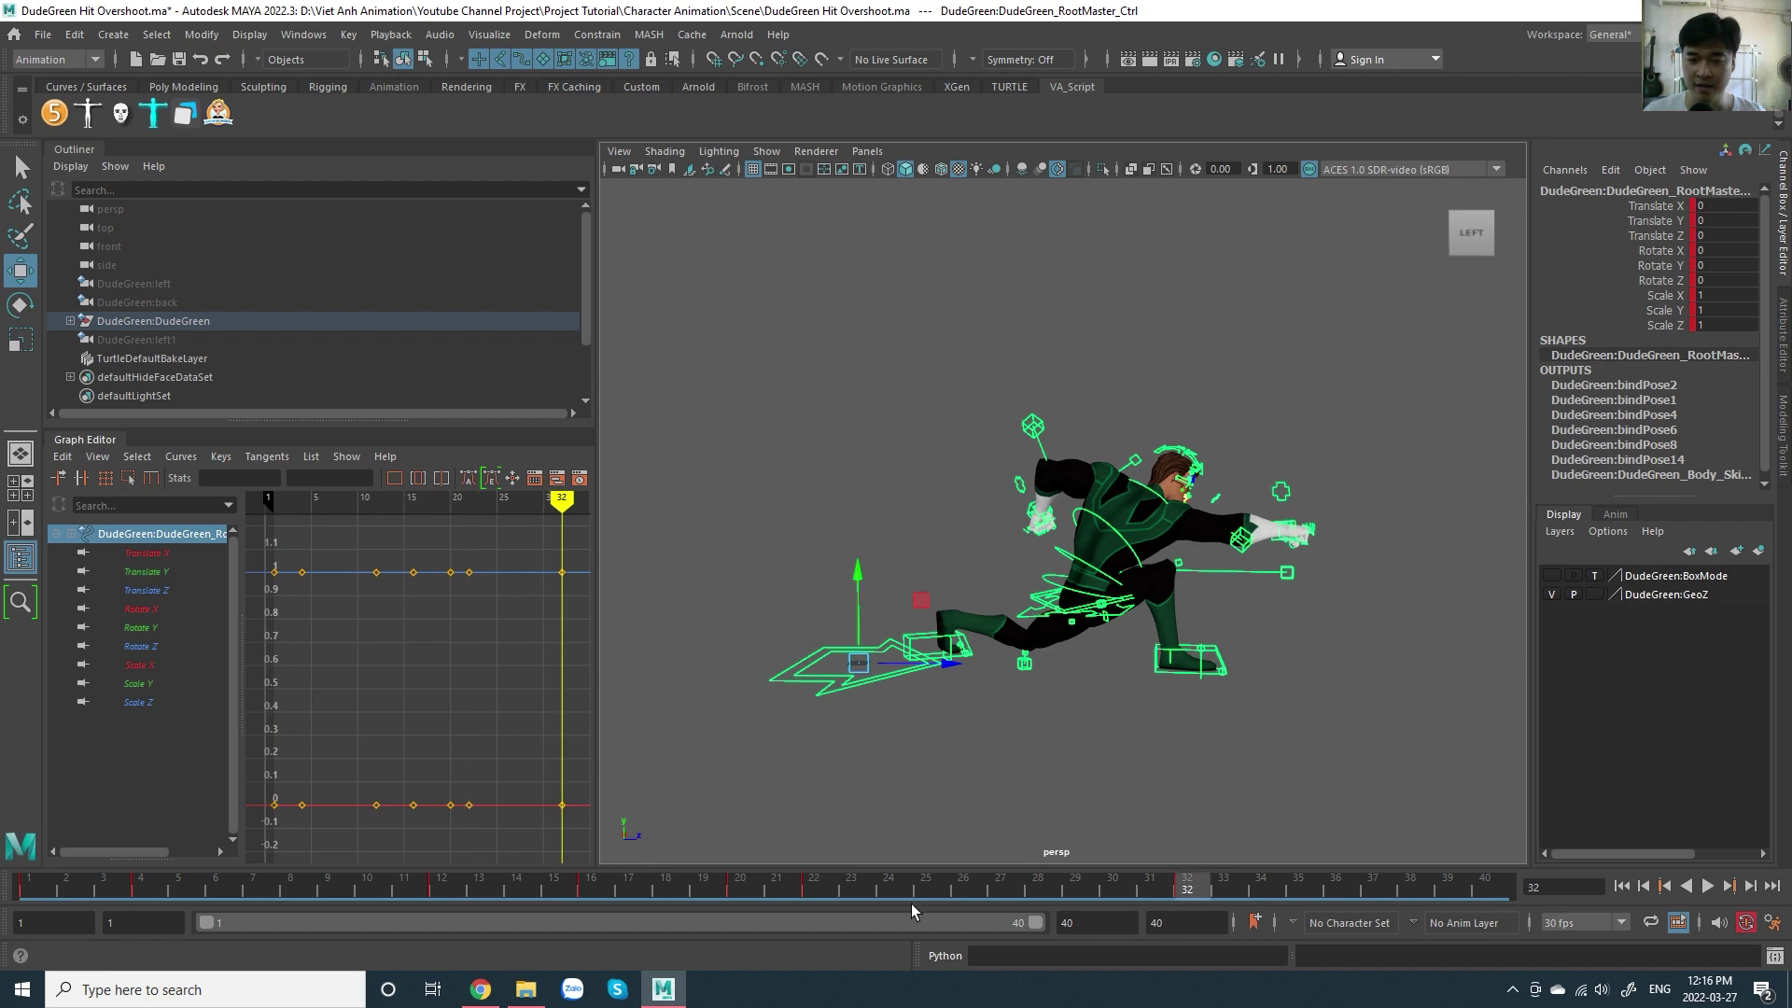
pyautogui.click(817, 896)
pyautogui.hotkey('alt', 'shift', 'v')
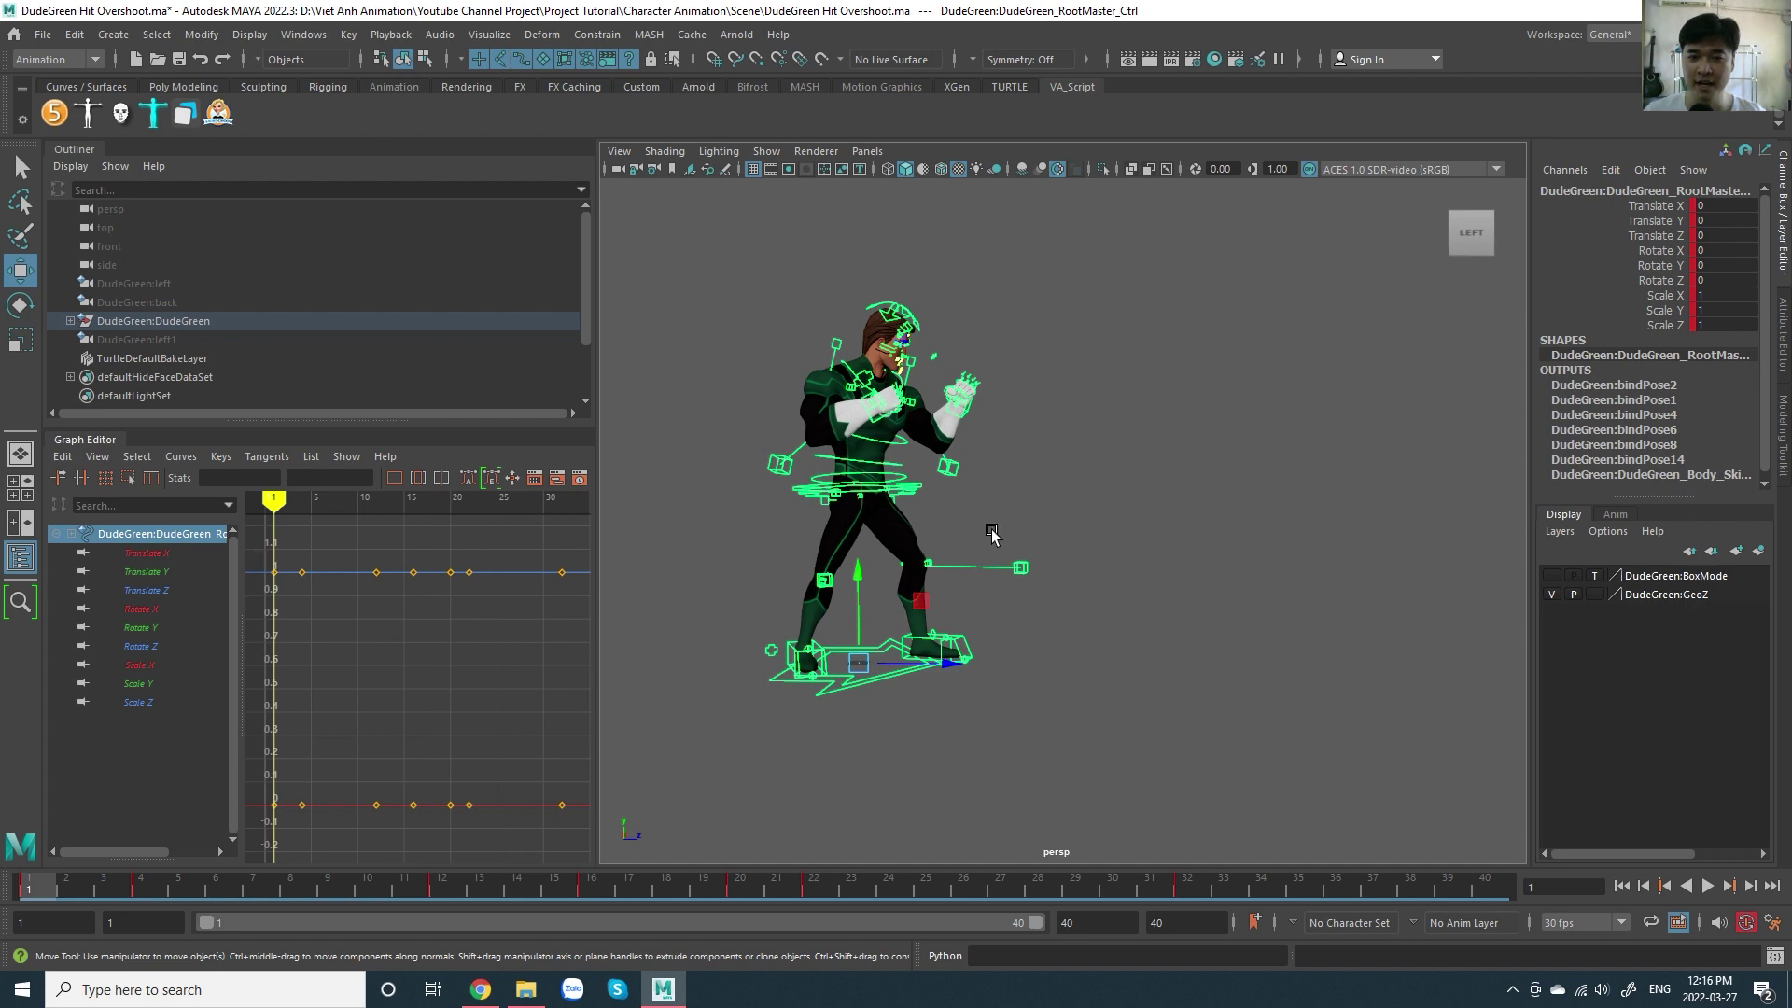
# - Step through keys at frames 4, 12 and 16, then scrub frames 4–22 comparing poses
pyautogui.press('.')
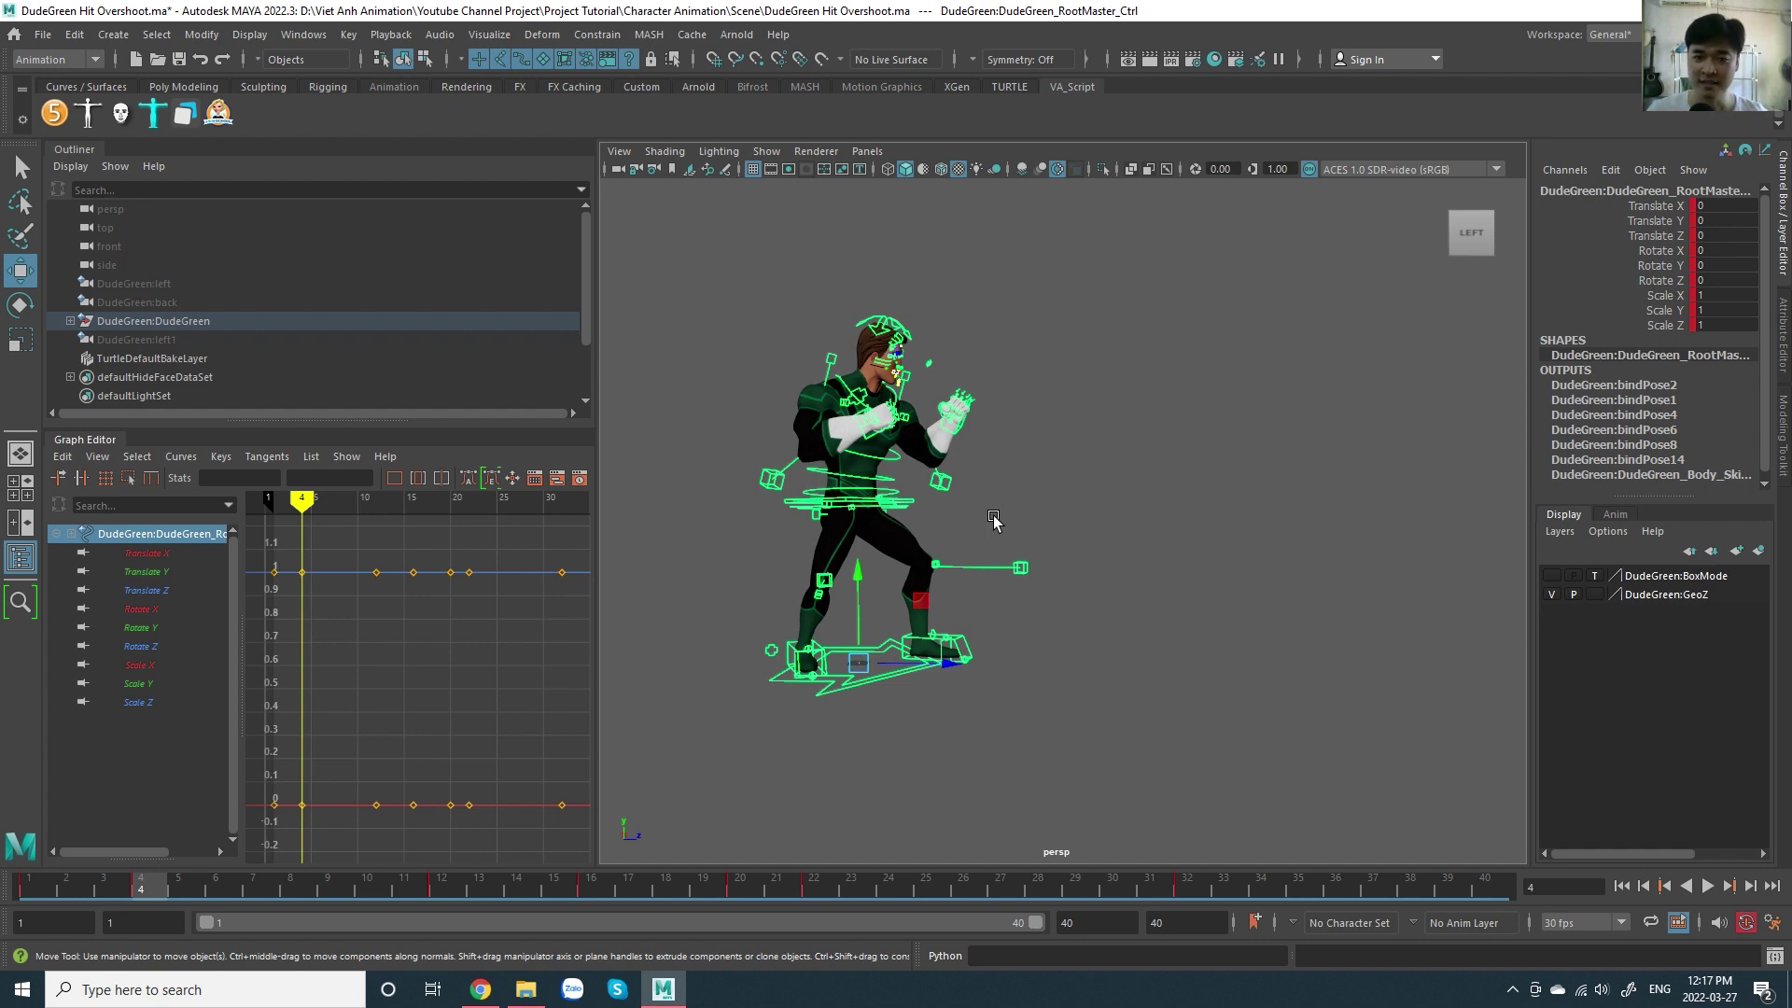
pyautogui.press('.')
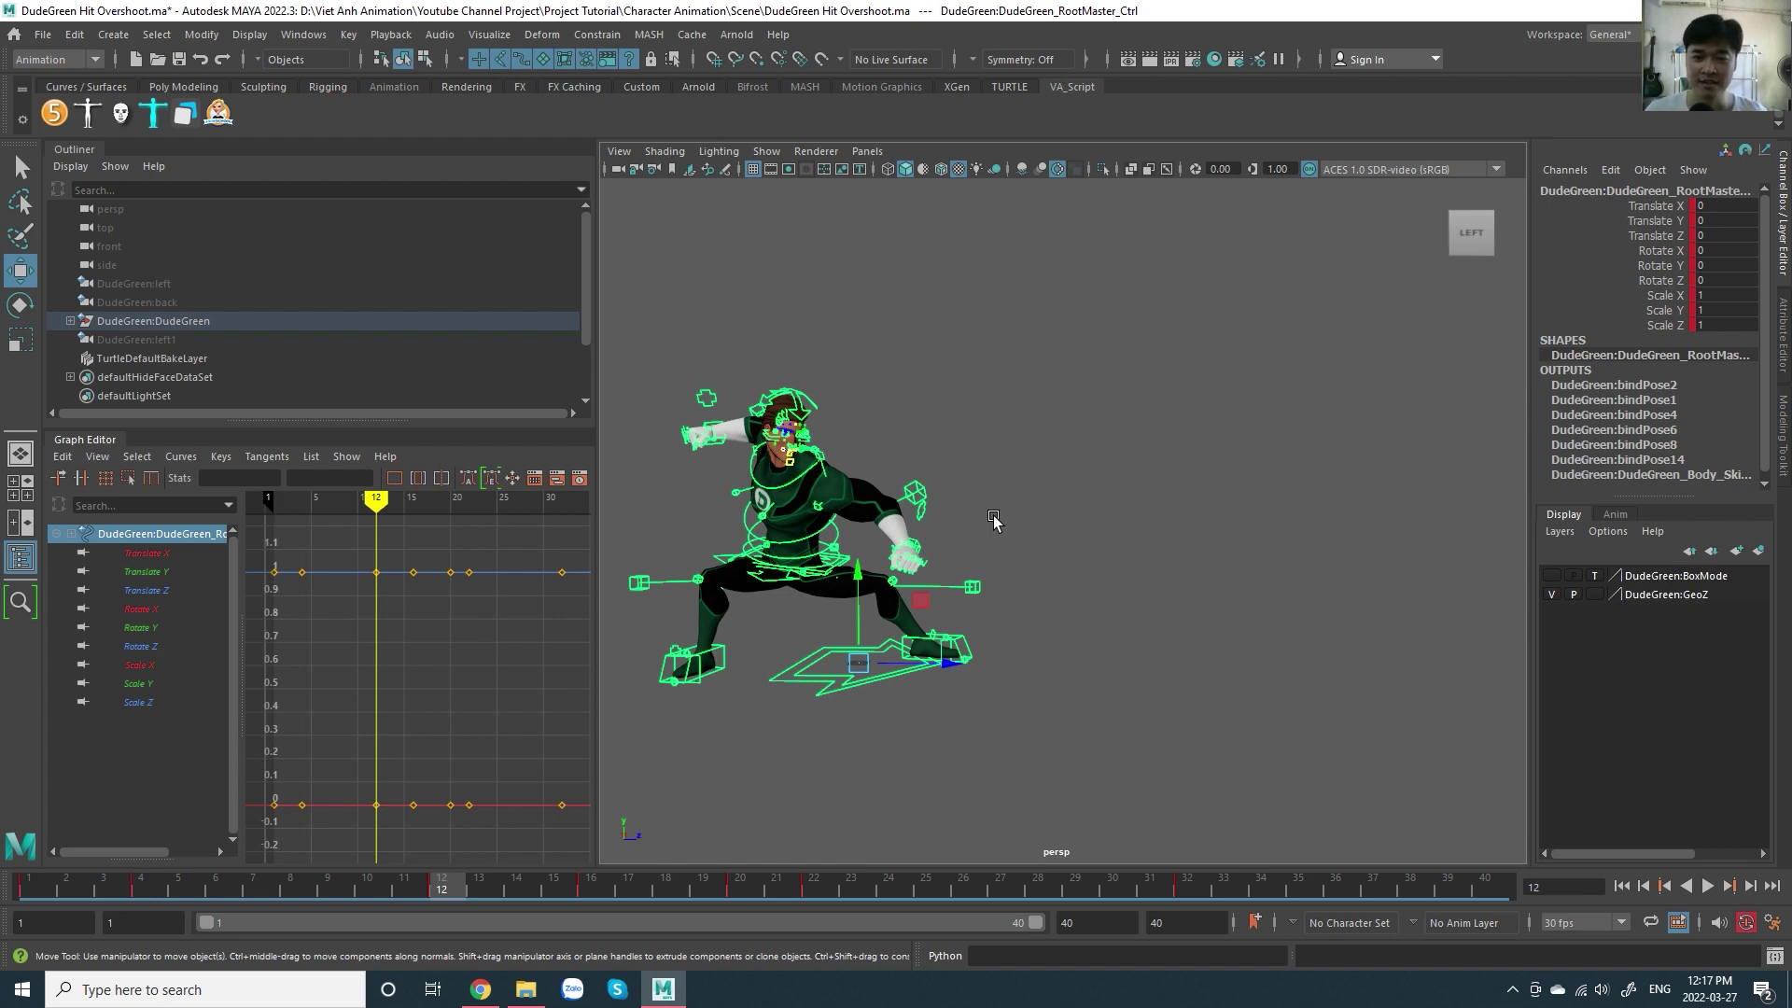
pyautogui.press('.')
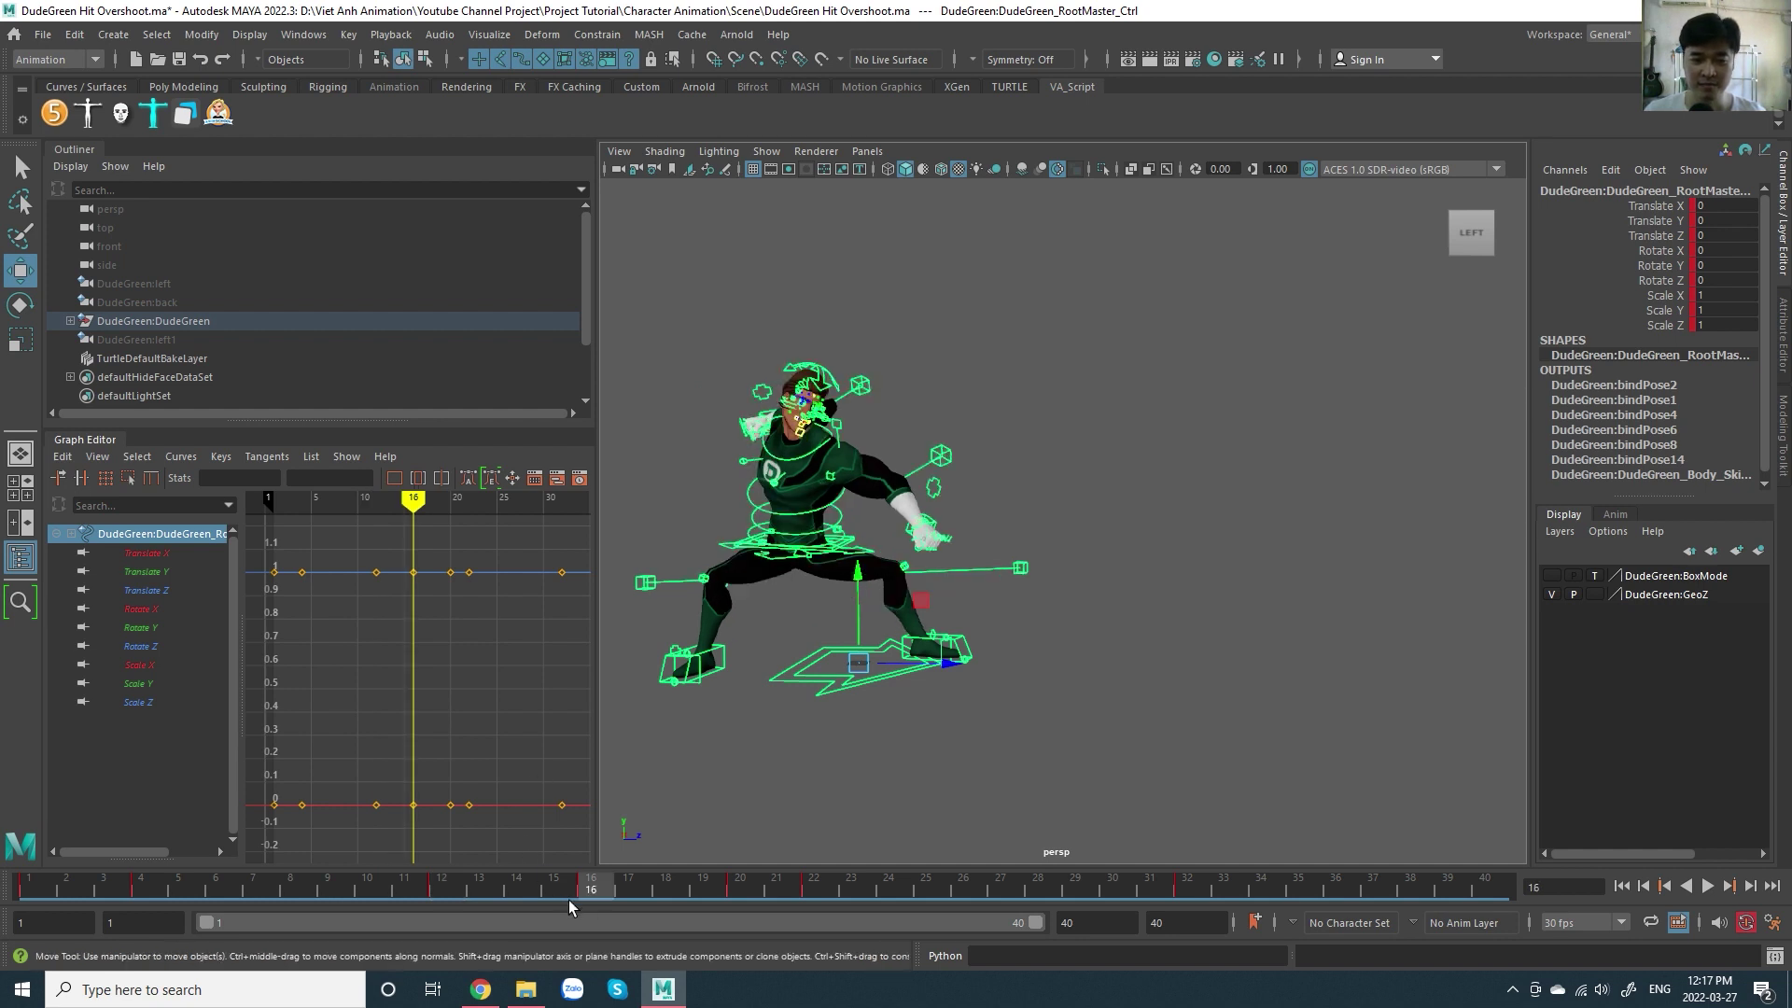
pyautogui.click(149, 902)
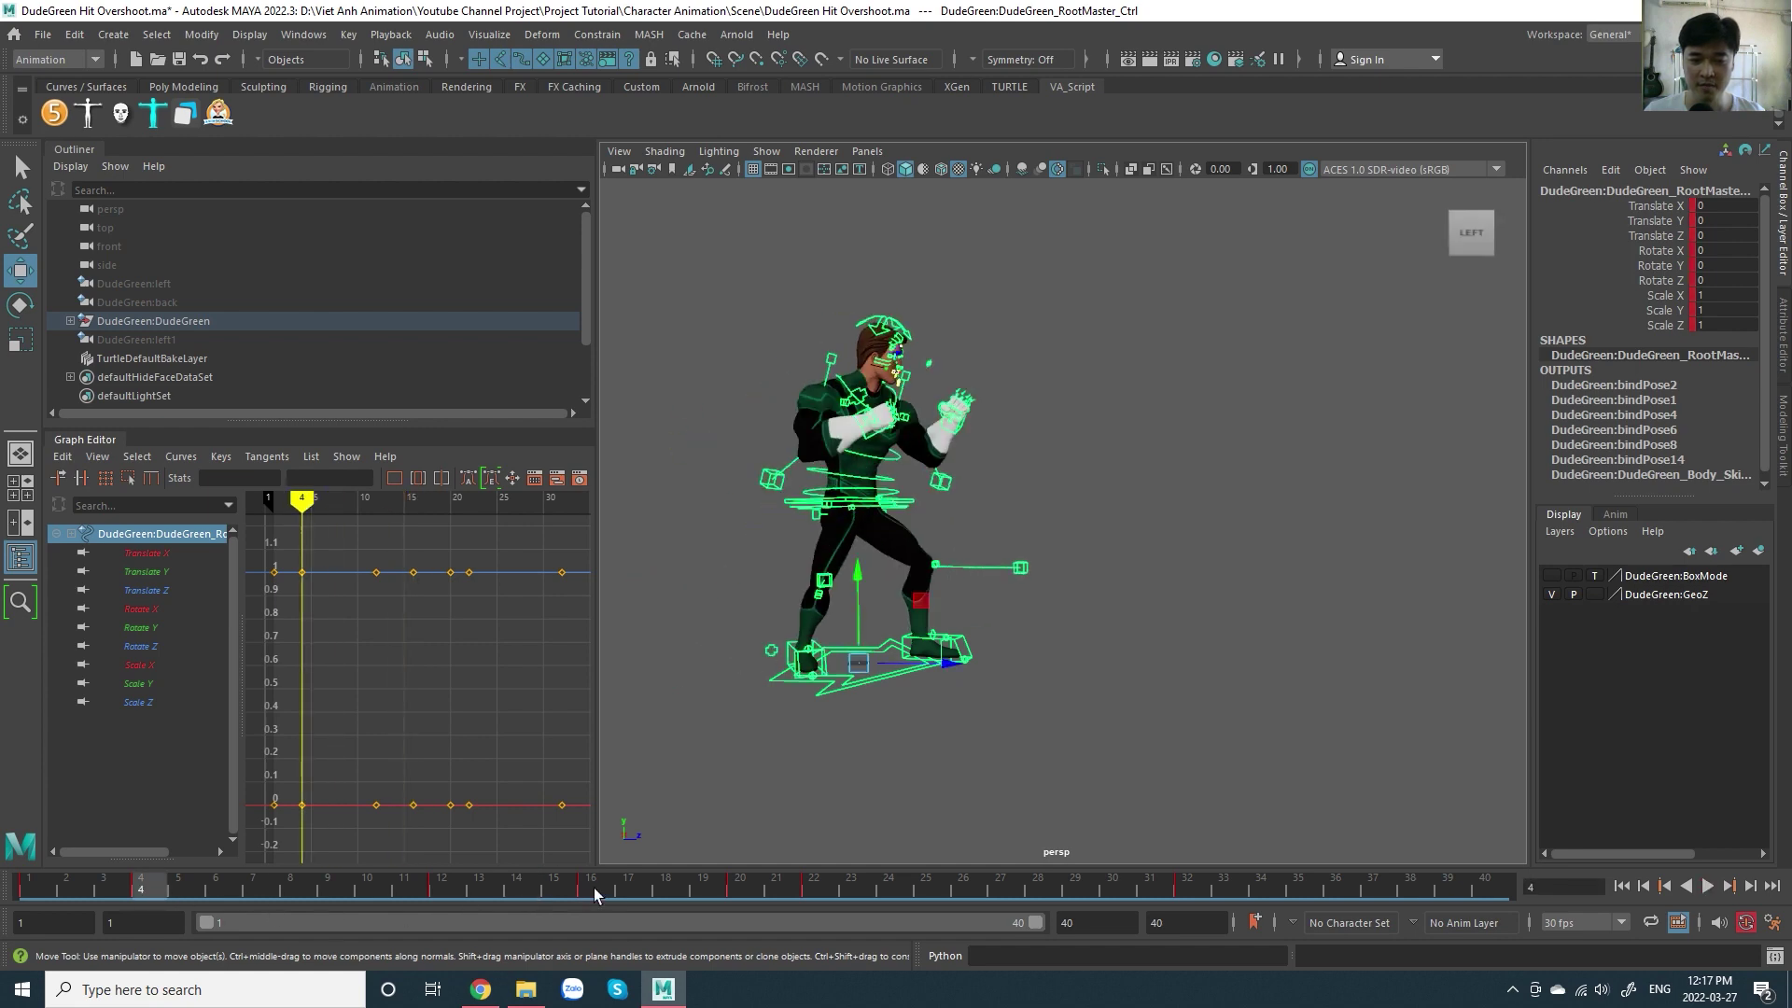
pyautogui.moveTo(308, 898); pyautogui.dragTo(622, 905)
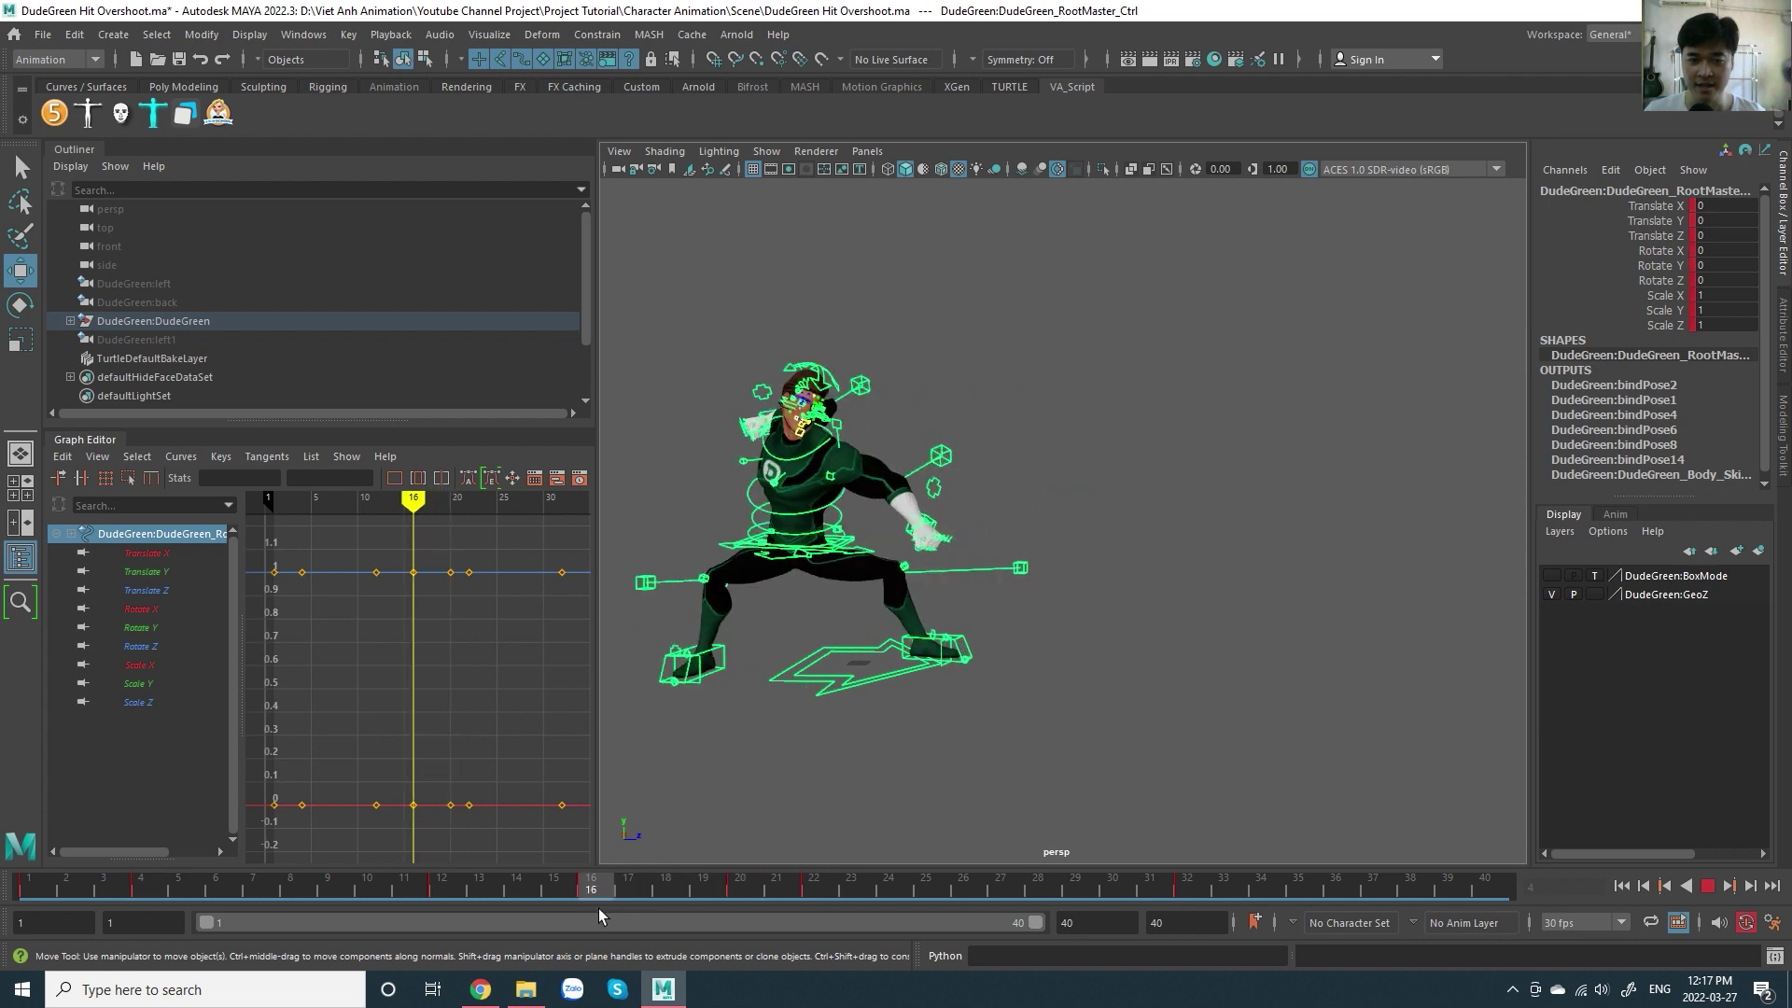
pyautogui.moveTo(598, 910)
pyautogui.mouseDown()
pyautogui.moveTo(606, 888)
pyautogui.moveTo(752, 896)
pyautogui.mouseUp()
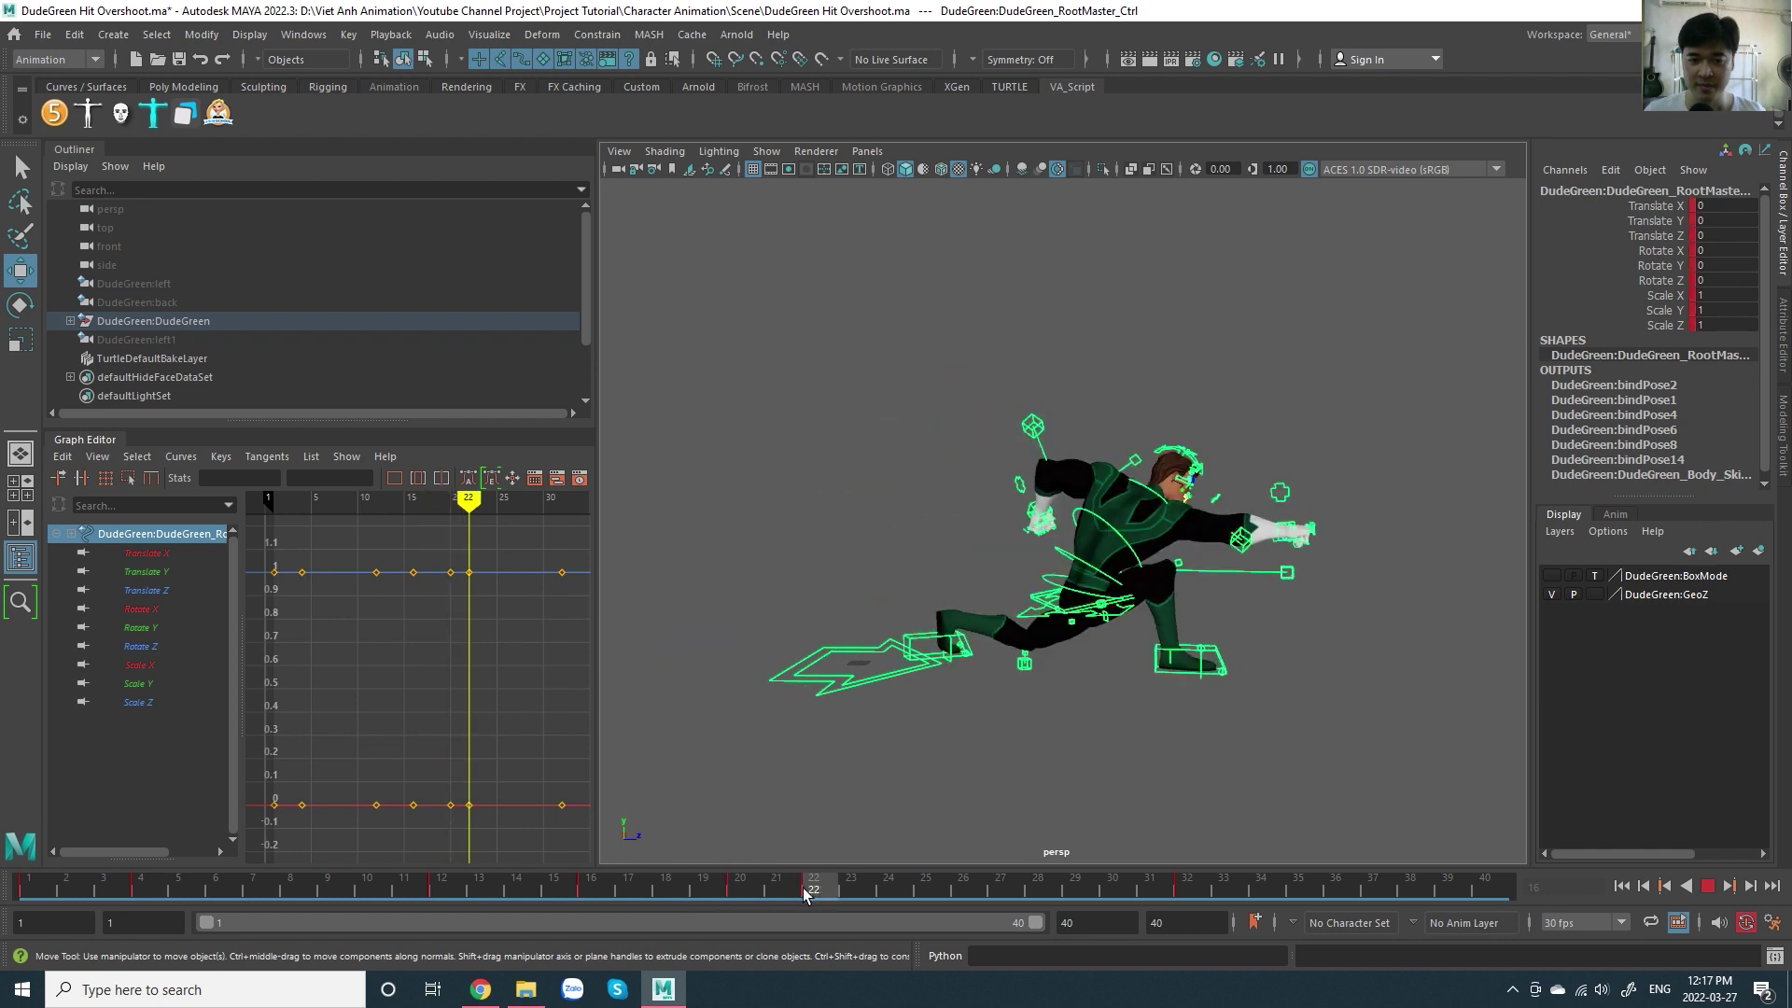
pyautogui.moveTo(752, 896); pyautogui.dragTo(747, 912)
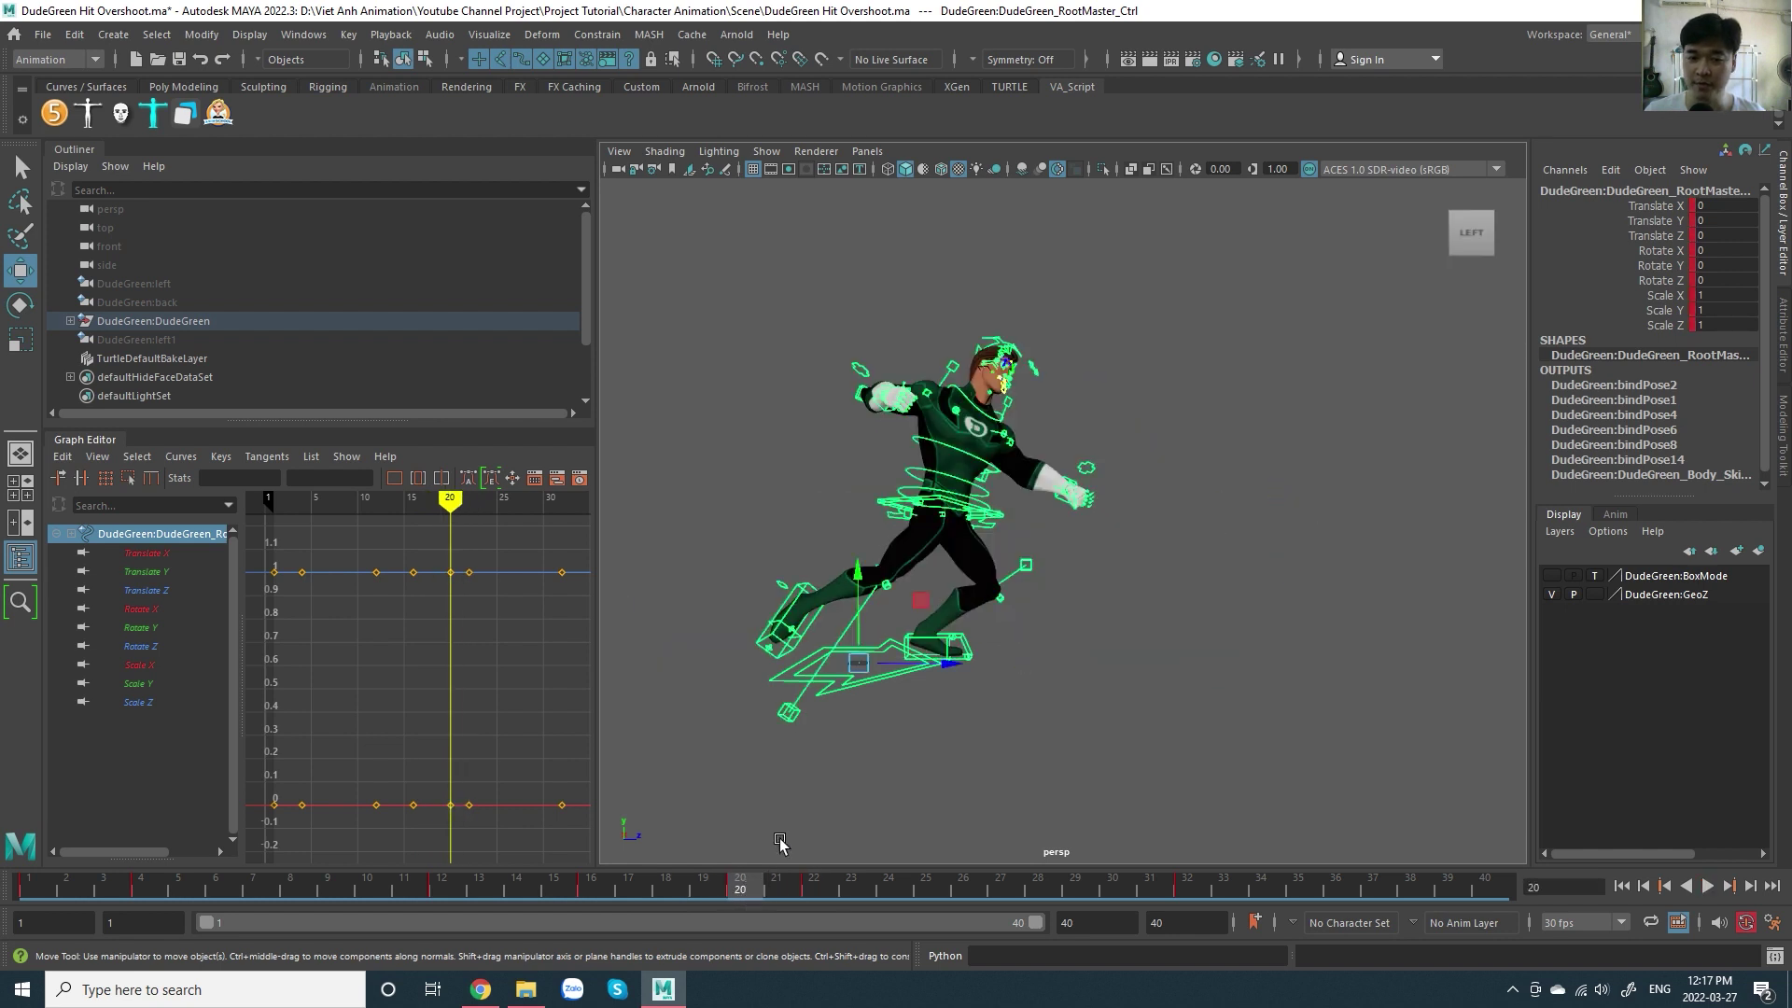
pyautogui.moveTo(743, 893)
pyautogui.mouseDown()
pyautogui.moveTo(601, 902)
pyautogui.moveTo(898, 903)
pyautogui.moveTo(833, 903)
pyautogui.mouseUp()
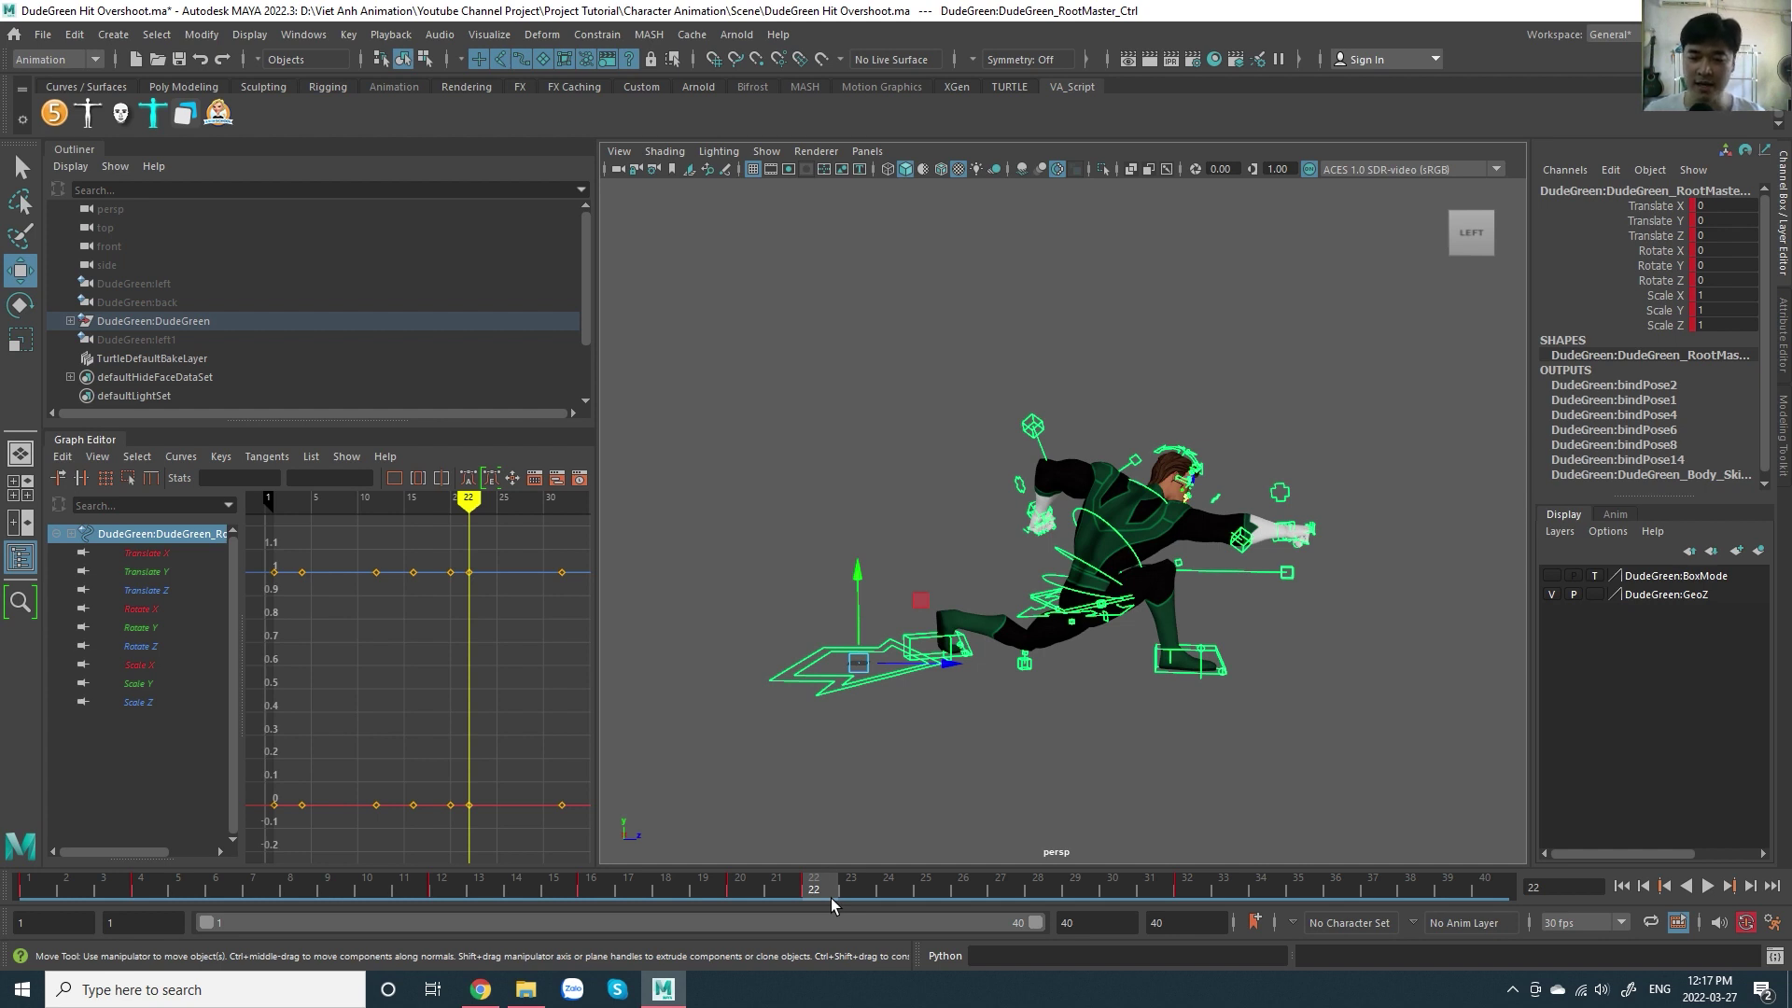
# - Play the animation, stop on frame 22, and switch to the Character Animation spreadsheet
pyautogui.hotkey('alt', 'v')
pyautogui.moveTo(1197, 898); pyautogui.dragTo(827, 893)
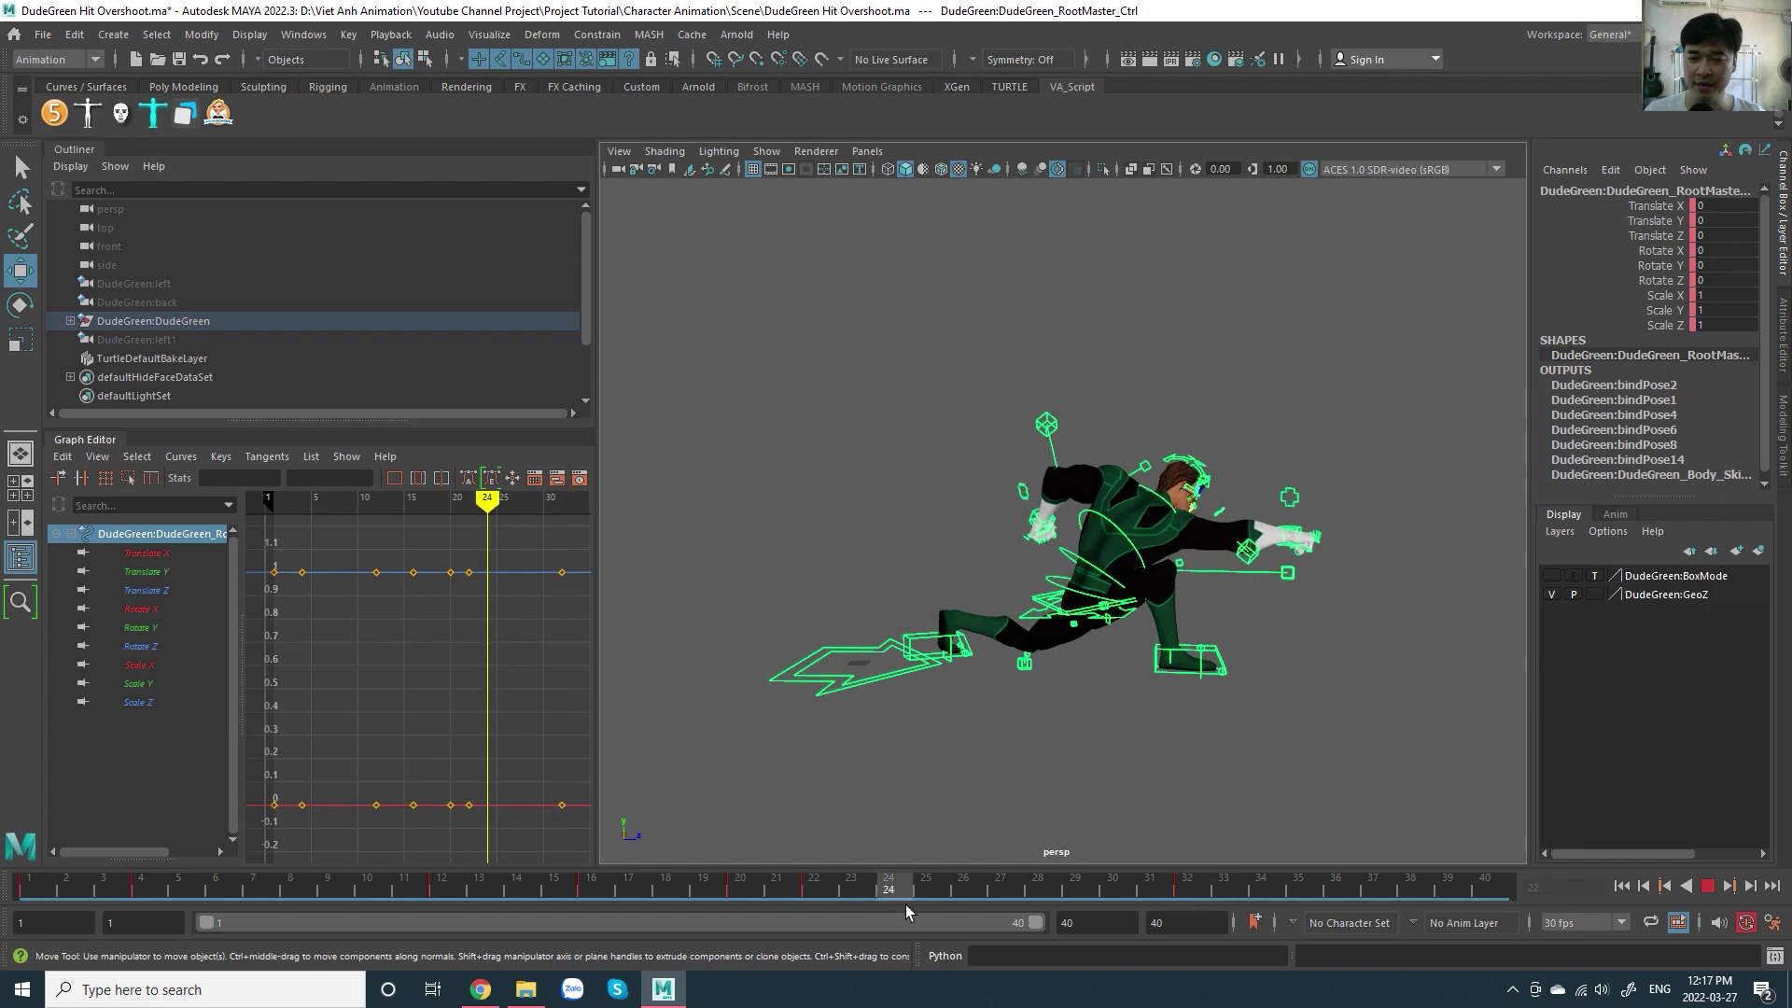
pyautogui.click(480, 989)
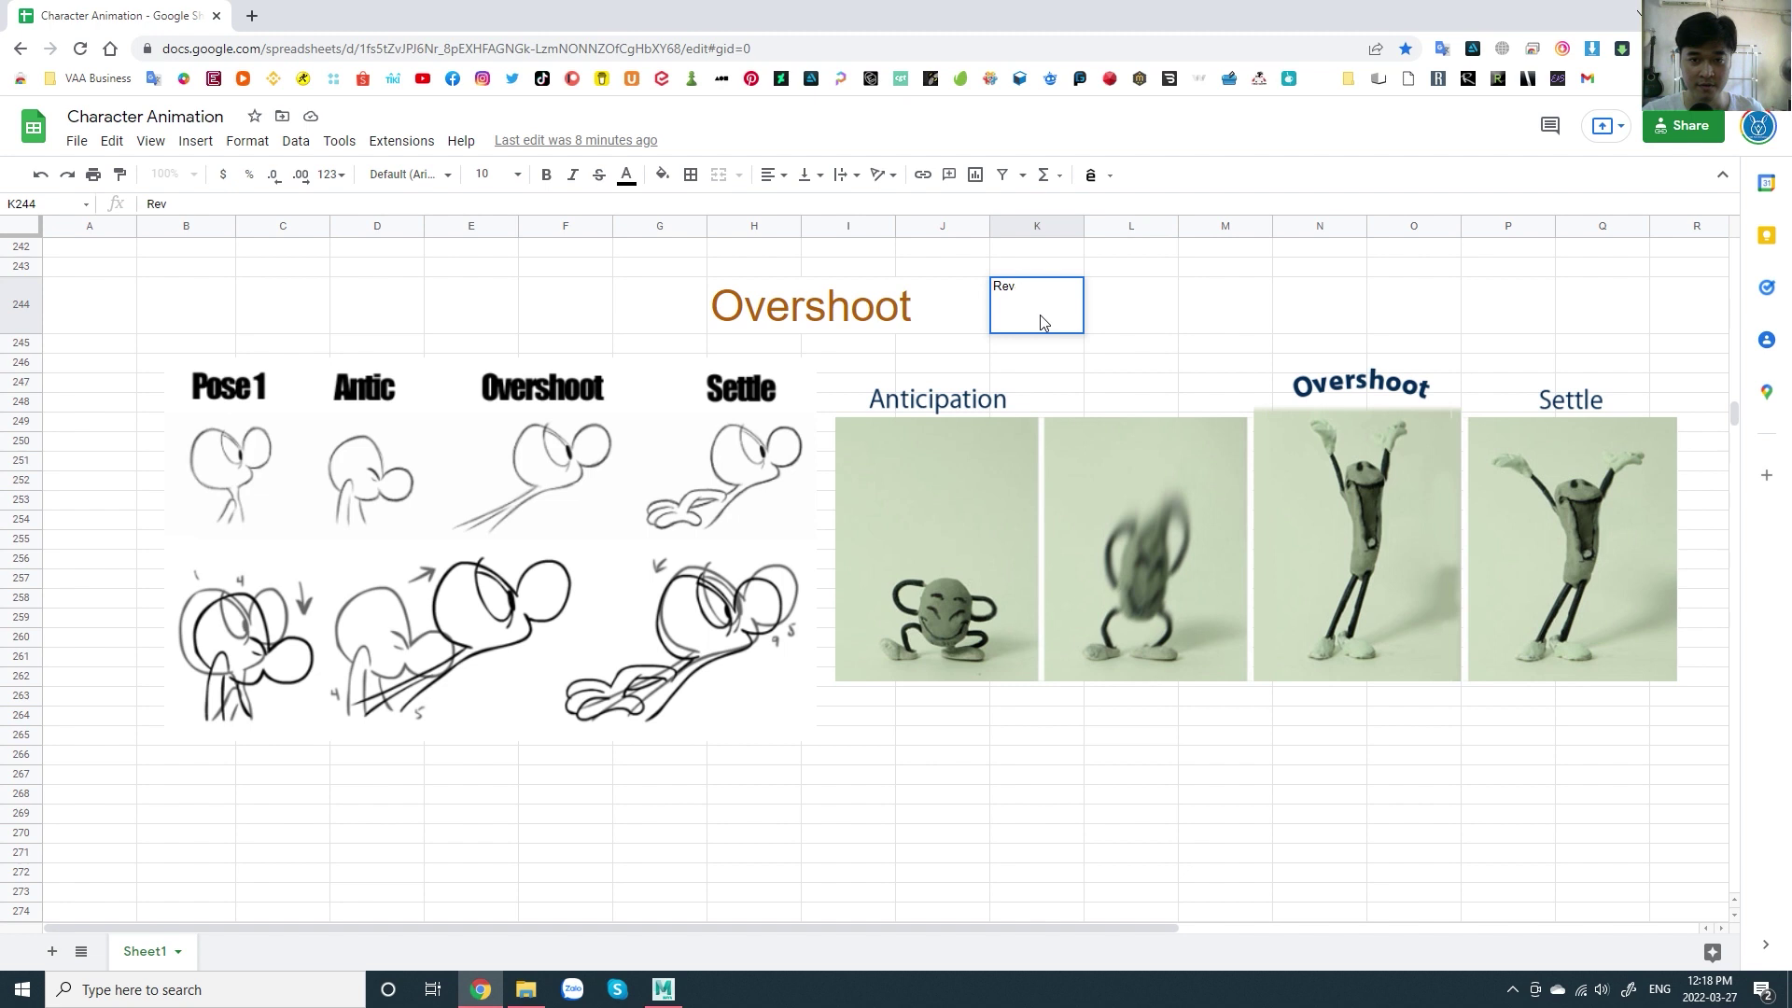
pyautogui.press('BackSpace')
pyautogui.write('cover')
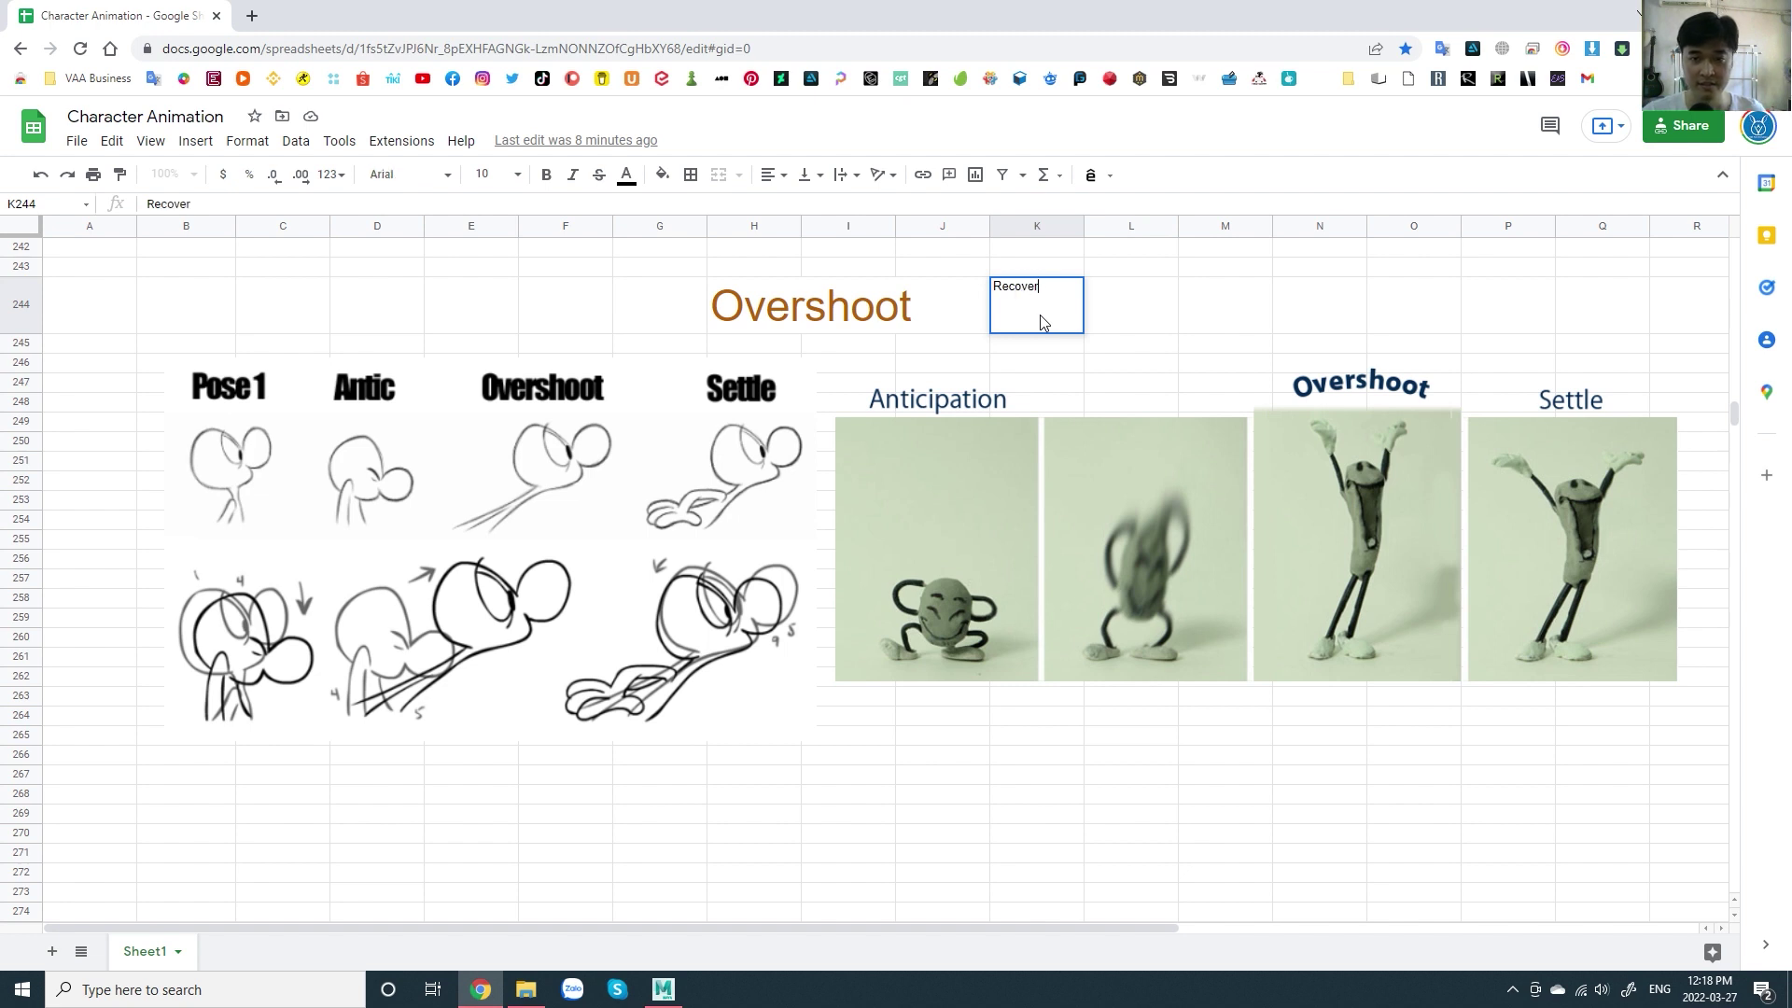
pyautogui.hotkey('shift', 'Left')
pyautogui.hotkey('shift', 'Left')
pyautogui.hotkey('shift', 'Left')
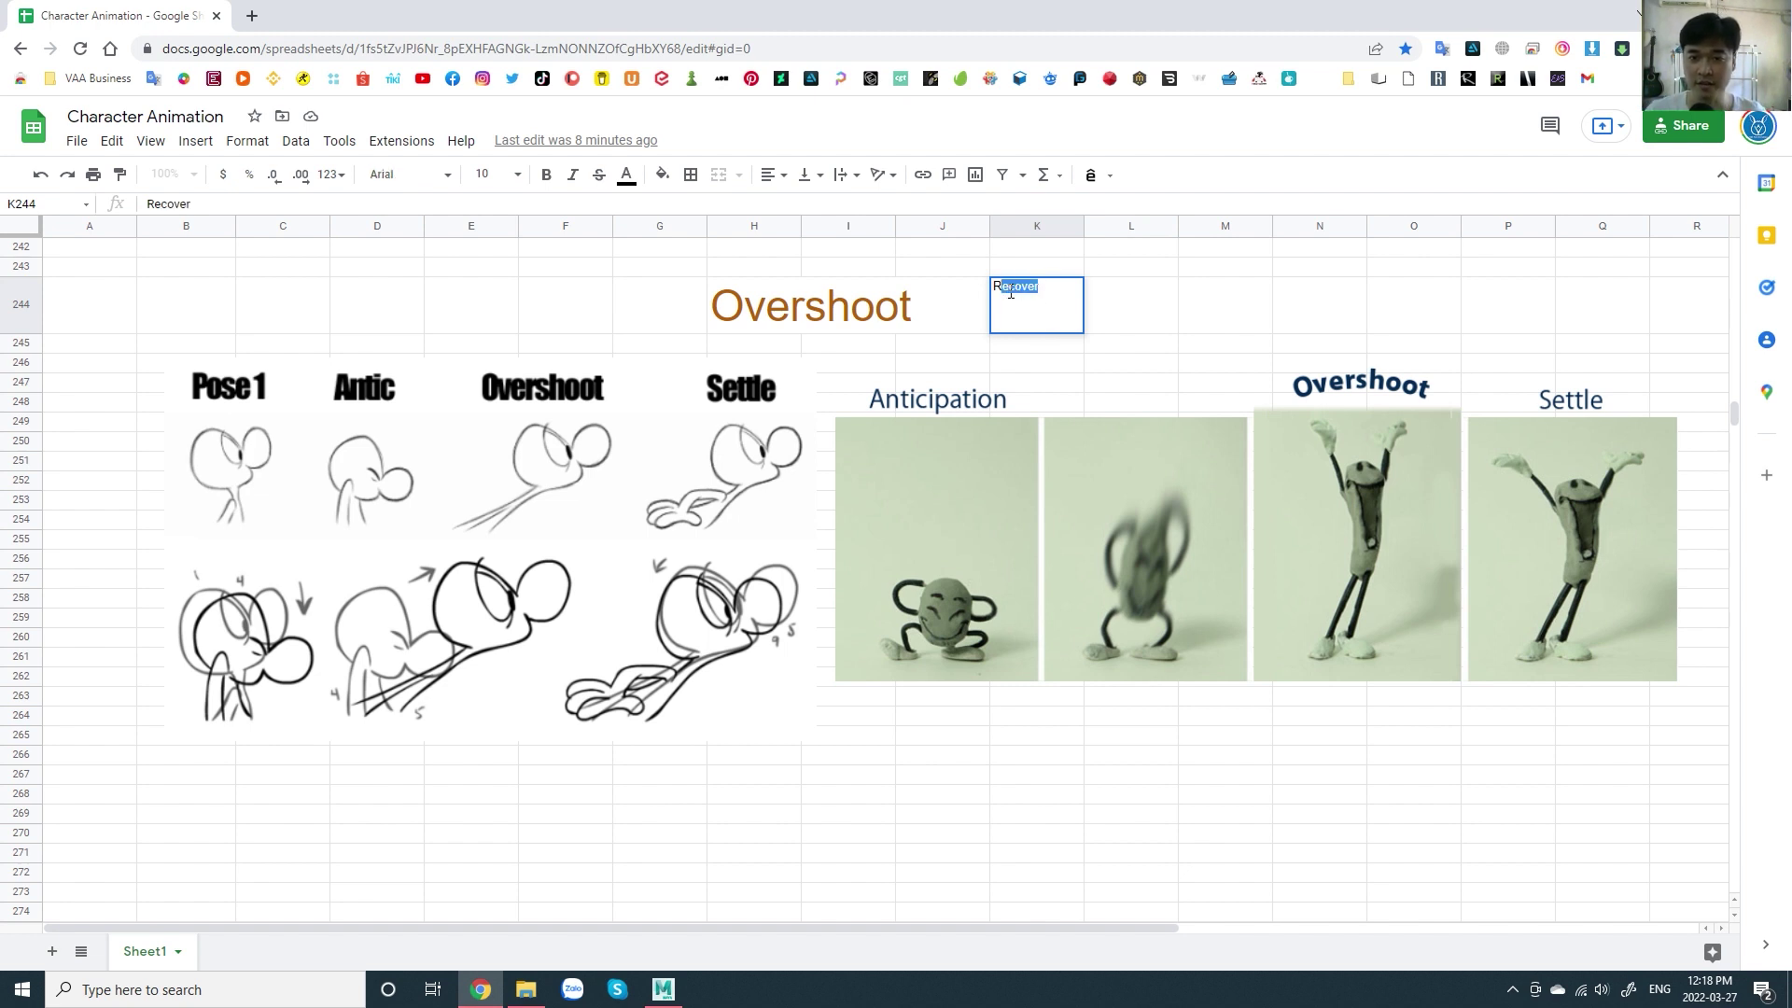
pyautogui.hotkey('shift', 'Left')
pyautogui.press('Right')
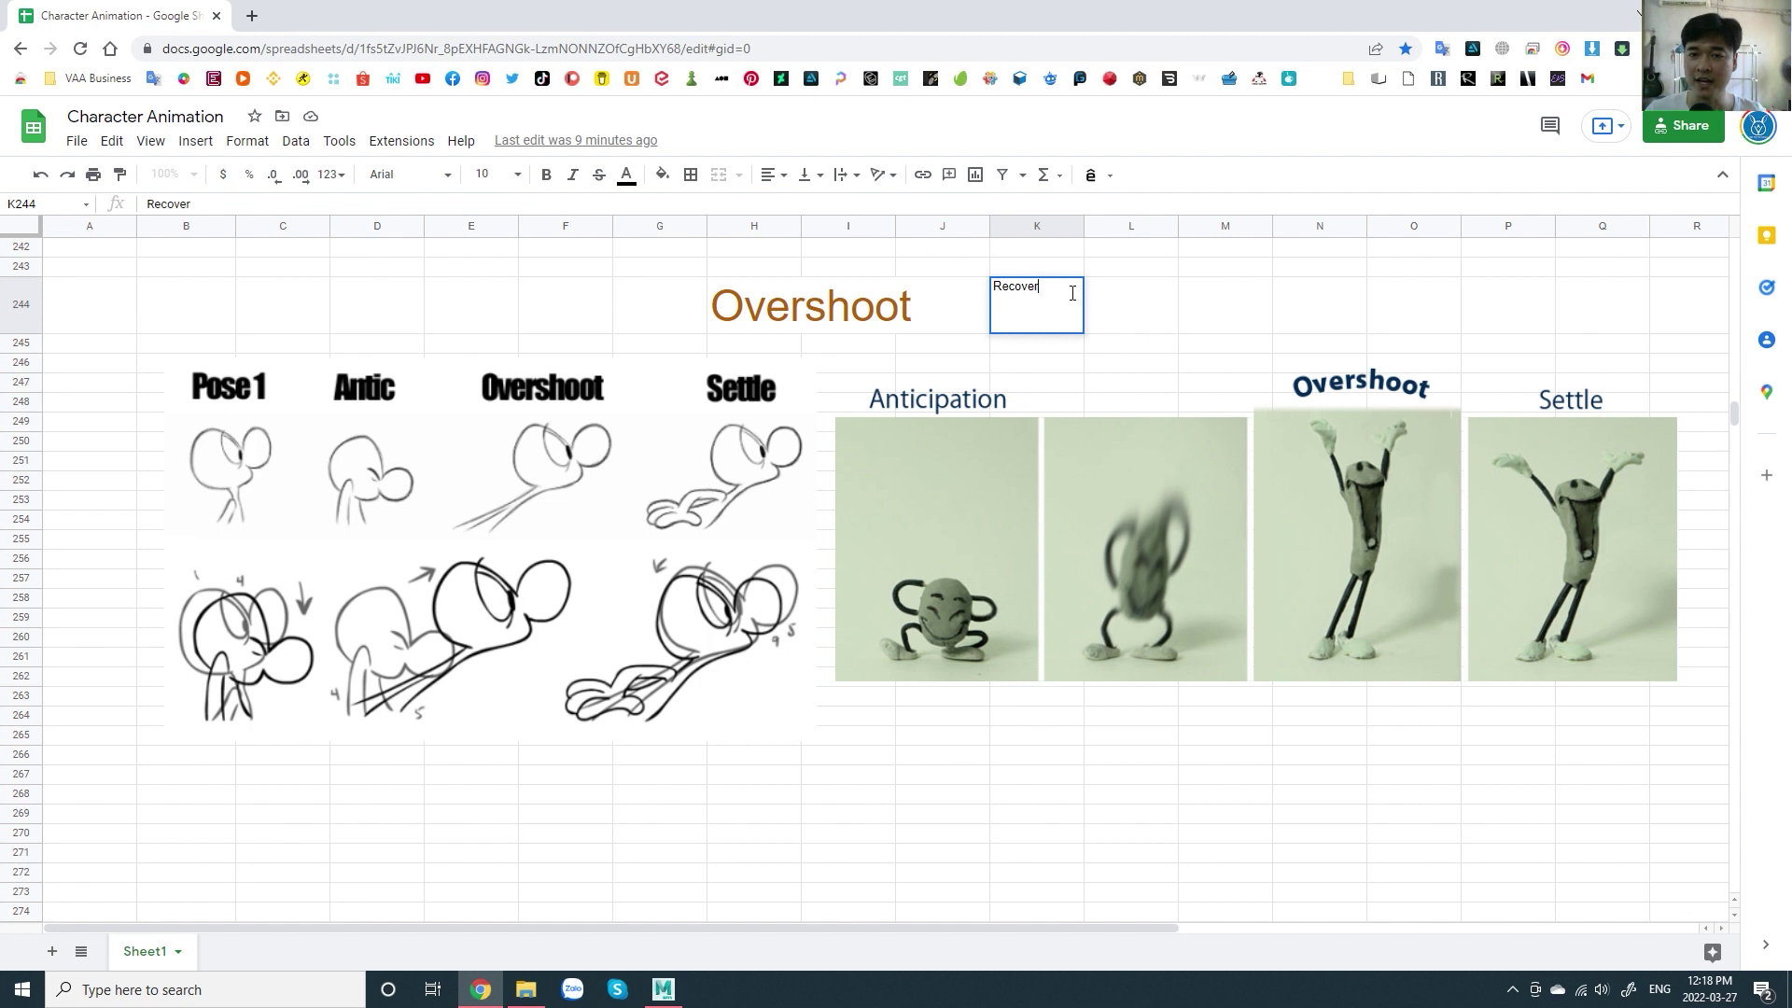
pyautogui.moveTo(1072, 293); pyautogui.dragTo(961, 293)
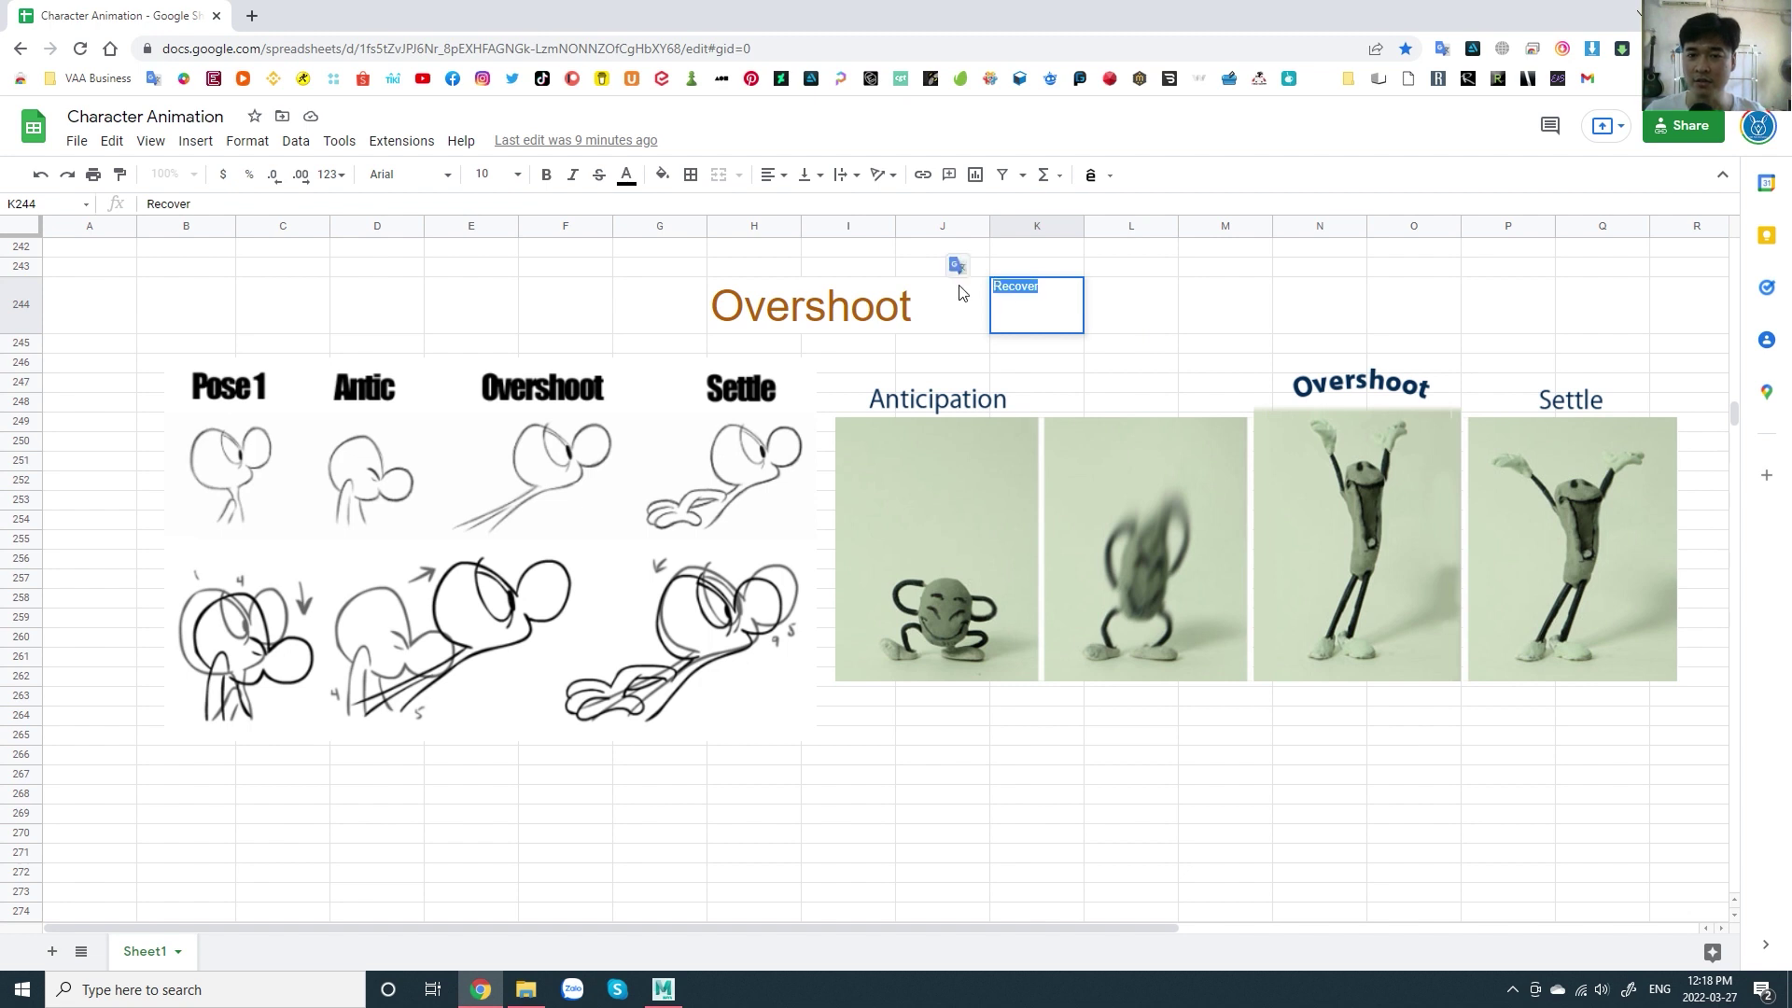
pyautogui.click(1102, 314)
pyautogui.doubleClick(1033, 328)
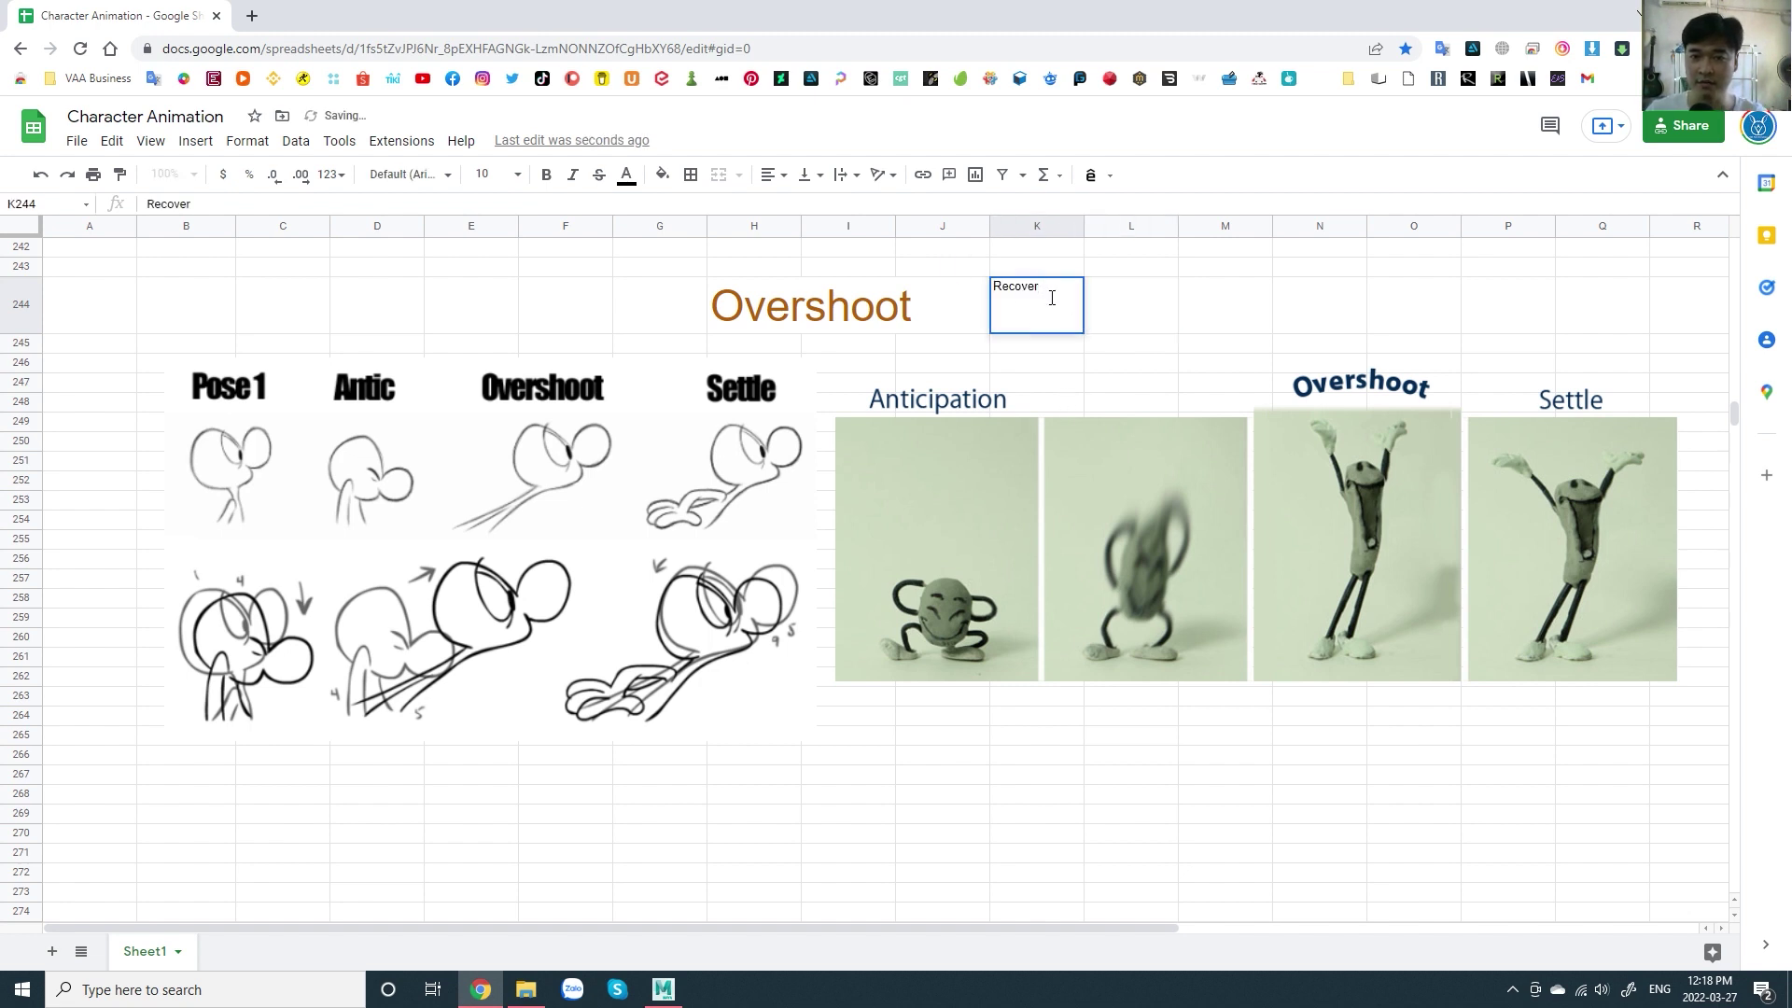
pyautogui.moveTo(1052, 297); pyautogui.dragTo(966, 290)
pyautogui.press('BackSpace')
pyautogui.click(1121, 317)
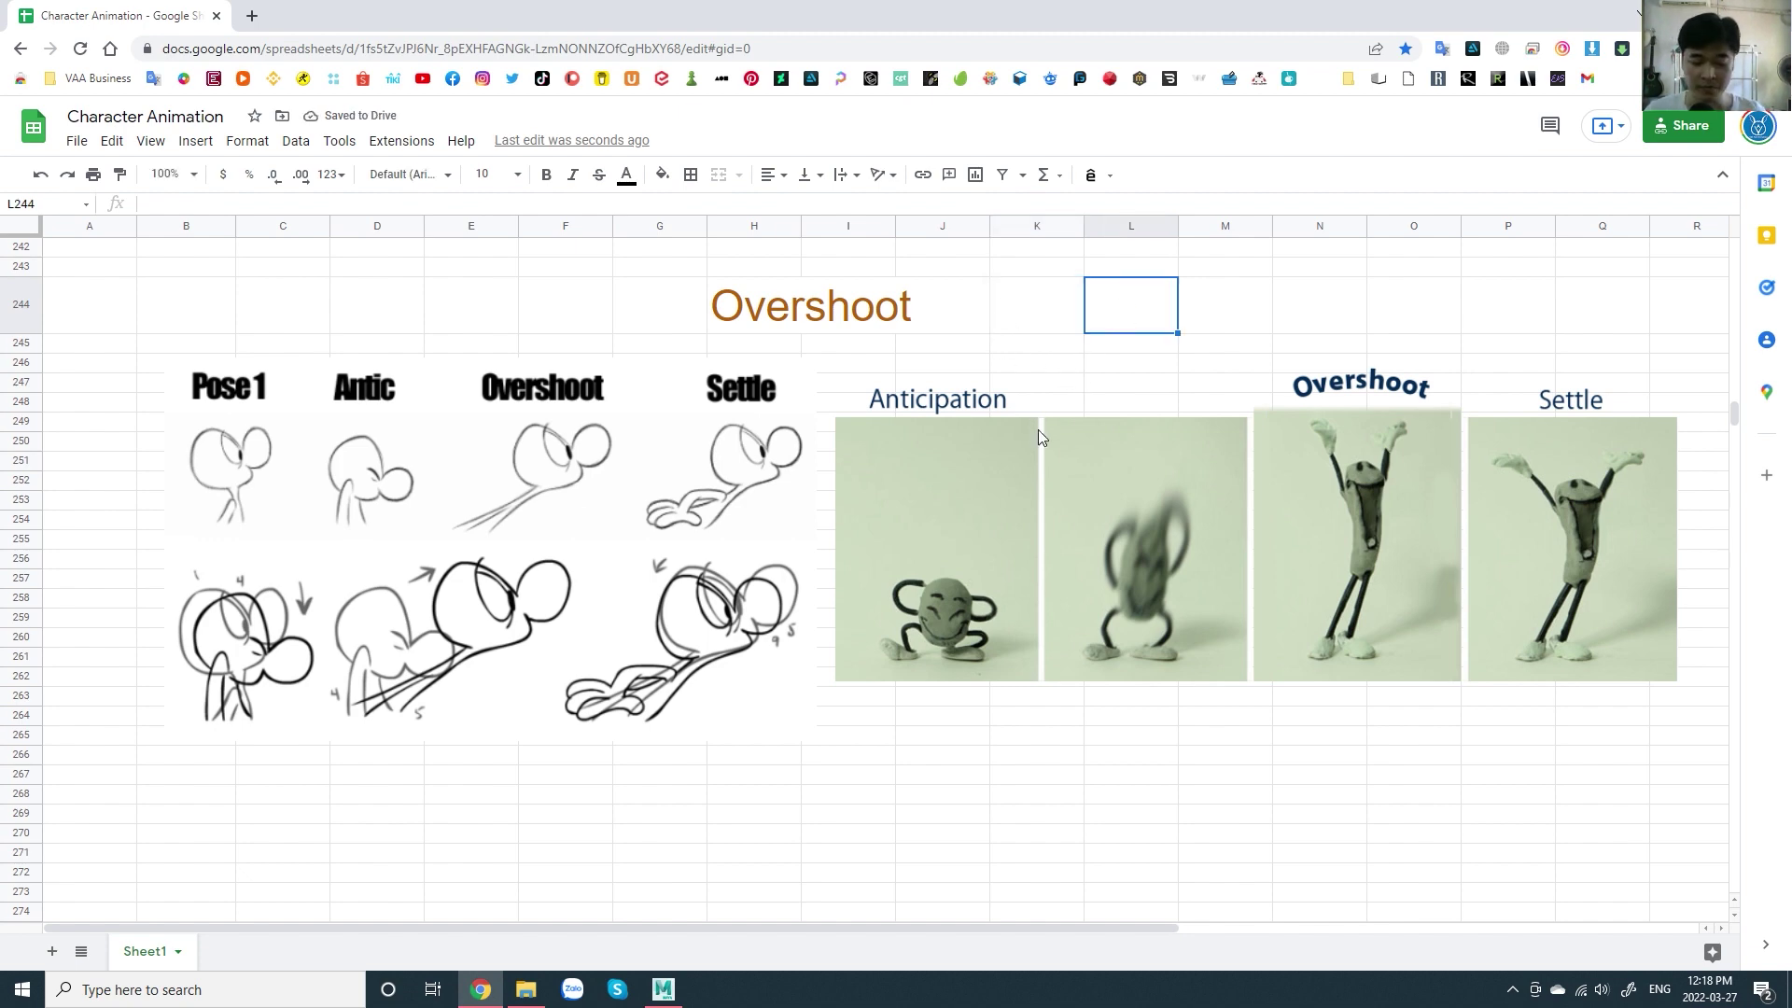
# - Return to Maya at frame 1 and frame the persp view closer on the standing DudeGreen
pyautogui.hotkey('alt', 'Tab')
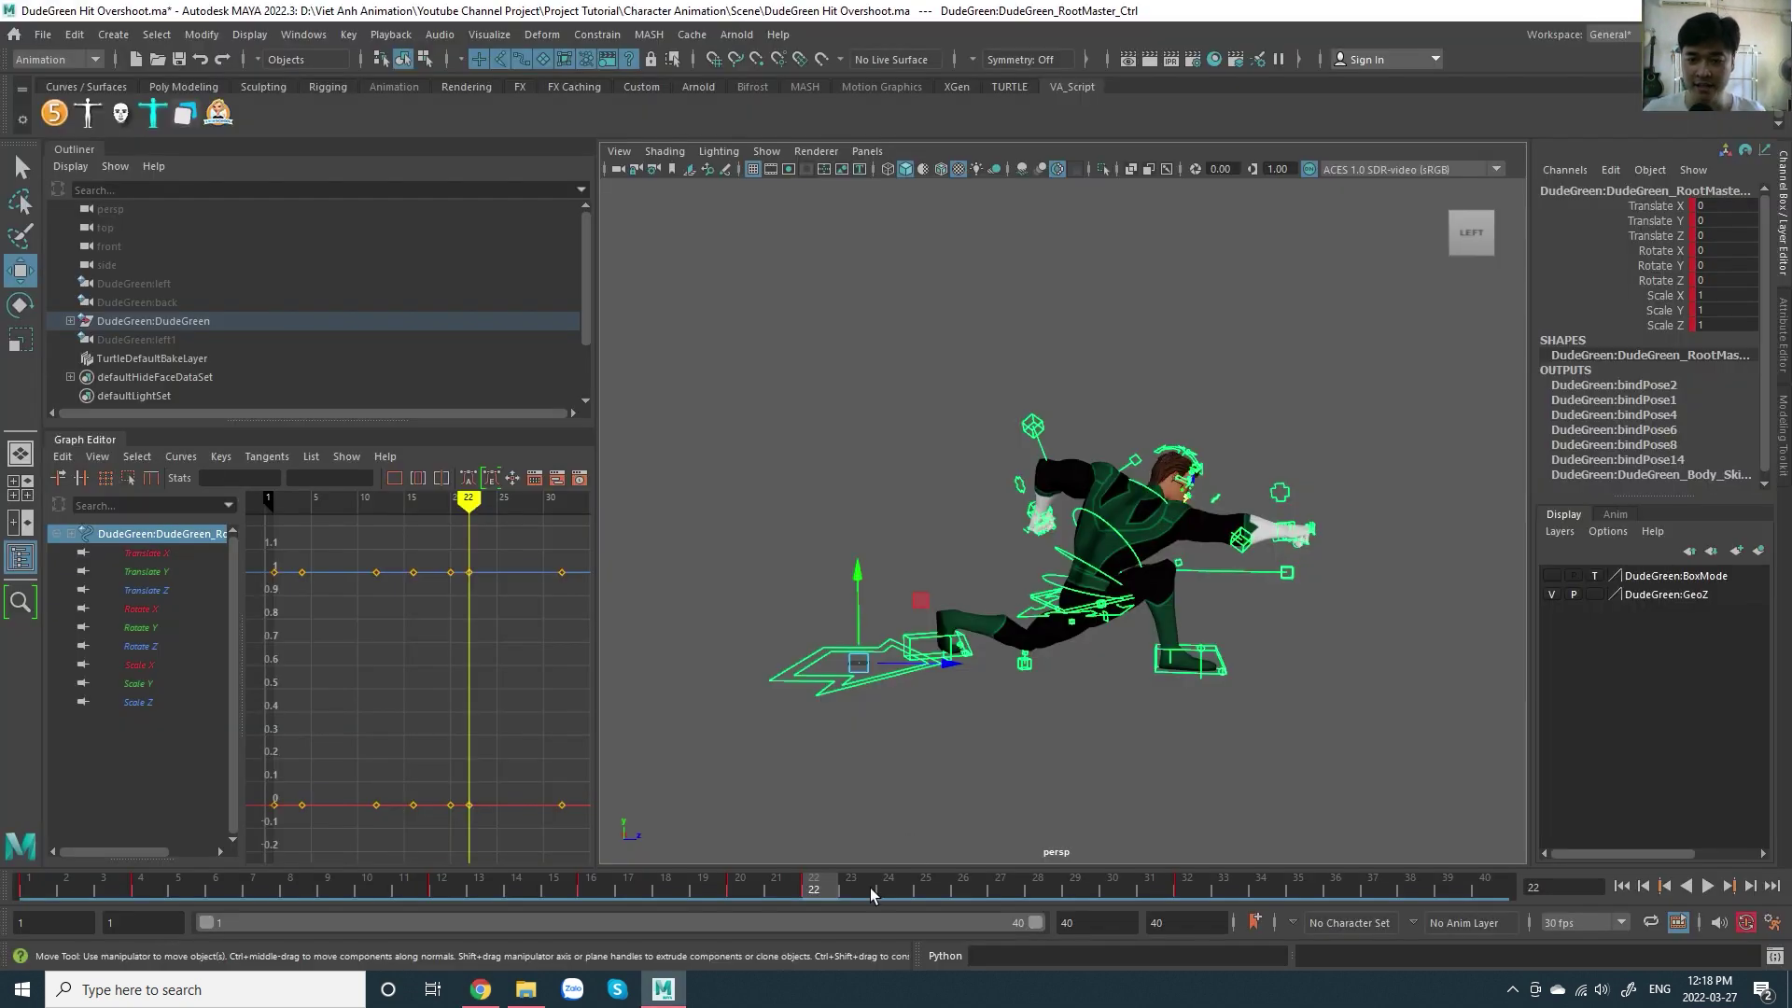
pyautogui.hotkey('alt', 'shift', 'v')
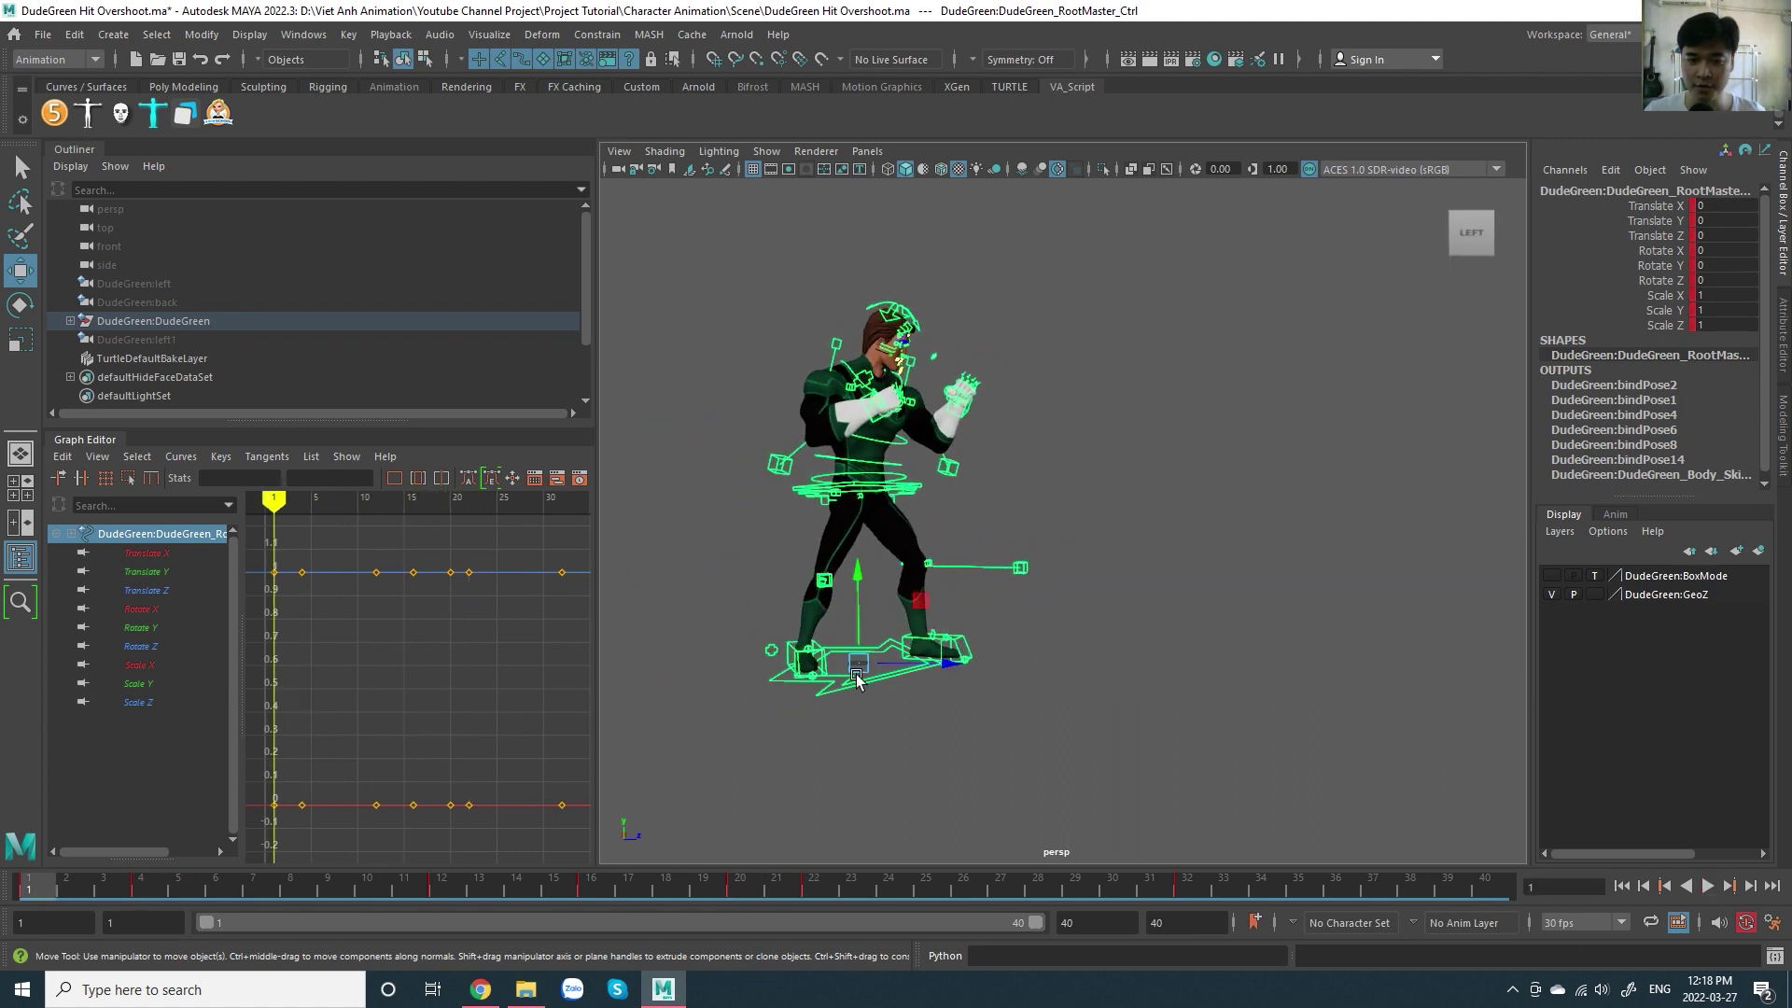
pyautogui.keyDown('alt'); pyautogui.moveTo(936, 526); pyautogui.dragTo(945, 520); pyautogui.keyUp('alt')
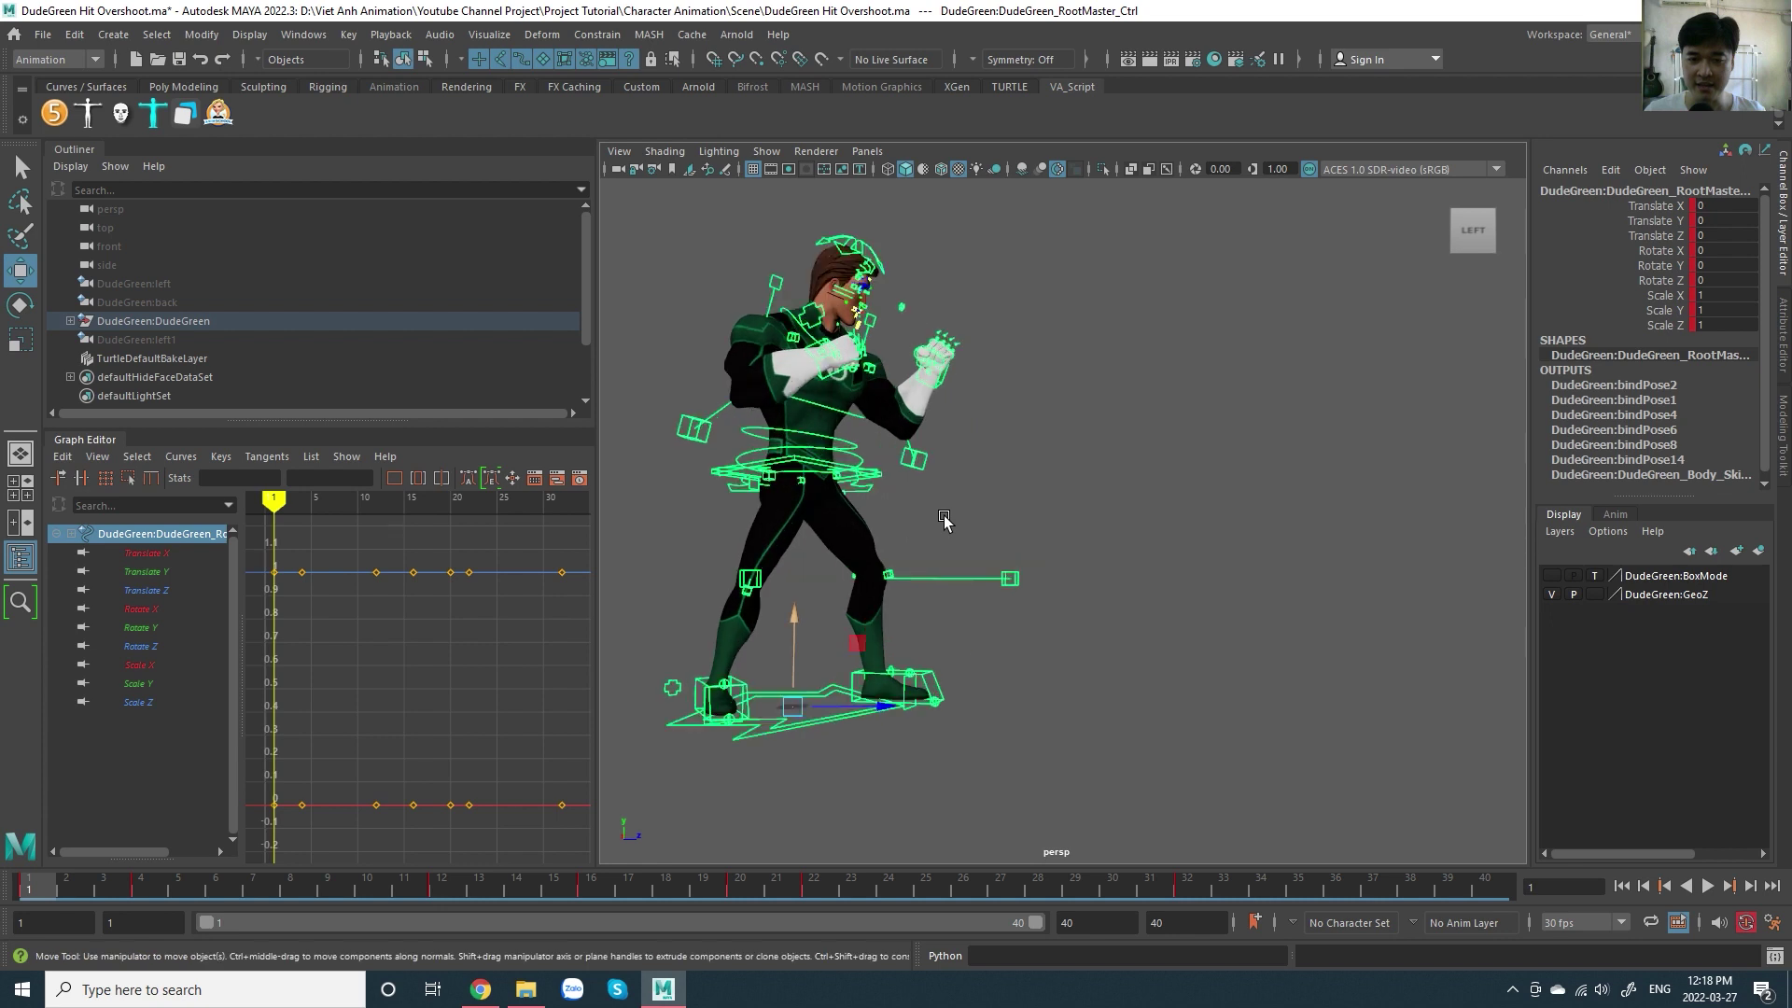
pyautogui.keyDown('alt'); pyautogui.moveTo(945, 520); pyautogui.dragTo(1123, 558, button='right'); pyautogui.keyUp('alt')
pyautogui.keyDown('alt'); pyautogui.moveTo(1123, 558); pyautogui.dragTo(1136, 546, button='middle'); pyautogui.keyUp('alt')
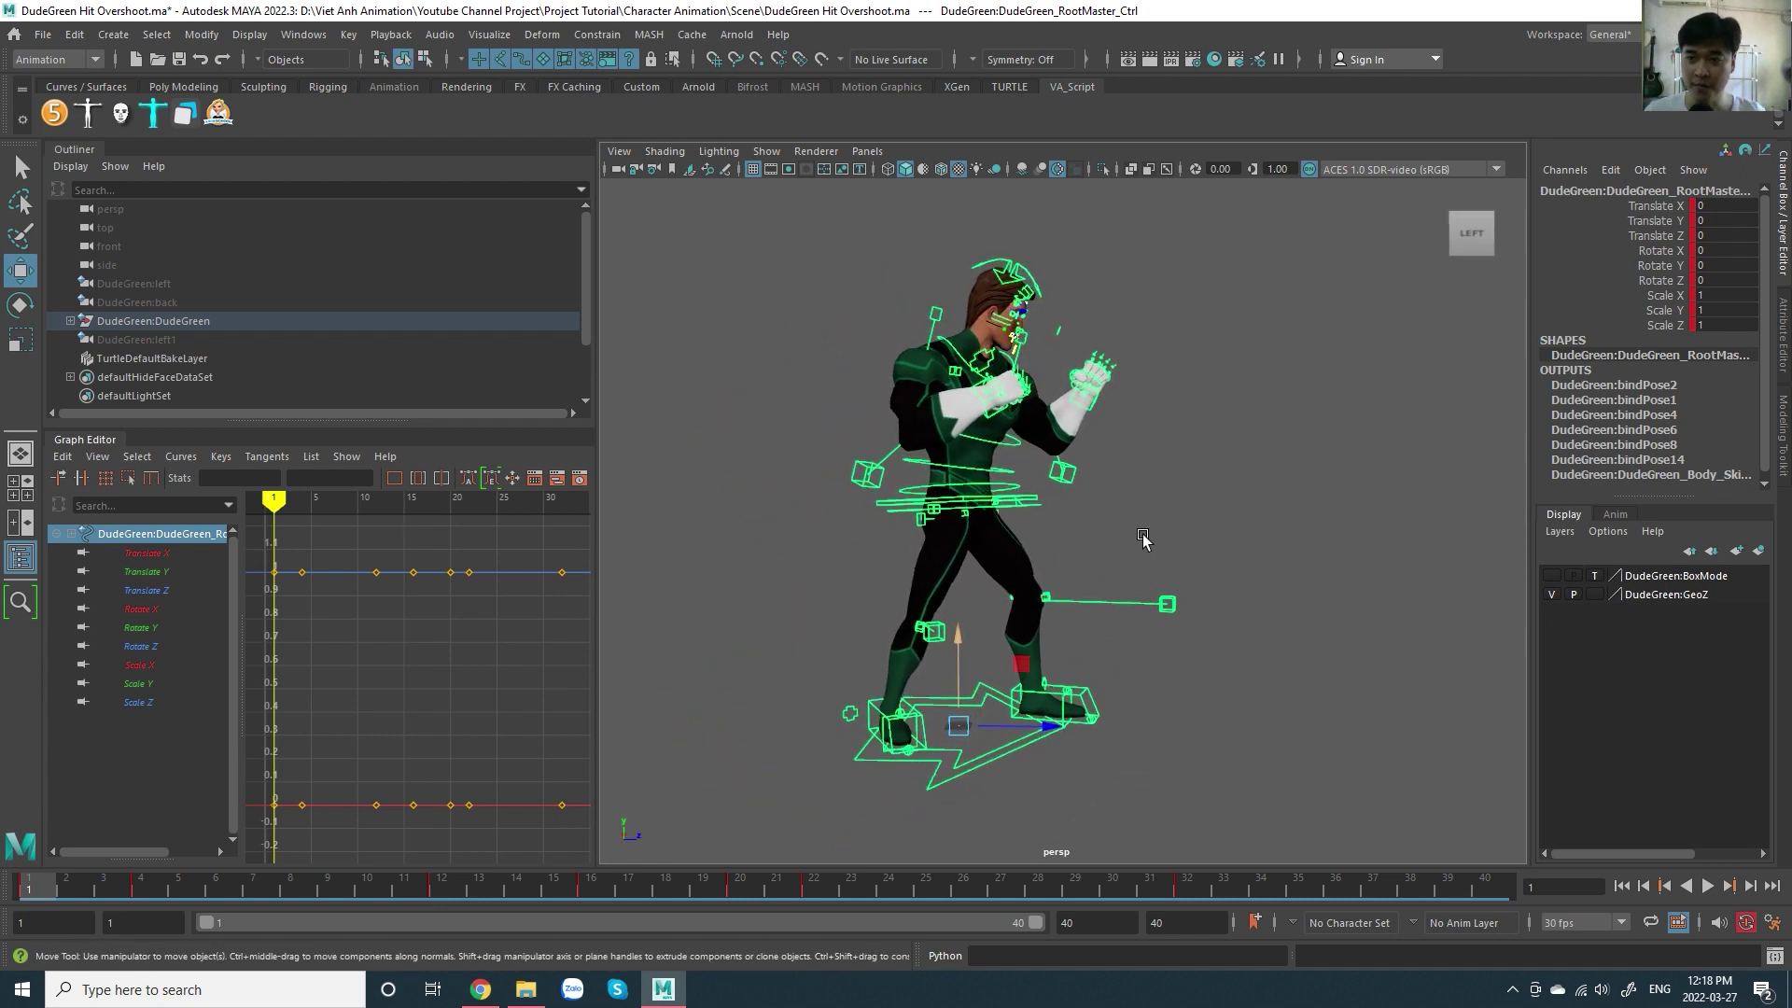
pyautogui.keyDown('alt'); pyautogui.moveTo(1136, 555); pyautogui.dragTo(1106, 532); pyautogui.keyUp('alt')
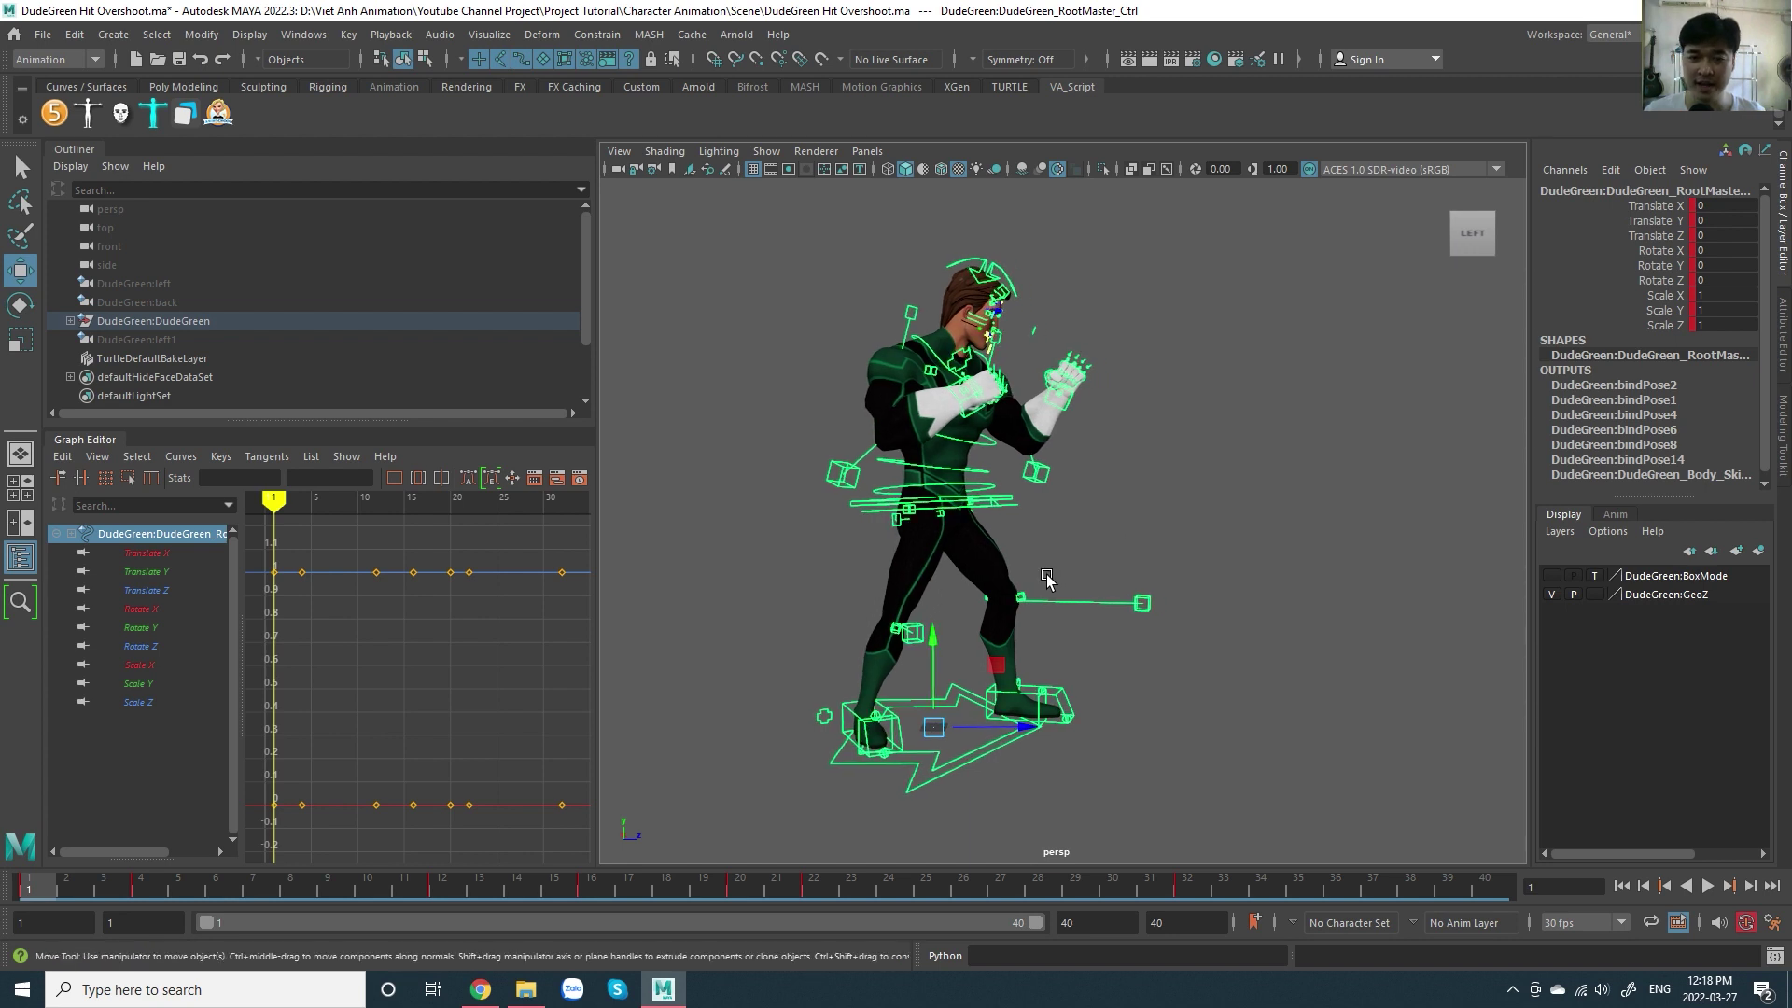
# - Sketch trial grease pencil down and up arrows beside the character, then delete them
pyautogui.click(725, 169)
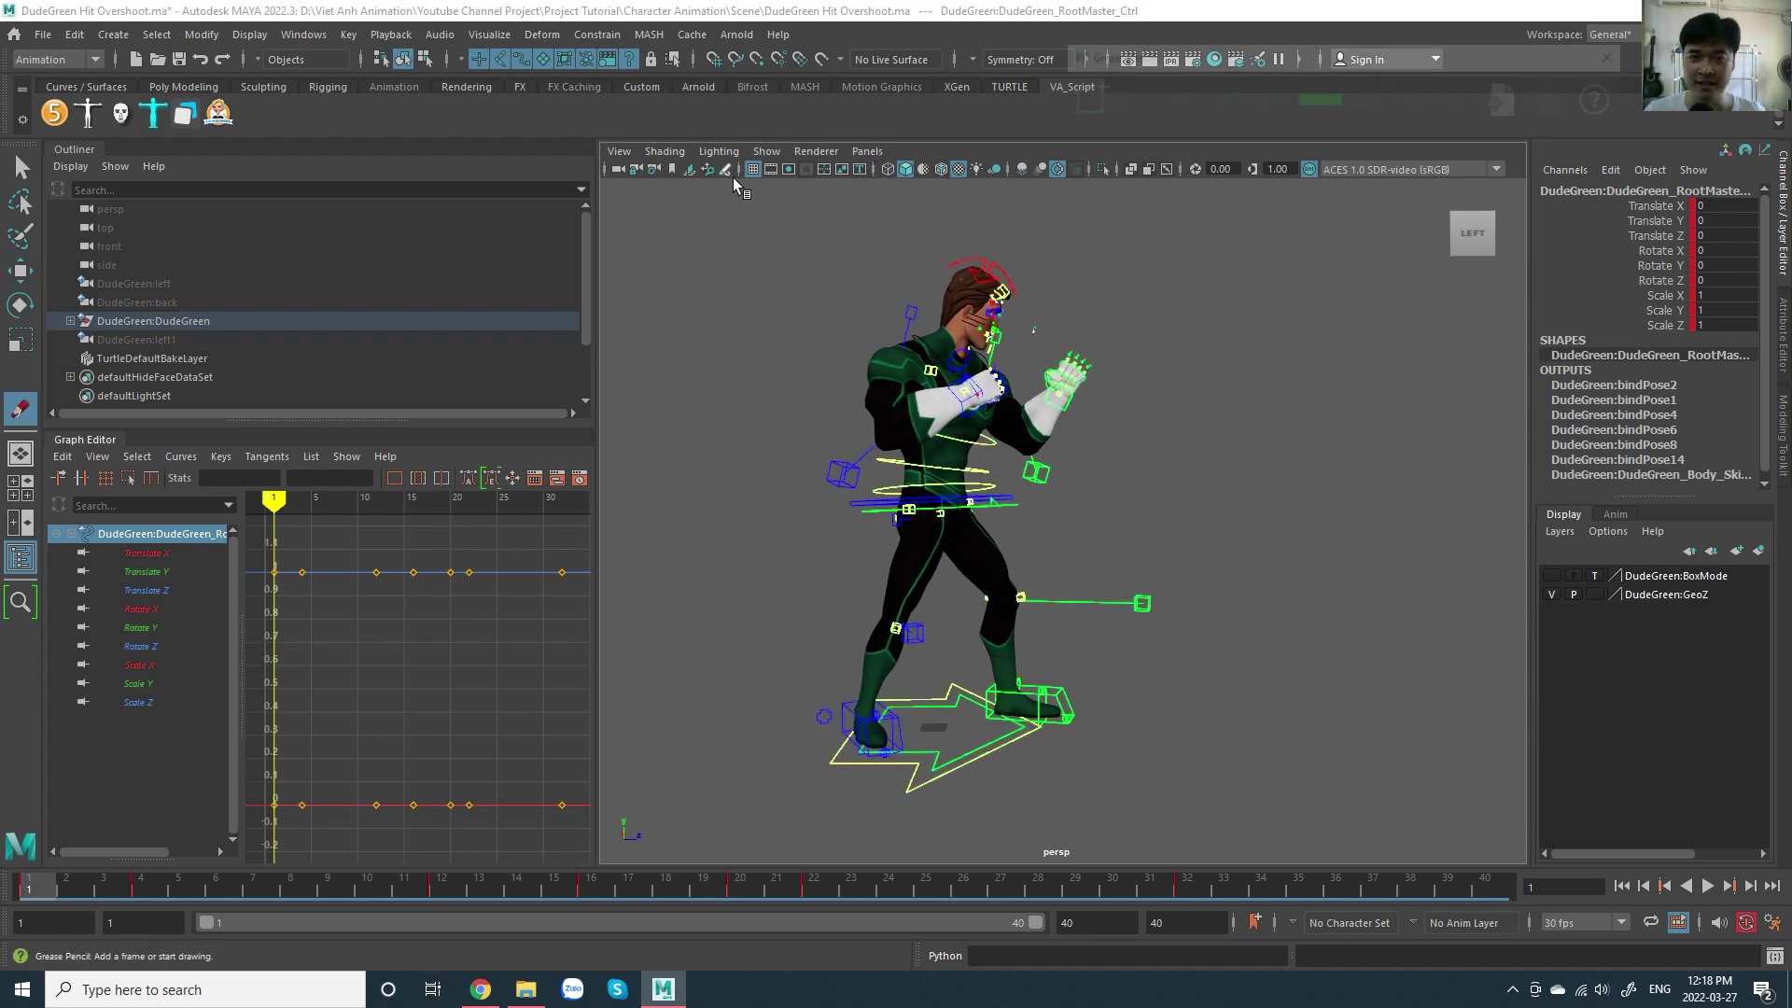
pyautogui.moveTo(1342, 428)
pyautogui.keyDown('alt'); pyautogui.mouseDown()
pyautogui.moveTo(1280, 472)
pyautogui.moveTo(1244, 439)
pyautogui.moveTo(1228, 467)
pyautogui.mouseUp(); pyautogui.keyUp('alt')
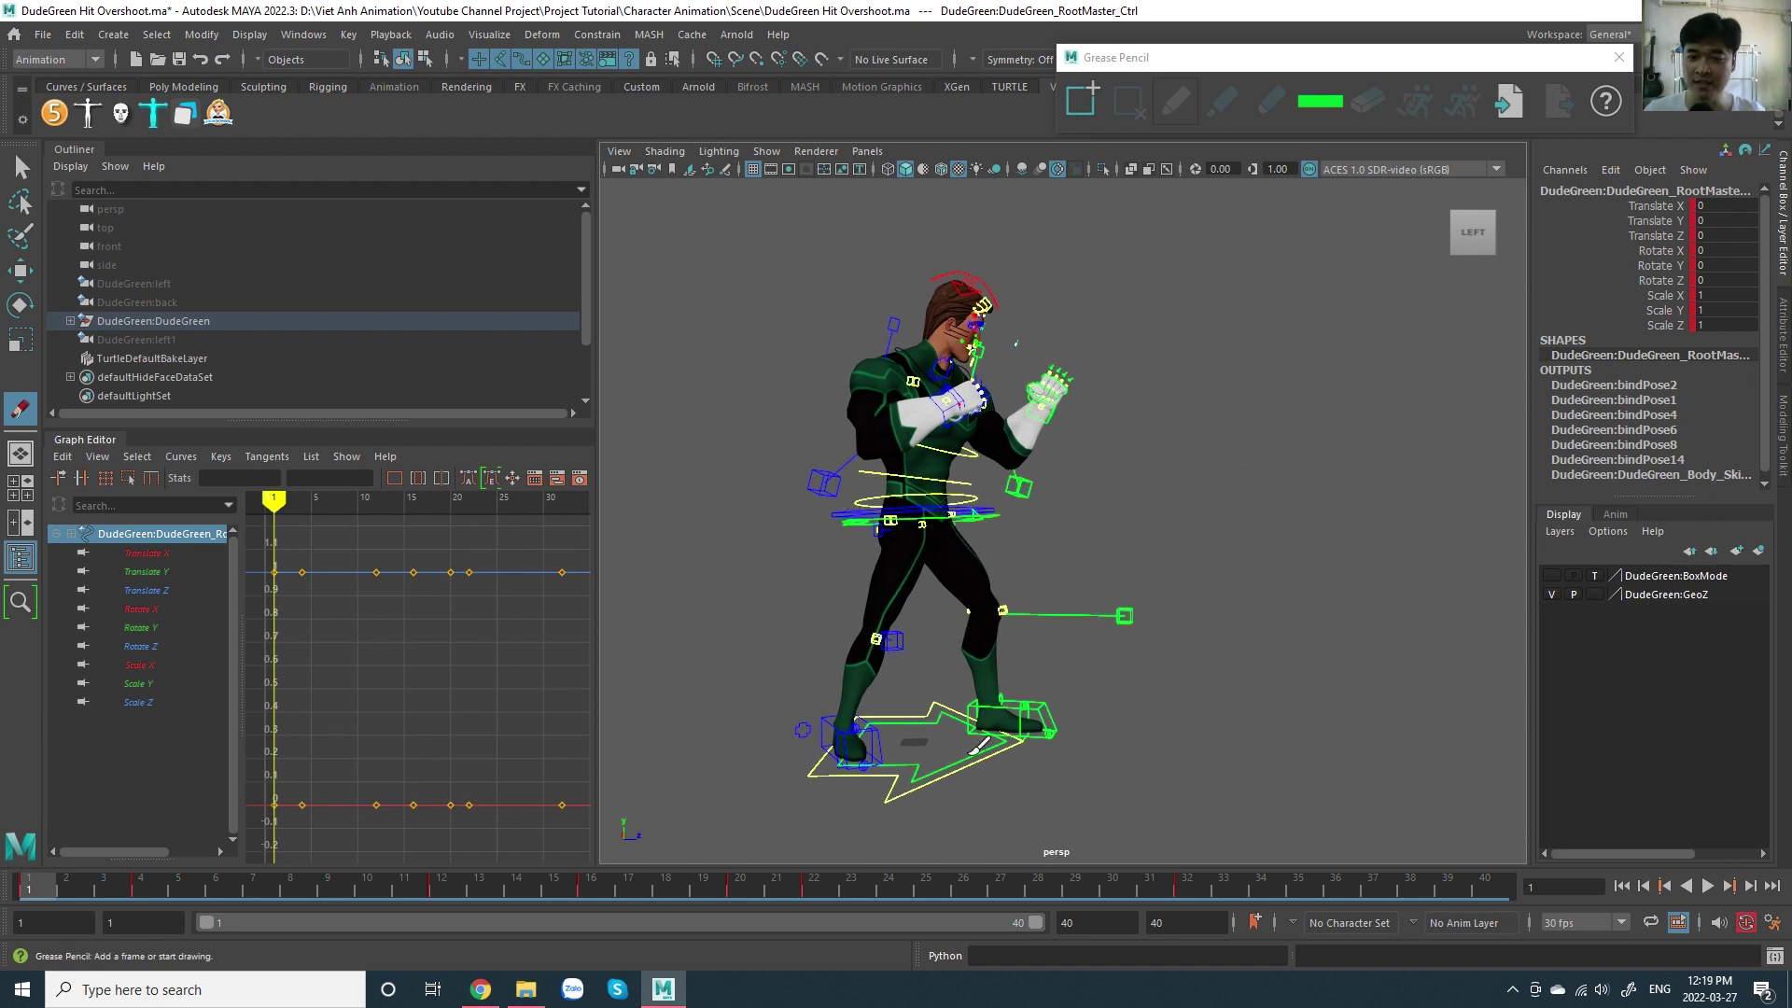
pyautogui.moveTo(1155, 338)
pyautogui.mouseDown()
pyautogui.moveTo(1150, 697)
pyautogui.moveTo(1174, 647)
pyautogui.mouseUp()
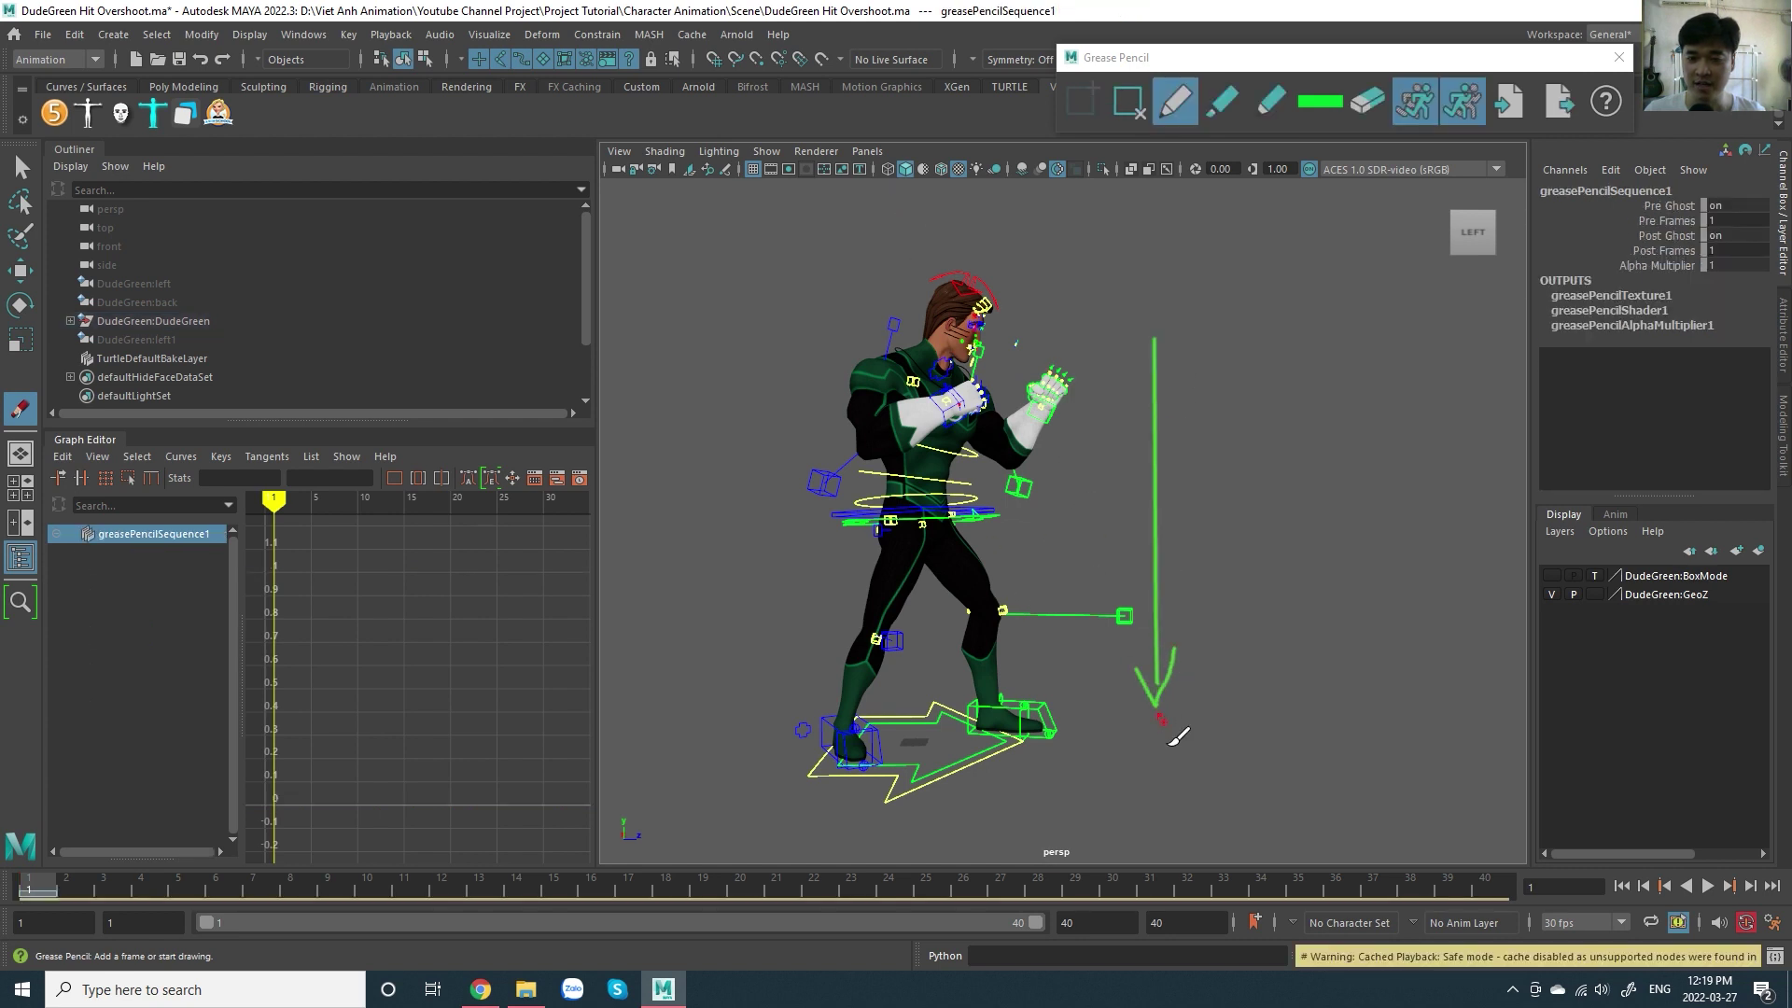
pyautogui.moveTo(1241, 715)
pyautogui.mouseDown()
pyautogui.moveTo(1245, 375)
pyautogui.moveTo(1223, 432)
pyautogui.moveTo(1295, 461)
pyautogui.mouseUp()
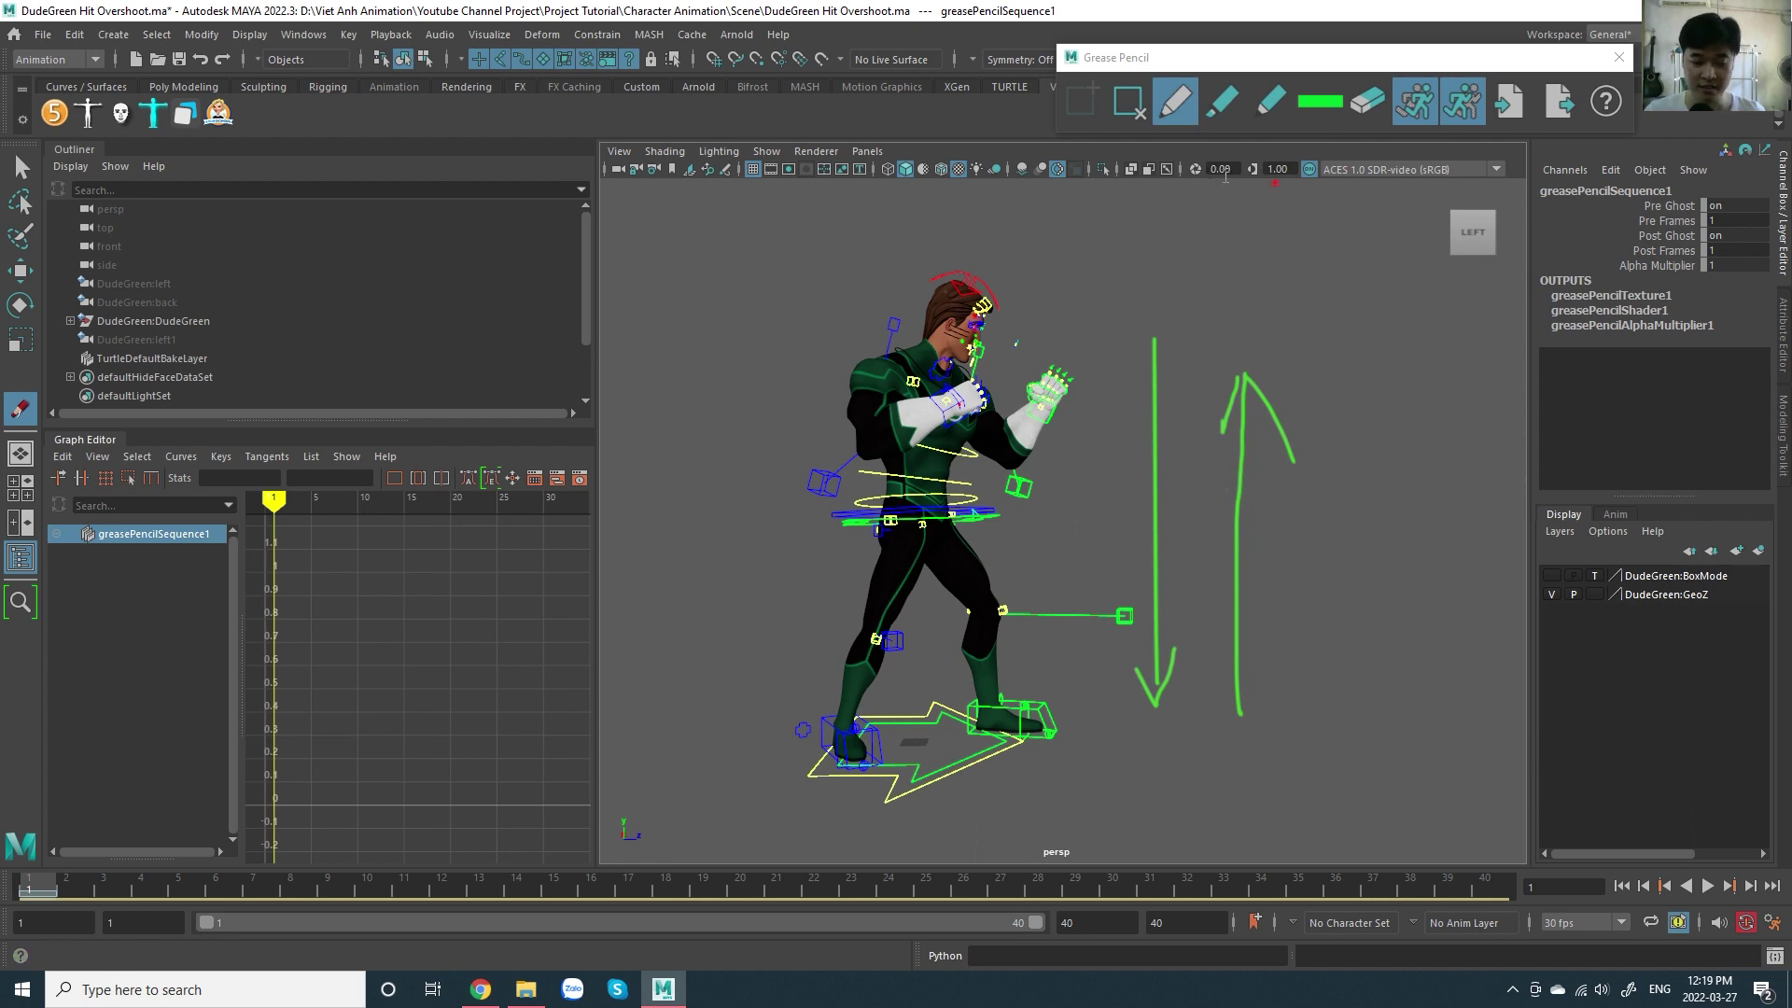
pyautogui.press('Delete')
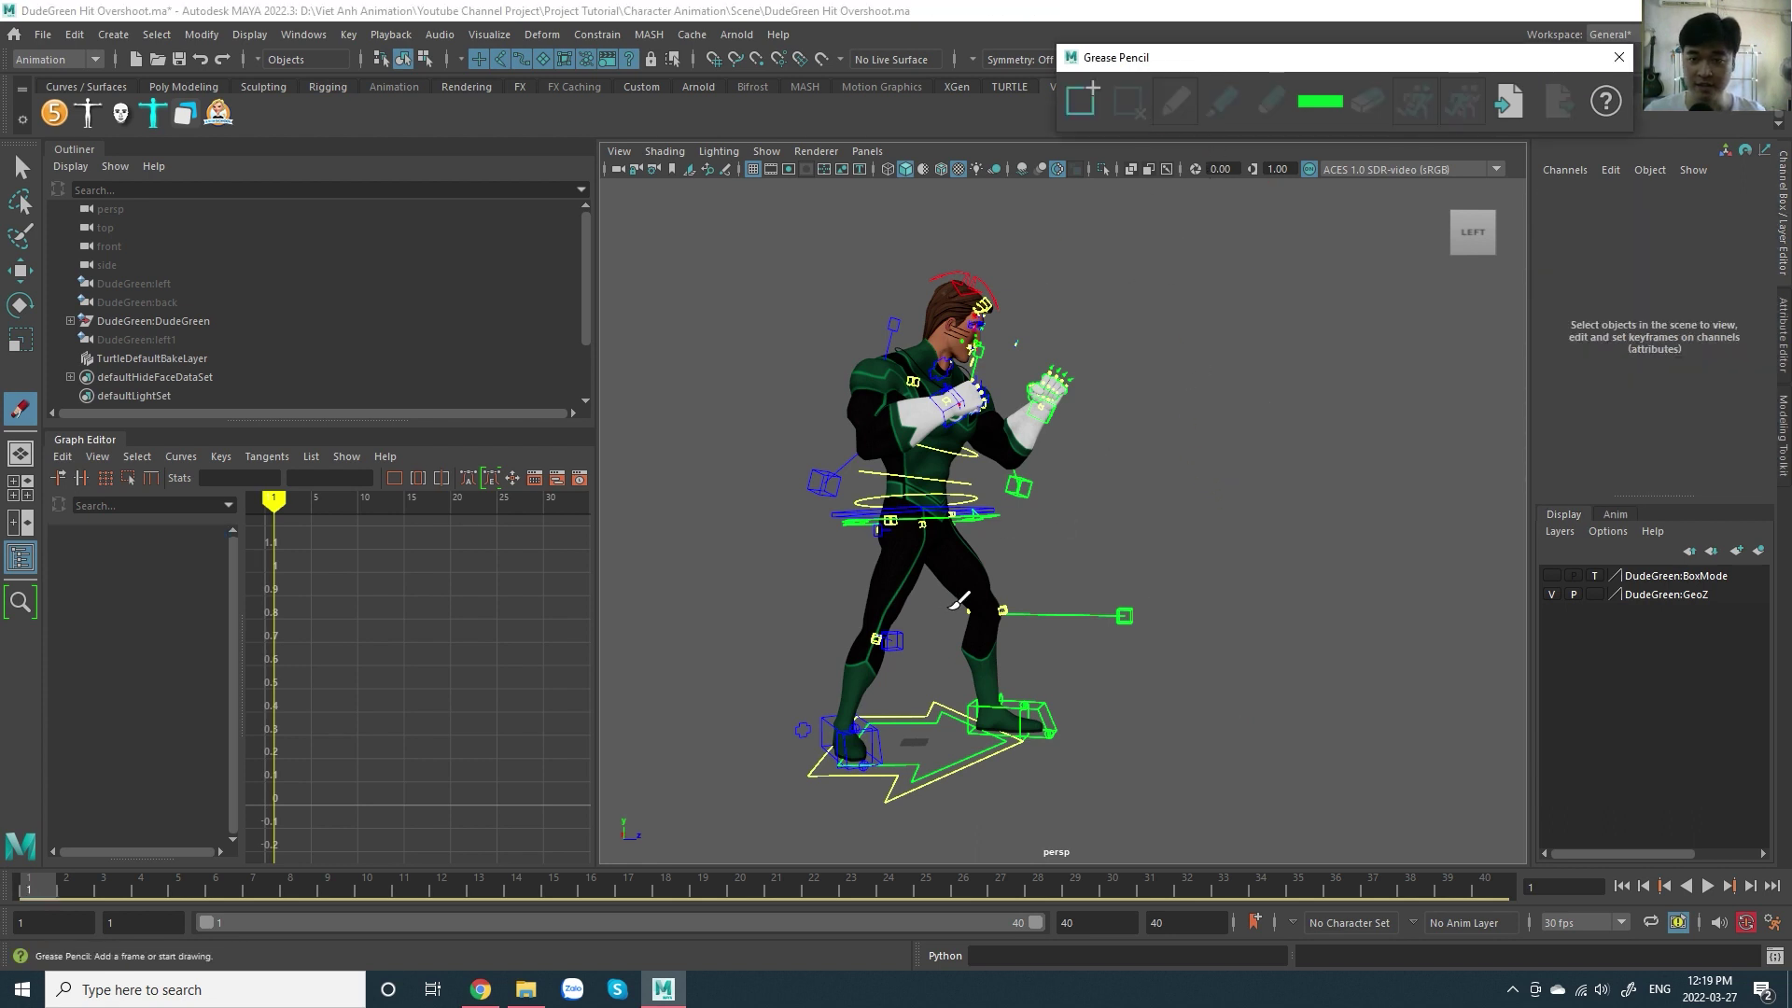
# - Orbit to the character's side view and add a grease pencil frame
pyautogui.keyDown('alt'); pyautogui.moveTo(1042, 689); pyautogui.dragTo(1100, 640); pyautogui.keyUp('alt')
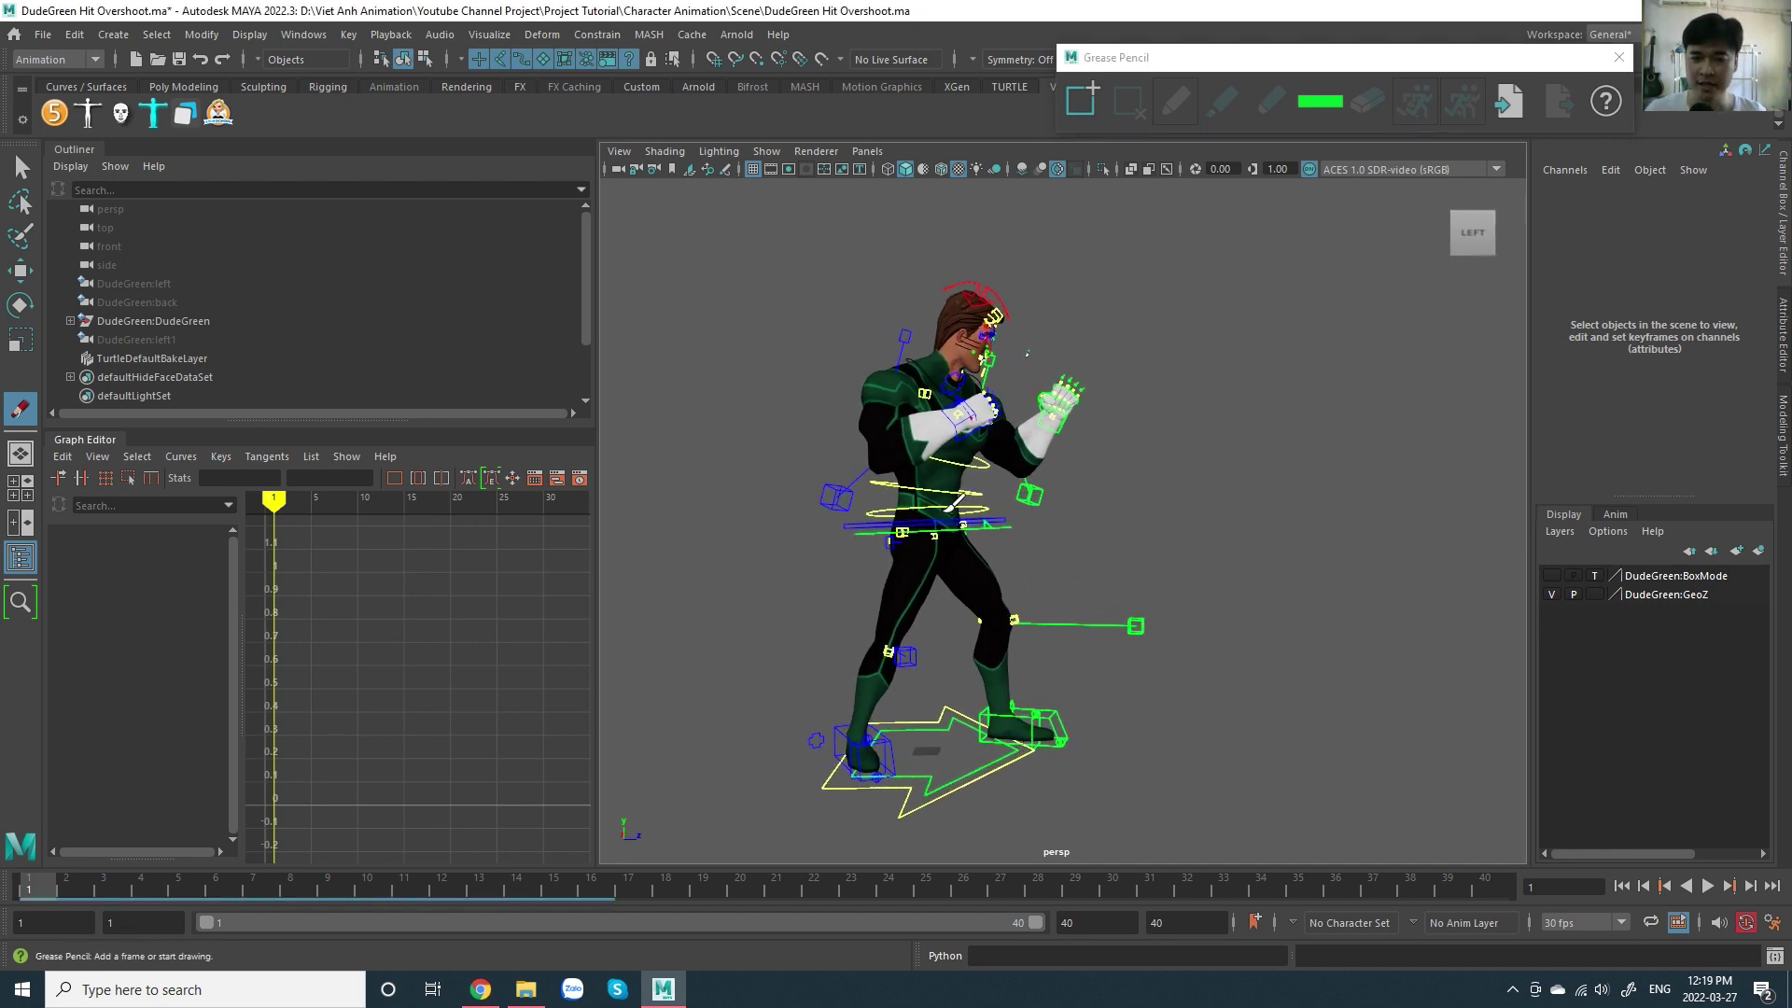
pyautogui.moveTo(1090, 567)
pyautogui.keyDown('alt'); pyautogui.mouseDown()
pyautogui.moveTo(1032, 558)
pyautogui.moveTo(1118, 608)
pyautogui.mouseUp(); pyautogui.keyUp('alt')
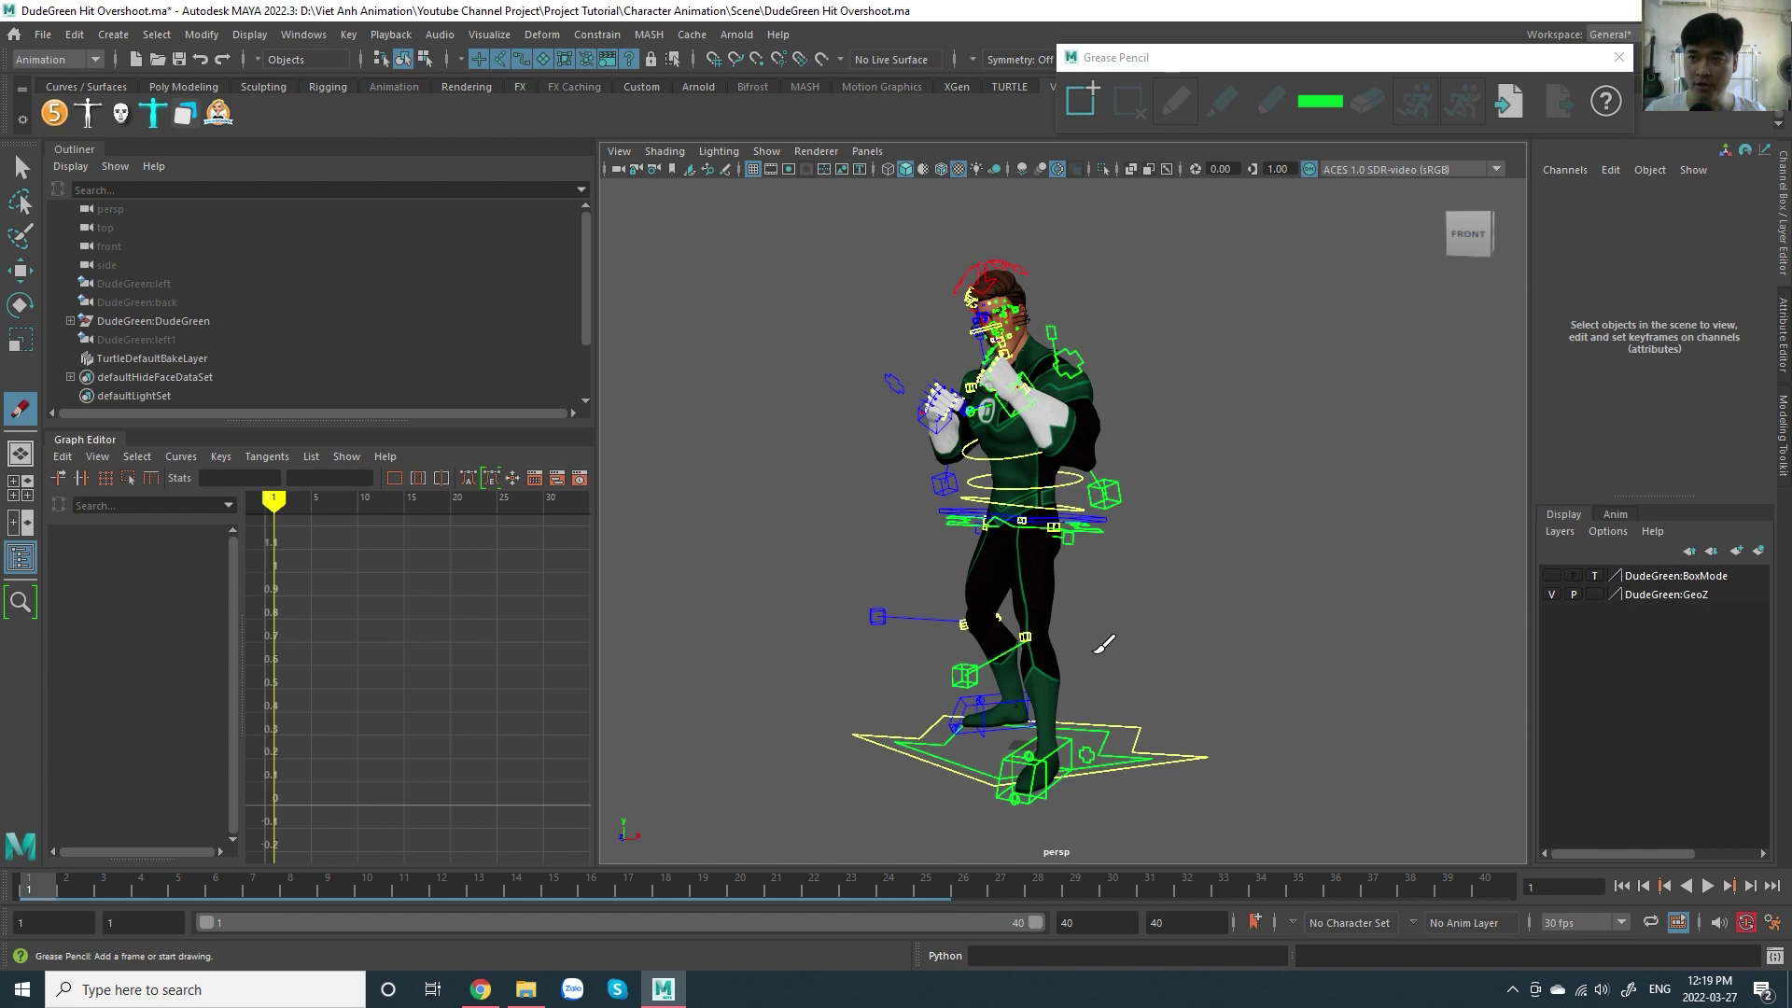
pyautogui.moveTo(1011, 650)
pyautogui.keyDown('alt'); pyautogui.mouseDown()
pyautogui.moveTo(1246, 636)
pyautogui.moveTo(1184, 642)
pyautogui.mouseUp(); pyautogui.keyUp('alt')
pyautogui.scroll(2, 1116, 652)
pyautogui.scroll(2, 1115, 652)
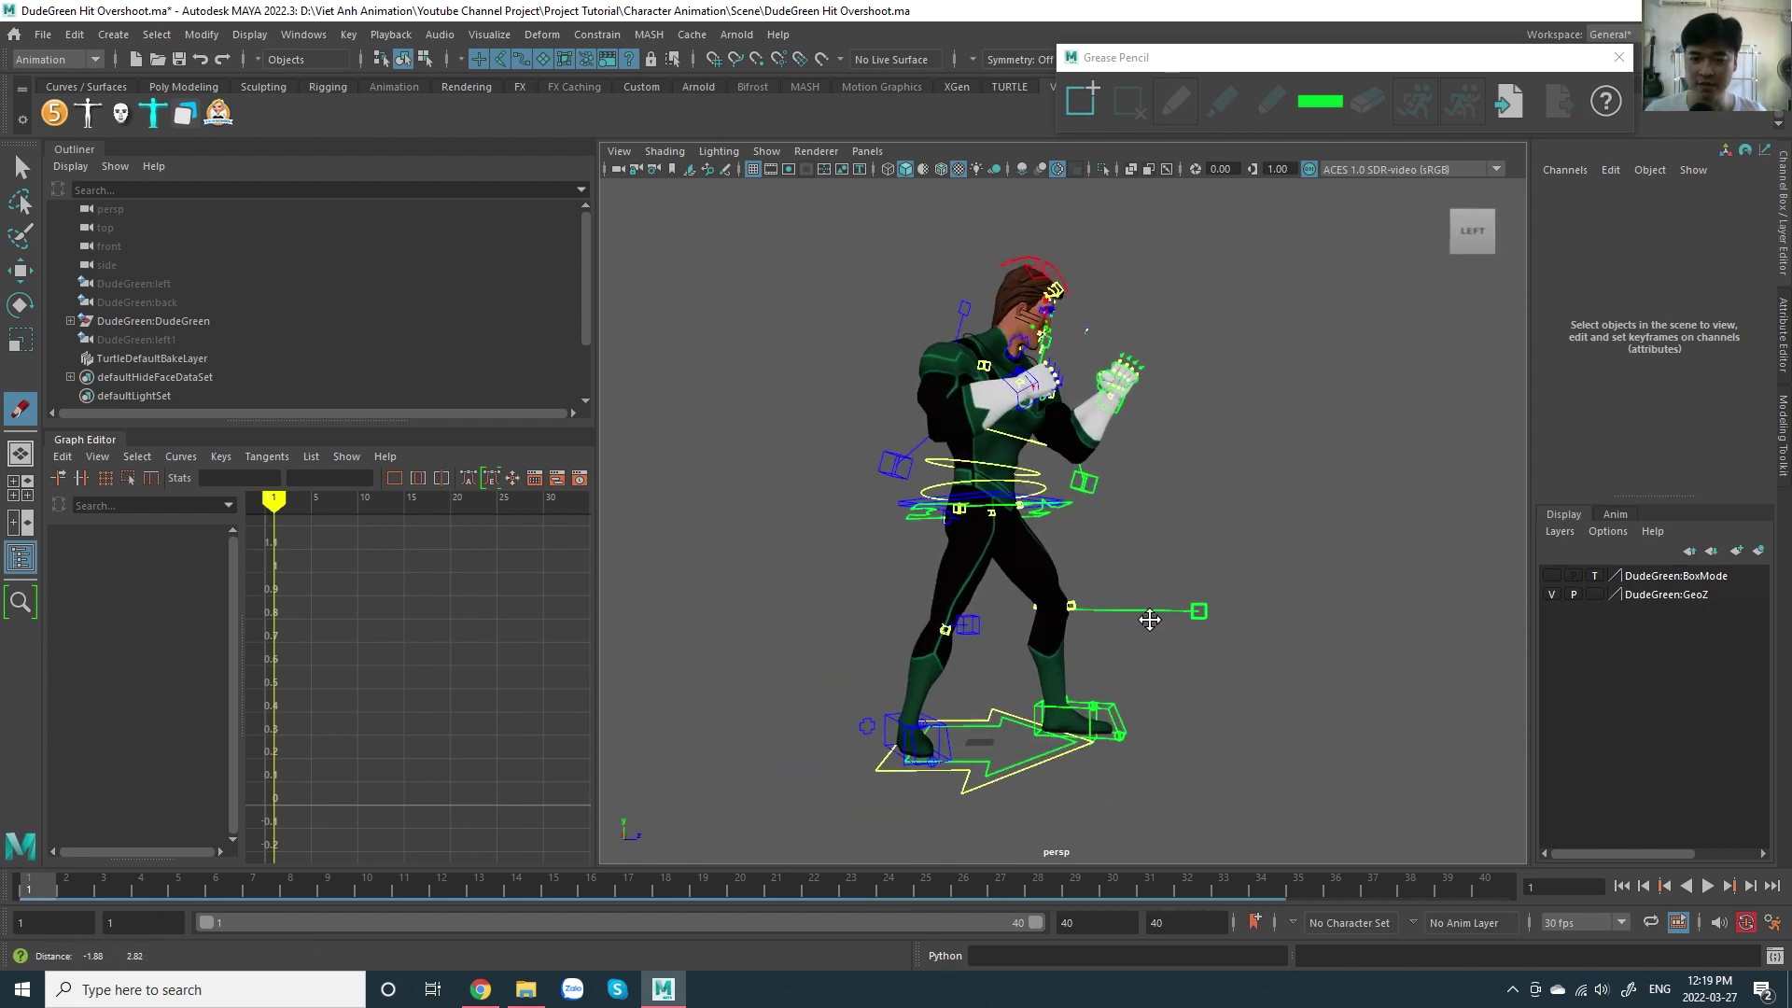
pyautogui.scroll(1, 1120, 644)
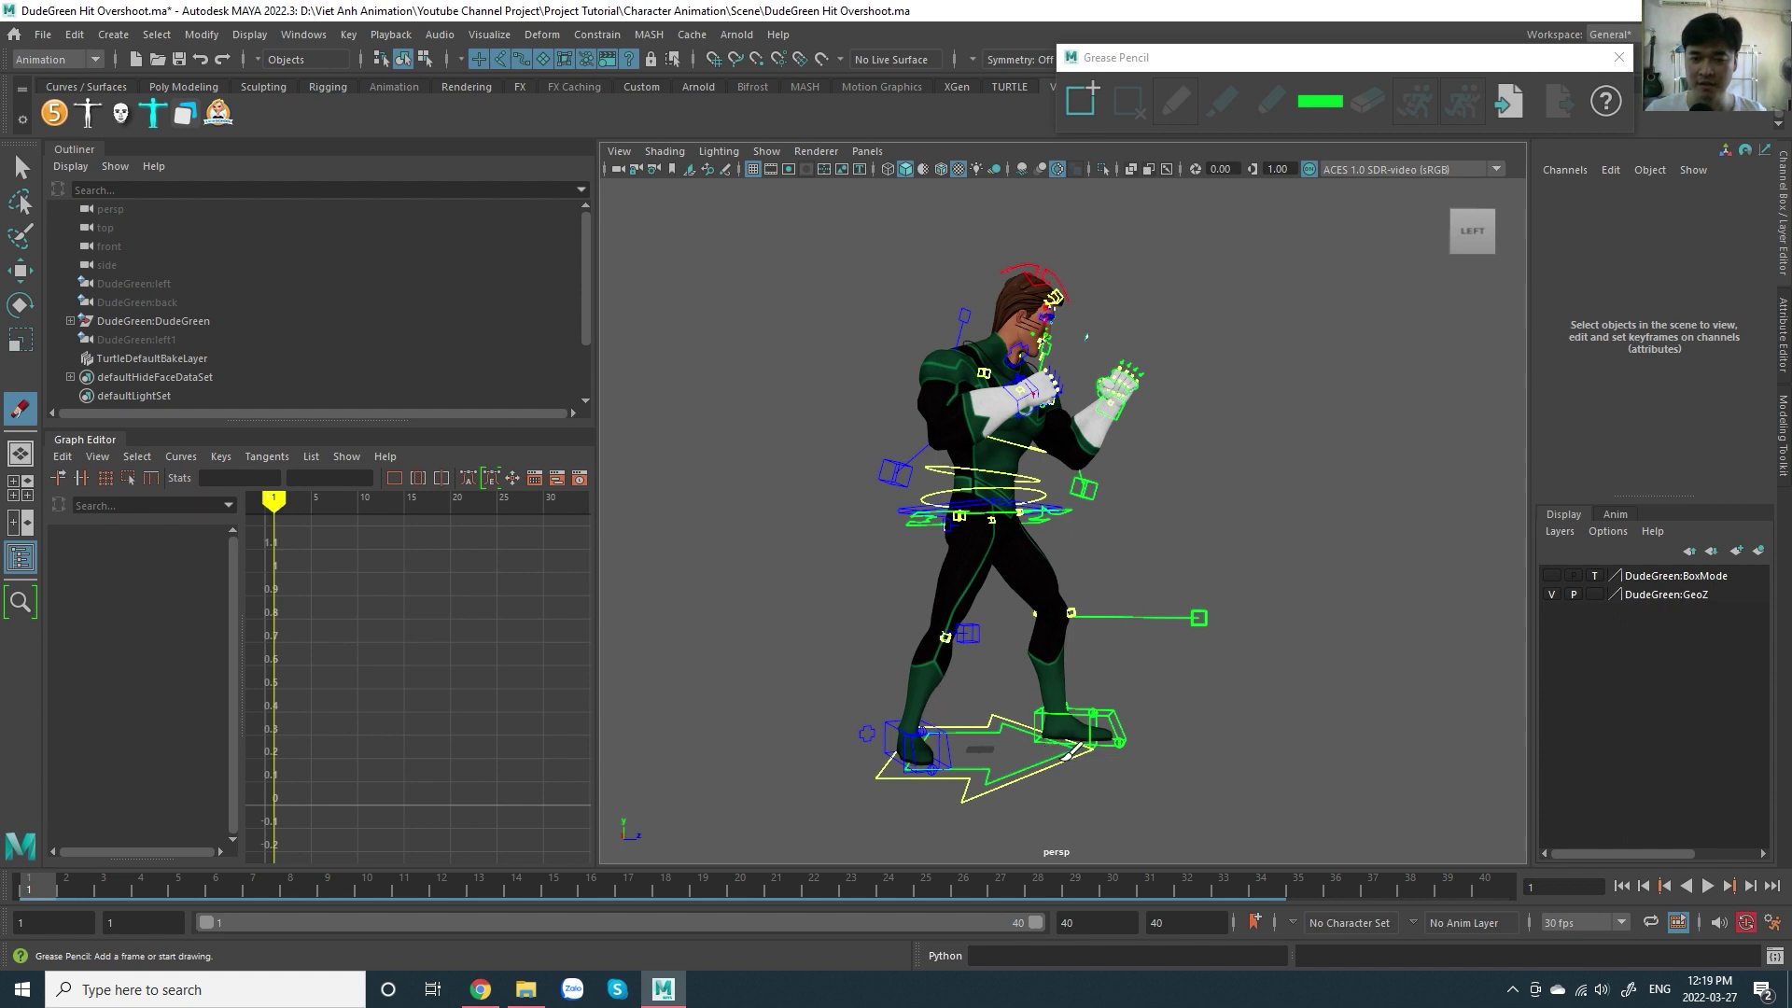
pyautogui.click(1047, 689)
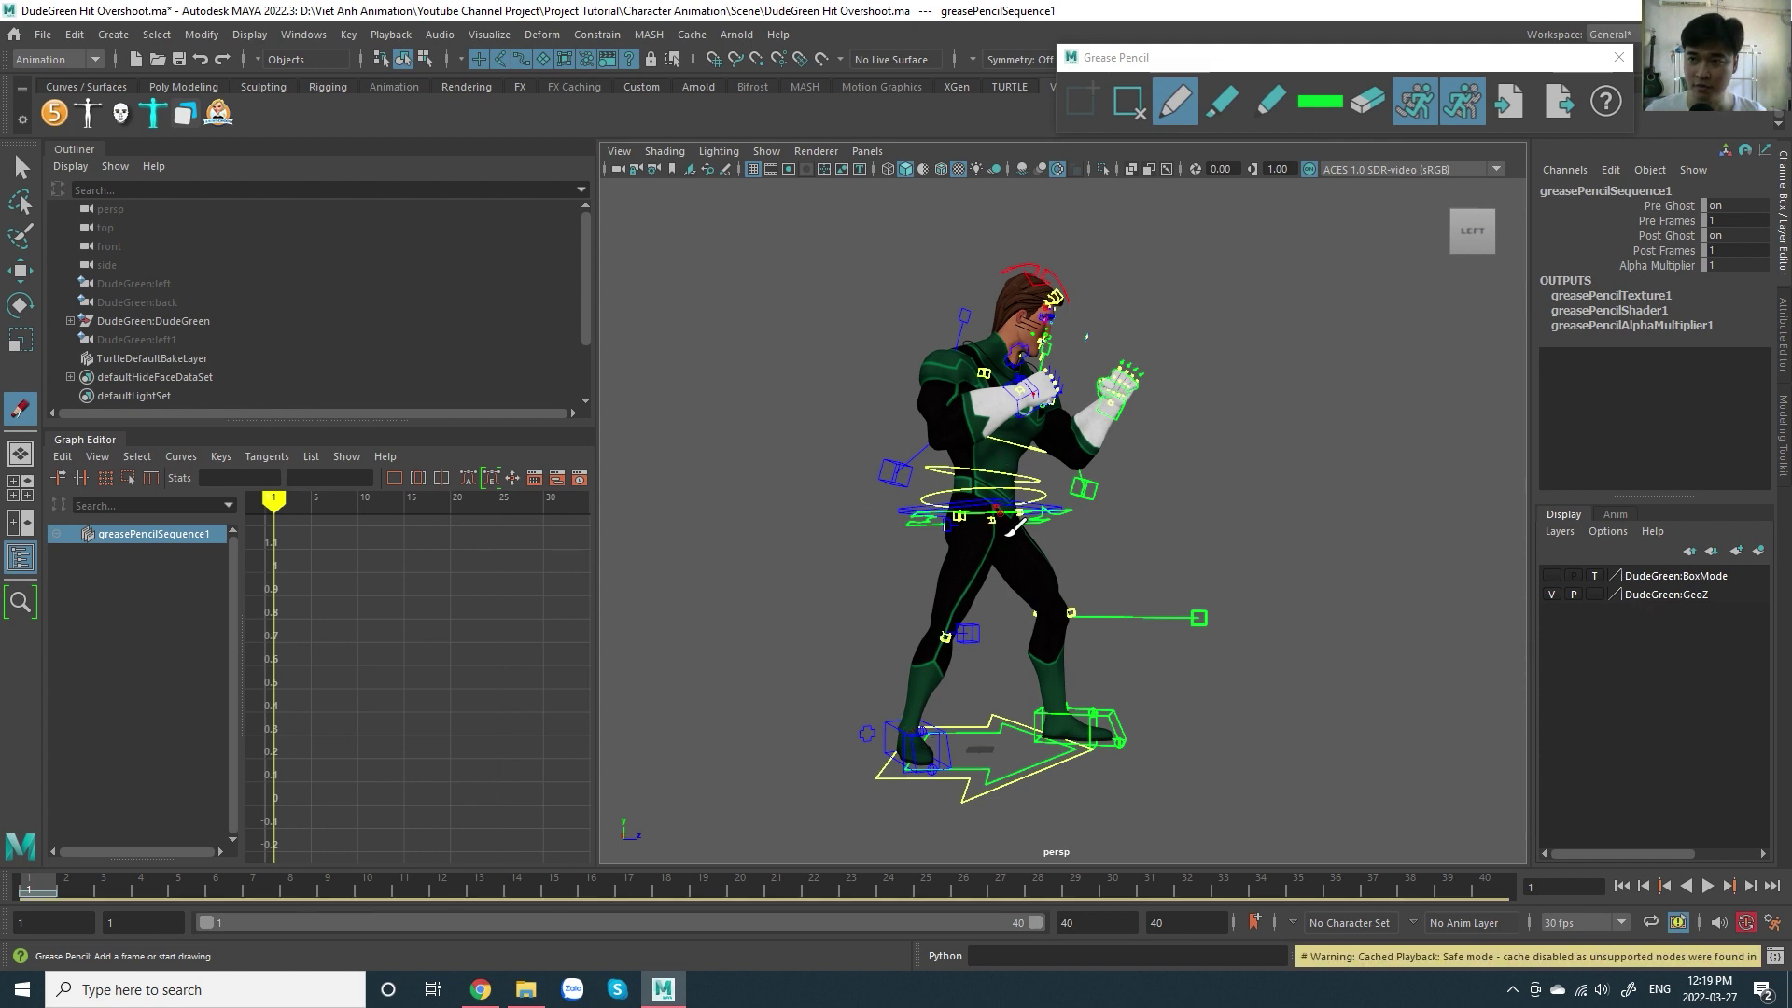
# - Orbit toward the legs, exit sketching with W, and select the left foot IK control
pyautogui.moveTo(997, 546)
pyautogui.keyDown('alt'); pyautogui.mouseDown()
pyautogui.moveTo(943, 542)
pyautogui.moveTo(980, 551)
pyautogui.moveTo(922, 568)
pyautogui.moveTo(1059, 644)
pyautogui.moveTo(1059, 676)
pyautogui.mouseUp(); pyautogui.keyUp('alt')
pyautogui.scroll(4, 1046, 532)
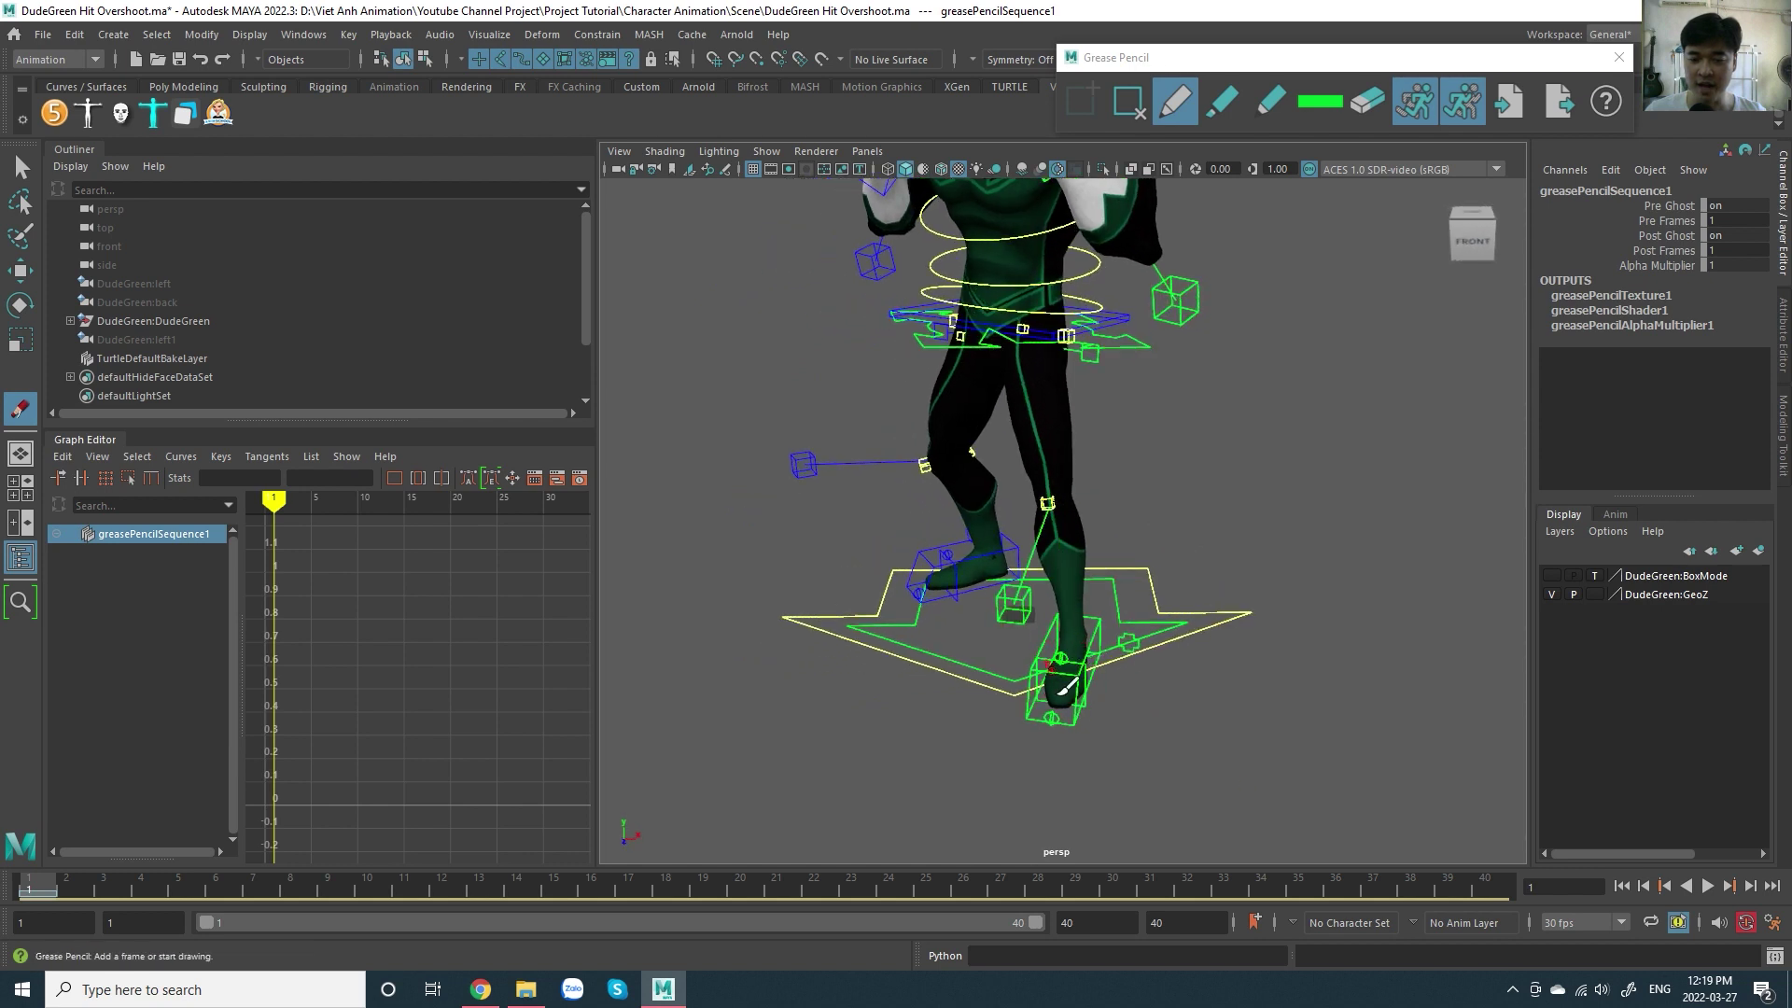
pyautogui.press('w')
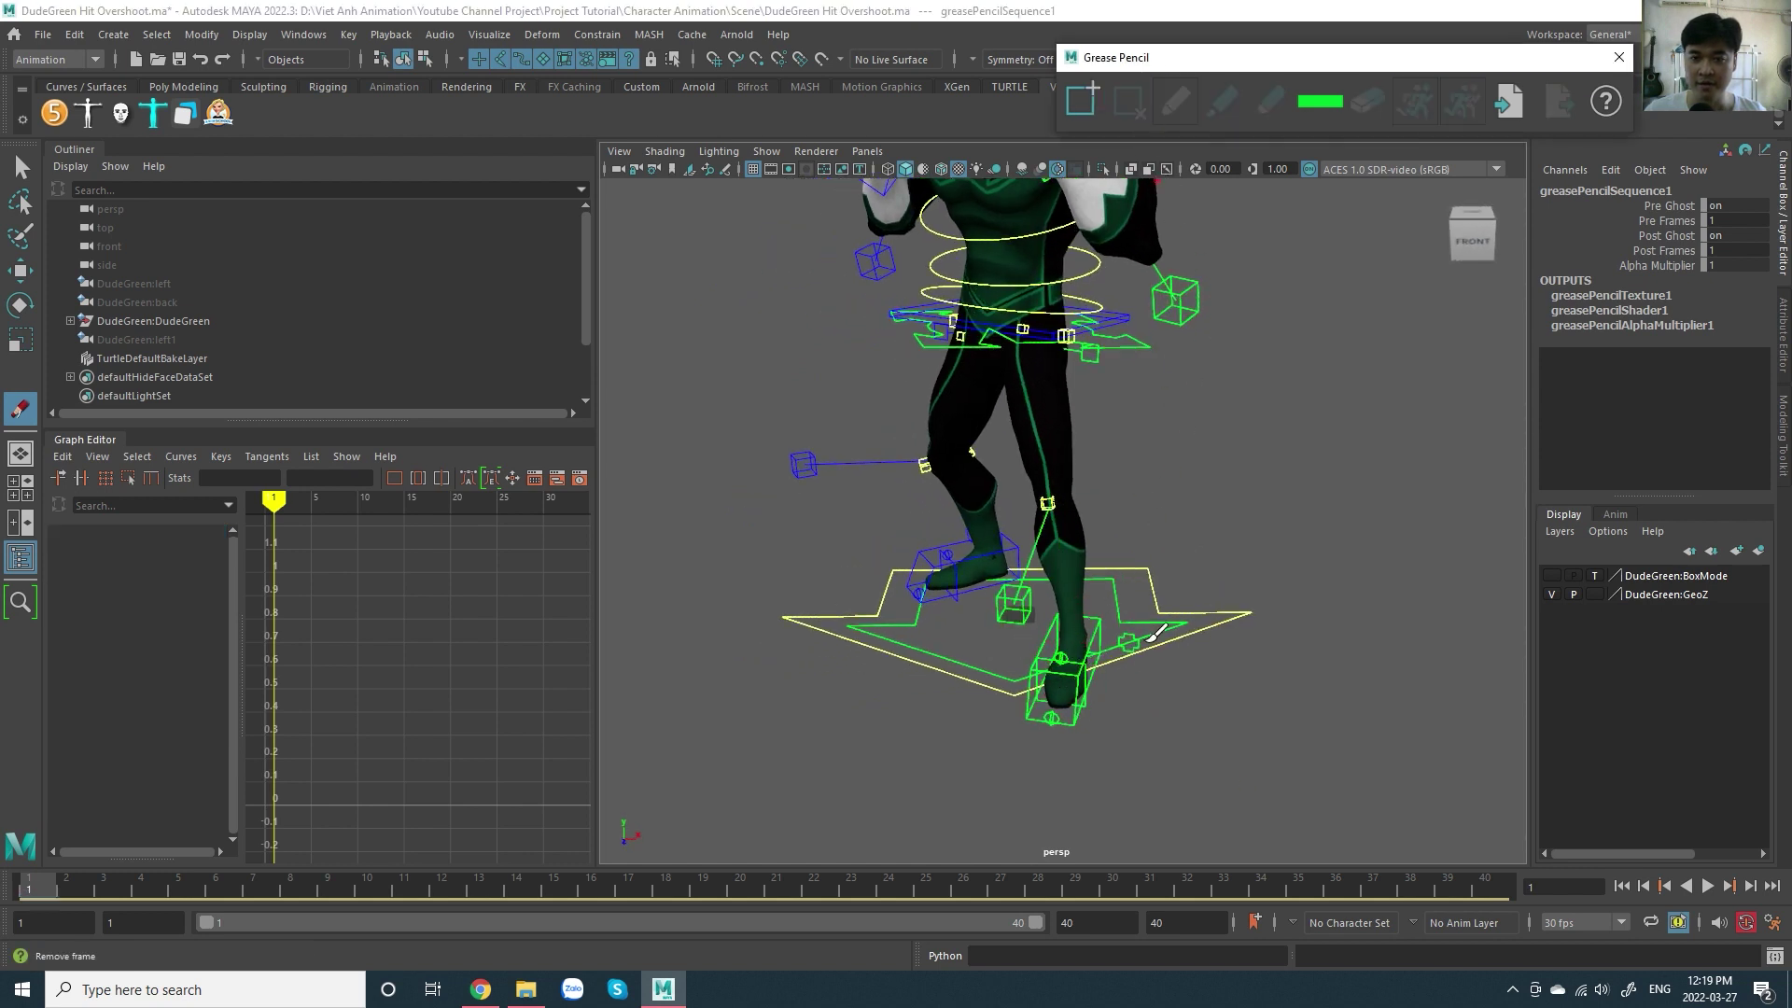
pyautogui.click(1120, 676)
# - Try rotating the left foot IK control, then undo it, leaving the foot unchanged
pyautogui.press('e')
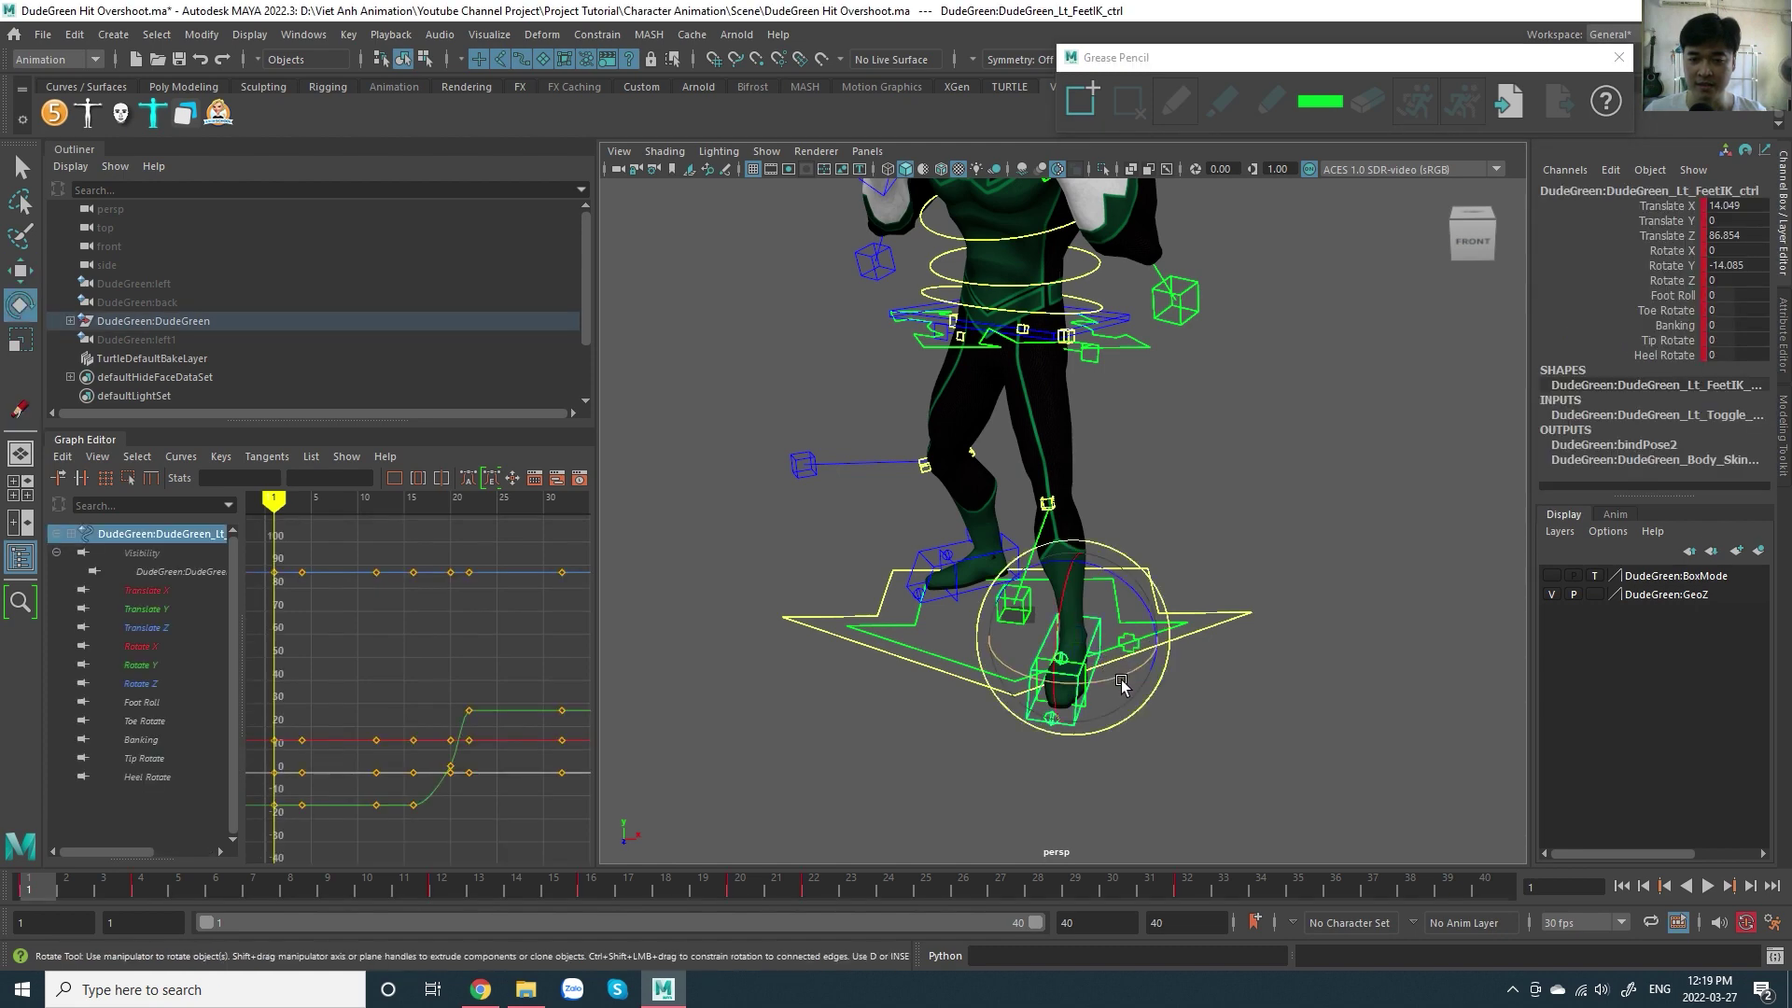
pyautogui.moveTo(1121, 686); pyautogui.dragTo(1153, 703)
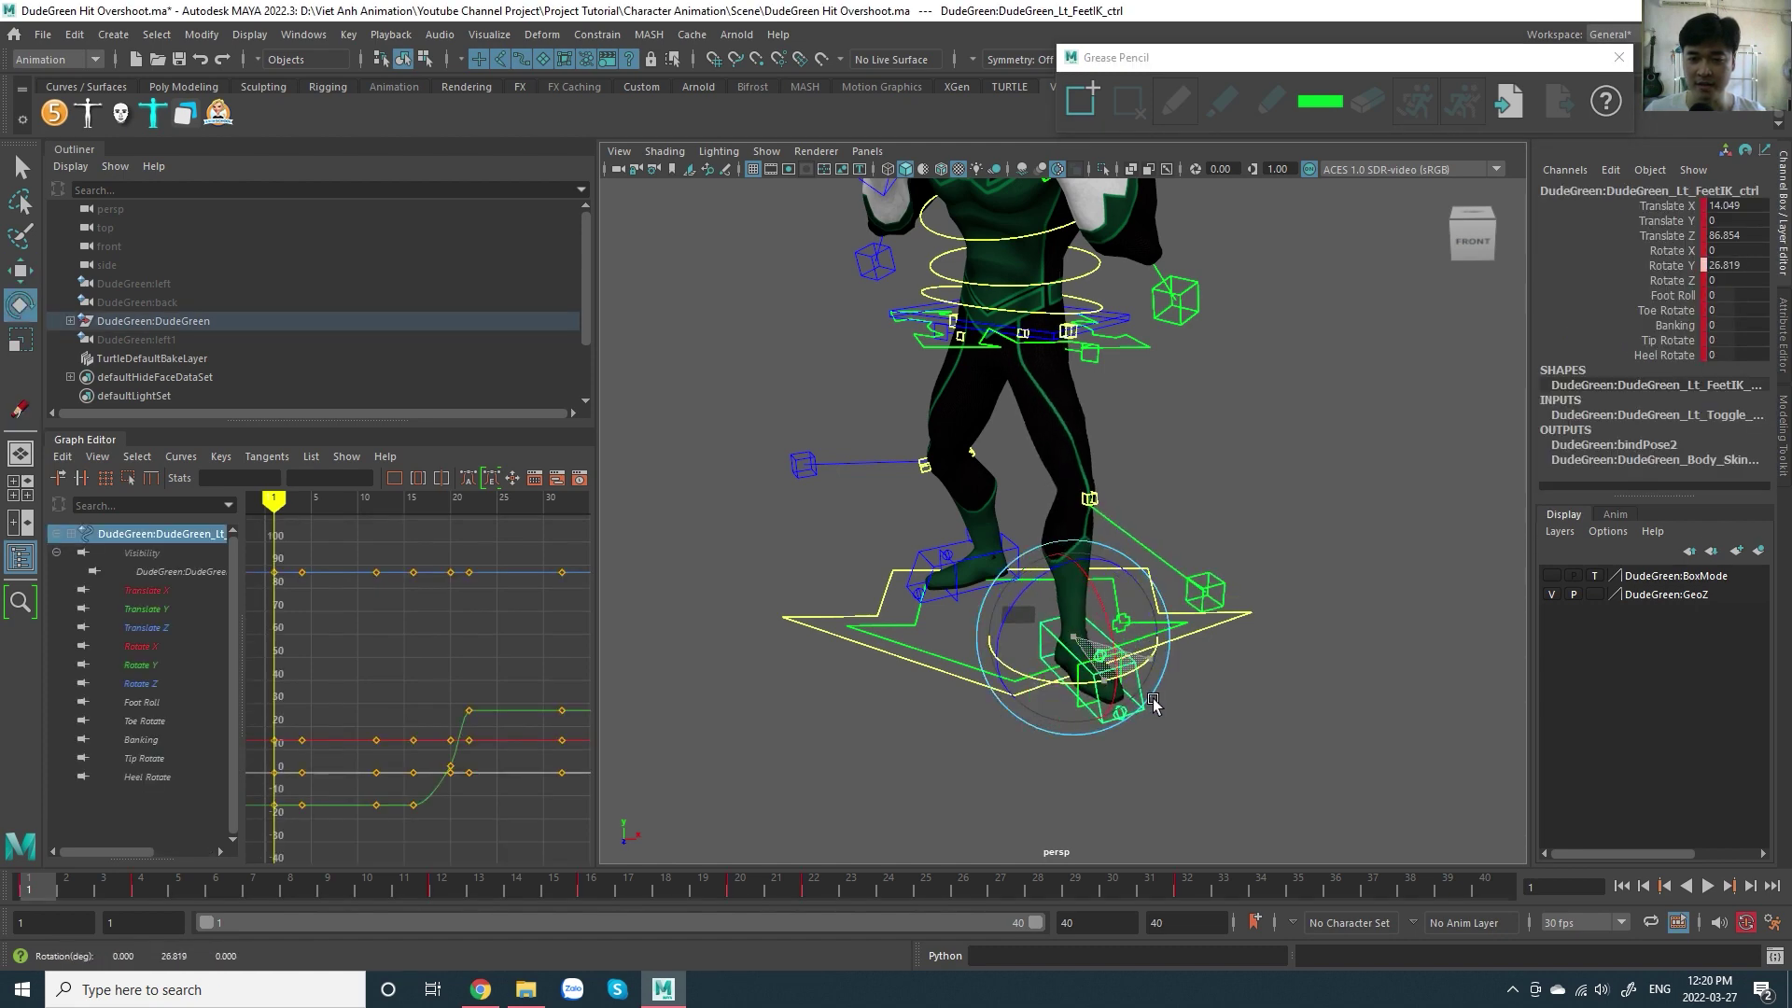
pyautogui.scroll(-2, 1162, 698)
pyautogui.scroll(-2, 1181, 690)
pyautogui.scroll(-2, 1204, 683)
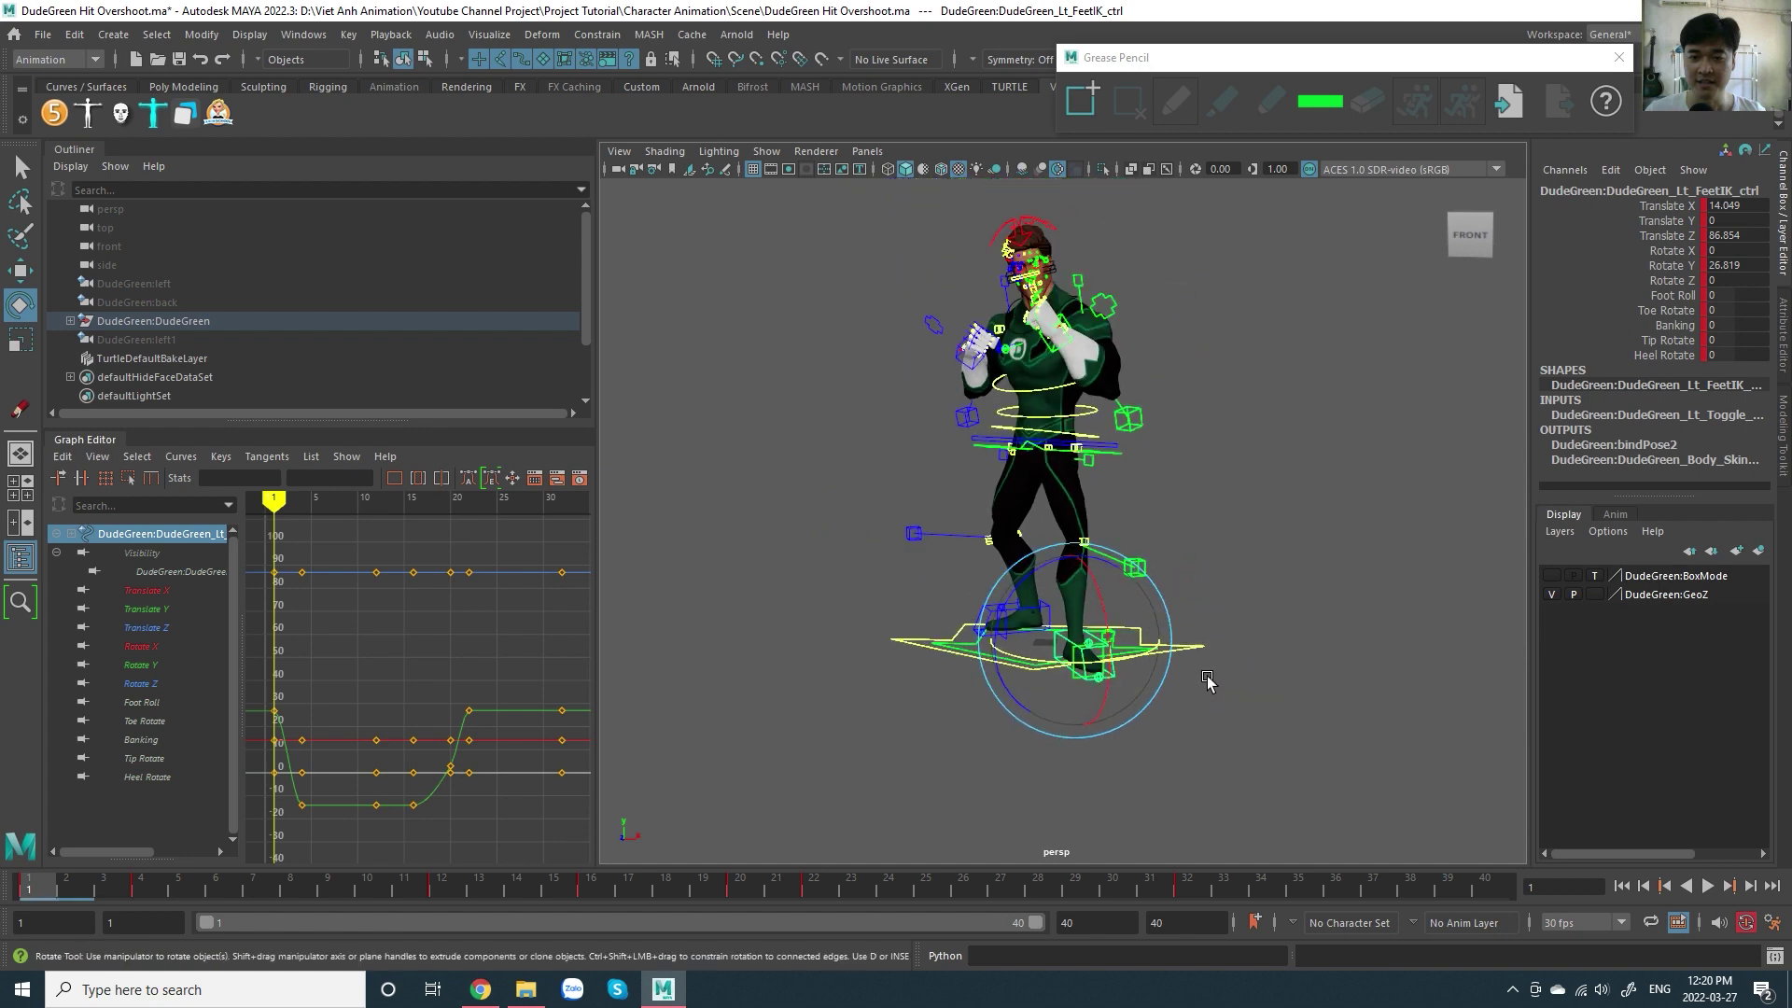
pyautogui.hotkey('ctrl', 'z')
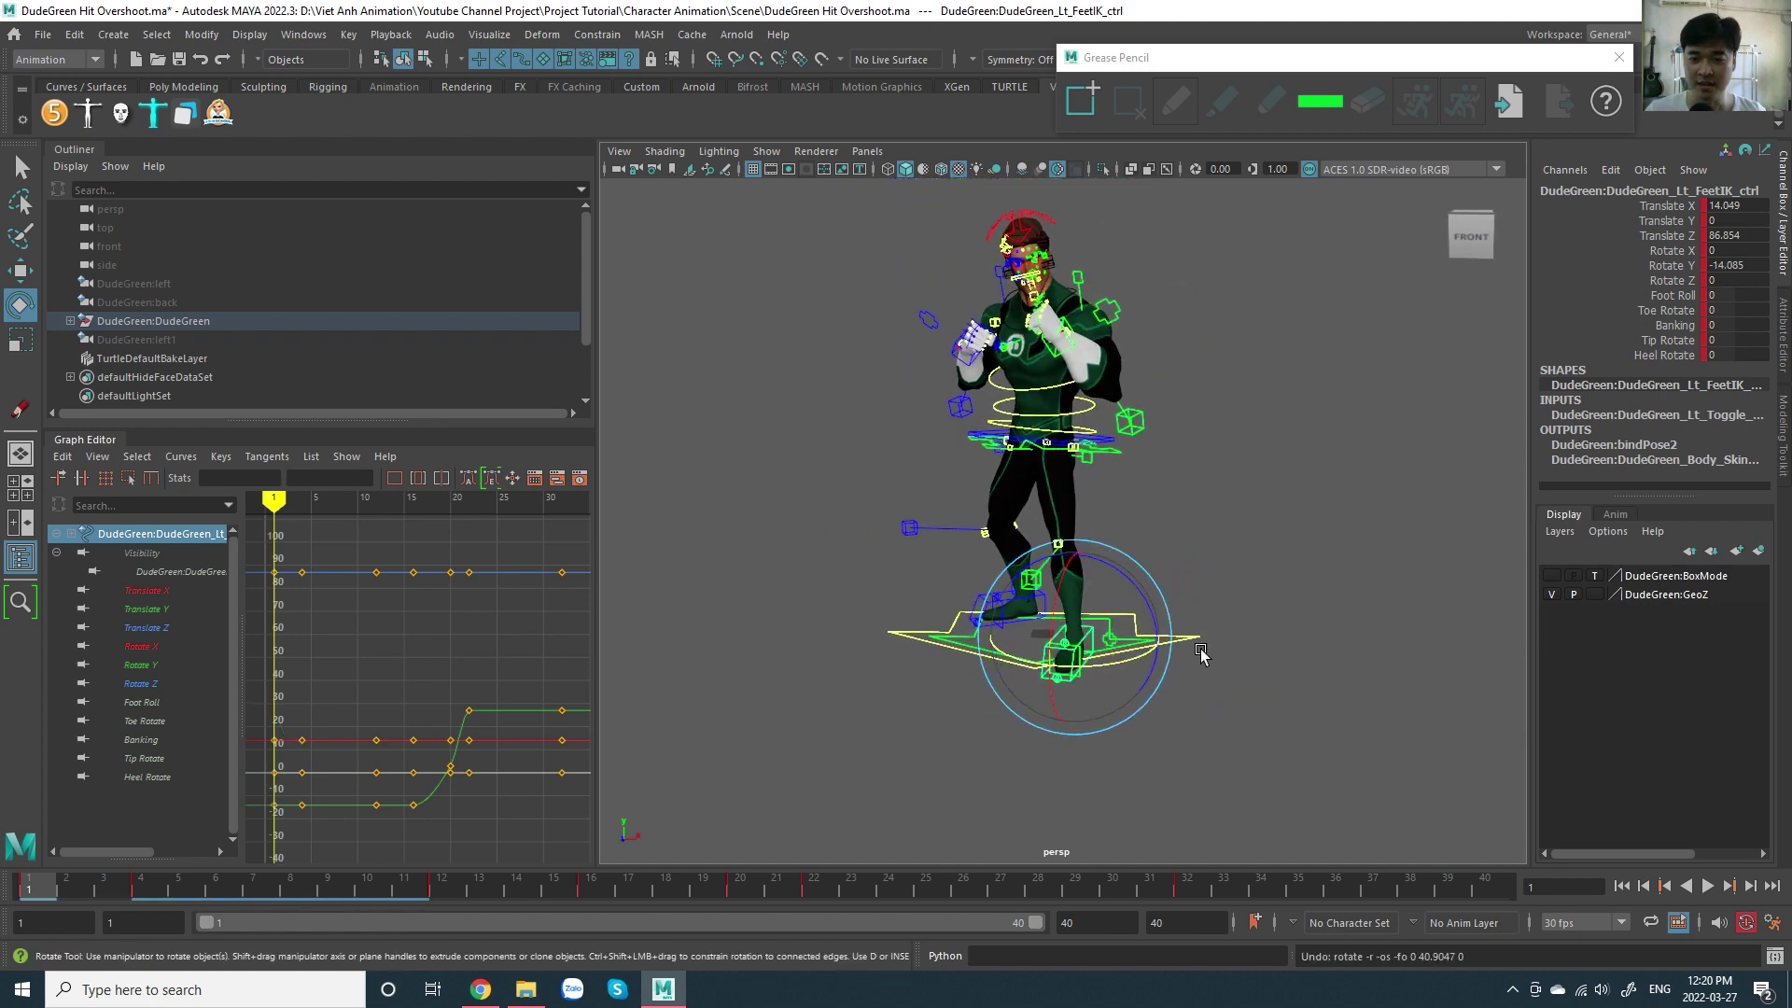
pyautogui.scroll(2, 1201, 654)
pyautogui.scroll(3, 1201, 653)
# - Select the waist offset control and twist the torso to about -30 Rotate Y
pyautogui.keyDown('alt'); pyautogui.moveTo(1005, 411); pyautogui.dragTo(1006, 461); pyautogui.keyUp('alt')
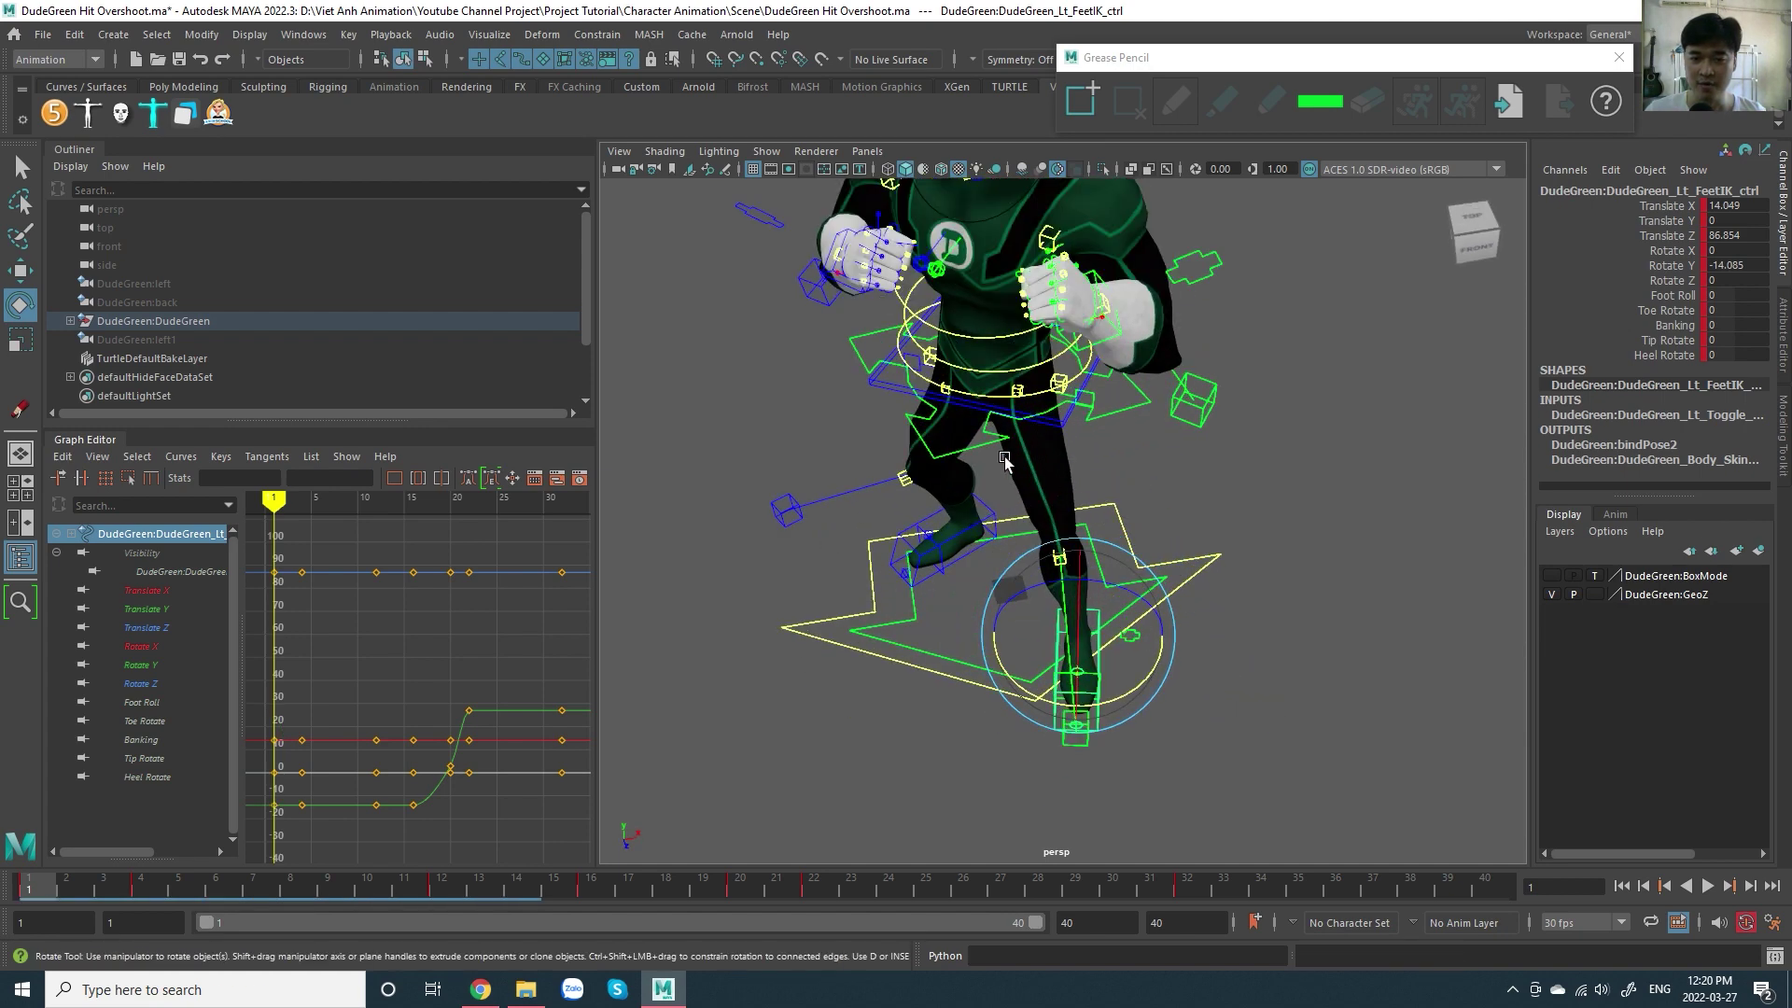
pyautogui.click(1006, 457)
pyautogui.moveTo(1139, 516)
pyautogui.mouseDown()
pyautogui.moveTo(1161, 539)
pyautogui.moveTo(1191, 515)
pyautogui.mouseUp()
pyautogui.keyDown('alt'); pyautogui.moveTo(1180, 452); pyautogui.dragTo(1071, 422); pyautogui.keyUp('alt')
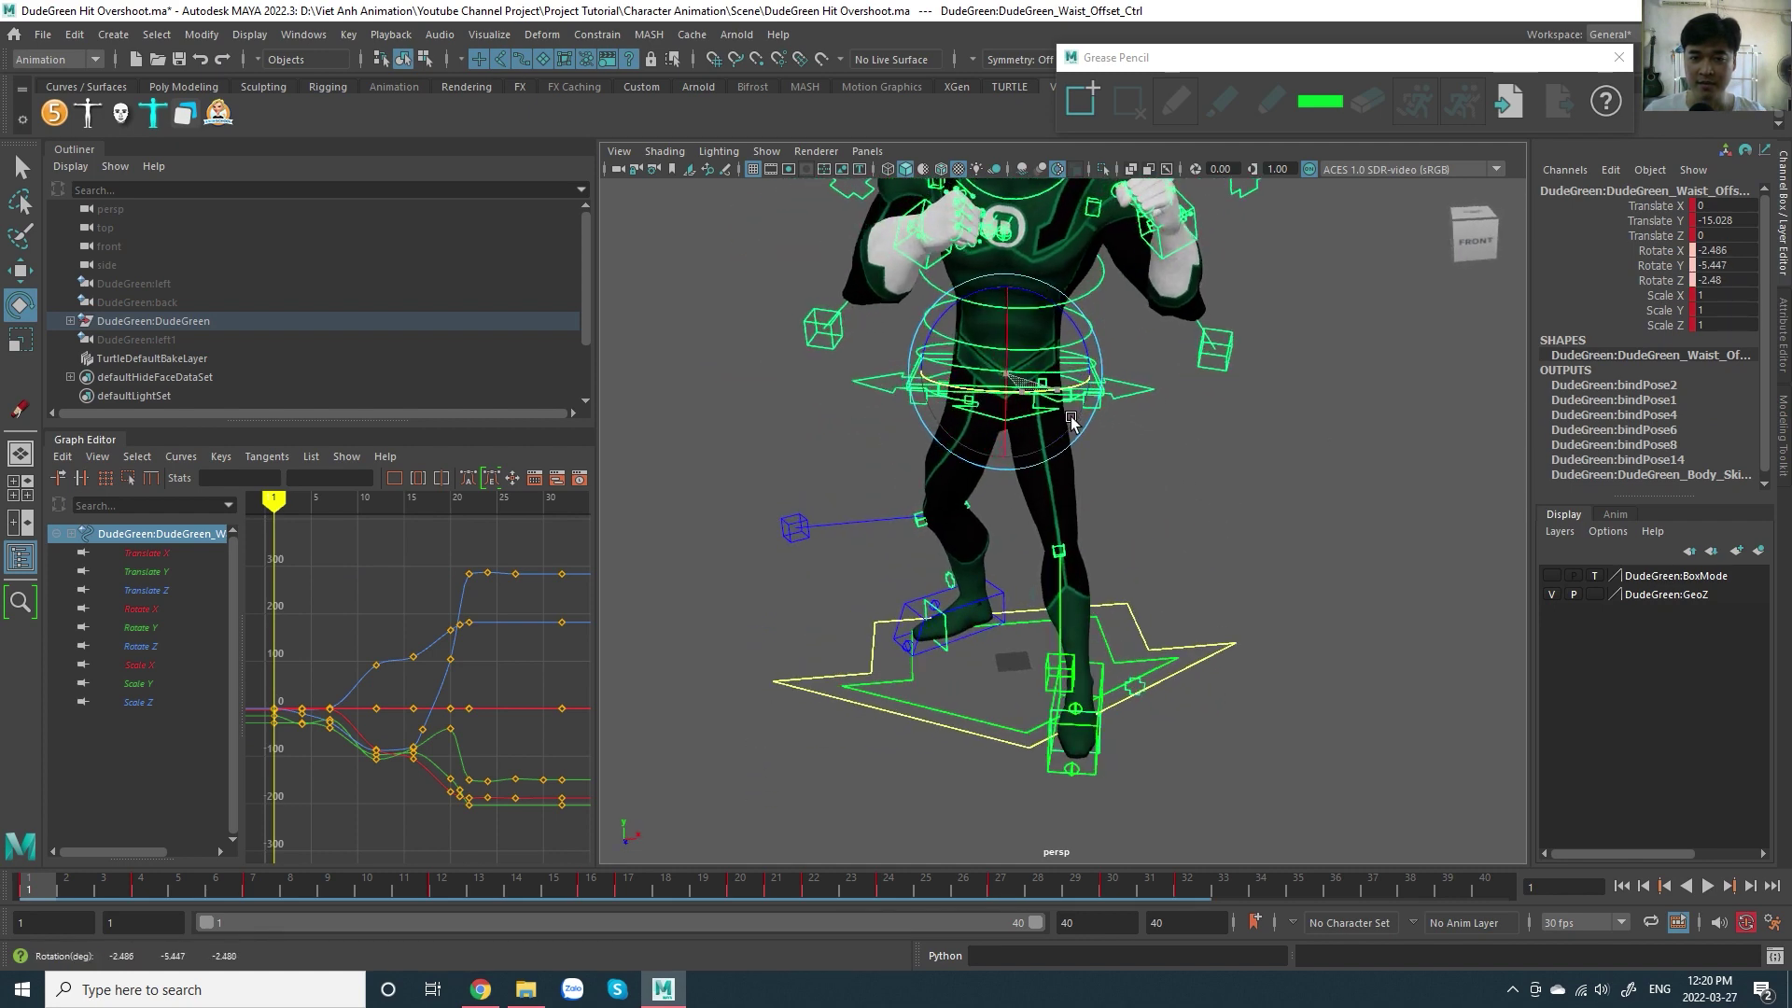
pyautogui.scroll(-3, 1122, 486)
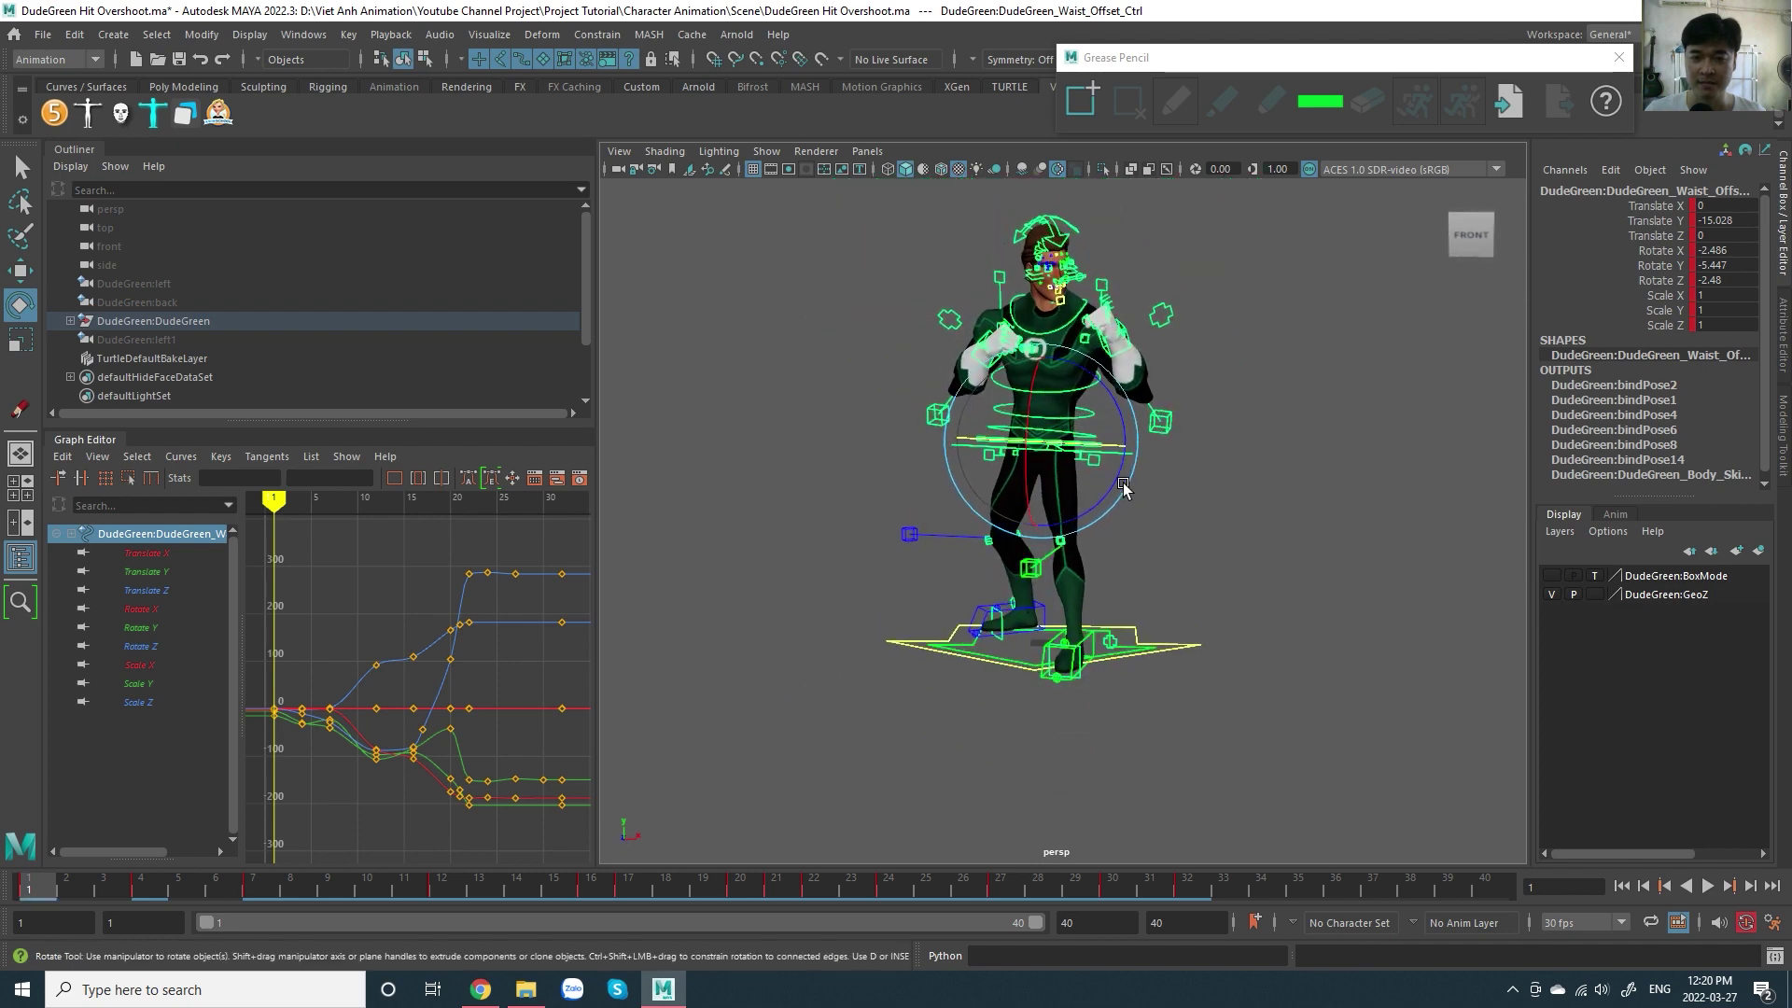
pyautogui.moveTo(1073, 426); pyautogui.dragTo(1094, 431)
pyautogui.scroll(2, 1104, 469)
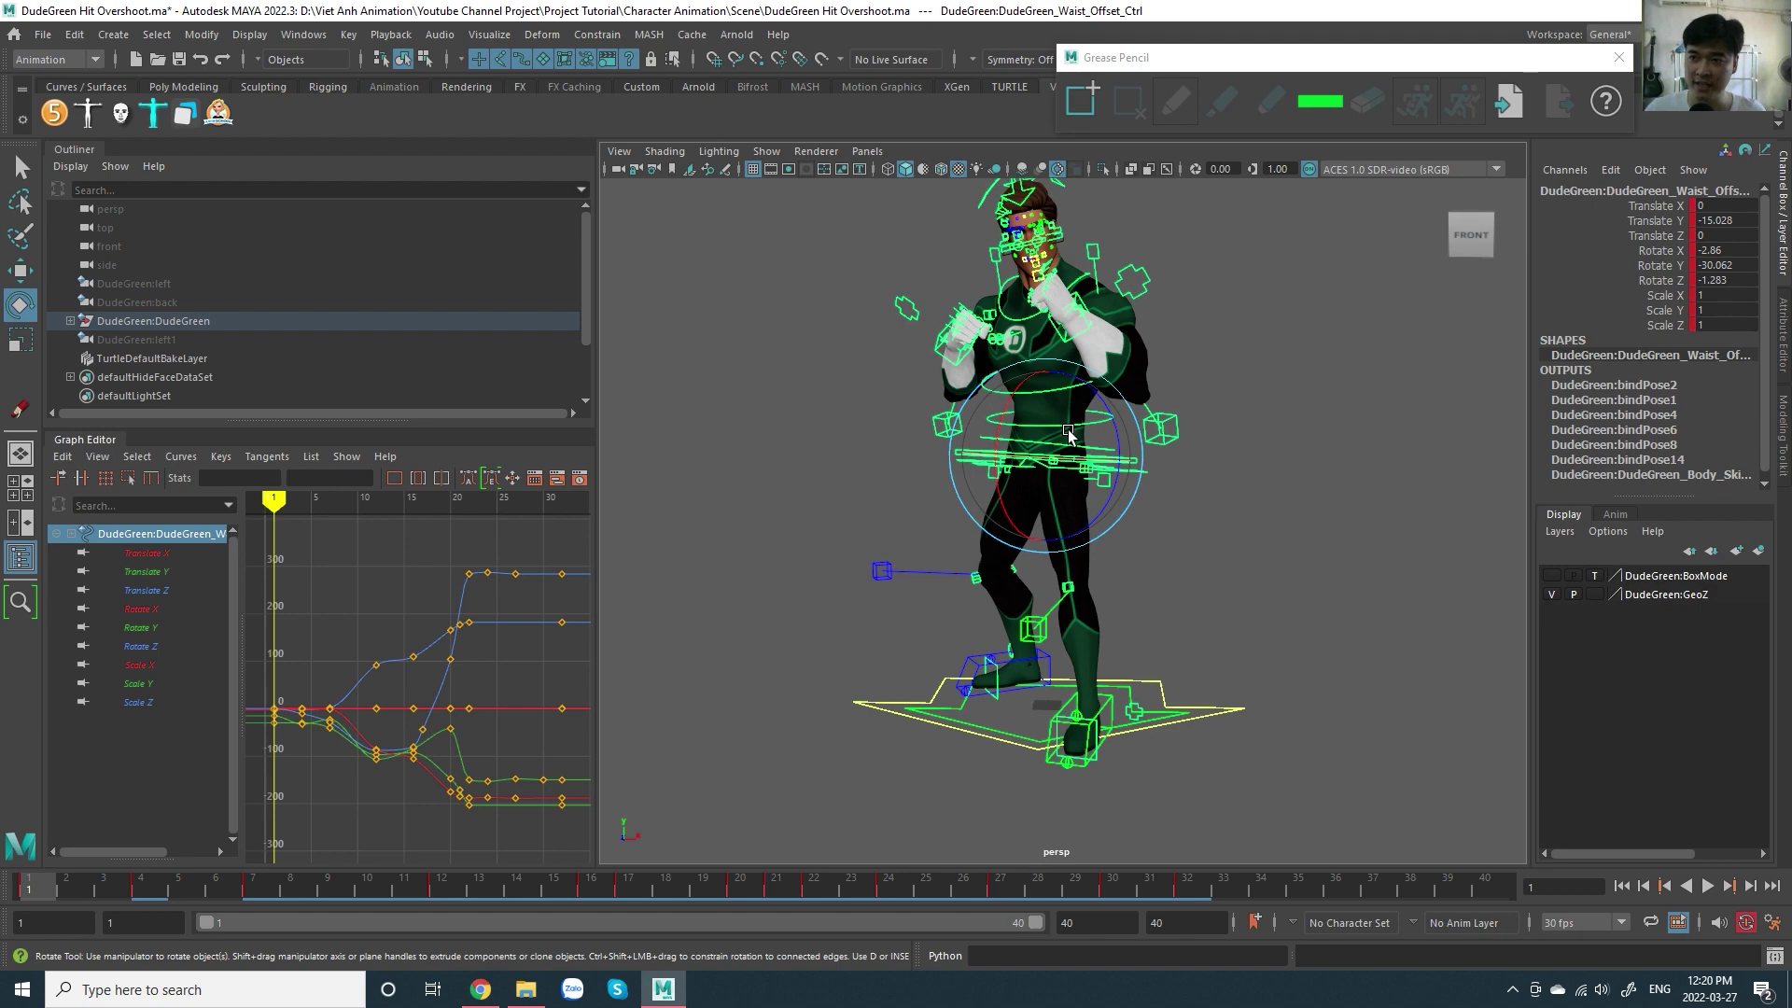
# - Inspect the twisted pose from above and the left side, then add a grease pencil frame
pyautogui.moveTo(1069, 434)
pyautogui.keyDown('alt'); pyautogui.mouseDown()
pyautogui.moveTo(1206, 557)
pyautogui.moveTo(1069, 382)
pyautogui.mouseUp(); pyautogui.keyUp('alt')
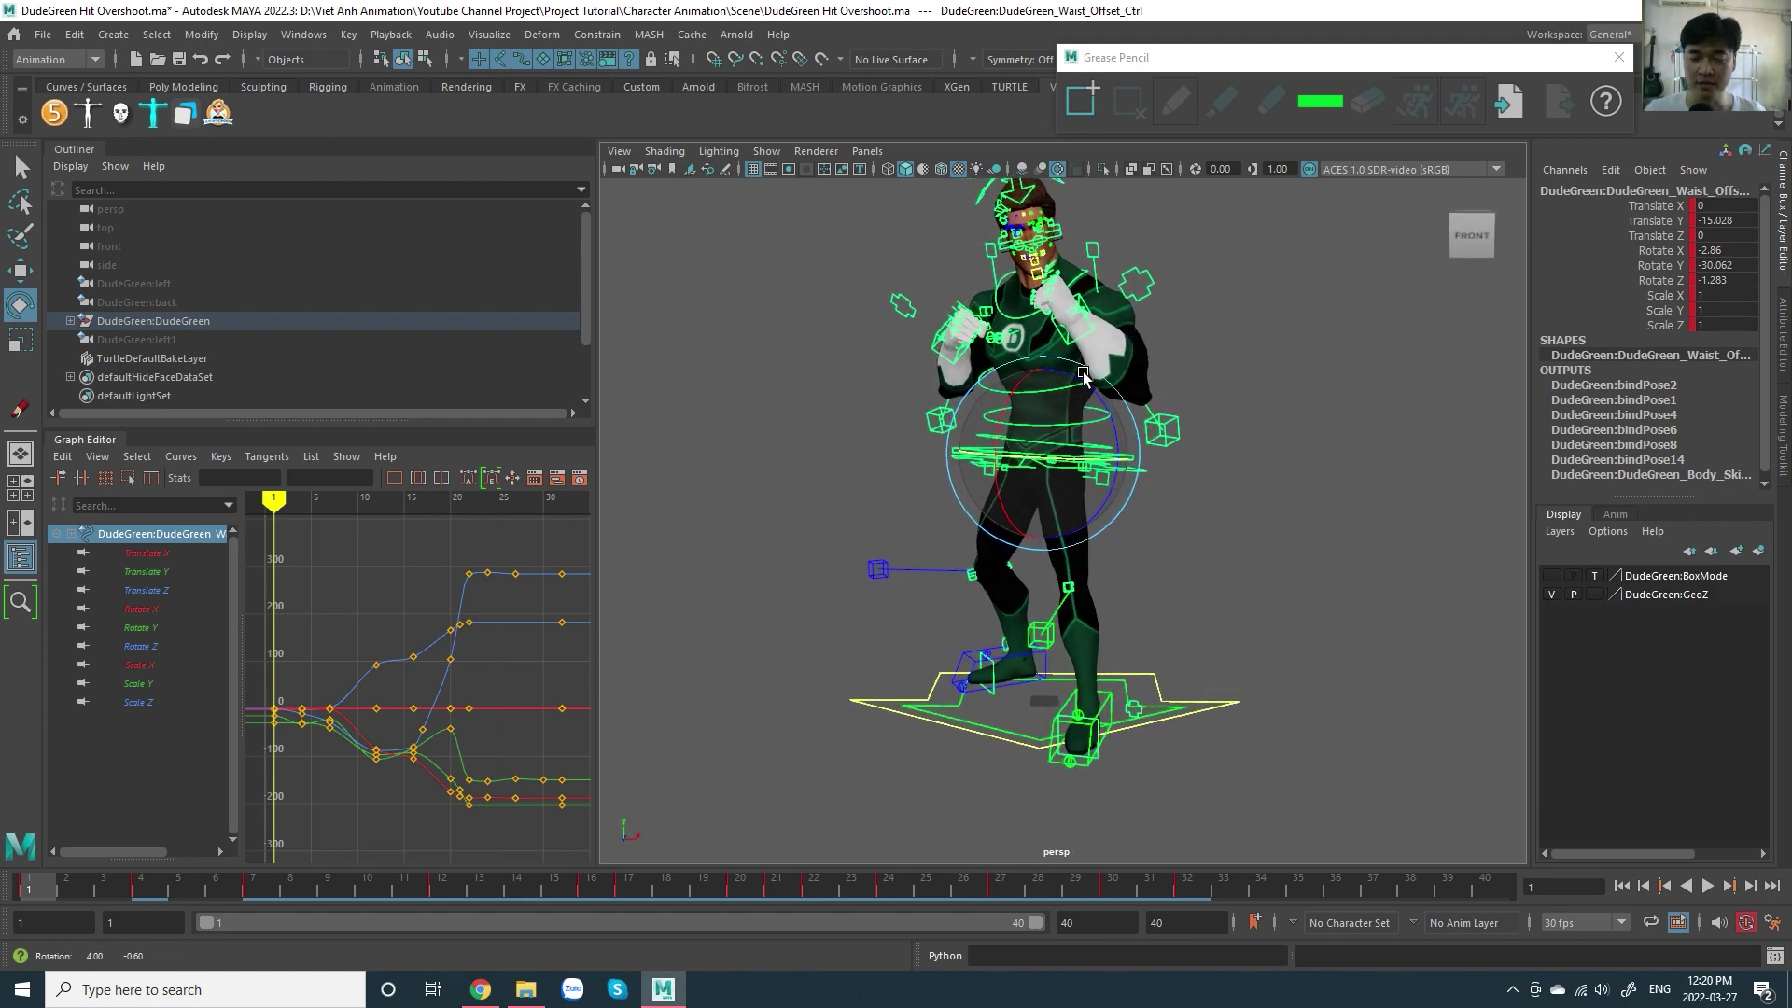
pyautogui.scroll(2, 1092, 429)
pyautogui.scroll(1, 1120, 485)
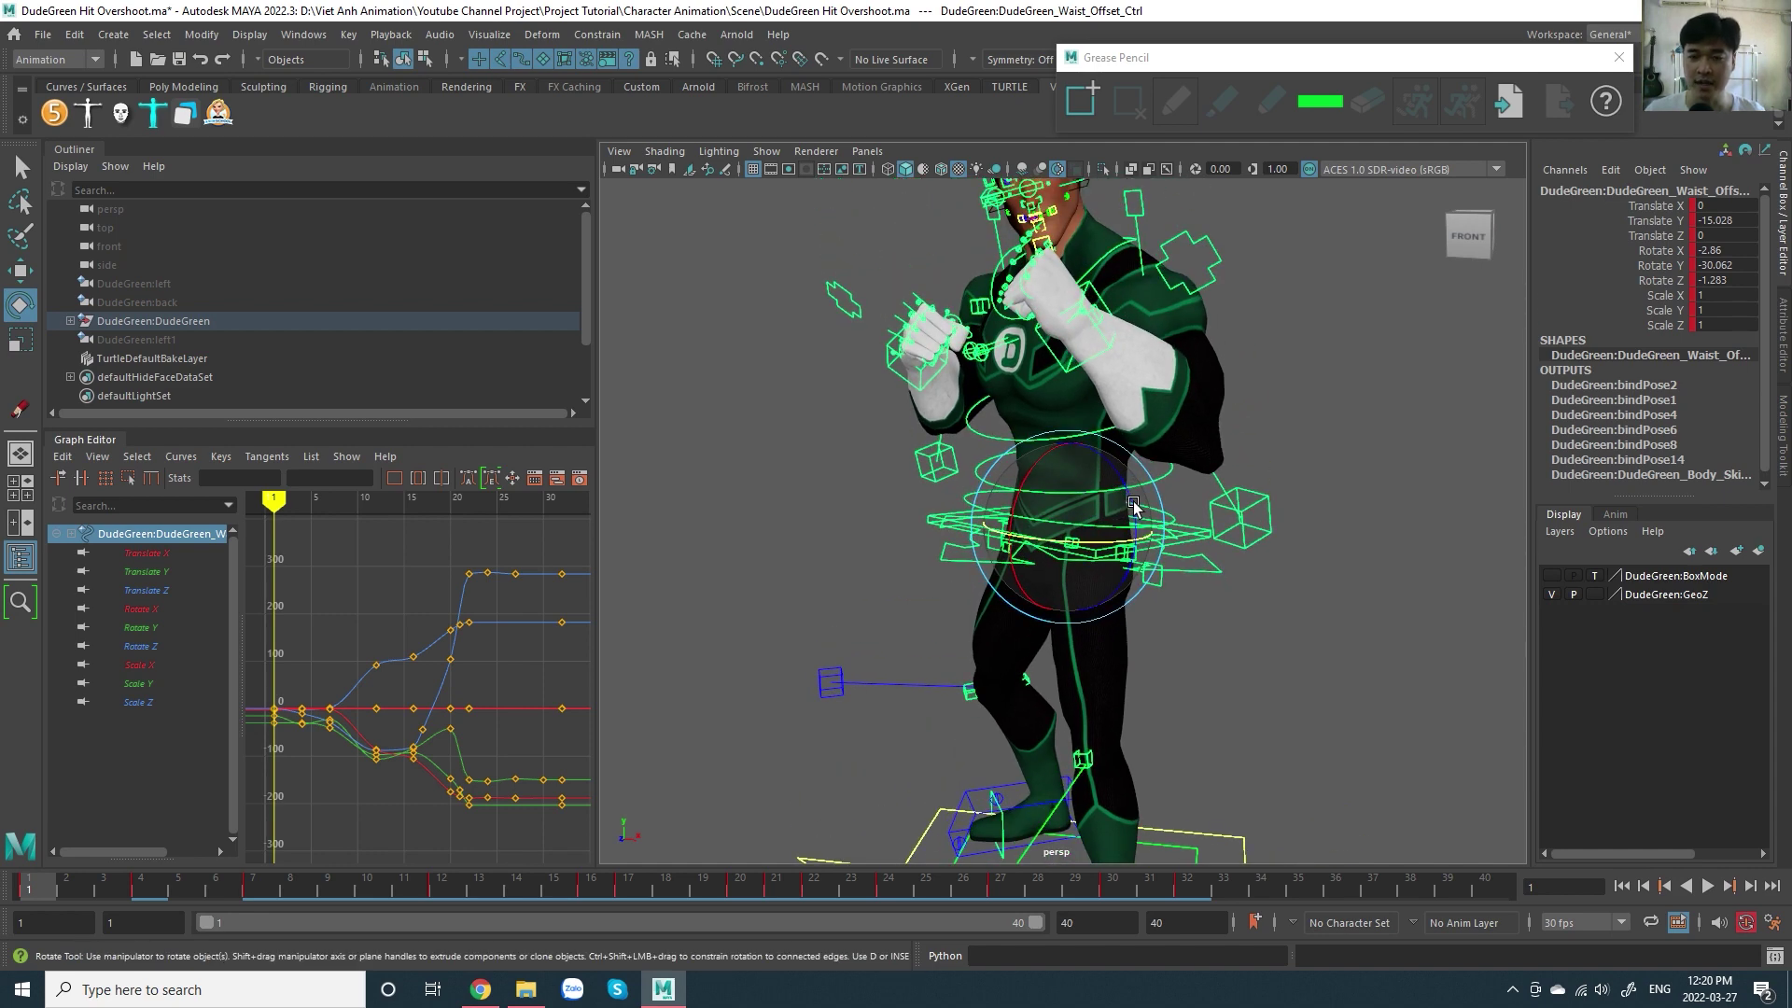
pyautogui.keyDown('alt'); pyautogui.moveTo(1134, 505); pyautogui.dragTo(1223, 453); pyautogui.keyUp('alt')
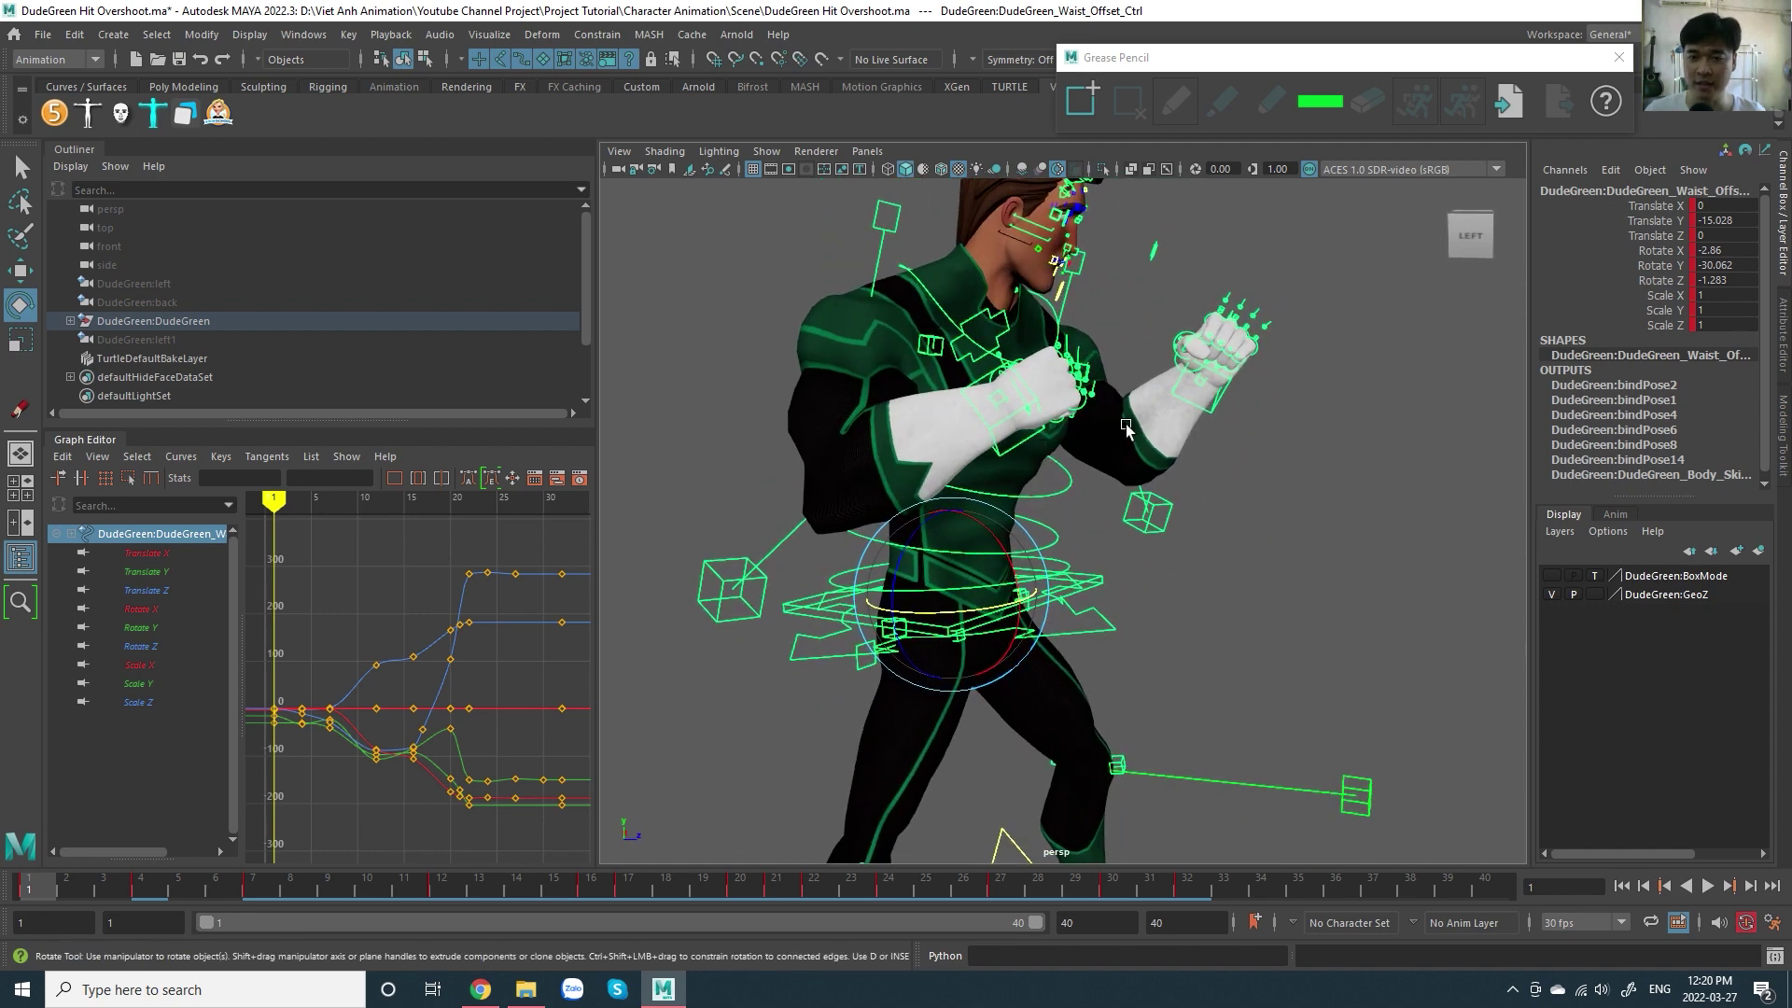
pyautogui.keyDown('alt'); pyautogui.moveTo(1178, 439); pyautogui.dragTo(1162, 450, button='middle'); pyautogui.keyUp('alt')
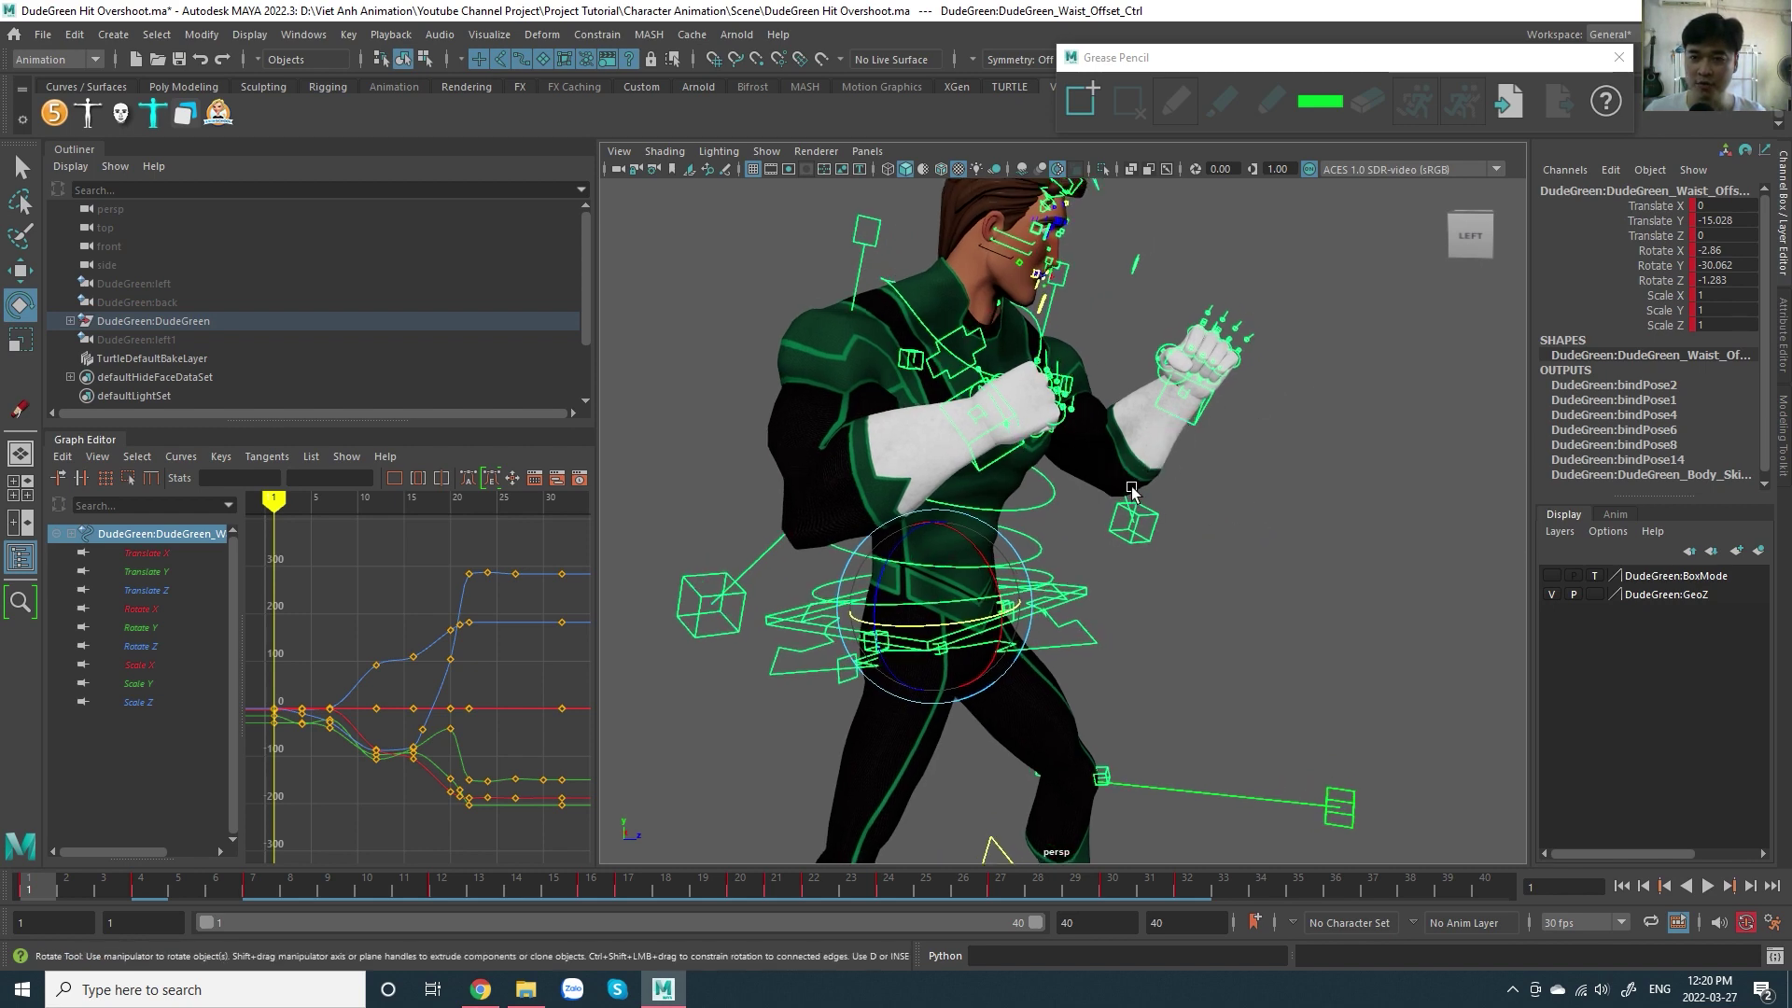
pyautogui.click(1080, 98)
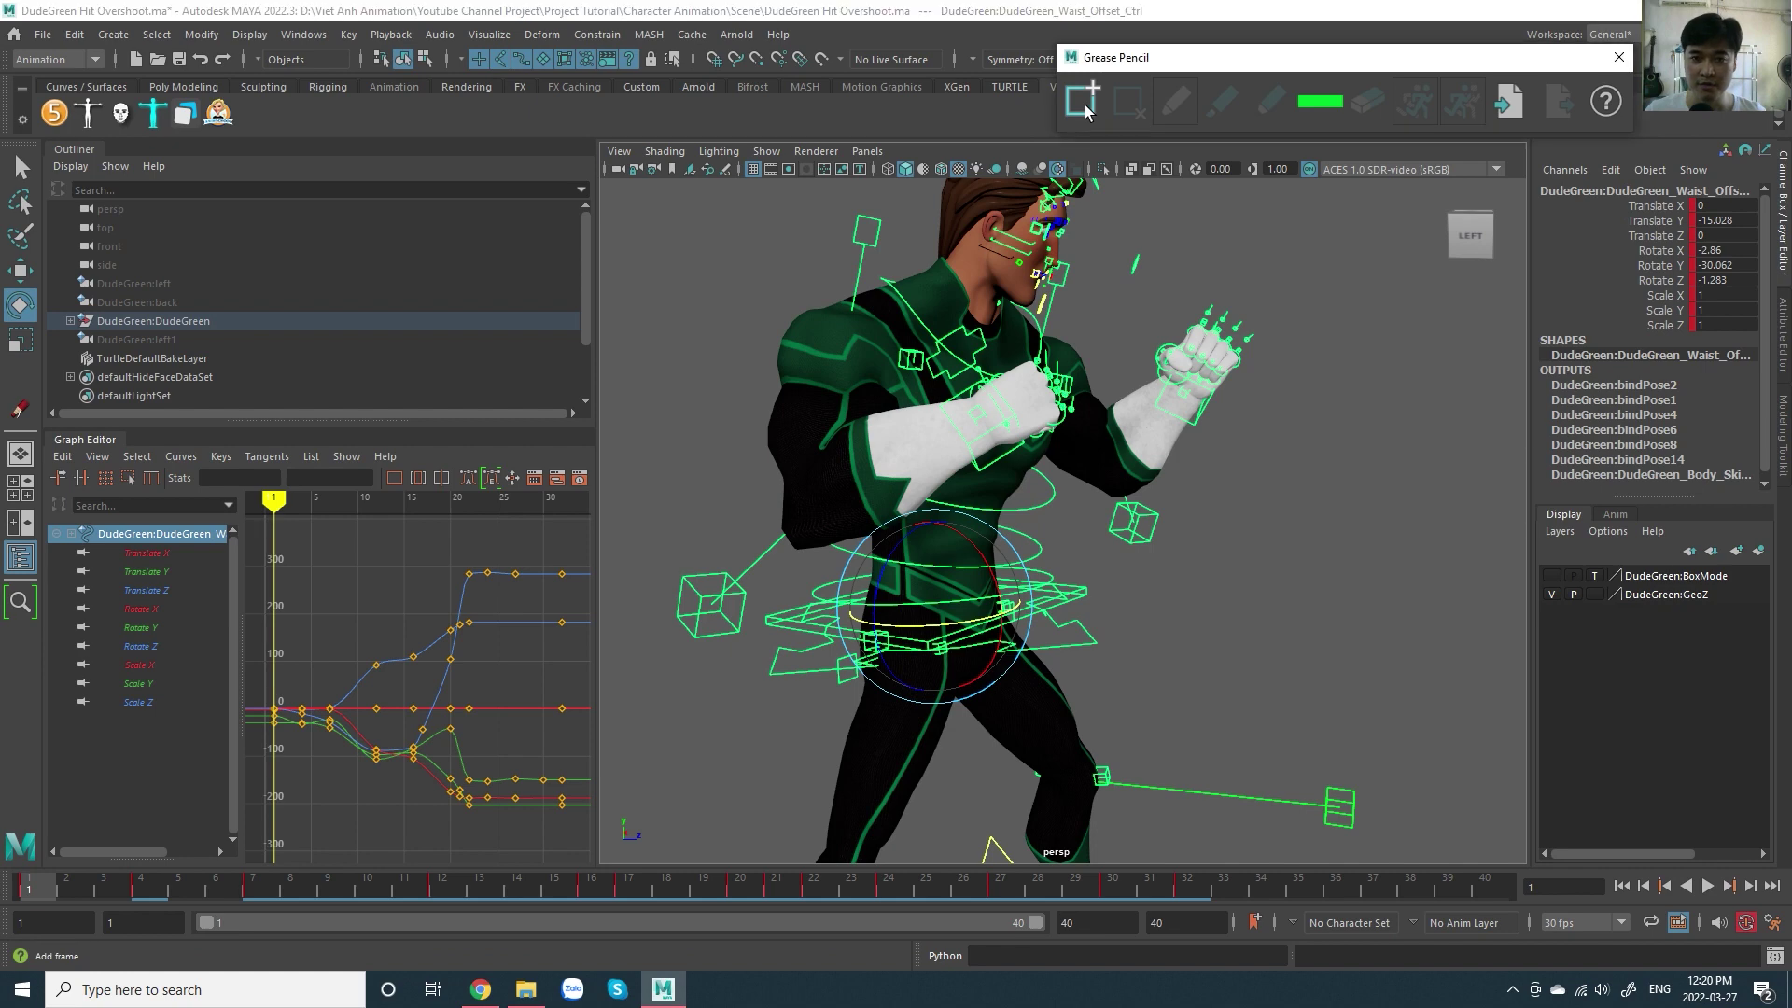
# - From the right side view, draw a line of action from fist through elbow to shoulder
pyautogui.scroll(-2, 1145, 396)
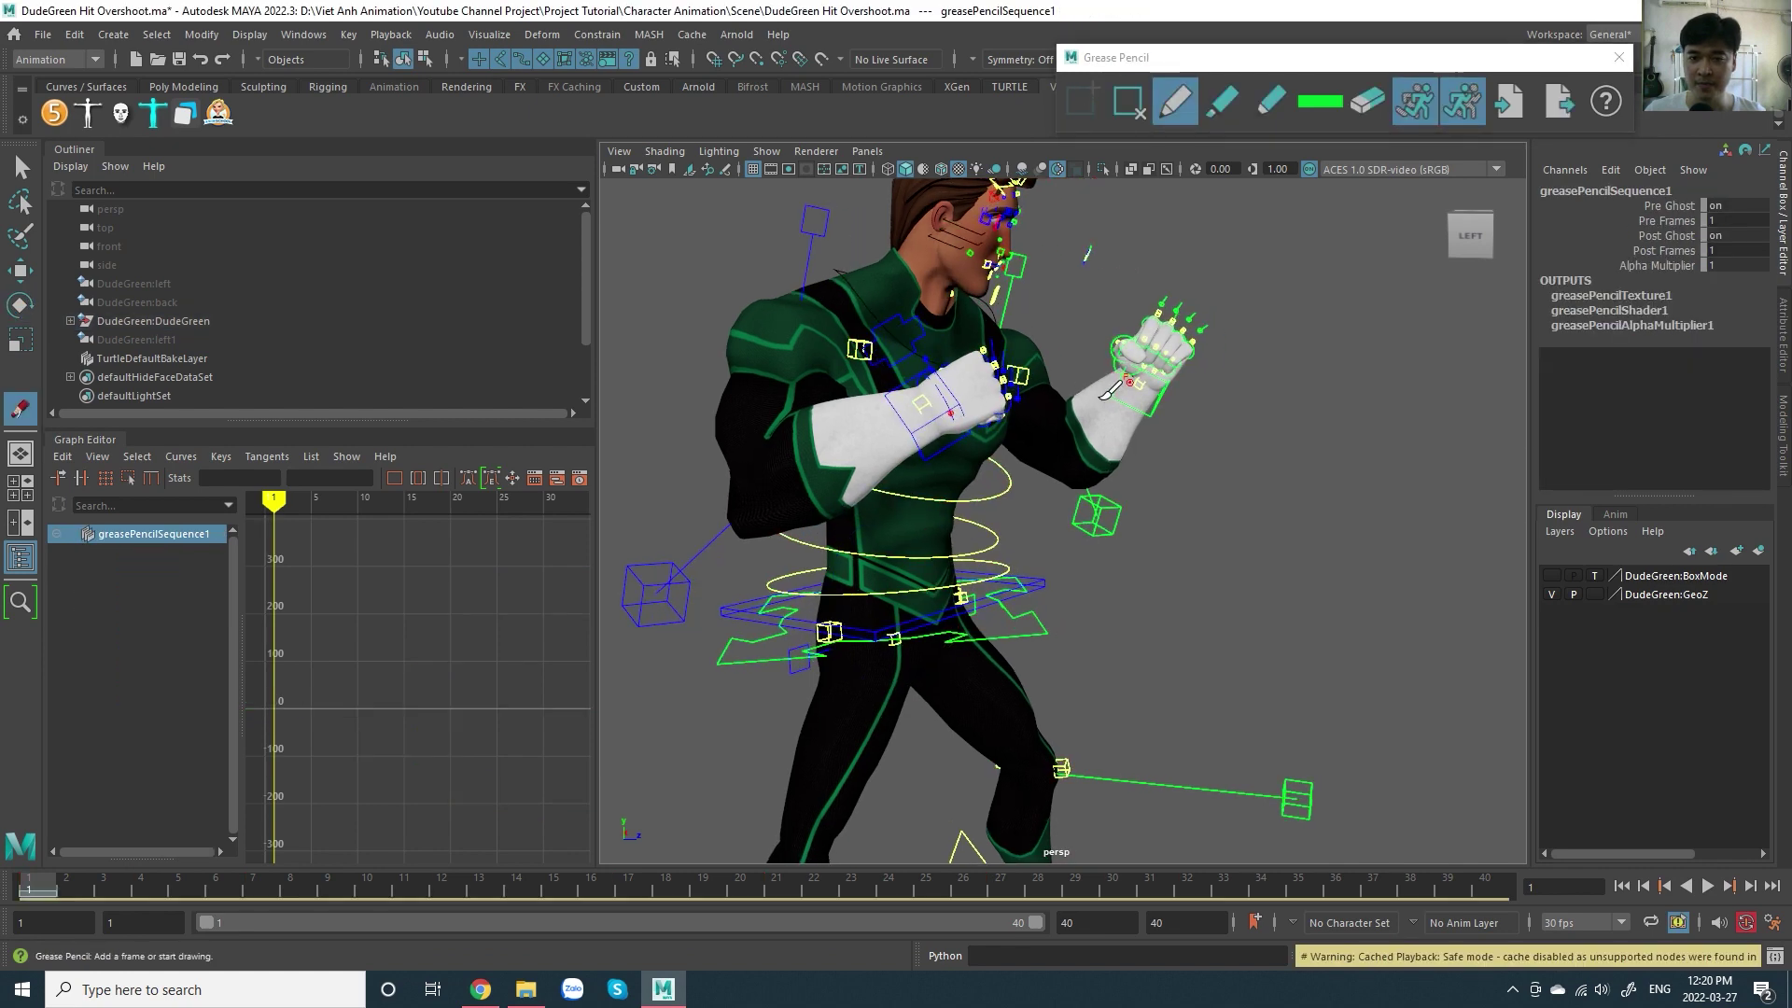
pyautogui.keyDown('alt'); pyautogui.moveTo(1146, 396); pyautogui.dragTo(1113, 399, button='middle'); pyautogui.keyUp('alt')
pyautogui.scroll(3, 1140, 448)
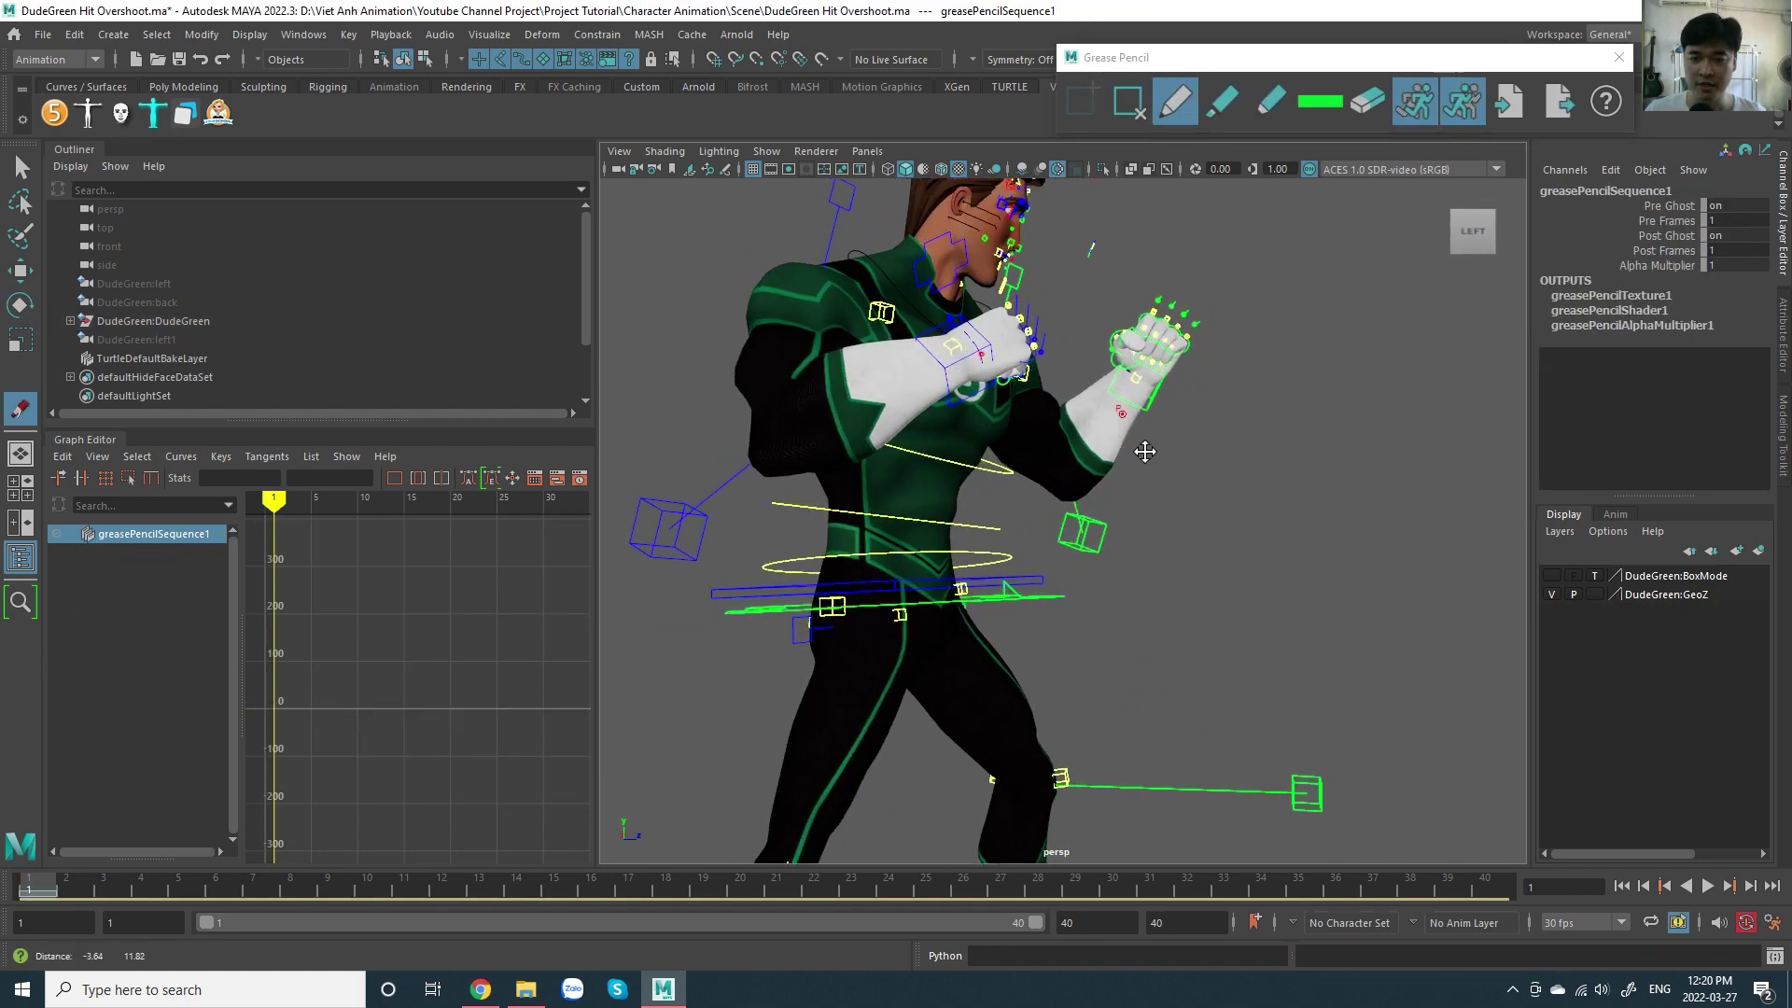
pyautogui.scroll(2, 1146, 495)
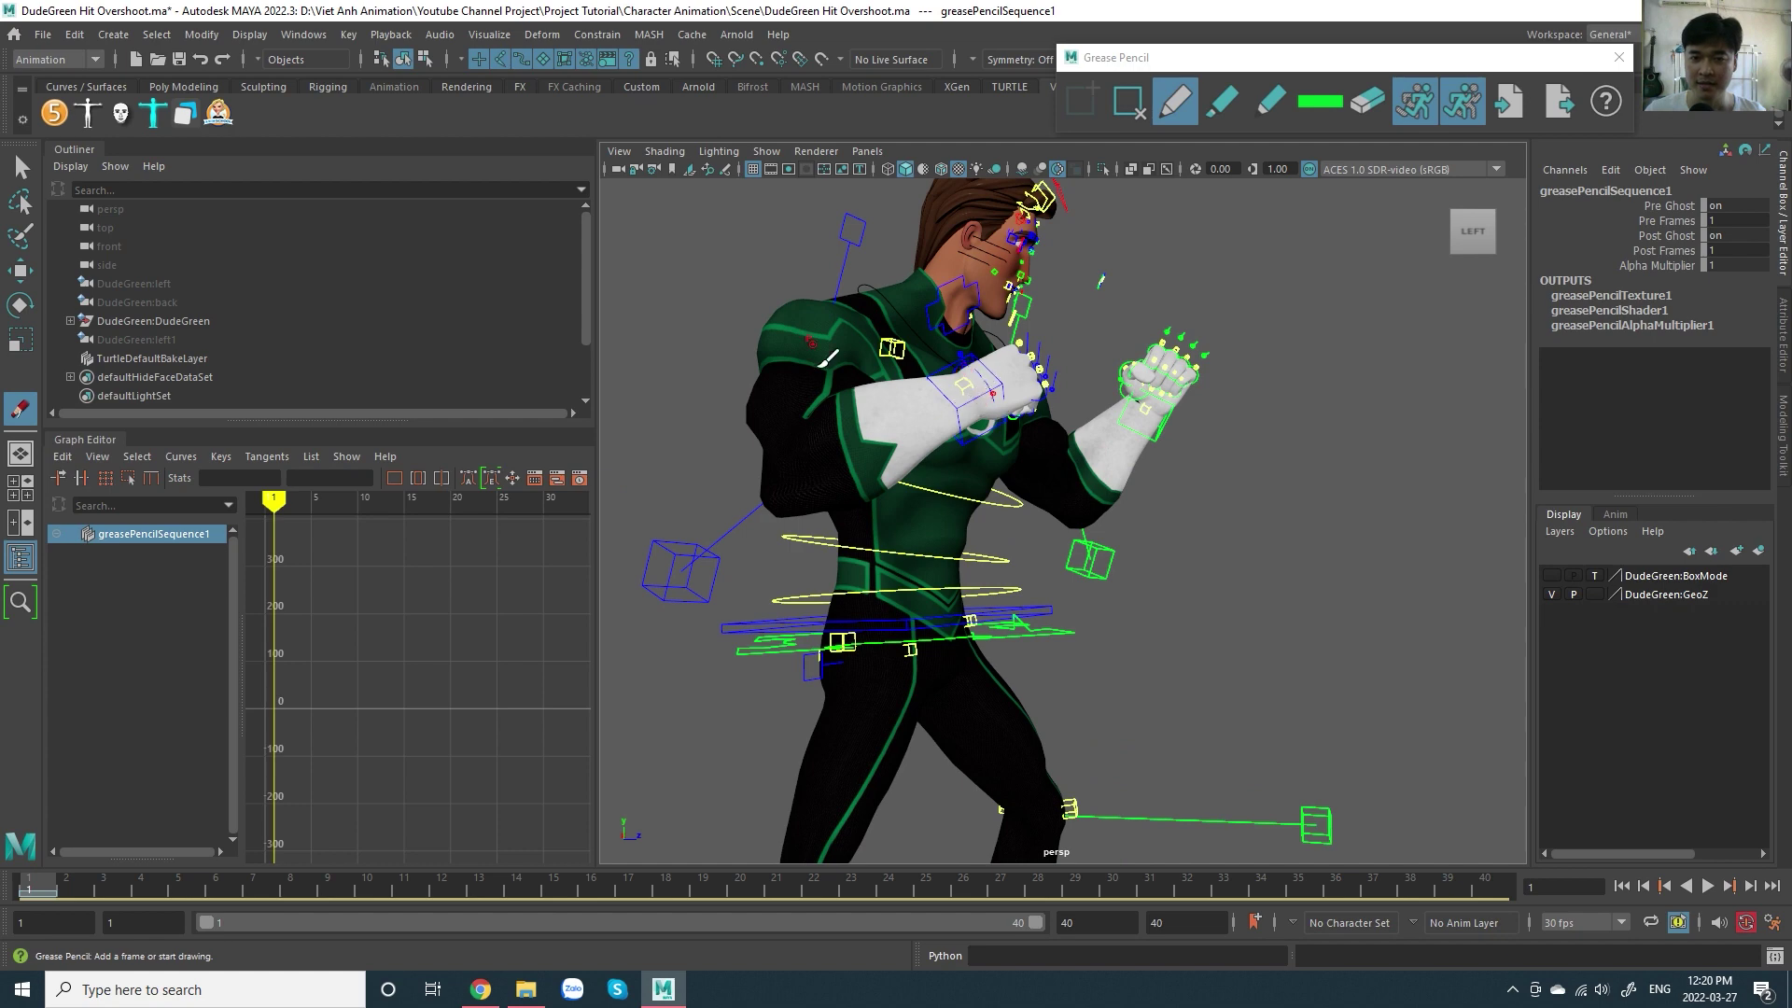
pyautogui.keyDown('alt'); pyautogui.moveTo(1064, 413); pyautogui.dragTo(976, 504); pyautogui.keyUp('alt')
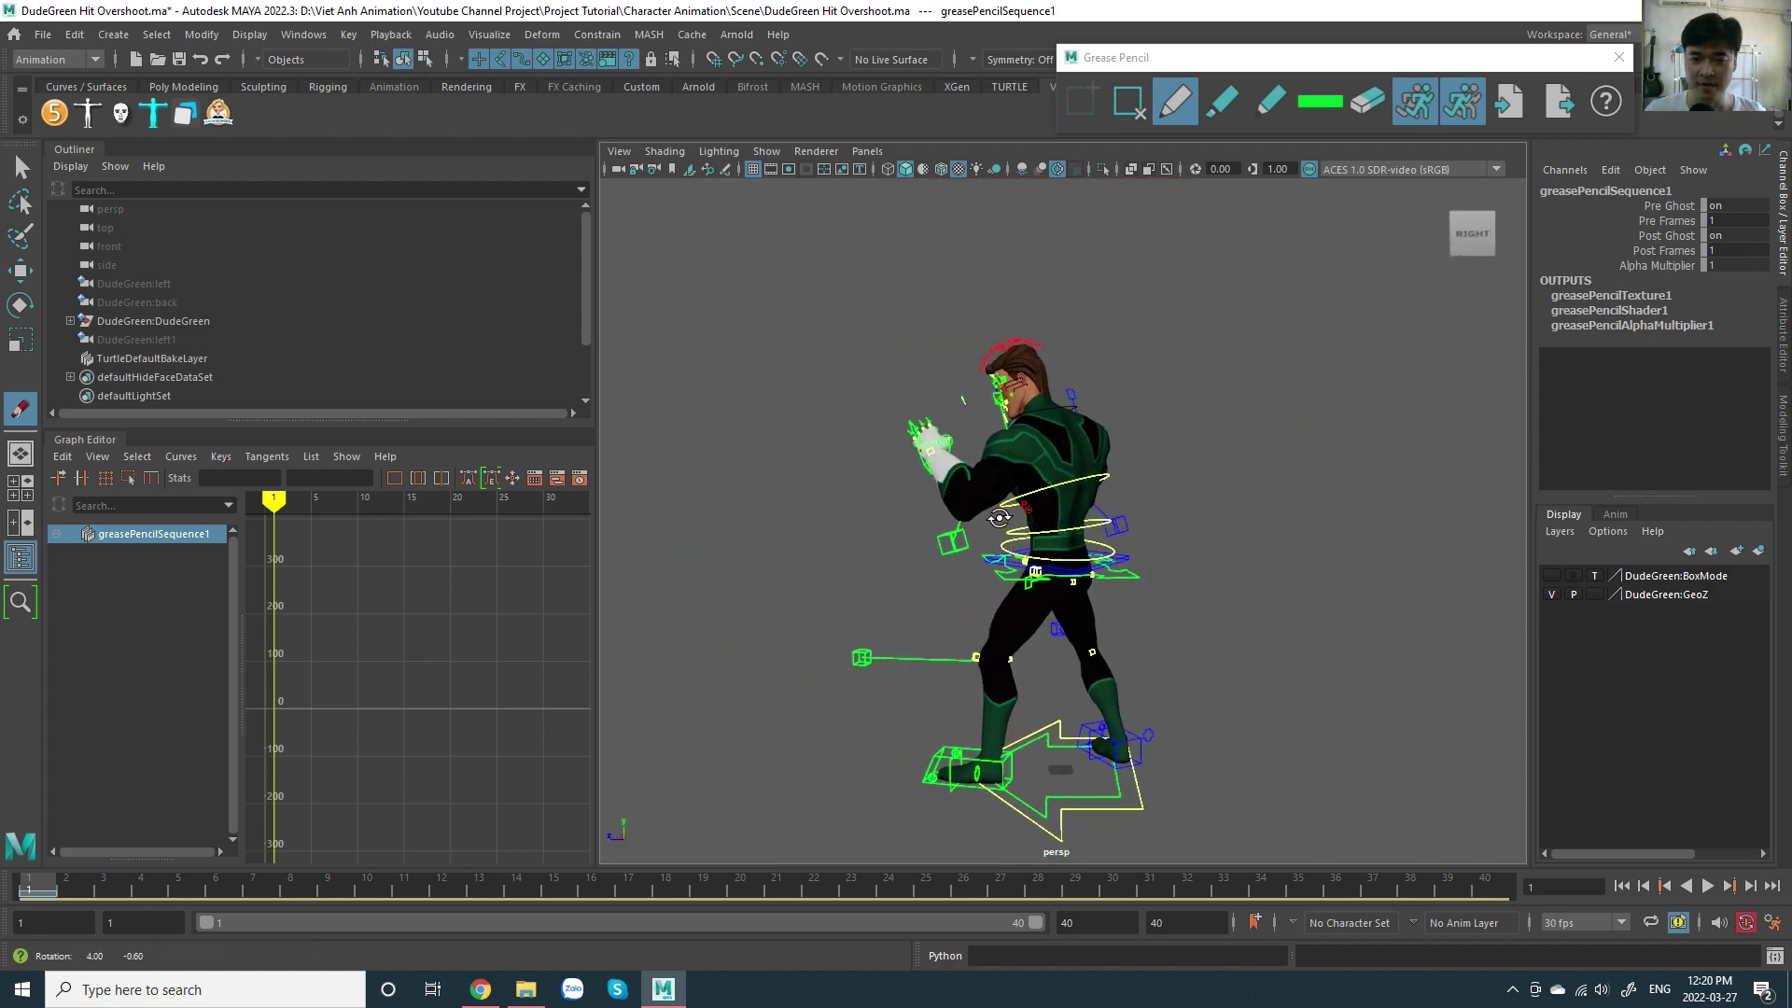
pyautogui.scroll(3, 962, 490)
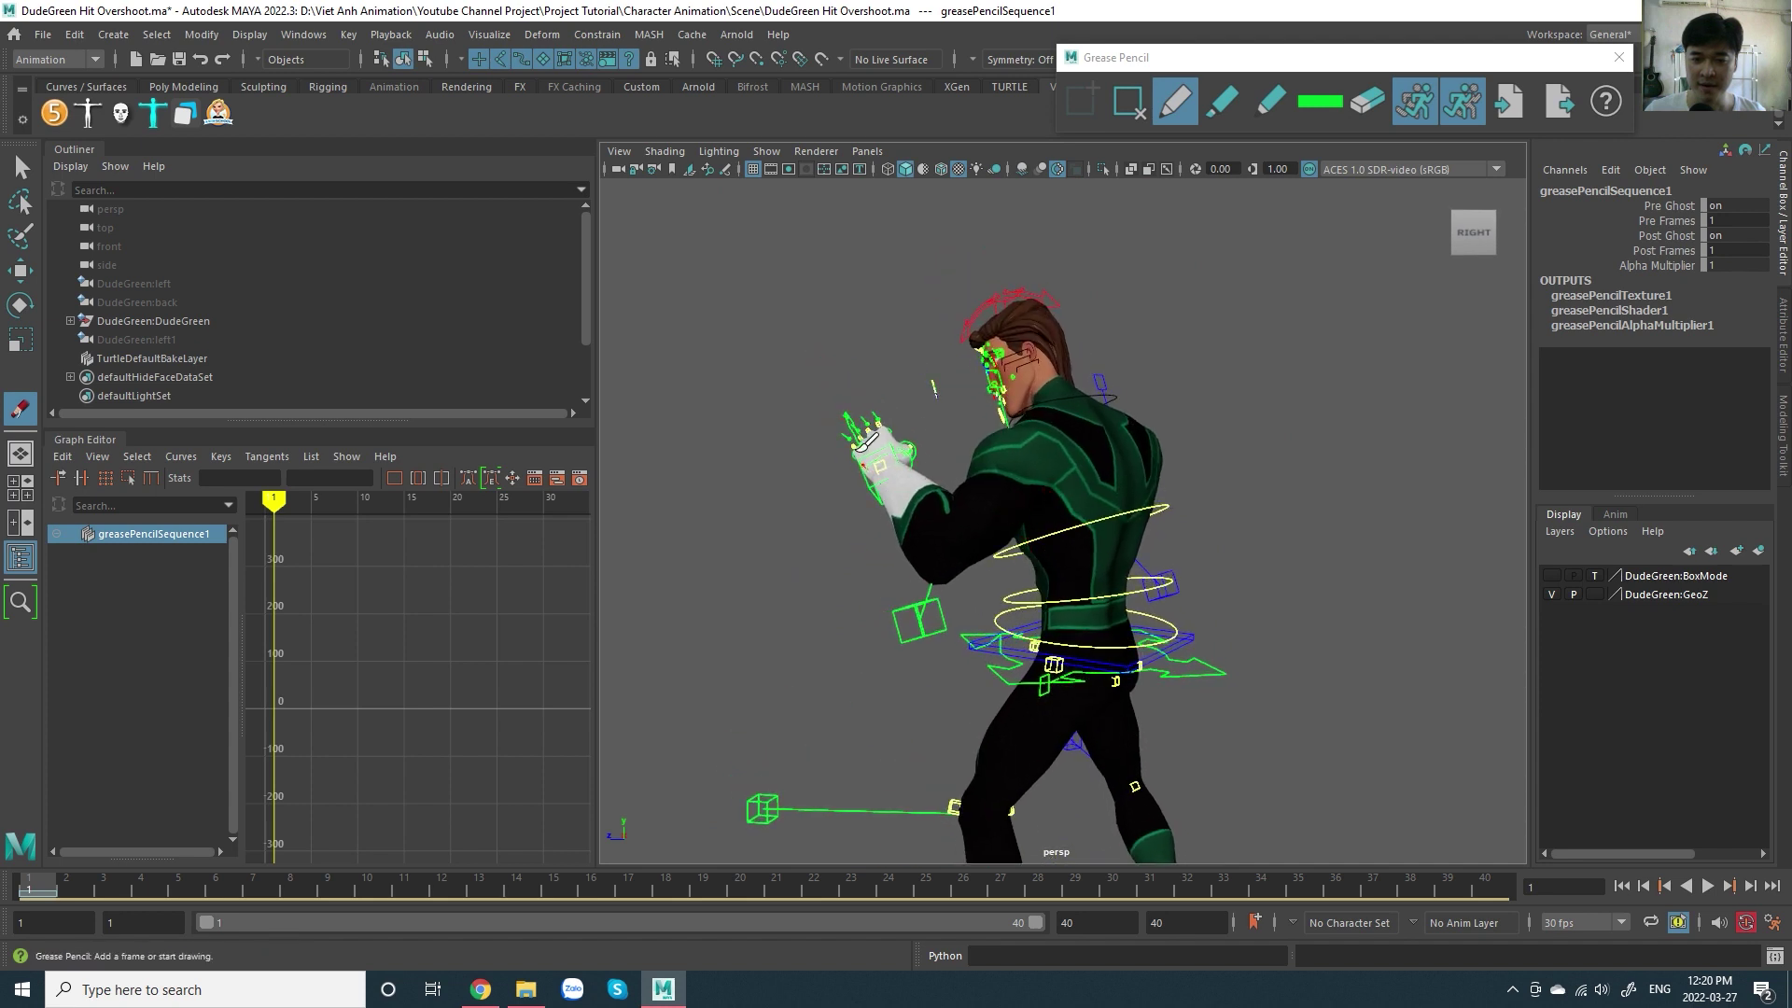
pyautogui.moveTo(866, 440); pyautogui.dragTo(1083, 432)
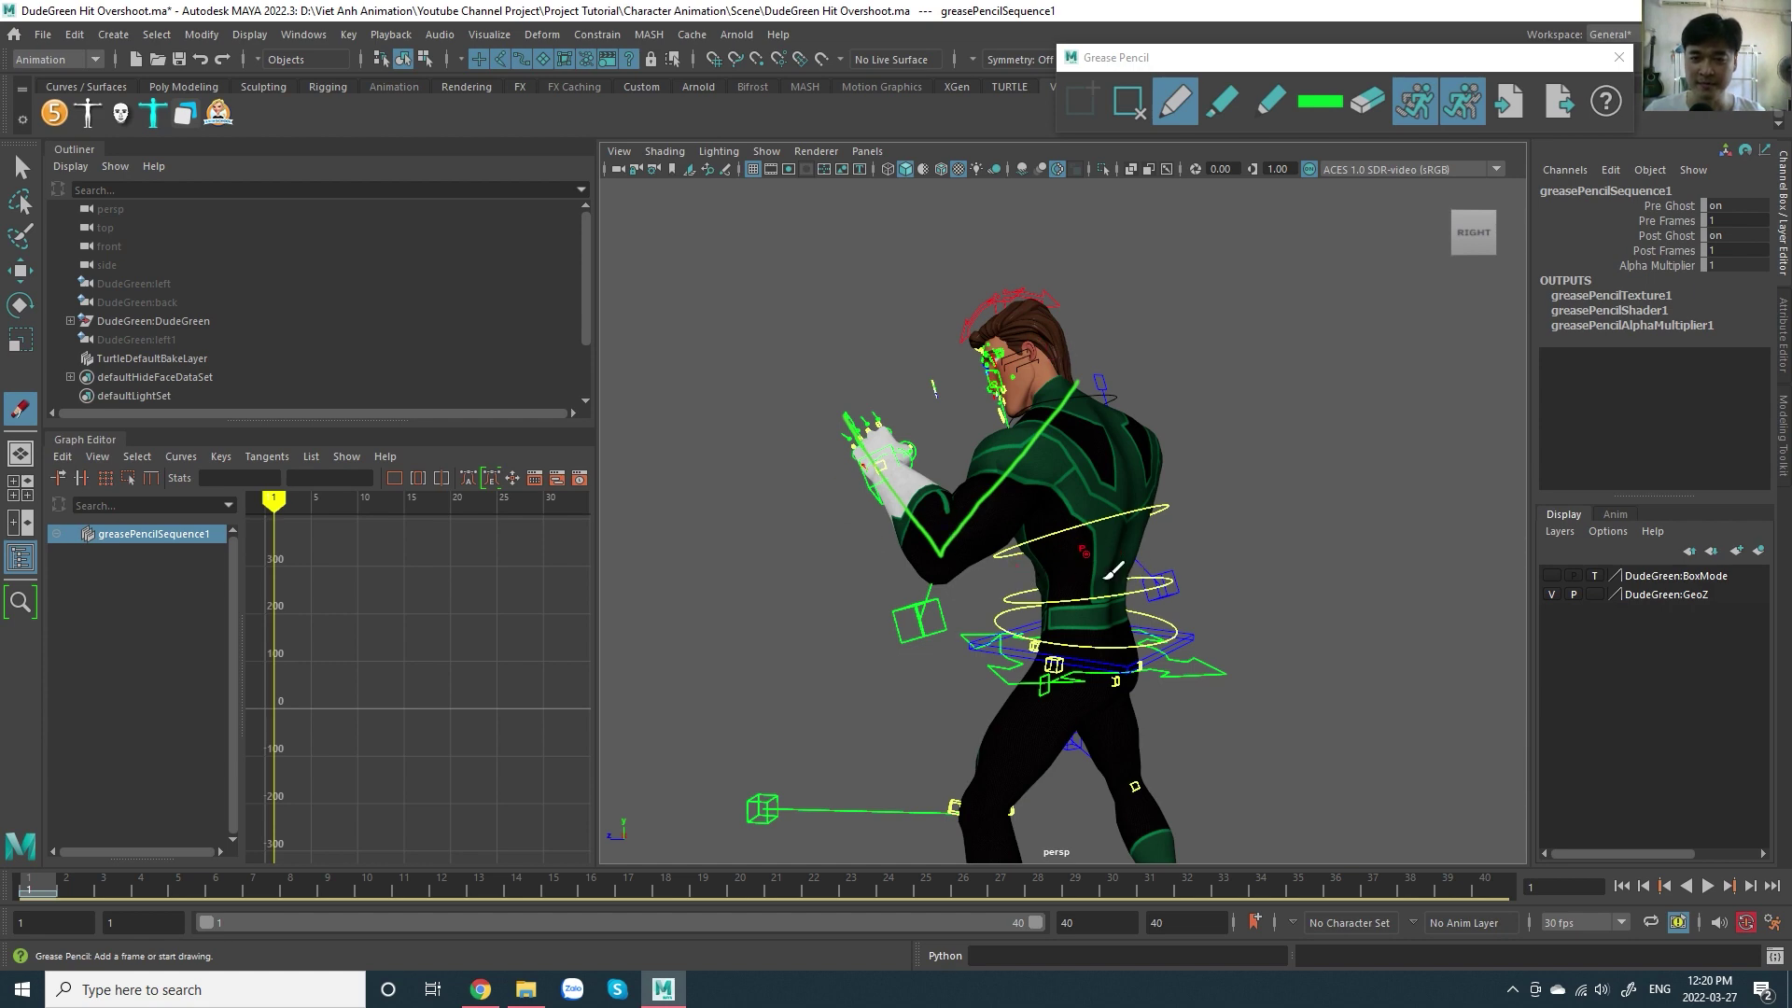
pyautogui.moveTo(1162, 579)
pyautogui.keyDown('alt'); pyautogui.mouseDown()
pyautogui.moveTo(832, 605)
pyautogui.moveTo(954, 593)
pyautogui.mouseUp(); pyautogui.keyUp('alt')
pyautogui.keyDown('alt'); pyautogui.moveTo(955, 592); pyautogui.dragTo(874, 350, button='middle'); pyautogui.keyUp('alt')
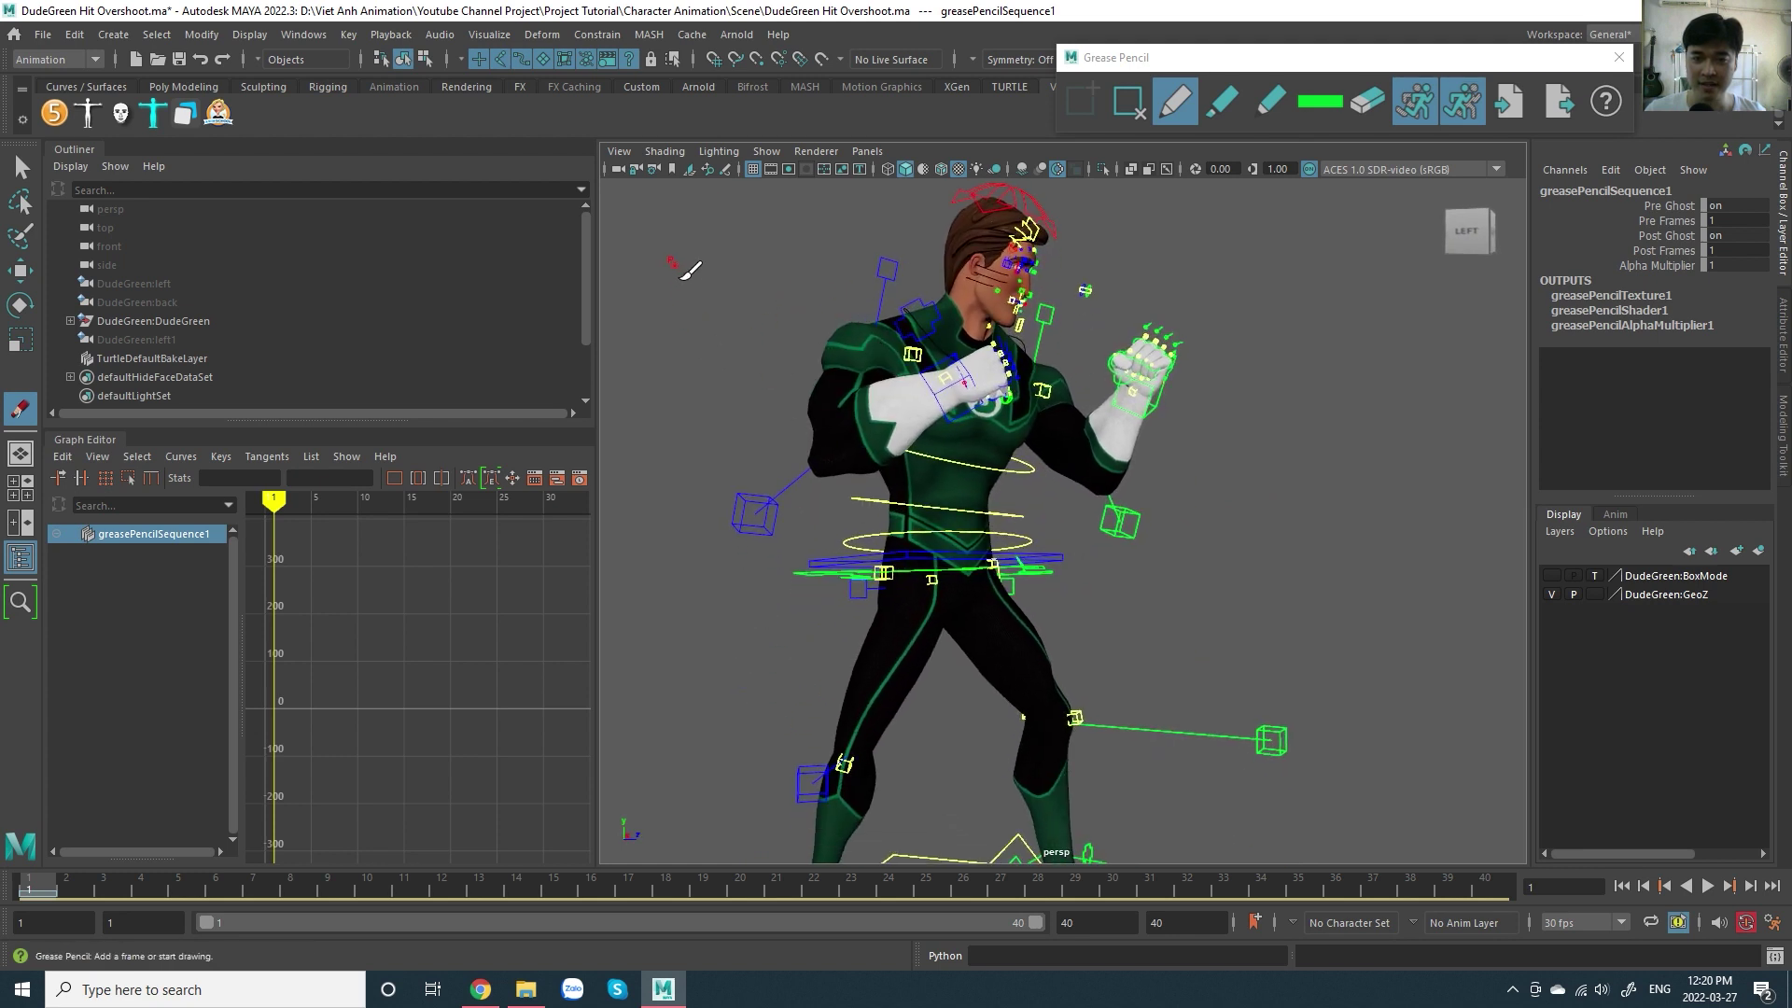
# - Sketch and undo trial line-of-action strokes down the body and across the arm
pyautogui.moveTo(842, 262); pyautogui.dragTo(870, 457)
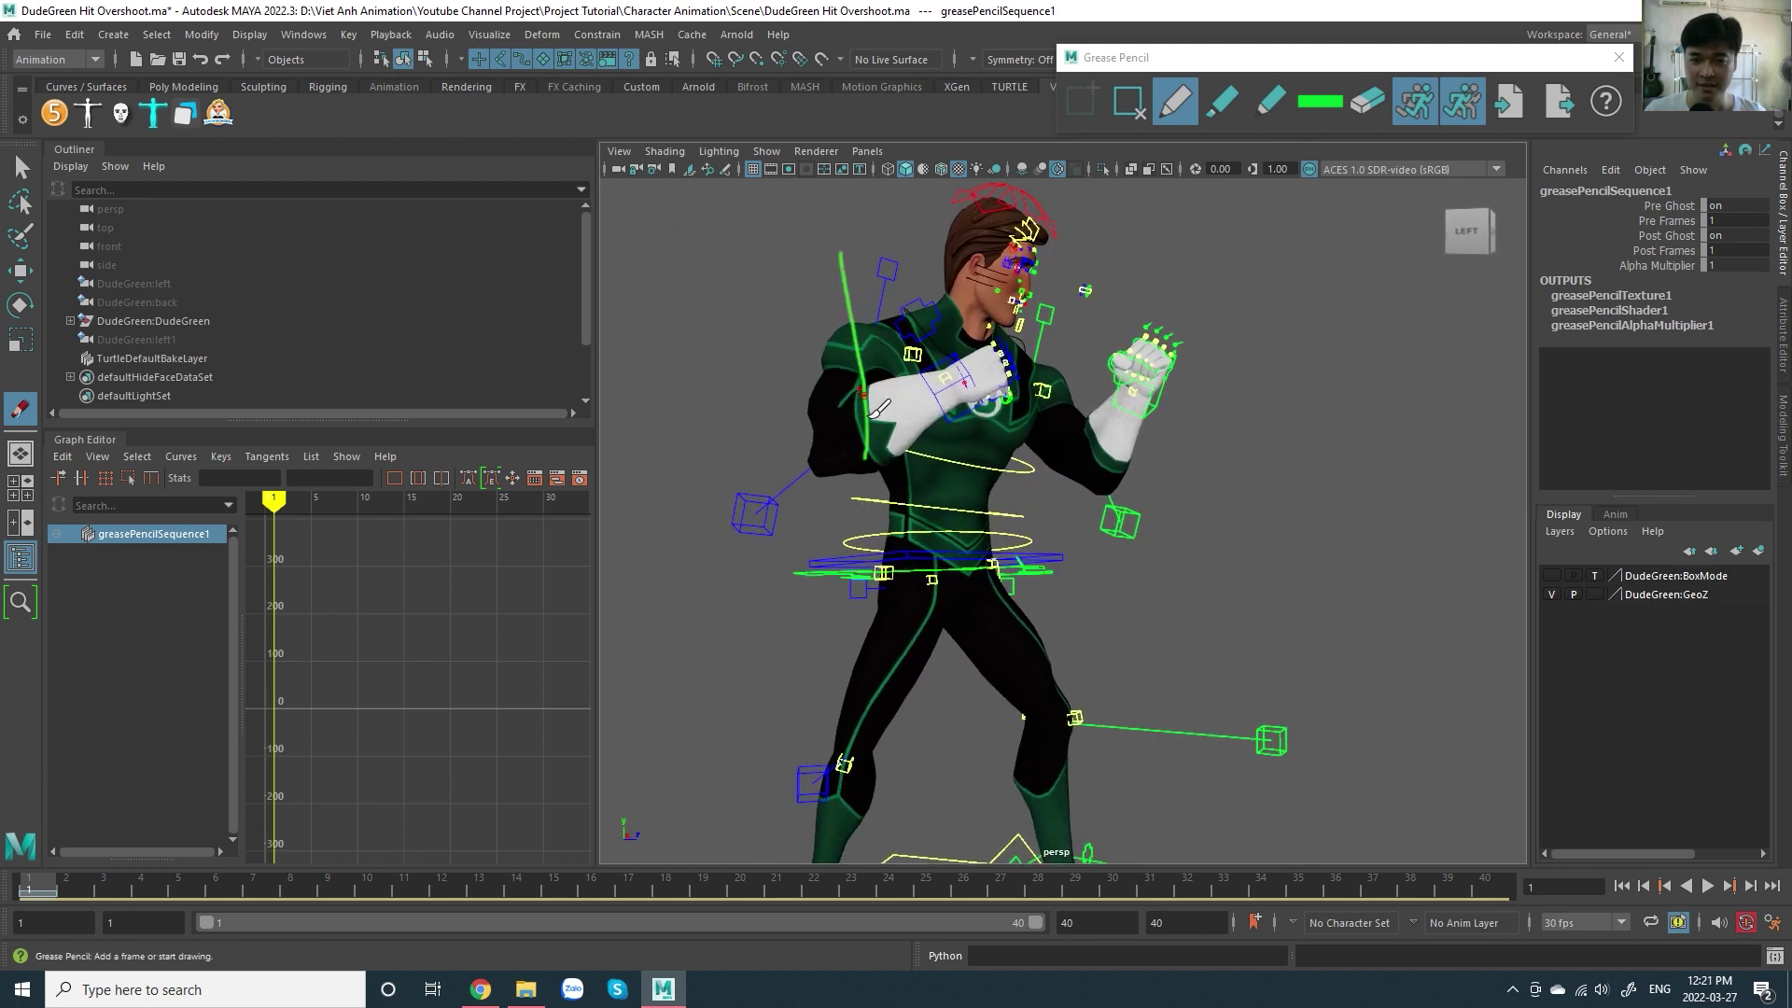
pyautogui.hotkey('ctrl', 'z')
pyautogui.moveTo(877, 338)
pyautogui.mouseDown()
pyautogui.moveTo(1036, 381)
pyautogui.moveTo(1056, 348)
pyautogui.mouseUp()
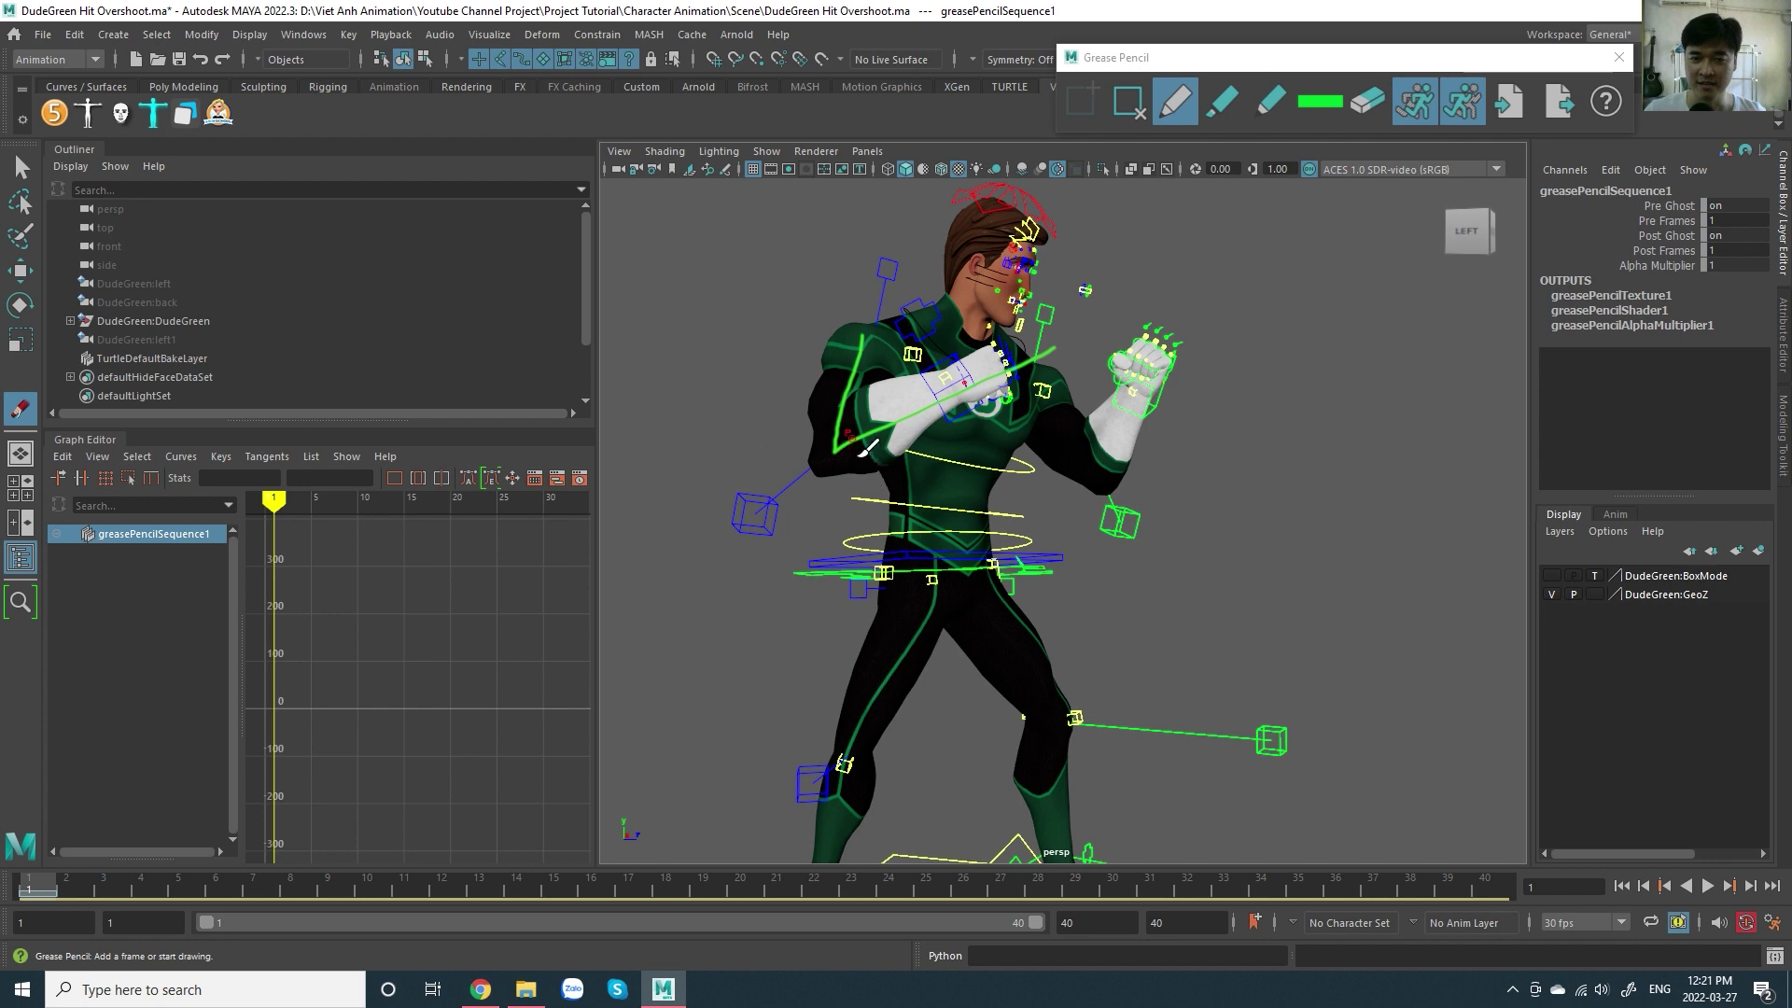
pyautogui.hotkey('ctrl', 'z')
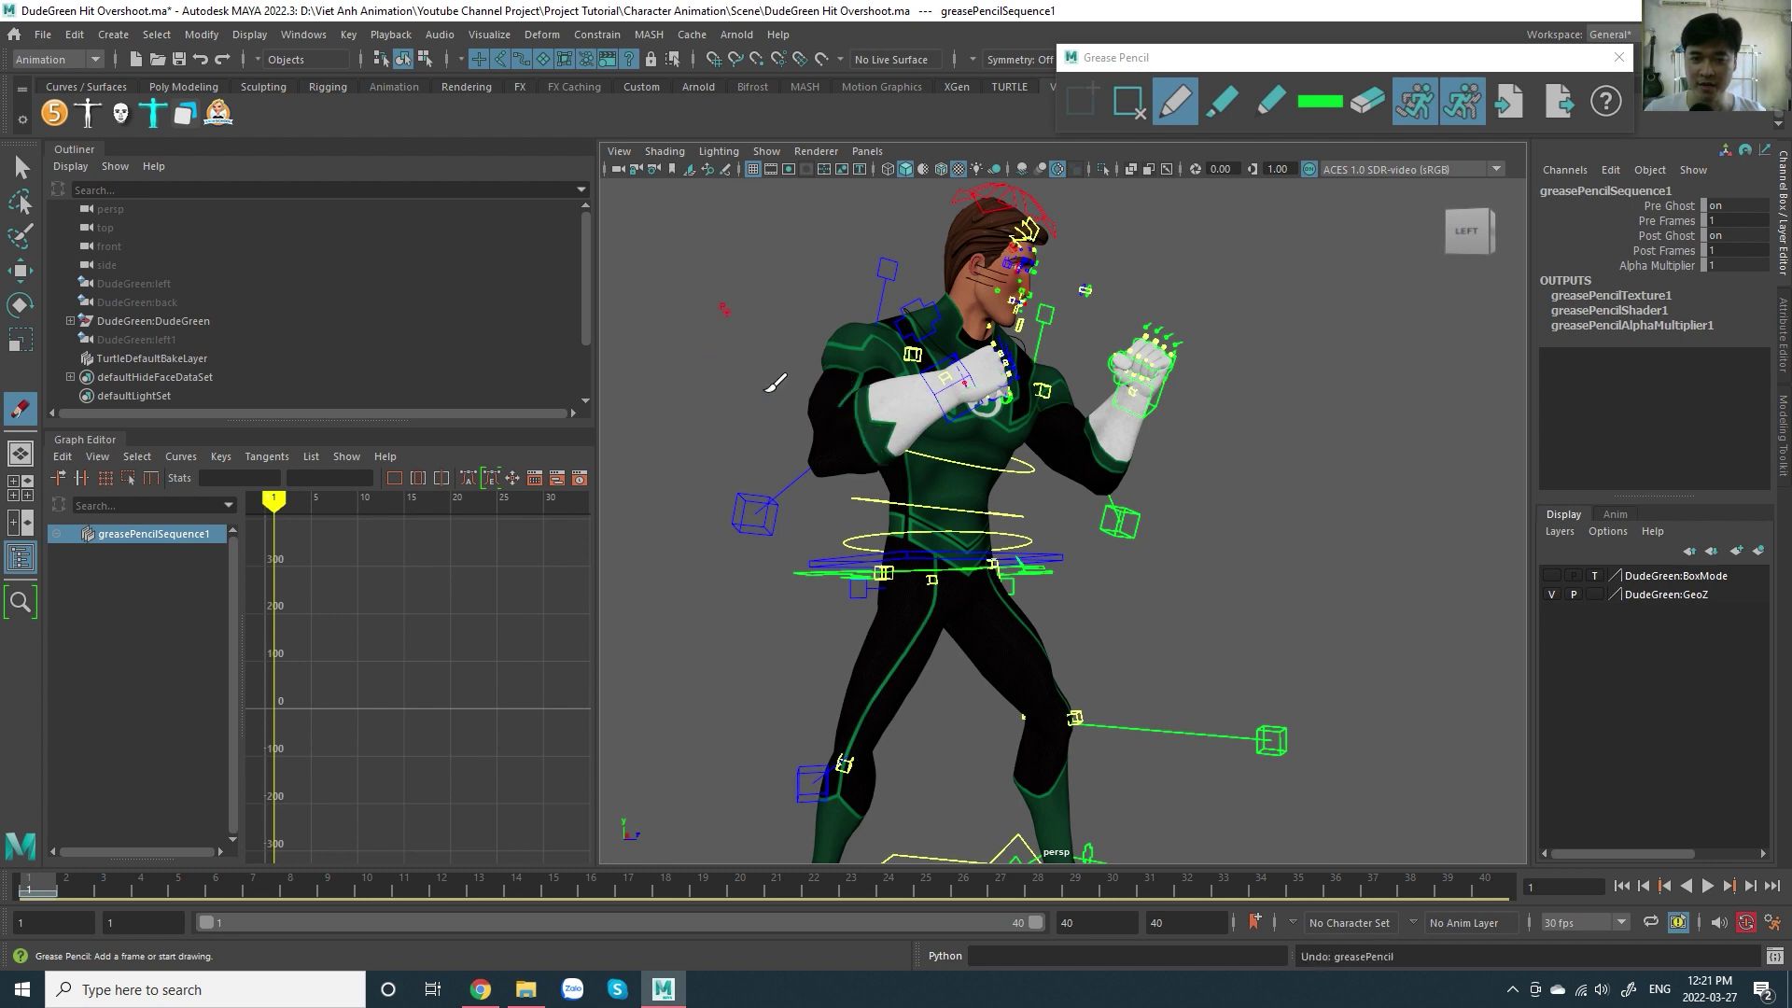
pyautogui.moveTo(743, 287)
pyautogui.mouseDown()
pyautogui.moveTo(744, 449)
pyautogui.moveTo(994, 352)
pyautogui.mouseUp()
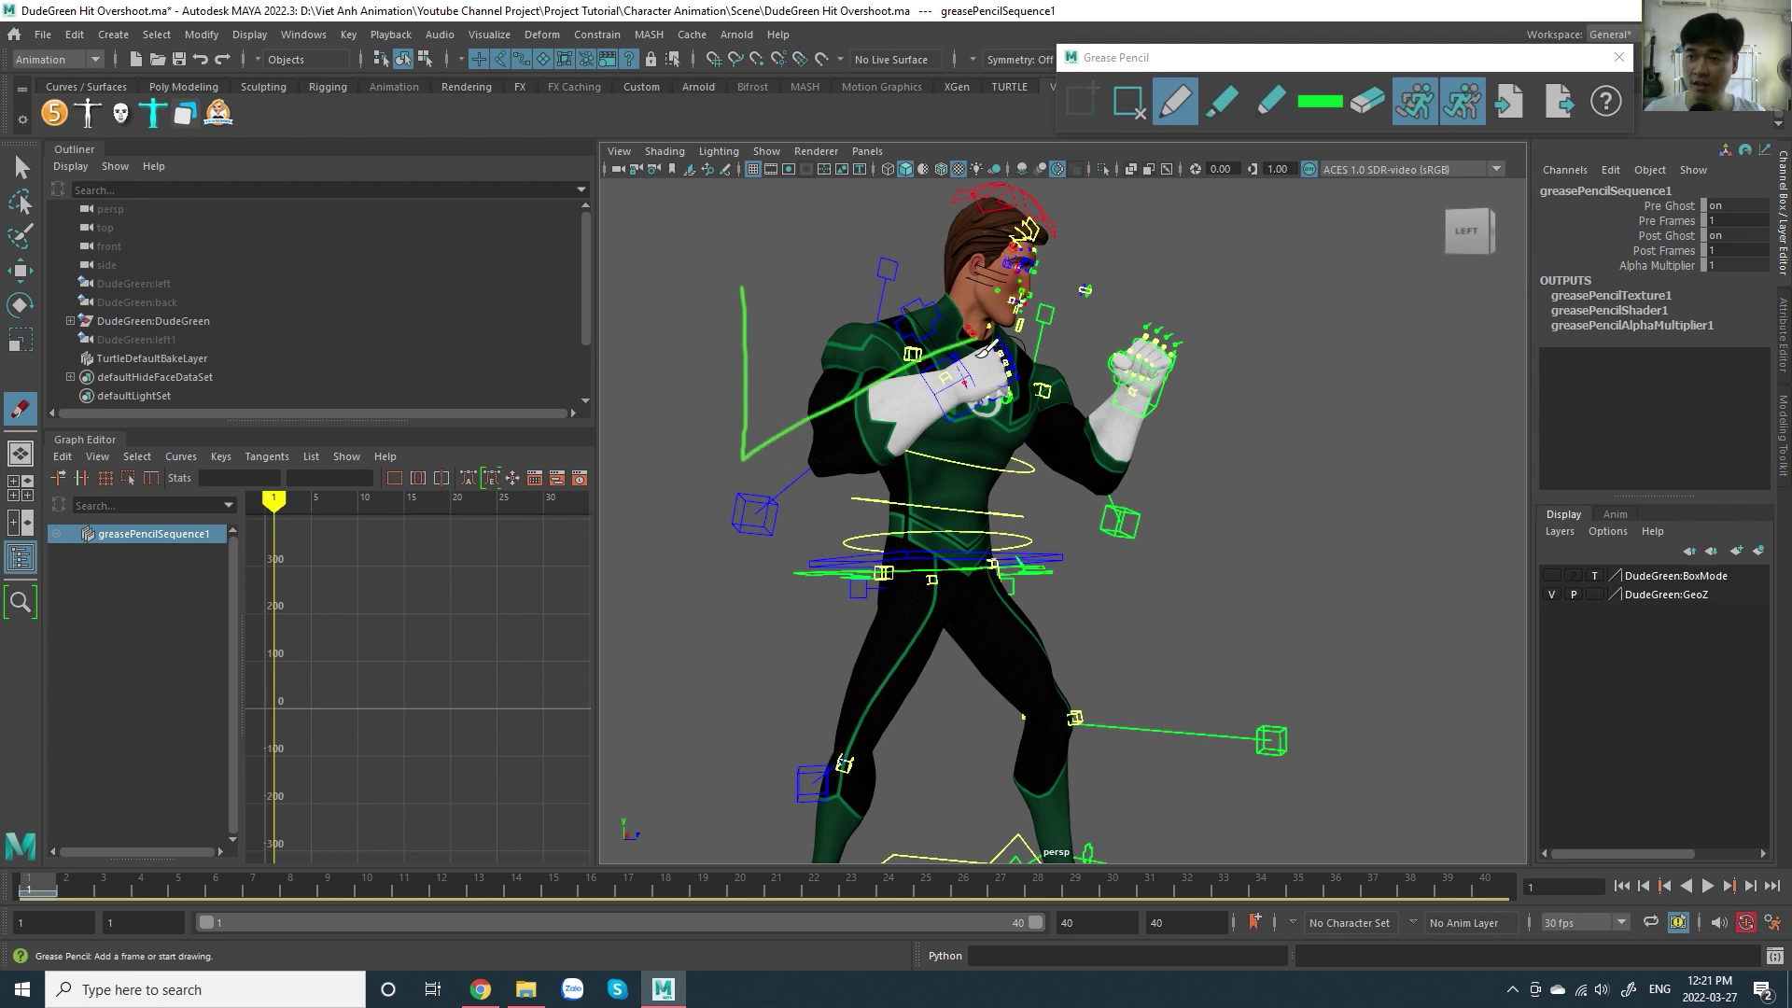
pyautogui.hotkey('ctrl', 'z')
# - Draw strokes along the punching arm and elbow, then undo them and the V-shaped stroke
pyautogui.click(766, 297)
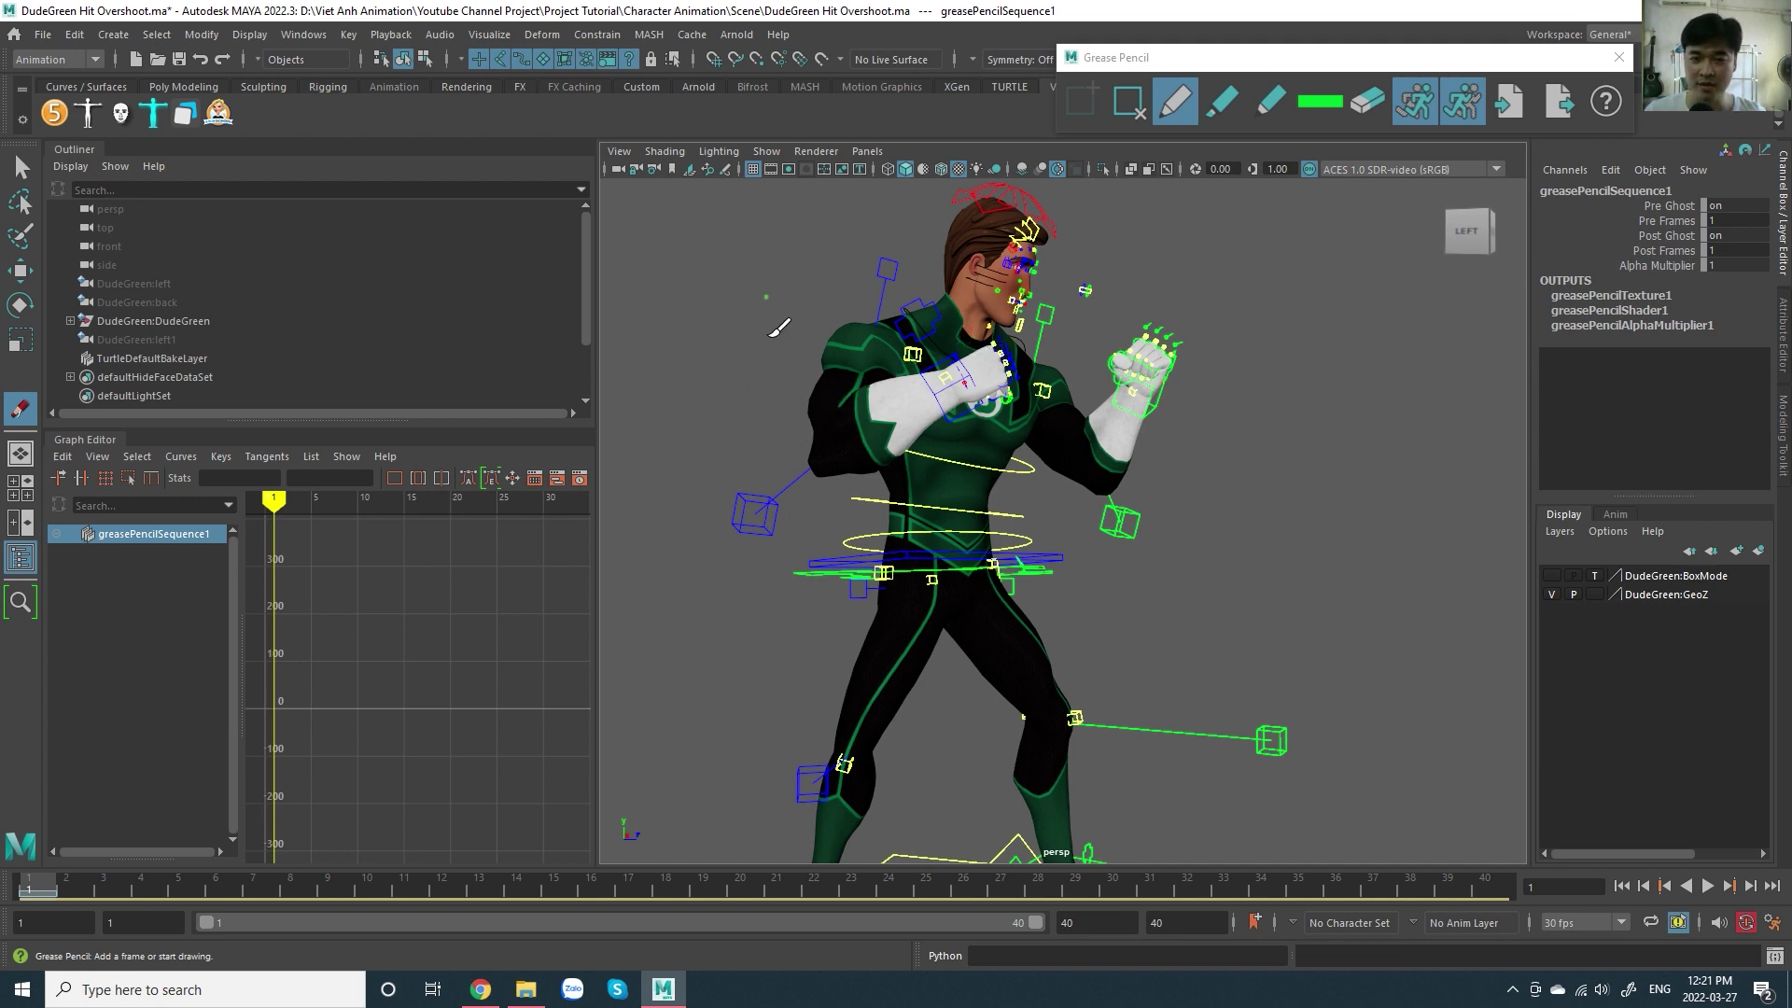
pyautogui.moveTo(773, 332)
pyautogui.mouseDown()
pyautogui.moveTo(737, 428)
pyautogui.moveTo(982, 360)
pyautogui.mouseUp()
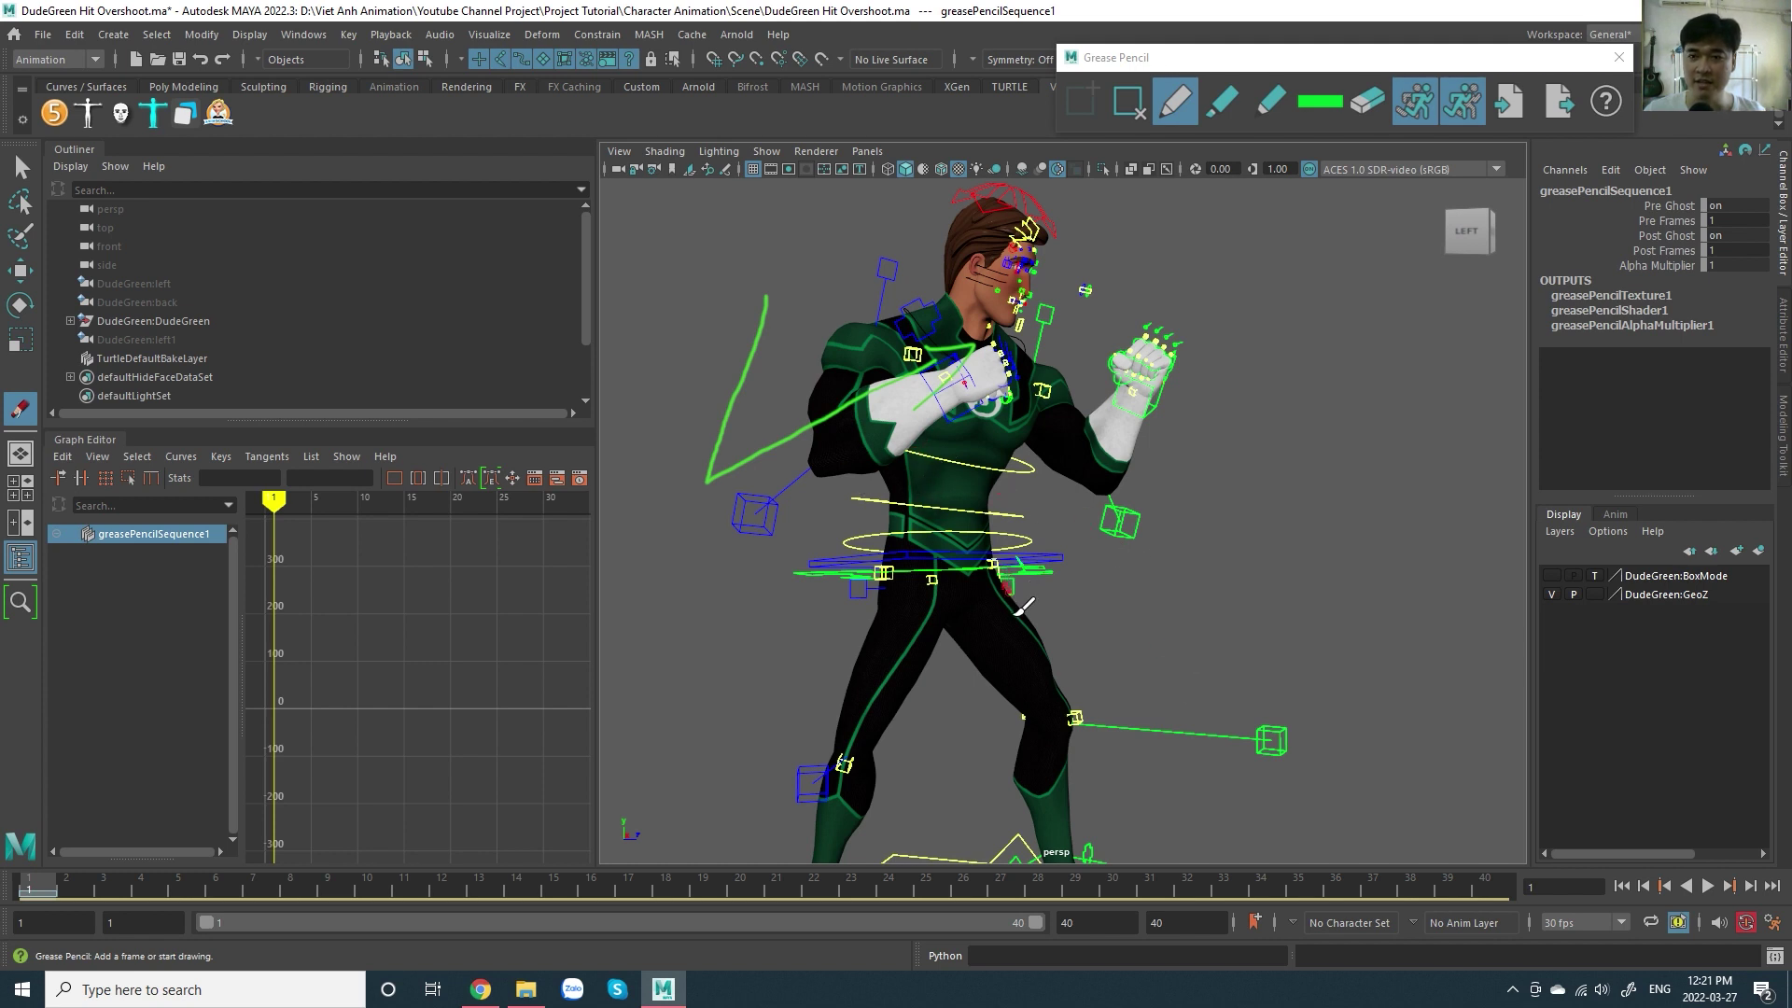
pyautogui.moveTo(1036, 360); pyautogui.dragTo(1112, 482)
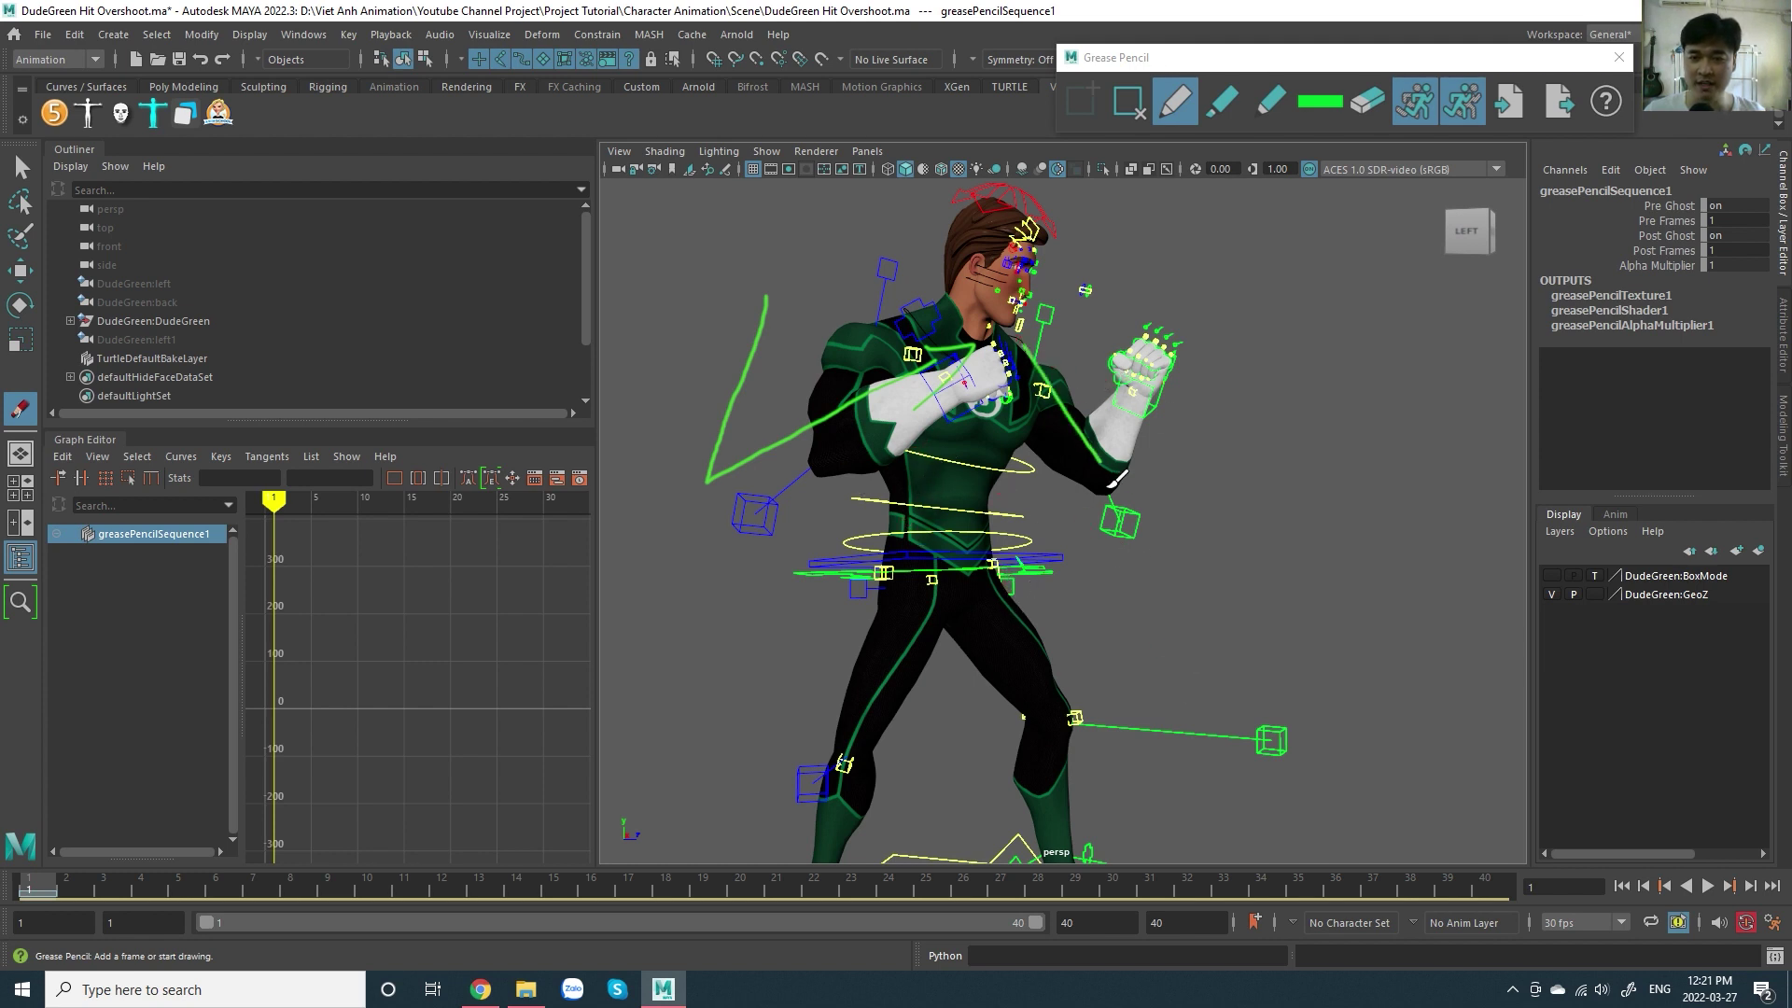
pyautogui.moveTo(1191, 365); pyautogui.dragTo(1219, 314)
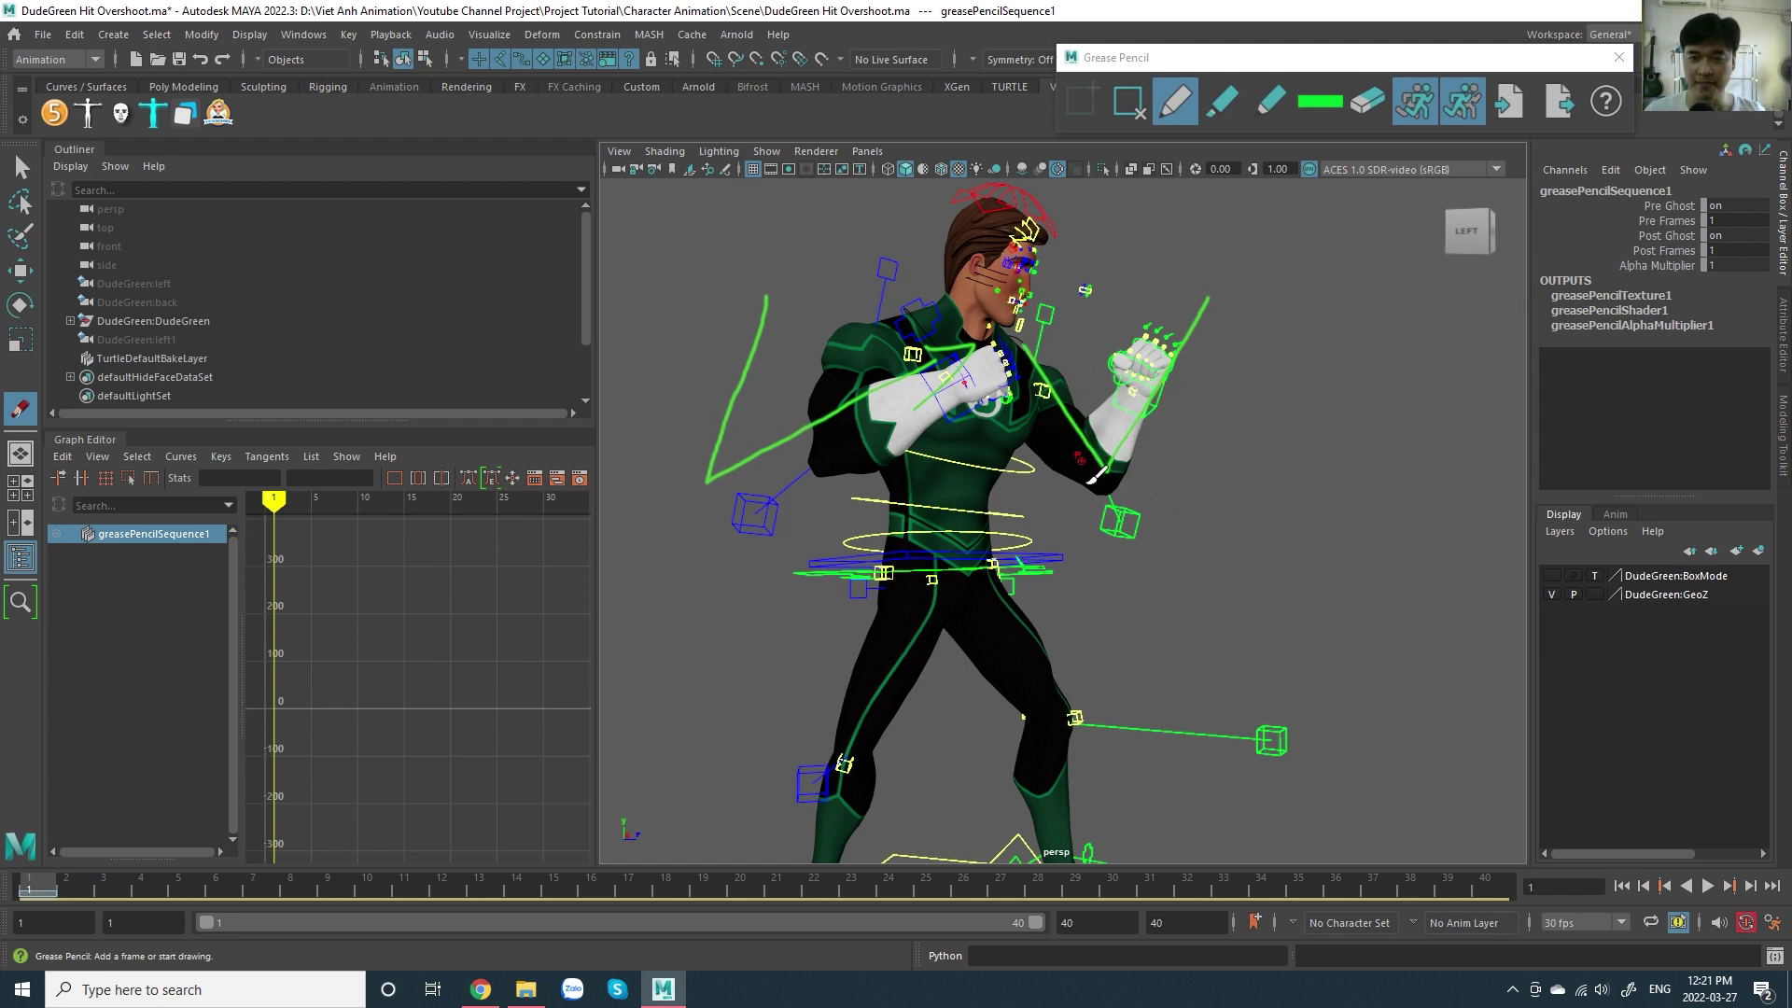
pyautogui.hotkey('ctrl', 'z')
pyautogui.hotkey('ctrl', 'z')
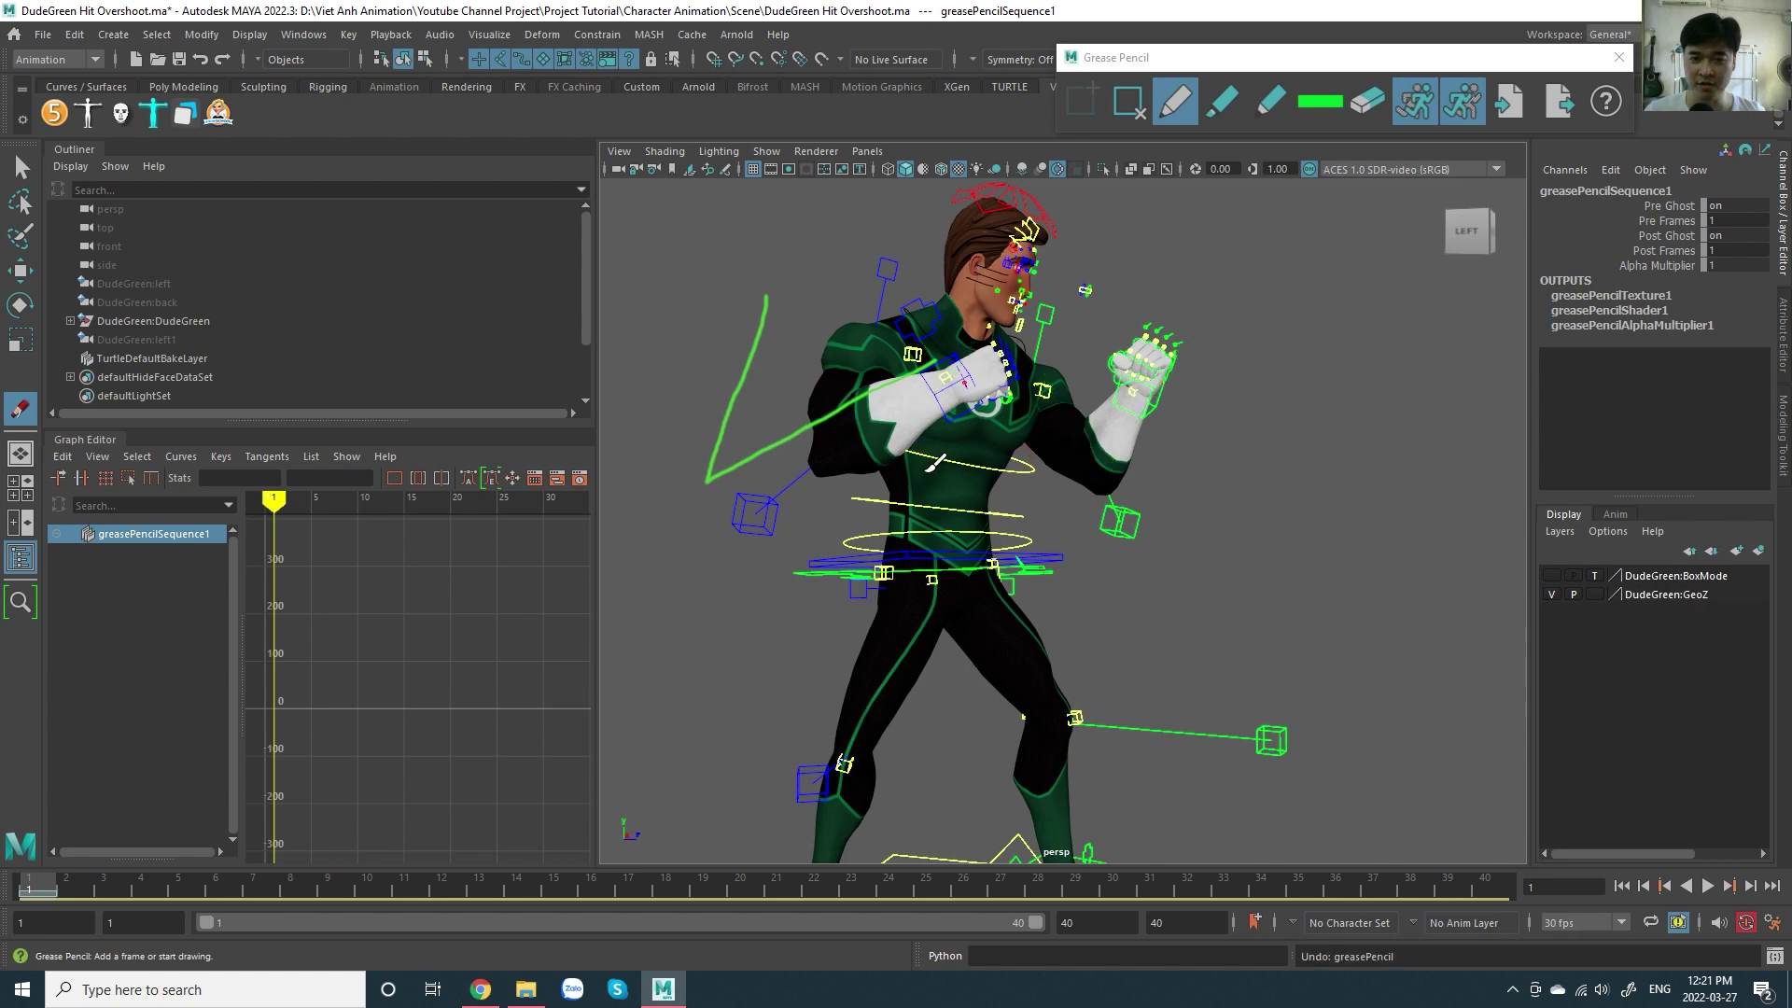
pyautogui.hotkey('ctrl', 'z')
pyautogui.moveTo(936, 462)
pyautogui.keyDown('alt'); pyautogui.mouseDown()
pyautogui.moveTo(910, 474)
pyautogui.moveTo(1026, 495)
pyautogui.mouseUp(); pyautogui.keyUp('alt')
# - Tumble and pan the view from the front to a framed side-on profile of DudeGreen
pyautogui.scroll(3, 910, 473)
pyautogui.scroll(3, 1138, 525)
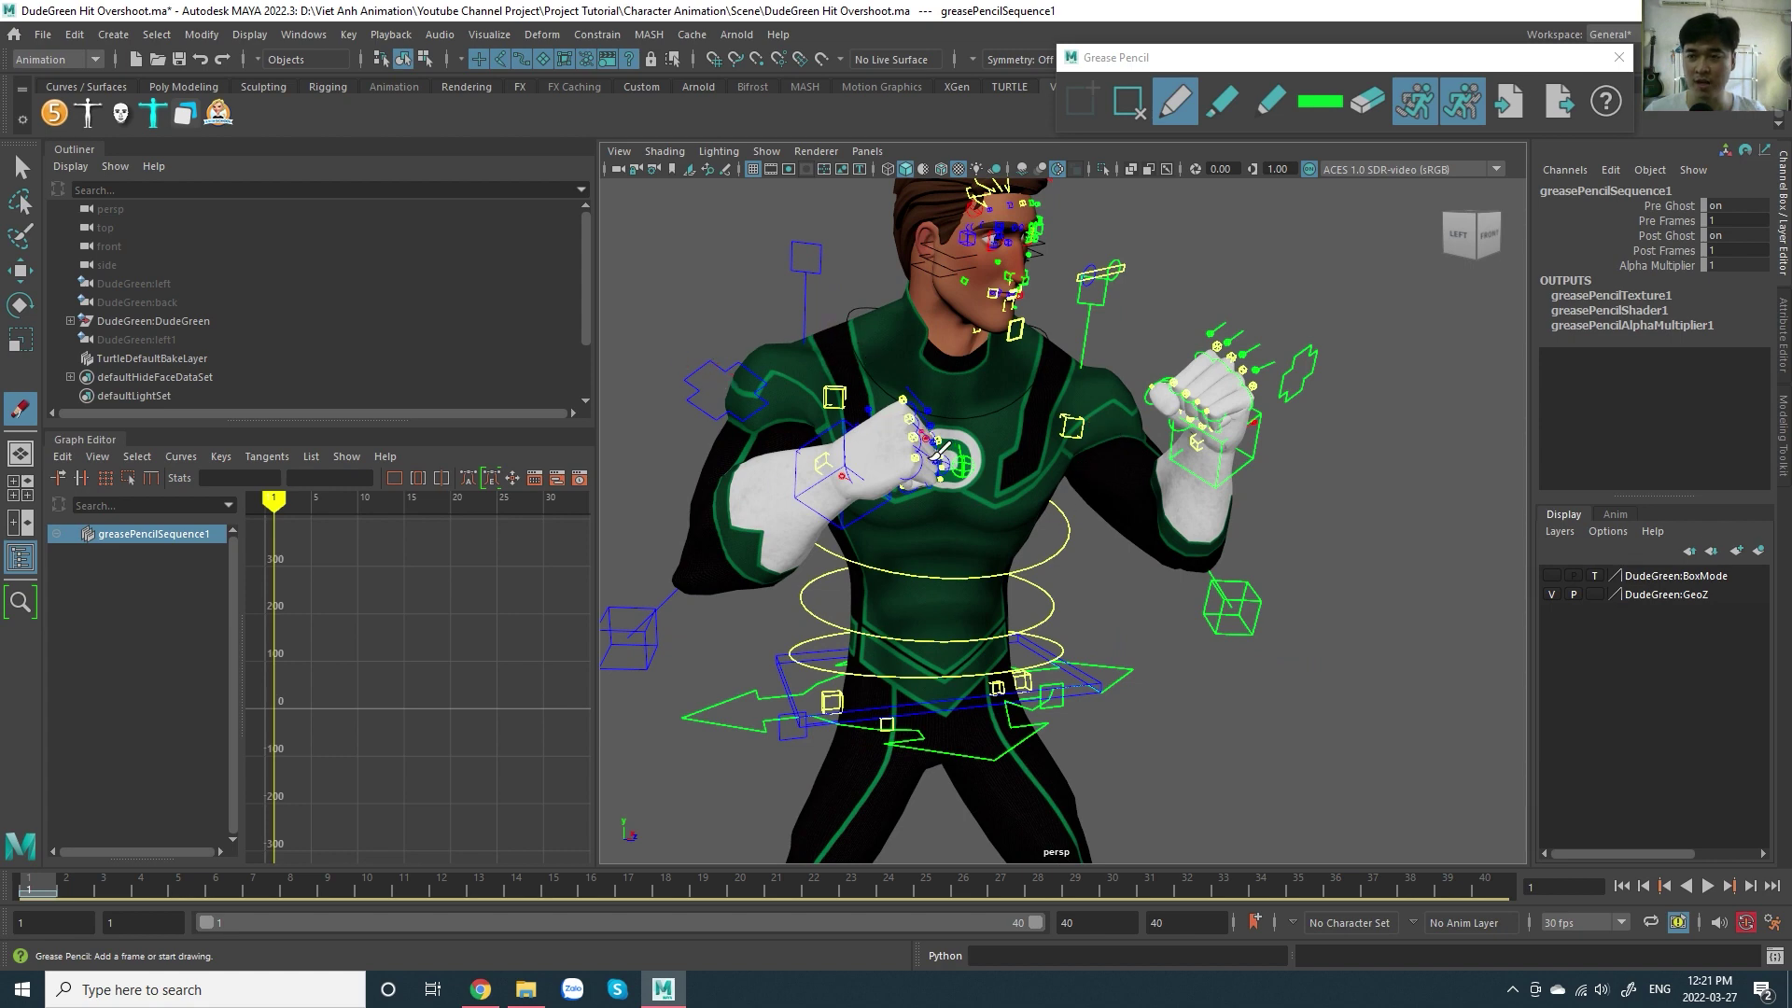
pyautogui.moveTo(934, 454)
pyautogui.keyDown('alt'); pyautogui.mouseDown()
pyautogui.moveTo(1036, 466)
pyautogui.moveTo(1130, 427)
pyautogui.moveTo(1073, 439)
pyautogui.moveTo(1120, 514)
pyautogui.mouseUp(); pyautogui.keyUp('alt')
pyautogui.scroll(3, 1036, 466)
pyautogui.scroll(-3, 1073, 439)
pyautogui.scroll(1, 1044, 441)
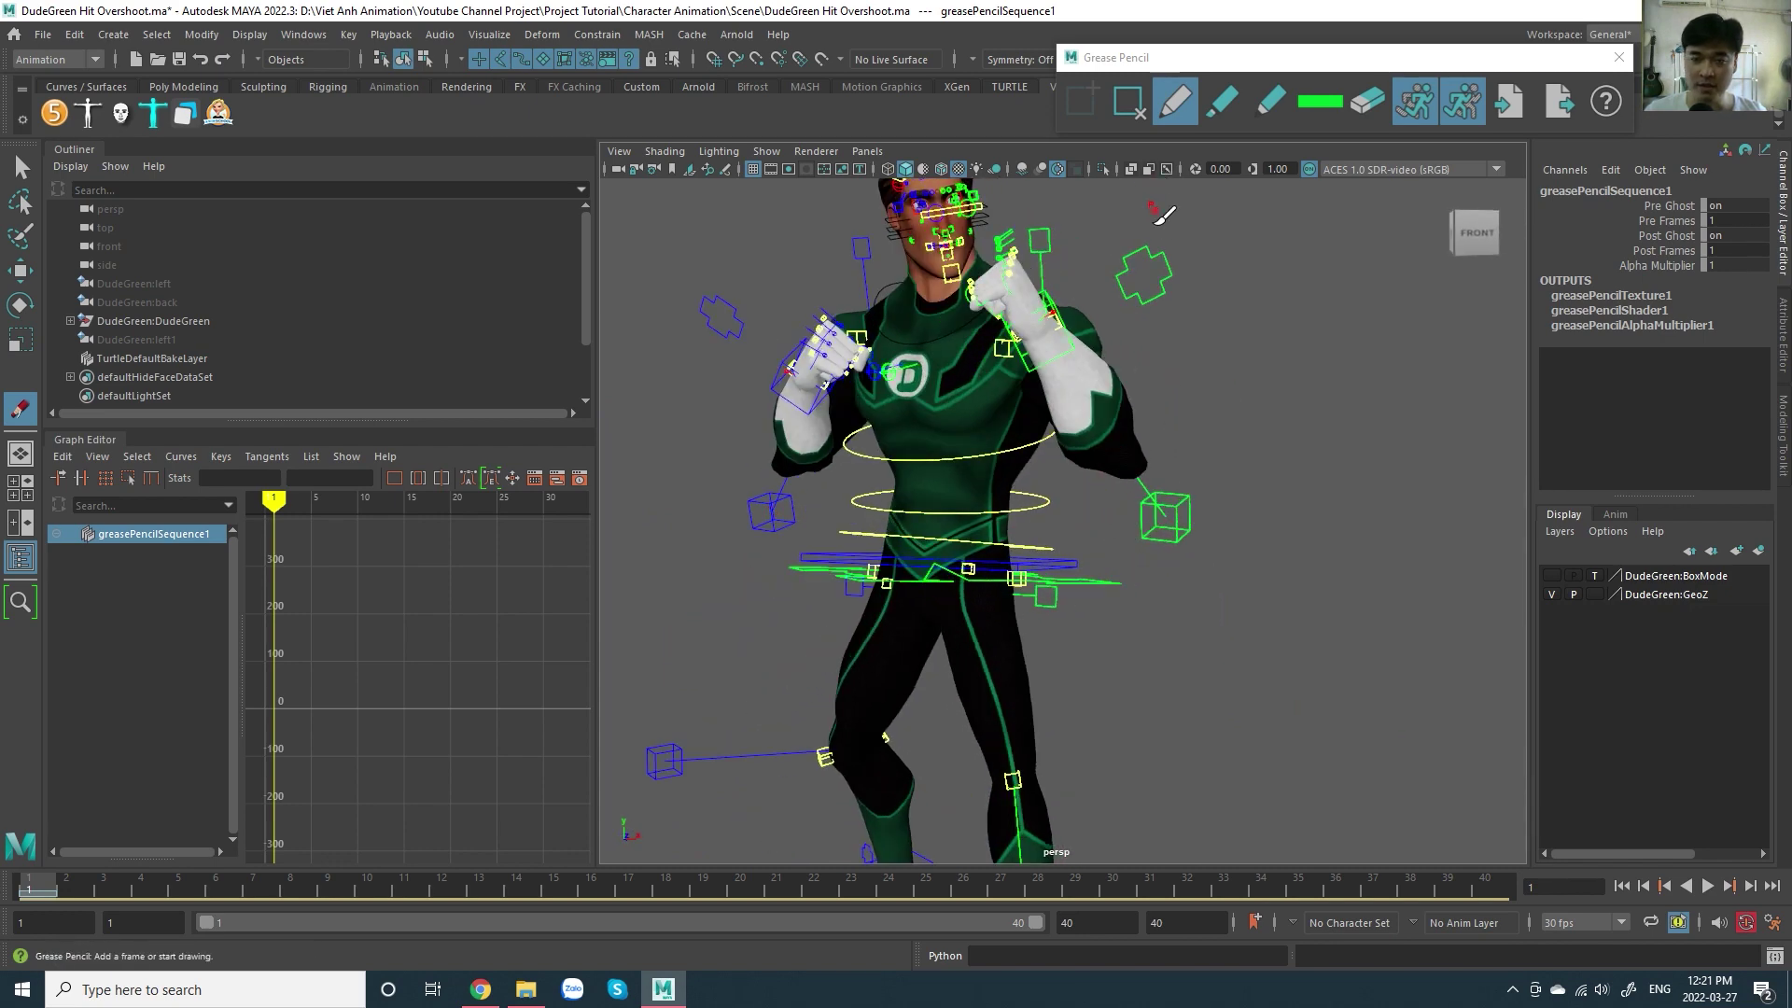
pyautogui.keyDown('alt'); pyautogui.moveTo(1095, 476); pyautogui.dragTo(1091, 473); pyautogui.keyUp('alt')
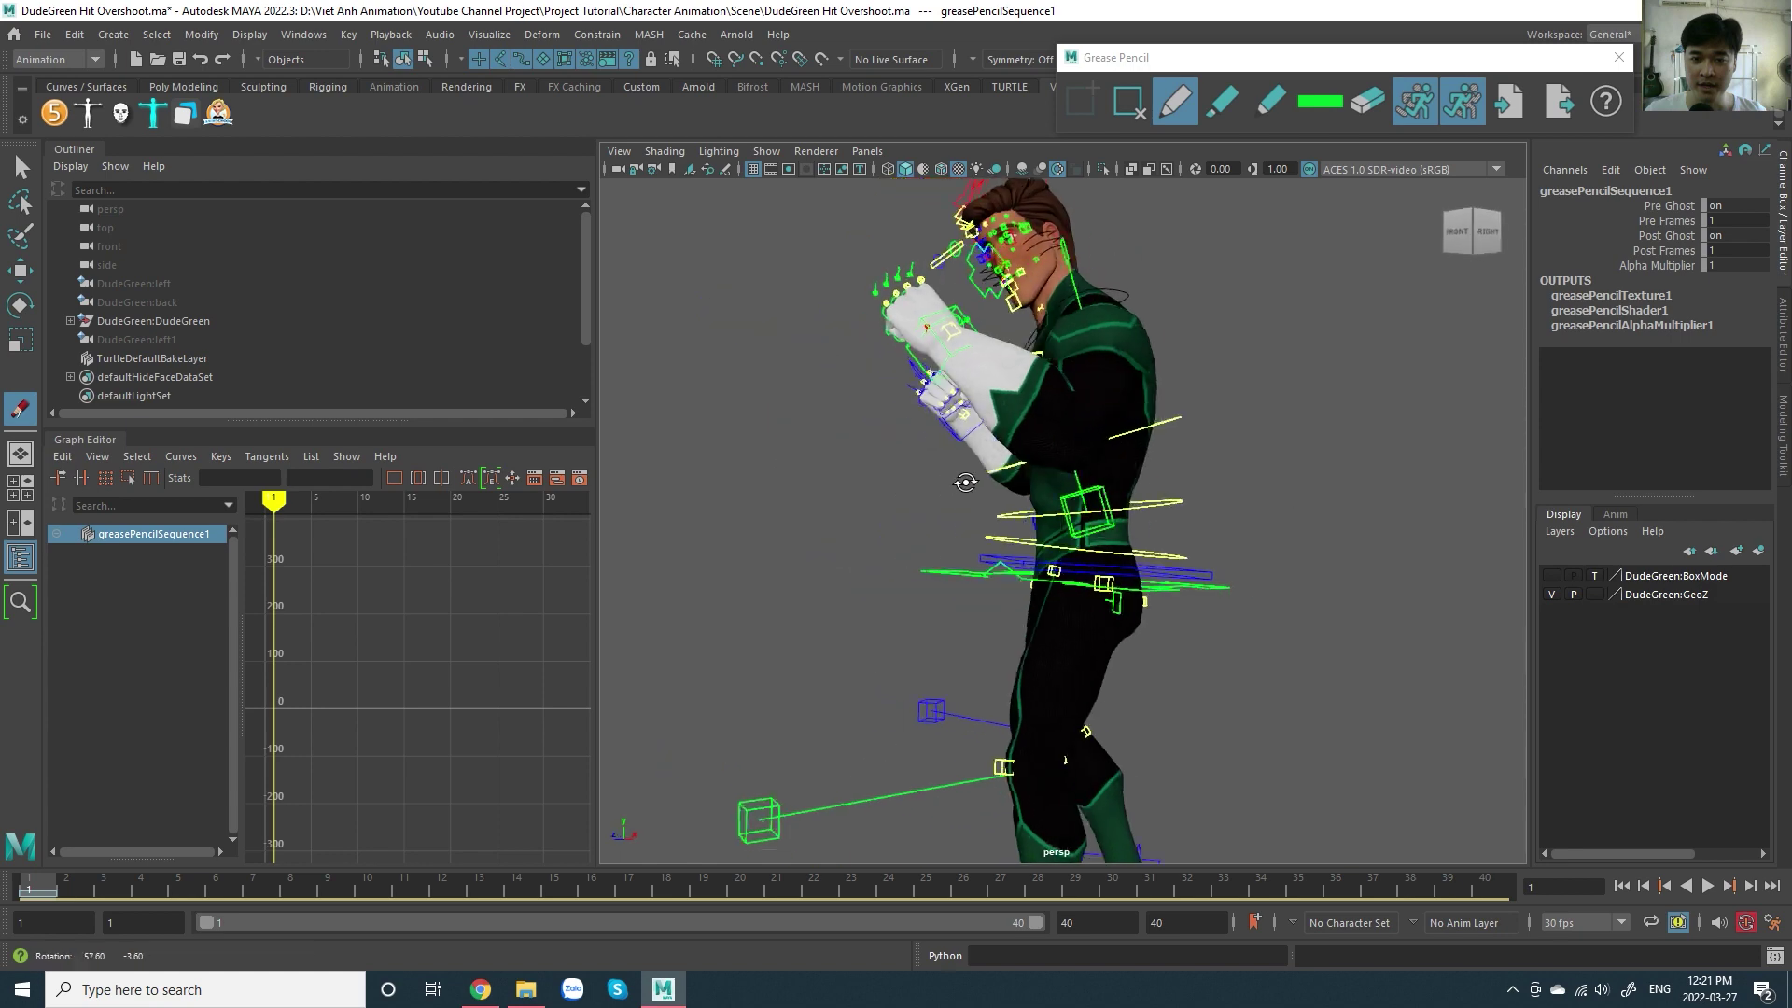
pyautogui.keyDown('alt'); pyautogui.moveTo(1091, 473); pyautogui.dragTo(1102, 488, button='middle'); pyautogui.keyUp('alt')
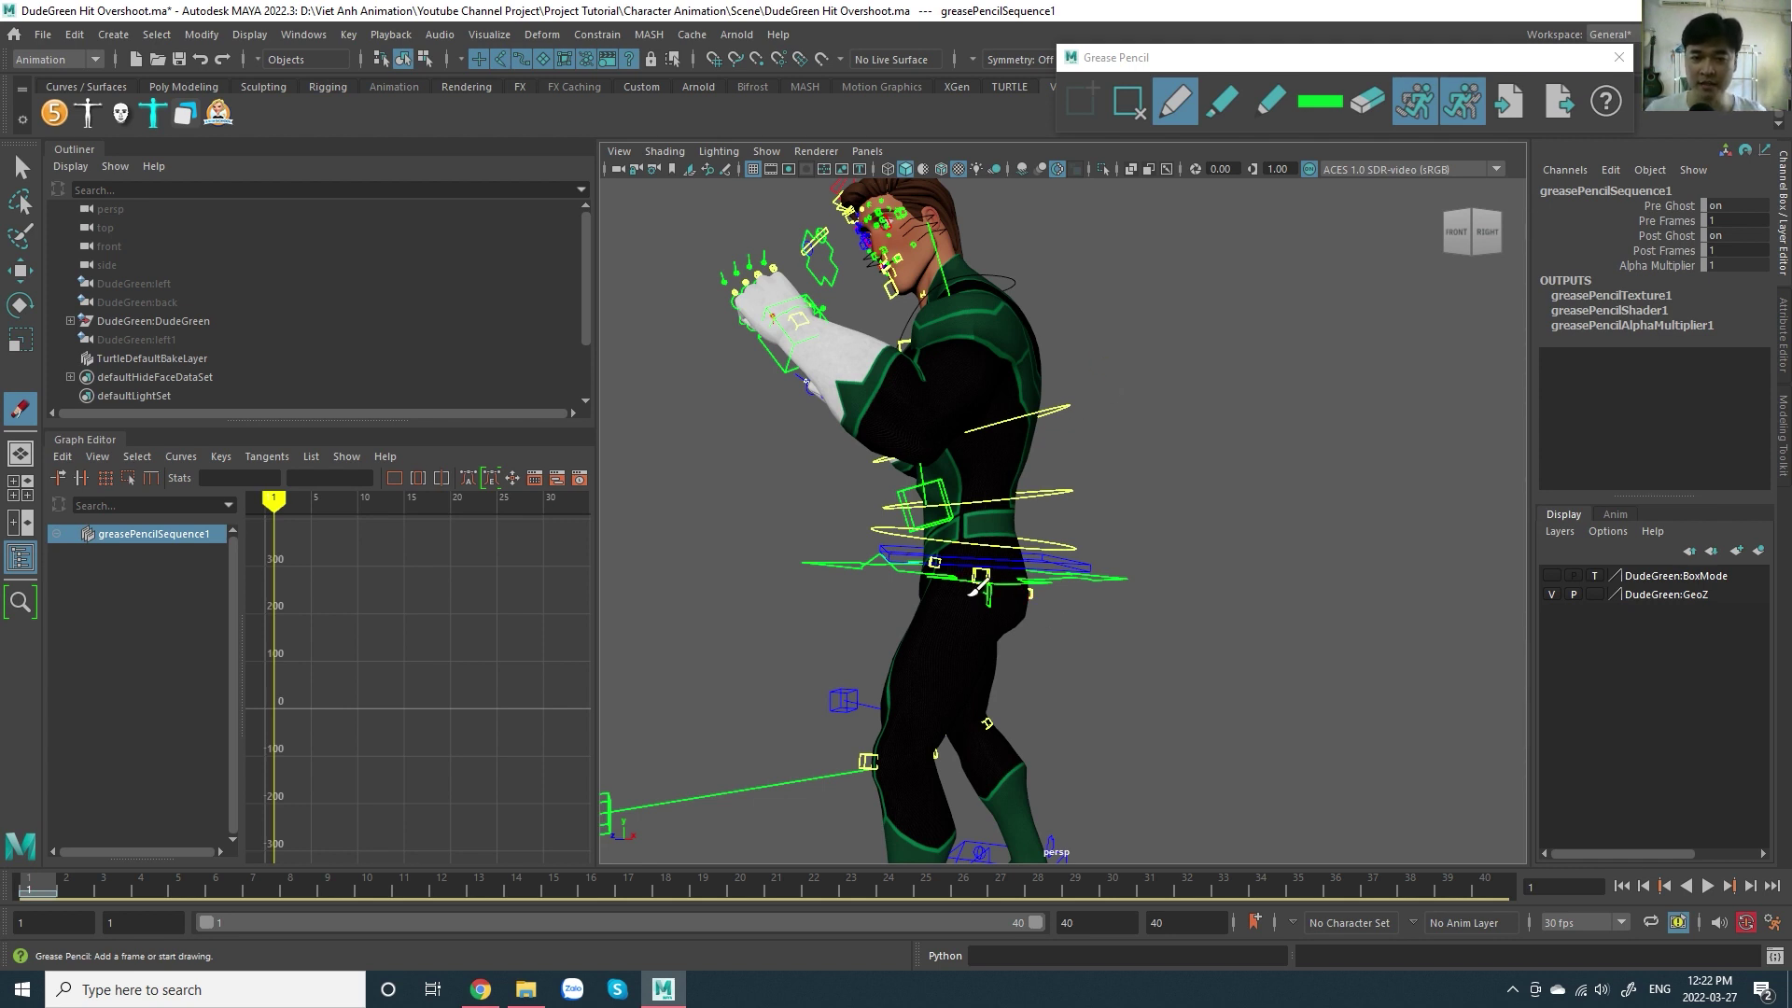
# - Draw one clean curved line of action from head to knee, discarding two failed attempts
pyautogui.moveTo(976, 588)
pyautogui.mouseDown()
pyautogui.moveTo(947, 322)
pyautogui.moveTo(845, 271)
pyautogui.mouseUp()
pyautogui.hotkey('ctrl', 'z')
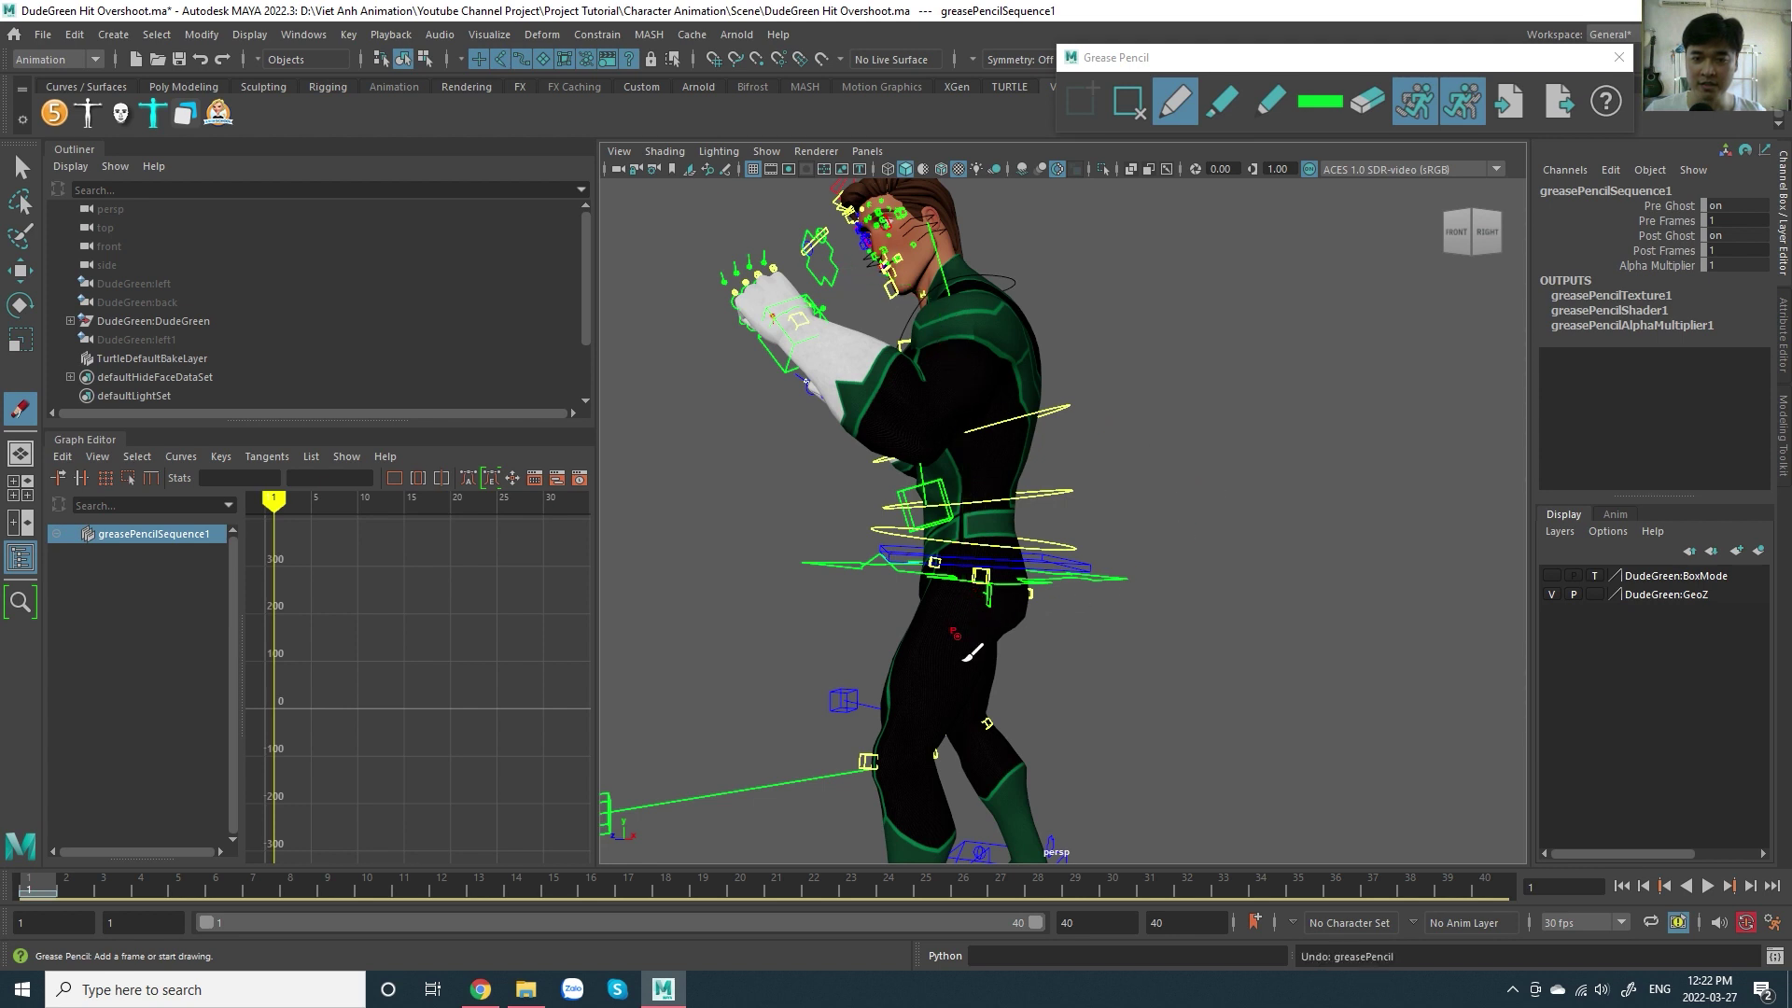
pyautogui.moveTo(933, 751)
pyautogui.mouseDown()
pyautogui.moveTo(976, 364)
pyautogui.moveTo(803, 234)
pyautogui.moveTo(952, 378)
pyautogui.moveTo(920, 761)
pyautogui.moveTo(938, 620)
pyautogui.moveTo(807, 248)
pyautogui.mouseUp()
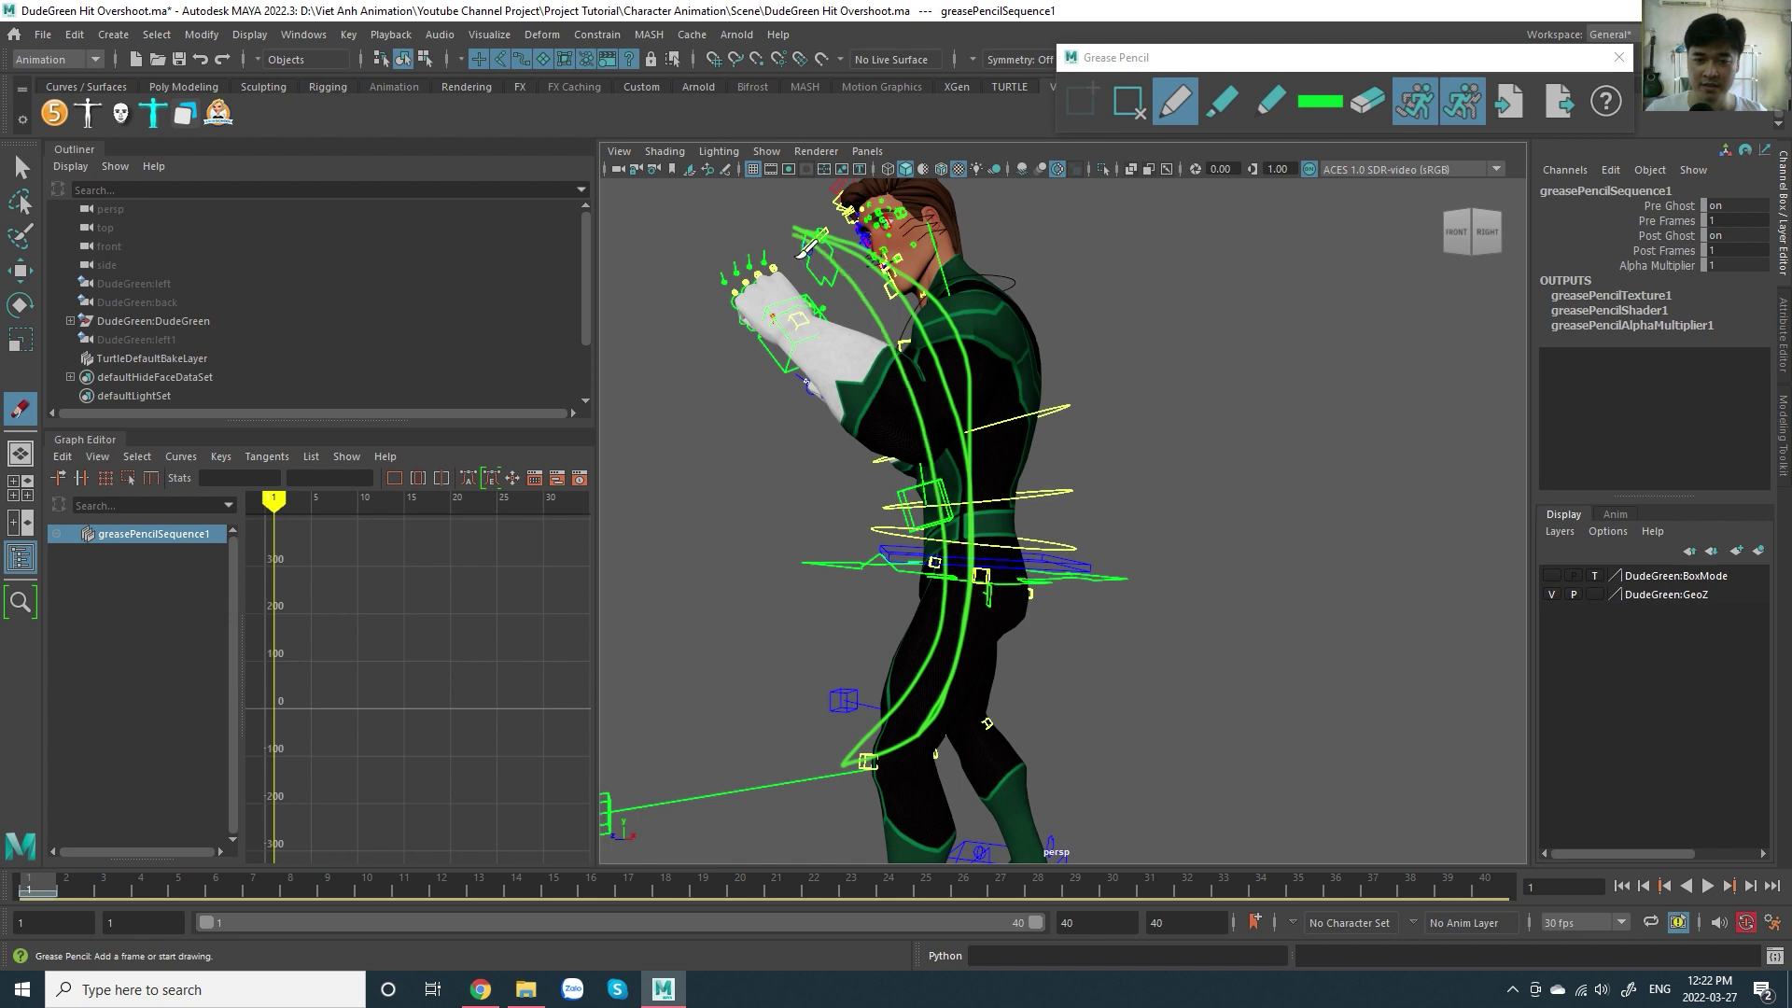
pyautogui.hotkey('ctrl', 'z')
pyautogui.hotkey('ctrl', 'z')
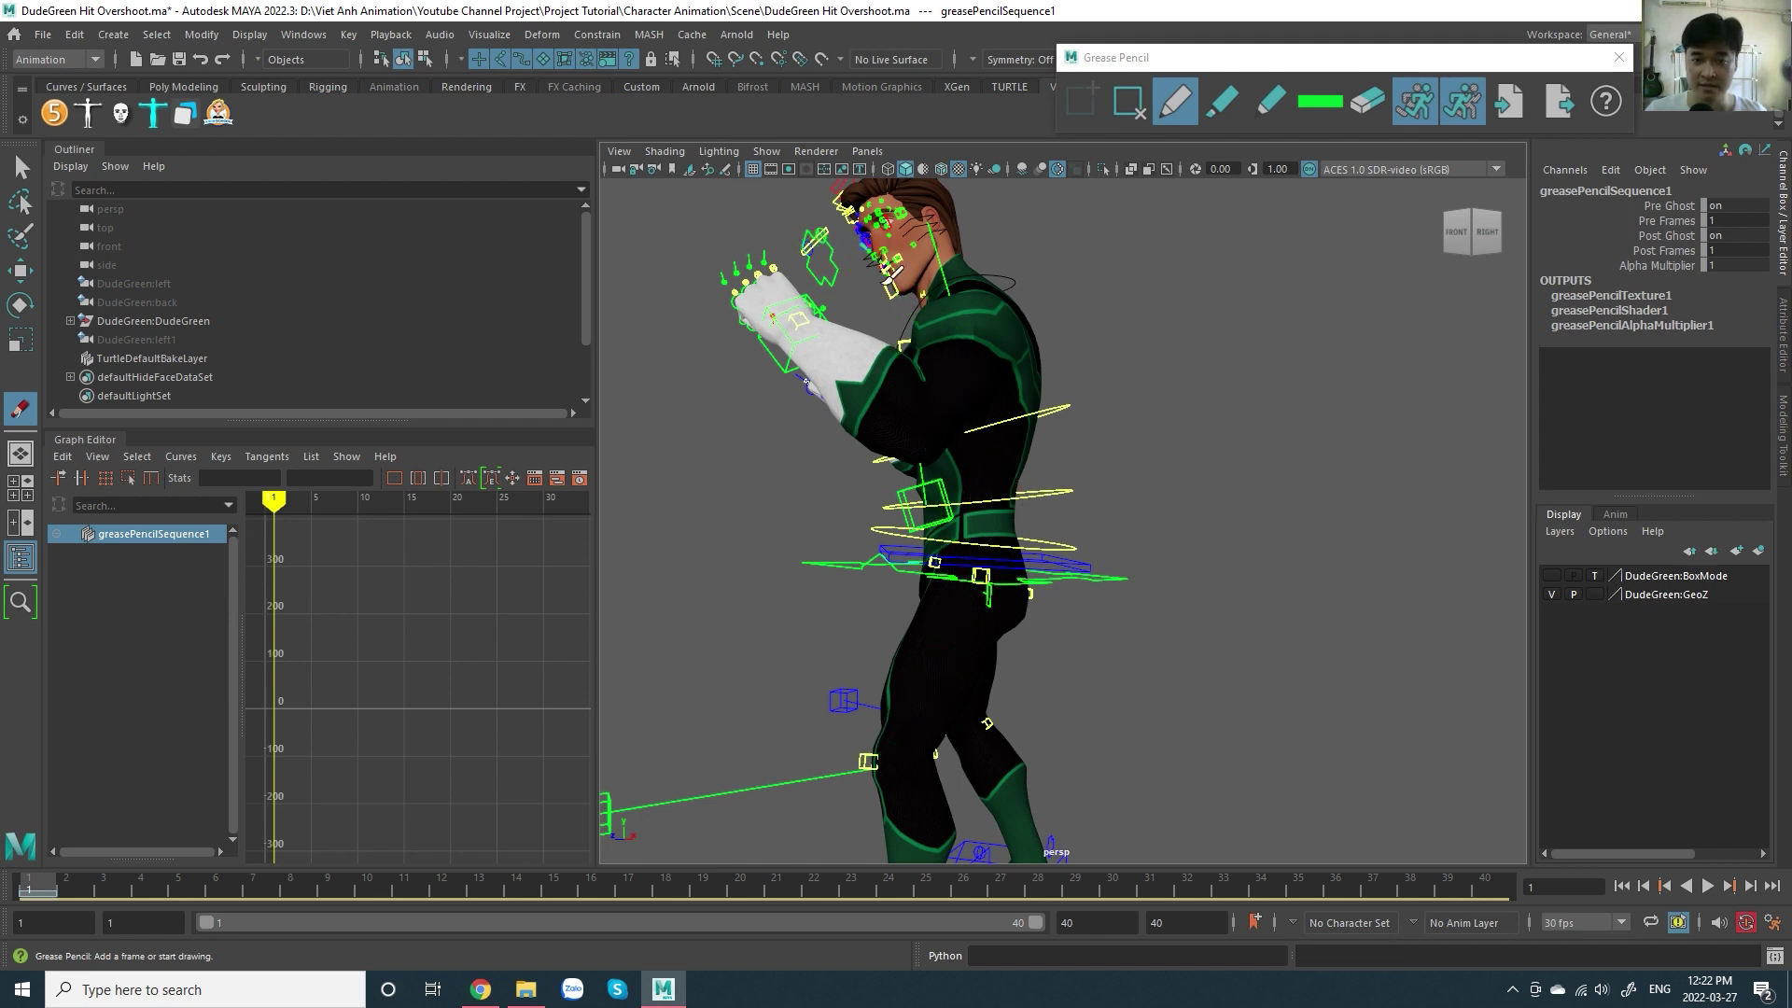
pyautogui.moveTo(943, 250)
pyautogui.mouseDown()
pyautogui.moveTo(971, 439)
pyautogui.moveTo(938, 695)
pyautogui.moveTo(913, 711)
pyautogui.mouseUp()
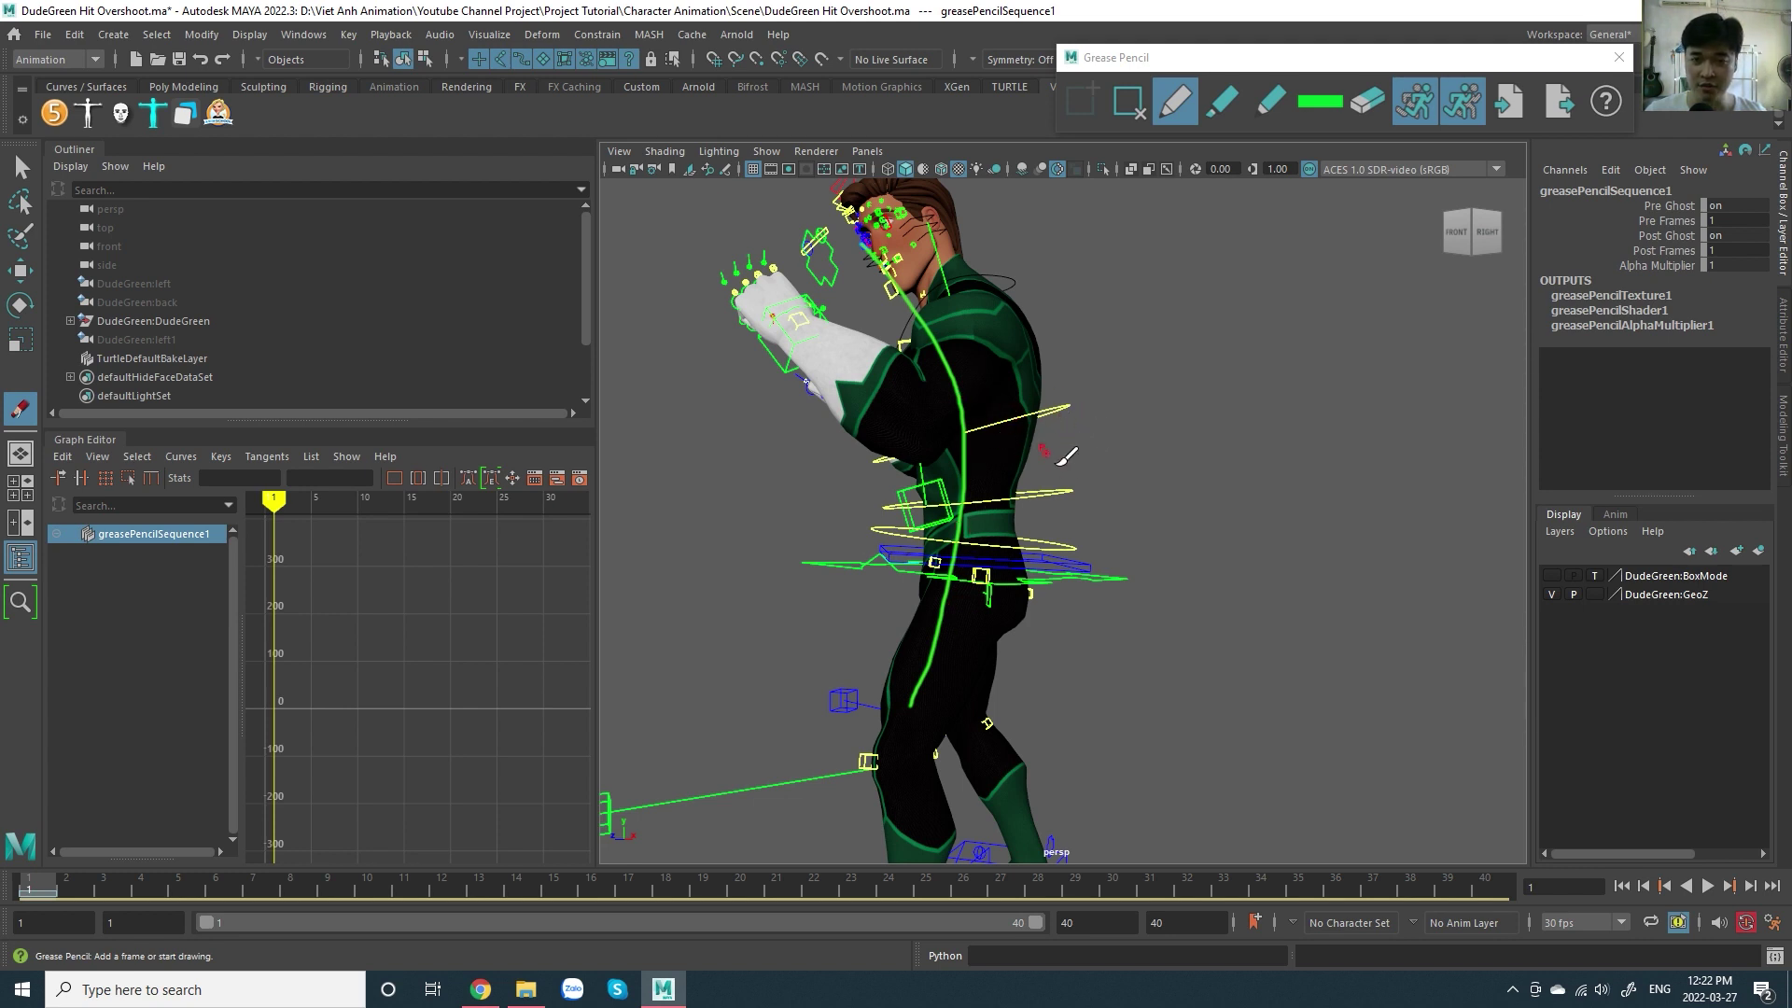
# - Delete the grease-pencil sketch frame and bring the view round to the character's front
pyautogui.click(1144, 119)
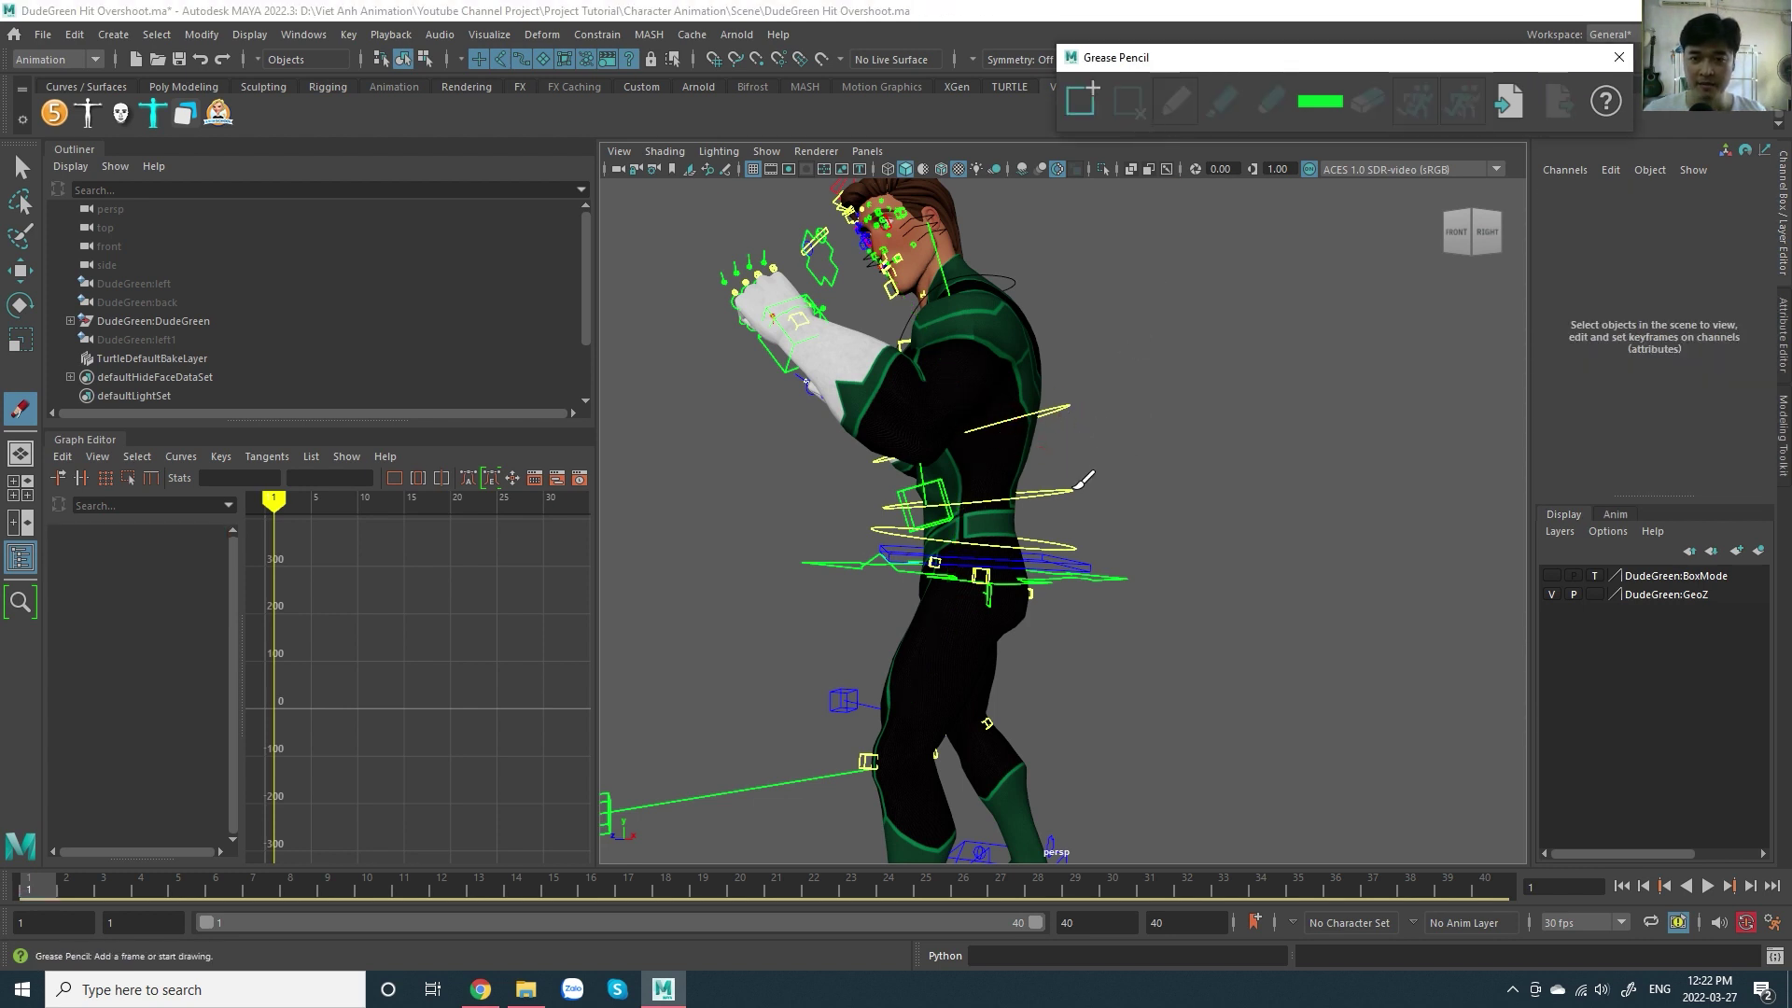
pyautogui.keyDown('alt'); pyautogui.moveTo(1082, 481); pyautogui.dragTo(1314, 560); pyautogui.keyUp('alt')
pyautogui.keyDown('alt'); pyautogui.moveTo(1315, 560); pyautogui.dragTo(1117, 594, button='right'); pyautogui.keyUp('alt')
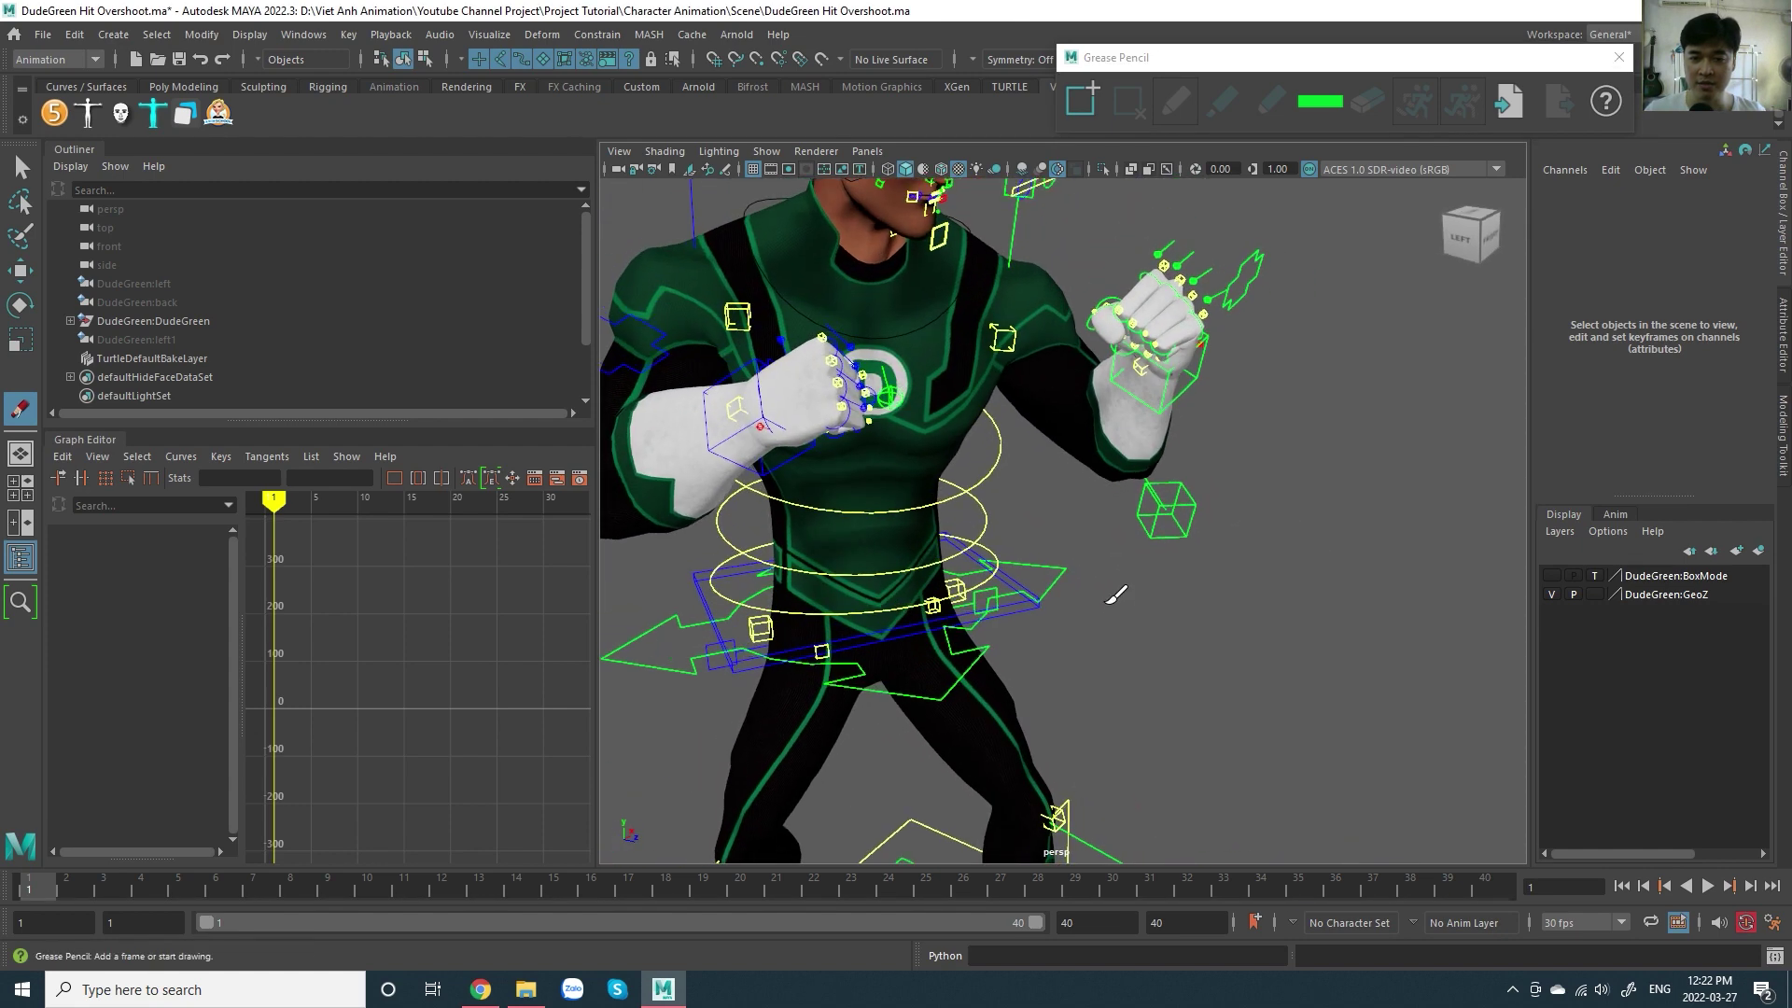
pyautogui.moveTo(1117, 594)
pyautogui.keyDown('alt'); pyautogui.mouseDown(button='middle')
pyautogui.moveTo(1123, 532)
pyautogui.moveTo(1160, 560)
pyautogui.mouseUp(button='middle'); pyautogui.keyUp('alt')
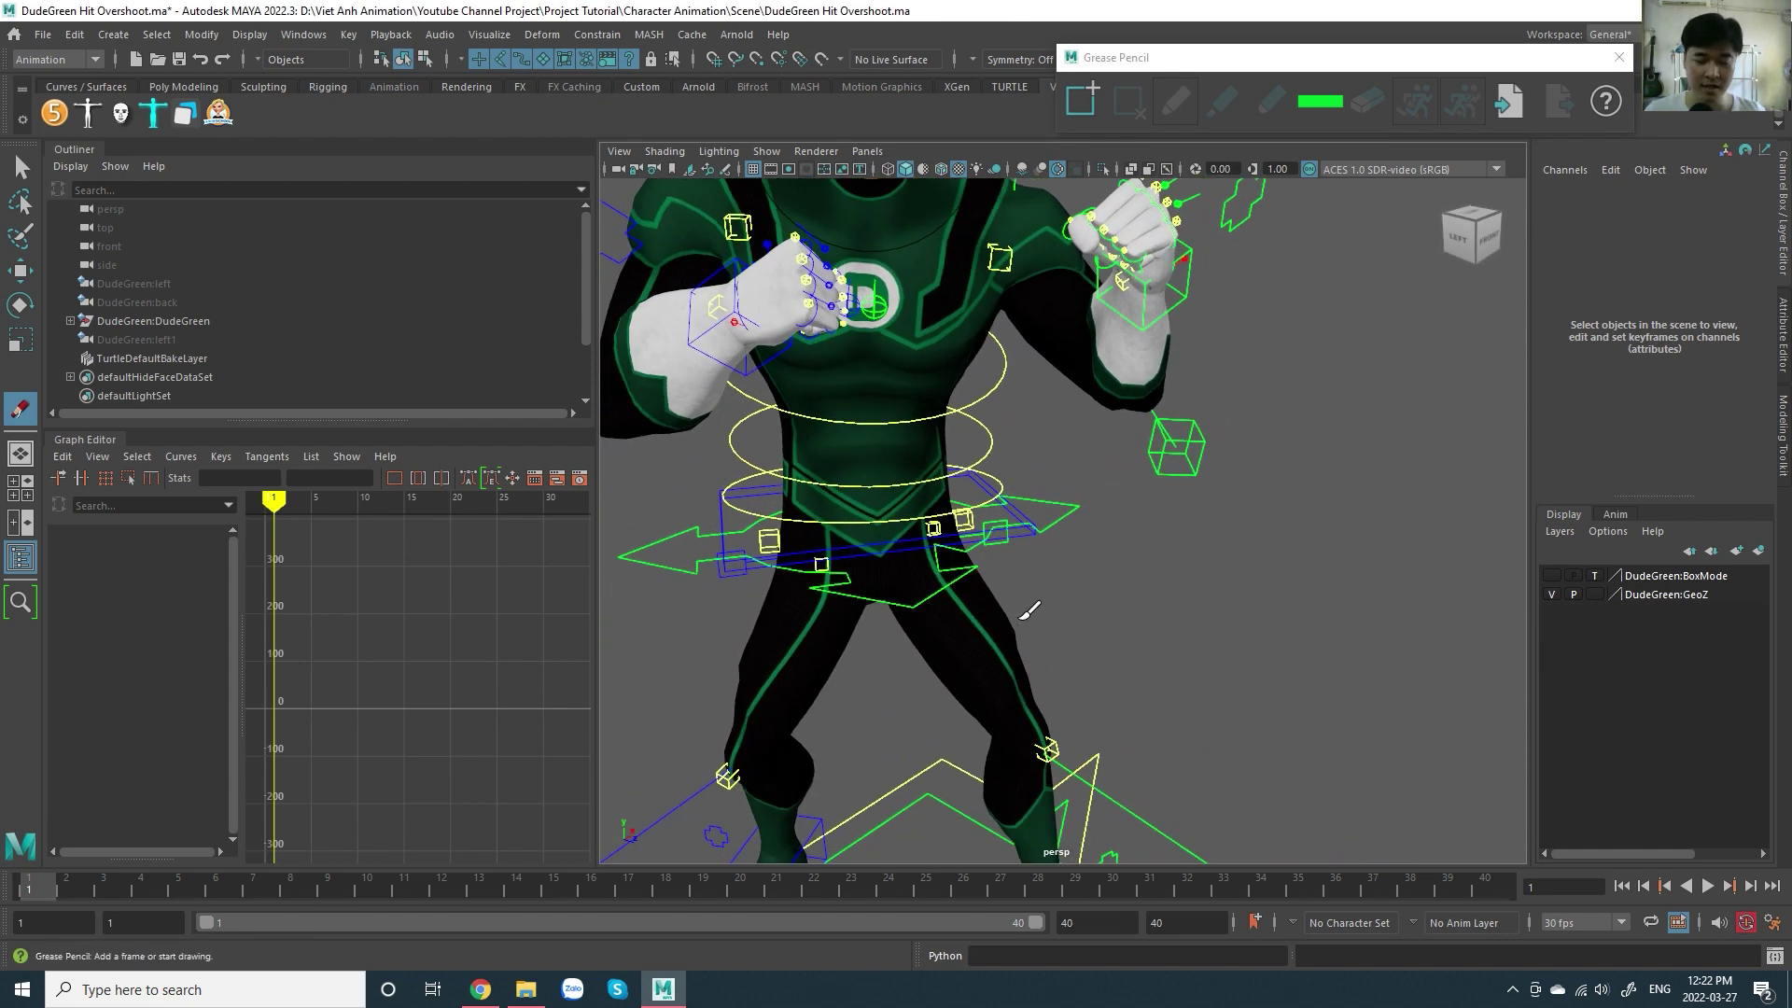
# - Select the waist control and turn IK Vis on to show the IK controls
pyautogui.press('w')
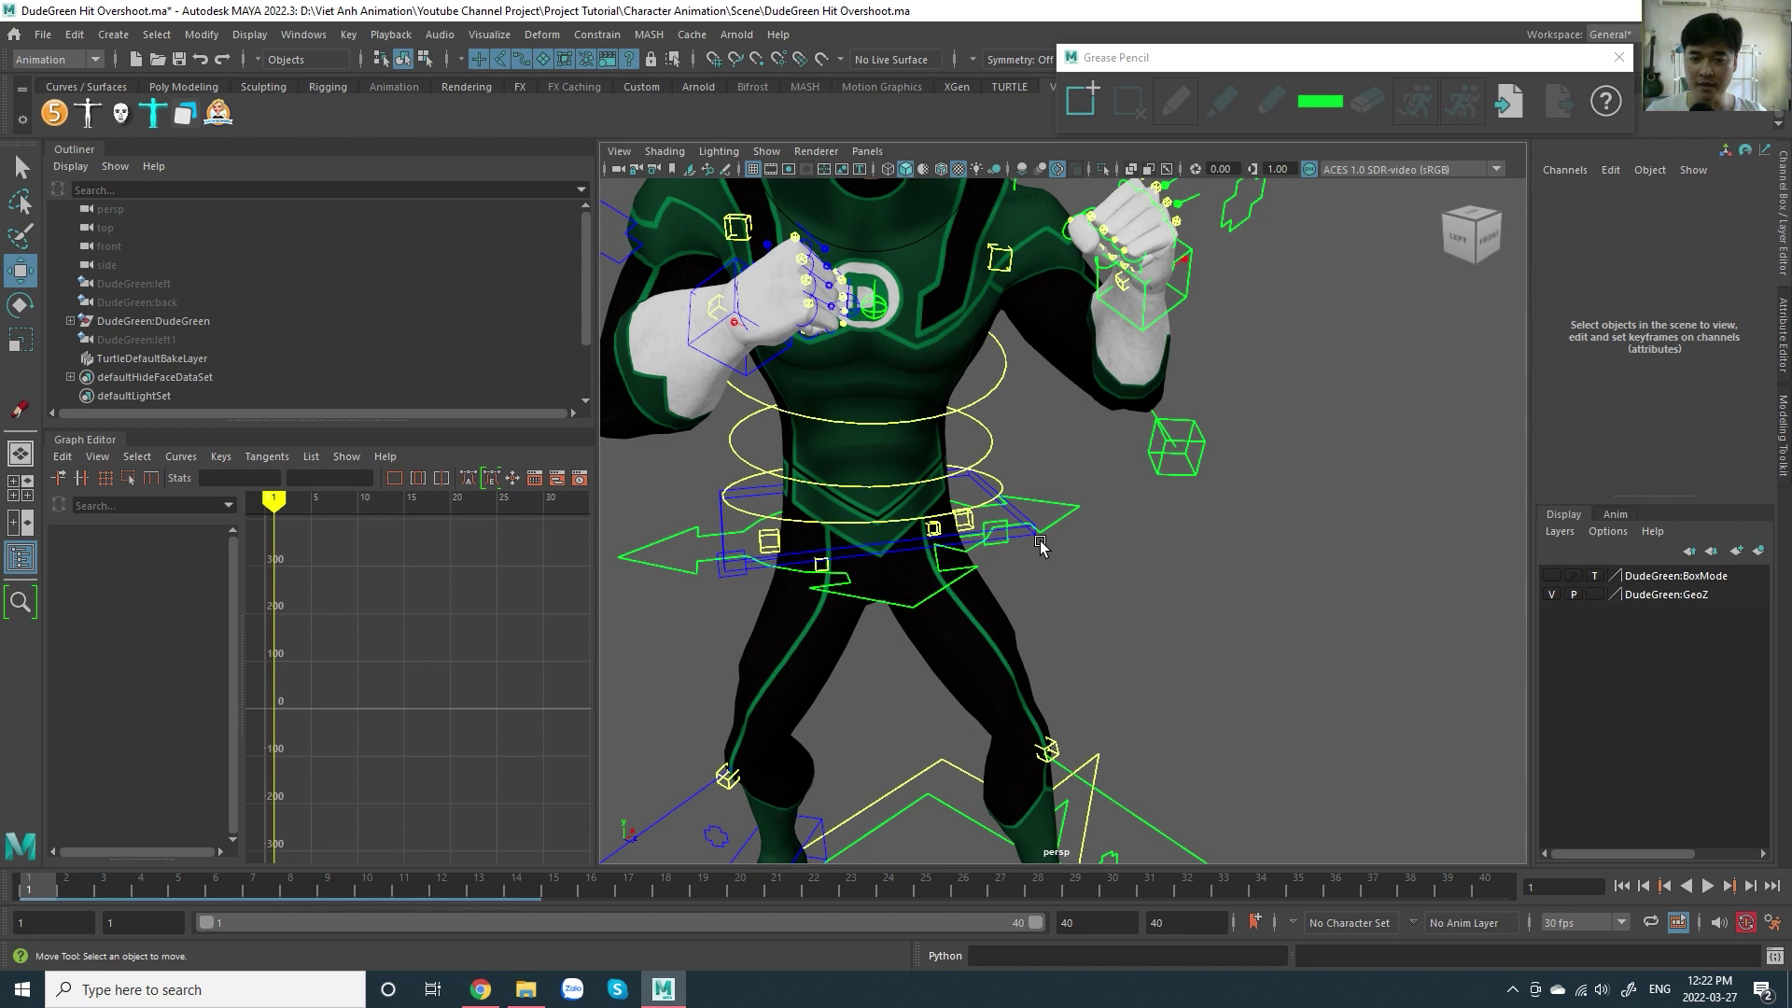
pyautogui.click(1041, 545)
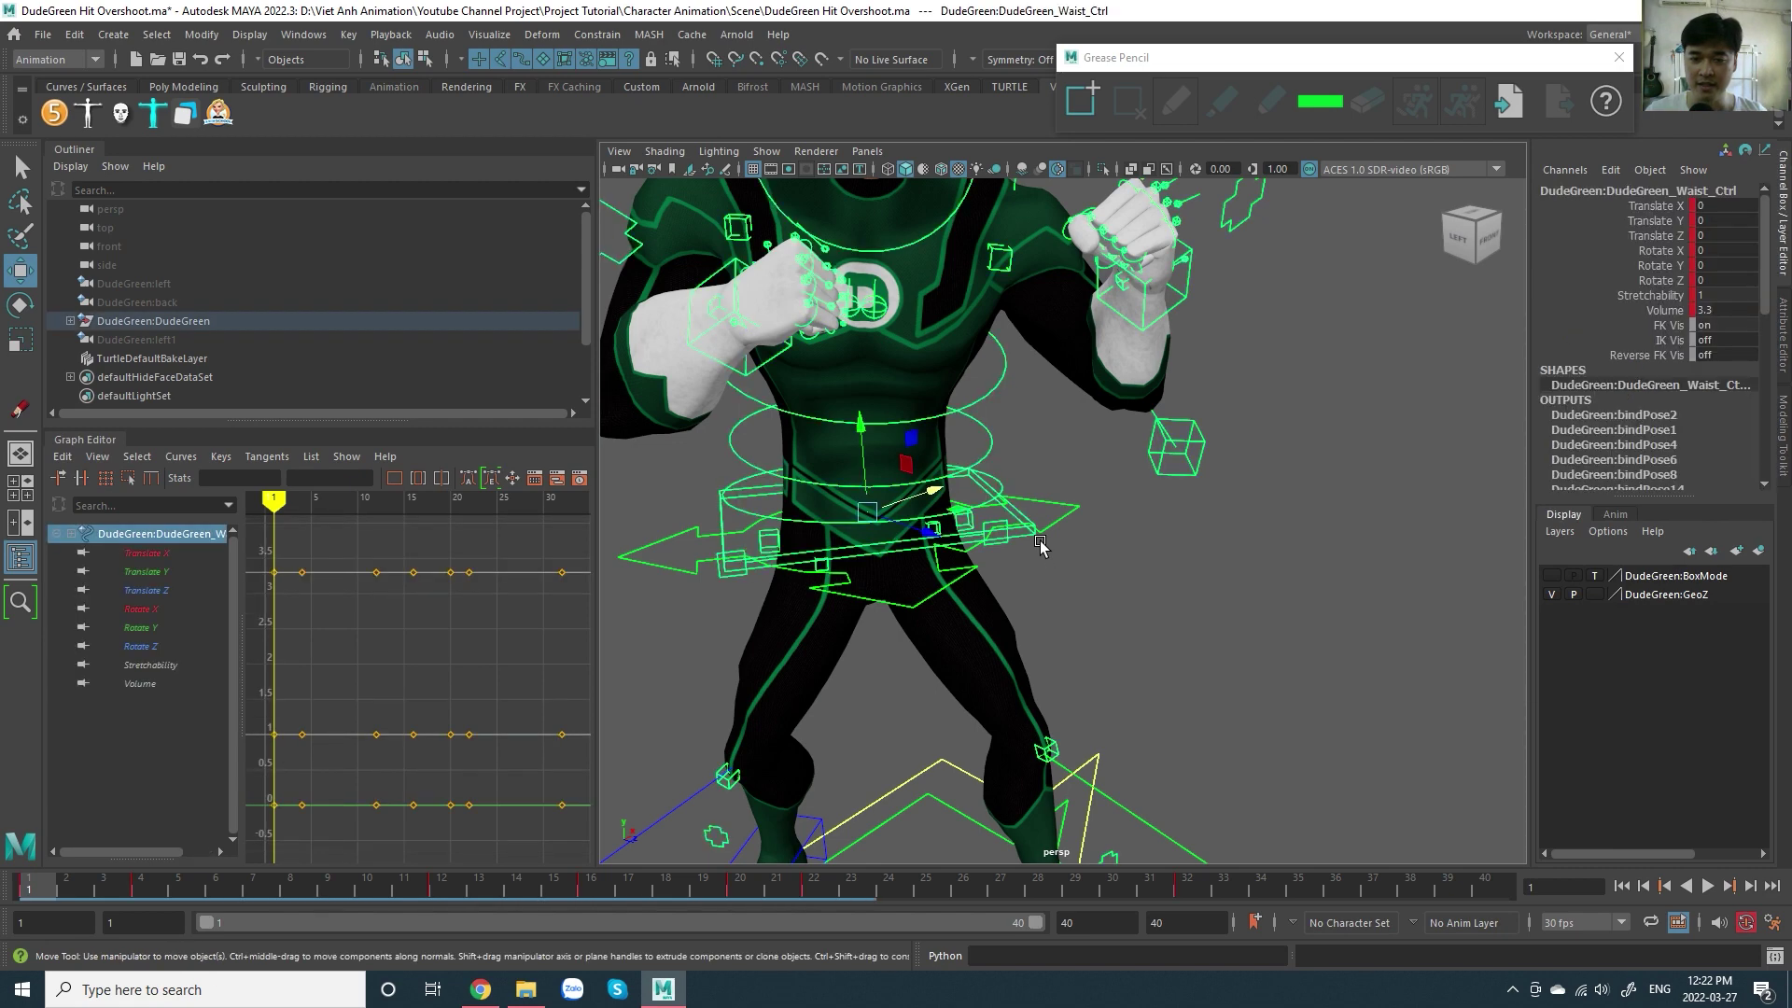
pyautogui.click(1681, 341)
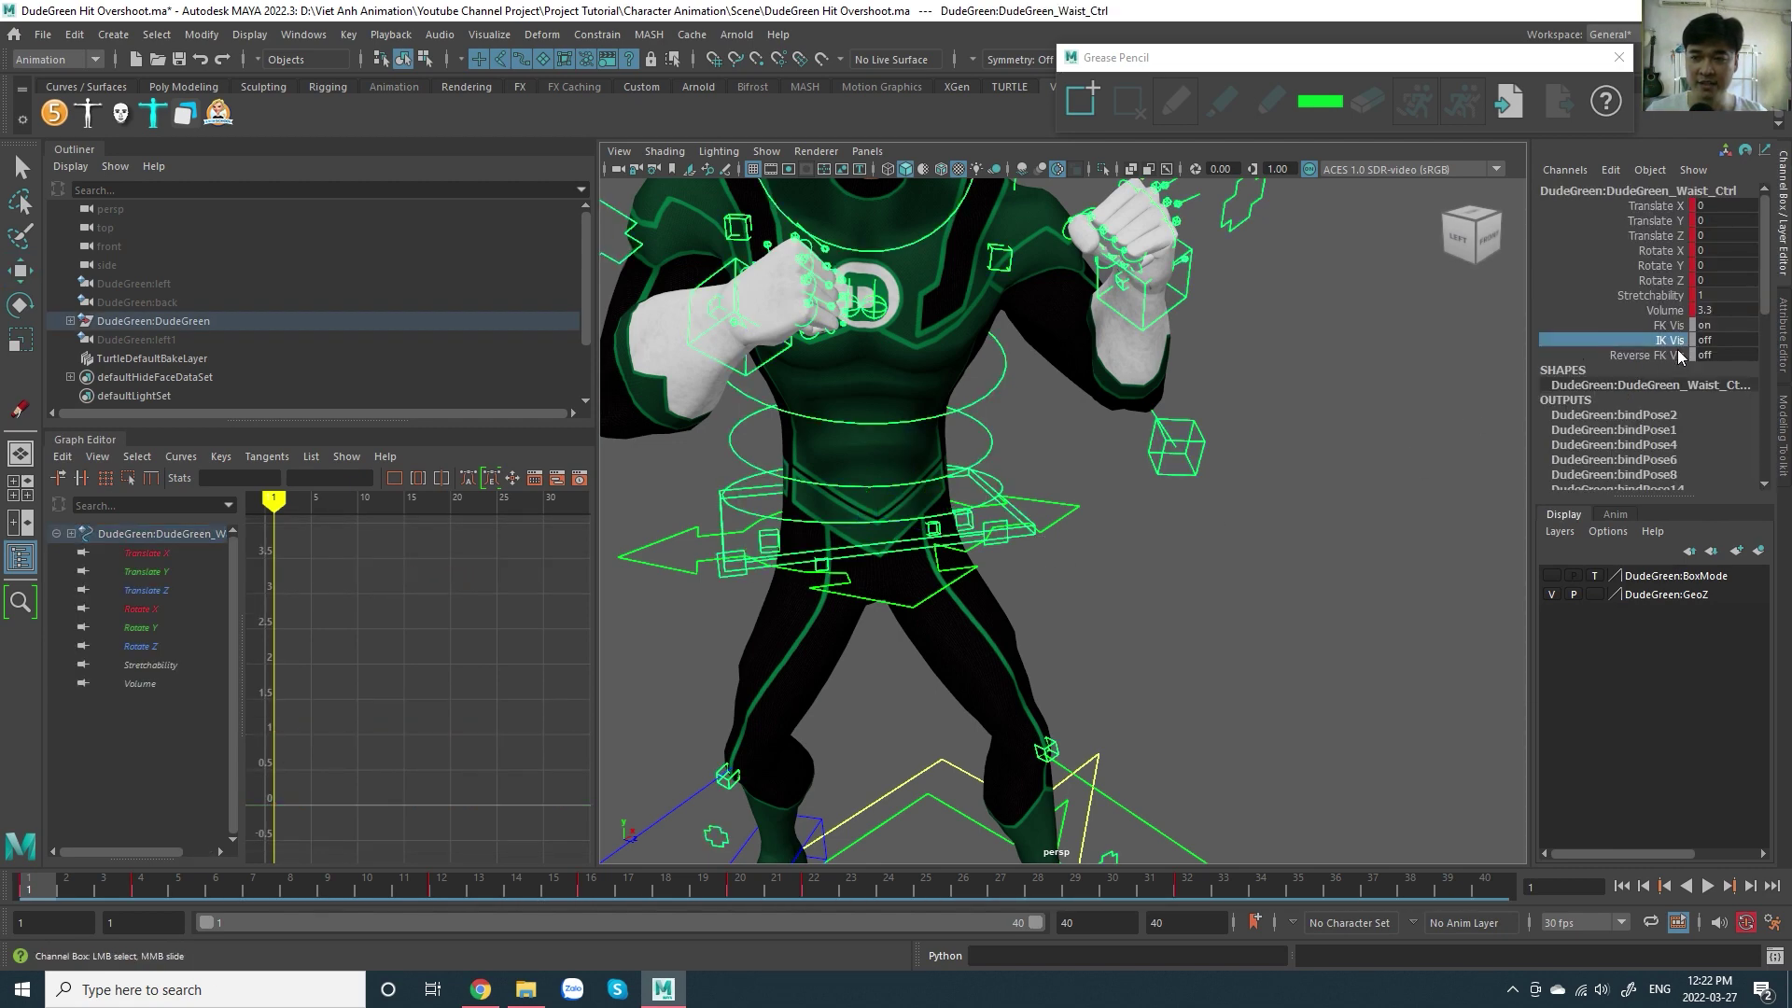
pyautogui.moveTo(1171, 555); pyautogui.dragTo(1398, 532, button='middle')
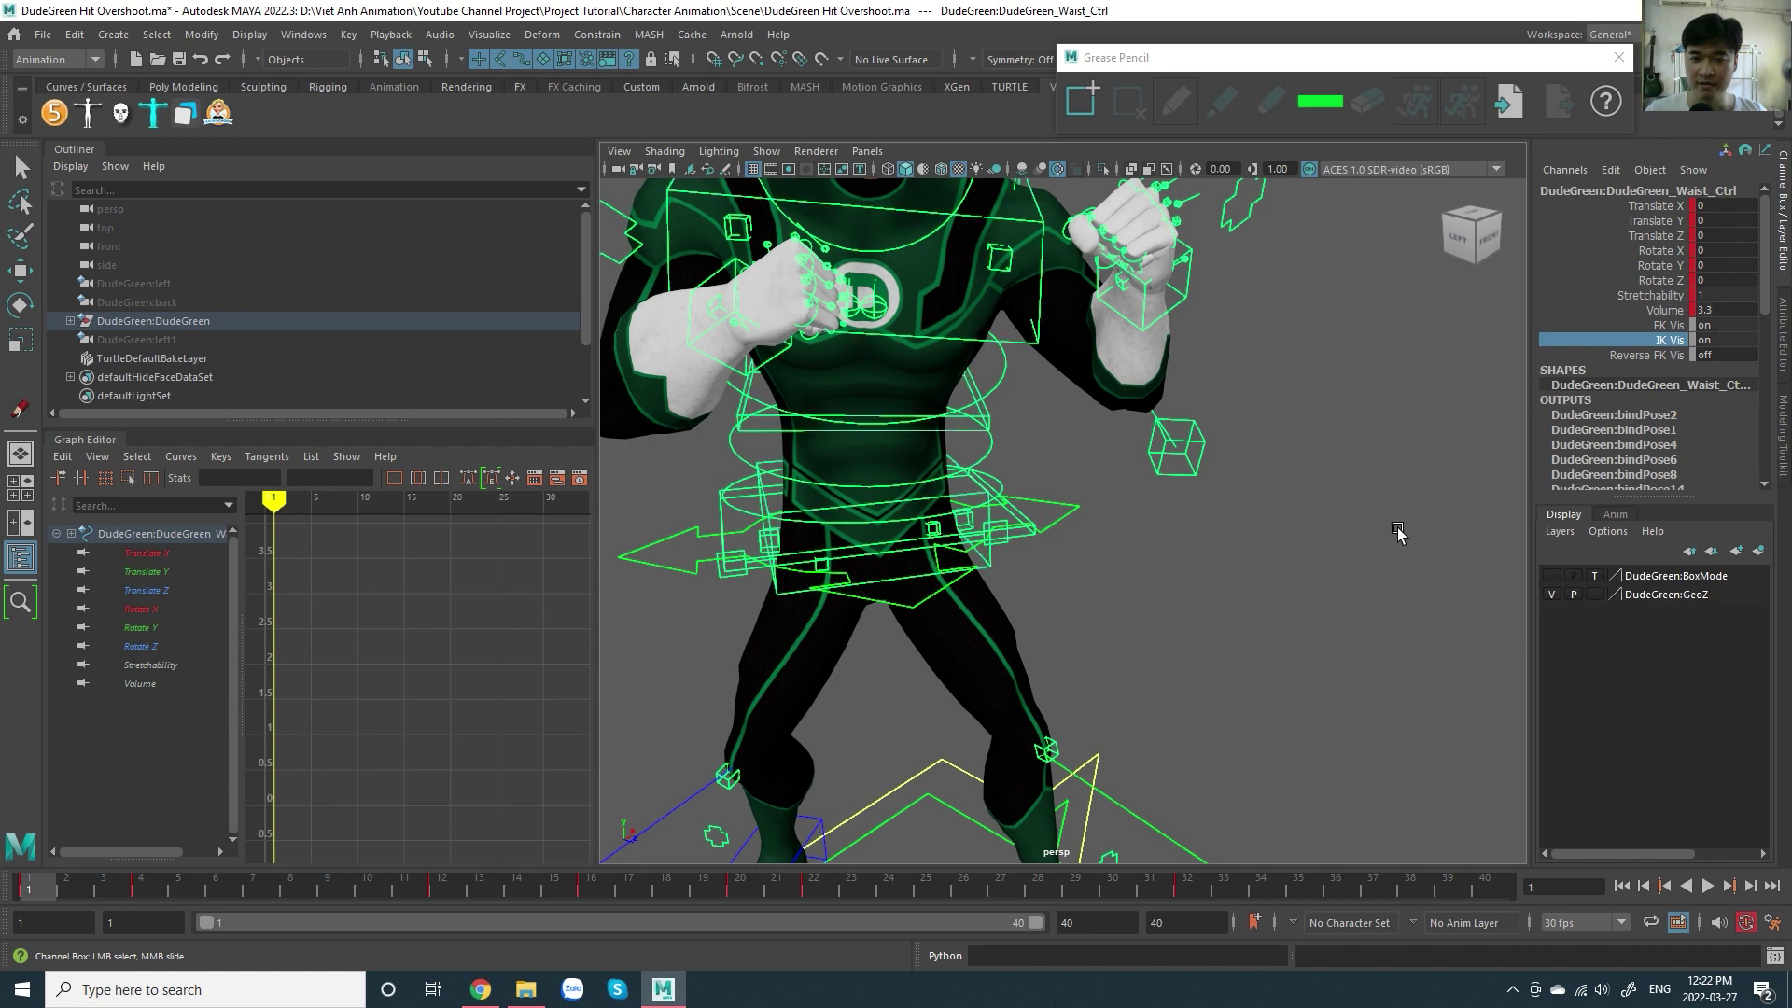
pyautogui.click(1238, 580)
# - Reselect the waist control and switch IK Vis back off, leaving the waist selected
pyautogui.scroll(-3, 1091, 481)
pyautogui.scroll(-3, 1129, 592)
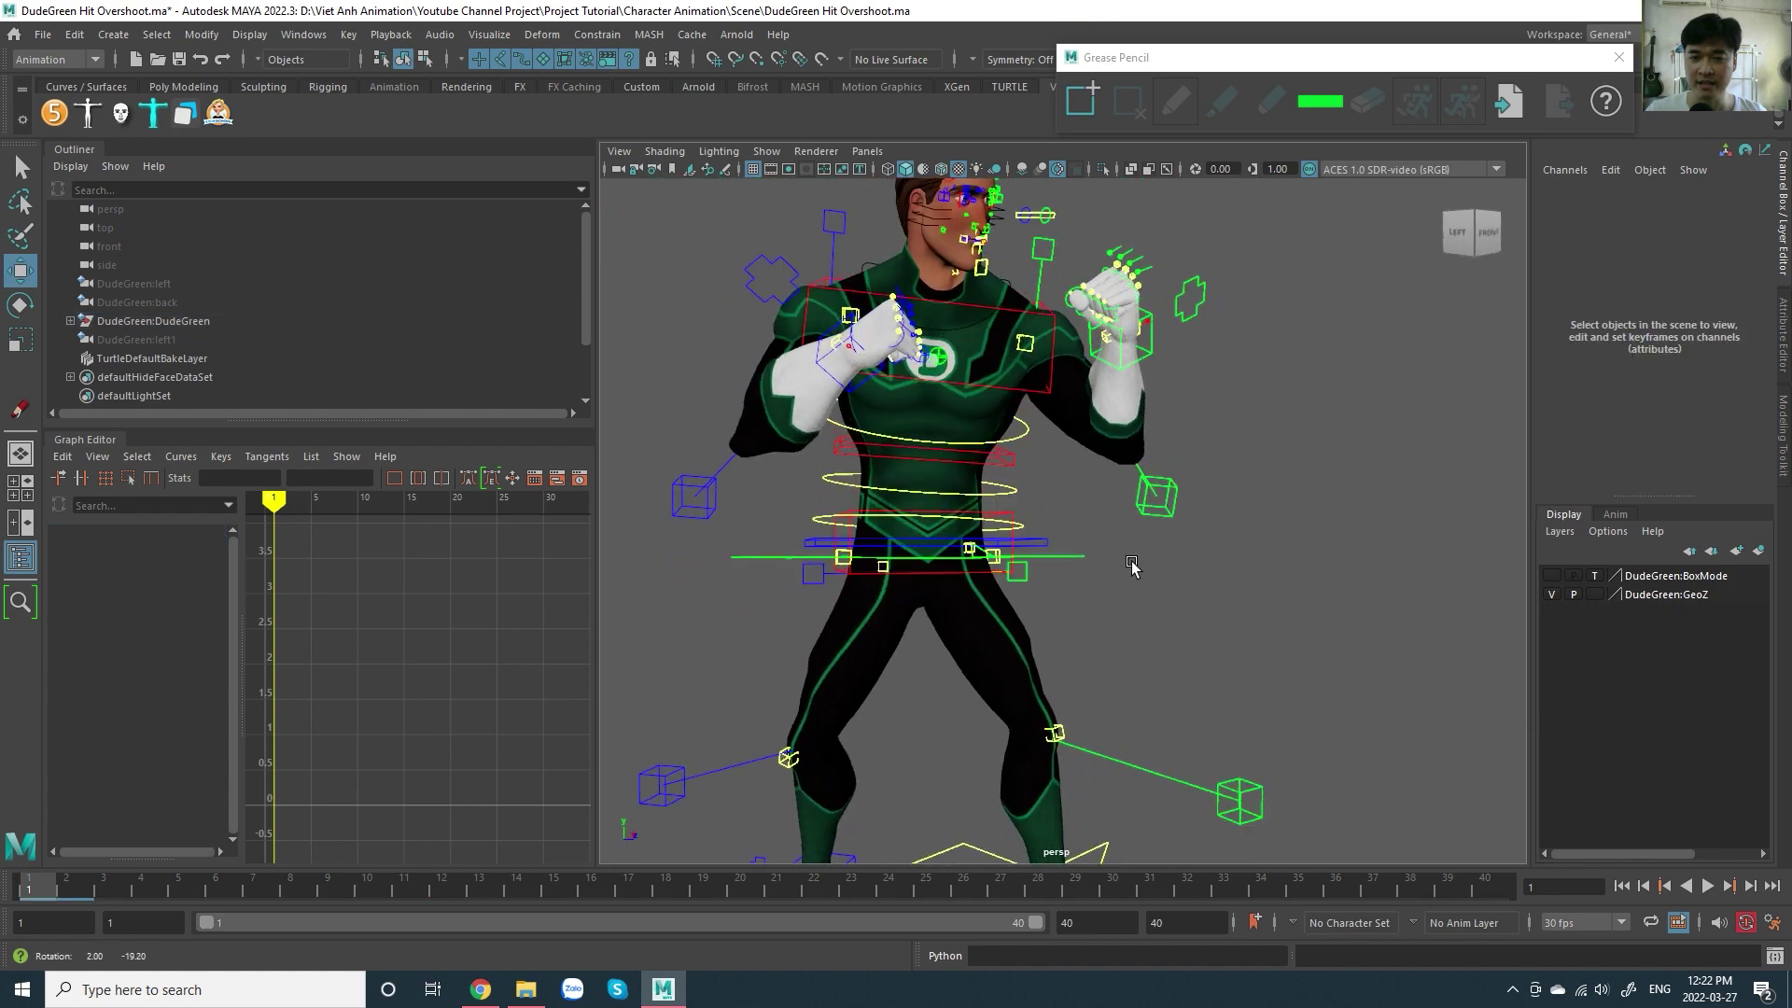
pyautogui.scroll(-2, 1116, 533)
pyautogui.scroll(2, 1081, 455)
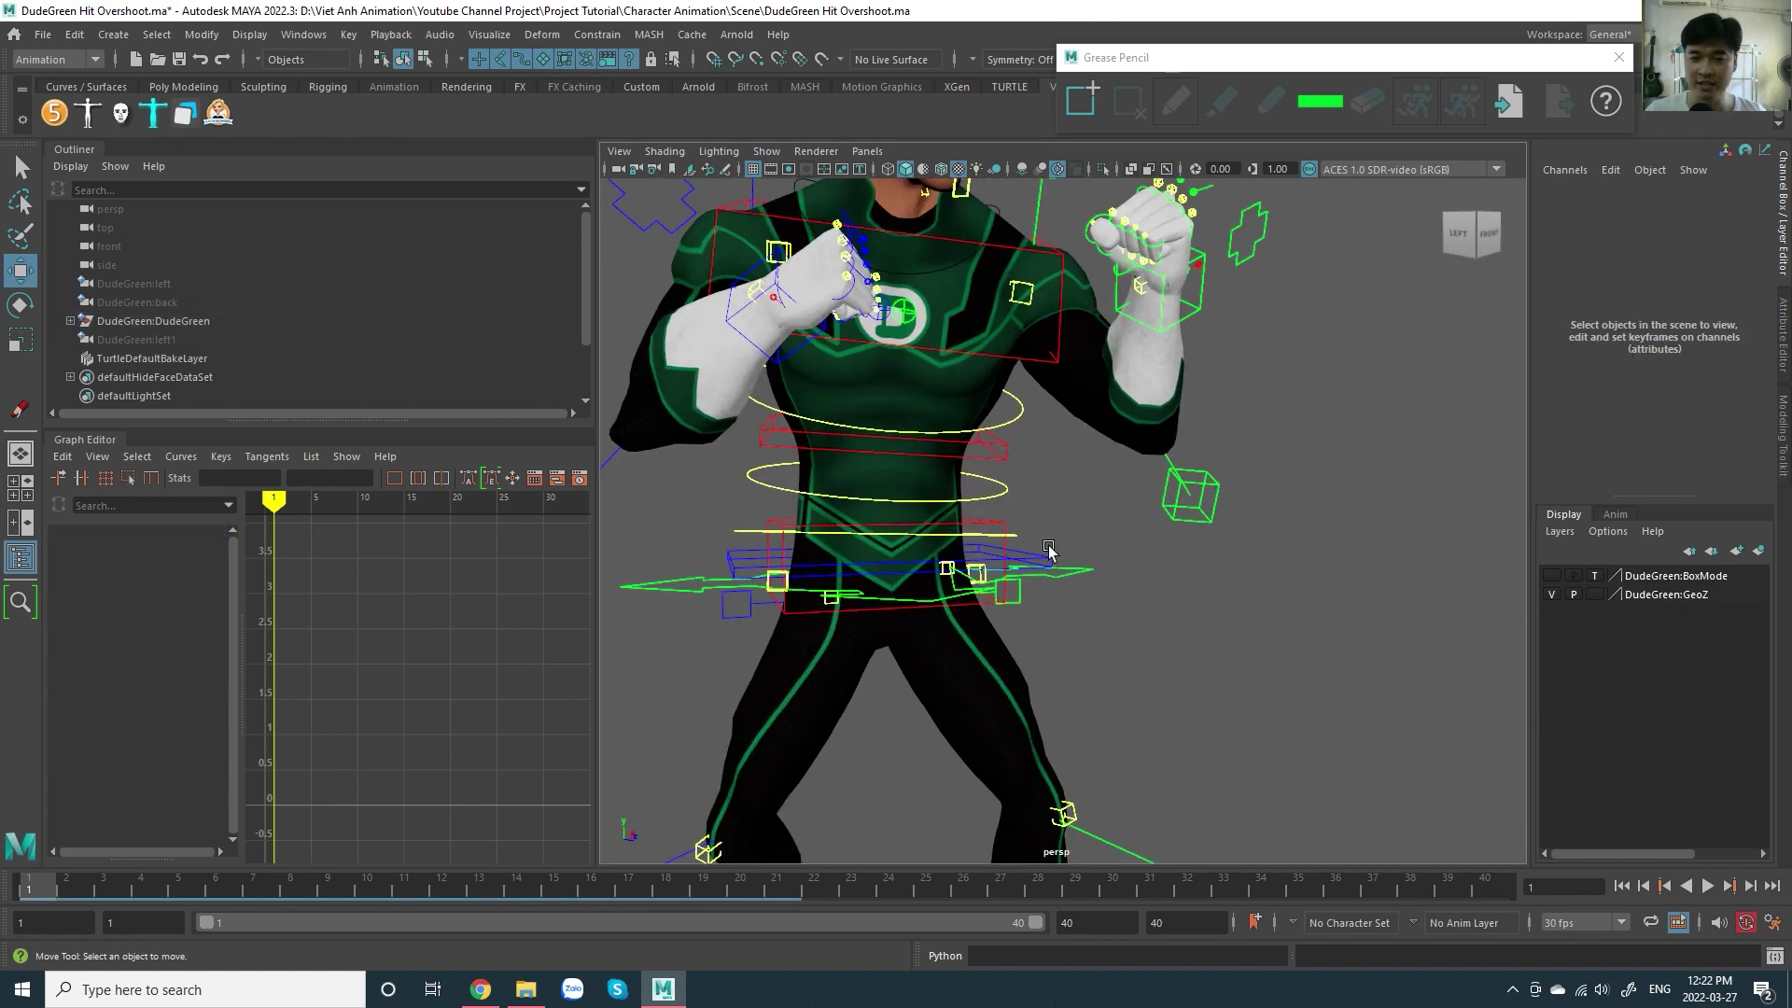
pyautogui.keyDown('alt'); pyautogui.moveTo(1071, 581); pyautogui.dragTo(1073, 592); pyautogui.keyUp('alt')
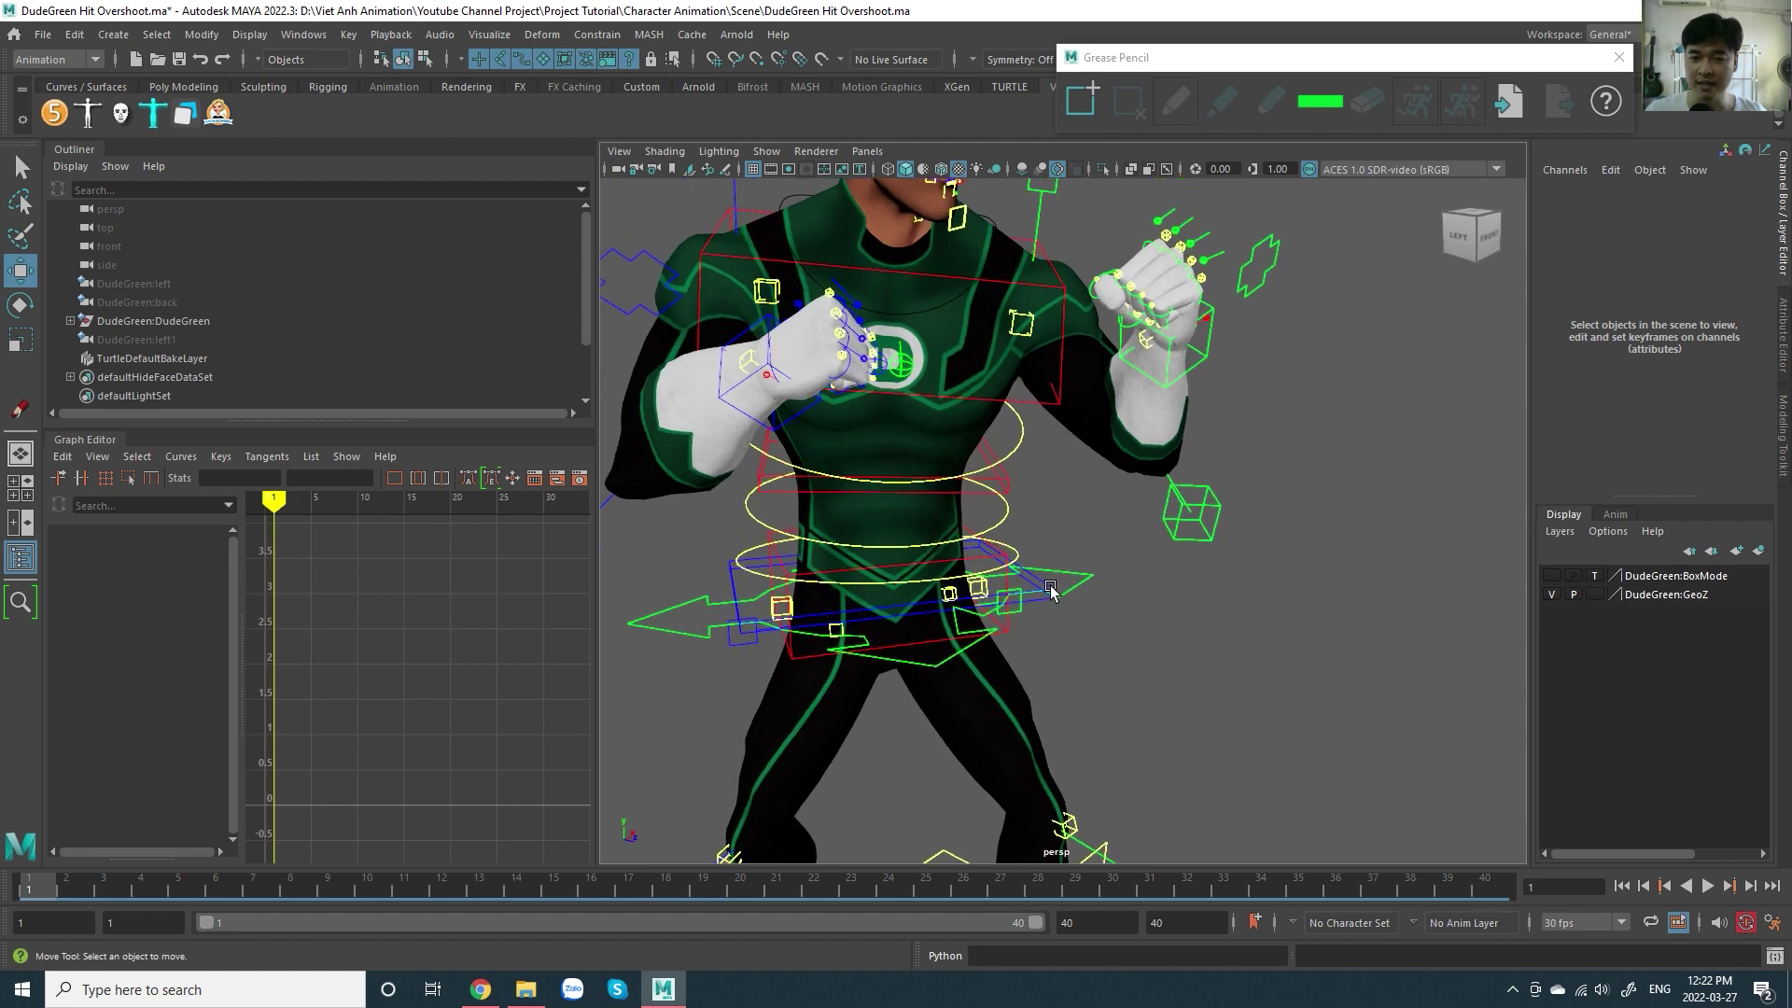
pyautogui.click(1050, 588)
pyautogui.click(1667, 339)
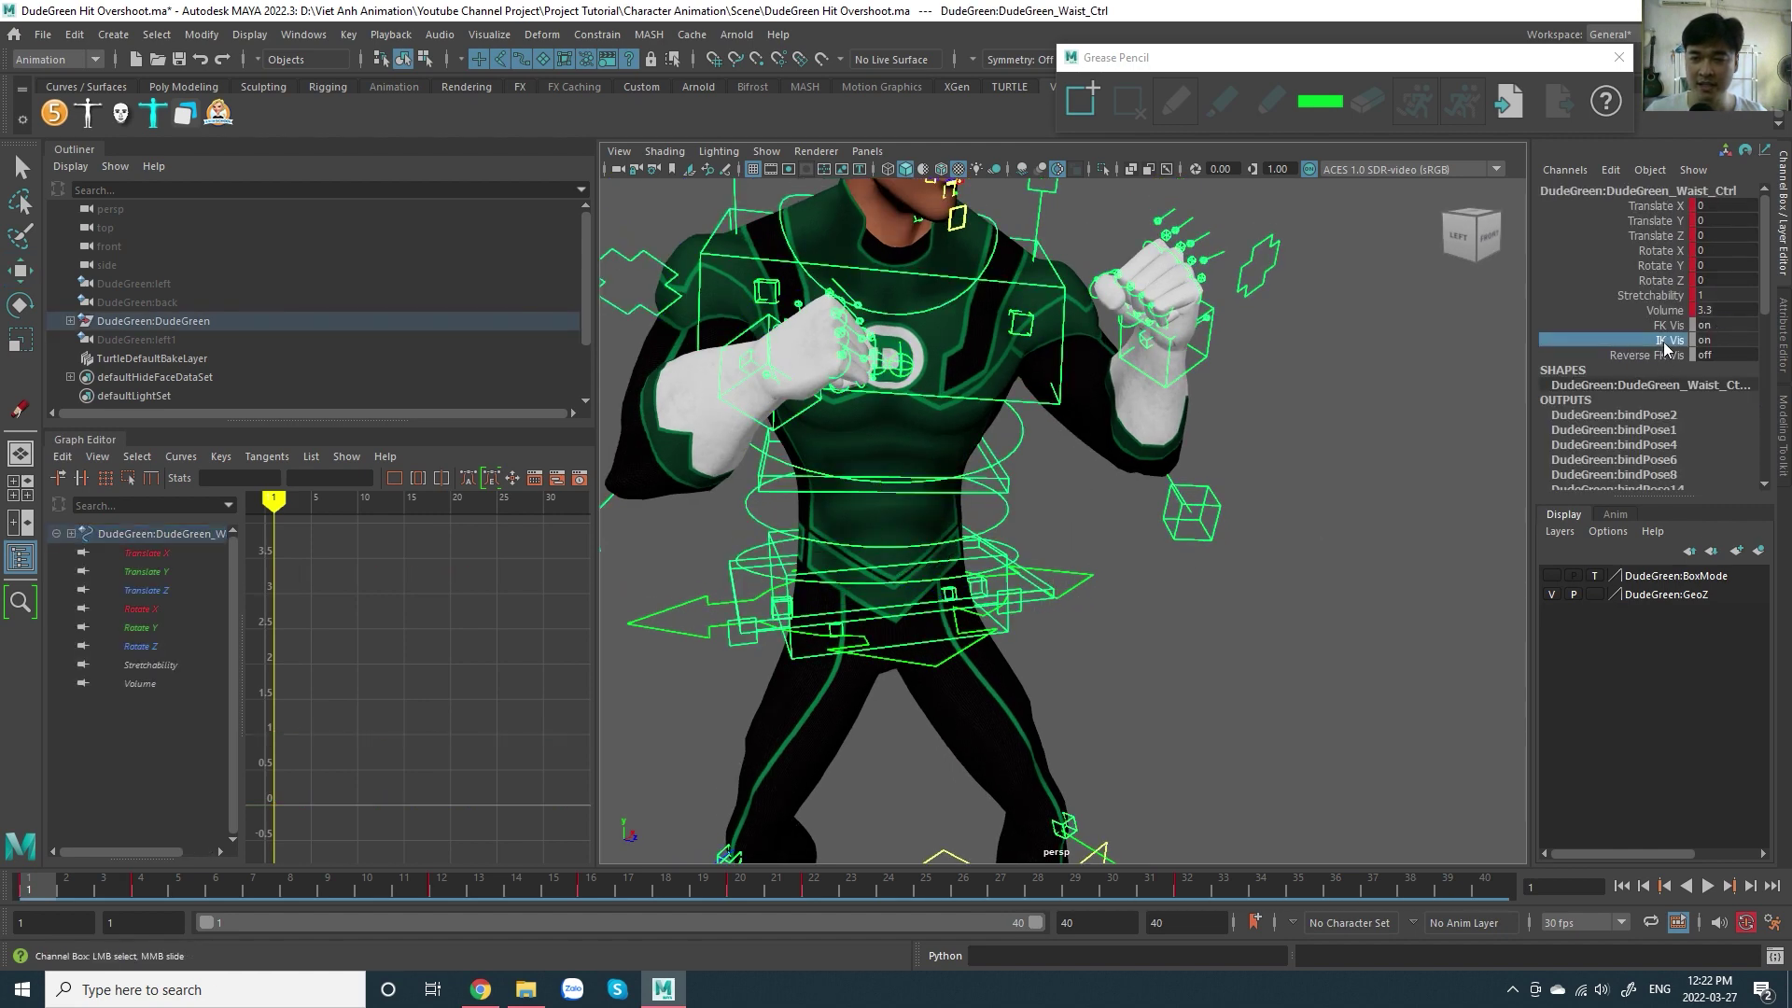
pyautogui.moveTo(1314, 479); pyautogui.dragTo(1091, 504, button='middle')
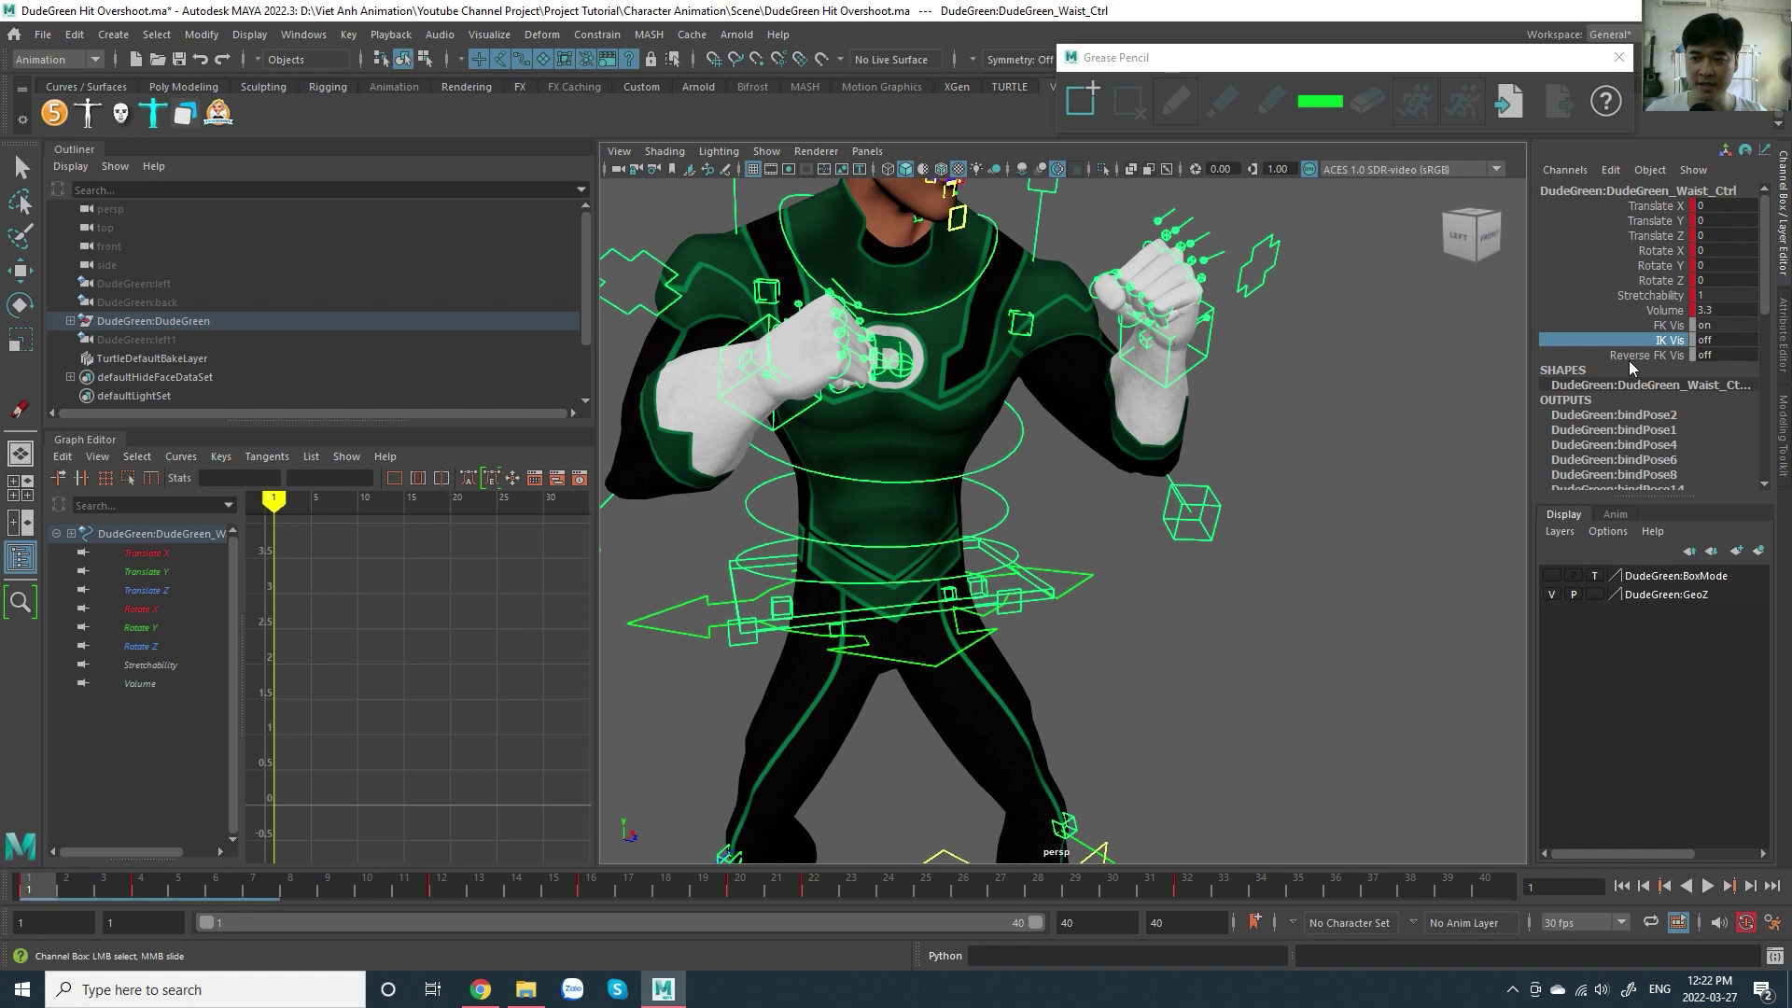
pyautogui.click(1102, 627)
pyautogui.press('w')
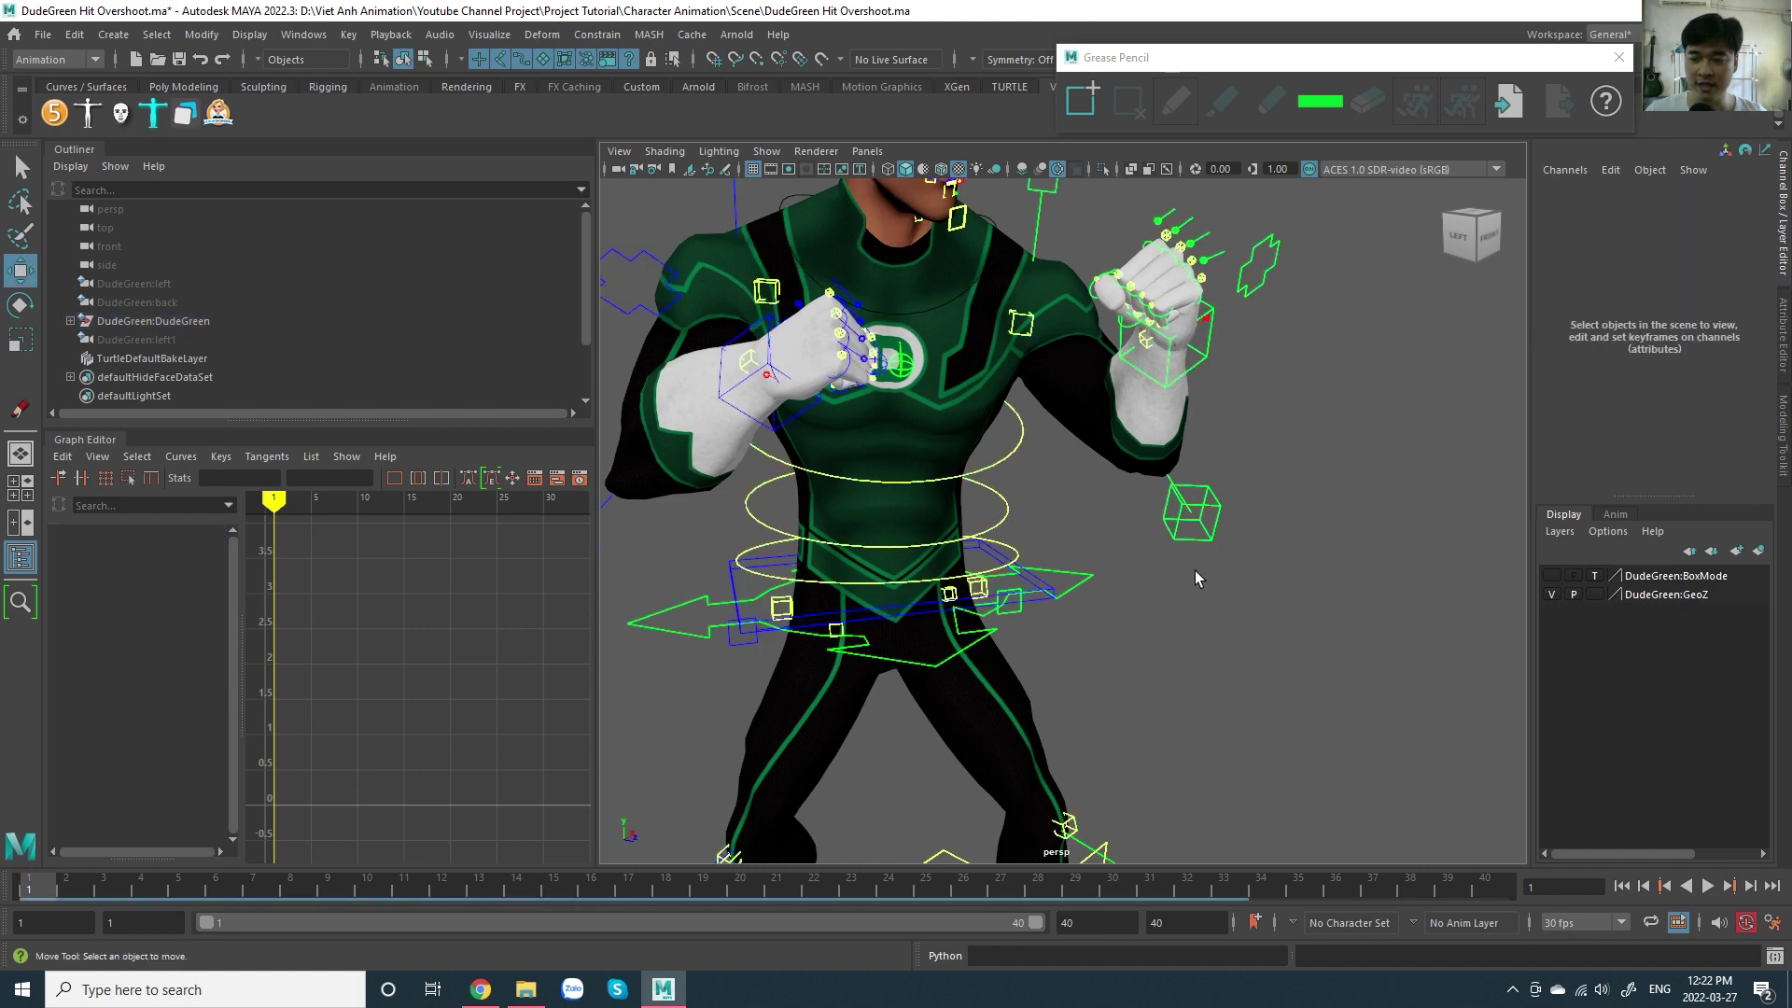
pyautogui.click(1046, 611)
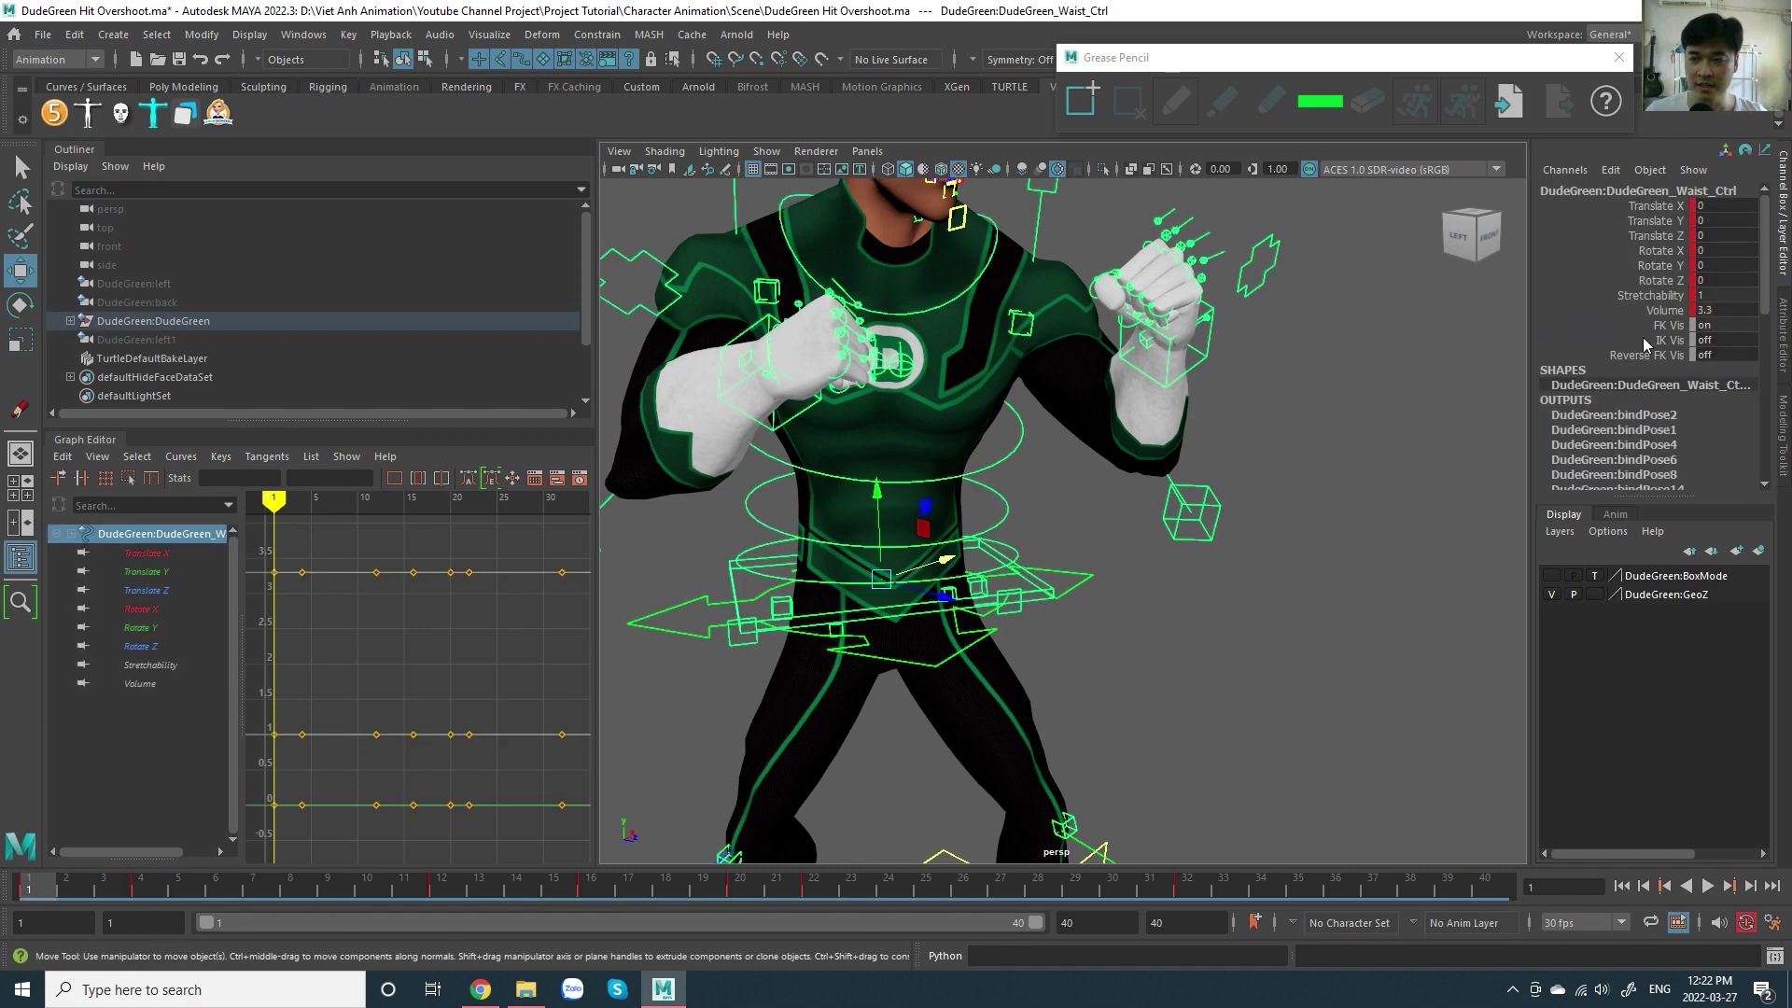
pyautogui.moveTo(1213, 522)
pyautogui.keyDown('alt'); pyautogui.mouseDown()
pyautogui.moveTo(1204, 495)
pyautogui.moveTo(1185, 532)
pyautogui.mouseUp(); pyautogui.keyUp('alt')
pyautogui.click(1172, 504)
pyautogui.click(1159, 491)
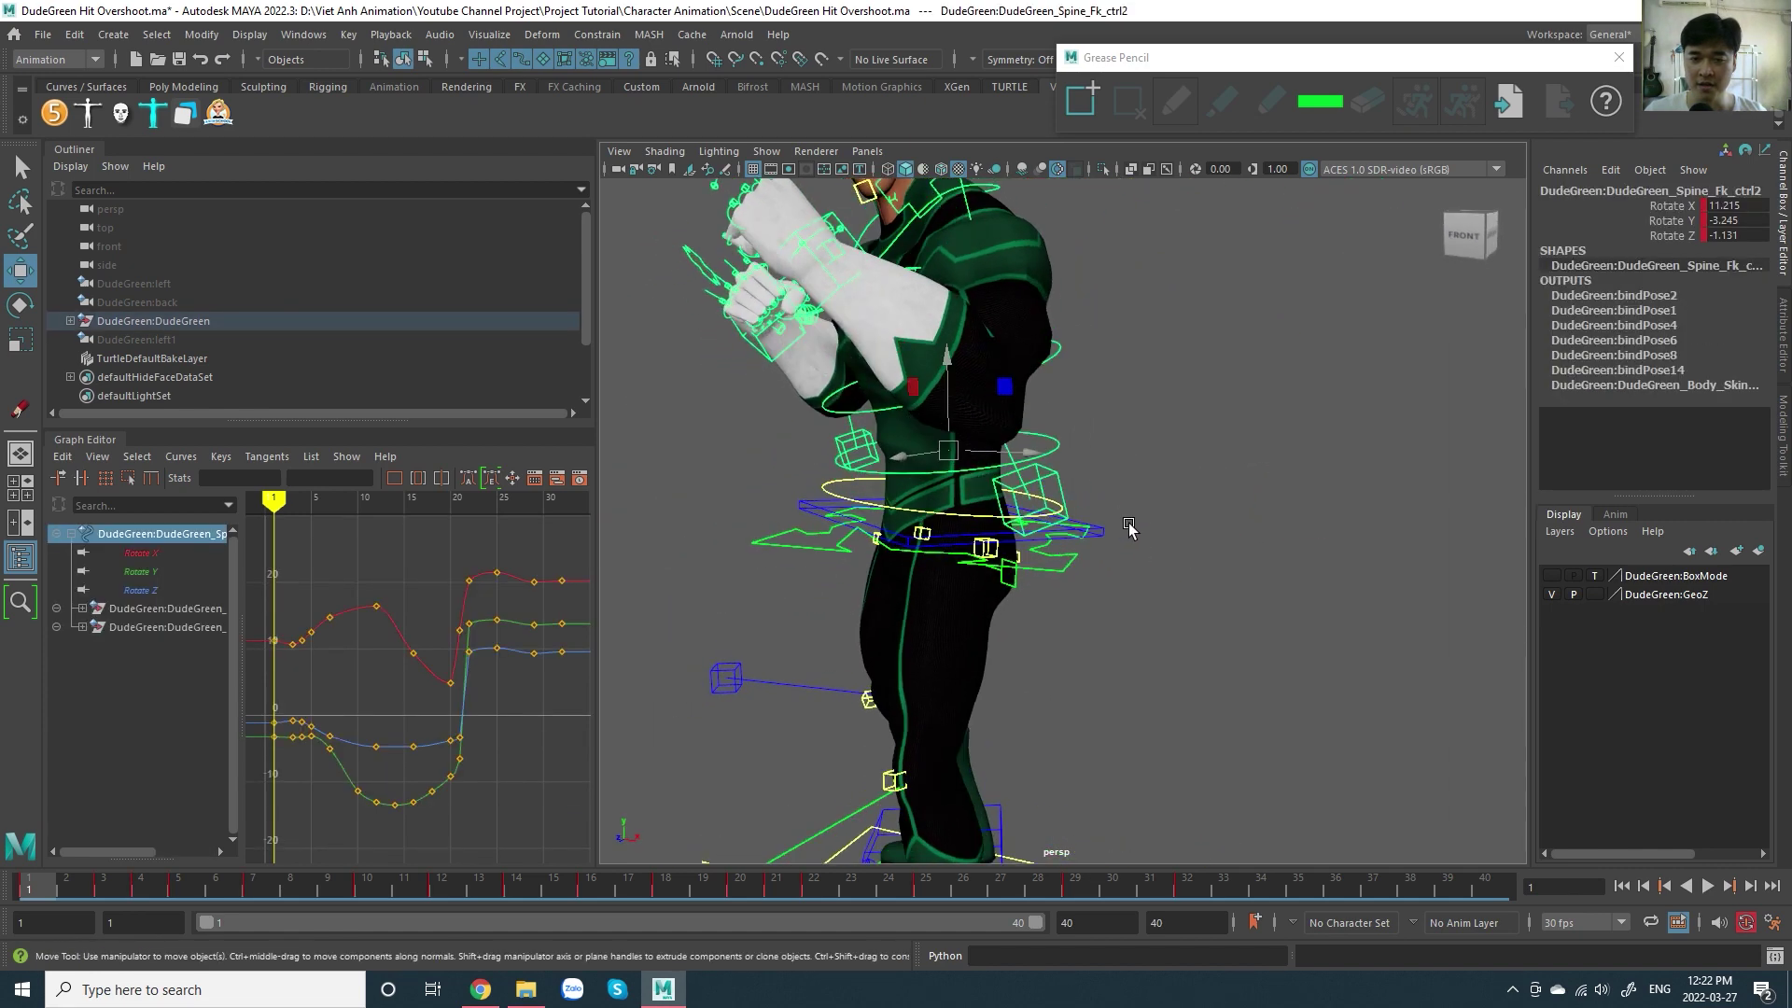
pyautogui.keyDown('alt'); pyautogui.moveTo(1186, 532); pyautogui.dragTo(1199, 564, button='right'); pyautogui.keyUp('alt')
pyautogui.keyDown('alt'); pyautogui.moveTo(1198, 564); pyautogui.dragTo(1289, 571); pyautogui.keyUp('alt')
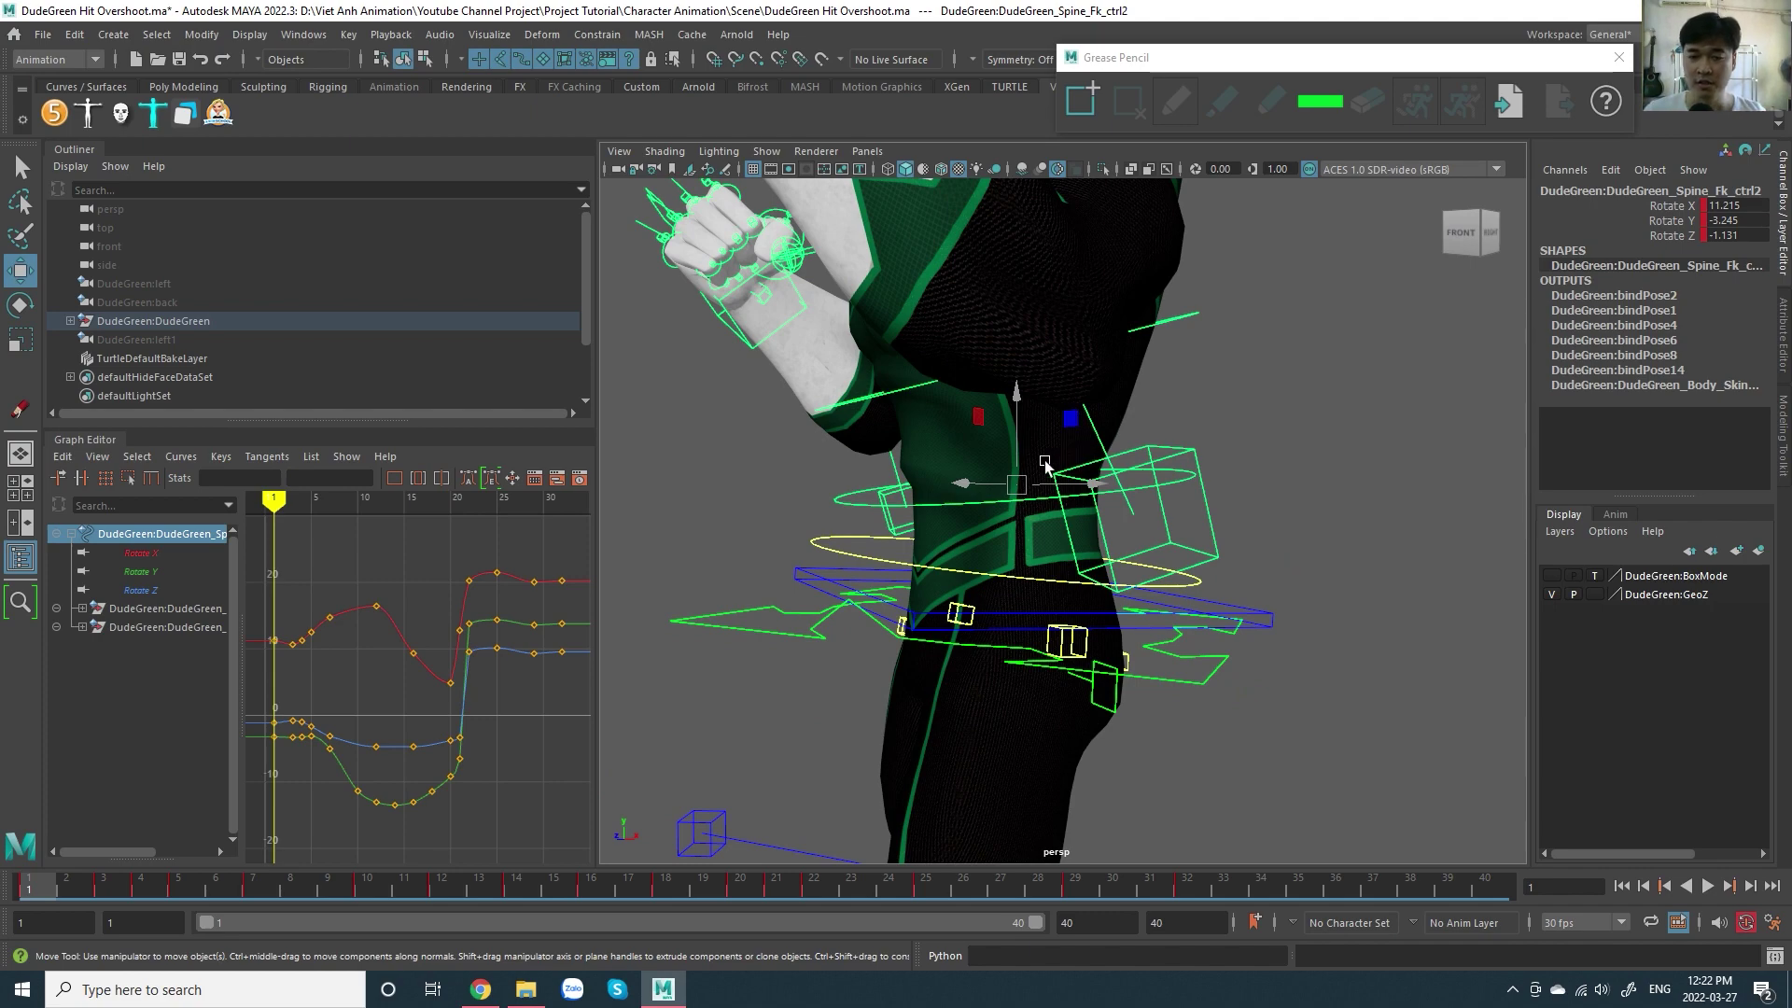
pyautogui.moveTo(1083, 439)
pyautogui.keyDown('alt'); pyautogui.mouseDown()
pyautogui.moveTo(971, 507)
pyautogui.moveTo(1045, 494)
pyautogui.moveTo(1134, 514)
pyautogui.moveTo(1174, 571)
pyautogui.mouseUp(); pyautogui.keyUp('alt')
pyautogui.scroll(-3, 1073, 490)
pyautogui.scroll(3, 1112, 479)
pyautogui.click(1174, 571)
pyautogui.press('e')
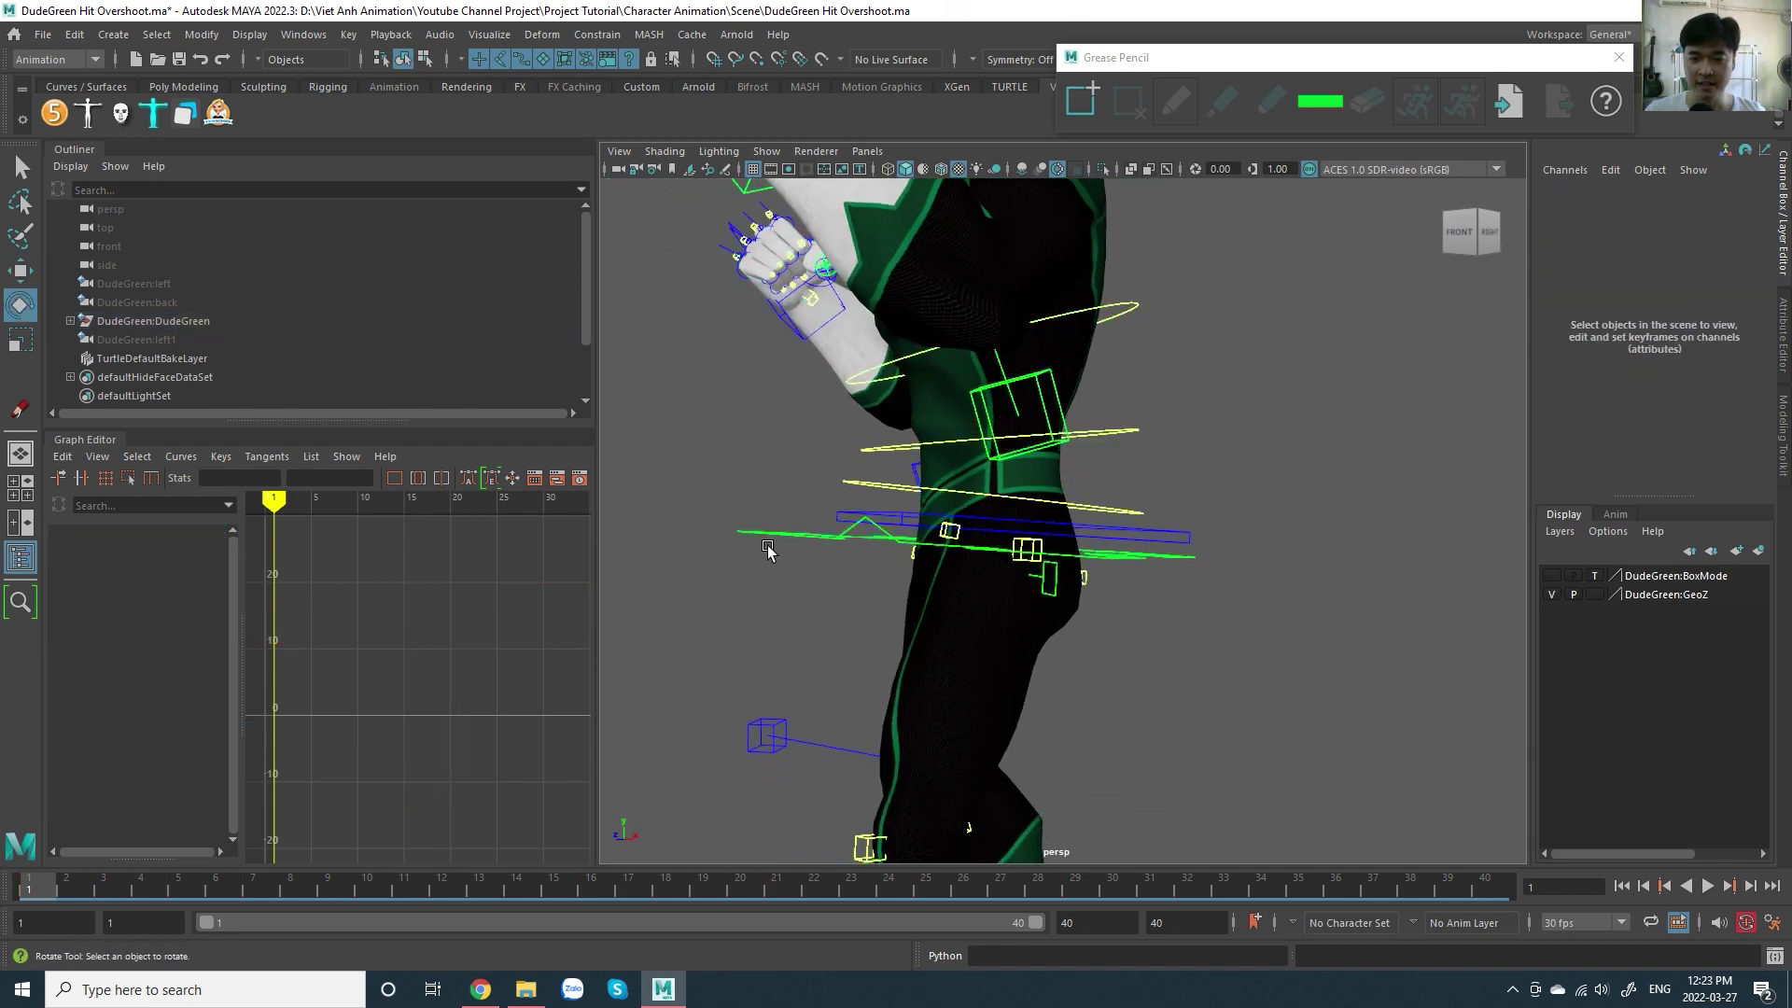
pyautogui.click(775, 532)
pyautogui.moveTo(964, 481)
pyautogui.mouseDown()
pyautogui.moveTo(938, 486)
pyautogui.moveTo(1232, 526)
pyautogui.moveTo(1186, 563)
pyautogui.mouseUp()
pyautogui.scroll(3, 1232, 526)
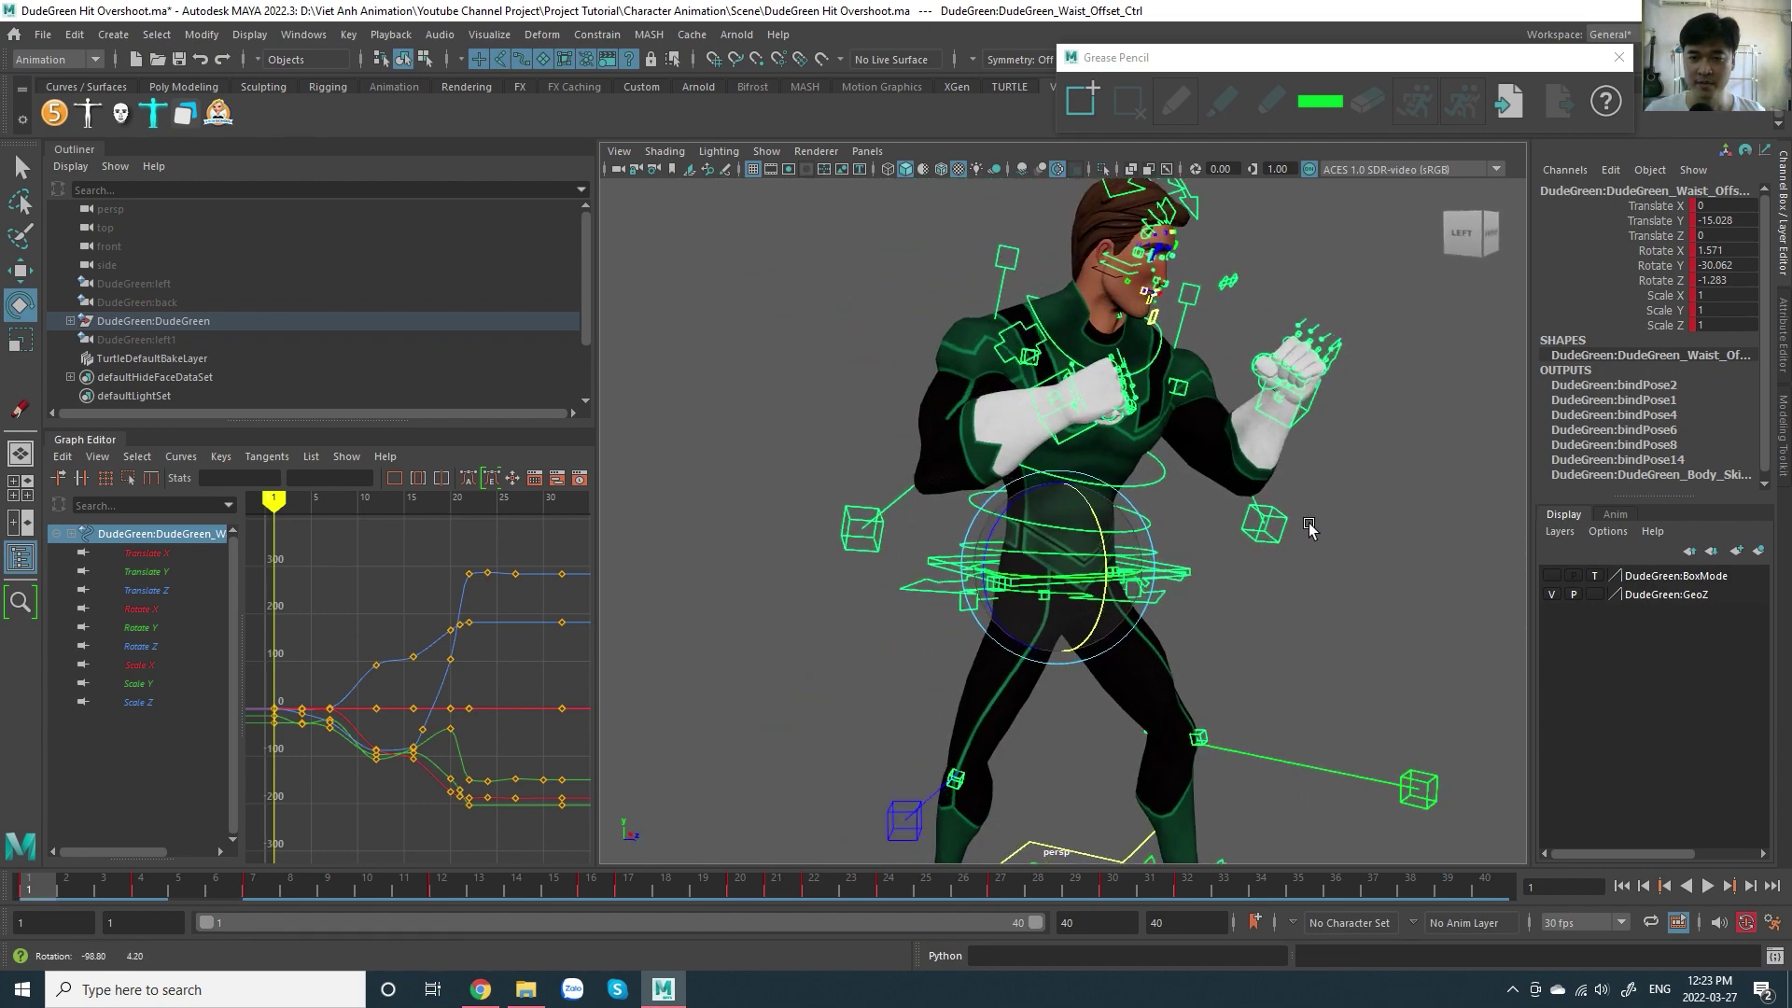
pyautogui.scroll(3, 1185, 563)
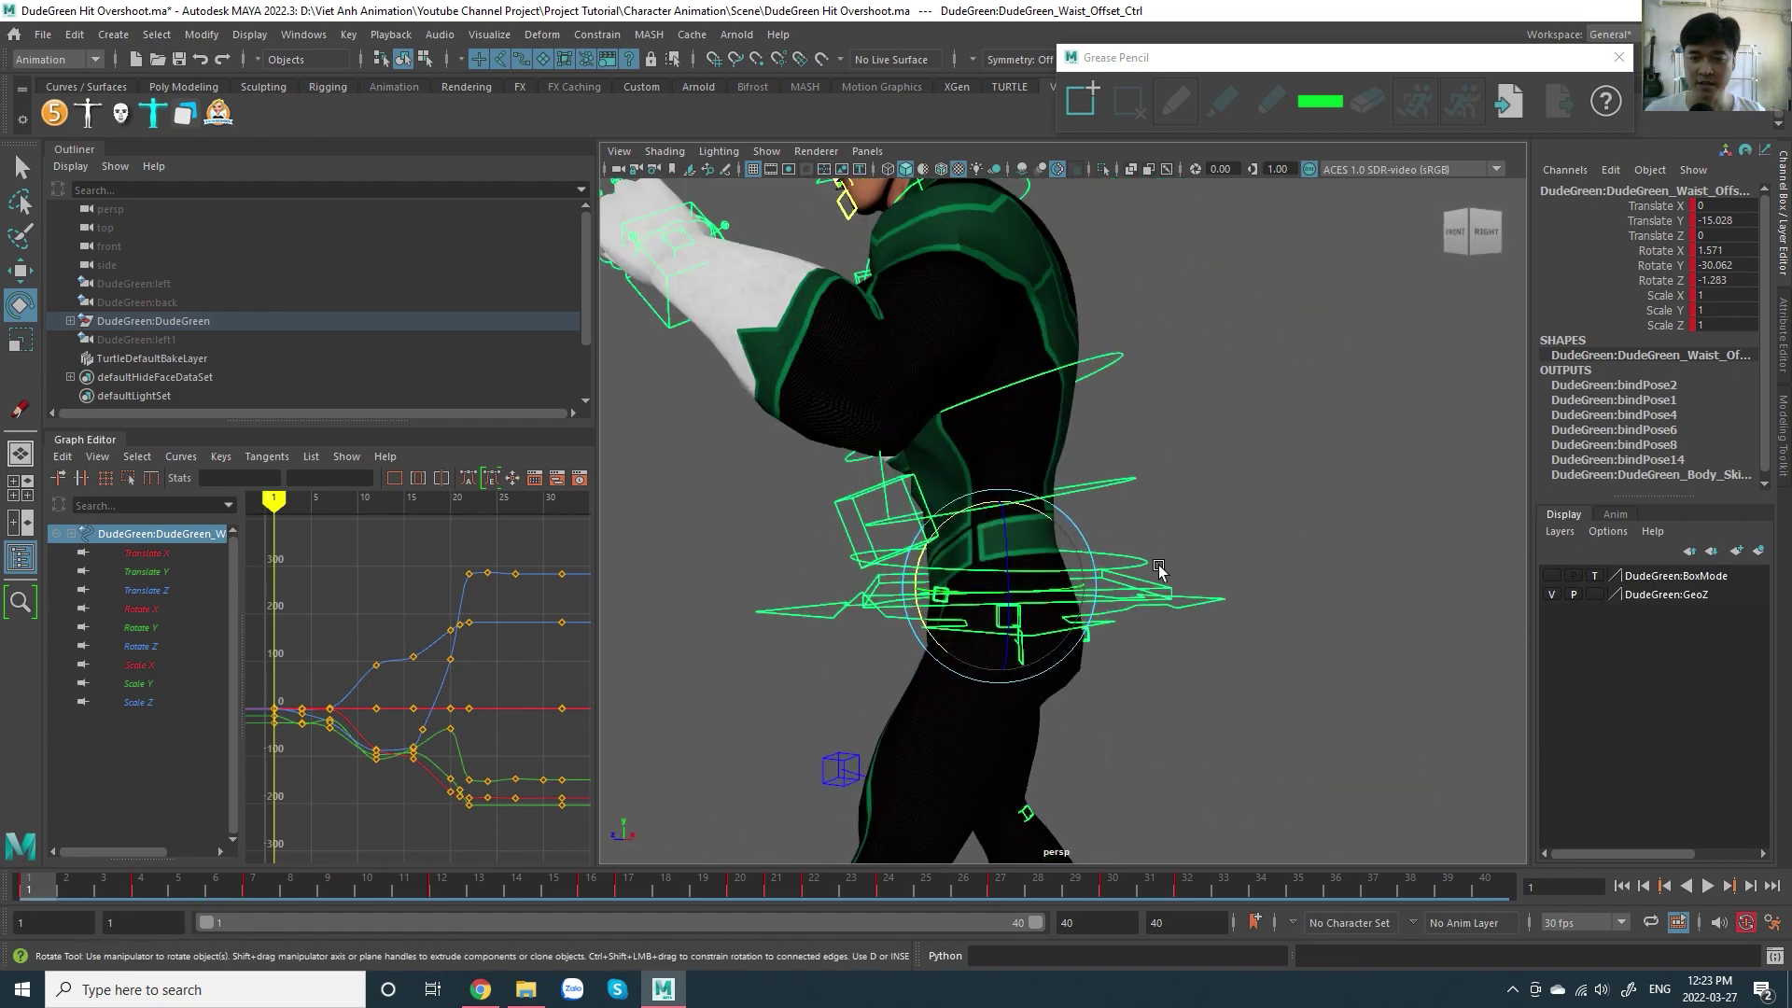
pyautogui.click(1154, 561)
pyautogui.keyDown('shift'); pyautogui.click(1134, 487); pyautogui.keyUp('shift')
pyautogui.keyDown('shift'); pyautogui.click(1125, 367); pyautogui.keyUp('shift')
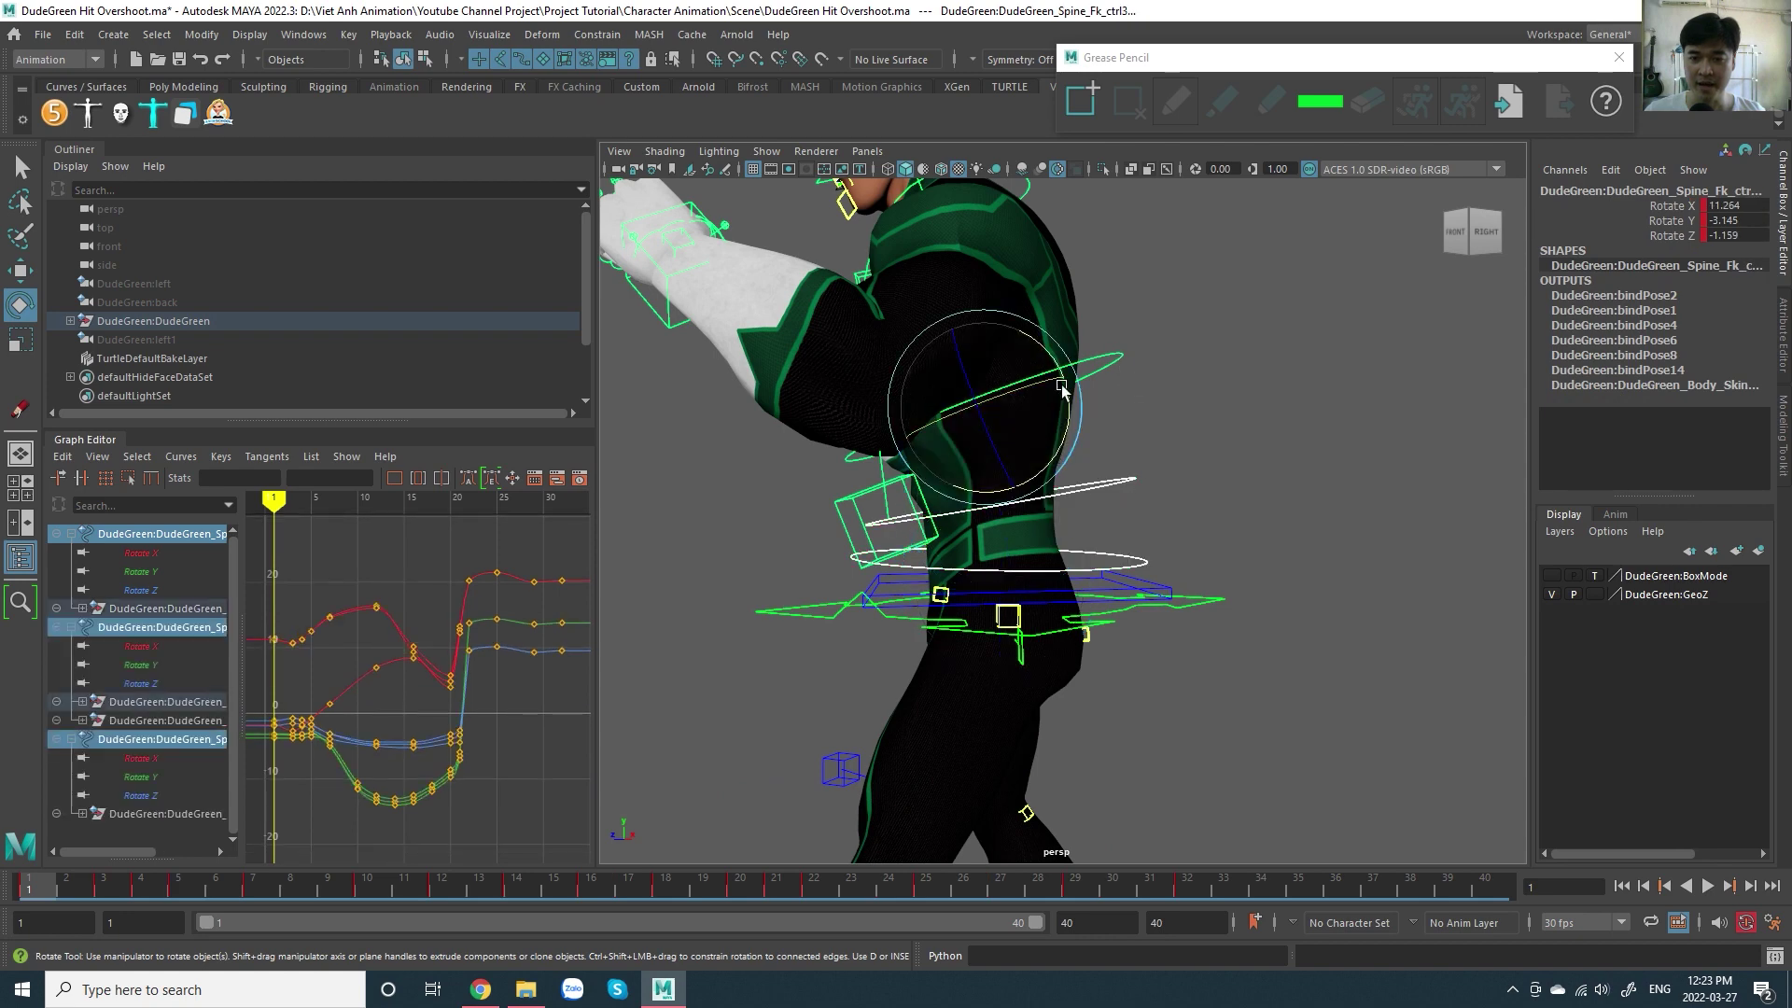
pyautogui.moveTo(1064, 357); pyautogui.dragTo(902, 390)
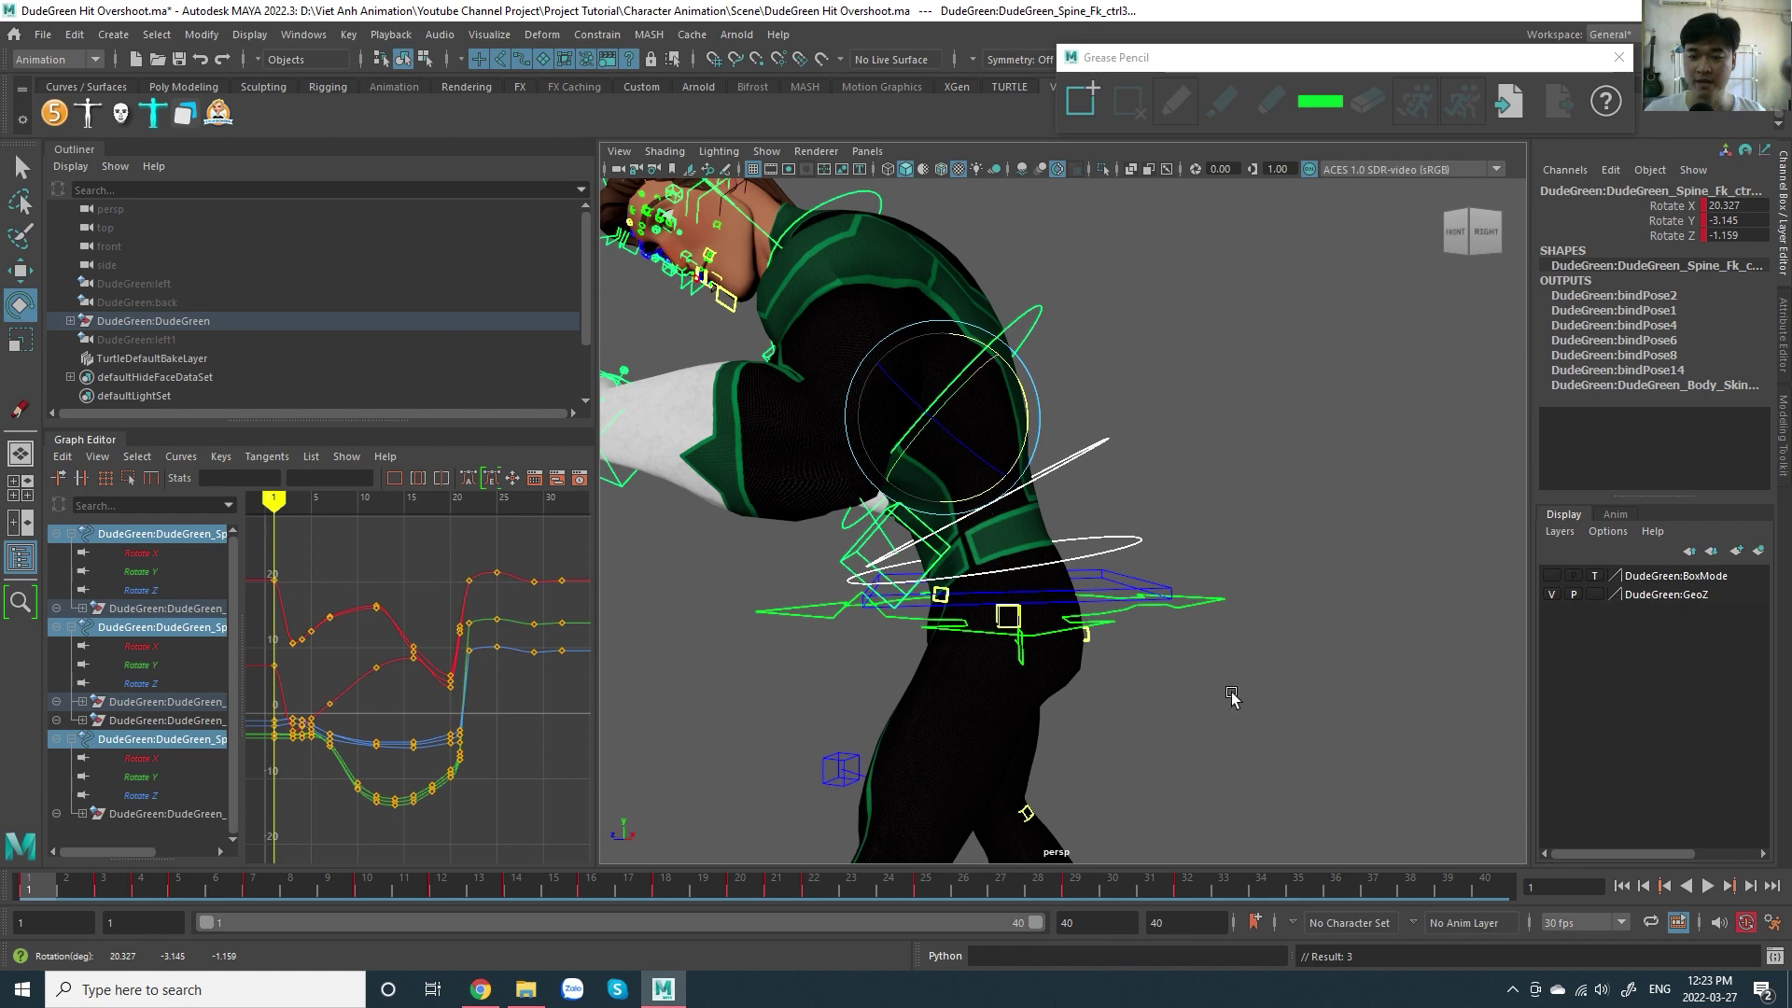
pyautogui.click(1225, 607)
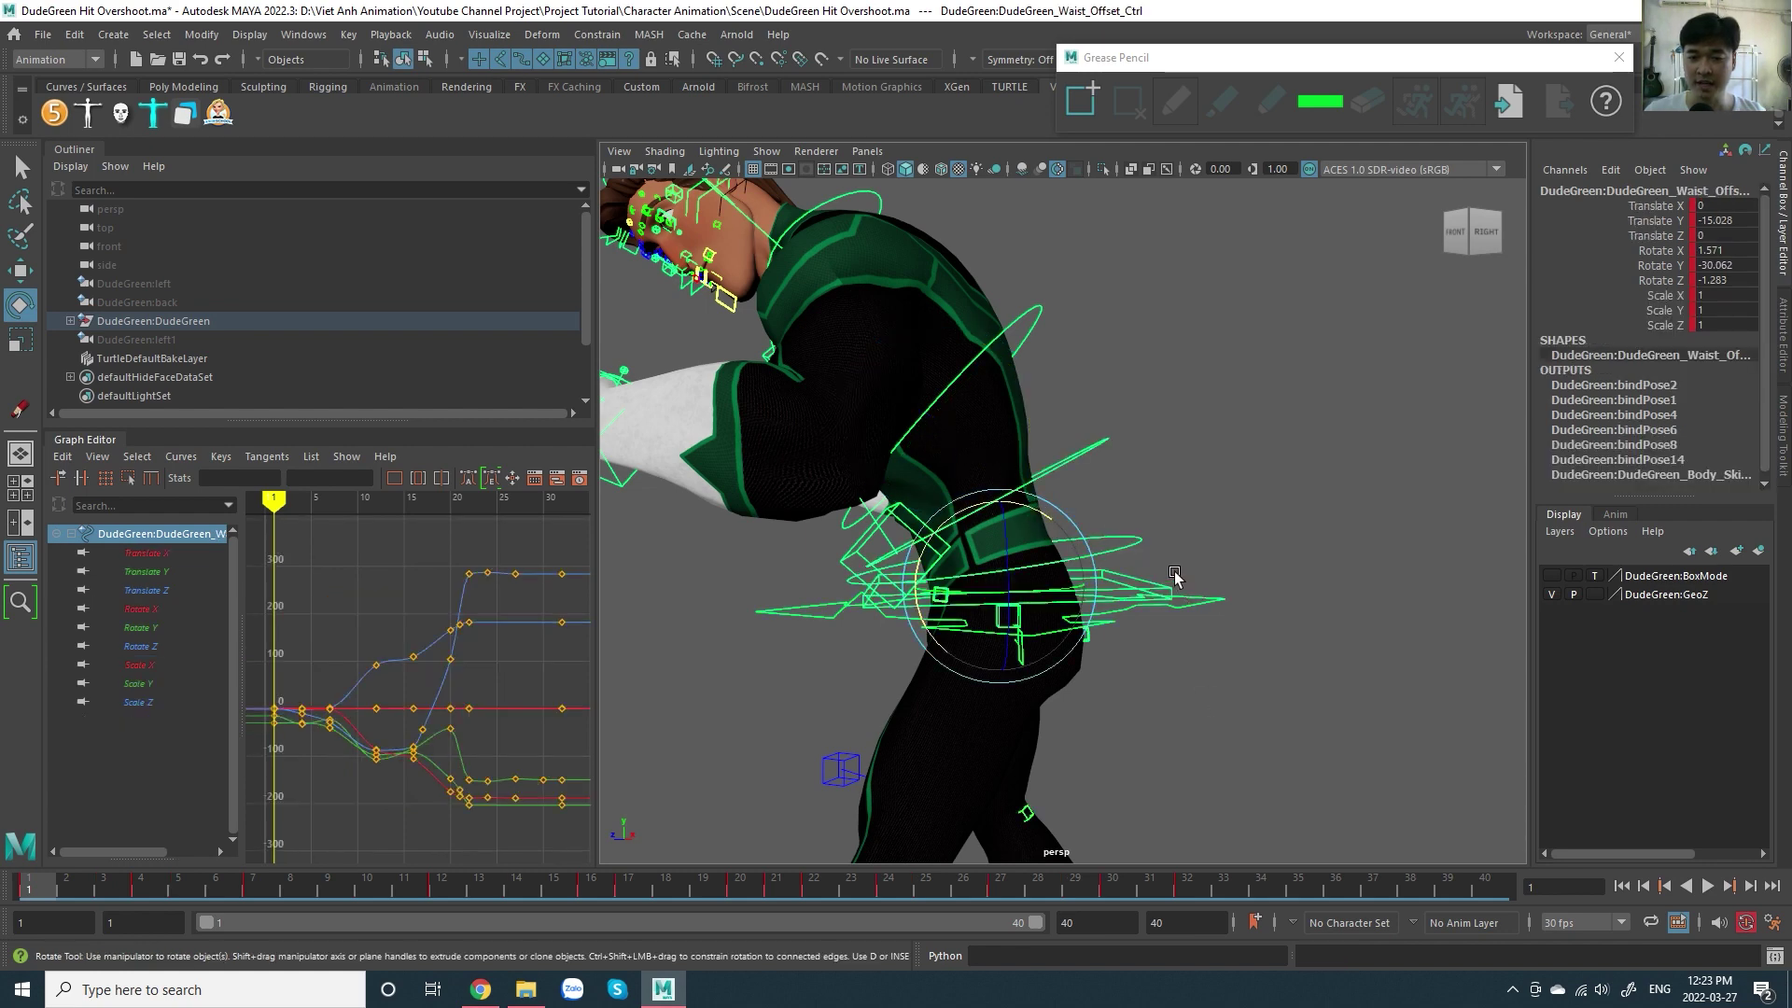
pyautogui.moveTo(1049, 574)
pyautogui.mouseDown()
pyautogui.moveTo(1076, 548)
pyautogui.moveTo(1317, 610)
pyautogui.moveTo(1066, 604)
pyautogui.mouseUp()
pyautogui.press('f')
pyautogui.scroll(3, 1120, 589)
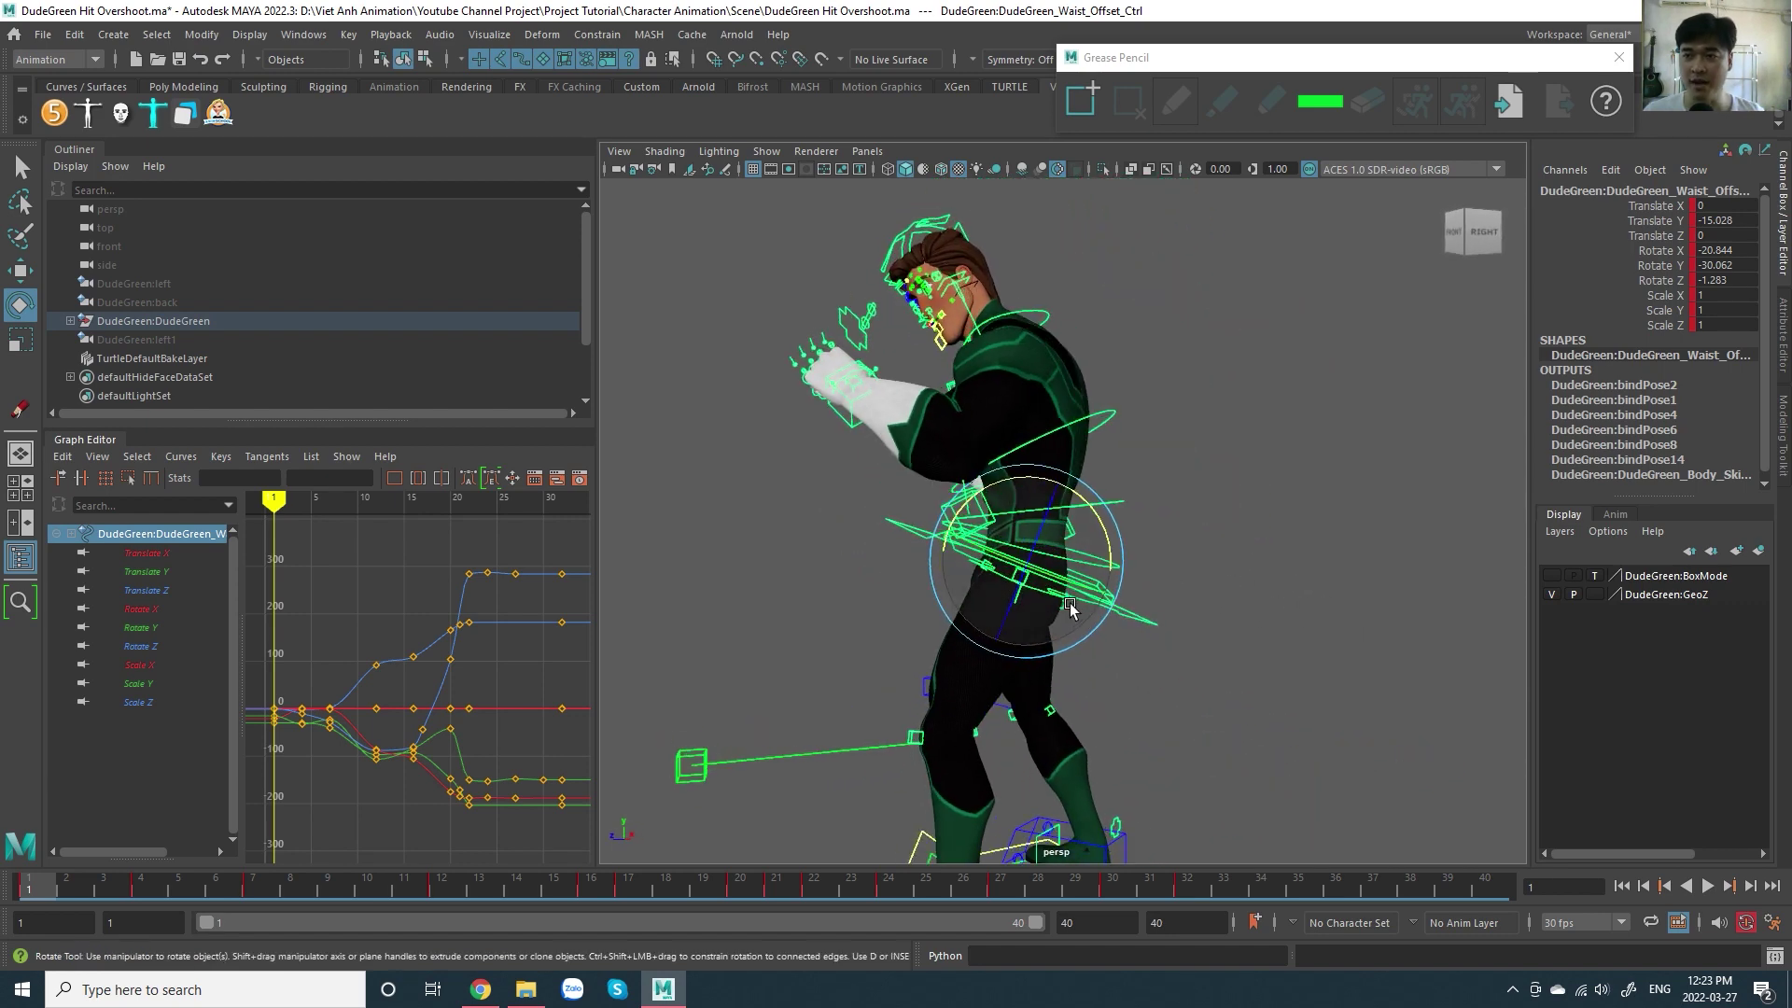
pyautogui.hotkey('ctrl', 'z')
pyautogui.hotkey('ctrl', 'z')
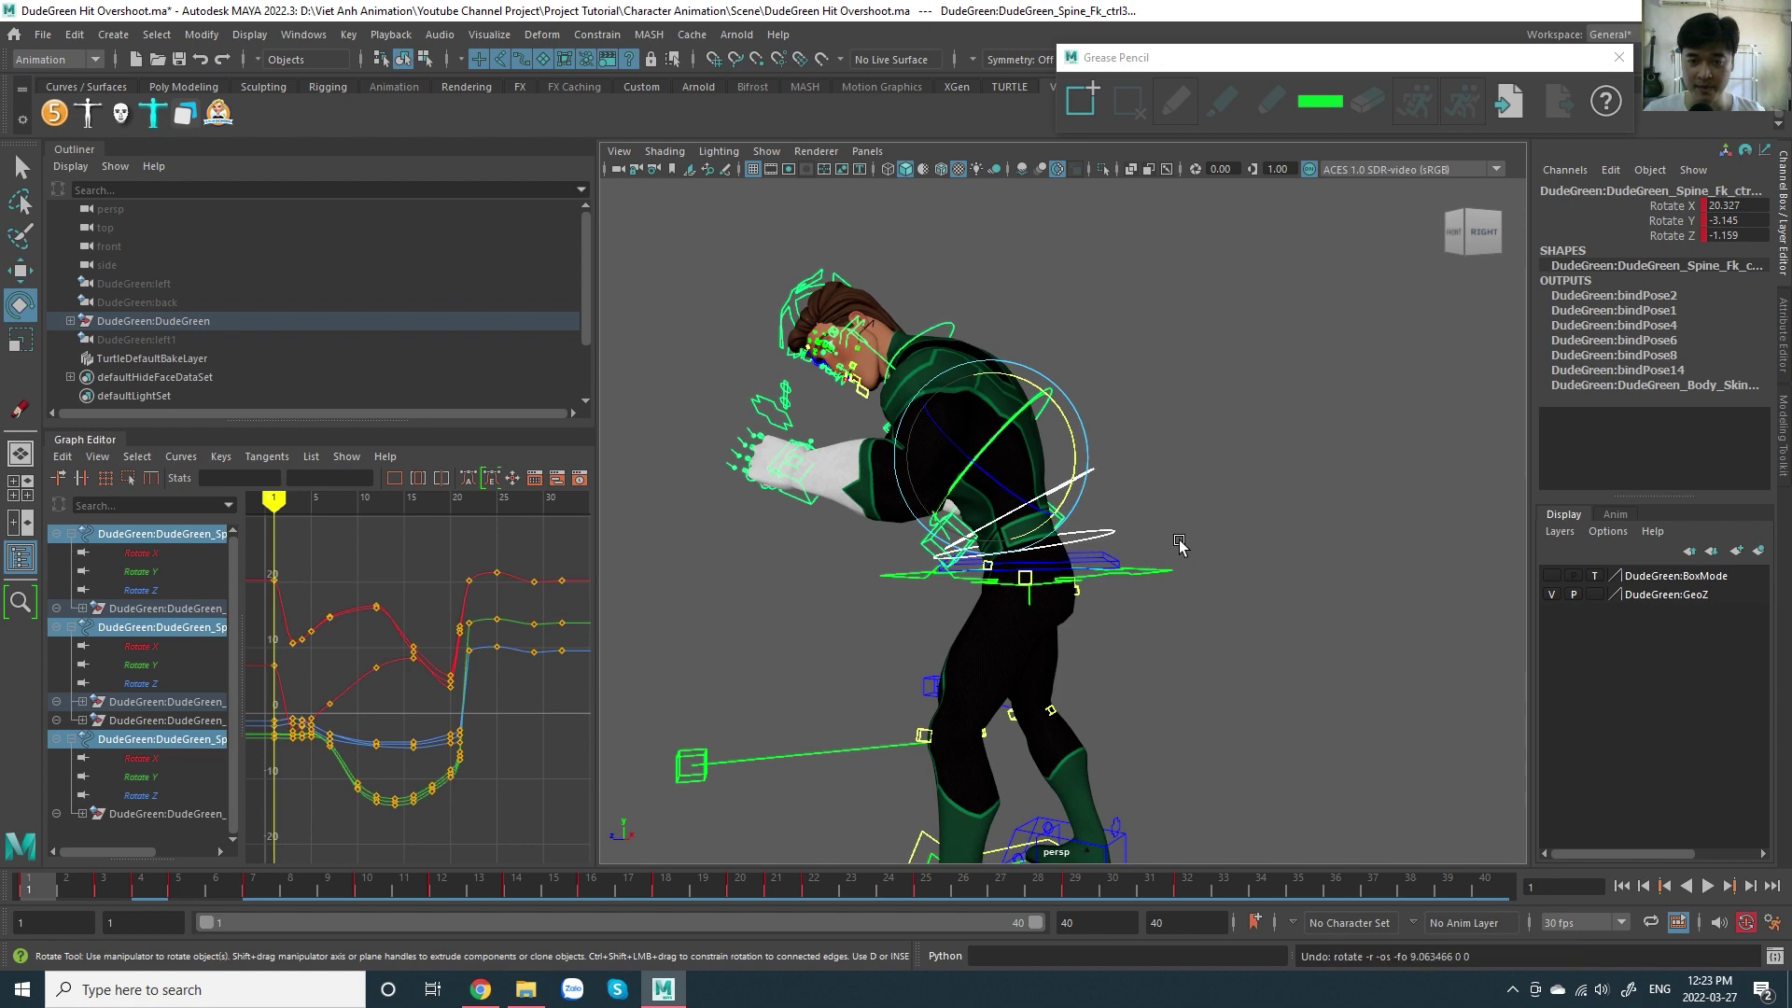
pyautogui.hotkey('ctrl', 'z')
pyautogui.hotkey('ctrl', 'z')
pyautogui.hotkey('ctrl', 'z')
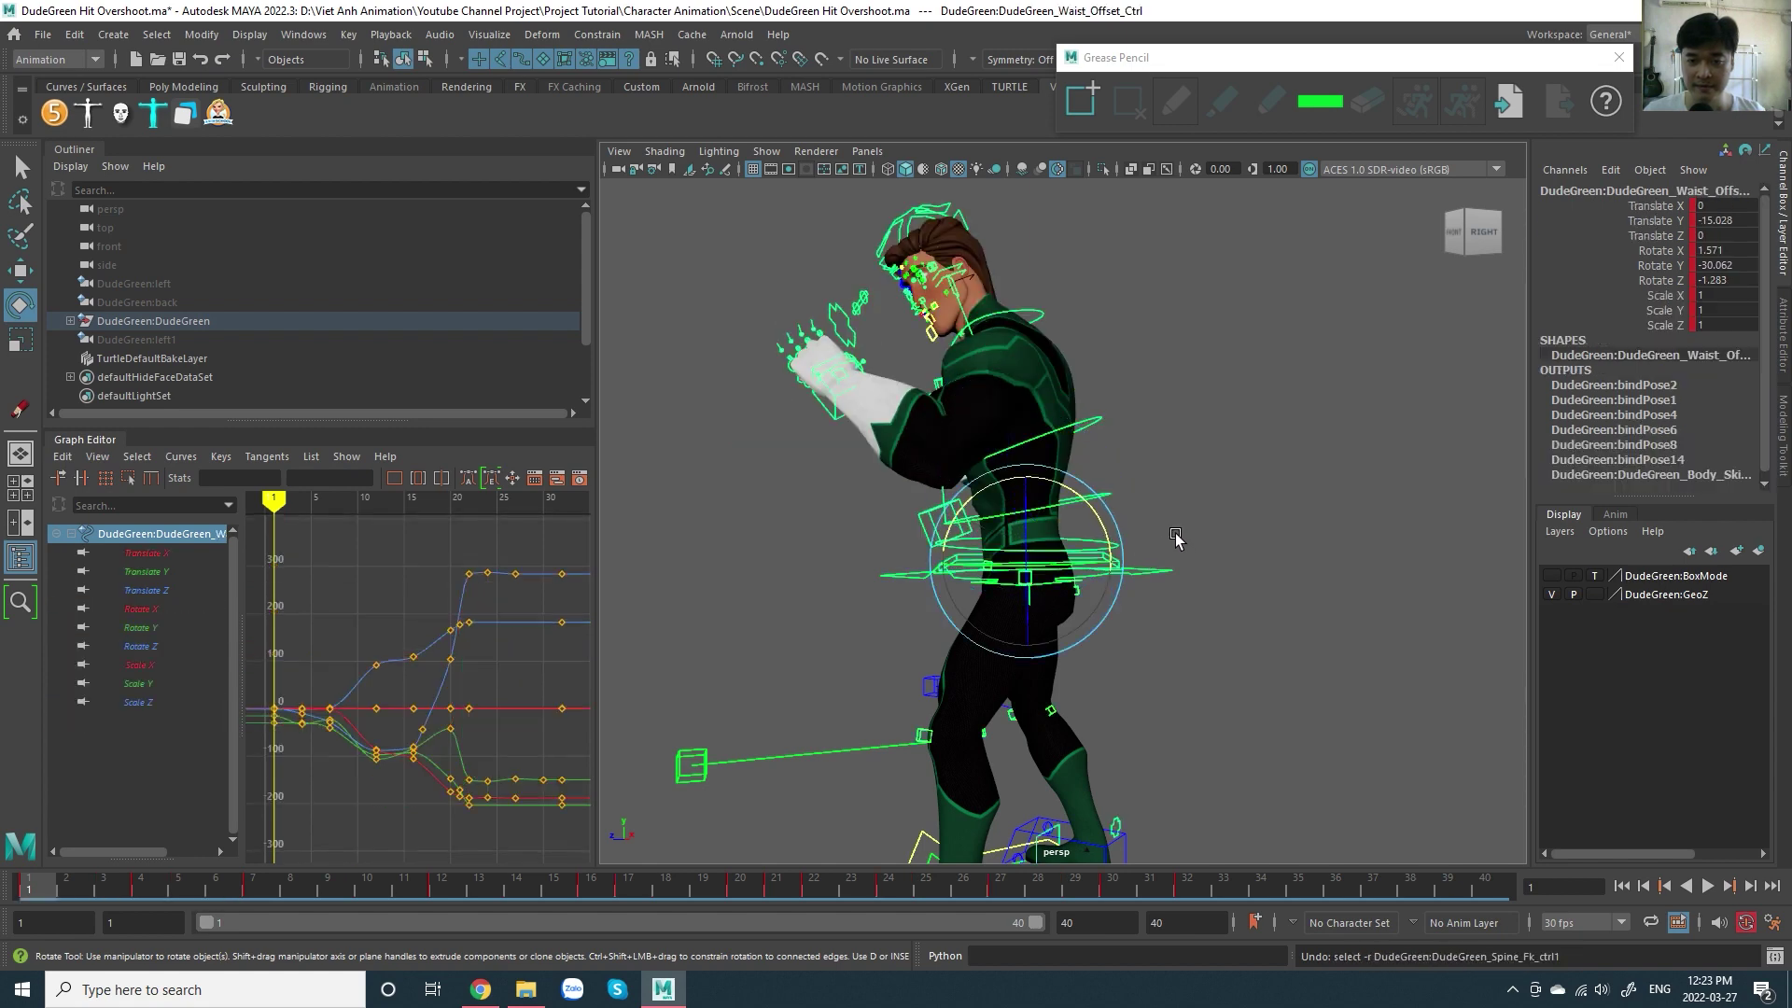
pyautogui.hotkey('ctrl', 'z')
pyautogui.hotkey('ctrl', 'z')
pyautogui.hotkey('ctrl', 'z')
pyautogui.hotkey('ctrl', 'z')
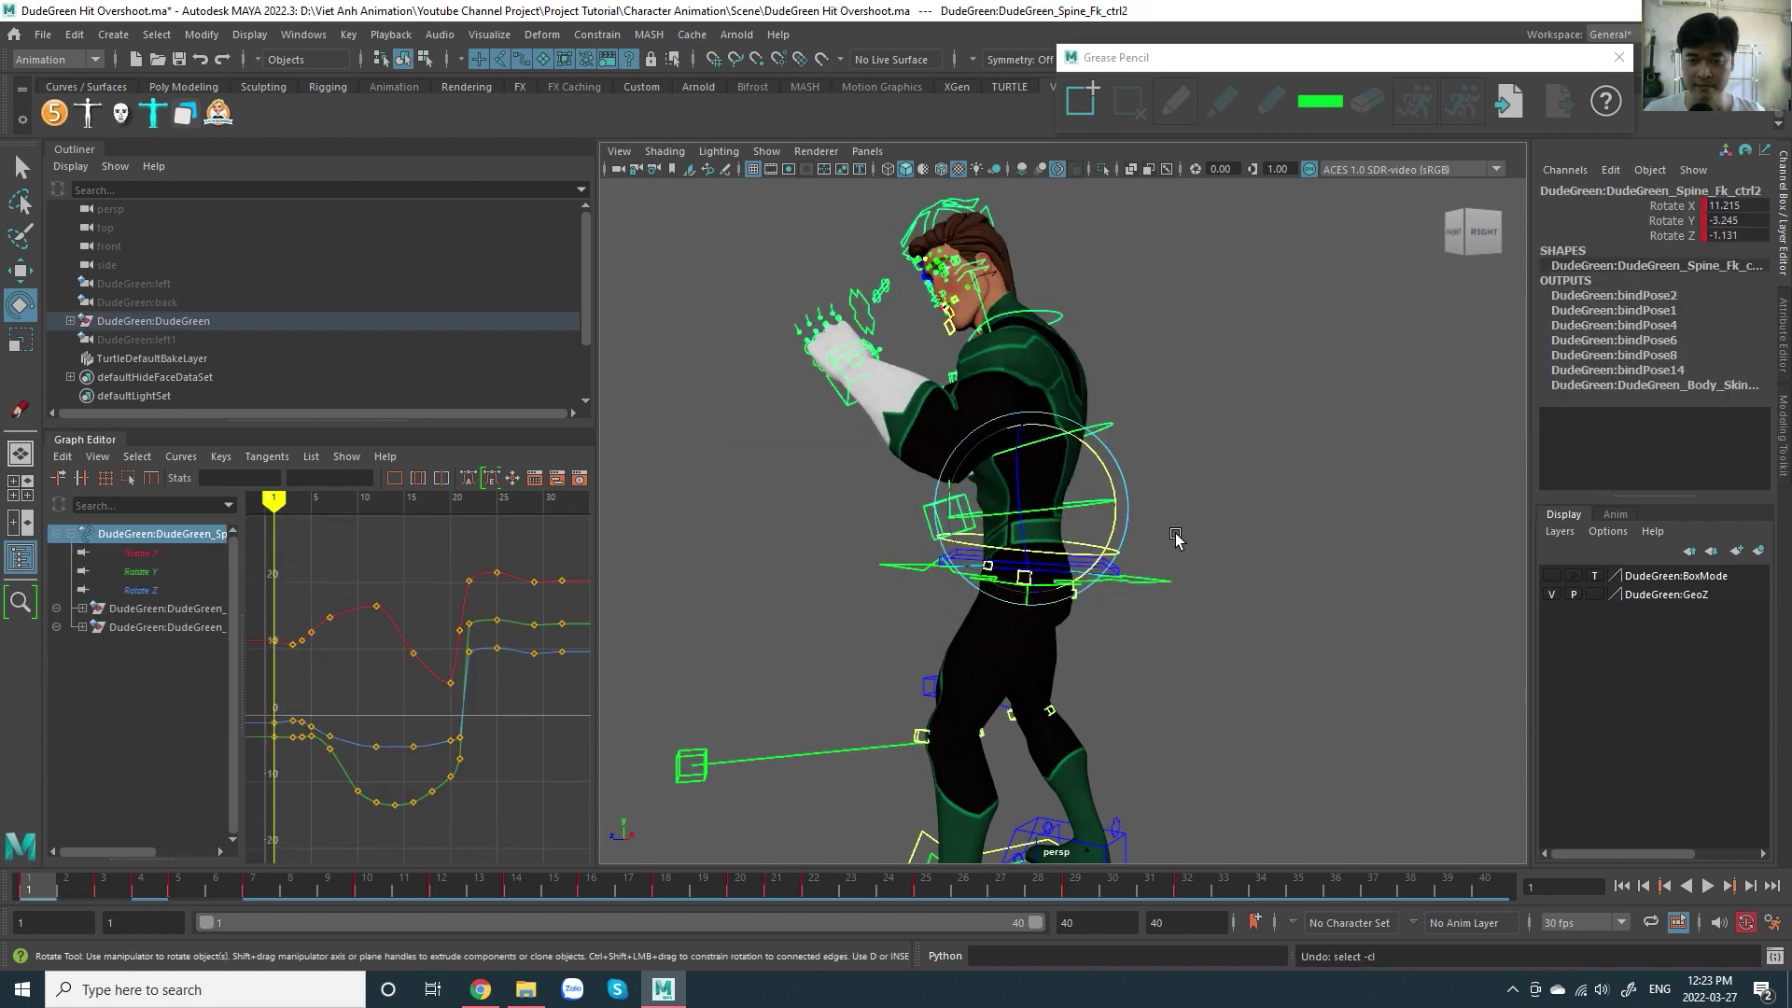
pyautogui.hotkey('ctrl', 'z')
pyautogui.hotkey('ctrl', 'z')
pyautogui.hotkey('ctrl', 'z')
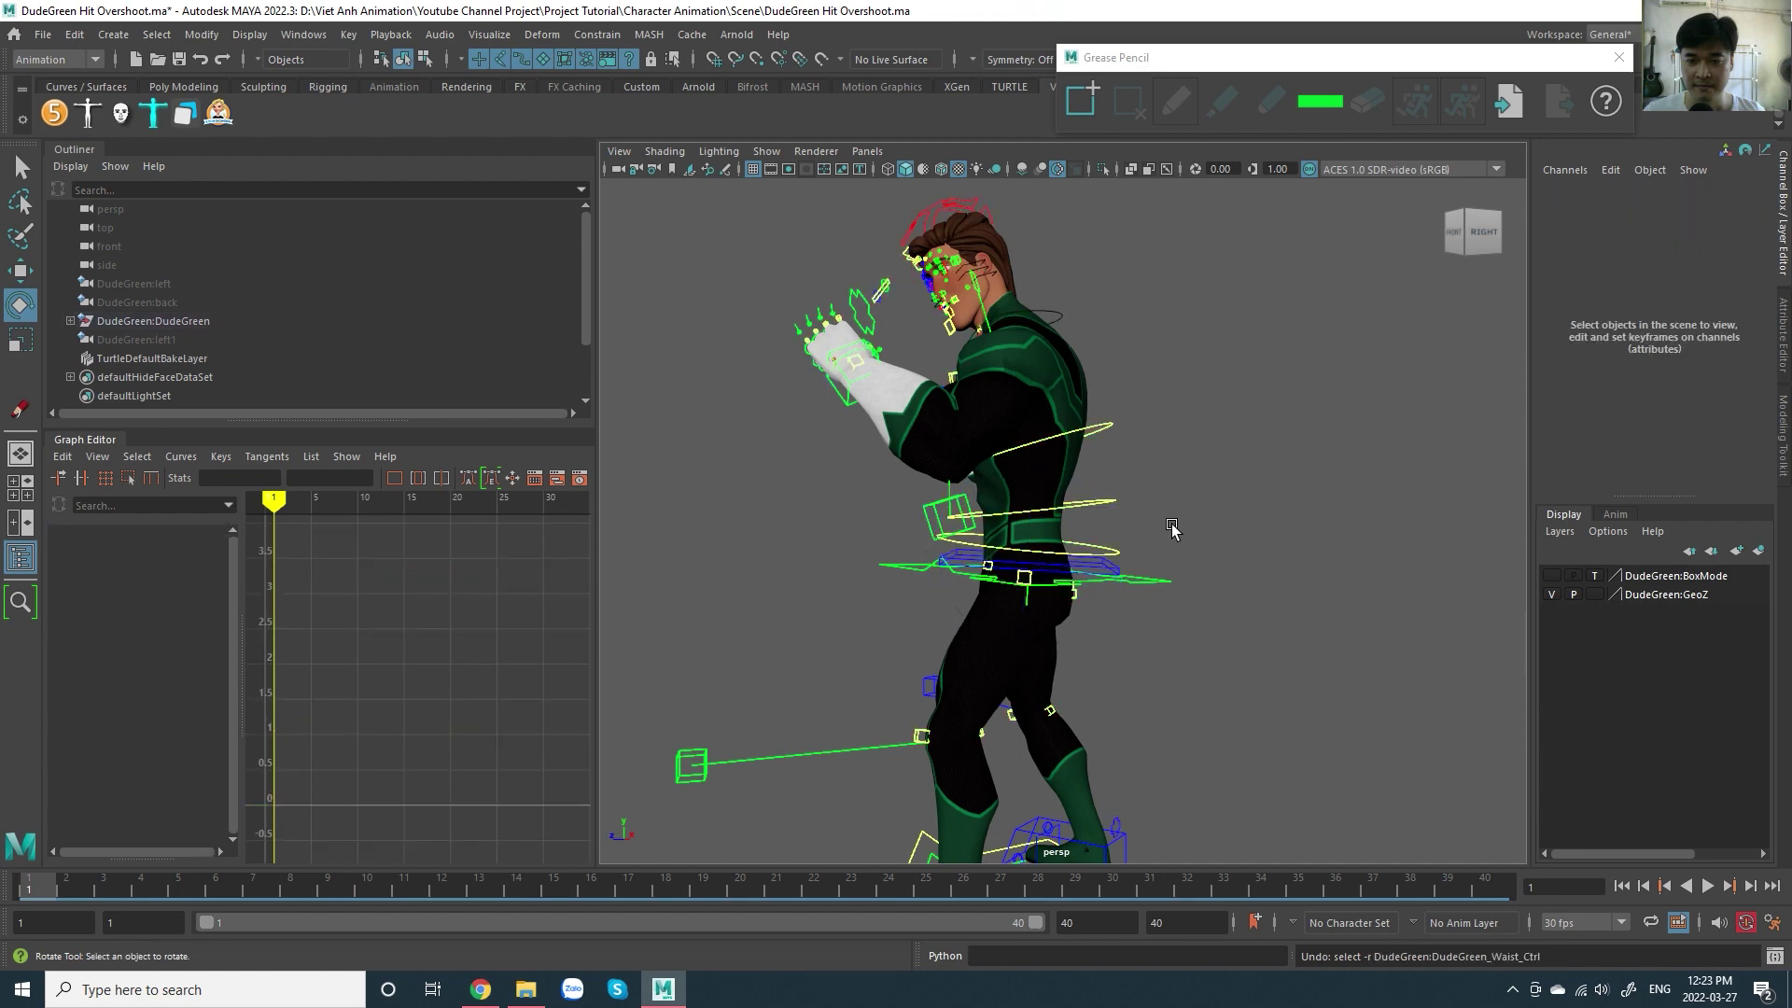
pyautogui.hotkey('ctrl', 'z')
pyautogui.moveTo(1173, 528)
pyautogui.keyDown('alt'); pyautogui.mouseDown()
pyautogui.moveTo(1442, 539)
pyautogui.moveTo(1161, 640)
pyautogui.mouseUp(); pyautogui.keyUp('alt')
pyautogui.hotkey('ctrl', 'z')
pyautogui.hotkey('ctrl', 'z')
pyautogui.scroll(5, 1161, 640)
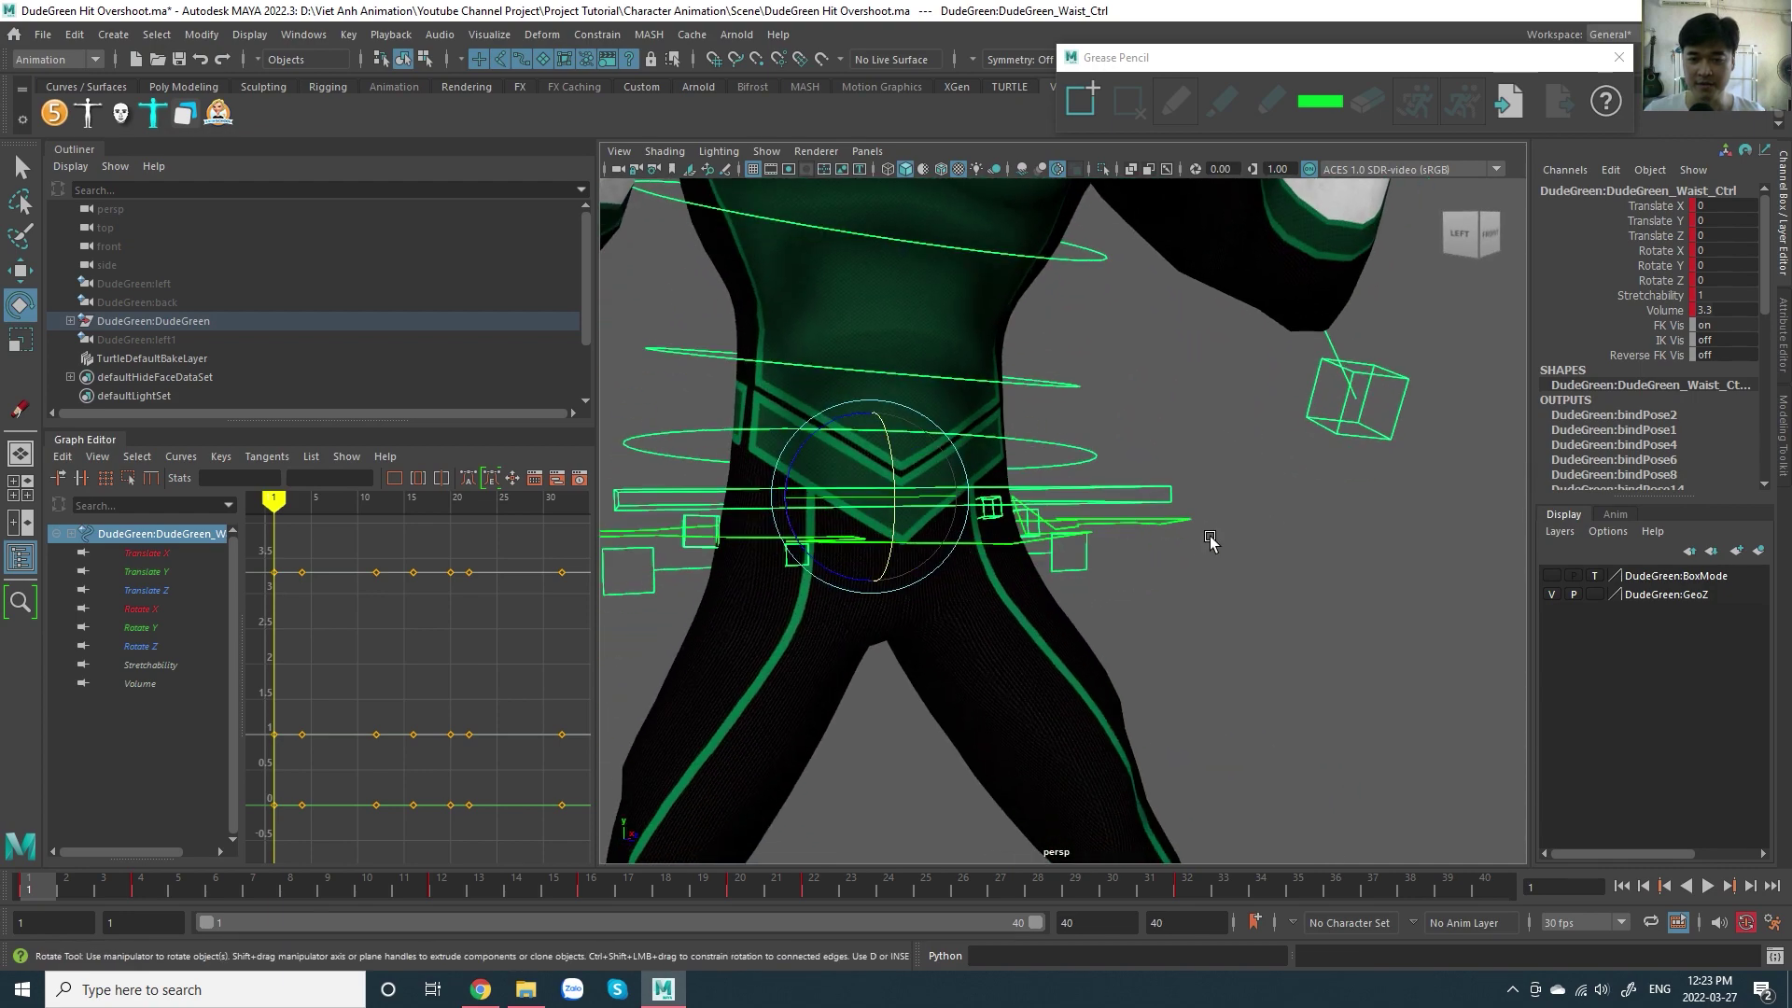
pyautogui.scroll(-2, 1211, 542)
pyautogui.click(1272, 612)
pyautogui.scroll(-5, 1272, 612)
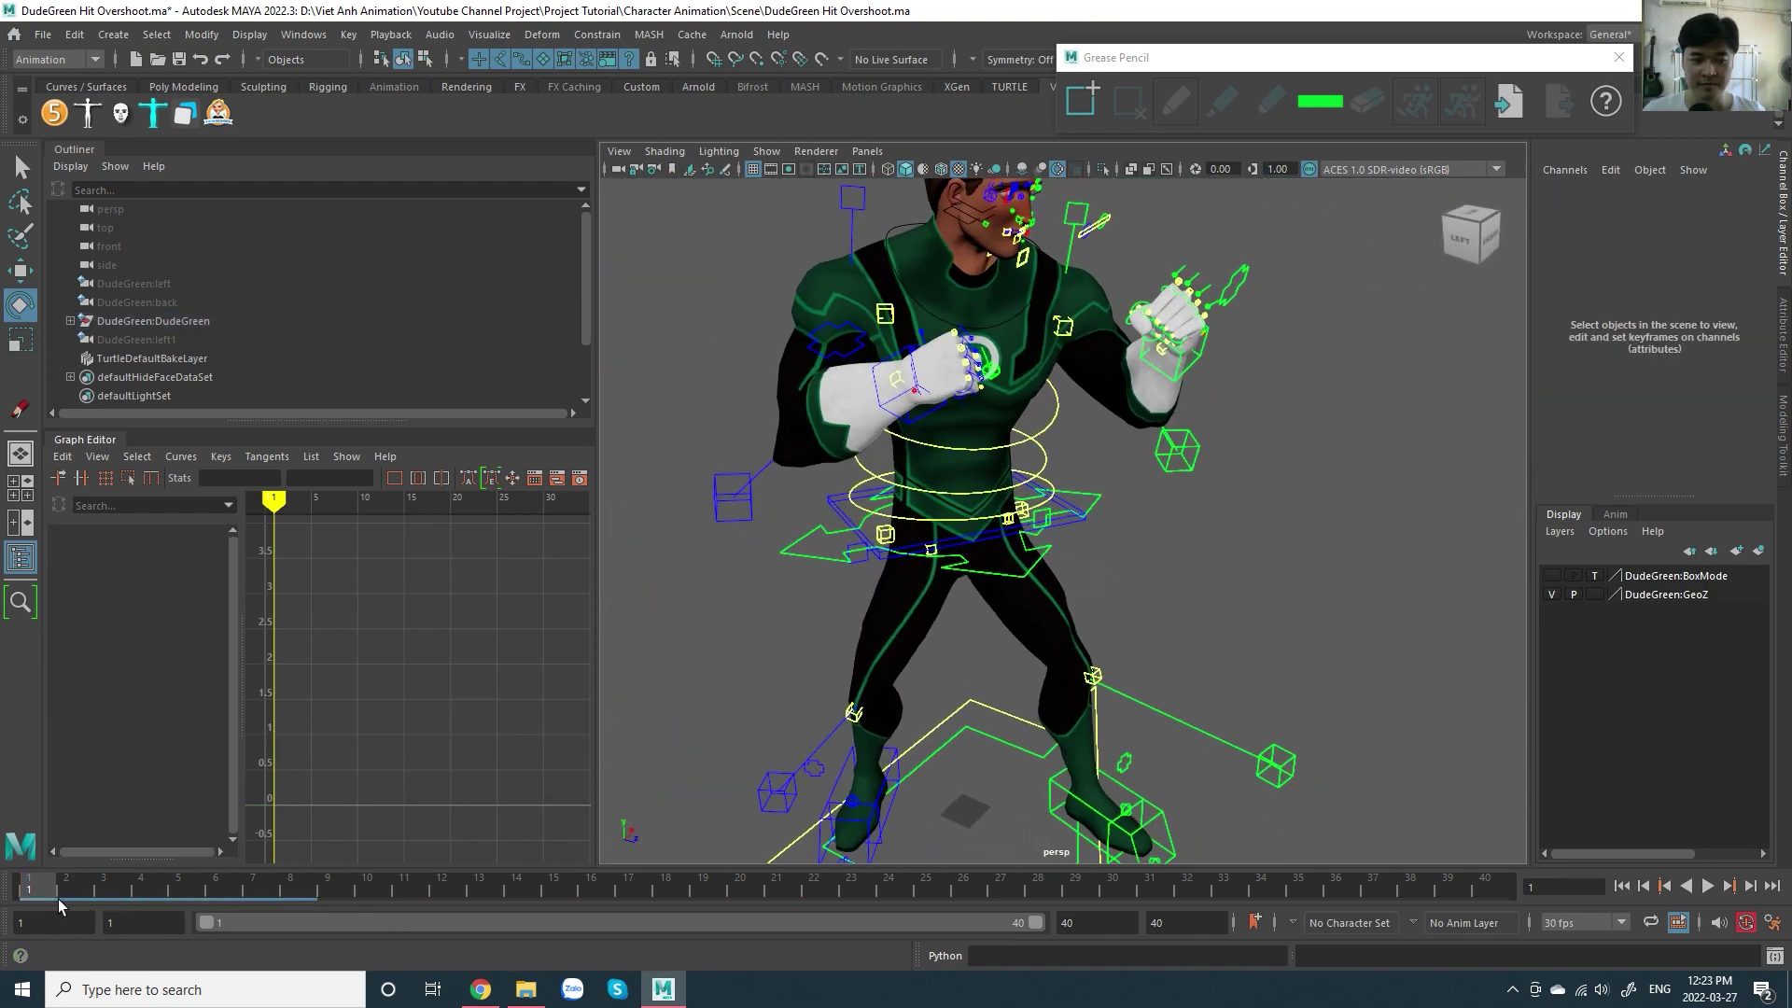
pyautogui.moveTo(58, 899)
pyautogui.mouseDown()
pyautogui.moveTo(245, 886)
pyautogui.moveTo(33, 901)
pyautogui.mouseUp()
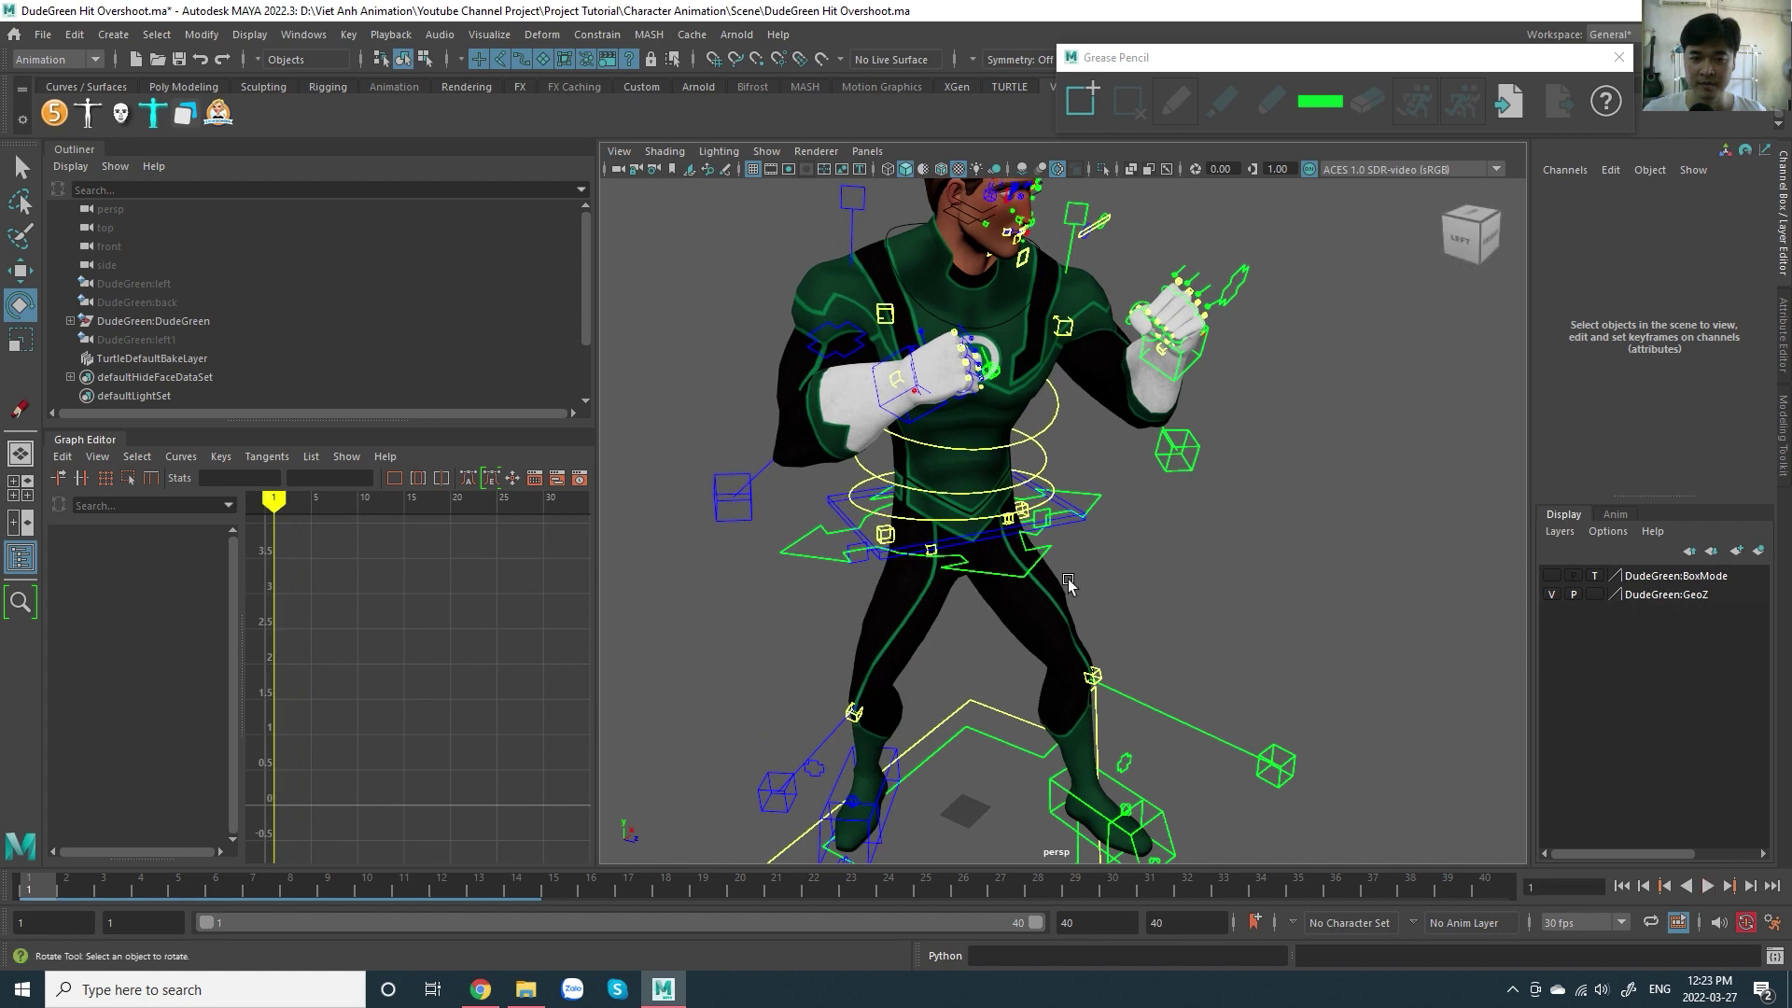
pyautogui.moveTo(1068, 579)
pyautogui.keyDown('alt'); pyautogui.mouseDown()
pyautogui.moveTo(1179, 620)
pyautogui.moveTo(1033, 605)
pyautogui.moveTo(1054, 564)
pyautogui.mouseUp(); pyautogui.keyUp('alt')
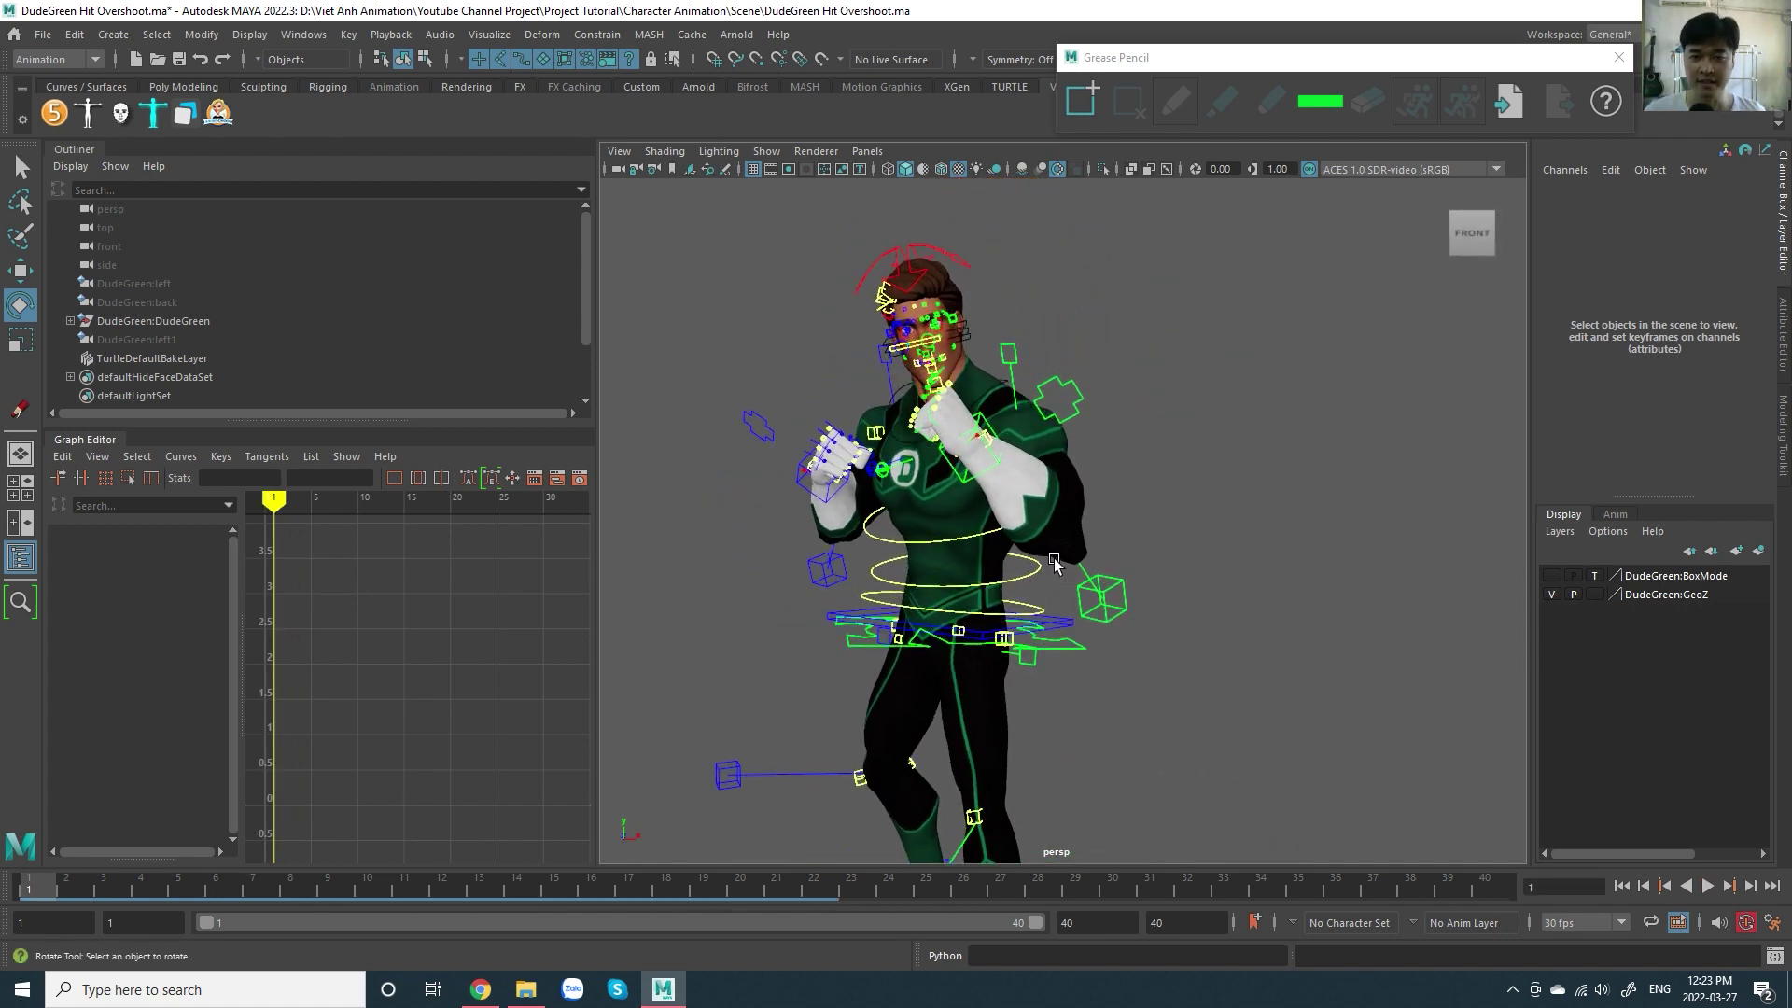
pyautogui.keyDown('alt'); pyautogui.moveTo(1053, 564); pyautogui.dragTo(1055, 532); pyautogui.keyUp('alt')
pyautogui.moveTo(1055, 532)
pyautogui.keyDown('alt'); pyautogui.mouseDown(button='right')
pyautogui.moveTo(1052, 502)
pyautogui.moveTo(1027, 555)
pyautogui.mouseUp(button='right'); pyautogui.keyUp('alt')
pyautogui.keyDown('alt'); pyautogui.moveTo(1027, 555); pyautogui.dragTo(1024, 565); pyautogui.keyUp('alt')
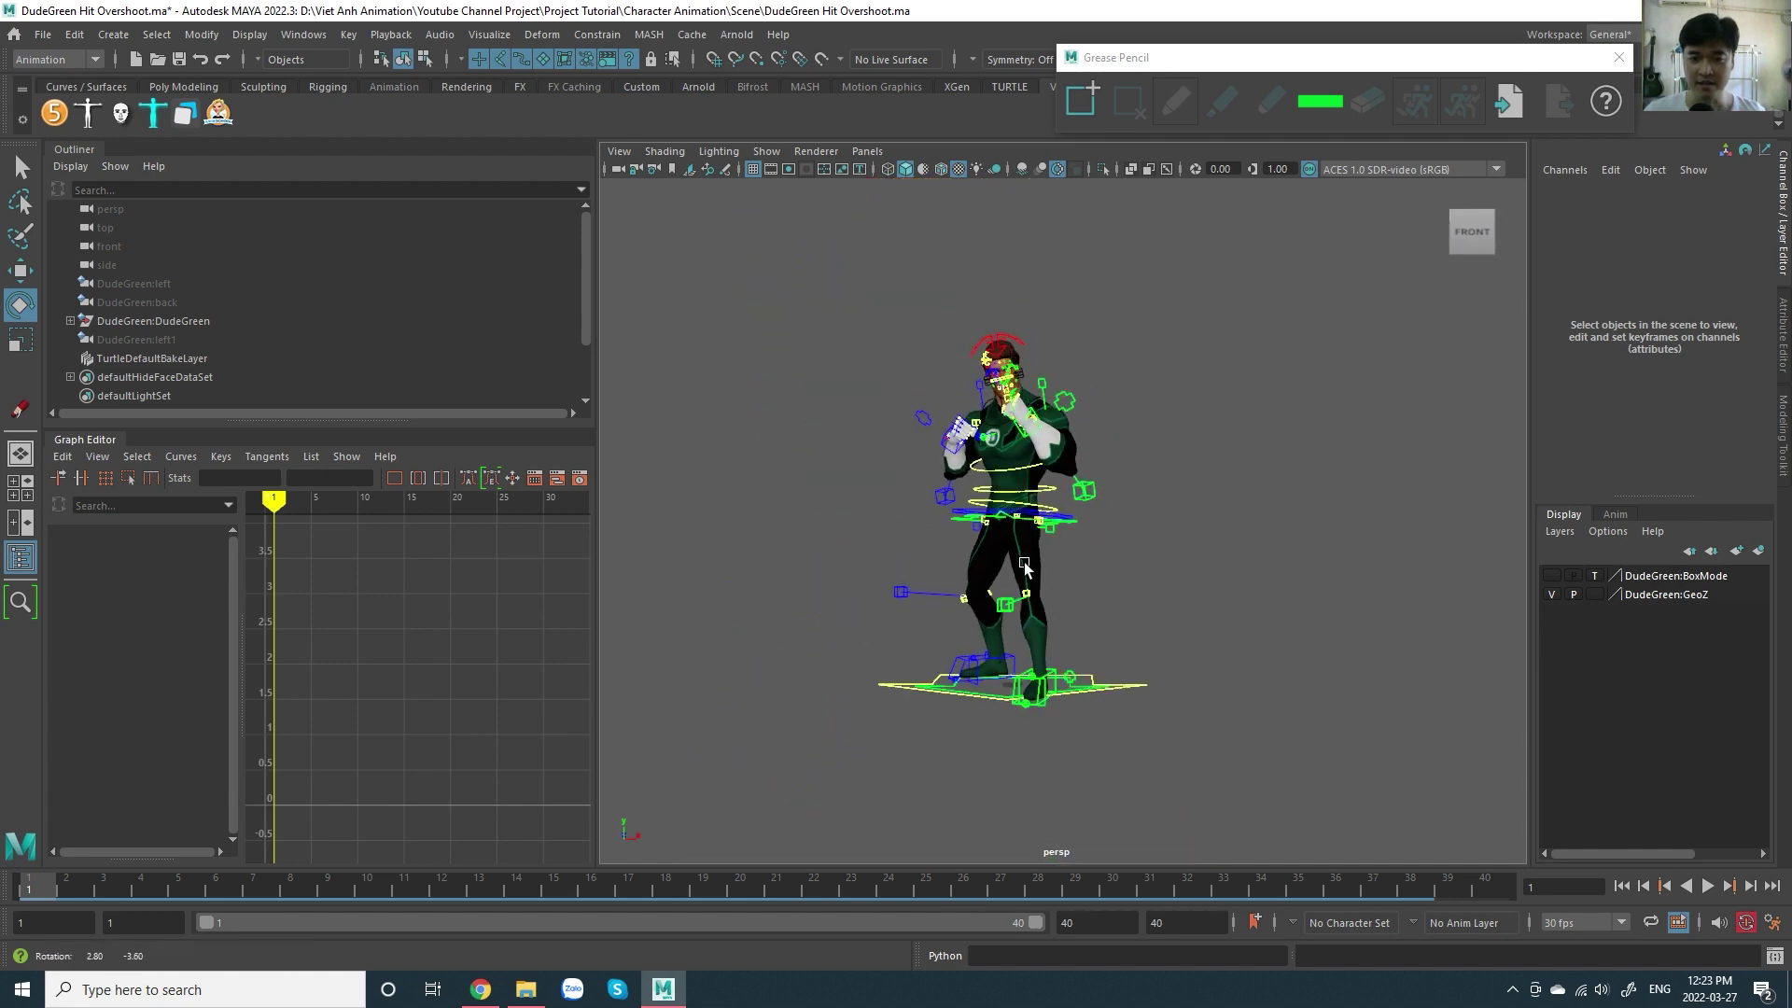
pyautogui.keyDown('alt'); pyautogui.moveTo(1024, 565); pyautogui.dragTo(1031, 574, button='right'); pyautogui.keyUp('alt')
pyautogui.keyDown('alt'); pyautogui.moveTo(1032, 574); pyautogui.dragTo(1059, 555); pyautogui.keyUp('alt')
pyautogui.keyDown('alt'); pyautogui.moveTo(1083, 537); pyautogui.dragTo(1100, 584, button='right'); pyautogui.keyUp('alt')
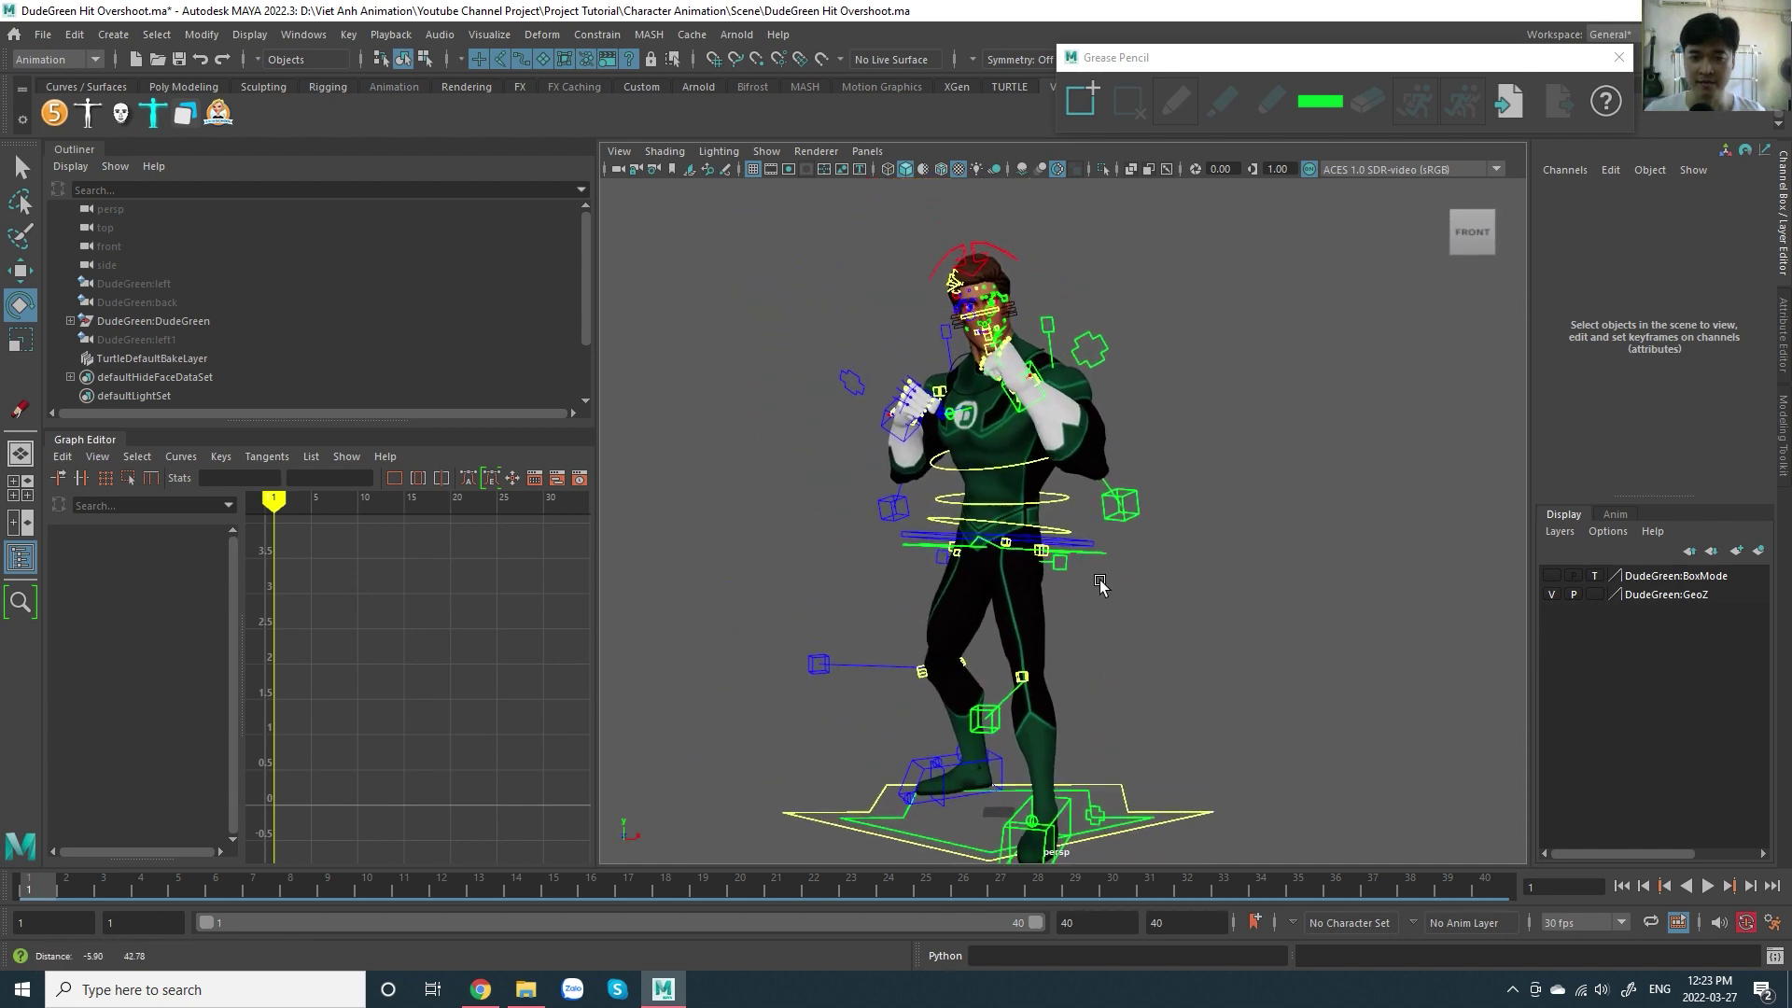
pyautogui.keyDown('alt'); pyautogui.moveTo(1099, 583); pyautogui.dragTo(1088, 569); pyautogui.keyUp('alt')
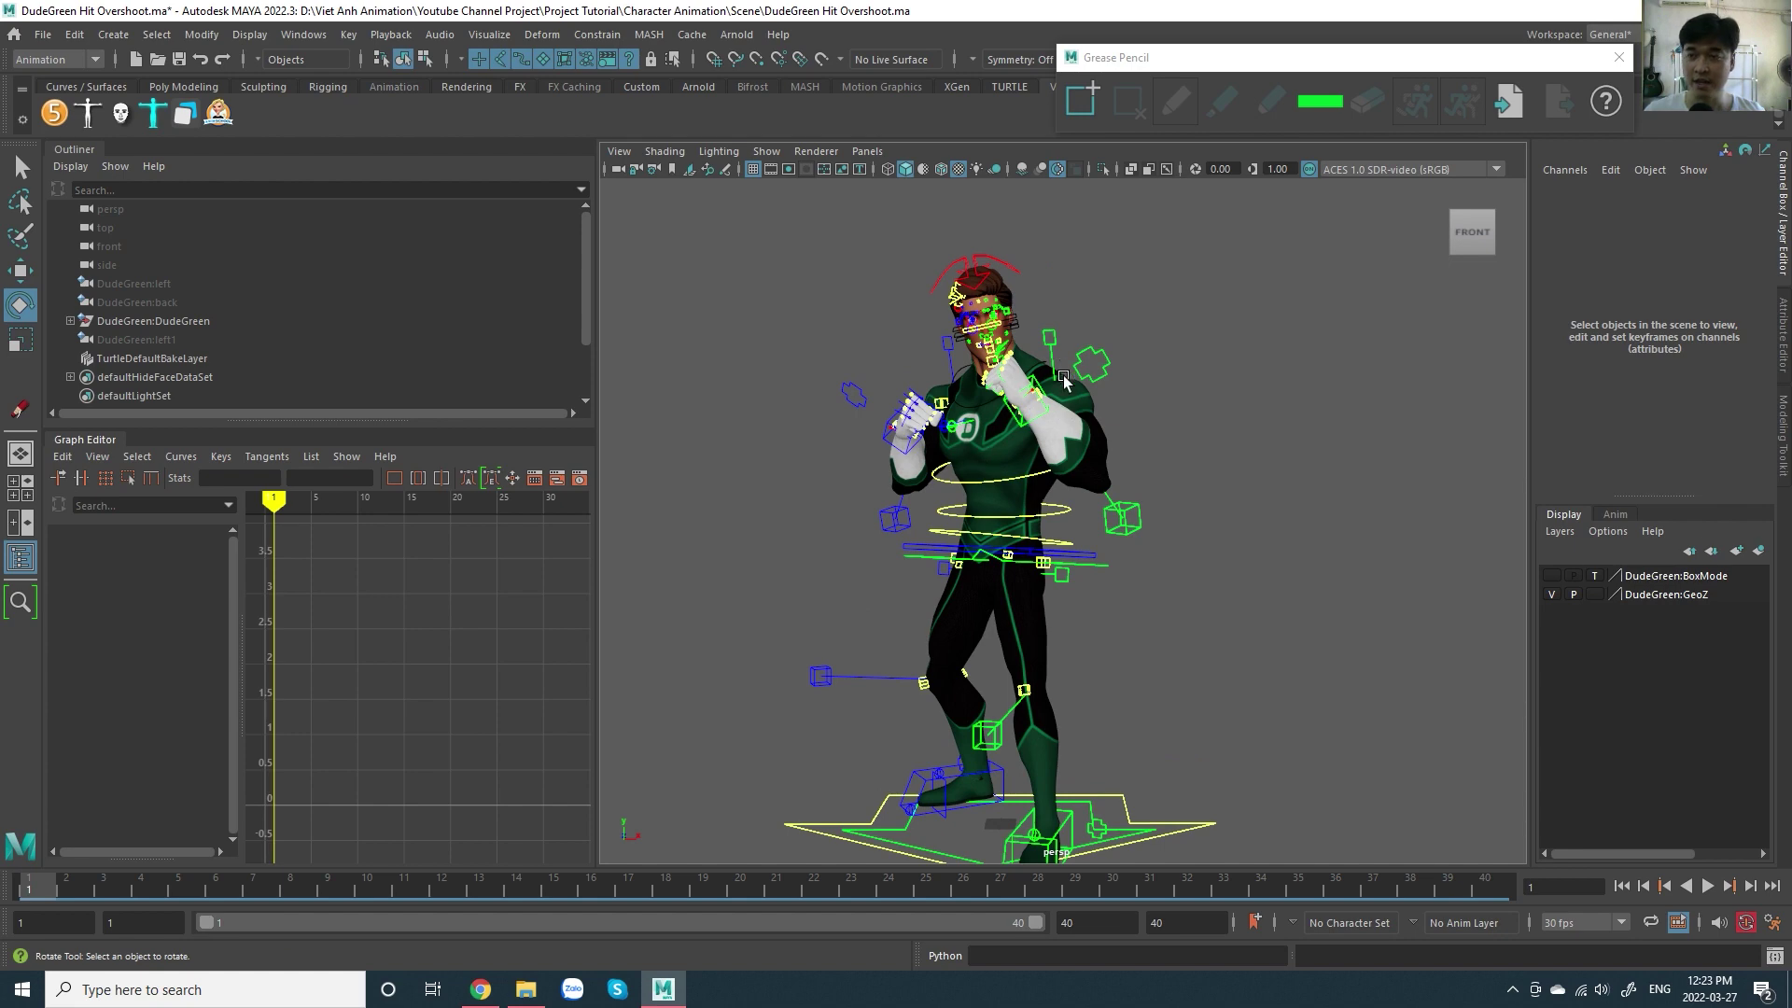
pyautogui.scroll(2, 1066, 383)
pyautogui.scroll(2, 997, 329)
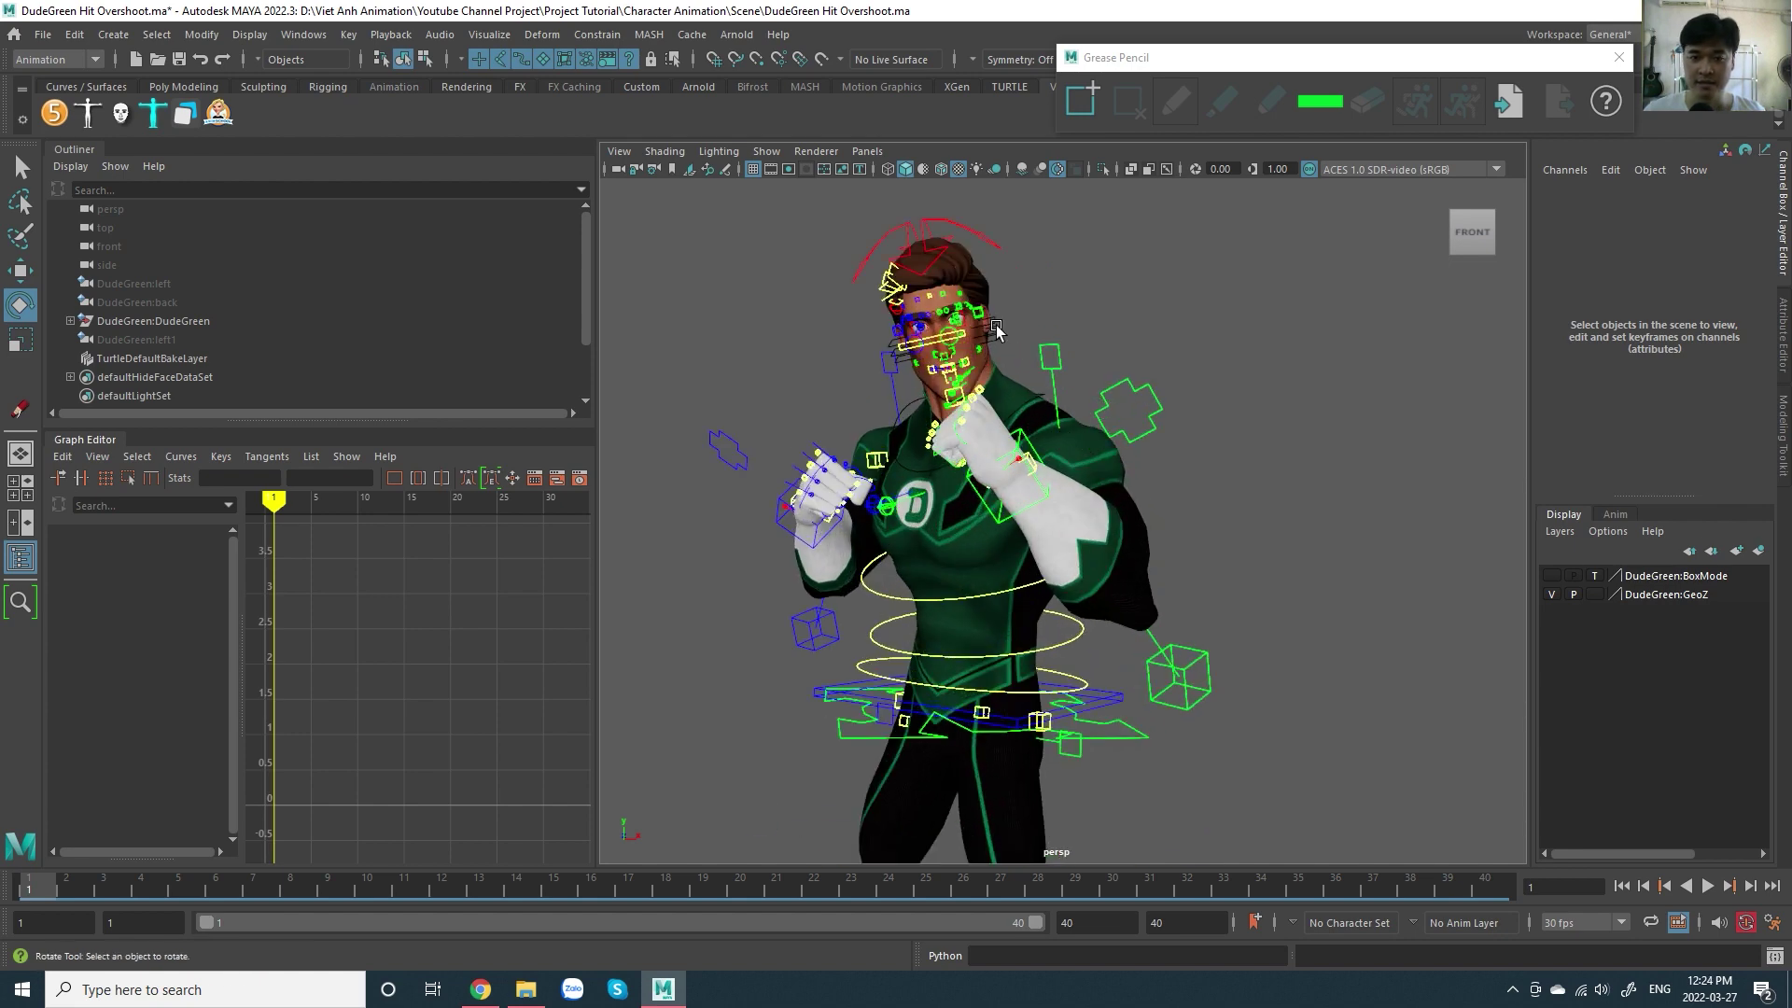
pyautogui.click(1009, 254)
pyautogui.moveTo(1015, 365)
pyautogui.keyDown('alt'); pyautogui.mouseDown()
pyautogui.moveTo(1146, 392)
pyautogui.moveTo(1053, 464)
pyautogui.mouseUp(); pyautogui.keyUp('alt')
pyautogui.click(720, 436)
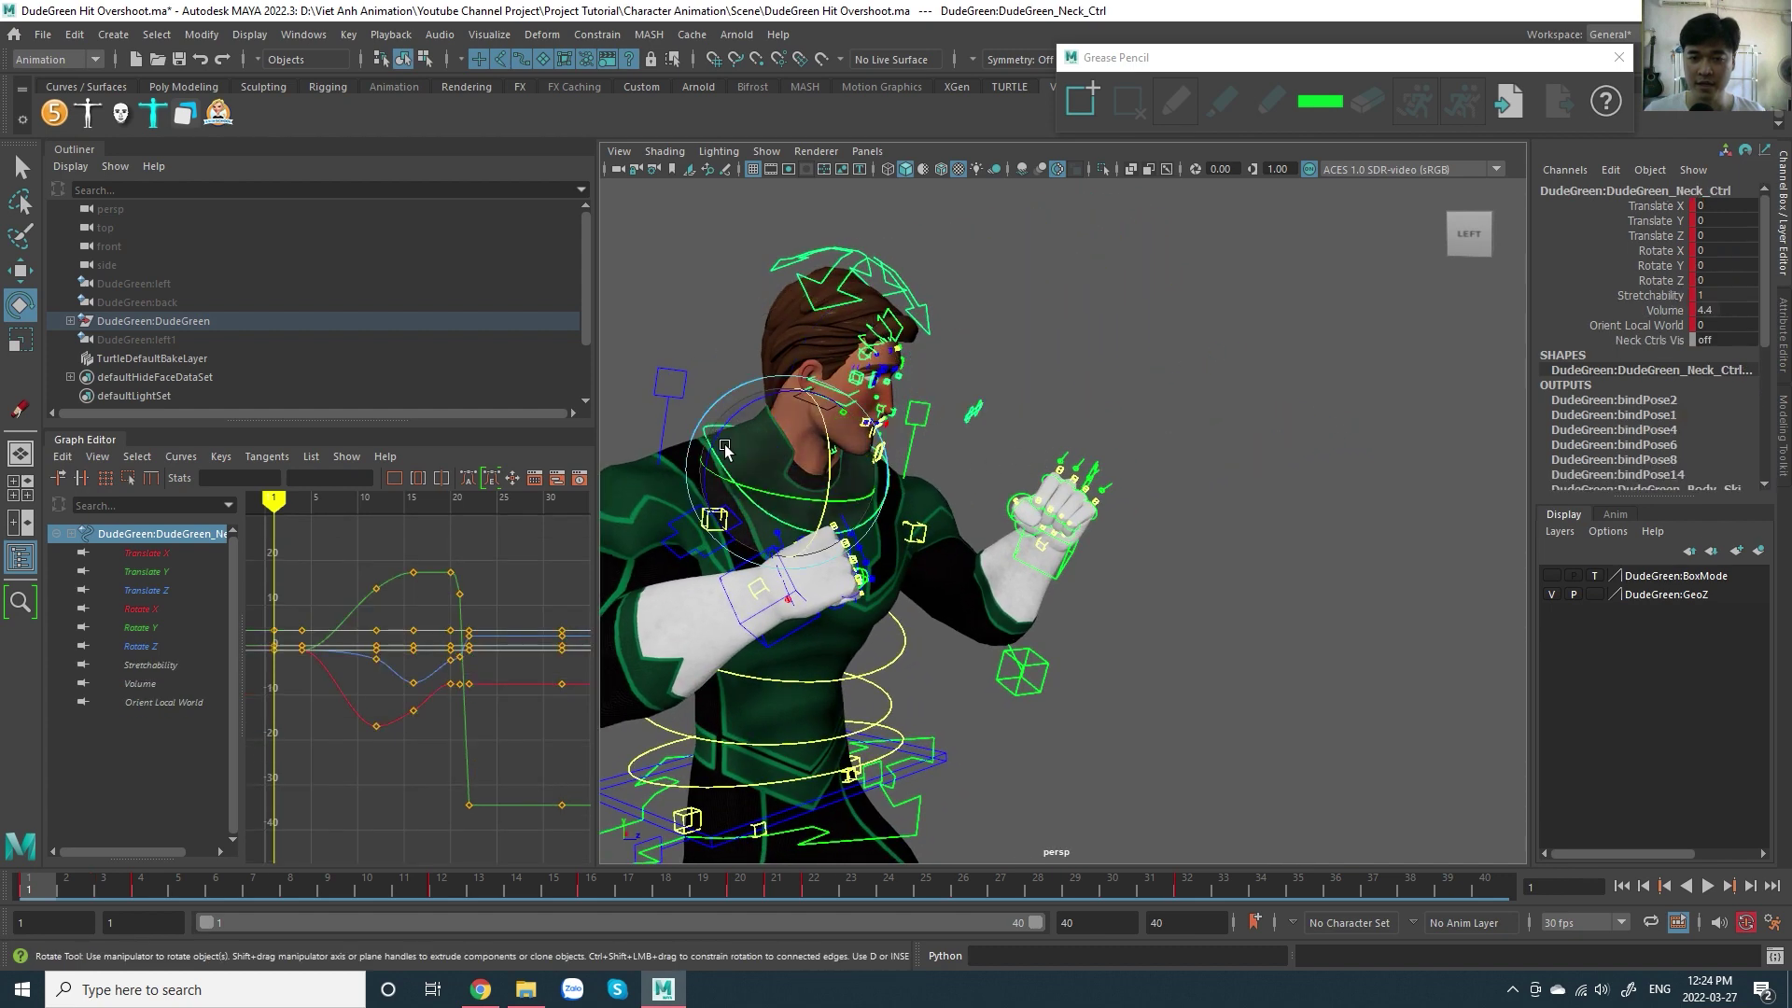
pyautogui.moveTo(829, 474); pyautogui.dragTo(835, 422)
pyautogui.hotkey('ctrl', 'z')
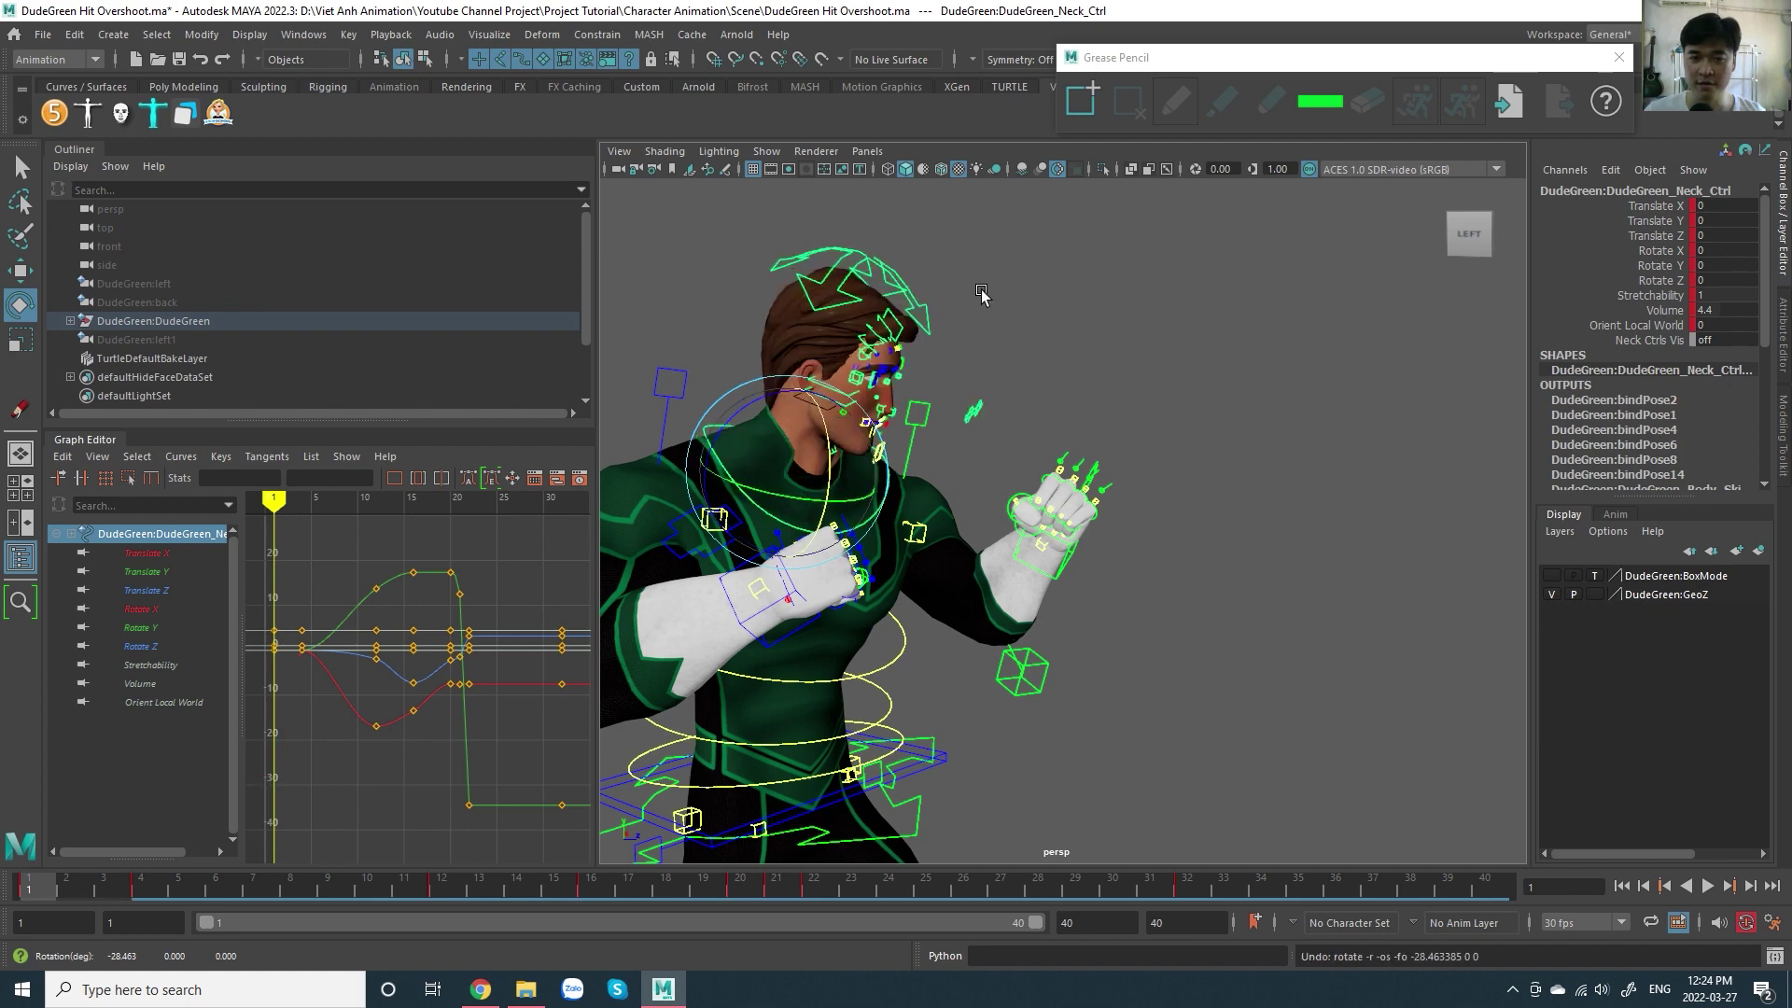
pyautogui.click(1064, 353)
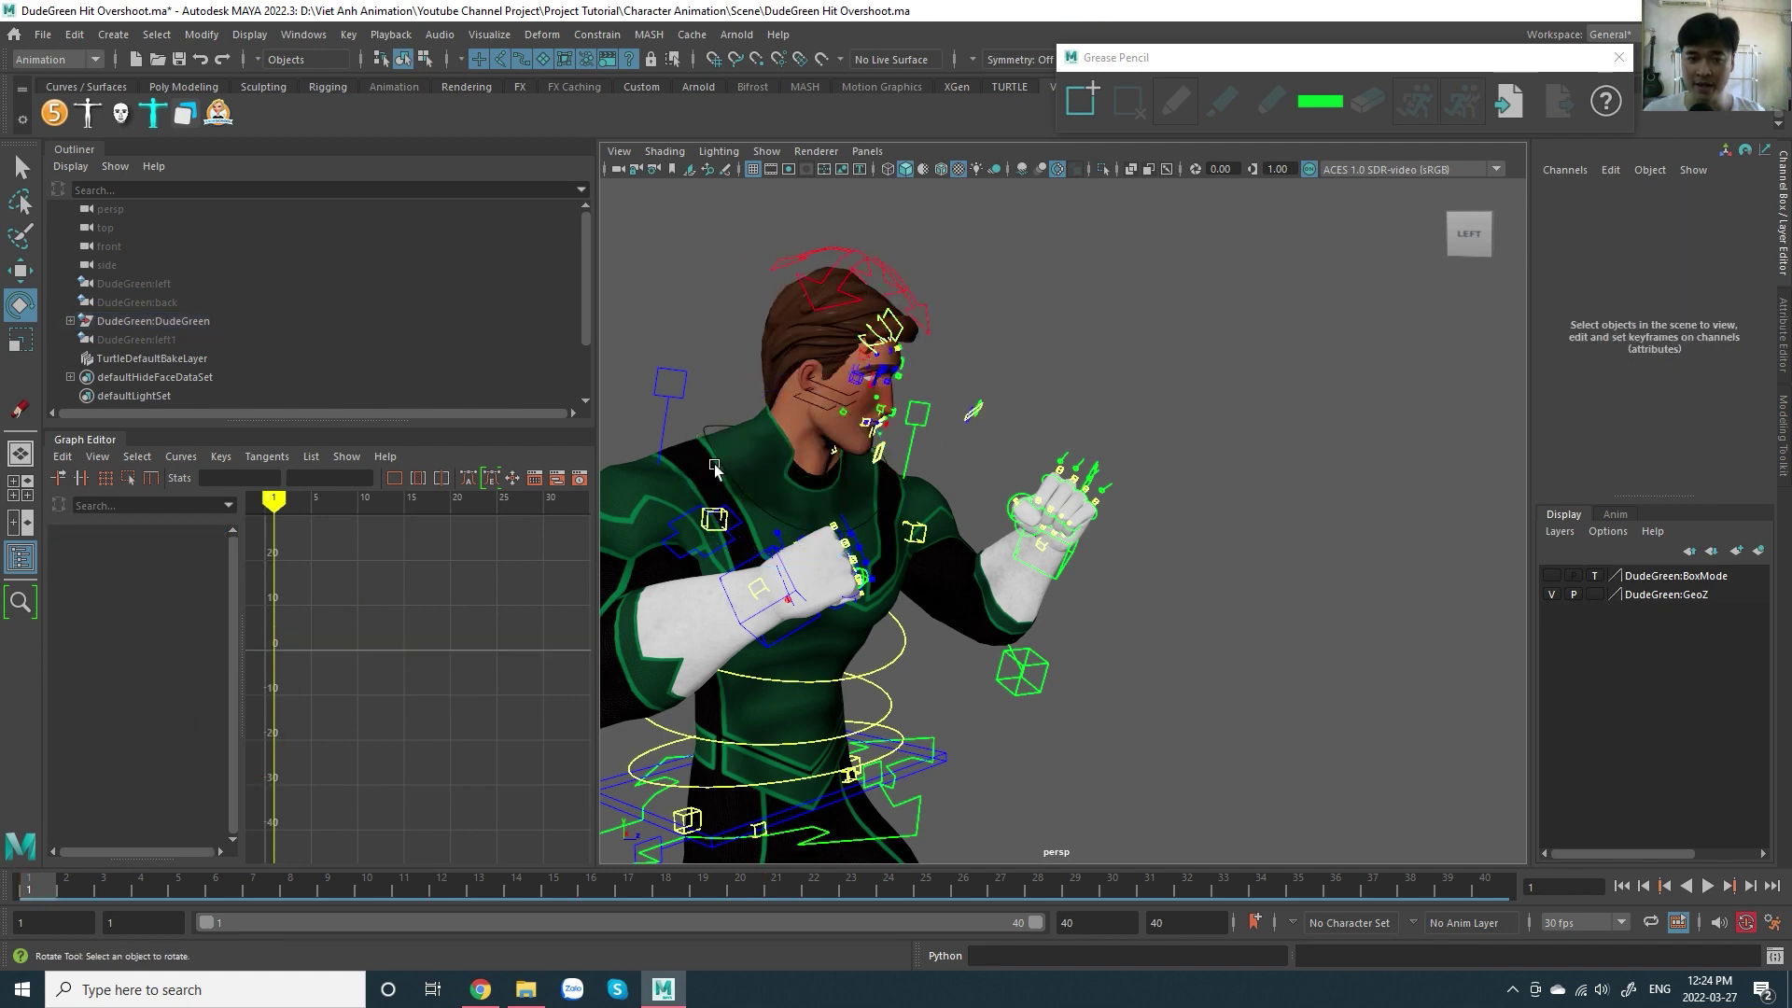
pyautogui.click(724, 431)
pyautogui.keyDown('shift'); pyautogui.click(925, 301); pyautogui.keyUp('shift')
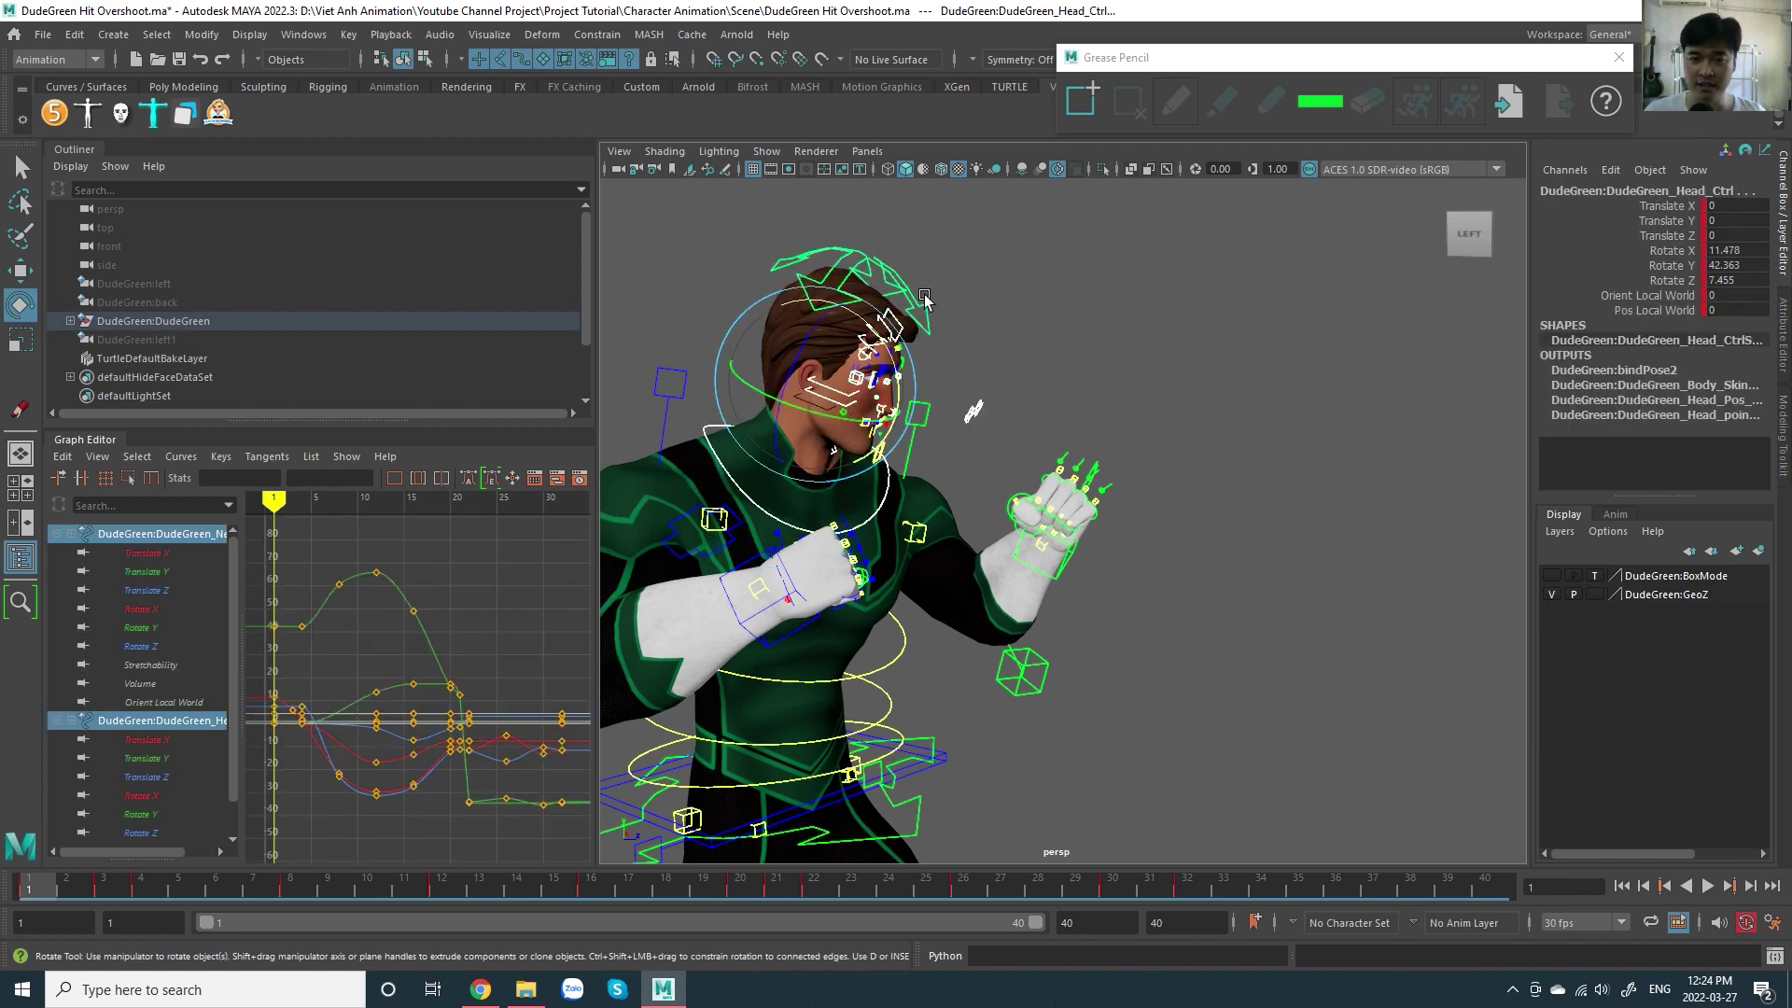
pyautogui.click(996, 401)
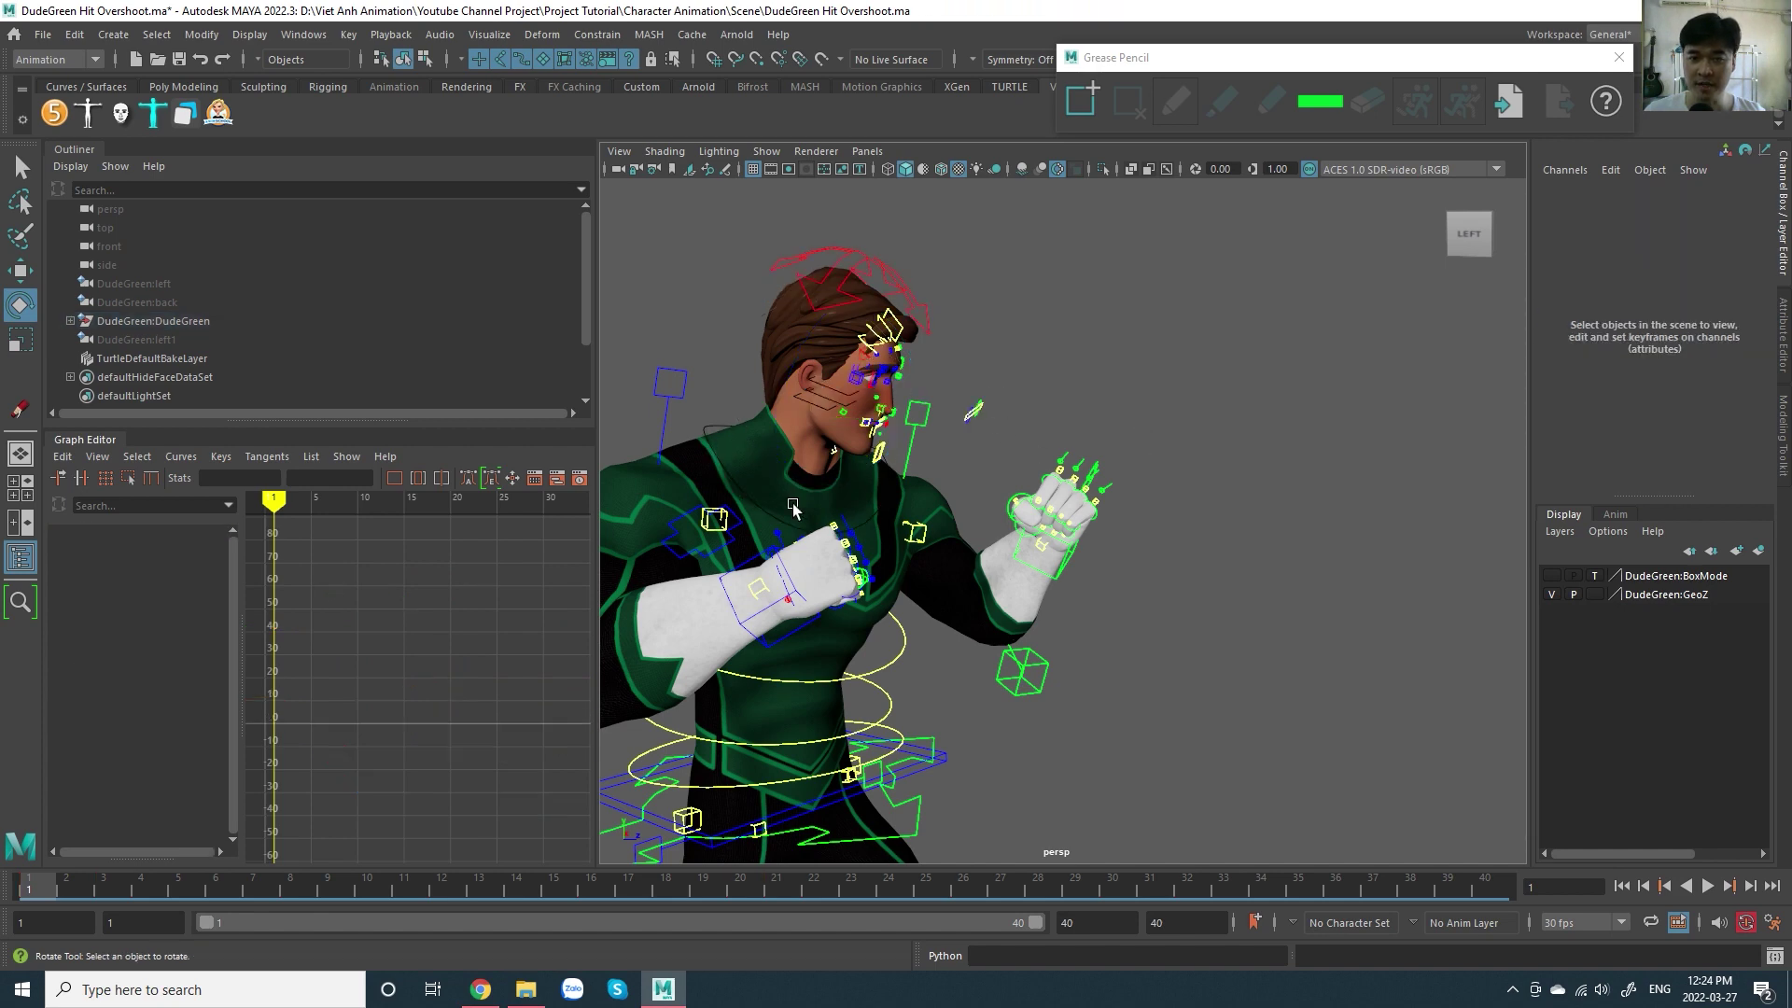
pyautogui.click(725, 434)
pyautogui.keyDown('shift'); pyautogui.click(922, 291); pyautogui.keyUp('shift')
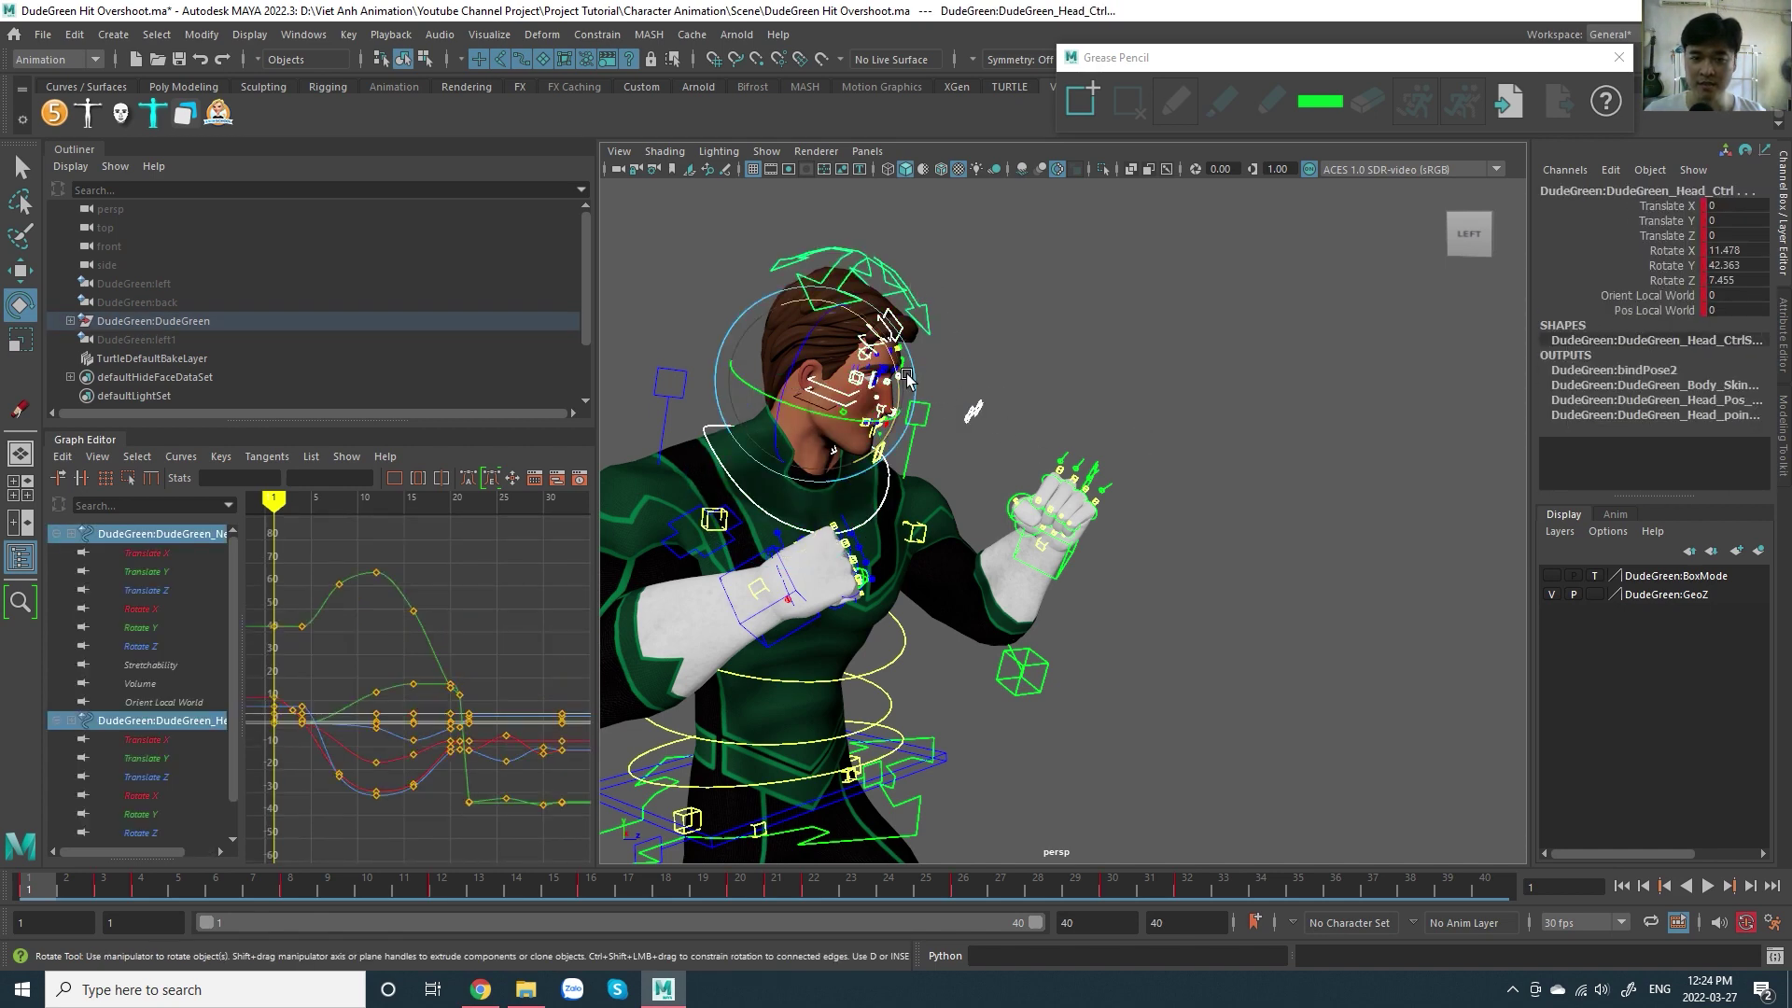
pyautogui.moveTo(906, 376); pyautogui.dragTo(927, 289)
pyautogui.hotkey('ctrl', 'z')
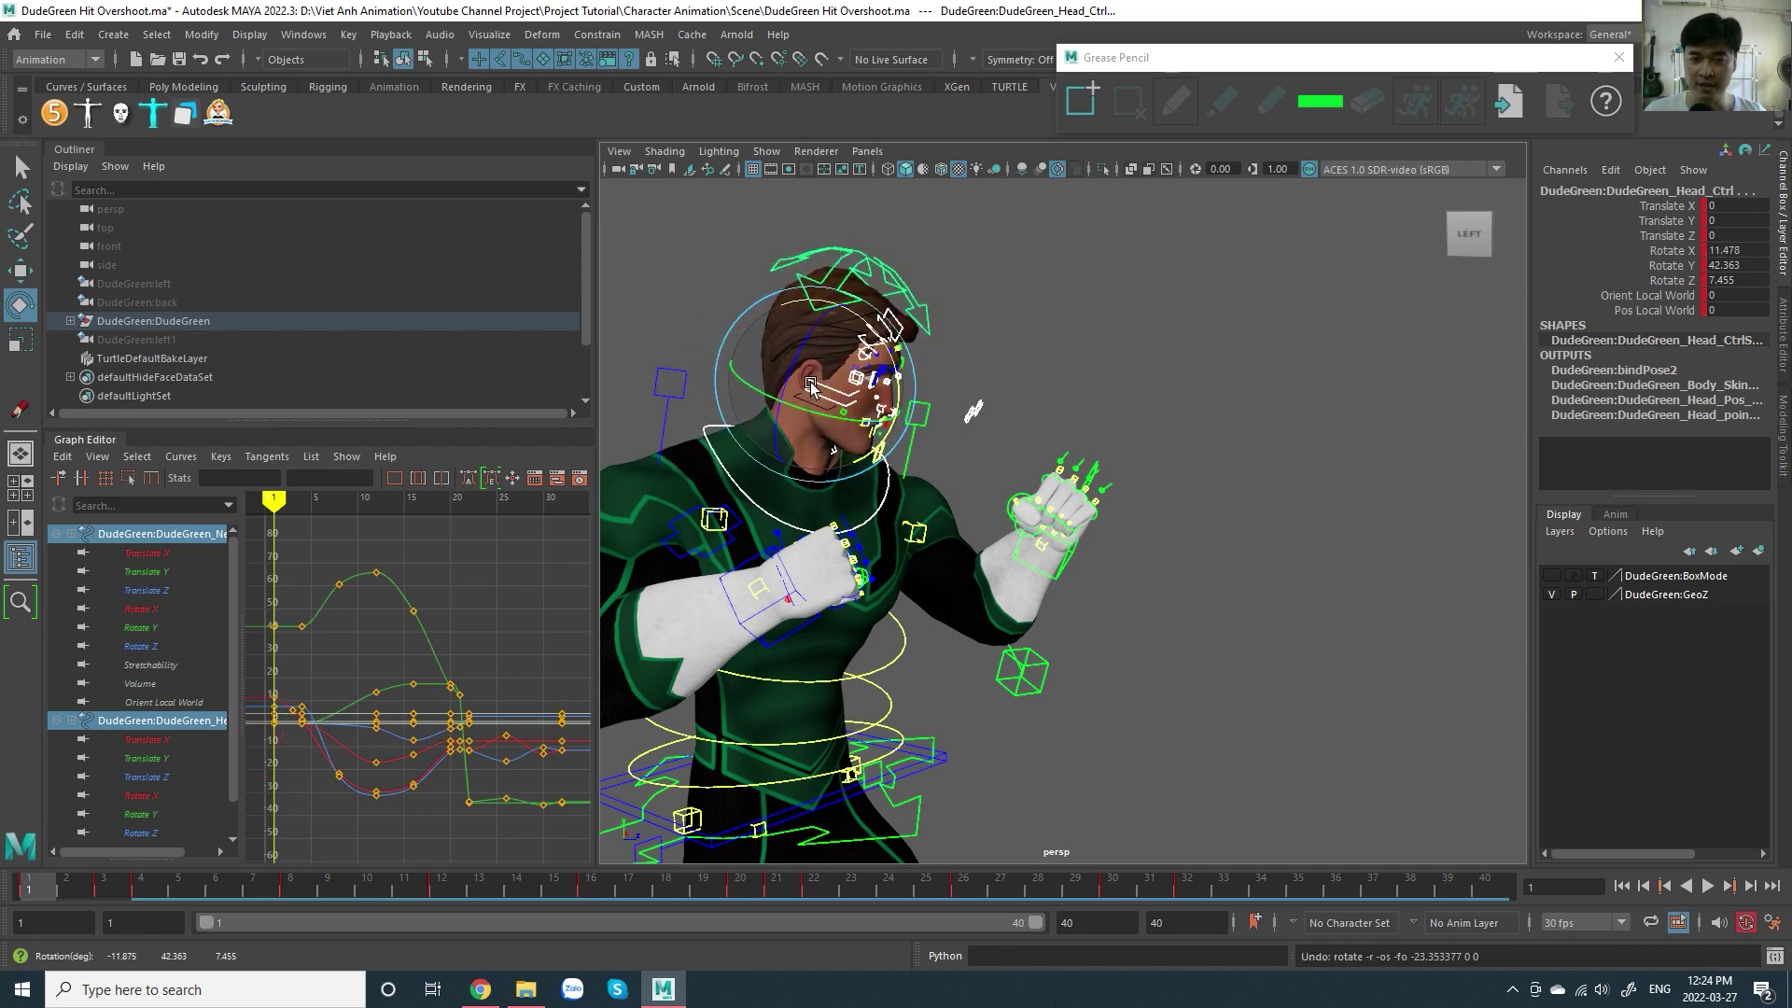
pyautogui.moveTo(810, 385); pyautogui.dragTo(811, 364)
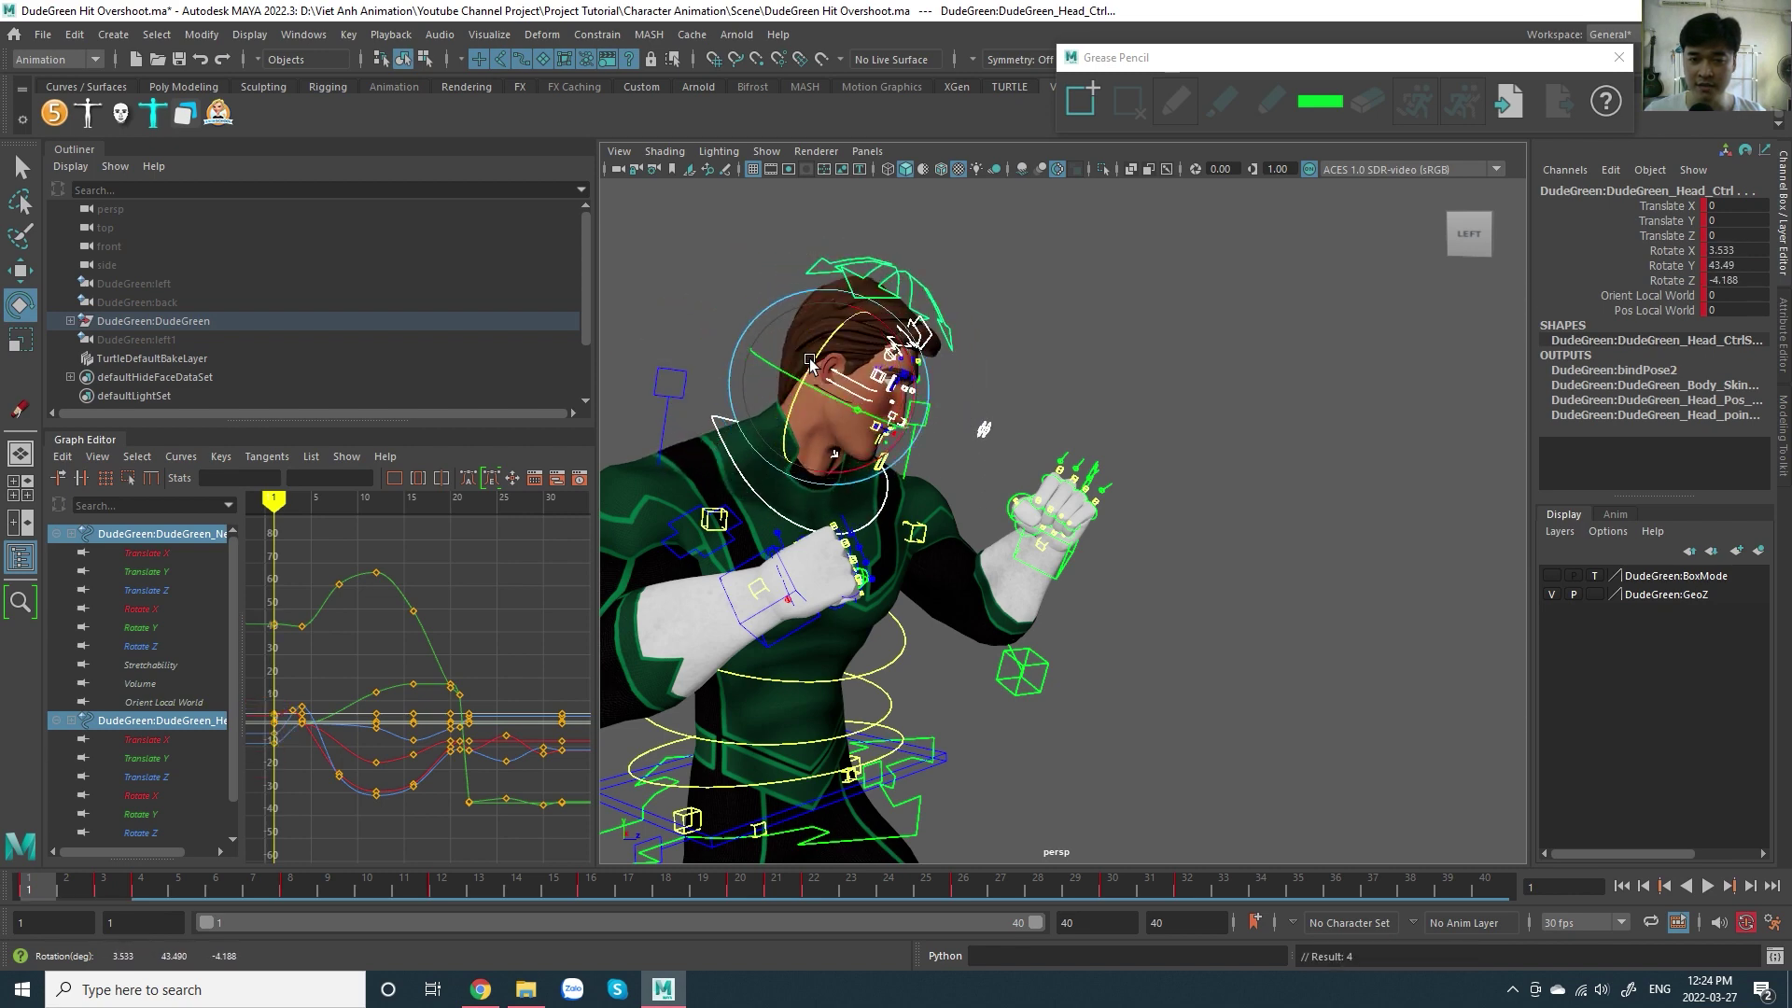
pyautogui.hotkey('ctrl', 'z')
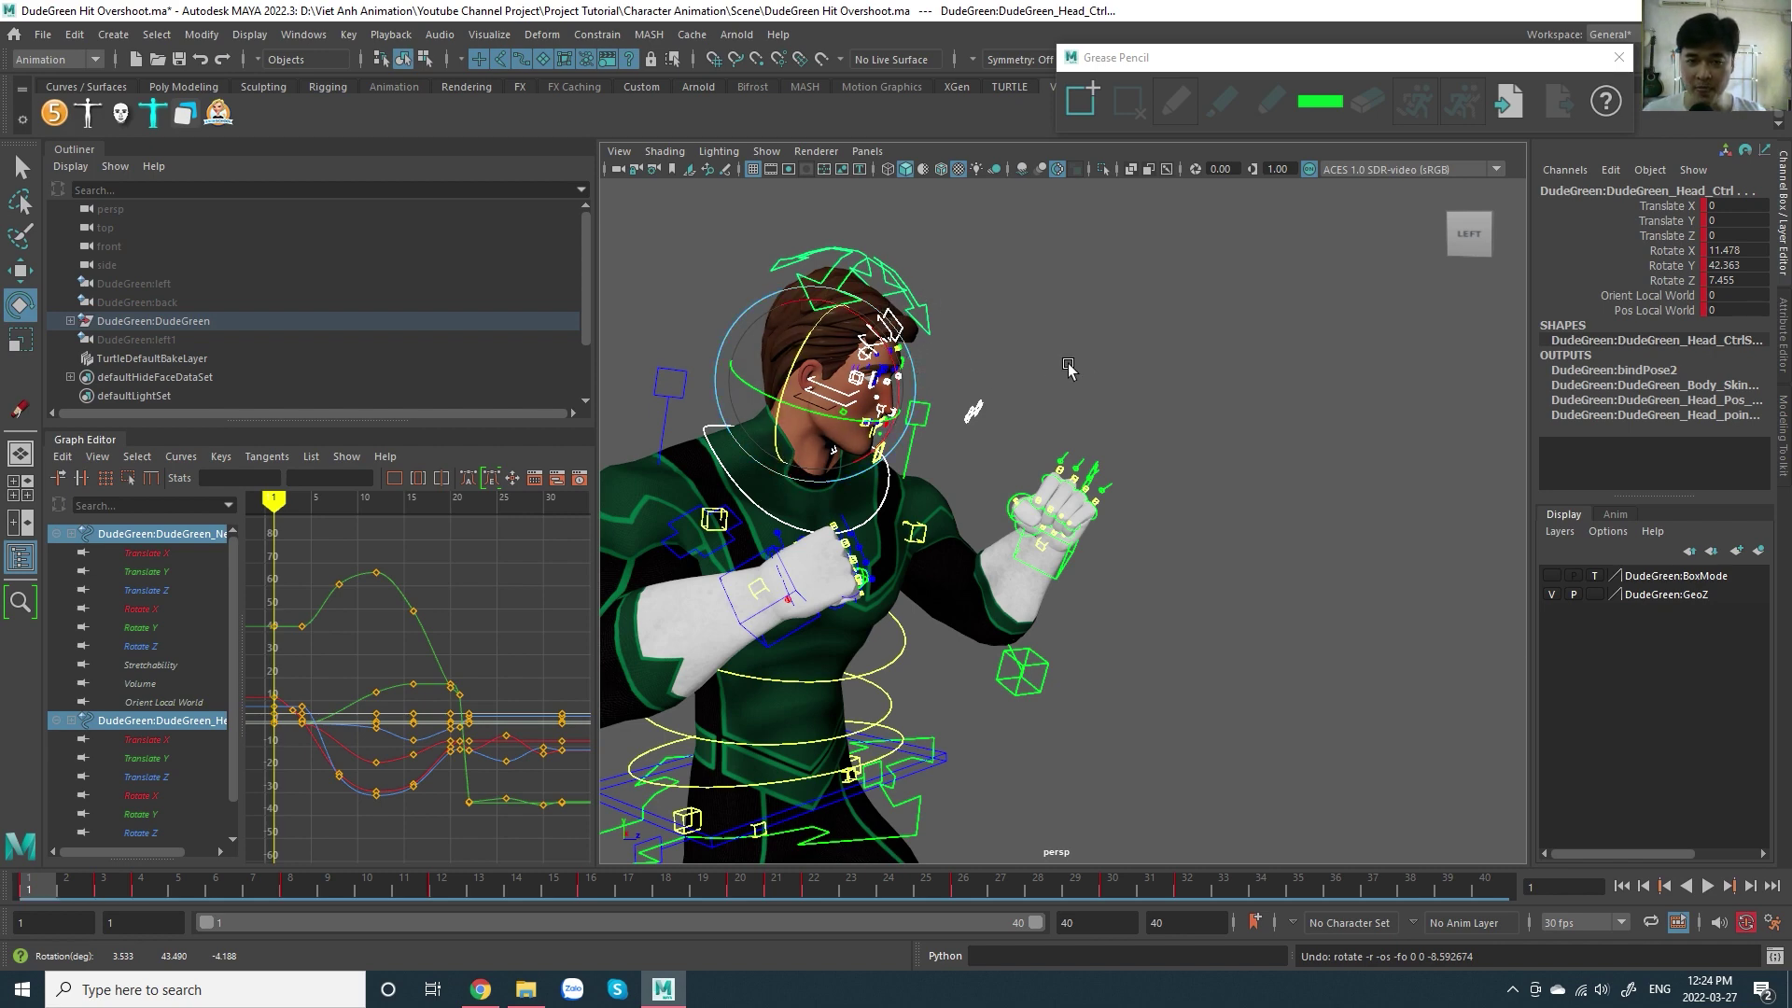
pyautogui.keyDown('alt'); pyautogui.moveTo(1165, 429); pyautogui.dragTo(1148, 437); pyautogui.keyUp('alt')
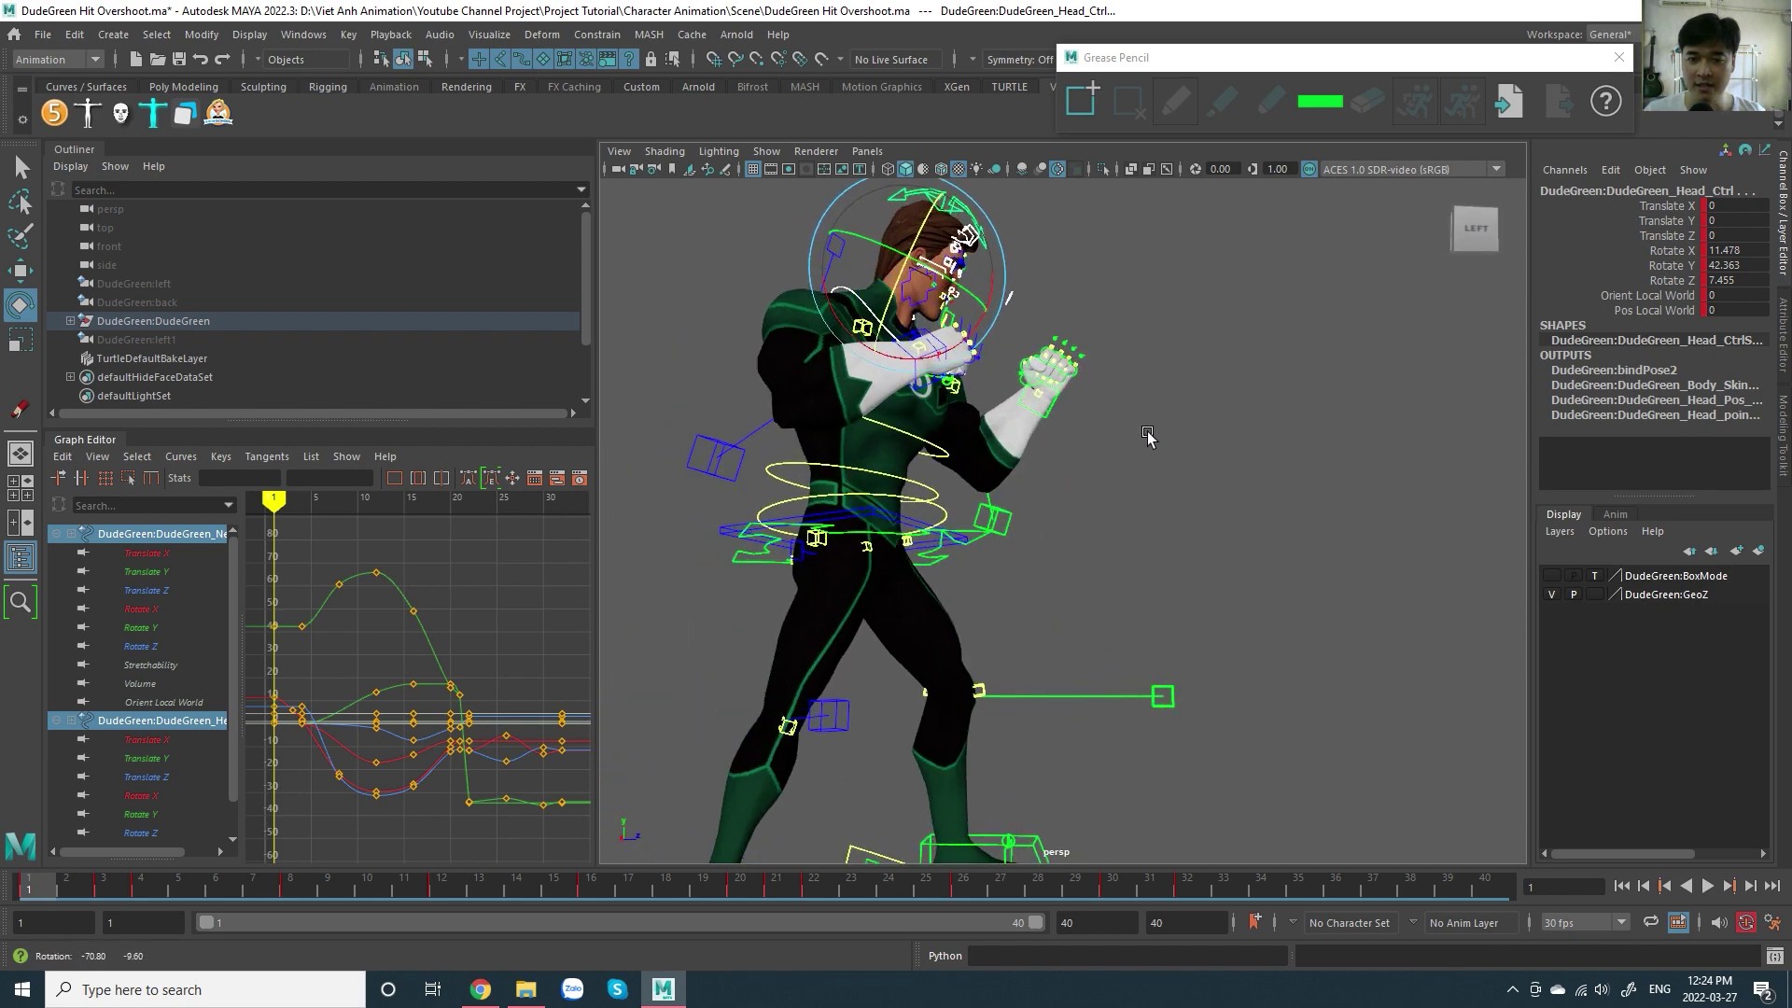
pyautogui.scroll(-3, 1149, 437)
pyautogui.scroll(-3, 1148, 437)
pyautogui.keyDown('alt'); pyautogui.moveTo(1134, 455); pyautogui.dragTo(1087, 437); pyautogui.keyUp('alt')
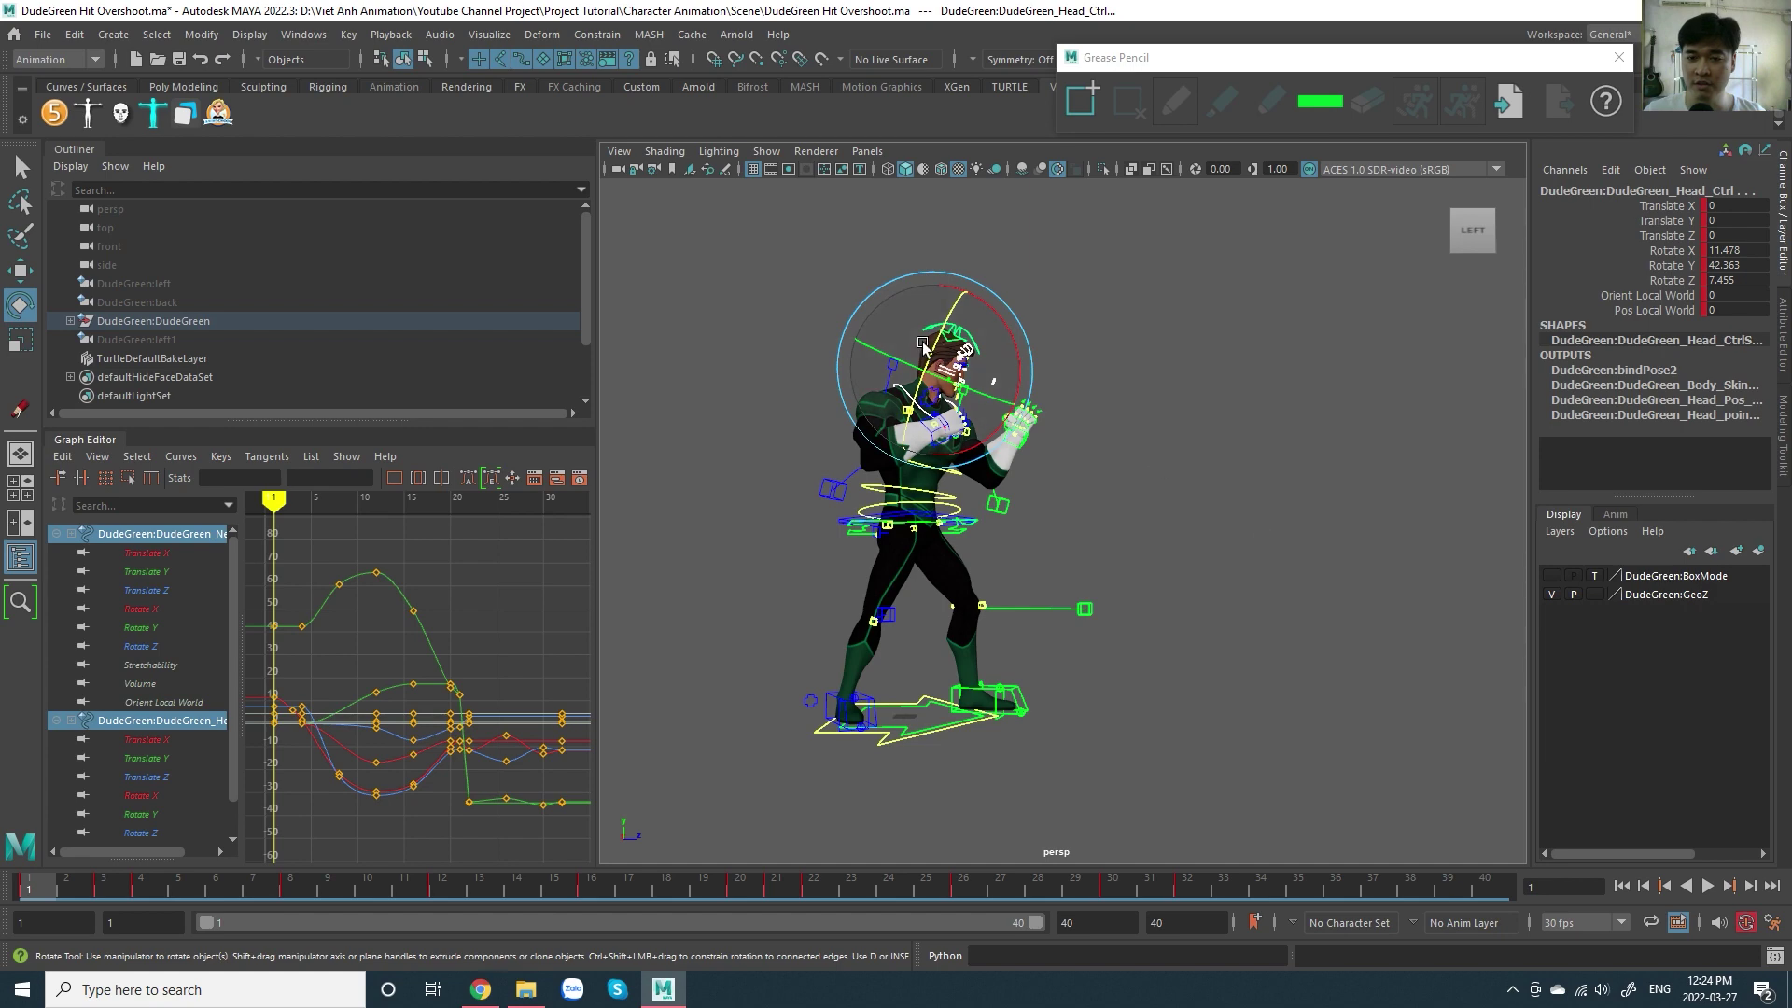
pyautogui.scroll(5, 993, 387)
pyautogui.scroll(-3, 1036, 411)
pyautogui.scroll(-2, 1050, 425)
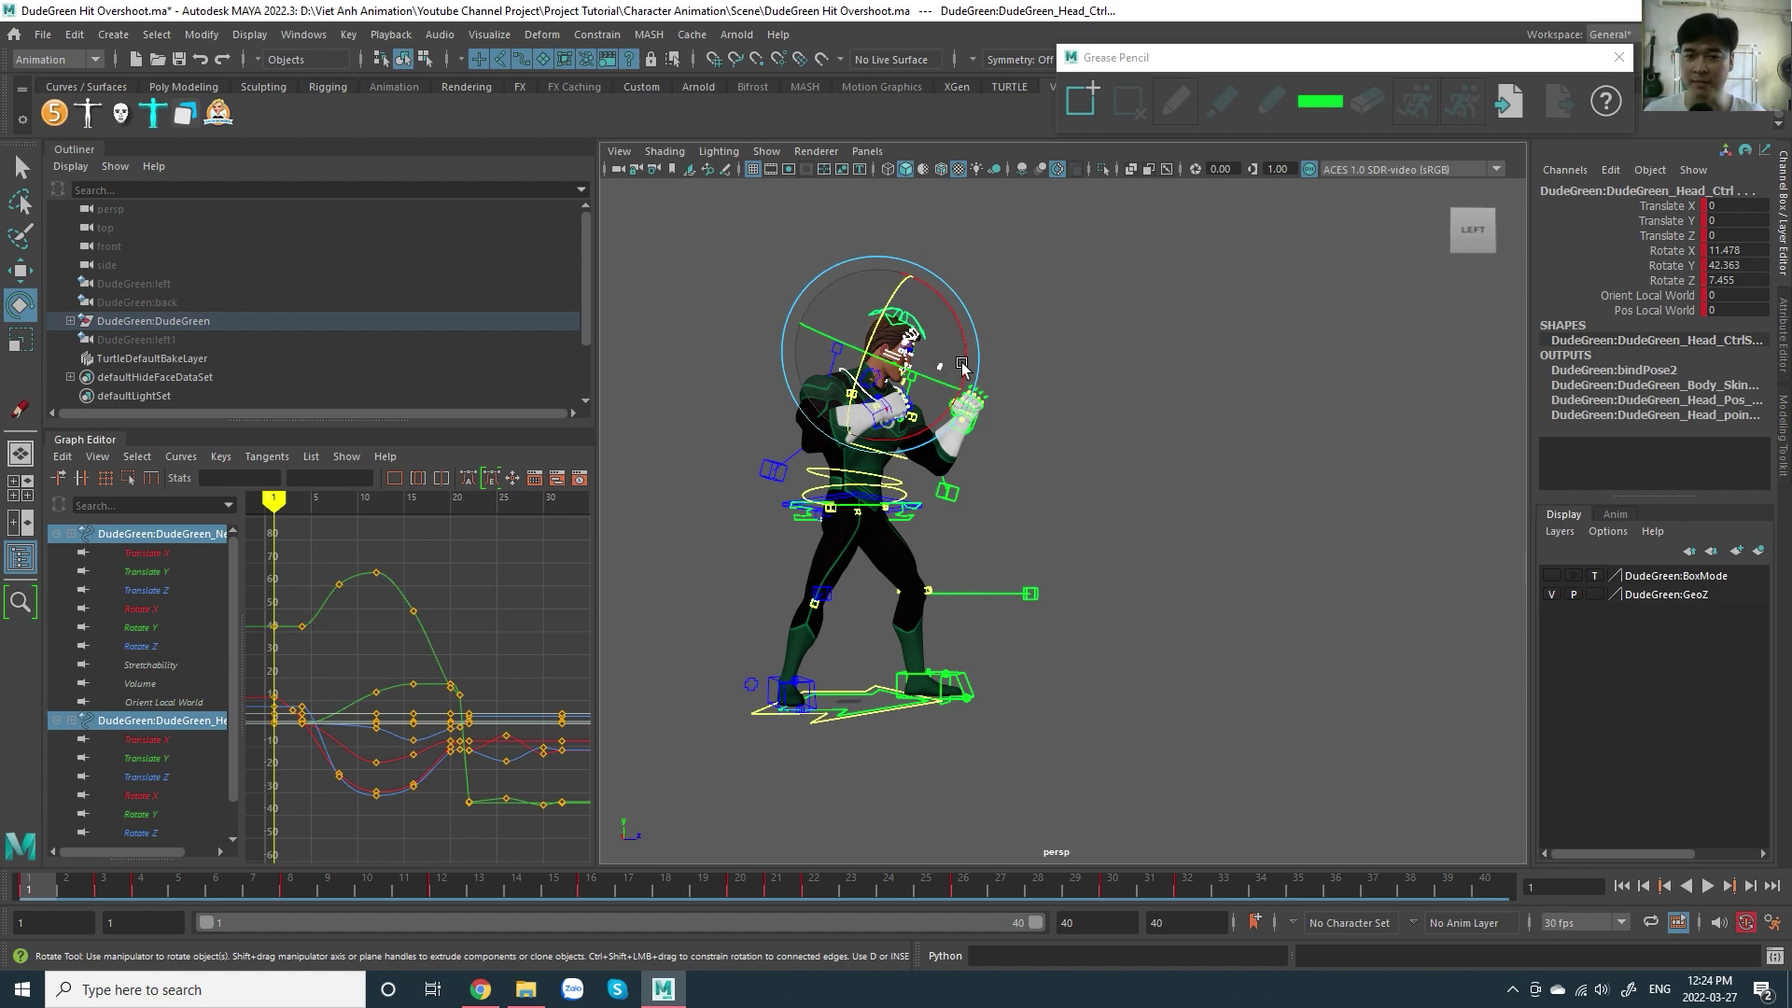
pyautogui.moveTo(1127, 435)
pyautogui.keyDown('alt'); pyautogui.mouseDown()
pyautogui.moveTo(1076, 389)
pyautogui.moveTo(1229, 404)
pyautogui.moveTo(1174, 431)
pyautogui.mouseUp(); pyautogui.keyUp('alt')
# - Select the root master control and jump to the frame 4 key
pyautogui.click(1208, 504)
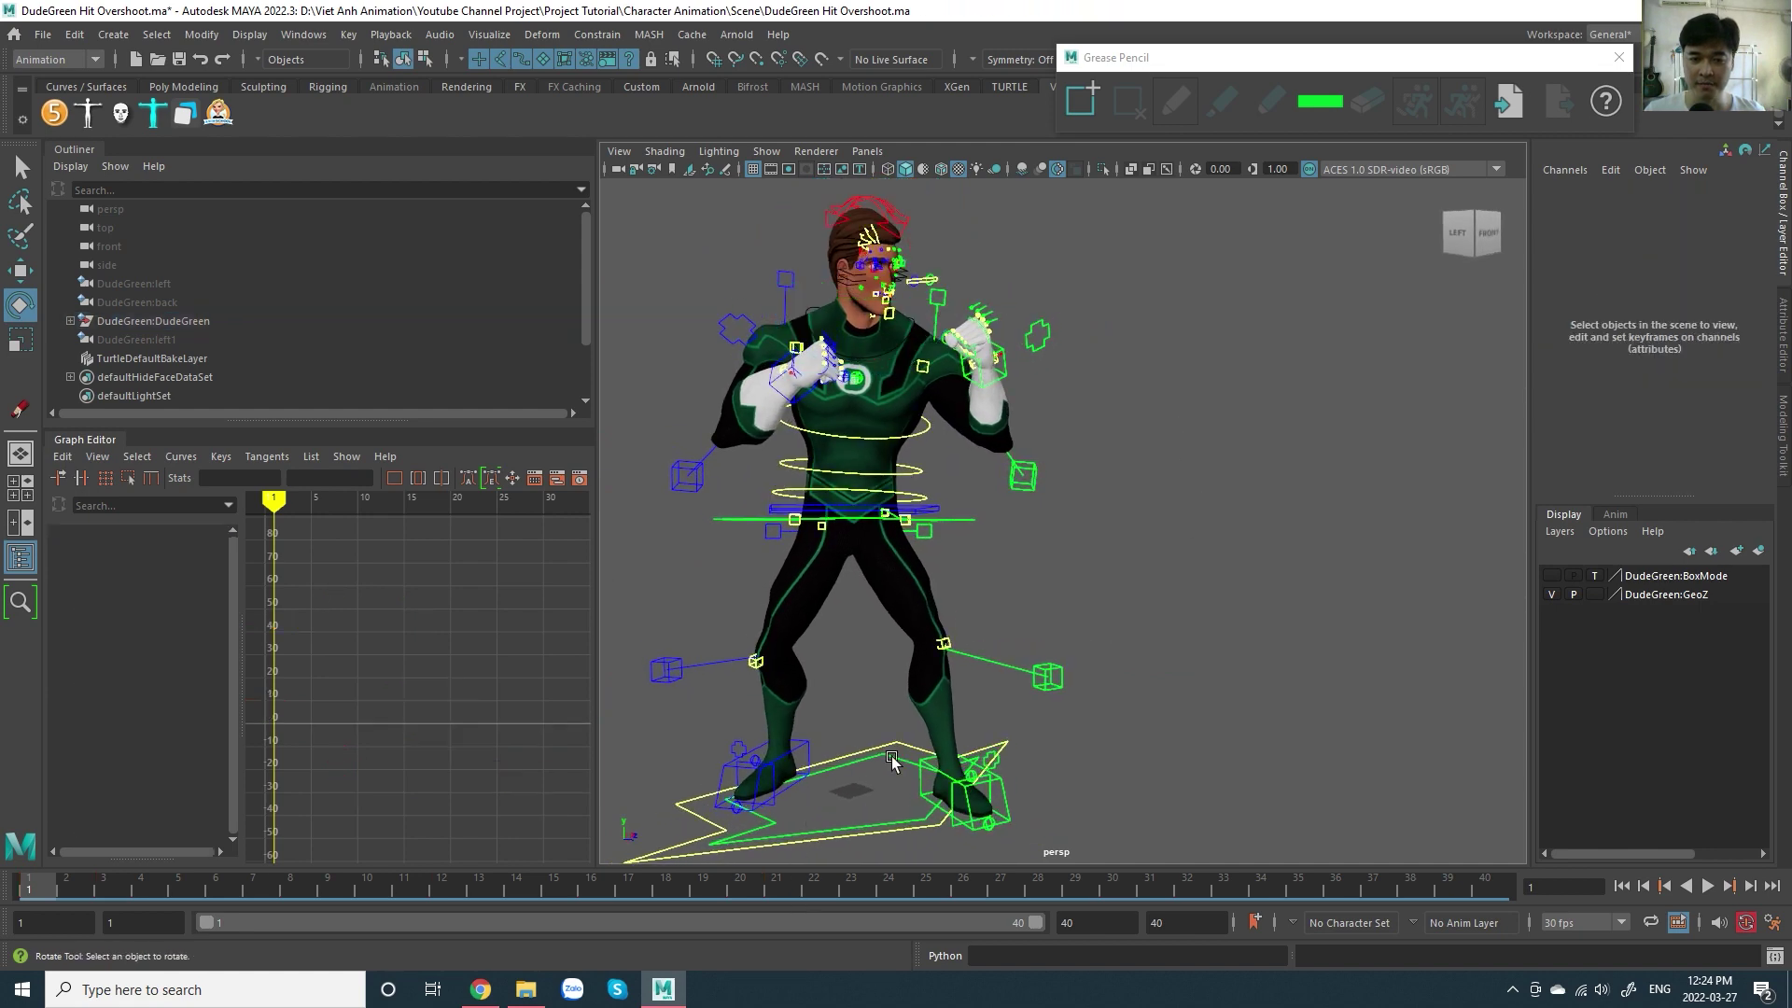
pyautogui.click(903, 751)
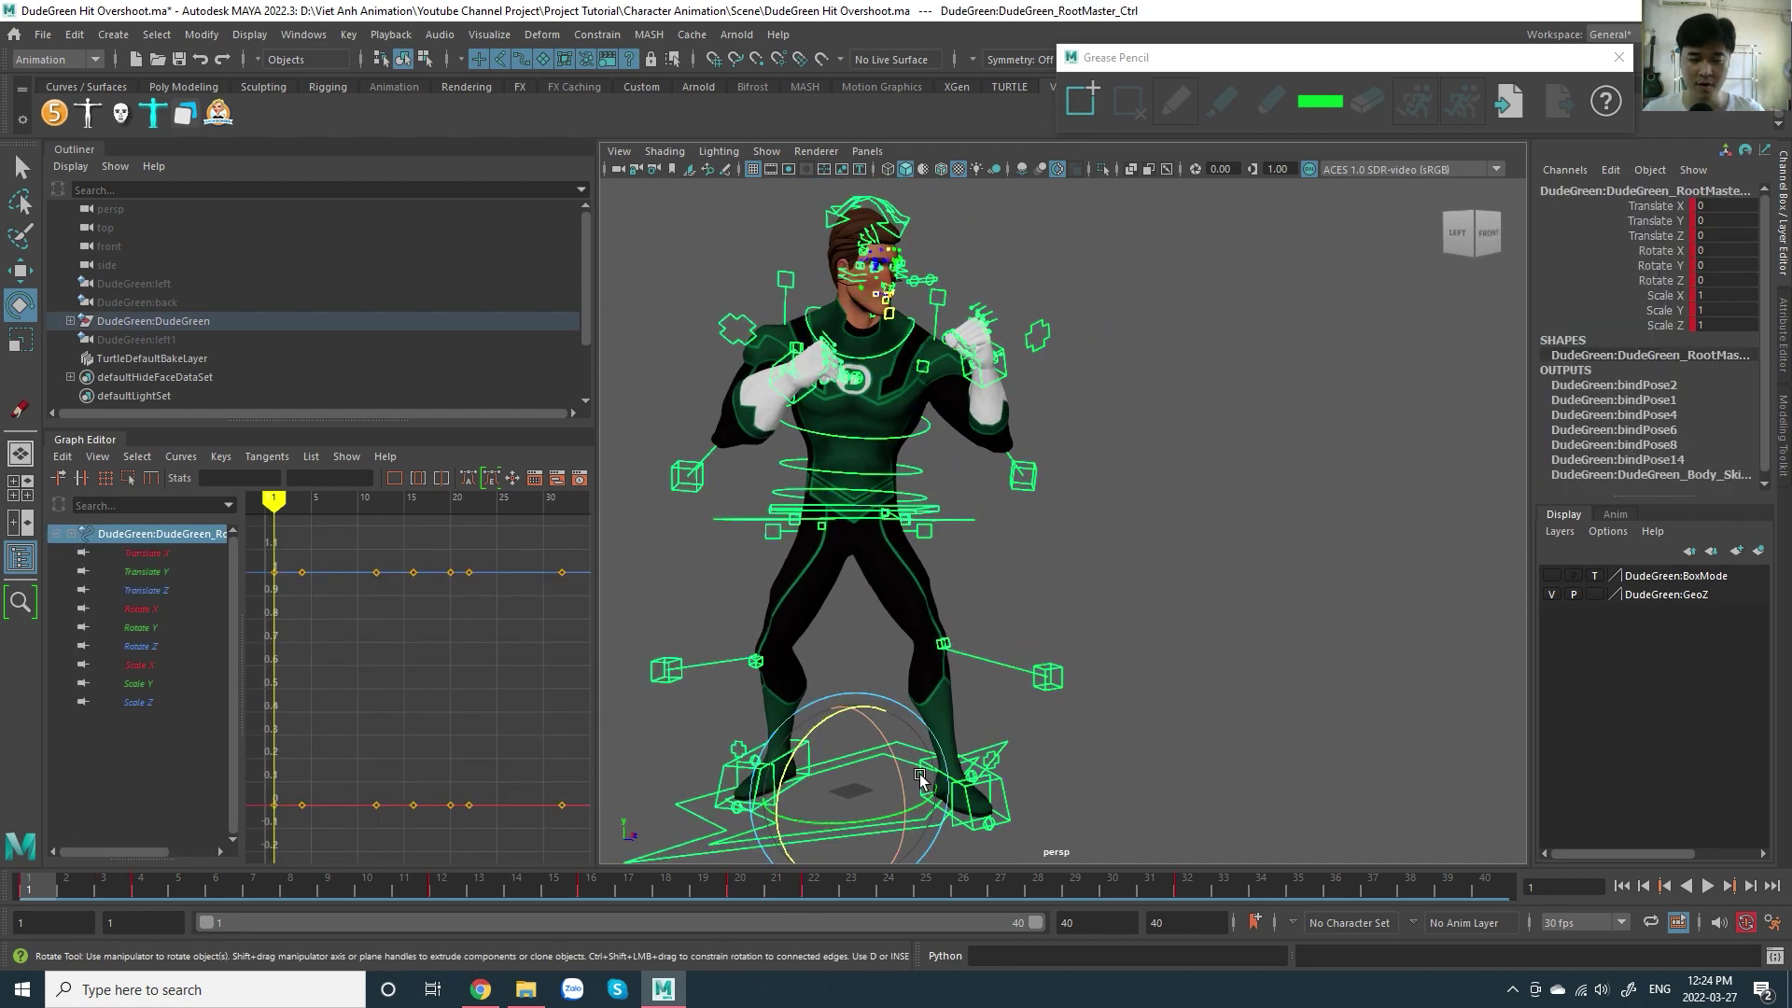
pyautogui.press('.')
pyautogui.moveTo(1084, 539)
pyautogui.keyDown('alt'); pyautogui.mouseDown()
pyautogui.moveTo(1139, 566)
pyautogui.moveTo(1113, 557)
pyautogui.mouseUp(); pyautogui.keyUp('alt')
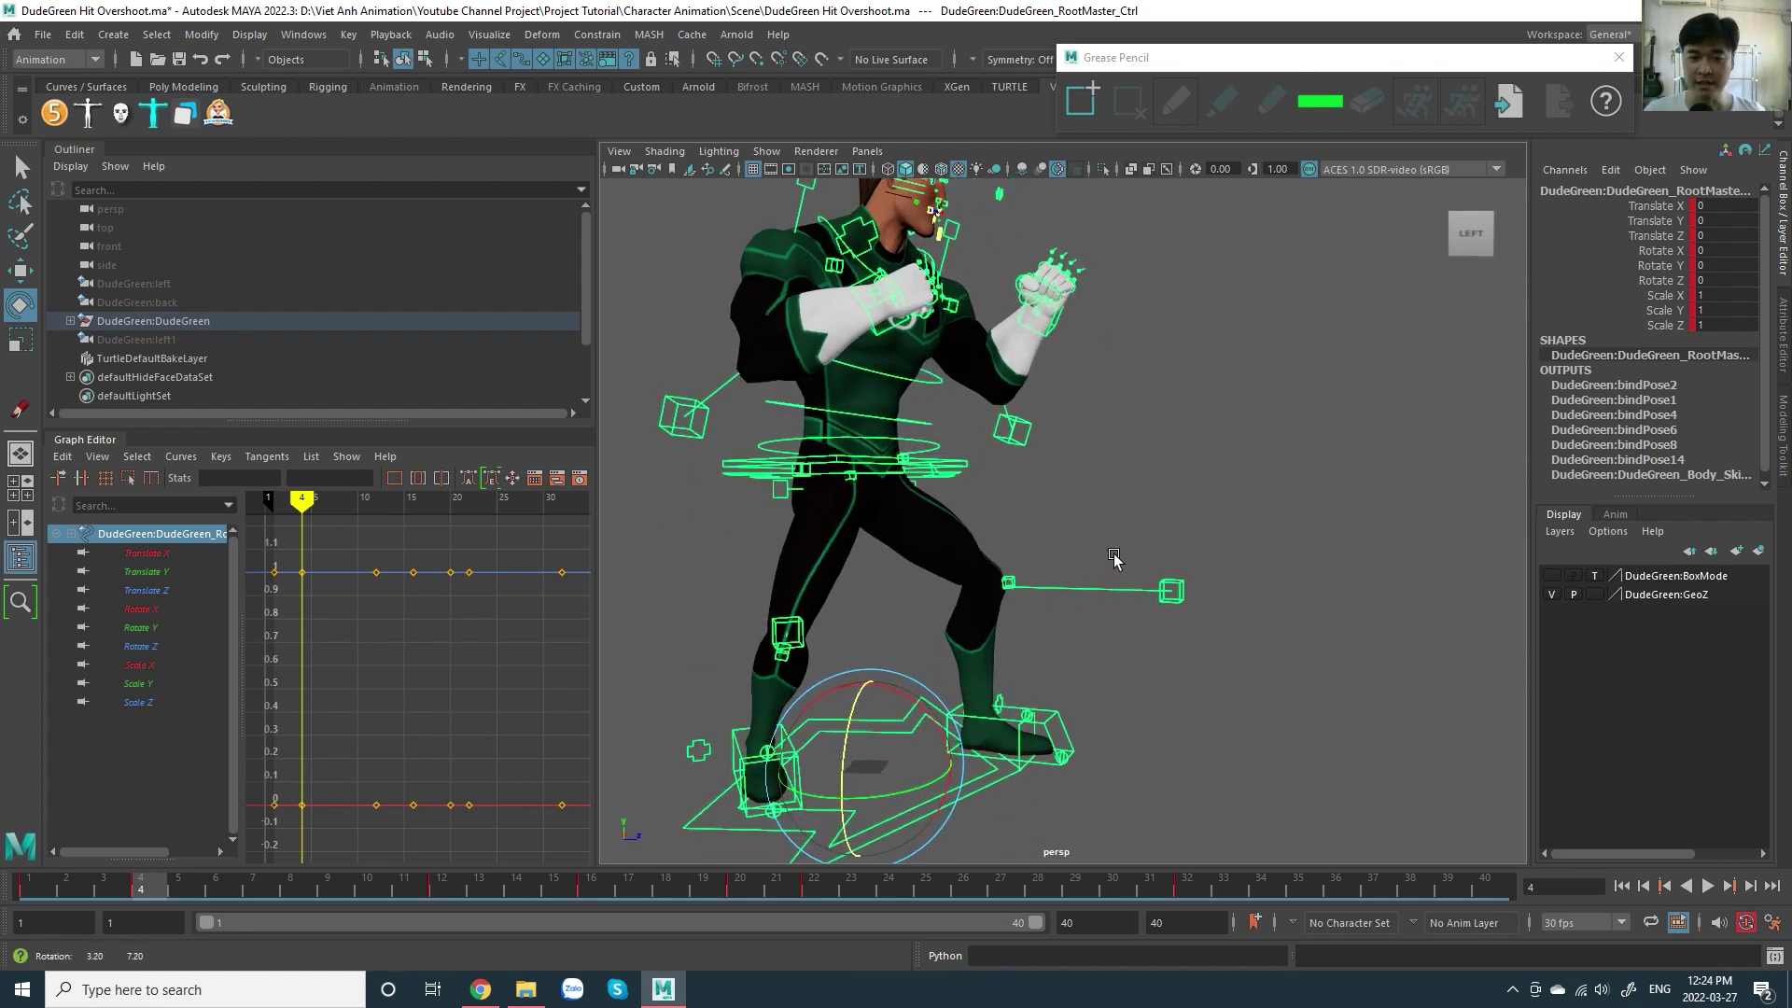
pyautogui.scroll(-3, 1120, 565)
pyautogui.scroll(-3, 1129, 578)
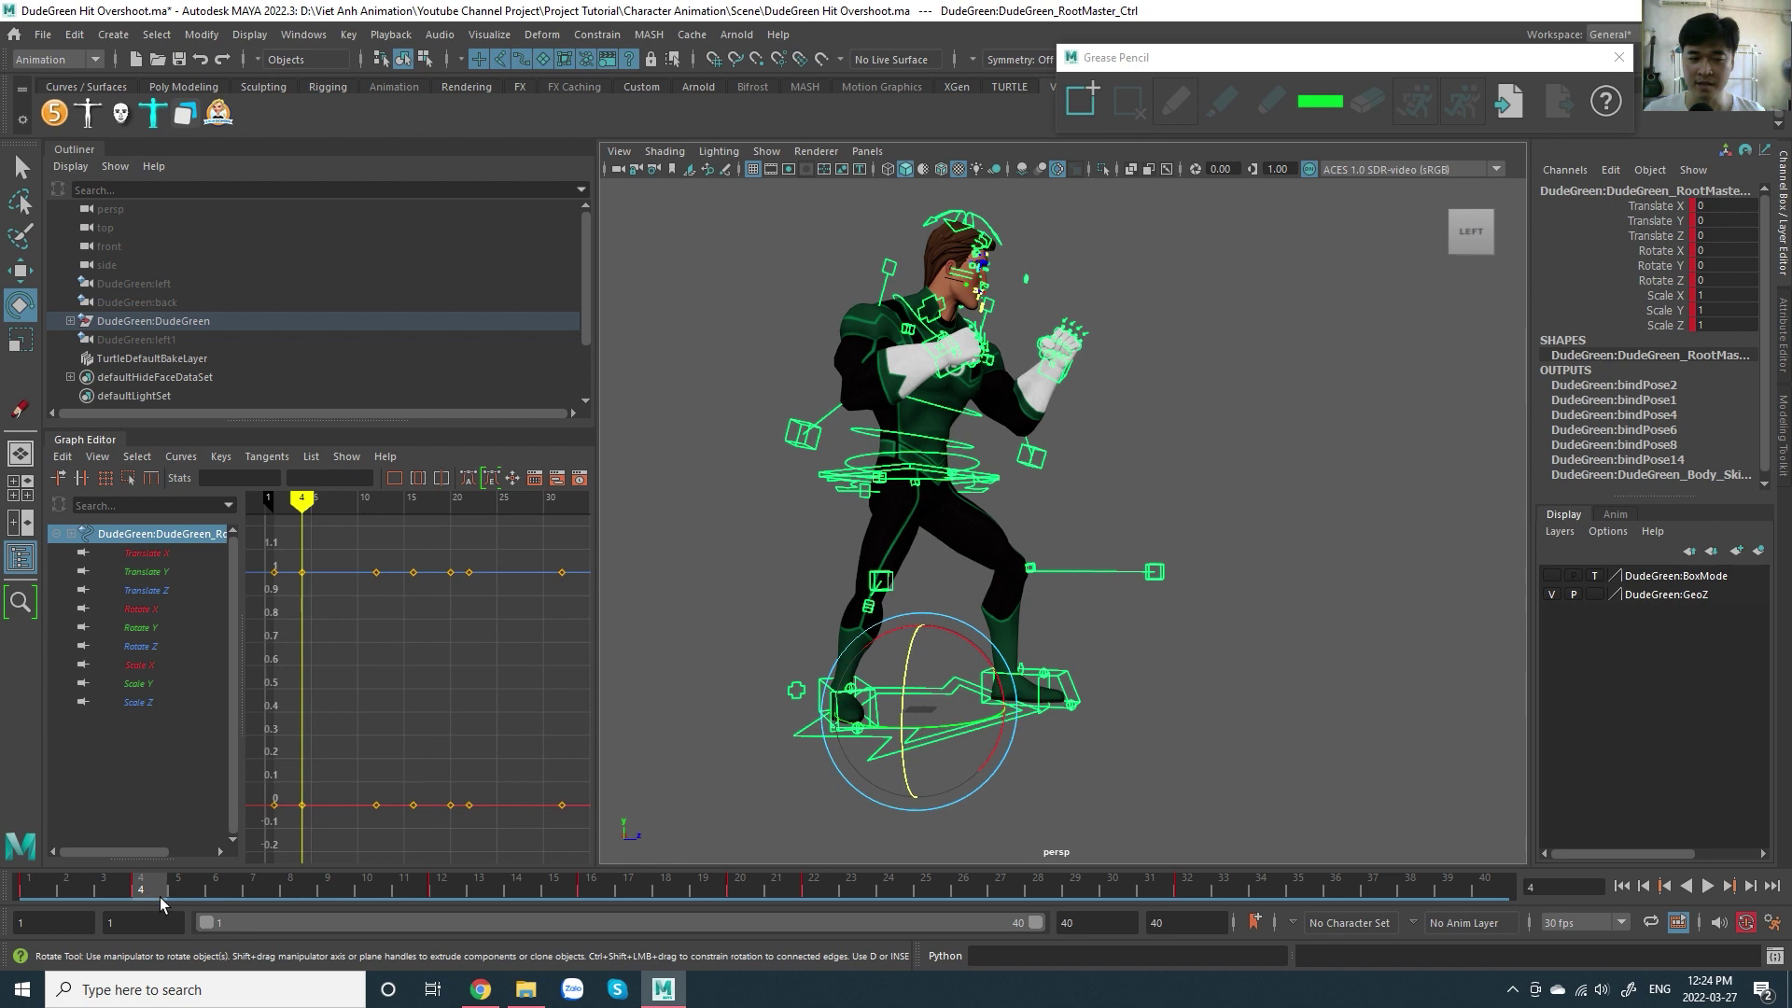
# - Step between the frame 4 and 12 keys, play the animation, then return to frame 4
pyautogui.press('.')
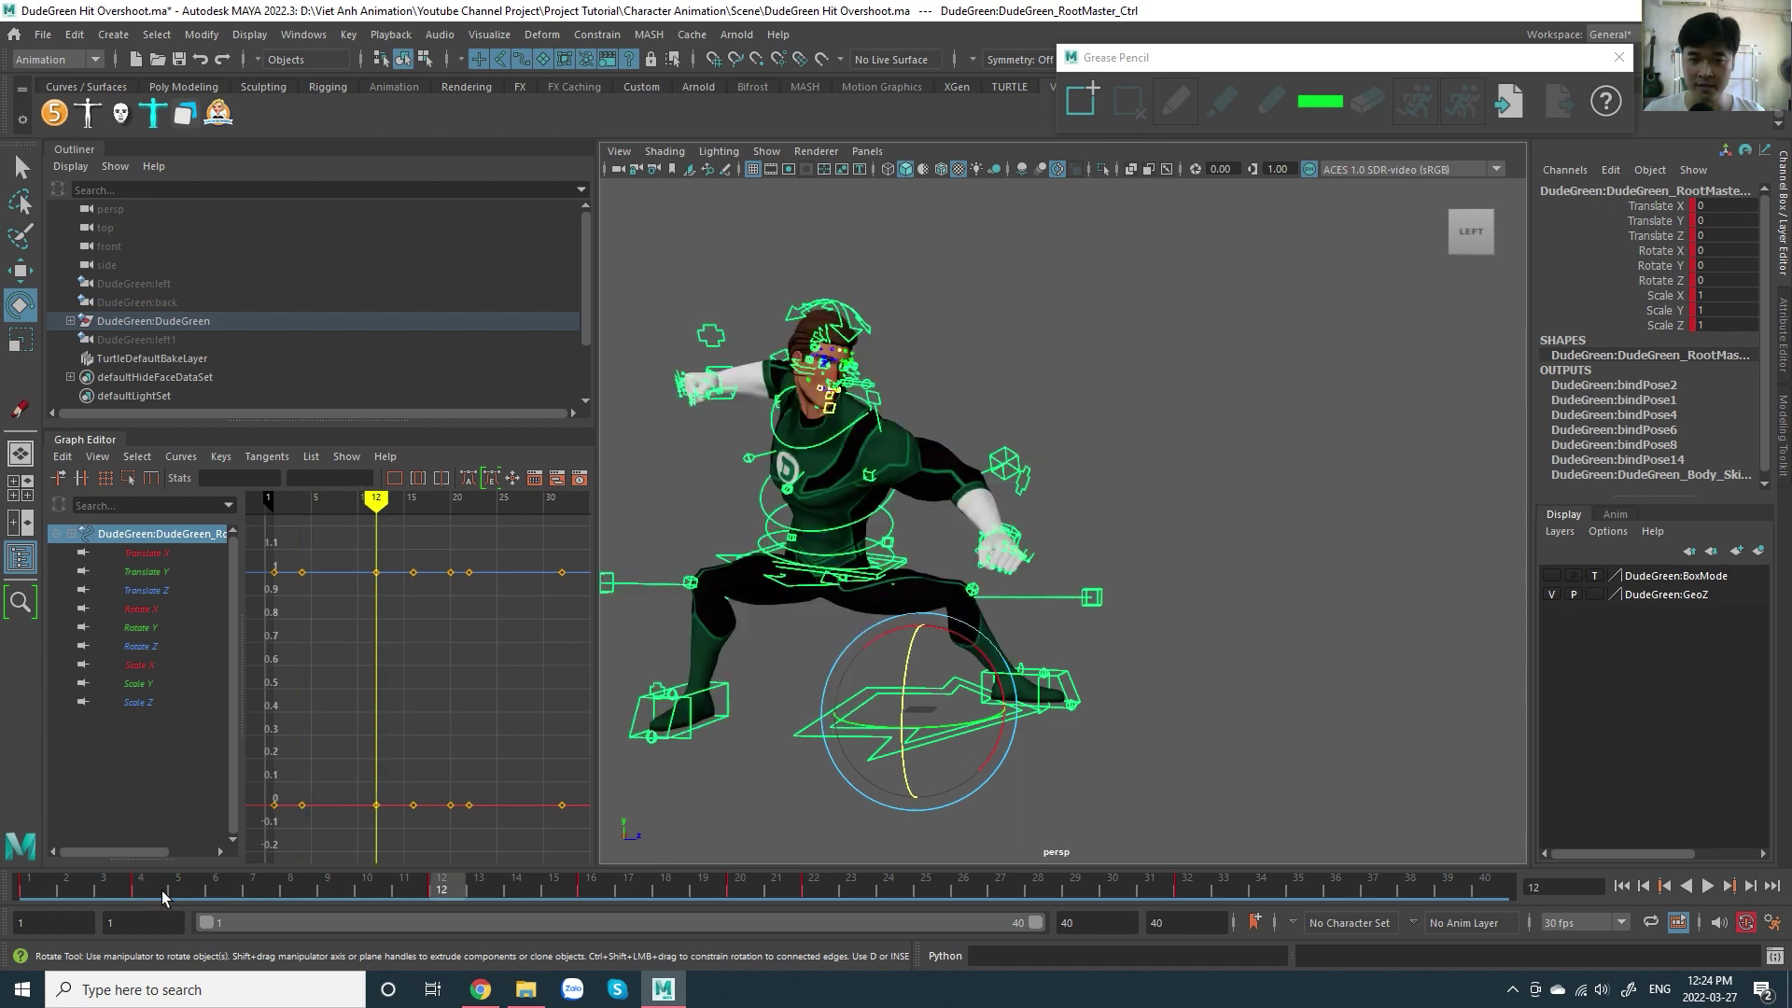
pyautogui.press(',')
pyautogui.press(',')
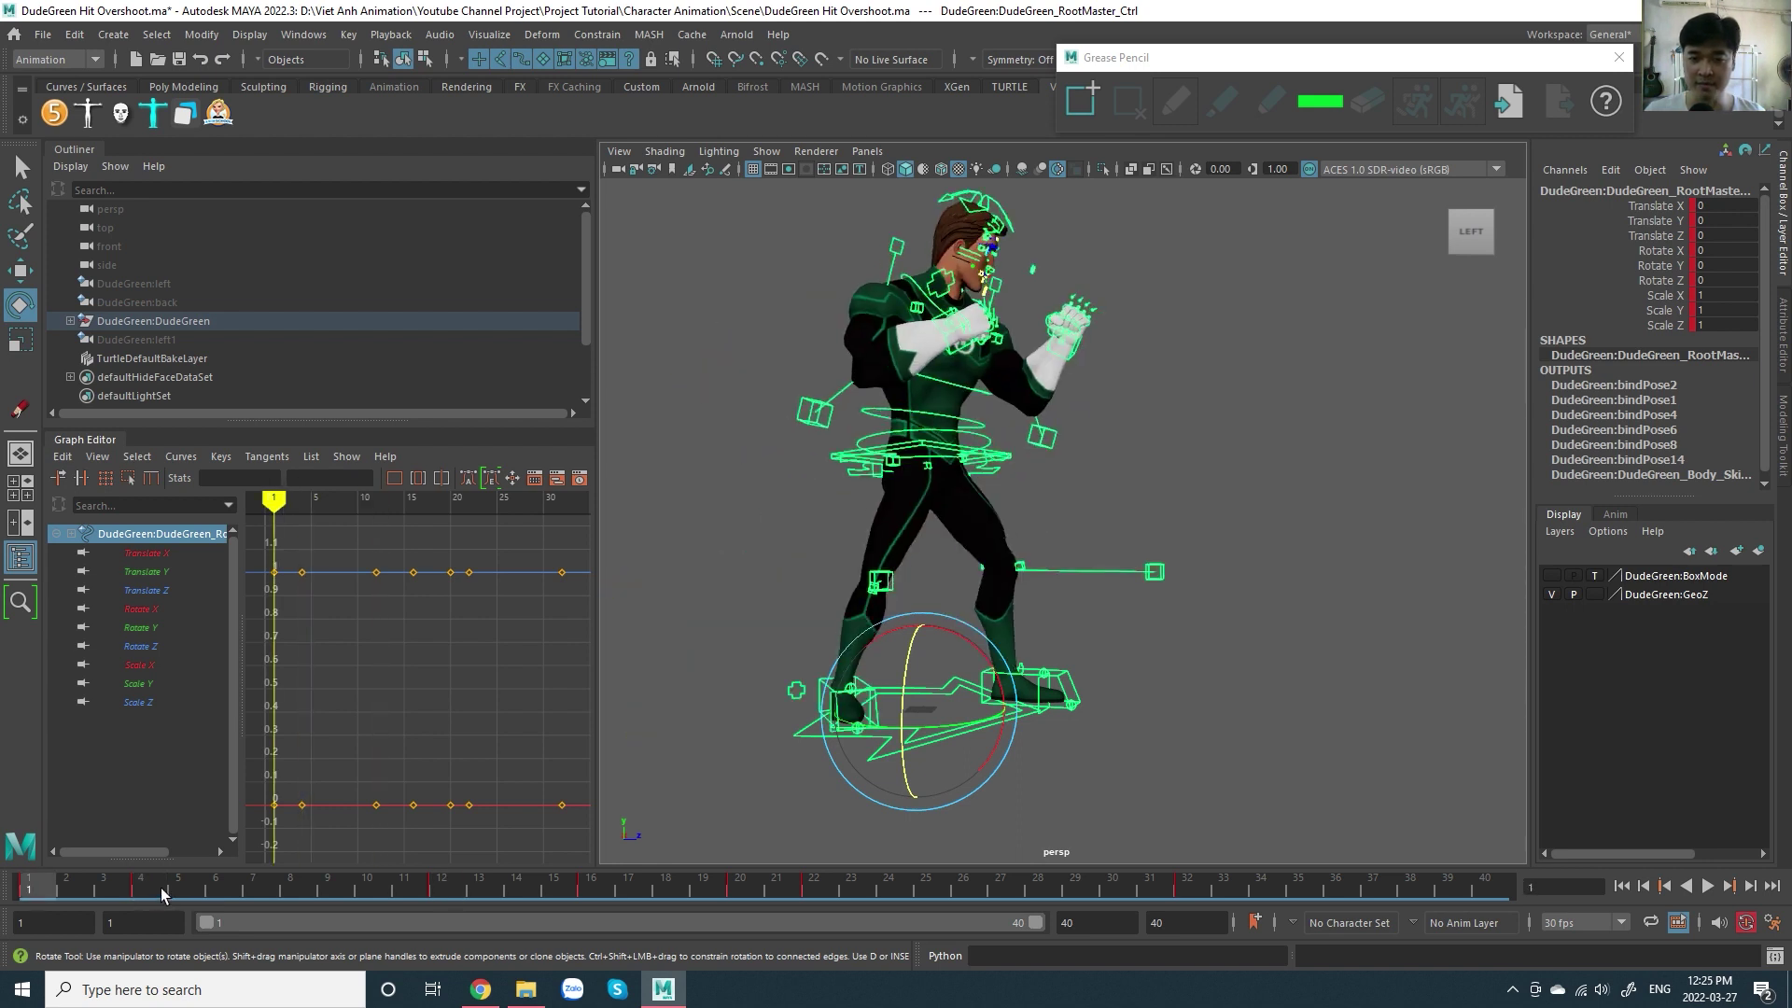
pyautogui.press('.')
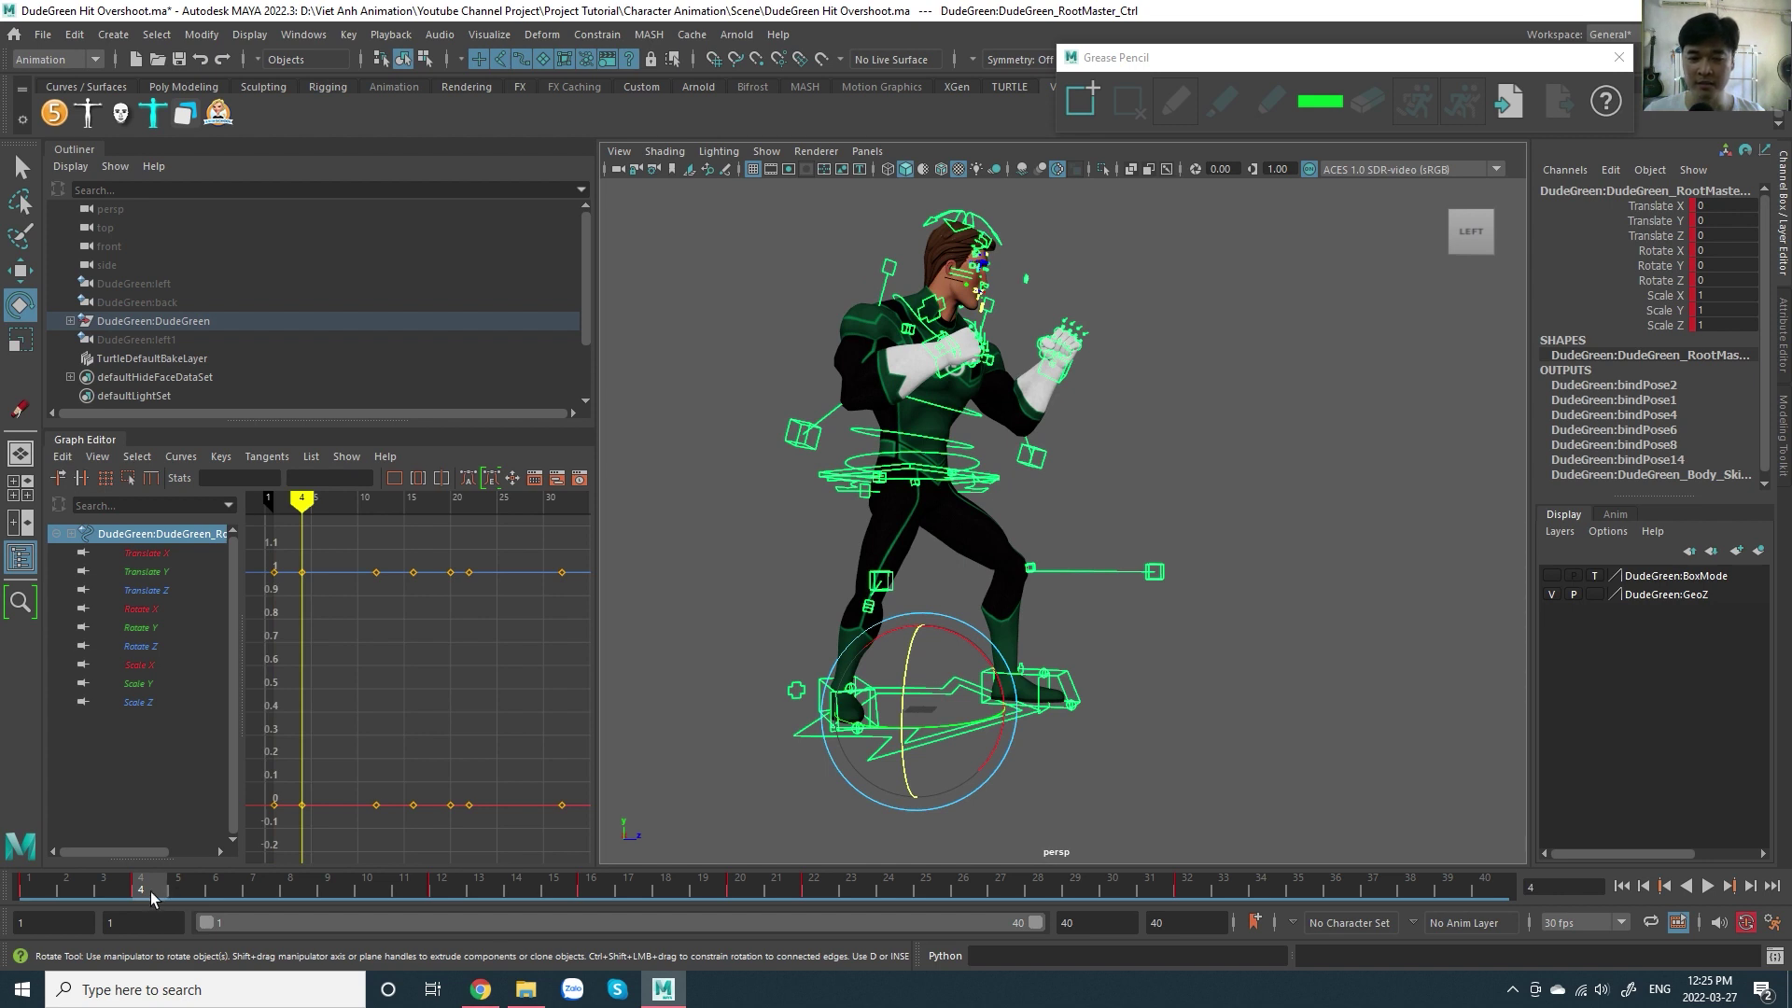
pyautogui.hotkey('alt', 'v')
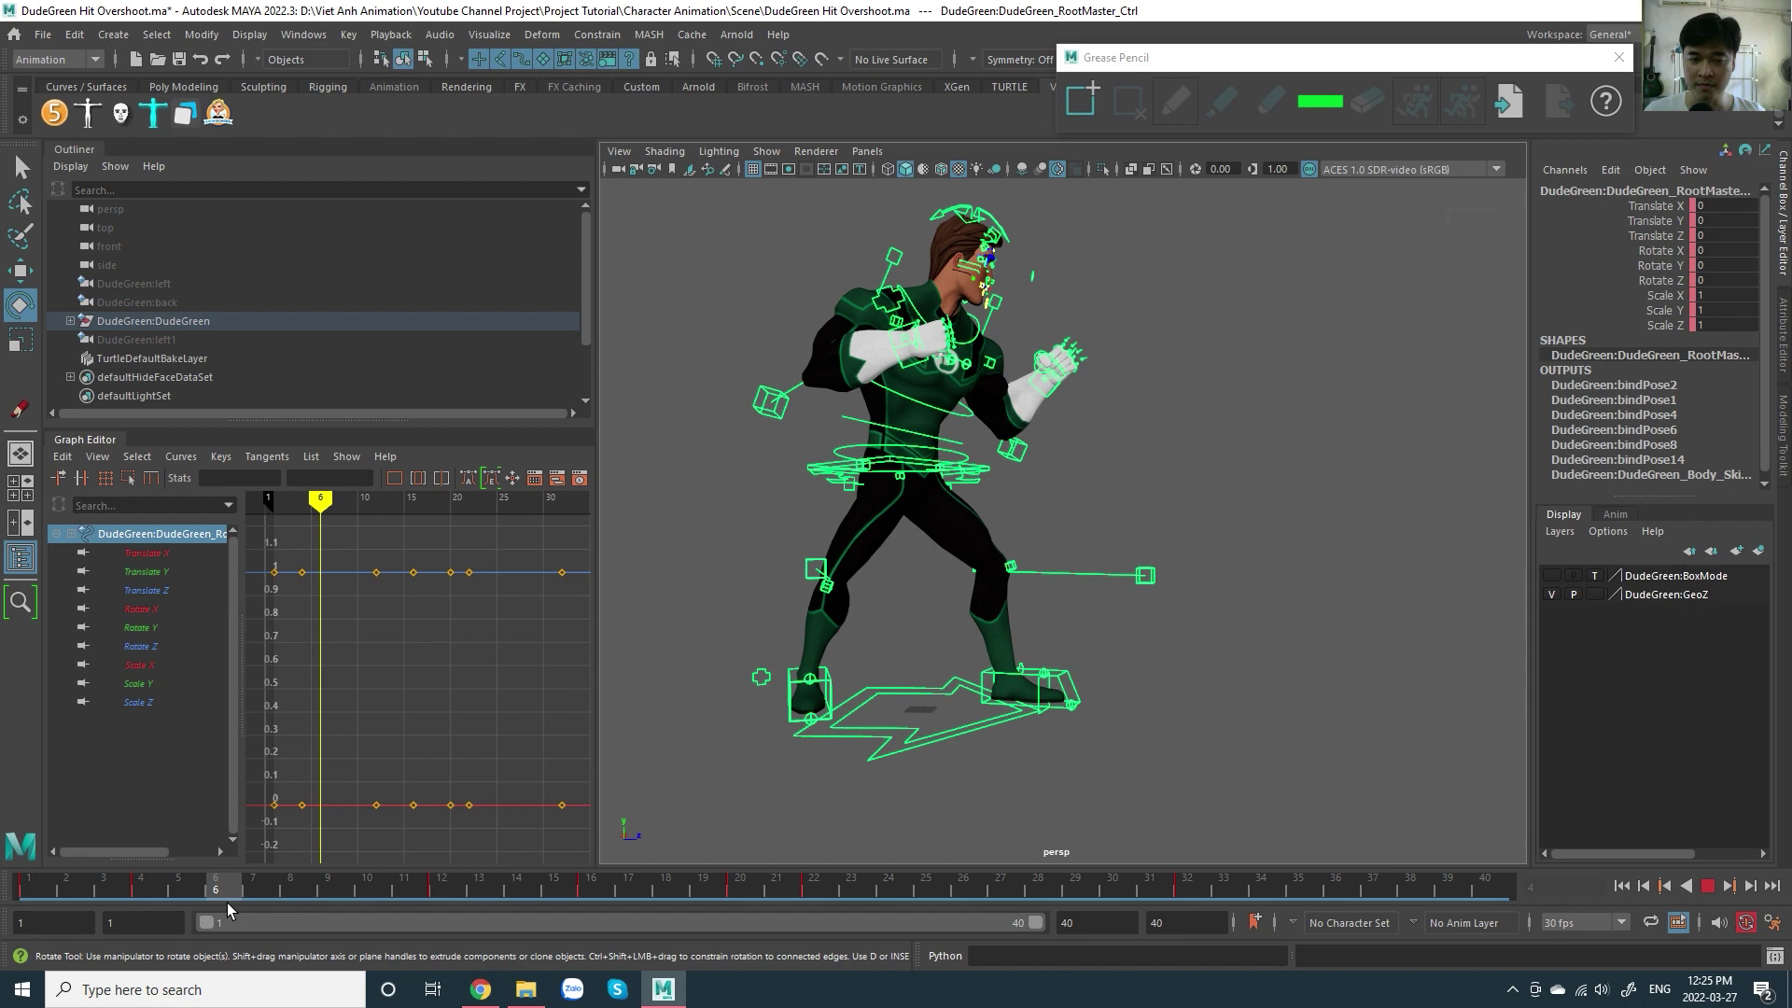
pyautogui.hotkey('alt', 'v')
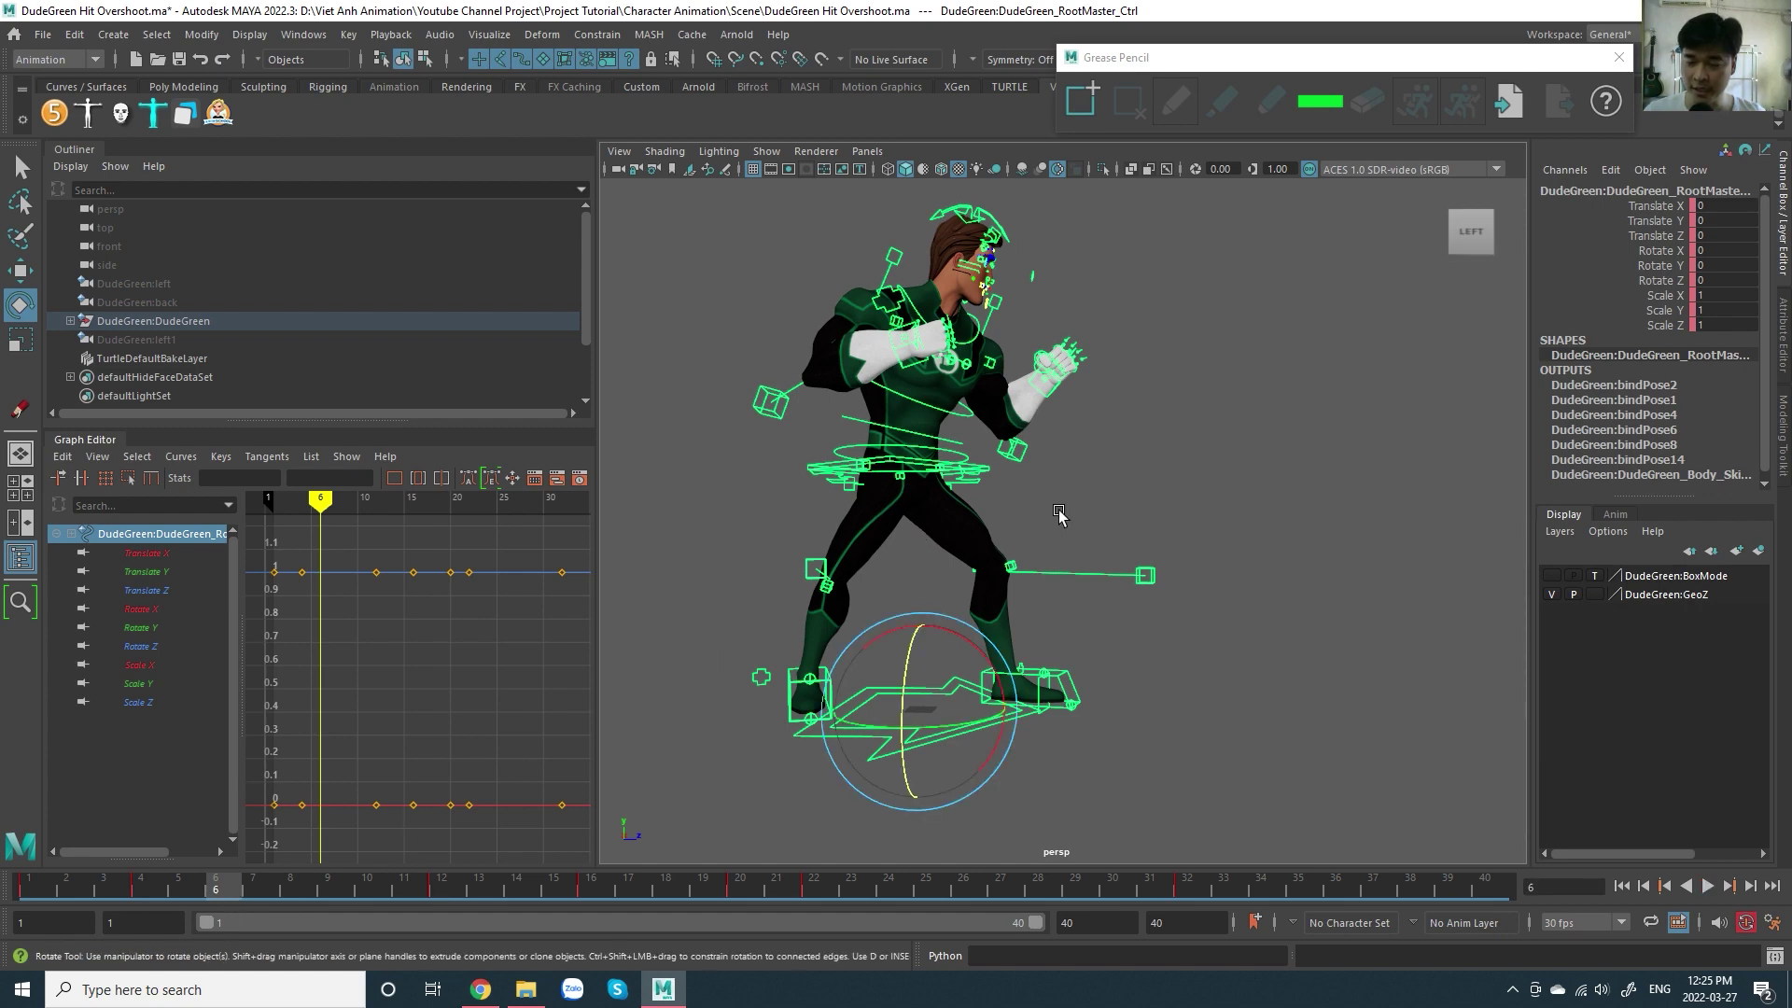
pyautogui.moveTo(207, 898)
pyautogui.mouseDown()
pyautogui.moveTo(142, 889)
pyautogui.moveTo(342, 882)
pyautogui.moveTo(153, 891)
pyautogui.mouseUp()
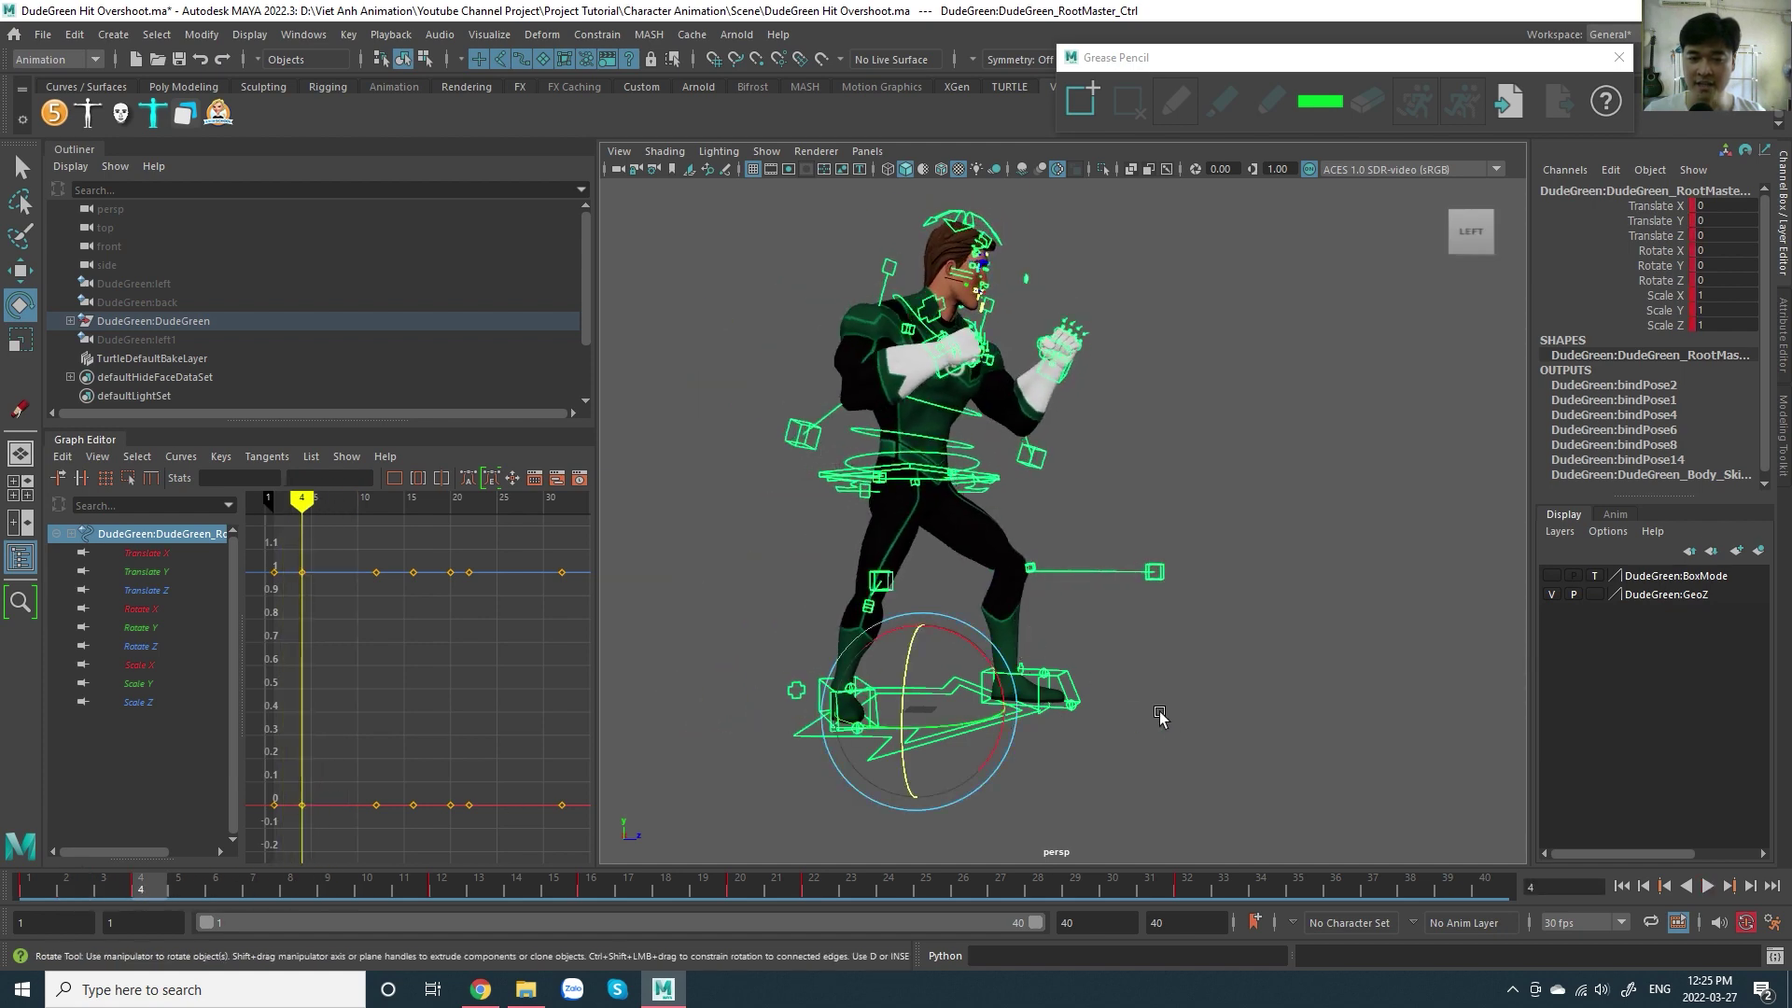
pyautogui.click(1083, 101)
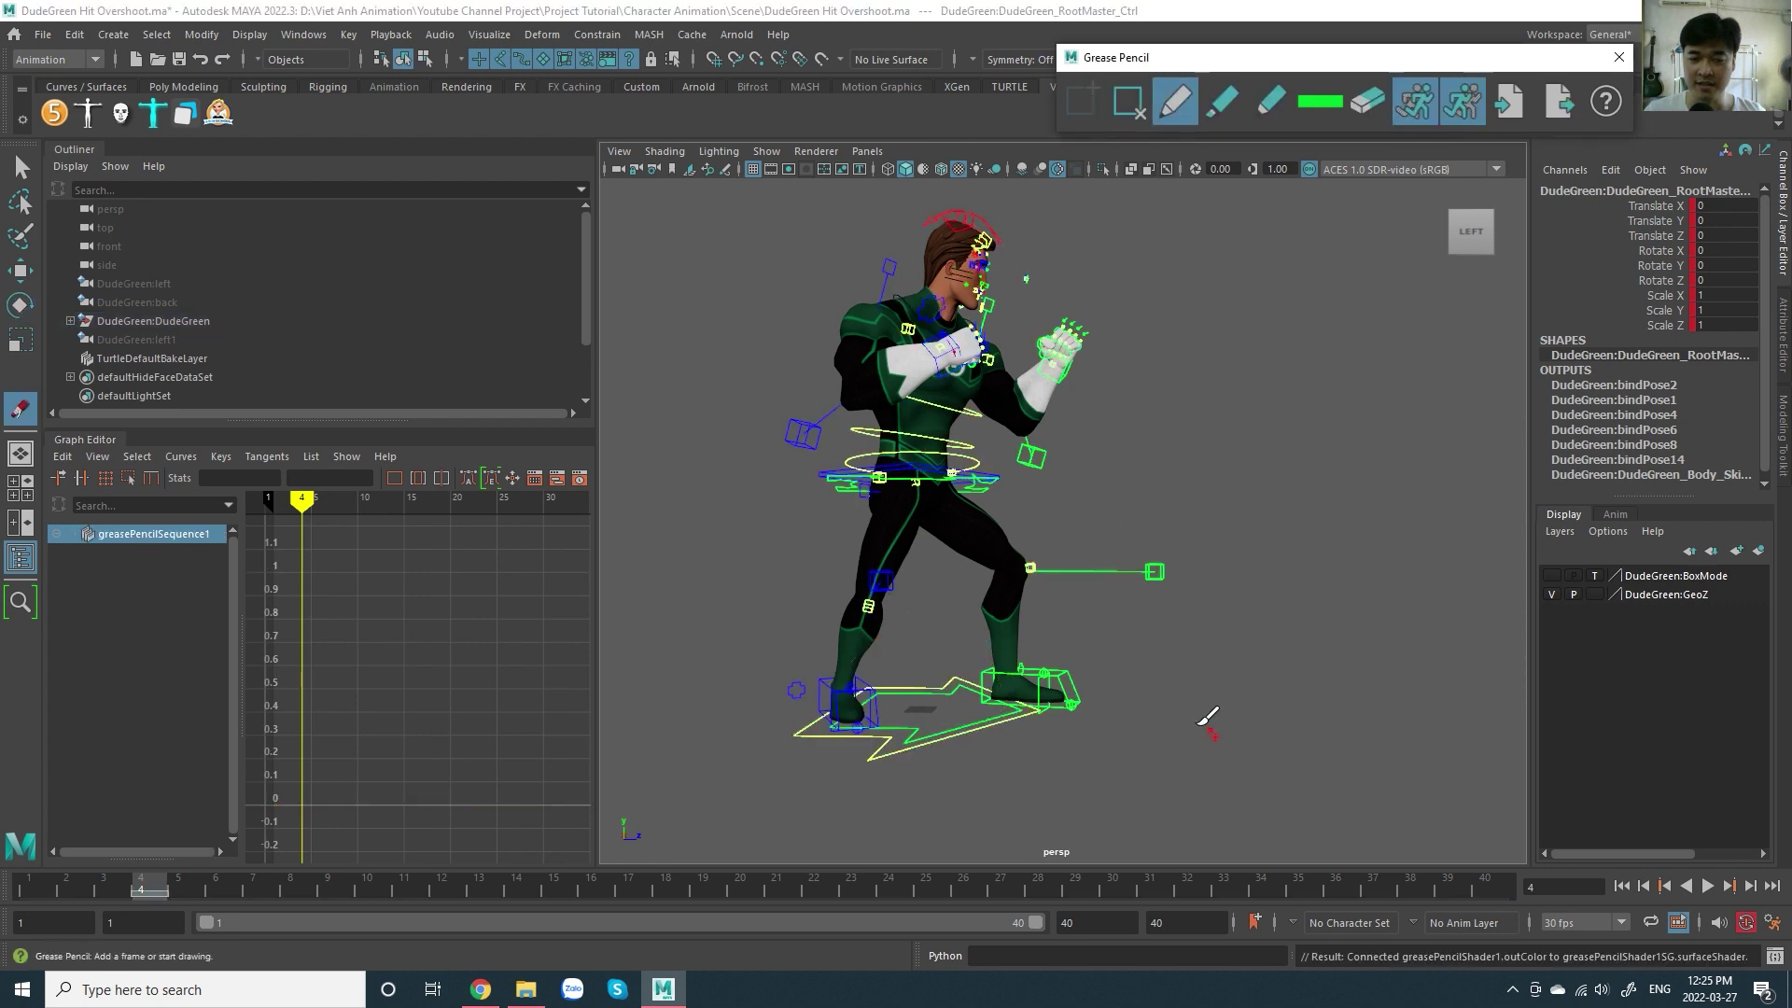
pyautogui.moveTo(1192, 702)
pyautogui.mouseDown()
pyautogui.moveTo(1019, 492)
pyautogui.moveTo(1045, 520)
pyautogui.mouseUp()
pyautogui.moveTo(875, 497)
pyautogui.mouseDown()
pyautogui.moveTo(674, 502)
pyautogui.moveTo(702, 532)
pyautogui.mouseUp()
pyautogui.hotkey('ctrl', 'z')
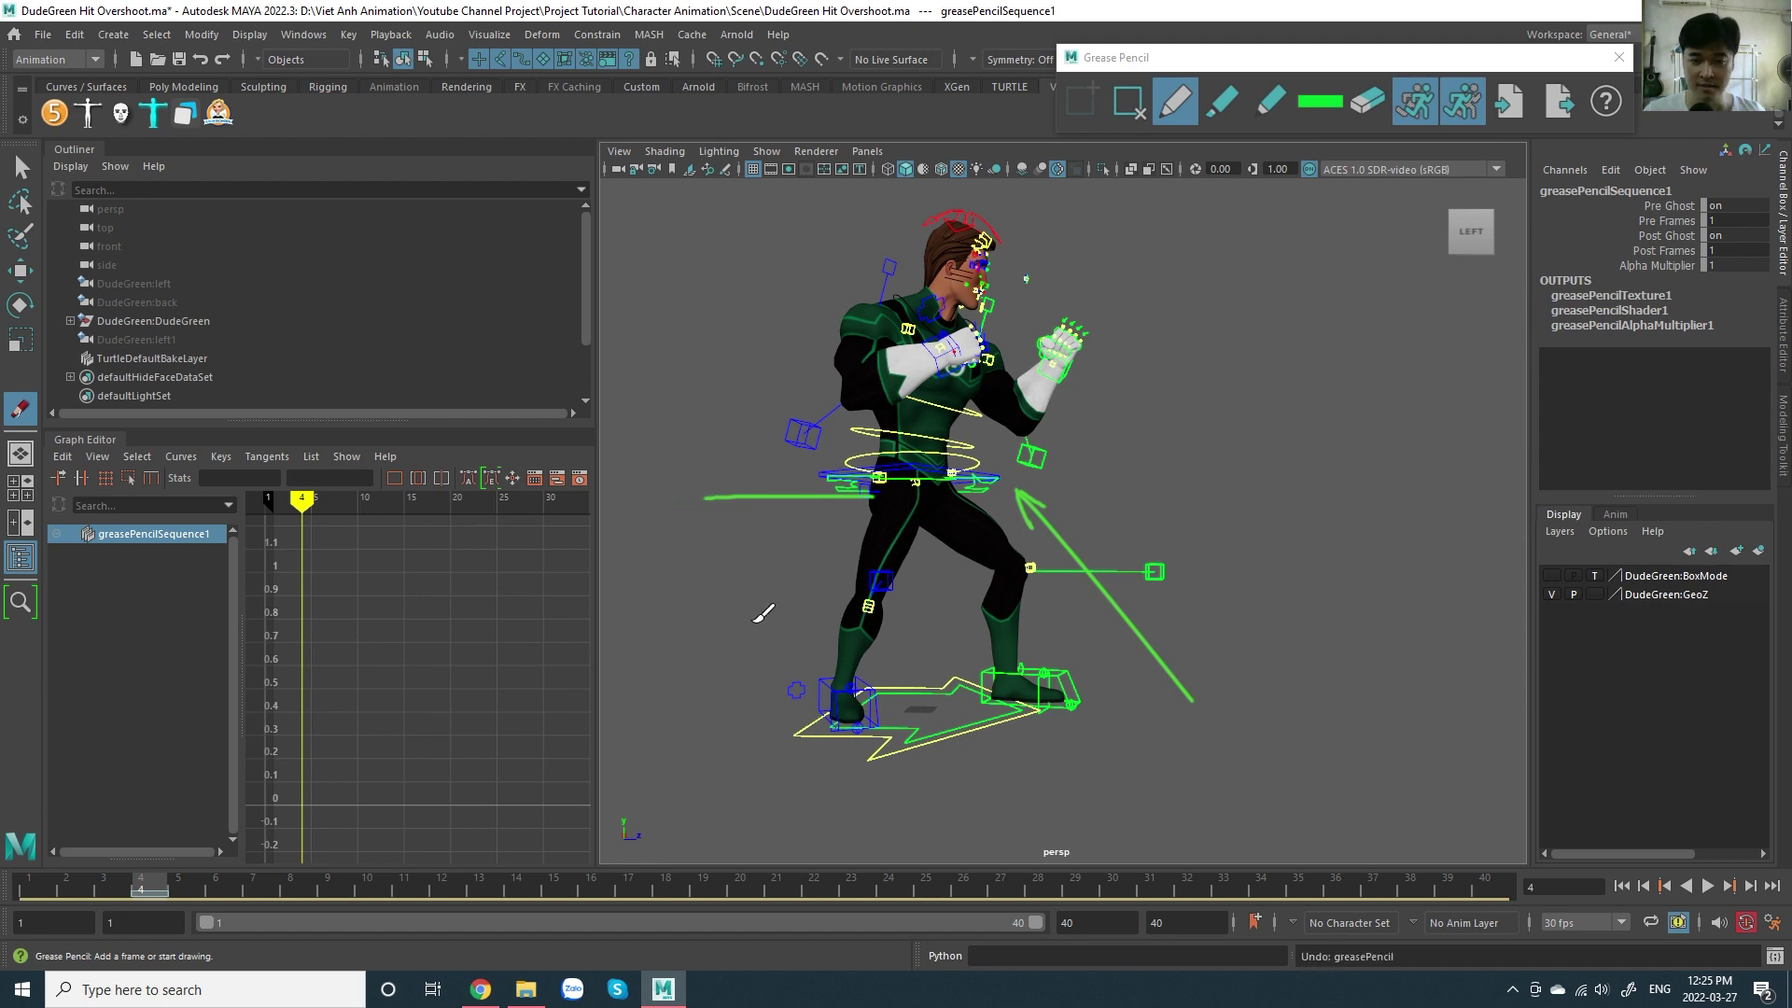
pyautogui.hotkey('ctrl', 'z')
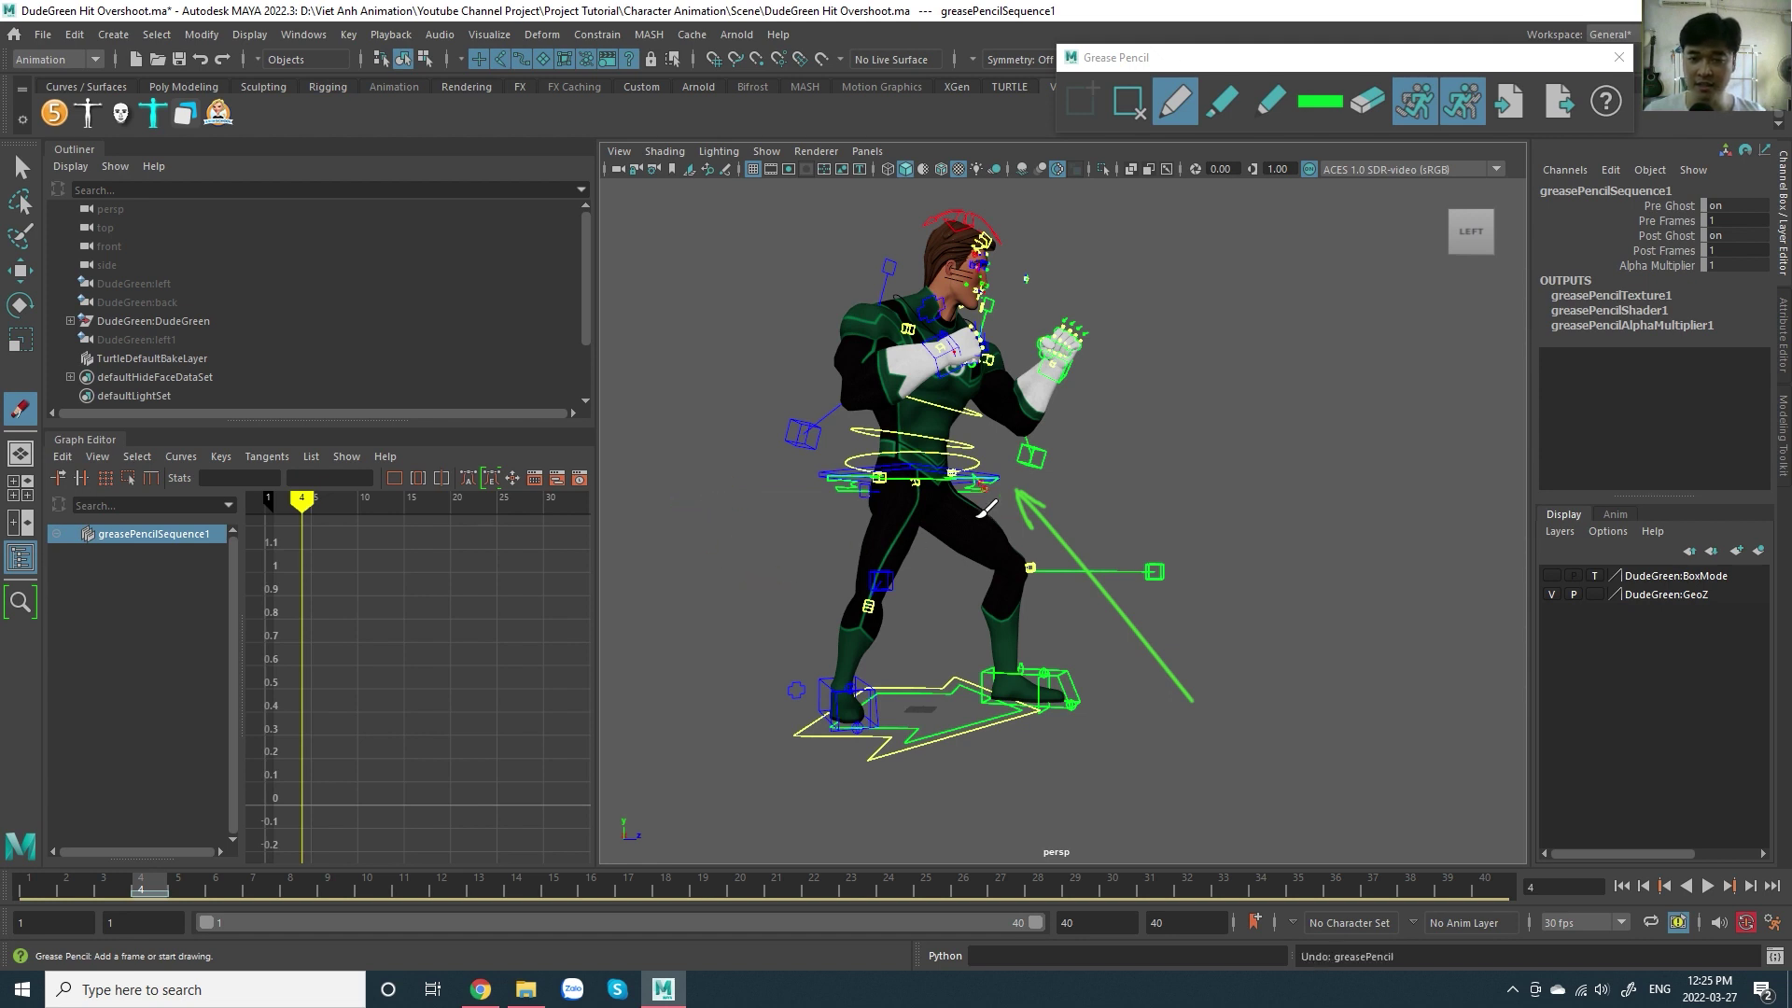
pyautogui.hotkey('ctrl', 'z')
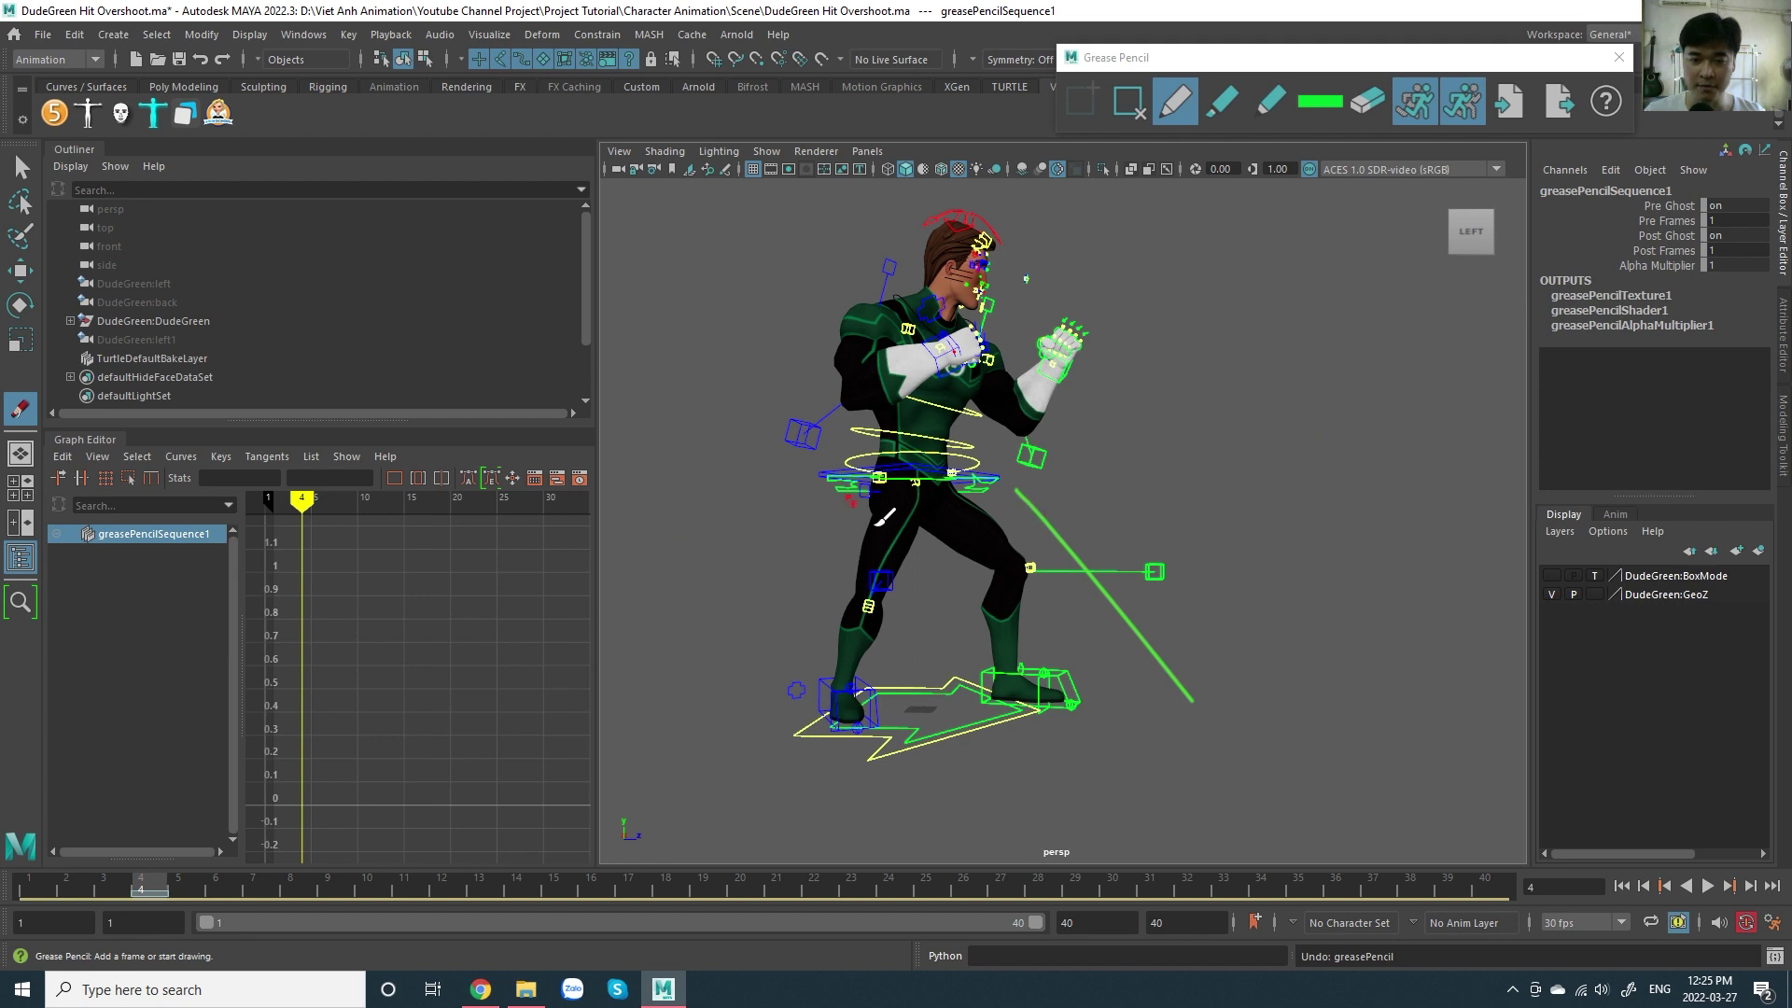
pyautogui.click(1128, 101)
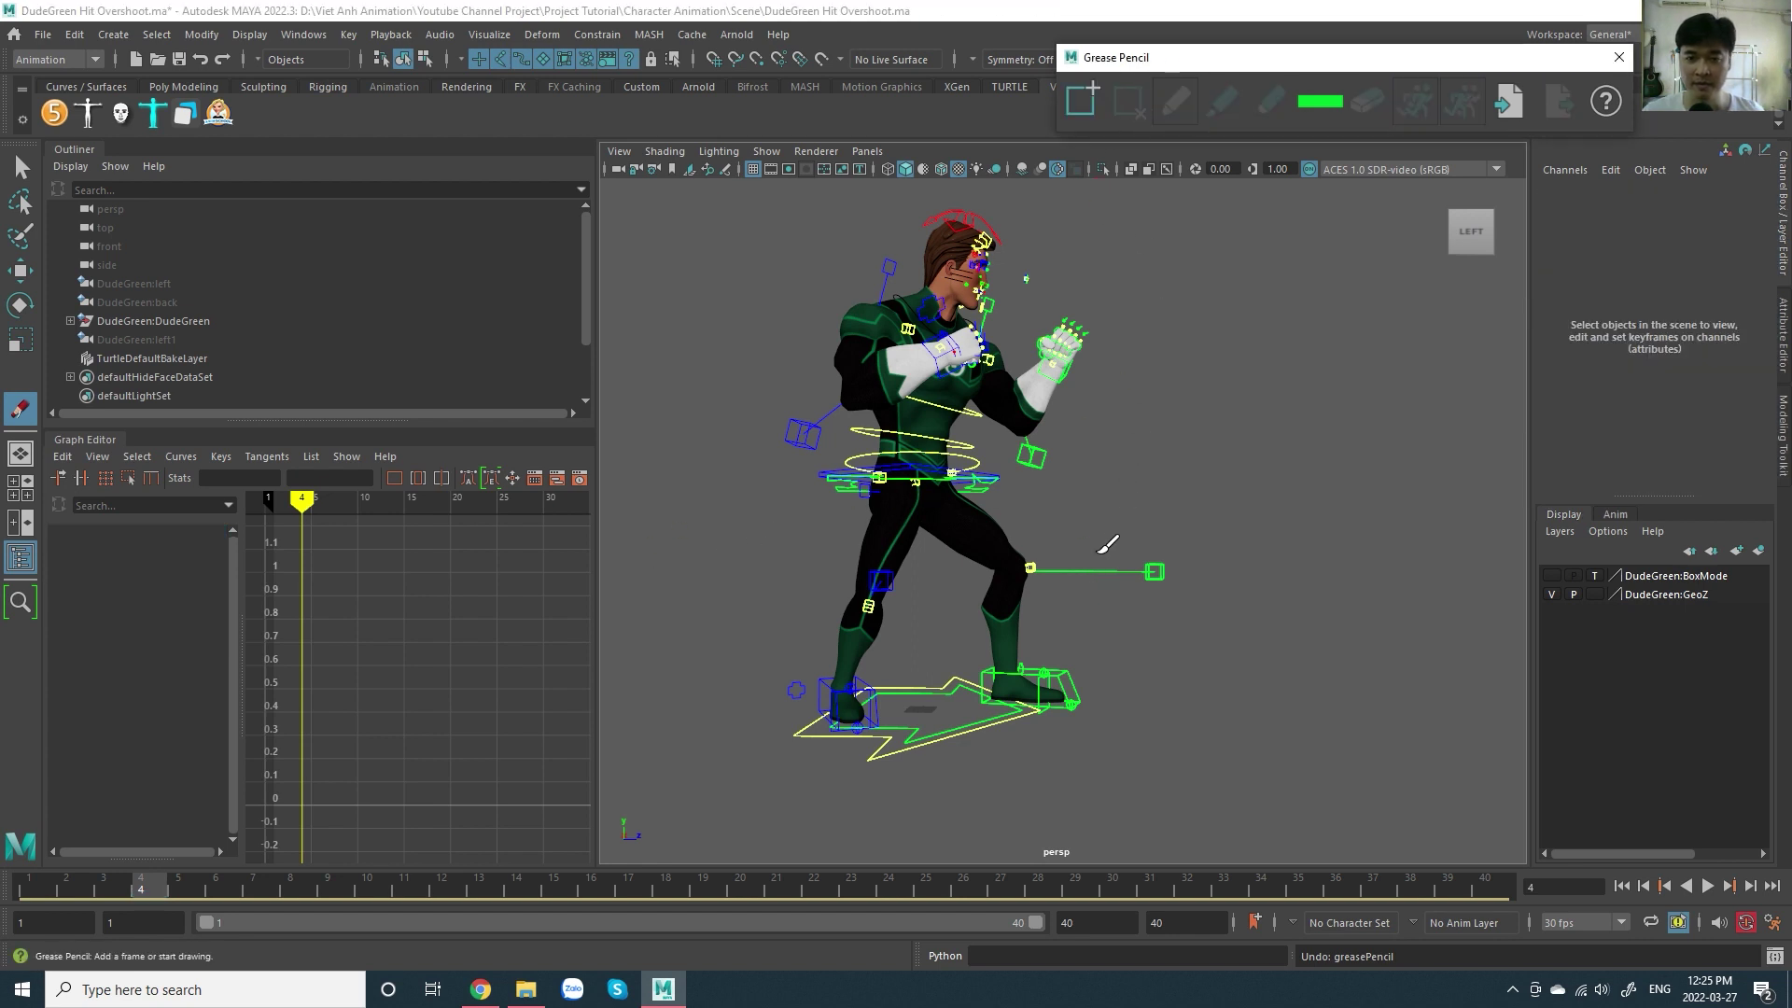
pyautogui.press('w')
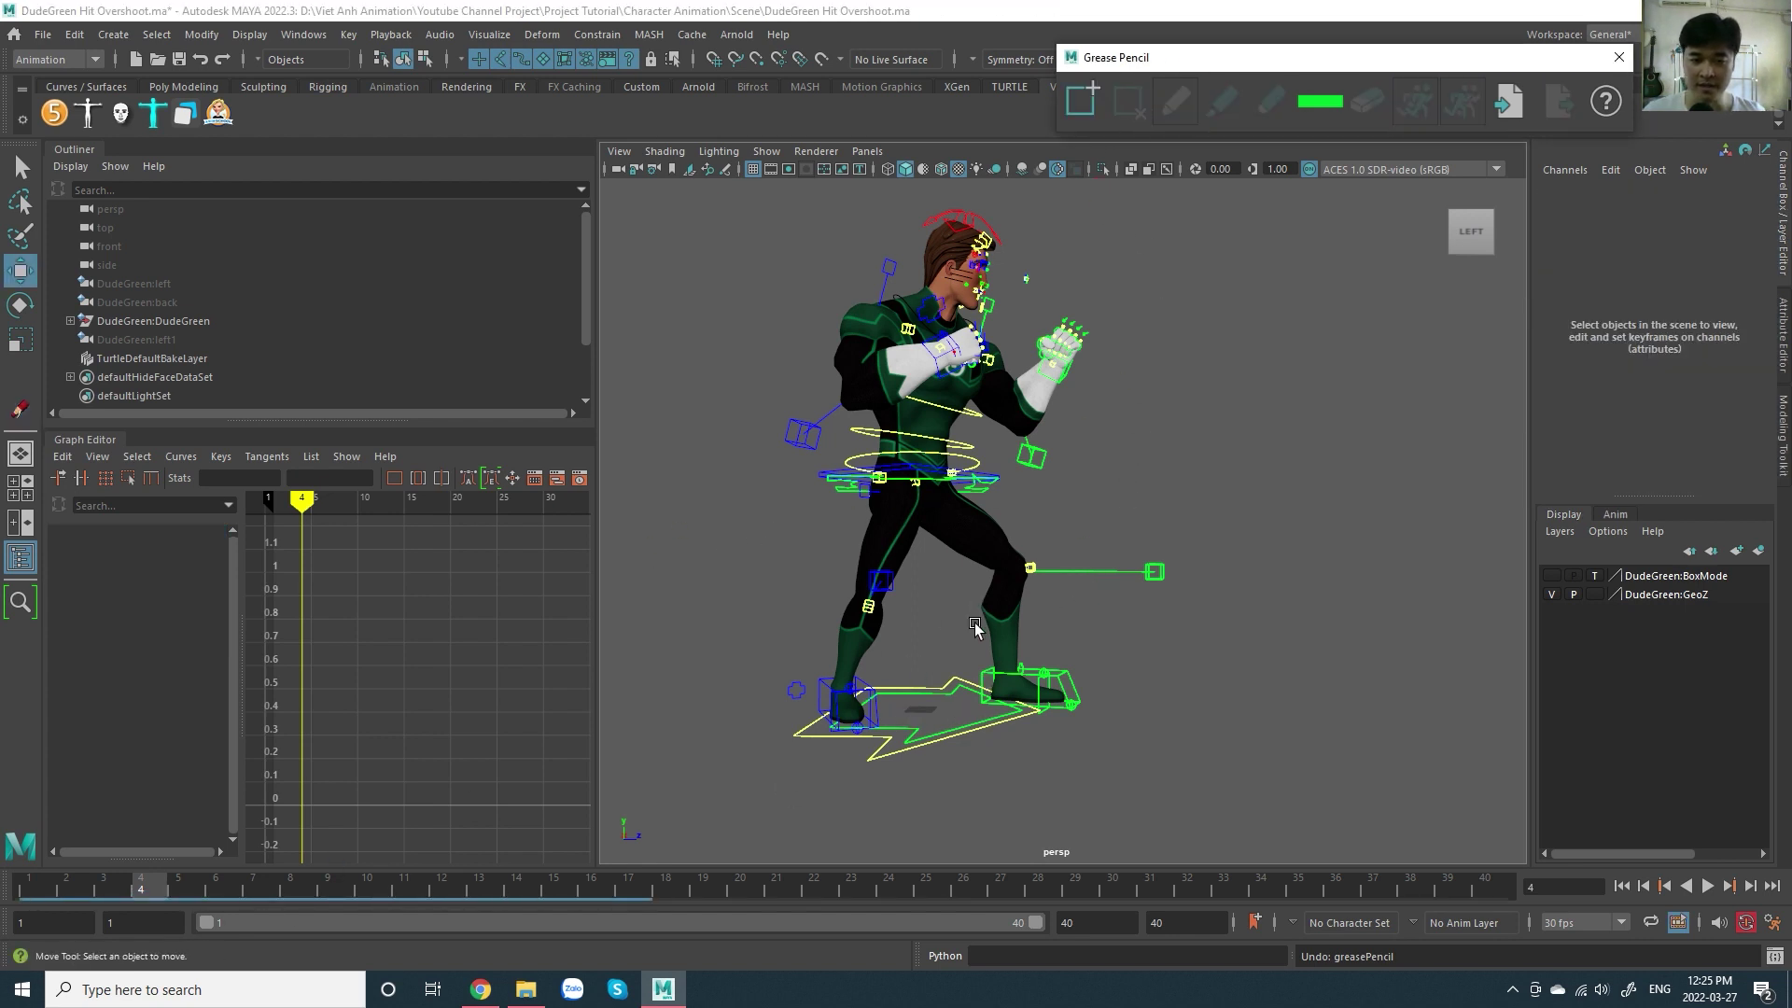
# - Select the root control, play the hit and scrub to frame 9 while orbiting
pyautogui.click(961, 720)
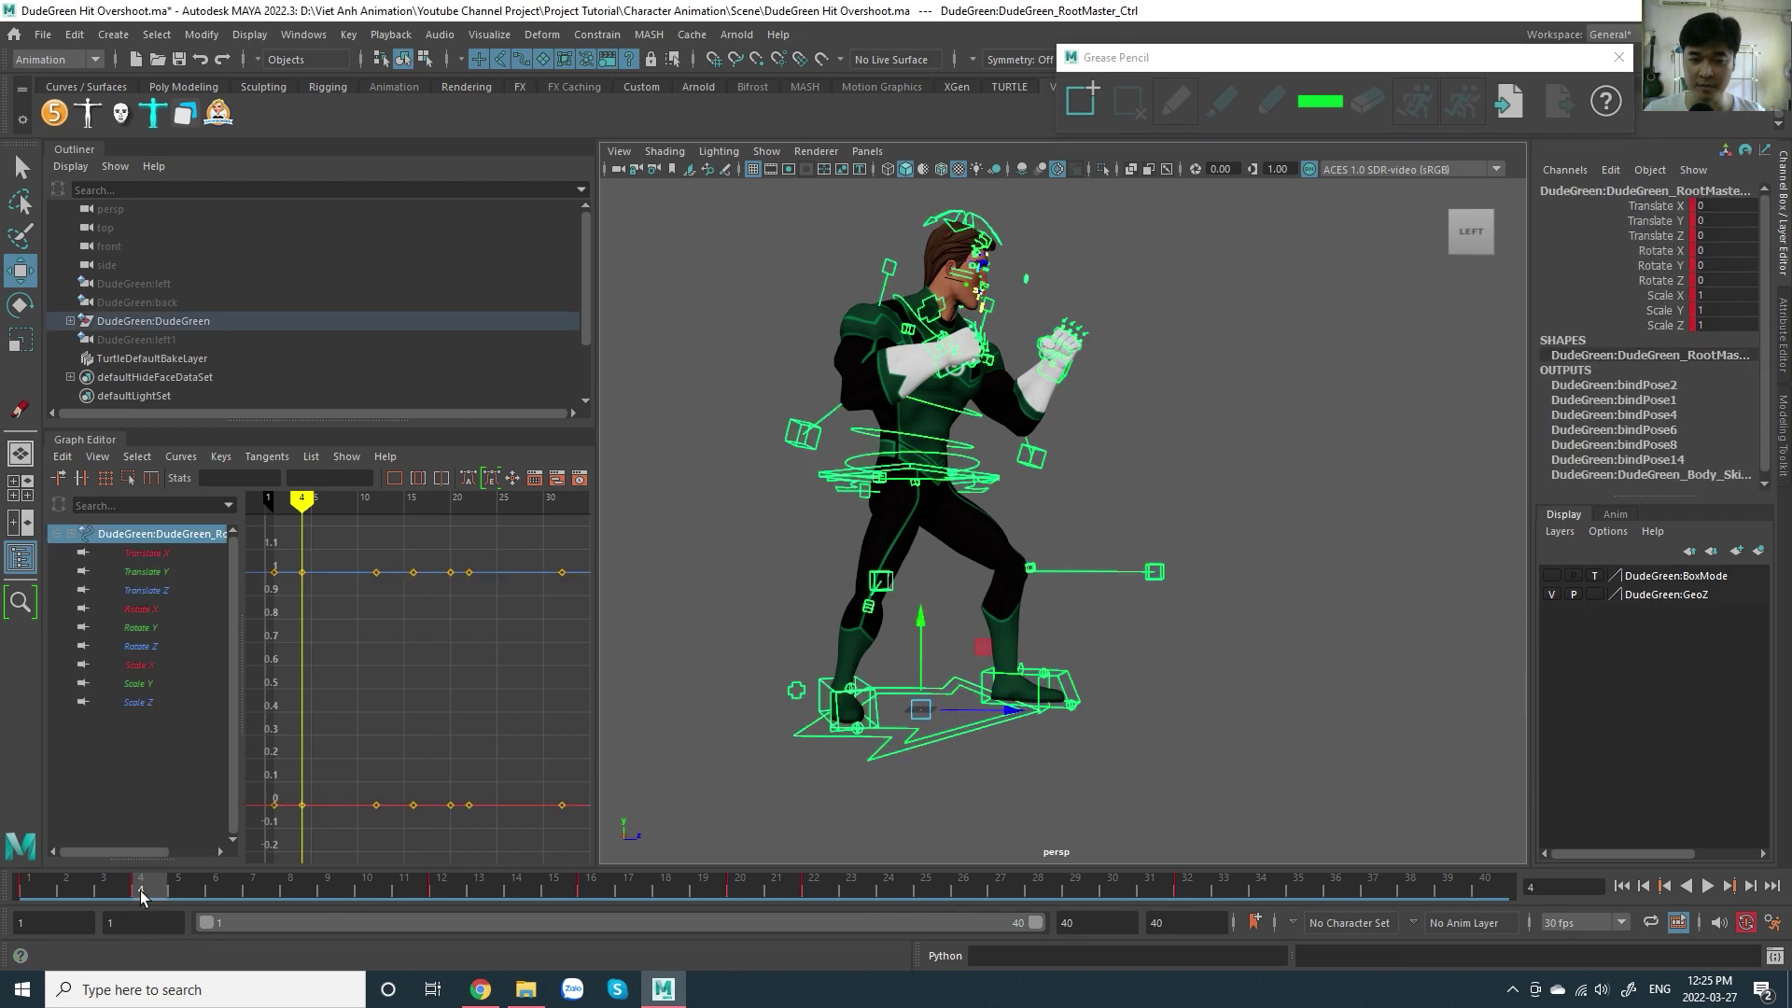
pyautogui.hotkey('alt', 'v')
pyautogui.moveTo(148, 905); pyautogui.dragTo(451, 891)
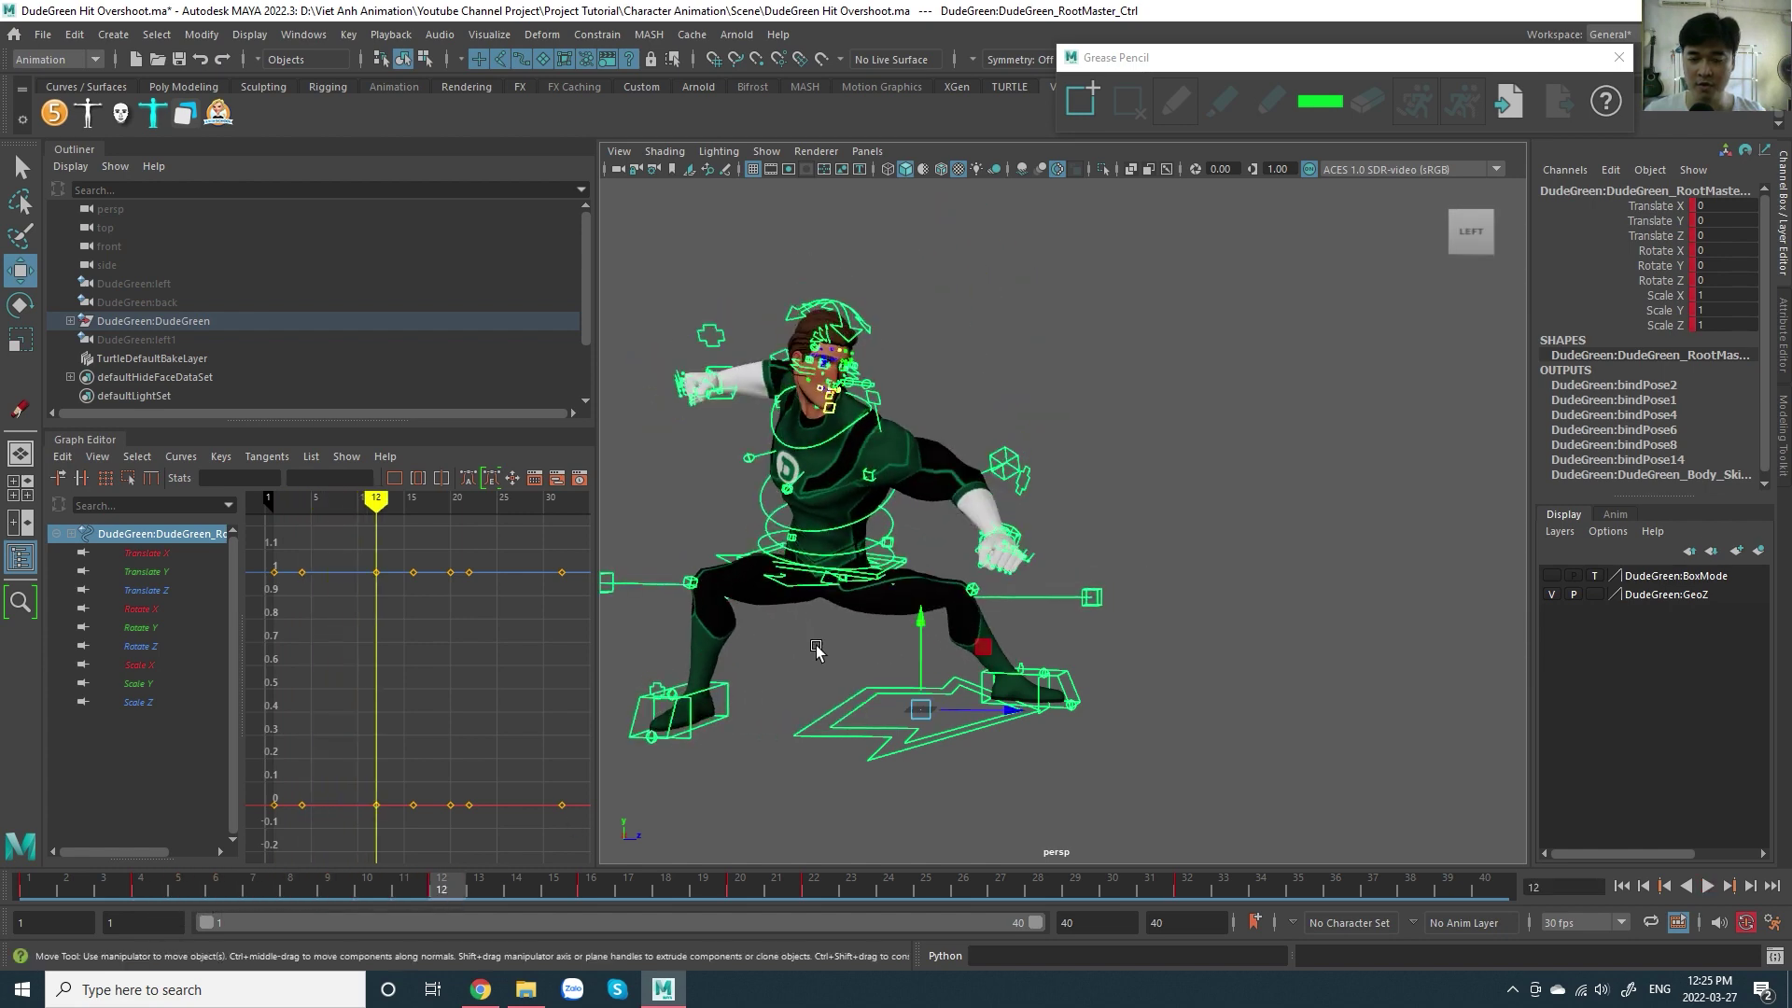
pyautogui.keyDown('alt'); pyautogui.moveTo(815, 651); pyautogui.dragTo(921, 661); pyautogui.keyUp('alt')
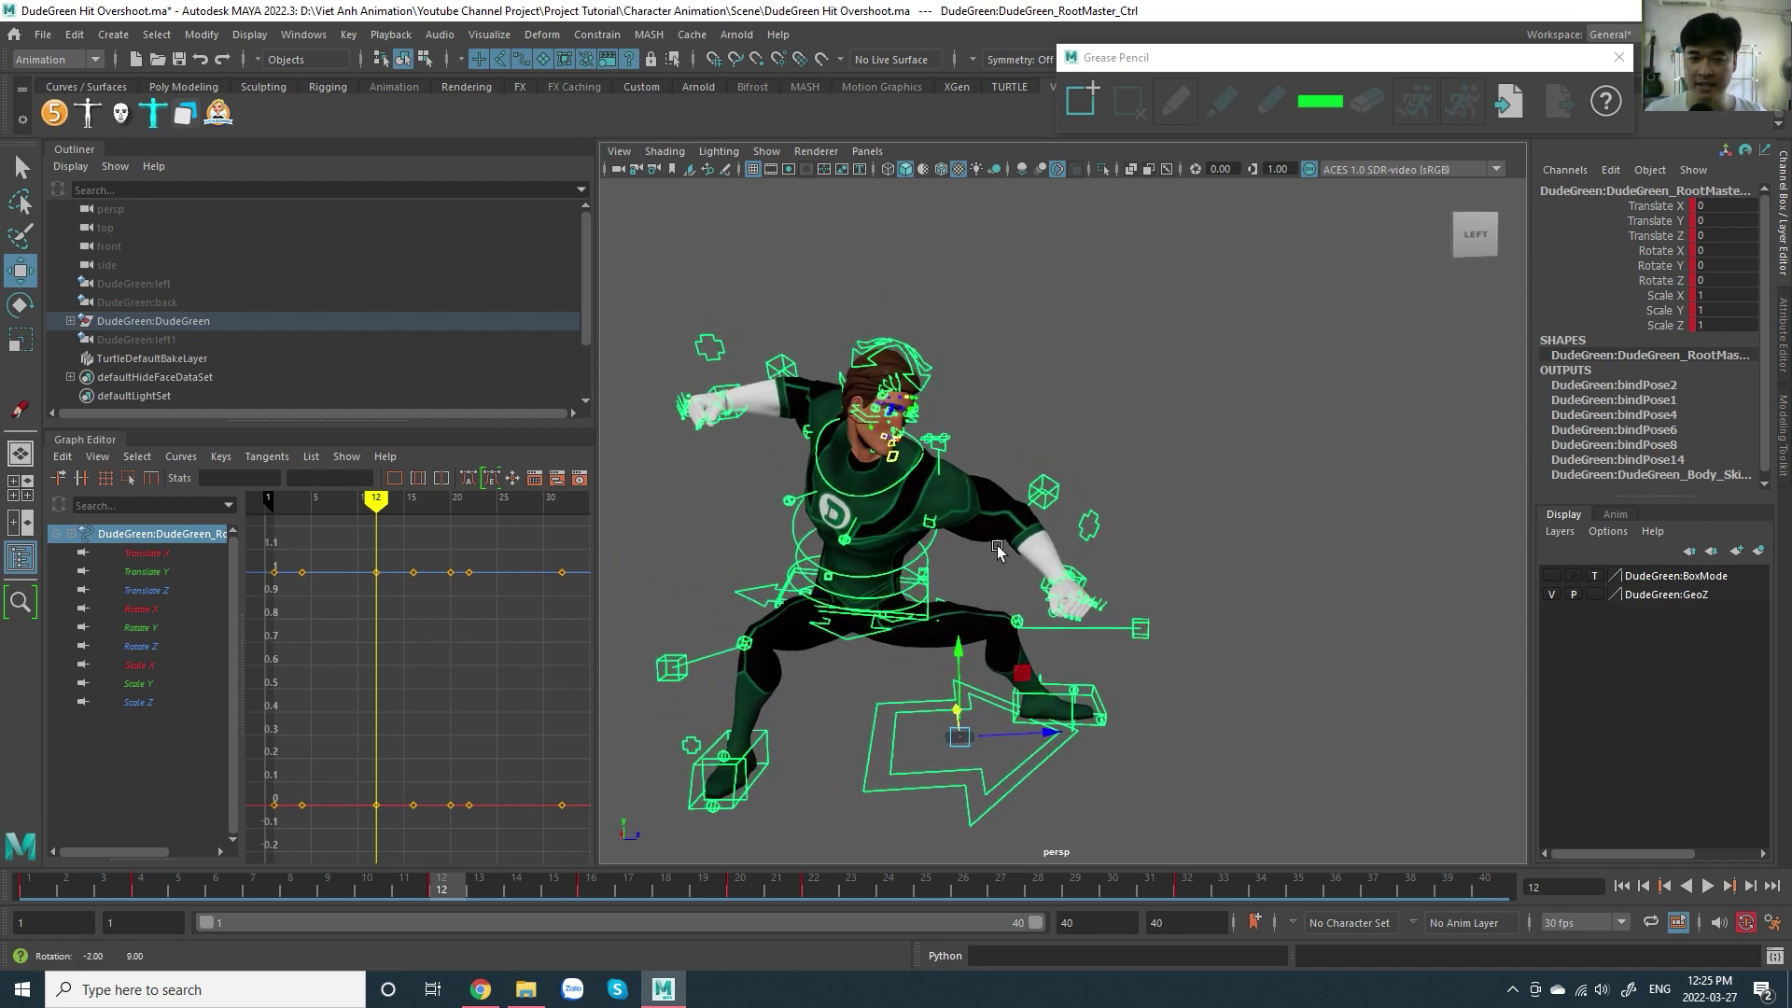
pyautogui.keyDown('alt'); pyautogui.moveTo(989, 537); pyautogui.dragTo(1046, 485); pyautogui.keyUp('alt')
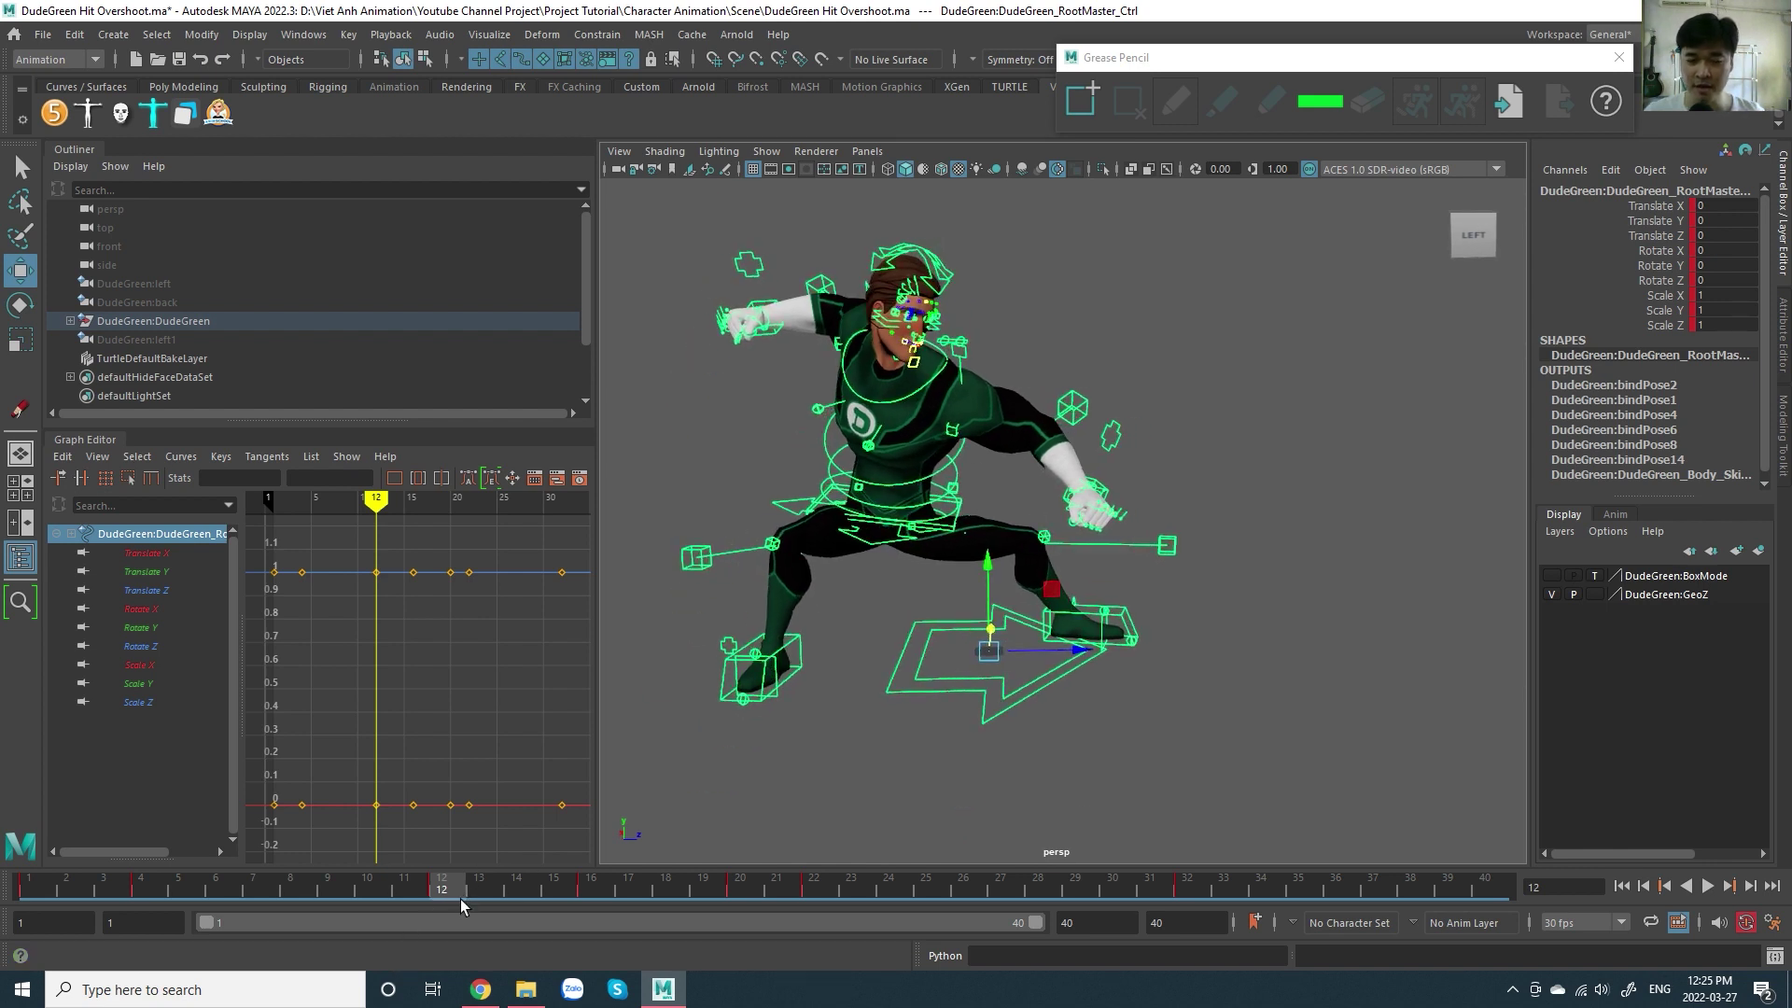
# - Replay the animation, pausing at frame 22 and finally stopping on frame 12
pyautogui.hotkey('alt', 'v')
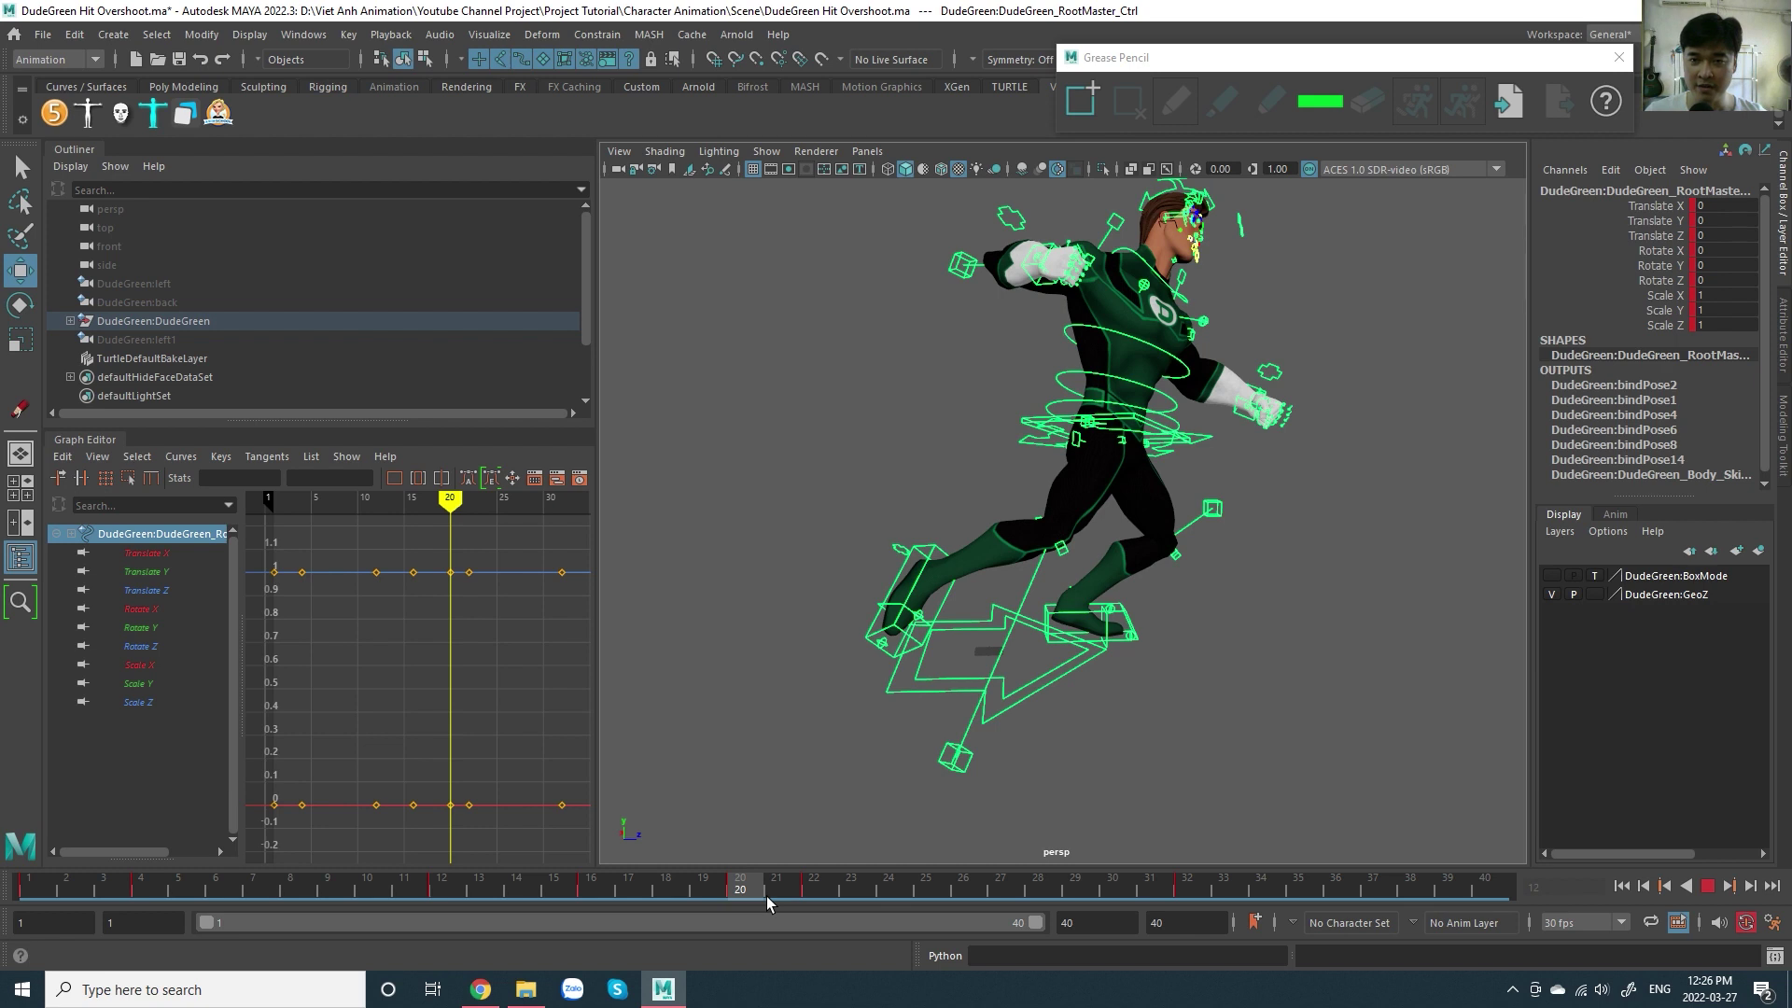
pyautogui.click(825, 896)
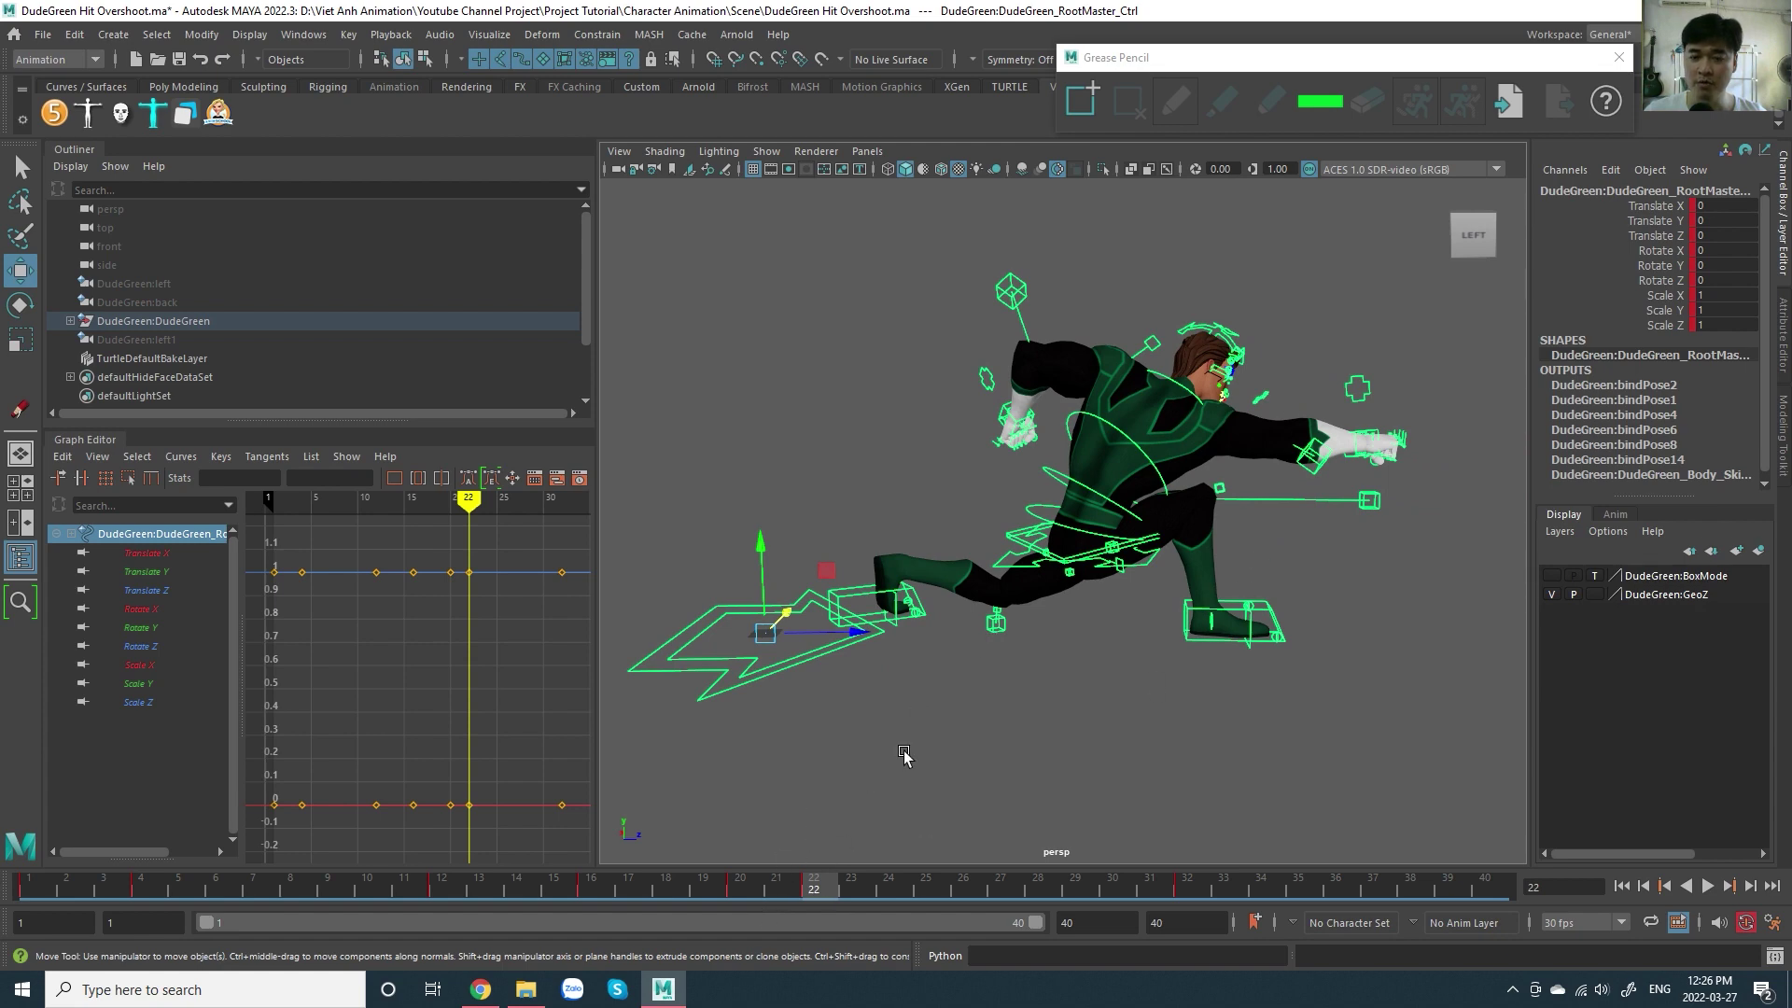
pyautogui.hotkey('alt', 'v')
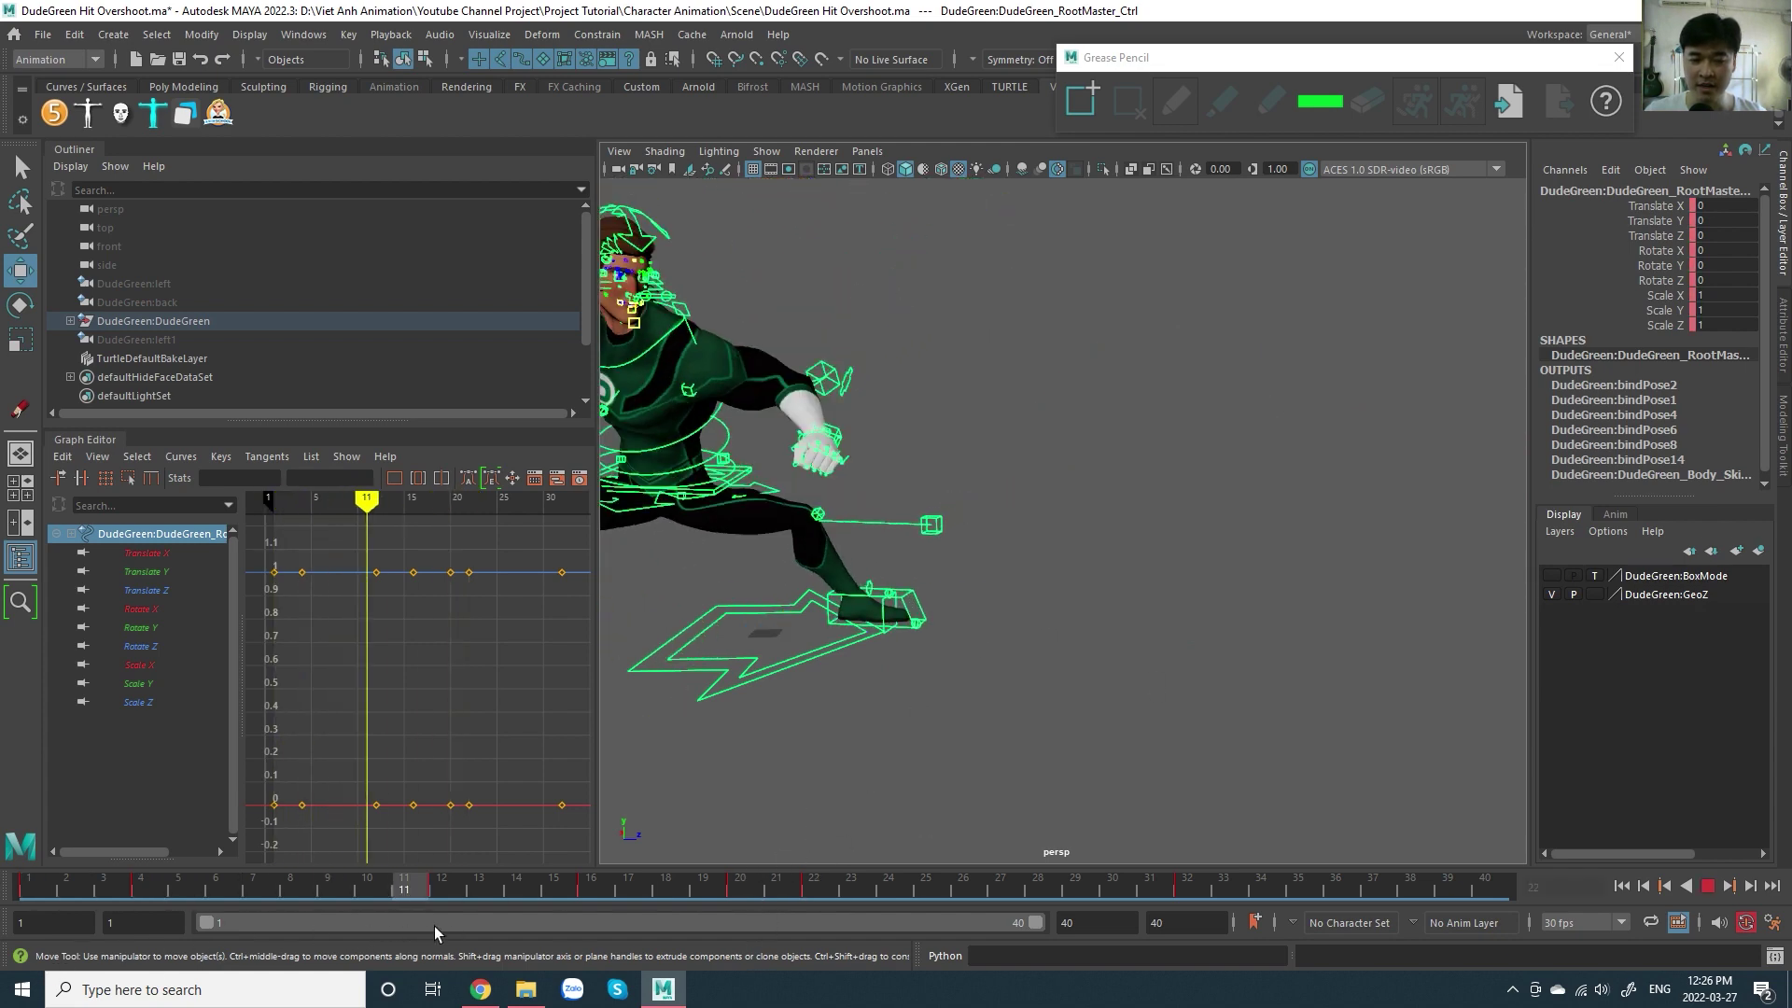
pyautogui.hotkey('alt', 'v')
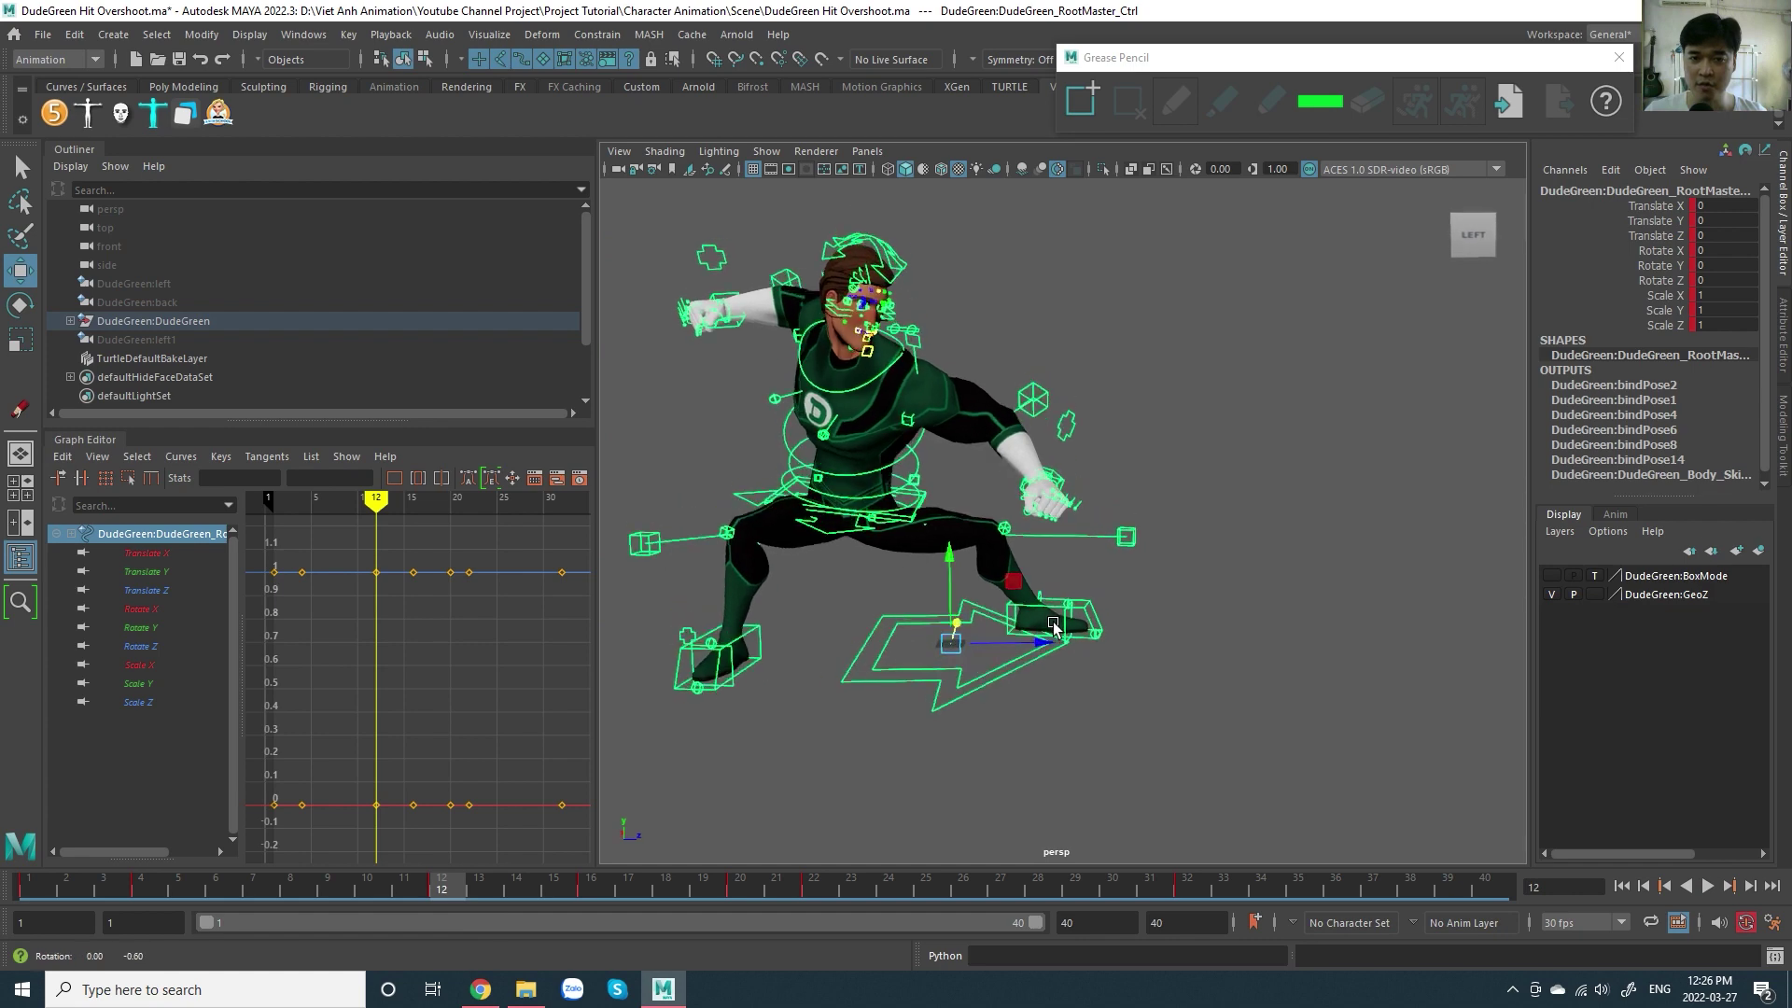
# - Tumble the camera from an overhead angle to a more frontal view of the crouched pose
pyautogui.moveTo(1080, 663)
pyautogui.keyDown('alt'); pyautogui.mouseDown()
pyautogui.moveTo(968, 735)
pyautogui.moveTo(1159, 543)
pyautogui.moveTo(1126, 528)
pyautogui.moveTo(964, 624)
pyautogui.moveTo(910, 596)
pyautogui.moveTo(1163, 624)
pyautogui.moveTo(1135, 609)
pyautogui.mouseUp(); pyautogui.keyUp('alt')
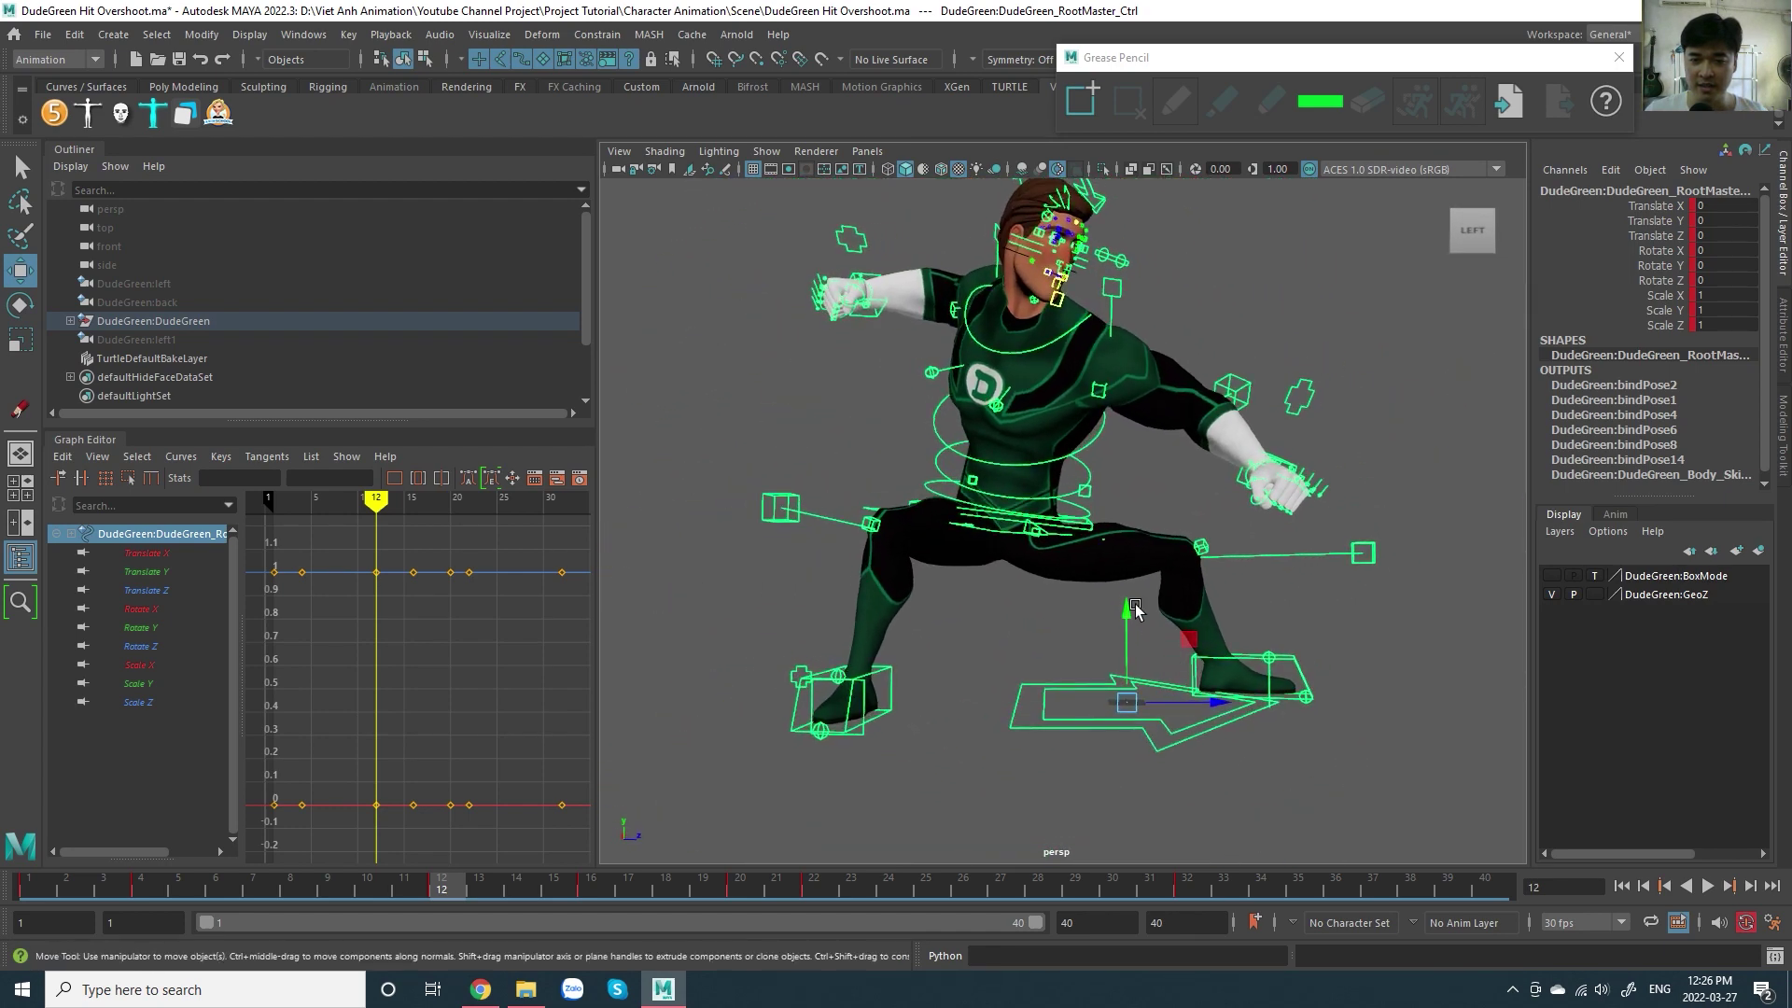
pyautogui.keyDown('alt'); pyautogui.moveTo(1024, 547); pyautogui.dragTo(1108, 638); pyautogui.keyUp('alt')
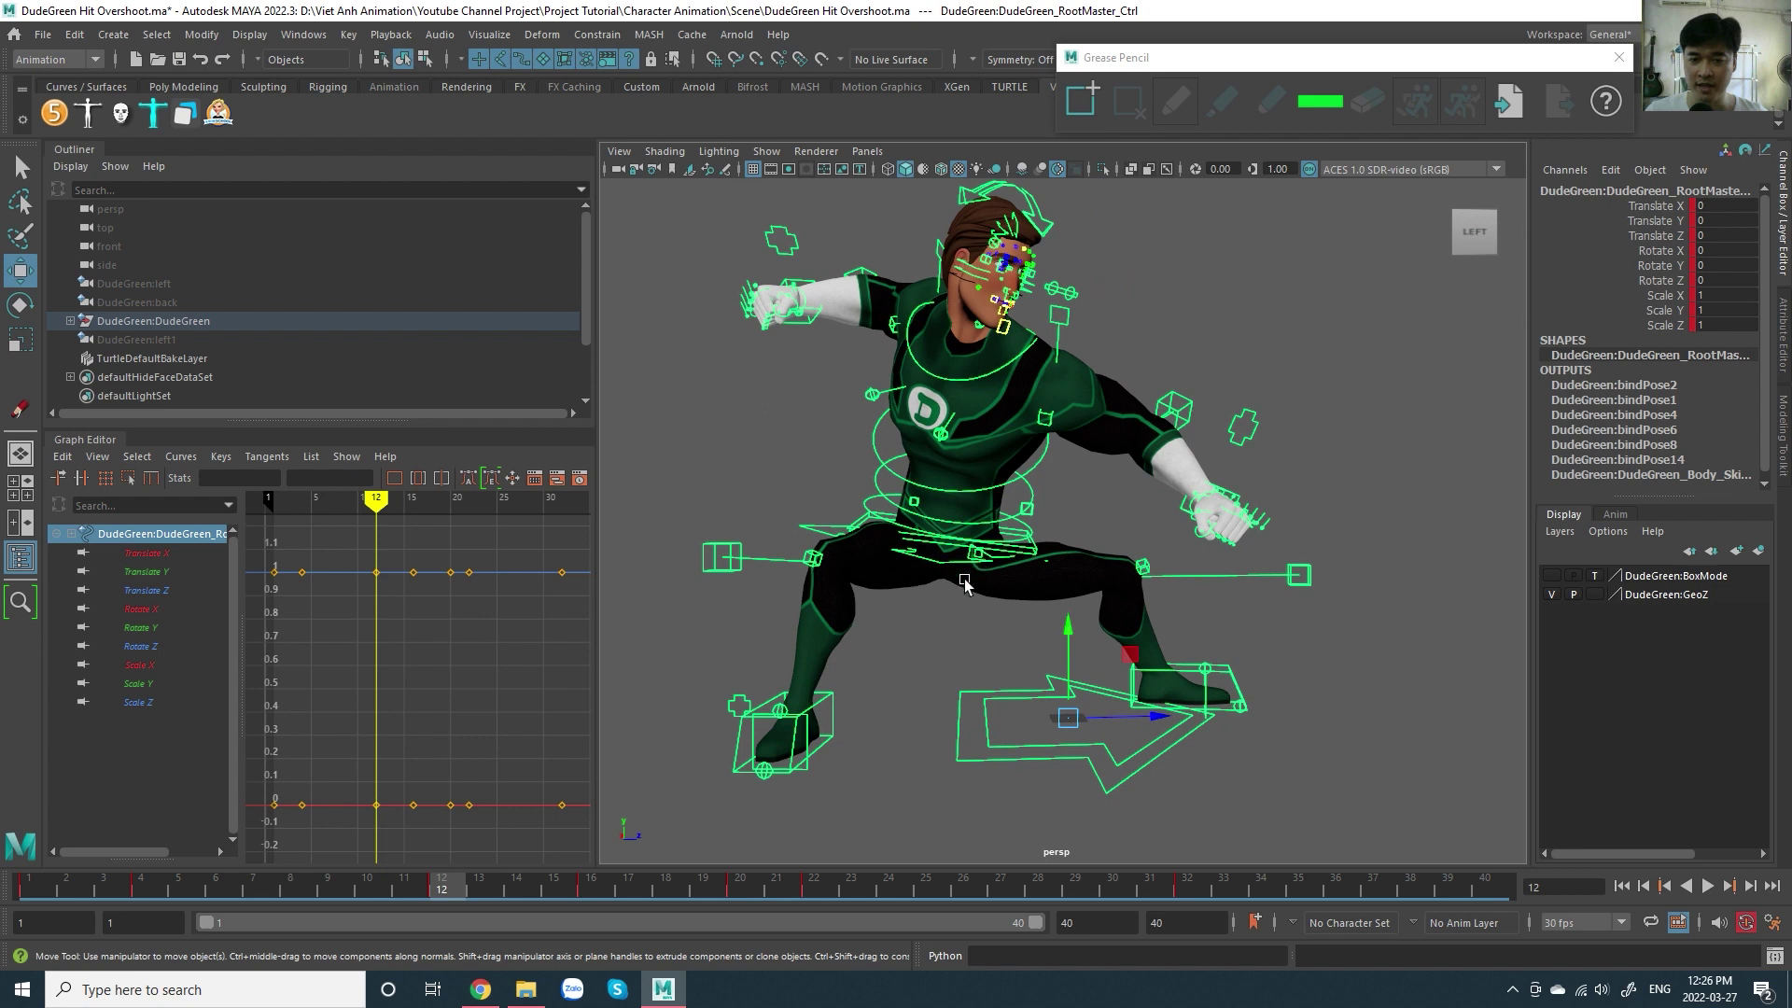
pyautogui.keyDown('alt'); pyautogui.moveTo(991, 611); pyautogui.dragTo(1015, 619); pyautogui.keyUp('alt')
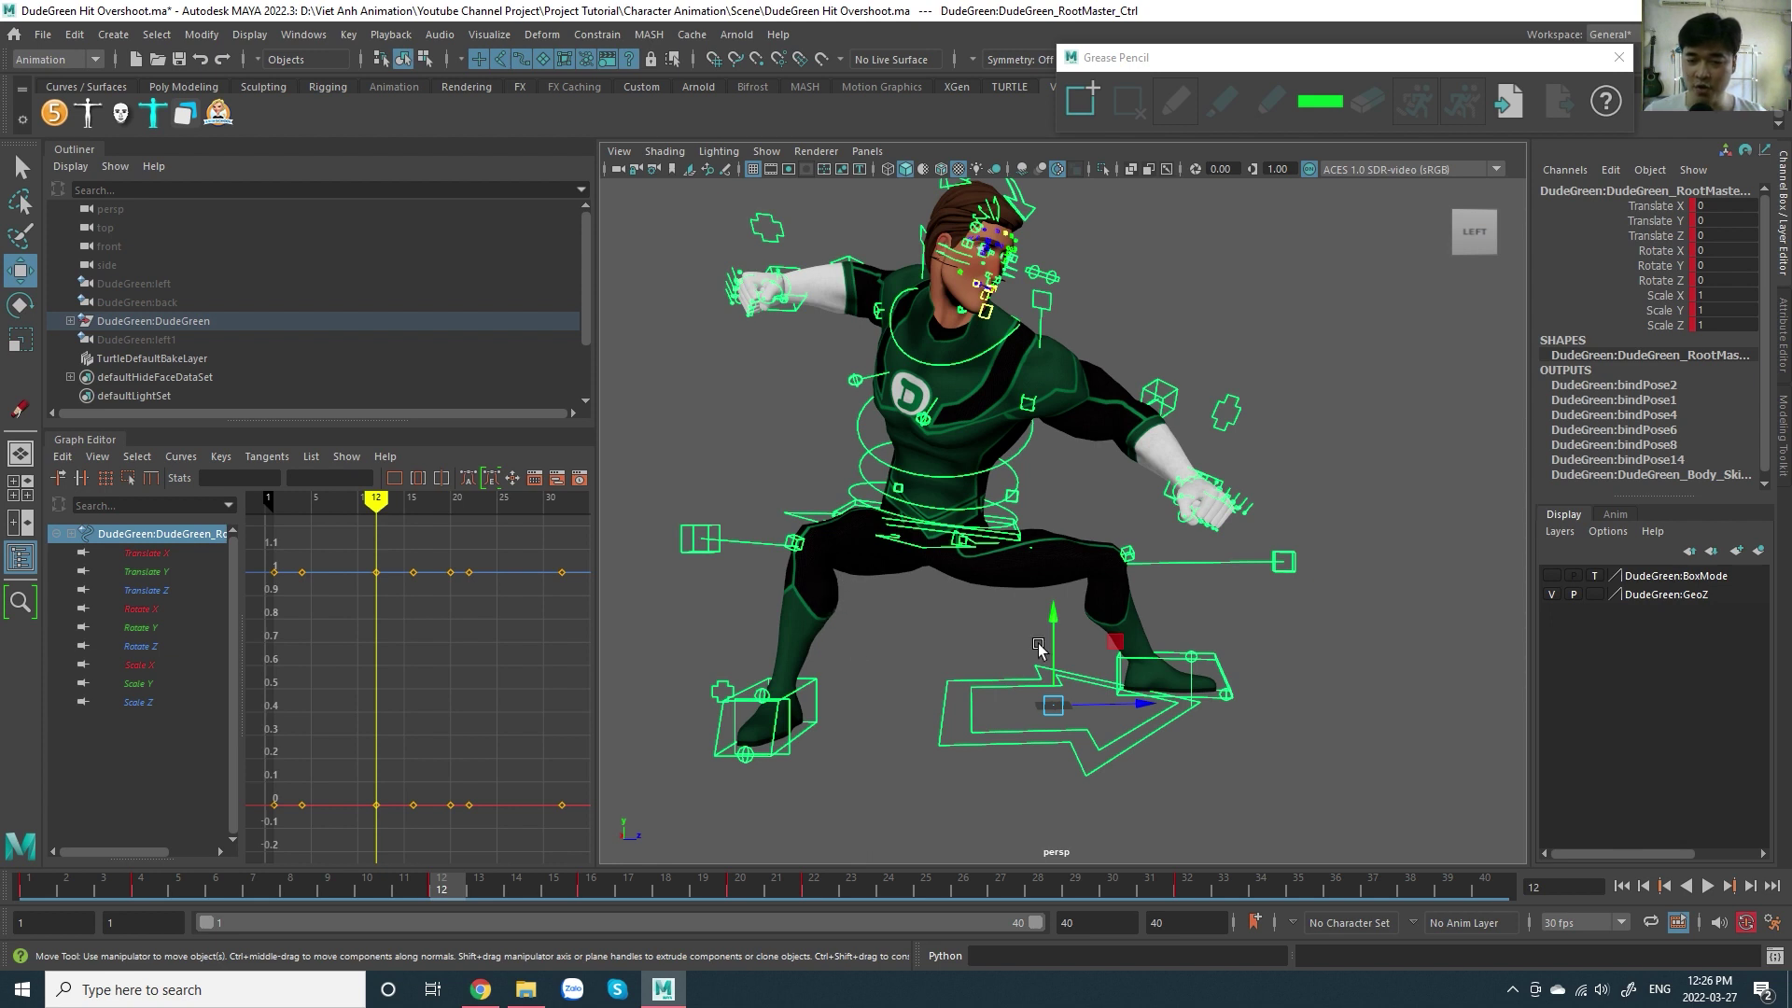
# - Try shifting the waist offset control, undo it, then select the first spine FK control
pyautogui.click(808, 520)
pyautogui.moveTo(1008, 522)
pyautogui.mouseDown()
pyautogui.moveTo(953, 525)
pyautogui.moveTo(978, 547)
pyautogui.mouseUp()
pyautogui.hotkey('ctrl', 'z')
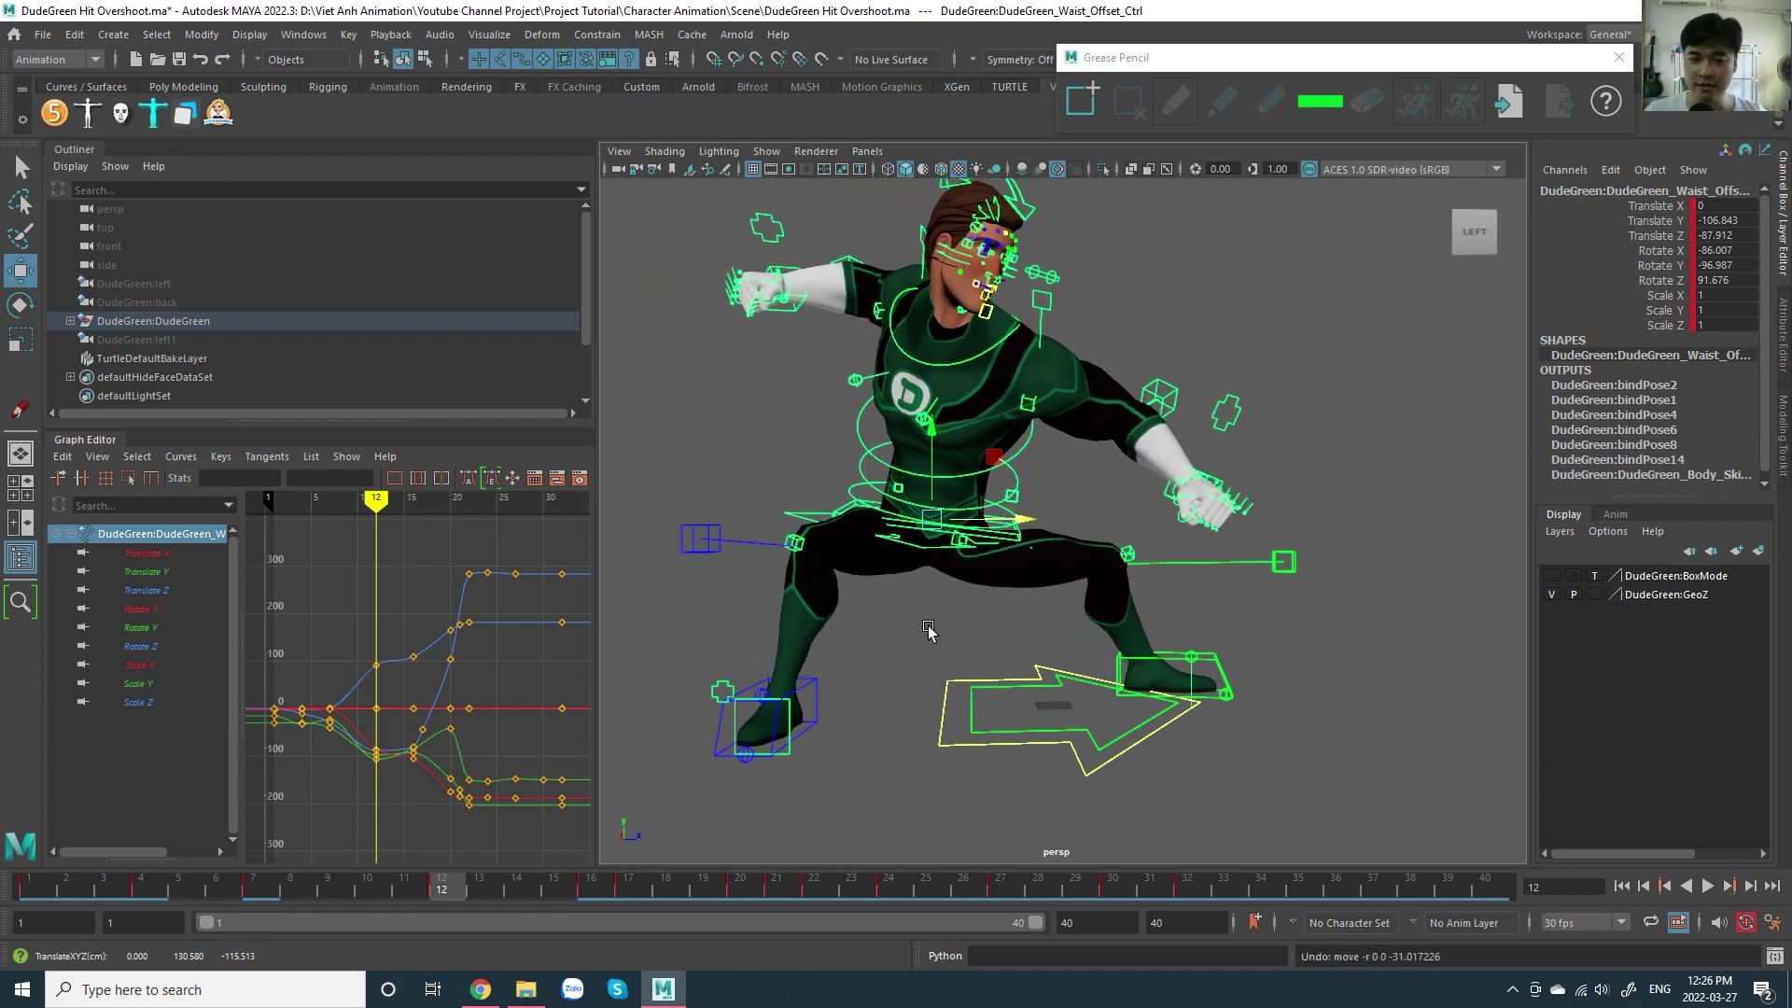
pyautogui.keyDown('alt'); pyautogui.moveTo(1099, 585); pyautogui.dragTo(1062, 572); pyautogui.keyUp('alt')
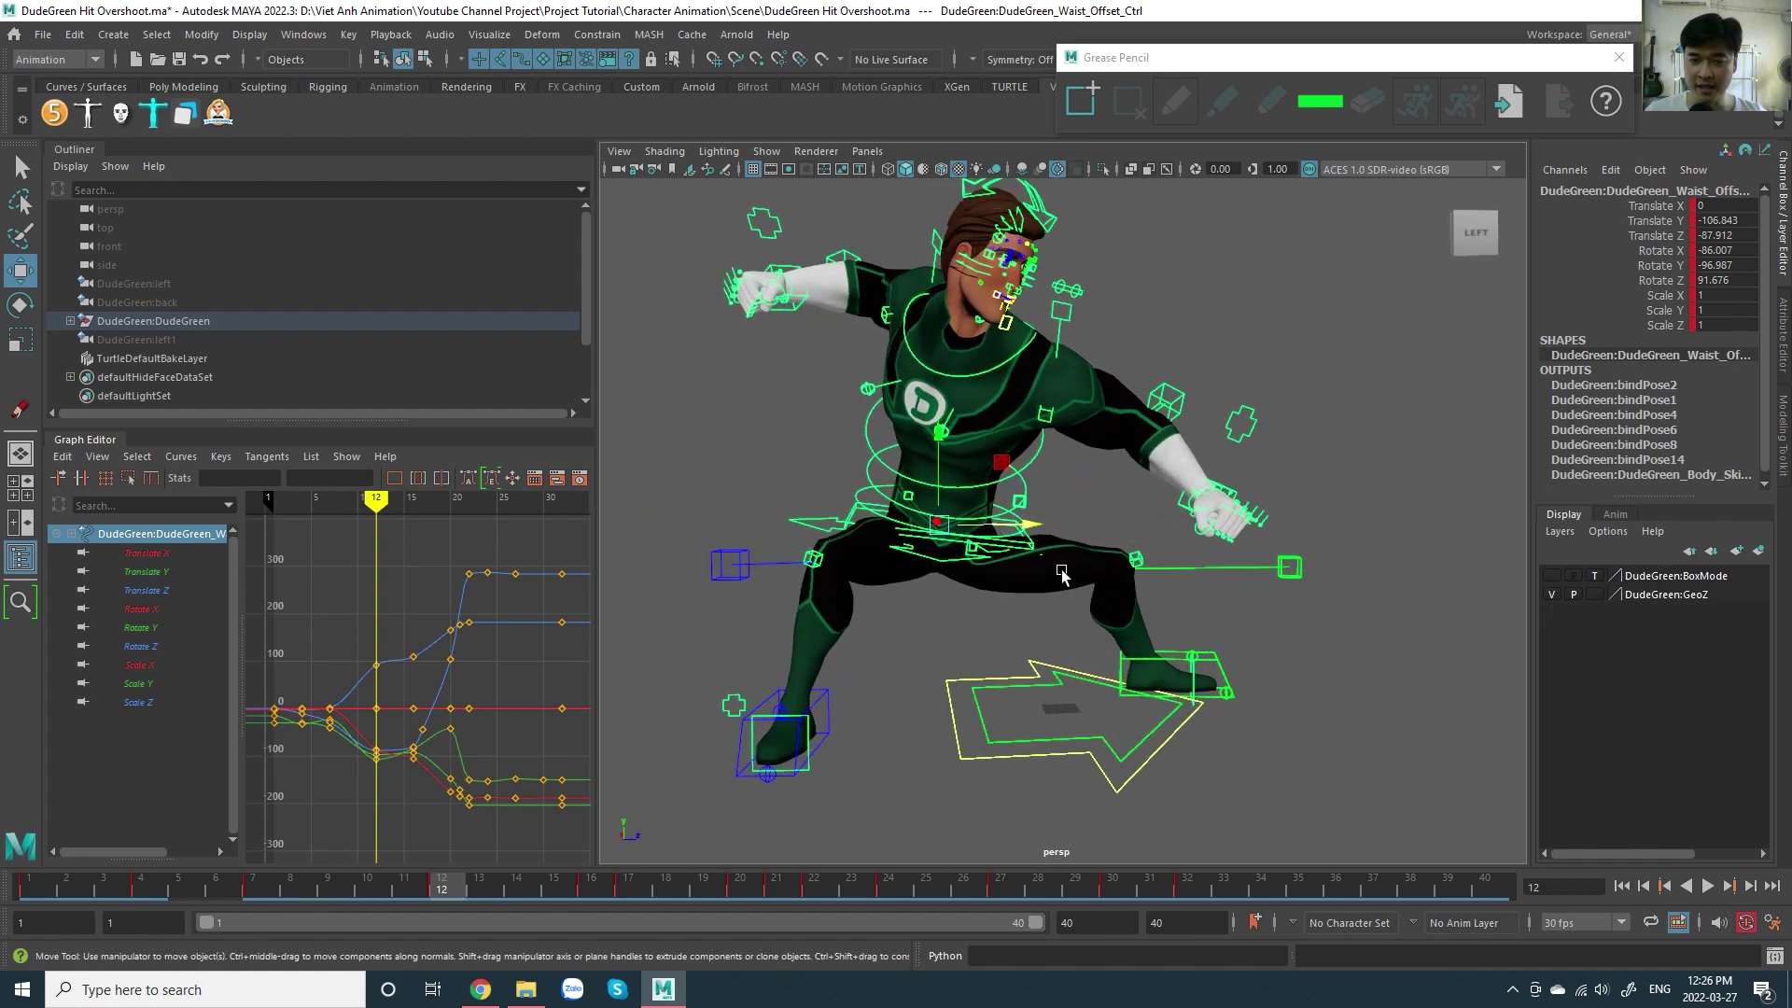
pyautogui.click(877, 501)
pyautogui.scroll(2, 833, 485)
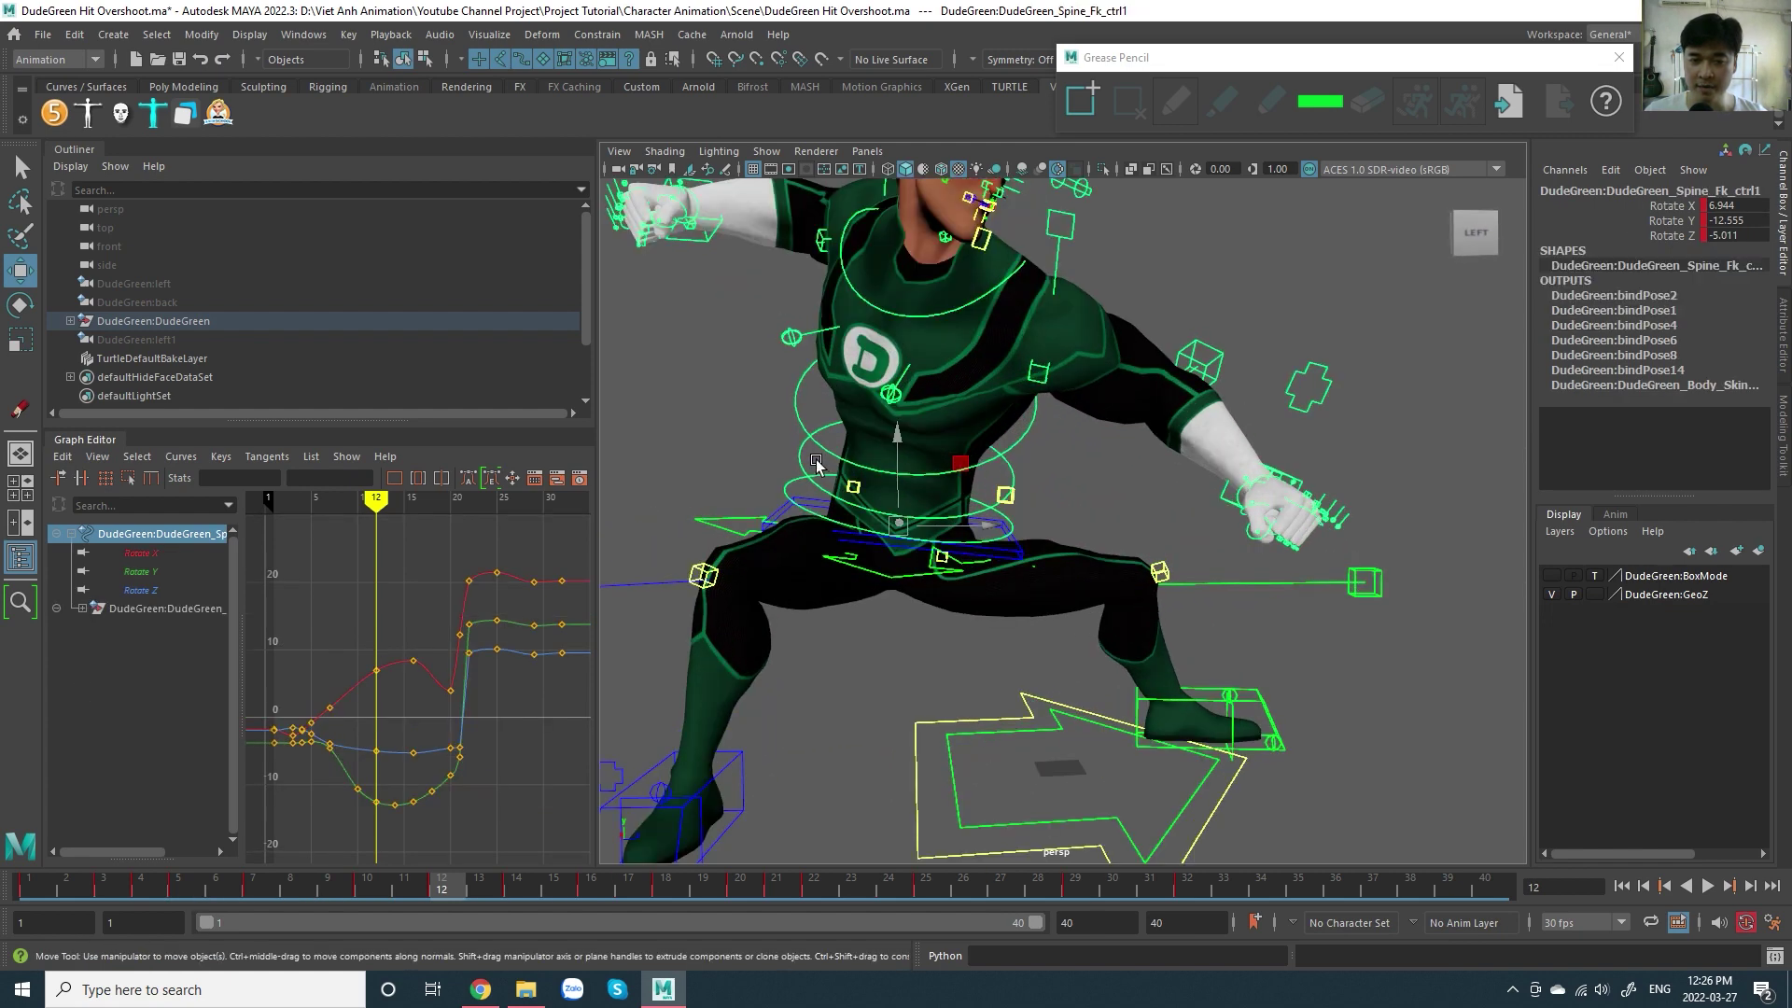
# - Select three spine FK controls and rotate them to twist the upper body further at frame 12
pyautogui.keyDown('shift'); pyautogui.click(816, 465); pyautogui.keyUp('shift')
pyautogui.keyDown('shift'); pyautogui.click(816, 431); pyautogui.keyUp('shift')
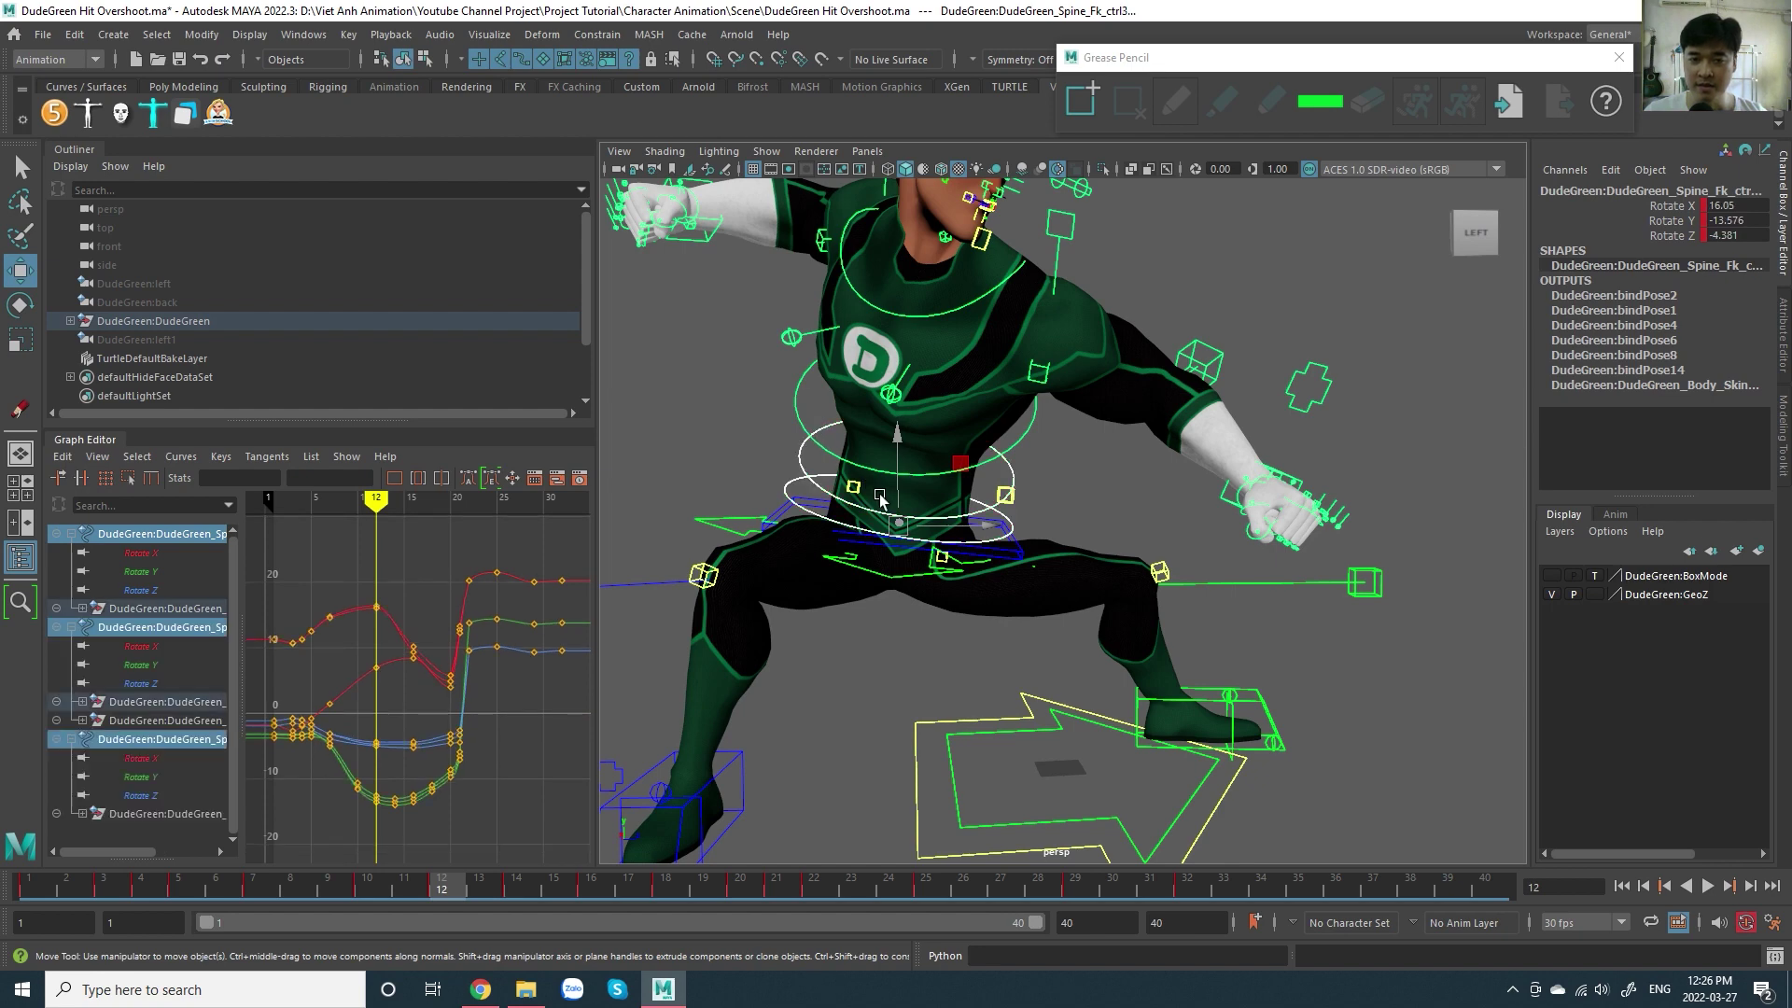
pyautogui.scroll(-3, 880, 501)
pyautogui.press('e')
pyautogui.keyDown('alt'); pyautogui.moveTo(881, 501); pyautogui.dragTo(951, 523); pyautogui.keyUp('alt')
pyautogui.keyDown('alt'); pyautogui.moveTo(1190, 512); pyautogui.dragTo(1147, 521, button='middle'); pyautogui.keyUp('alt')
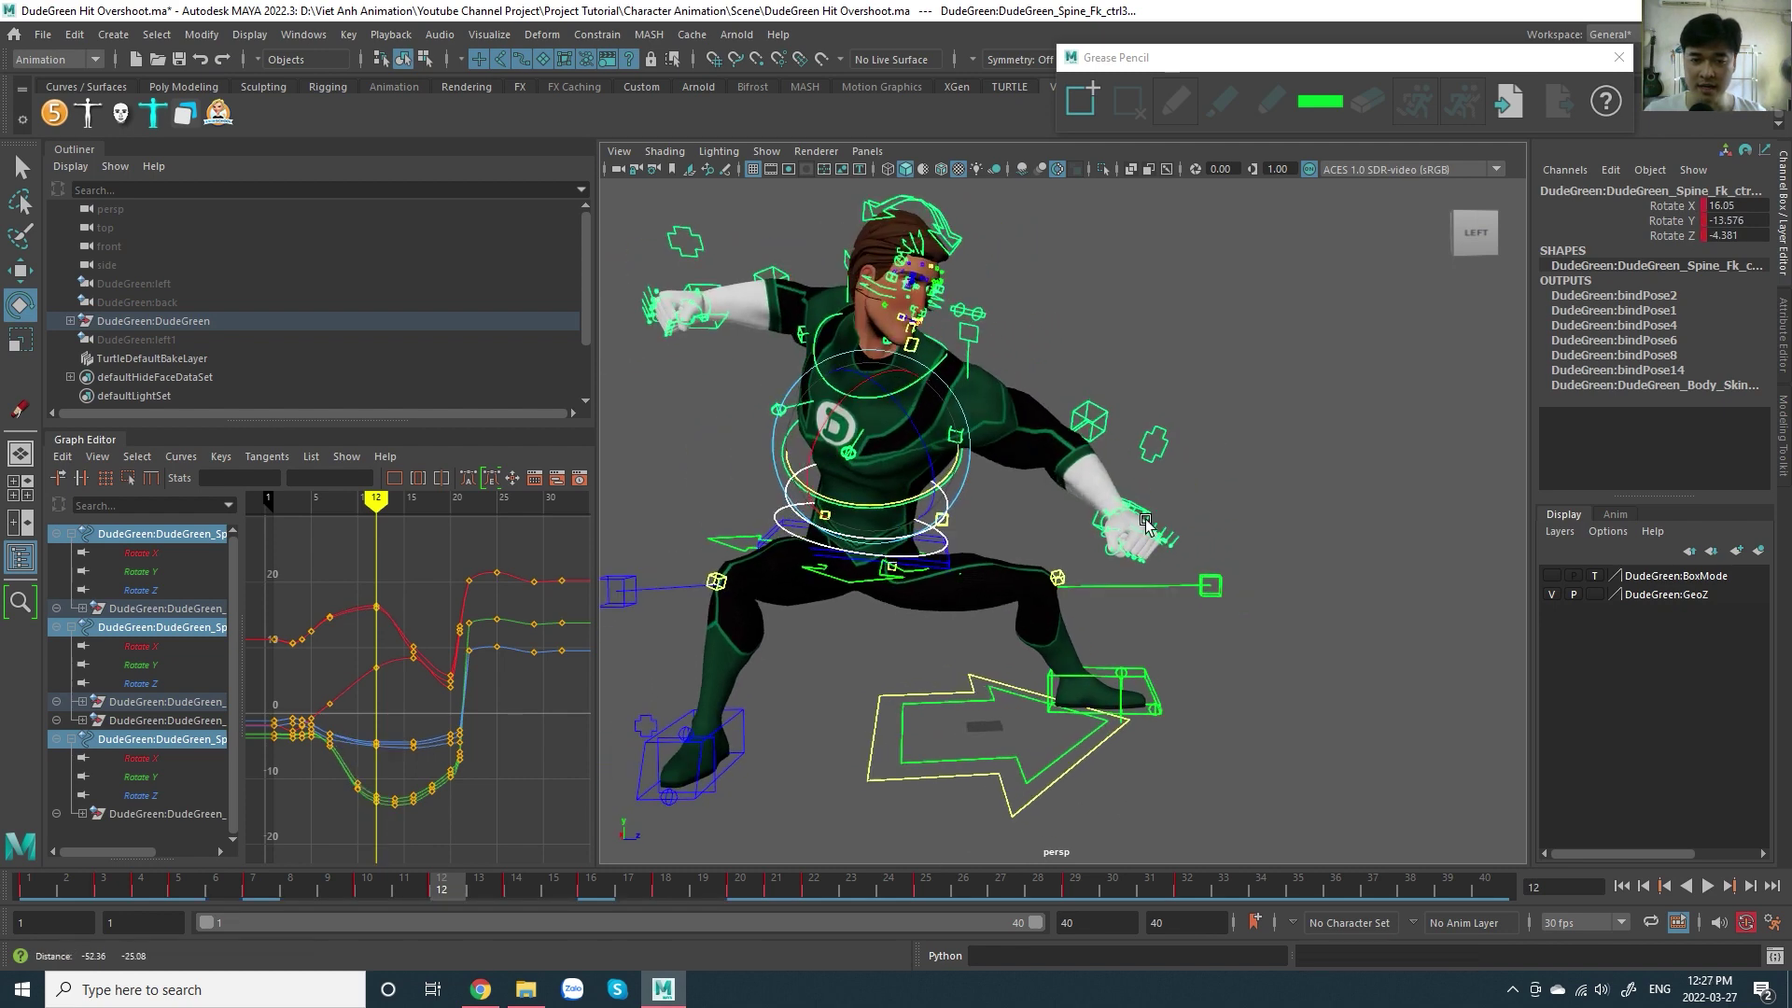
pyautogui.keyDown('alt'); pyautogui.moveTo(1146, 521); pyautogui.dragTo(1138, 504); pyautogui.keyUp('alt')
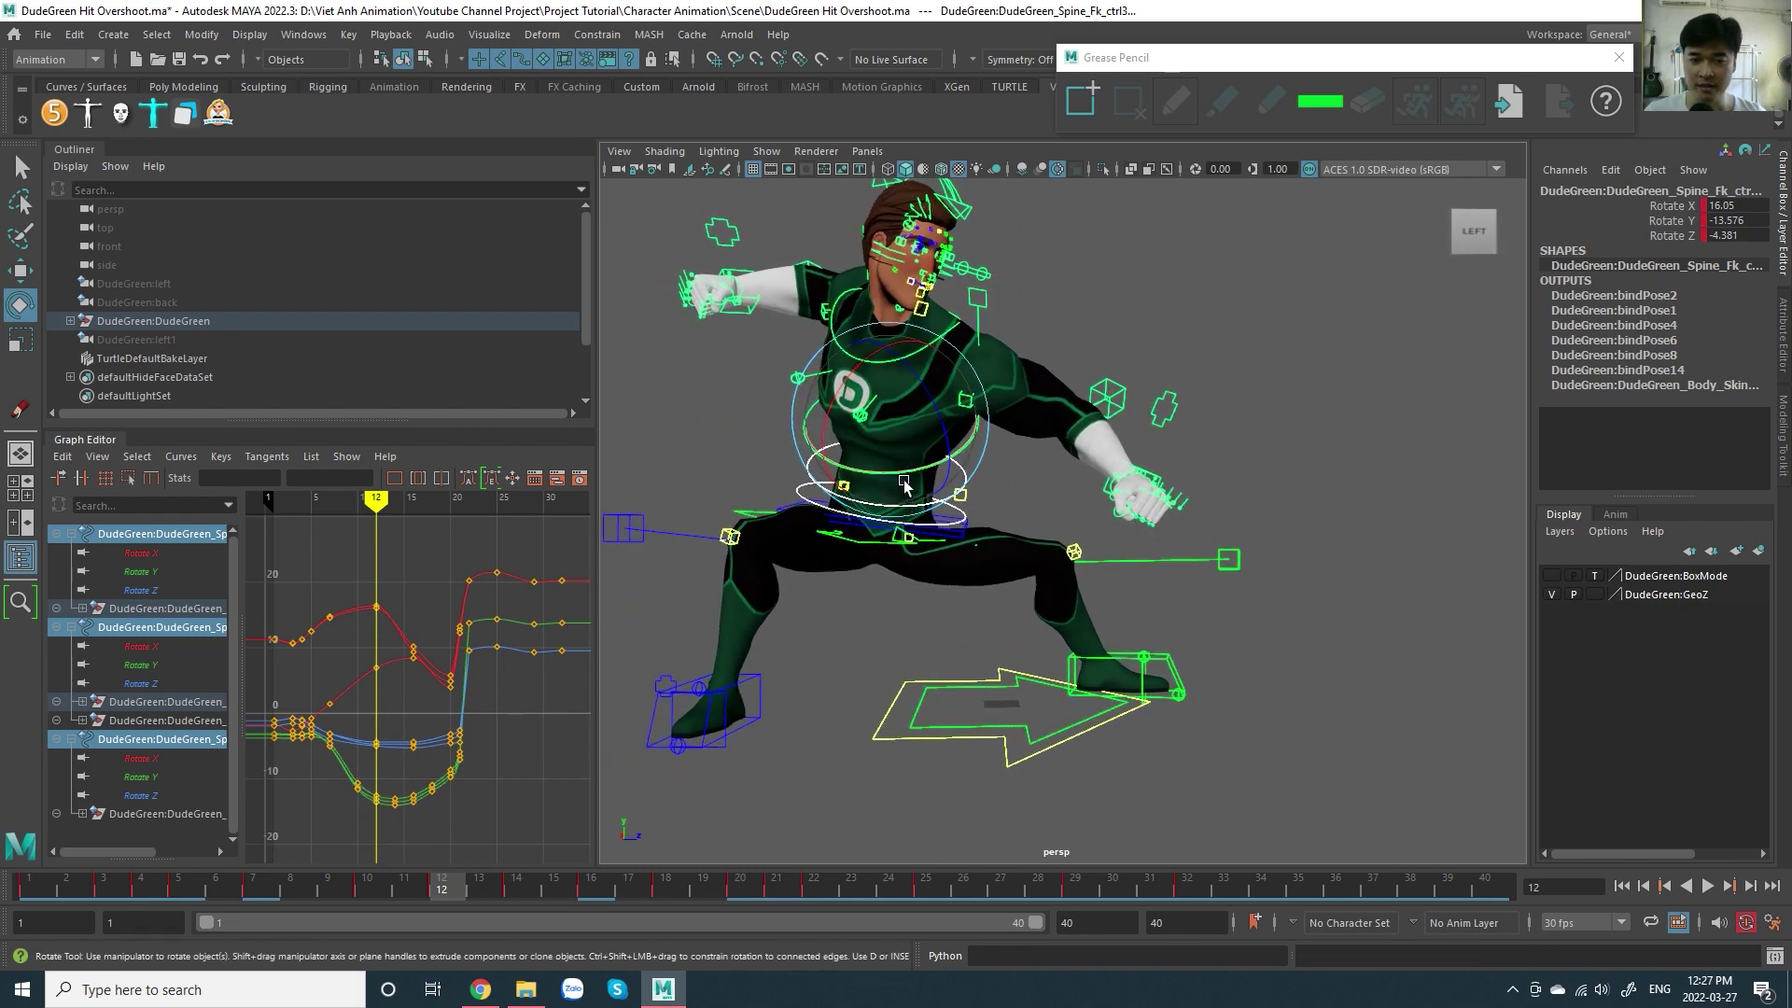
pyautogui.moveTo(905, 483)
pyautogui.mouseDown()
pyautogui.moveTo(901, 509)
pyautogui.moveTo(958, 513)
pyautogui.moveTo(922, 498)
pyautogui.moveTo(951, 530)
pyautogui.mouseUp()
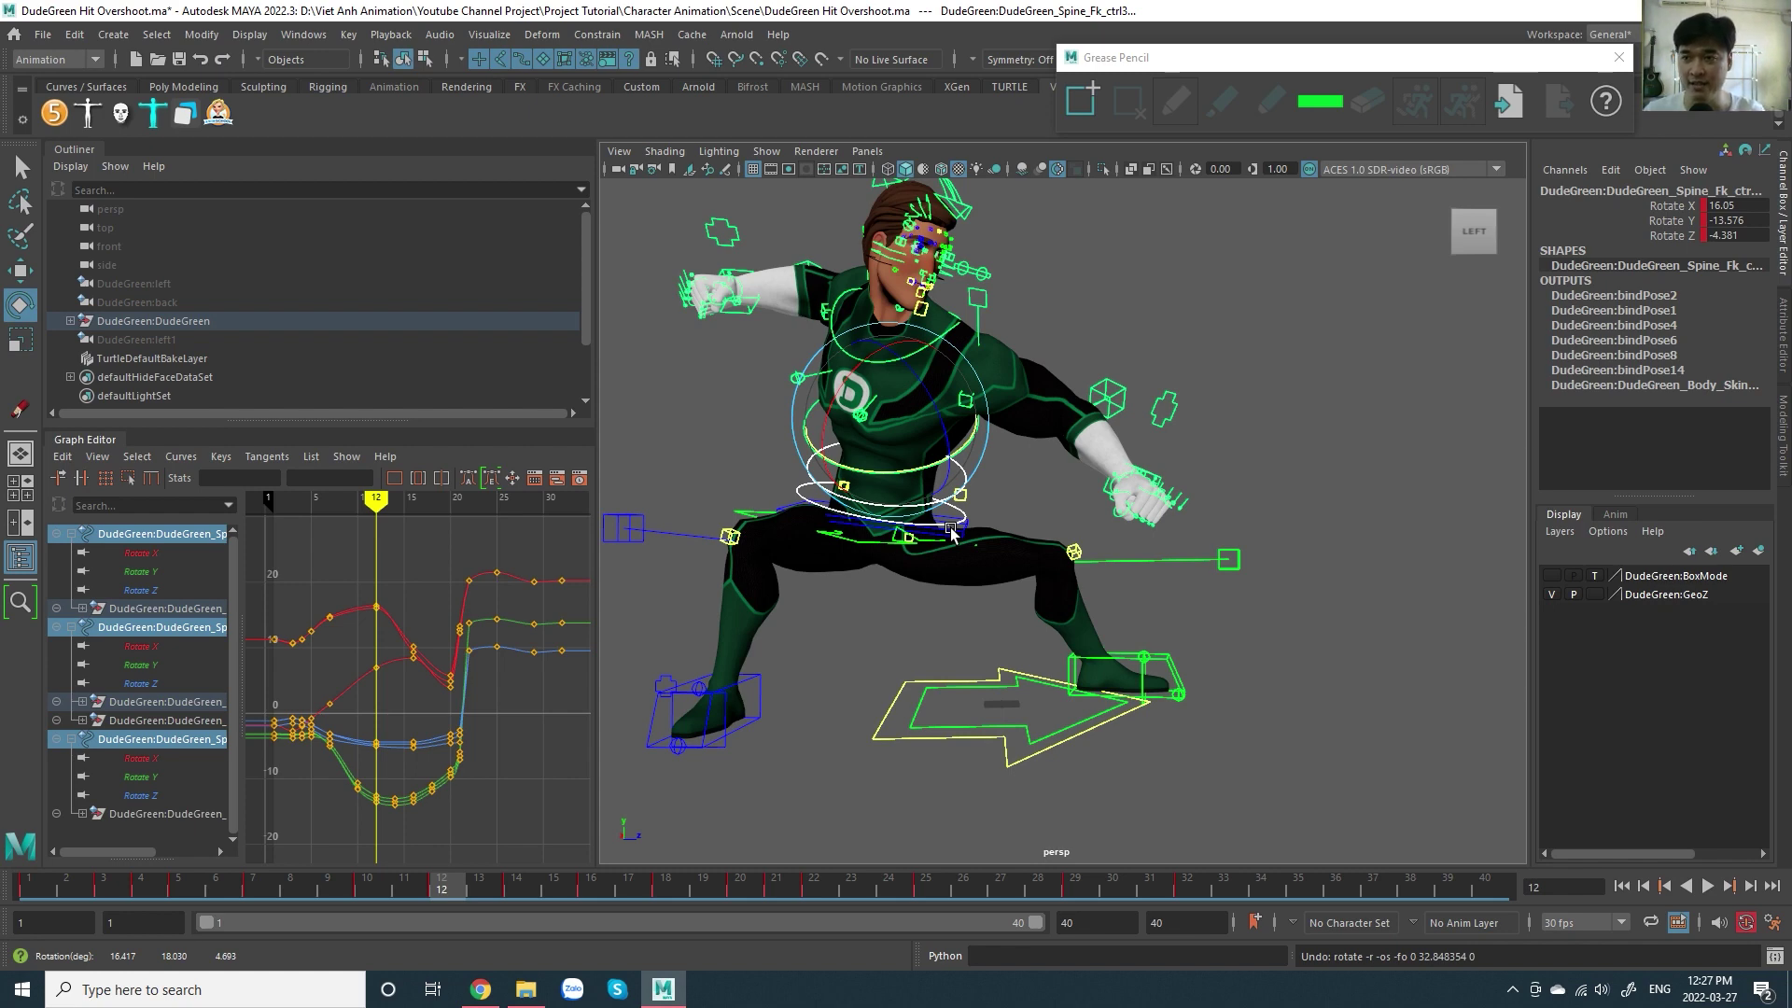
# - Play back the hit, frame the spine control, and scrub to frame 20 to review the curves
pyautogui.hotkey('alt', 'v')
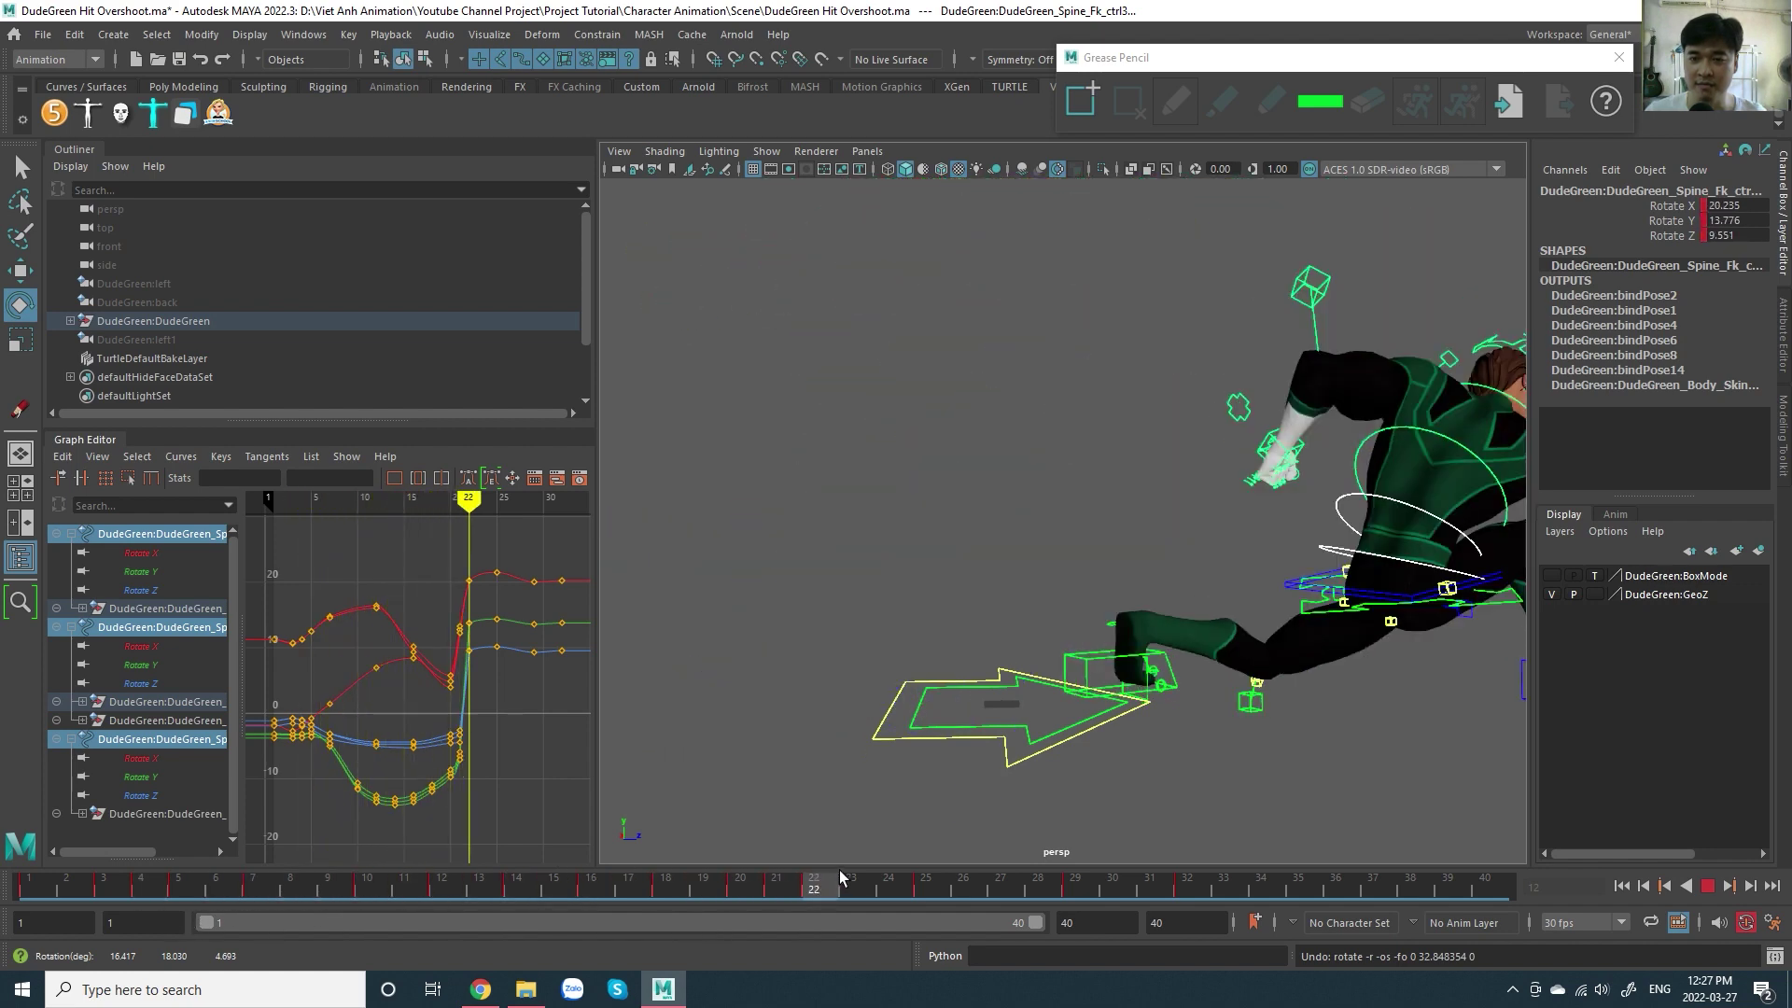
pyautogui.hotkey('alt', 'v')
pyautogui.press('f')
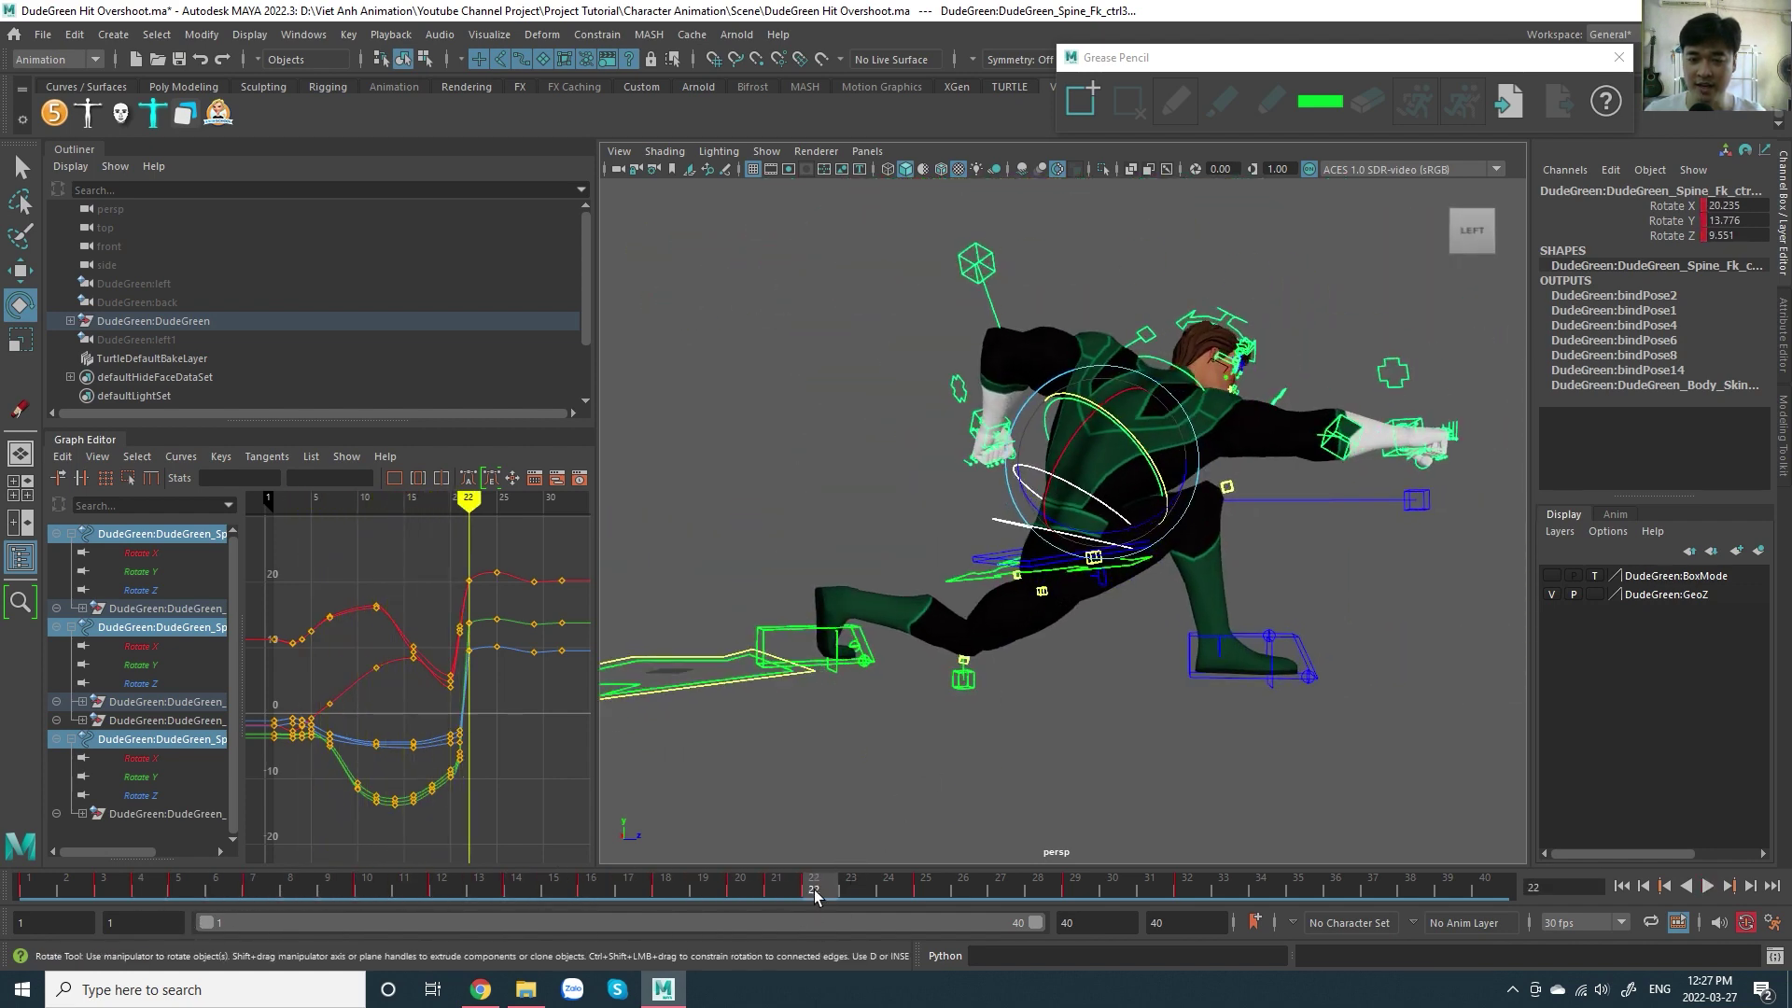
pyautogui.hotkey('alt', 'v')
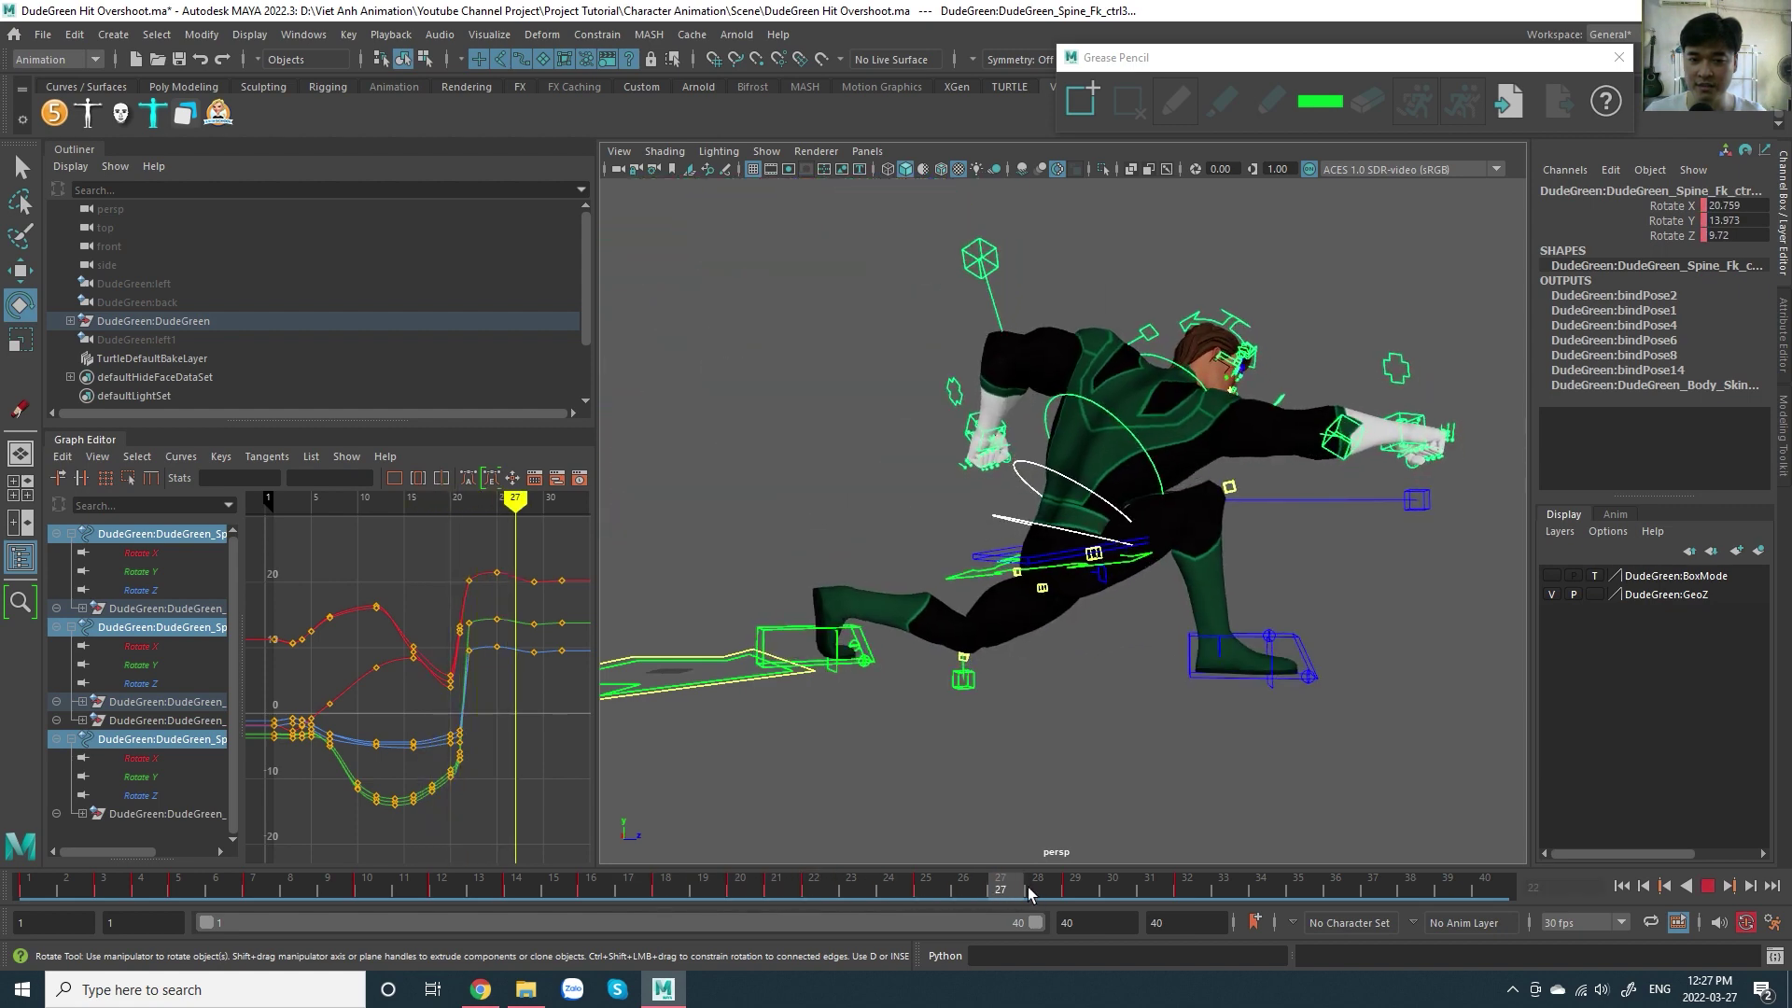
pyautogui.moveTo(1027, 886); pyautogui.dragTo(752, 905)
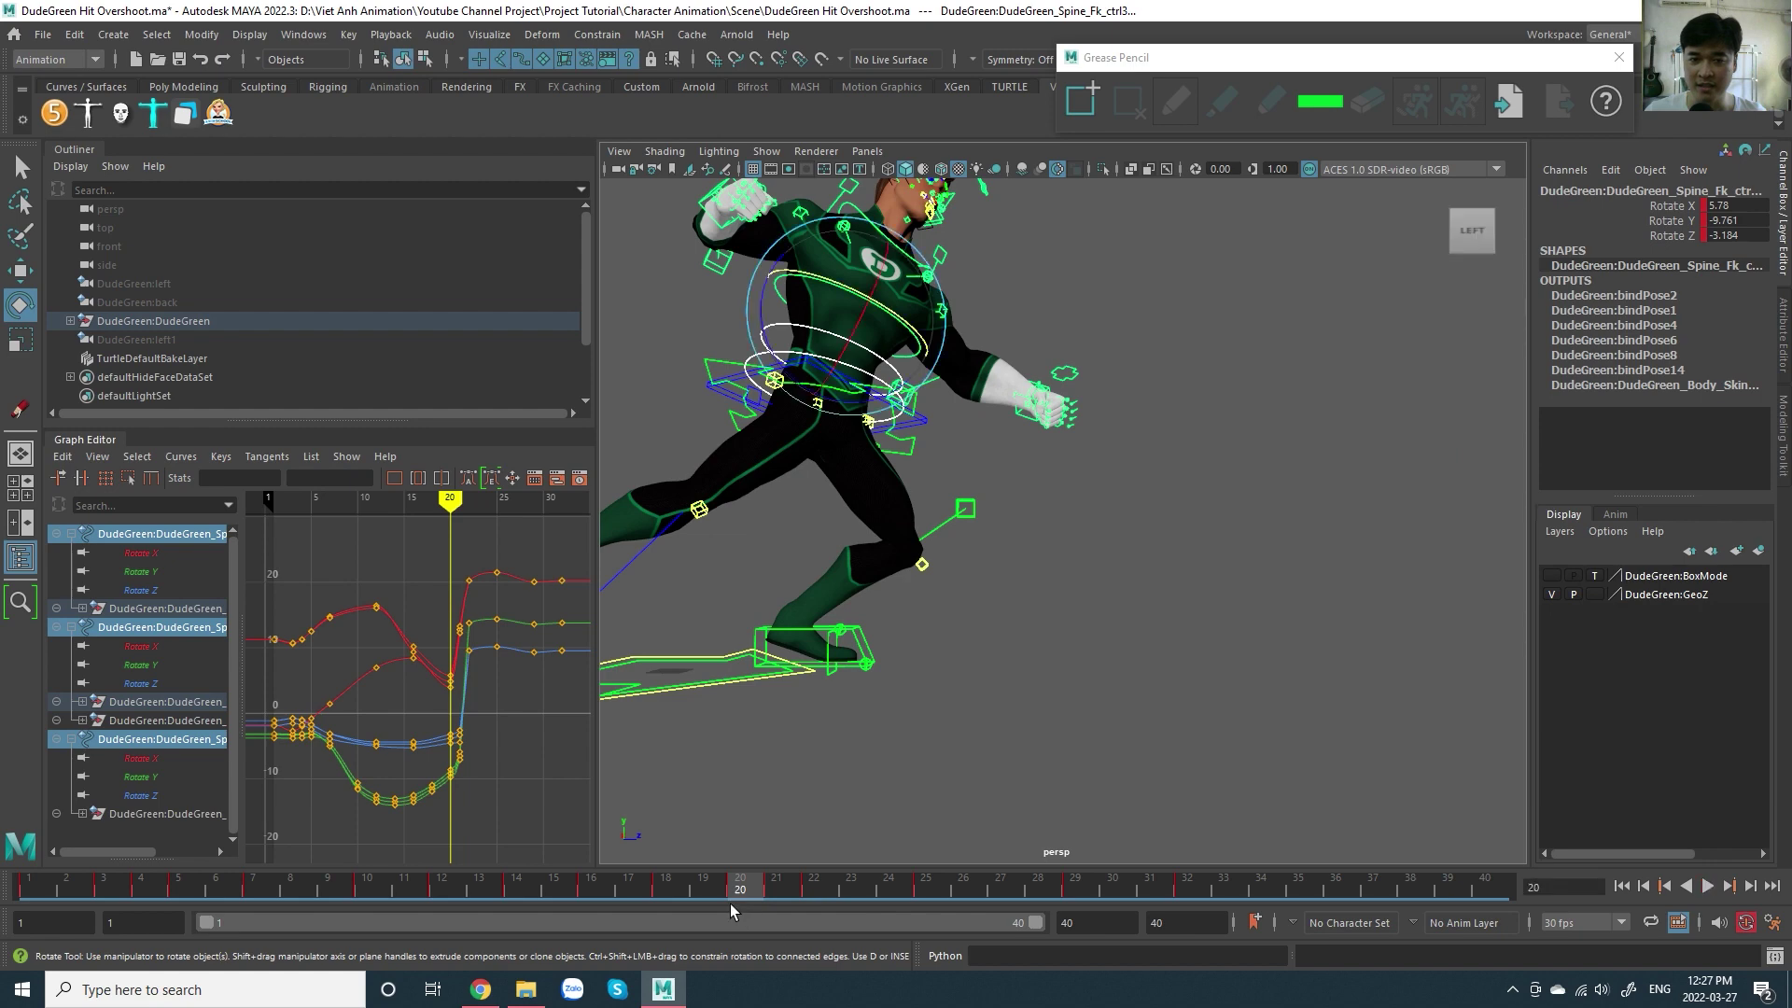
pyautogui.keyDown('alt'); pyautogui.moveTo(484, 654); pyautogui.dragTo(484, 698, button='right'); pyautogui.keyUp('alt')
pyautogui.keyDown('alt'); pyautogui.moveTo(484, 697); pyautogui.dragTo(420, 689, button='middle'); pyautogui.keyUp('alt')
pyautogui.scroll(3, 420, 689)
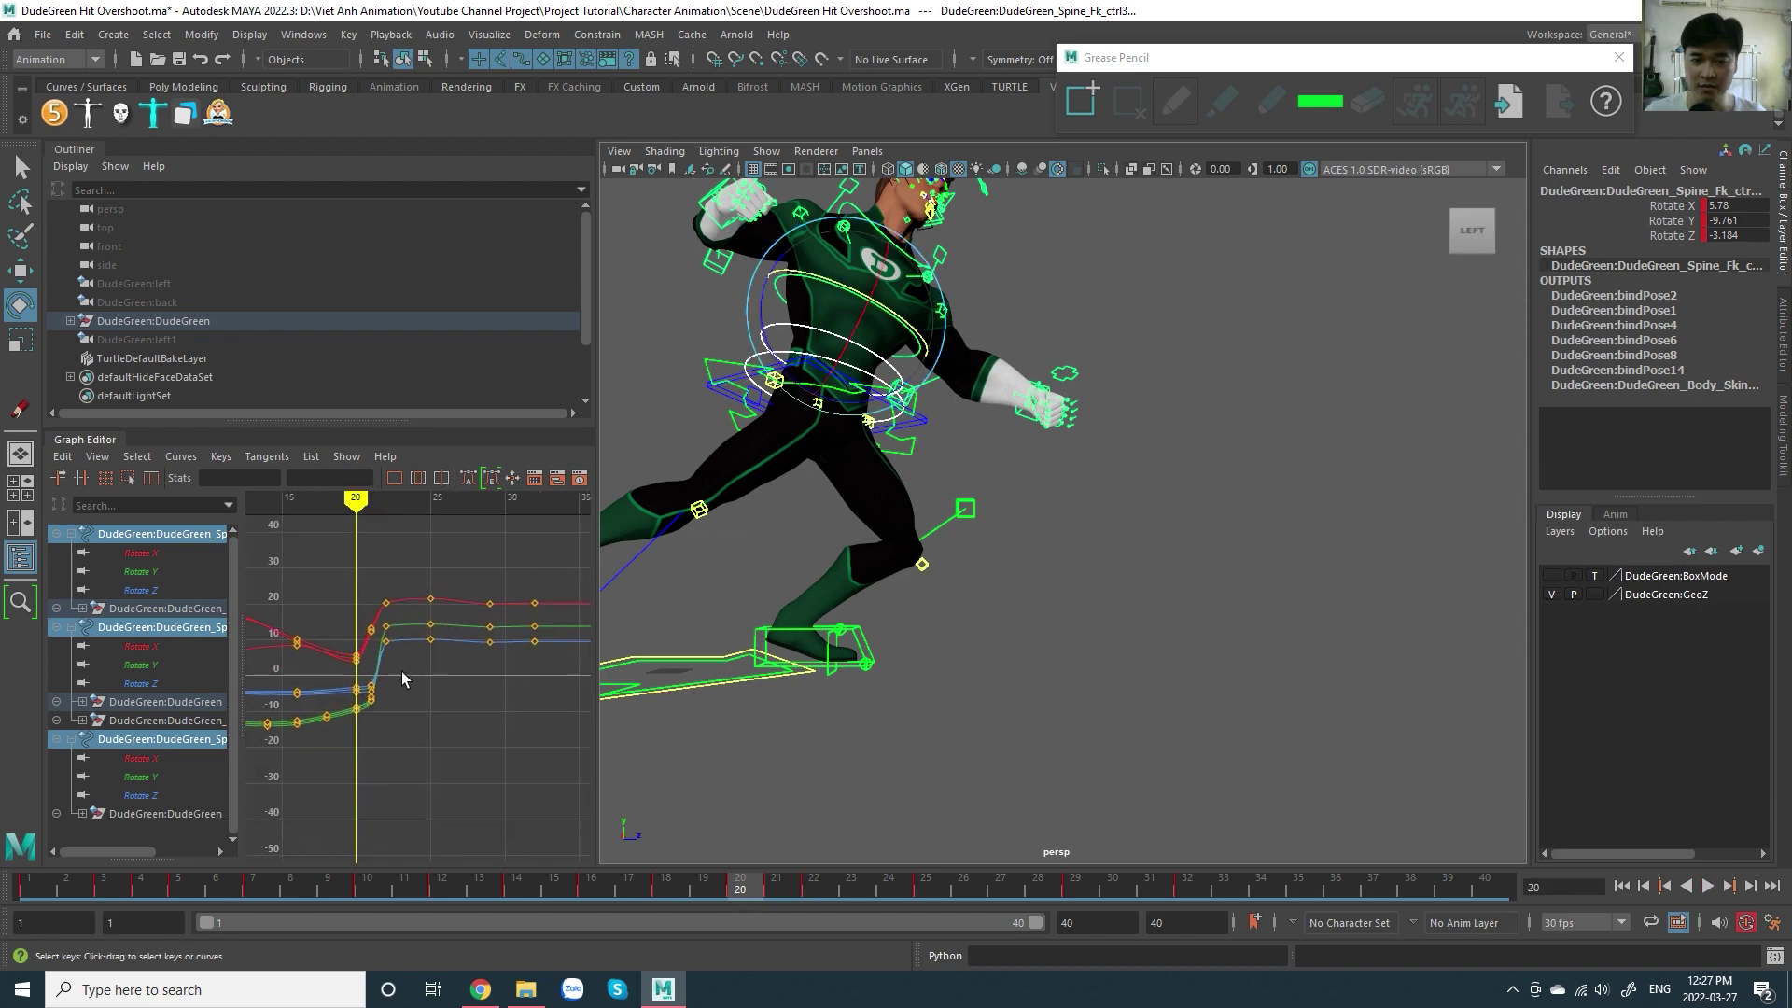
pyautogui.scroll(3, 399, 681)
pyautogui.moveTo(370, 523)
pyautogui.mouseDown()
pyautogui.moveTo(404, 531)
pyautogui.moveTo(360, 532)
pyautogui.moveTo(420, 568)
pyautogui.mouseUp()
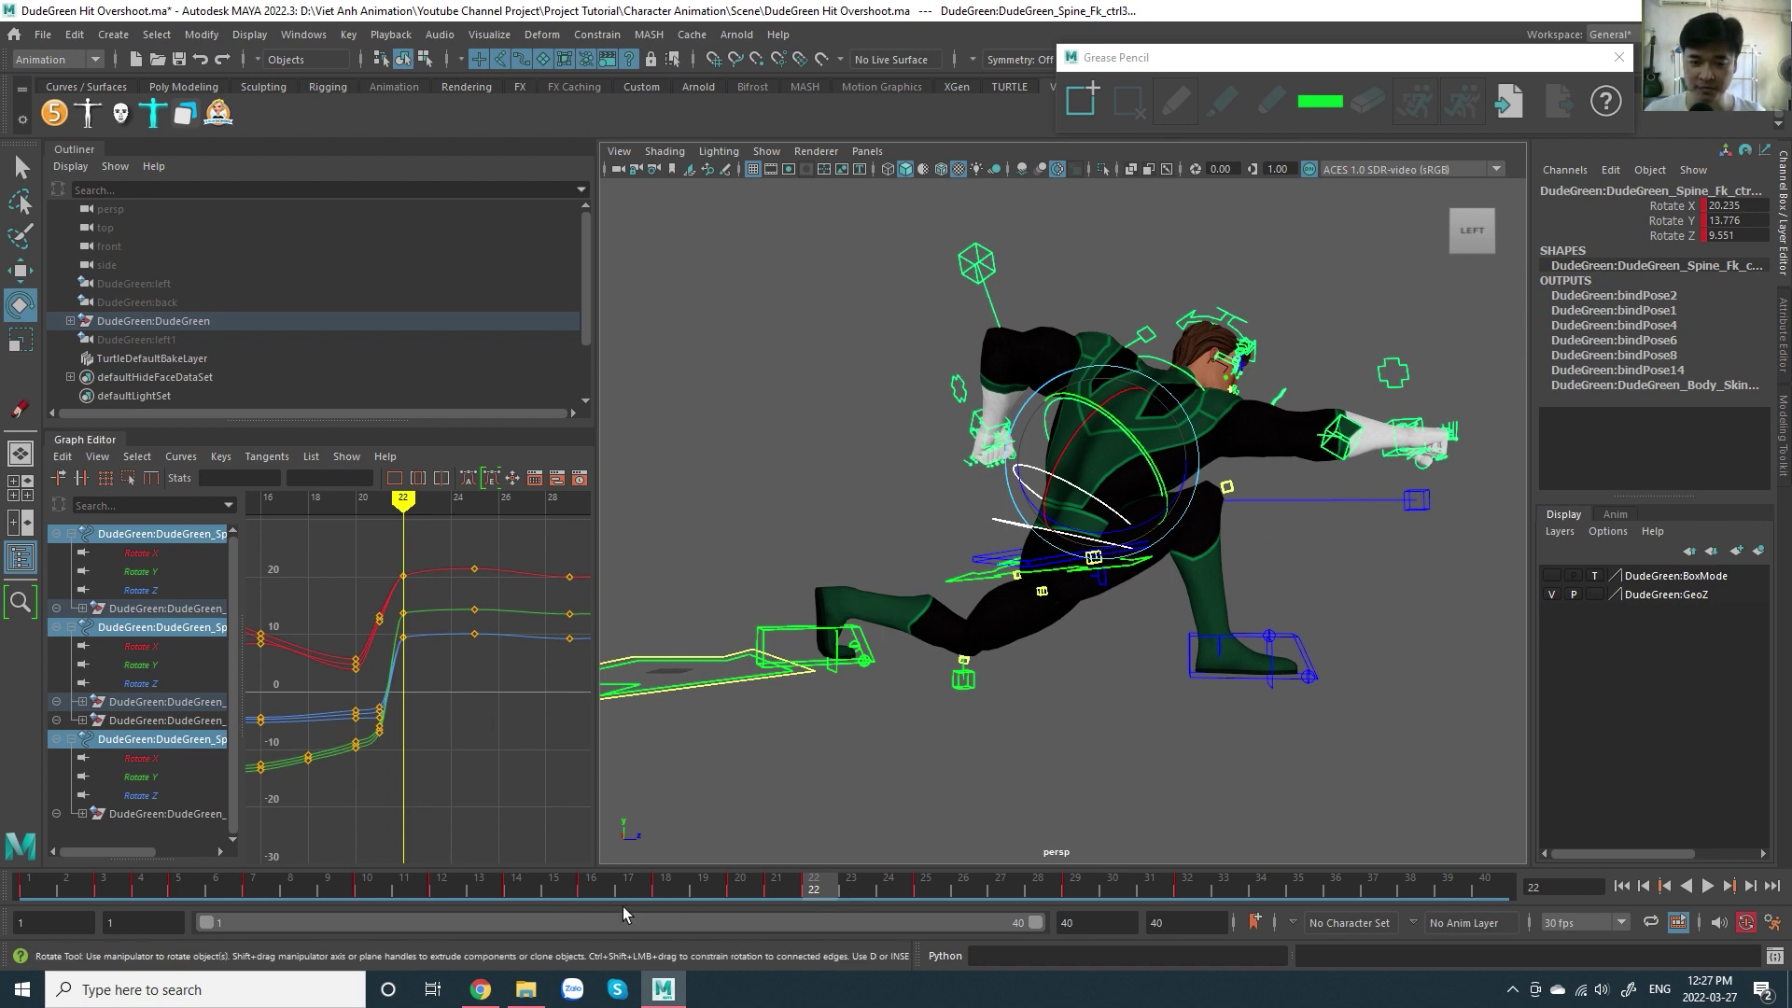
pyautogui.click(178, 885)
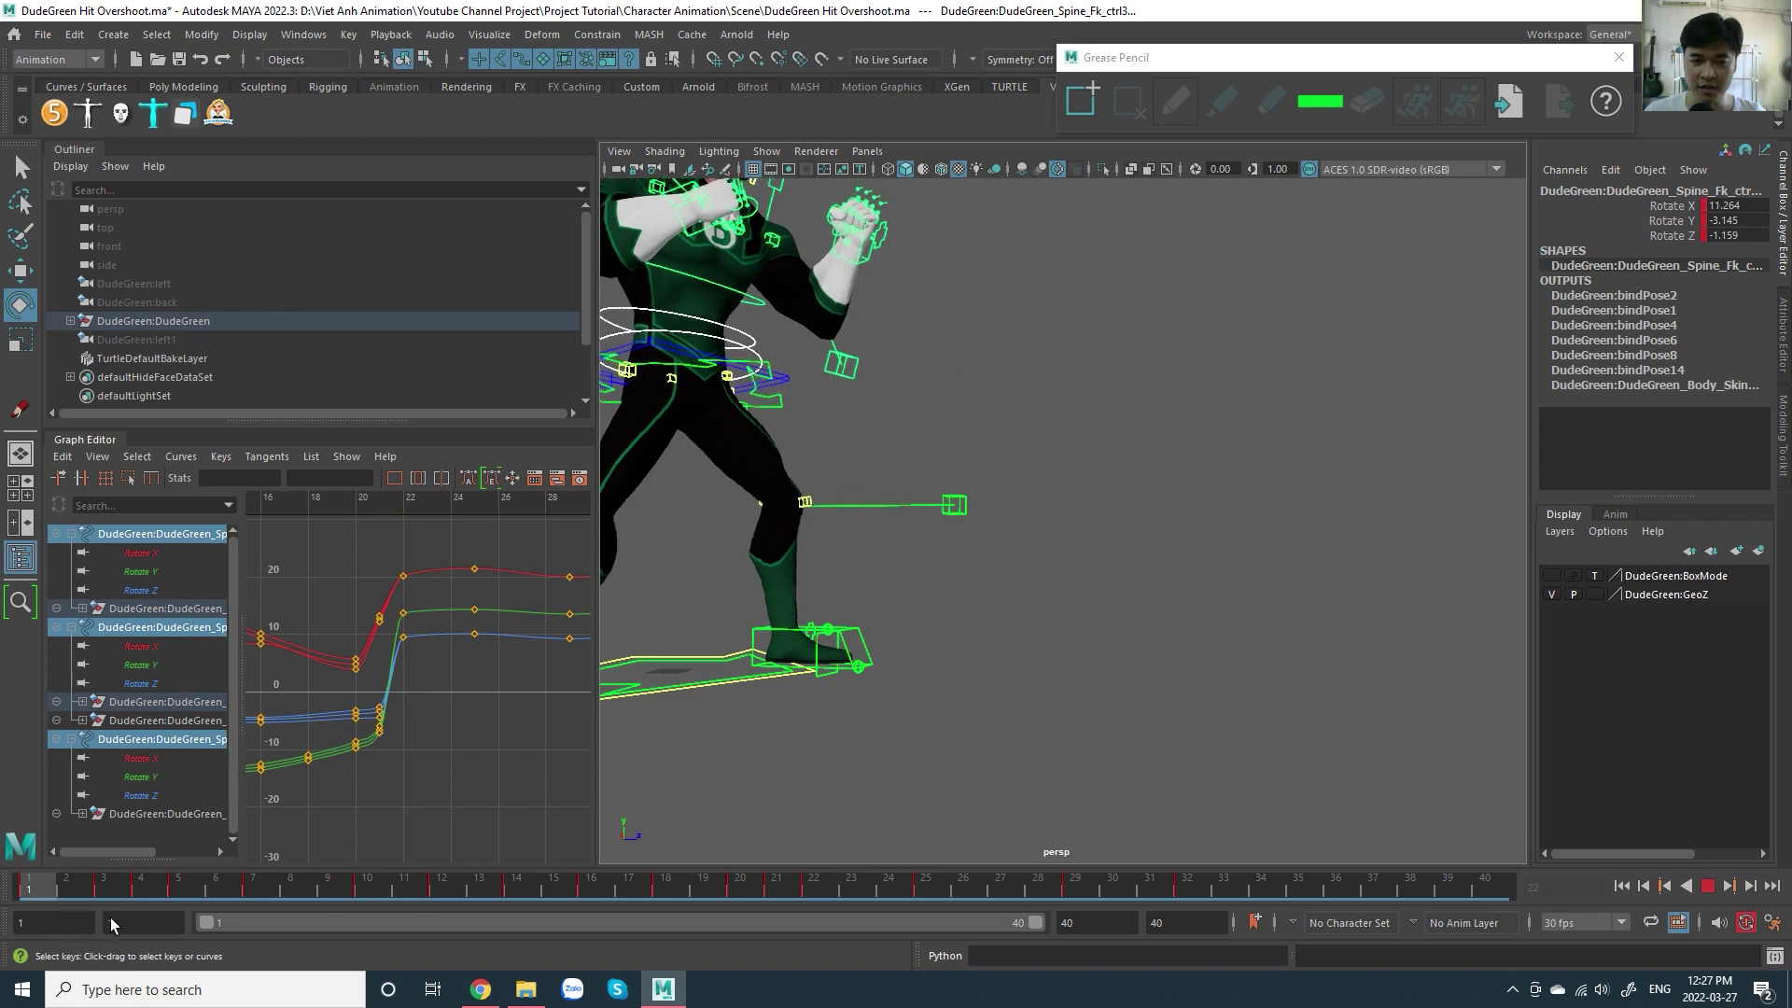
pyautogui.click(715, 665)
pyautogui.press('f')
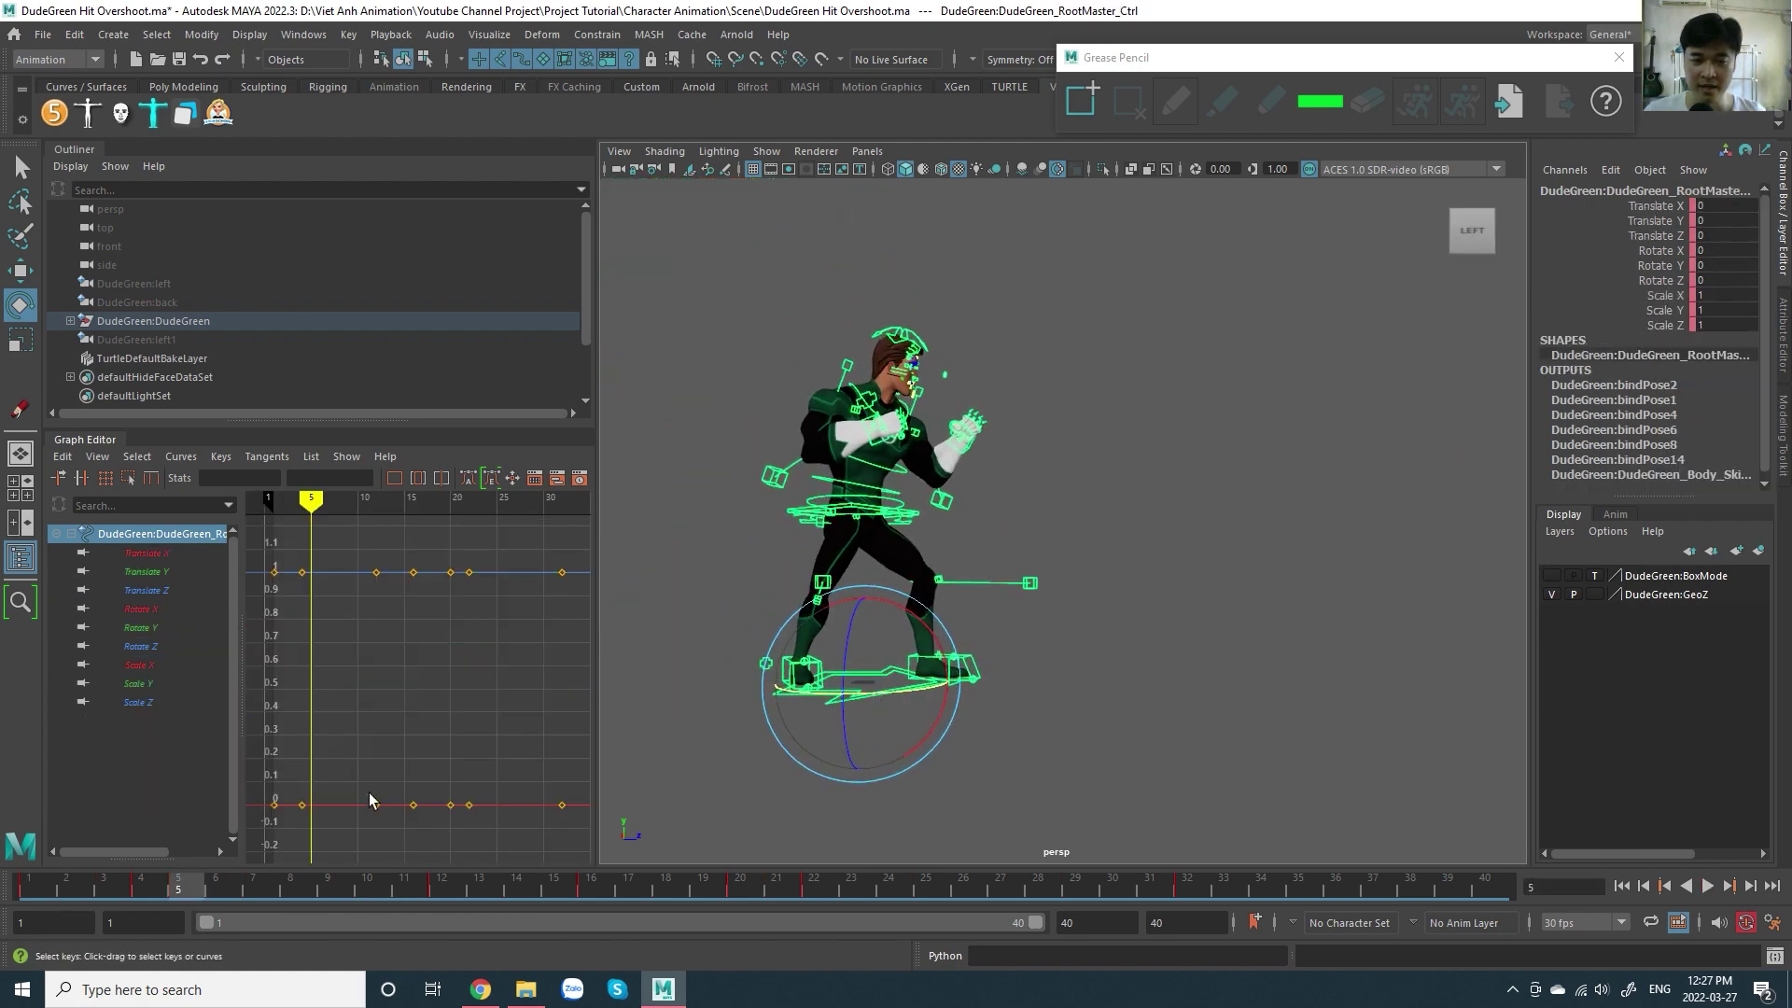
pyautogui.click(450, 892)
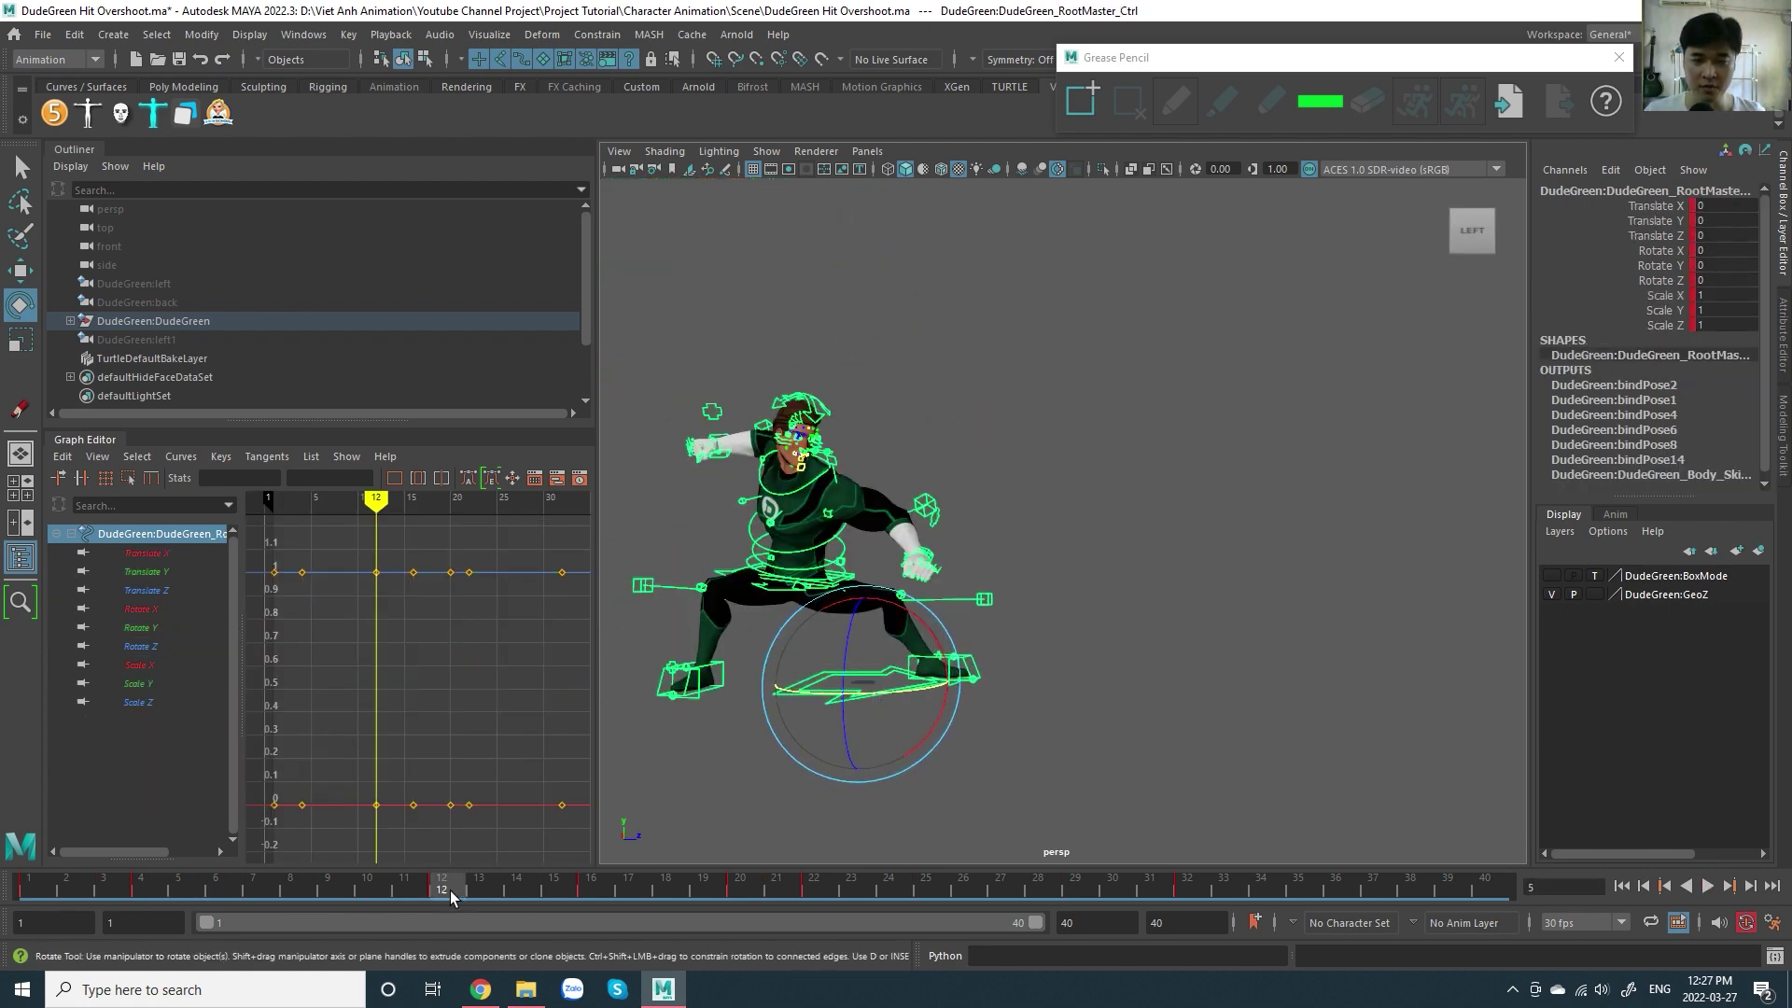
pyautogui.keyDown('alt'); pyautogui.moveTo(1101, 640); pyautogui.dragTo(1165, 633, button='right'); pyautogui.keyUp('alt')
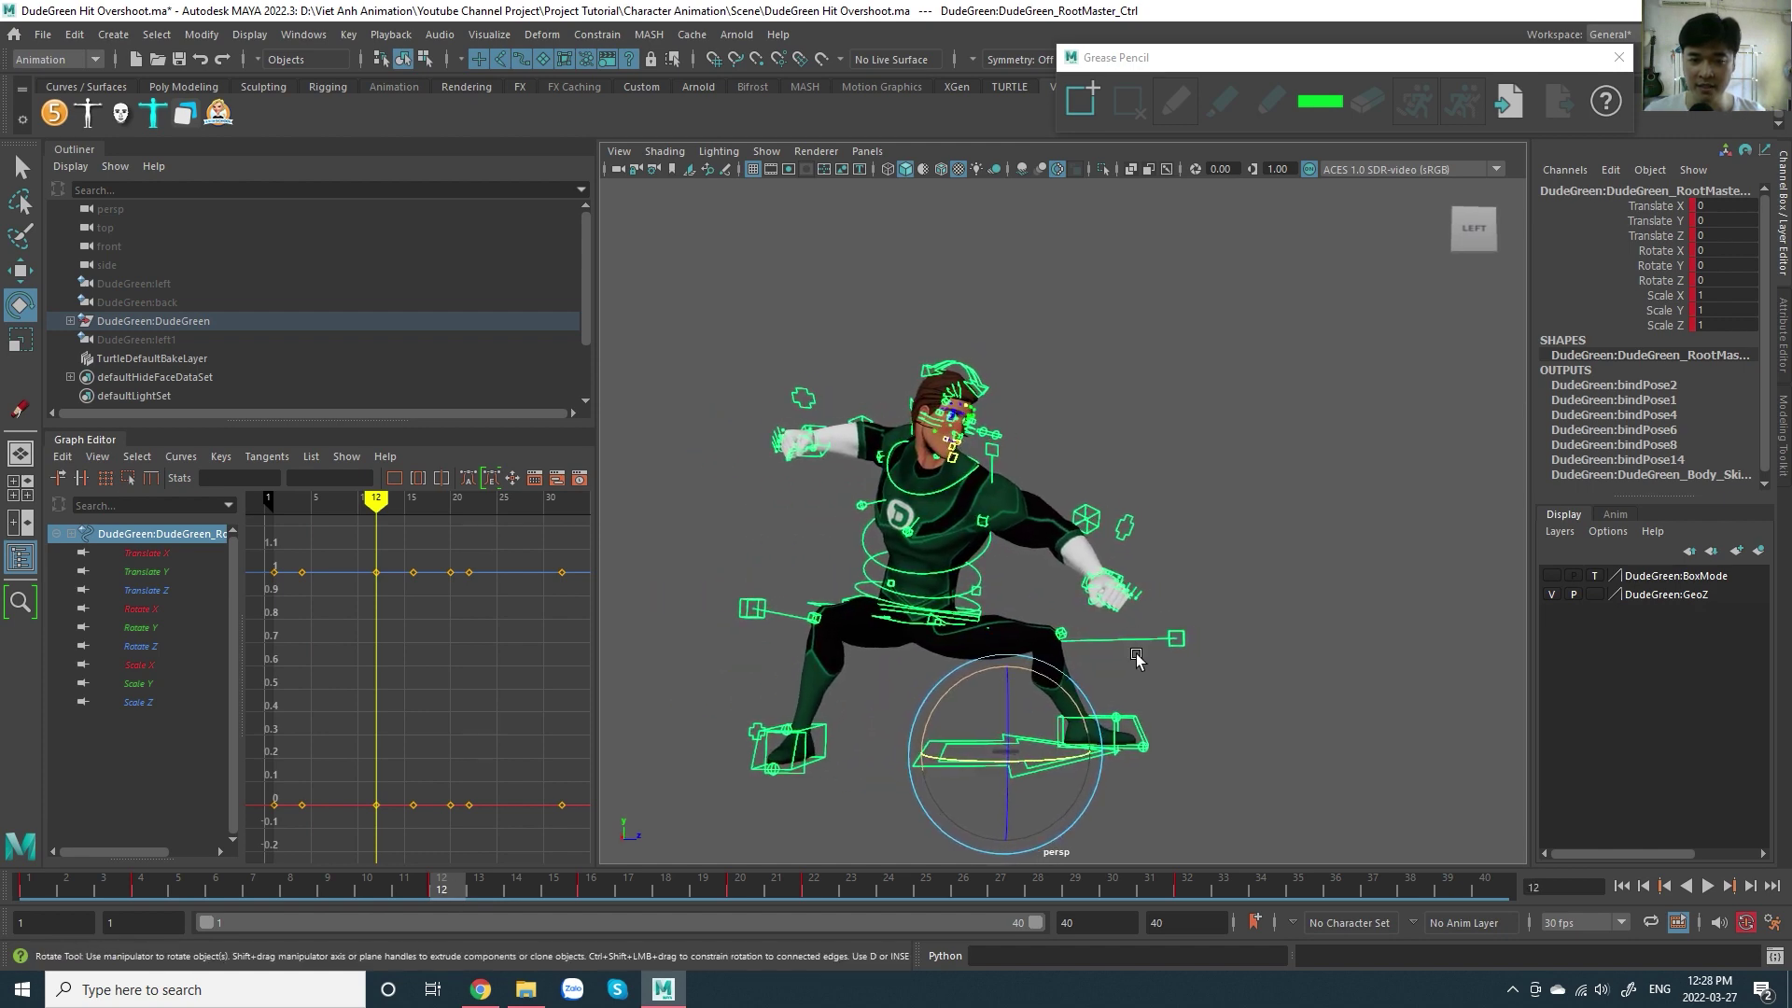
pyautogui.moveTo(1165, 632)
pyautogui.keyDown('alt'); pyautogui.mouseDown()
pyautogui.moveTo(1141, 749)
pyautogui.moveTo(906, 789)
pyautogui.mouseUp(); pyautogui.keyUp('alt')
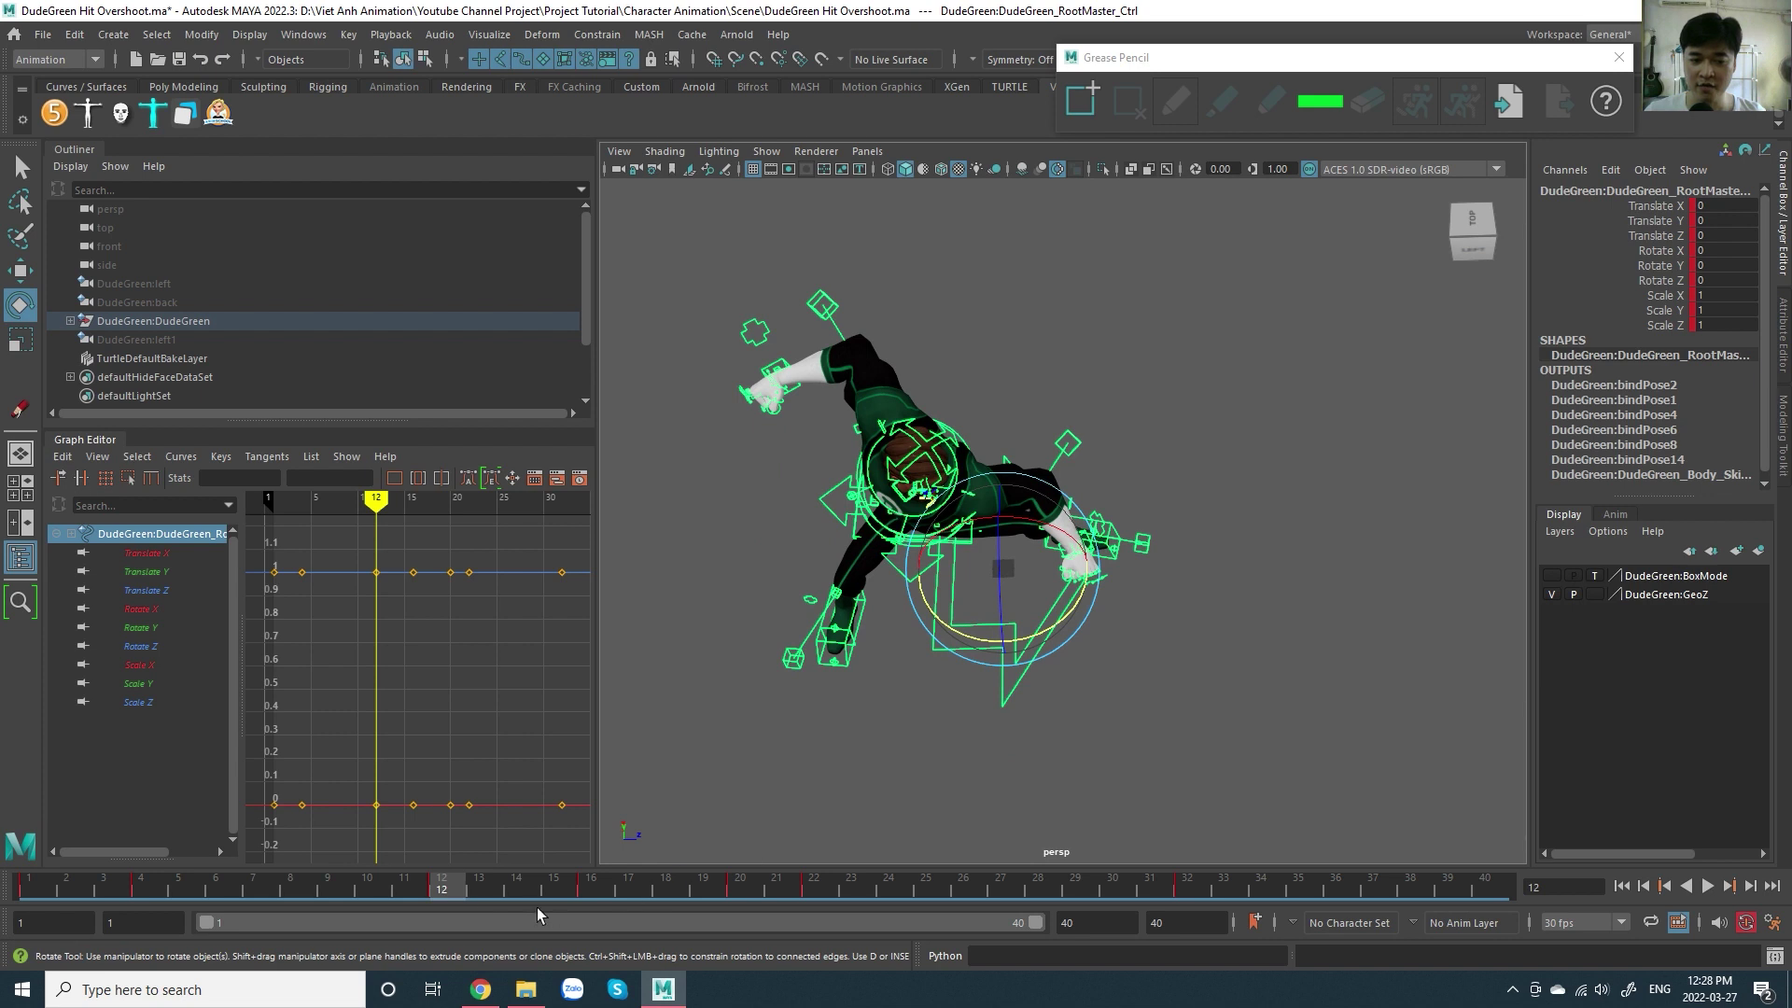
pyautogui.moveTo(451, 894); pyautogui.dragTo(599, 906)
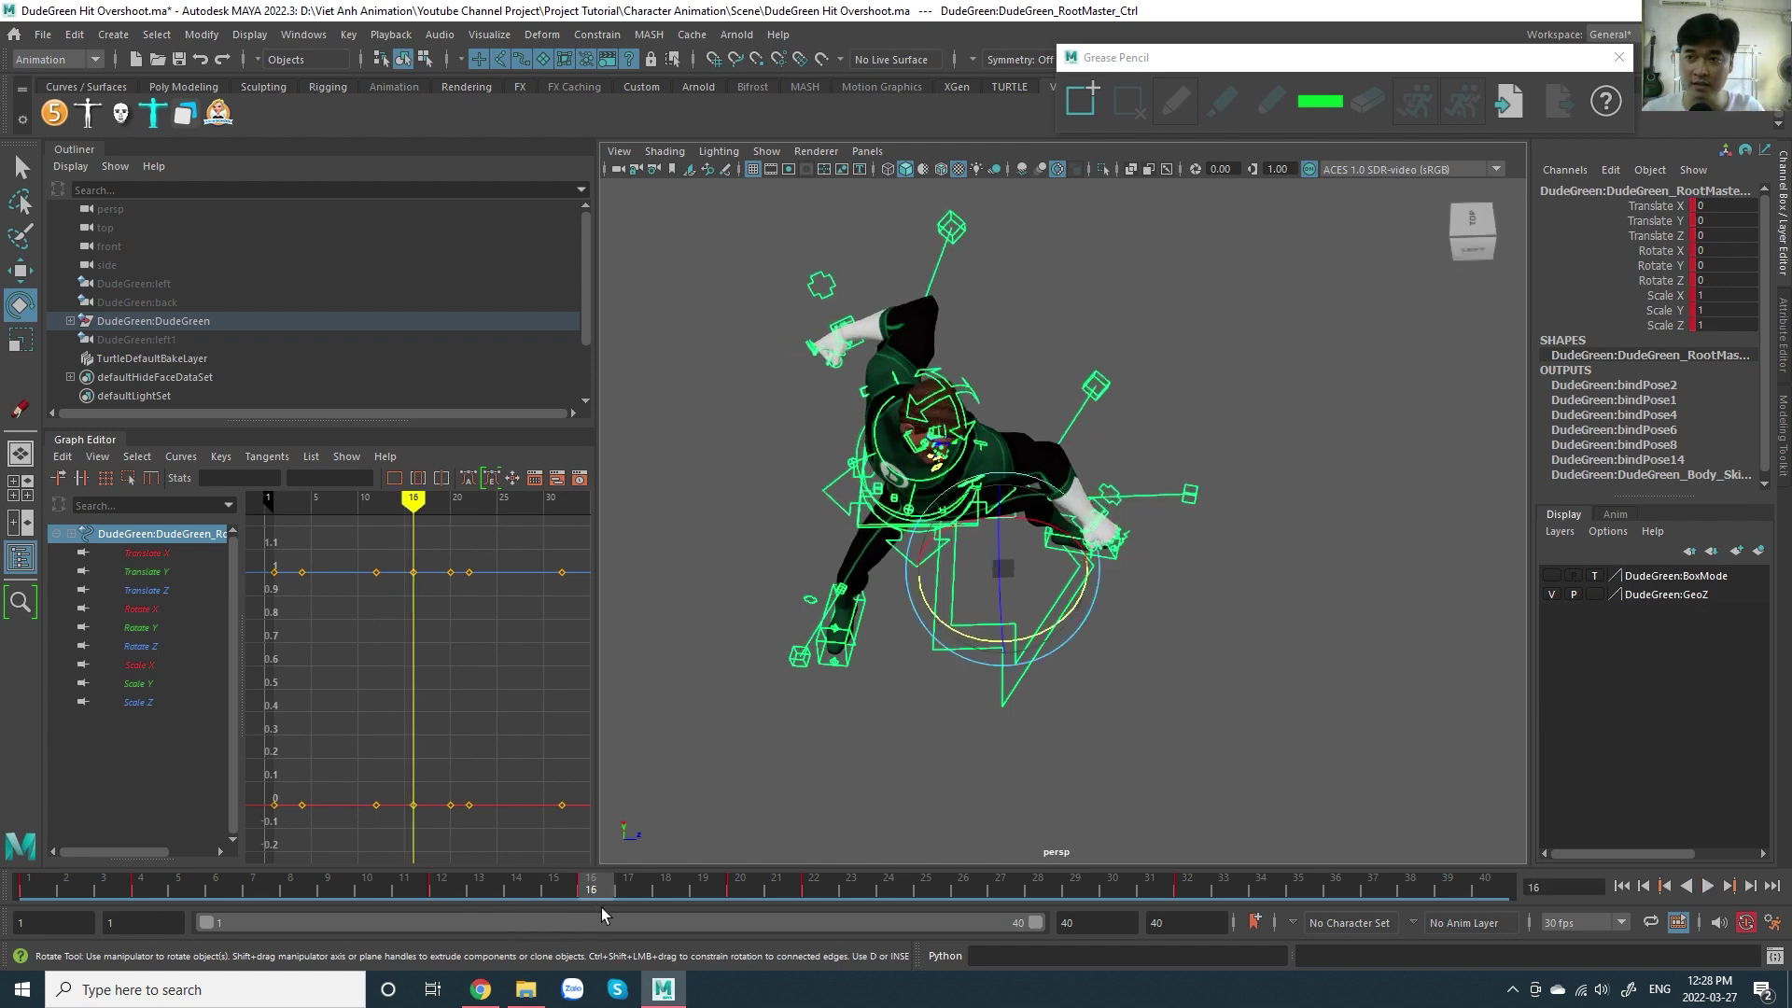
pyautogui.moveTo(618, 891); pyautogui.dragTo(825, 894)
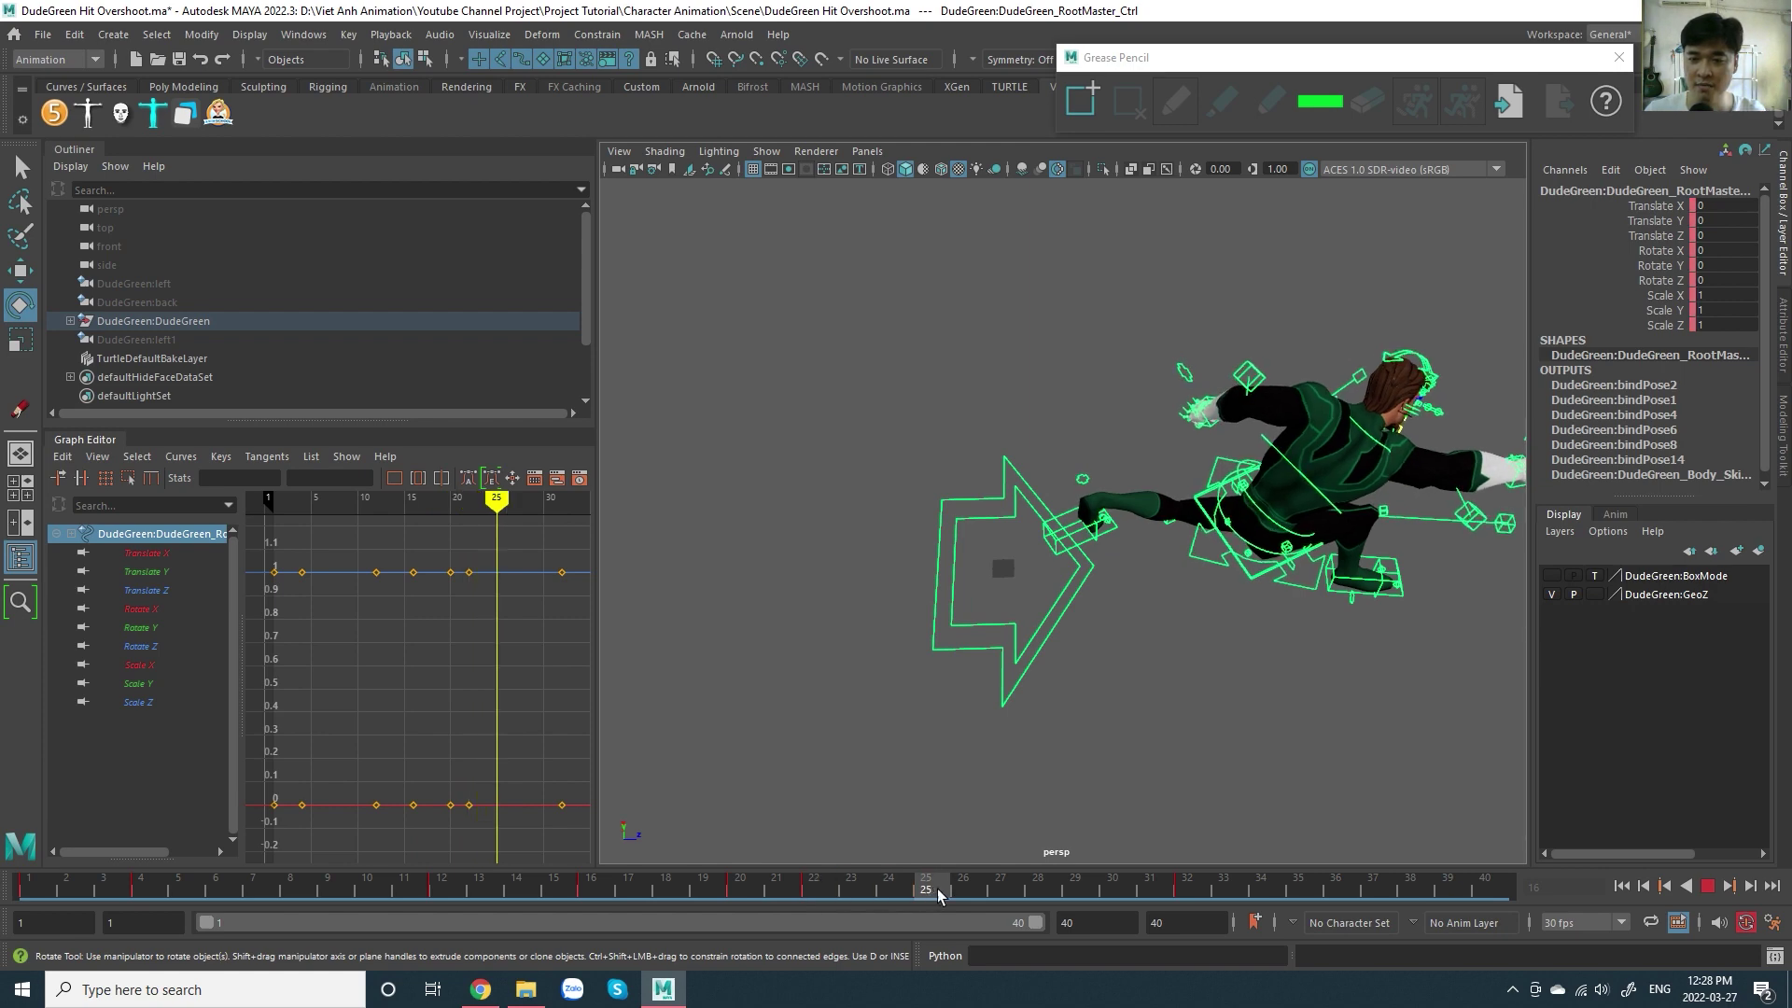
pyautogui.moveTo(825, 894); pyautogui.dragTo(925, 892)
pyautogui.keyDown('alt'); pyautogui.moveTo(1385, 556); pyautogui.dragTo(1161, 560); pyautogui.keyUp('alt')
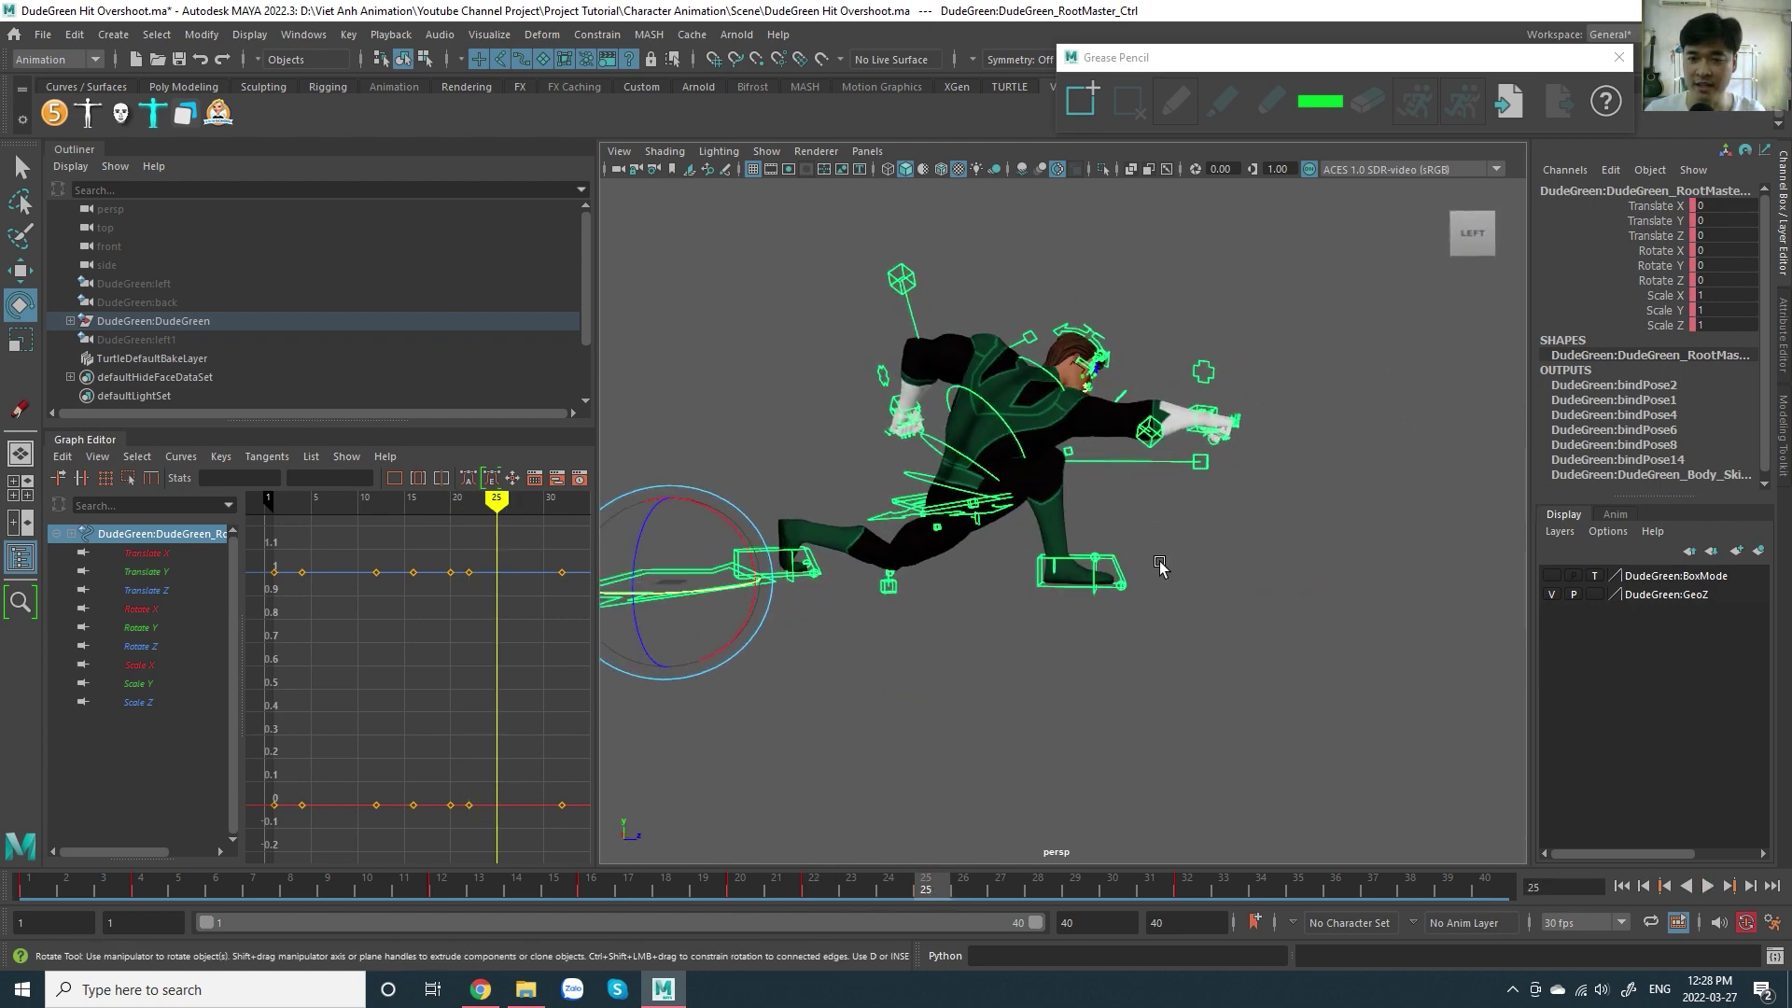
pyautogui.scroll(5, 1161, 560)
pyautogui.hotkey('alt', 'v')
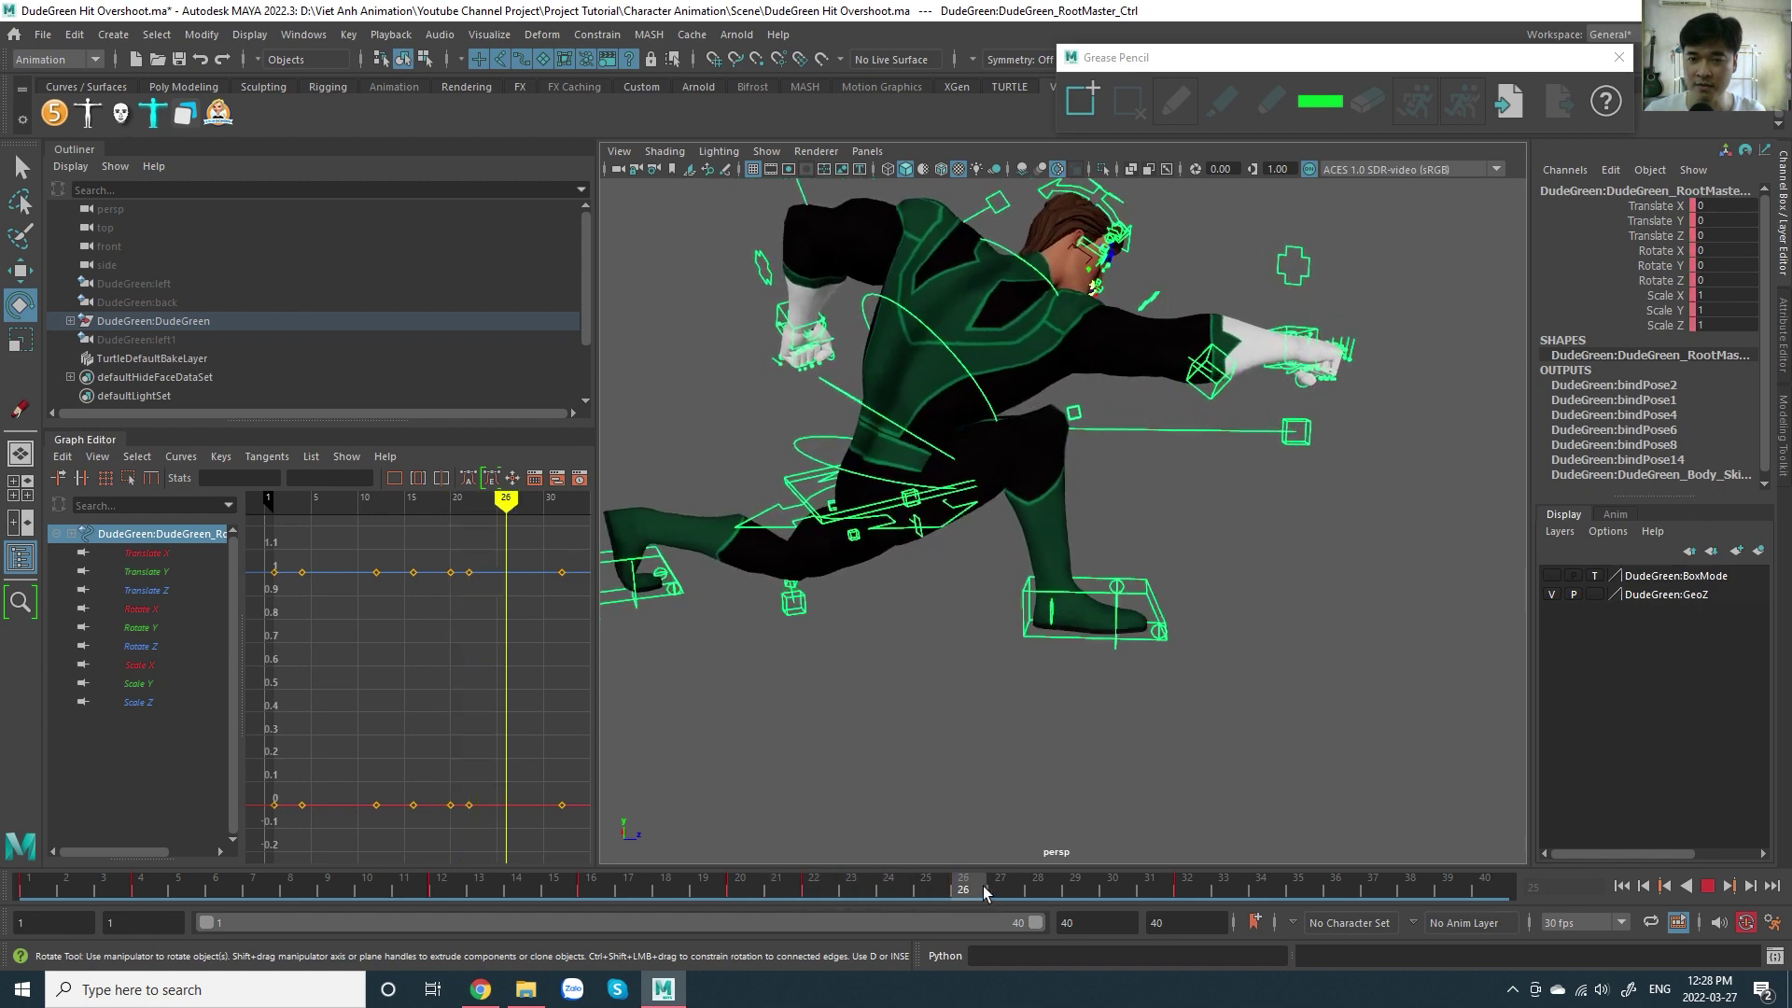
pyautogui.moveTo(1150, 882); pyautogui.dragTo(821, 902)
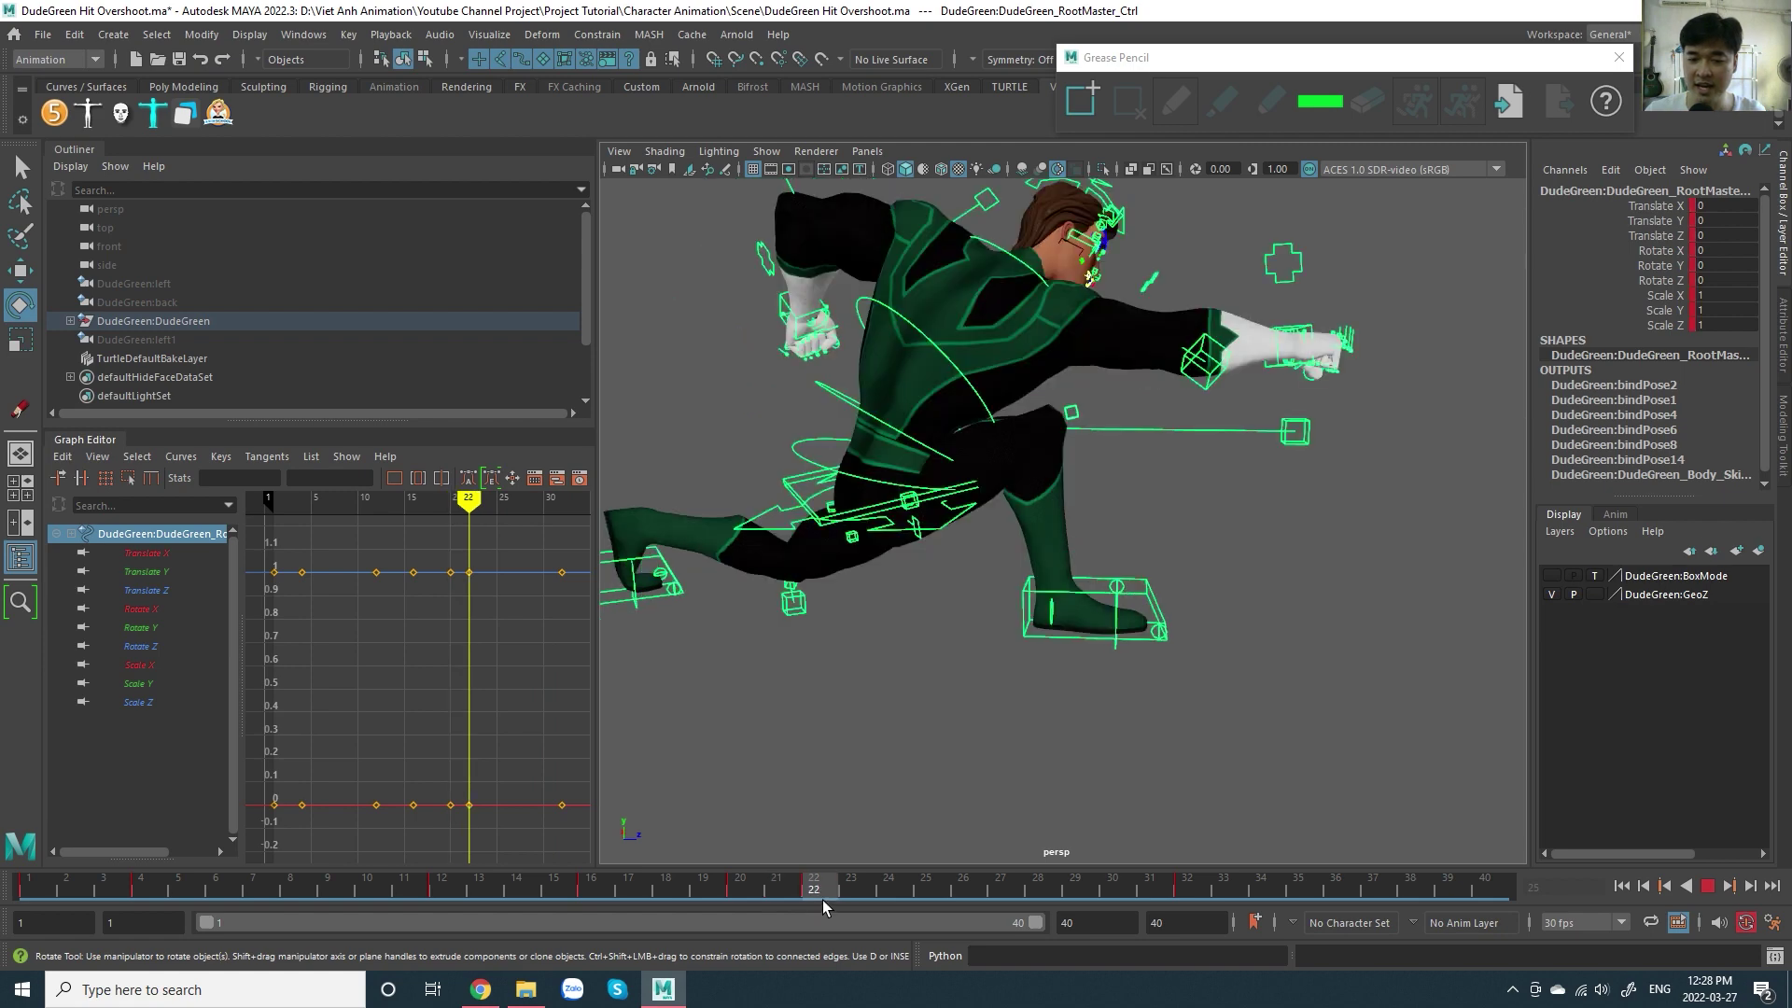
pyautogui.moveTo(821, 902); pyautogui.dragTo(860, 903)
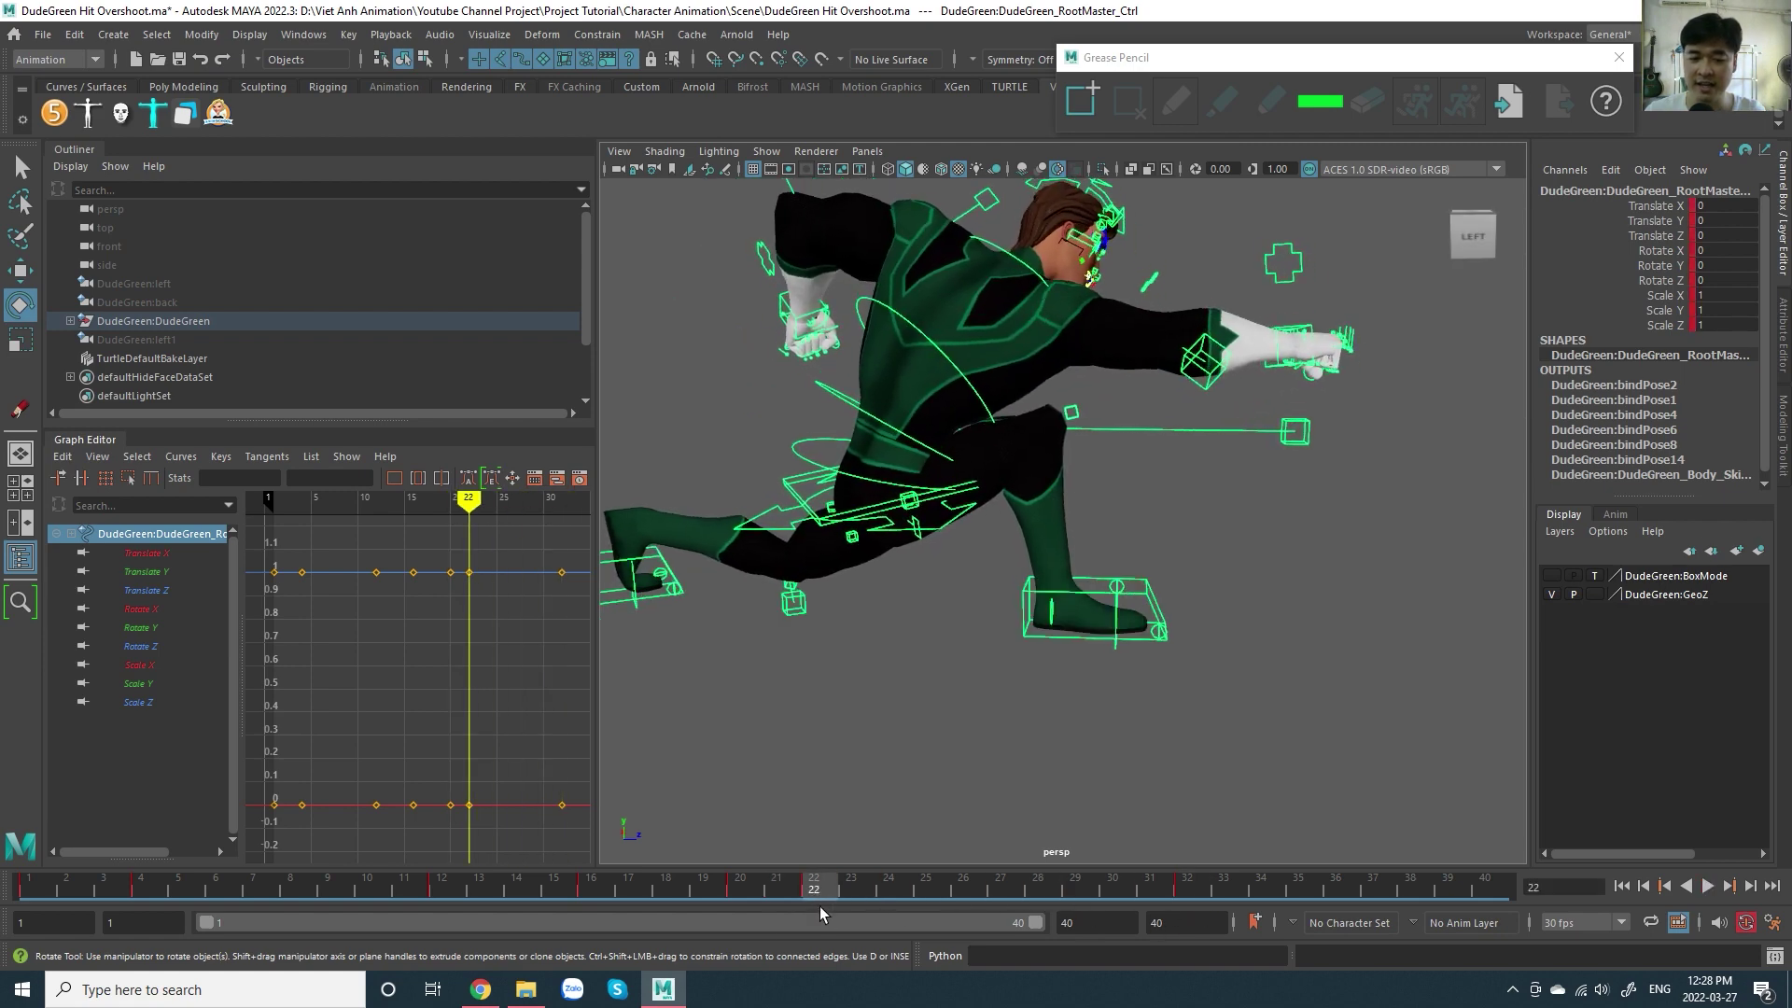
pyautogui.click(482, 992)
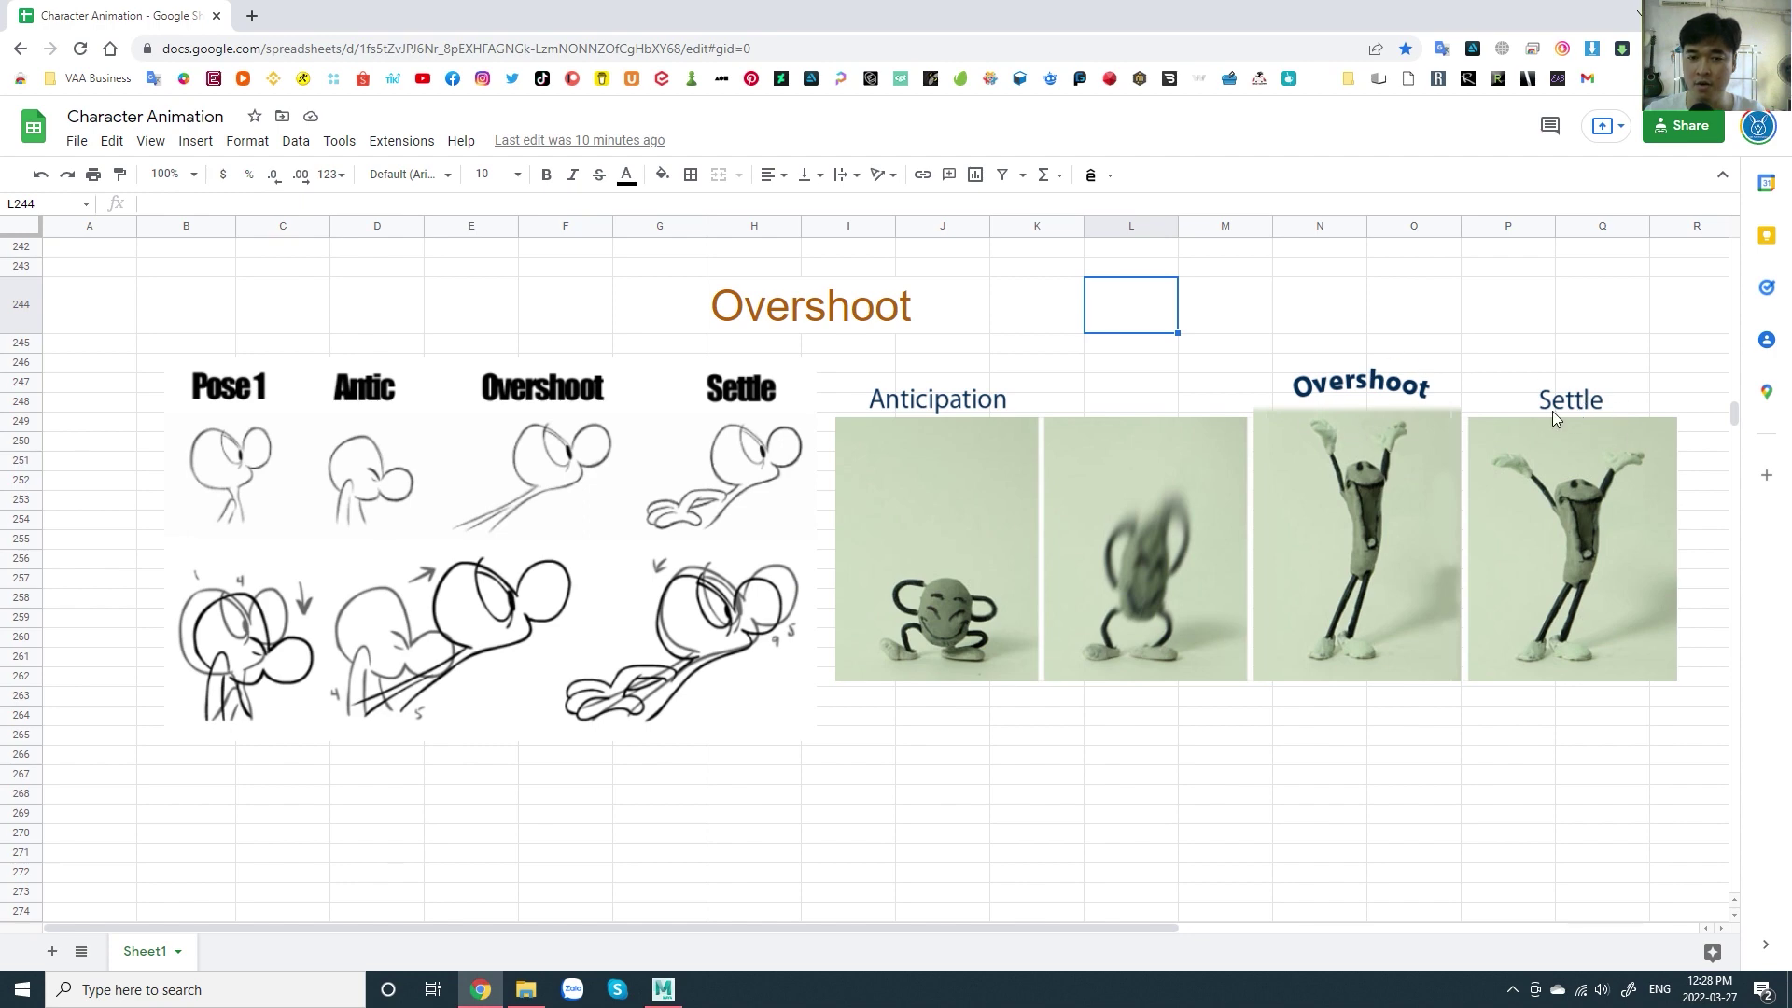
pyautogui.hotkey('alt', 'Tab')
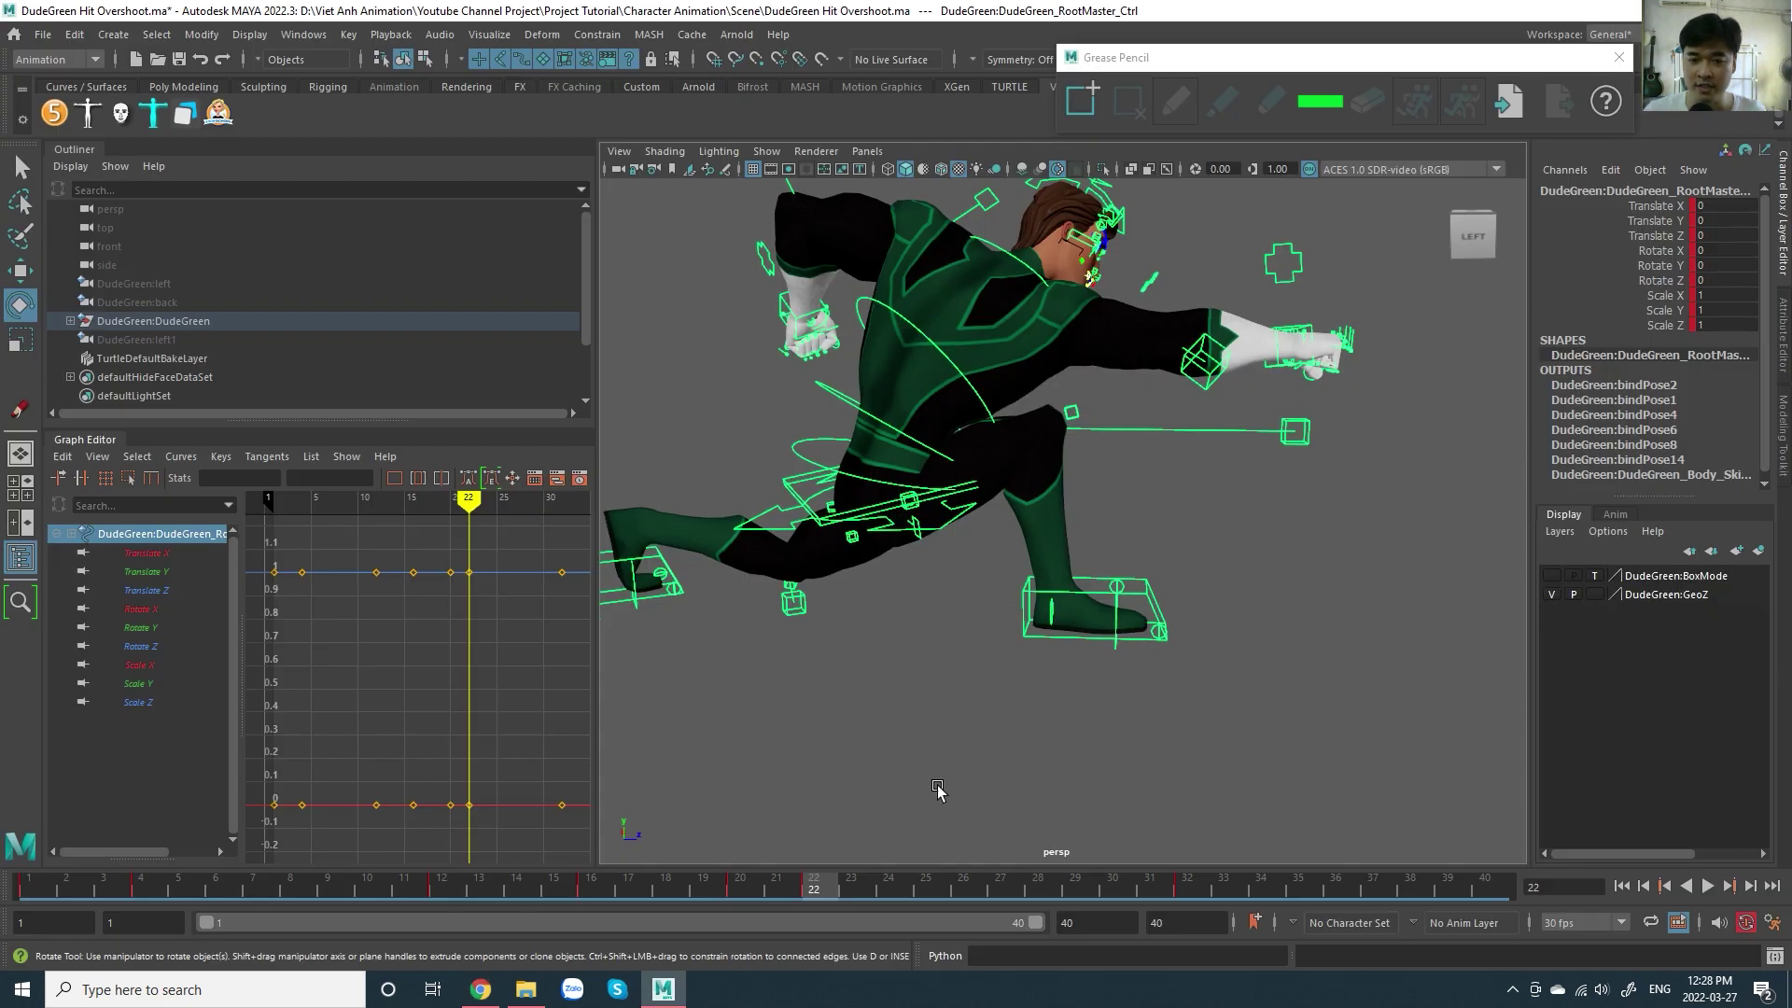
# - Scrub around frame 22, then marquee-select the rig controls to load their curves
pyautogui.moveTo(838, 905); pyautogui.dragTo(853, 903)
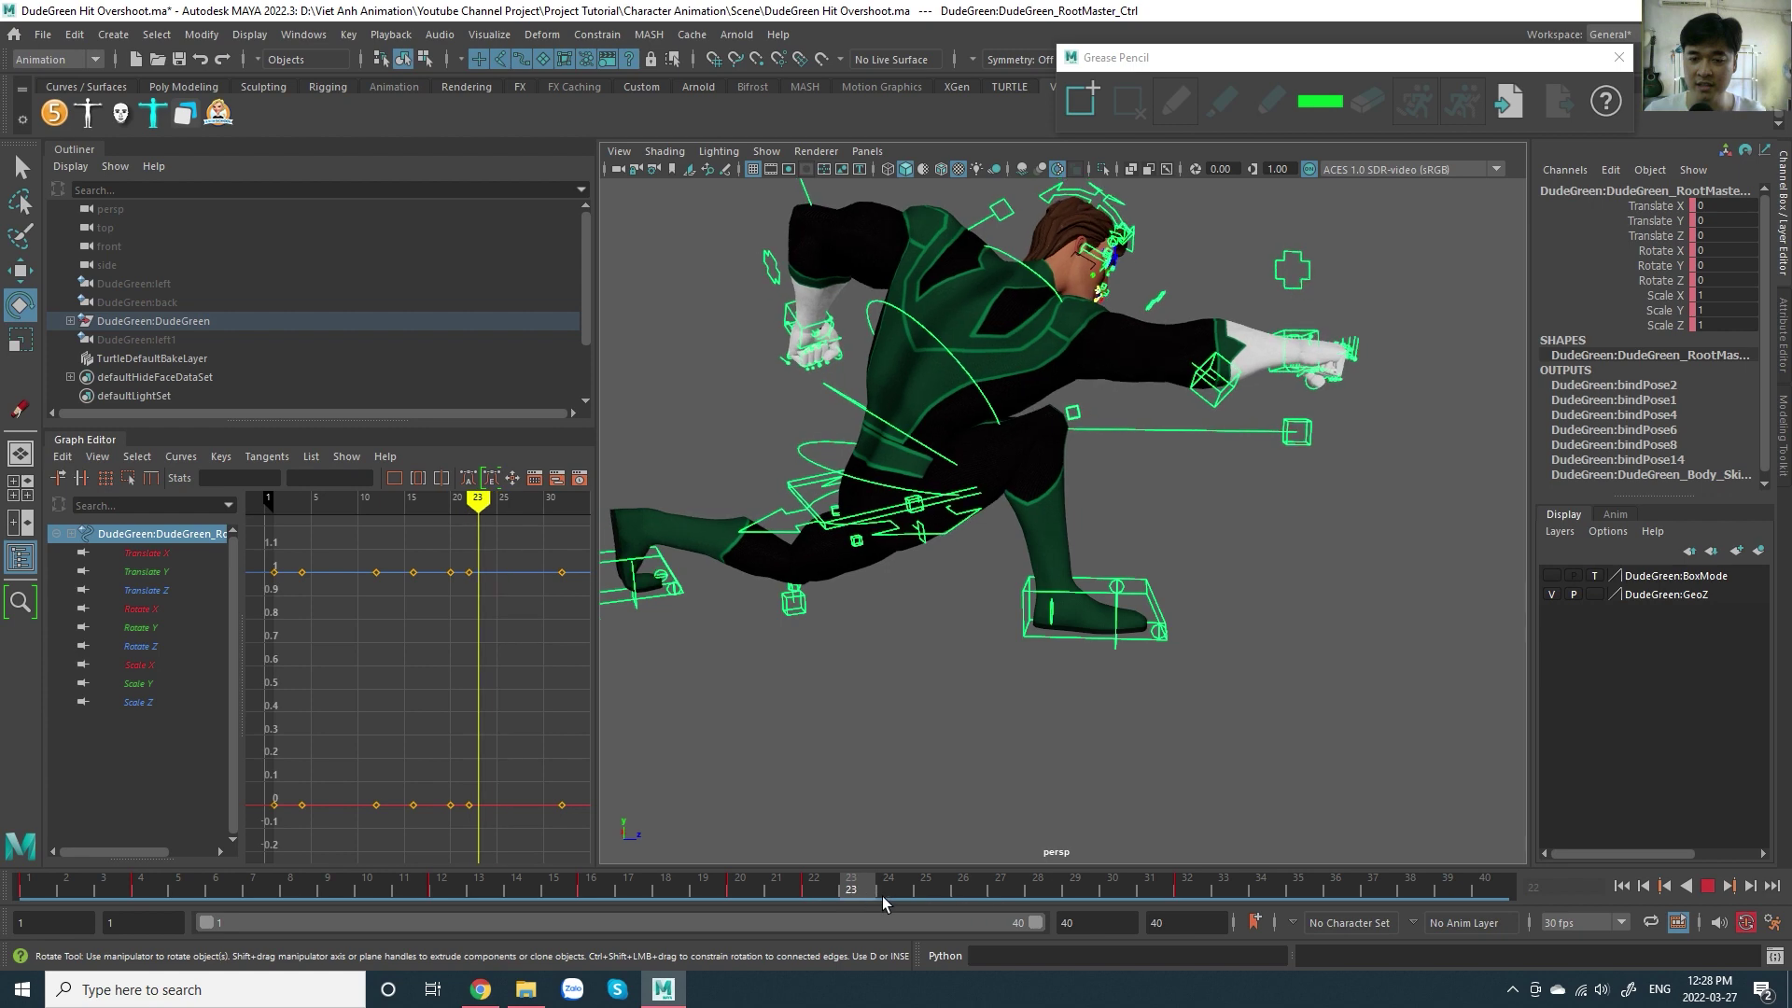
pyautogui.scroll(-3, 1448, 737)
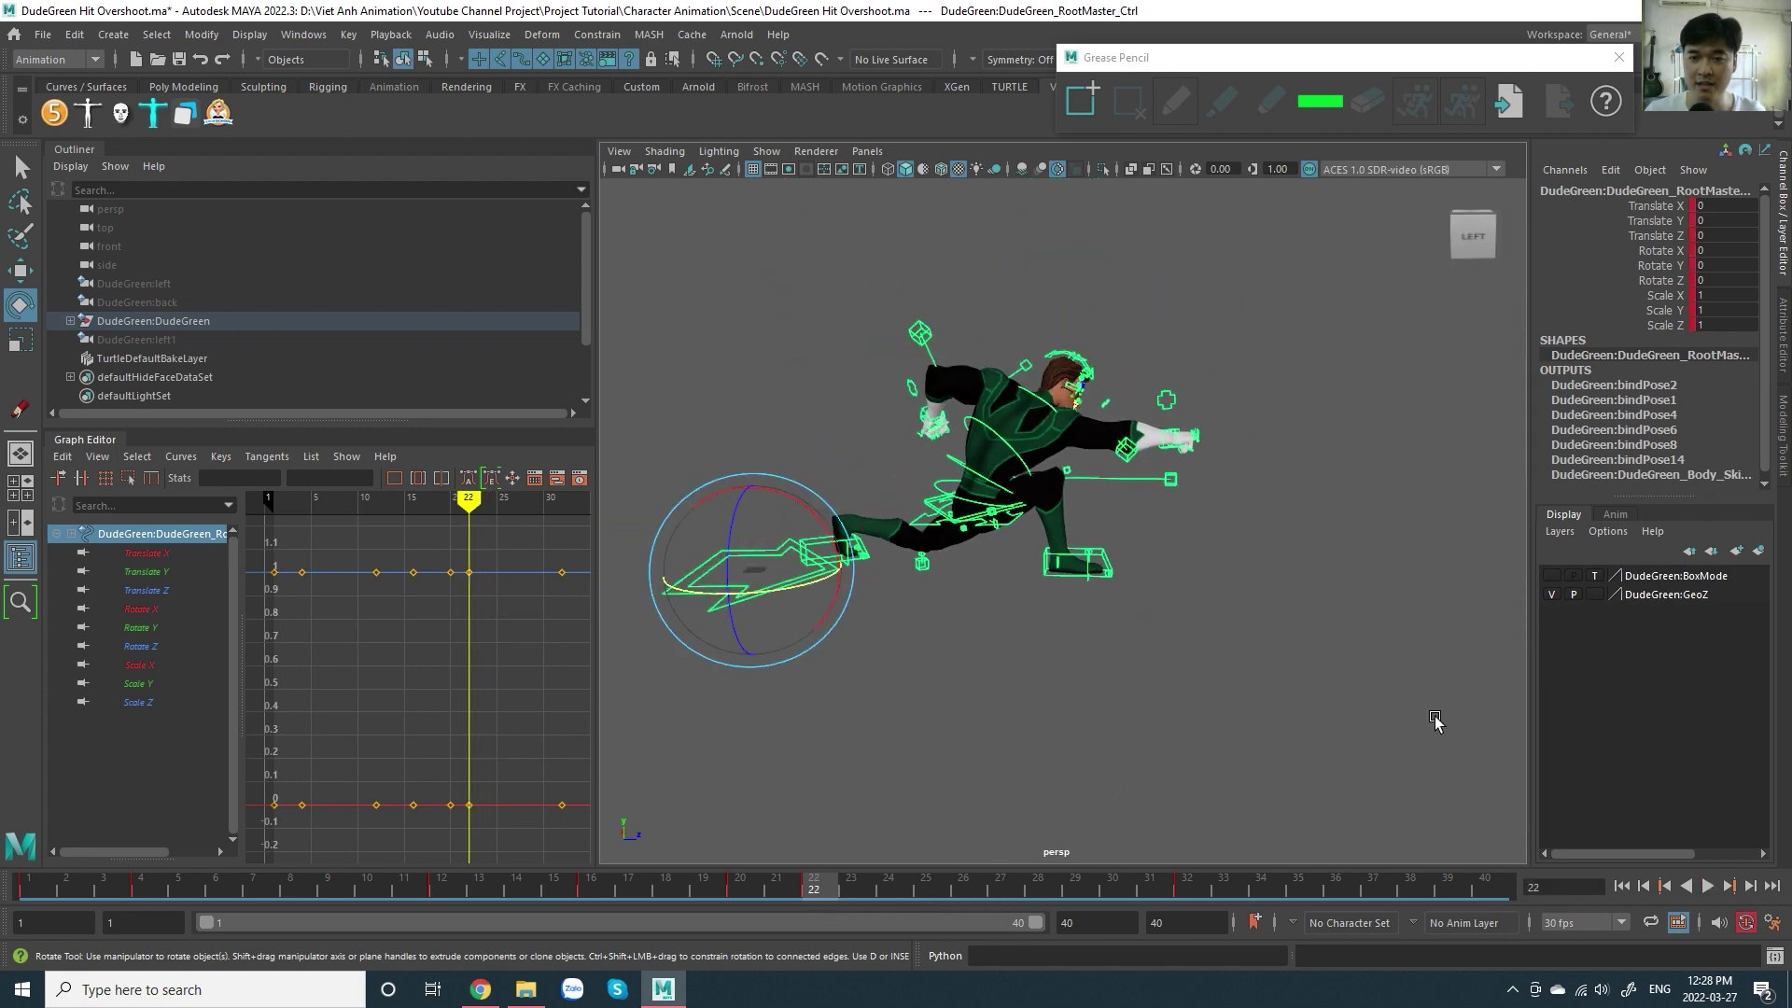
pyautogui.moveTo(1414, 745); pyautogui.dragTo(775, 269)
pyautogui.click(960, 499)
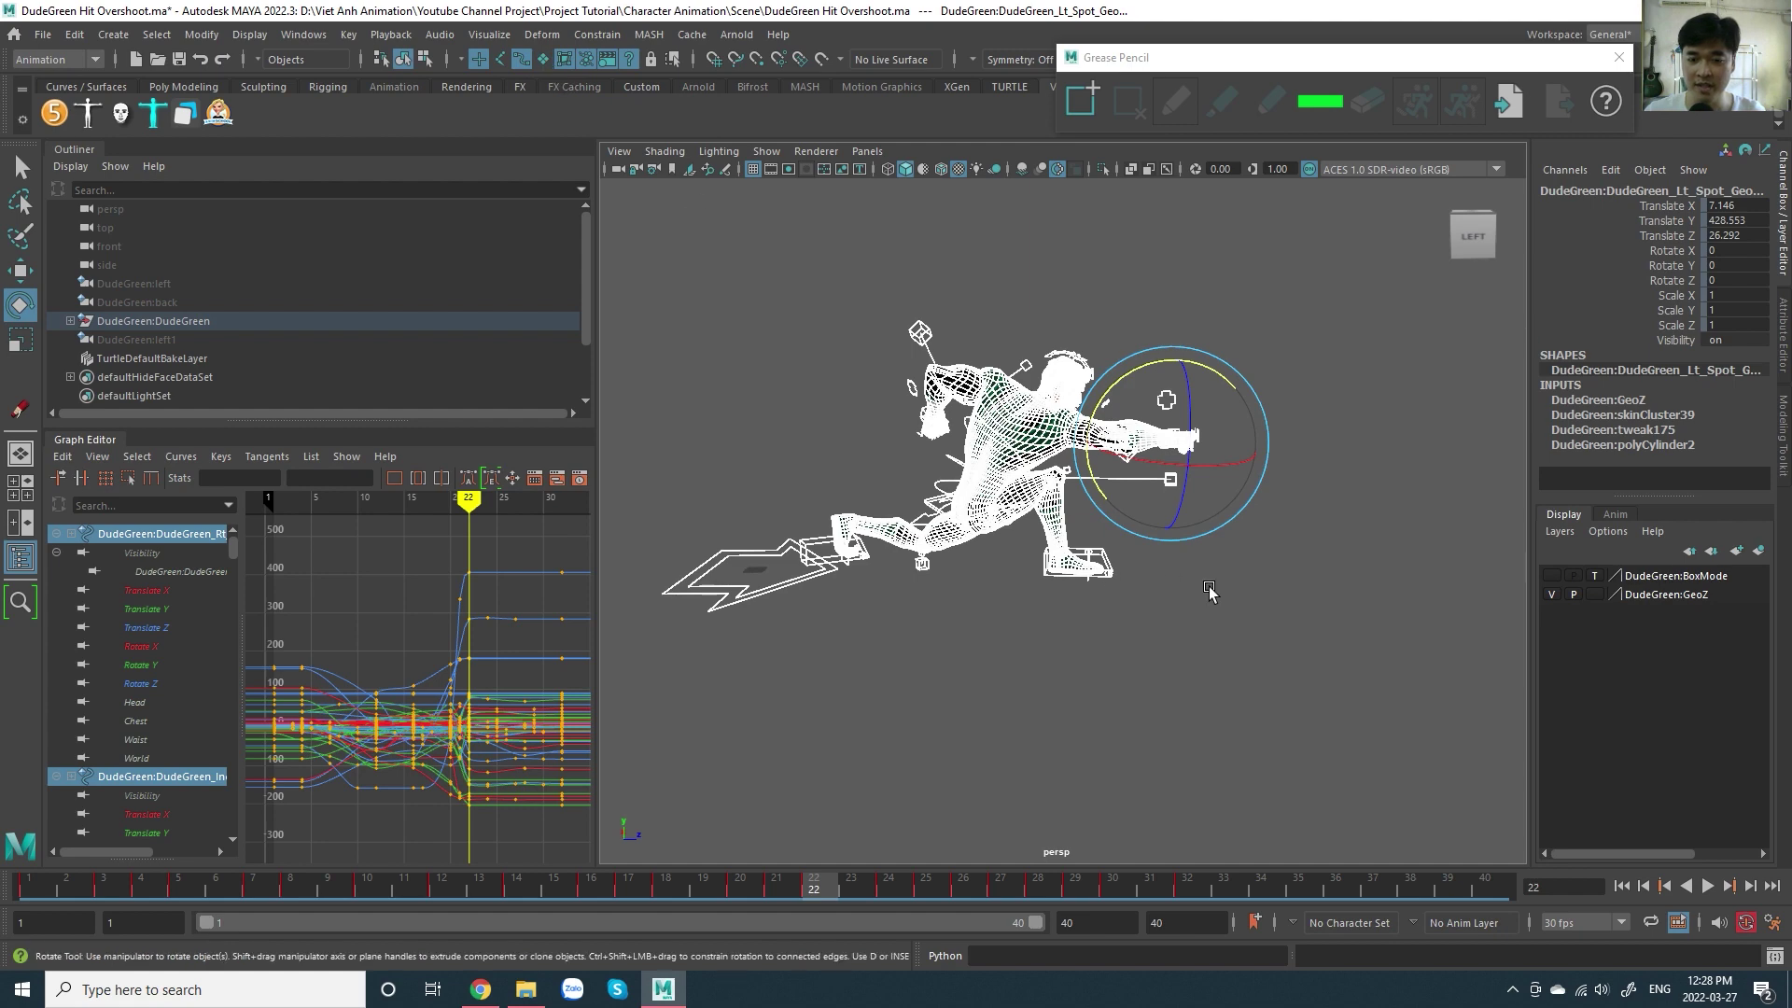
pyautogui.click(1269, 657)
pyautogui.moveTo(1364, 676)
pyautogui.mouseDown()
pyautogui.moveTo(905, 438)
pyautogui.moveTo(740, 308)
pyautogui.mouseUp()
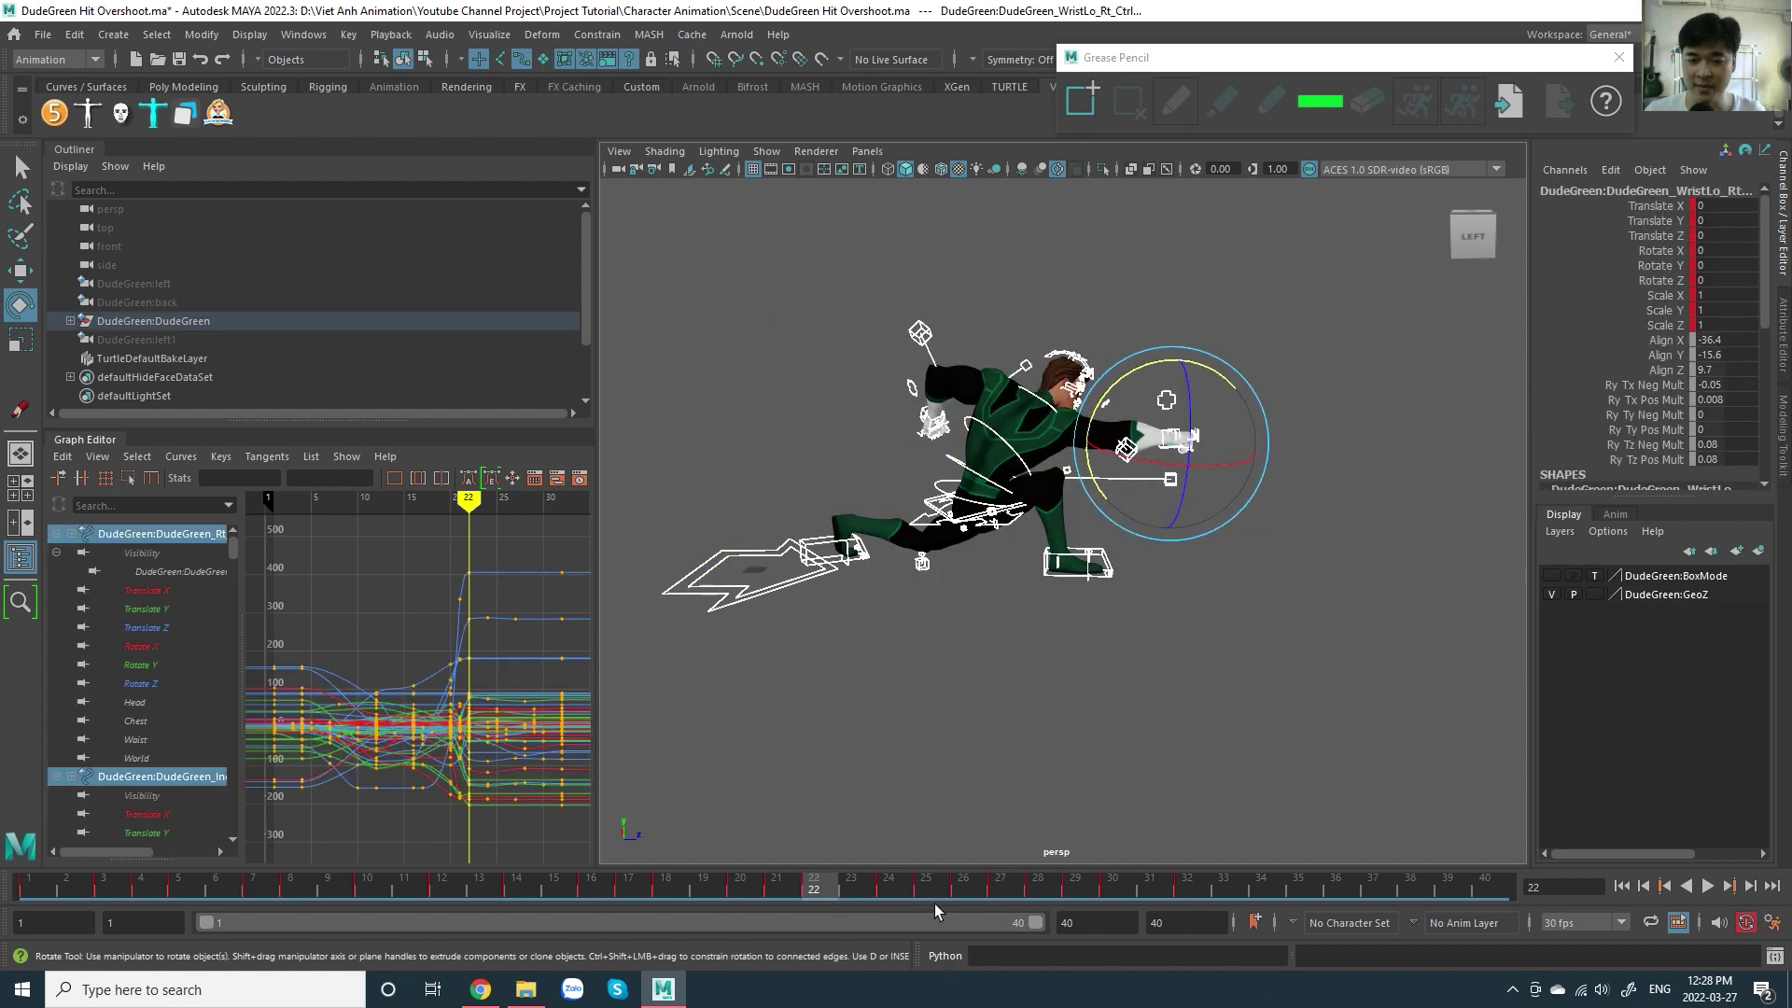
# - Frame the graph over frames 15–35 and play from frame 24 to frame 30
pyautogui.keyDown('alt'); pyautogui.moveTo(373, 691); pyautogui.dragTo(434, 714, button='right'); pyautogui.keyUp('alt')
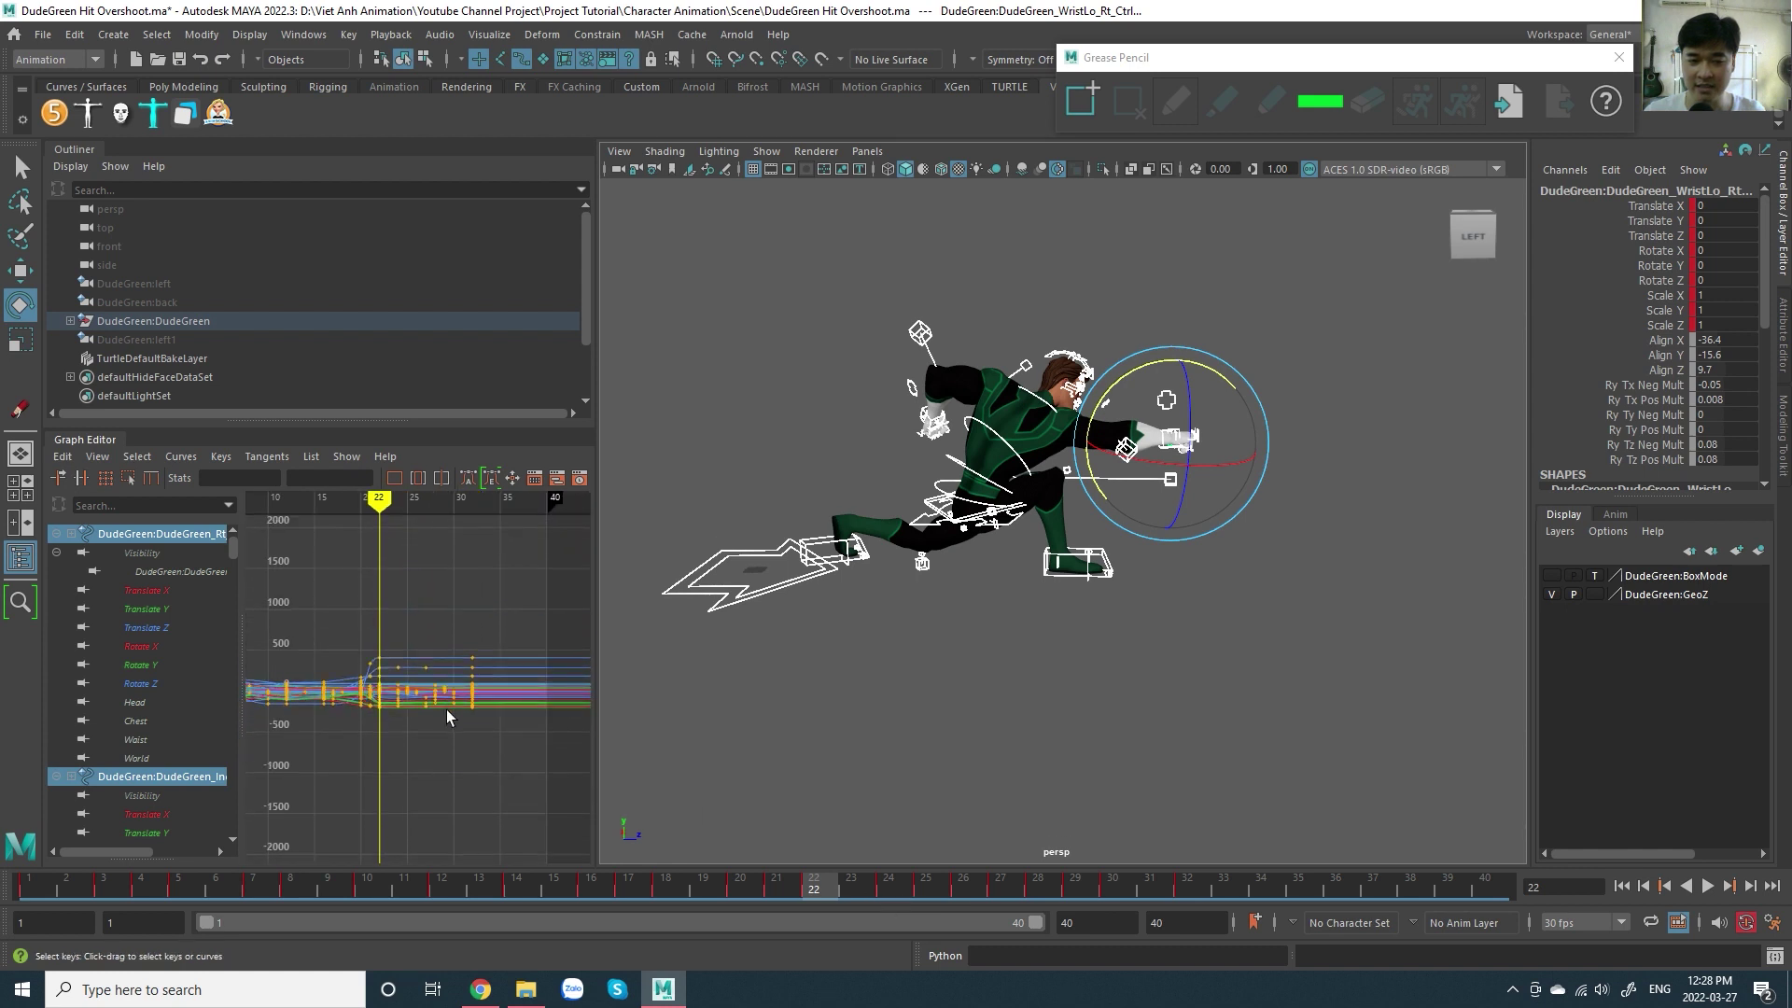
pyautogui.click(385, 504)
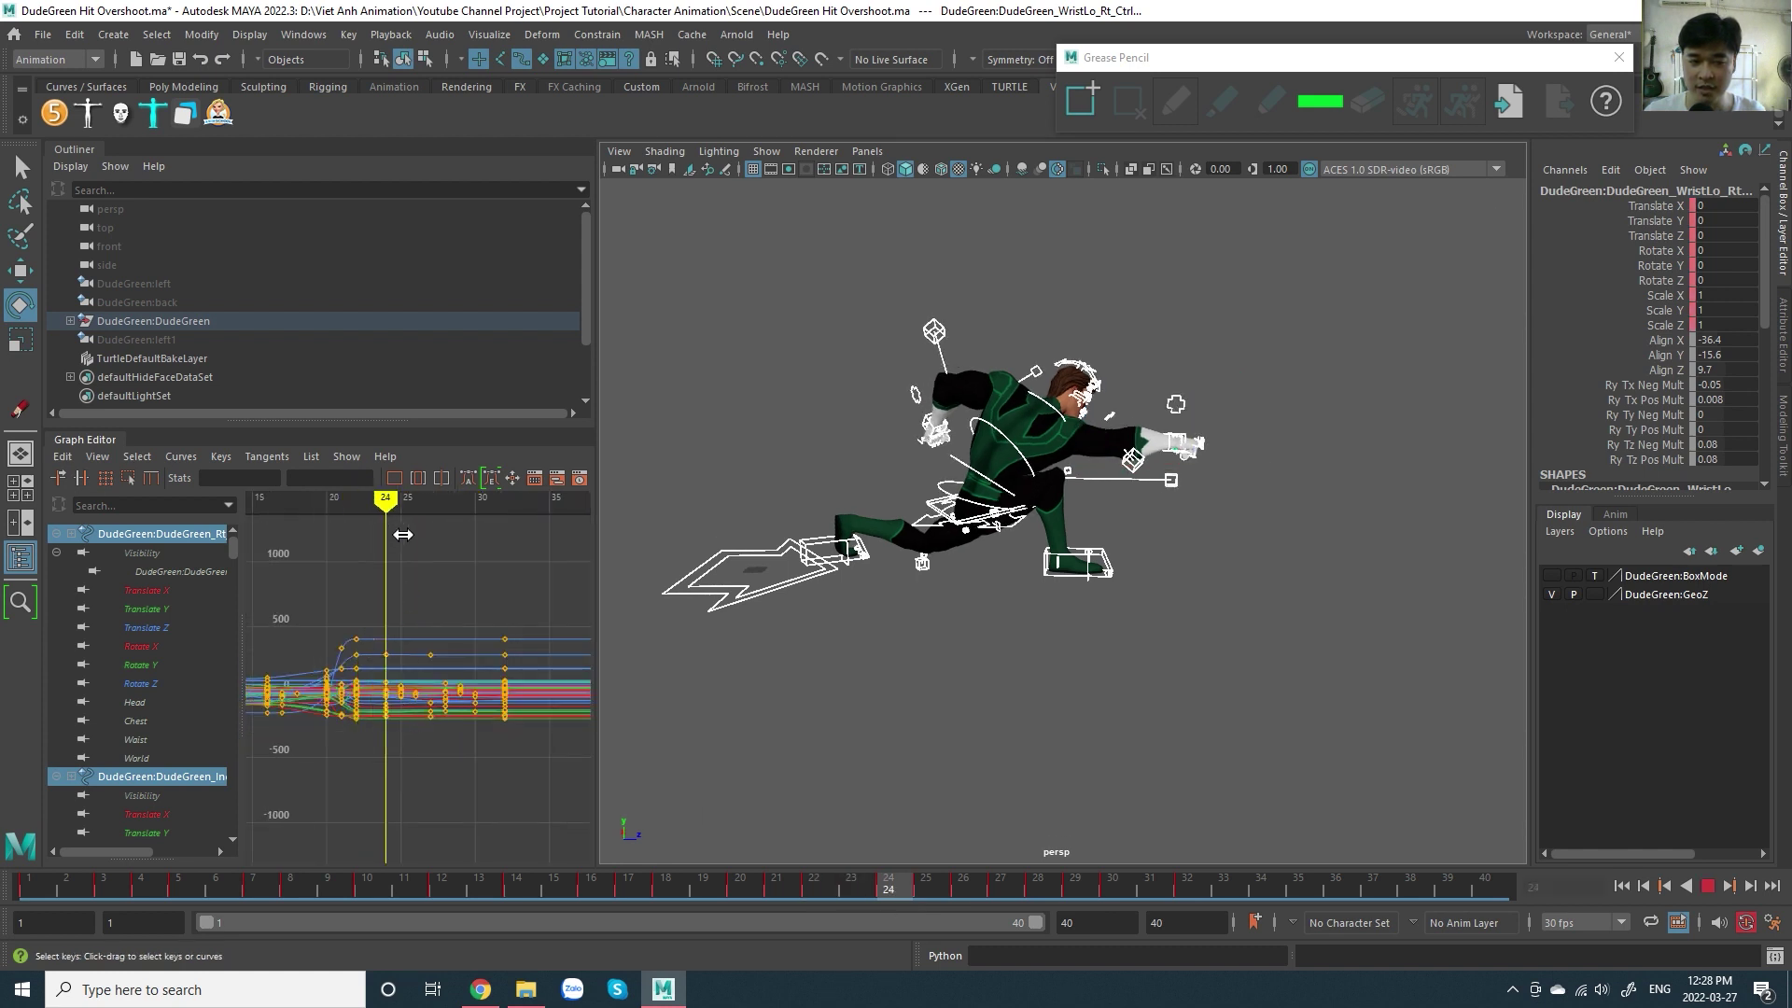
pyautogui.hotkey('alt', 'v')
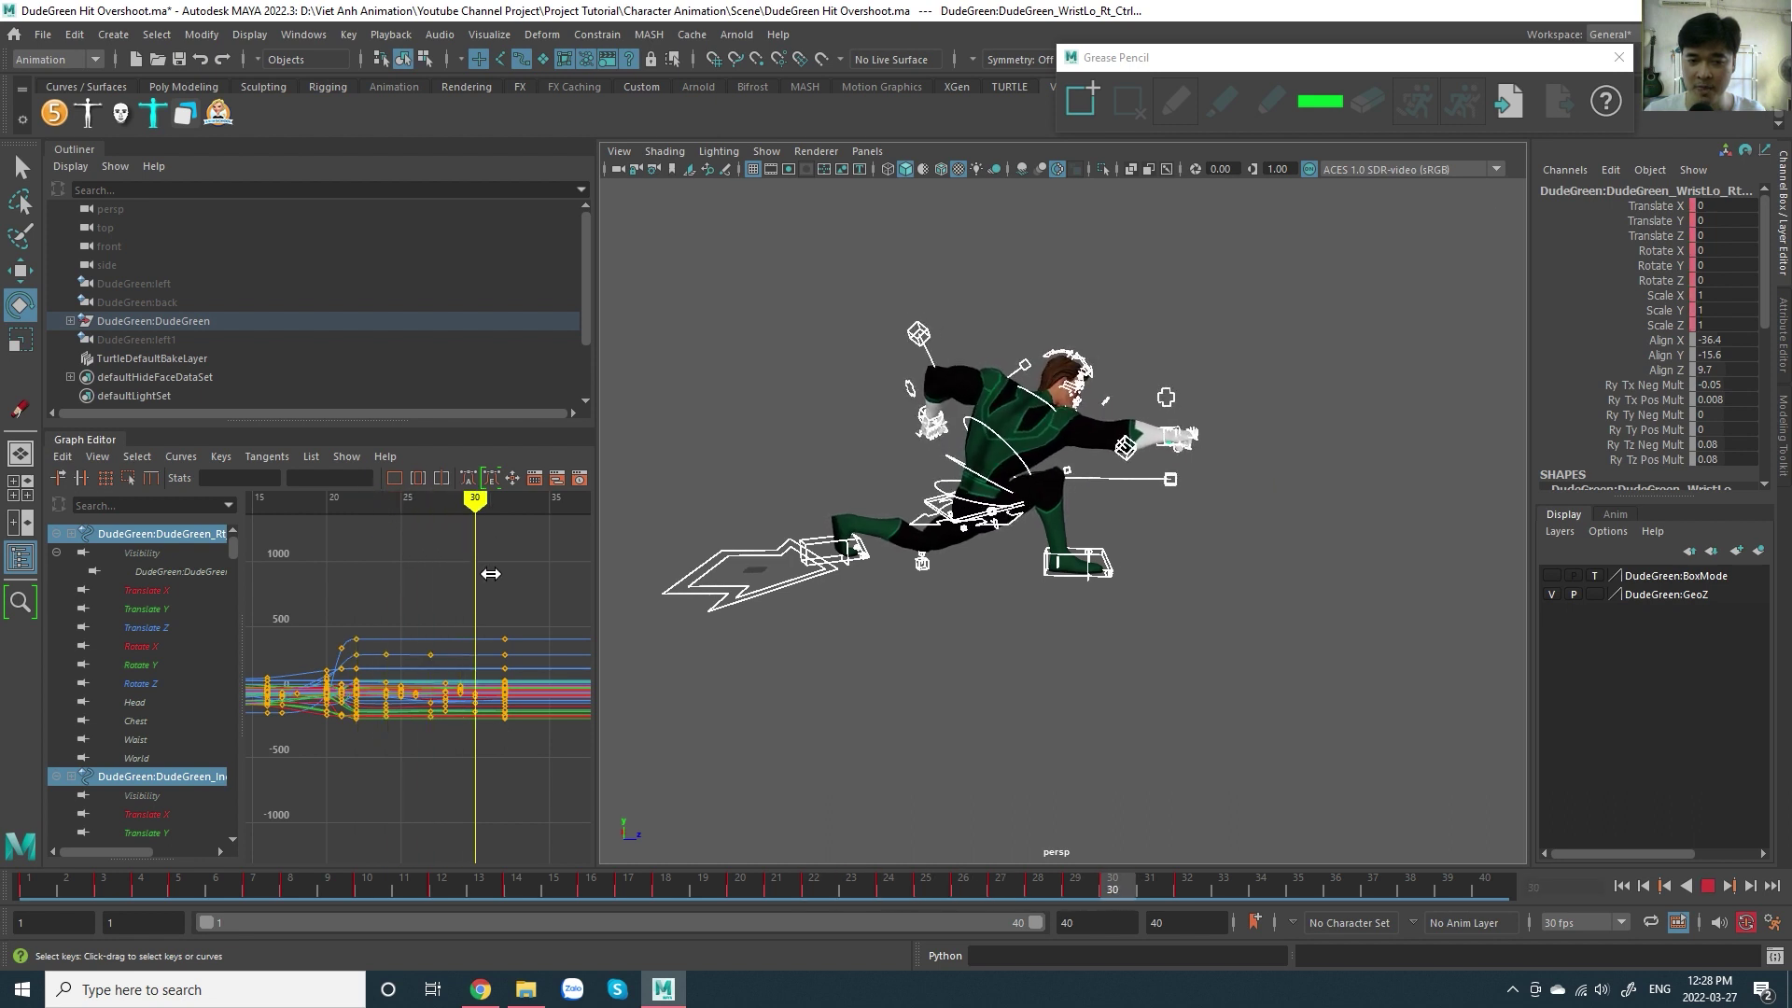
pyautogui.hotkey('alt', 'v')
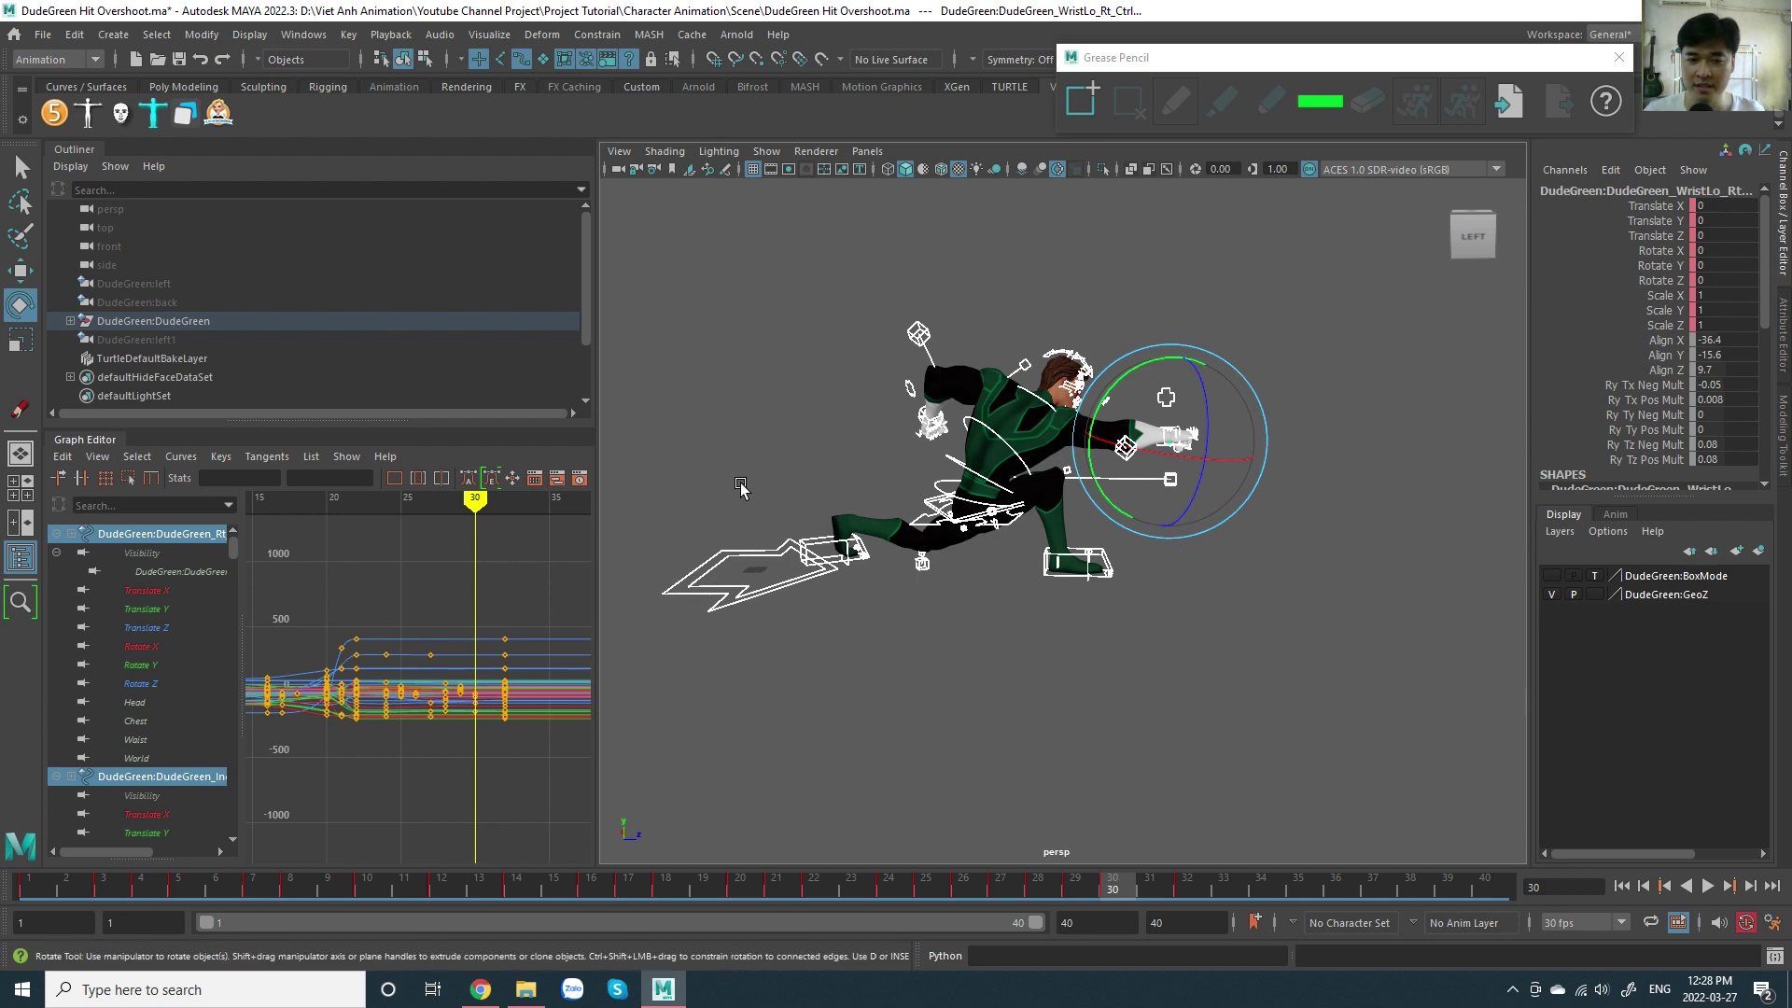
# - Reselect DudeGreen's RootMaster_Ctrl and view the frame-12 hit pose from a high angle
pyautogui.click(697, 519)
pyautogui.click(729, 549)
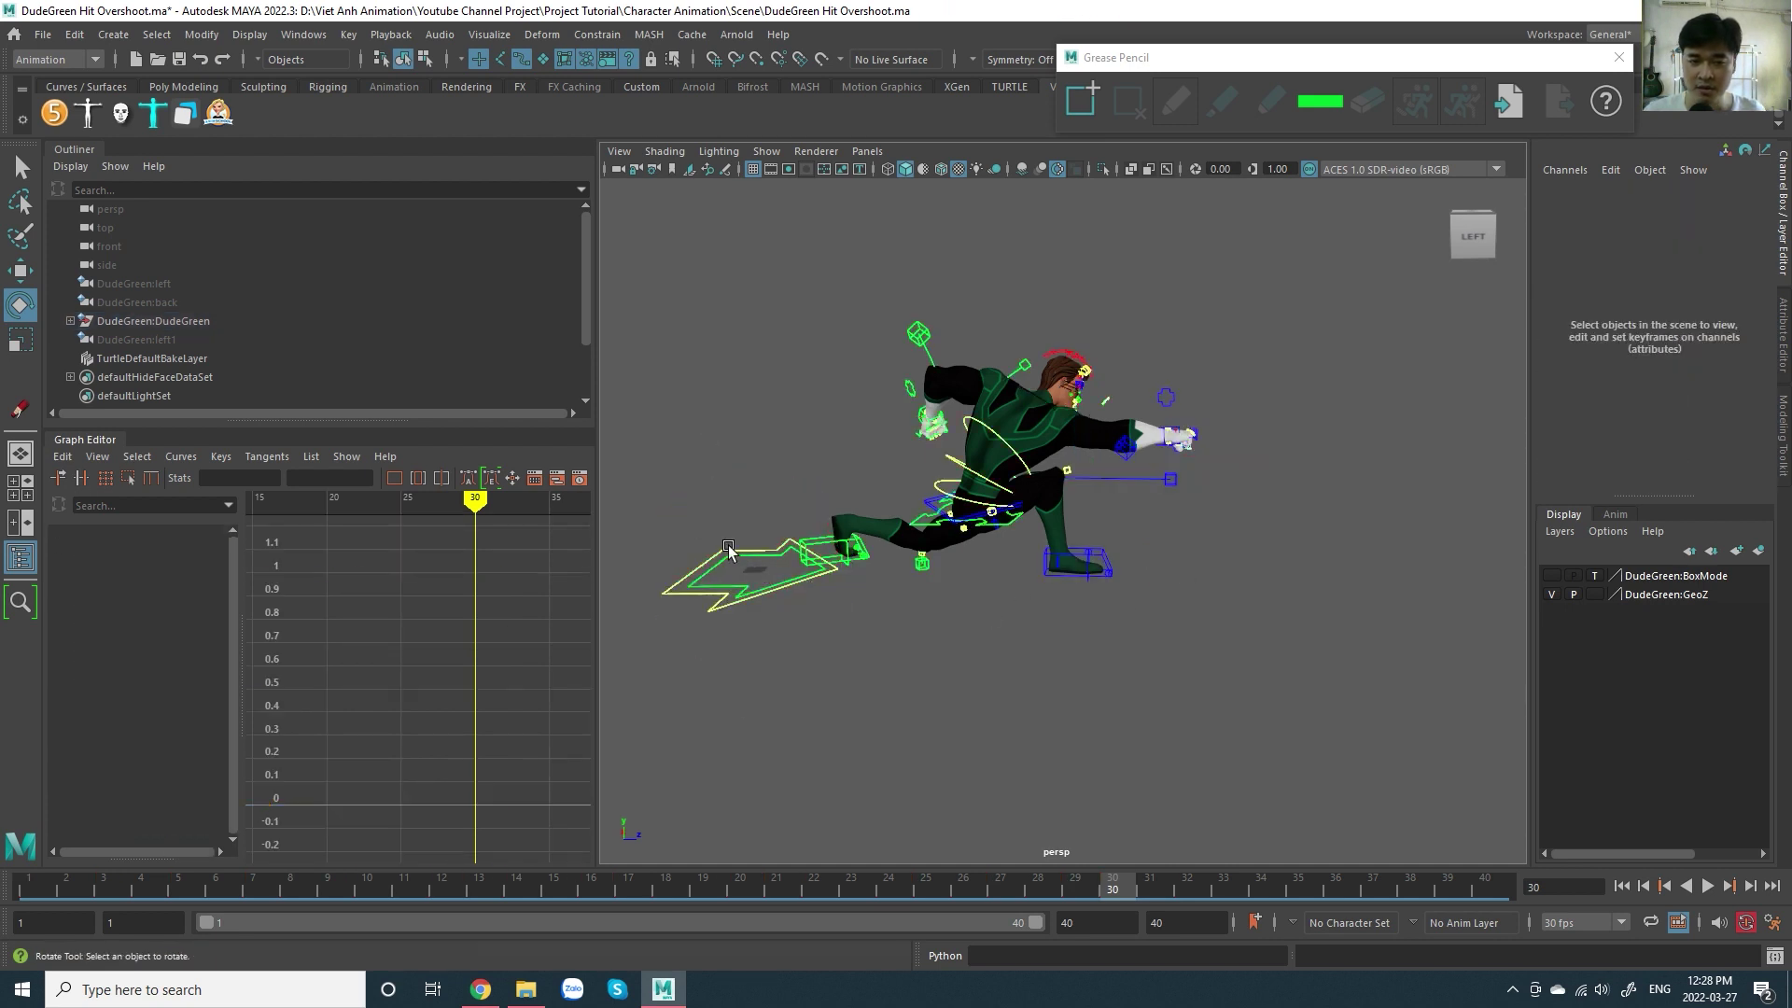
pyautogui.click(726, 564)
pyautogui.click(440, 892)
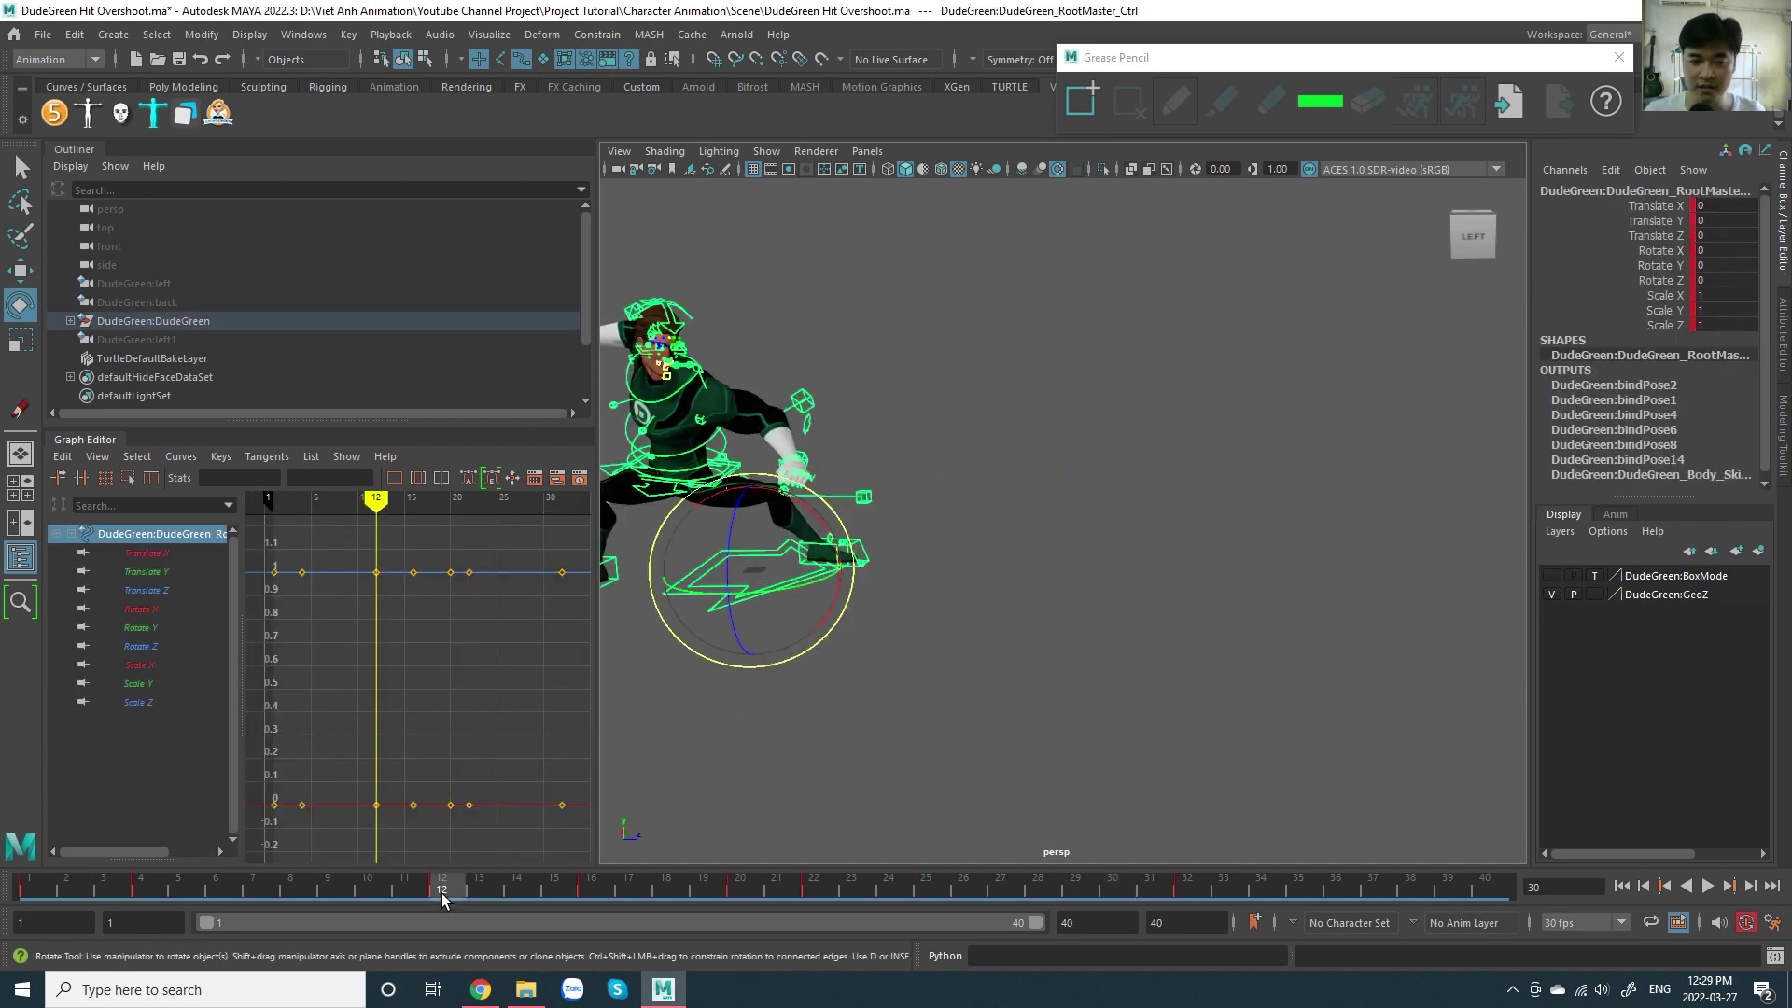
pyautogui.moveTo(905, 614)
pyautogui.keyDown('alt'); pyautogui.mouseDown()
pyautogui.moveTo(1188, 618)
pyautogui.moveTo(1162, 630)
pyautogui.mouseUp(); pyautogui.keyUp('alt')
pyautogui.scroll(5, 1188, 617)
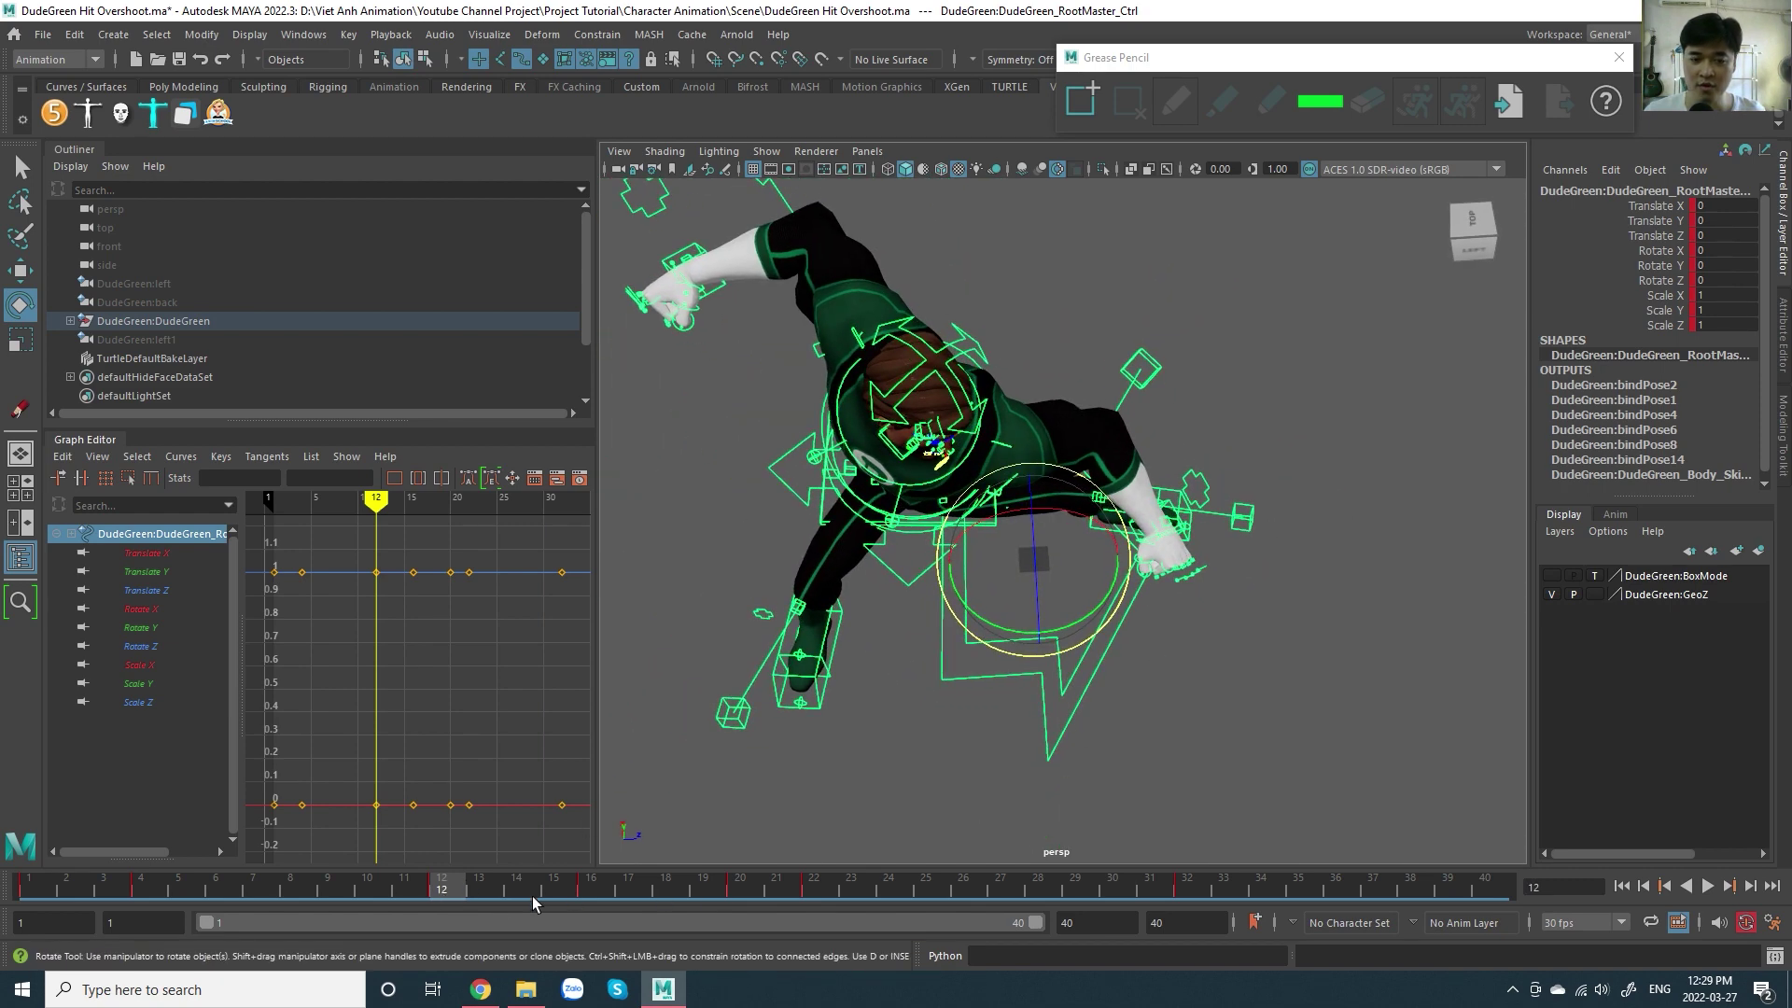
# - Scrub the hit from frame 12 to 16 from several angles, play it and stop
pyautogui.moveTo(451, 896); pyautogui.dragTo(595, 902)
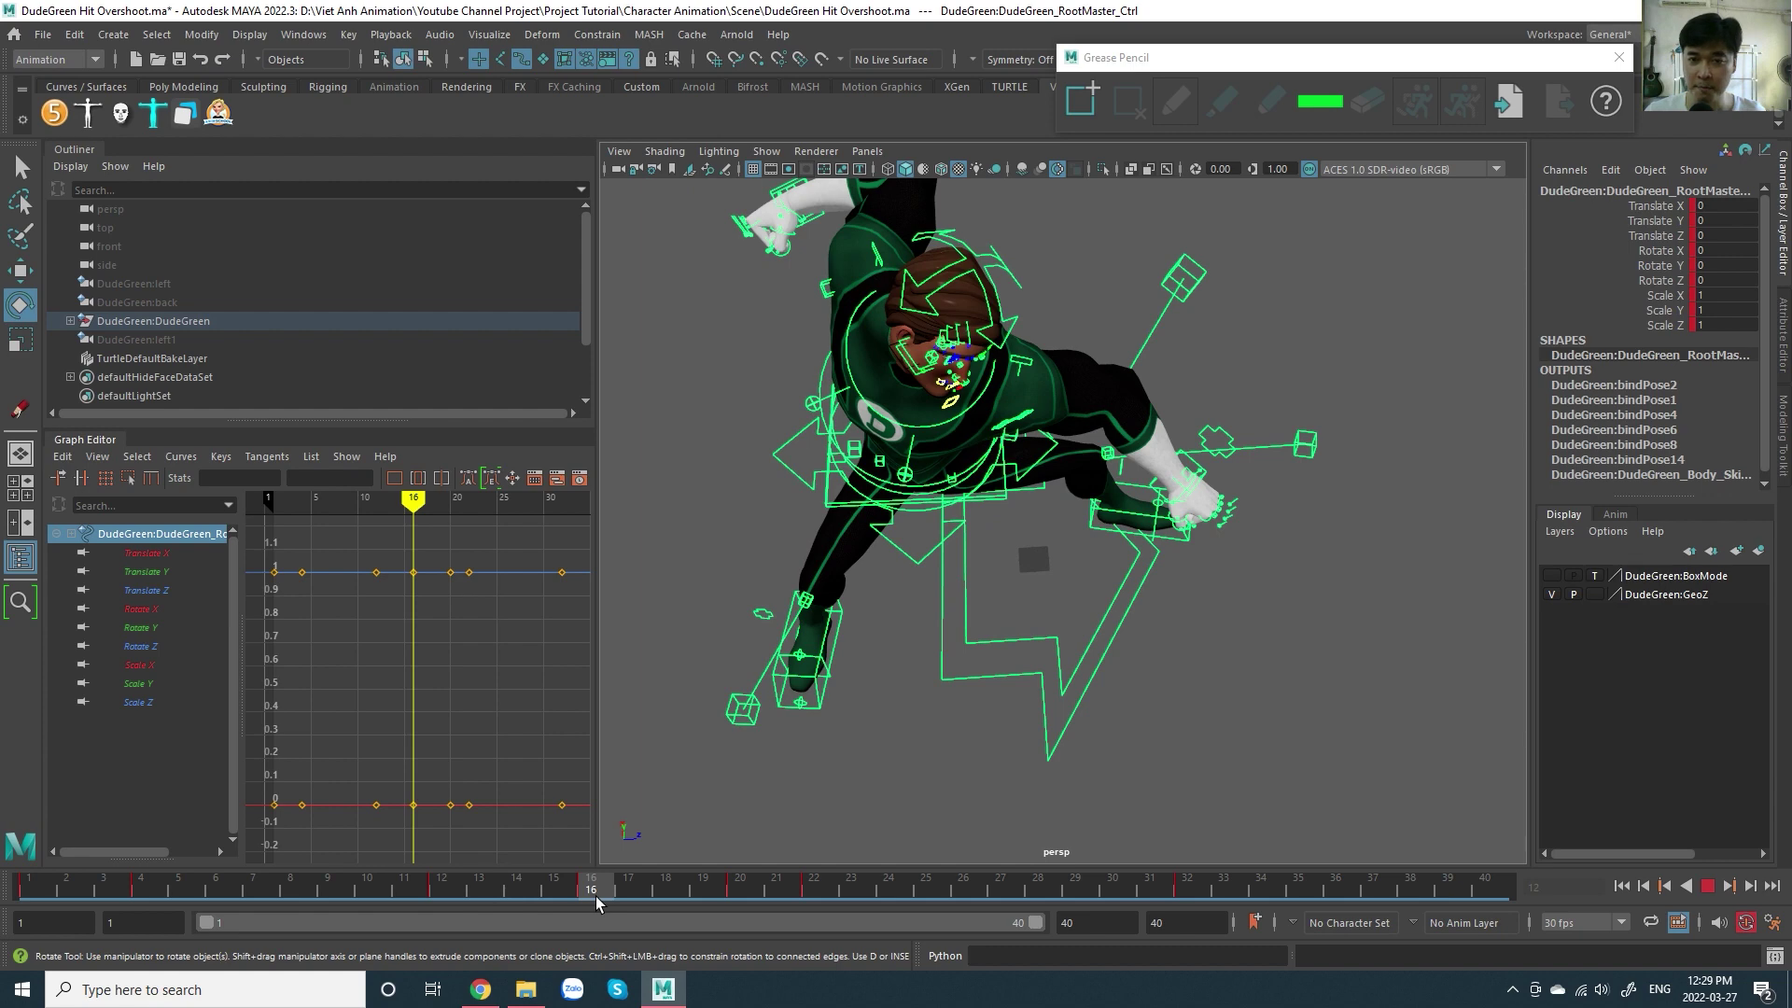
pyautogui.moveTo(1027, 710)
pyautogui.keyDown('alt'); pyautogui.mouseDown()
pyautogui.moveTo(1132, 665)
pyautogui.moveTo(1134, 694)
pyautogui.moveTo(1101, 689)
pyautogui.mouseUp(); pyautogui.keyUp('alt')
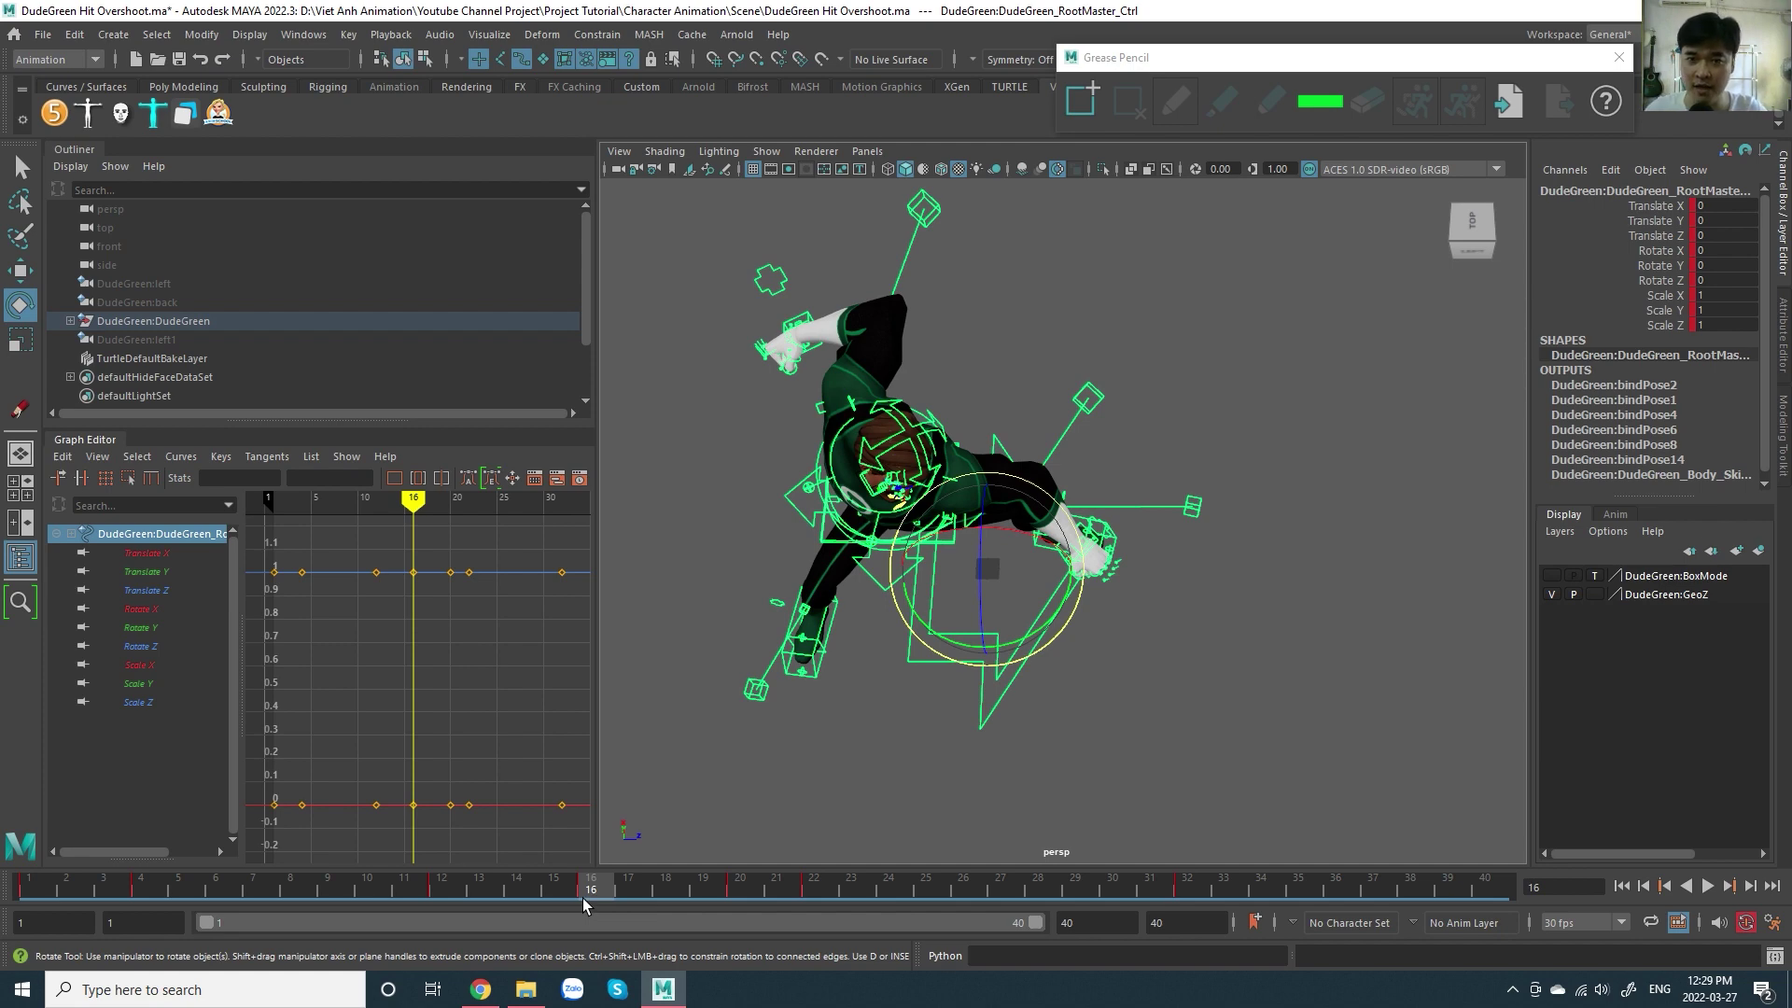
pyautogui.keyDown('alt'); pyautogui.moveTo(821, 821); pyautogui.dragTo(877, 678); pyautogui.keyUp('alt')
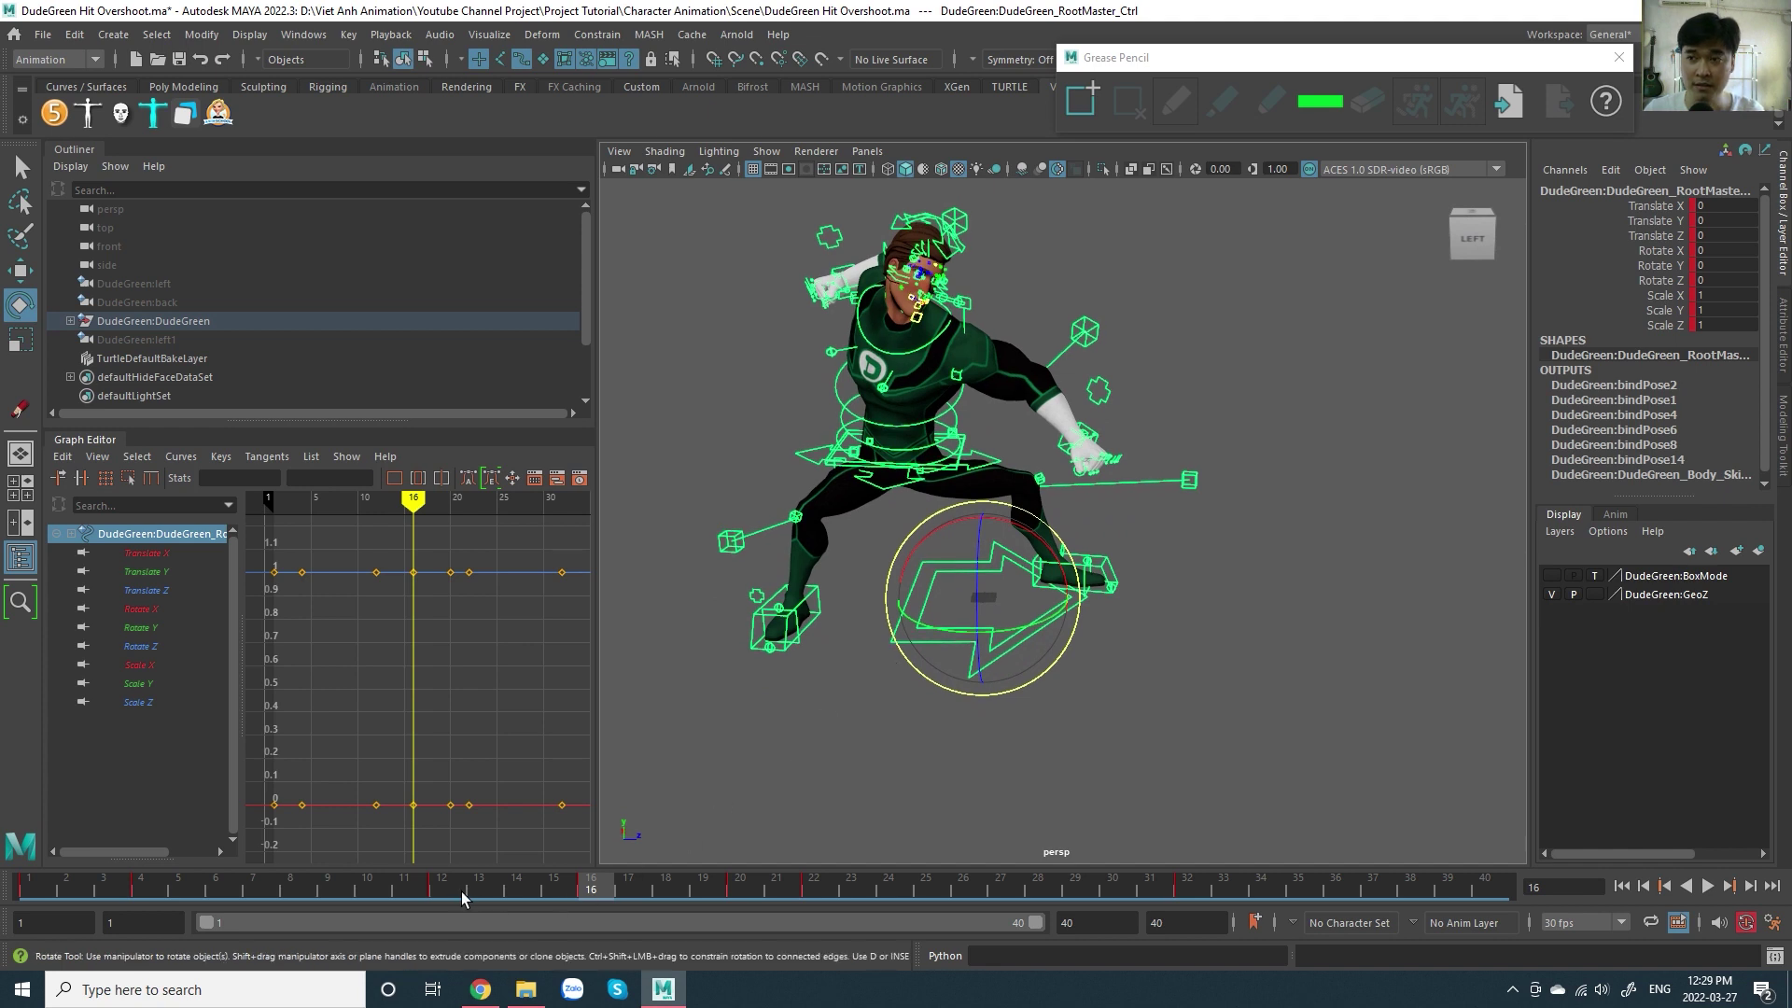
pyautogui.hotkey('alt', 'v')
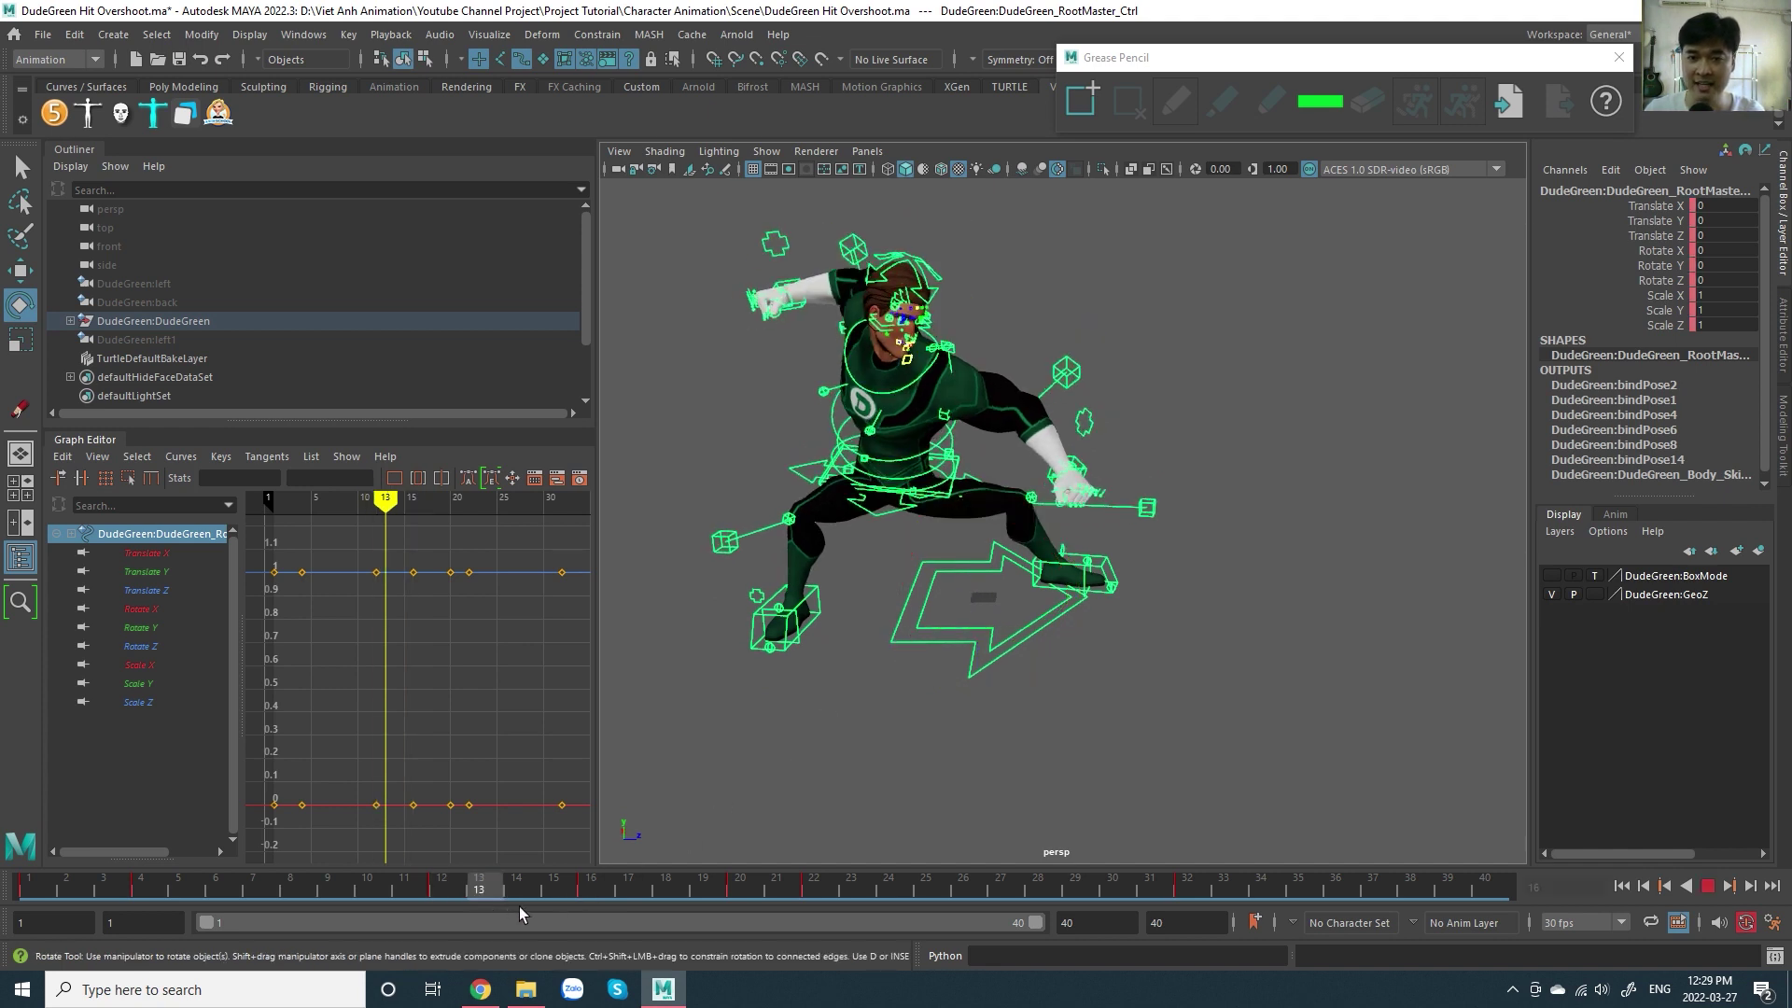
pyautogui.press('Escape')
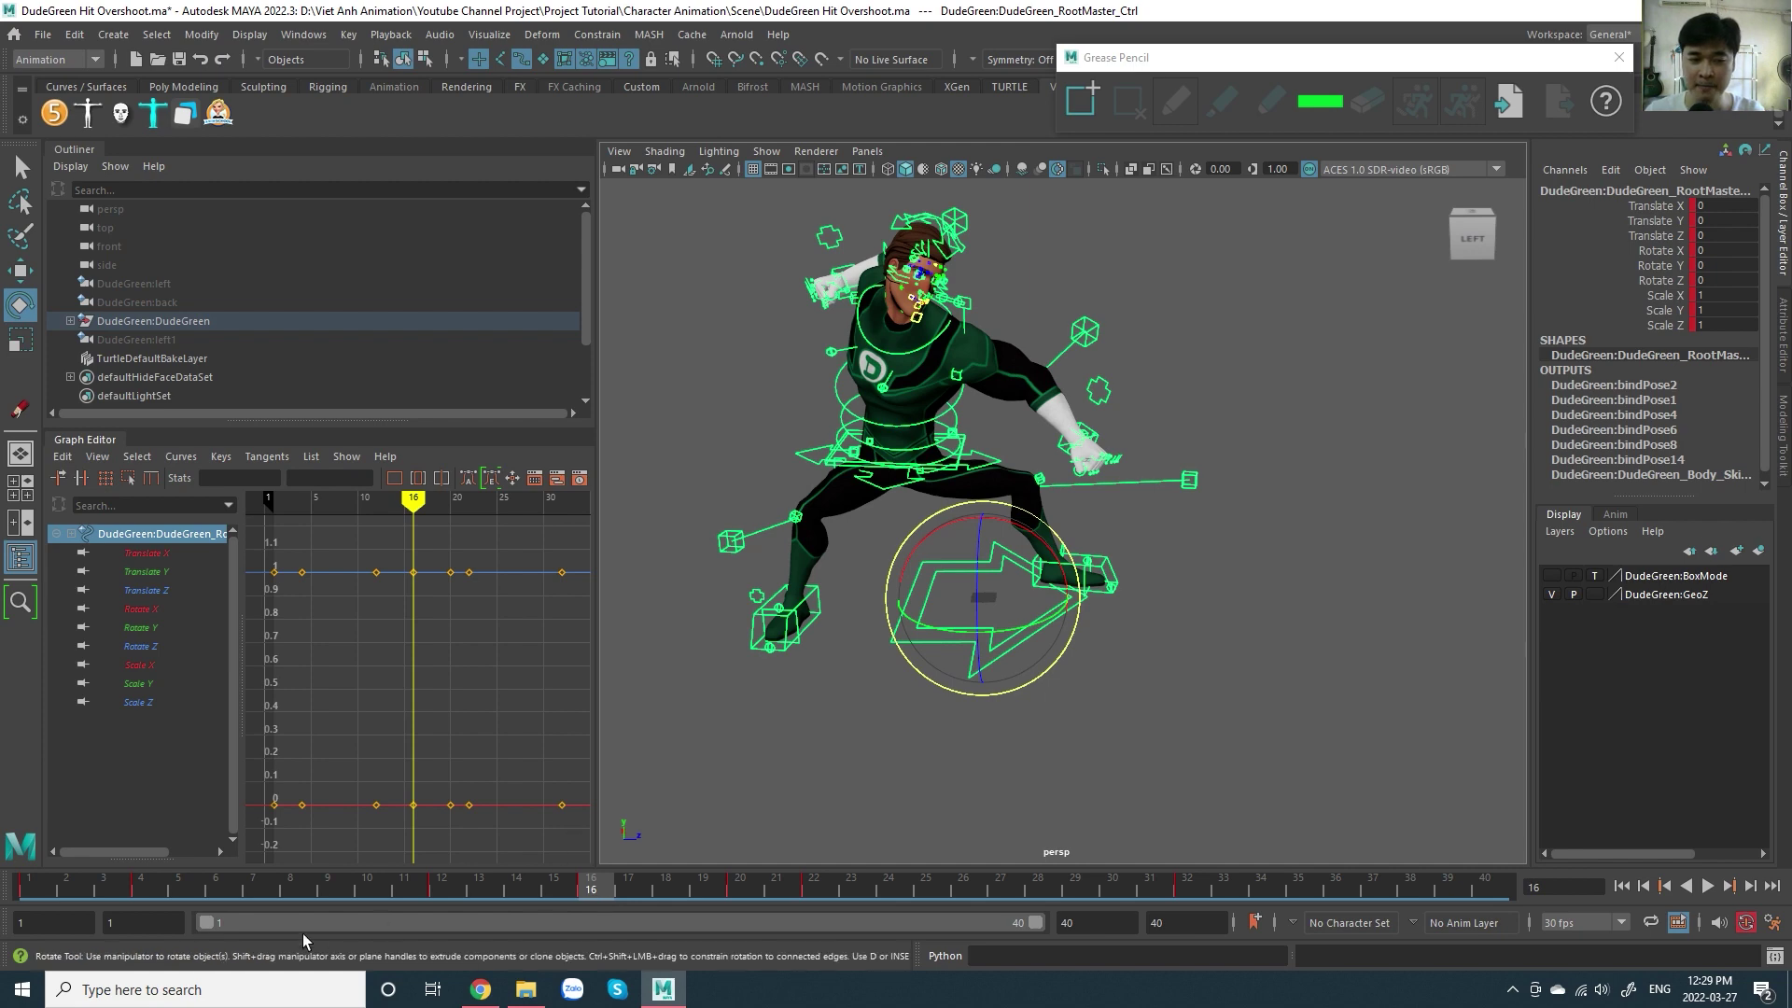
# - Replay the hit from the start, scrubbing through frames 12 and 16, and stop at 16
pyautogui.click(147, 892)
pyautogui.hotkey('alt', 'v')
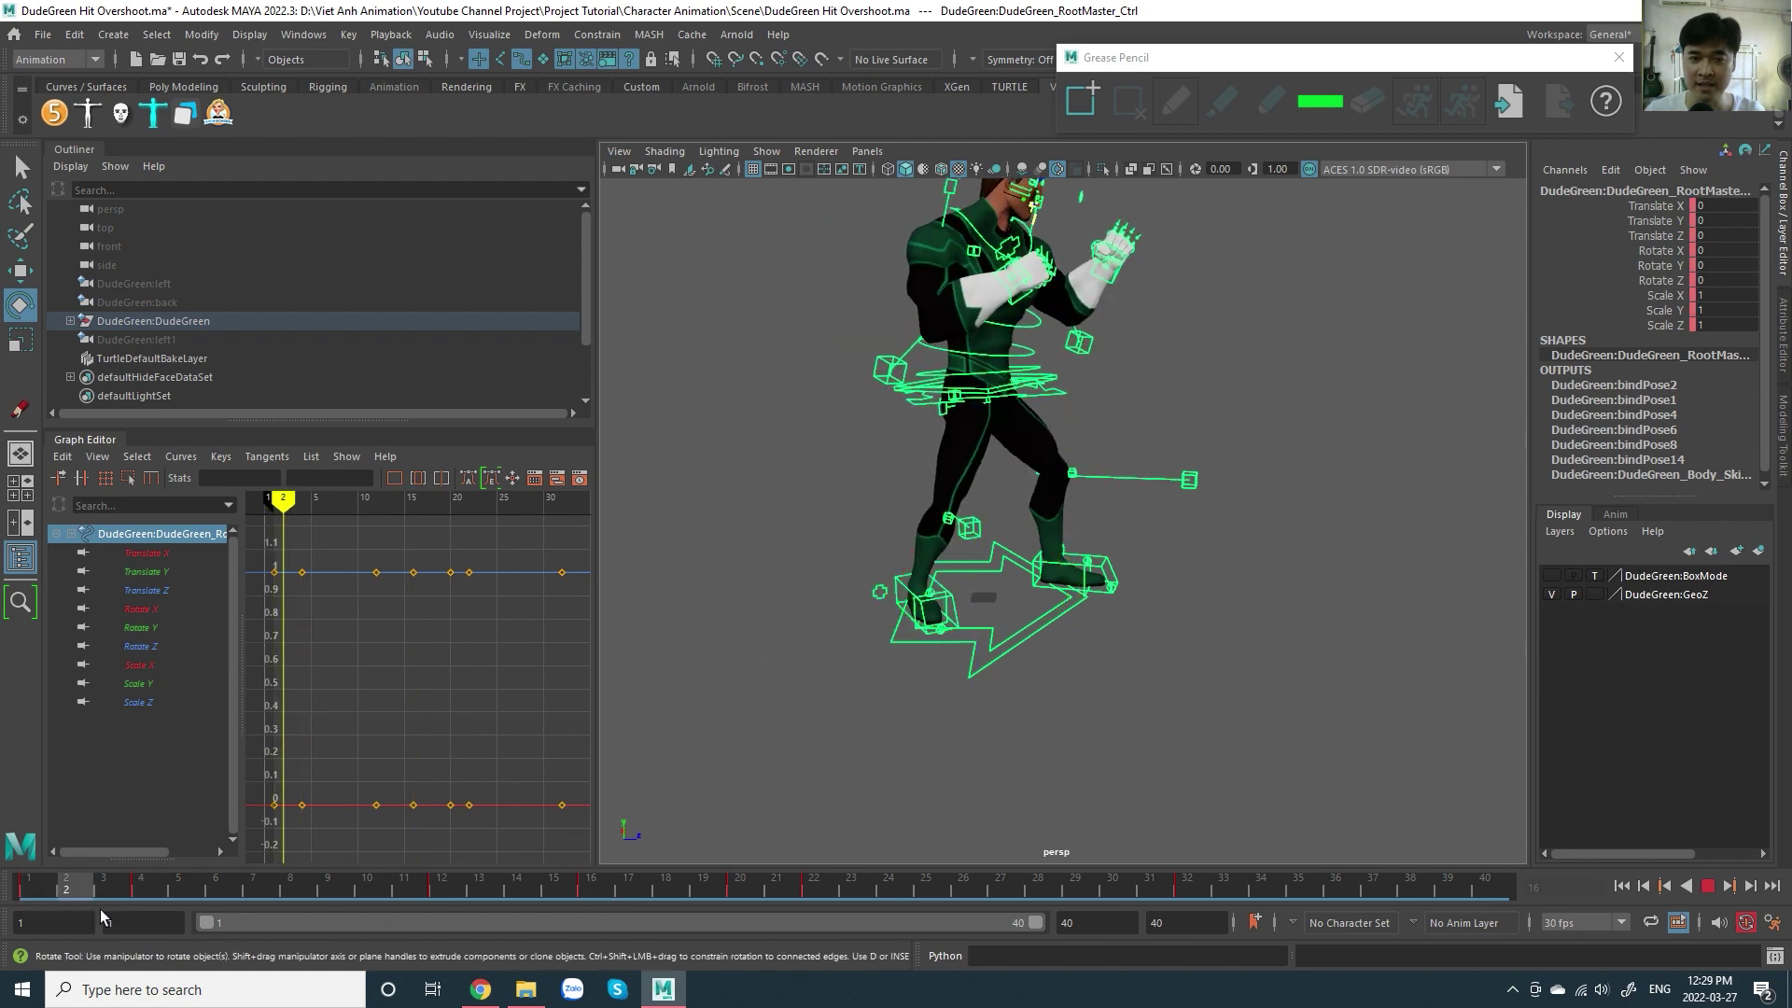
pyautogui.moveTo(140, 894); pyautogui.dragTo(466, 899)
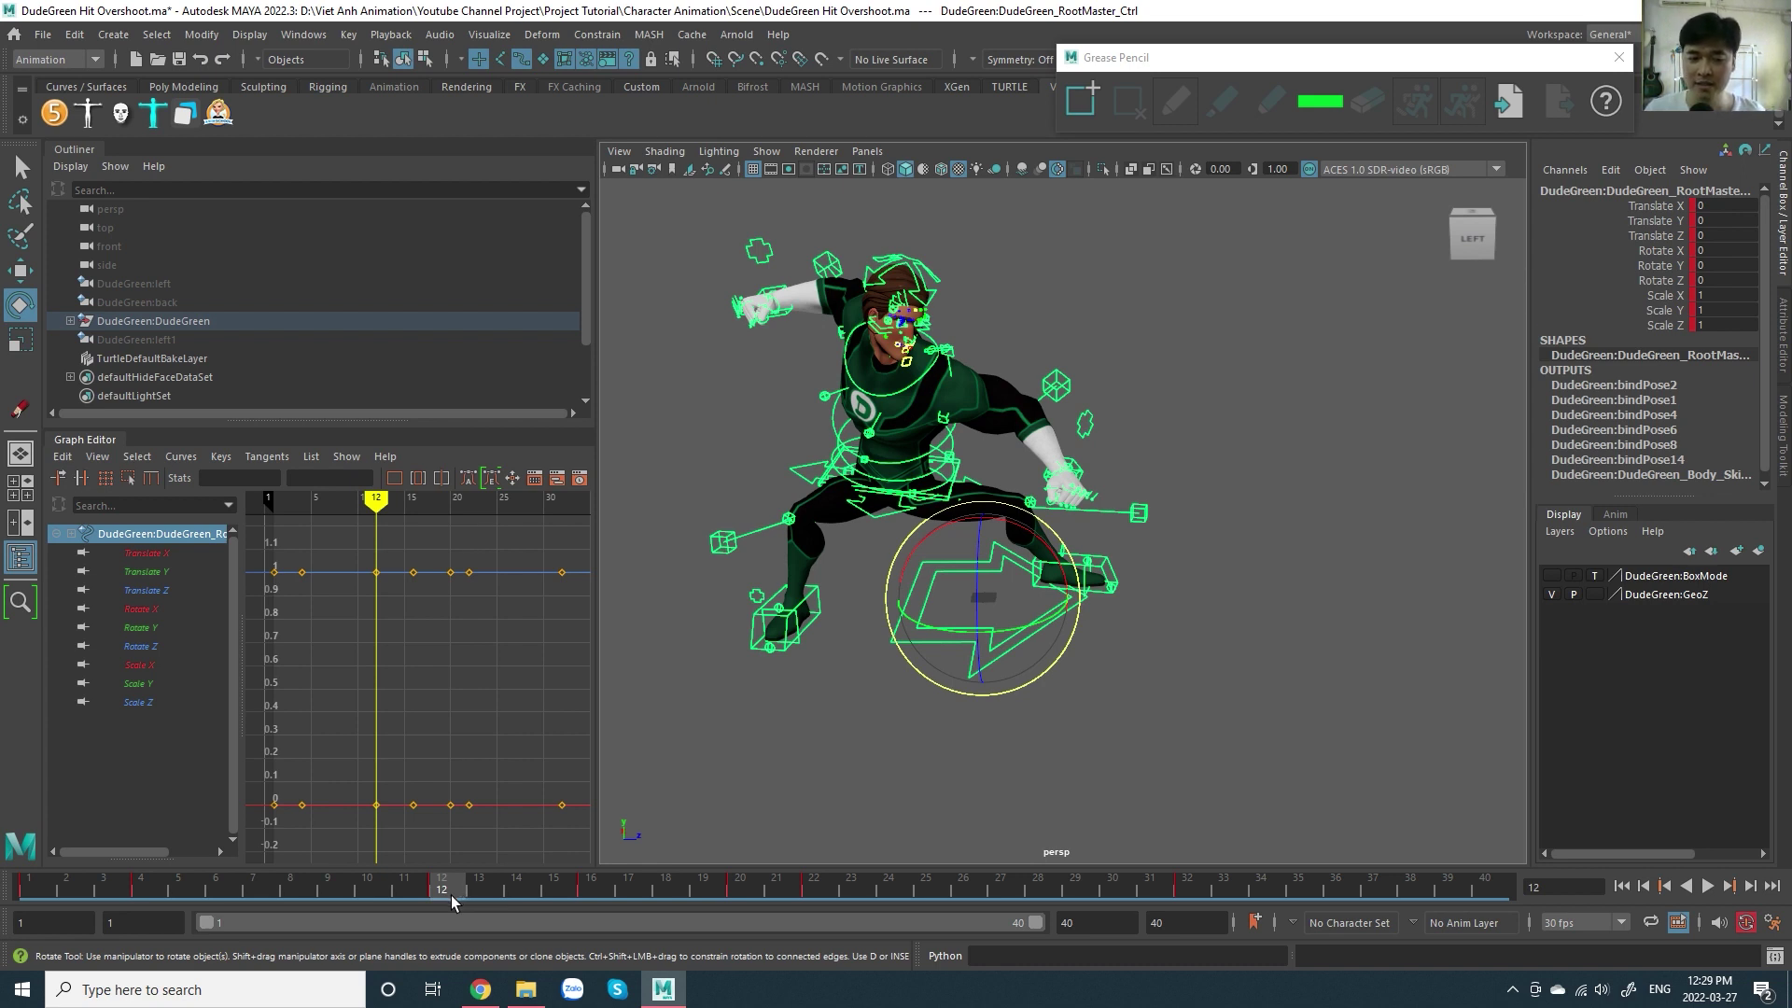
pyautogui.moveTo(462, 899); pyautogui.dragTo(607, 895)
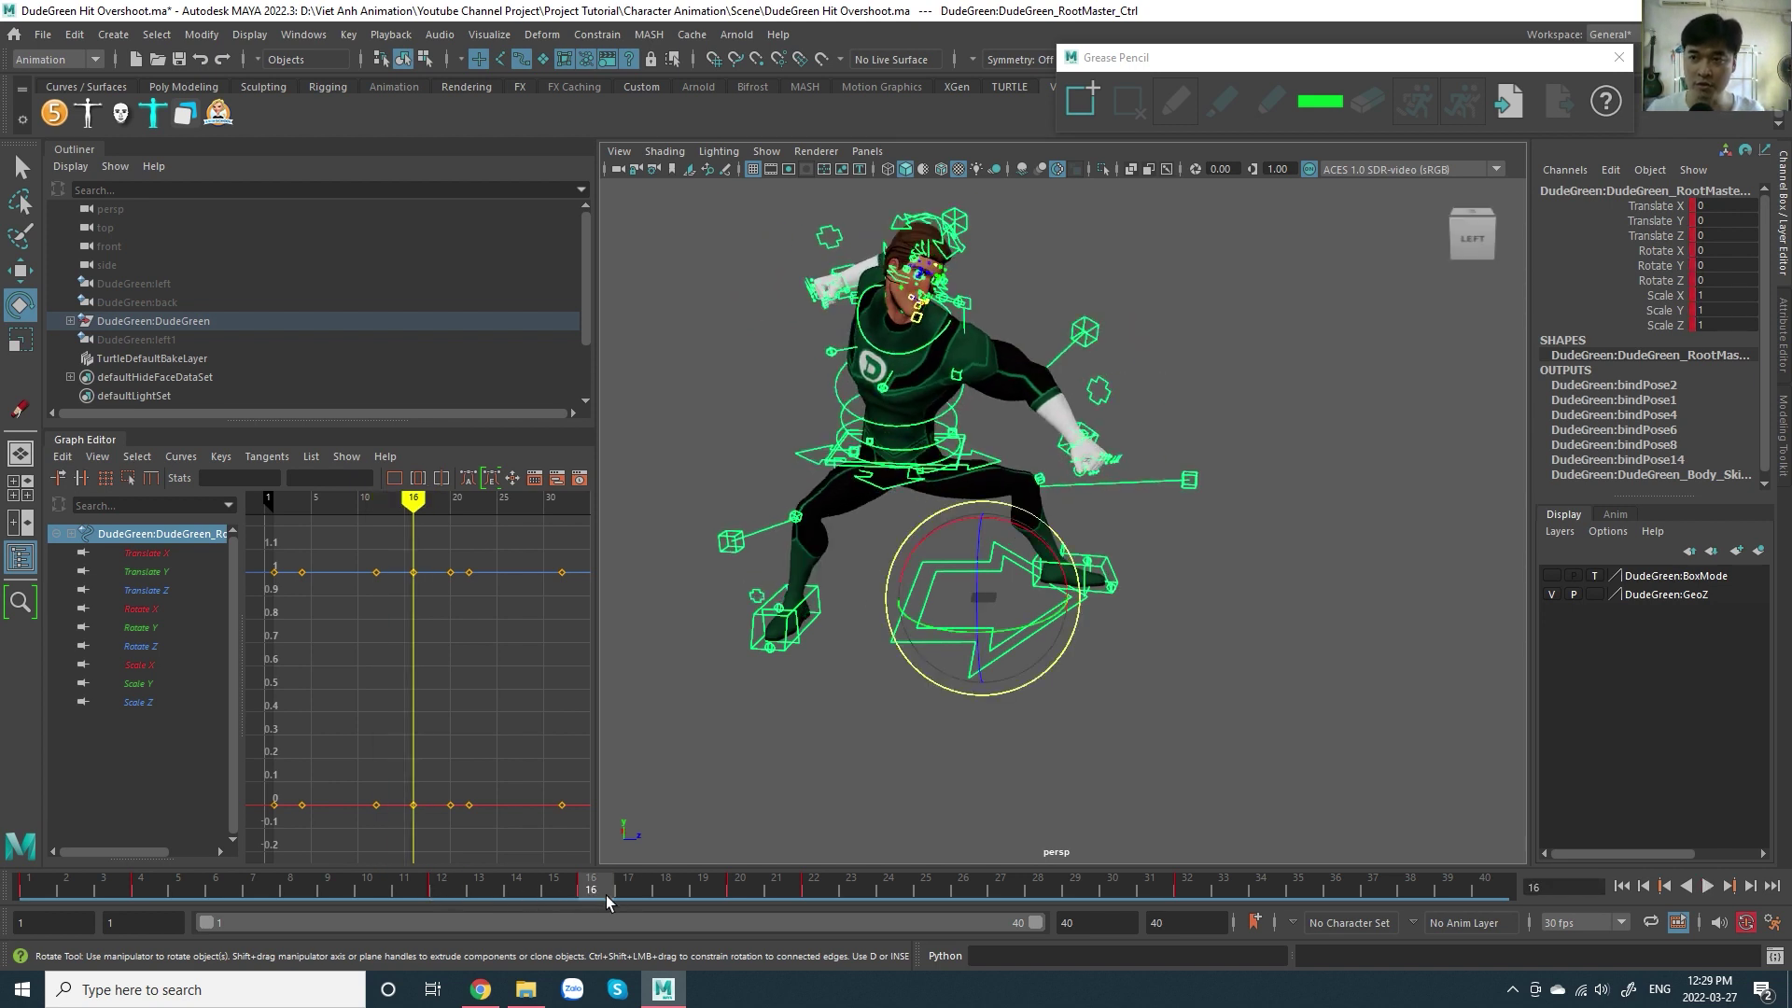
pyautogui.hotkey('alt', 'v')
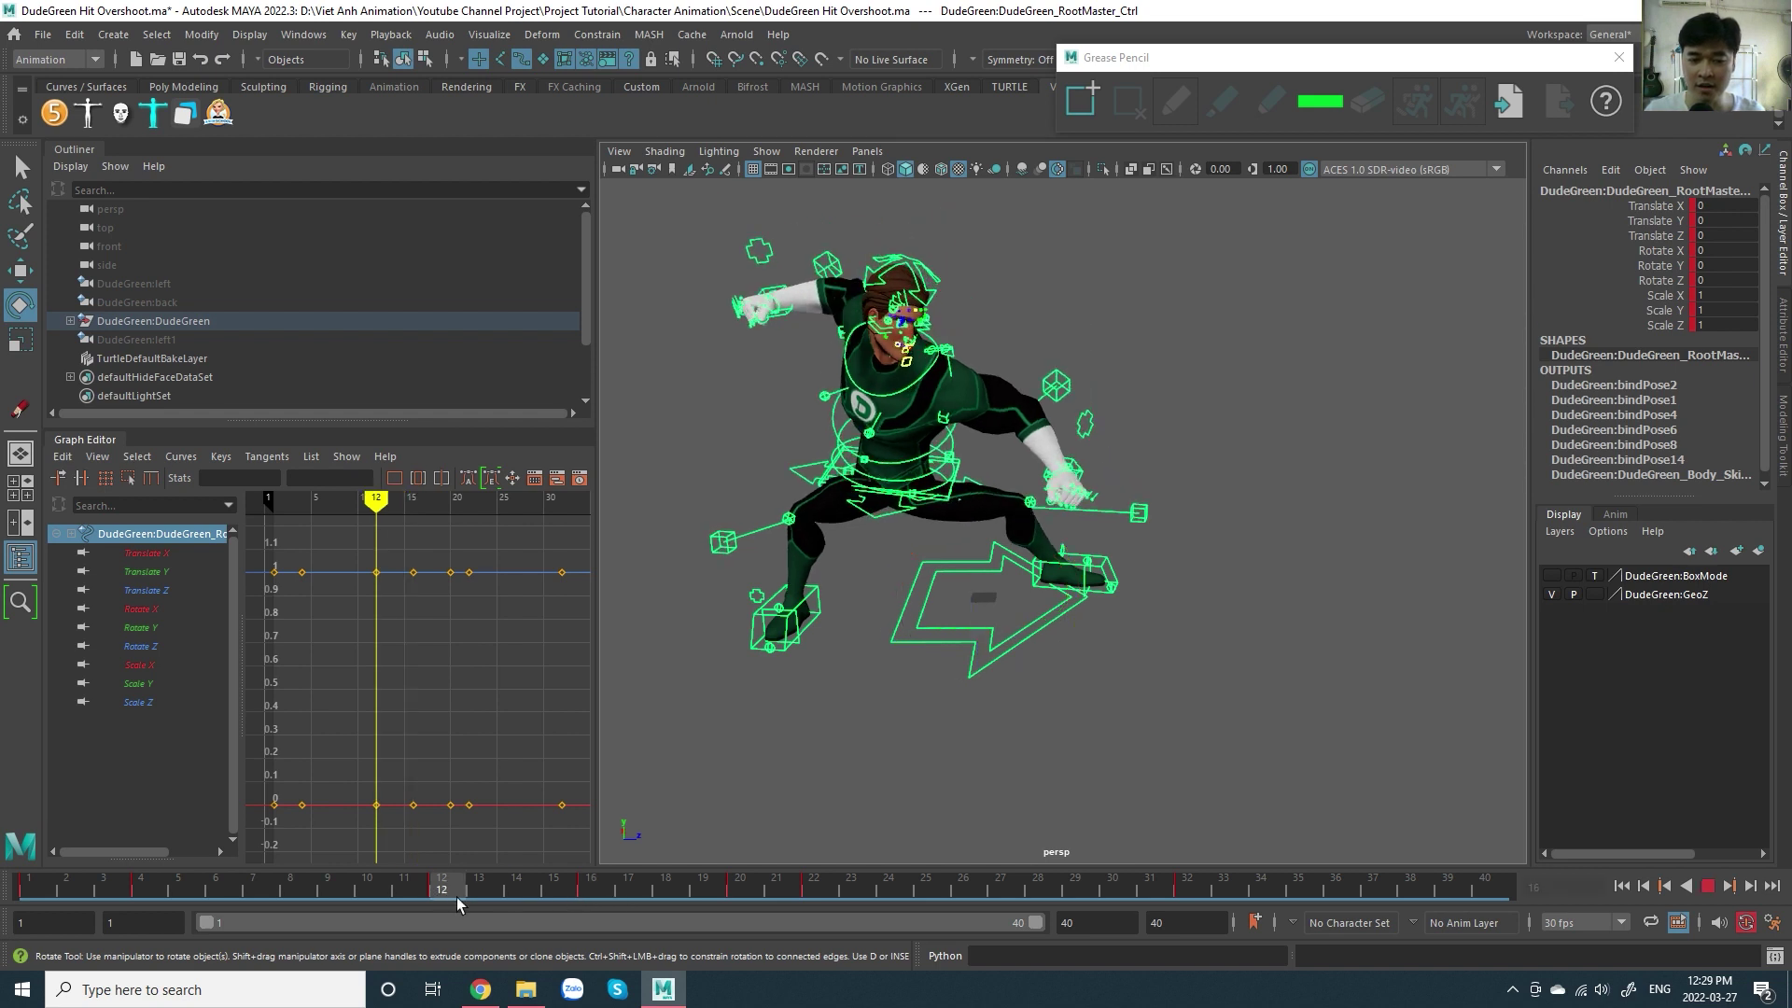
pyautogui.hotkey('alt', 'v')
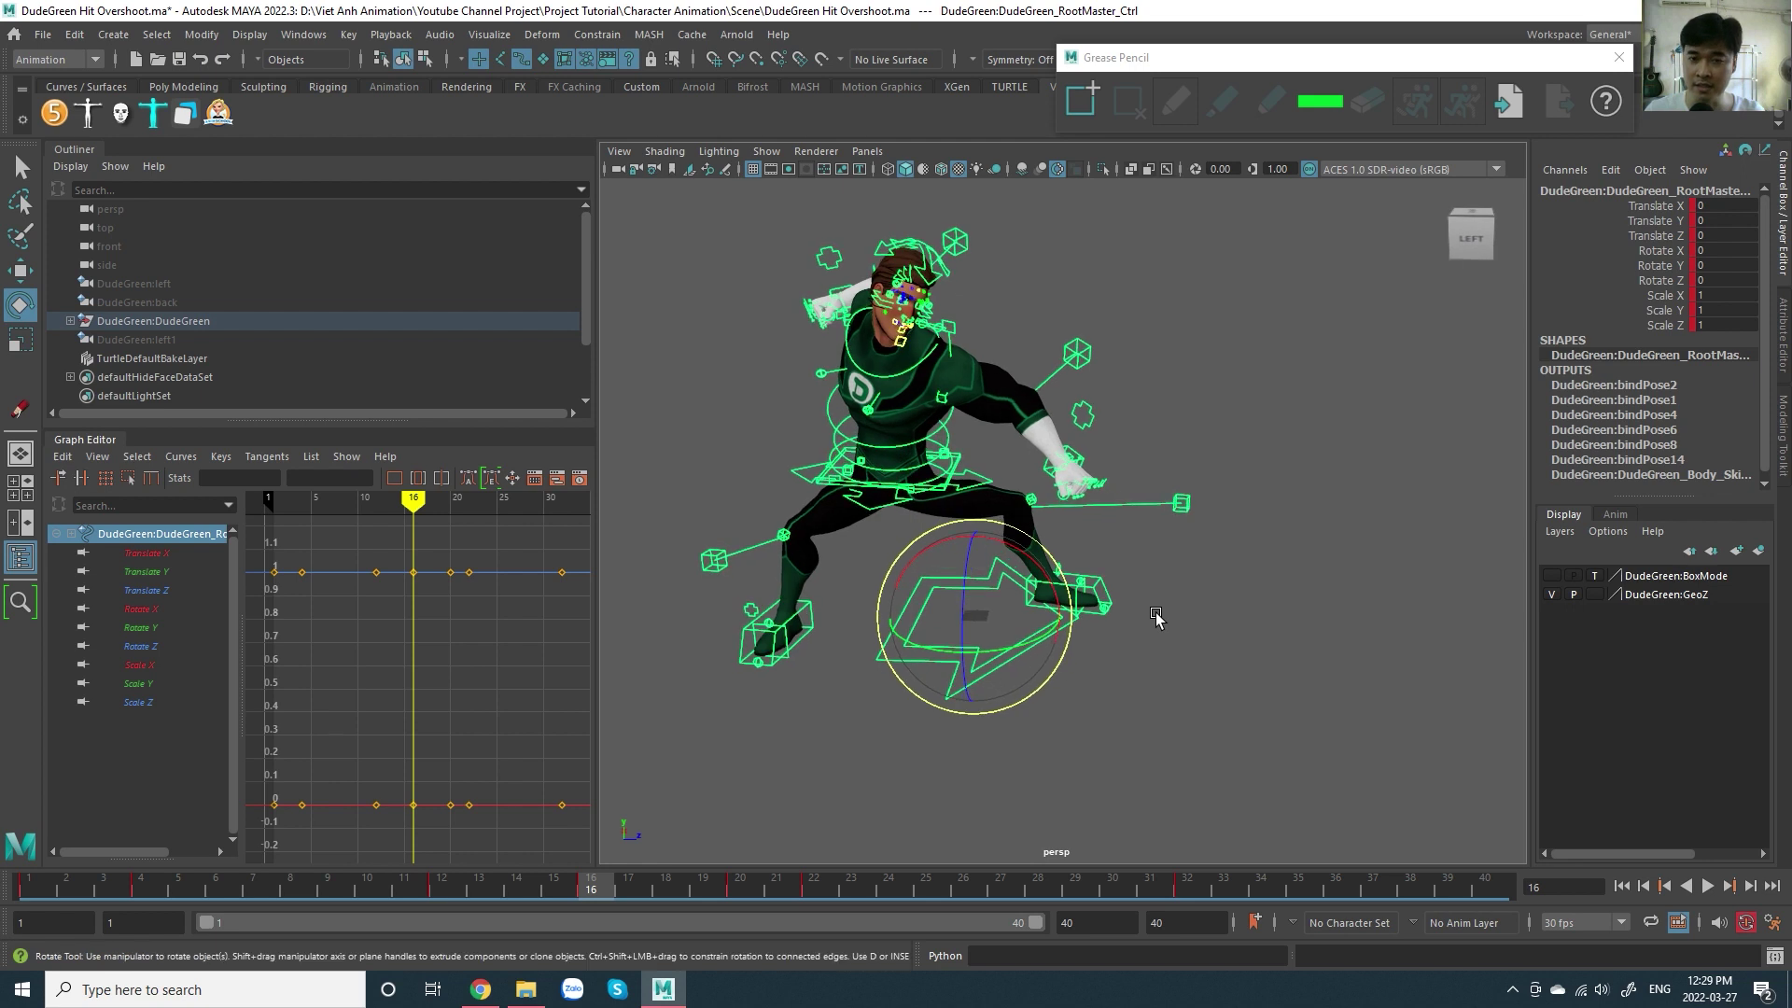
# - Scrub again from frame 12 to 16 and tumble the view to look down from overhead
pyautogui.click(455, 893)
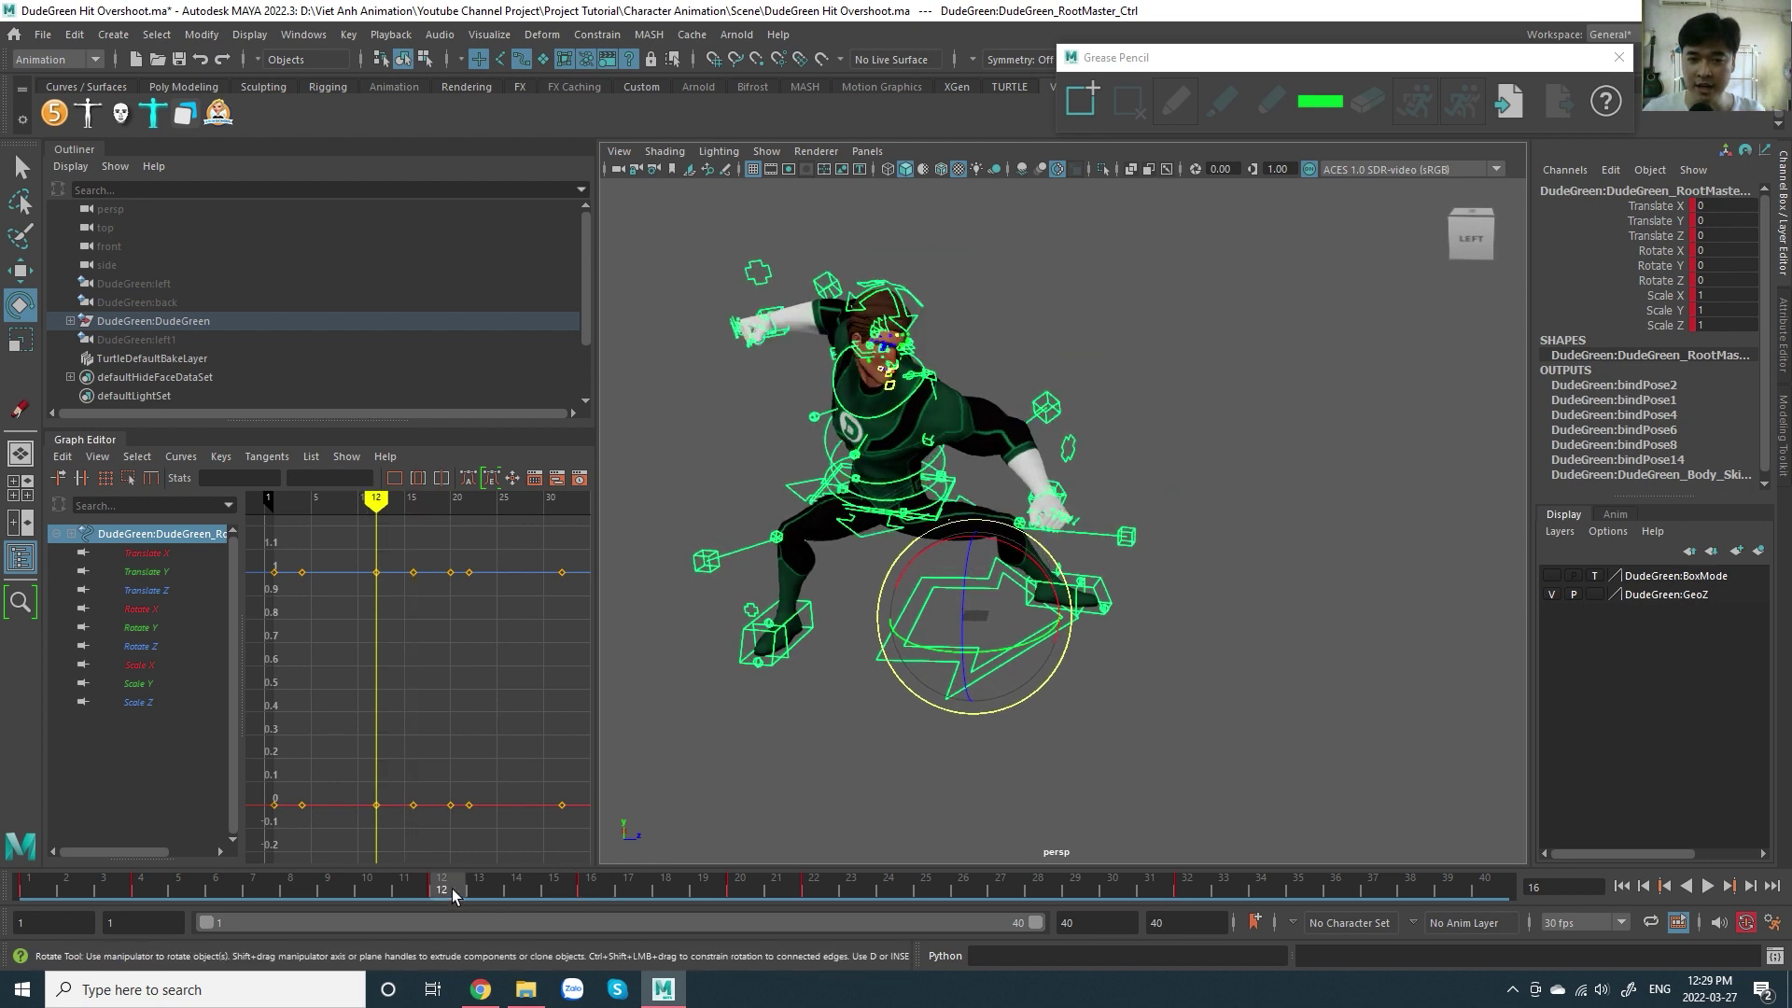
pyautogui.moveTo(450, 894); pyautogui.dragTo(590, 894)
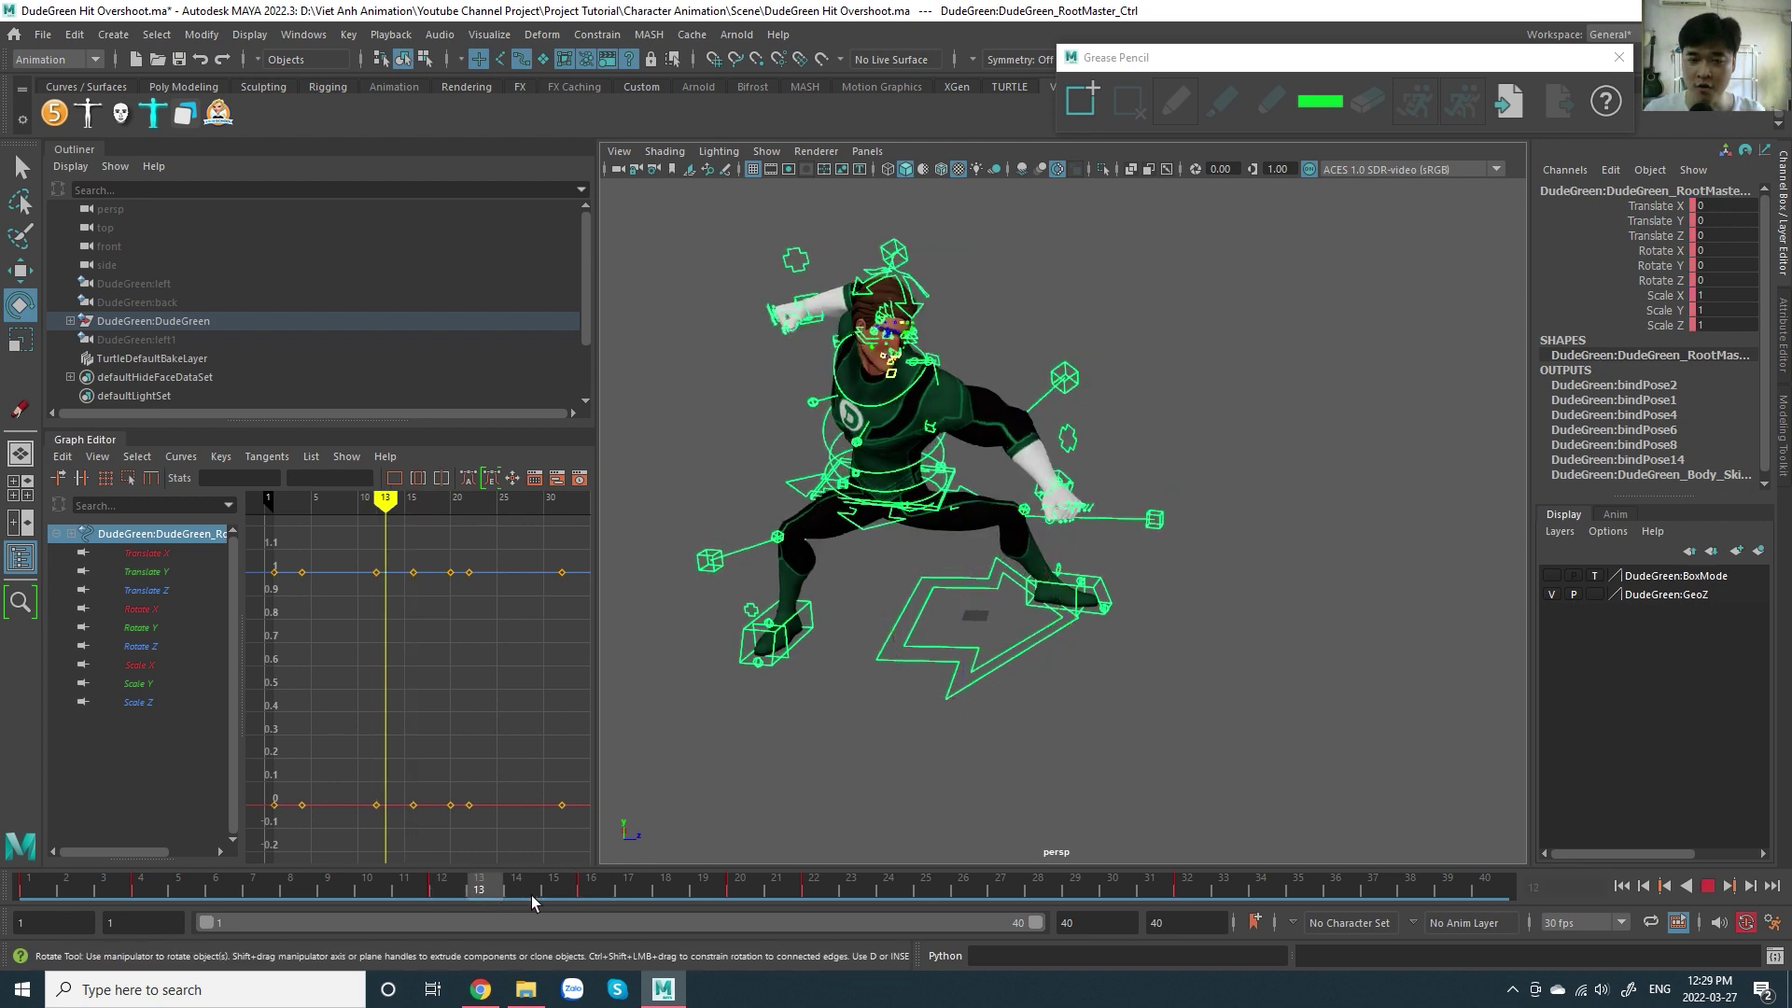
pyautogui.keyDown('alt'); pyautogui.moveTo(1108, 605); pyautogui.dragTo(1118, 605); pyautogui.keyUp('alt')
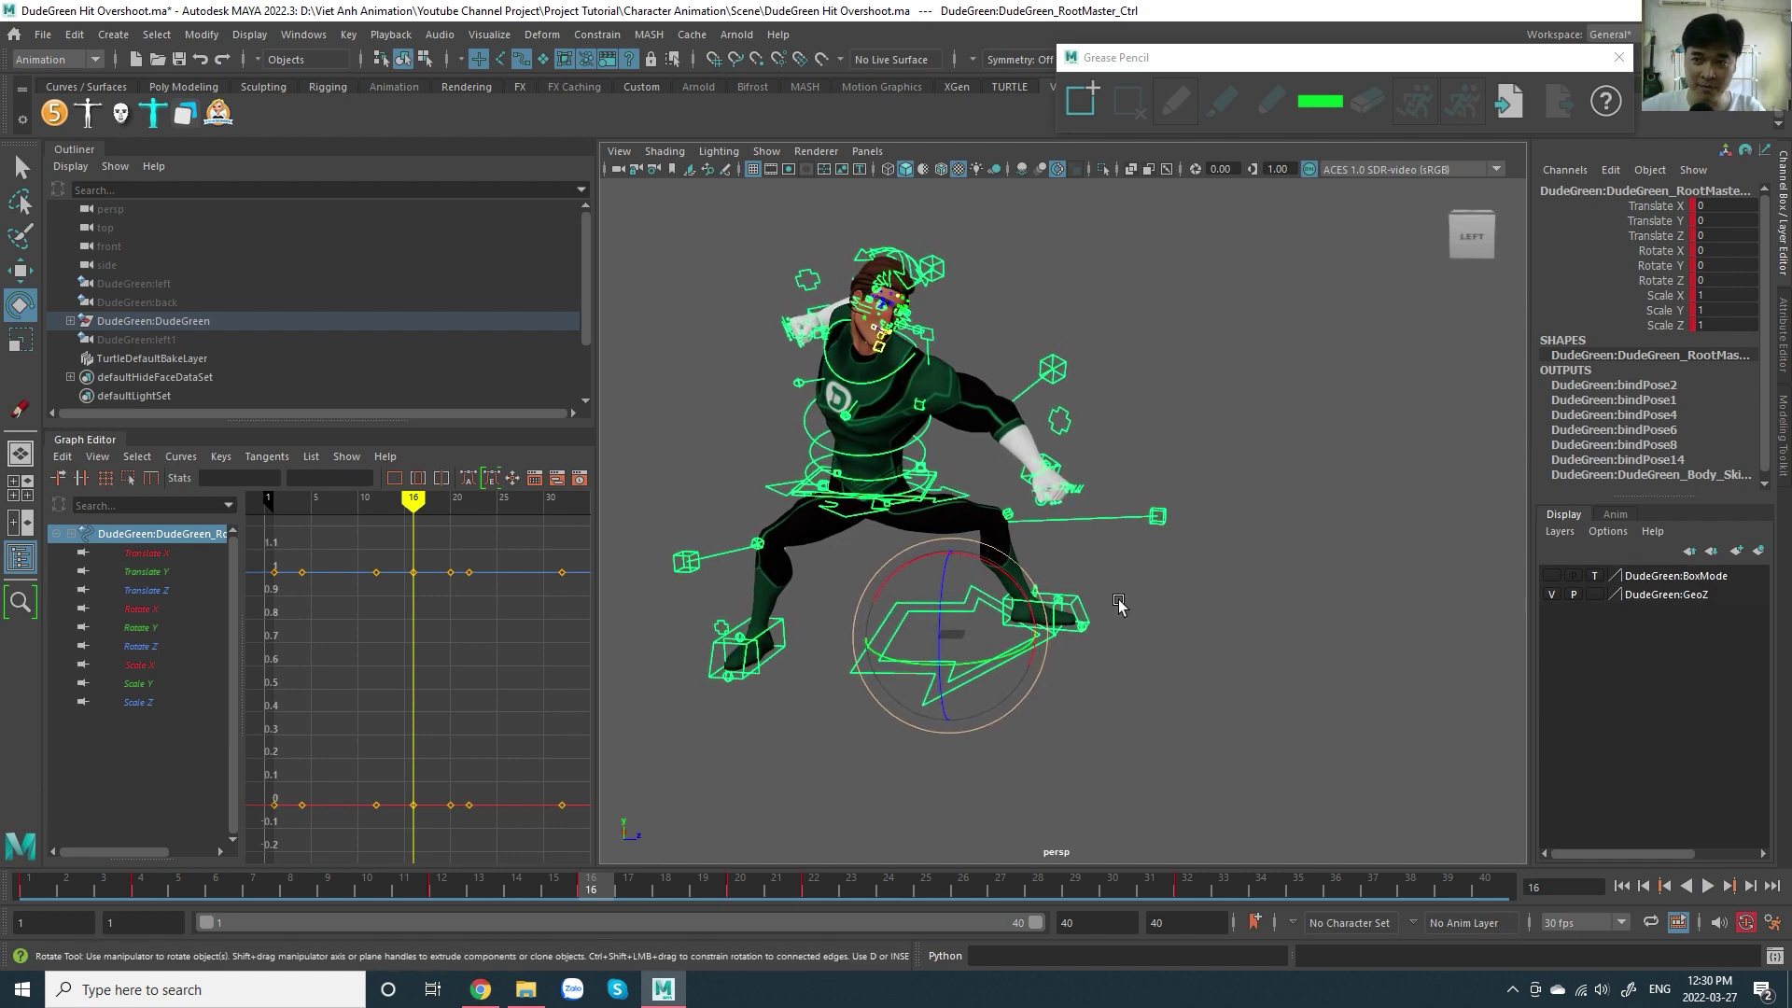
pyautogui.moveTo(1118, 605)
pyautogui.keyDown('alt'); pyautogui.mouseDown()
pyautogui.moveTo(1134, 466)
pyautogui.moveTo(1000, 462)
pyautogui.mouseUp(); pyautogui.keyUp('alt')
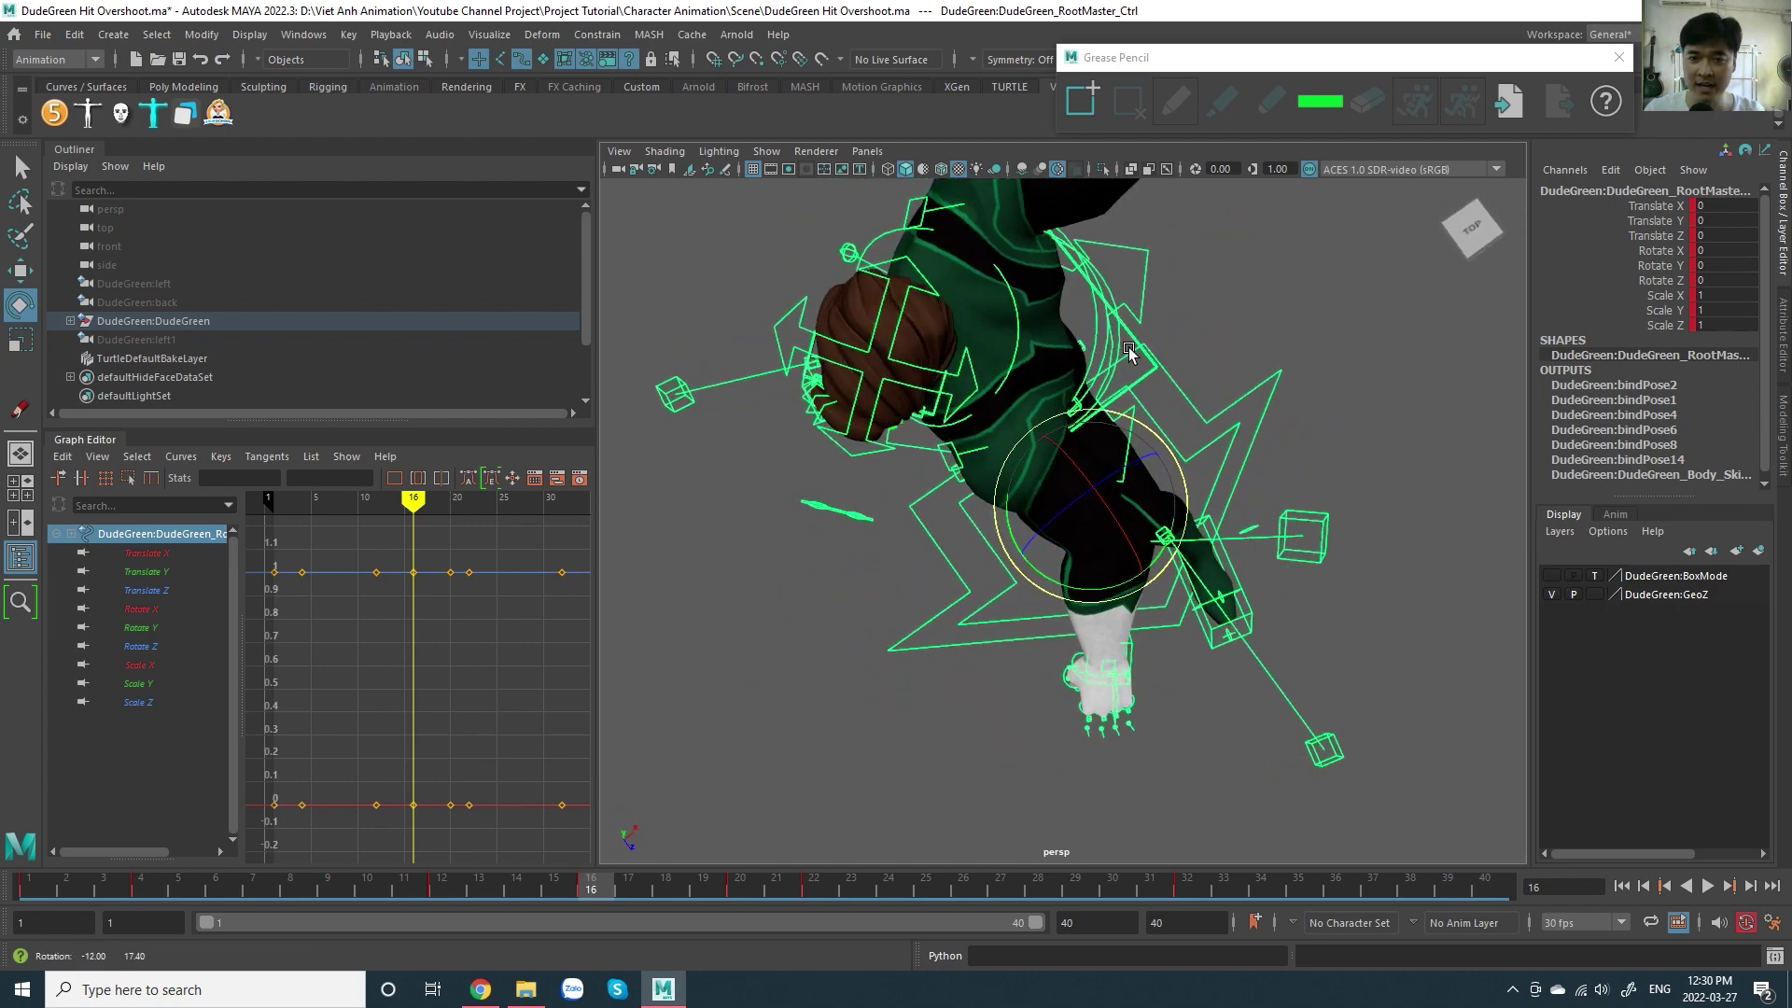
# - Add a grease pencil frame and sketch strokes up the torso and arm and down the chest
pyautogui.moveTo(1000, 462)
pyautogui.keyDown('alt'); pyautogui.mouseDown()
pyautogui.moveTo(1242, 441)
pyautogui.moveTo(1163, 413)
pyautogui.mouseUp(); pyautogui.keyUp('alt')
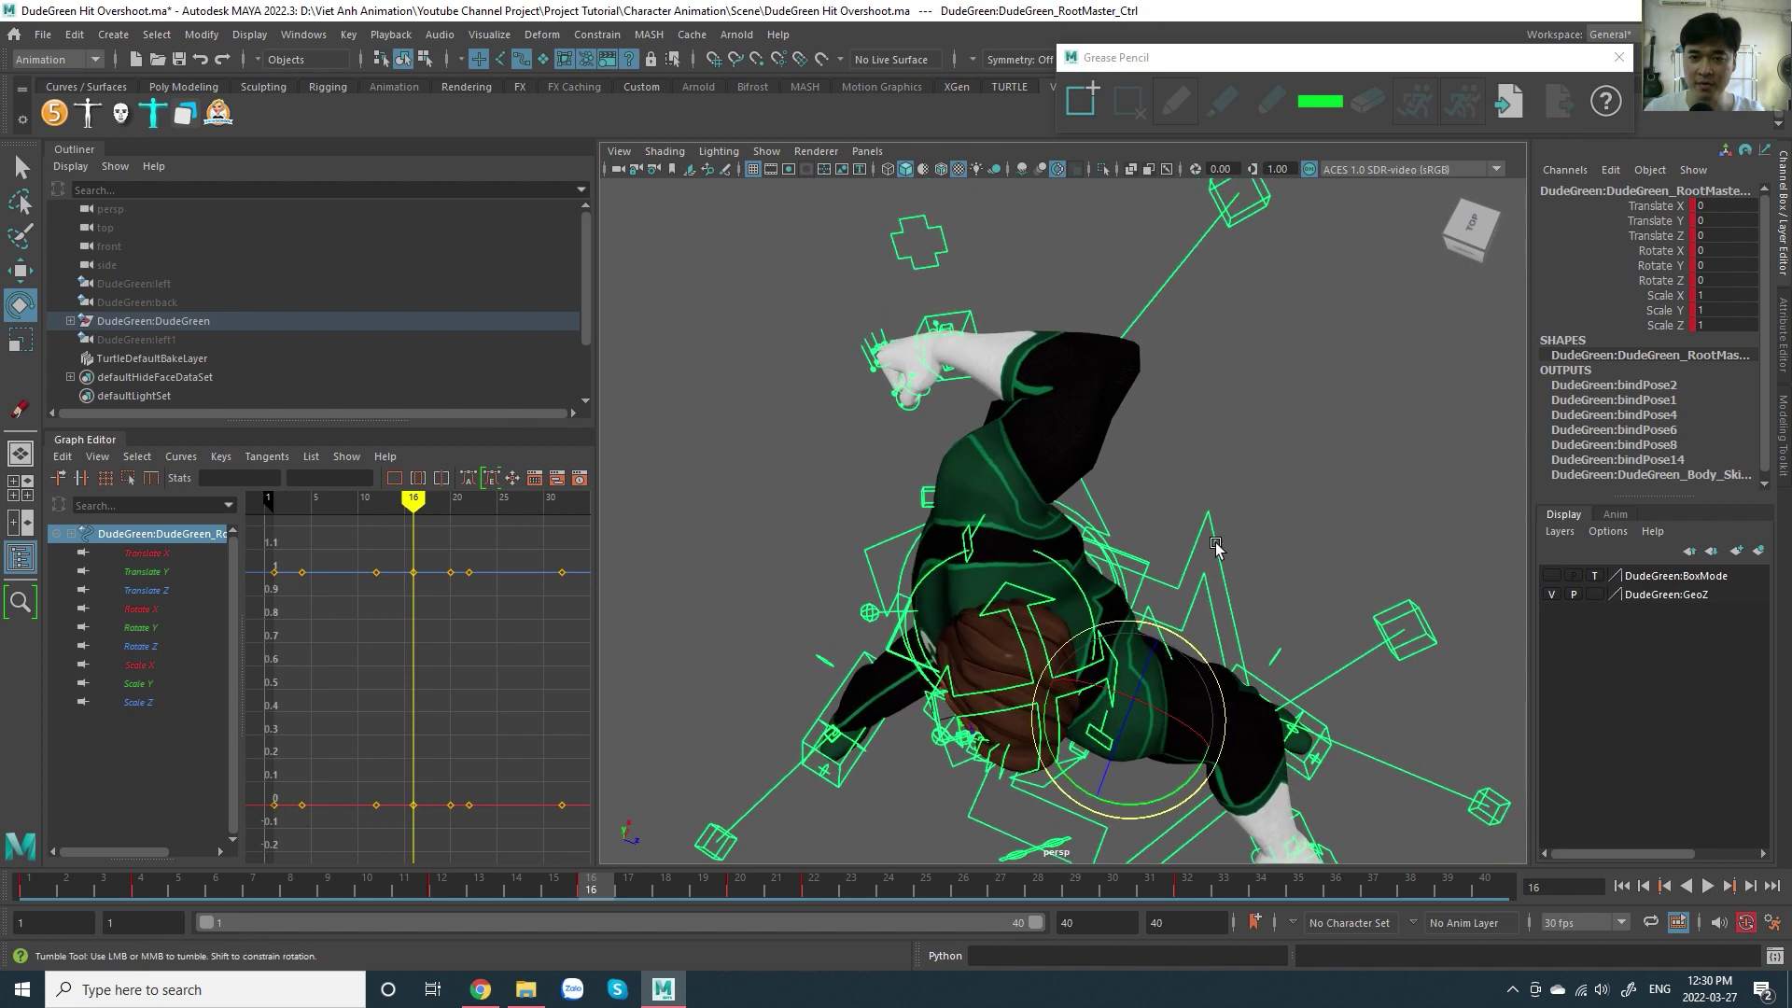
pyautogui.click(1086, 110)
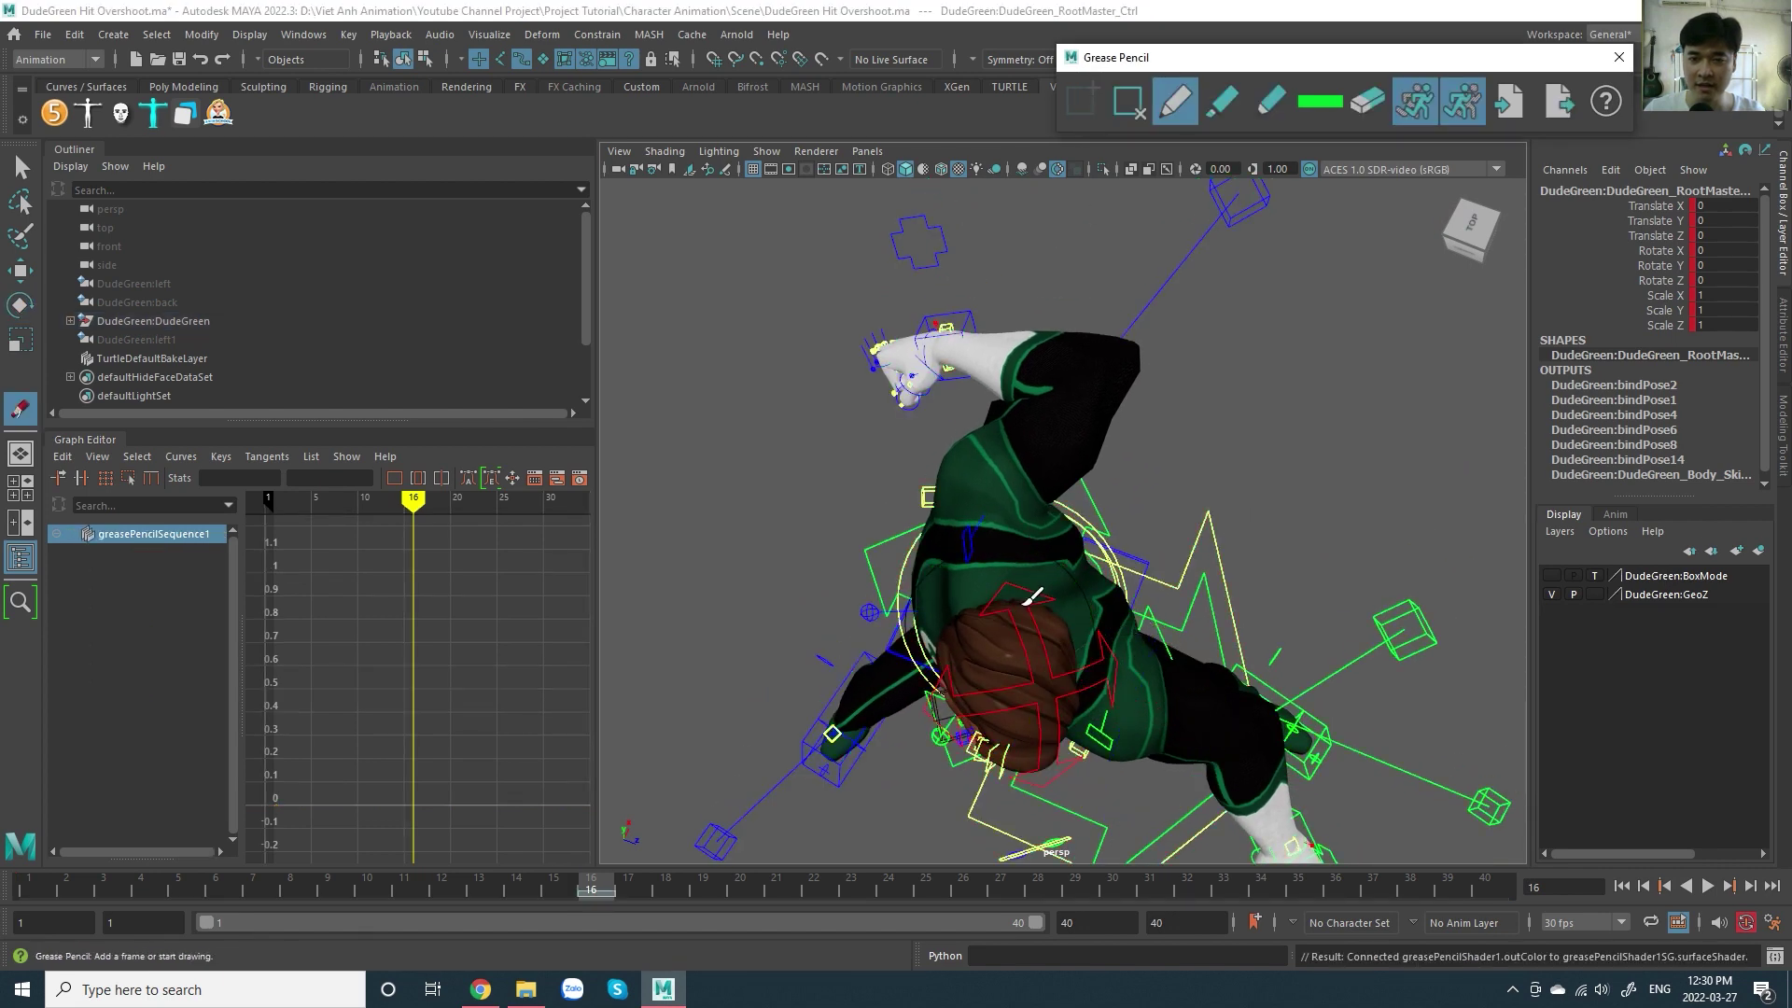
pyautogui.moveTo(1030, 599)
pyautogui.mouseDown()
pyautogui.moveTo(1004, 532)
pyautogui.moveTo(1111, 381)
pyautogui.moveTo(1016, 366)
pyautogui.moveTo(843, 383)
pyautogui.mouseUp()
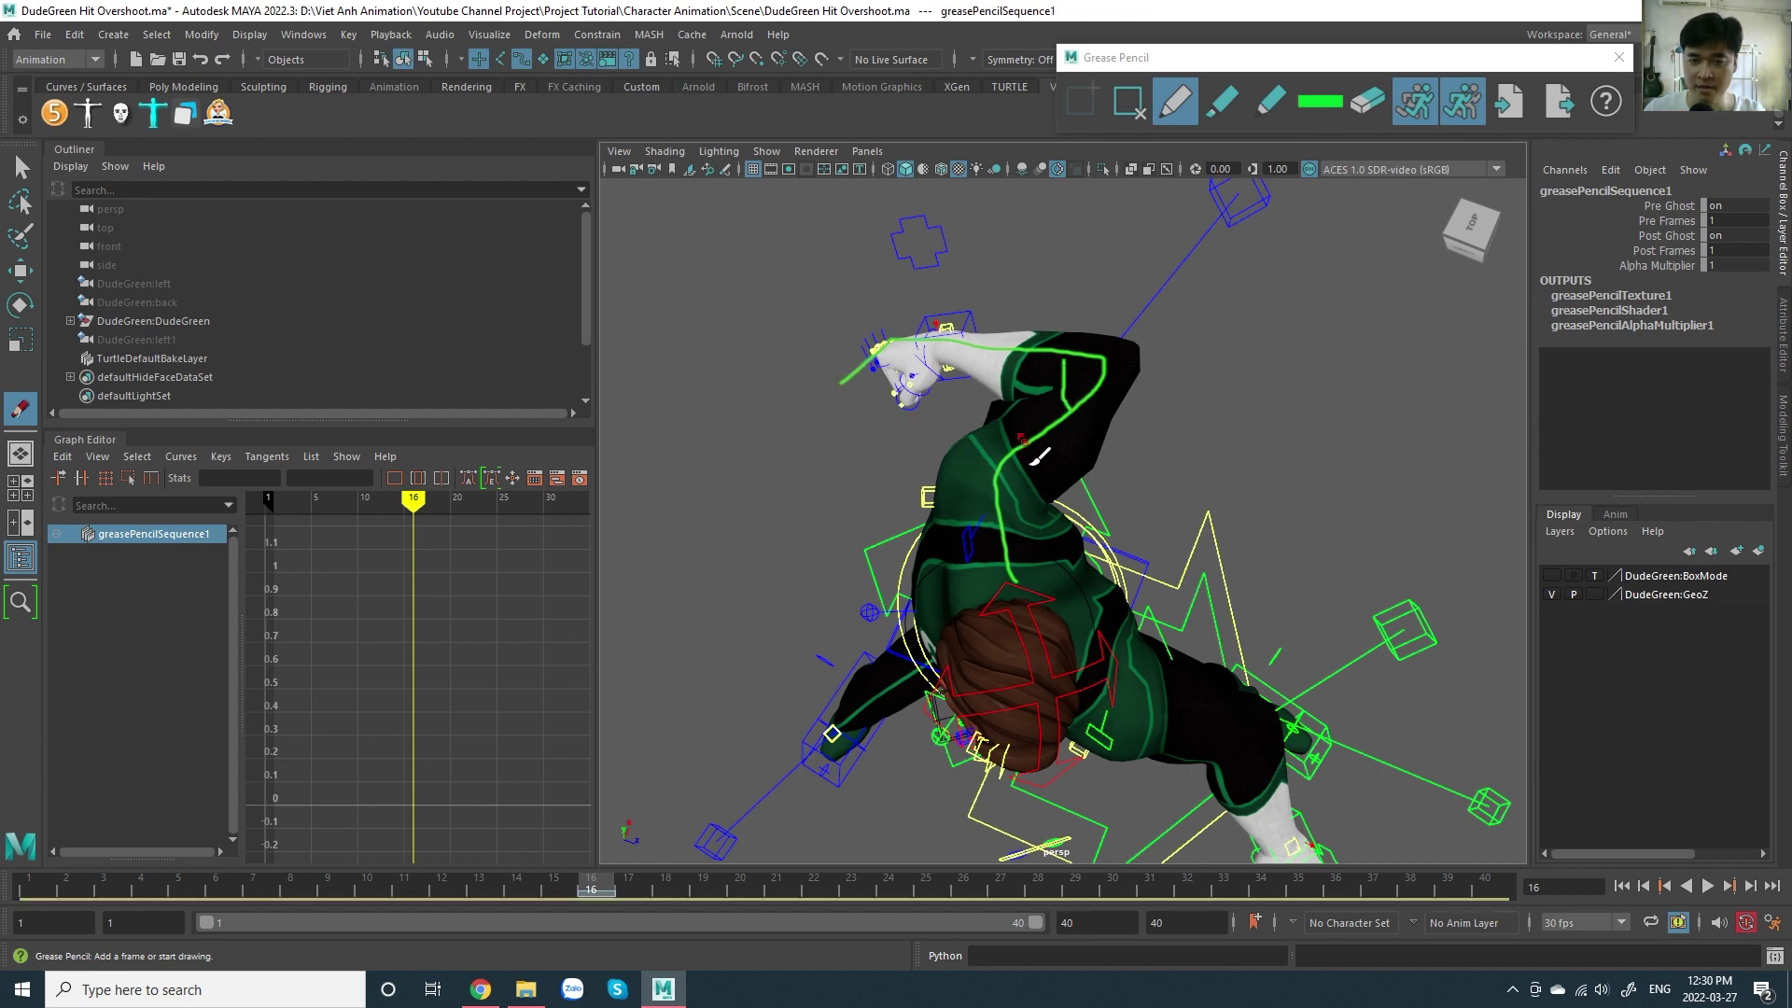
pyautogui.moveTo(1032, 463); pyautogui.dragTo(1010, 540)
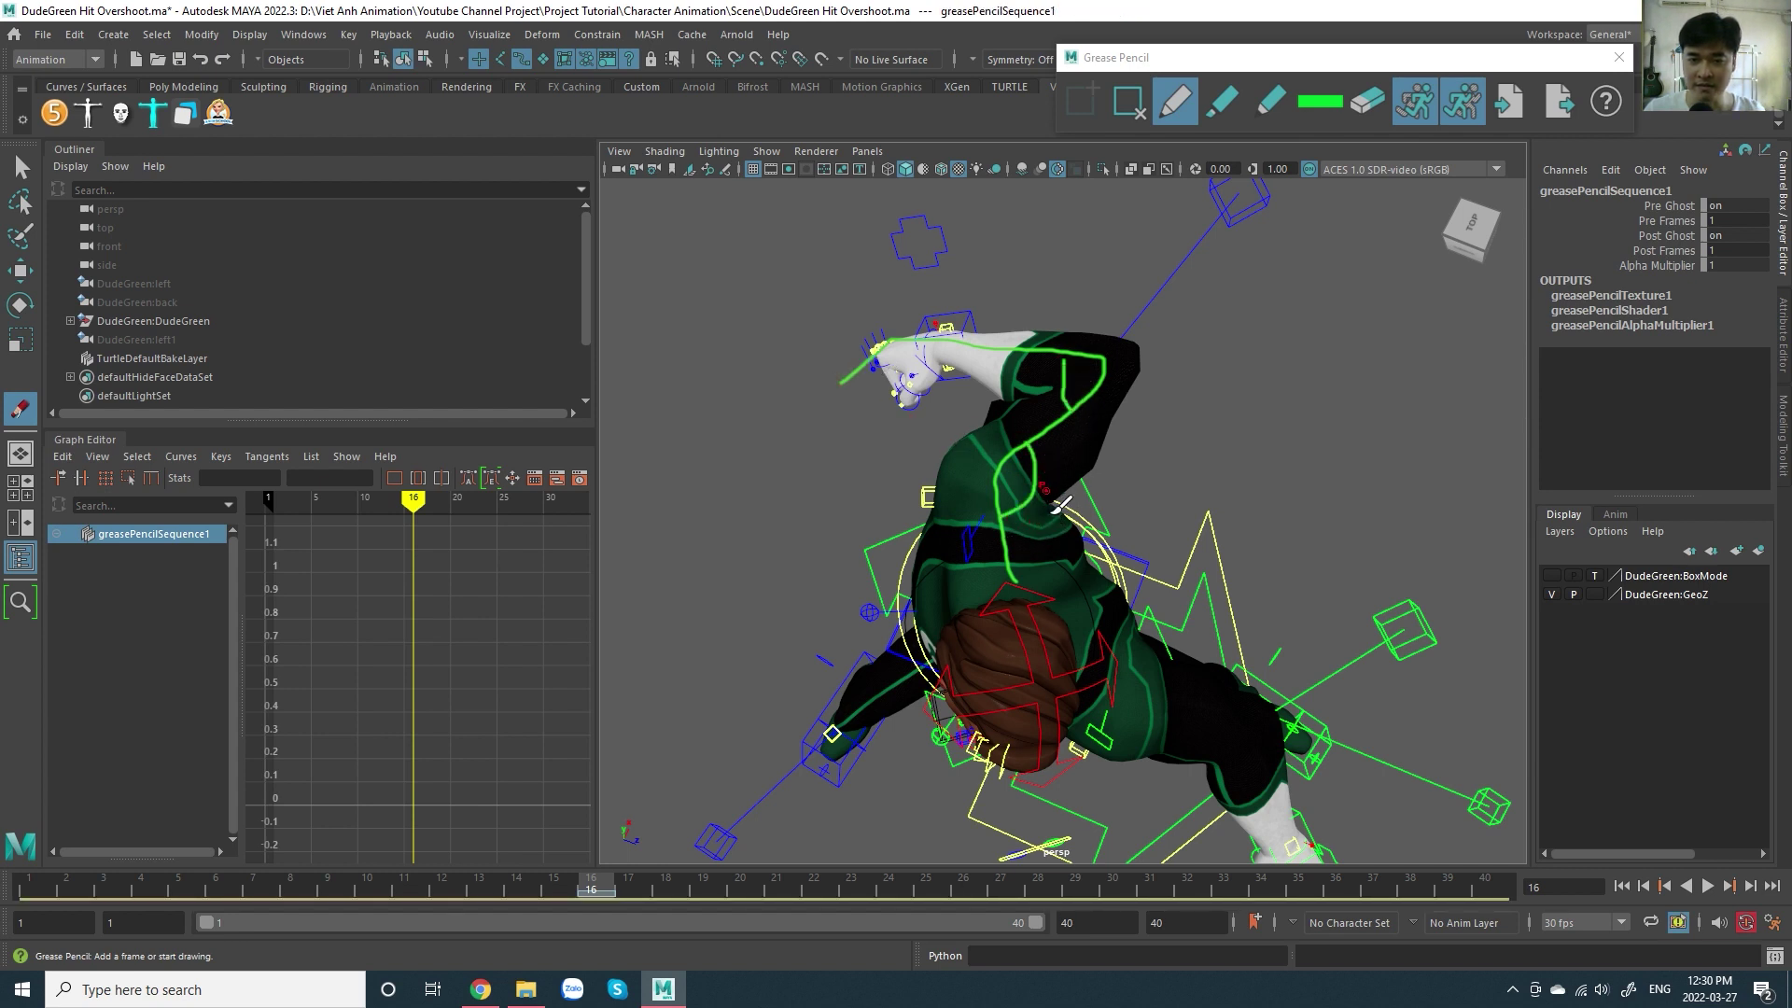
# - Undo the bad strokes and frame, then redraw the torso line of action extending upward
pyautogui.hotkey('ctrl', 'z')
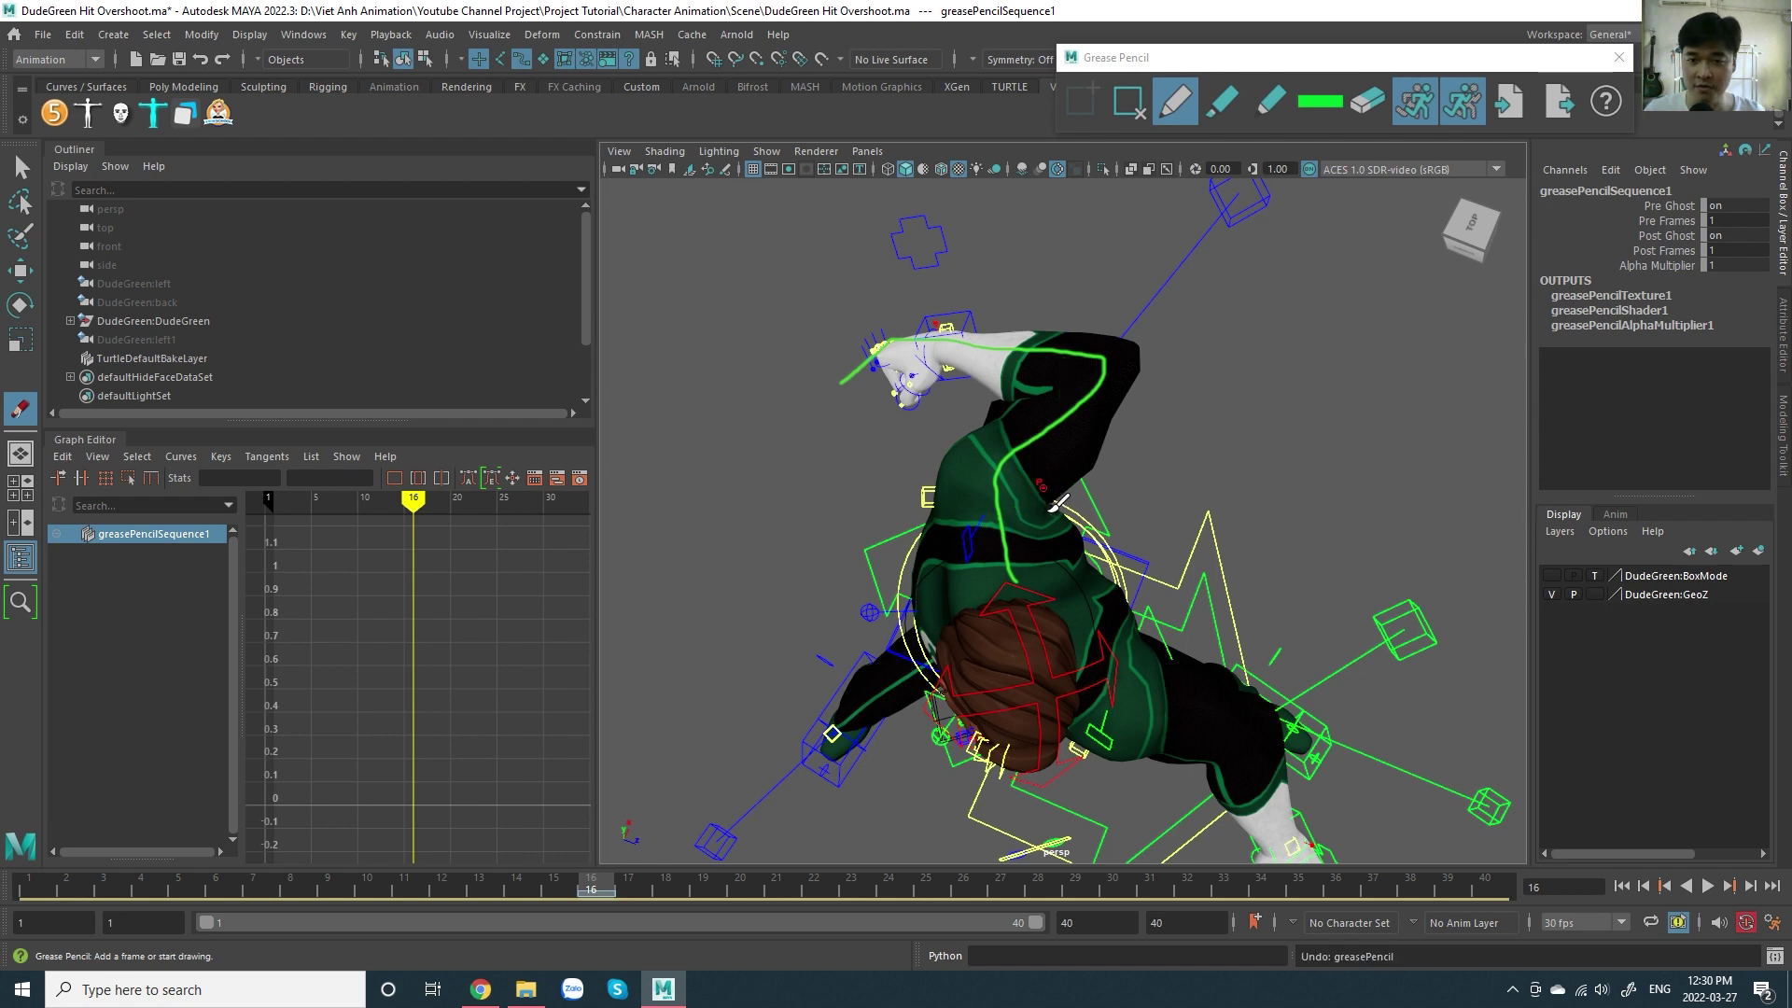
pyautogui.hotkey('ctrl', 'z')
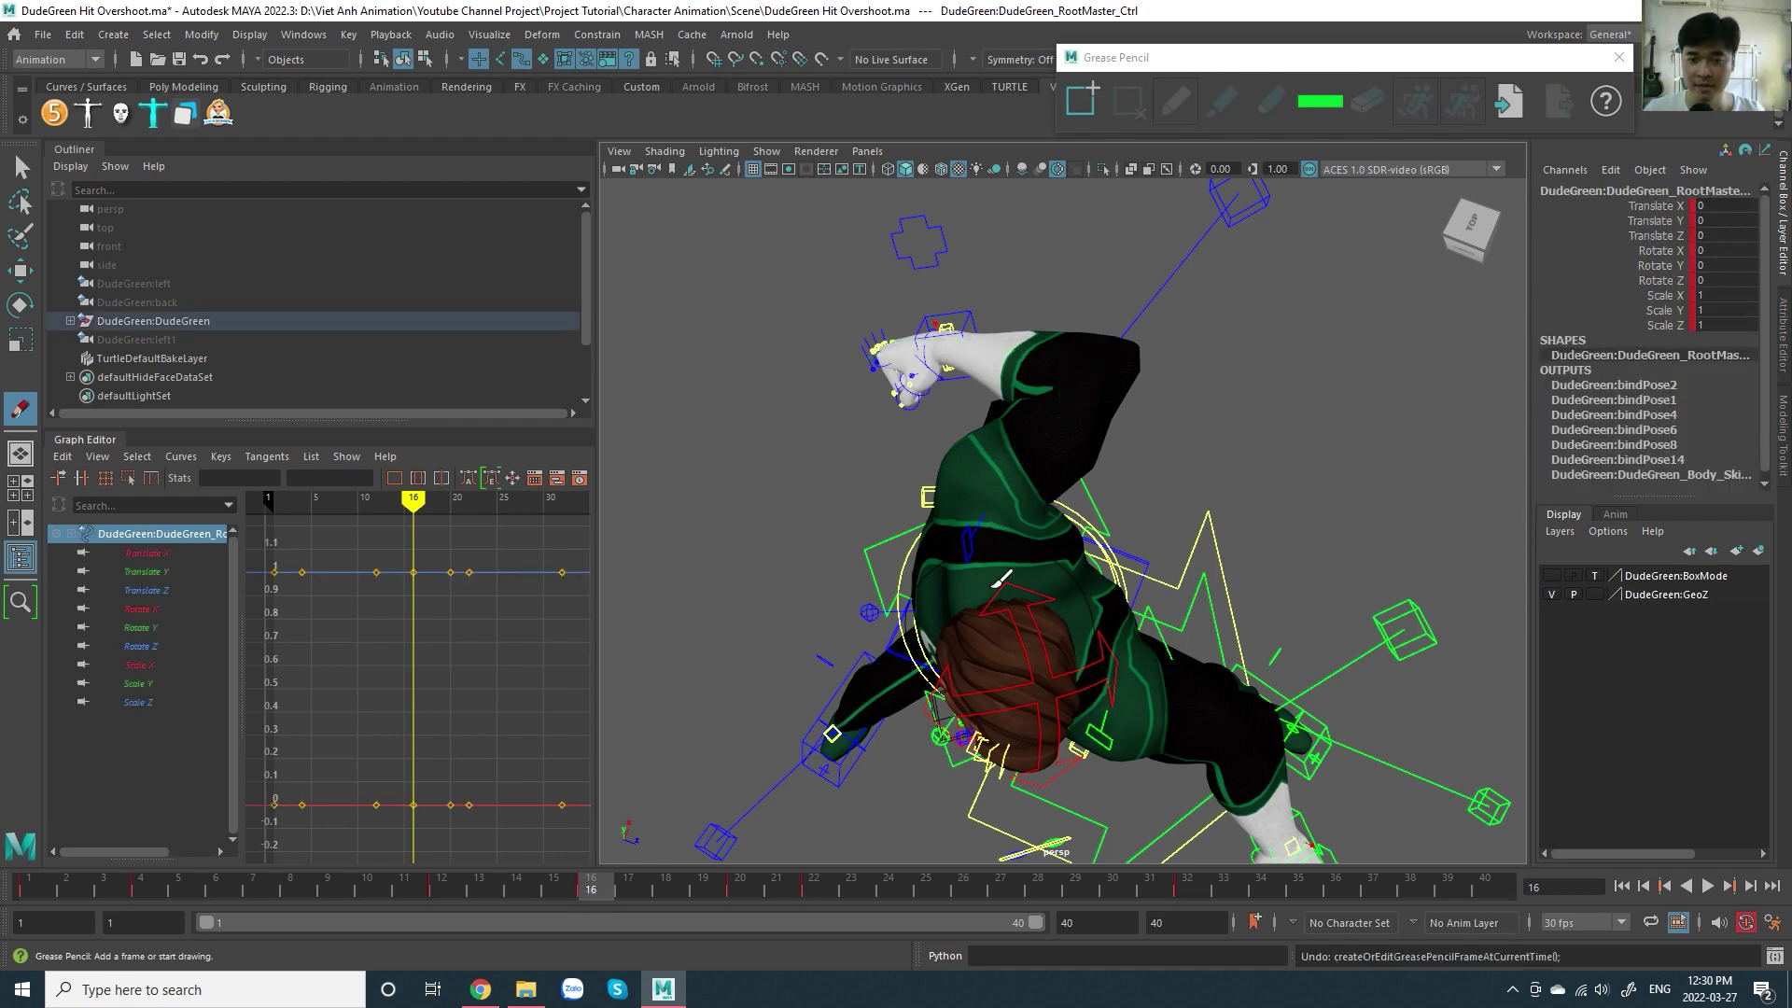
pyautogui.moveTo(1001, 540)
pyautogui.mouseDown()
pyautogui.moveTo(997, 478)
pyautogui.moveTo(1104, 354)
pyautogui.moveTo(906, 350)
pyautogui.mouseUp()
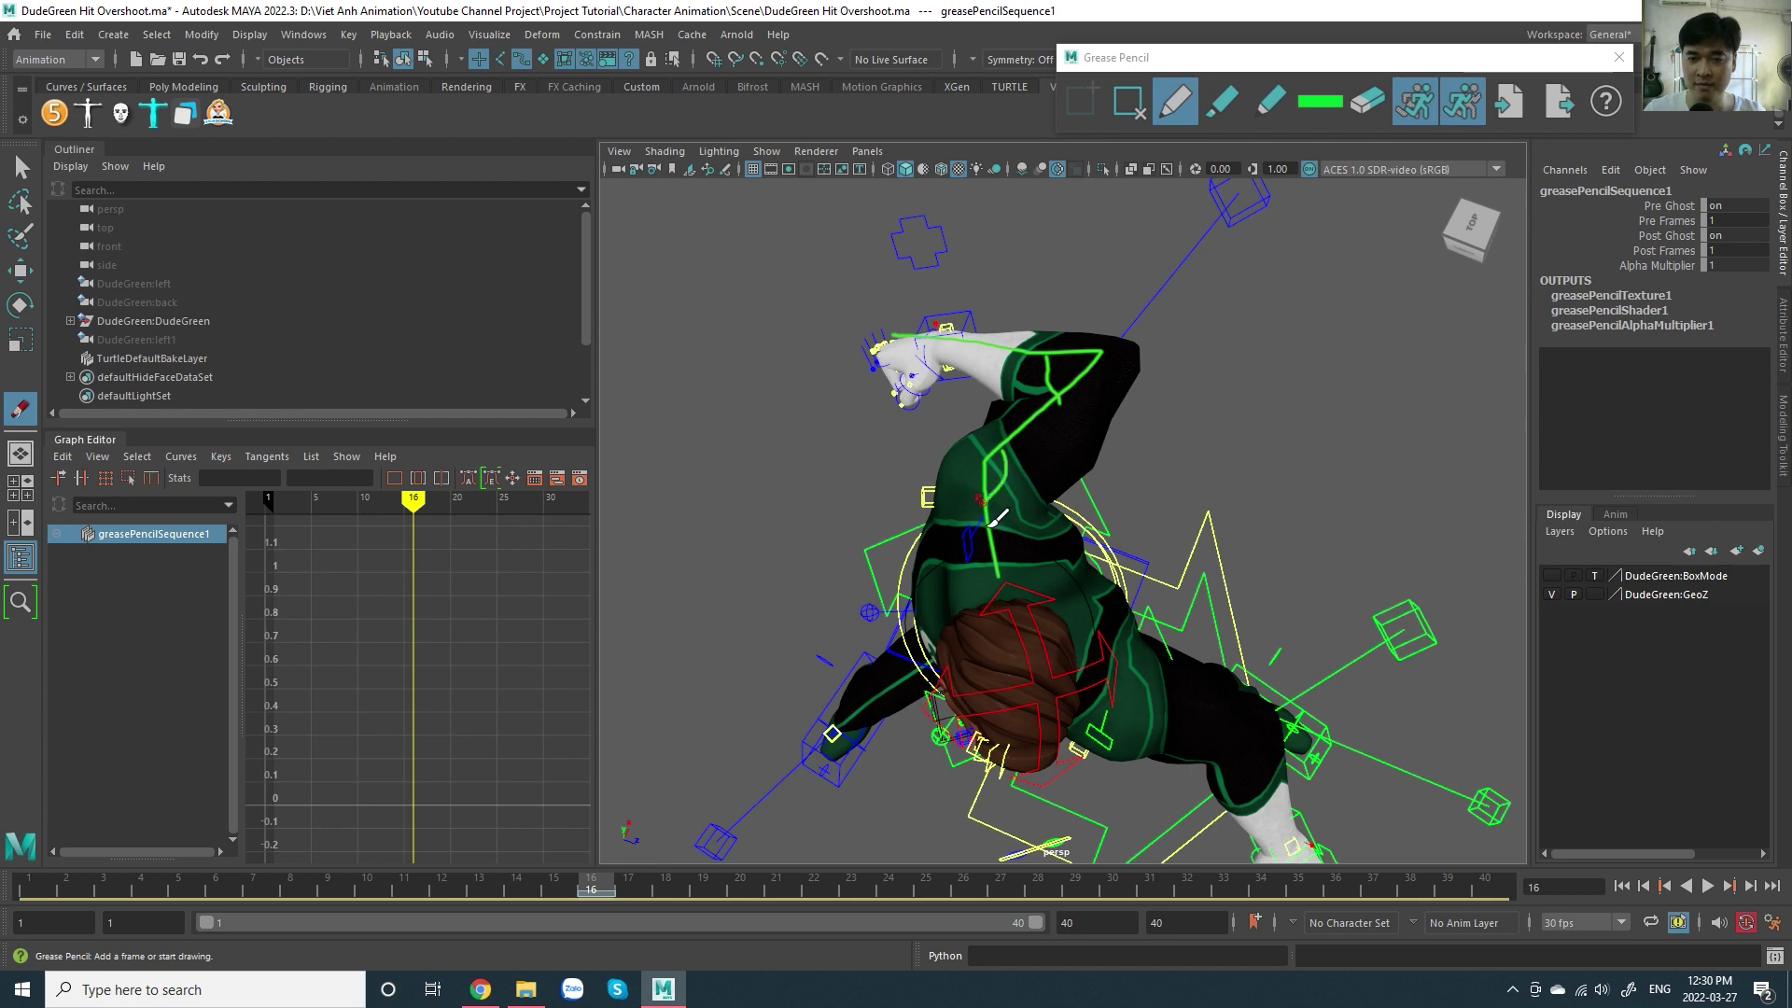
pyautogui.moveTo(992, 467); pyautogui.dragTo(971, 233)
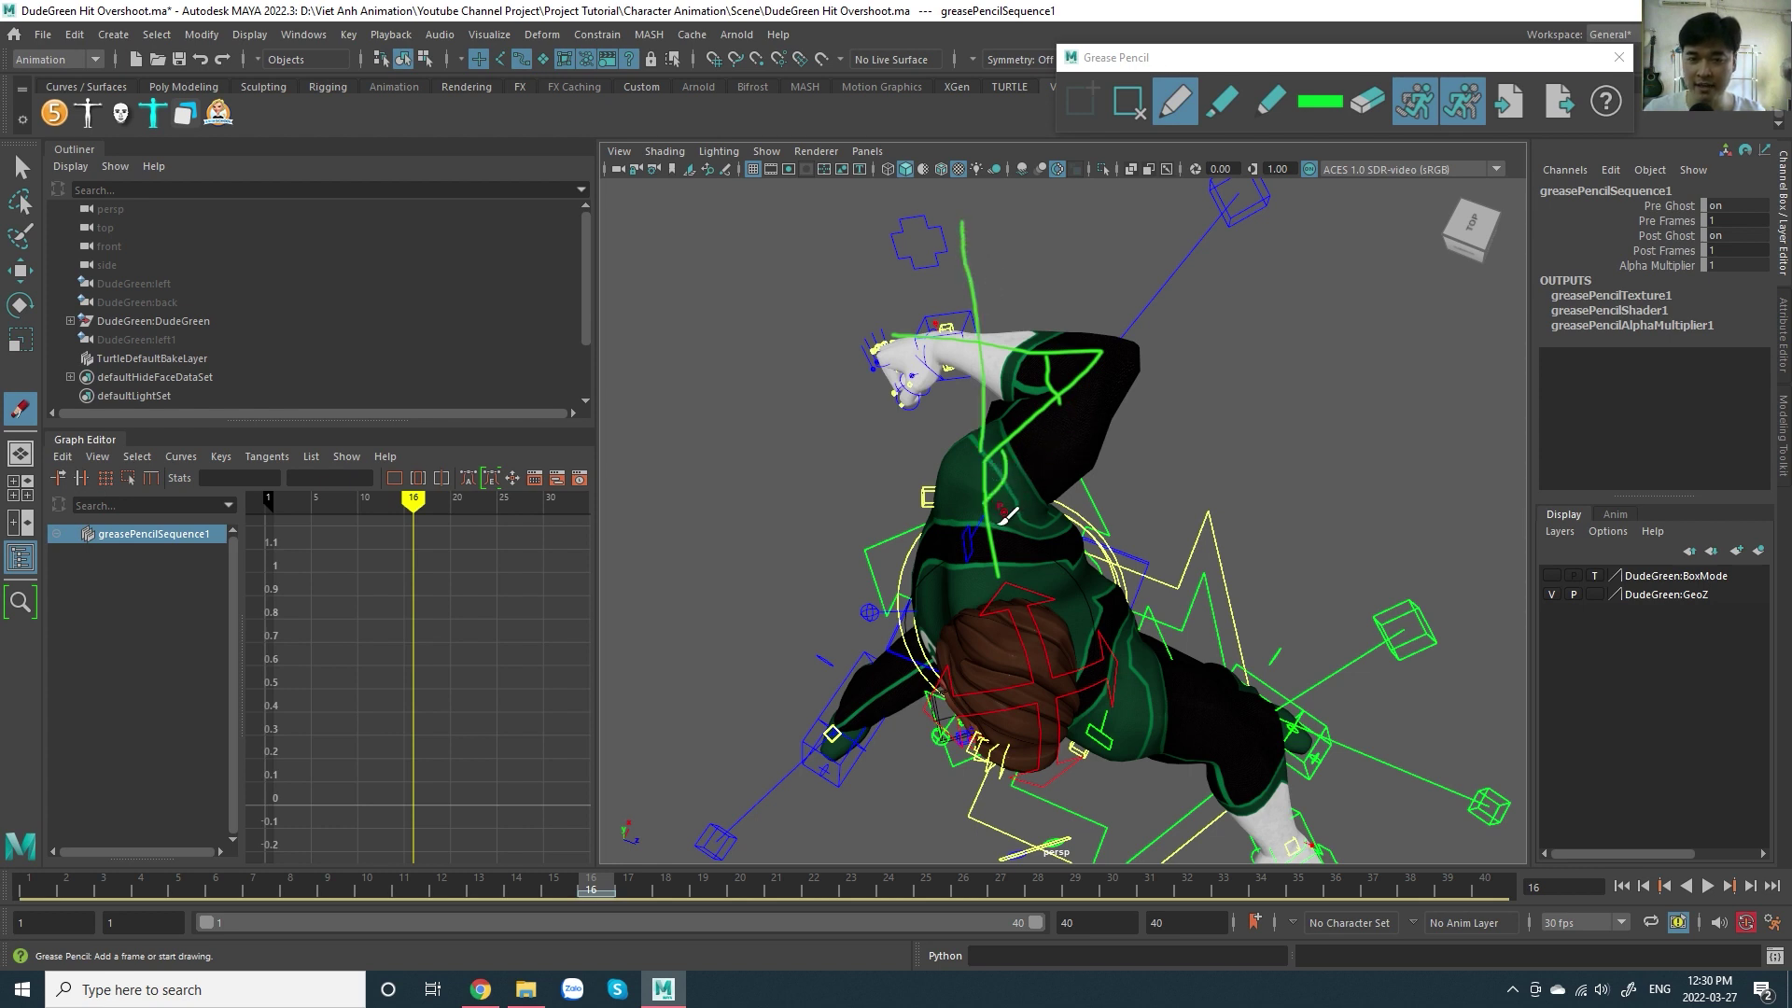
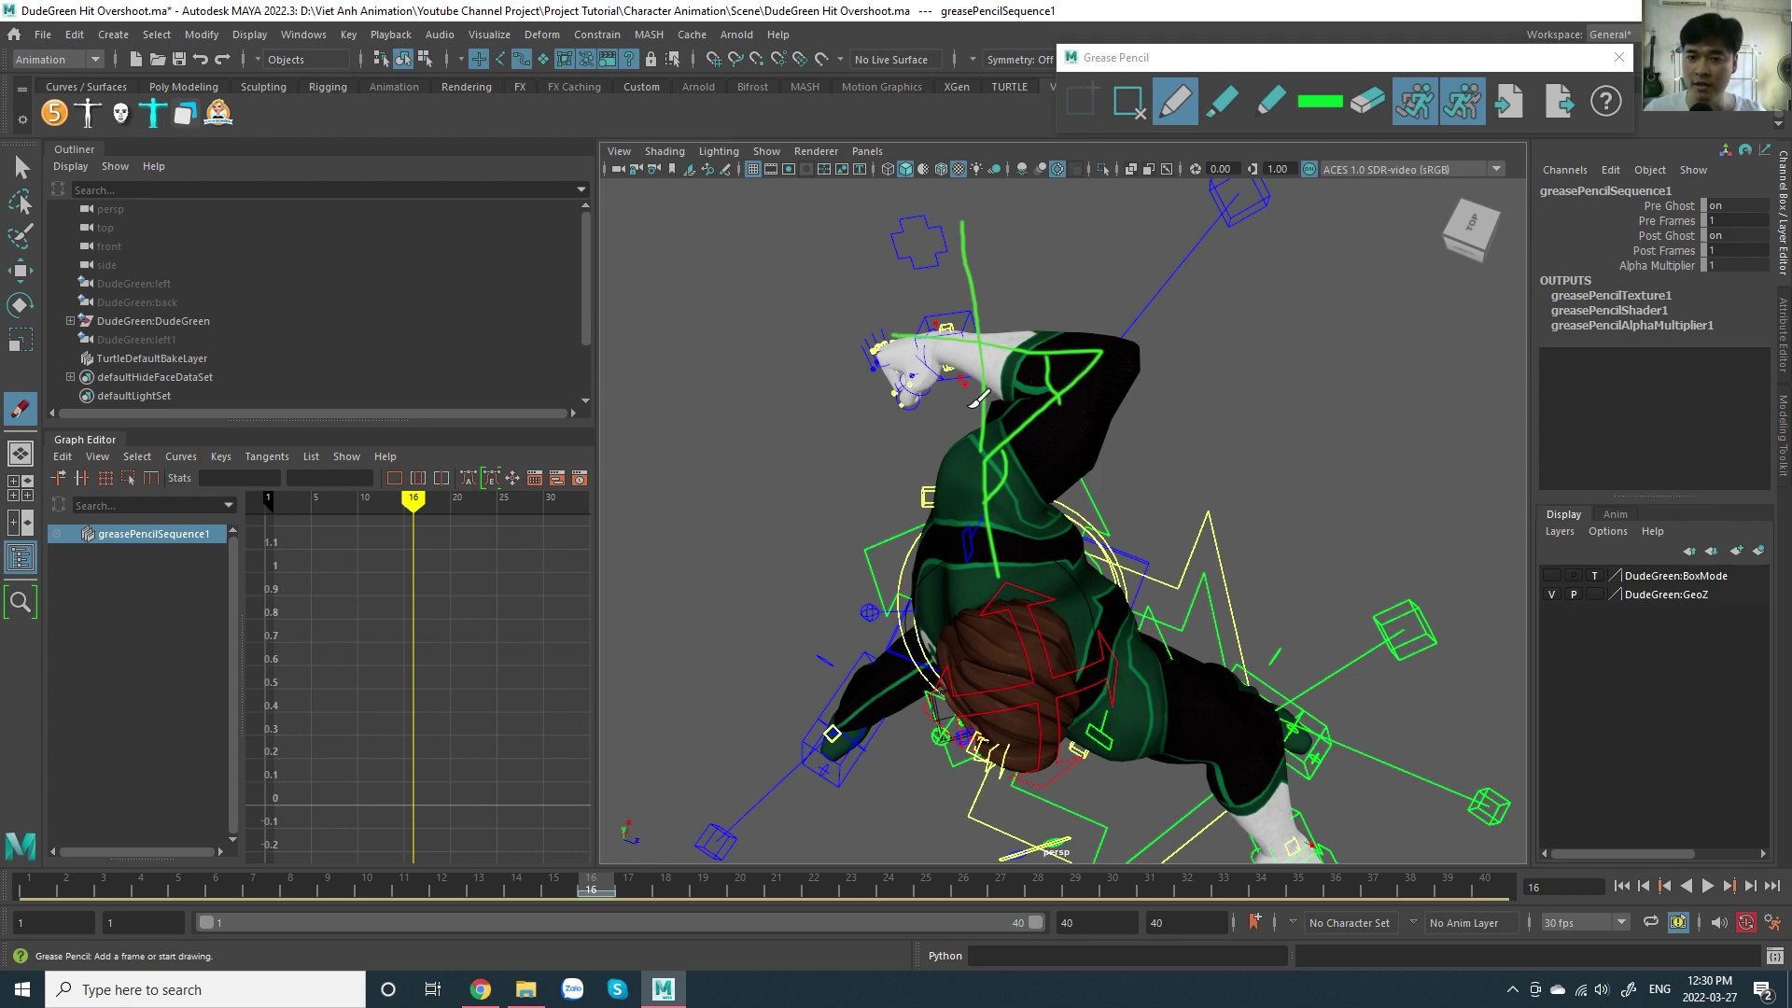
# - Remove the grease-pencil sketch frame covering the DudeGreen rig at frame 16
pyautogui.keyDown('alt'); pyautogui.moveTo(1053, 408); pyautogui.dragTo(1174, 396); pyautogui.keyUp('alt')
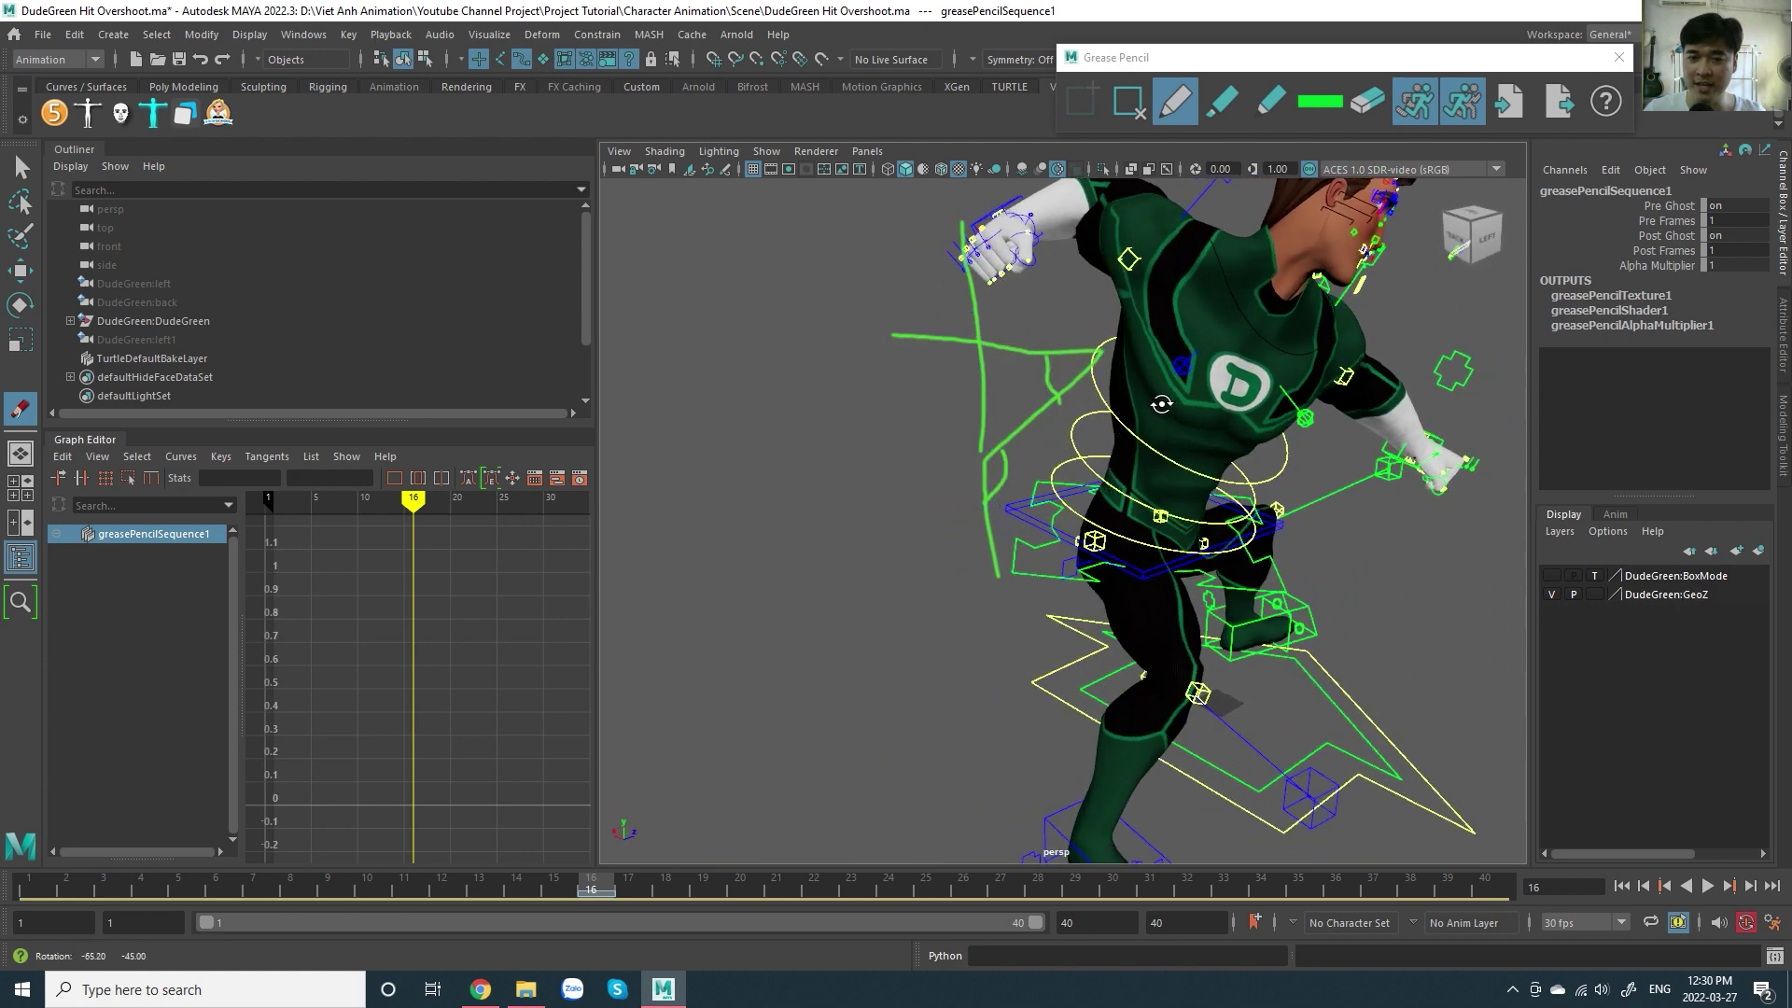
pyautogui.keyDown('alt'); pyautogui.moveTo(1152, 305); pyautogui.dragTo(1144, 332, button='middle'); pyautogui.keyUp('alt')
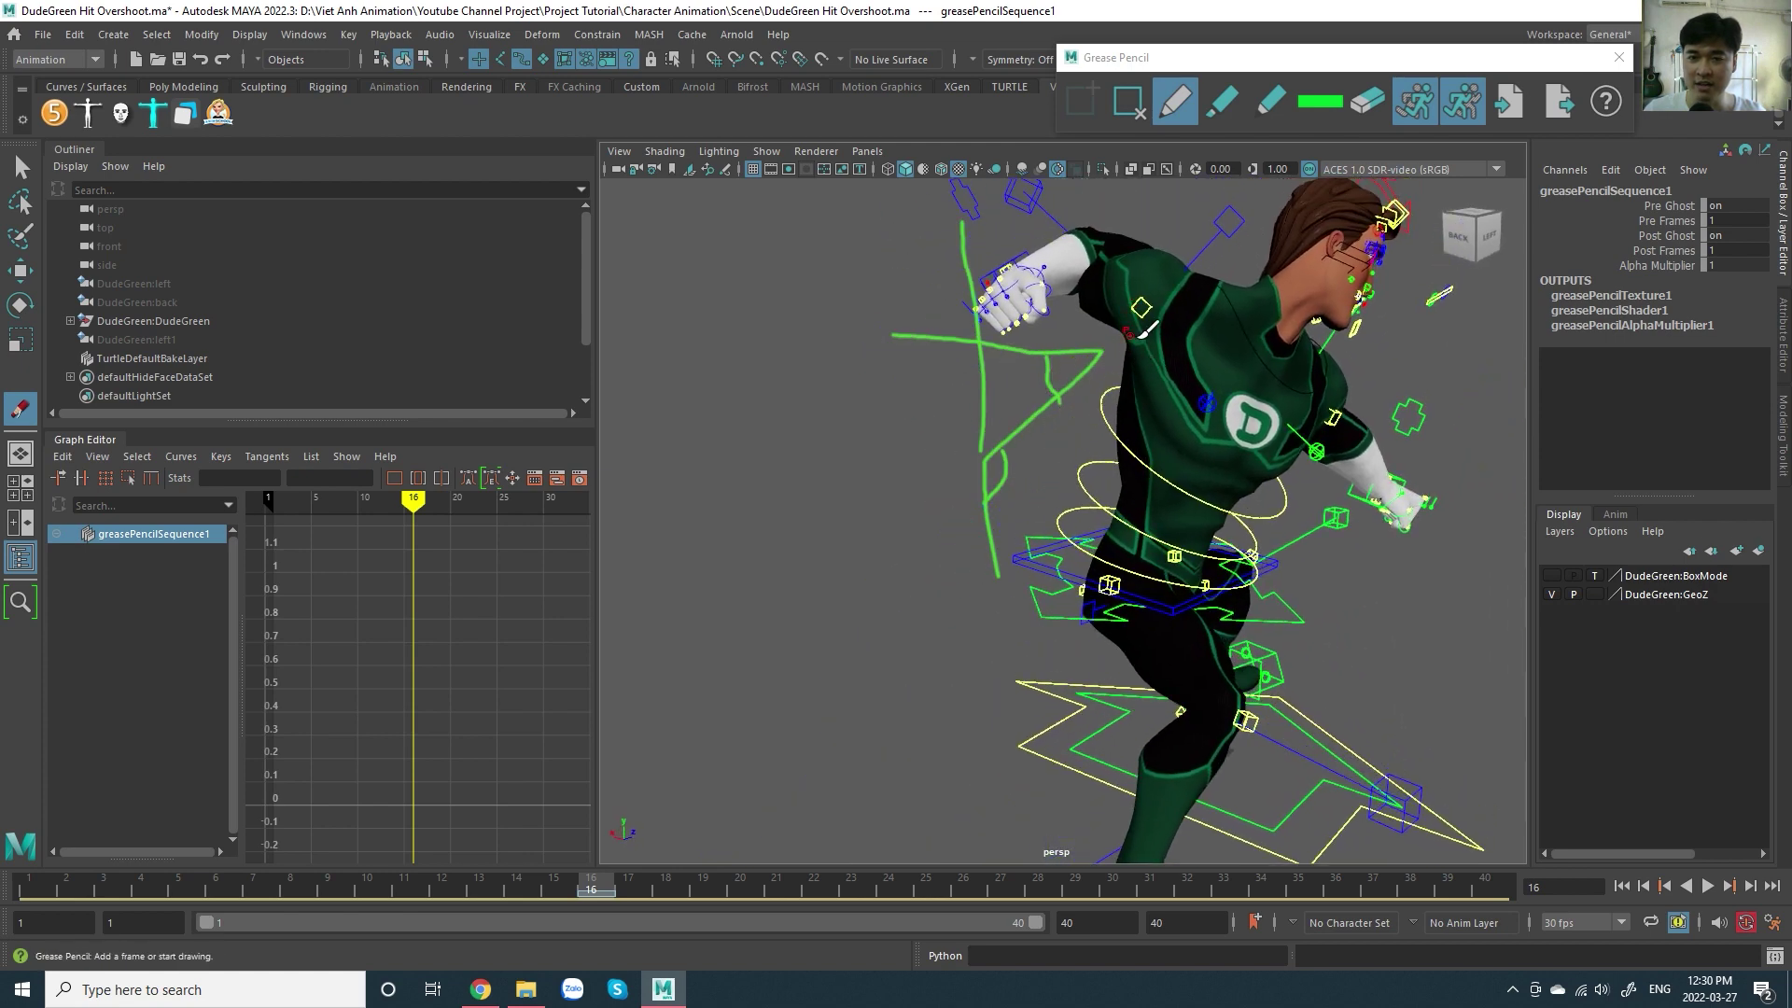
pyautogui.click(1129, 101)
pyautogui.moveTo(1141, 400)
pyautogui.keyDown('alt'); pyautogui.mouseDown()
pyautogui.moveTo(1080, 464)
pyautogui.moveTo(920, 483)
pyautogui.moveTo(1038, 459)
pyautogui.moveTo(1105, 529)
pyautogui.moveTo(1030, 466)
pyautogui.moveTo(1102, 432)
pyautogui.mouseUp(); pyautogui.keyUp('alt')
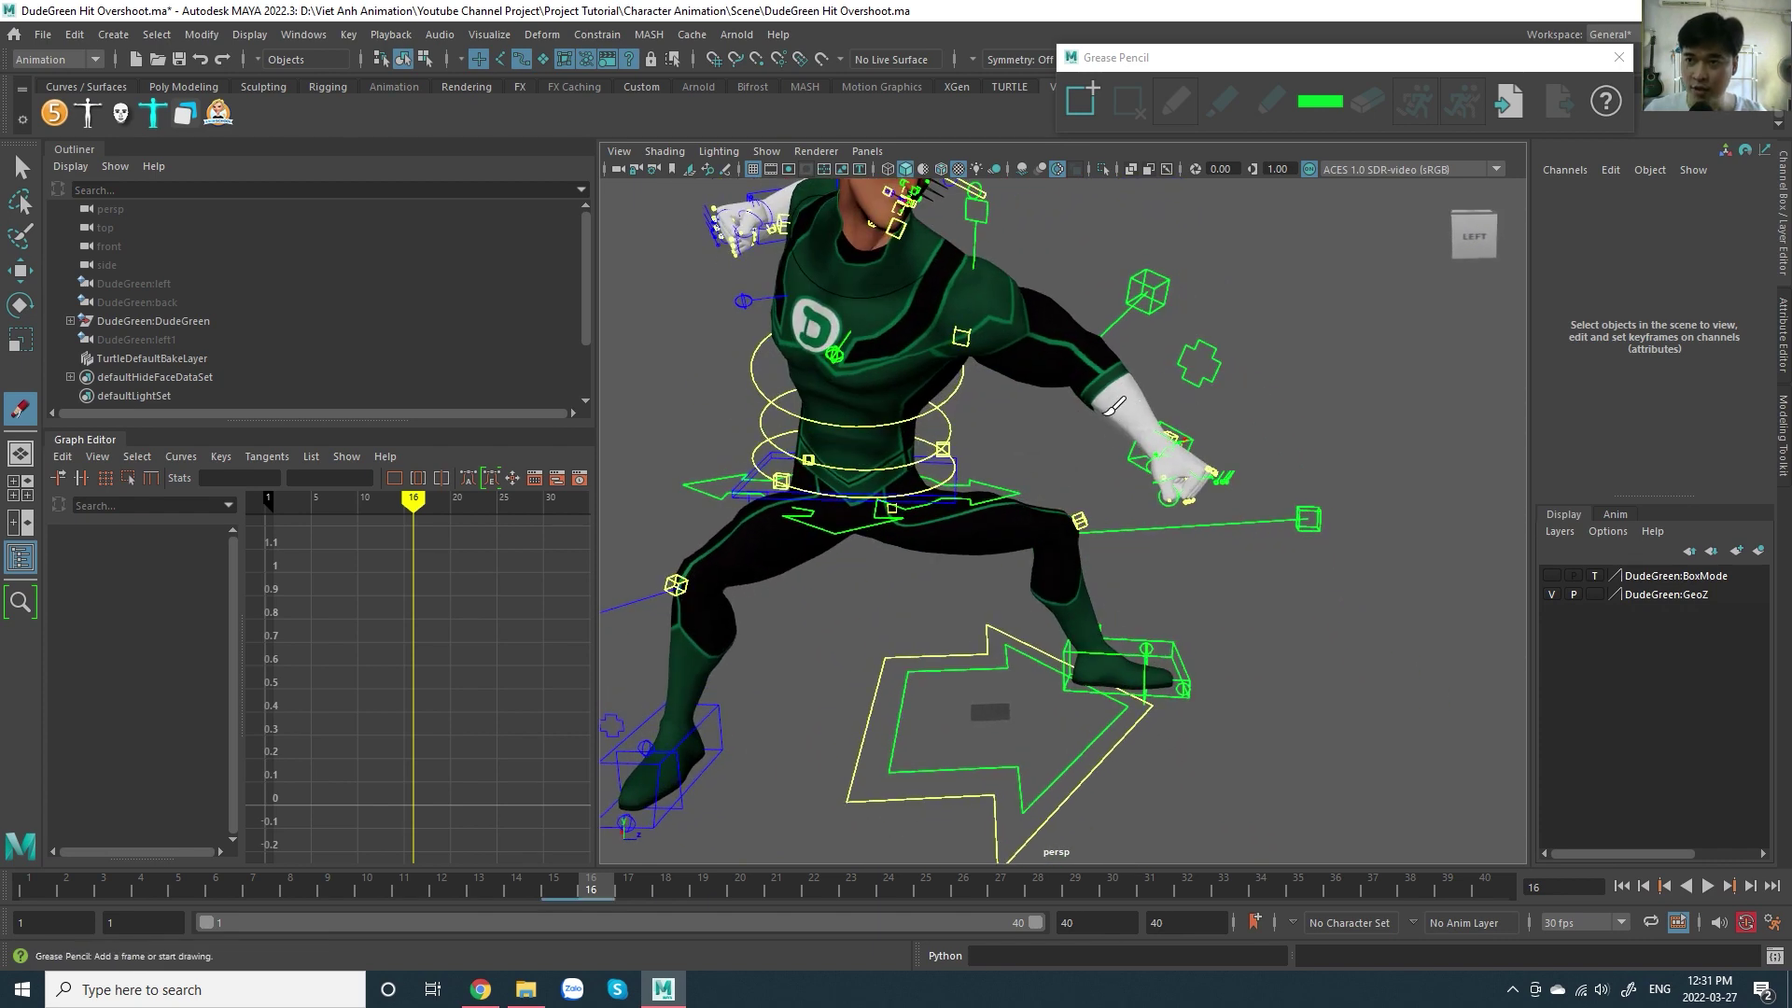
pyautogui.click(888, 653)
pyautogui.hotkey('ctrl', 'z')
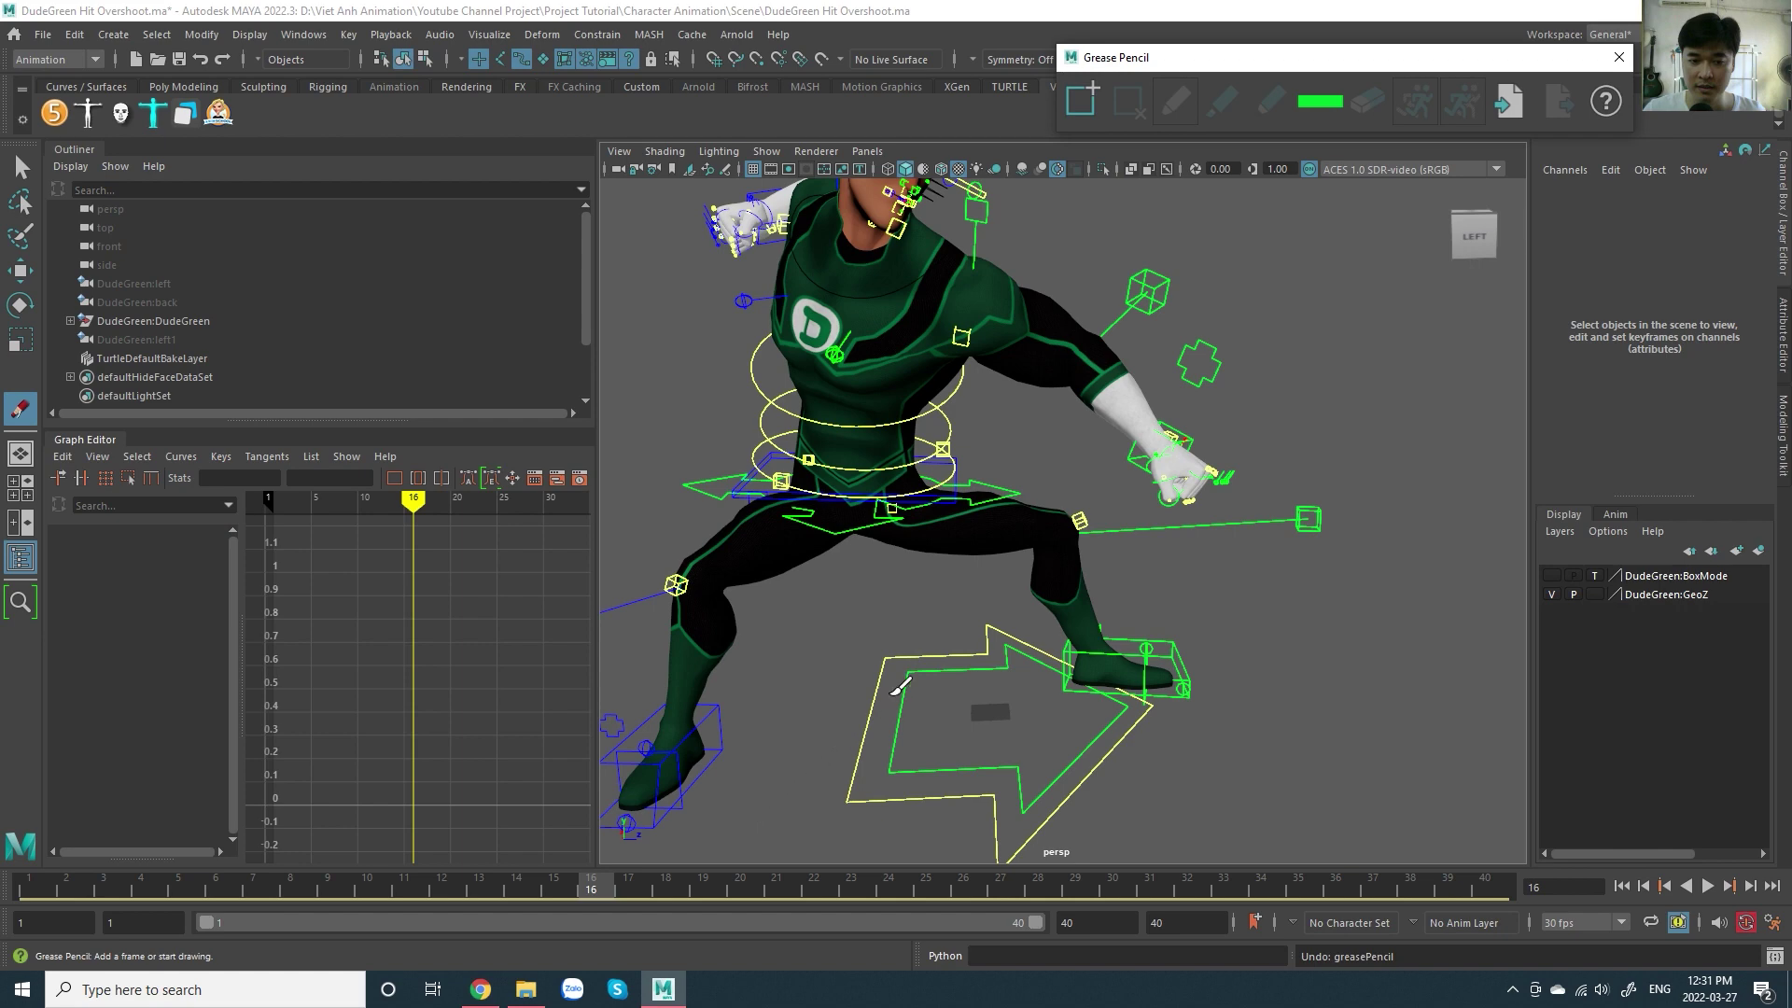
pyautogui.press('w')
pyautogui.click(888, 665)
pyautogui.click(455, 896)
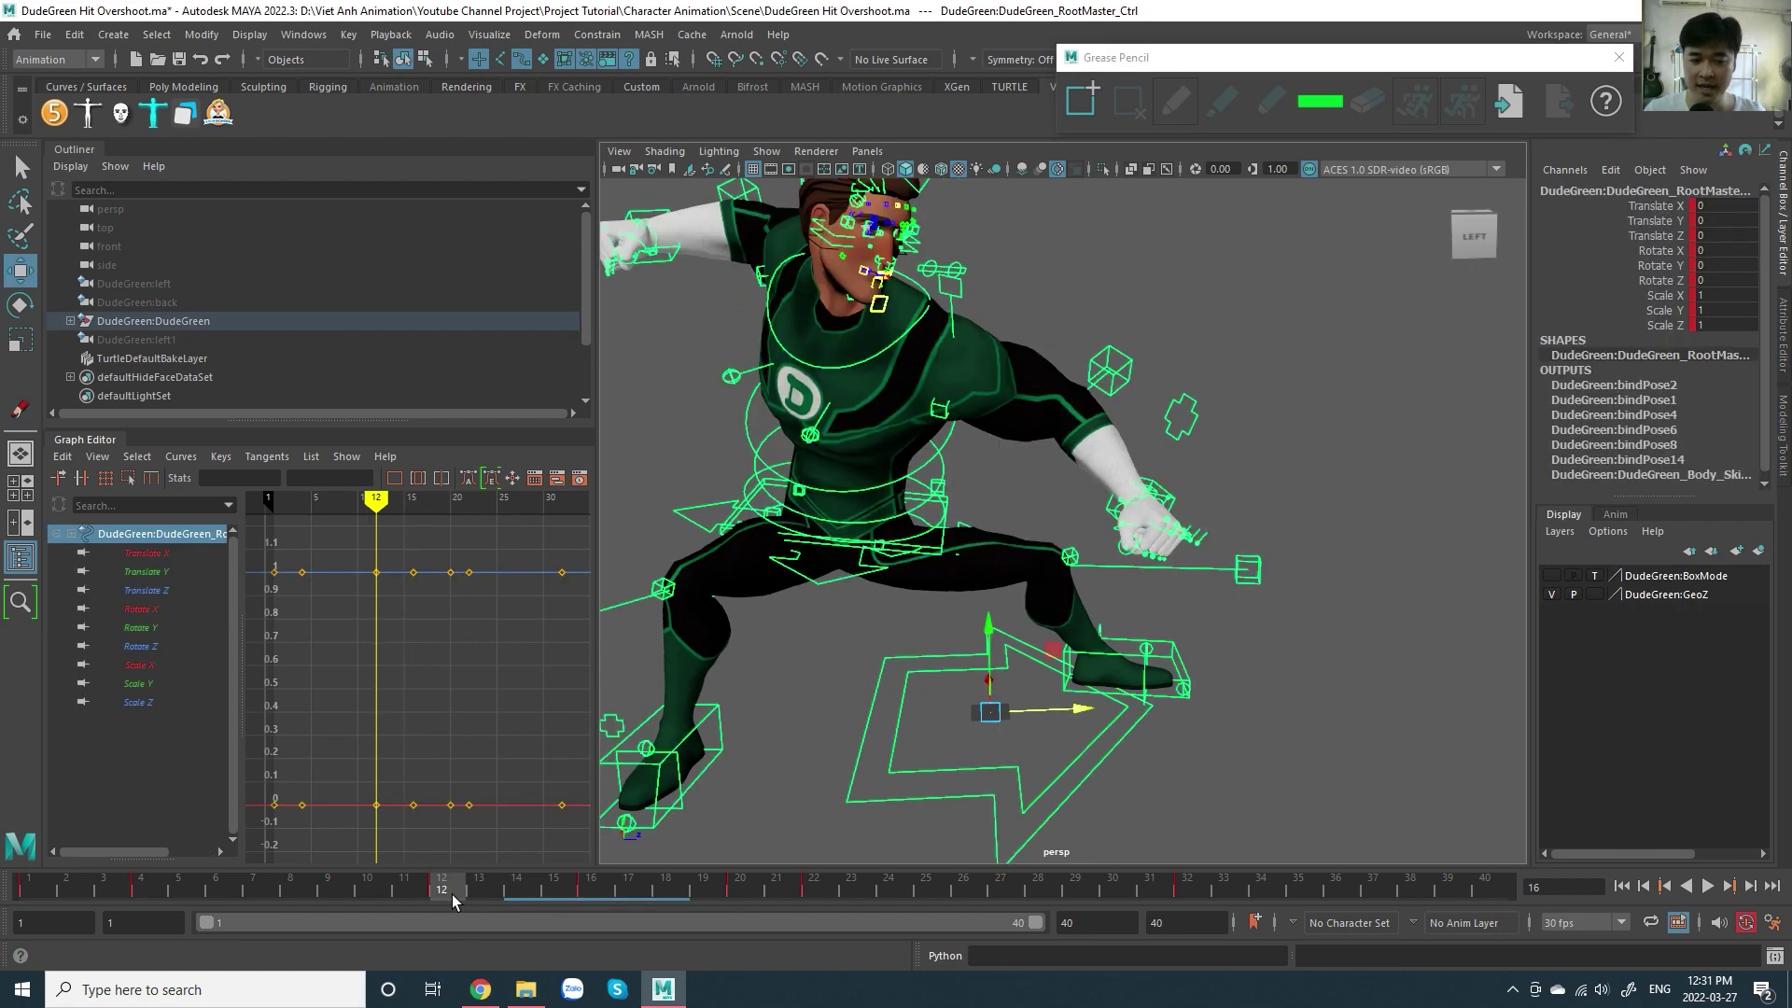
pyautogui.moveTo(452, 894); pyautogui.dragTo(592, 900)
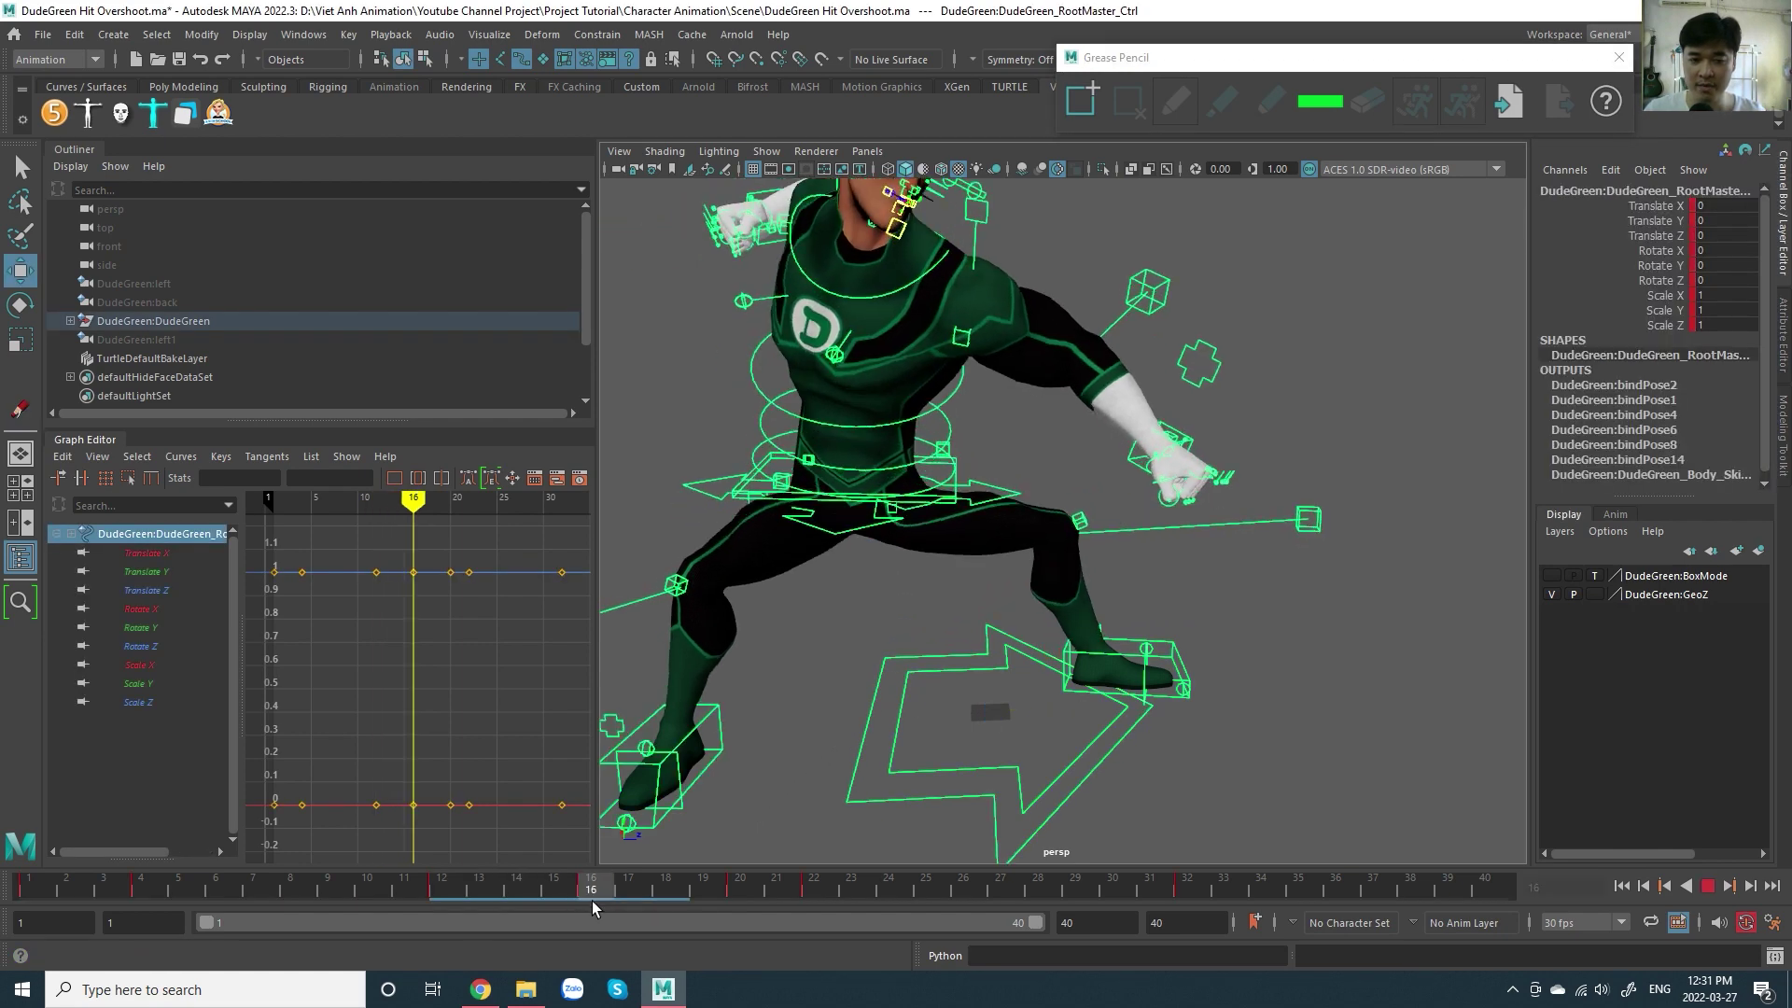
pyautogui.moveTo(1082, 598)
pyautogui.keyDown('alt'); pyautogui.mouseDown()
pyautogui.moveTo(1130, 586)
pyautogui.moveTo(1045, 653)
pyautogui.mouseUp(); pyautogui.keyUp('alt')
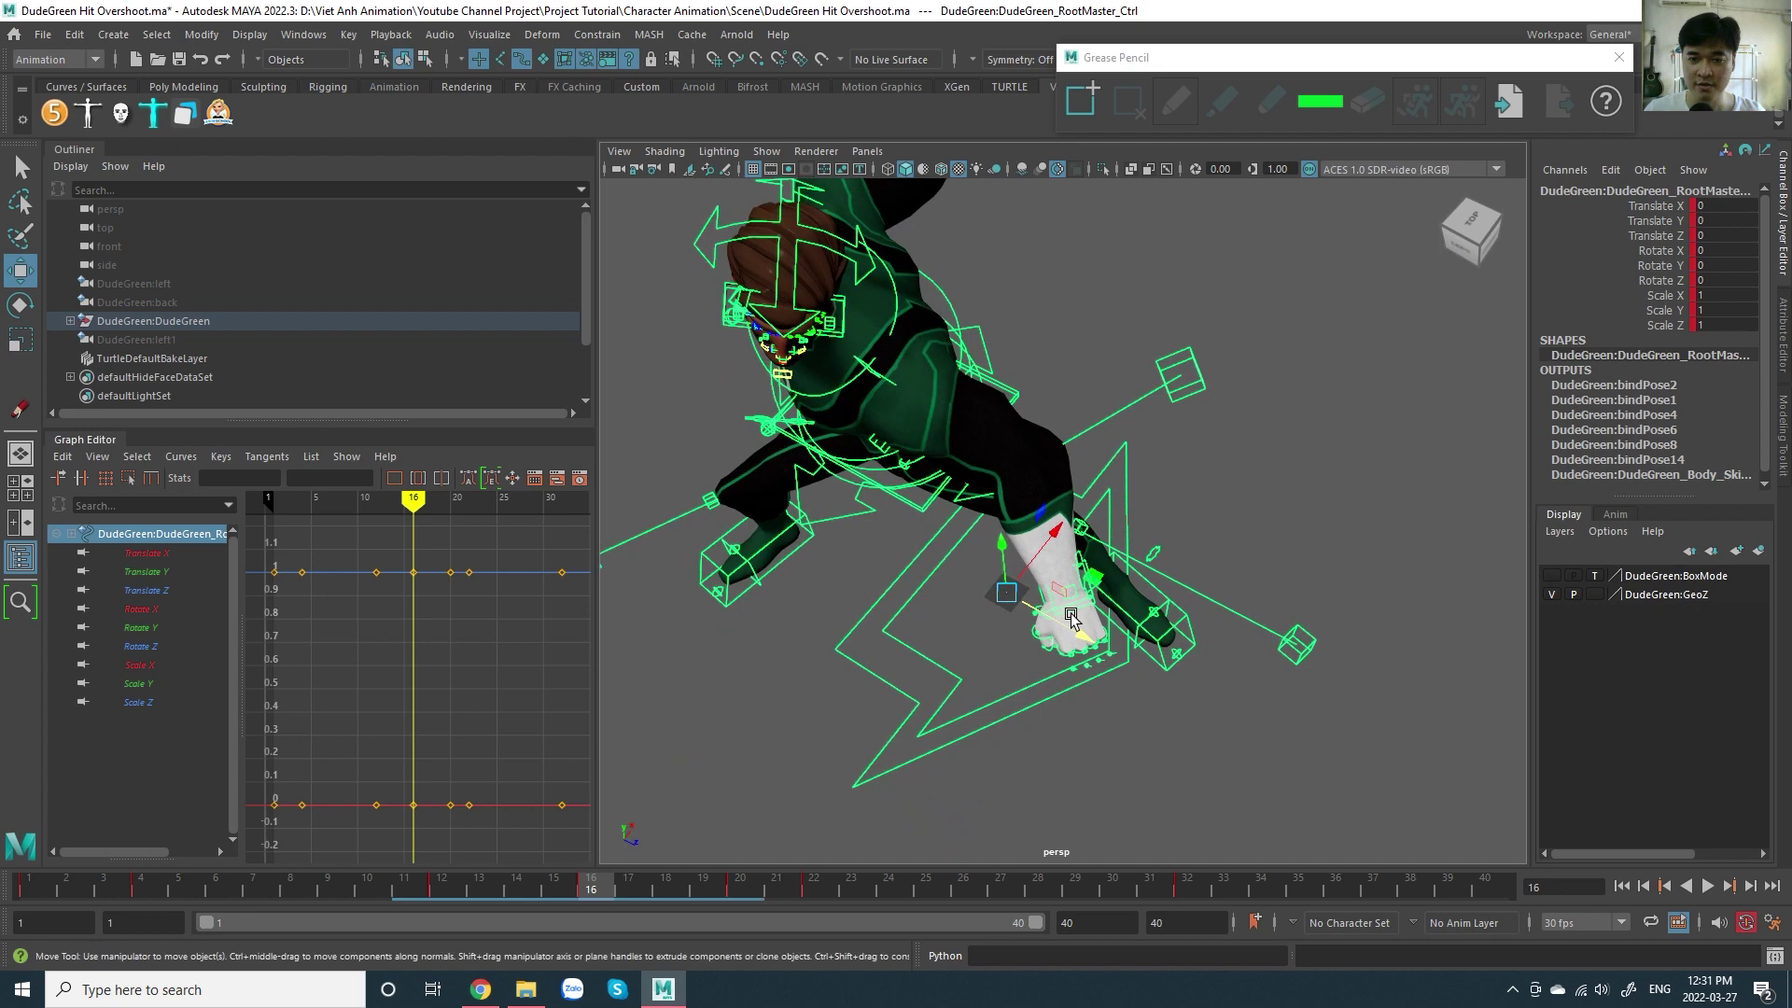
pyautogui.click(457, 896)
pyautogui.moveTo(458, 896)
pyautogui.mouseDown()
pyautogui.moveTo(602, 888)
pyautogui.moveTo(442, 888)
pyautogui.moveTo(605, 887)
pyautogui.moveTo(448, 891)
pyautogui.moveTo(598, 891)
pyautogui.moveTo(474, 907)
pyautogui.moveTo(621, 896)
pyautogui.moveTo(471, 910)
pyautogui.moveTo(598, 891)
pyautogui.mouseUp()
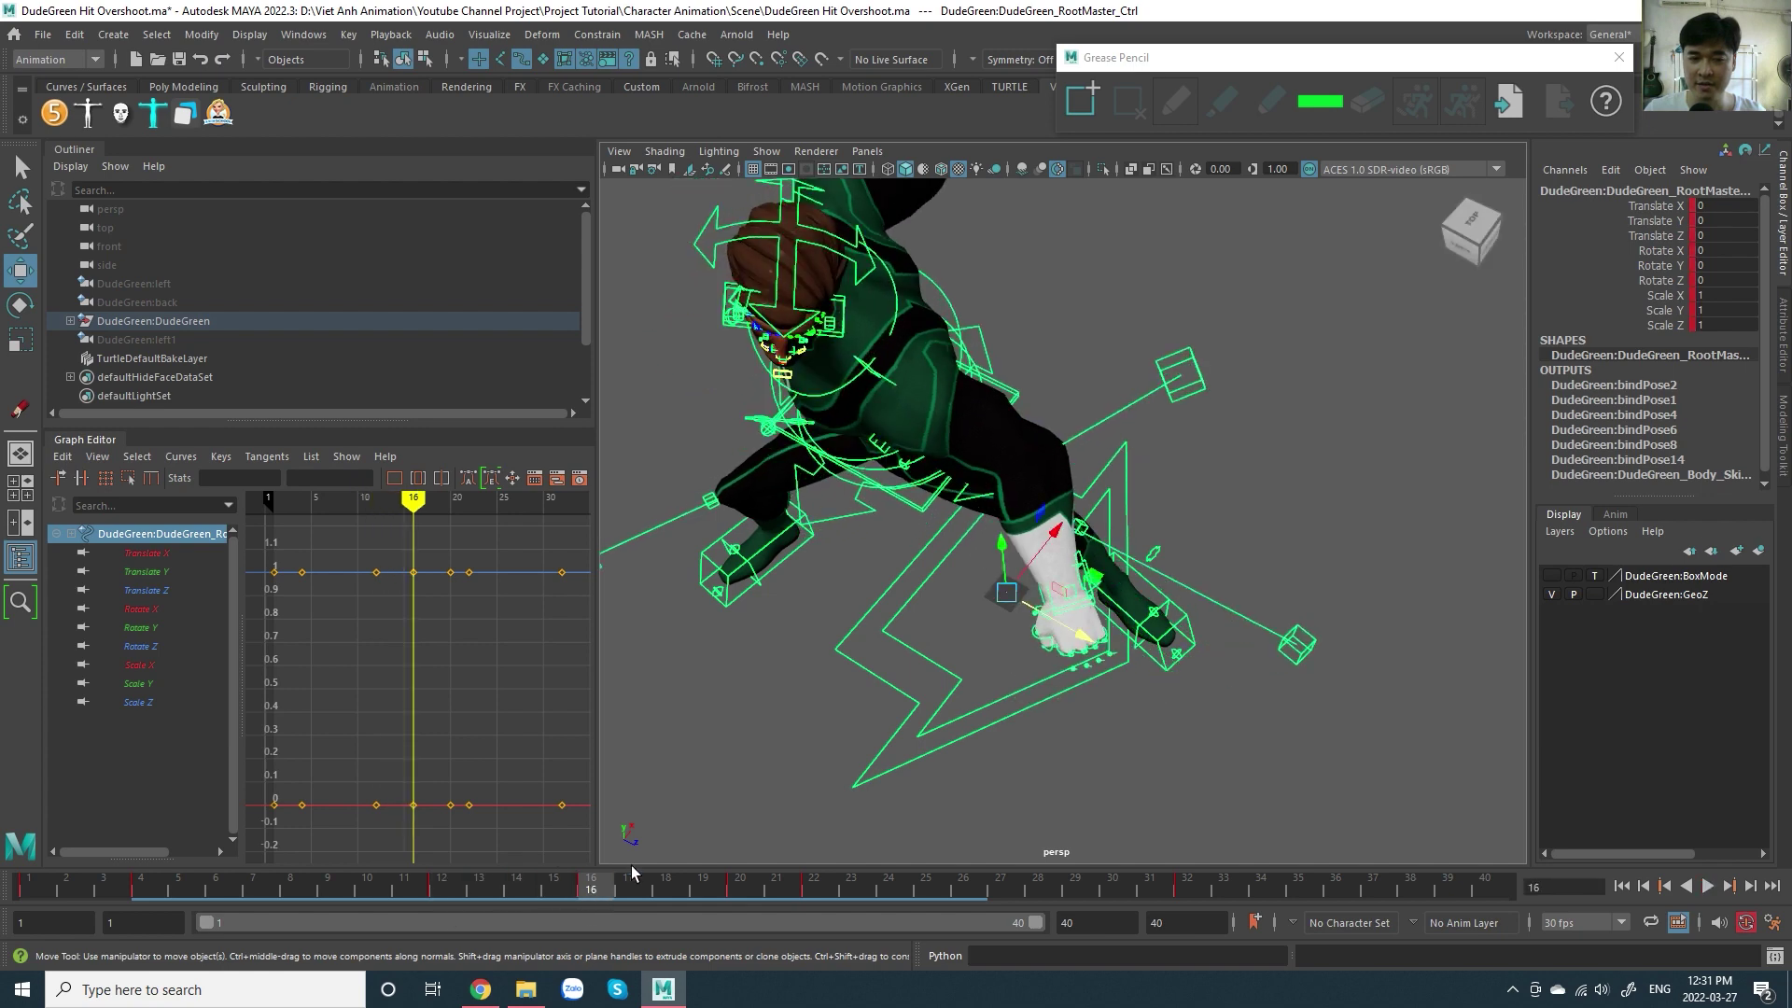
pyautogui.click(972, 414)
pyautogui.click(1120, 263)
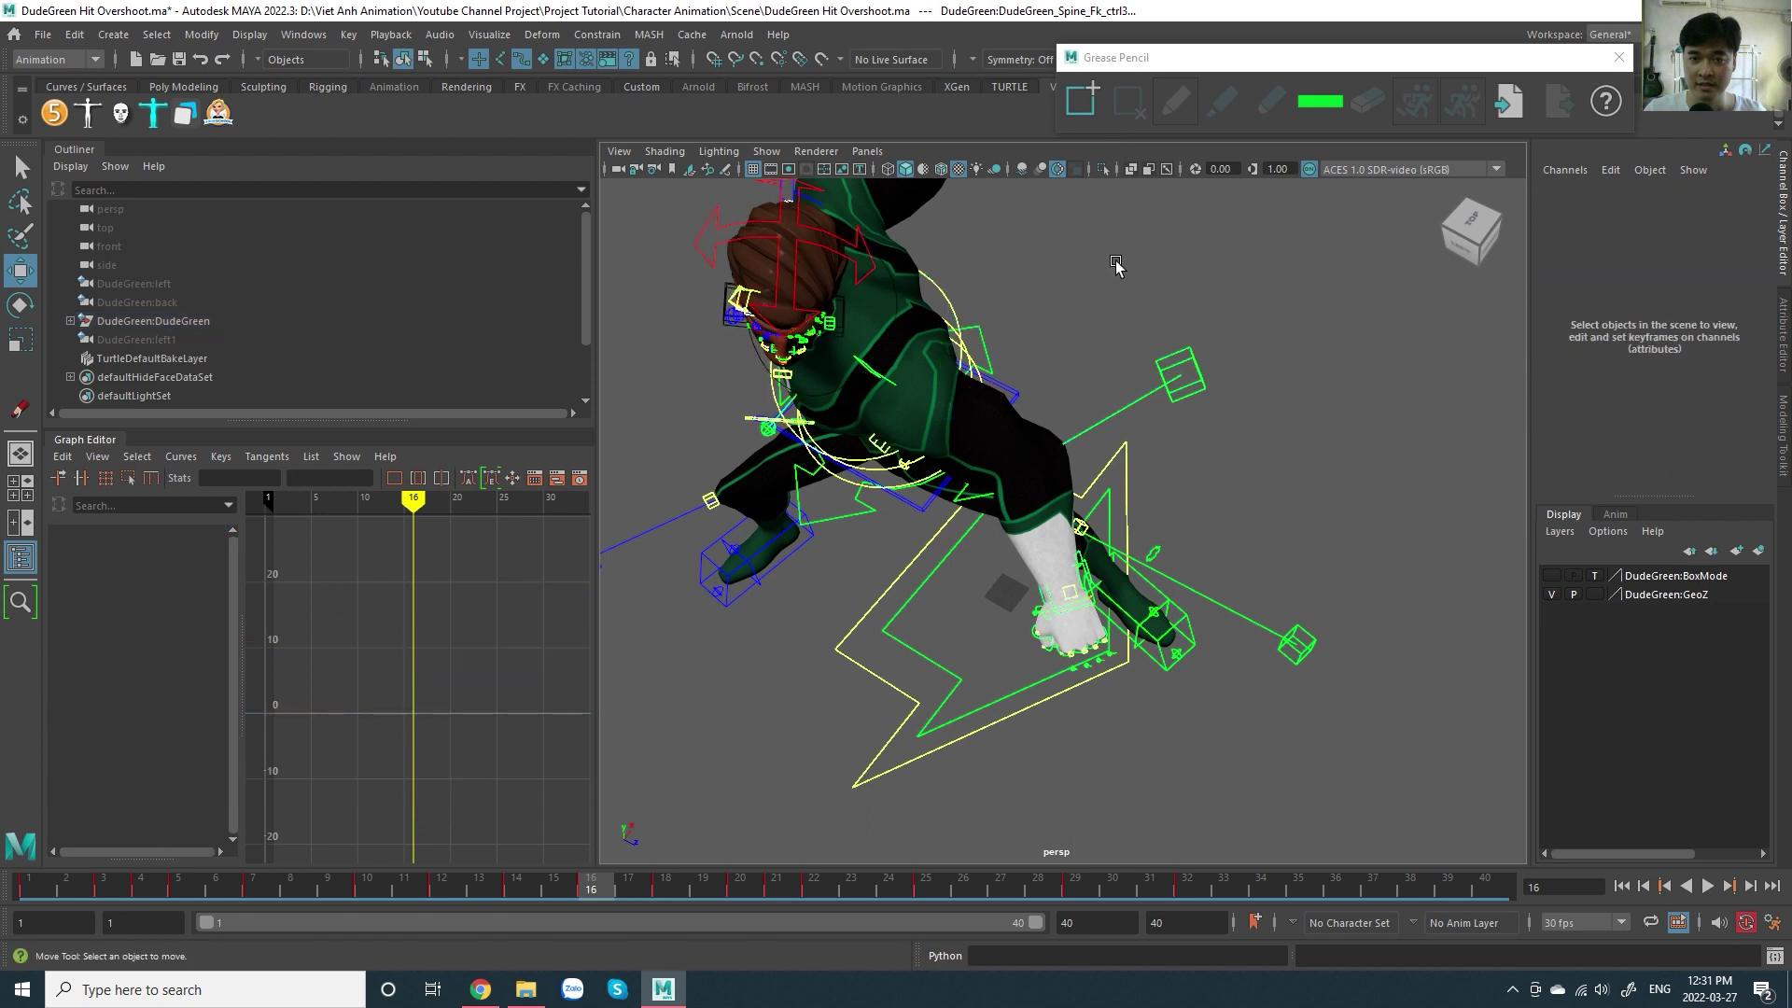
pyautogui.click(1085, 112)
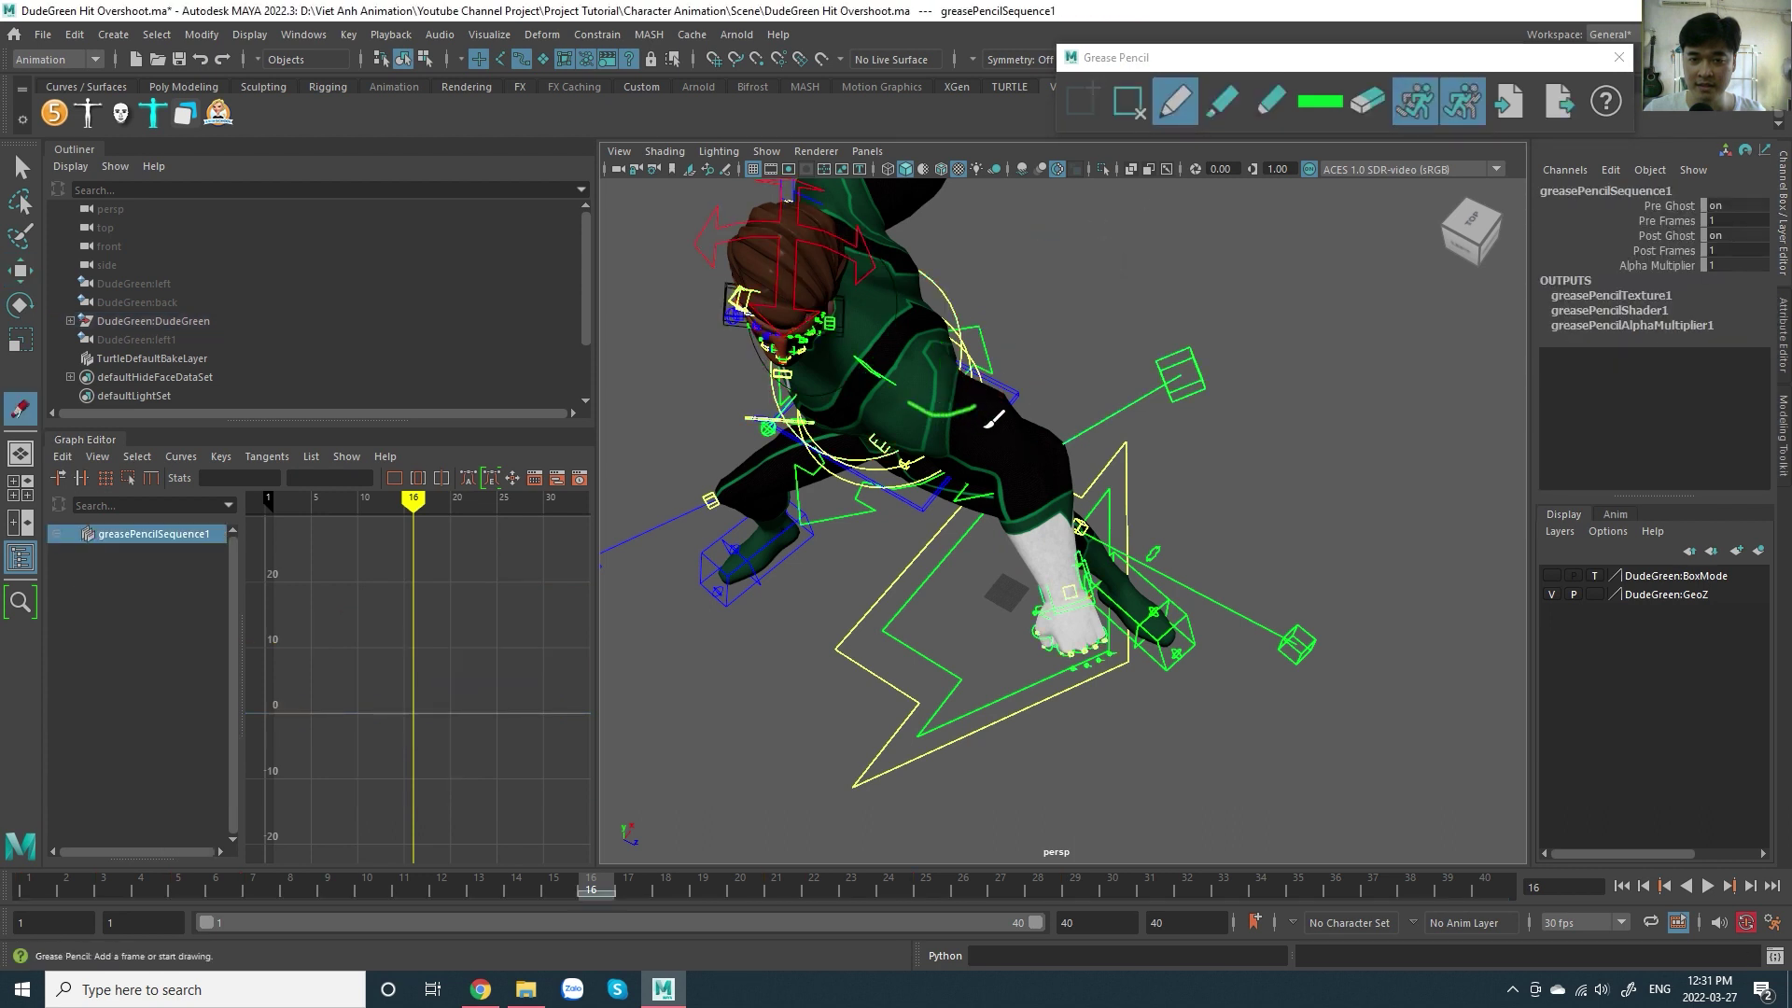
pyautogui.moveTo(991, 421)
pyautogui.mouseDown()
pyautogui.moveTo(1017, 286)
pyautogui.moveTo(1027, 309)
pyautogui.mouseUp()
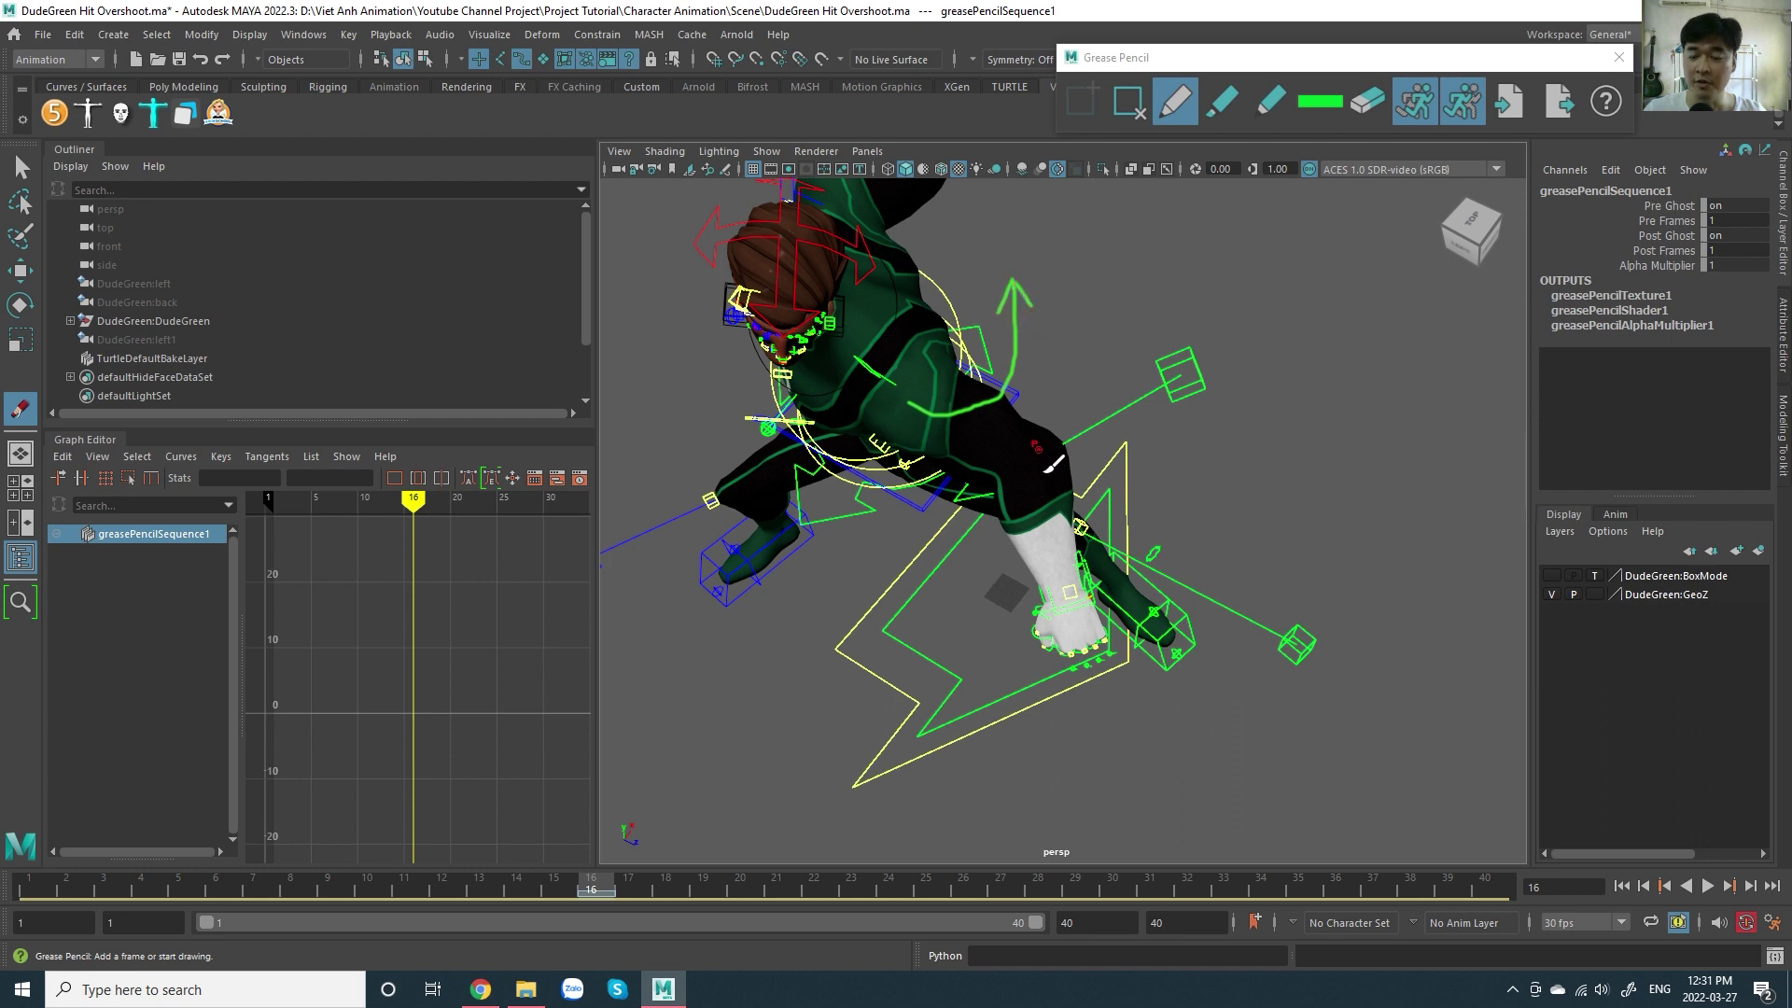
pyautogui.click(1039, 434)
pyautogui.hotkey('ctrl', 'z')
pyautogui.hotkey('ctrl', 'z')
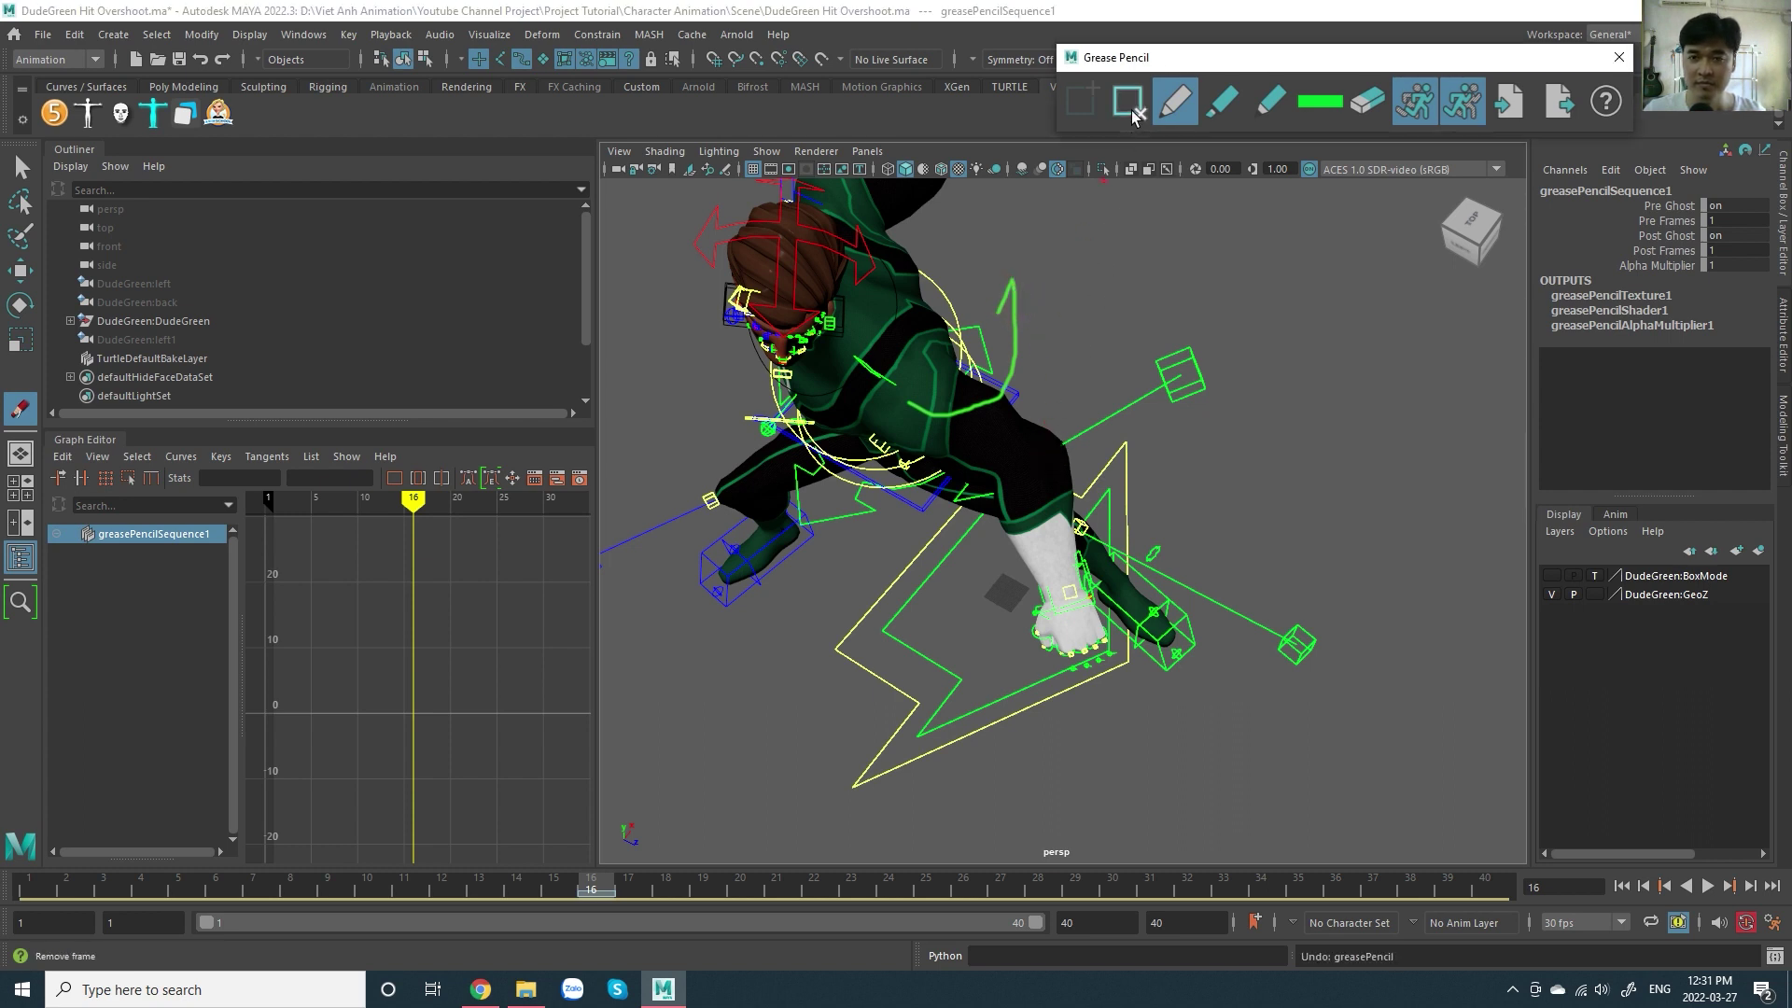
pyautogui.hotkey('ctrl', 'z')
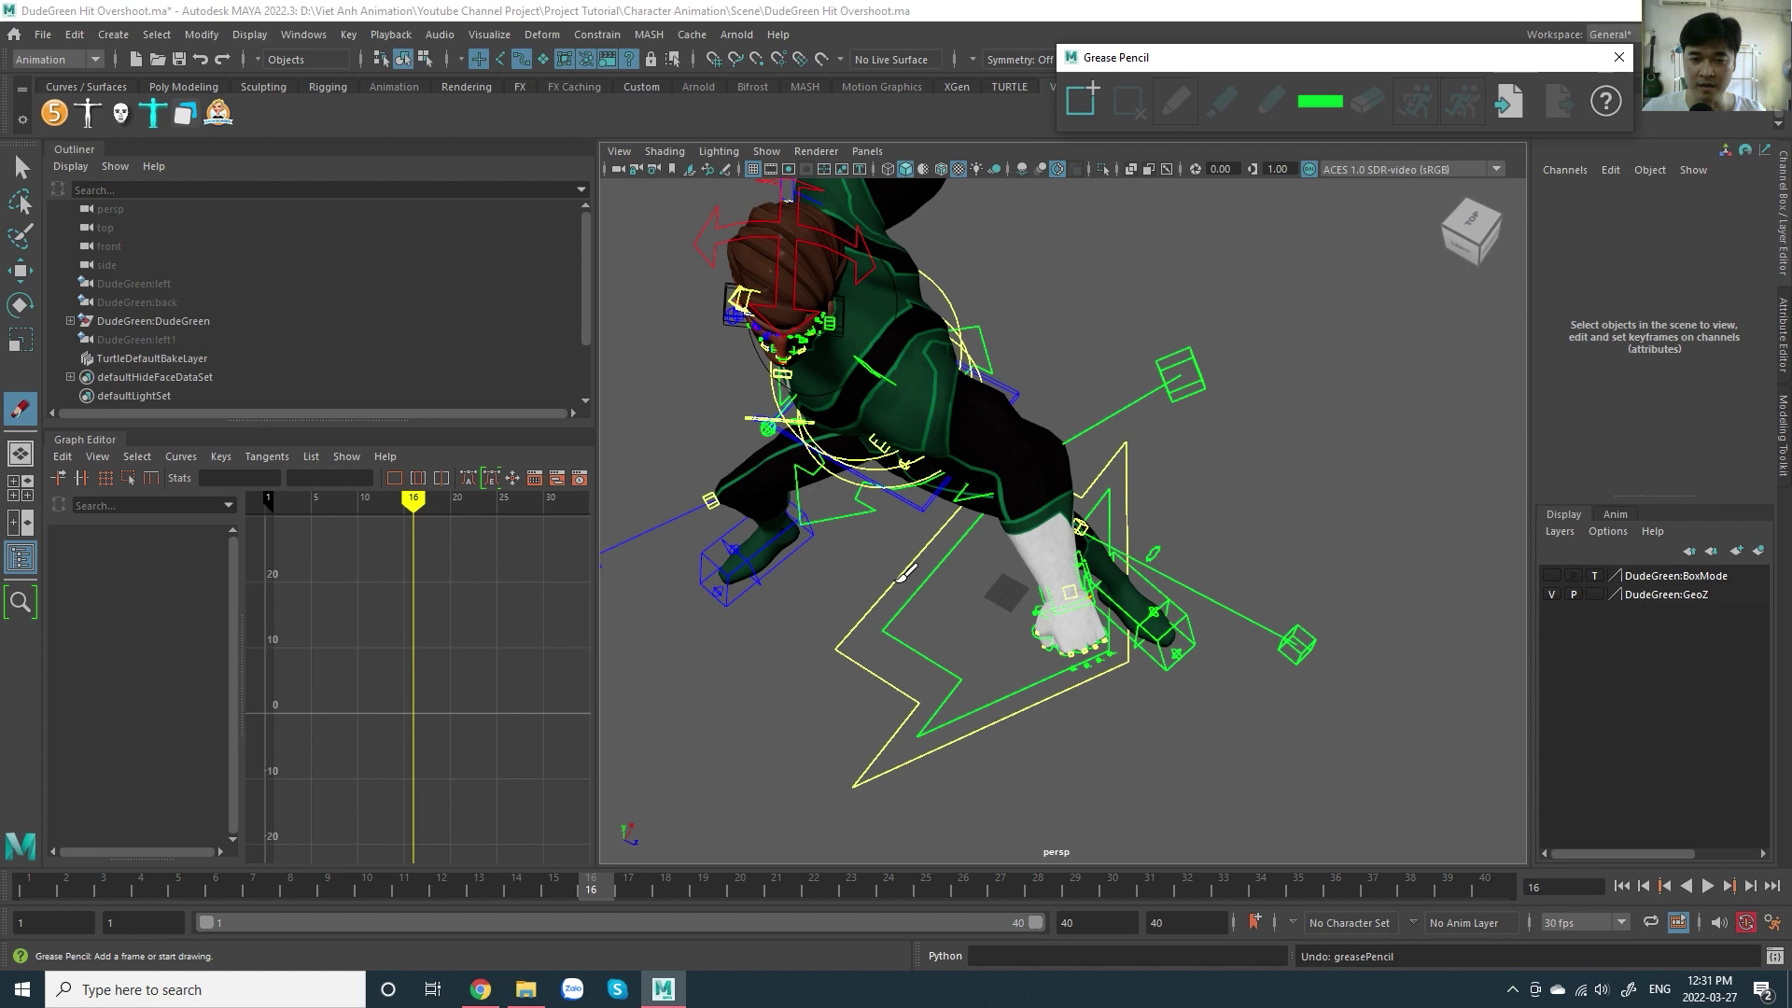
pyautogui.press('w')
pyautogui.click(901, 577)
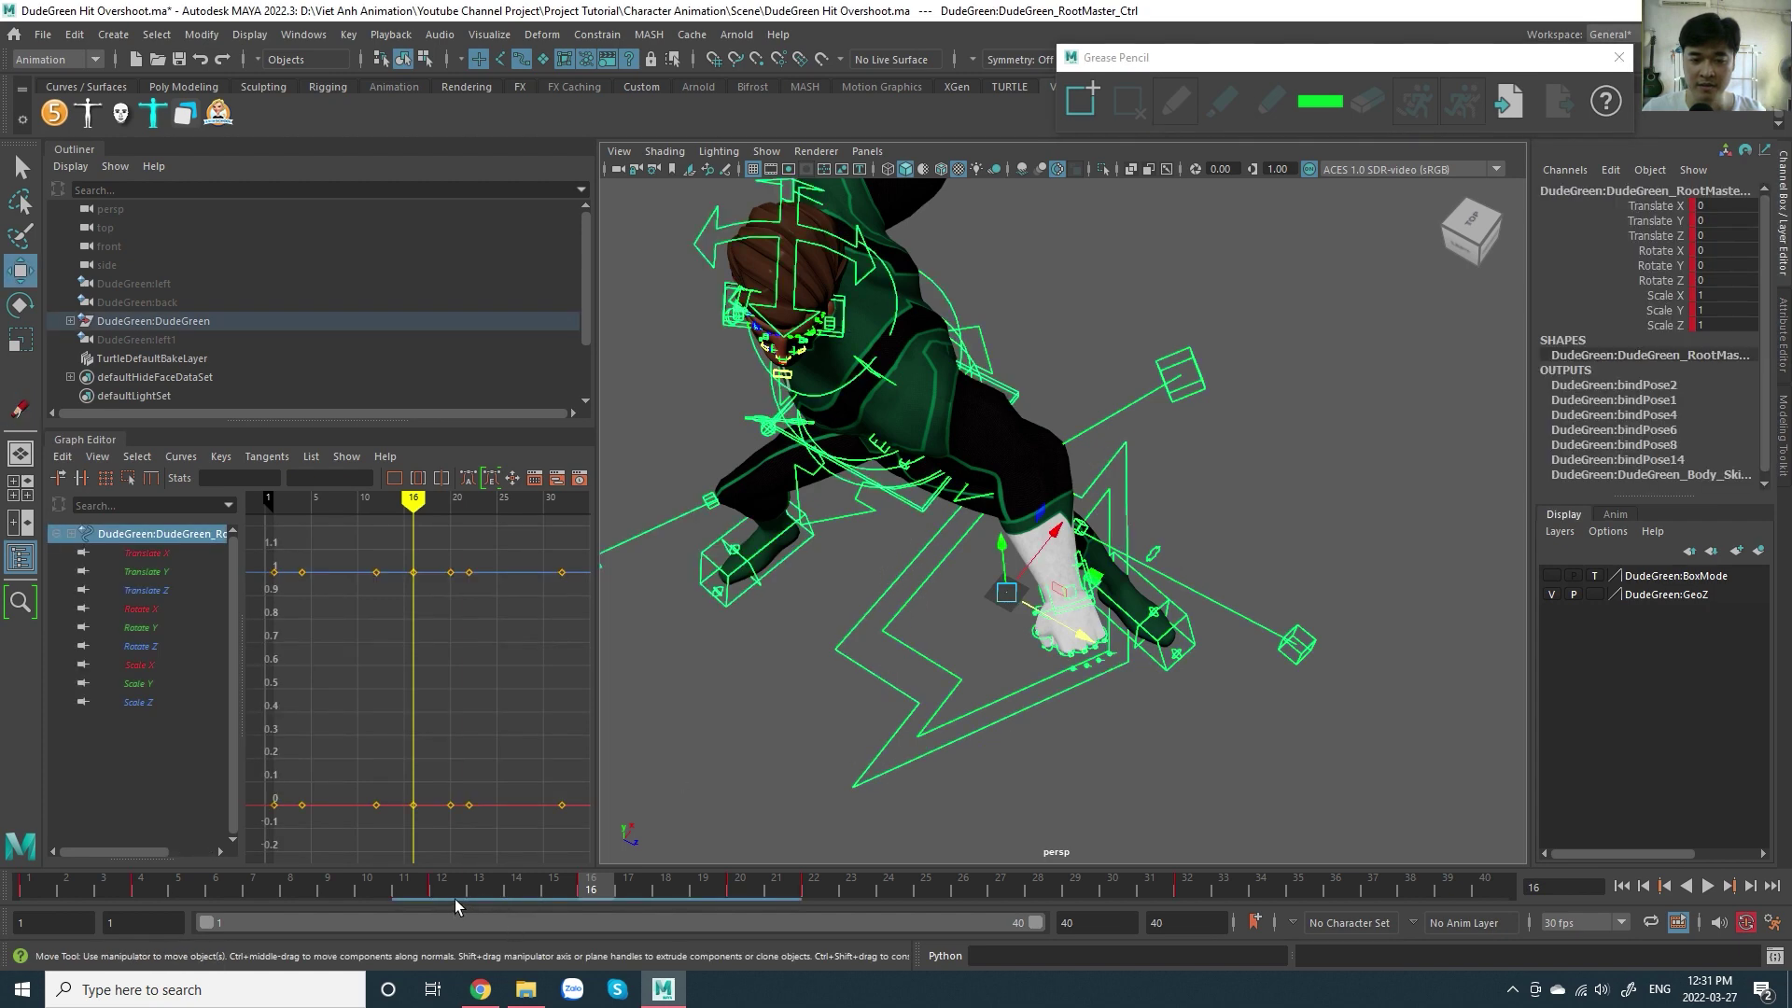
pyautogui.click(455, 899)
pyautogui.keyDown('alt'); pyautogui.moveTo(924, 729); pyautogui.dragTo(991, 560); pyautogui.keyUp('alt')
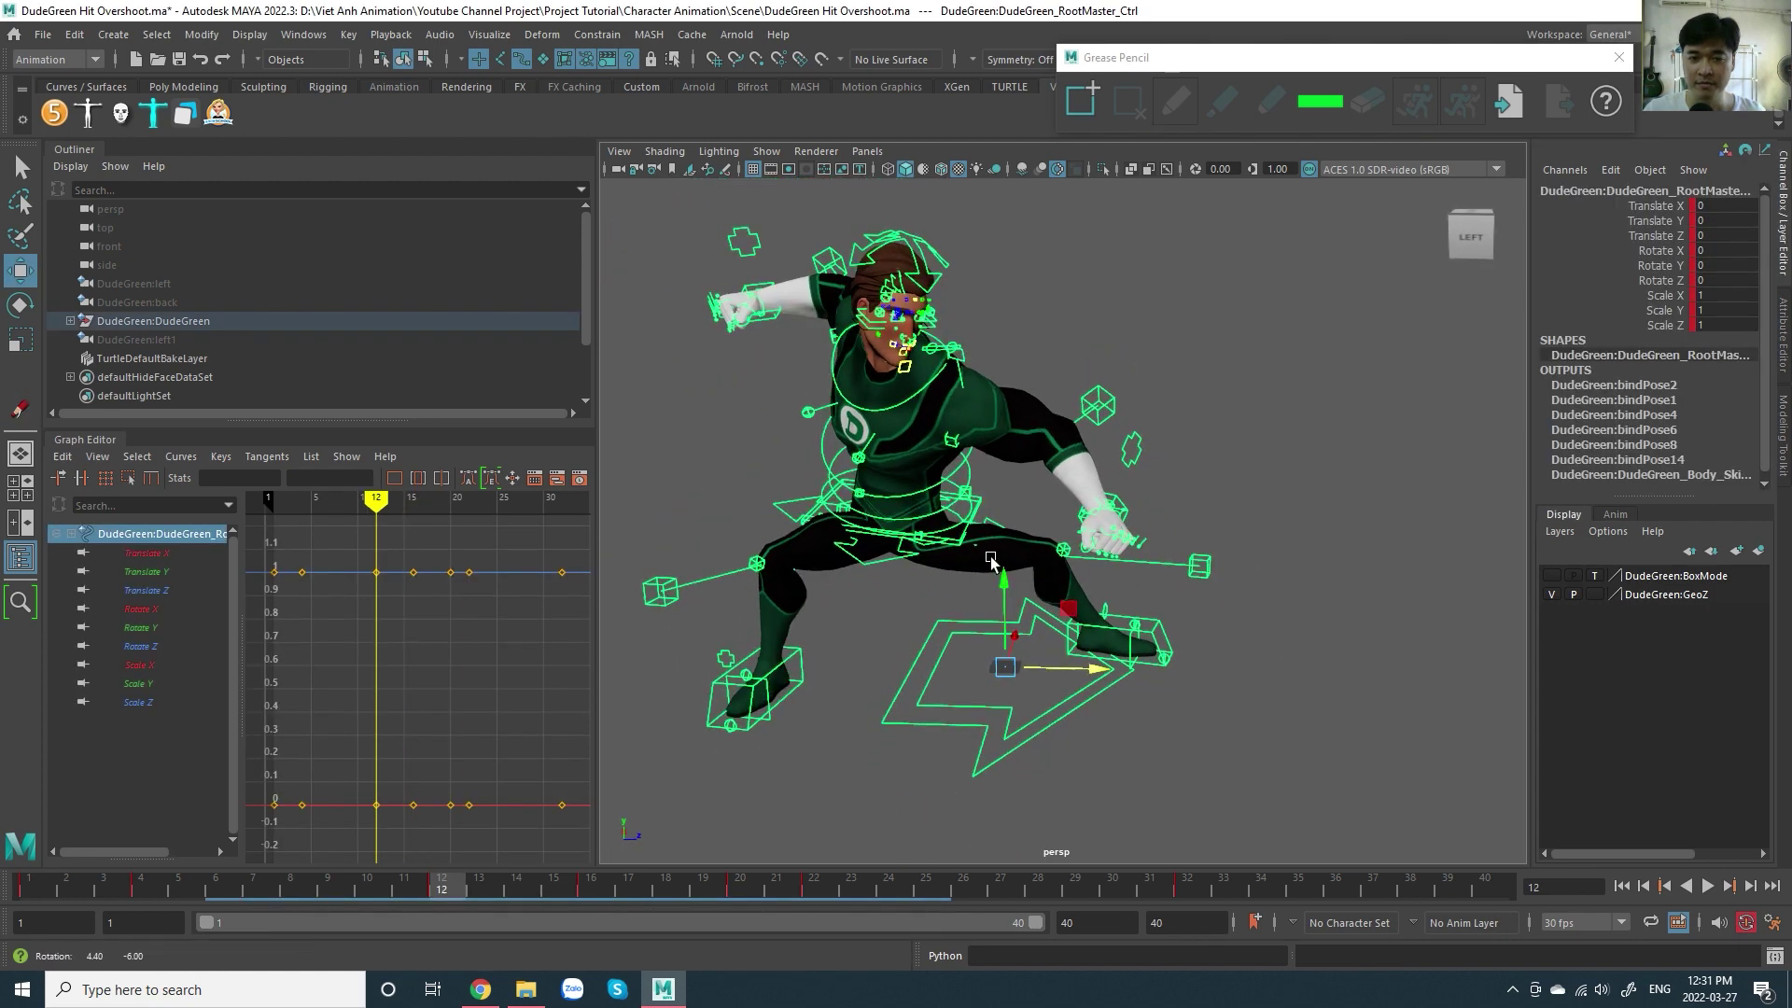
pyautogui.scroll(2, 970, 495)
pyautogui.scroll(2, 960, 459)
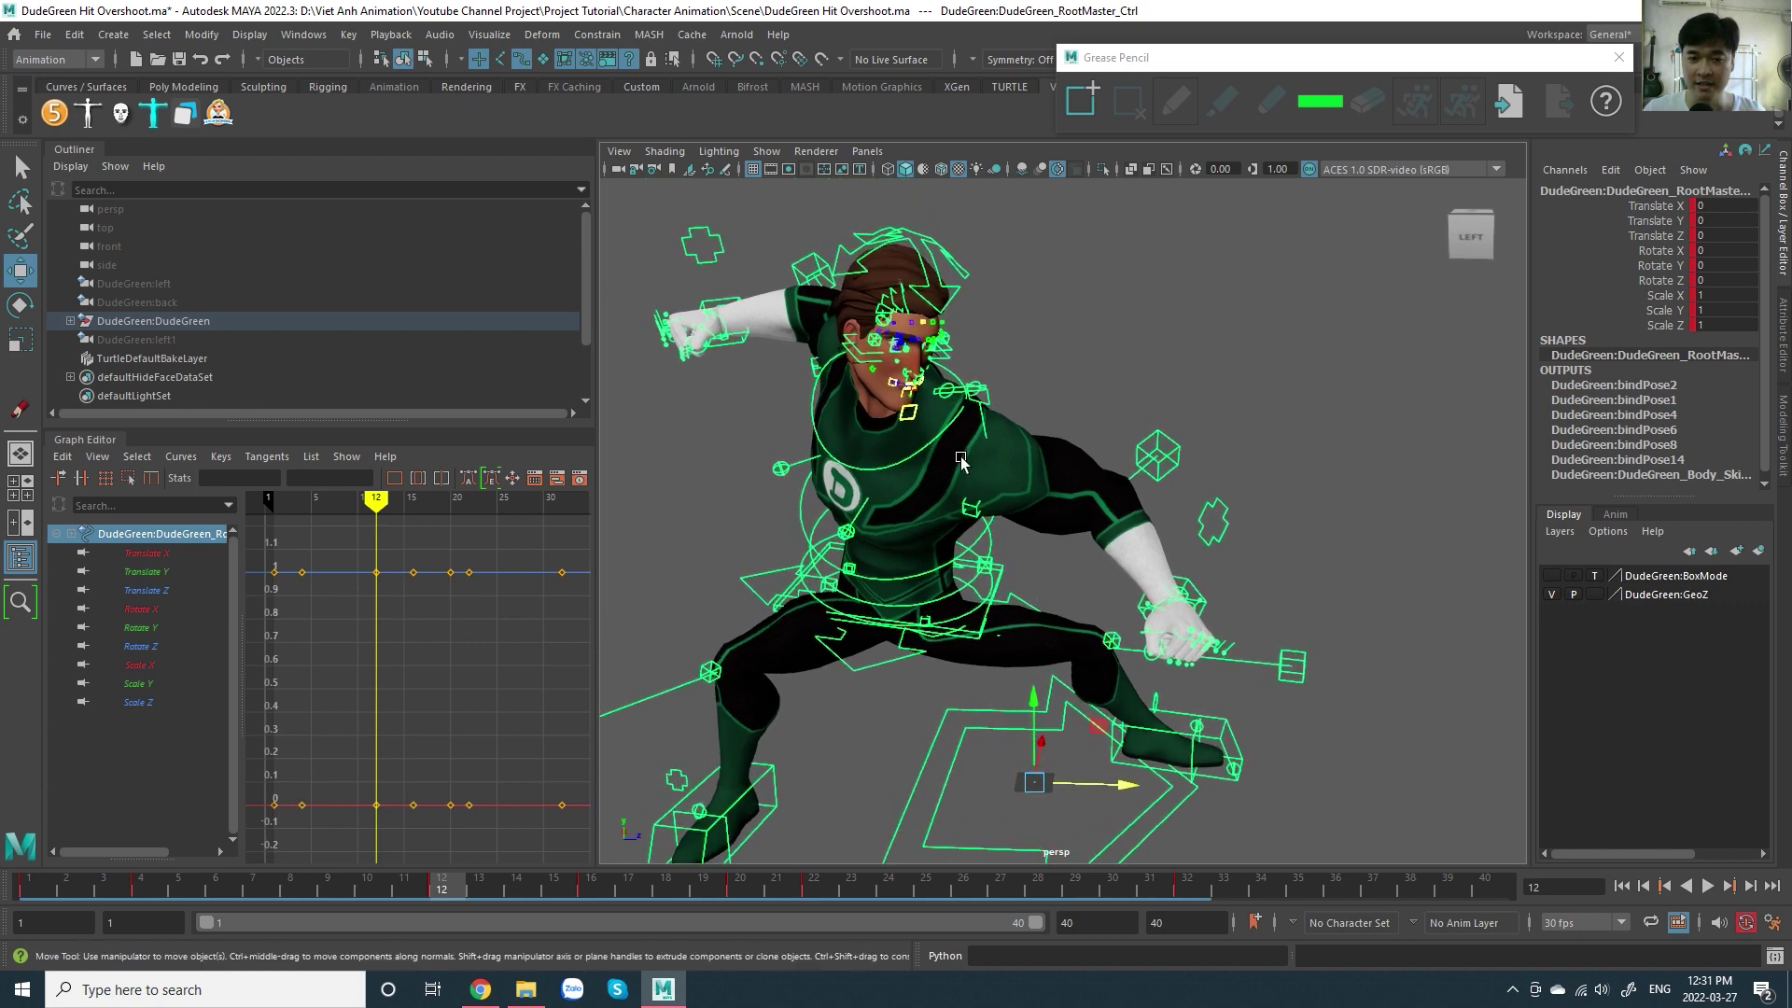
pyautogui.moveTo(476, 899); pyautogui.dragTo(472, 900)
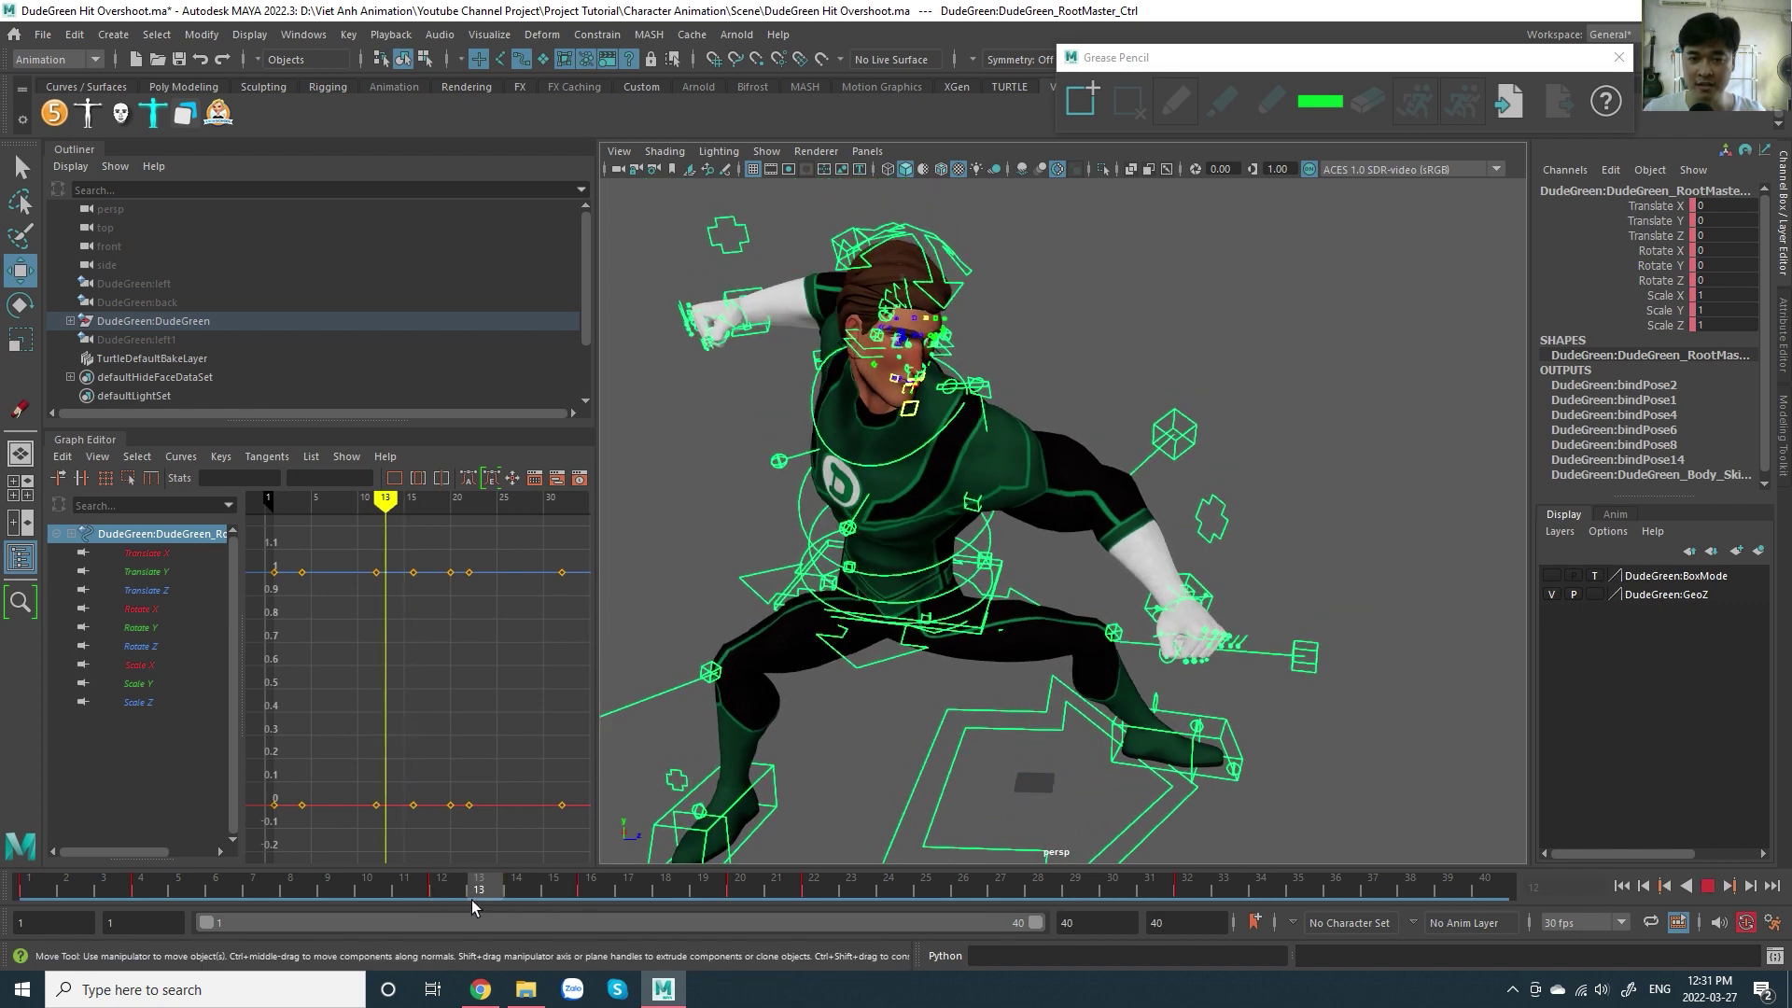
pyautogui.press('Escape')
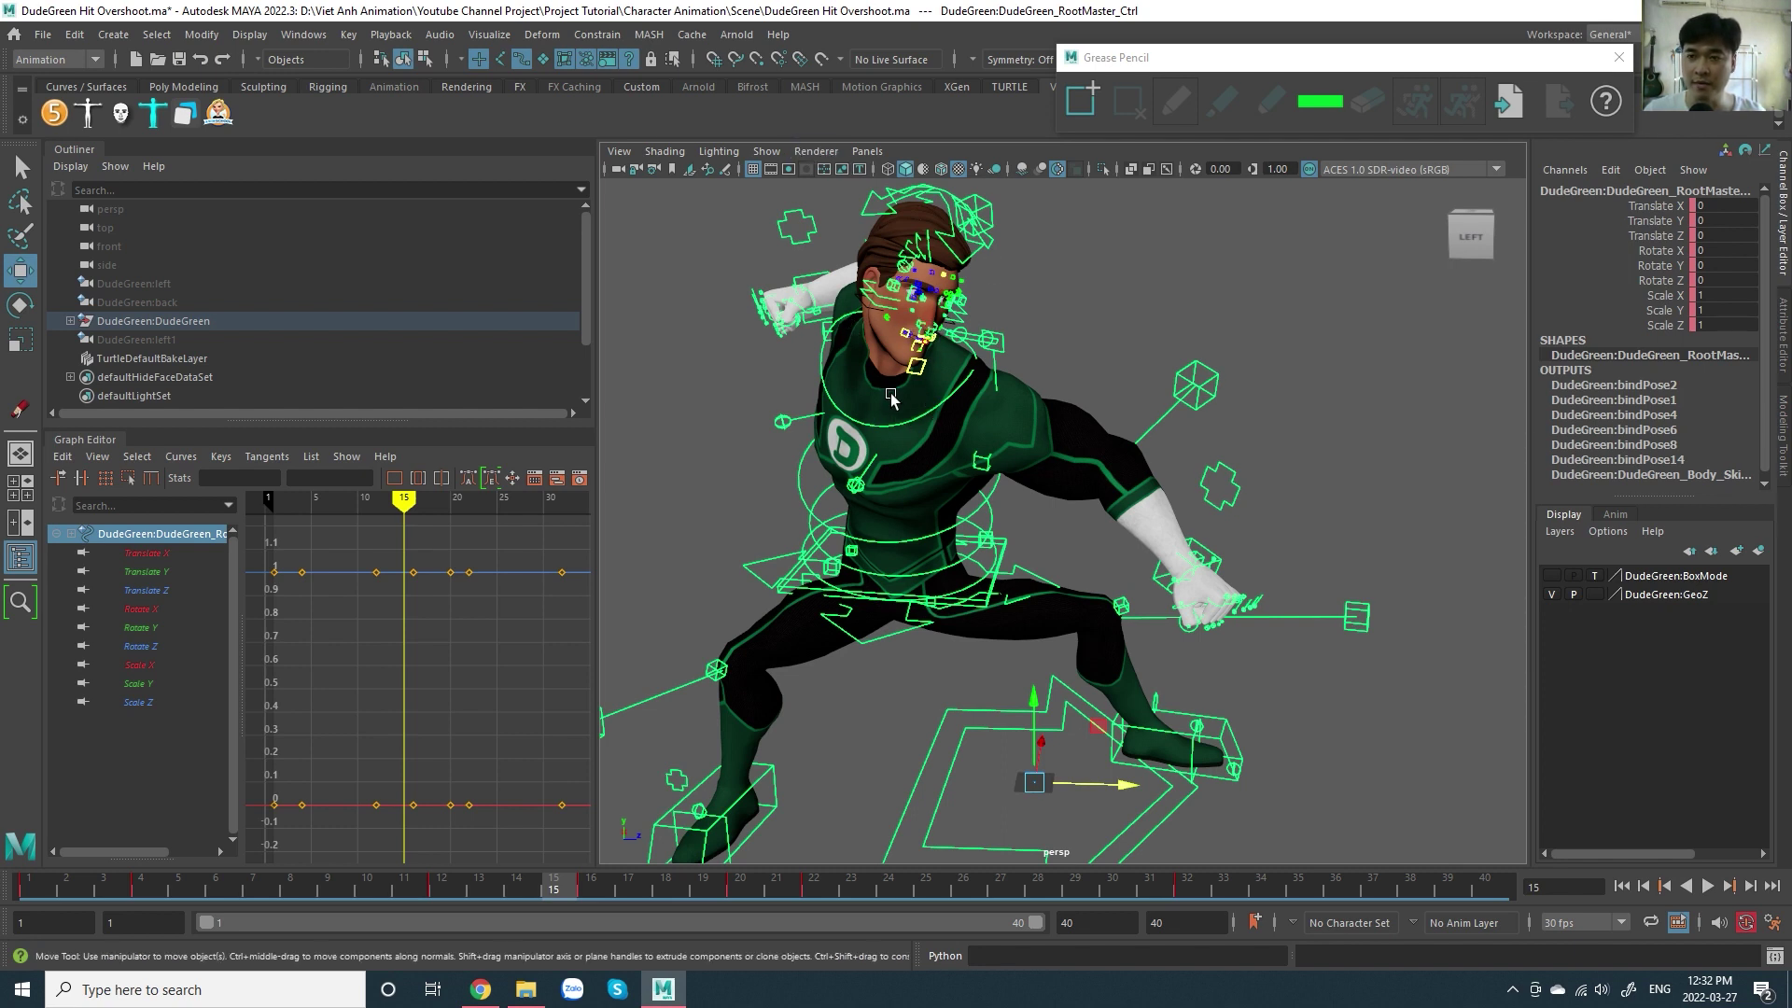
pyautogui.click(454, 898)
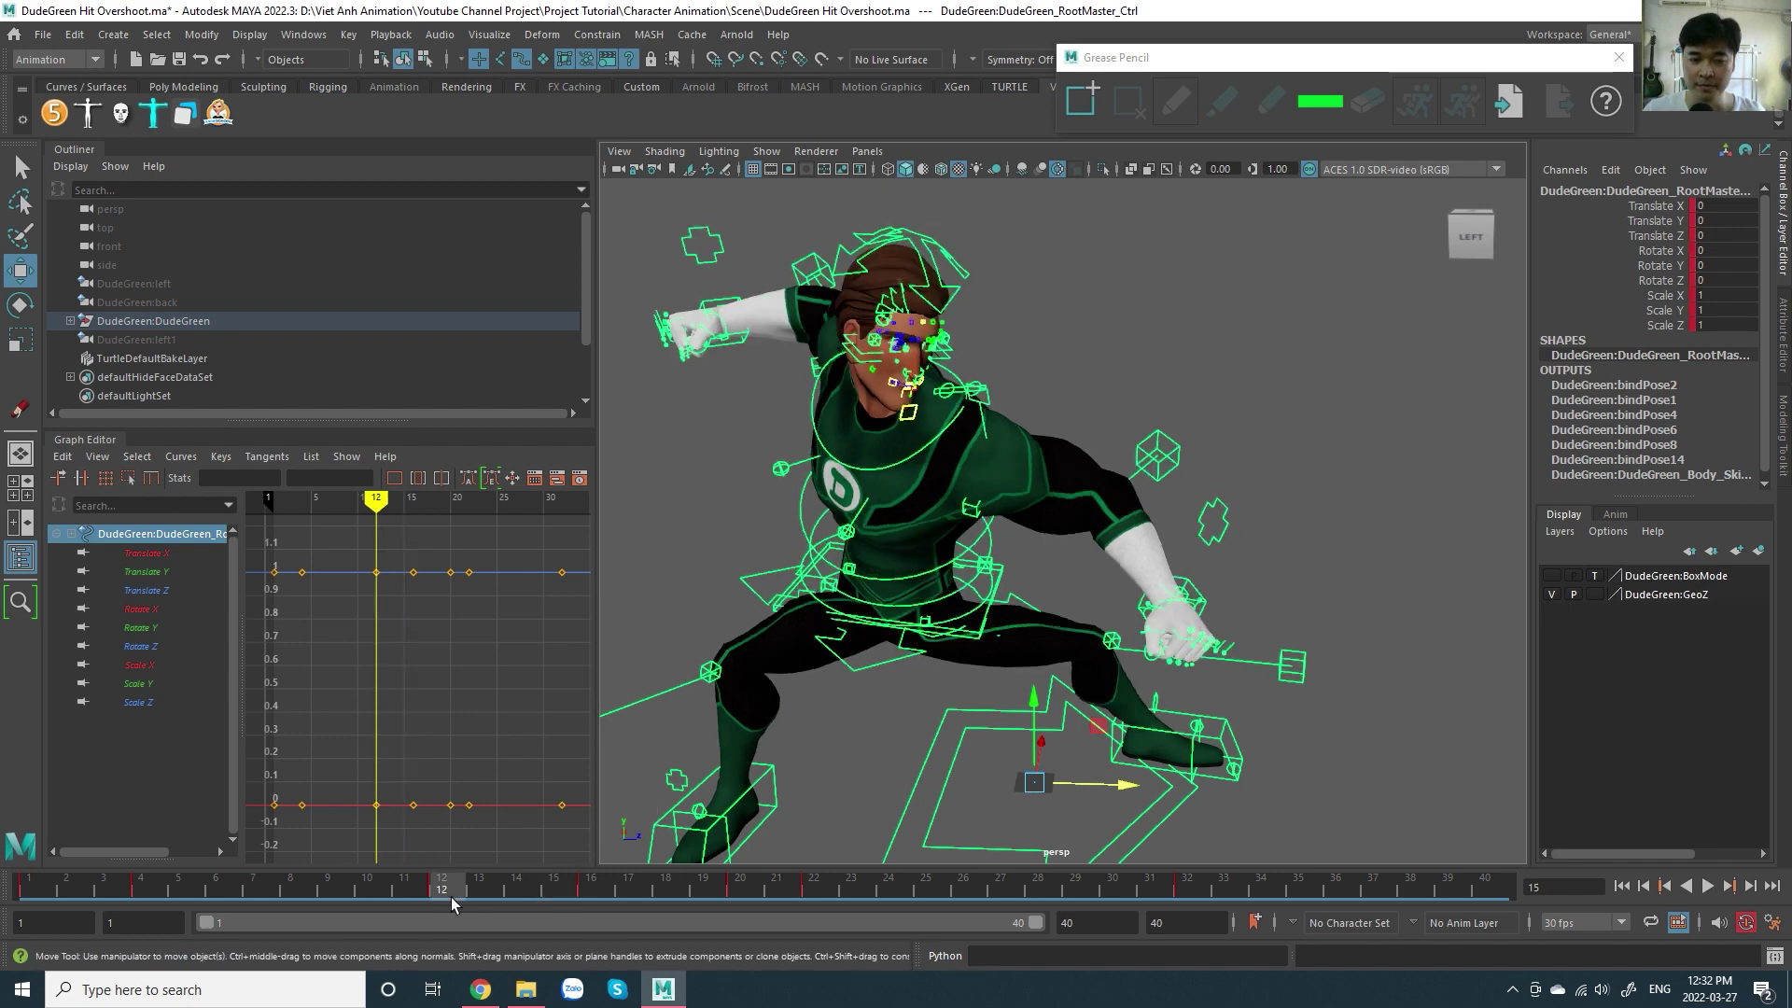
pyautogui.moveTo(456, 900)
pyautogui.mouseDown()
pyautogui.moveTo(557, 886)
pyautogui.moveTo(441, 892)
pyautogui.mouseUp()
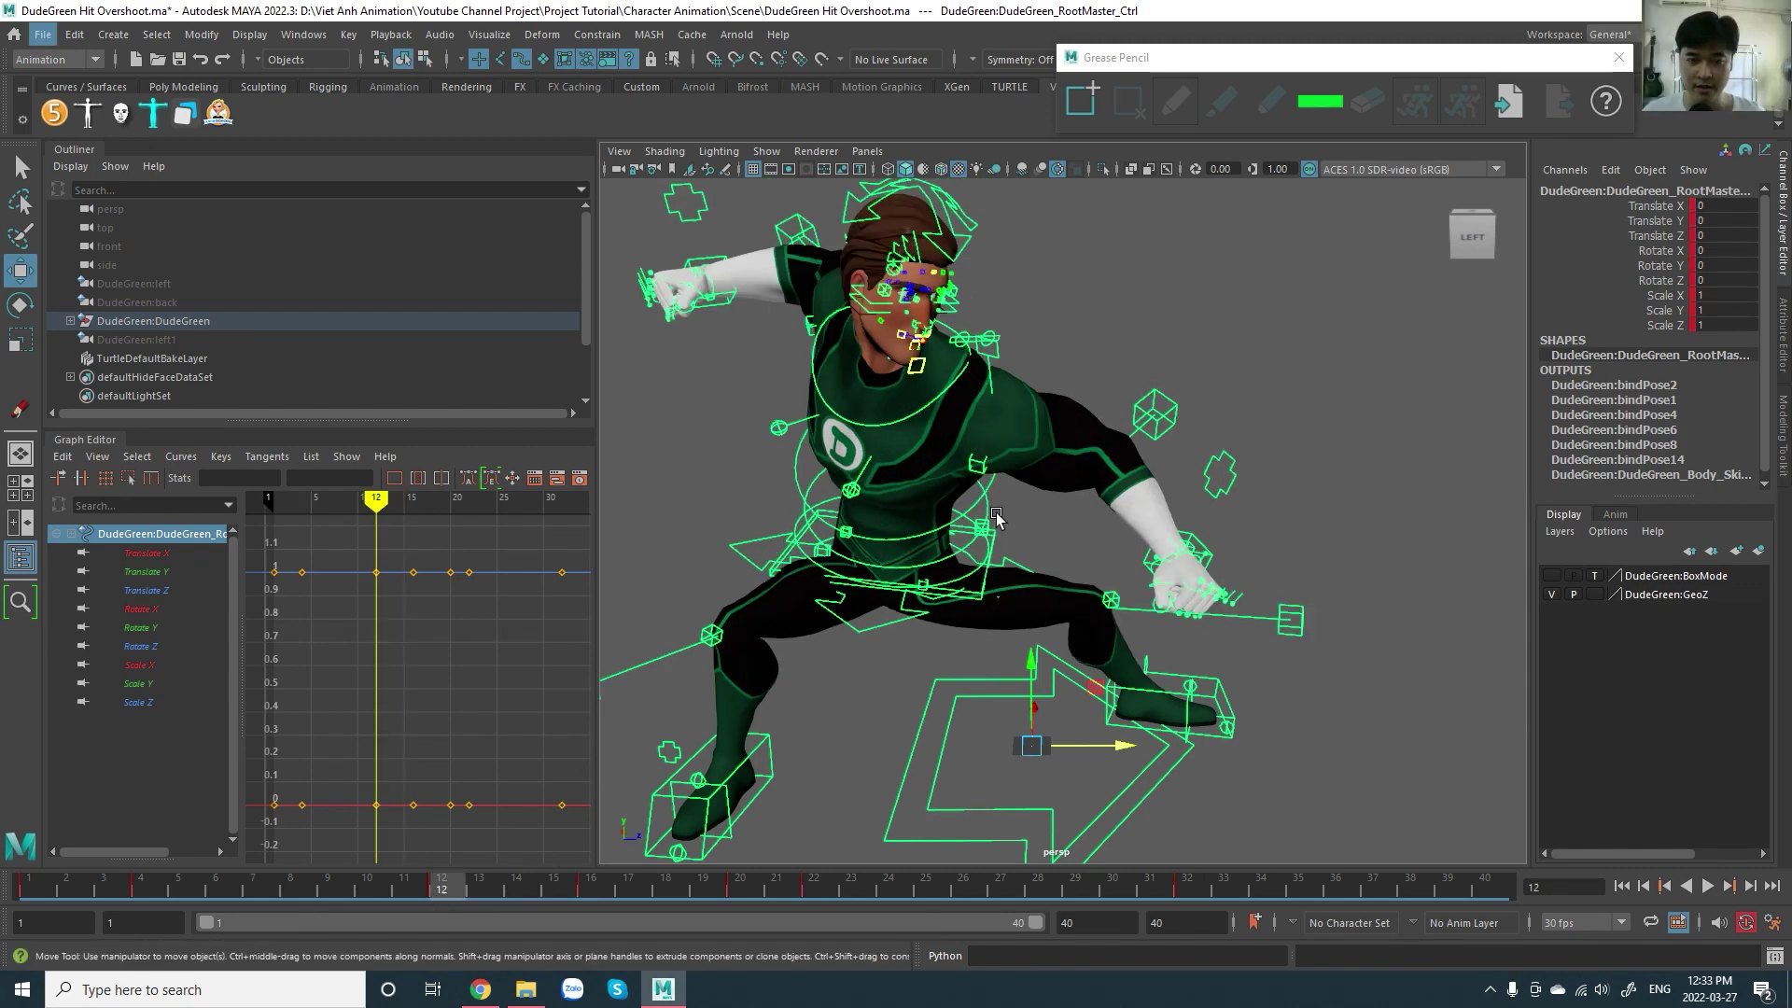
# - Select the three lower spine FK controls with the rotate tool active
pyautogui.keyDown('alt'); pyautogui.moveTo(997, 516); pyautogui.dragTo(880, 532); pyautogui.keyUp('alt')
pyautogui.press('e')
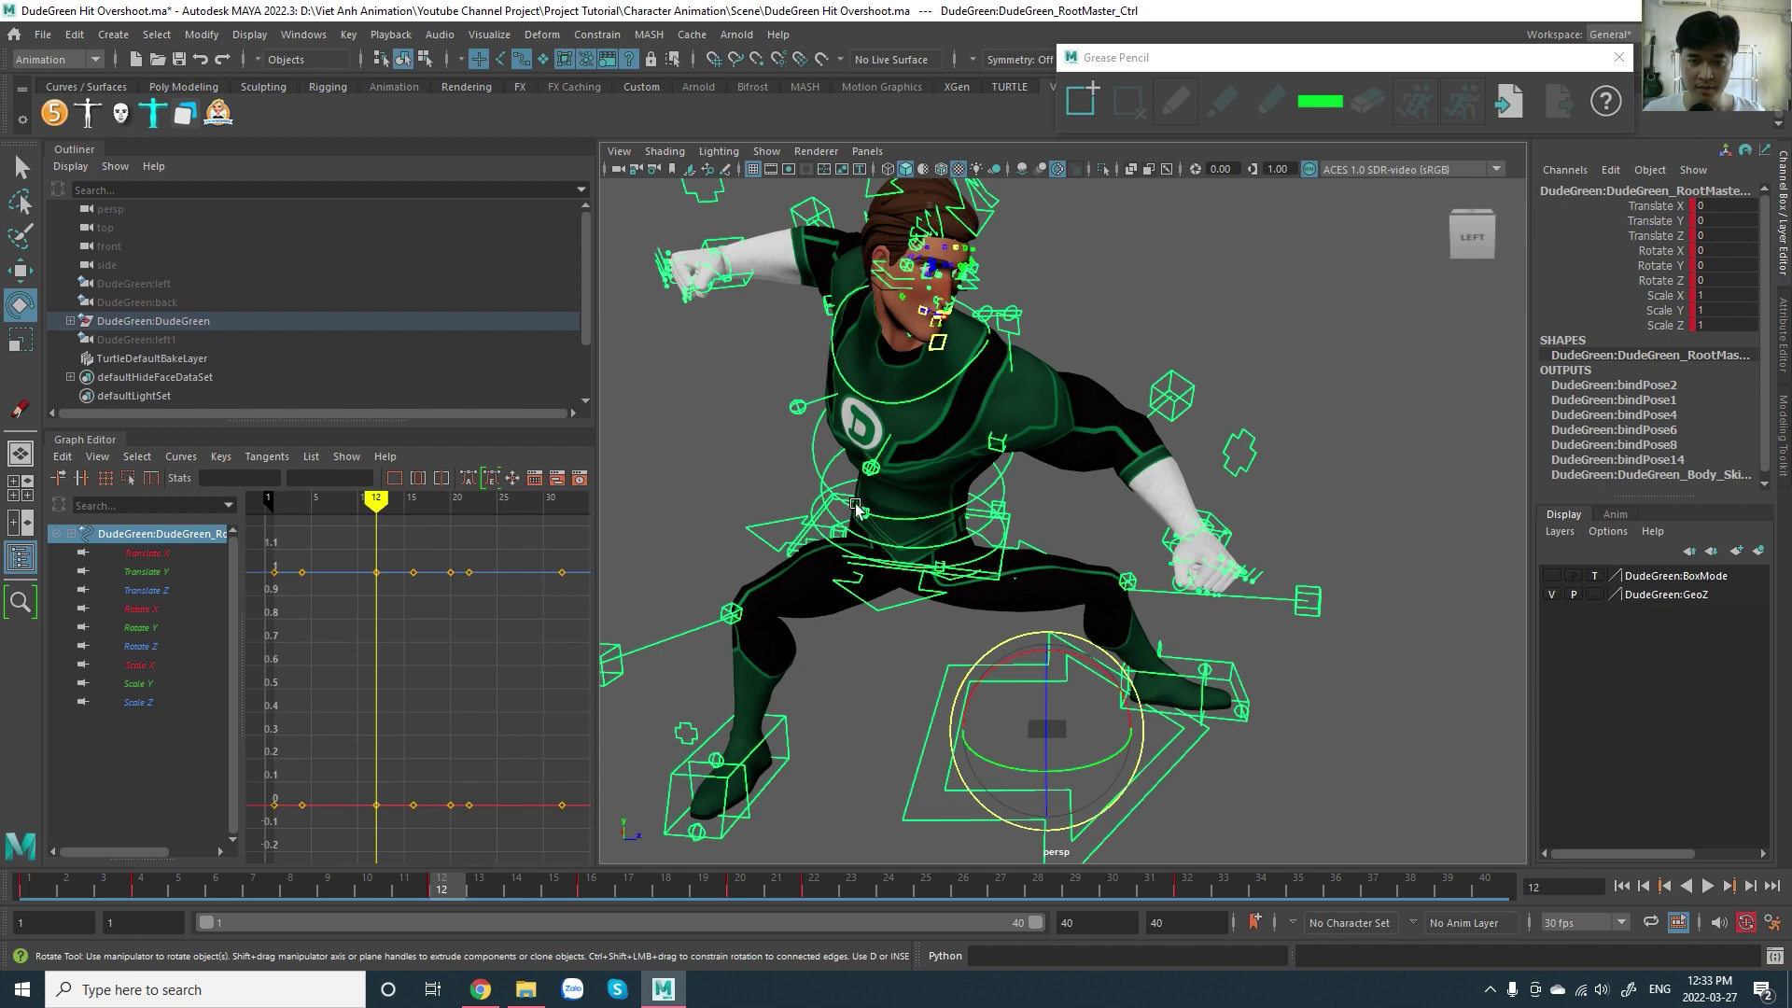
pyautogui.click(856, 509)
pyautogui.moveTo(856, 509)
pyautogui.keyDown('alt'); pyautogui.mouseDown()
pyautogui.moveTo(807, 467)
pyautogui.moveTo(891, 477)
pyautogui.mouseUp(); pyautogui.keyUp('alt')
pyautogui.scroll(5, 807, 467)
pyautogui.moveTo(882, 388); pyautogui.dragTo(807, 434)
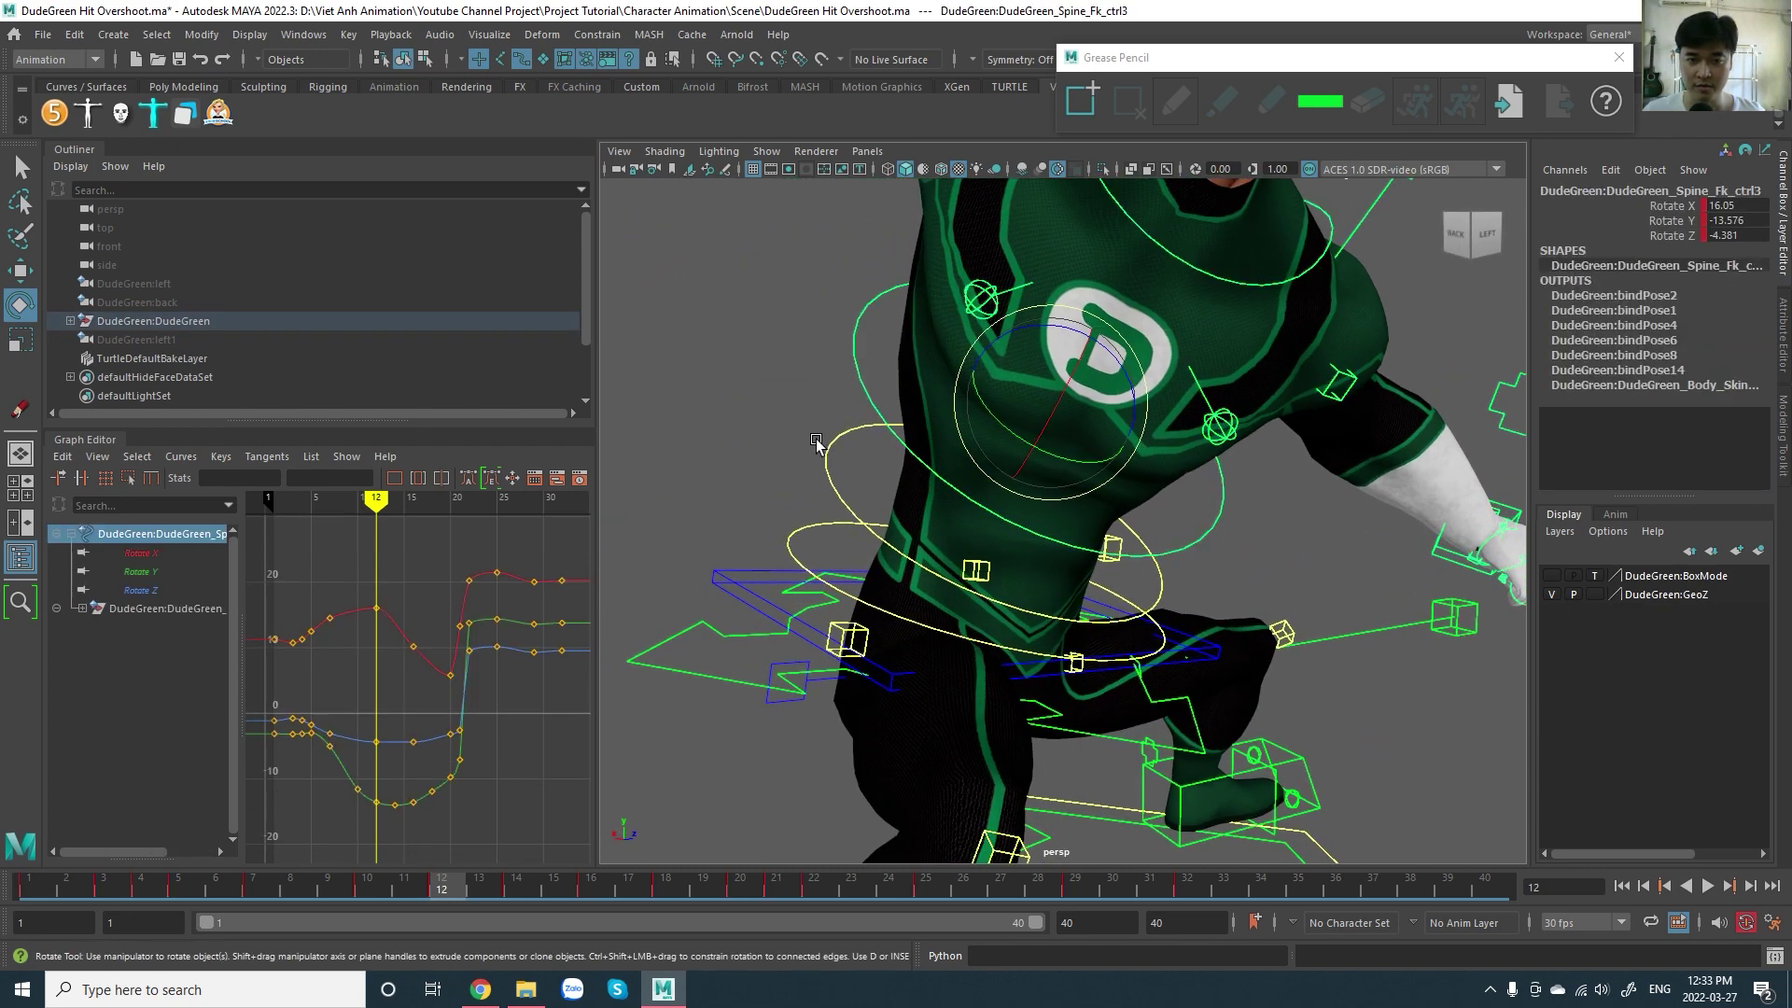
pyautogui.keyDown('shift'); pyautogui.click(852, 493); pyautogui.keyUp('shift')
pyautogui.scroll(-5, 990, 552)
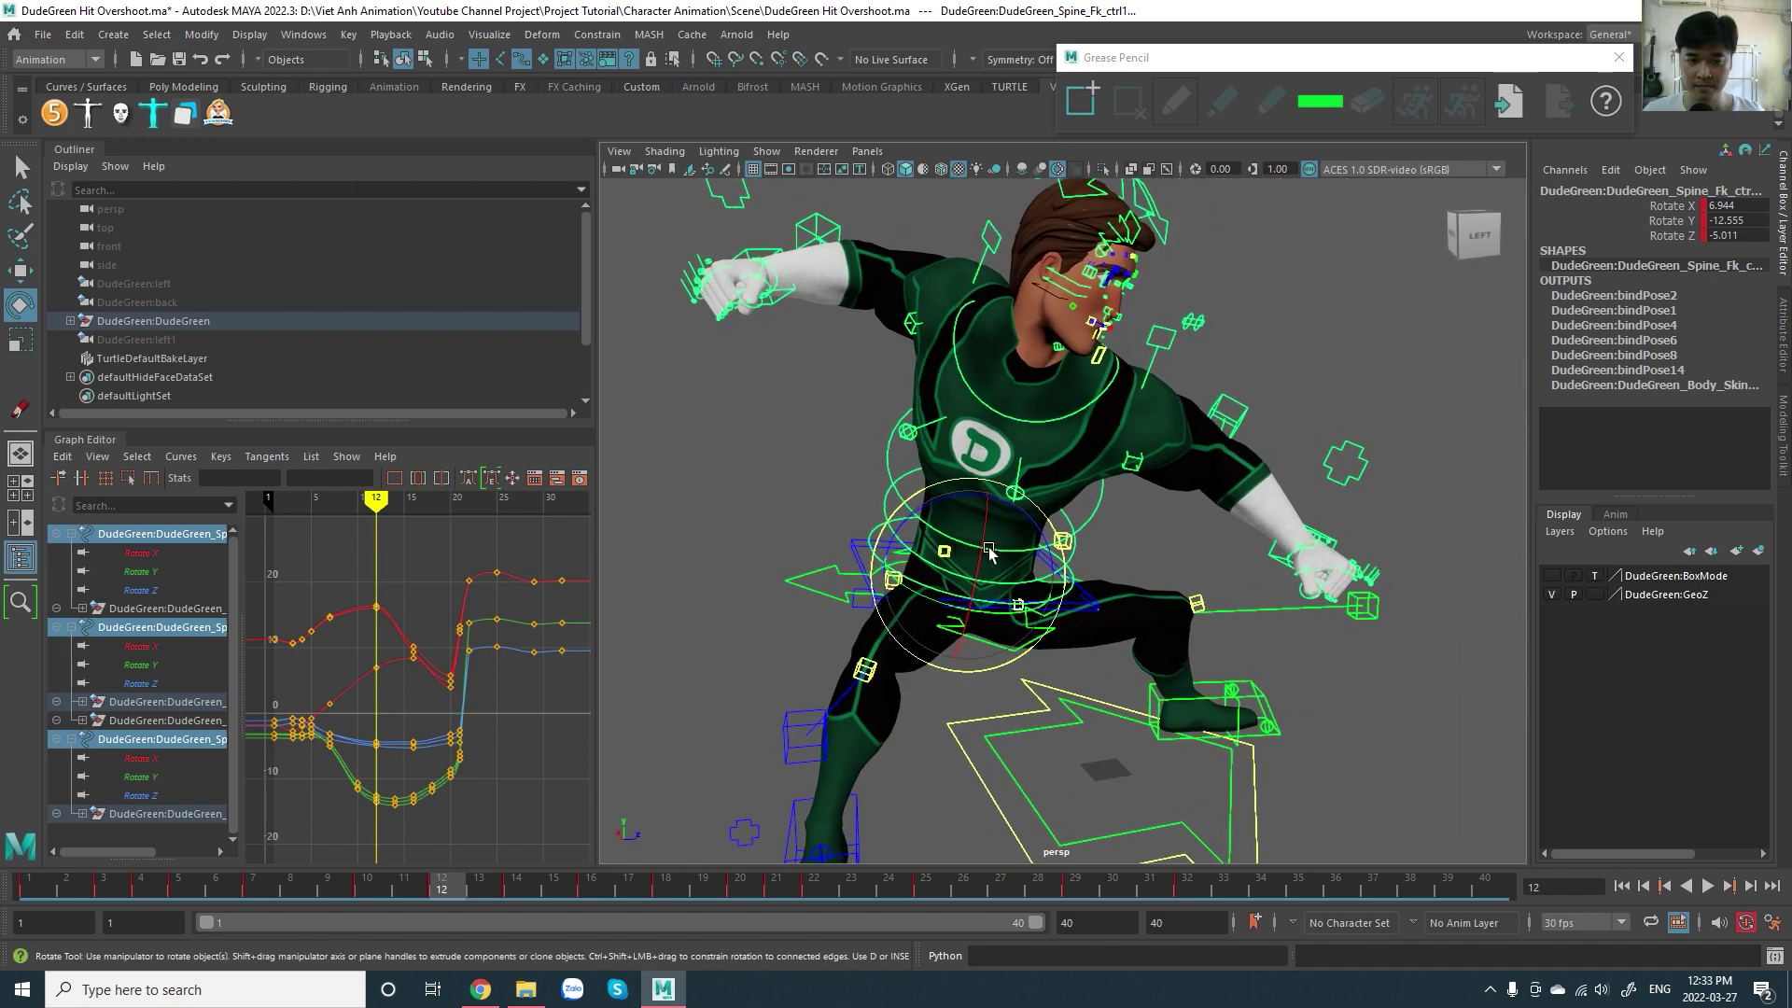
pyautogui.keyDown('alt'); pyautogui.moveTo(990, 551); pyautogui.dragTo(977, 642); pyautogui.keyUp('alt')
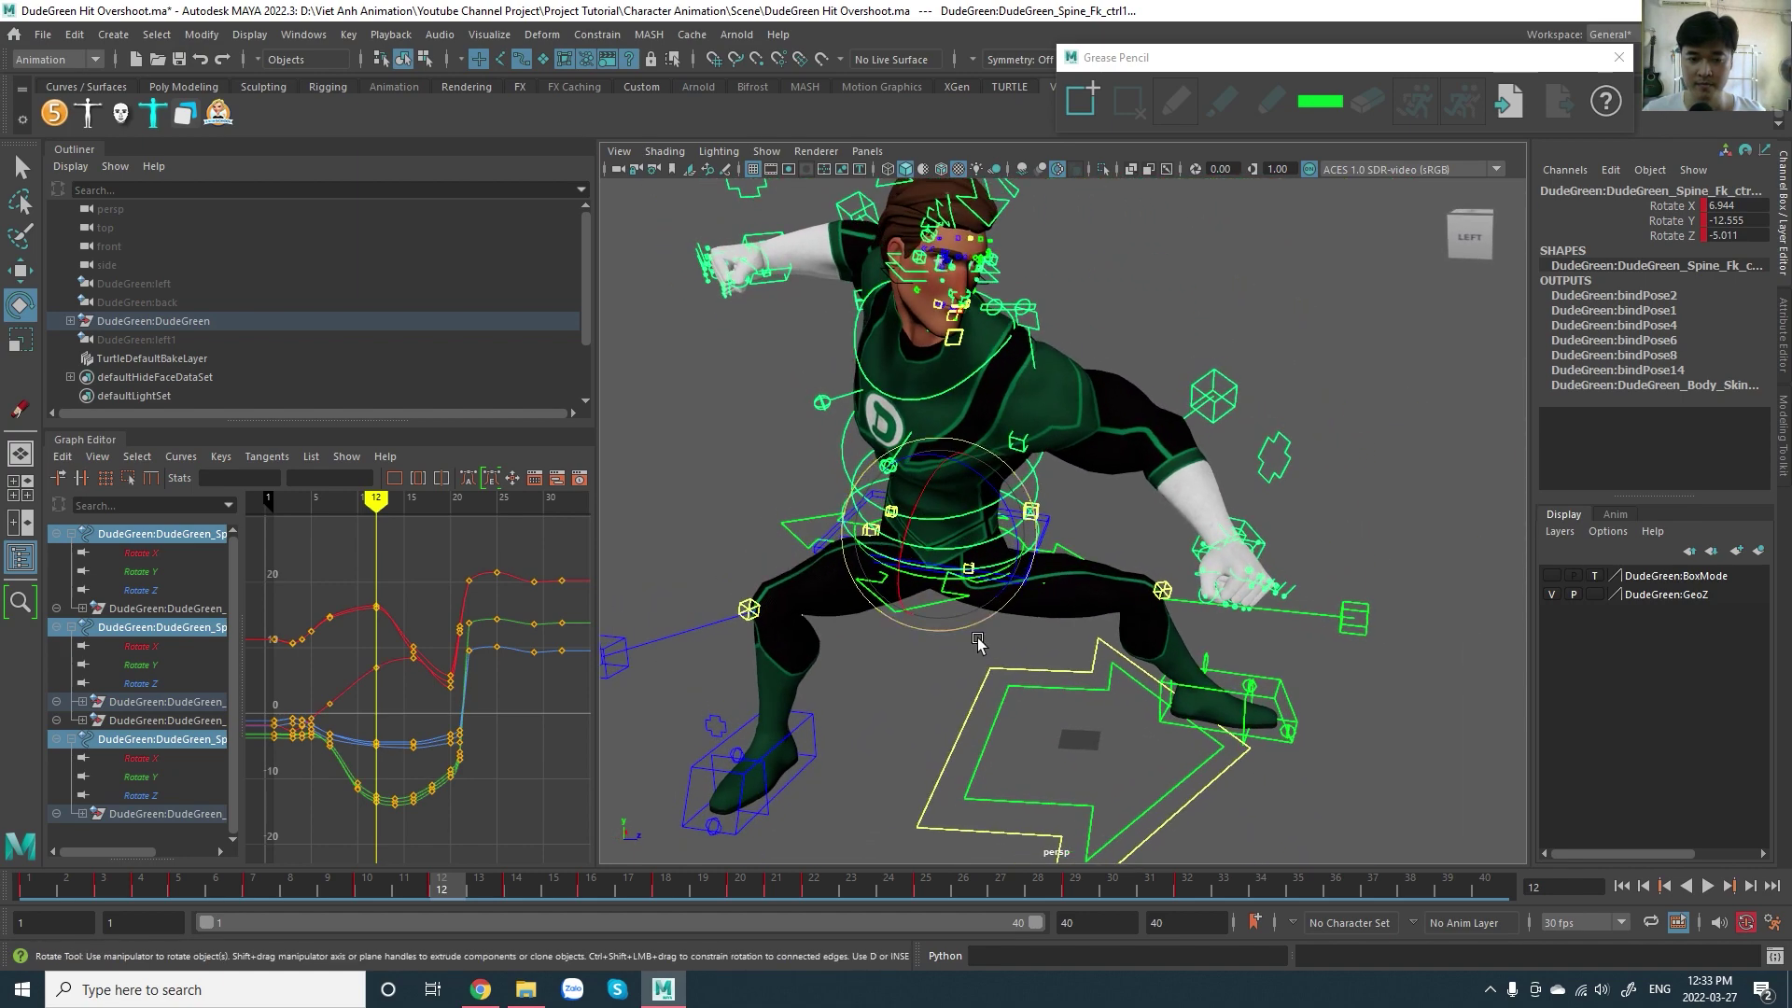
# - At frame 16, rotate the spine controls so the upper body settles back
pyautogui.moveTo(456, 895)
pyautogui.mouseDown()
pyautogui.moveTo(618, 898)
pyautogui.moveTo(528, 901)
pyautogui.moveTo(597, 899)
pyautogui.mouseUp()
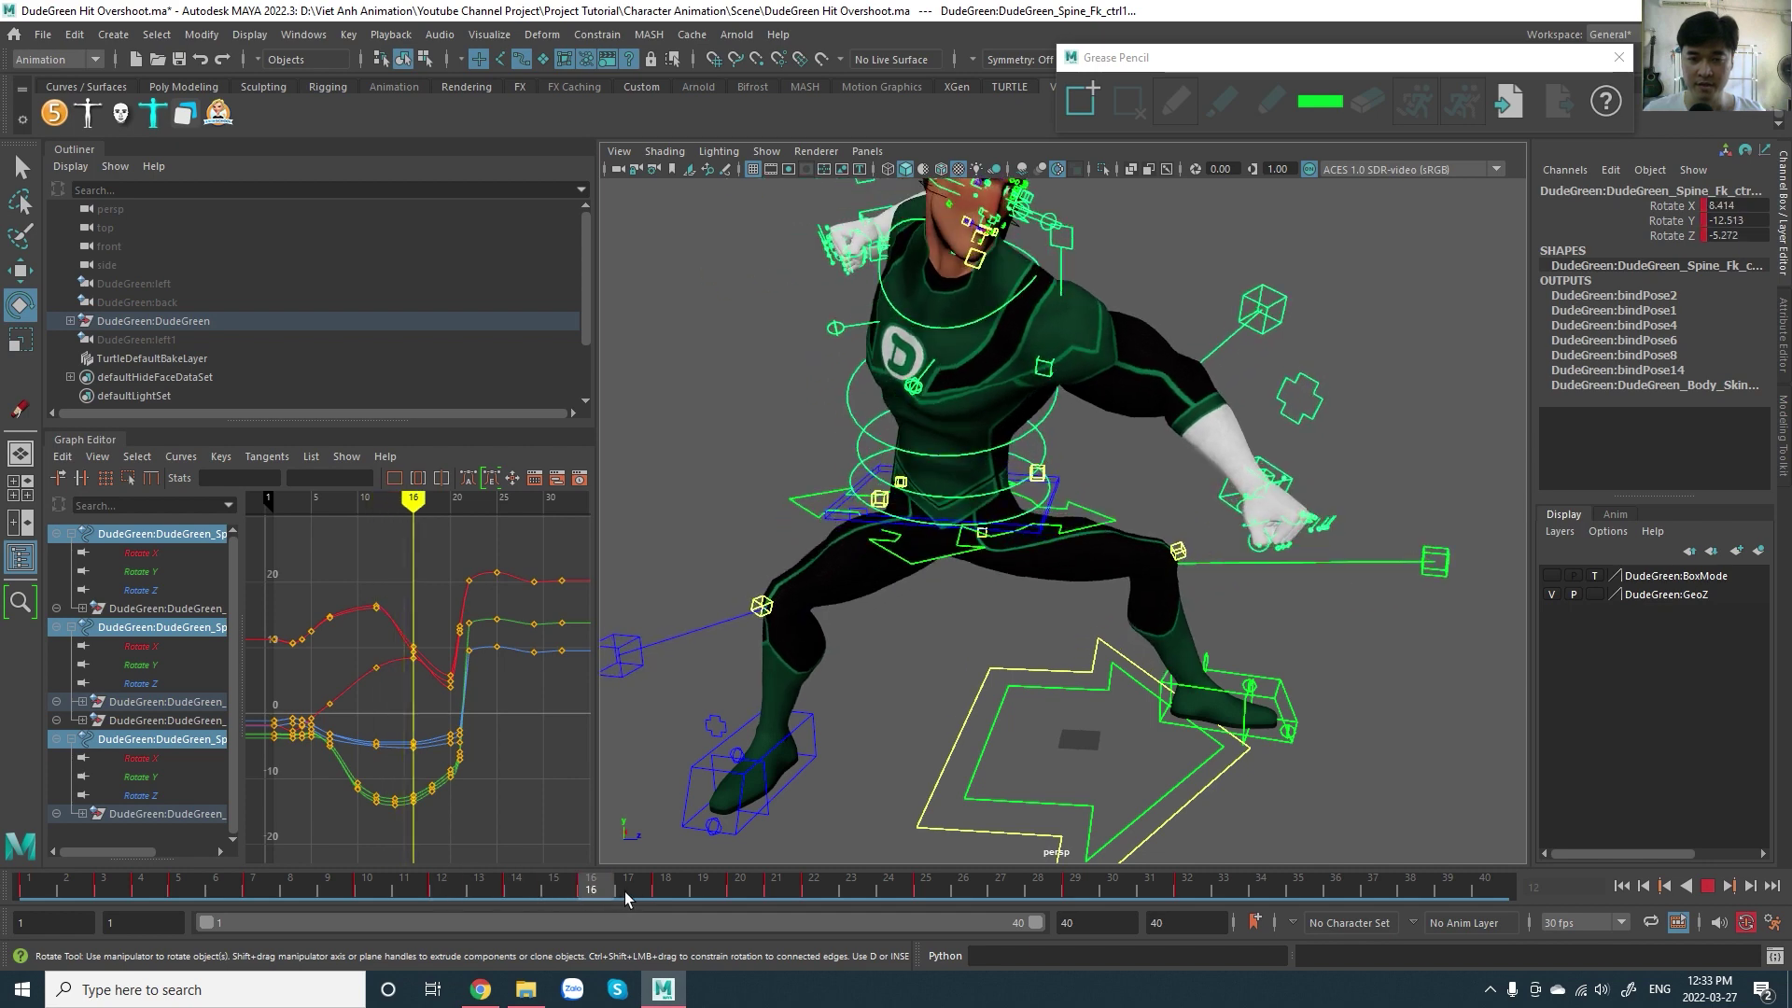
pyautogui.moveTo(964, 549); pyautogui.dragTo(963, 555)
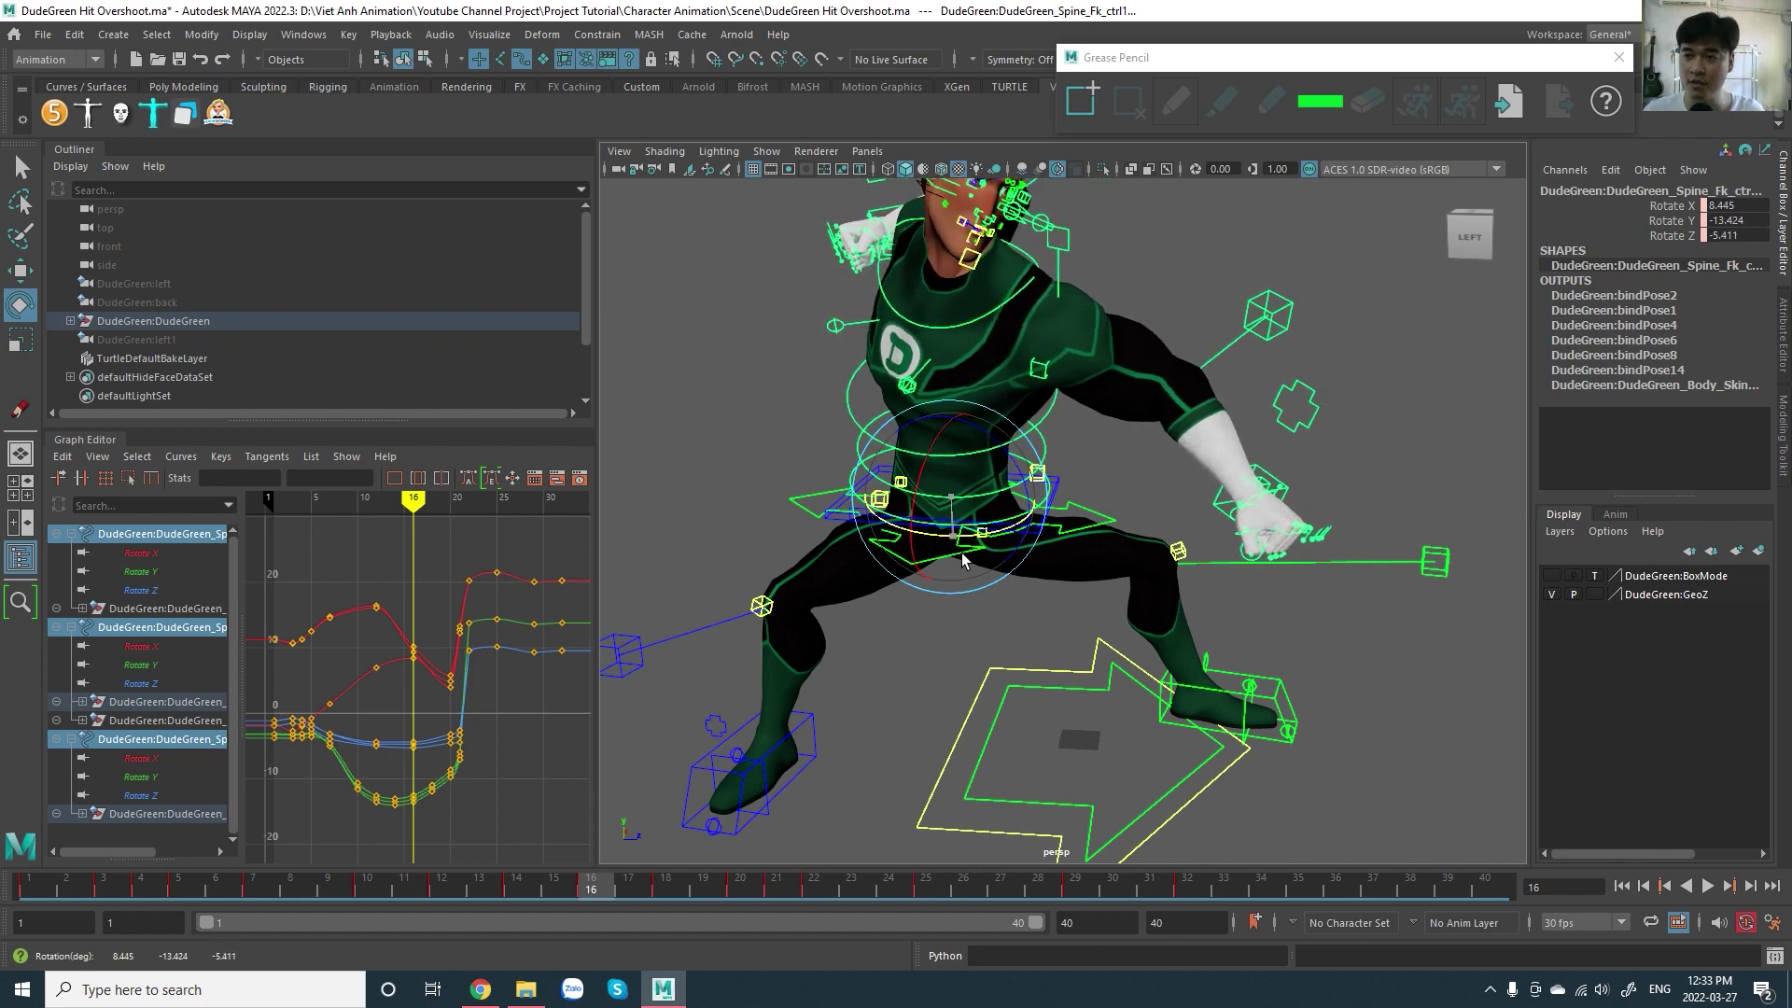
pyautogui.hotkey('ctrl', 'z')
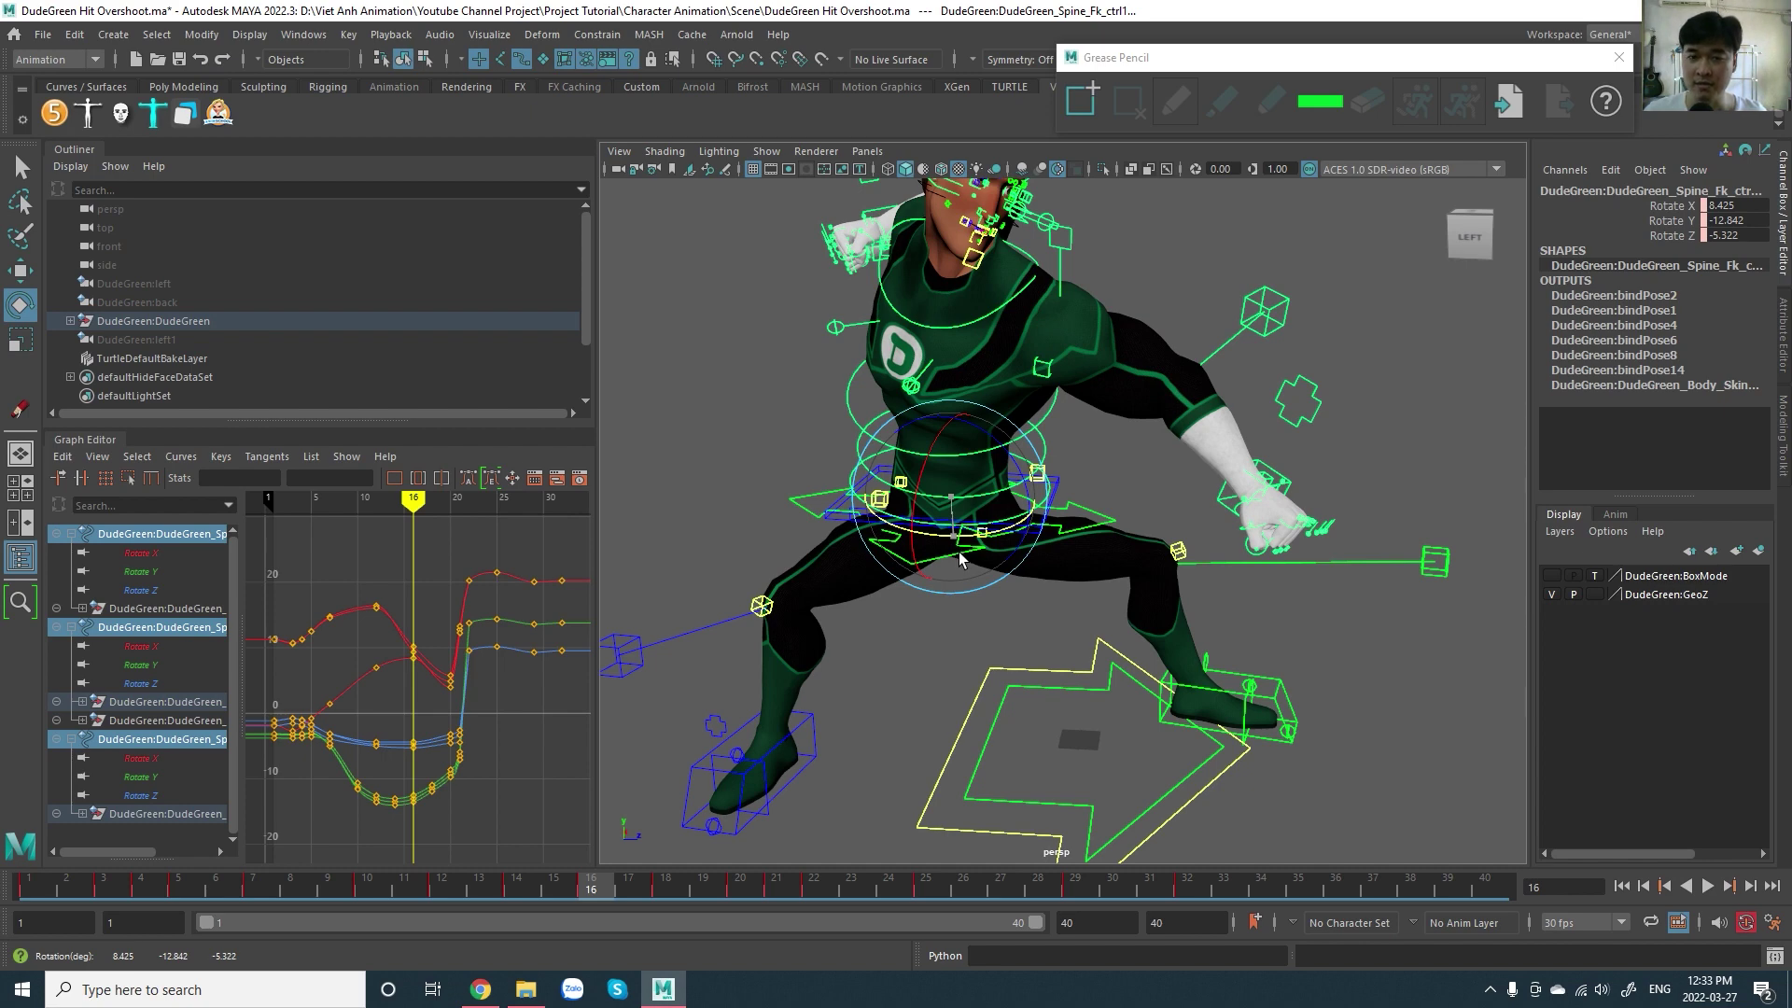
pyautogui.moveTo(961, 553); pyautogui.dragTo(964, 553)
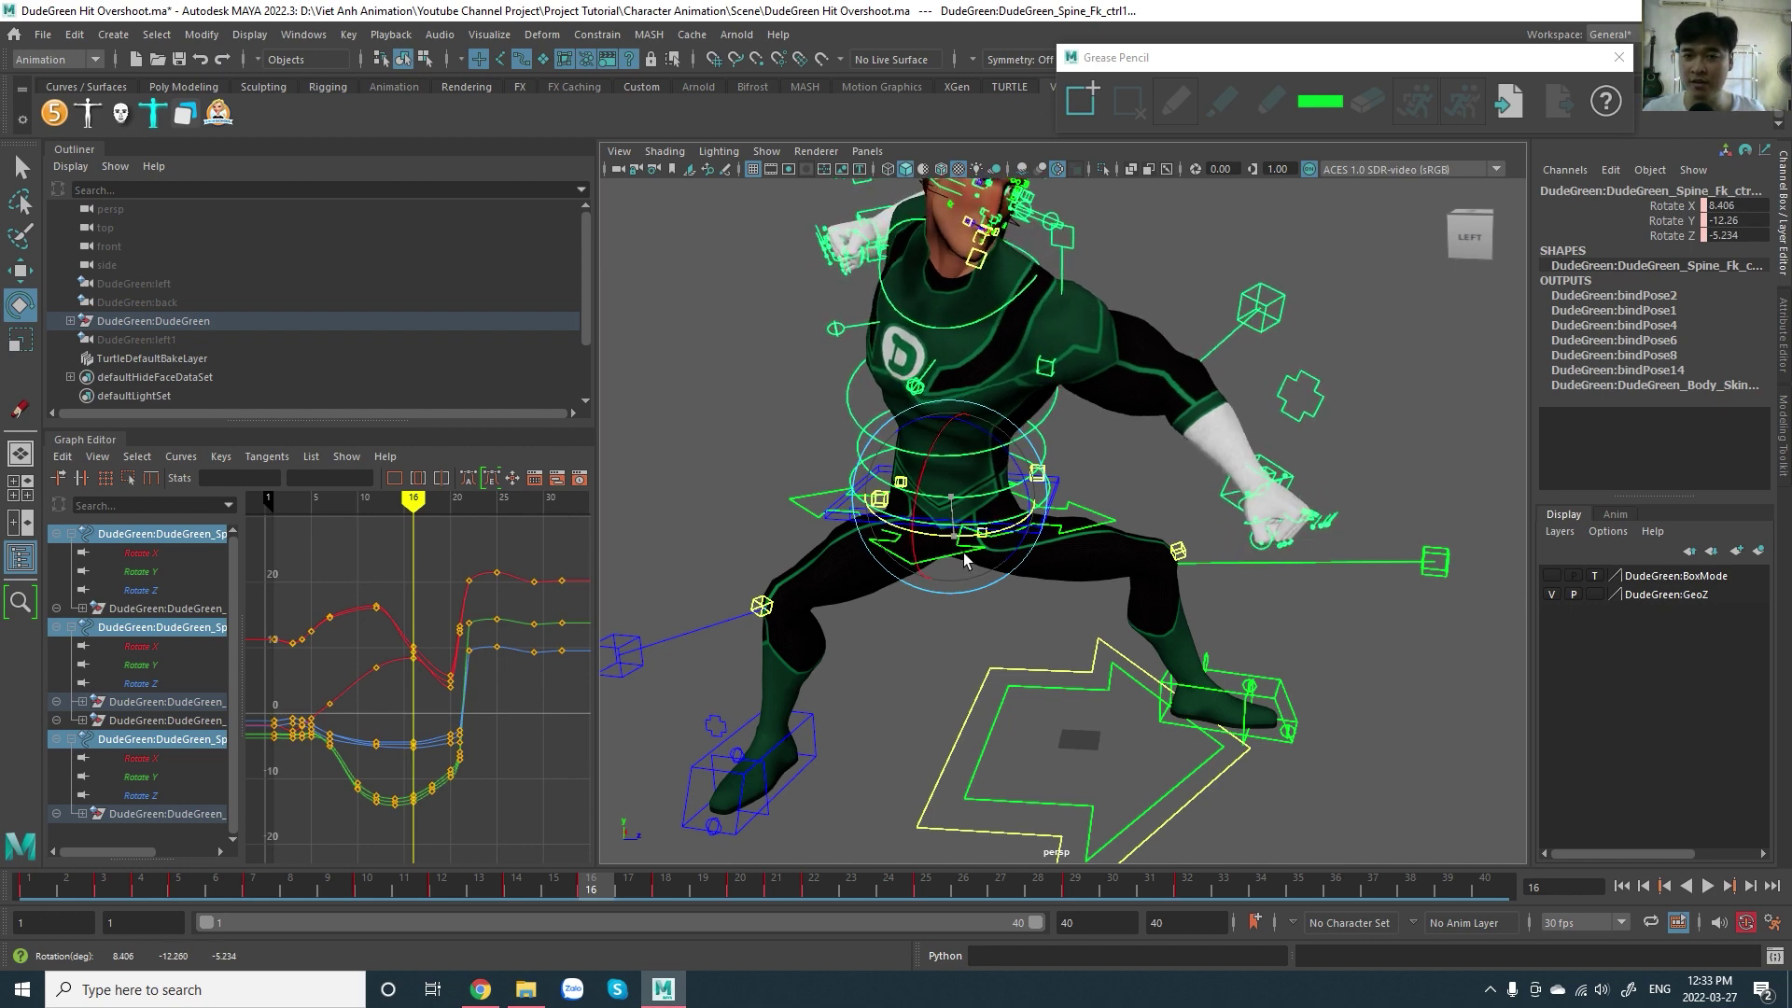
# - Return to the frame-12 key and drop one spine control from the selection
pyautogui.scroll(-5, 1102, 514)
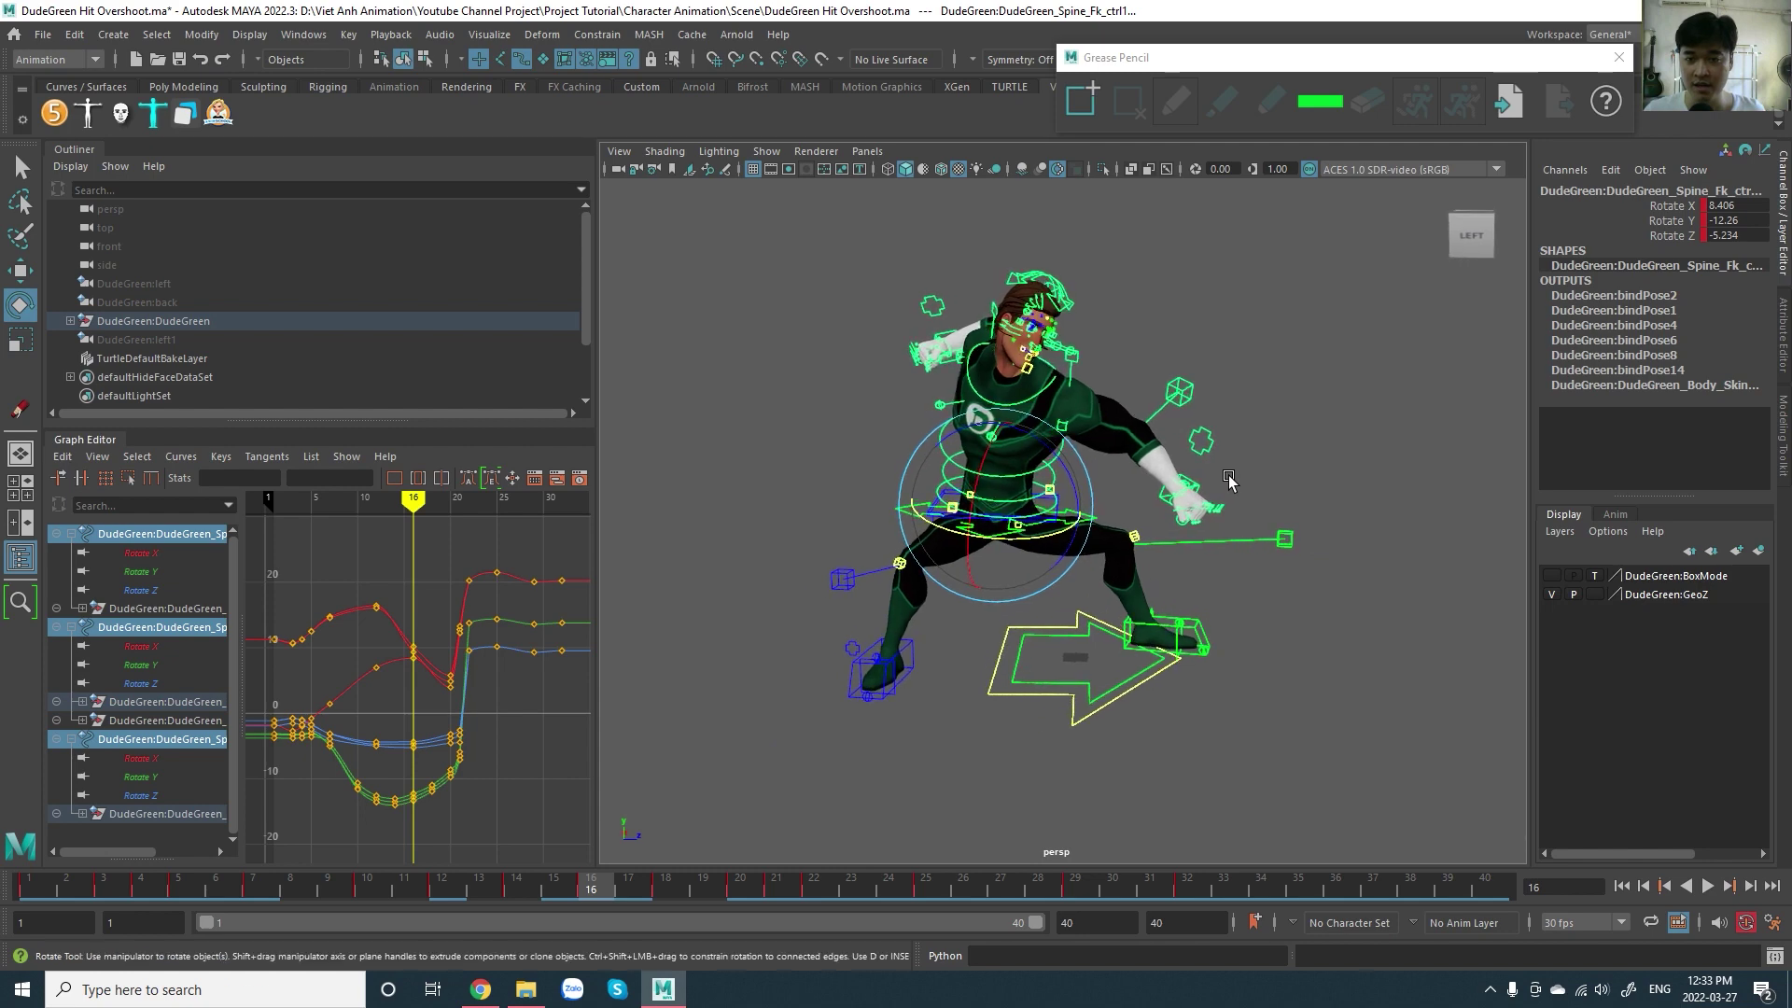
pyautogui.hotkey('ctrl', 'z')
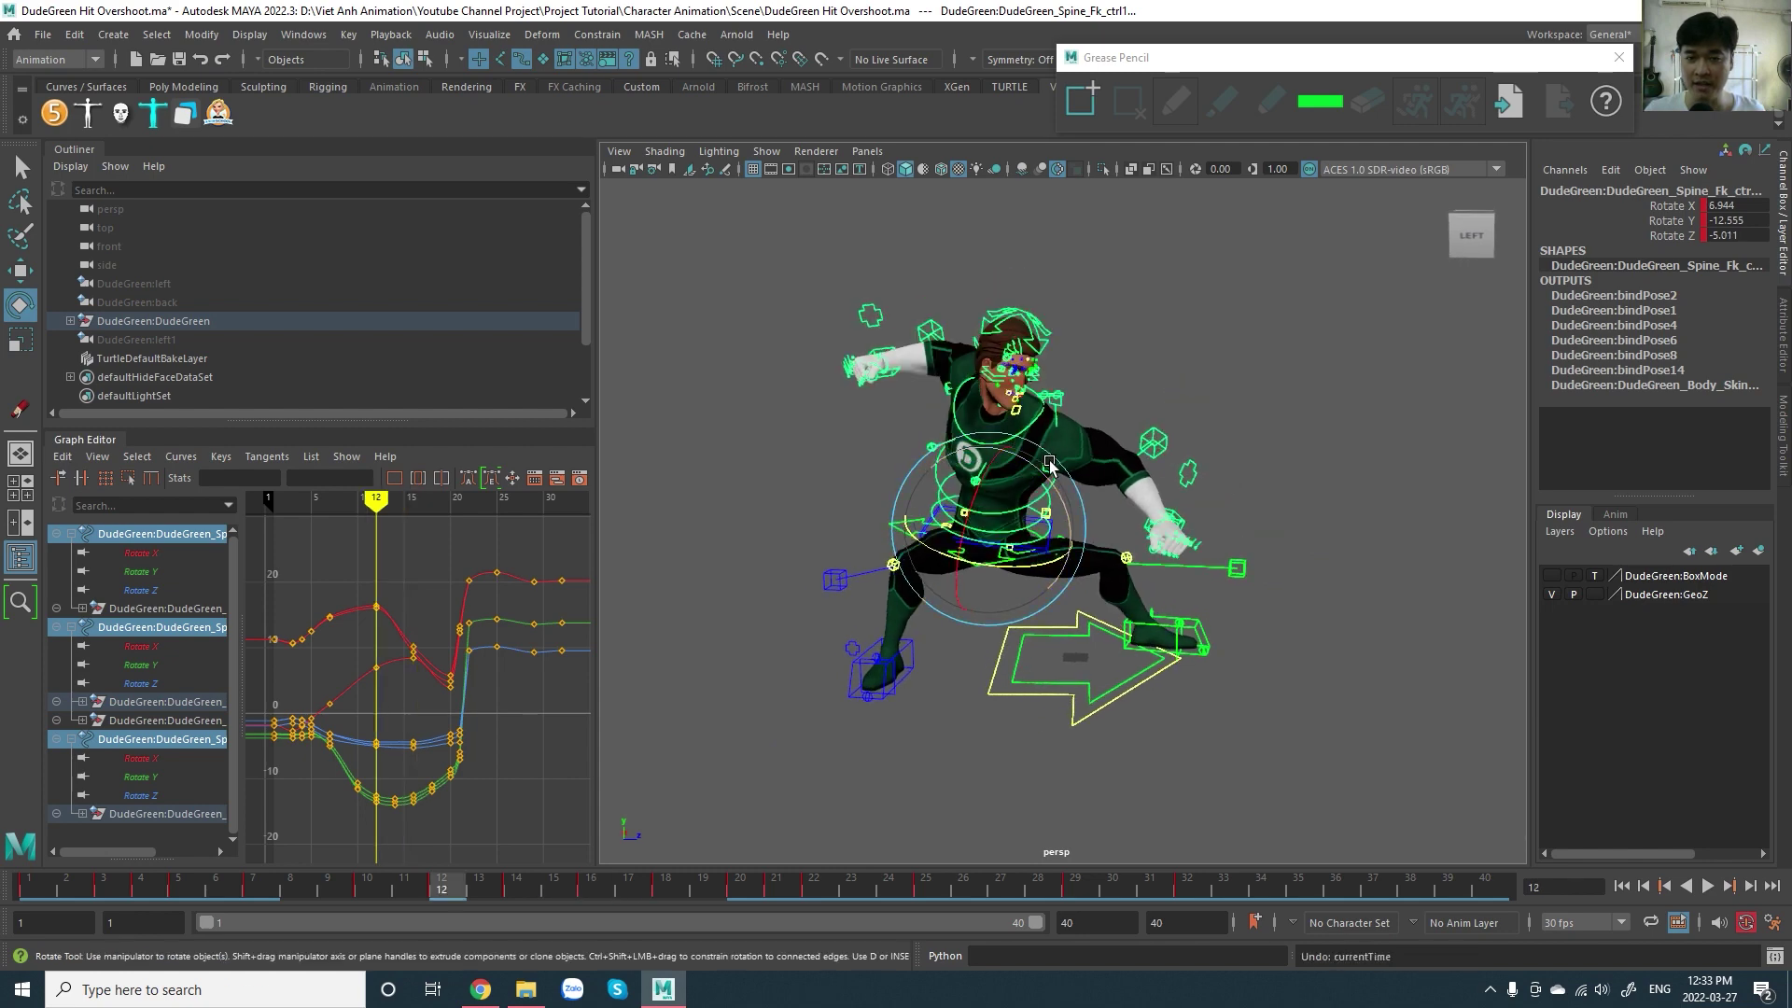
pyautogui.keyDown('ctrl'); pyautogui.click(1039, 518); pyautogui.keyUp('ctrl')
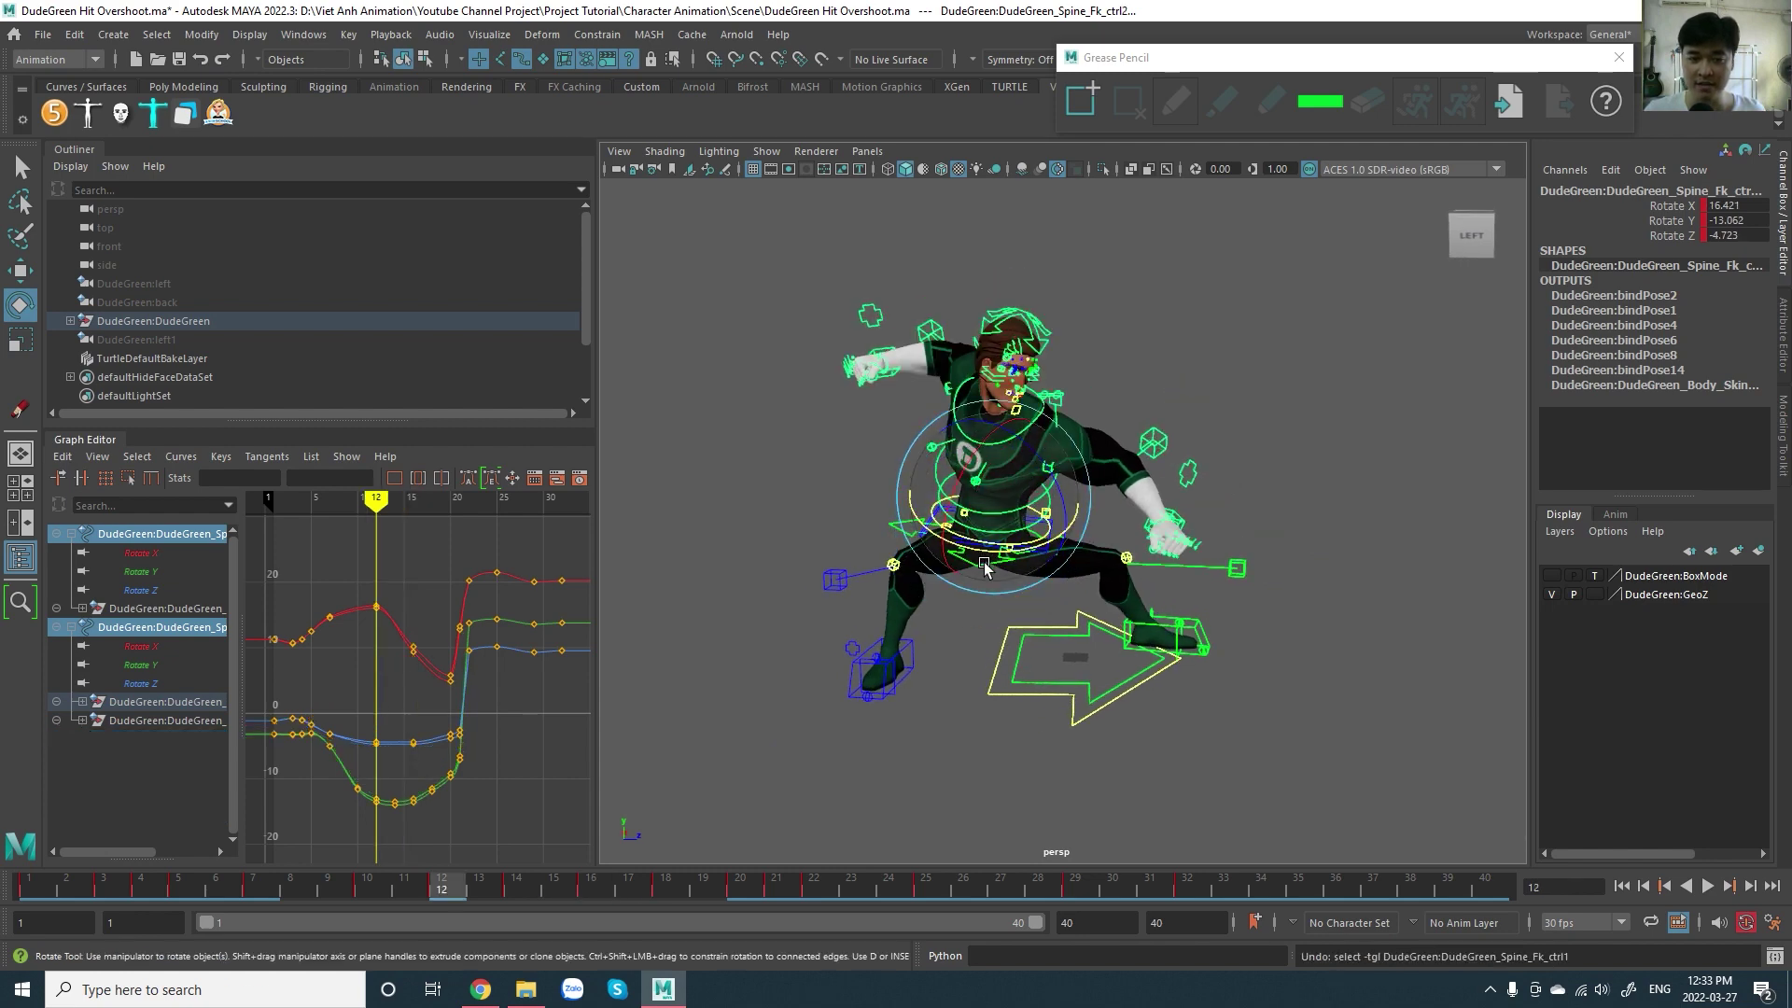
pyautogui.scroll(5, 954, 576)
pyautogui.scroll(-4, 953, 575)
# - Select the waist offset control and frame only its Rotate X, Y and Z curves
pyautogui.click(784, 485)
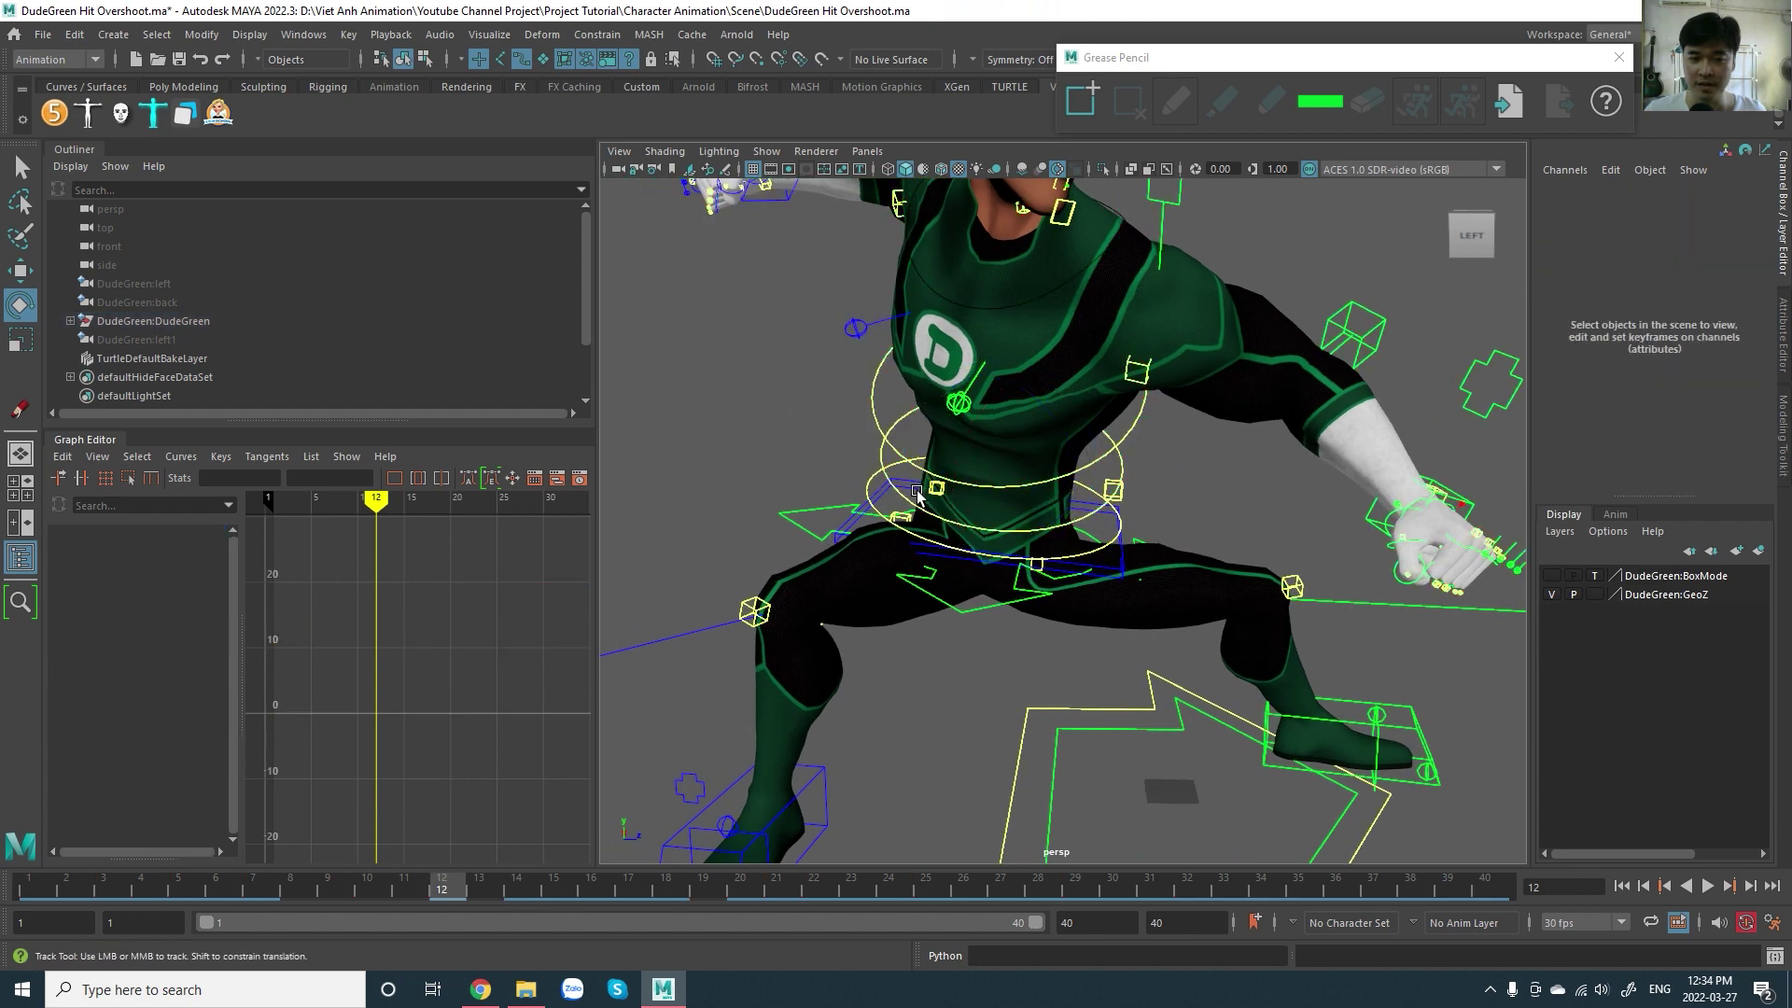
pyautogui.scroll(-2, 779, 511)
pyautogui.click(780, 511)
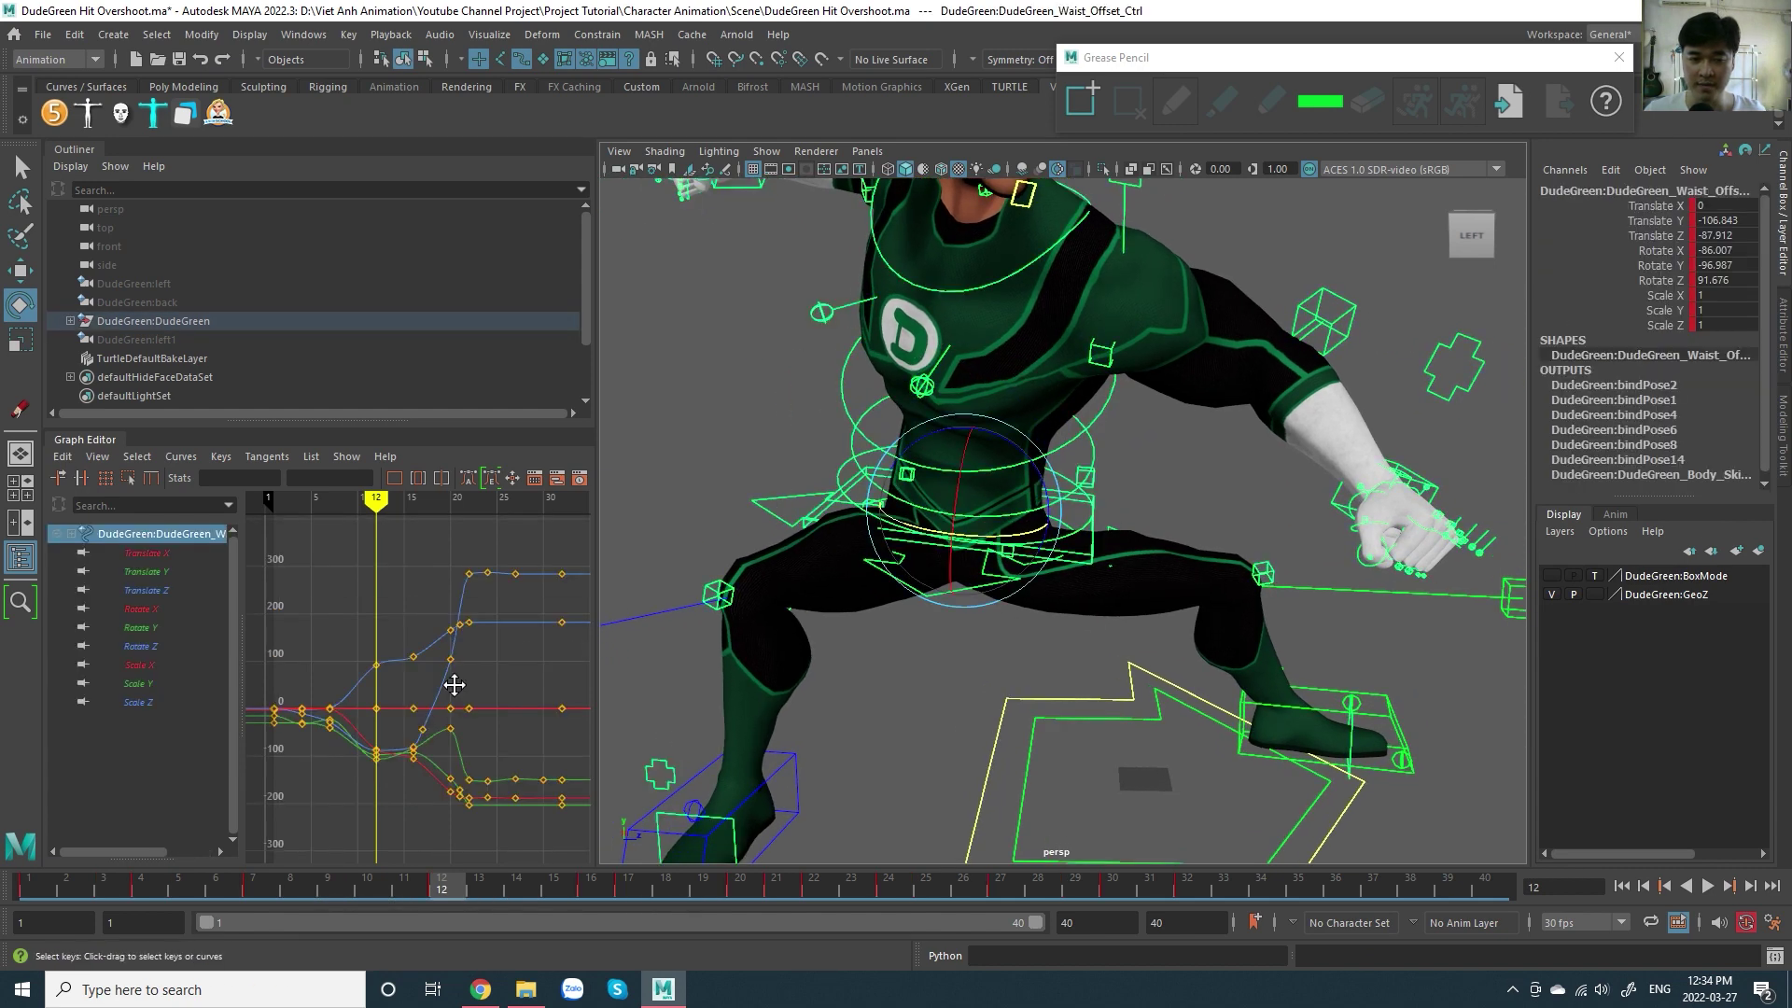
pyautogui.moveTo(451, 680)
pyautogui.keyDown('alt'); pyautogui.mouseDown(button='middle')
pyautogui.moveTo(469, 646)
pyautogui.moveTo(464, 706)
pyautogui.mouseUp(button='middle'); pyautogui.keyUp('alt')
pyautogui.moveTo(172, 611); pyautogui.dragTo(179, 651)
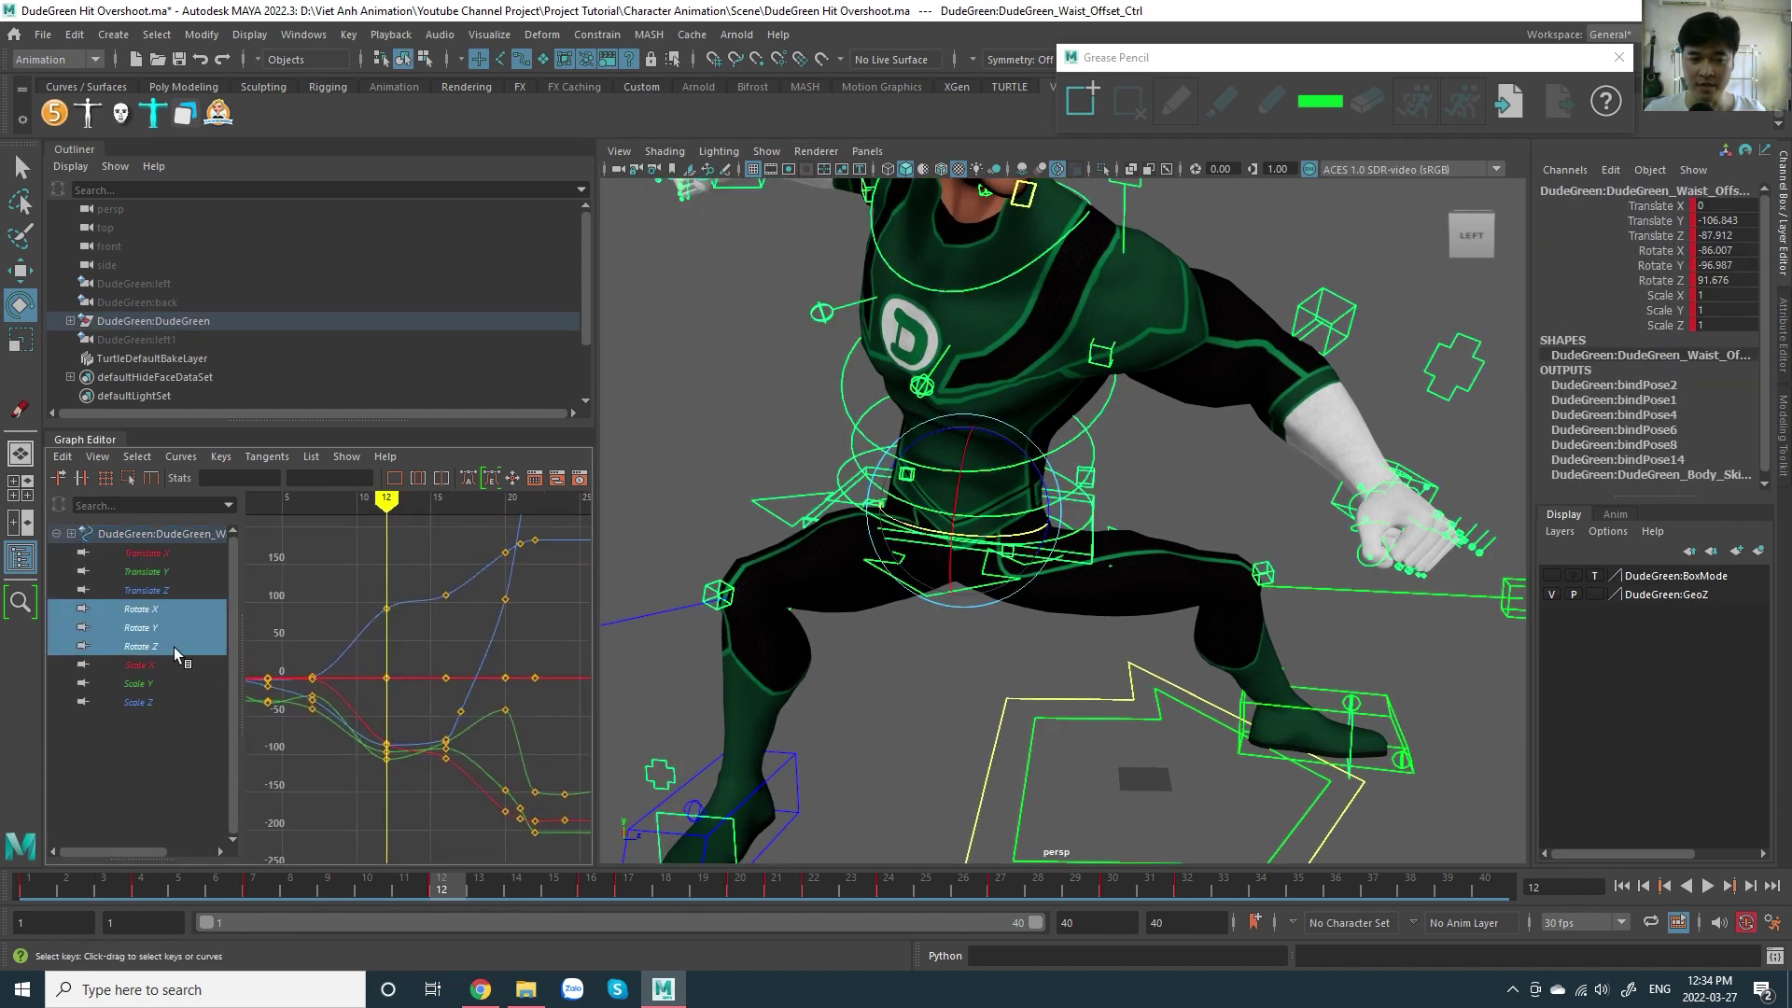
pyautogui.press('f')
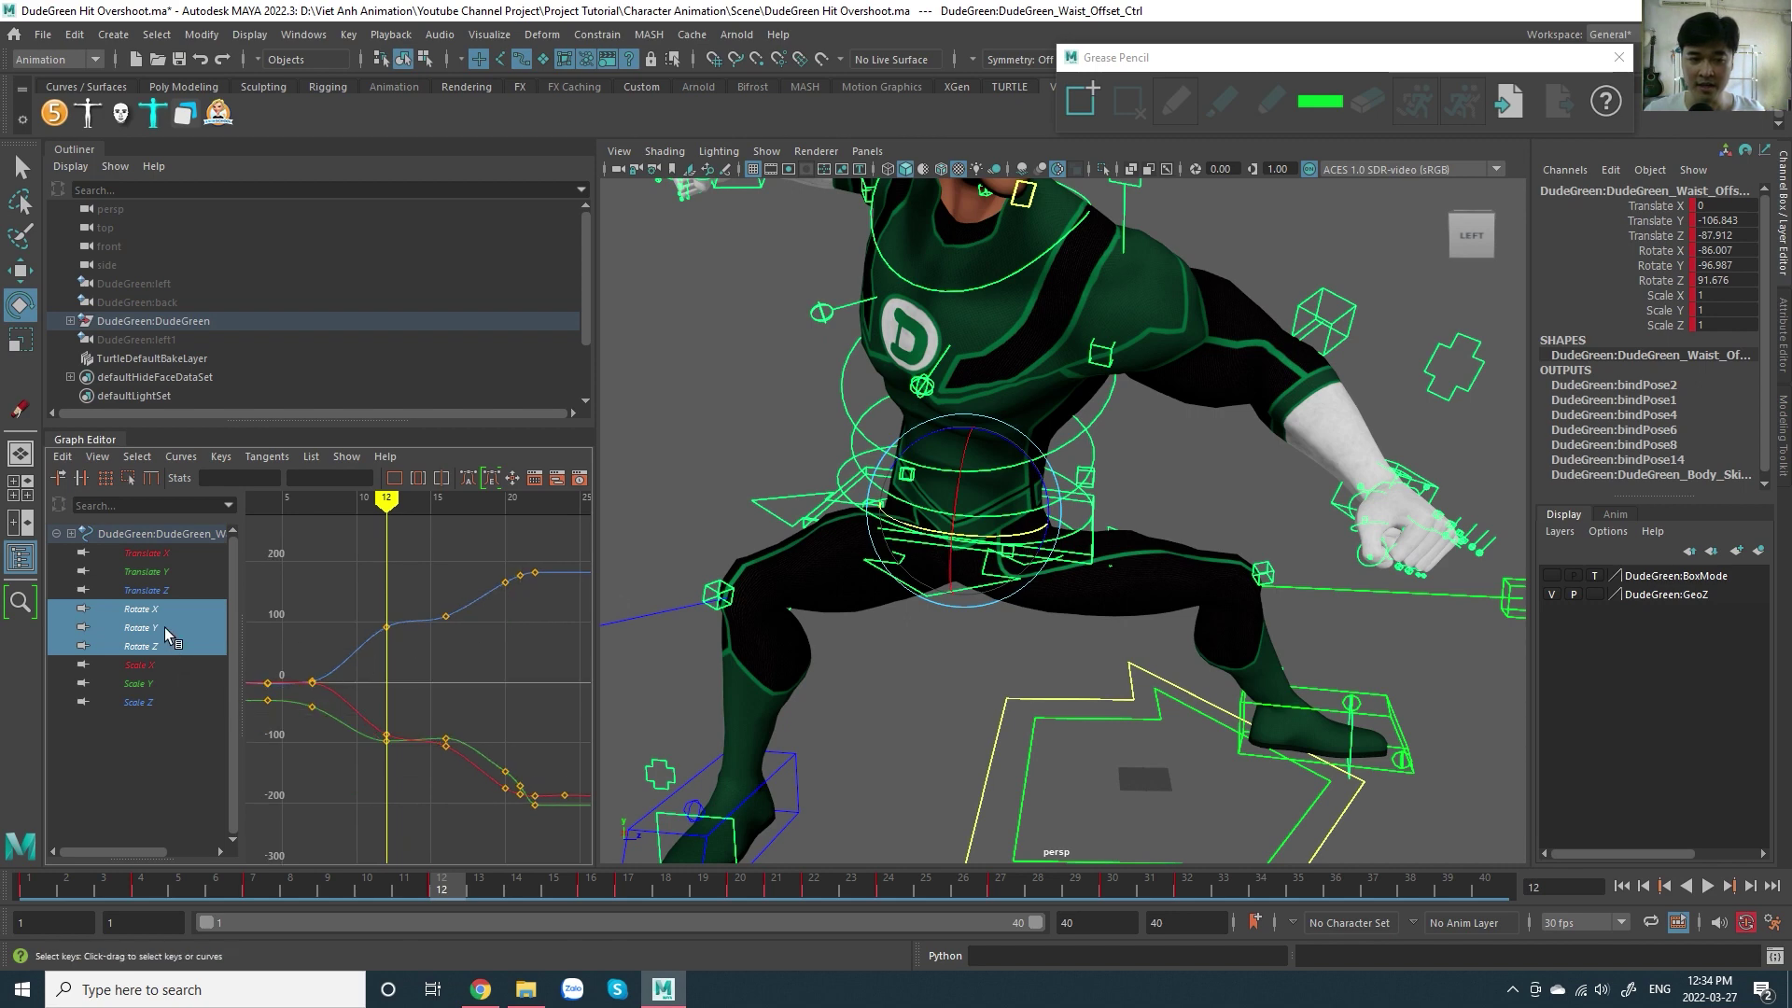
# - Test-rotate the waist control and undo it, then play and scrub frames 12–18, stopping at 16
pyautogui.moveTo(992, 546); pyautogui.dragTo(989, 544)
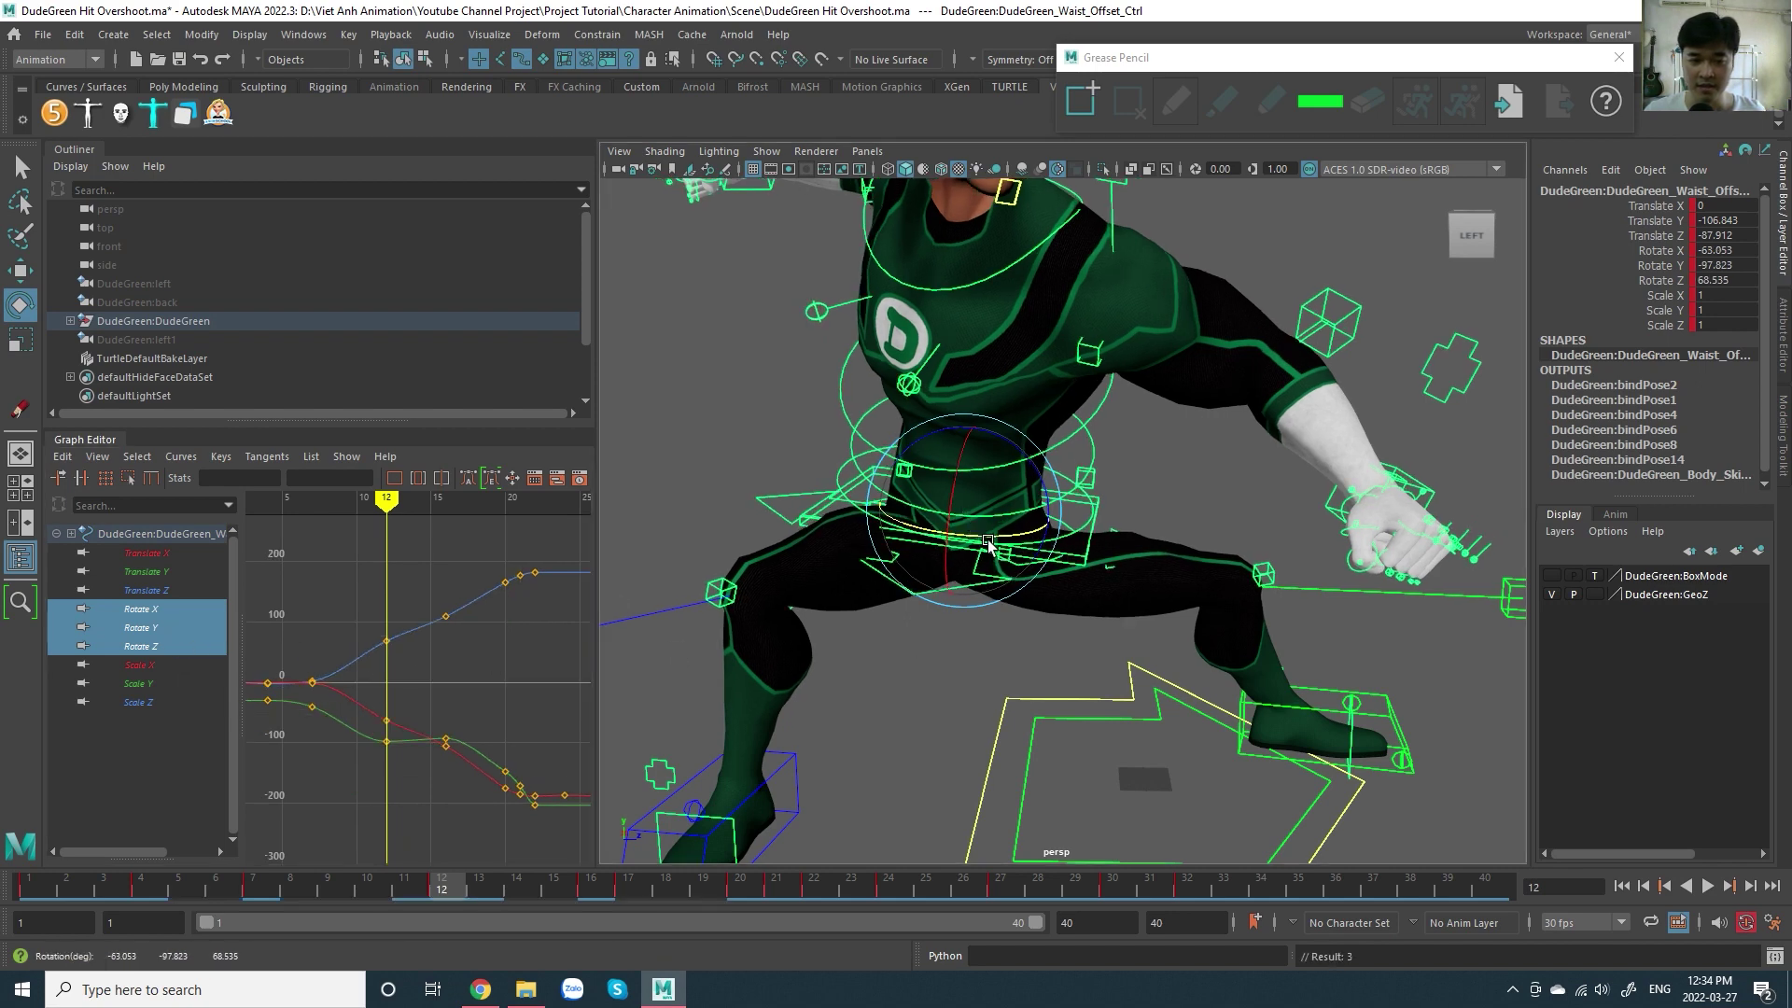
pyautogui.hotkey('ctrl', 'z')
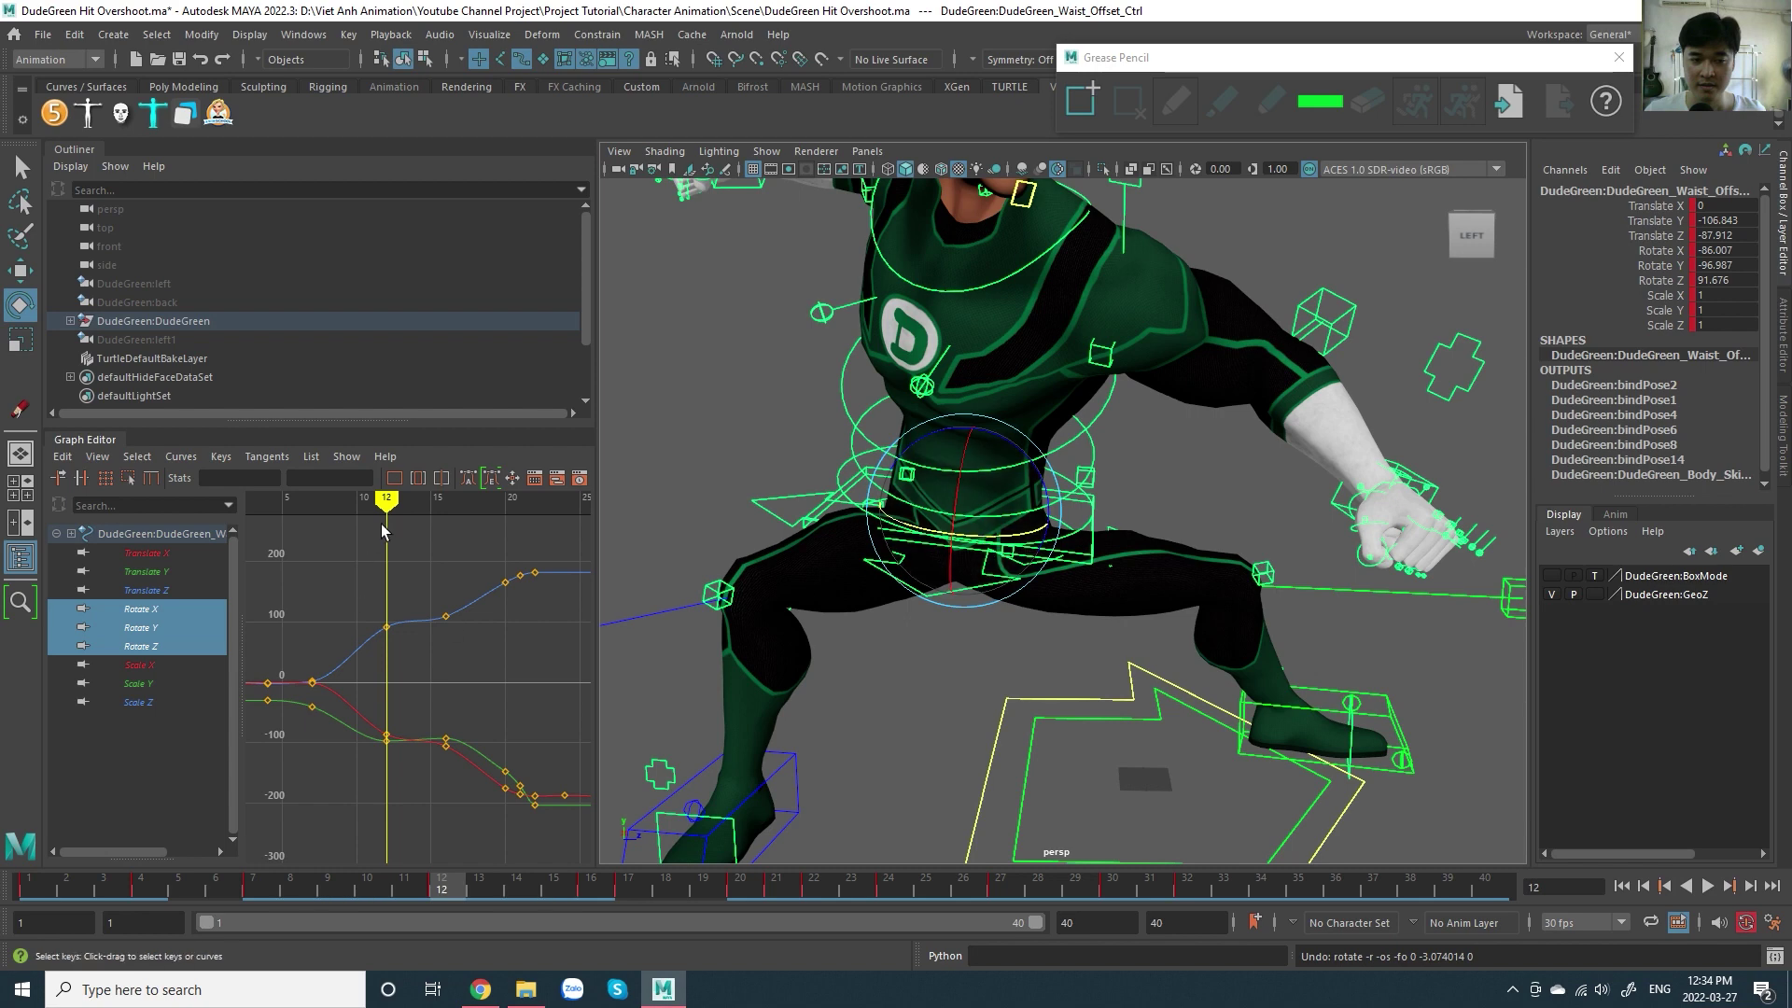
pyautogui.hotkey('alt', 'v')
pyautogui.moveTo(462, 548)
pyautogui.mouseDown()
pyautogui.moveTo(401, 534)
pyautogui.moveTo(457, 546)
pyautogui.moveTo(435, 544)
pyautogui.moveTo(458, 564)
pyautogui.mouseUp()
pyautogui.hotkey('alt', 'v')
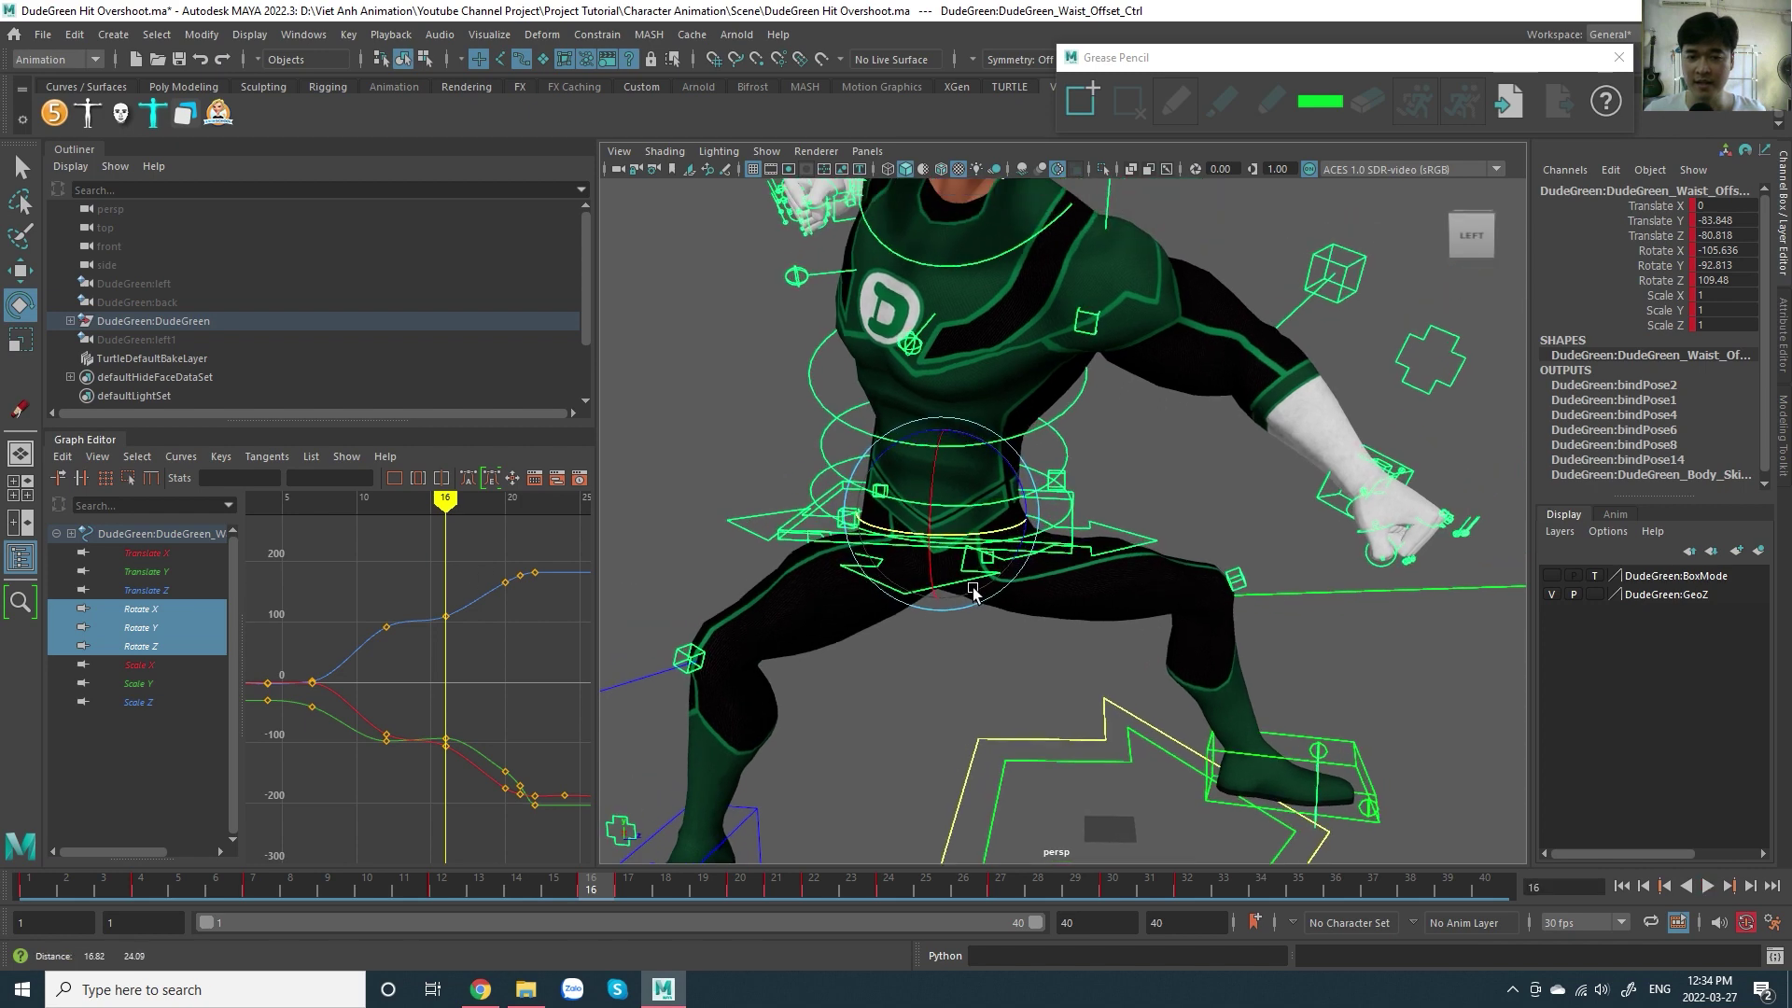
# - Select the spine FK controls, try a test rotation, and undo it
pyautogui.keyDown('alt'); pyautogui.moveTo(1101, 488); pyautogui.dragTo(1055, 558, button='middle'); pyautogui.keyUp('alt')
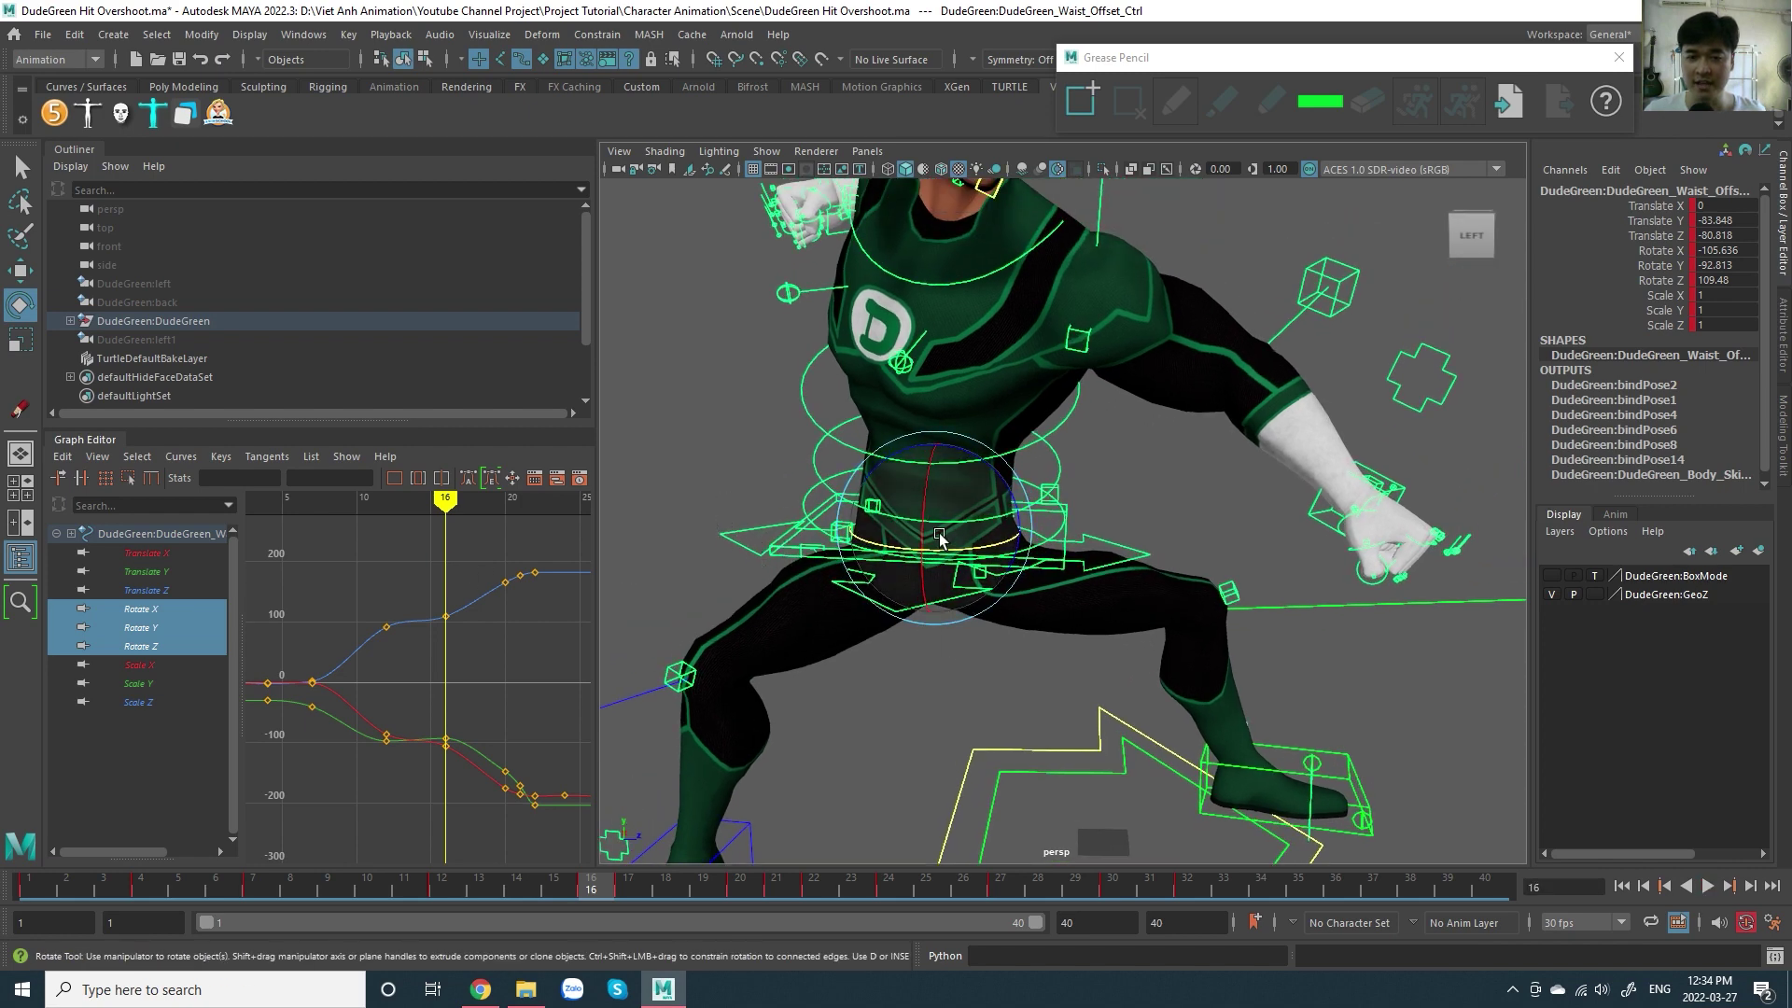
pyautogui.click(789, 392)
pyautogui.moveTo(786, 381); pyautogui.dragTo(852, 509)
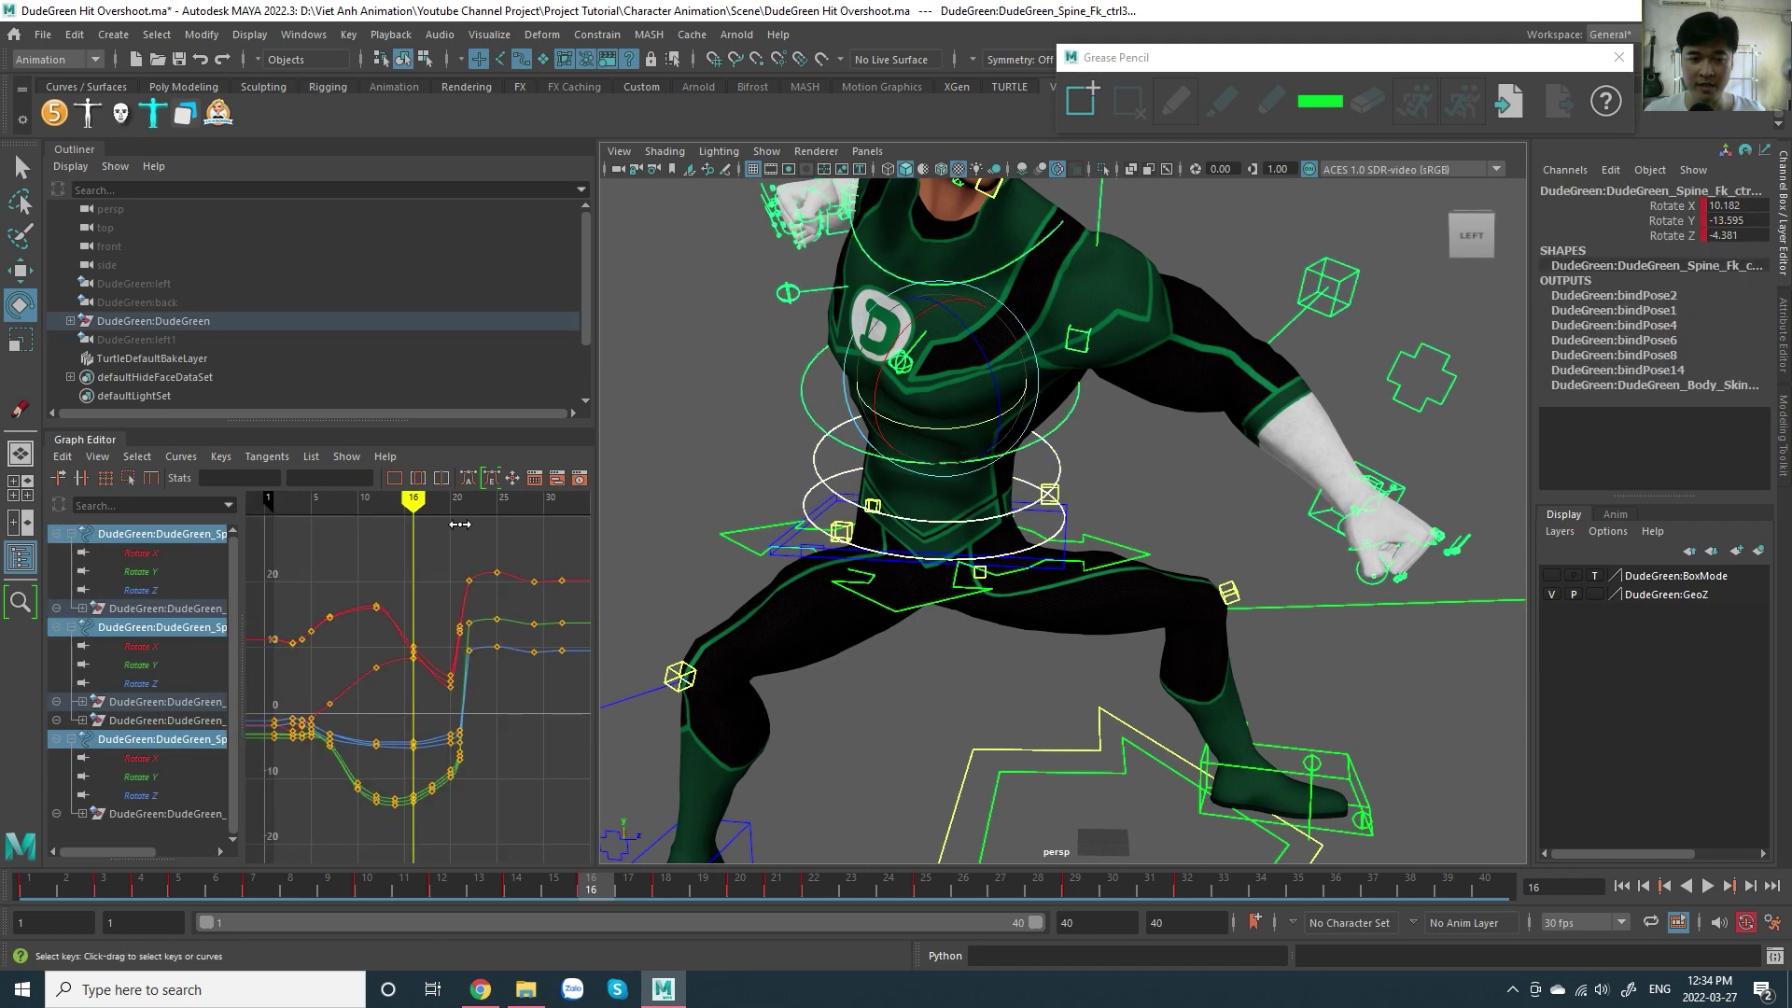
pyautogui.moveTo(898, 451); pyautogui.dragTo(922, 436)
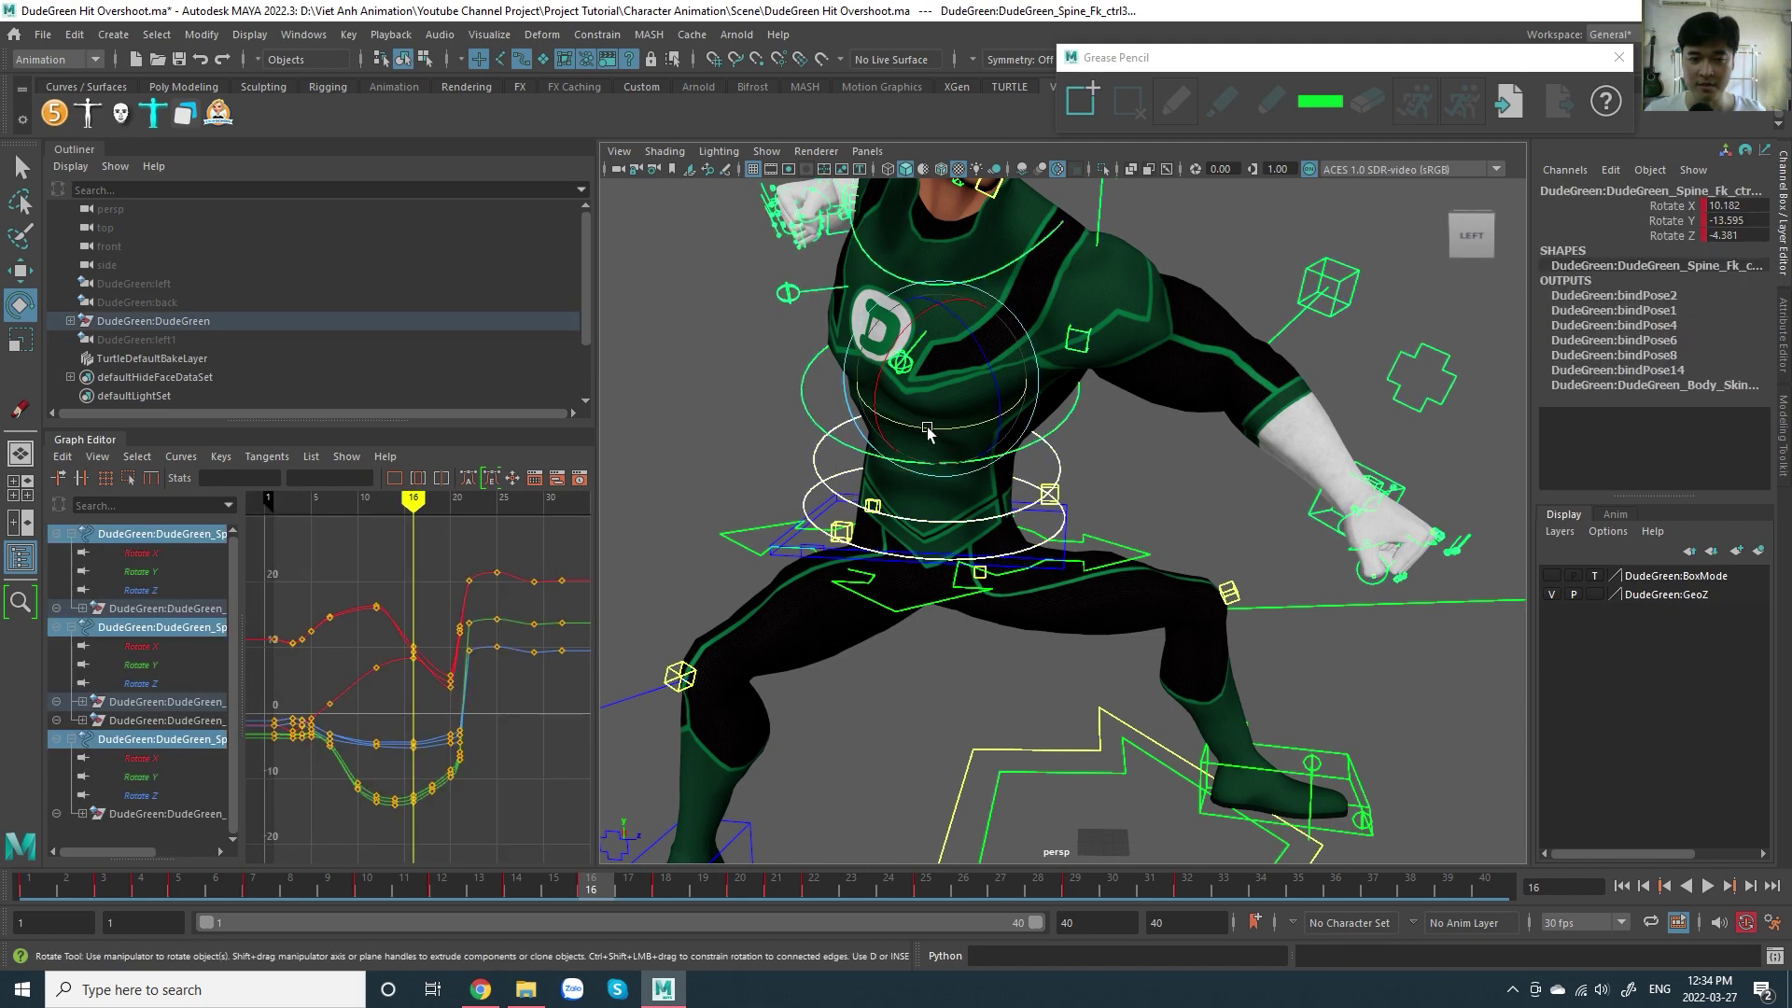
pyautogui.hotkey('ctrl', 'z')
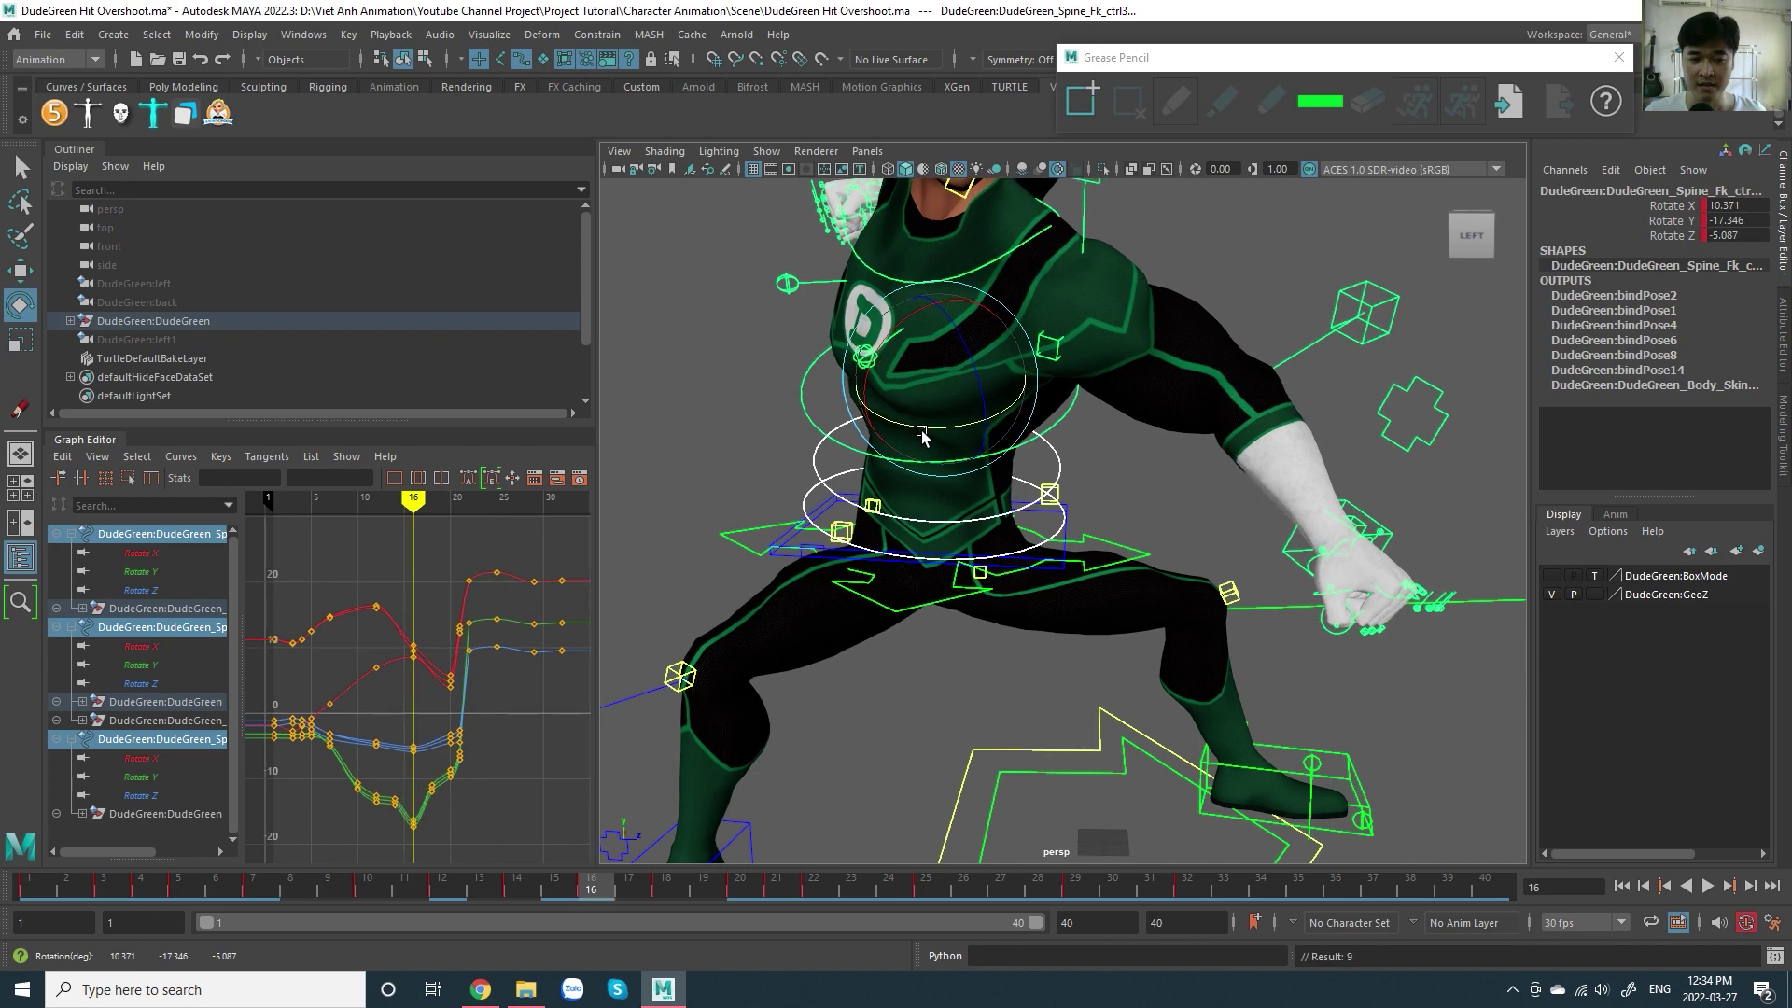
pyautogui.hotkey('ctrl', 'z')
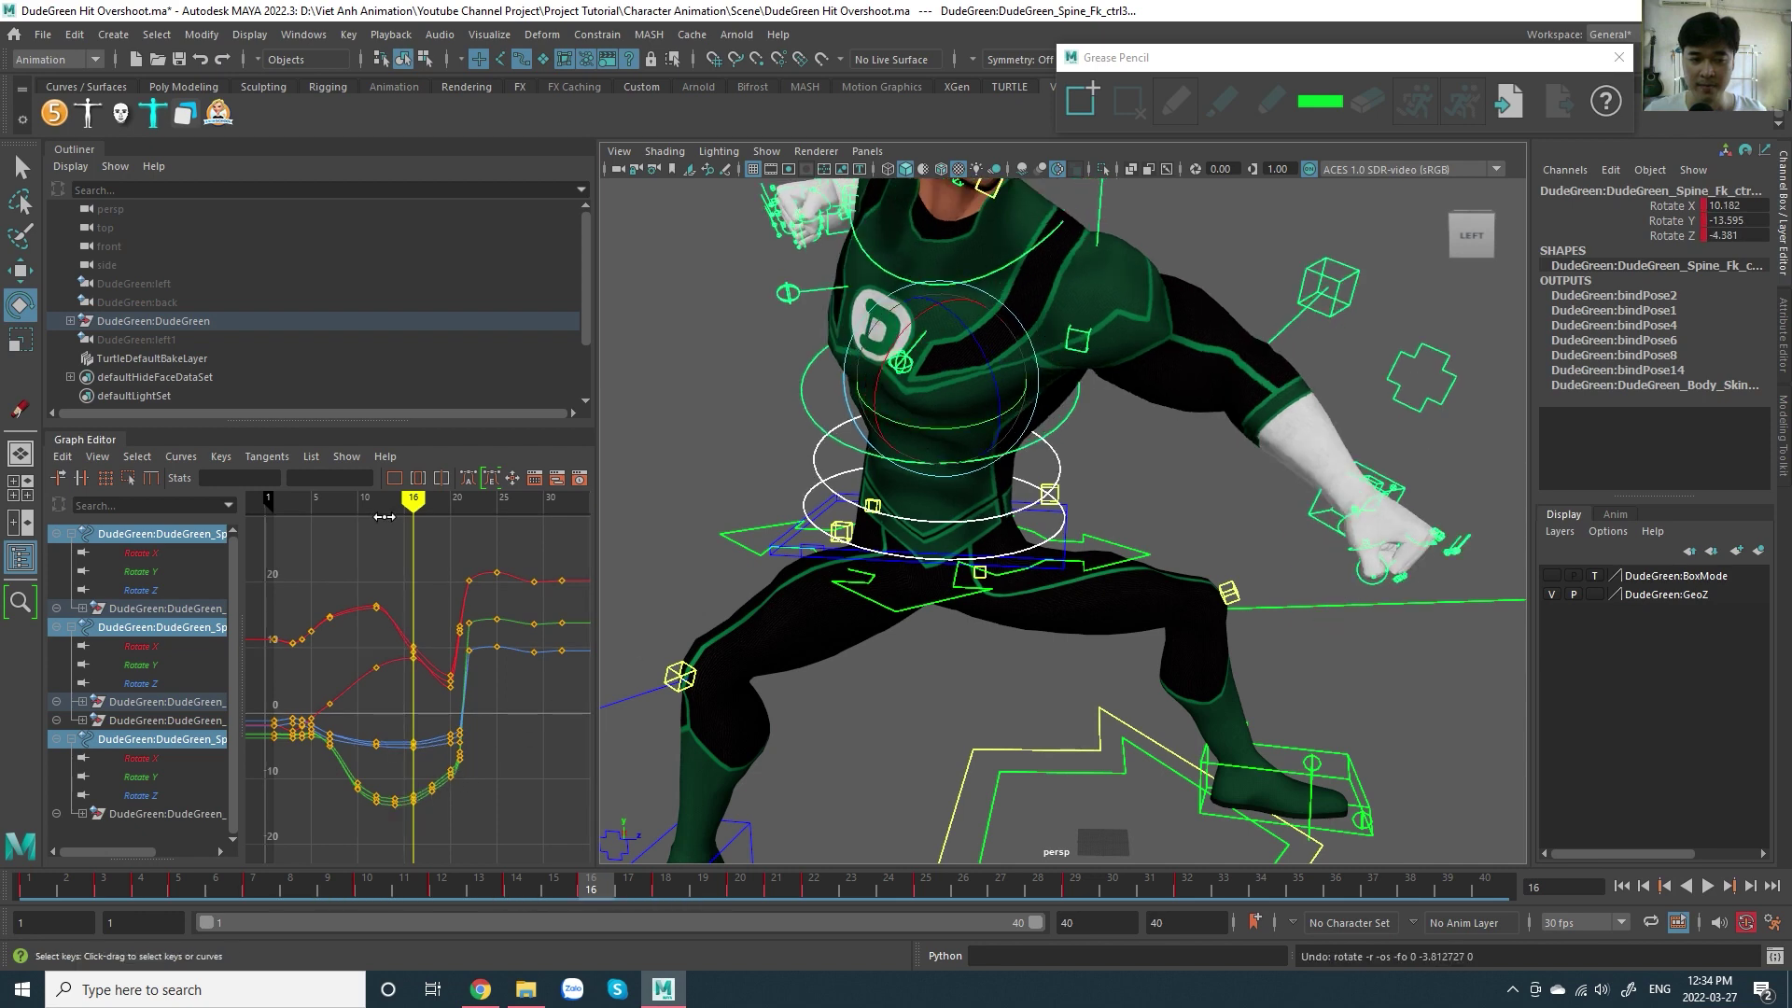
# - Scrub frames 12–16, try and undo a small spine X rotation, then select RootMaster_Ctrl at frame 12
pyautogui.moveTo(414, 508); pyautogui.dragTo(396, 535)
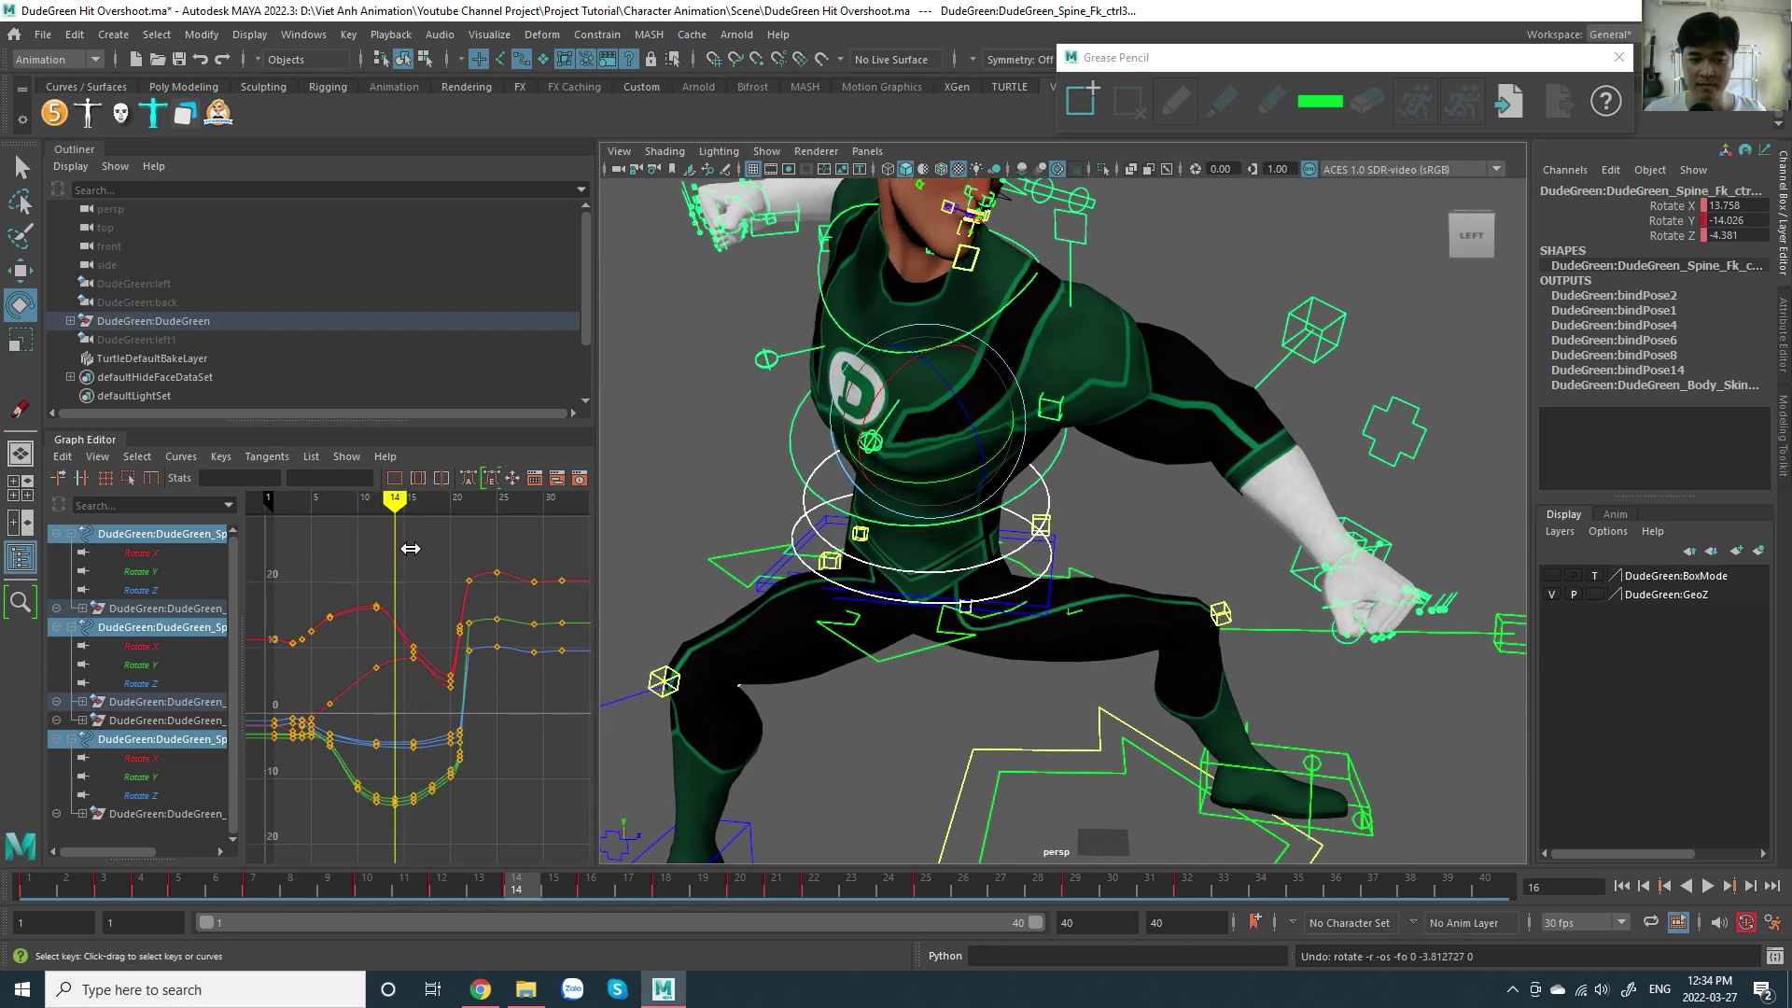
pyautogui.moveTo(396, 535); pyautogui.dragTo(410, 552)
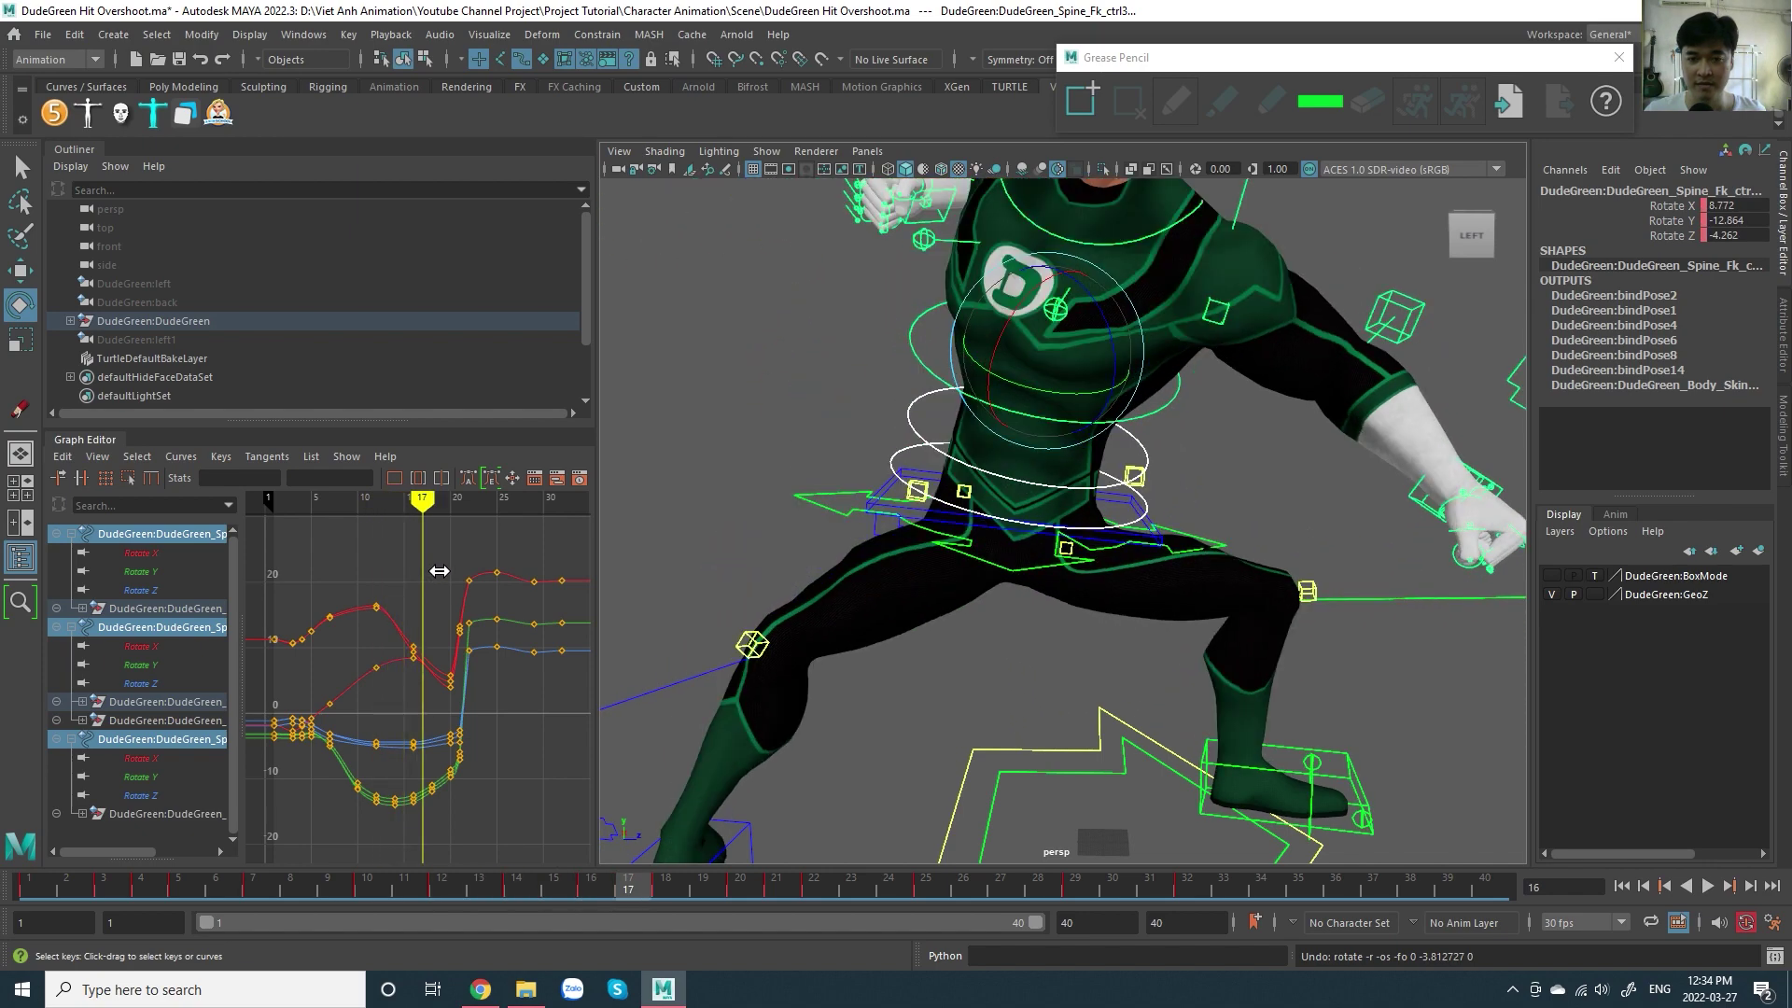
pyautogui.moveTo(411, 552)
pyautogui.mouseDown()
pyautogui.moveTo(433, 566)
pyautogui.moveTo(395, 565)
pyautogui.mouseUp()
pyautogui.moveTo(882, 420); pyautogui.dragTo(913, 439)
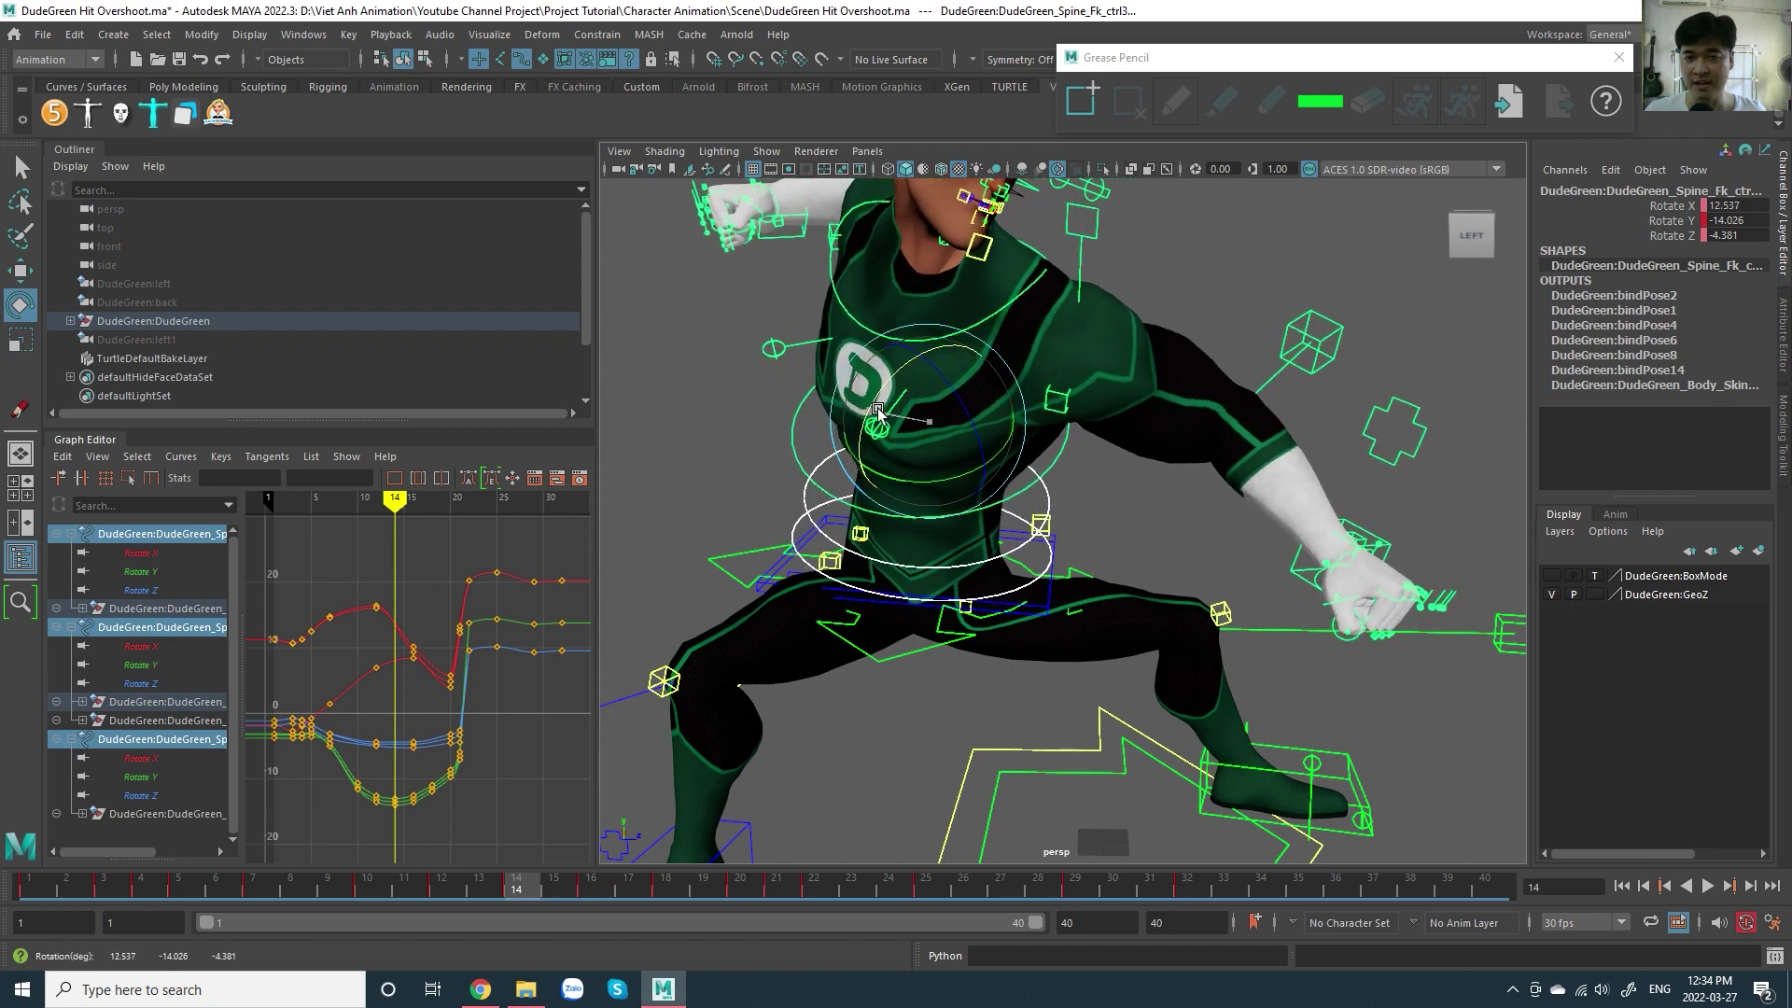
pyautogui.hotkey('ctrl', 'z')
pyautogui.hotkey('ctrl', 'z')
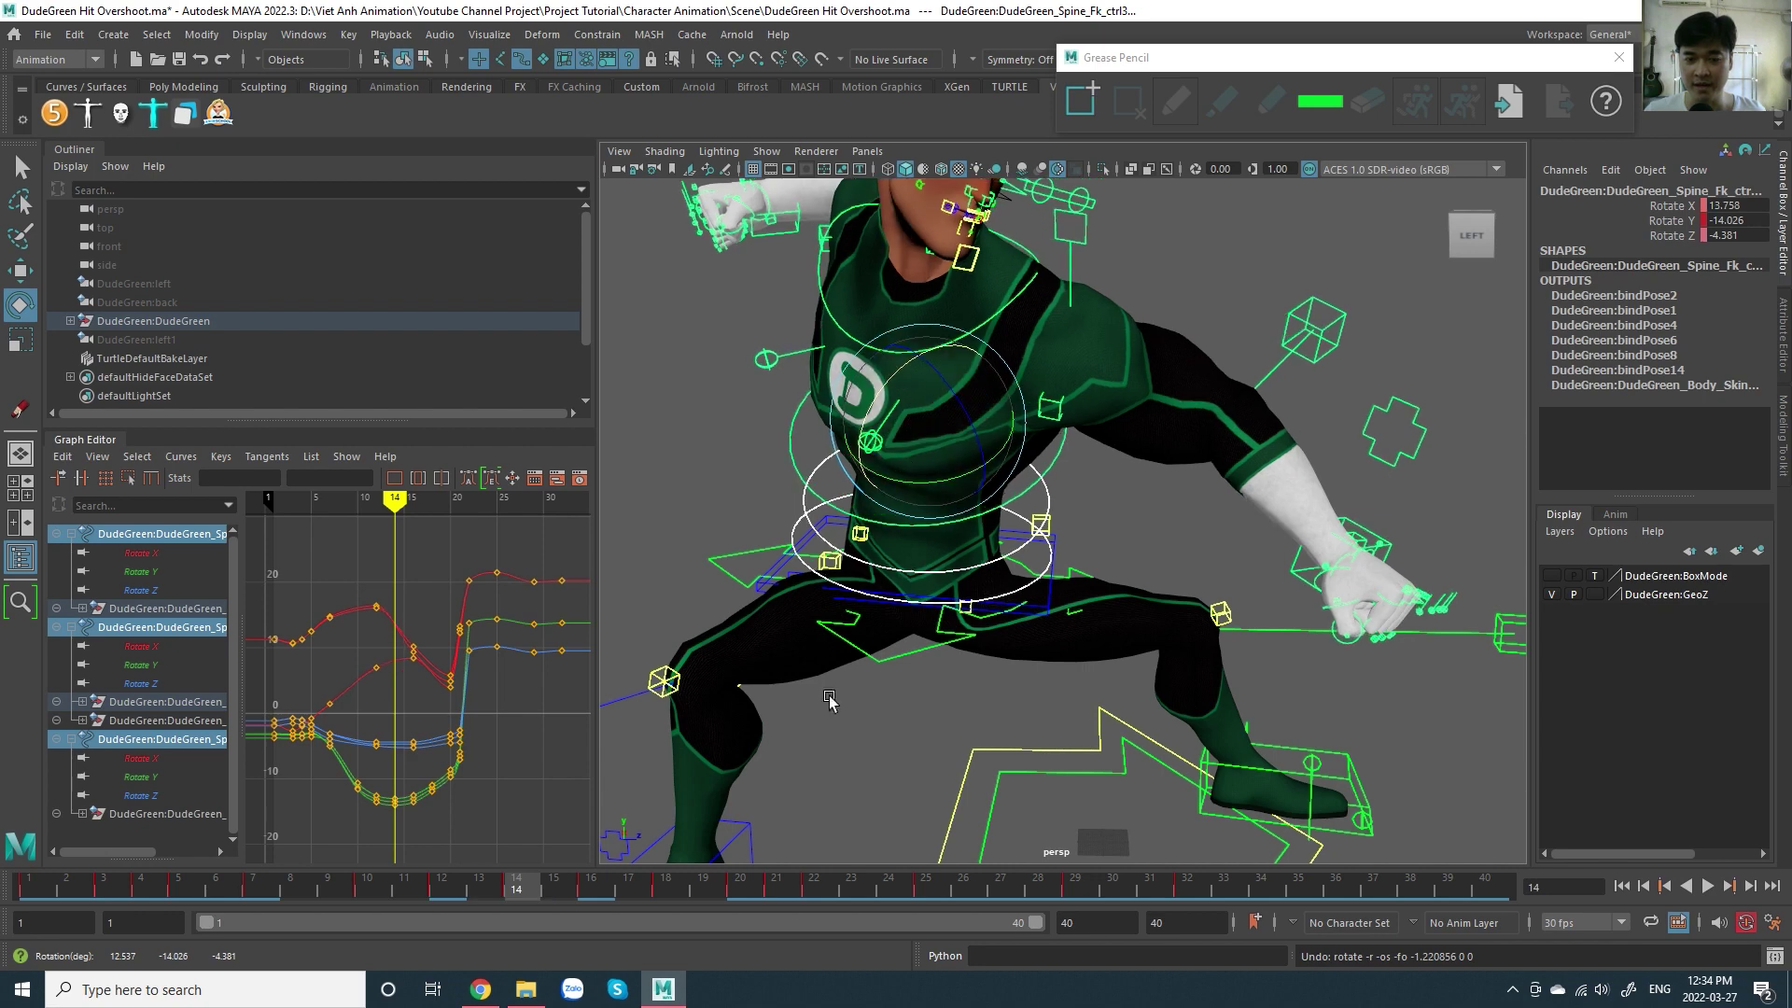
pyautogui.click(992, 754)
pyautogui.press(',')
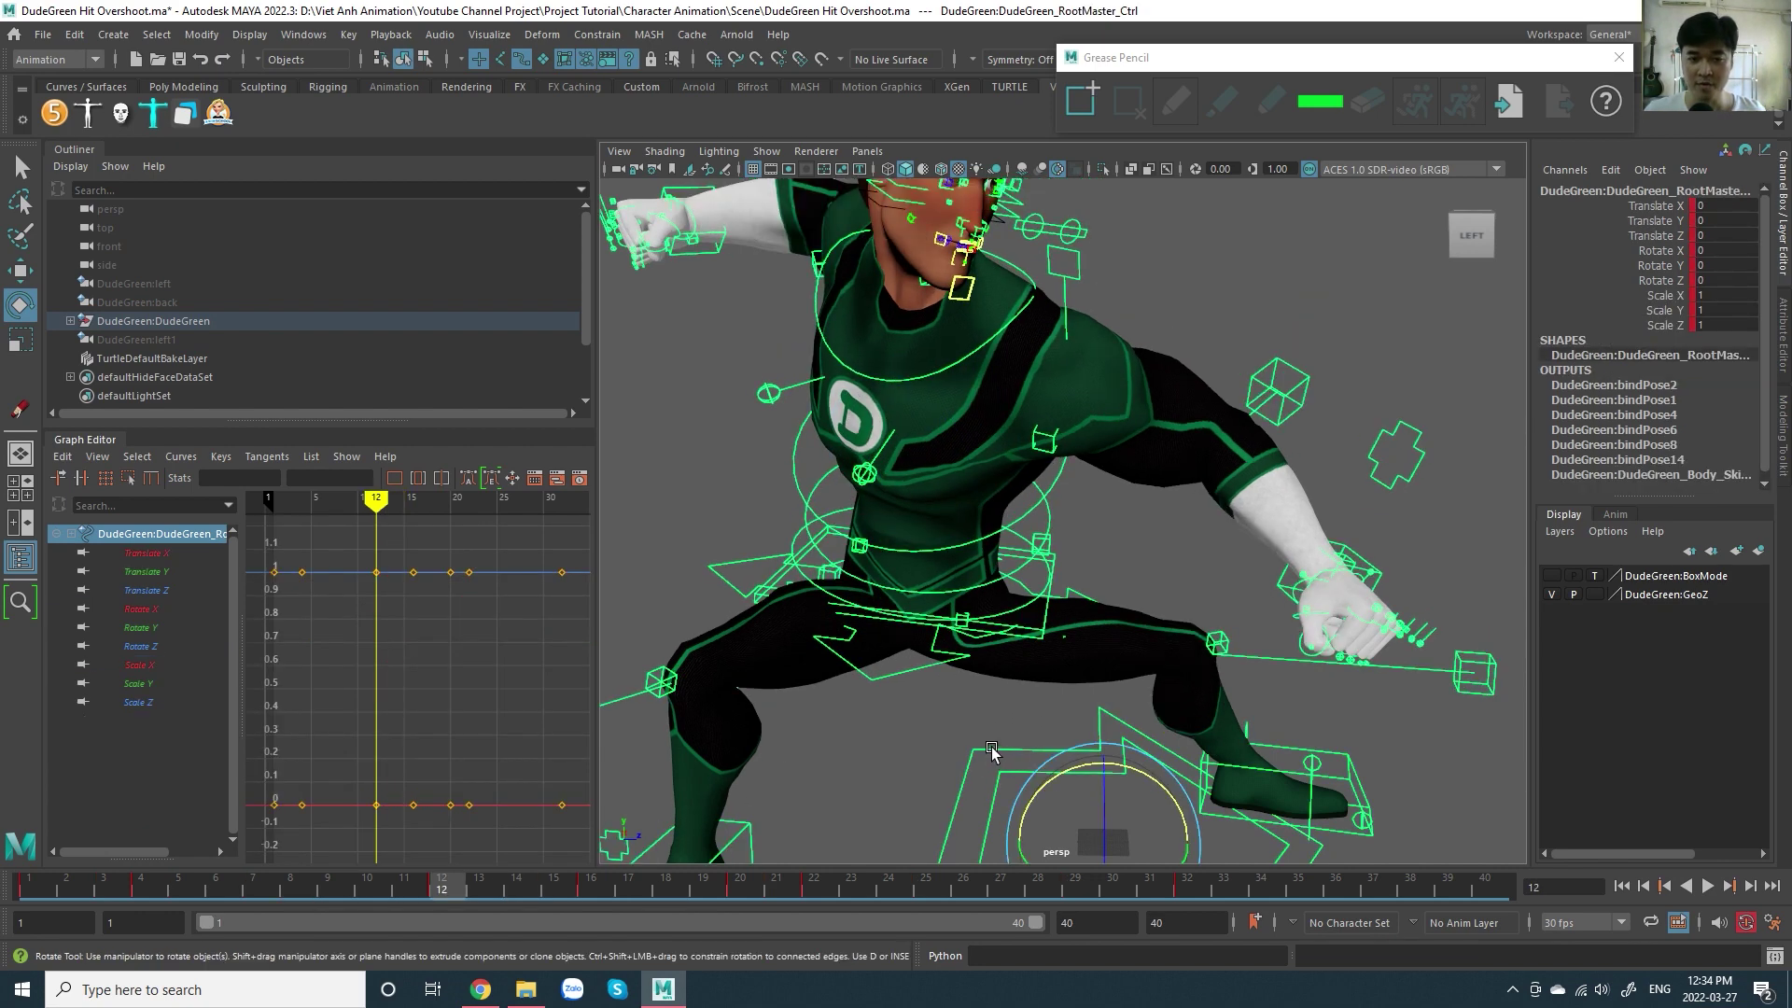
pyautogui.press('.')
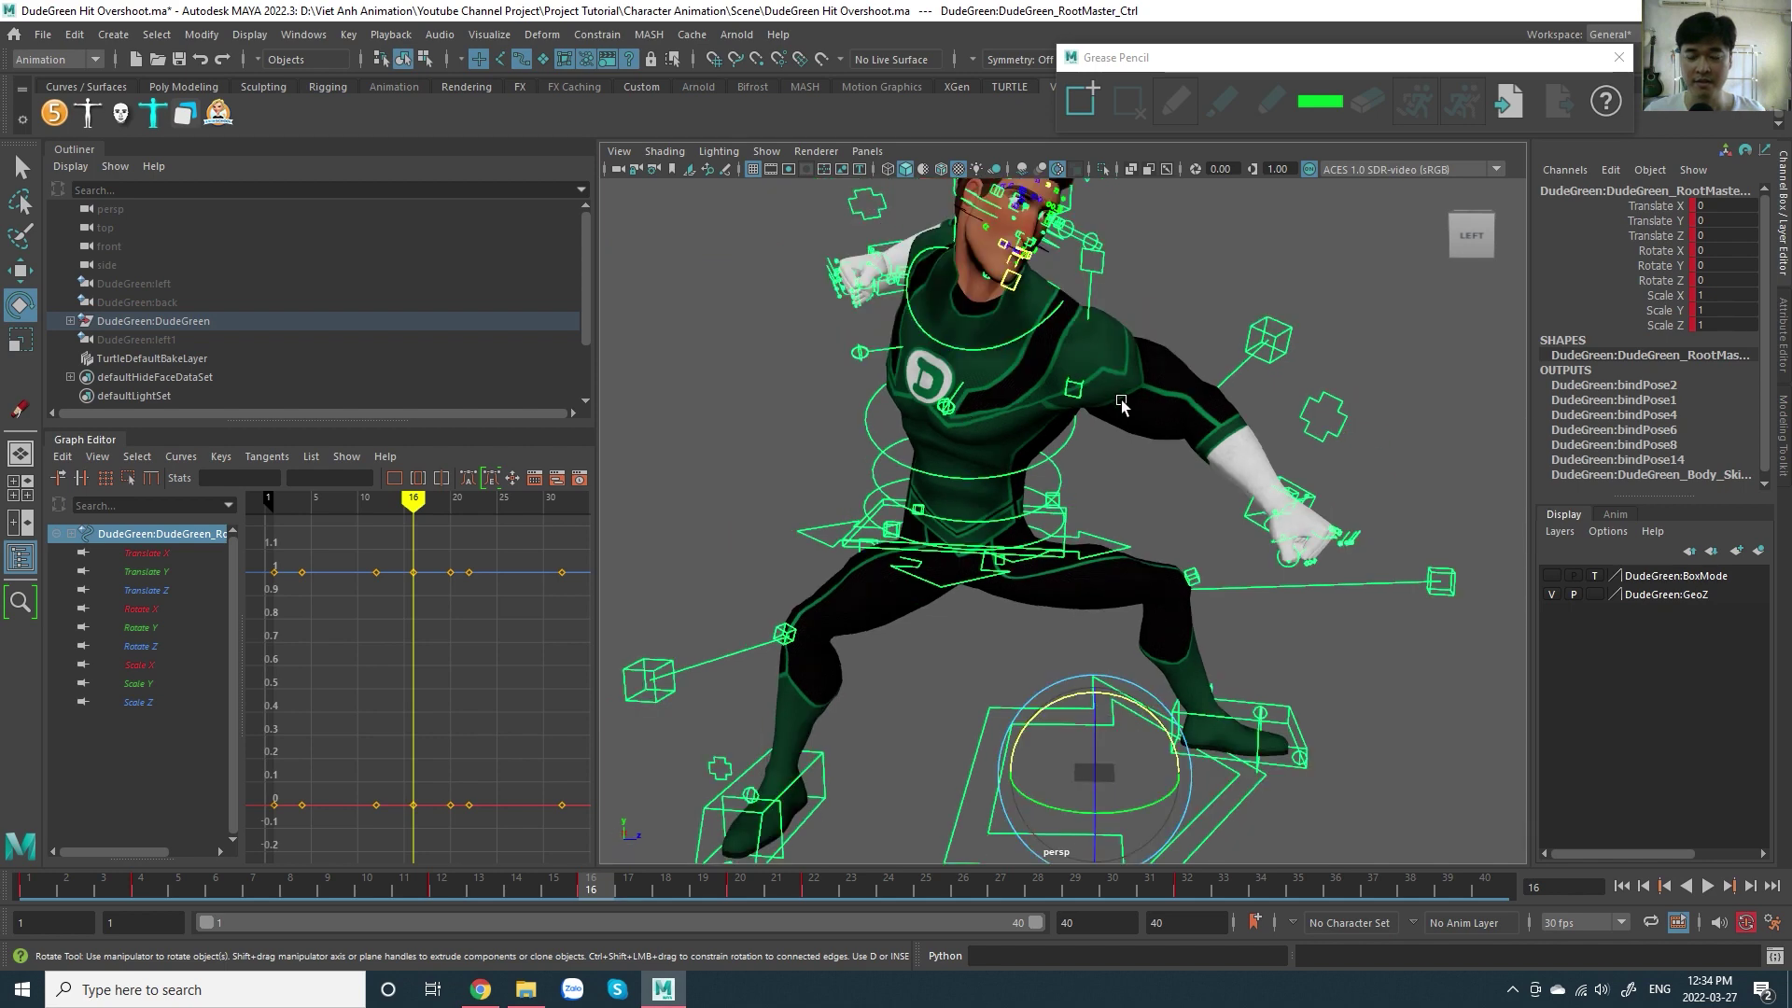
pyautogui.keyDown('alt'); pyautogui.moveTo(1121, 403); pyautogui.dragTo(996, 494); pyautogui.keyUp('alt')
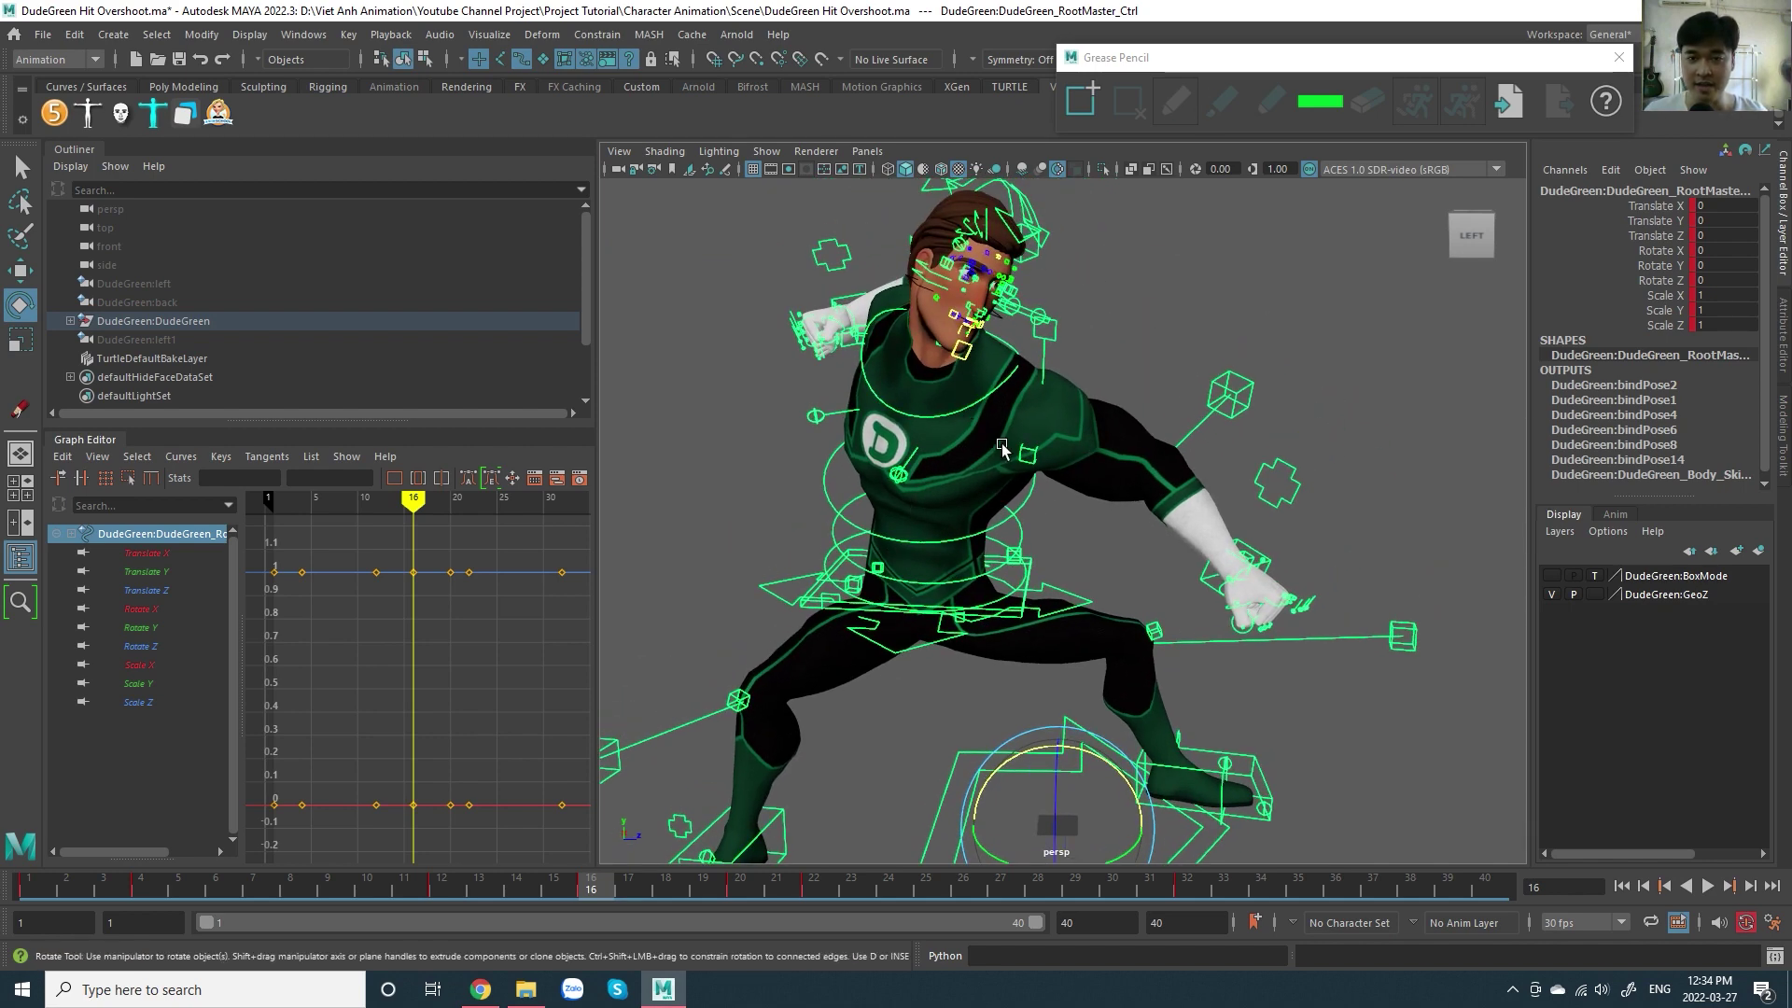
pyautogui.press(',')
pyautogui.press('.')
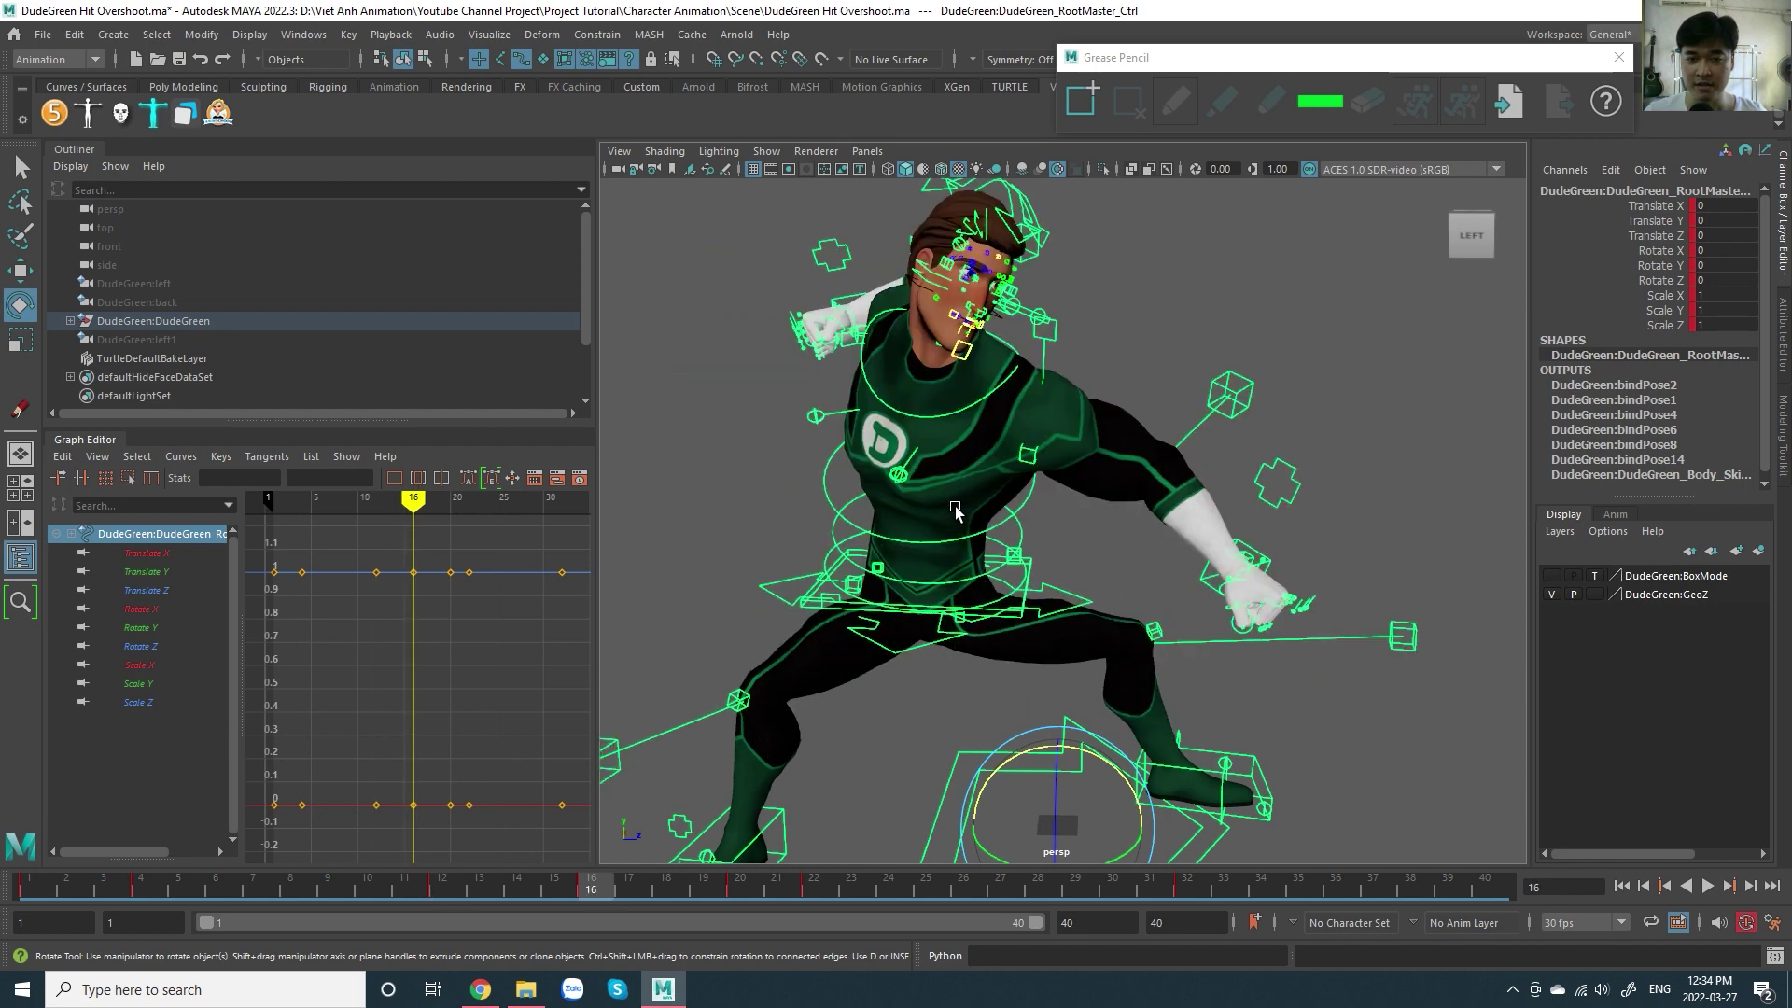
pyautogui.press(',')
pyautogui.press('.')
pyautogui.press(',')
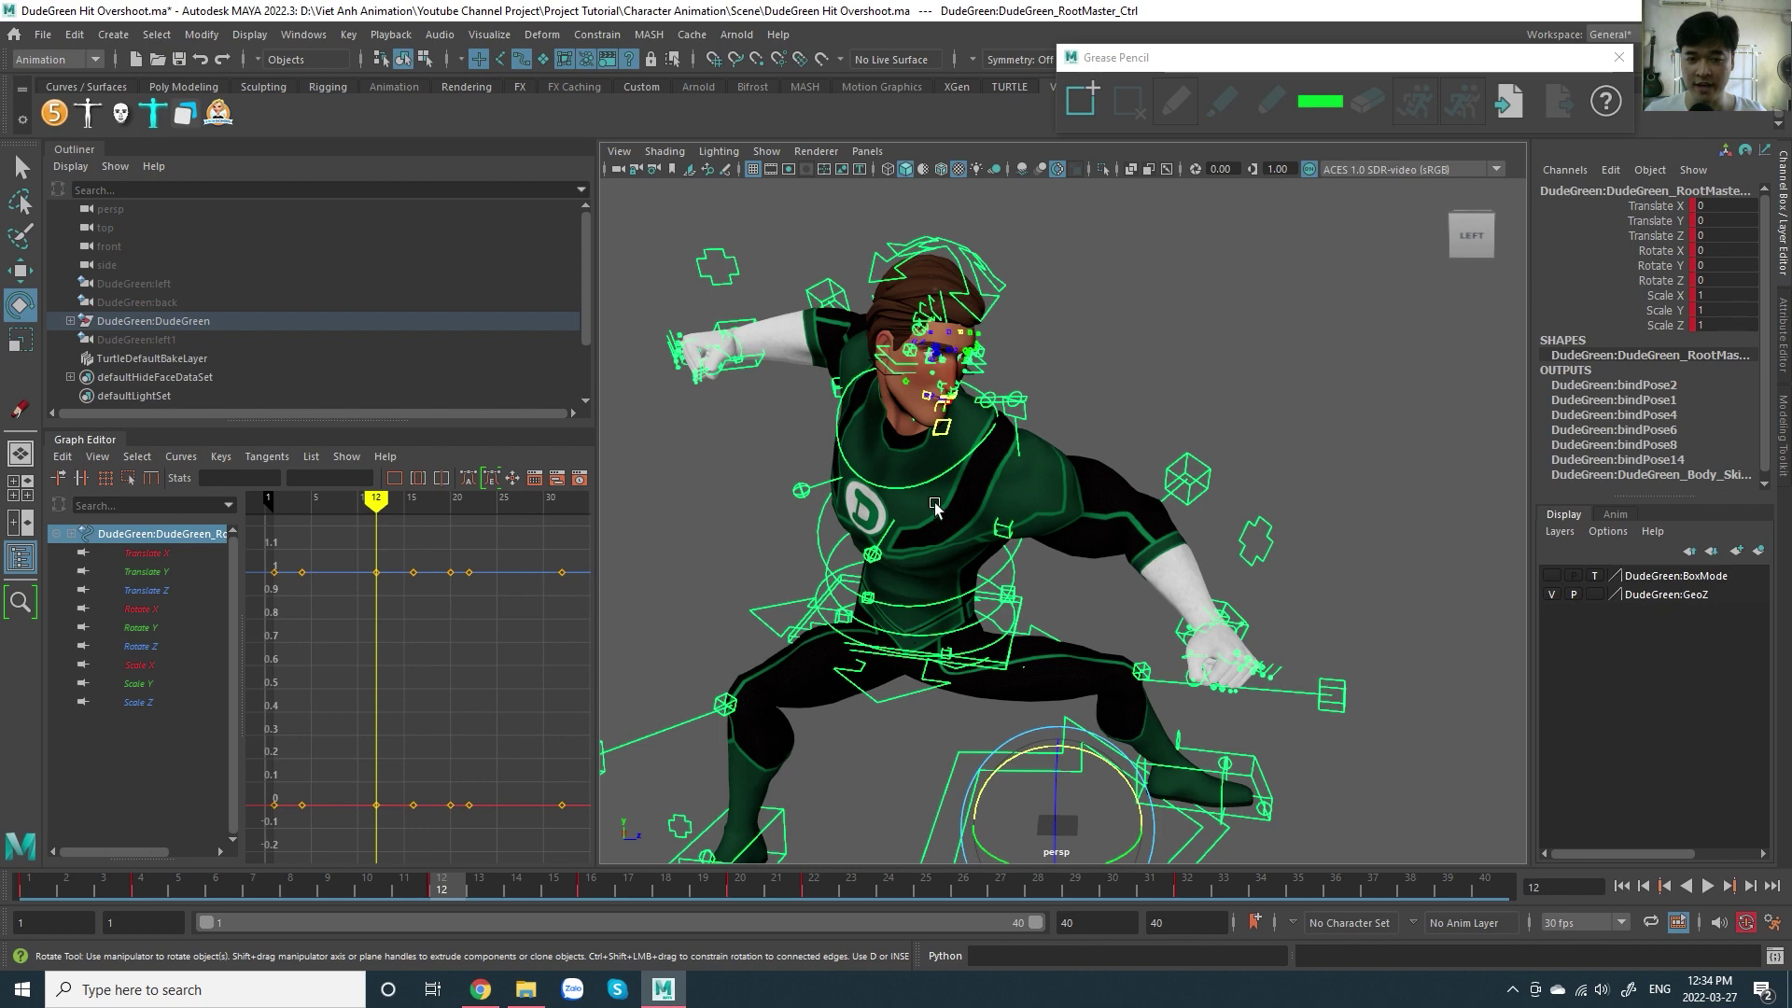
pyautogui.press('.')
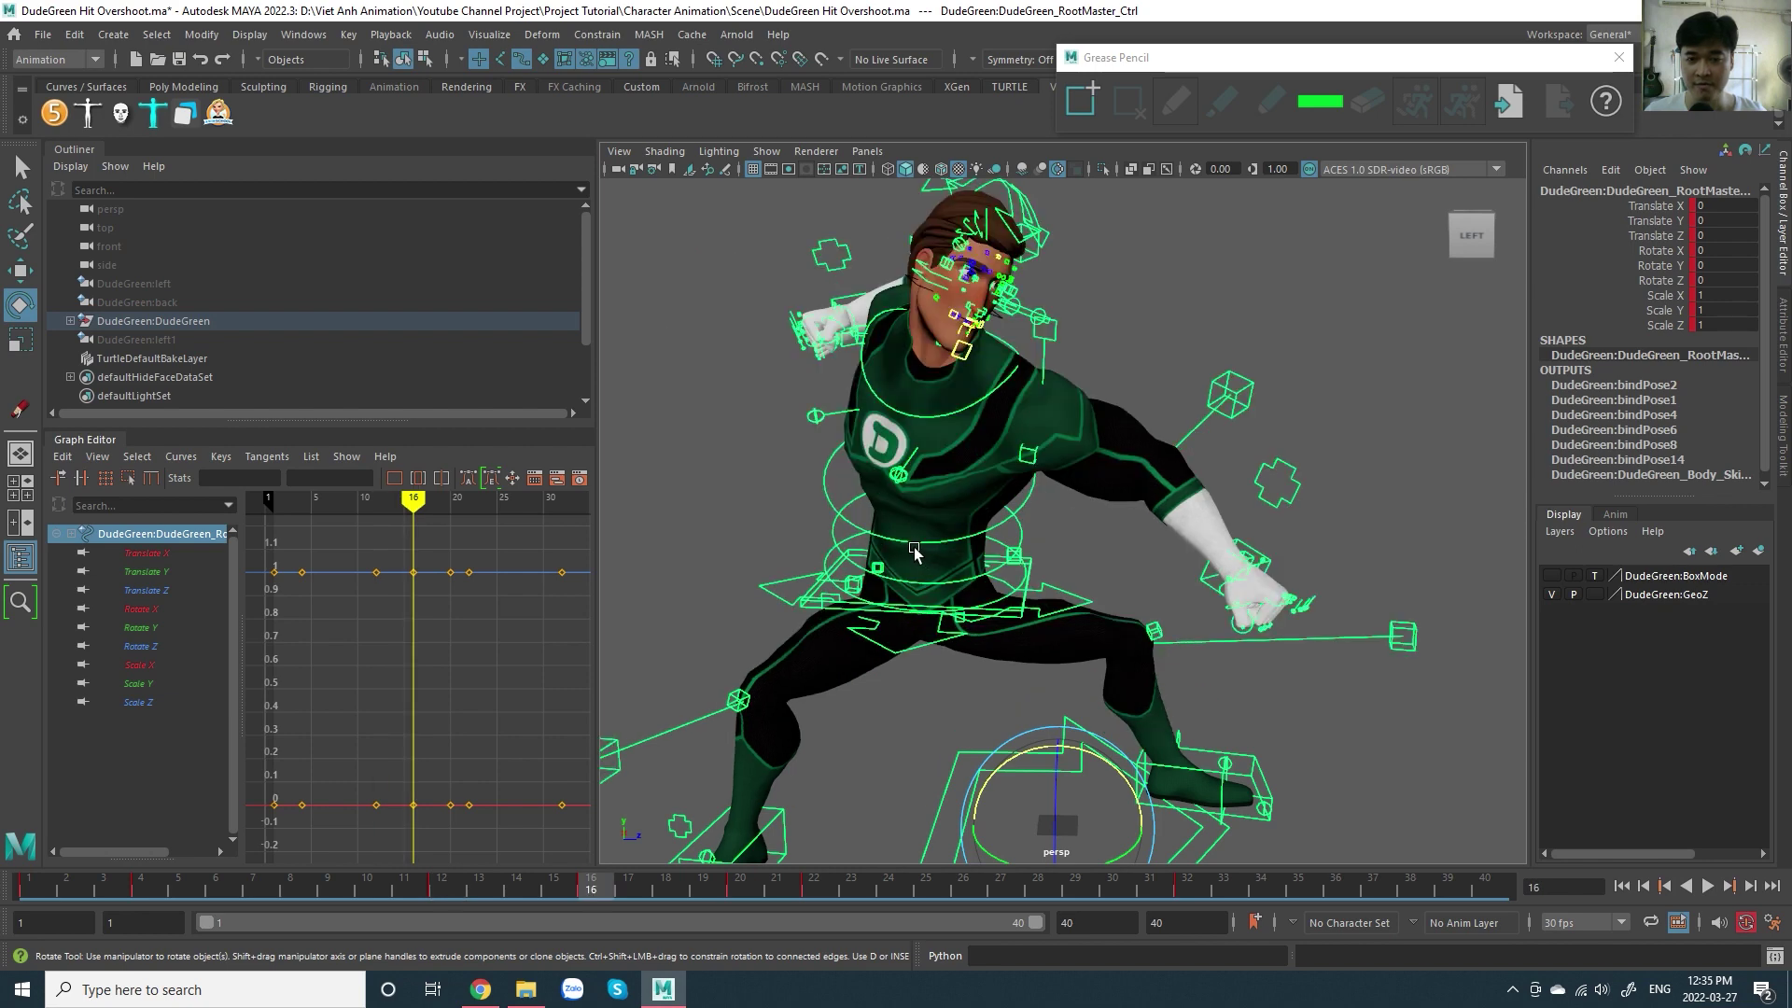
pyautogui.press(',')
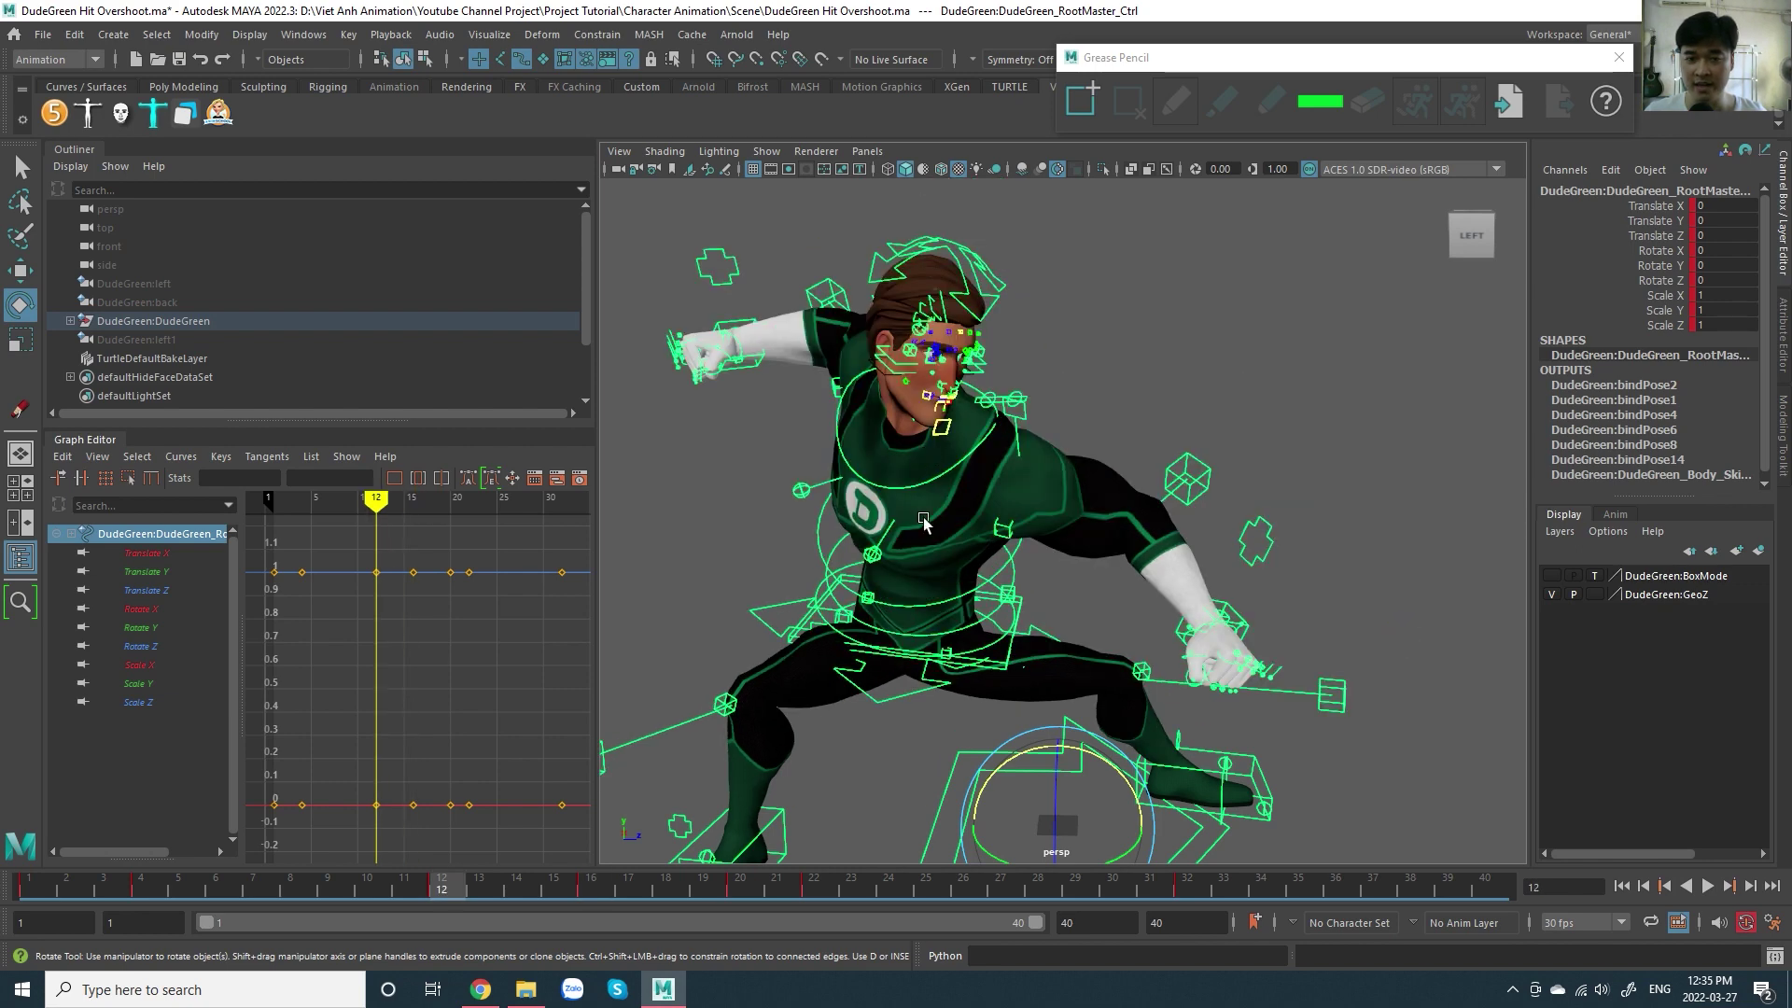
pyautogui.press('.')
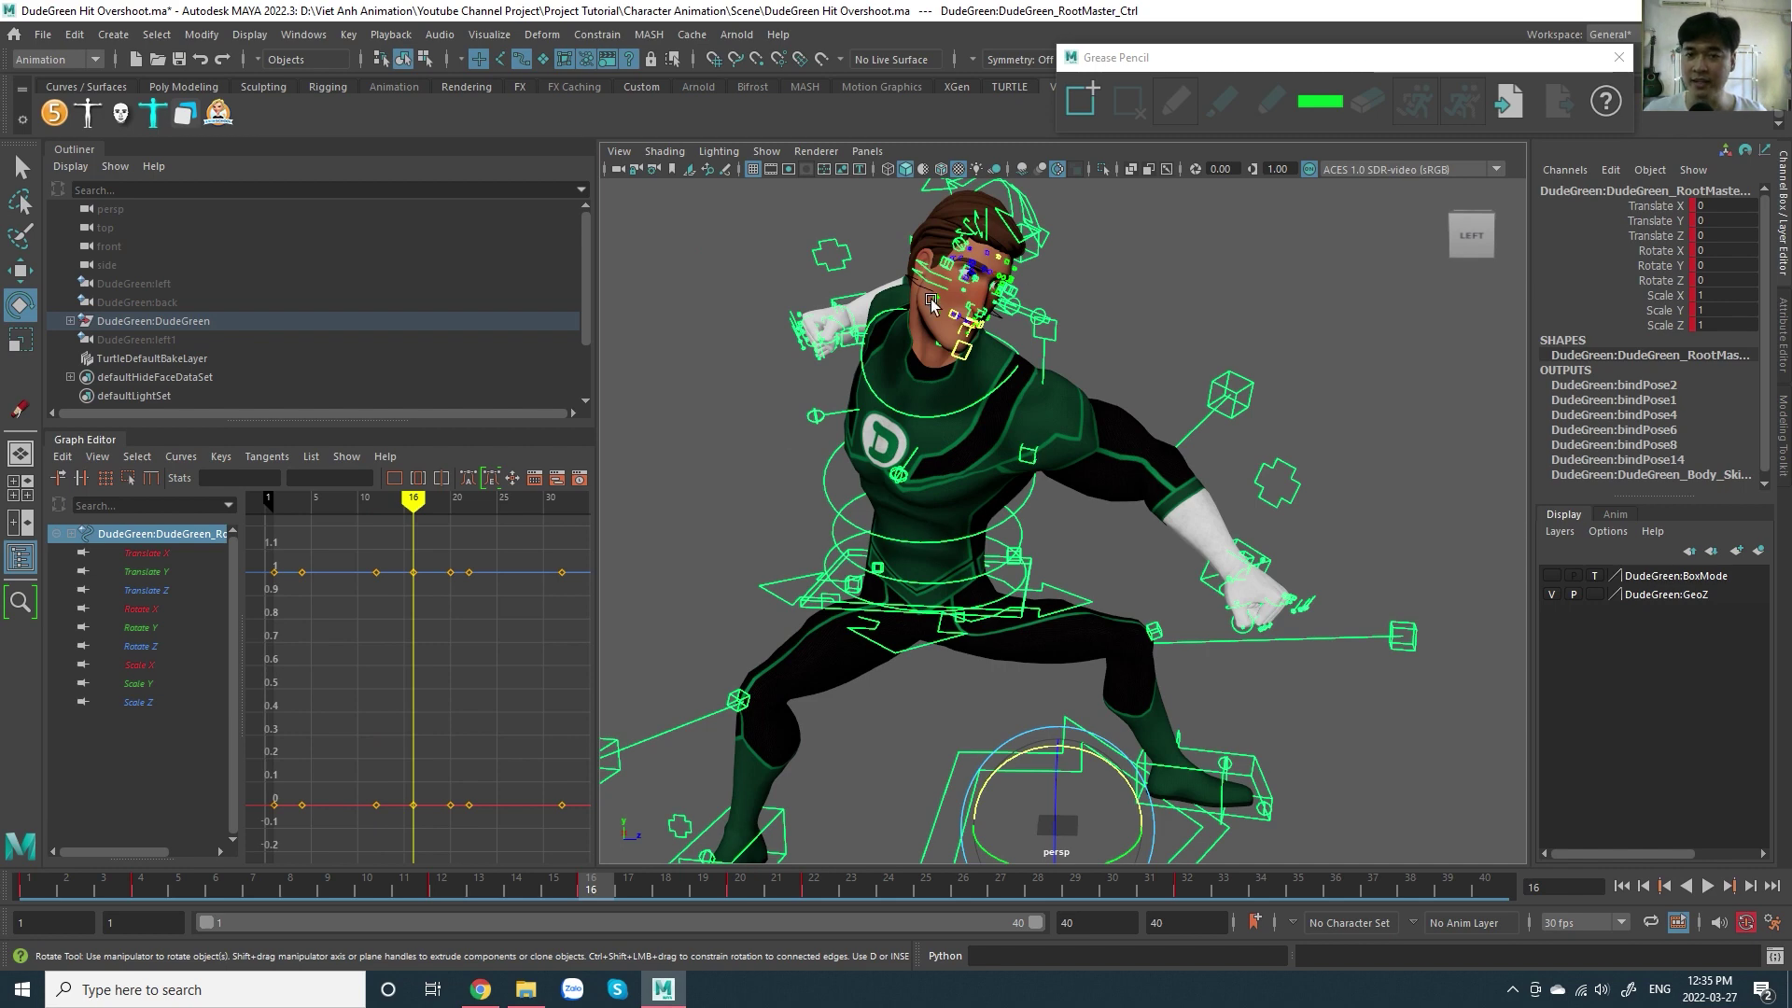
pyautogui.moveTo(908, 399)
pyautogui.keyDown('alt'); pyautogui.mouseDown()
pyautogui.moveTo(1089, 488)
pyautogui.moveTo(1095, 455)
pyautogui.mouseUp(); pyautogui.keyUp('alt')
pyautogui.scroll(-3, 1089, 487)
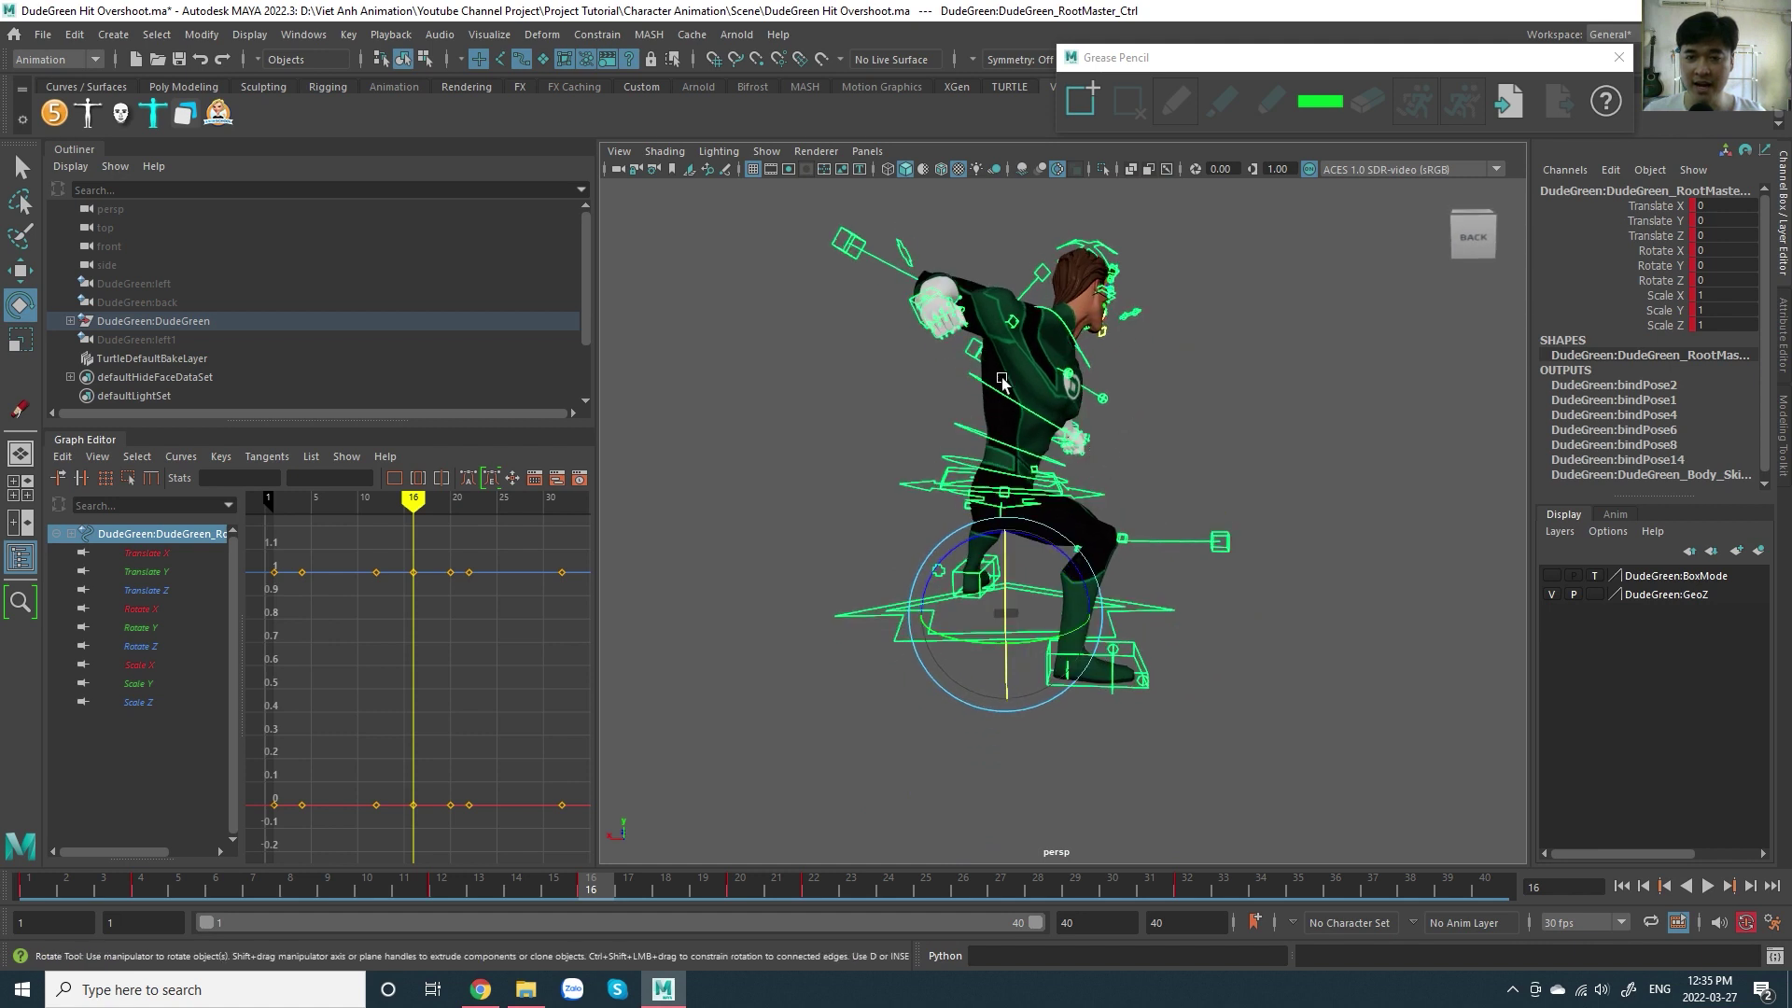
pyautogui.keyDown('alt'); pyautogui.moveTo(1102, 422); pyautogui.dragTo(1132, 392, button='right'); pyautogui.keyUp('alt')
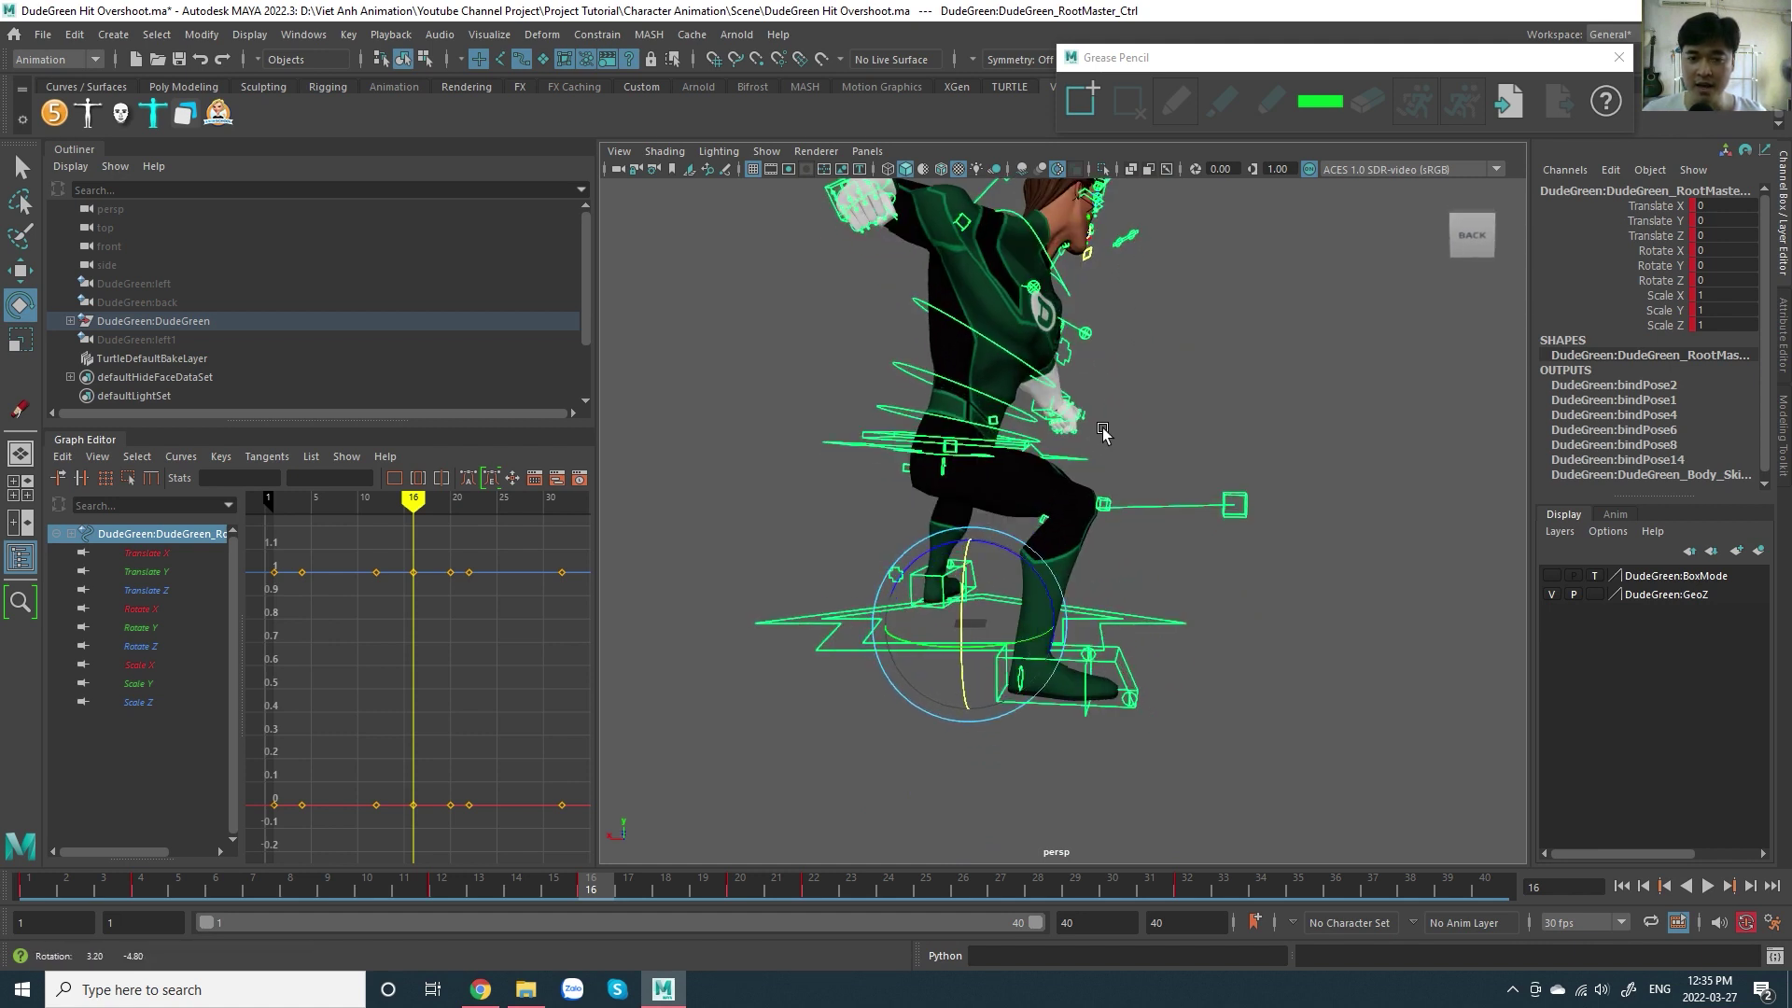
pyautogui.keyDown('alt'); pyautogui.moveTo(1131, 347); pyautogui.dragTo(1148, 409); pyautogui.keyUp('alt')
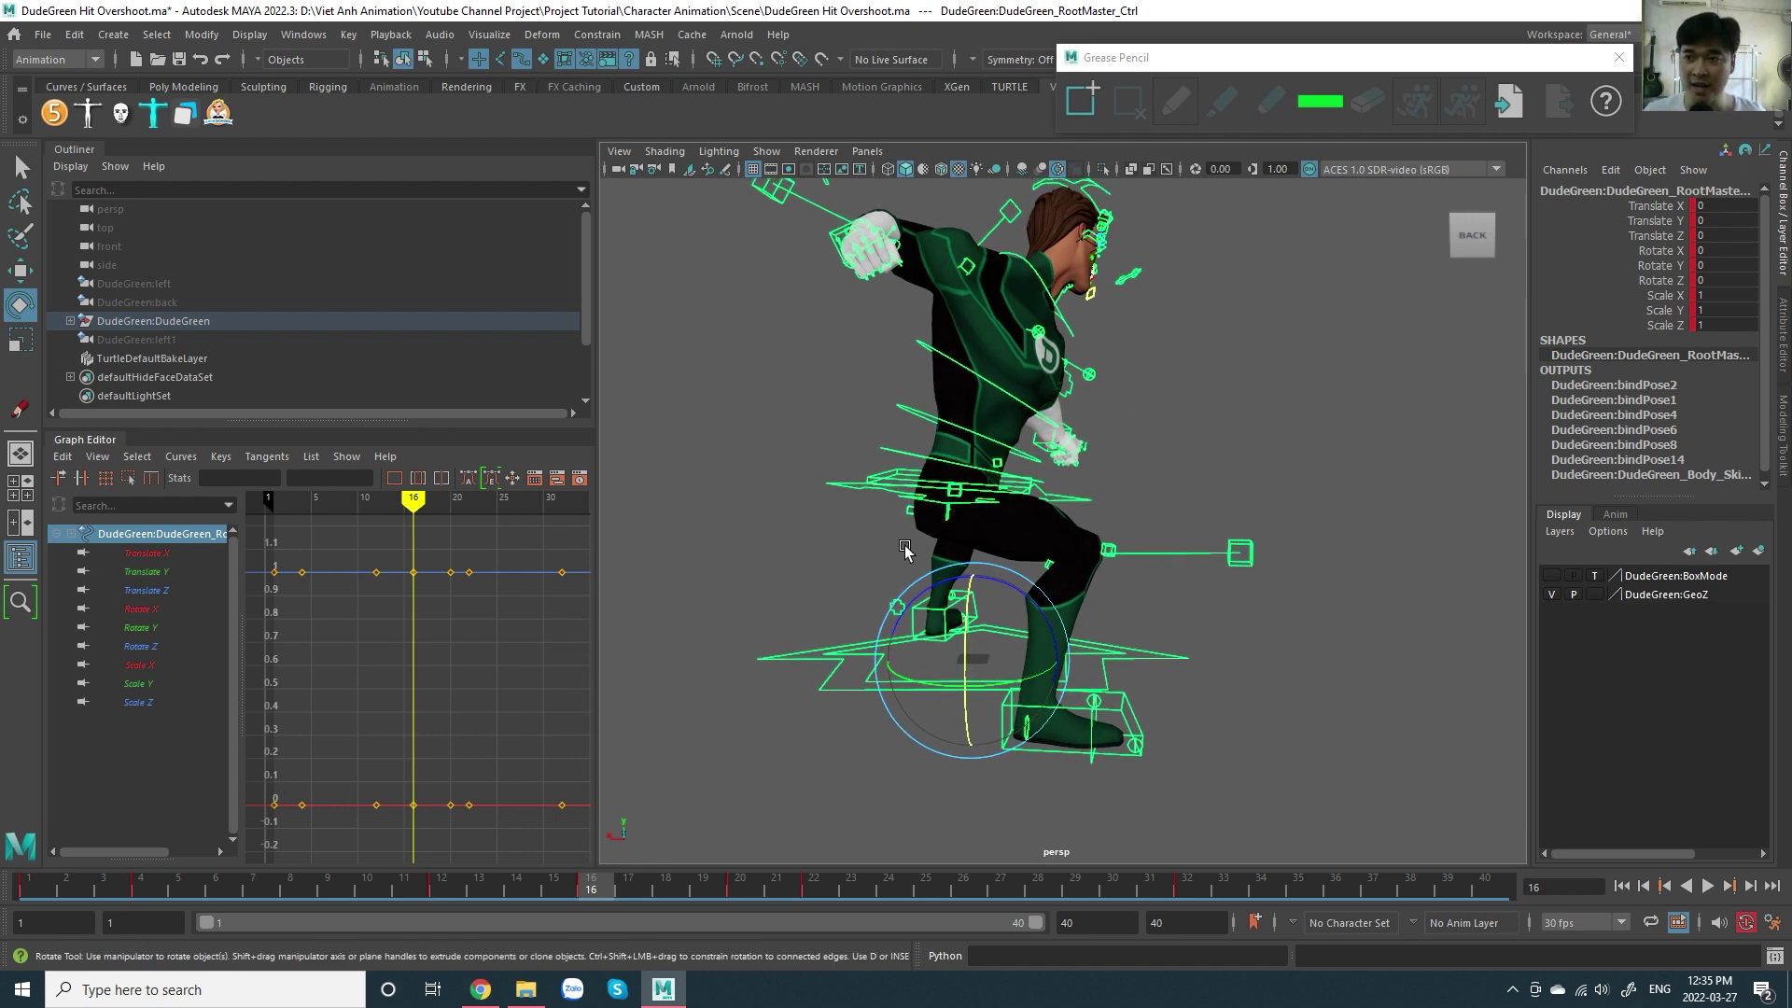
pyautogui.keyDown('alt'); pyautogui.moveTo(1130, 368); pyautogui.dragTo(1133, 420); pyautogui.keyUp('alt')
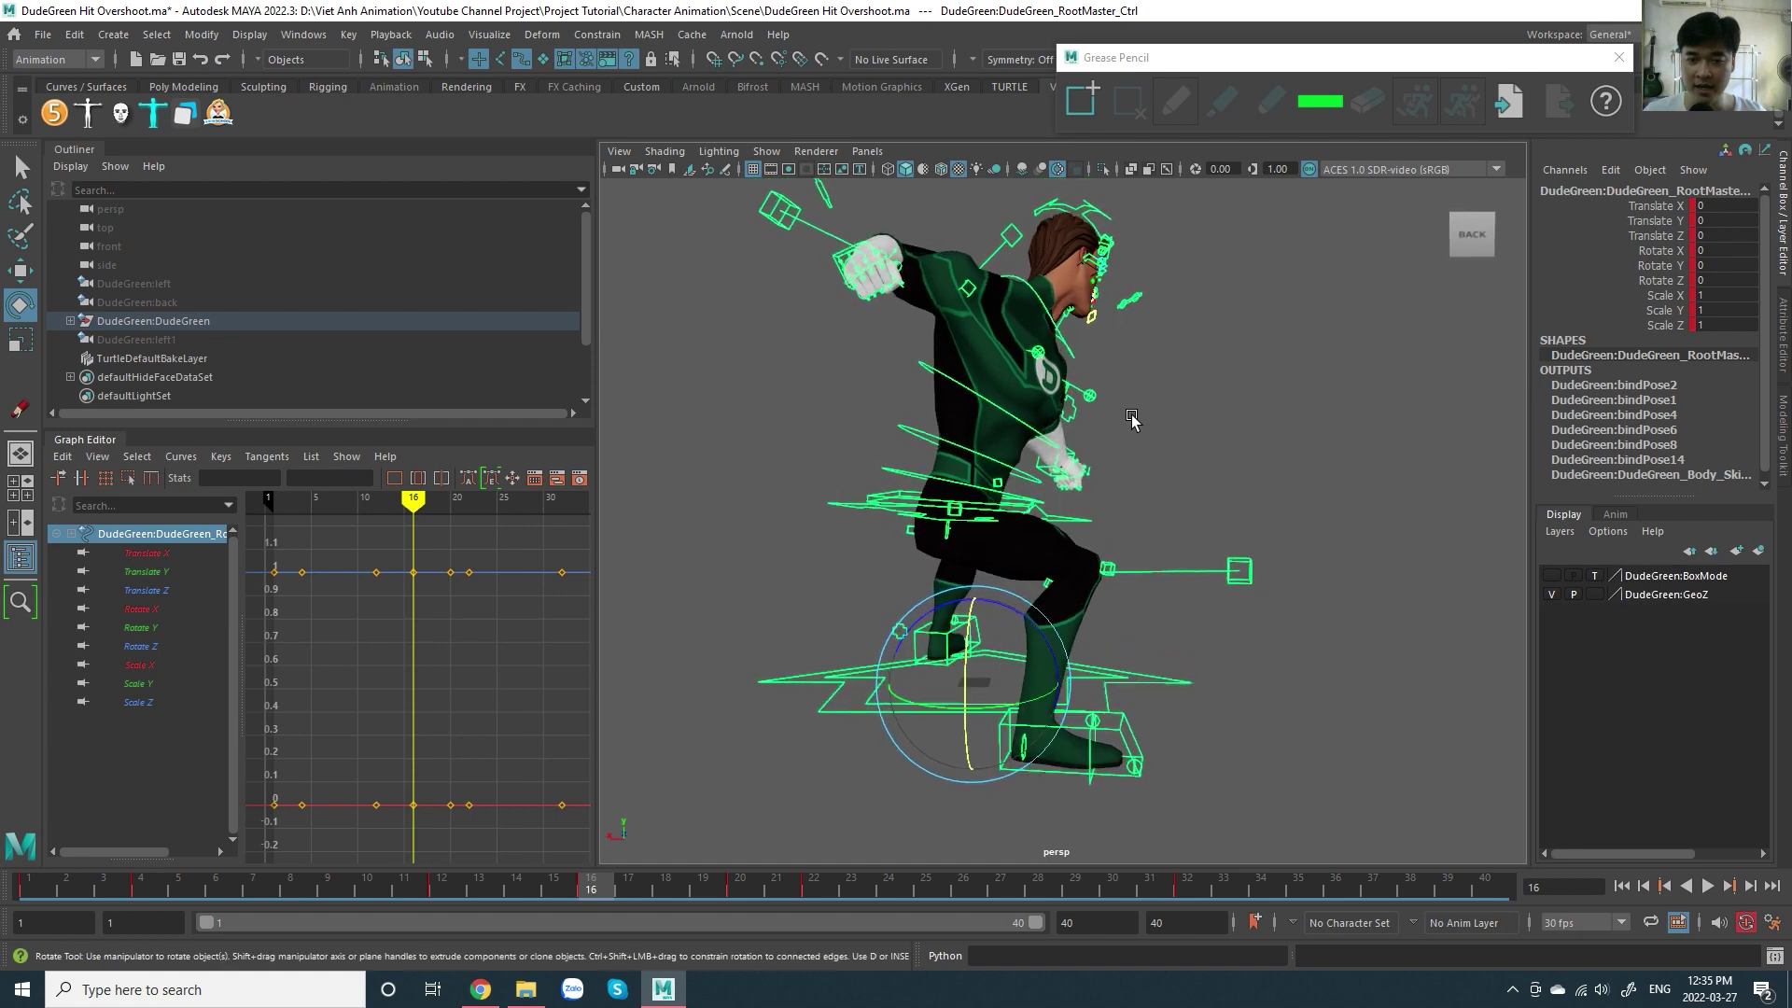
pyautogui.keyDown('alt'); pyautogui.moveTo(1074, 506); pyautogui.dragTo(1045, 546); pyautogui.keyUp('alt')
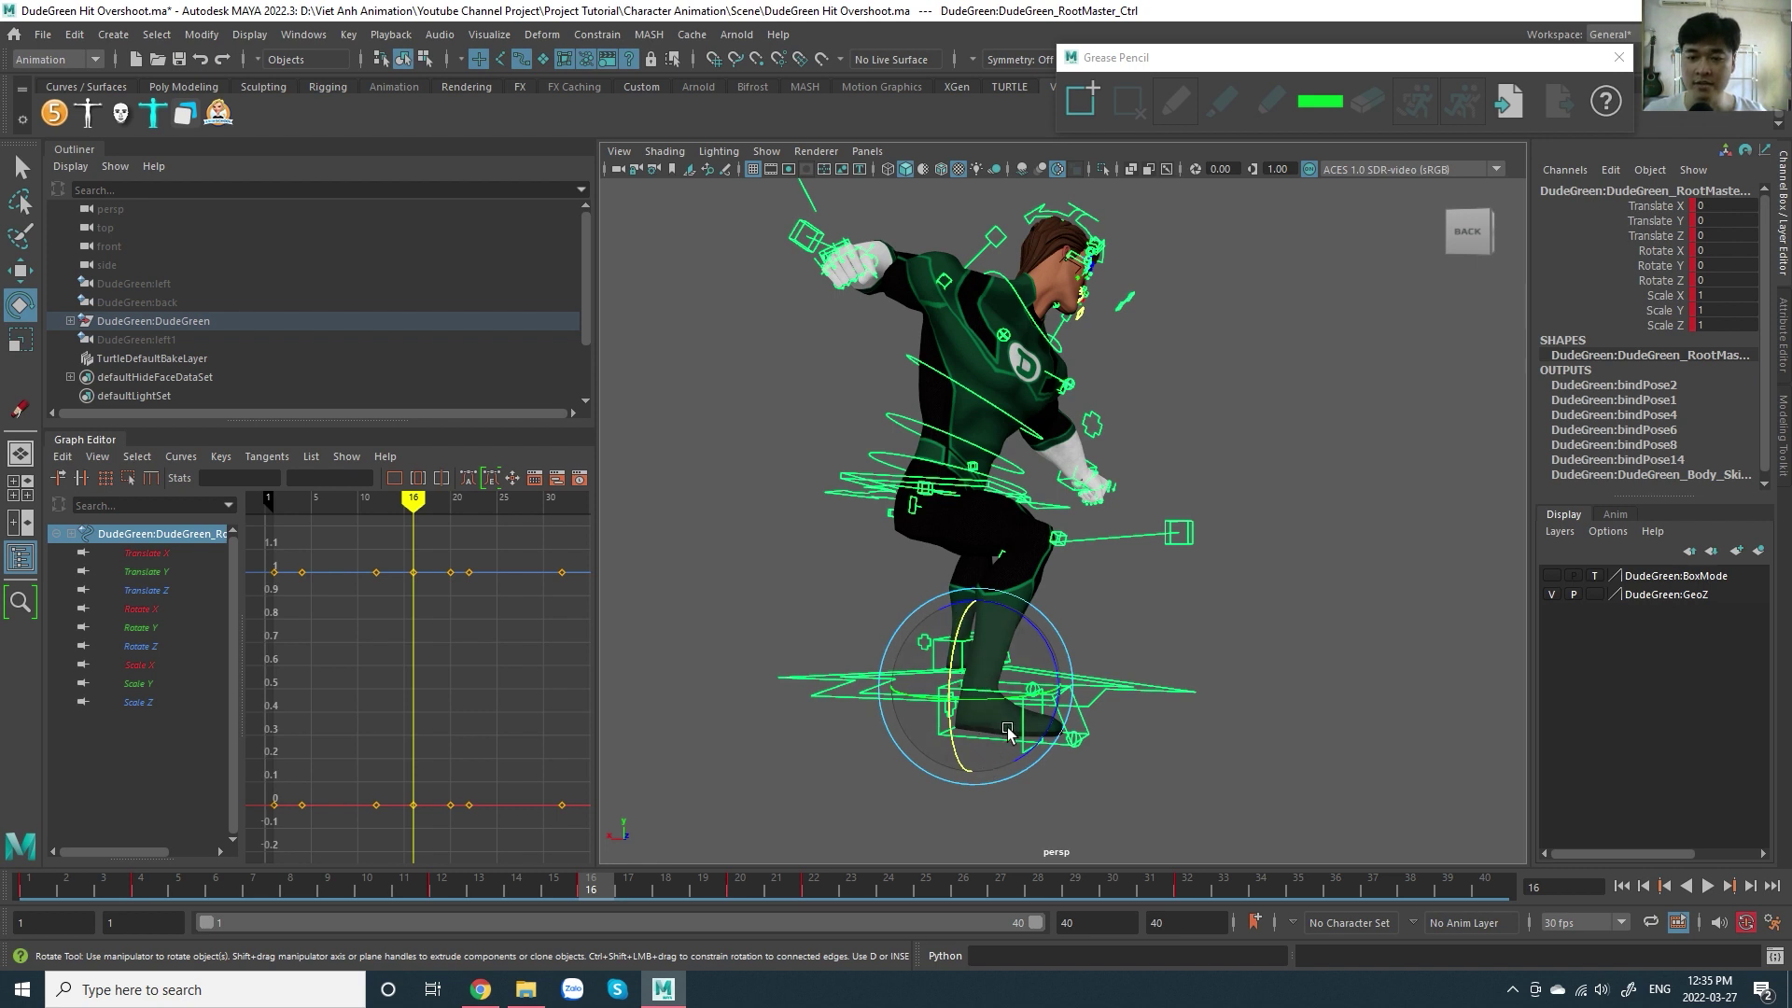
pyautogui.keyDown('alt'); pyautogui.moveTo(1008, 733); pyautogui.dragTo(991, 739); pyautogui.keyUp('alt')
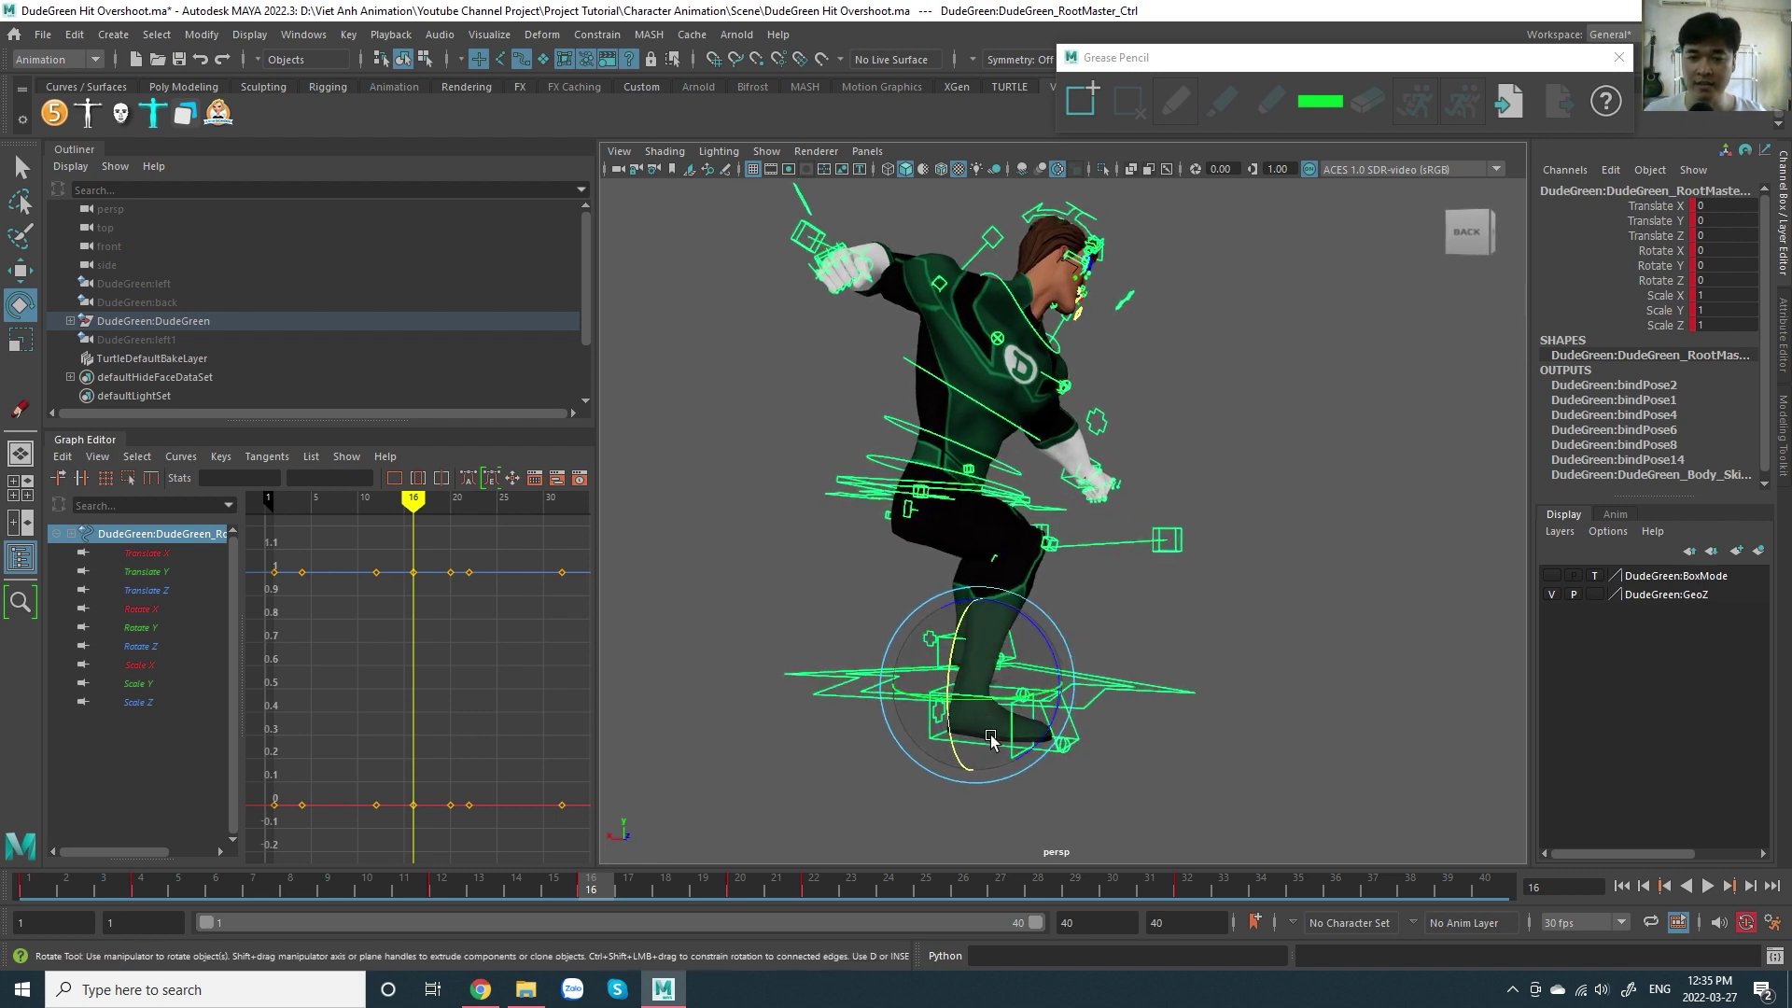
# - Add a grease-pencil frame and sketch vertical guide lines through the character from front and left views
pyautogui.click(1175, 101)
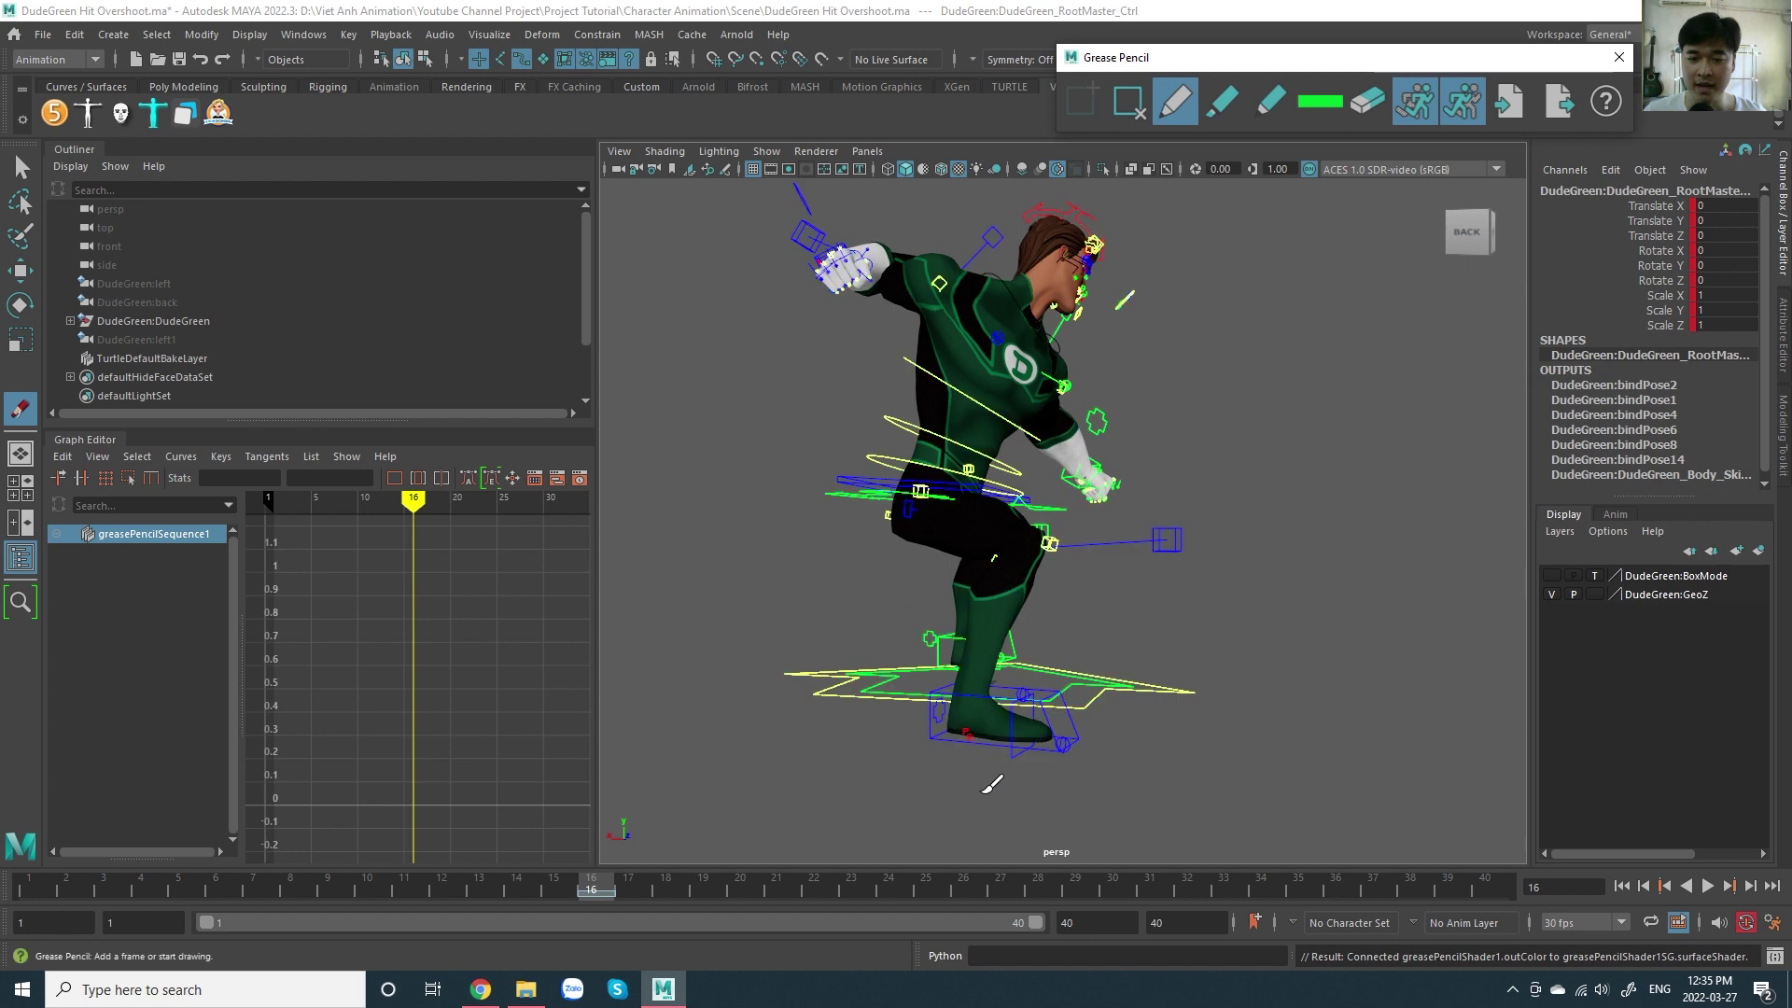
pyautogui.moveTo(975, 761); pyautogui.dragTo(978, 217)
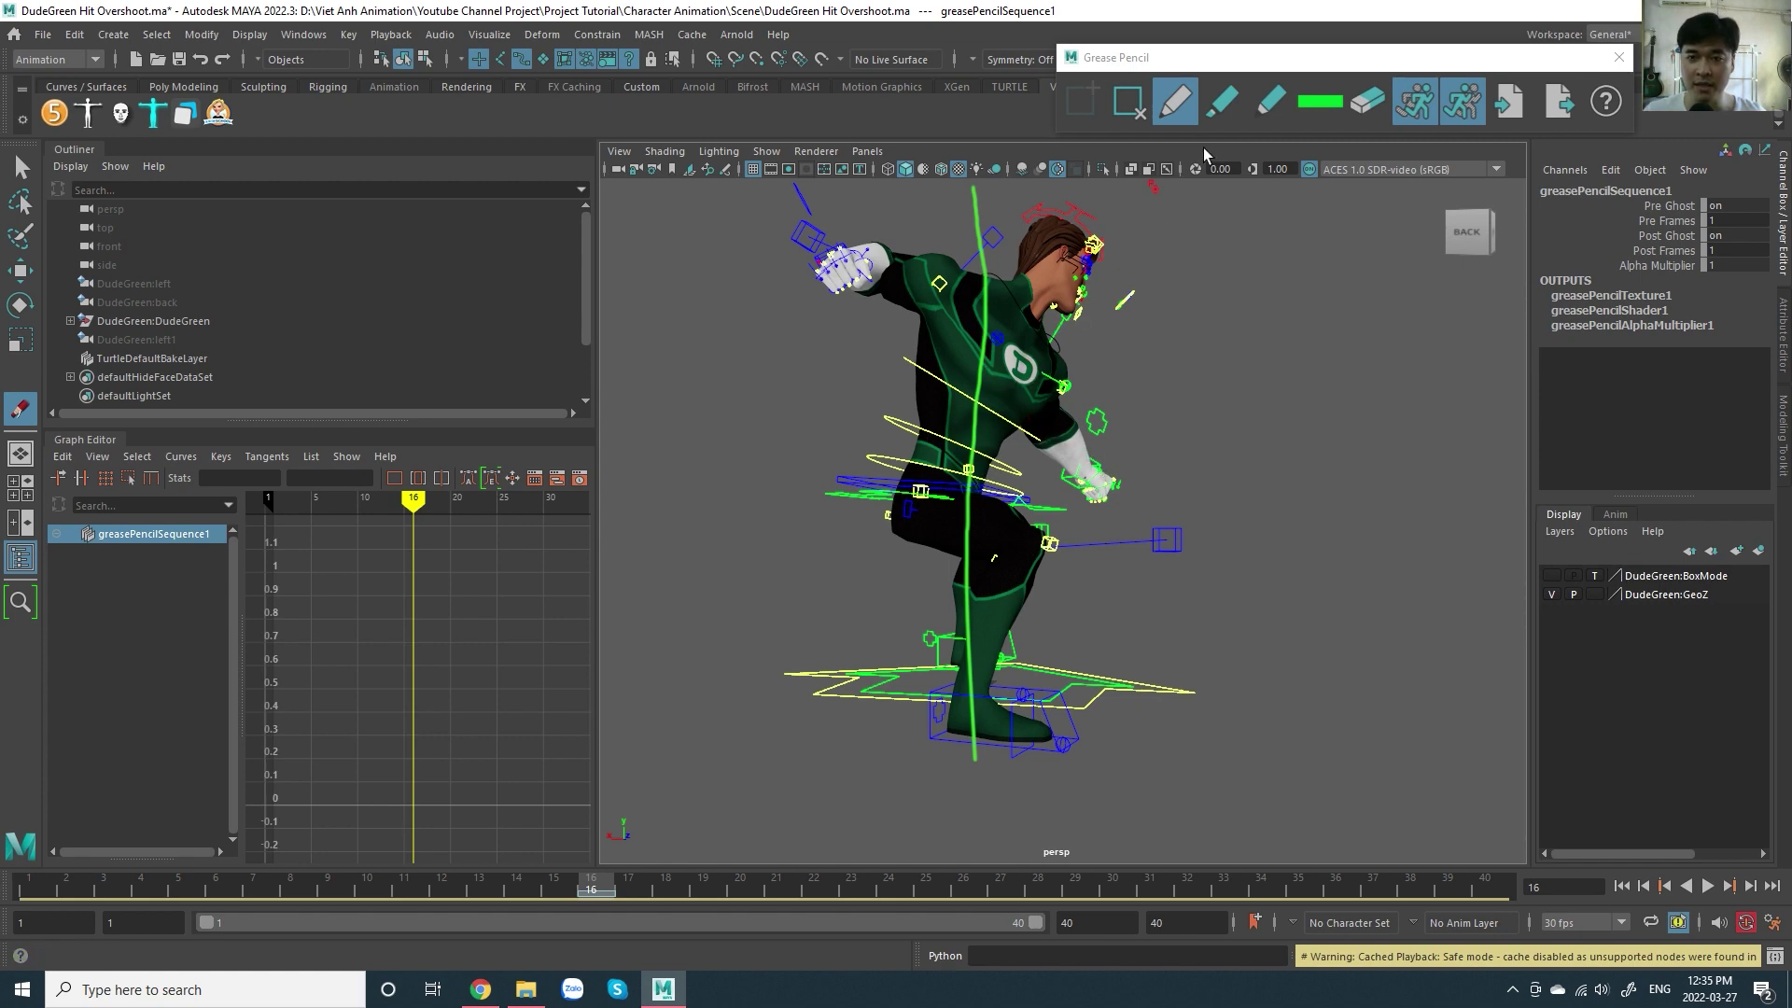
pyautogui.click(1207, 412)
pyautogui.moveTo(1055, 415)
pyautogui.keyDown('alt'); pyautogui.mouseDown()
pyautogui.moveTo(1109, 456)
pyautogui.moveTo(827, 721)
pyautogui.moveTo(1111, 689)
pyautogui.mouseUp(); pyautogui.keyUp('alt')
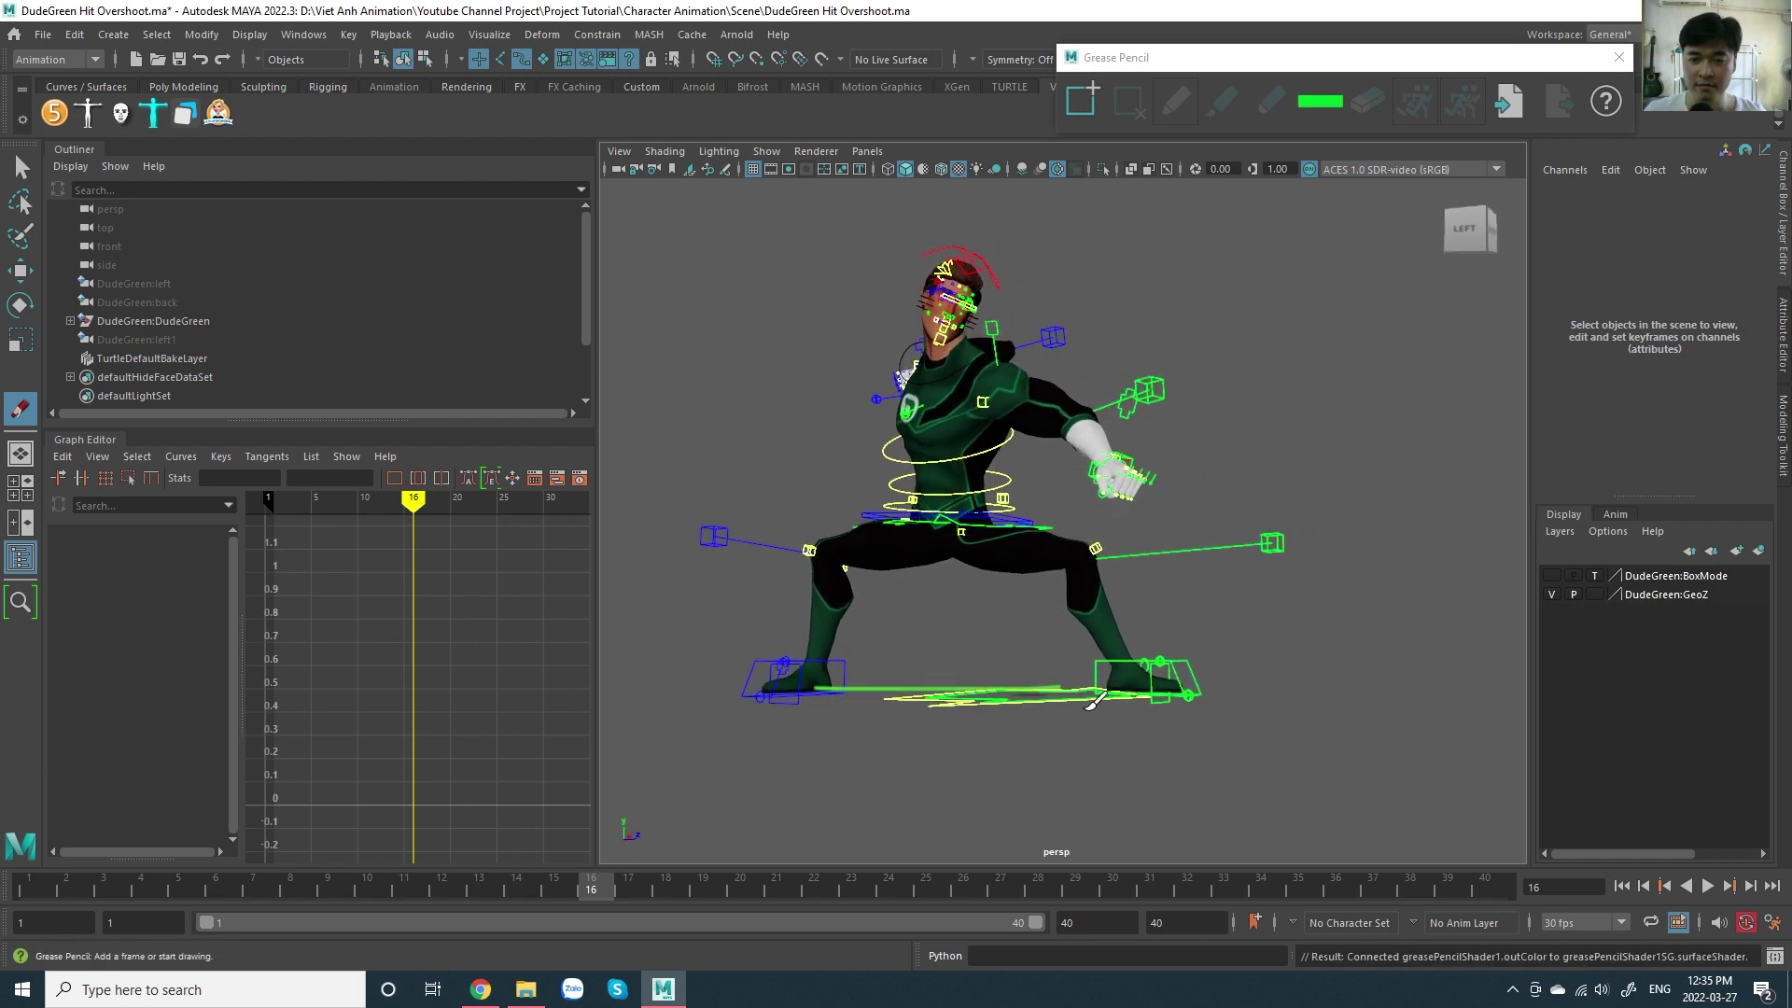
pyautogui.moveTo(976, 705); pyautogui.dragTo(957, 208)
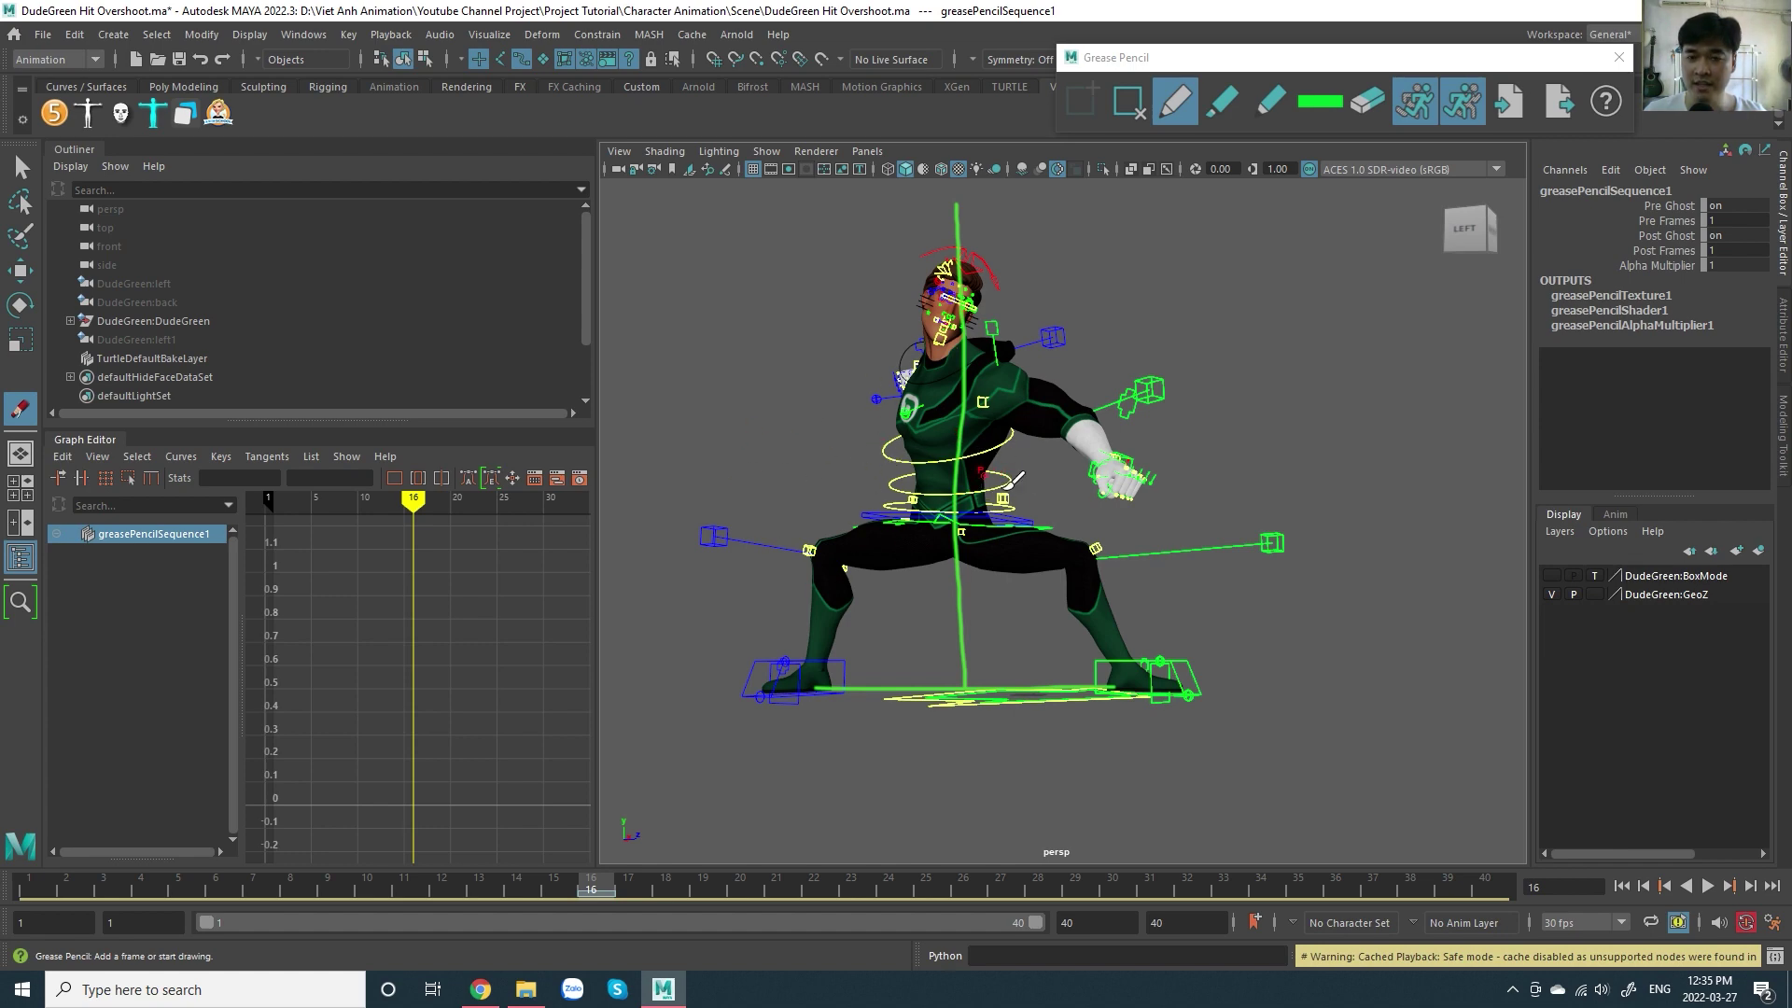
pyautogui.click(1130, 103)
# - From an overhead view, sketch two diagonal lines and chest-up and chest-down lines, then deselect
pyautogui.keyDown('alt'); pyautogui.moveTo(931, 526); pyautogui.dragTo(1202, 597); pyautogui.keyUp('alt')
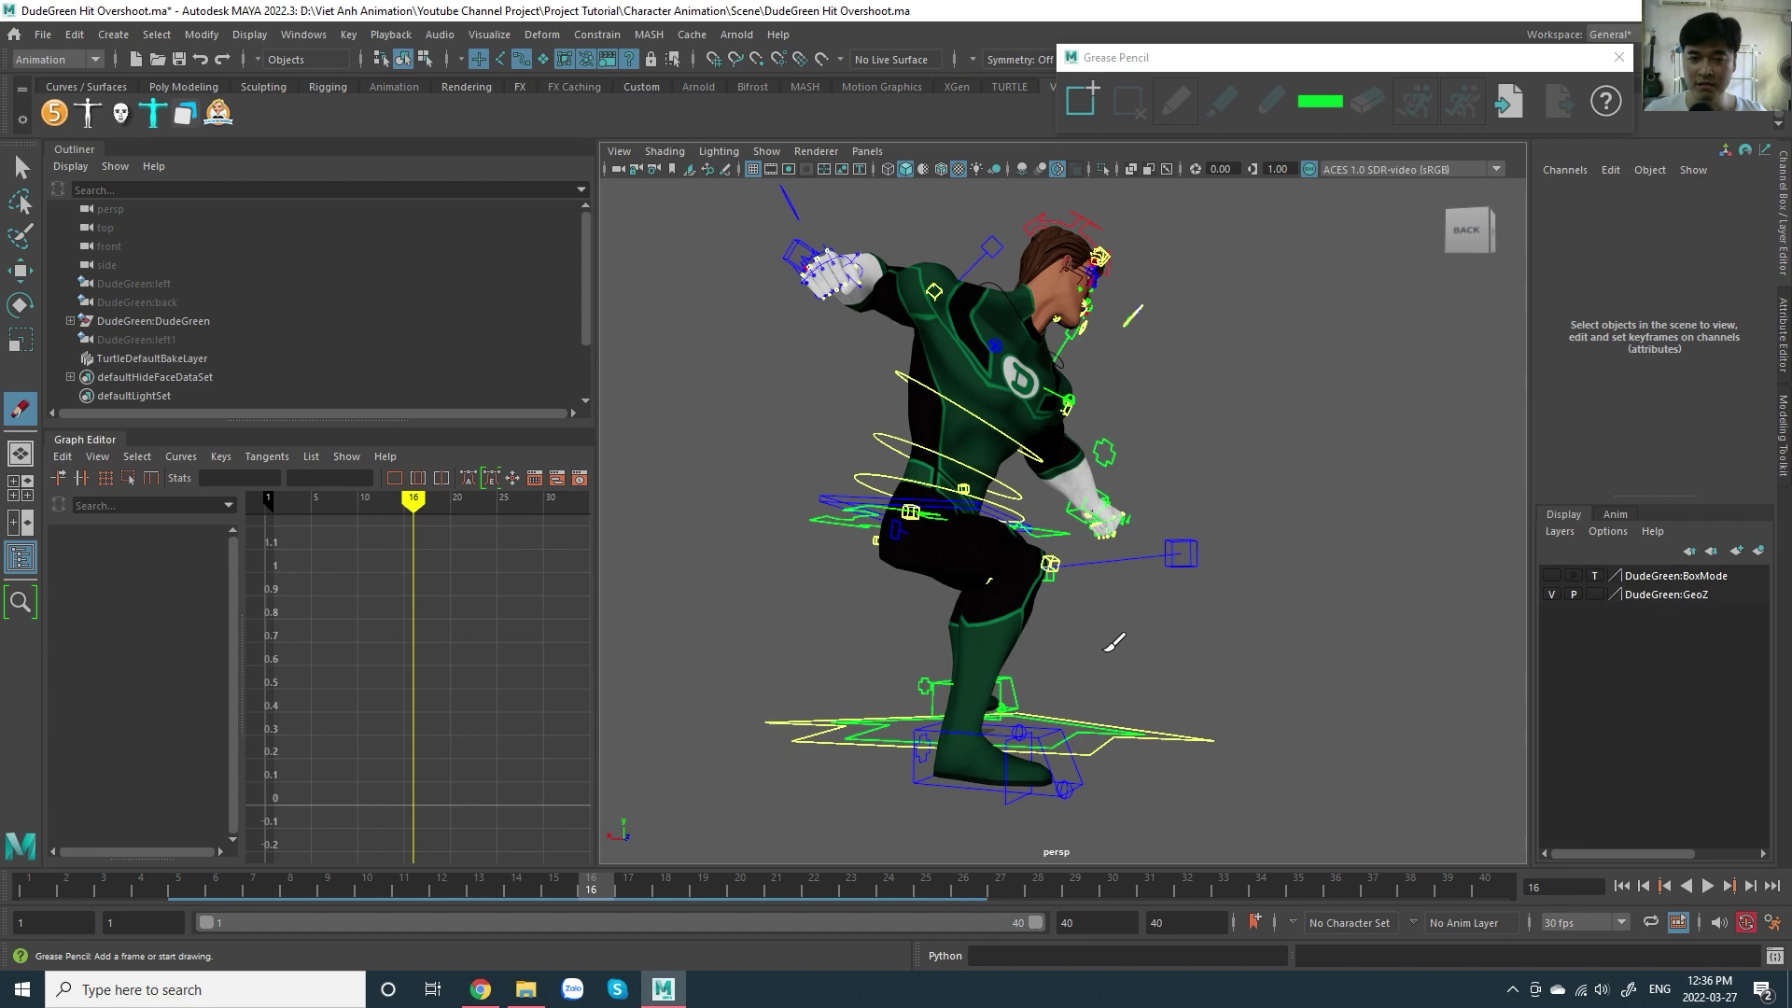
pyautogui.moveTo(1180, 628)
pyautogui.keyDown('alt'); pyautogui.mouseDown()
pyautogui.moveTo(962, 631)
pyautogui.moveTo(993, 760)
pyautogui.moveTo(980, 780)
pyautogui.mouseUp(); pyautogui.keyUp('alt')
pyautogui.scroll(-3, 1055, 668)
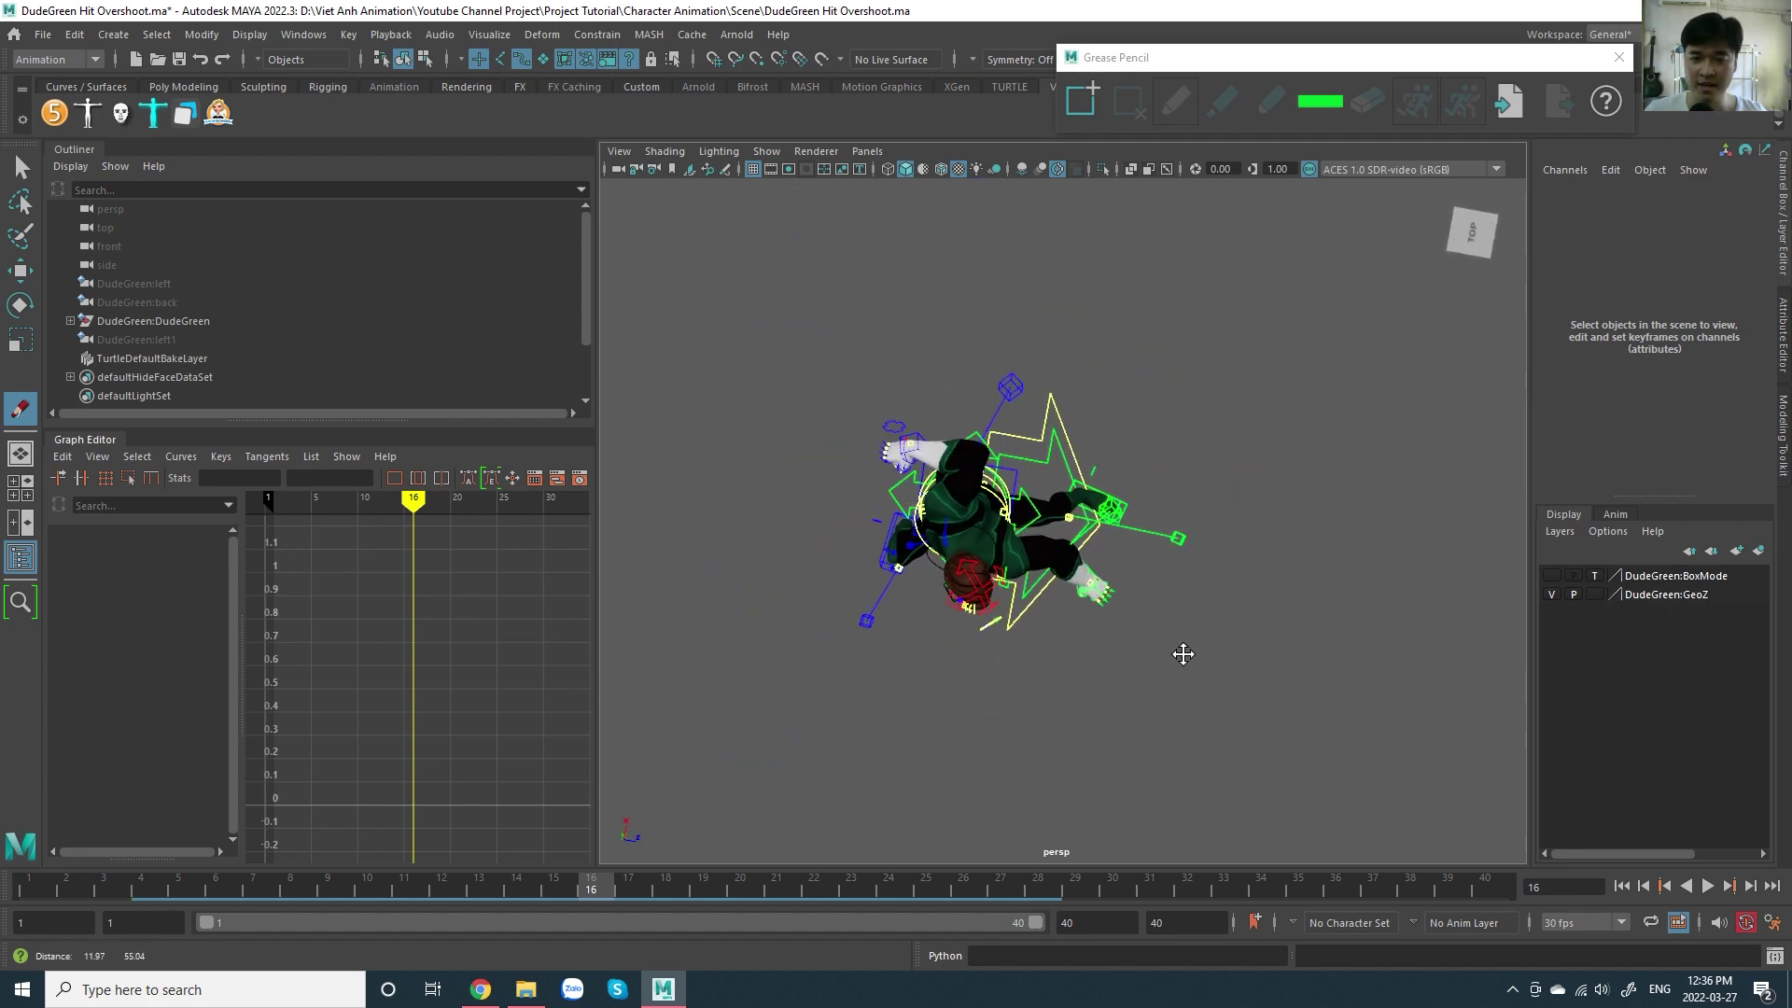
pyautogui.moveTo(1184, 649)
pyautogui.keyDown('alt'); pyautogui.mouseDown()
pyautogui.moveTo(1165, 680)
pyautogui.moveTo(1160, 651)
pyautogui.mouseUp(); pyautogui.keyUp('alt')
pyautogui.scroll(3, 1159, 651)
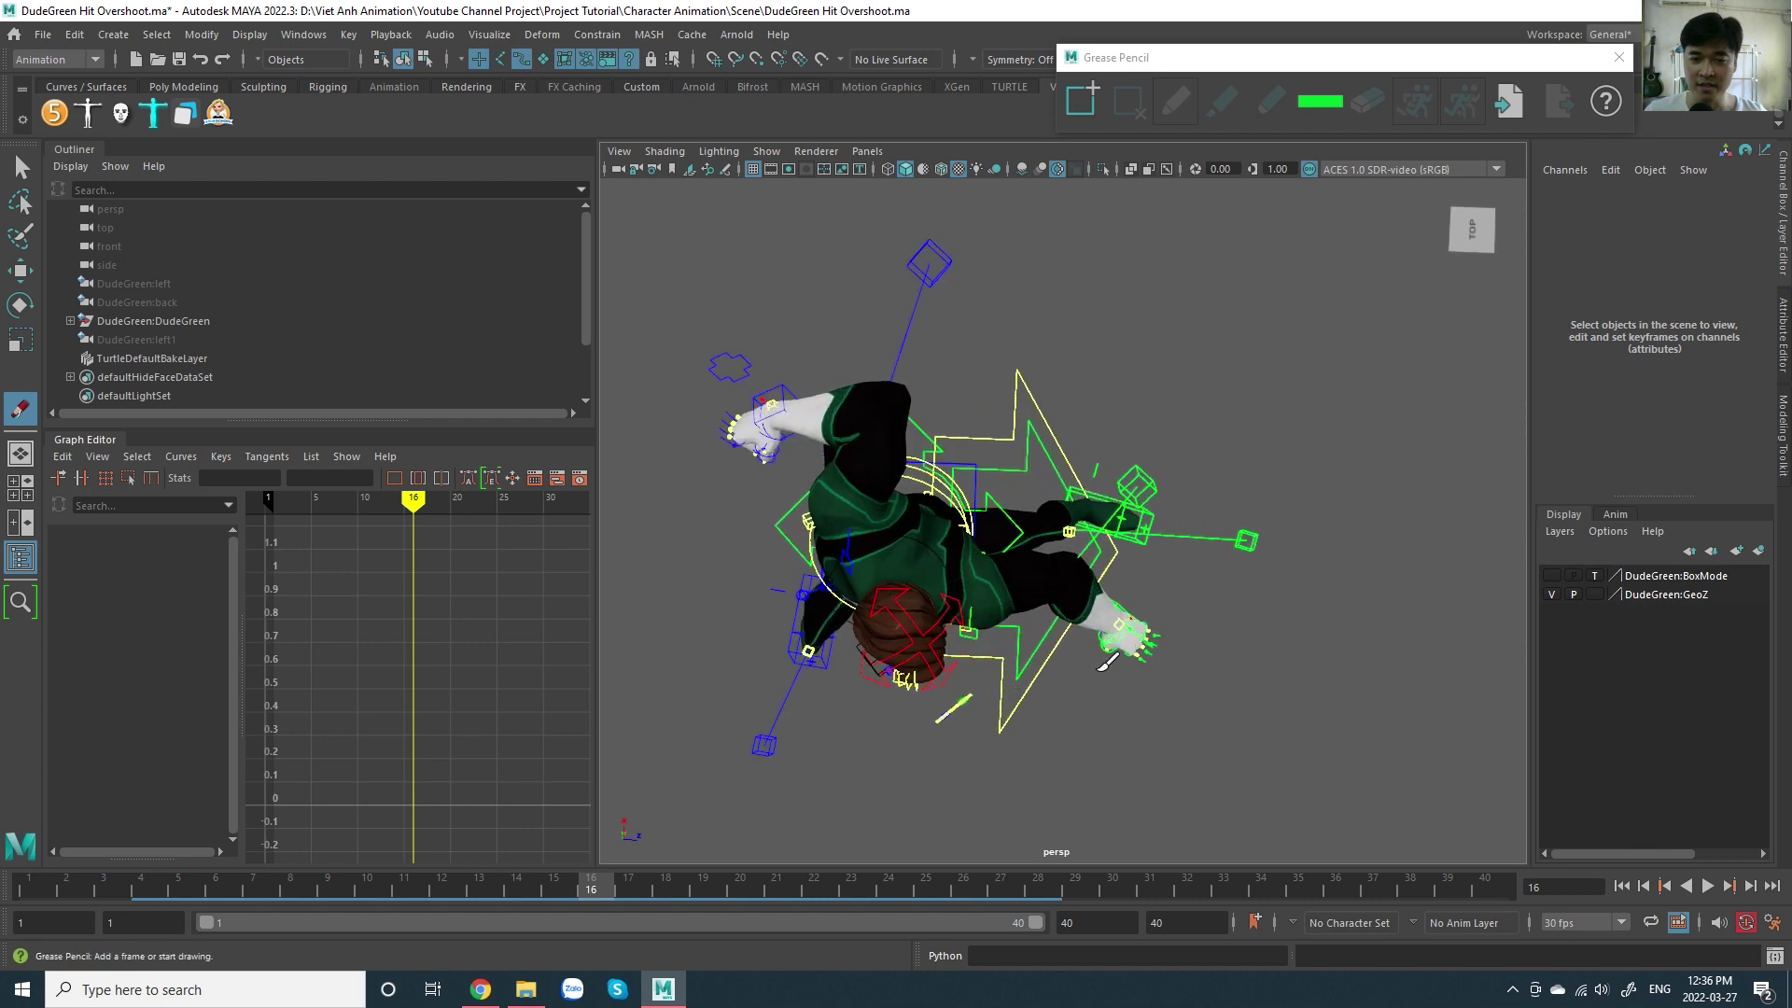
pyautogui.scroll(1, 1165, 646)
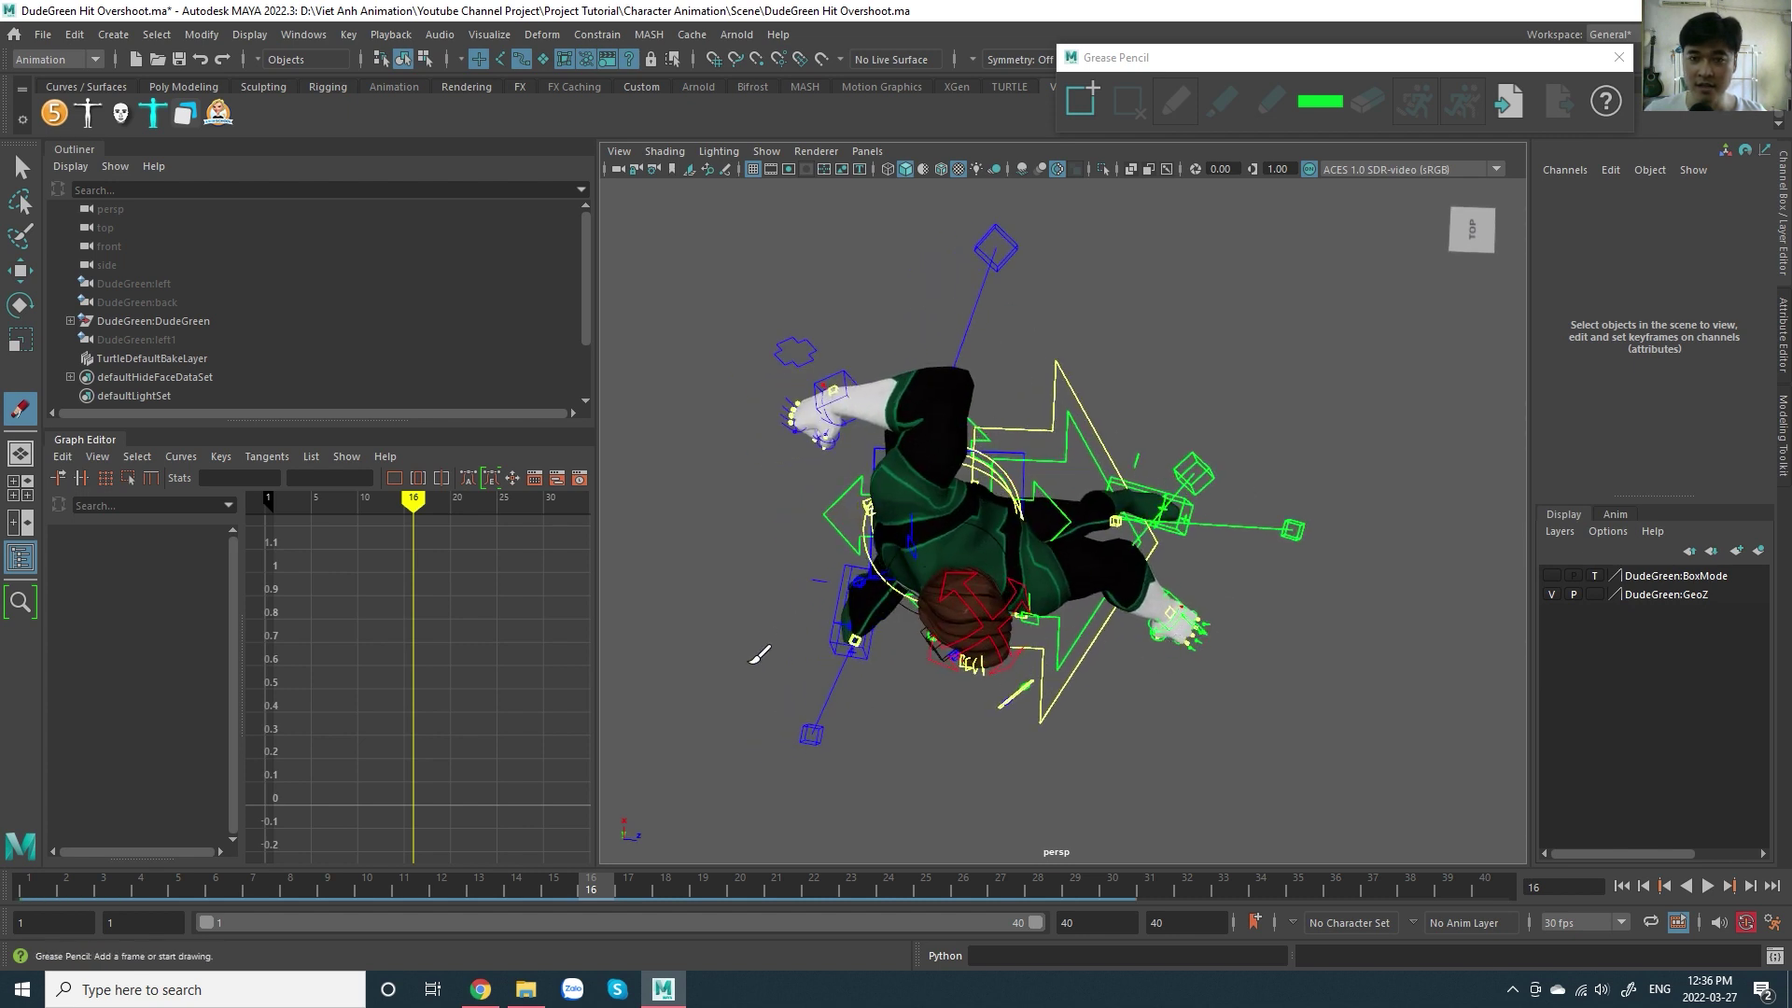
pyautogui.moveTo(712, 646); pyautogui.dragTo(1310, 444)
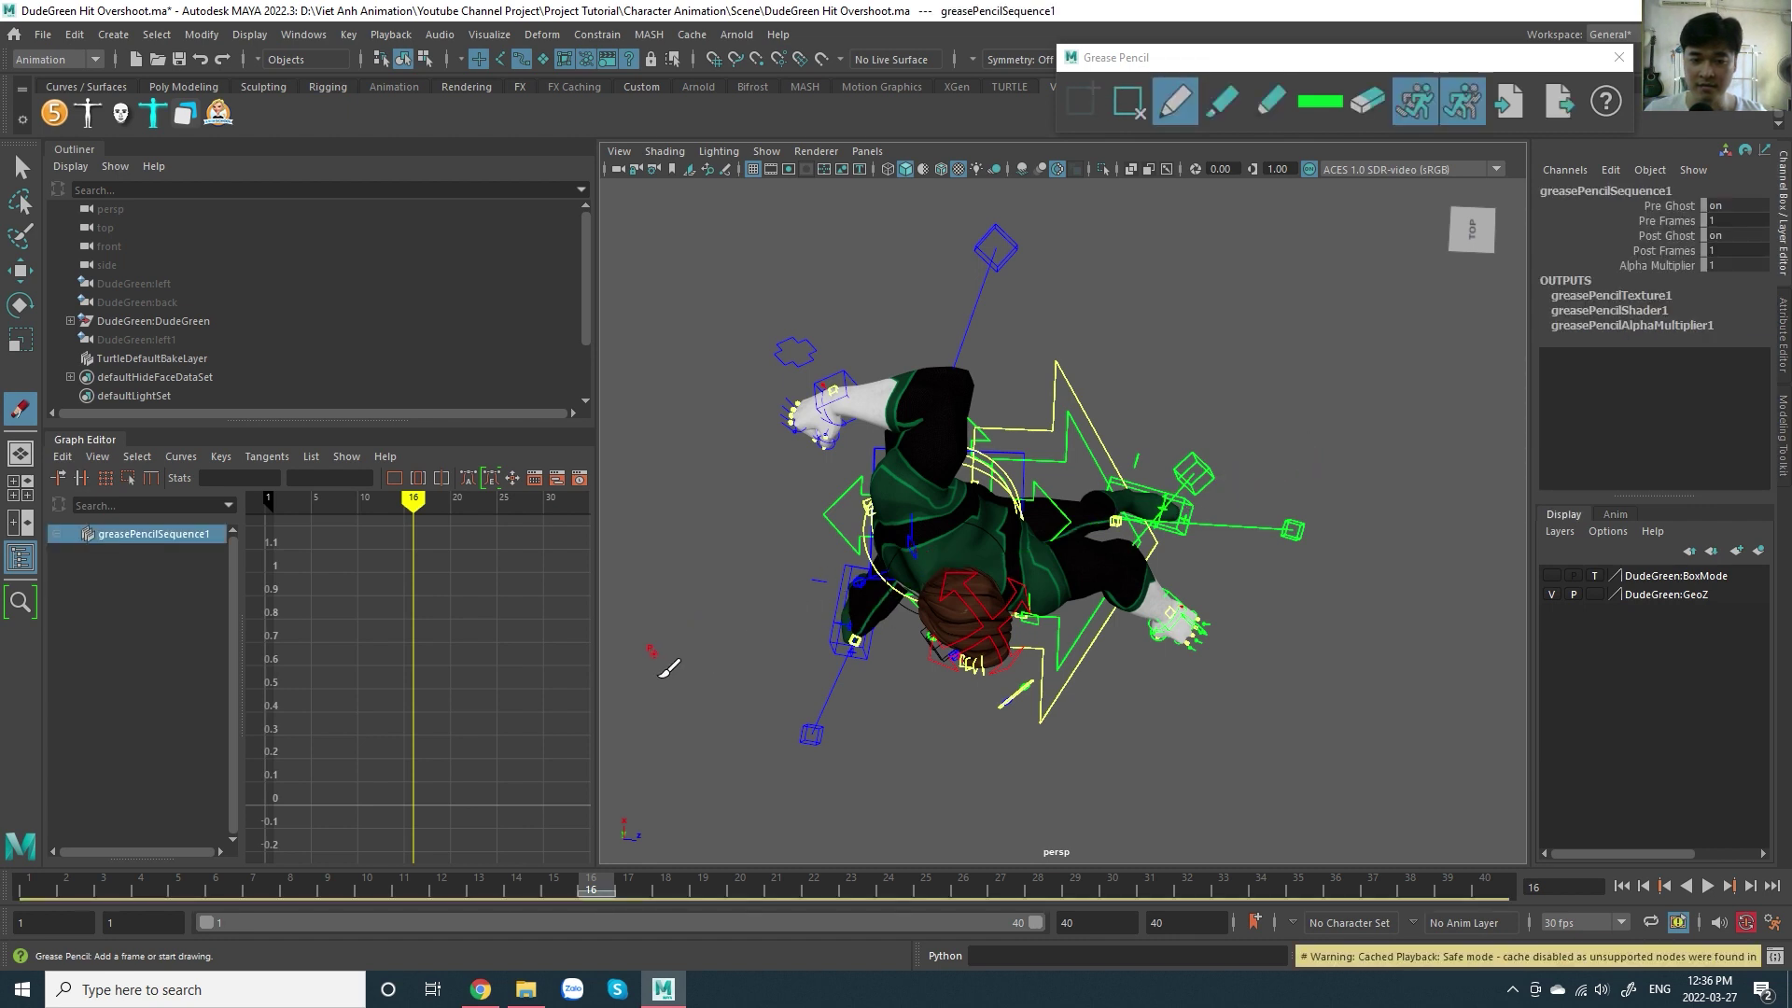
pyautogui.moveTo(657, 654); pyautogui.dragTo(1316, 431)
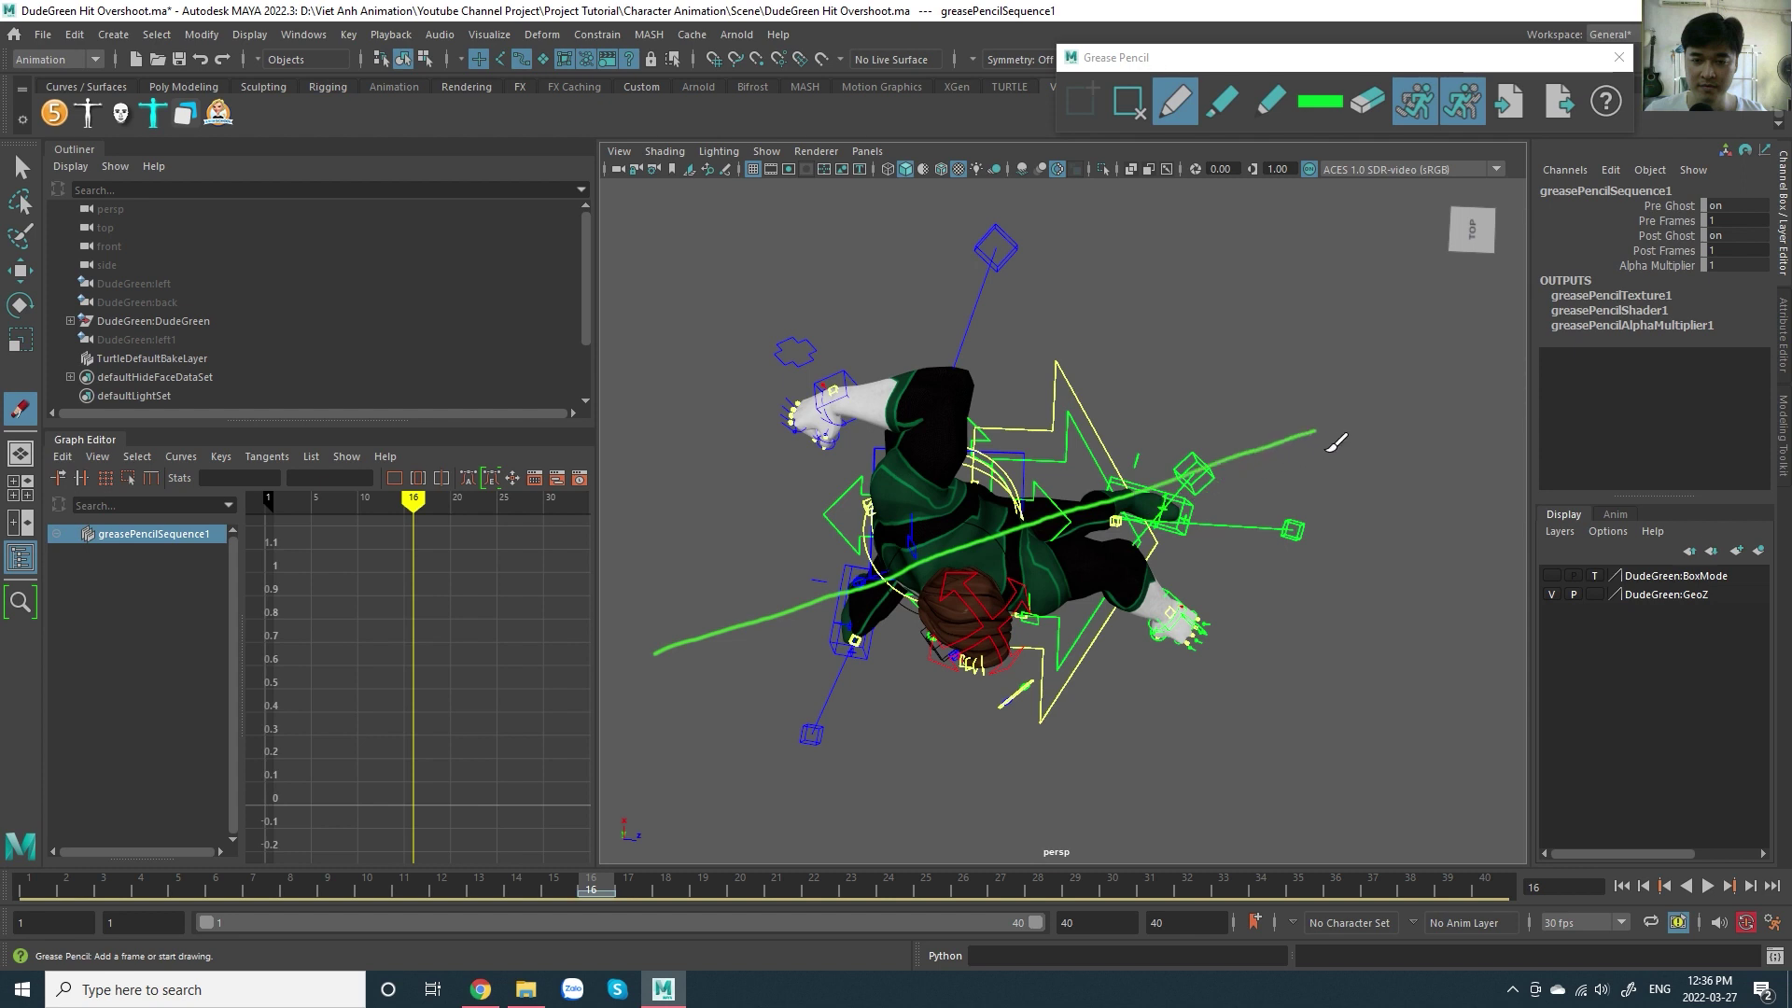
pyautogui.moveTo(1005, 555); pyautogui.dragTo(1099, 748)
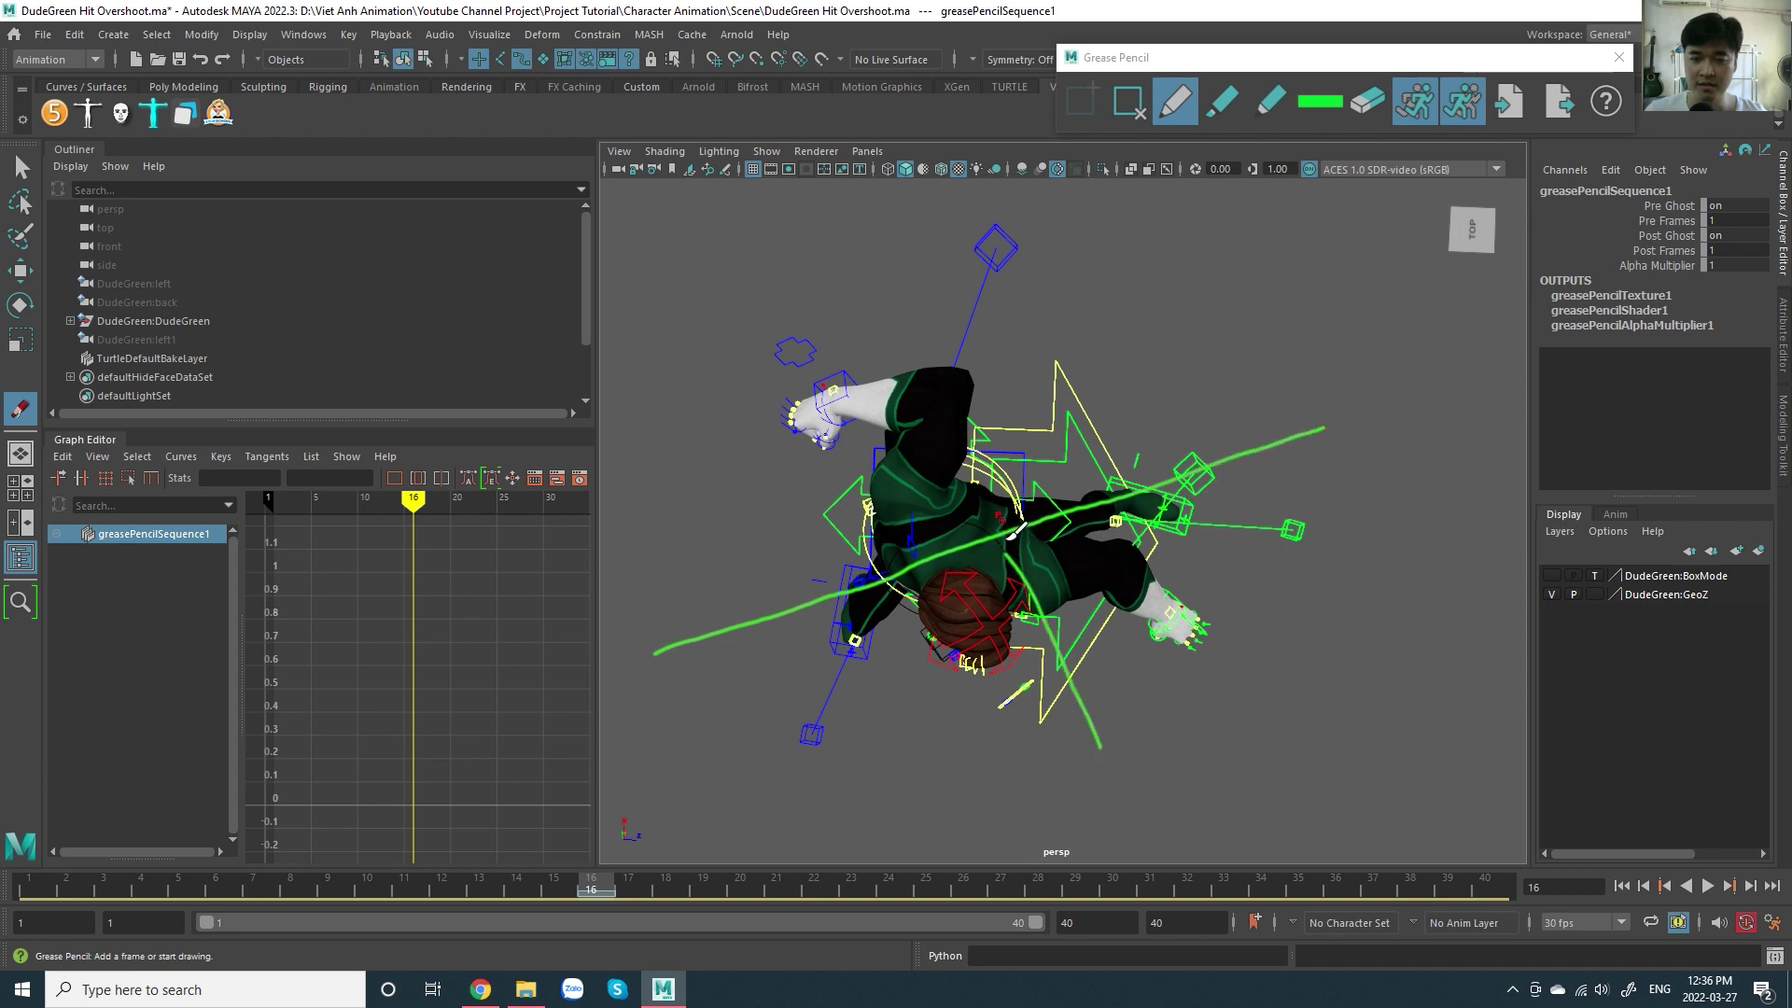
pyautogui.moveTo(1010, 532); pyautogui.dragTo(917, 239)
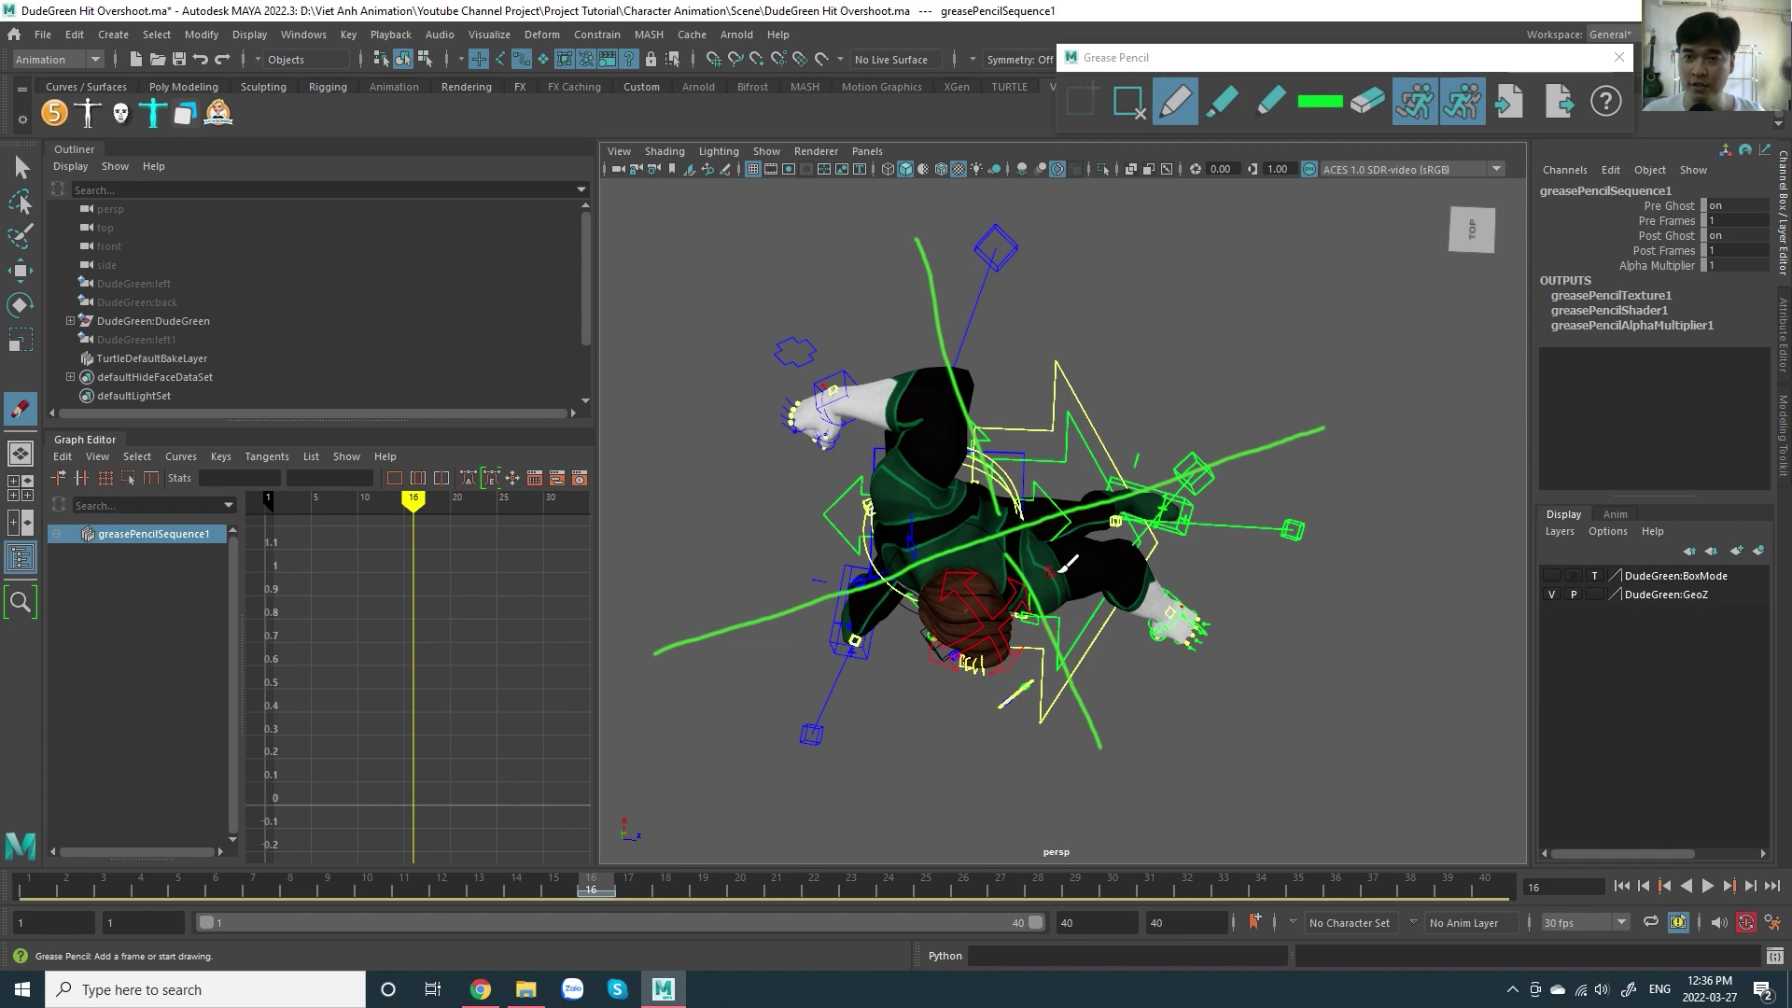
pyautogui.click(1128, 103)
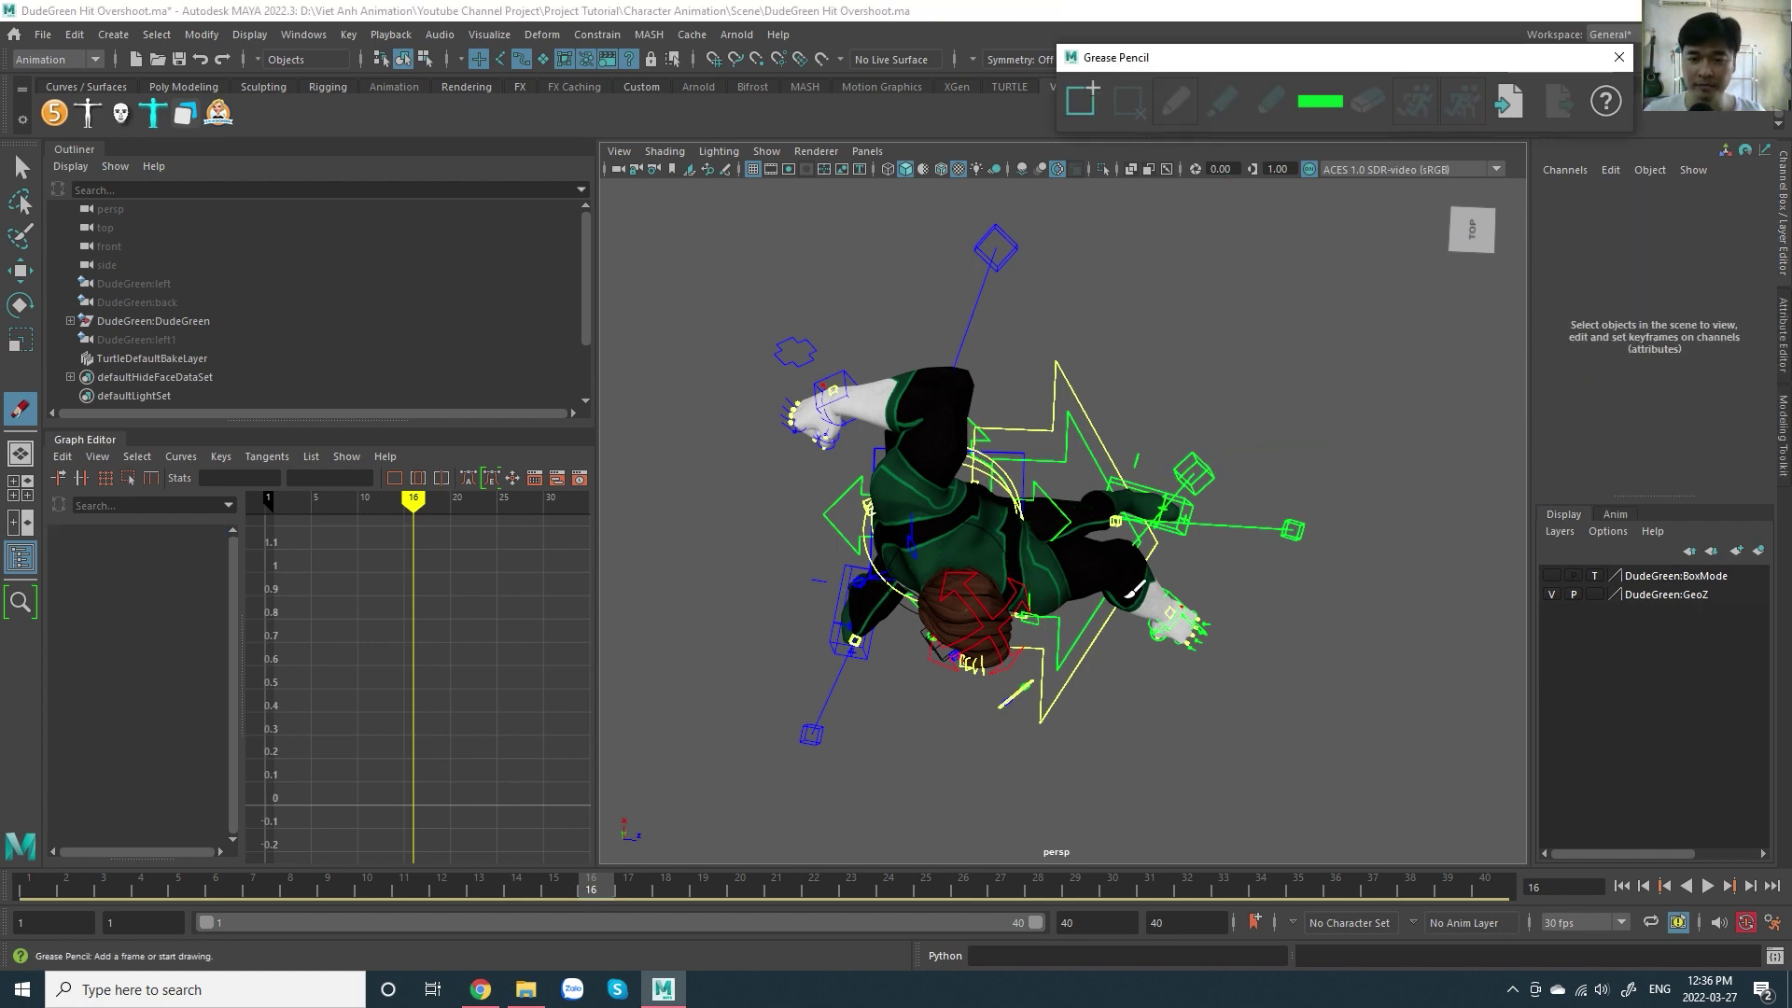
pyautogui.keyDown('alt'); pyautogui.moveTo(1027, 561); pyautogui.dragTo(1072, 576); pyautogui.keyUp('alt')
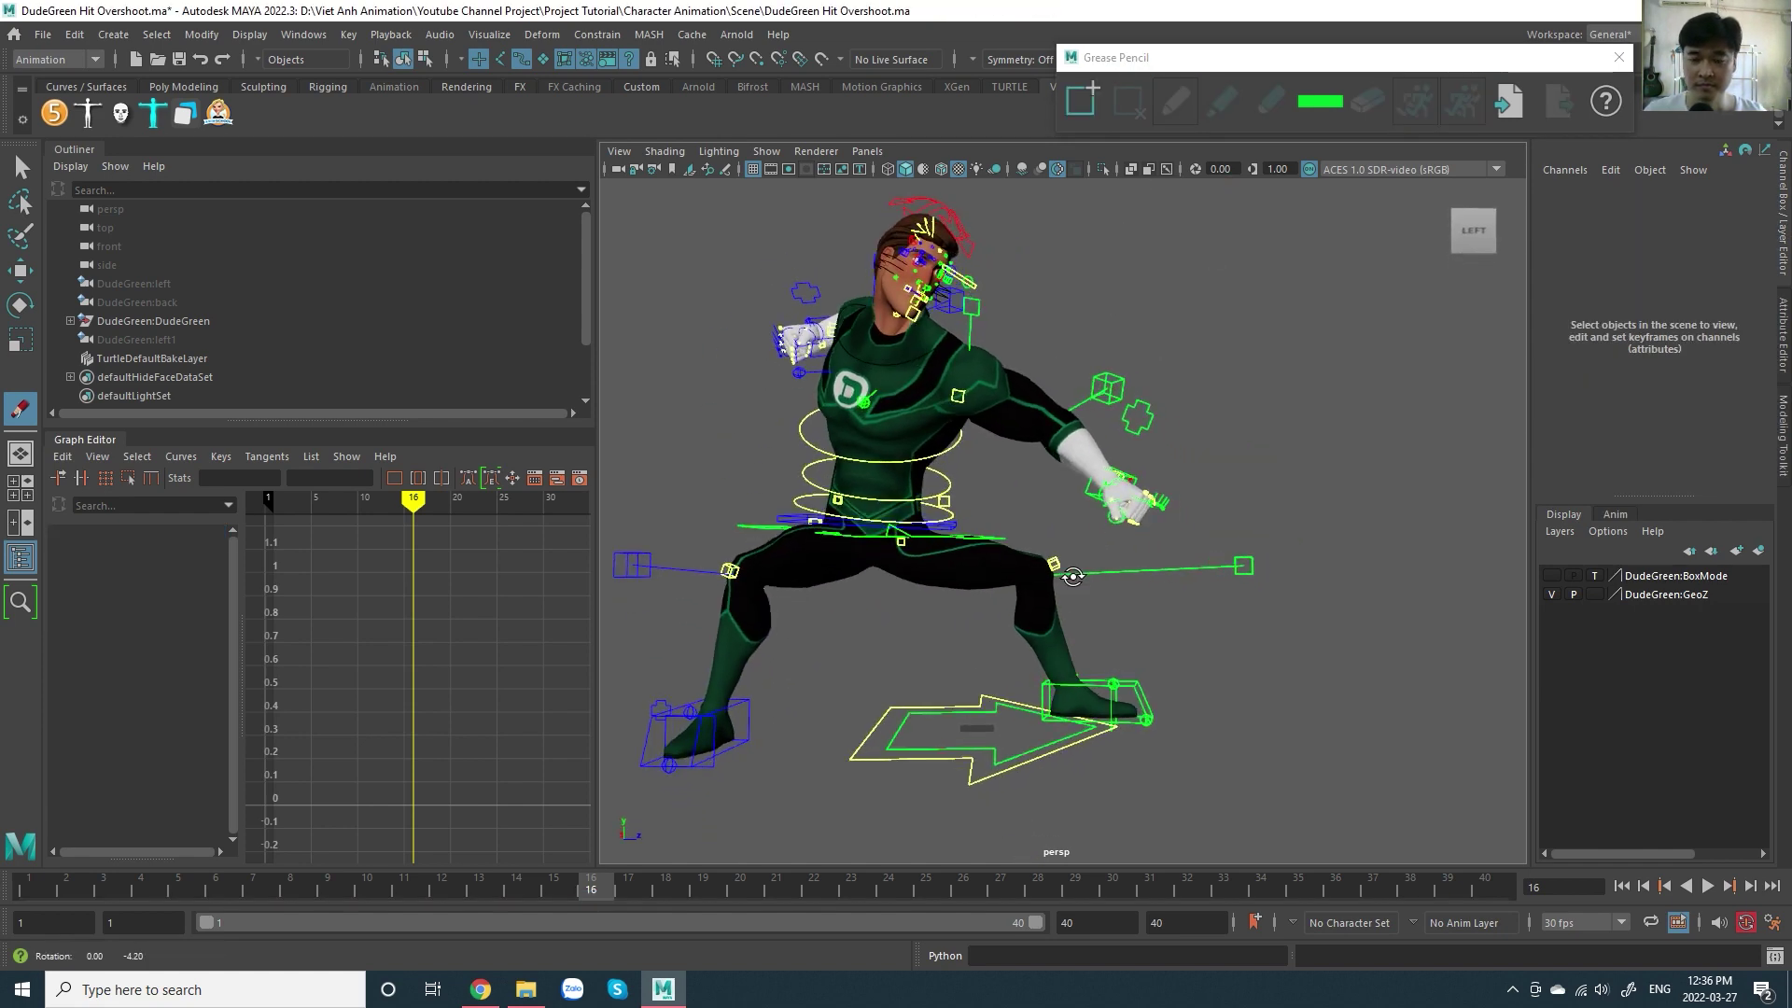
# - With the move tool, select the root master control and scrub around frame 20
pyautogui.scroll(-1, 1072, 576)
pyautogui.scroll(-2, 1072, 579)
pyautogui.scroll(-1, 1073, 586)
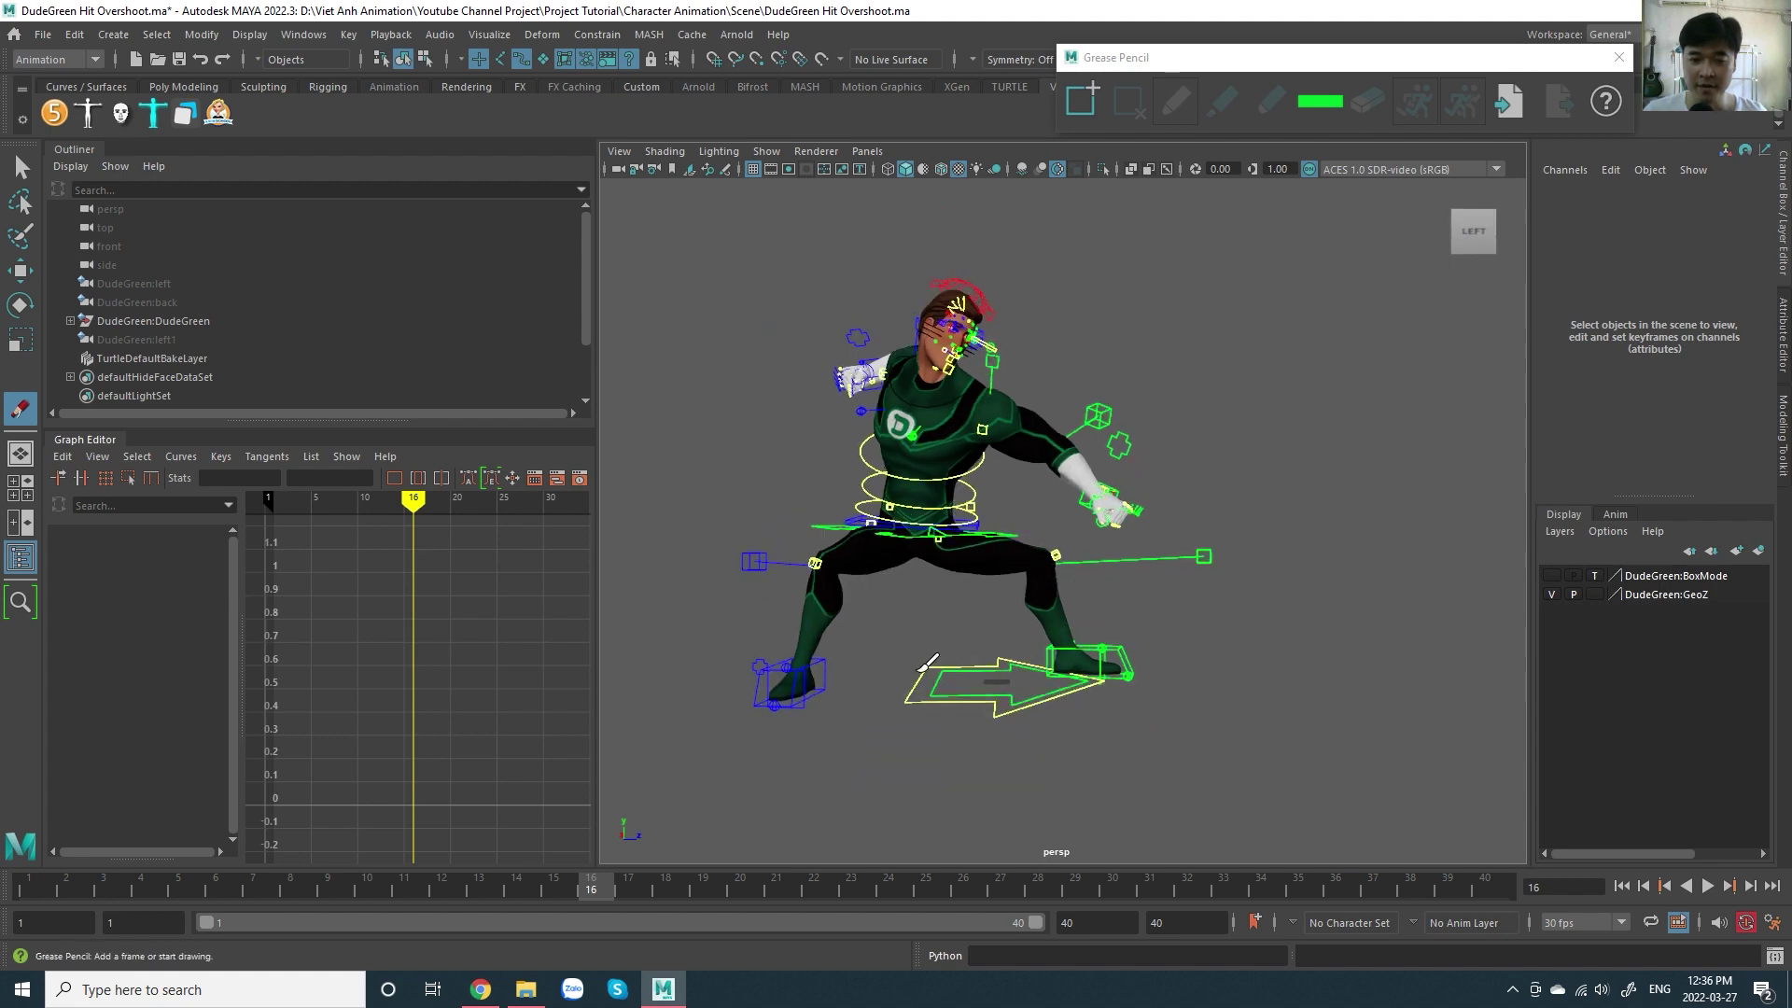
pyautogui.press('w')
pyautogui.click(938, 686)
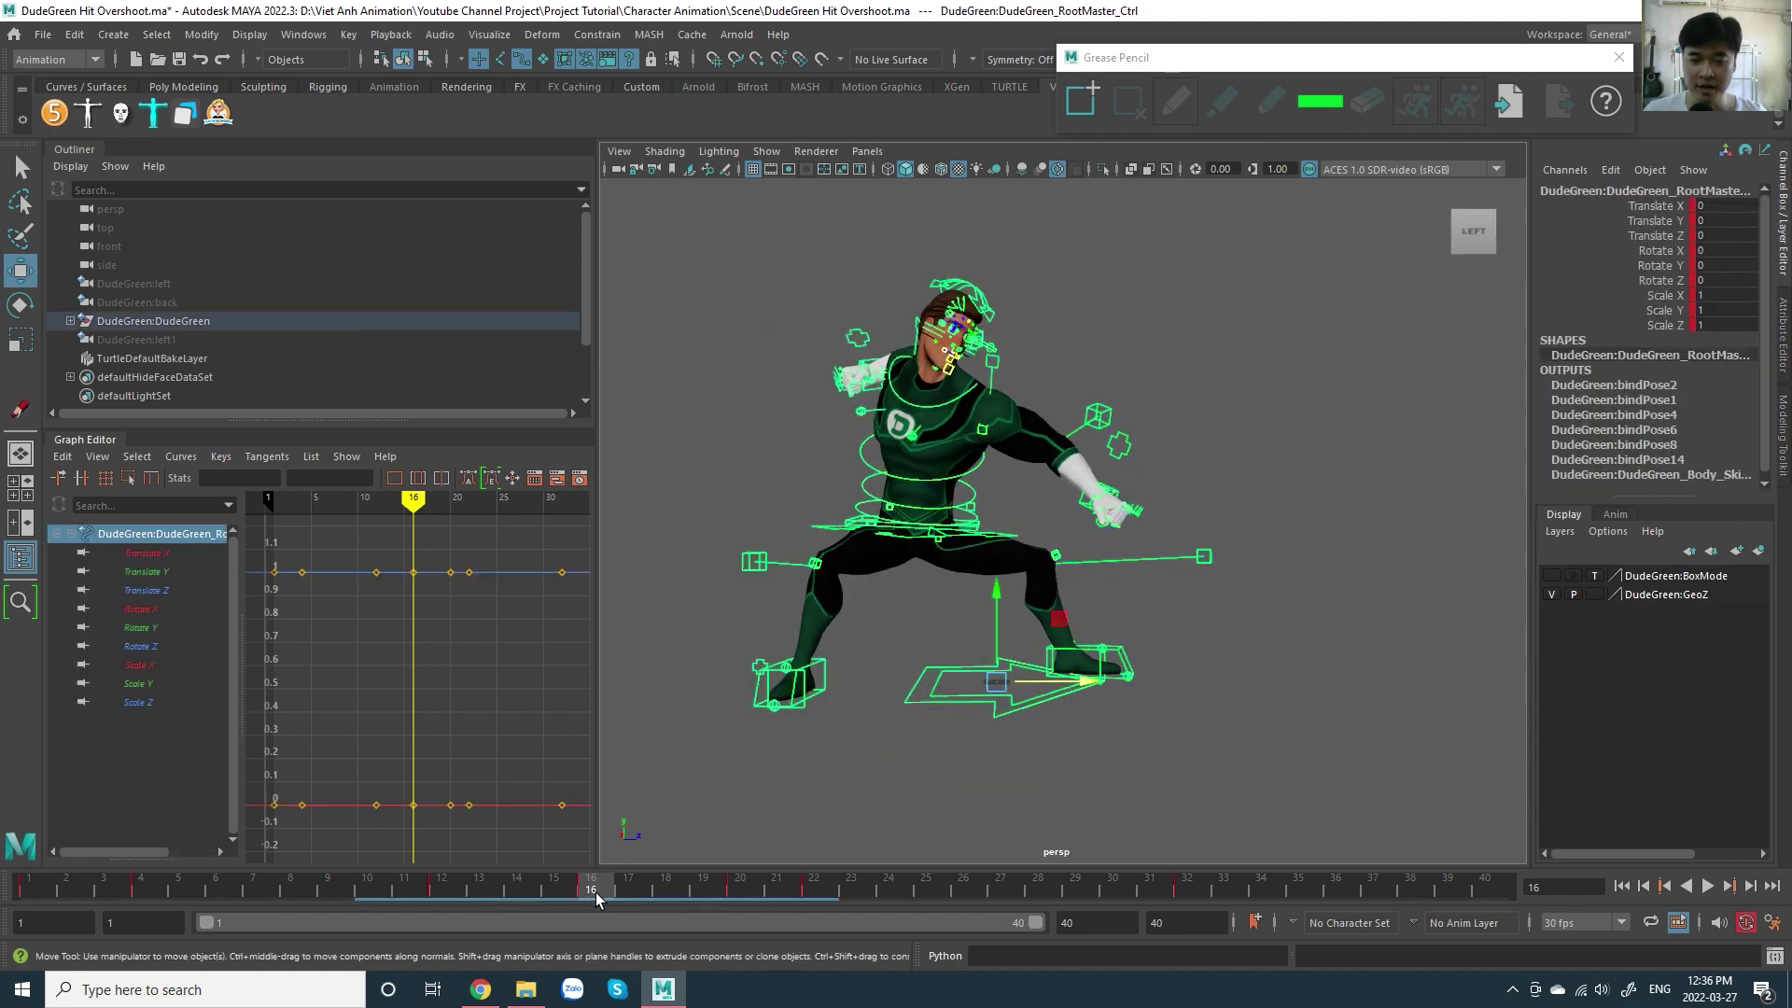
pyautogui.moveTo(597, 896)
pyautogui.mouseDown()
pyautogui.moveTo(827, 894)
pyautogui.moveTo(760, 899)
pyautogui.mouseUp()
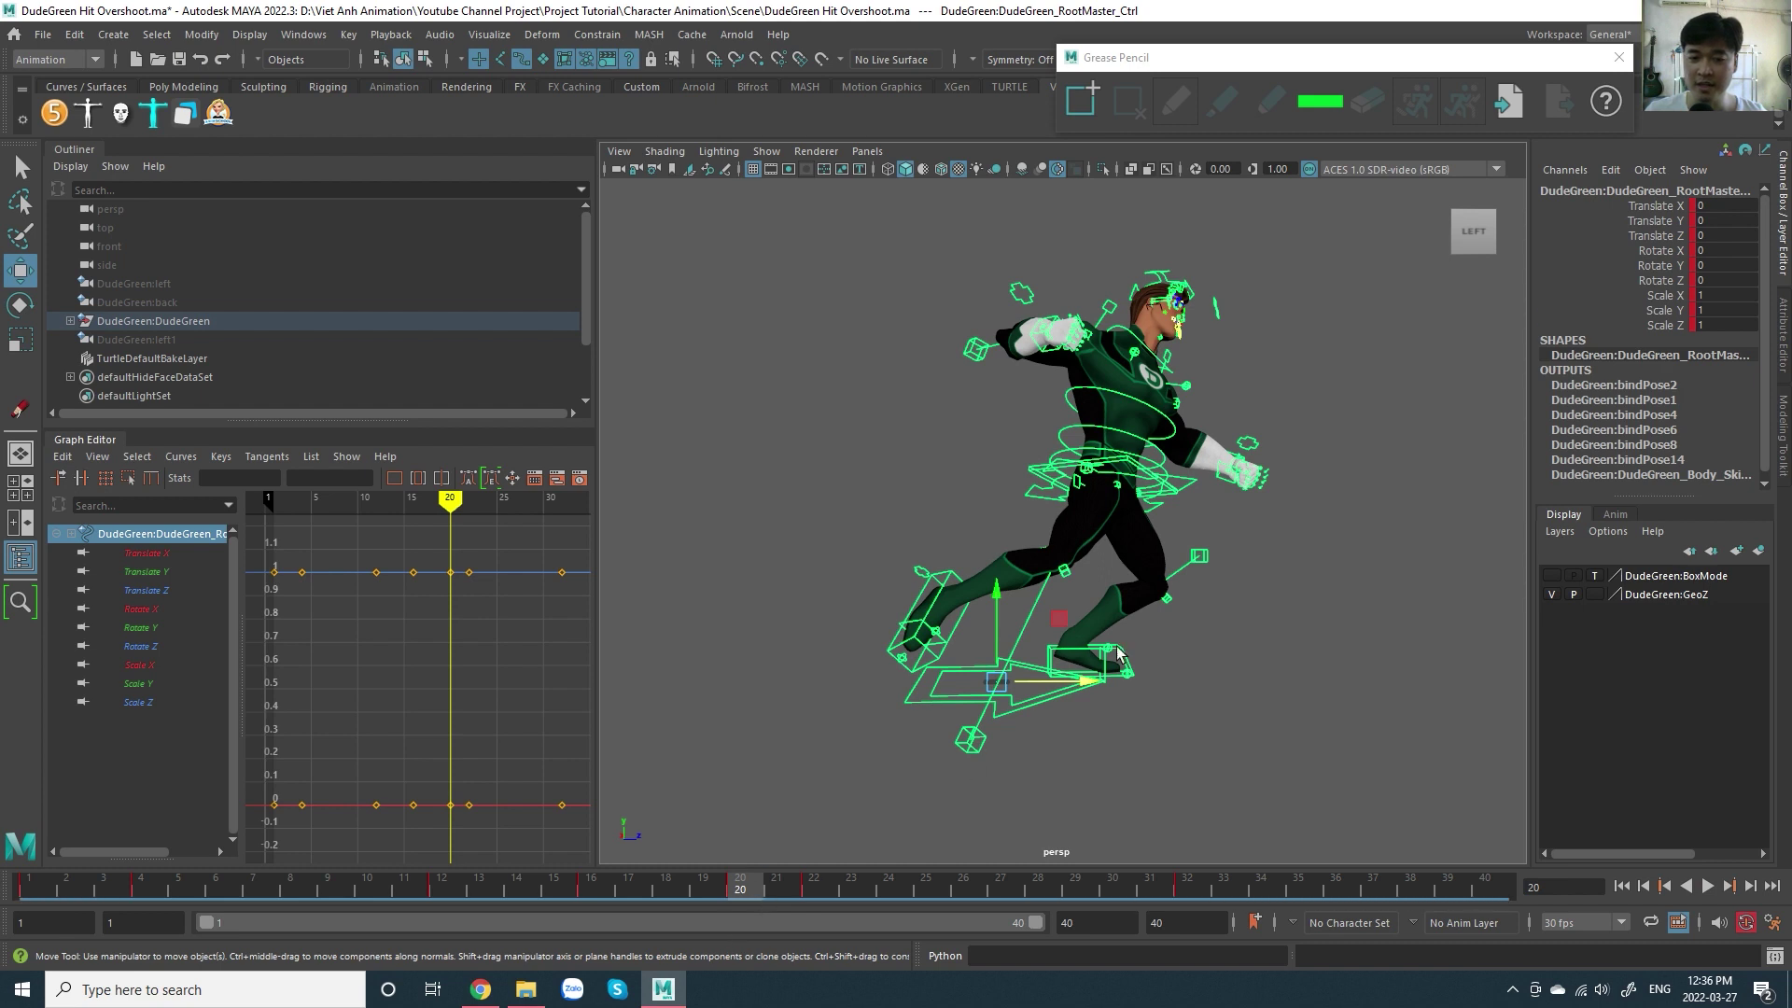
pyautogui.keyDown('alt'); pyautogui.moveTo(1233, 612); pyautogui.dragTo(1194, 564, button='middle'); pyautogui.keyUp('alt')
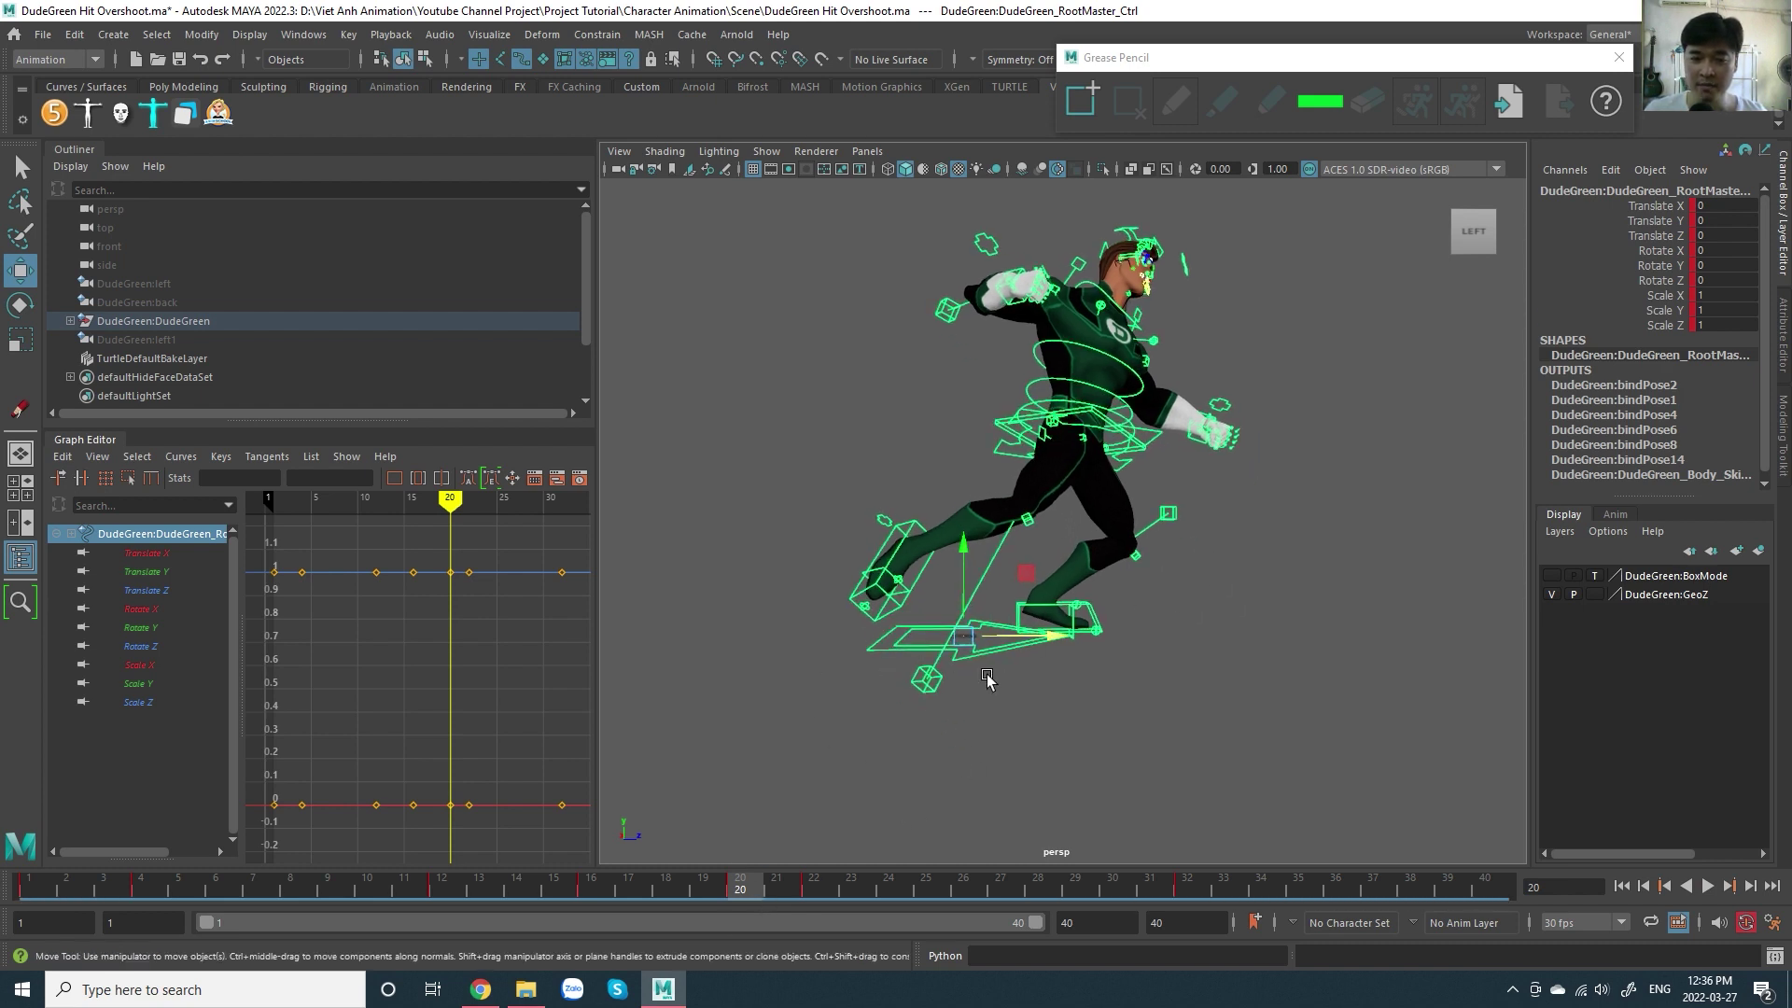
pyautogui.keyDown('alt'); pyautogui.moveTo(936, 595); pyautogui.dragTo(1055, 557); pyautogui.keyUp('alt')
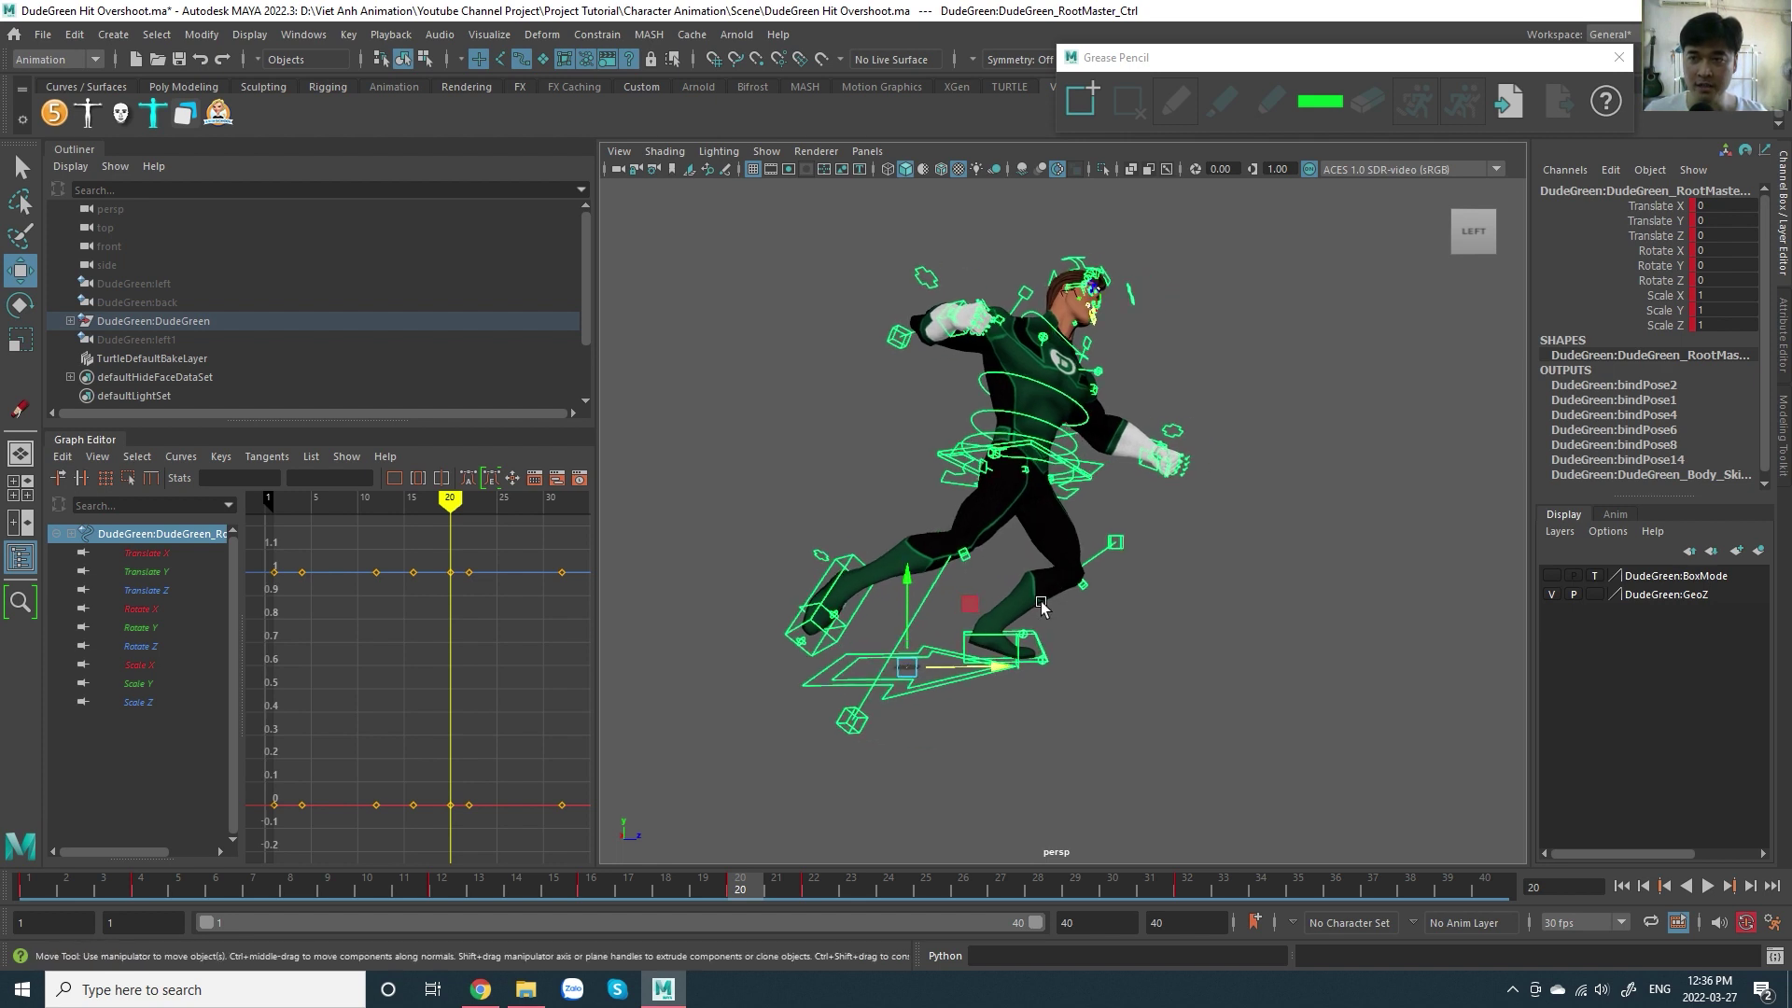
# - Jump between frames 16 and 22, play the hit, and stop back on frame 20
pyautogui.click(605, 904)
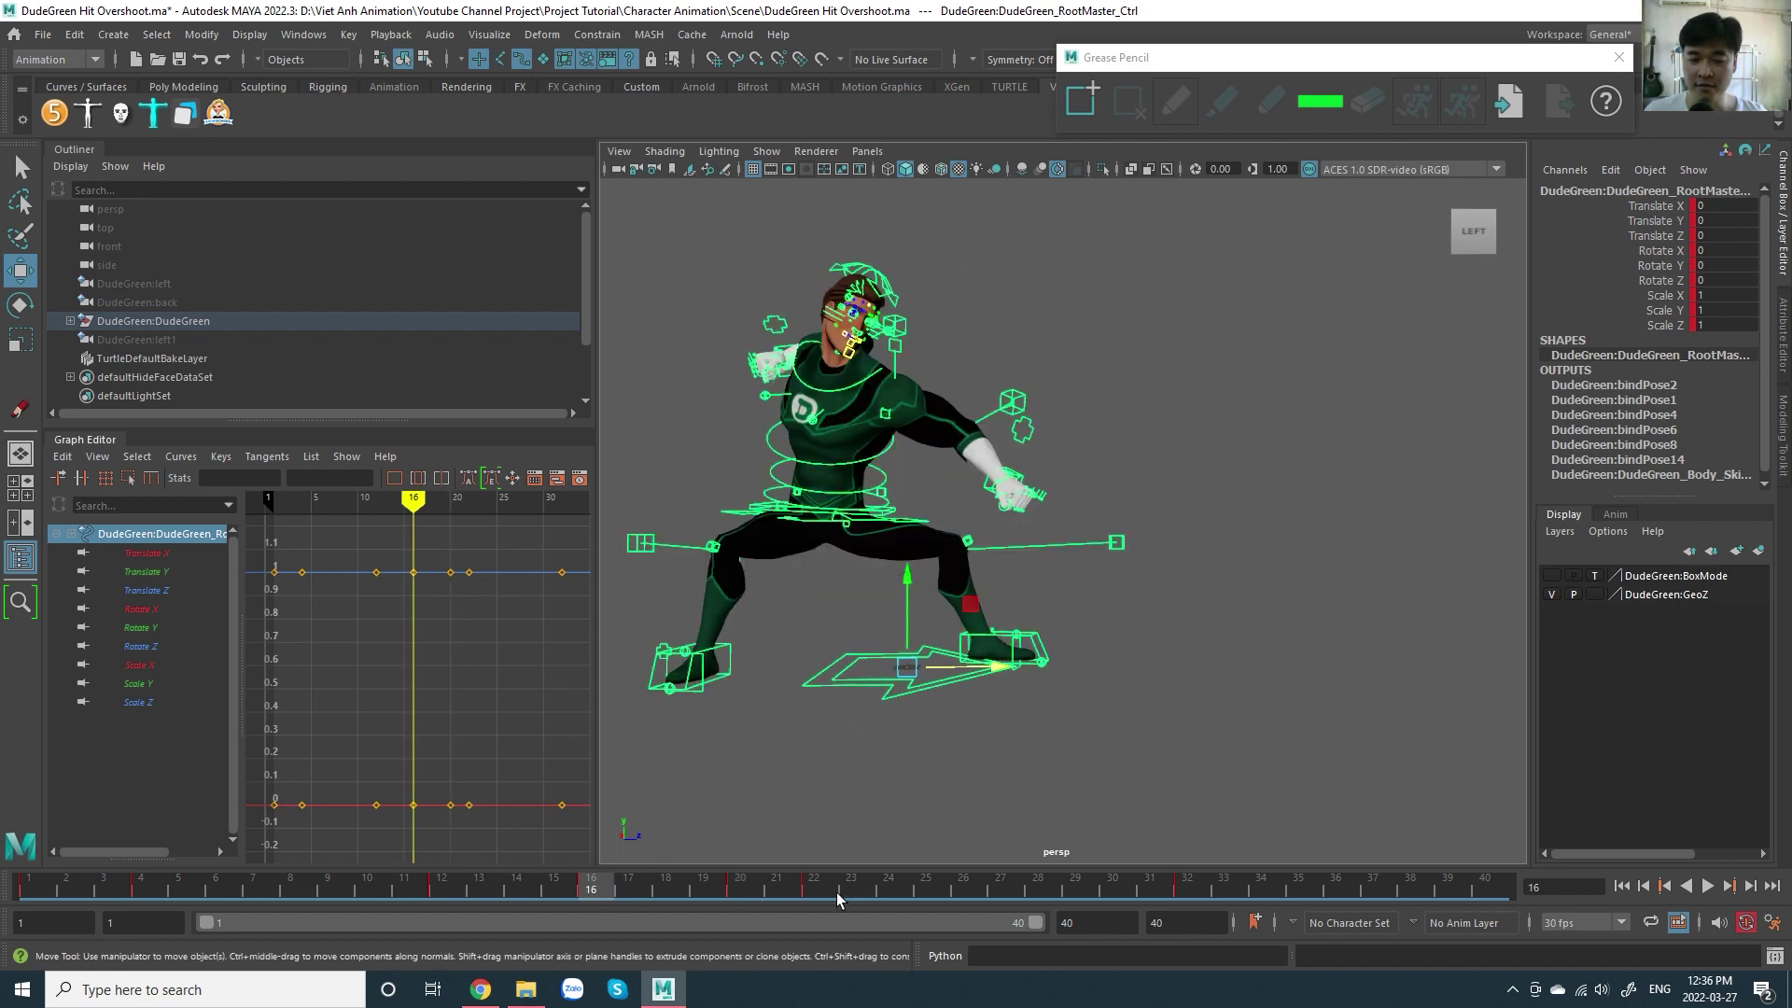
pyautogui.click(825, 904)
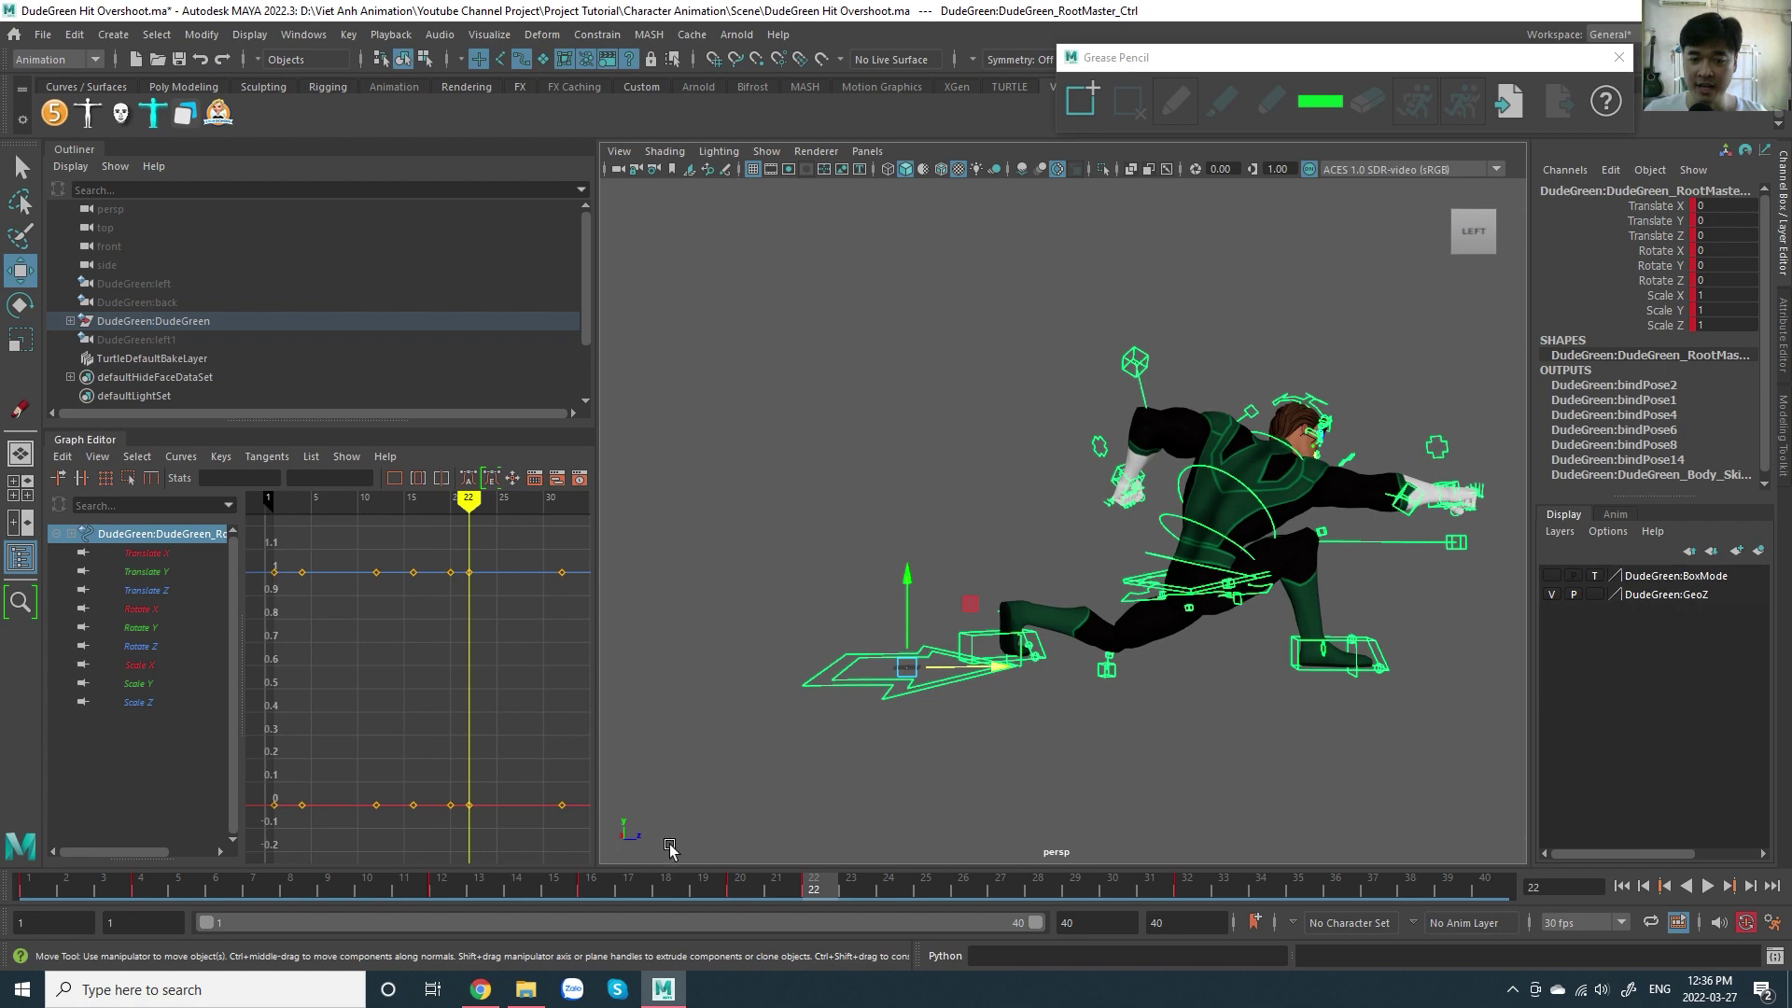
pyautogui.hotkey('alt', 'v')
pyautogui.moveTo(820, 900); pyautogui.dragTo(742, 902)
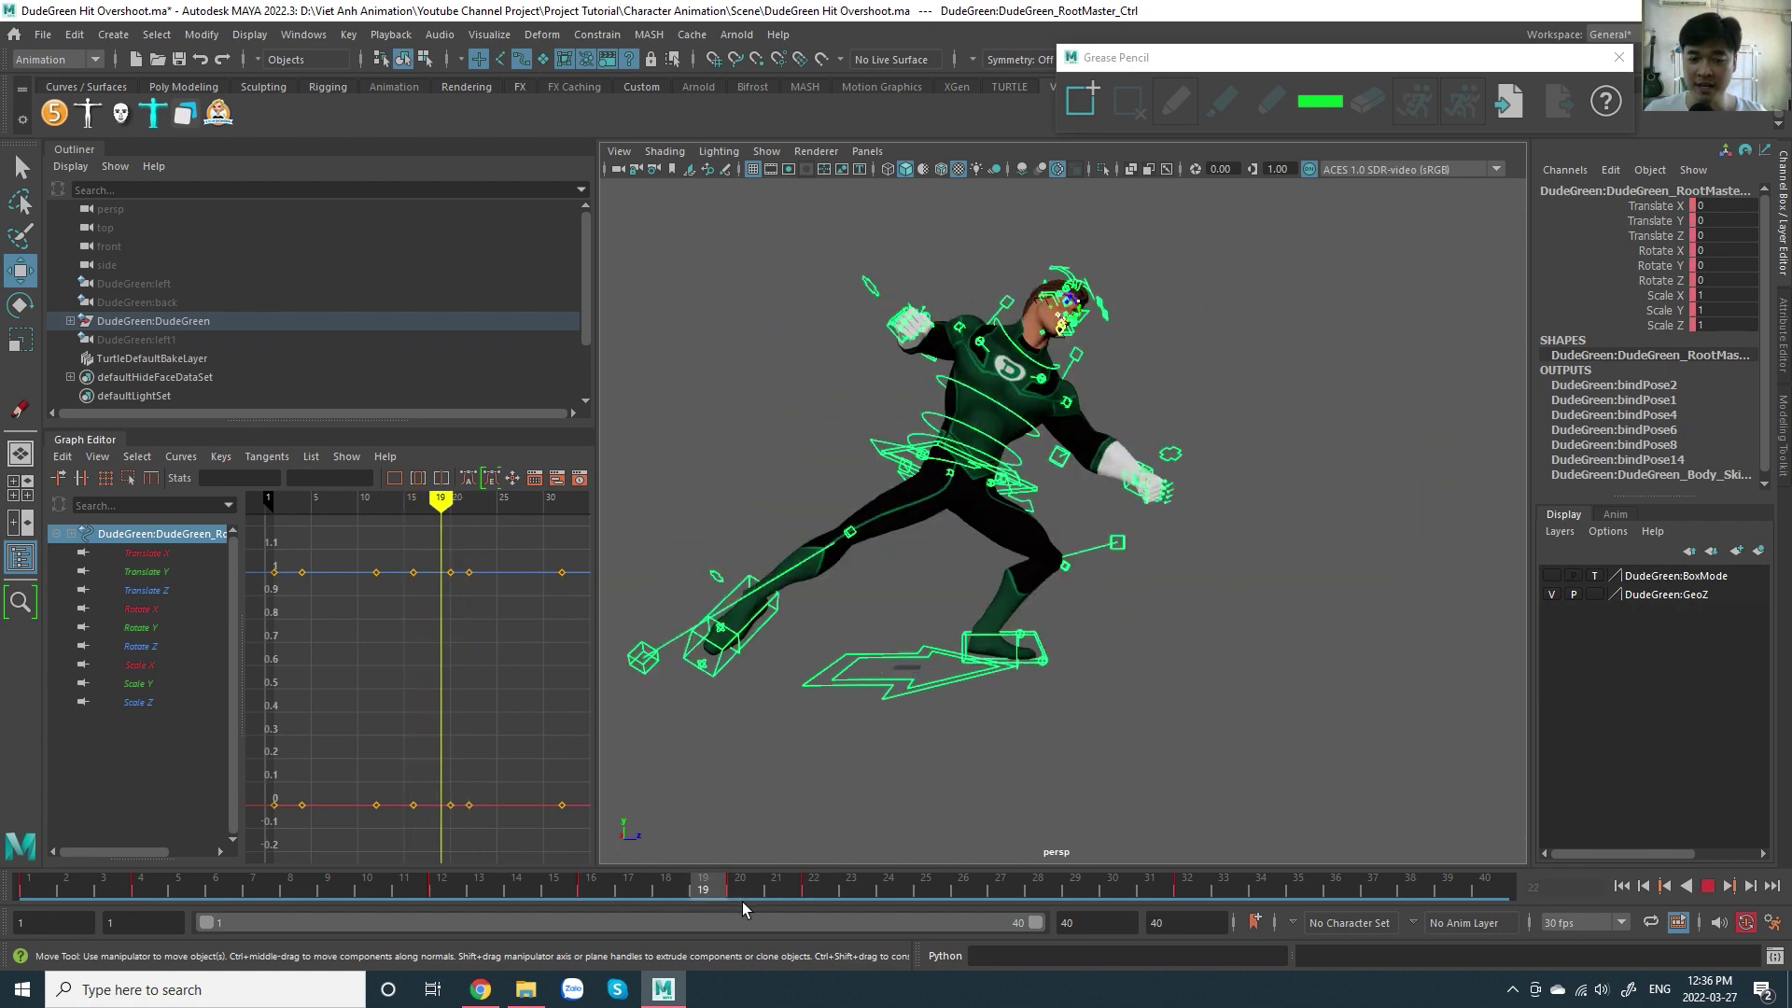
pyautogui.hotkey('alt', 'v')
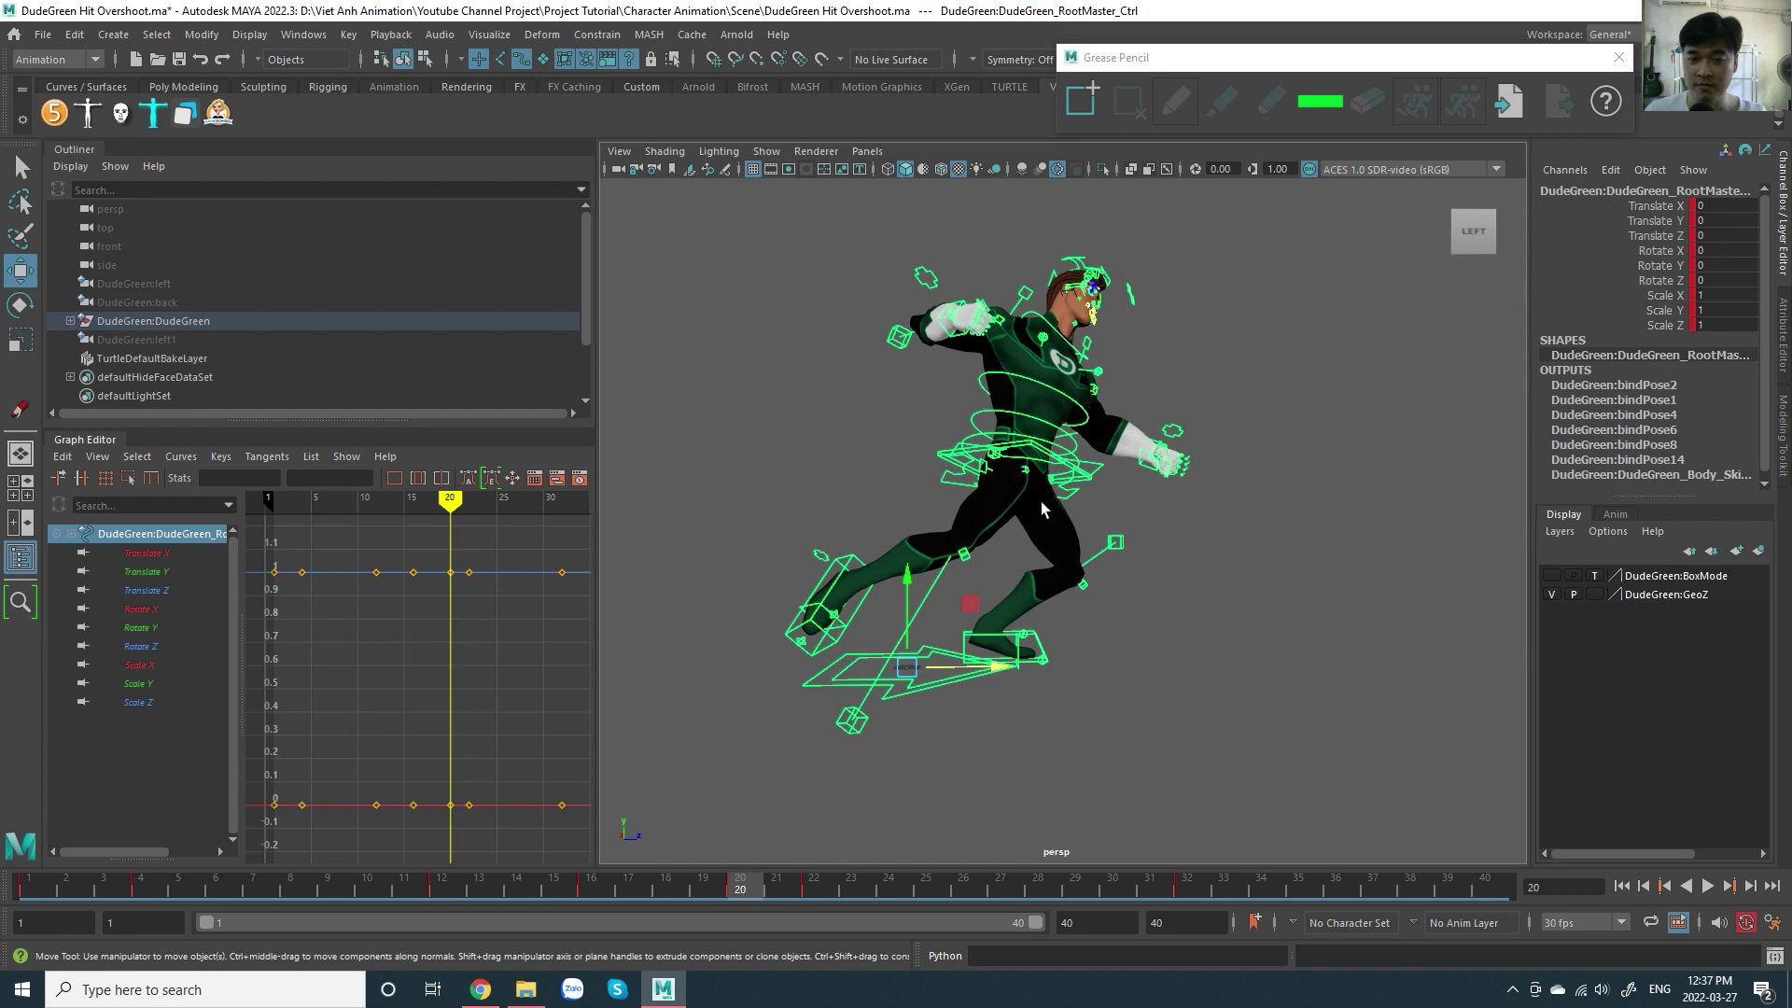
# - Sketch test strokes on a new frame-20 grease-pencil frame, delete them, and draw one curved foot-to-head line
pyautogui.click(1081, 100)
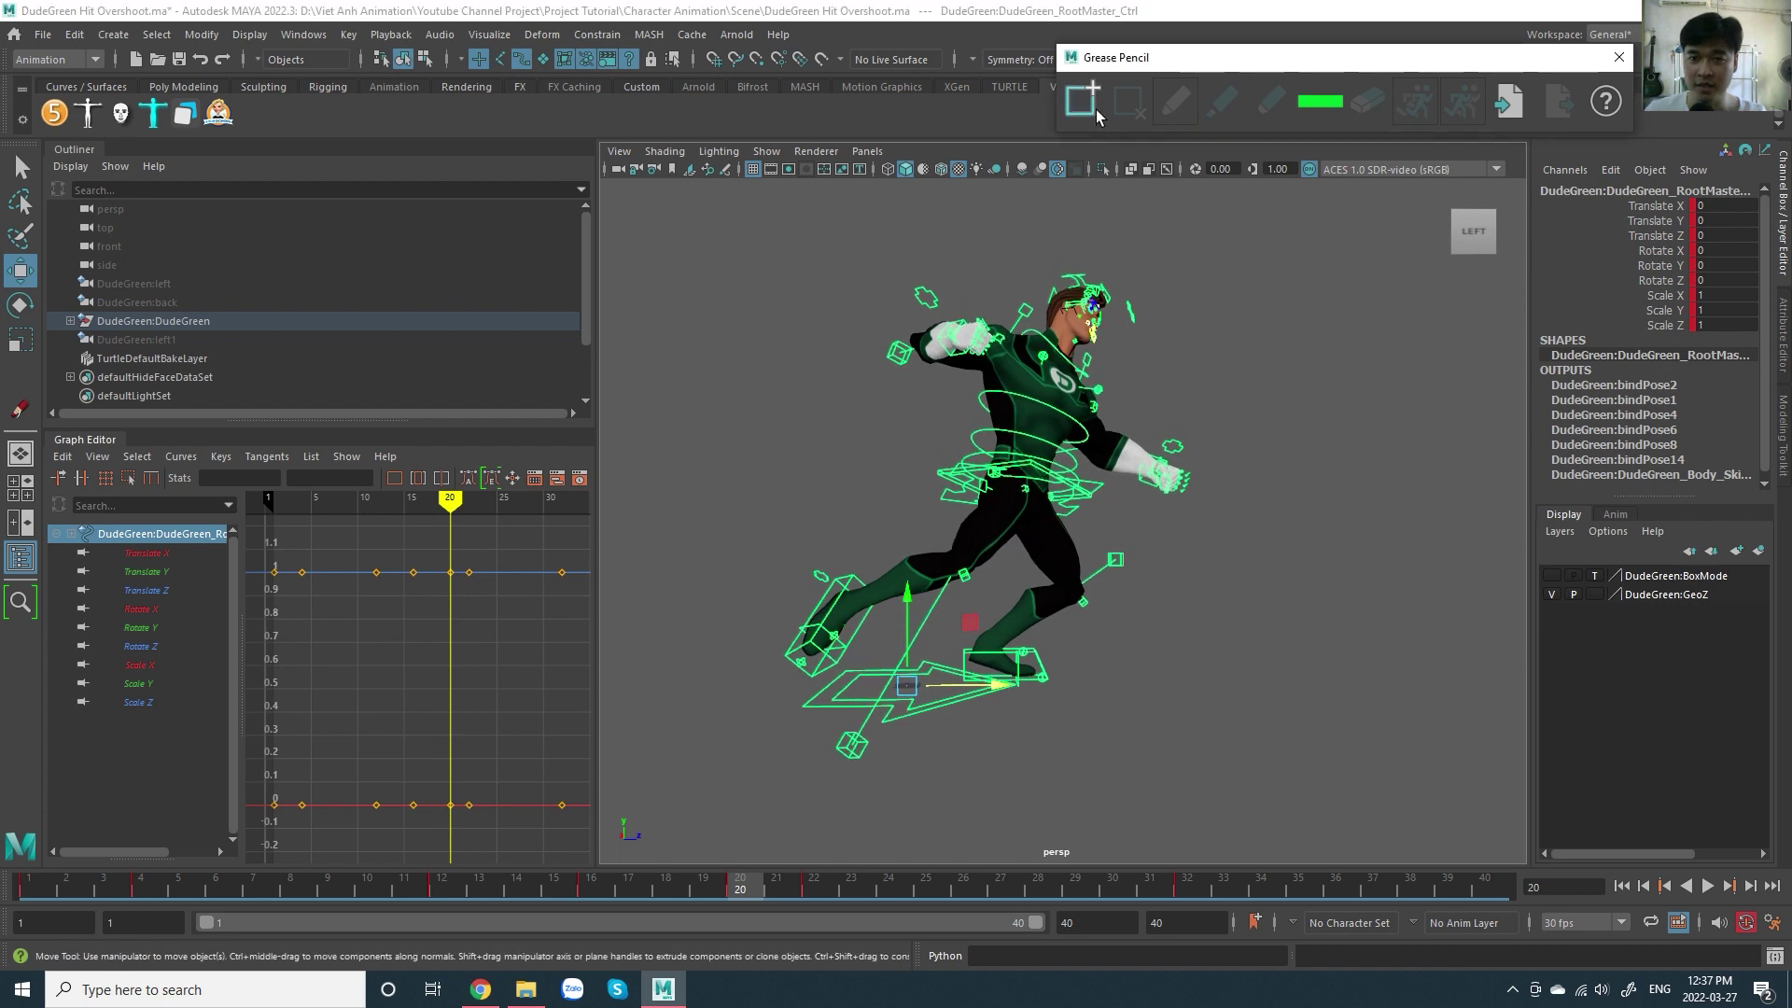
pyautogui.moveTo(826, 644)
pyautogui.mouseDown()
pyautogui.moveTo(1060, 380)
pyautogui.moveTo(1030, 233)
pyautogui.mouseUp()
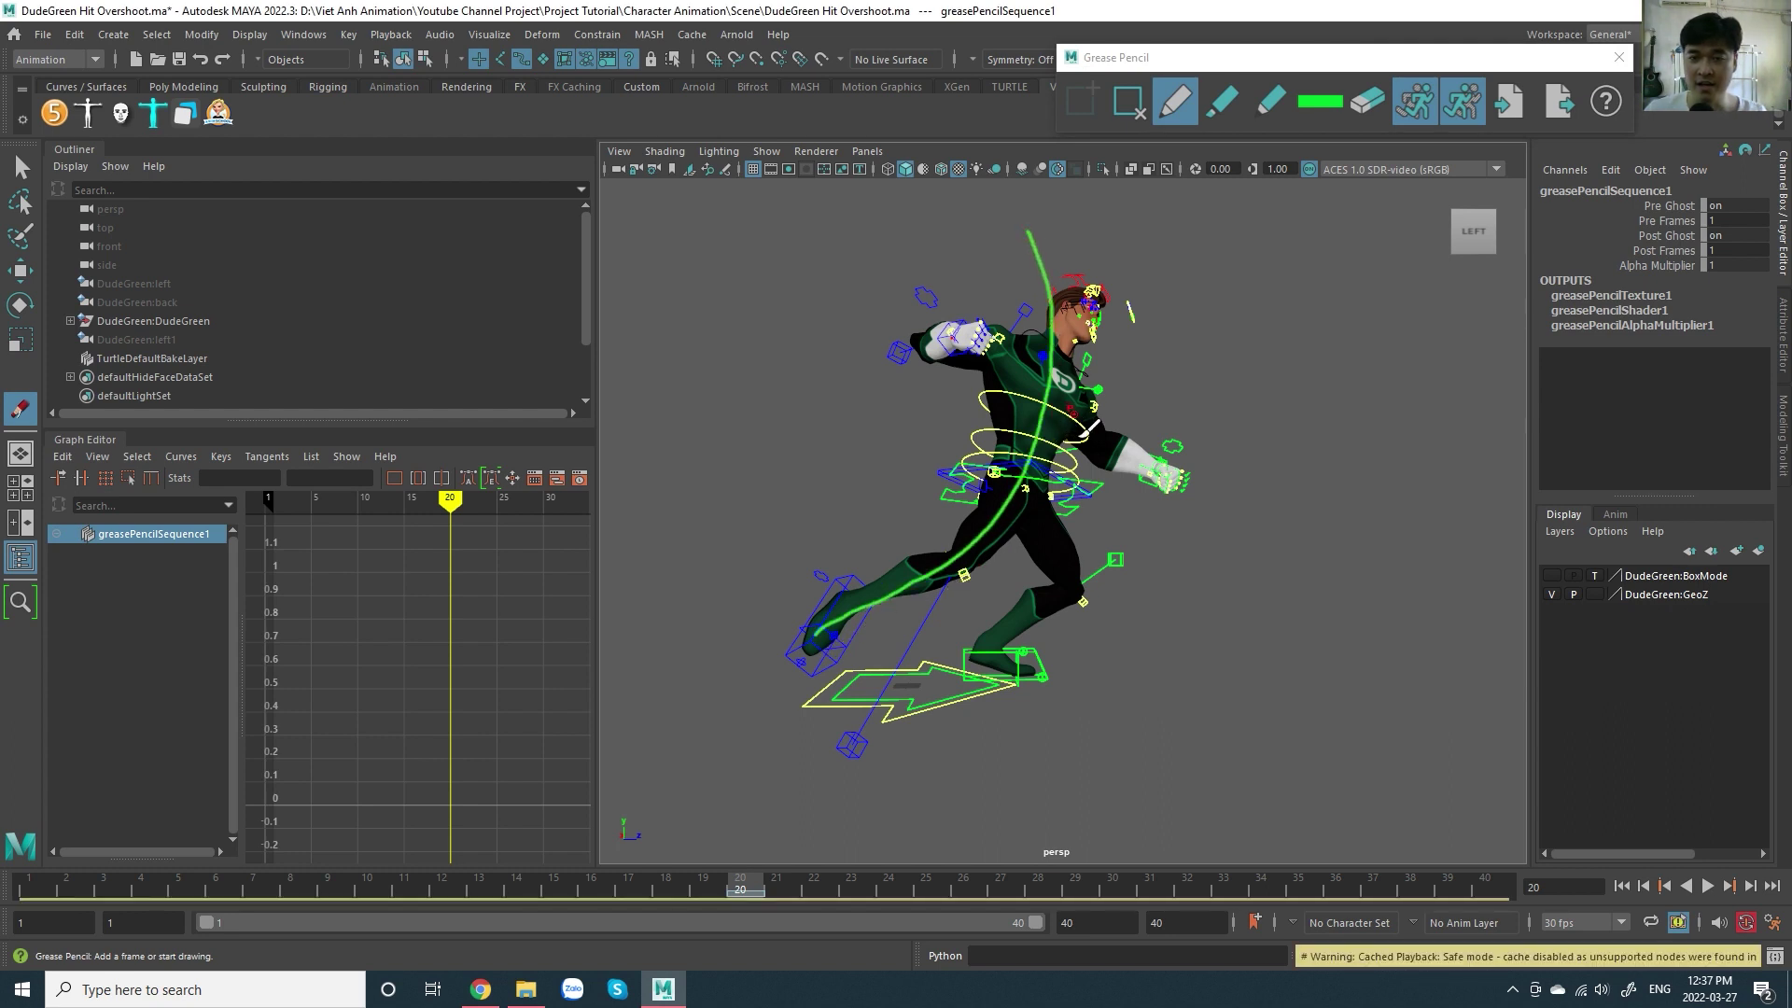
pyautogui.moveTo(1081, 388); pyautogui.dragTo(1270, 372)
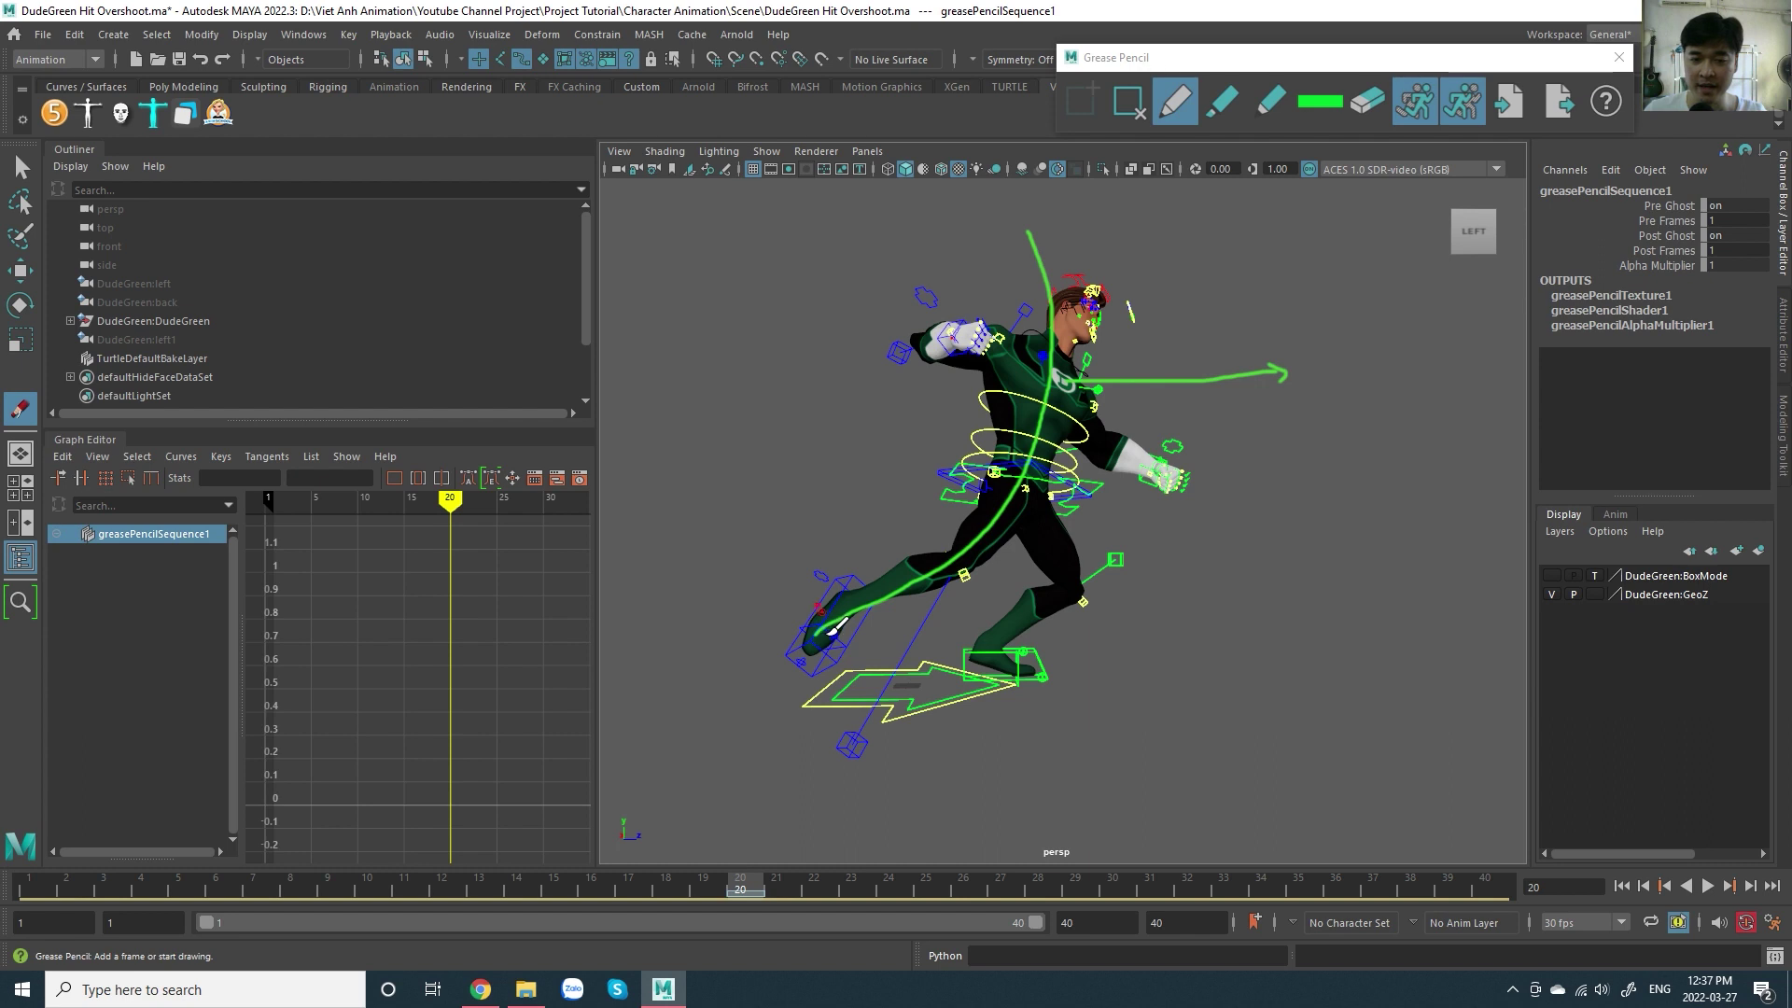
pyautogui.moveTo(831, 630); pyautogui.dragTo(829, 229)
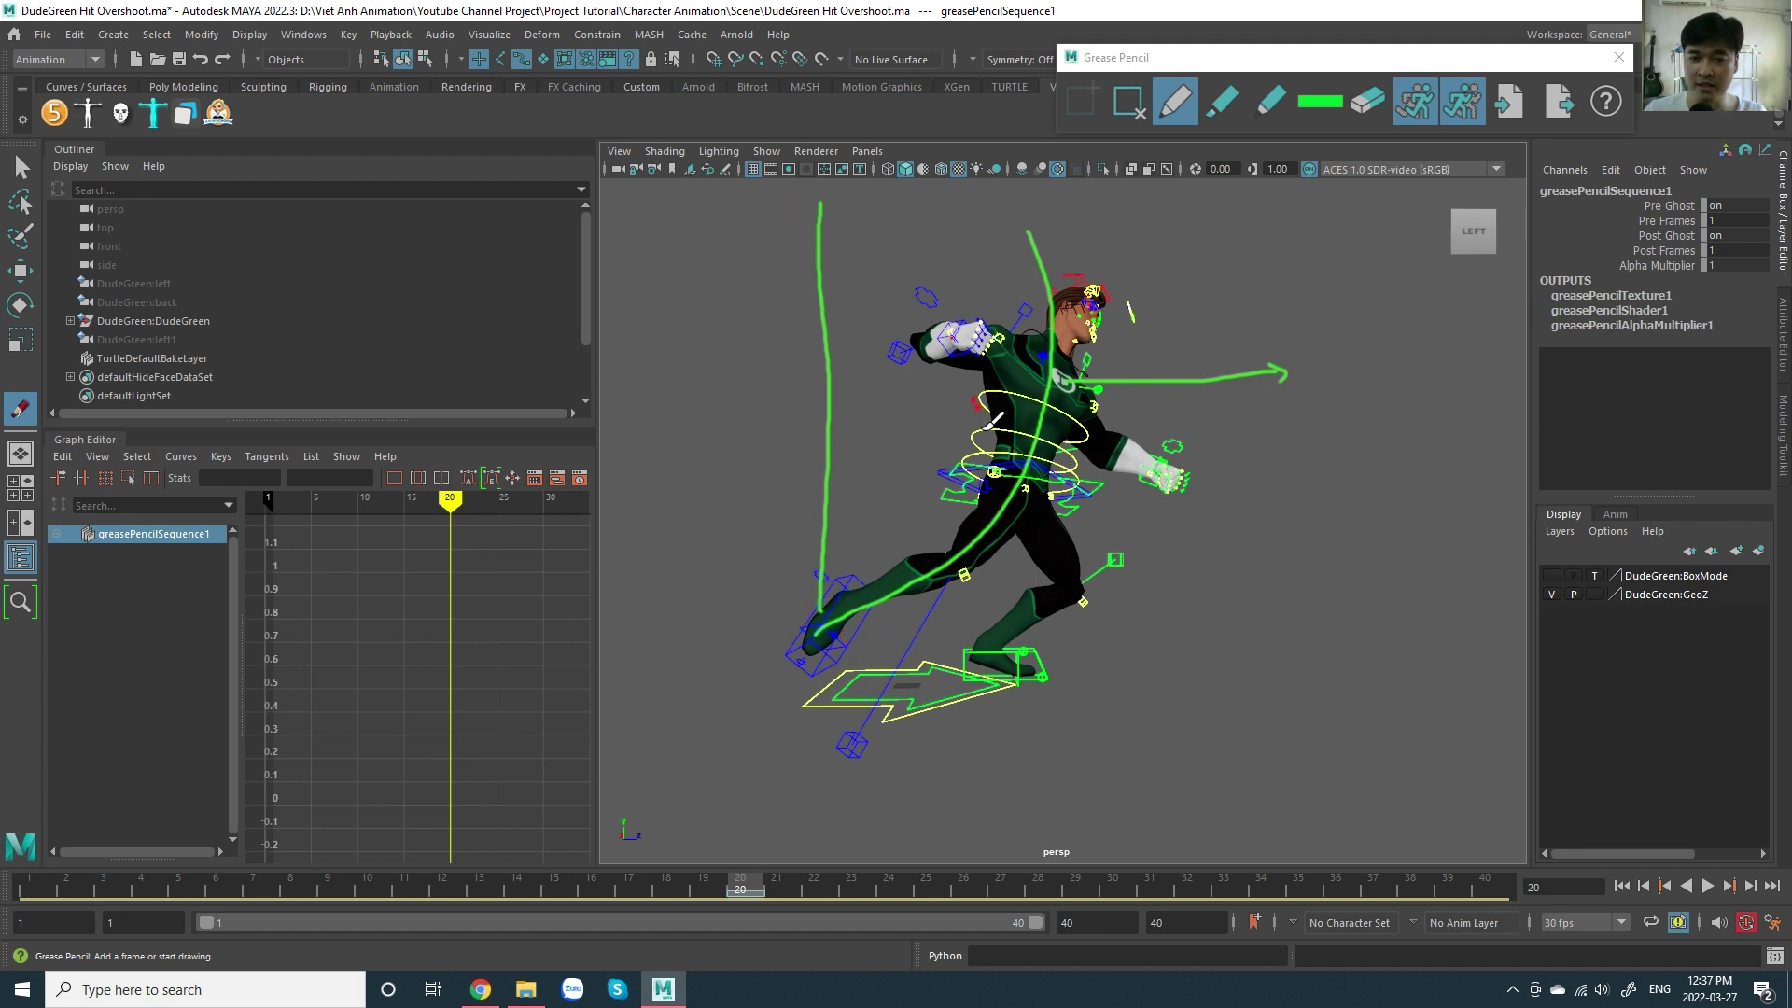
pyautogui.moveTo(646, 380); pyautogui.dragTo(791, 365)
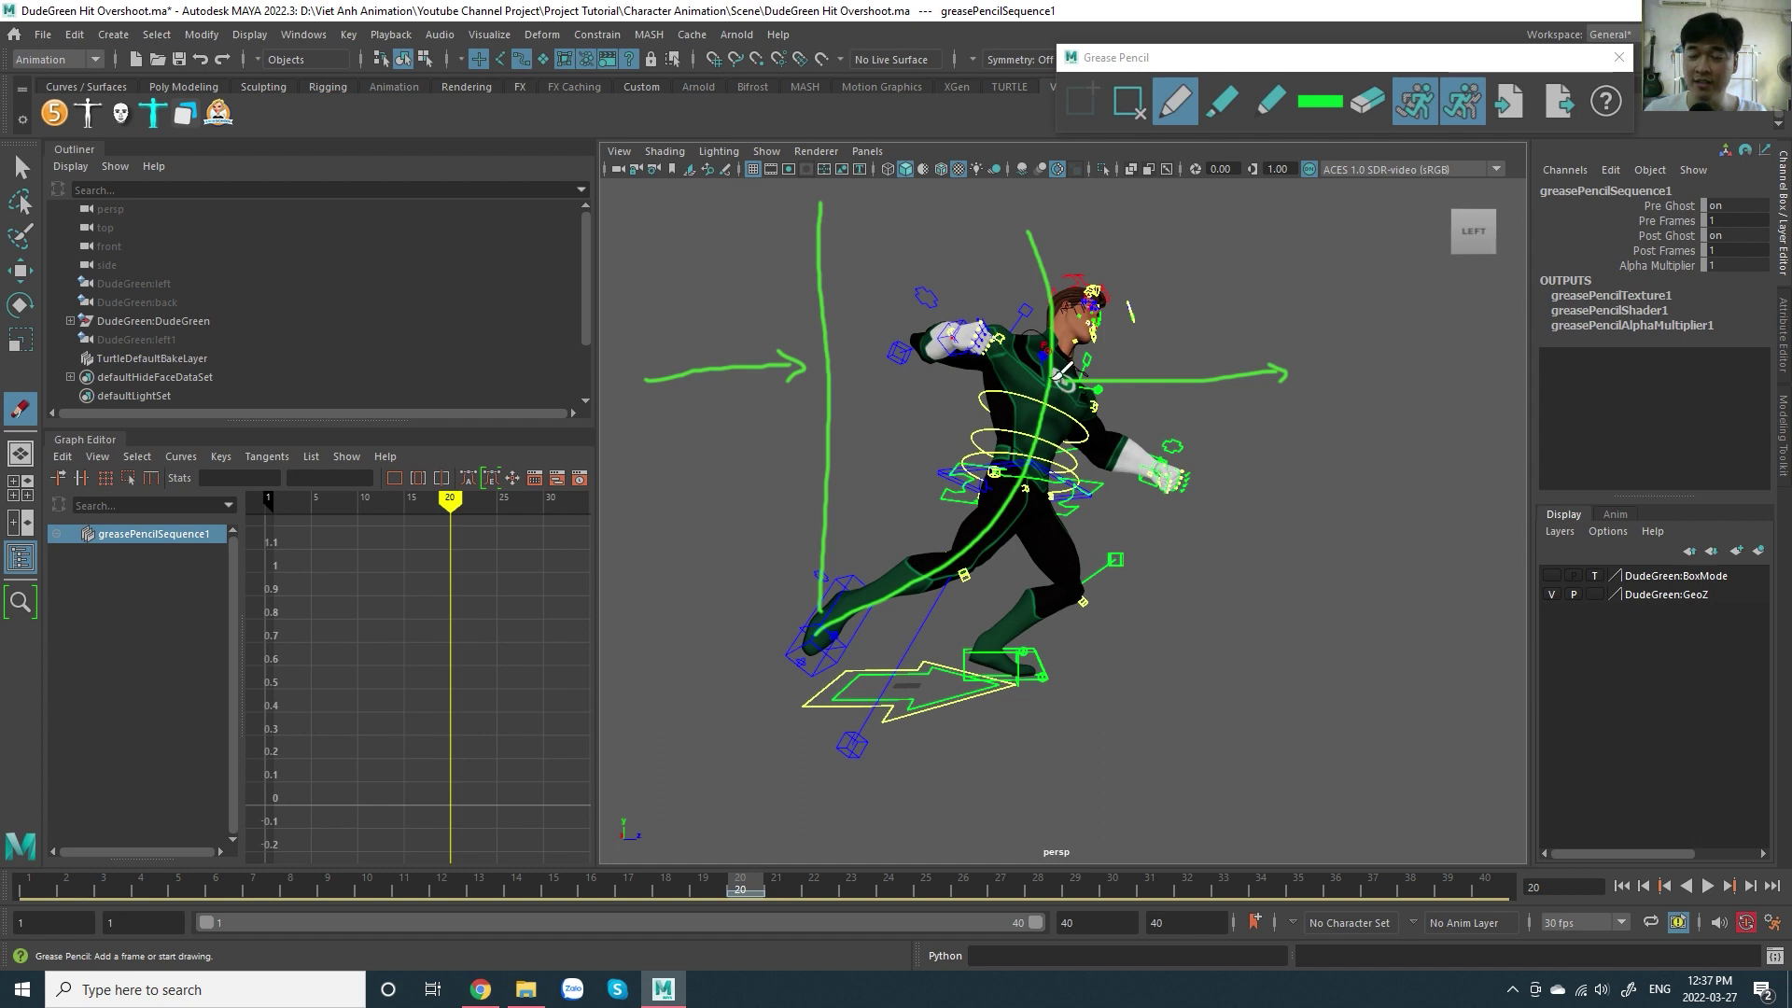
pyautogui.click(1143, 116)
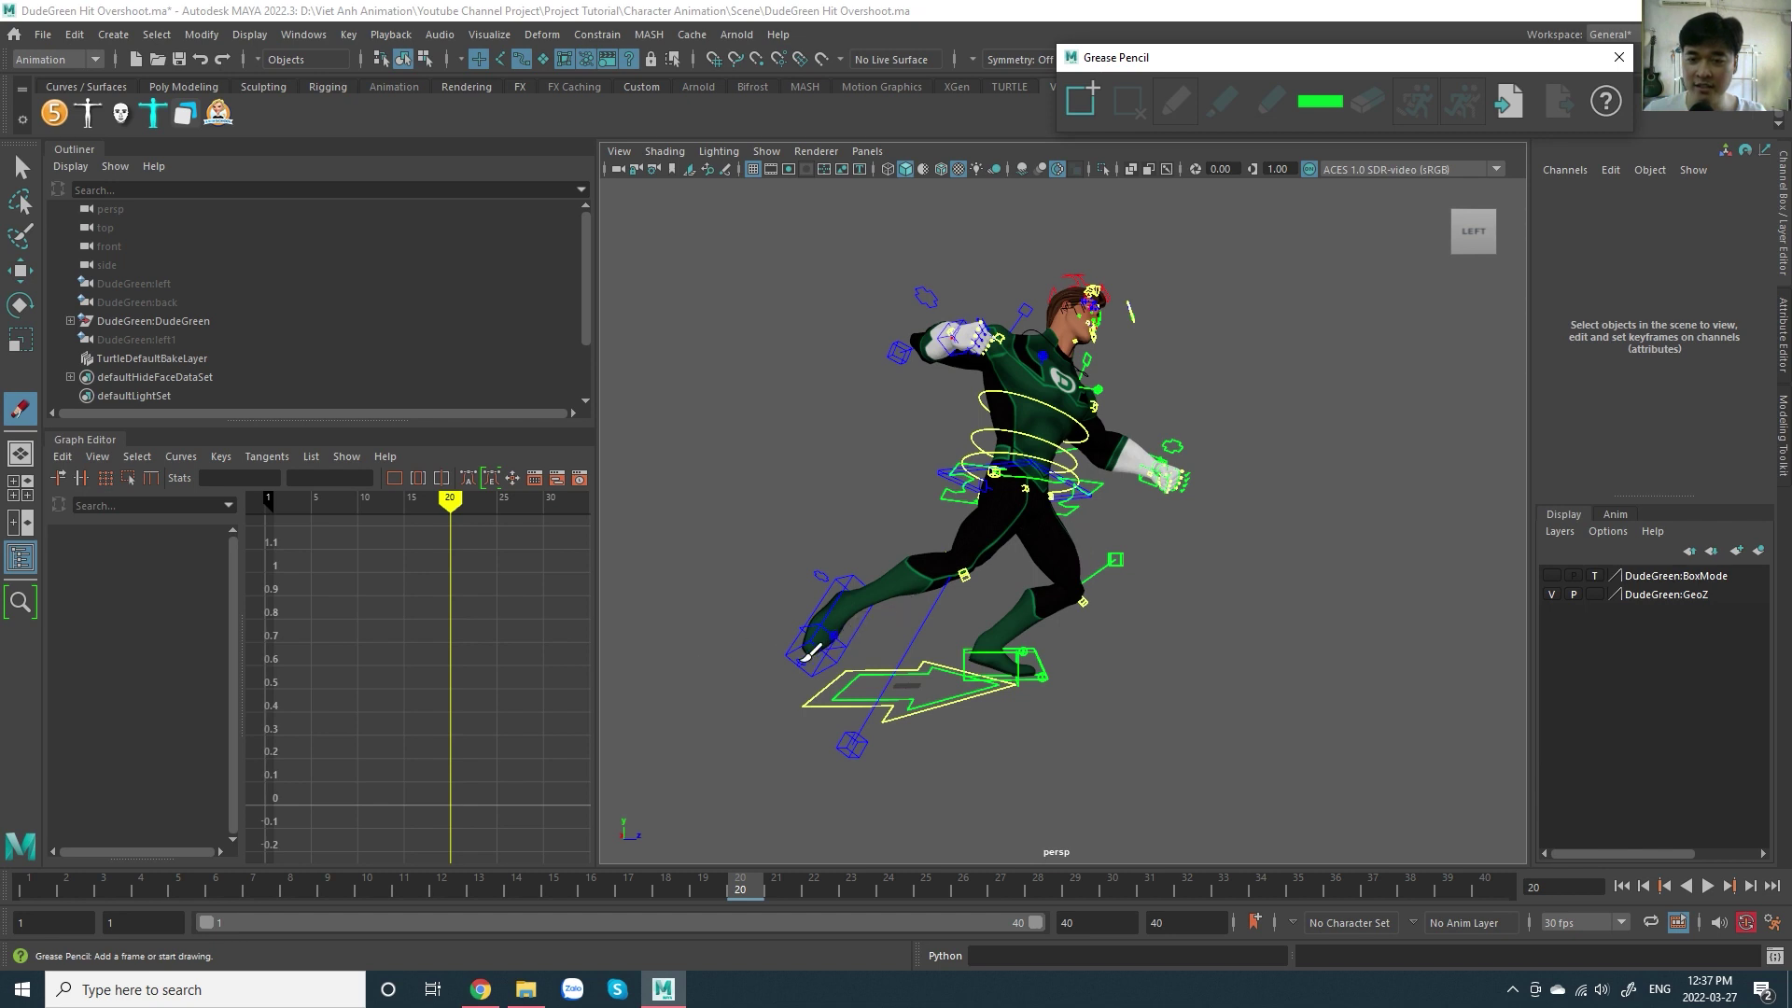
pyautogui.moveTo(810, 652)
pyautogui.mouseDown()
pyautogui.moveTo(892, 606)
pyautogui.moveTo(1036, 472)
pyautogui.moveTo(1069, 341)
pyautogui.moveTo(1057, 250)
pyautogui.mouseUp()
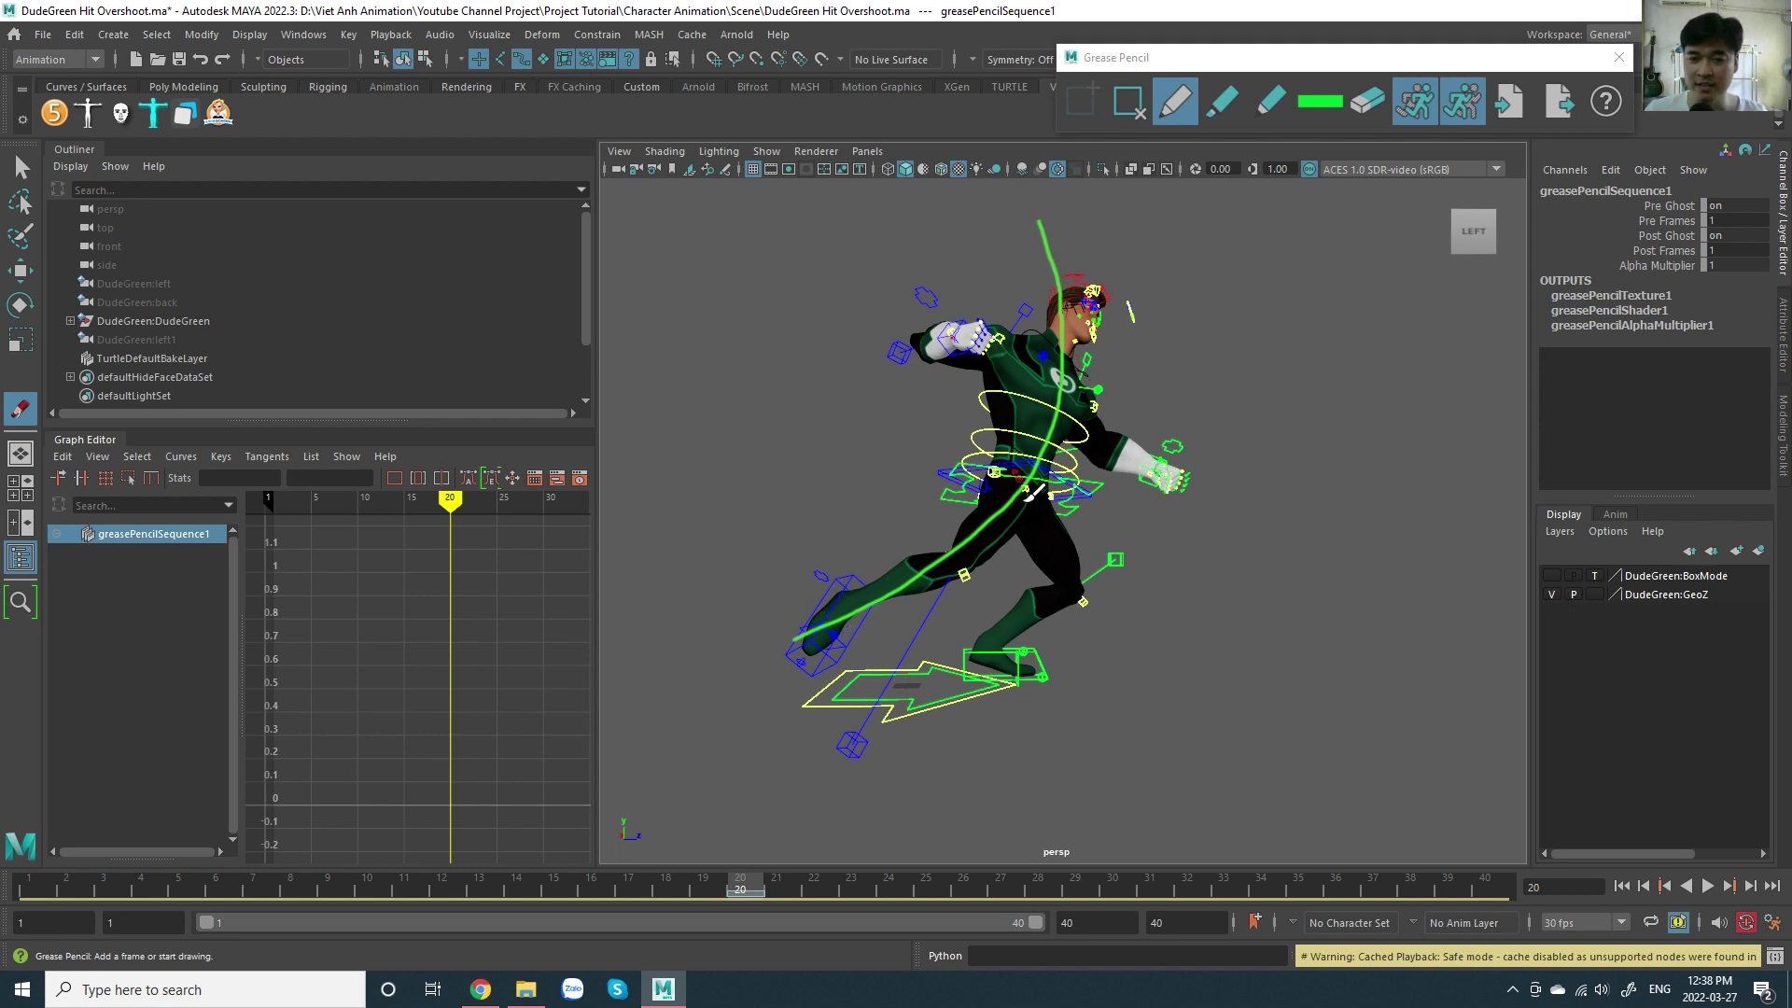
# - Sketch a leg-to-head line, then remove the grease-pencil frame and new sequence
pyautogui.moveTo(807, 646); pyautogui.dragTo(1036, 495)
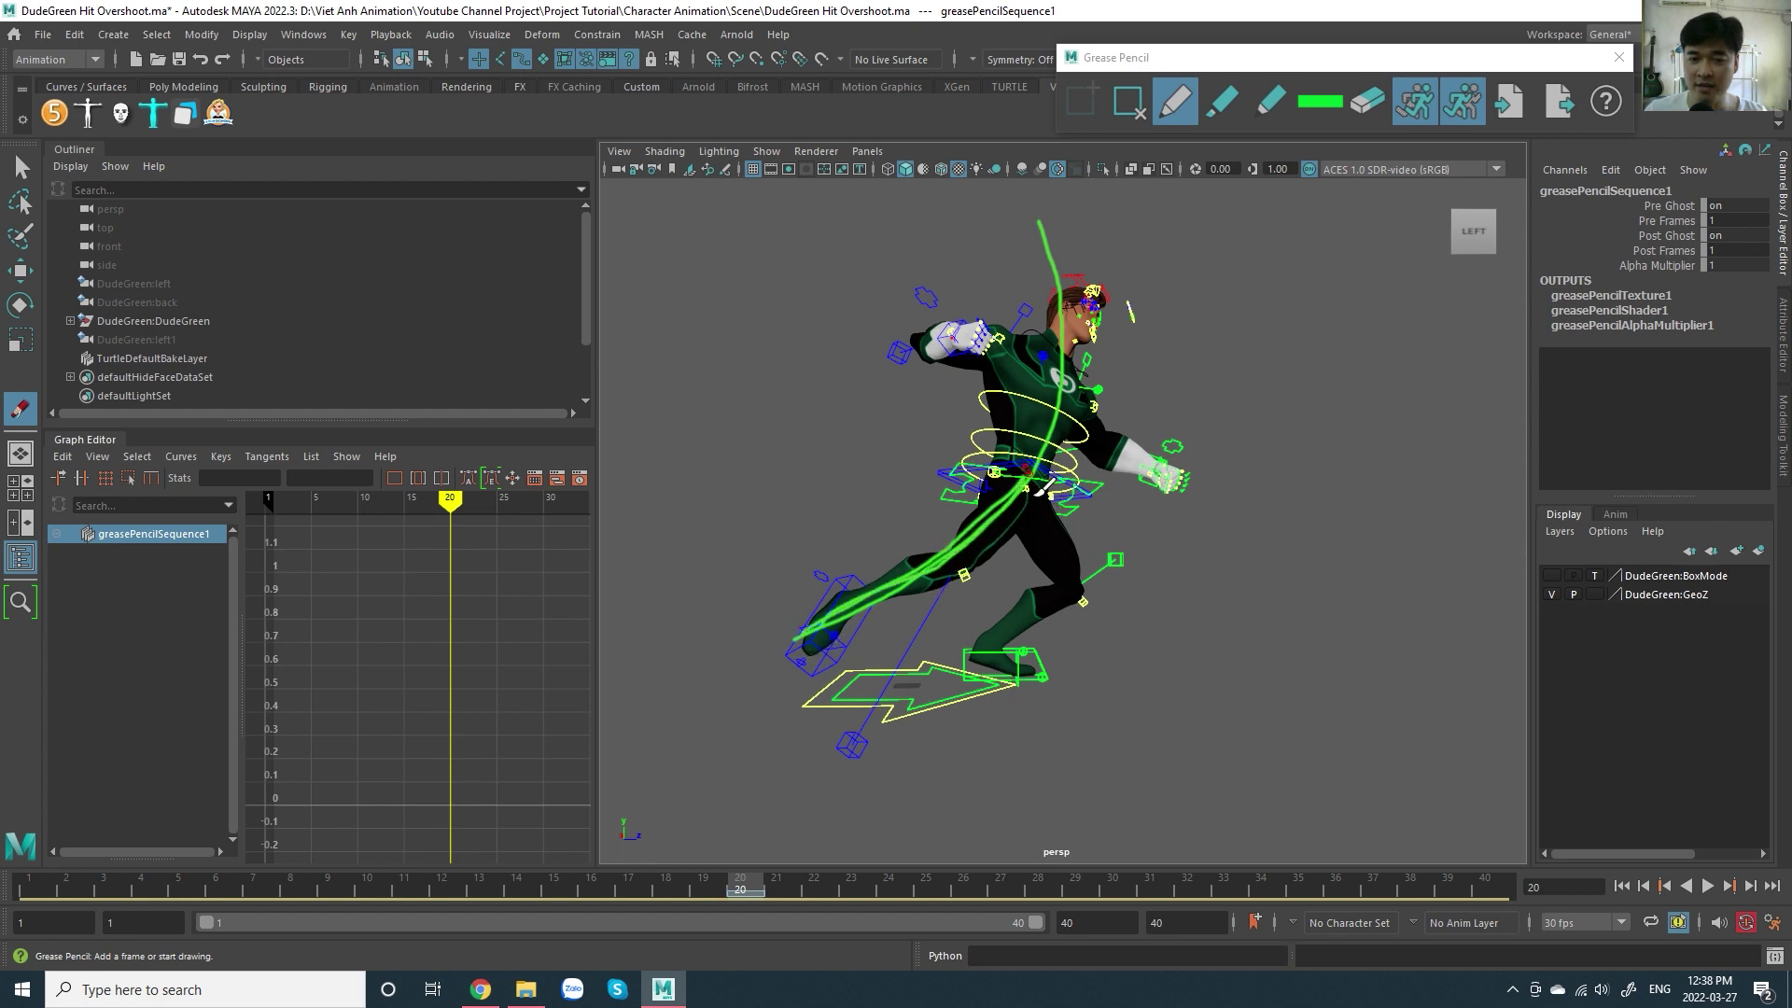
pyautogui.moveTo(1050, 487)
pyautogui.mouseDown()
pyautogui.moveTo(1083, 345)
pyautogui.moveTo(1055, 224)
pyautogui.mouseUp()
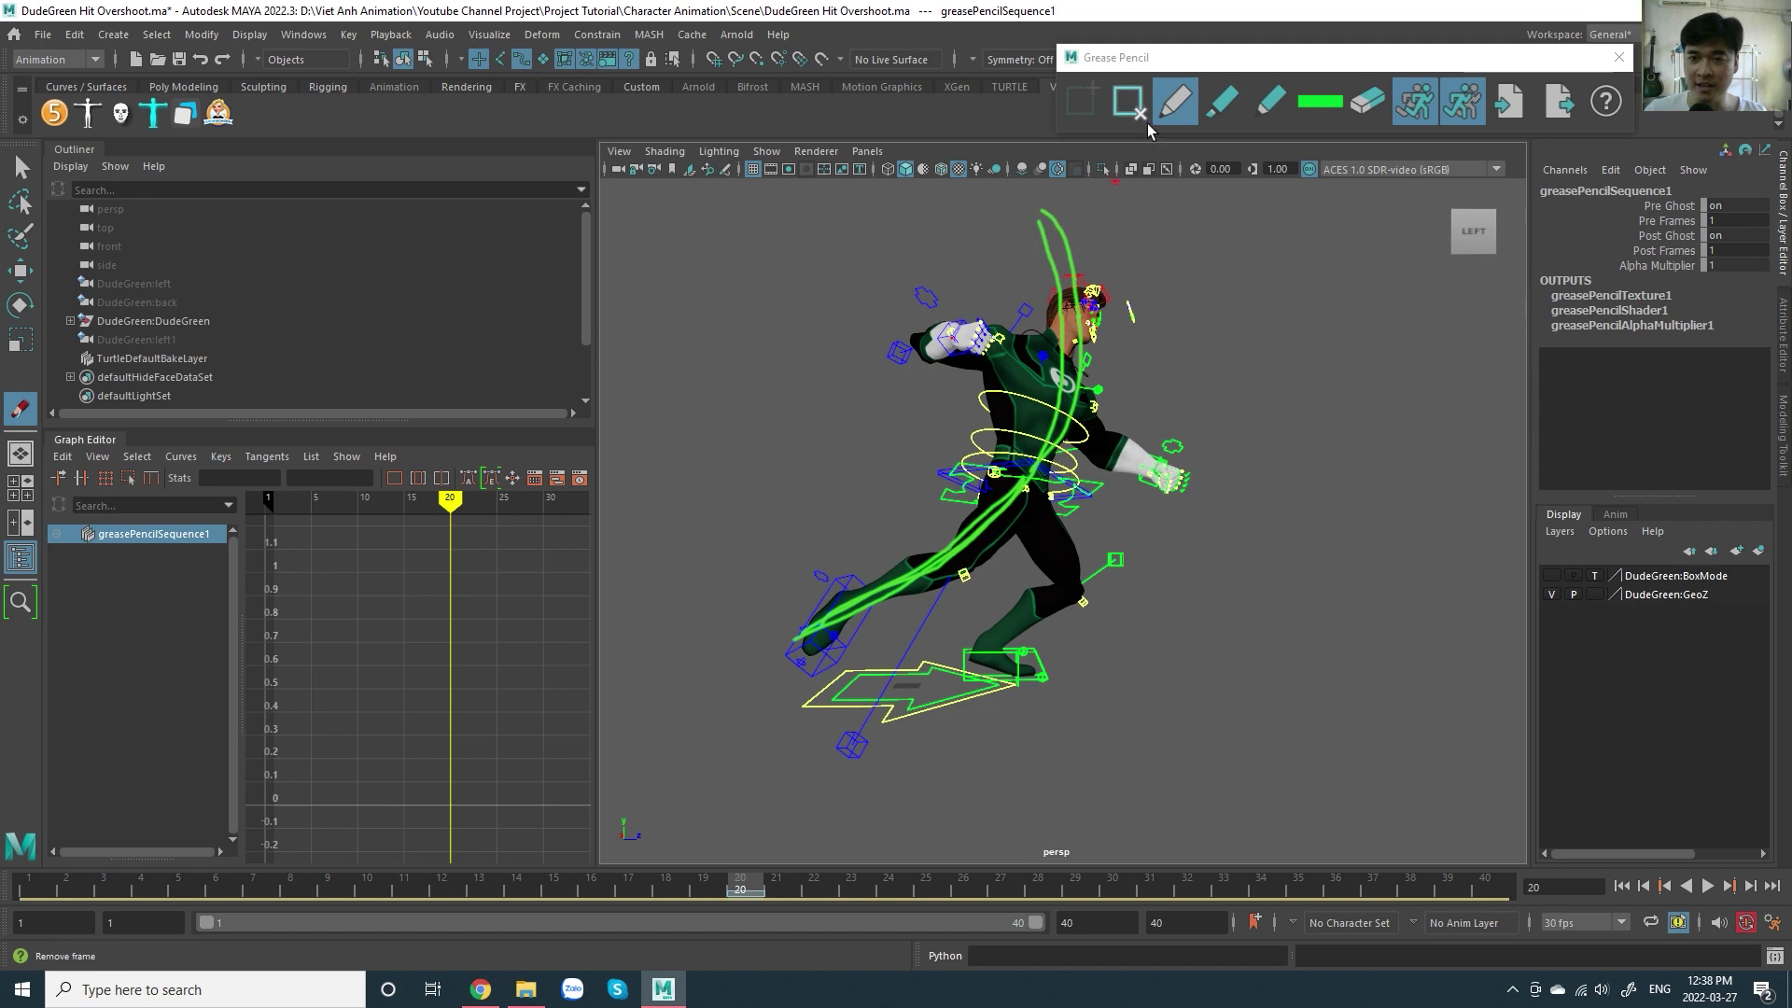
pyautogui.click(1129, 101)
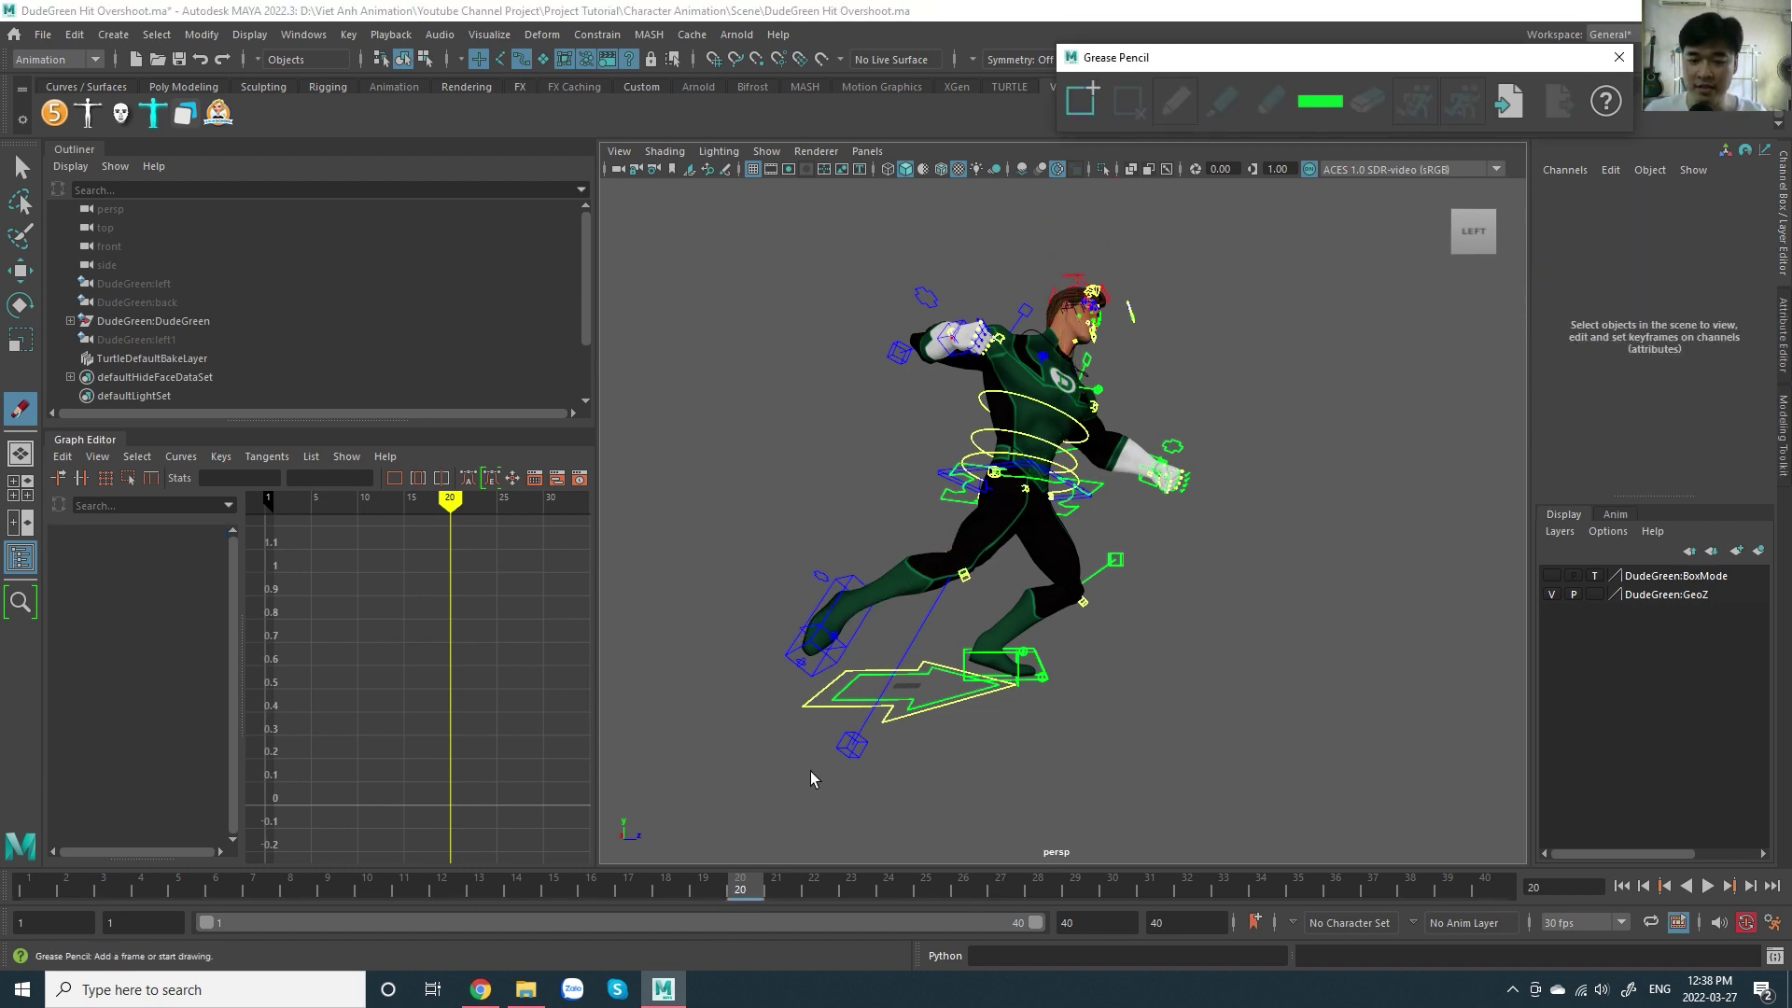
pyautogui.click(877, 686)
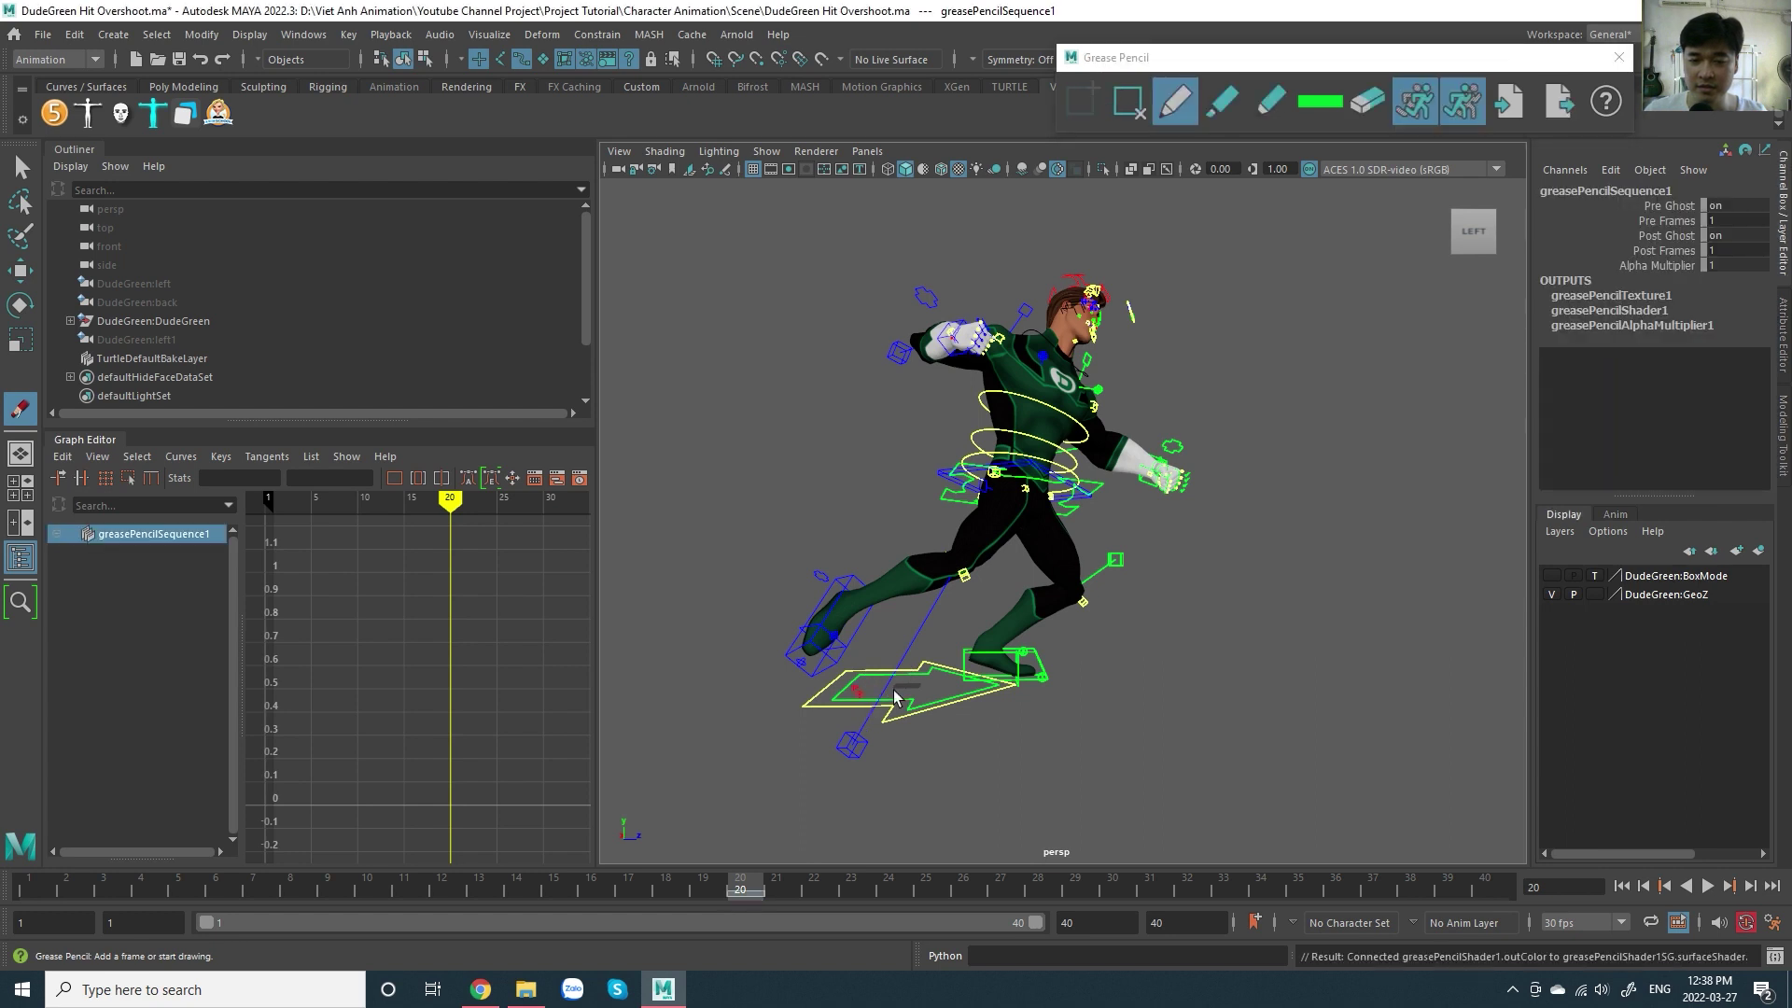
pyautogui.click(1129, 100)
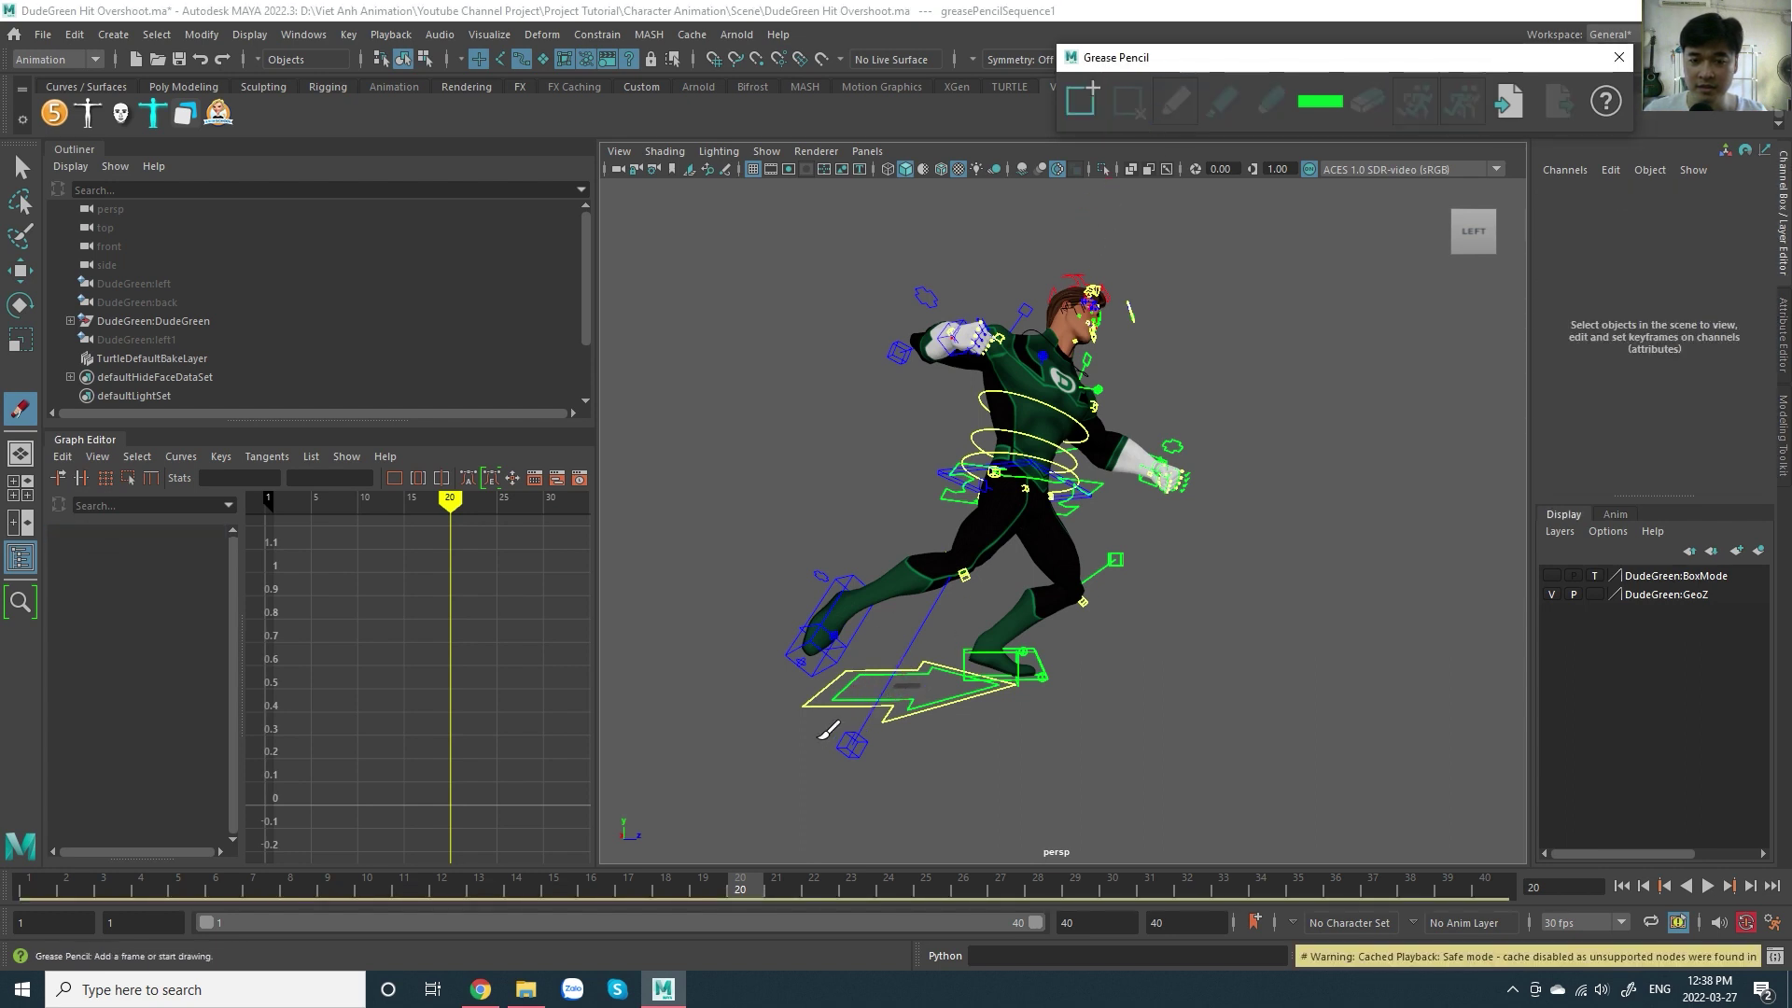
# - Select the root master control with the move tool and play and scrub frames 19–32
pyautogui.press('w')
pyautogui.click(833, 707)
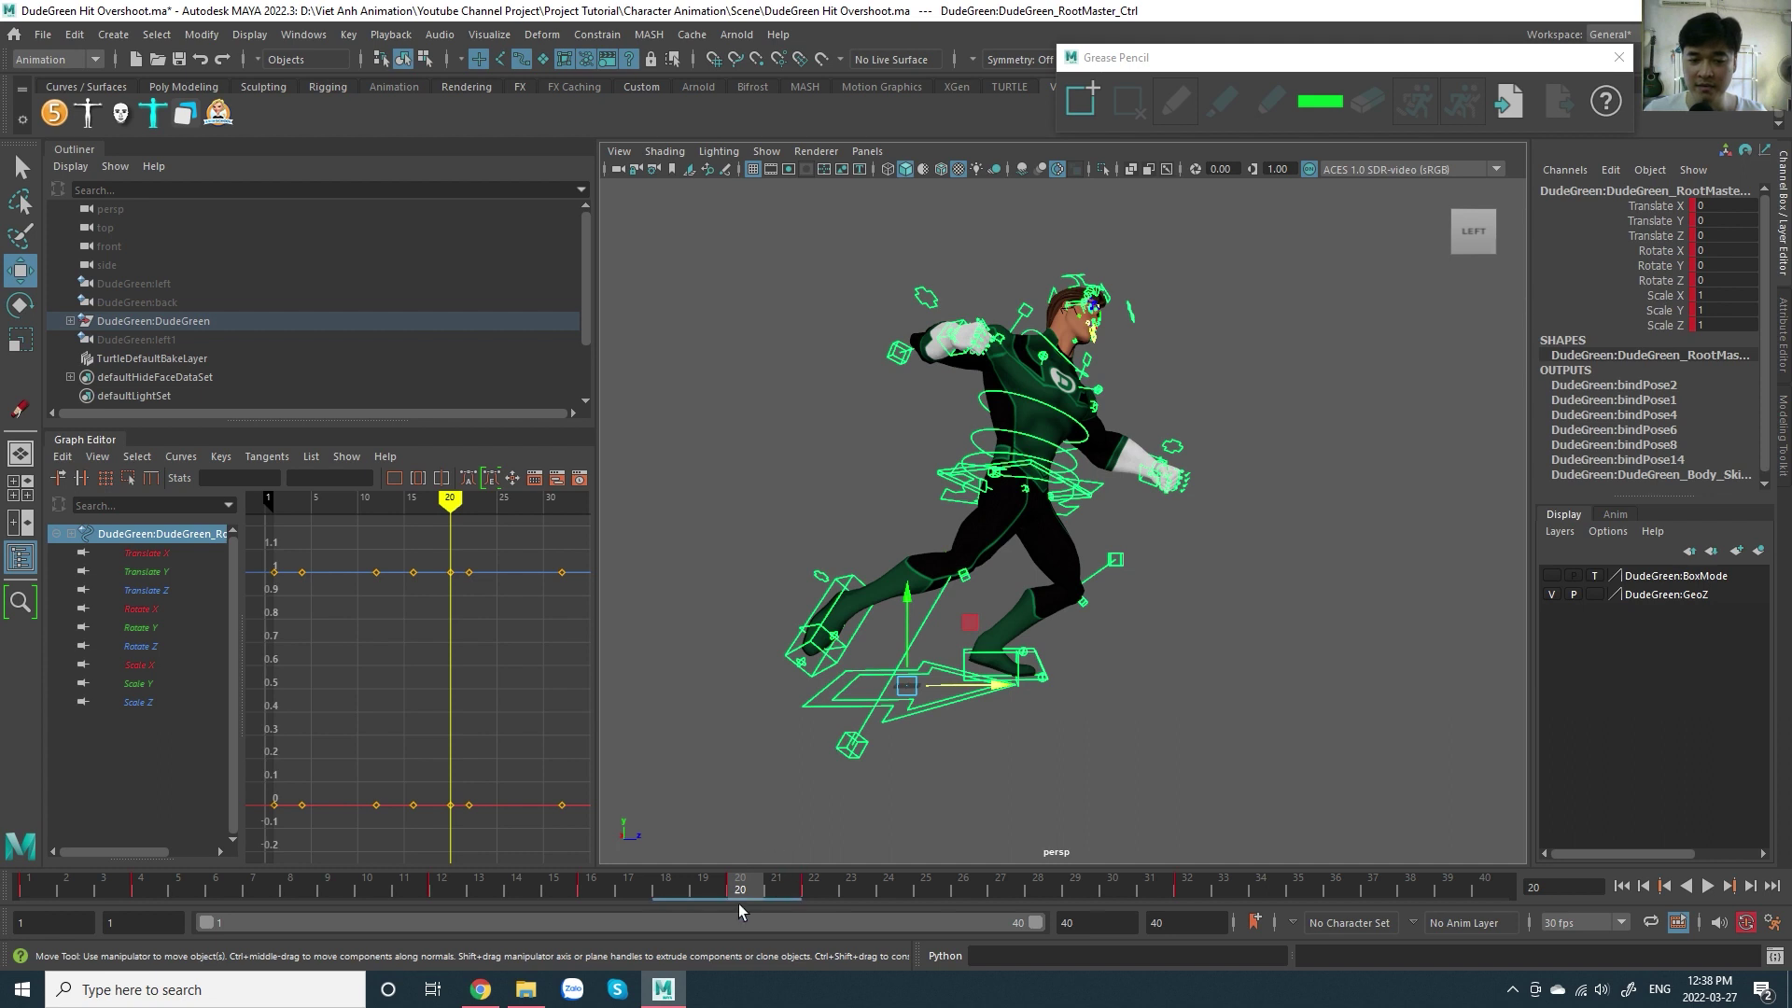
pyautogui.hotkey('alt', 'v')
pyautogui.hotkey('alt', 'v')
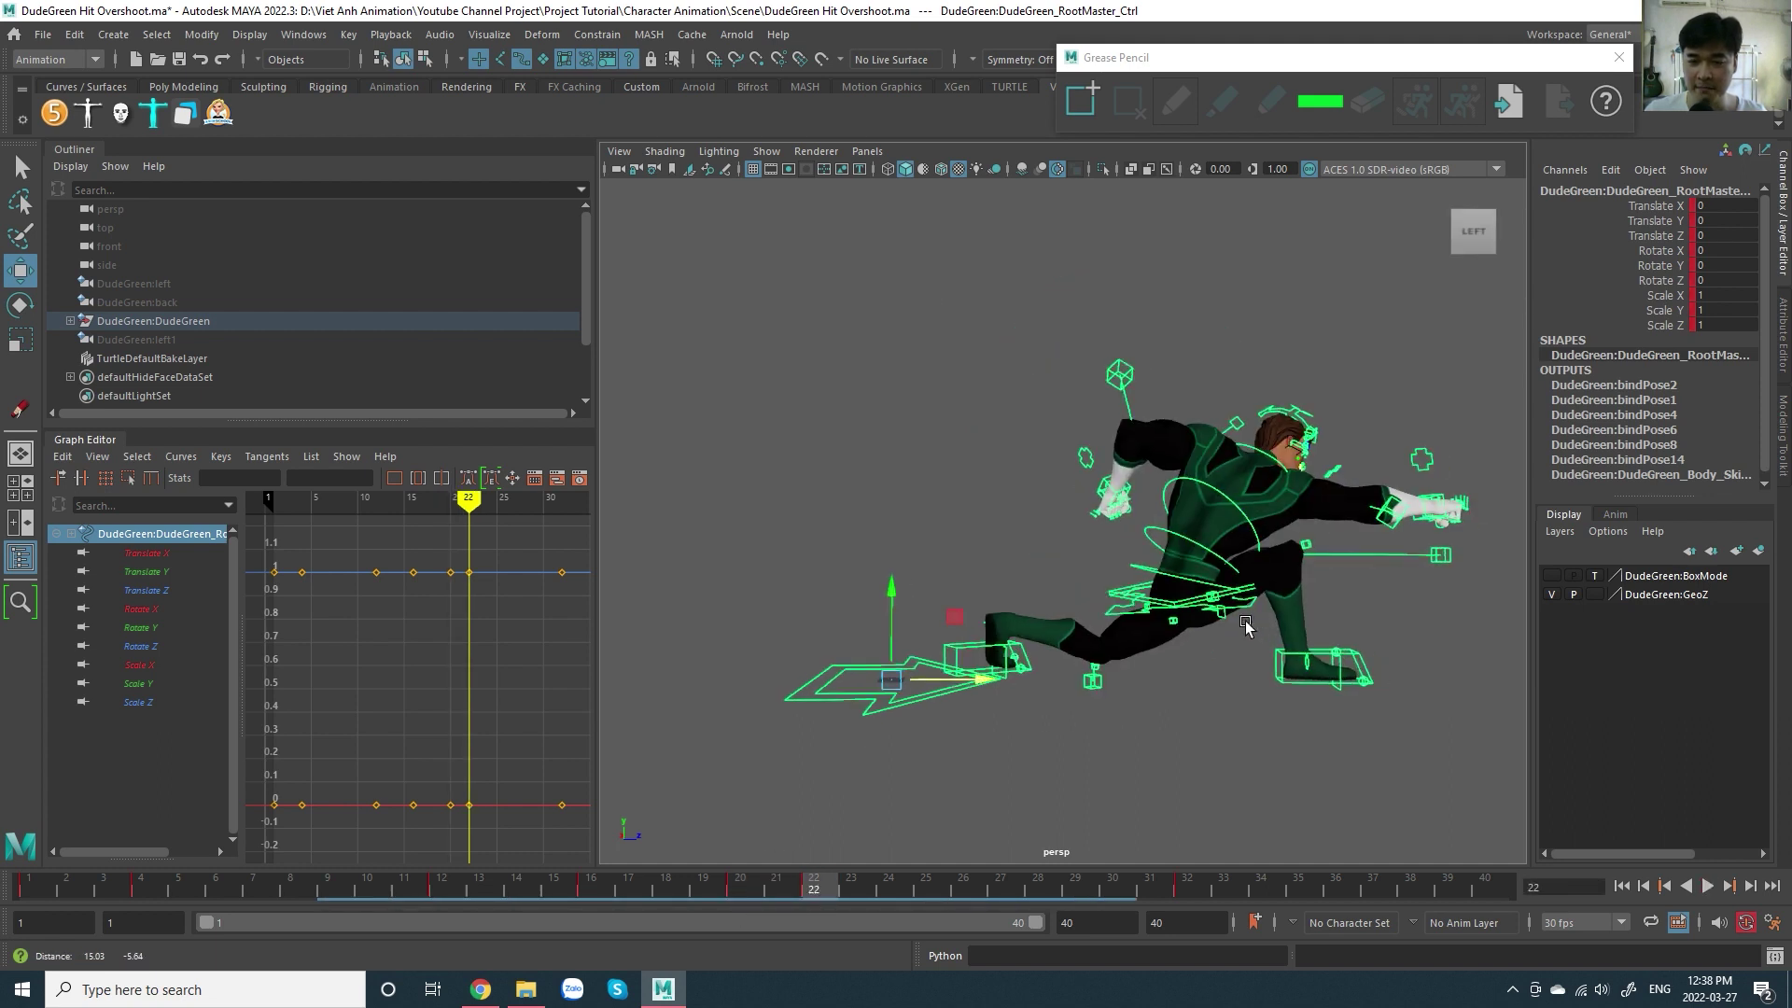
pyautogui.moveTo(1046, 598)
pyautogui.keyDown('alt'); pyautogui.mouseDown()
pyautogui.moveTo(1178, 627)
pyautogui.moveTo(1166, 654)
pyautogui.mouseUp(); pyautogui.keyUp('alt')
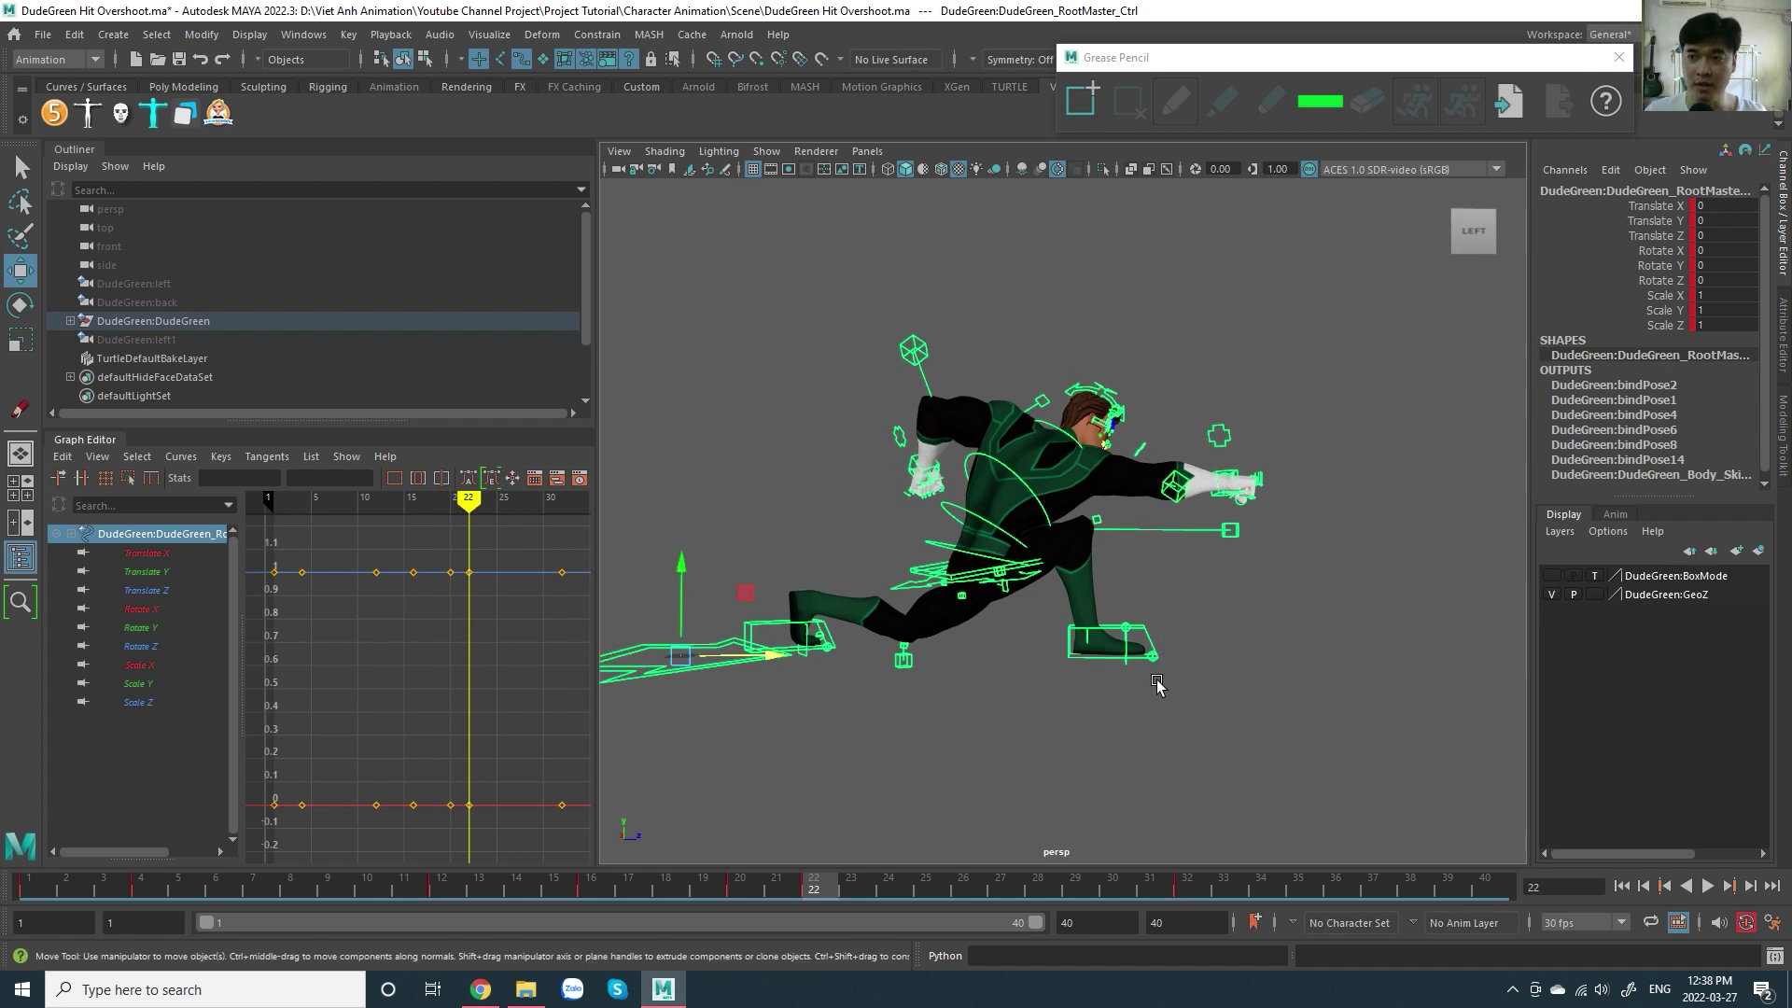
pyautogui.hotkey('alt', 'v')
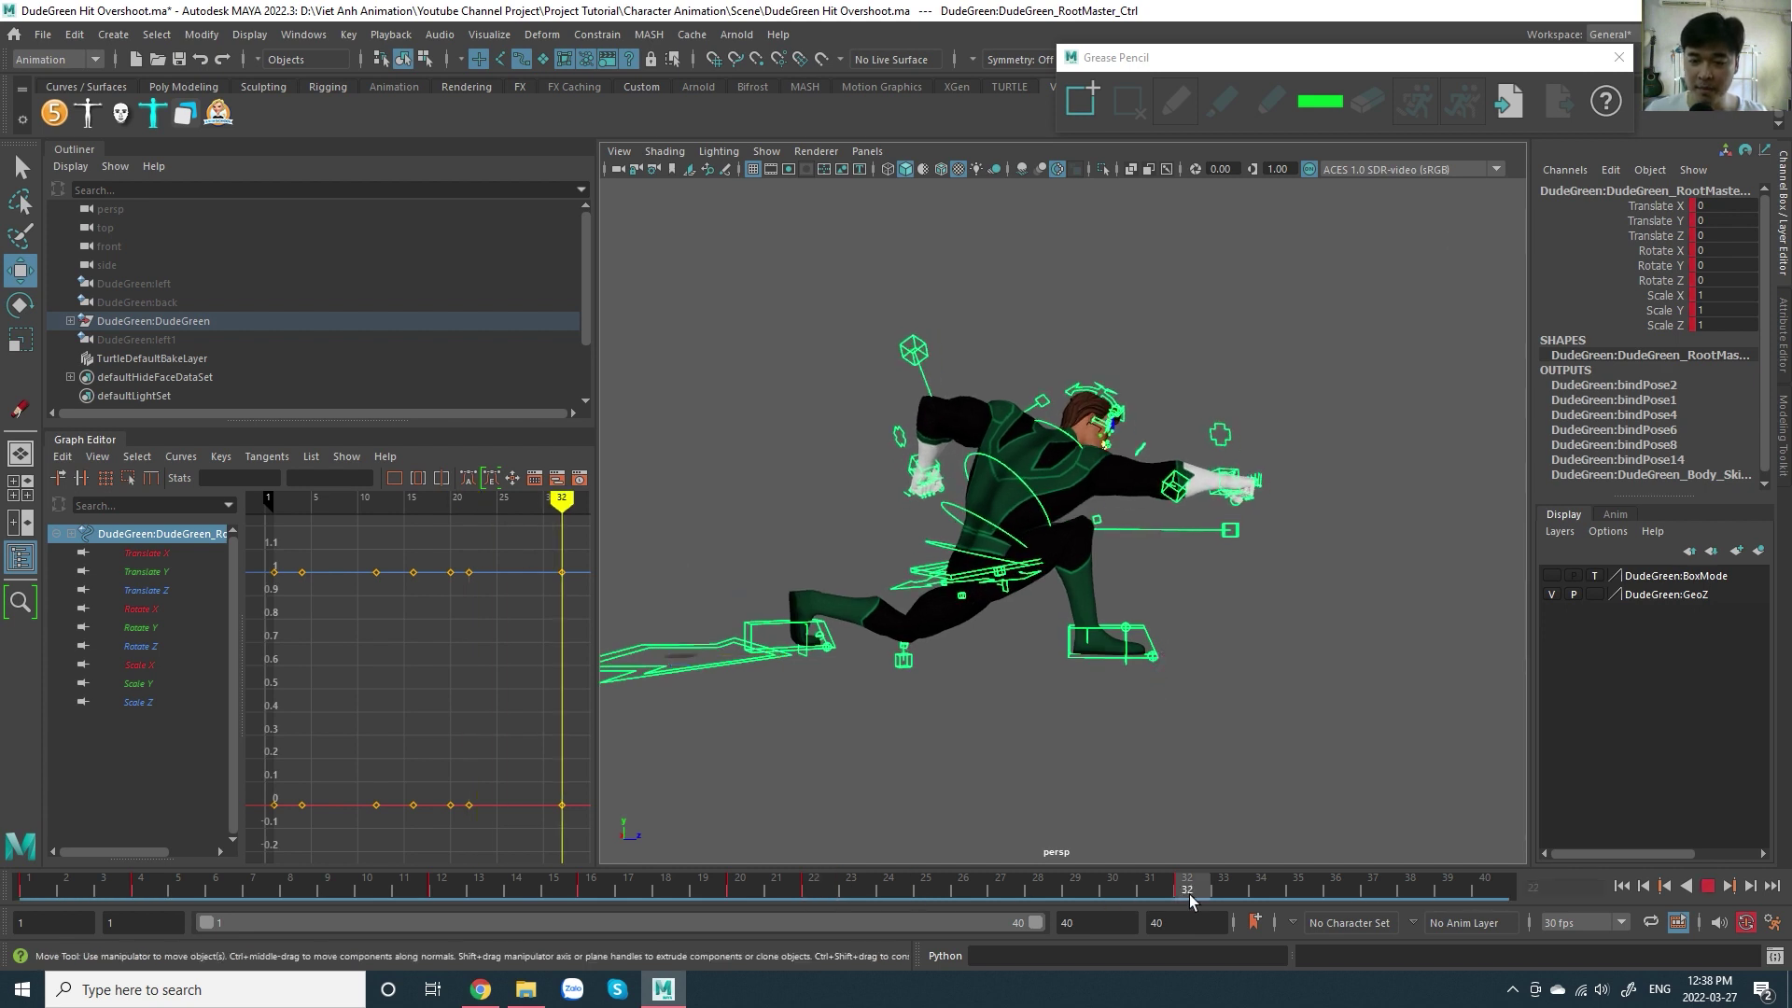
pyautogui.moveTo(1085, 898); pyautogui.dragTo(835, 915)
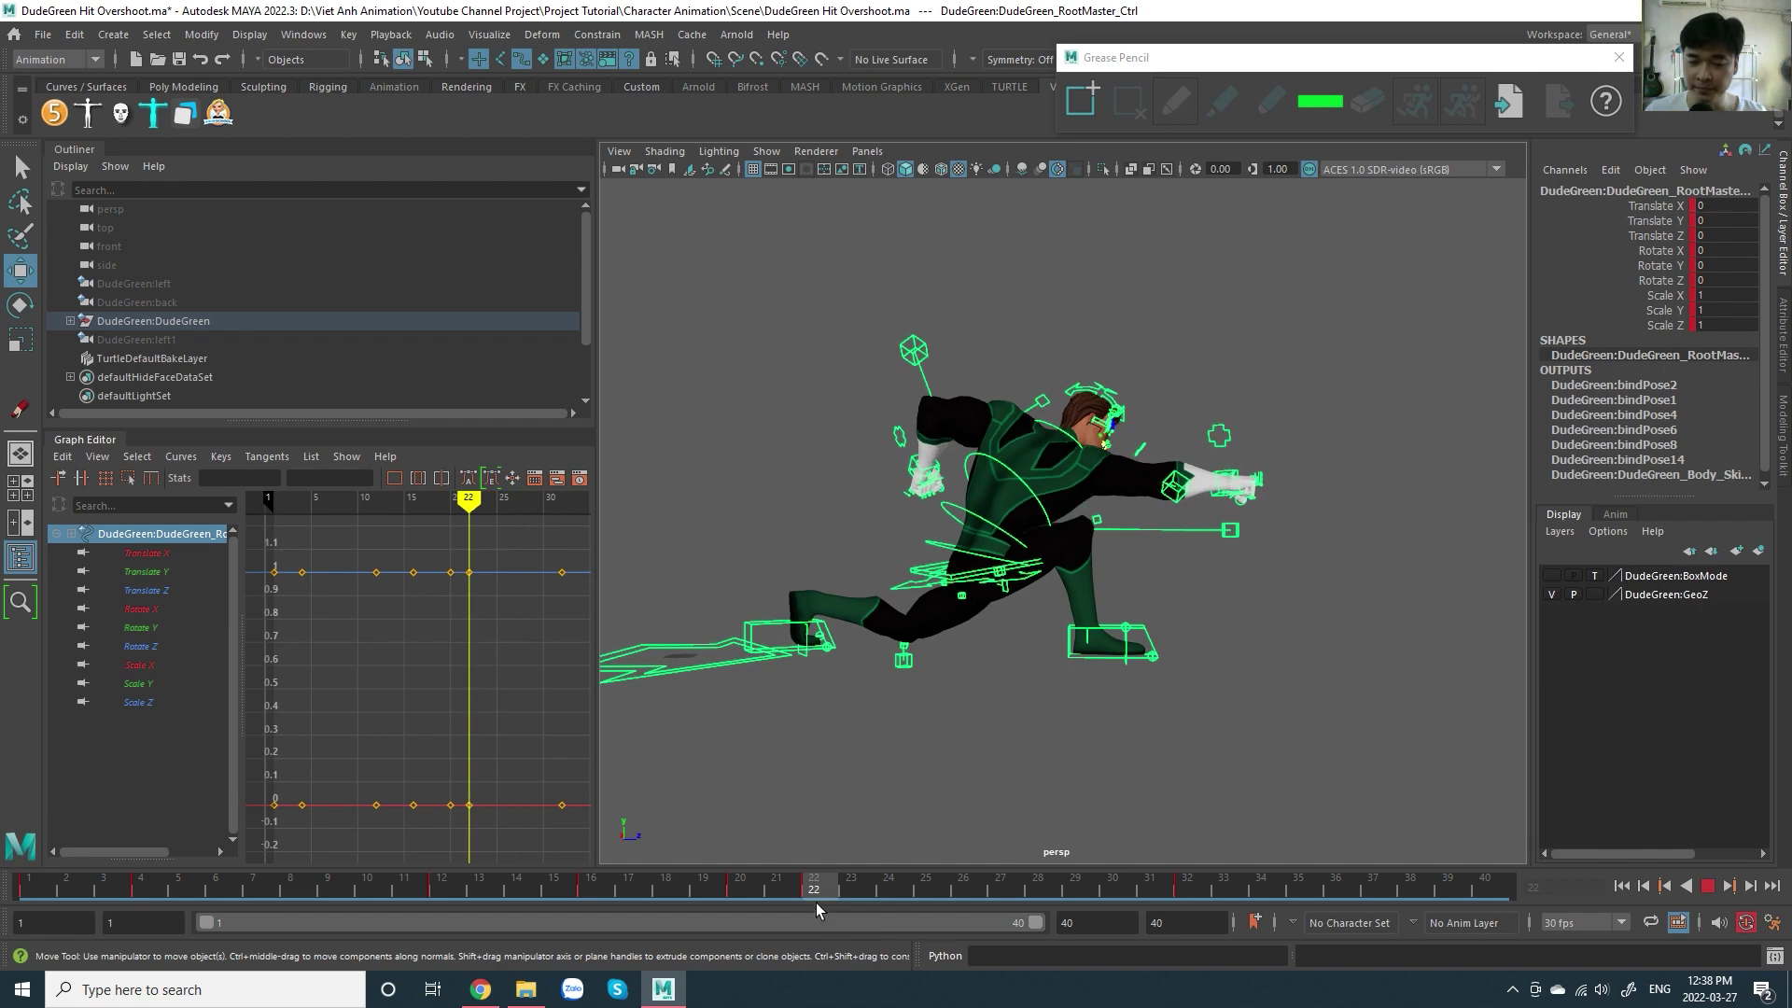
pyautogui.moveTo(799, 901)
pyautogui.mouseDown()
pyautogui.moveTo(723, 903)
pyautogui.moveTo(826, 897)
pyautogui.mouseUp()
# - Replay the hit from a new angle, stop it, and select all the character's controls
pyautogui.keyDown('alt'); pyautogui.moveTo(840, 644); pyautogui.dragTo(1179, 628); pyautogui.keyUp('alt')
pyautogui.scroll(3, 1225, 593)
pyautogui.scroll(-5, 1225, 594)
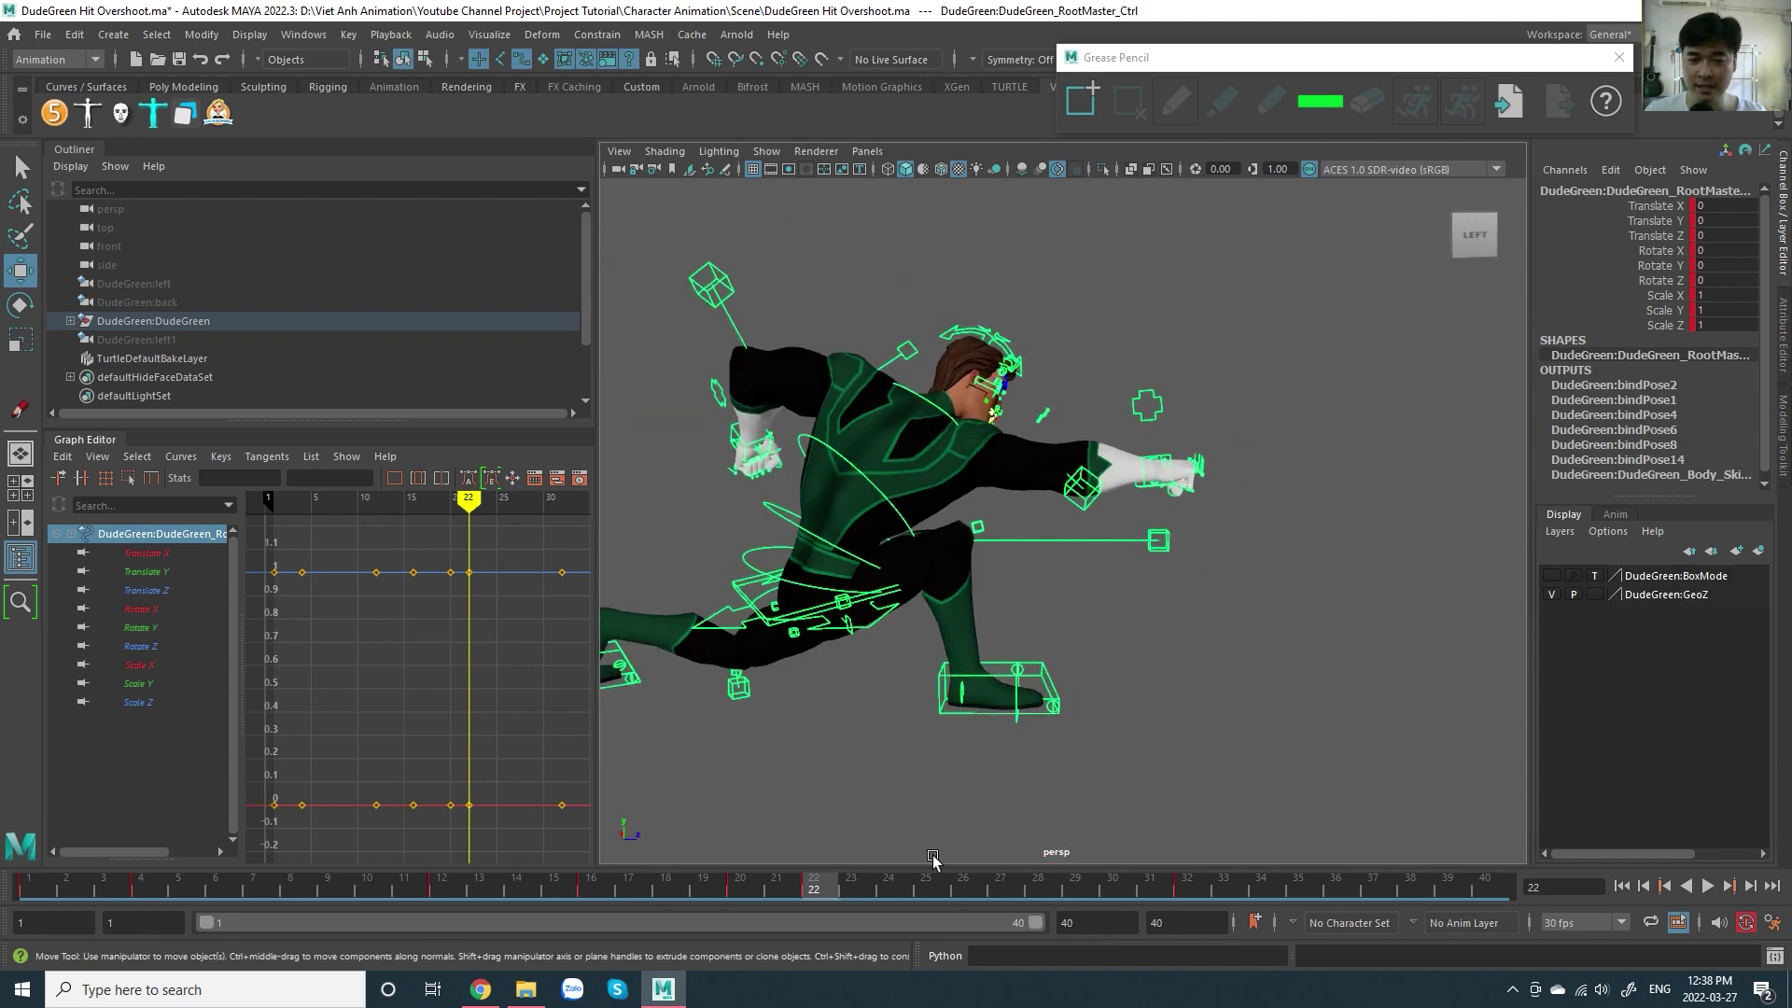
pyautogui.hotkey('alt', 'v')
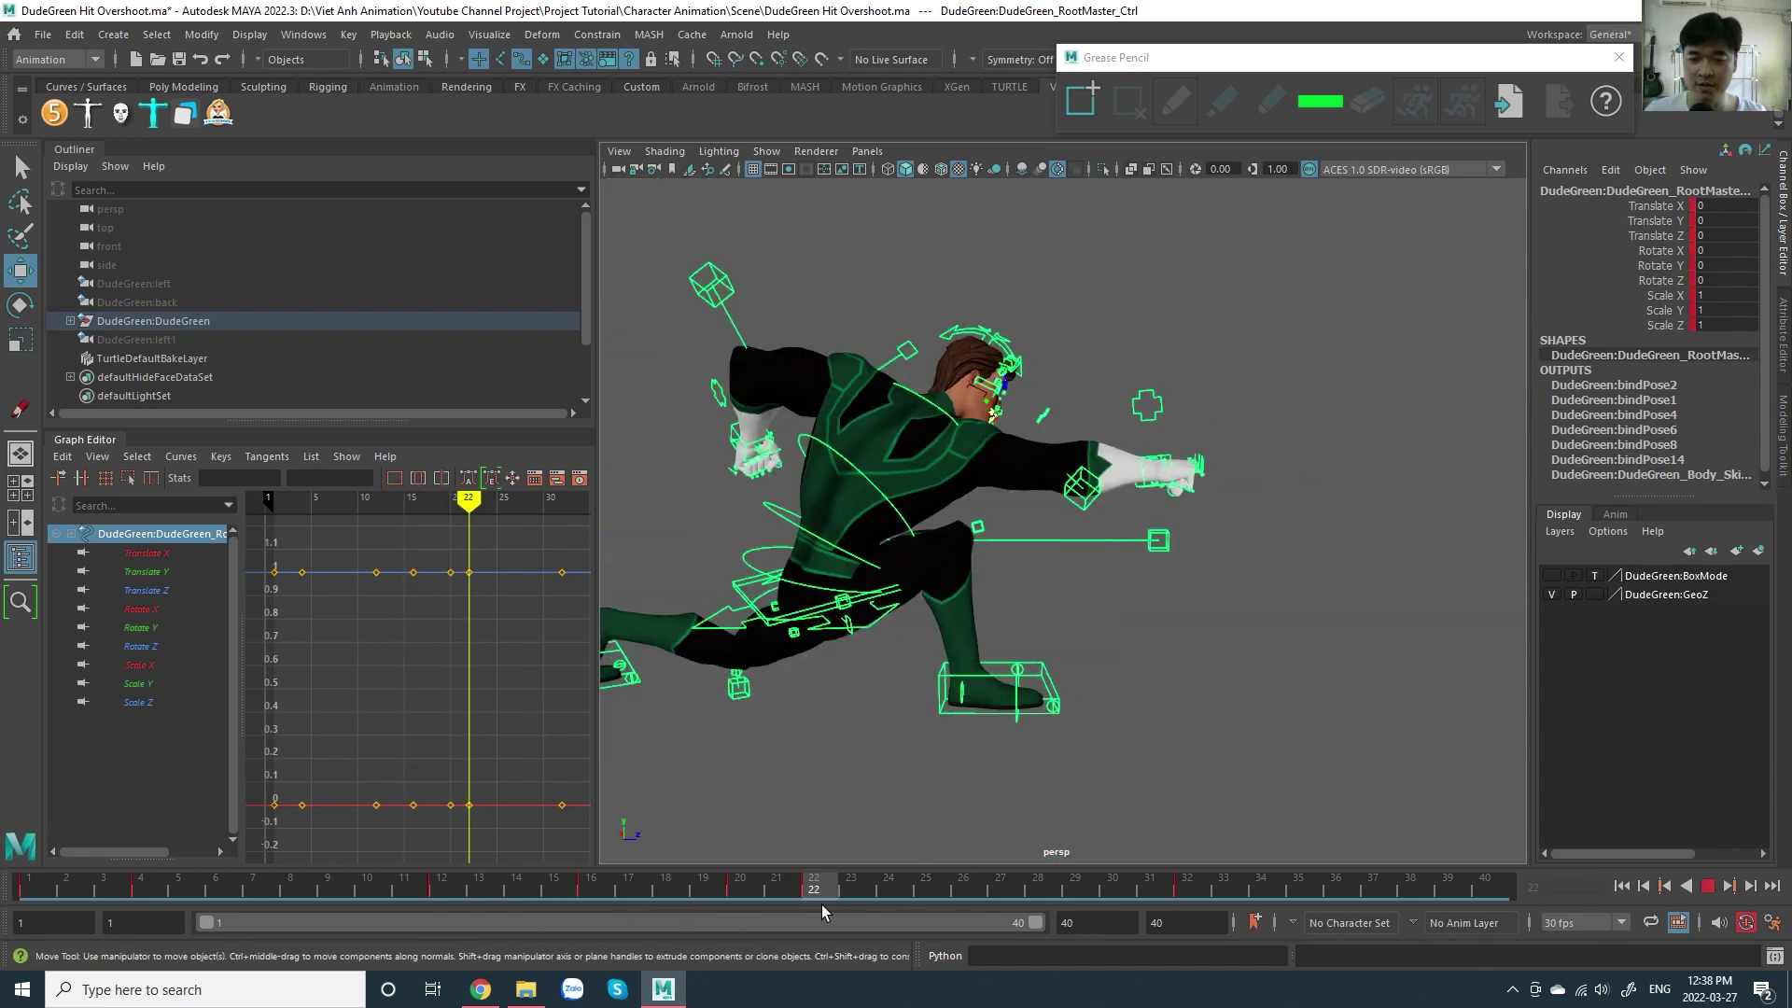
pyautogui.press('Escape')
pyautogui.scroll(-3, 1260, 600)
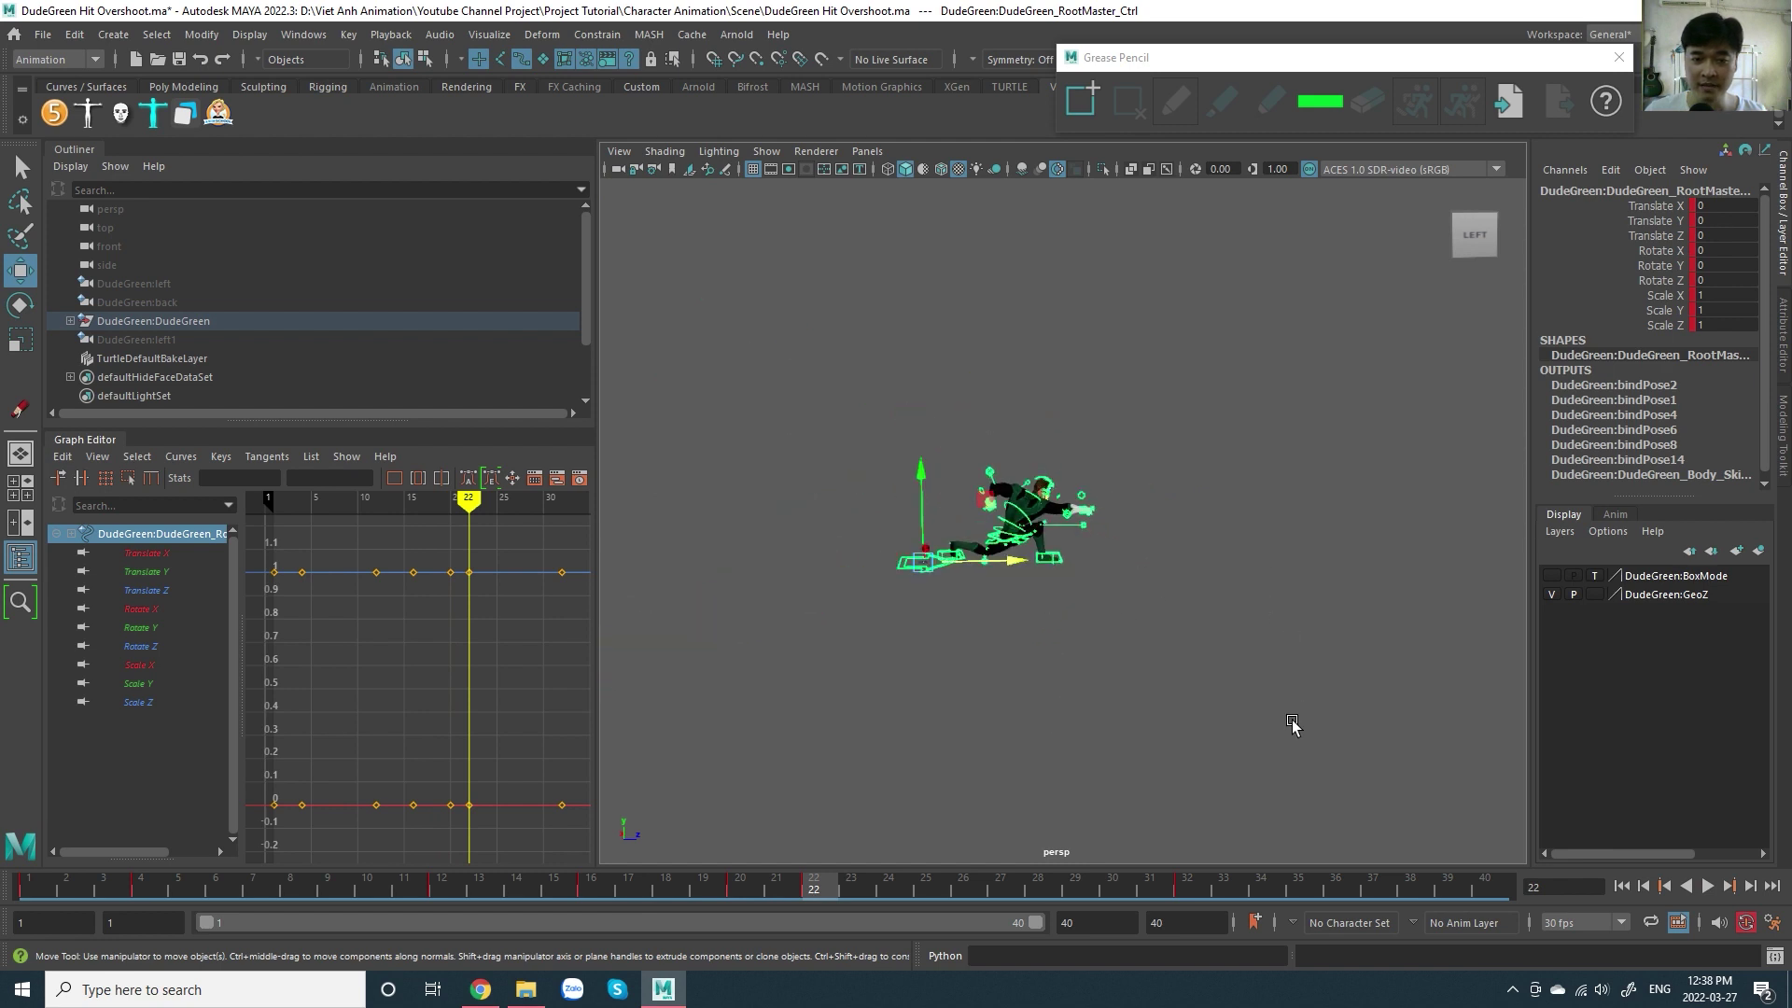
pyautogui.moveTo(1291, 725)
pyautogui.mouseDown()
pyautogui.moveTo(674, 303)
pyautogui.moveTo(1368, 800)
pyautogui.mouseUp()
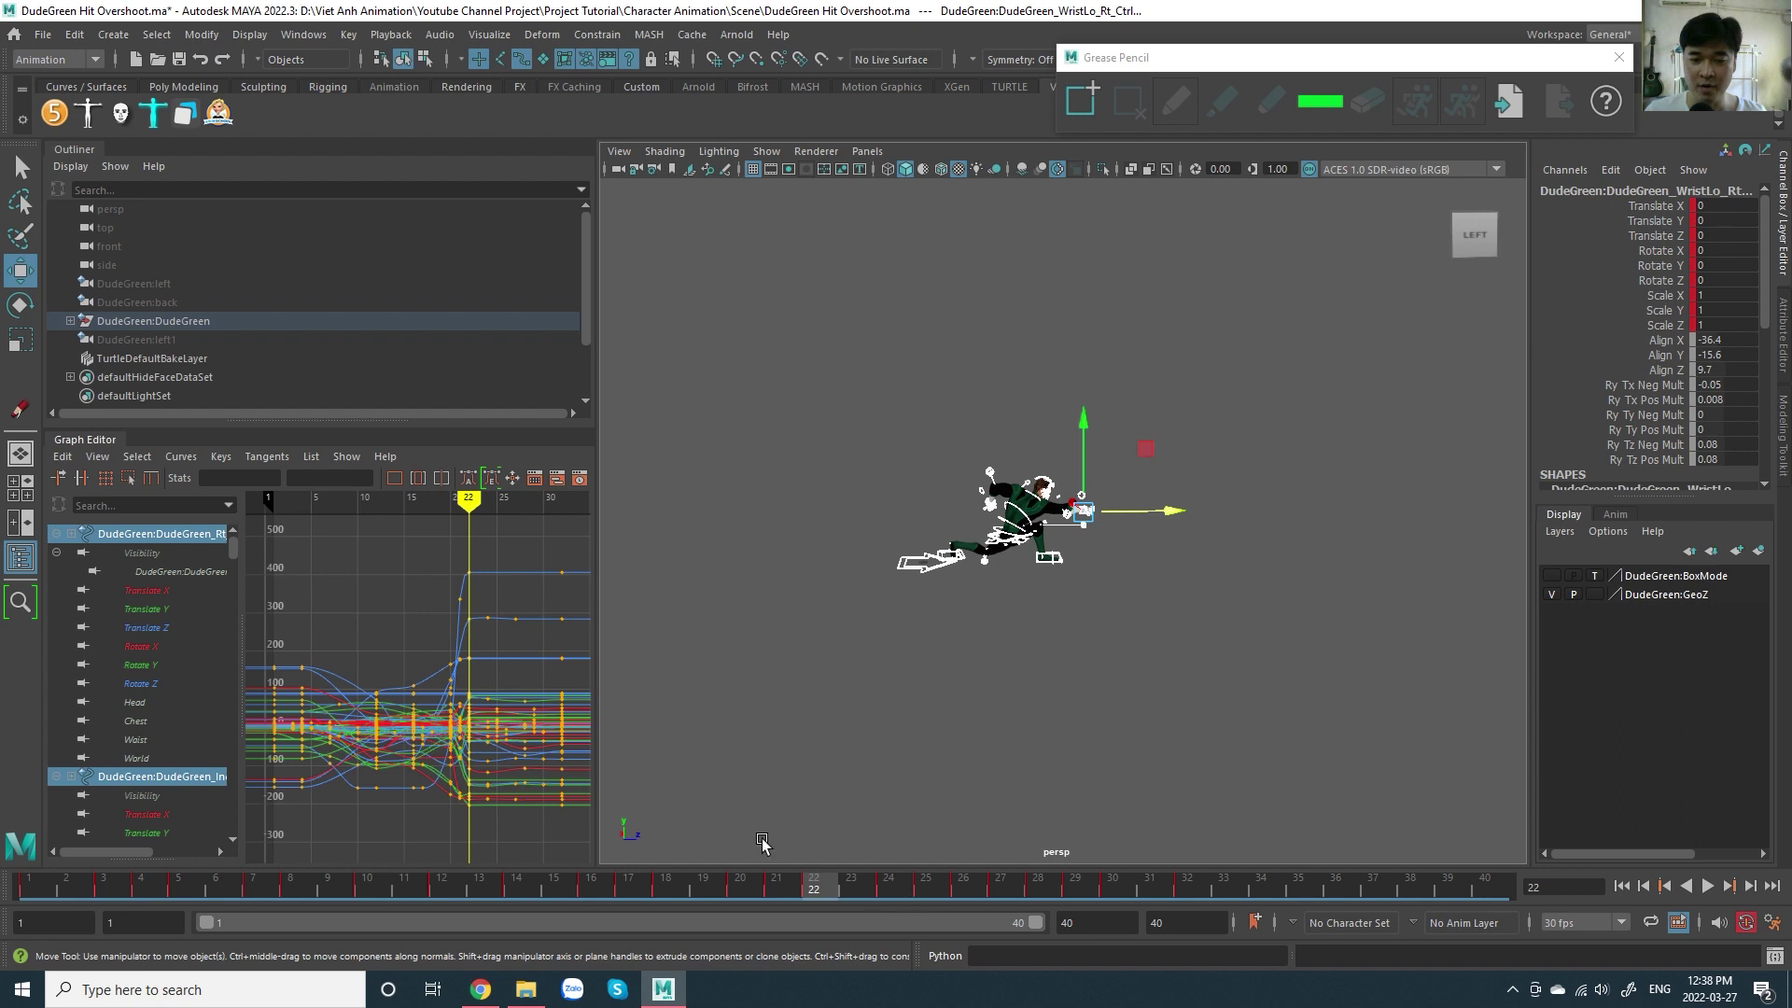
# - In the Graph Editor, box-select all keys from frame 23 onward
pyautogui.keyDown('alt'); pyautogui.moveTo(541, 685); pyautogui.dragTo(404, 660, button='middle'); pyautogui.keyUp('alt')
pyautogui.moveTo(404, 660)
pyautogui.keyDown('alt'); pyautogui.mouseDown(button='right')
pyautogui.moveTo(364, 724)
pyautogui.moveTo(408, 748)
pyautogui.mouseUp(button='right'); pyautogui.keyUp('alt')
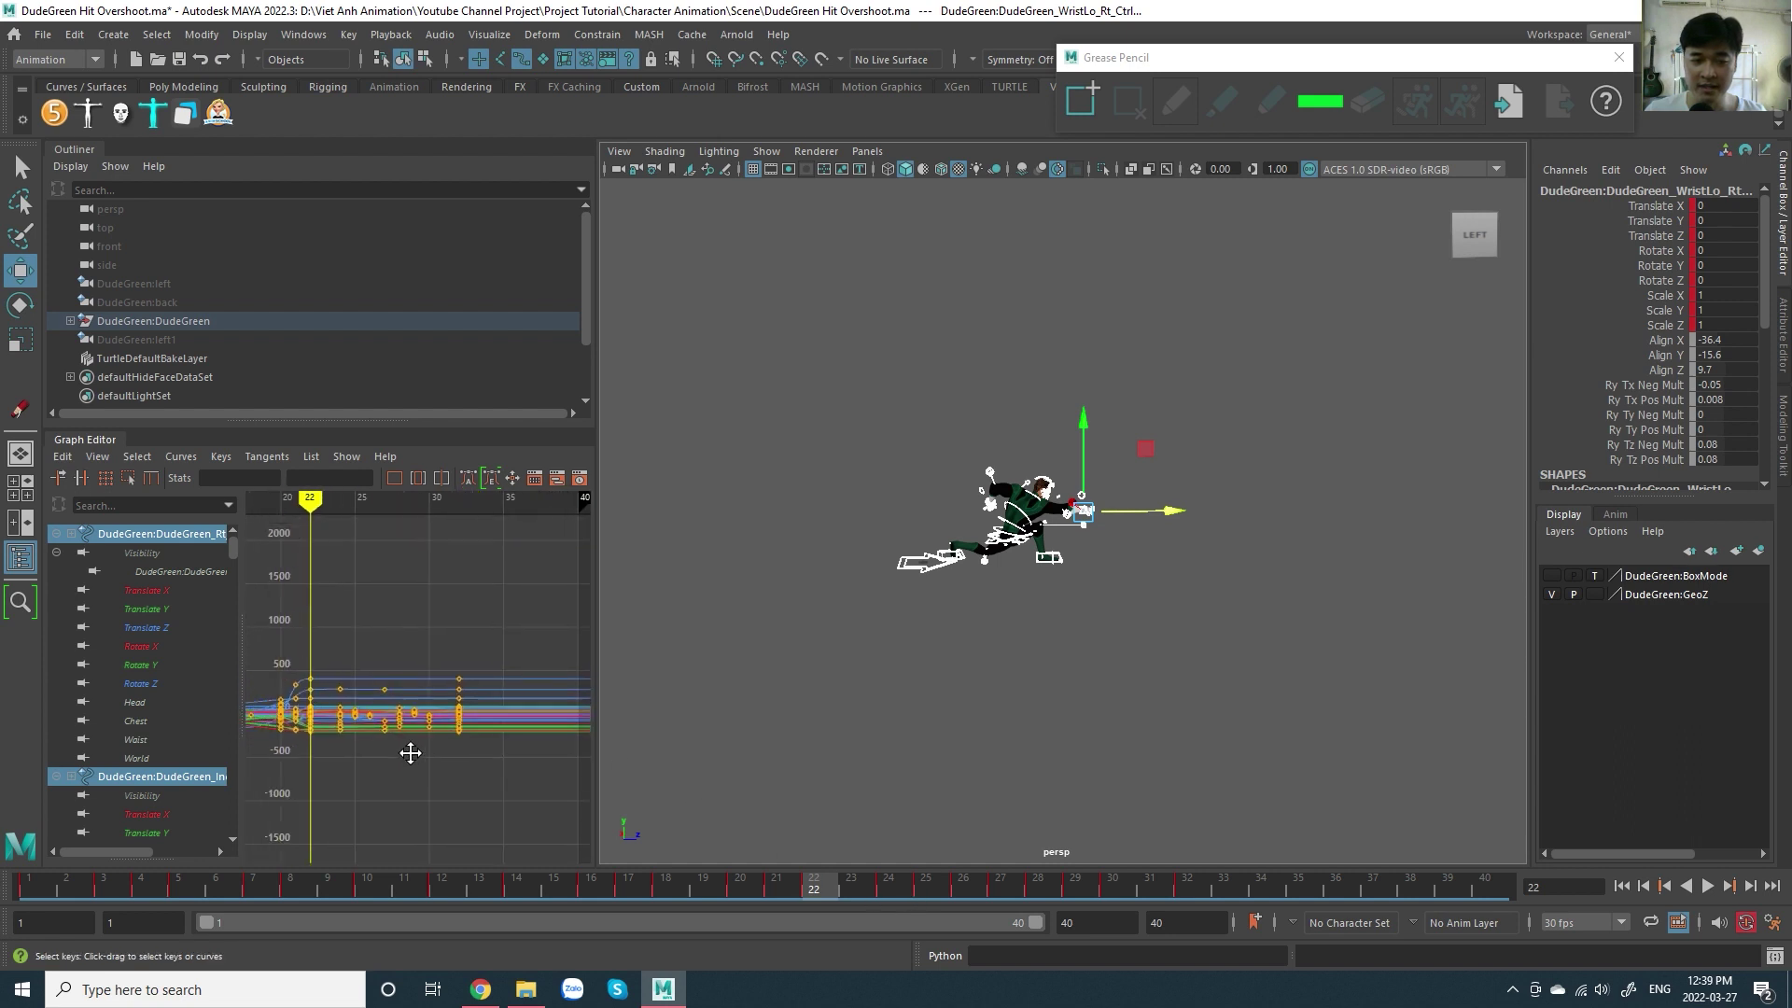
pyautogui.moveTo(360, 660); pyautogui.dragTo(551, 829)
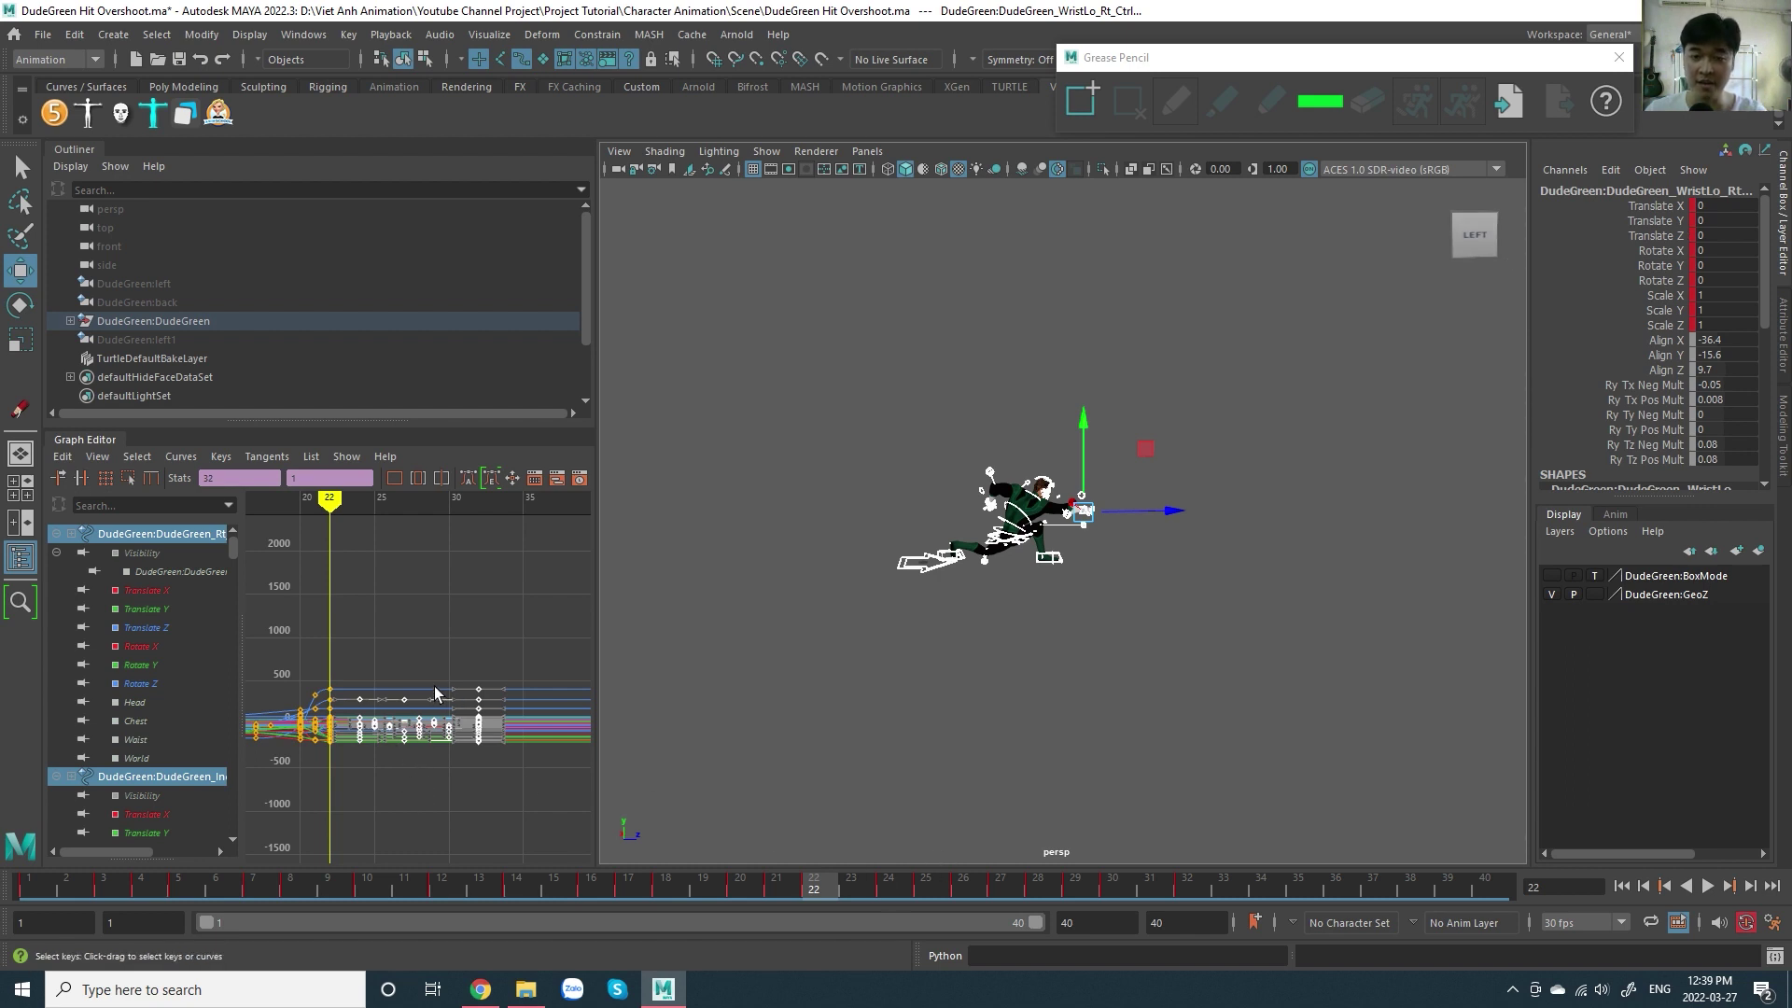
pyautogui.scroll(2, 1162, 633)
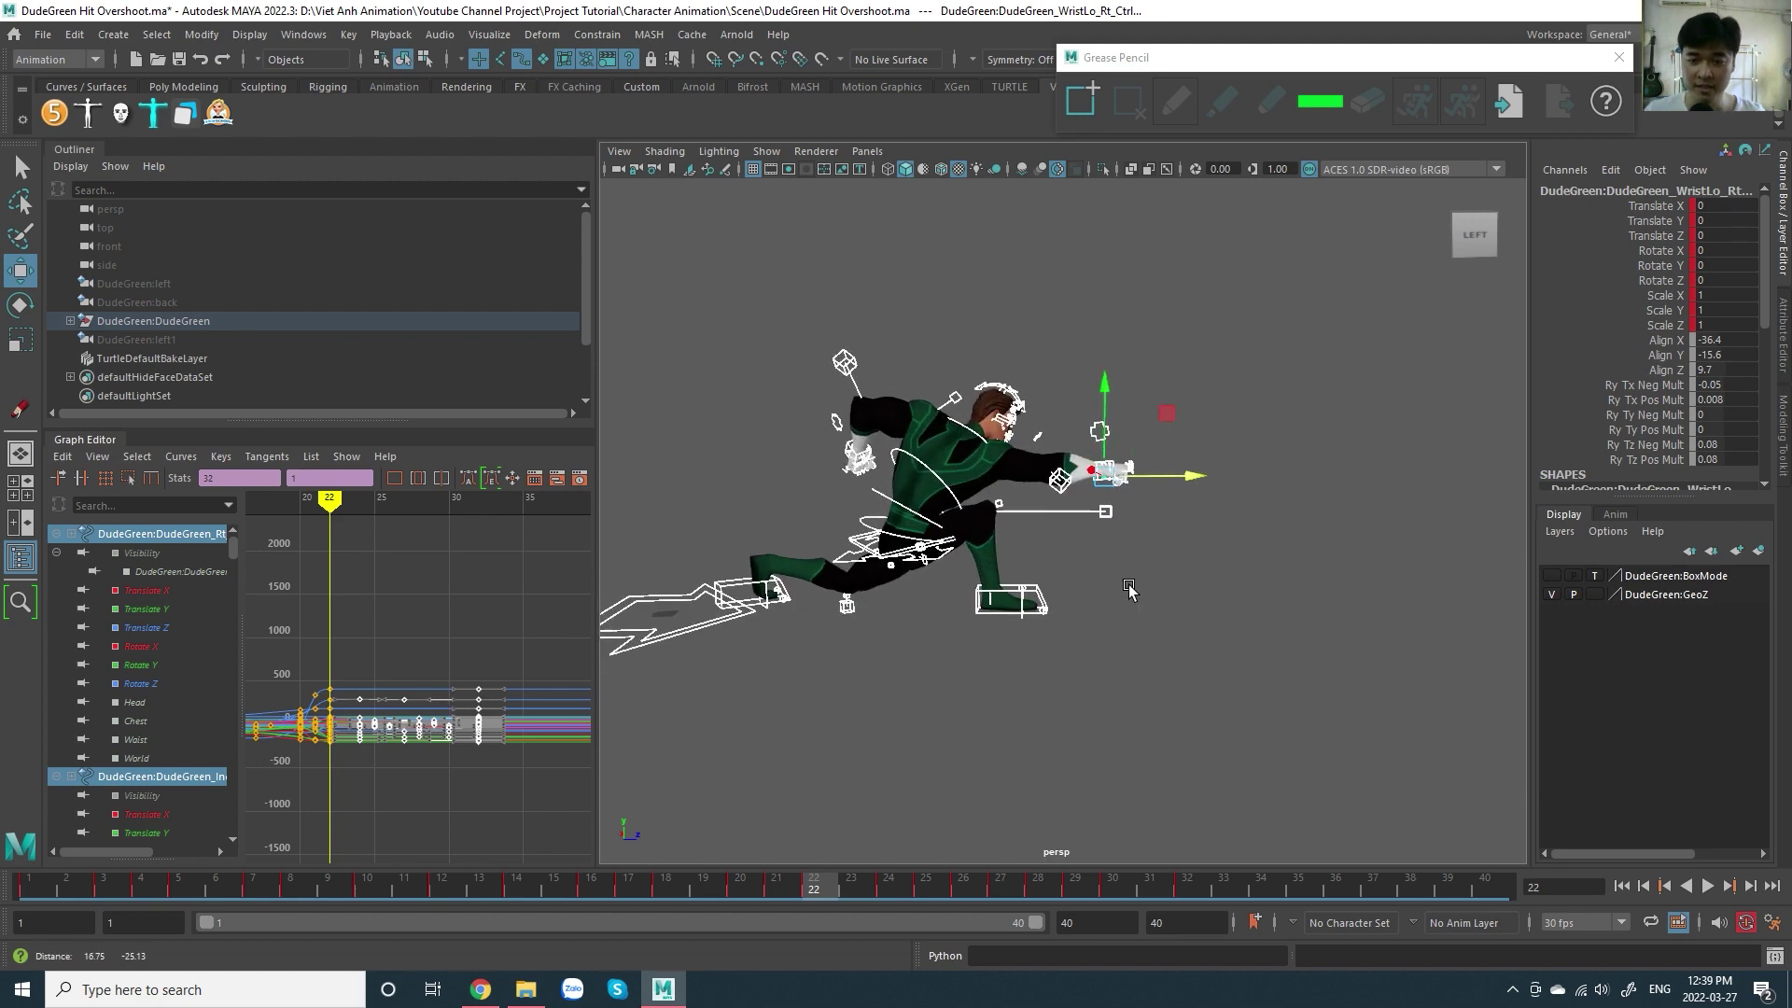
pyautogui.scroll(2, 1162, 633)
pyautogui.scroll(3, 1163, 633)
pyautogui.scroll(-2, 1162, 633)
# - Play back to frame 31, reselect the post-hit keys, and check the pose at frame 24
pyautogui.hotkey('alt', 'v')
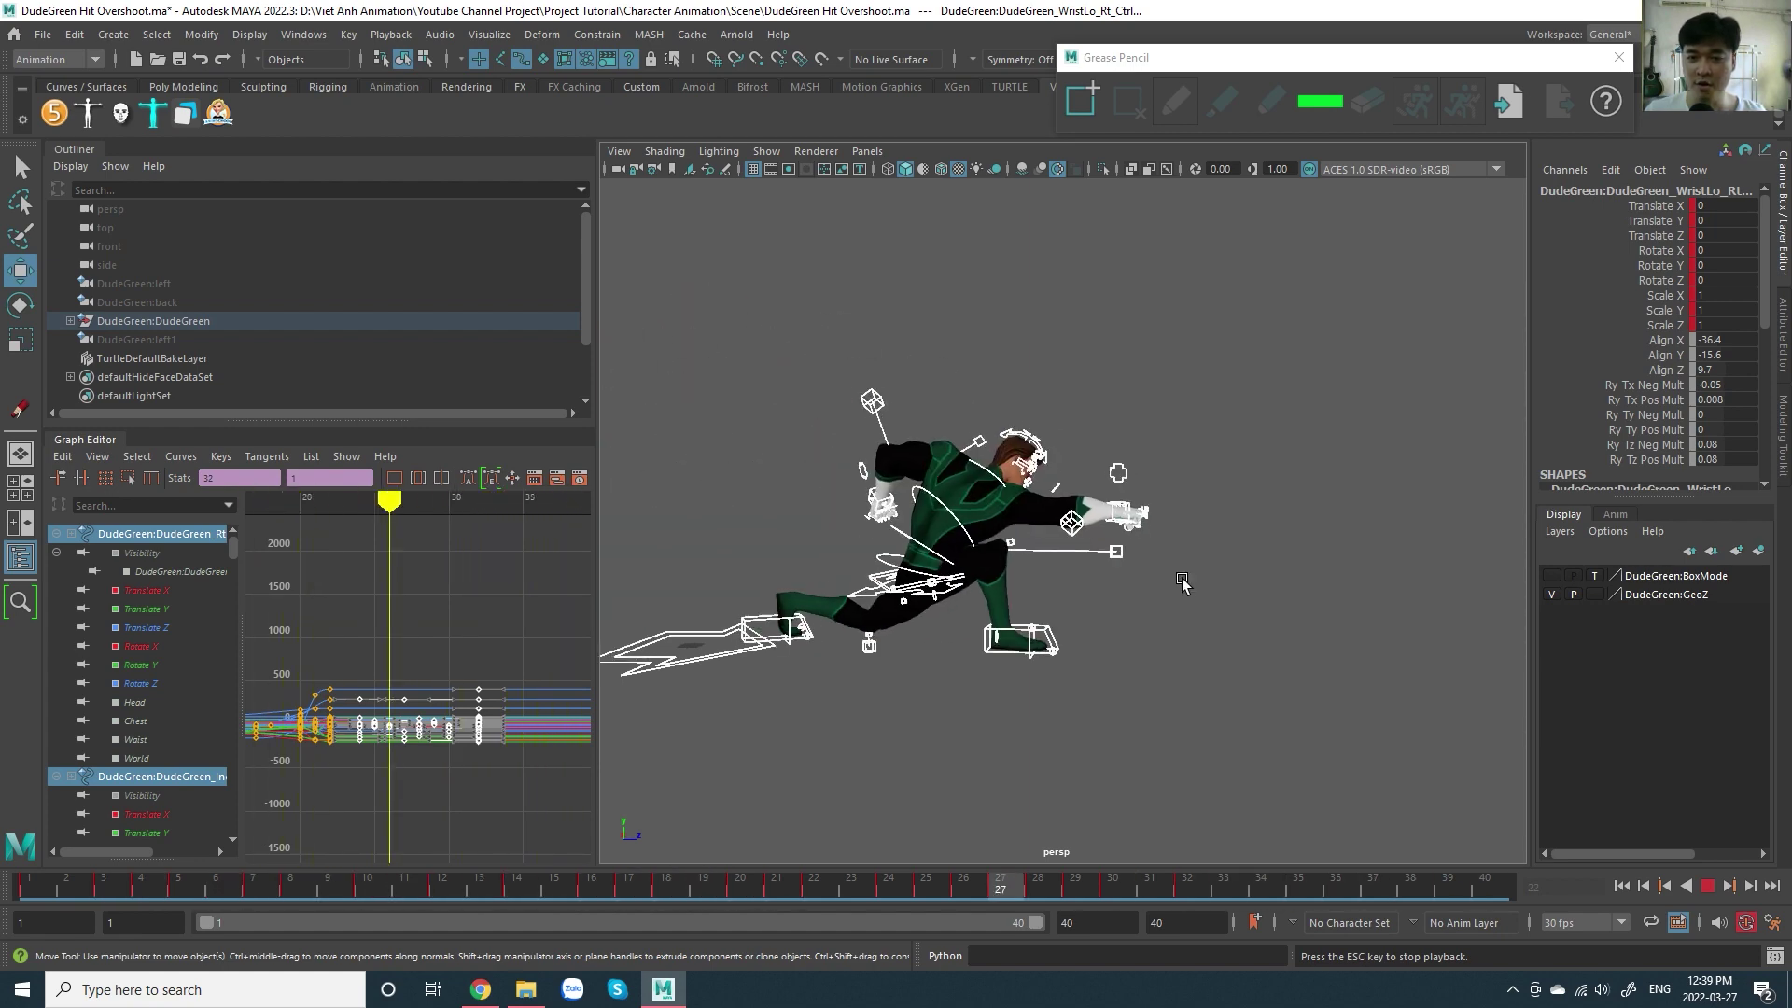
pyautogui.press('Escape')
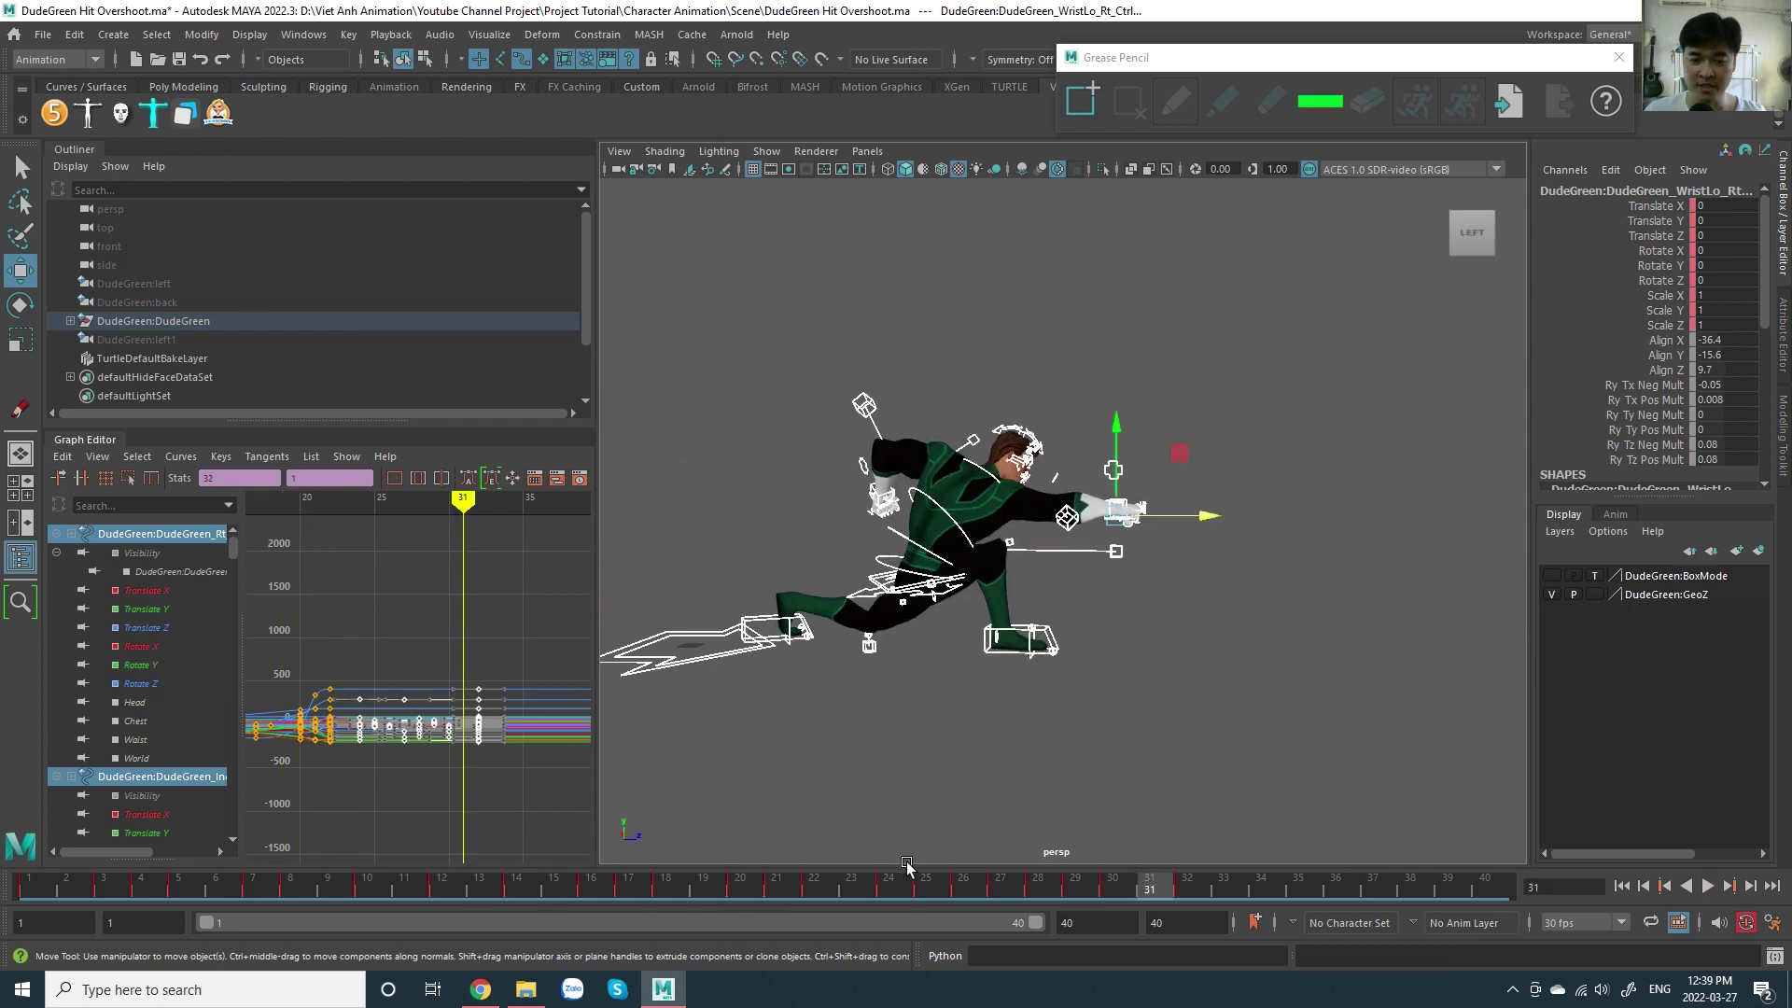
pyautogui.moveTo(478, 761); pyautogui.dragTo(381, 815)
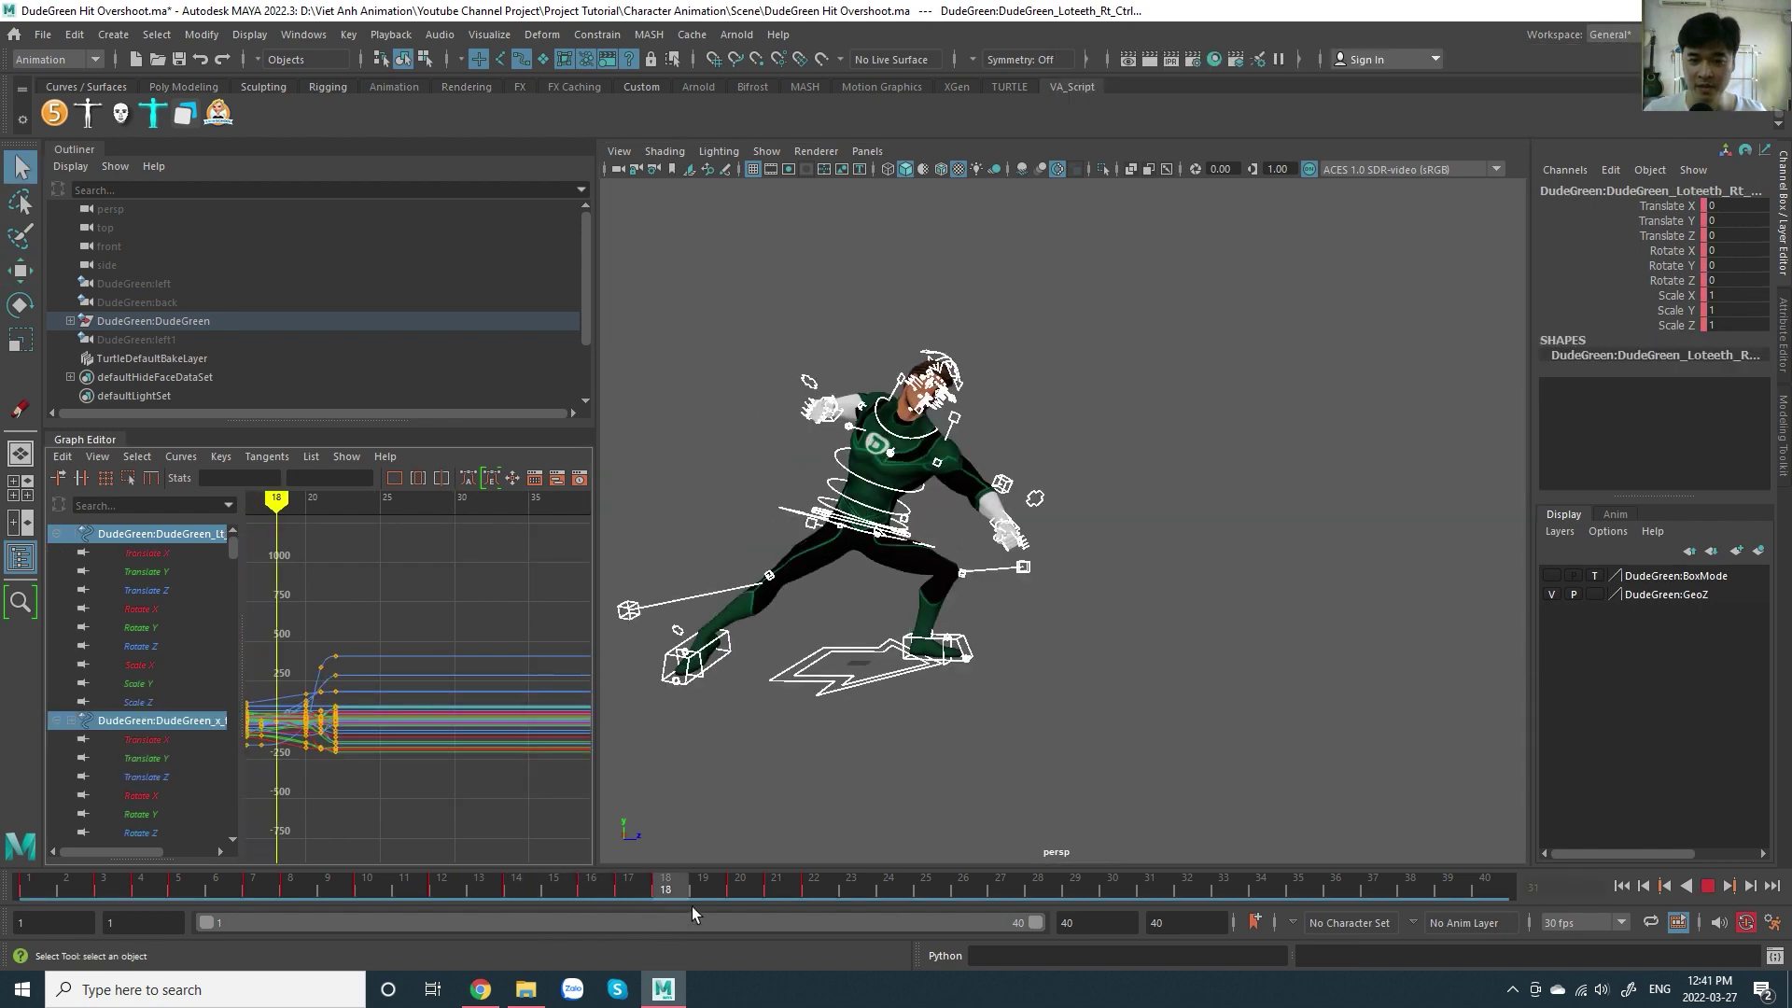
pyautogui.moveTo(692, 910)
pyautogui.mouseDown()
pyautogui.moveTo(831, 897)
pyautogui.moveTo(476, 947)
pyautogui.mouseUp()
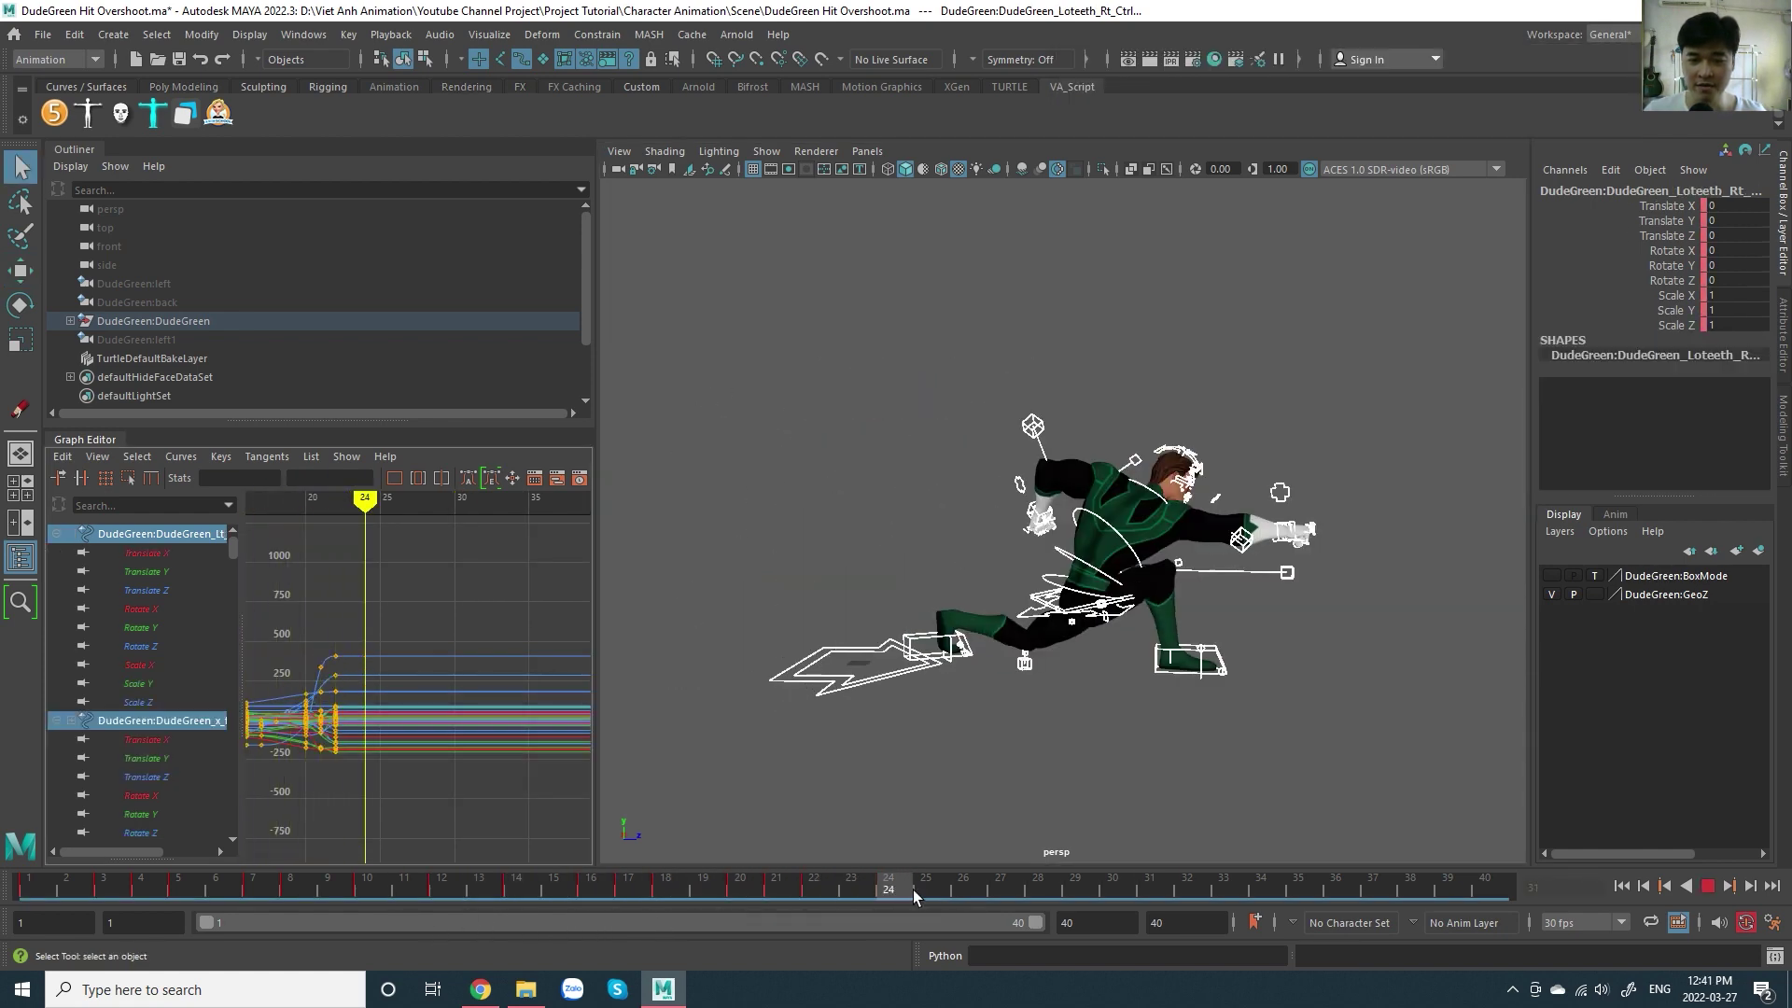
# - Play and stop the hit animation, restart playback, and deselect the rig
pyautogui.hotkey('alt', 'v')
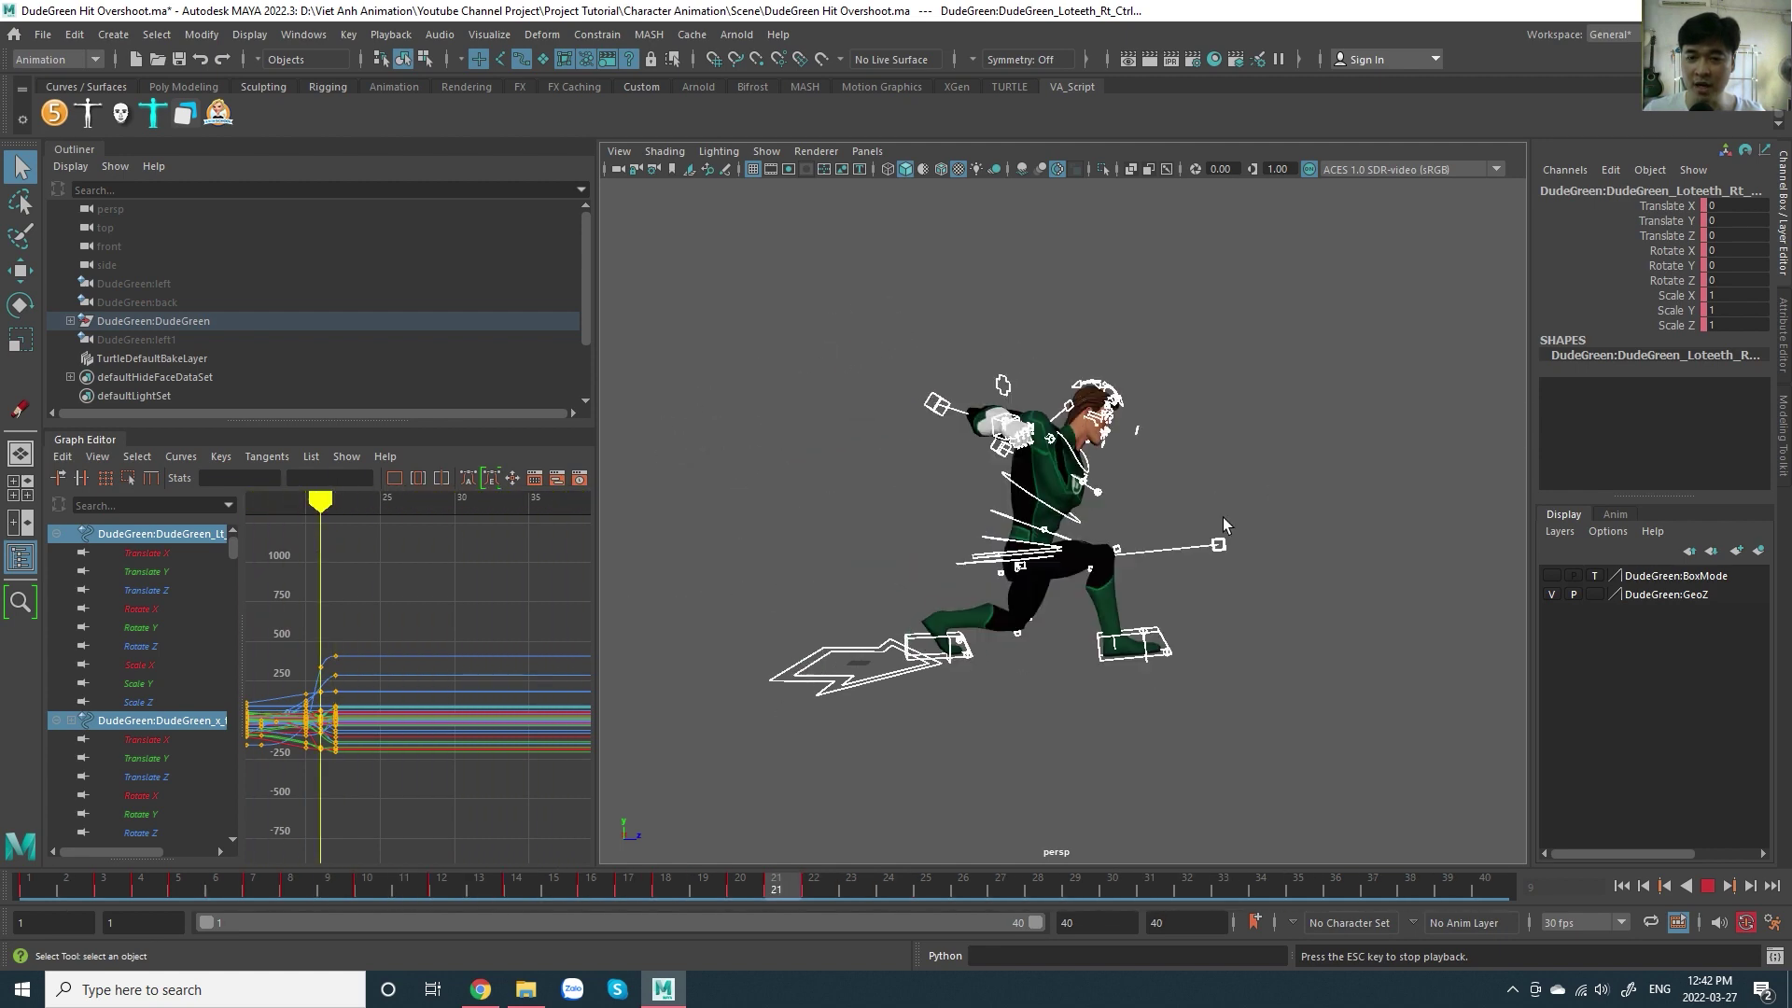
pyautogui.press('Escape')
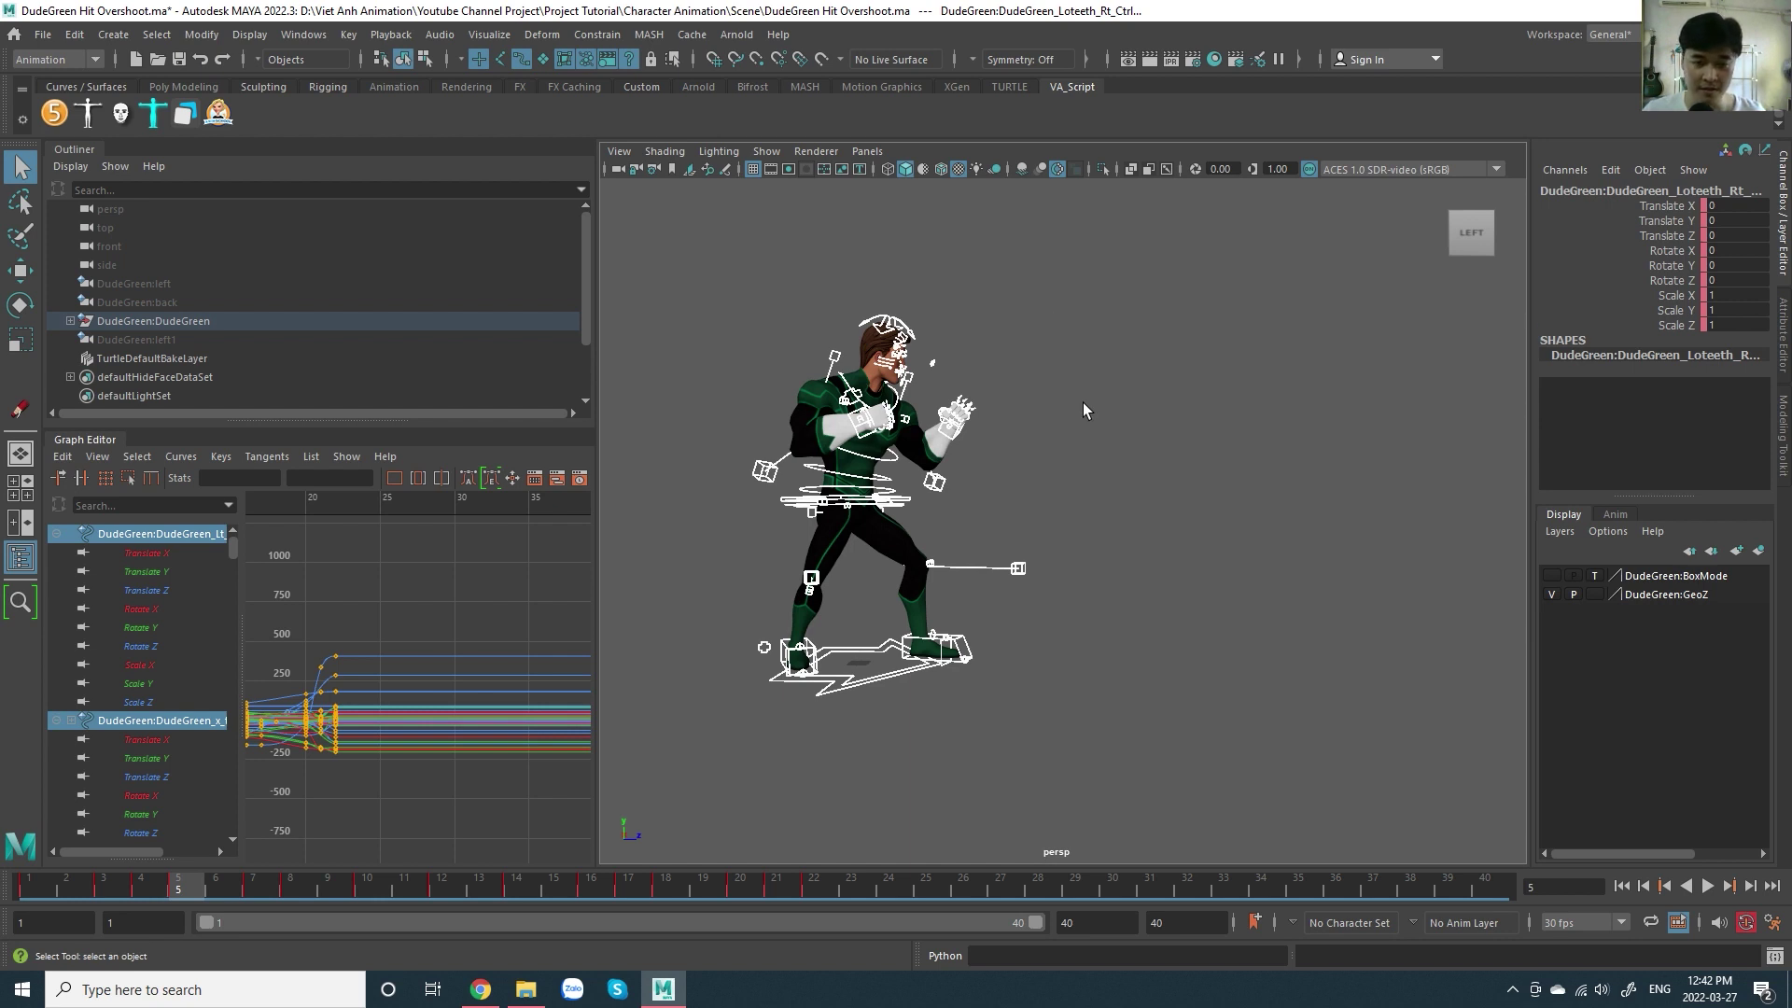
pyautogui.hotkey('alt', 'v')
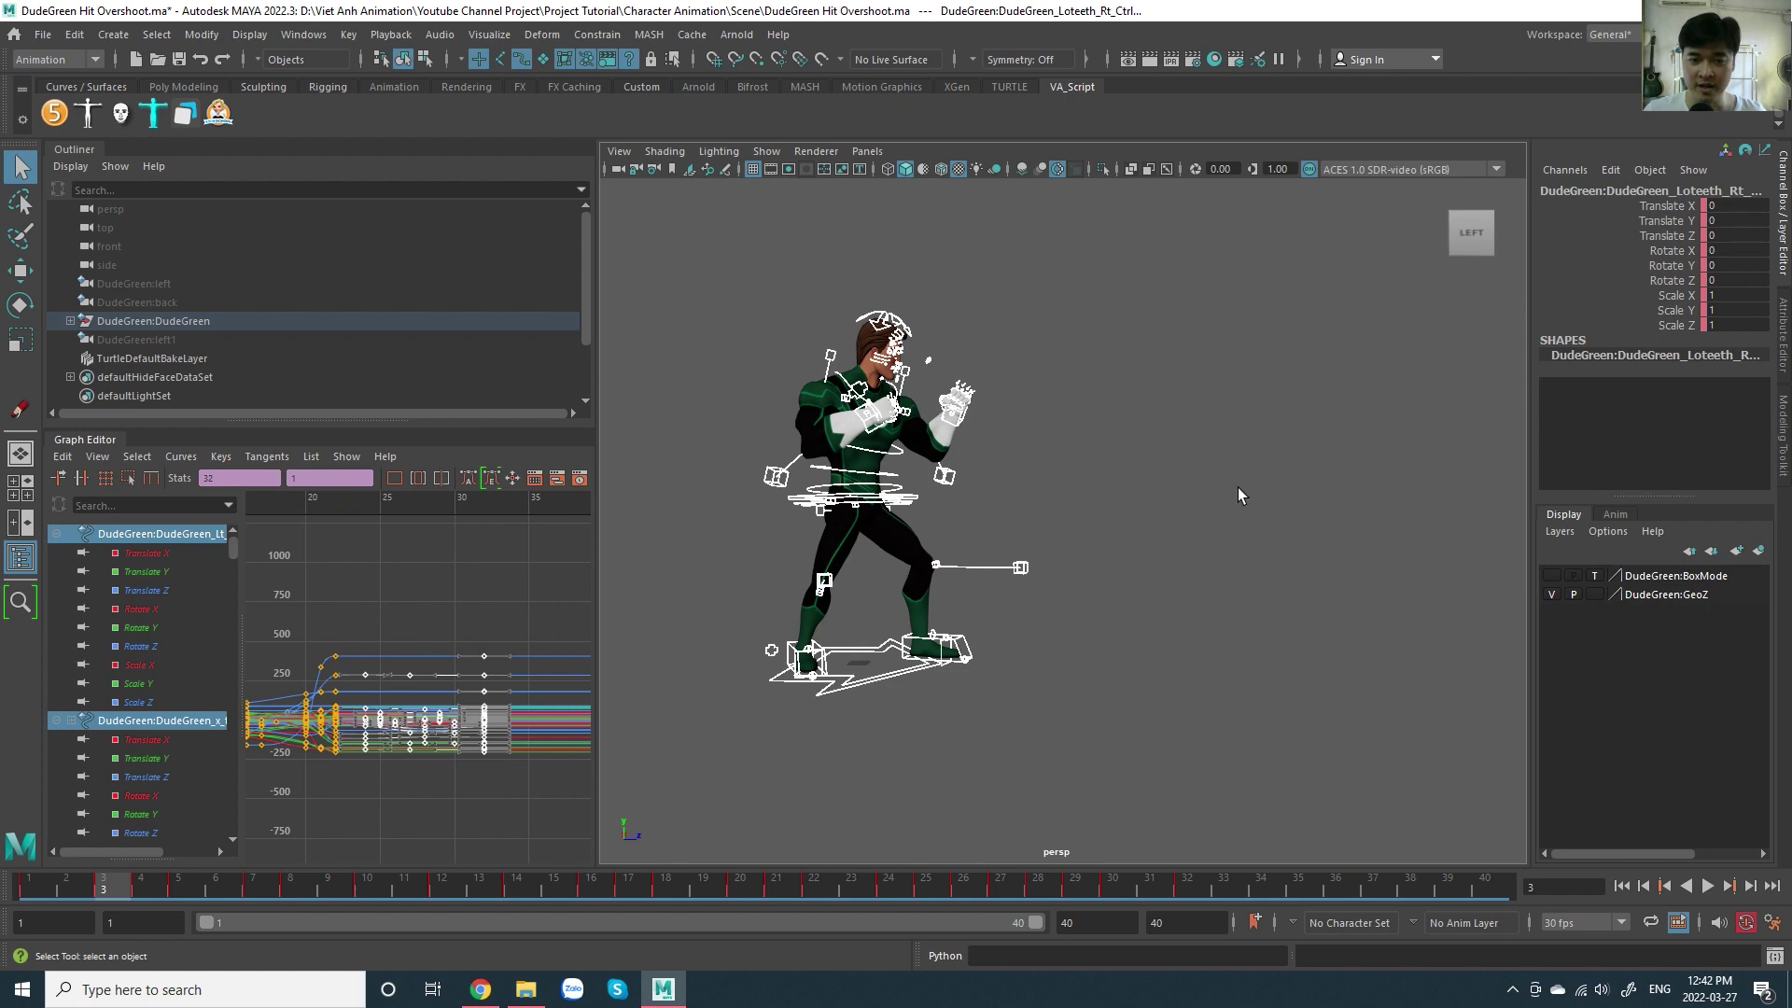
pyautogui.click(1131, 565)
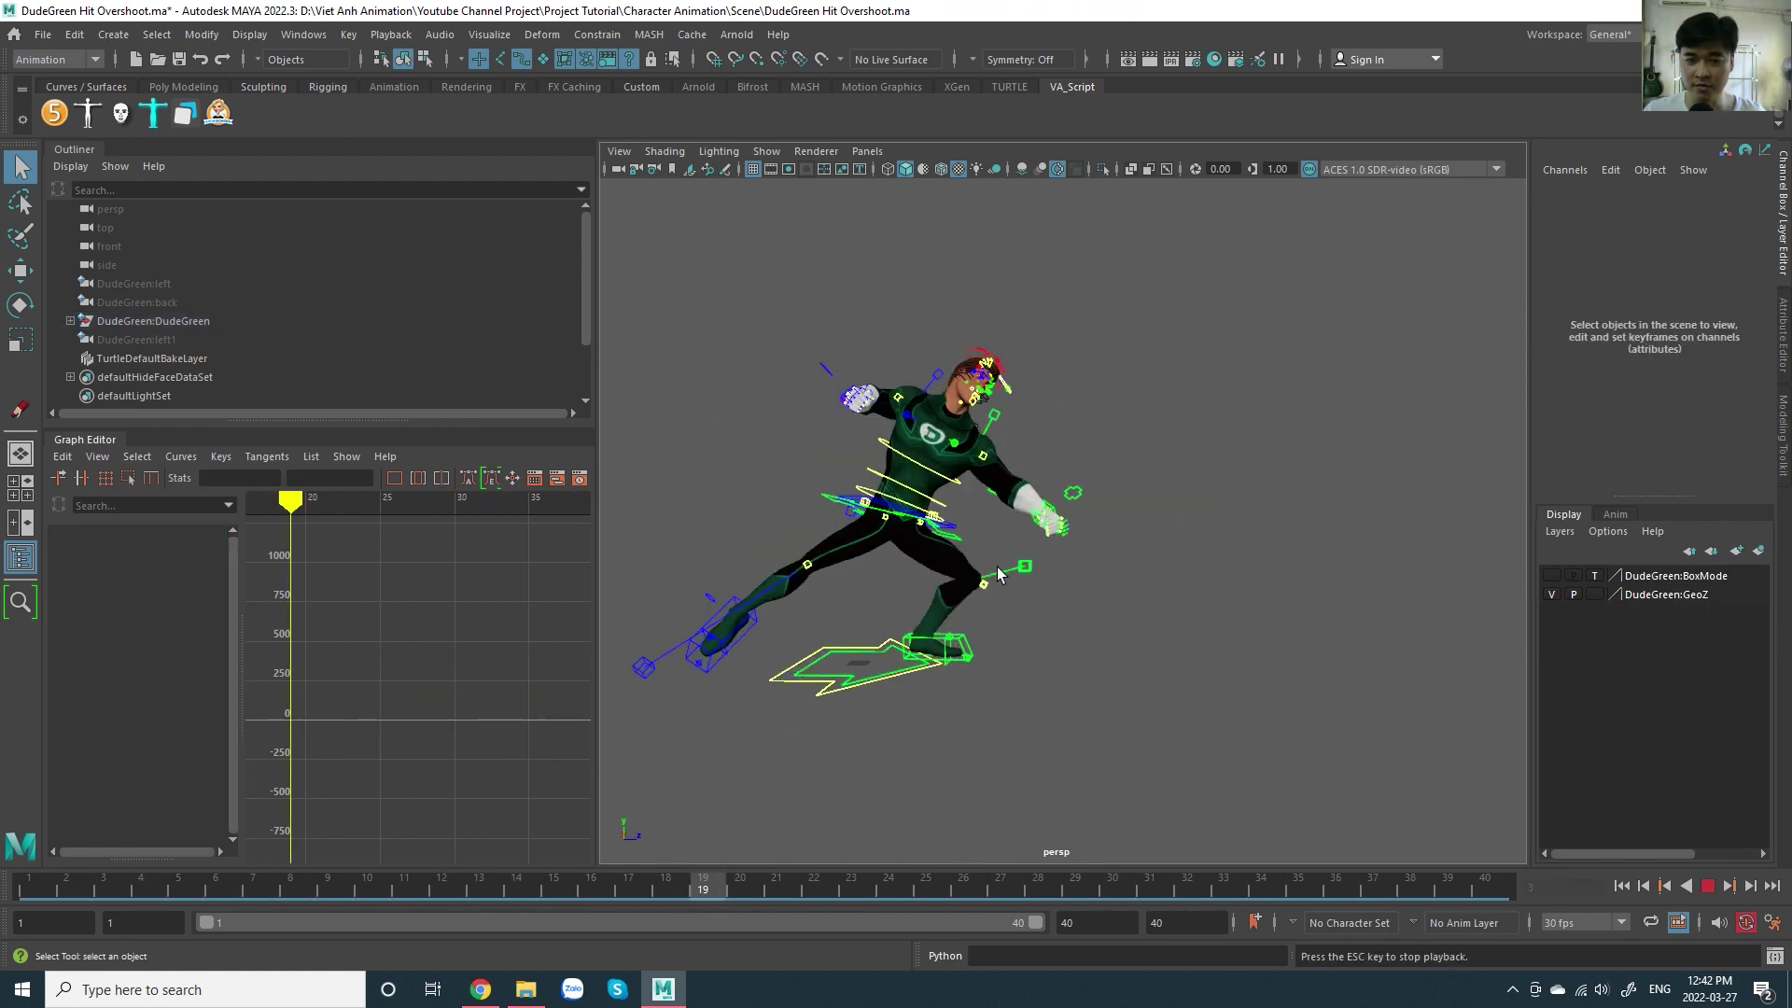
# - Stop playback, select the RootMaster control and scrub the hit from frame 22 to 29
pyautogui.press('Escape')
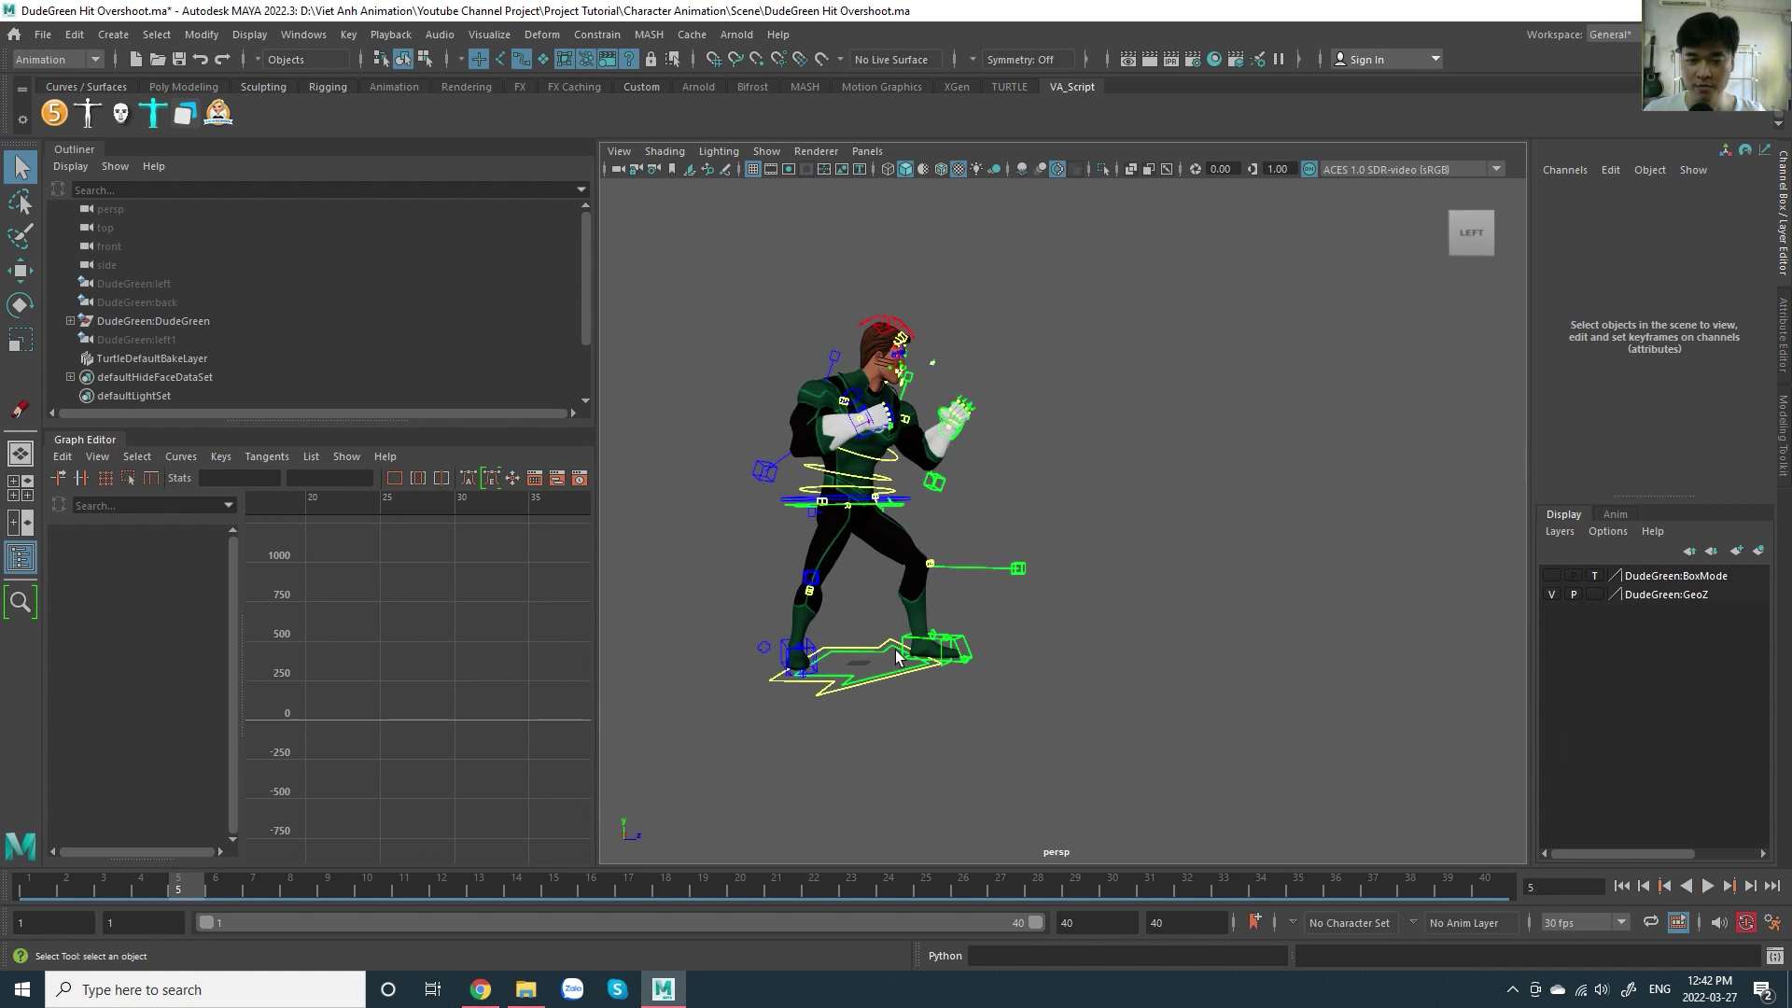
pyautogui.moveTo(894, 894); pyautogui.dragTo(828, 906)
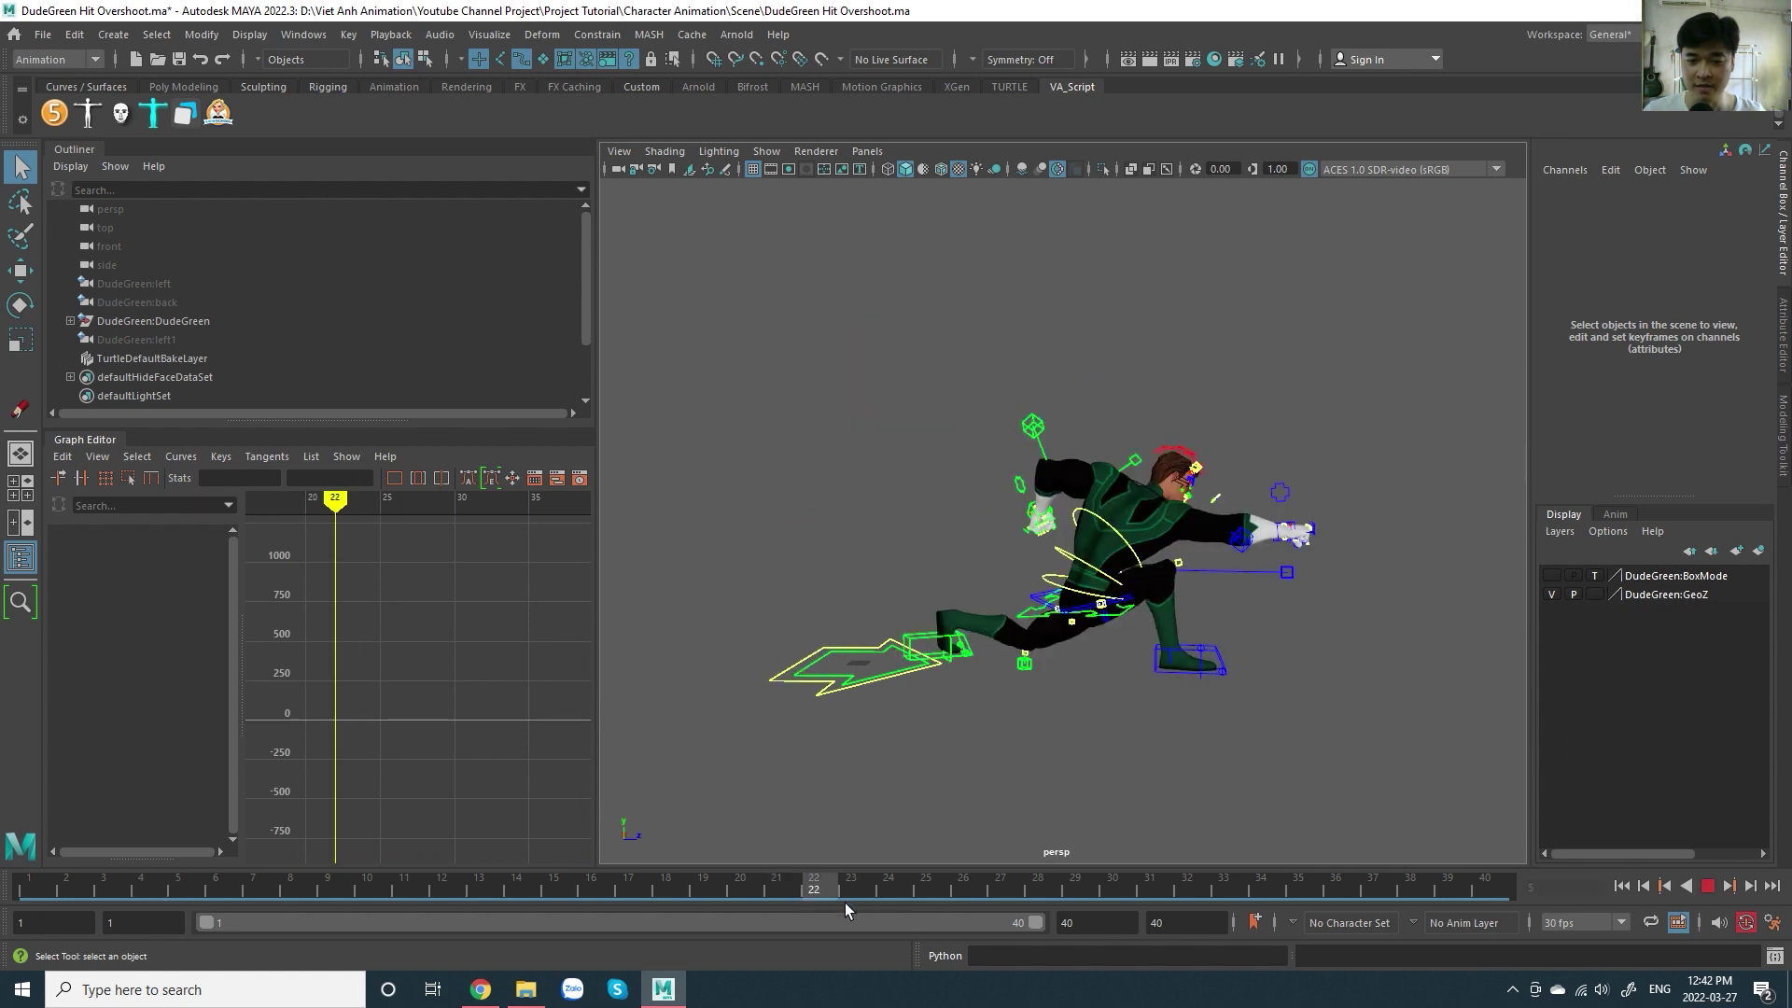
pyautogui.click(827, 659)
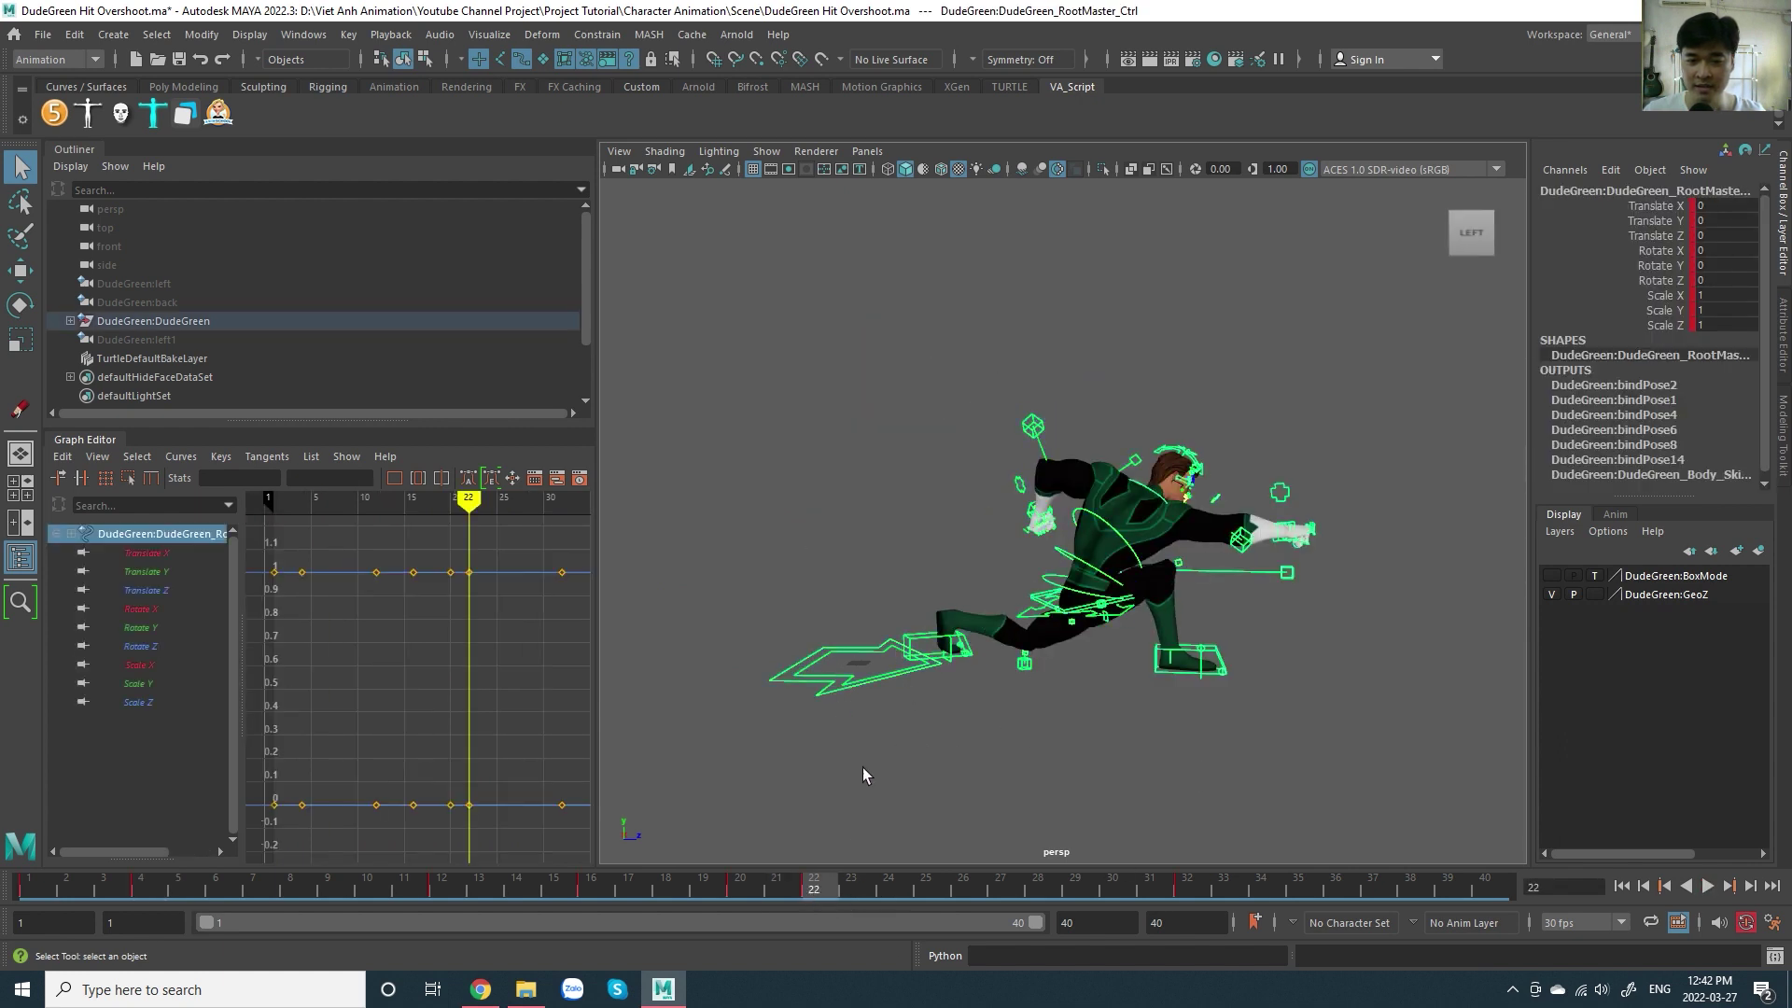
pyautogui.scroll(3, 1174, 704)
pyautogui.keyDown('alt'); pyautogui.moveTo(1173, 705); pyautogui.dragTo(1043, 616, button='middle'); pyautogui.keyUp('alt')
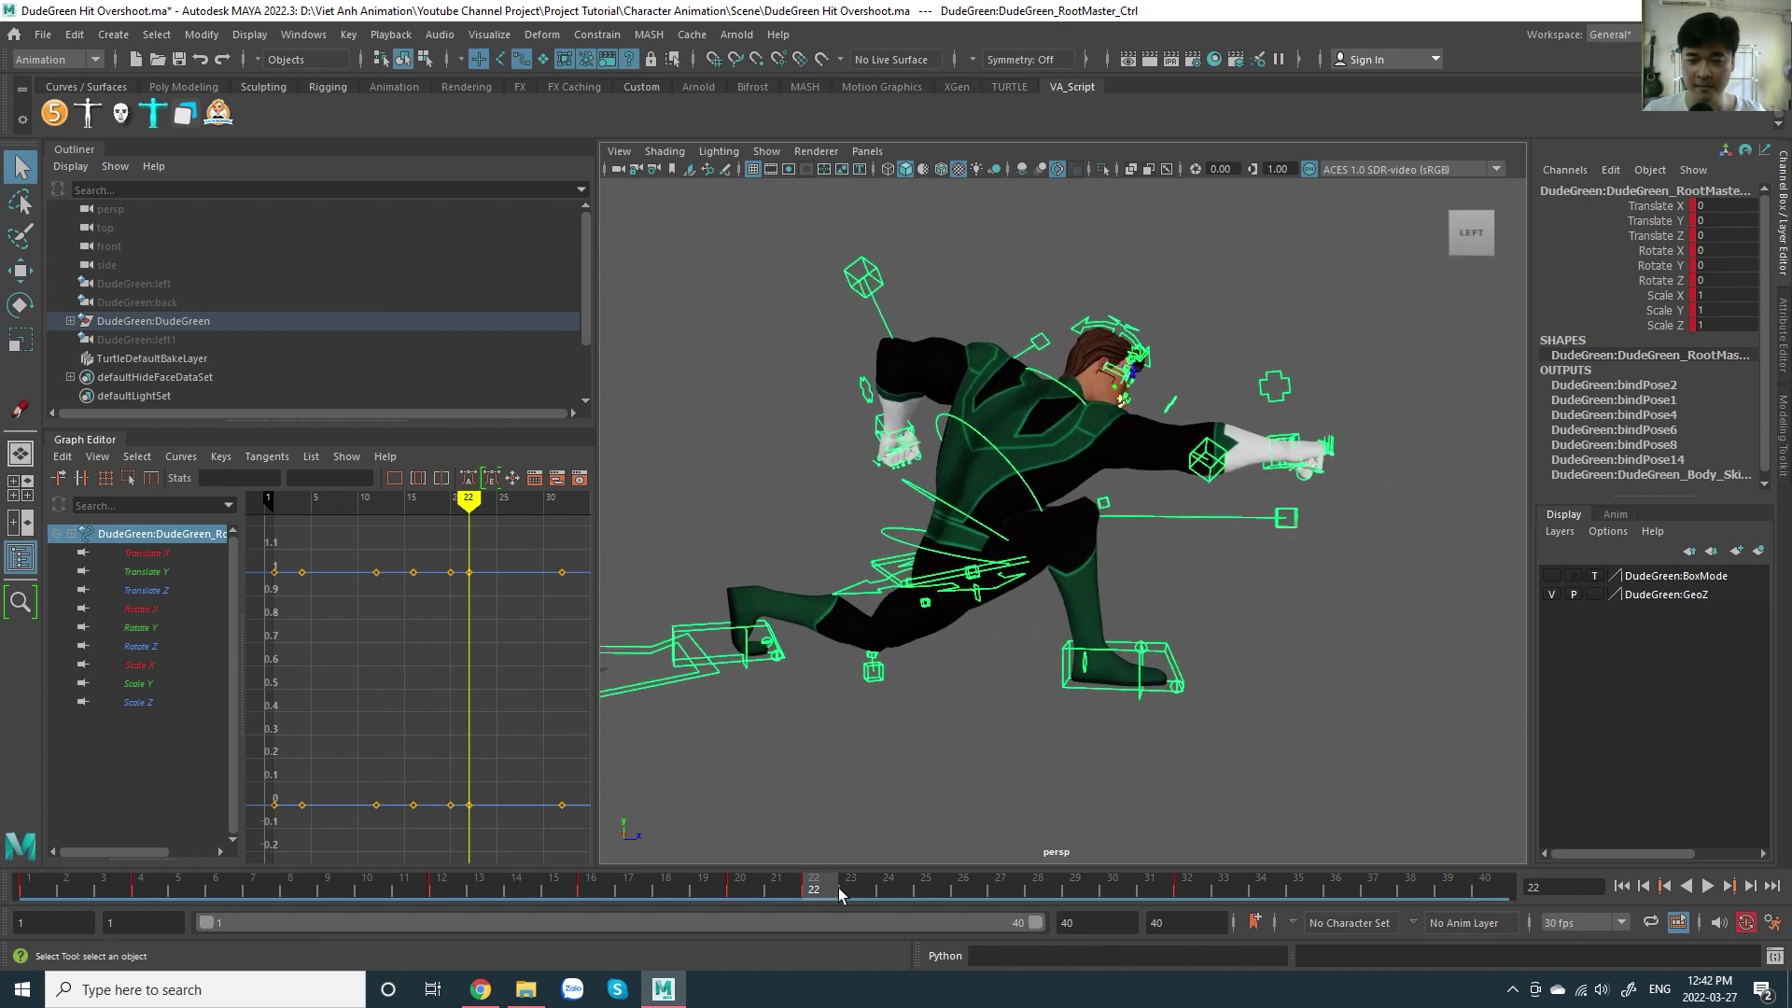
pyautogui.moveTo(828, 902); pyautogui.dragTo(1150, 913)
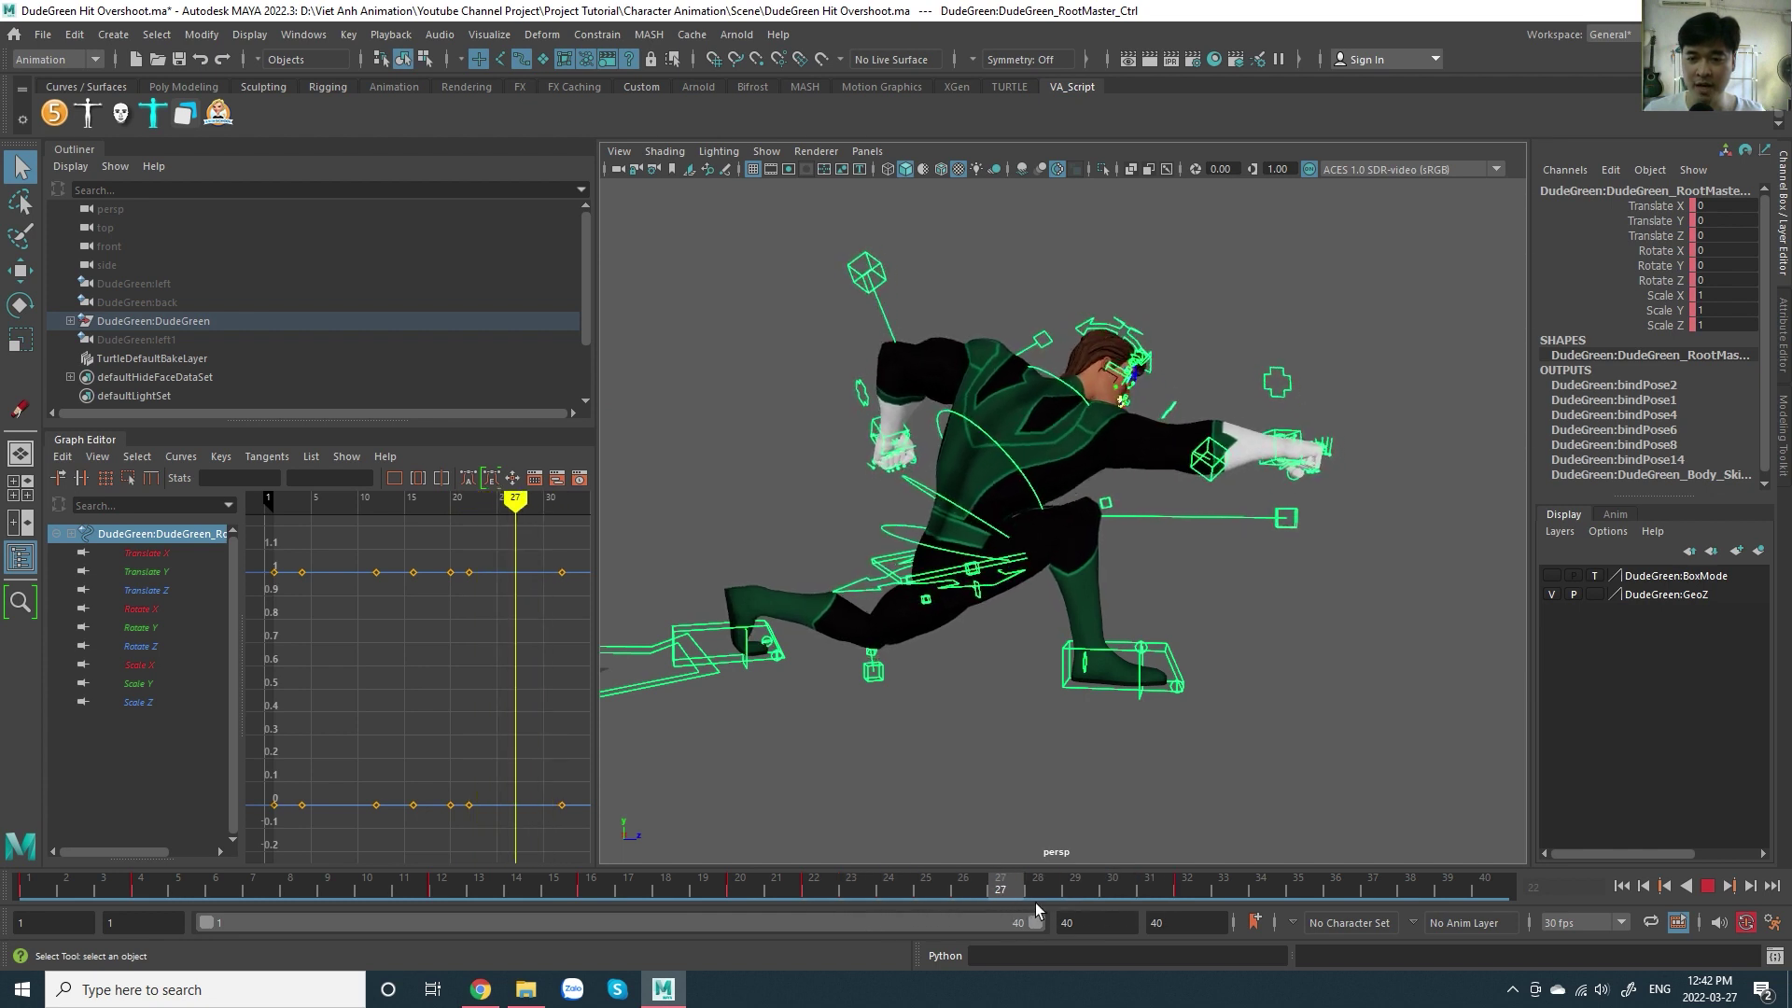
pyautogui.moveTo(1150, 913)
pyautogui.mouseDown()
pyautogui.moveTo(1083, 910)
pyautogui.moveTo(1196, 919)
pyautogui.mouseUp()
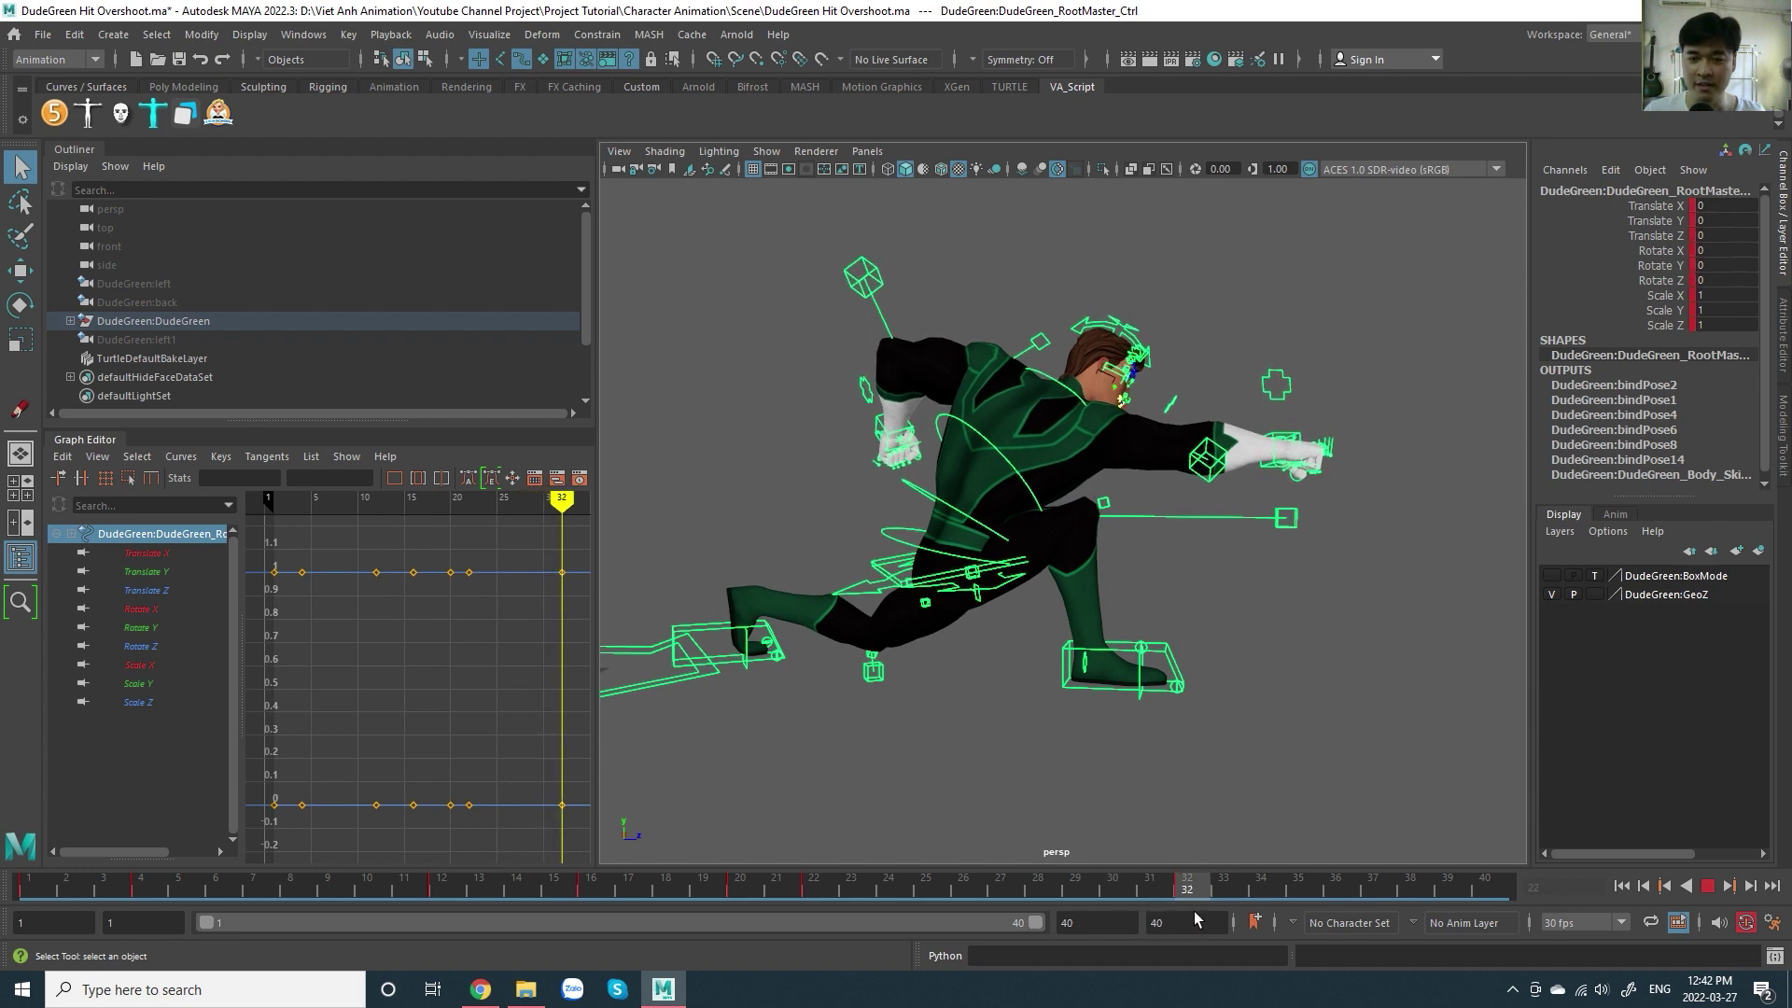
pyautogui.moveTo(480, 989)
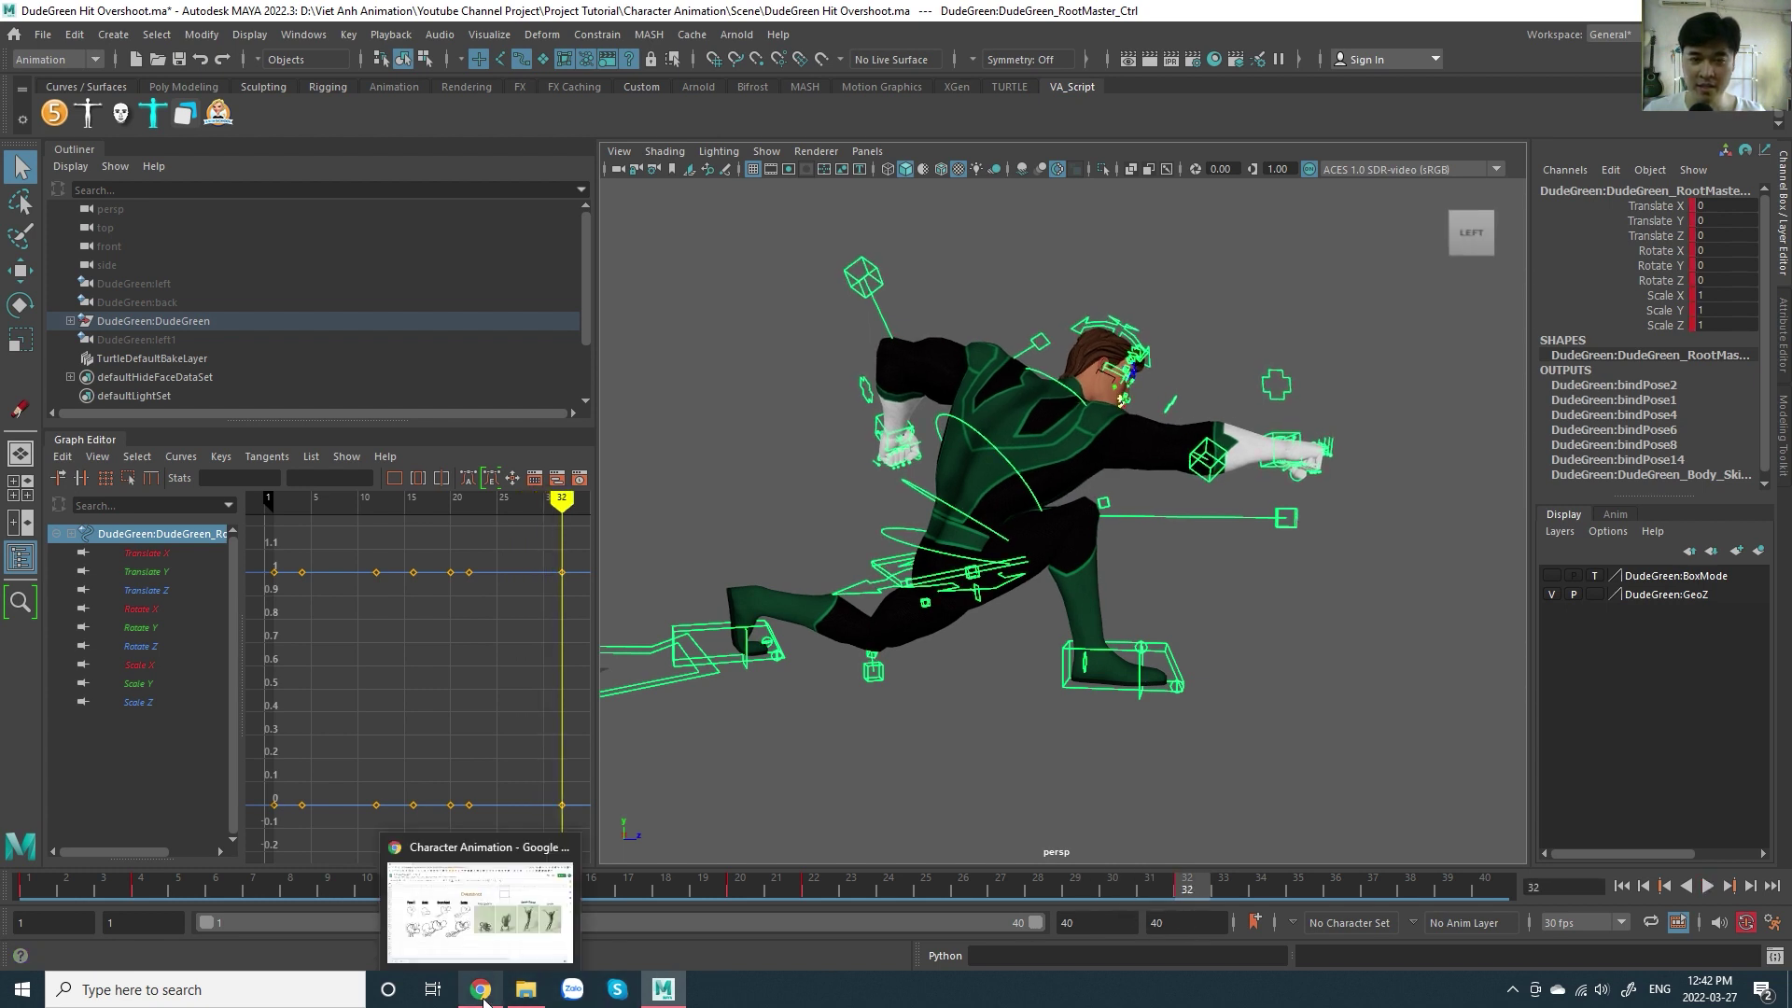
# - Open Microsoft Paint with a blank canvas from the Start menu search
pyautogui.click(14, 992)
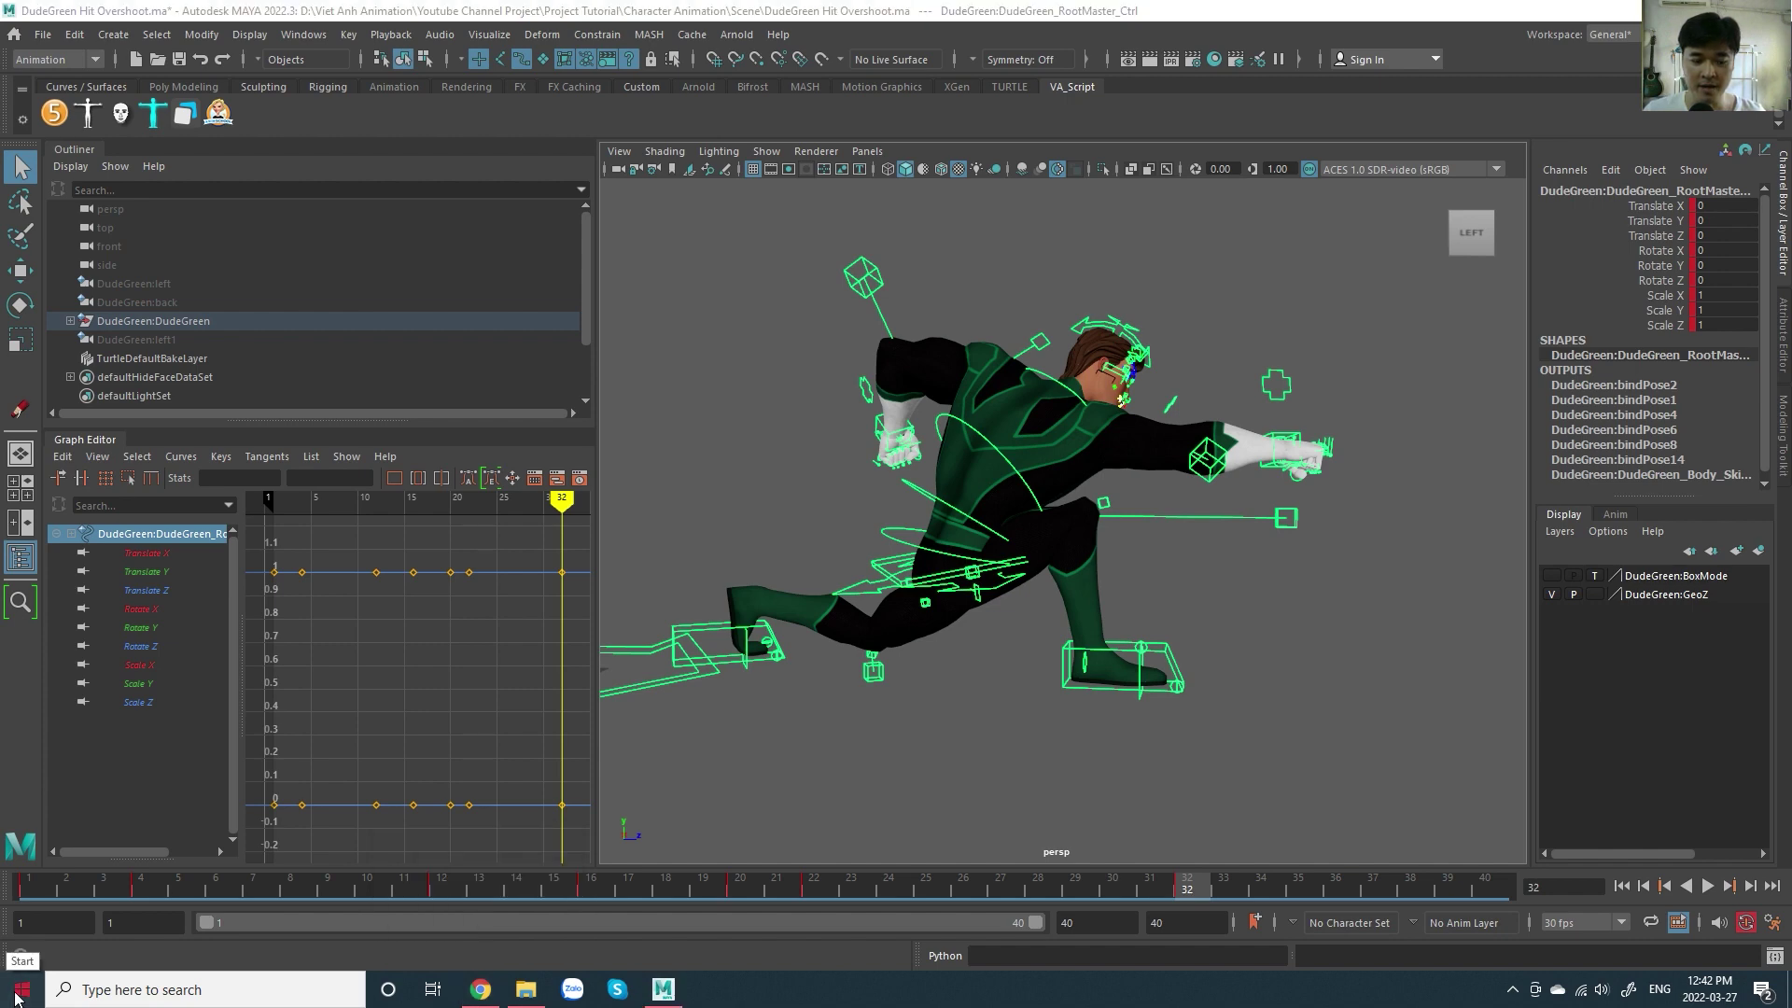
pyautogui.write('paint')
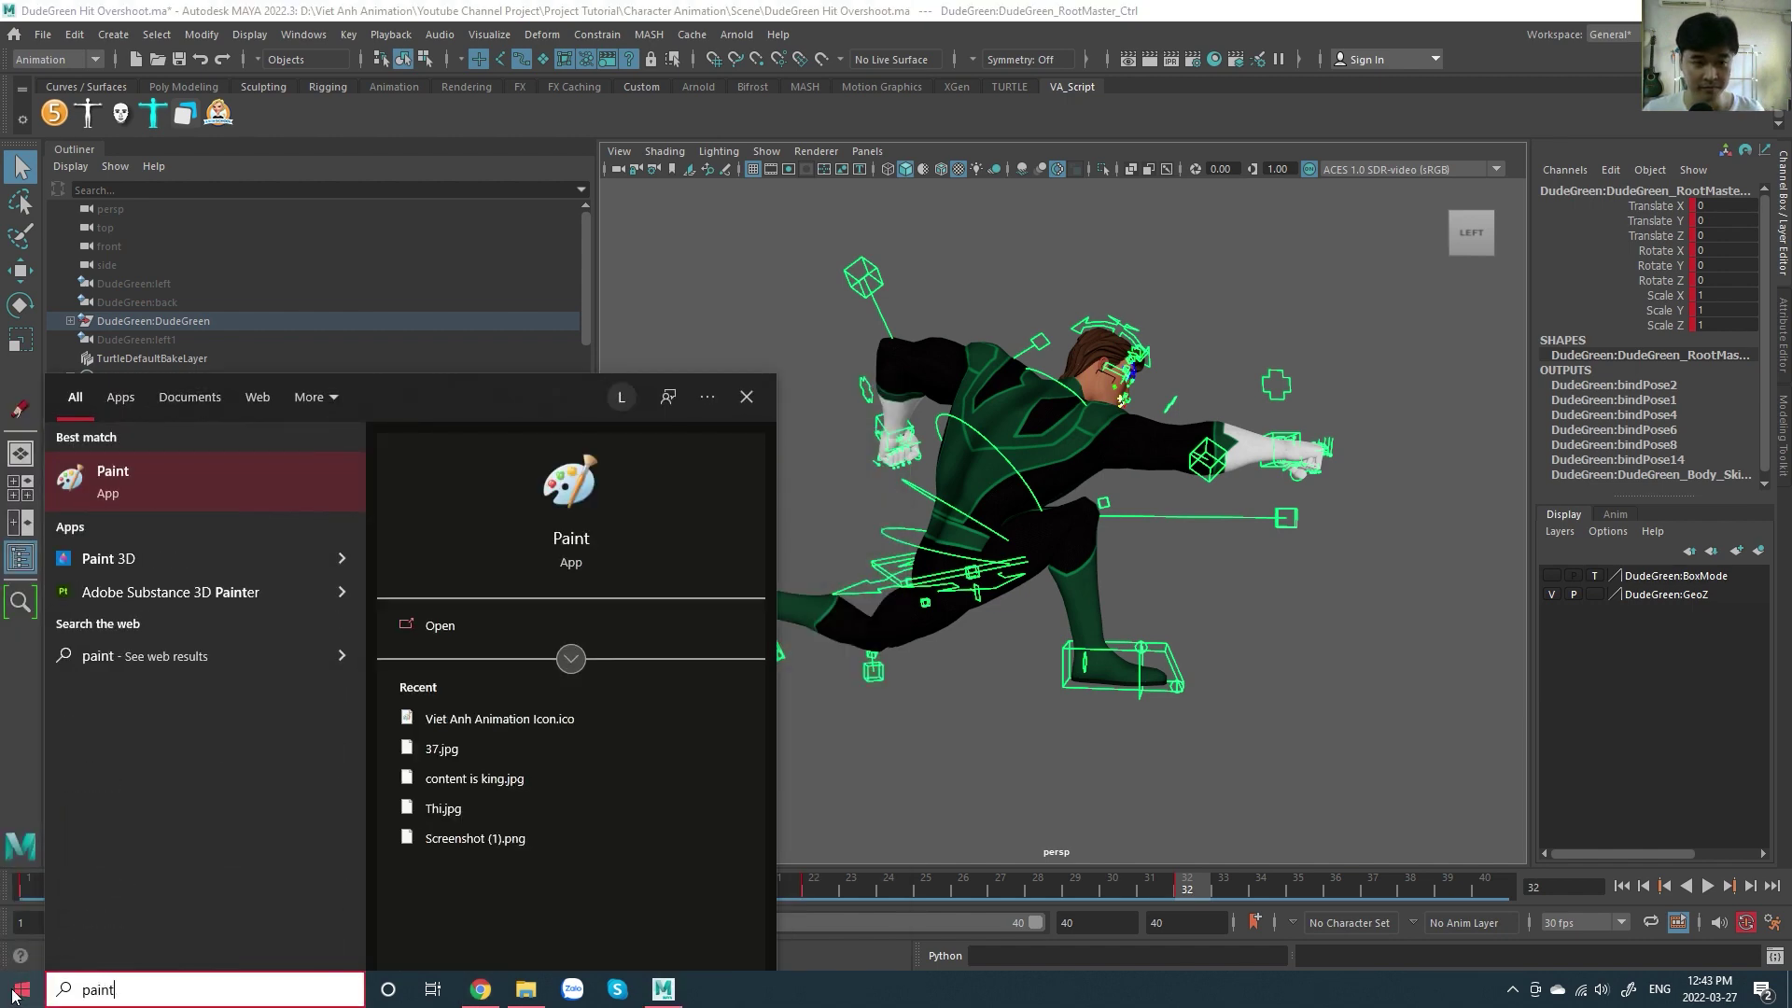
pyautogui.click(192, 510)
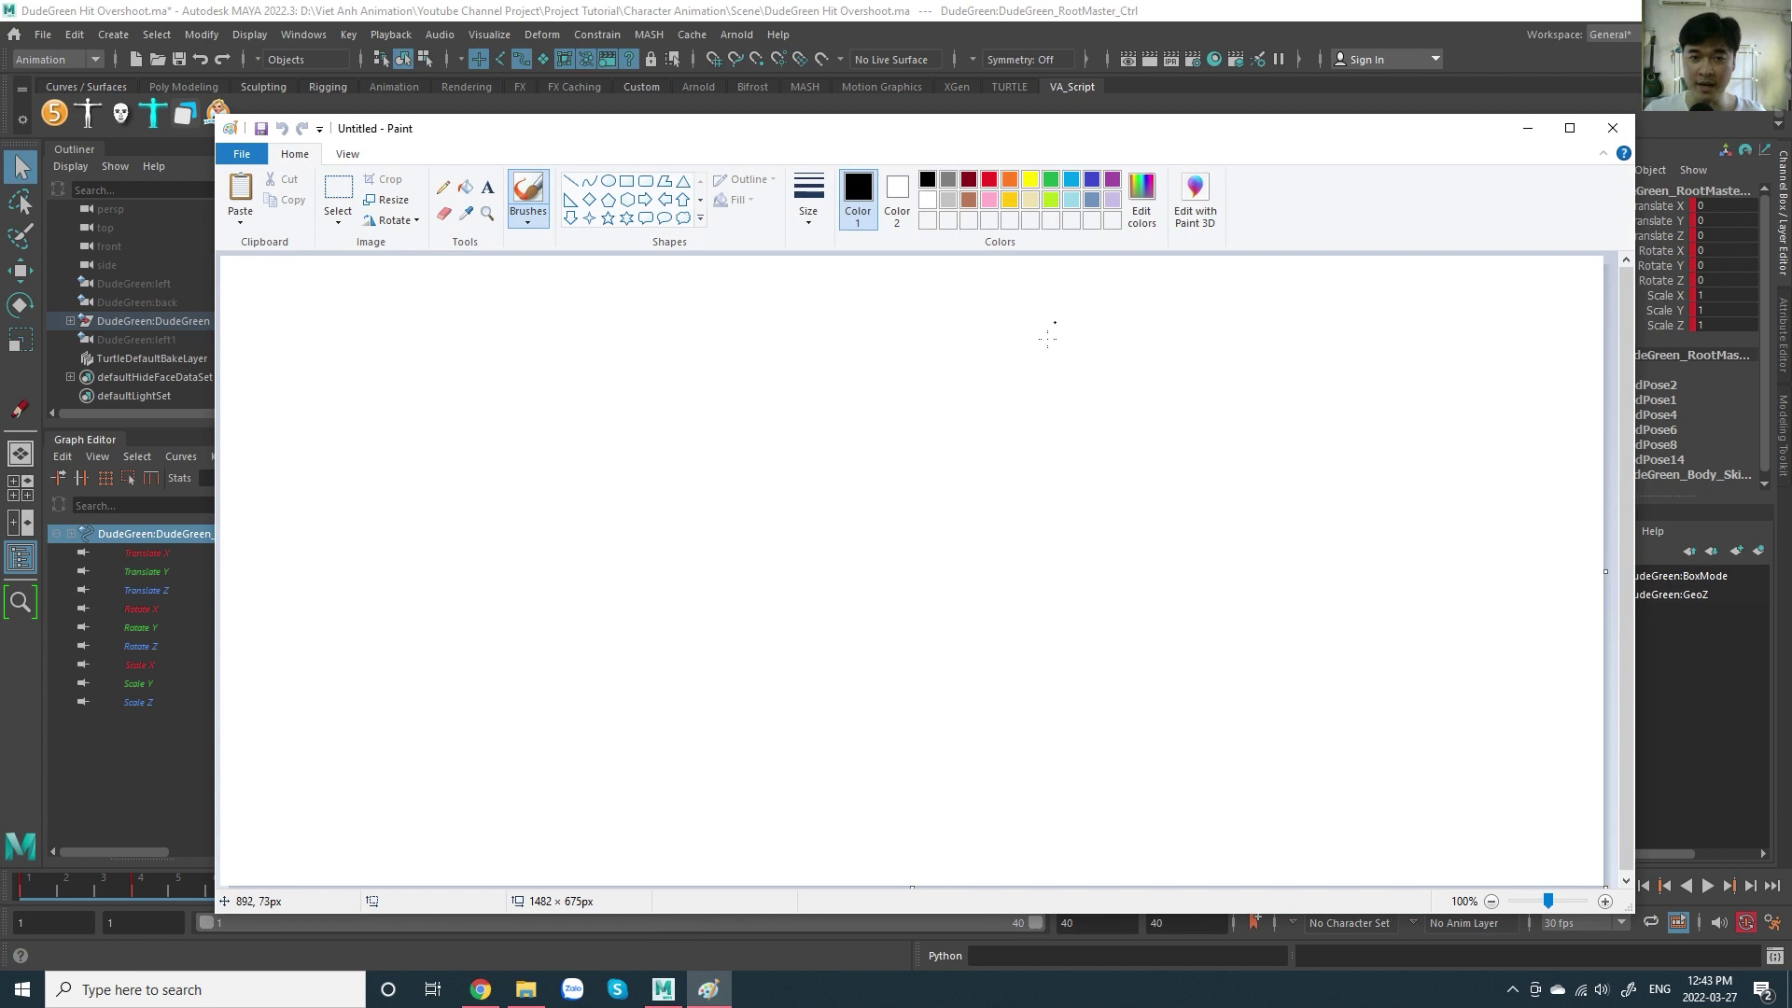
# - Sketch circled keys 1 and 2 joined by a straight line, with a curve rising from key 1
pyautogui.moveTo(412, 411); pyautogui.dragTo(415, 524)
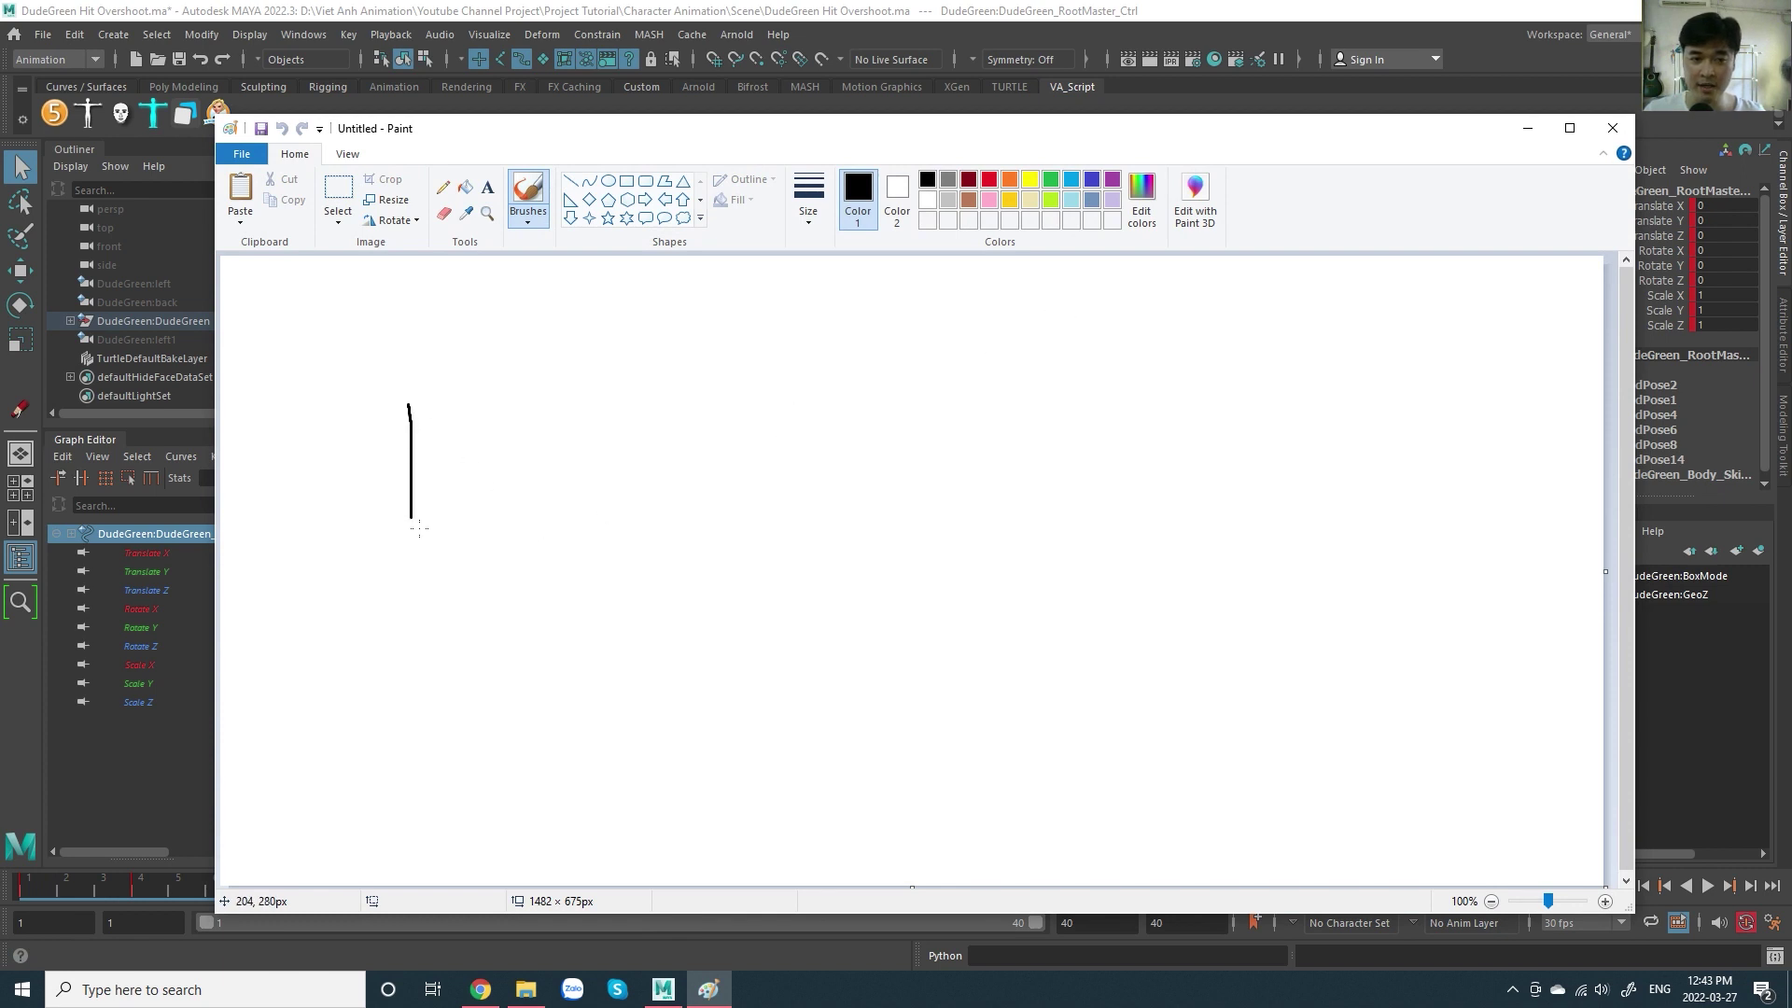
pyautogui.moveTo(1479, 400); pyautogui.dragTo(1489, 487)
pyautogui.moveTo(386, 328); pyautogui.dragTo(411, 316)
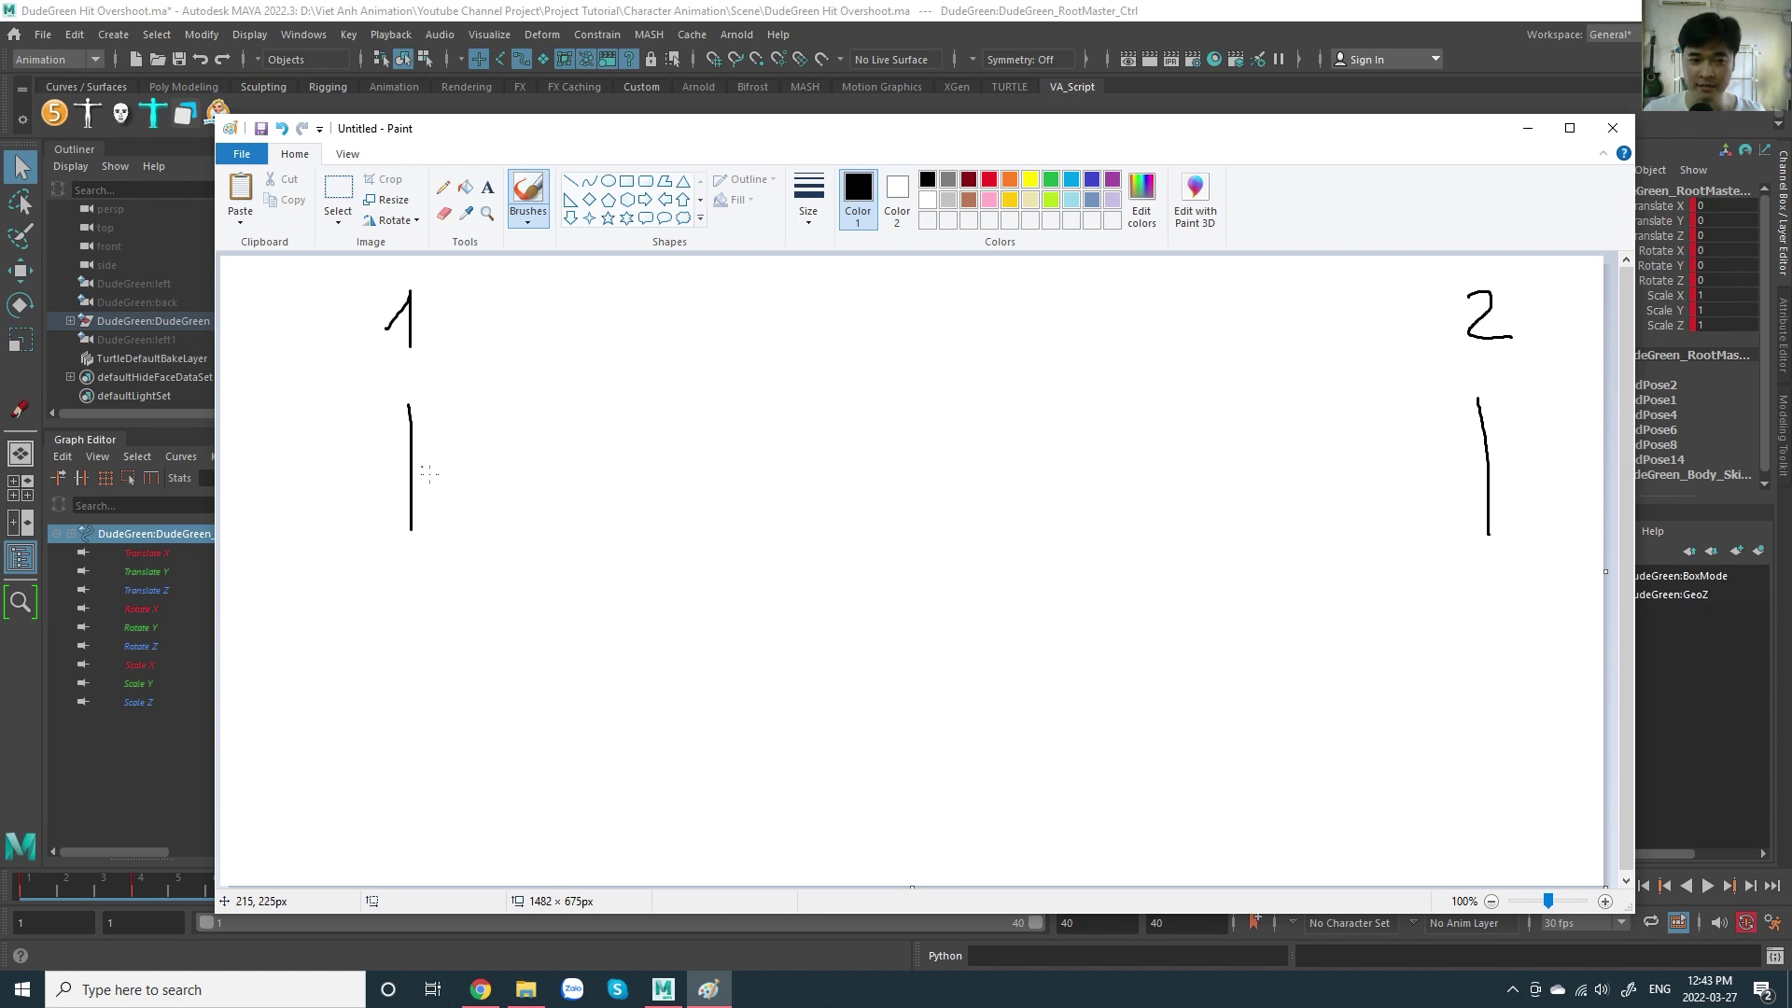
pyautogui.moveTo(425, 468); pyautogui.dragTo(1472, 465)
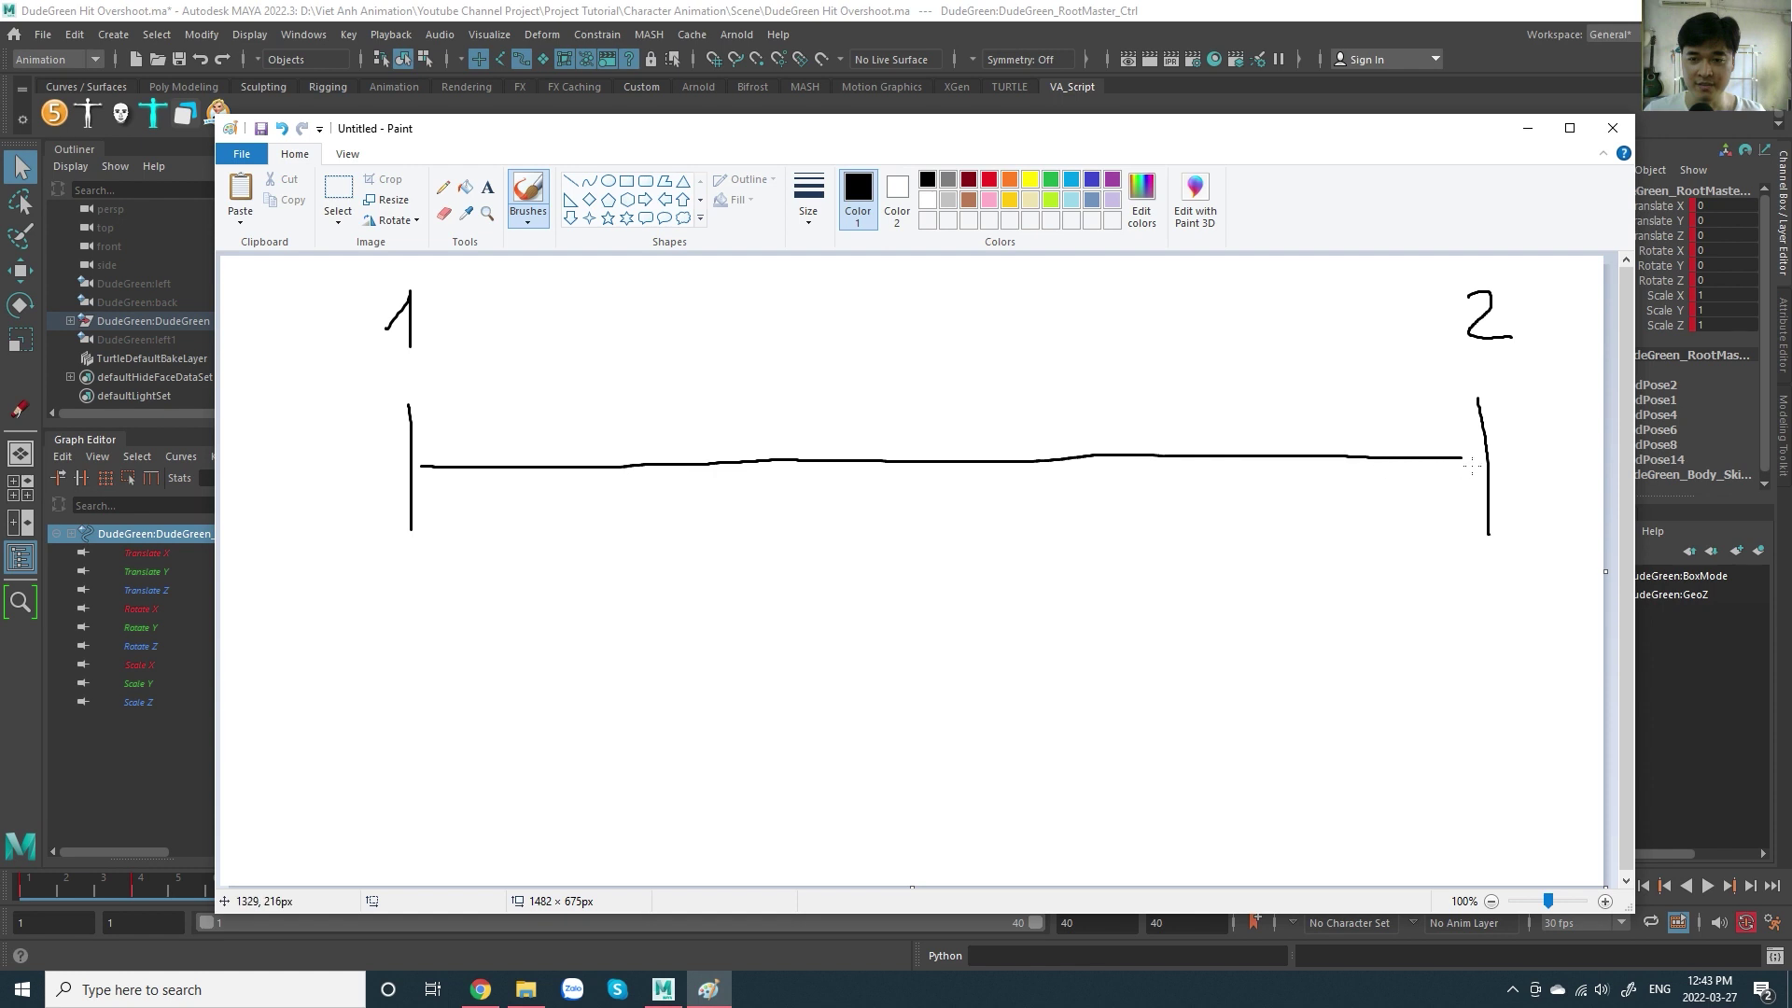
pyautogui.moveTo(418, 385)
pyautogui.mouseDown()
pyautogui.moveTo(375, 410)
pyautogui.moveTo(384, 530)
pyautogui.moveTo(438, 490)
pyautogui.moveTo(425, 397)
pyautogui.mouseUp()
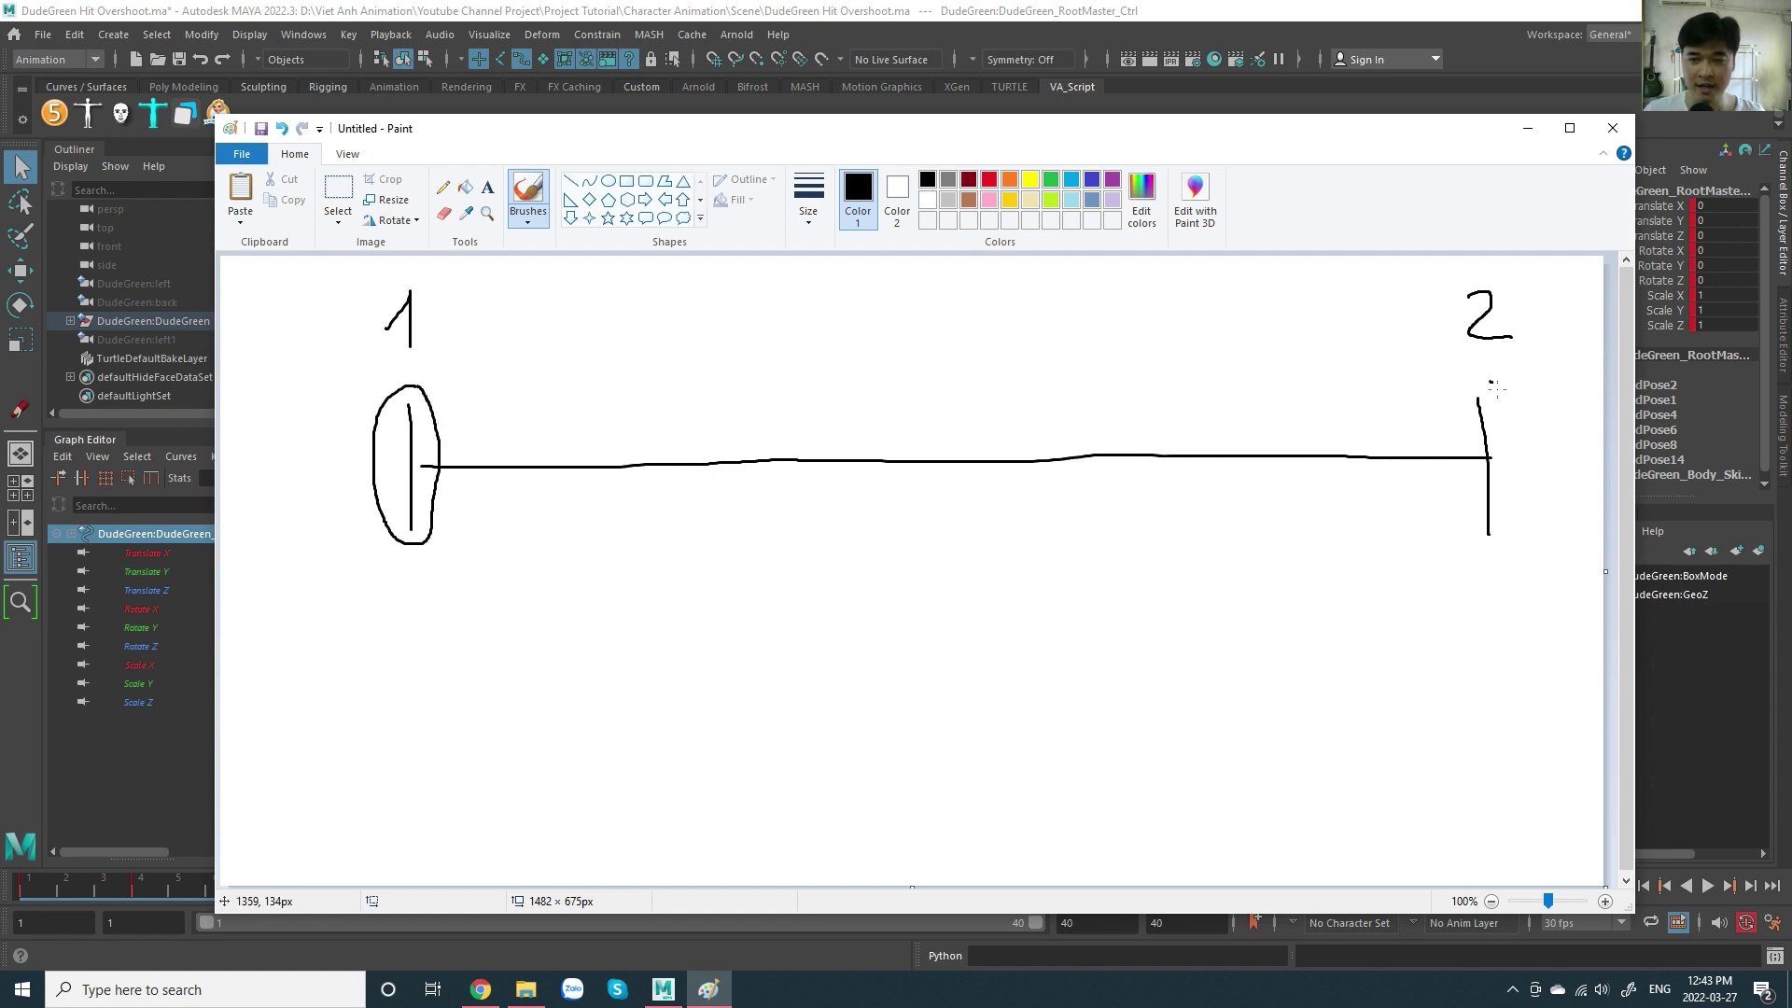
pyautogui.moveTo(1491, 383)
pyautogui.mouseDown()
pyautogui.moveTo(1462, 457)
pyautogui.moveTo(1496, 550)
pyautogui.moveTo(1531, 425)
pyautogui.moveTo(1497, 384)
pyautogui.mouseUp()
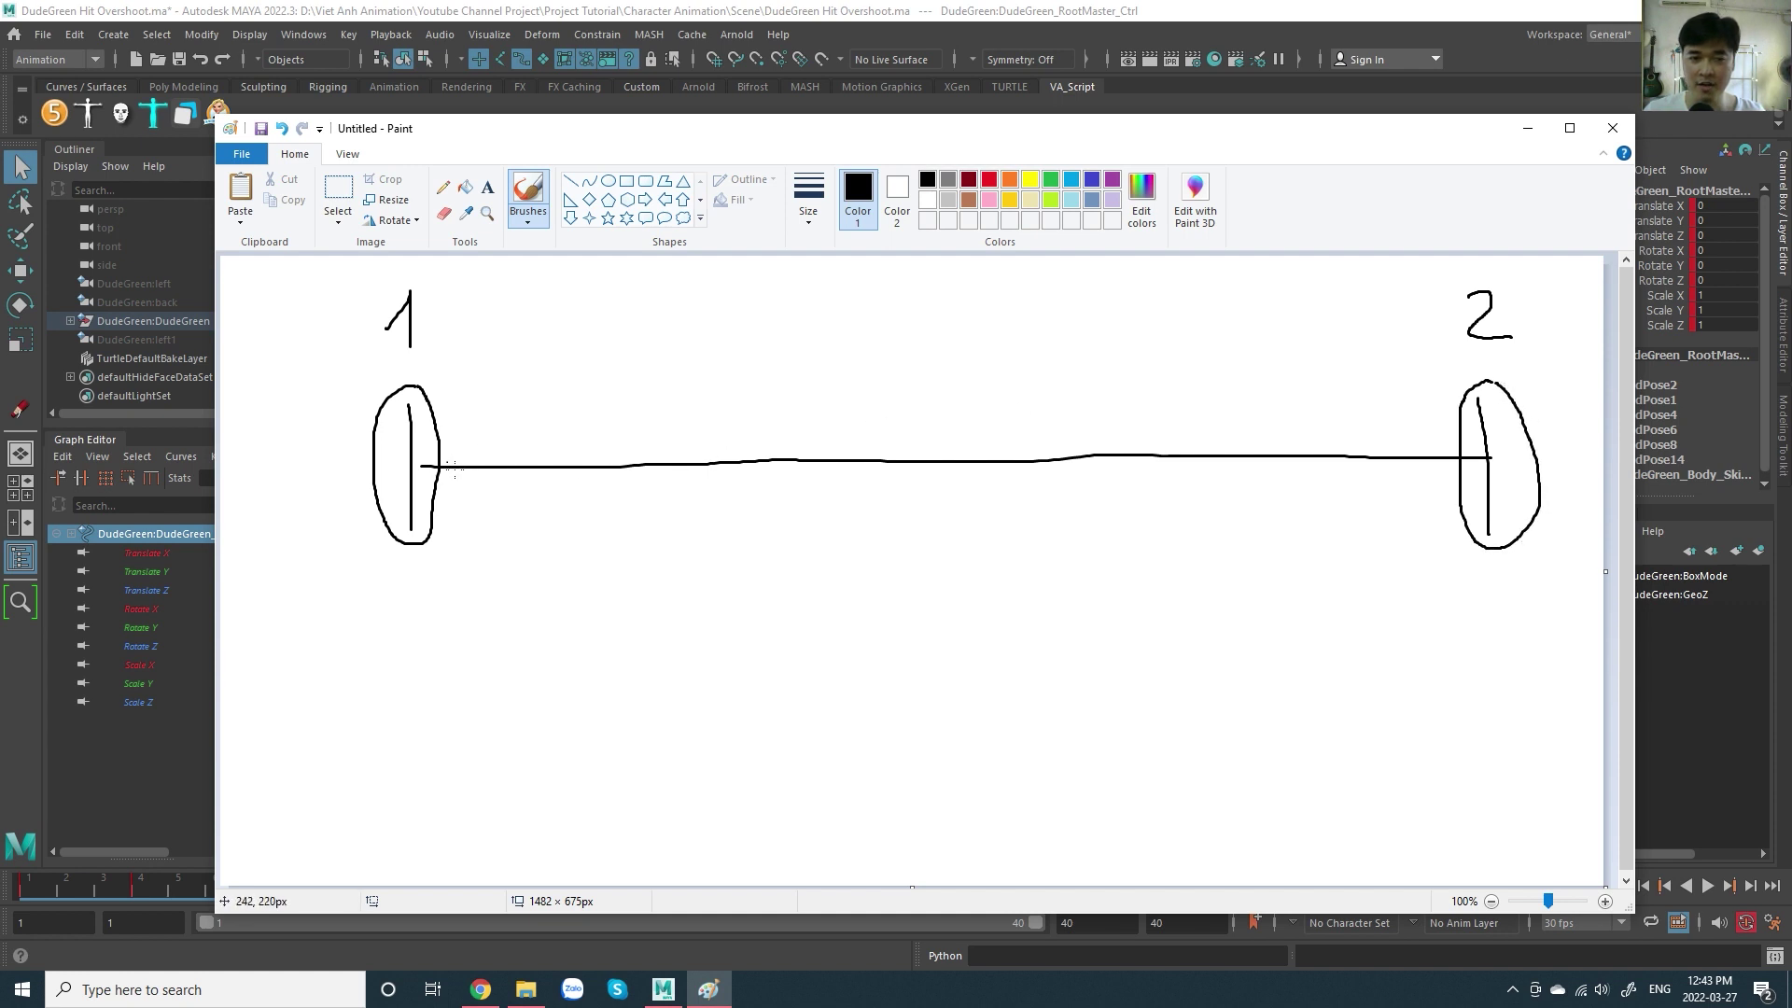
pyautogui.moveTo(451, 464); pyautogui.dragTo(628, 348)
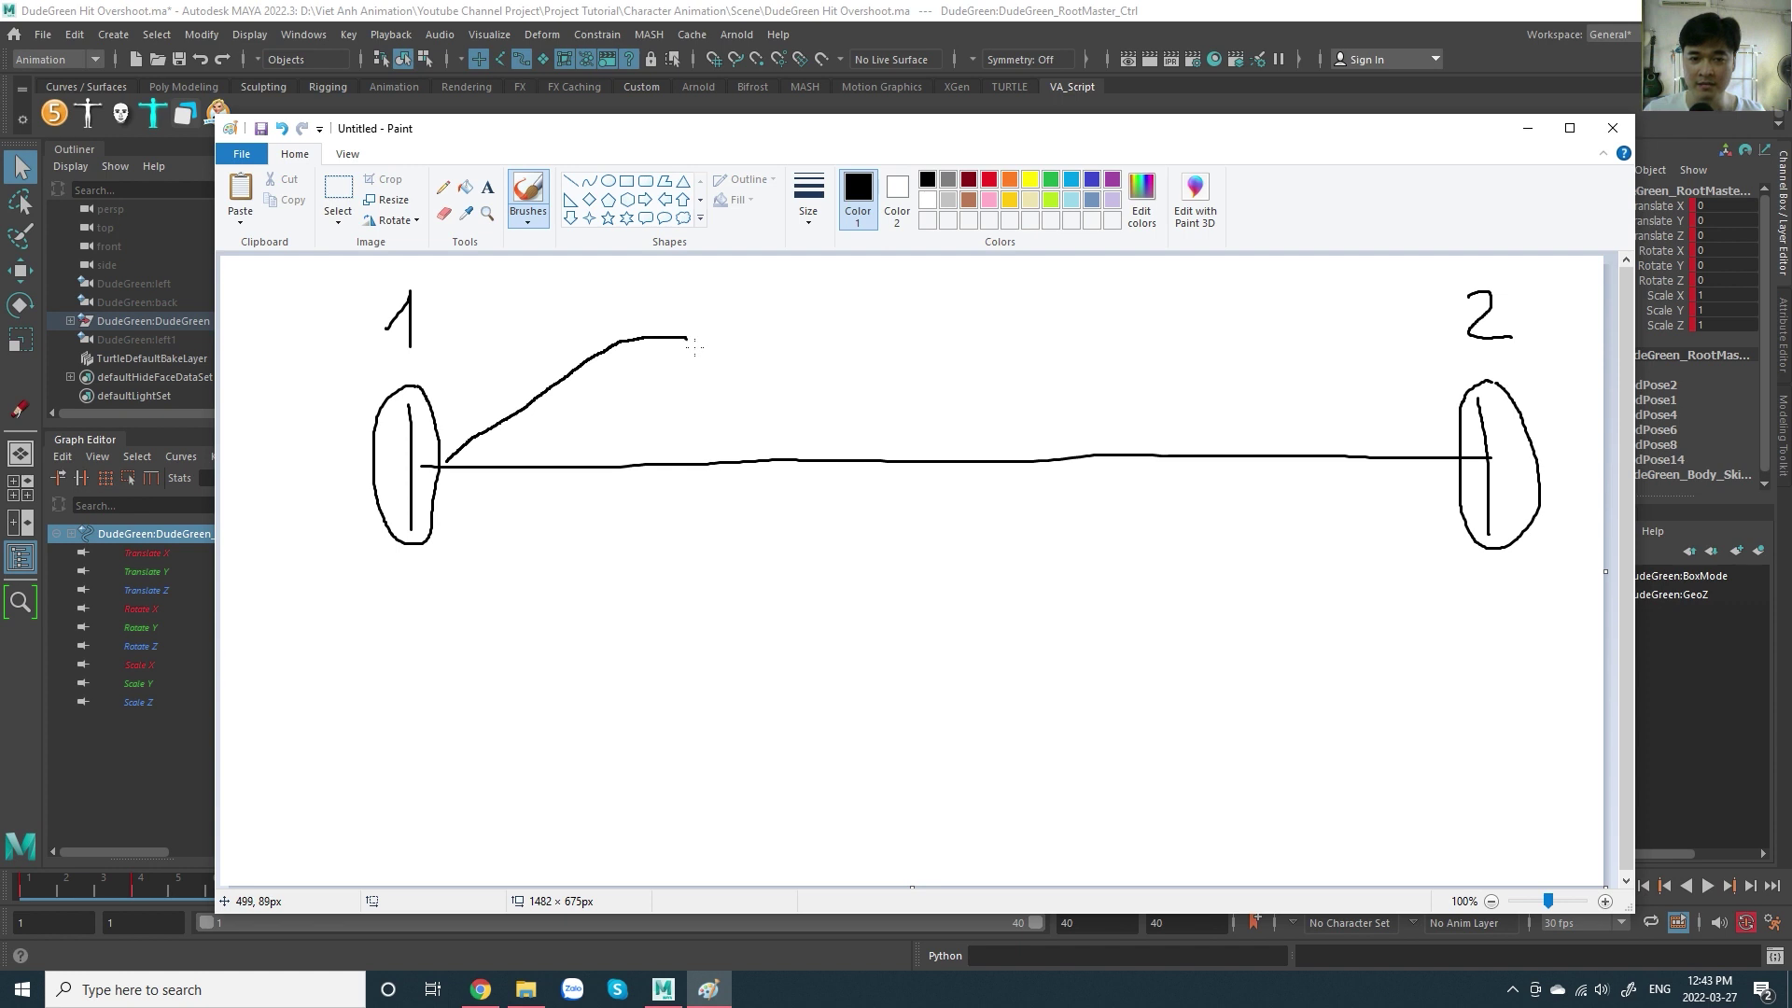
# - Carry the curve below the line into key 2, labelling the peak Max and the dip Min
pyautogui.moveTo(722, 372)
pyautogui.mouseDown()
pyautogui.moveTo(910, 495)
pyautogui.moveTo(992, 508)
pyautogui.moveTo(1377, 455)
pyautogui.moveTo(1496, 464)
pyautogui.mouseUp()
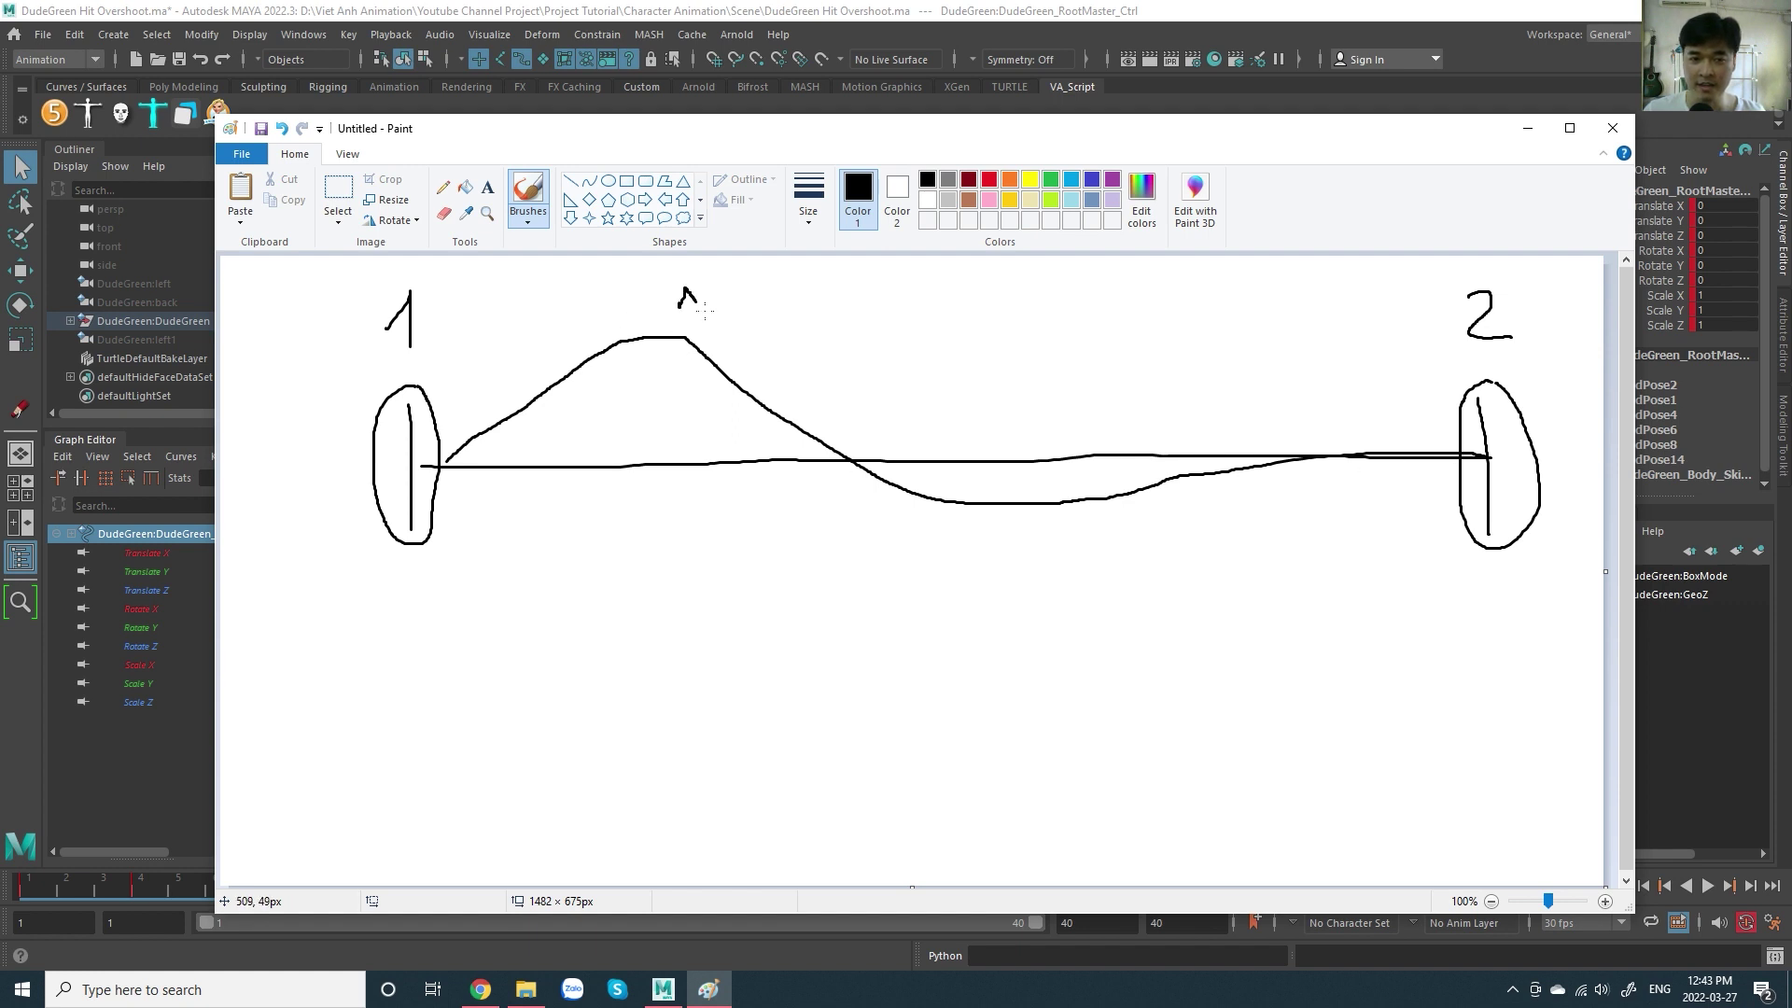
pyautogui.moveTo(727, 279); pyautogui.dragTo(740, 309)
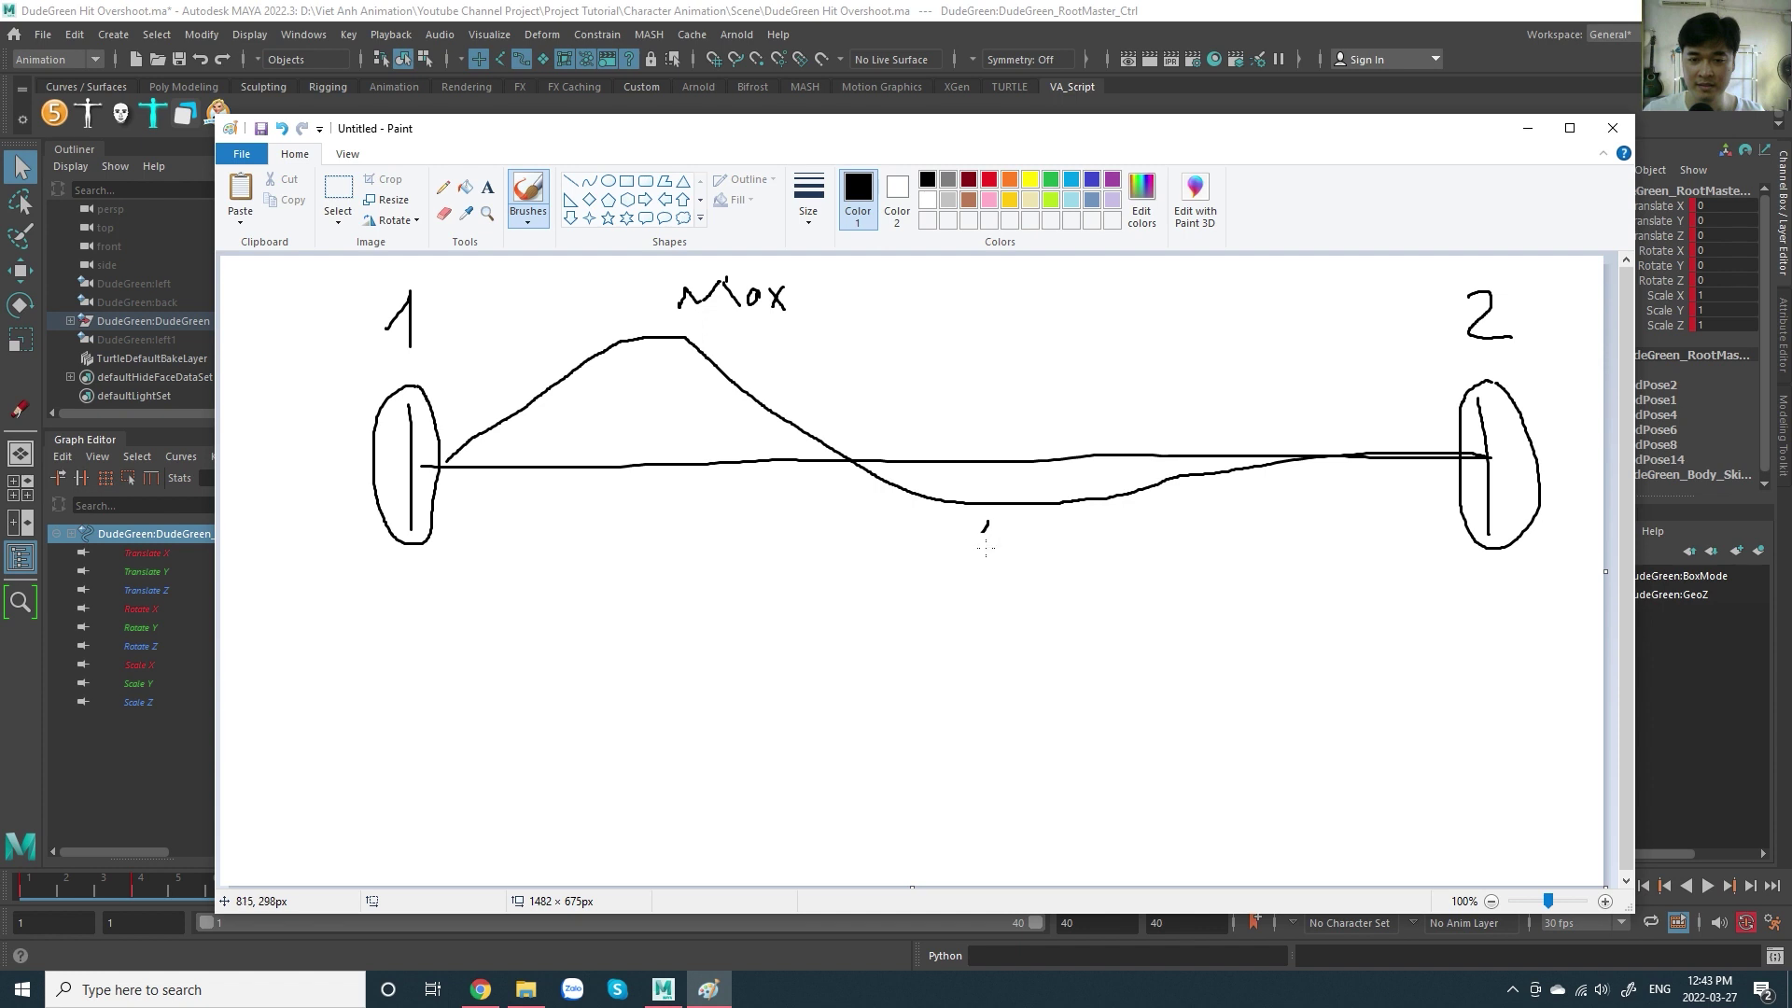
pyautogui.moveTo(989, 521); pyautogui.dragTo(971, 551)
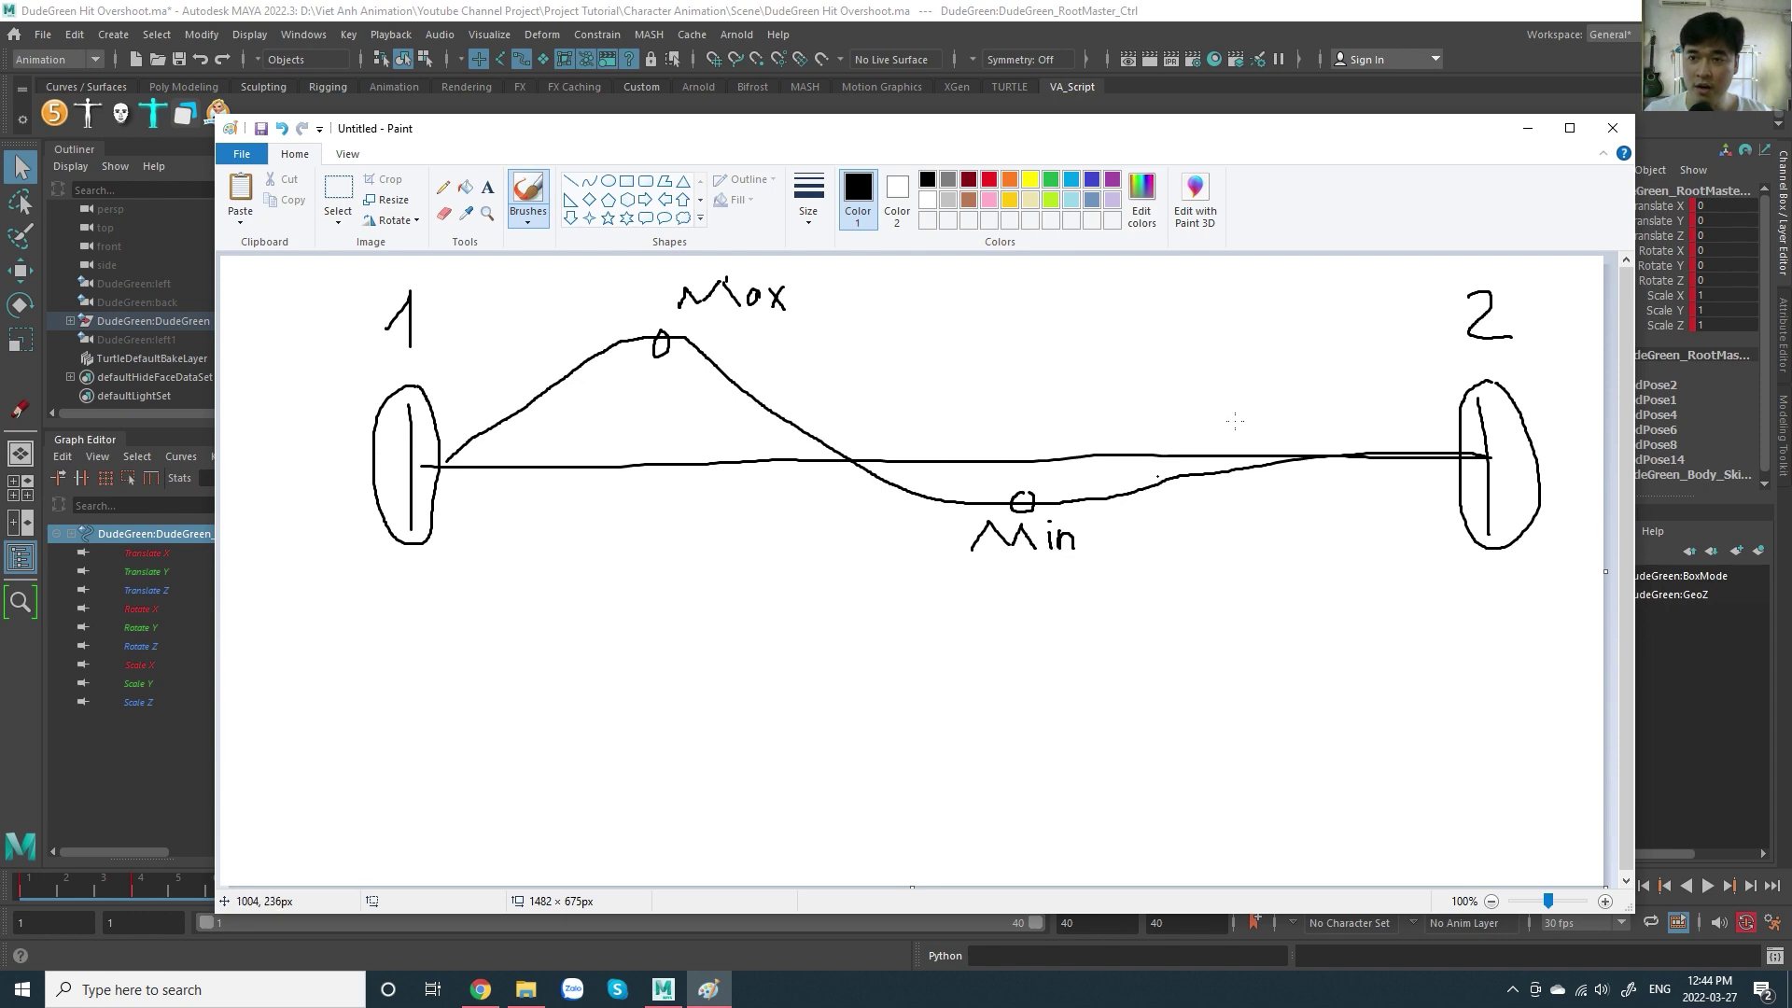
pyautogui.click(1528, 128)
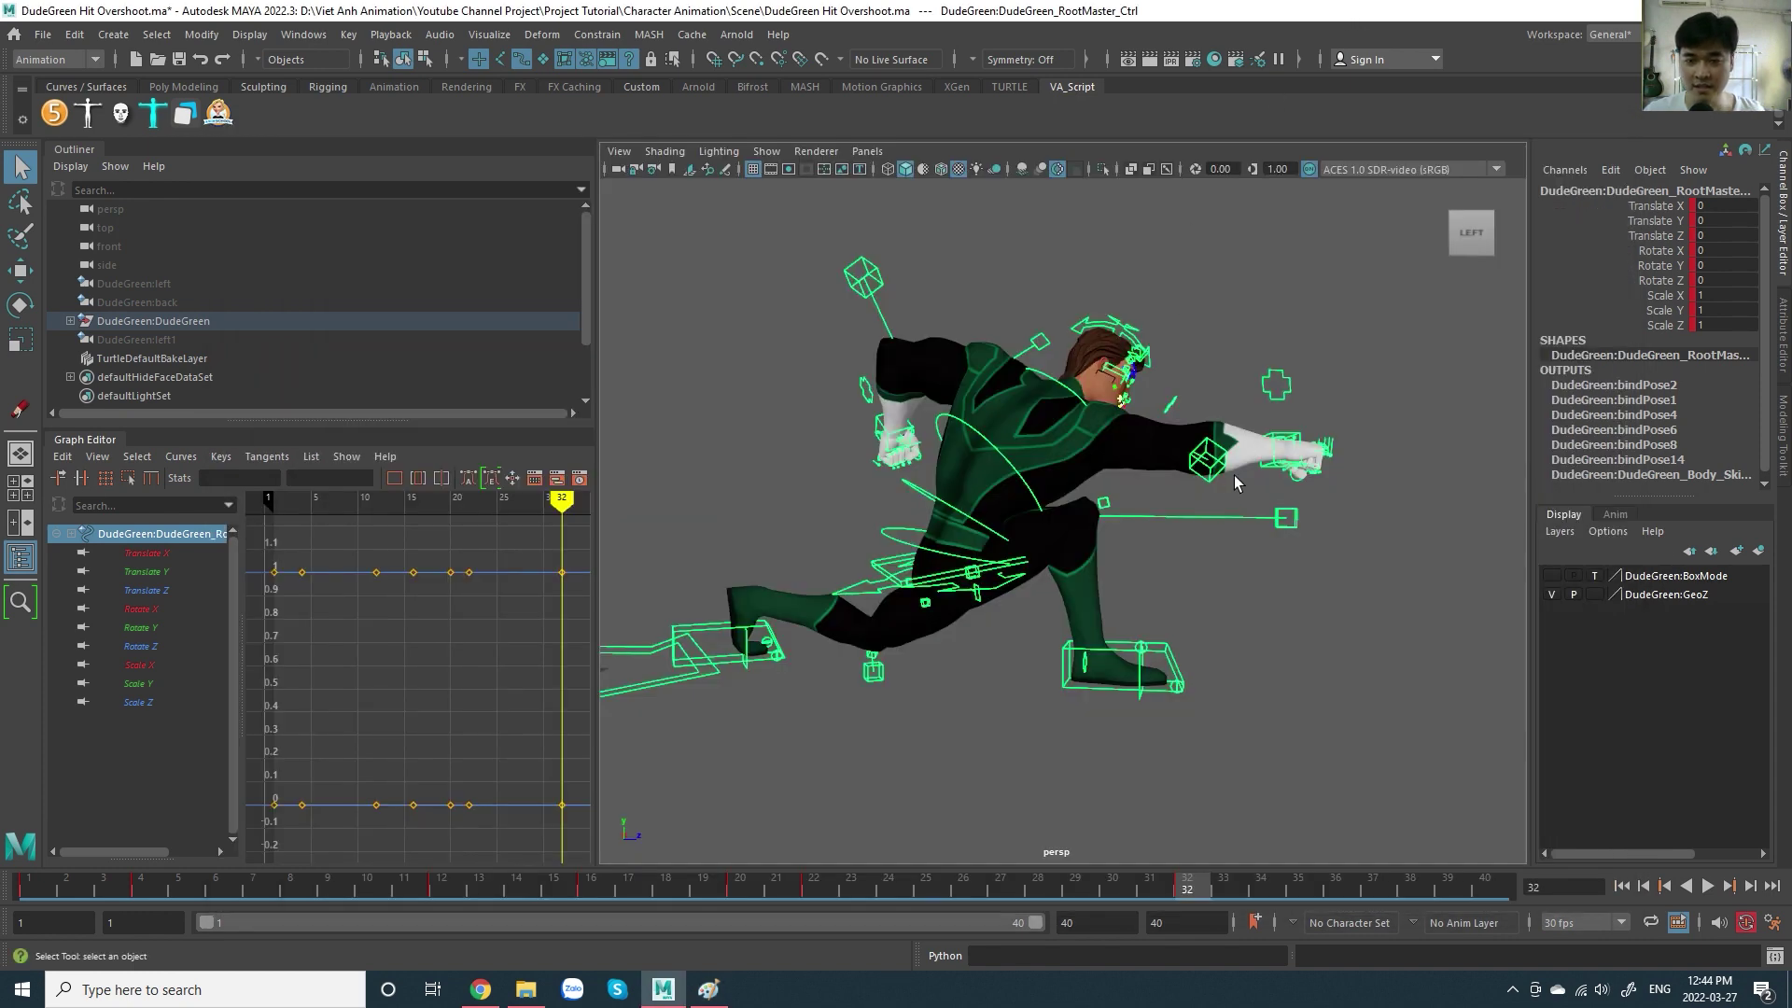
# - Zoom and pan the Maya viewport onto the character and review the pose around frames 20–22
pyautogui.scroll(2, 1234, 474)
pyautogui.scroll(2, 1357, 444)
pyautogui.keyDown('alt'); pyautogui.moveTo(1111, 483); pyautogui.dragTo(1185, 447, button='middle'); pyautogui.keyUp('alt')
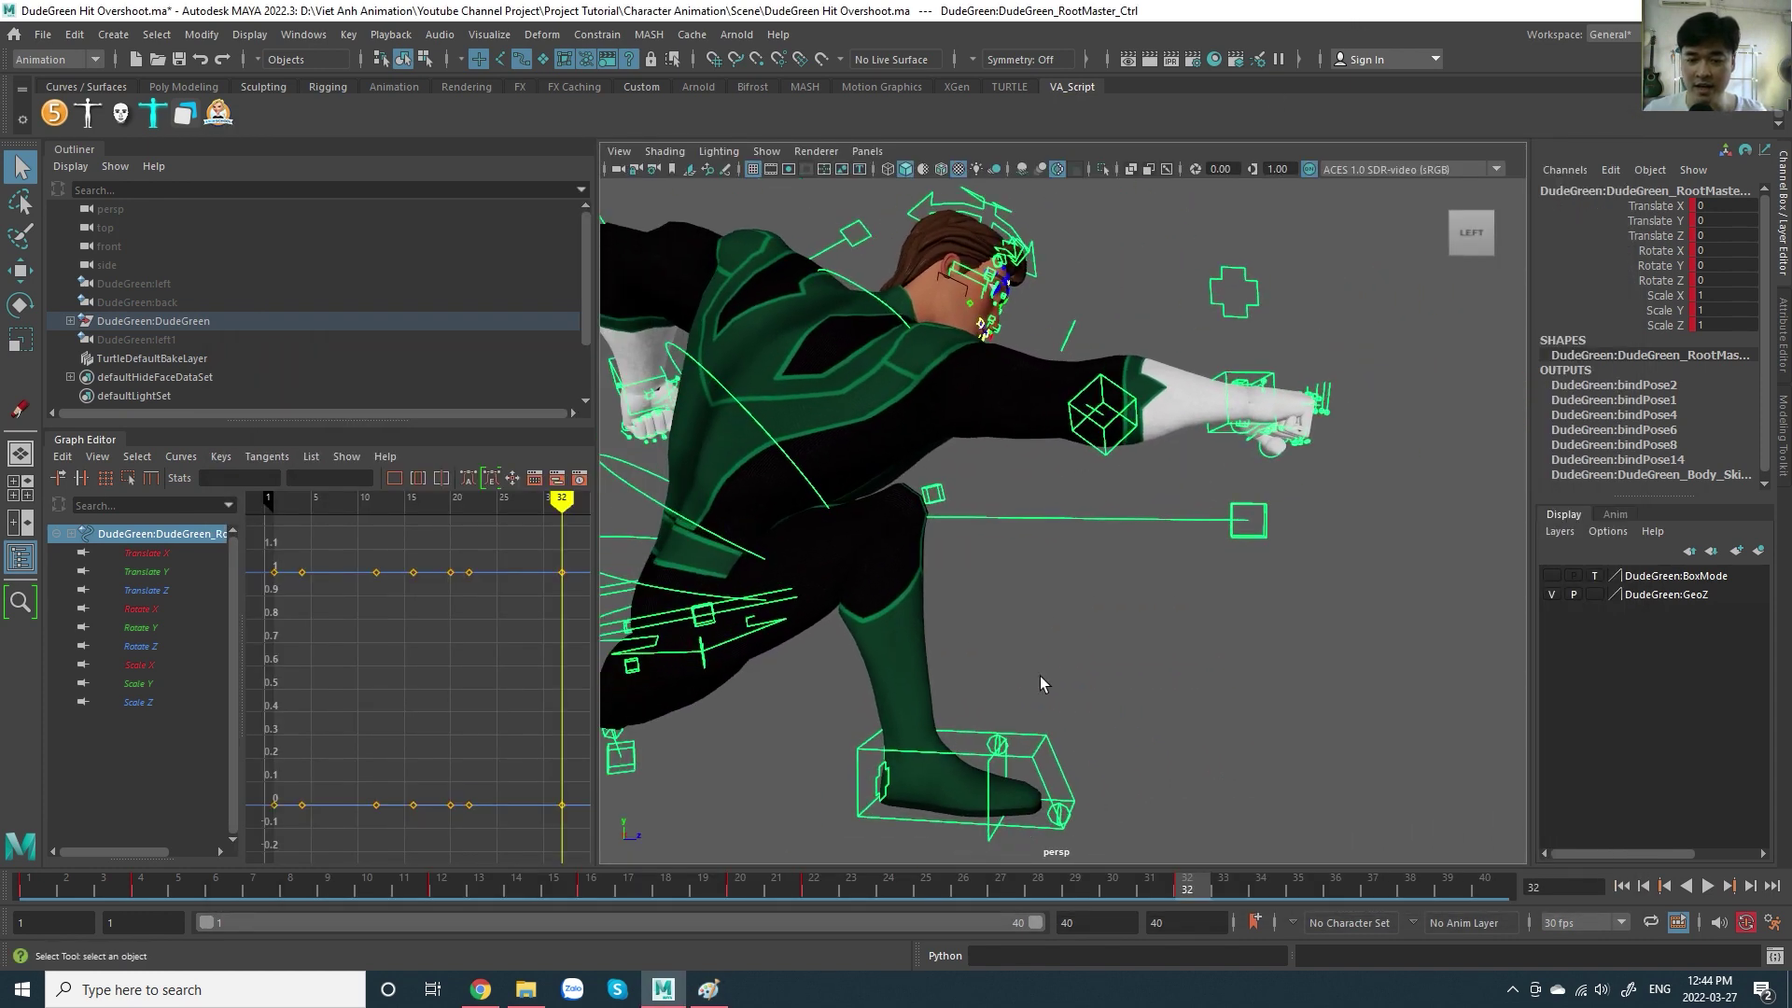
pyautogui.moveTo(819, 894); pyautogui.dragTo(759, 897)
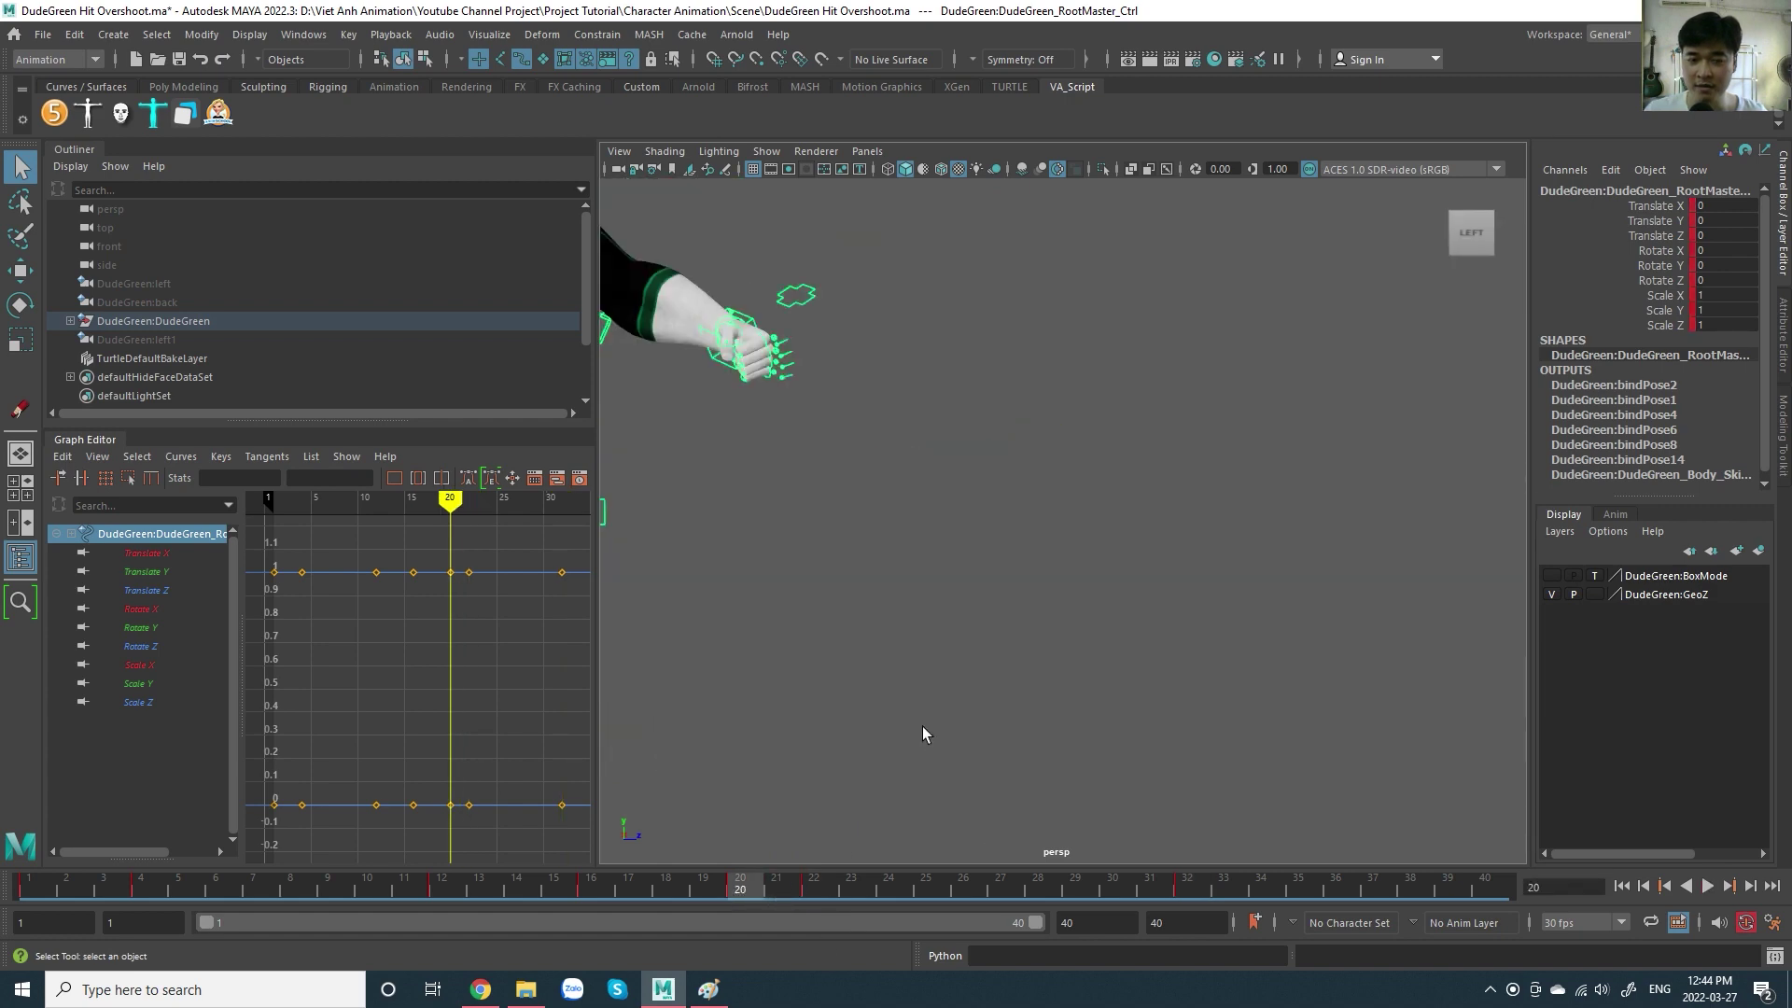
pyautogui.scroll(-3, 996, 632)
pyautogui.moveTo(995, 632)
pyautogui.keyDown('alt'); pyautogui.mouseDown()
pyautogui.moveTo(1017, 682)
pyautogui.moveTo(993, 700)
pyautogui.mouseUp(); pyautogui.keyUp('alt')
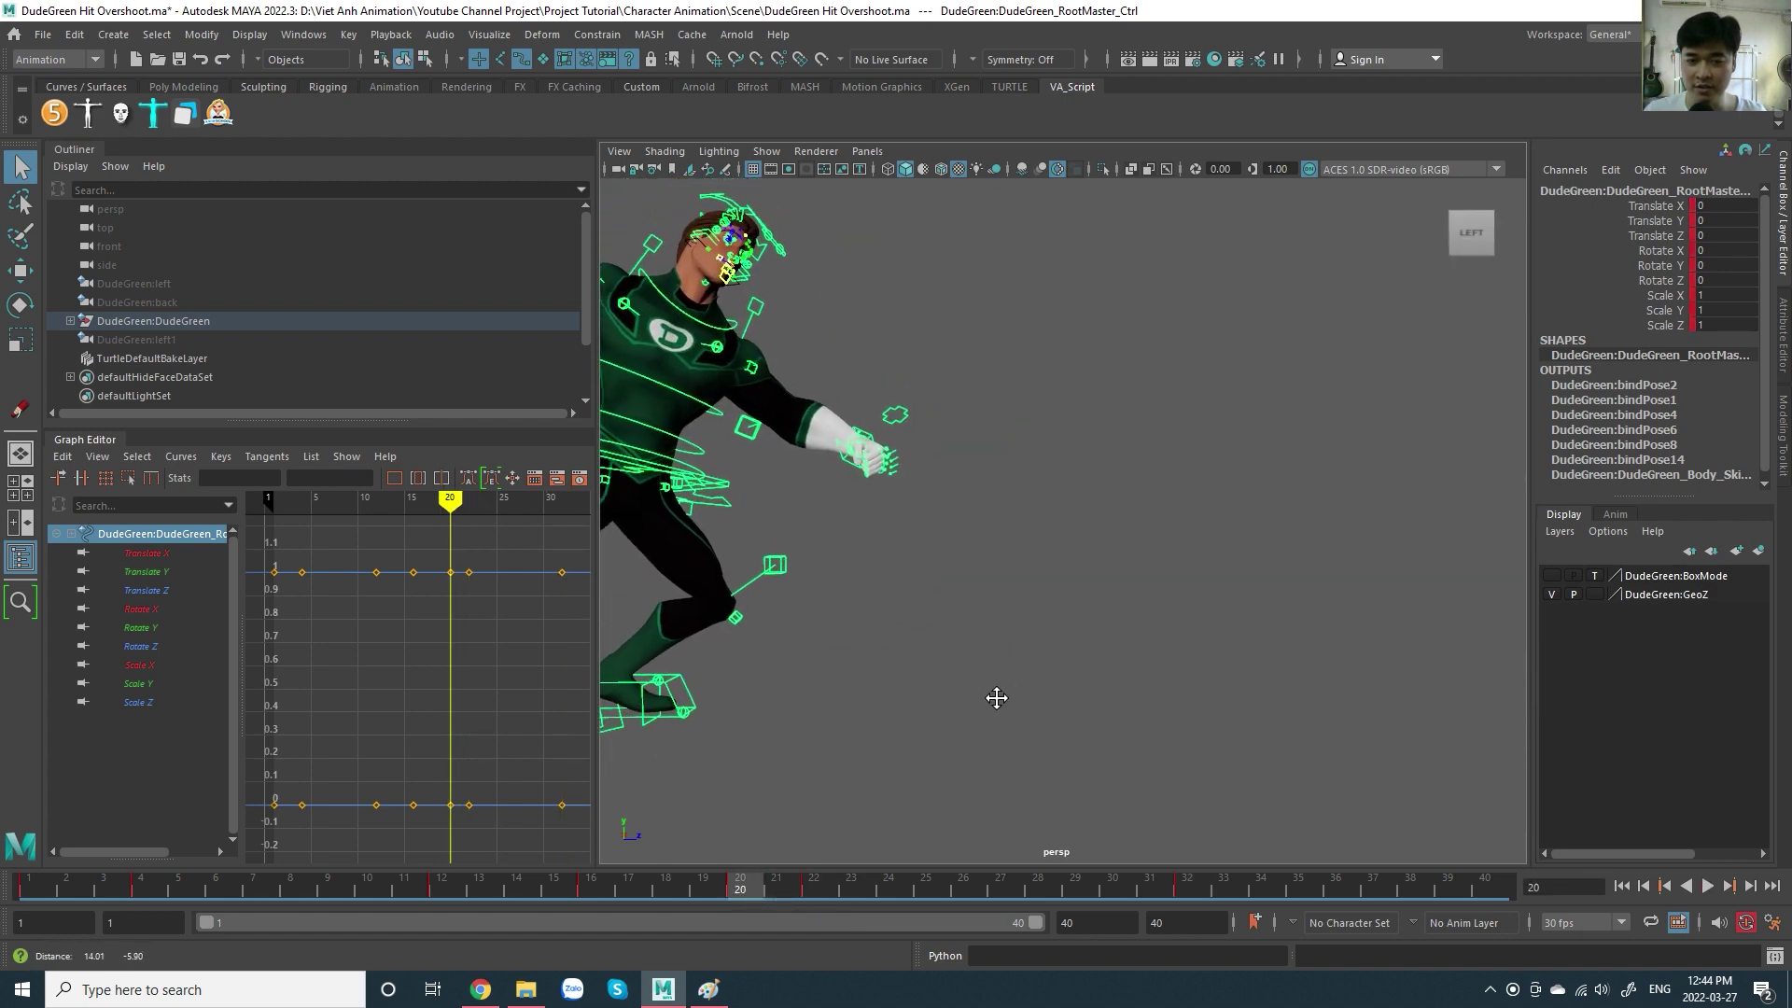
pyautogui.click(825, 895)
pyautogui.moveTo(851, 894); pyautogui.dragTo(818, 905)
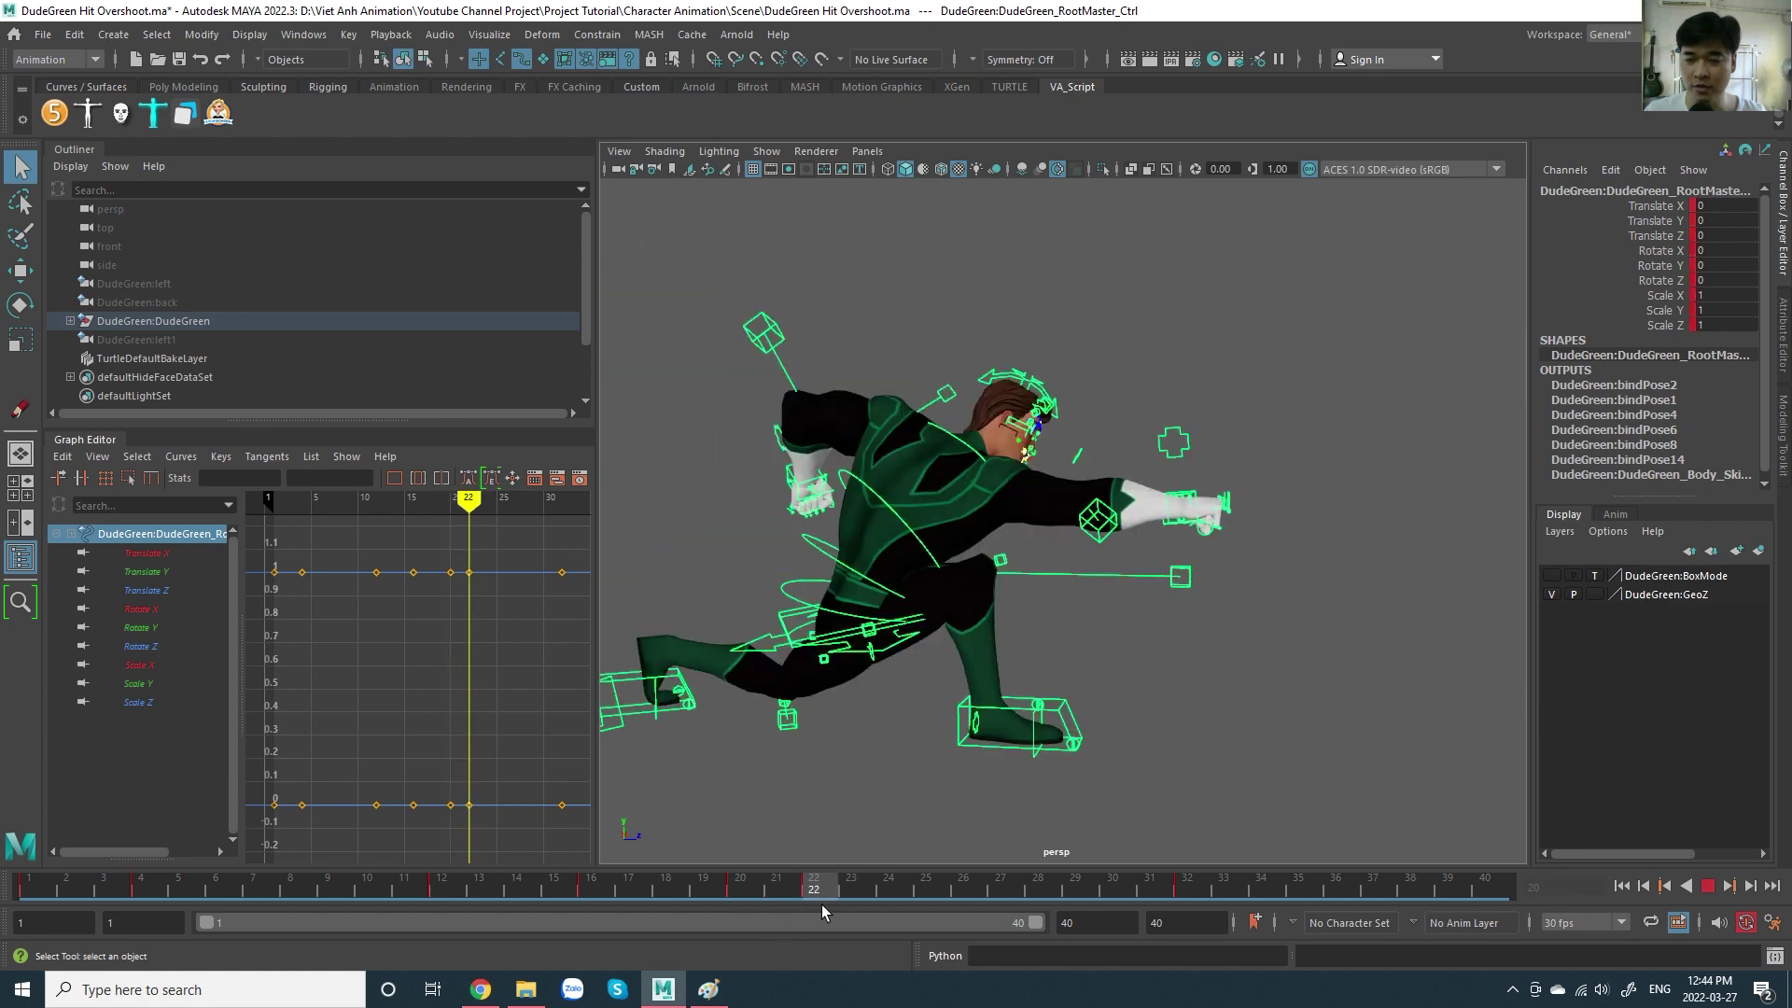
# - Scrub the hit through frames 22–32, replay frames 20–29, then bring the Paint sketch back
pyautogui.moveTo(843, 899)
pyautogui.mouseDown()
pyautogui.moveTo(888, 896)
pyautogui.moveTo(827, 898)
pyautogui.moveTo(937, 892)
pyautogui.moveTo(892, 894)
pyautogui.mouseUp()
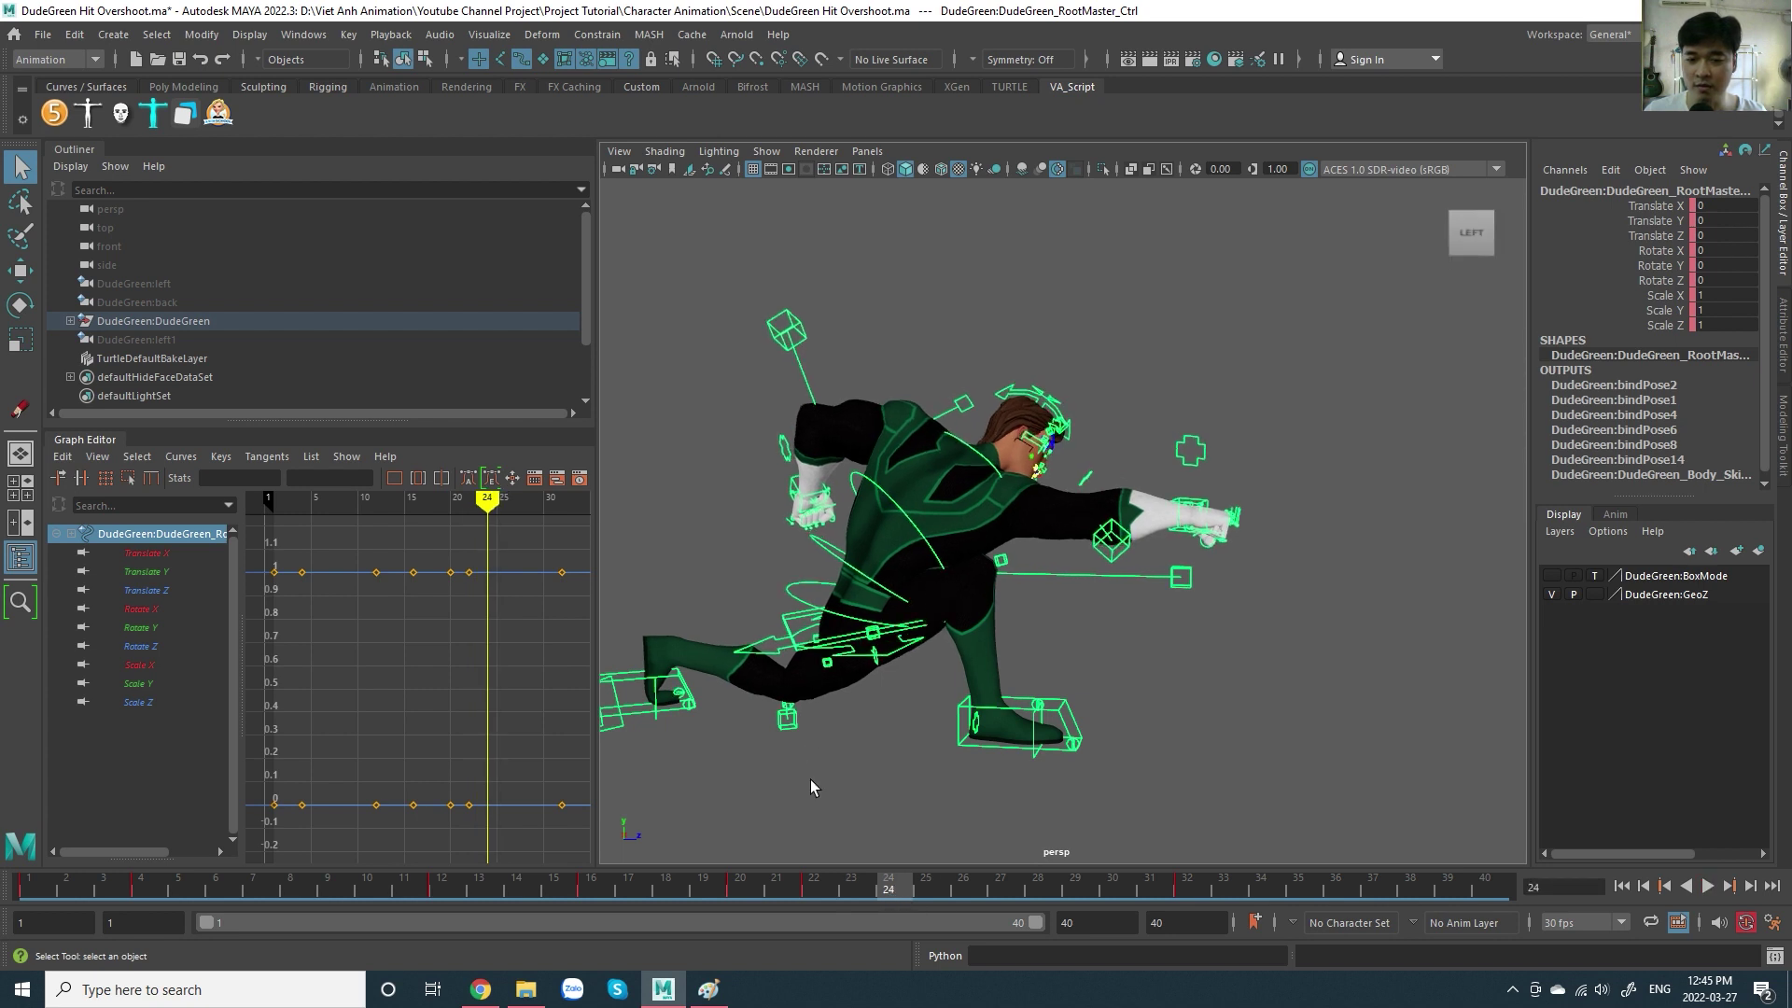
pyautogui.click(814, 895)
pyautogui.moveTo(842, 896); pyautogui.dragTo(1083, 913)
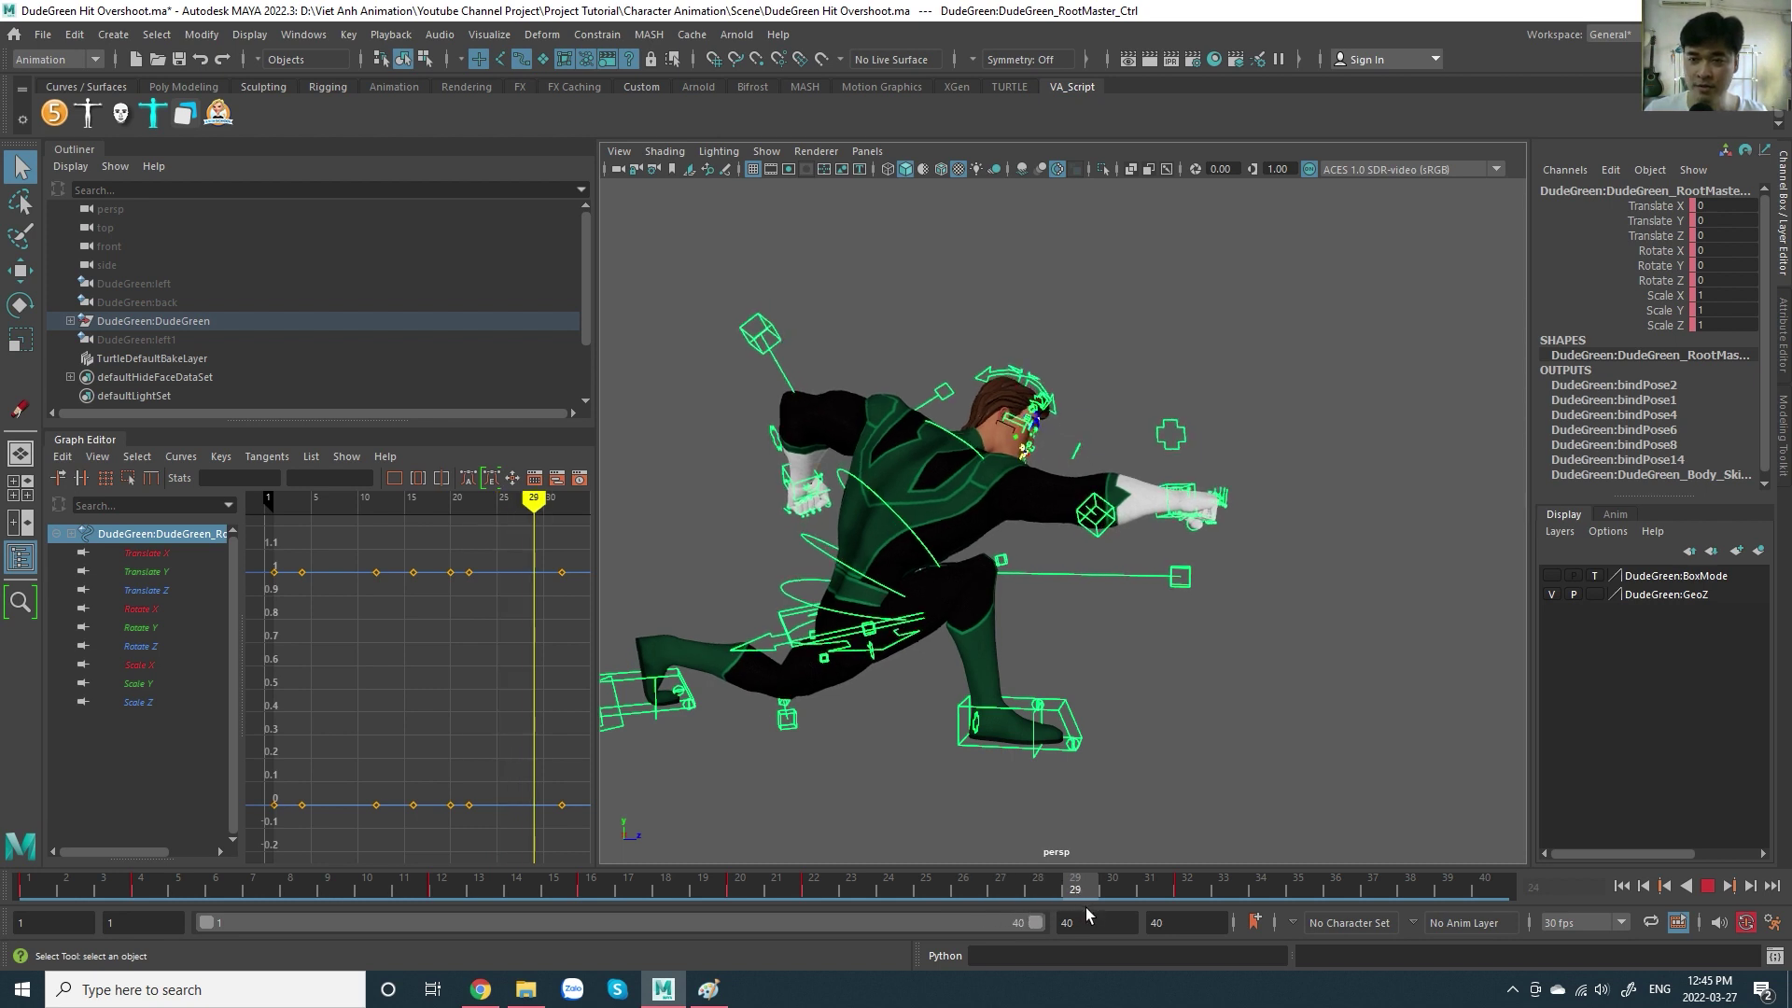
pyautogui.moveTo(1085, 907); pyautogui.dragTo(1212, 904)
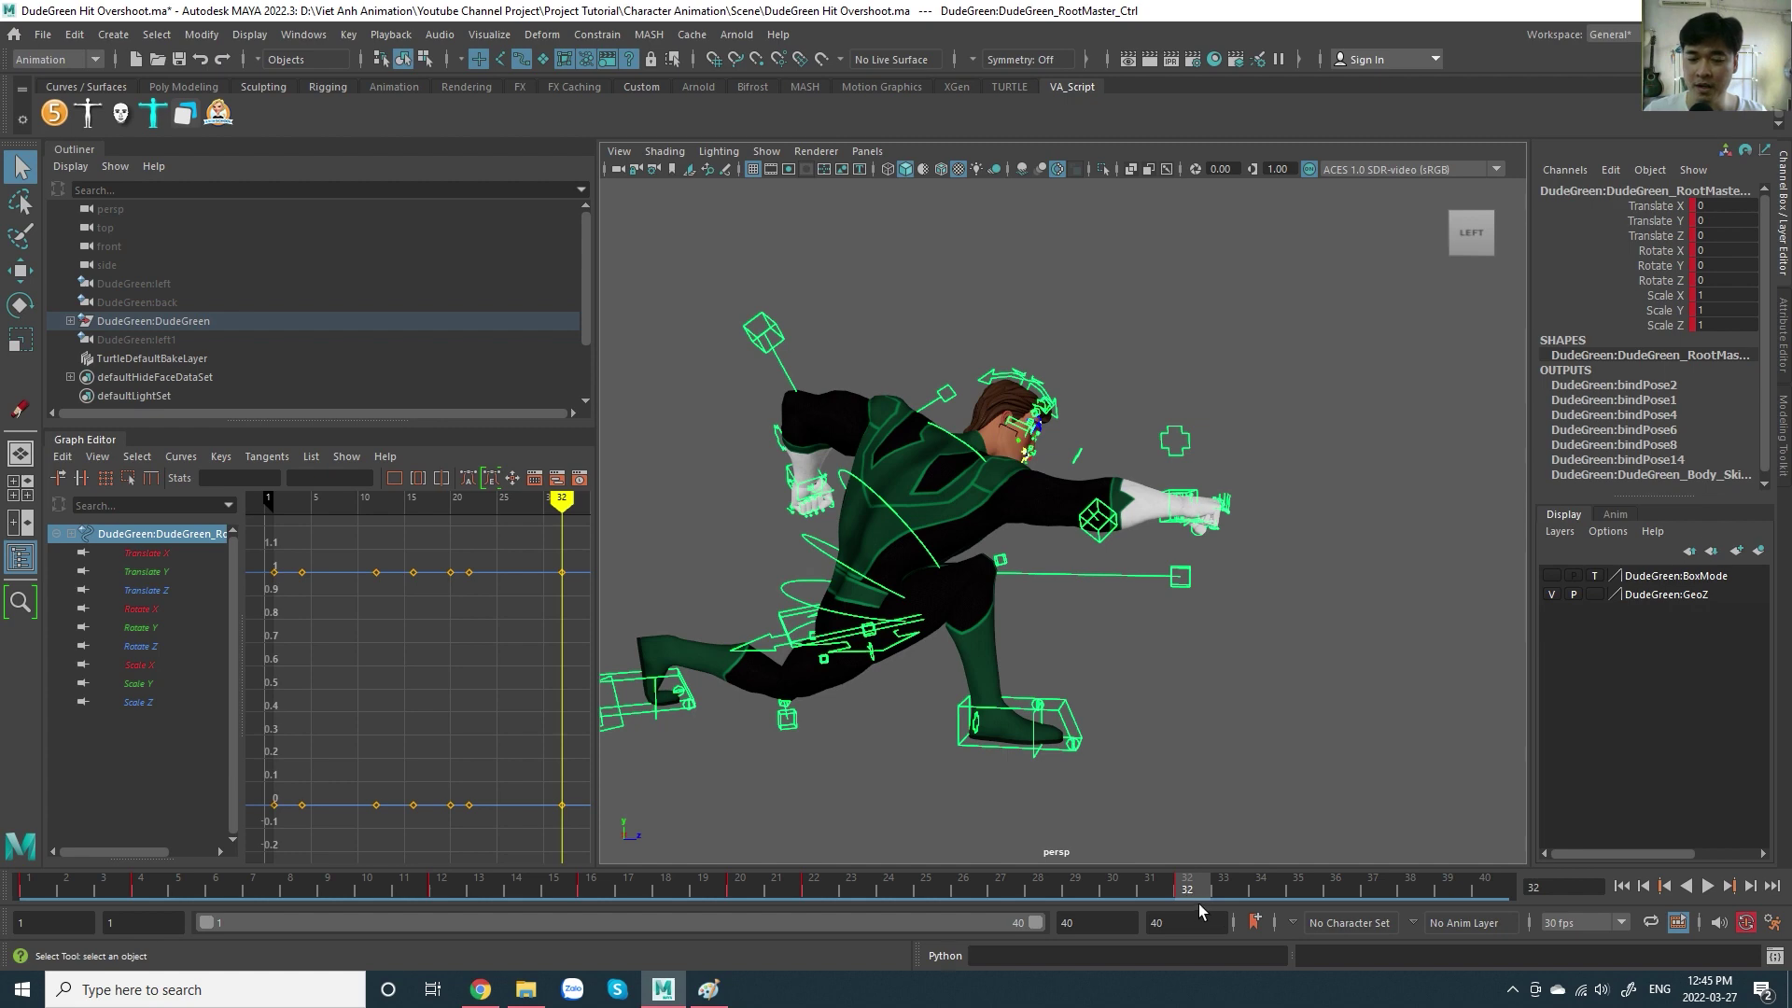
pyautogui.moveTo(1168, 887)
pyautogui.mouseDown()
pyautogui.moveTo(774, 913)
pyautogui.moveTo(1083, 898)
pyautogui.moveTo(619, 954)
pyautogui.moveTo(1083, 926)
pyautogui.moveTo(1189, 929)
pyautogui.moveTo(743, 959)
pyautogui.moveTo(1237, 945)
pyautogui.moveTo(833, 944)
pyautogui.moveTo(934, 939)
pyautogui.moveTo(1224, 947)
pyautogui.mouseUp()
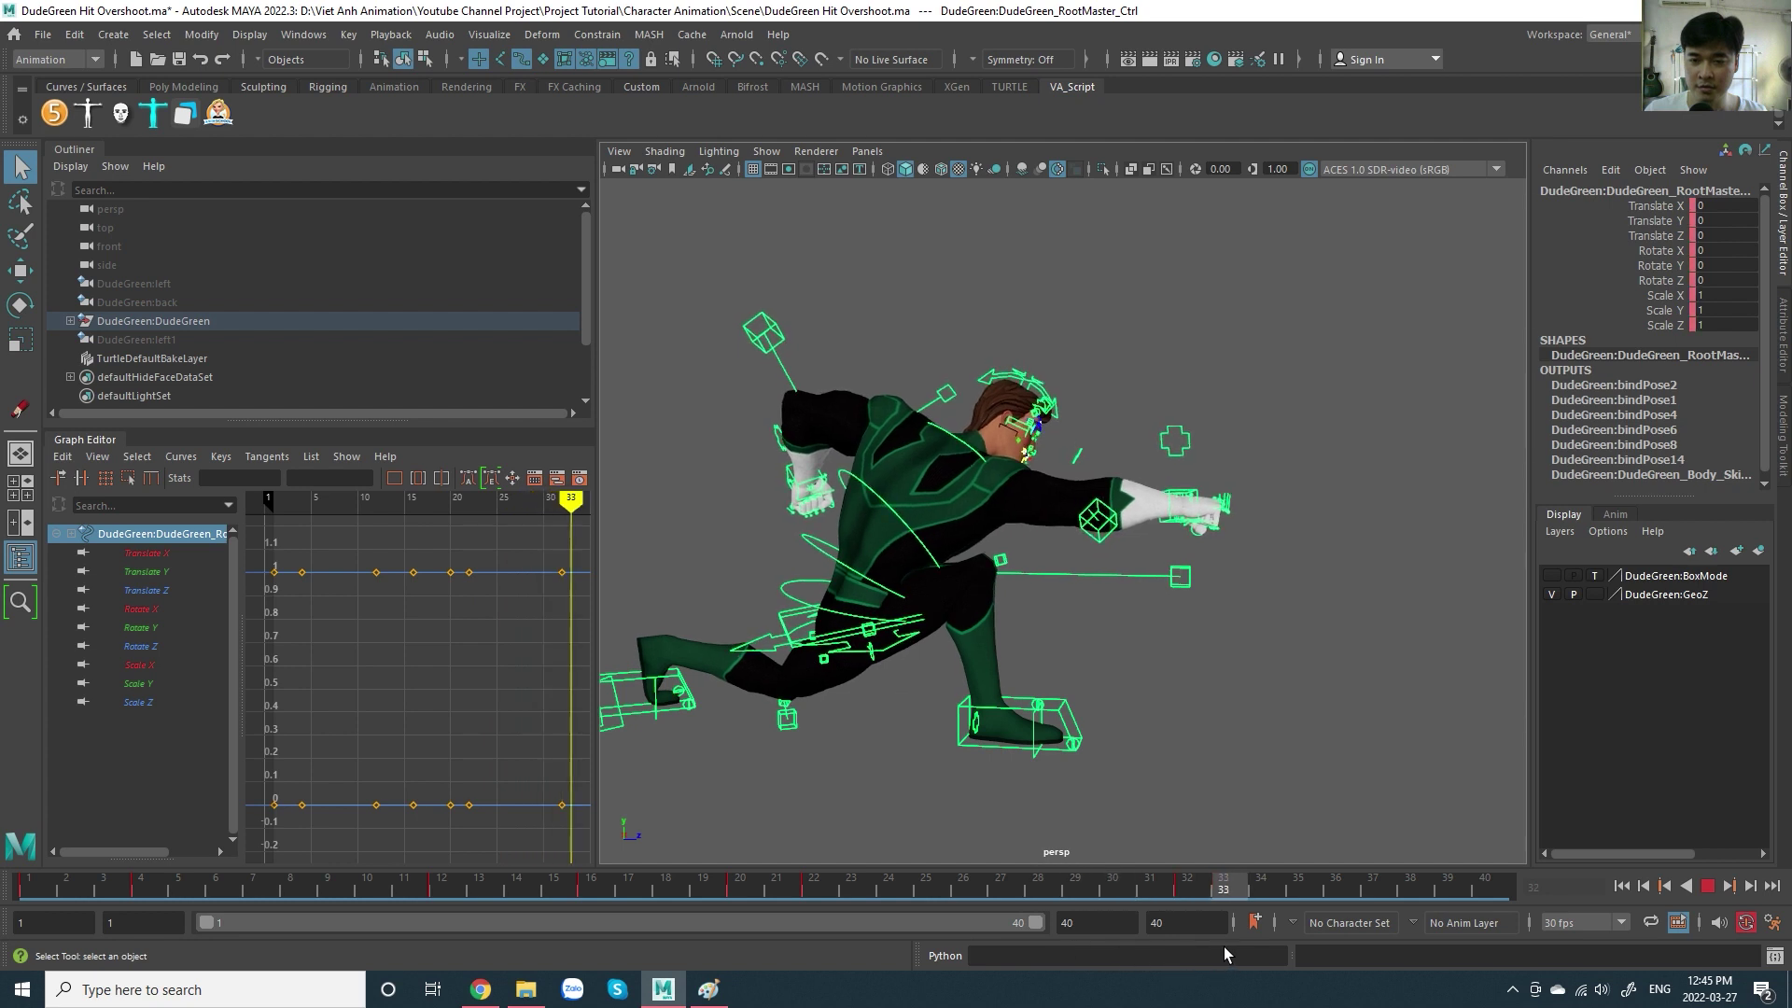
pyautogui.click(708, 990)
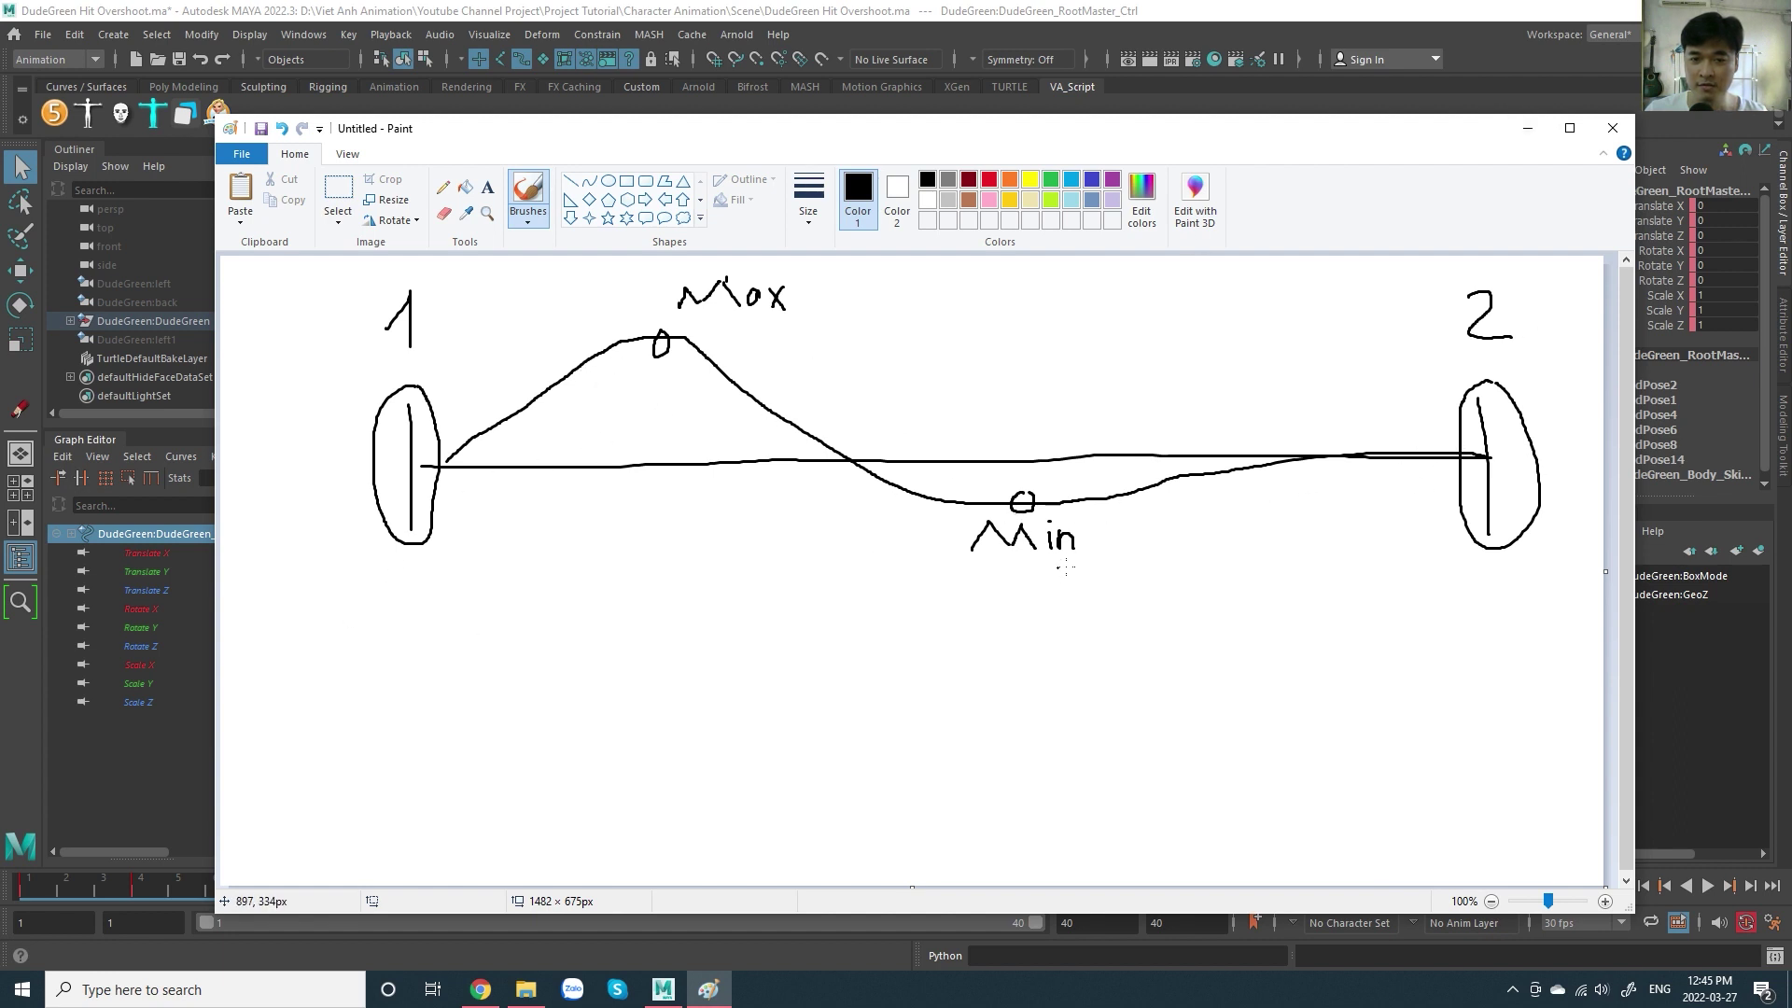
# - Bring the Maya window in front of Paint and maximize it to full screen
pyautogui.doubleClick(1409, 11)
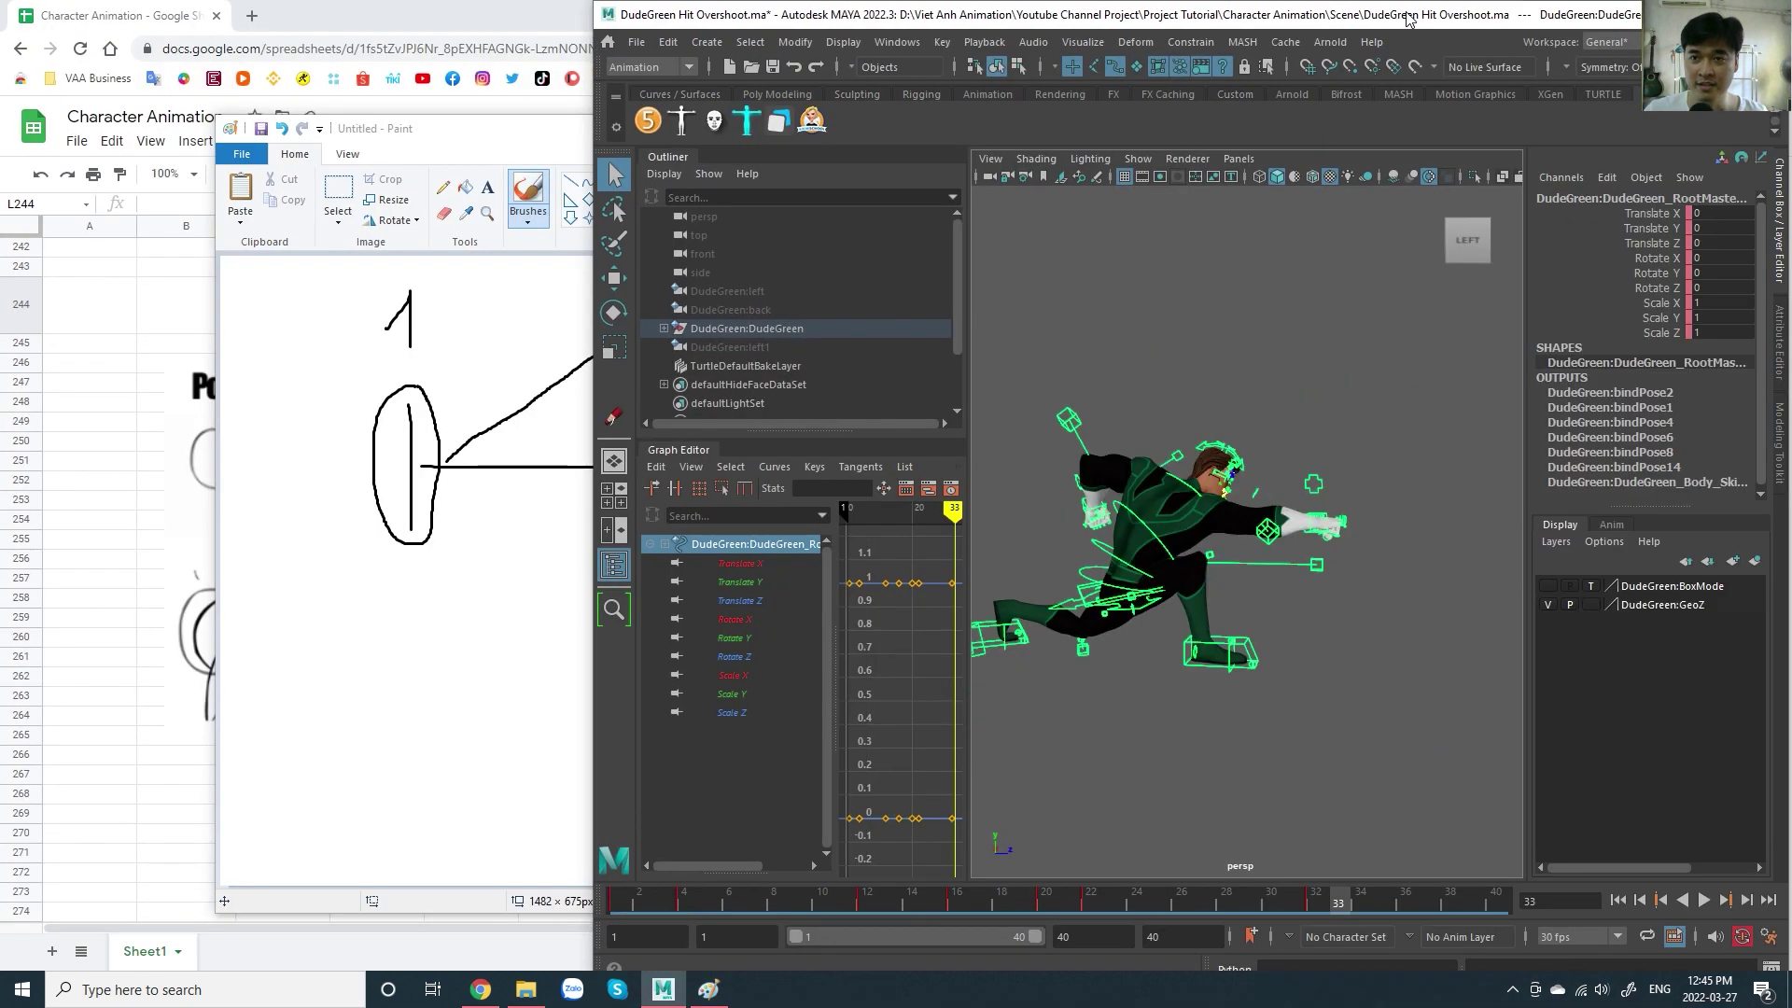
pyautogui.doubleClick(1405, 23)
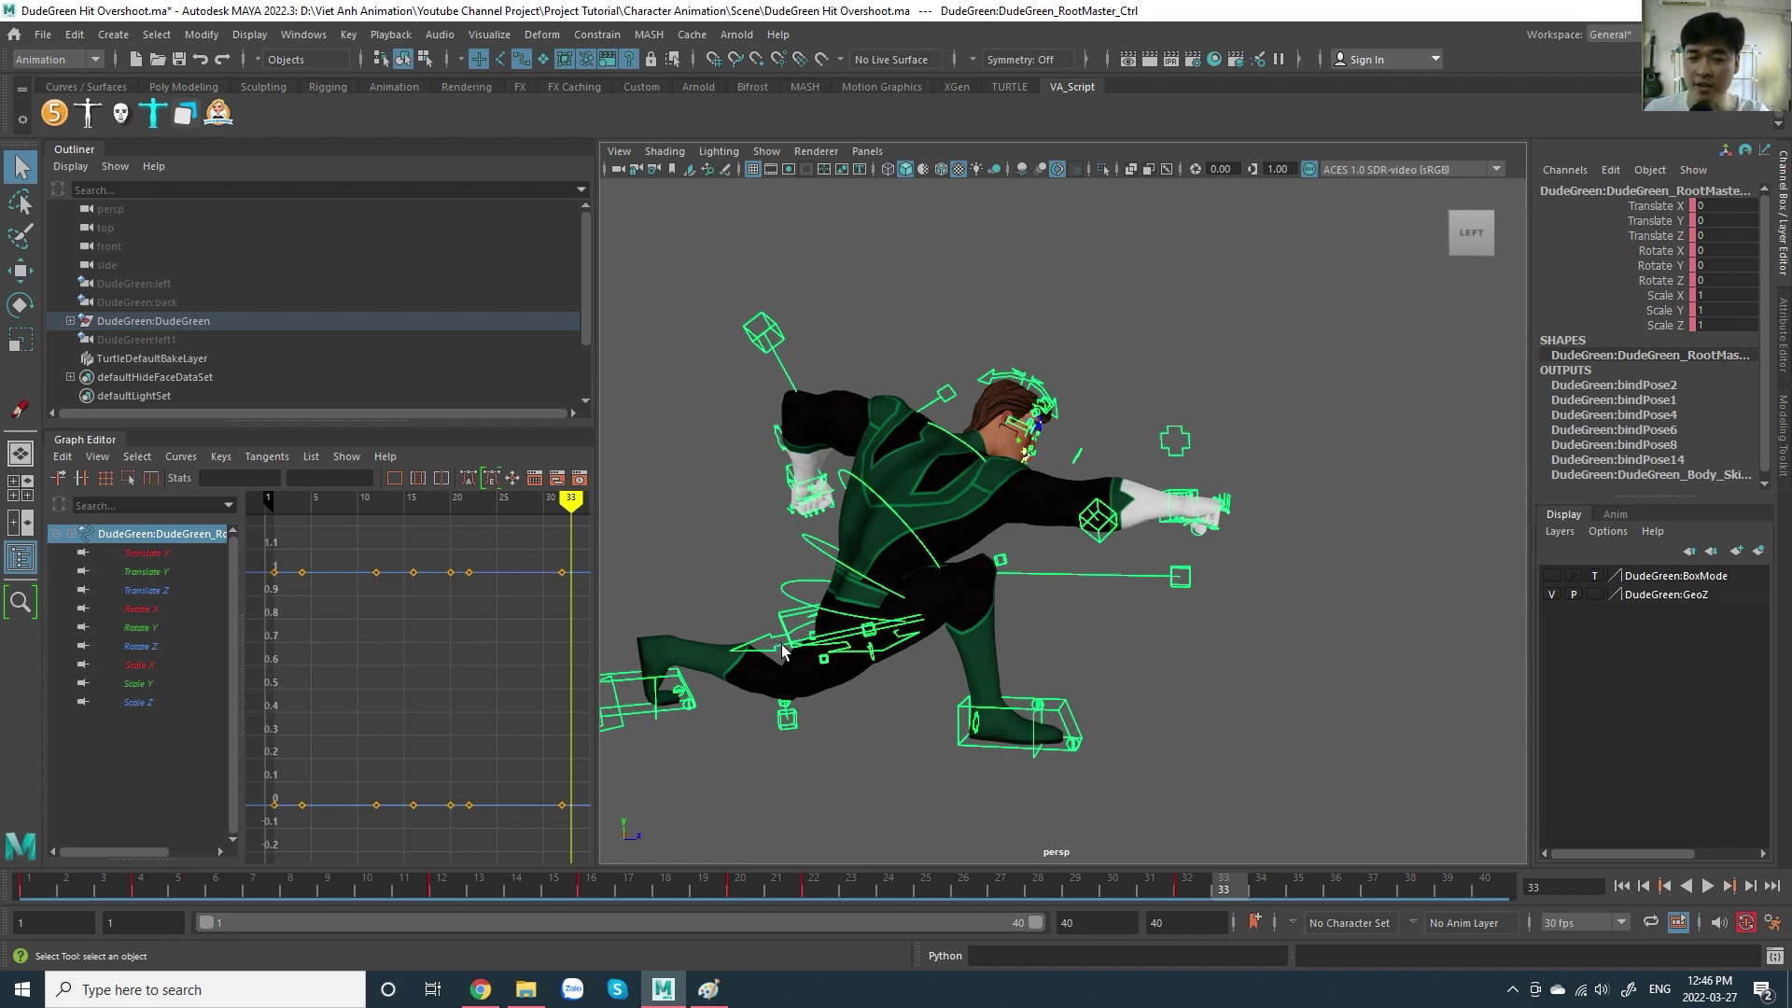
# - Select Waist_Offset_Ctrl and test moving it along Z, undoing each trial move
pyautogui.click(782, 653)
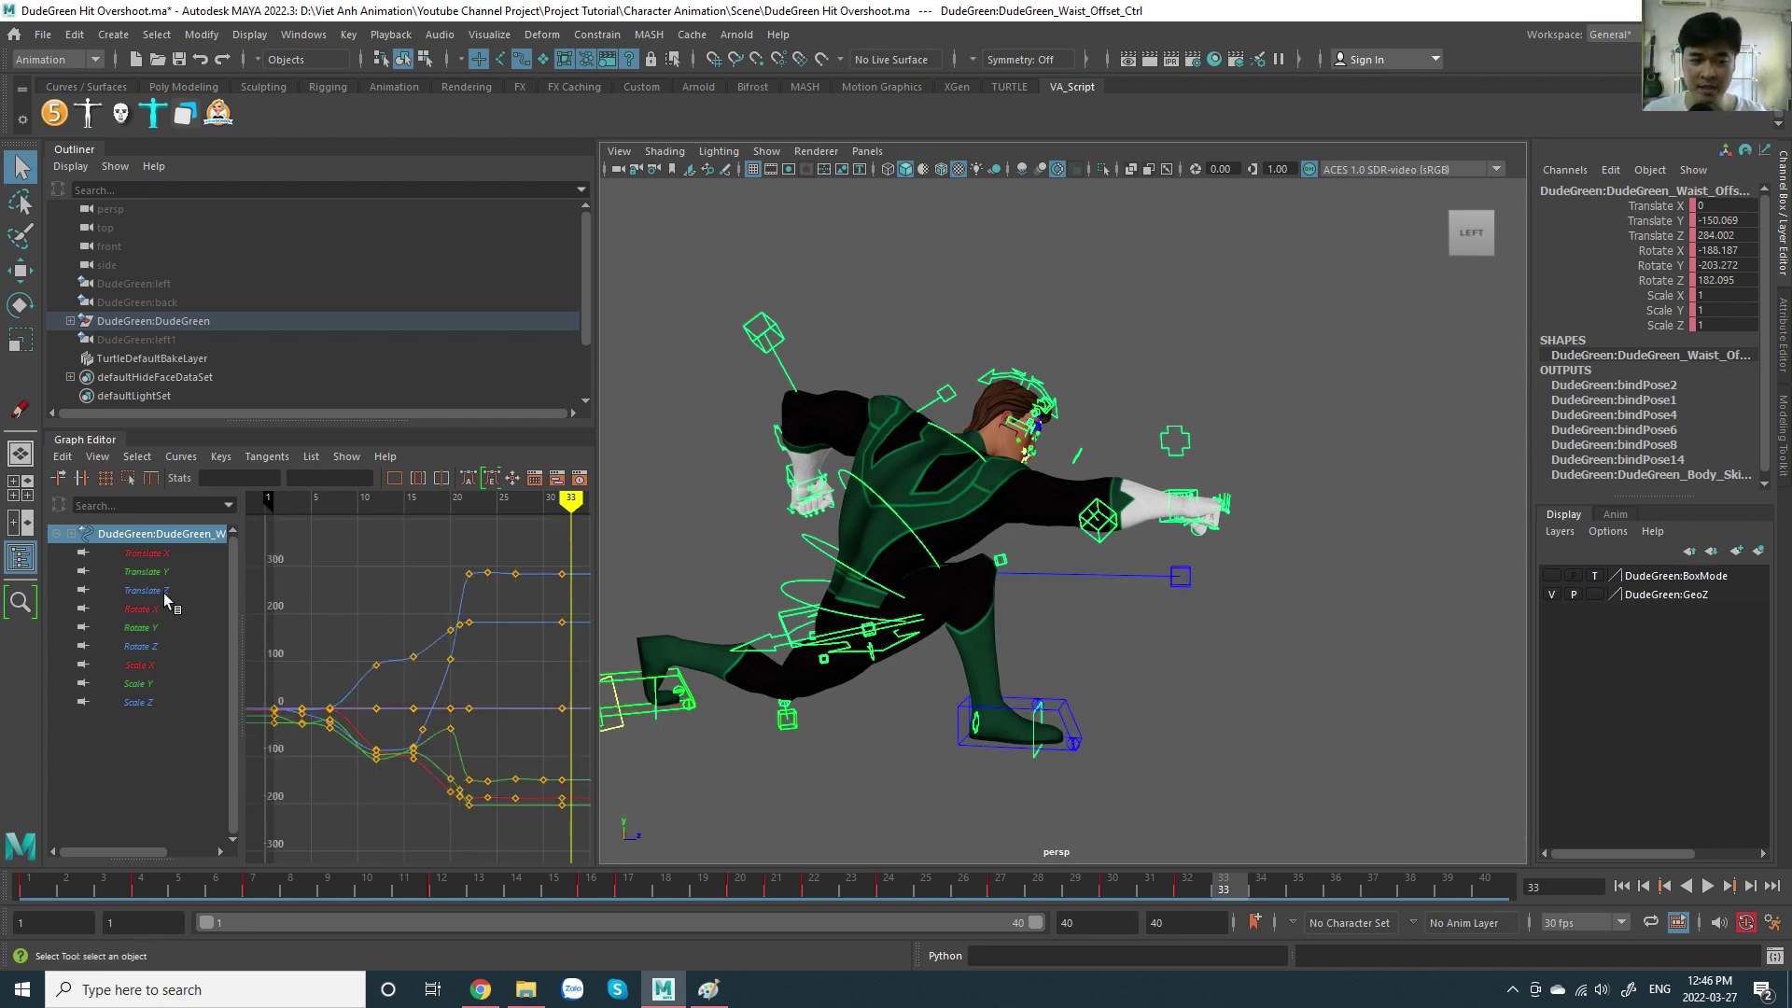
pyautogui.press('w')
pyautogui.moveTo(975, 624); pyautogui.dragTo(1056, 651)
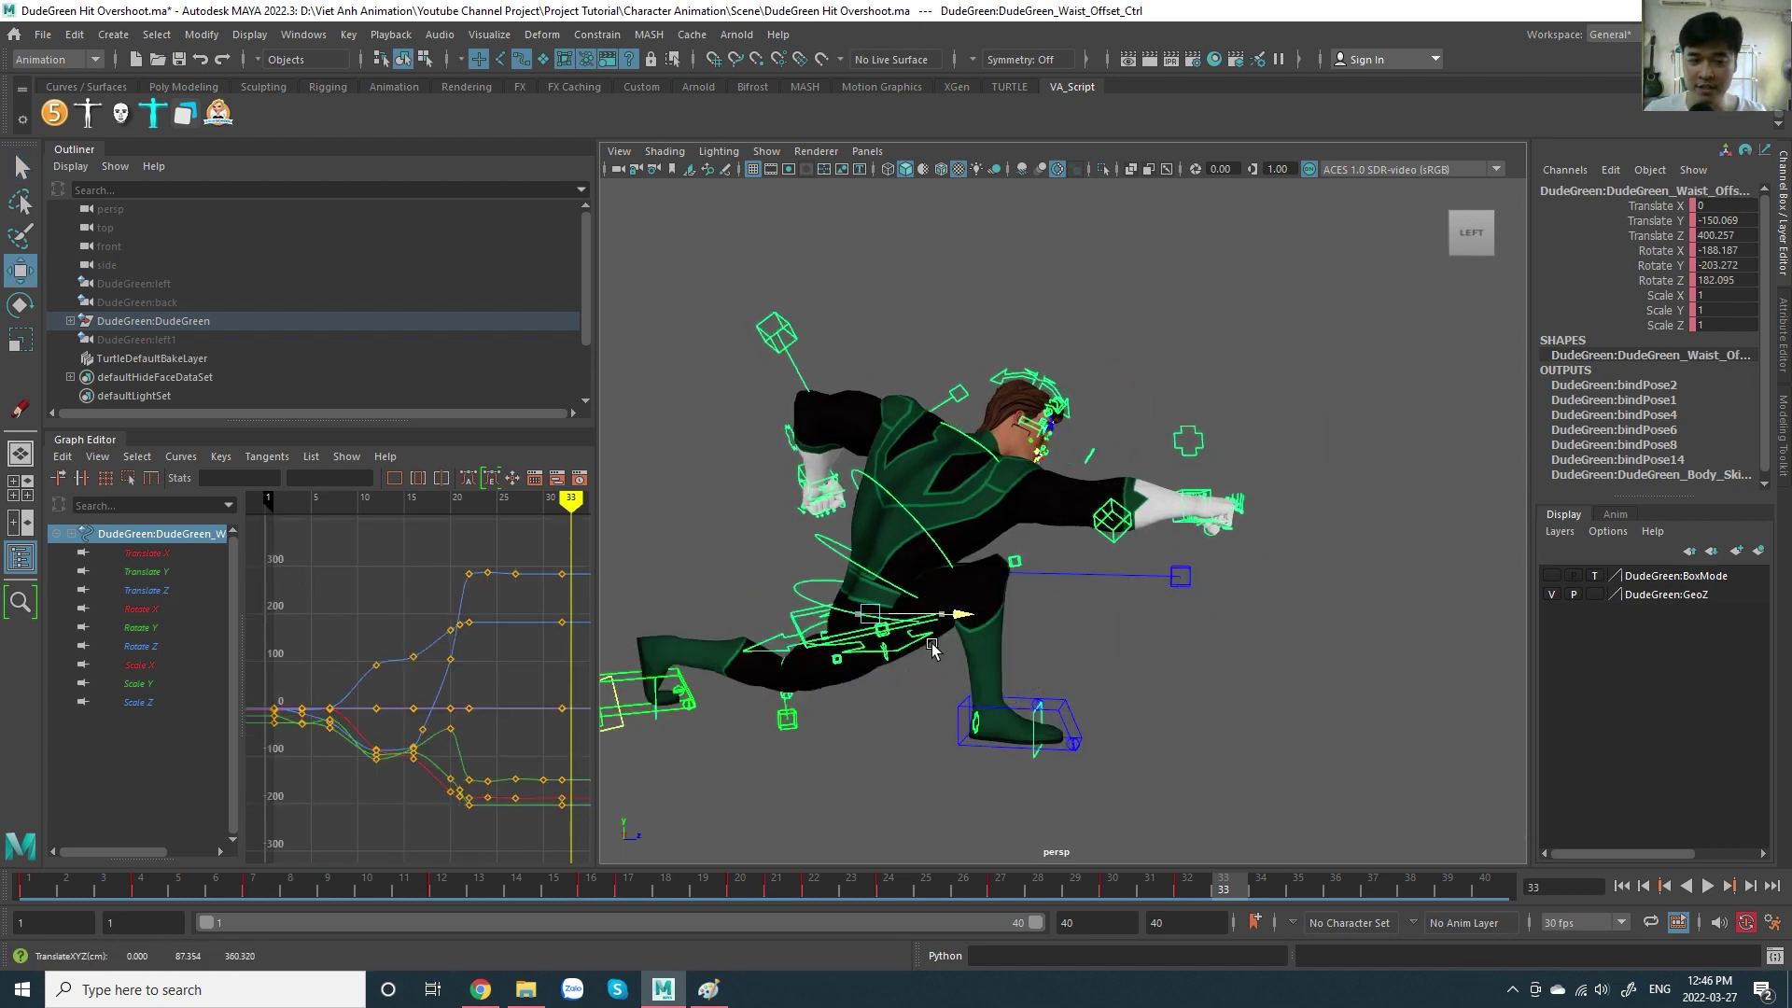
pyautogui.hotkey('ctrl', 'z')
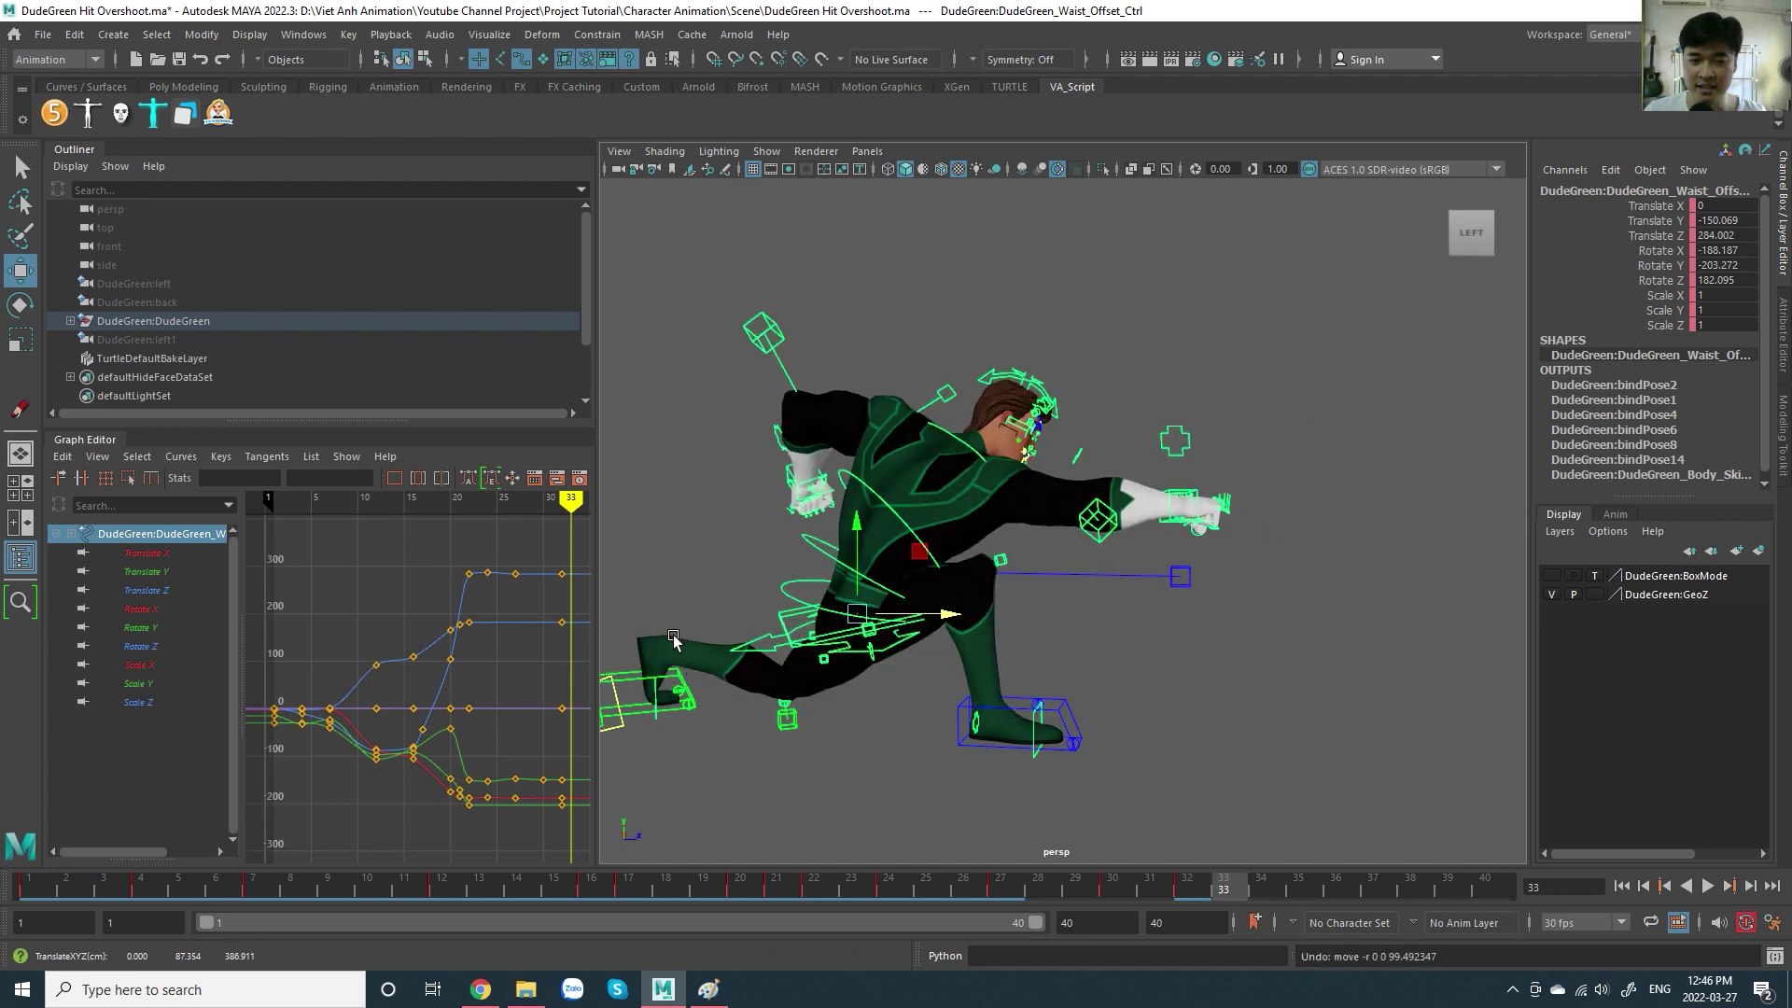
pyautogui.moveTo(532, 636)
pyautogui.keyDown('alt'); pyautogui.mouseDown(button='middle')
pyautogui.moveTo(416, 623)
pyautogui.moveTo(519, 600)
pyautogui.mouseUp(button='middle'); pyautogui.keyUp('alt')
pyautogui.hotkey('ctrl', 'z')
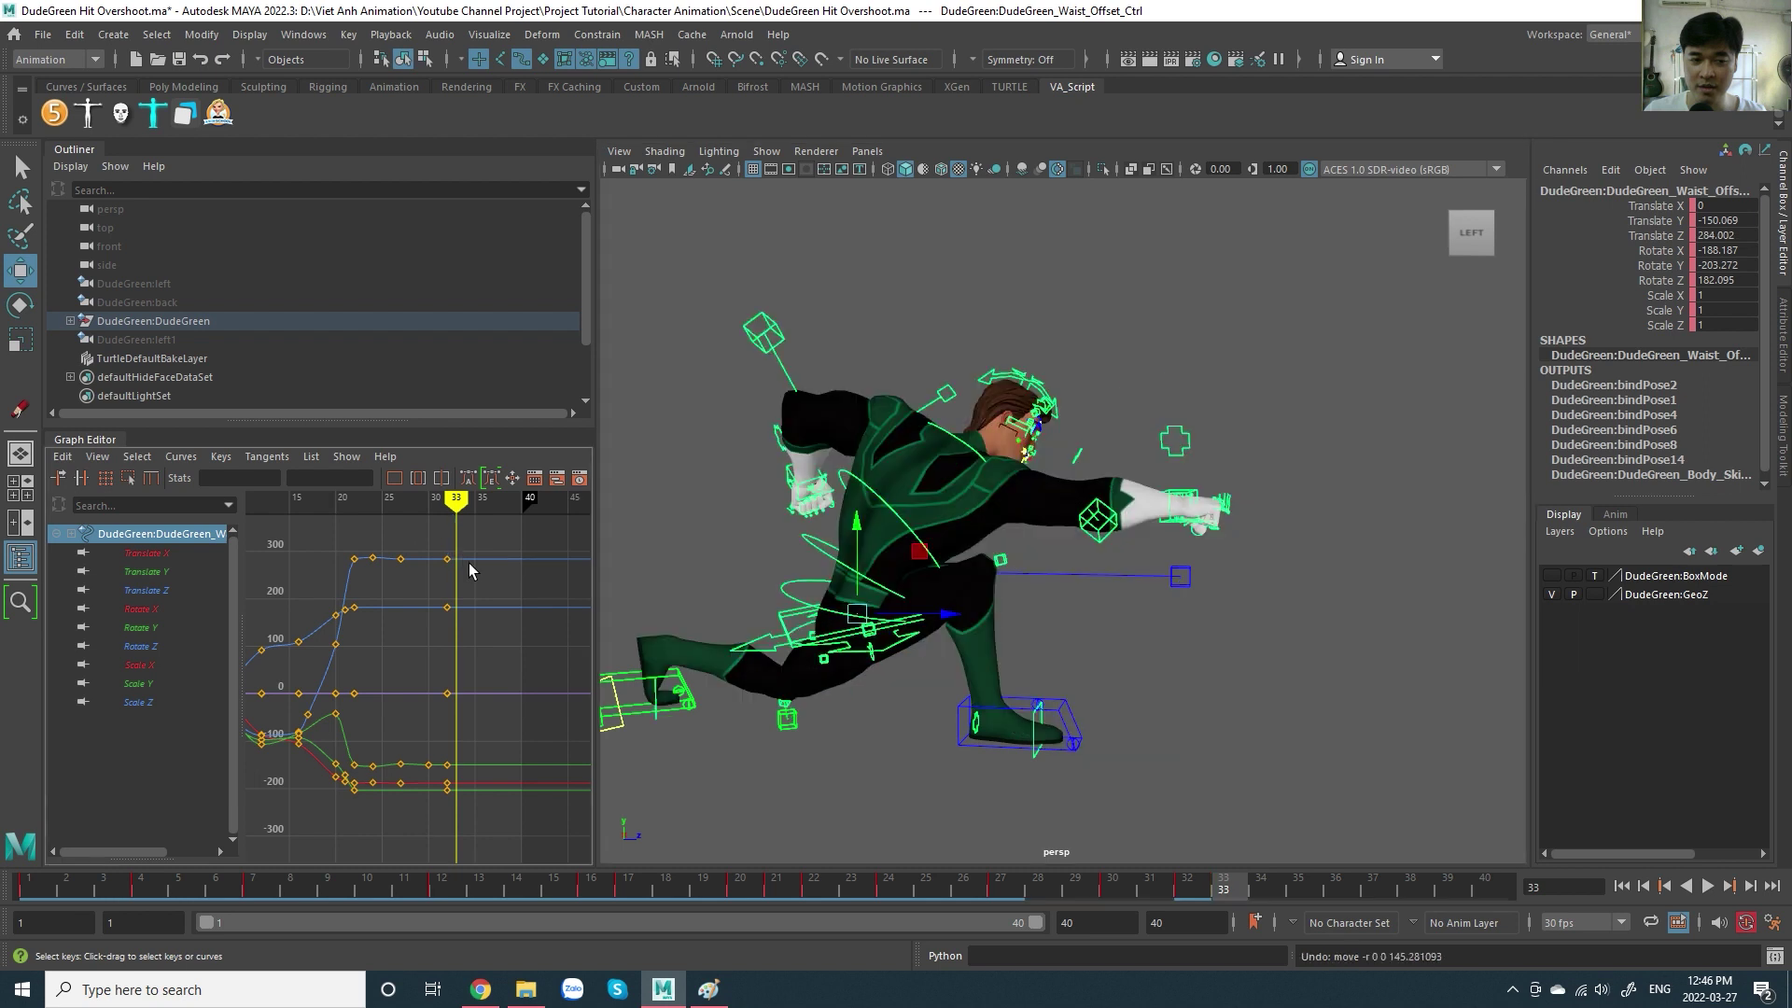
pyautogui.moveTo(981, 638); pyautogui.dragTo(995, 637, button='middle')
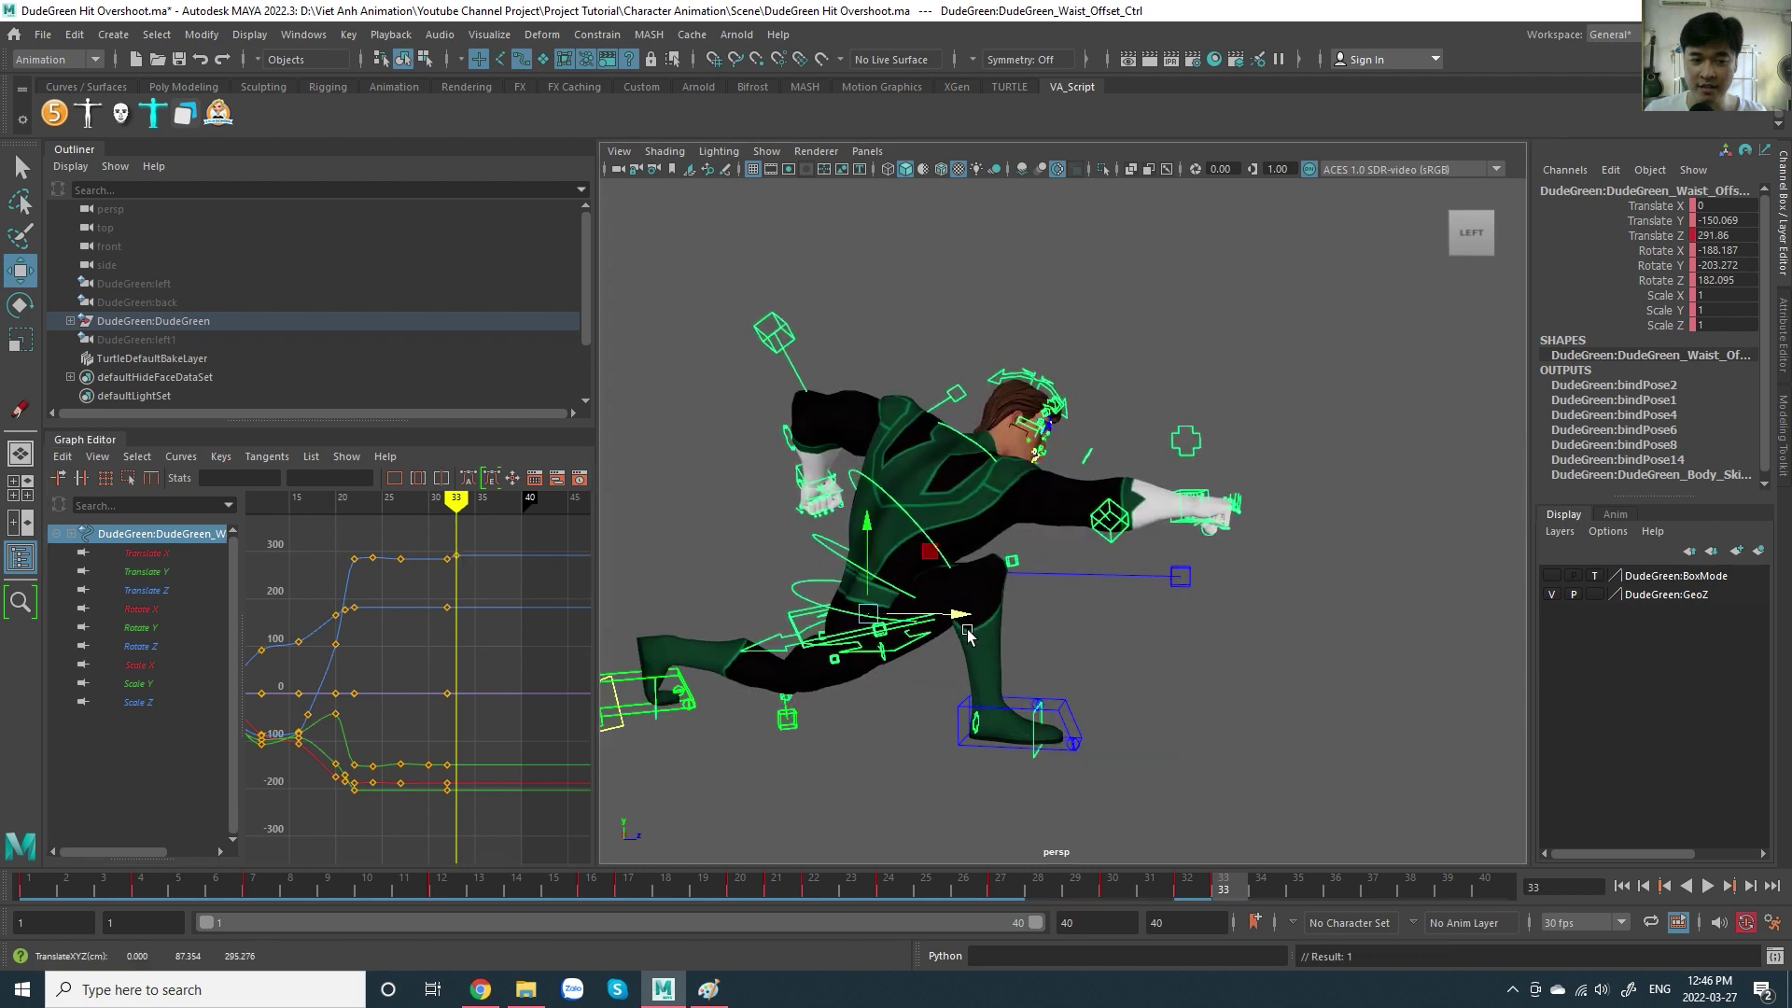
pyautogui.hotkey('ctrl', 'z')
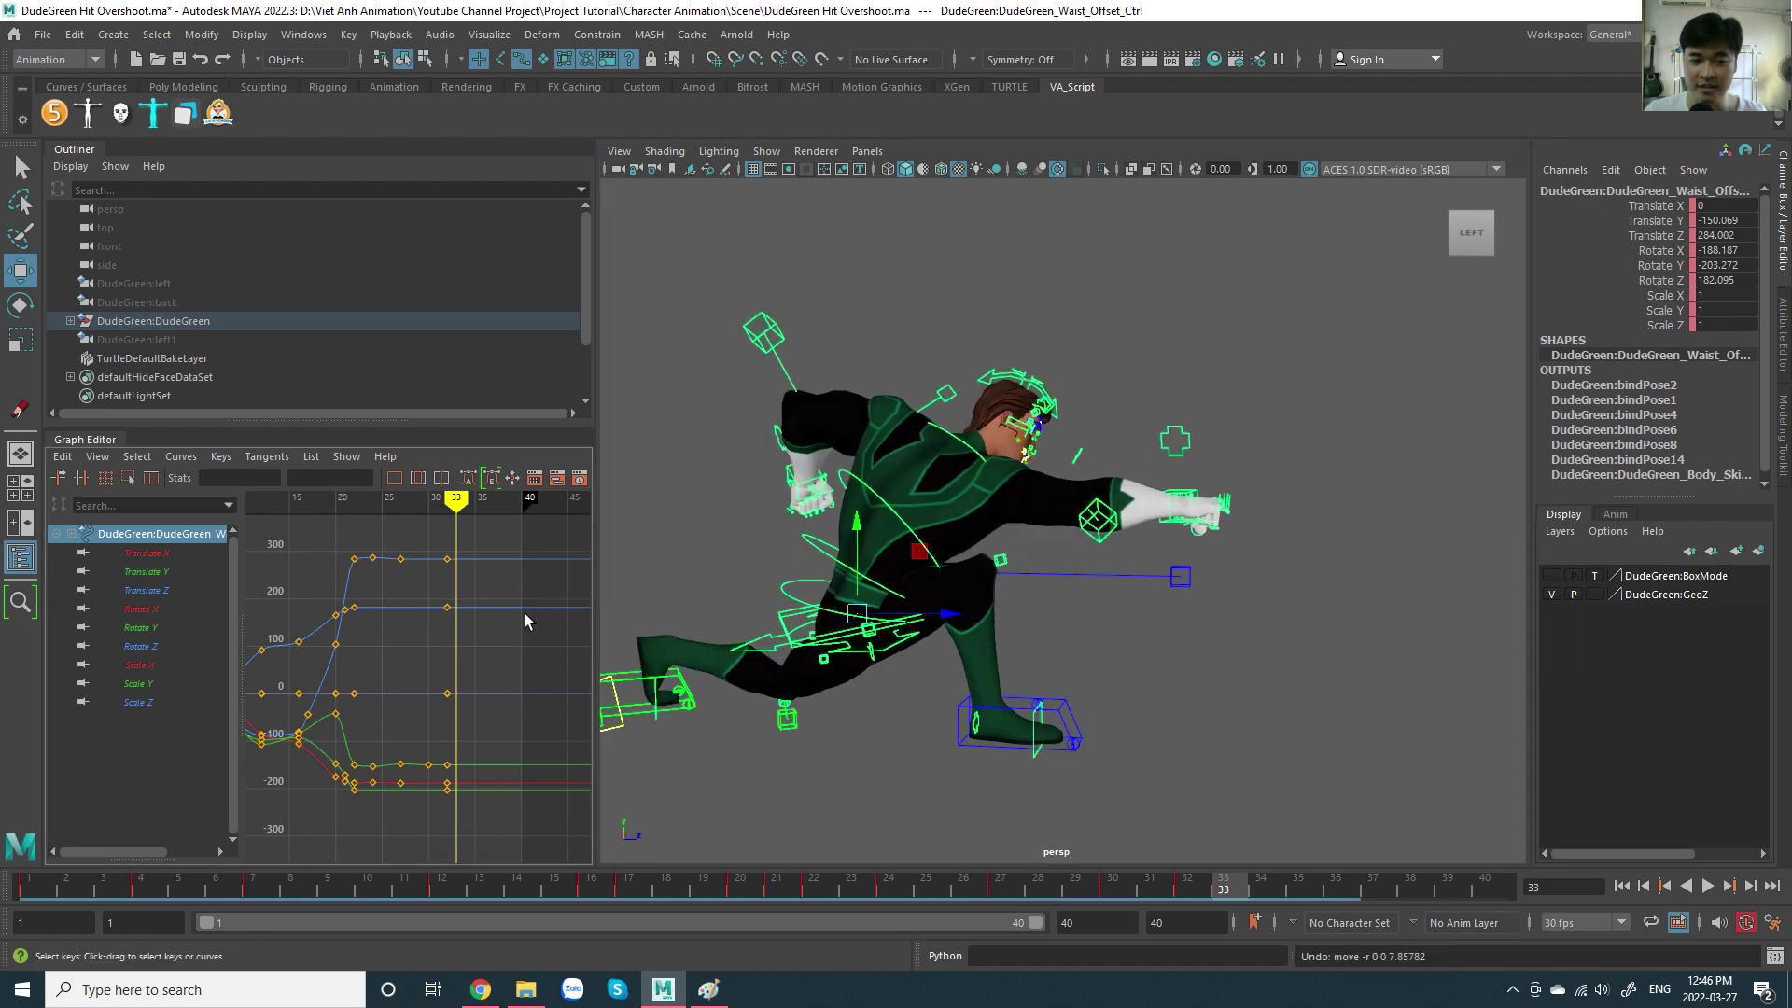
# - Isolate the Translate Z curve in the Graph Editor and zoom onto the overshoot around frames 20–30
pyautogui.click(159, 592)
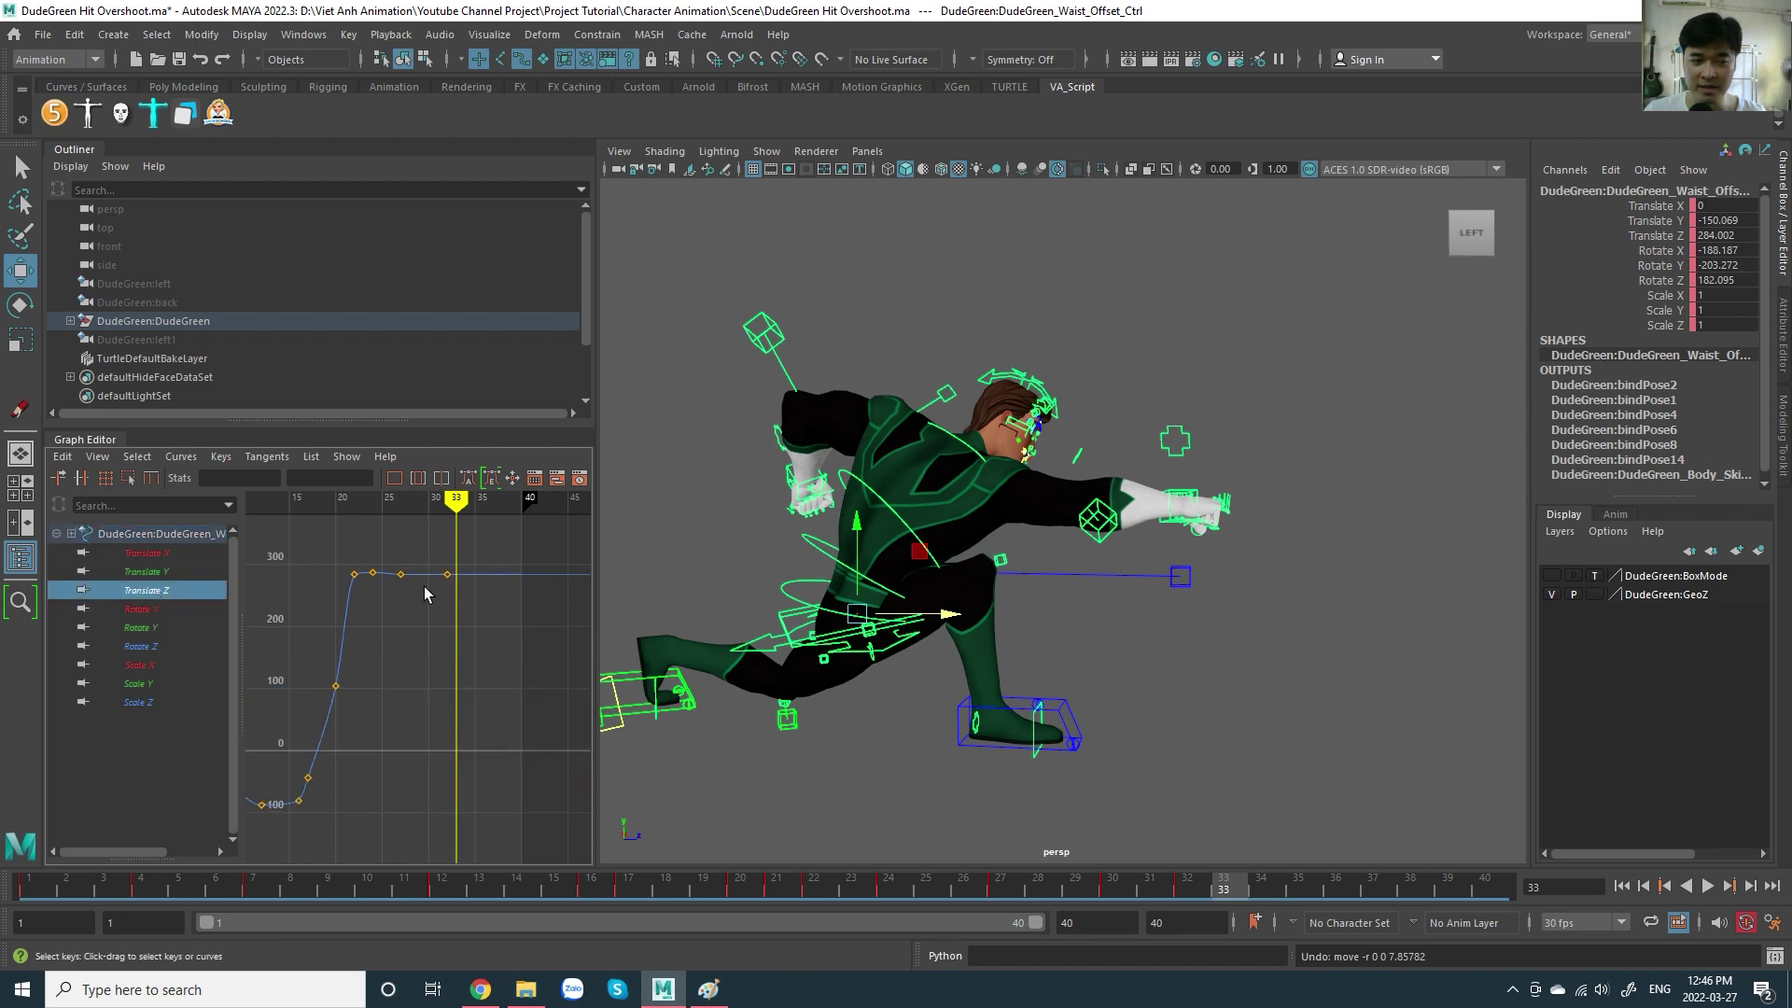
pyautogui.press('f')
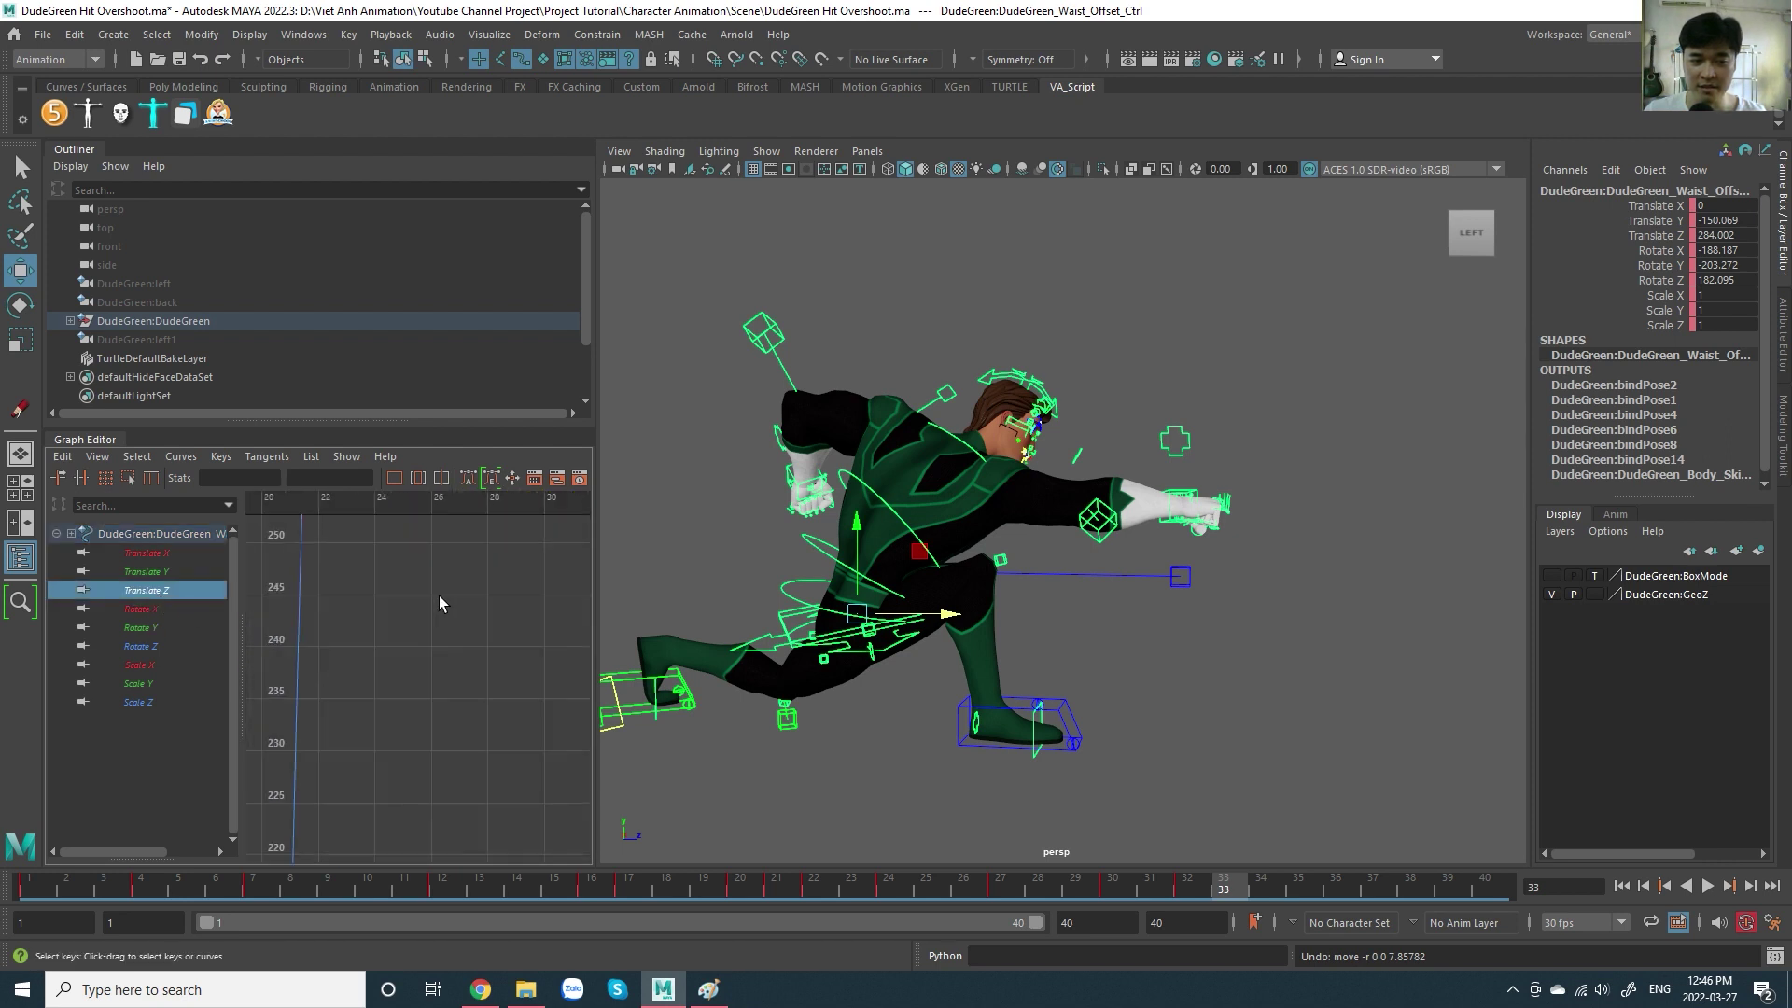
pyautogui.keyDown('alt'); pyautogui.moveTo(480, 742); pyautogui.dragTo(504, 801, button='right'); pyautogui.keyUp('alt')
pyautogui.moveTo(509, 664)
pyautogui.keyDown('alt'); pyautogui.mouseDown(button='right')
pyautogui.moveTo(452, 646)
pyautogui.moveTo(480, 736)
pyautogui.moveTo(467, 710)
pyautogui.mouseUp(button='right'); pyautogui.keyUp('alt')
pyautogui.moveTo(370, 541); pyautogui.dragTo(339, 529)
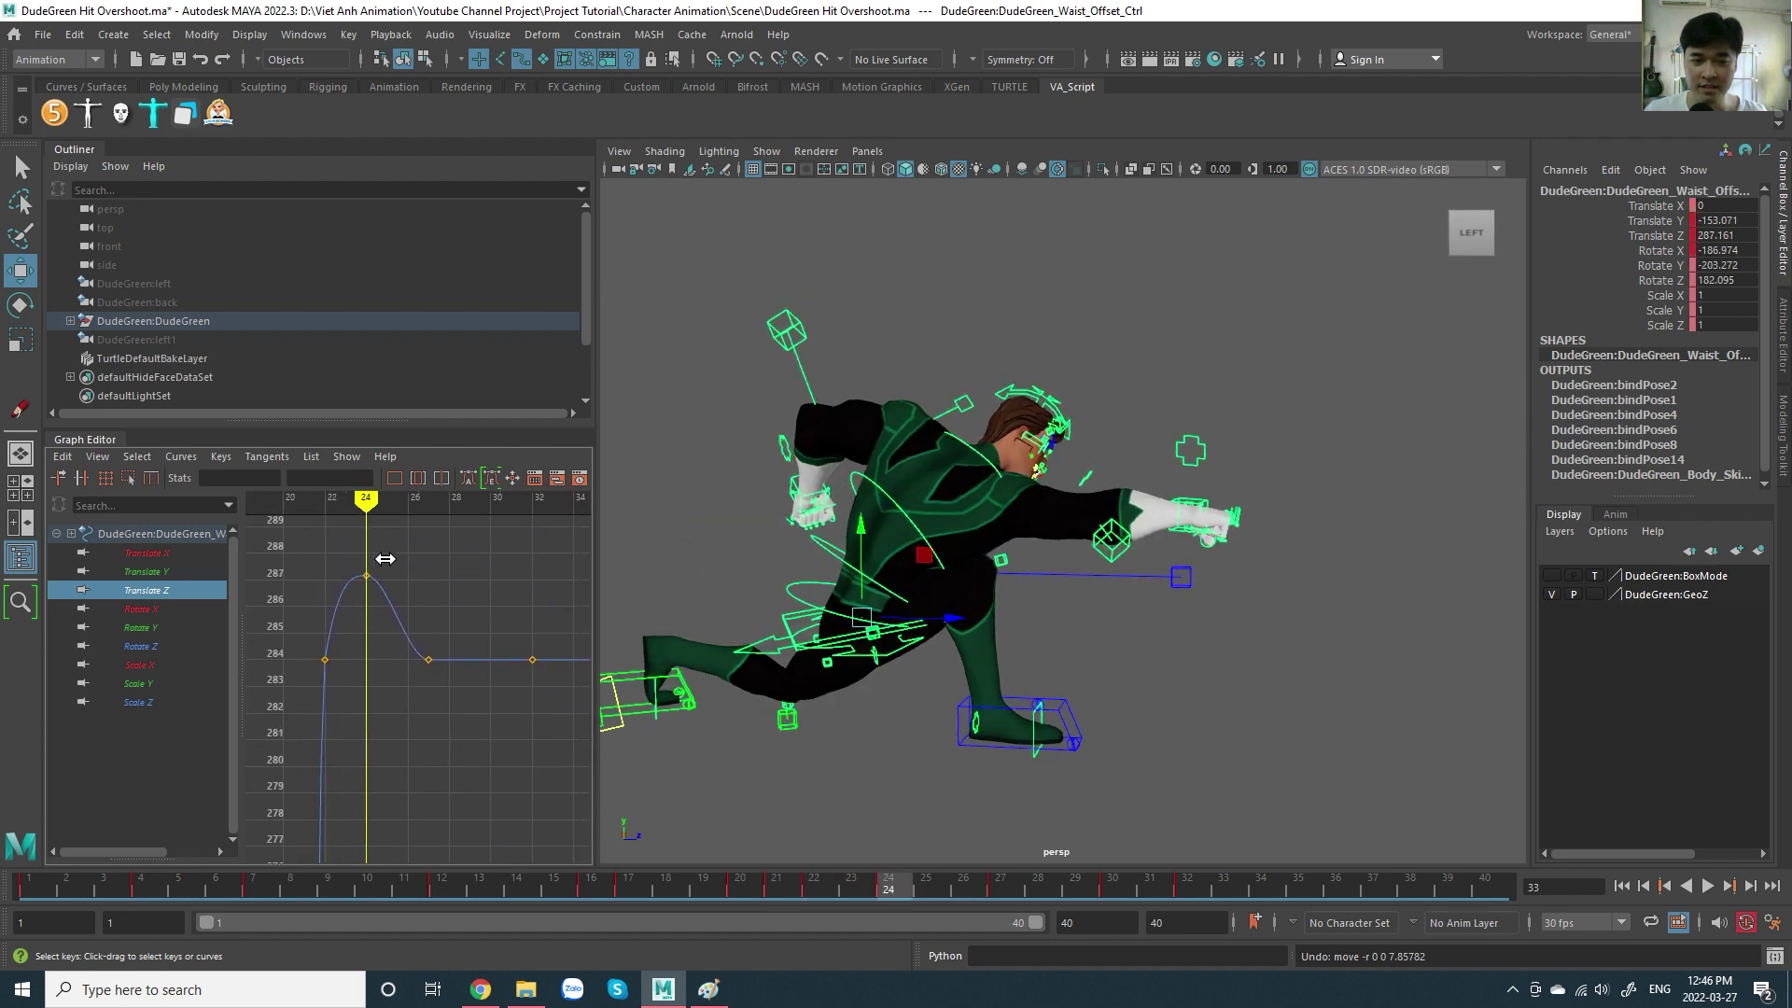
pyautogui.moveTo(339, 528); pyautogui.dragTo(324, 528)
pyautogui.moveTo(437, 630)
pyautogui.keyDown('alt'); pyautogui.mouseDown(button='right')
pyautogui.moveTo(478, 590)
pyautogui.moveTo(511, 647)
pyautogui.moveTo(467, 688)
pyautogui.mouseUp(button='right'); pyautogui.keyUp('alt')
pyautogui.keyDown('alt'); pyautogui.moveTo(511, 688); pyautogui.dragTo(475, 688, button='middle'); pyautogui.keyUp('alt')
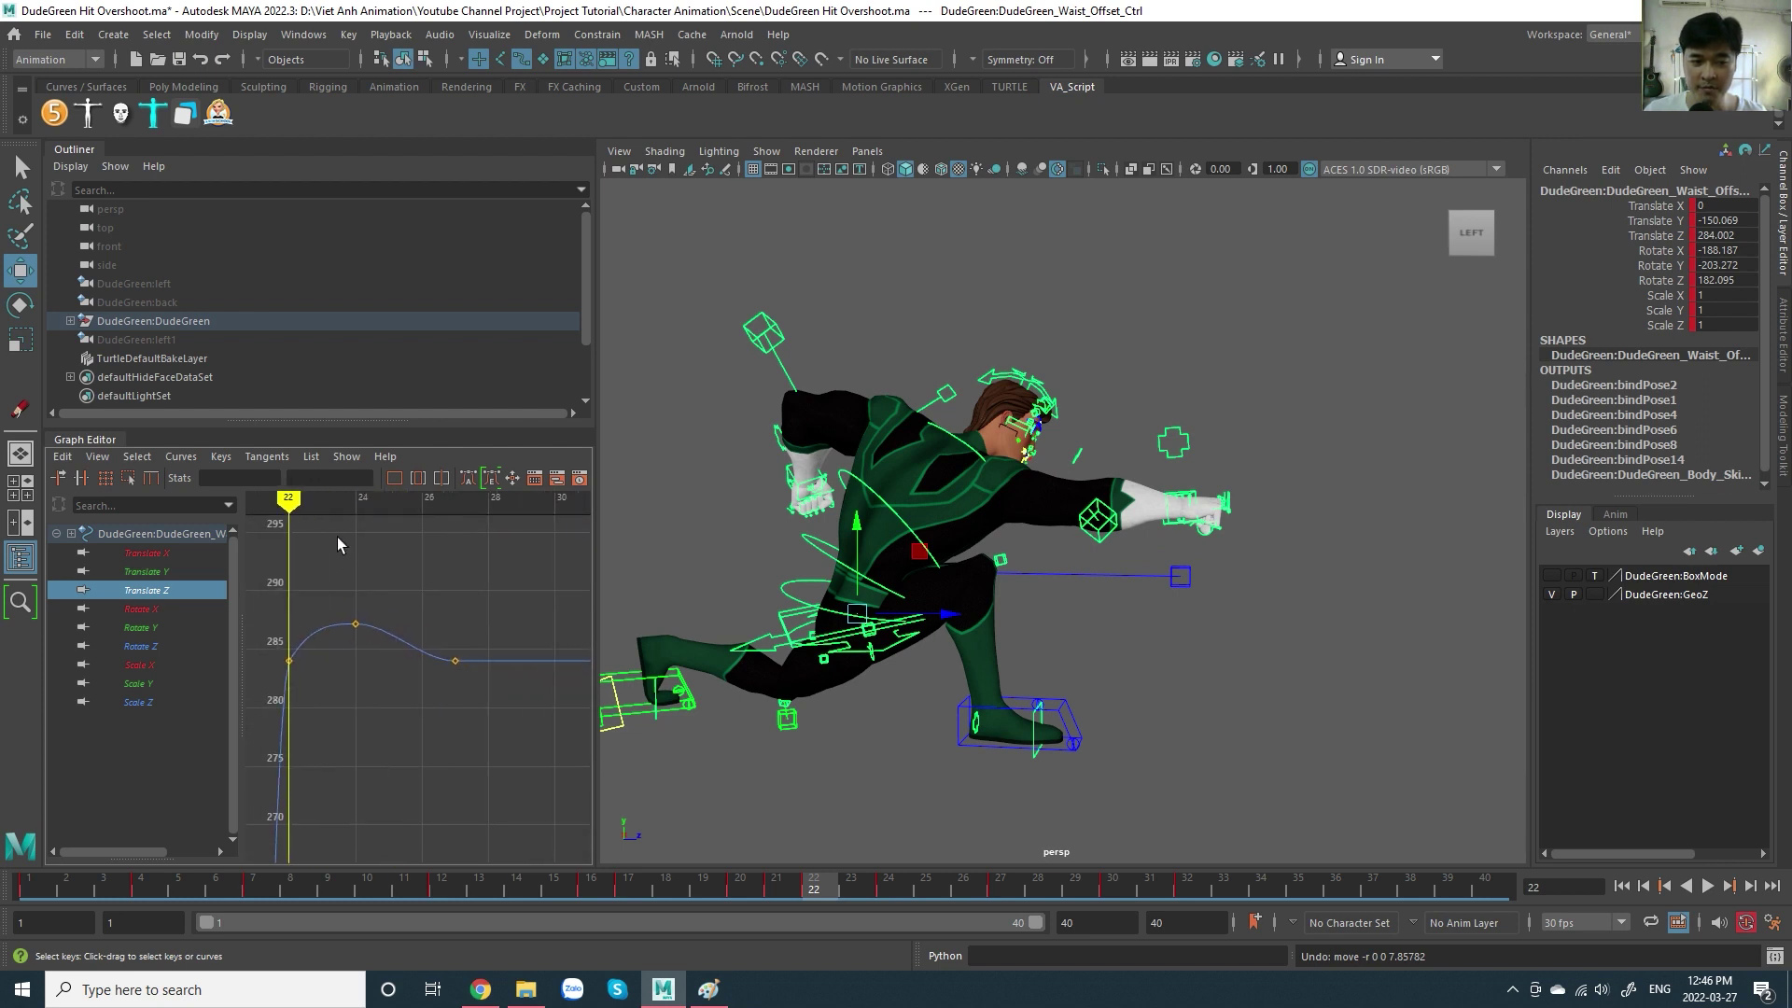
pyautogui.moveTo(308, 528); pyautogui.dragTo(355, 534)
# - Raise the frame 24 Translate Z key to about 287 and trial-lower frame 27, undoing it after playback
pyautogui.click(356, 624)
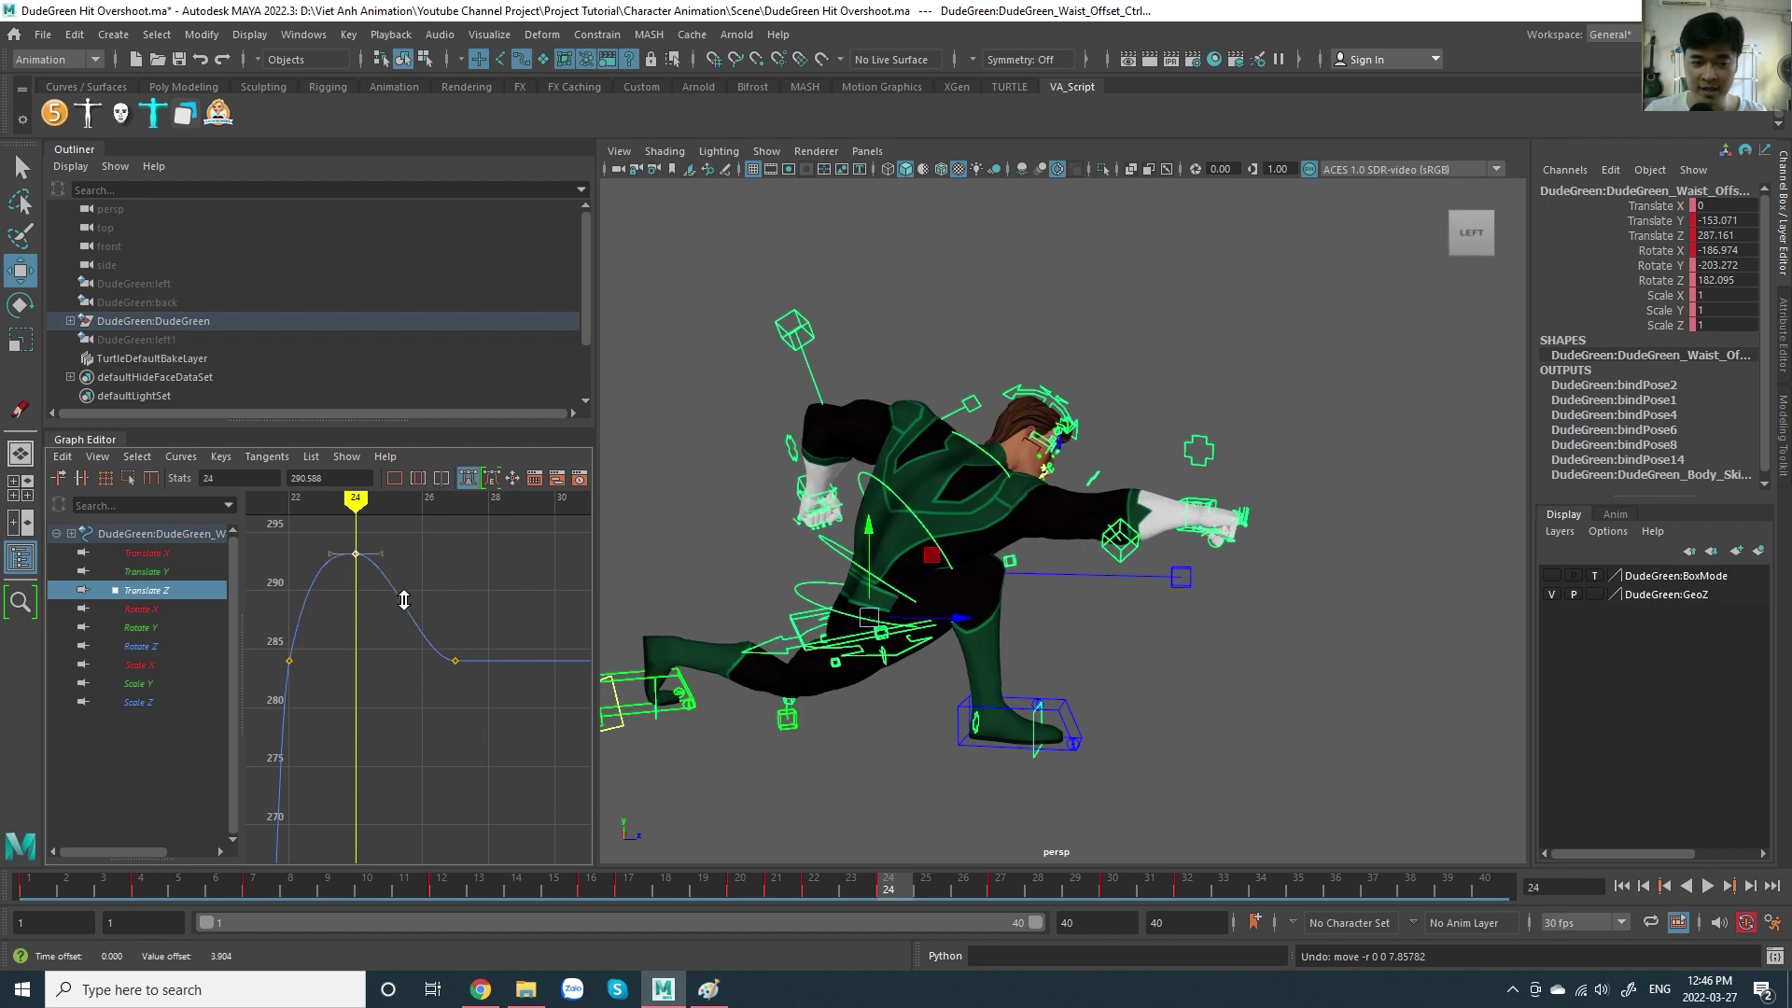
pyautogui.moveTo(399, 672)
pyautogui.keyDown('shift'); pyautogui.mouseDown(button='middle')
pyautogui.moveTo(460, 735)
pyautogui.moveTo(418, 575)
pyautogui.mouseUp(button='middle'); pyautogui.keyUp('shift')
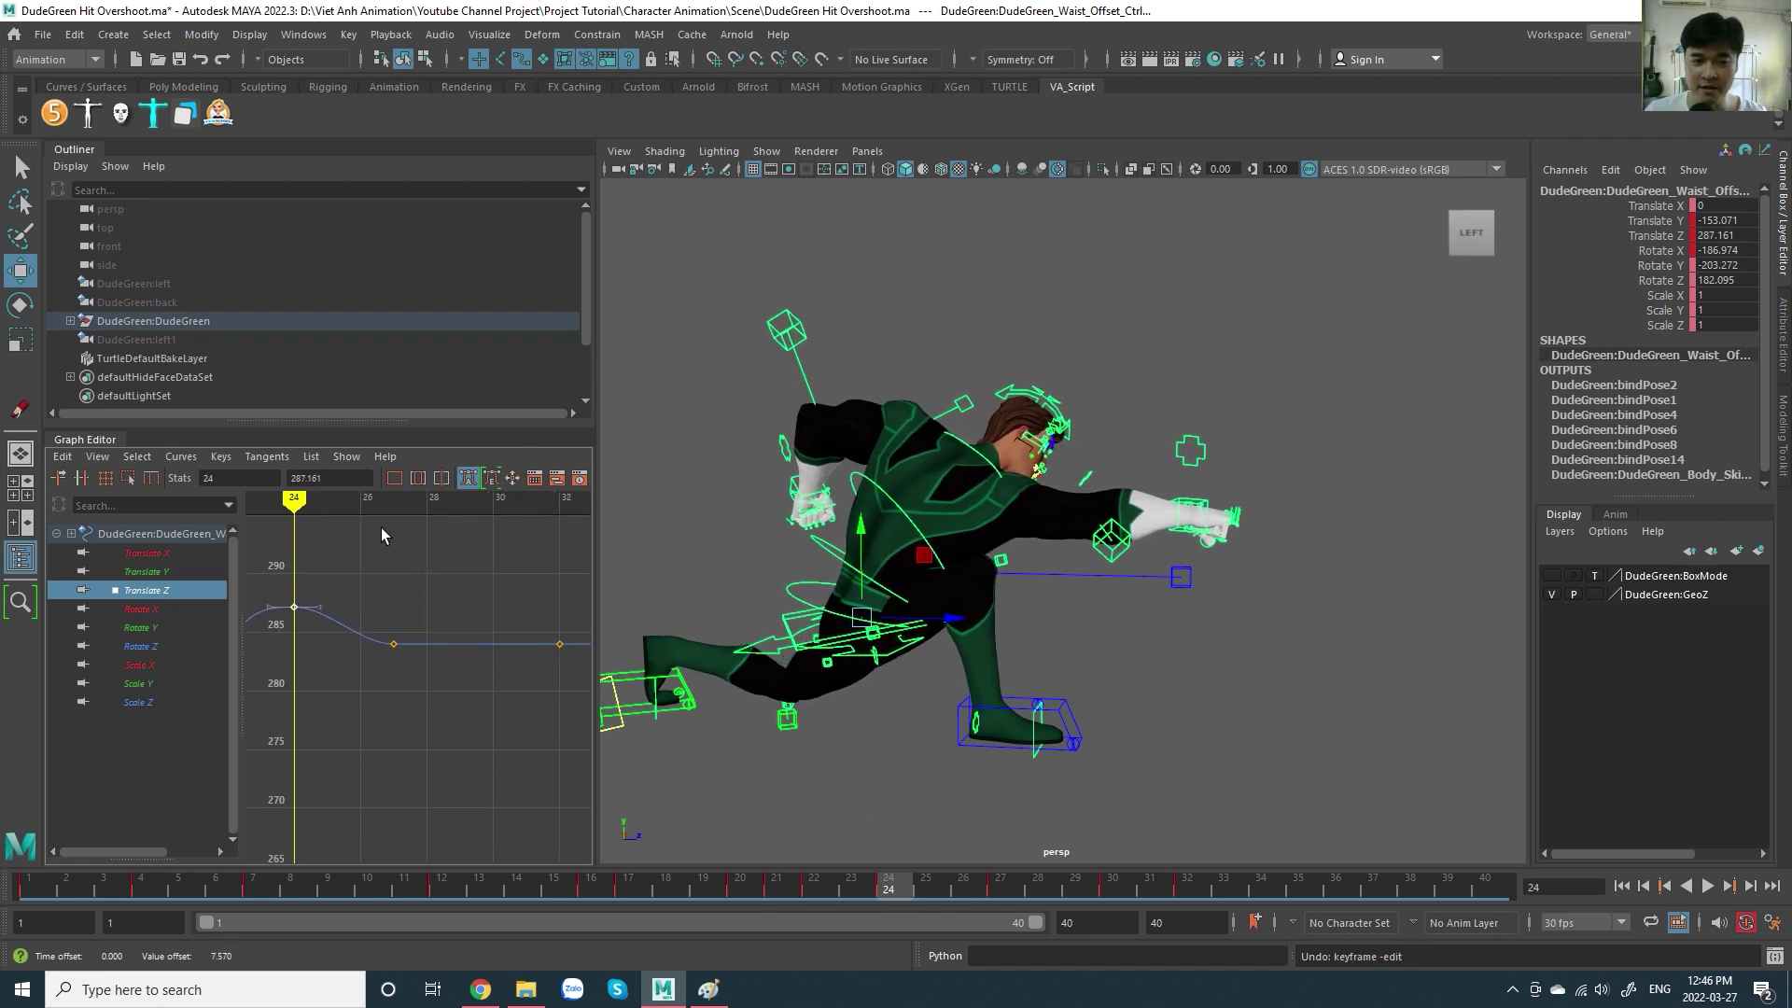
pyautogui.moveTo(381, 529); pyautogui.dragTo(395, 560)
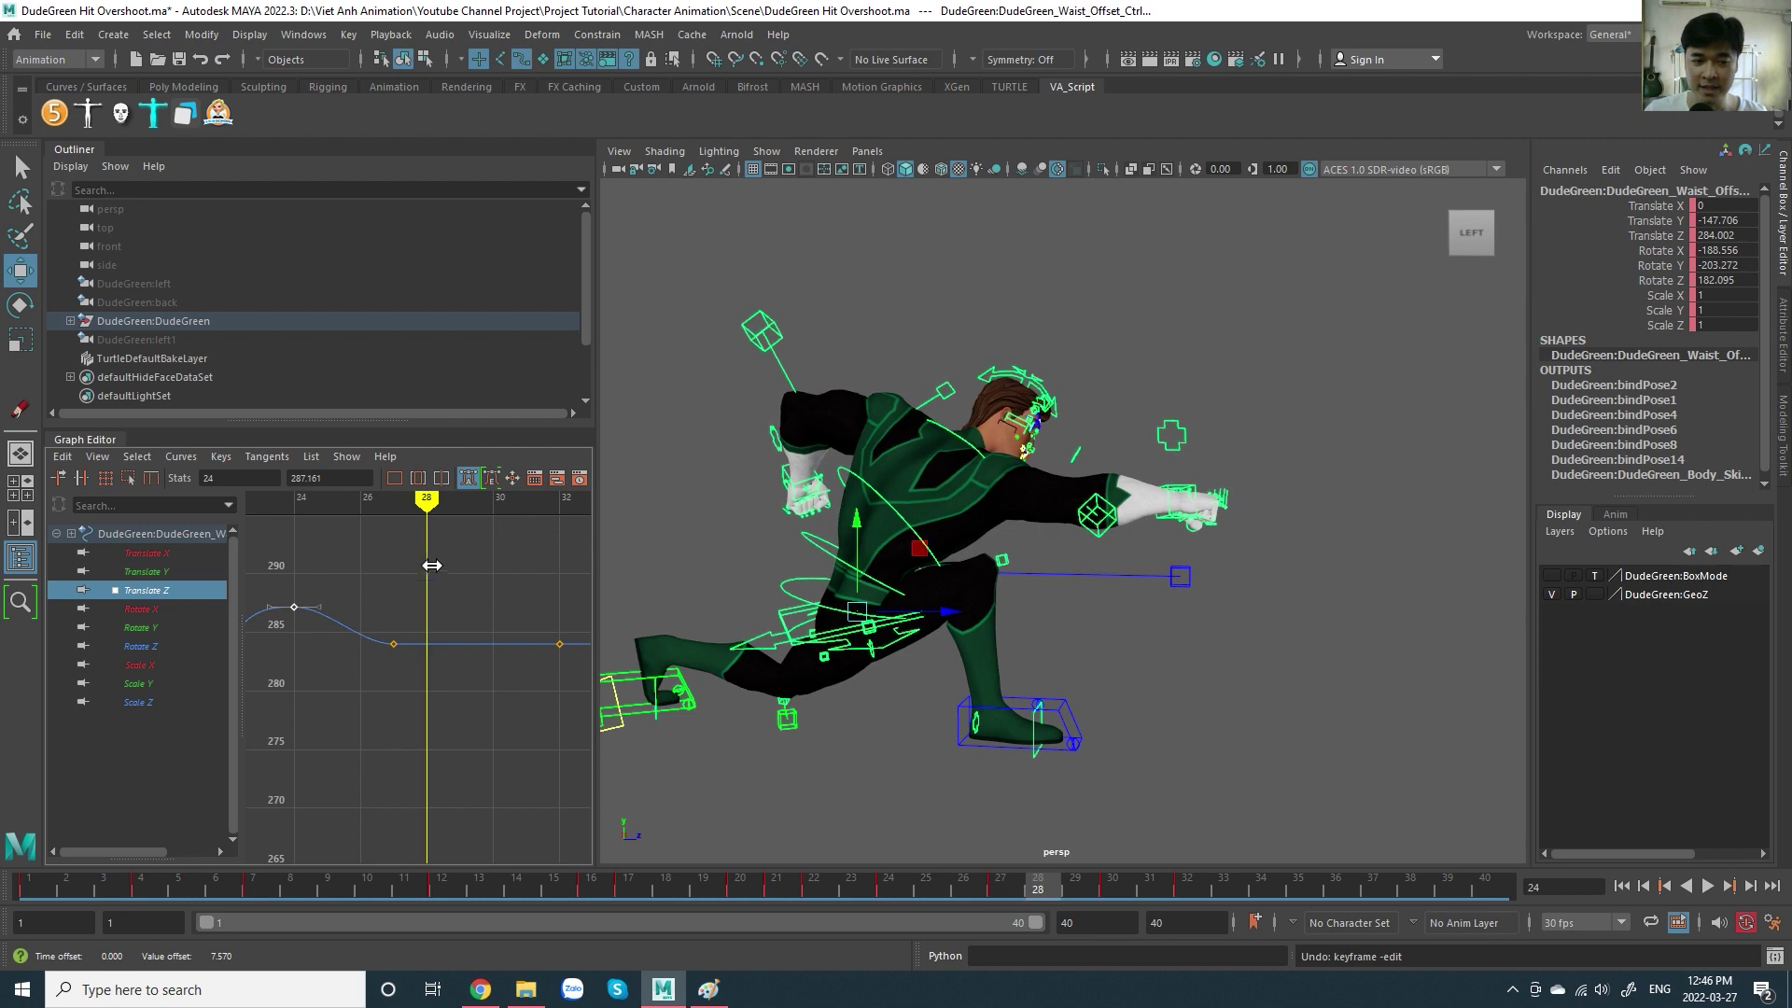
pyautogui.moveTo(434, 630); pyautogui.dragTo(381, 691)
pyautogui.moveTo(421, 618); pyautogui.dragTo(426, 631, button='middle')
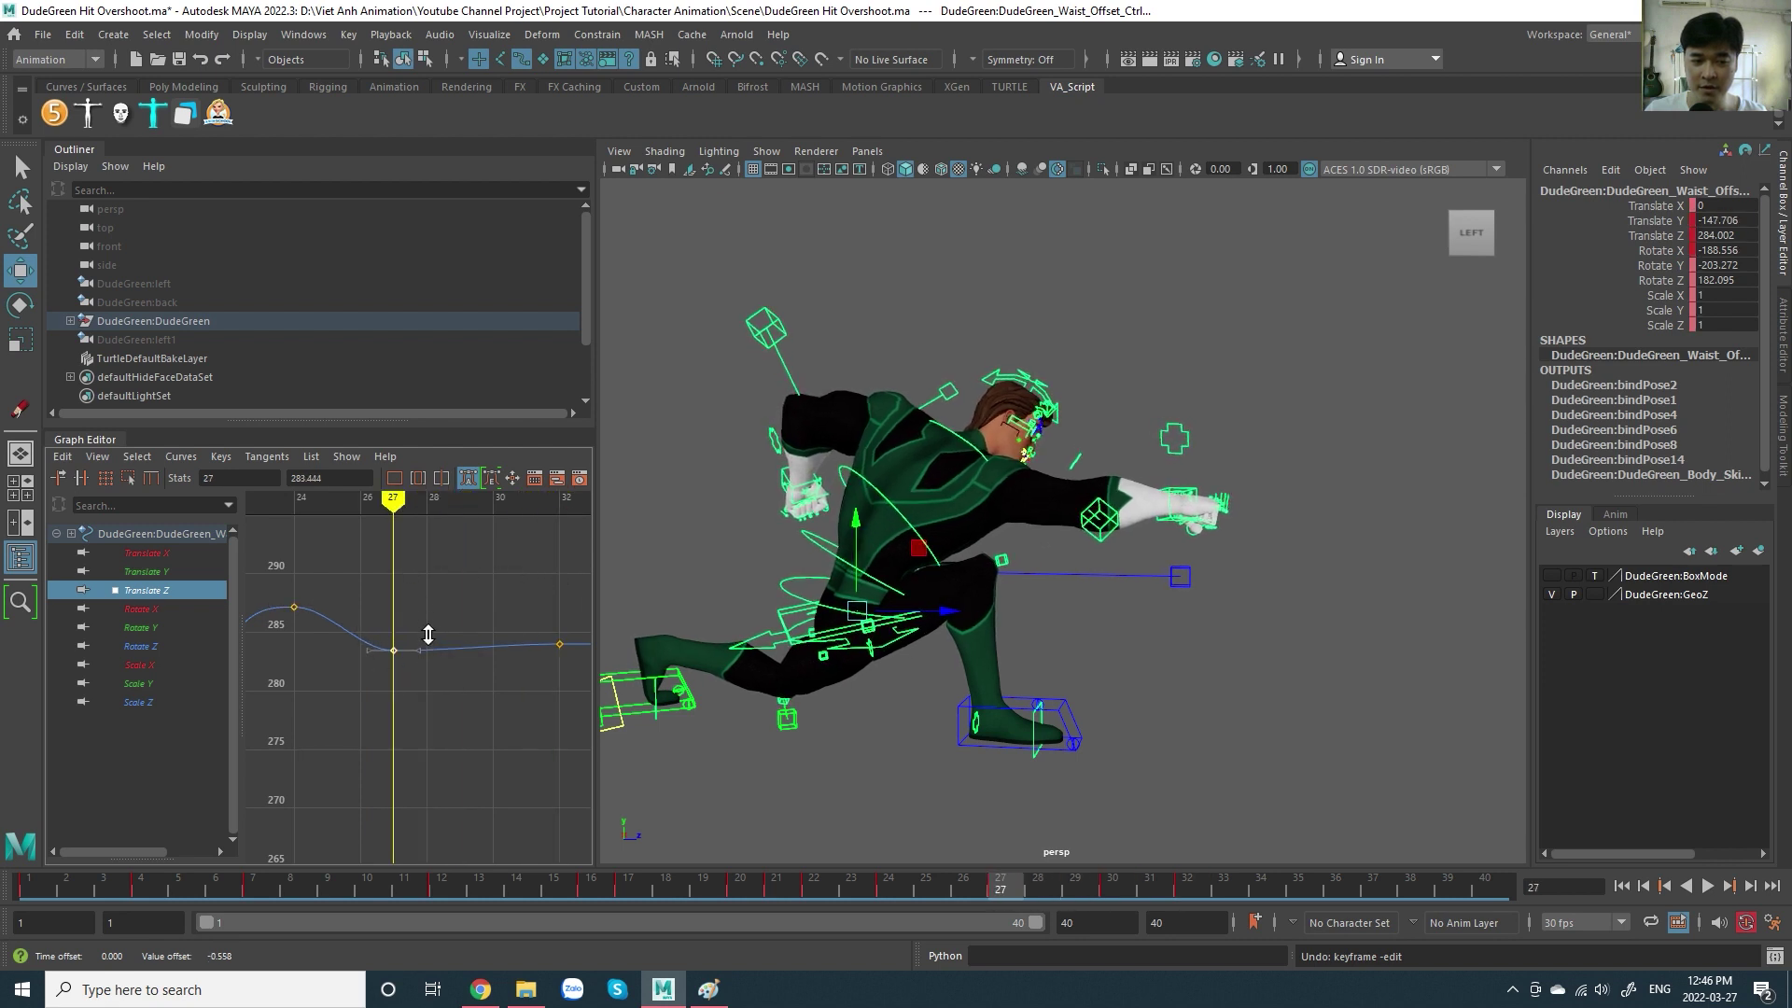
pyautogui.hotkey('alt', 'v')
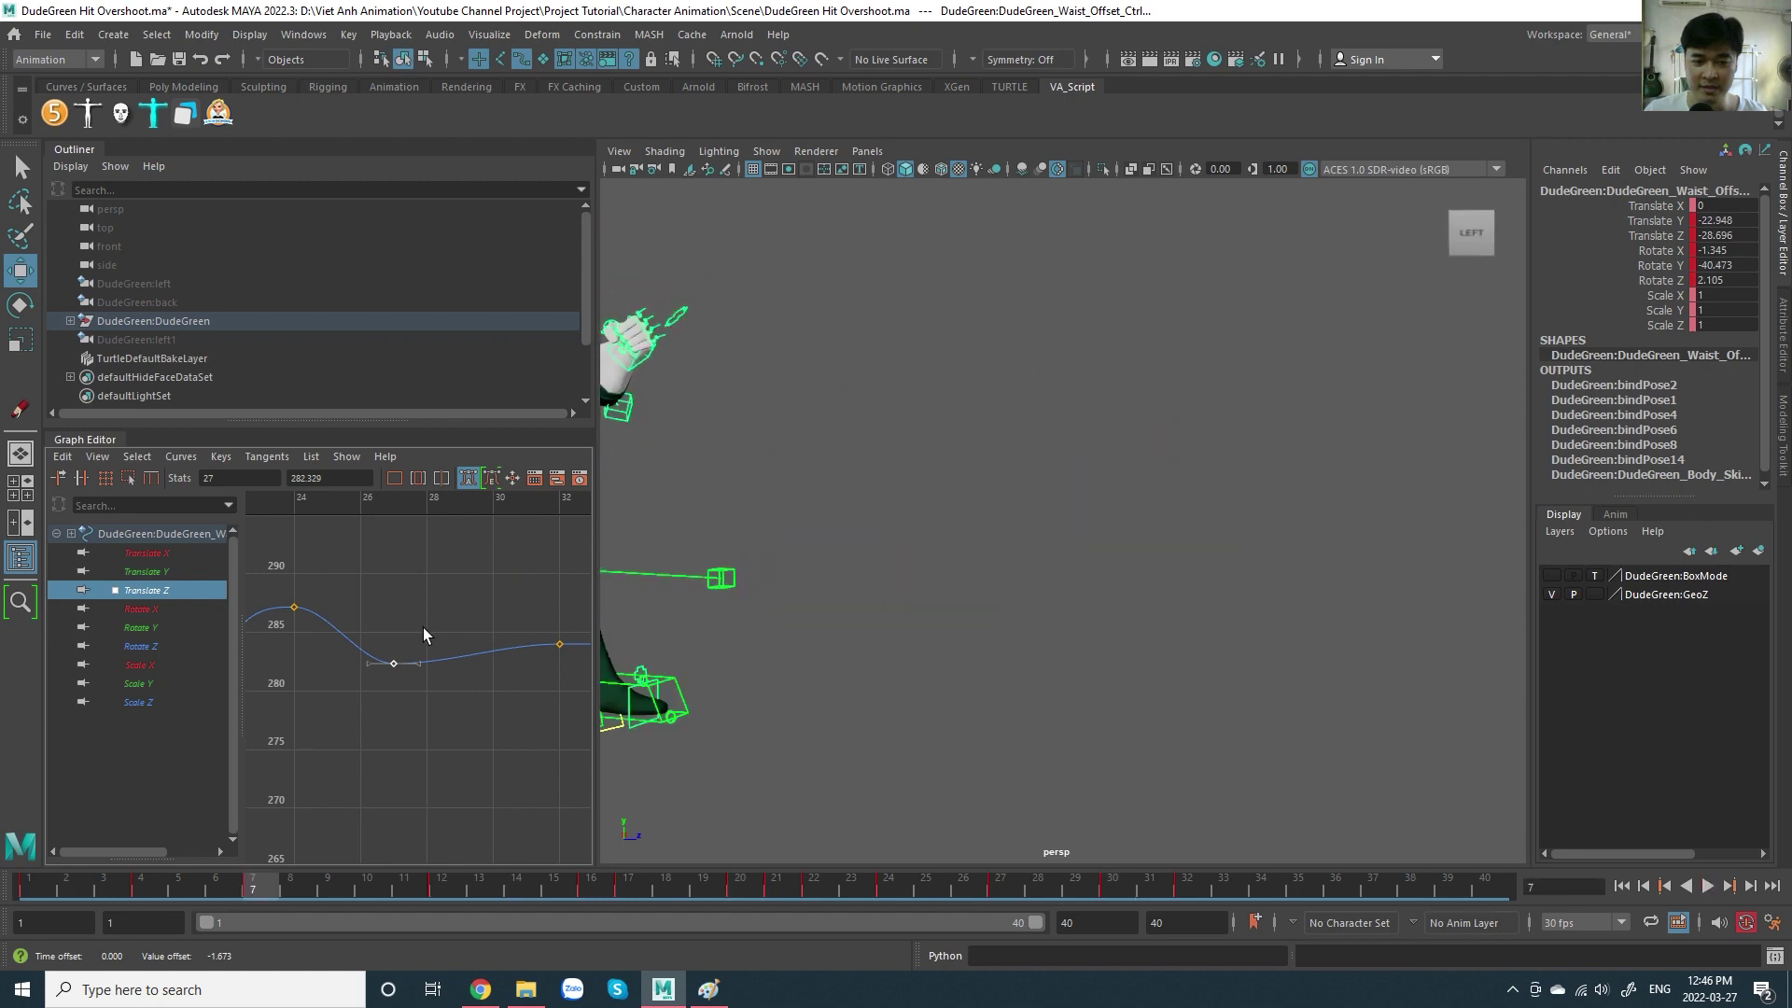
pyautogui.press('Escape')
pyautogui.hotkey('ctrl', 'z')
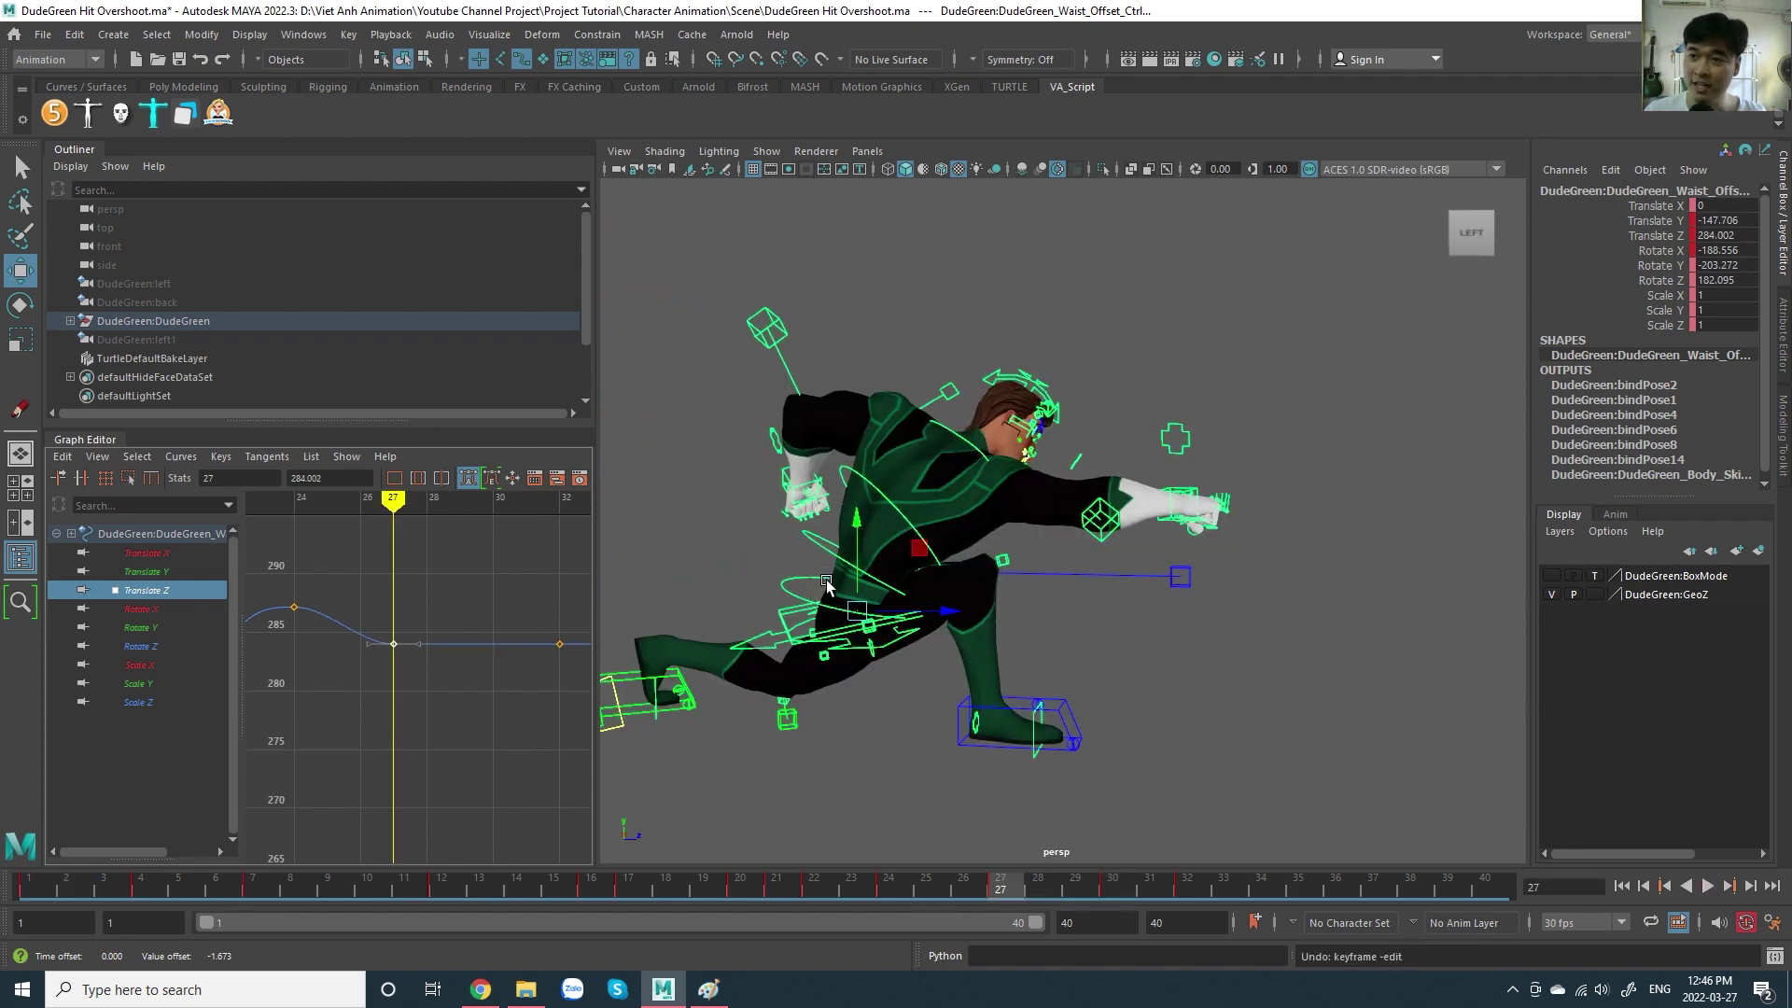
# - Replay the Translate Z overshoot from frame 24 and reselect its frame 24 key
pyautogui.moveTo(376, 622)
pyautogui.keyDown('alt'); pyautogui.mouseDown(button='middle')
pyautogui.moveTo(469, 623)
pyautogui.moveTo(476, 646)
pyautogui.mouseUp(button='middle'); pyautogui.keyUp('alt')
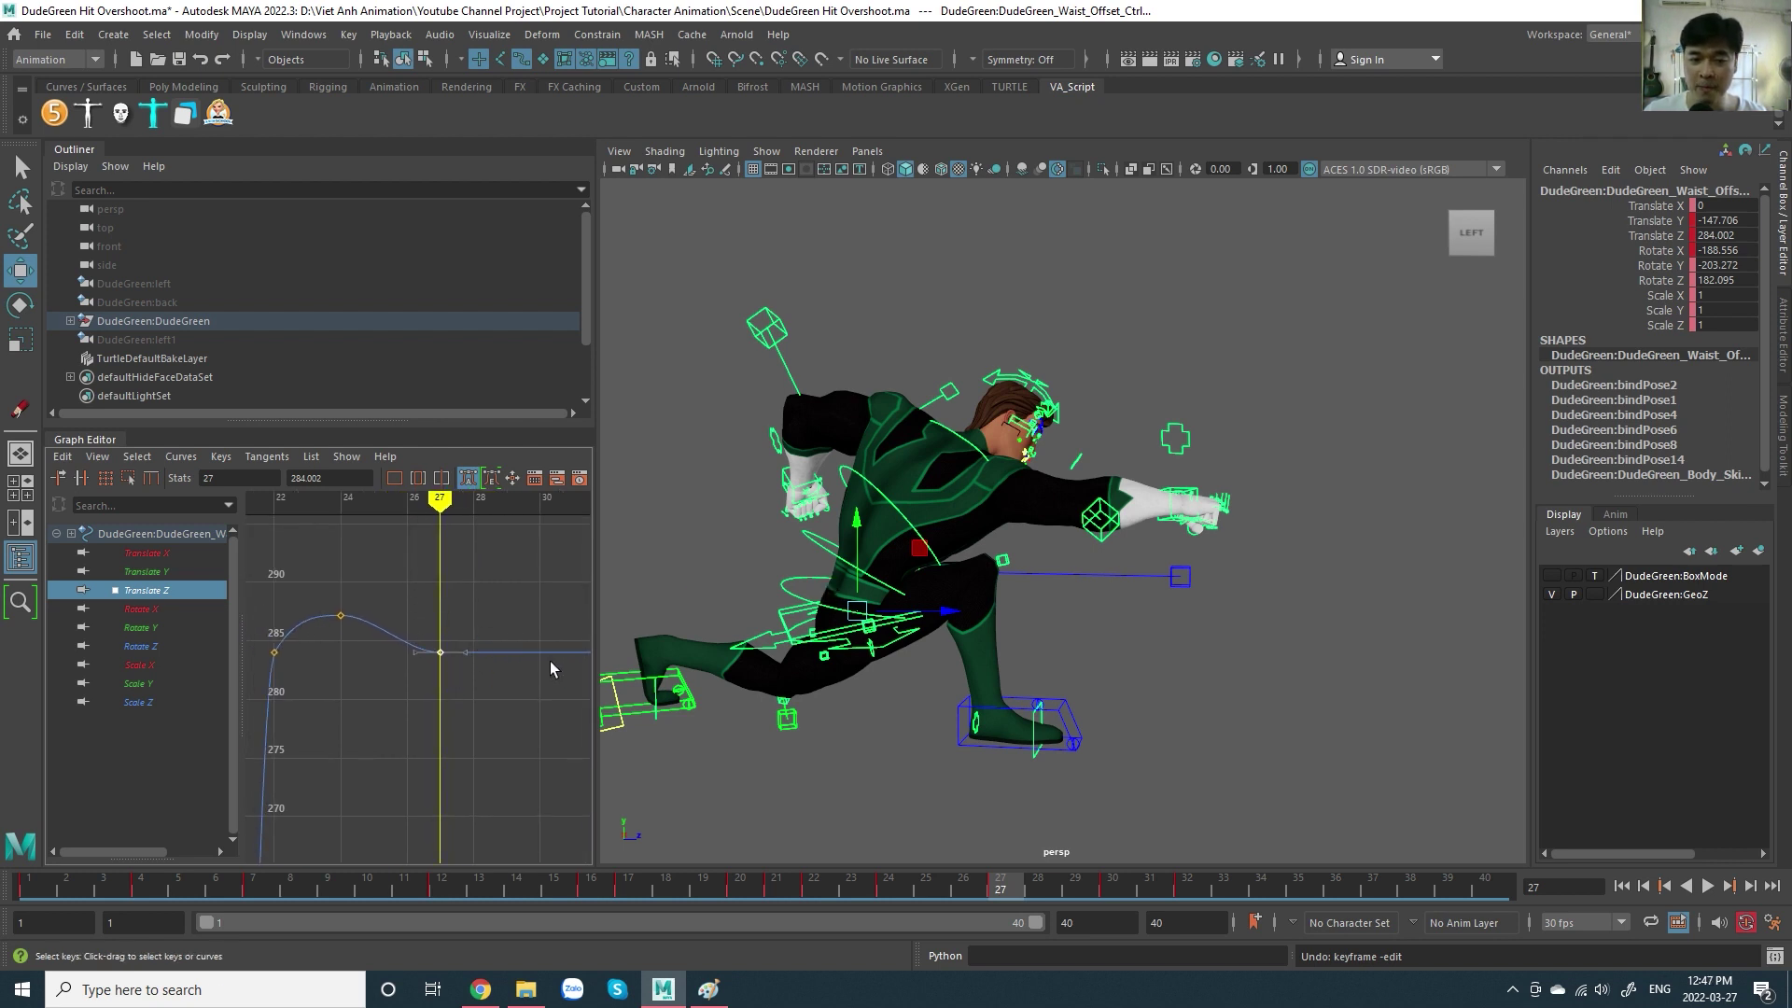
pyautogui.click(361, 522)
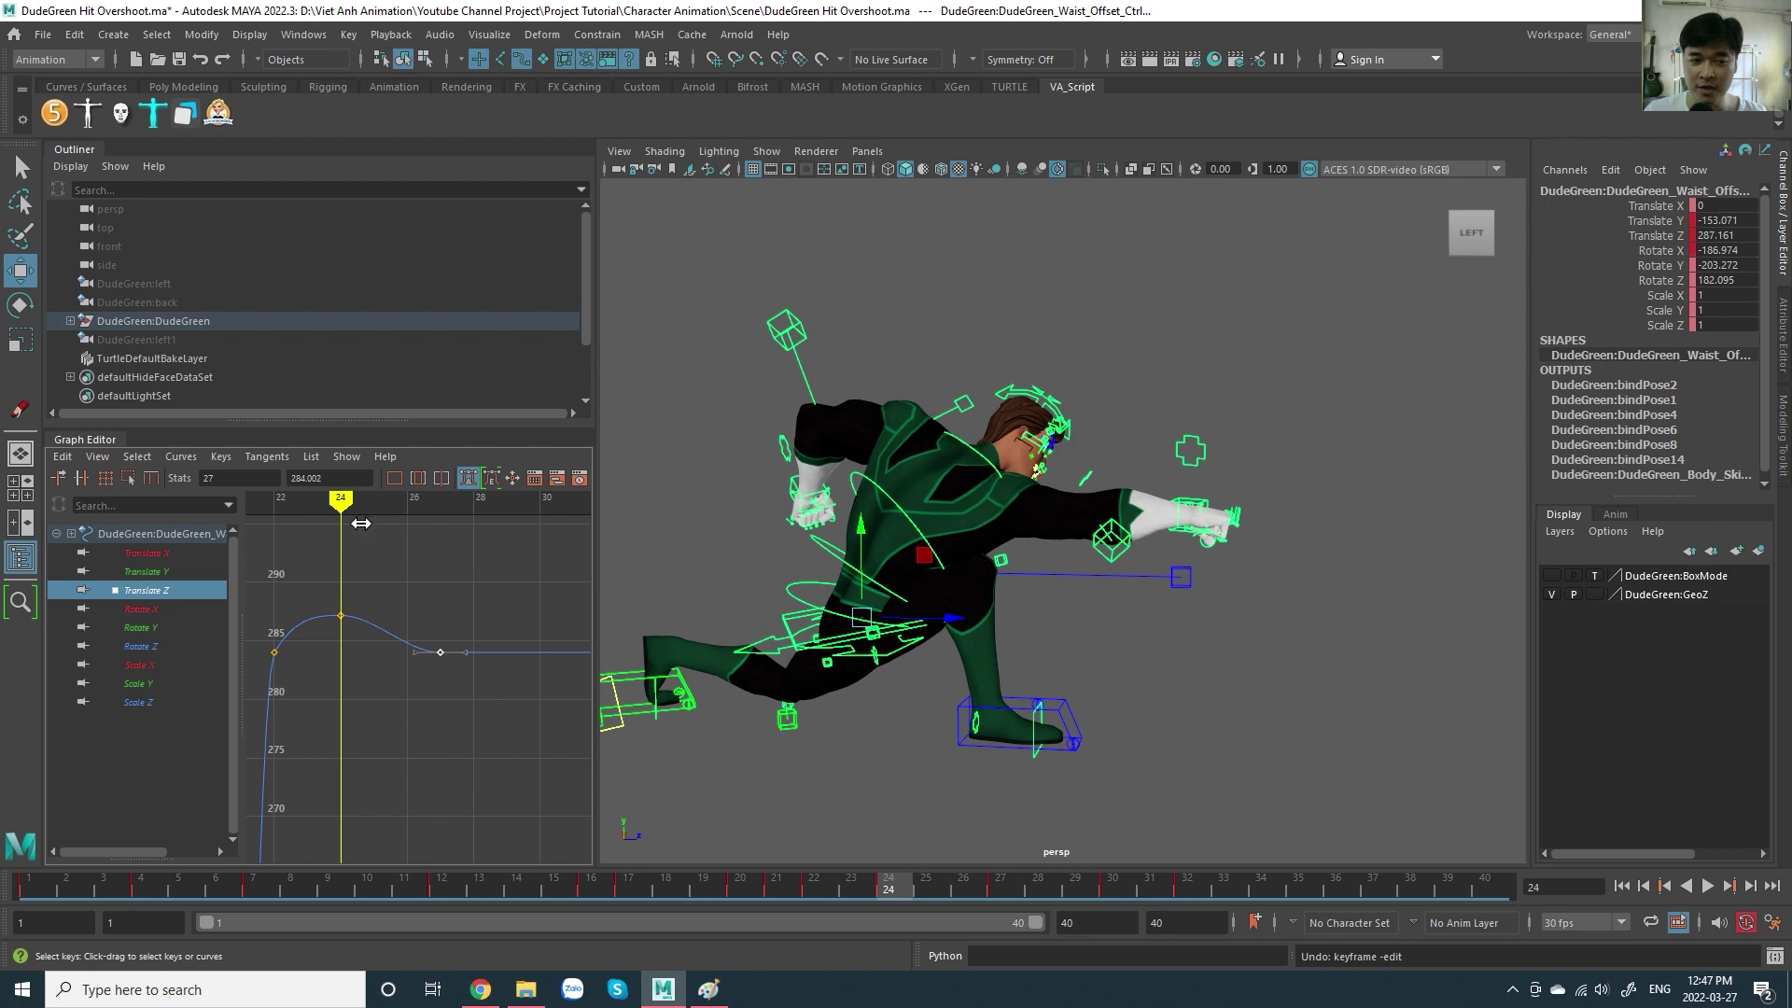
pyautogui.hotkey('alt', 'v')
pyautogui.hotkey('alt', 'v')
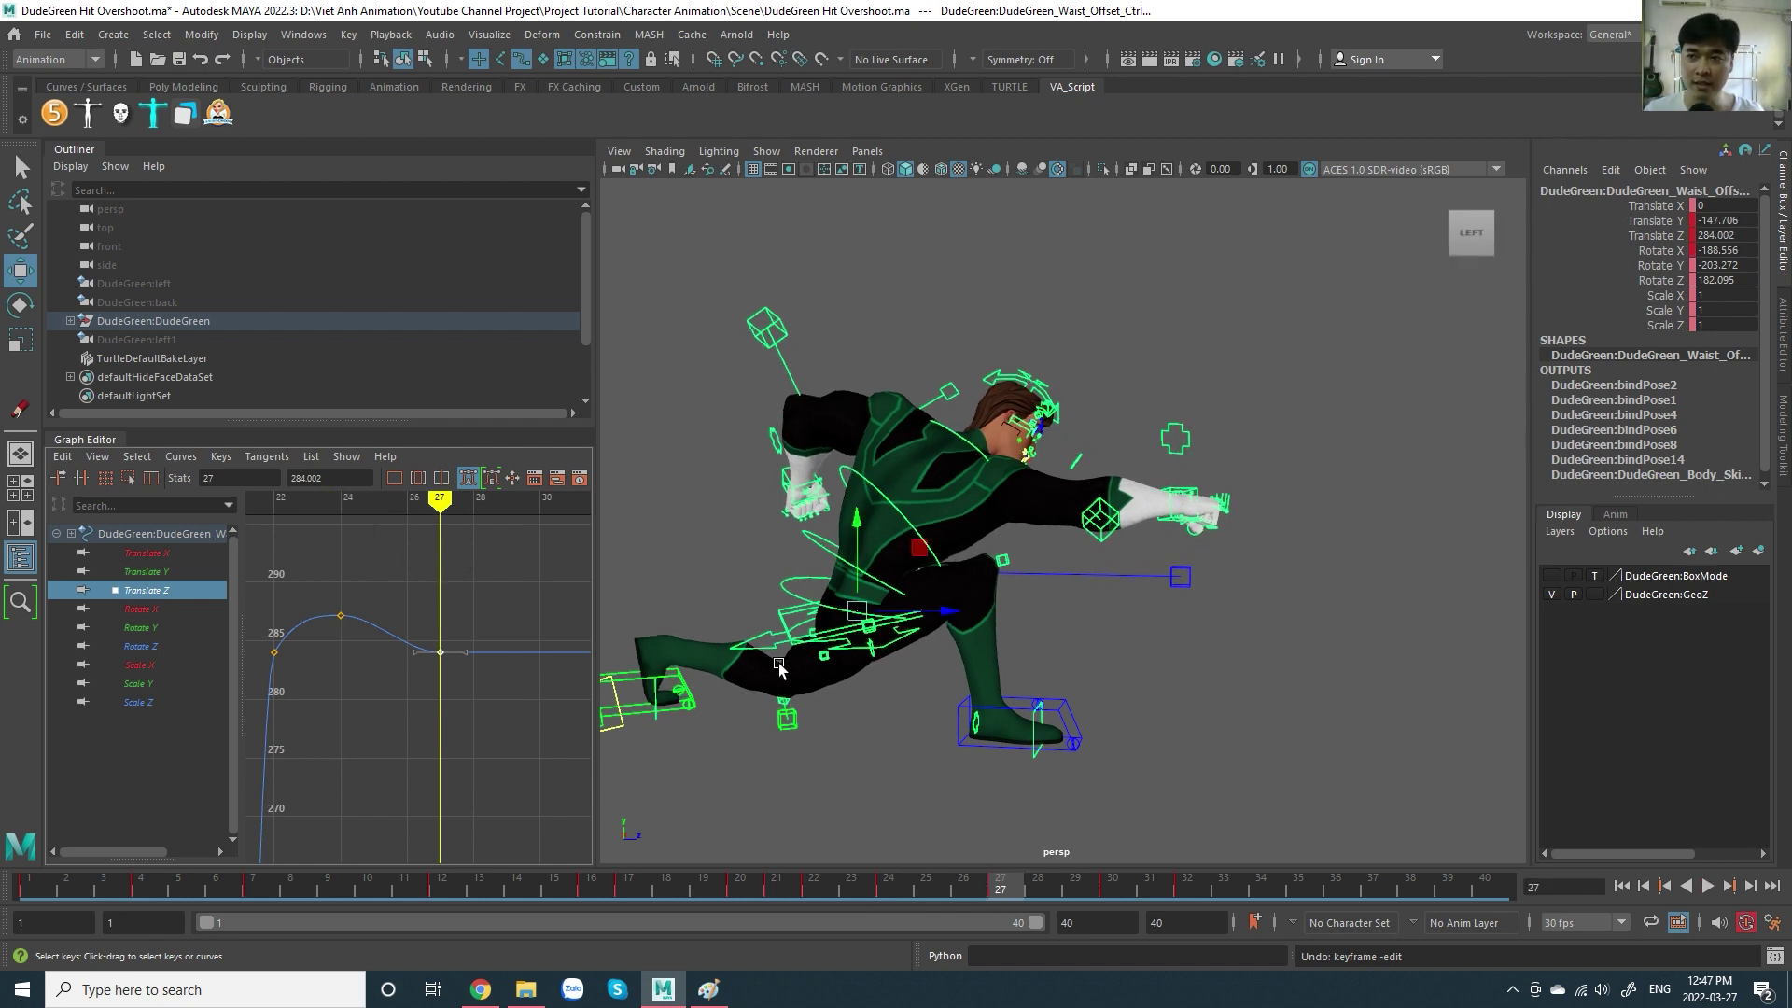
pyautogui.click(341, 615)
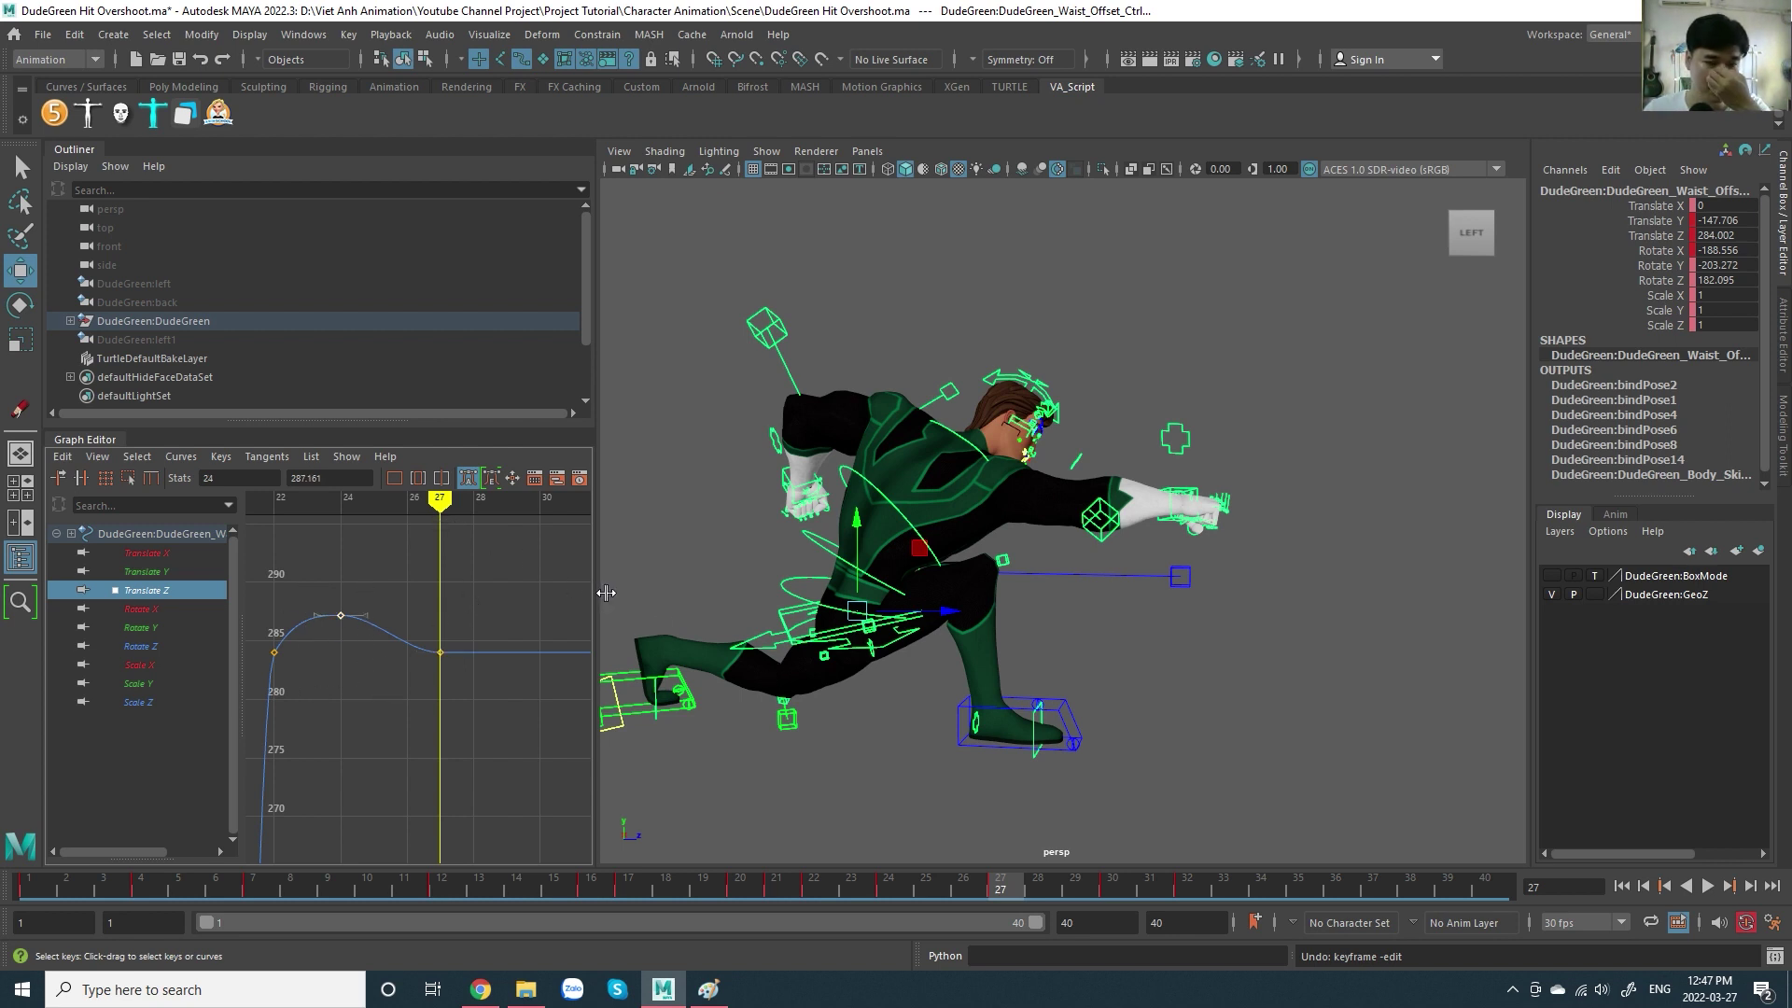
# - Select Spine_Fk_ctrl1, ctrl2 and ctrl3 and frame their rotate curves around the frame 25 peak, scrubbing frames 24–28
pyautogui.click(801, 588)
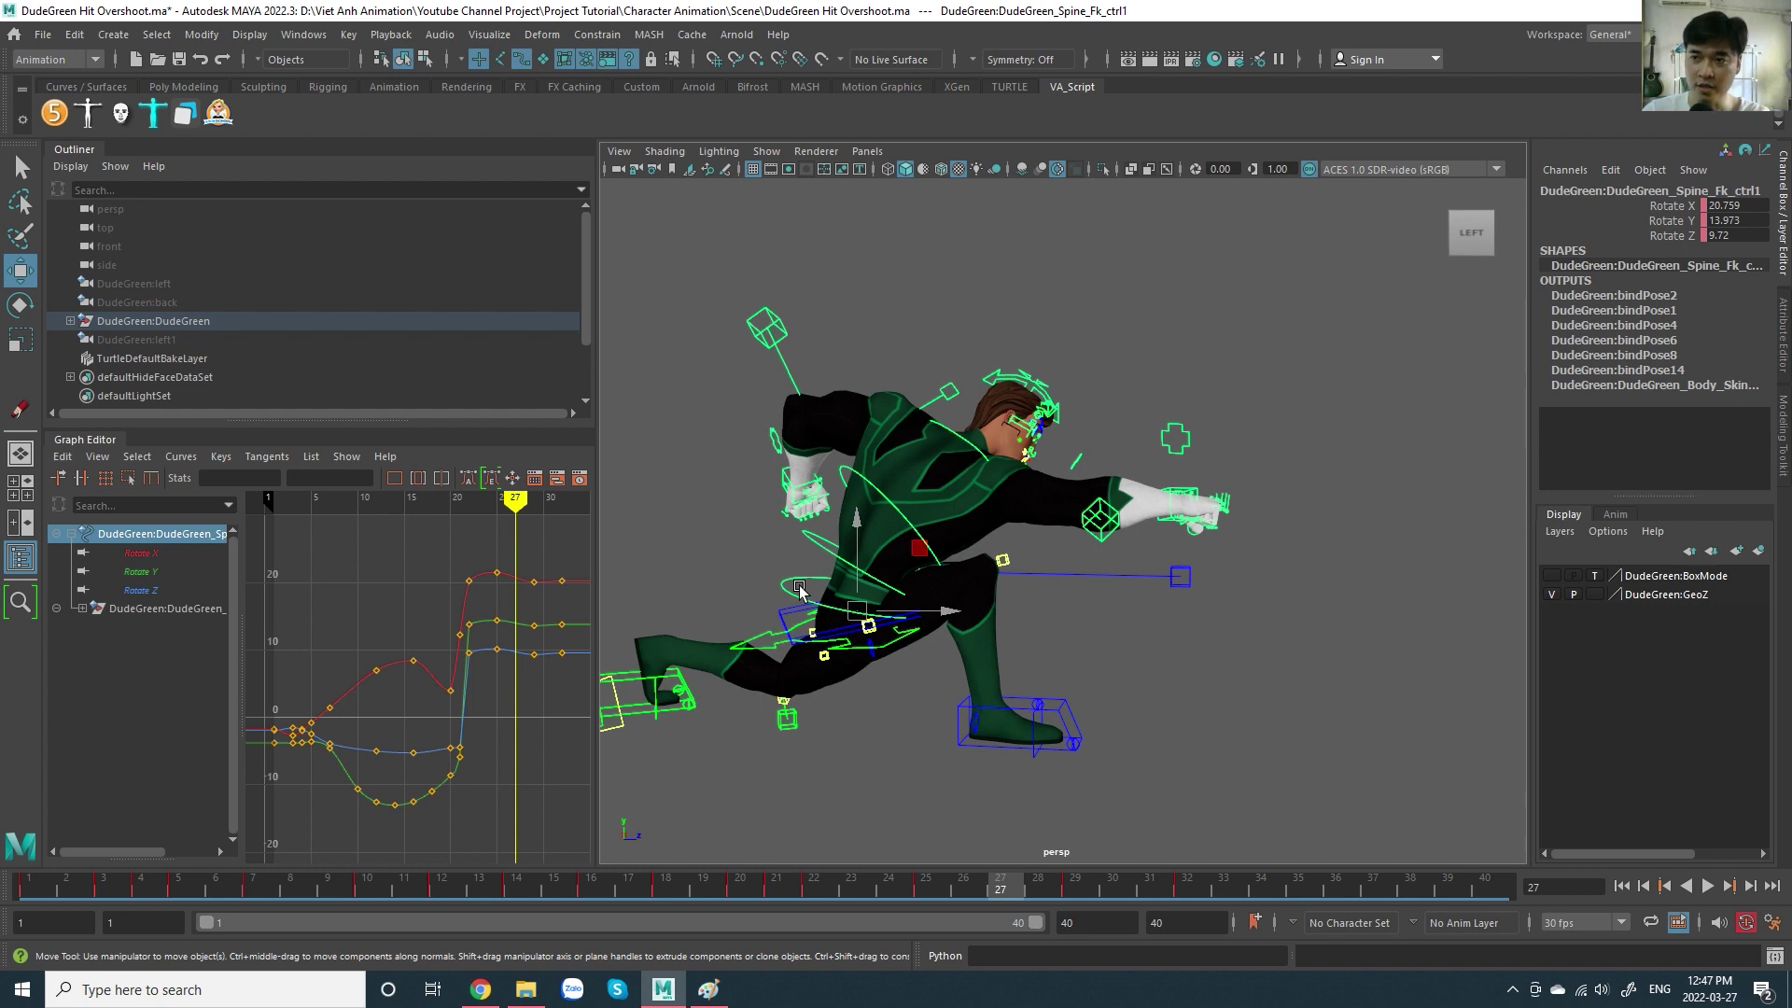
pyautogui.keyDown('shift'); pyautogui.click(832, 549); pyautogui.keyUp('shift')
pyautogui.keyDown('shift'); pyautogui.click(864, 473); pyautogui.keyUp('shift')
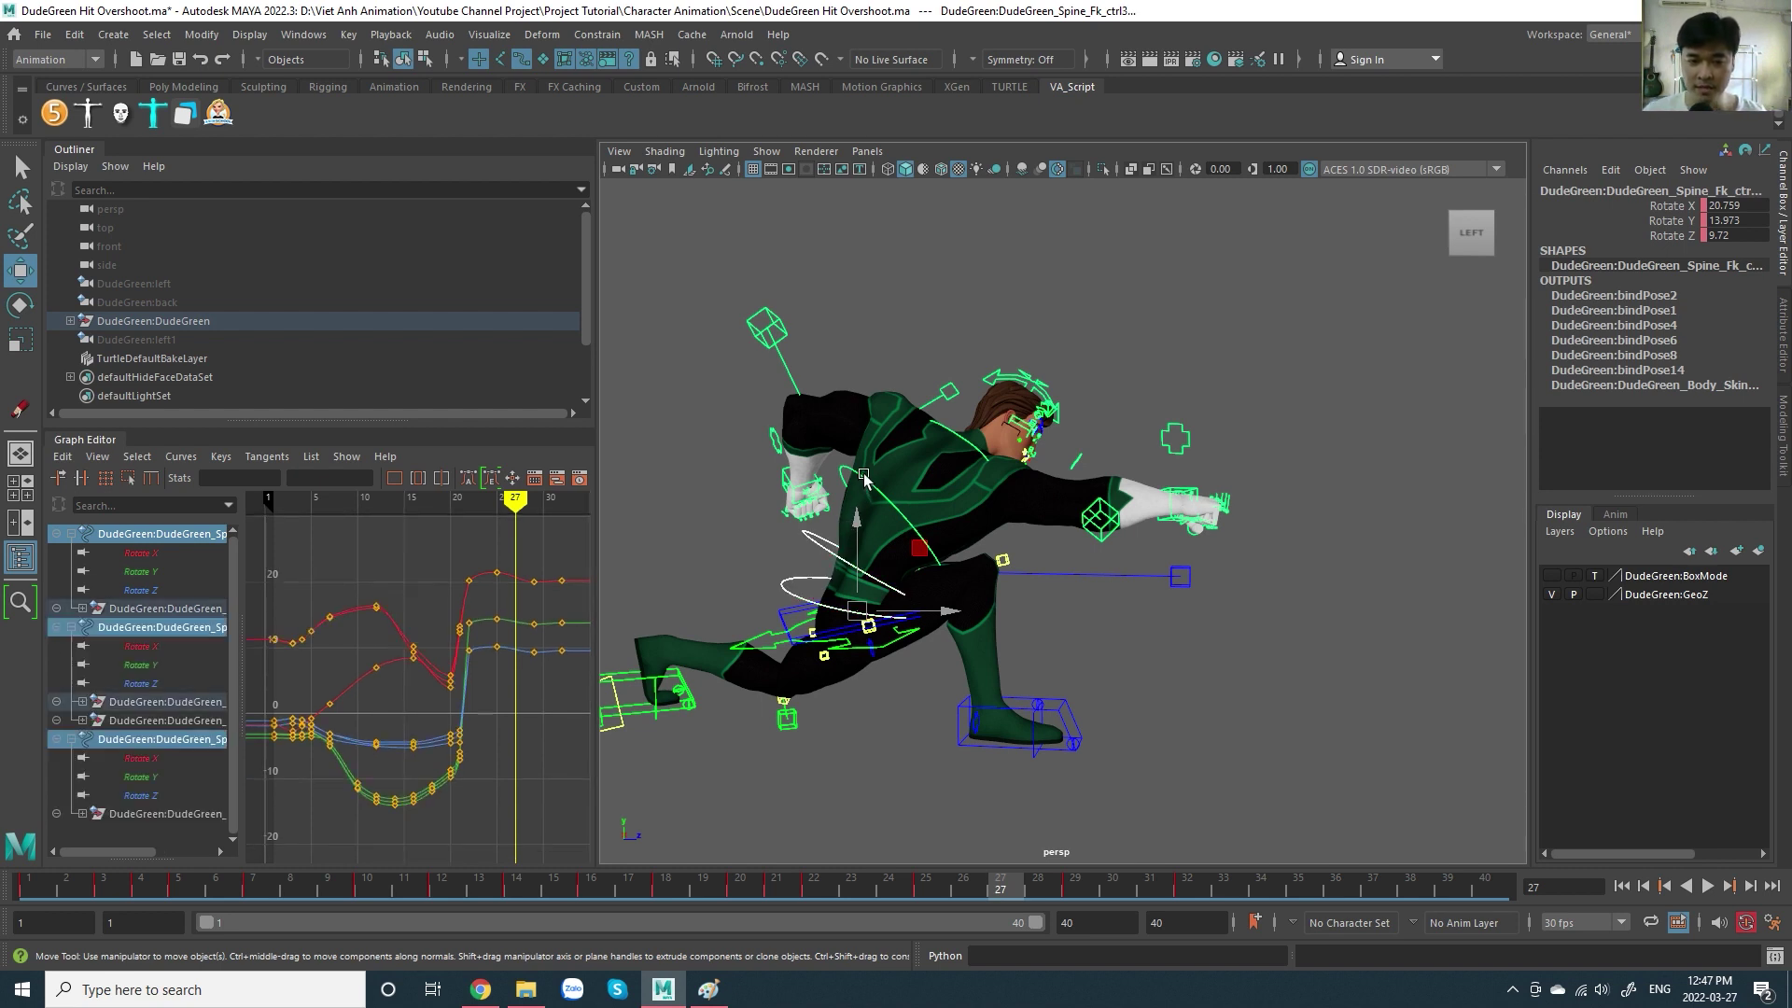
pyautogui.scroll(3, 458, 624)
pyautogui.keyDown('alt'); pyautogui.moveTo(459, 623); pyautogui.dragTo(457, 750, button='middle'); pyautogui.keyUp('alt')
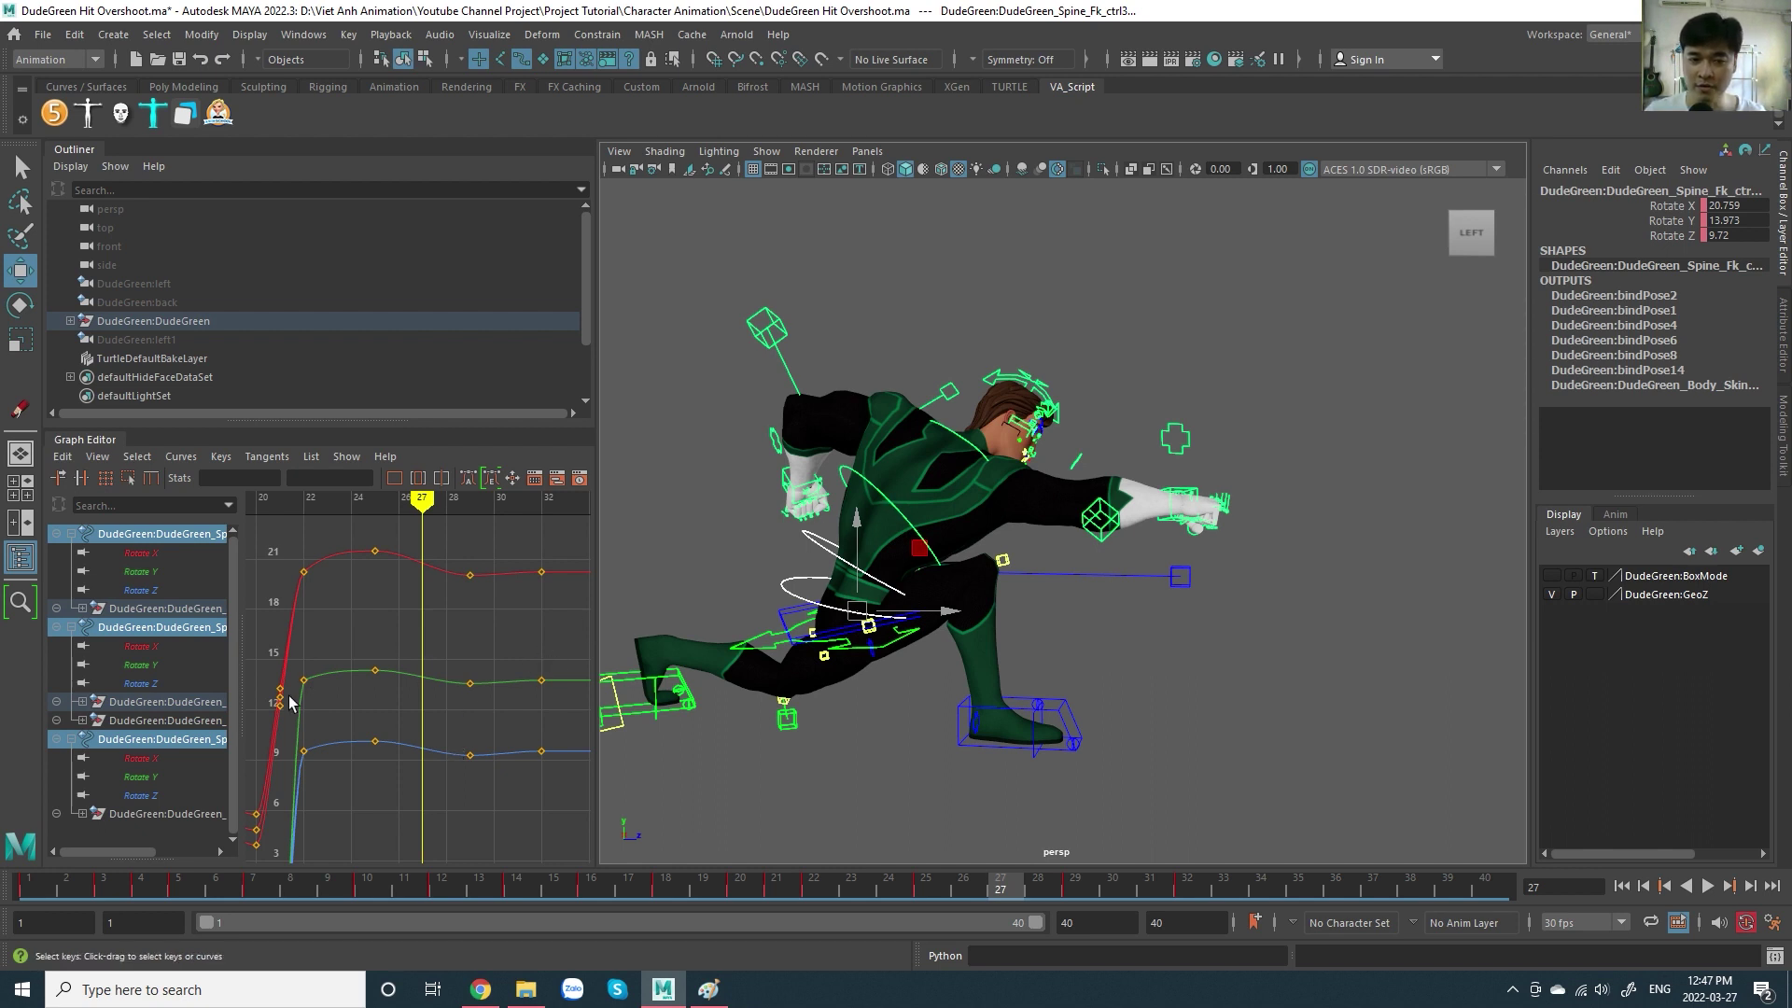
pyautogui.moveTo(398, 510); pyautogui.dragTo(374, 511)
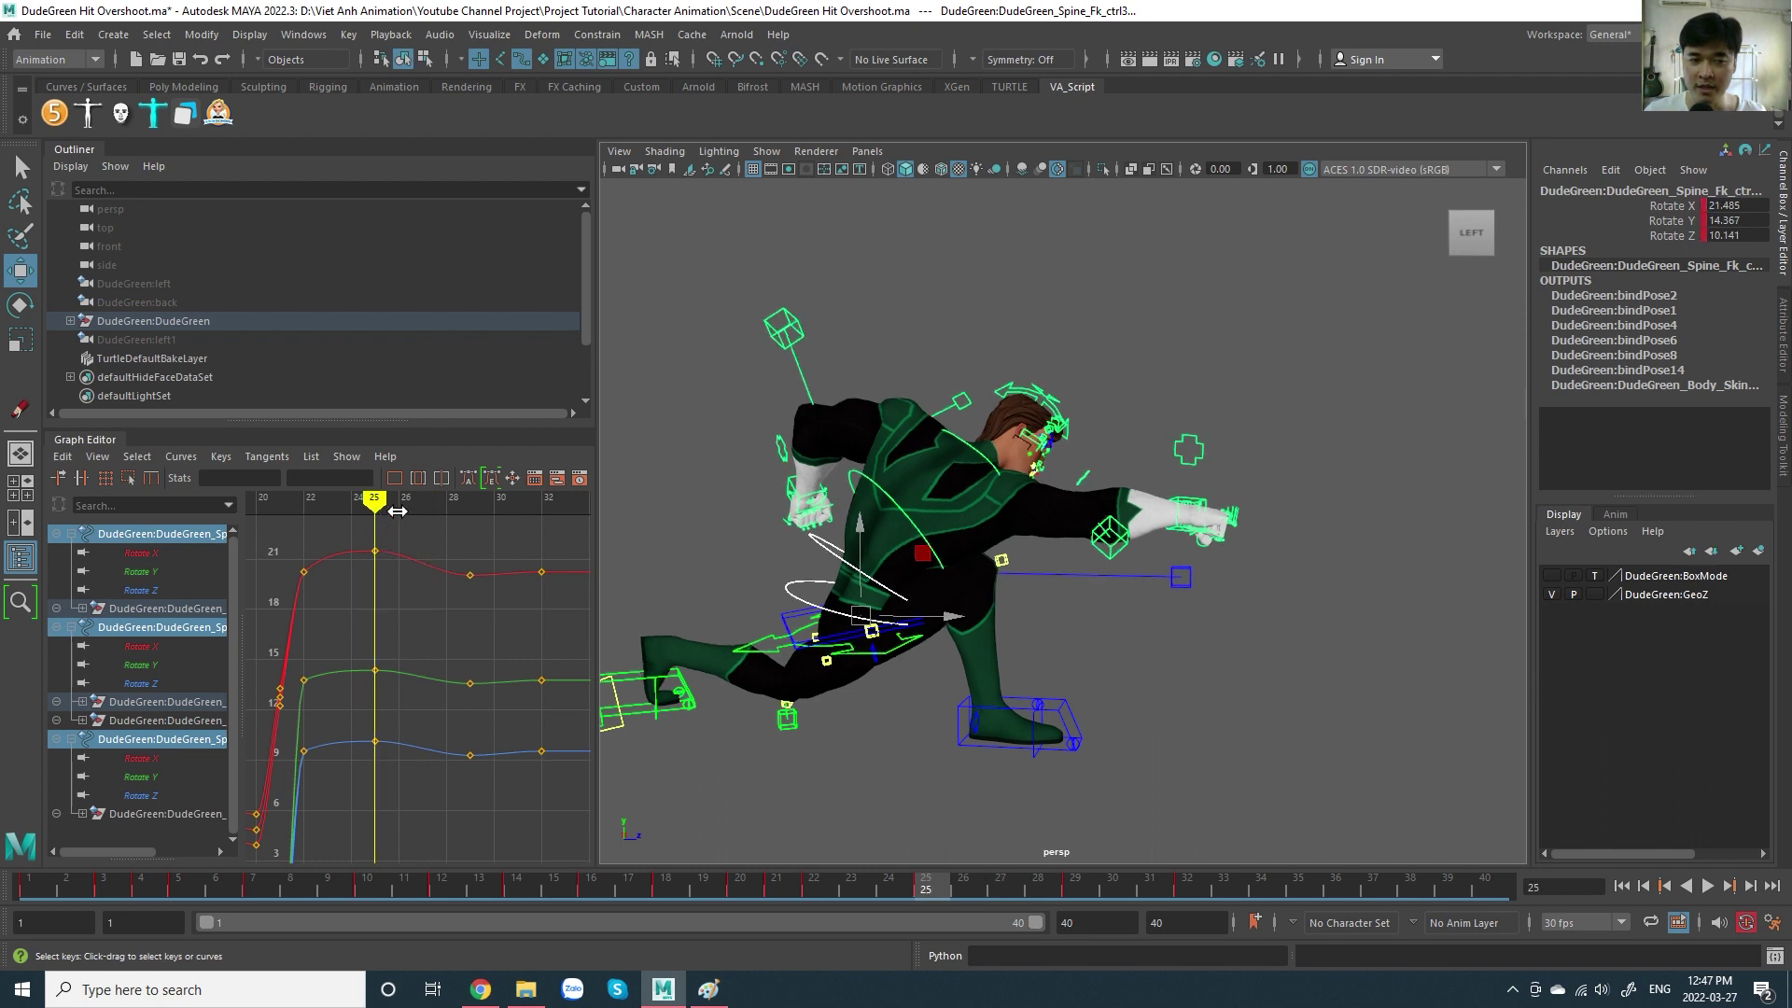
pyautogui.hotkey('alt', 'v')
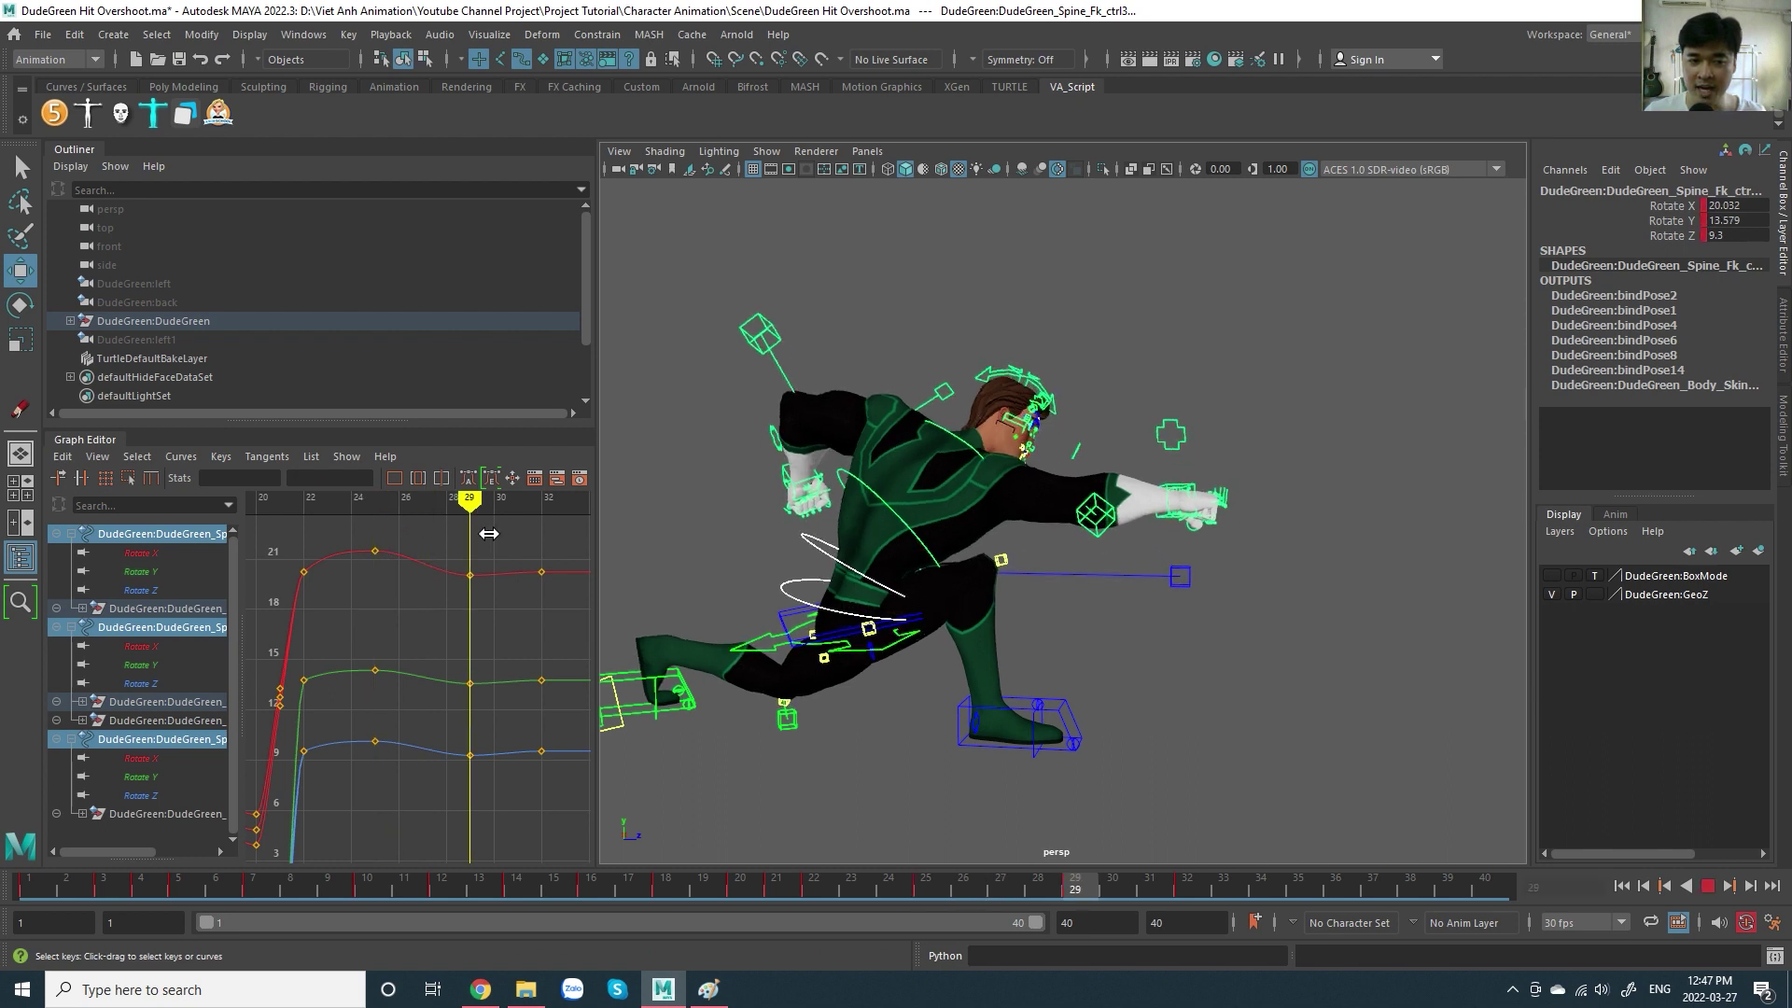
pyautogui.moveTo(488, 533); pyautogui.dragTo(426, 530)
pyautogui.moveTo(368, 534)
pyautogui.mouseDown()
pyautogui.moveTo(487, 561)
pyautogui.moveTo(379, 543)
pyautogui.mouseUp()
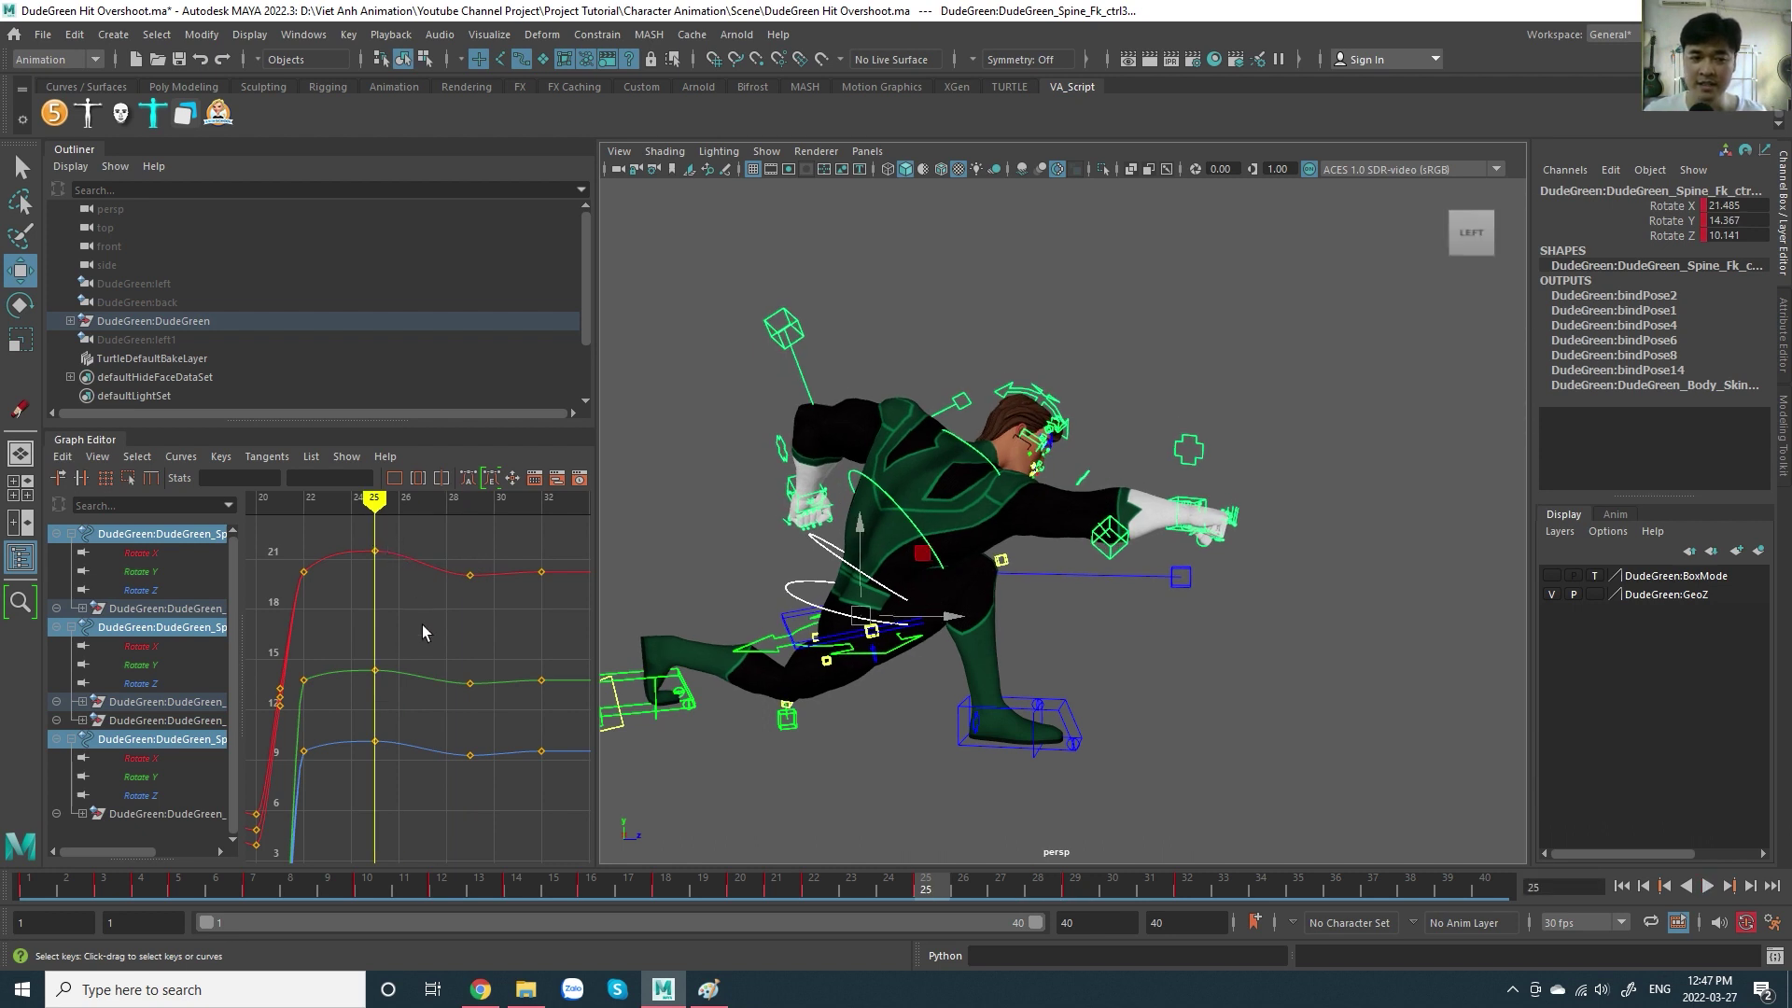
pyautogui.press('e')
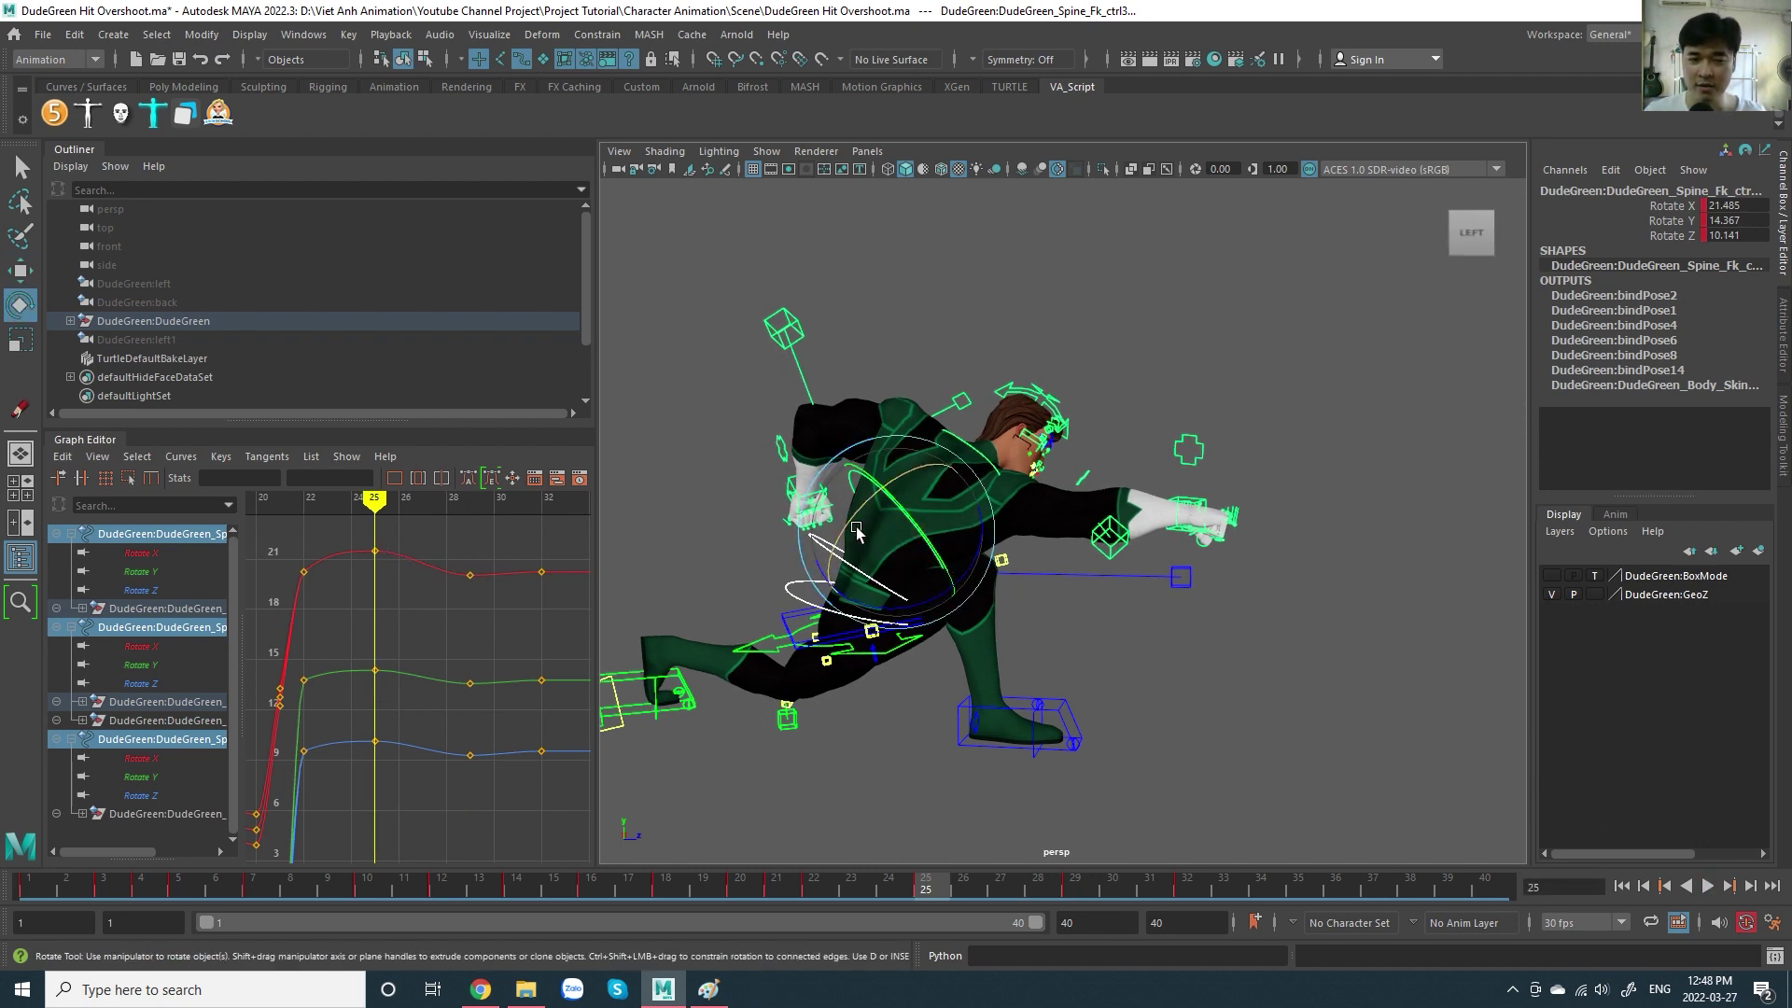
pyautogui.click(375, 551)
pyautogui.moveTo(415, 649); pyautogui.dragTo(415, 669, button='middle')
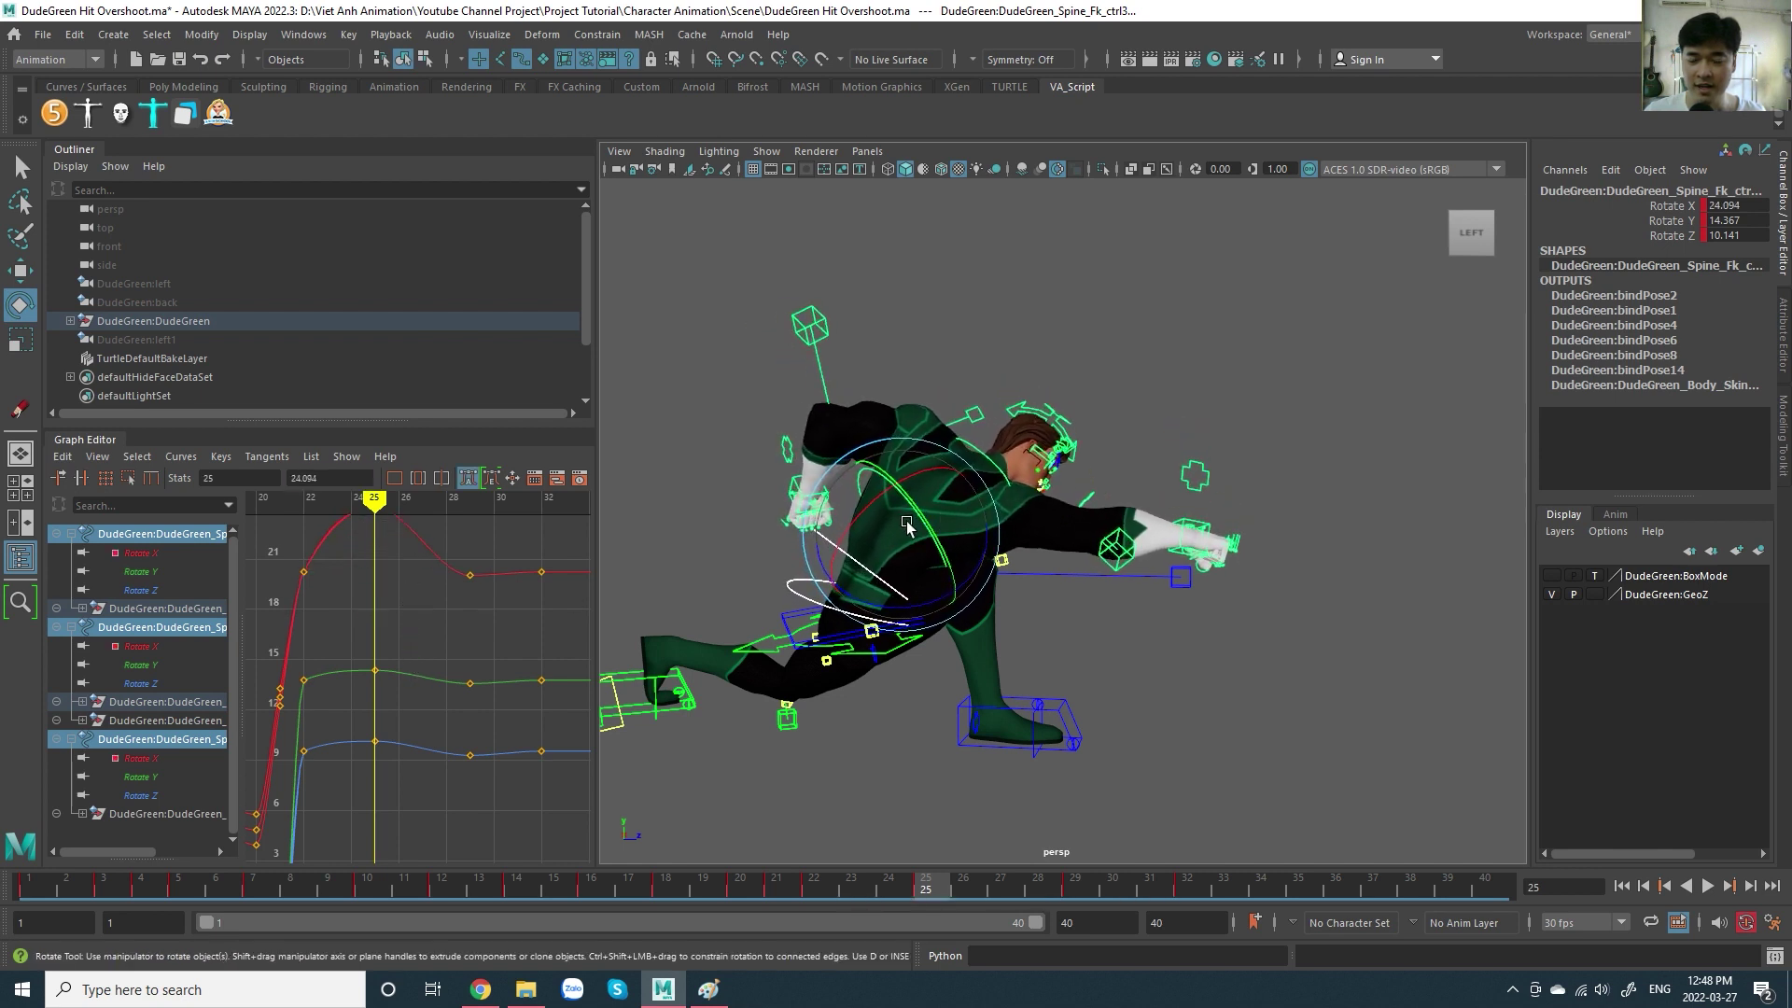
pyautogui.hotkey('ctrl', 'z')
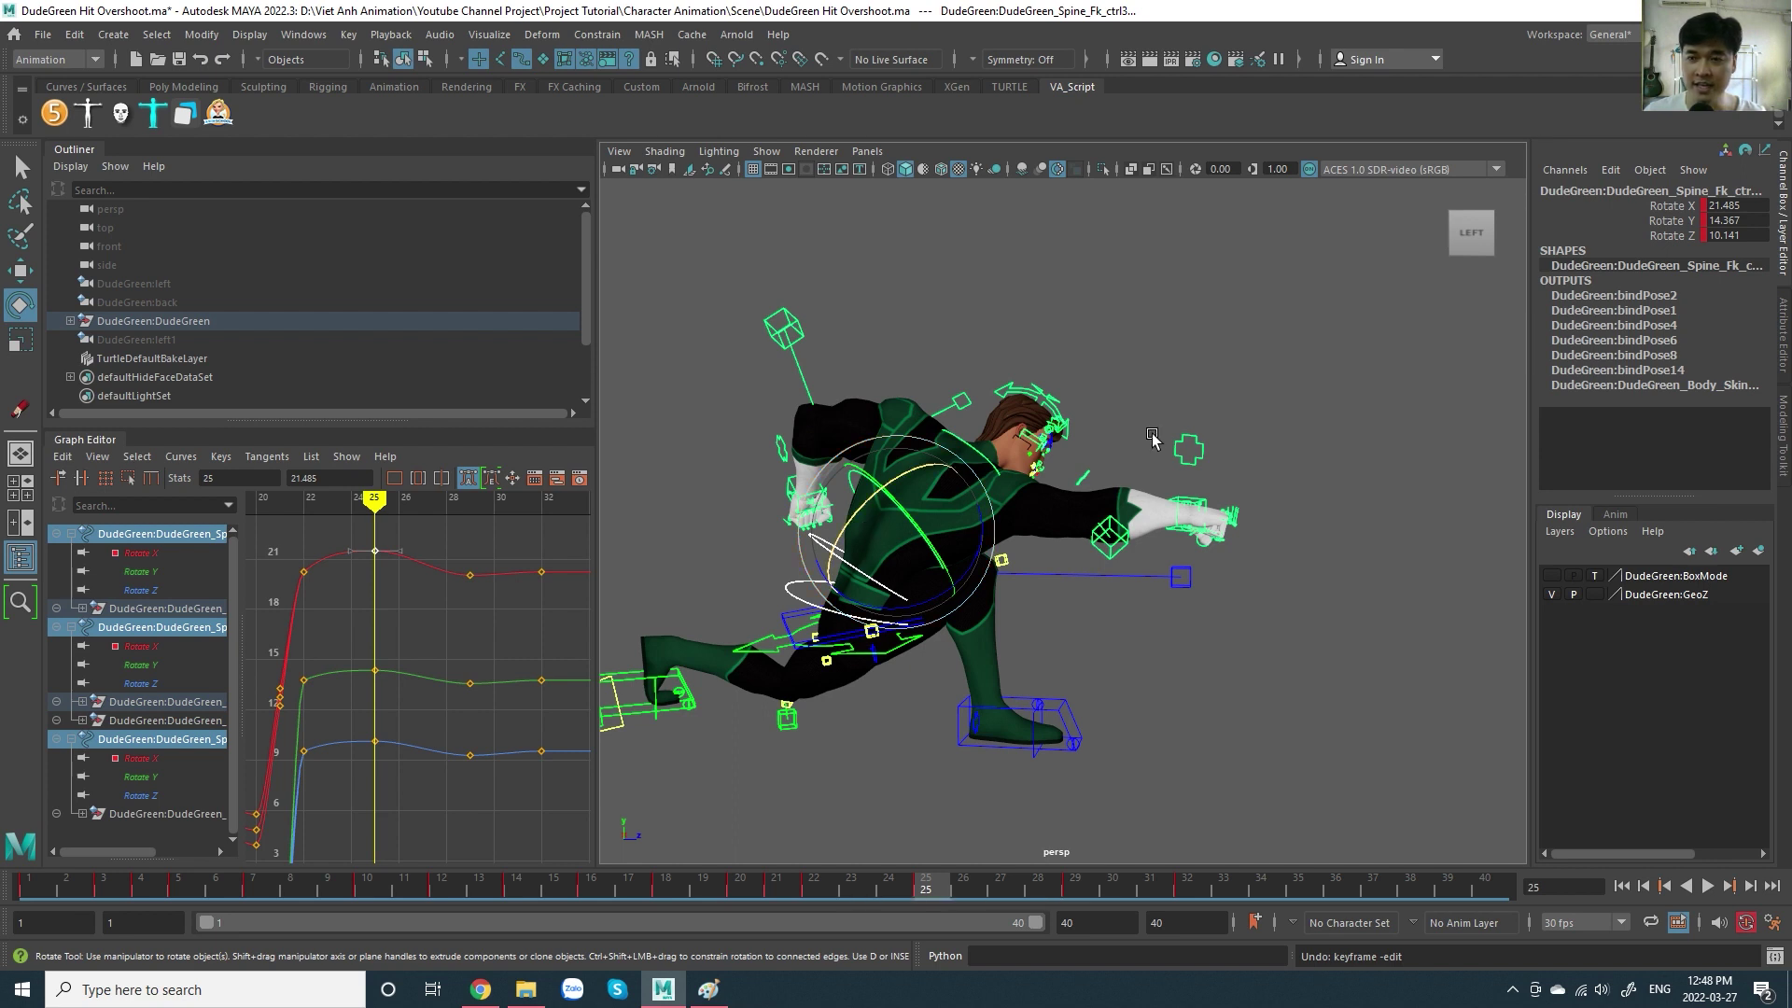
pyautogui.click(873, 521)
pyautogui.moveTo(874, 521); pyautogui.dragTo(869, 579)
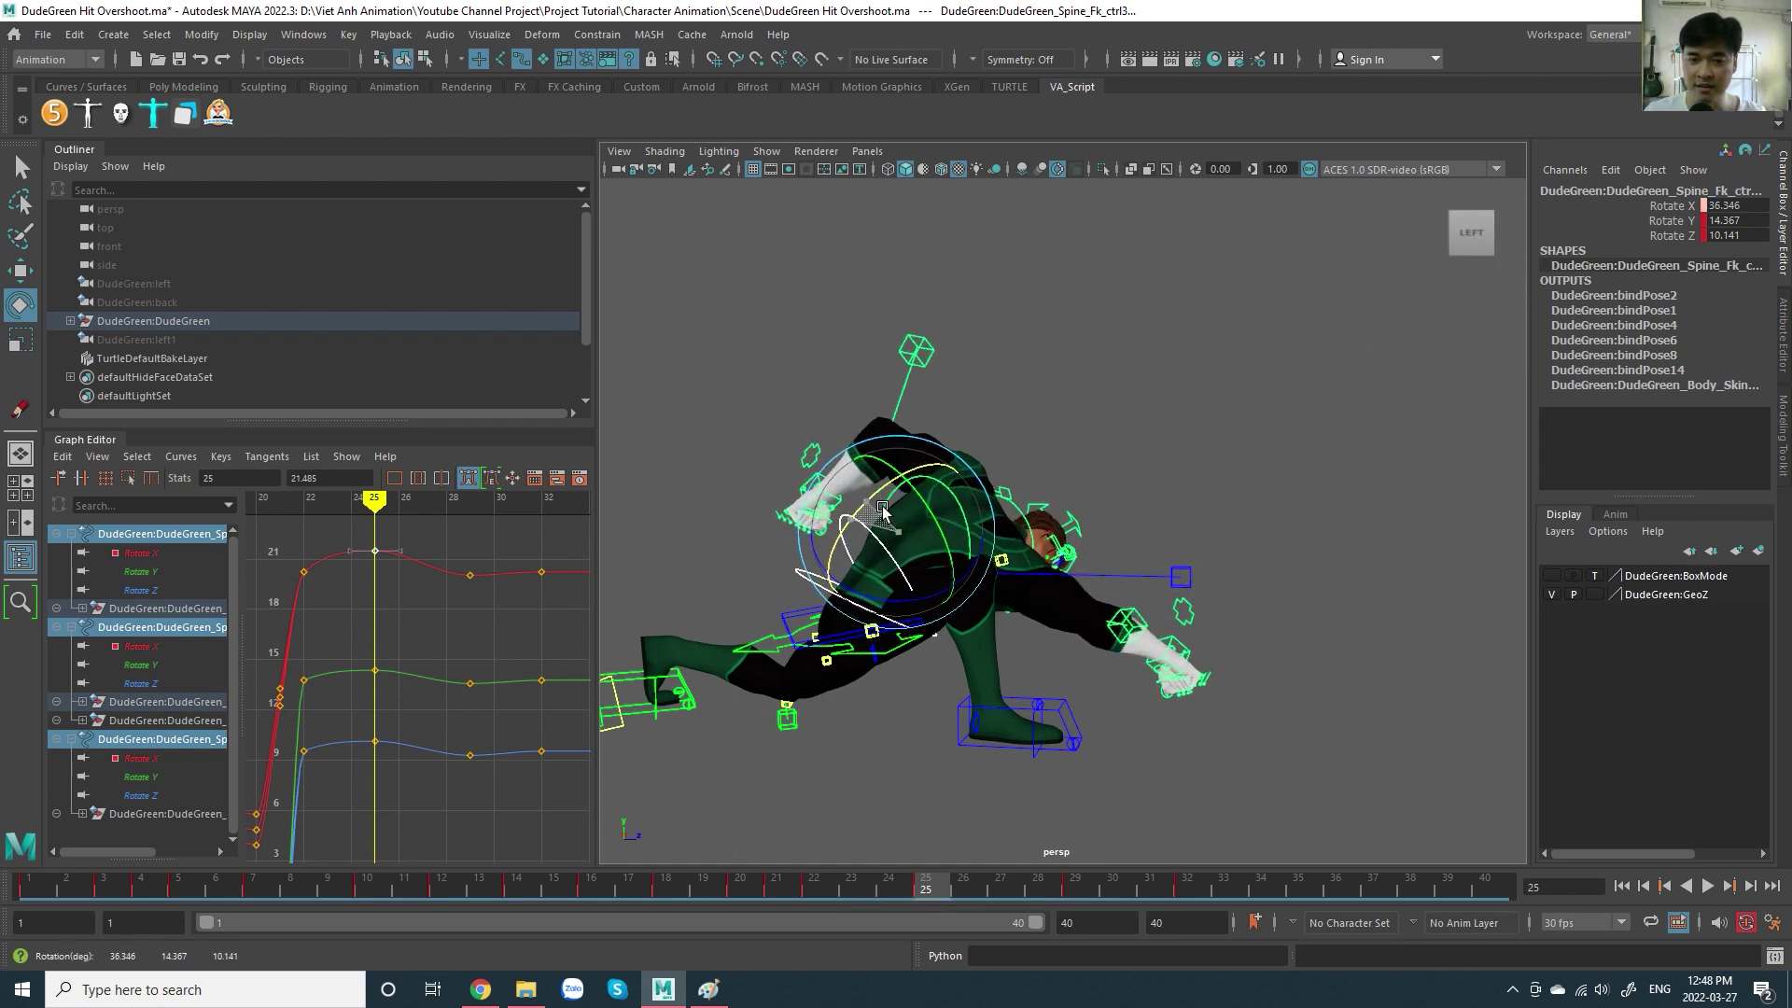
pyautogui.hotkey('ctrl', 'z')
pyautogui.keyDown('alt'); pyautogui.moveTo(445, 616); pyautogui.dragTo(373, 680, button='middle'); pyautogui.keyUp('alt')
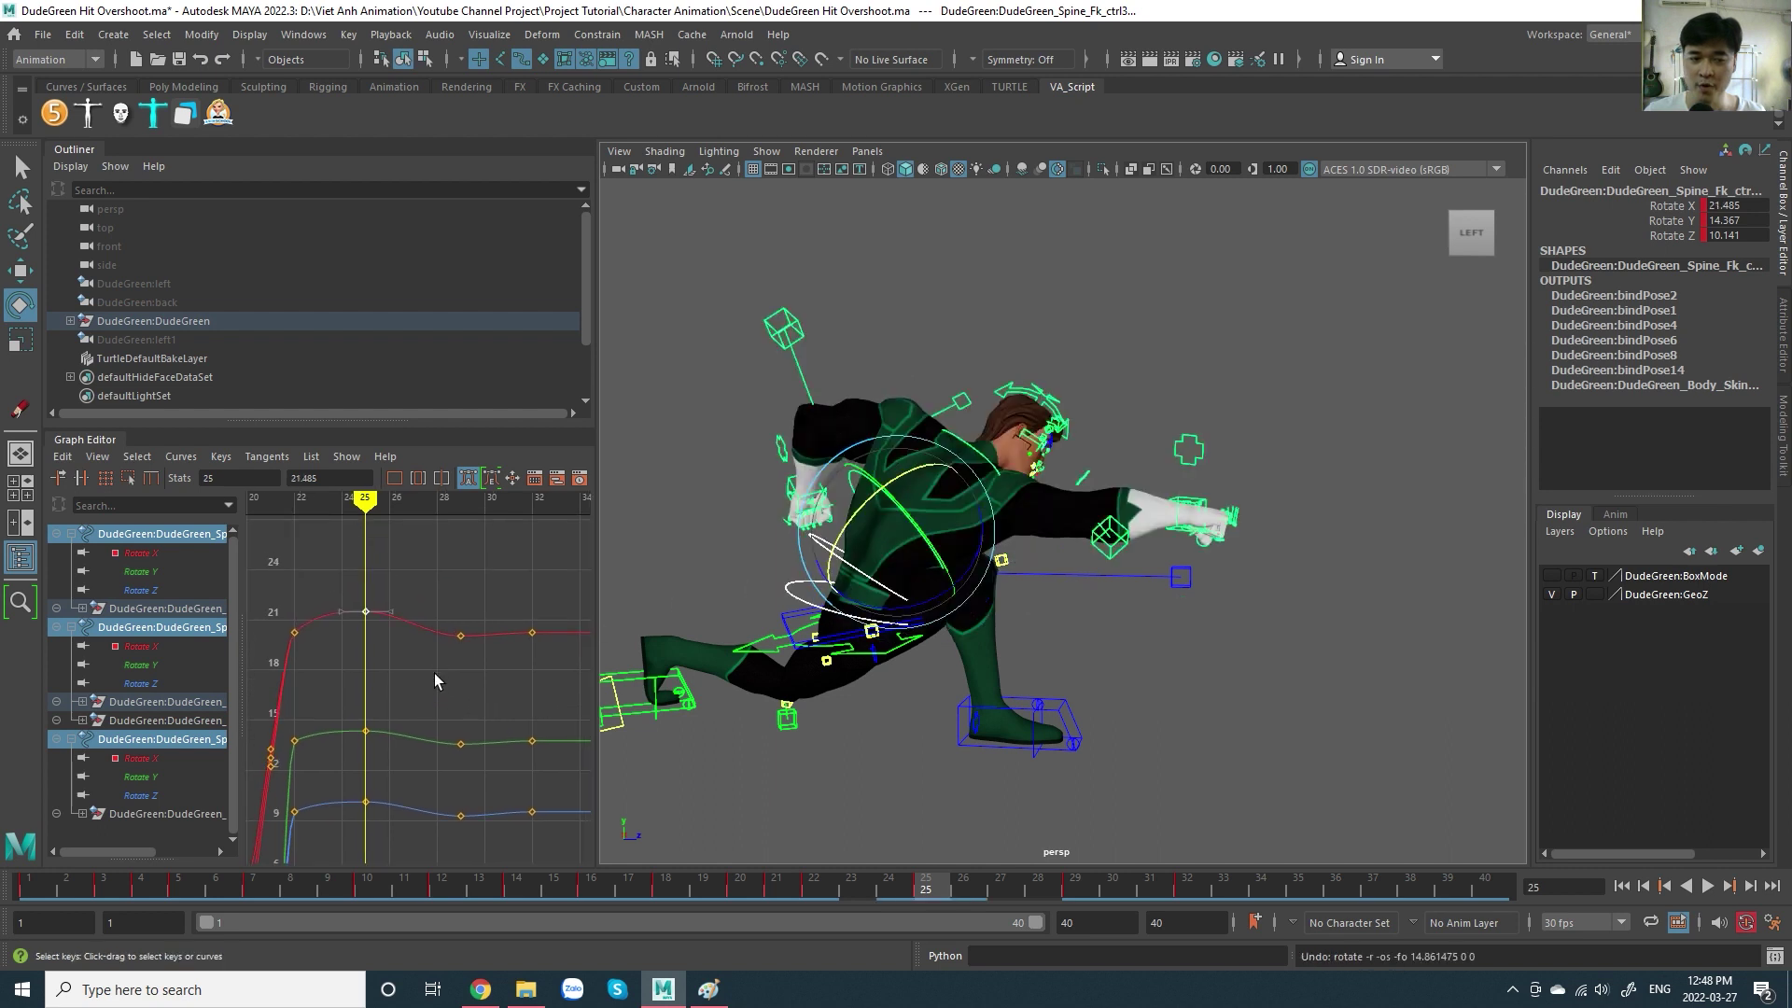
pyautogui.moveTo(334, 603); pyautogui.dragTo(334, 603)
pyautogui.keyDown('shift'); pyautogui.moveTo(380, 594); pyautogui.dragTo(380, 617, button='middle'); pyautogui.keyUp('shift')
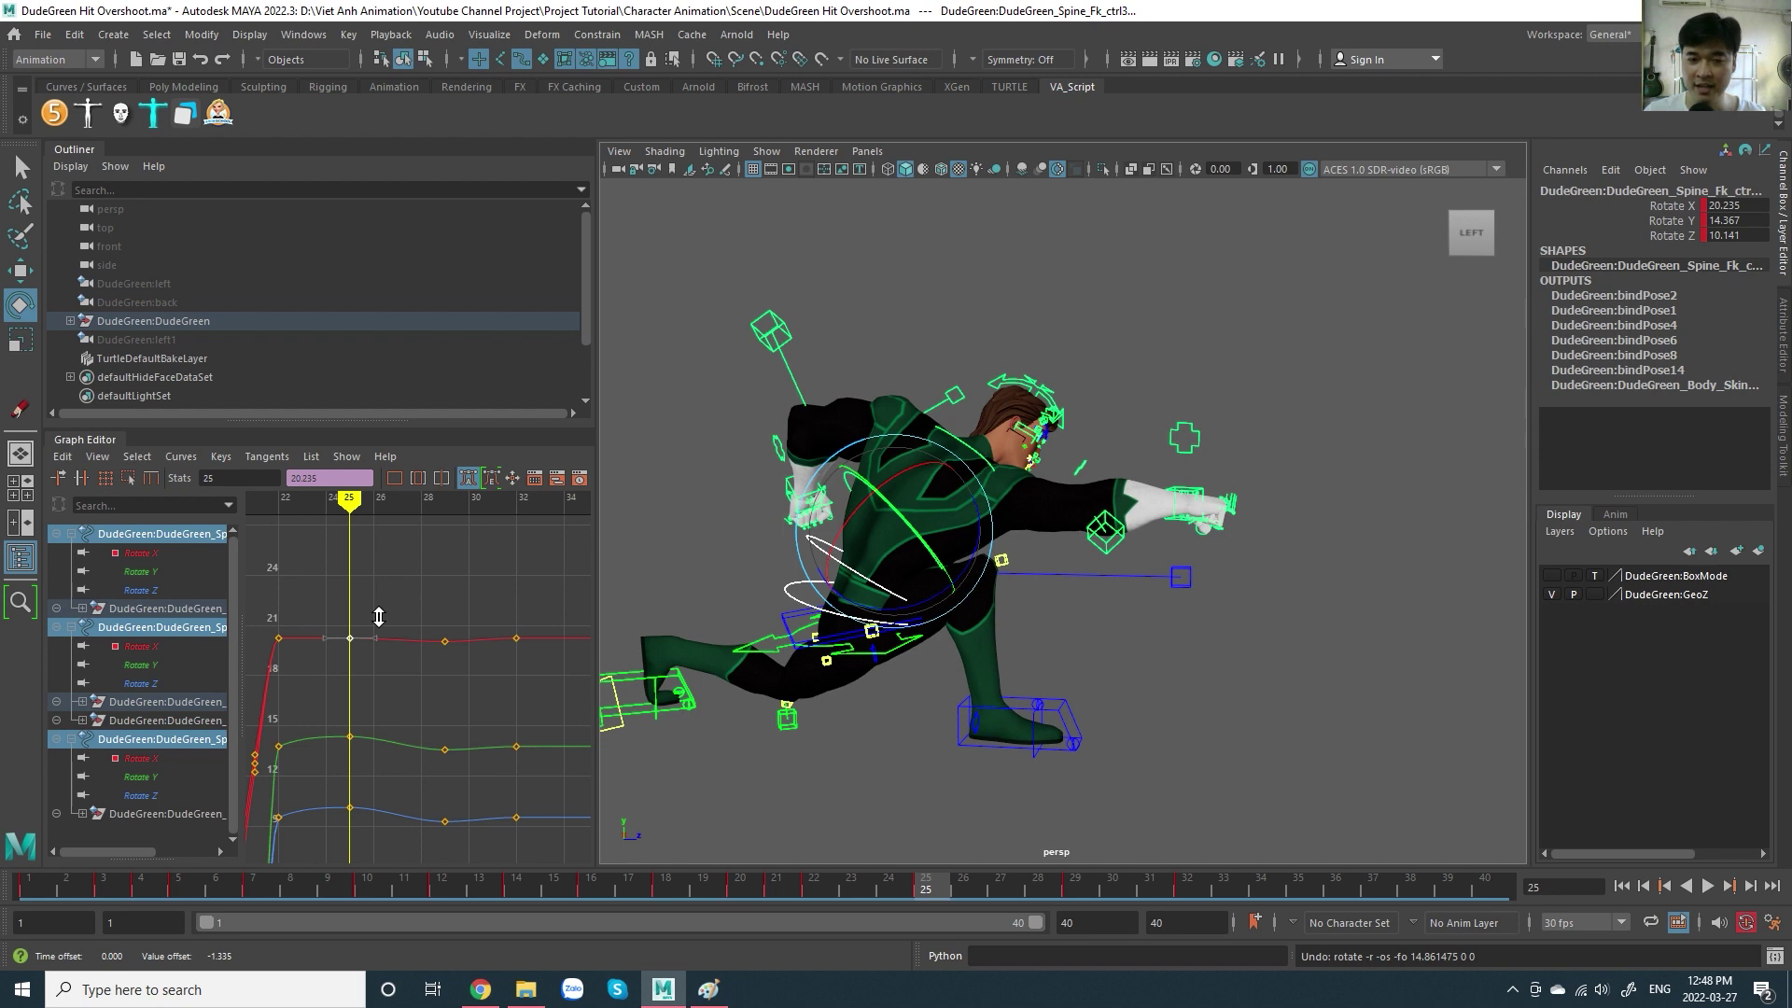
pyautogui.moveTo(379, 617)
pyautogui.keyDown('shift'); pyautogui.mouseDown(button='middle')
pyautogui.moveTo(352, 551)
pyautogui.moveTo(349, 603)
pyautogui.moveTo(360, 577)
pyautogui.mouseUp(button='middle'); pyautogui.keyUp('shift')
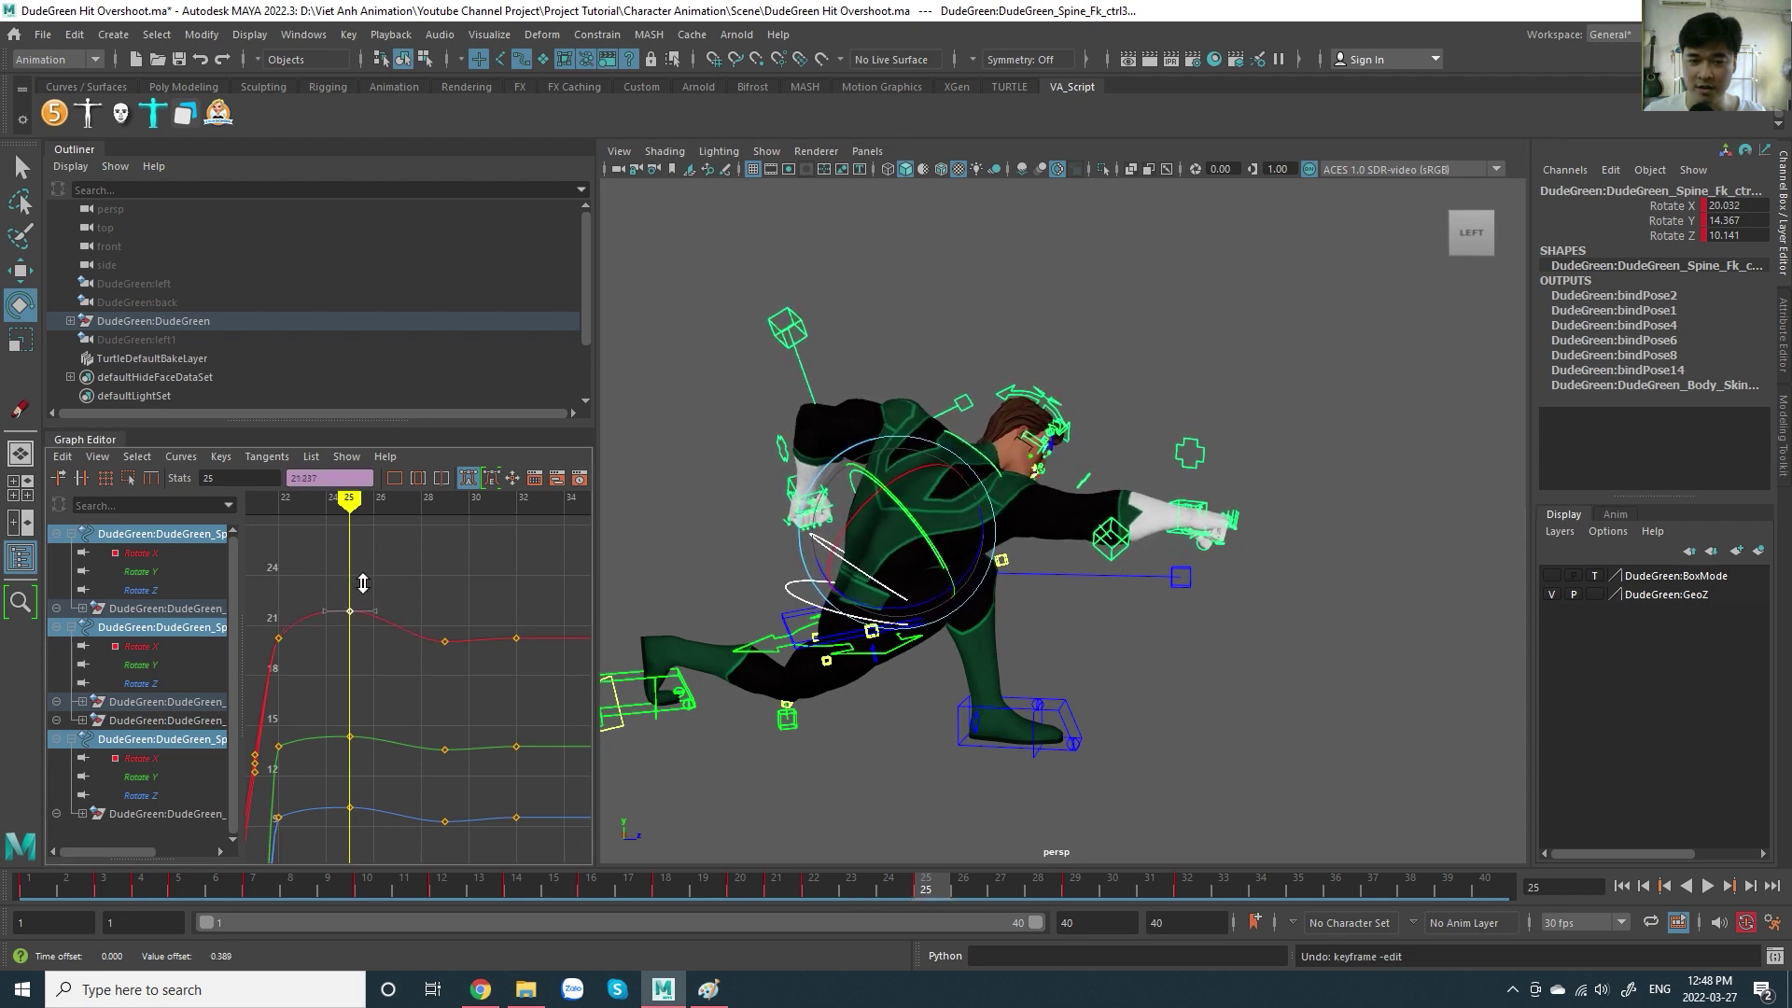
pyautogui.hotkey('ctrl', 'z')
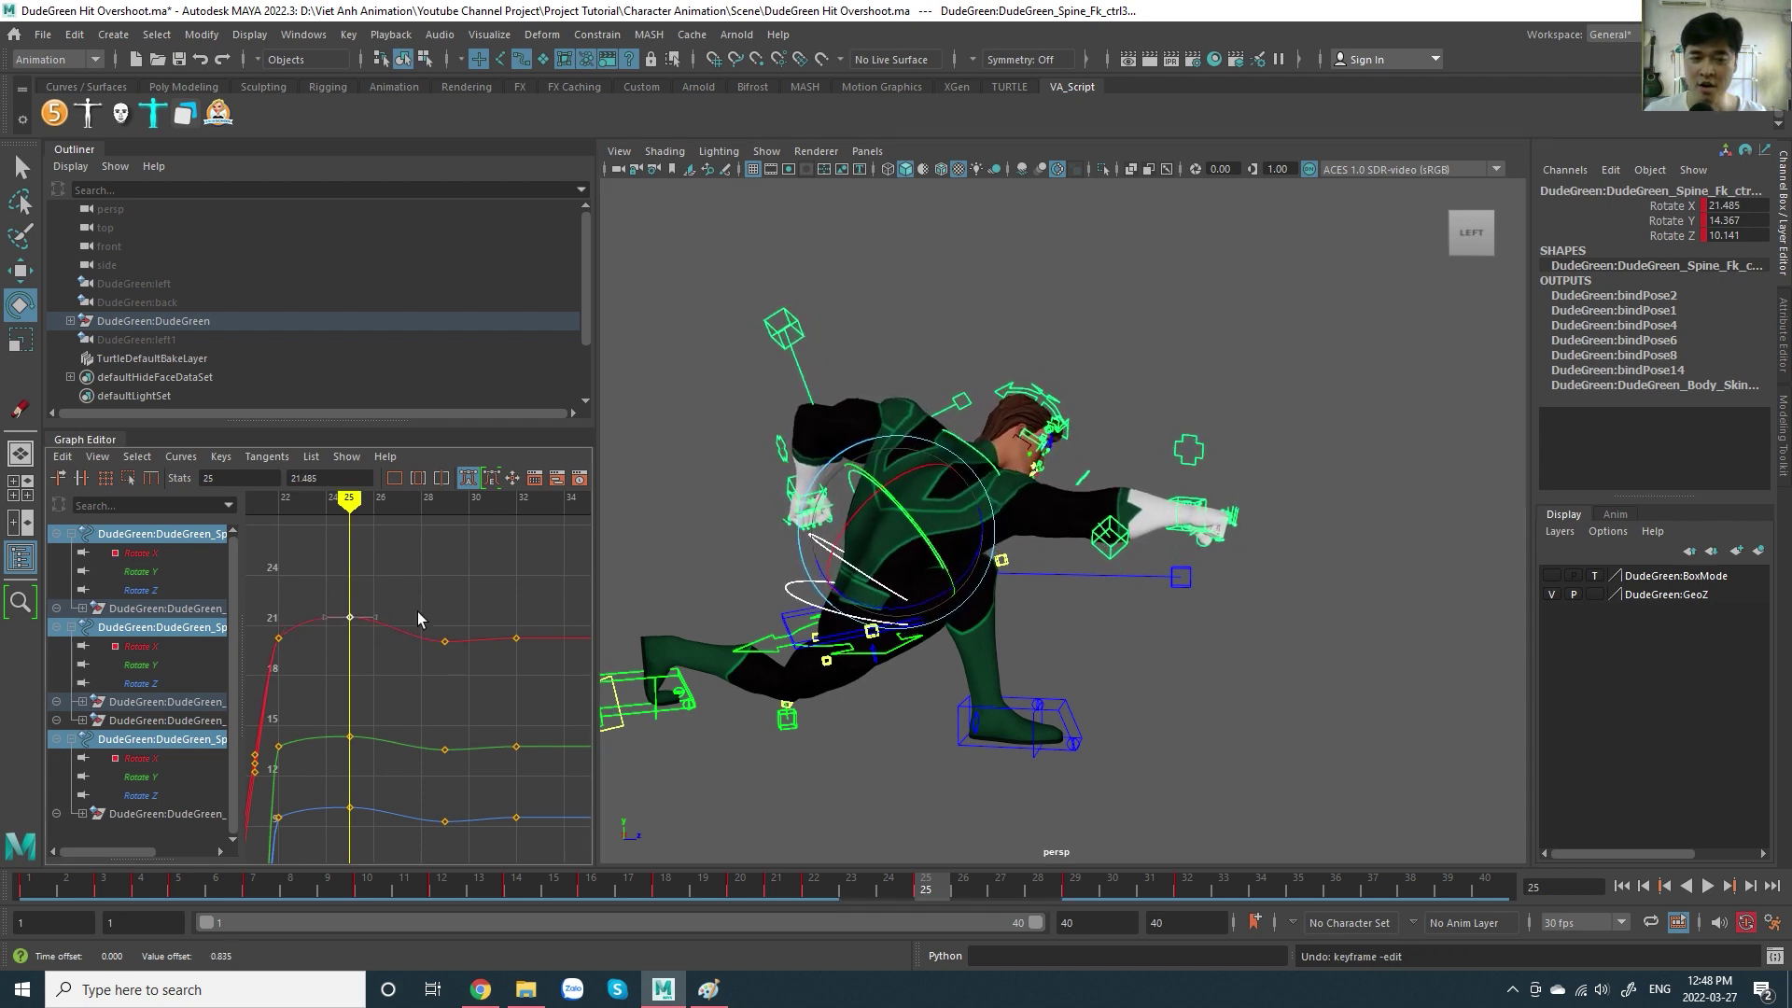
pyautogui.keyDown('alt'); pyautogui.moveTo(467, 616); pyautogui.dragTo(439, 603, button='middle'); pyautogui.keyUp('alt')
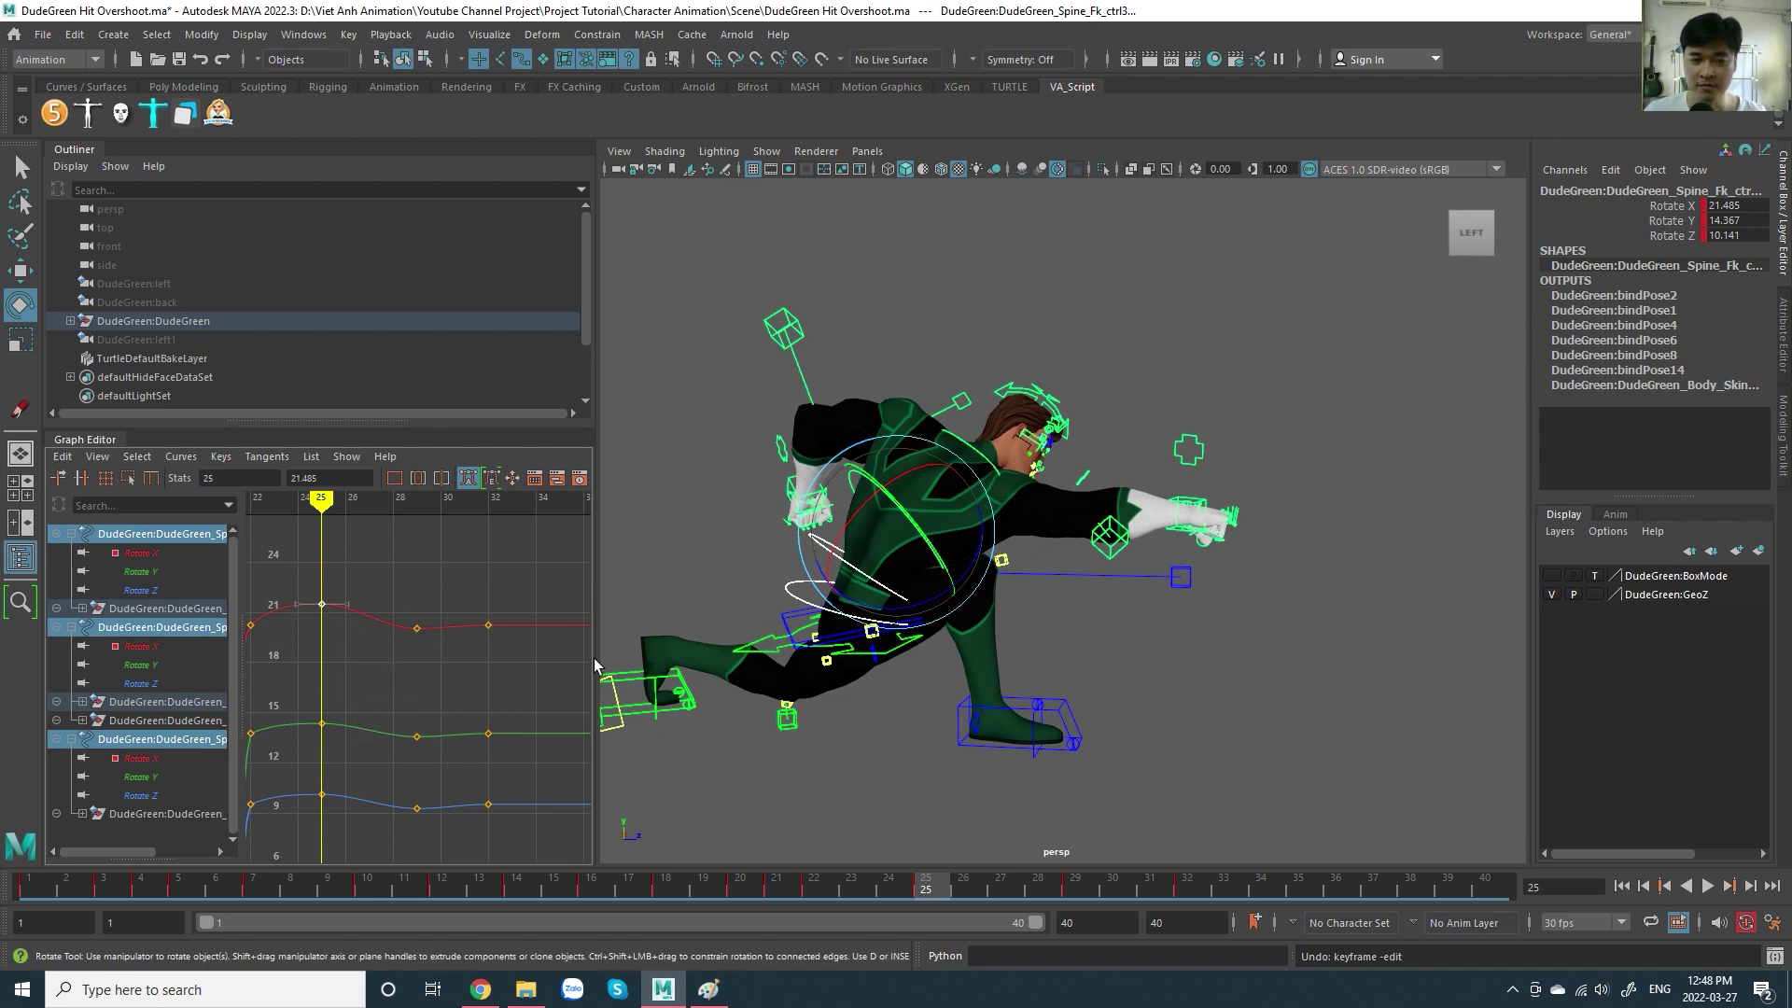
pyautogui.click(321, 723)
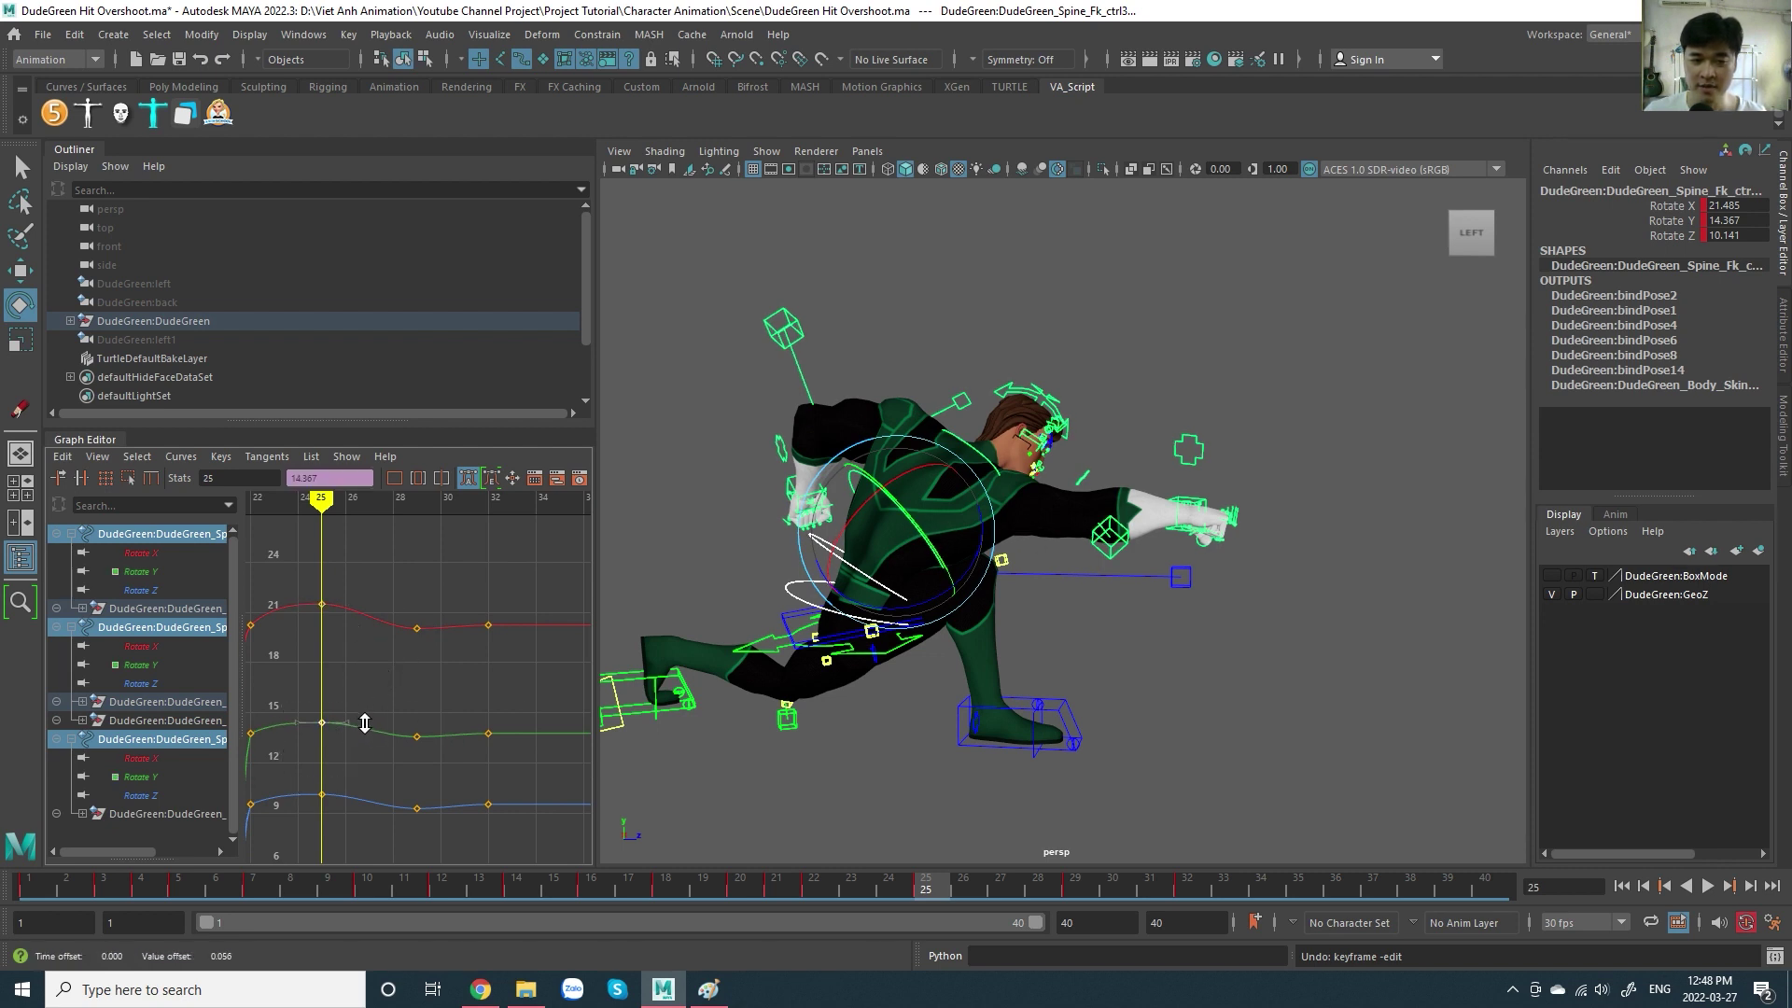
pyautogui.keyDown('shift'); pyautogui.moveTo(371, 741); pyautogui.dragTo(371, 733, button='middle'); pyautogui.keyUp('shift')
pyautogui.hotkey('ctrl', 'z')
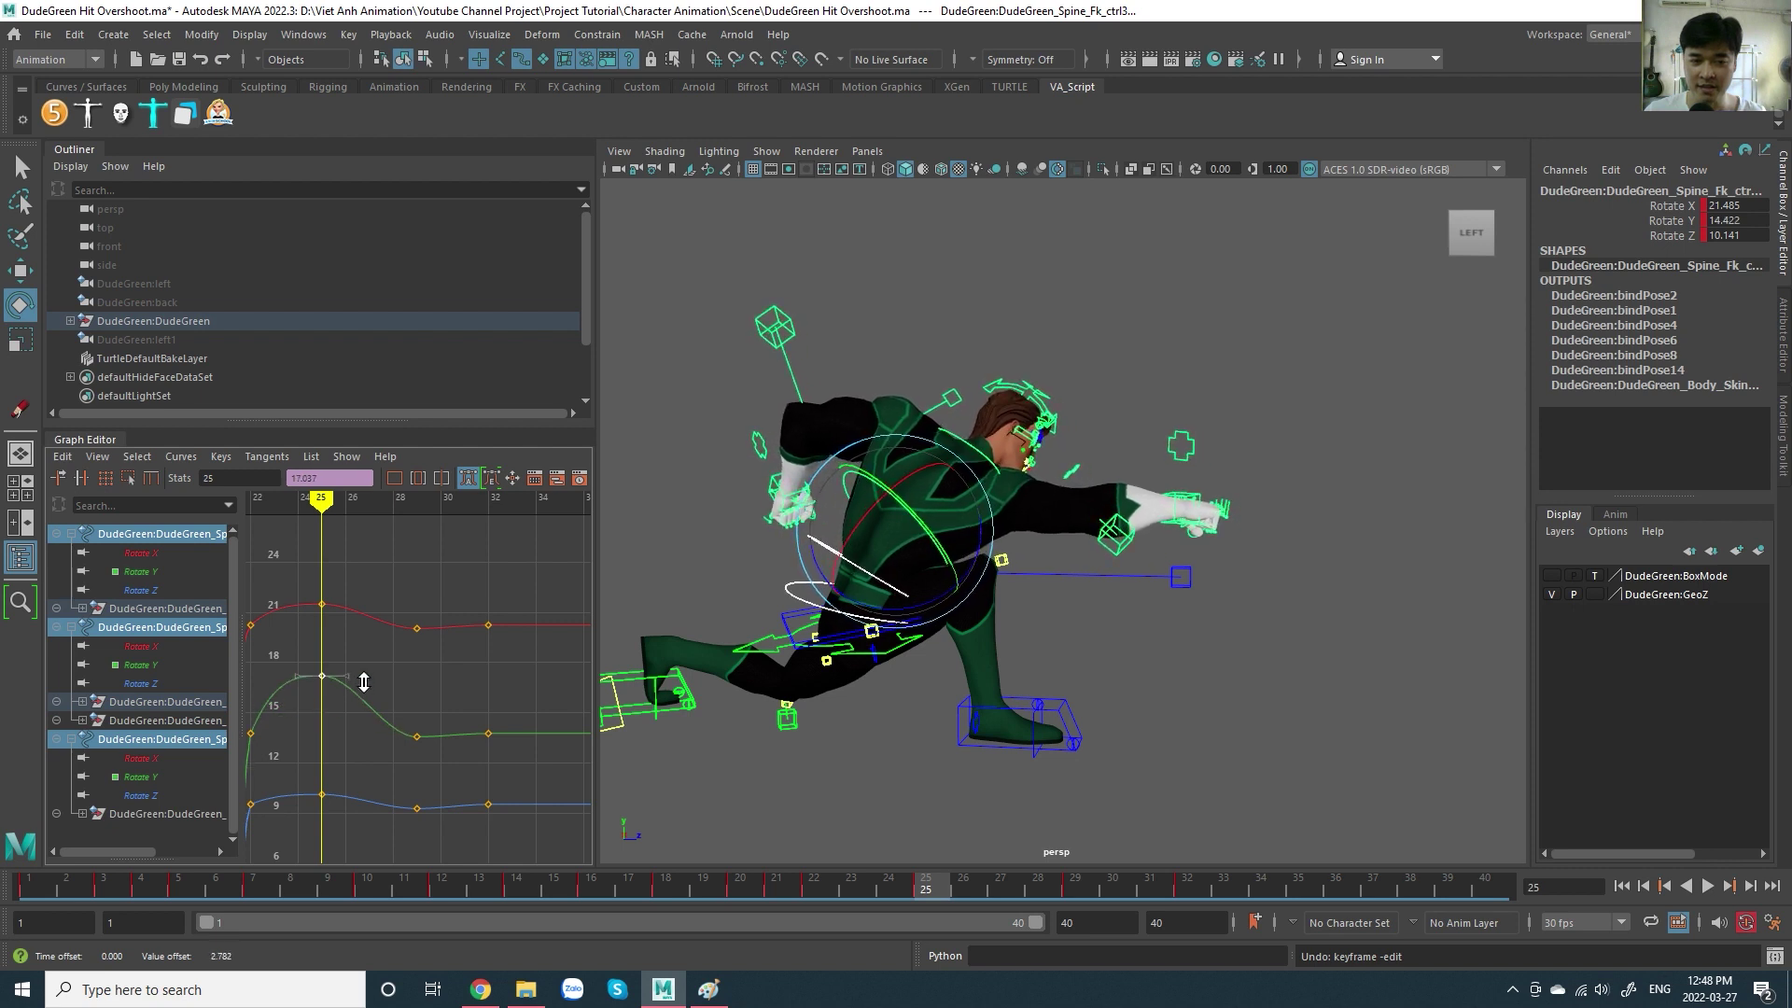
pyautogui.hotkey('ctrl', 'z')
pyautogui.keyDown('shift'); pyautogui.moveTo(390, 790); pyautogui.dragTo(384, 747, button='middle'); pyautogui.keyUp('shift')
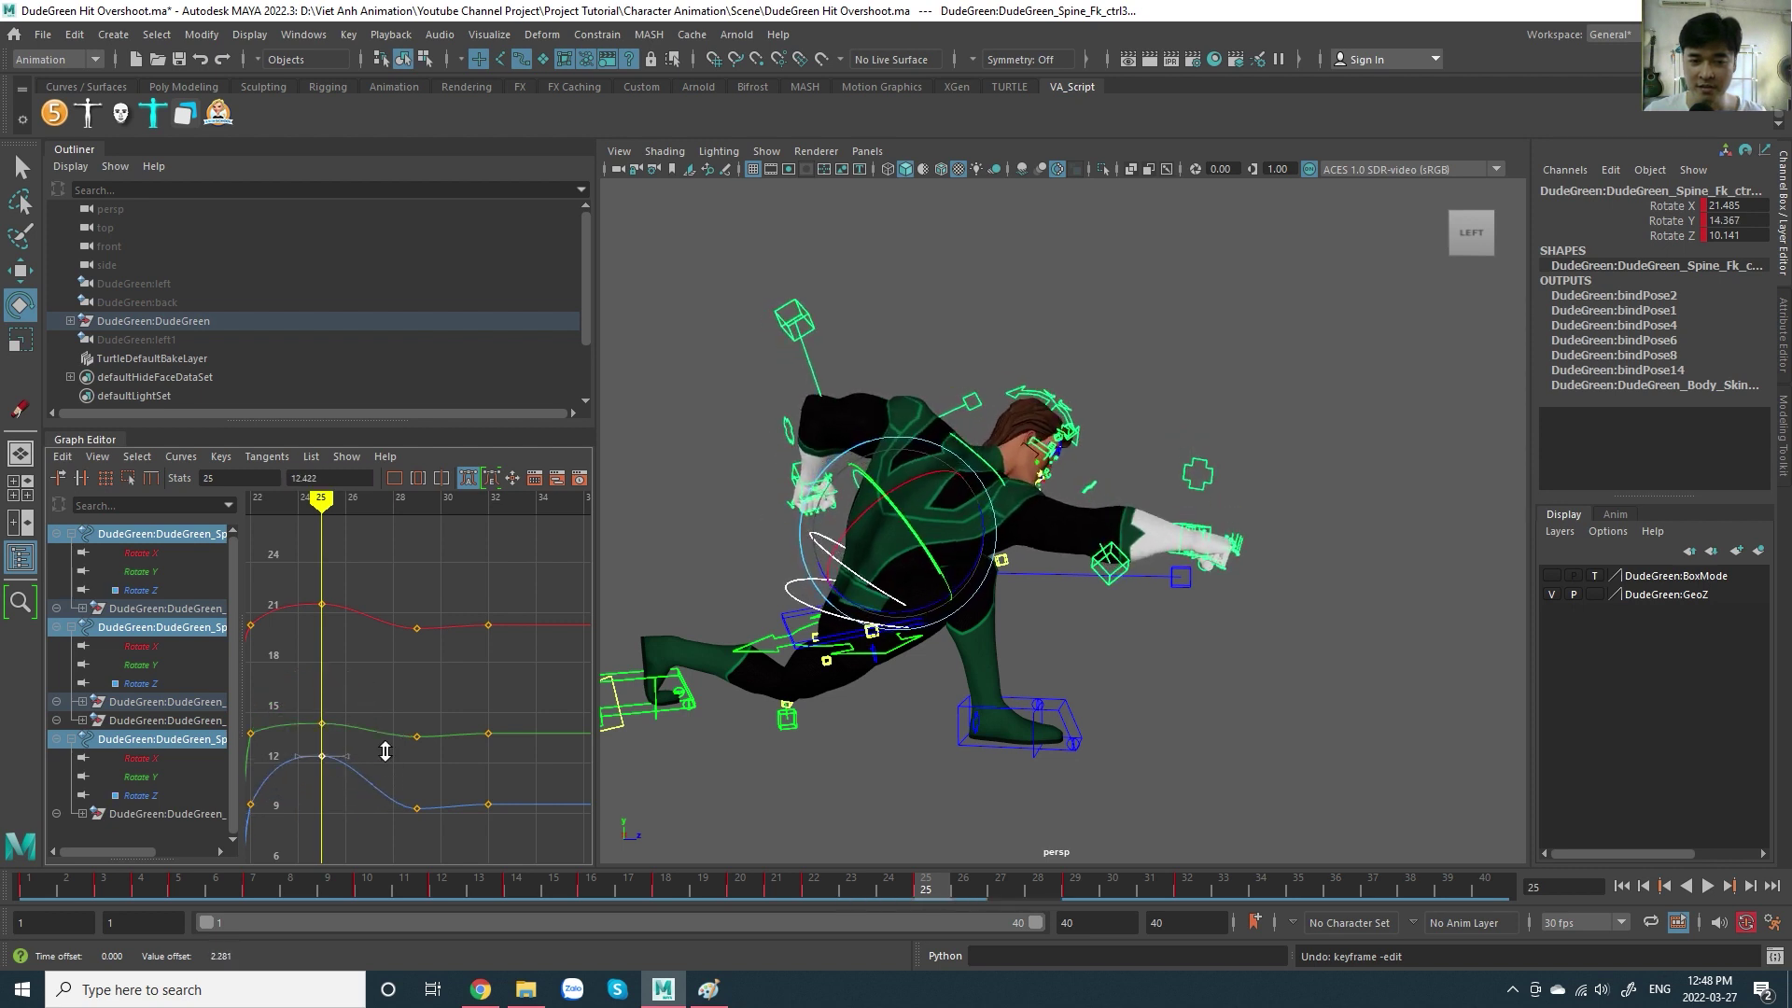
pyautogui.hotkey('ctrl', 'z')
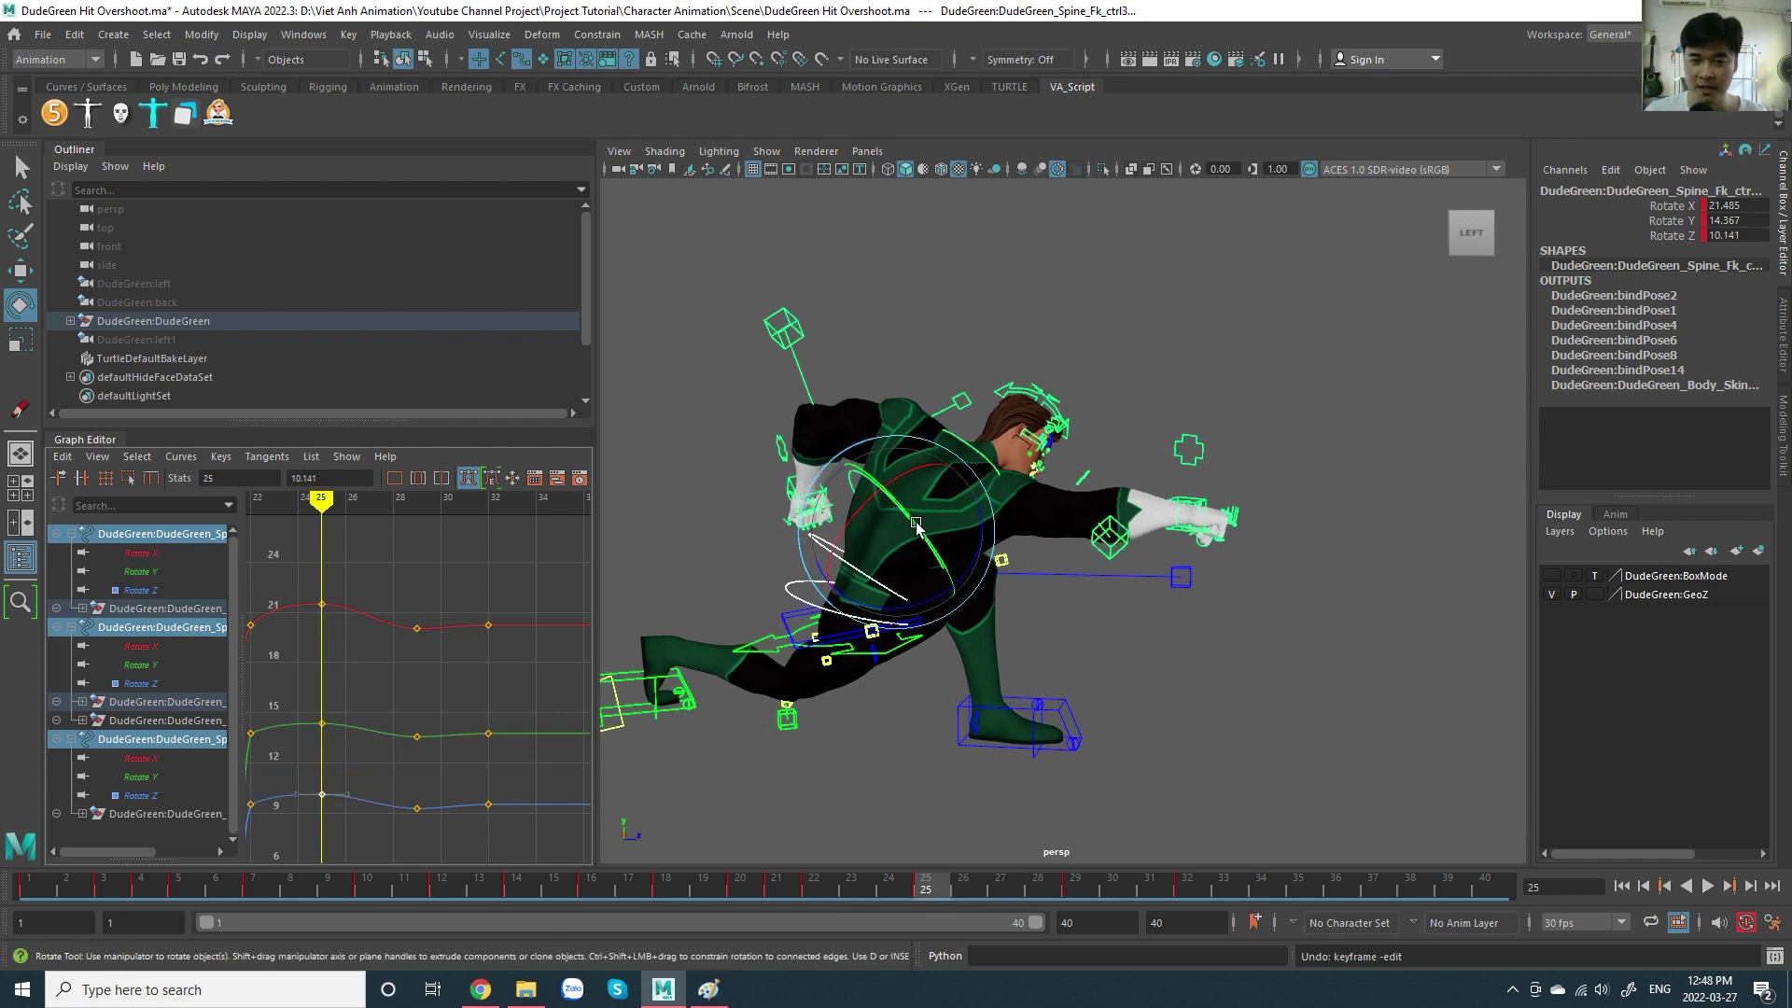
pyautogui.moveTo(1113, 543)
pyautogui.keyDown('alt'); pyautogui.mouseDown()
pyautogui.moveTo(1120, 492)
pyautogui.moveTo(1123, 539)
pyautogui.mouseUp(); pyautogui.keyUp('alt')
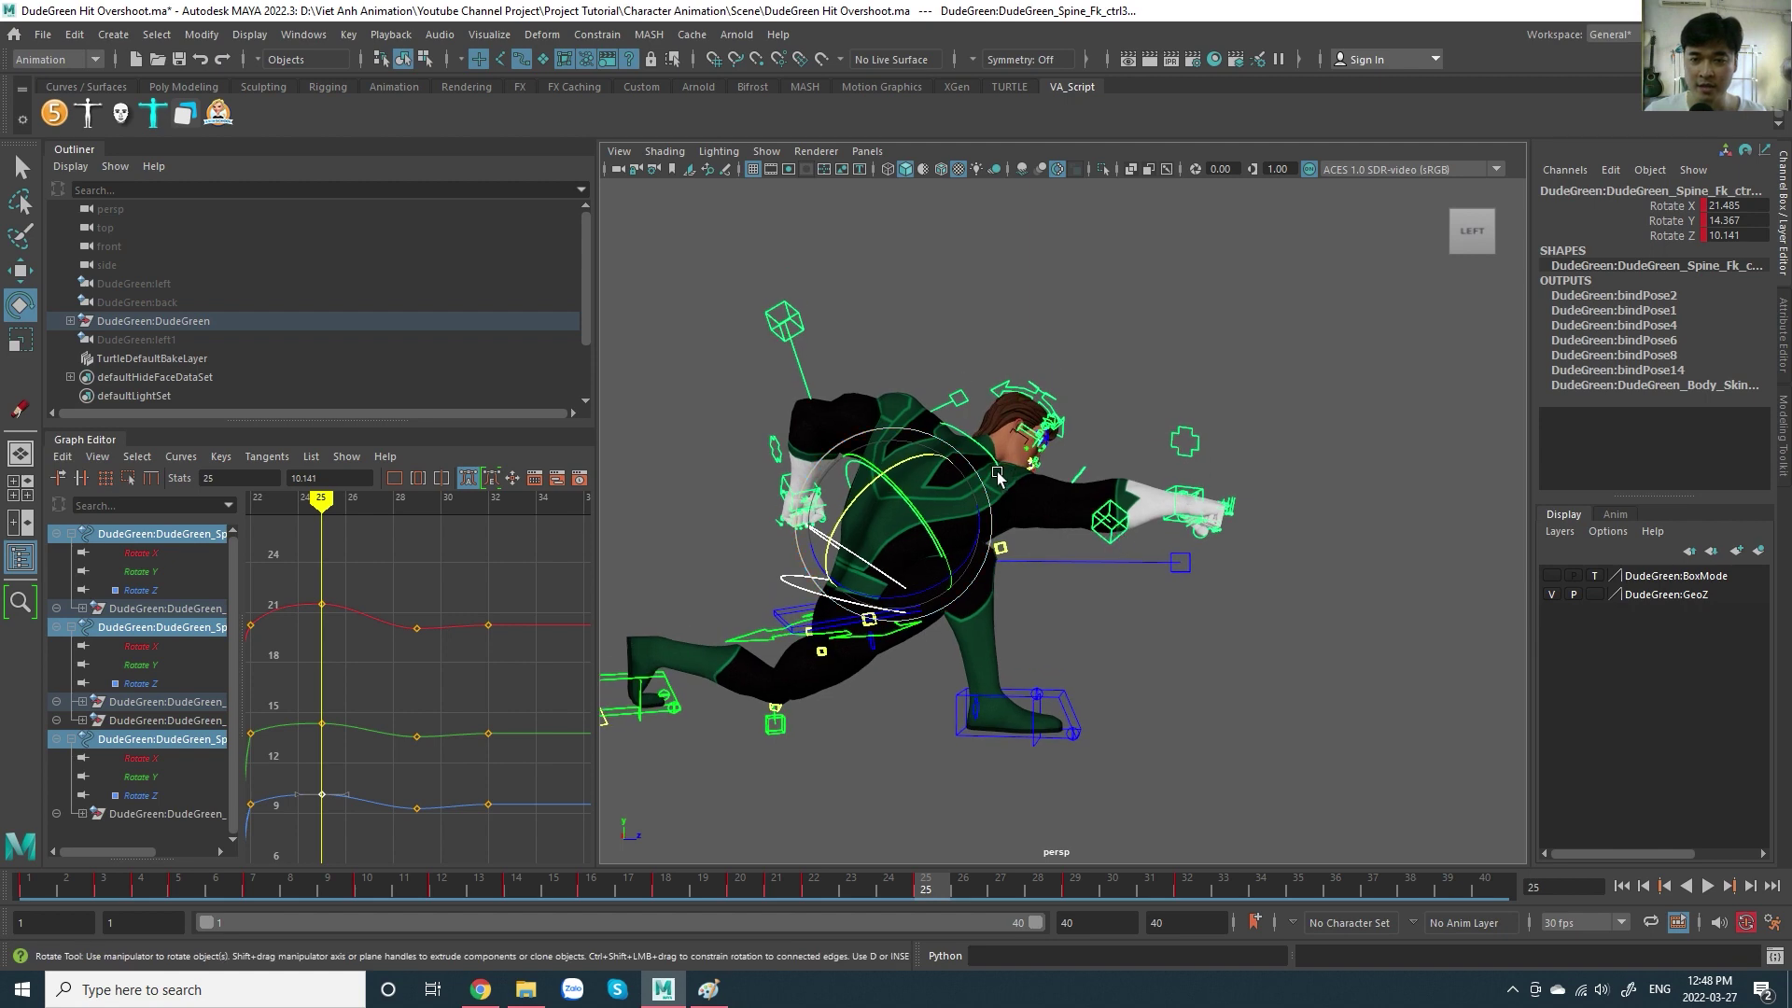
pyautogui.scroll(-3, 1133, 478)
pyautogui.scroll(3, 1133, 478)
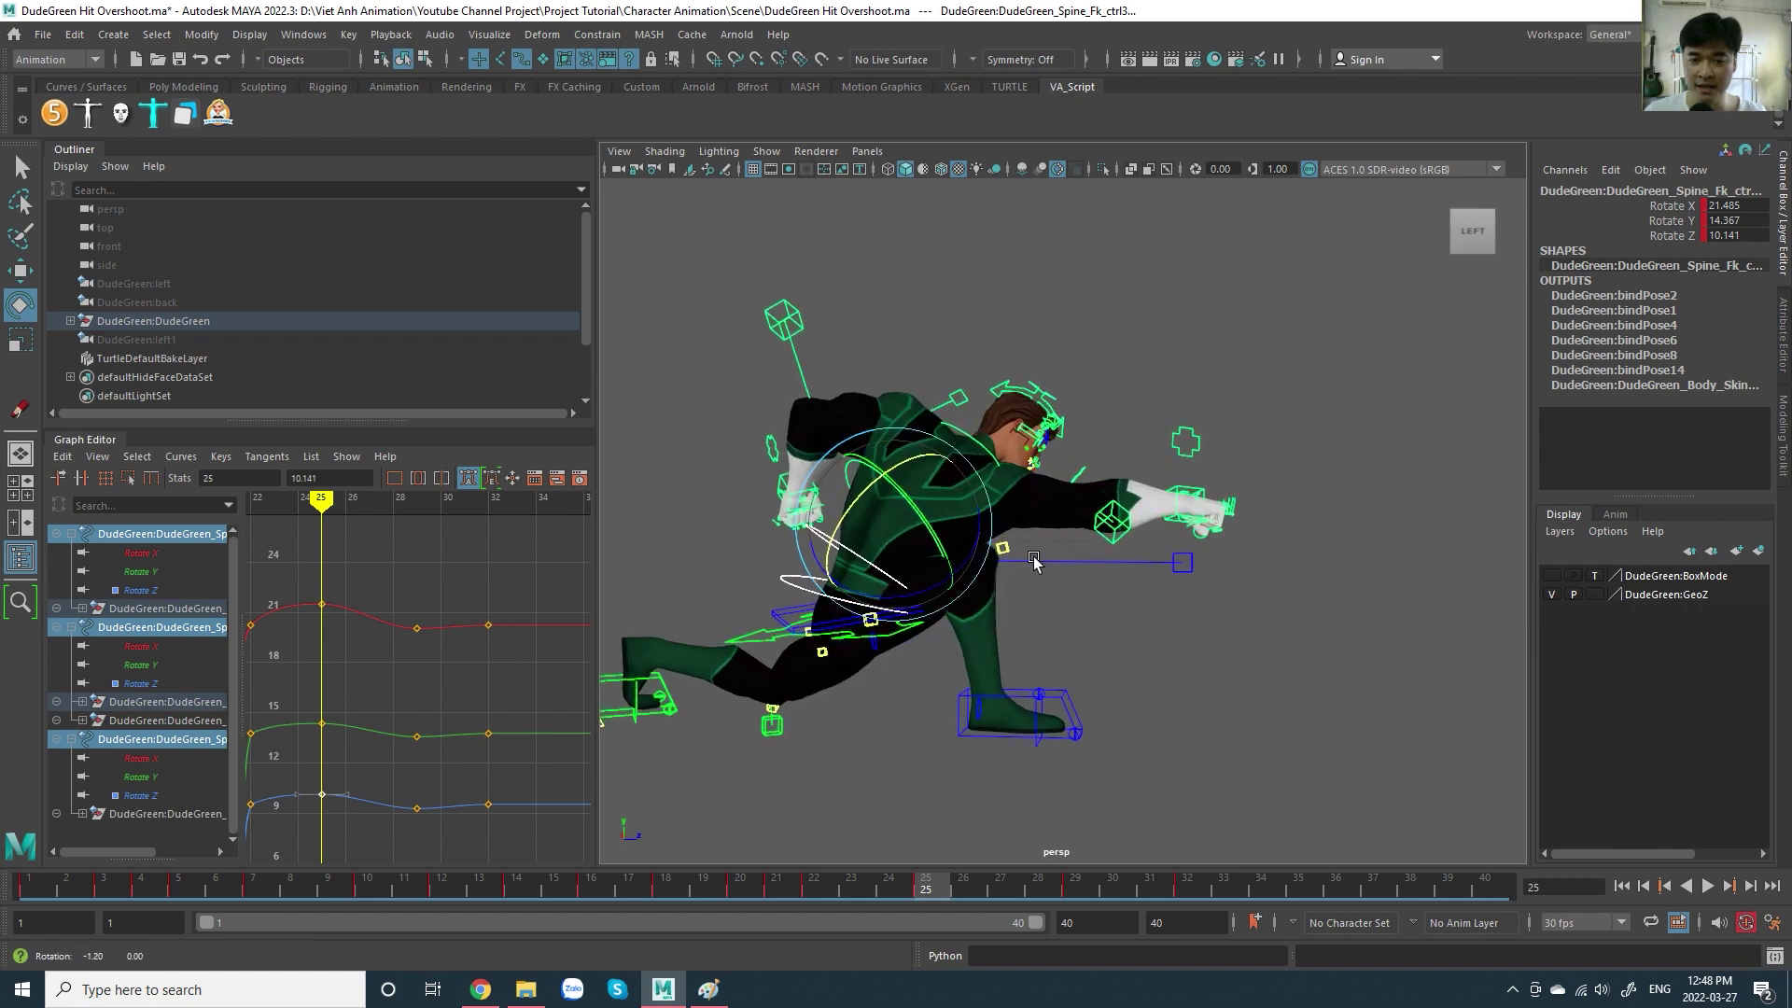
pyautogui.scroll(-3, 1047, 567)
pyautogui.scroll(3, 1083, 560)
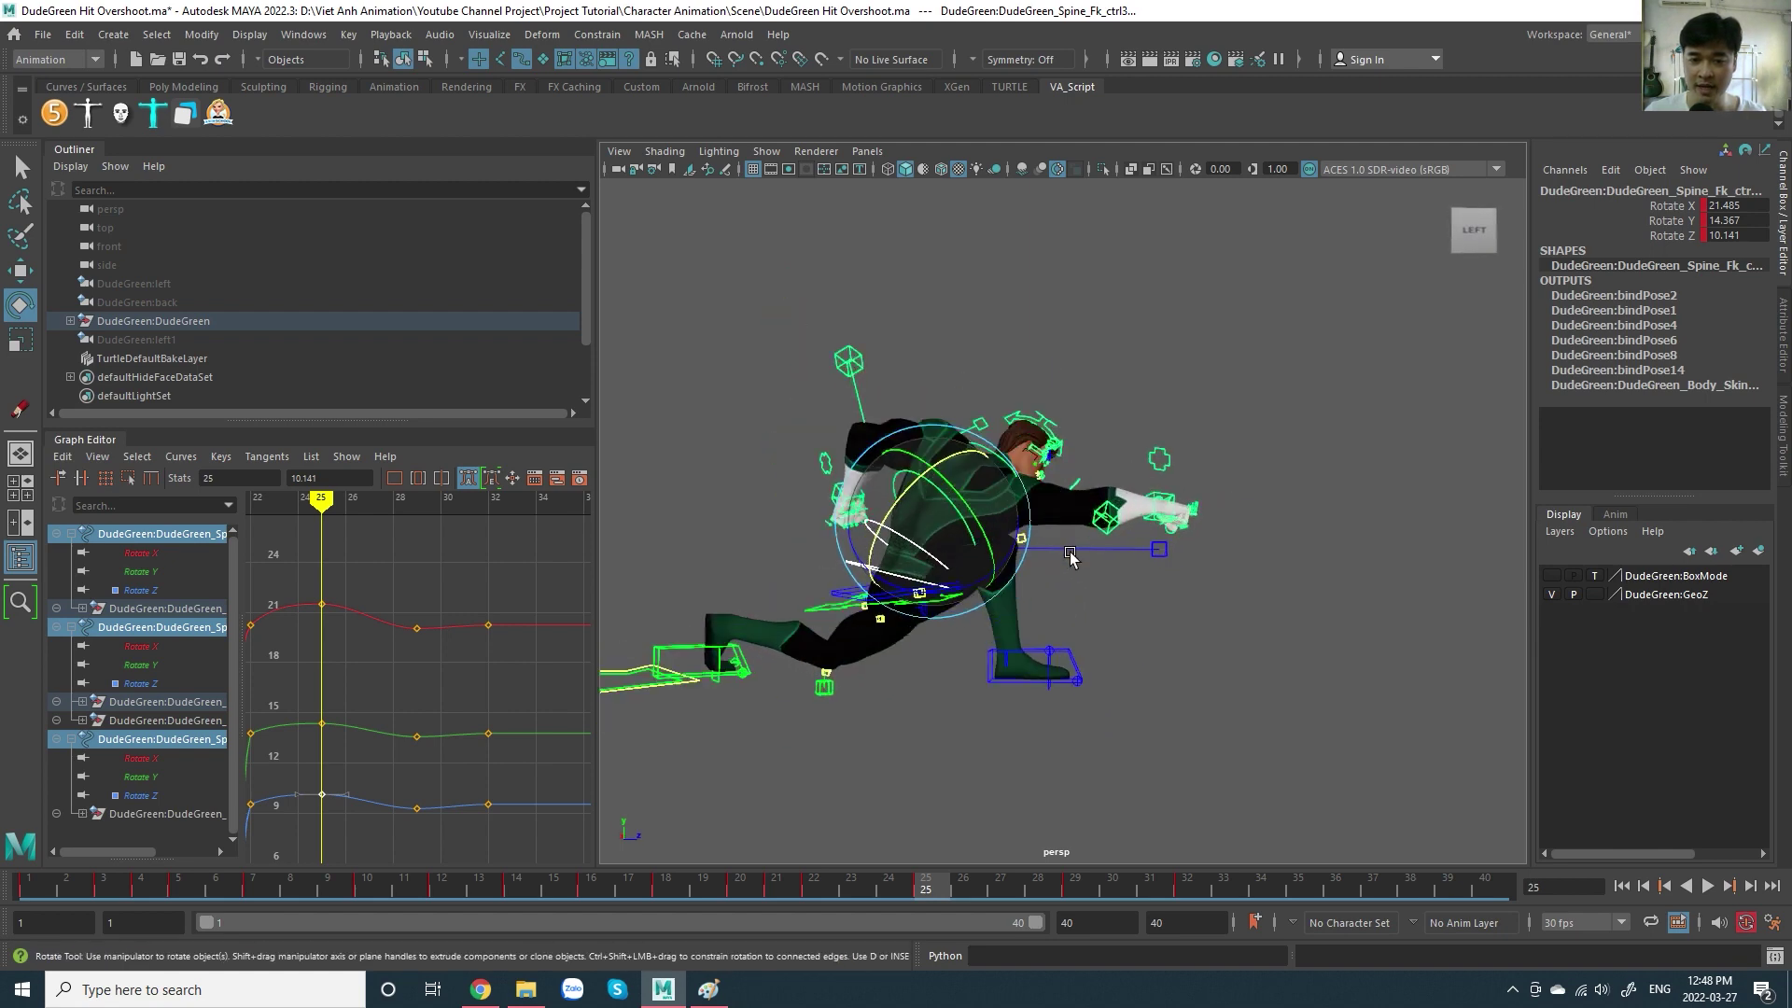
pyautogui.scroll(1, 1127, 556)
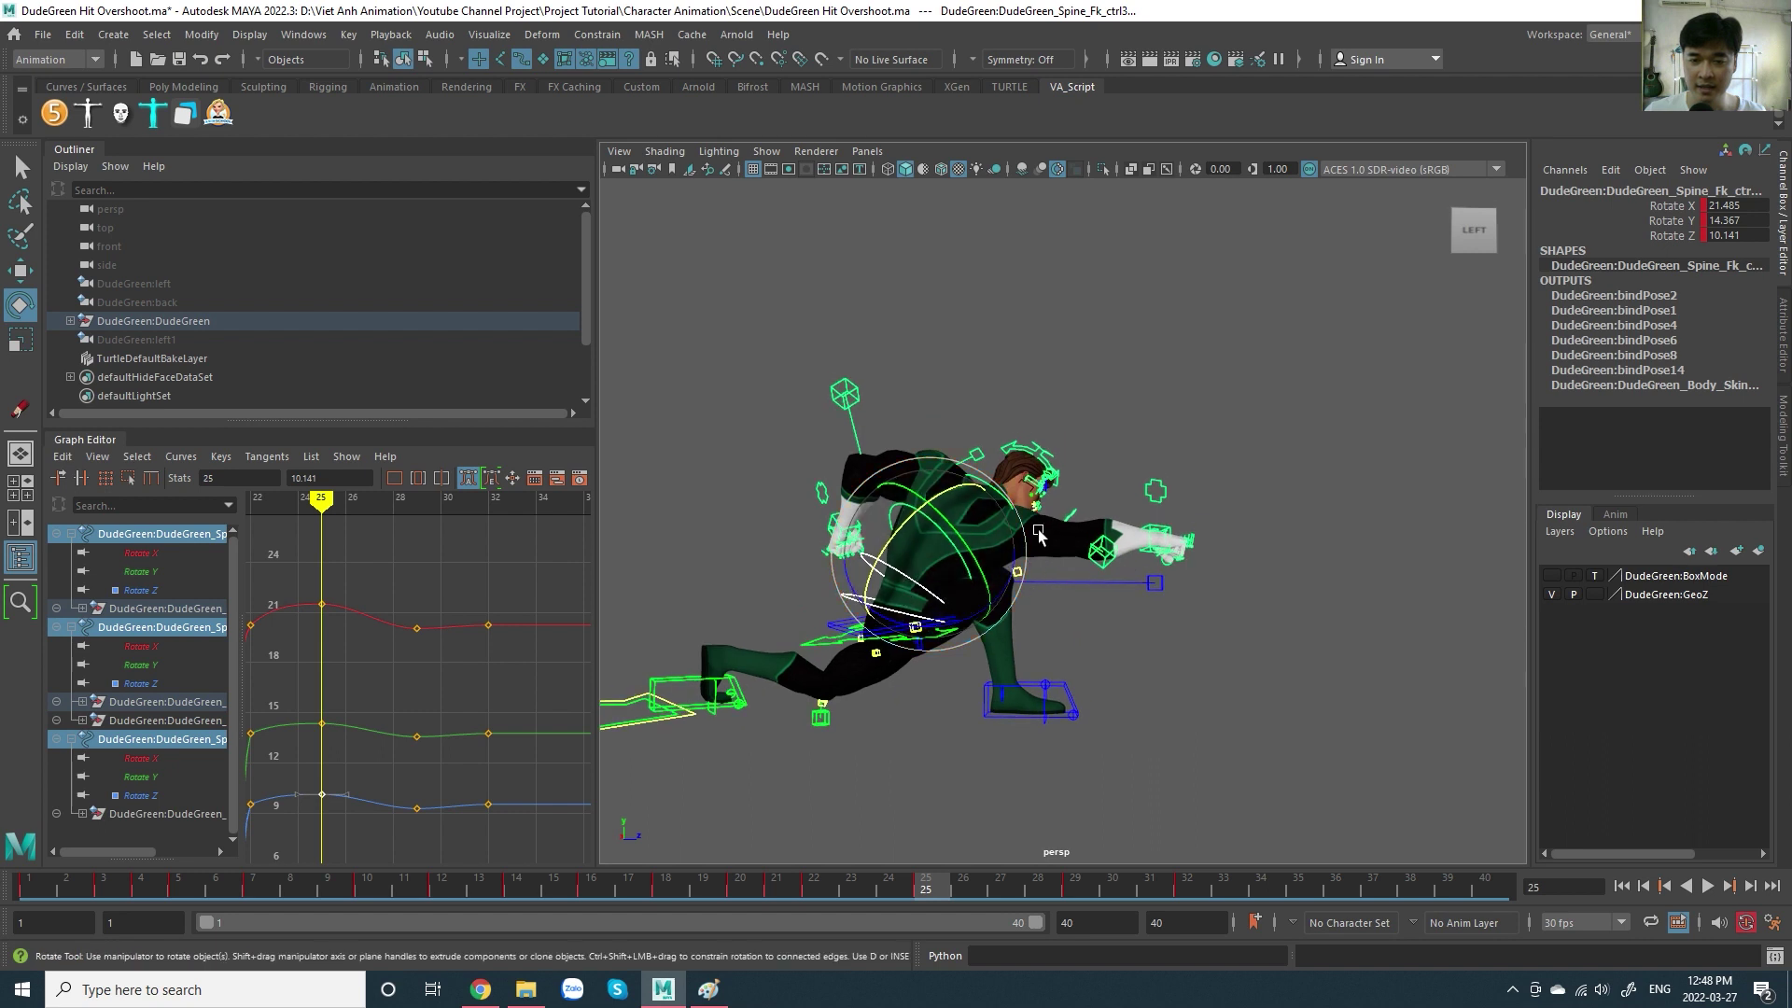
pyautogui.moveTo(1027, 553); pyautogui.dragTo(1037, 509)
pyautogui.hotkey('ctrl', 'z')
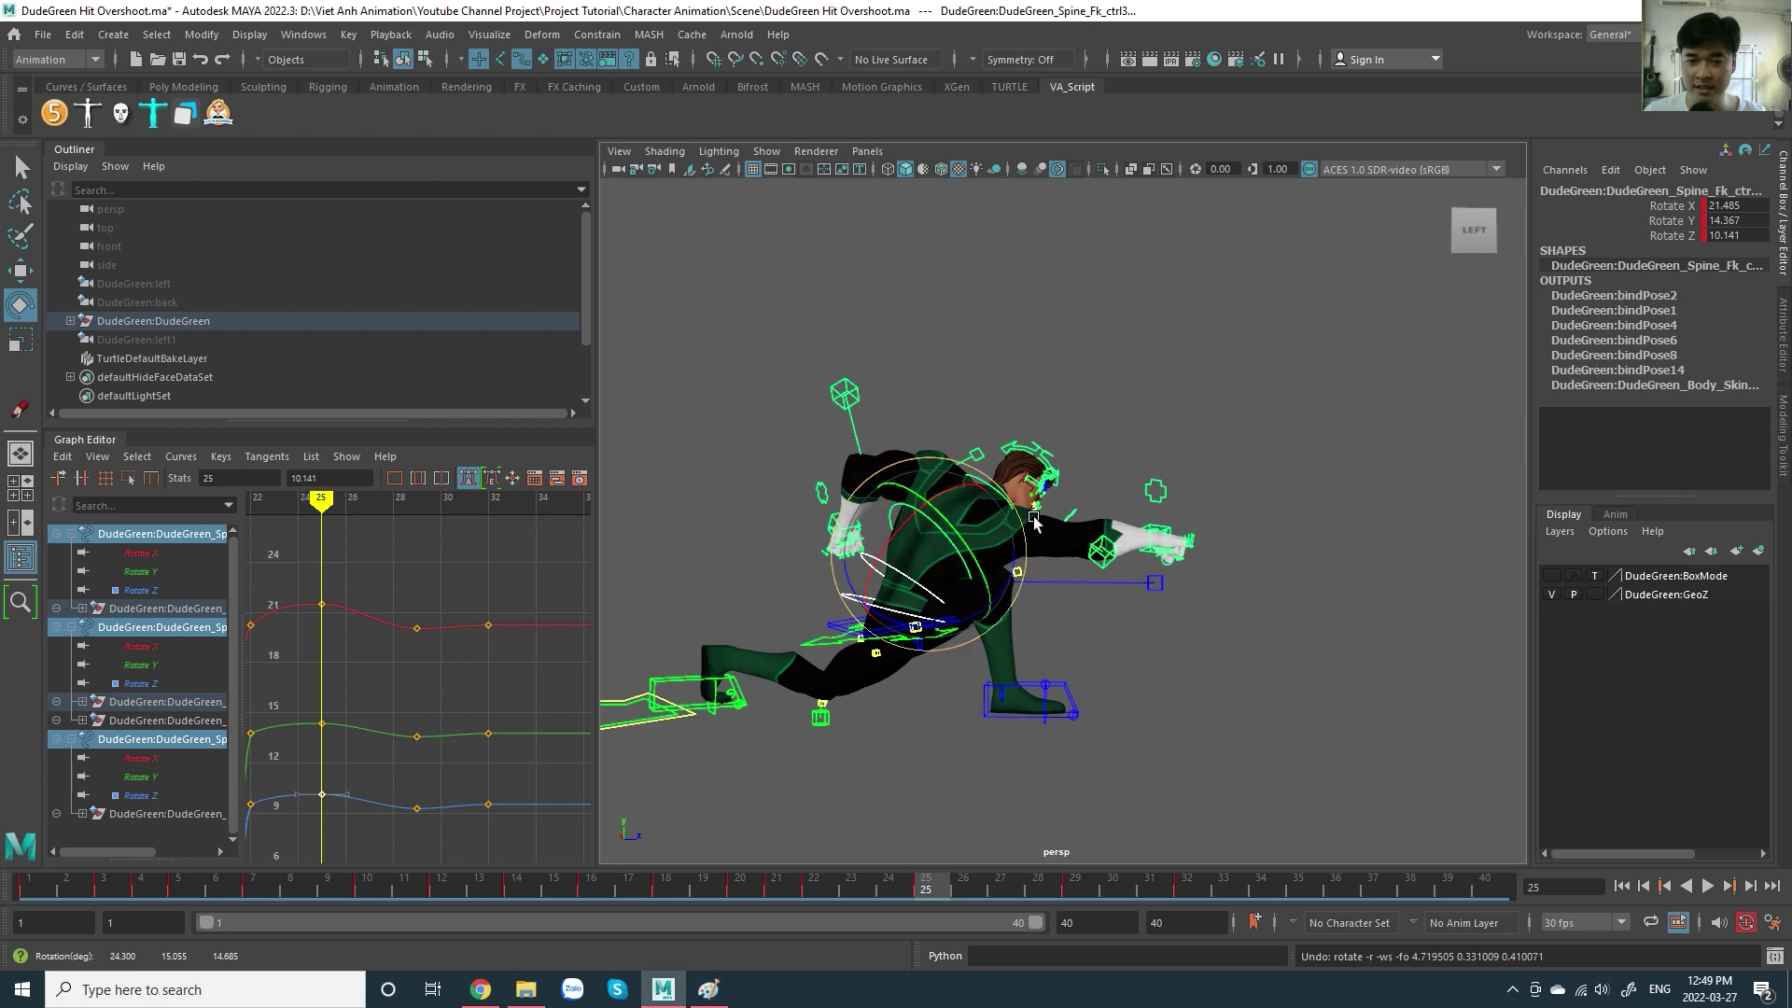
pyautogui.moveTo(1034, 525); pyautogui.dragTo(1040, 499)
pyautogui.press('s')
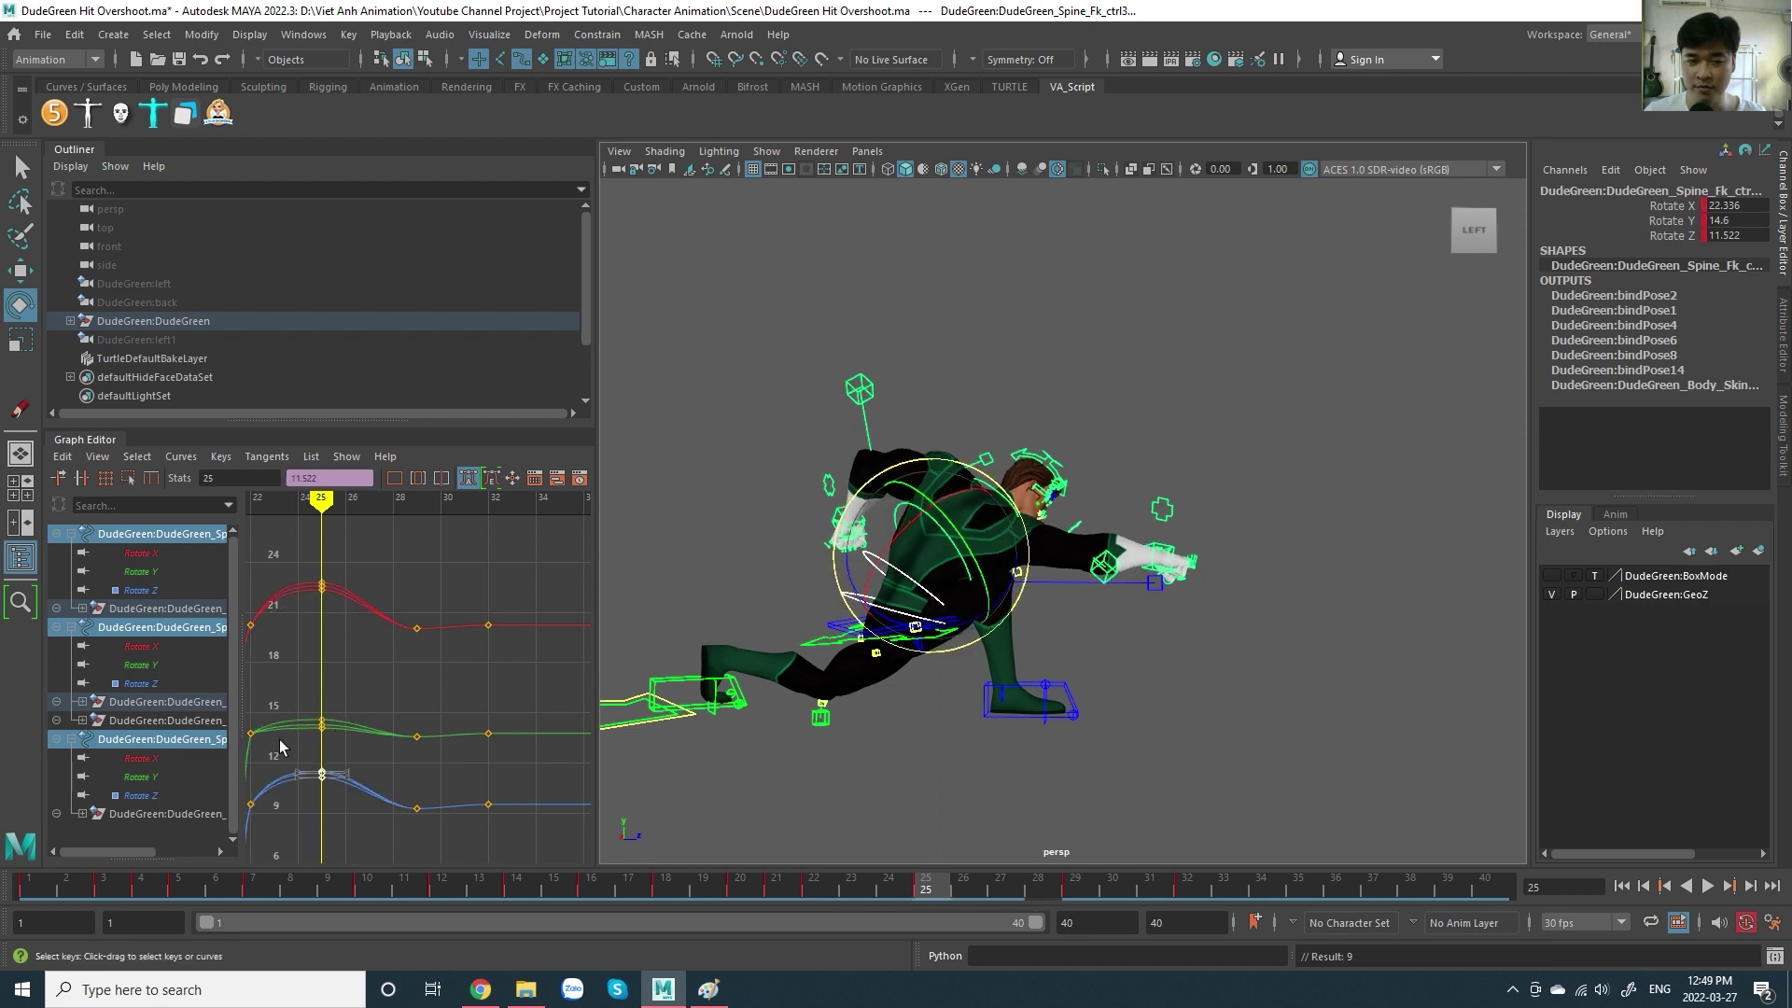
pyautogui.hotkey('ctrl', 'z')
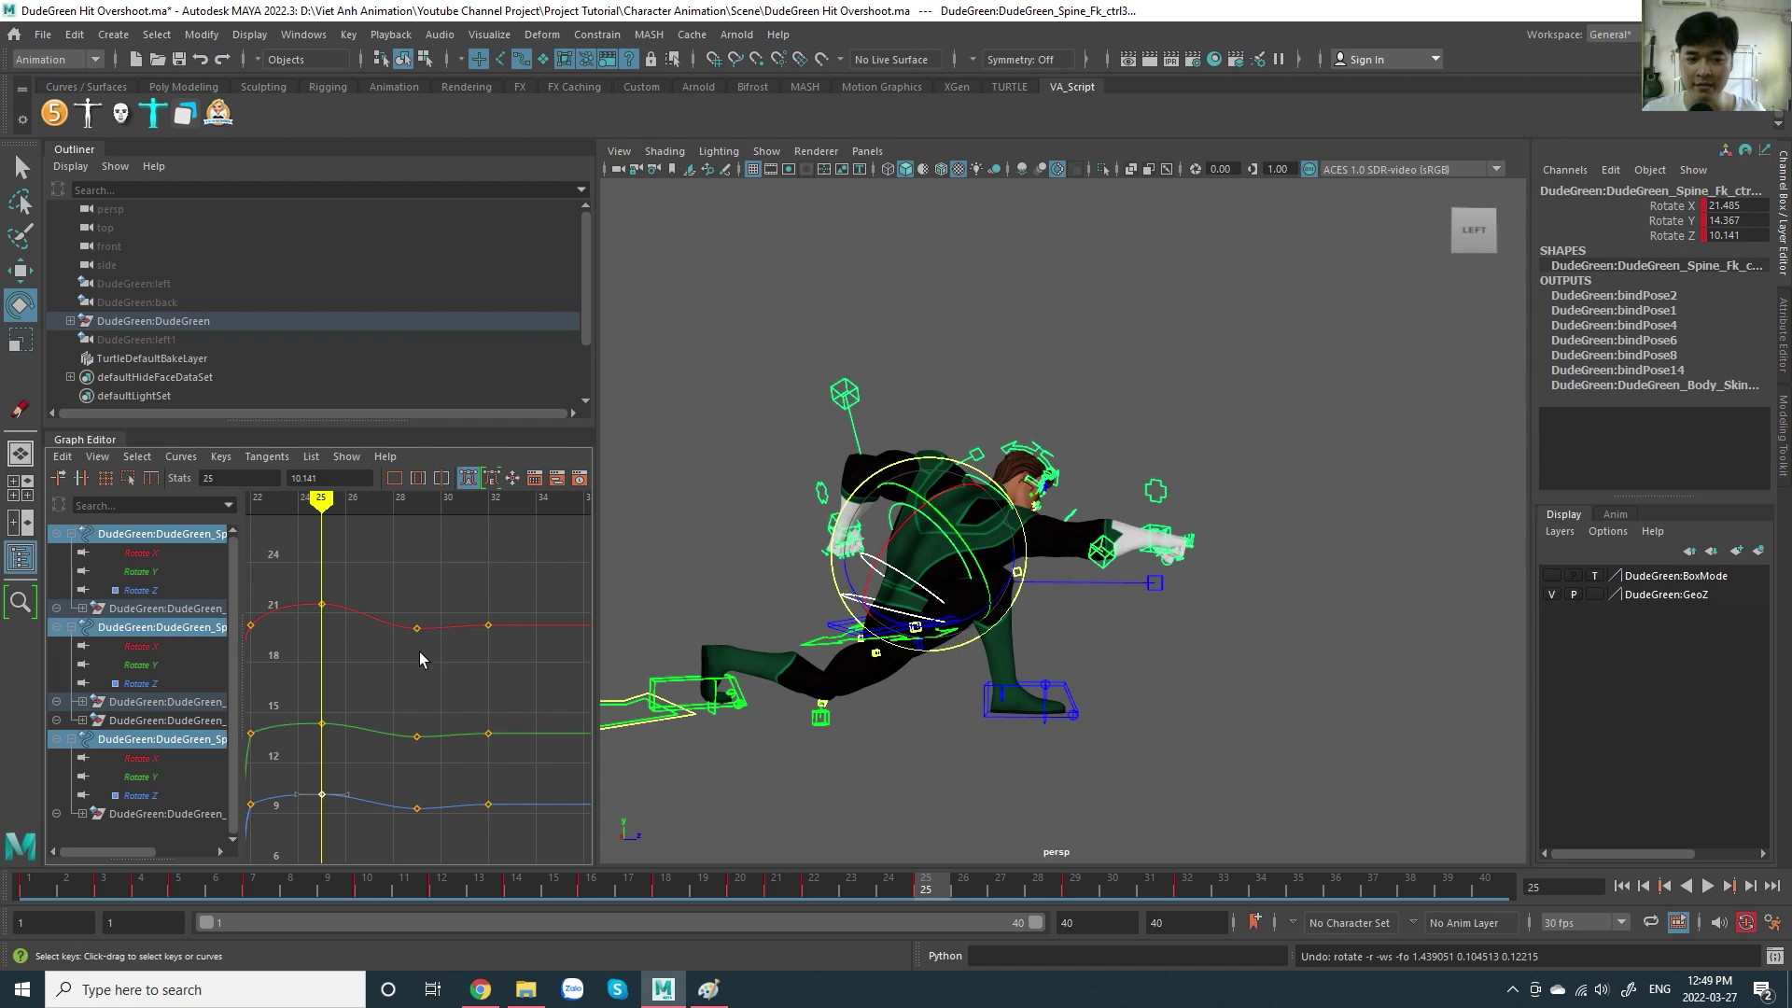
pyautogui.keyDown('alt'); pyautogui.moveTo(445, 644); pyautogui.dragTo(467, 648, button='middle'); pyautogui.keyUp('alt')
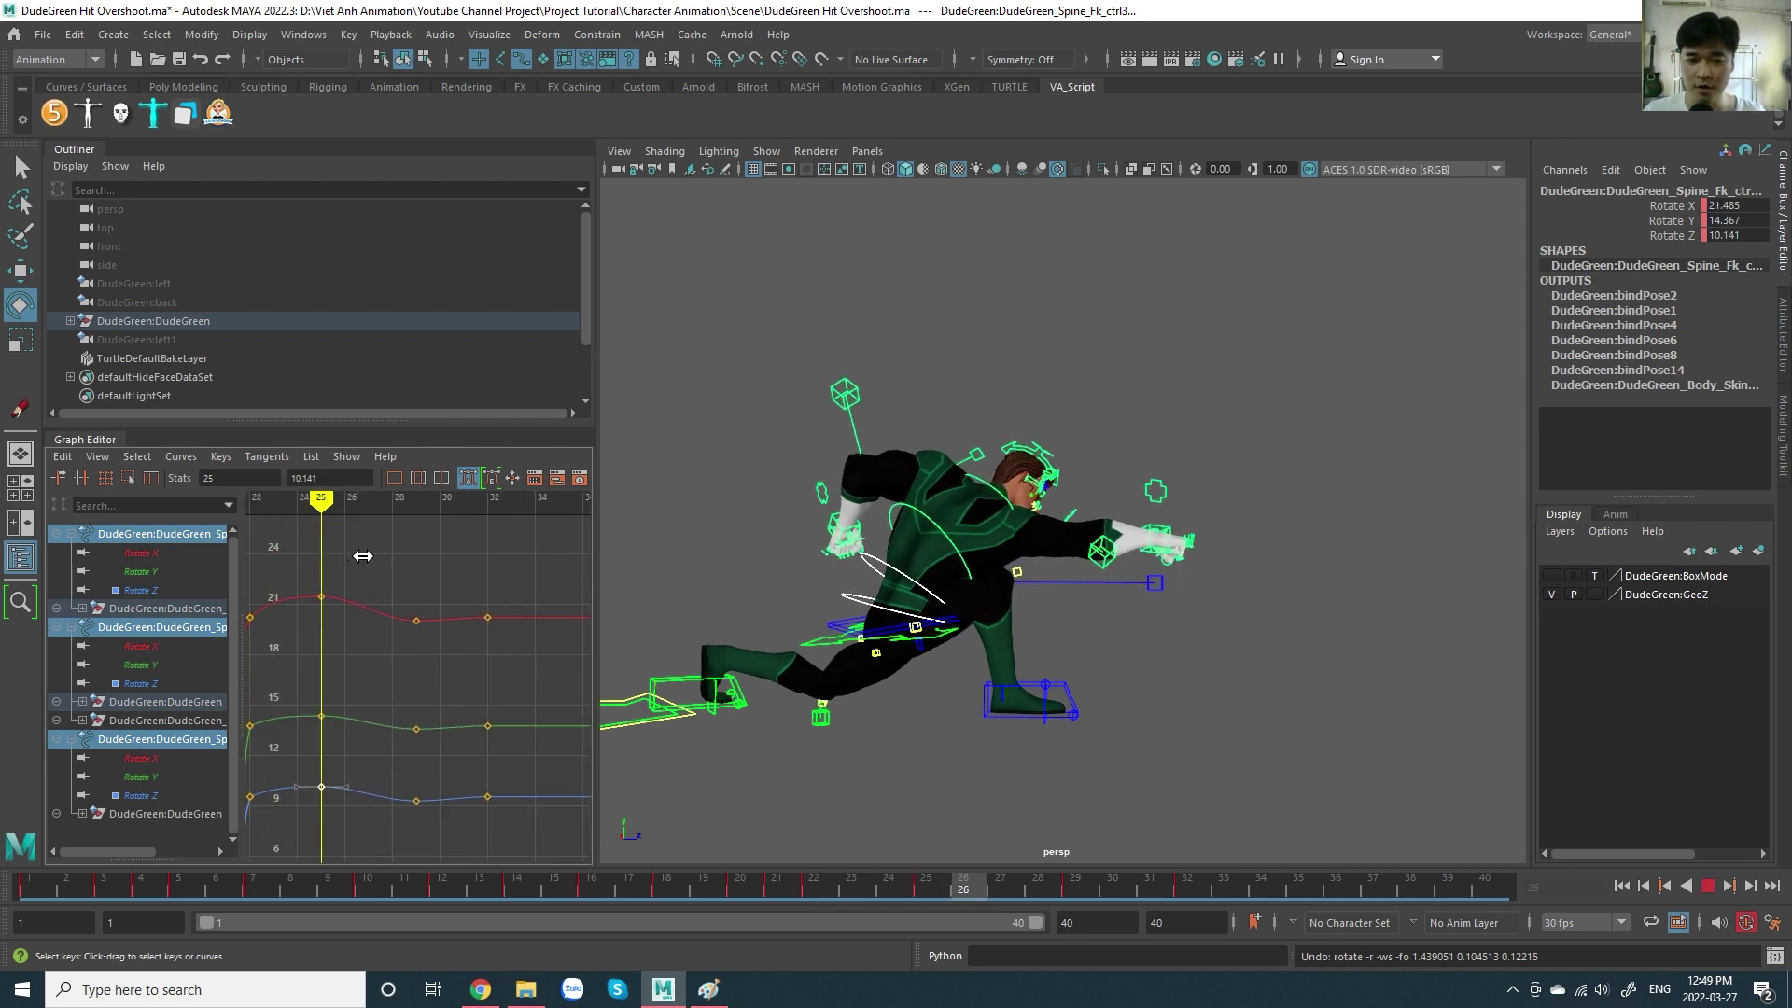
pyautogui.moveTo(338, 552); pyautogui.dragTo(434, 567)
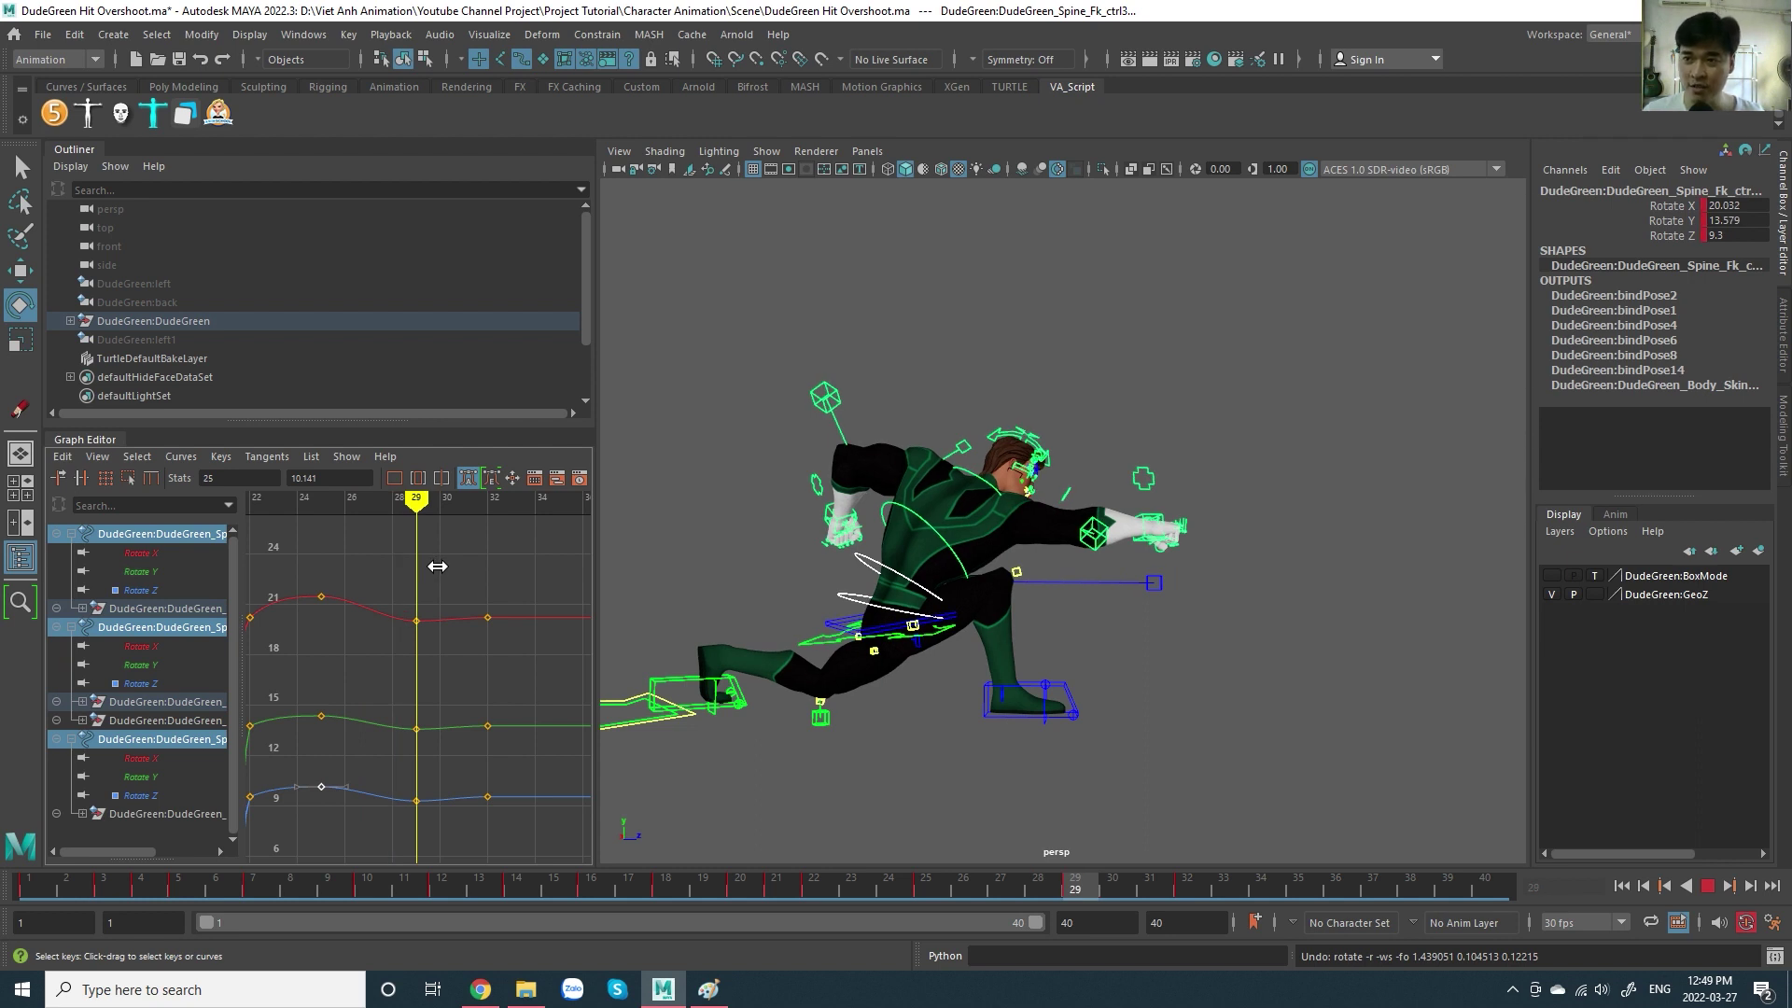
pyautogui.press('Escape')
pyautogui.click(417, 620)
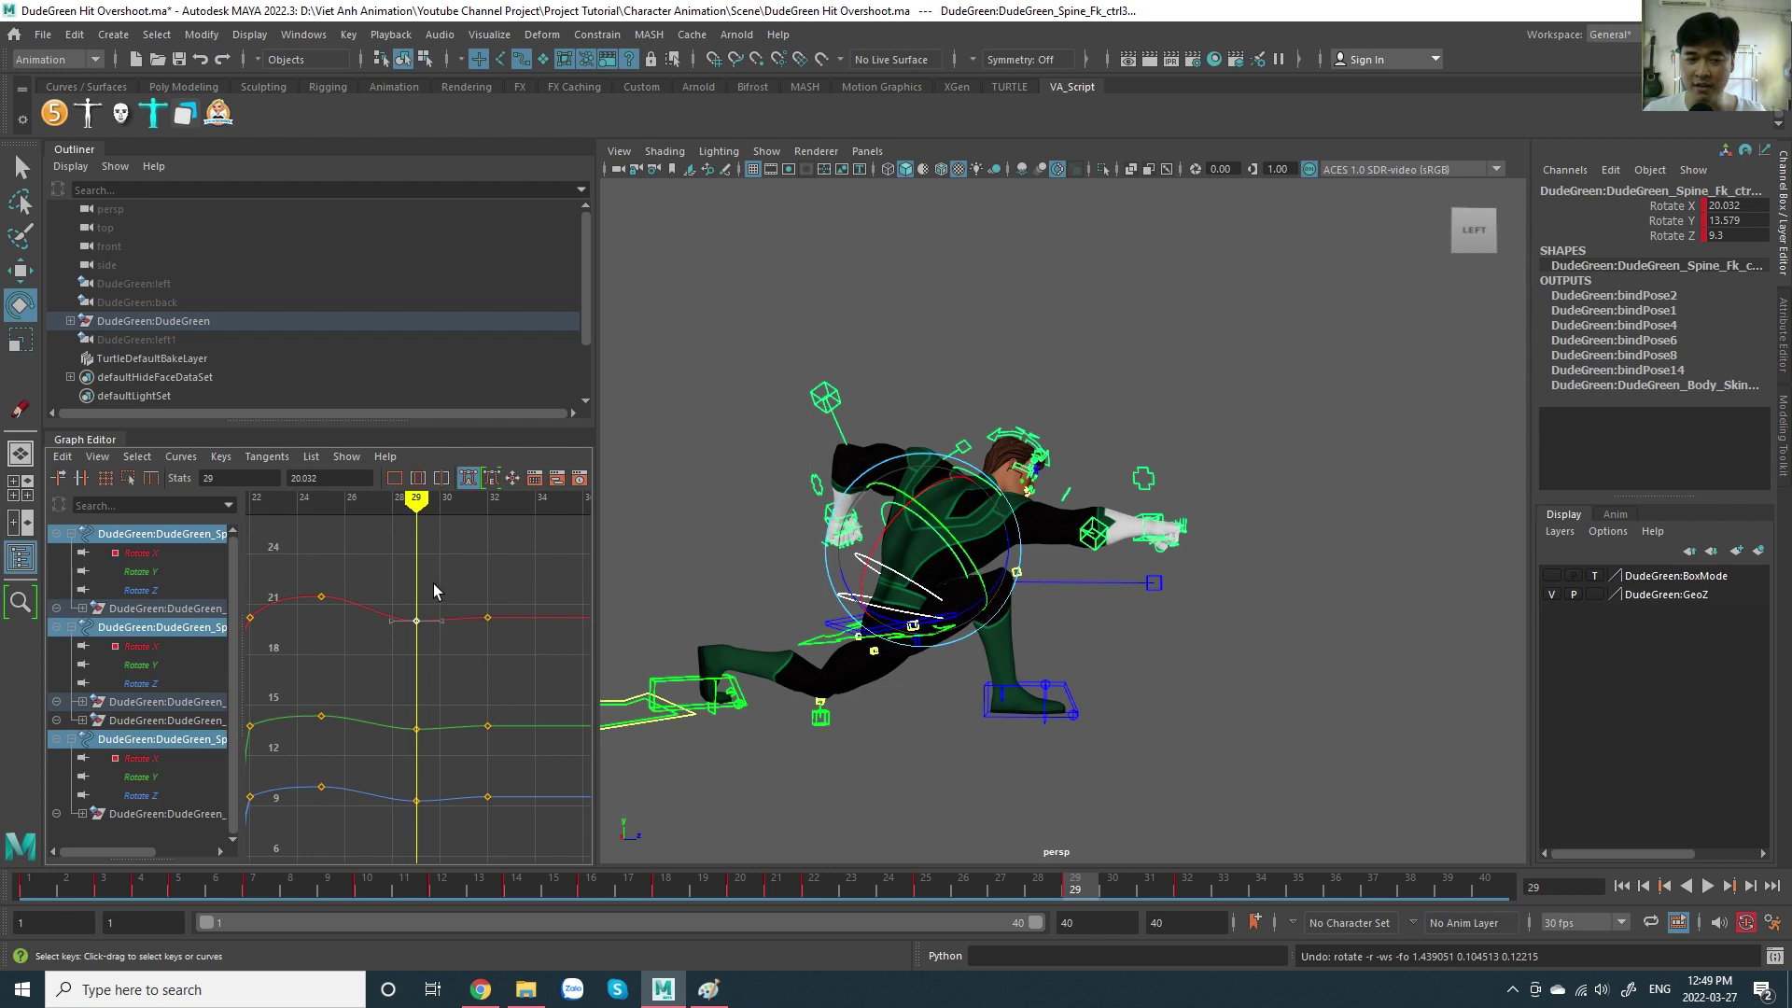
pyautogui.moveTo(433, 588); pyautogui.dragTo(448, 623, button='middle')
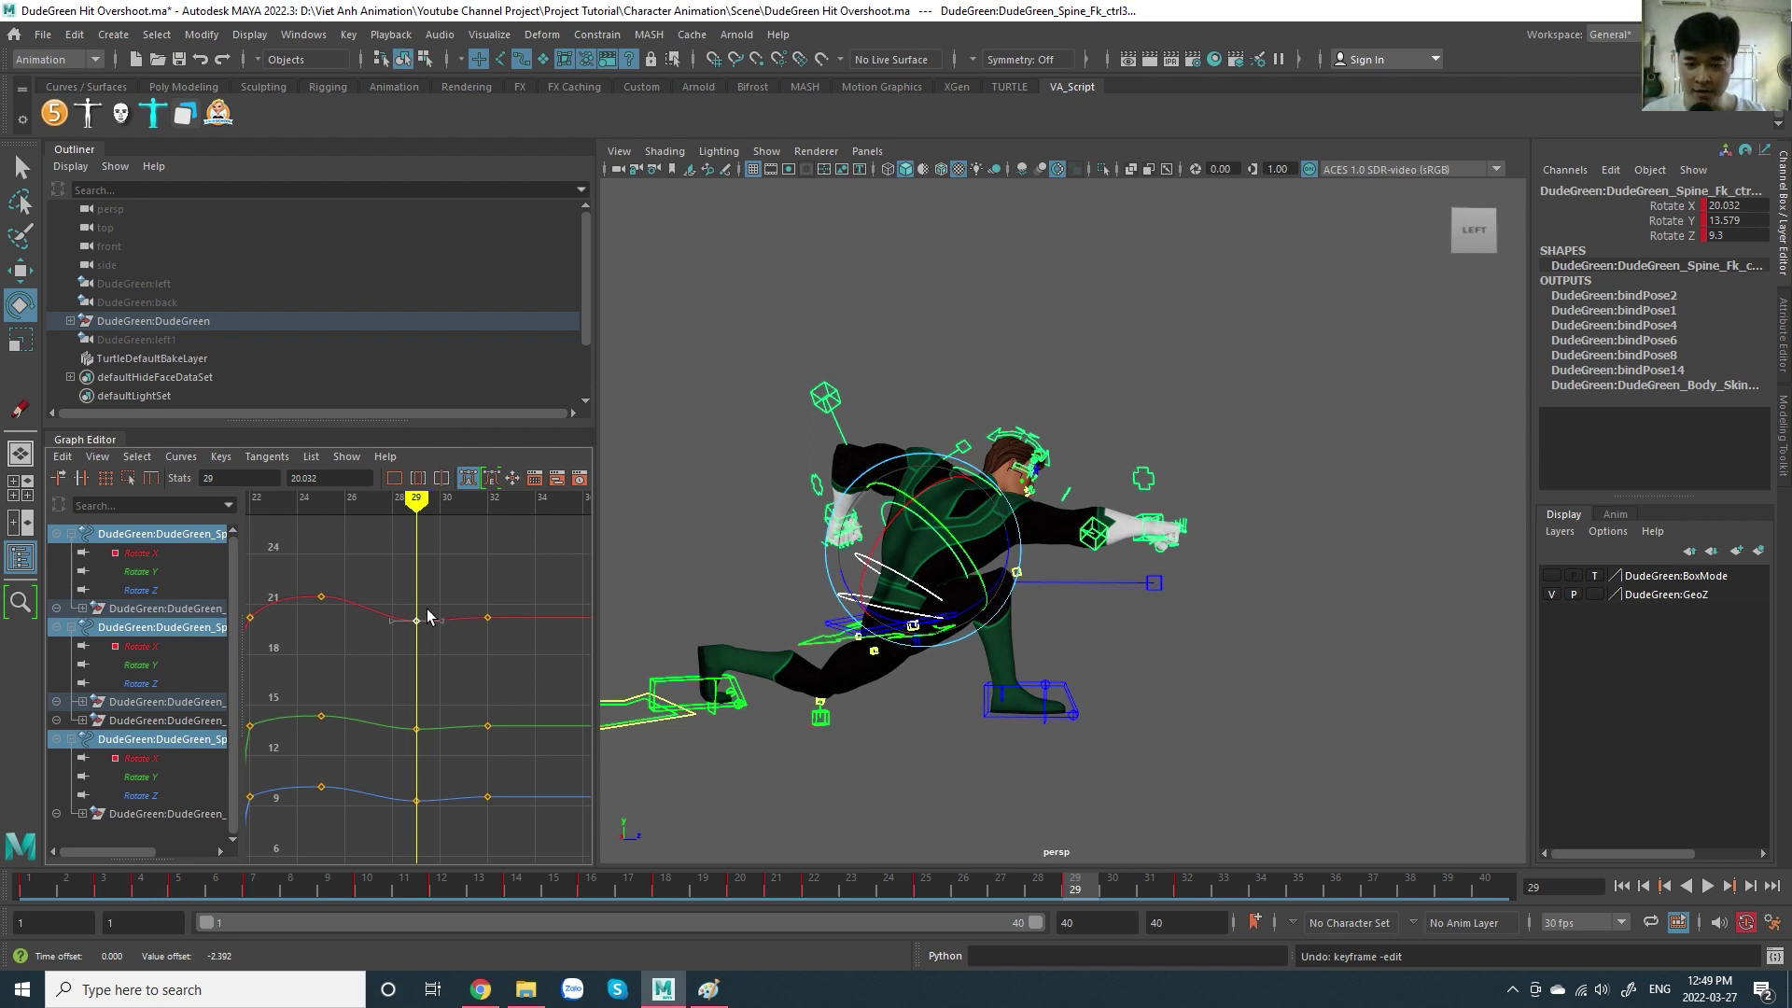
pyautogui.moveTo(427, 519); pyautogui.dragTo(340, 559)
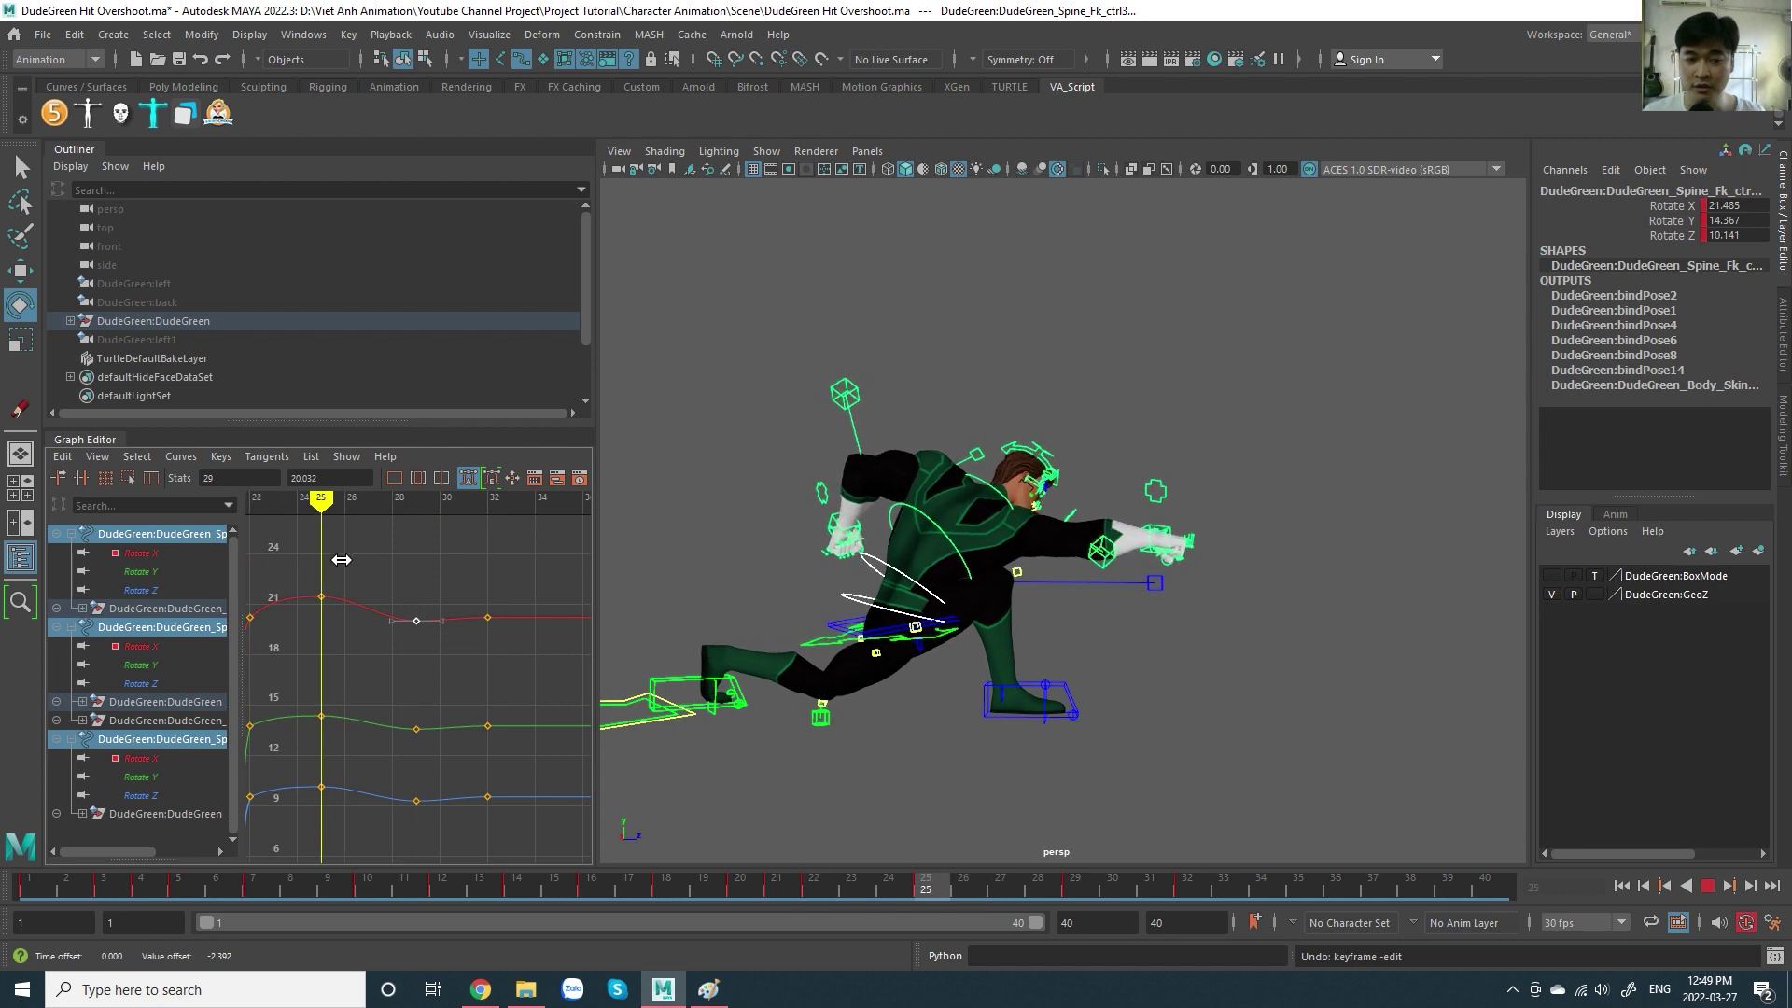
pyautogui.moveTo(341, 559); pyautogui.dragTo(502, 570)
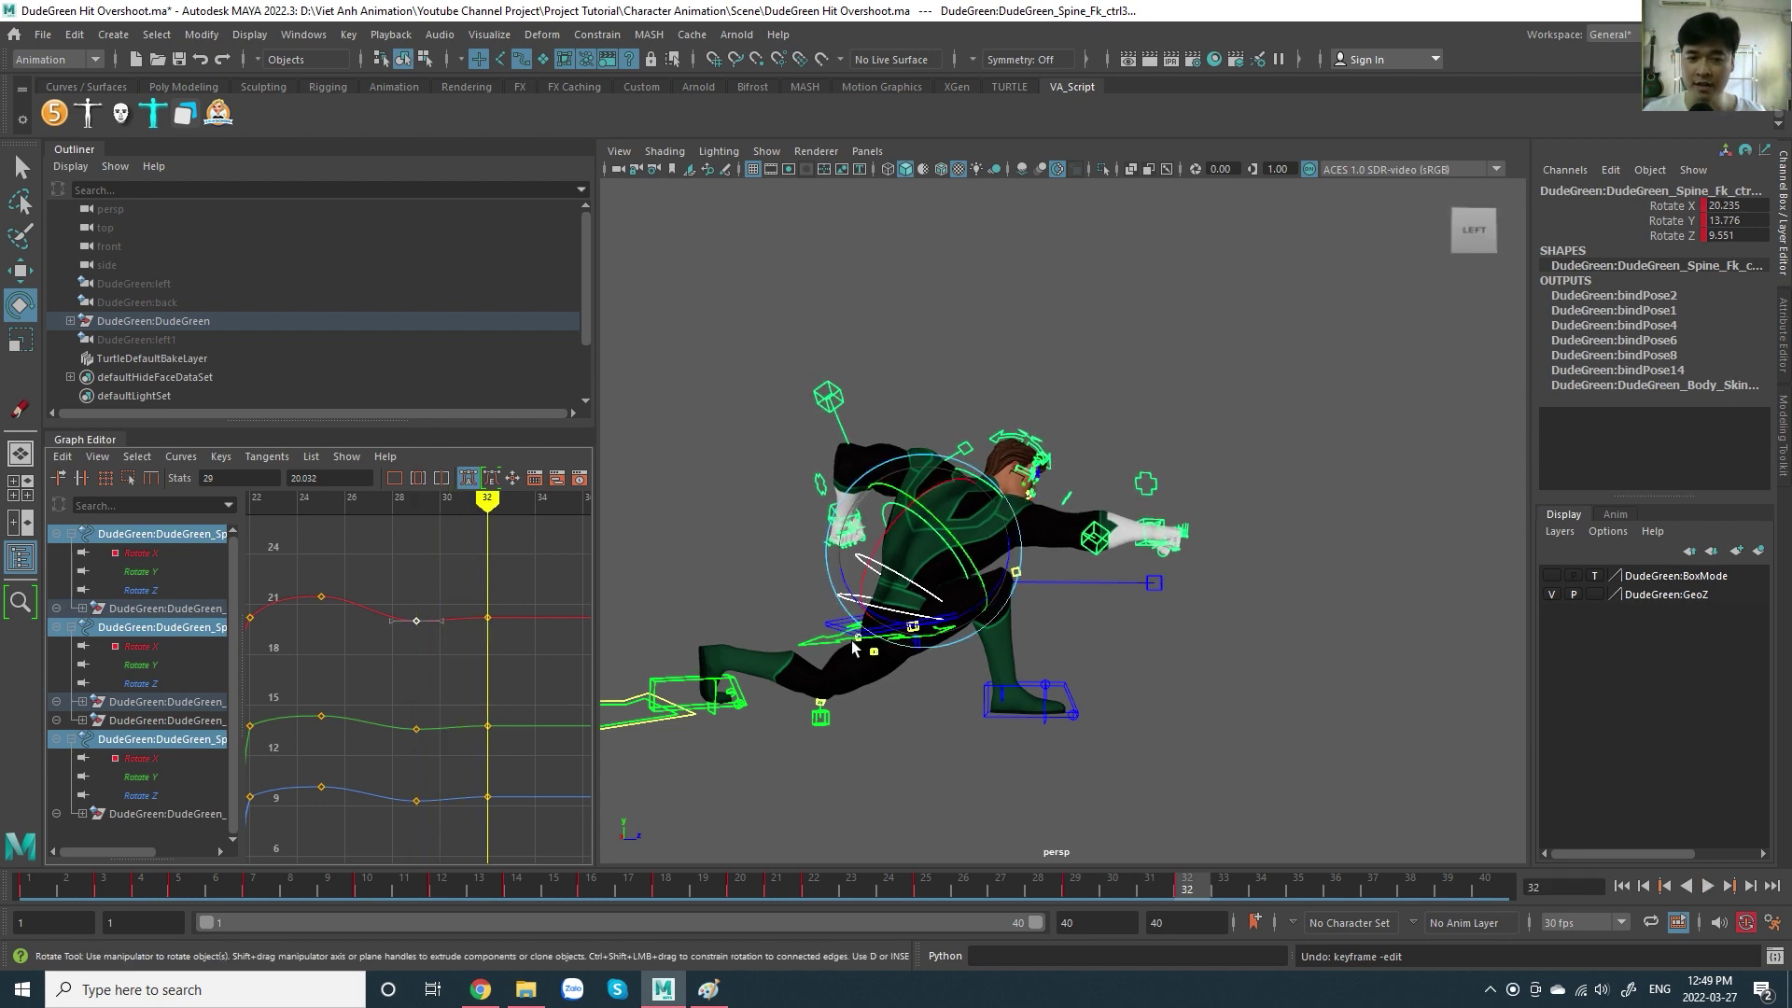
pyautogui.keyDown('alt'); pyautogui.moveTo(1082, 537); pyautogui.dragTo(1024, 520); pyautogui.keyUp('alt')
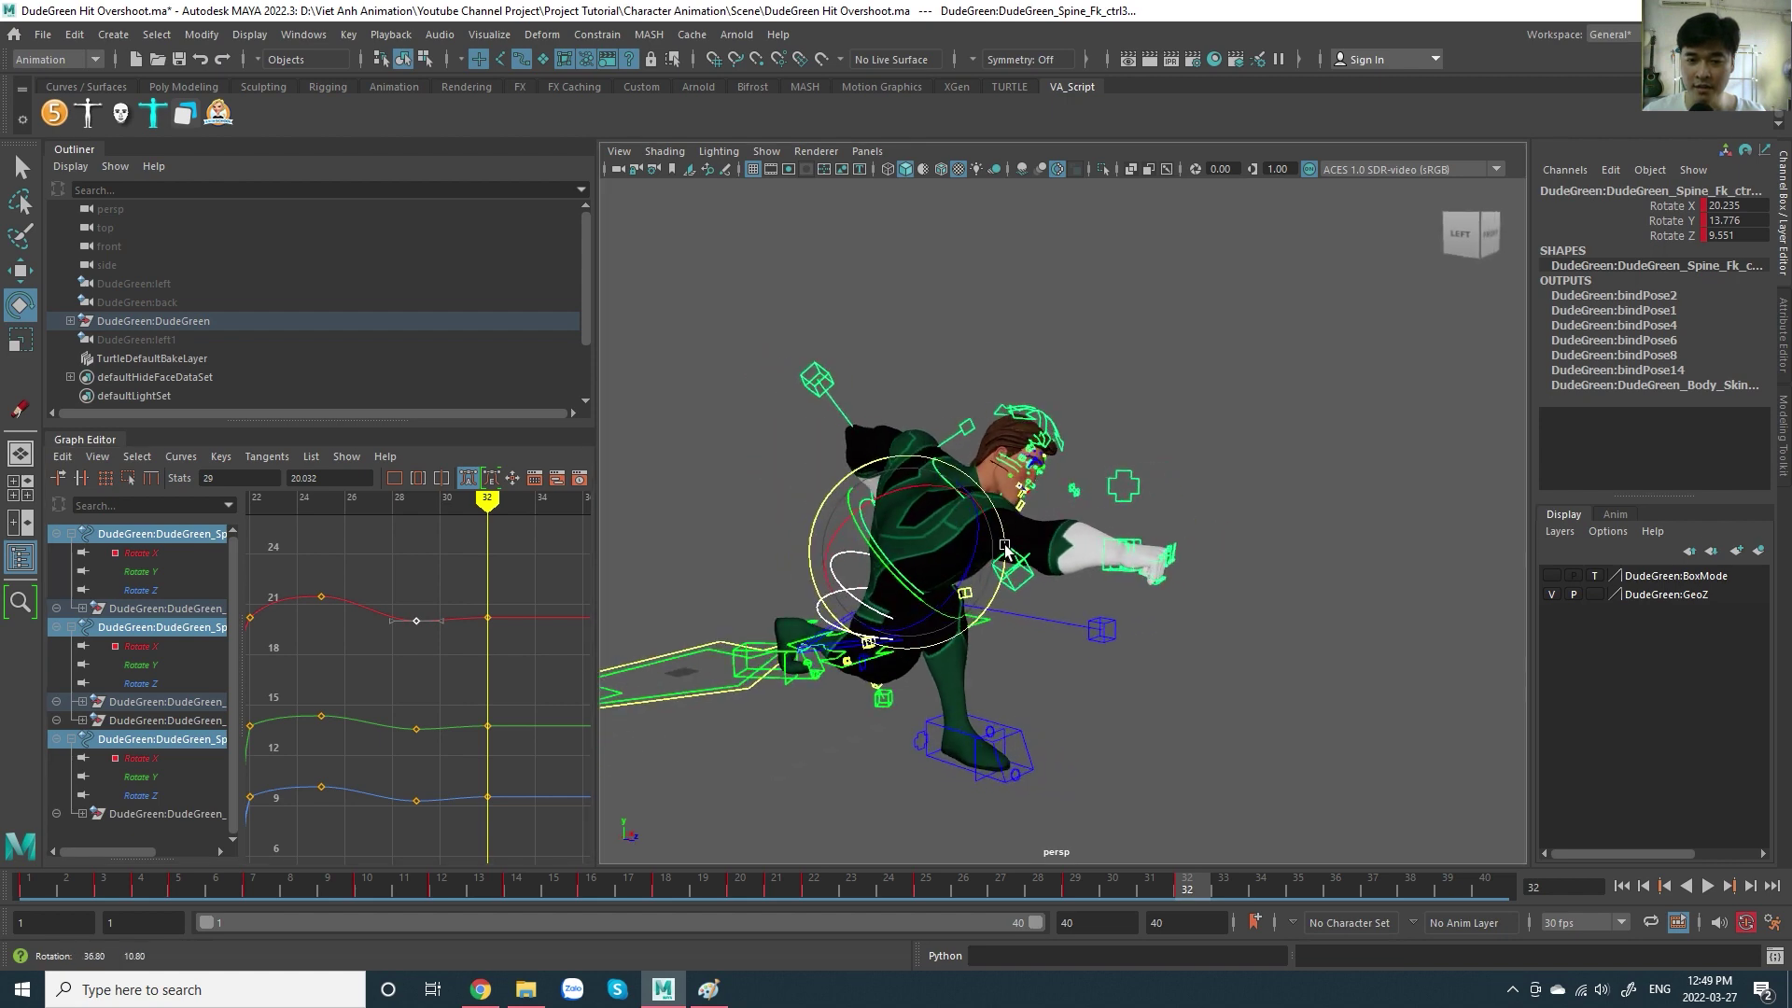
pyautogui.scroll(3, 1024, 519)
pyautogui.scroll(2, 1070, 516)
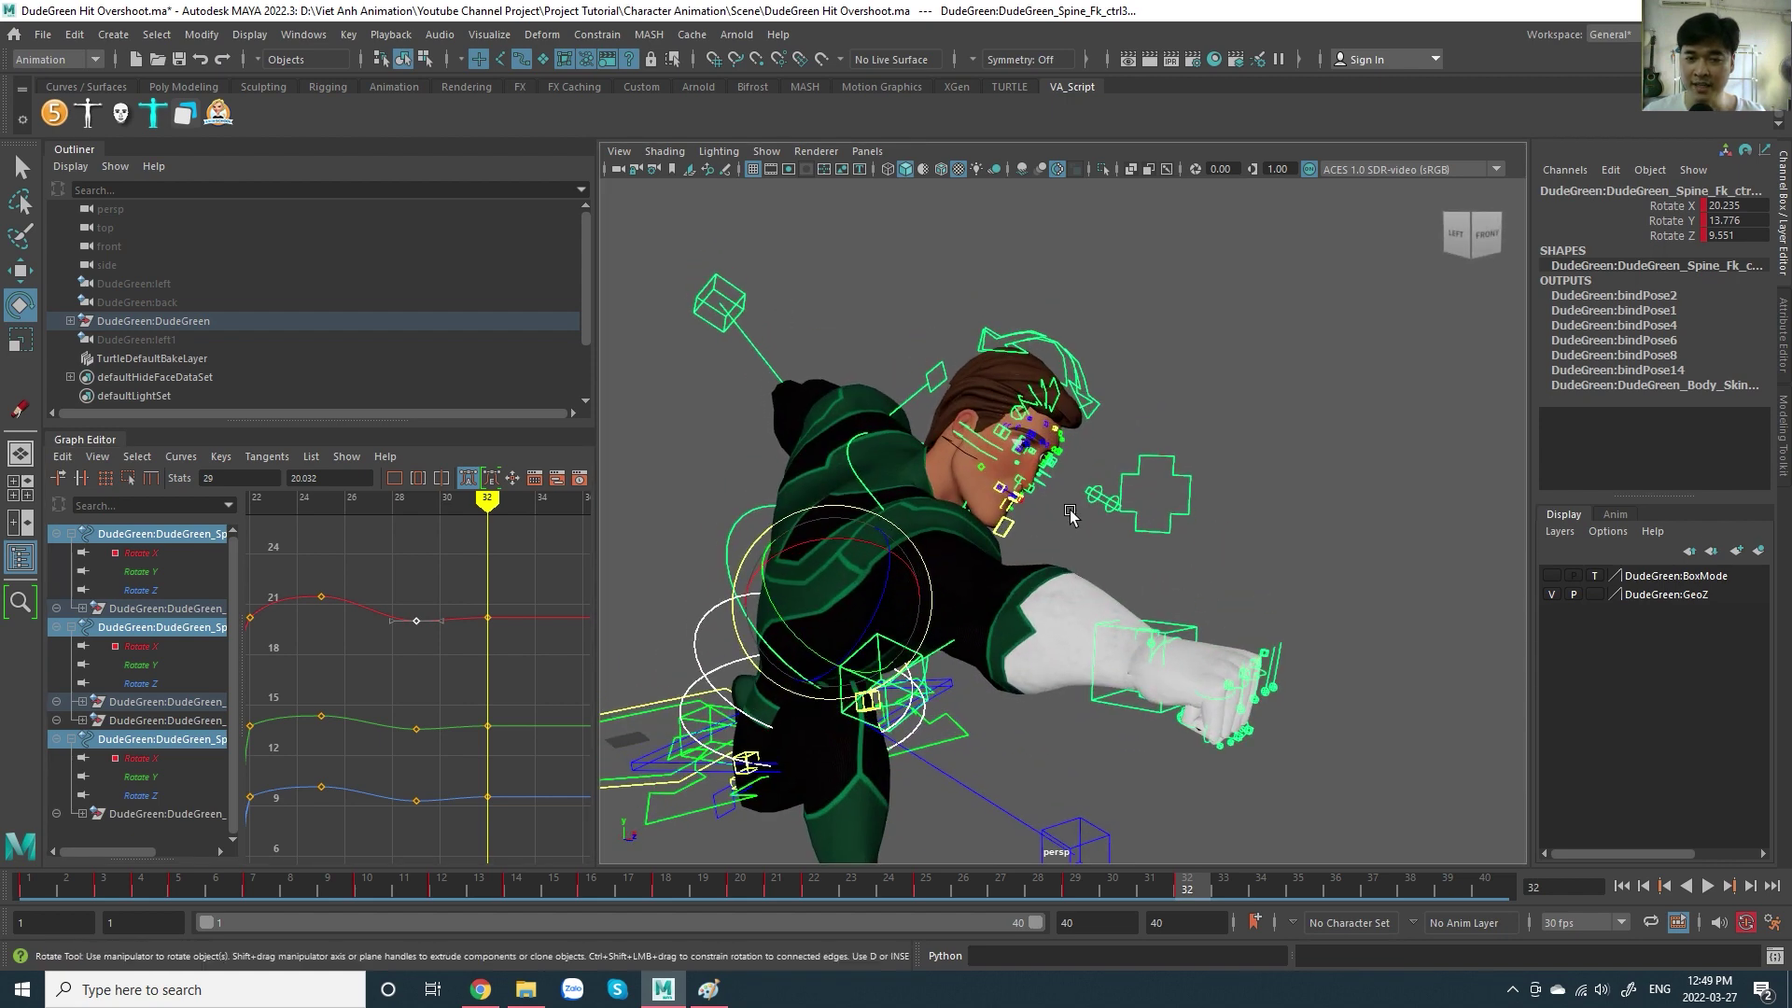
# - Select the head control, frame its curves over frames 20–40 and set time to frame 22
pyautogui.click(866, 465)
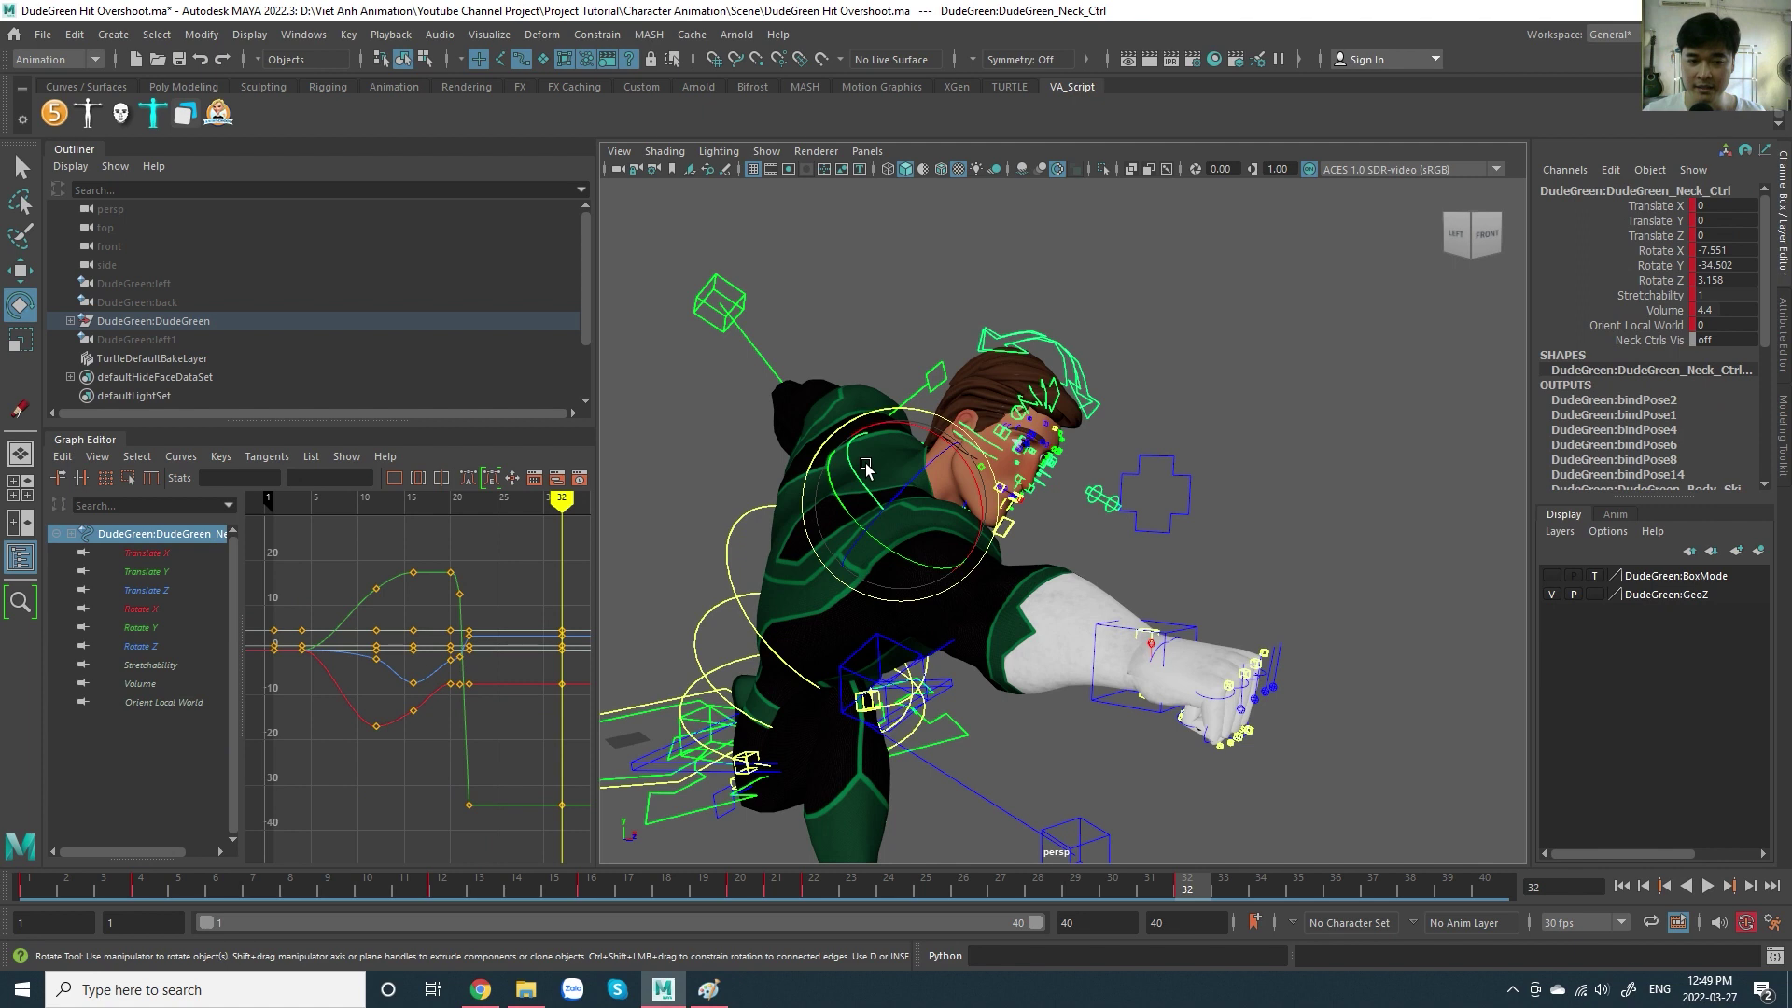
pyautogui.click(901, 529)
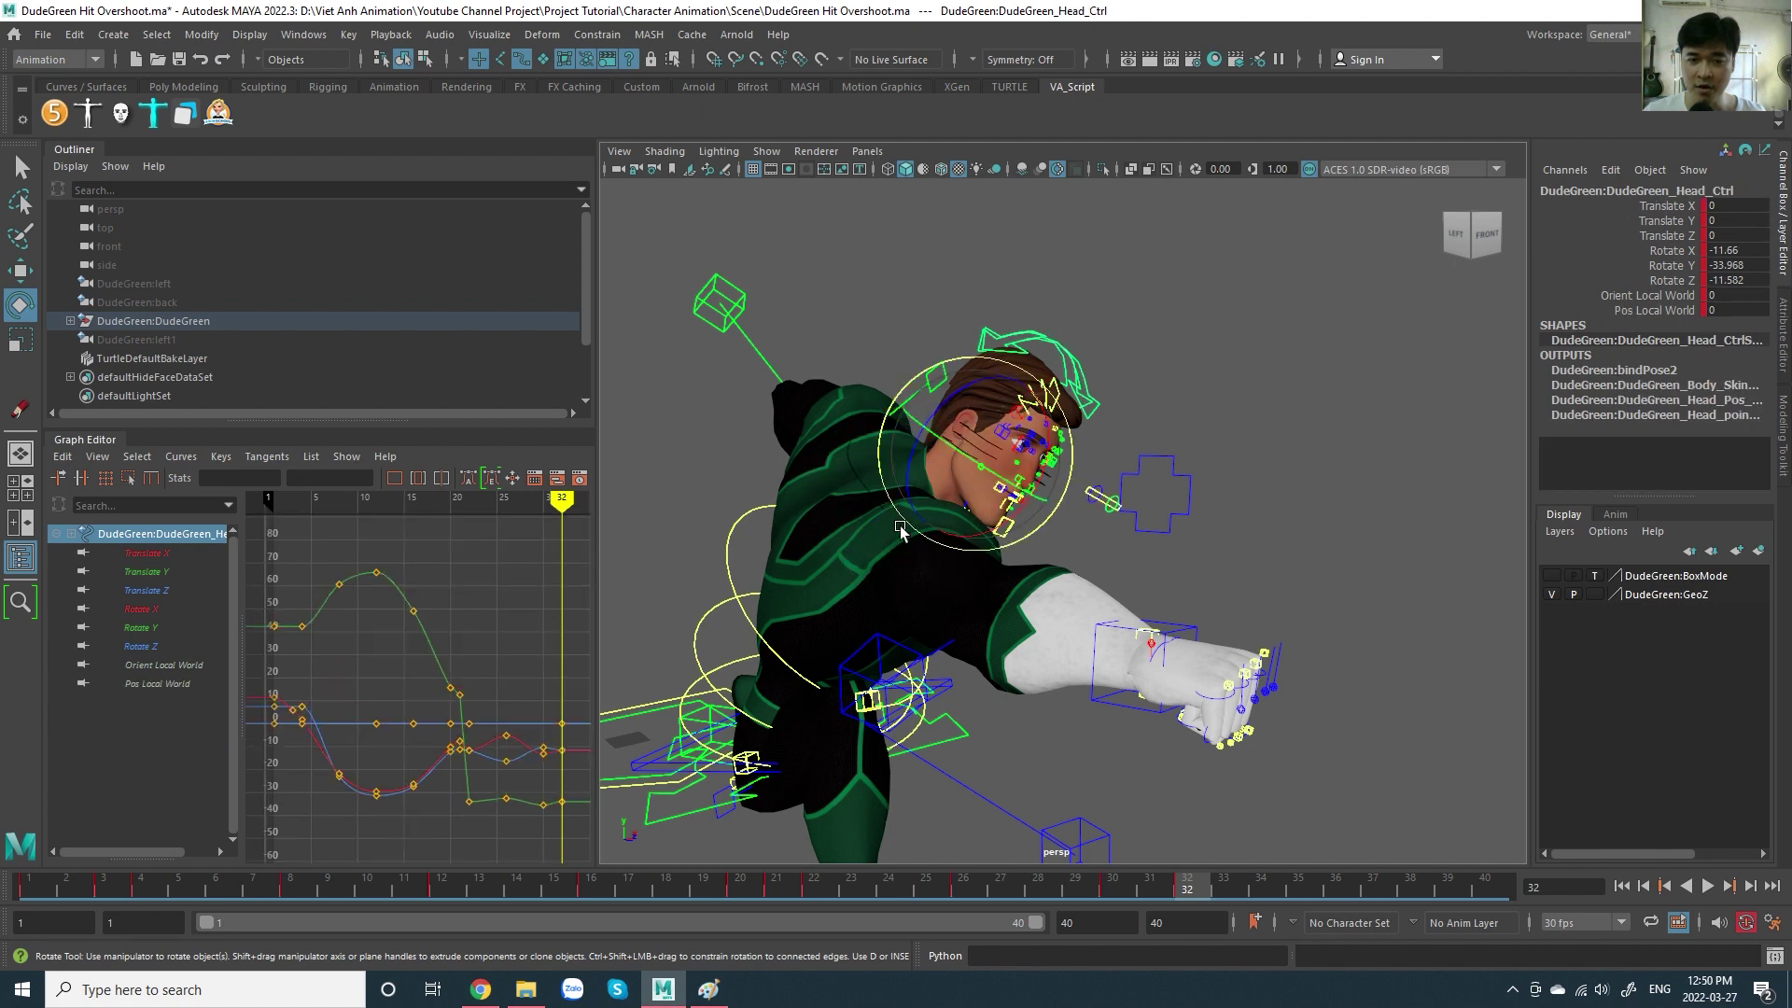
pyautogui.scroll(2, 412, 769)
pyautogui.moveTo(544, 789)
pyautogui.keyDown('alt'); pyautogui.mouseDown(button='middle')
pyautogui.moveTo(413, 769)
pyautogui.moveTo(462, 663)
pyautogui.mouseUp(button='middle'); pyautogui.keyUp('alt')
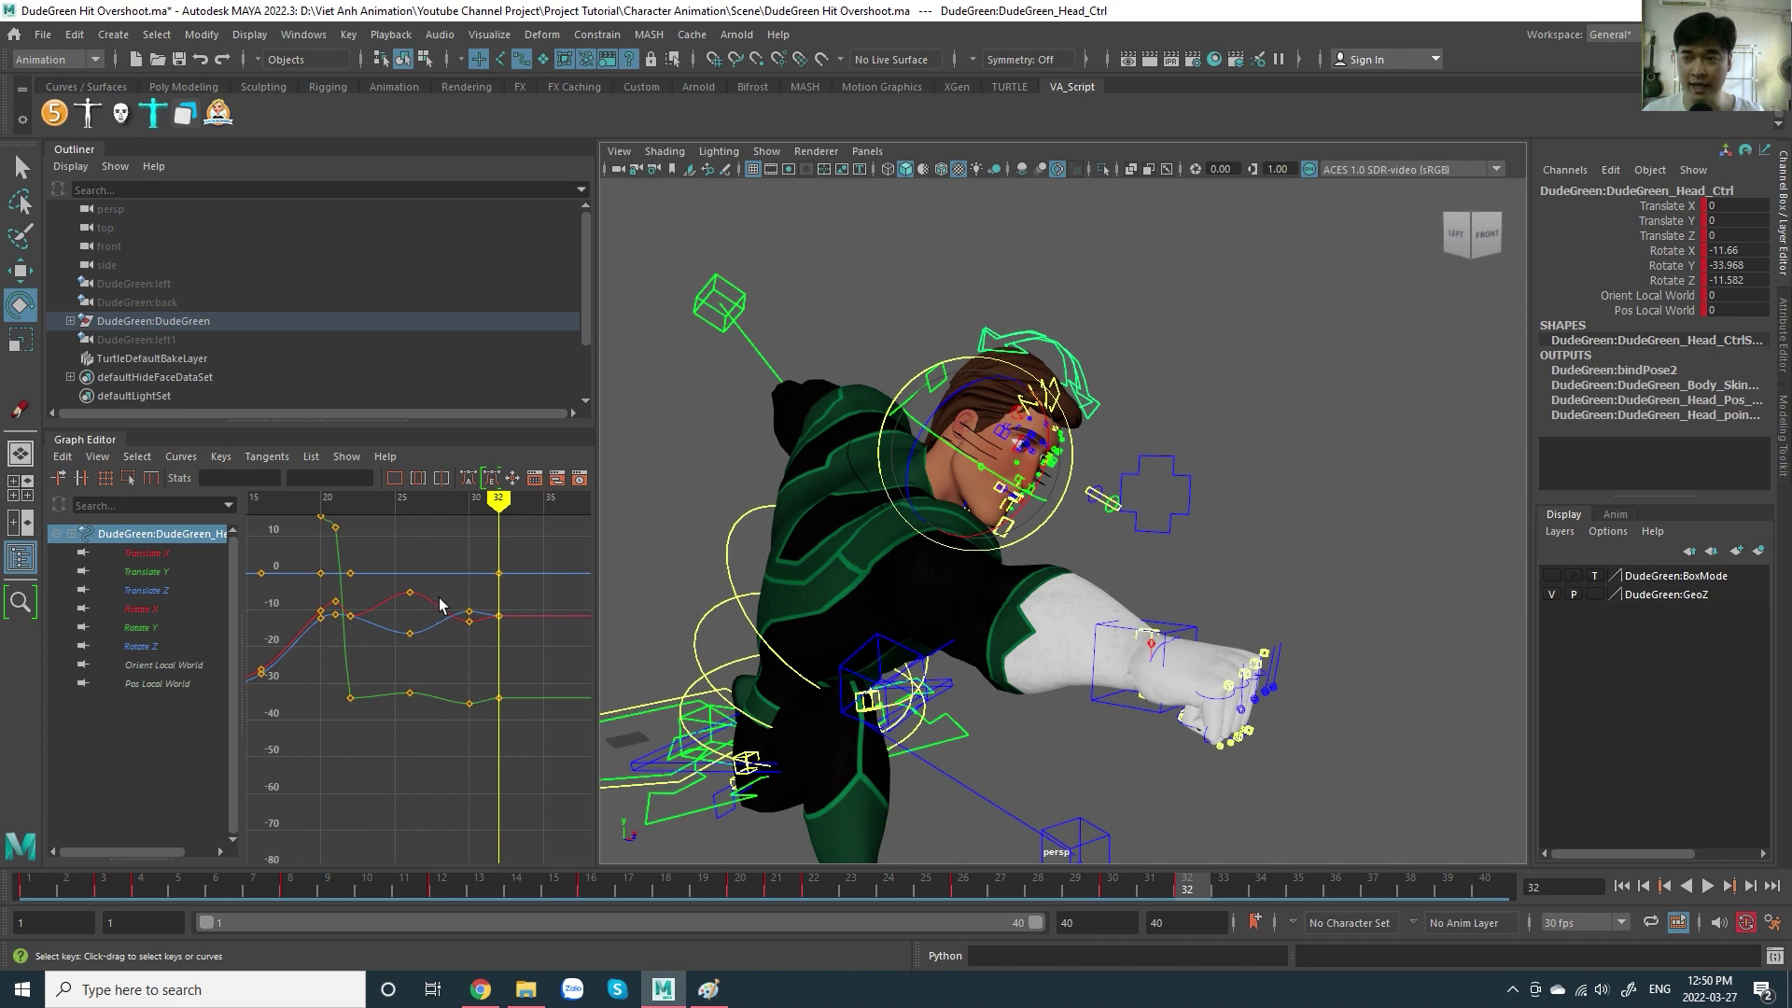
pyautogui.moveTo(430, 526); pyautogui.dragTo(350, 526)
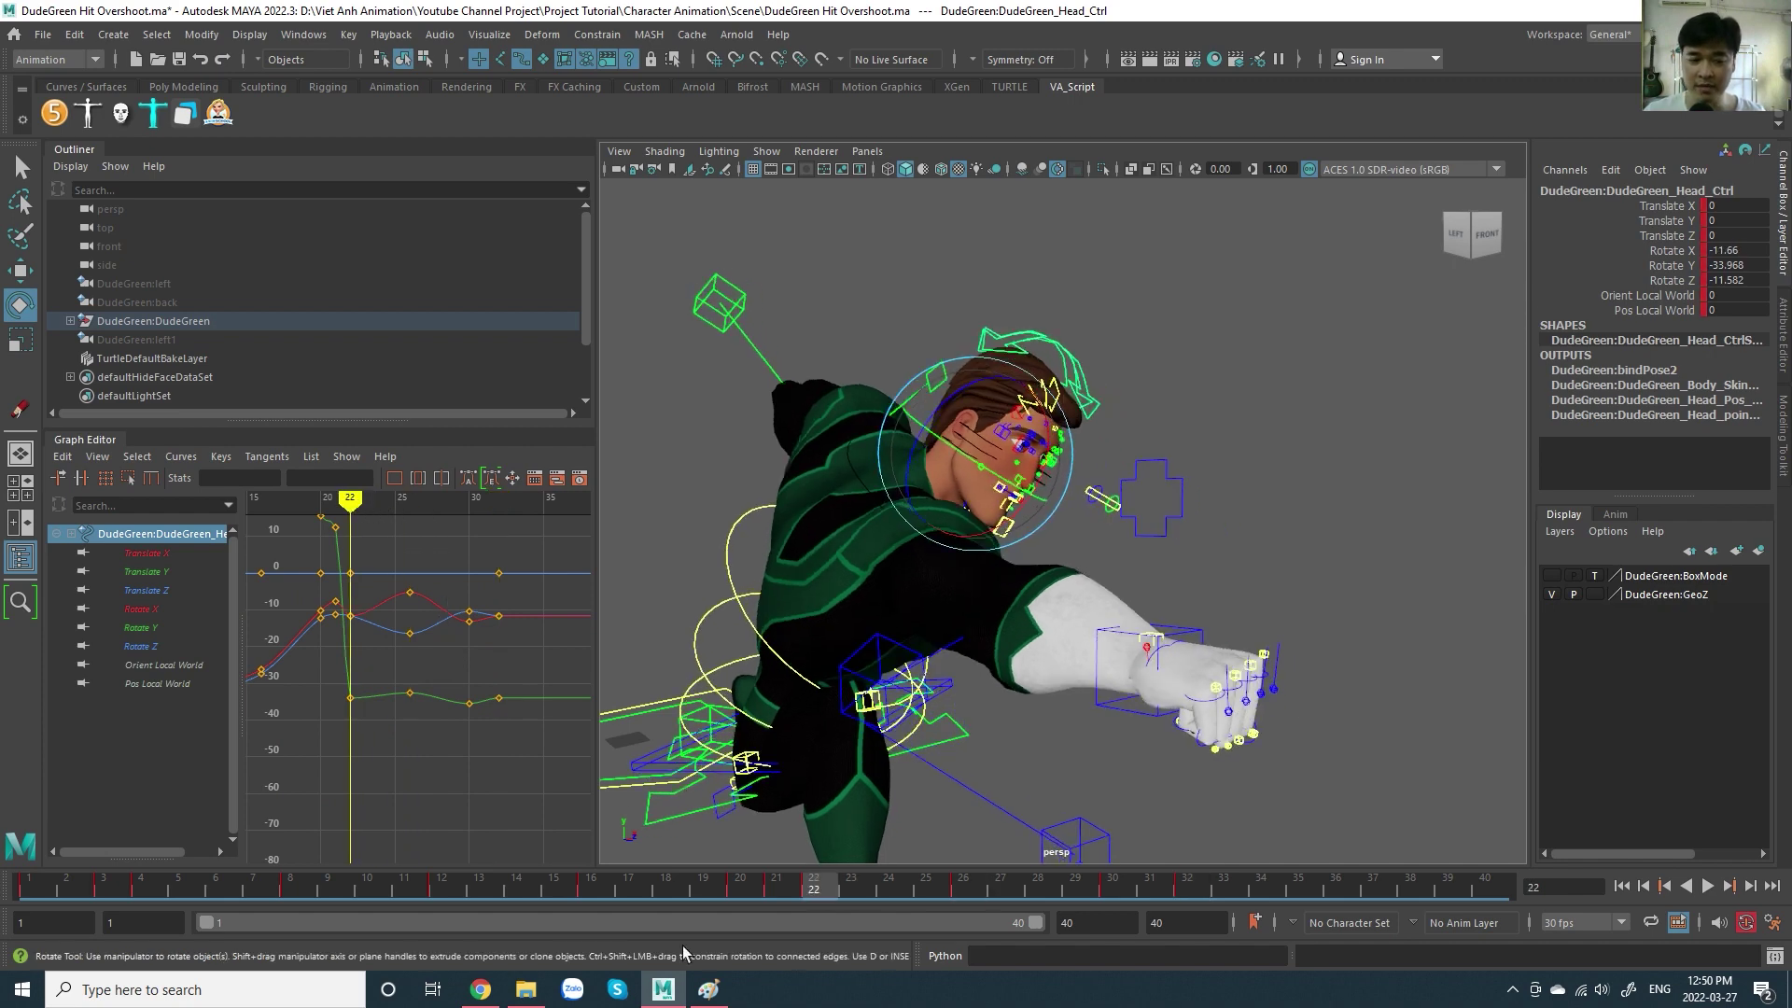
pyautogui.click(705, 993)
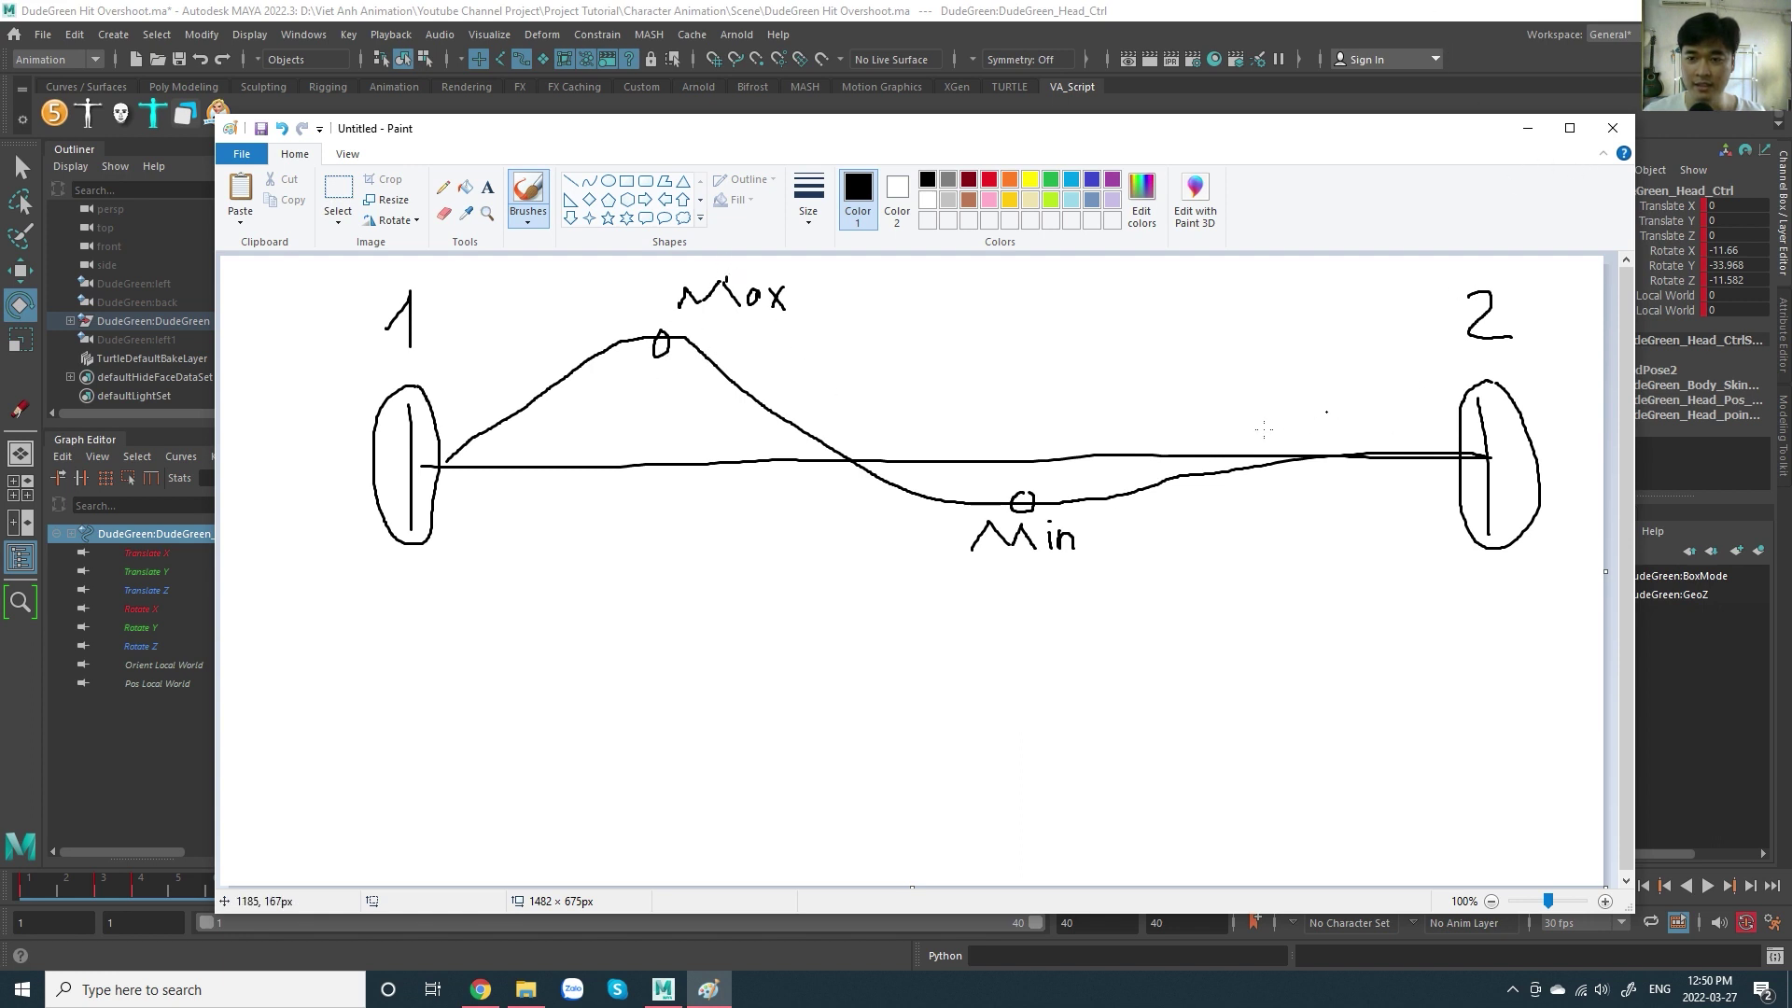
# - Back in Maya, orbit onto the character and play the head motion from frame 26
pyautogui.click(1528, 128)
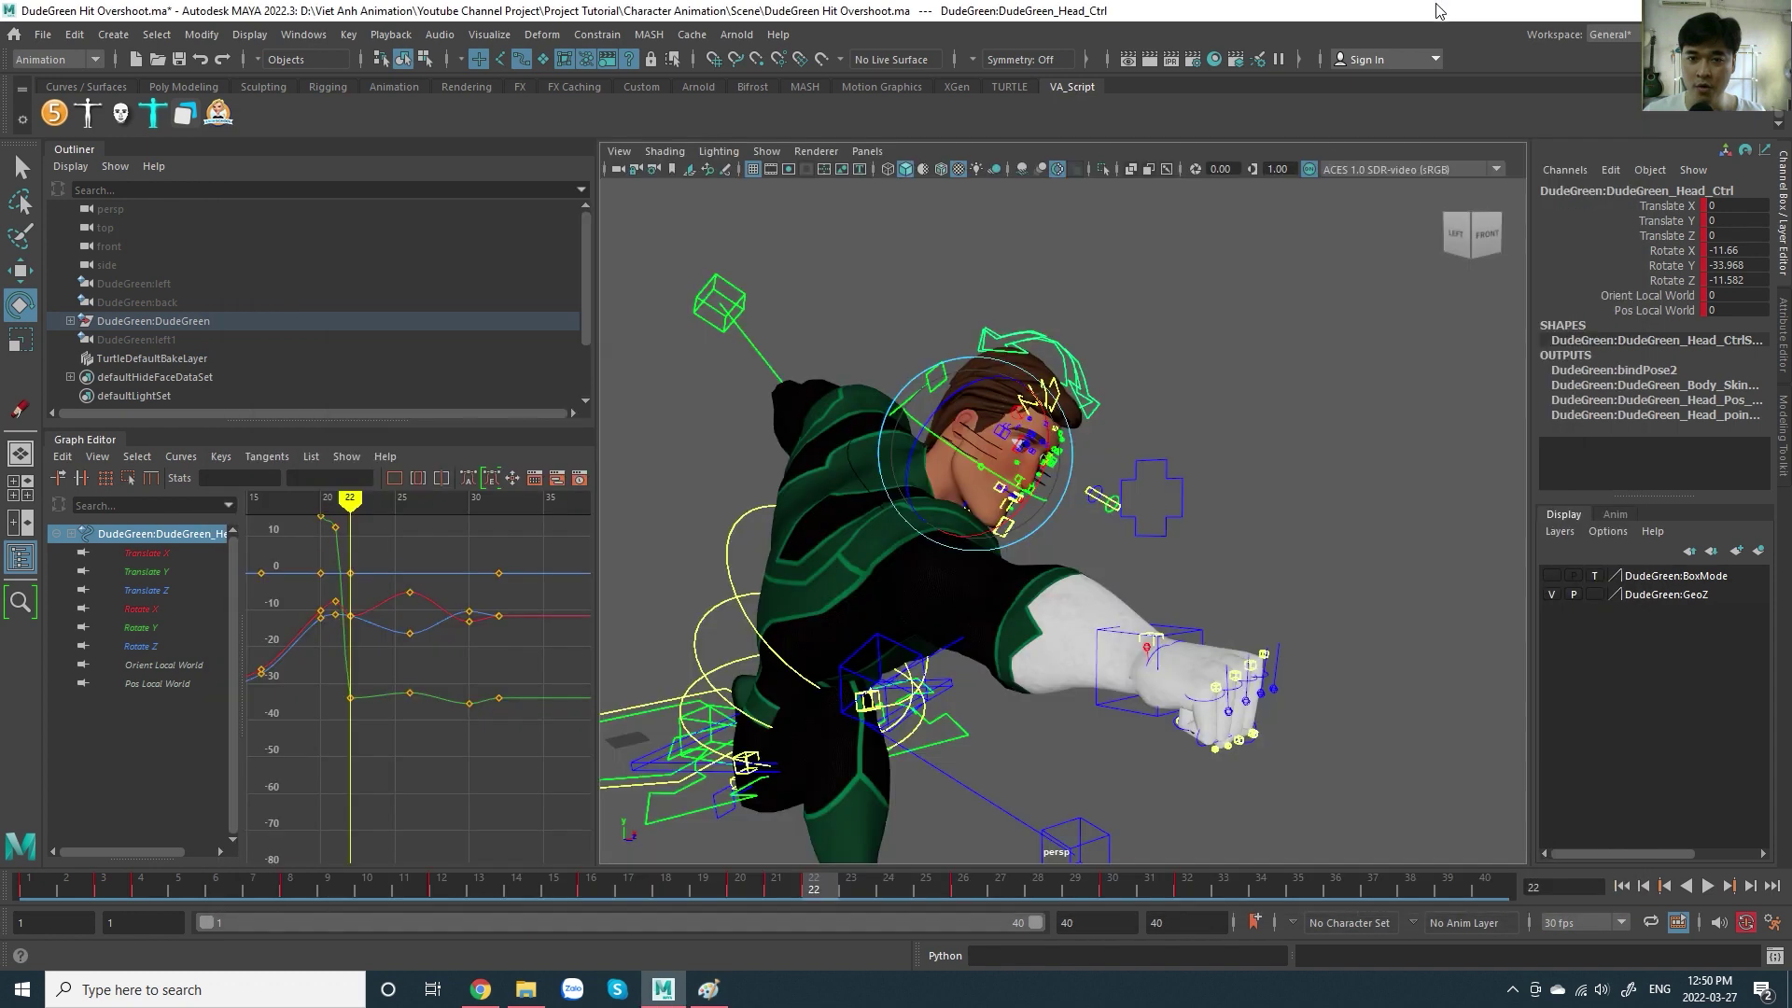
pyautogui.moveTo(977, 504)
pyautogui.keyDown('alt'); pyautogui.mouseDown()
pyautogui.moveTo(1096, 532)
pyautogui.moveTo(1017, 560)
pyautogui.mouseUp(); pyautogui.keyUp('alt')
pyautogui.keyDown('alt'); pyautogui.moveTo(402, 700); pyautogui.dragTo(417, 731, button='middle'); pyautogui.keyUp('alt')
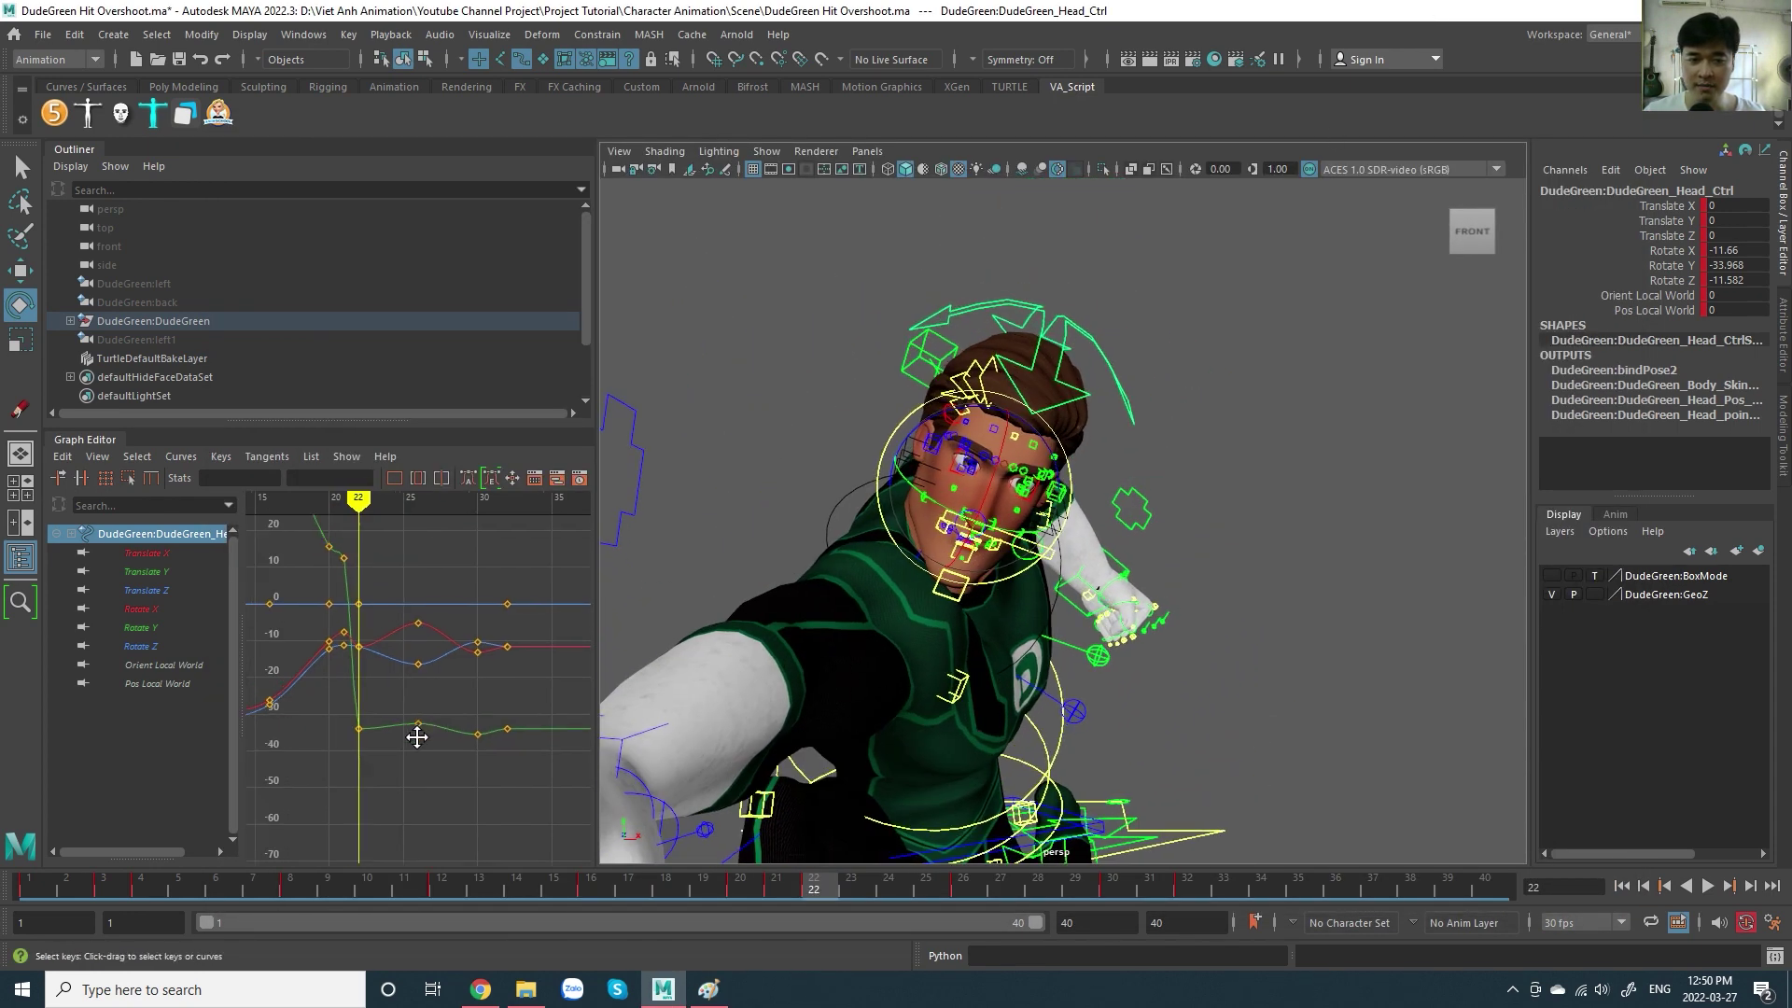
pyautogui.keyDown('alt'); pyautogui.moveTo(1094, 533); pyautogui.dragTo(1083, 518); pyautogui.keyUp('alt')
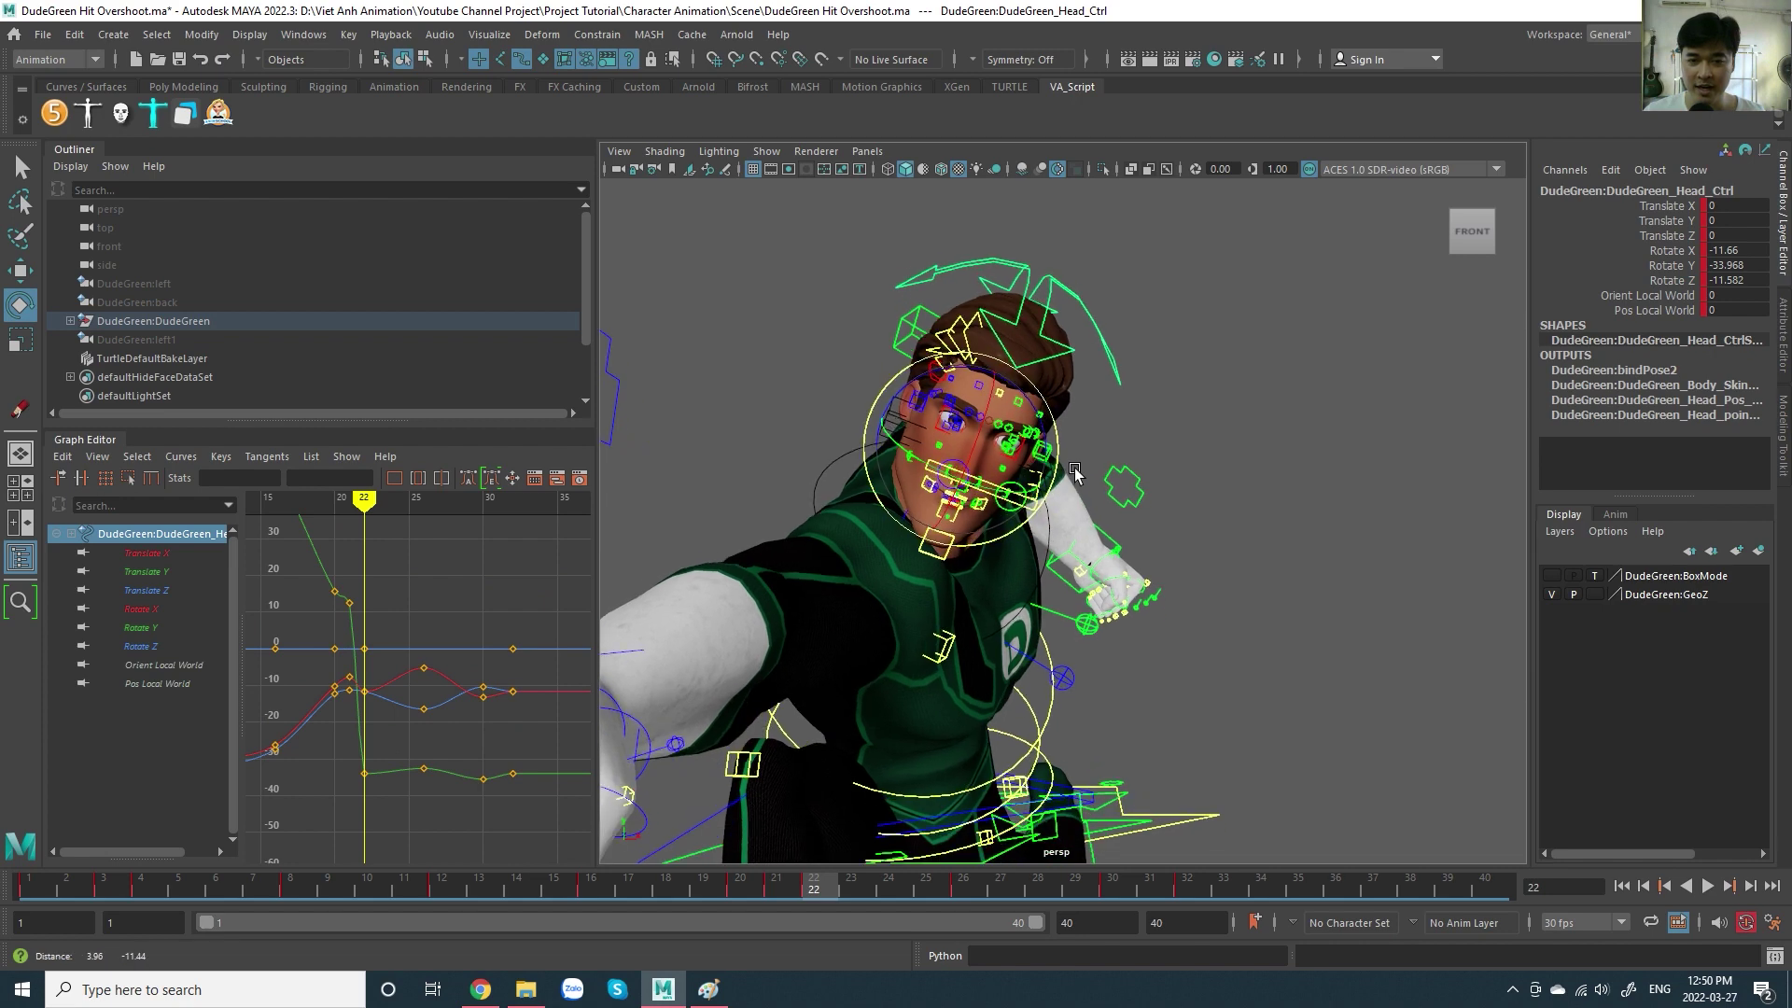
pyautogui.click(430, 519)
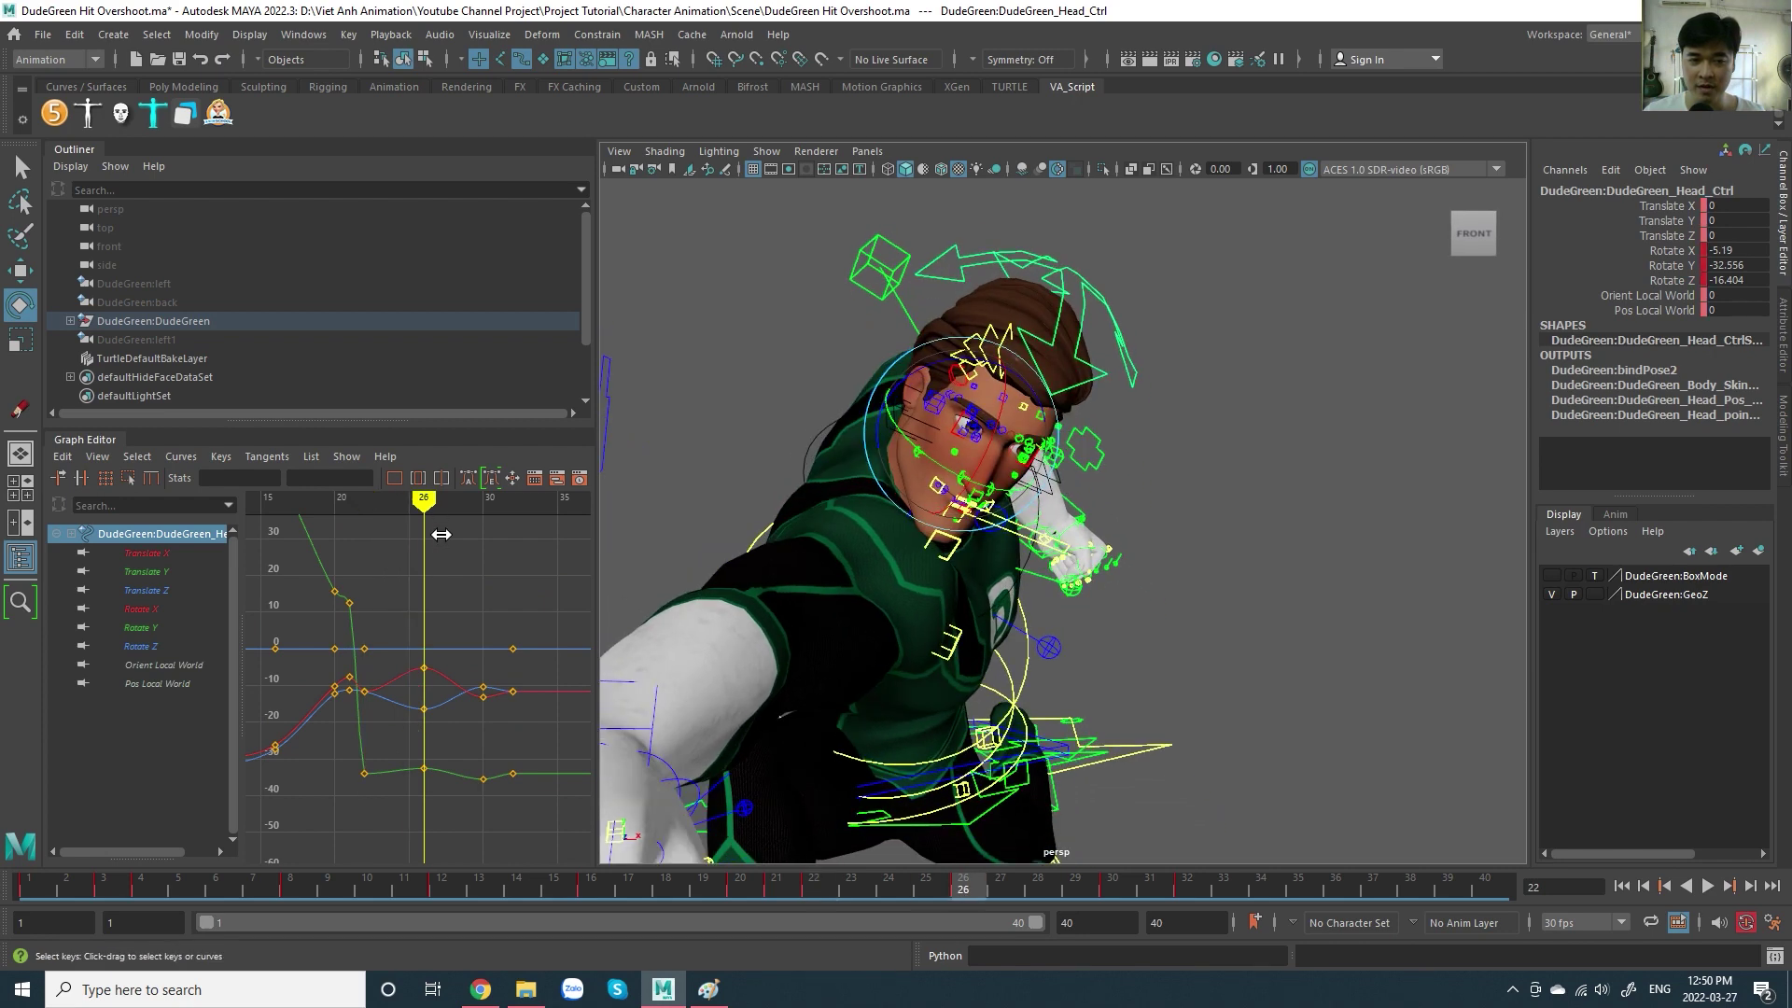
pyautogui.hotkey('alt', 'v')
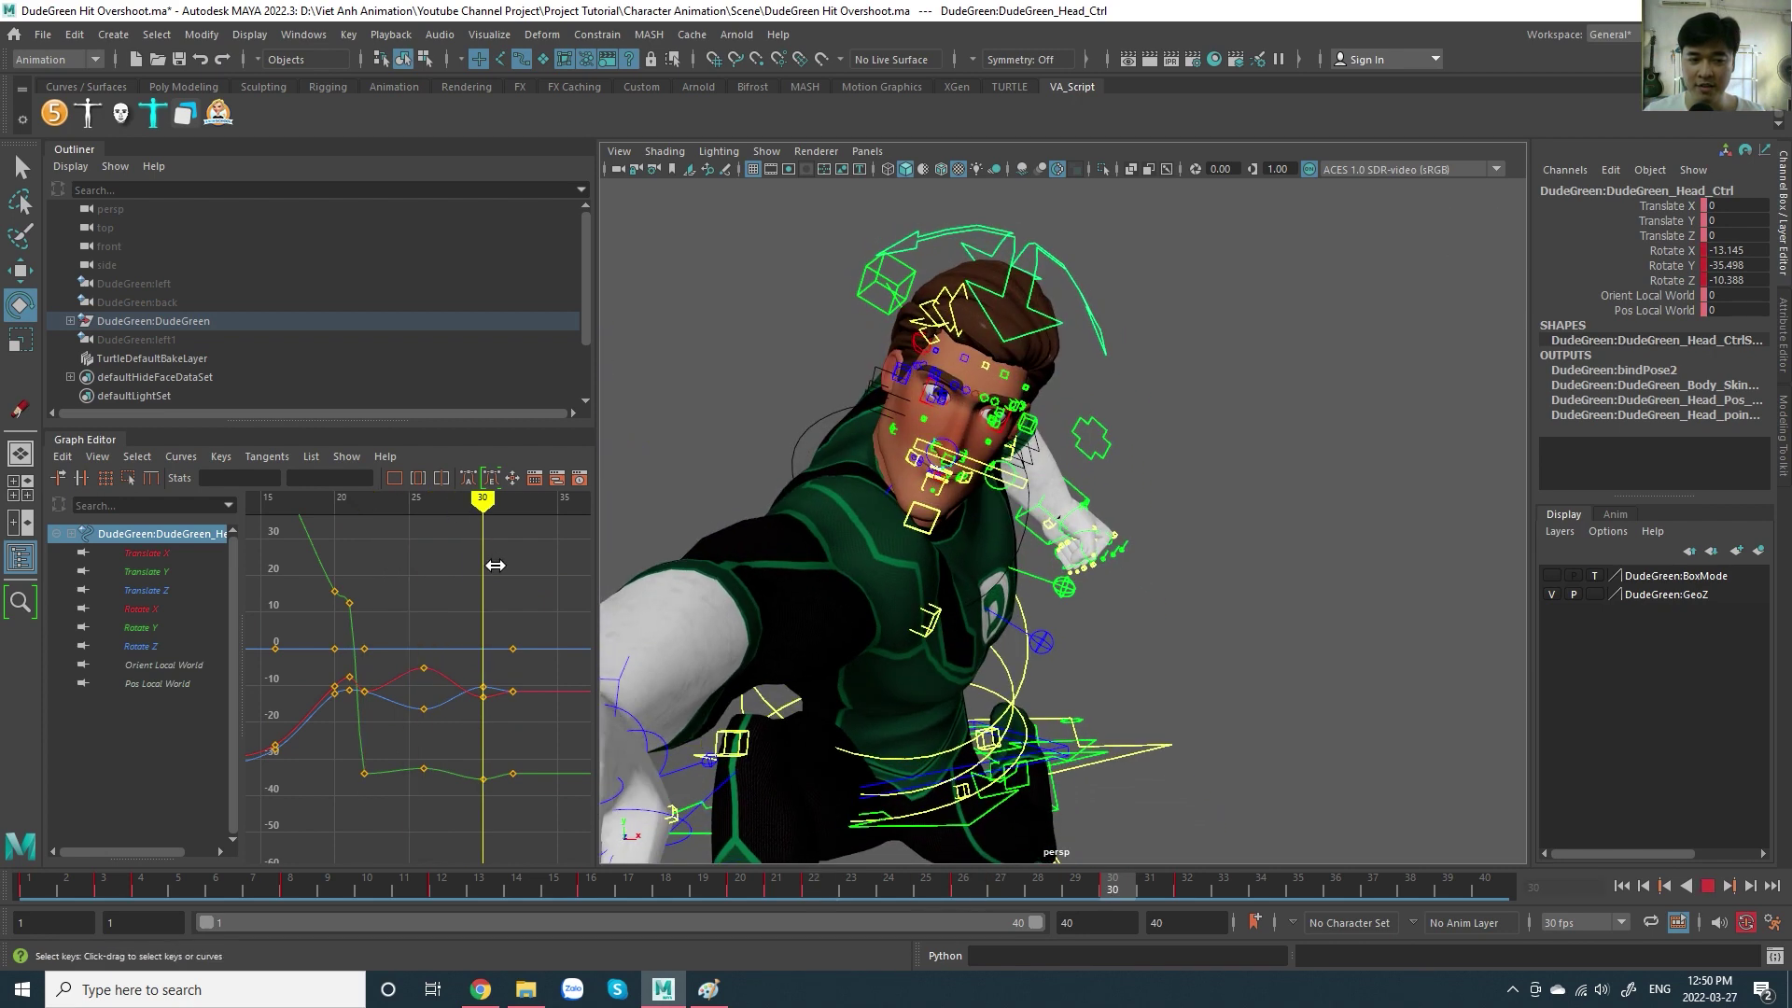
pyautogui.hotkey('alt', 'v')
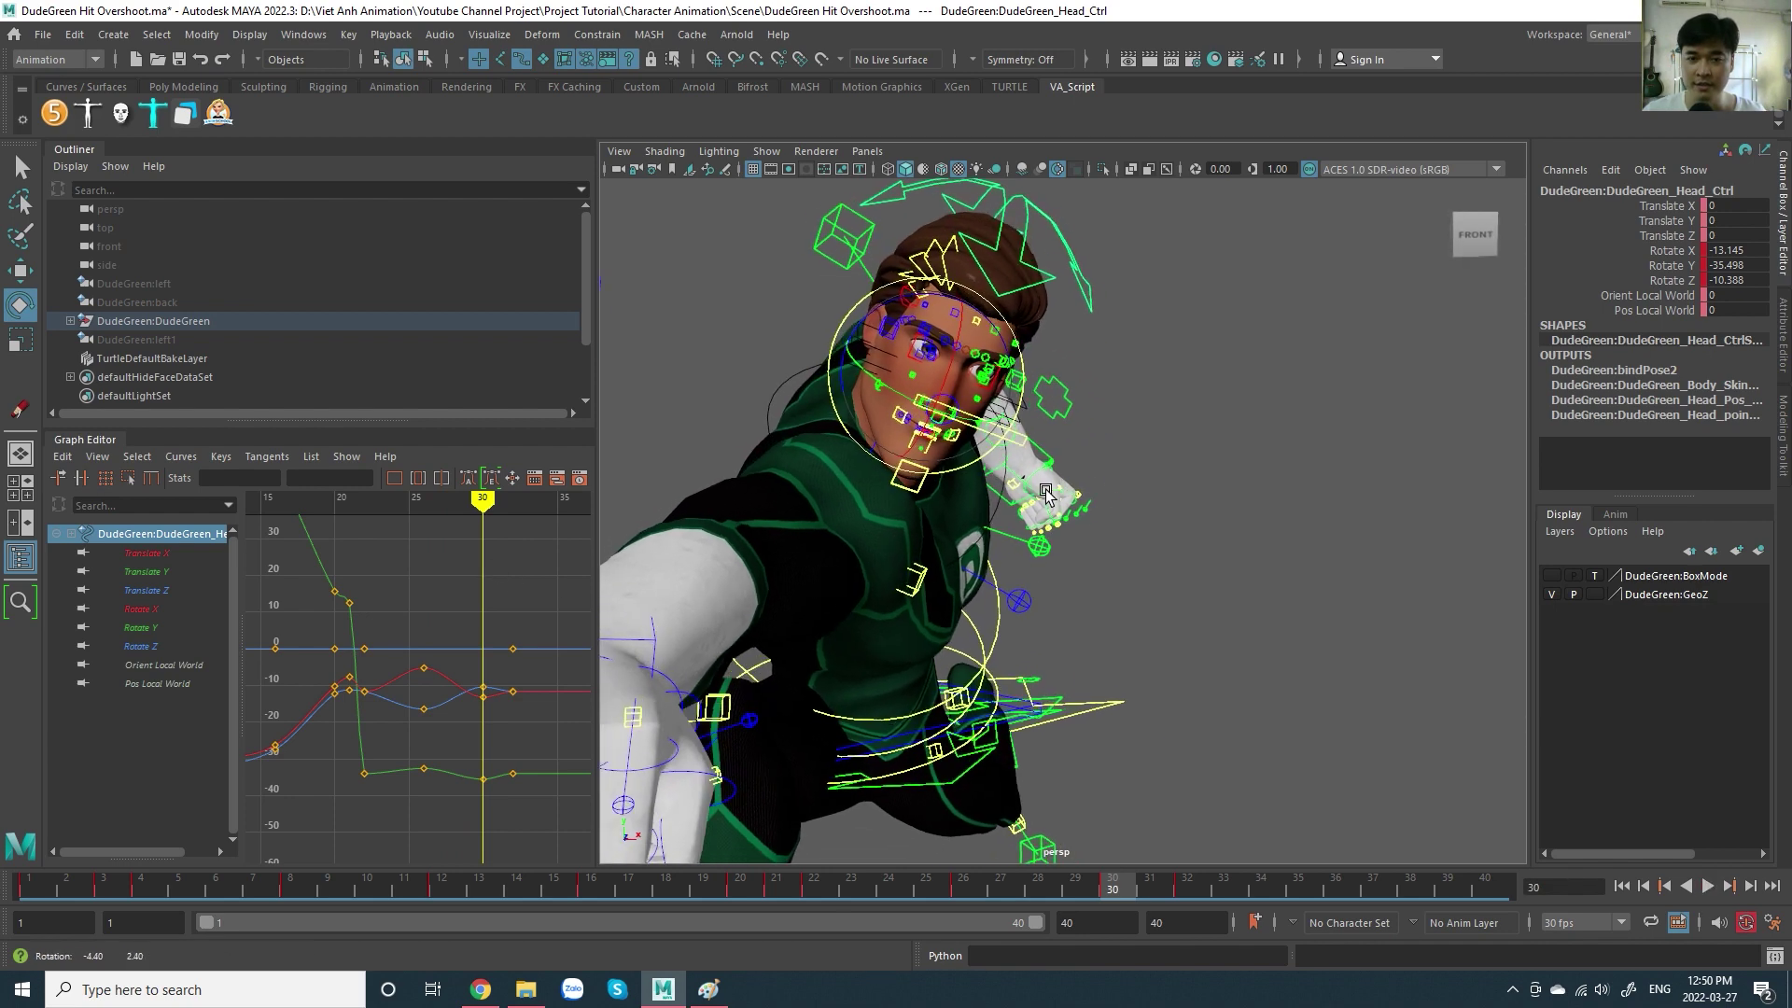
pyautogui.moveTo(442, 512); pyautogui.dragTo(436, 515)
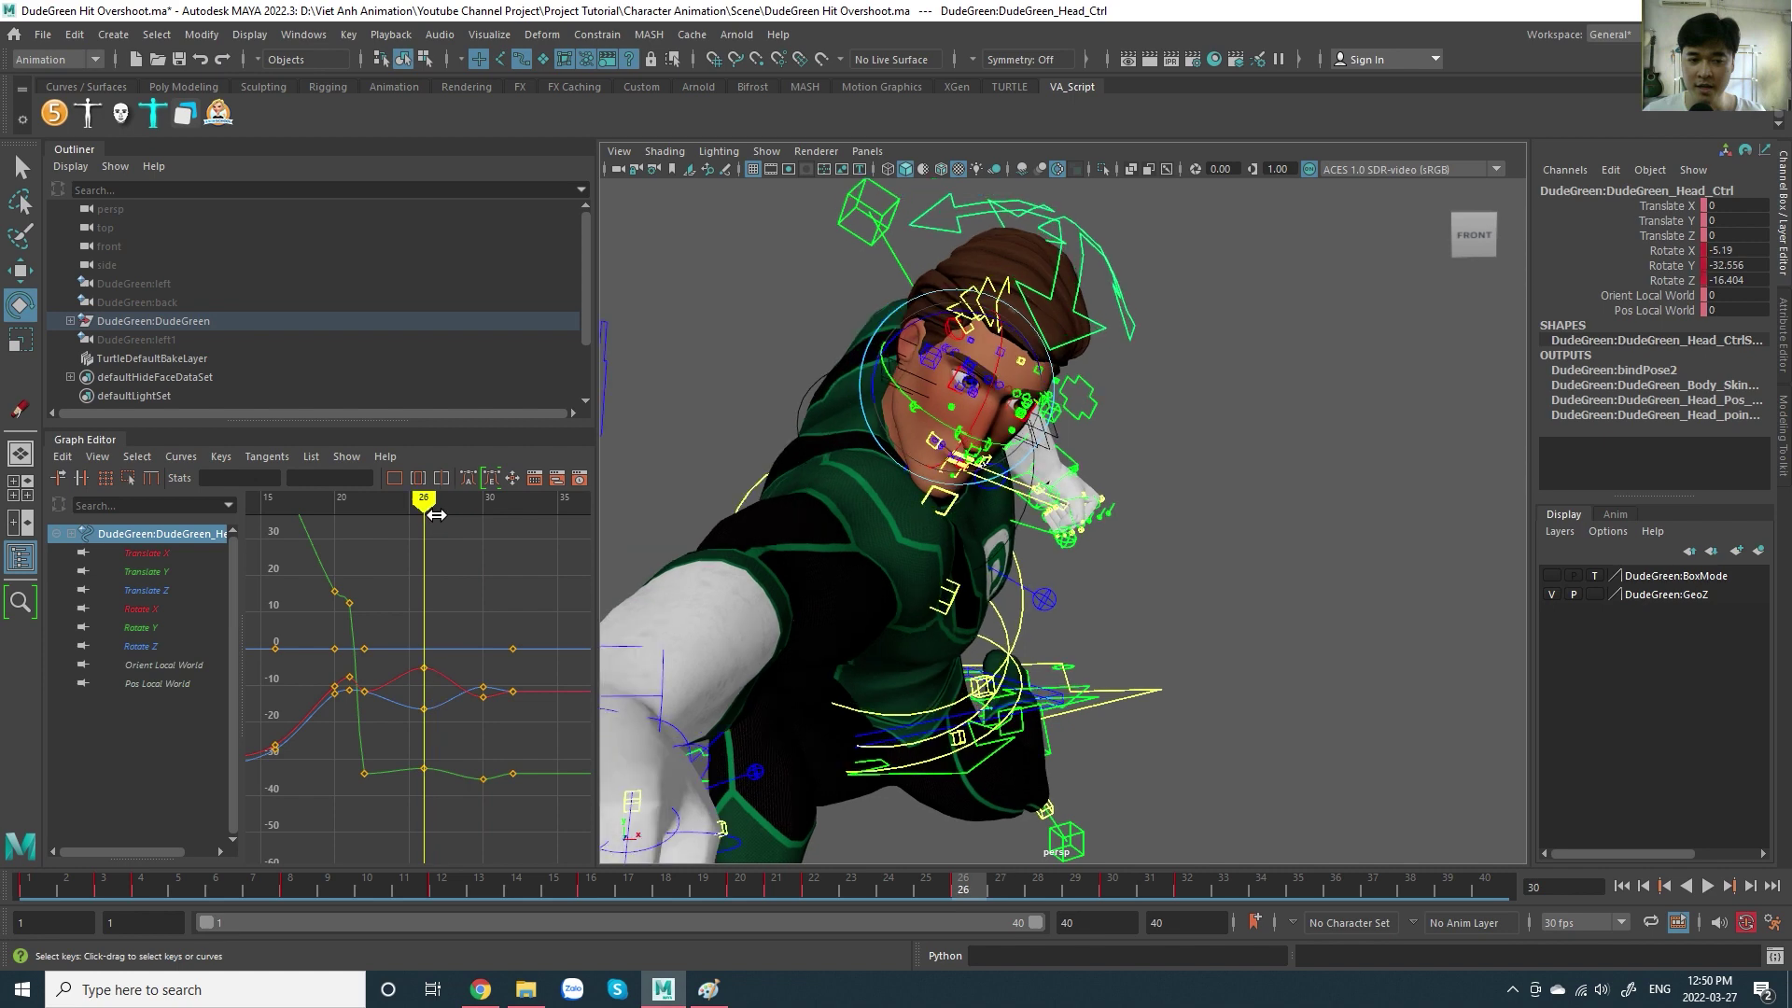
# - Trial-raise the frame 26 Rotate X key and lower Rotate Z, undoing both, then replay from the front
pyautogui.click(425, 668)
pyautogui.moveTo(429, 665); pyautogui.dragTo(463, 585, button='middle')
pyautogui.hotkey('ctrl', 'z')
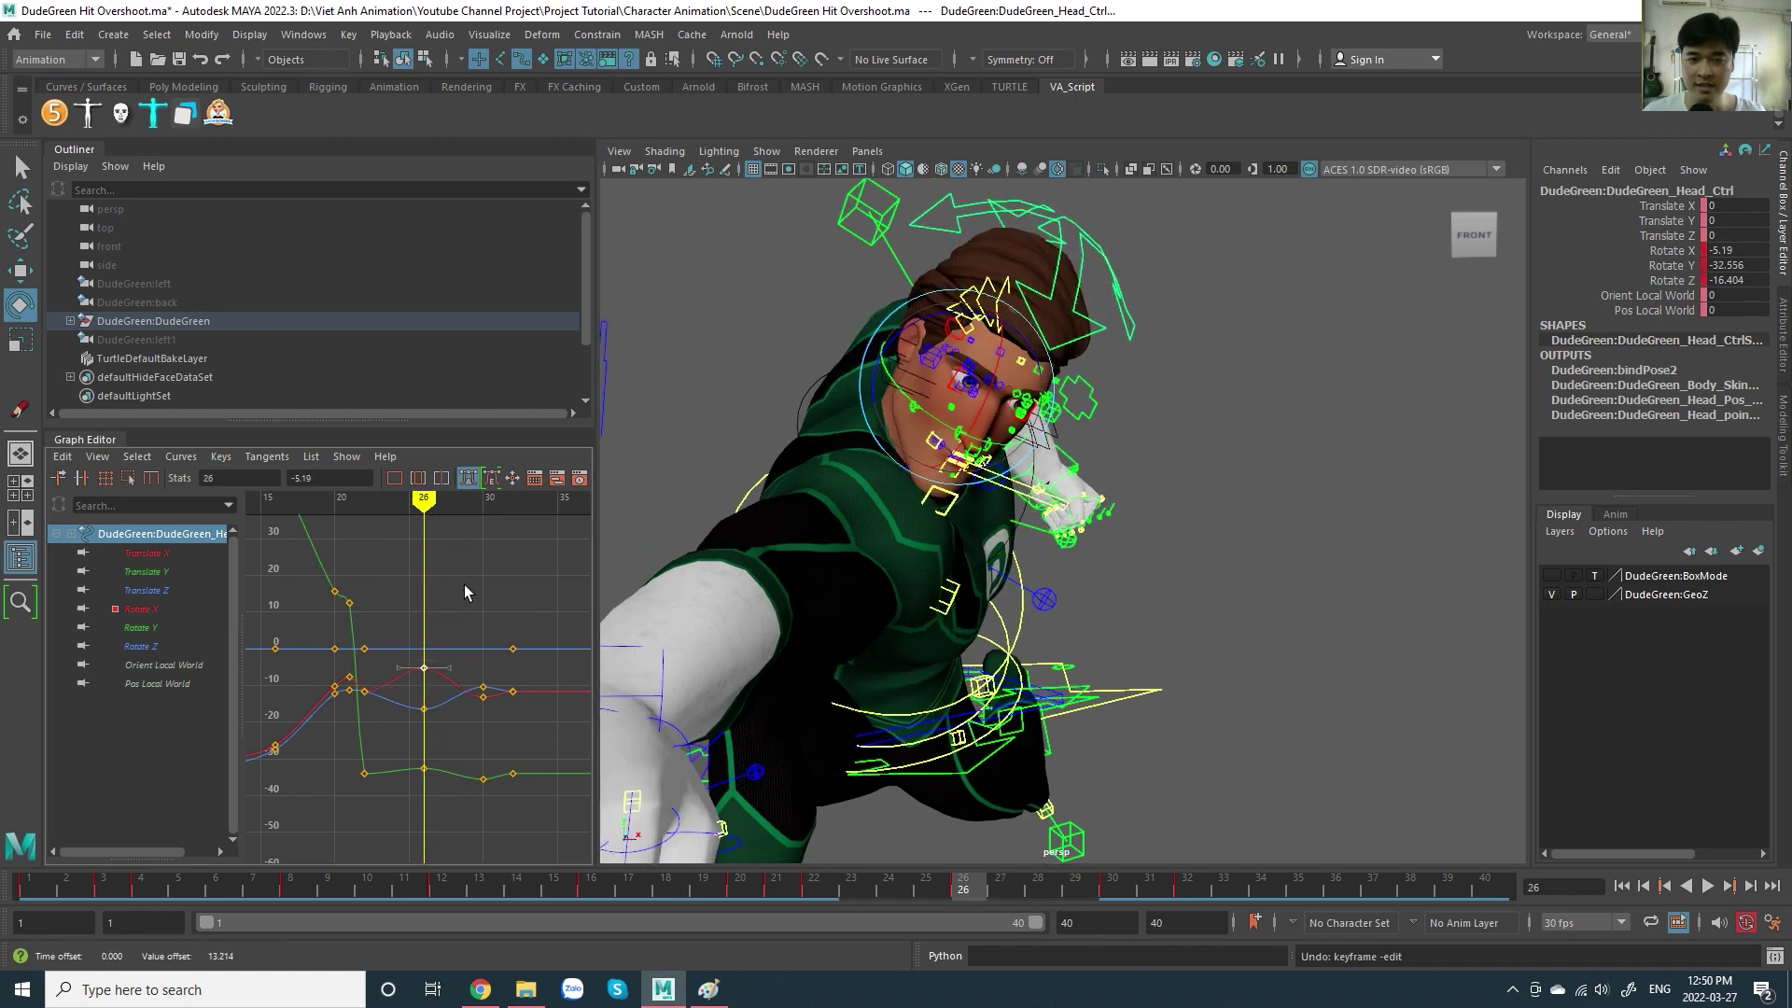
pyautogui.click(424, 709)
pyautogui.moveTo(427, 707)
pyautogui.mouseDown(button='middle')
pyautogui.moveTo(458, 664)
pyautogui.moveTo(459, 702)
pyautogui.mouseUp(button='middle')
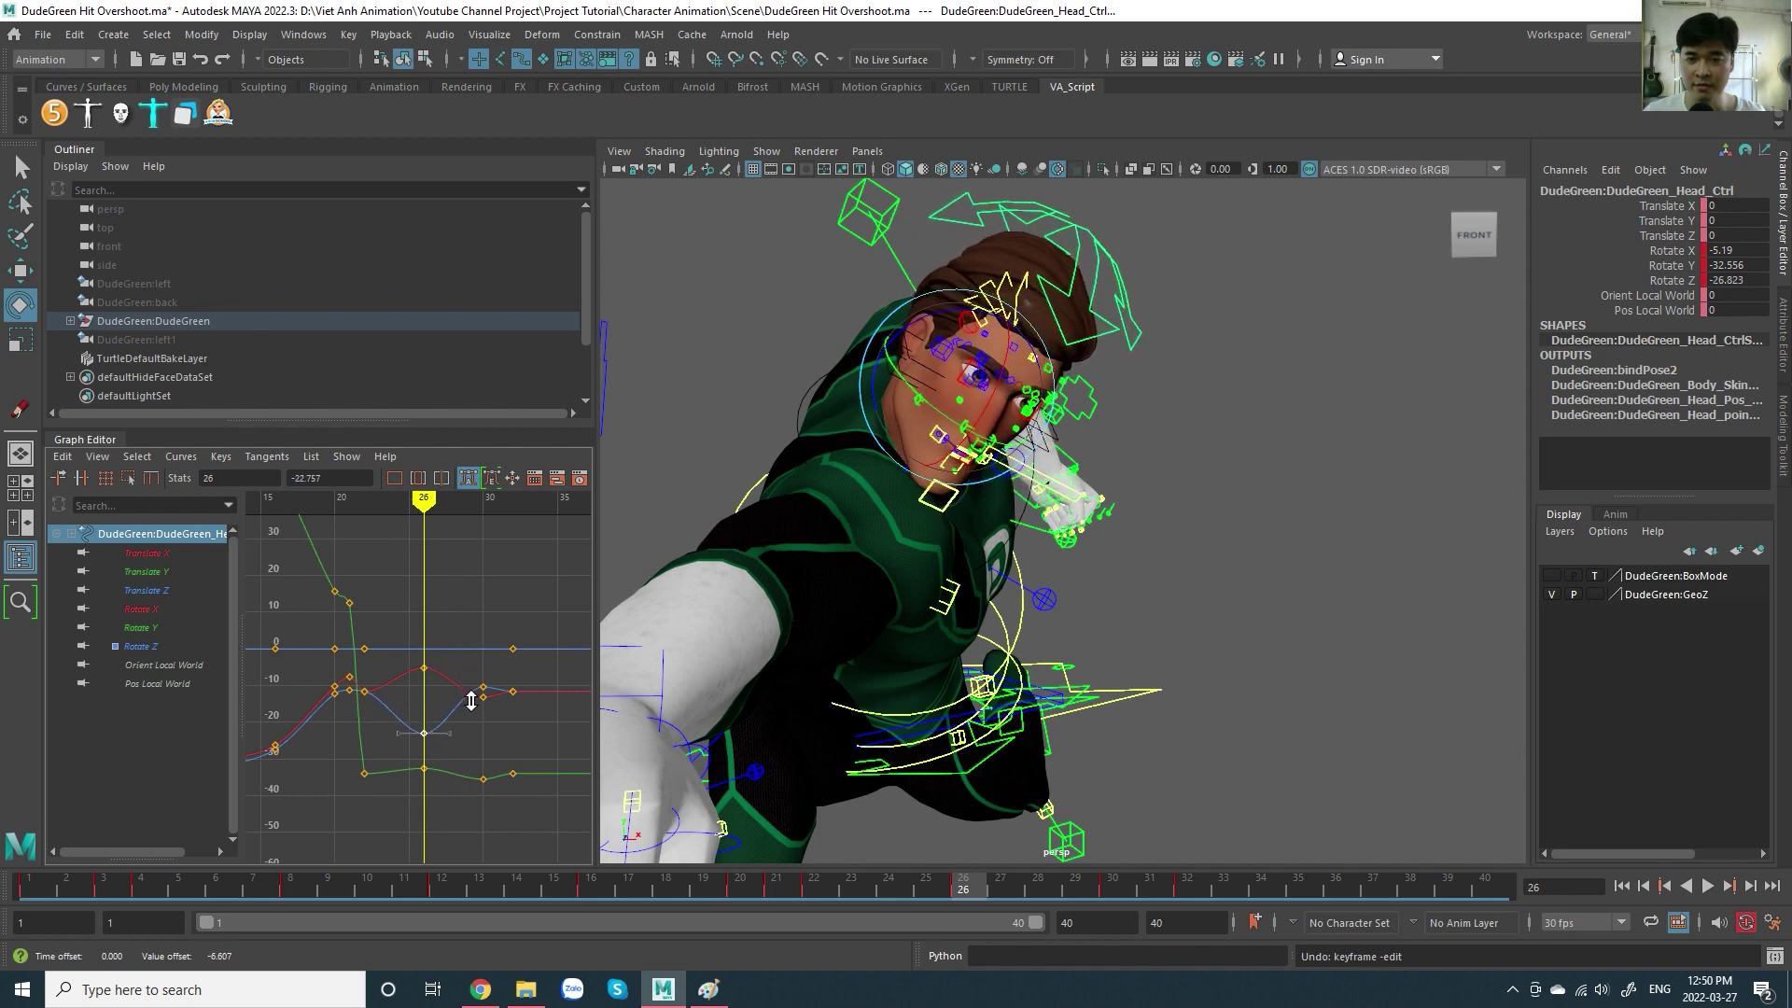
pyautogui.hotkey('ctrl', 'z')
pyautogui.moveTo(1043, 492)
pyautogui.keyDown('alt'); pyautogui.mouseDown()
pyautogui.moveTo(1053, 472)
pyautogui.moveTo(732, 581)
pyautogui.moveTo(946, 565)
pyautogui.moveTo(1101, 504)
pyautogui.mouseUp(); pyautogui.keyUp('alt')
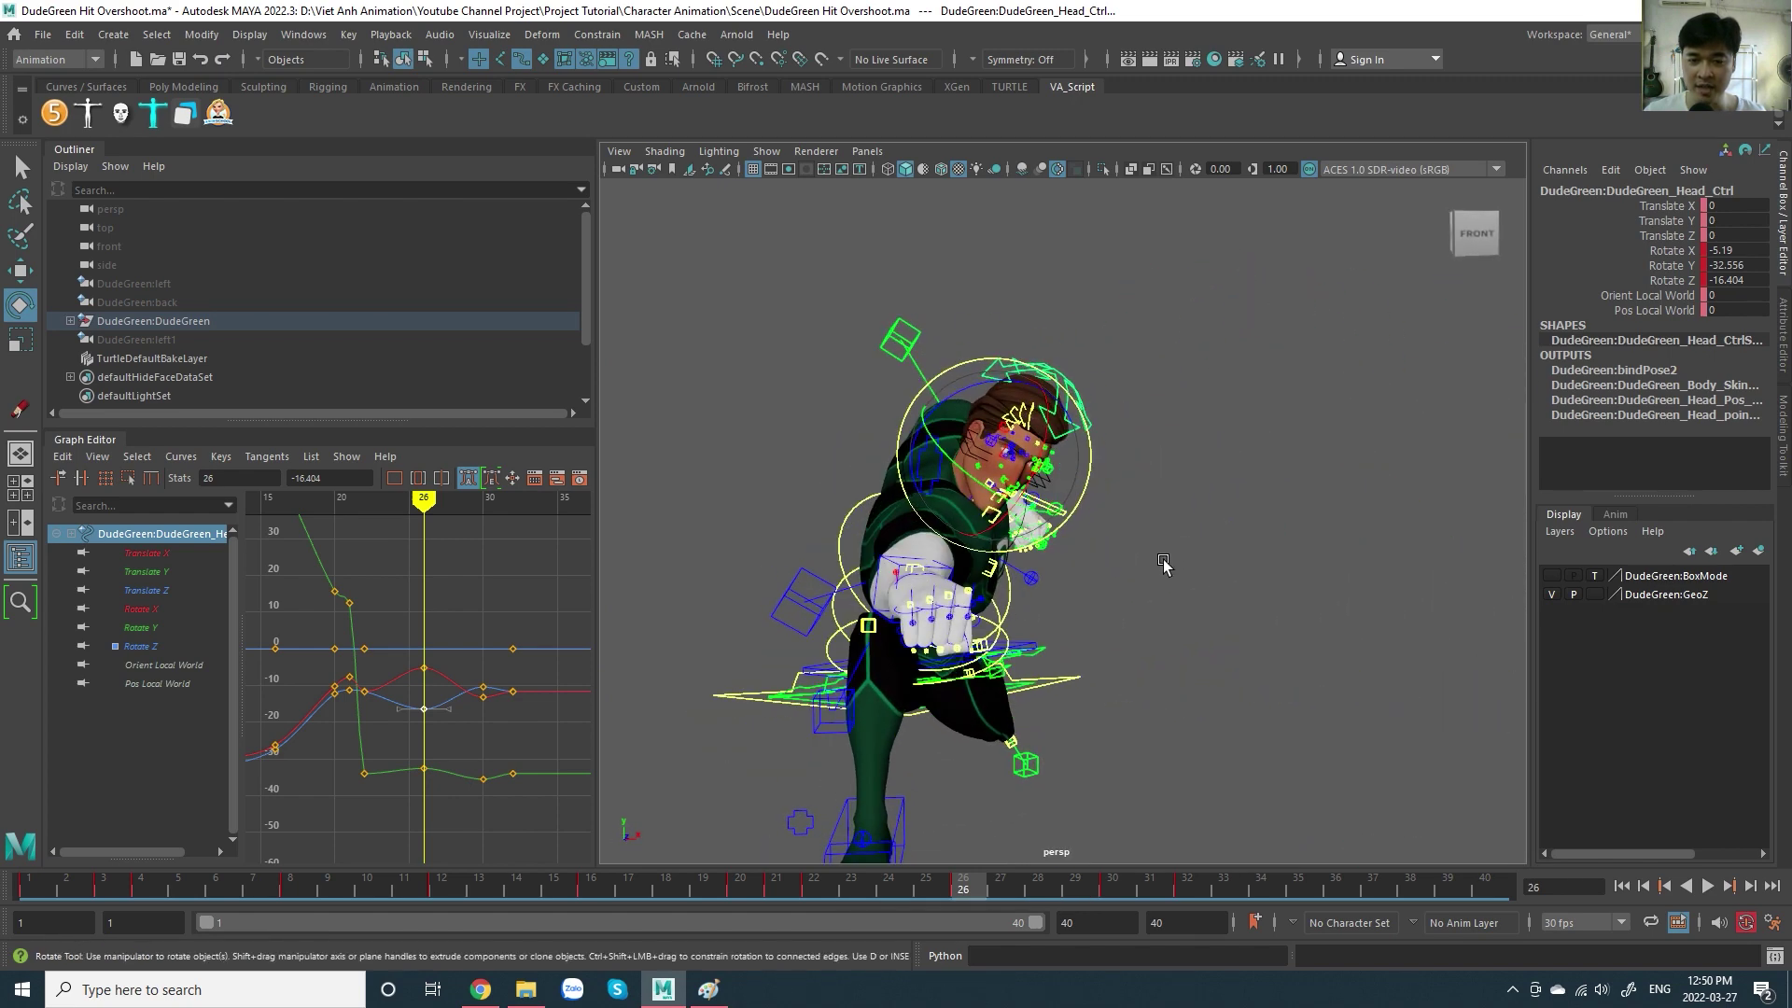
pyautogui.keyDown('alt'); pyautogui.moveTo(1101, 504); pyautogui.dragTo(1128, 492, button='right'); pyautogui.keyUp('alt')
pyautogui.hotkey('alt', 'v')
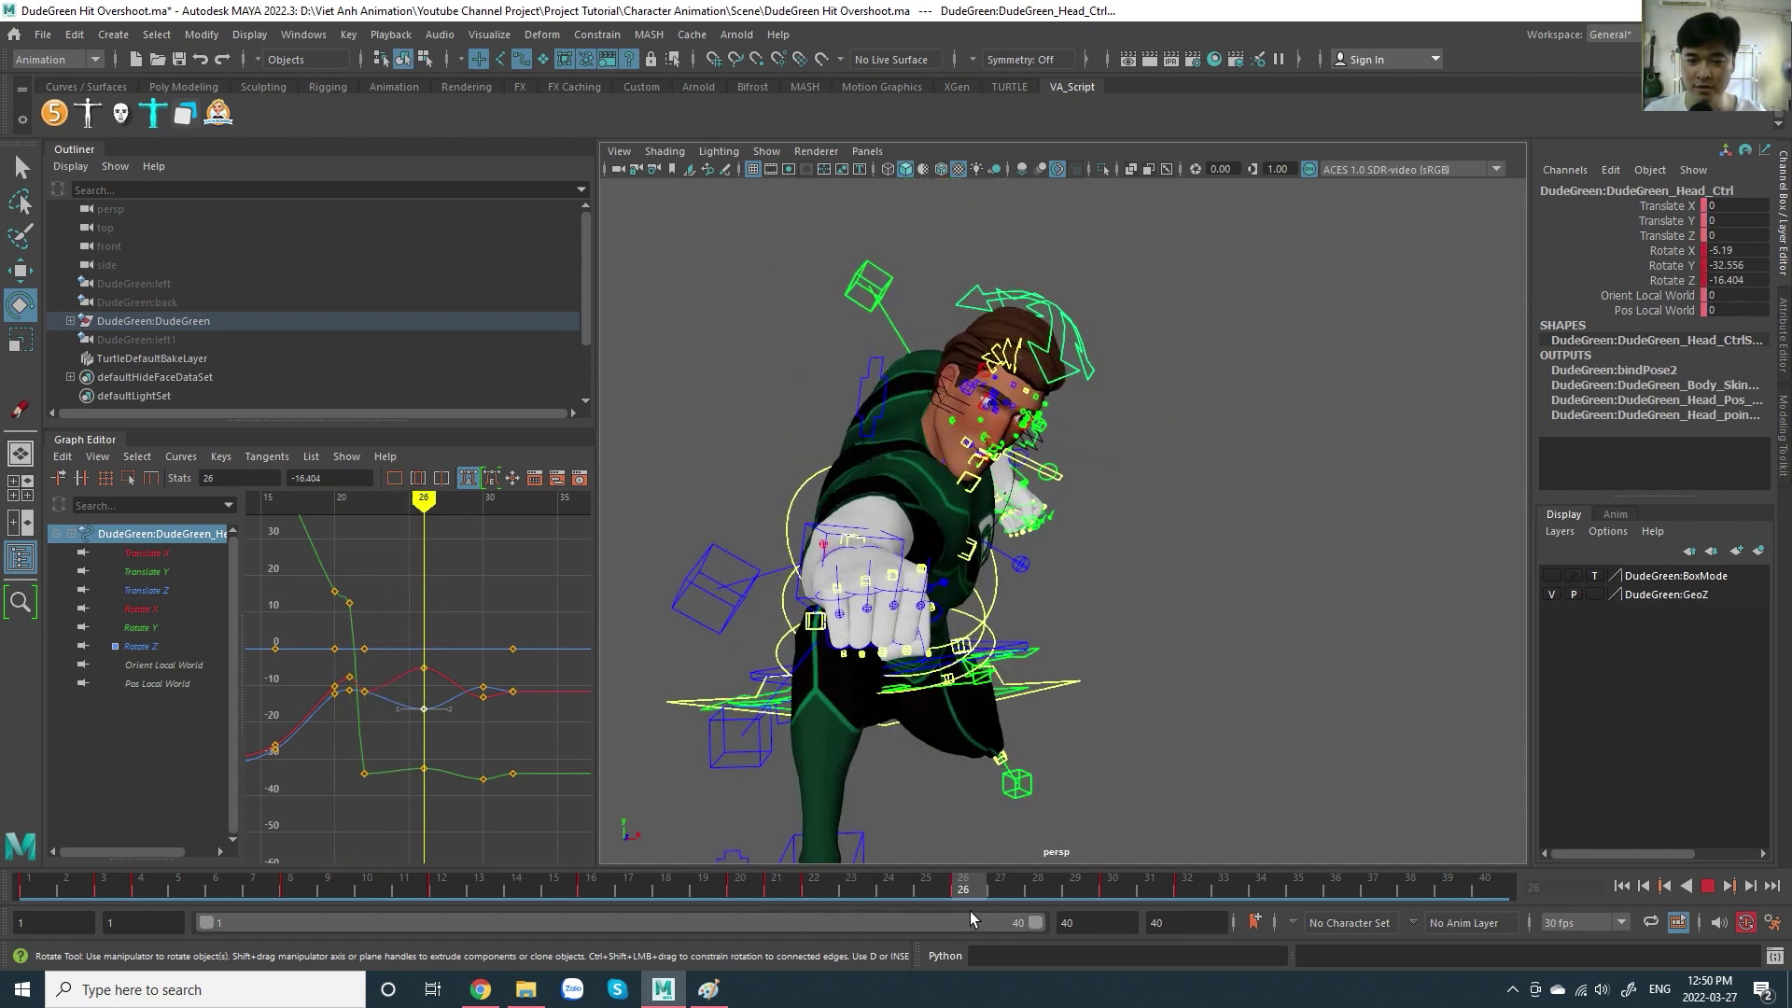
# - Stop playback and try lowering the head's frame 26 Rotate Y key, undoing the edits
pyautogui.press('Escape')
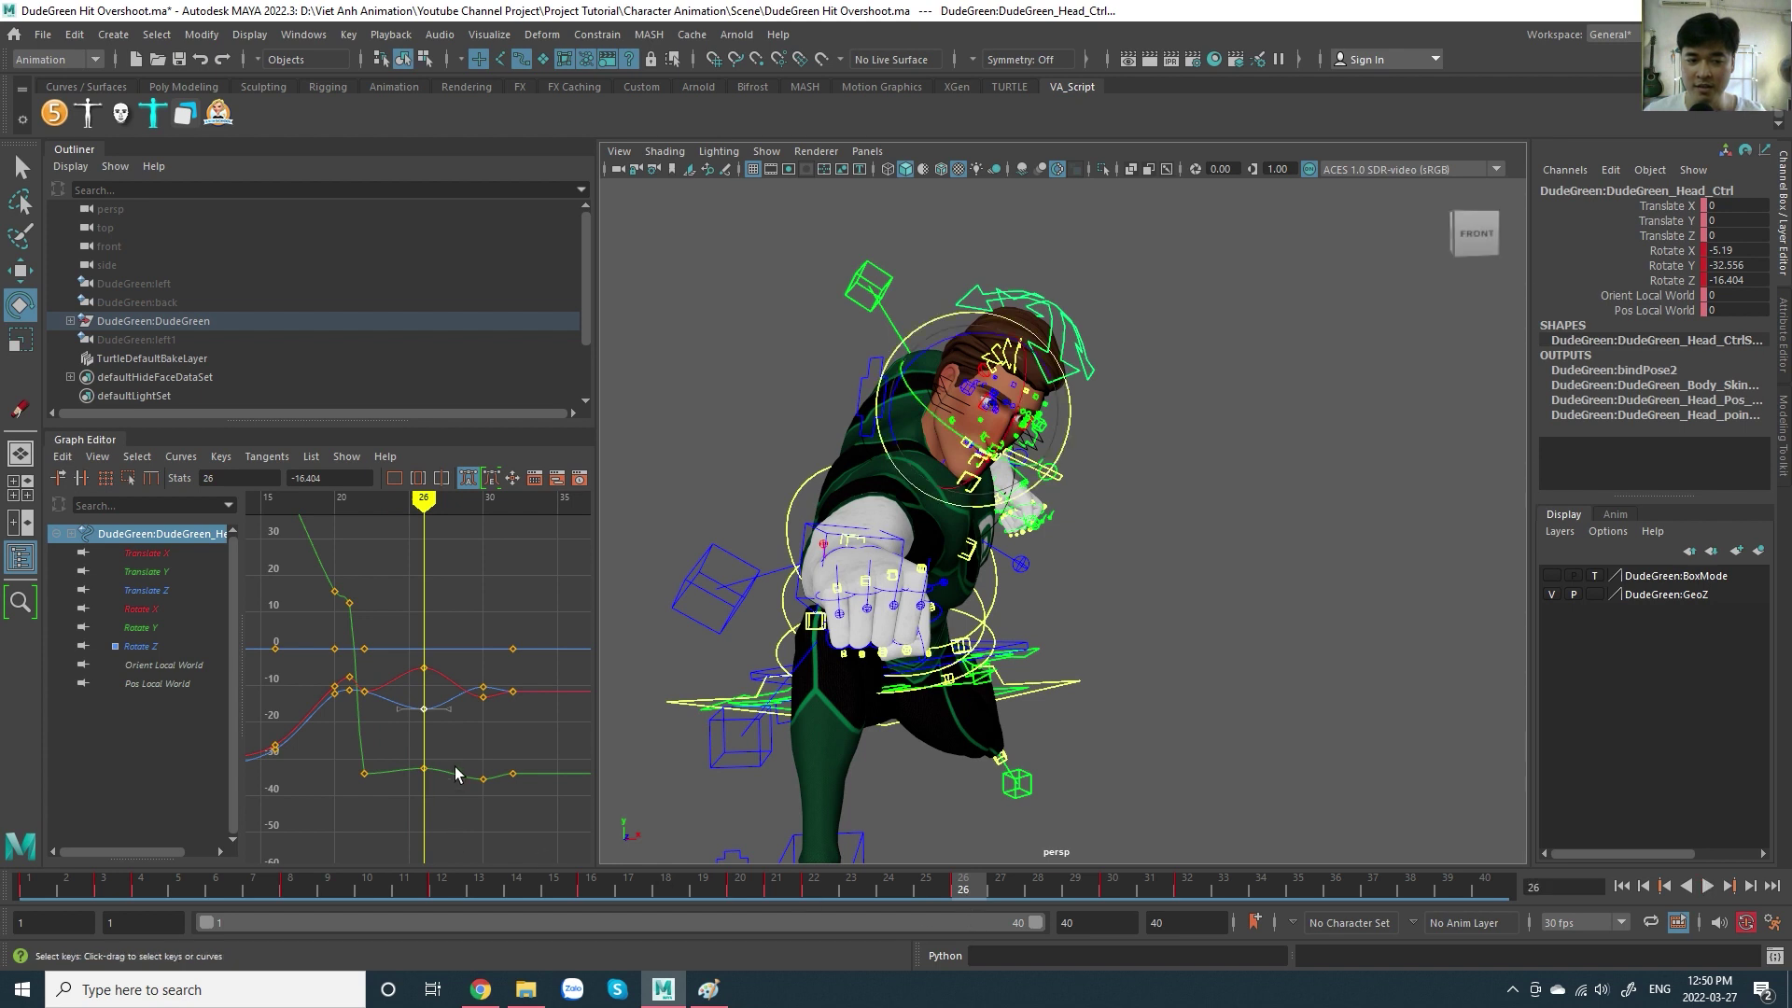
pyautogui.click(424, 769)
pyautogui.moveTo(483, 732); pyautogui.dragTo(487, 756, button='middle')
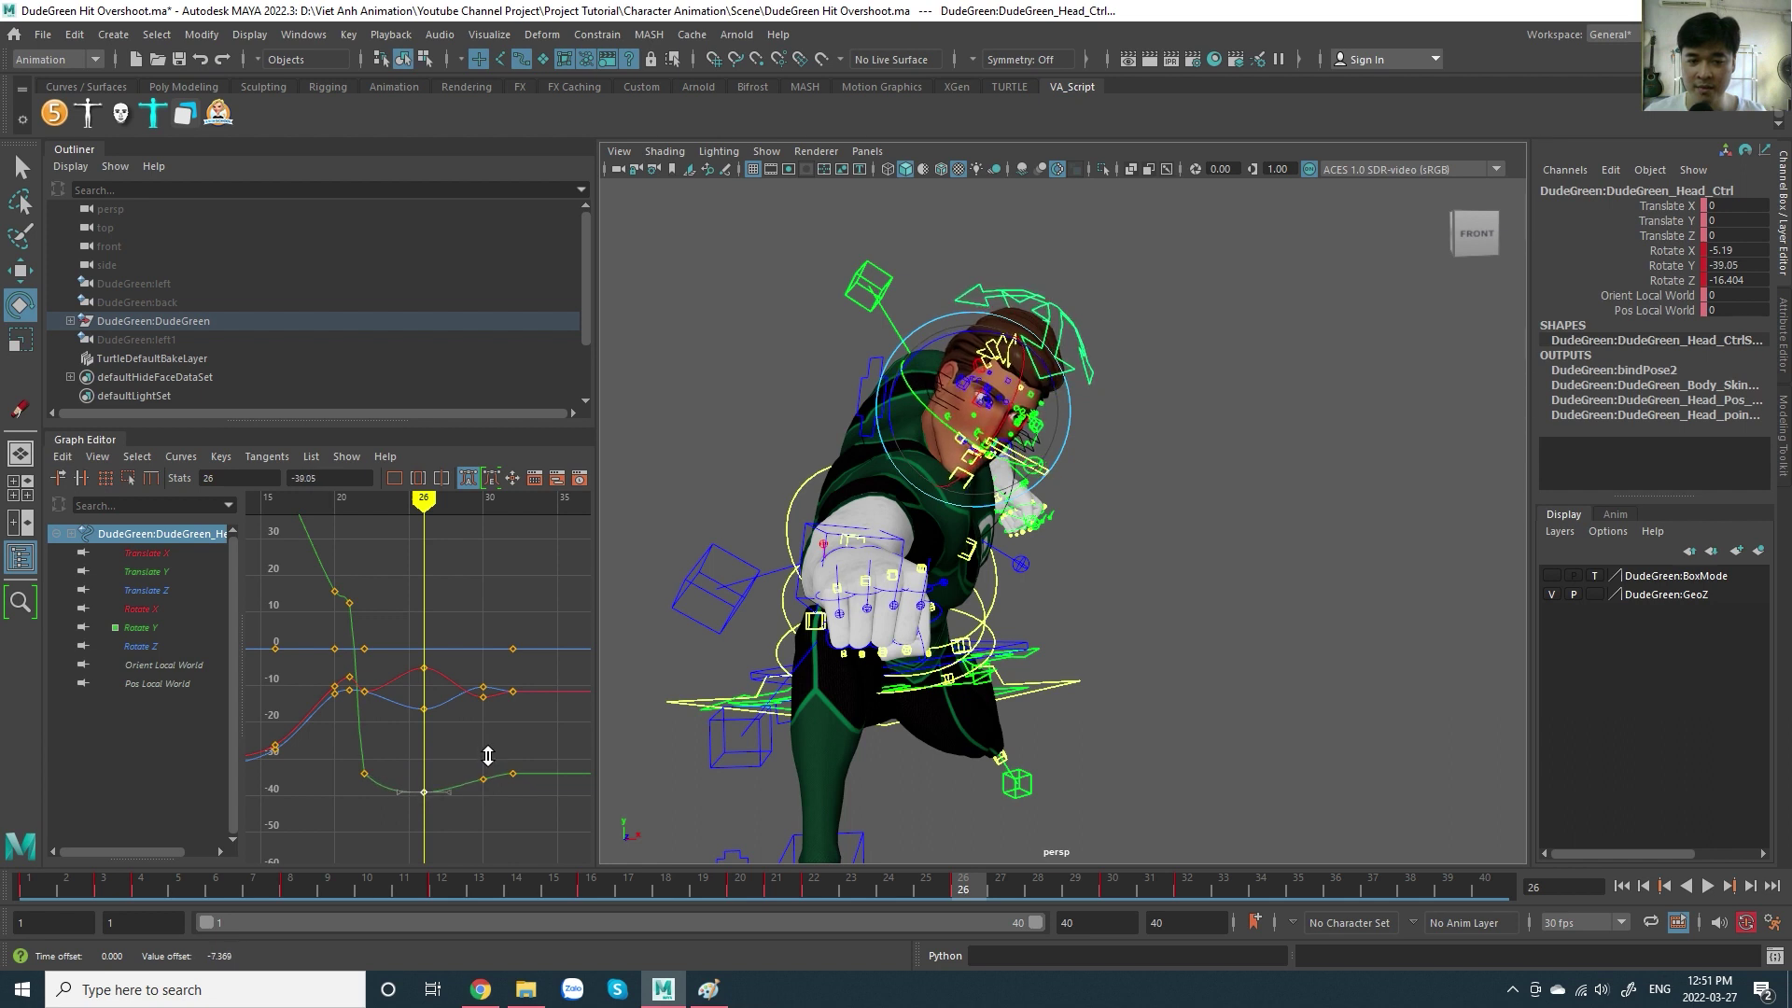
pyautogui.hotkey('ctrl', 'z')
pyautogui.hotkey('ctrl', 'z')
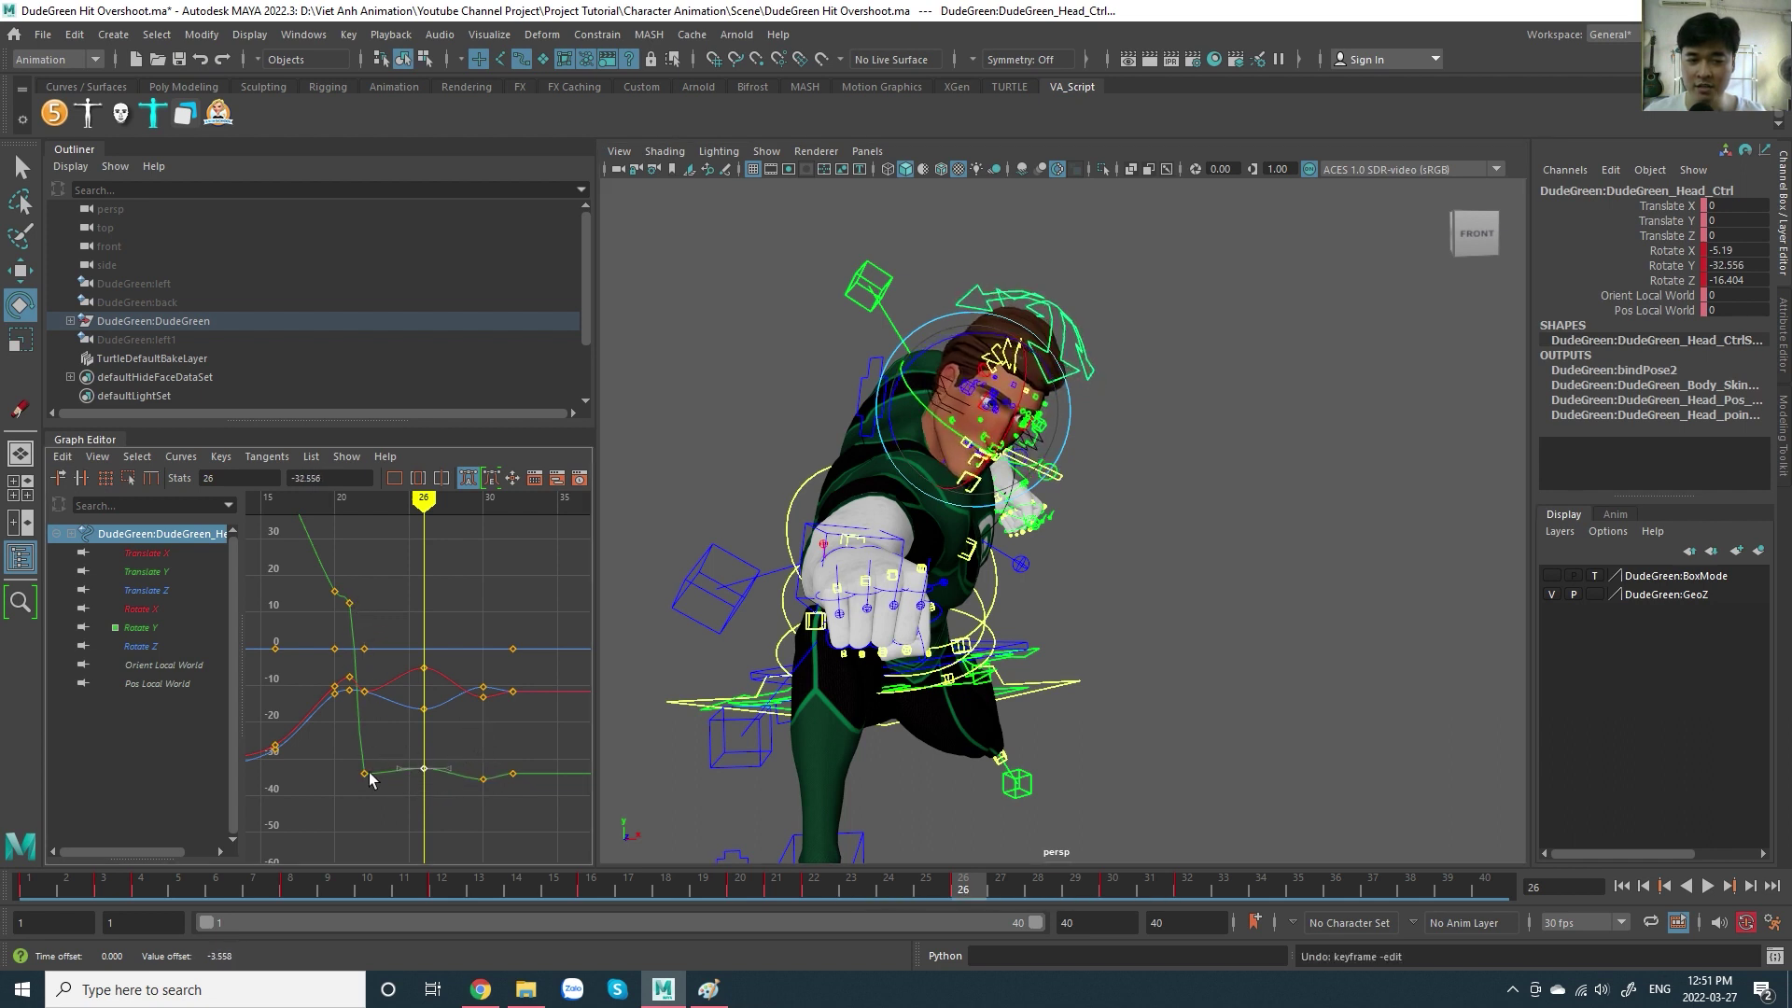
pyautogui.keyDown('shift'); pyautogui.moveTo(474, 741); pyautogui.dragTo(470, 791, button='middle'); pyautogui.keyUp('shift')
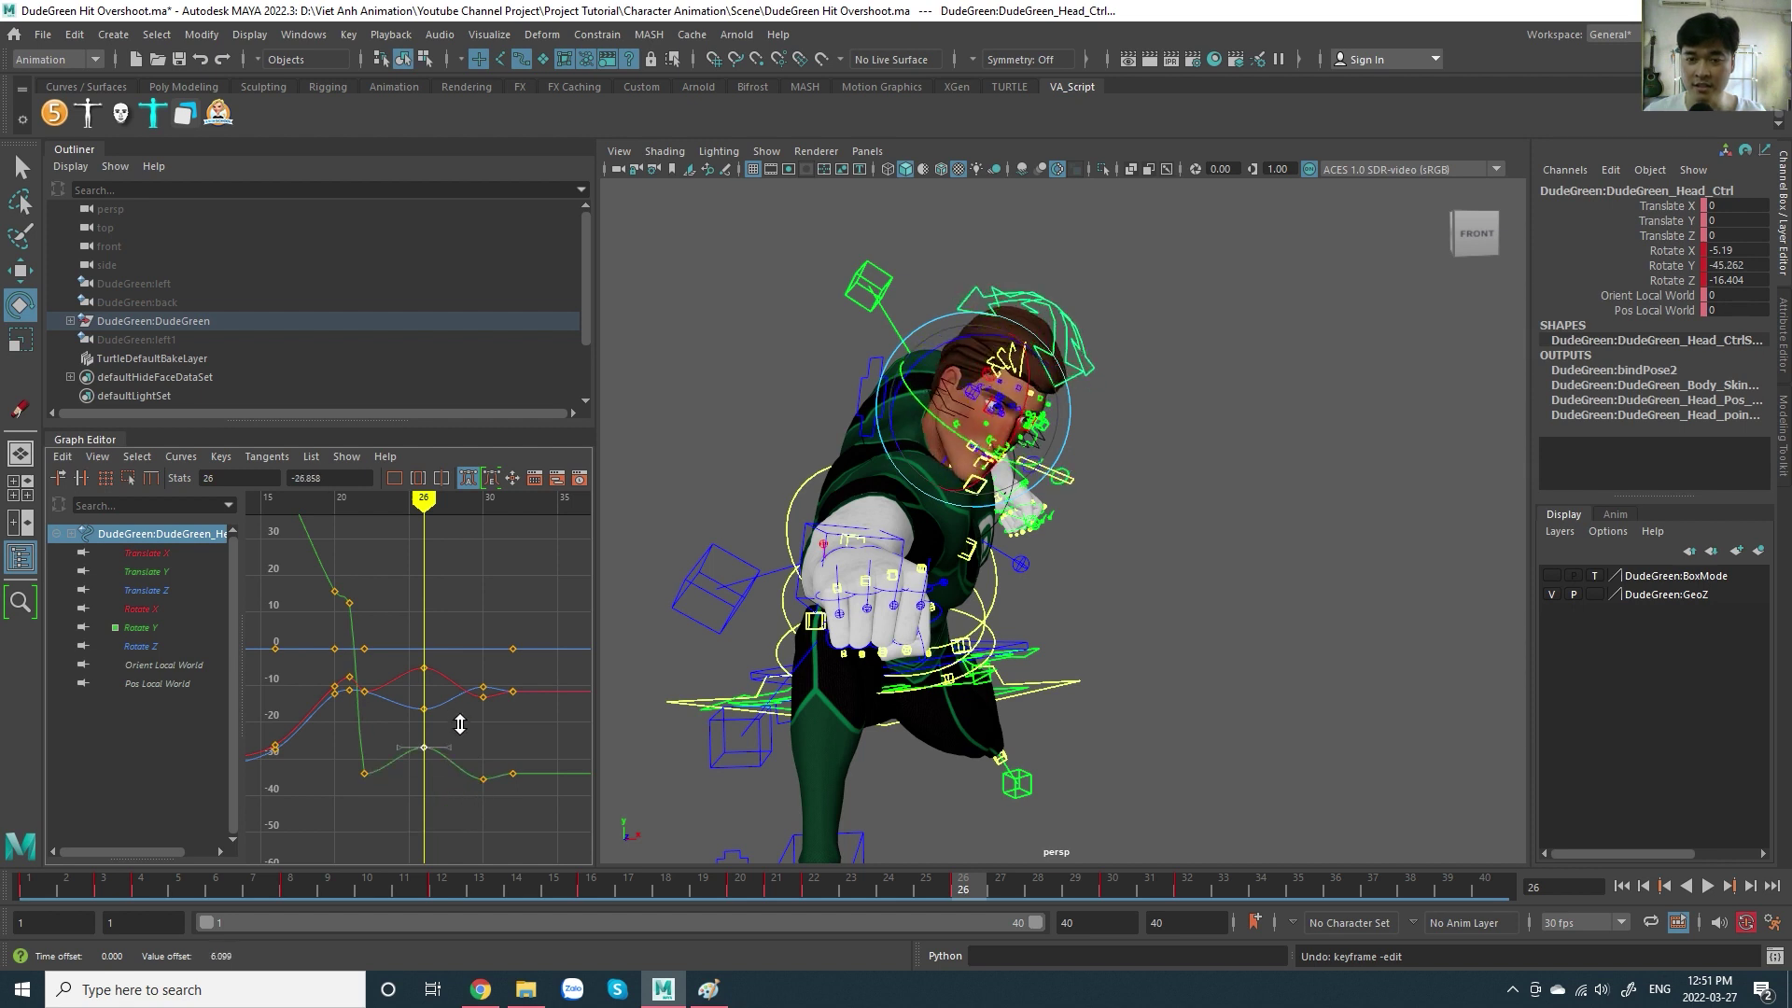
pyautogui.moveTo(470, 791); pyautogui.dragTo(472, 718, button='middle')
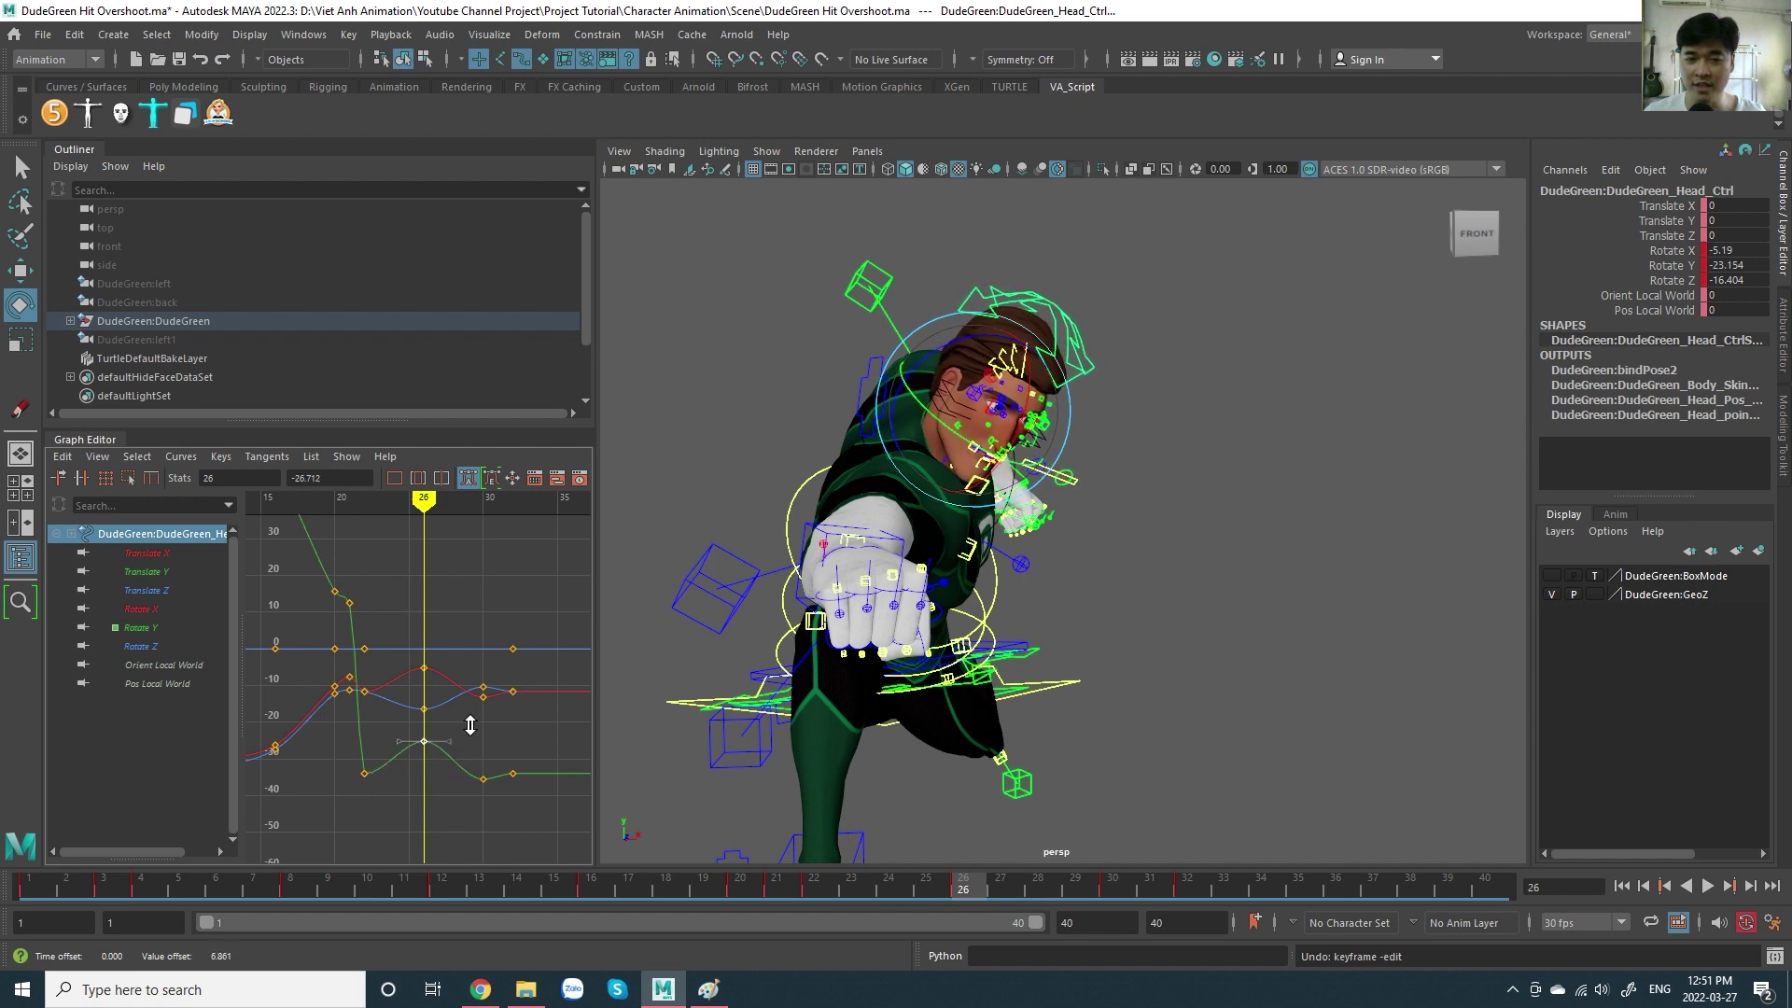
pyautogui.hotkey('ctrl', 'z')
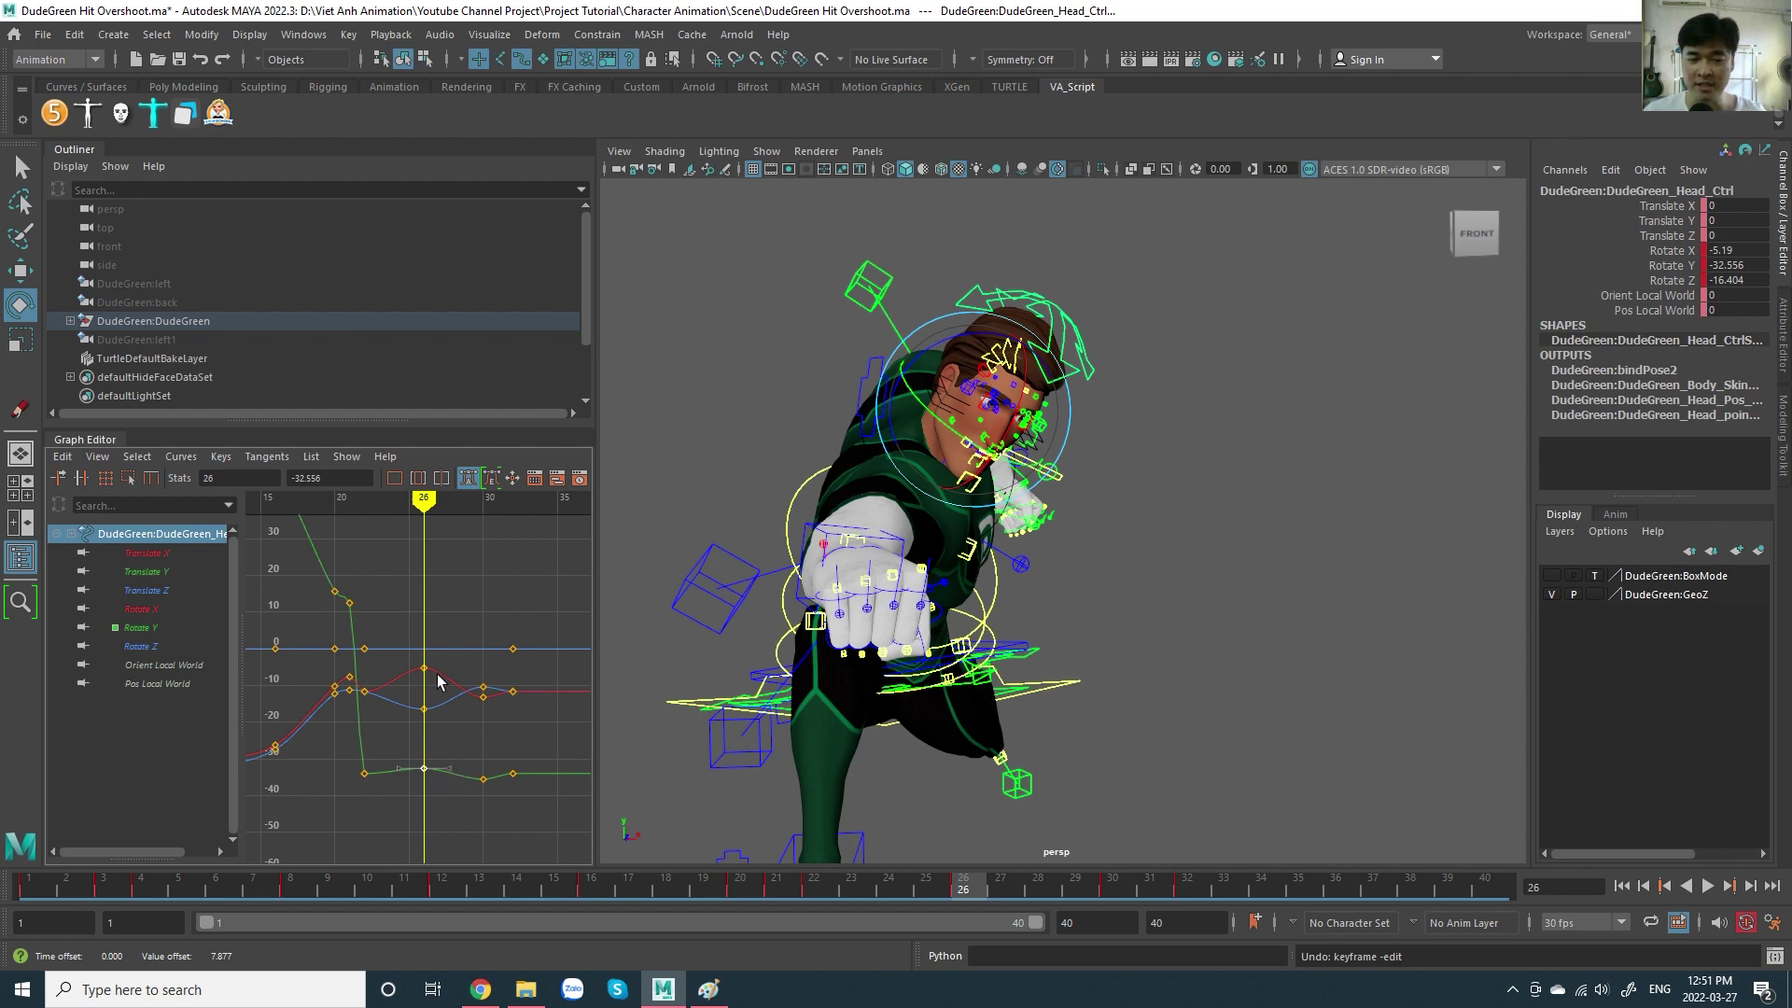
# - Select the frame 26 rotate keys, try two head rotations and undo both, then view the sketch
pyautogui.moveTo(462, 564); pyautogui.dragTo(416, 813)
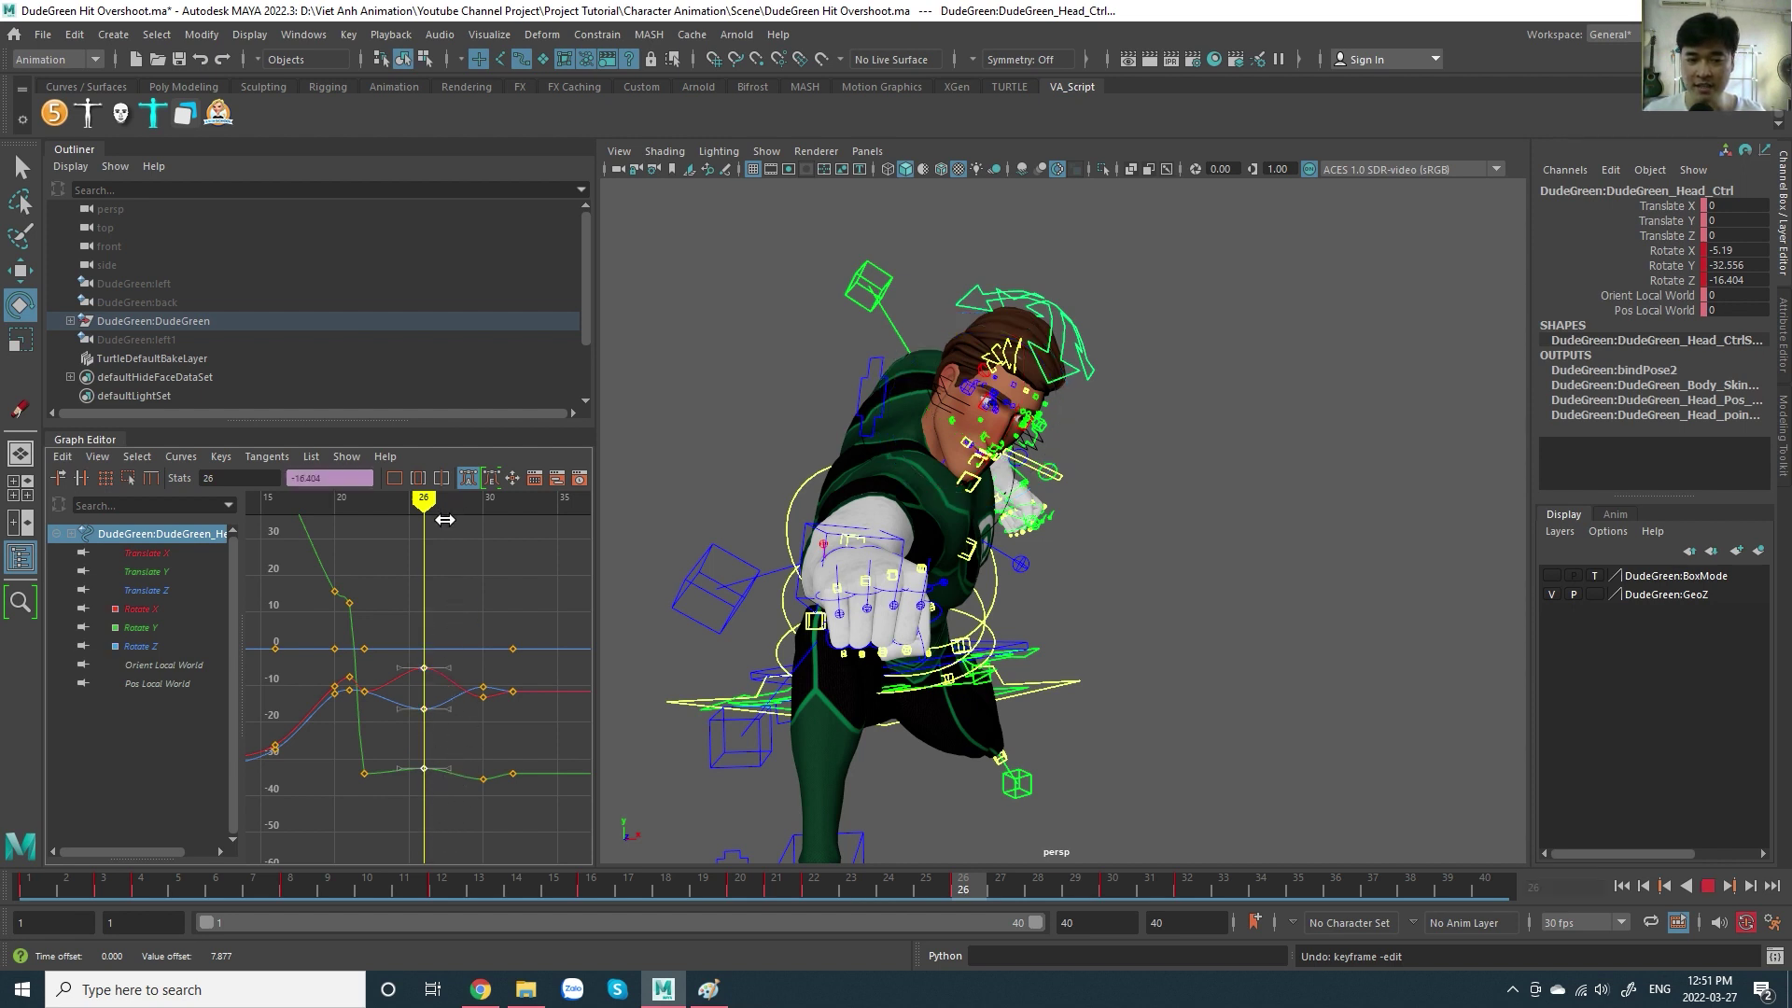
pyautogui.moveTo(447, 513); pyautogui.dragTo(491, 558)
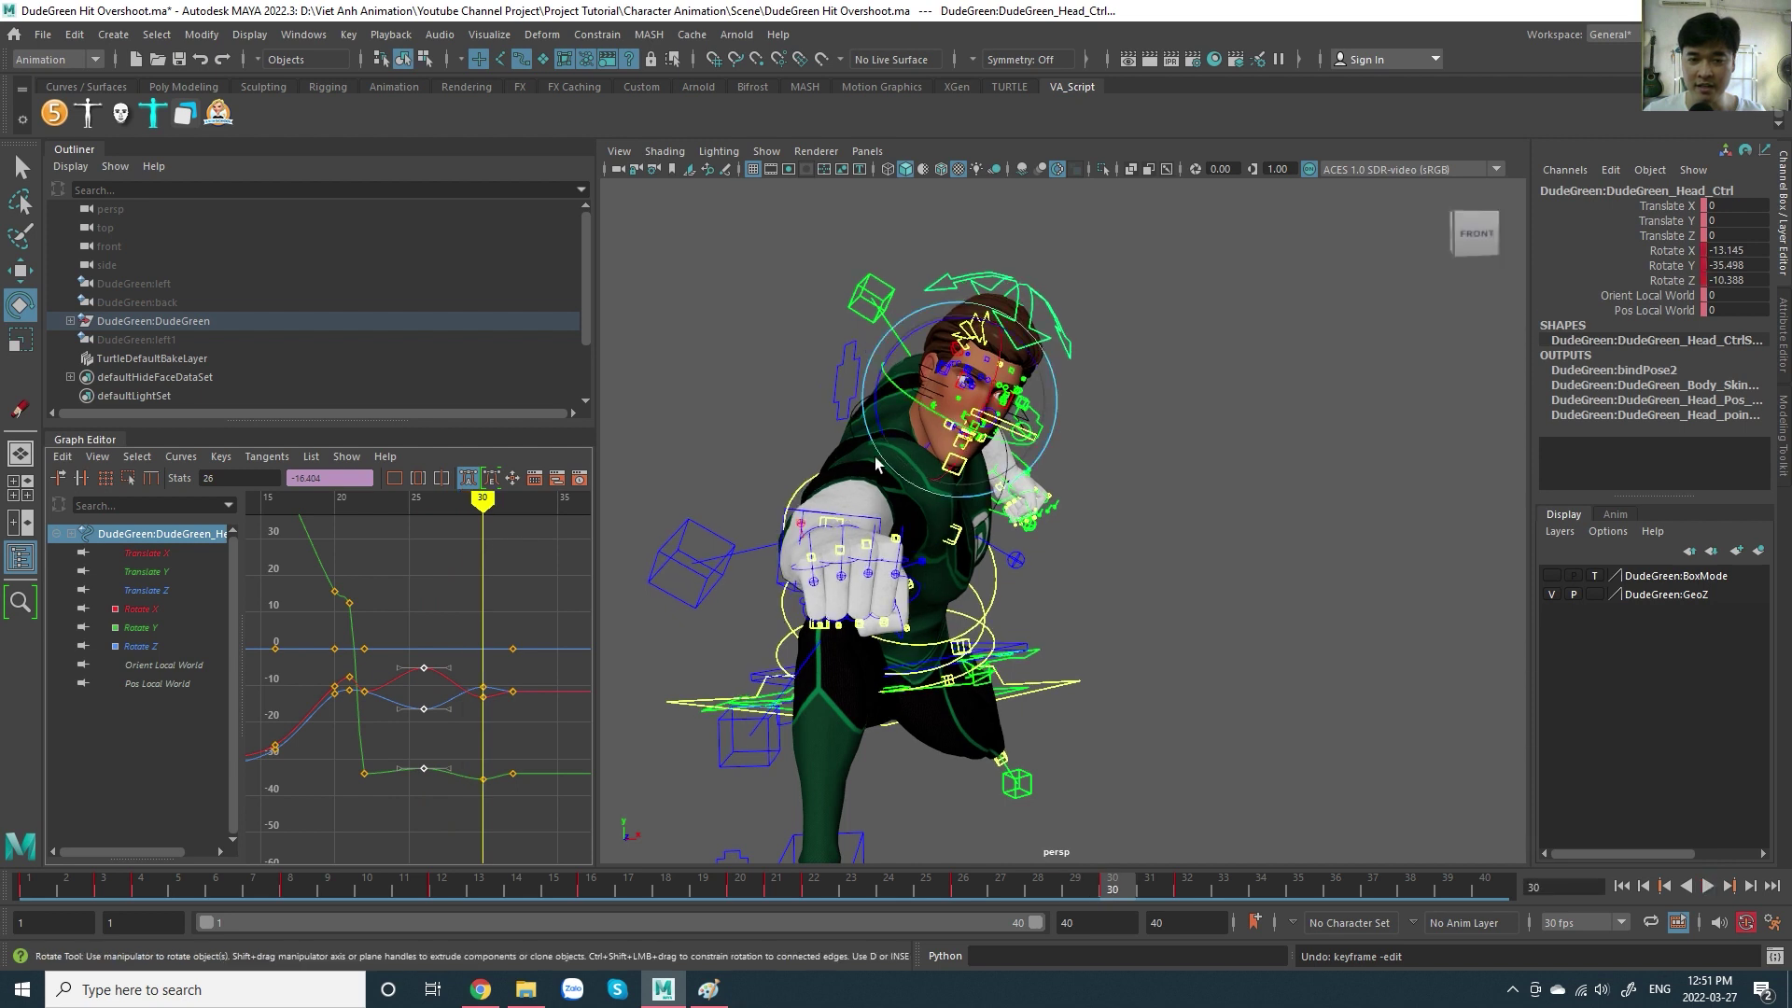
pyautogui.moveTo(1036, 334); pyautogui.dragTo(1036, 338)
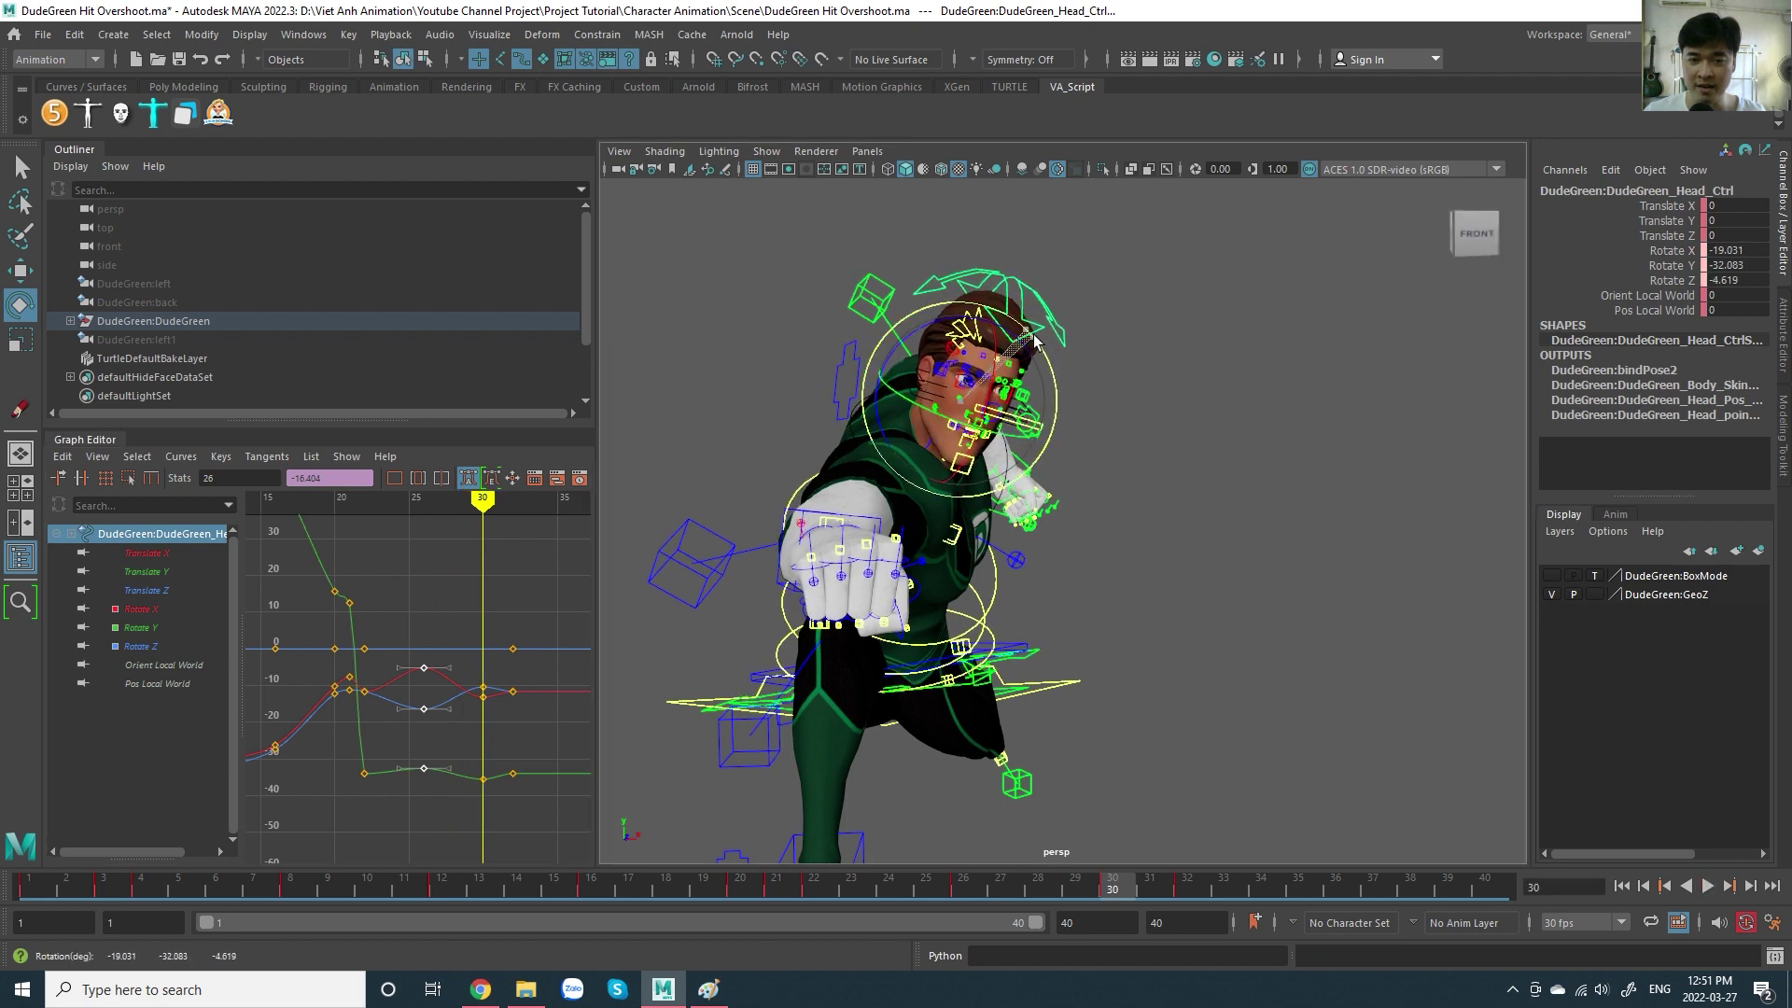
pyautogui.hotkey('ctrl', 'z')
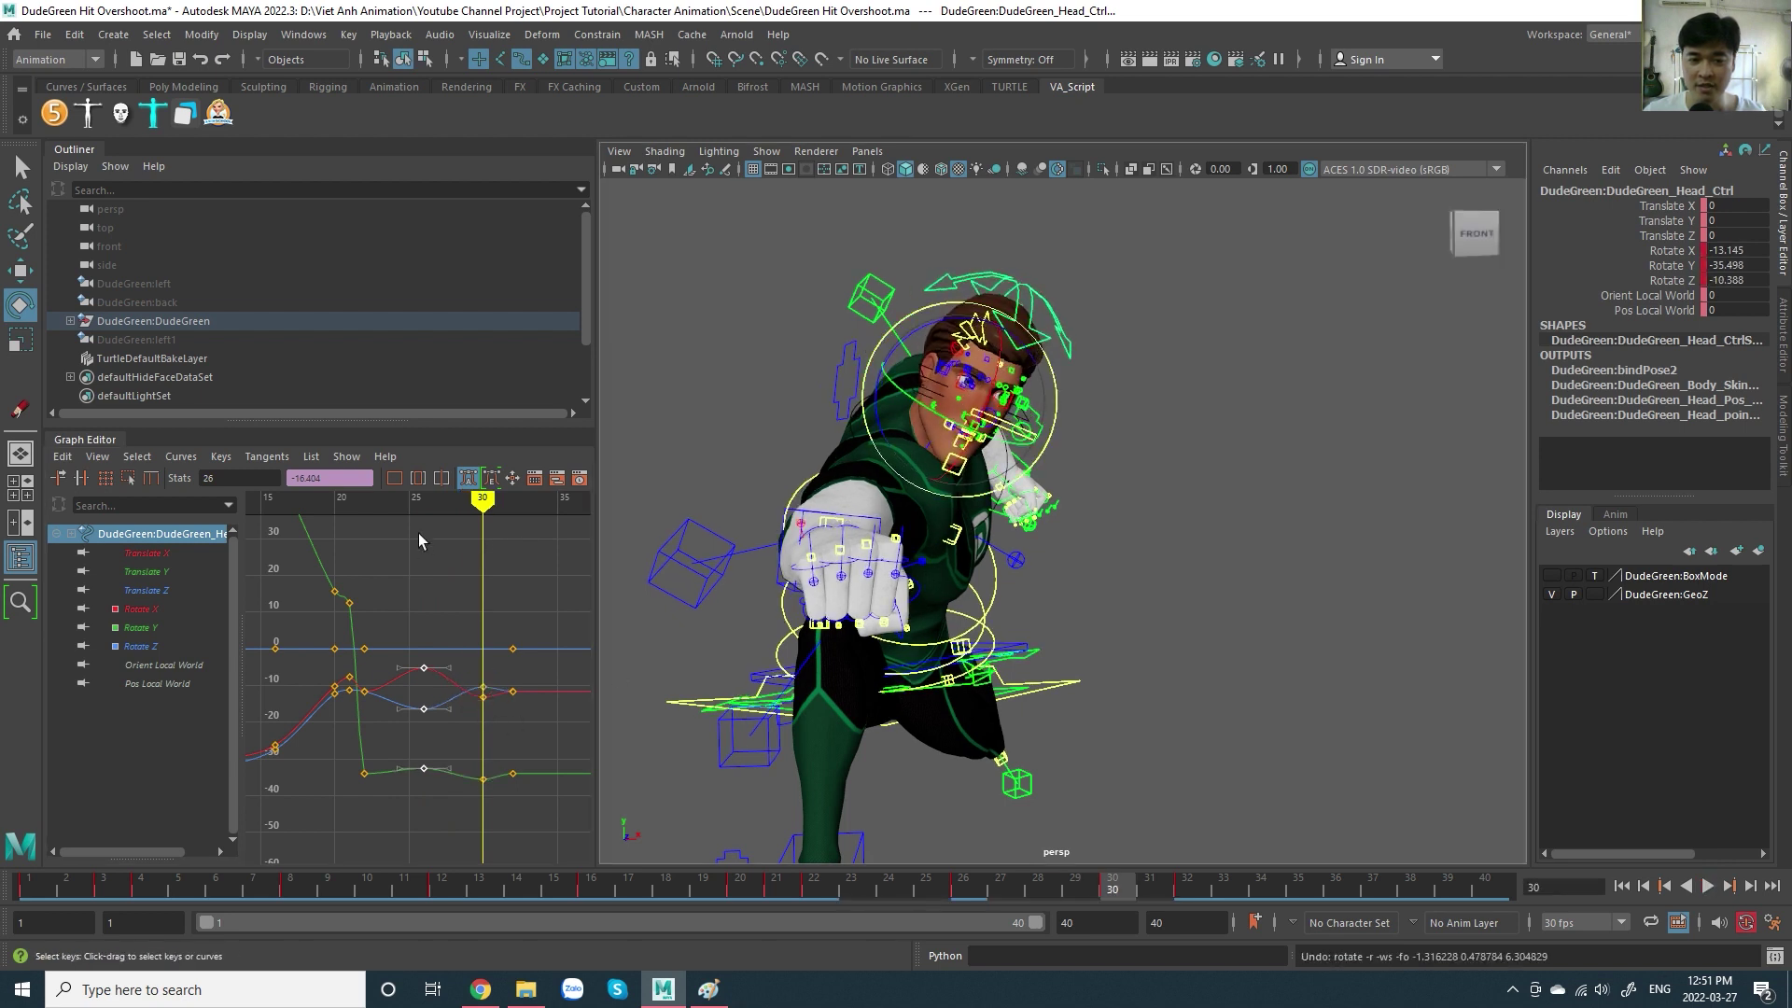
pyautogui.click(426, 513)
pyautogui.moveTo(1078, 382); pyautogui.dragTo(1055, 454)
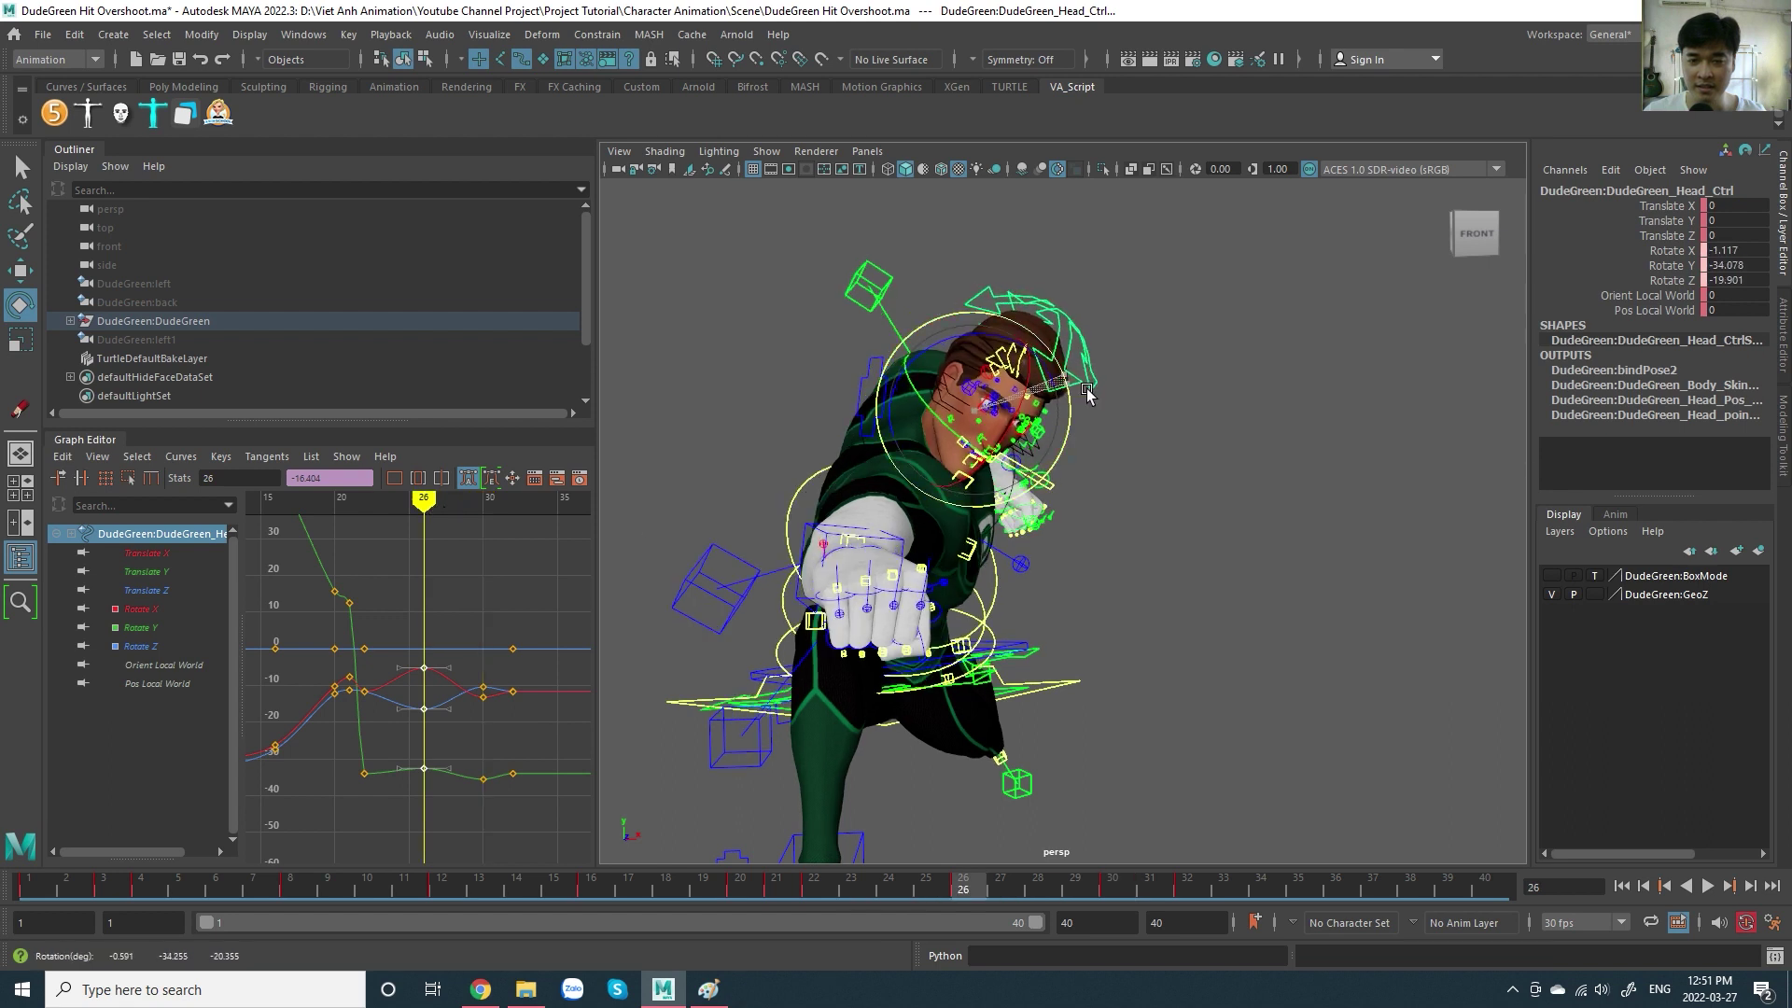
pyautogui.hotkey('ctrl', 'z')
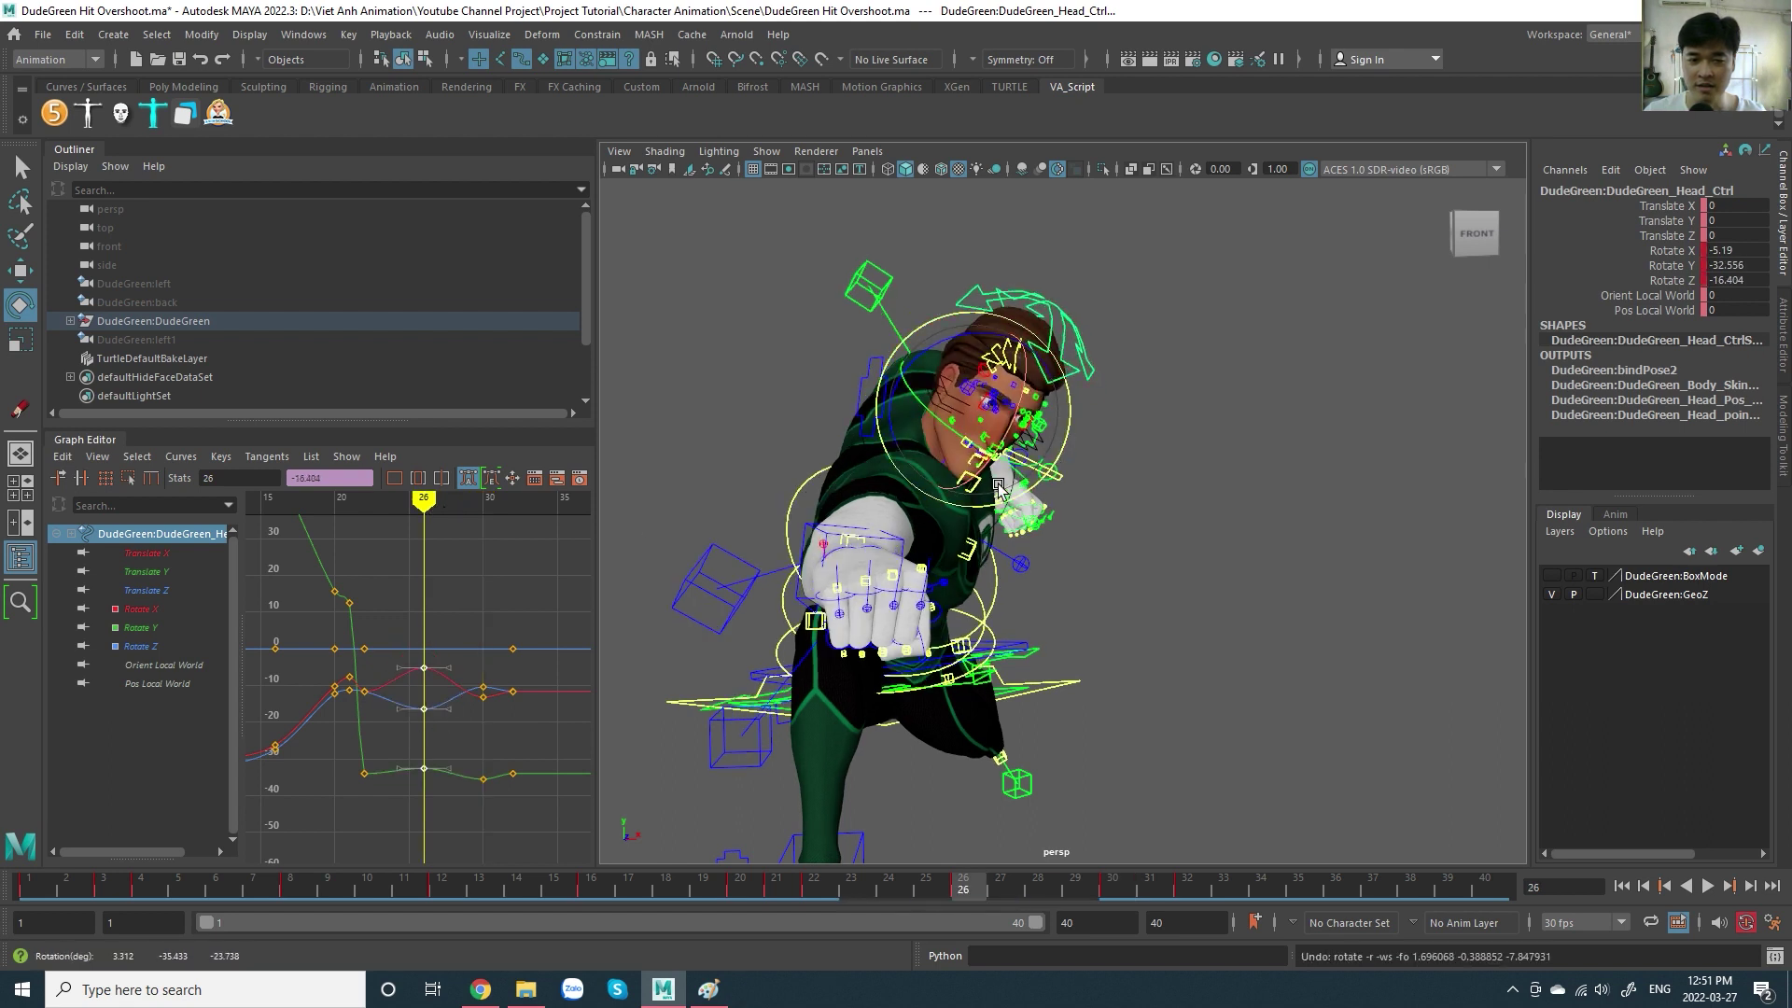
pyautogui.click(709, 989)
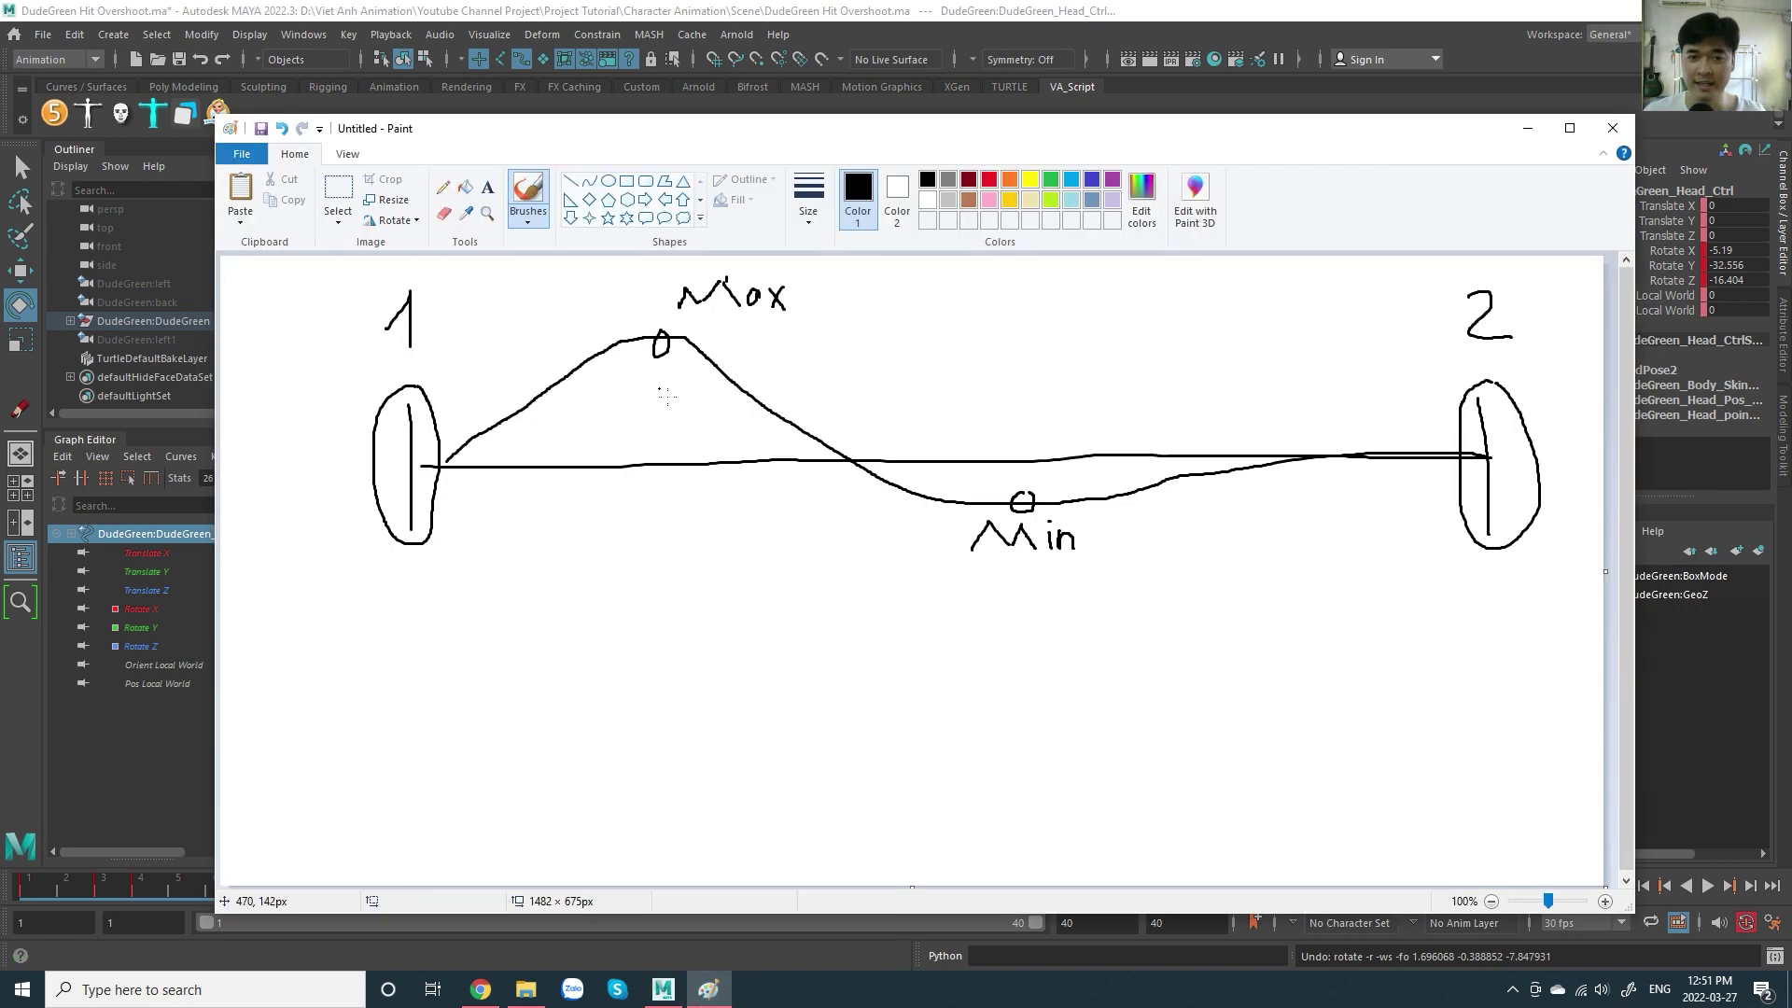
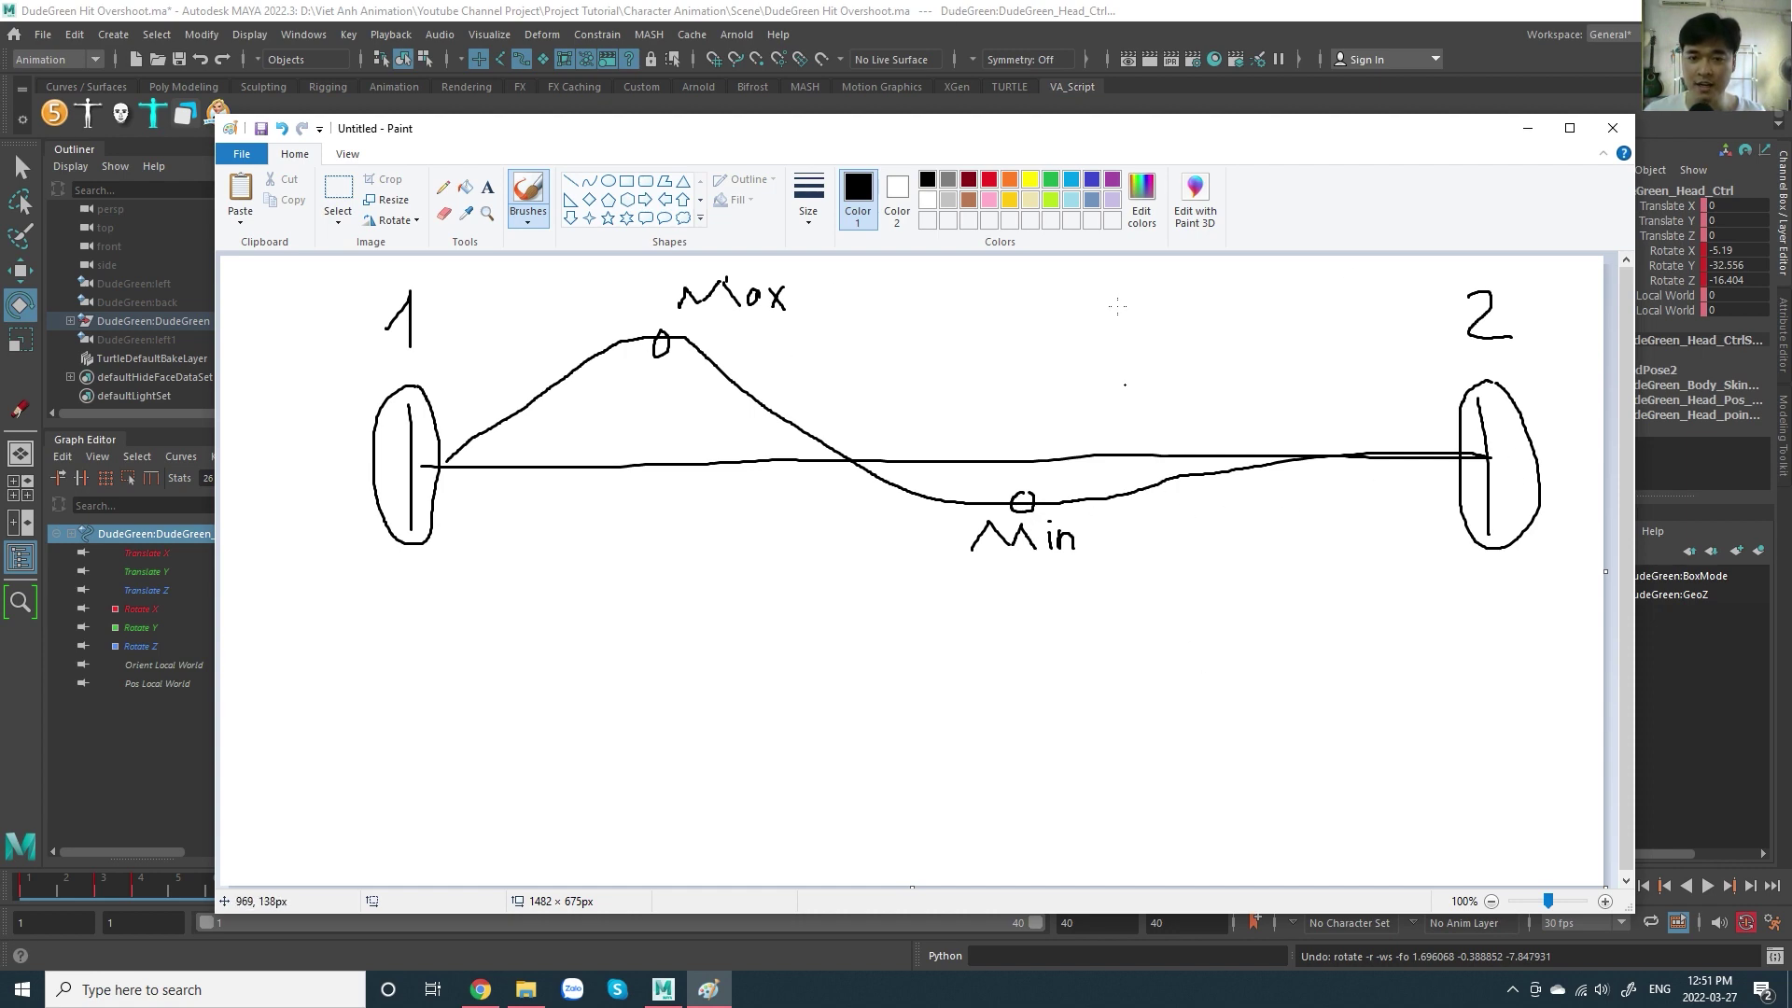
# - Leave the Paint overshoot sketch and orbit around the character in the Maya viewport
pyautogui.hotkey('alt', 'Tab')
pyautogui.moveTo(1083, 583)
pyautogui.keyDown('alt'); pyautogui.mouseDown()
pyautogui.moveTo(904, 578)
pyautogui.moveTo(934, 597)
pyautogui.moveTo(1041, 572)
pyautogui.mouseUp(); pyautogui.keyUp('alt')
# - Orbit to a front view of DudeGreen and select the right elbow IK control to show its curves
pyautogui.keyDown('alt'); pyautogui.moveTo(1222, 598); pyautogui.dragTo(1218, 616, button='middle'); pyautogui.keyUp('alt')
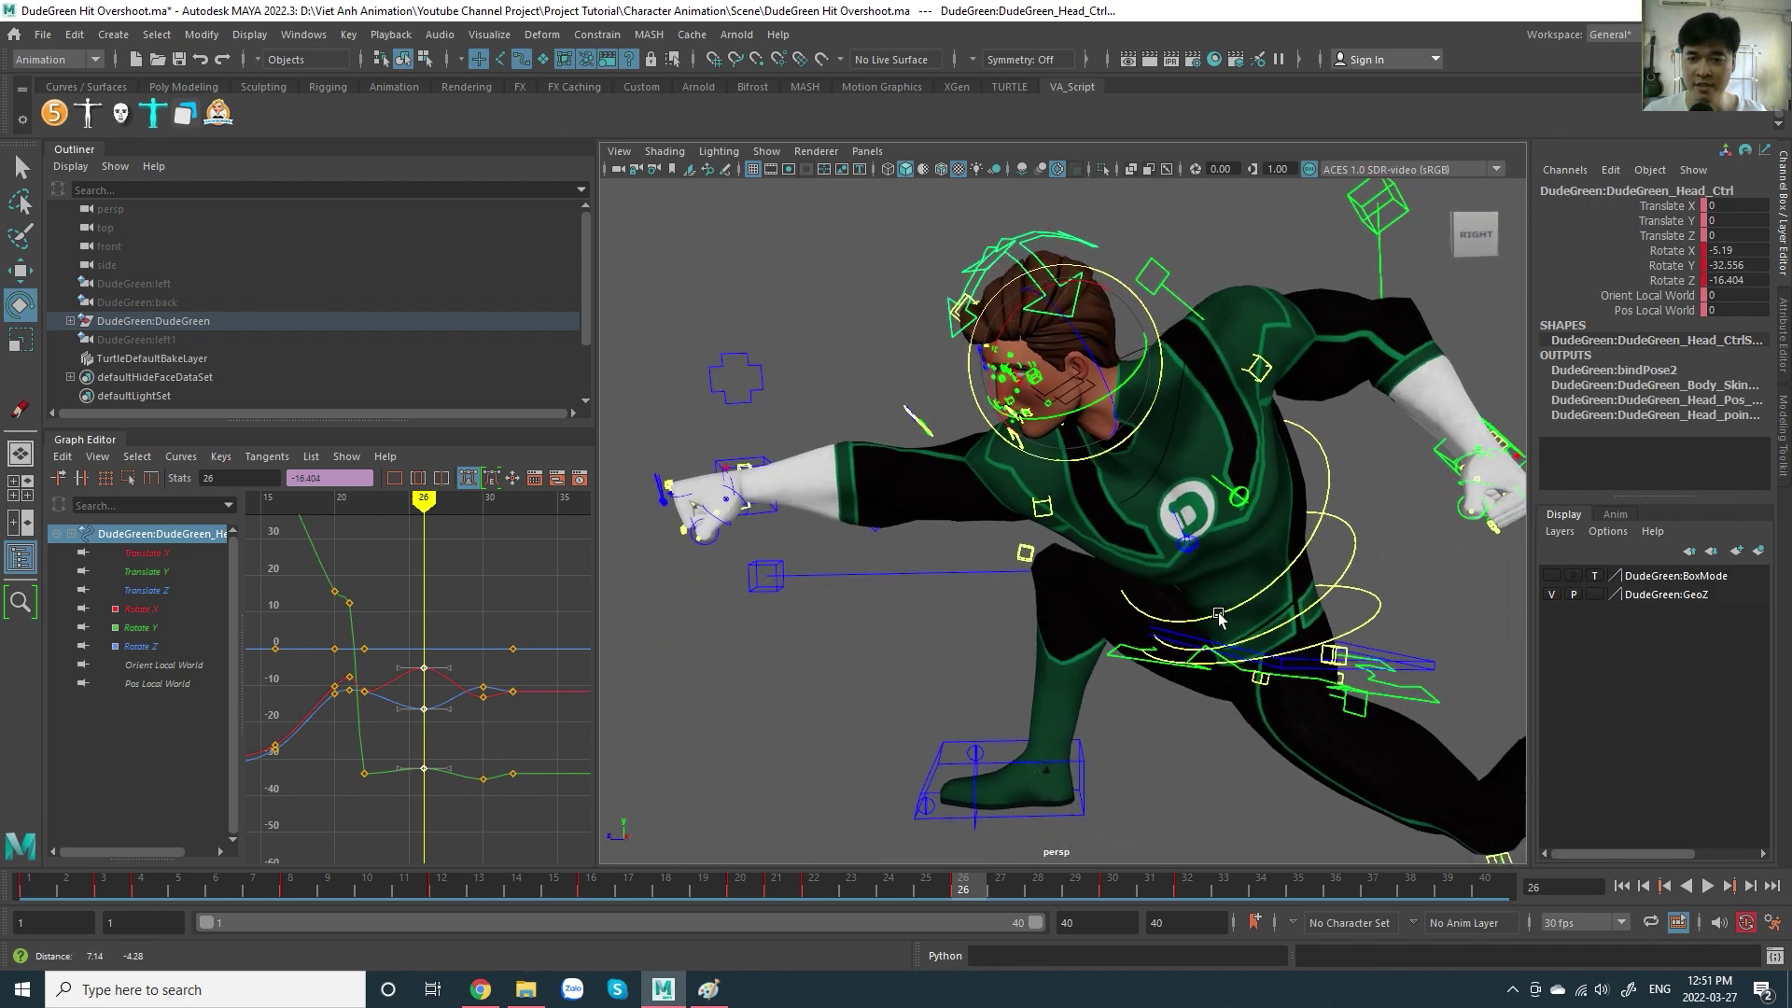
pyautogui.keyDown('alt'); pyautogui.moveTo(1218, 616); pyautogui.dragTo(1142, 609); pyautogui.keyUp('alt')
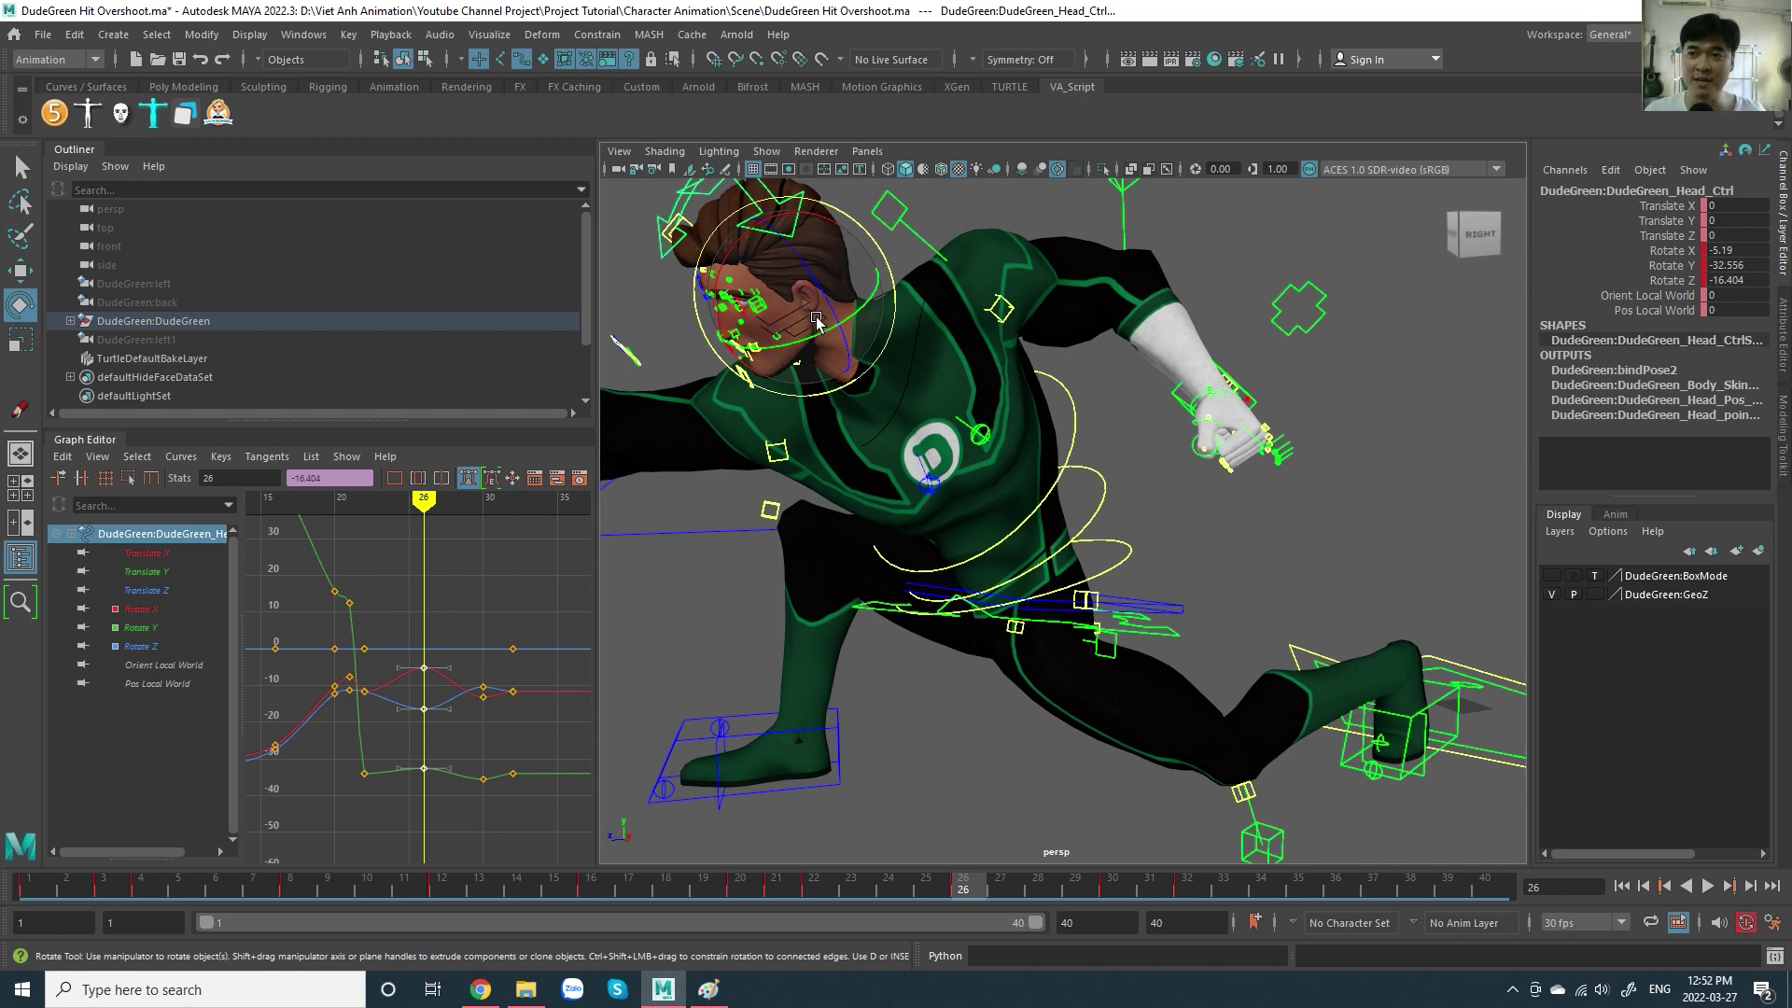
pyautogui.moveTo(794, 377)
pyautogui.keyDown('alt'); pyautogui.mouseDown()
pyautogui.moveTo(1049, 511)
pyautogui.moveTo(1230, 536)
pyautogui.moveTo(1160, 579)
pyautogui.moveTo(1157, 560)
pyautogui.moveTo(1132, 592)
pyautogui.mouseUp(); pyautogui.keyUp('alt')
pyautogui.scroll(2, 1231, 536)
pyautogui.click(1247, 457)
pyautogui.scroll(2, 1306, 521)
pyautogui.scroll(-3, 1257, 564)
# - Select the right knee control with the Move tool and zoom the Graph Editor onto its keys
pyautogui.keyDown('alt'); pyautogui.moveTo(982, 603); pyautogui.dragTo(949, 582); pyautogui.keyUp('alt')
pyautogui.press('w')
pyautogui.click(771, 464)
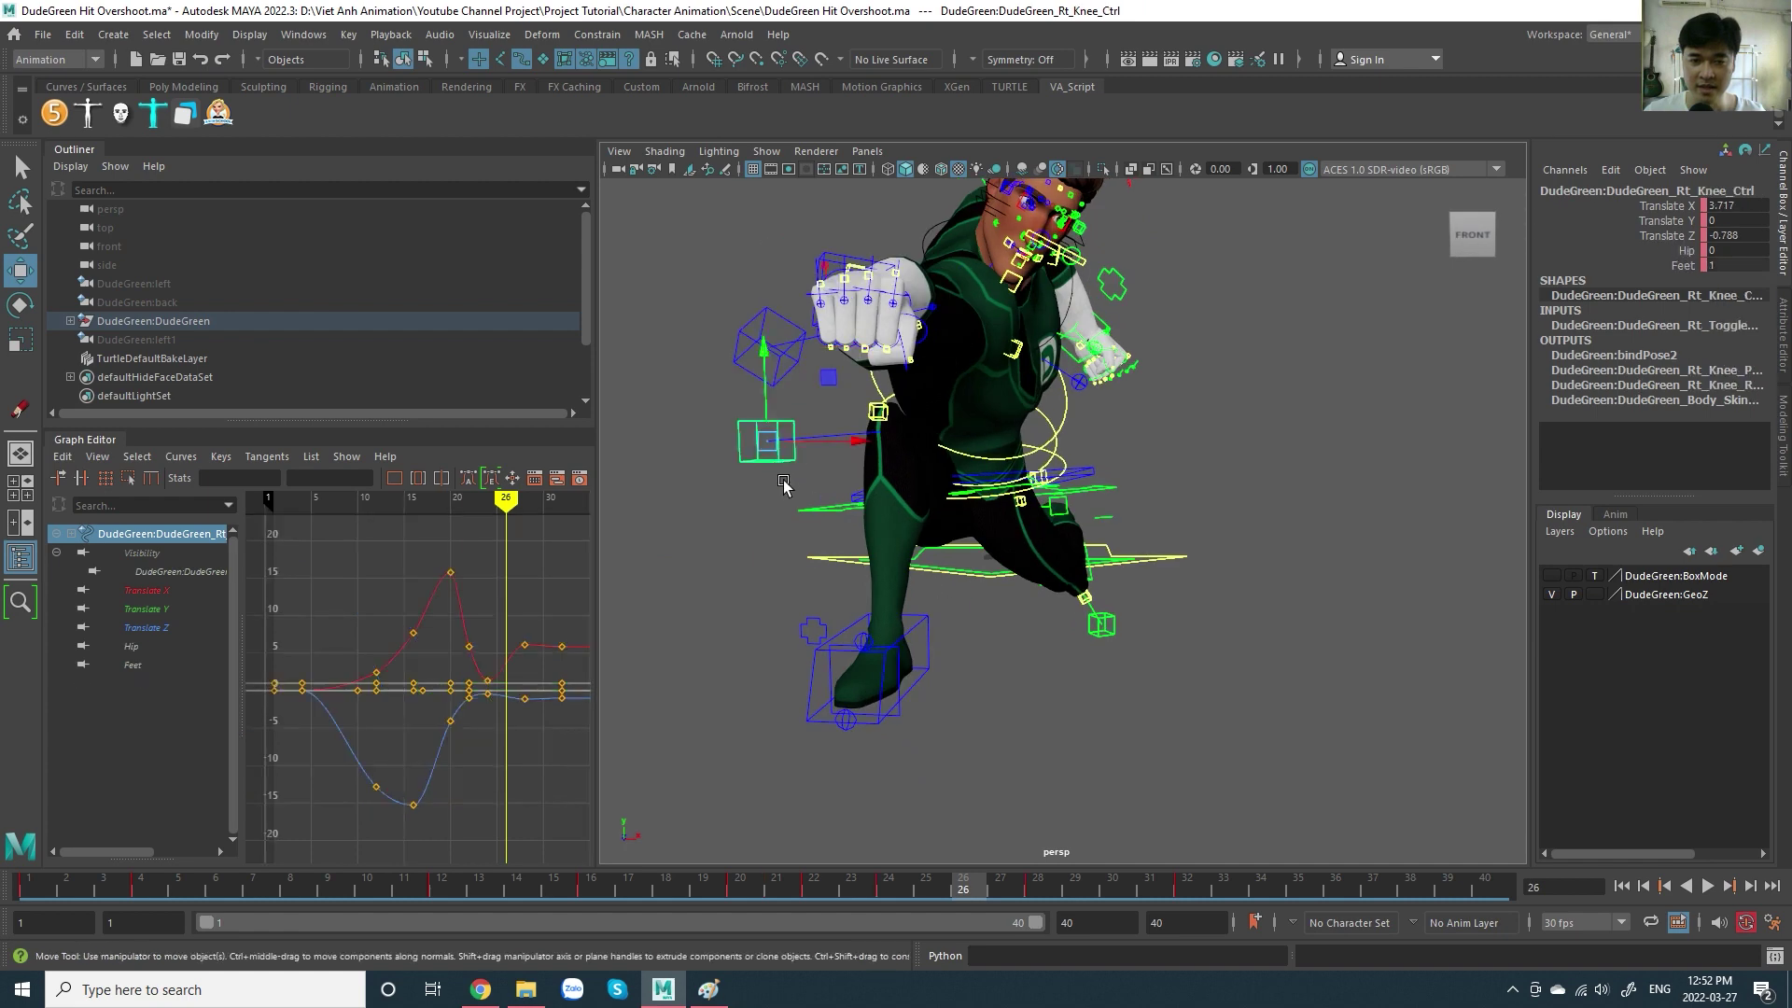
pyautogui.keyDown('alt'); pyautogui.moveTo(798, 569); pyautogui.dragTo(840, 560); pyautogui.keyUp('alt')
pyautogui.scroll(2, 492, 729)
pyautogui.keyDown('alt'); pyautogui.moveTo(492, 729); pyautogui.dragTo(450, 727, button='middle'); pyautogui.keyUp('alt')
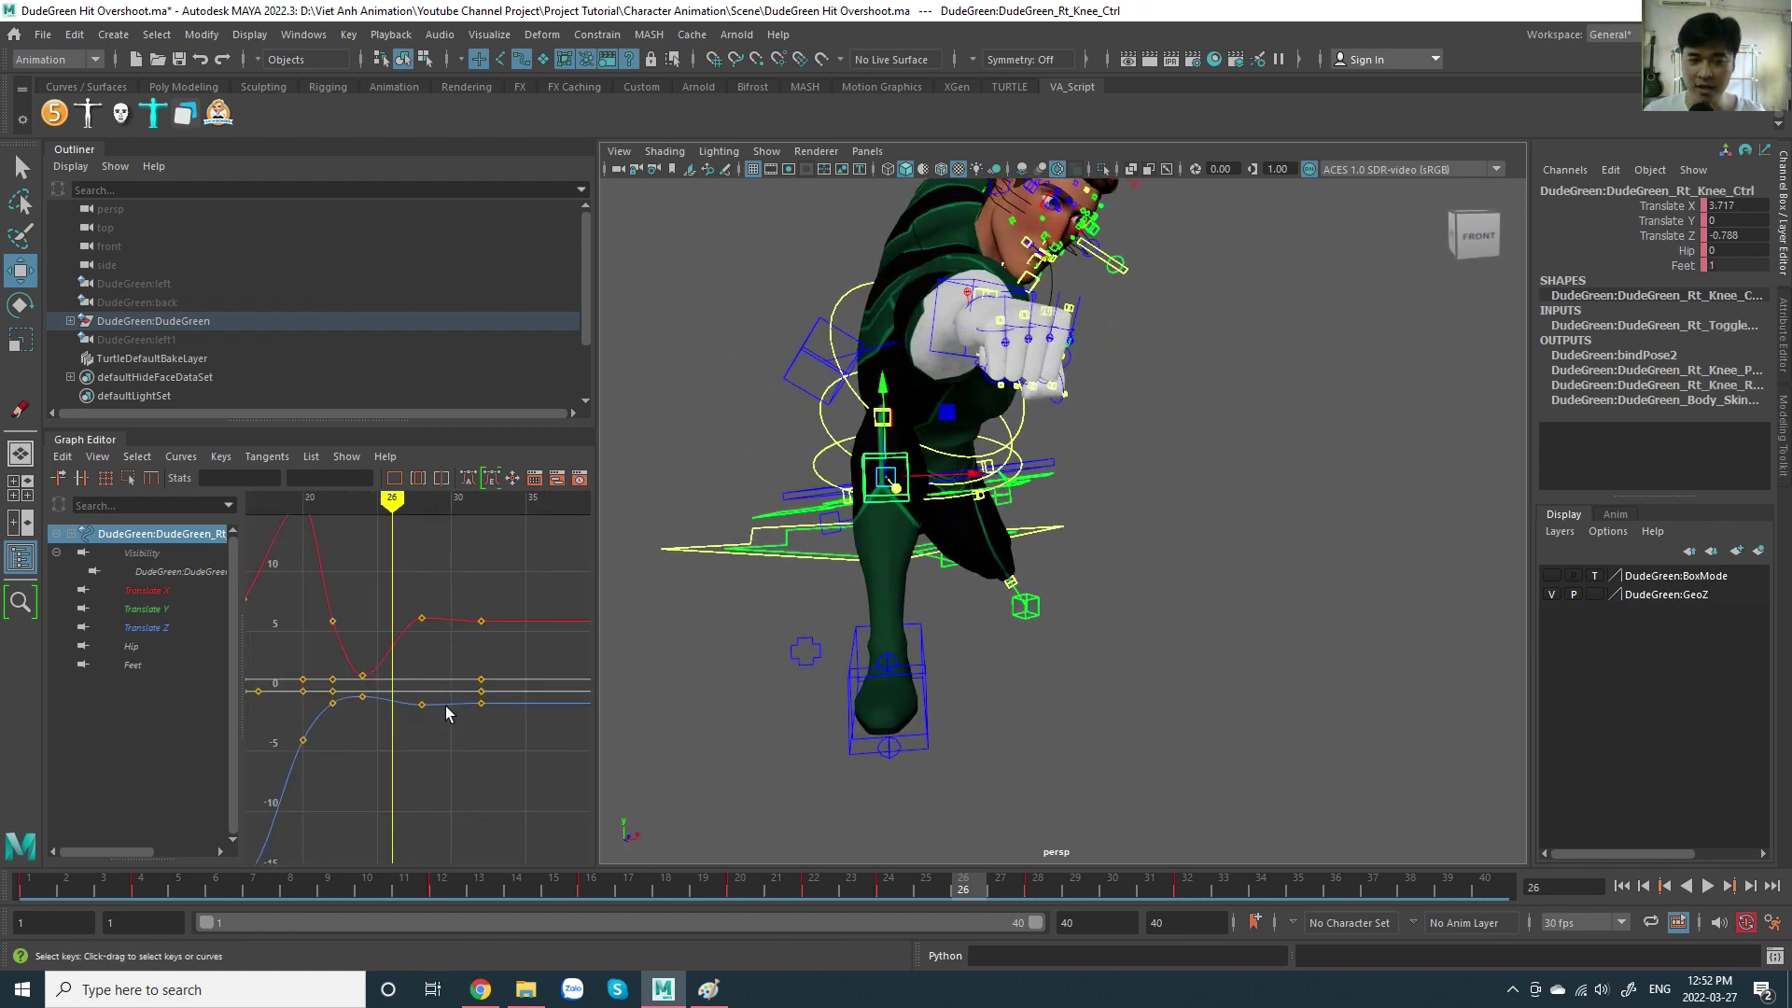
pyautogui.scroll(1, 885, 572)
pyautogui.keyDown('alt'); pyautogui.moveTo(885, 574); pyautogui.dragTo(919, 571); pyautogui.keyUp('alt')
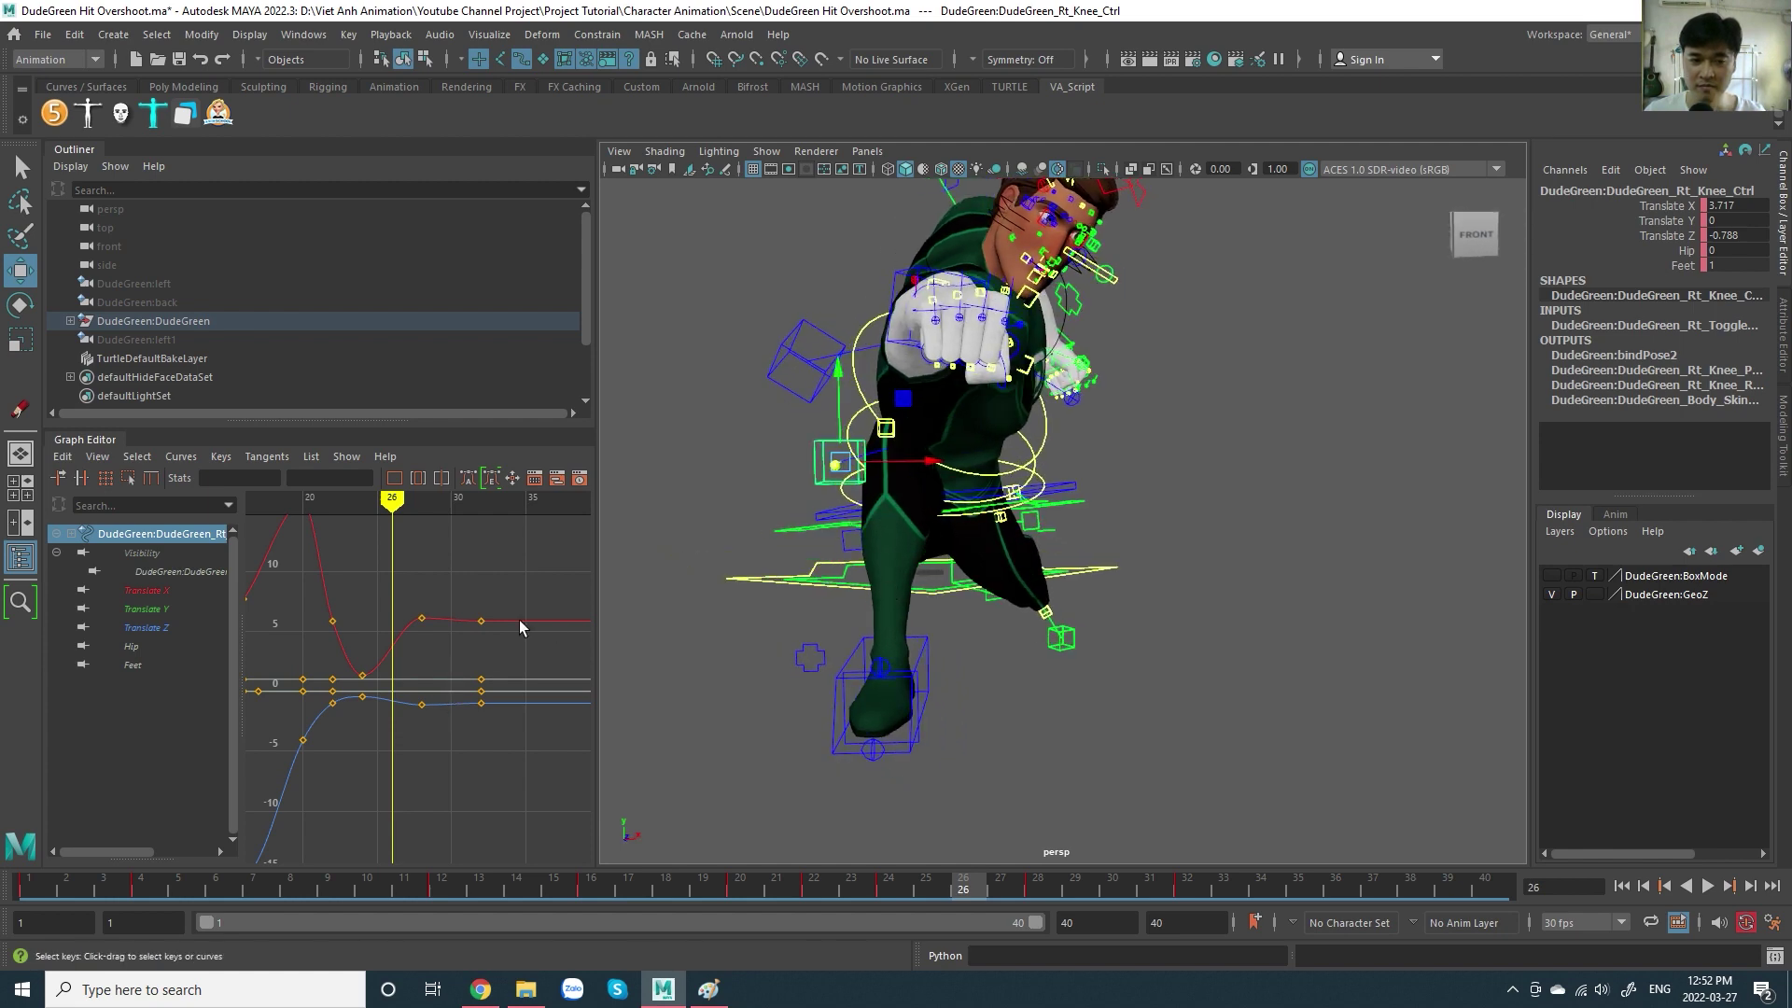
# - Go to frames 21–22 and isolate and frame the knee's Translate X curve
pyautogui.moveTo(399, 519)
pyautogui.mouseDown()
pyautogui.moveTo(380, 525)
pyautogui.moveTo(375, 586)
pyautogui.mouseUp()
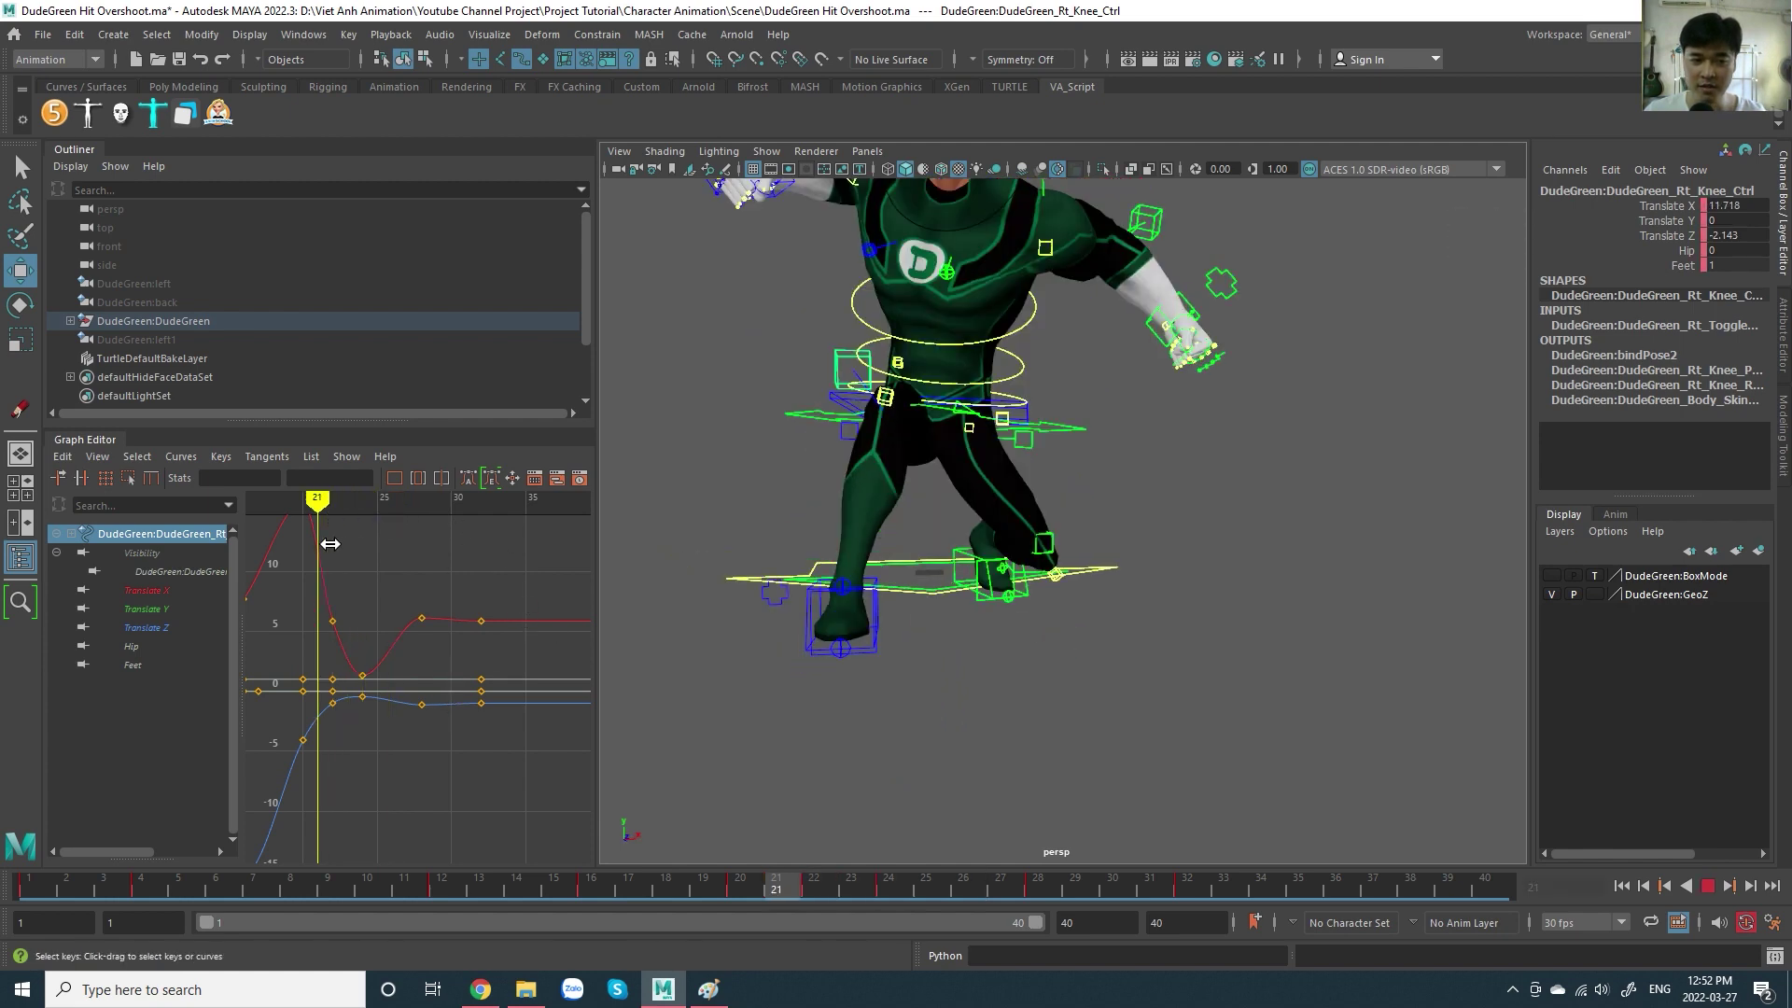
pyautogui.keyDown('alt'); pyautogui.moveTo(375, 585); pyautogui.dragTo(415, 642, button='middle'); pyautogui.keyUp('alt')
pyautogui.keyDown('alt'); pyautogui.moveTo(415, 643); pyautogui.dragTo(404, 611, button='right'); pyautogui.keyUp('alt')
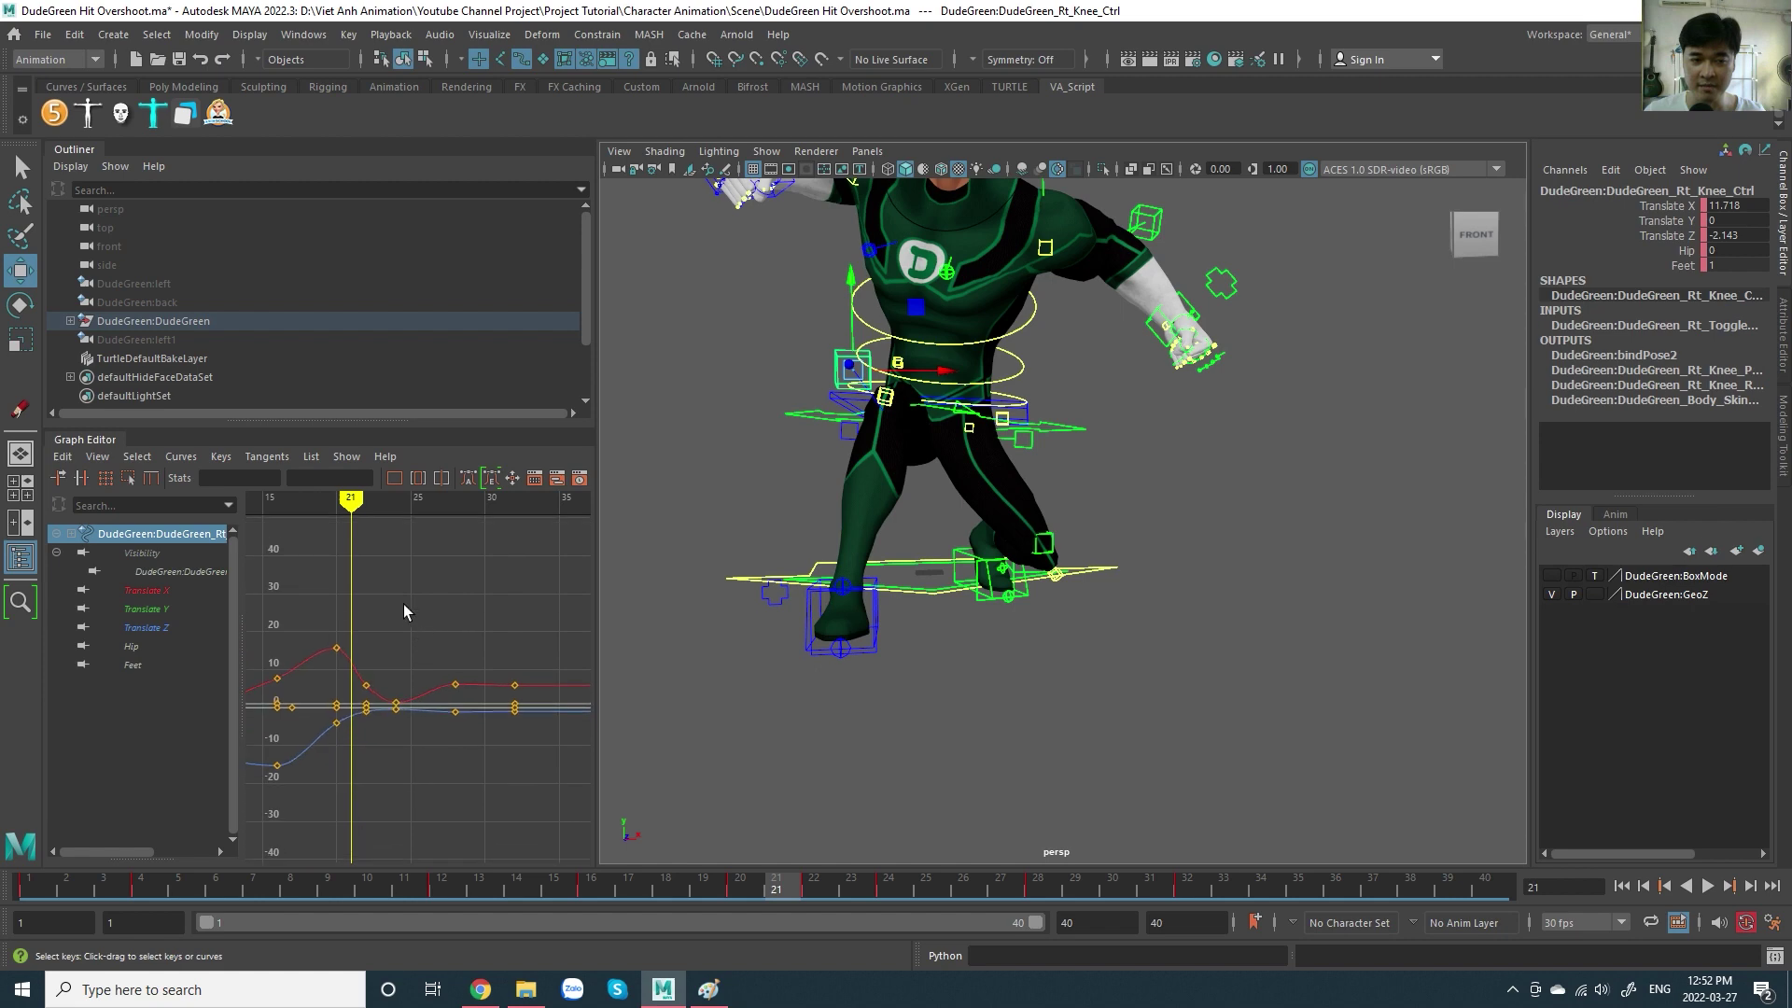
pyautogui.hotkey('alt', '.')
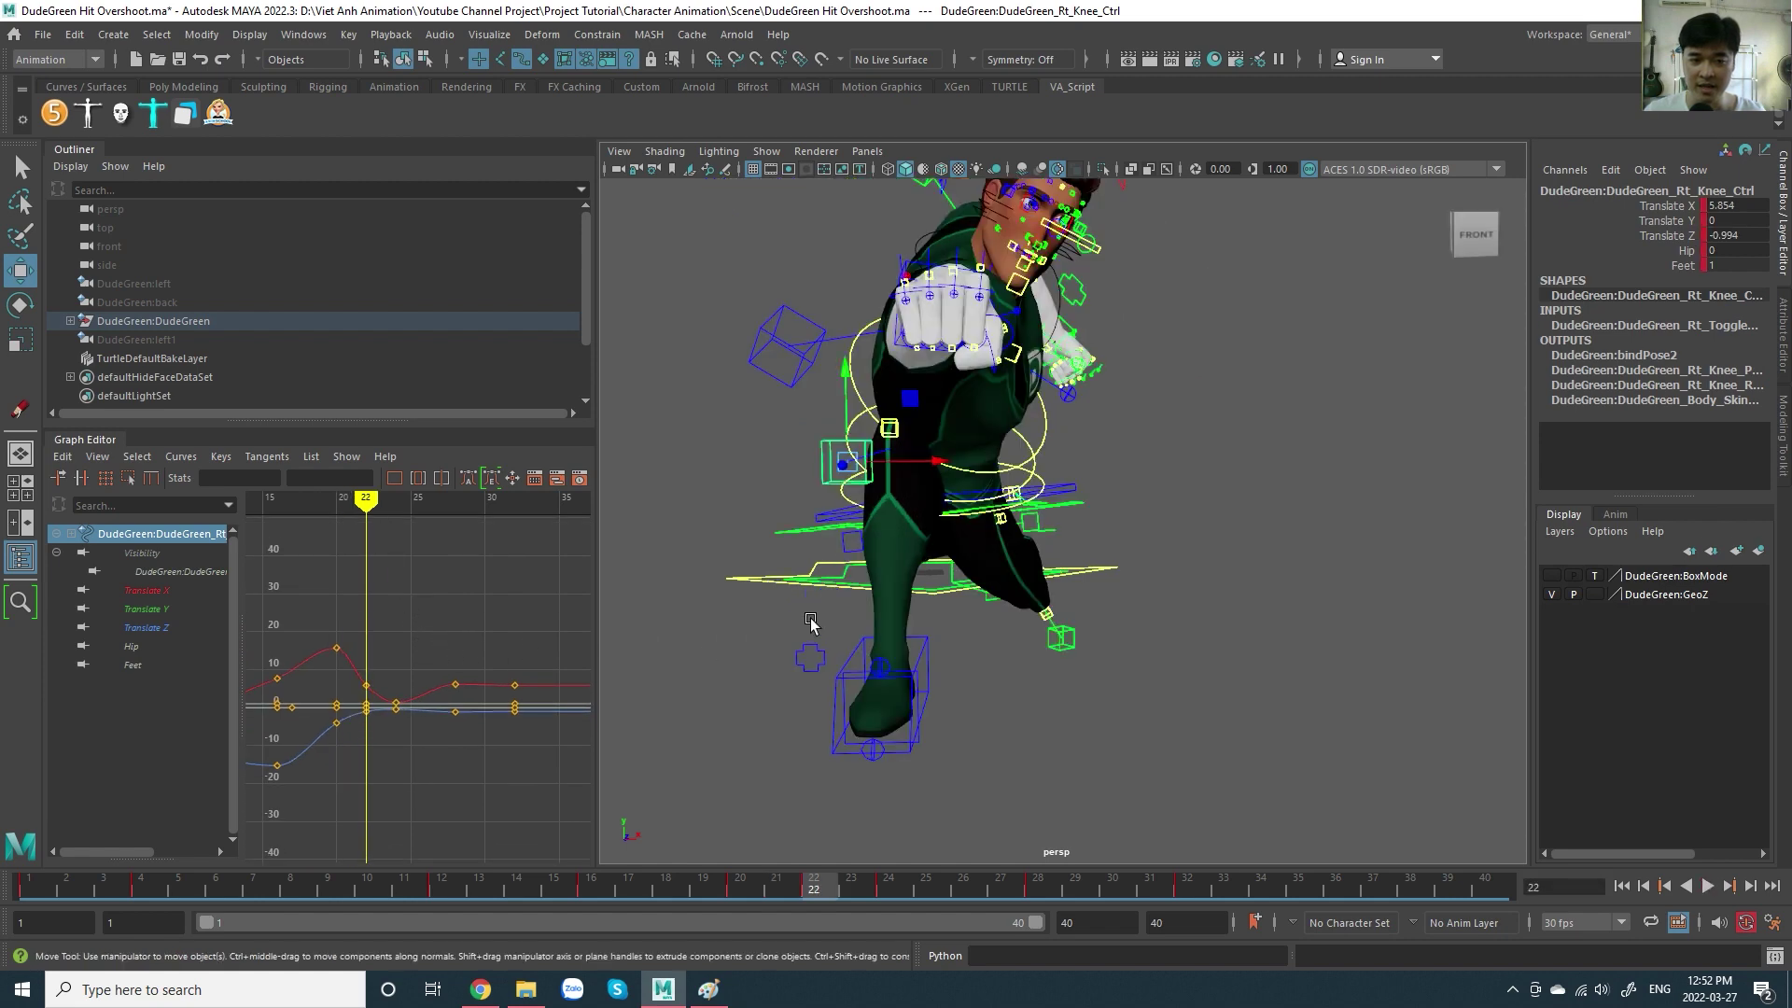
pyautogui.scroll(5, 828, 602)
pyautogui.keyDown('alt'); pyautogui.moveTo(828, 602); pyautogui.dragTo(915, 588); pyautogui.keyUp('alt')
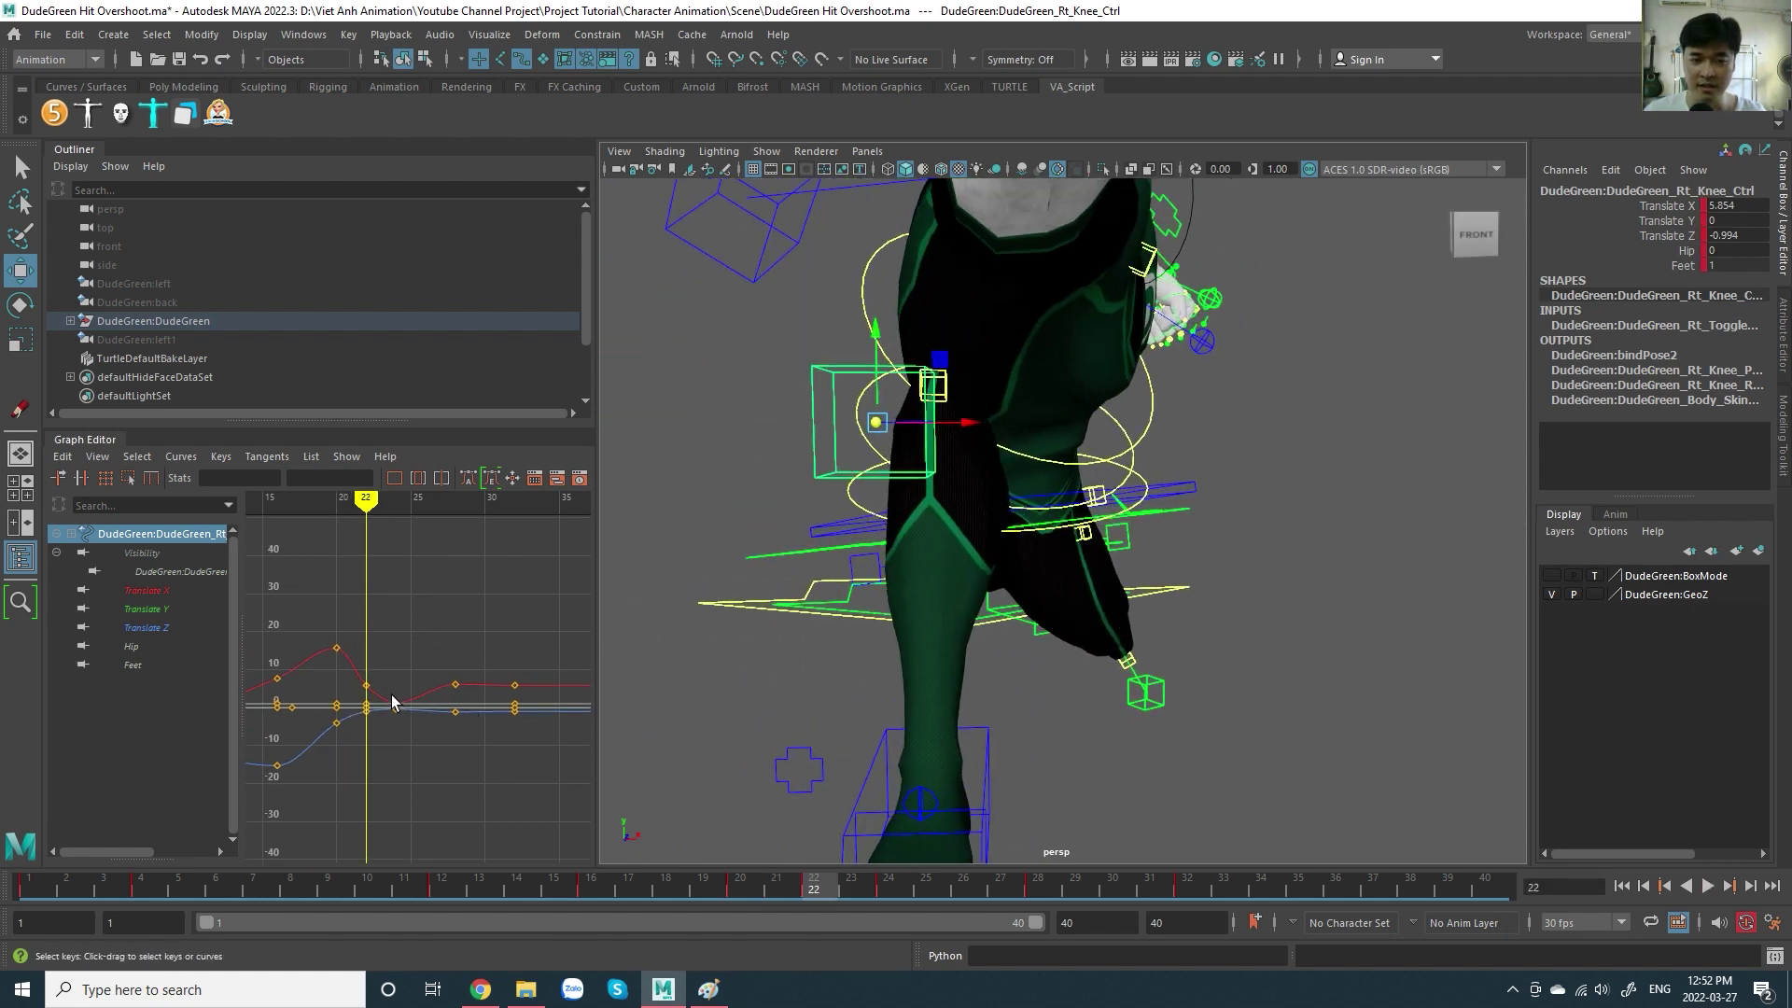
pyautogui.click(147, 590)
pyautogui.press('f')
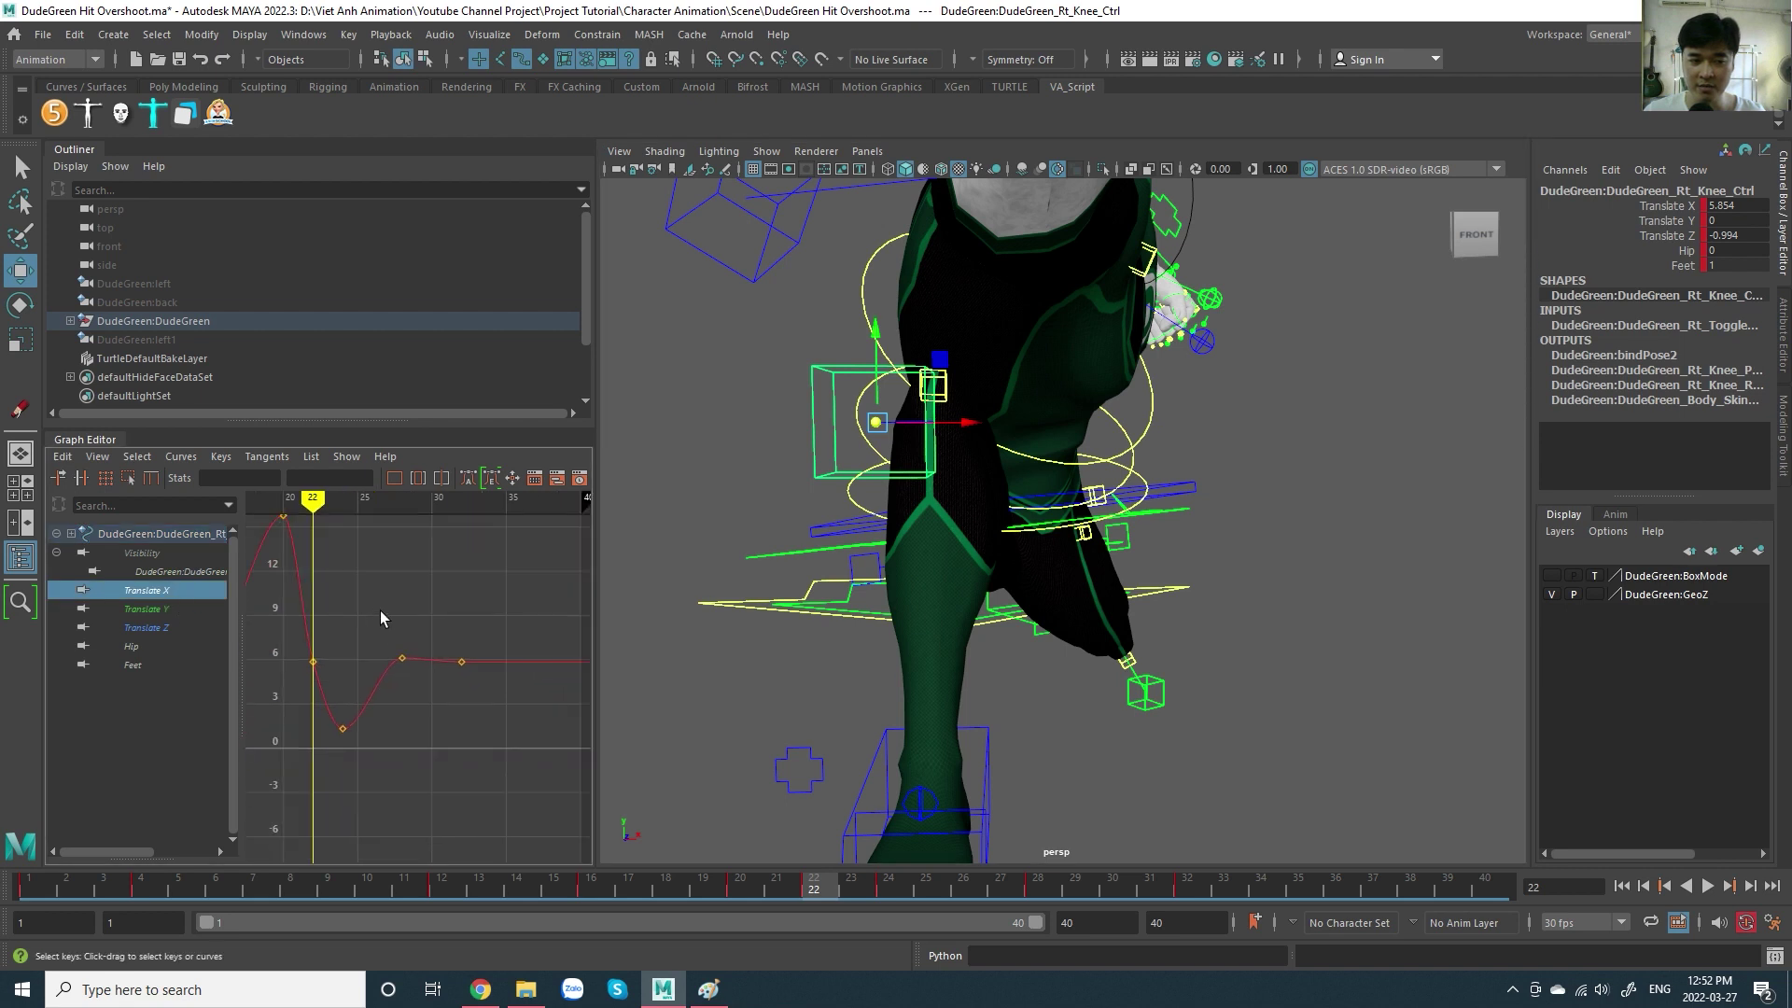
# - Try moving the knee control and lowering the frame 24 key, undoing each trial
pyautogui.moveTo(961, 439); pyautogui.dragTo(955, 556)
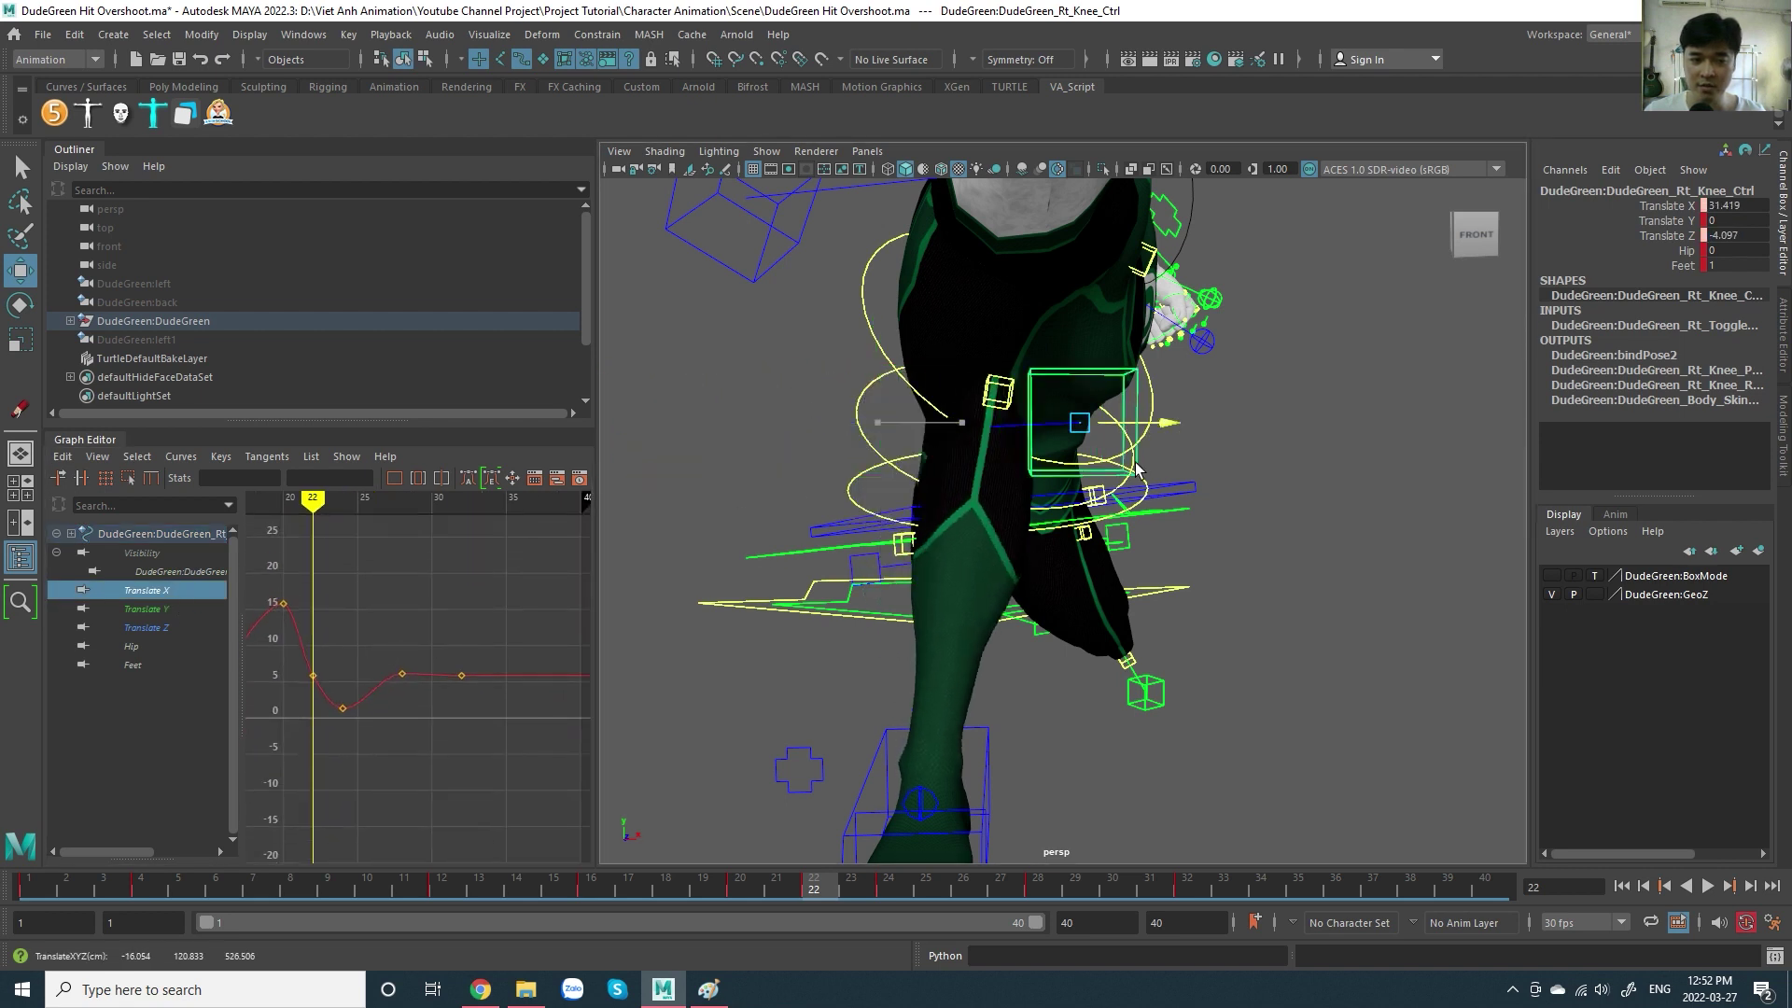
pyautogui.hotkey('ctrl', 'z')
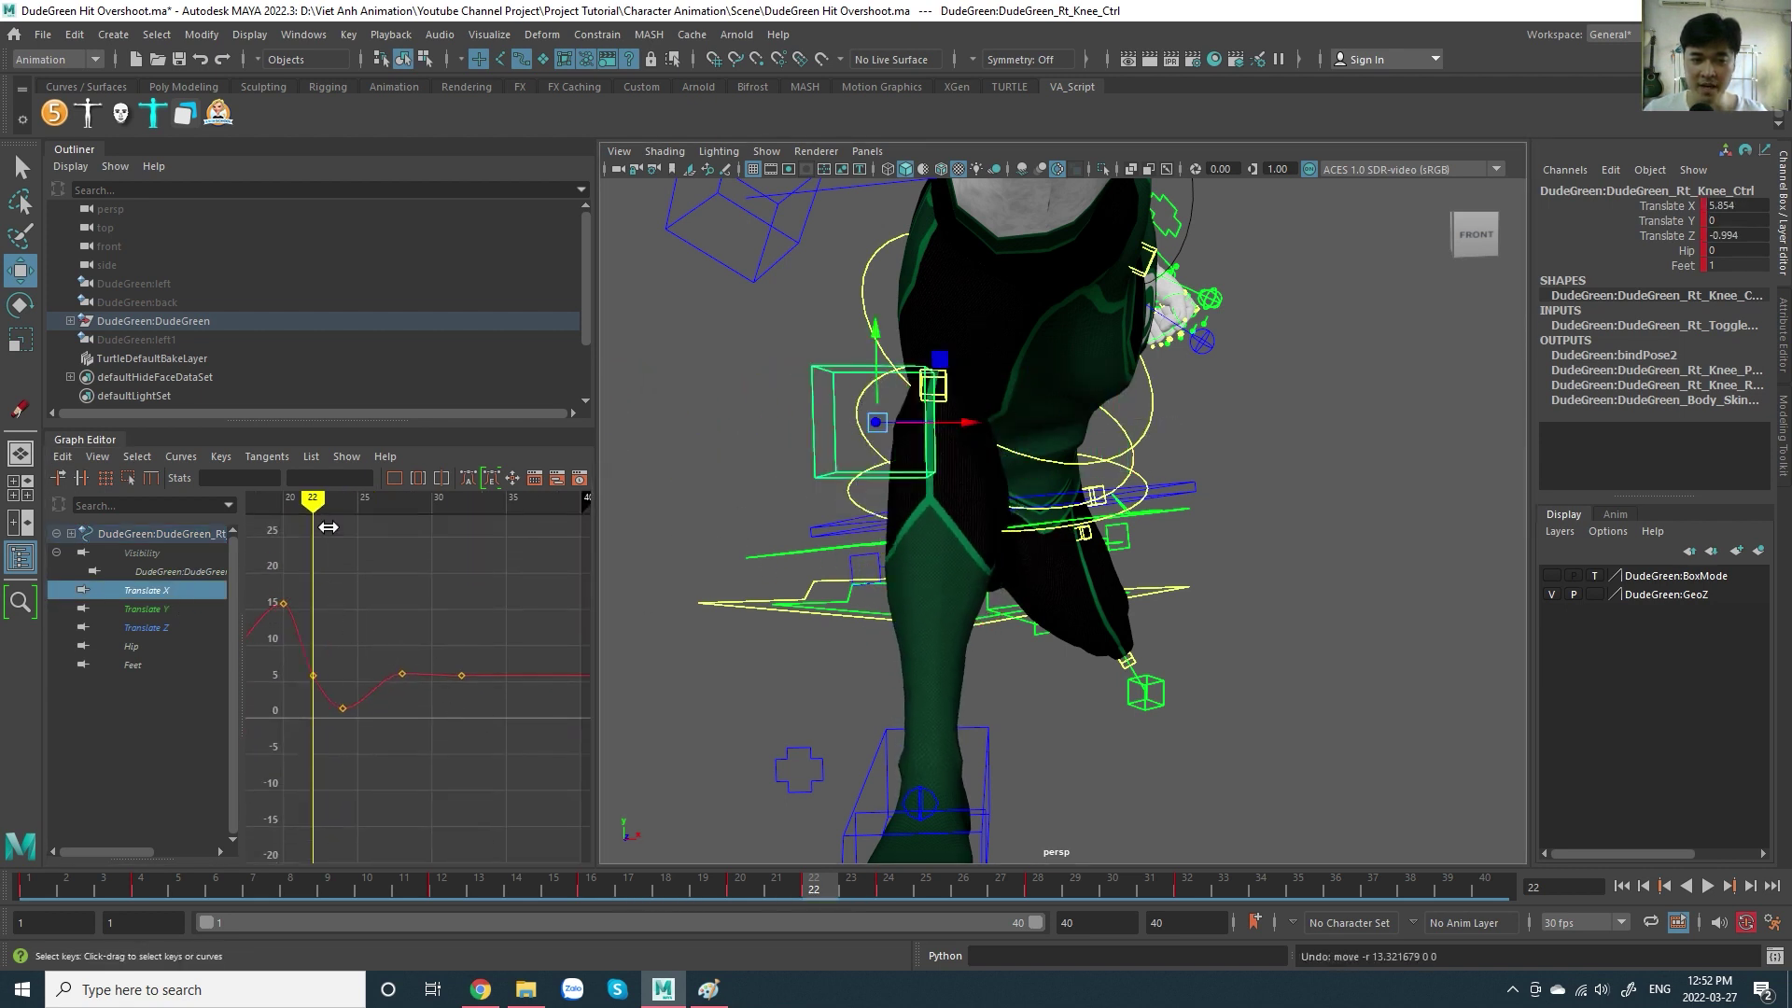
pyautogui.moveTo(322, 509); pyautogui.dragTo(355, 565)
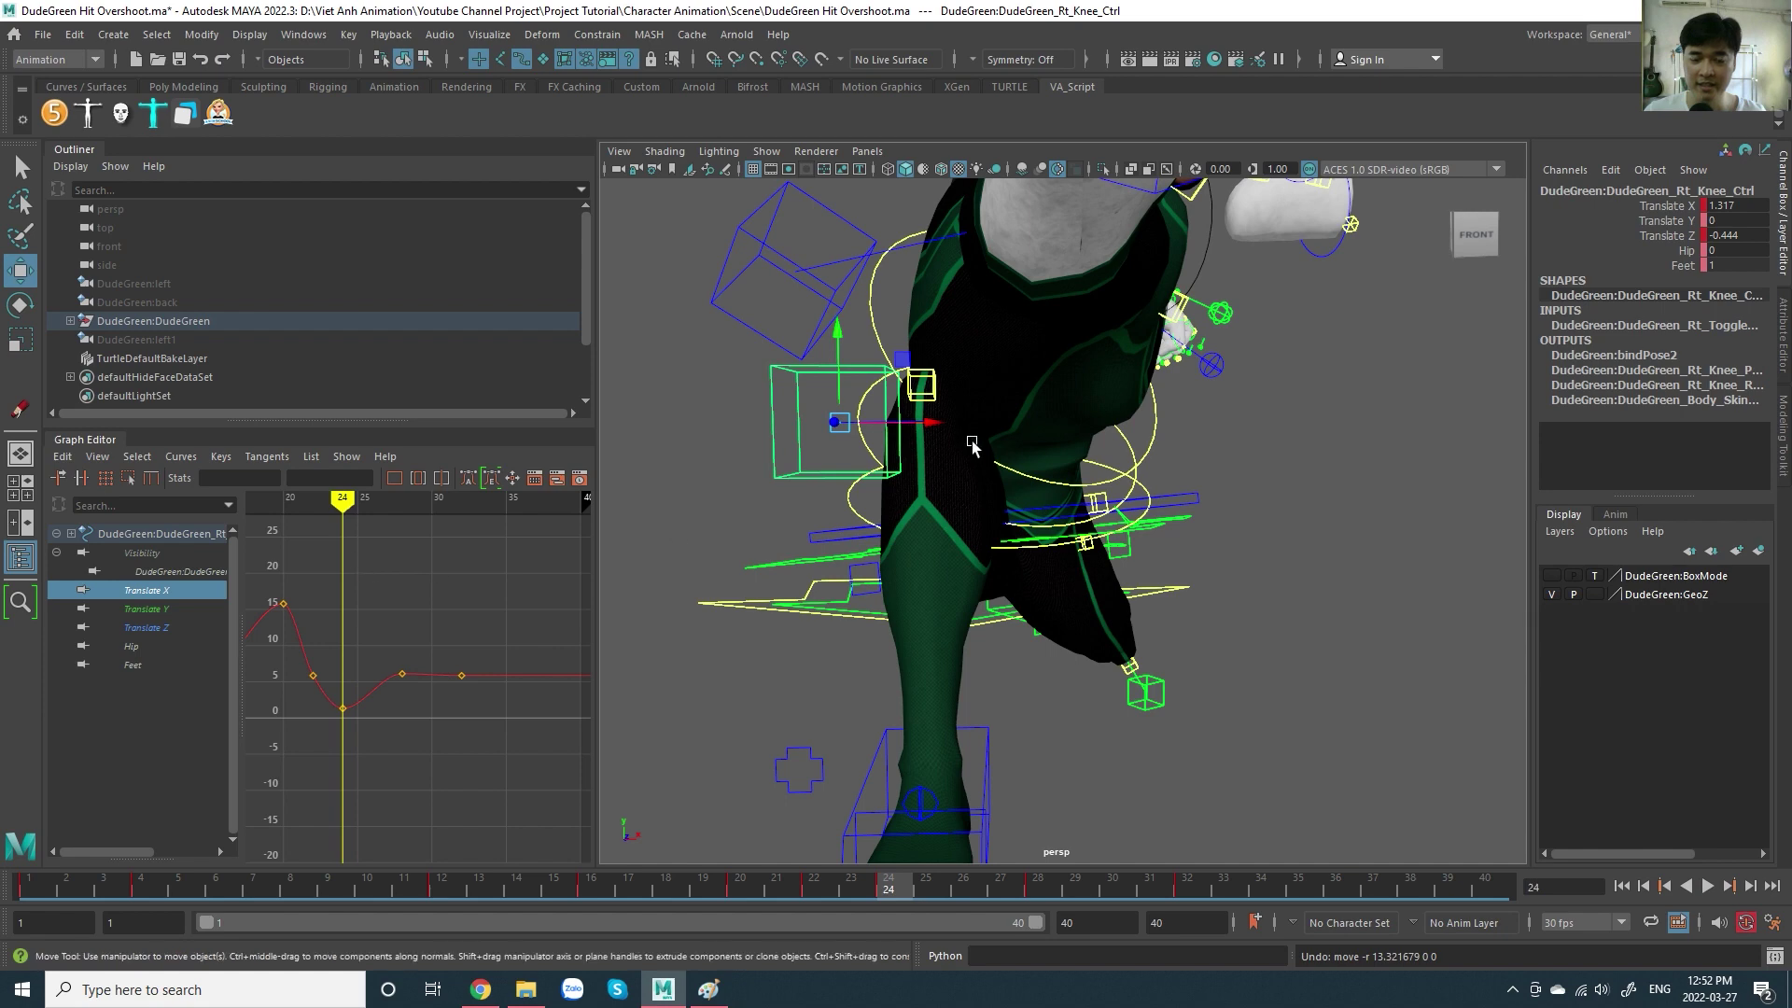
pyautogui.scroll(-5, 971, 447)
pyautogui.scroll(6, 1027, 513)
pyautogui.scroll(-1, 1078, 590)
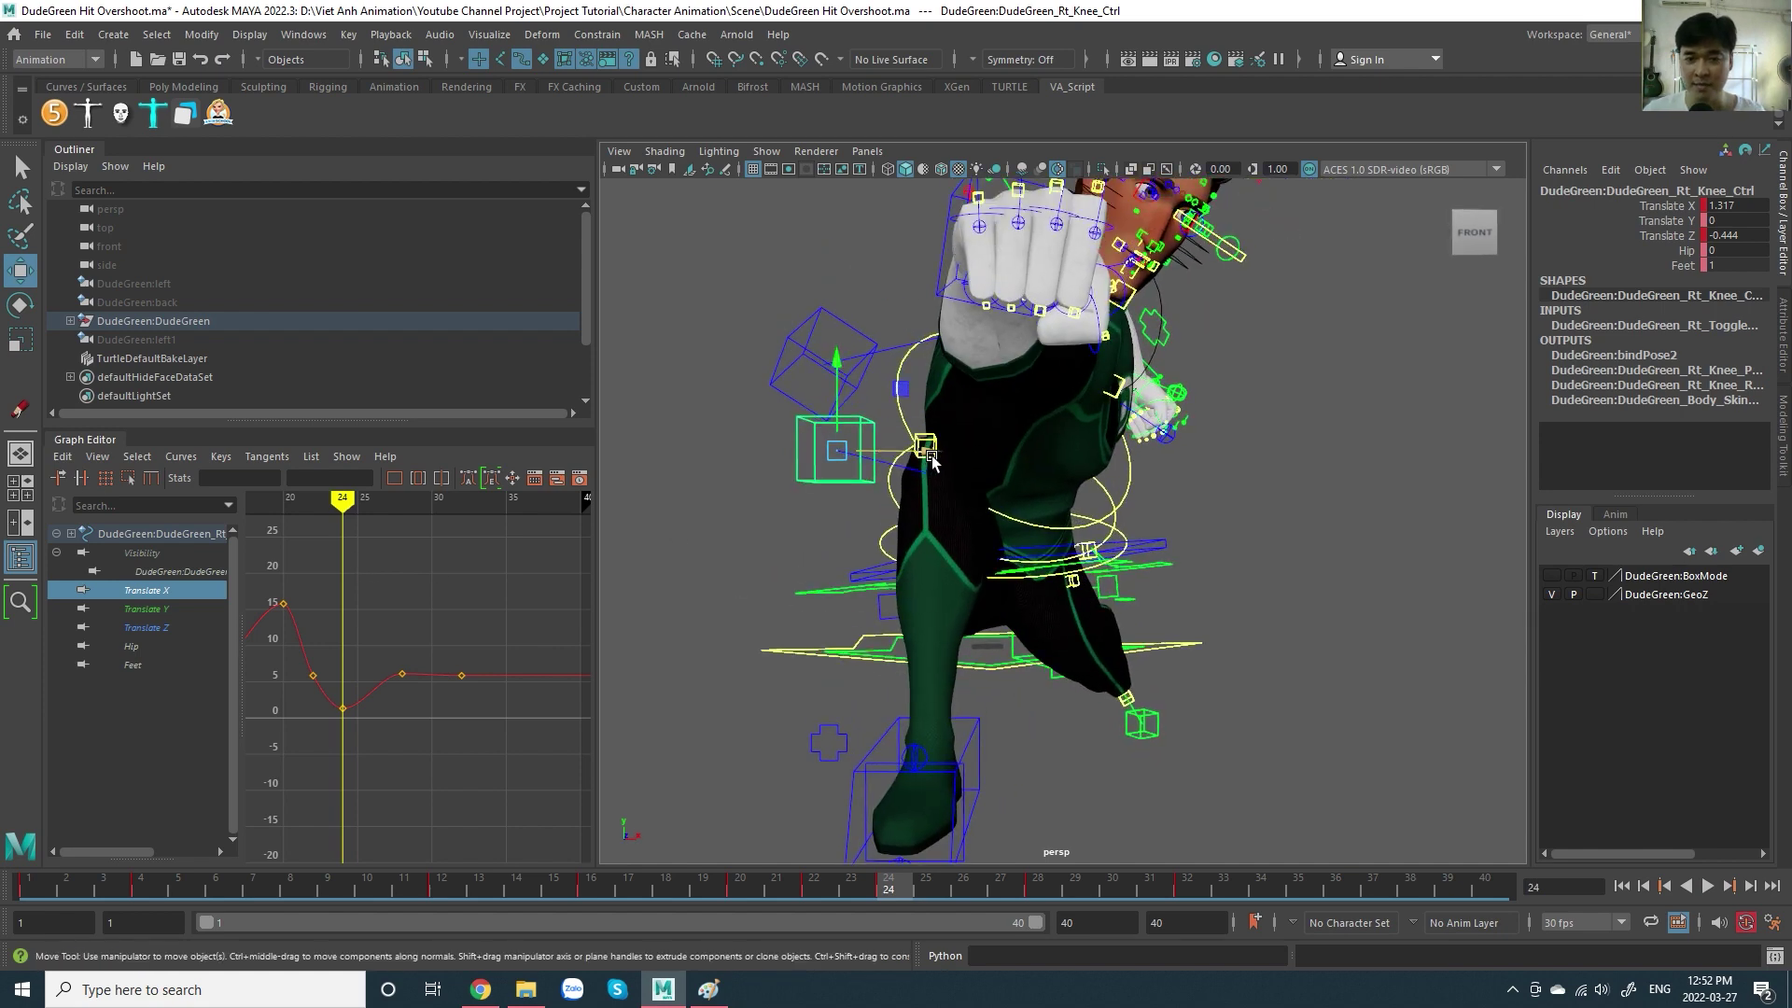
pyautogui.moveTo(933, 459); pyautogui.dragTo(840, 462)
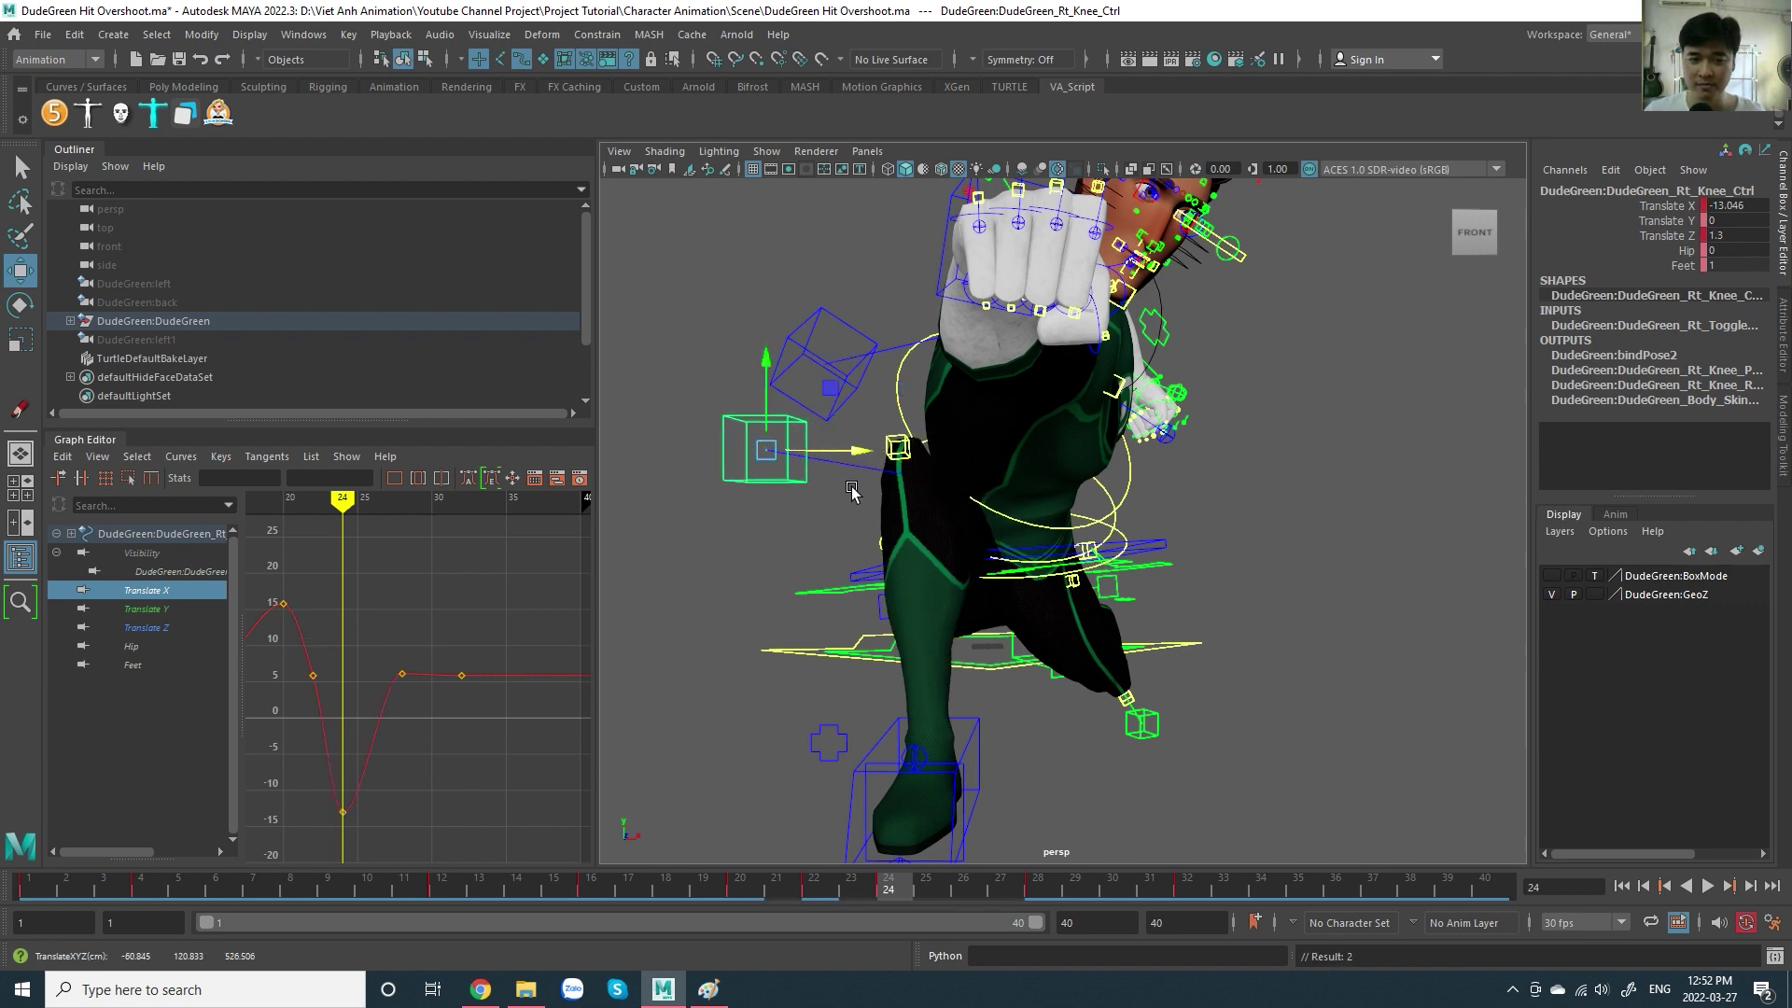
pyautogui.hotkey('ctrl', 'z')
pyautogui.moveTo(393, 746); pyautogui.dragTo(337, 710)
pyautogui.keyDown('shift'); pyautogui.moveTo(378, 645); pyautogui.dragTo(441, 739, button='middle'); pyautogui.keyUp('shift')
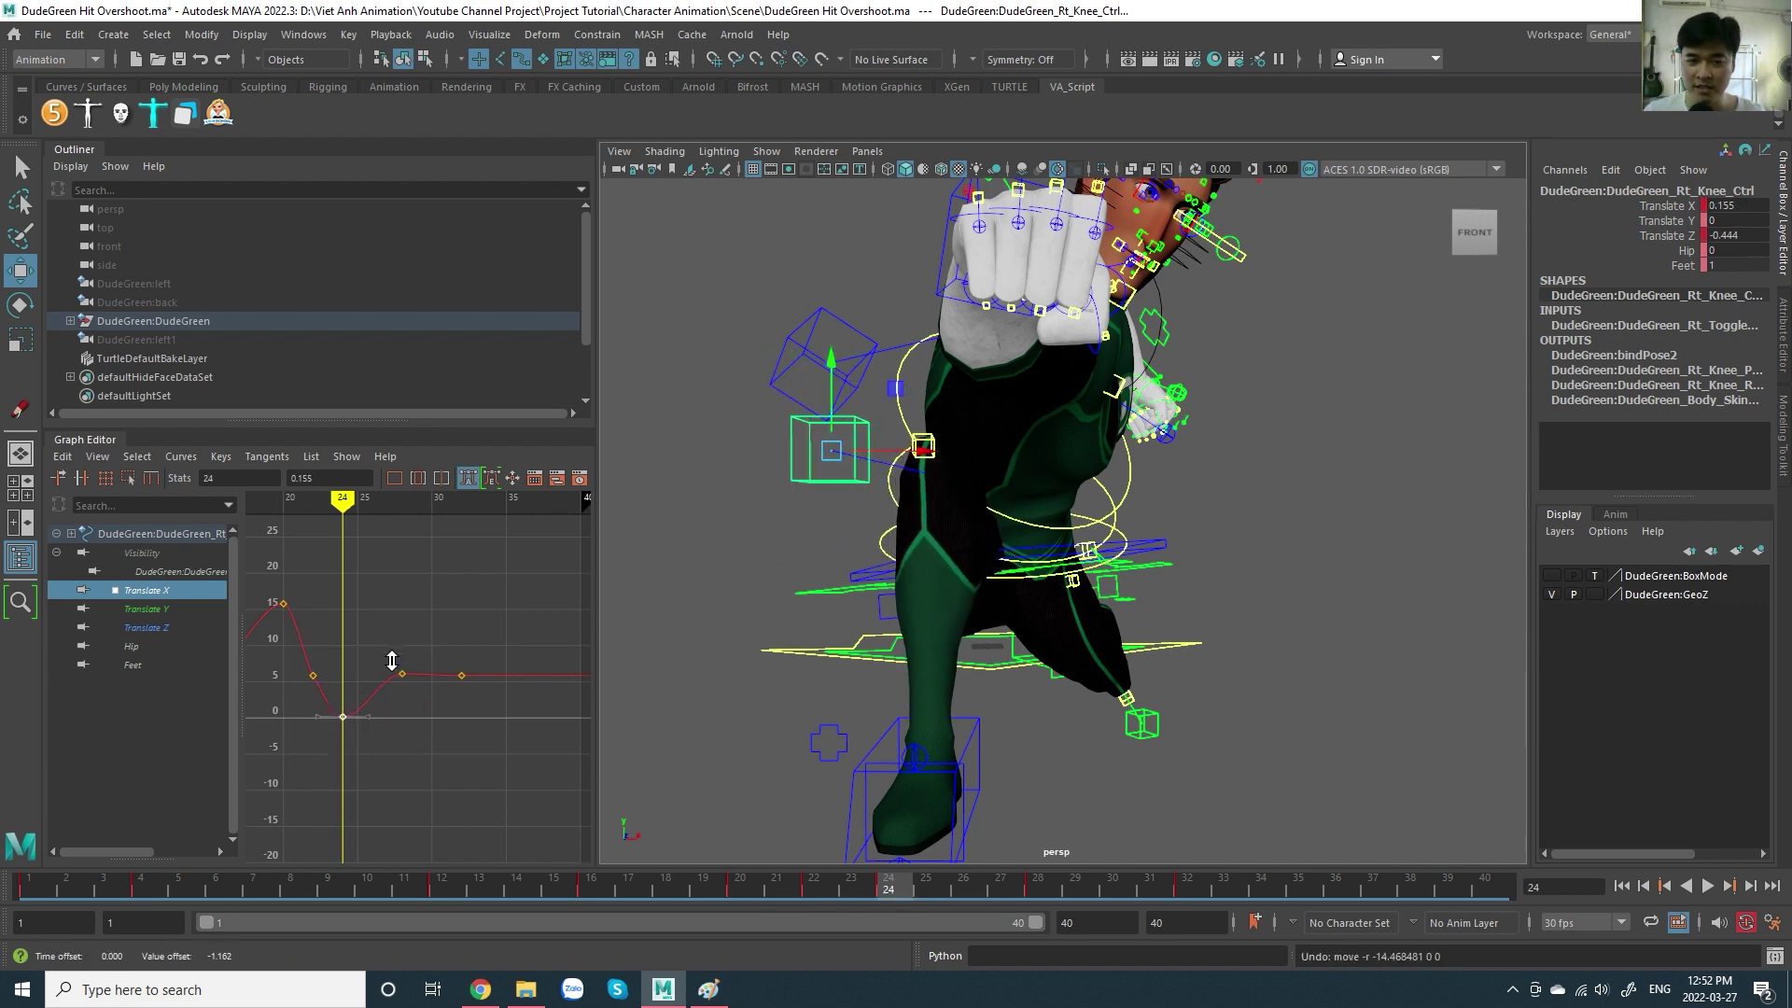
pyautogui.hotkey('ctrl', 'z')
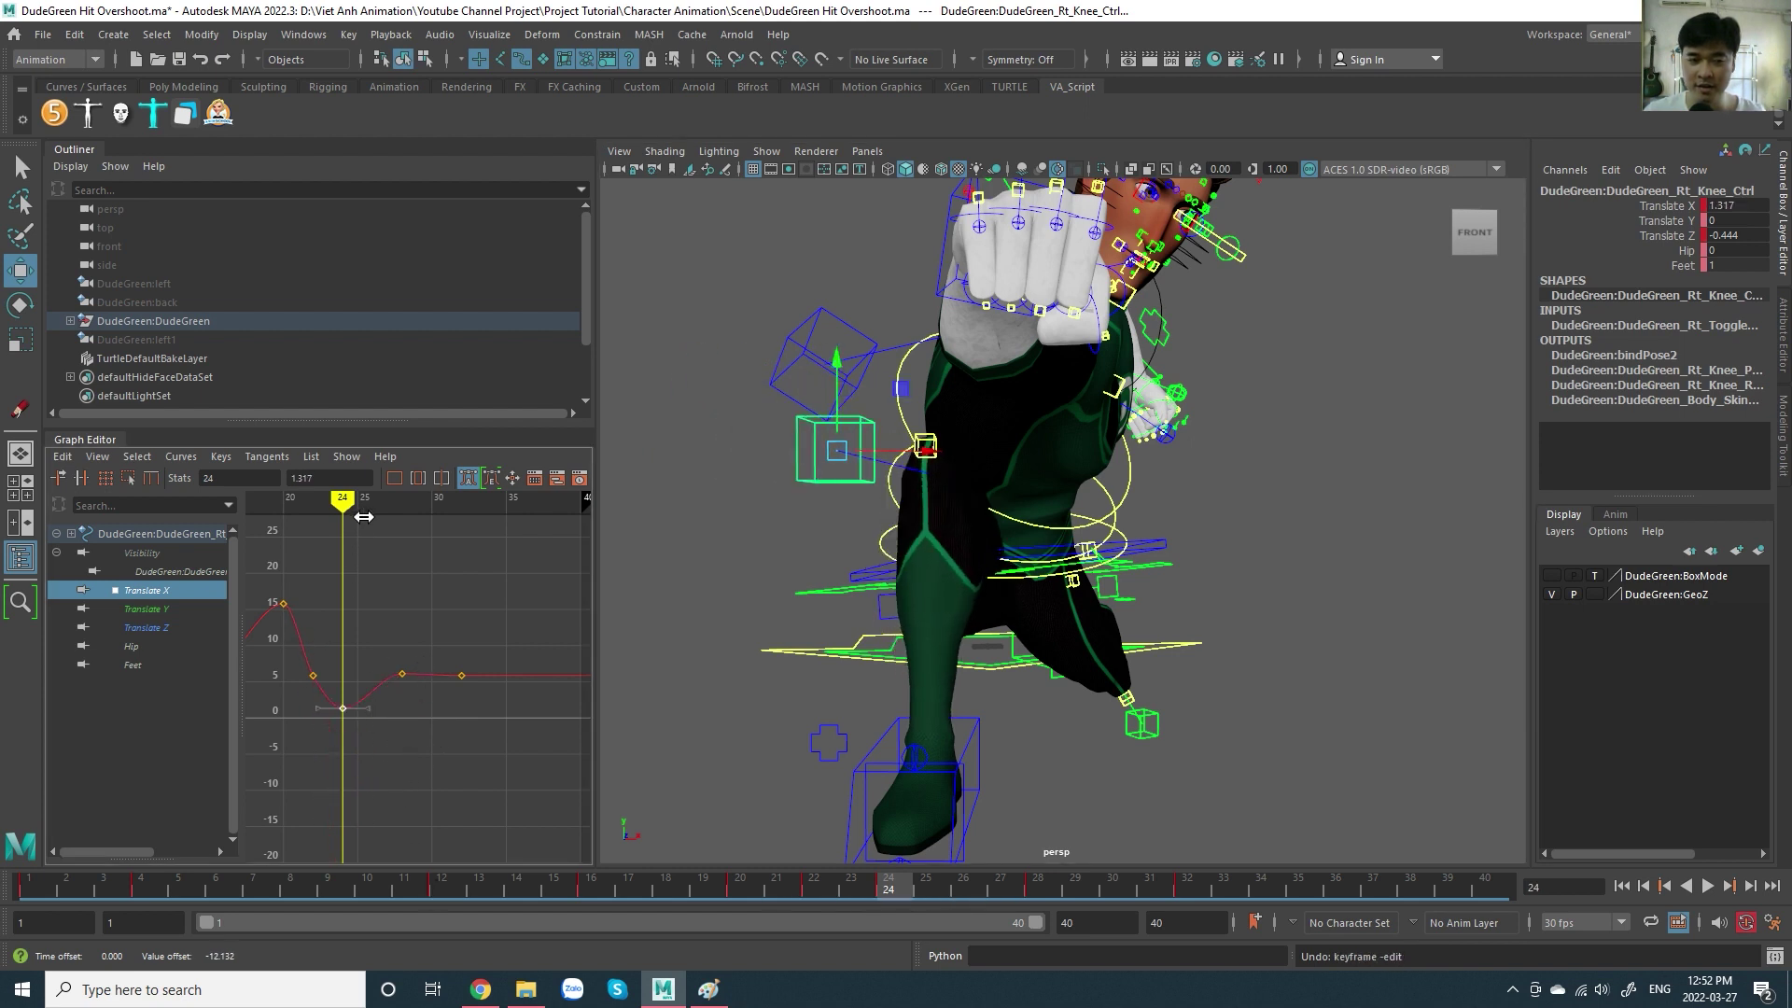
# - Zoom the graph around frame 28 and set the frame 28 Translate X key to 6.116
pyautogui.moveTo(364, 516); pyautogui.dragTo(421, 584)
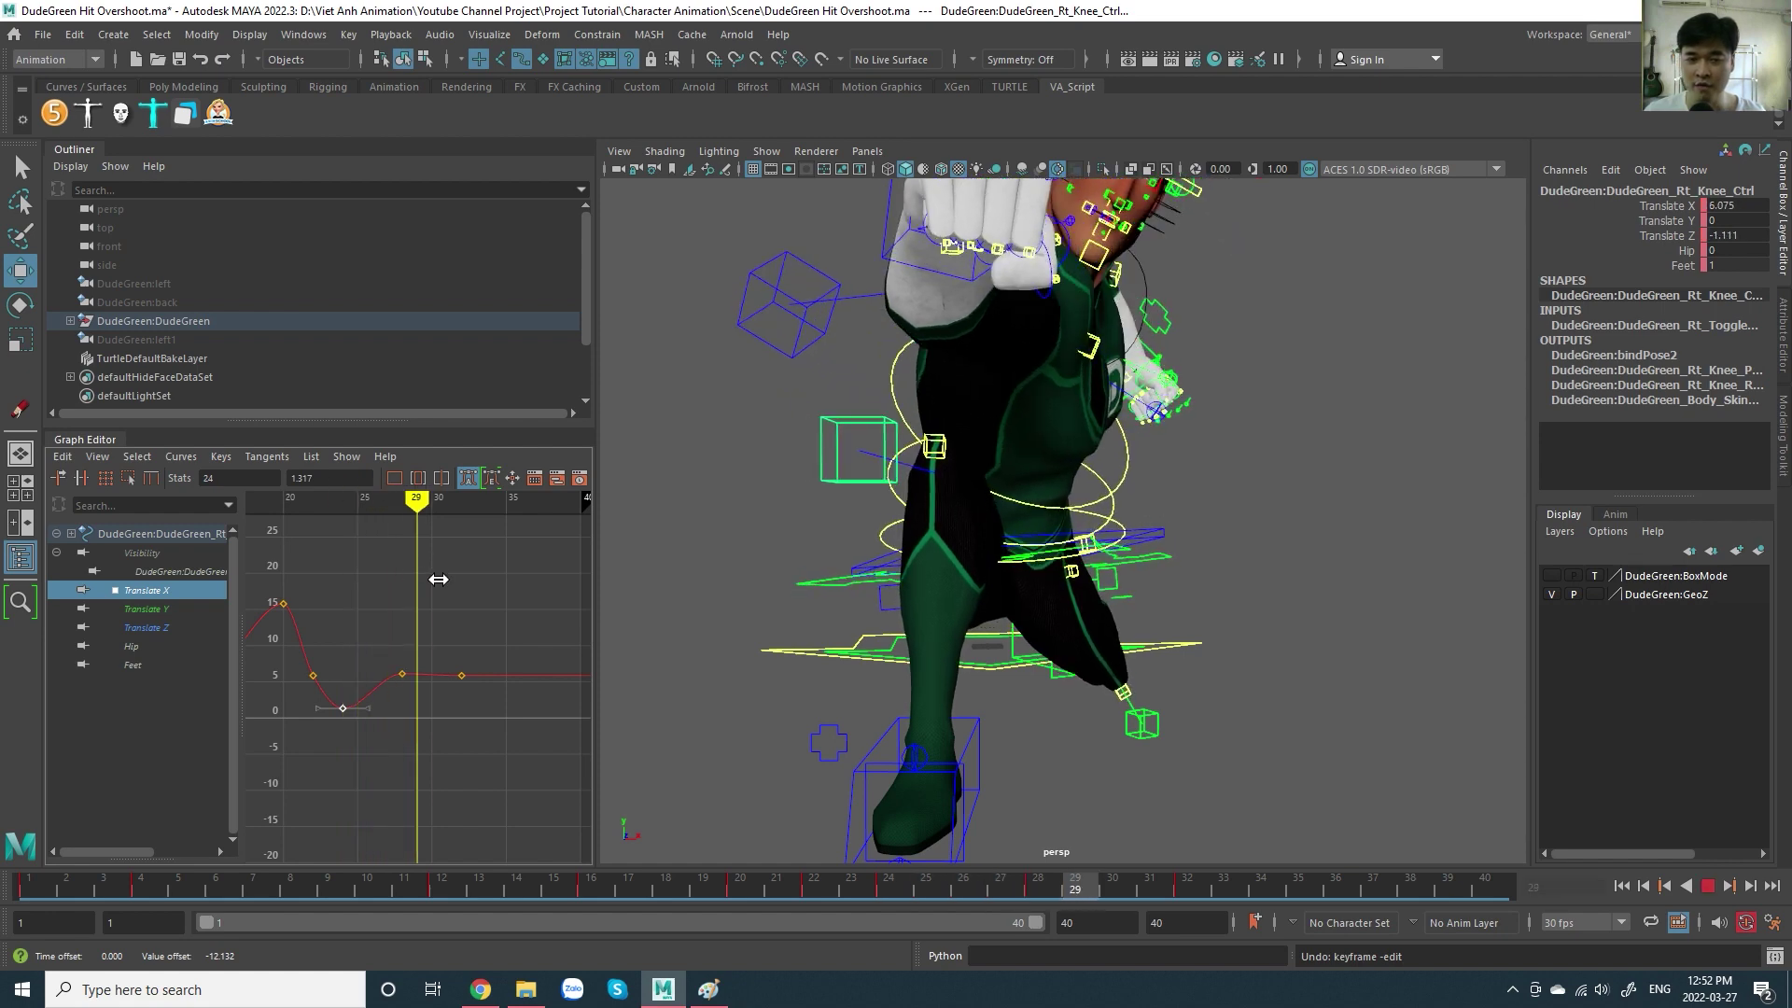
pyautogui.moveTo(421, 584)
pyautogui.keyDown('alt'); pyautogui.mouseDown(button='right')
pyautogui.moveTo(471, 719)
pyautogui.moveTo(455, 683)
pyautogui.moveTo(457, 787)
pyautogui.mouseUp(button='right'); pyautogui.keyUp('alt')
pyautogui.keyDown('alt'); pyautogui.moveTo(458, 787); pyautogui.dragTo(496, 692, button='middle'); pyautogui.keyUp('alt')
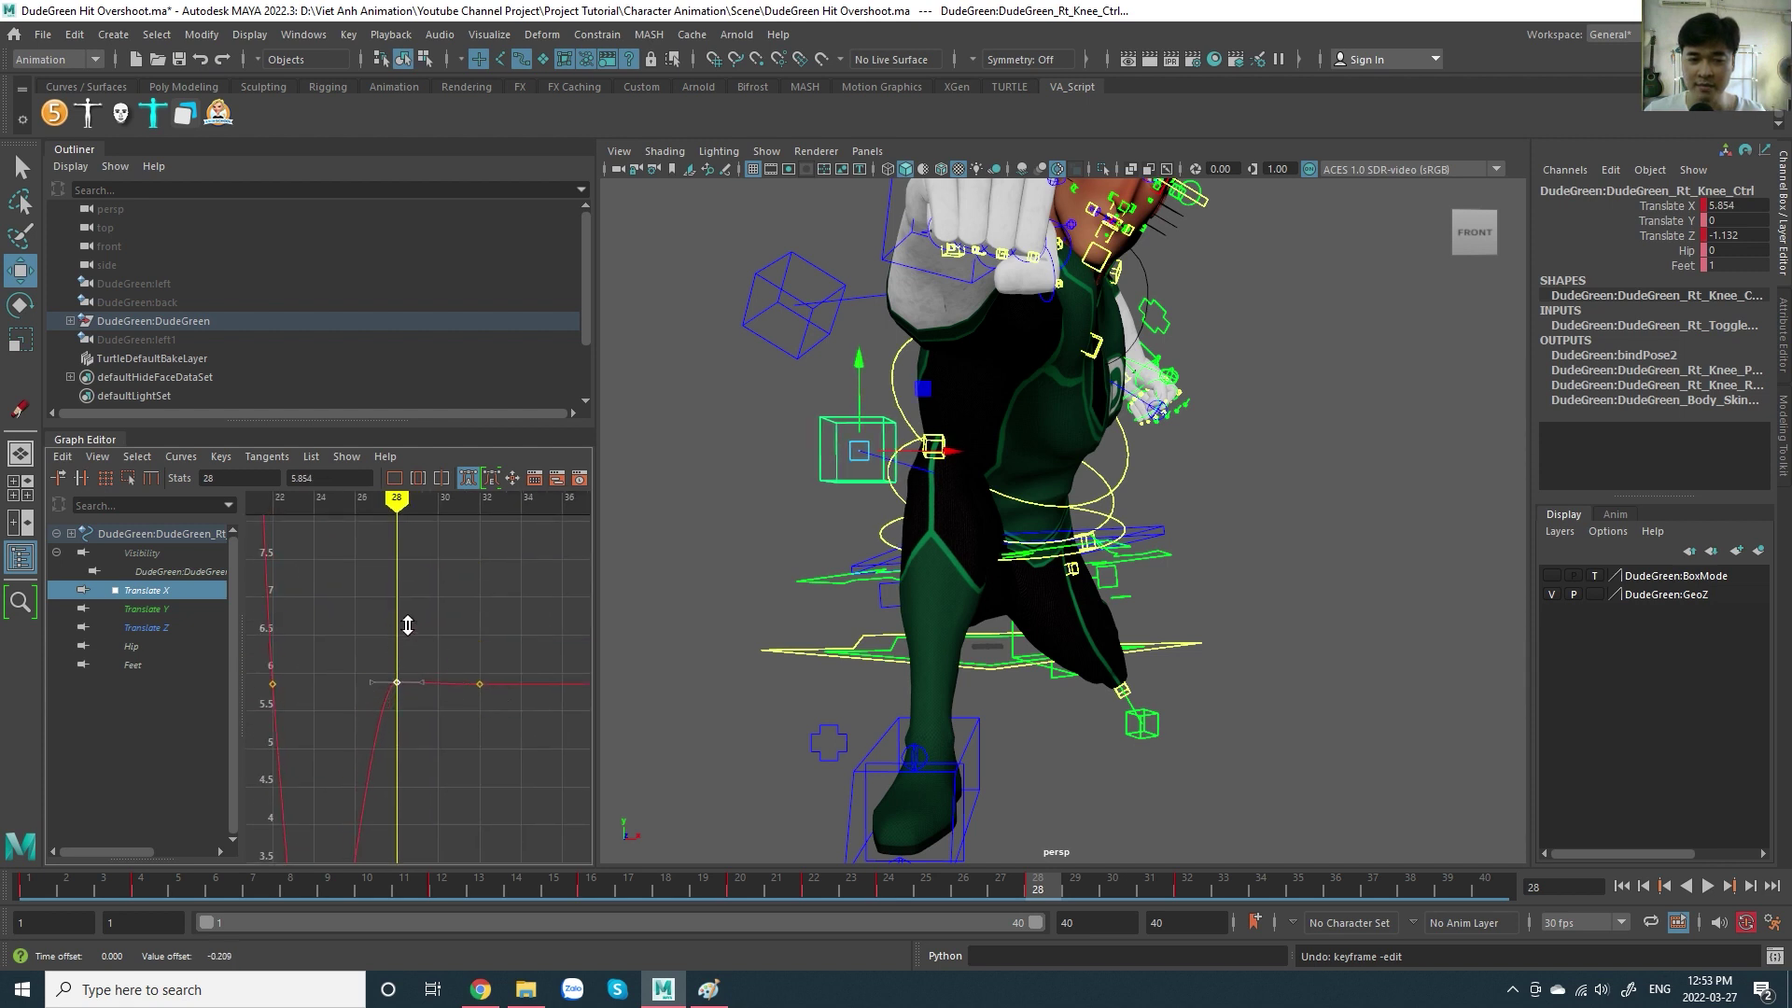
pyautogui.moveTo(415, 663); pyautogui.dragTo(415, 619)
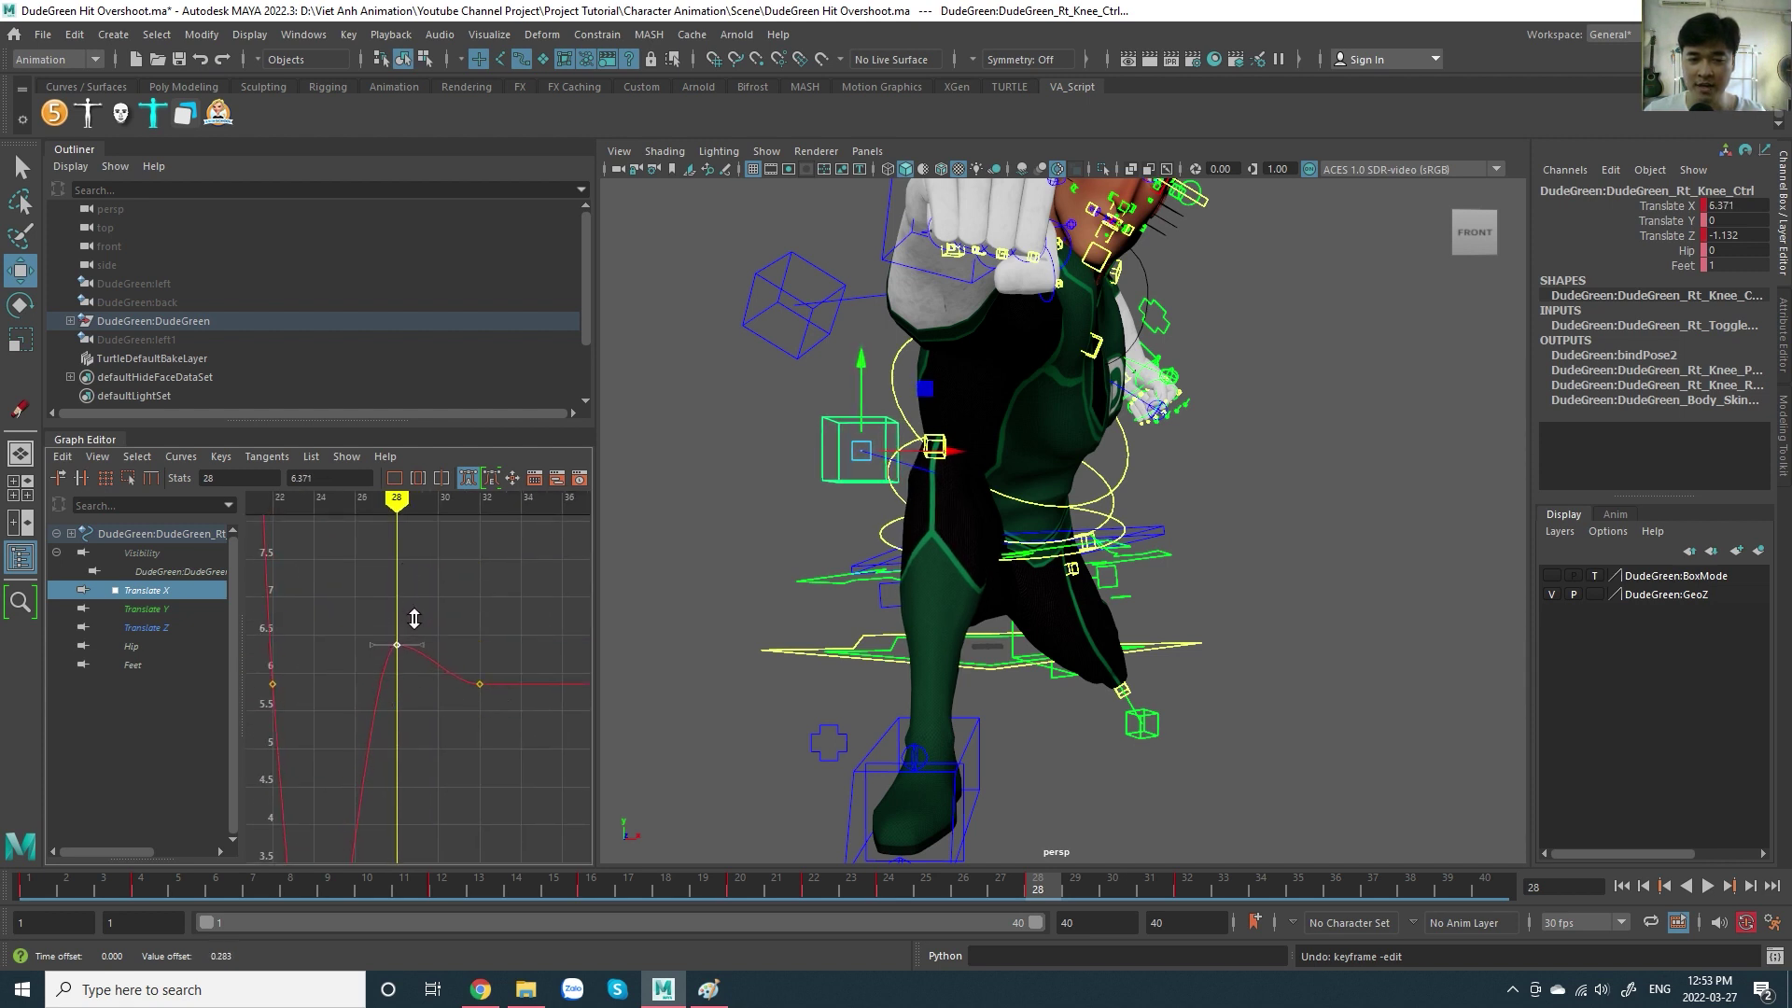
pyautogui.moveTo(415, 621); pyautogui.dragTo(415, 639)
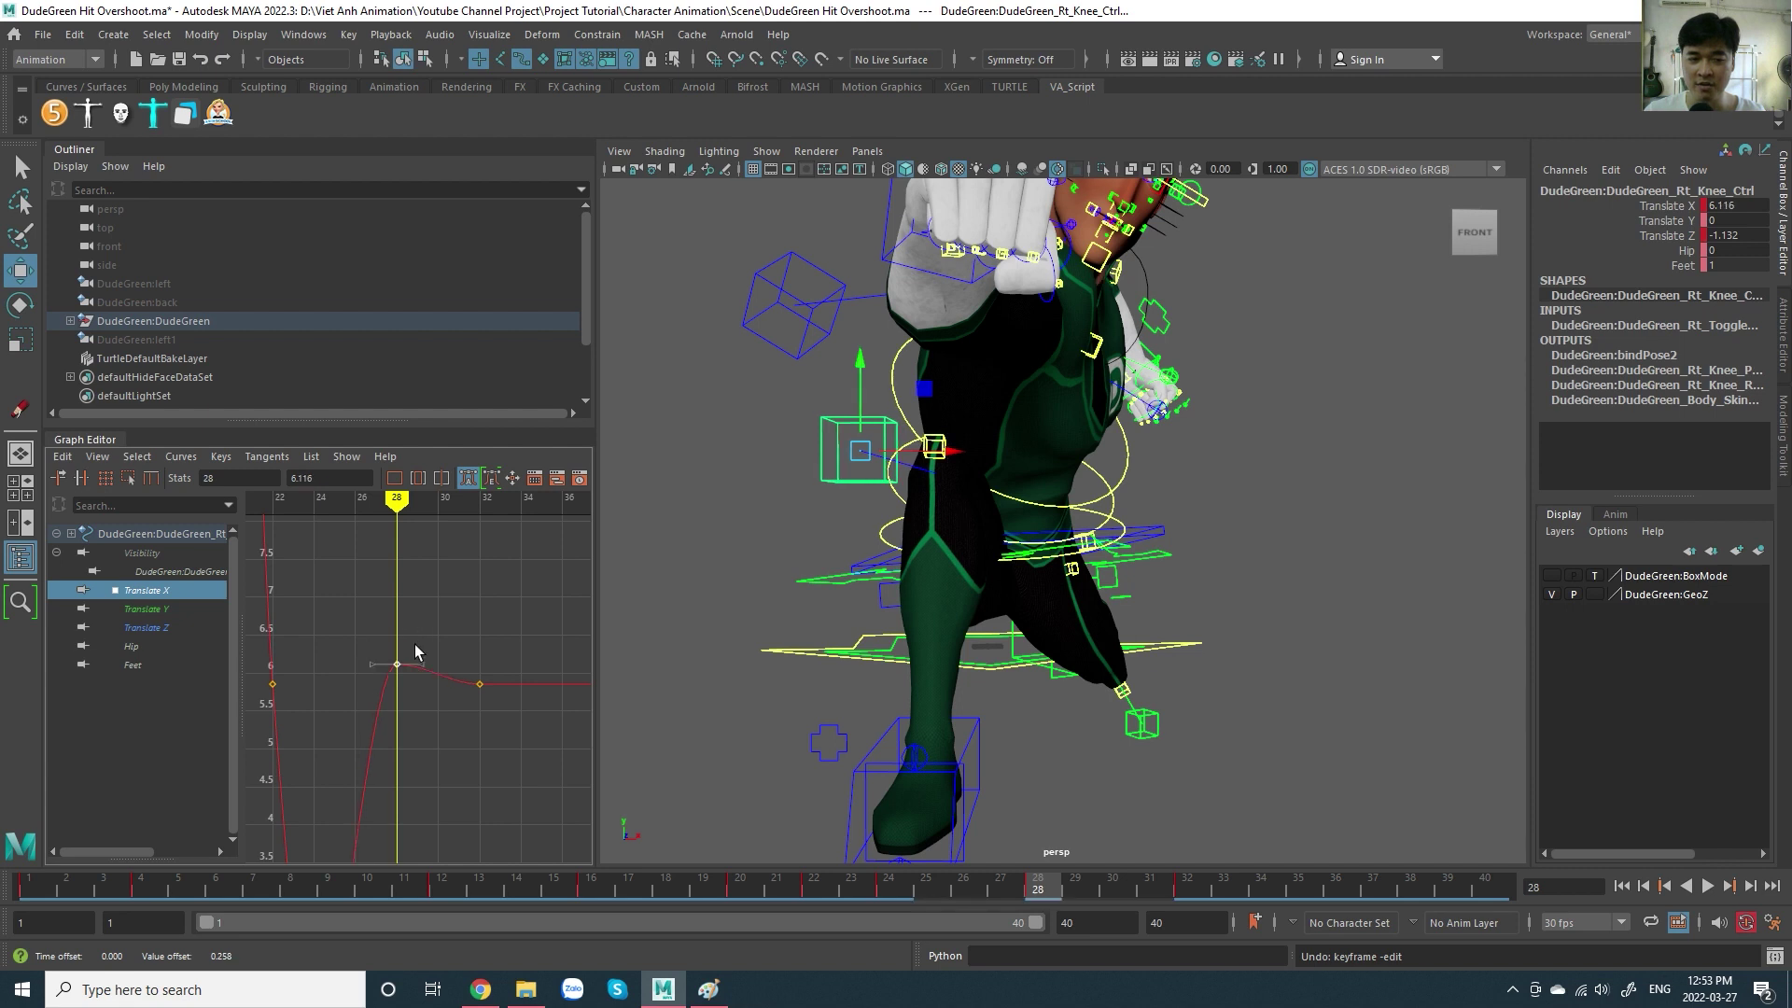
# - Play back to review the knee settle, stopping at frame 28, then orbit to a three-quarter view
pyautogui.hotkey('alt', 'v')
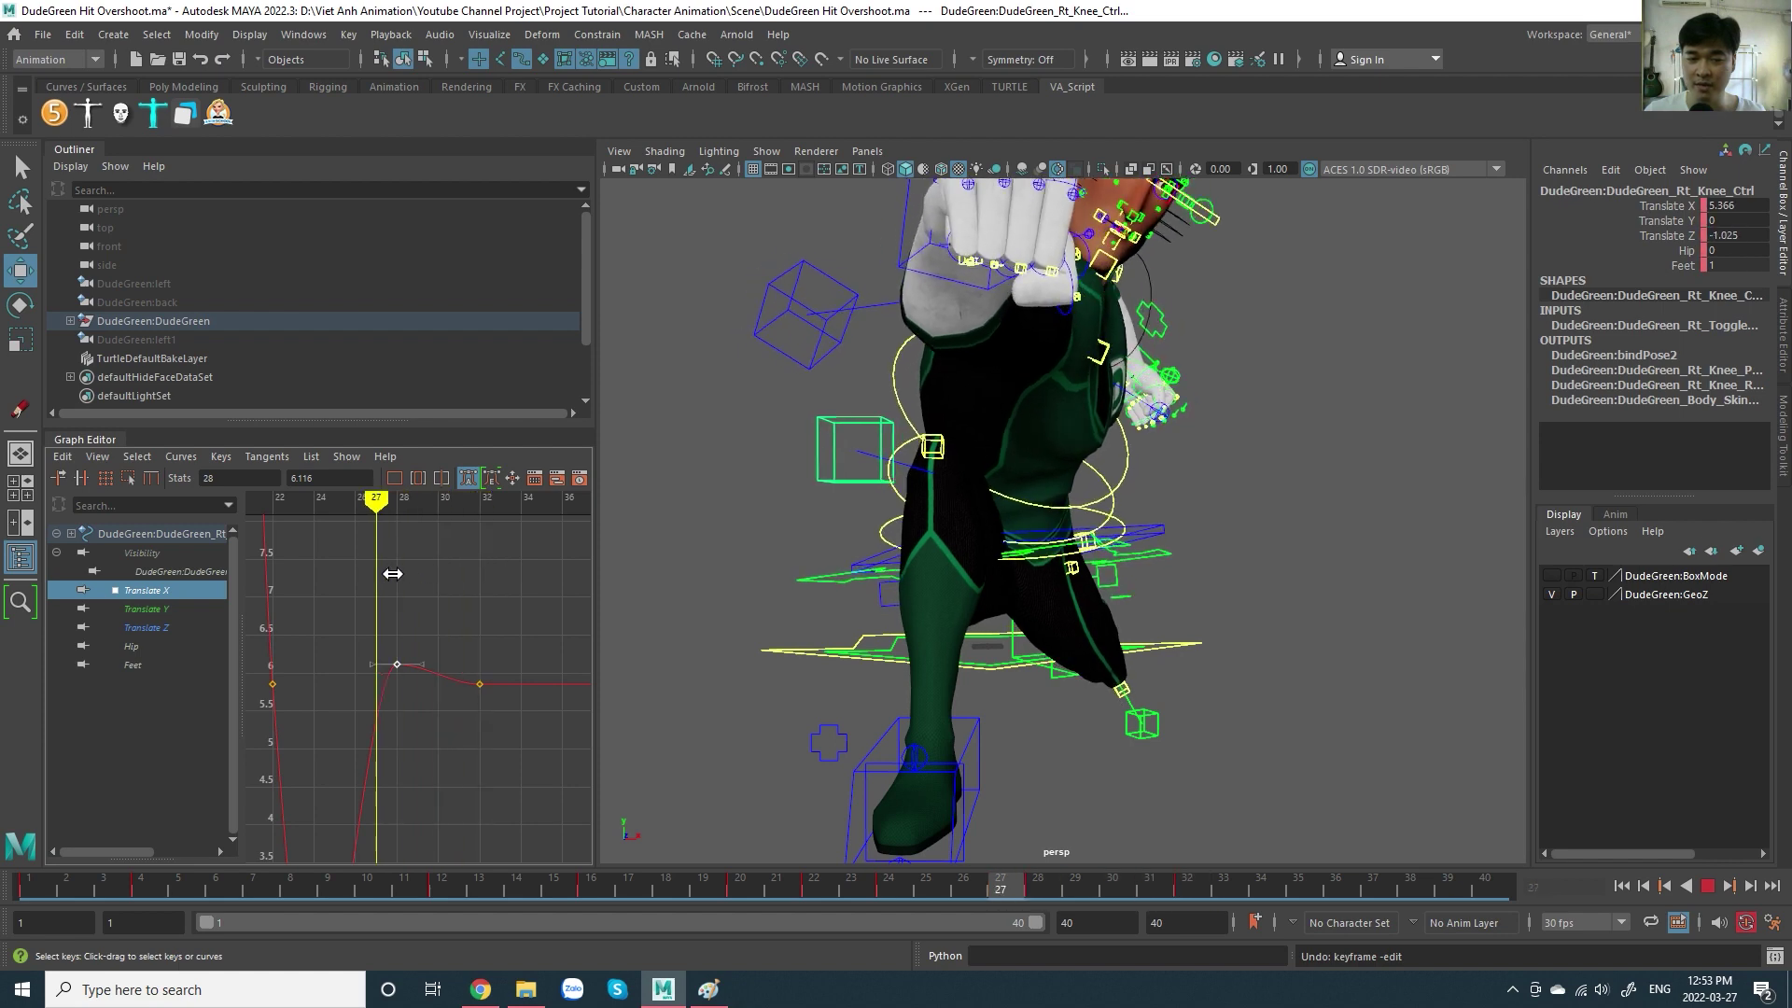
pyautogui.hotkey('alt', 'v')
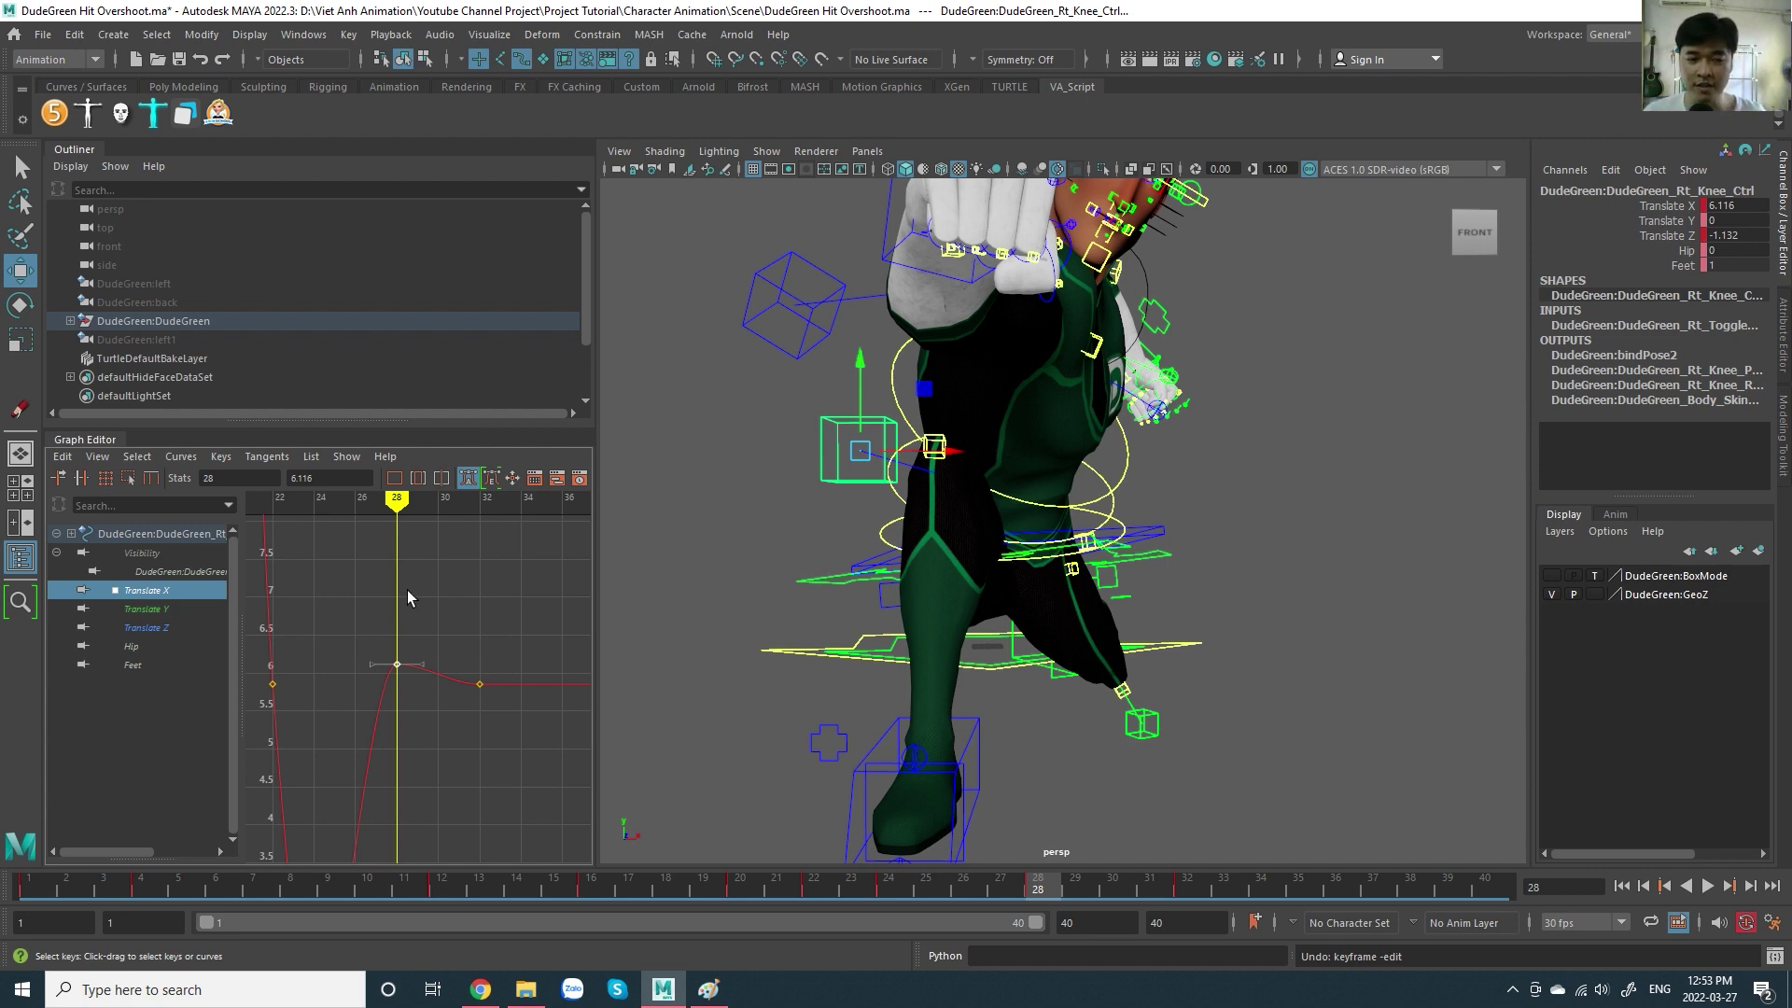
pyautogui.scroll(-10, 384, 624)
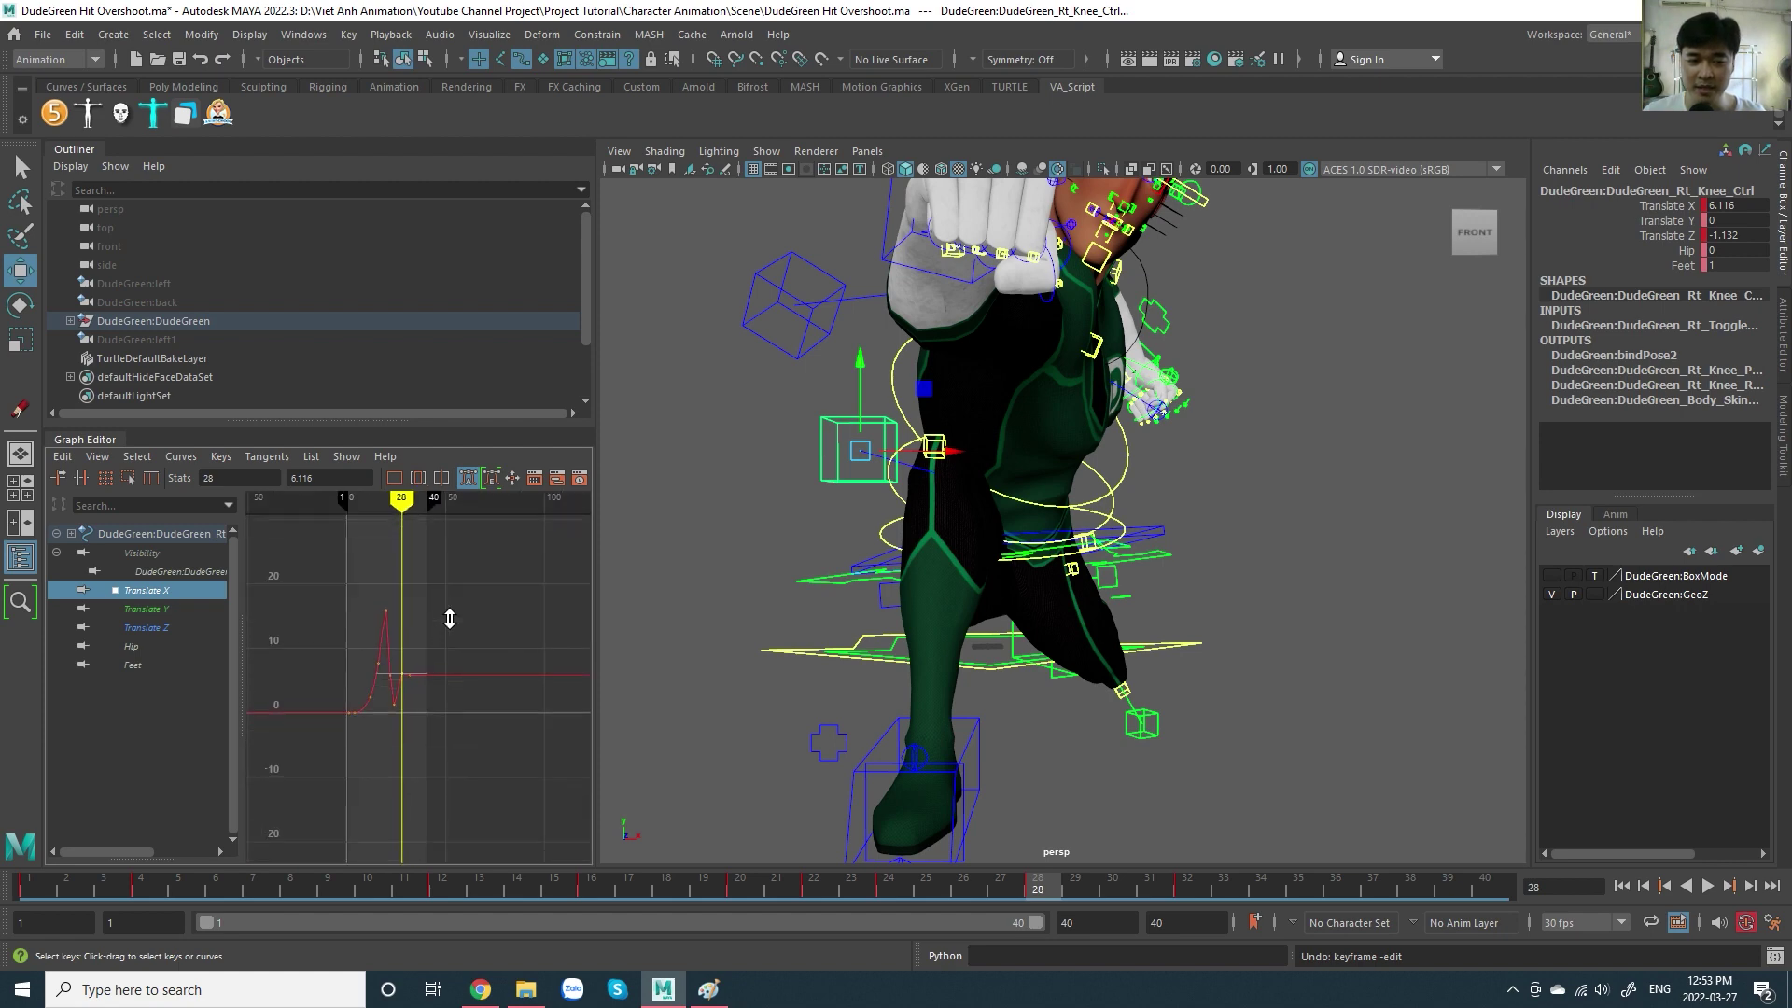
pyautogui.scroll(3, 417, 720)
pyautogui.scroll(2, 492, 692)
pyautogui.scroll(2, 483, 692)
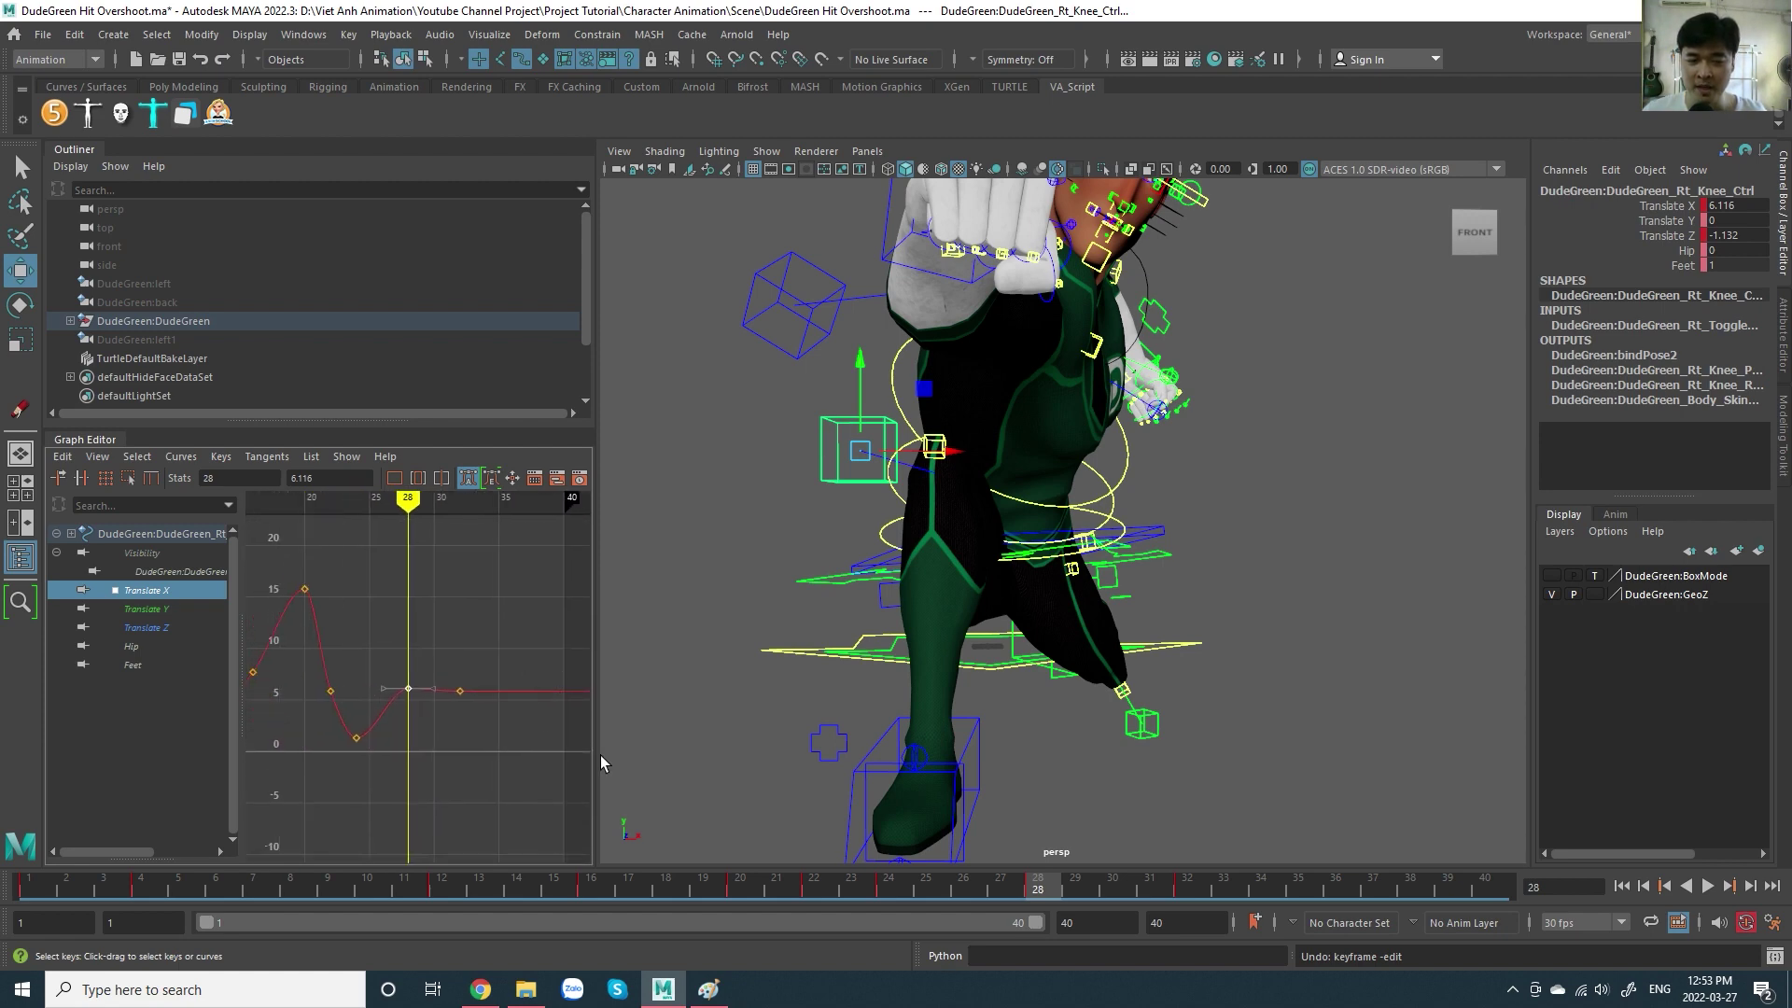
pyautogui.moveTo(1050, 445)
pyautogui.keyDown('alt'); pyautogui.mouseDown()
pyautogui.moveTo(1269, 733)
pyautogui.moveTo(1222, 711)
pyautogui.mouseUp(); pyautogui.keyUp('alt')
# - Select the left hand IK control and pan its curves into view
pyautogui.click(1222, 709)
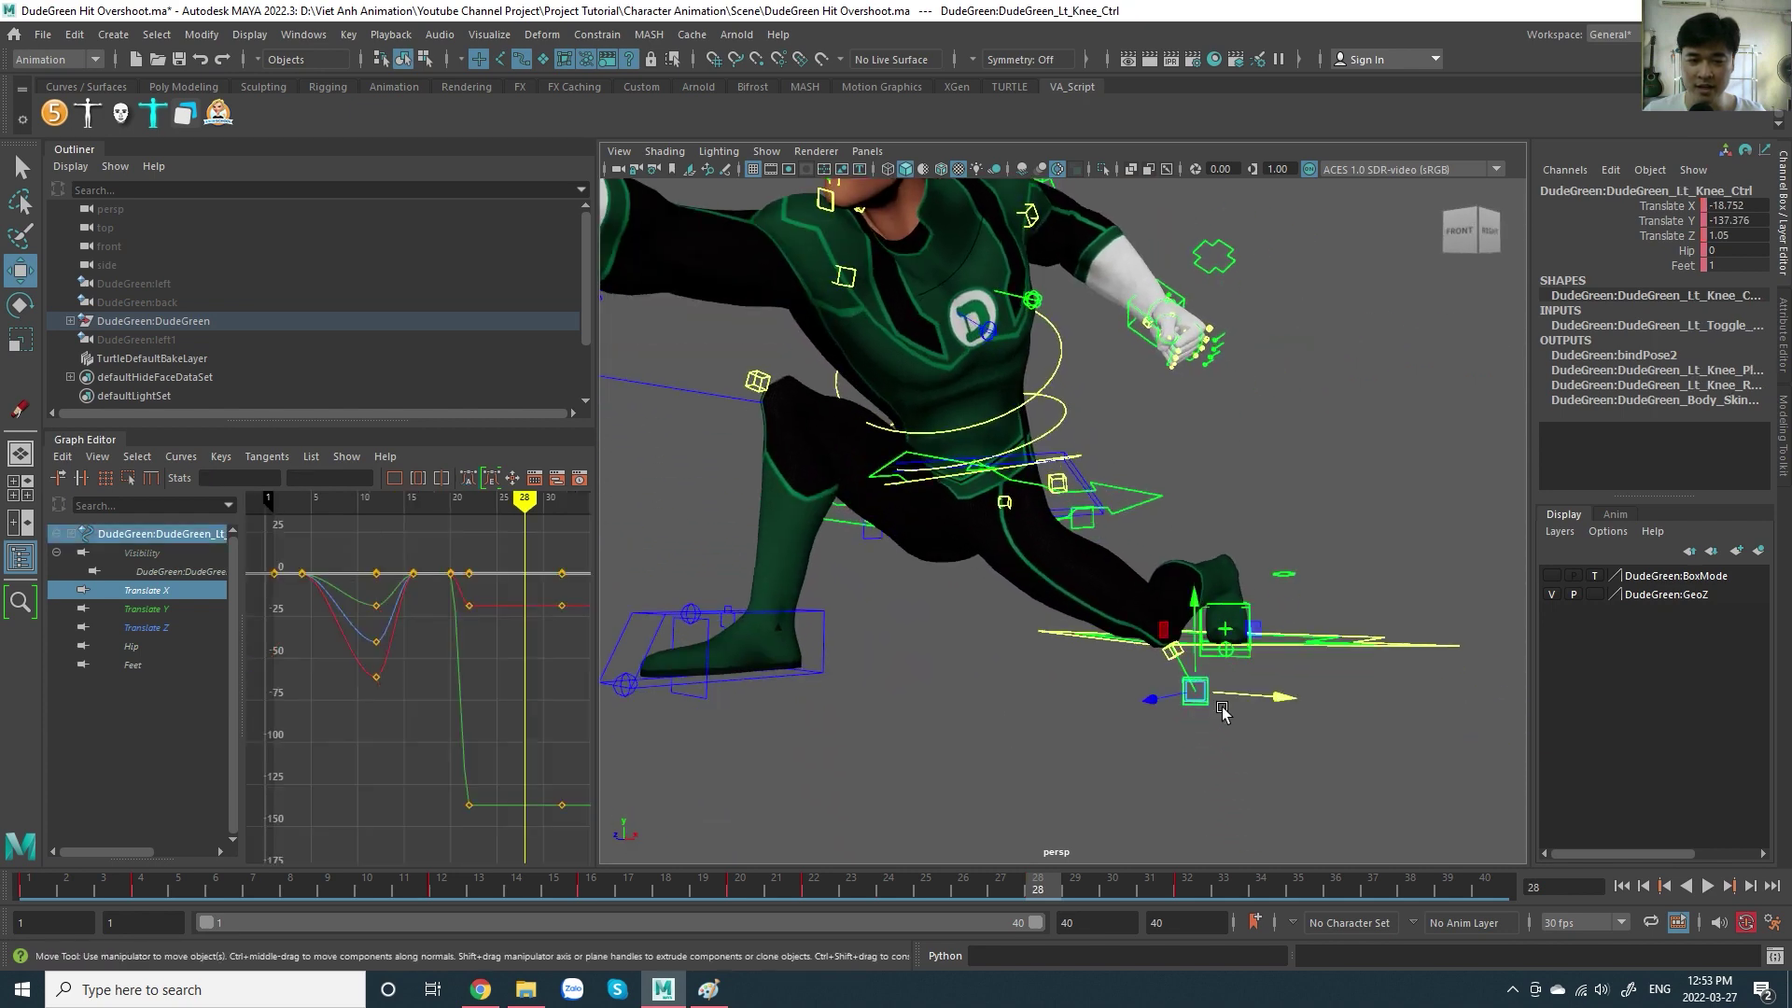
pyautogui.click(1254, 627)
pyautogui.moveTo(1187, 447)
pyautogui.keyDown('alt'); pyautogui.mouseDown()
pyautogui.moveTo(1153, 470)
pyautogui.moveTo(1250, 397)
pyautogui.mouseUp(); pyautogui.keyUp('alt')
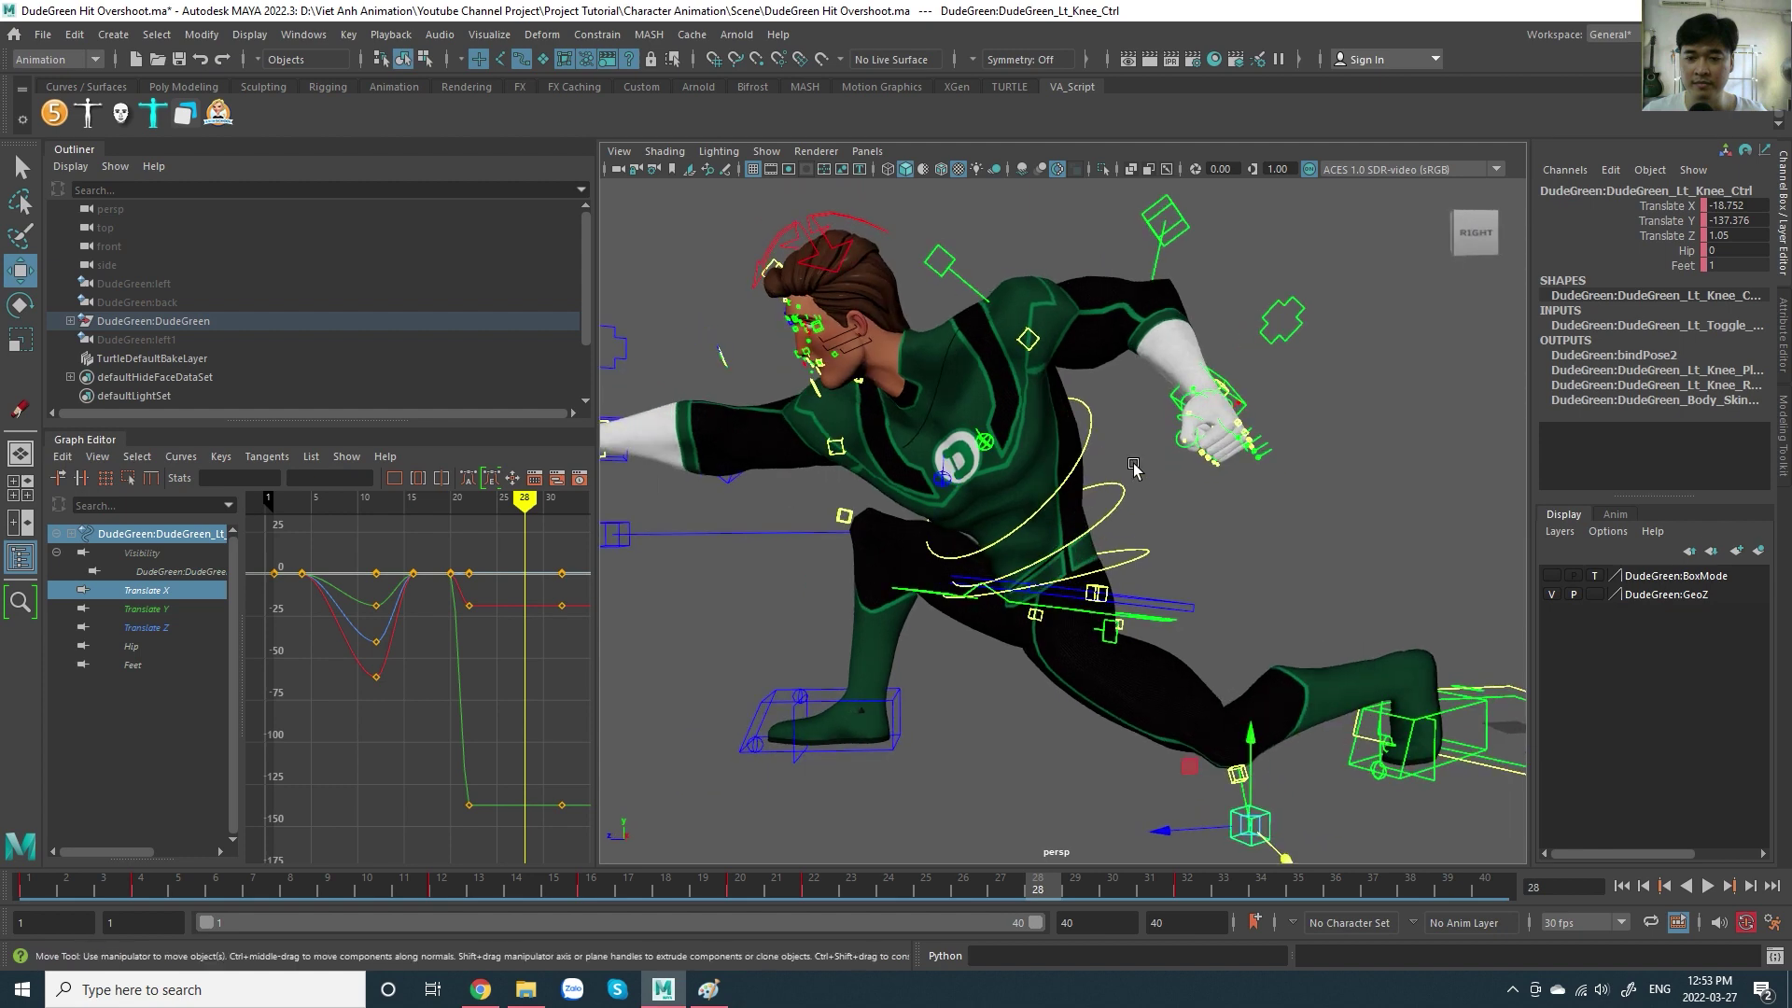
pyautogui.click(1229, 380)
pyautogui.scroll(5, 1204, 402)
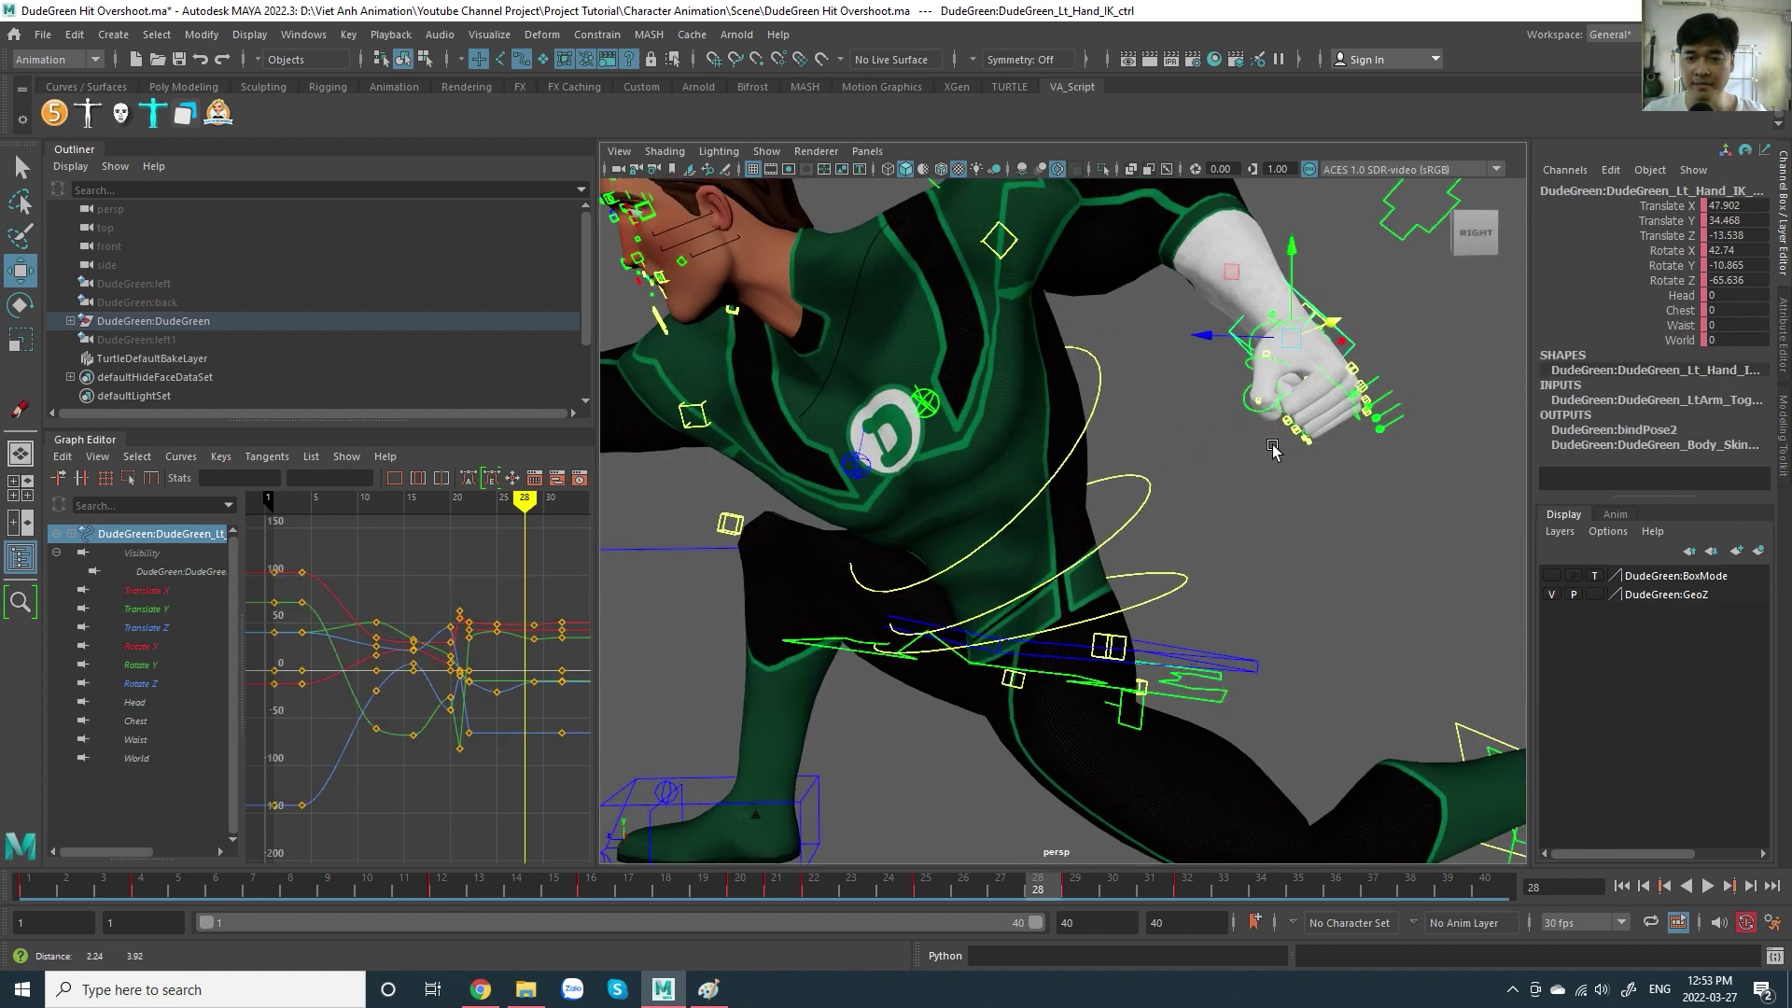
pyautogui.click(1165, 428)
pyautogui.click(1165, 428)
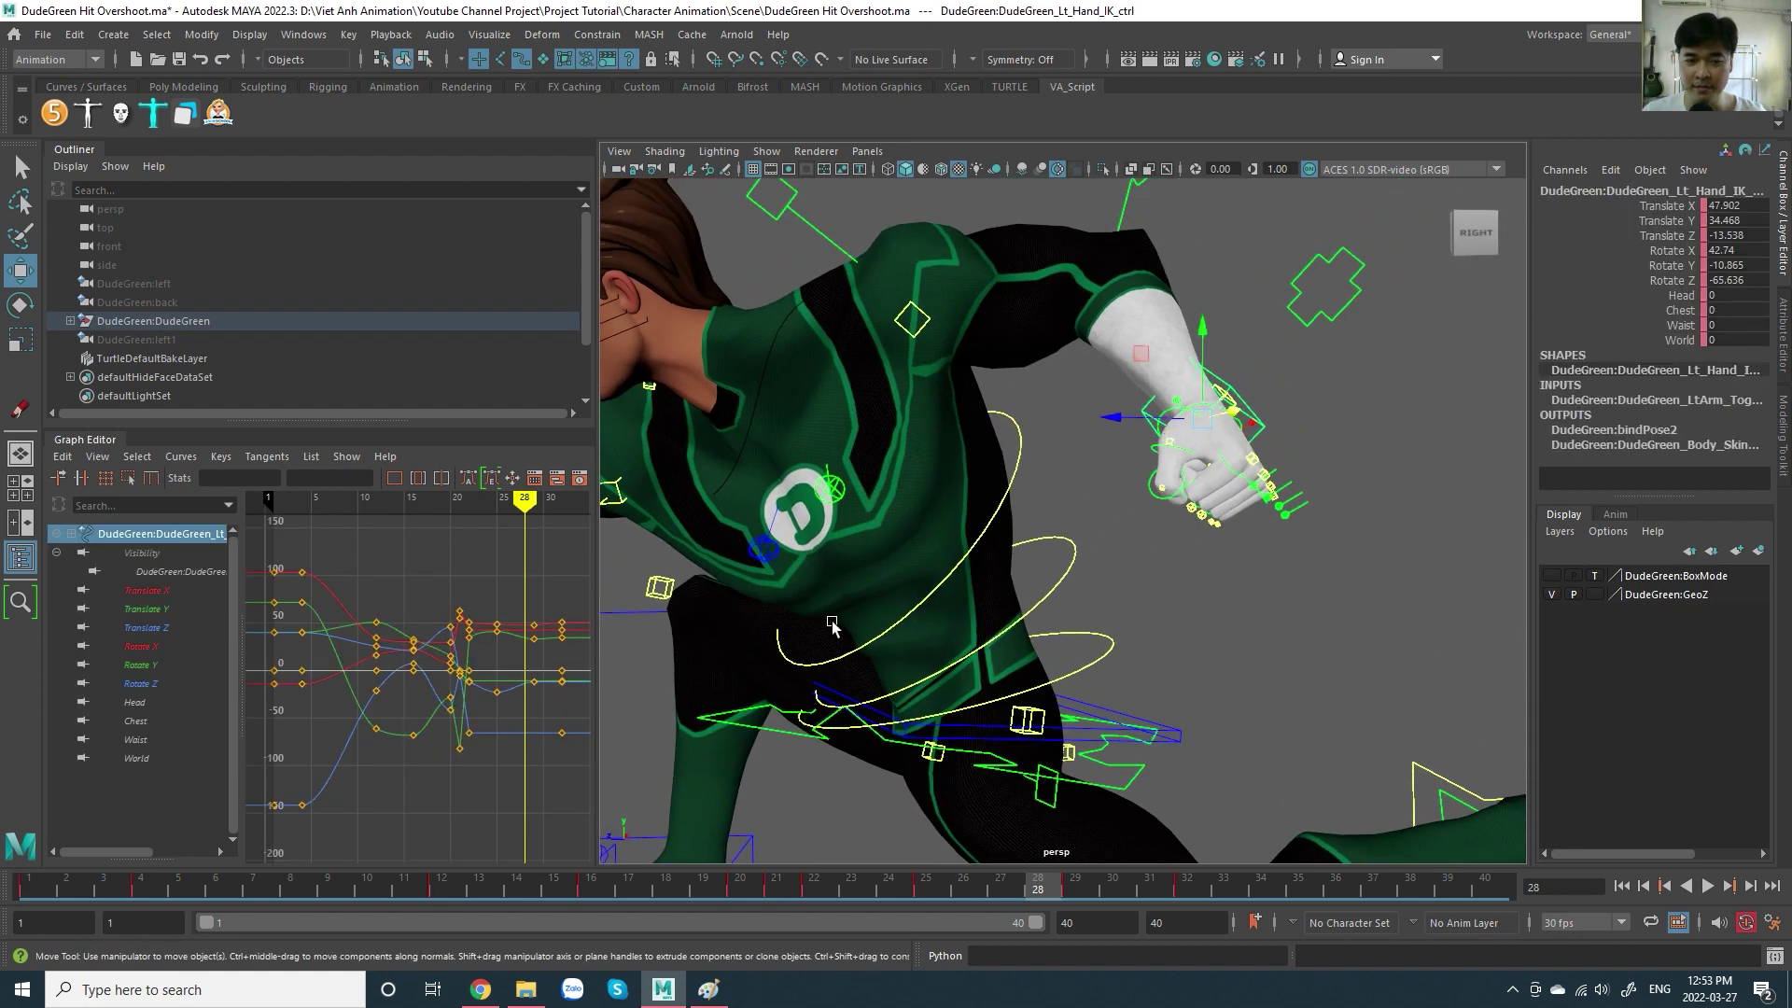
pyautogui.keyDown('alt'); pyautogui.moveTo(515, 541); pyautogui.dragTo(433, 535, button='middle'); pyautogui.keyUp('alt')
# - Step back to frame 25 to check the hit, then jump ahead to frame 29
pyautogui.hotkey('alt', ',')
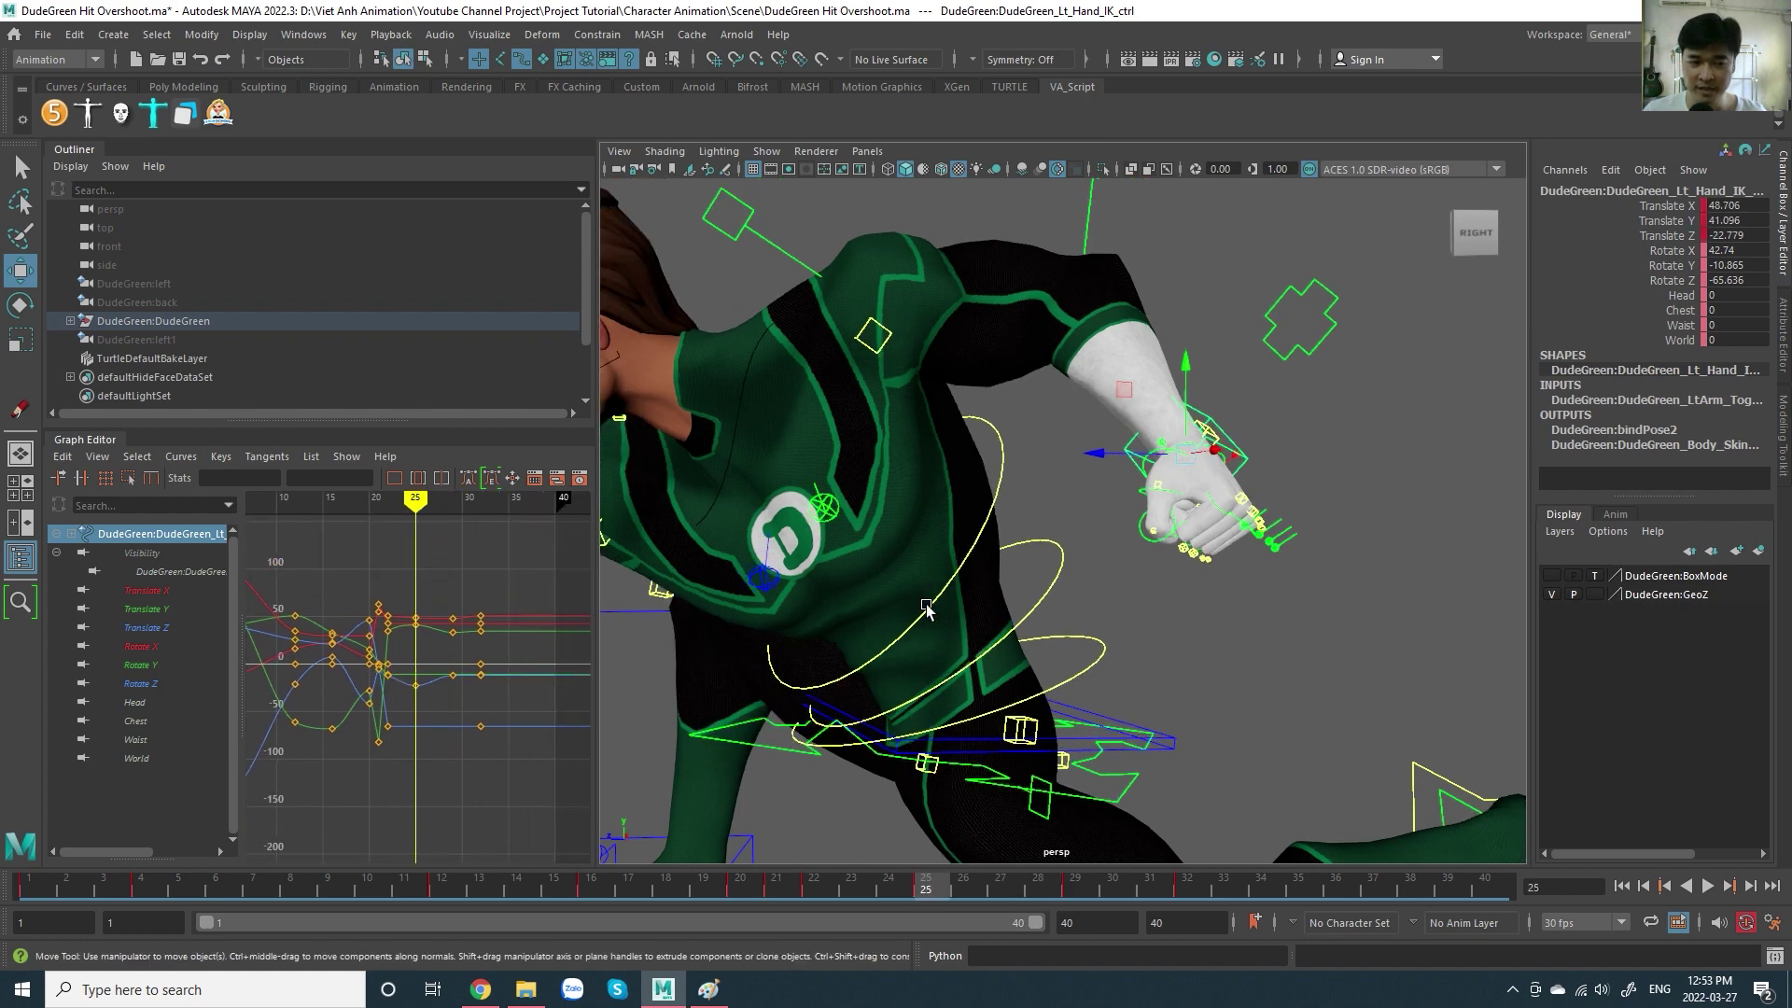
pyautogui.hotkey('alt', ',')
pyautogui.hotkey('alt', ',')
pyautogui.scroll(-2, 1234, 594)
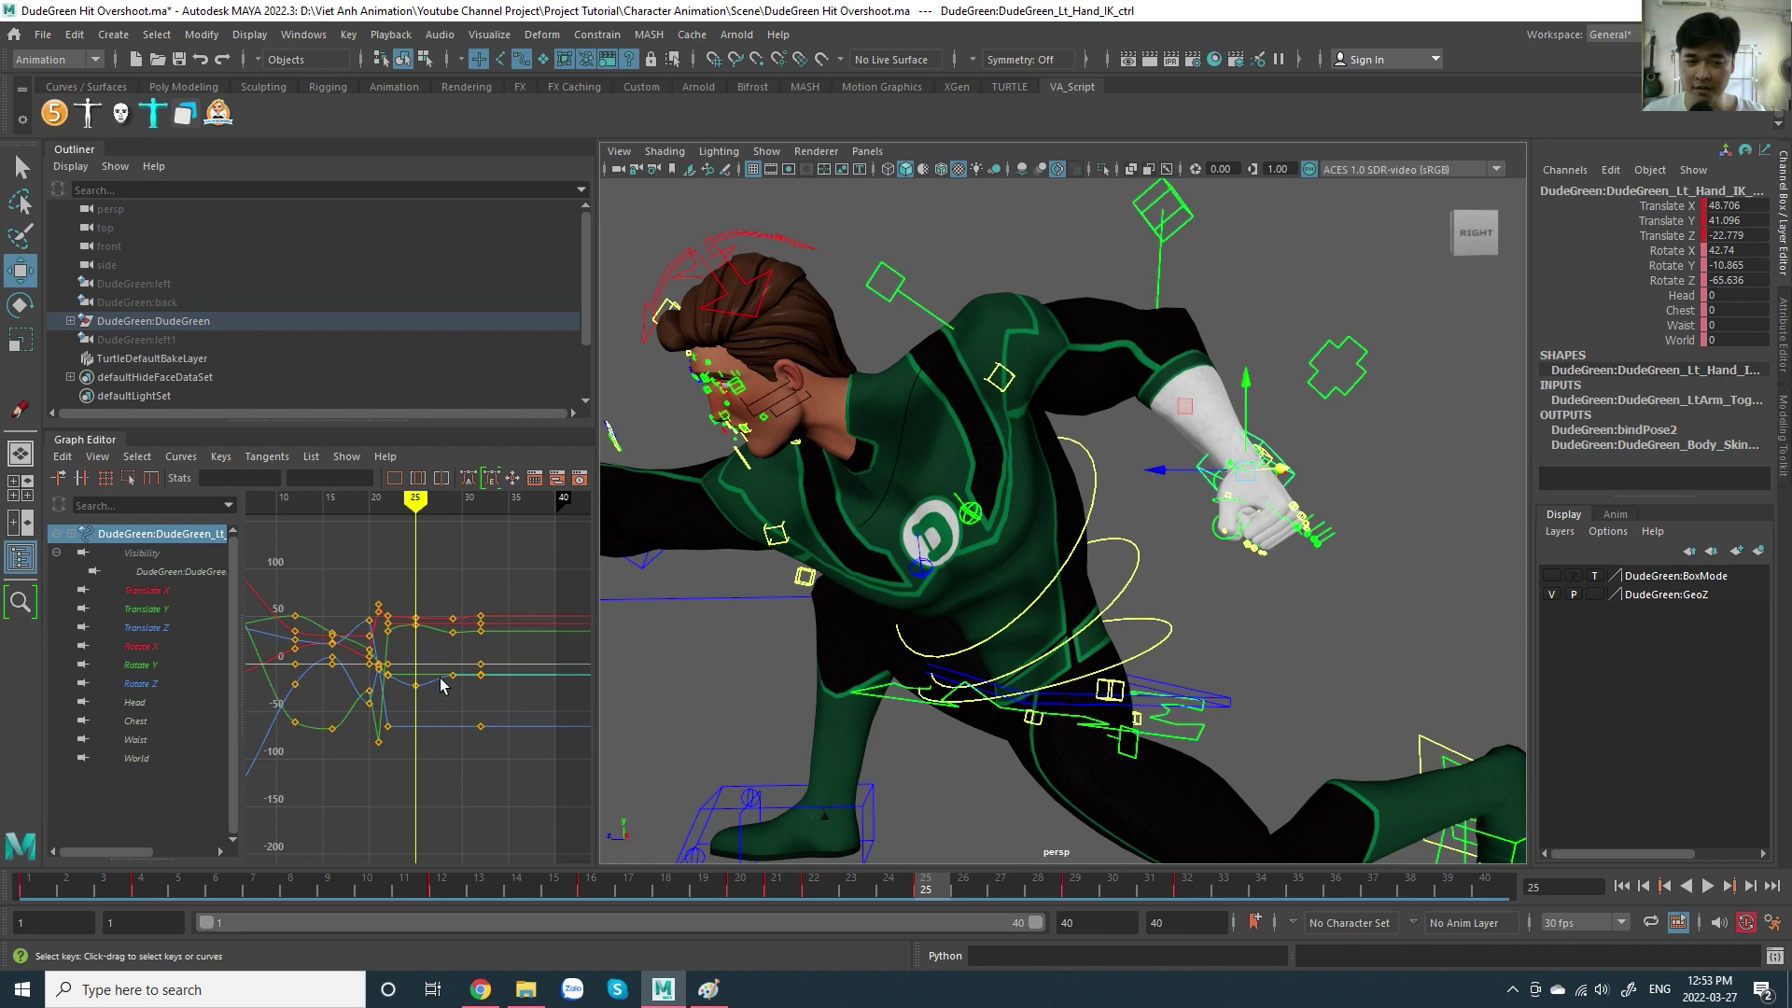
pyautogui.scroll(2, 471, 597)
pyautogui.scroll(1, 472, 598)
pyautogui.press('.')
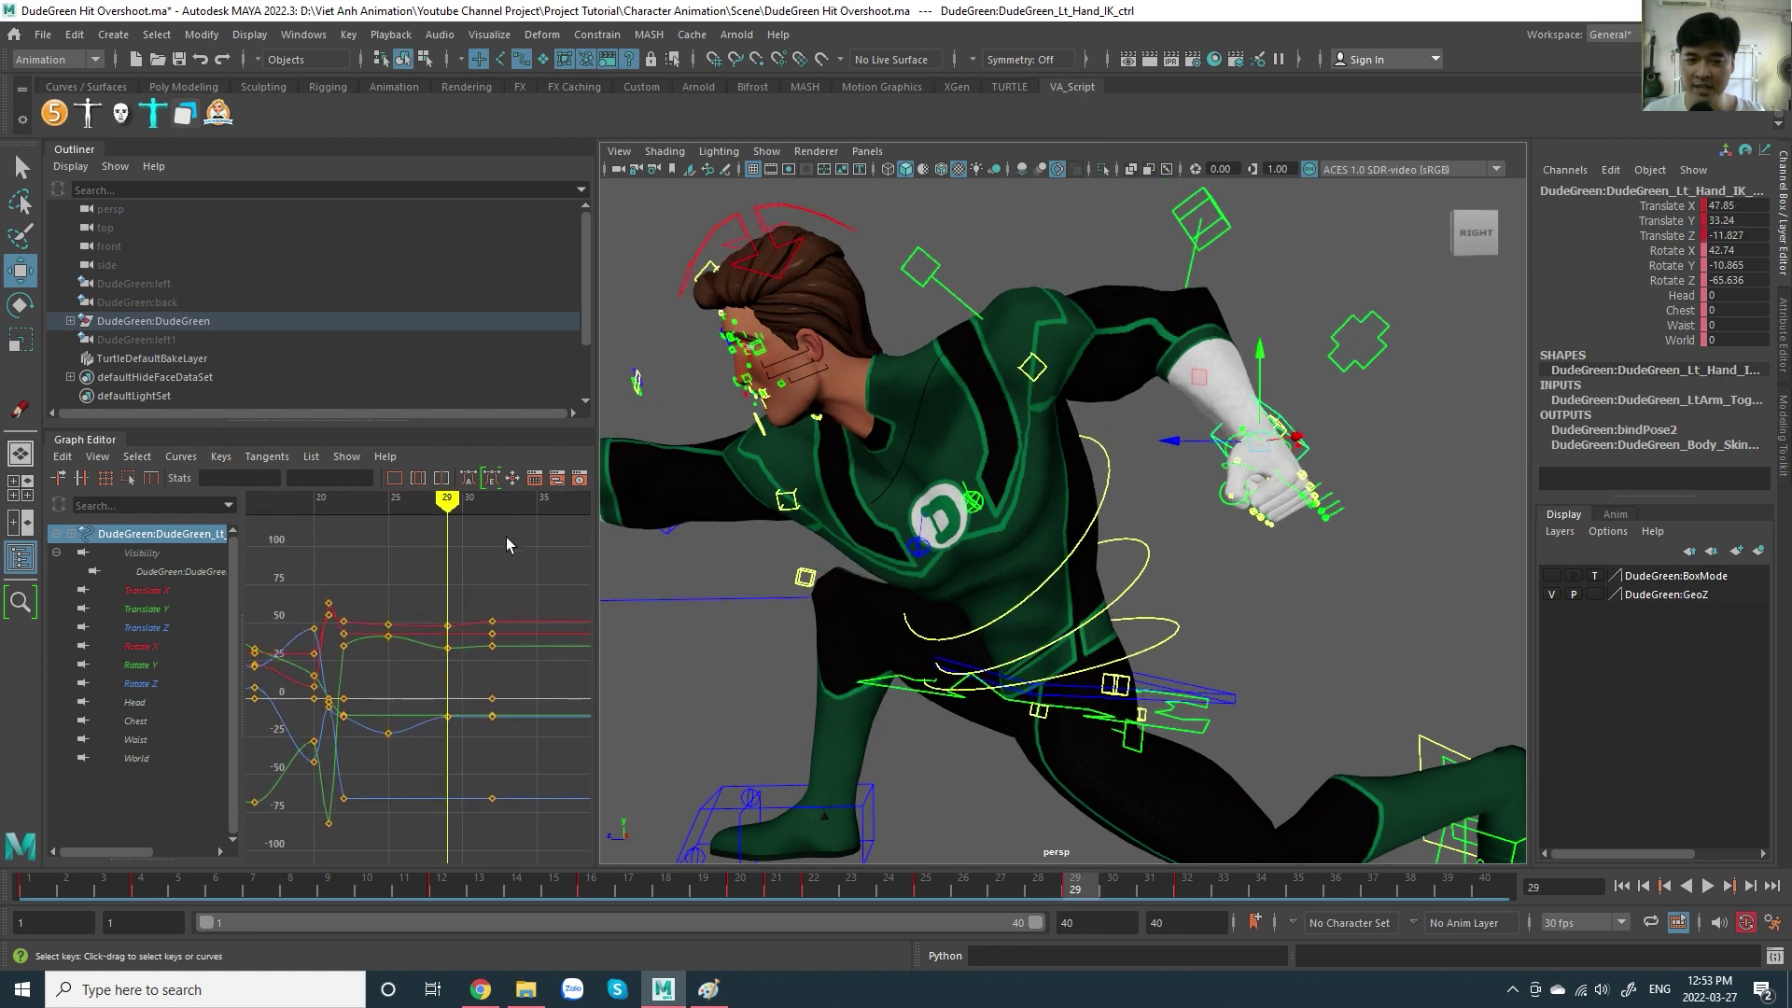
# - Select Spine_Fk_ctrl3, orbit to a side-on torso view and scrub around frame 29
pyautogui.click(1123, 460)
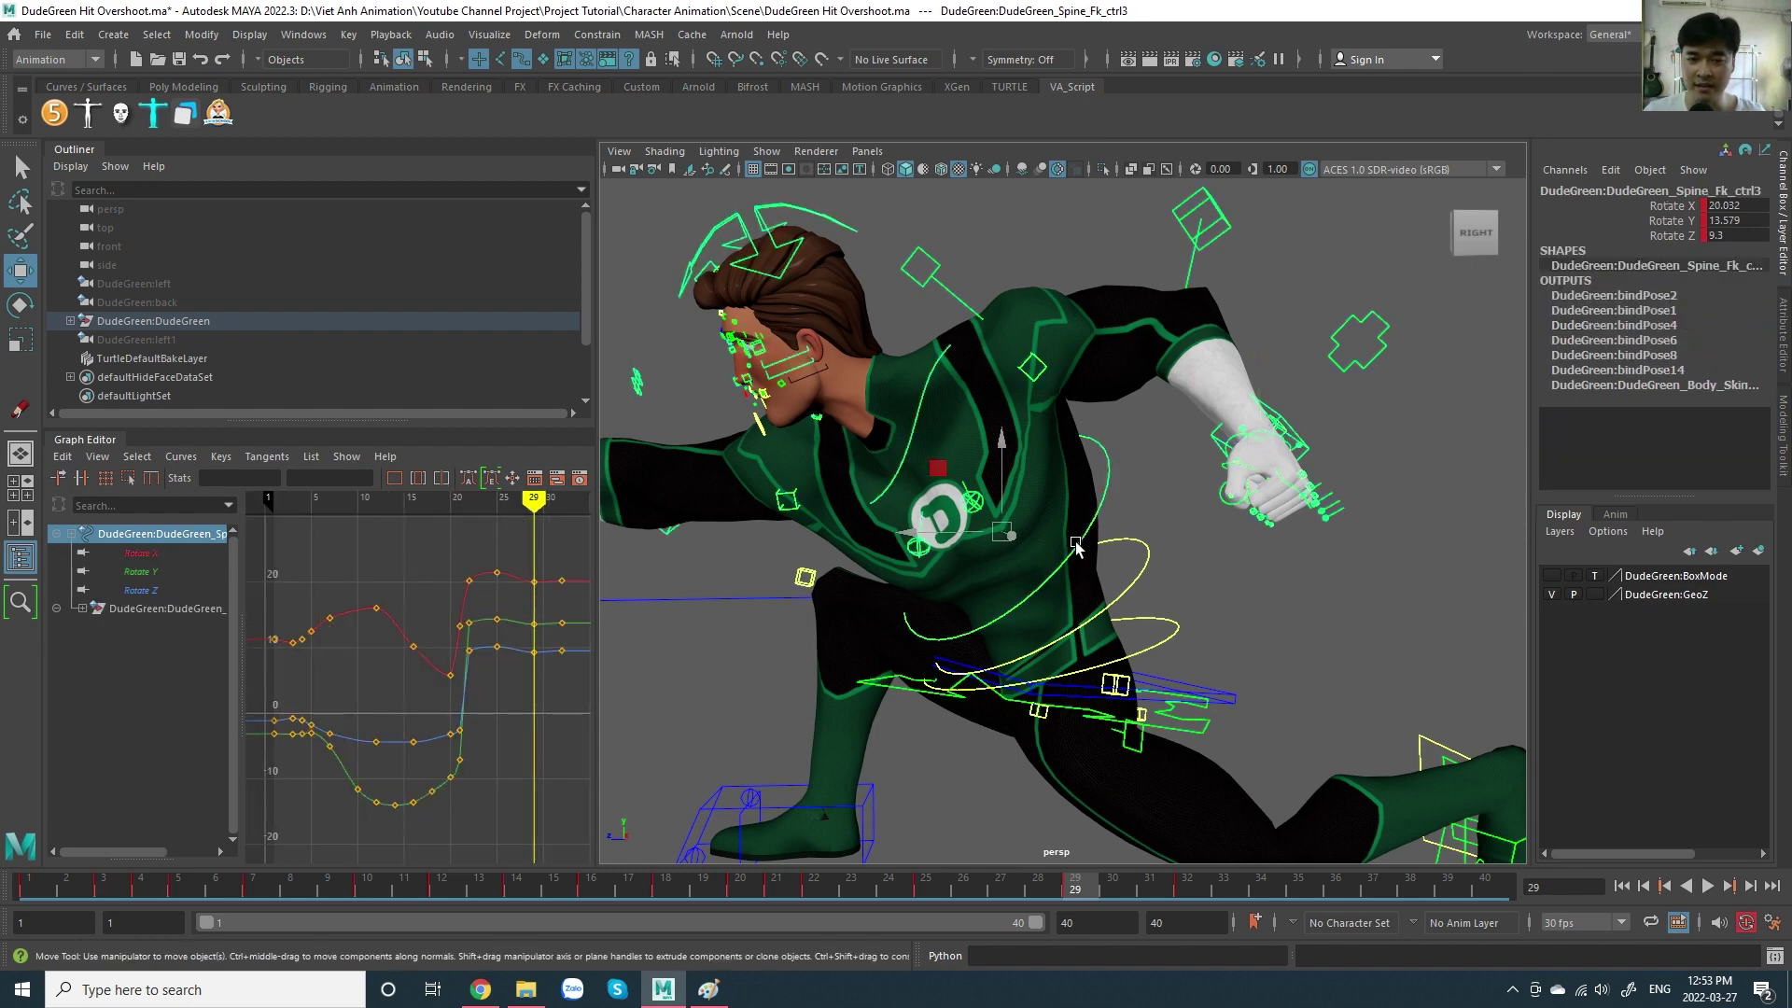
pyautogui.keyDown('alt'); pyautogui.moveTo(1210, 664); pyautogui.dragTo(1181, 638, button='middle'); pyautogui.keyUp('alt')
pyautogui.moveTo(1181, 638)
pyautogui.keyDown('alt'); pyautogui.mouseDown()
pyautogui.moveTo(1195, 660)
pyautogui.moveTo(1175, 493)
pyautogui.mouseUp(); pyautogui.keyUp('alt')
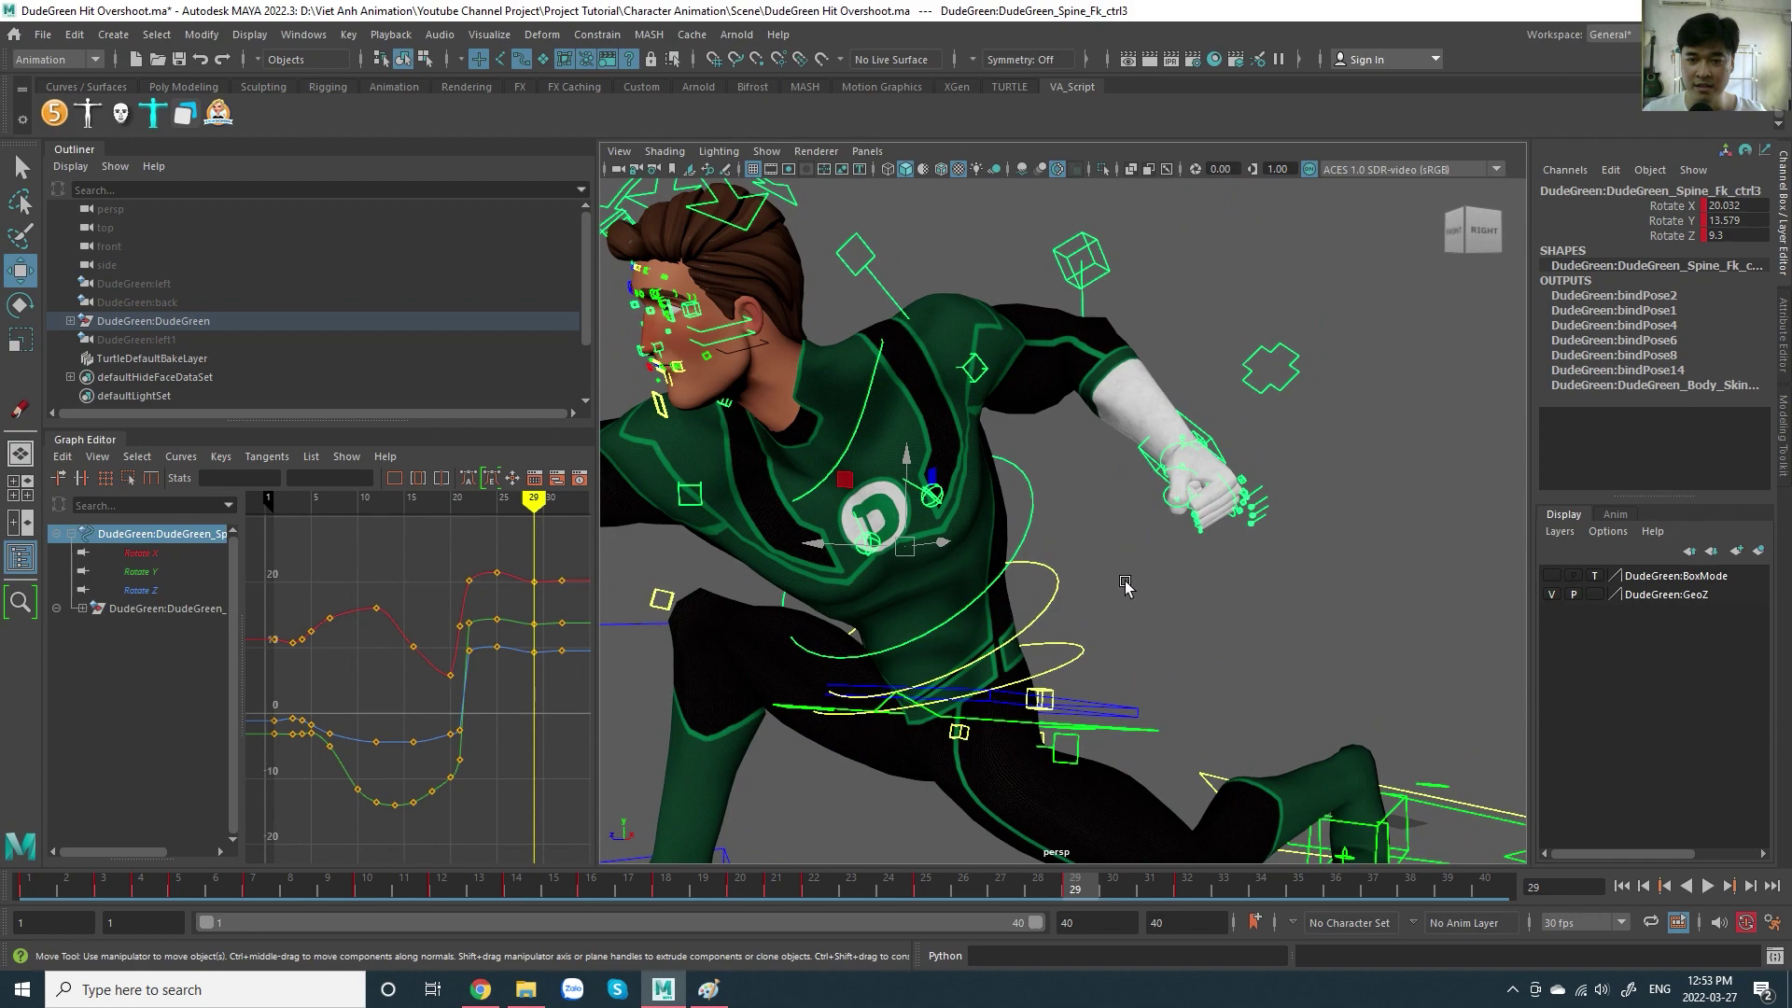
pyautogui.moveTo(1124, 584)
pyautogui.keyDown('alt'); pyautogui.mouseDown()
pyautogui.moveTo(1087, 525)
pyautogui.moveTo(989, 543)
pyautogui.moveTo(1365, 545)
pyautogui.mouseUp(); pyautogui.keyUp('alt')
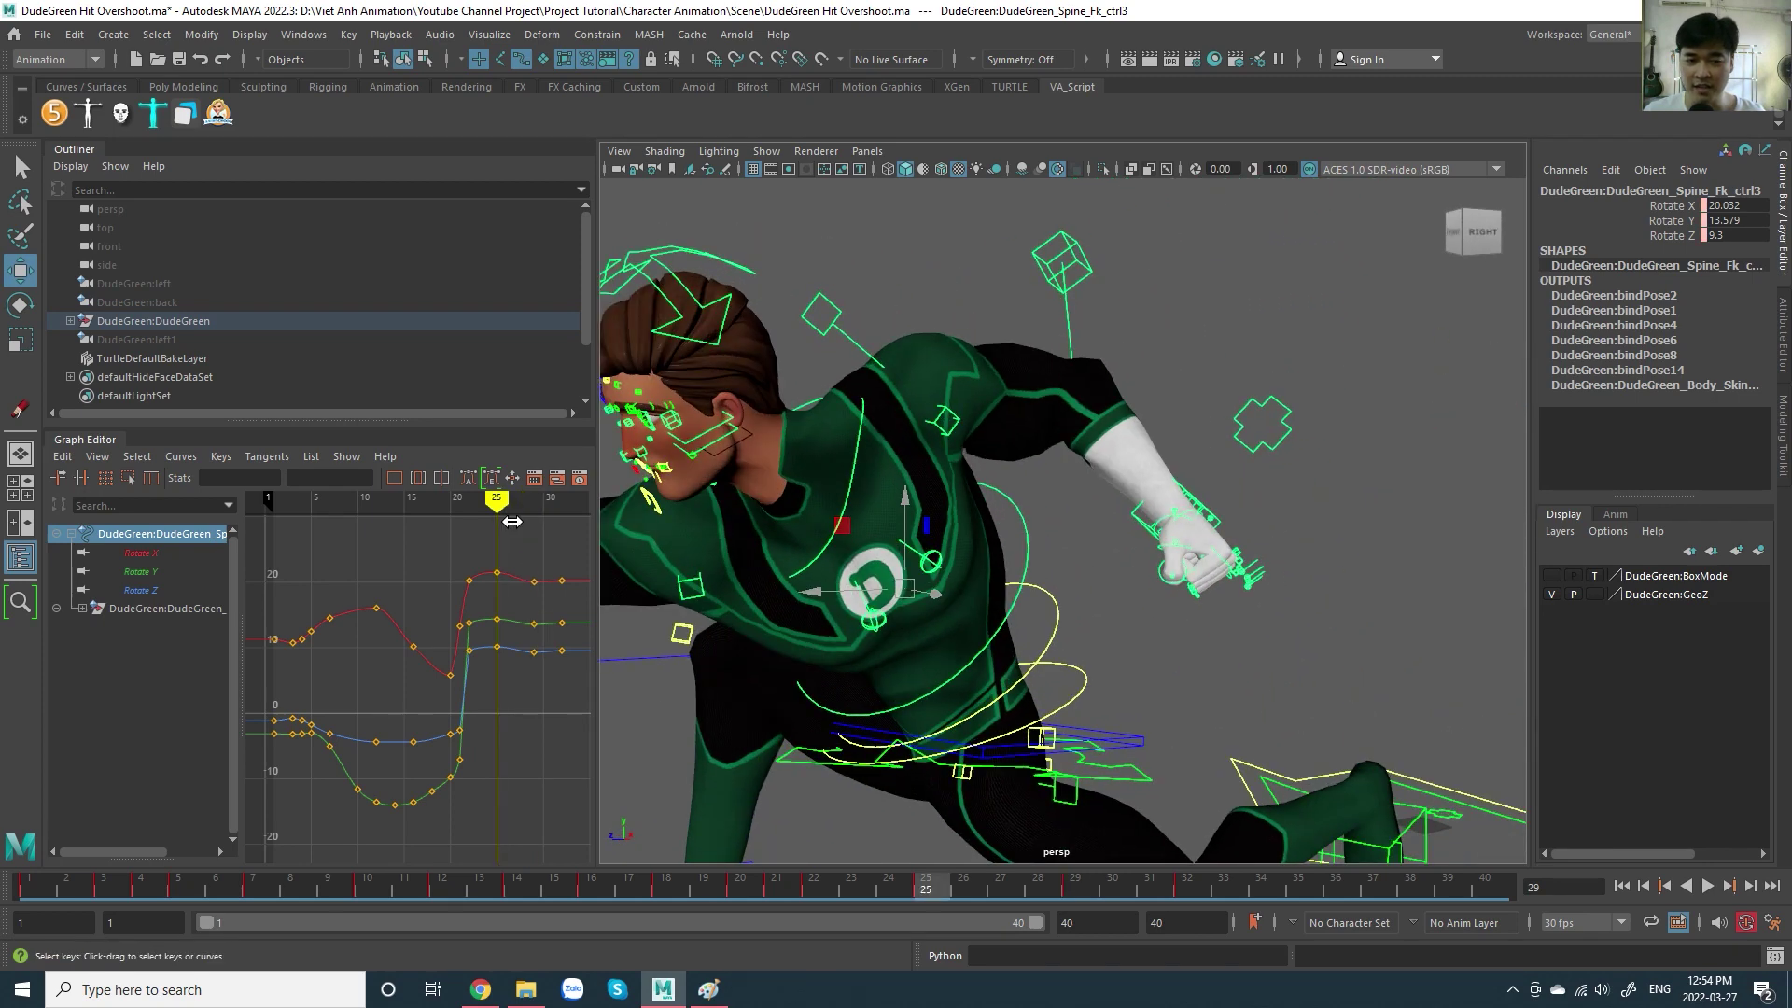
pyautogui.moveTo(511, 522); pyautogui.dragTo(547, 551)
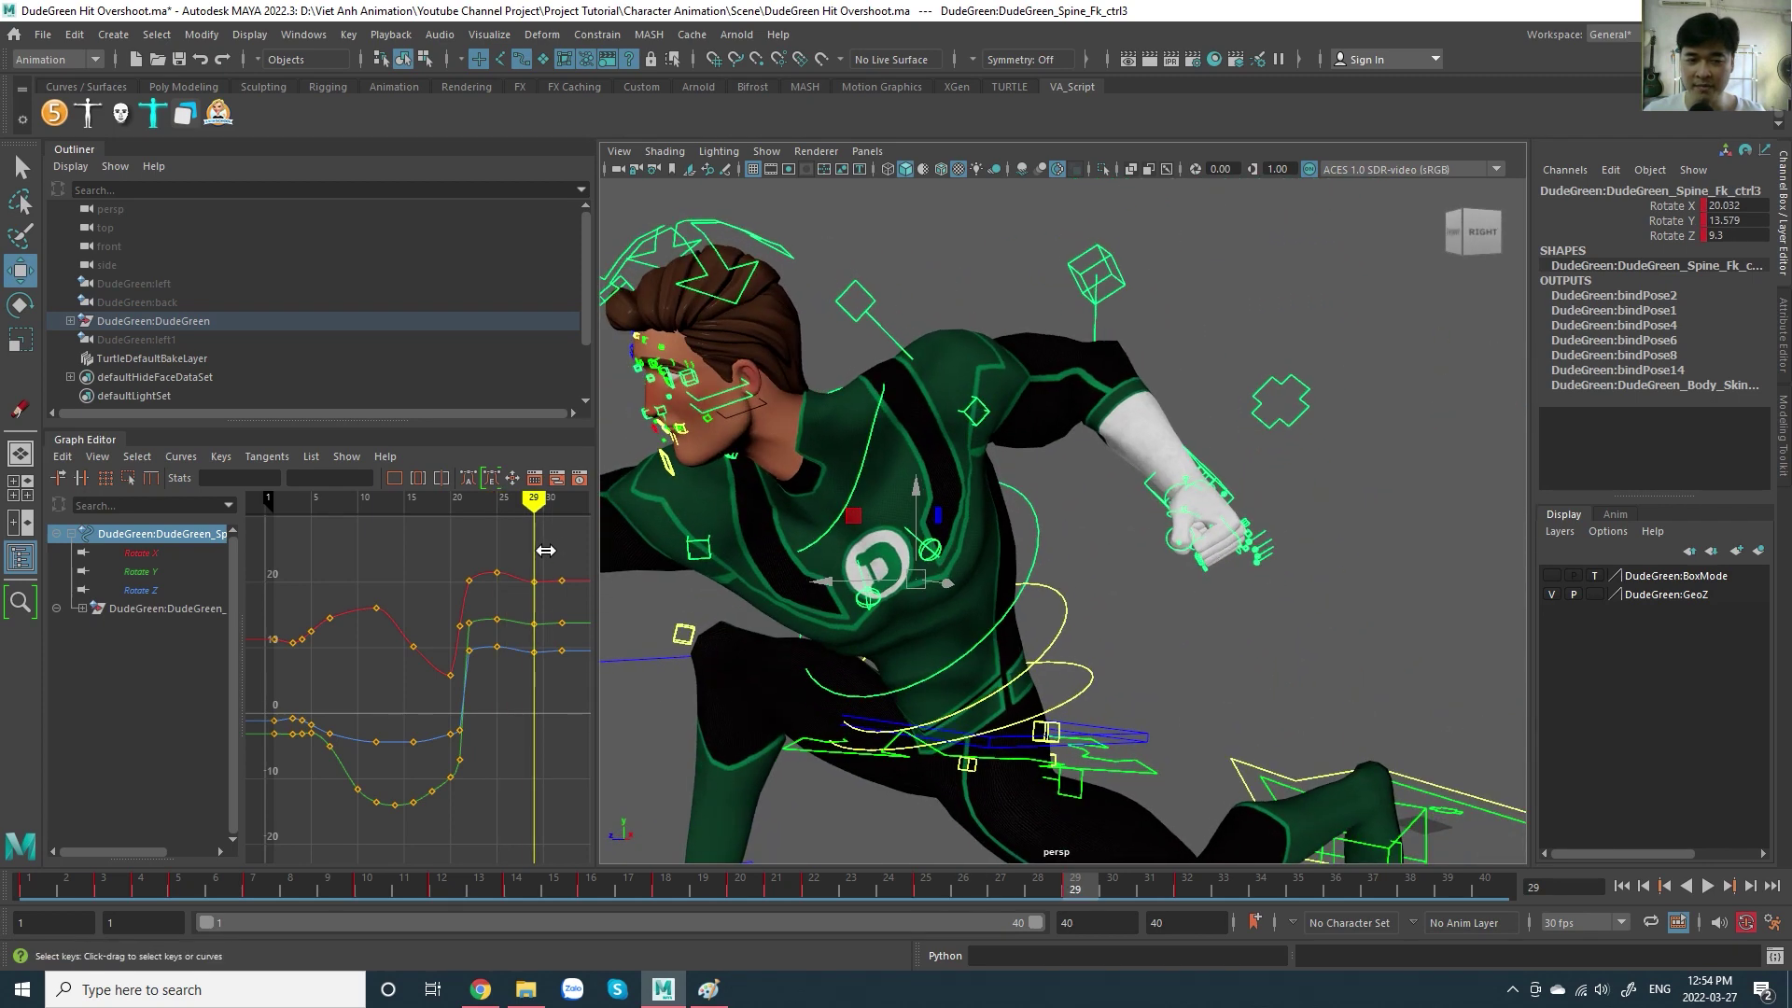
pyautogui.click(1161, 502)
# - Frame the hand and torso and play the punch twice, stopping at frame 25
pyautogui.moveTo(1160, 501)
pyautogui.keyDown('alt'); pyautogui.mouseDown()
pyautogui.moveTo(1176, 567)
pyautogui.moveTo(1096, 519)
pyautogui.mouseUp(); pyautogui.keyUp('alt')
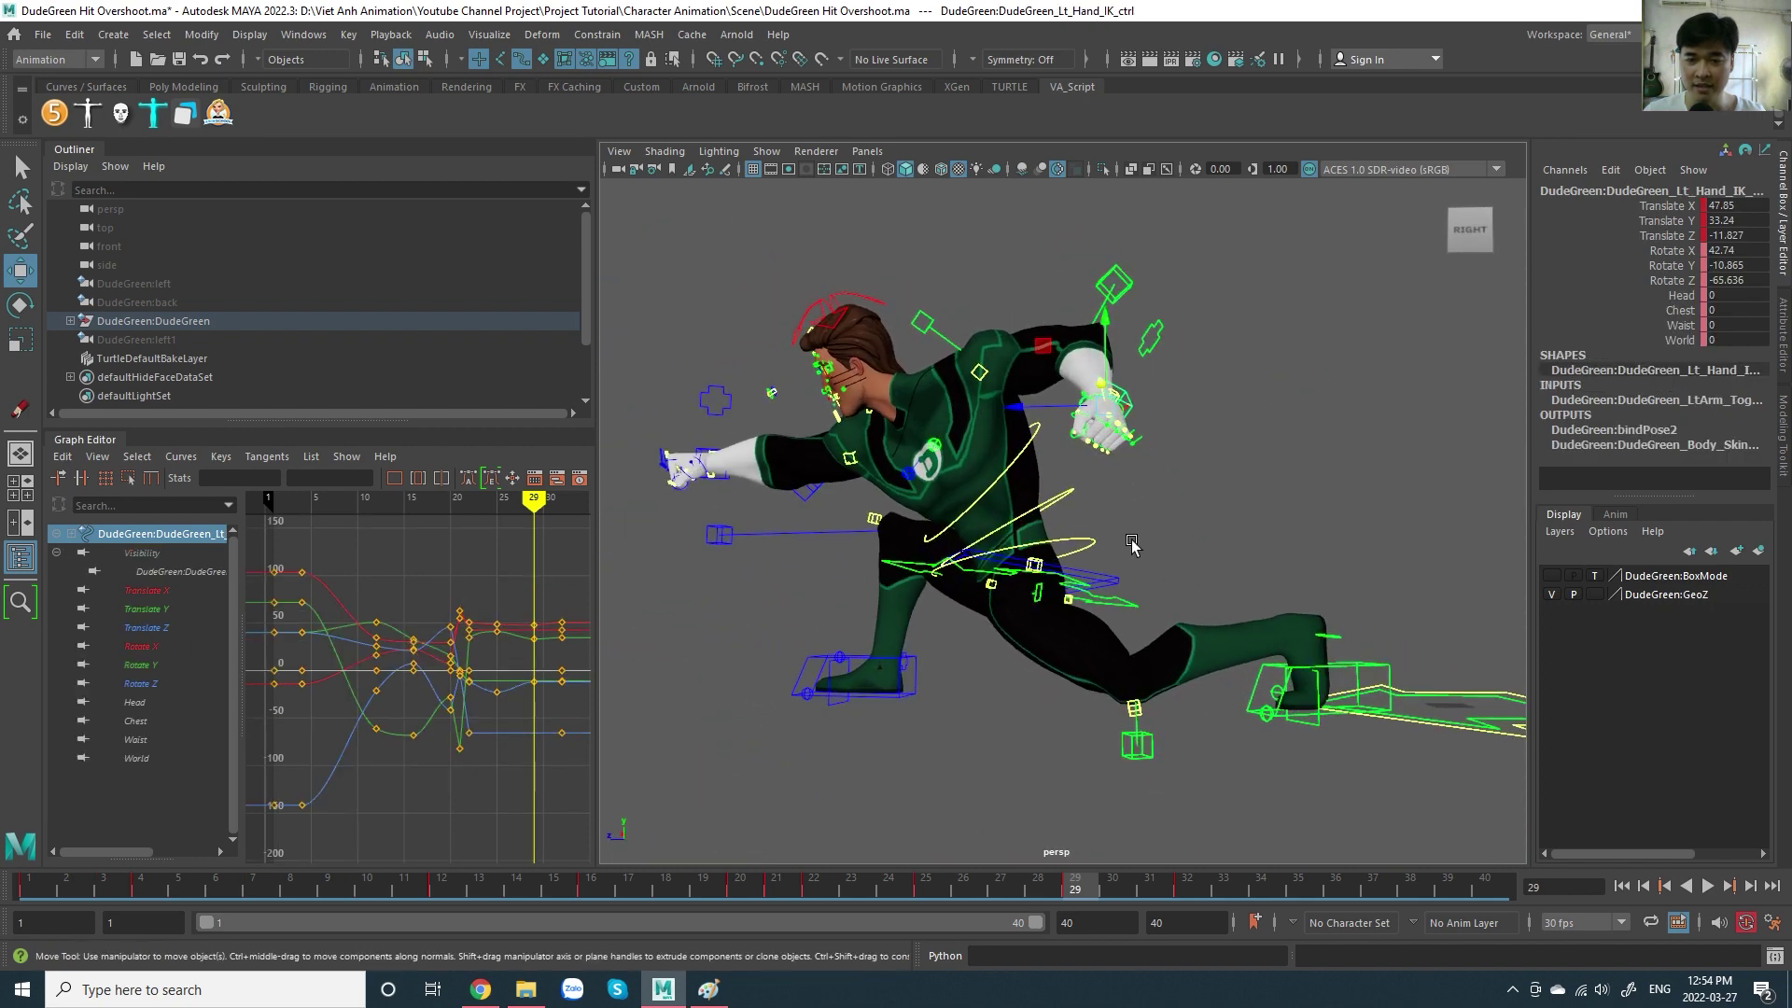
pyautogui.scroll(3, 1096, 519)
pyautogui.keyDown('alt'); pyautogui.moveTo(1076, 444); pyautogui.dragTo(1063, 390); pyautogui.keyUp('alt')
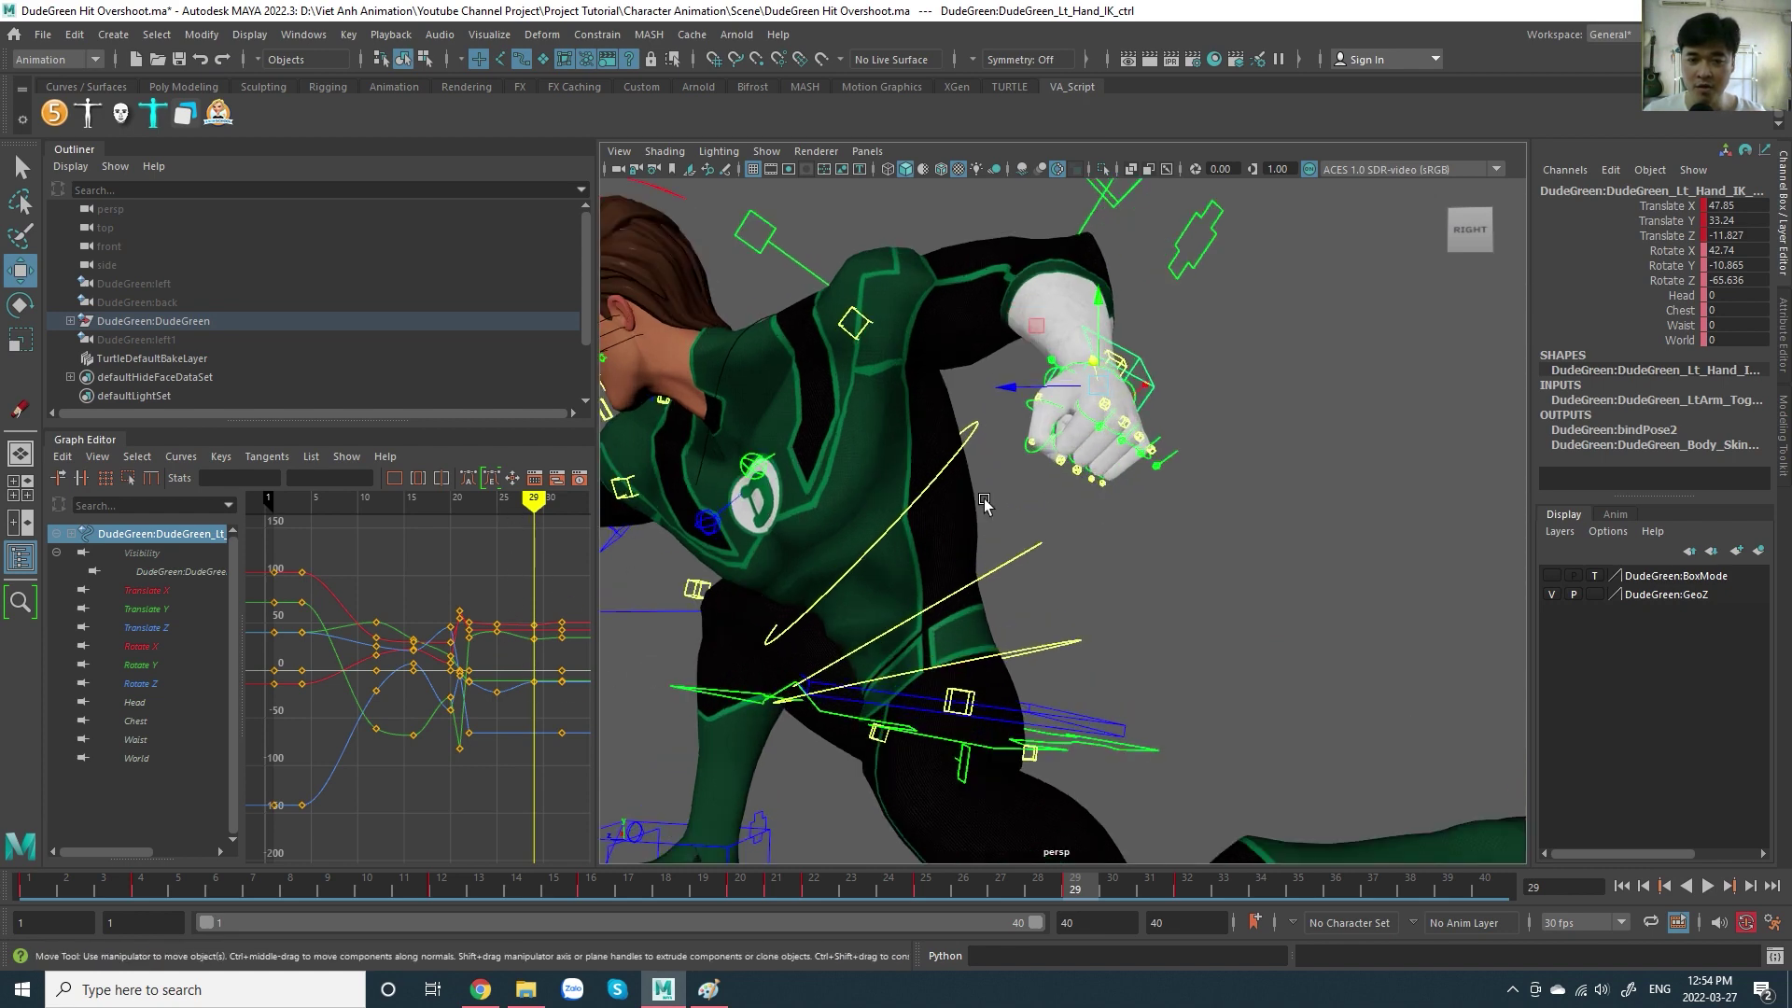
pyautogui.scroll(2, 747, 844)
pyautogui.scroll(1, 747, 845)
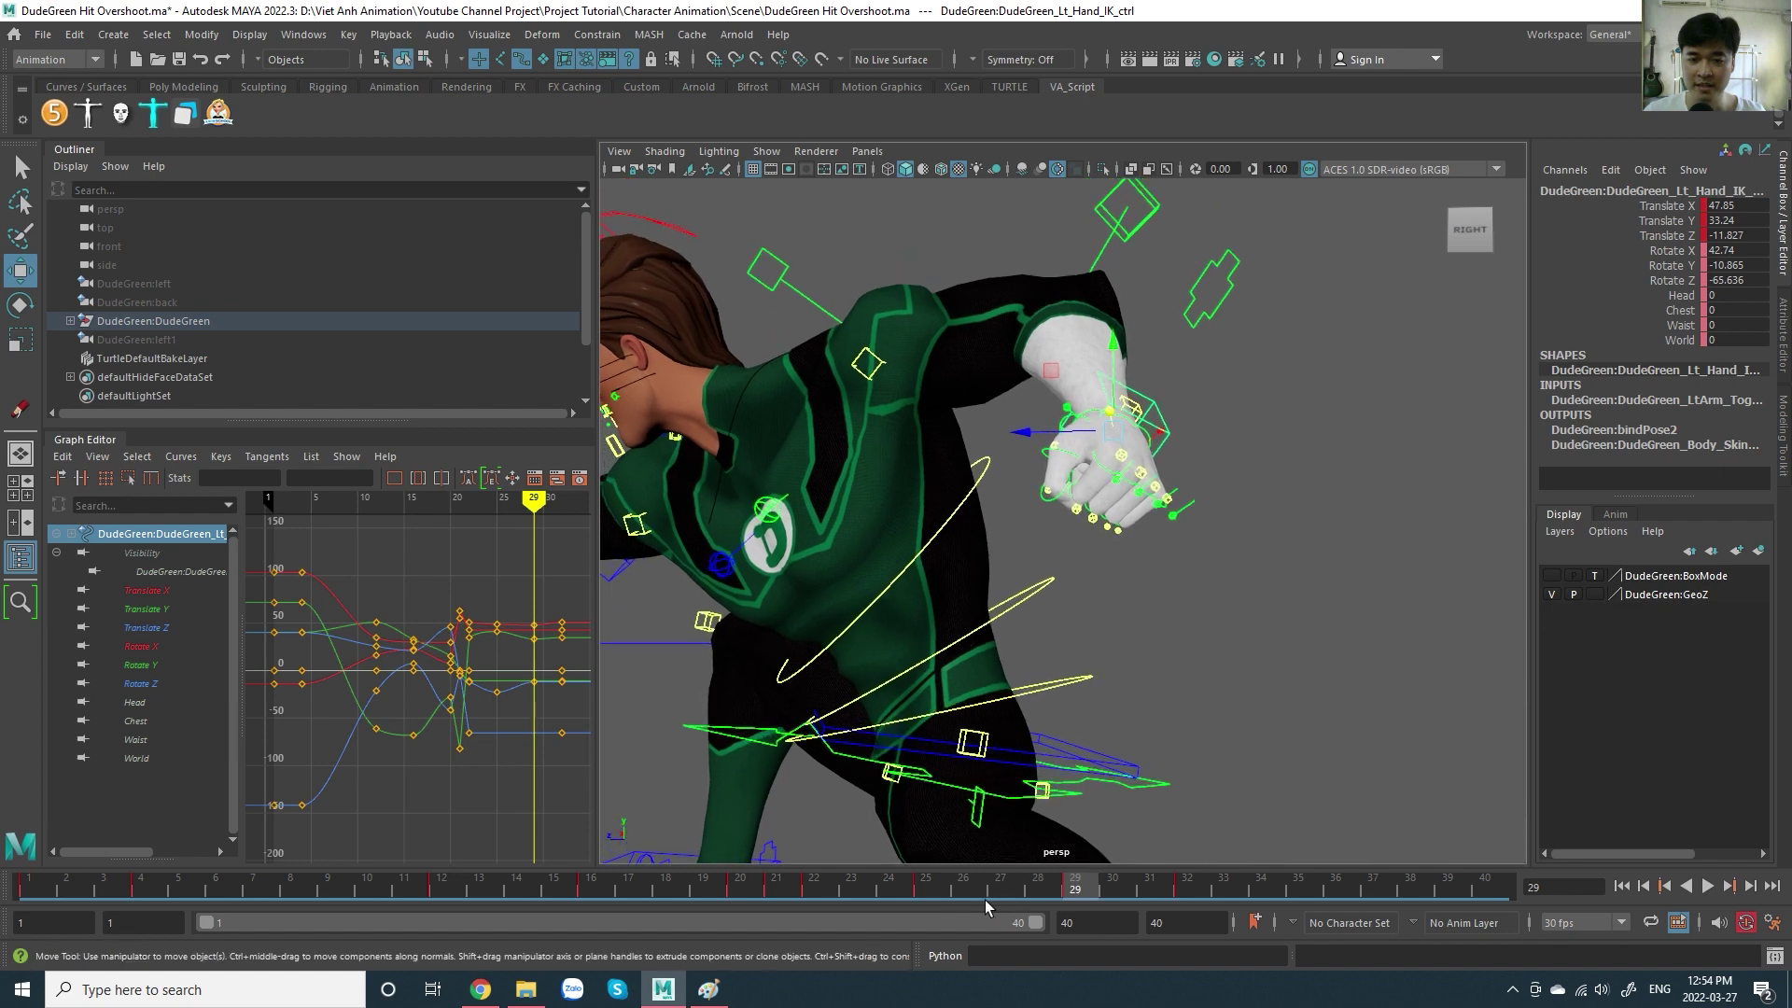
pyautogui.hotkey('alt', 'v')
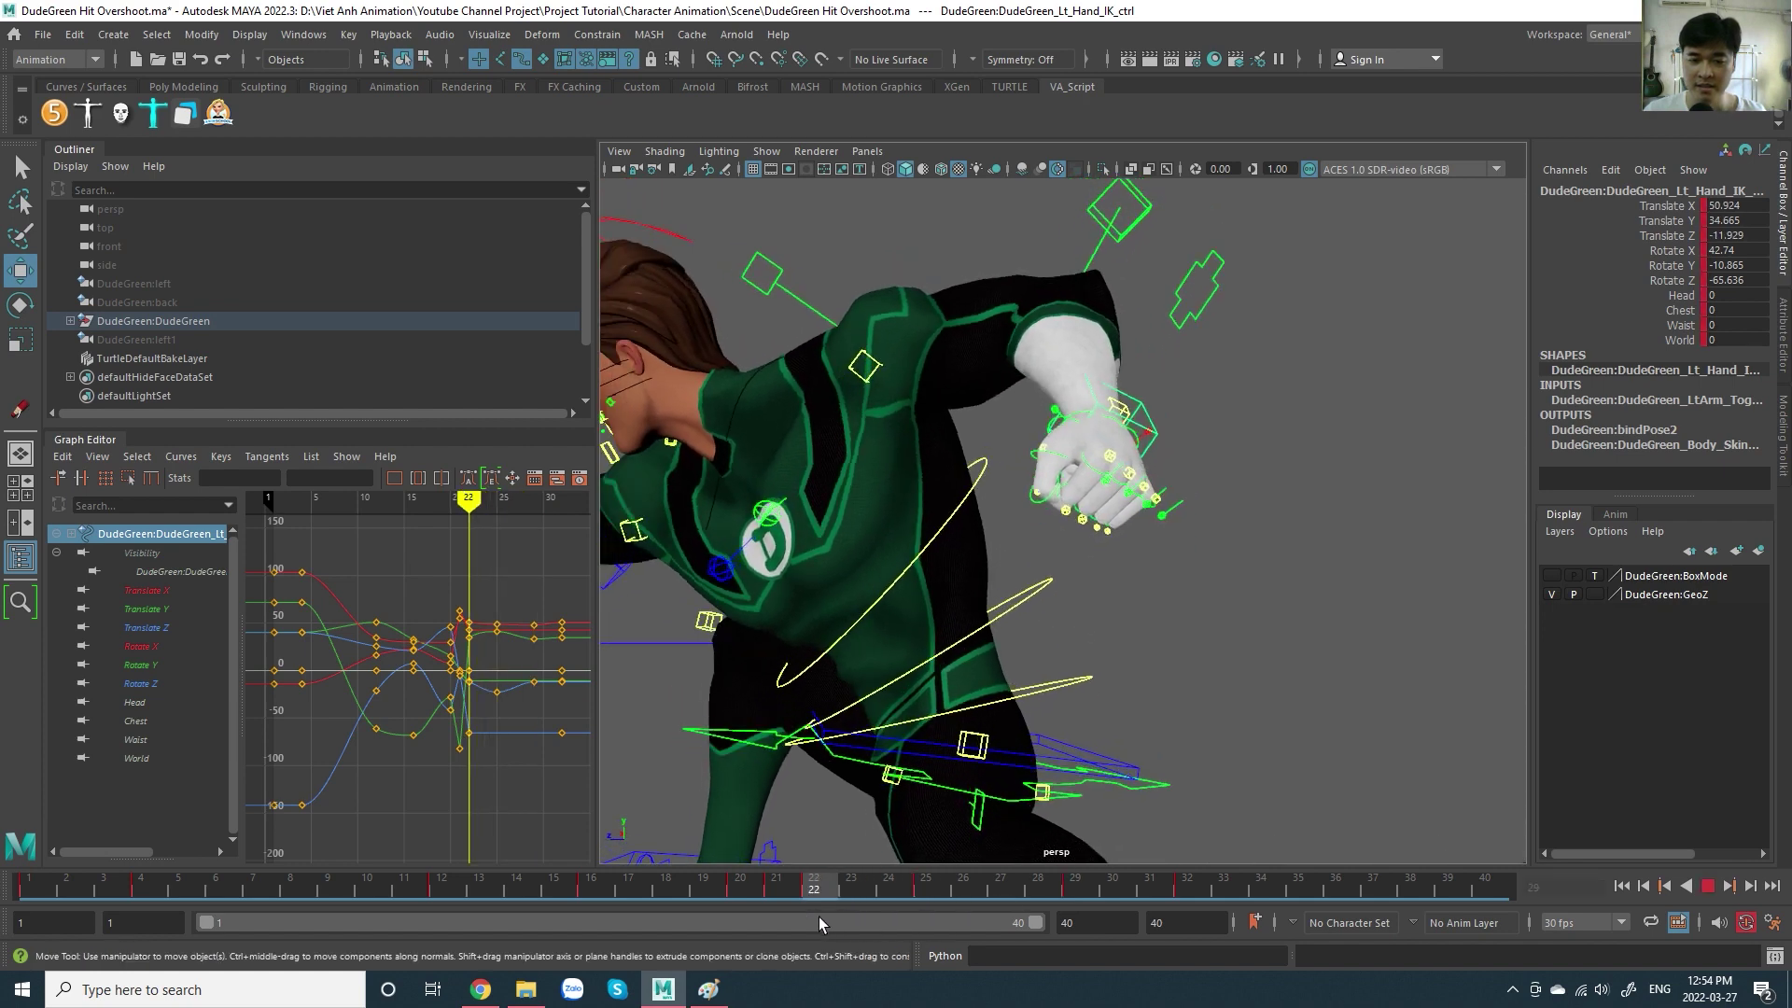
pyautogui.hotkey('alt', 'v')
pyautogui.keyDown('alt'); pyautogui.moveTo(1127, 611); pyautogui.dragTo(1185, 607, button='middle'); pyautogui.keyUp('alt')
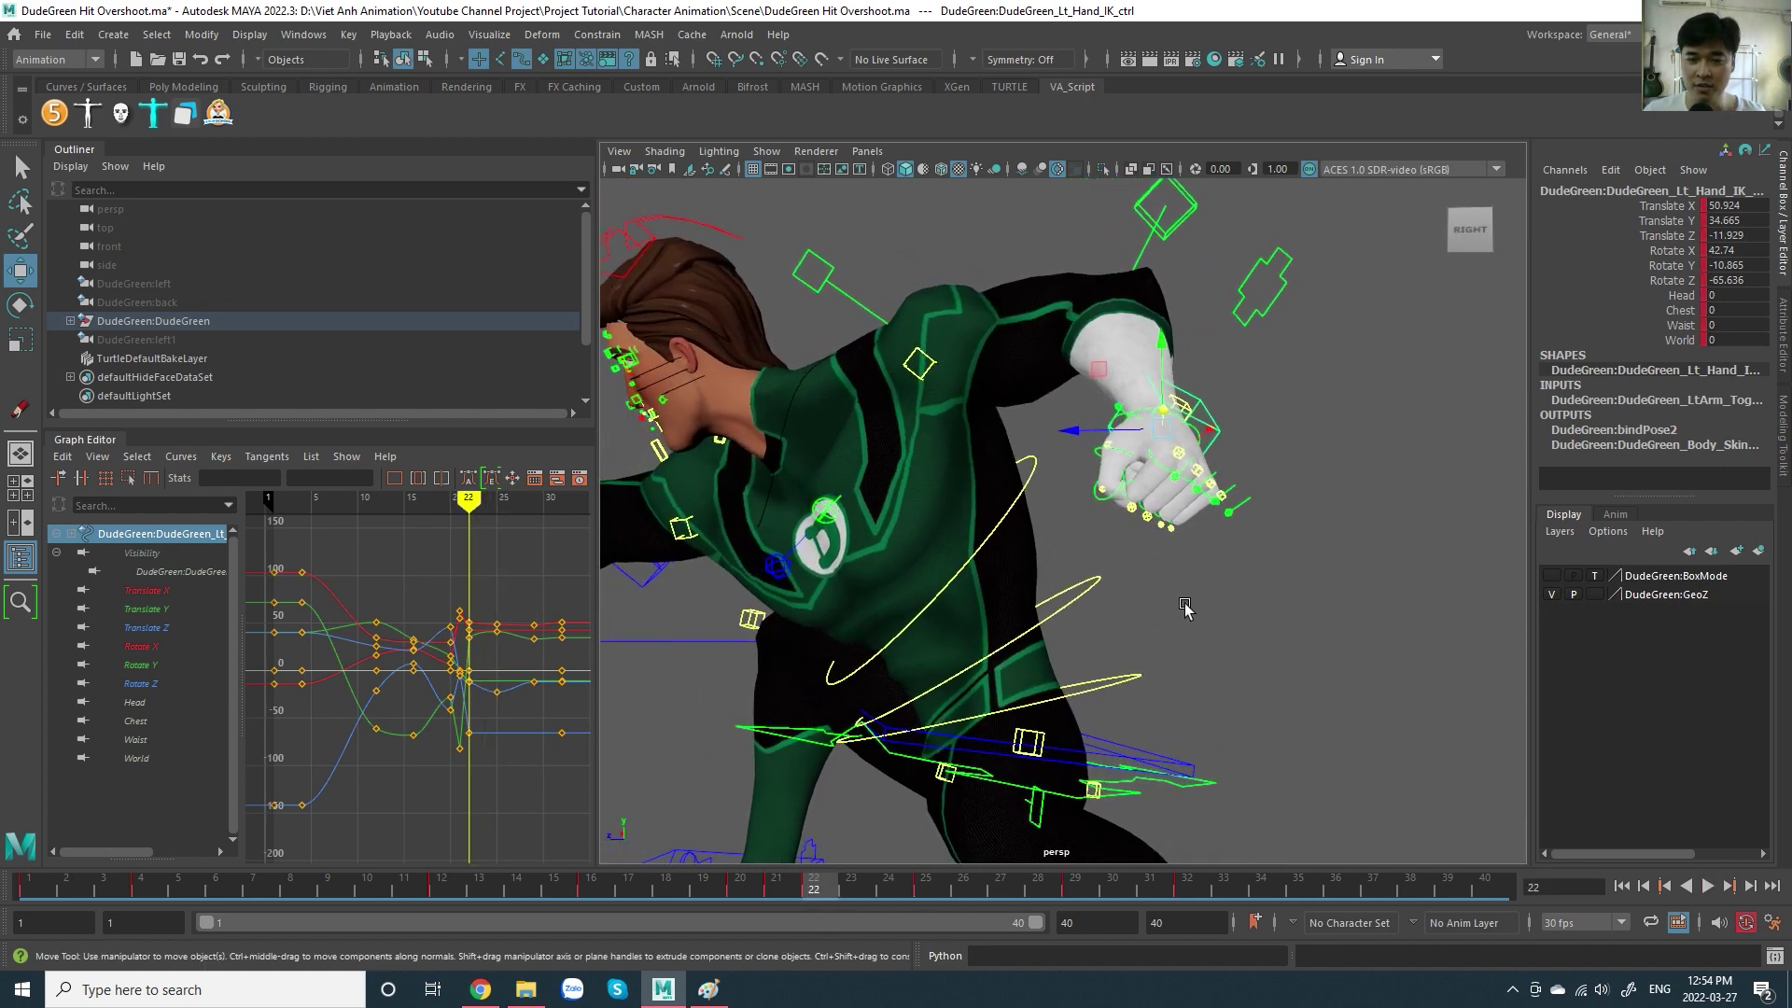
pyautogui.hotkey('alt', 'v')
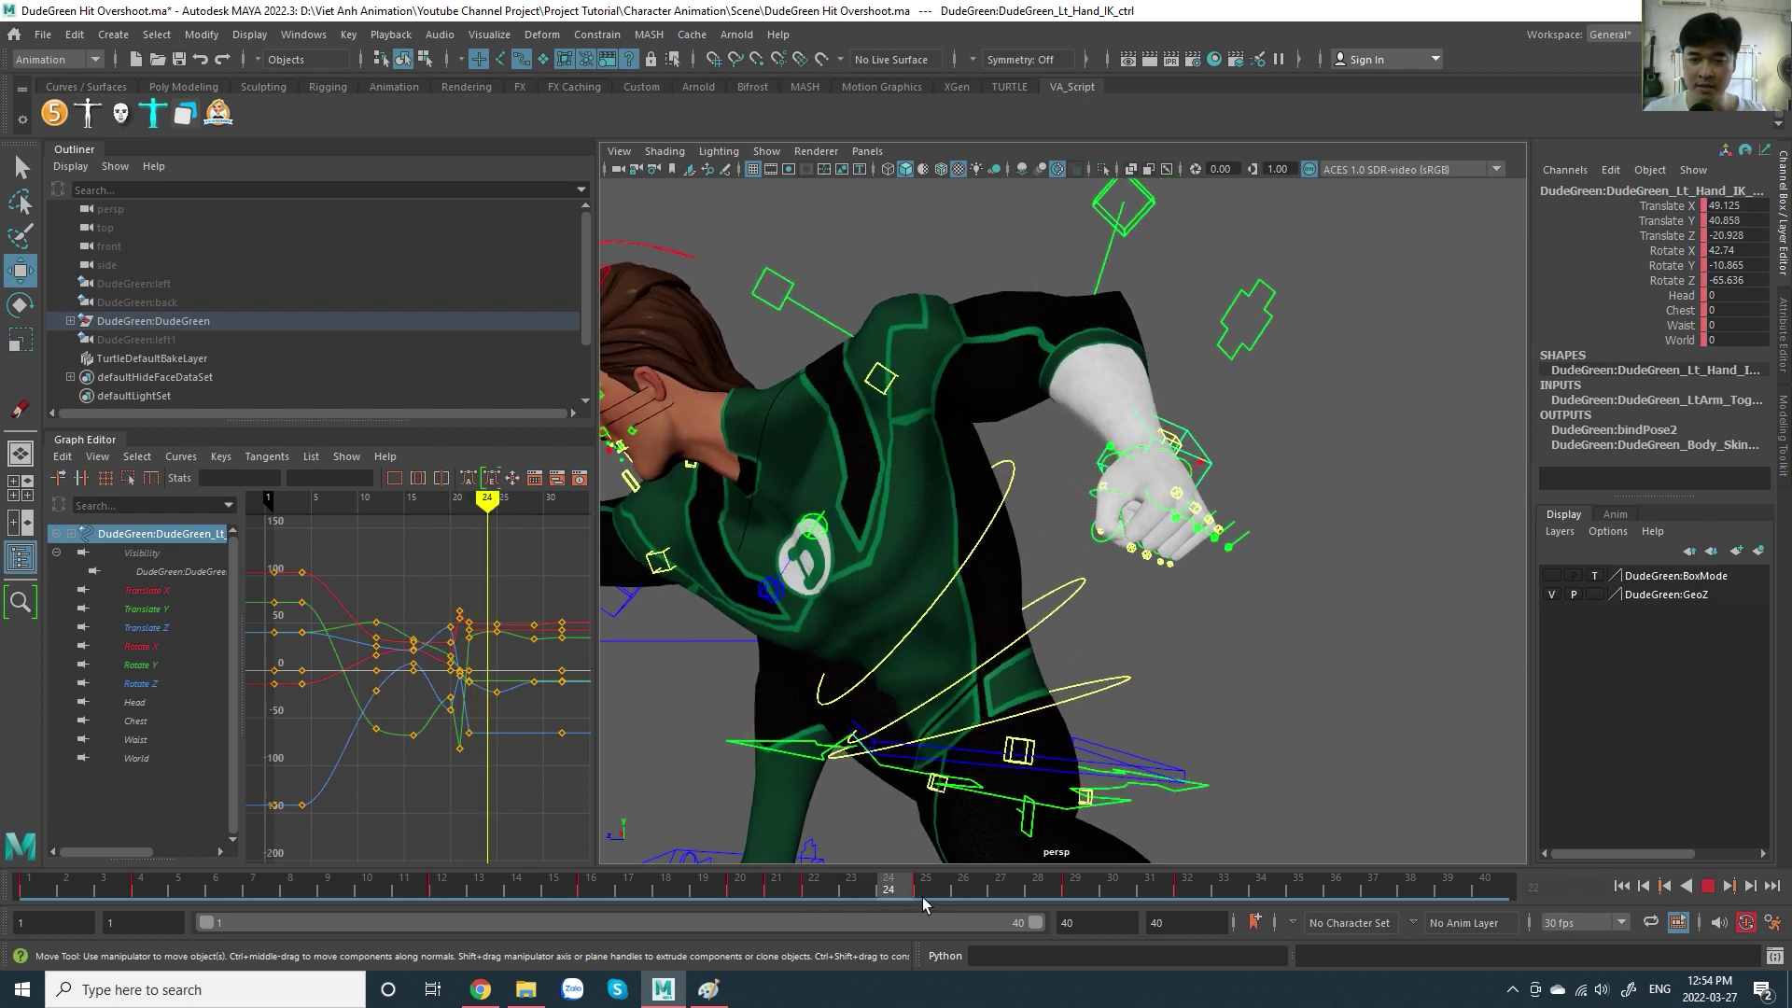
pyautogui.click(924, 897)
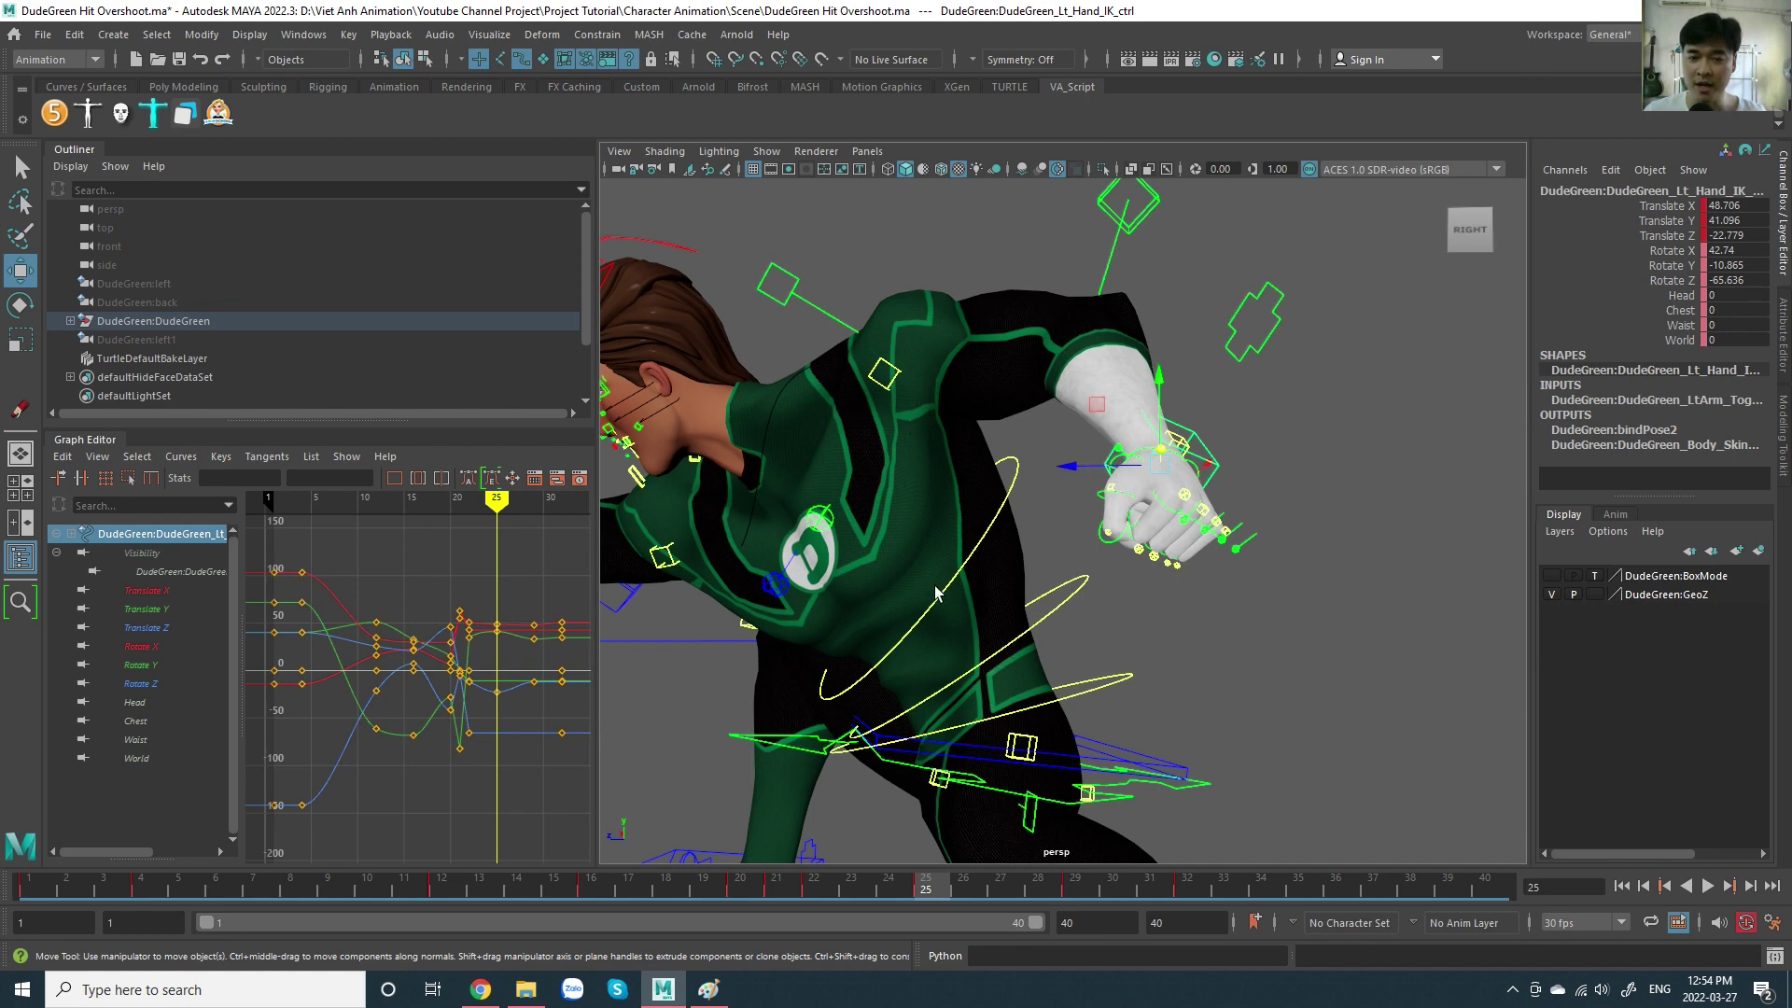
# - Replay the hit from frame 22 through to frame 25 with the whole character in view
pyautogui.hotkey('alt', 'v')
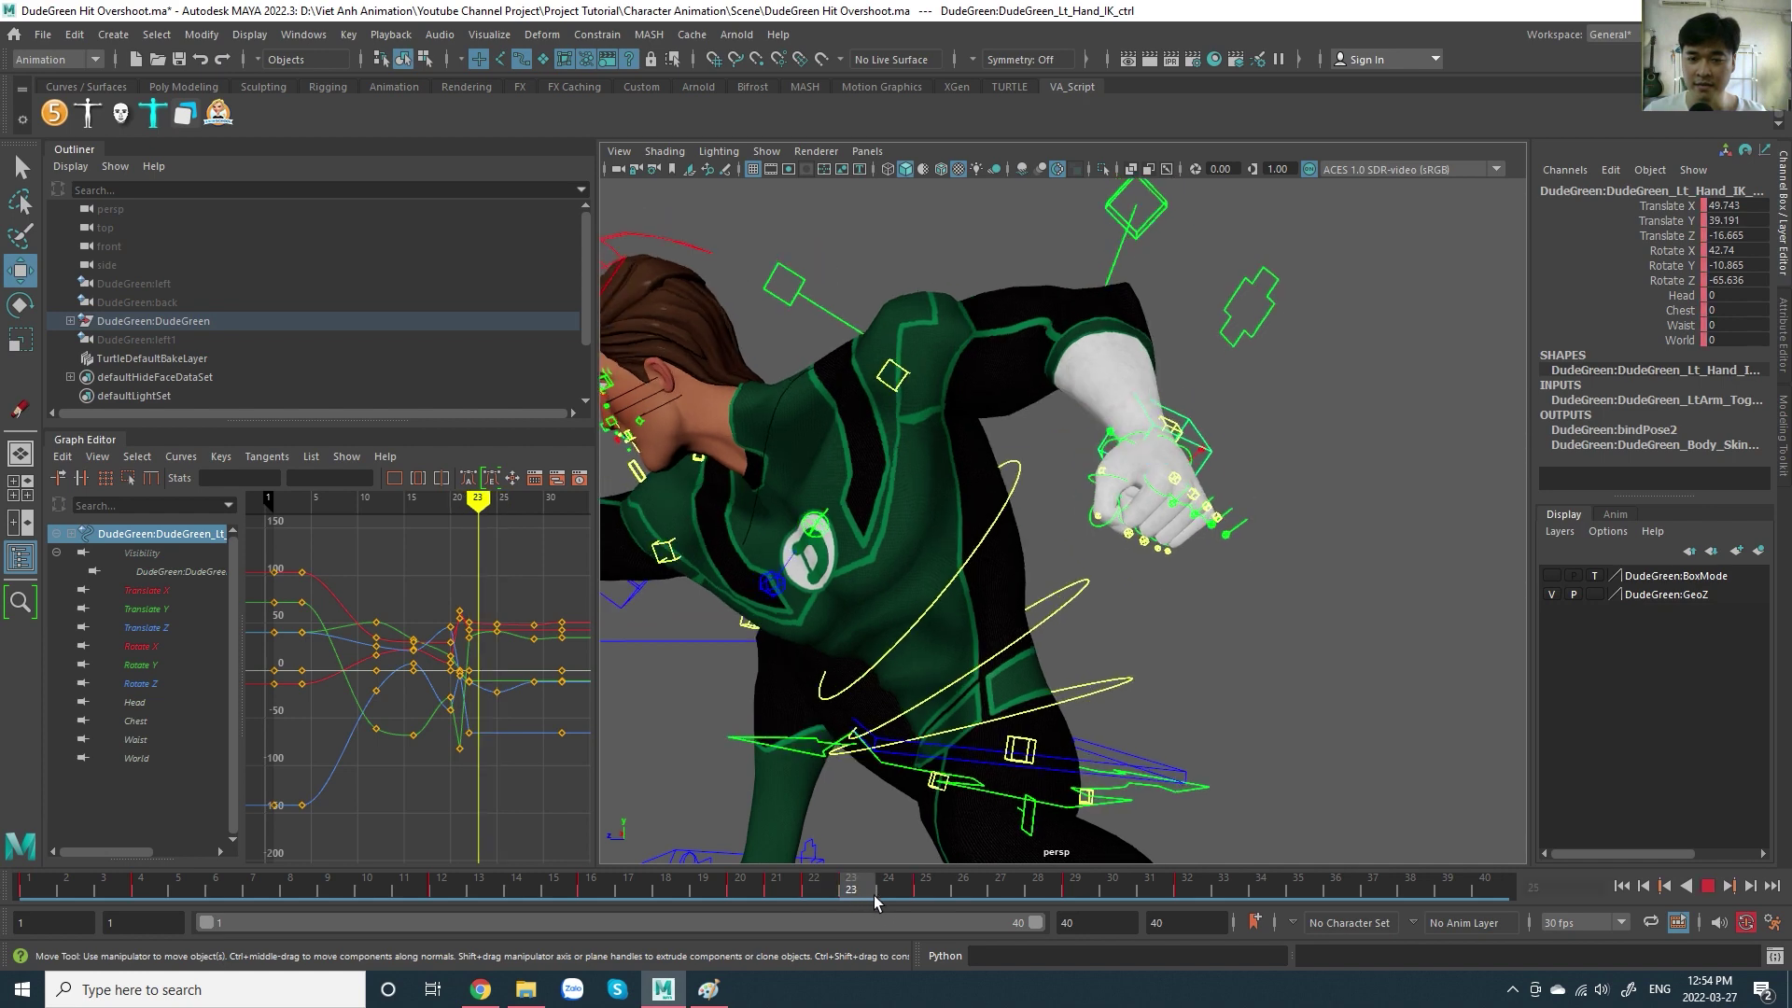
pyautogui.hotkey('alt', 'v')
pyautogui.scroll(-5, 981, 560)
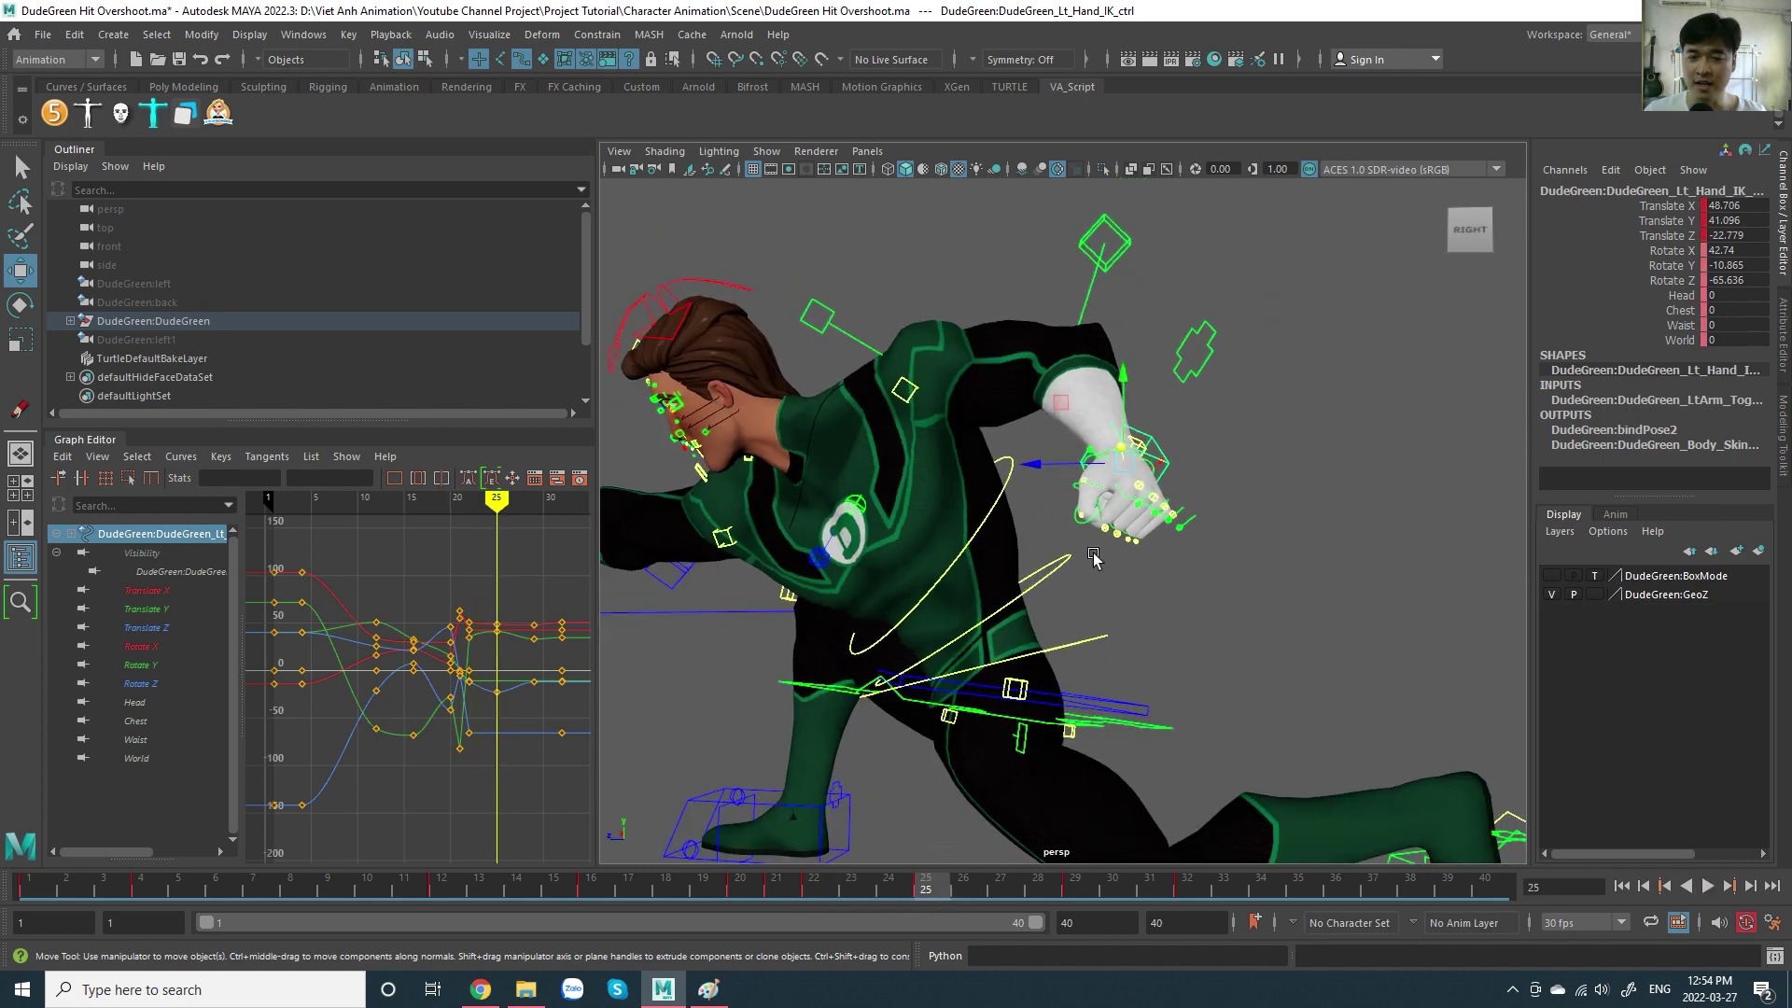
pyautogui.keyDown('alt'); pyautogui.moveTo(980, 560); pyautogui.dragTo(1001, 516); pyautogui.keyUp('alt')
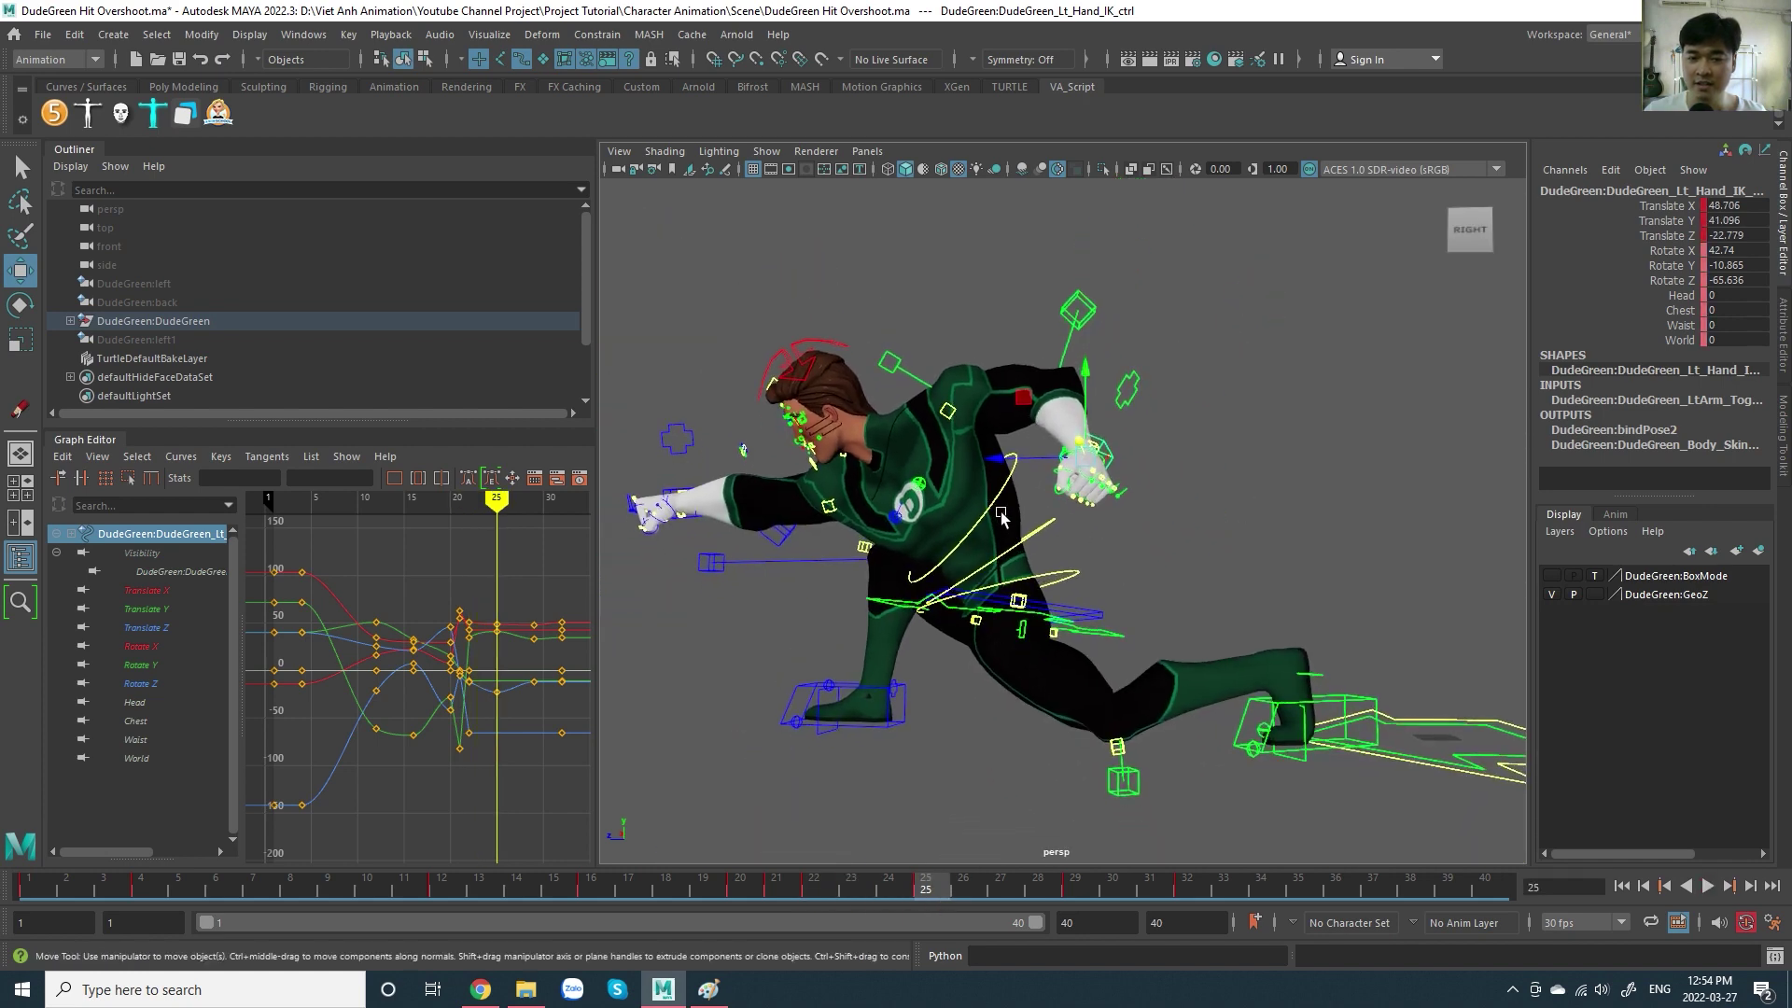
pyautogui.scroll(2, 1047, 555)
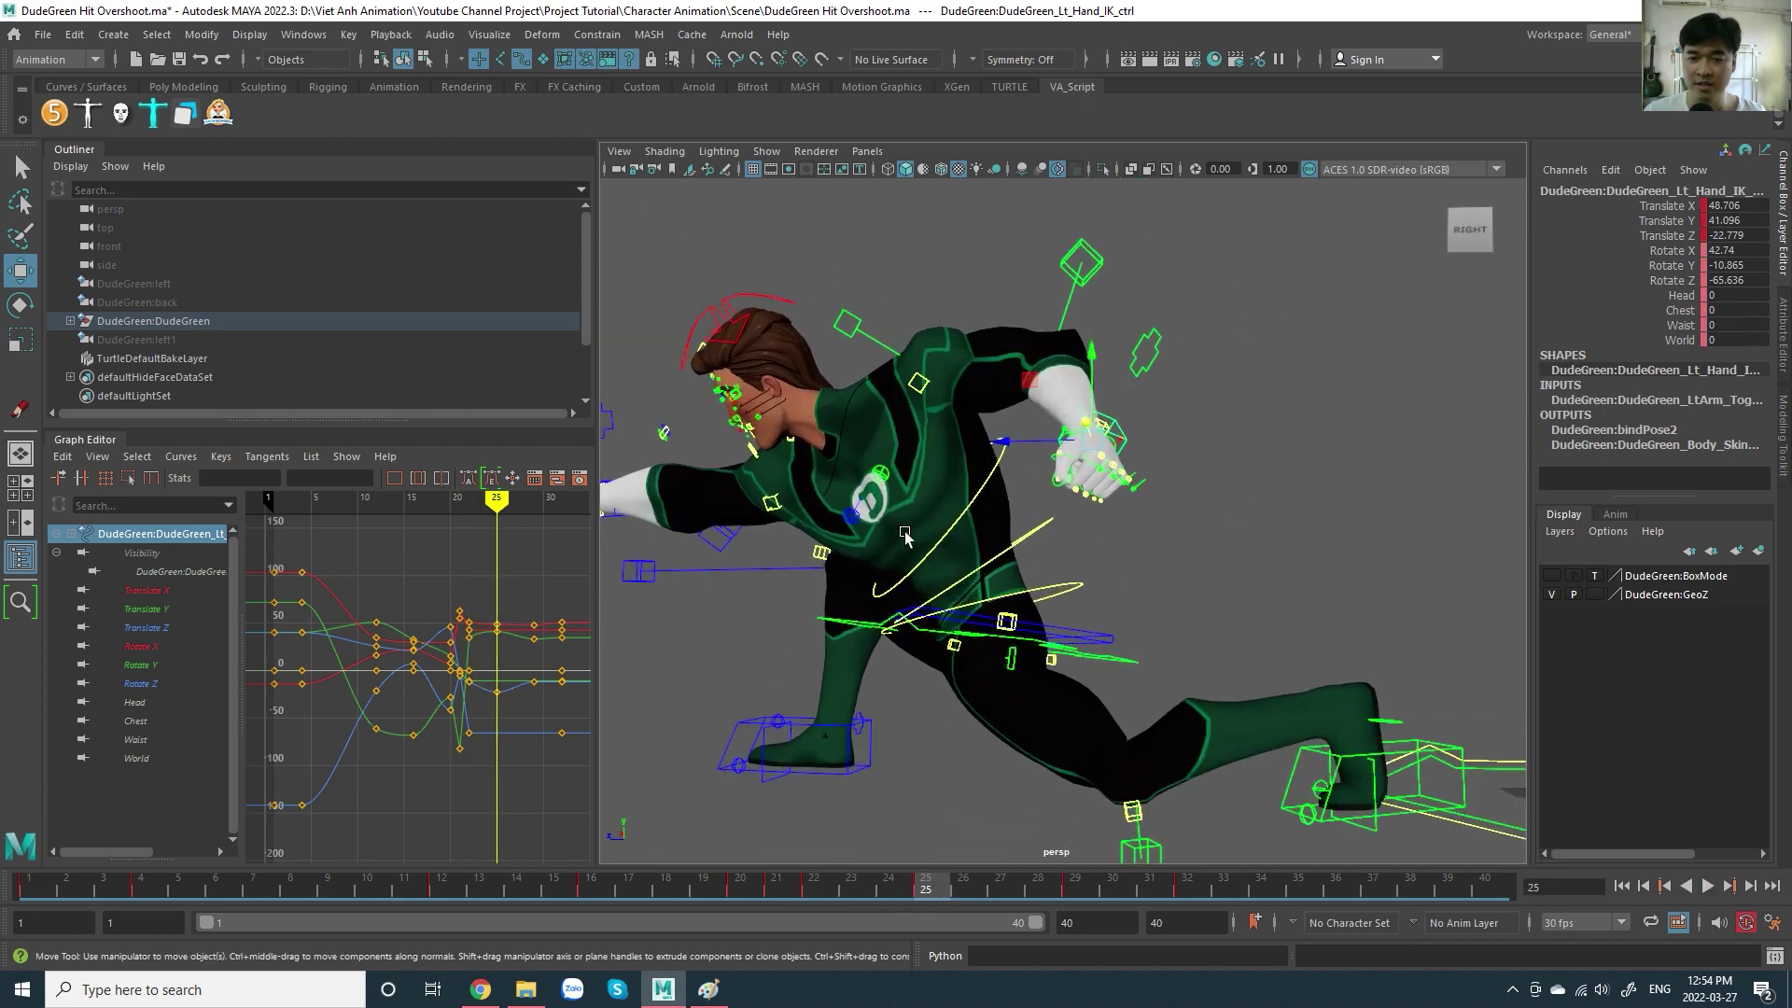
pyautogui.click(822, 893)
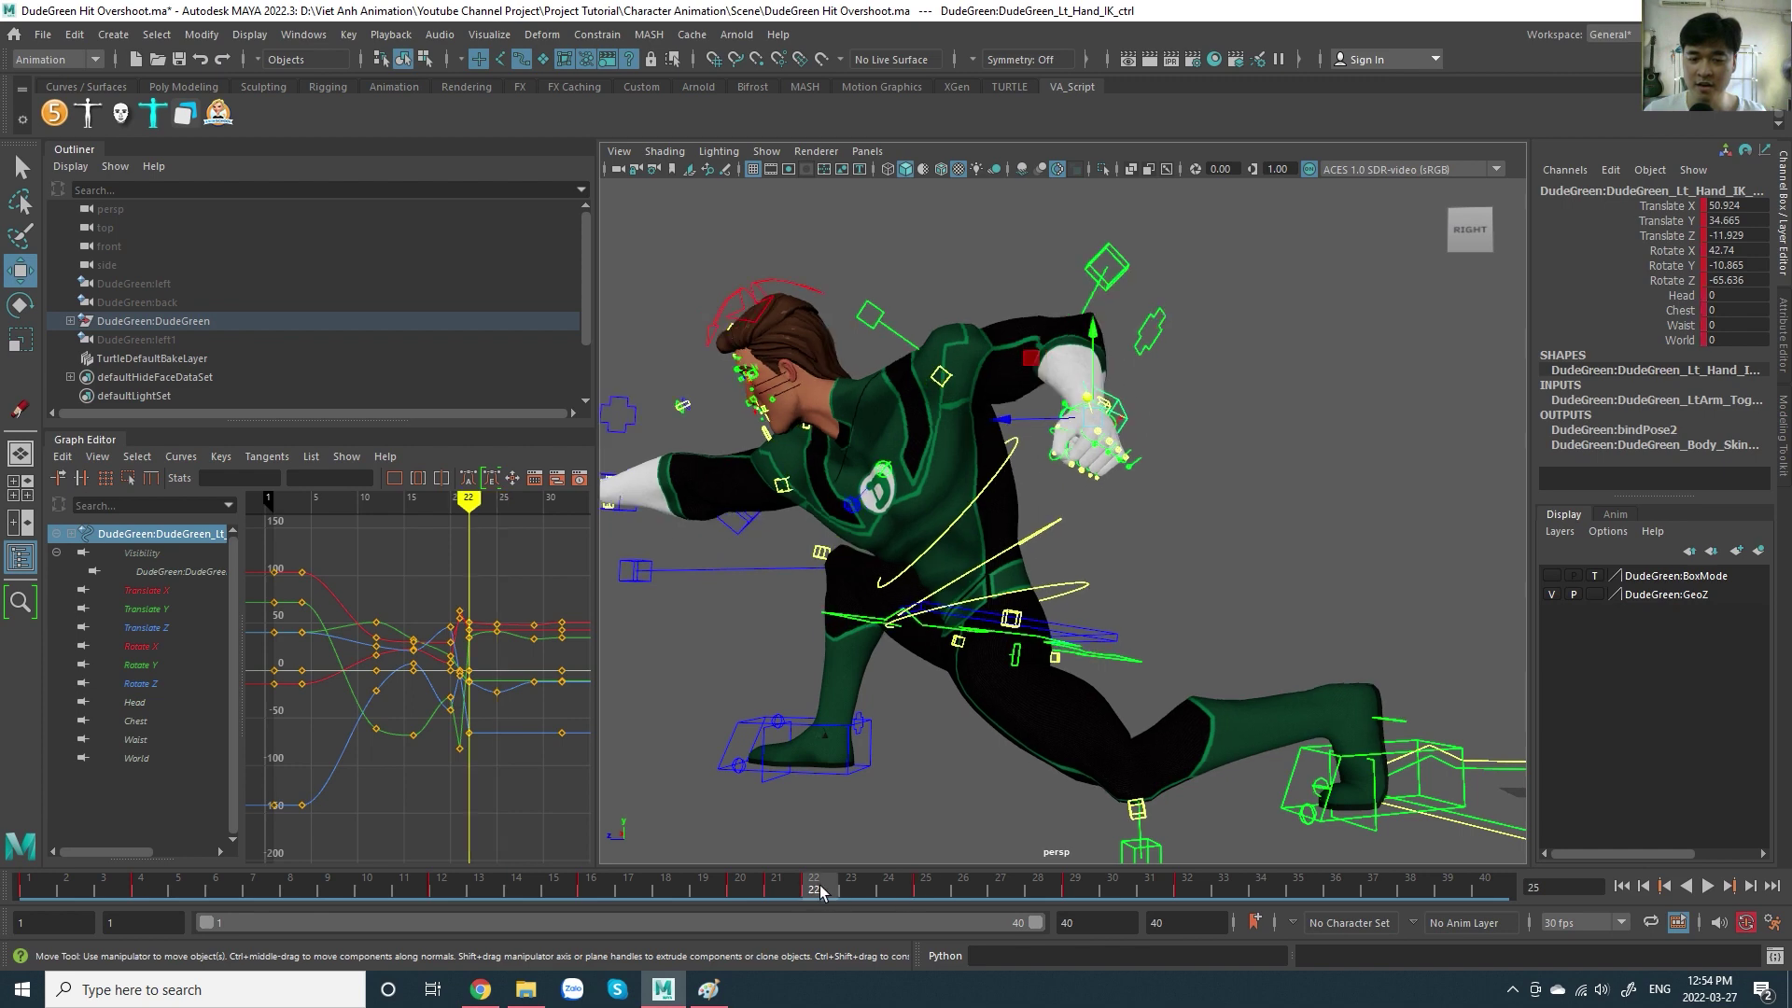
pyautogui.hotkey('alt', 'v')
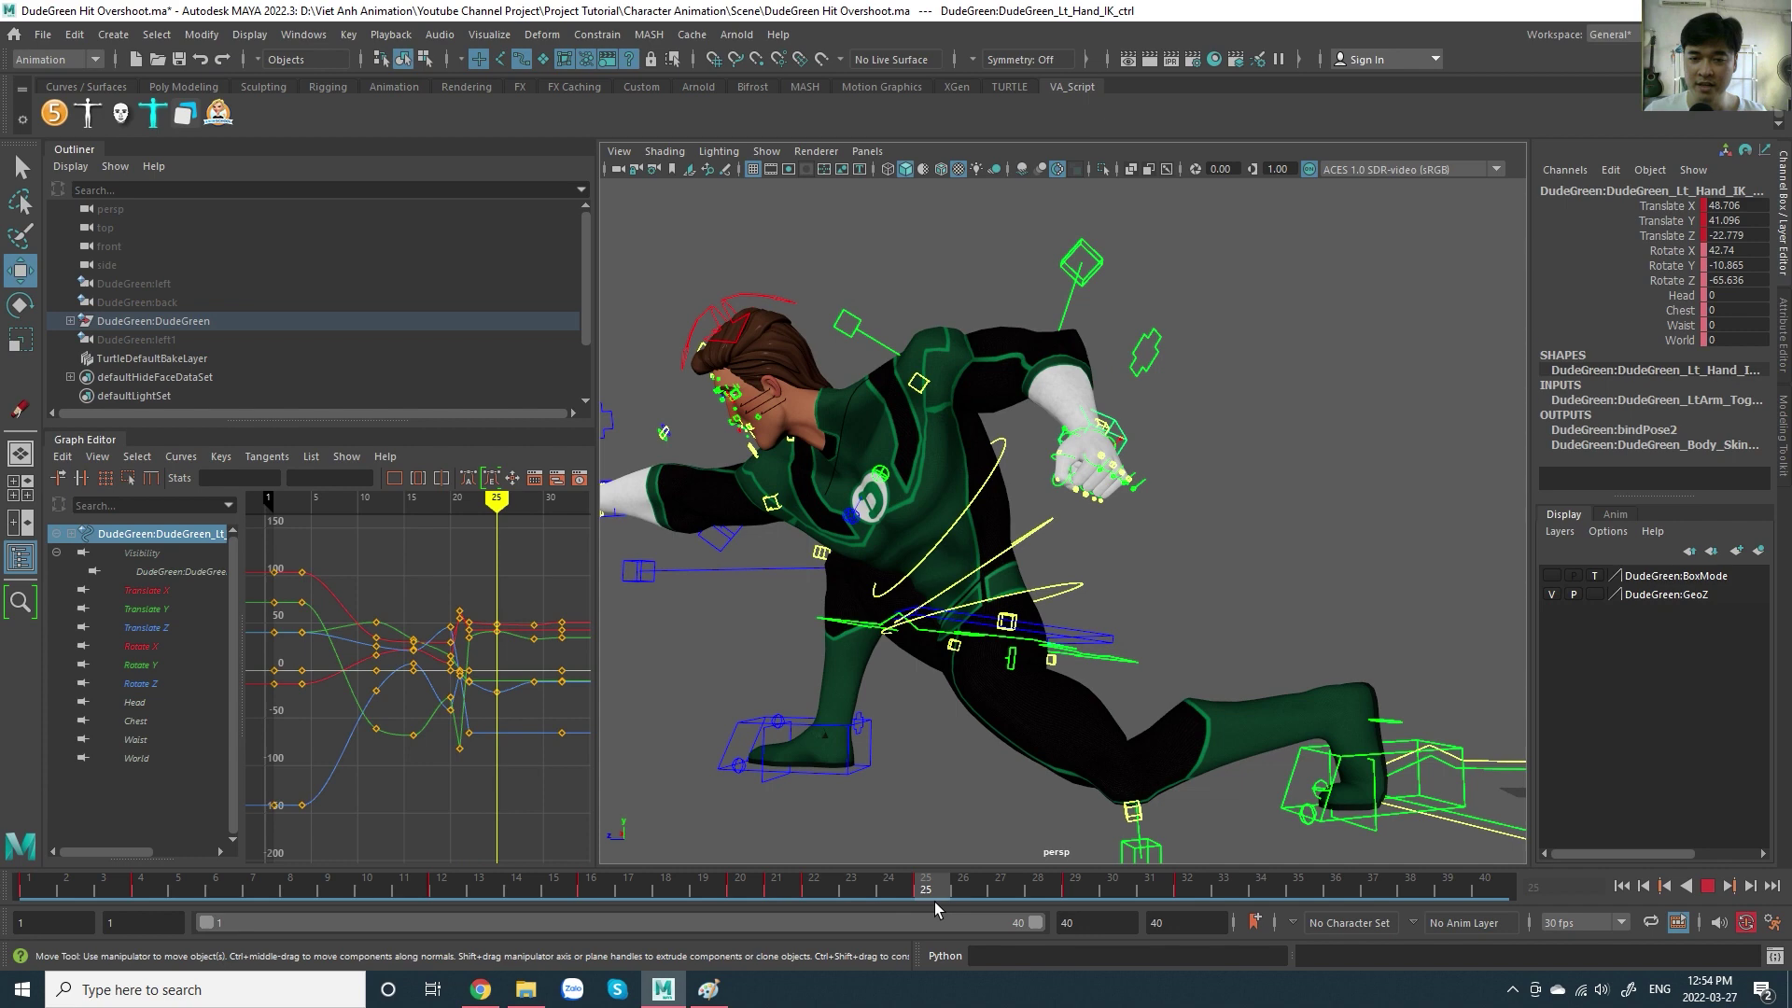
pyautogui.hotkey('alt', 'v')
# - Undo a trial Z move of the hand and delete its frame-25 translate keys
pyautogui.moveTo(1036, 457); pyautogui.dragTo(998, 459)
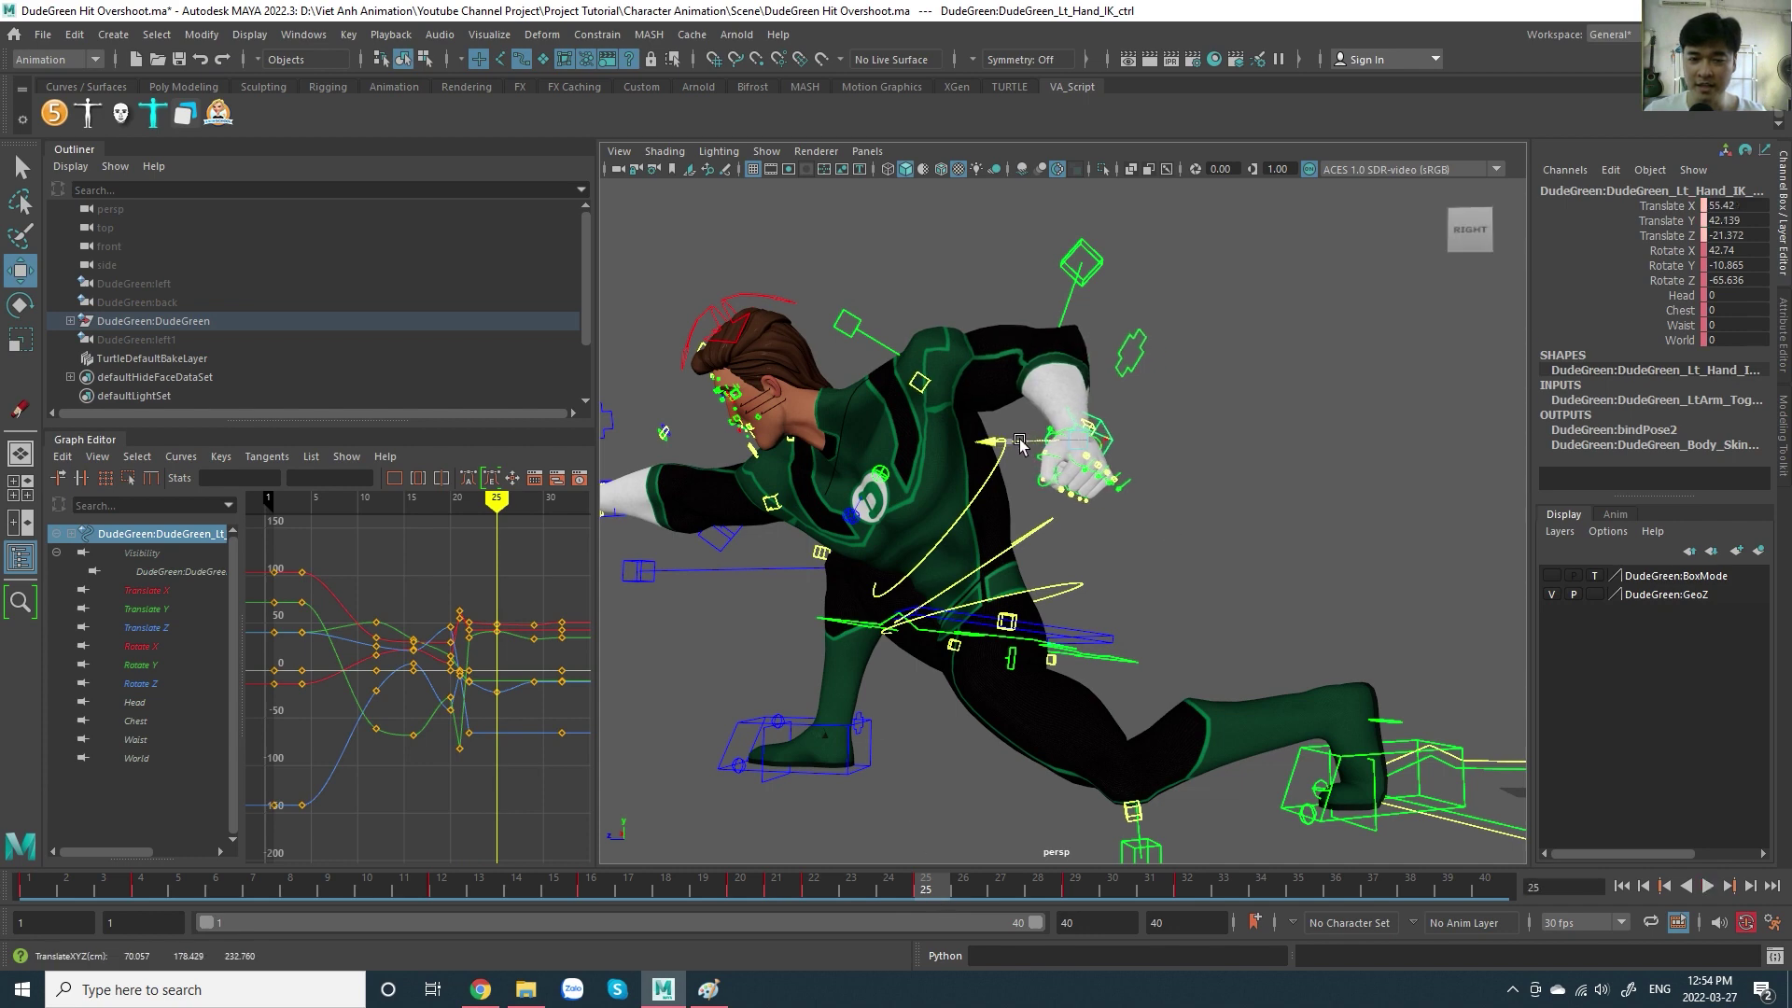
pyautogui.hotkey('ctrl', 'z')
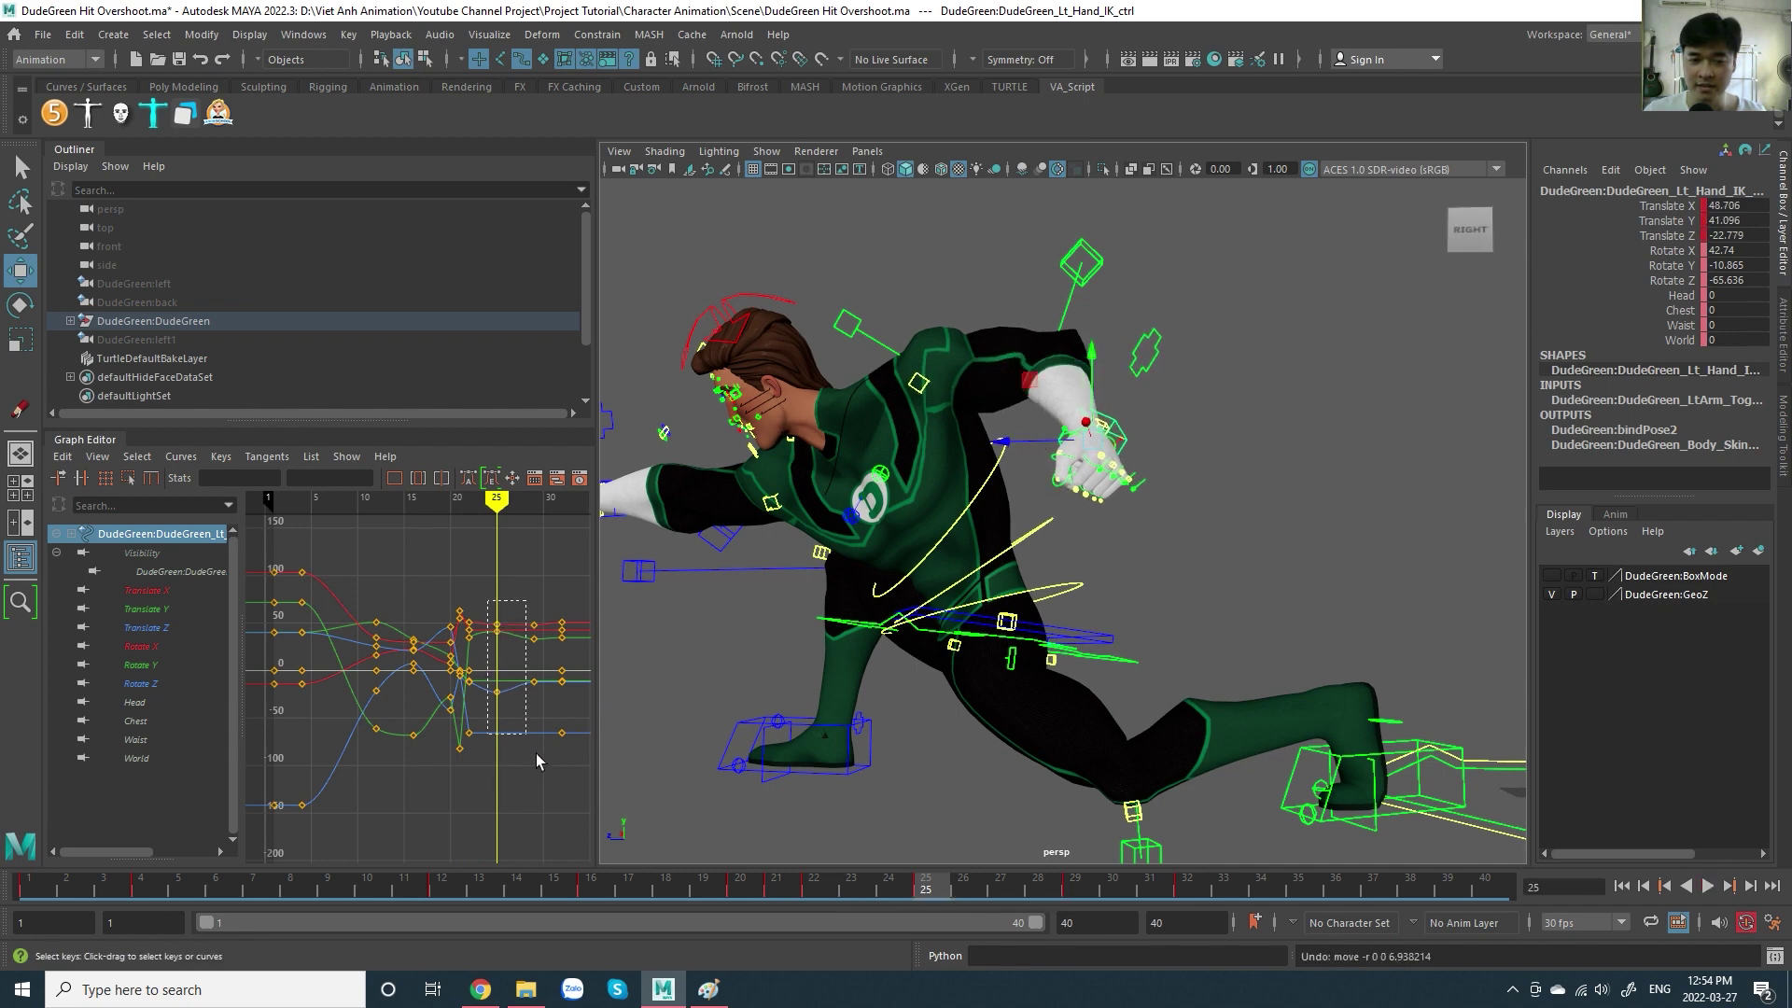
pyautogui.moveTo(481, 611); pyautogui.dragTo(524, 793)
pyautogui.press('Delete')
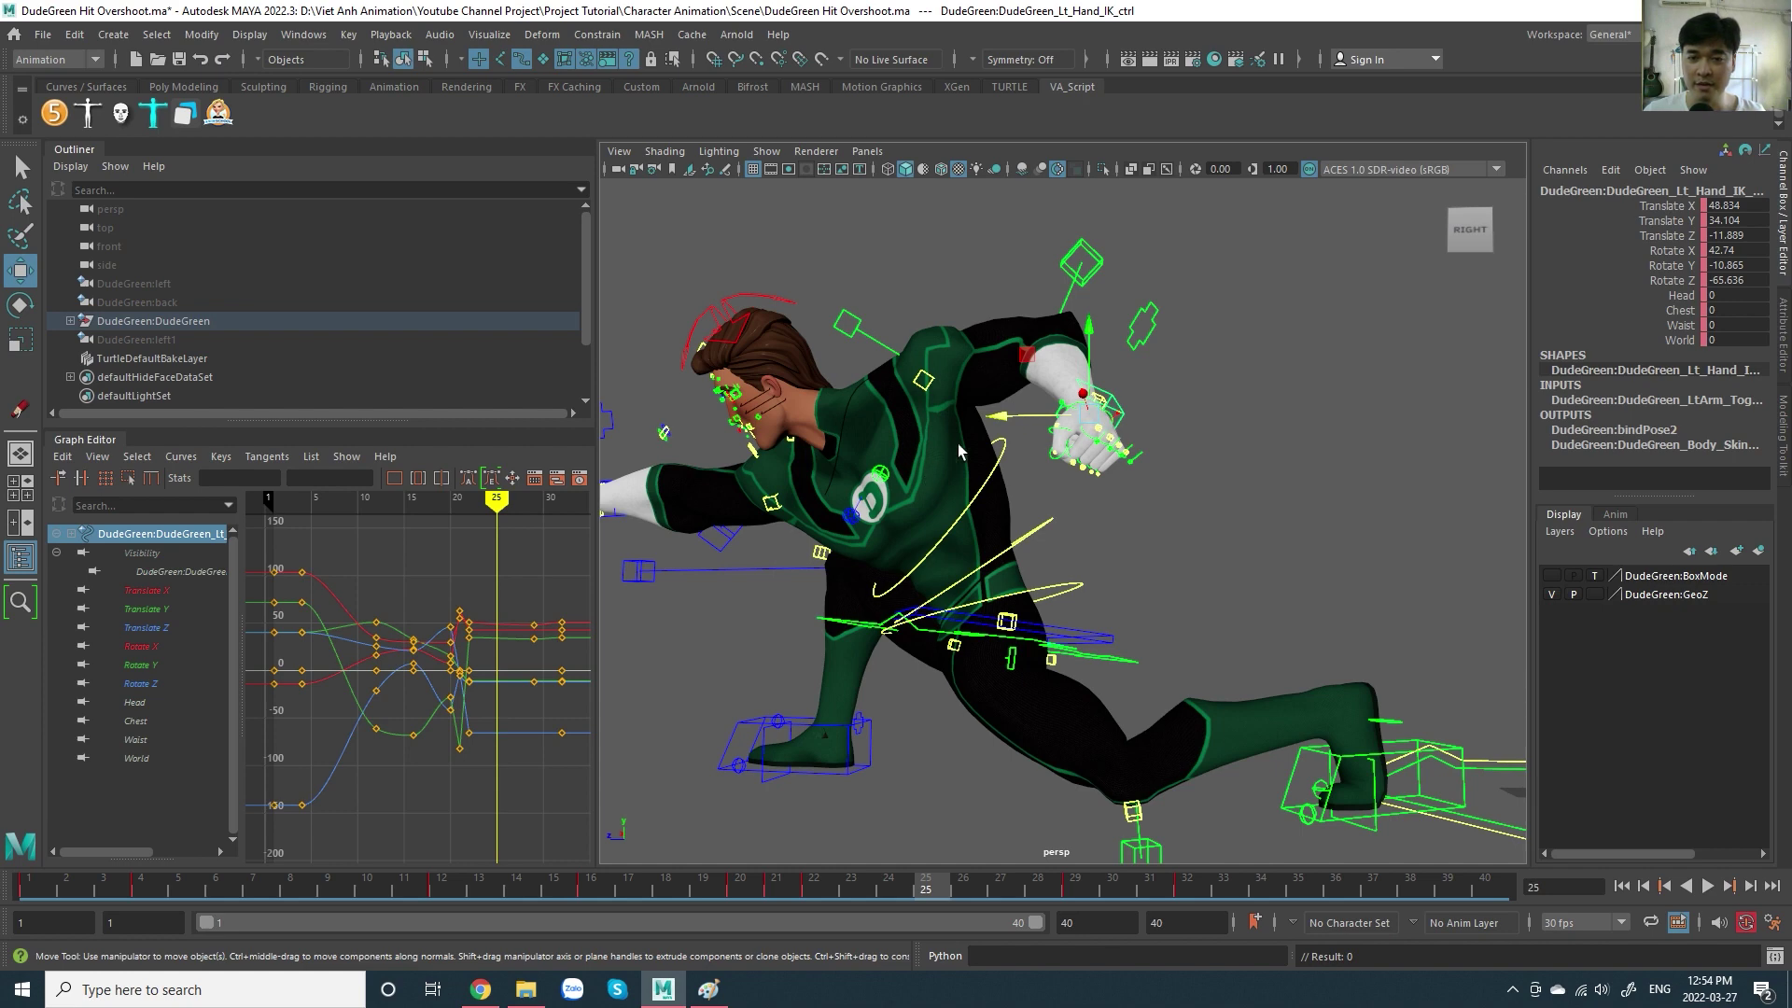
# - Lift Waist_Offset_Ctrl as a trial, then undo back to the hand's frame-25 keys
pyautogui.click(1130, 672)
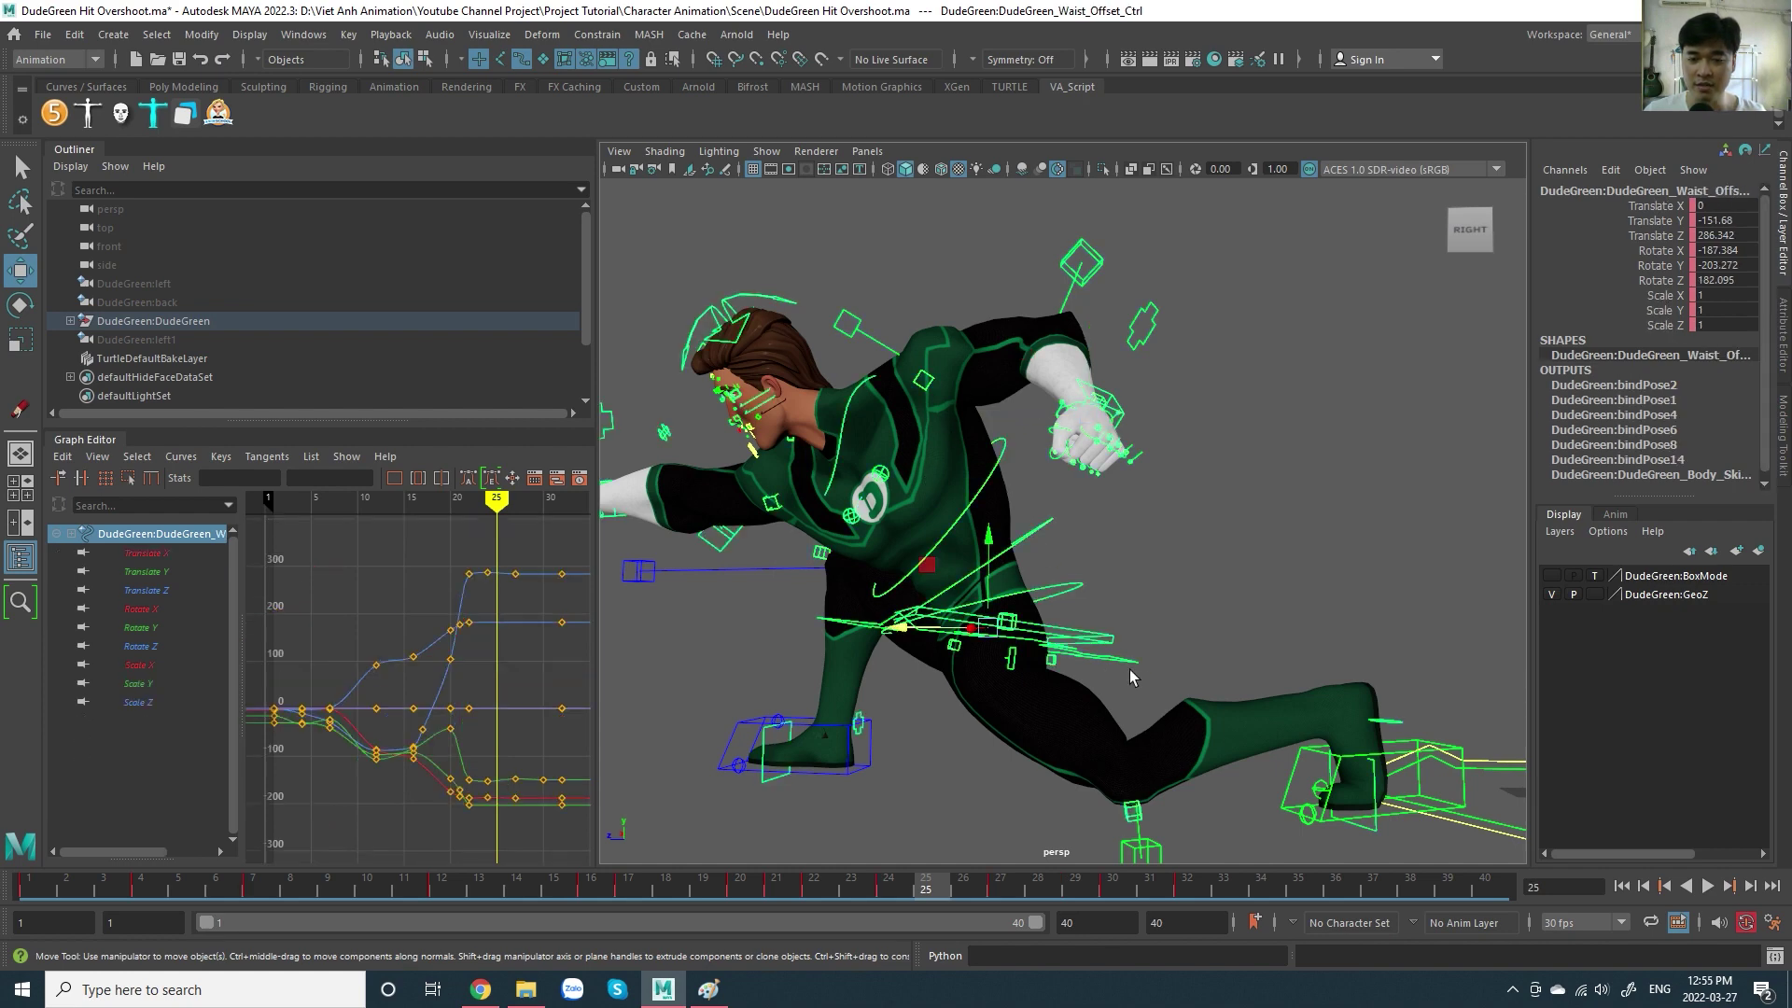
pyautogui.moveTo(1016, 573); pyautogui.dragTo(1127, 334)
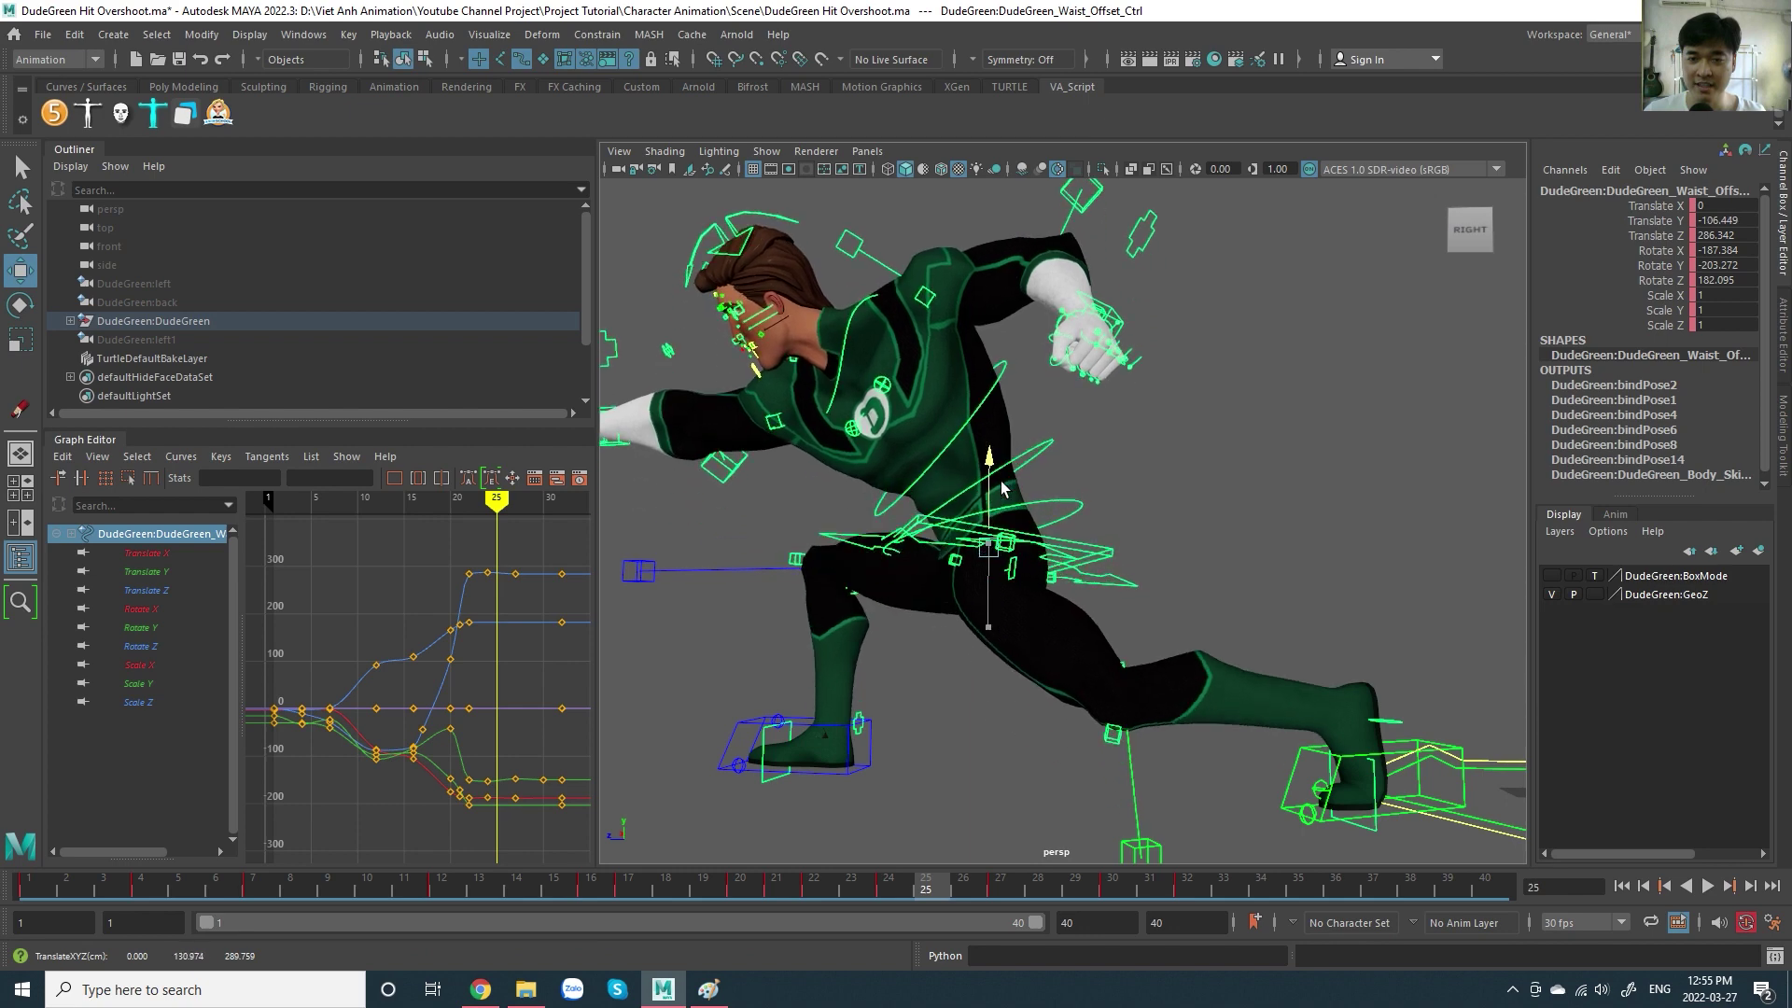
pyautogui.hotkey('ctrl', 'z')
pyautogui.hotkey('ctrl', 'z')
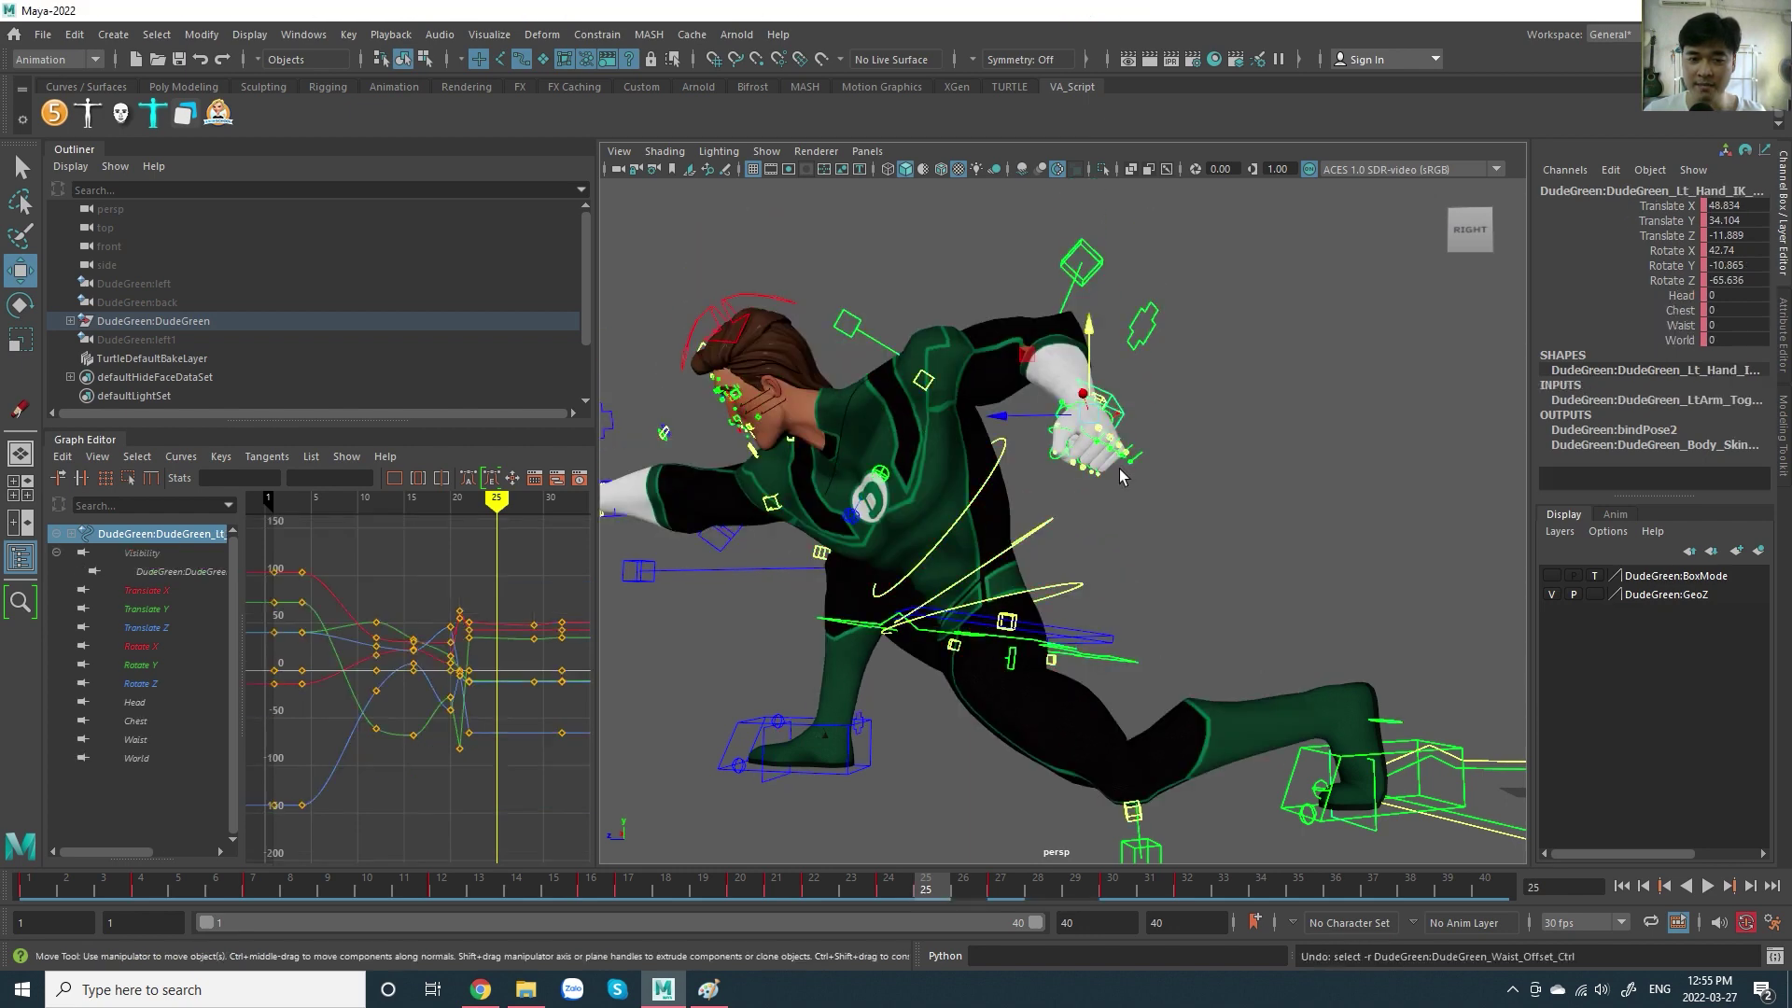
pyautogui.hotkey('ctrl', 'z')
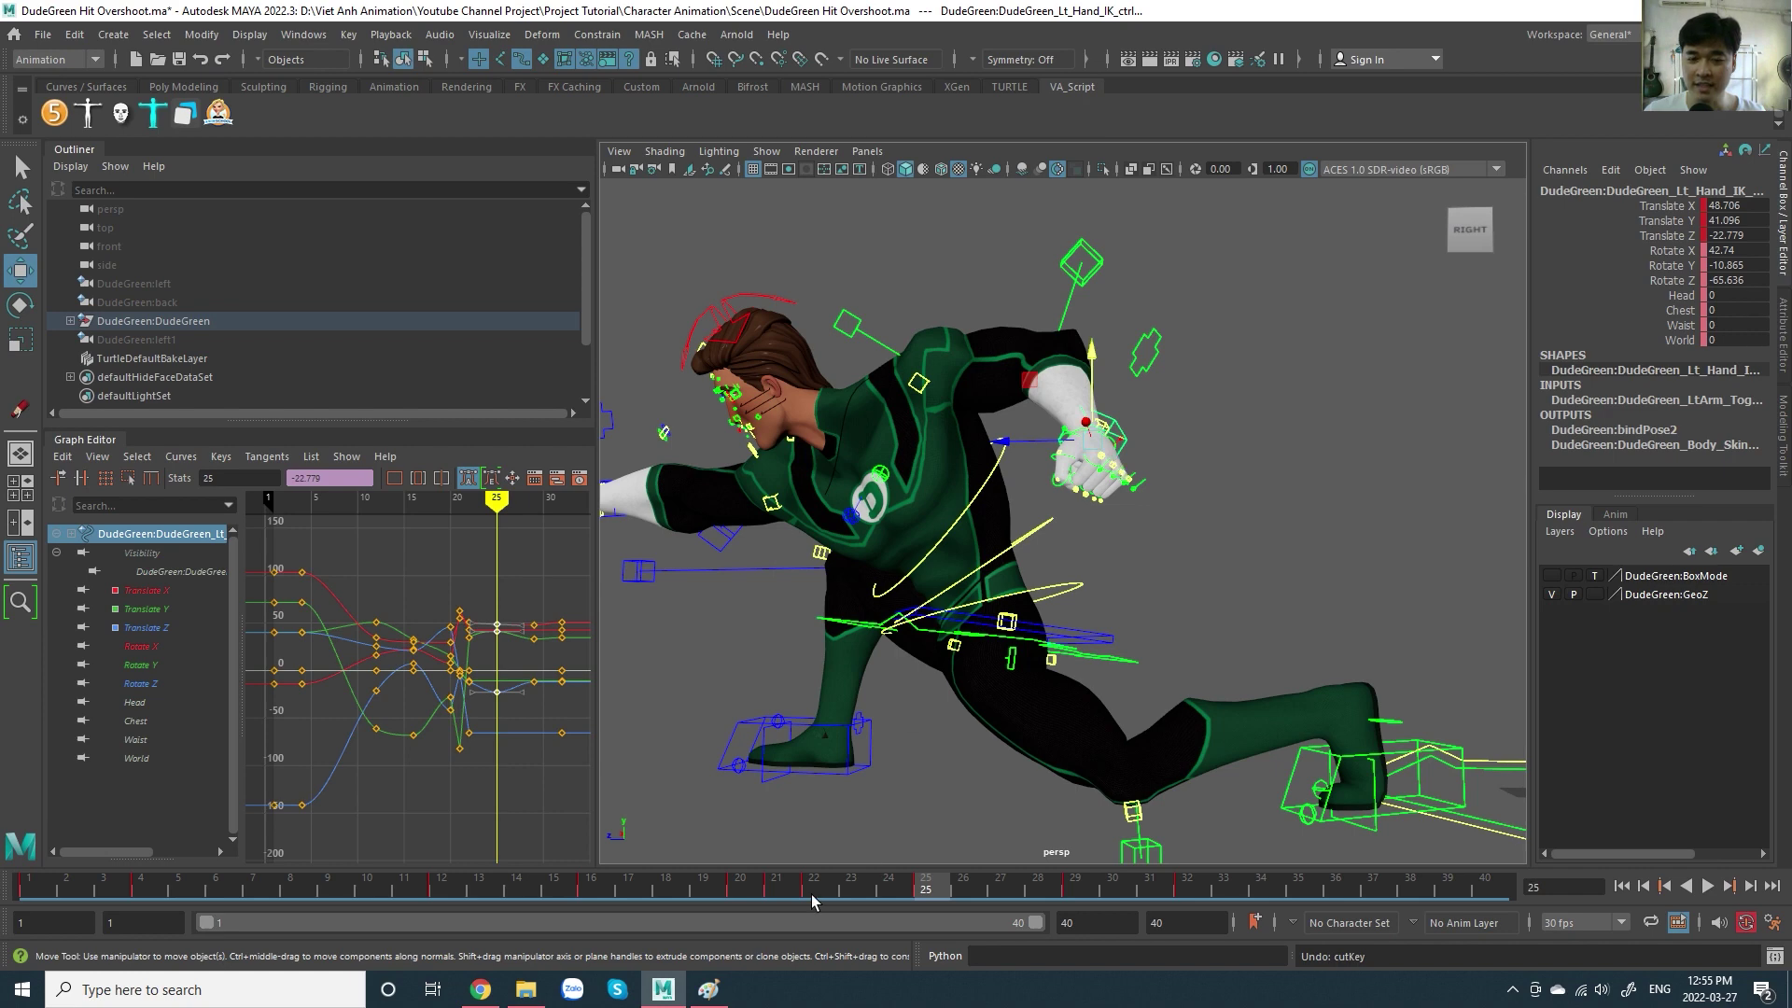
# - Play the hit, scrub frames 24–32, and nudge the left hand along X at frame 29
pyautogui.hotkey('alt', 'v')
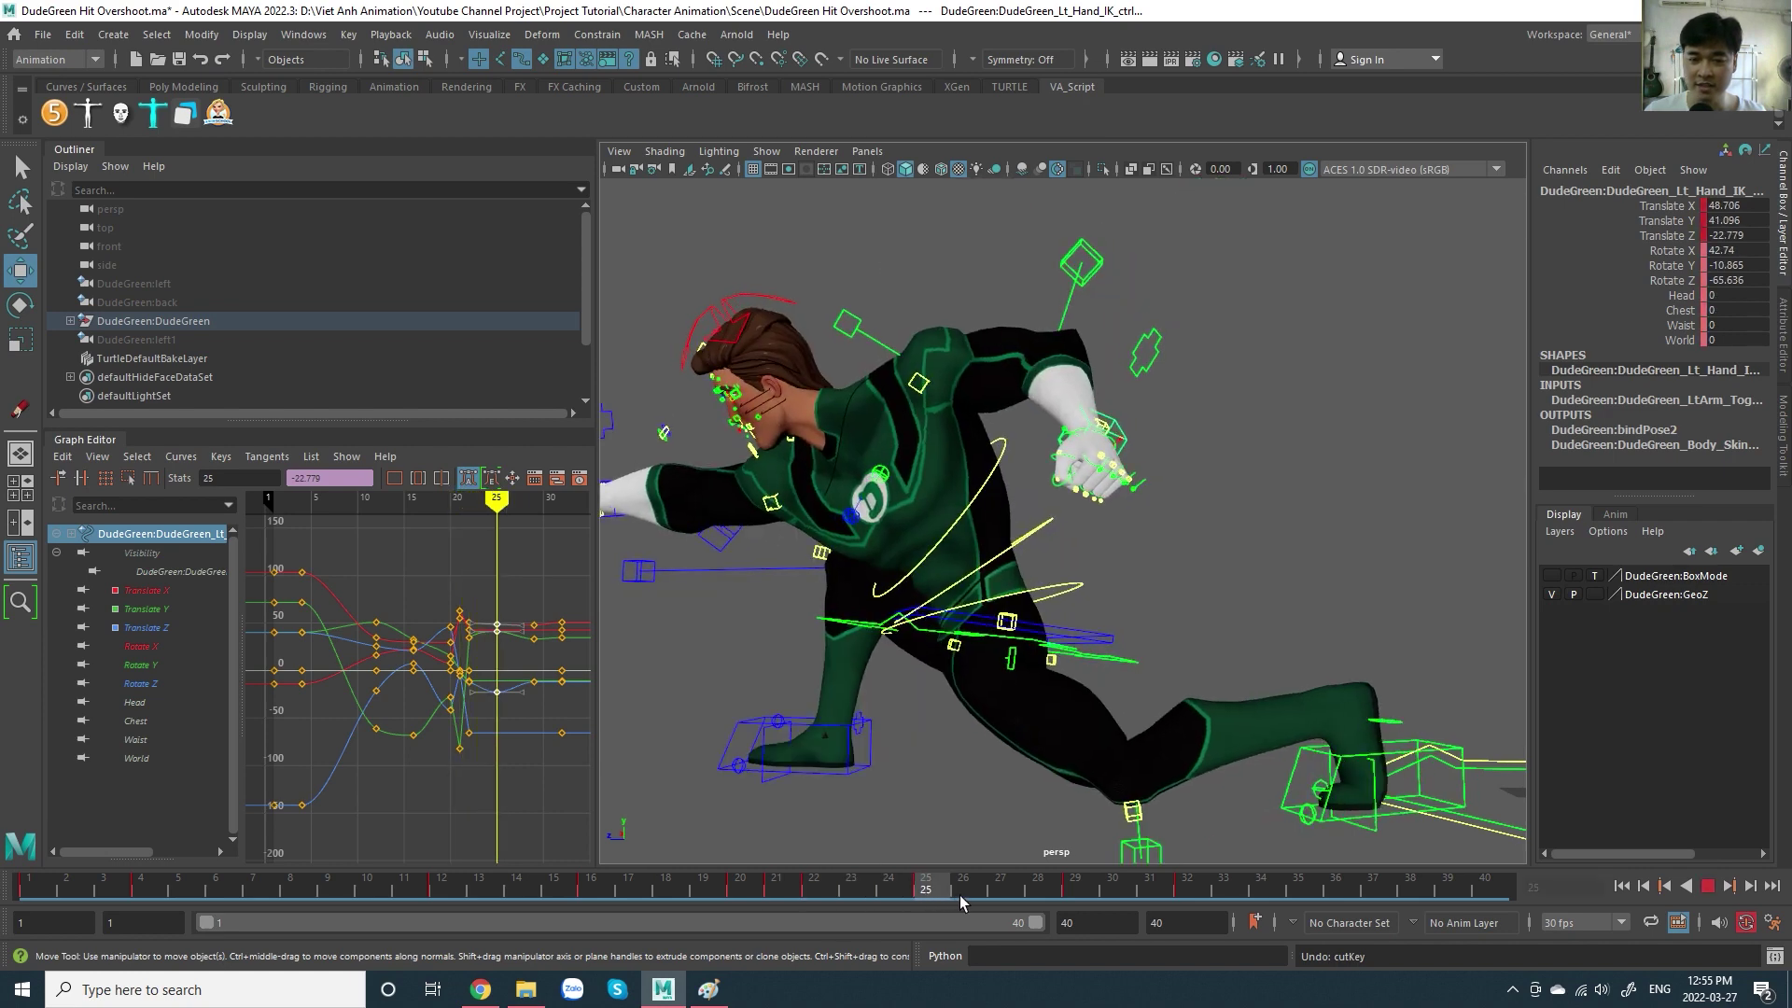
pyautogui.moveTo(960, 894)
pyautogui.mouseDown()
pyautogui.moveTo(1180, 903)
pyautogui.moveTo(827, 918)
pyautogui.moveTo(1206, 894)
pyautogui.moveTo(1101, 894)
pyautogui.mouseUp()
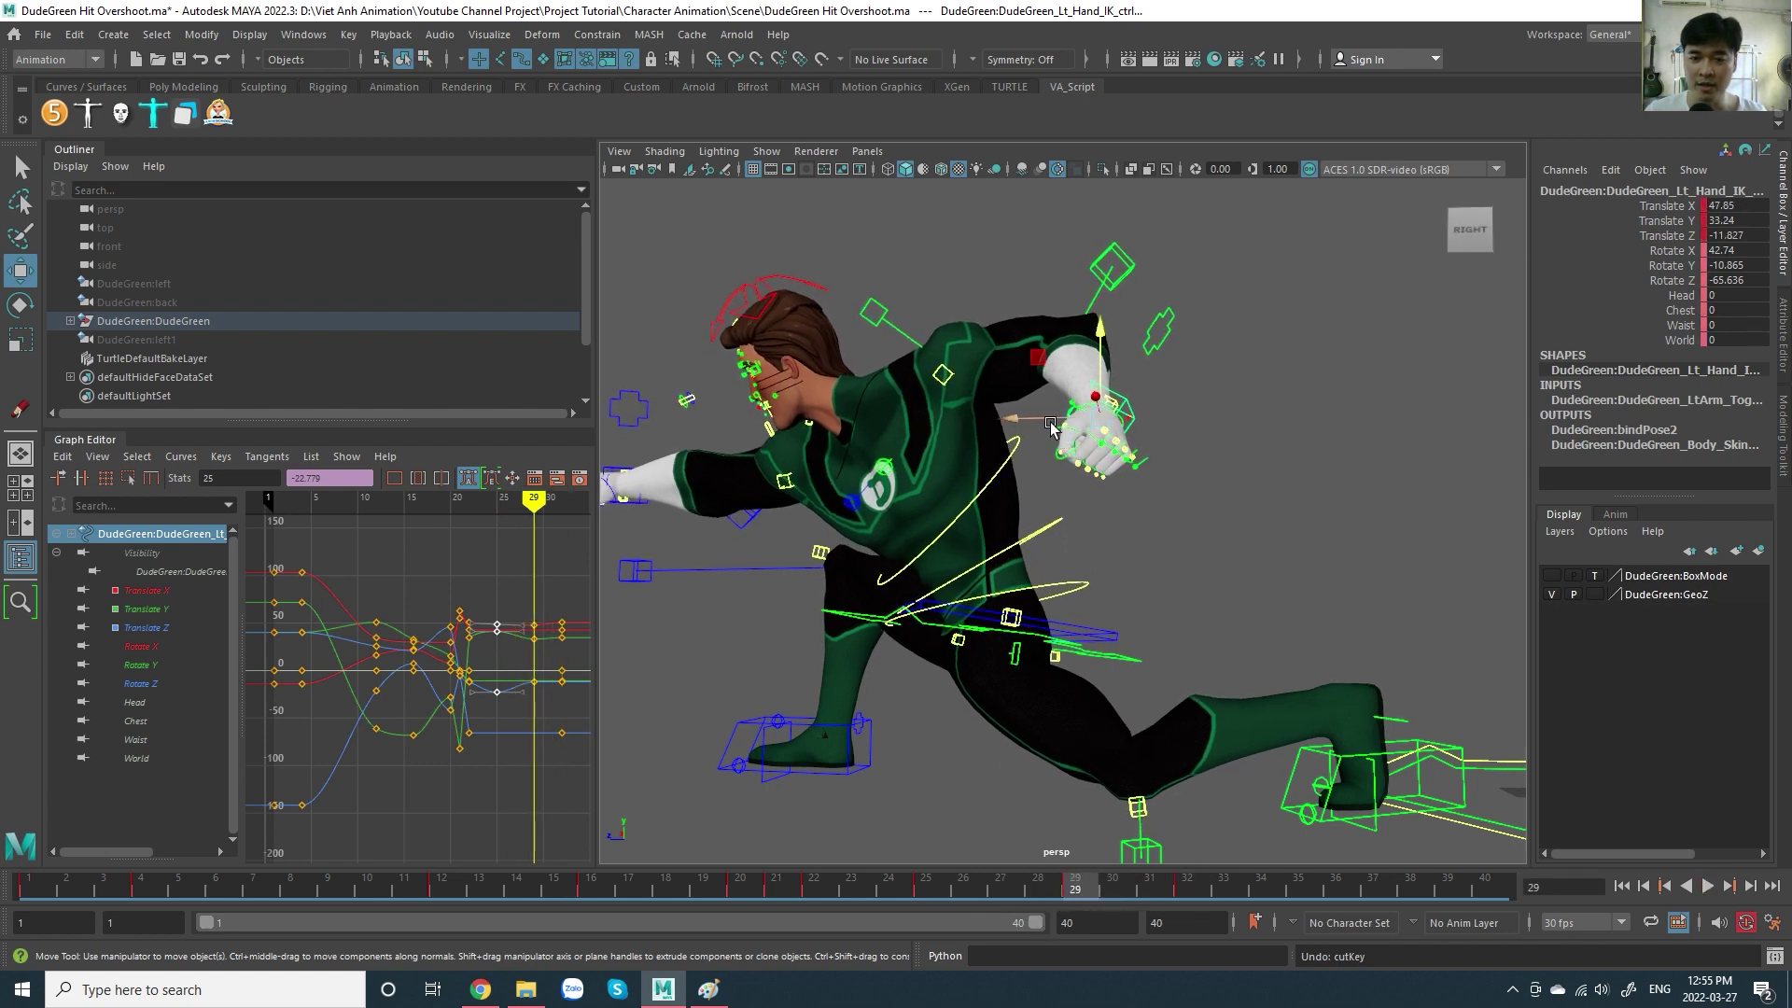
pyautogui.moveTo(1051, 426); pyautogui.dragTo(1103, 458)
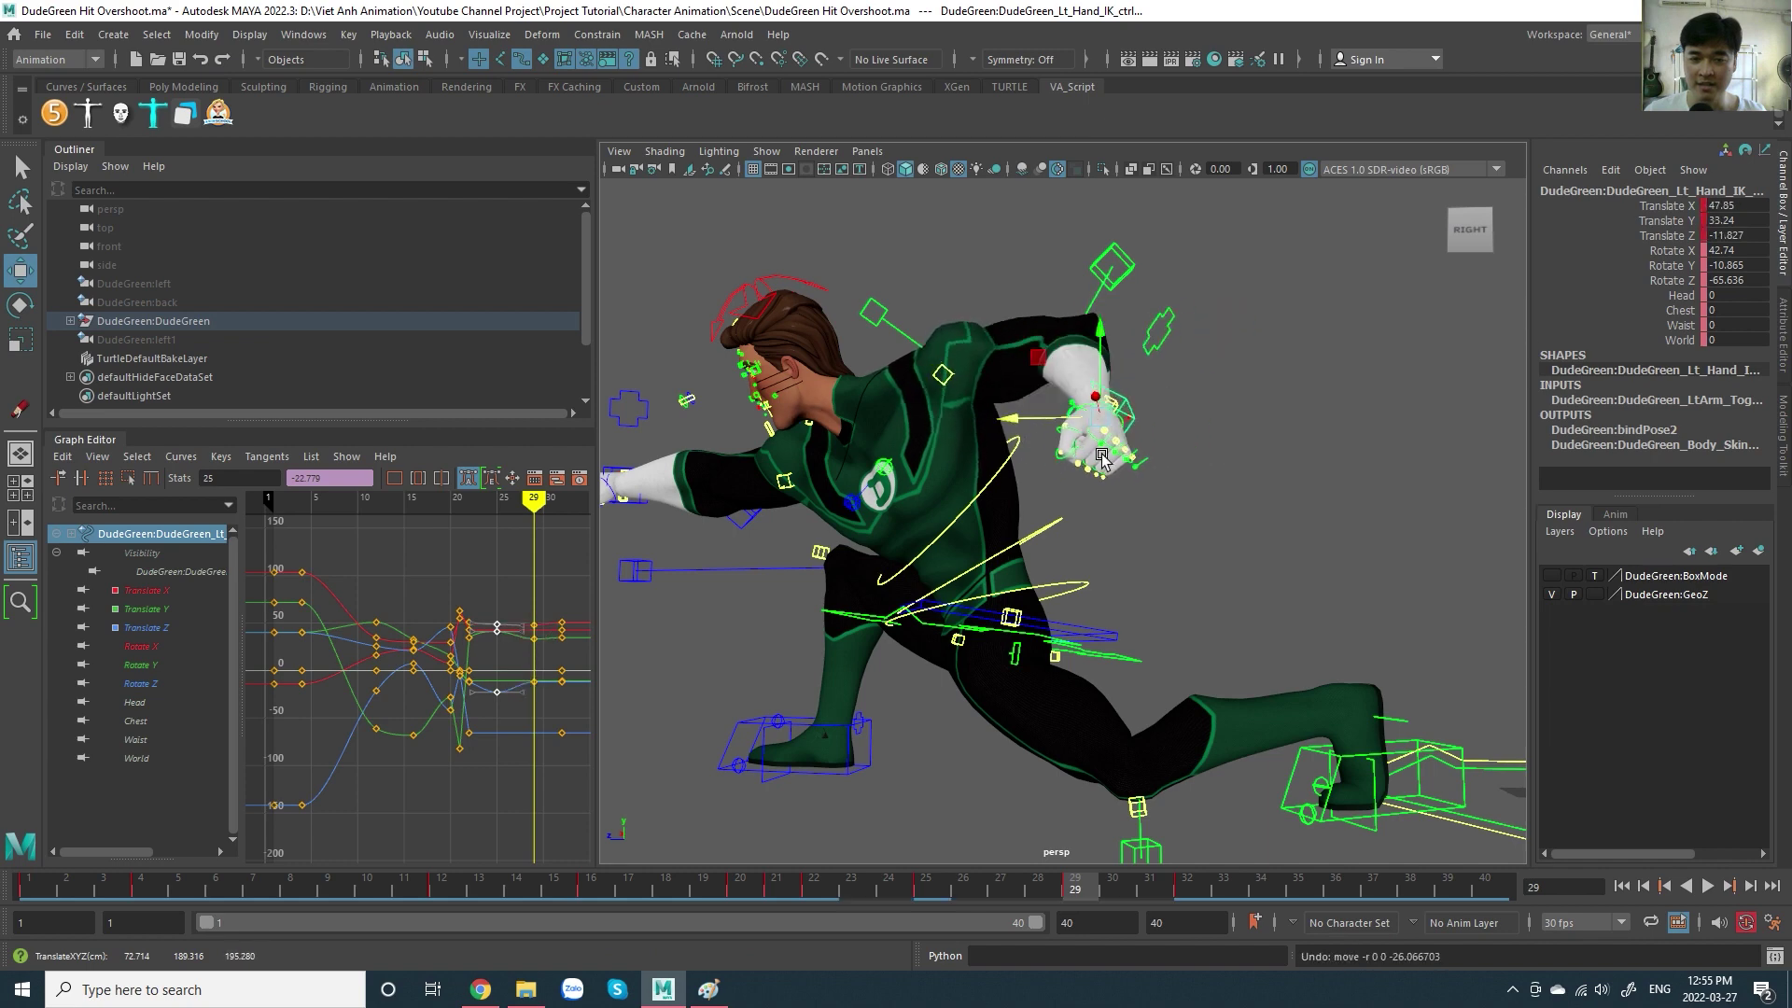
pyautogui.scroll(3, 1103, 458)
pyautogui.scroll(3, 1102, 457)
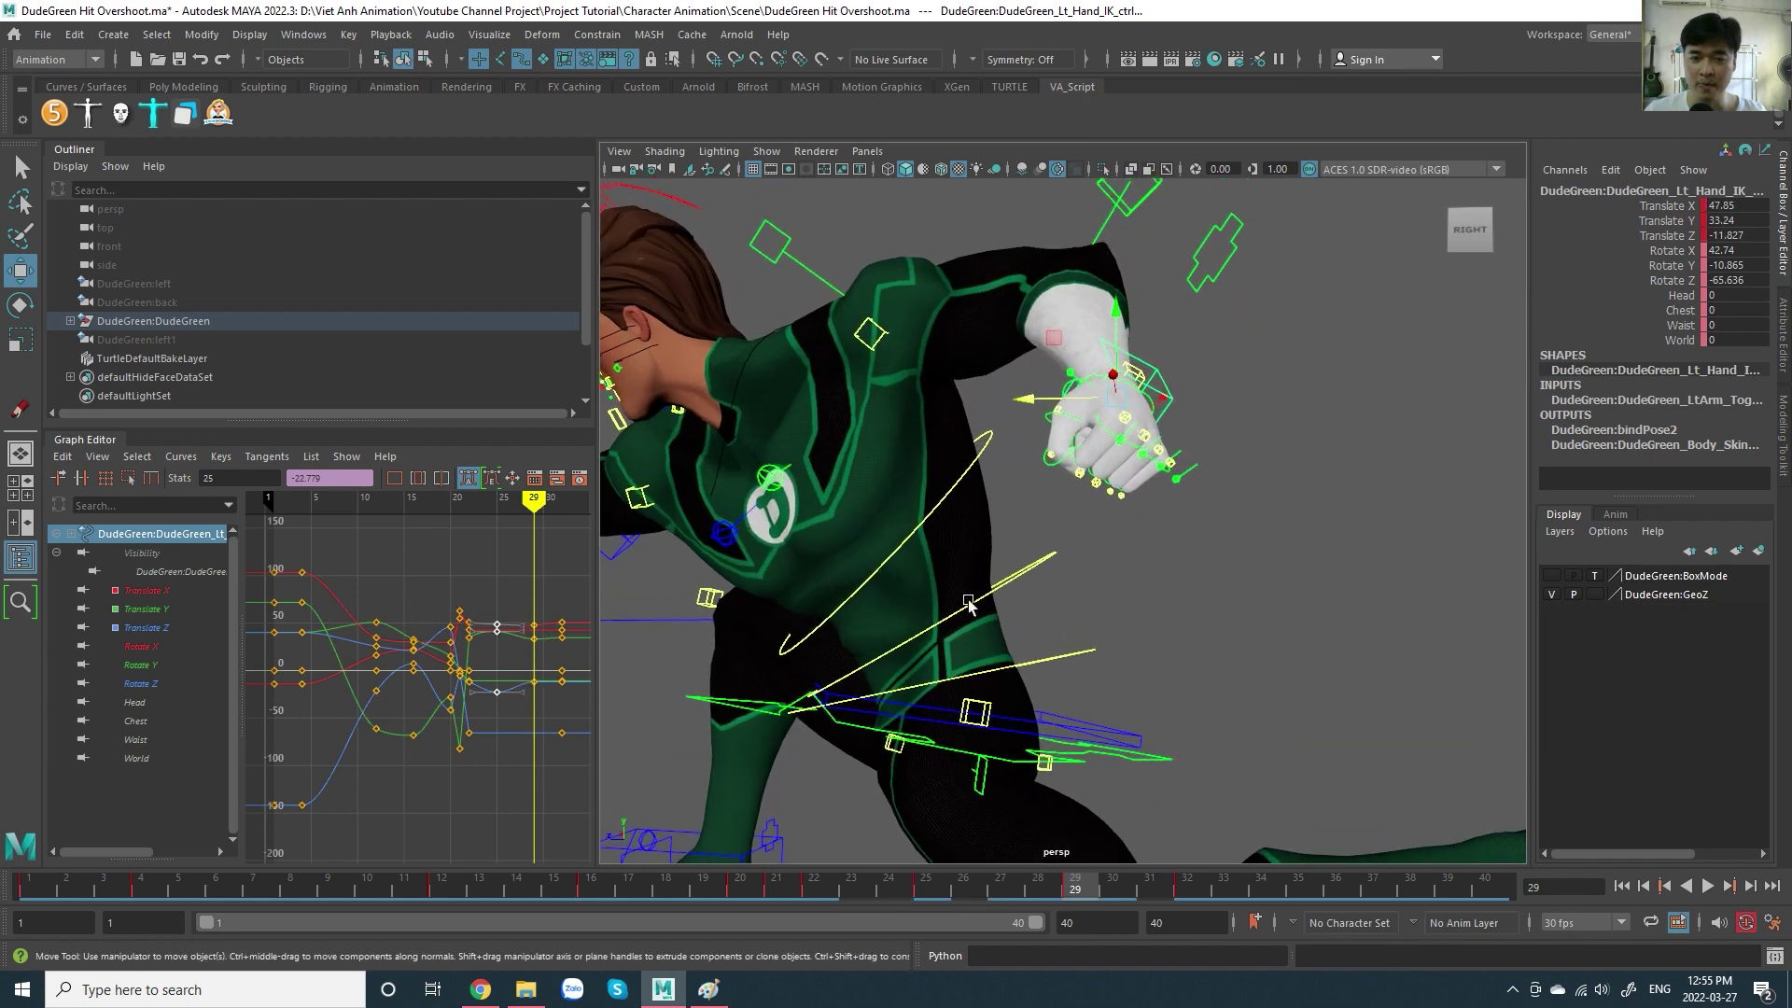
# - Isolate and frame the hand's Translate Z curve, testing and undoing trial moves
pyautogui.click(144, 628)
pyautogui.press('f')
pyautogui.keyDown('alt'); pyautogui.moveTo(450, 694); pyautogui.dragTo(458, 773, button='middle'); pyautogui.keyUp('alt')
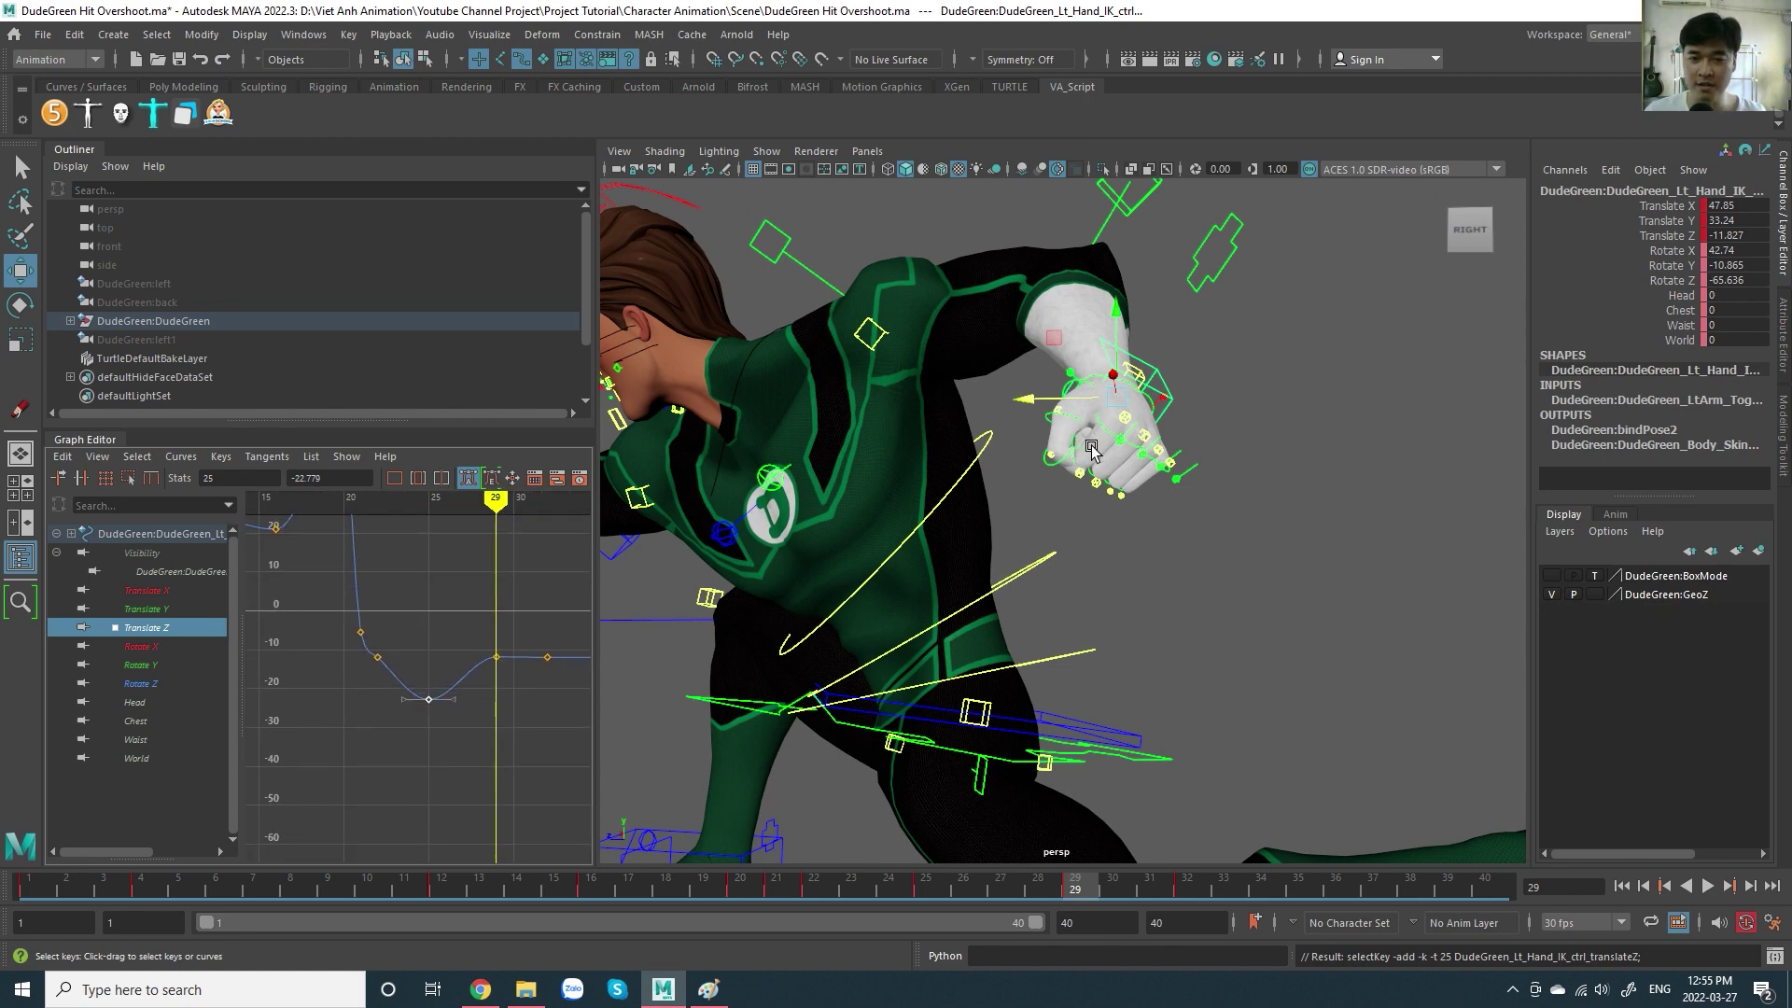
pyautogui.hotkey('ctrl', 'z')
pyautogui.hotkey('shift', 'z')
pyautogui.hotkey('ctrl', 'z')
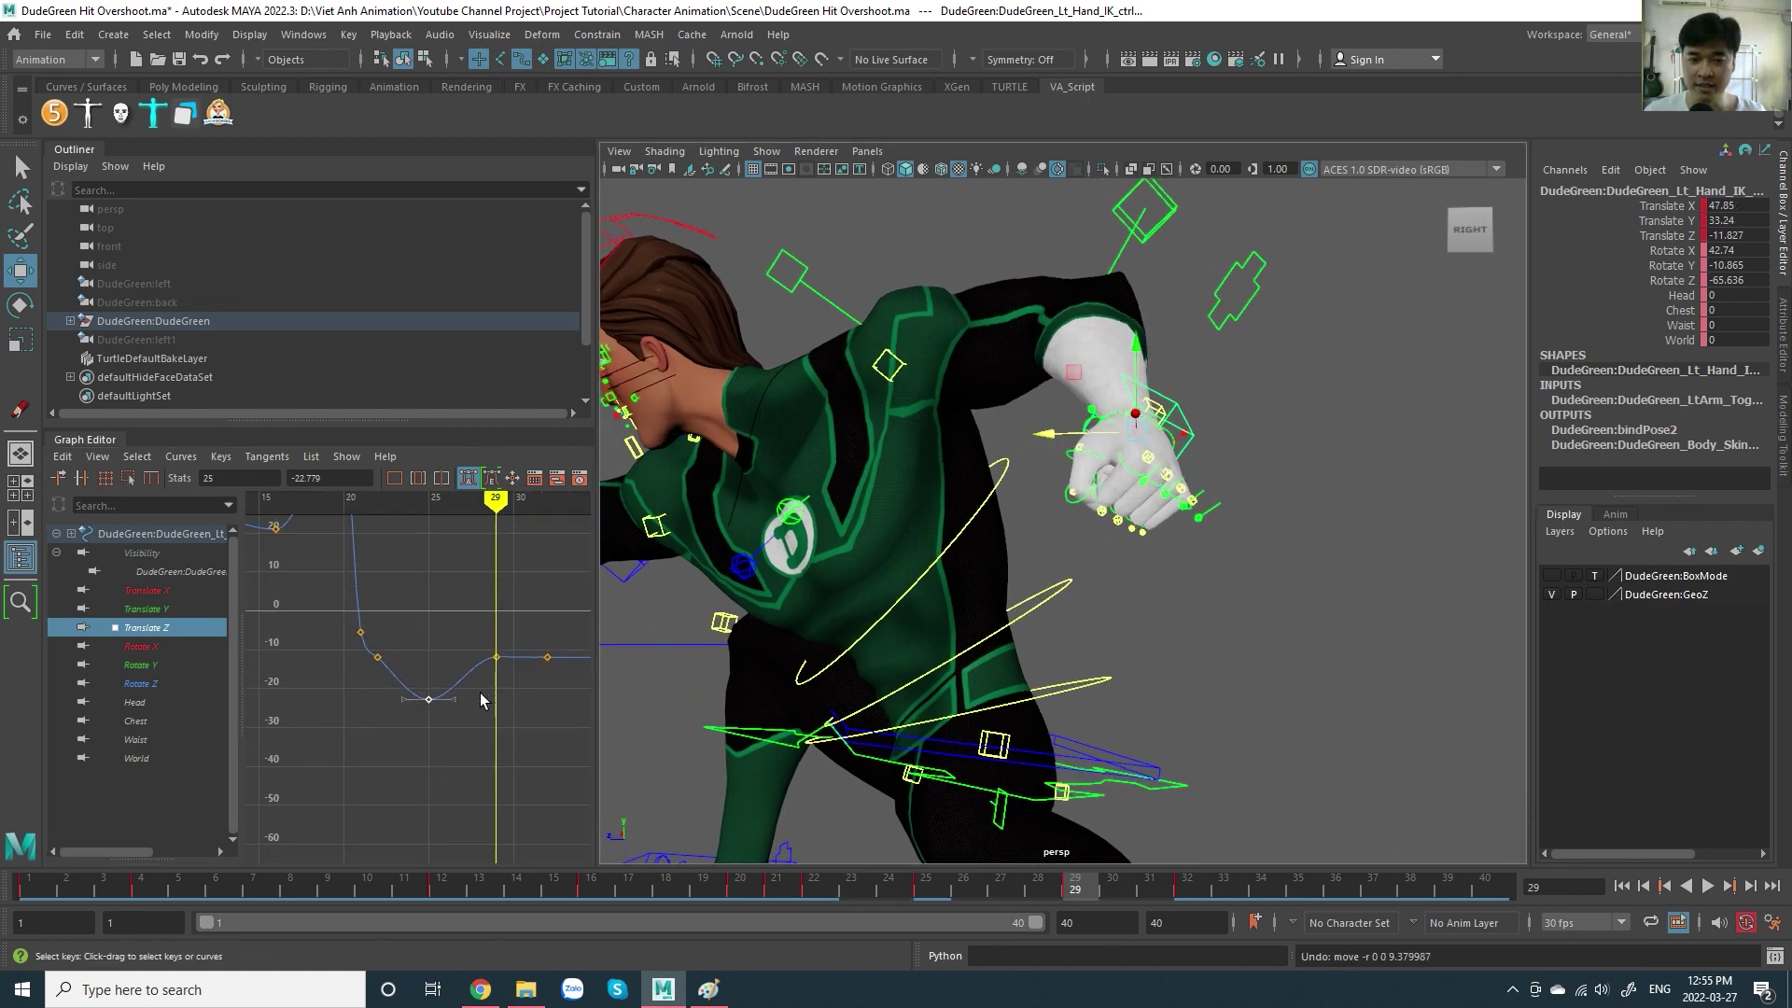
pyautogui.moveTo(427, 680); pyautogui.dragTo(441, 642, button='middle')
pyautogui.hotkey('ctrl', 'z')
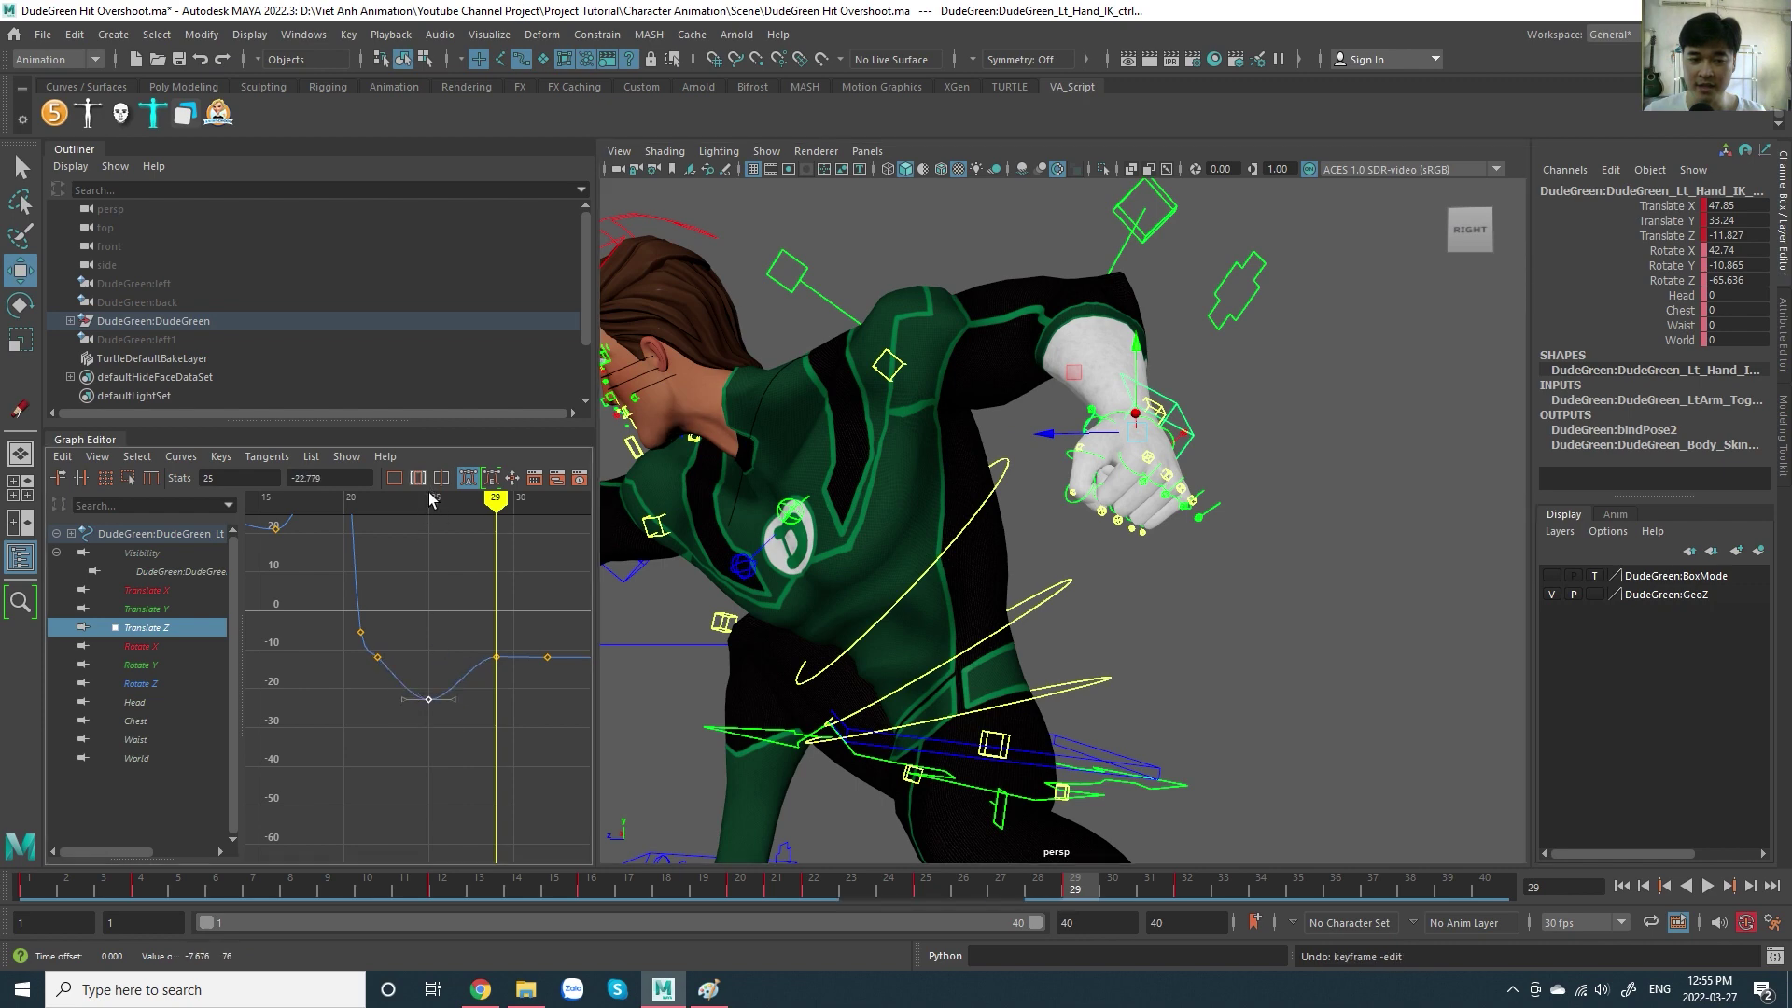
# - Set the frame-25 Translate Z key to -21.1 and display Translate X, Y and Z together
pyautogui.moveTo(431, 499)
pyautogui.mouseDown()
pyautogui.moveTo(509, 568)
pyautogui.moveTo(423, 567)
pyautogui.moveTo(435, 579)
pyautogui.mouseUp()
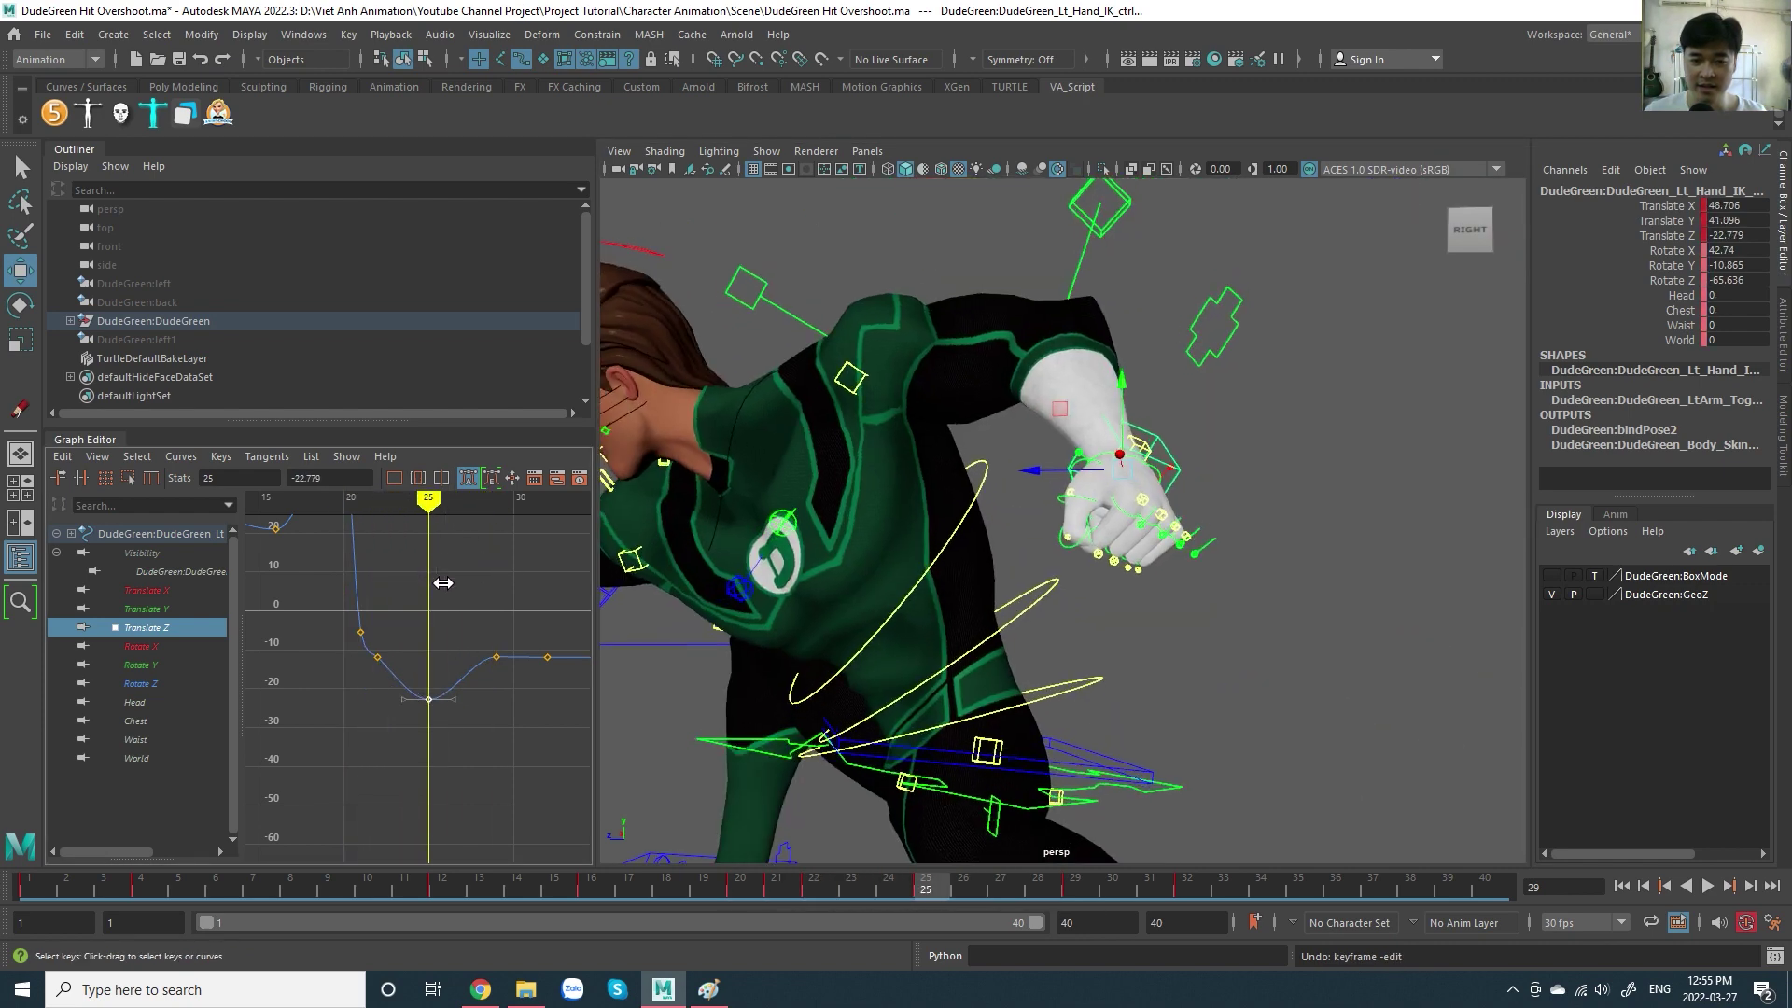
pyautogui.moveTo(435, 579)
pyautogui.keyDown('shift'); pyautogui.mouseDown(button='middle')
pyautogui.moveTo(467, 596)
pyautogui.moveTo(452, 573)
pyautogui.mouseUp(button='middle'); pyautogui.keyUp('shift')
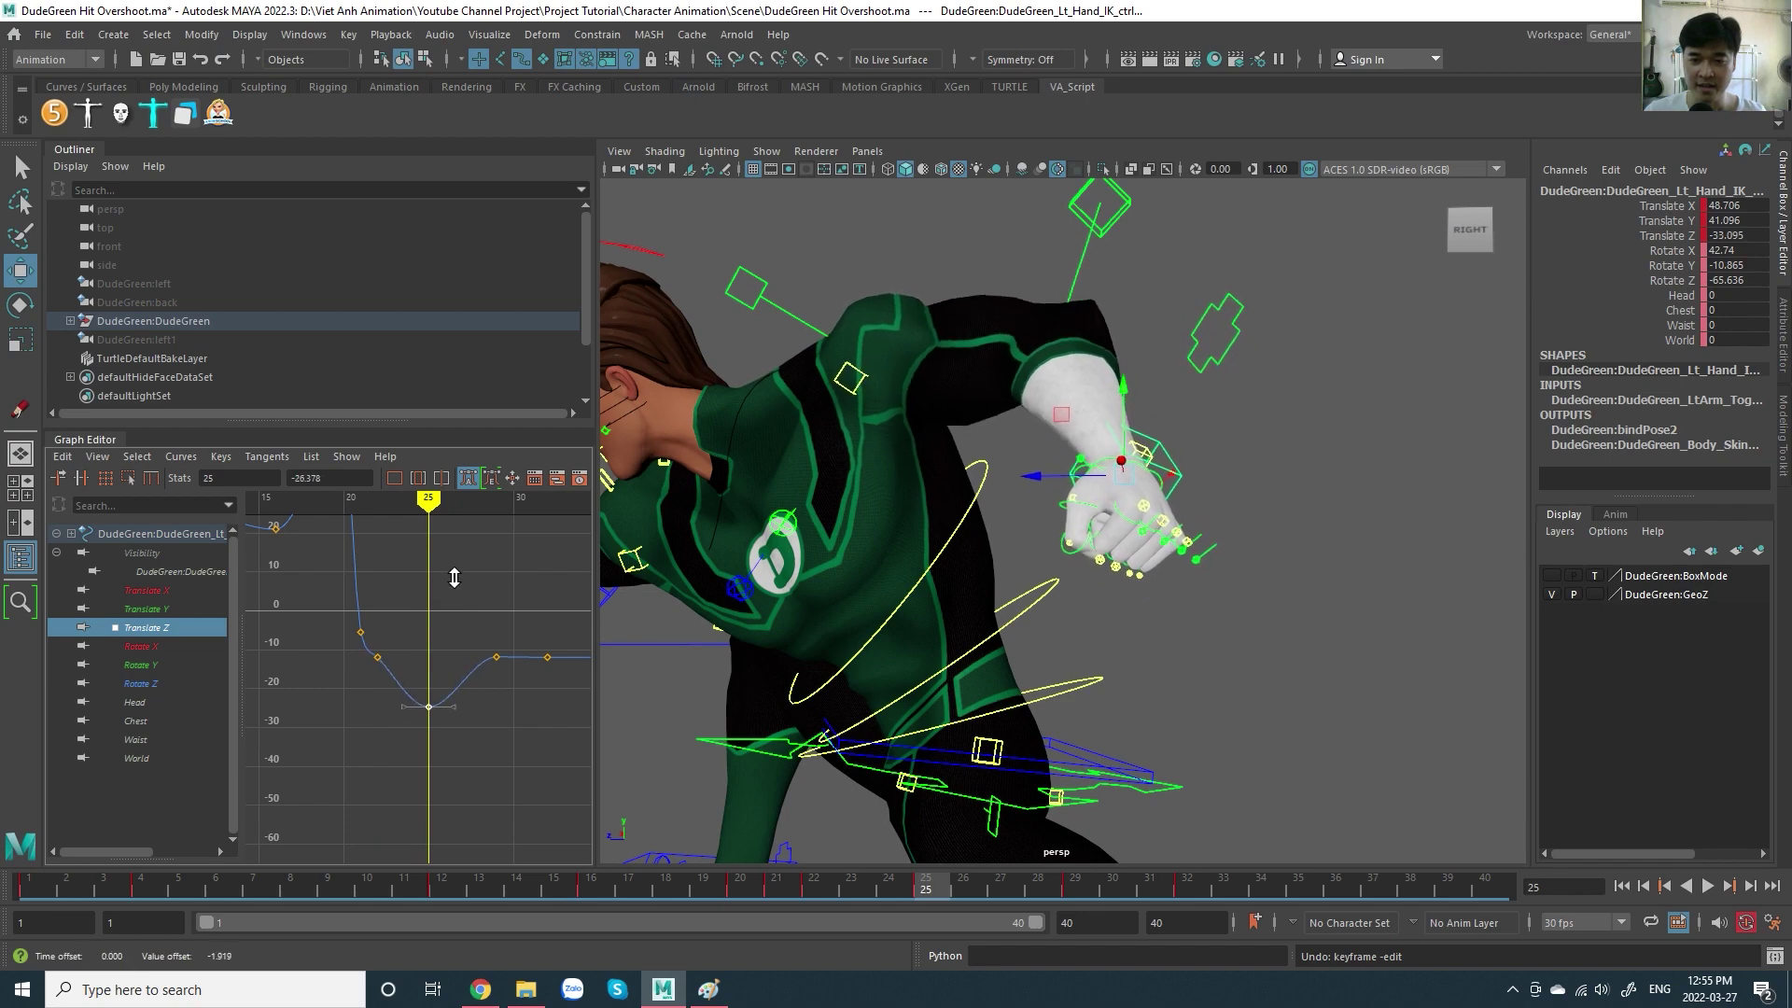
pyautogui.moveTo(1074, 578)
pyautogui.keyDown('alt'); pyautogui.mouseDown()
pyautogui.moveTo(1186, 633)
pyautogui.moveTo(1250, 523)
pyautogui.mouseUp(); pyautogui.keyUp('alt')
pyautogui.press('w')
pyautogui.click(1278, 445)
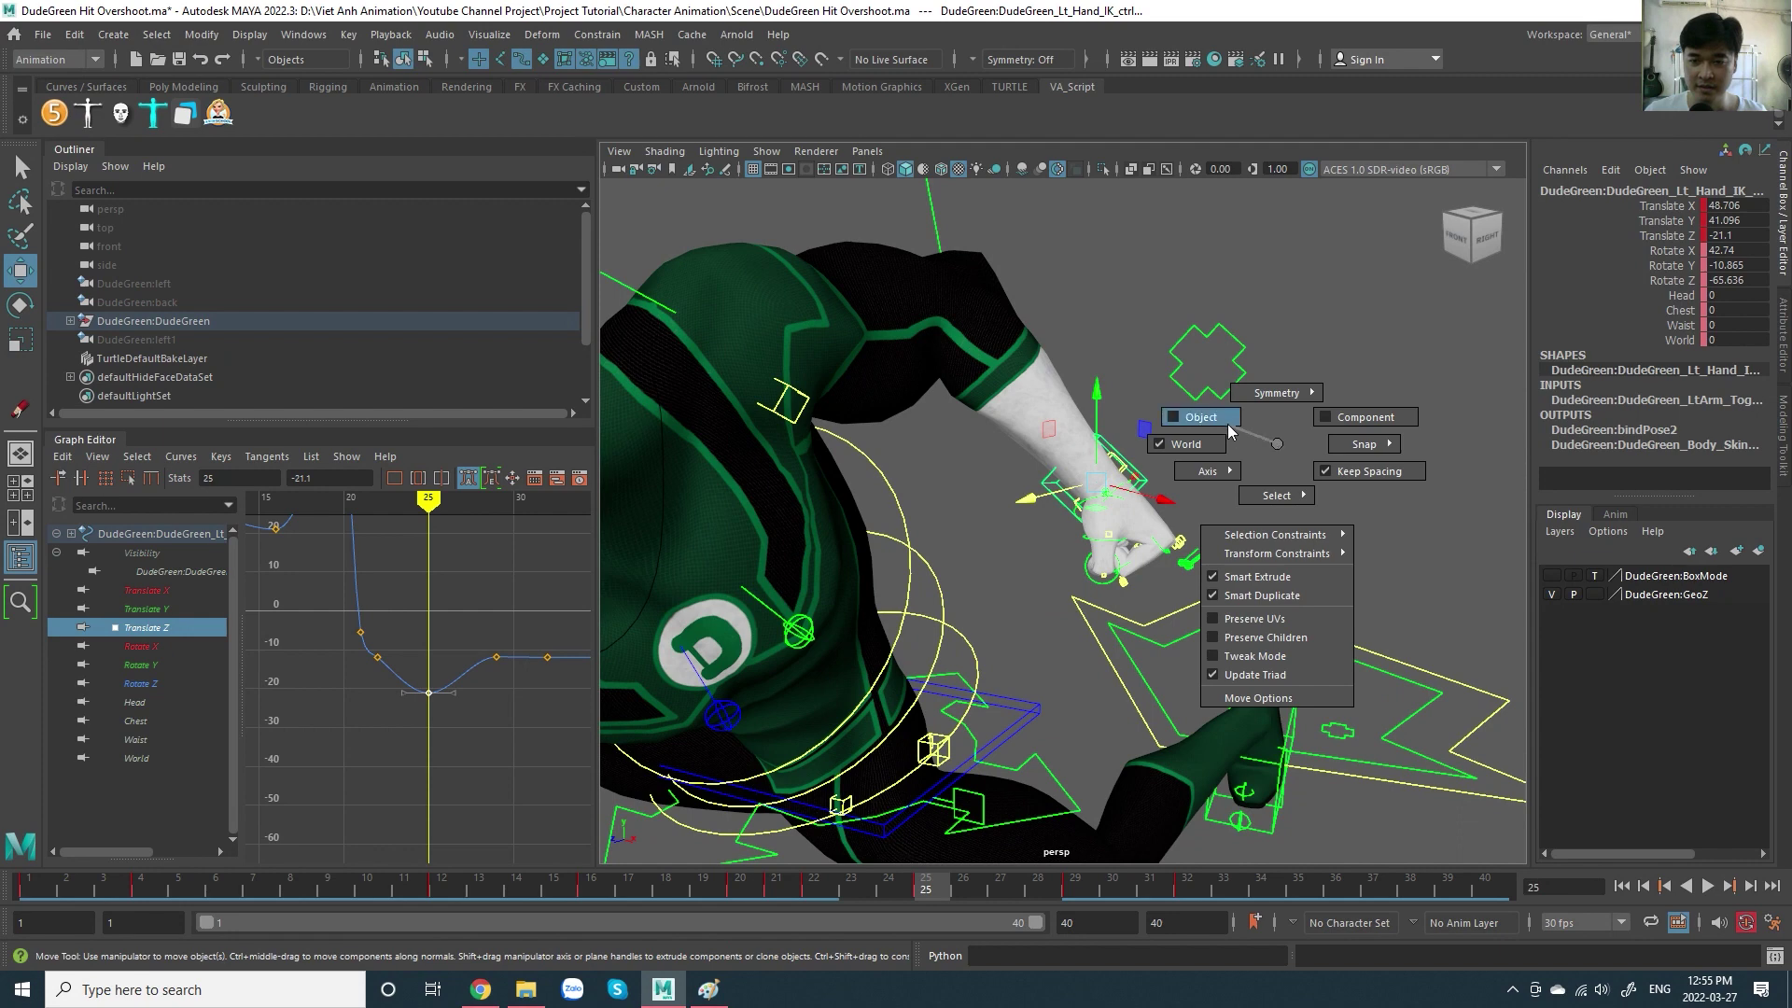
pyautogui.moveTo(1278, 445)
pyautogui.keyDown('alt'); pyautogui.mouseDown()
pyautogui.moveTo(1236, 521)
pyautogui.moveTo(1074, 560)
pyautogui.mouseUp(); pyautogui.keyUp('alt')
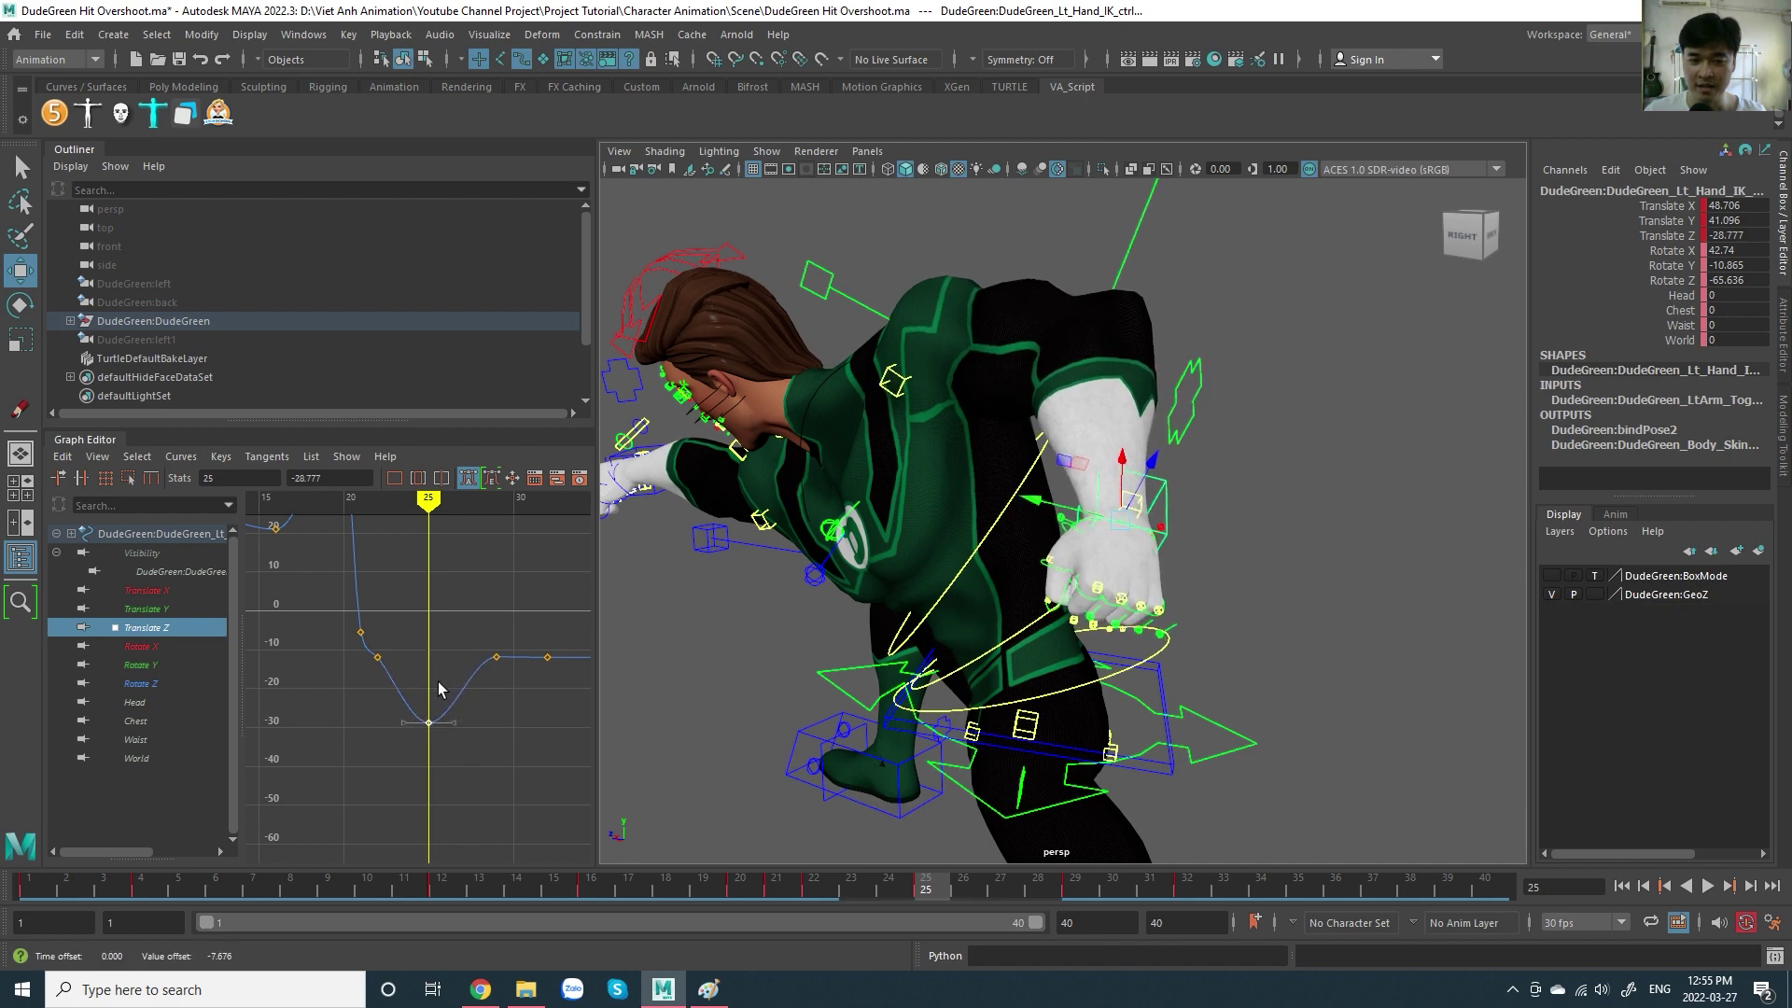
pyautogui.hotkey('ctrl', 'z')
pyautogui.moveTo(189, 592); pyautogui.dragTo(189, 632)
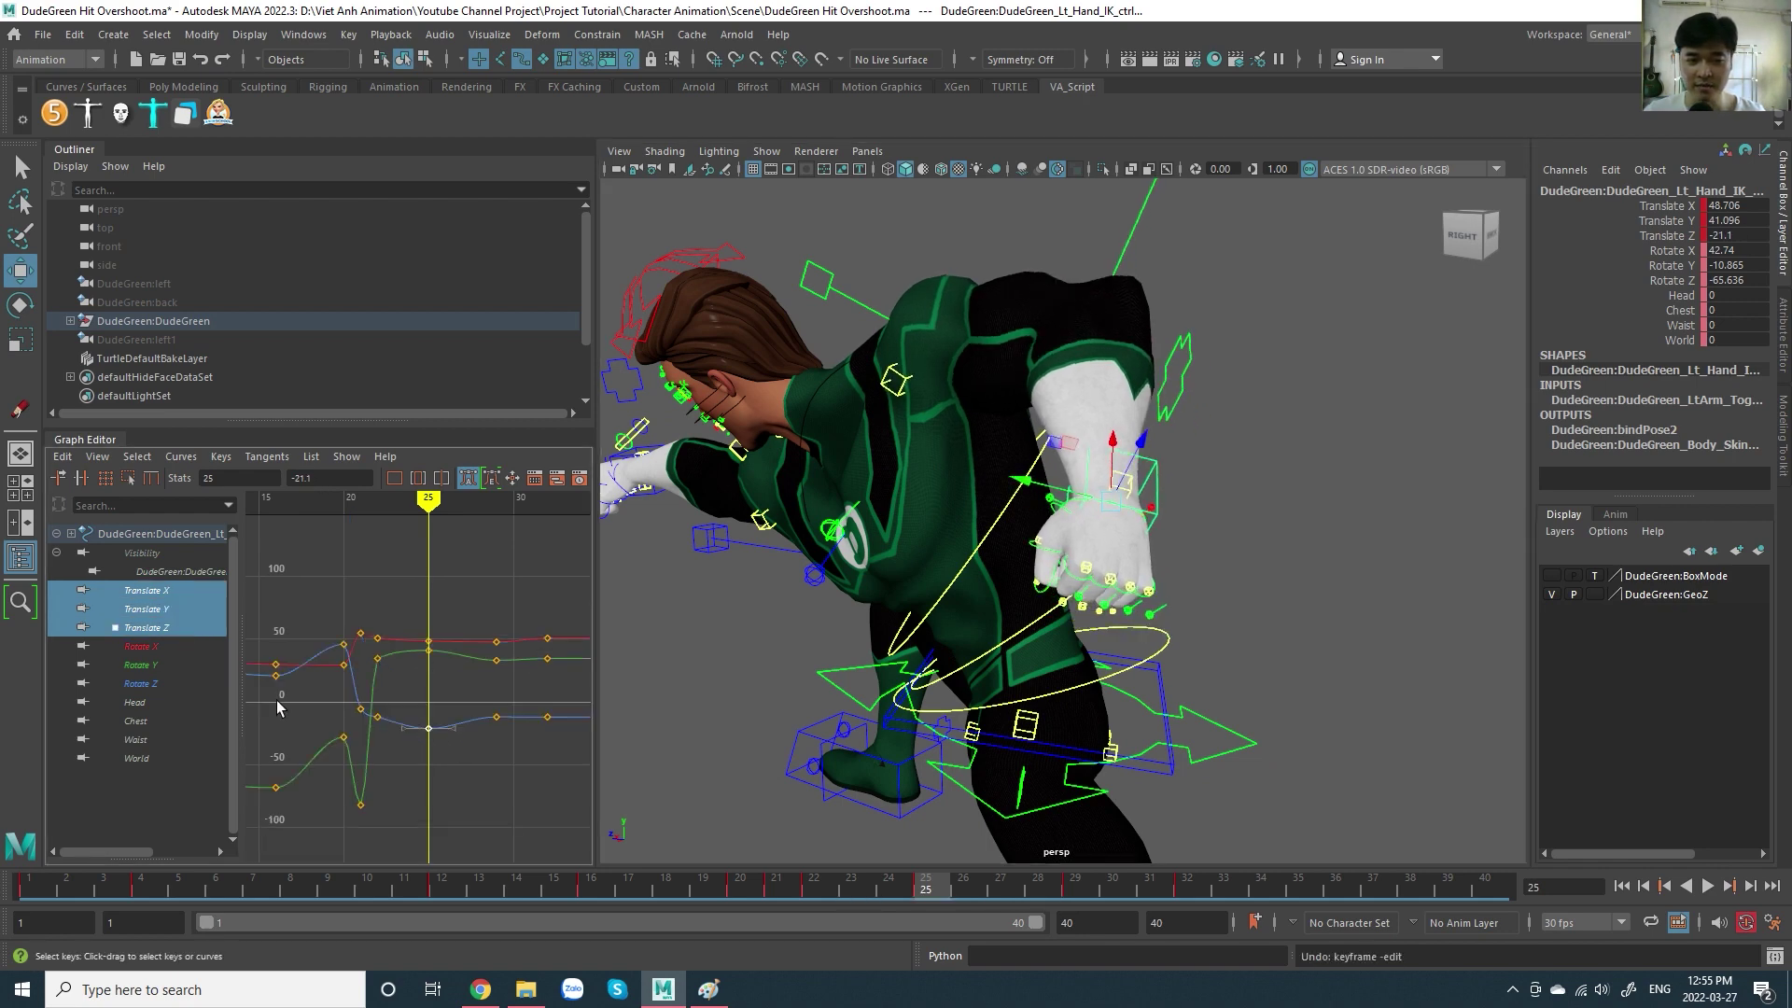
pyautogui.press('f')
pyautogui.scroll(2, 464, 700)
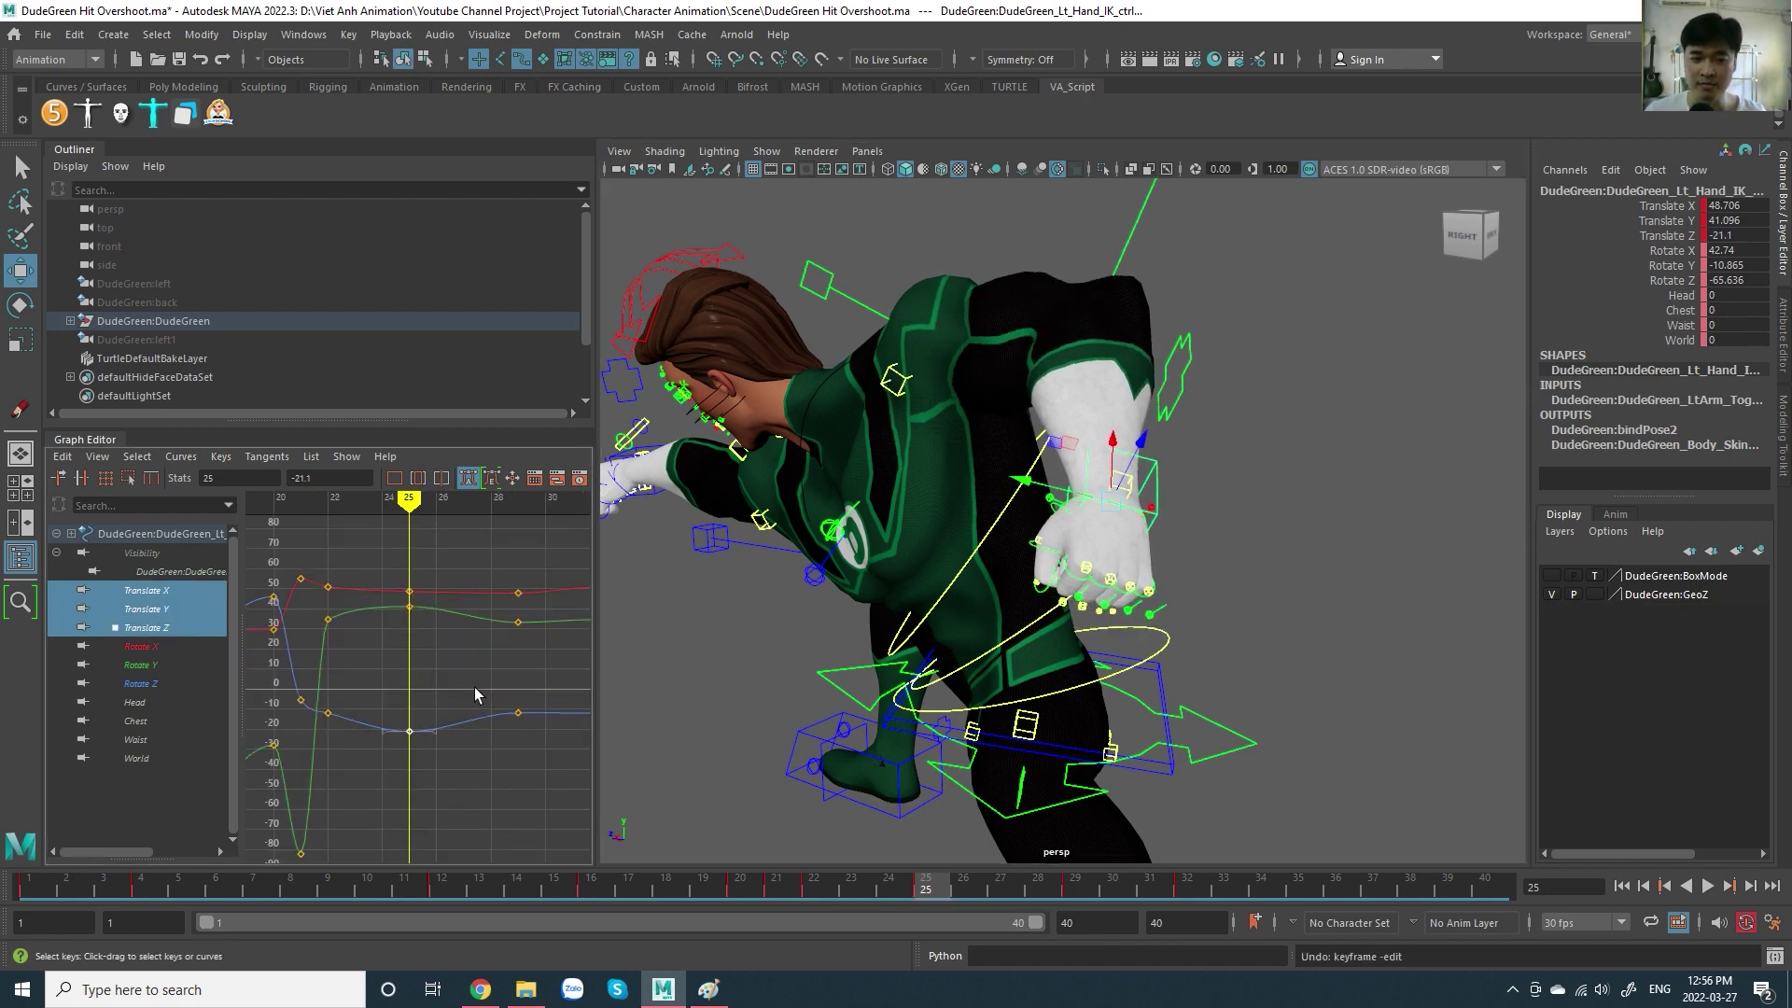
pyautogui.keyDown('alt'); pyautogui.moveTo(934, 485); pyautogui.dragTo(989, 495); pyautogui.keyUp('alt')
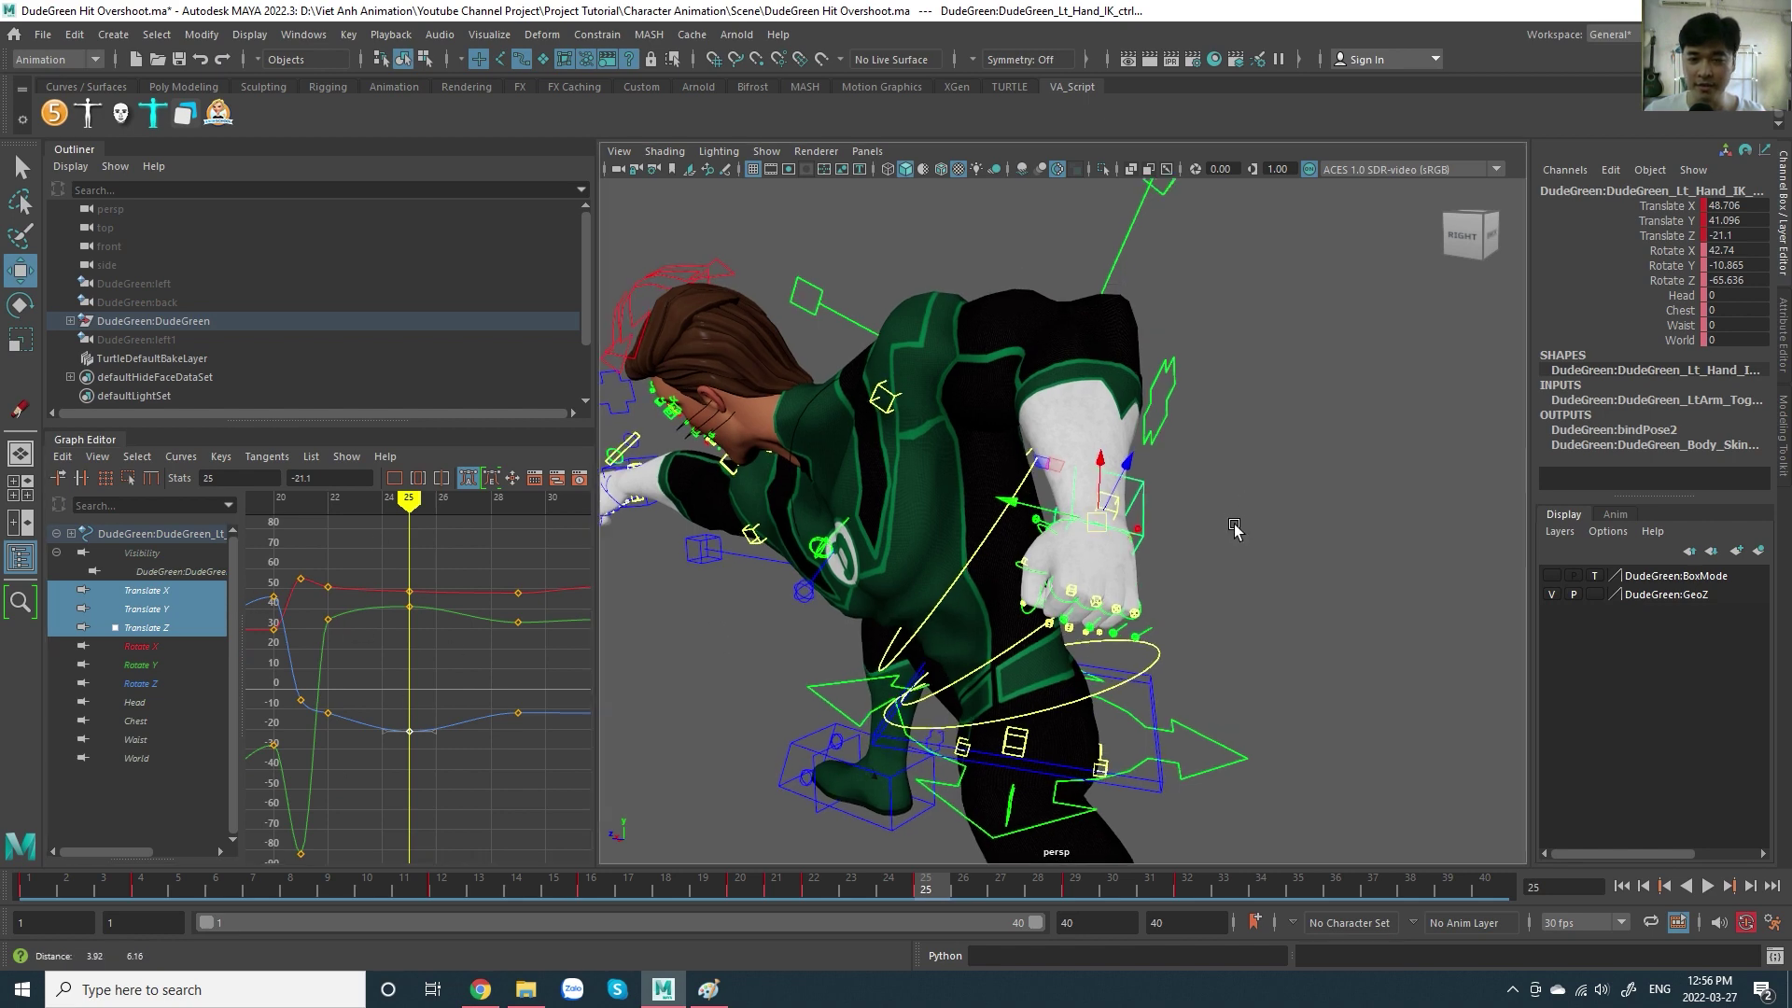
pyautogui.press('f')
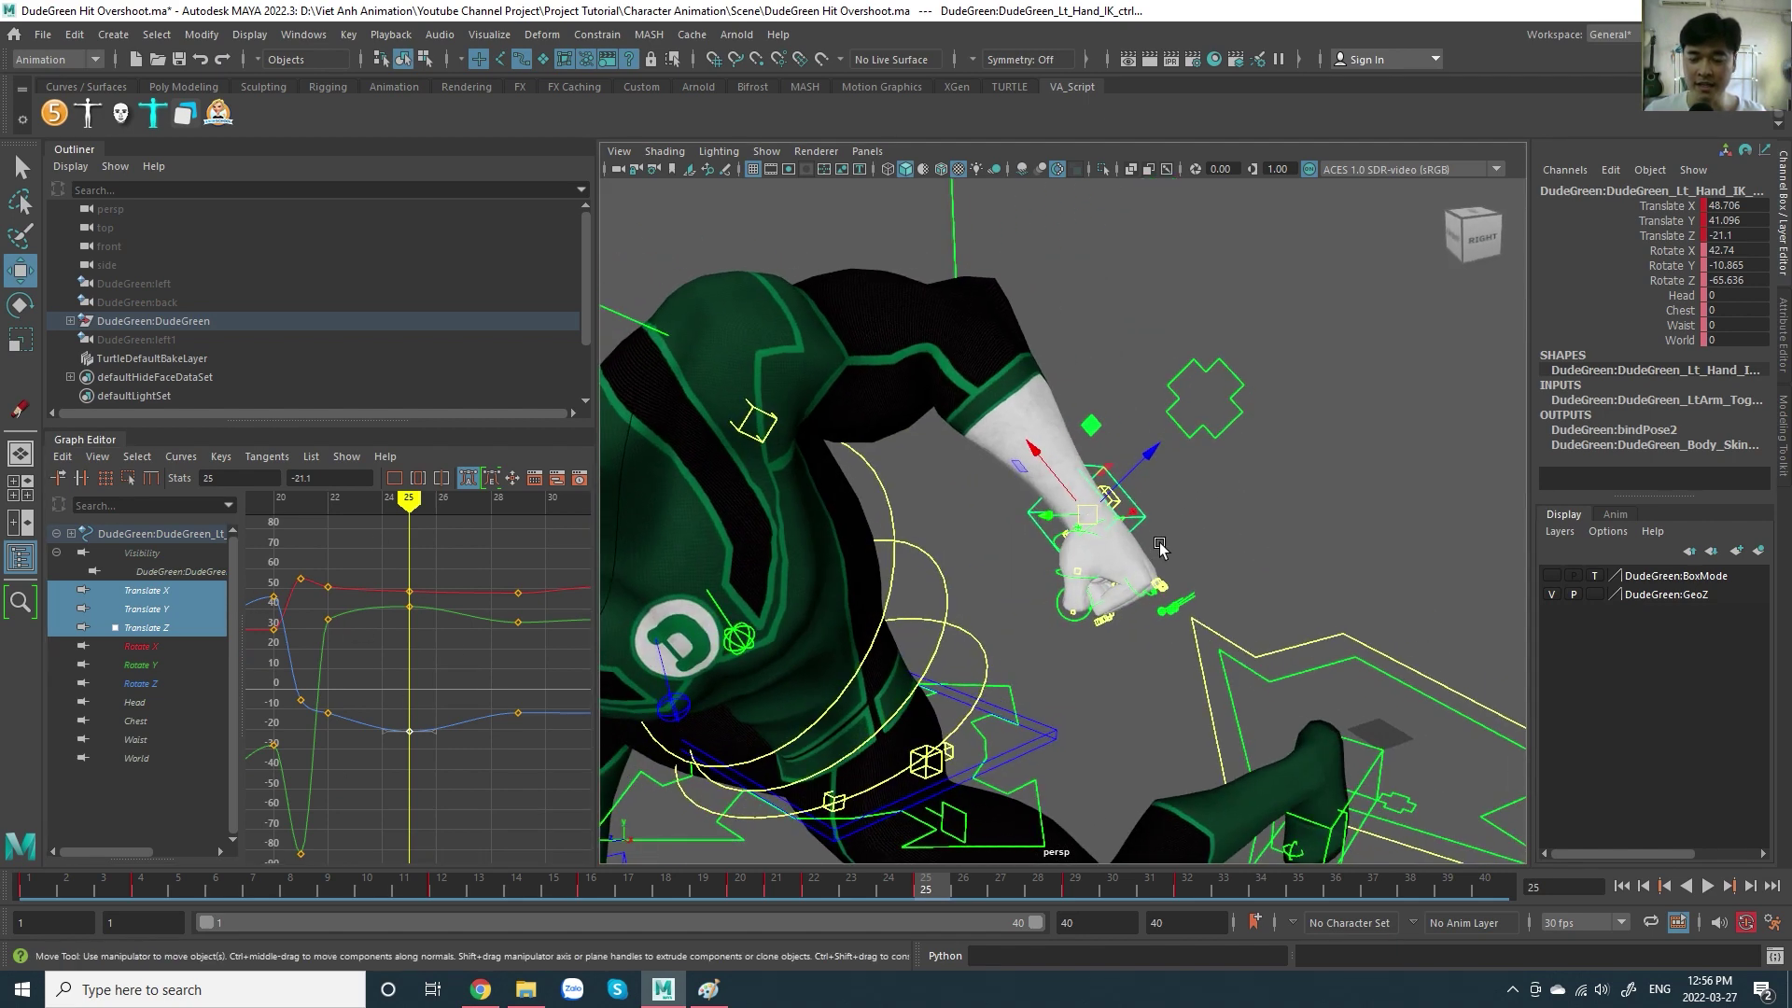
pyautogui.keyDown('alt'); pyautogui.moveTo(1163, 549); pyautogui.dragTo(1228, 511); pyautogui.keyUp('alt')
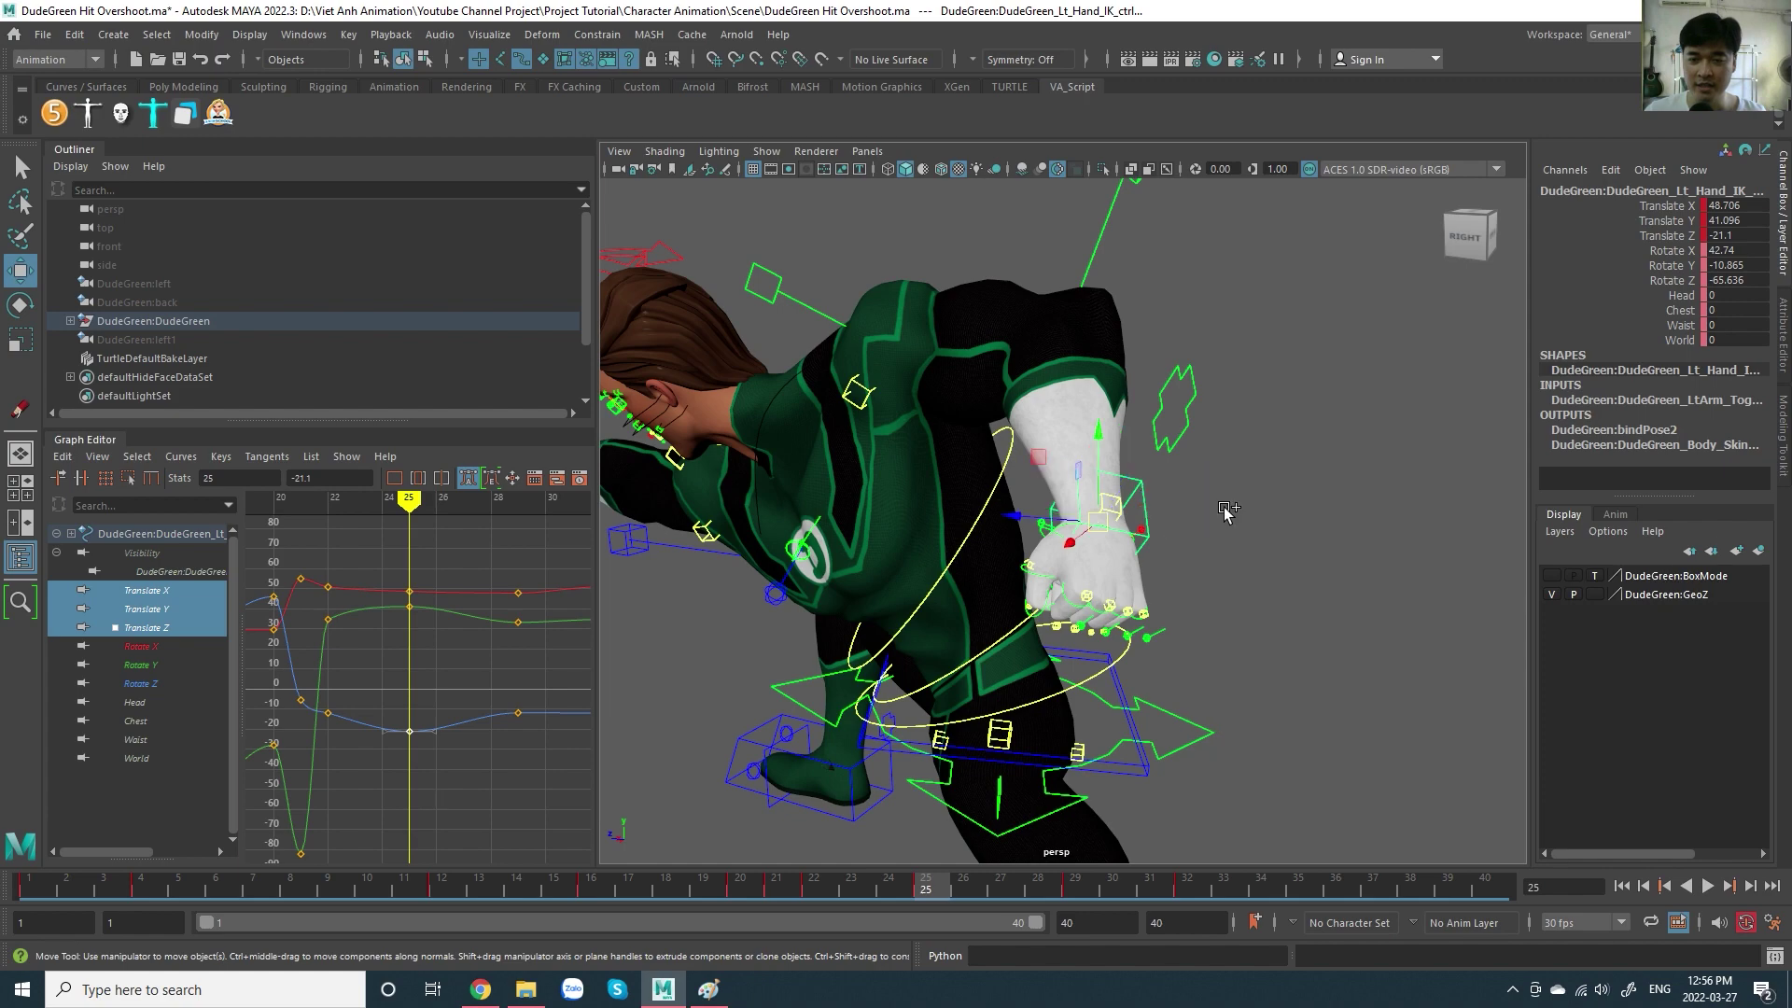
pyautogui.keyDown('alt'); pyautogui.moveTo(1129, 559); pyautogui.dragTo(1136, 560); pyautogui.keyUp('alt')
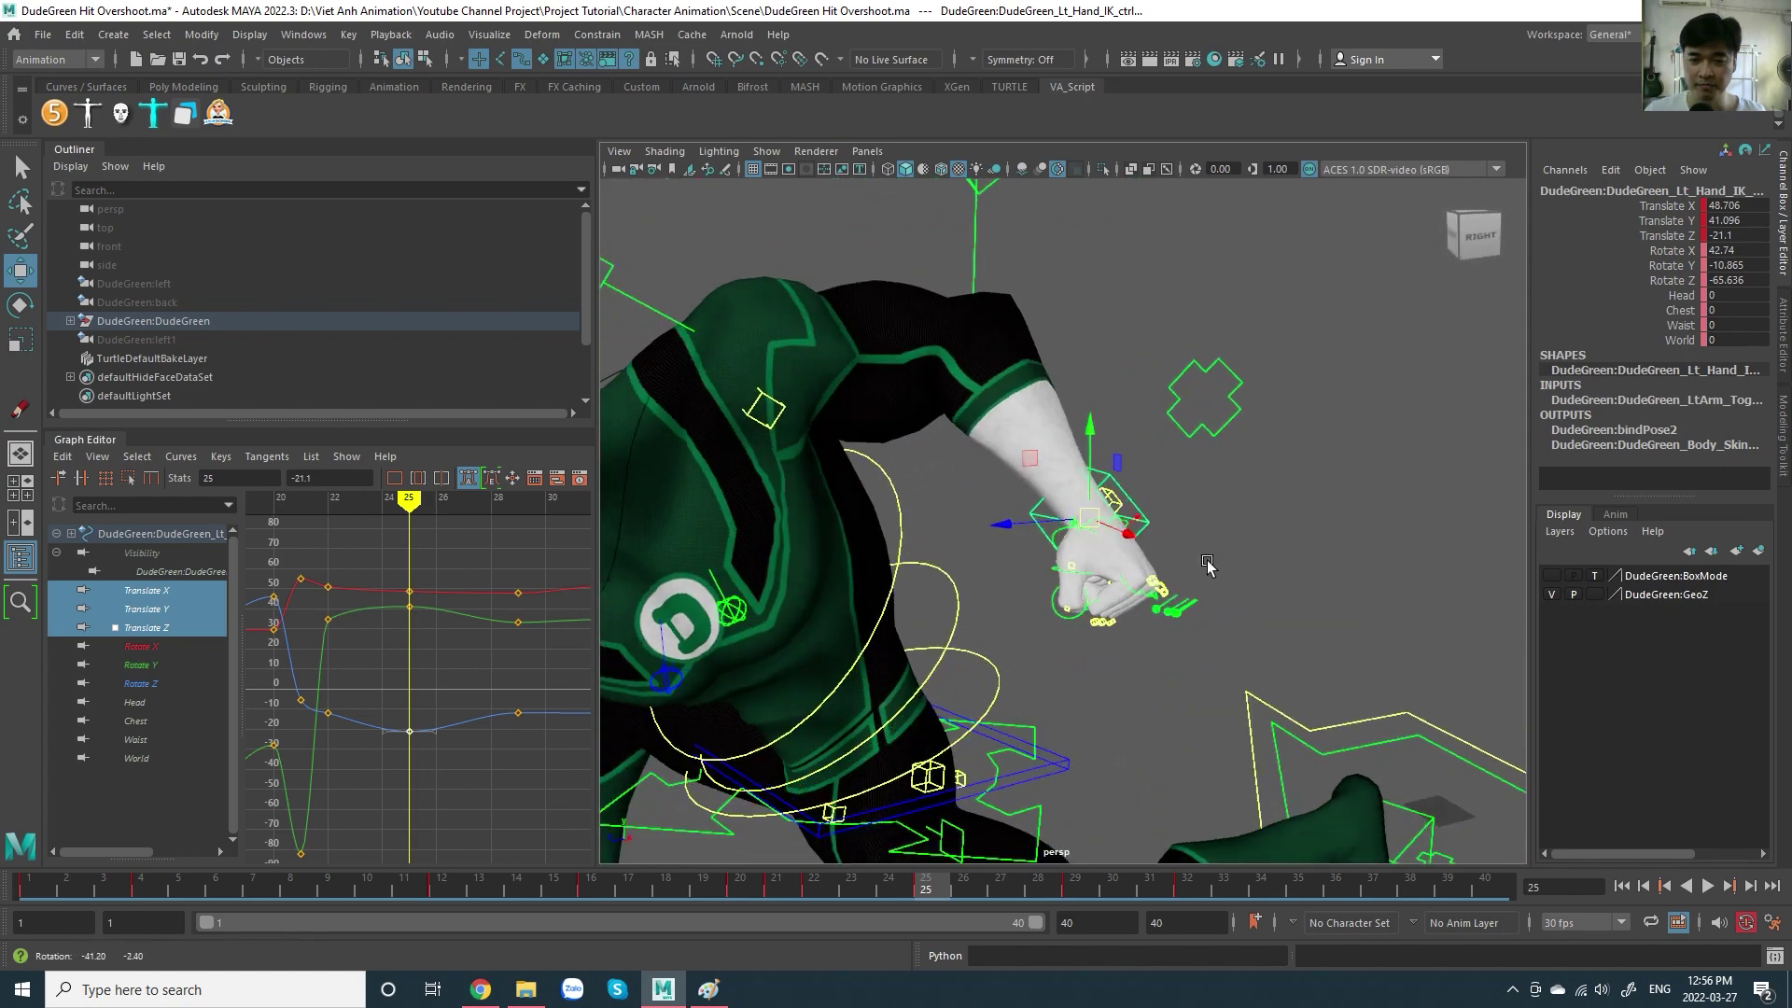
pyautogui.keyDown('alt'); pyautogui.moveTo(446, 672); pyautogui.dragTo(435, 664, button='middle'); pyautogui.keyUp('alt')
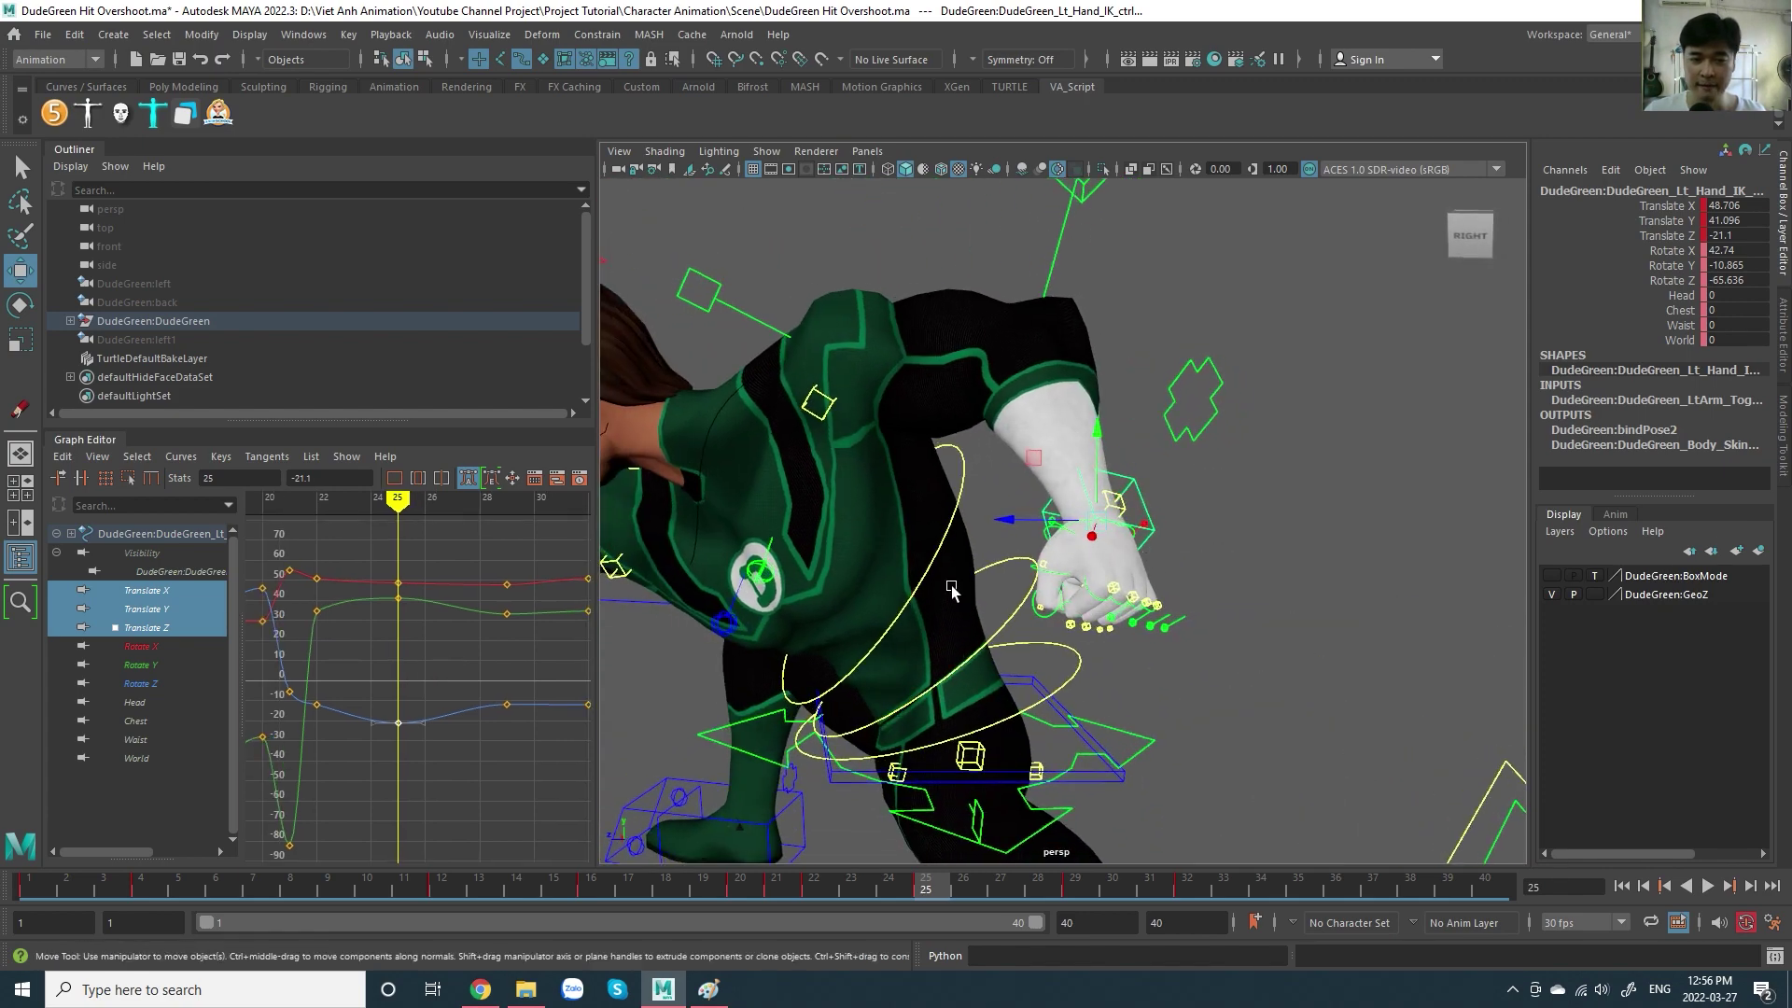
pyautogui.keyDown('alt'); pyautogui.moveTo(1162, 563); pyautogui.dragTo(1176, 552); pyautogui.keyUp('alt')
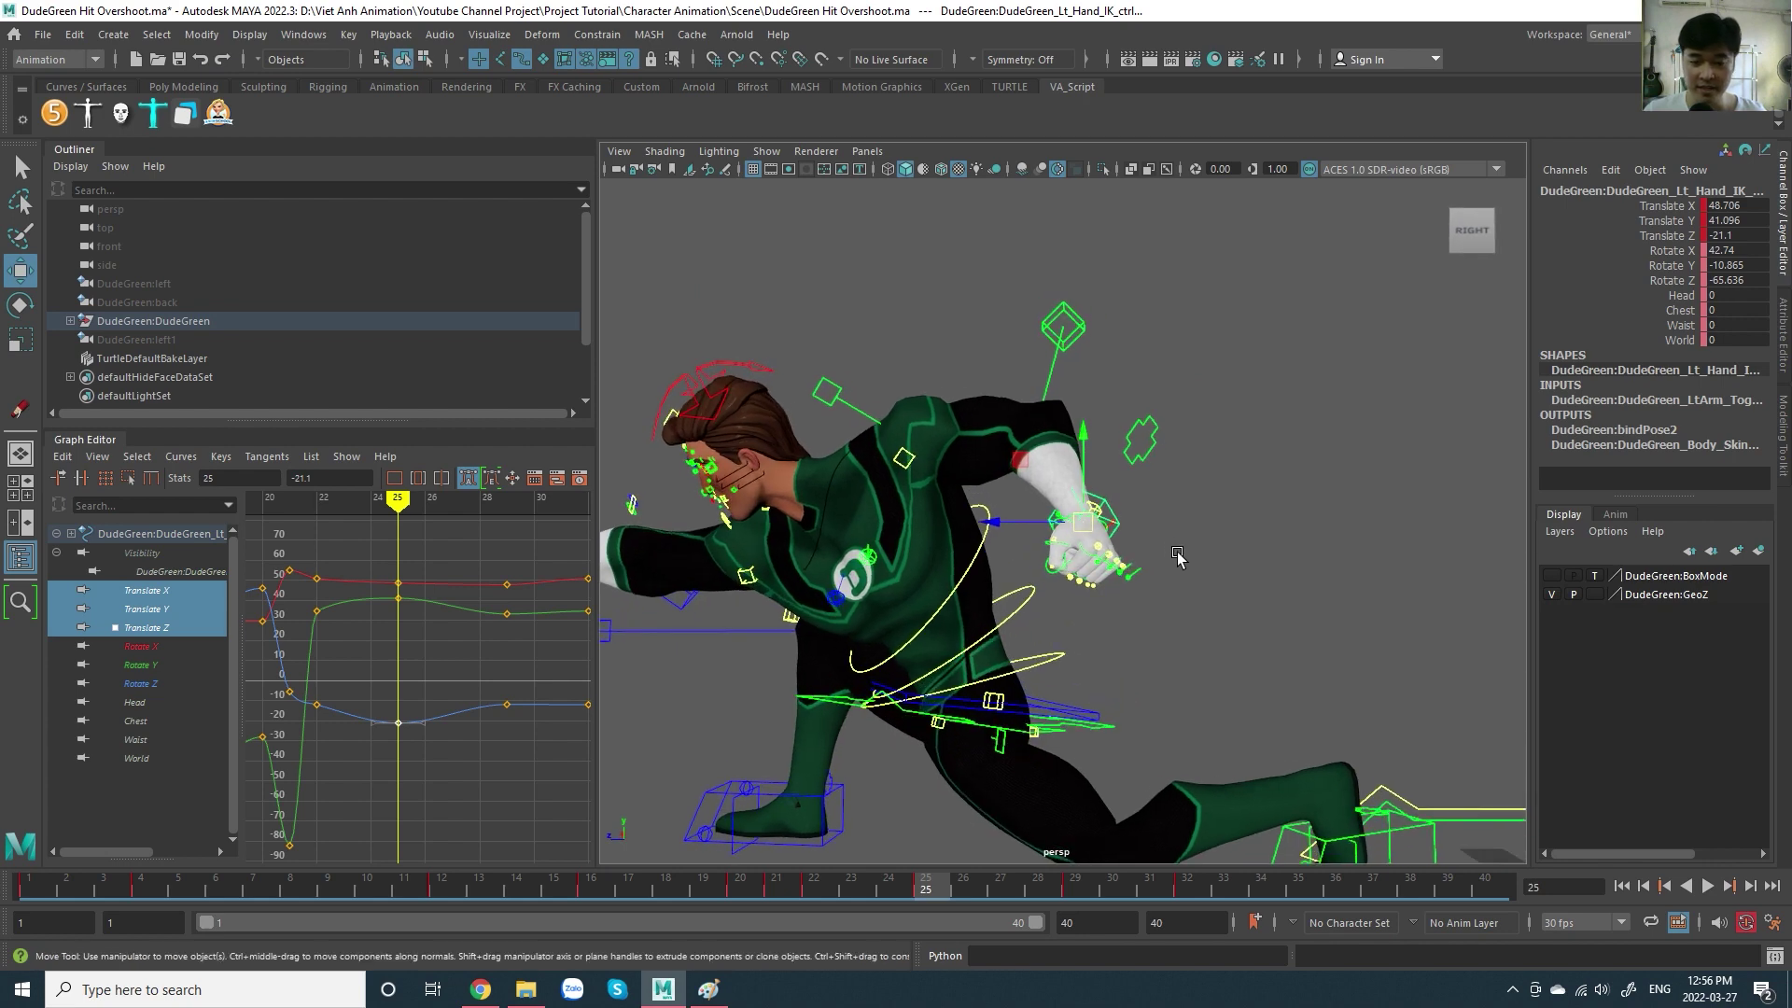
pyautogui.hotkey('alt', 'v')
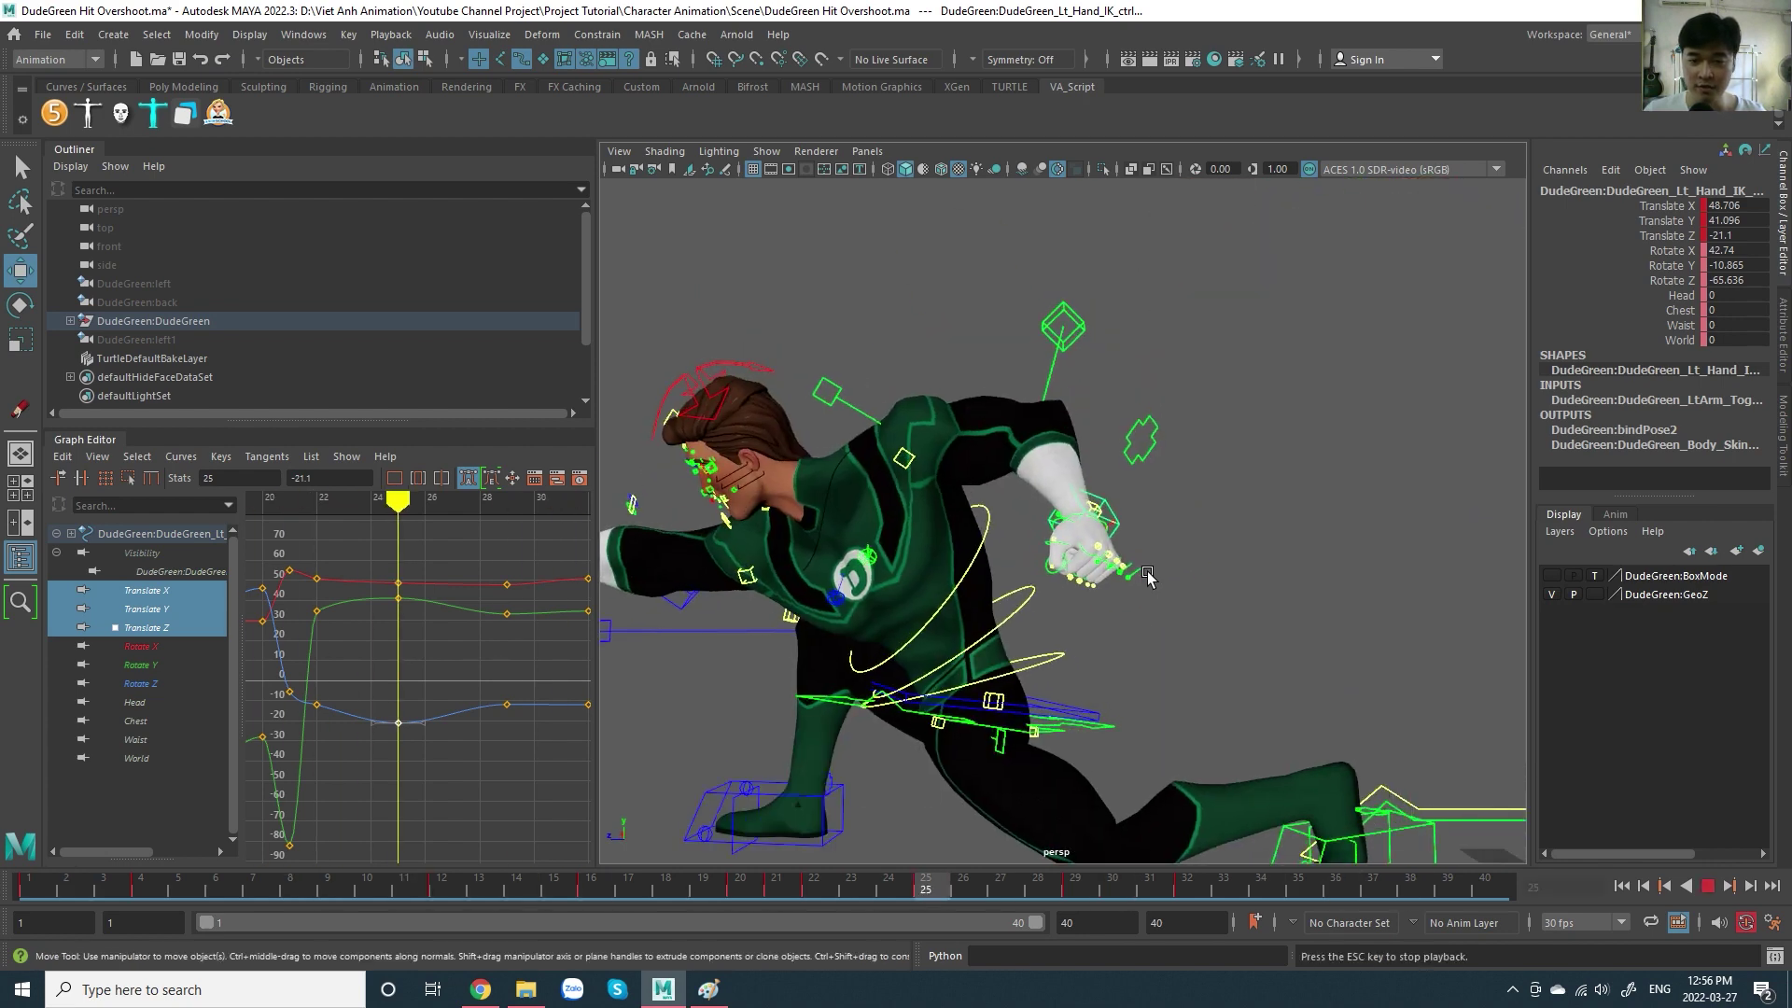
pyautogui.press('Escape')
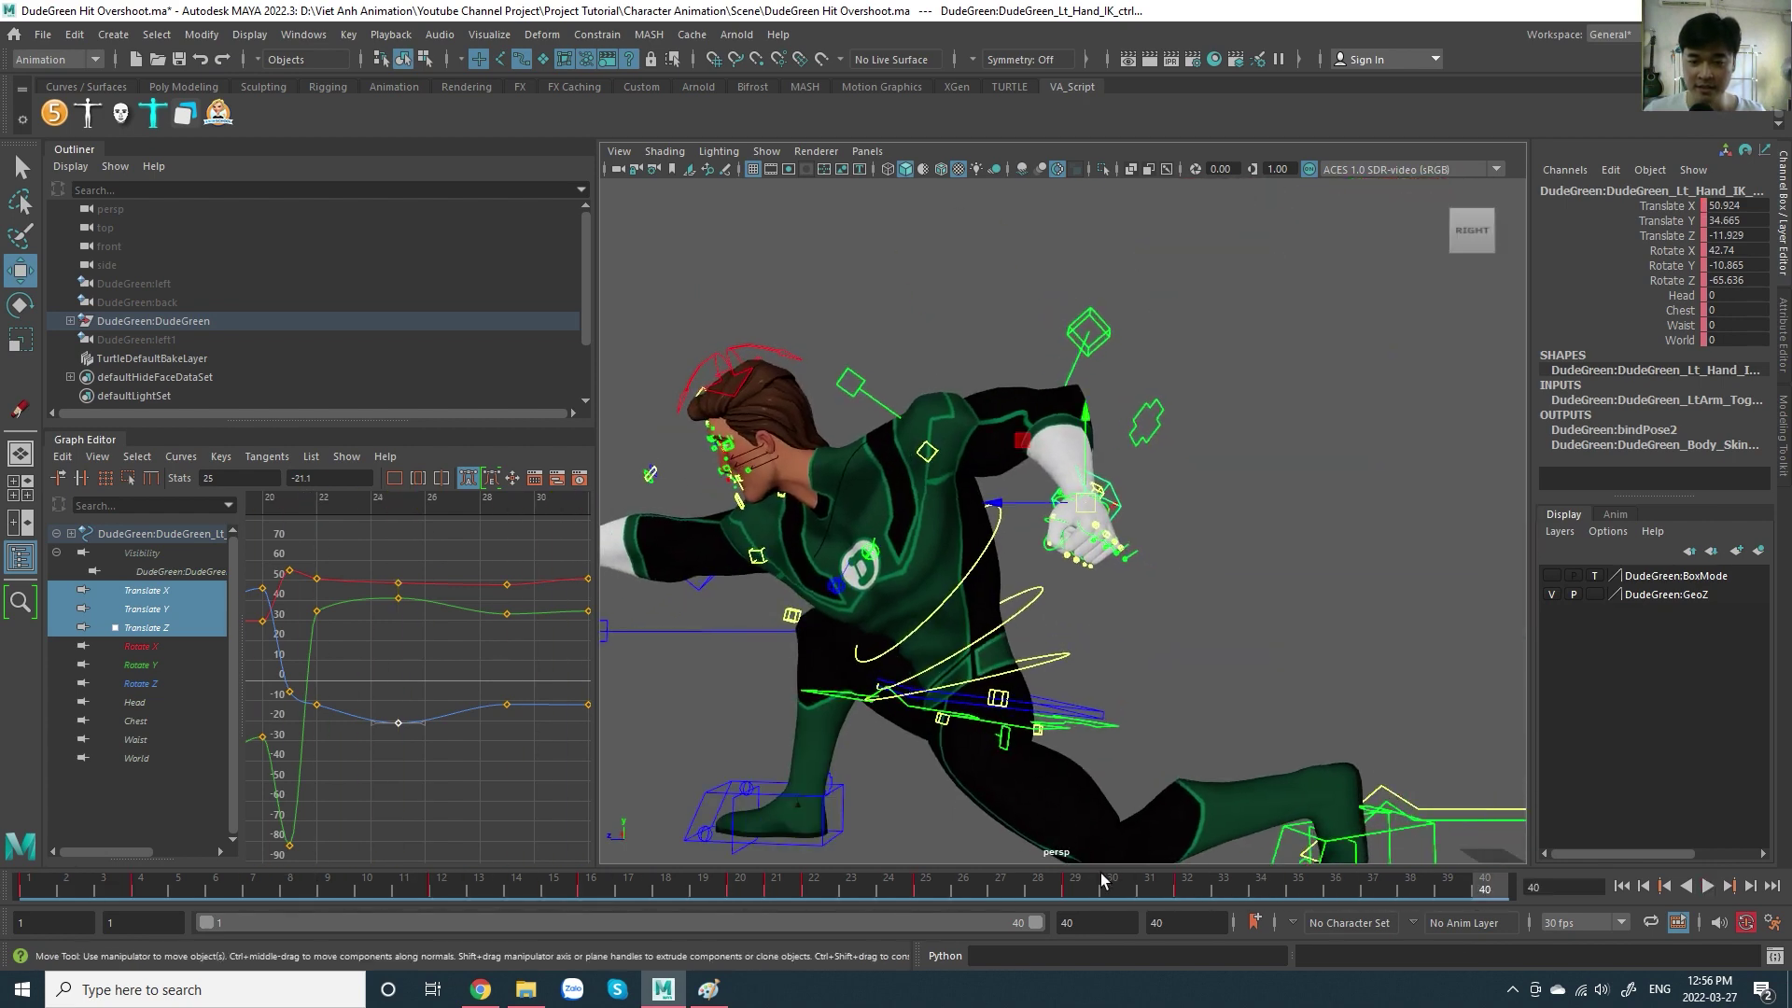
pyautogui.click(788, 901)
pyautogui.moveTo(788, 905); pyautogui.dragTo(973, 900)
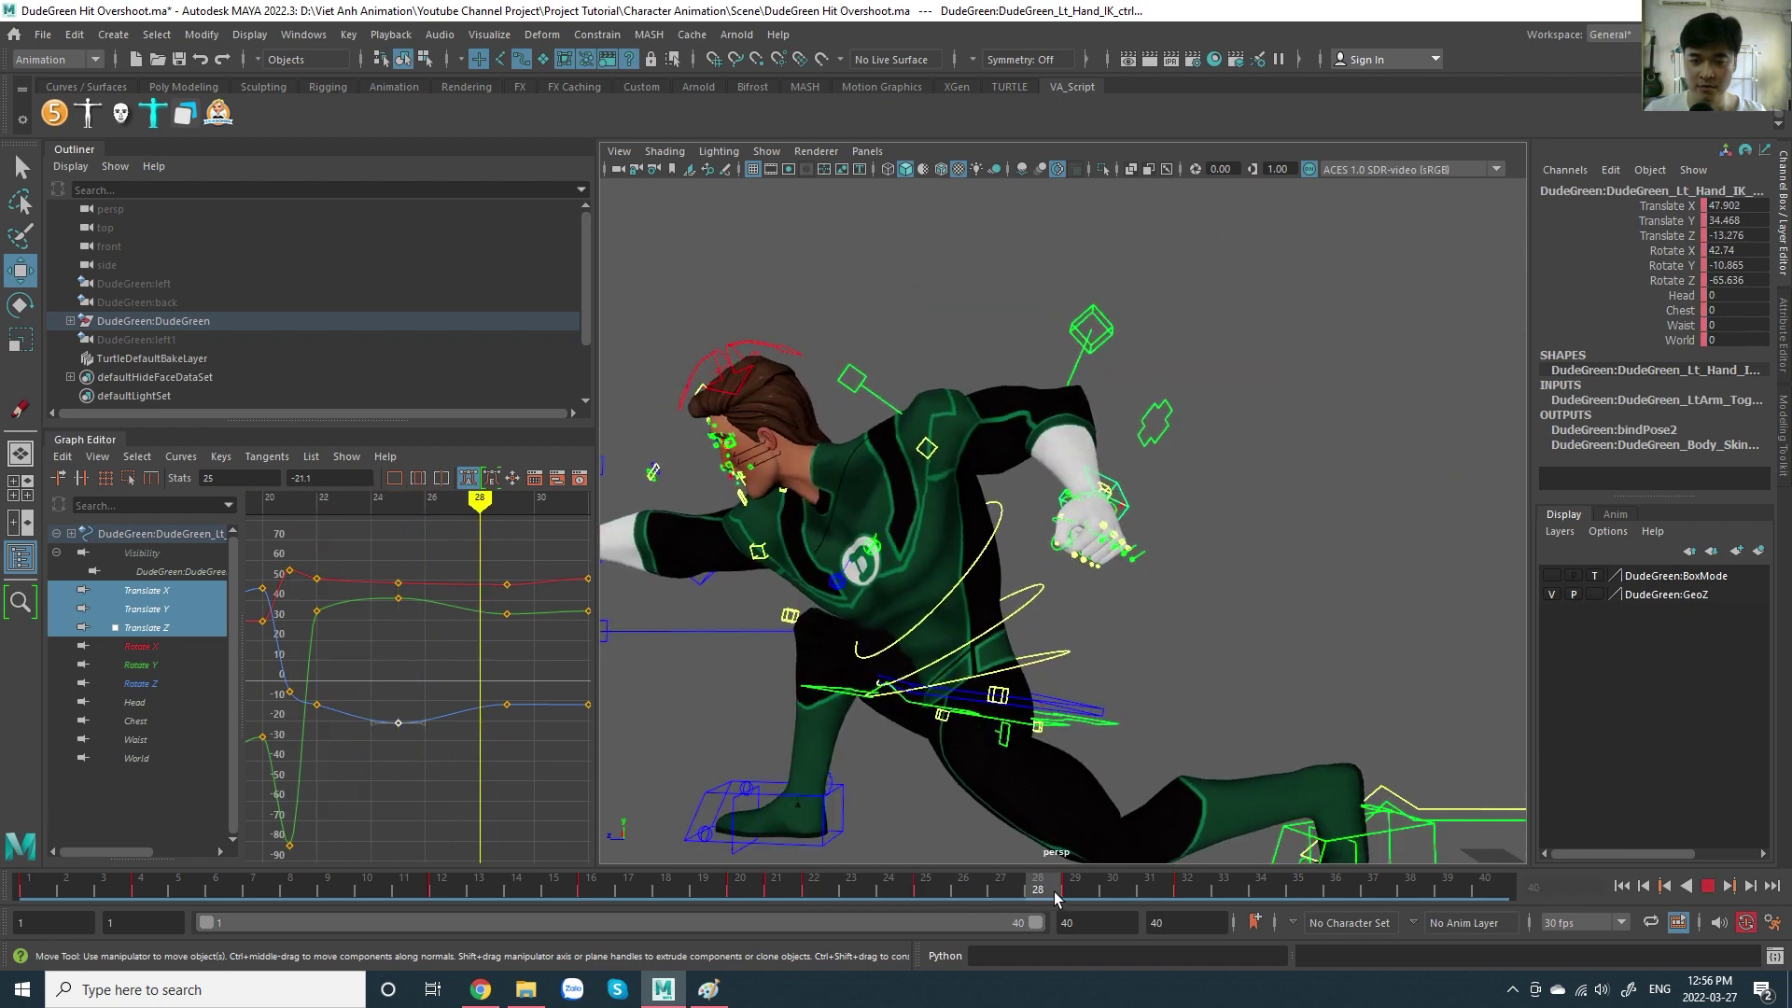
pyautogui.press(',')
pyautogui.moveTo(1032, 542); pyautogui.dragTo(1040, 537)
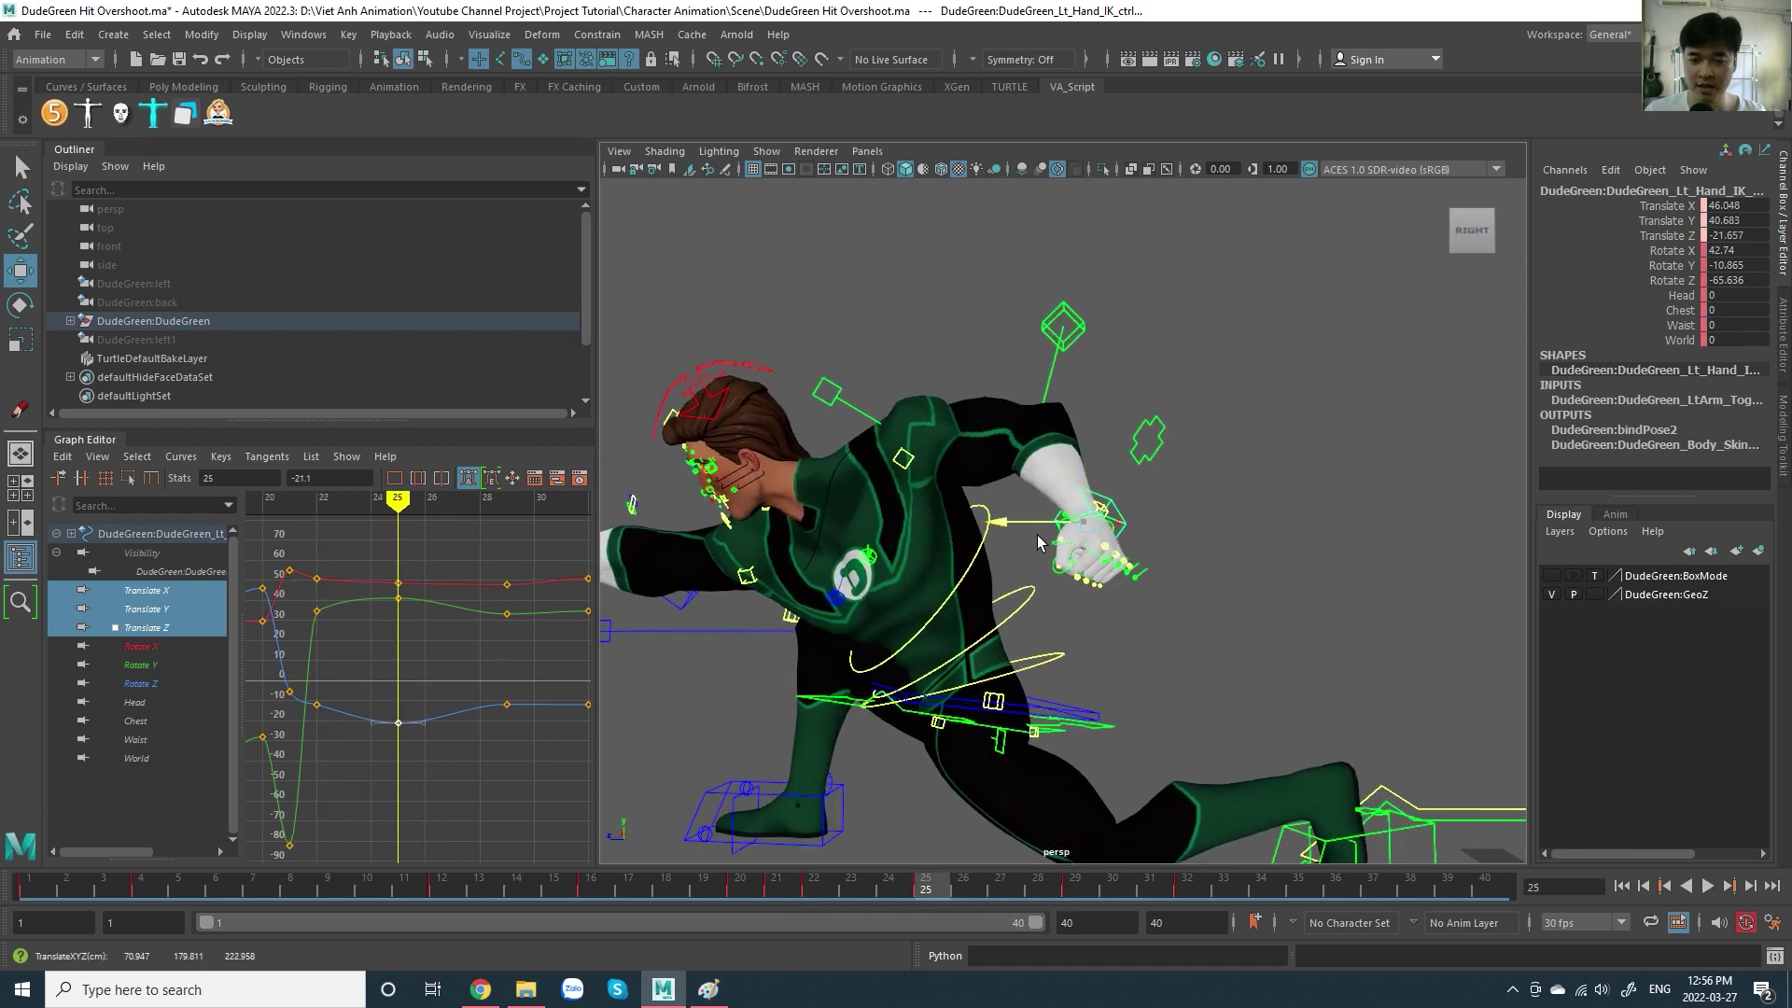
pyautogui.hotkey('ctrl', 'z')
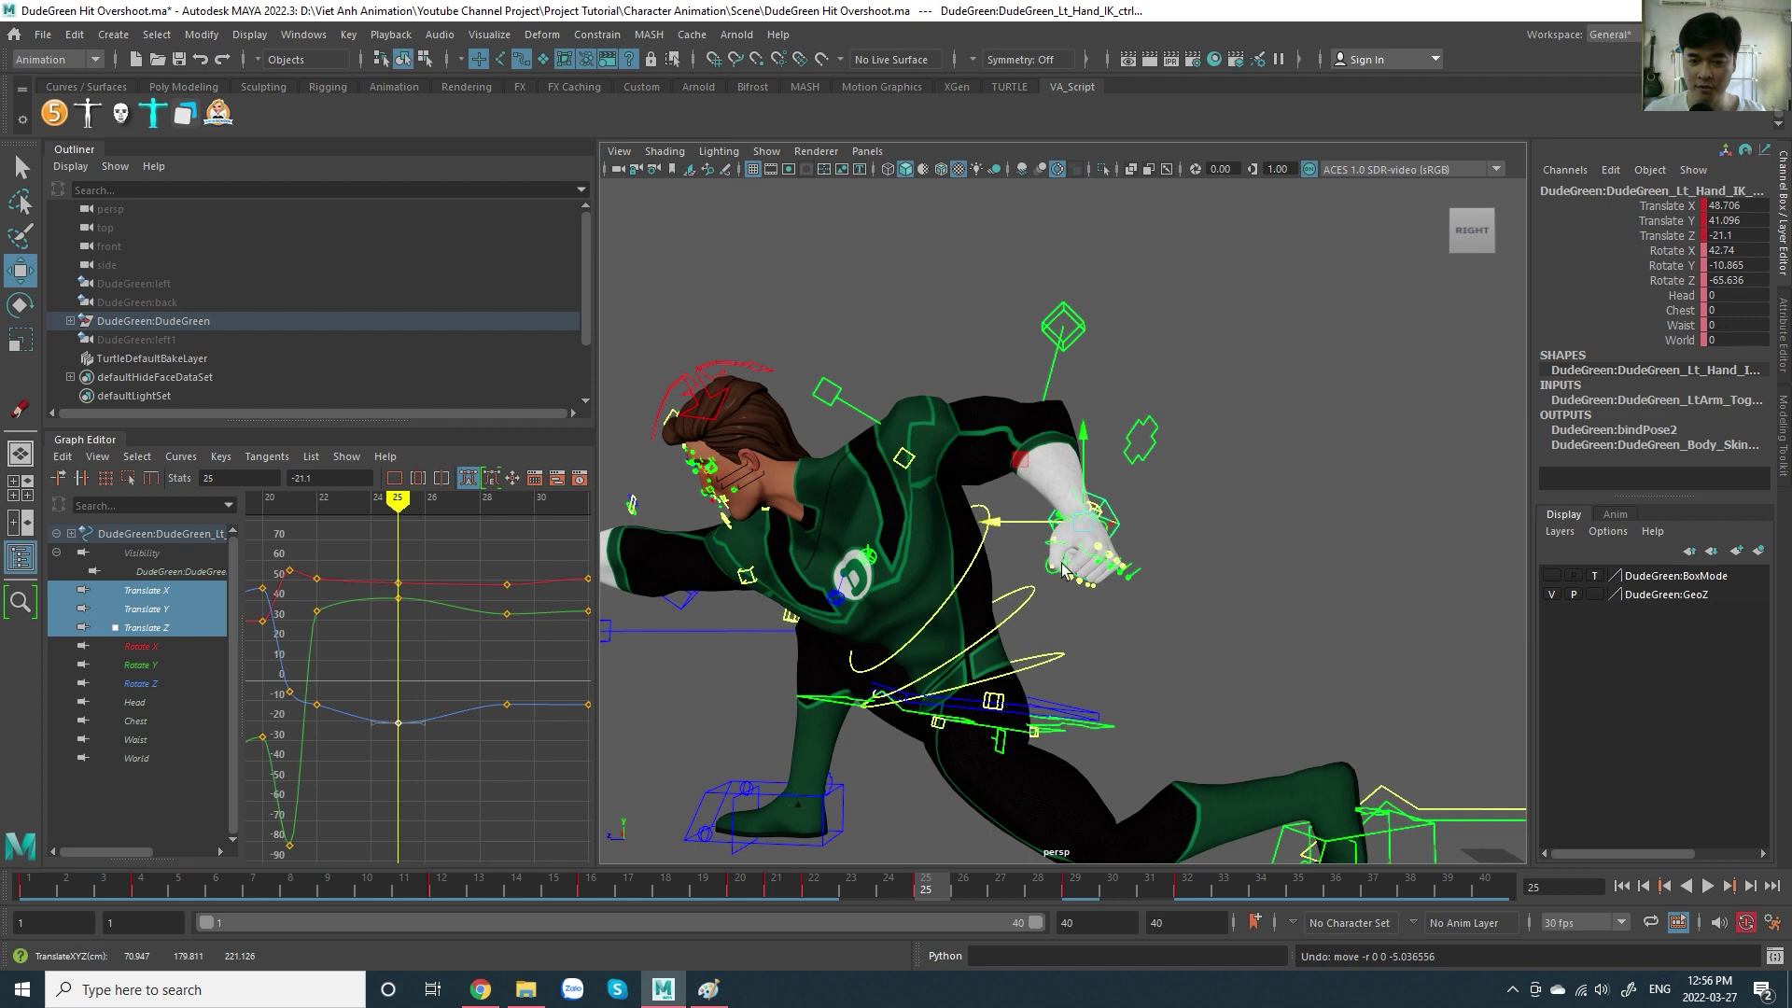
pyautogui.moveTo(1032, 474); pyautogui.dragTo(1057, 495, button='middle')
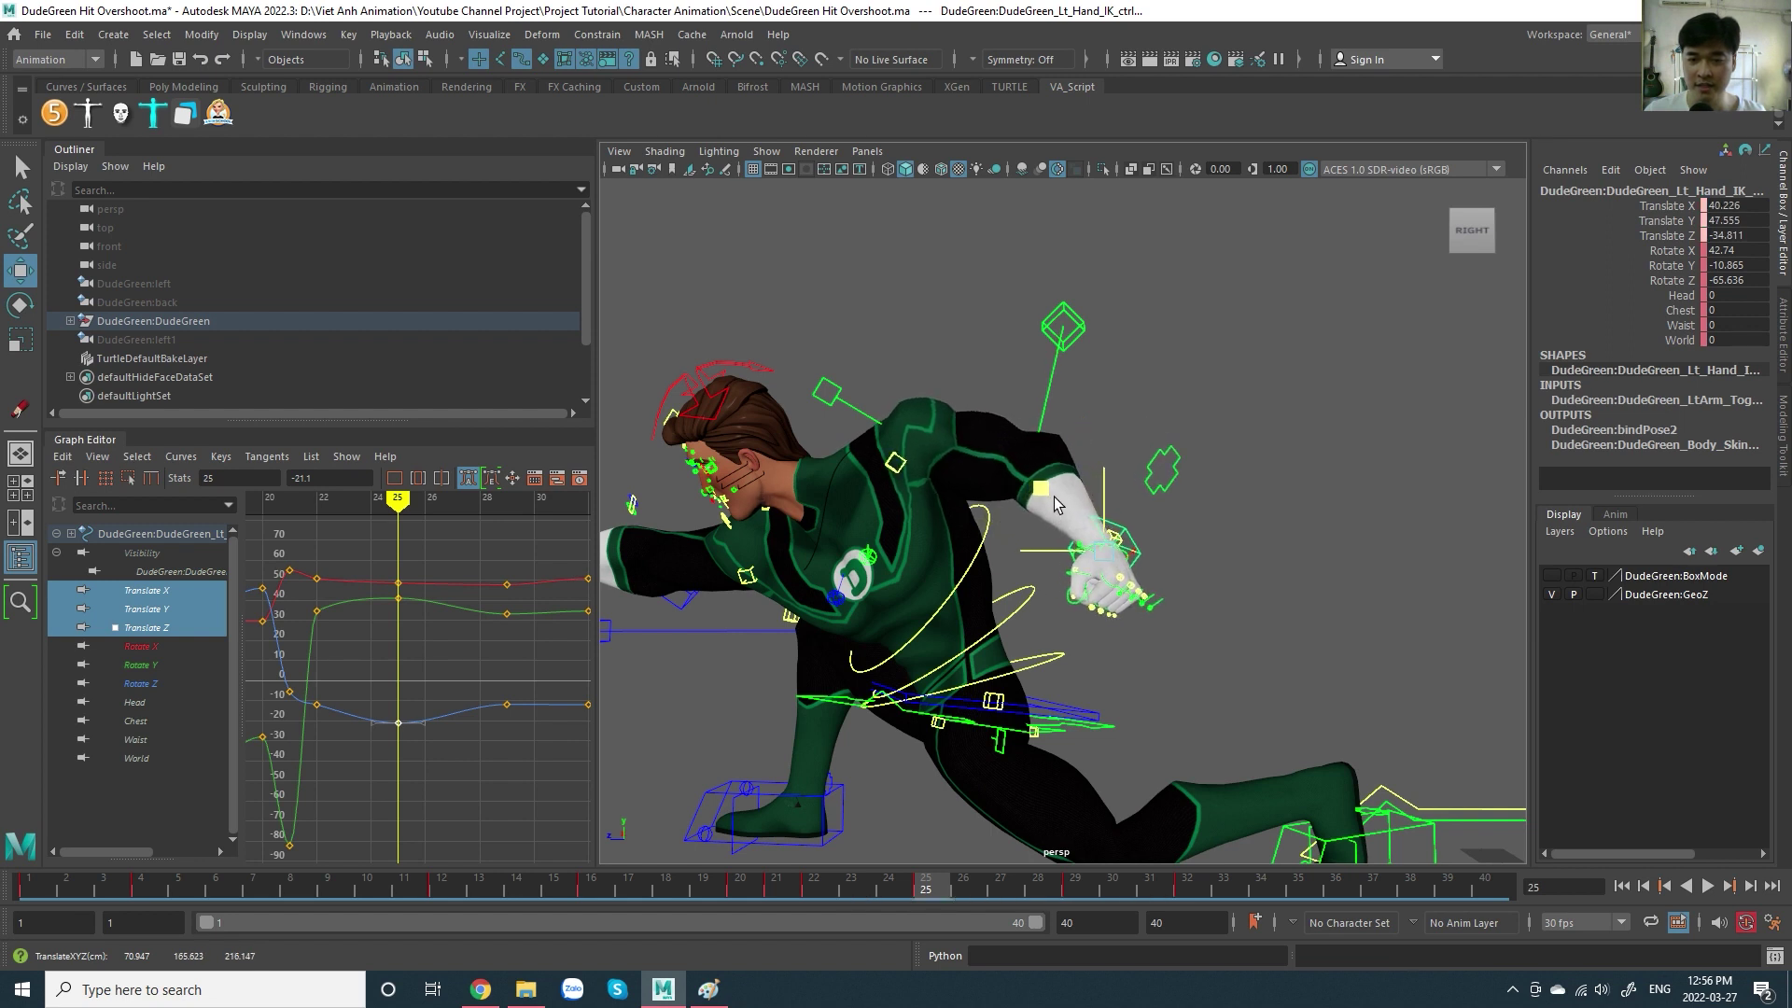
pyautogui.hotkey('ctrl', 'z')
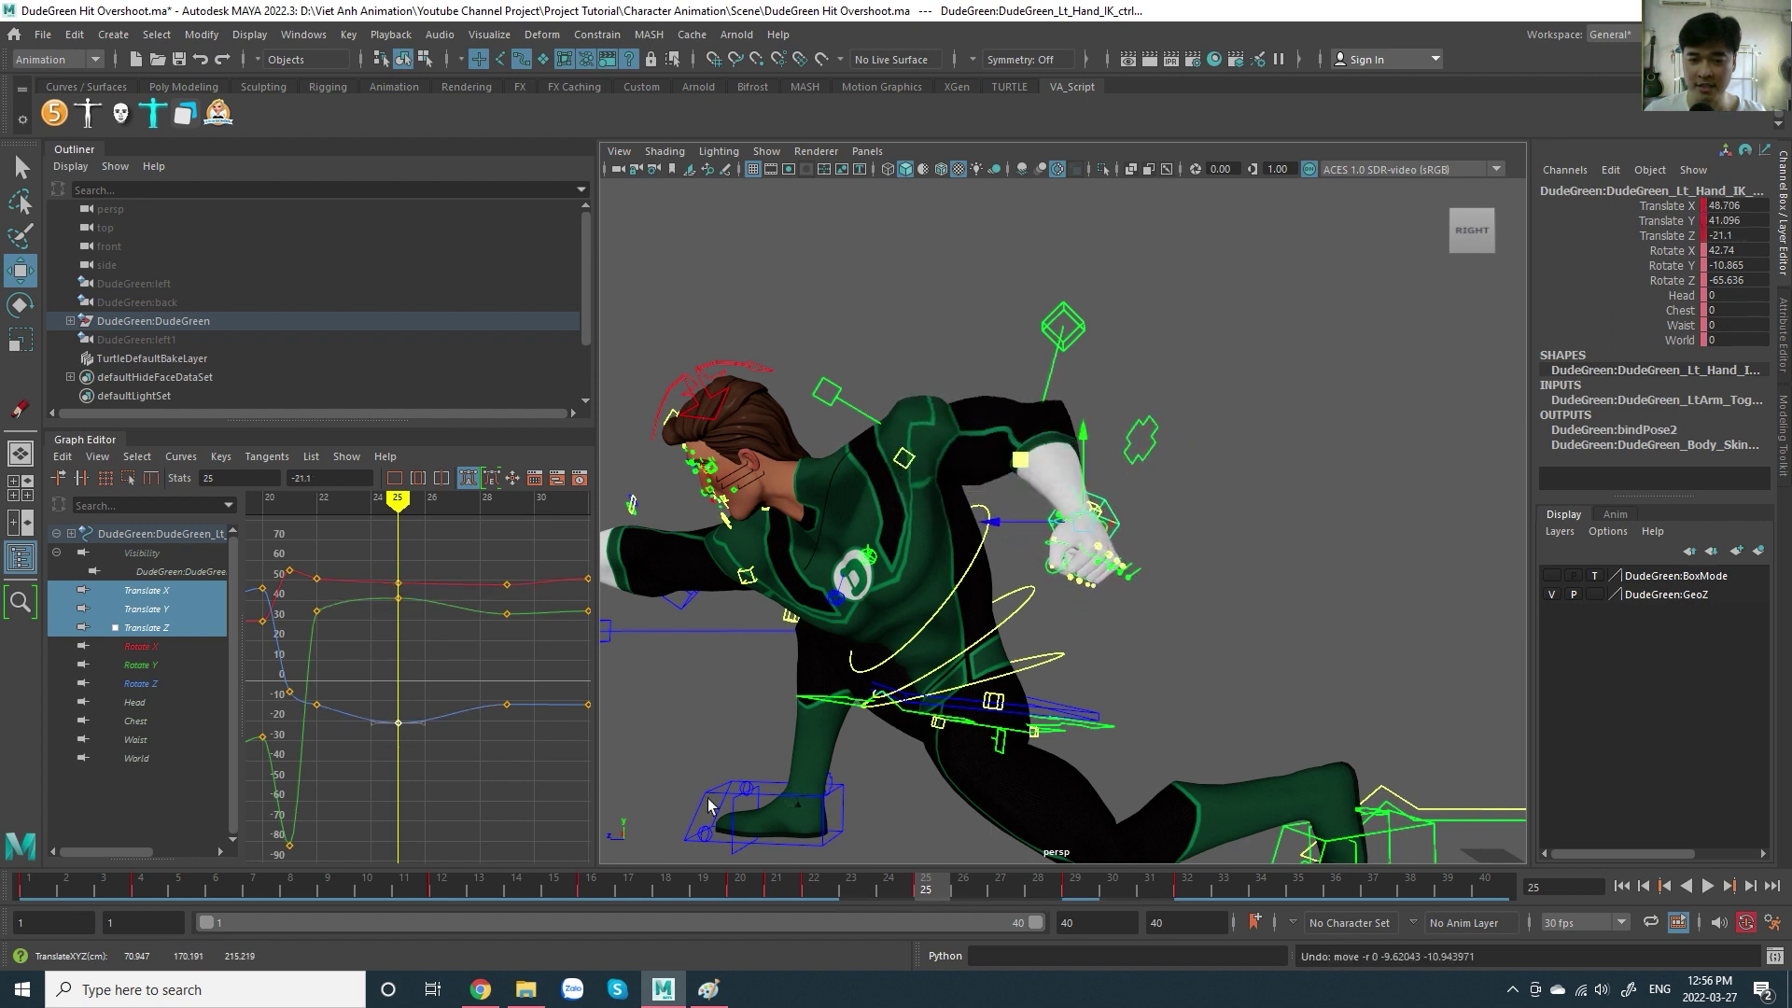
pyautogui.moveTo(926, 899)
pyautogui.mouseDown()
pyautogui.moveTo(1083, 899)
pyautogui.moveTo(792, 909)
pyautogui.moveTo(1135, 894)
pyautogui.moveTo(794, 907)
pyautogui.moveTo(1038, 902)
pyautogui.moveTo(827, 901)
pyautogui.moveTo(926, 902)
pyautogui.moveTo(791, 921)
pyautogui.moveTo(1187, 910)
pyautogui.moveTo(740, 903)
pyautogui.moveTo(1176, 891)
pyautogui.mouseUp()
# - Scrub to frame 32 and orbit to view the outstretched left arm from the left
pyautogui.moveTo(1176, 891)
pyautogui.mouseDown()
pyautogui.moveTo(1247, 882)
pyautogui.moveTo(747, 901)
pyautogui.moveTo(1187, 878)
pyautogui.mouseUp()
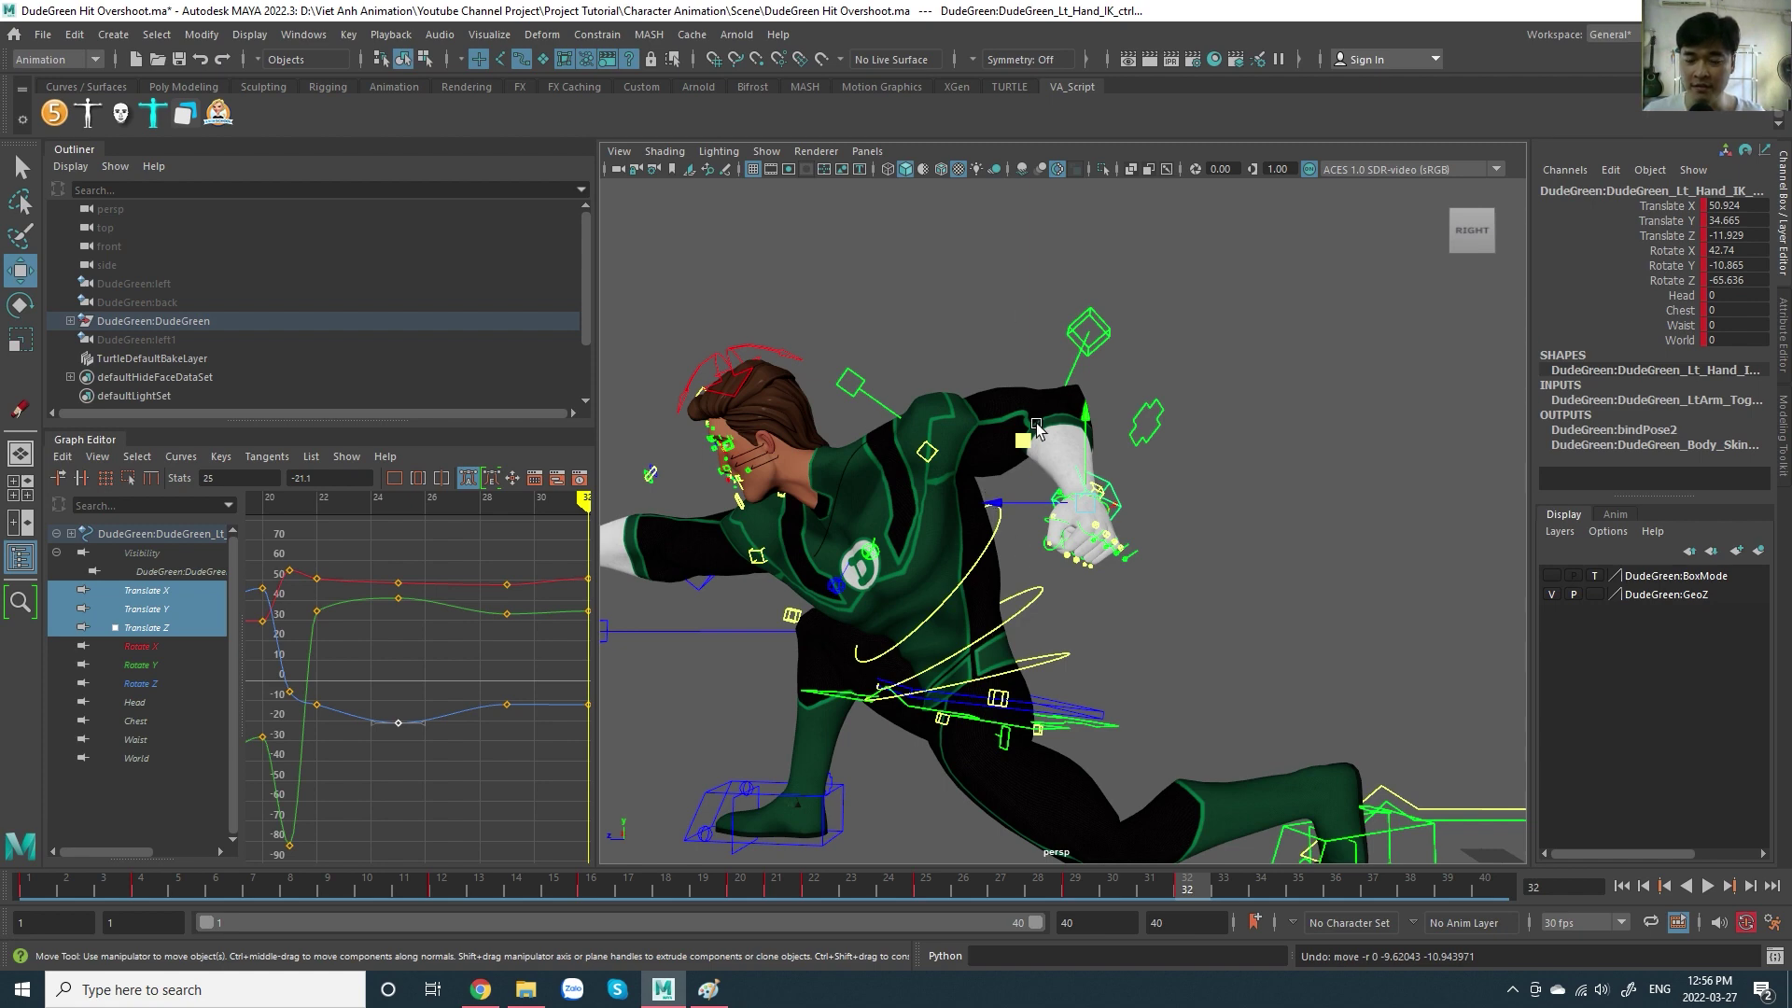
pyautogui.moveTo(921, 530)
pyautogui.keyDown('alt'); pyautogui.mouseDown()
pyautogui.moveTo(1136, 560)
pyautogui.moveTo(1065, 595)
pyautogui.moveTo(1160, 611)
pyautogui.mouseUp(); pyautogui.keyUp('alt')
# - Select the right hand IK control and fit its curves in the Graph Editor
pyautogui.scroll(3, 1187, 638)
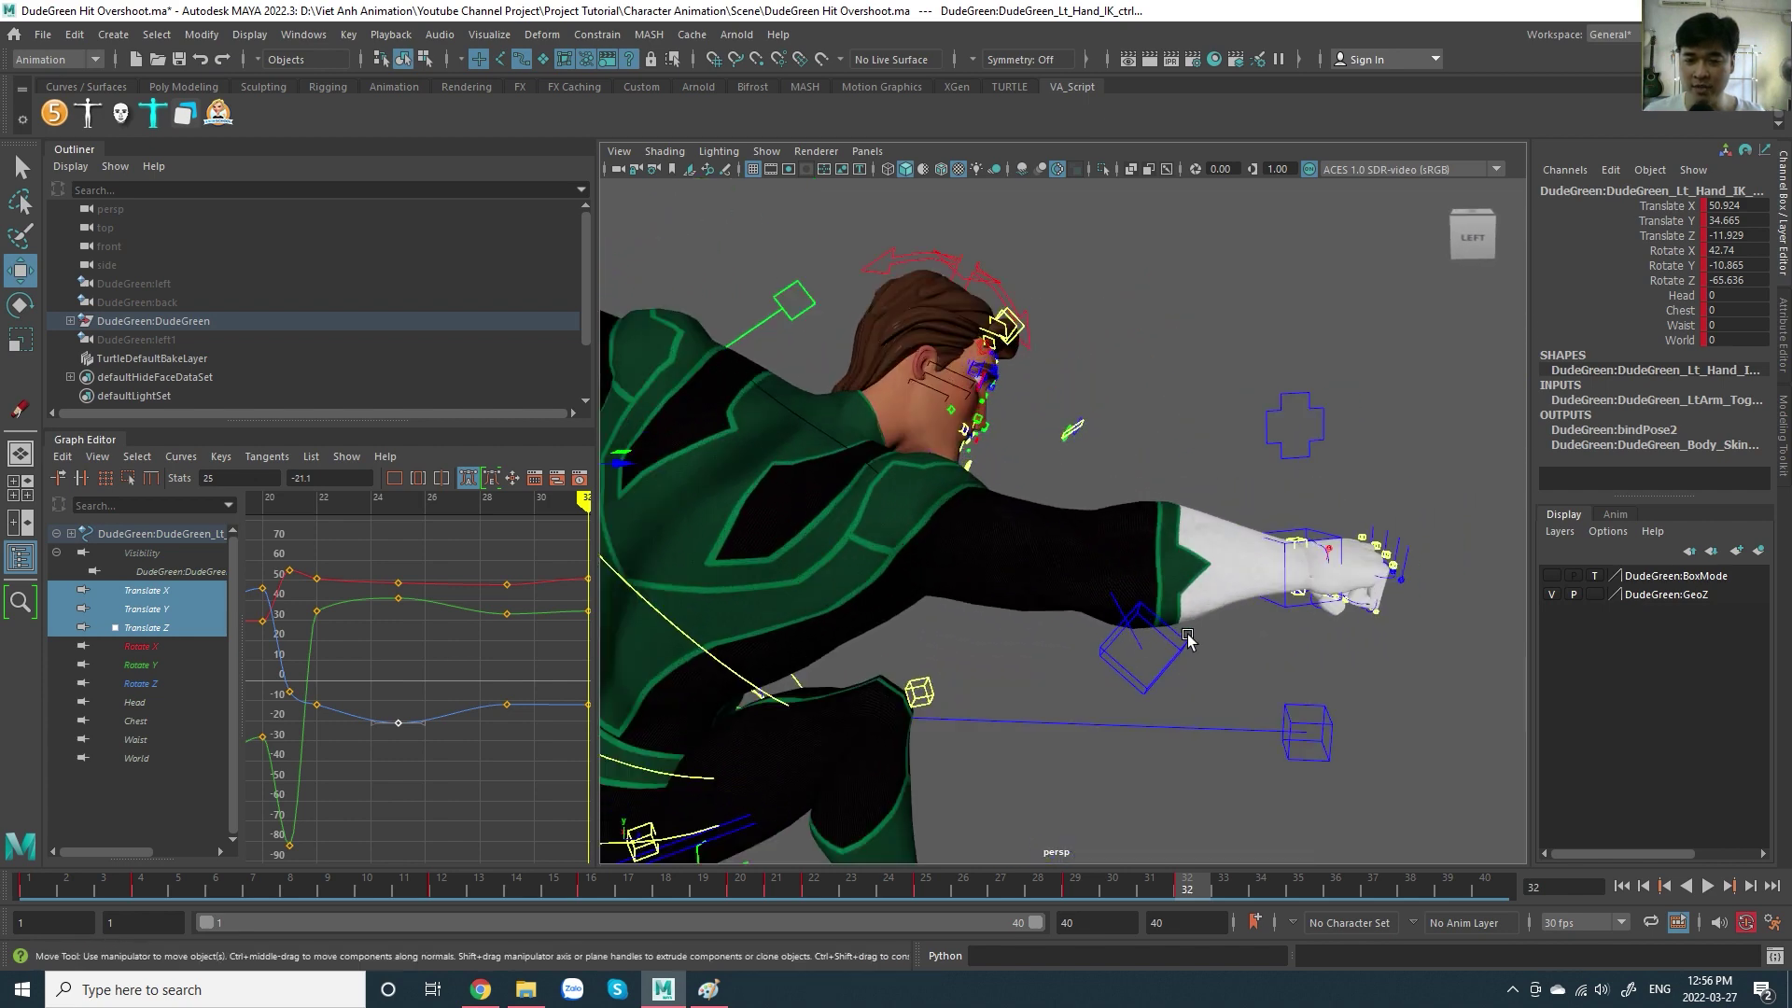
pyautogui.click(1306, 623)
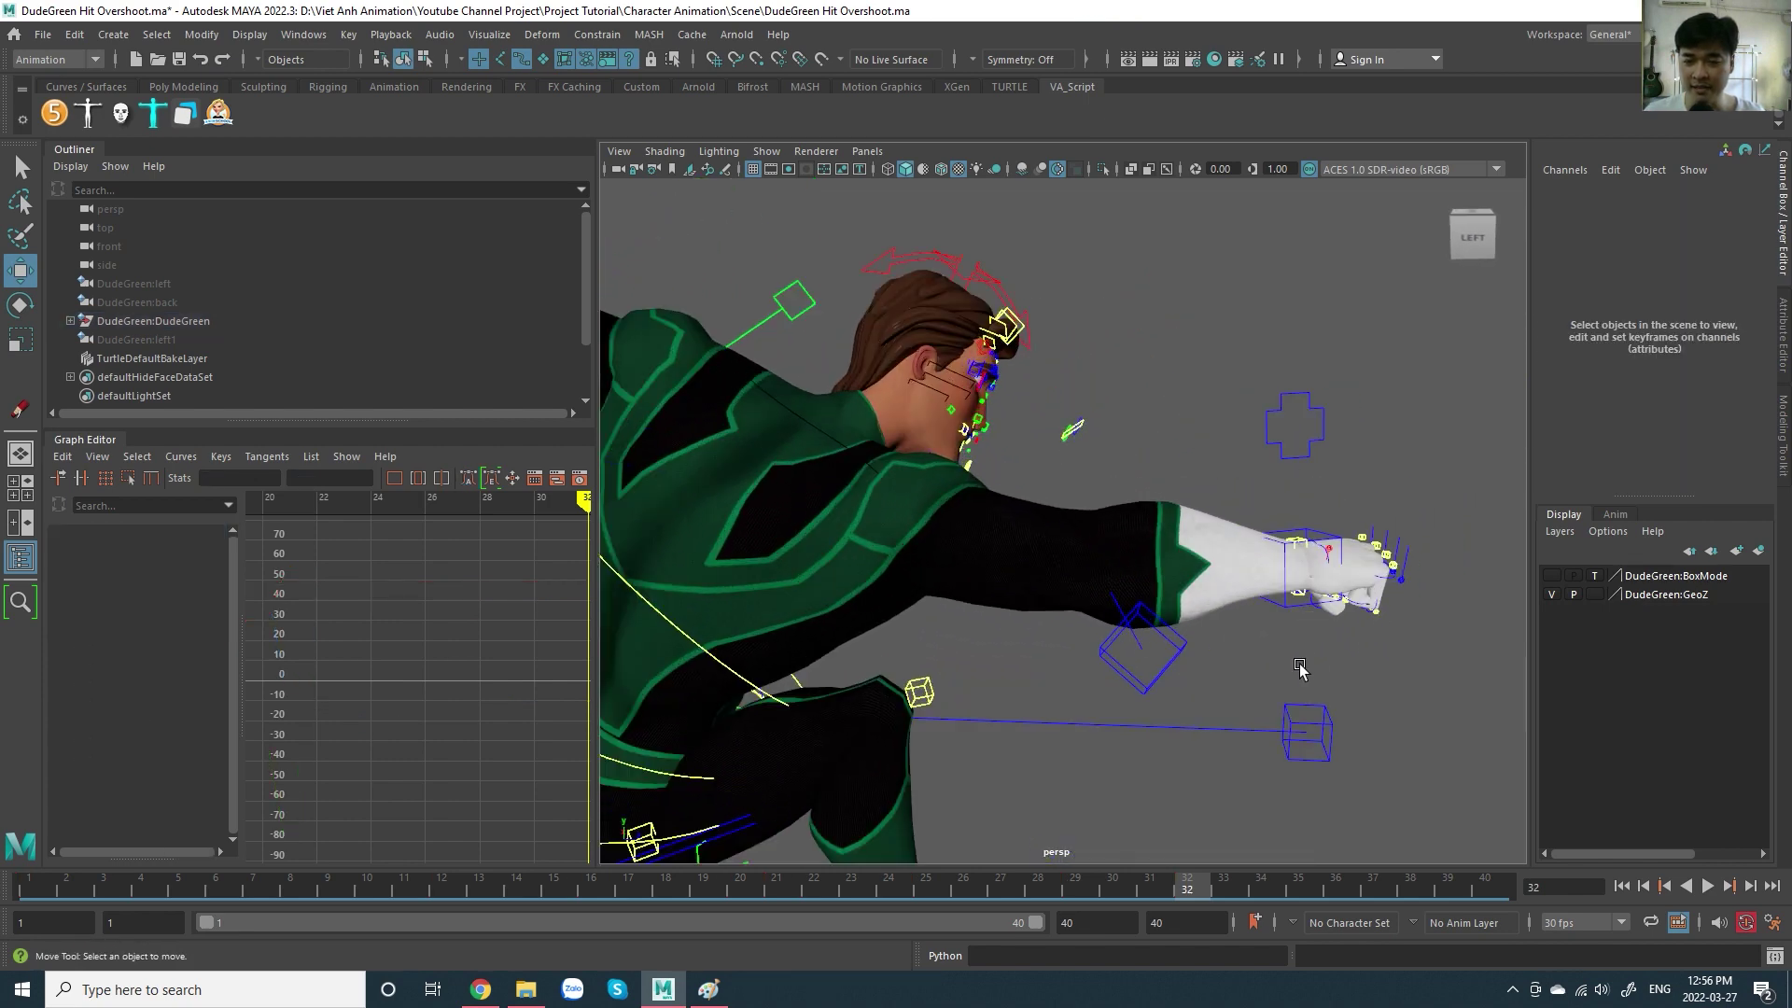
pyautogui.click(1302, 616)
pyautogui.keyDown('alt'); pyautogui.moveTo(1305, 608); pyautogui.dragTo(1235, 608); pyautogui.keyUp('alt')
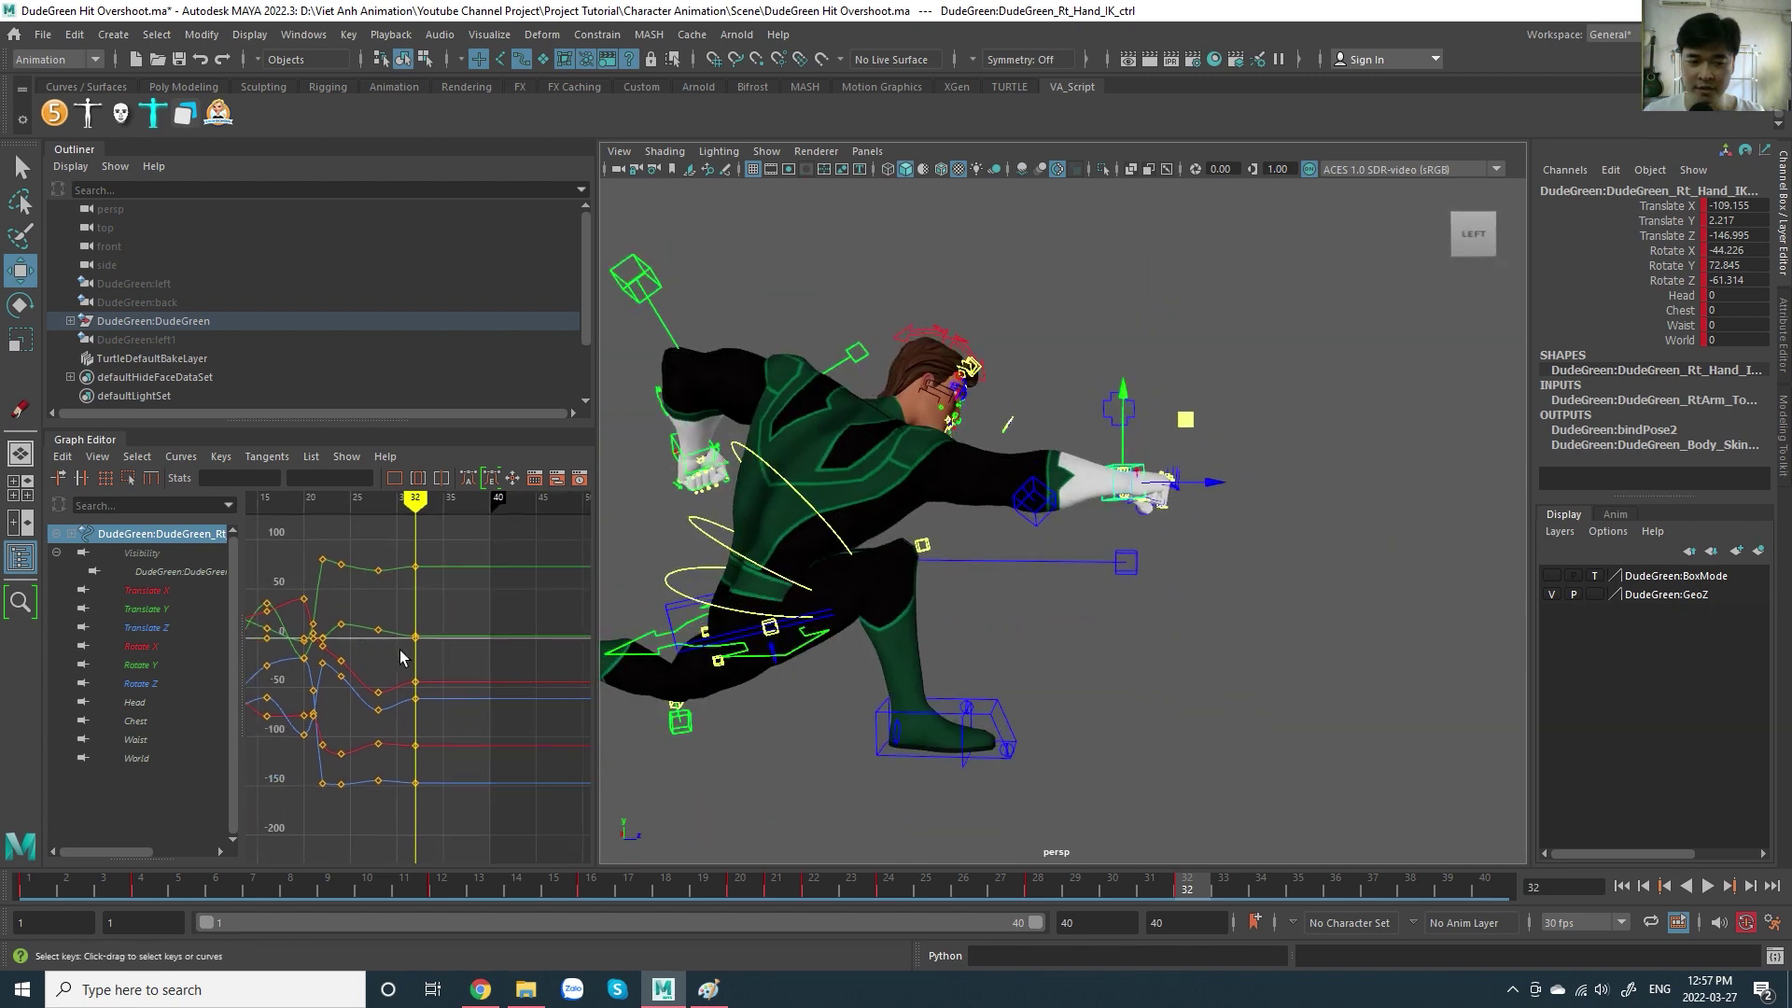
pyautogui.keyDown('alt'); pyautogui.moveTo(522, 607); pyautogui.dragTo(384, 595, button='middle'); pyautogui.keyUp('alt')
pyautogui.keyDown('alt'); pyautogui.moveTo(383, 595); pyautogui.dragTo(358, 644, button='right'); pyautogui.keyUp('alt')
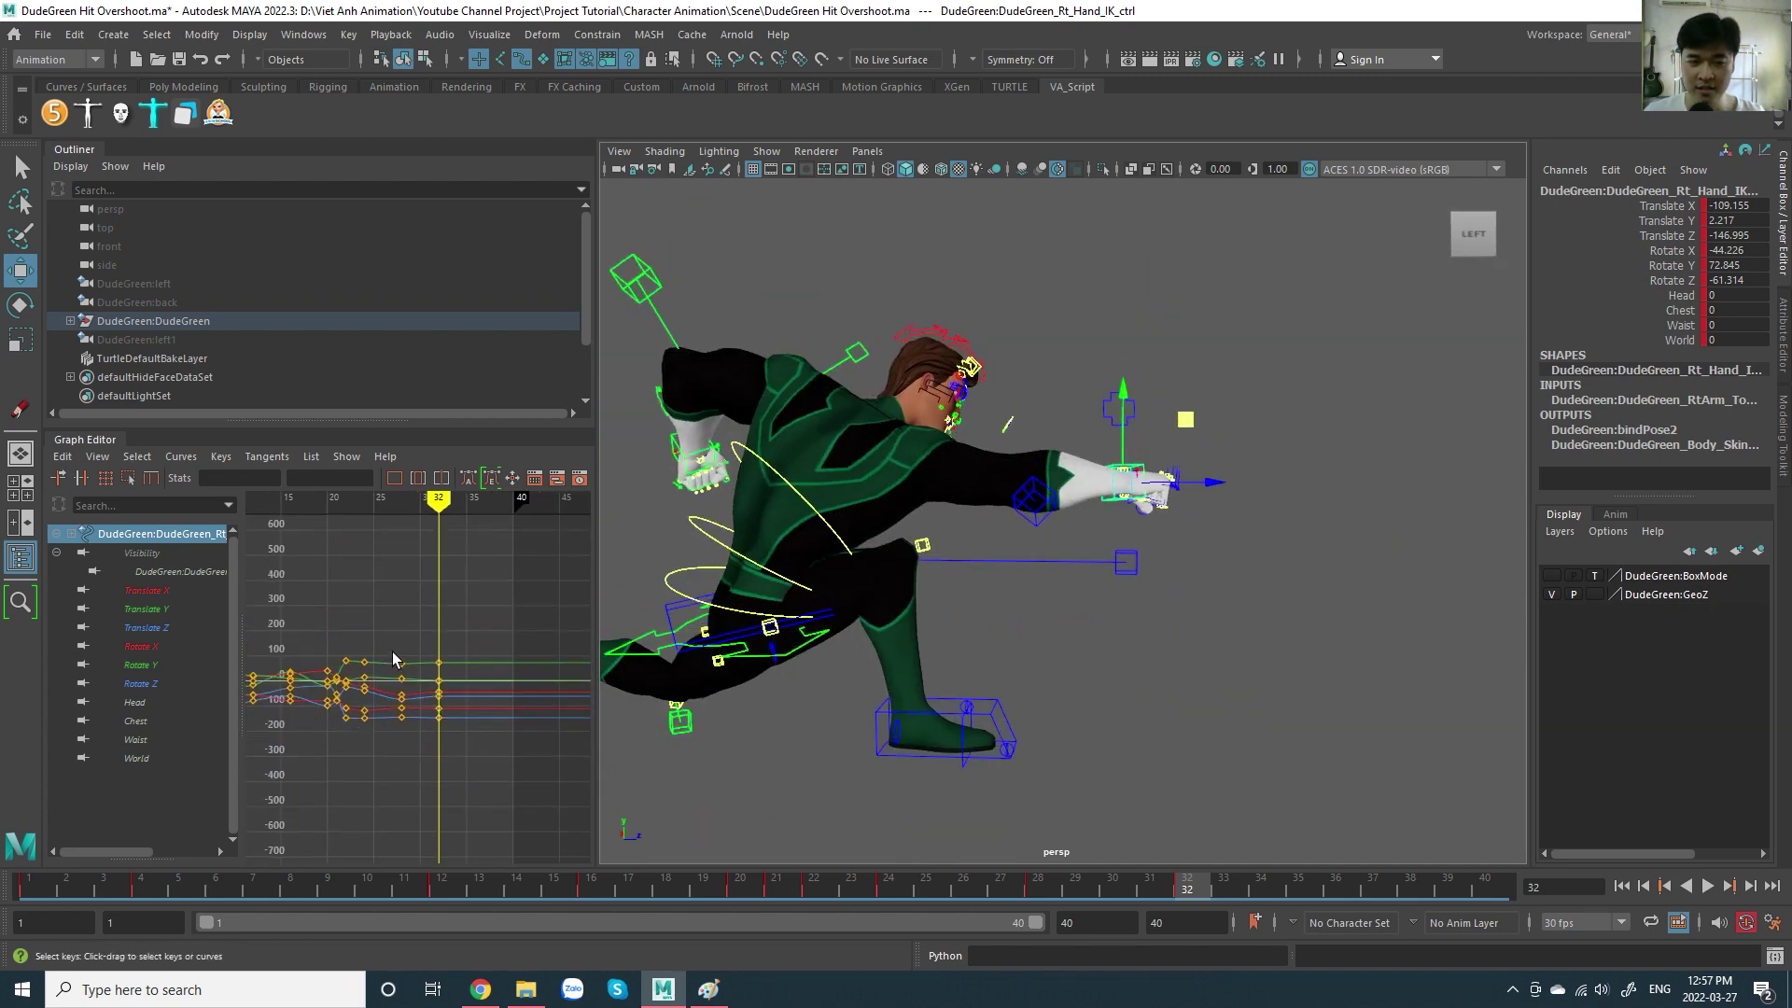
# - Delete the hand control's keys after frame 22 and play the shot back
pyautogui.moveTo(351, 635); pyautogui.dragTo(462, 799)
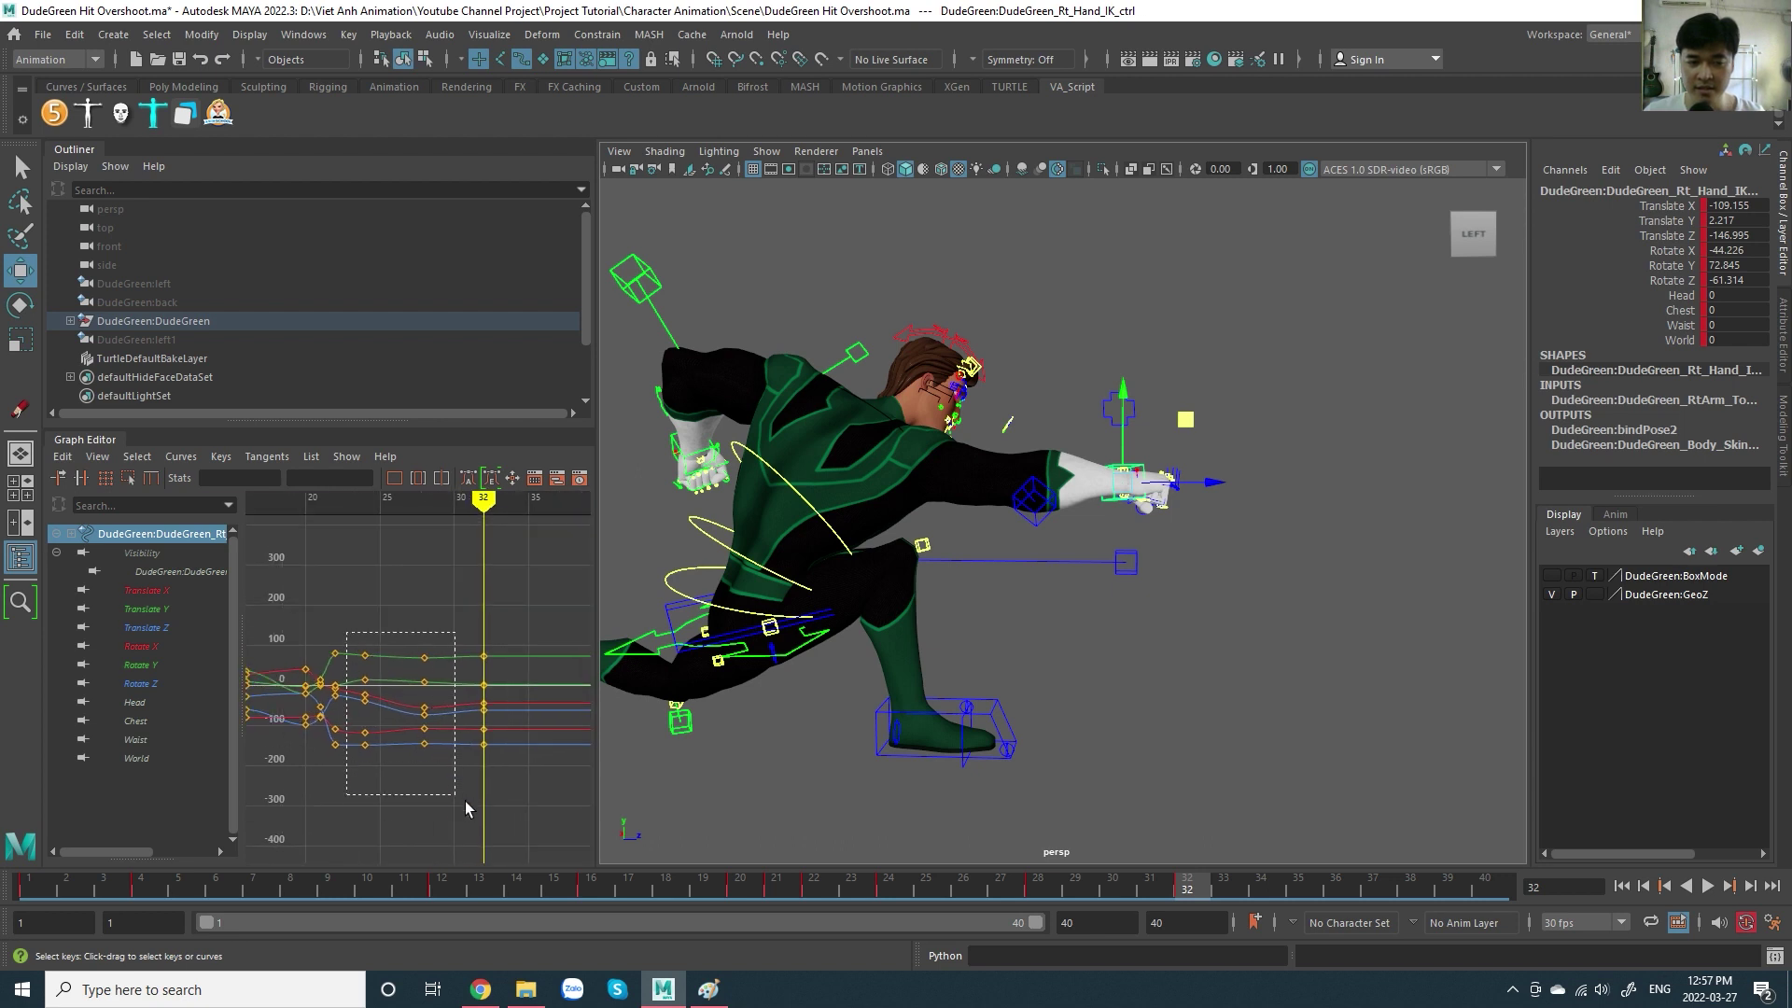
pyautogui.press('Delete')
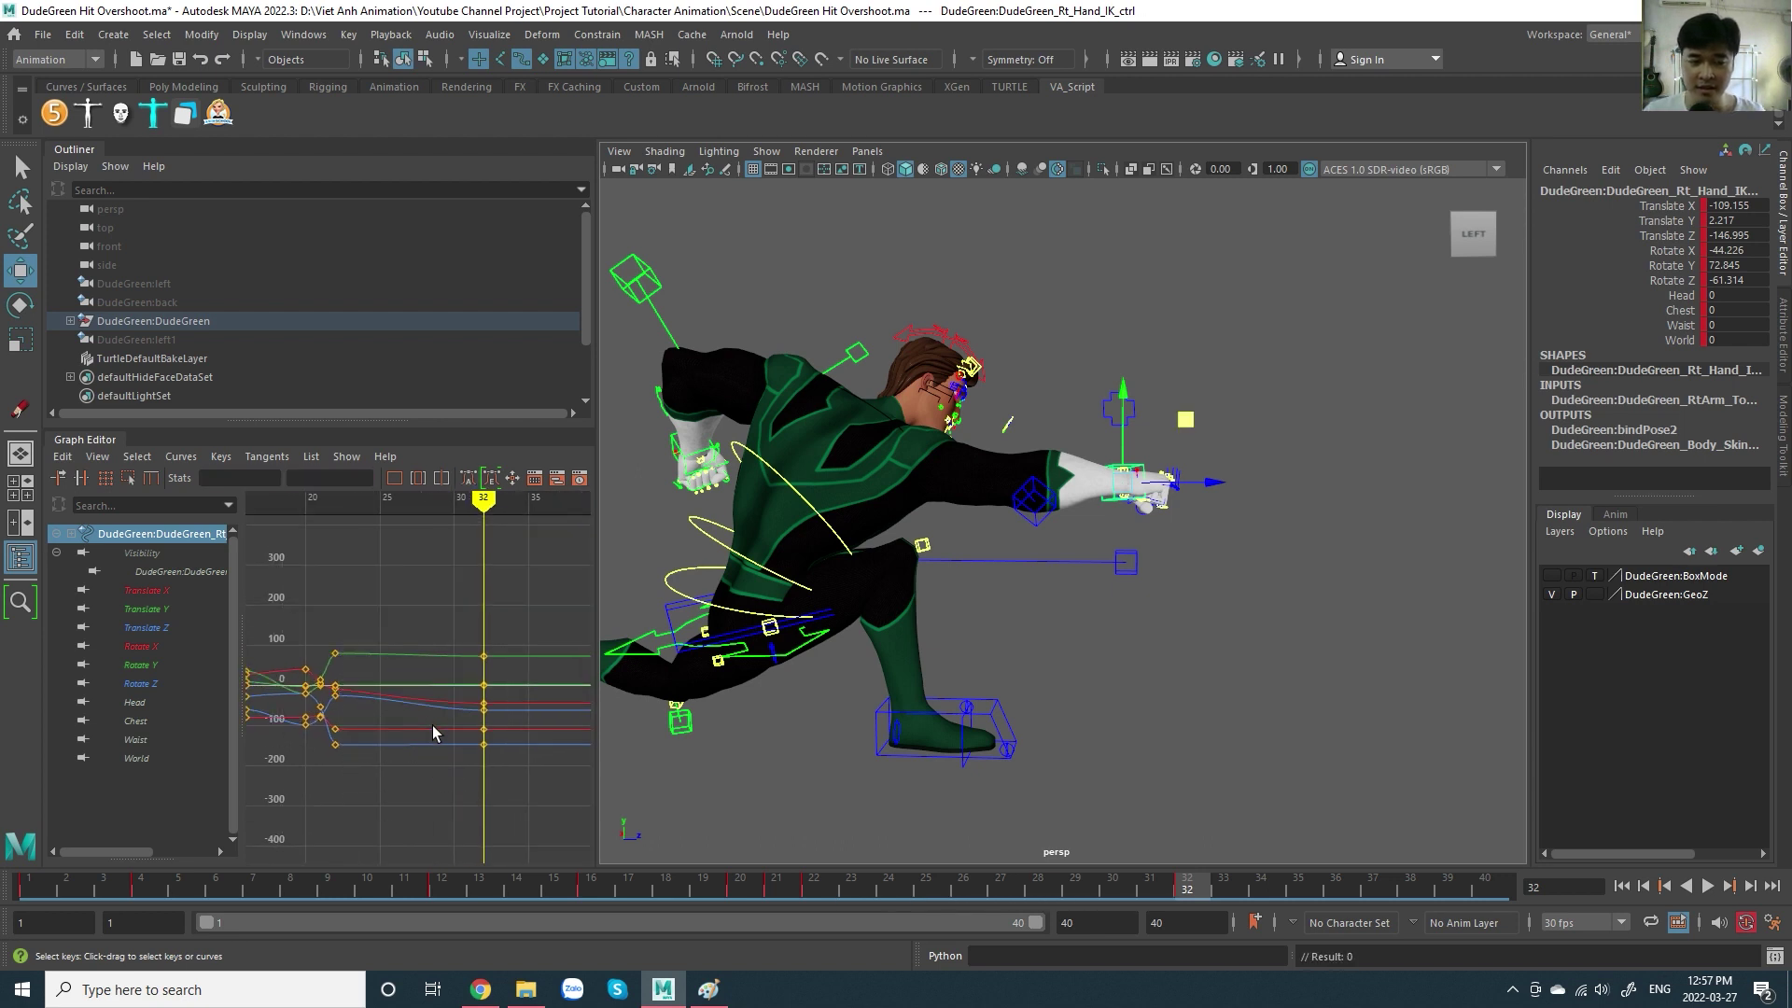
pyautogui.hotkey('ctrl', 'z')
pyautogui.press('w')
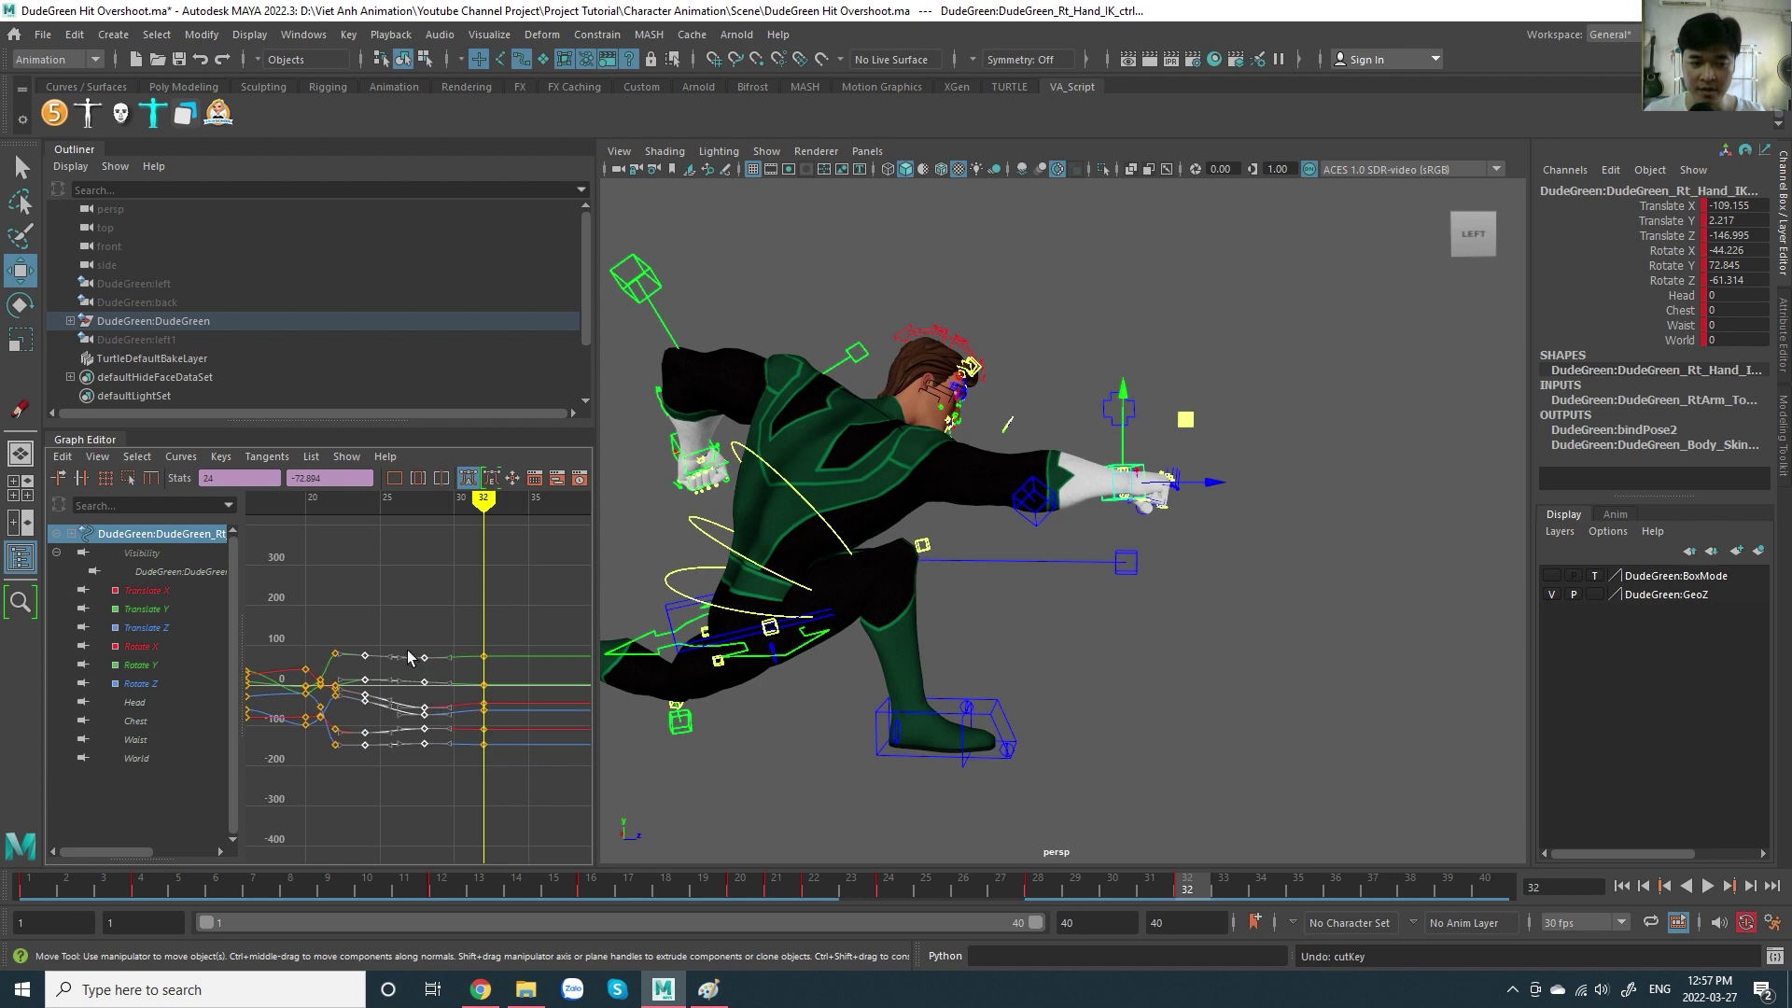
pyautogui.click(535, 820)
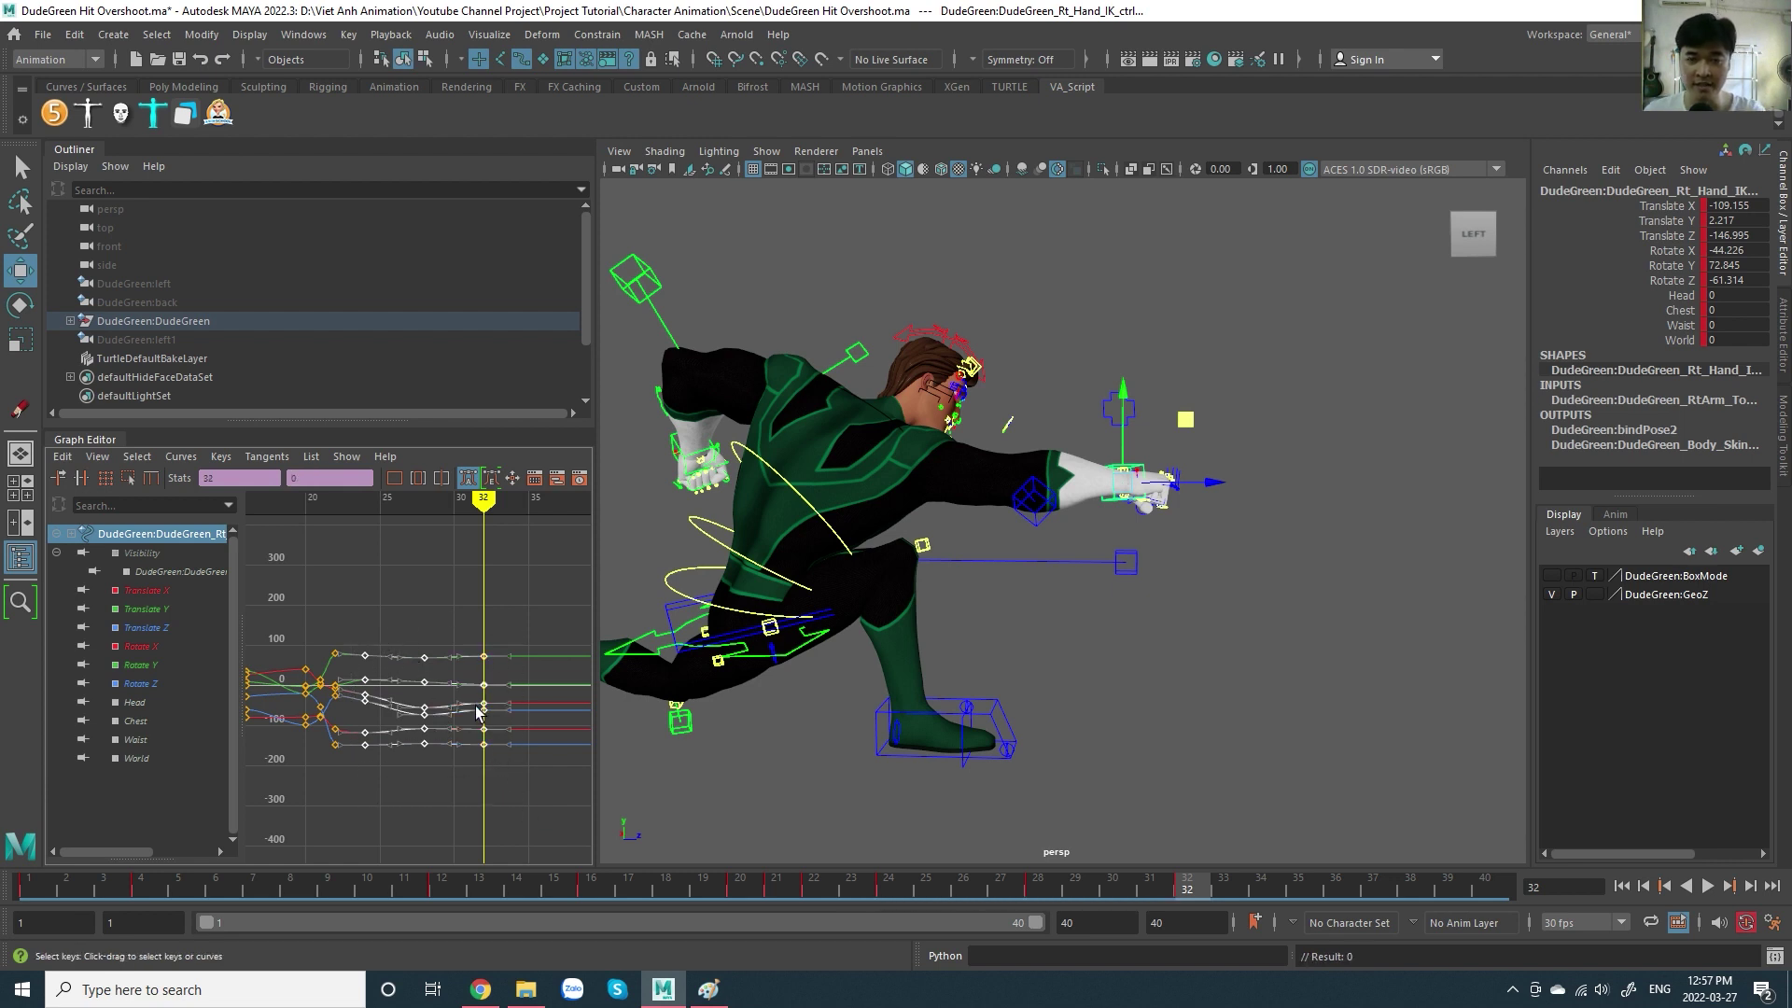
pyautogui.press('Delete')
pyautogui.hotkey('alt', 'v')
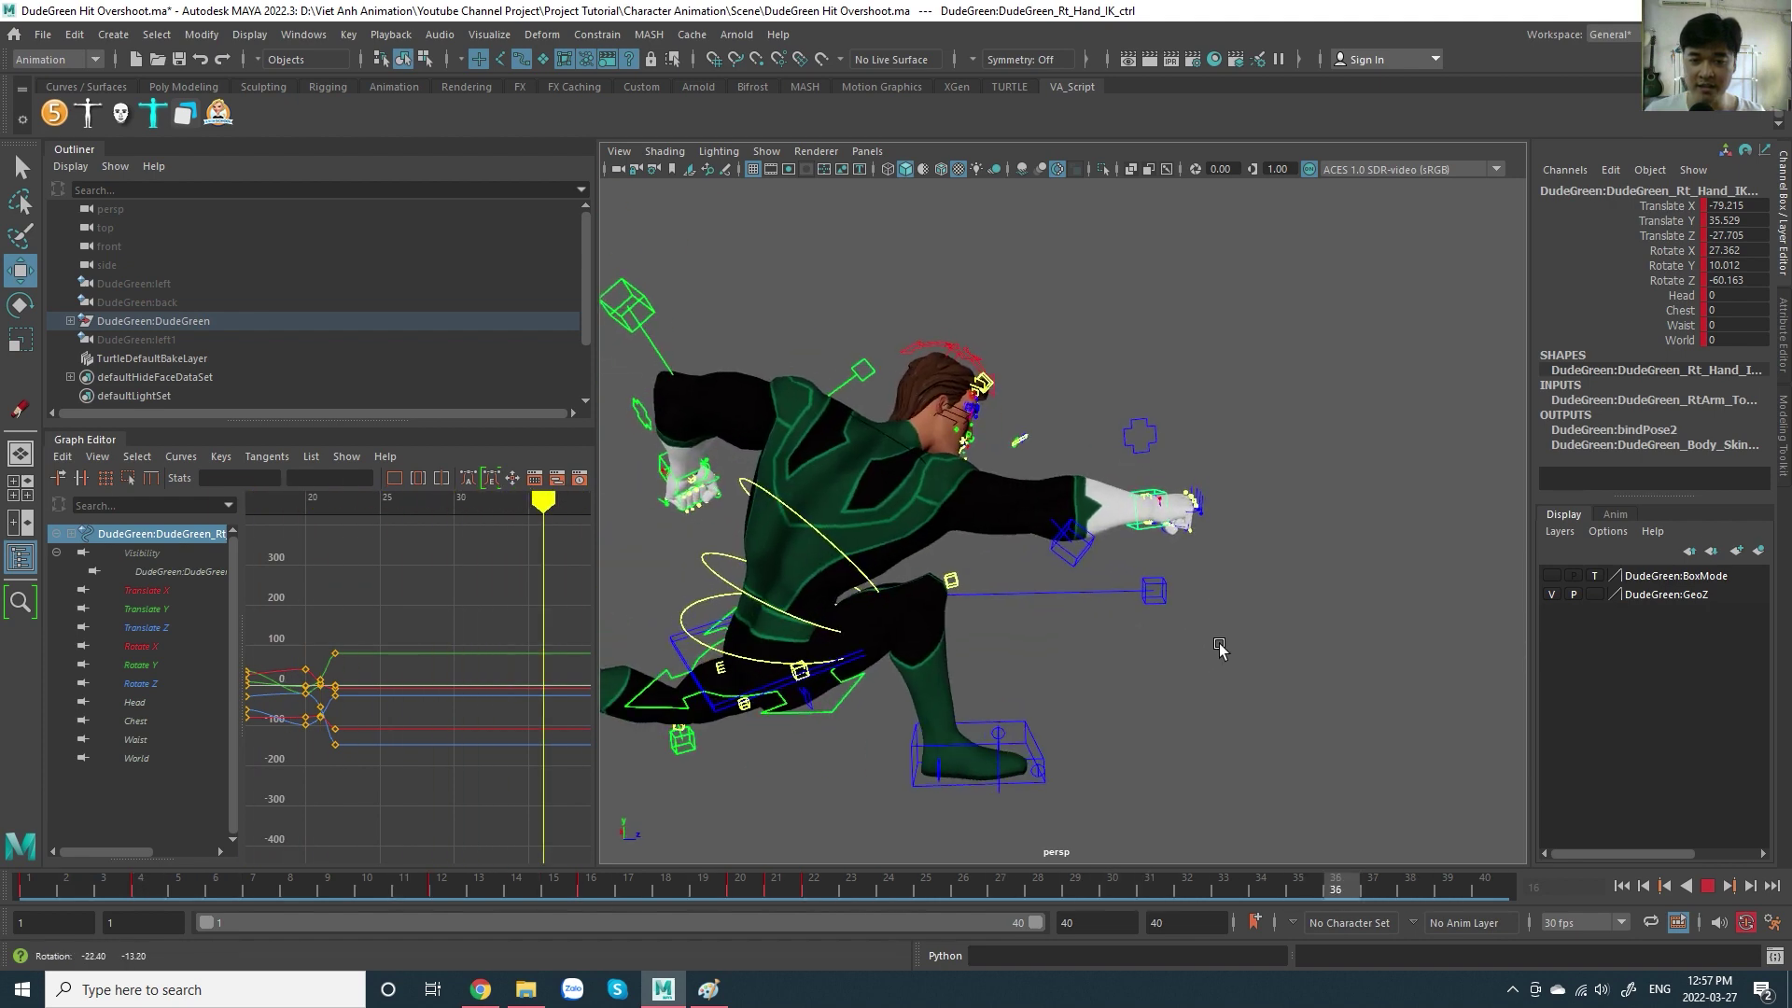
# - Scrub frames 22–32 to review the hit without the deleted hand keys
pyautogui.click(813, 898)
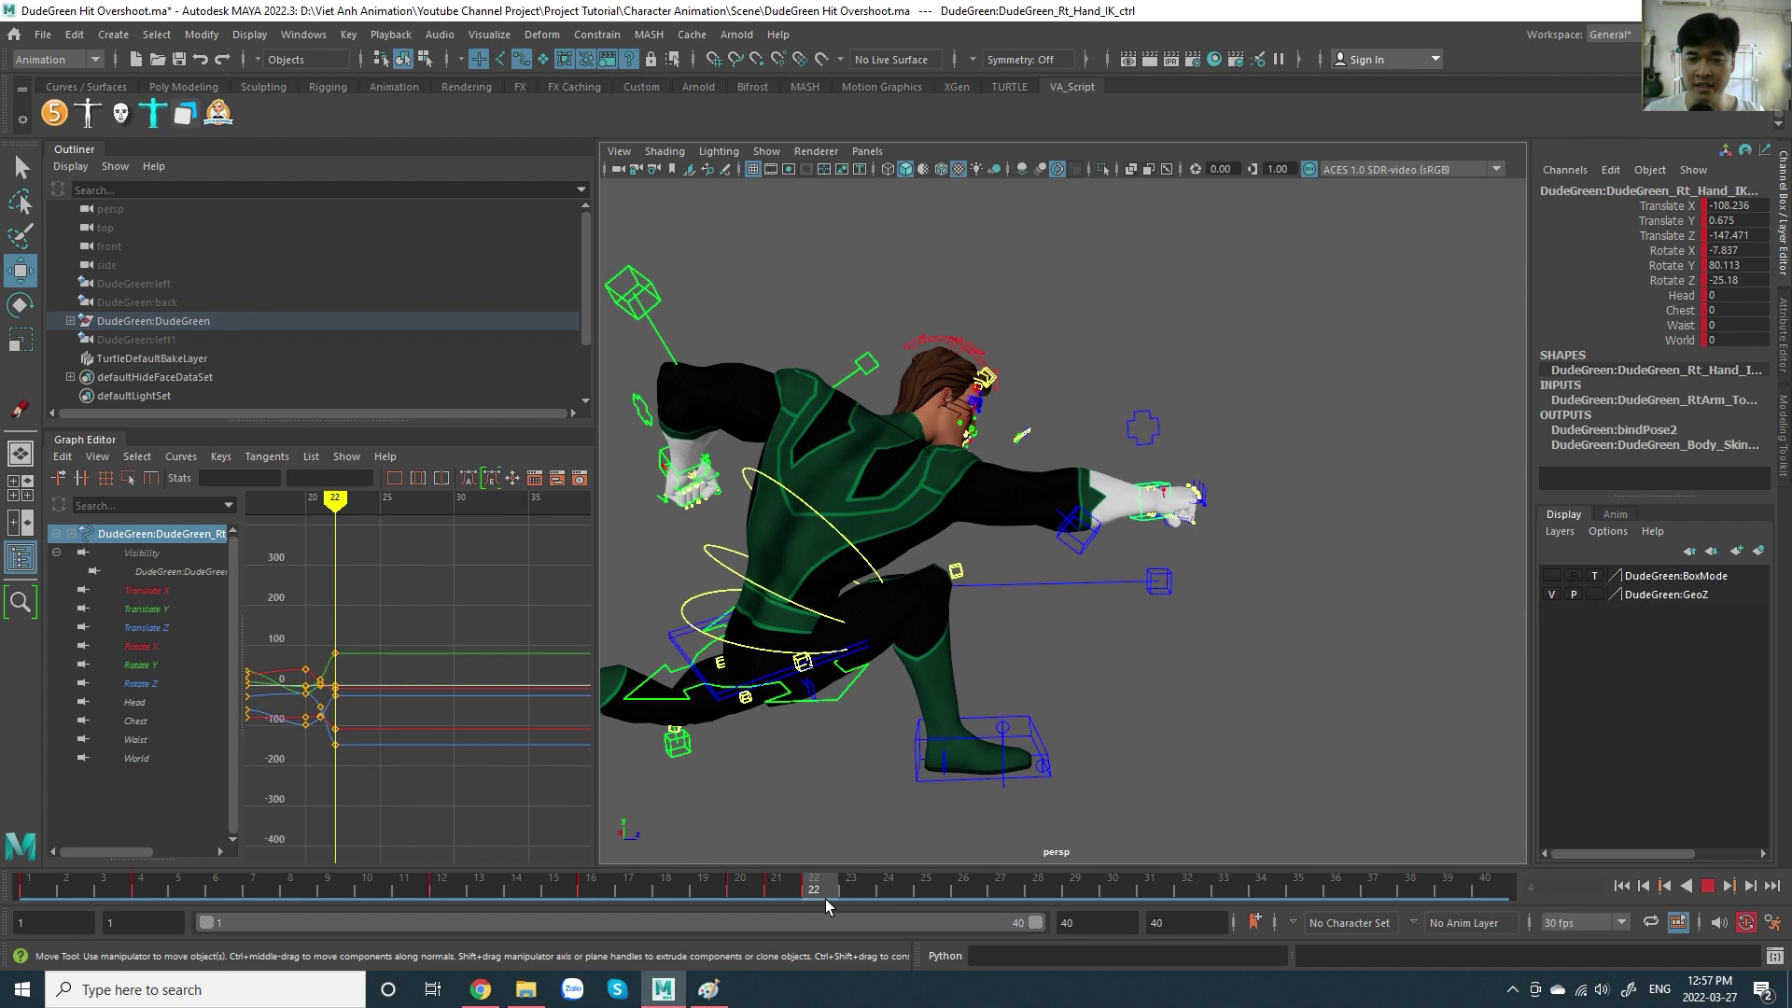
pyautogui.moveTo(825, 899); pyautogui.dragTo(1196, 887)
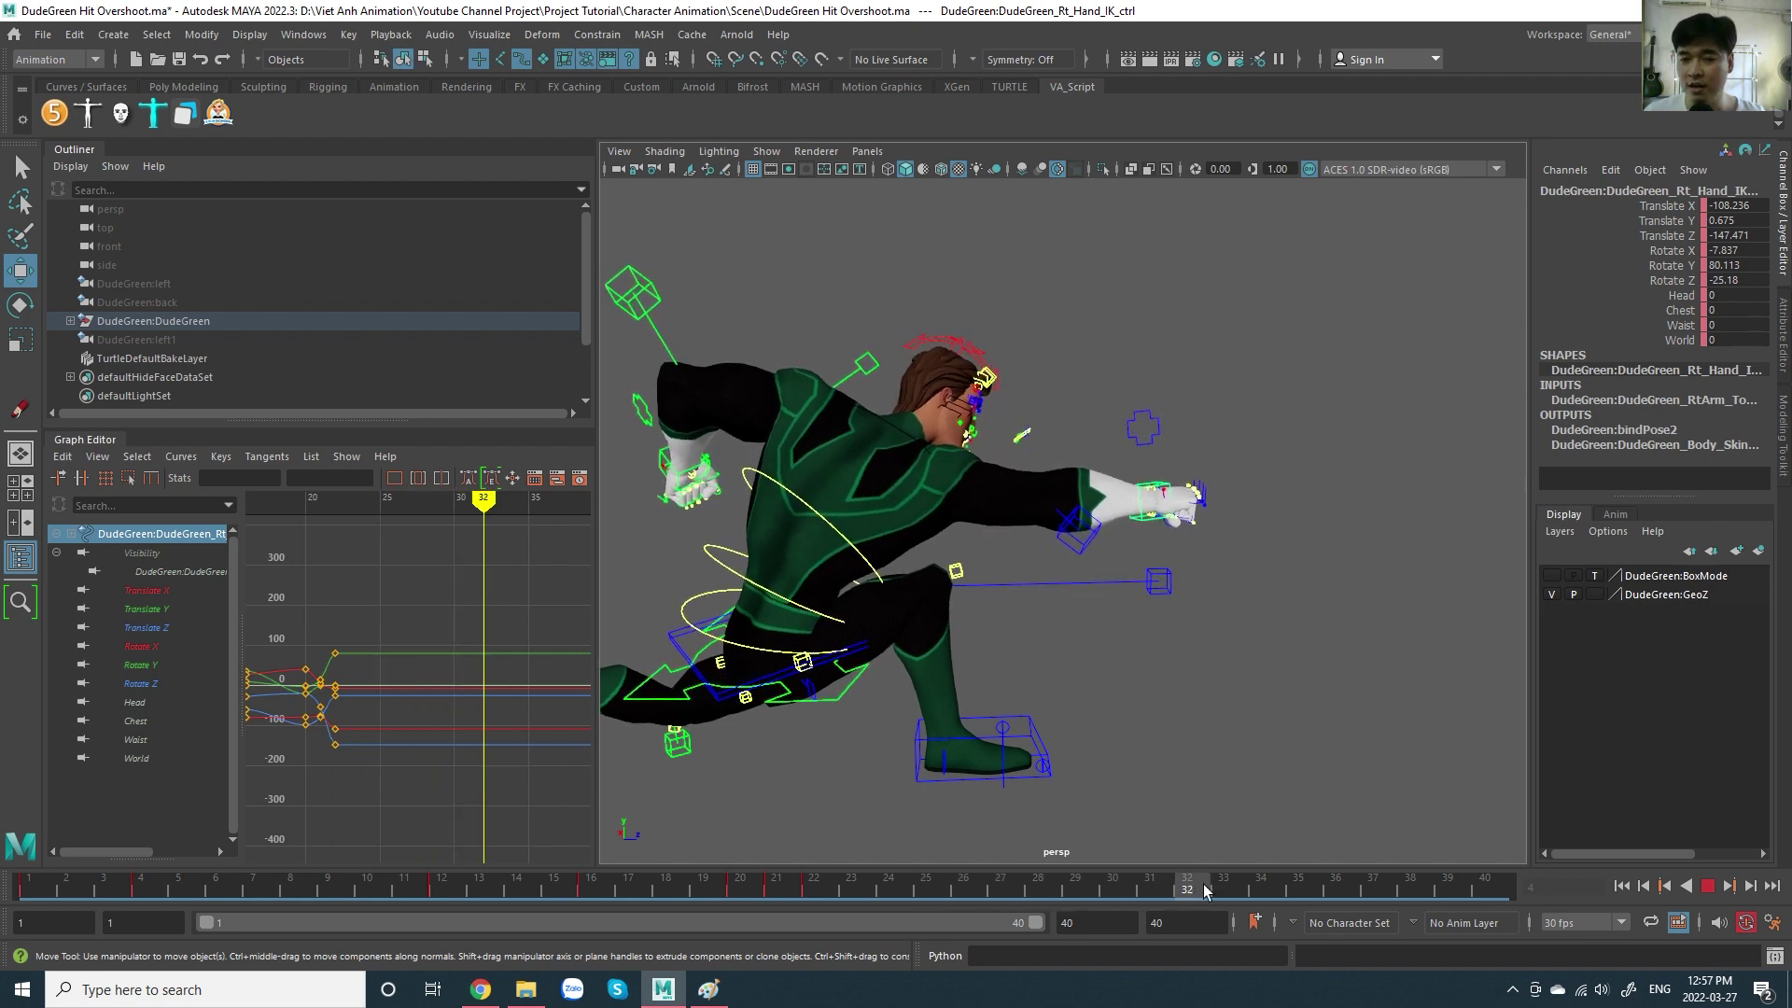
pyautogui.moveTo(1204, 888)
pyautogui.mouseDown()
pyautogui.moveTo(666, 904)
pyautogui.moveTo(903, 894)
pyautogui.mouseUp()
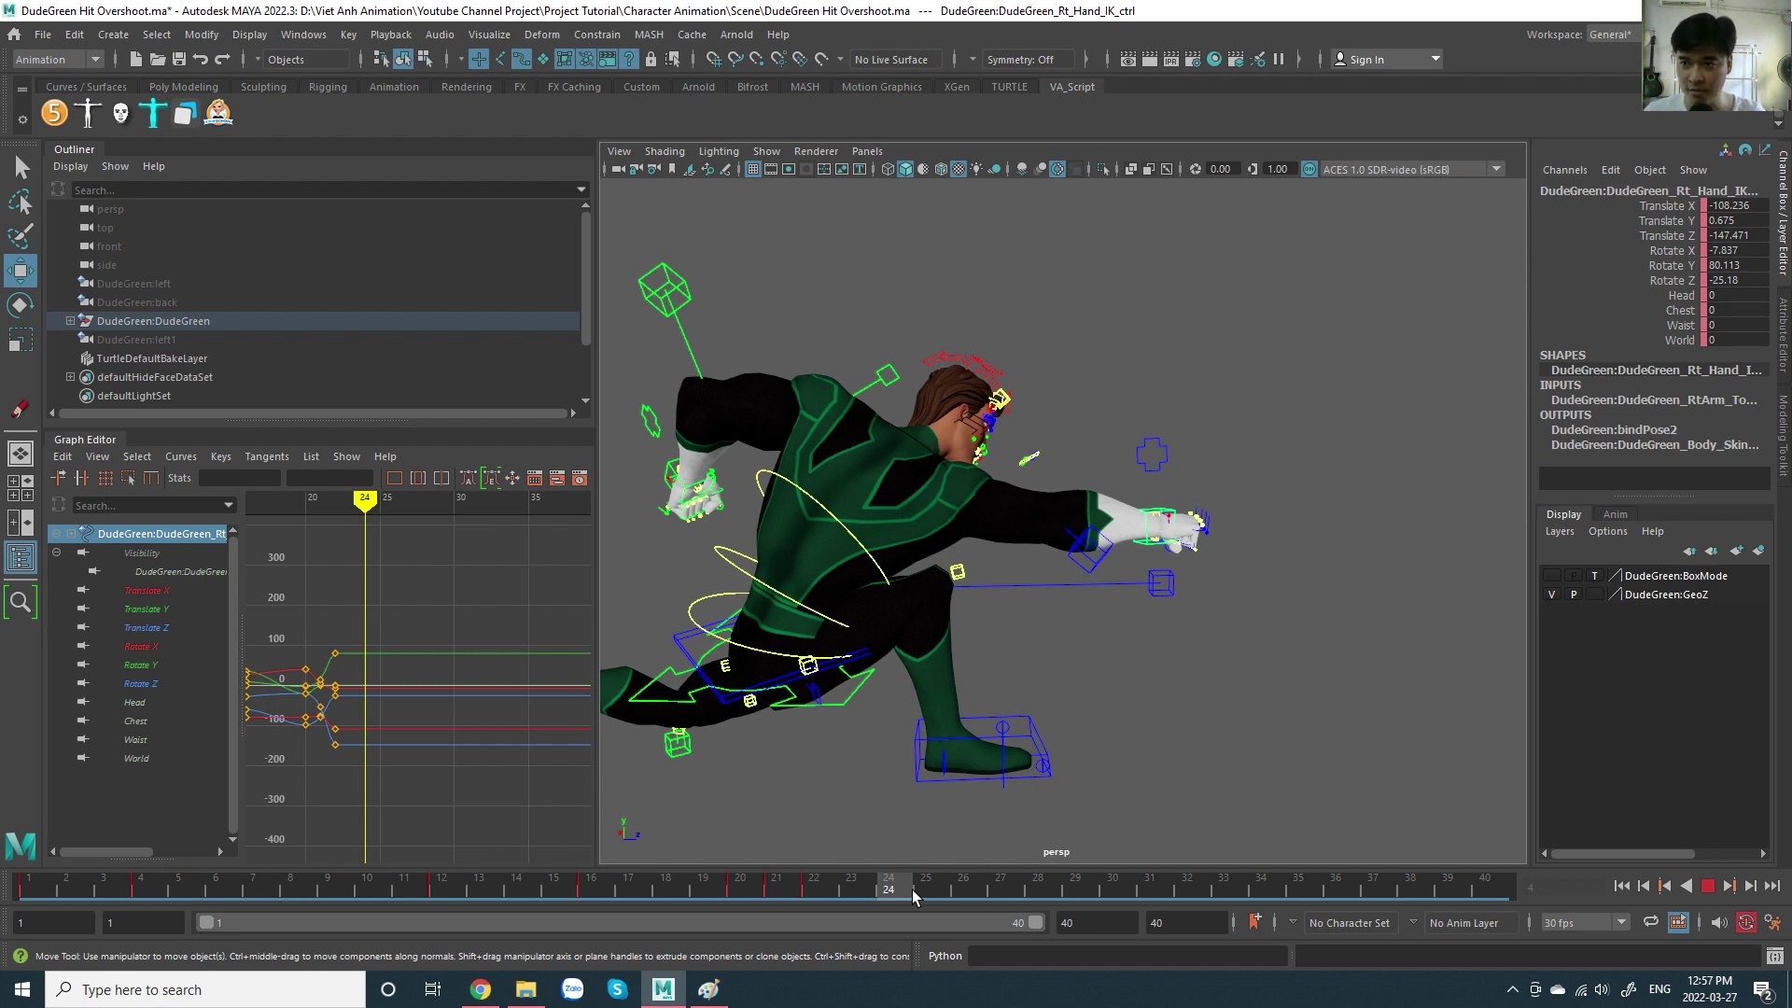
pyautogui.click(913, 896)
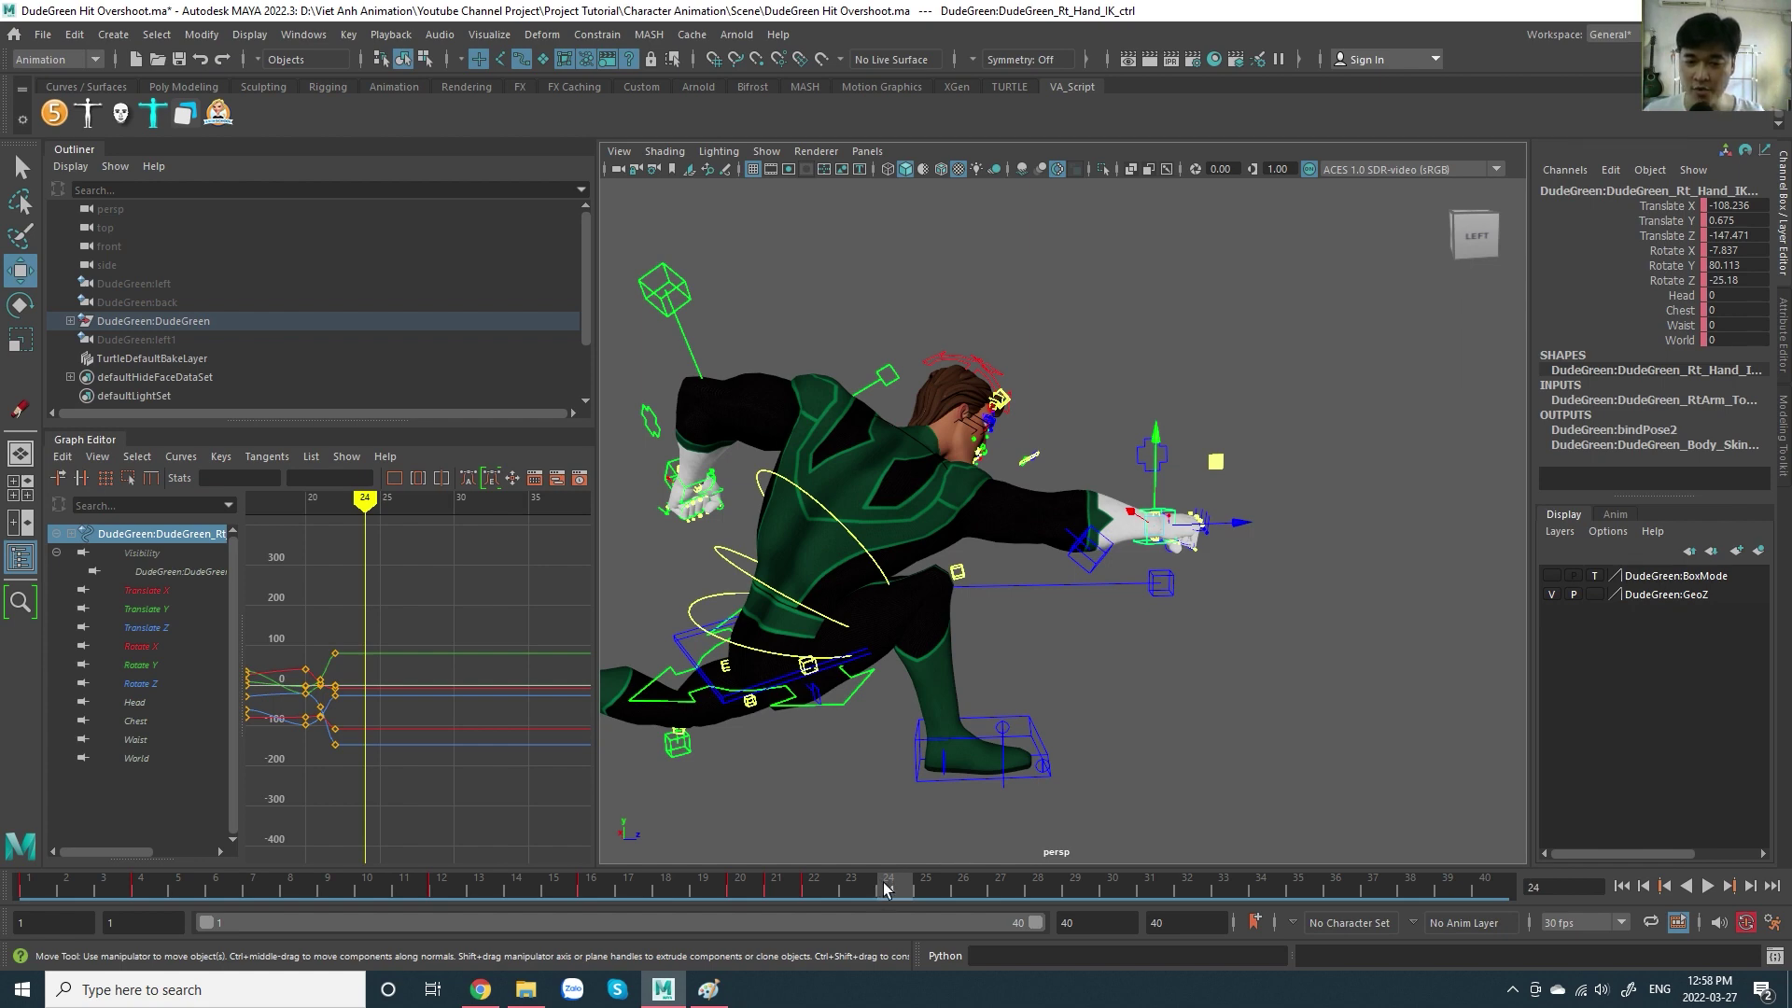
pyautogui.moveTo(868, 891); pyautogui.dragTo(814, 894)
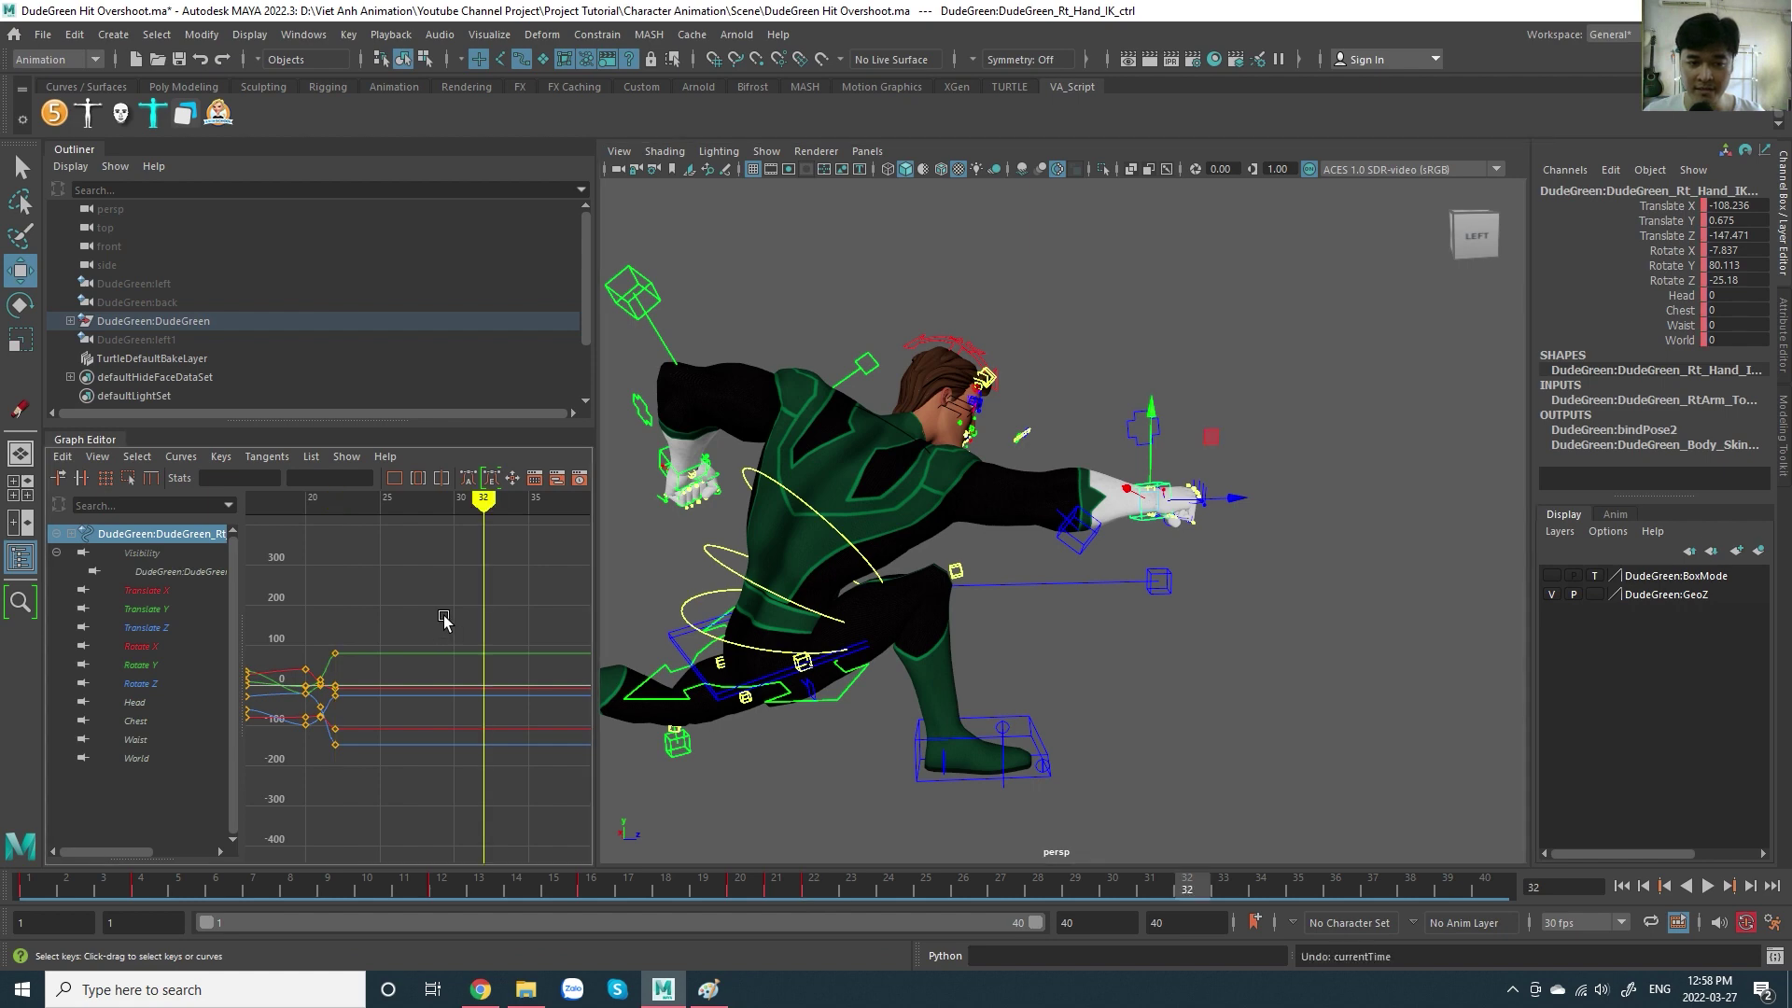
# - Undo the key deletion and replay the hit, stopping on frame 24
pyautogui.hotkey('ctrl', 'z')
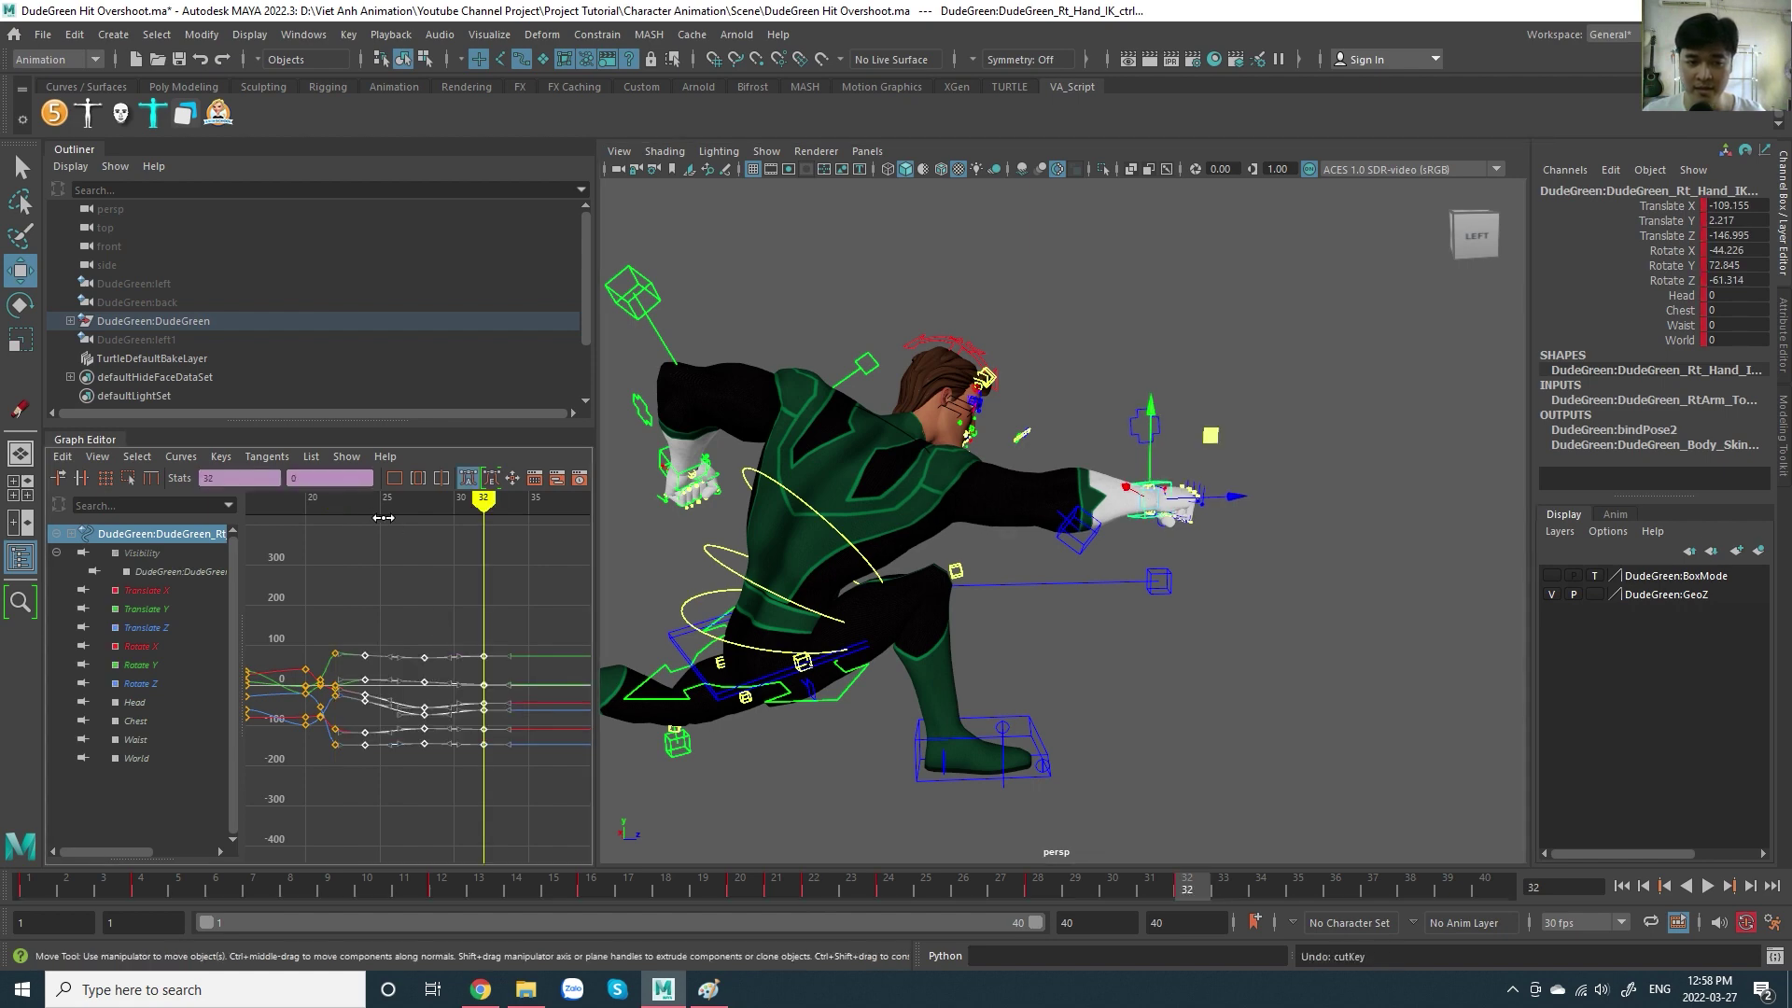
pyautogui.moveTo(383, 517)
pyautogui.mouseDown()
pyautogui.moveTo(320, 519)
pyautogui.moveTo(394, 524)
pyautogui.moveTo(425, 557)
pyautogui.moveTo(327, 566)
pyautogui.moveTo(350, 572)
pyautogui.mouseUp()
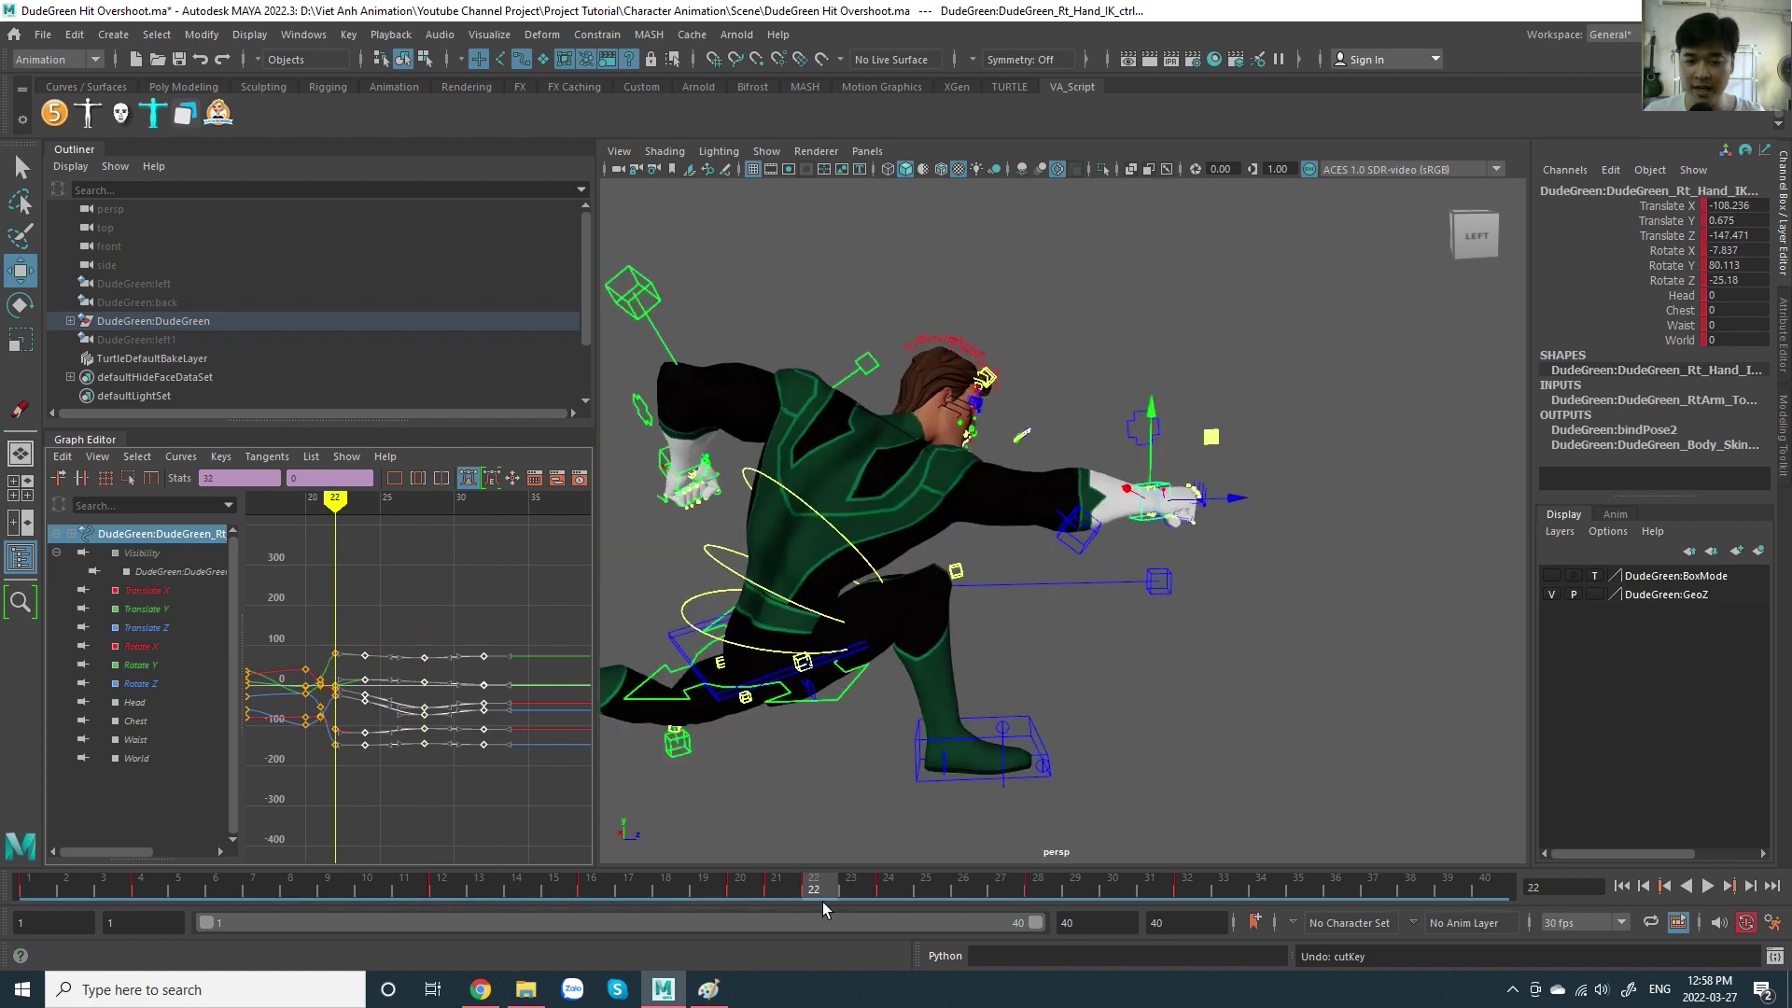
pyautogui.hotkey('alt', 'v')
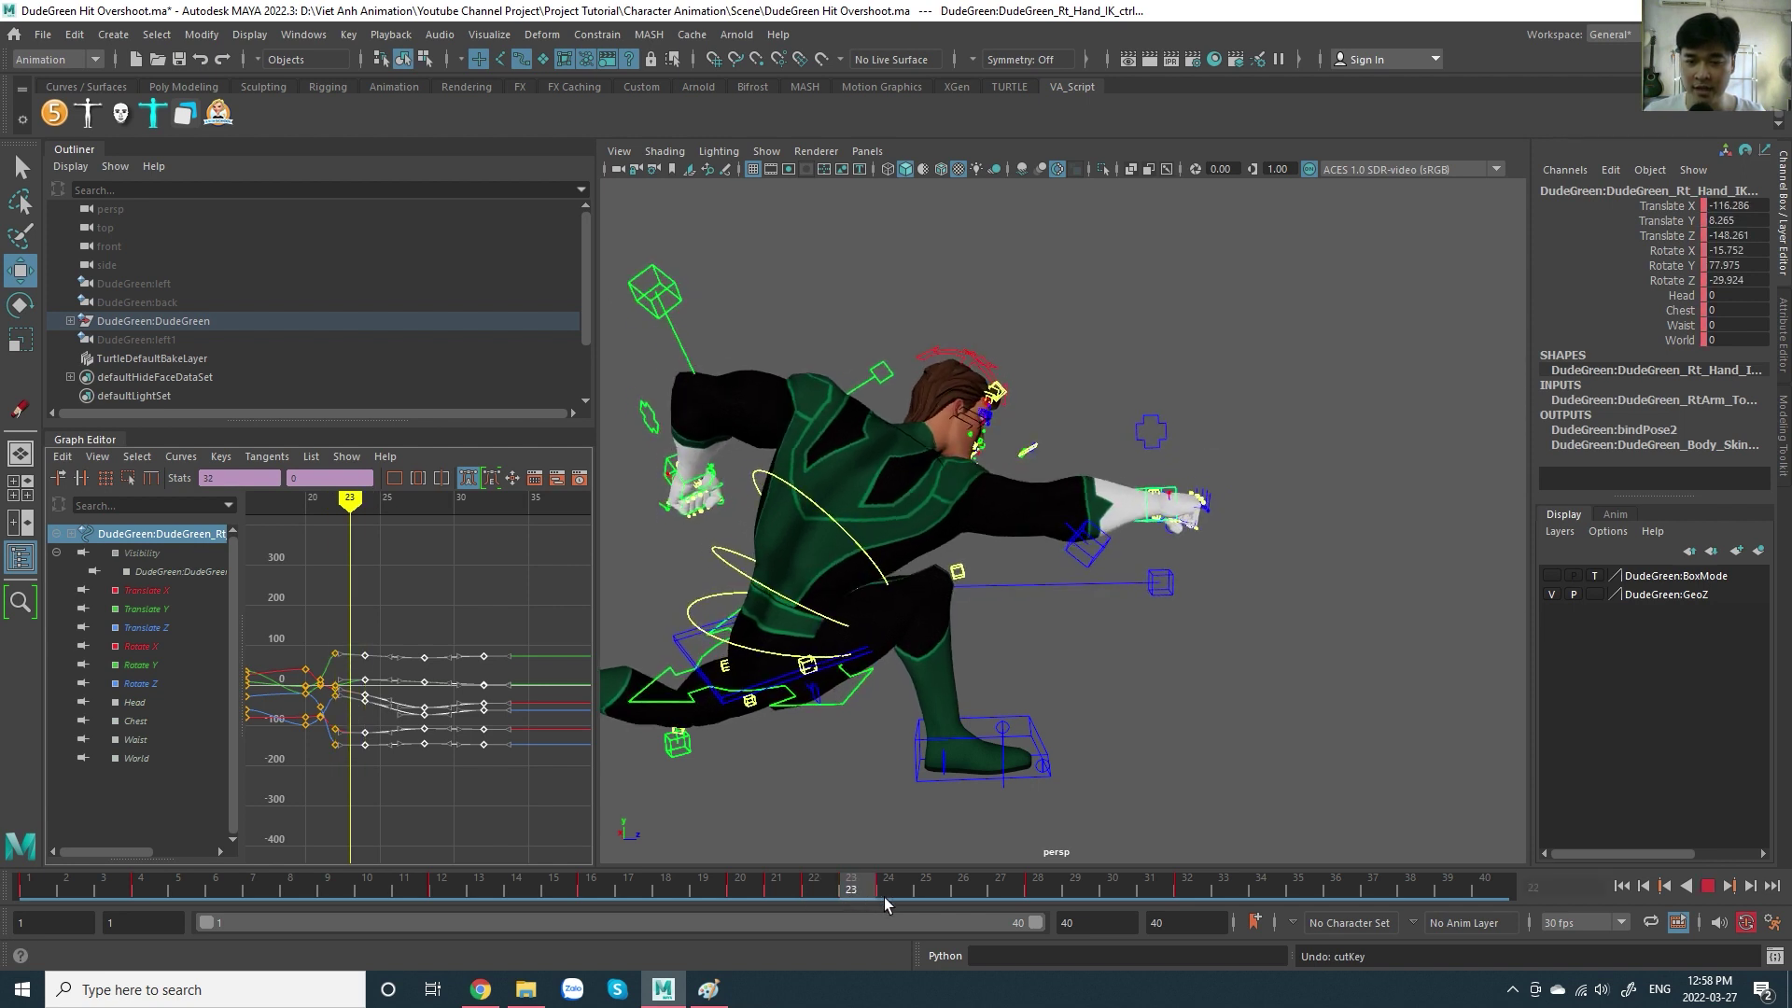
pyautogui.hotkey('alt', 'v')
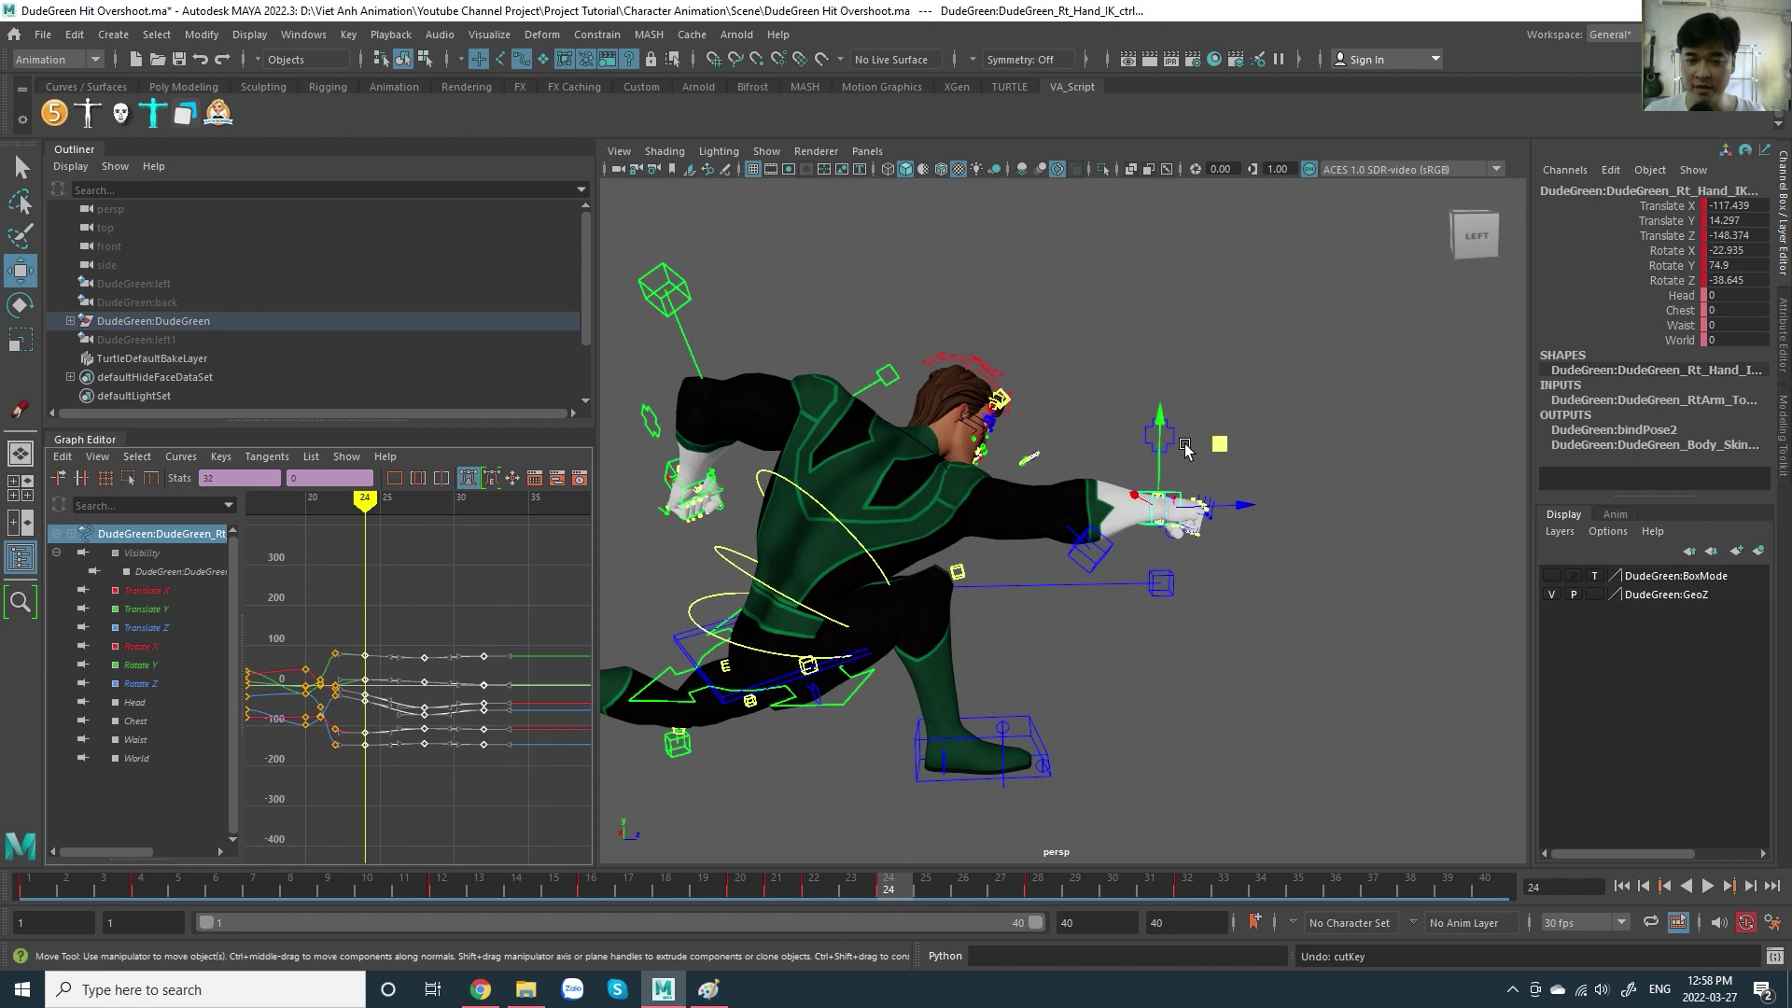
pyautogui.moveTo(1185, 448)
pyautogui.mouseDown(button='middle')
pyautogui.moveTo(1184, 470)
pyautogui.moveTo(1188, 441)
pyautogui.mouseUp(button='middle')
pyautogui.moveTo(1188, 441)
pyautogui.keyDown('alt'); pyautogui.mouseDown()
pyautogui.moveTo(1101, 448)
pyautogui.moveTo(1186, 448)
pyautogui.mouseUp(); pyautogui.keyUp('alt')
pyautogui.scroll(4, 1204, 556)
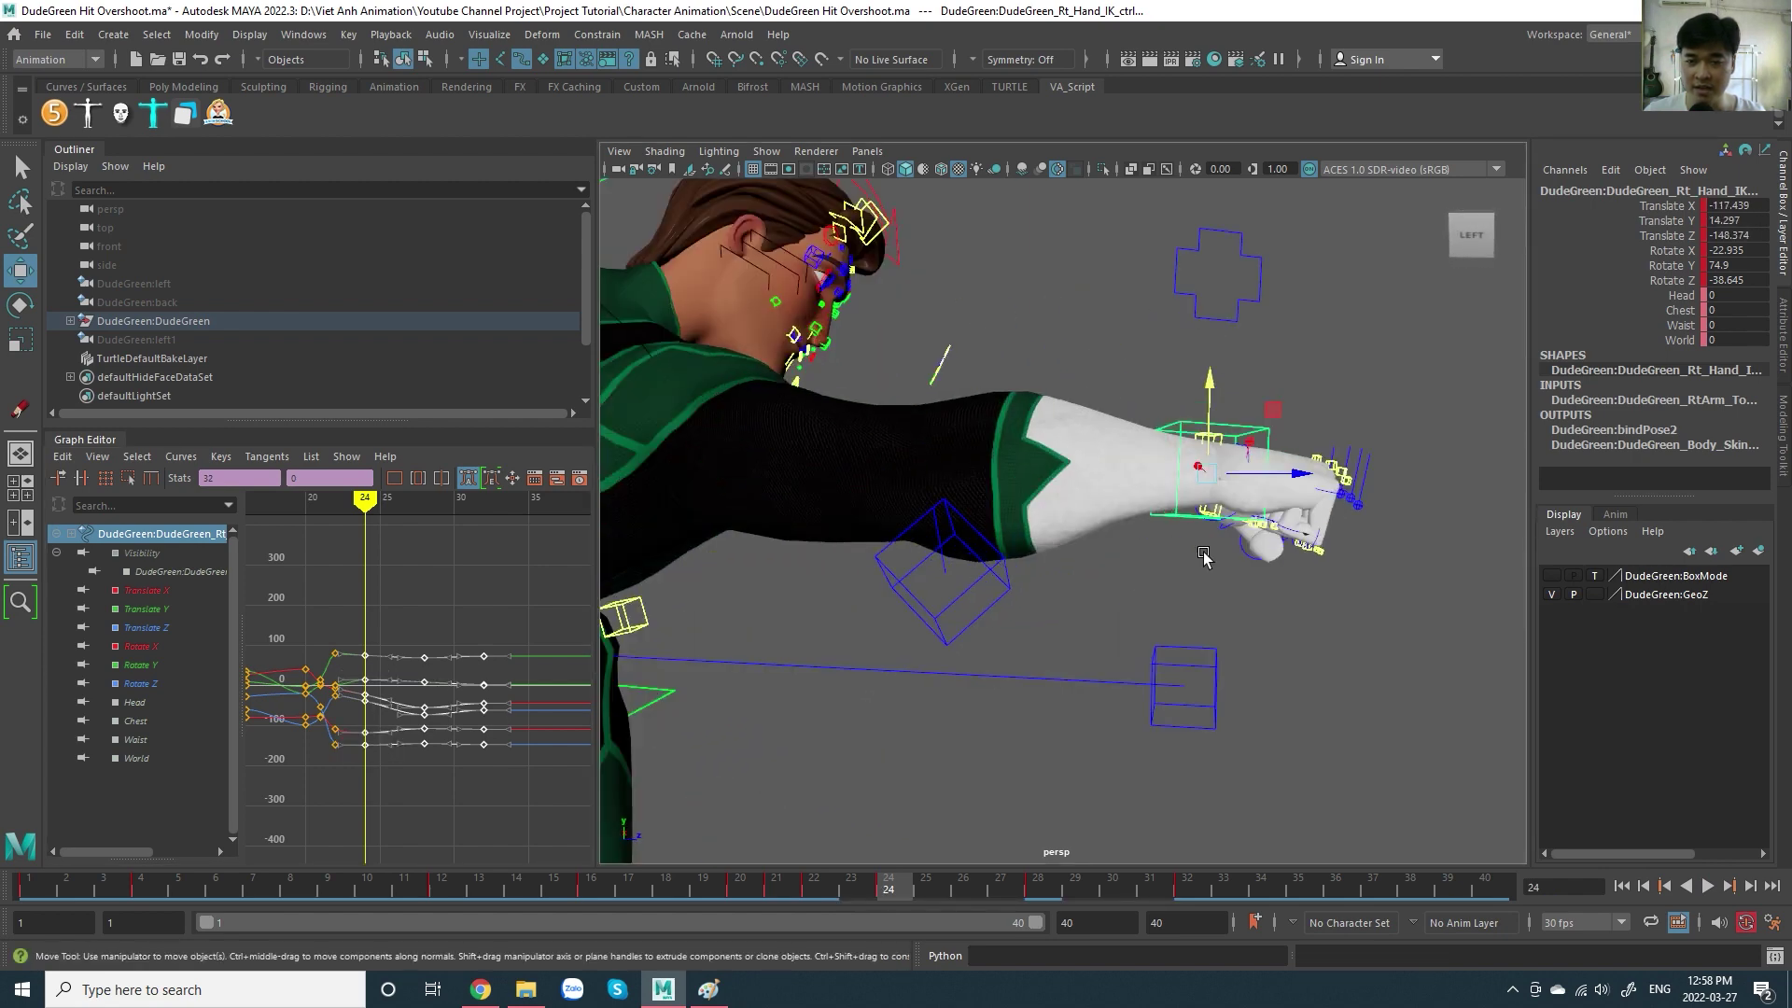
pyautogui.keyDown('alt'); pyautogui.moveTo(1203, 556); pyautogui.dragTo(1187, 578); pyautogui.keyUp('alt')
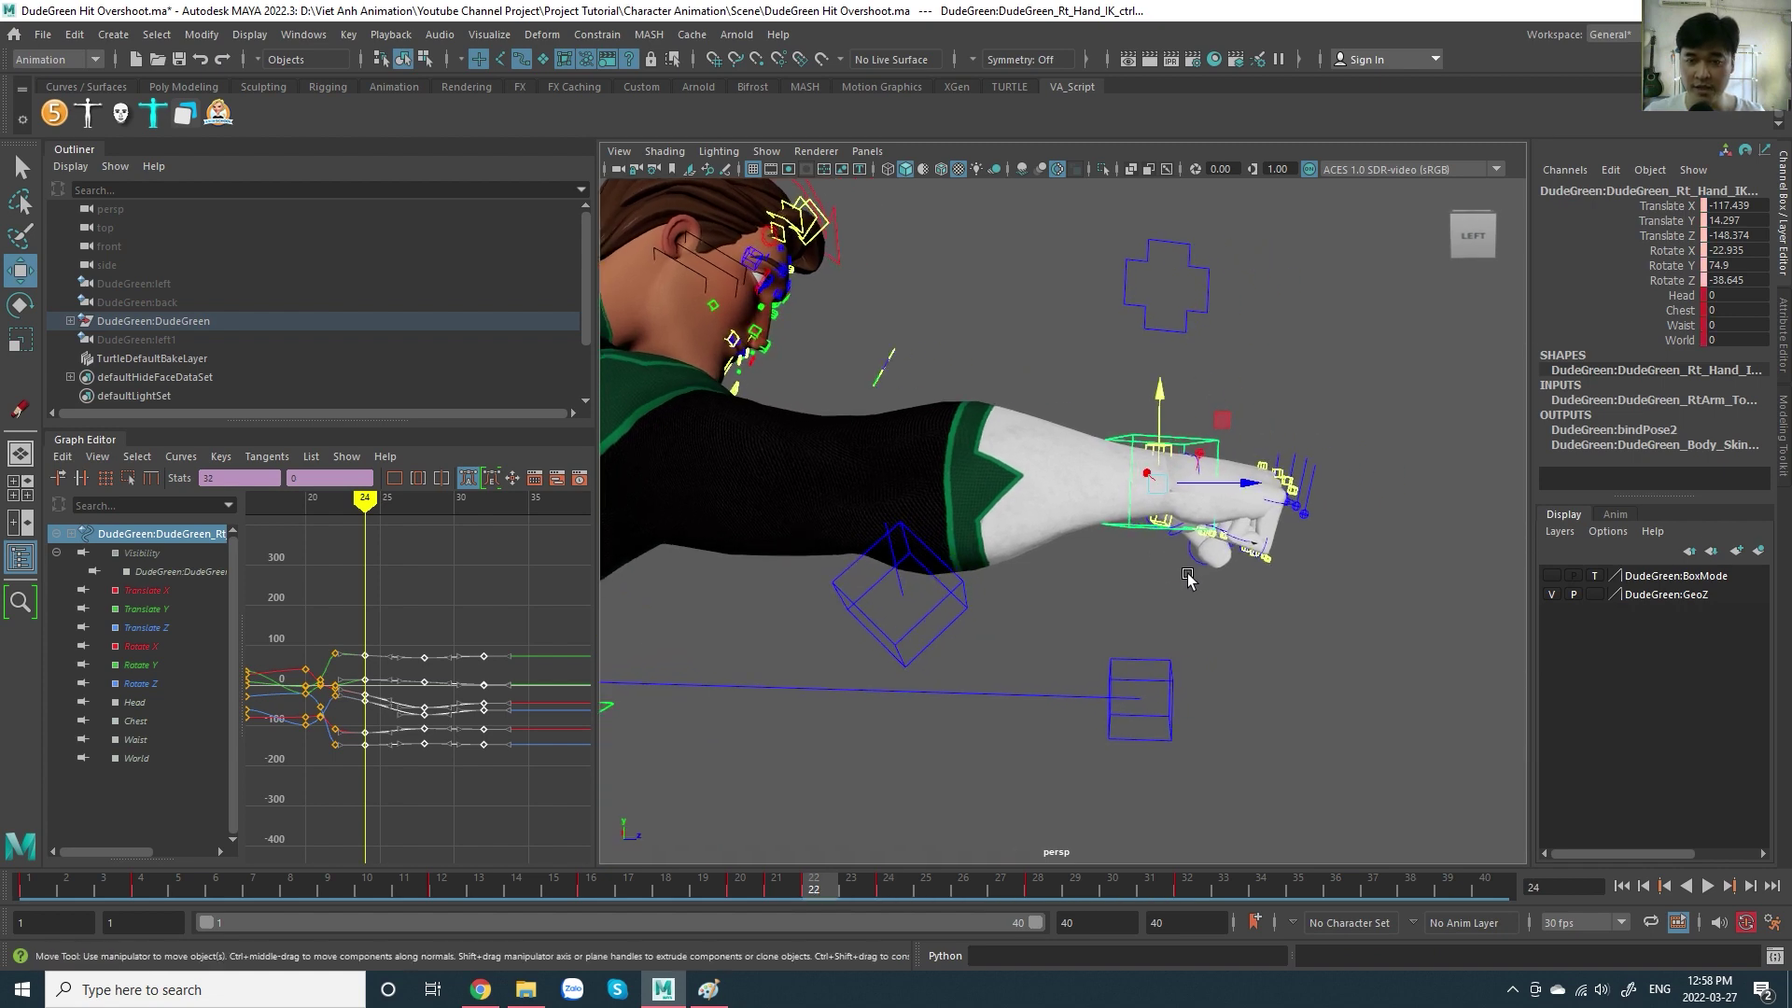
pyautogui.press(',')
pyautogui.press('.')
pyautogui.press(',')
pyautogui.press('.')
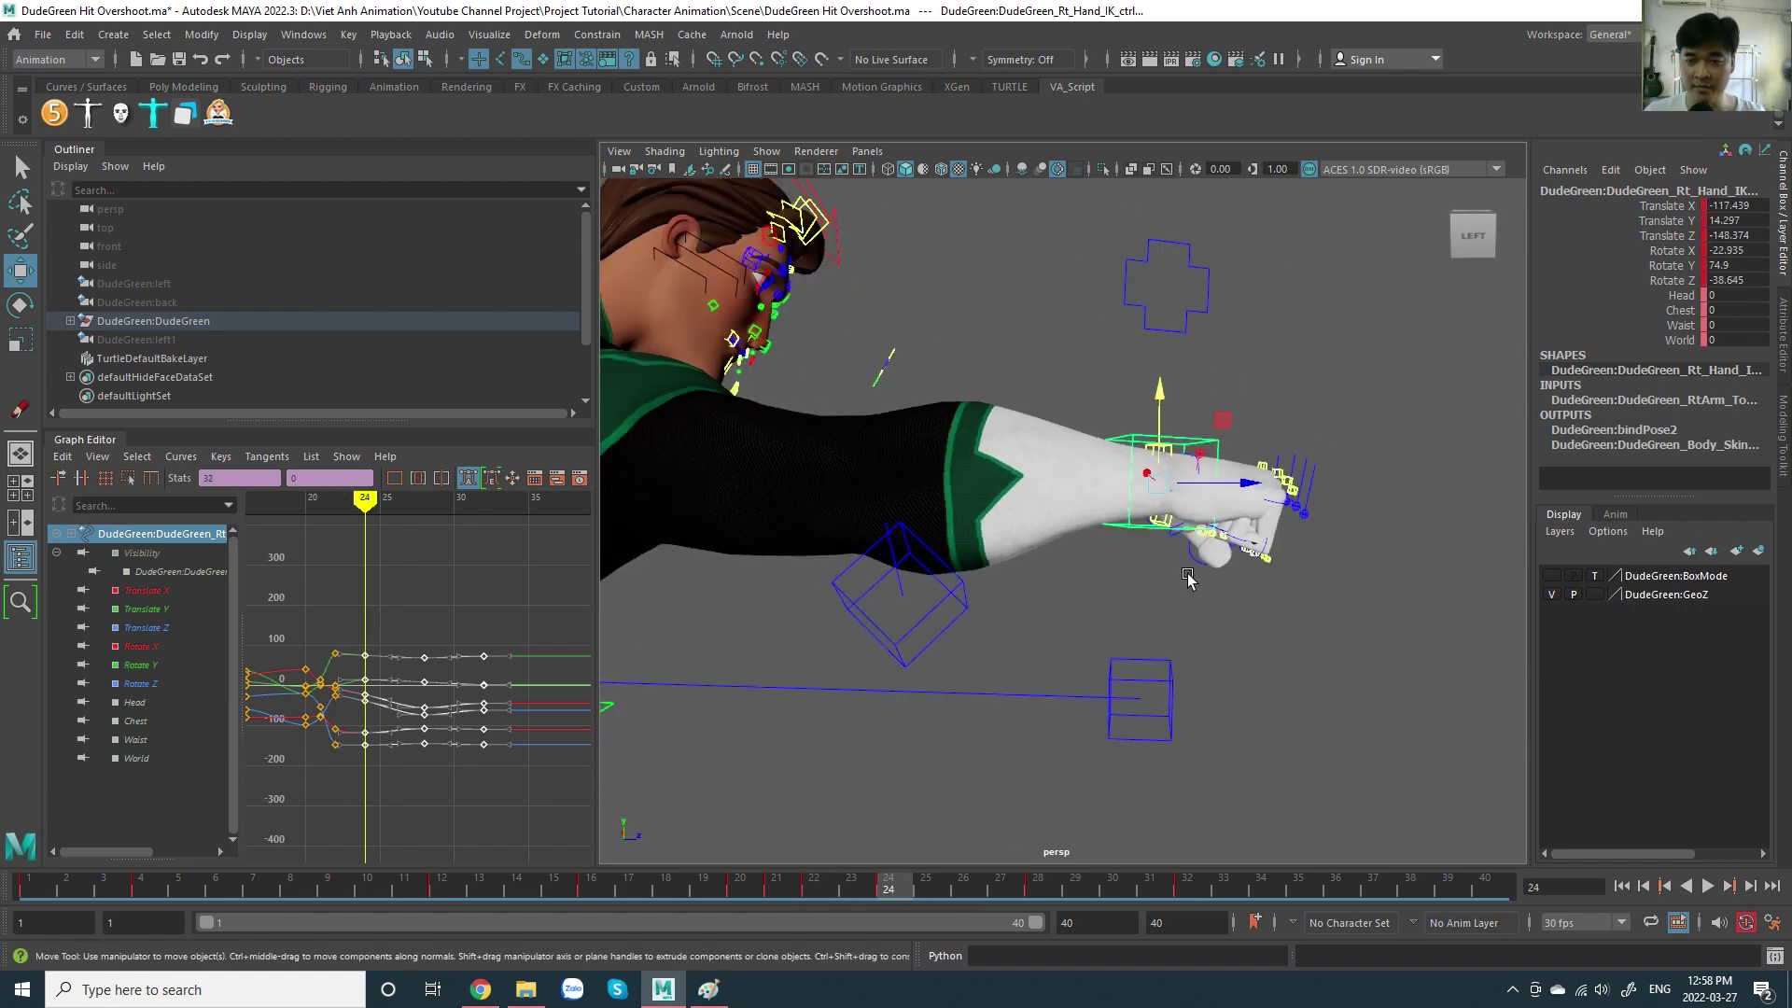
pyautogui.press(',')
pyautogui.press('.')
pyautogui.press(',')
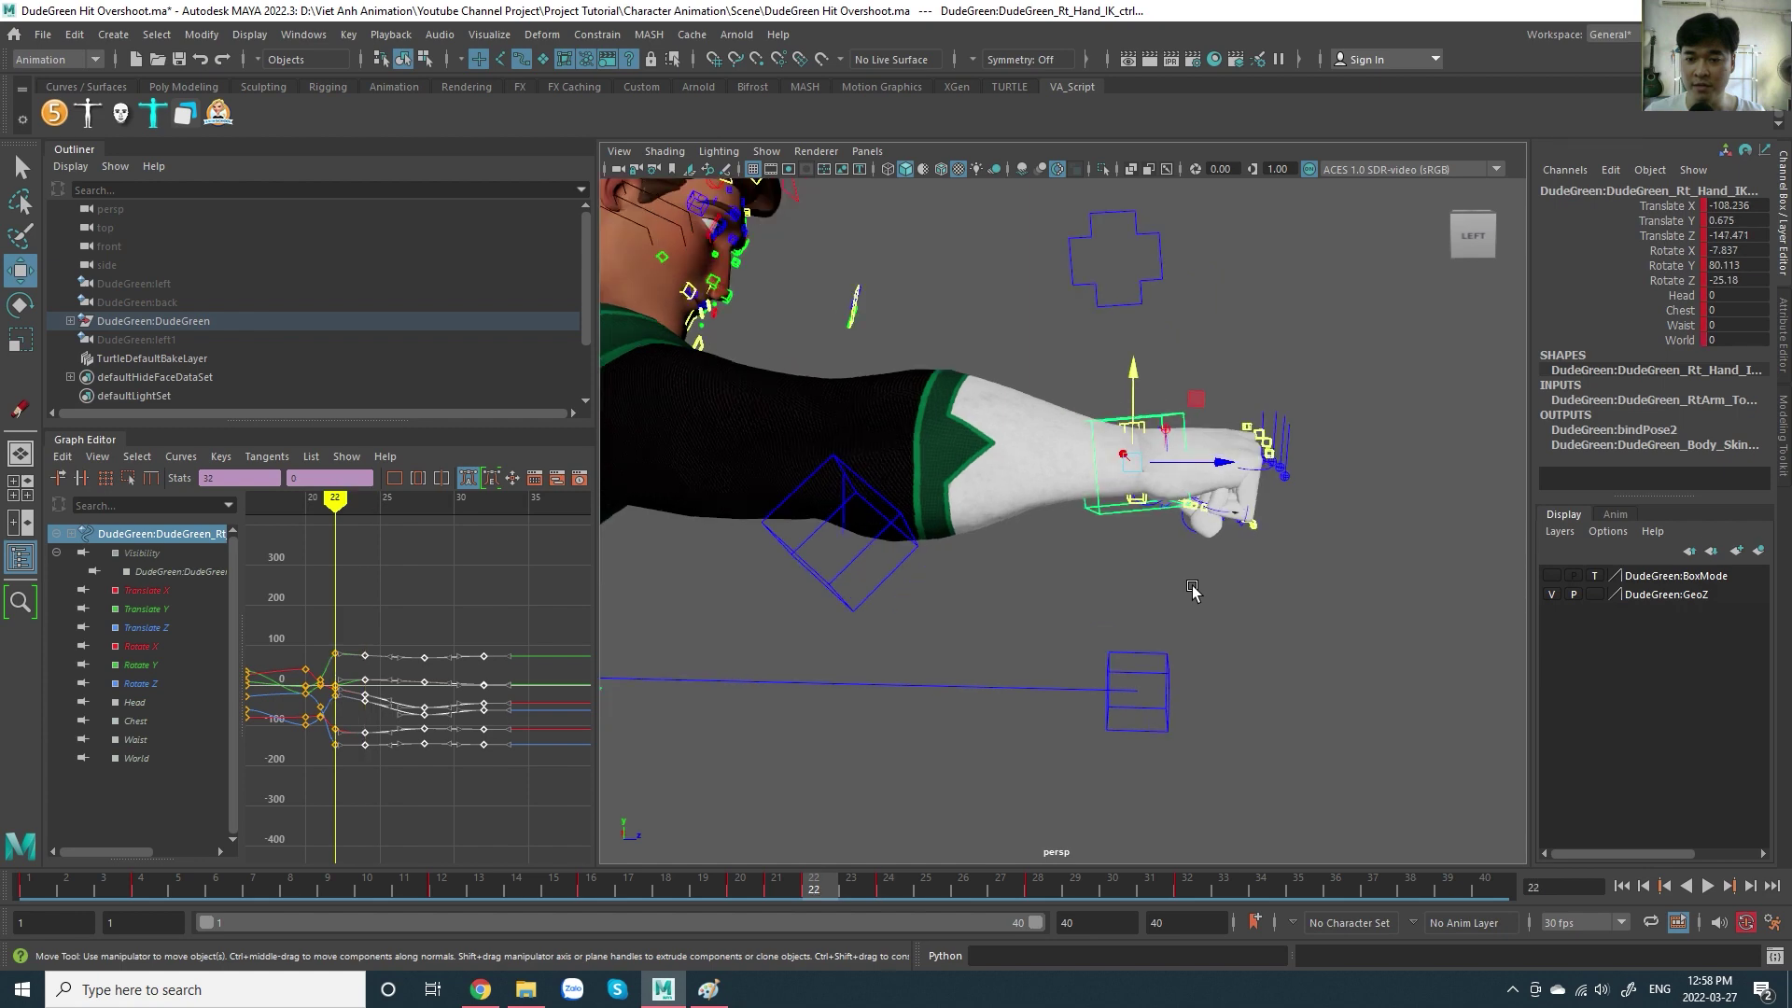
pyautogui.press('.')
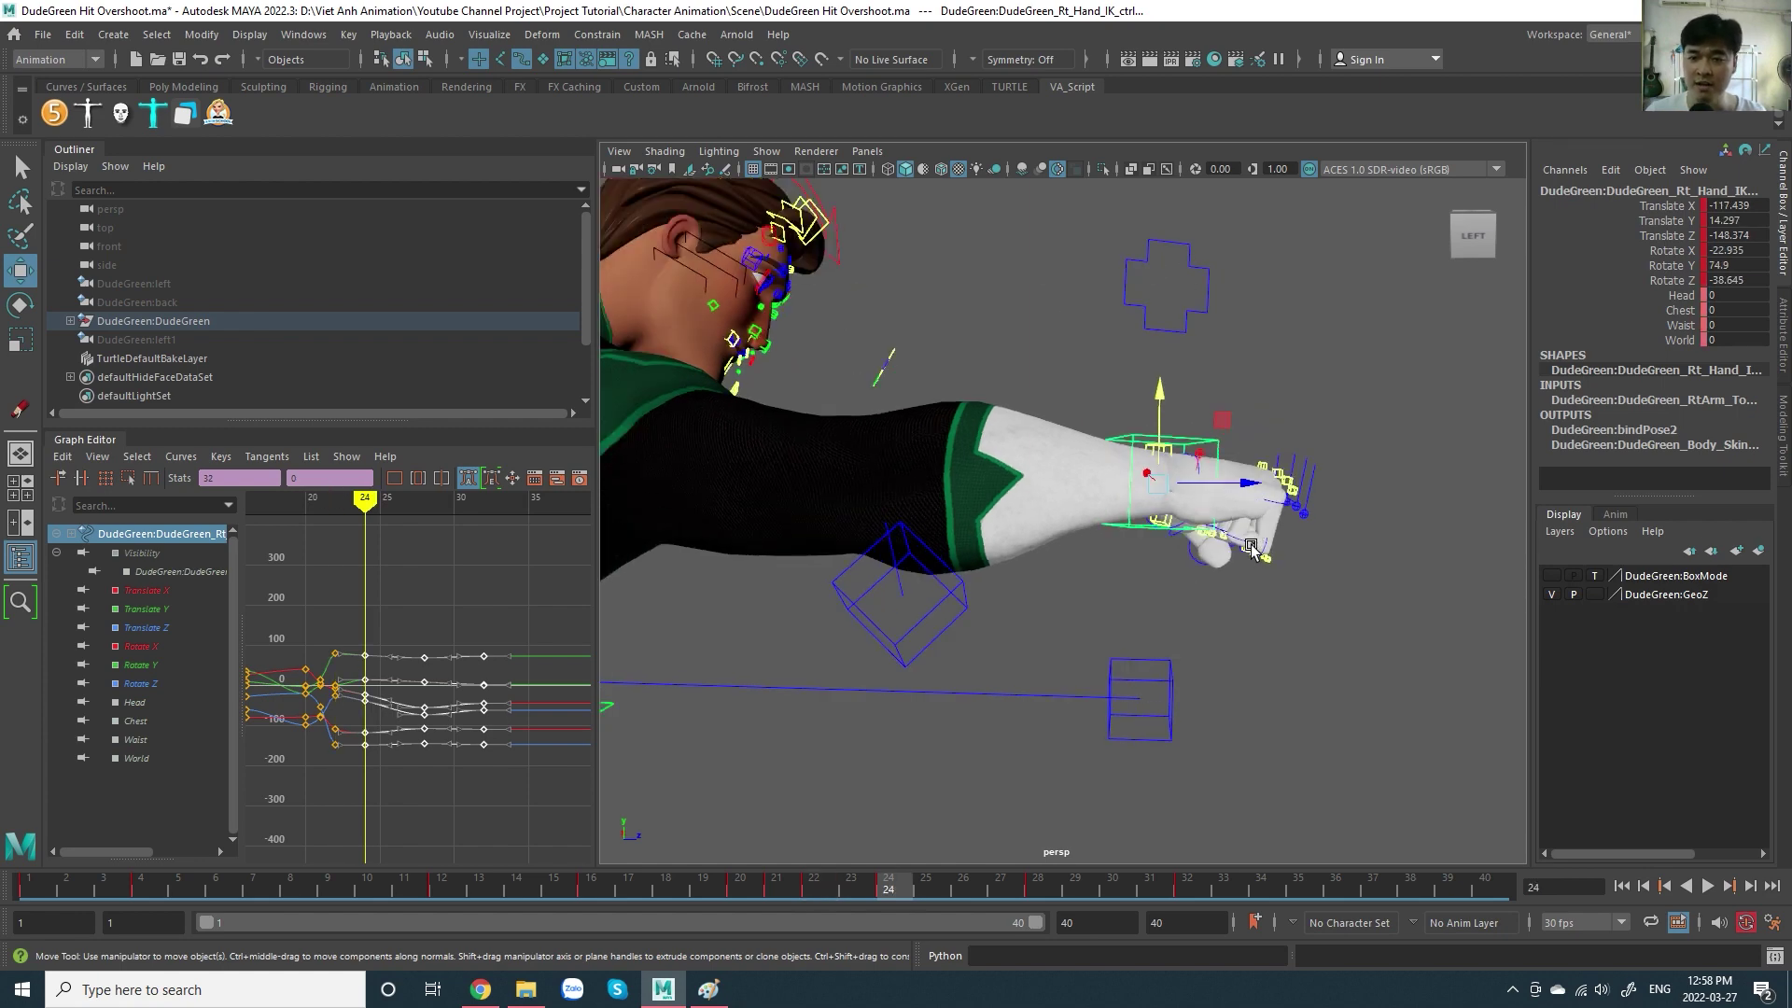
pyautogui.press(',')
pyautogui.press('.')
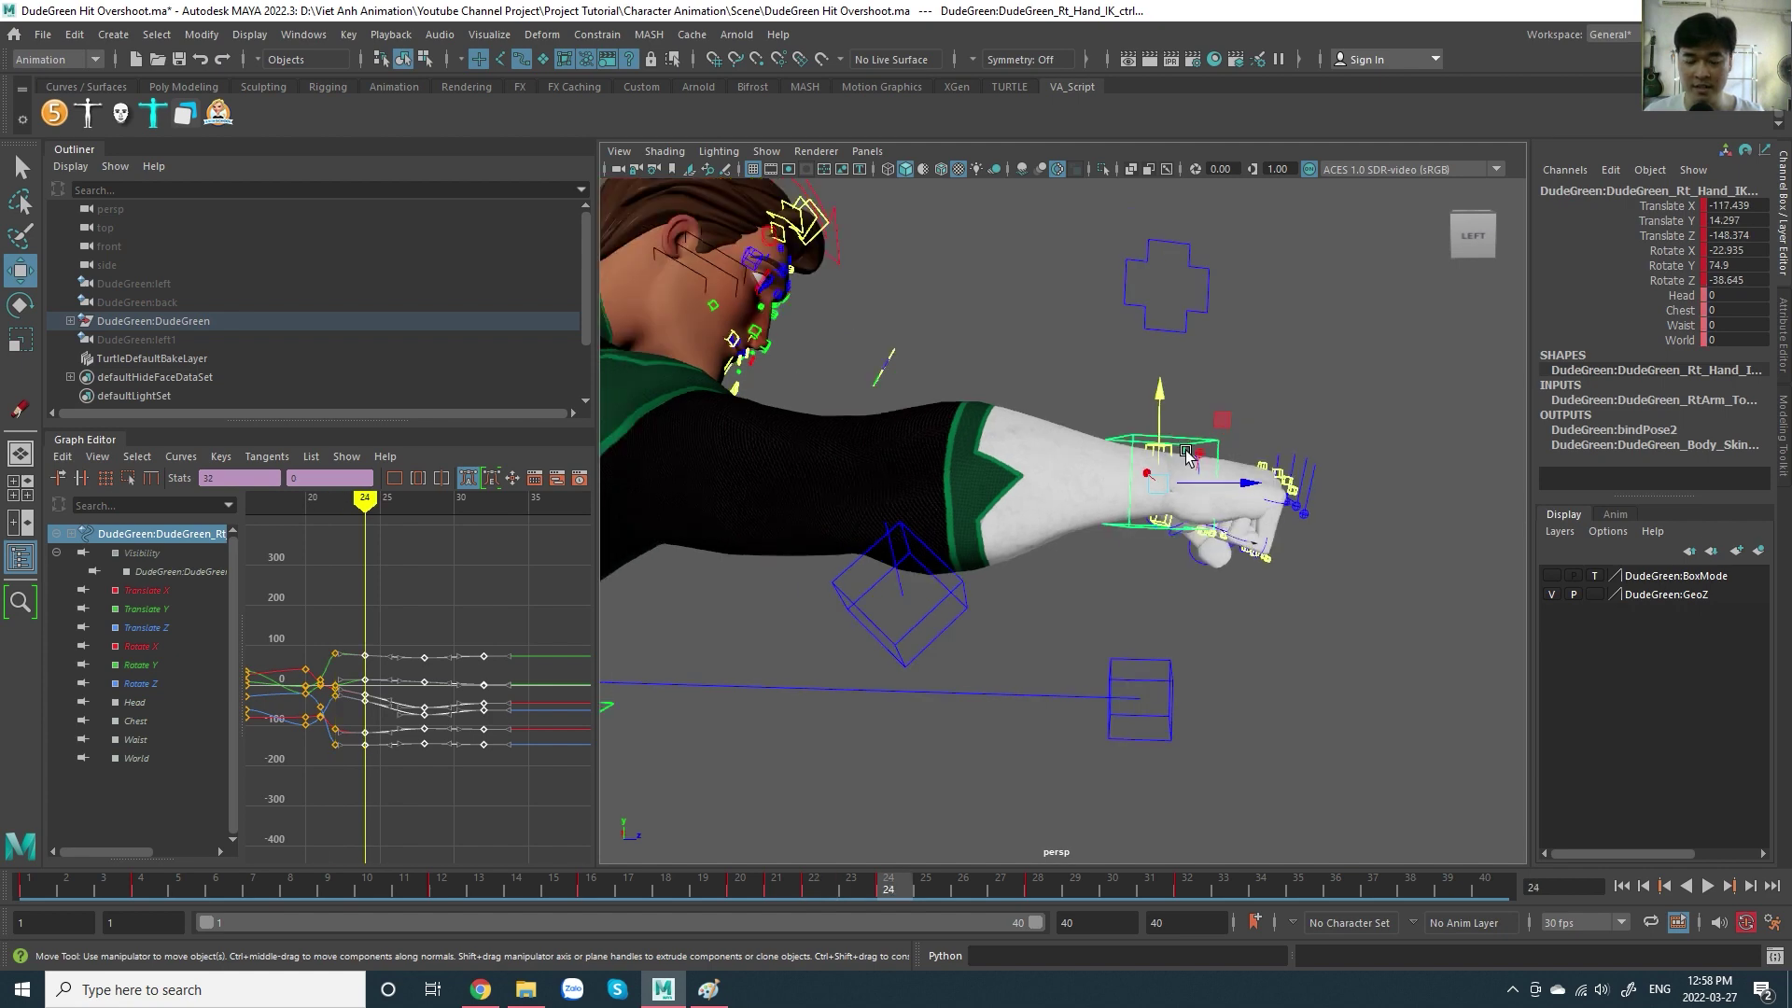
pyautogui.press('e')
pyautogui.moveTo(1149, 424); pyautogui.dragTo(1186, 397)
pyautogui.hotkey('ctrl', 'z')
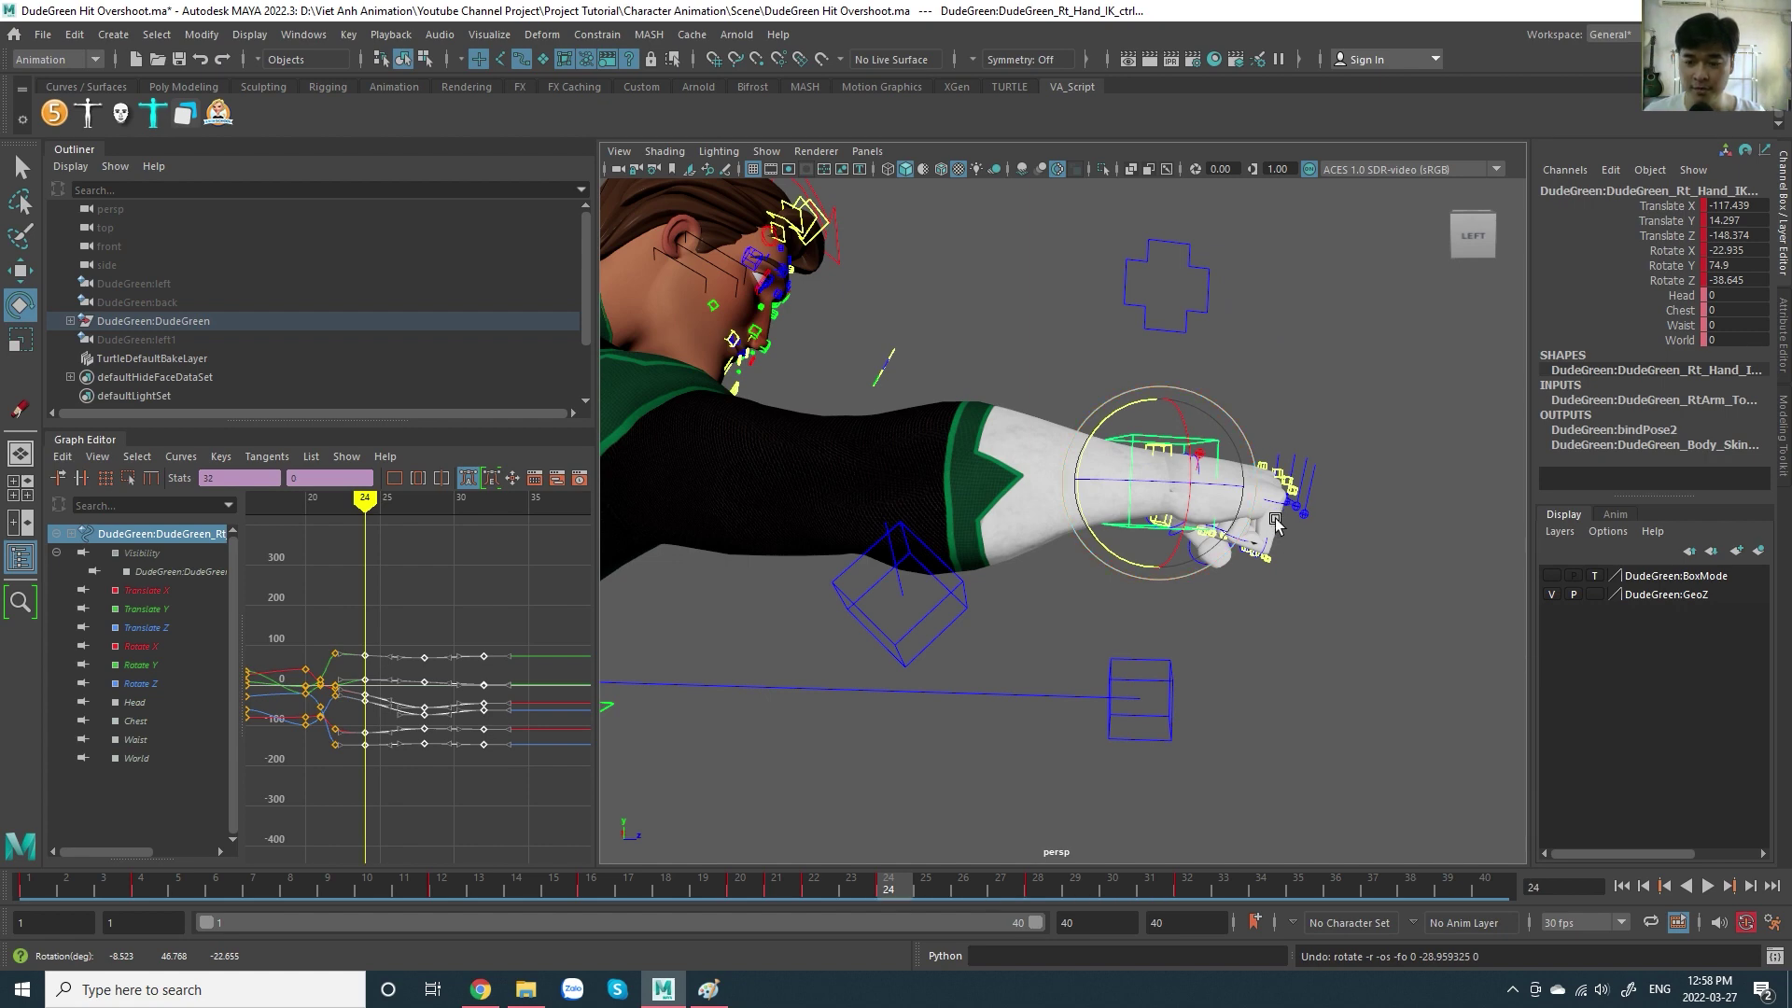
pyautogui.hotkey('alt', 'v')
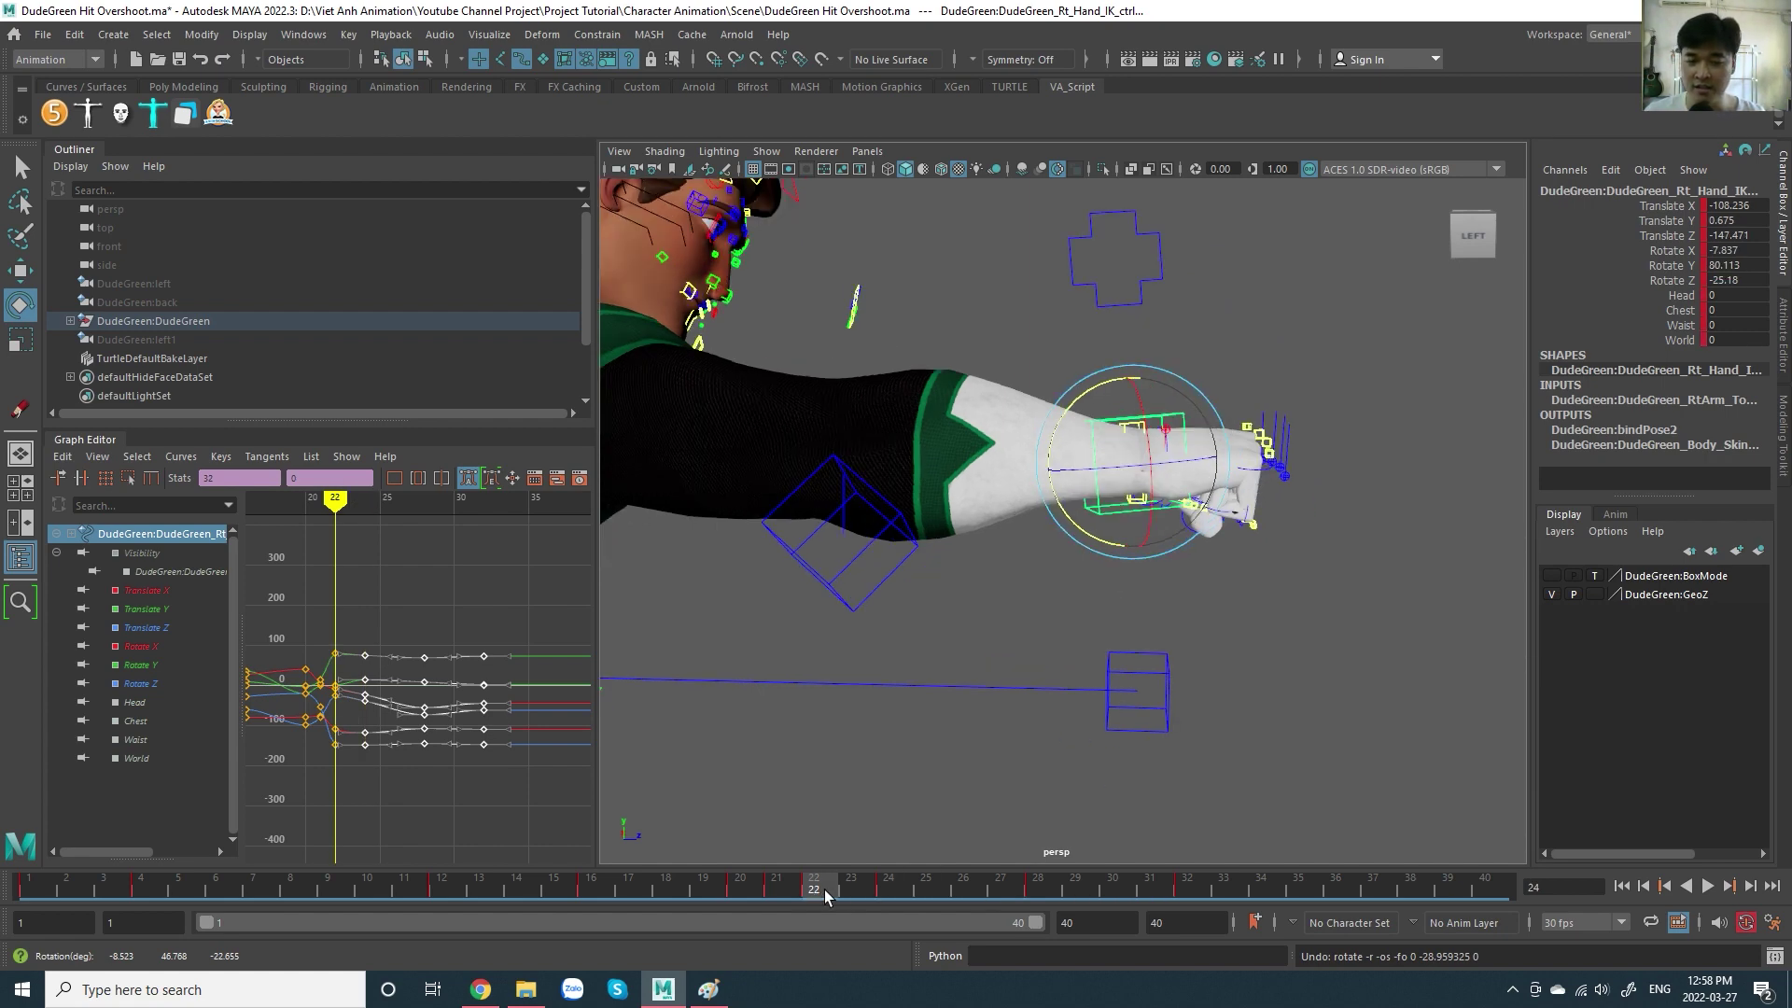
pyautogui.moveTo(868, 899); pyautogui.dragTo(915, 911)
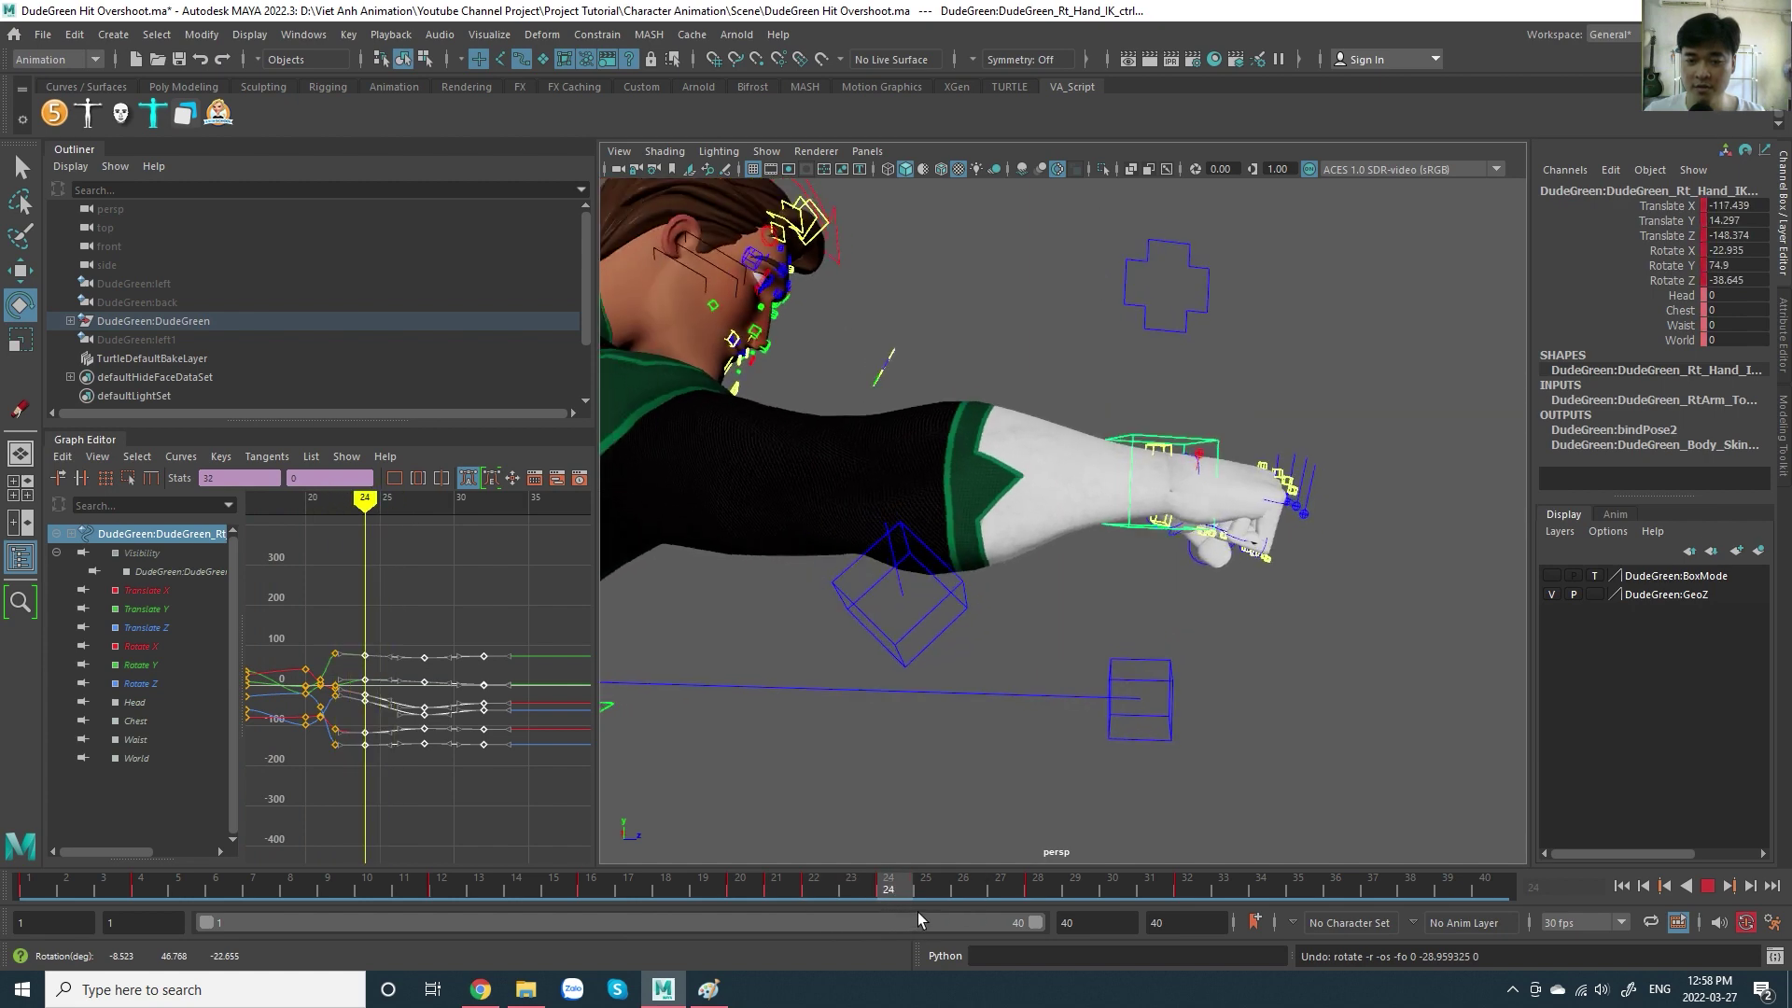
pyautogui.press('Escape')
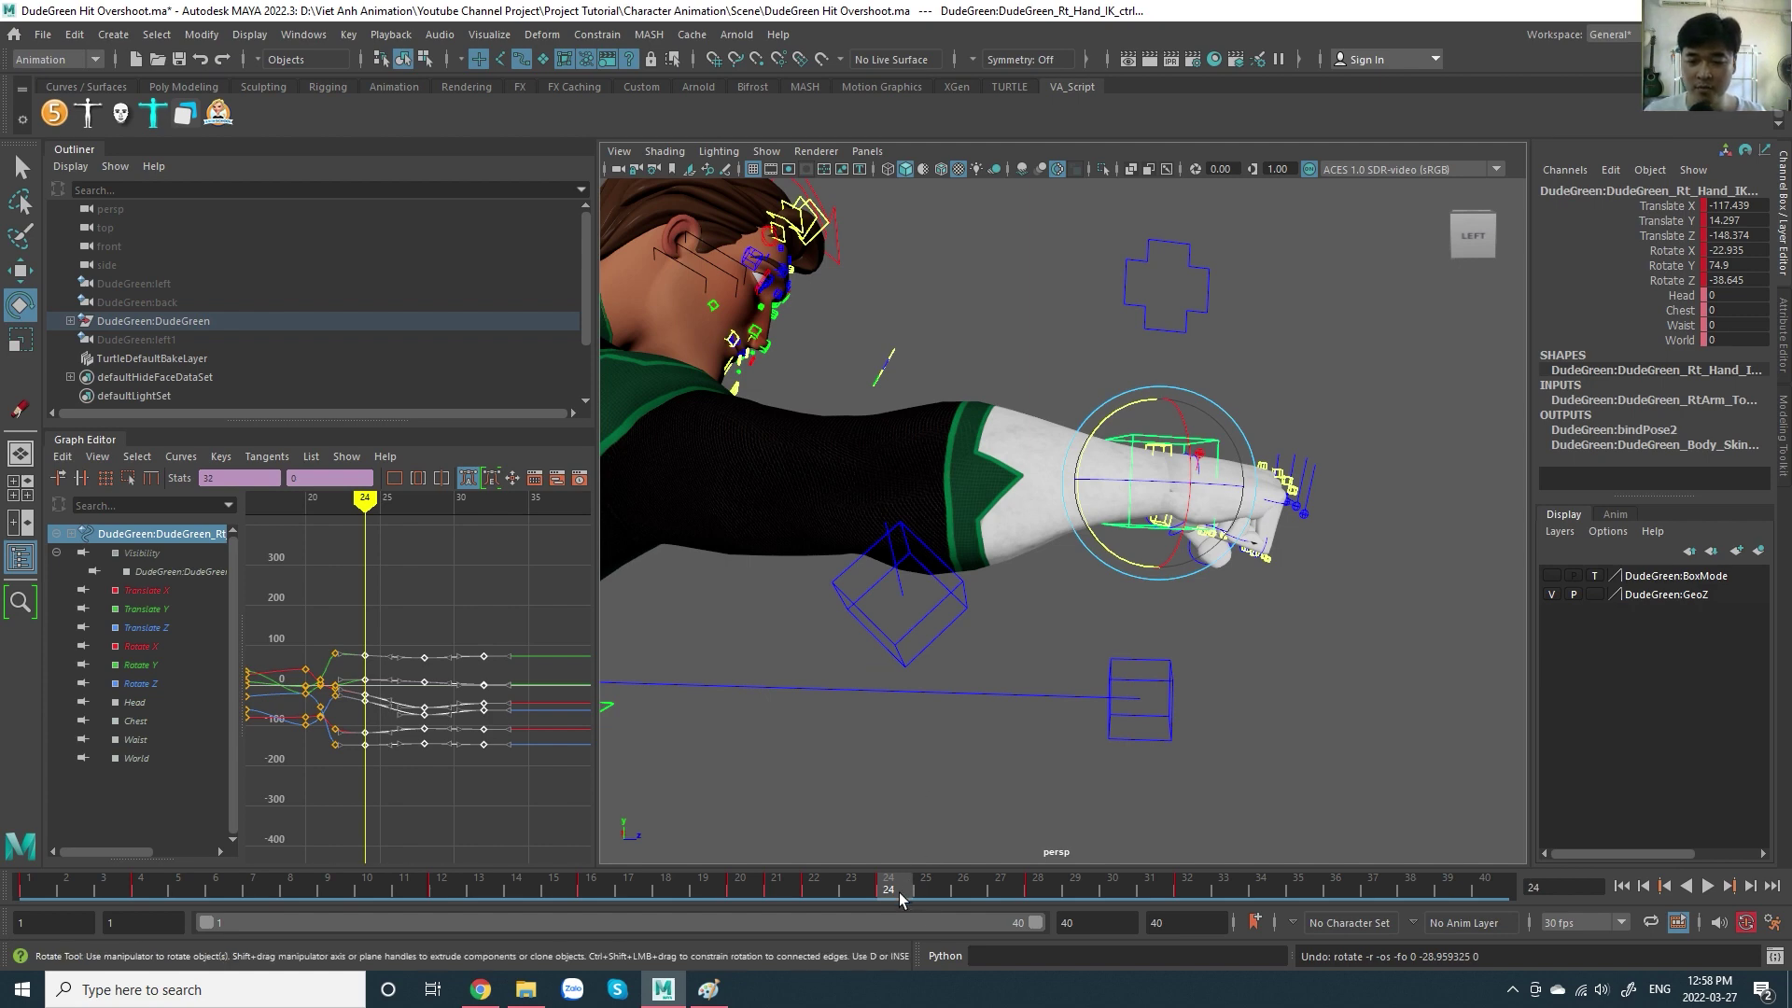
pyautogui.hotkey('alt', 'v')
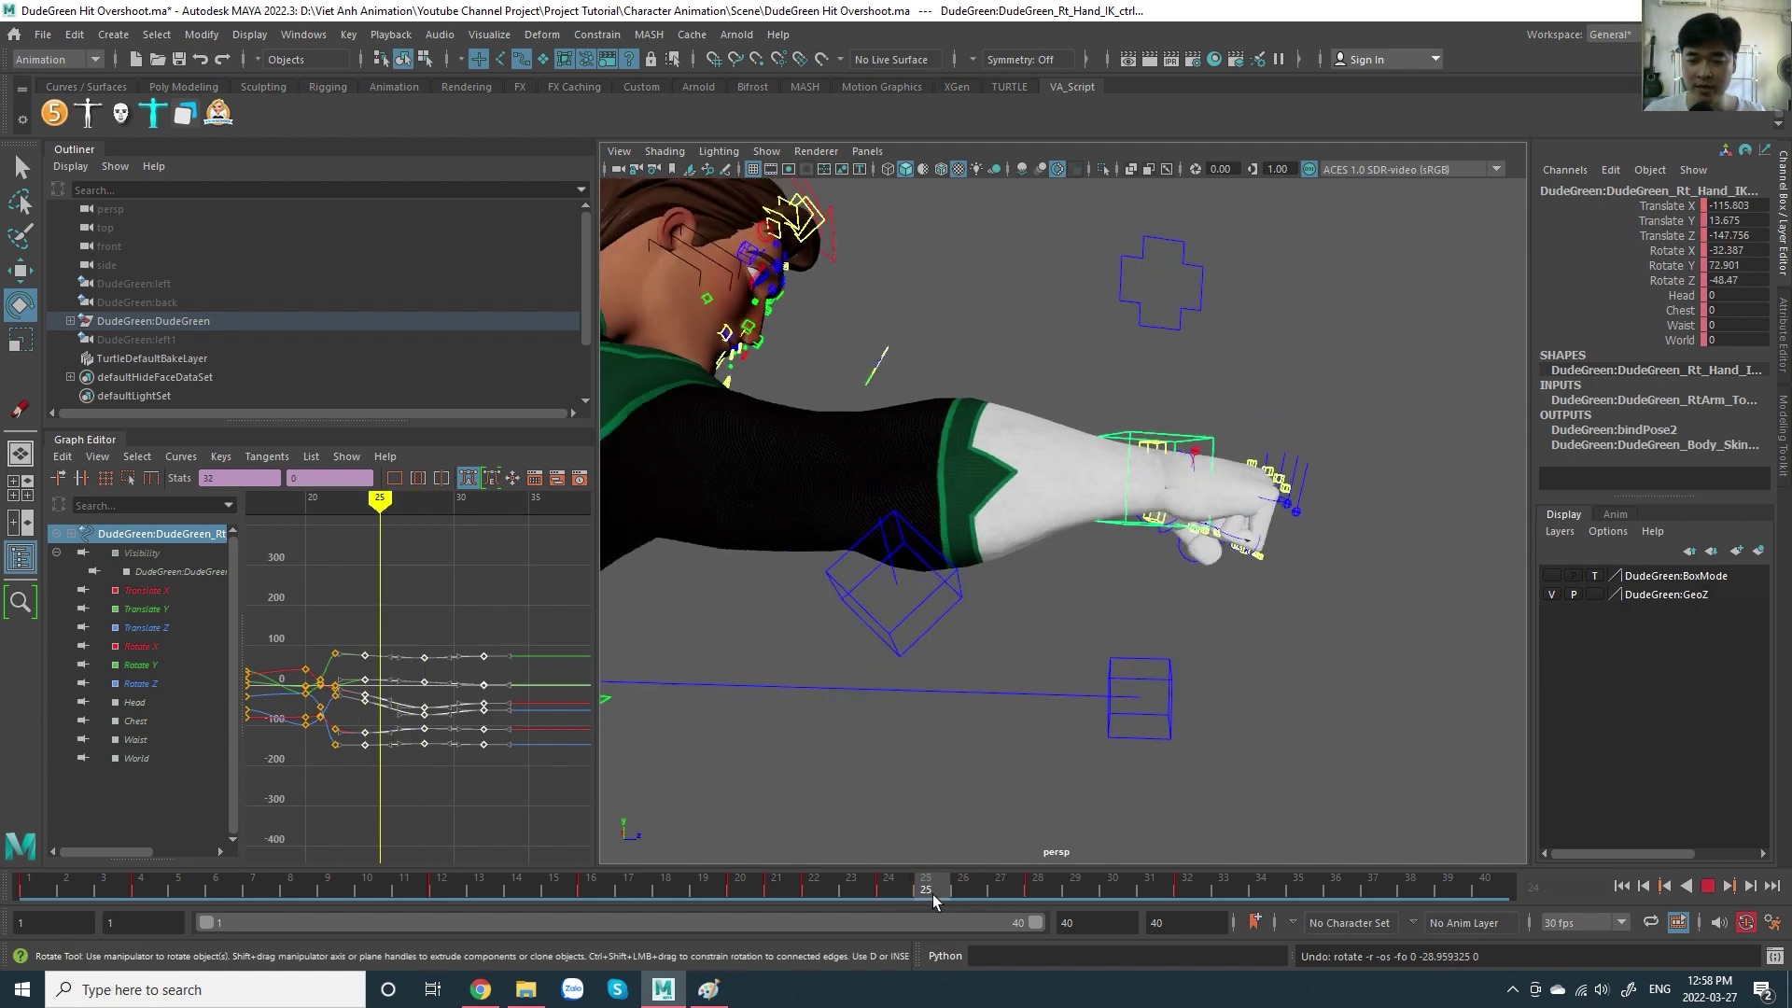
pyautogui.moveTo(896, 898)
pyautogui.mouseDown()
pyautogui.moveTo(1078, 900)
pyautogui.moveTo(892, 904)
pyautogui.moveTo(1033, 898)
pyautogui.moveTo(910, 905)
pyautogui.moveTo(1067, 917)
pyautogui.moveTo(887, 909)
pyautogui.moveTo(1083, 912)
pyautogui.moveTo(777, 906)
pyautogui.moveTo(888, 910)
pyautogui.mouseUp()
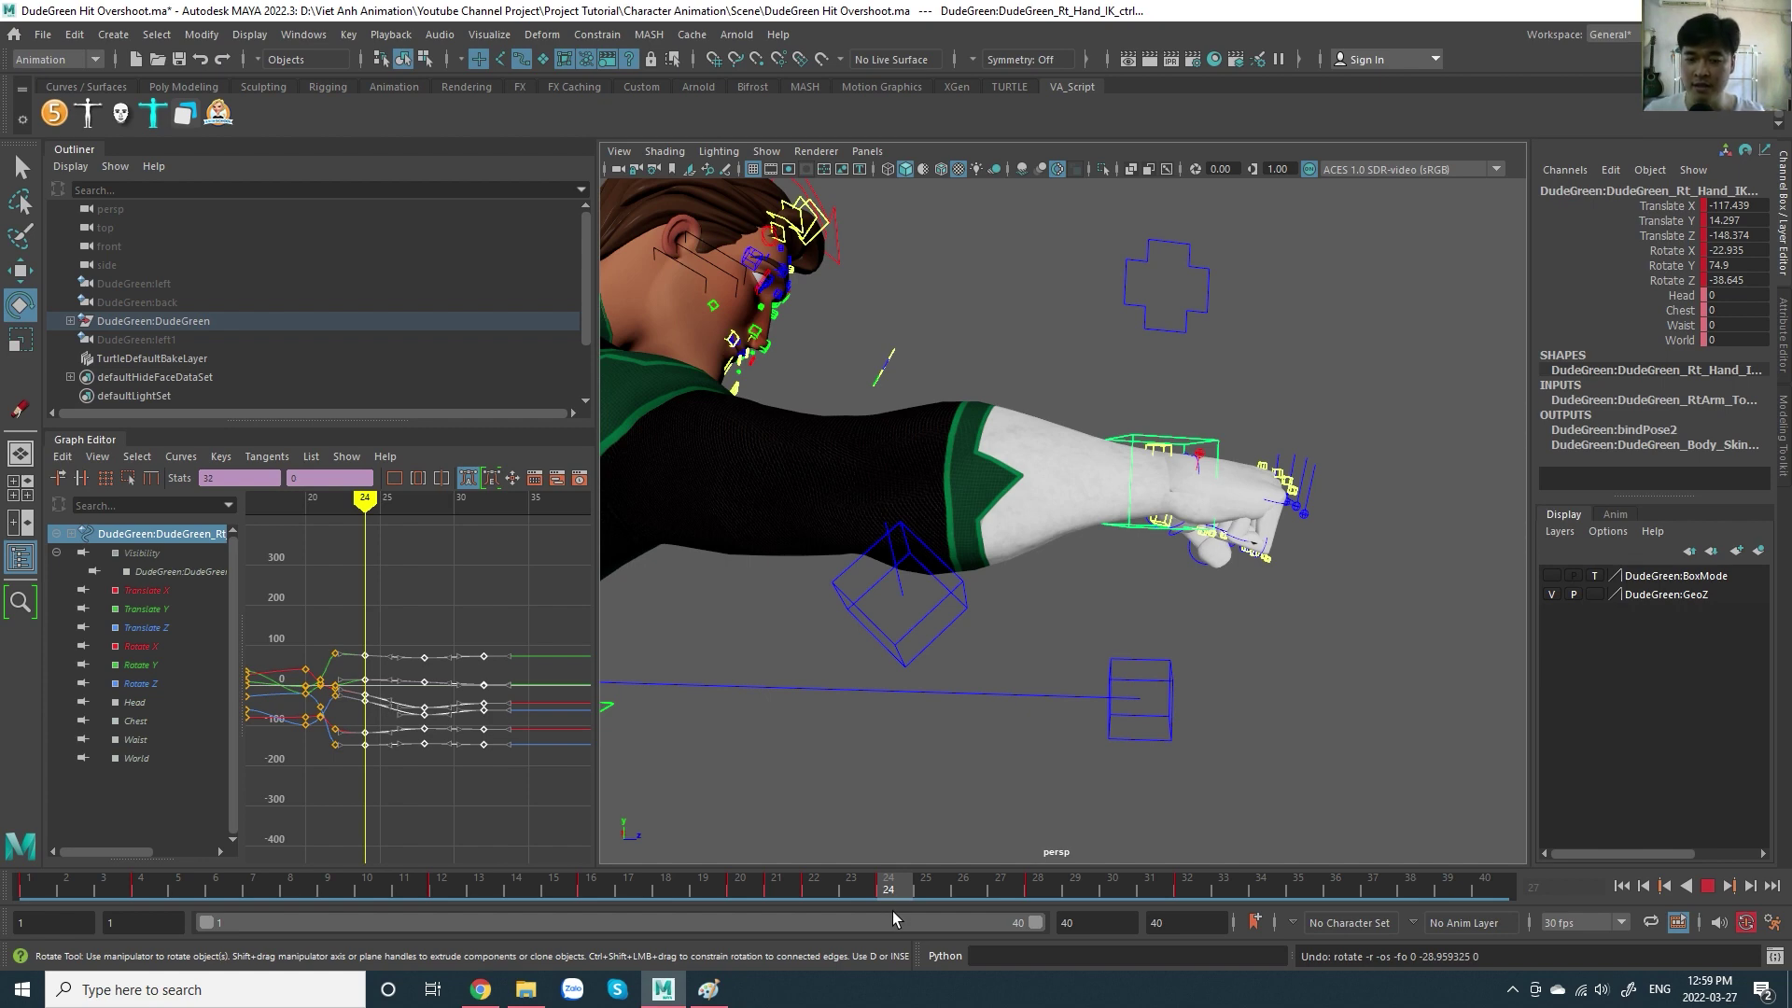
pyautogui.moveTo(893, 911)
pyautogui.mouseDown()
pyautogui.moveTo(816, 908)
pyautogui.moveTo(1050, 896)
pyautogui.mouseUp()
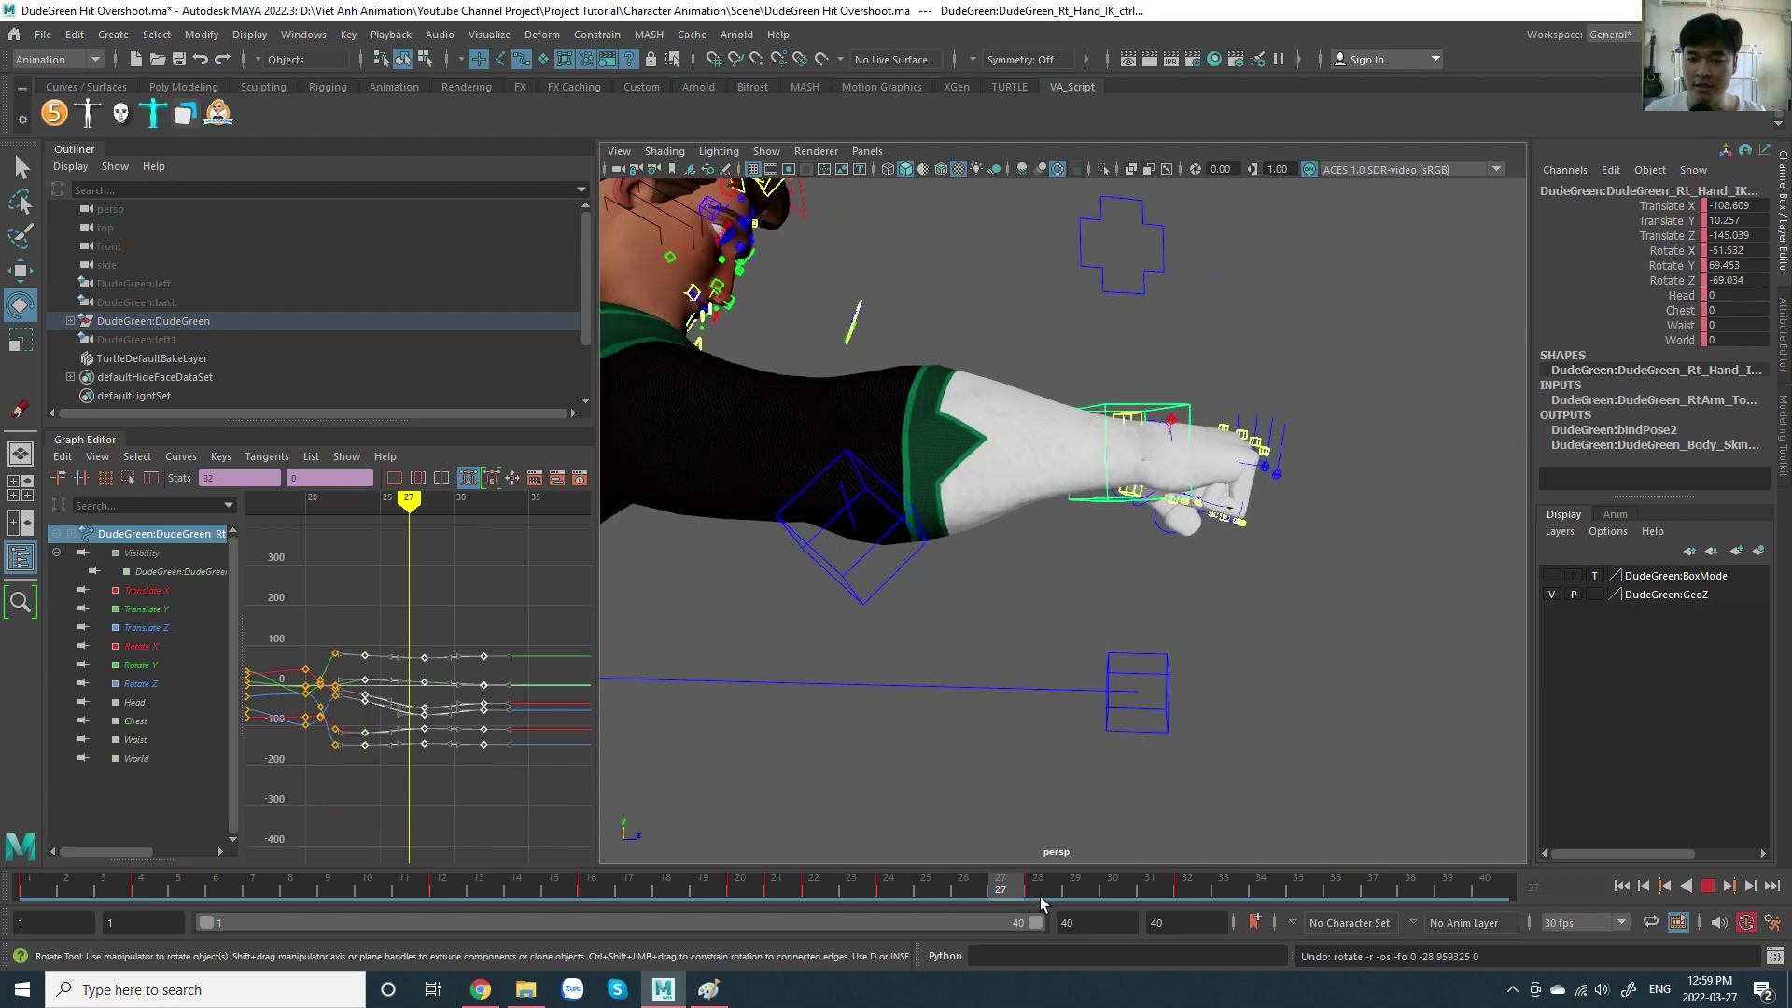
pyautogui.scroll(-3, 1120, 662)
# - Frame the hand control and orbit to a top-down view of the punch at frame 22
pyautogui.press('f')
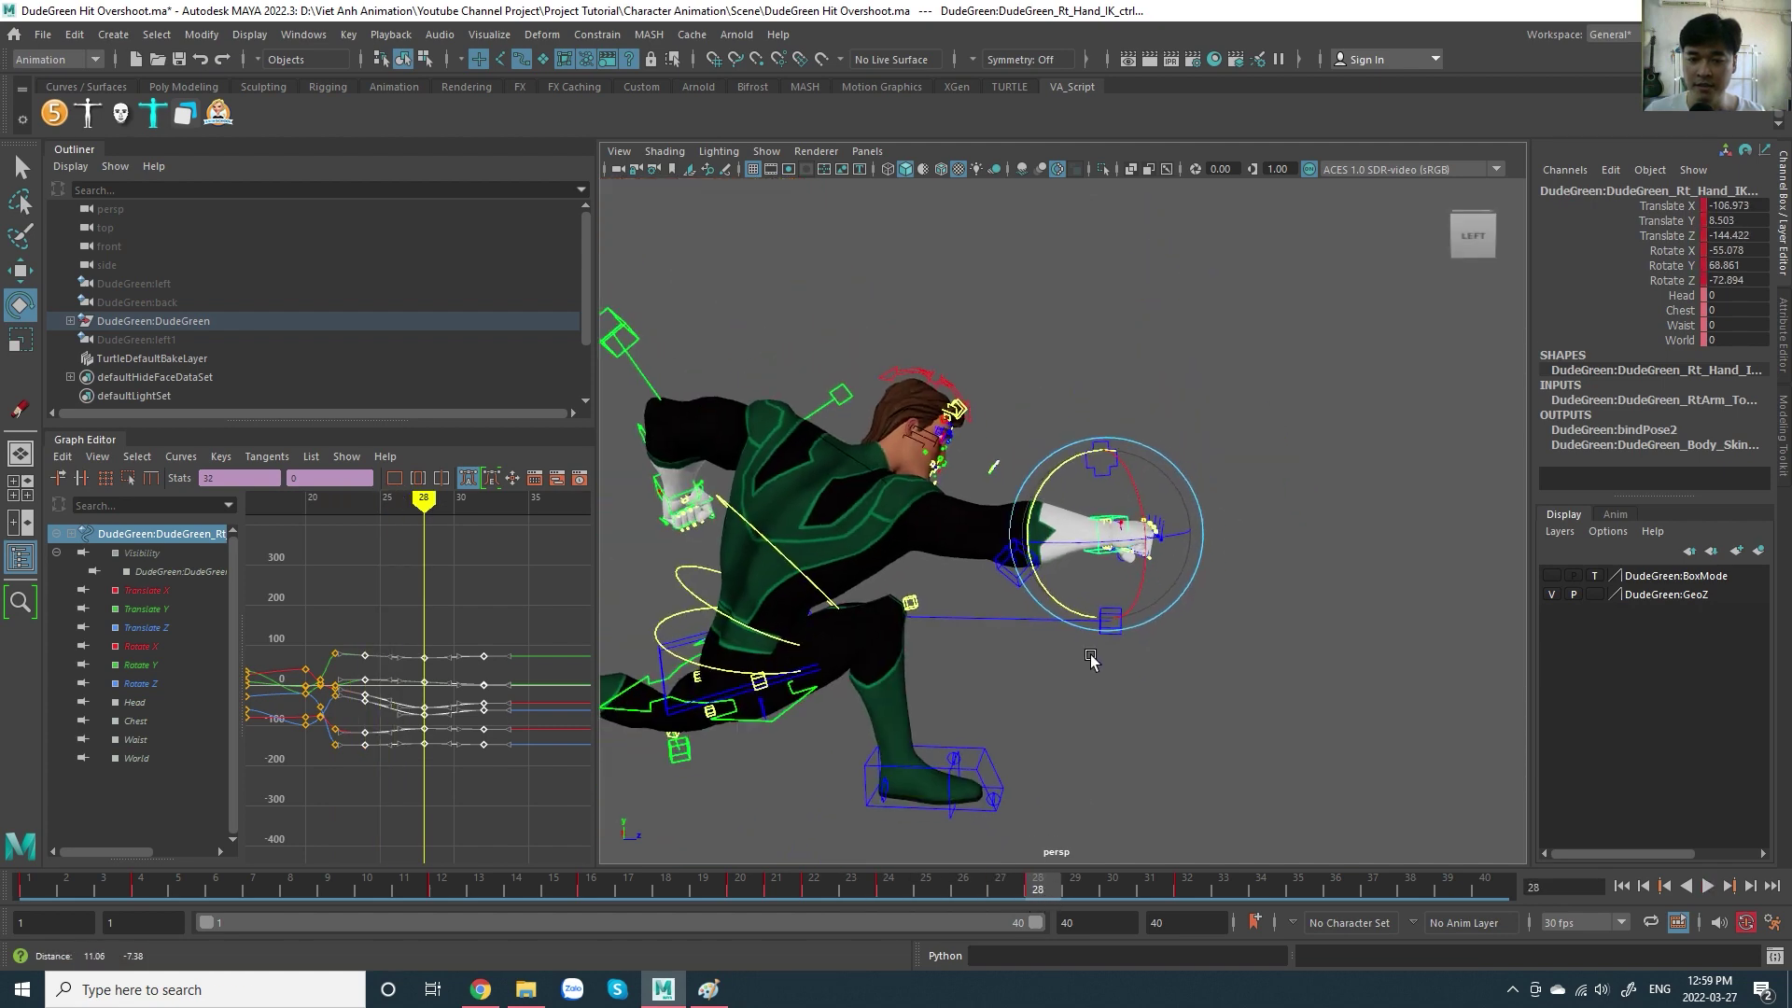
pyautogui.moveTo(896, 892)
pyautogui.mouseDown()
pyautogui.moveTo(1220, 908)
pyautogui.moveTo(1038, 901)
pyautogui.moveTo(1185, 899)
pyautogui.mouseUp()
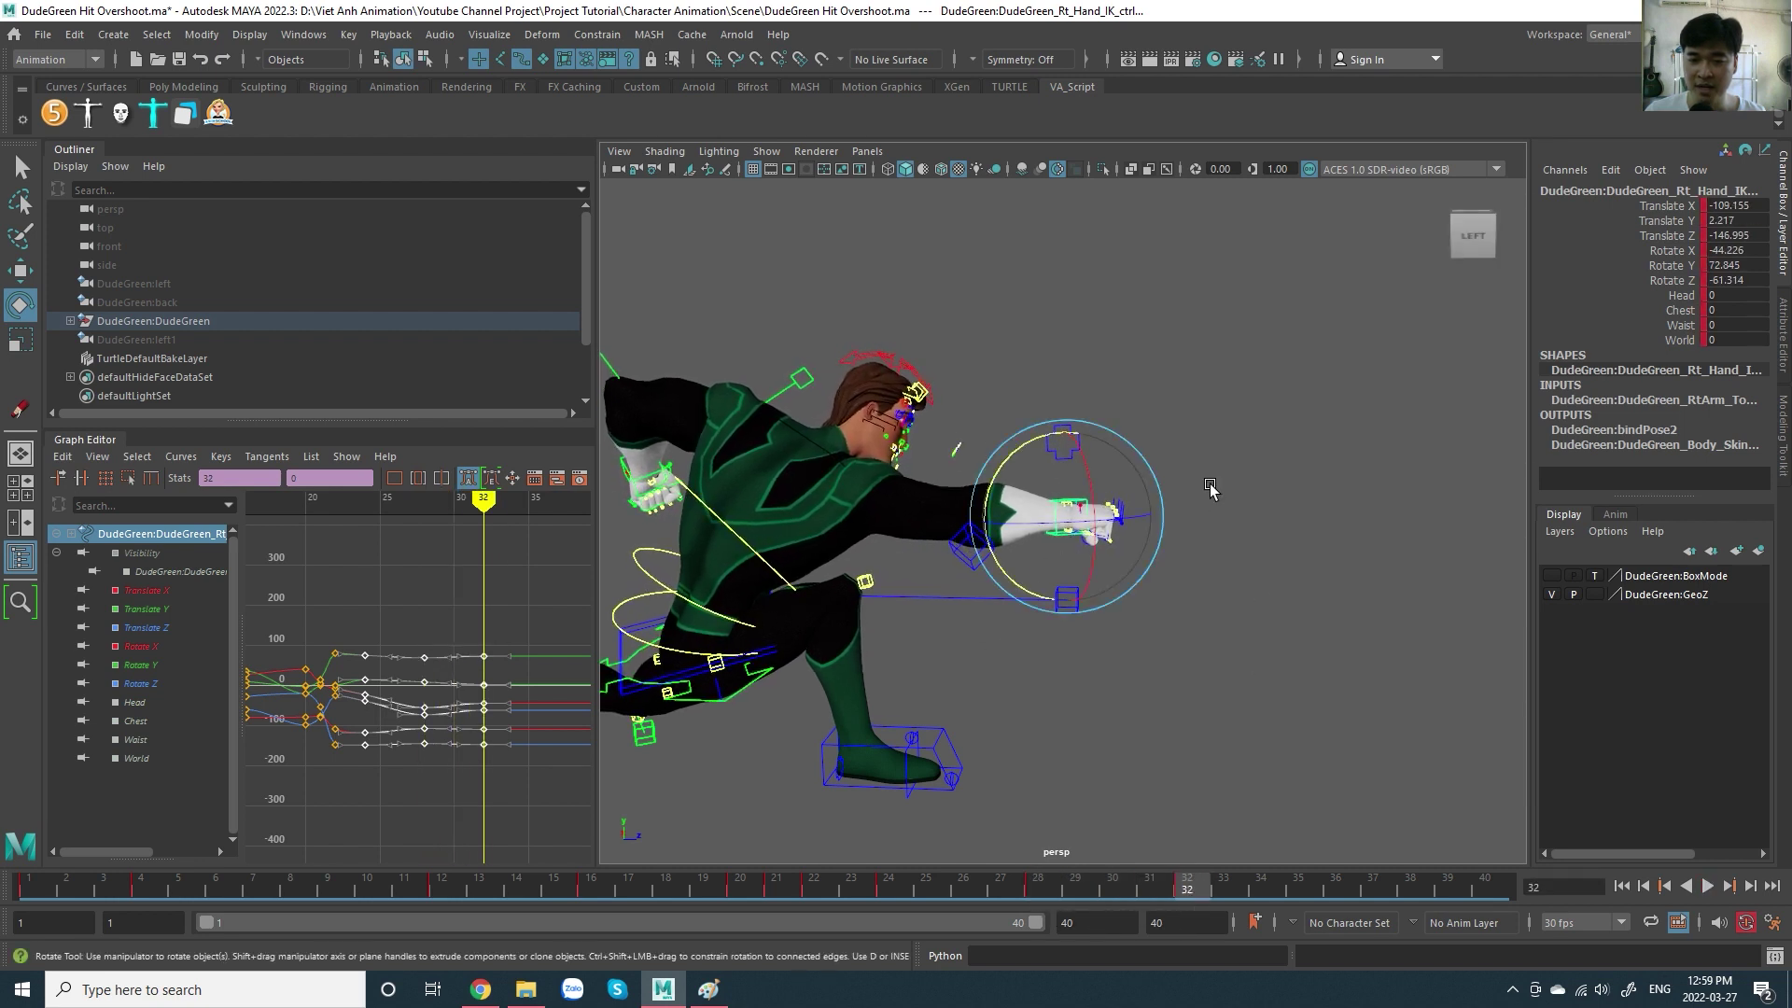
pyautogui.moveTo(1021, 585)
pyautogui.keyDown('alt'); pyautogui.mouseDown()
pyautogui.moveTo(1090, 592)
pyautogui.moveTo(1123, 527)
pyautogui.mouseUp(); pyautogui.keyUp('alt')
pyautogui.moveTo(1123, 527)
pyautogui.keyDown('alt'); pyautogui.mouseDown(button='right')
pyautogui.moveTo(1073, 551)
pyautogui.moveTo(1141, 520)
pyautogui.moveTo(1234, 525)
pyautogui.mouseUp(button='right'); pyautogui.keyUp('alt')
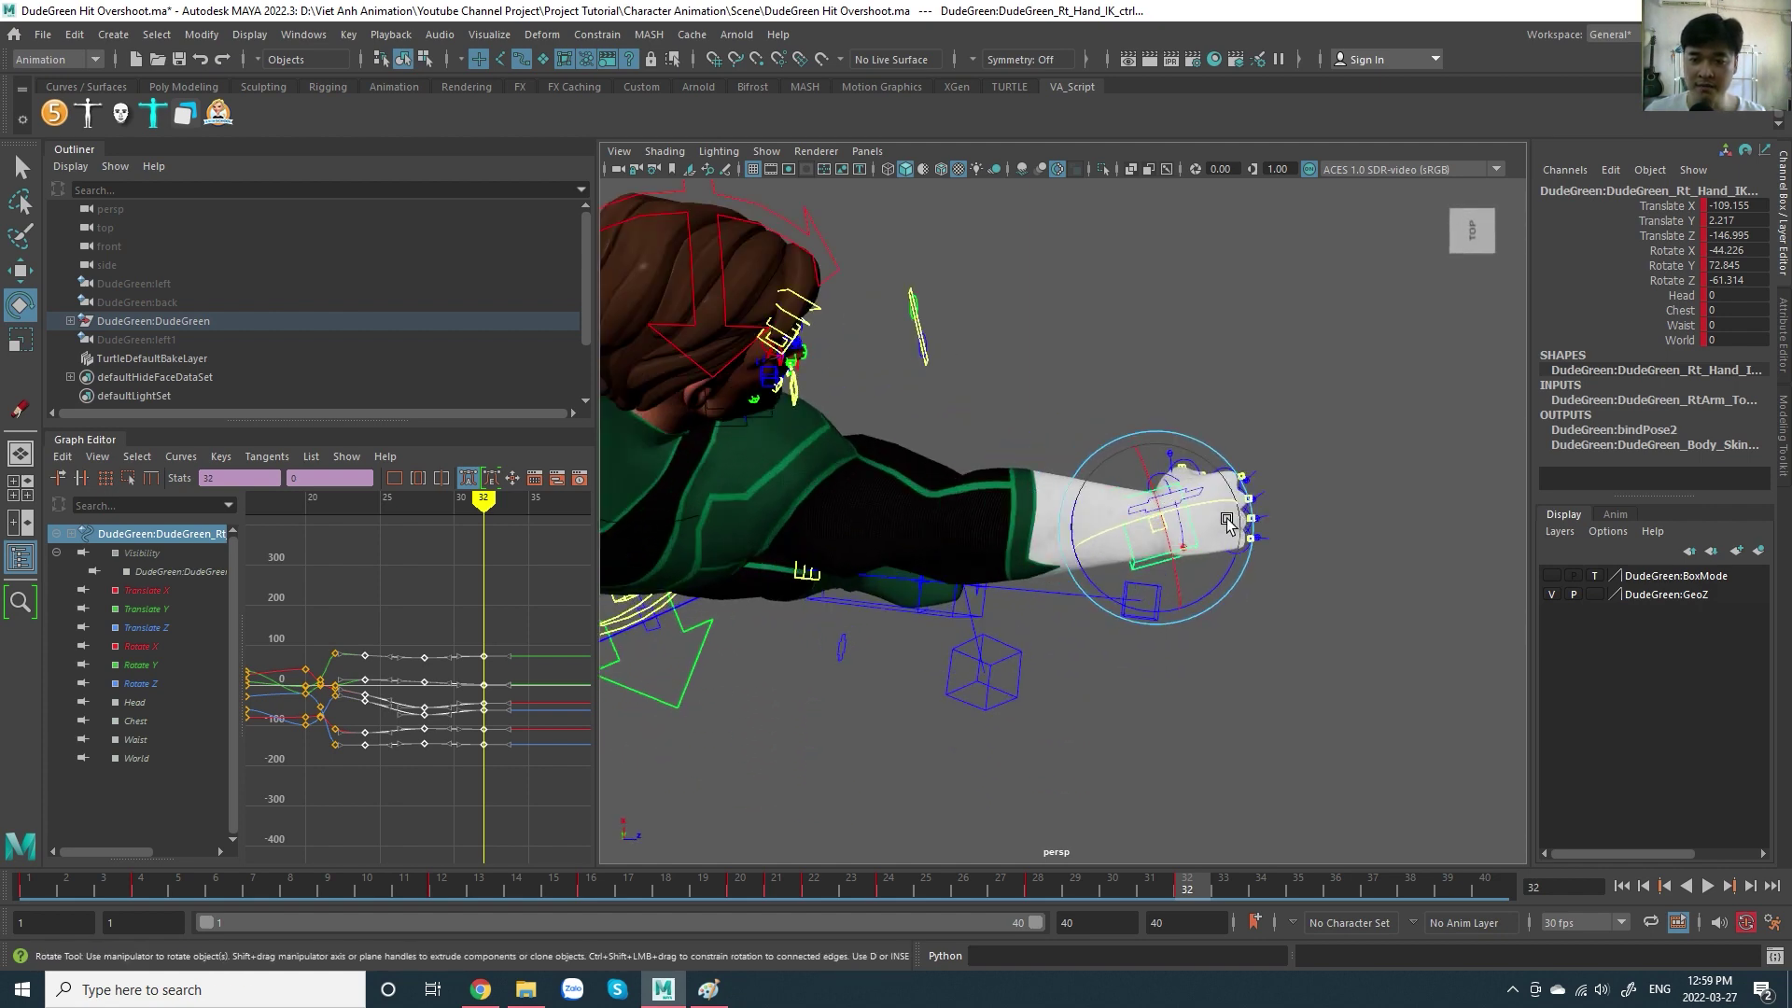
pyautogui.click(843, 894)
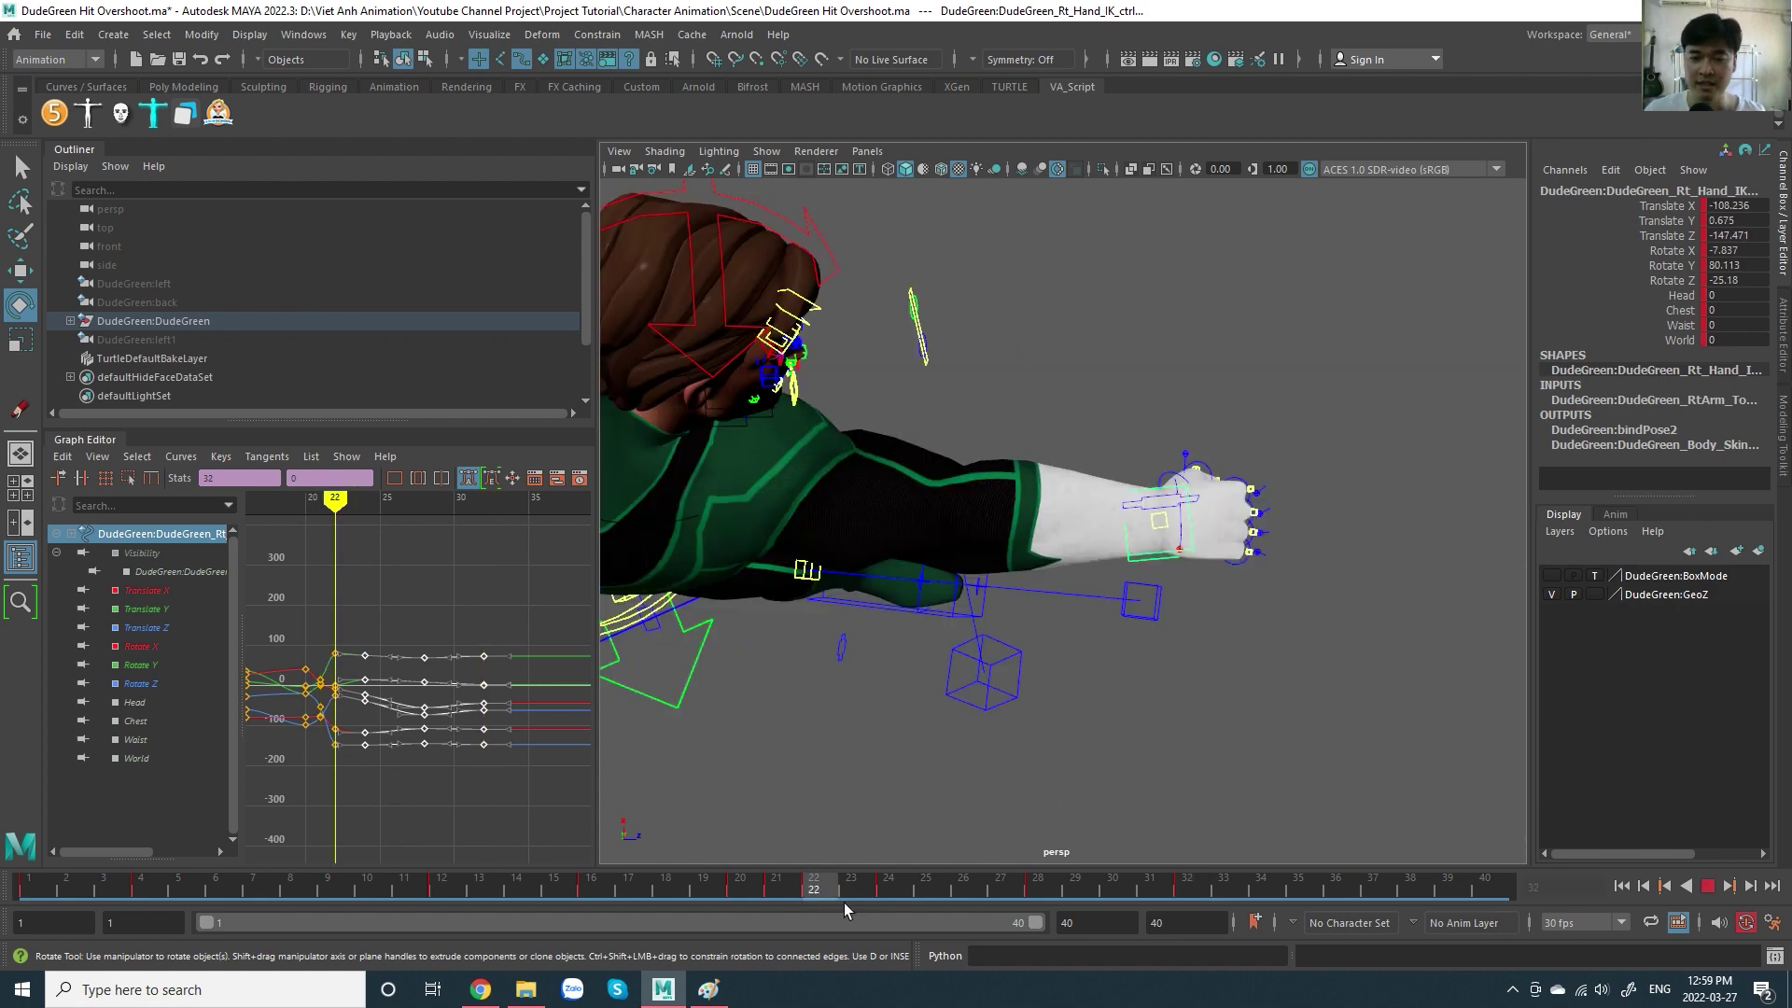
pyautogui.moveTo(843, 903)
pyautogui.mouseDown()
pyautogui.moveTo(954, 893)
pyautogui.moveTo(795, 906)
pyautogui.moveTo(1027, 896)
pyautogui.moveTo(907, 898)
pyautogui.mouseUp()
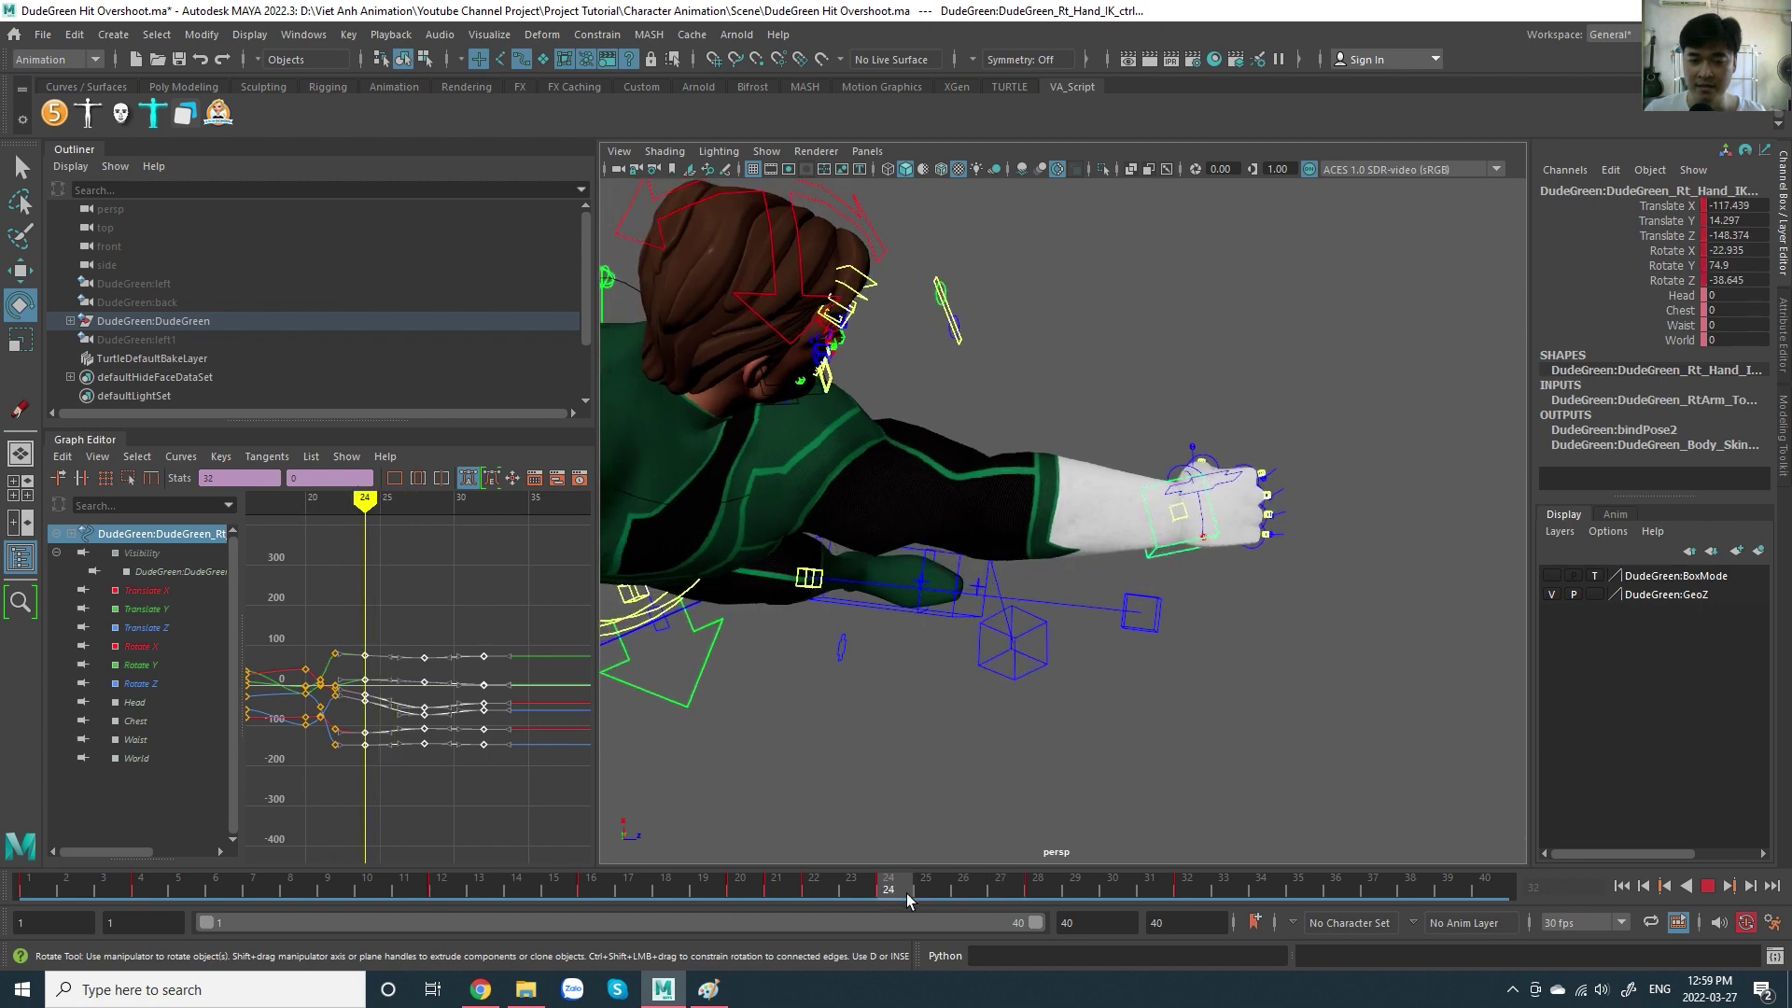
# - Nudge the right hand IK control into place, then settle the view at frame 21
pyautogui.press('w')
pyautogui.moveTo(1178, 467)
pyautogui.mouseDown()
pyautogui.moveTo(1184, 441)
pyautogui.moveTo(1173, 507)
pyautogui.mouseUp()
pyautogui.hotkey('shift', 'w')
pyautogui.press('[')
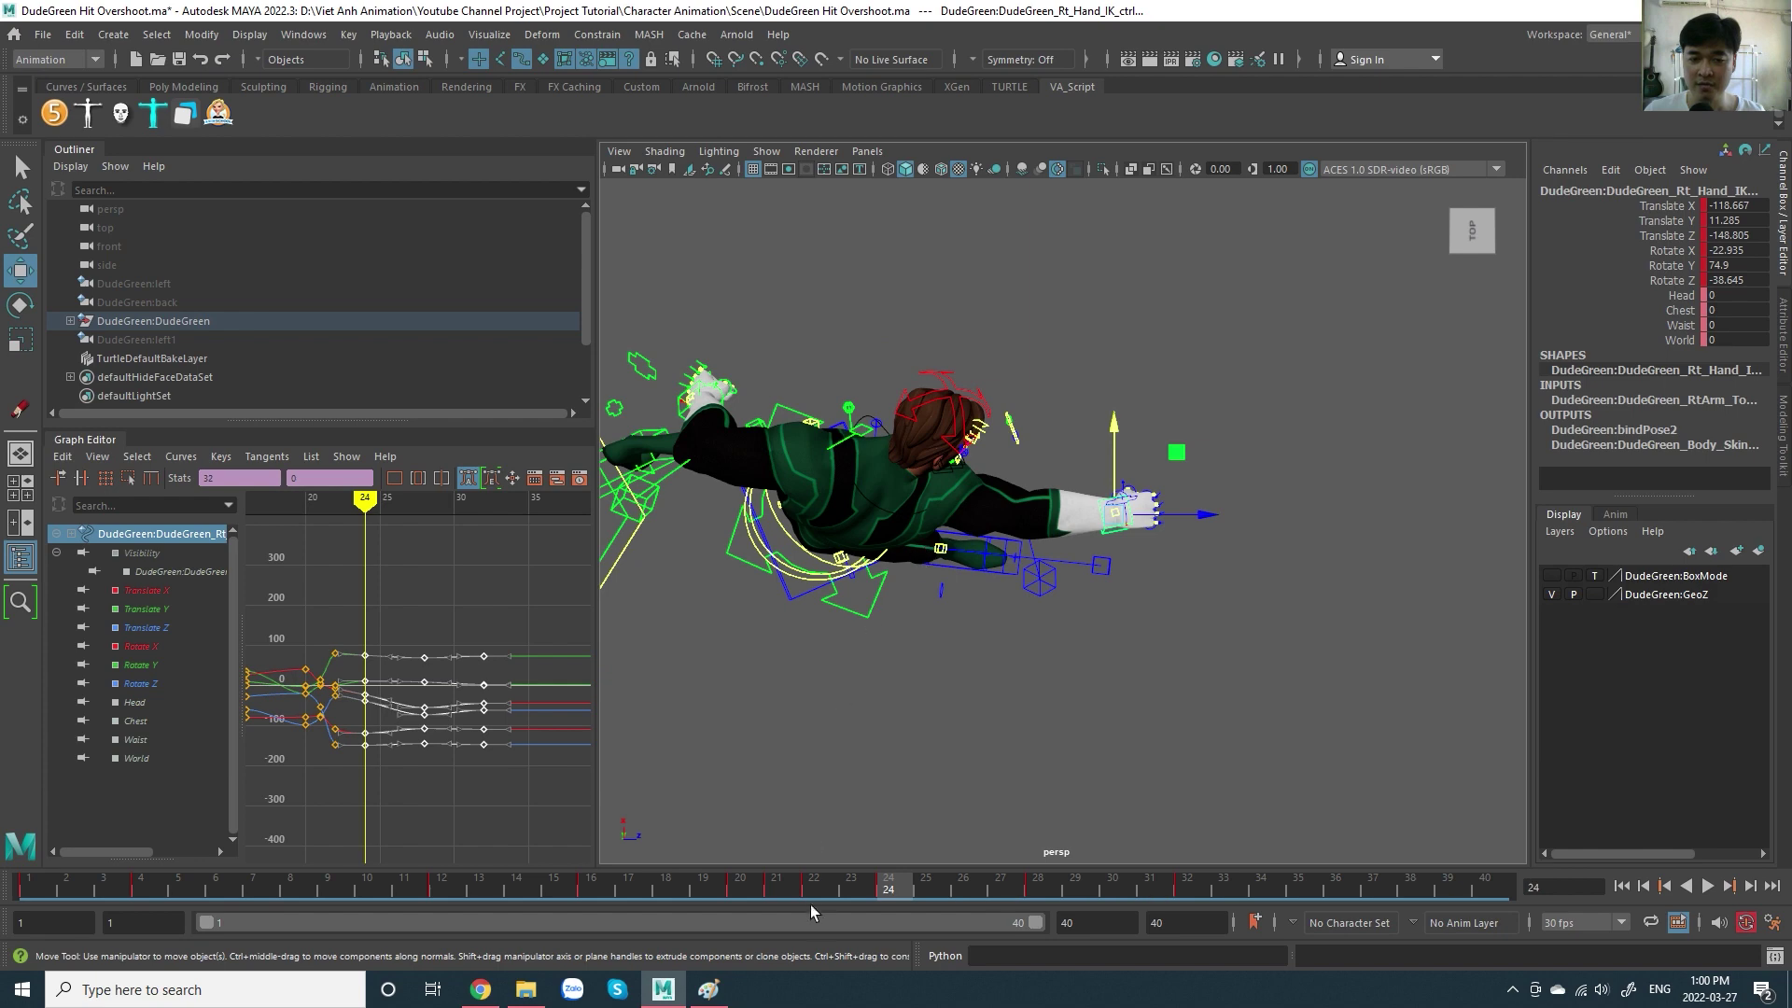
pyautogui.moveTo(811, 911); pyautogui.dragTo(776, 912)
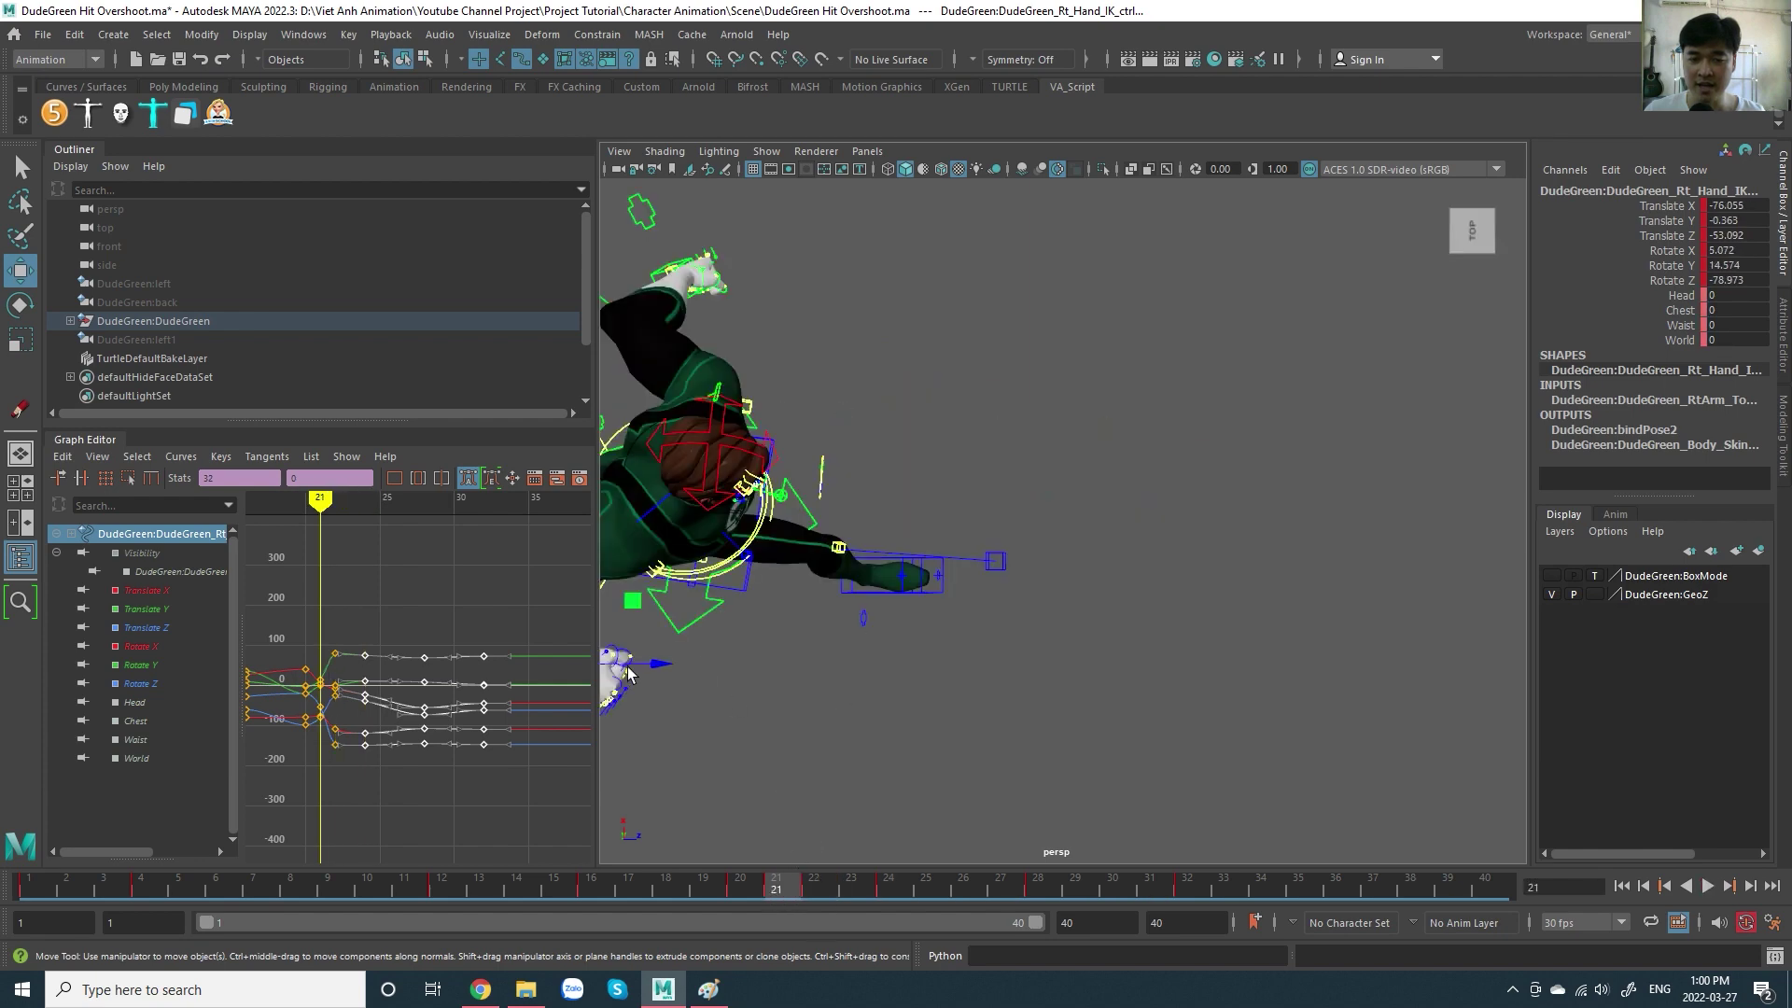
pyautogui.keyDown('alt'); pyautogui.moveTo(821, 686); pyautogui.dragTo(958, 664); pyautogui.keyUp('alt')
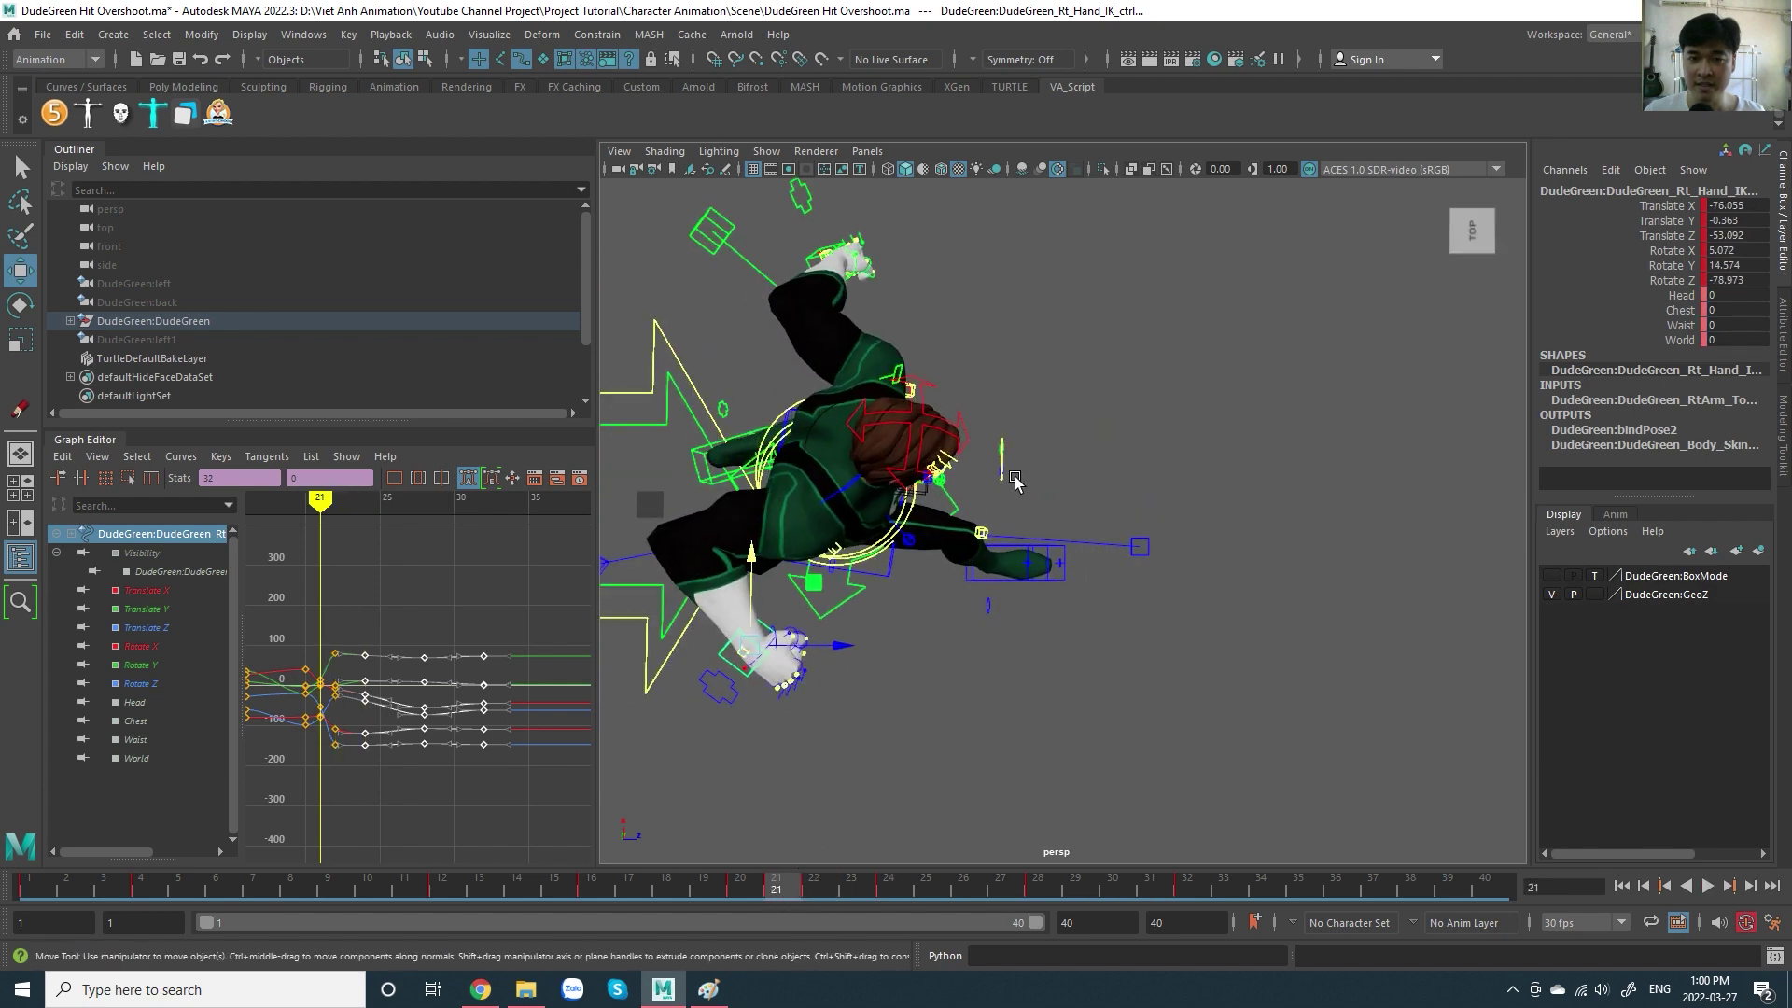
pyautogui.keyDown('alt'); pyautogui.moveTo(1016, 481); pyautogui.dragTo(997, 485); pyautogui.keyUp('alt')
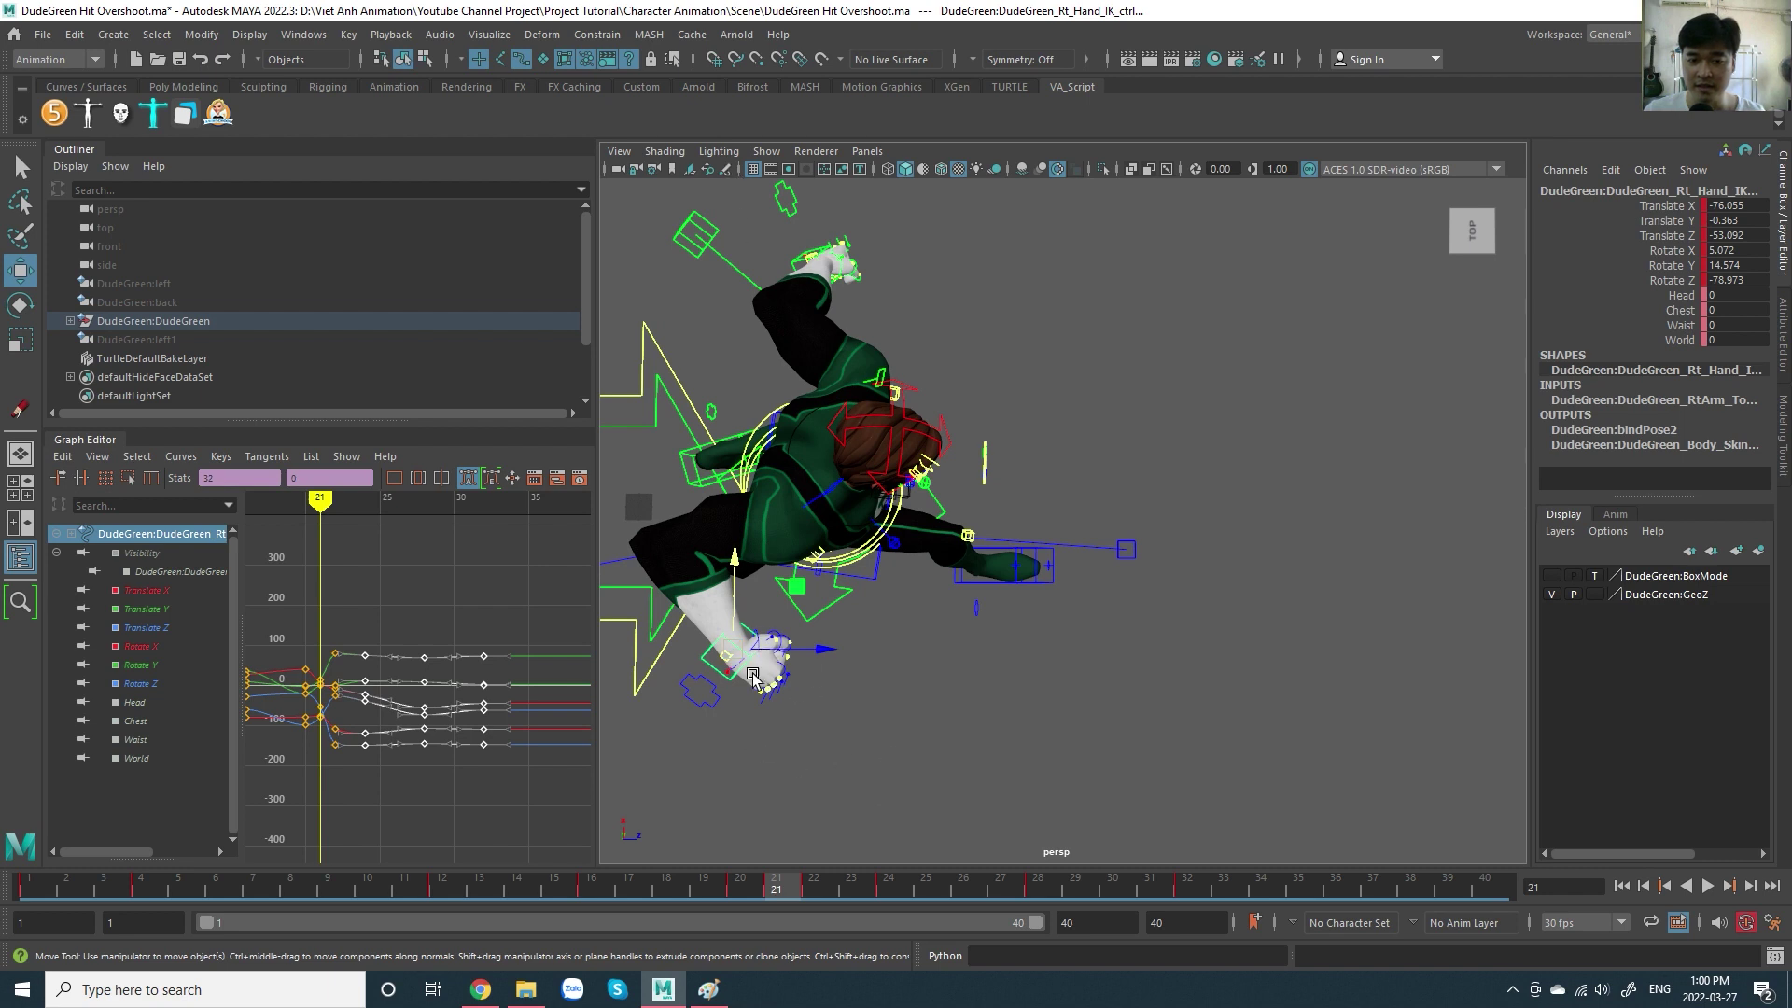
# - Draw a green grease-pencil line along the punch direction and scrub frames 19–25 against it
pyautogui.click(725, 169)
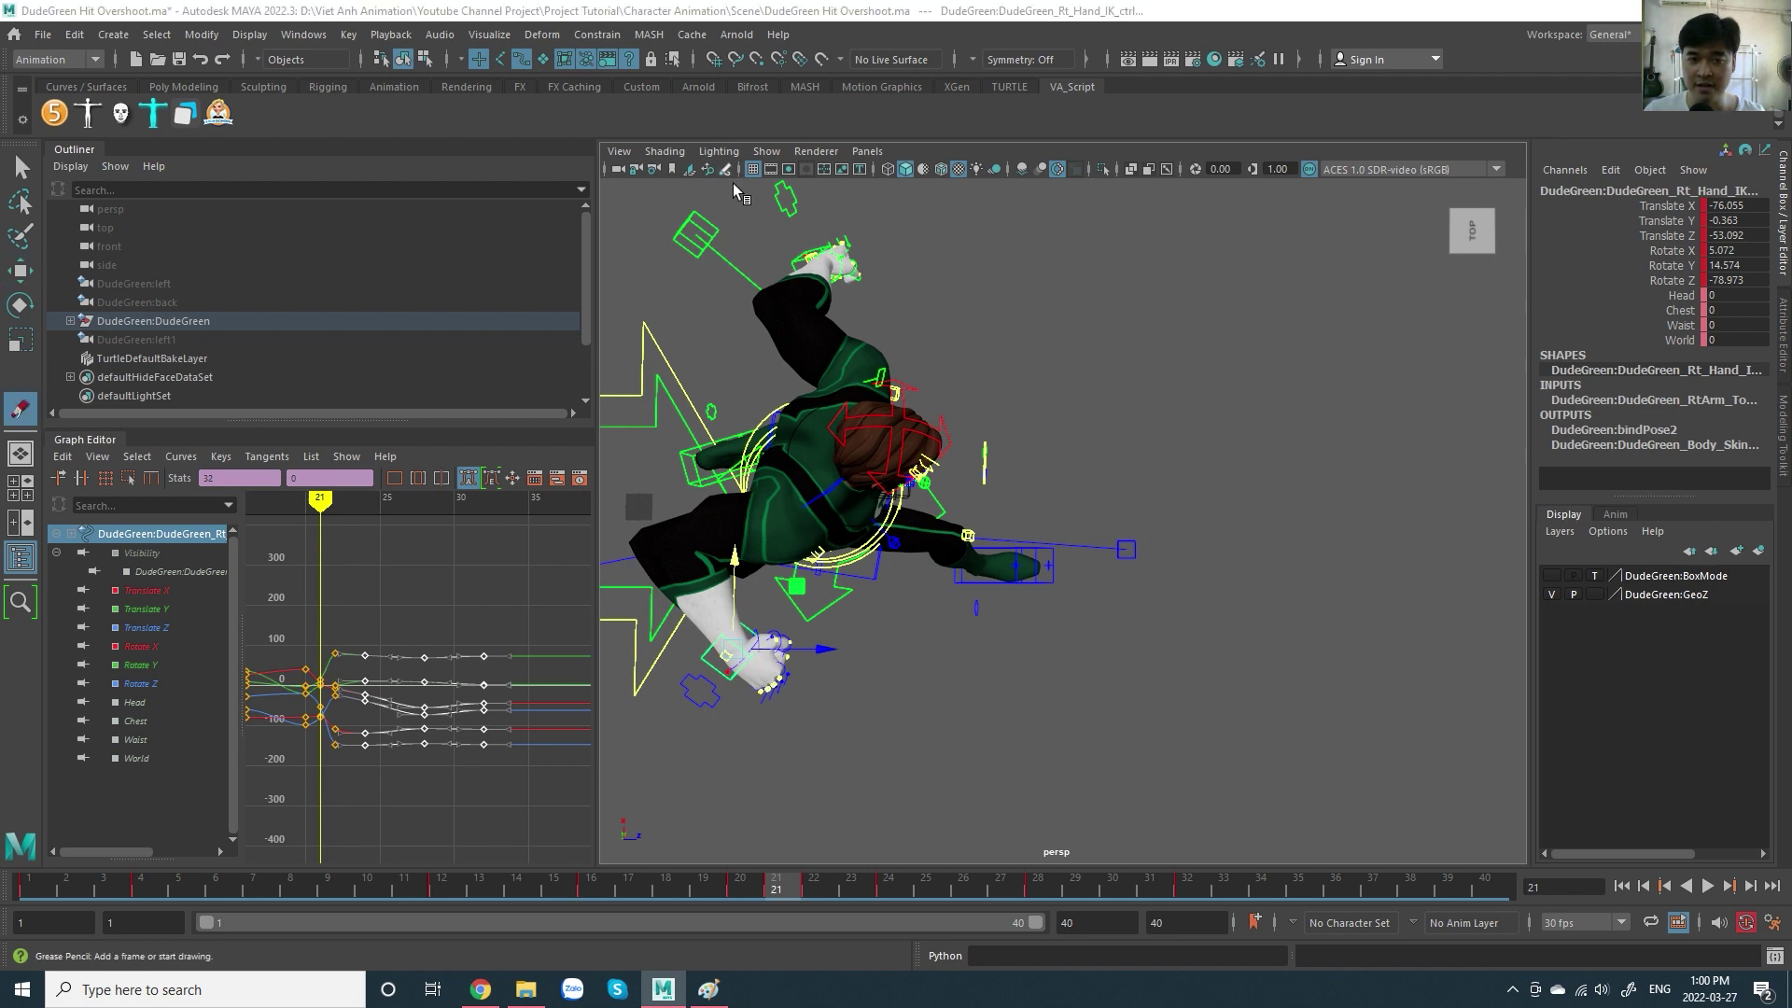
pyautogui.moveTo(784, 654); pyautogui.dragTo(1354, 494)
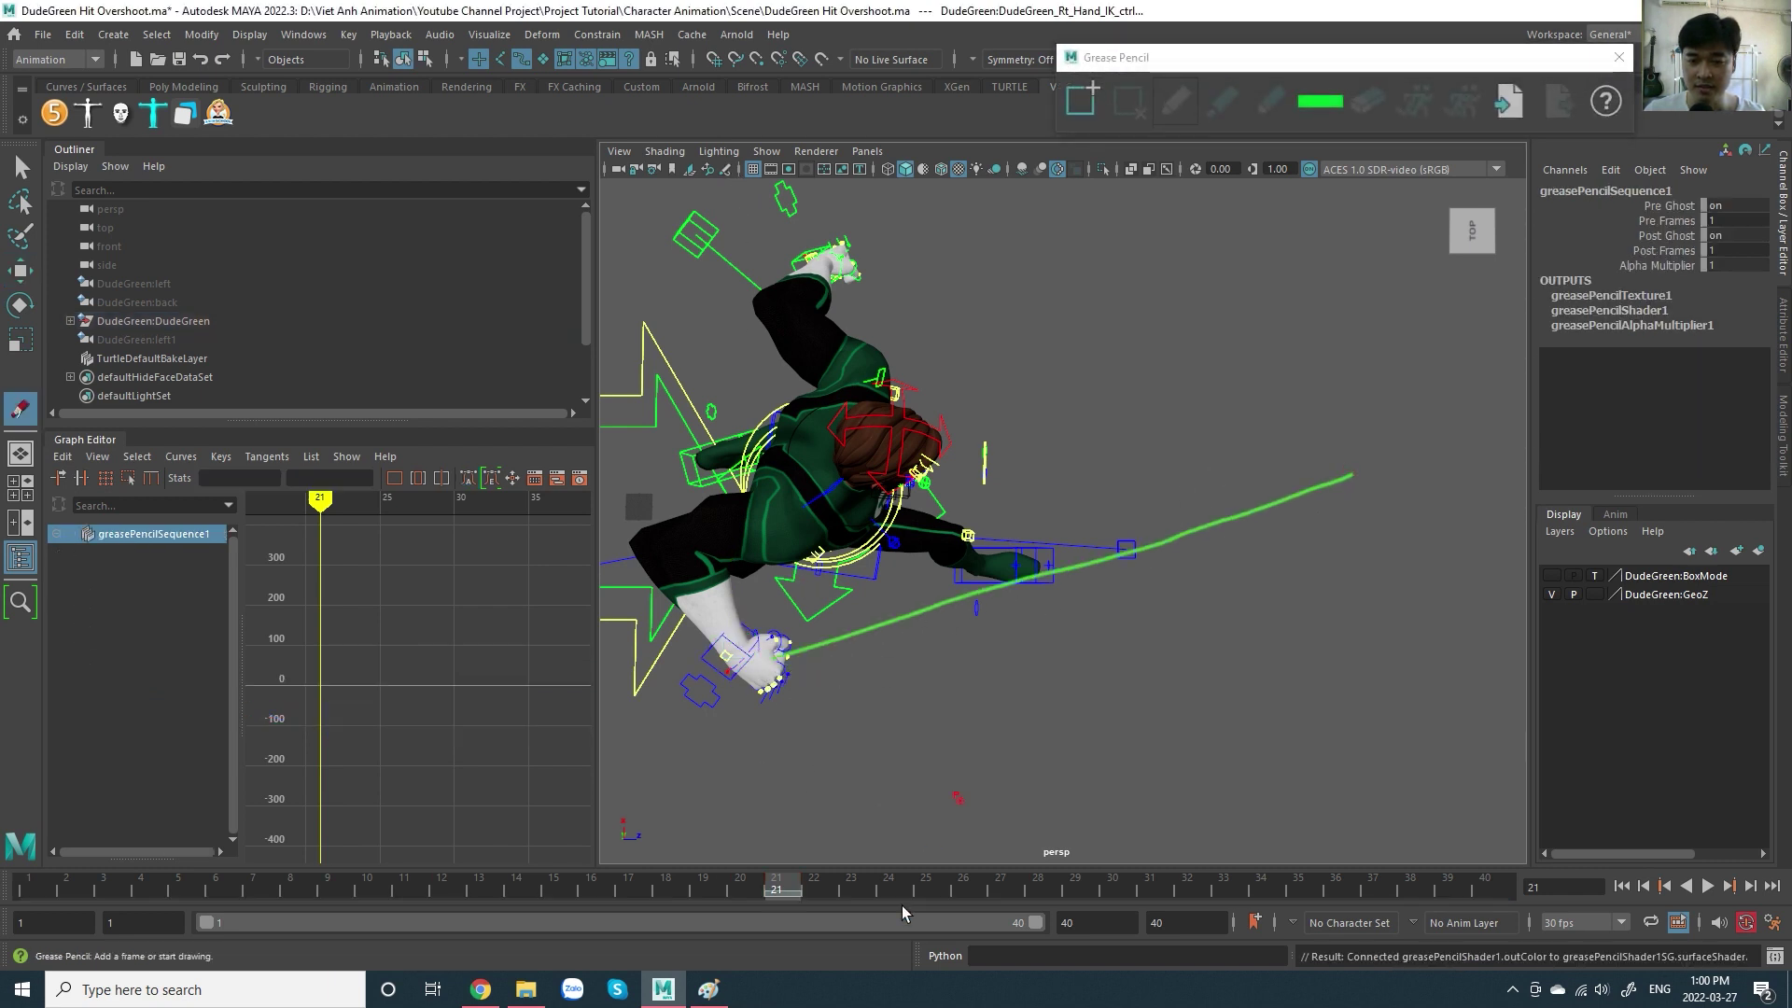
pyautogui.hotkey('alt', 'v')
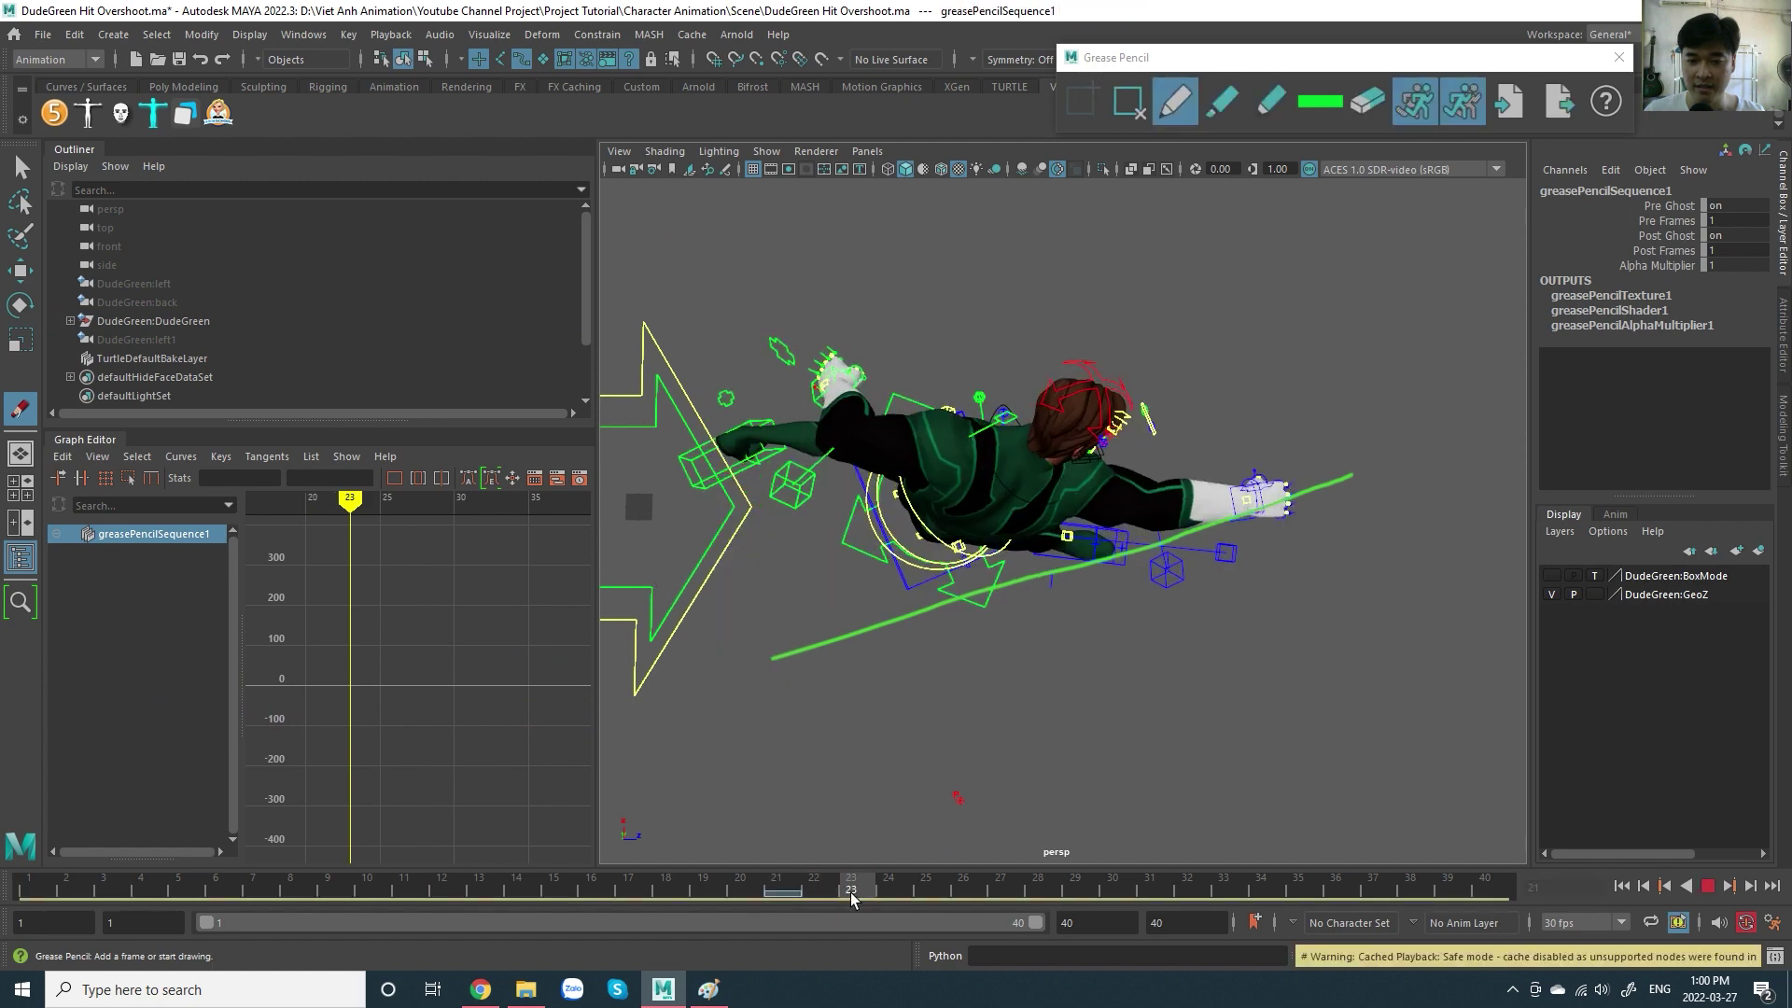
pyautogui.moveTo(823, 898)
pyautogui.mouseDown()
pyautogui.moveTo(775, 910)
pyautogui.moveTo(1115, 915)
pyautogui.moveTo(764, 922)
pyautogui.moveTo(883, 915)
pyautogui.moveTo(790, 922)
pyautogui.mouseUp()
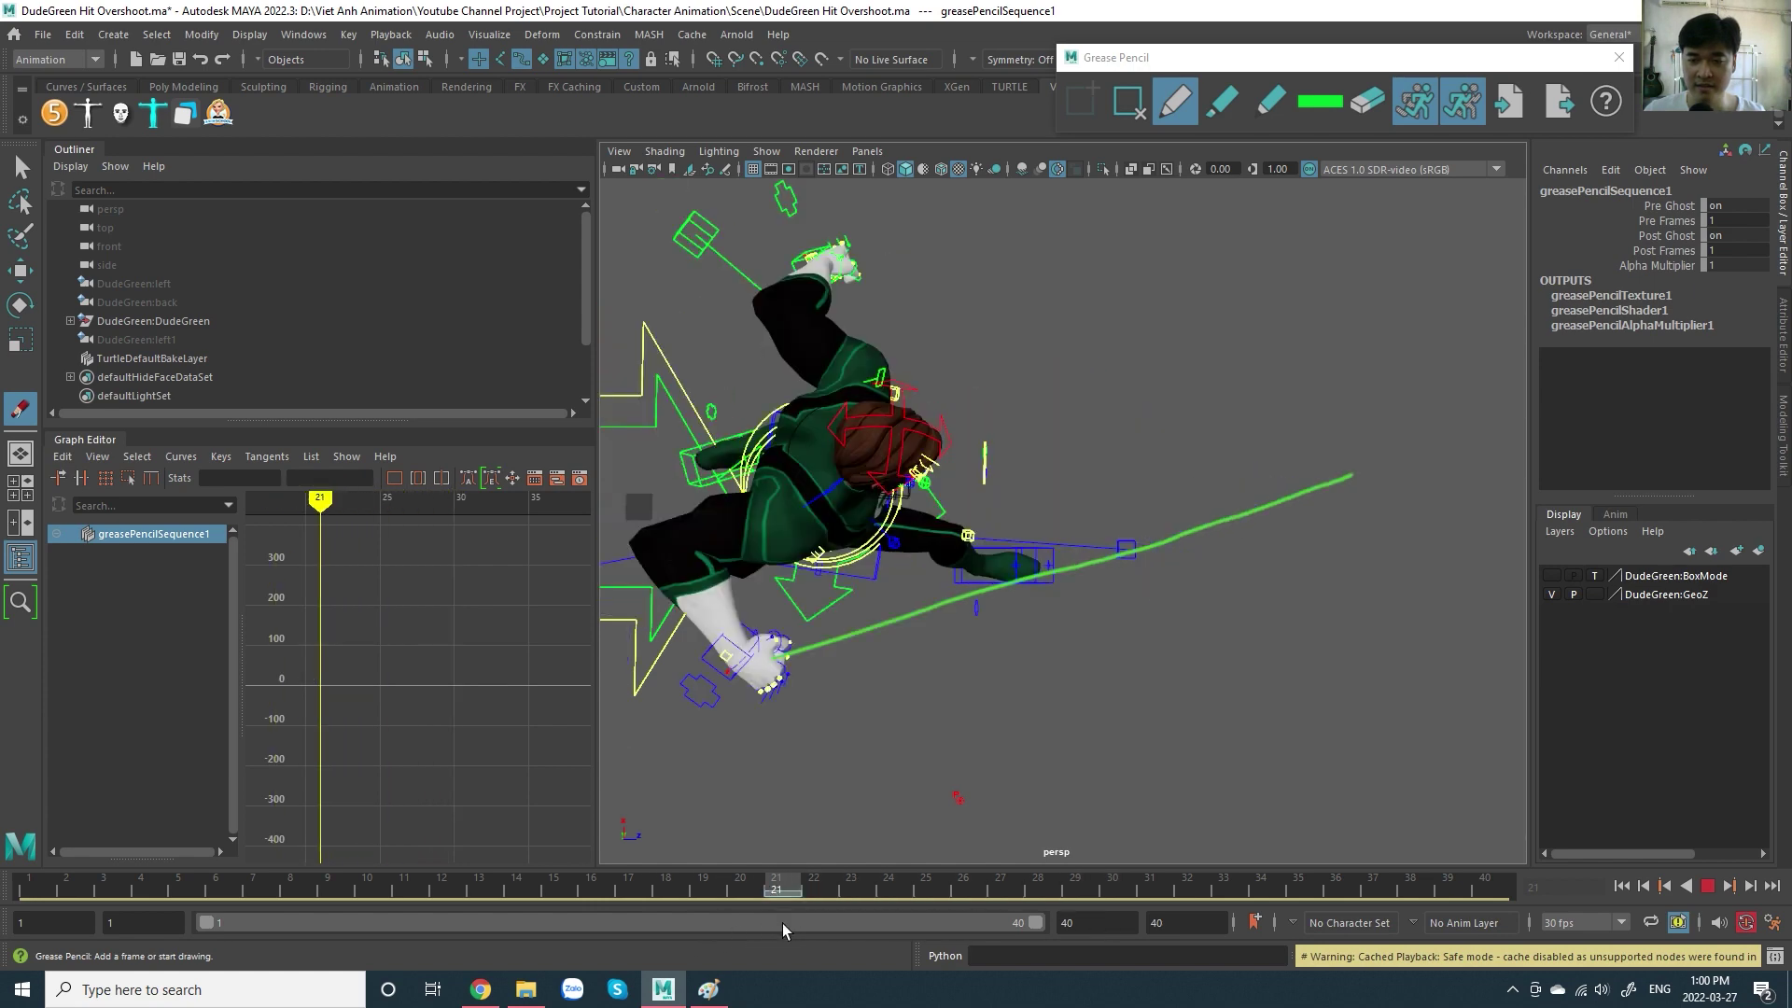
# - Add an upward arrow beside the character, compare at frame 24, and return to frame 21
pyautogui.moveTo(1289, 782); pyautogui.dragTo(1281, 571)
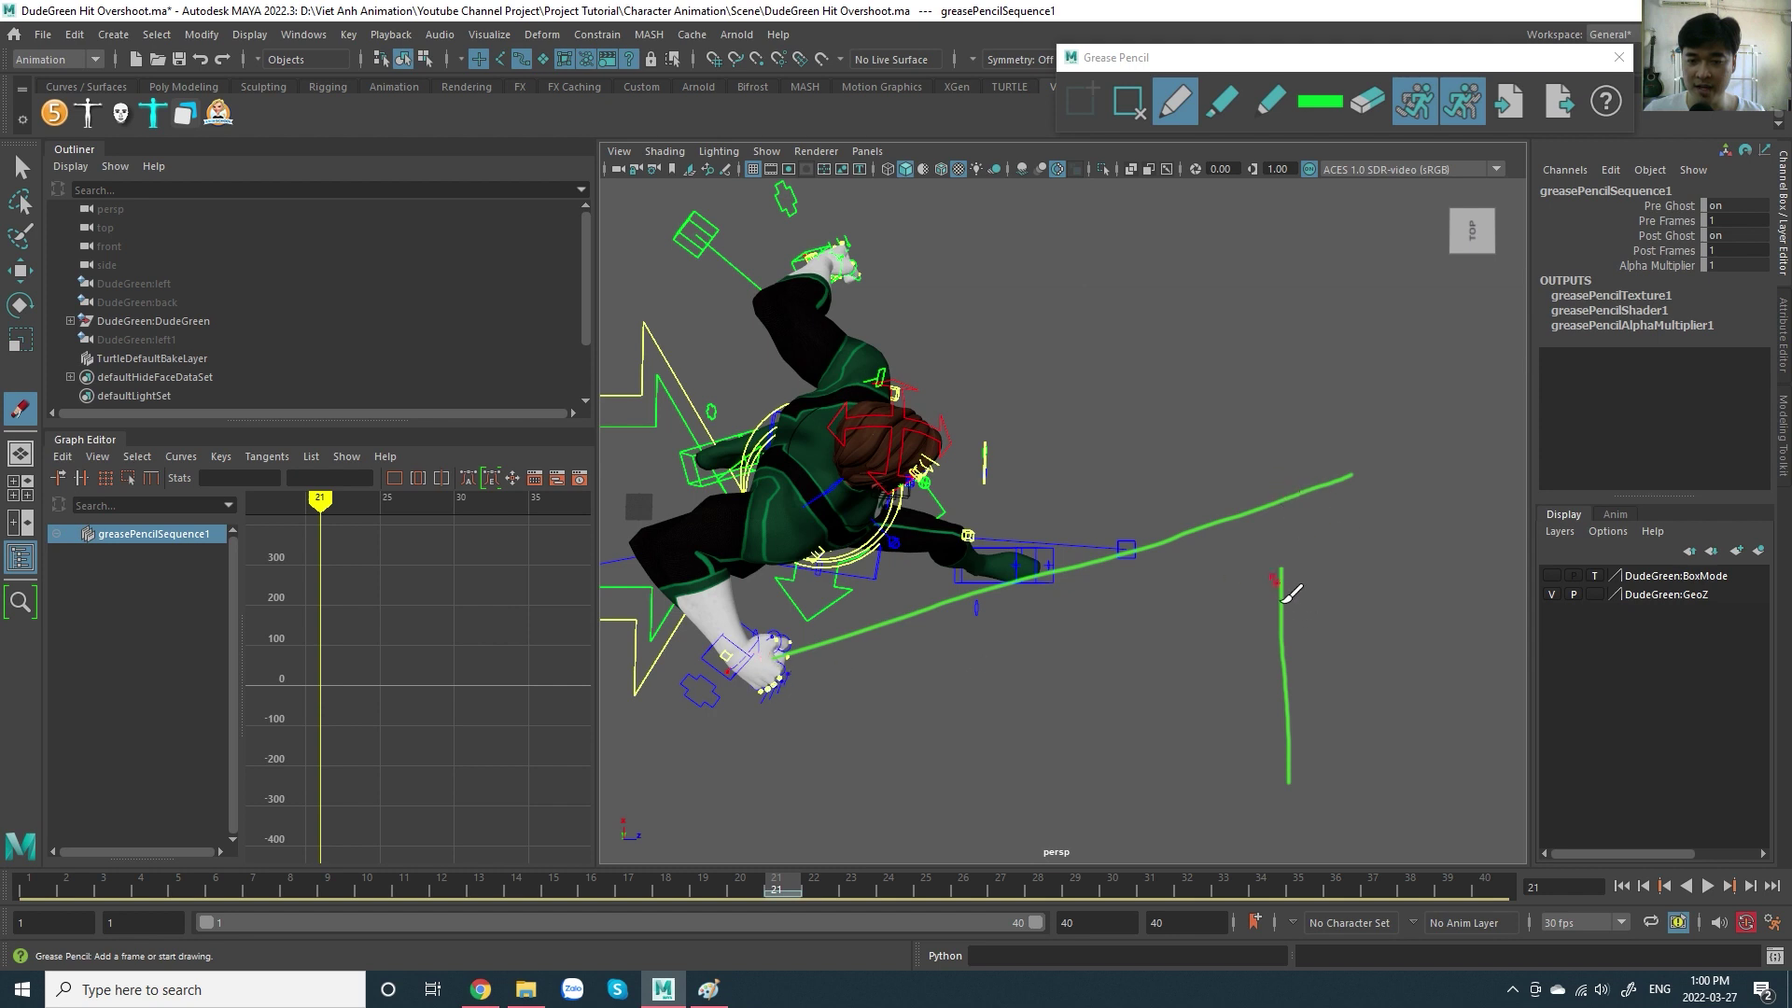
pyautogui.moveTo(1281, 567); pyautogui.dragTo(1313, 595)
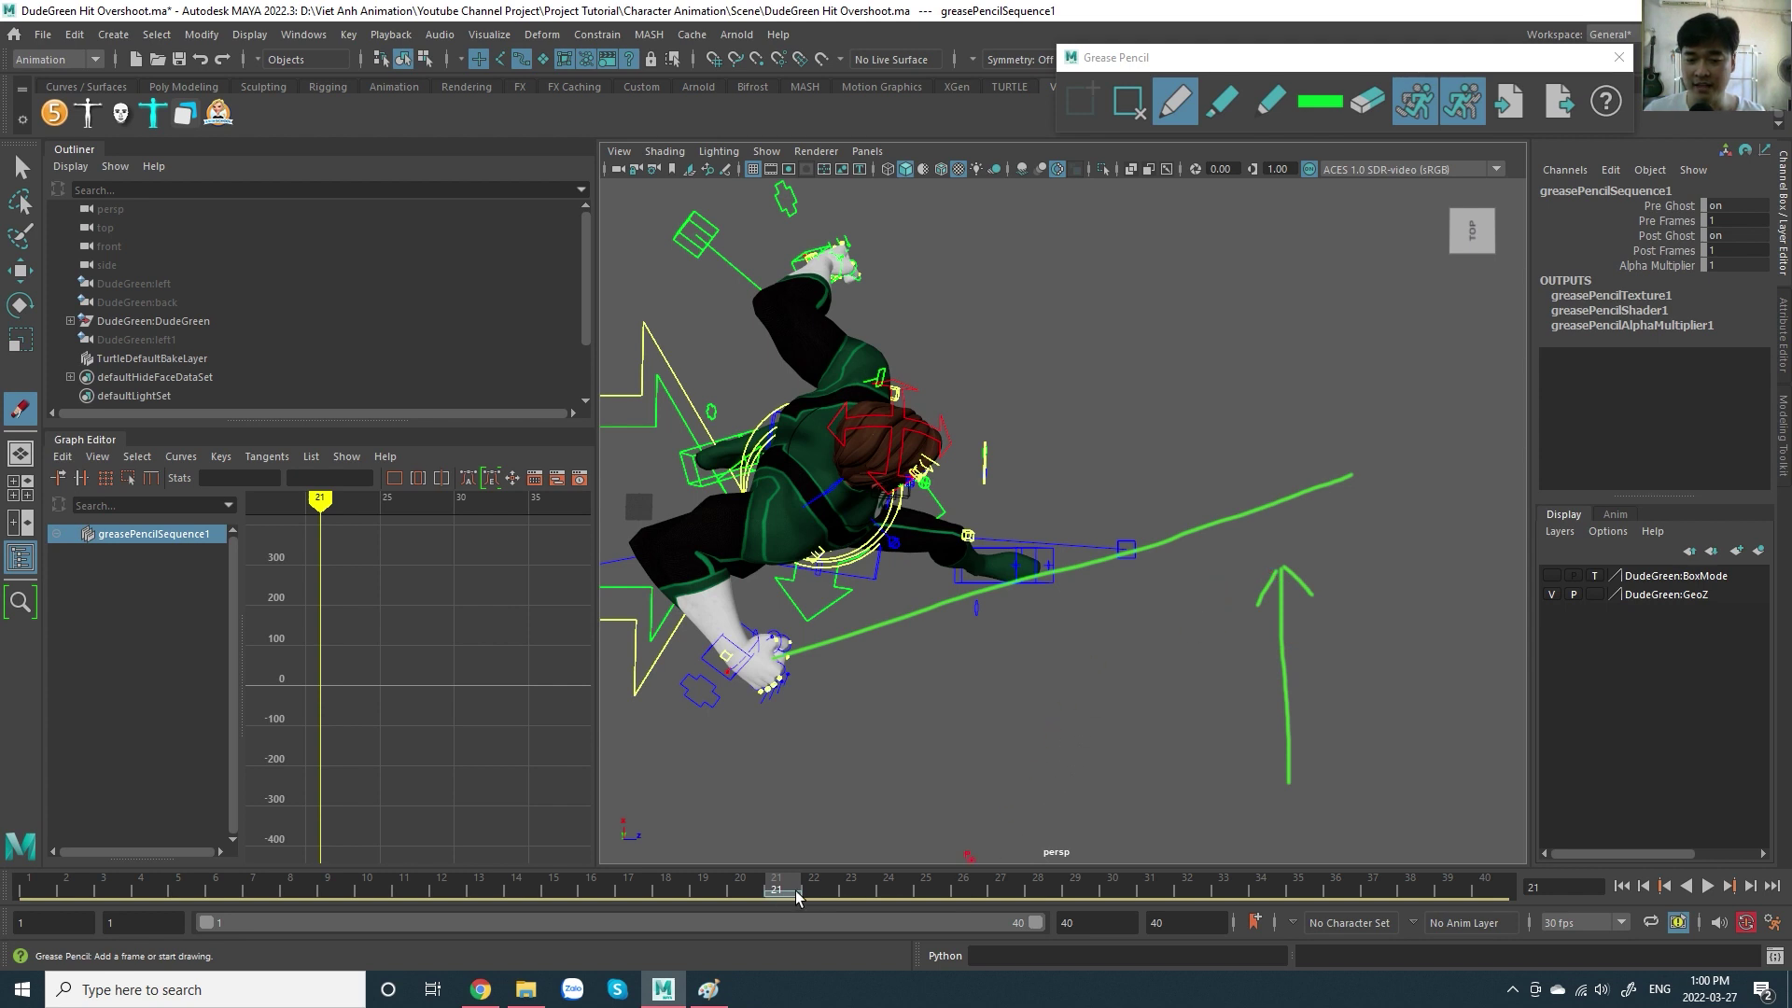
pyautogui.moveTo(797, 898)
pyautogui.mouseDown()
pyautogui.moveTo(999, 900)
pyautogui.moveTo(747, 914)
pyautogui.moveTo(937, 909)
pyautogui.moveTo(900, 909)
pyautogui.mouseUp()
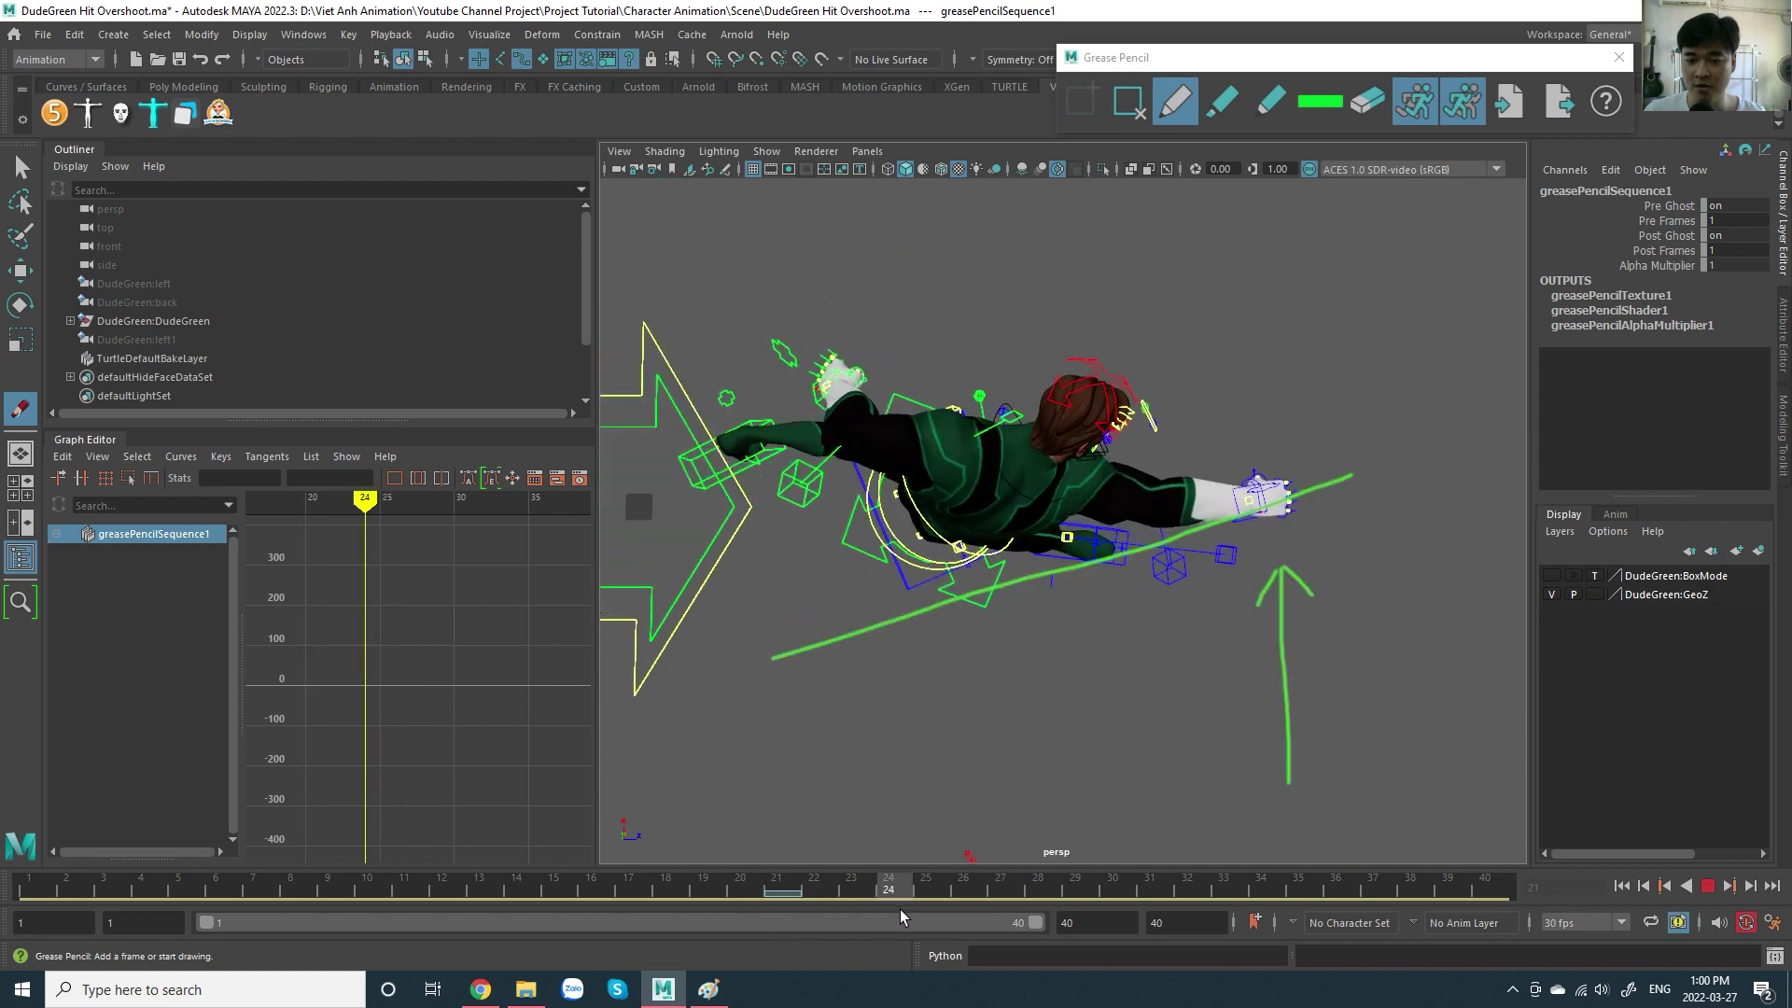
pyautogui.press('w')
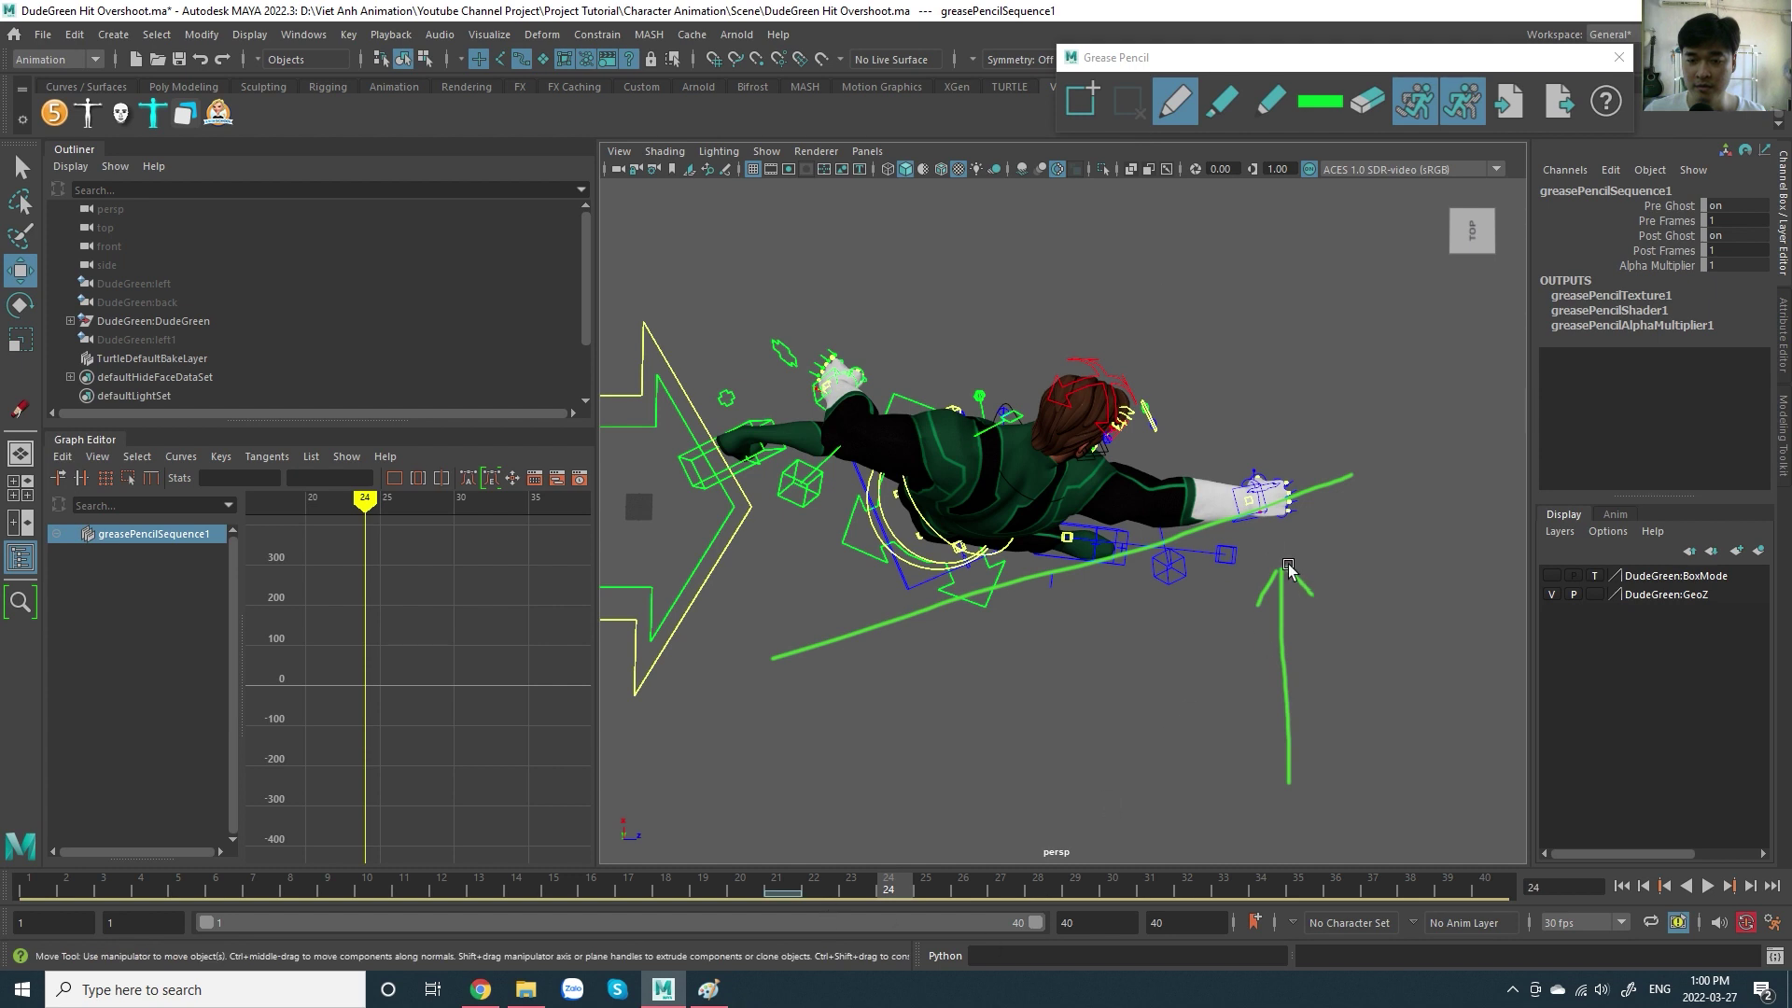
pyautogui.click(784, 912)
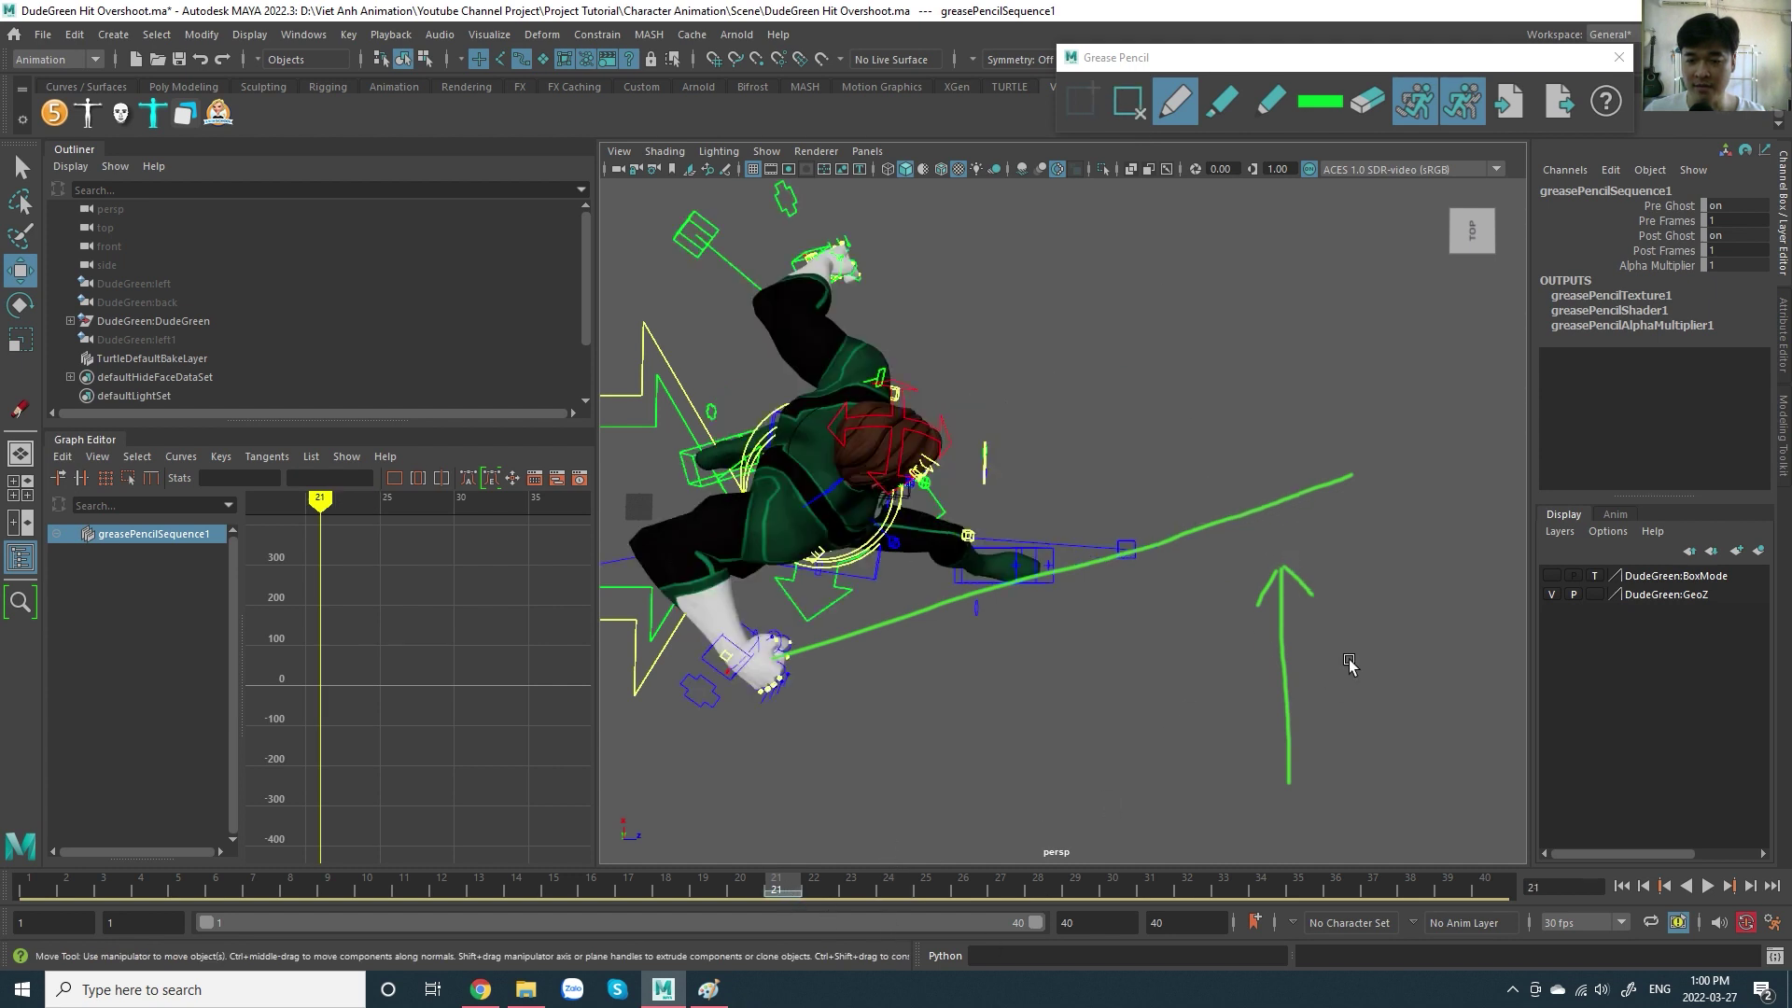
# - Delete the grease-pencil frame, nudge the right hand IK control at frame 24, and save
pyautogui.click(1130, 100)
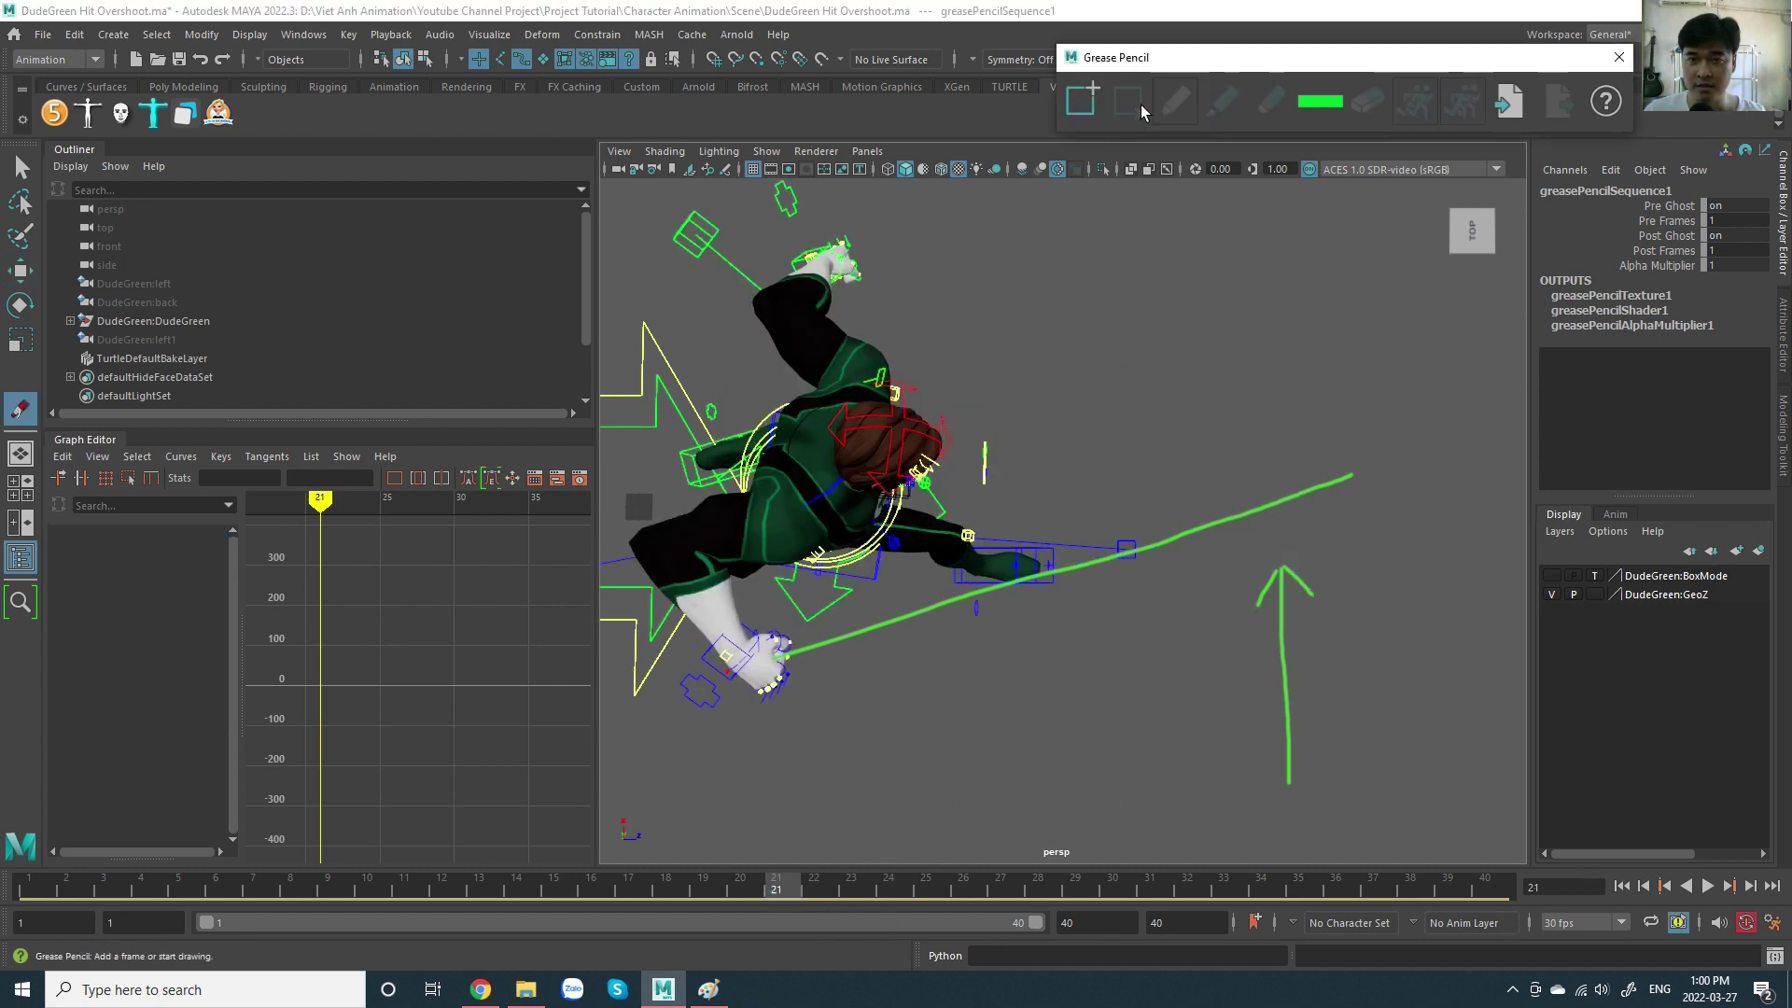
pyautogui.press('w')
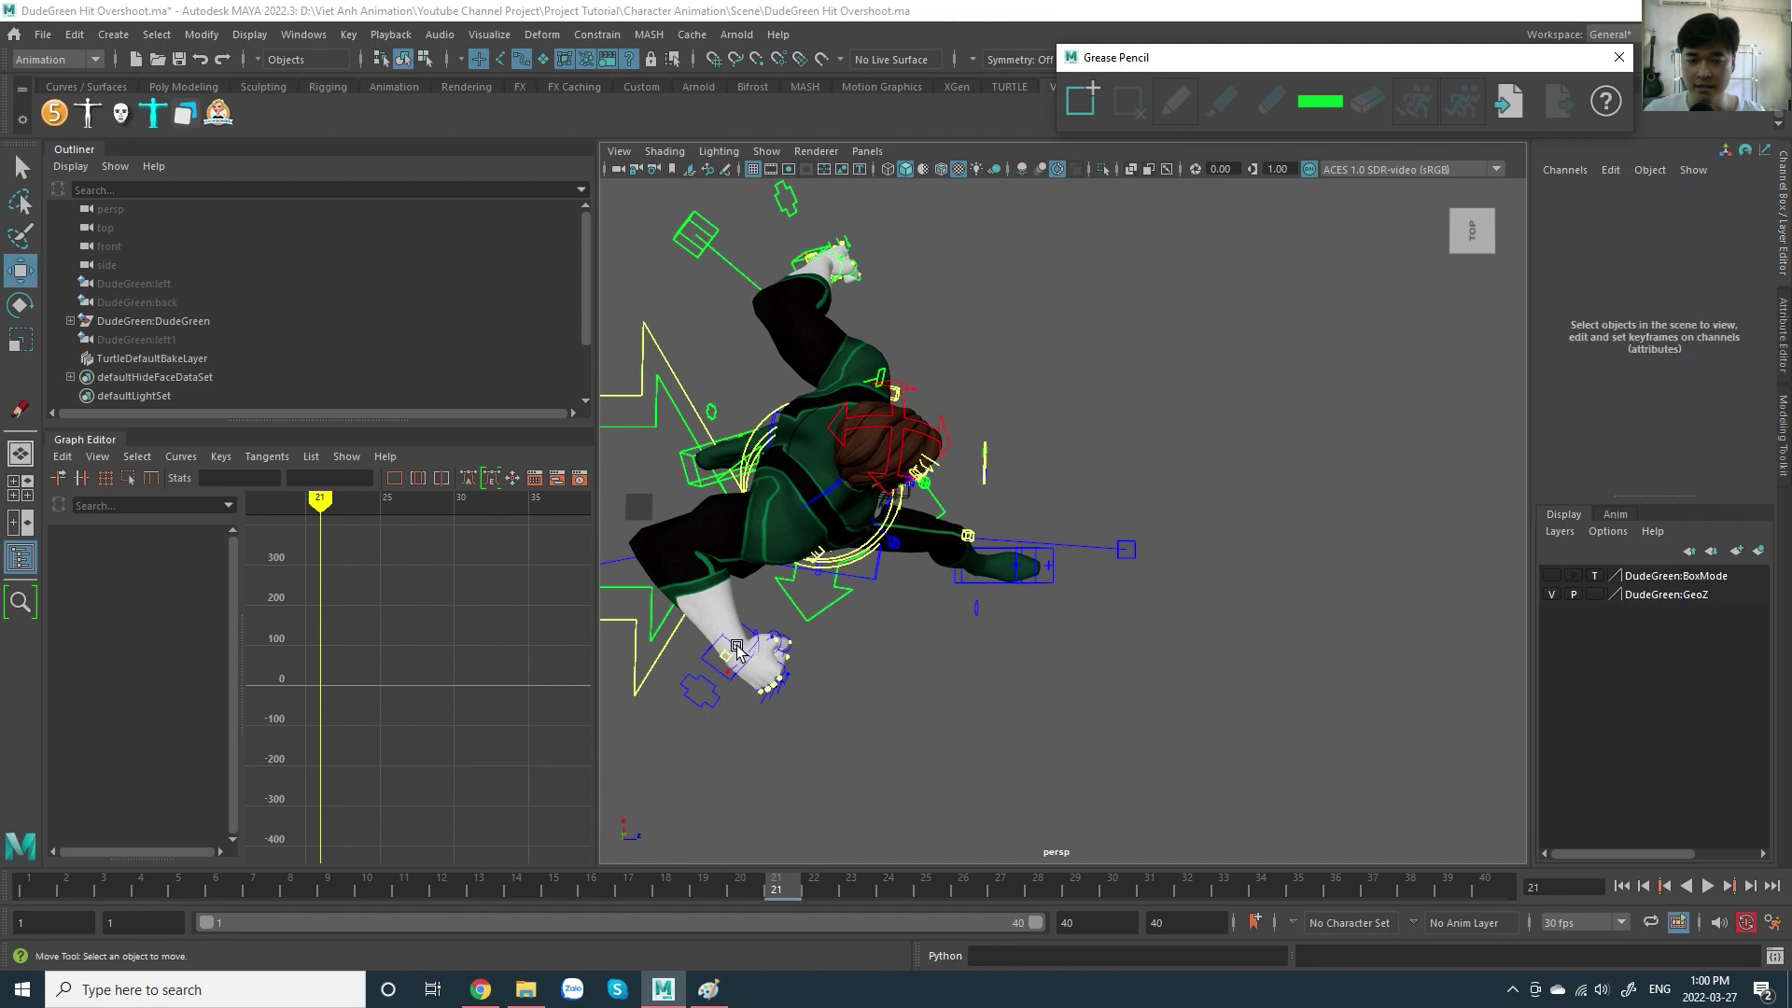
pyautogui.click(738, 651)
pyautogui.hotkey('alt', 'v')
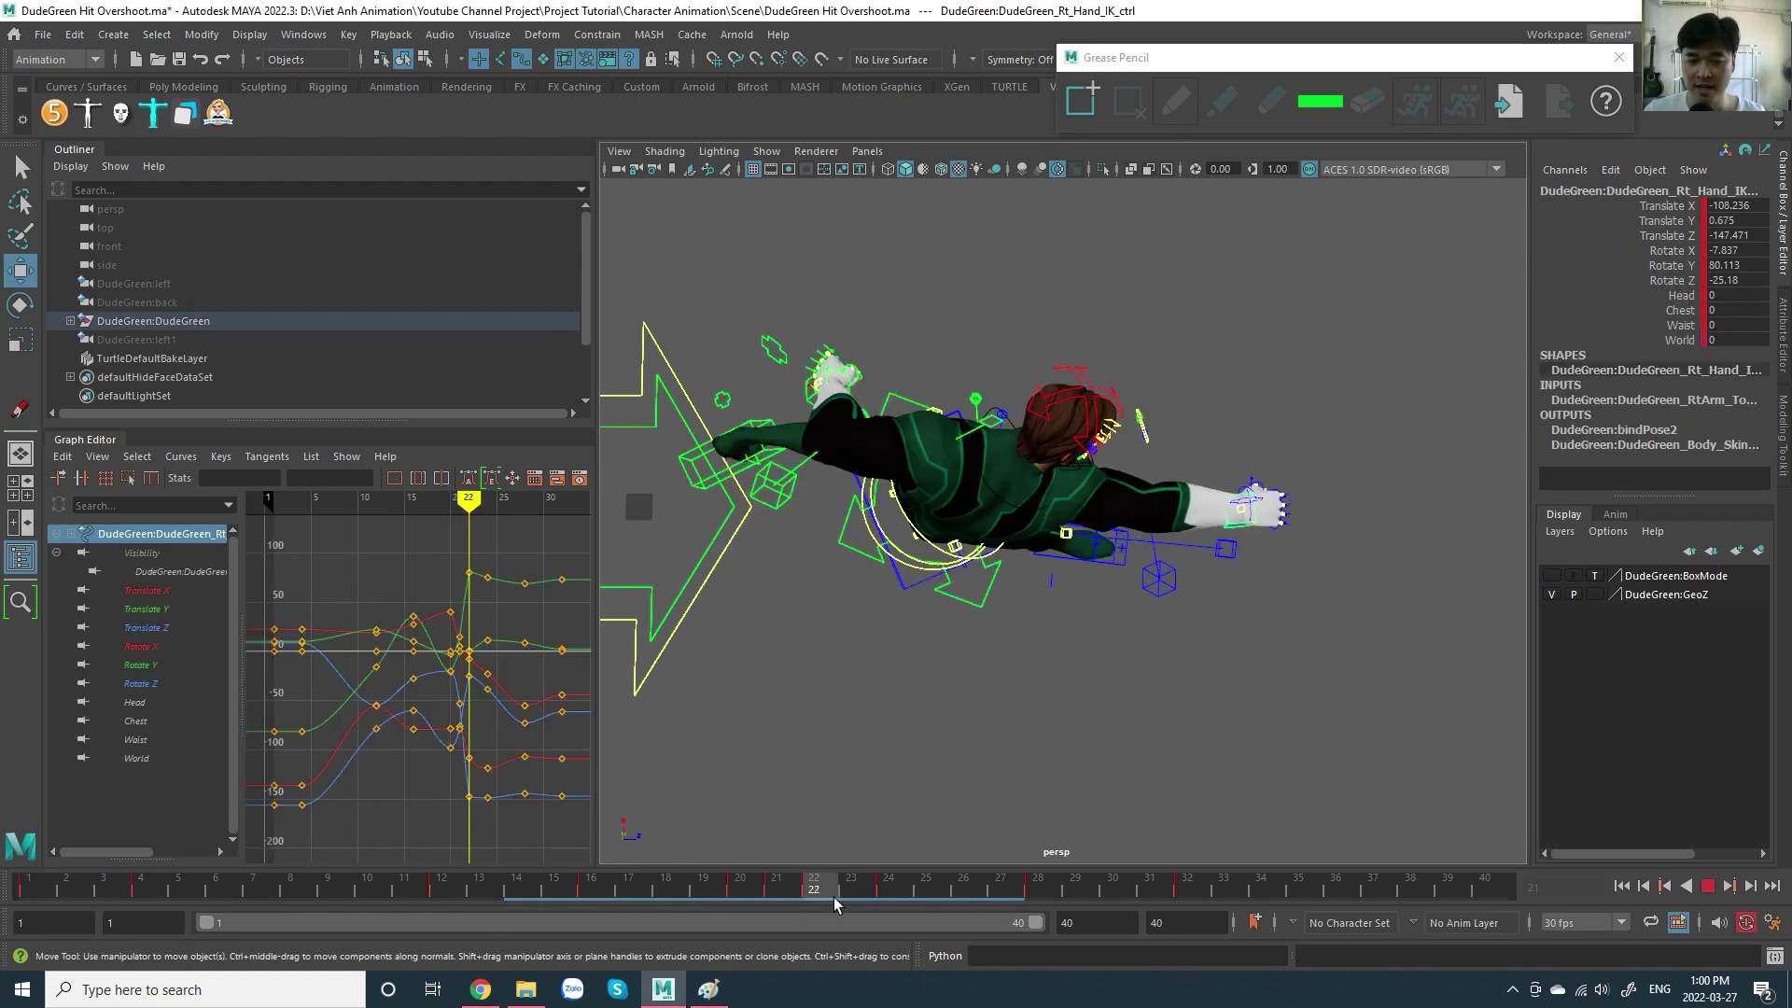
pyautogui.moveTo(833, 898); pyautogui.dragTo(916, 895)
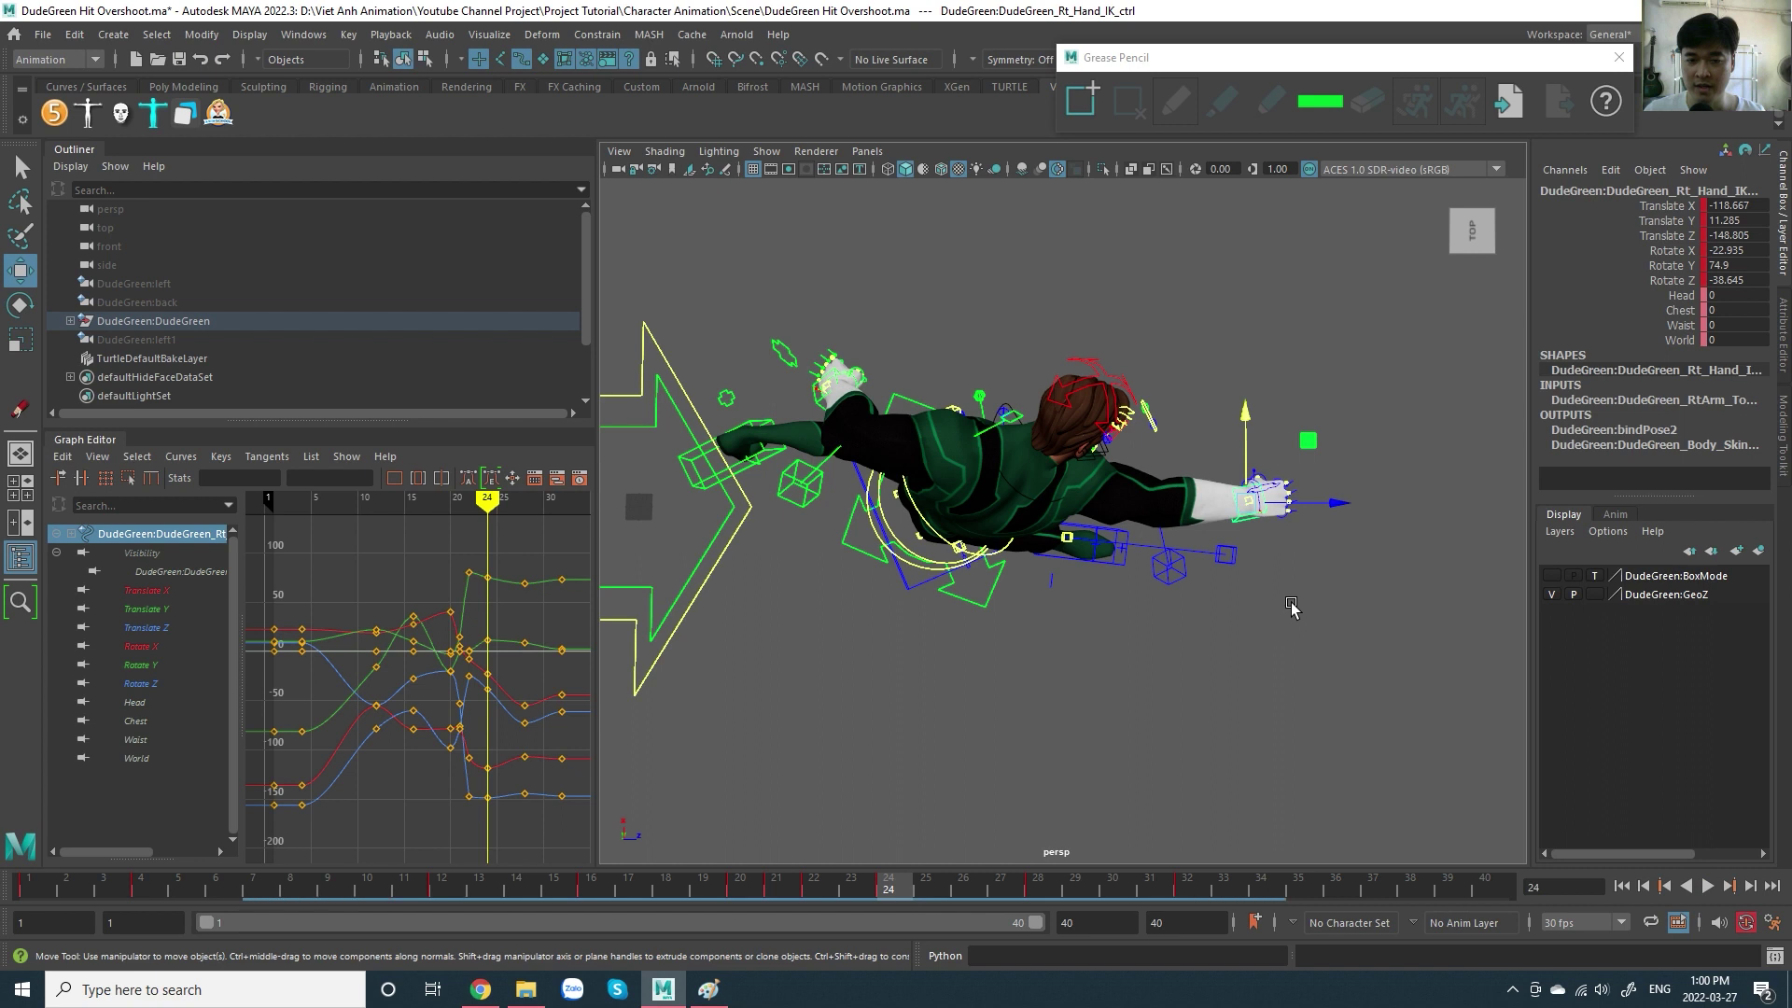
pyautogui.moveTo(1262, 453); pyautogui.dragTo(1265, 451)
pyautogui.hotkey('ctrl', 's')
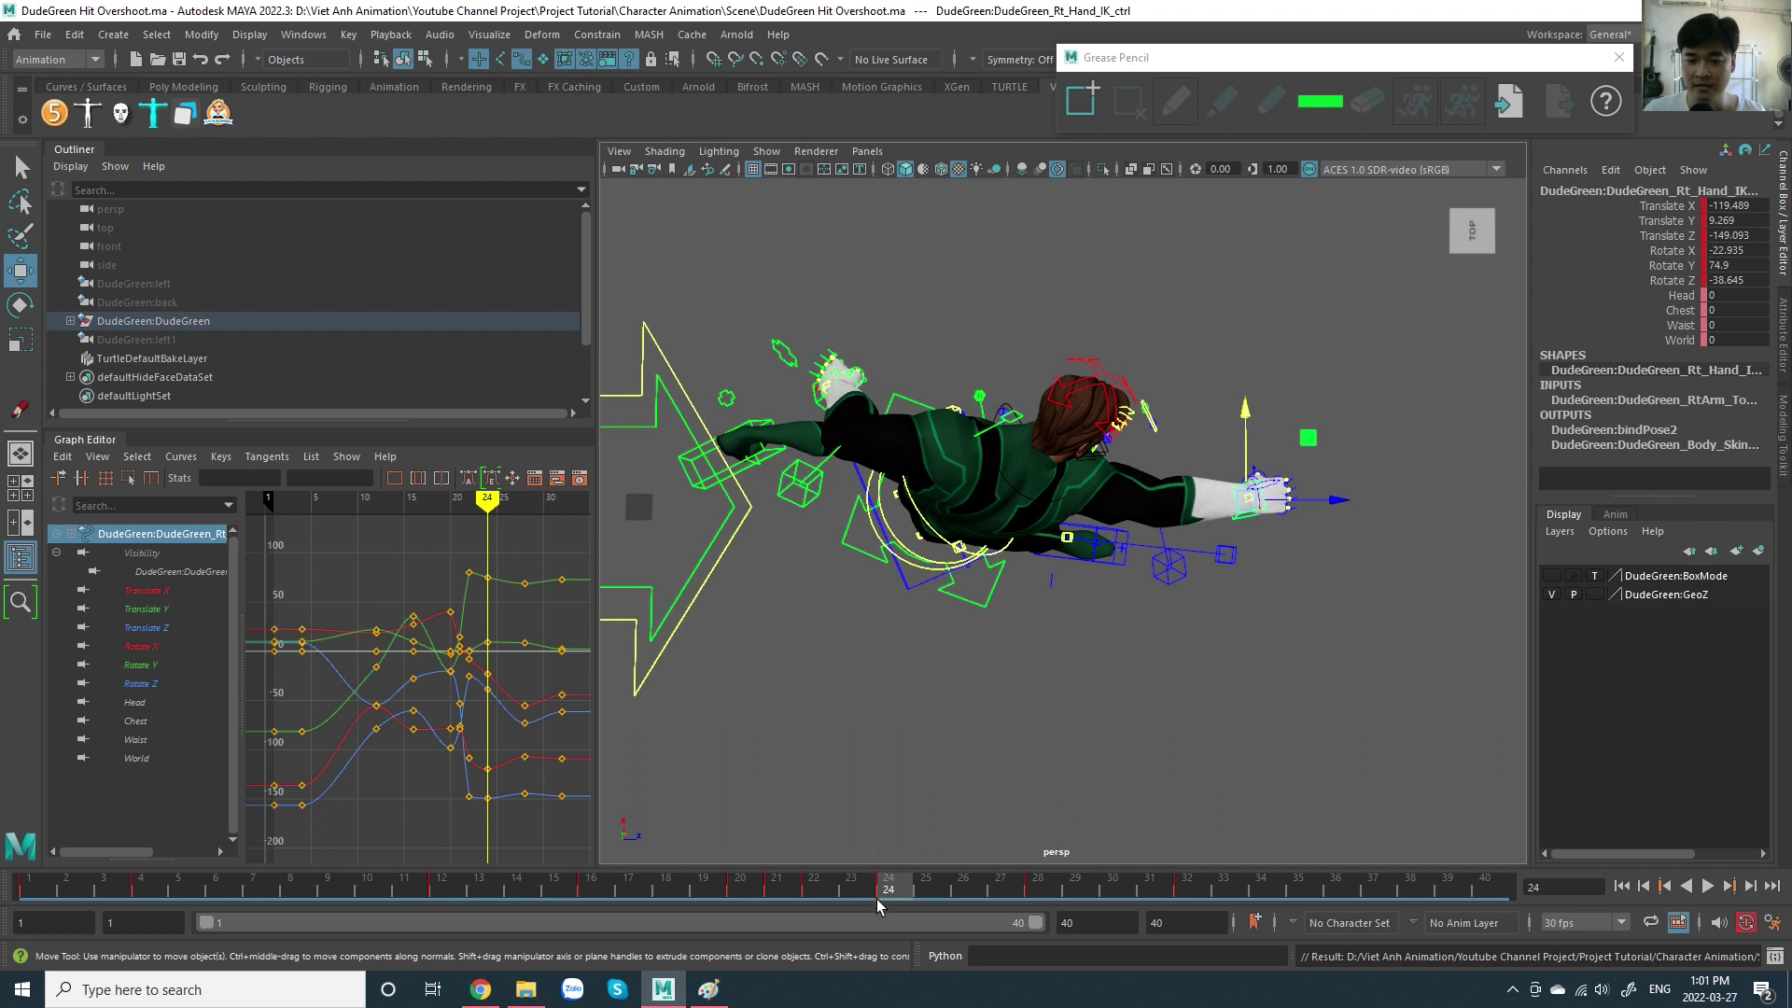
# - Reposition and key the hand control at frame 24, then review the hit over frames 18–25
pyautogui.moveTo(877, 904)
pyautogui.mouseDown()
pyautogui.moveTo(836, 898)
pyautogui.moveTo(911, 905)
pyautogui.mouseUp()
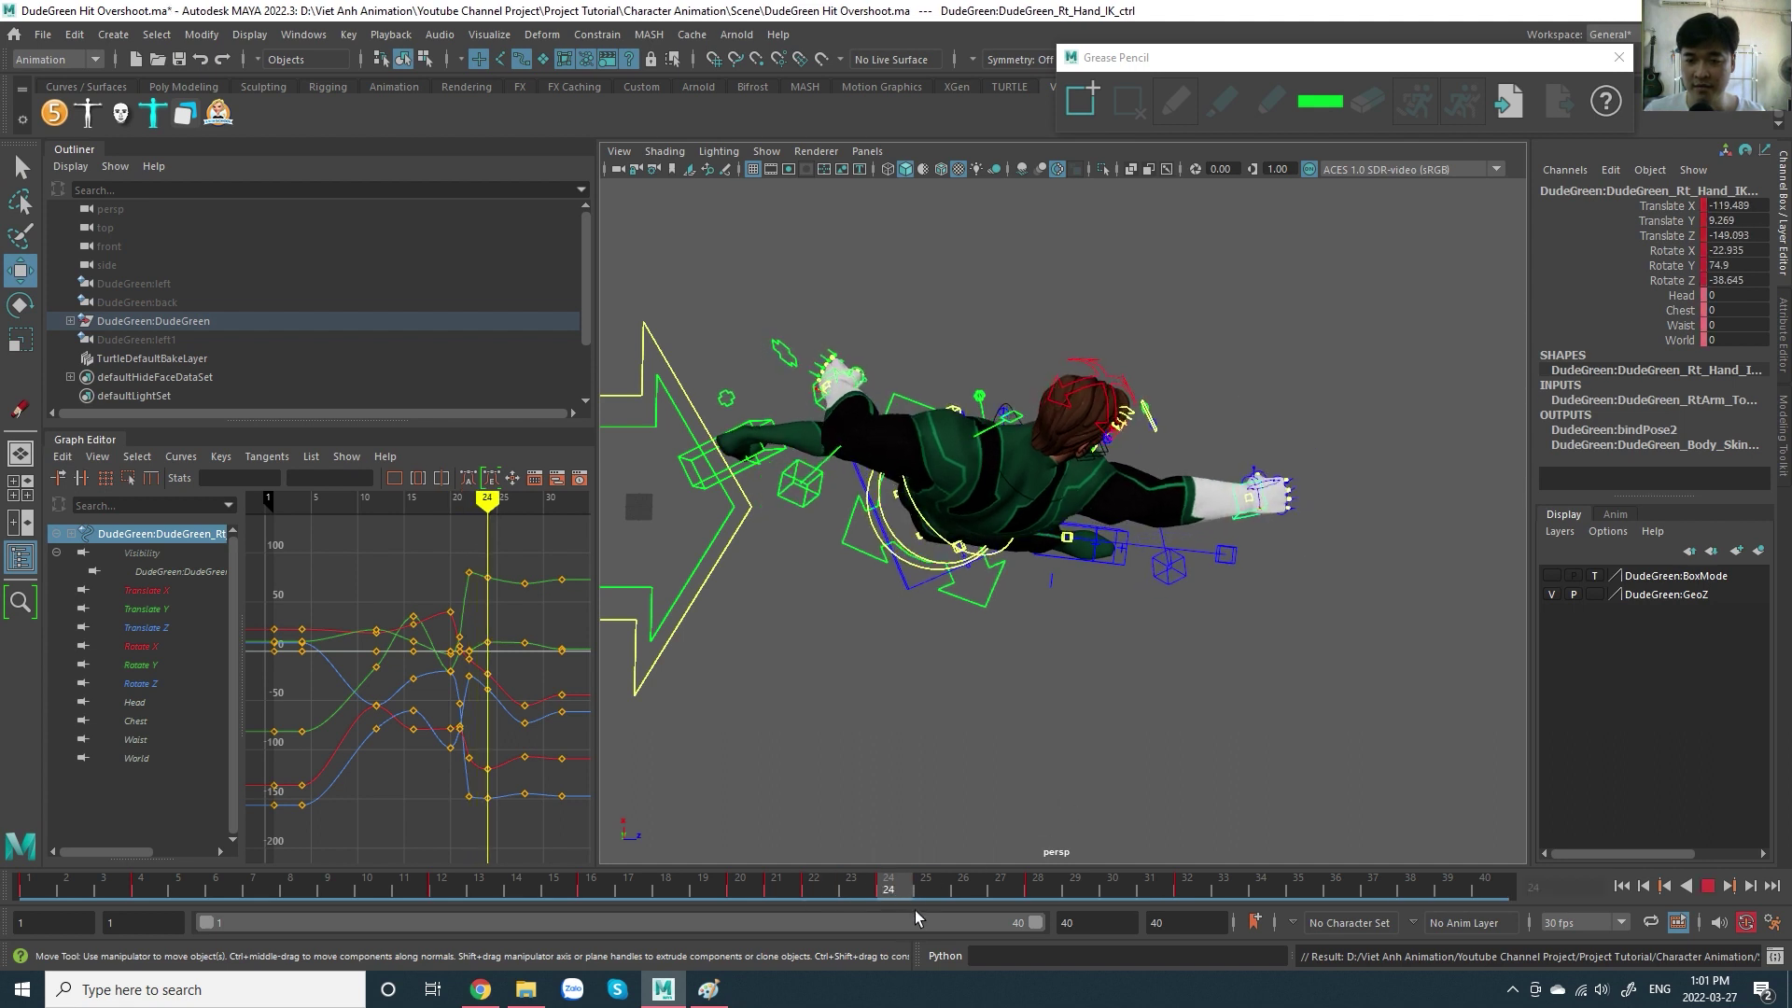
pyautogui.moveTo(1249, 471); pyautogui.dragTo(1251, 484)
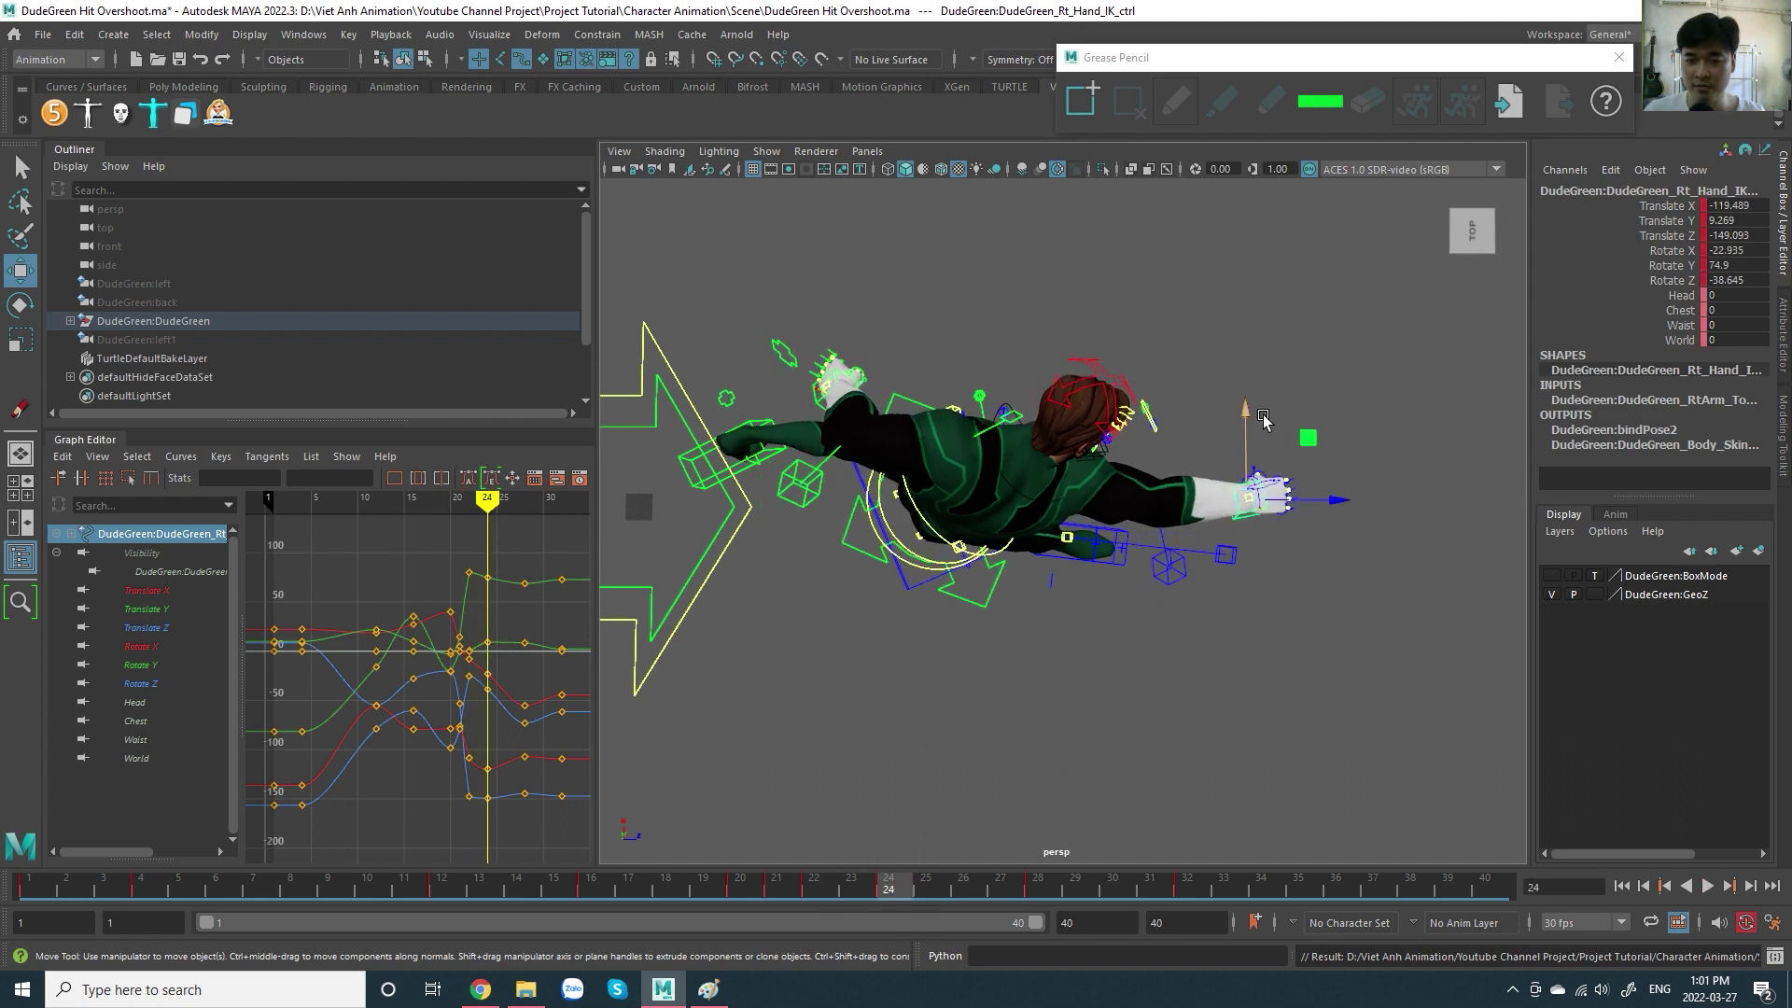
pyautogui.press('s')
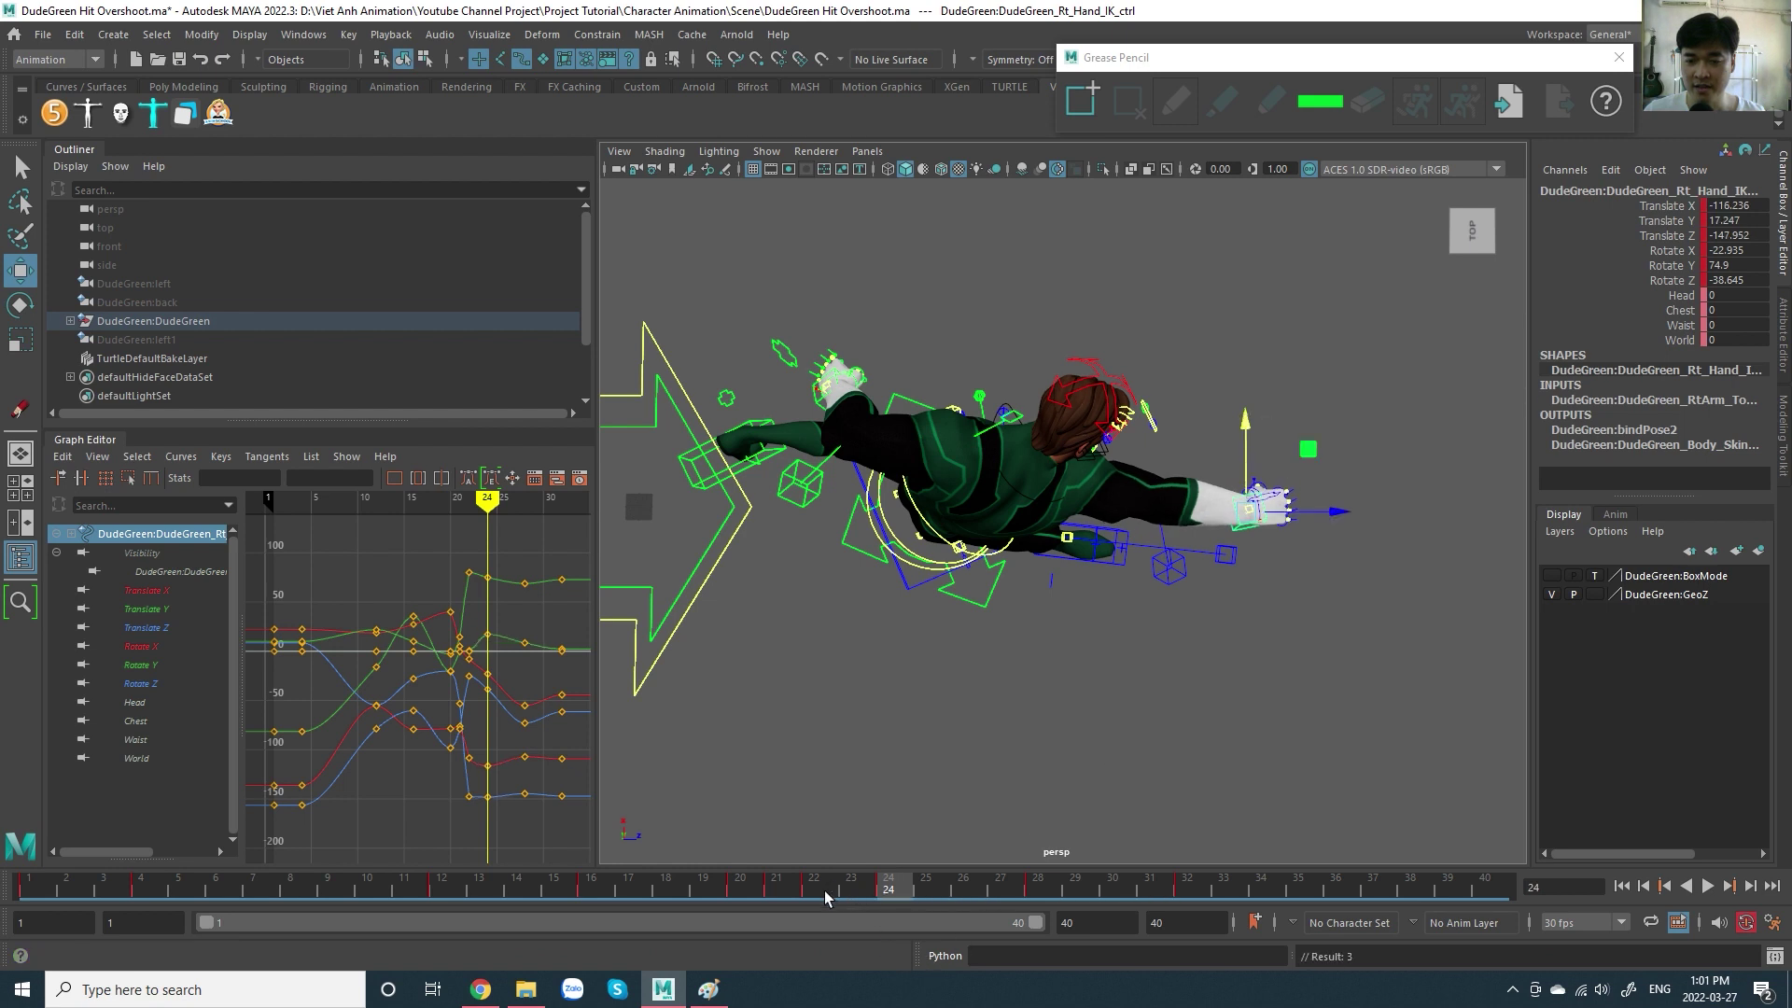
pyautogui.moveTo(855, 891)
pyautogui.mouseDown()
pyautogui.moveTo(924, 918)
pyautogui.moveTo(899, 905)
pyautogui.mouseUp()
pyautogui.hotkey('alt', 'v')
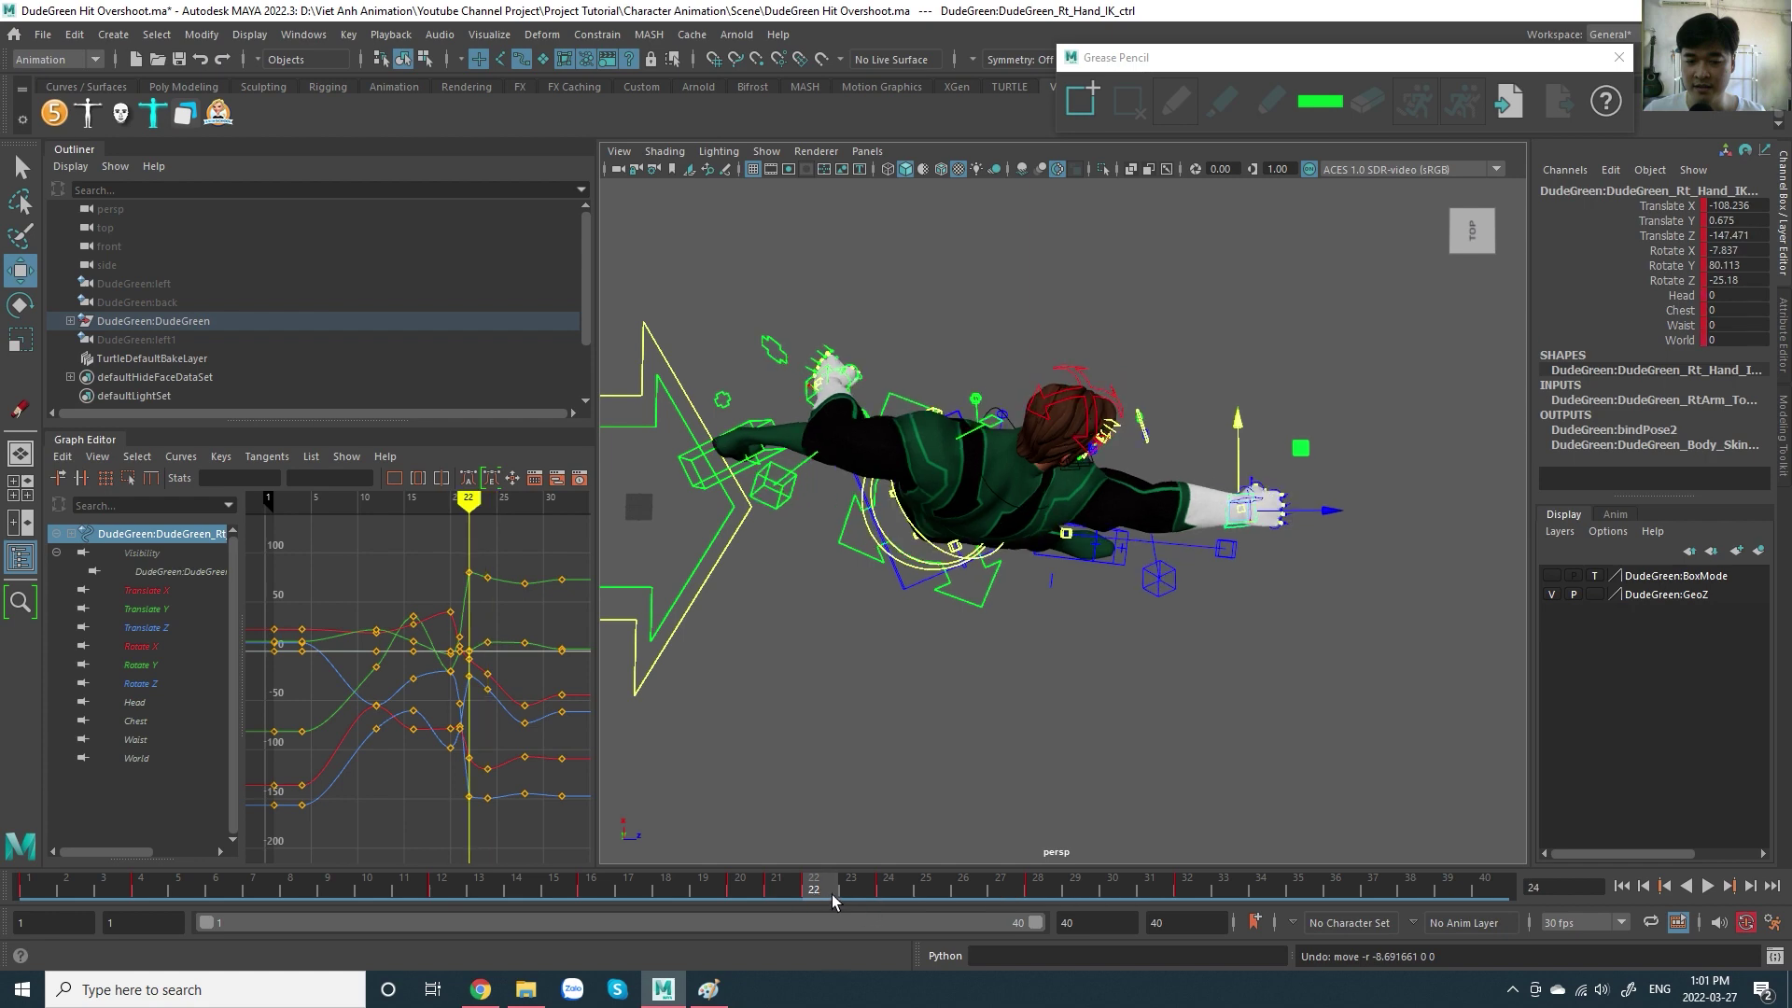
pyautogui.moveTo(683, 930); pyautogui.dragTo(895, 894)
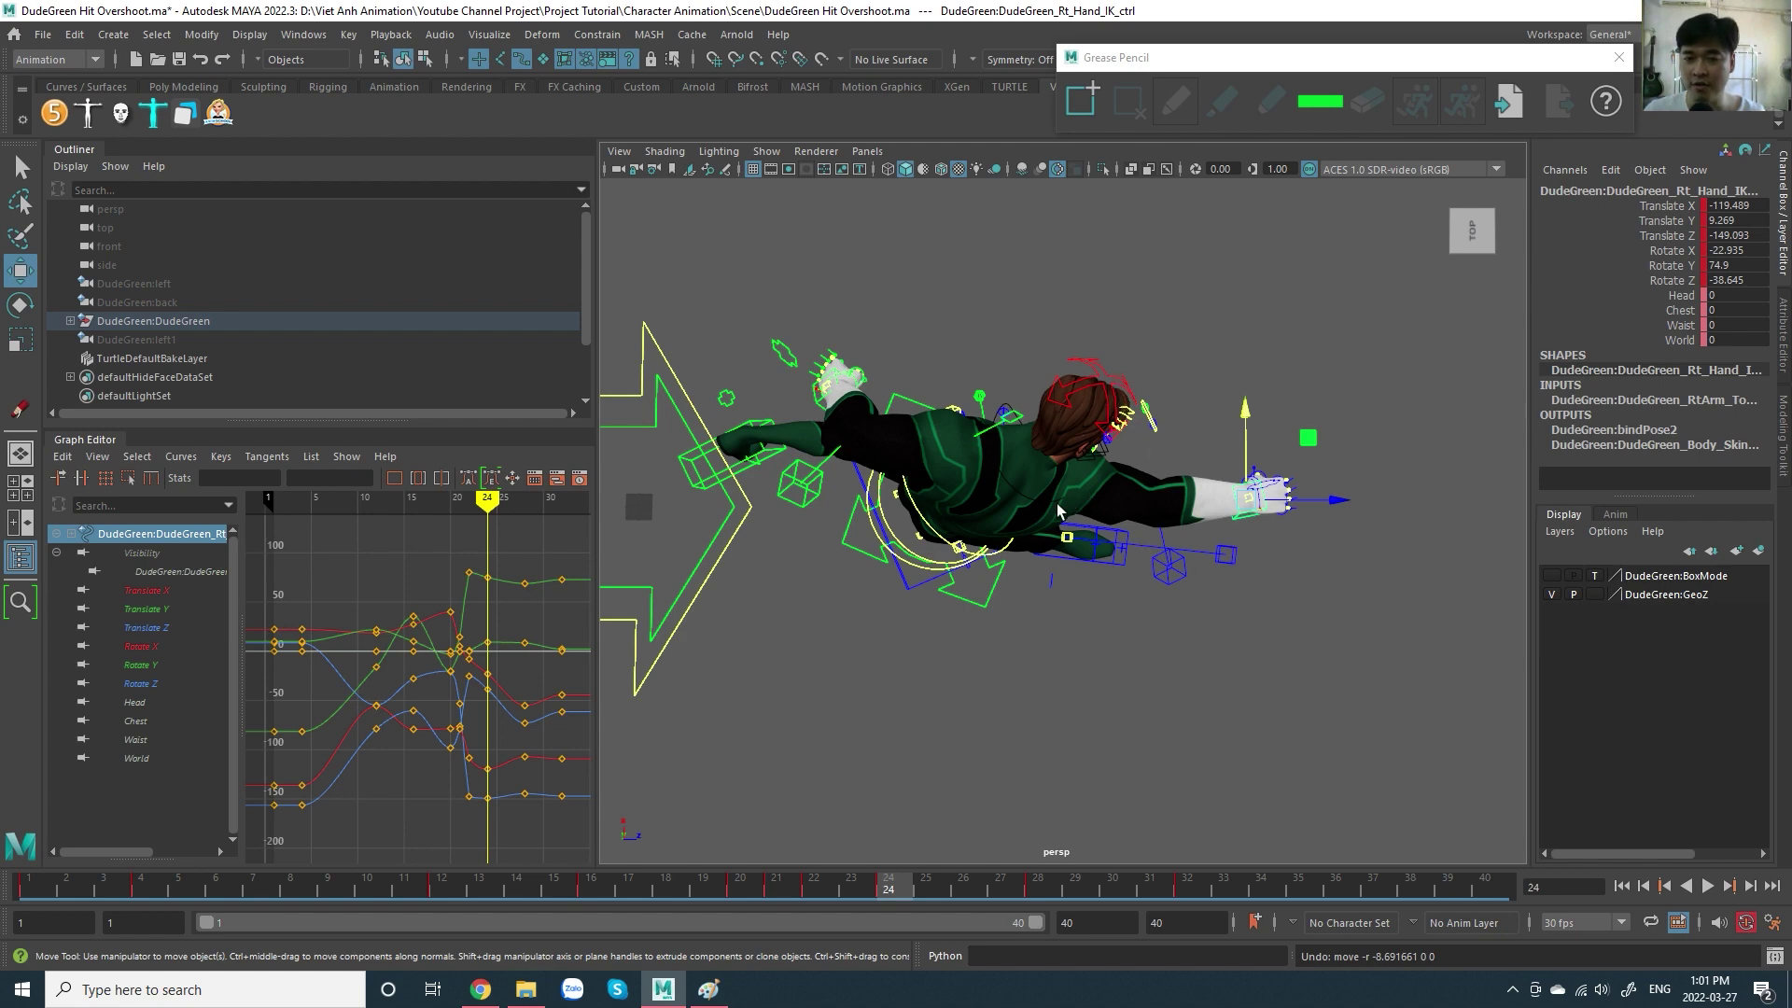
pyautogui.keyDown('alt'); pyautogui.moveTo(1103, 521); pyautogui.dragTo(1282, 530); pyautogui.keyUp('alt')
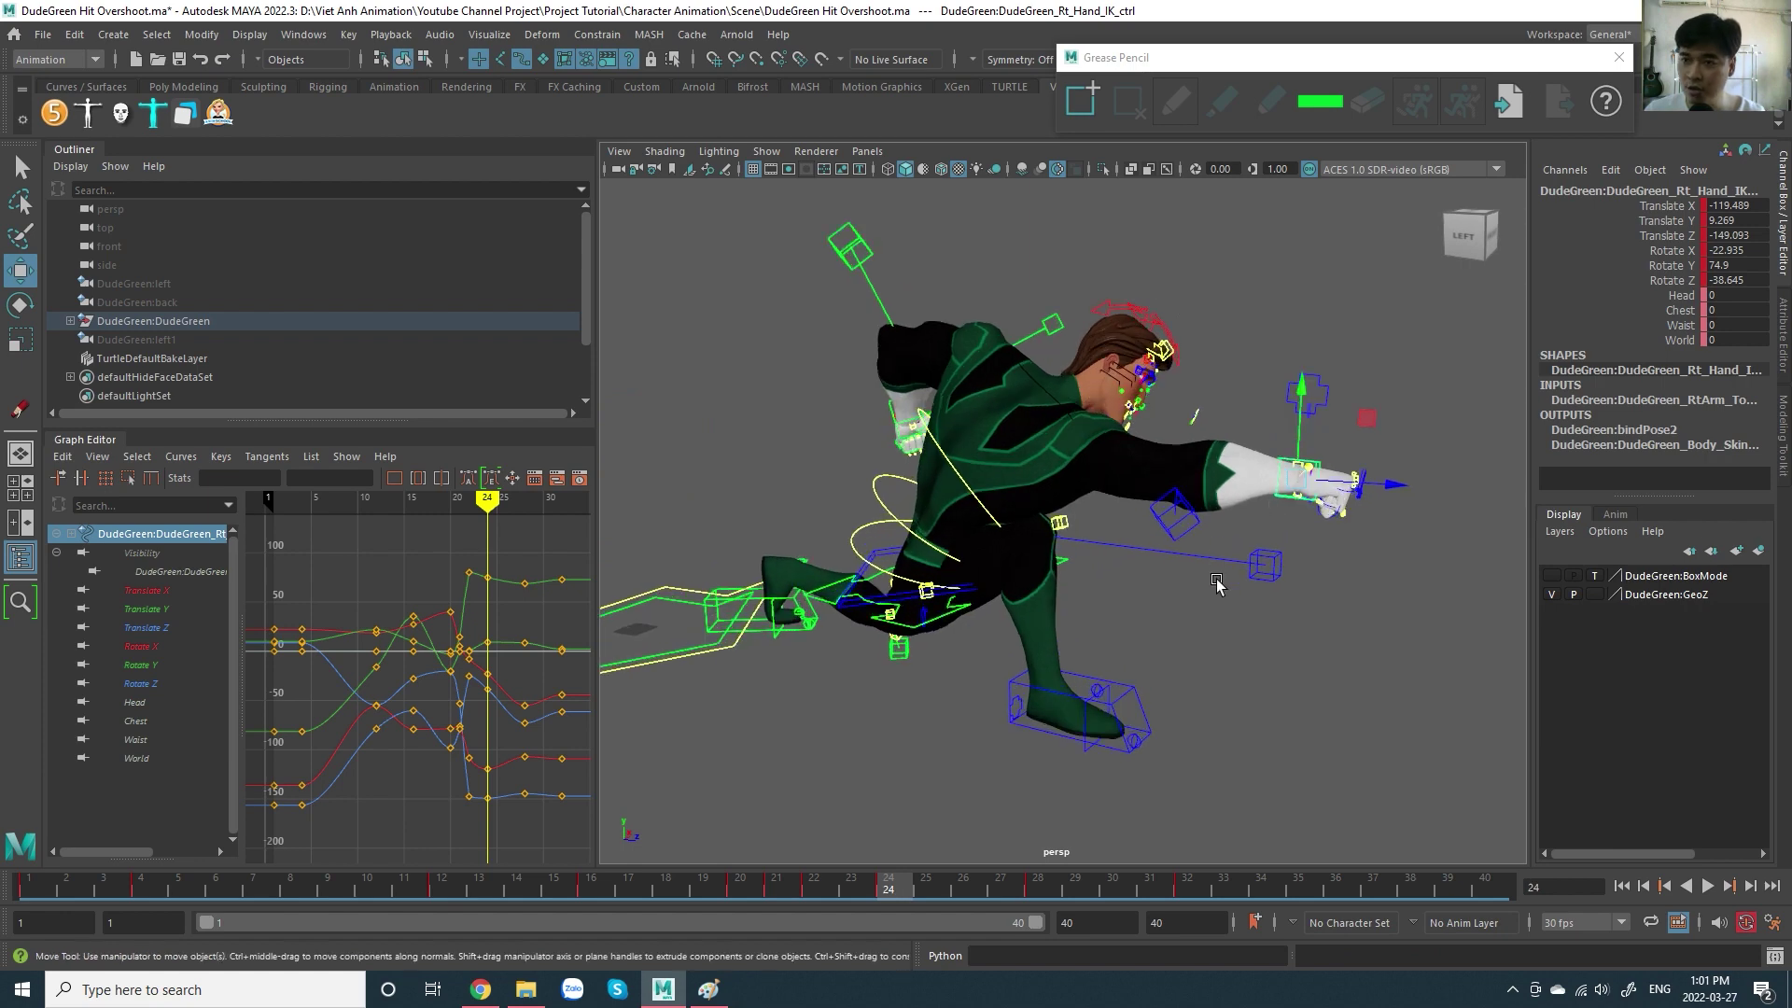
pyautogui.keyDown('alt'); pyautogui.moveTo(1219, 579); pyautogui.dragTo(1001, 537); pyautogui.keyUp('alt')
pyautogui.hotkey('alt', 'v')
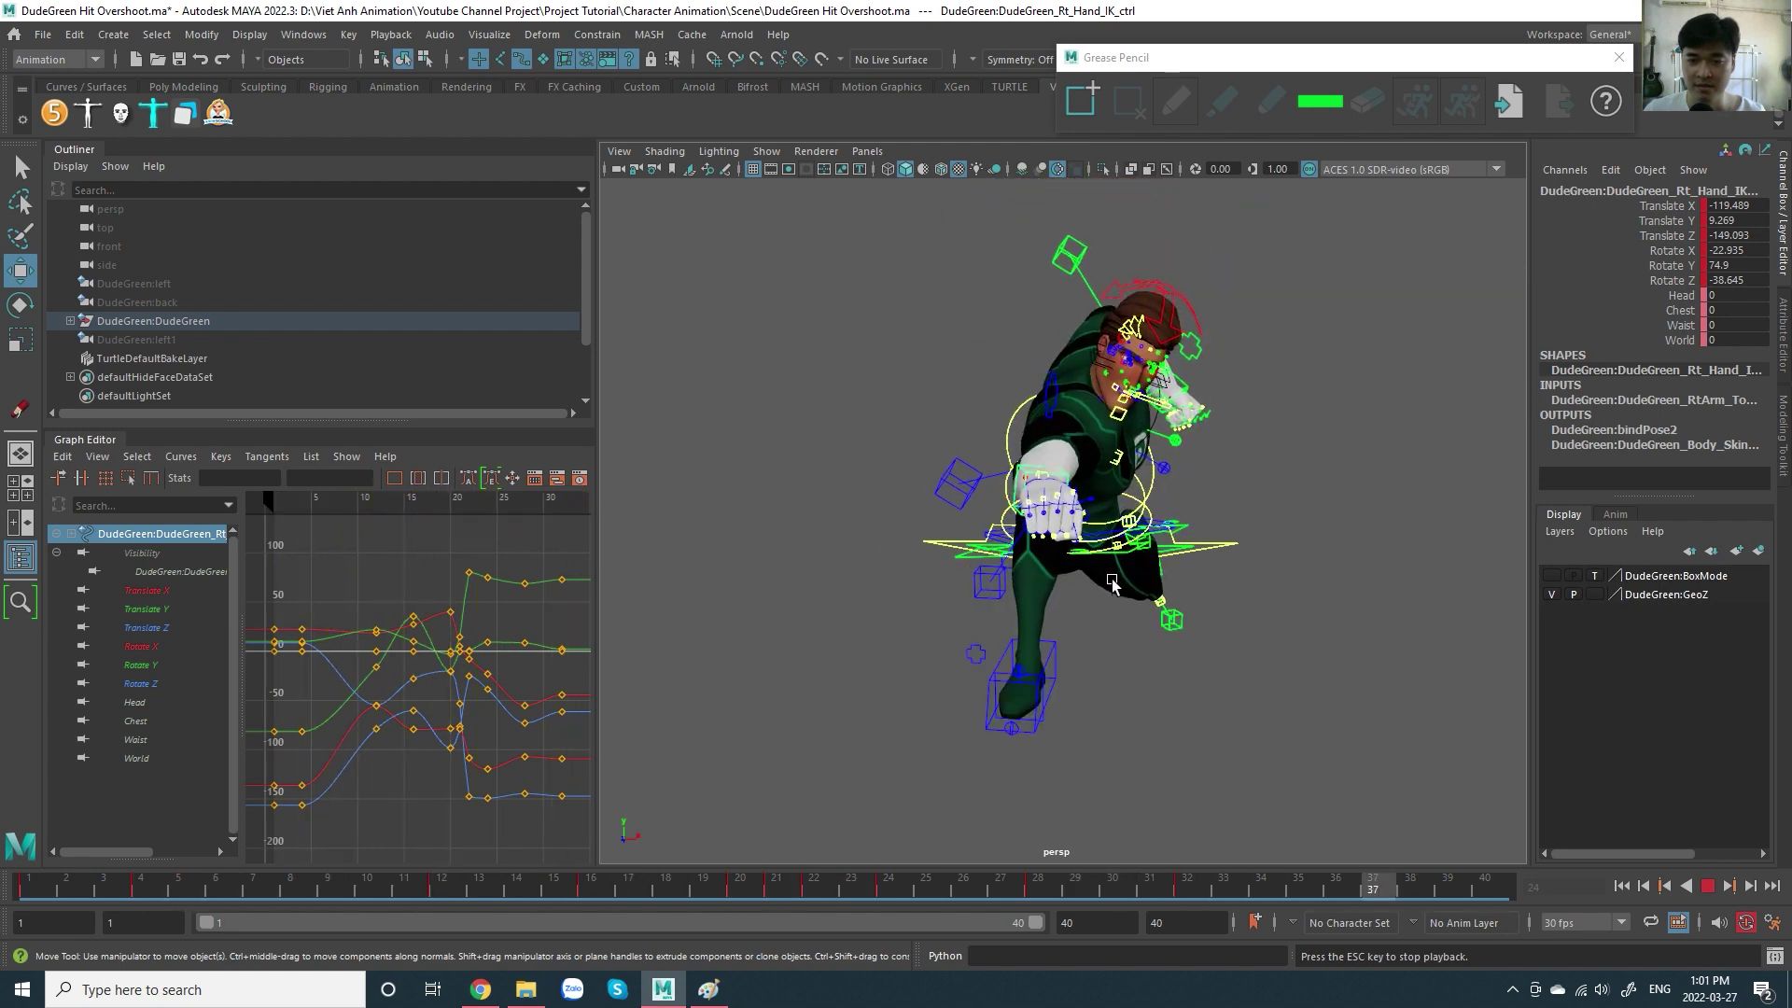
pyautogui.press('Escape')
pyautogui.press(',')
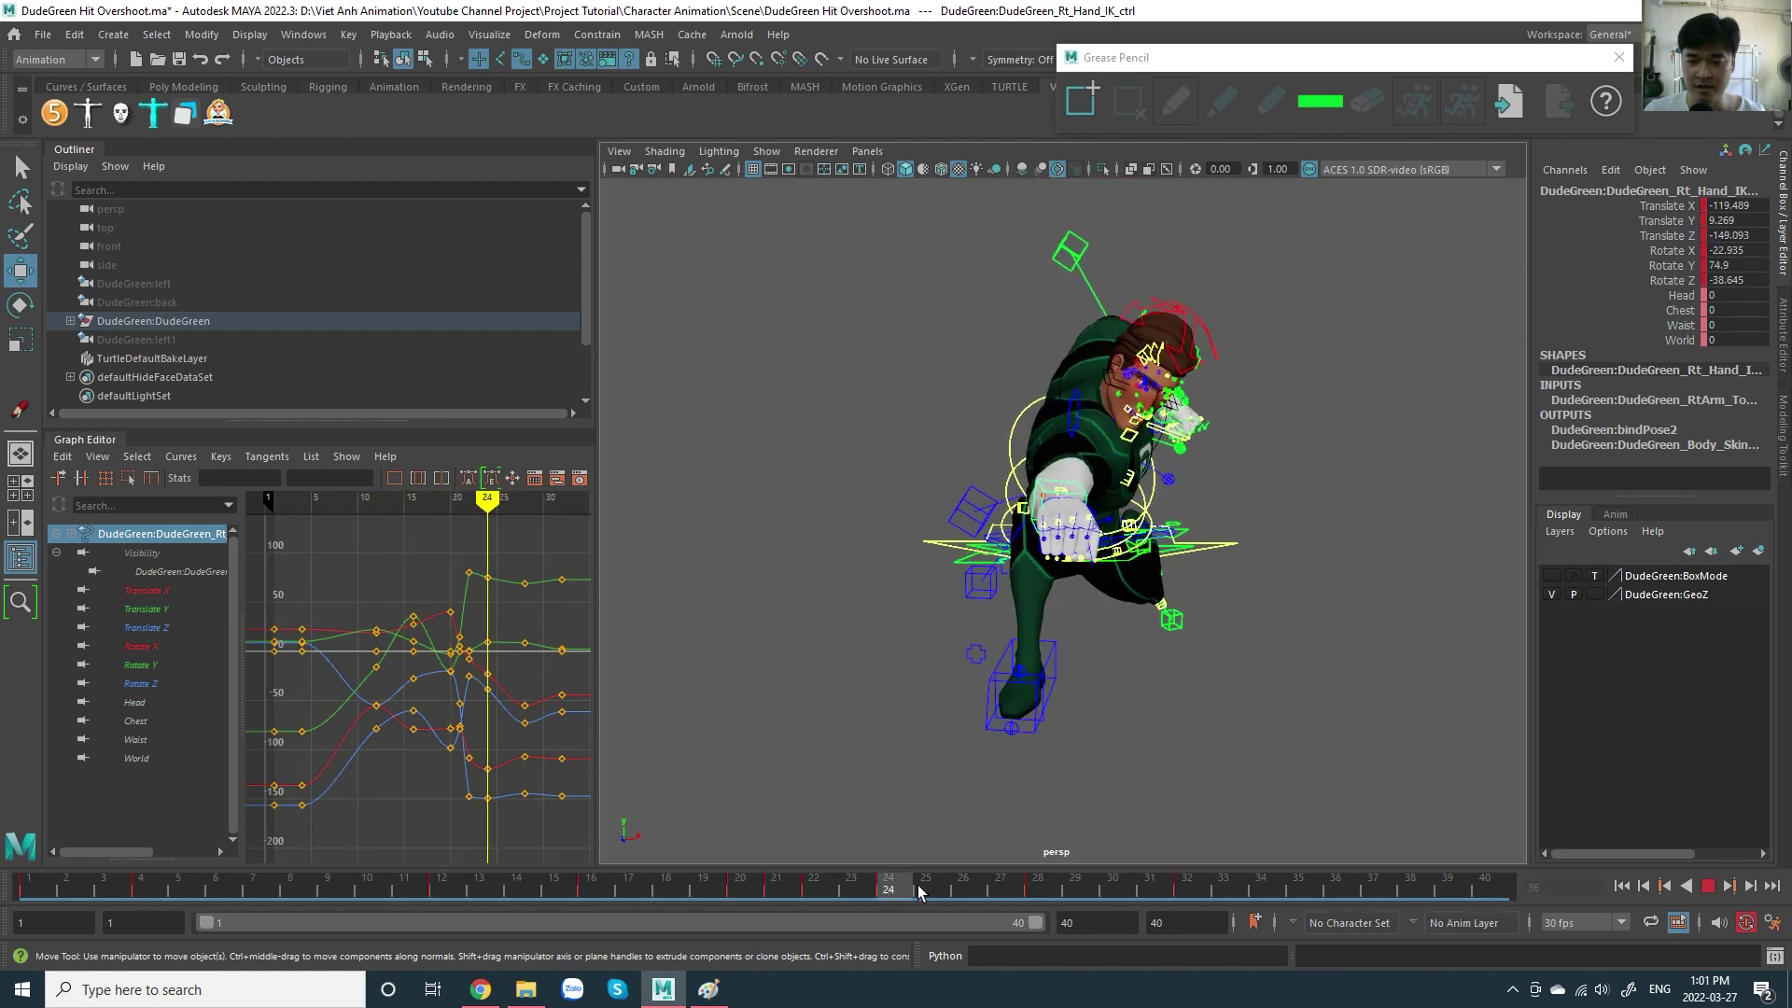
pyautogui.scroll(3, 1136, 539)
pyautogui.moveTo(1137, 540); pyautogui.dragTo(1141, 497)
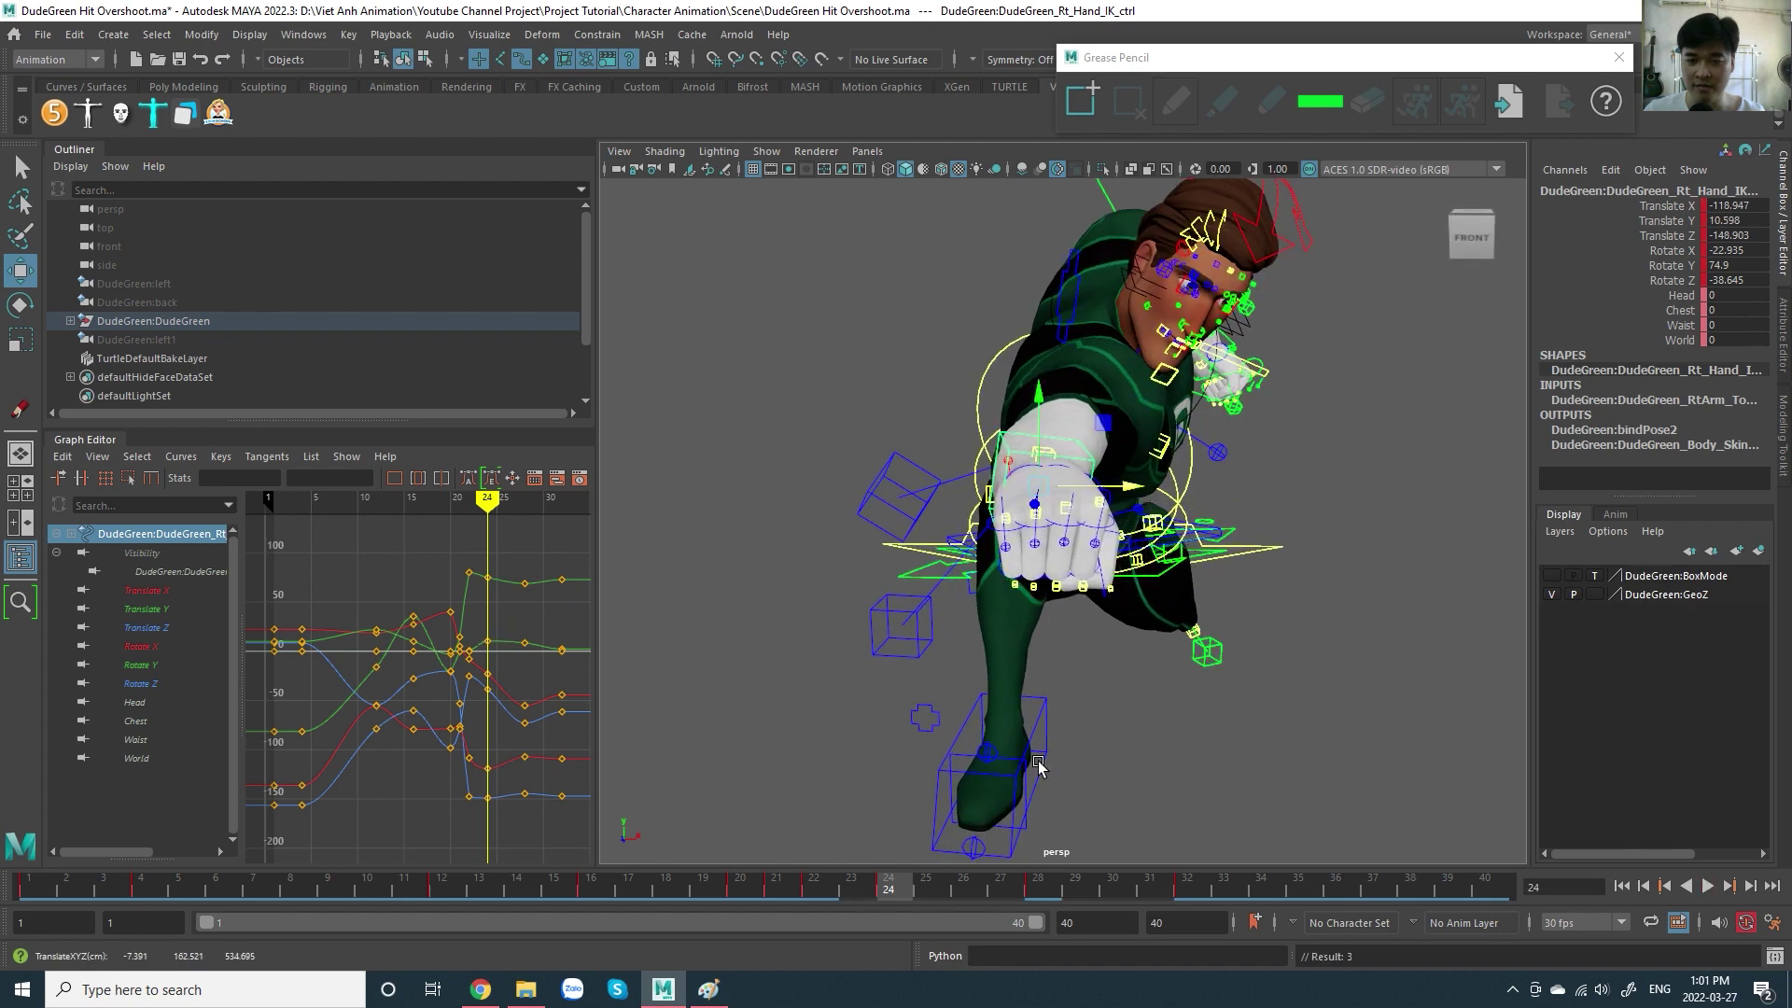
pyautogui.hotkey('alt', 'v')
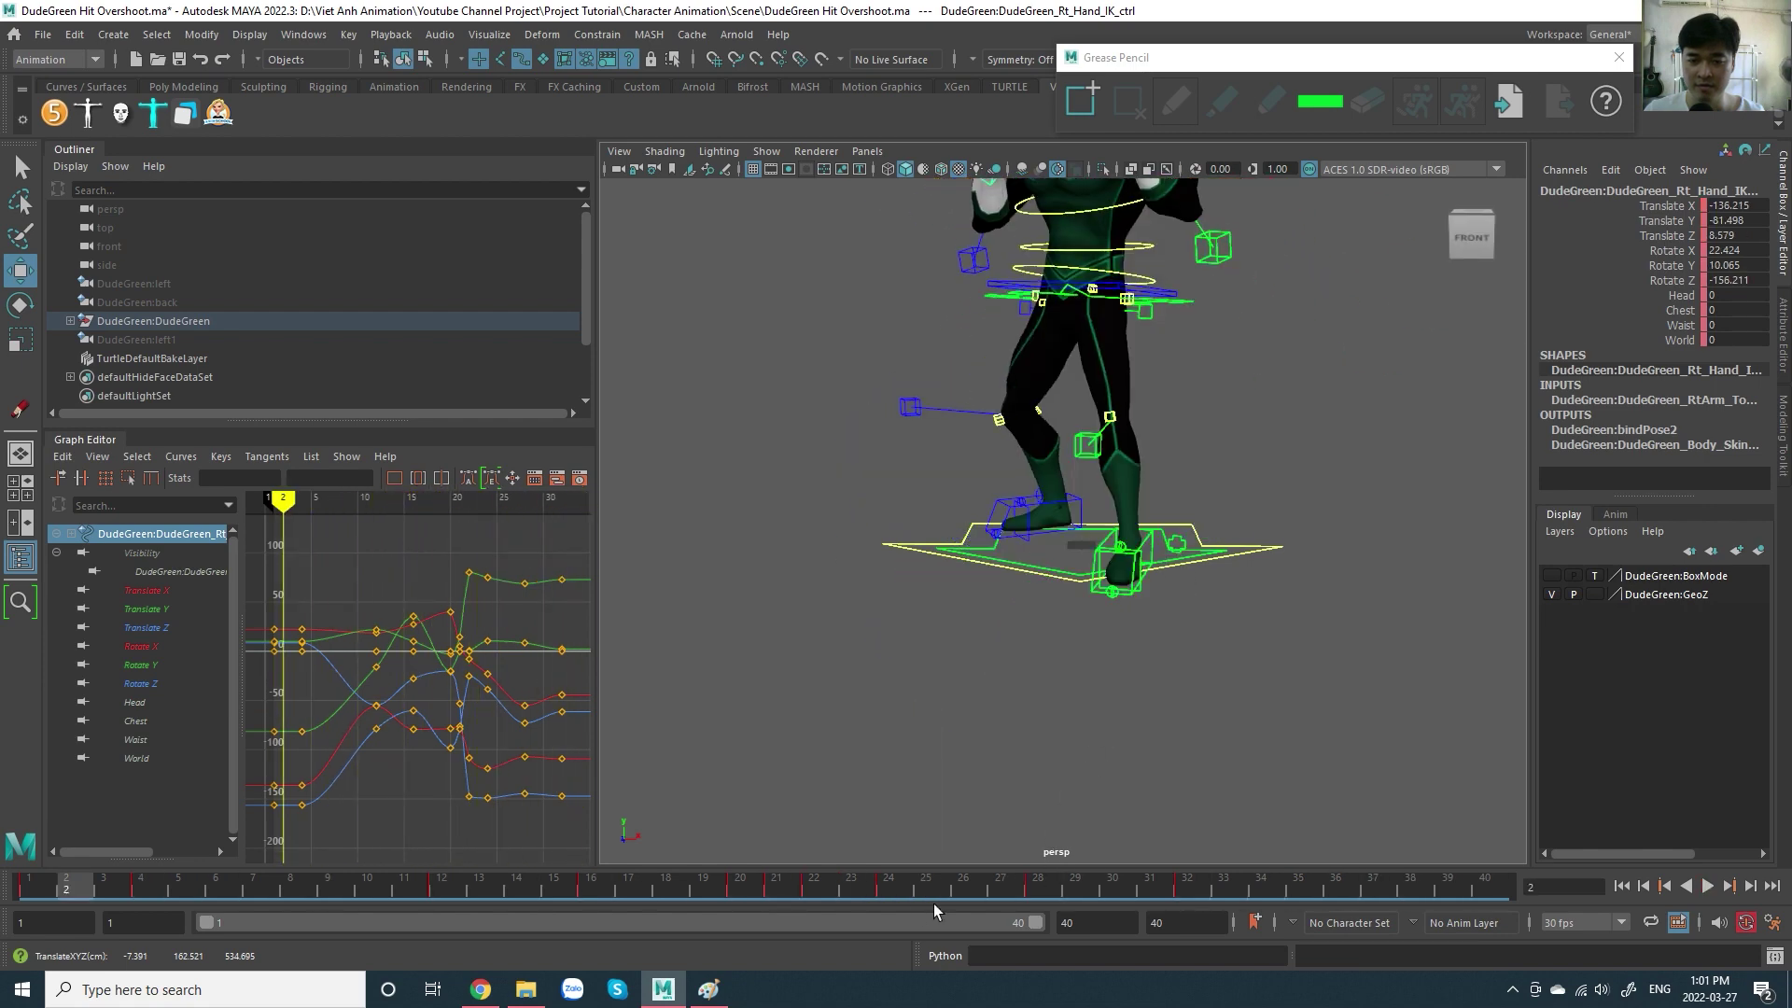
pyautogui.click(834, 898)
pyautogui.keyDown('alt'); pyautogui.moveTo(1148, 760); pyautogui.dragTo(1136, 764); pyautogui.keyUp('alt')
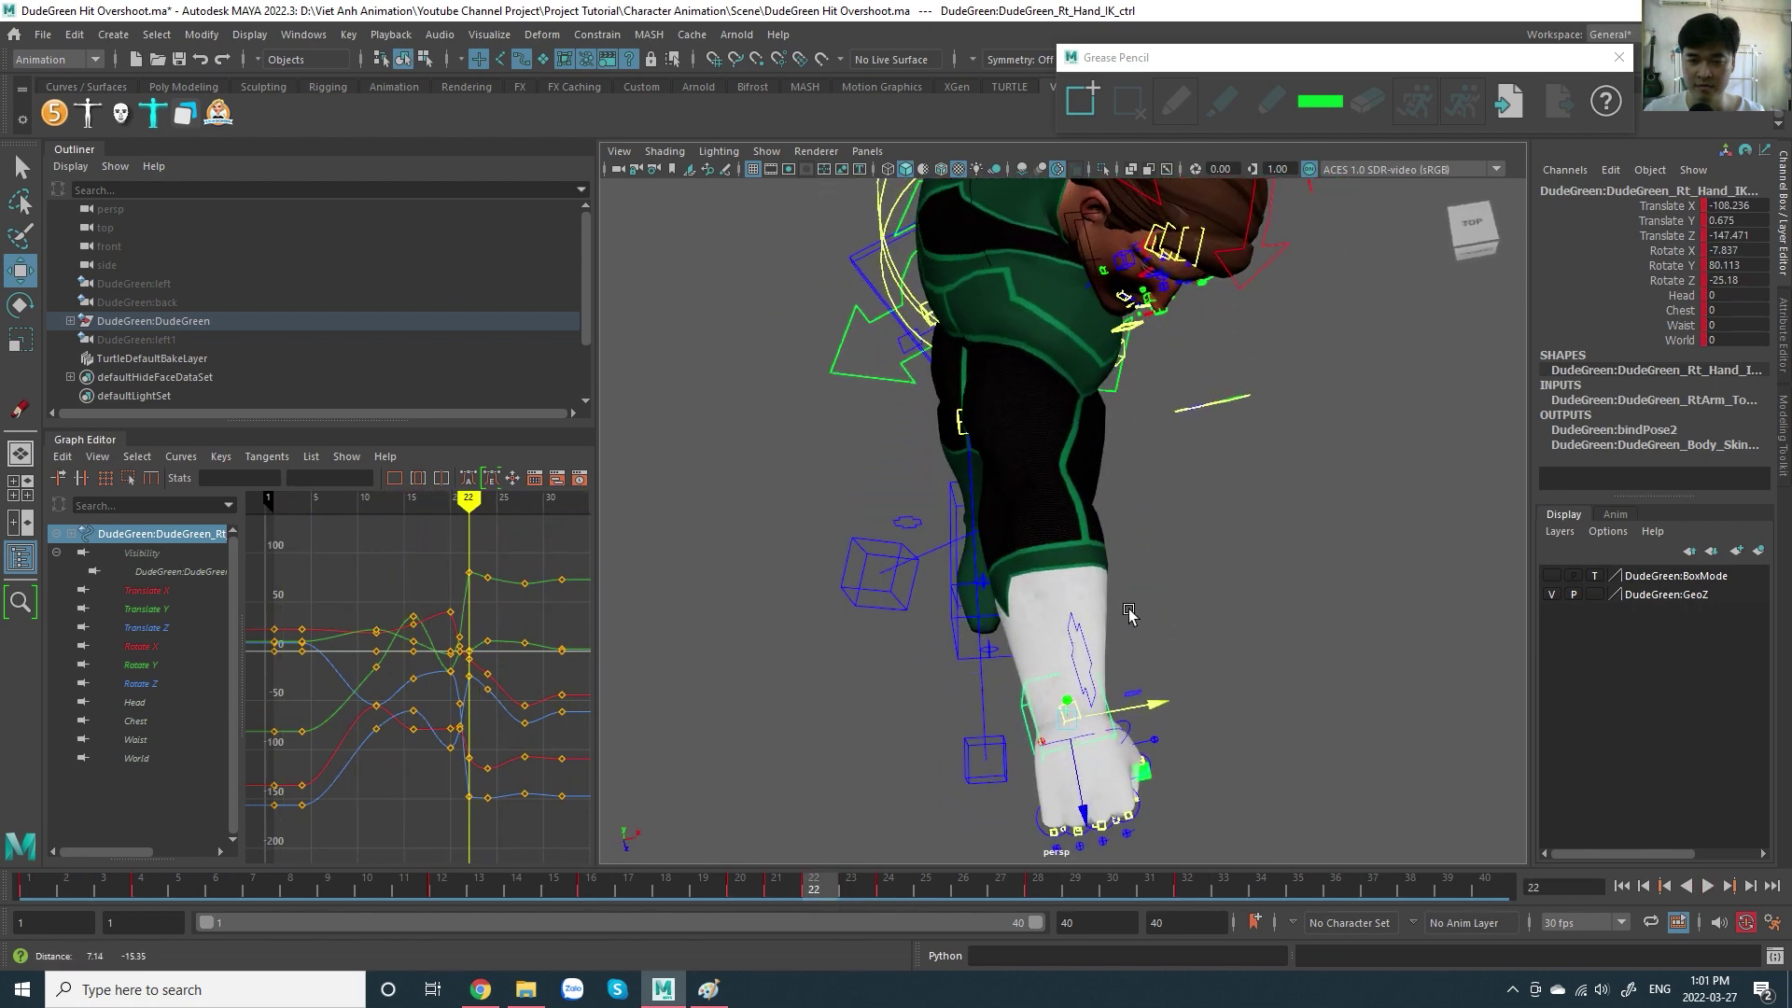
pyautogui.hotkey('alt', 'v')
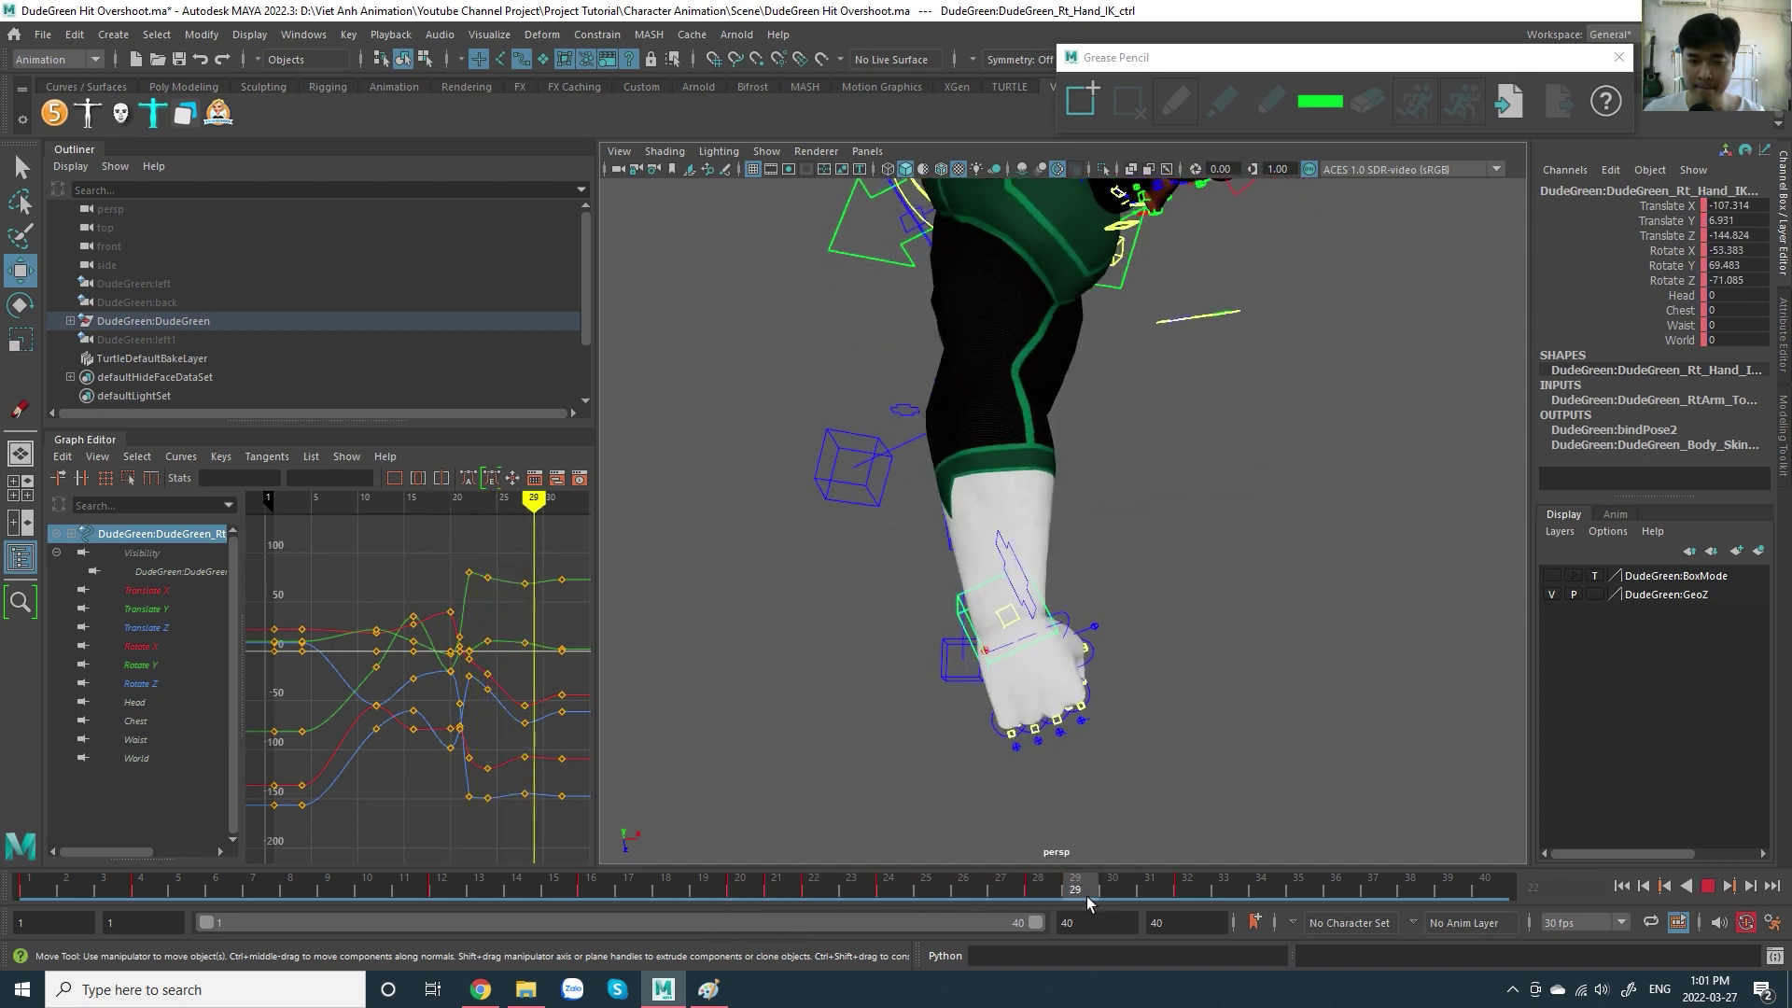
pyautogui.hotkey('alt', 'v')
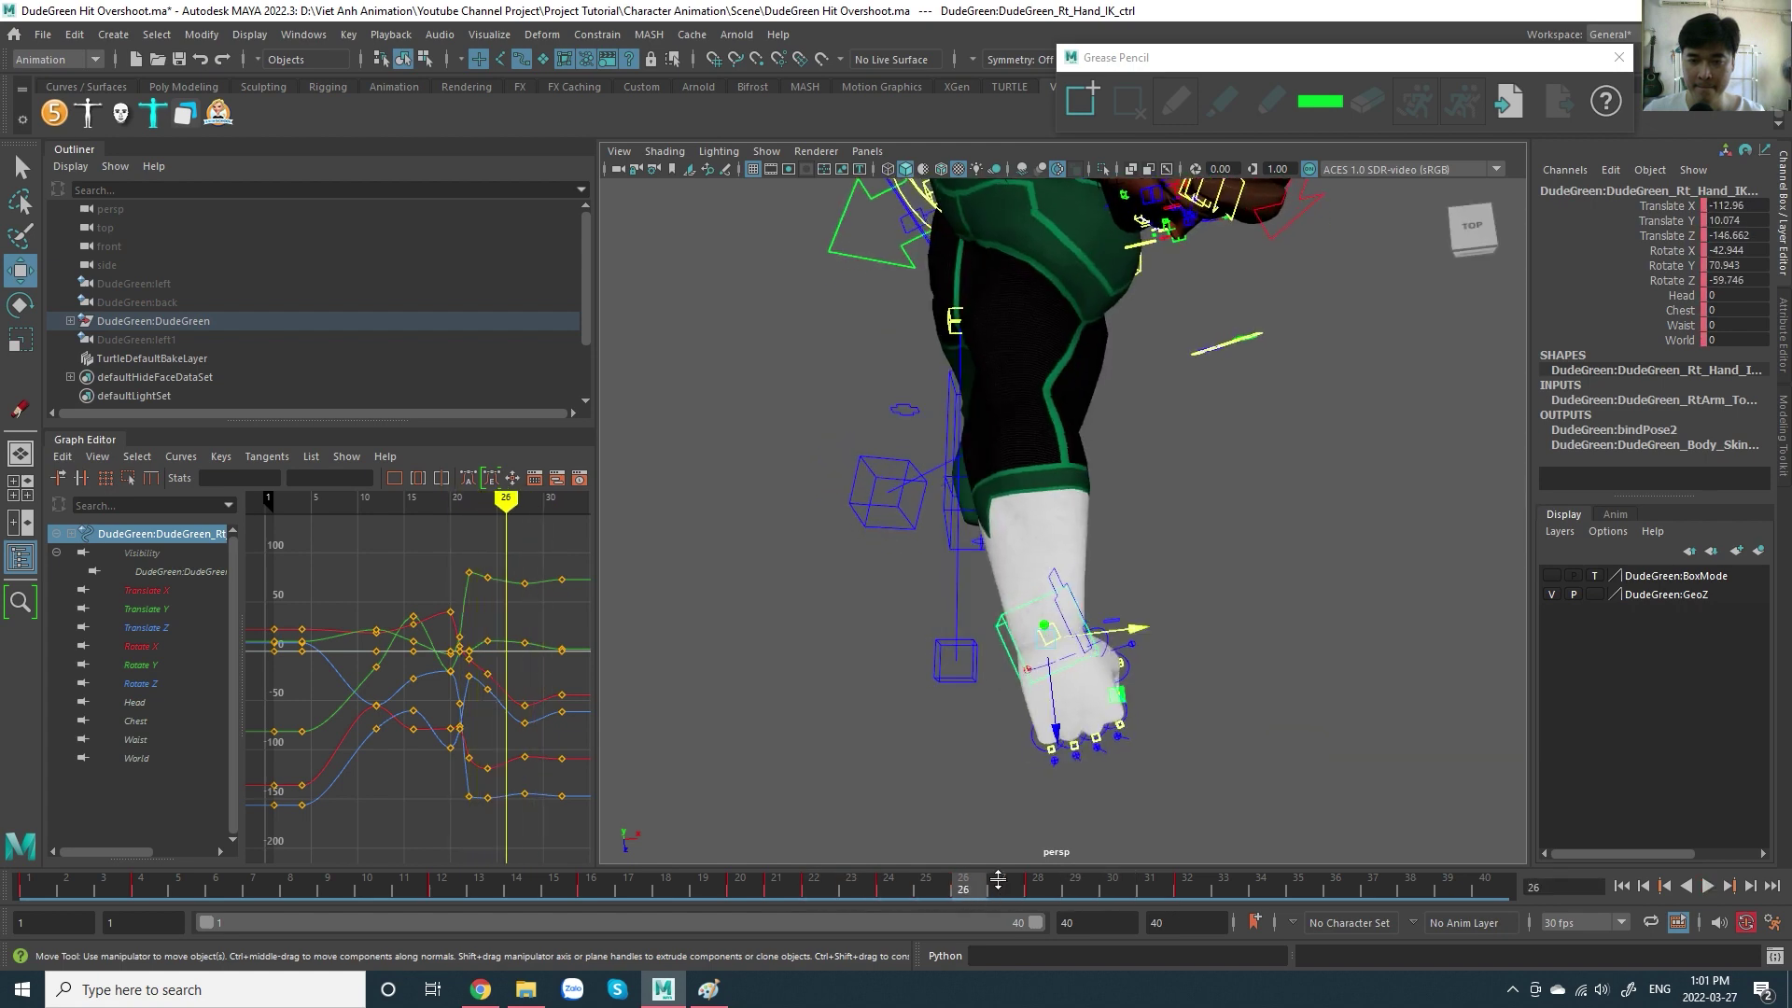
pyautogui.scroll(-5, 1215, 528)
pyautogui.hotkey('alt', 'v')
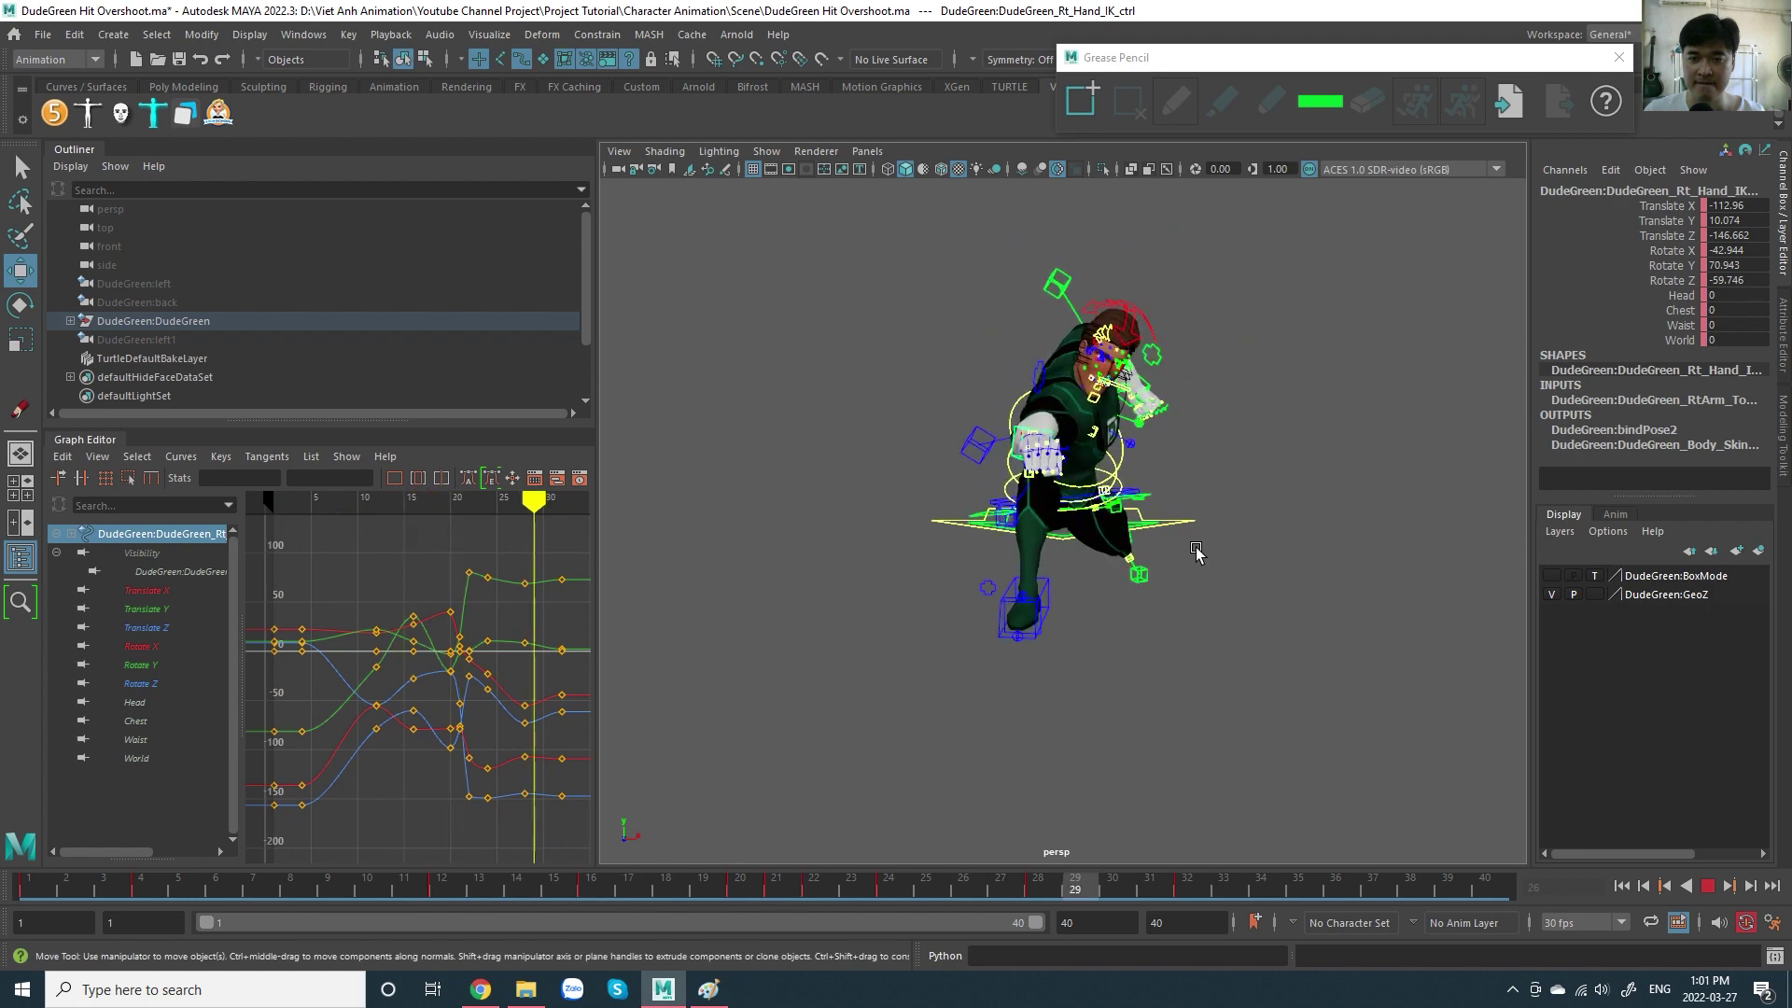
pyautogui.keyDown('alt'); pyautogui.moveTo(1199, 557); pyautogui.dragTo(1202, 542); pyautogui.keyUp('alt')
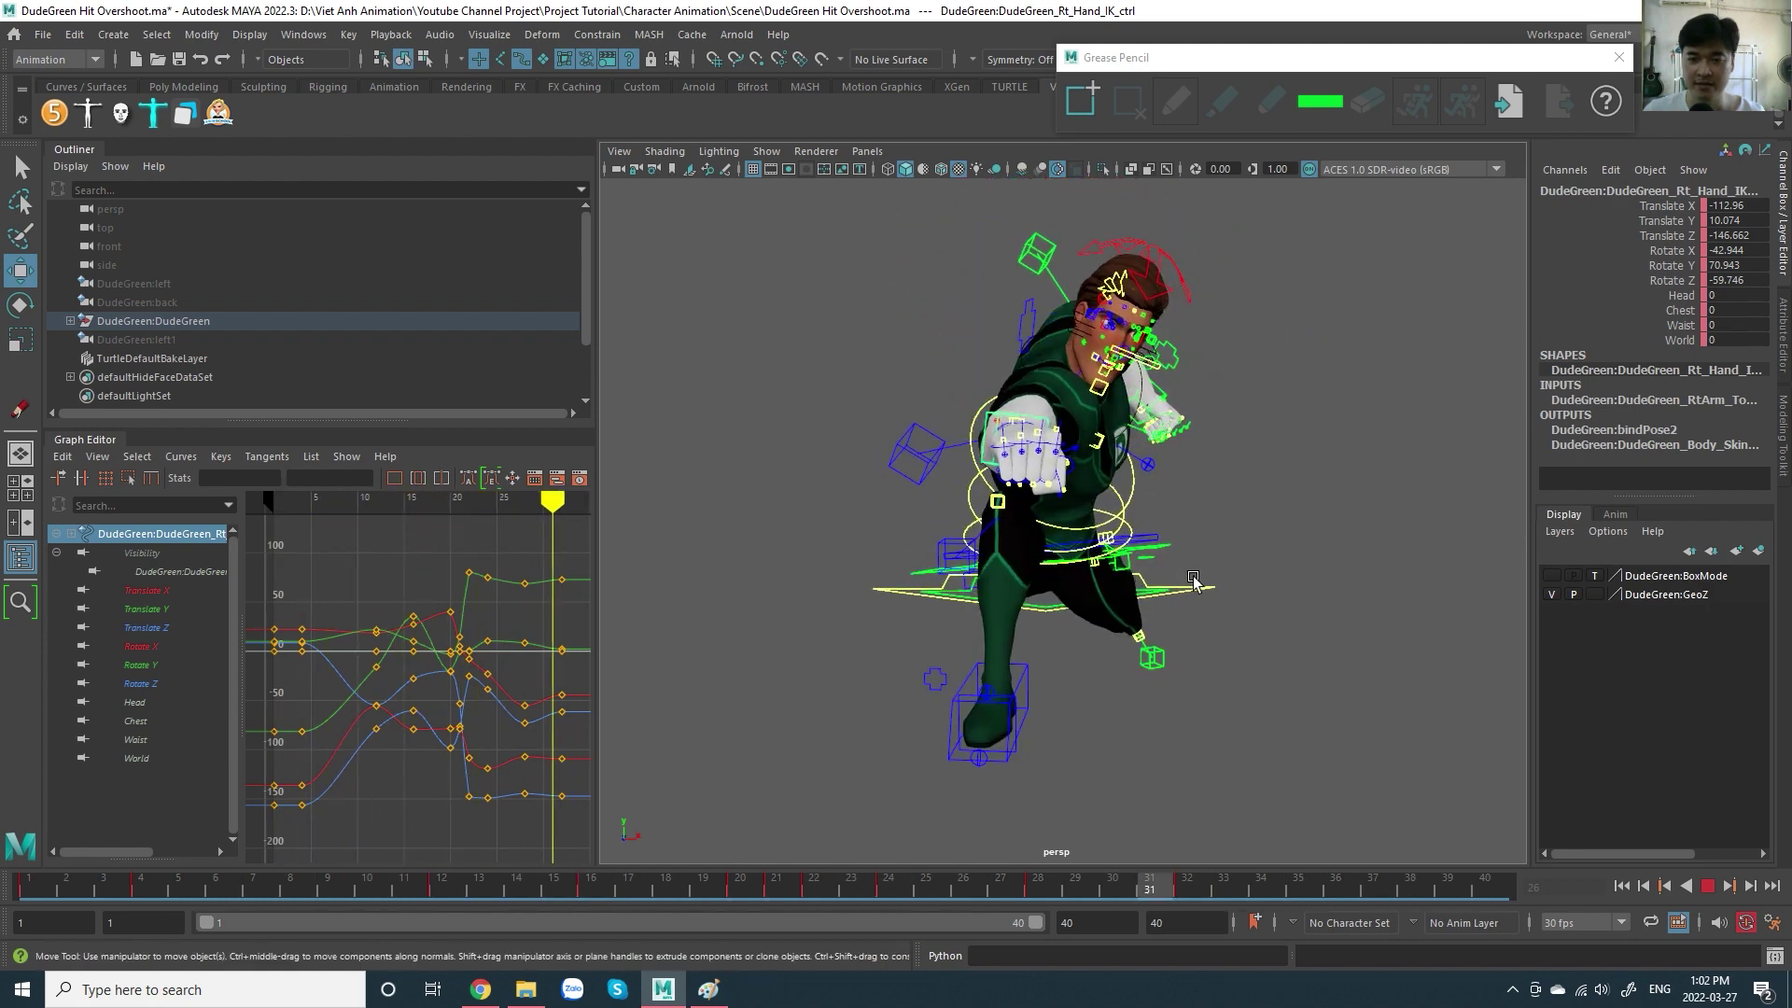
pyautogui.press('Escape')
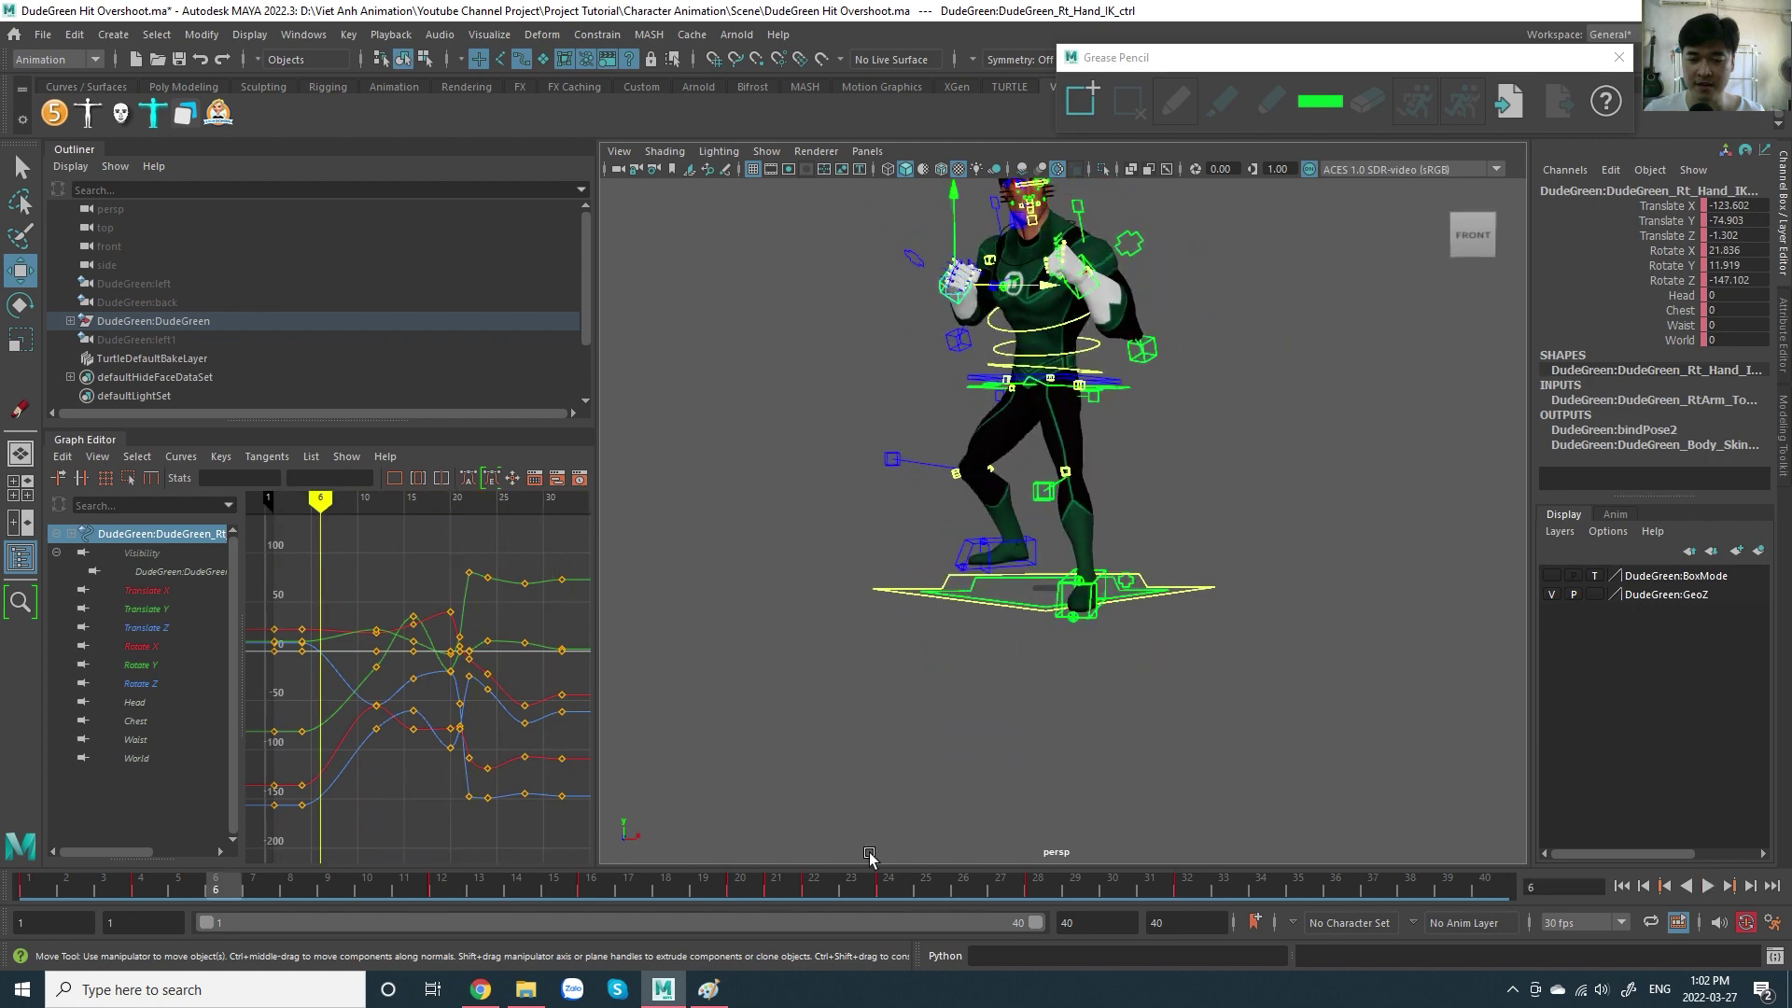
pyautogui.hotkey('alt', 'v')
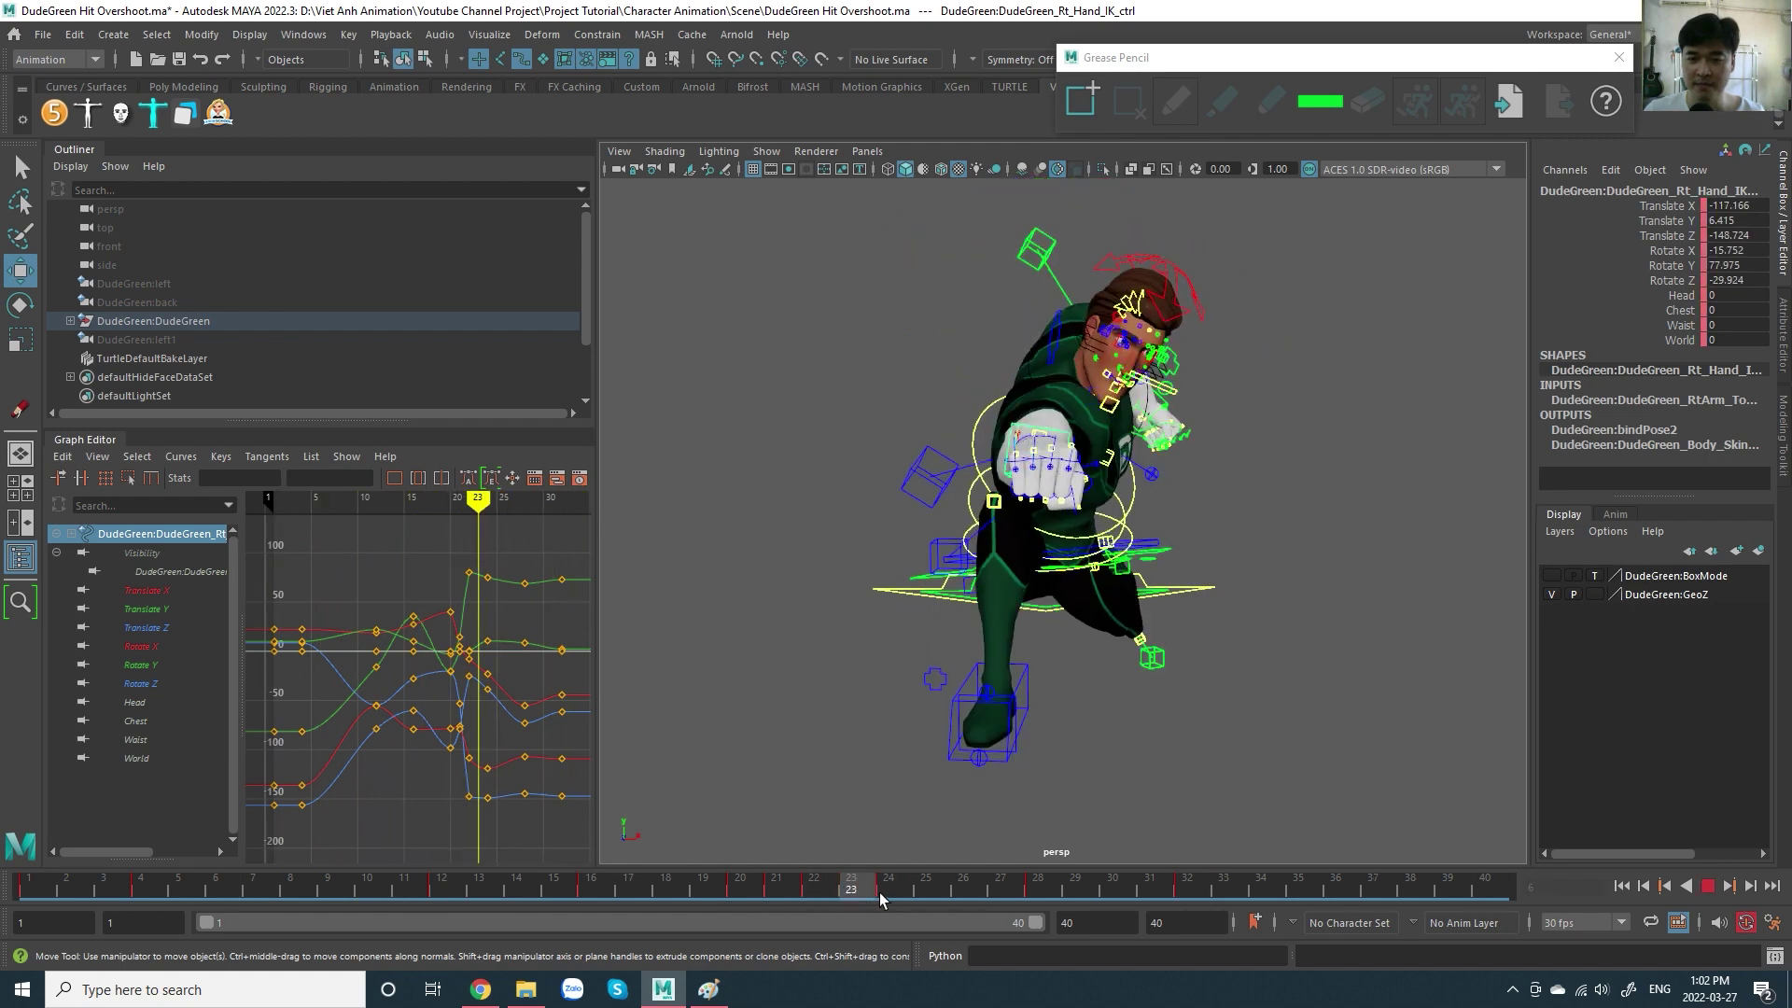
pyautogui.moveTo(875, 893)
pyautogui.mouseDown()
pyautogui.moveTo(720, 906)
pyautogui.moveTo(898, 900)
pyautogui.mouseUp()
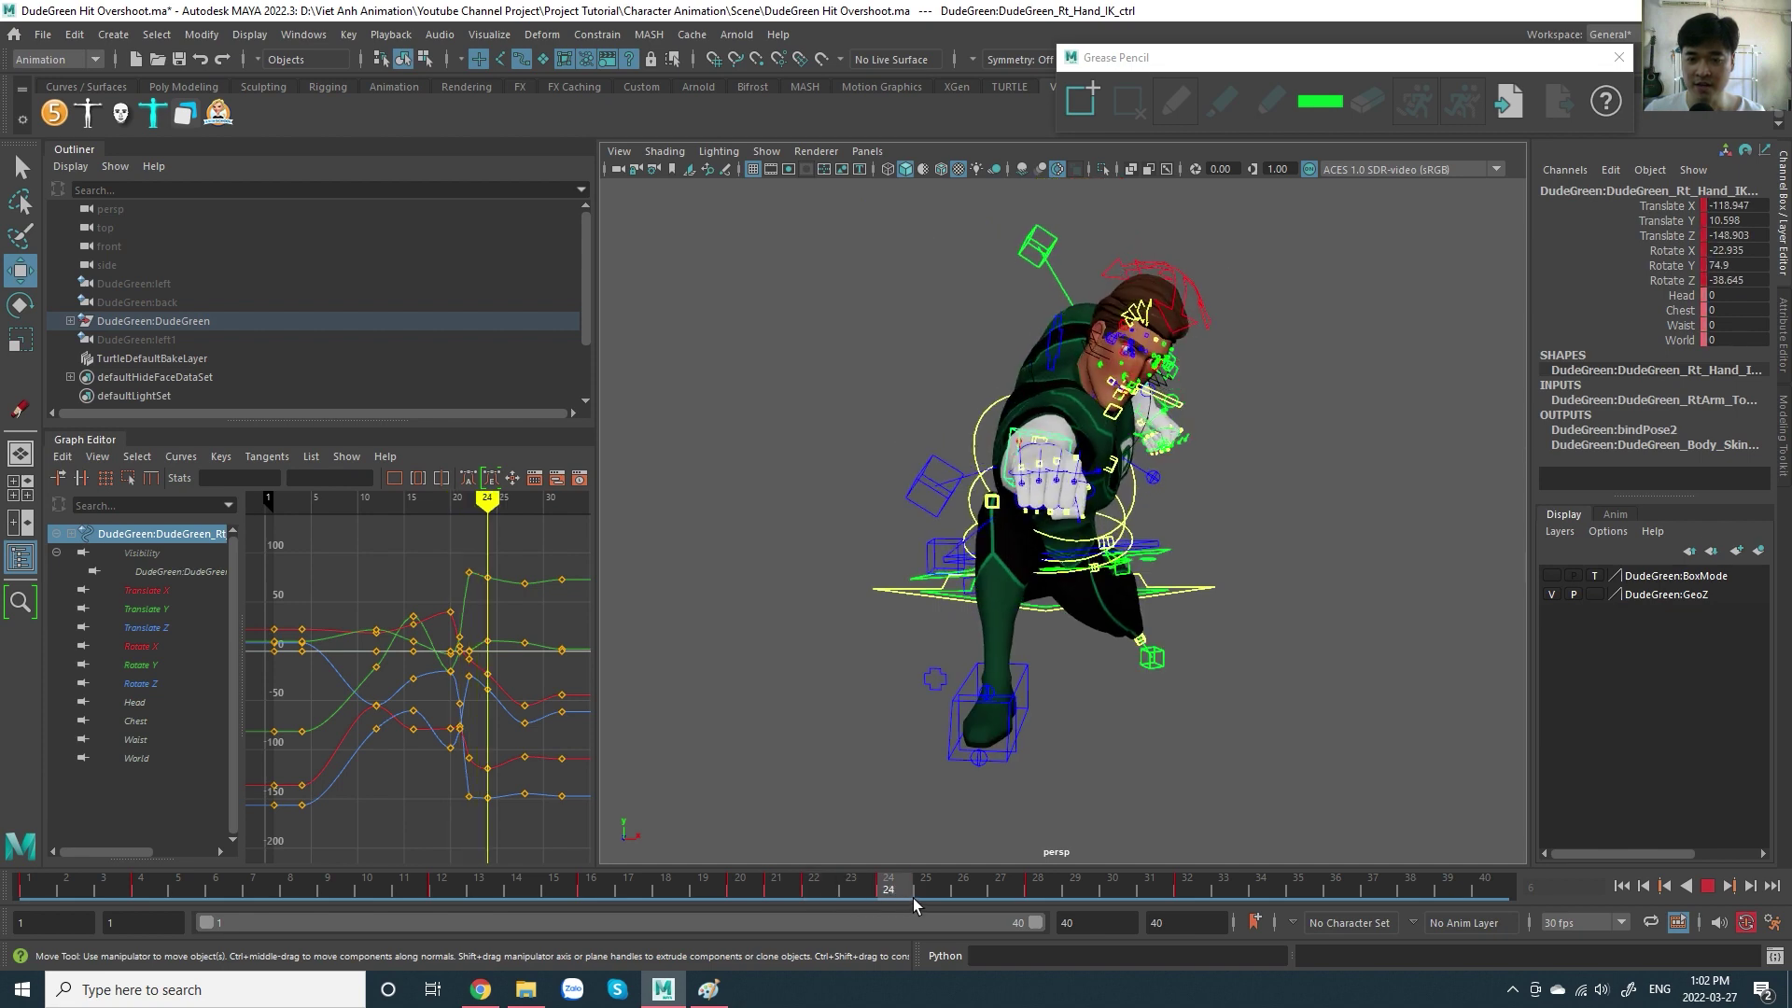
pyautogui.moveTo(913, 898); pyautogui.dragTo(1139, 905)
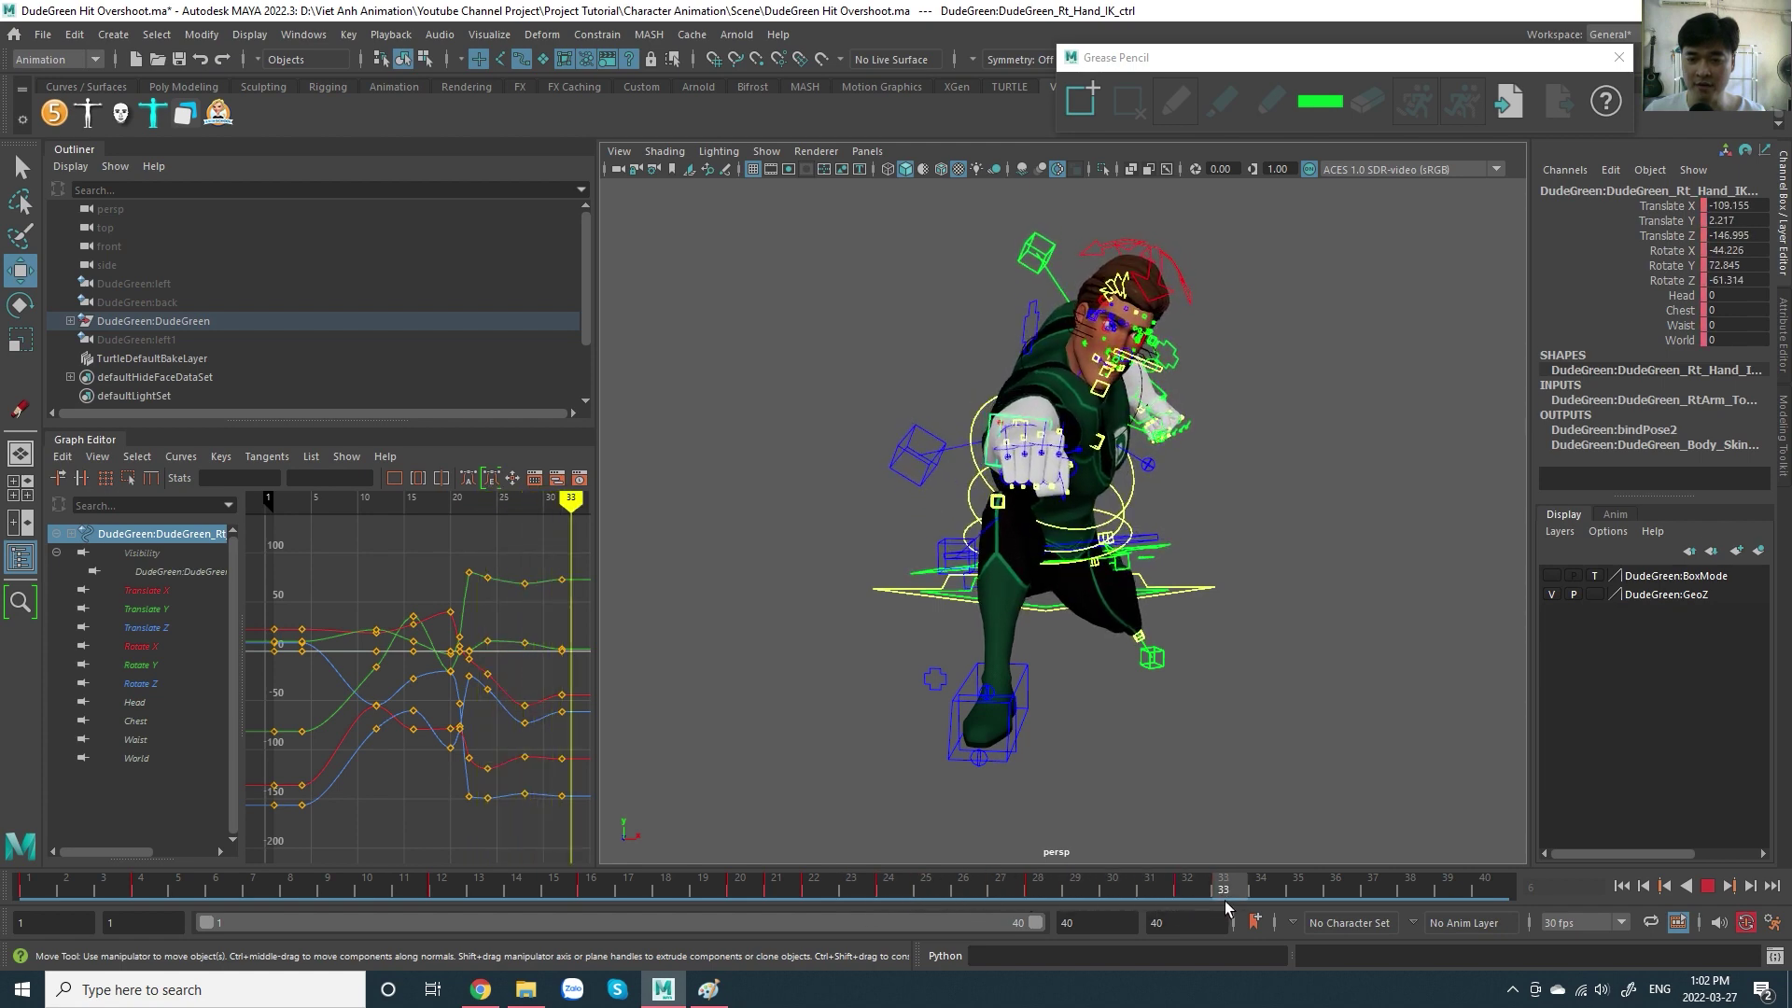
# - Orbit to a top view of the arm and play from frame 22 to check its arc
pyautogui.click(1041, 897)
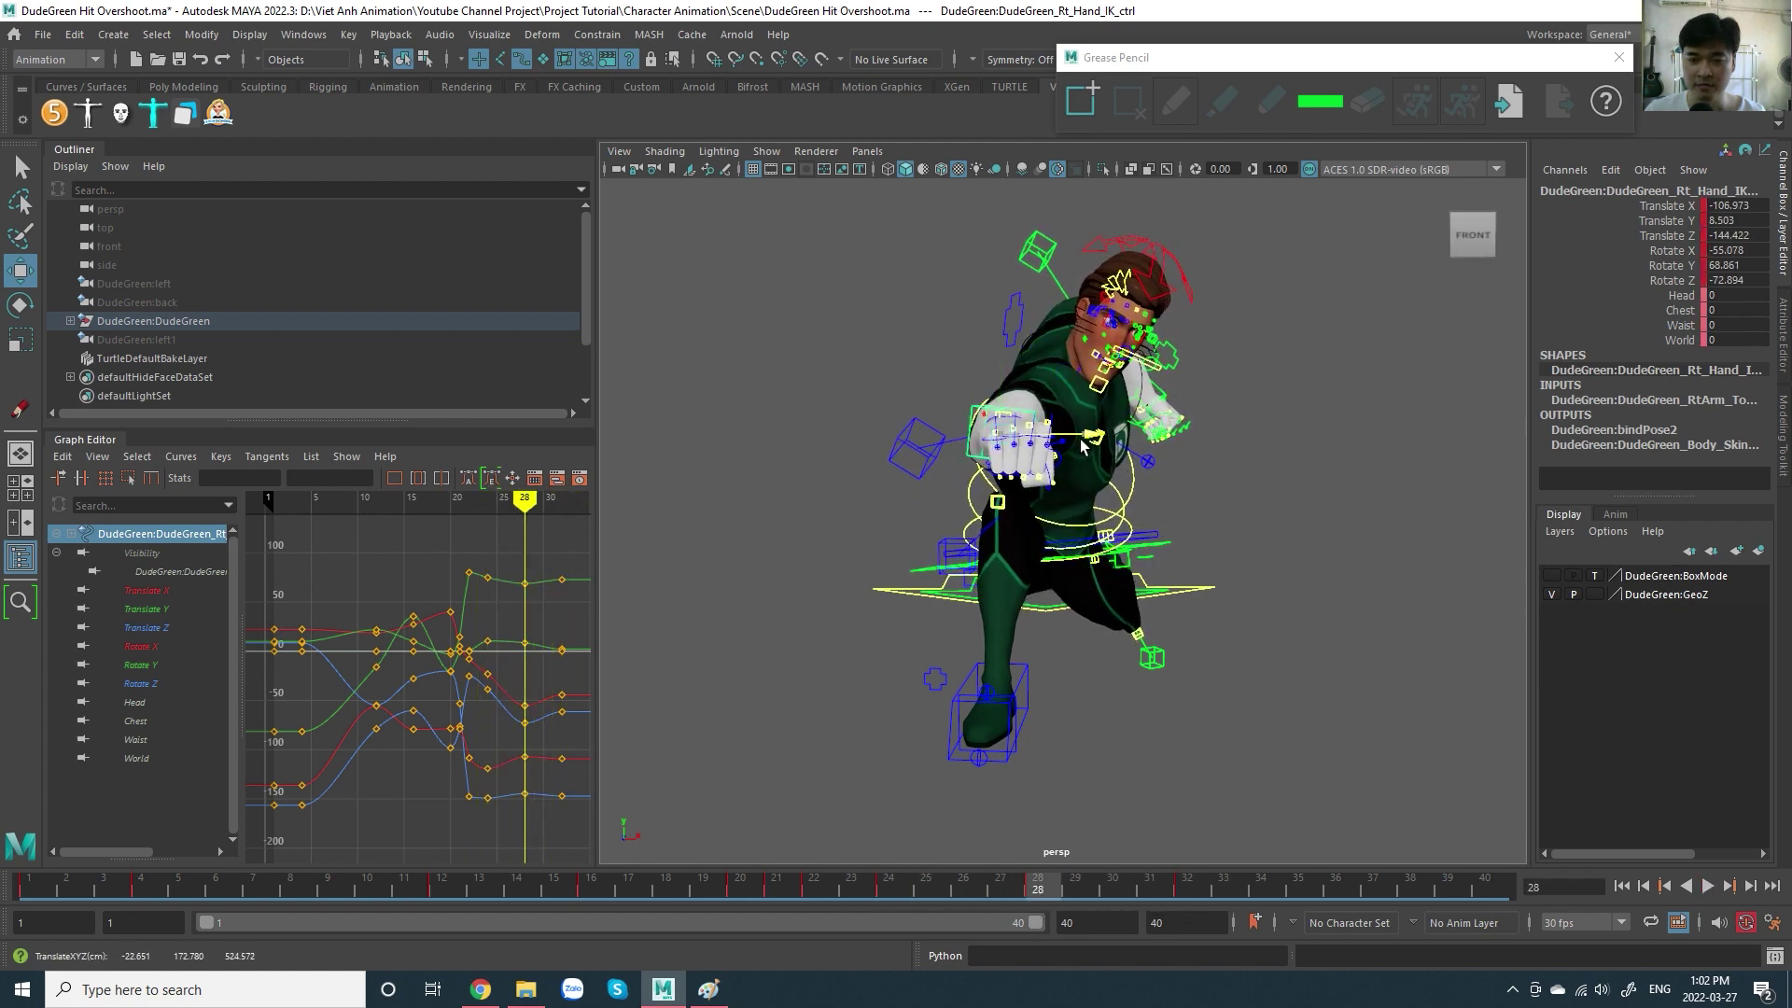
pyautogui.moveTo(1087, 567)
pyautogui.keyDown('alt'); pyautogui.mouseDown()
pyautogui.moveTo(1094, 531)
pyautogui.moveTo(1032, 640)
pyautogui.mouseUp(); pyautogui.keyUp('alt')
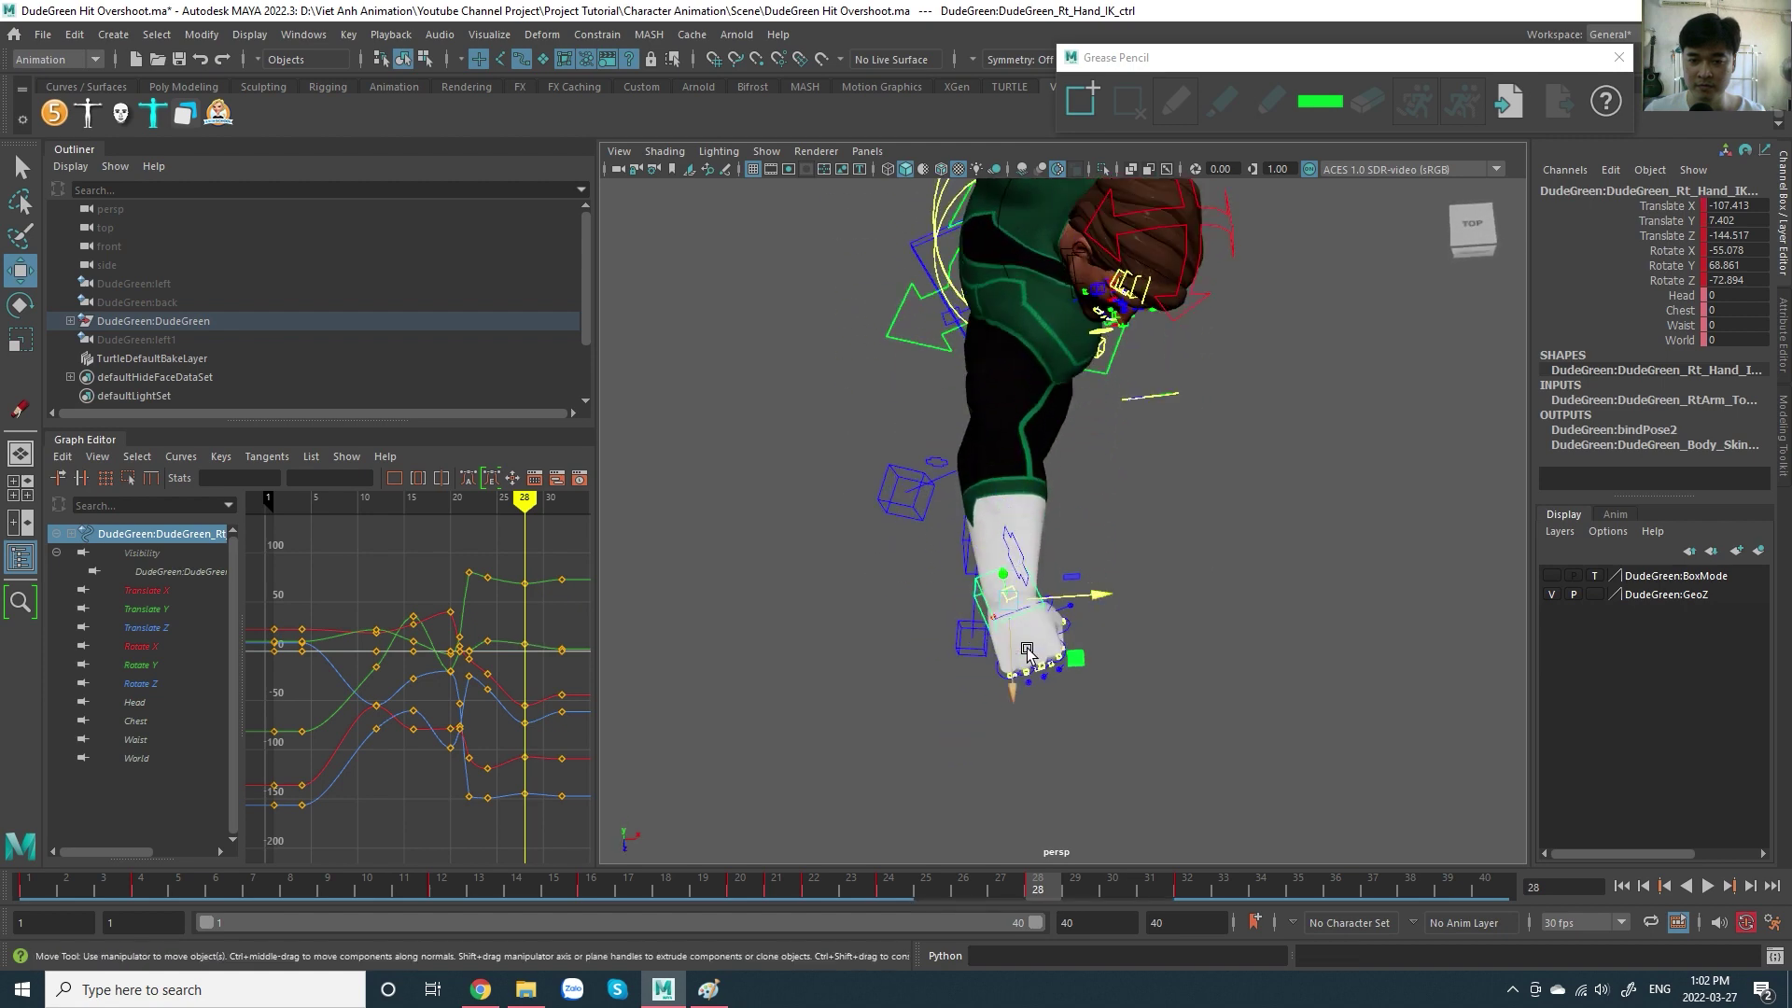
pyautogui.keyDown('alt'); pyautogui.moveTo(1060, 649); pyautogui.dragTo(1030, 664, button='middle'); pyautogui.keyUp('alt')
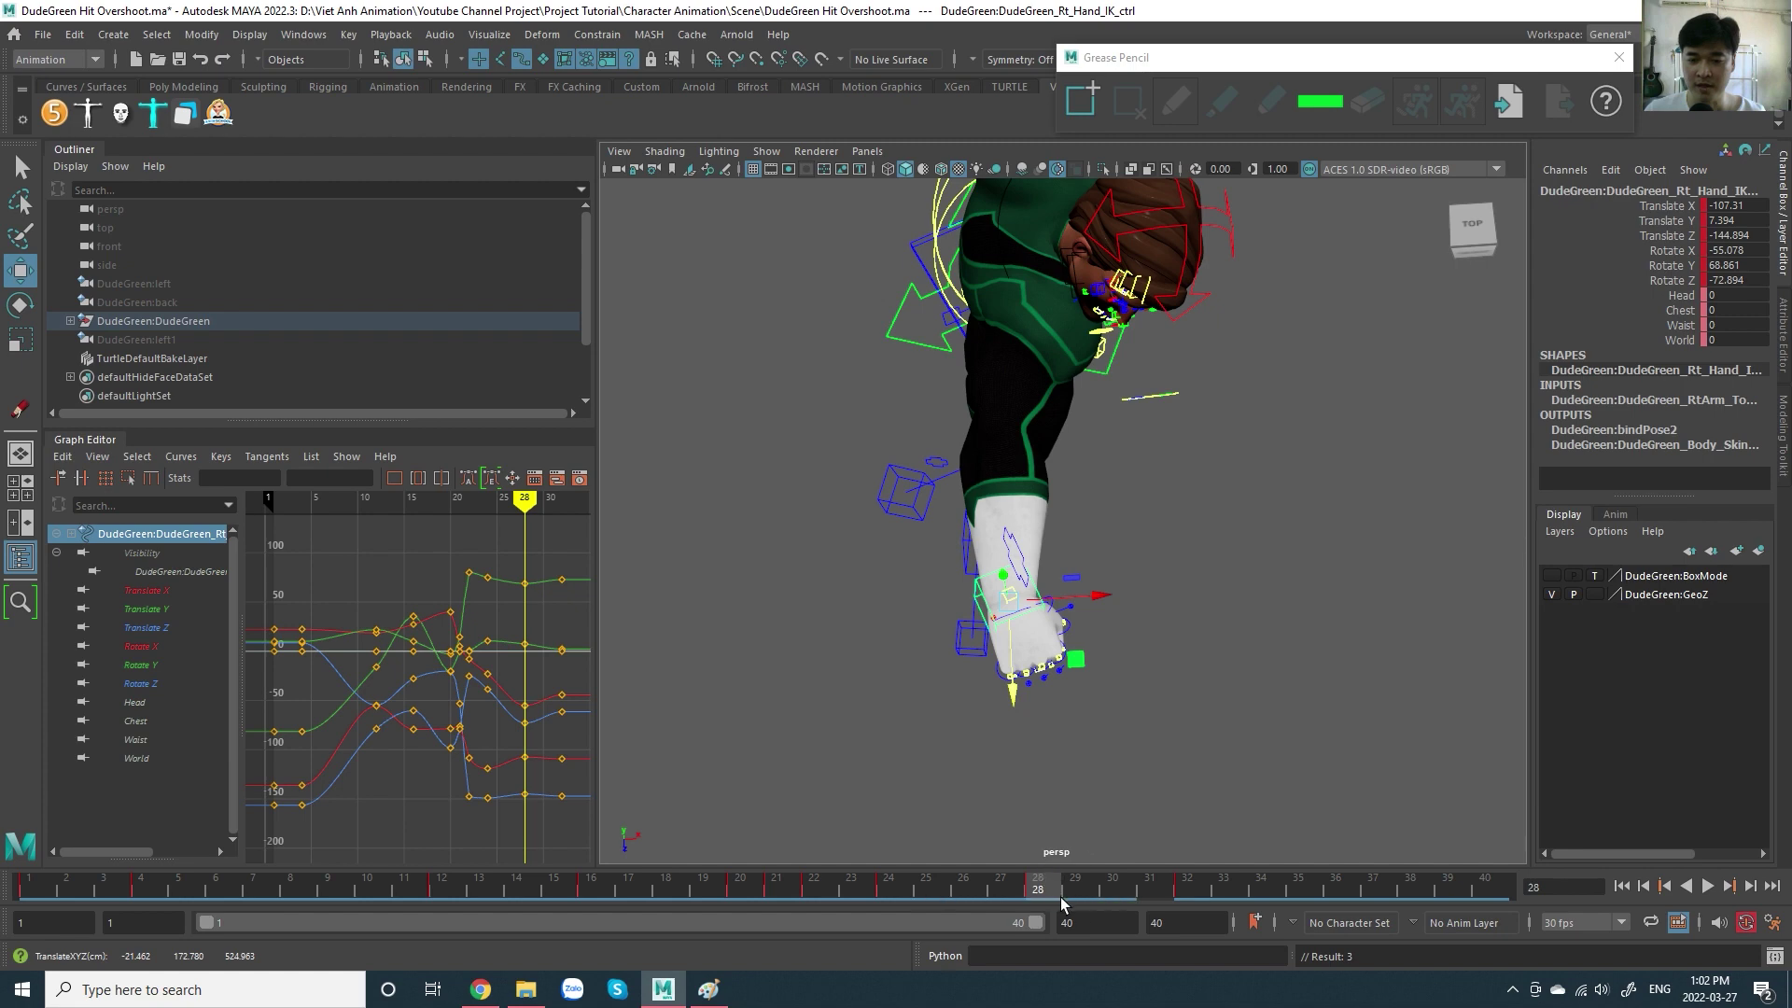
pyautogui.moveTo(1038, 890); pyautogui.dragTo(812, 898)
pyautogui.hotkey('alt', 'v')
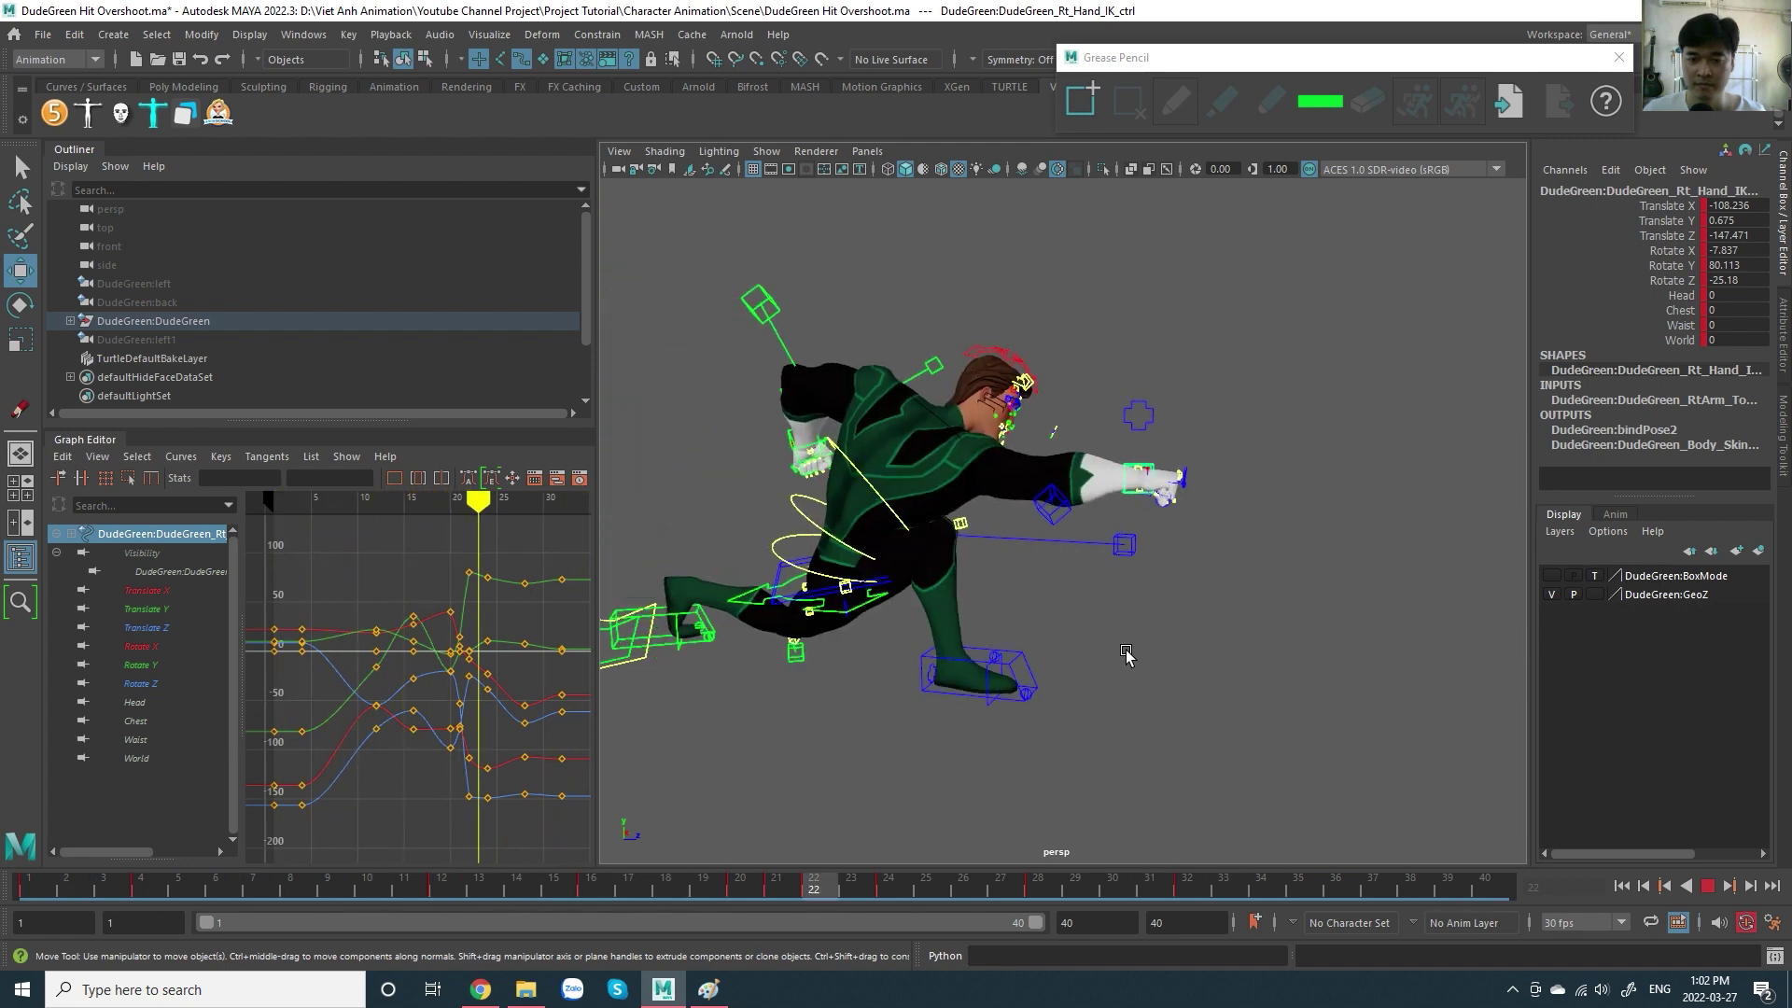
pyautogui.press('Escape')
# - Replay from above, stop on the frame-4 guard pose, and save the scene
pyautogui.moveTo(1129, 658)
pyautogui.keyDown('alt'); pyautogui.mouseDown()
pyautogui.moveTo(1145, 670)
pyautogui.moveTo(956, 670)
pyautogui.mouseUp(); pyautogui.keyUp('alt')
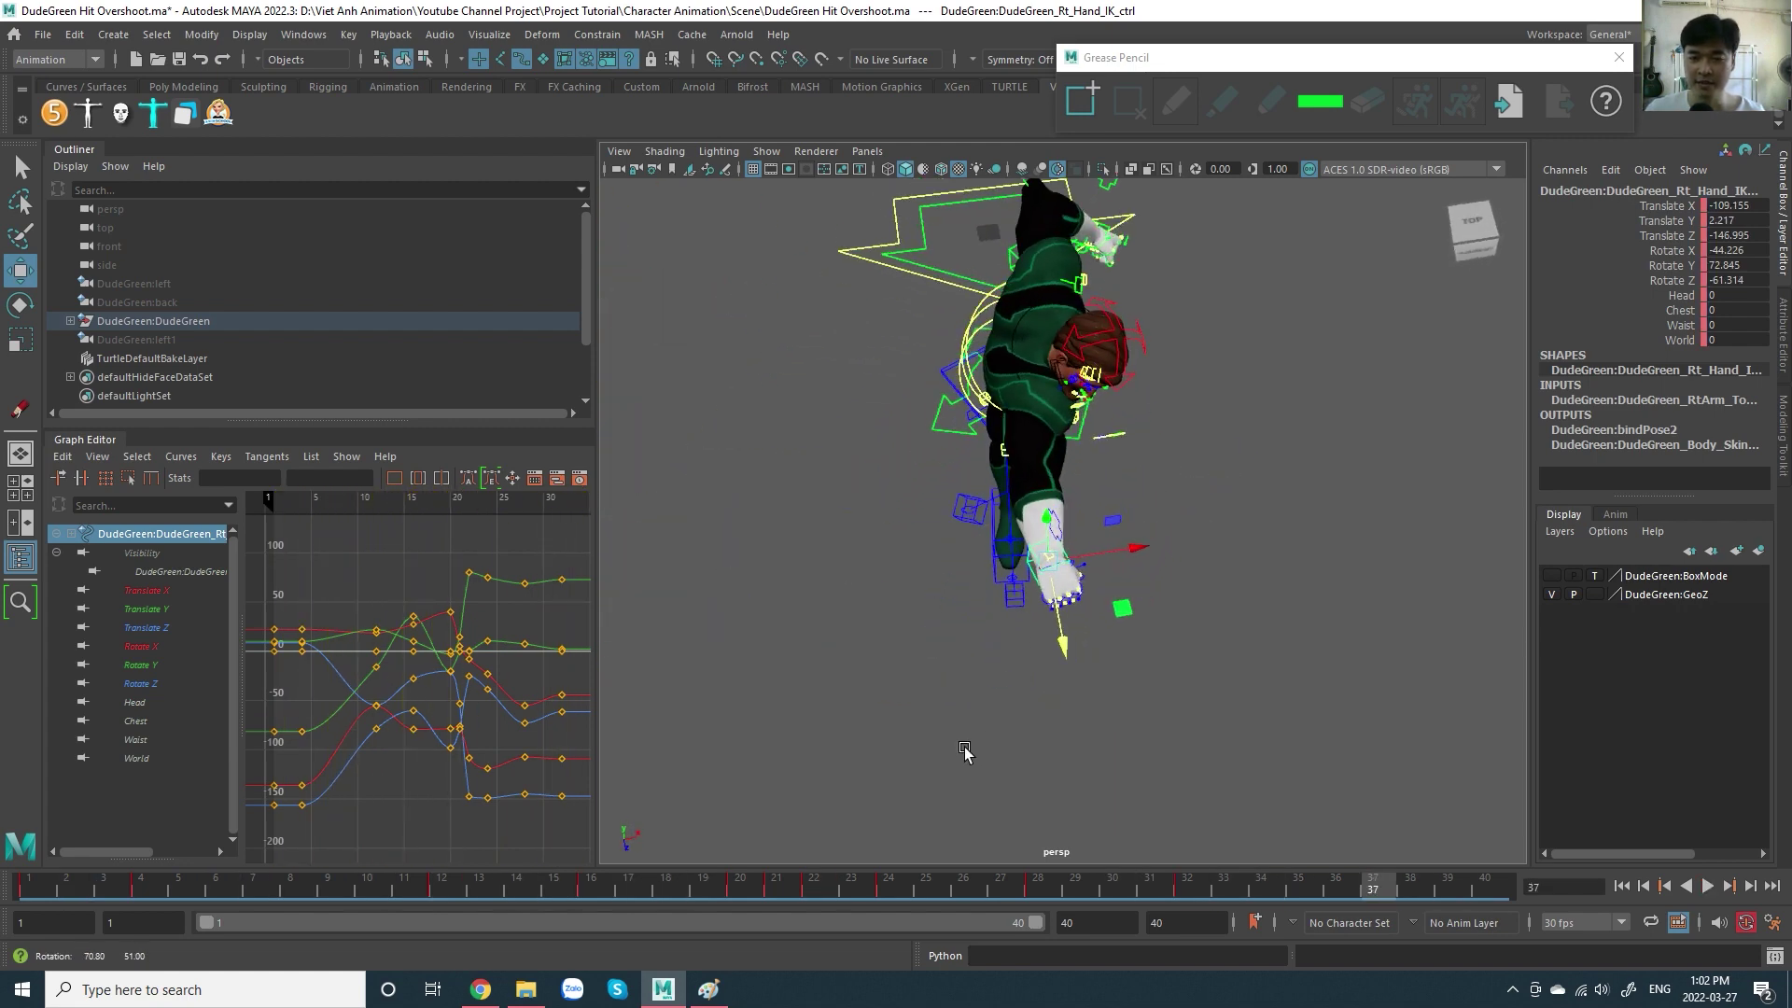
pyautogui.hotkey('alt', 'v')
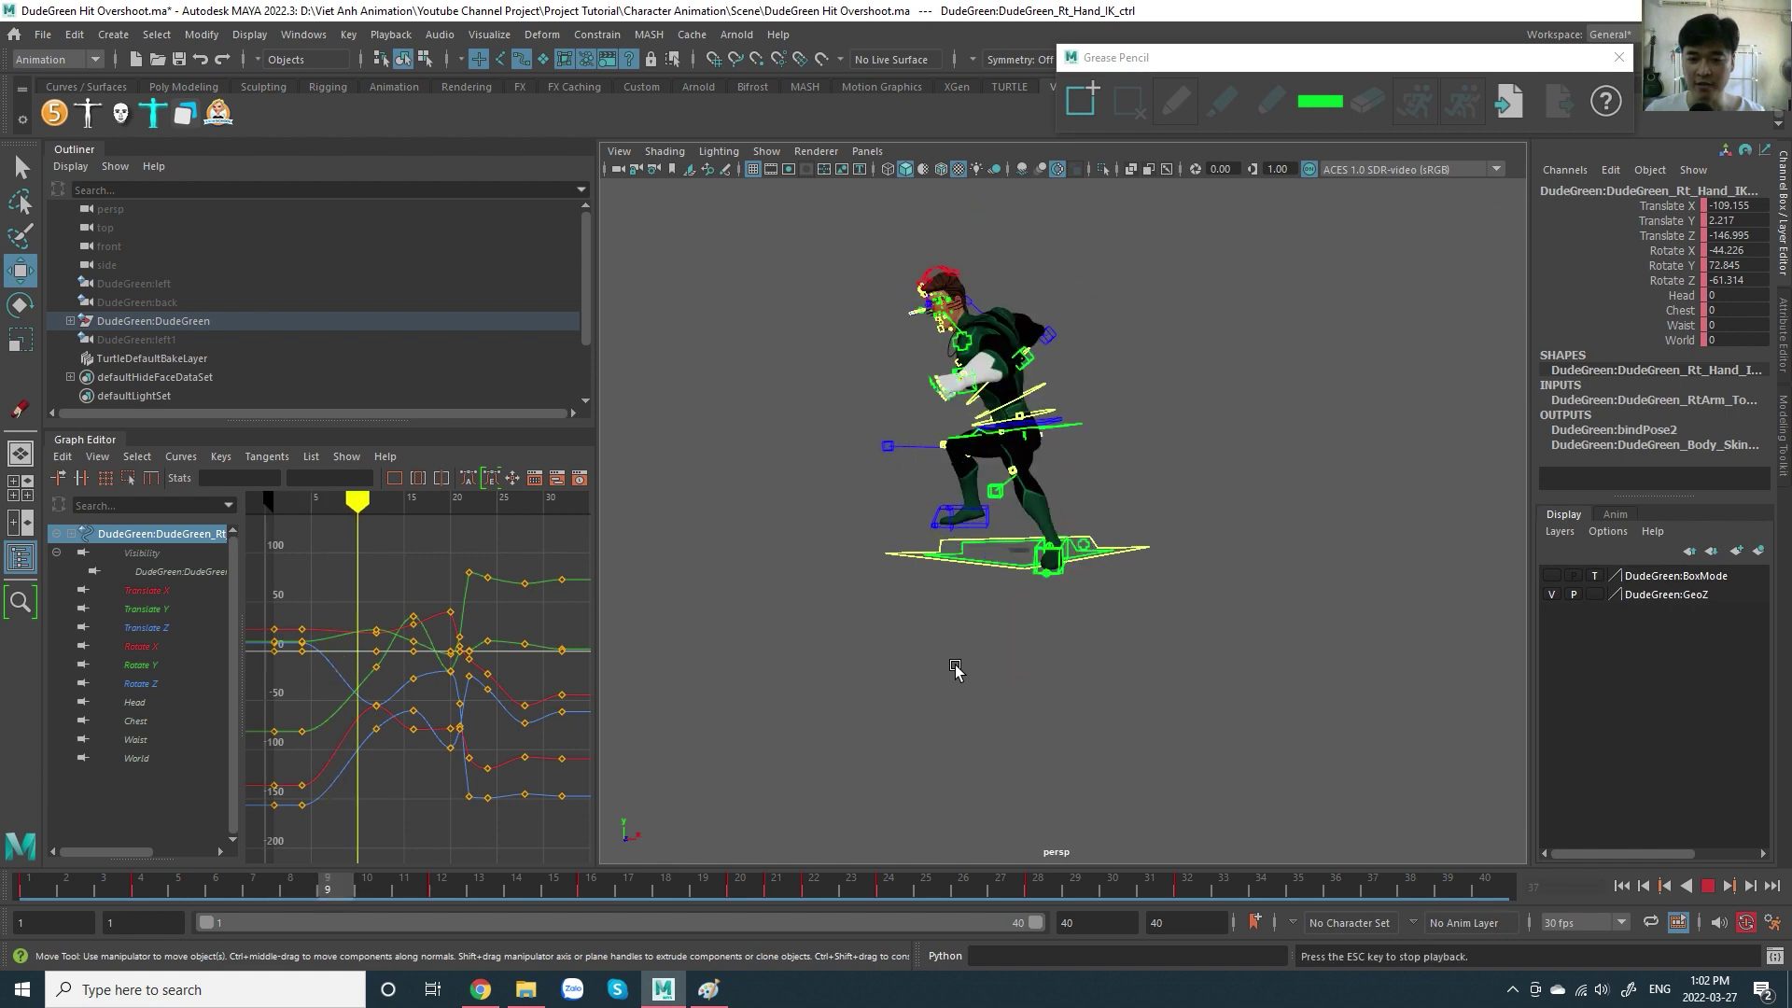
pyautogui.keyDown('alt'); pyautogui.moveTo(956, 670); pyautogui.dragTo(1078, 637); pyautogui.keyUp('alt')
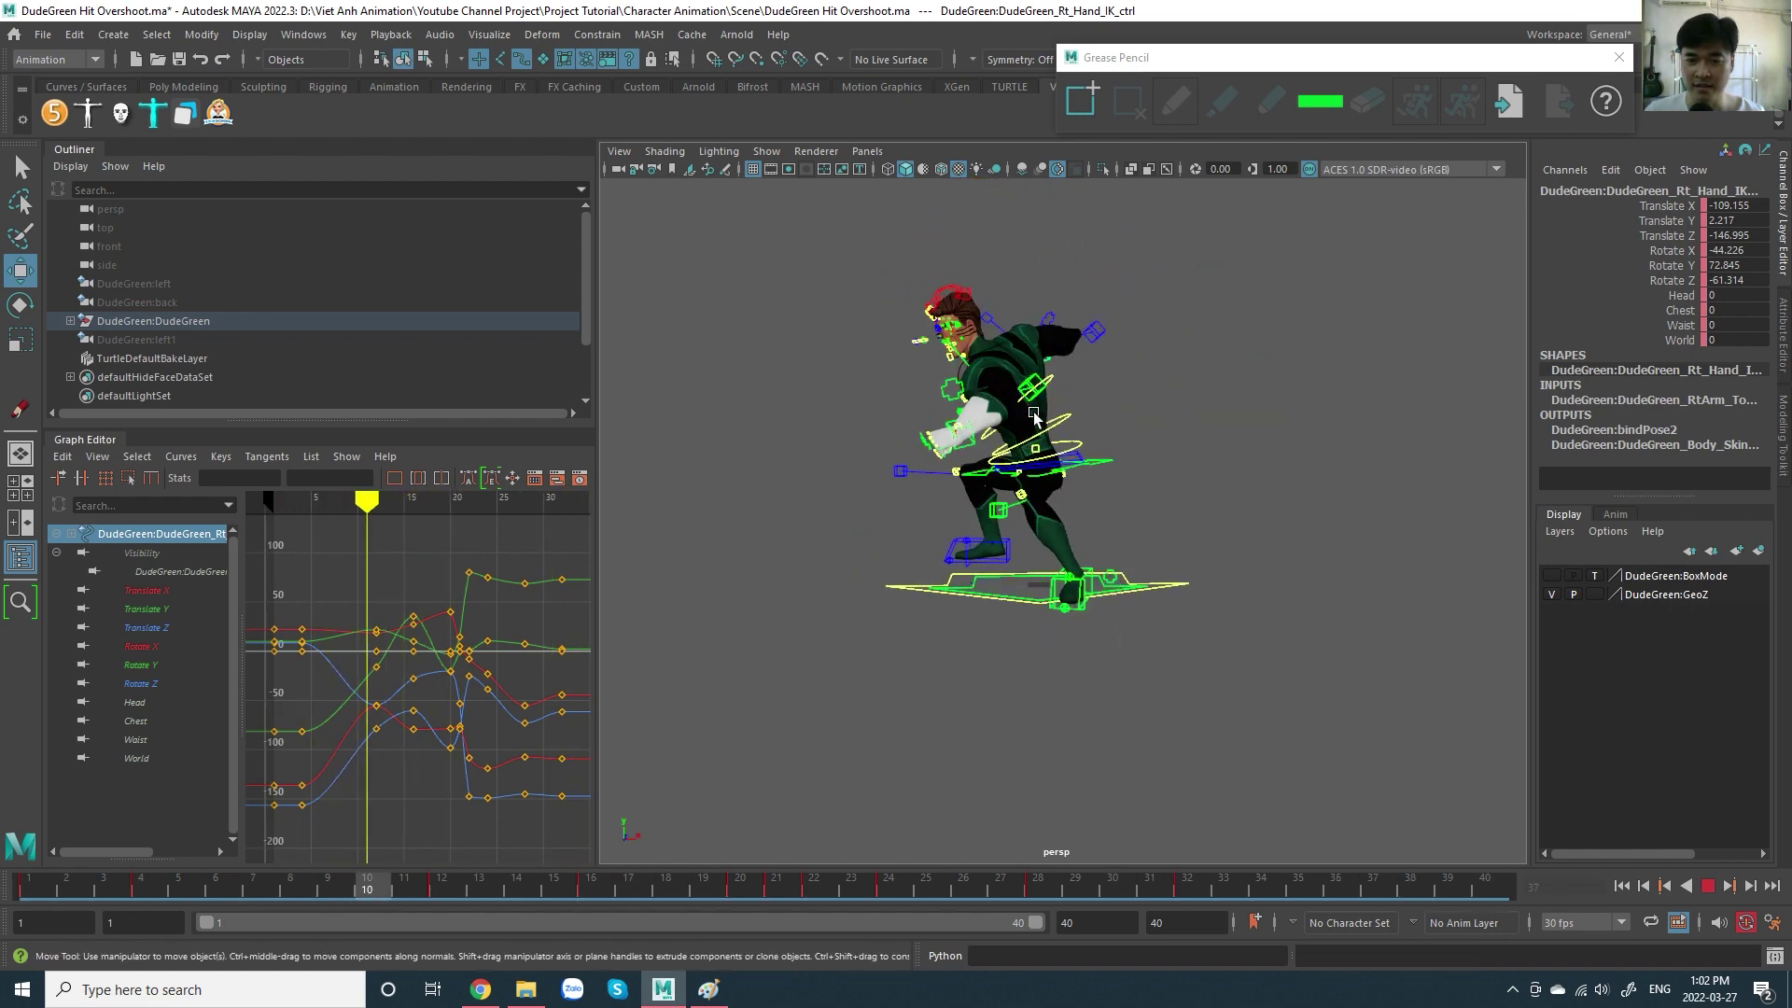
pyautogui.hotkey('alt', 'v')
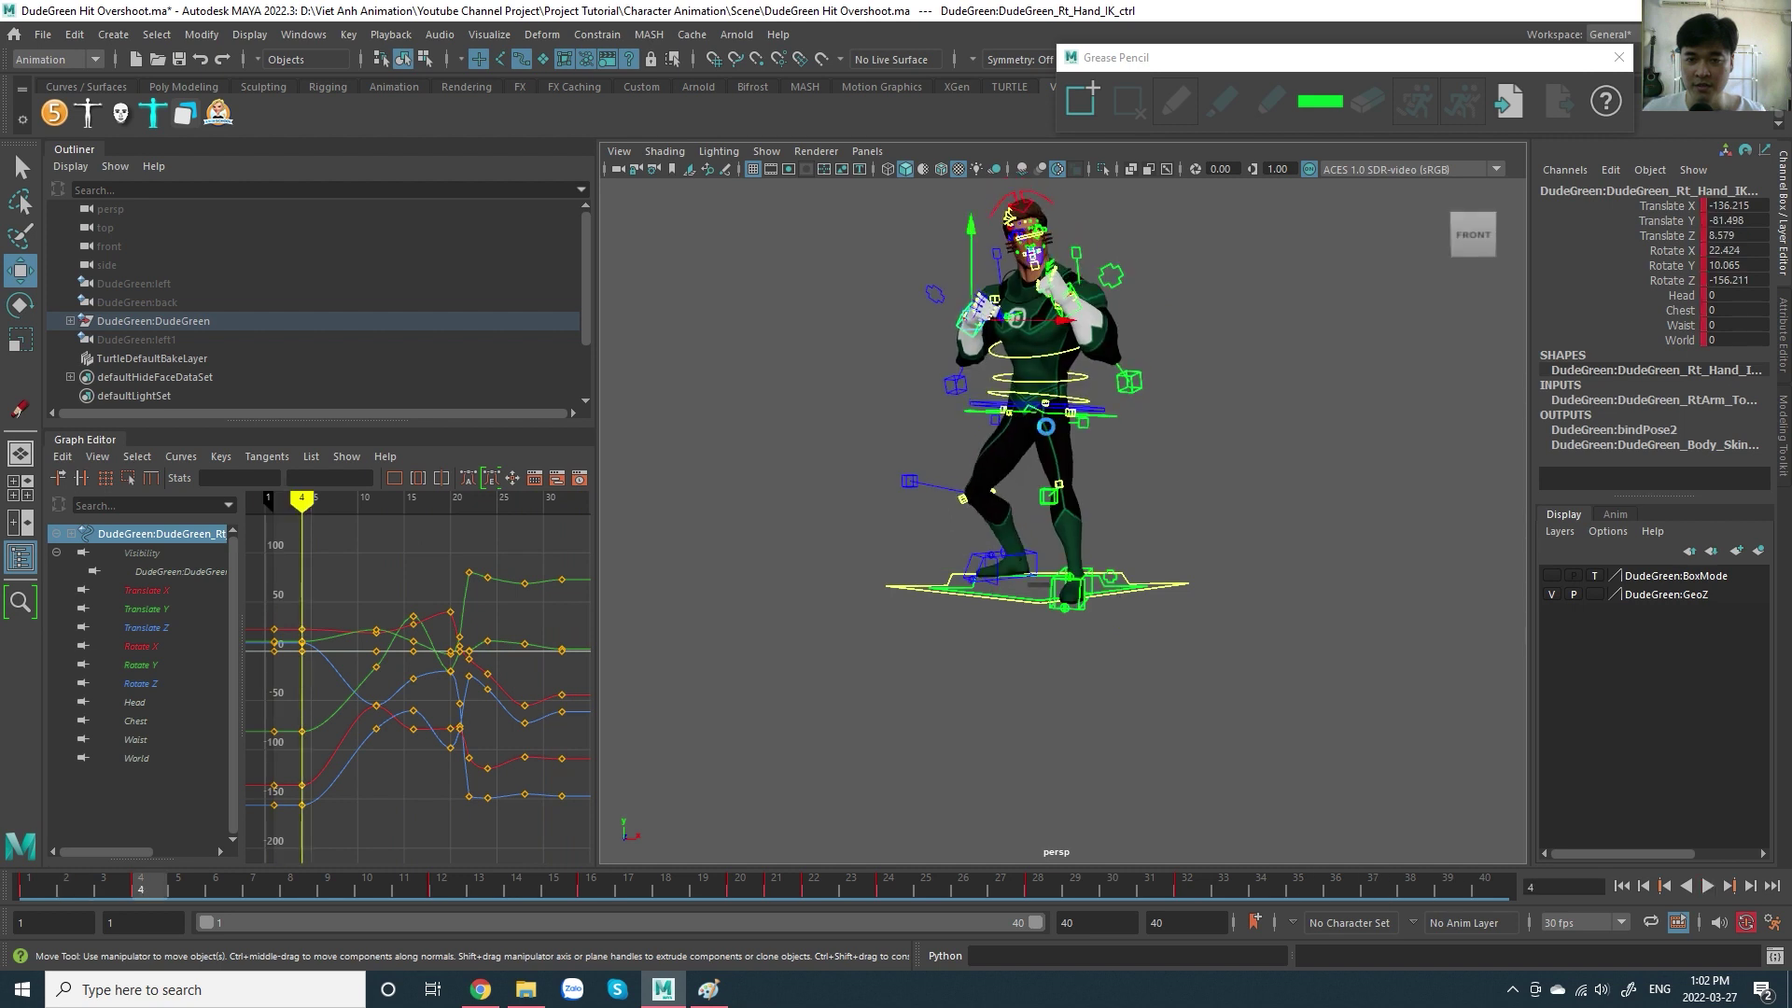
pyautogui.hotkey('ctrl', 's')
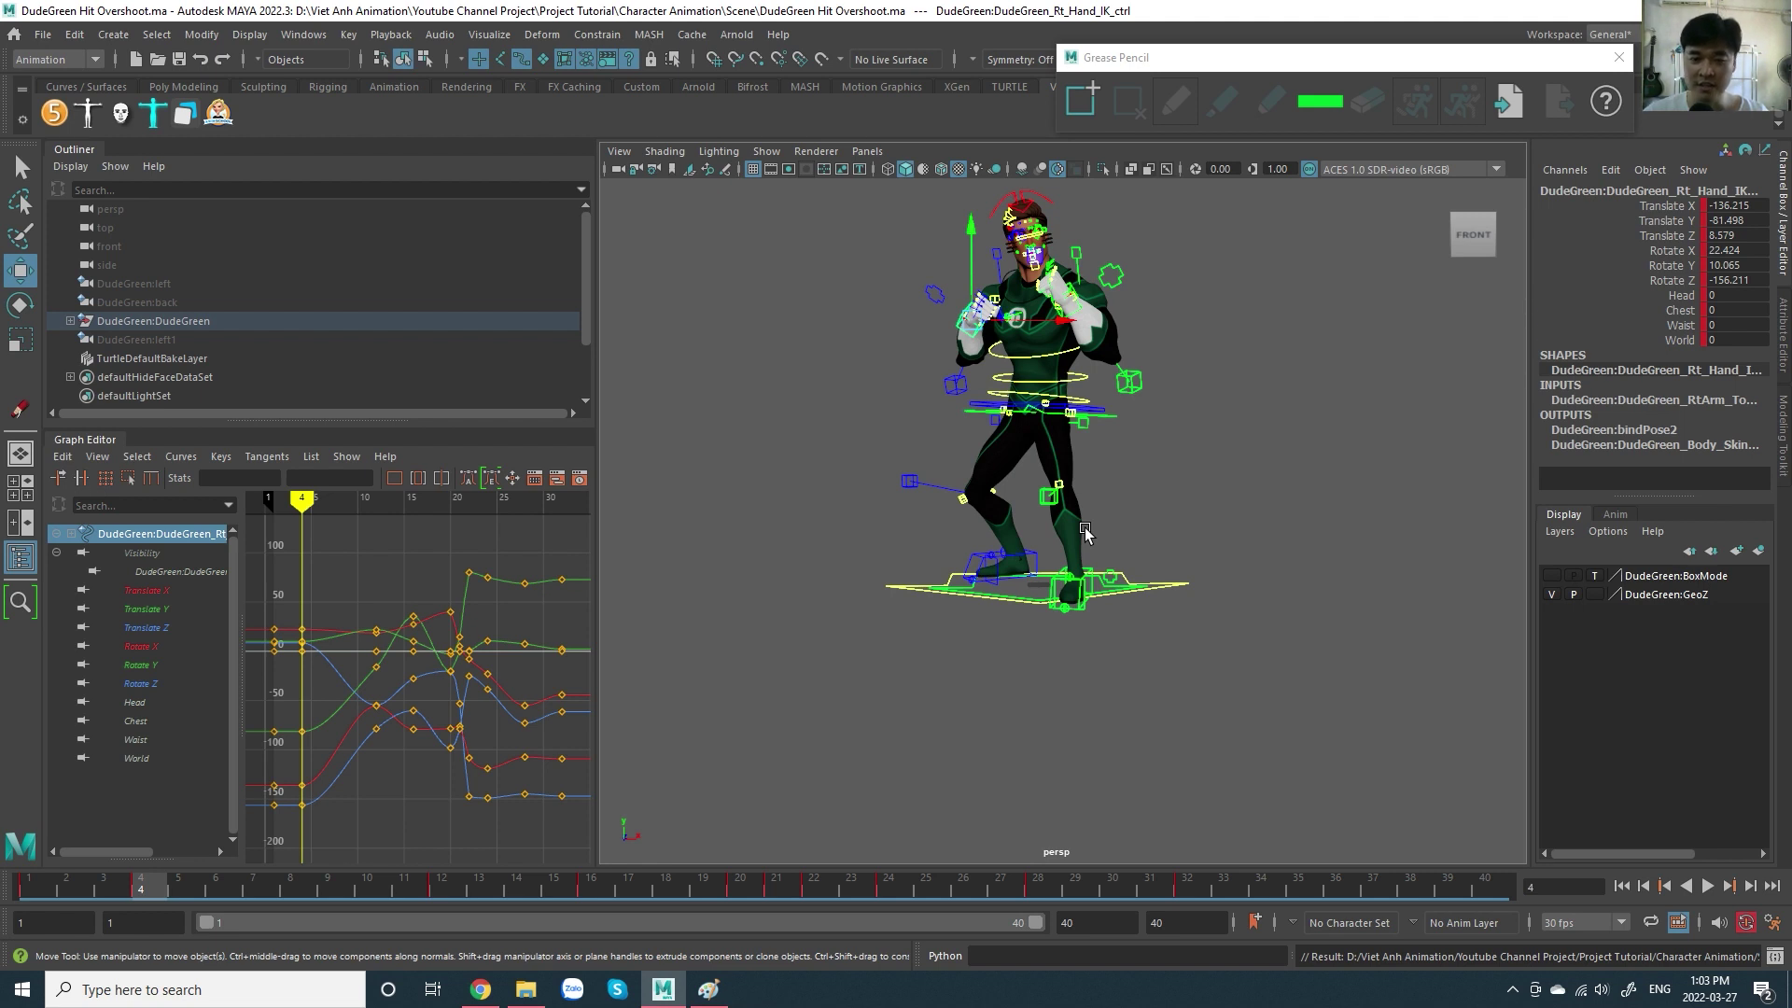
# - Bring the Paint sketch of the Max/Min overshoot curve to the front
pyautogui.click(710, 990)
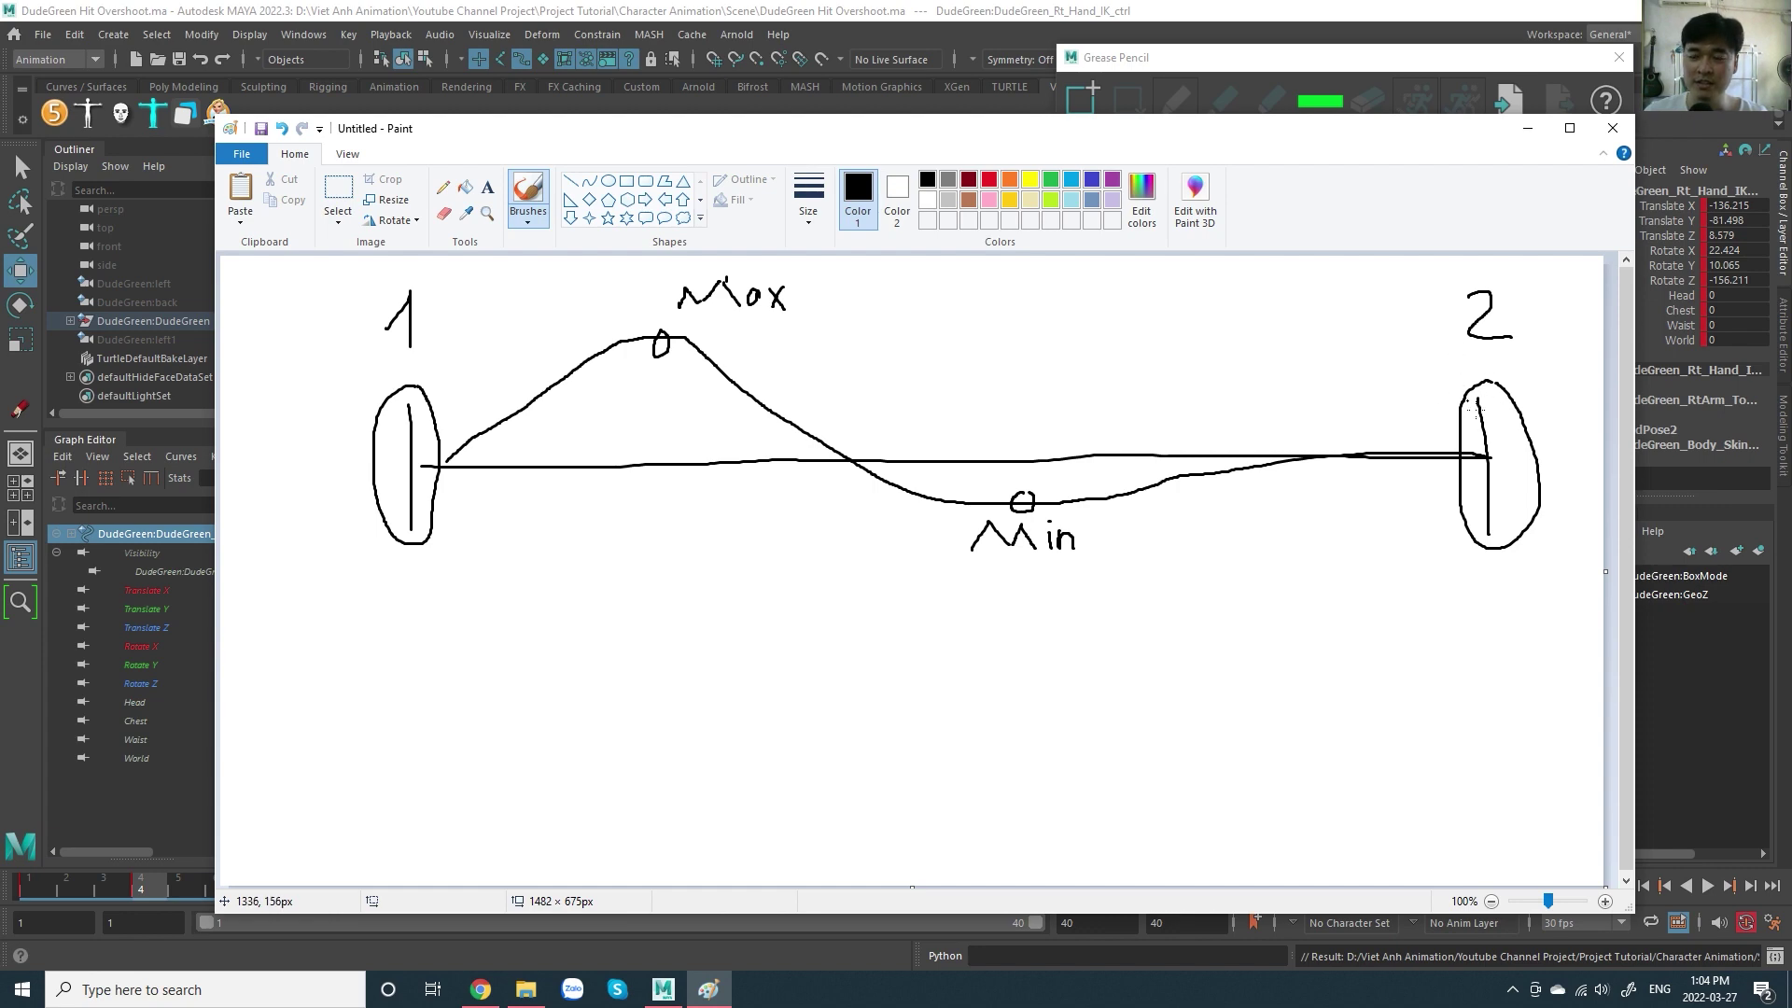
# - Return to Maya, orbit to a three-quarter view, and compare the arm at frames 22 and 32
pyautogui.hotkey('alt', 'Tab')
pyautogui.scroll(3, 1148, 577)
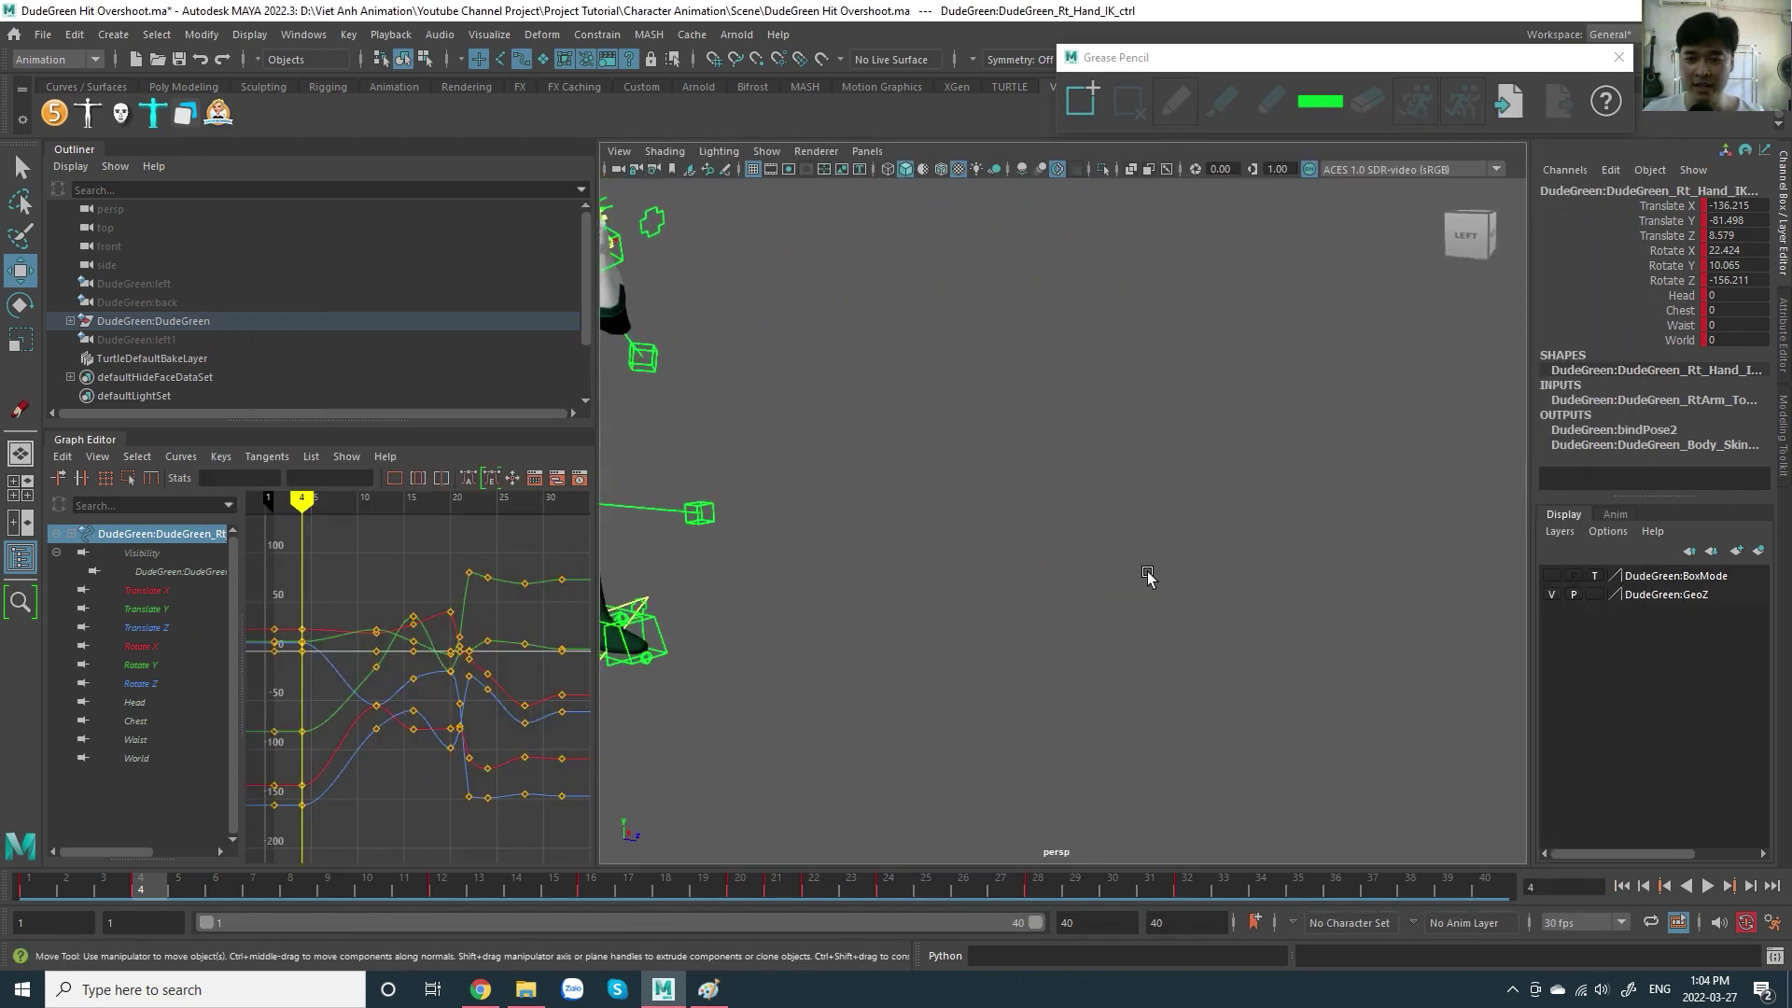
pyautogui.scroll(-3, 1148, 577)
pyautogui.keyDown('alt'); pyautogui.moveTo(1012, 564); pyautogui.dragTo(1043, 814); pyautogui.keyUp('alt')
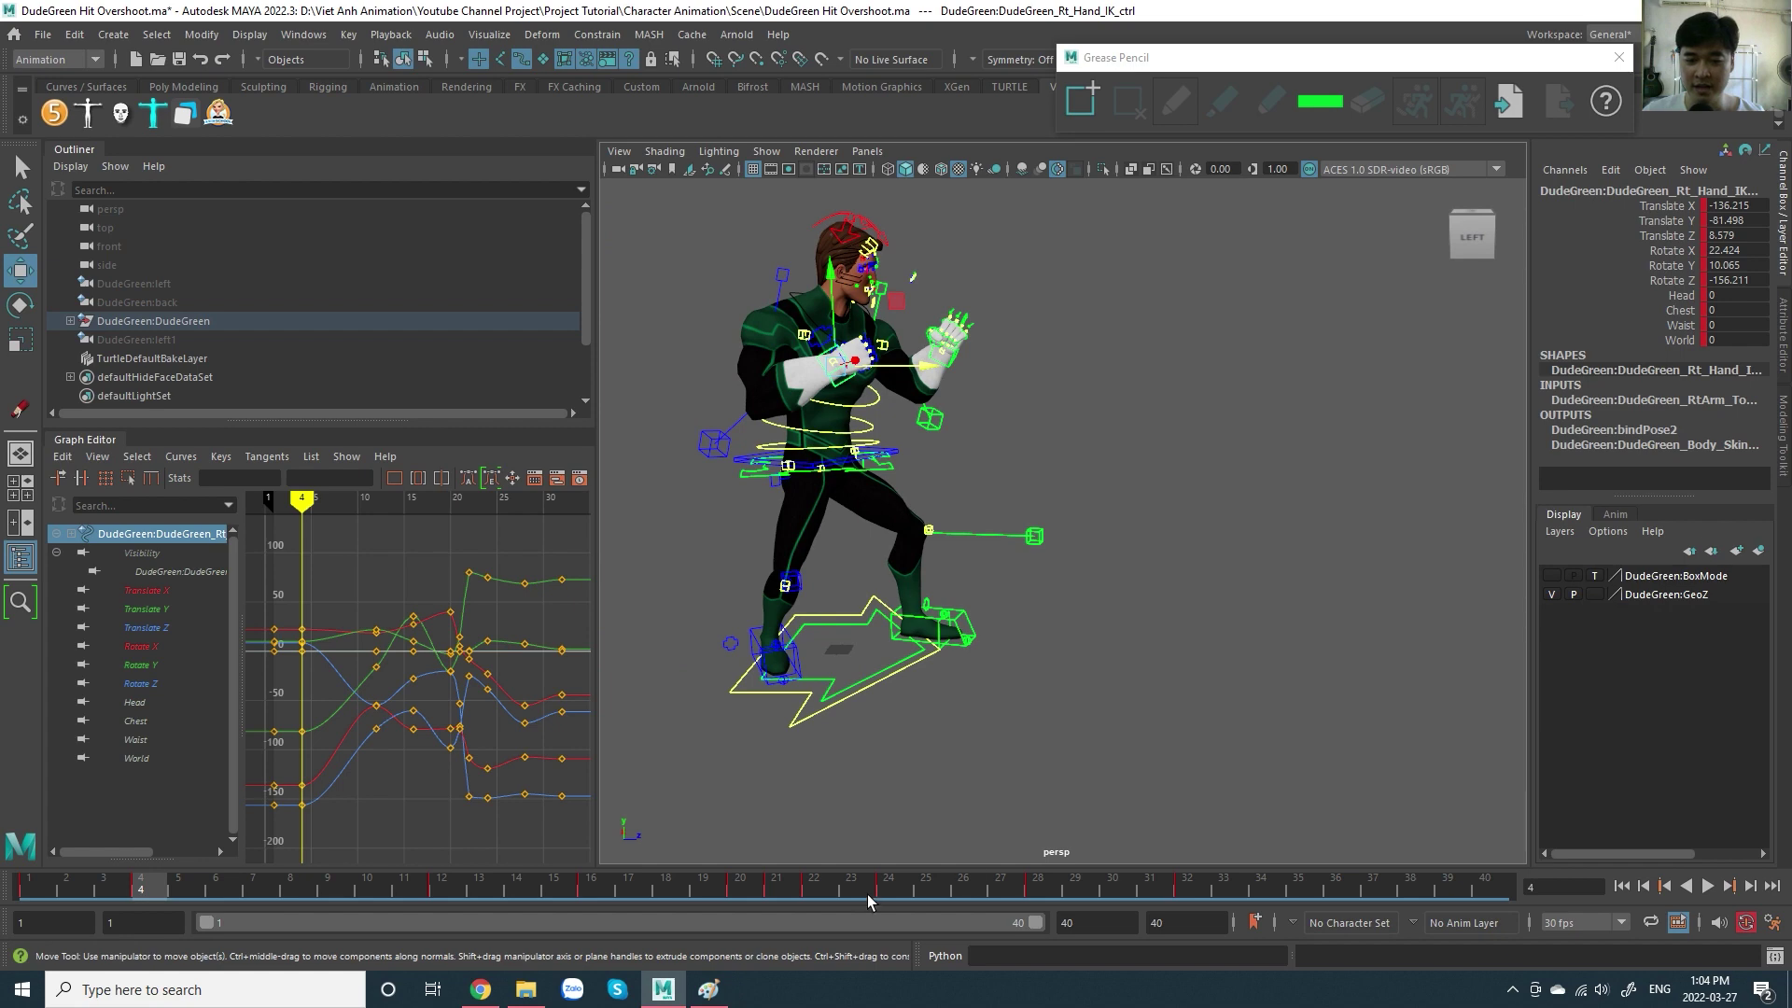
pyautogui.moveTo(868, 899); pyautogui.dragTo(818, 903)
pyautogui.click(1187, 893)
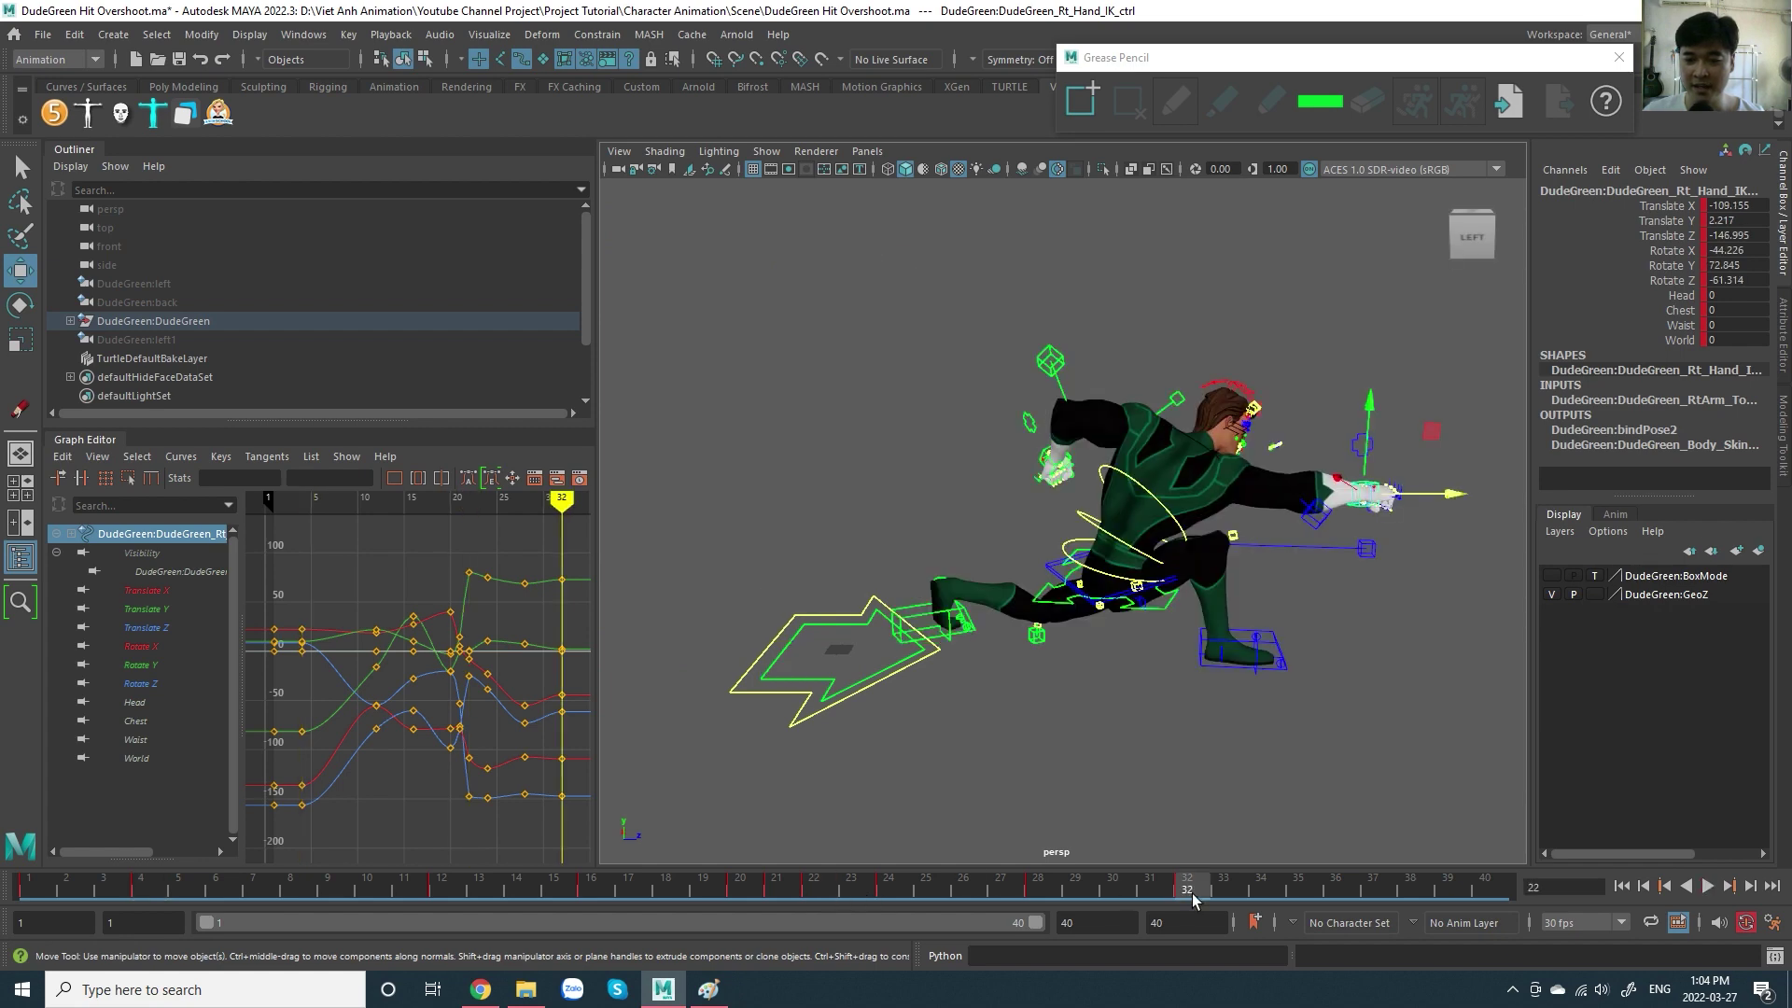
pyautogui.scroll(1, 1075, 487)
pyautogui.scroll(2, 1076, 487)
pyautogui.scroll(2, 1075, 487)
pyautogui.scroll(2, 1075, 488)
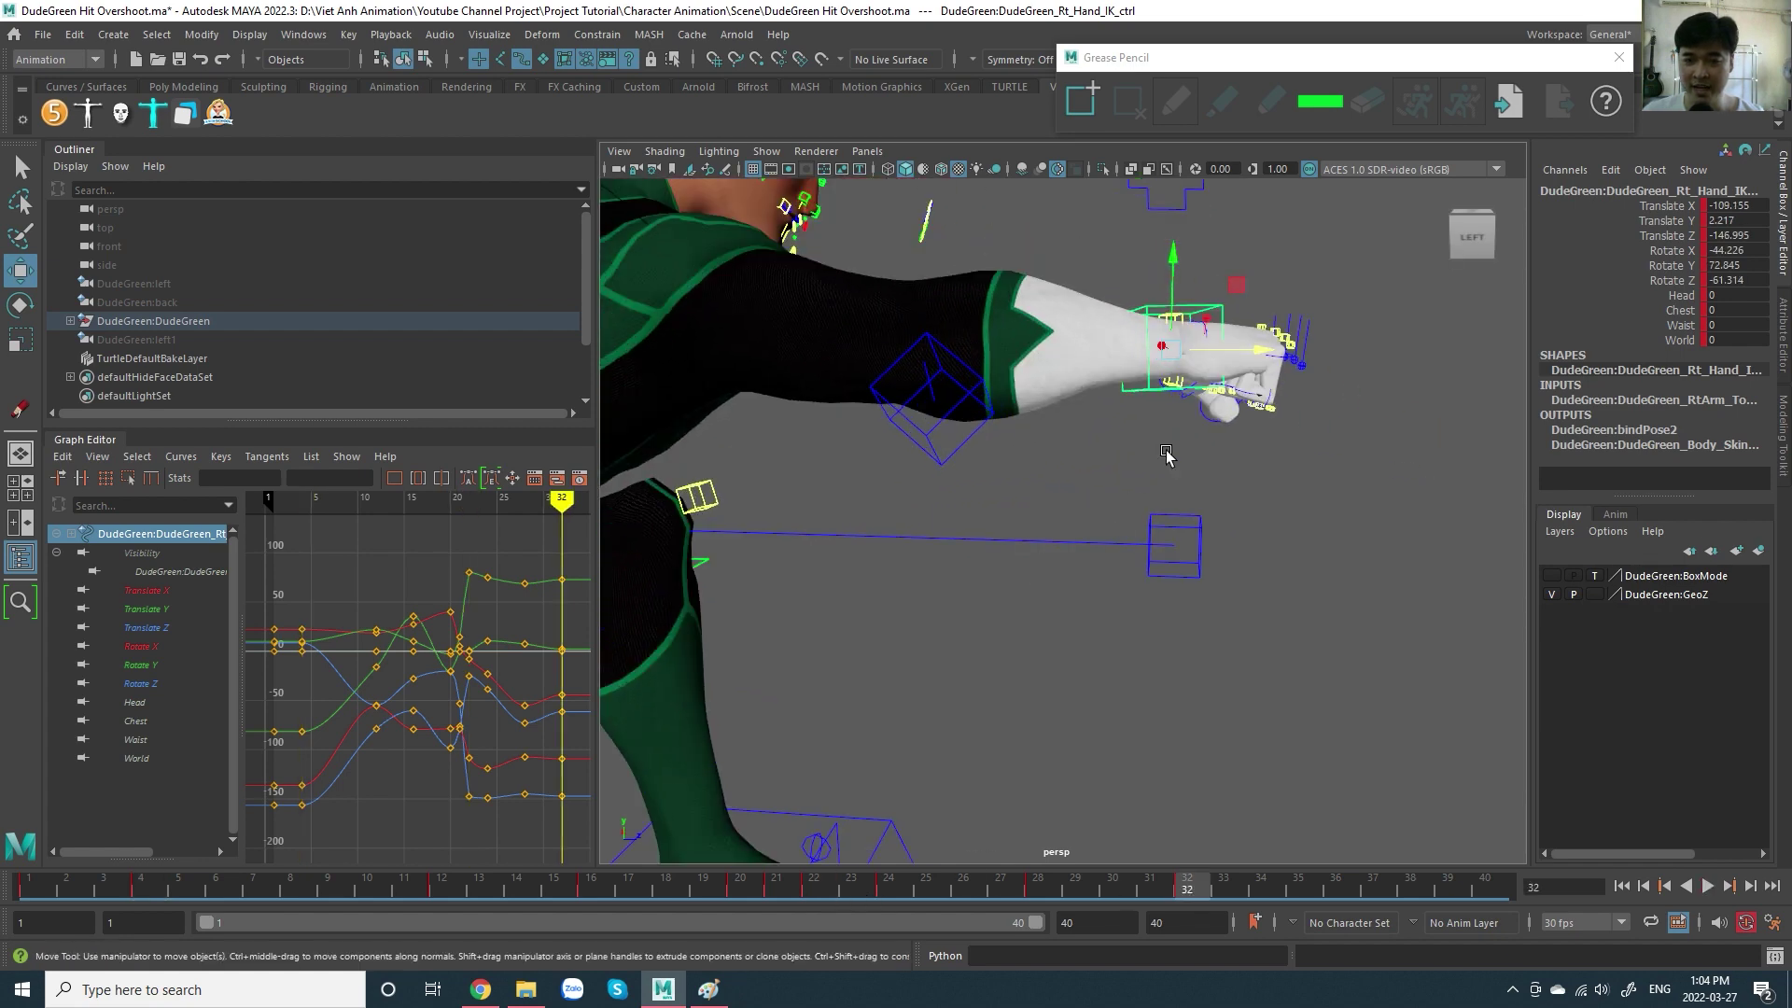
pyautogui.scroll(-1, 1075, 487)
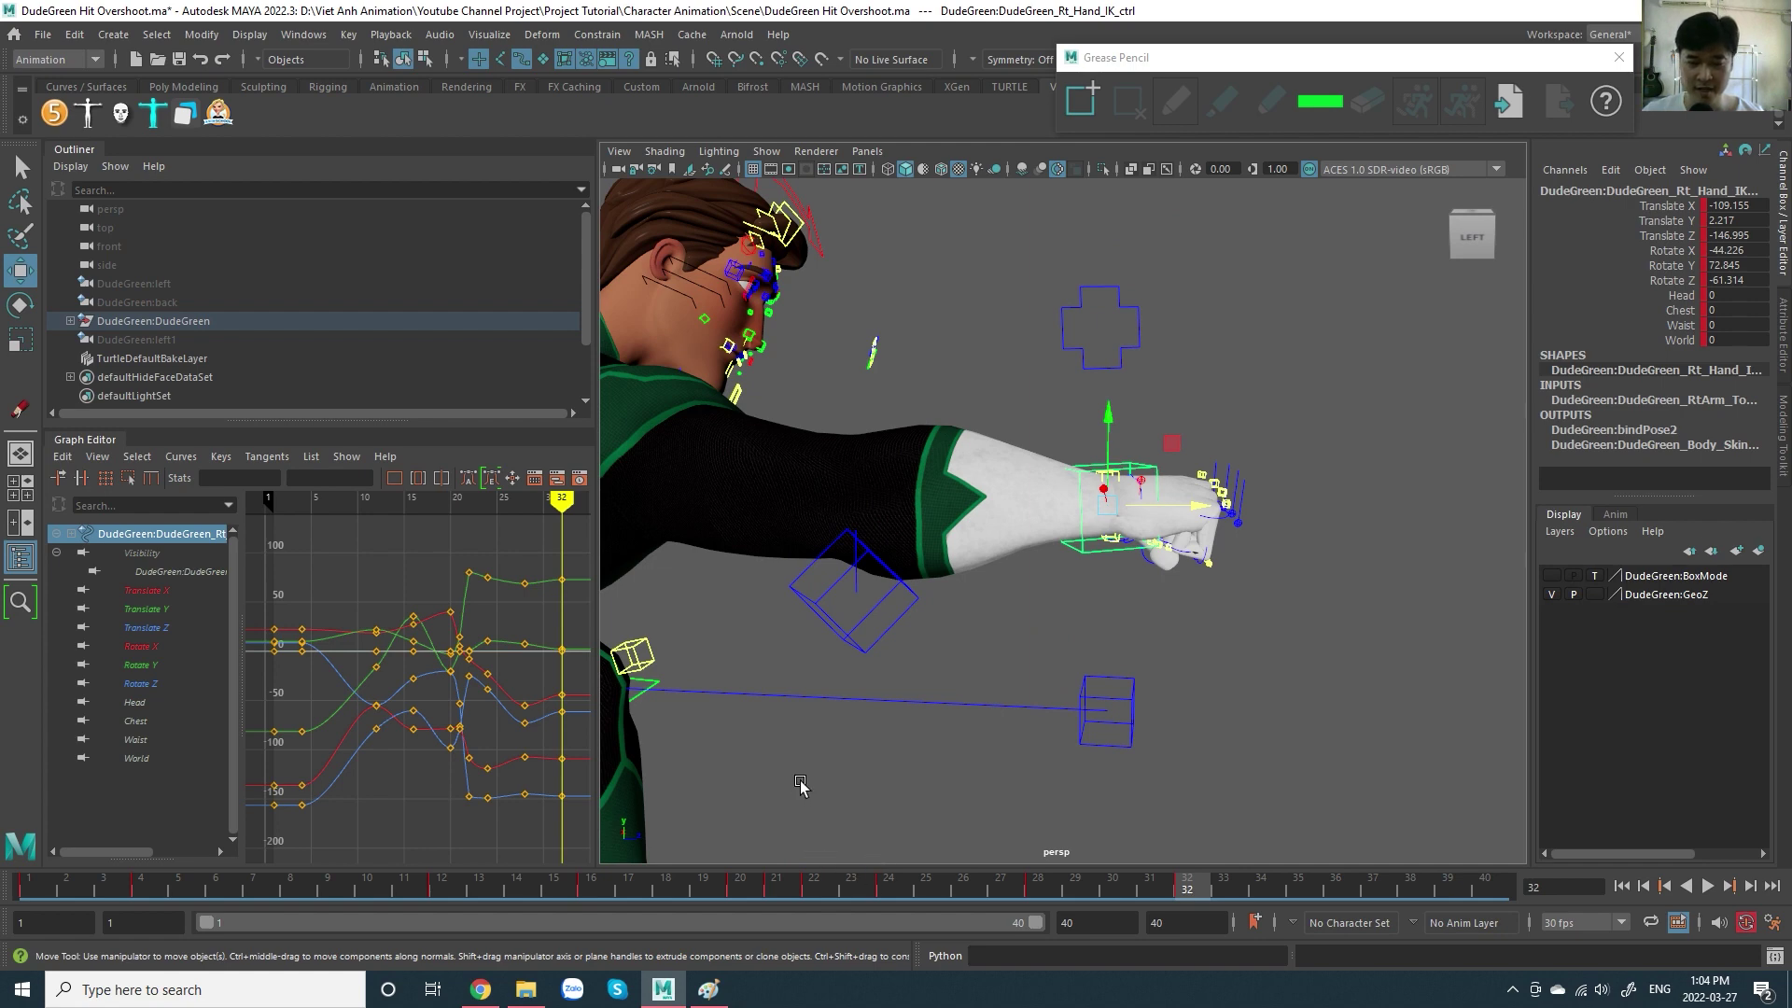
# - Toggle between frames 22 and 32 again, then orbit around and back out to the whole character
pyautogui.click(825, 896)
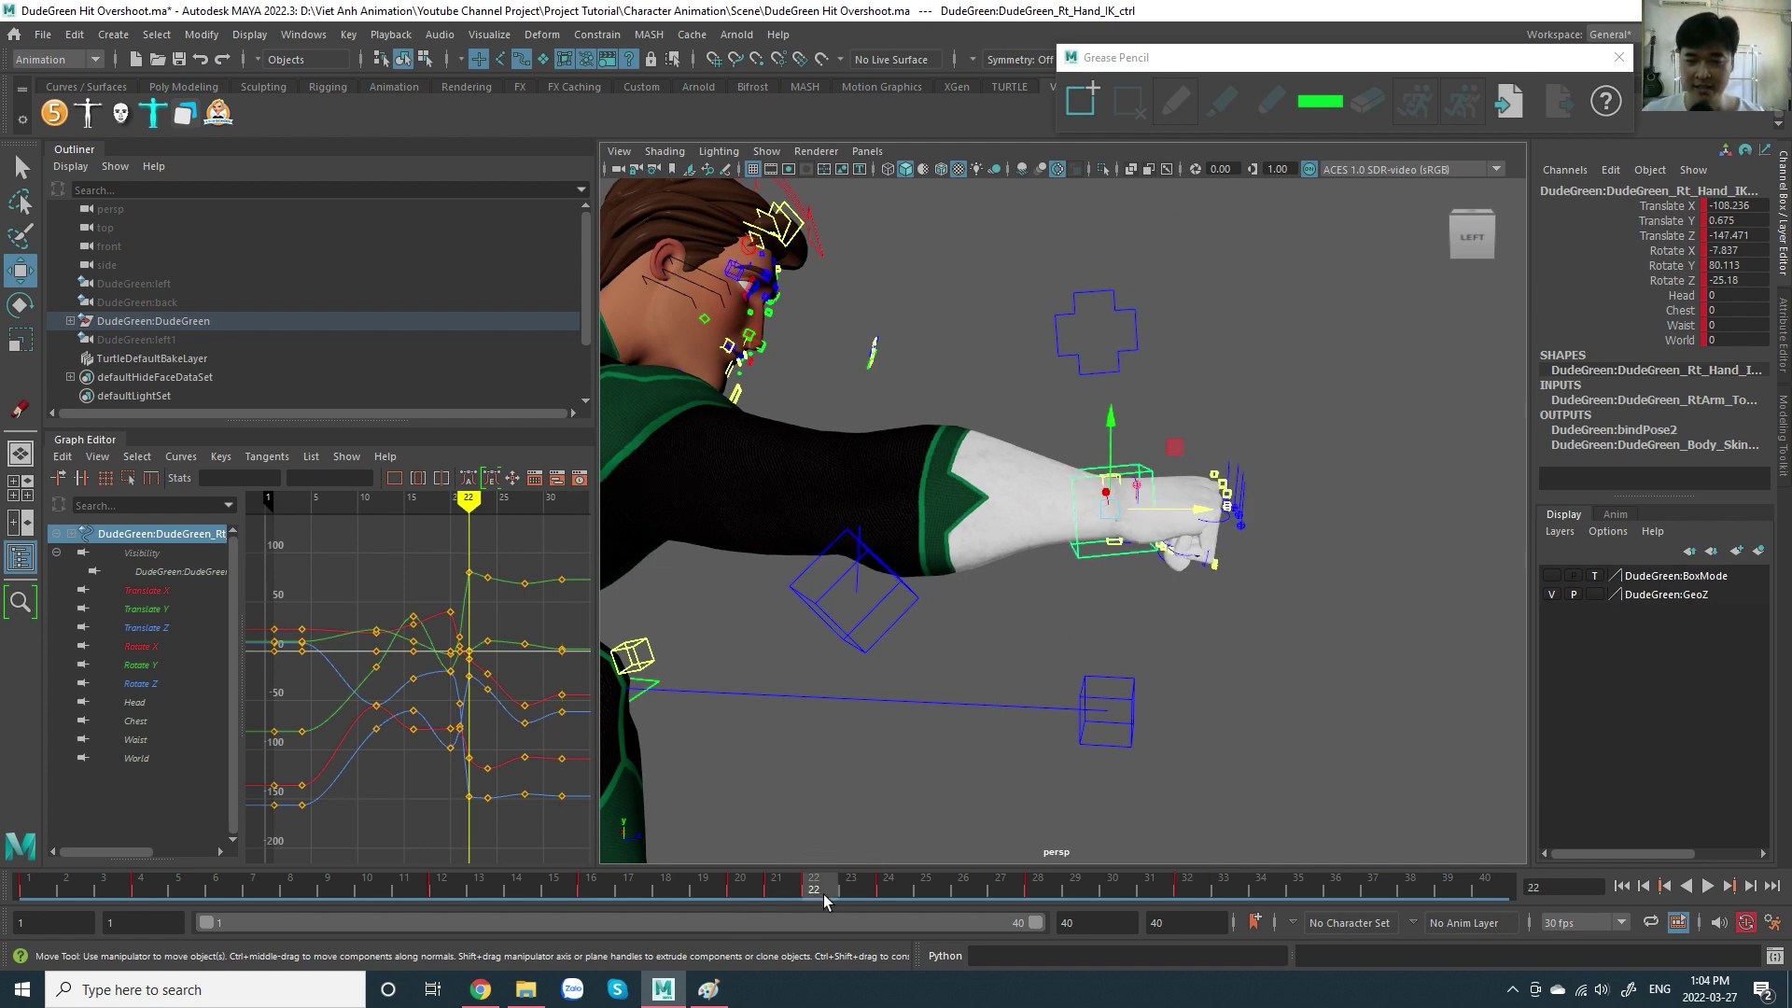
pyautogui.click(1193, 899)
pyautogui.scroll(-2, 1116, 580)
pyautogui.scroll(-2, 1129, 634)
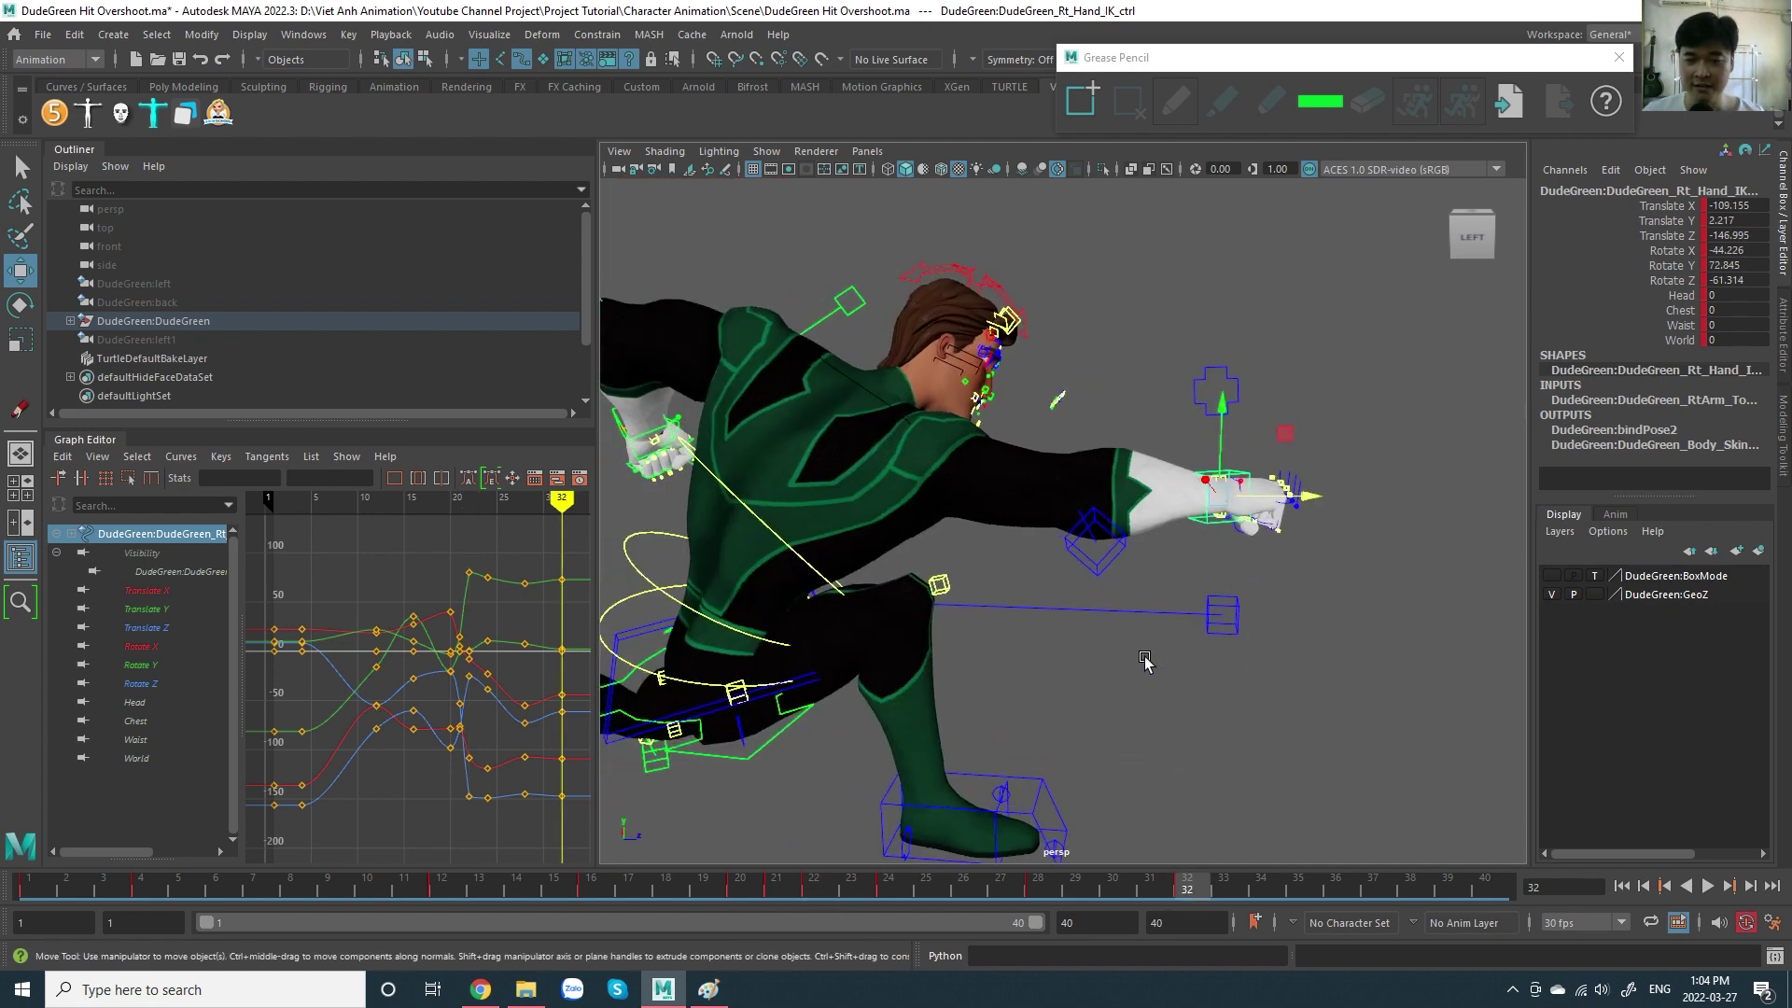
pyautogui.click(833, 899)
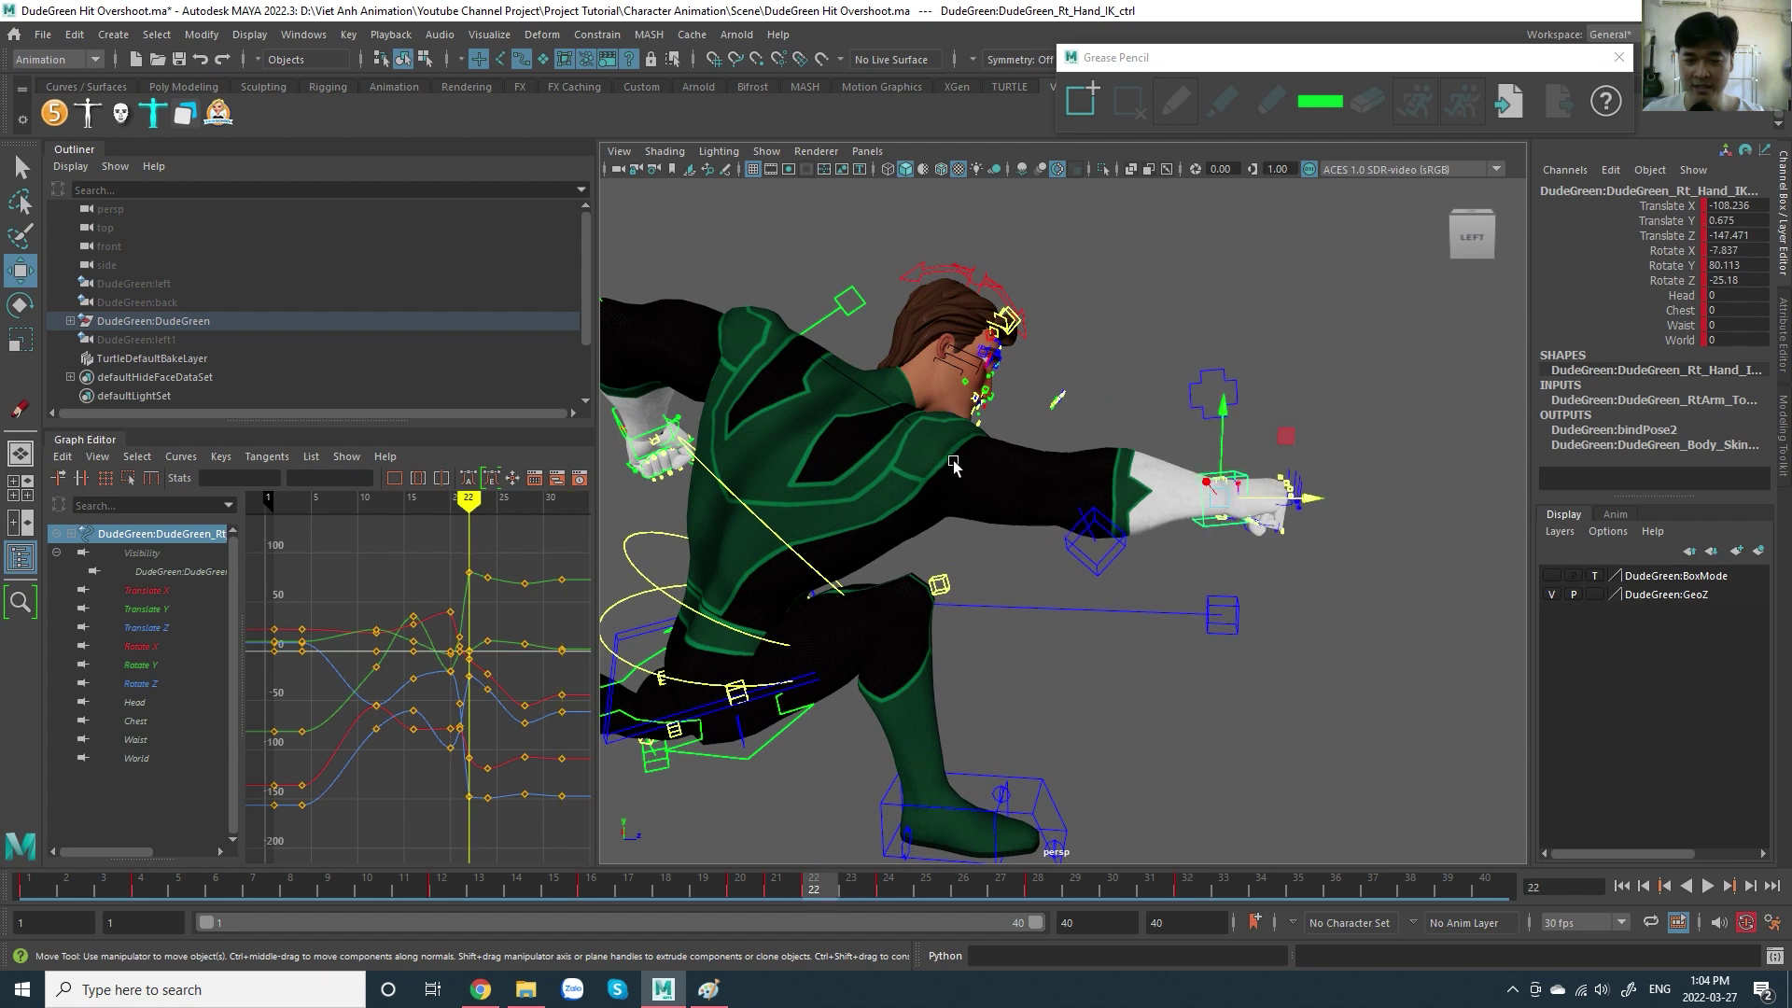
pyautogui.click(1195, 899)
pyautogui.keyDown('alt'); pyautogui.moveTo(1114, 489); pyautogui.dragTo(1117, 512); pyautogui.keyUp('alt')
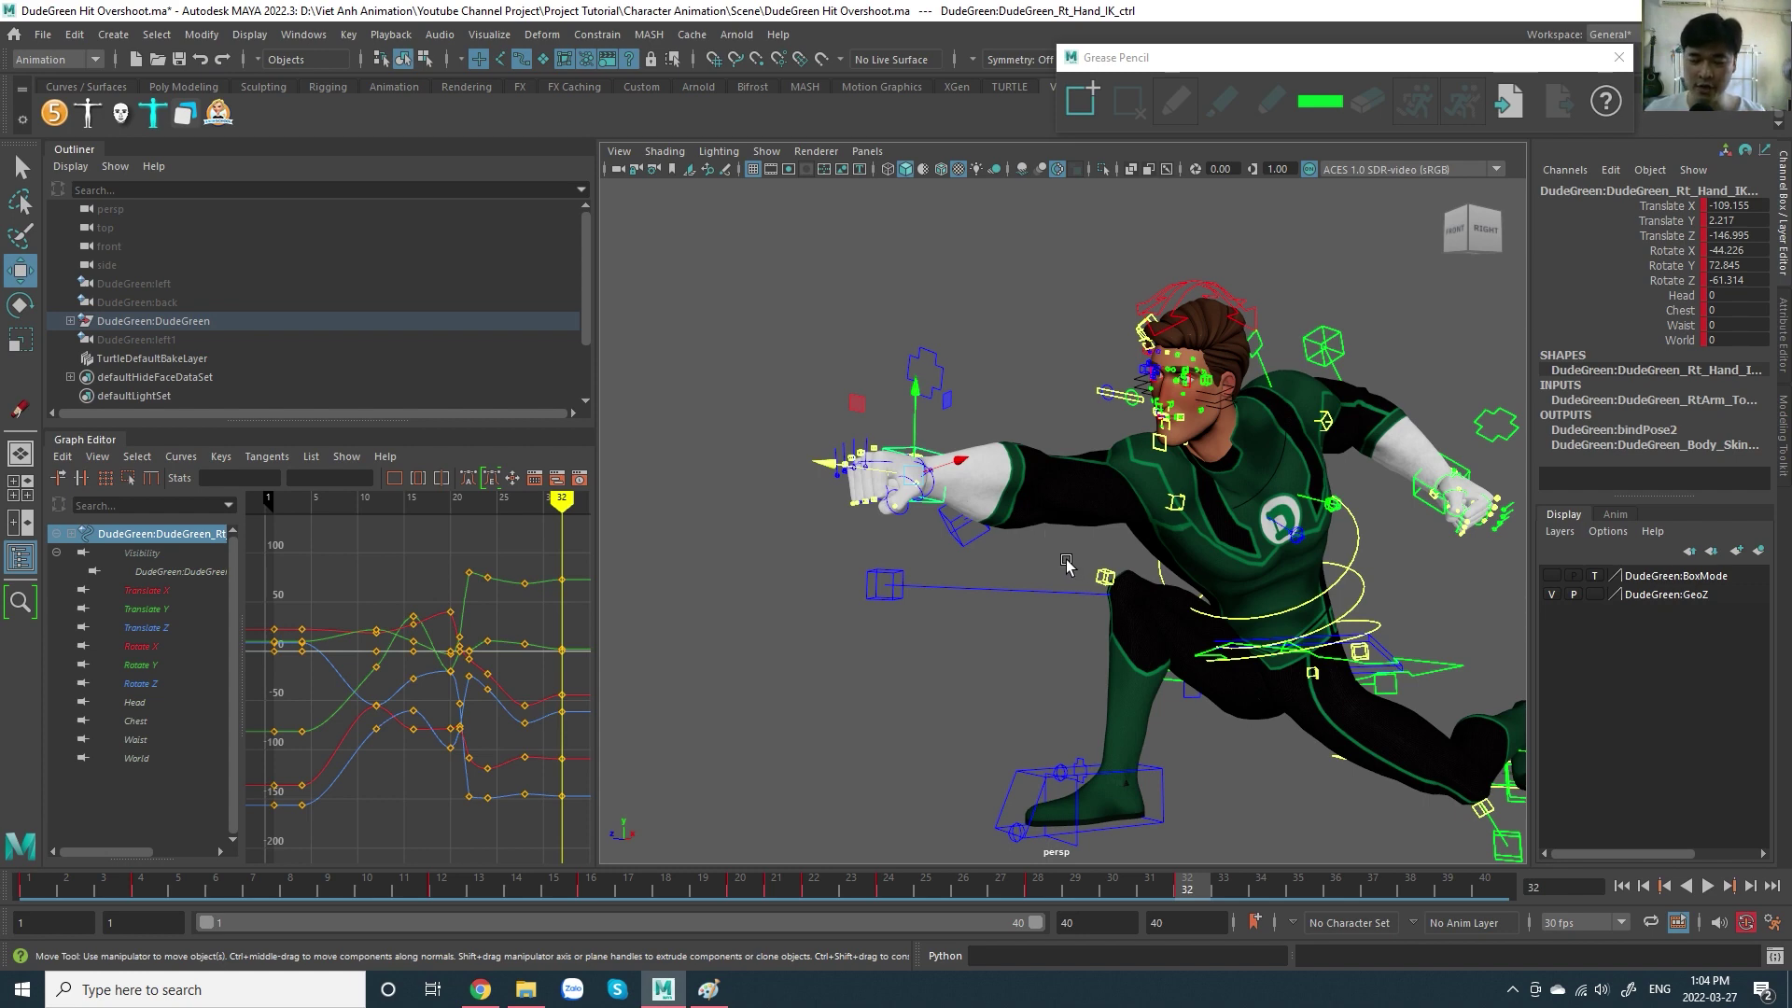
pyautogui.moveTo(1078, 528)
pyautogui.keyDown('alt'); pyautogui.mouseDown()
pyautogui.moveTo(1097, 549)
pyautogui.moveTo(1185, 523)
pyautogui.mouseUp(); pyautogui.keyUp('alt')
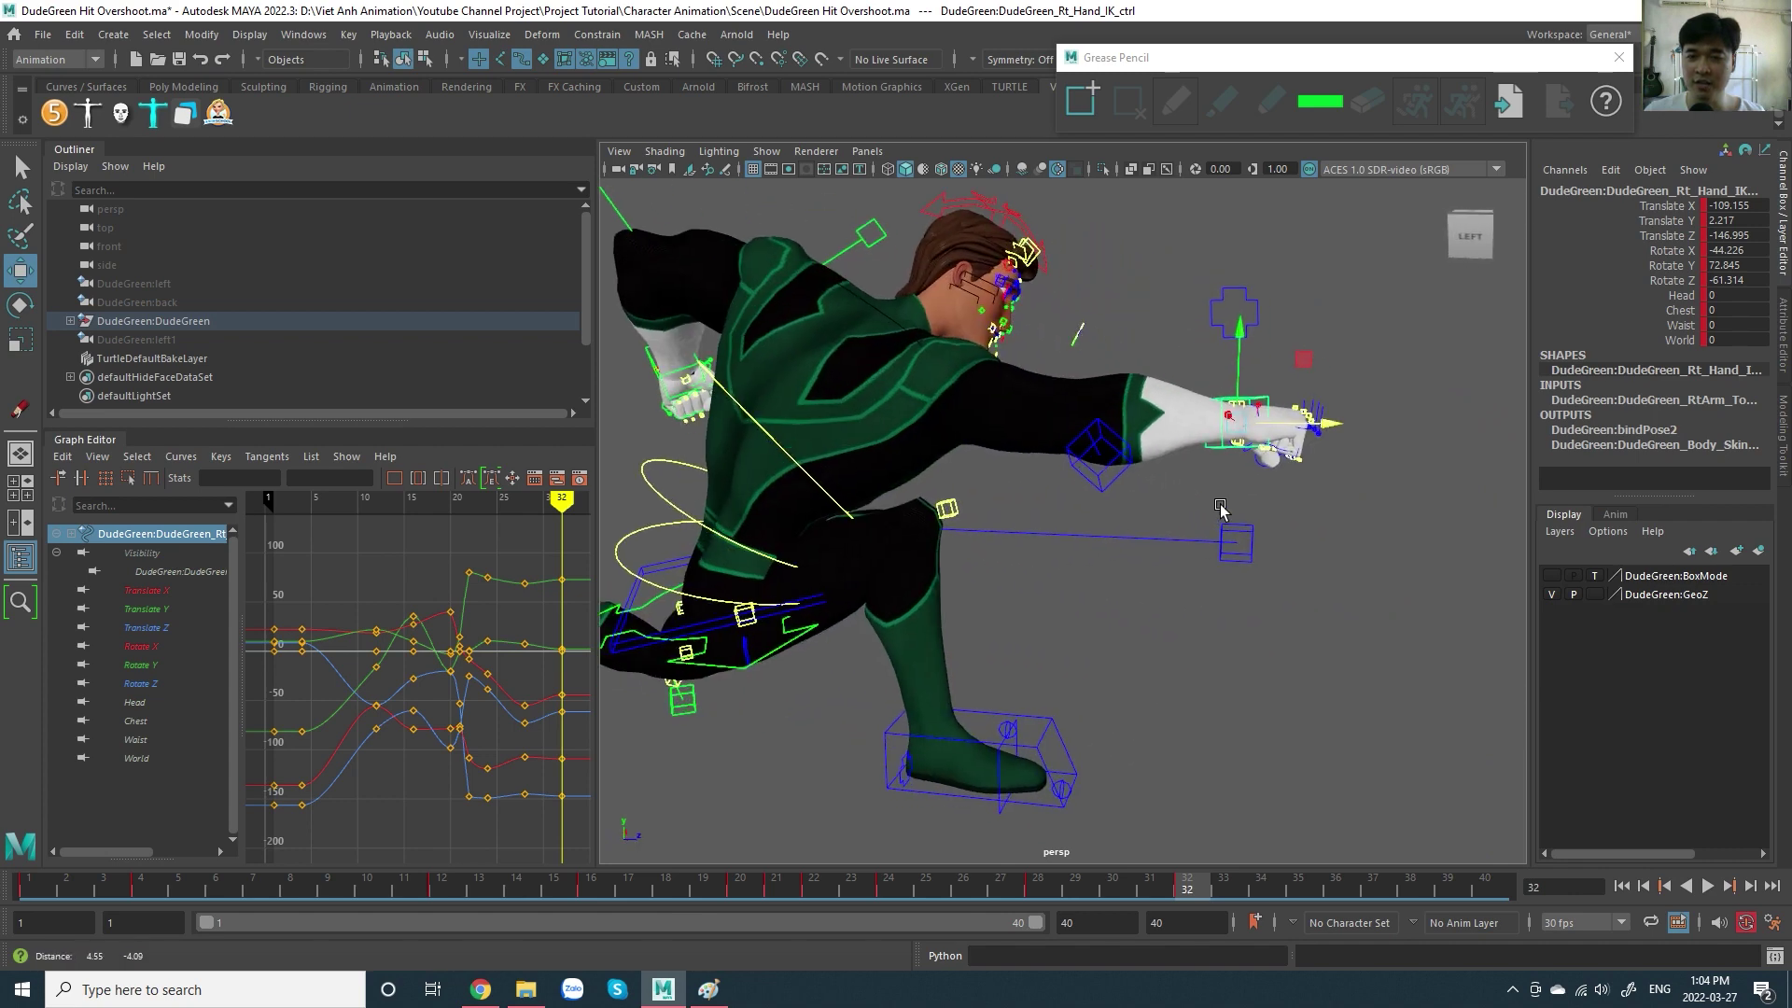
pyautogui.scroll(-3, 1185, 523)
pyautogui.keyDown('alt'); pyautogui.moveTo(1186, 523); pyautogui.dragTo(1334, 523, button='middle'); pyautogui.keyUp('alt')
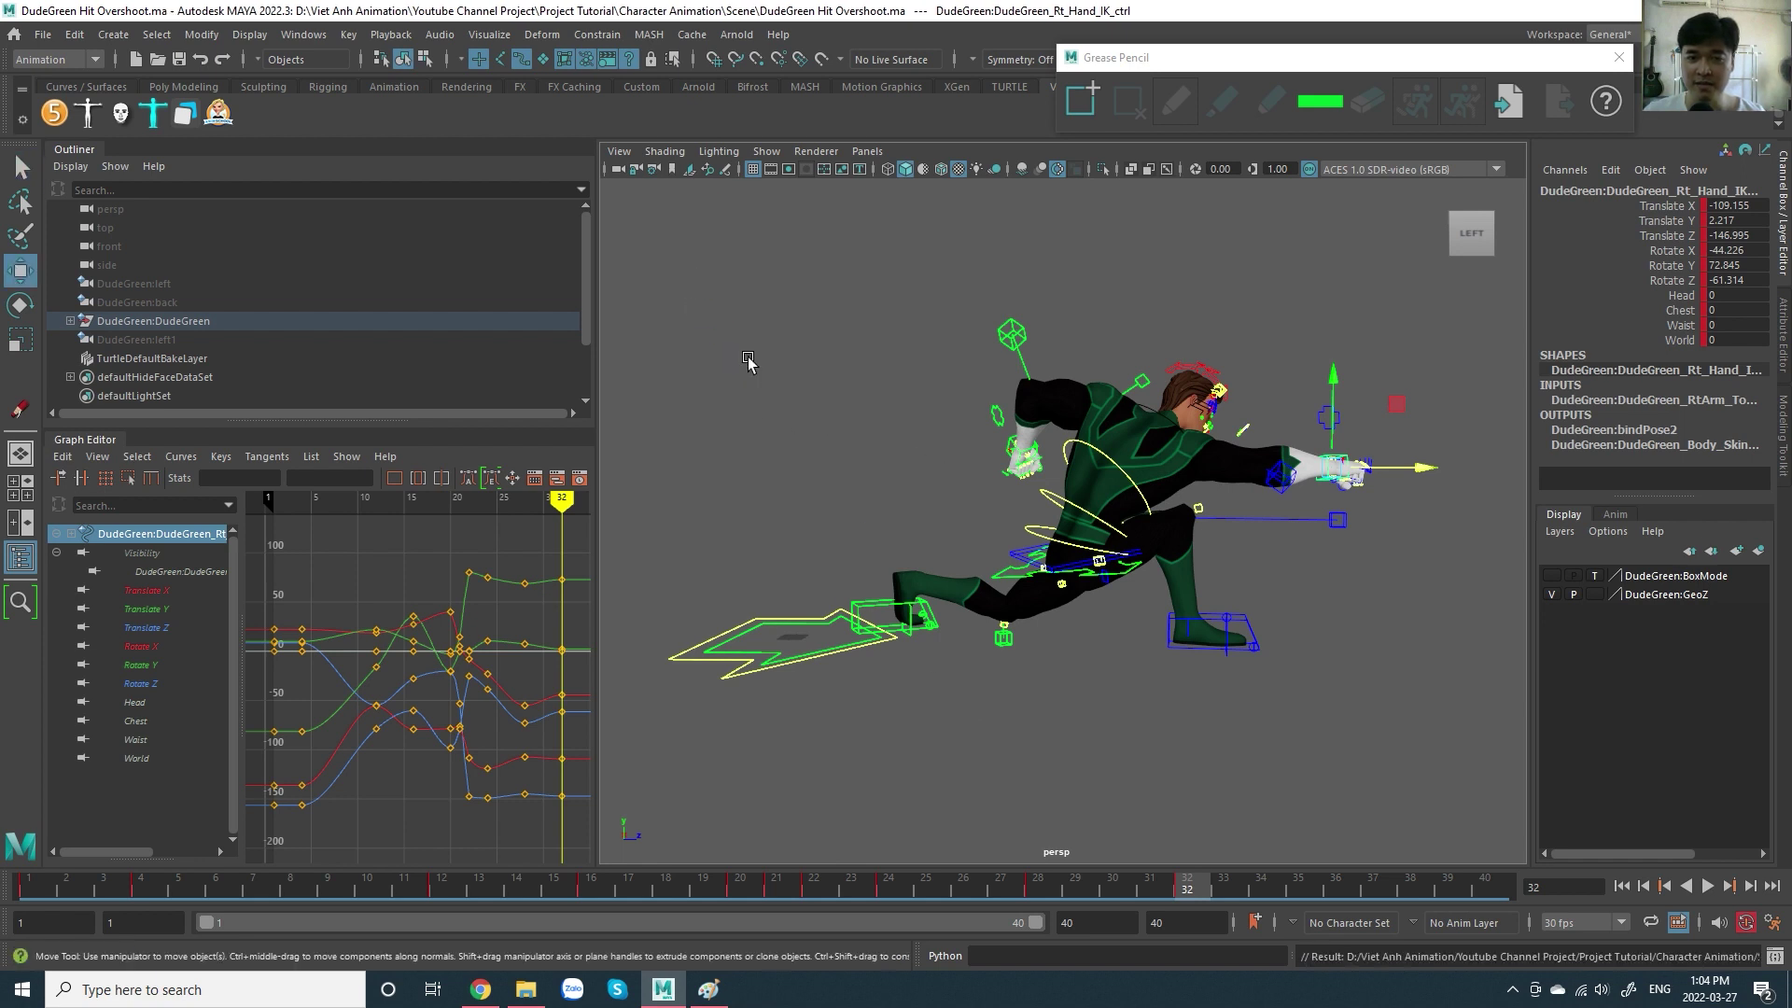
# - Box-select the rig, pick the lightning-bolt RootMaster control, and return to frame 4
pyautogui.moveTo(738, 336); pyautogui.dragTo(653, 241)
pyautogui.moveTo(782, 374); pyautogui.dragTo(1468, 835)
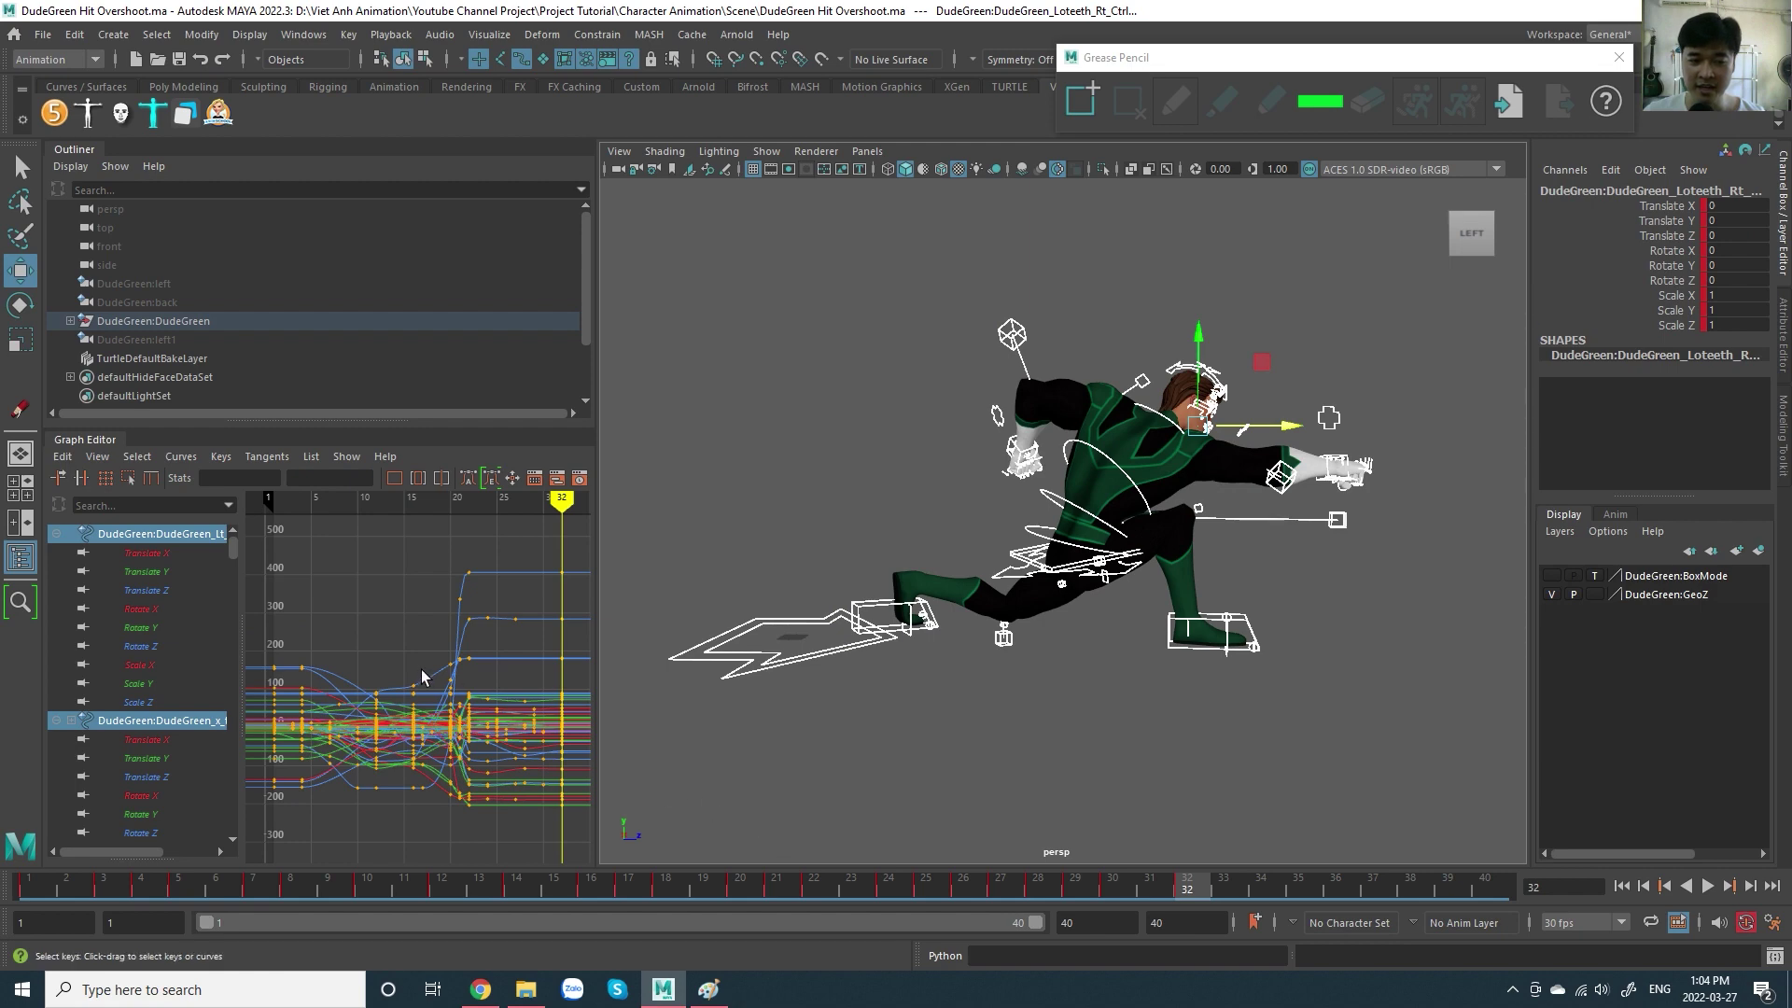
pyautogui.click(773, 553)
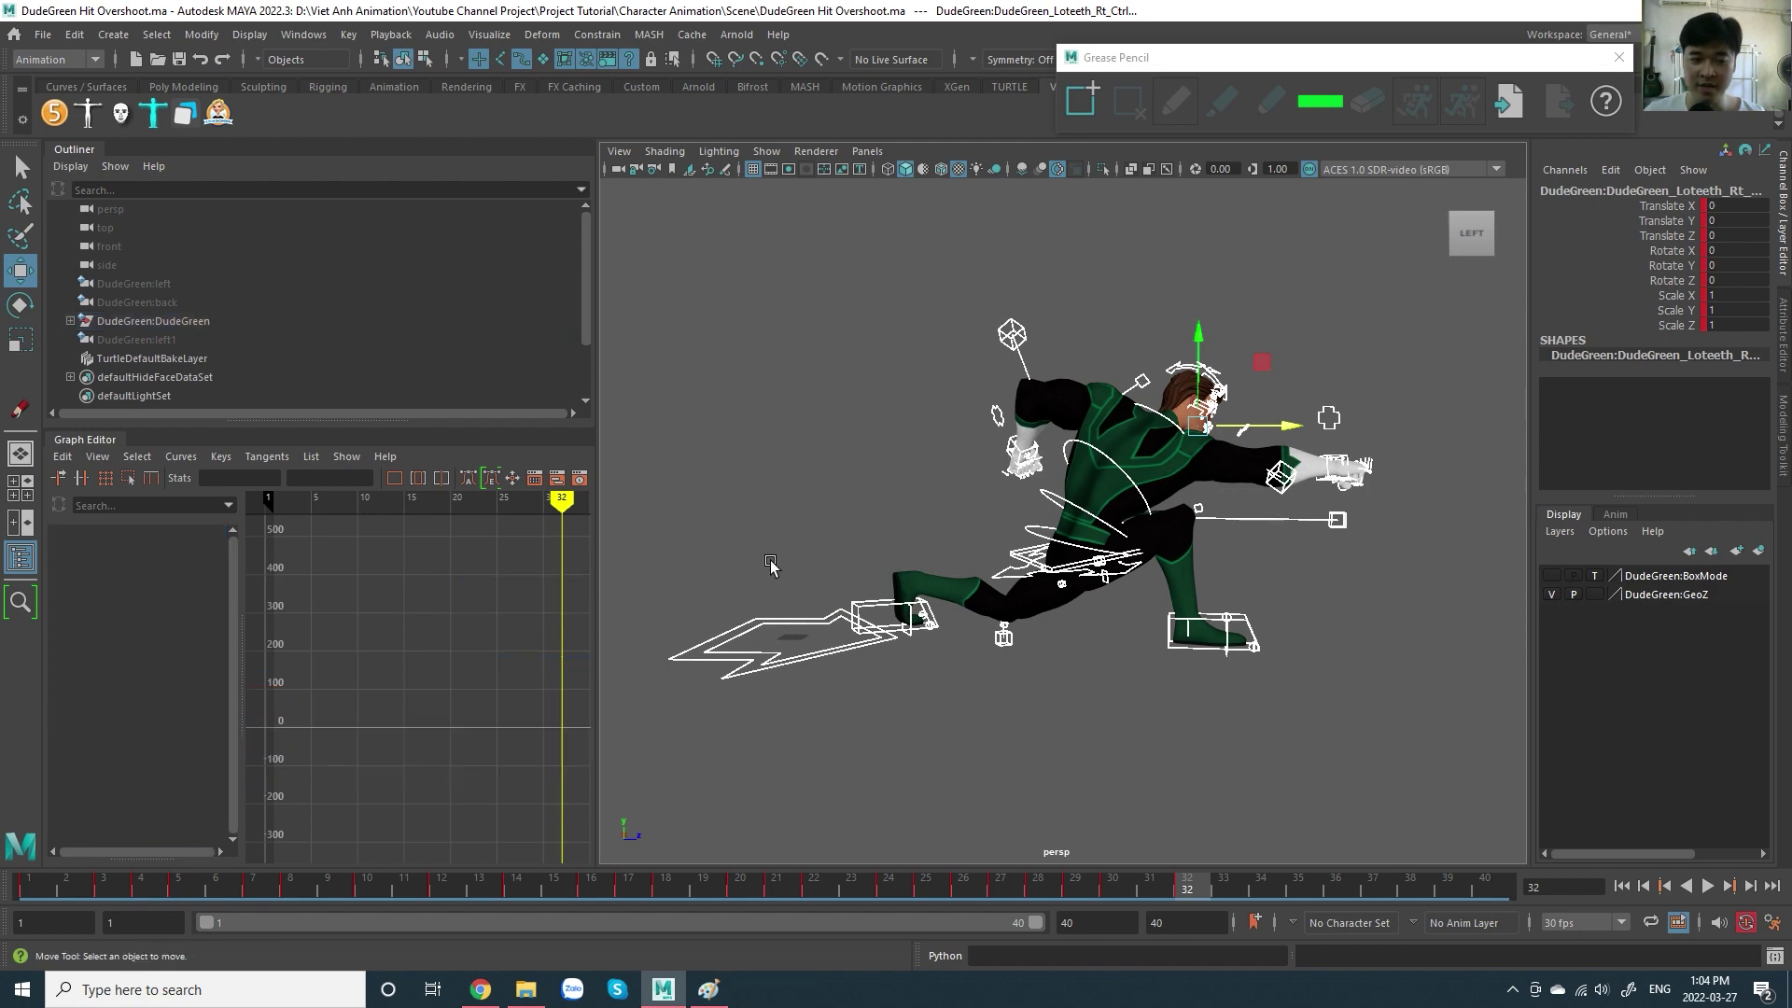
pyautogui.click(774, 625)
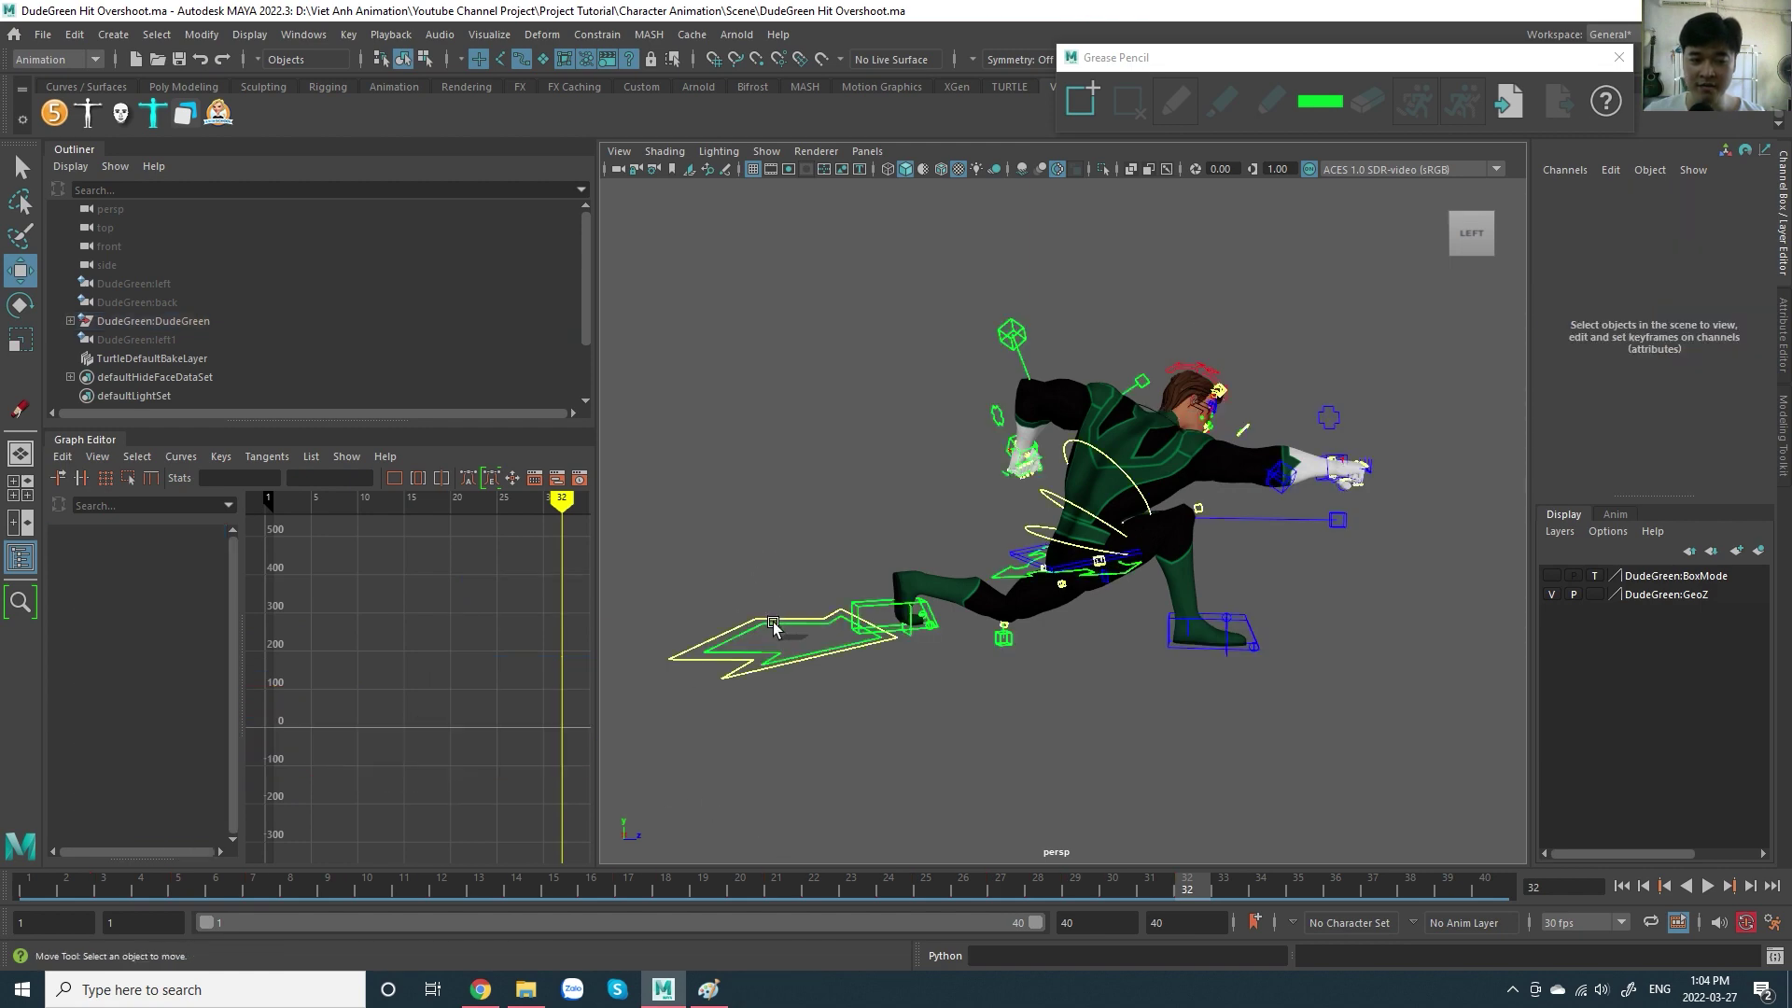
pyautogui.click(151, 896)
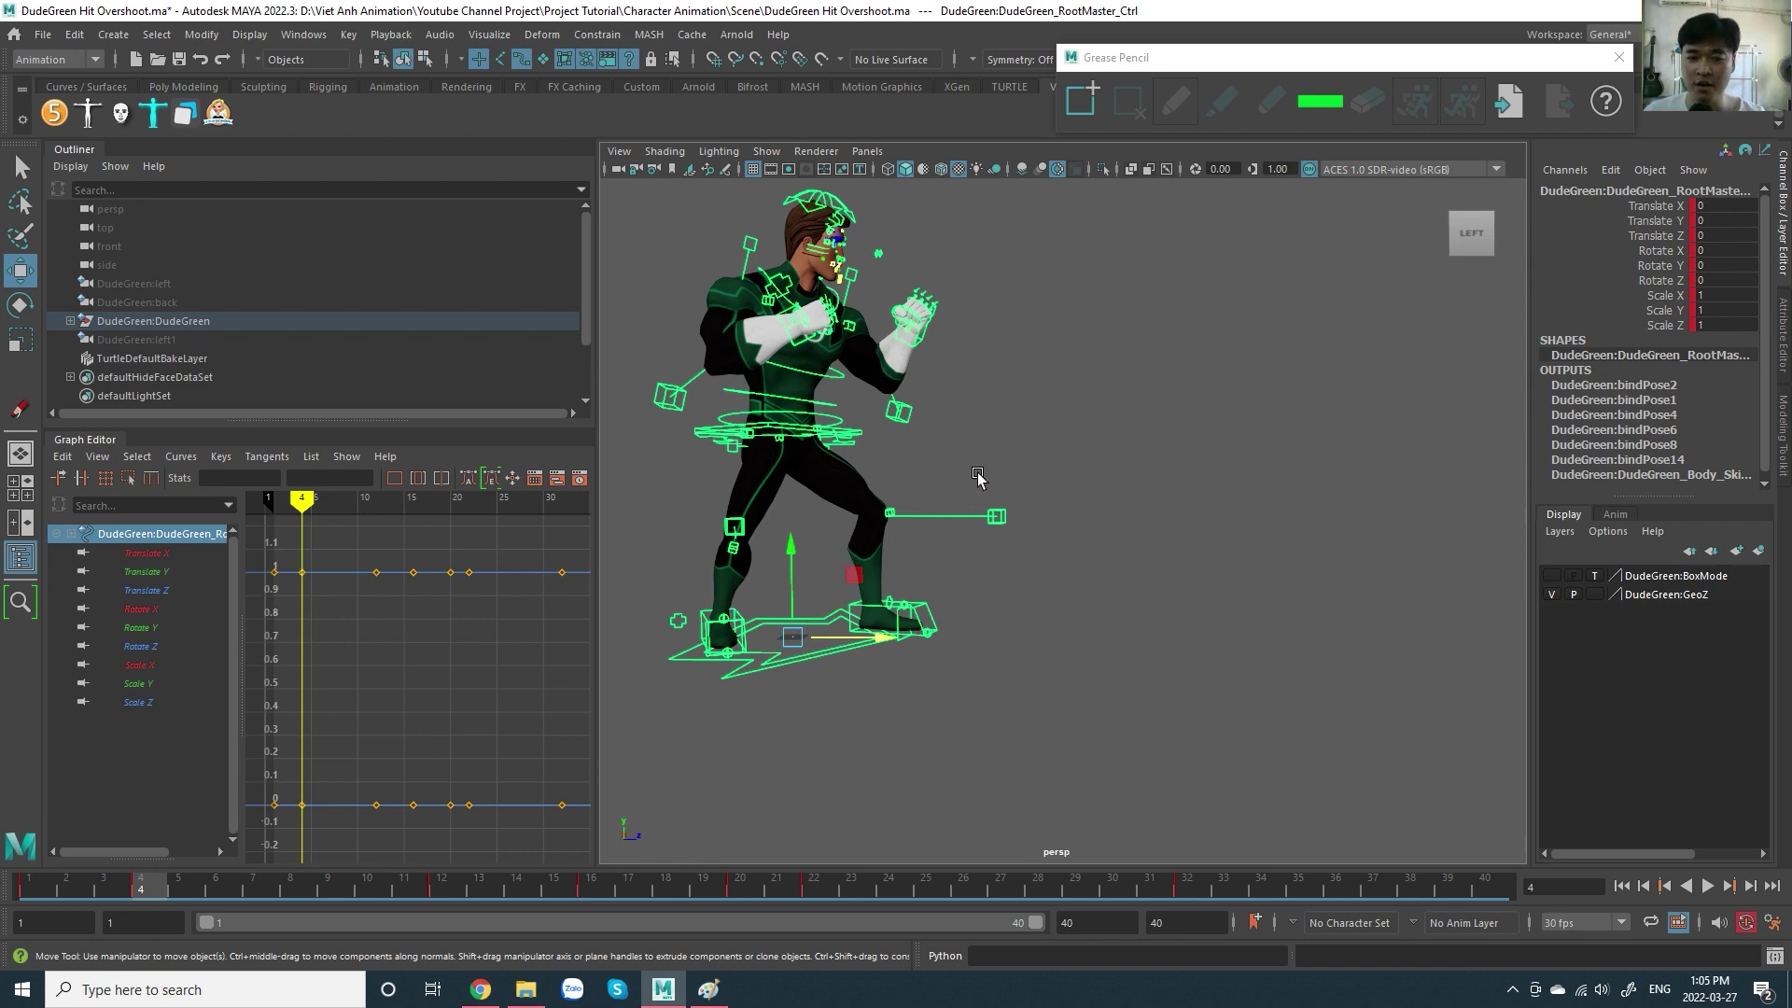
# - Box-select all DudeGreen rig controls and play the hit animation back
pyautogui.keyDown('alt'); pyautogui.moveTo(978, 485); pyautogui.dragTo(1054, 522, button='right'); pyautogui.keyUp('alt')
pyautogui.moveTo(1181, 731); pyautogui.dragTo(720, 272)
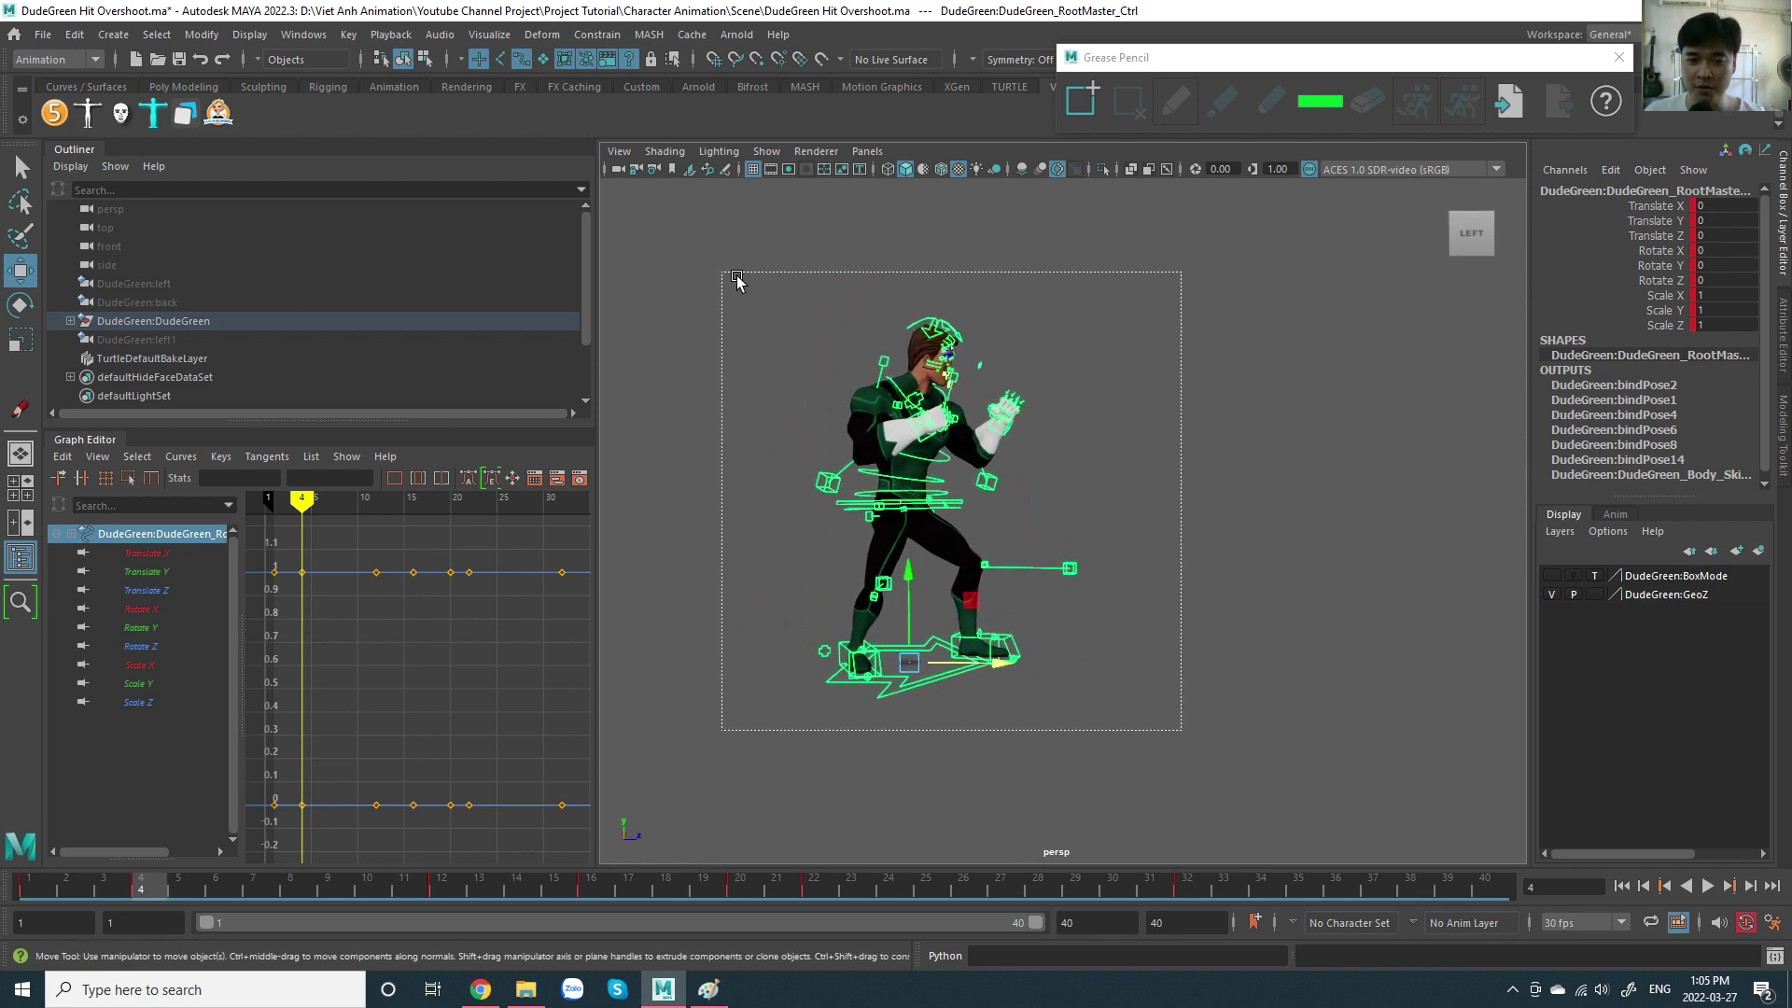
pyautogui.keyDown('alt'); pyautogui.moveTo(358, 793); pyautogui.dragTo(422, 743, button='middle'); pyautogui.keyUp('alt')
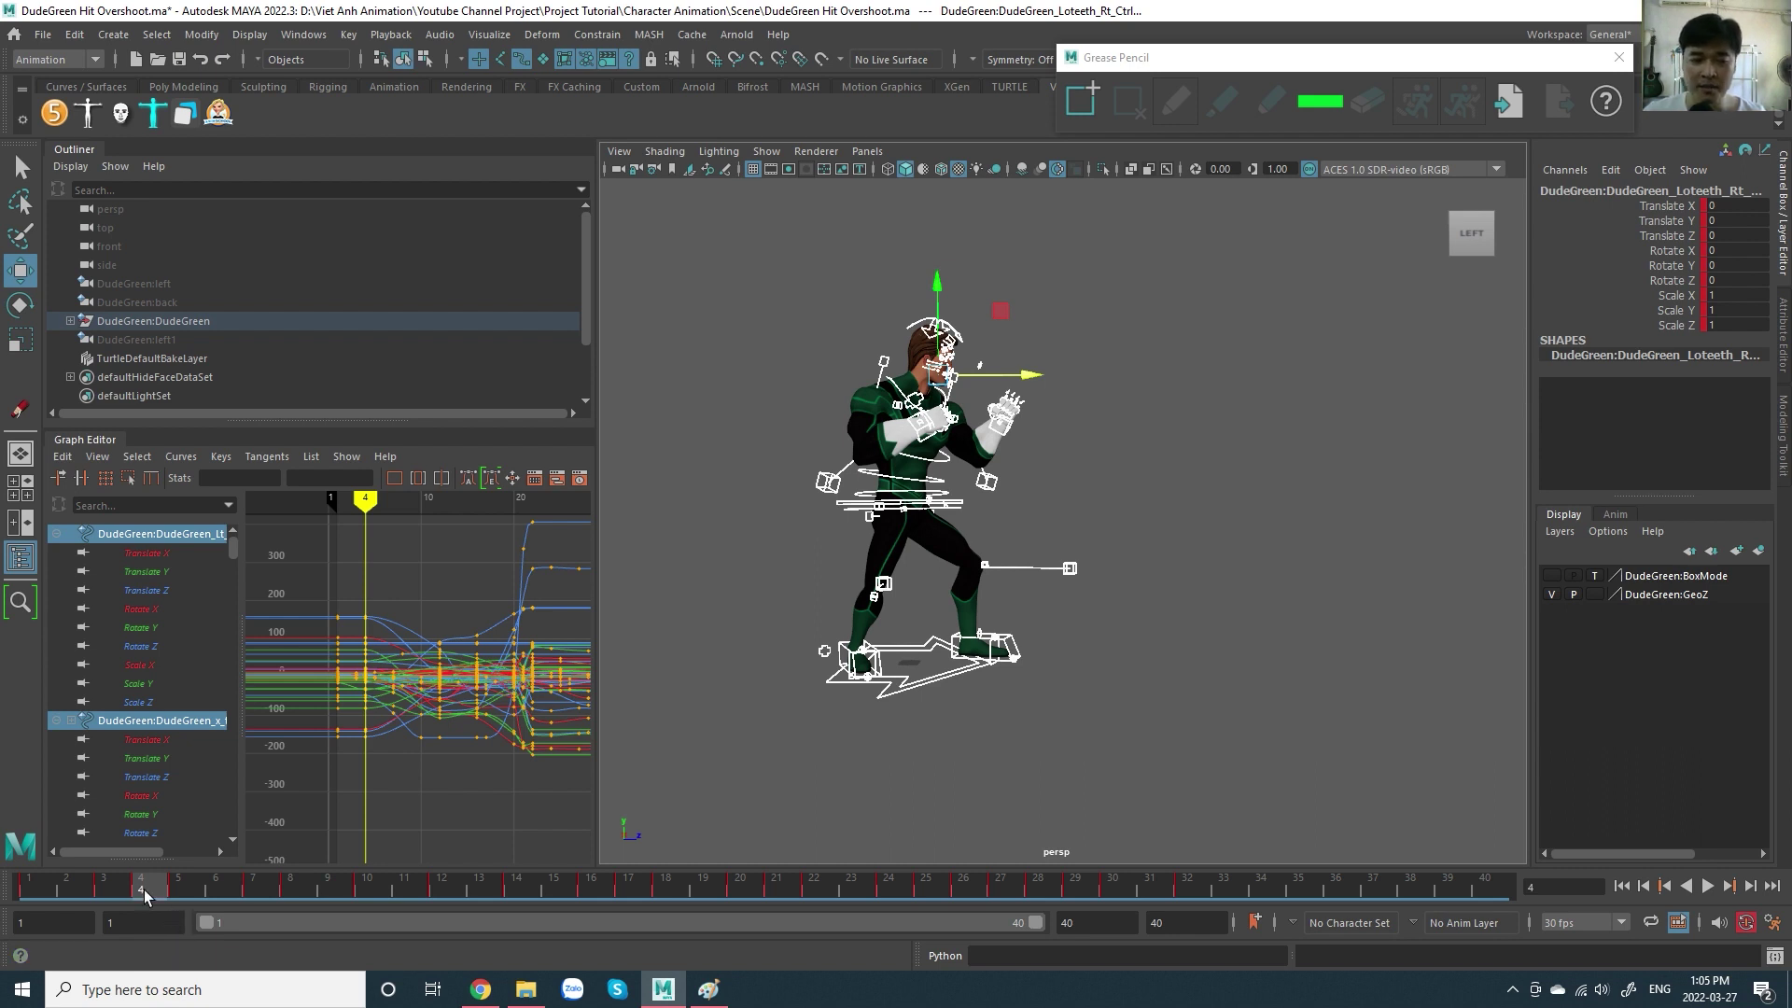
pyautogui.hotkey('alt', 'v')
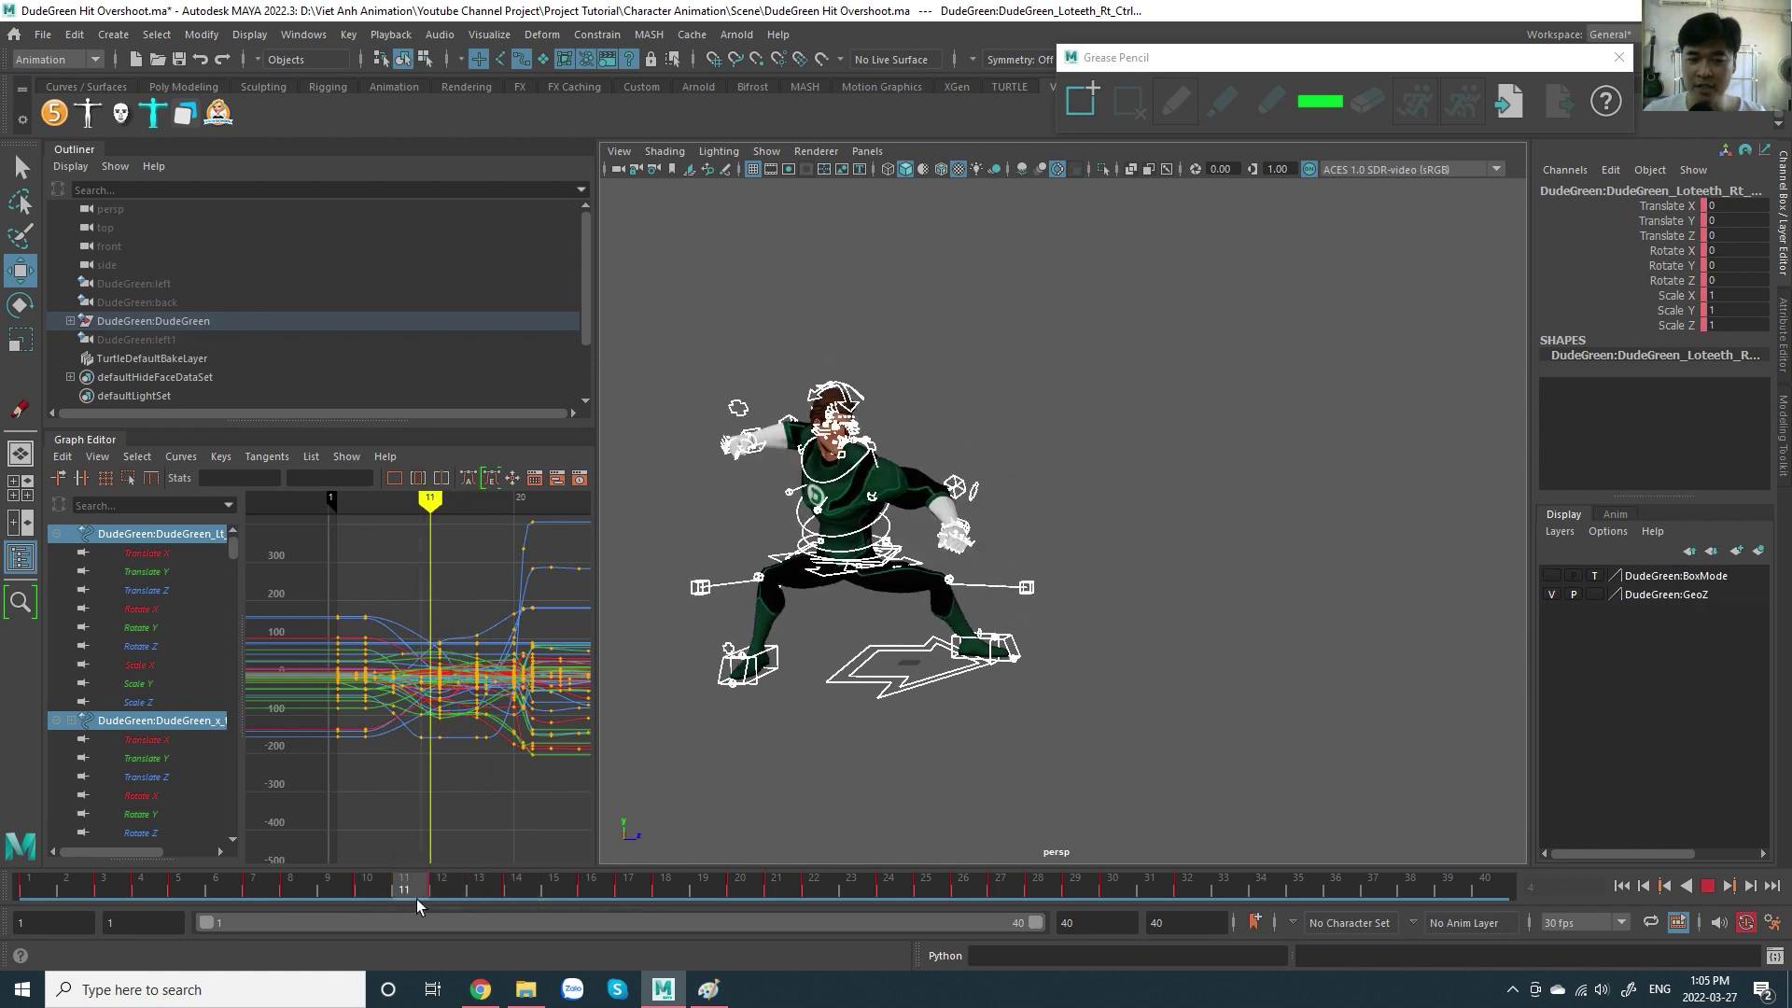
pyautogui.press('Escape')
# - Lower the frame-14 keys in the Graph Editor, then undo the change
pyautogui.scroll(3, 405, 732)
pyautogui.scroll(1, 422, 657)
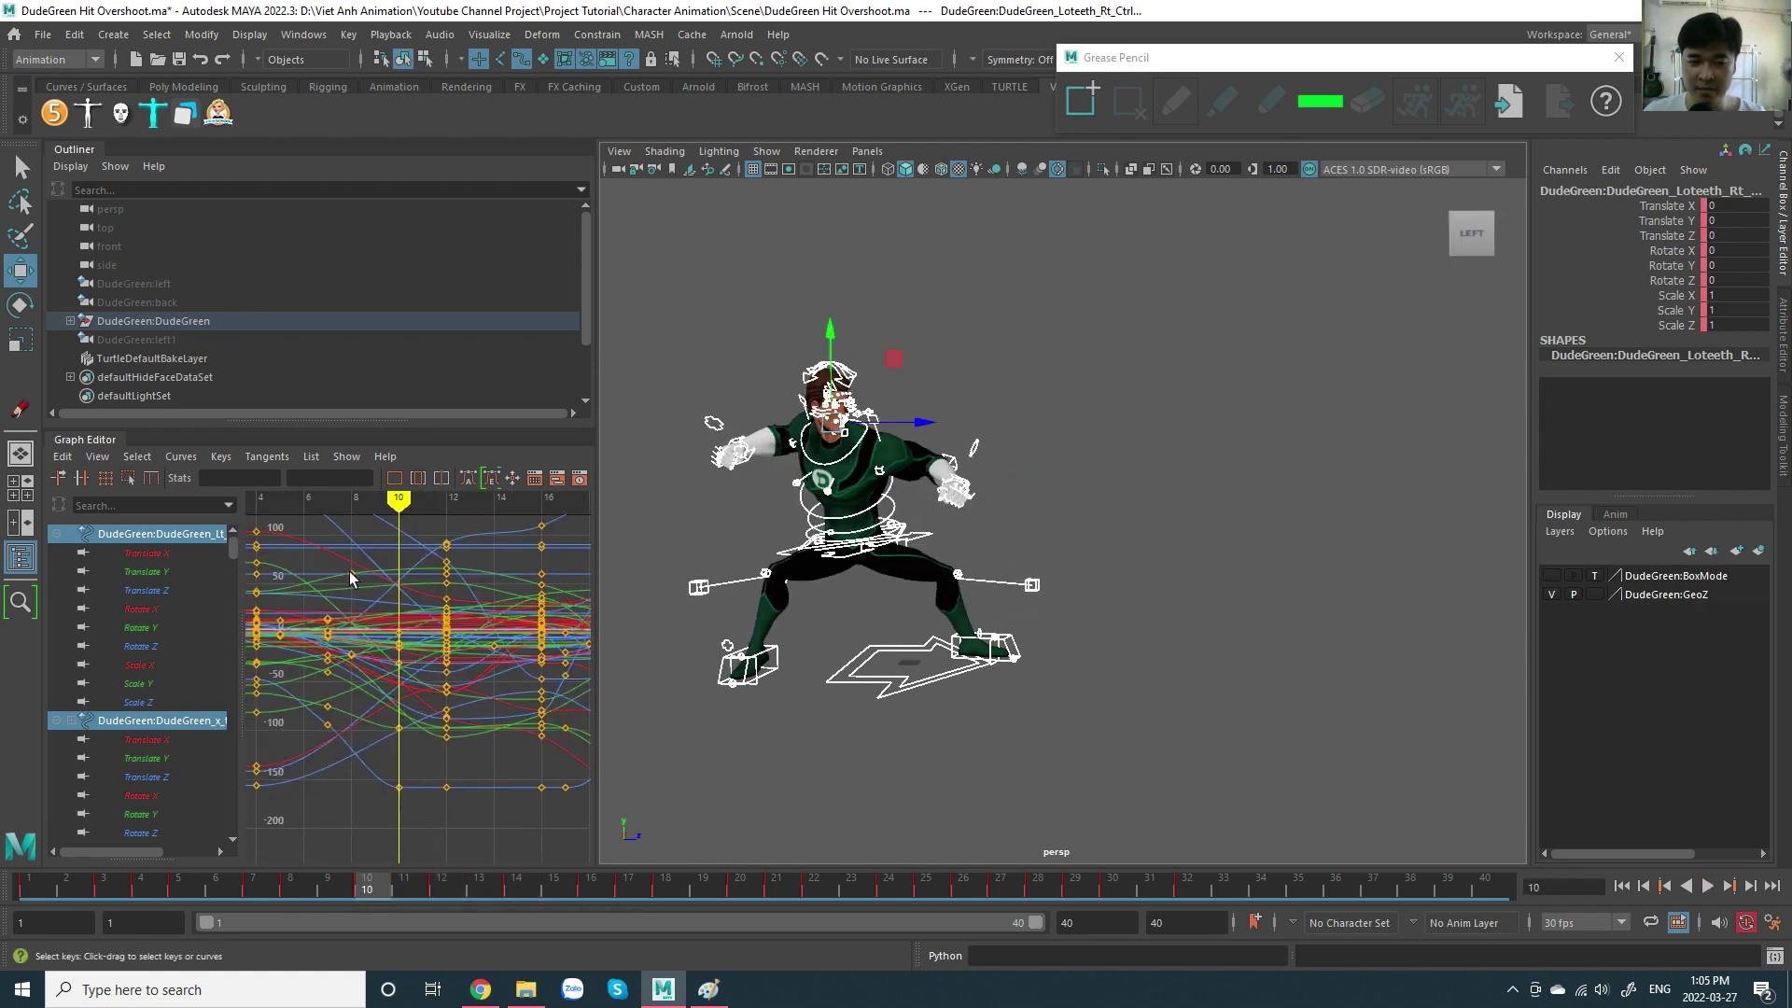
pyautogui.keyDown('alt'); pyautogui.moveTo(476, 653); pyautogui.dragTo(386, 696, button='middle'); pyautogui.keyUp('alt')
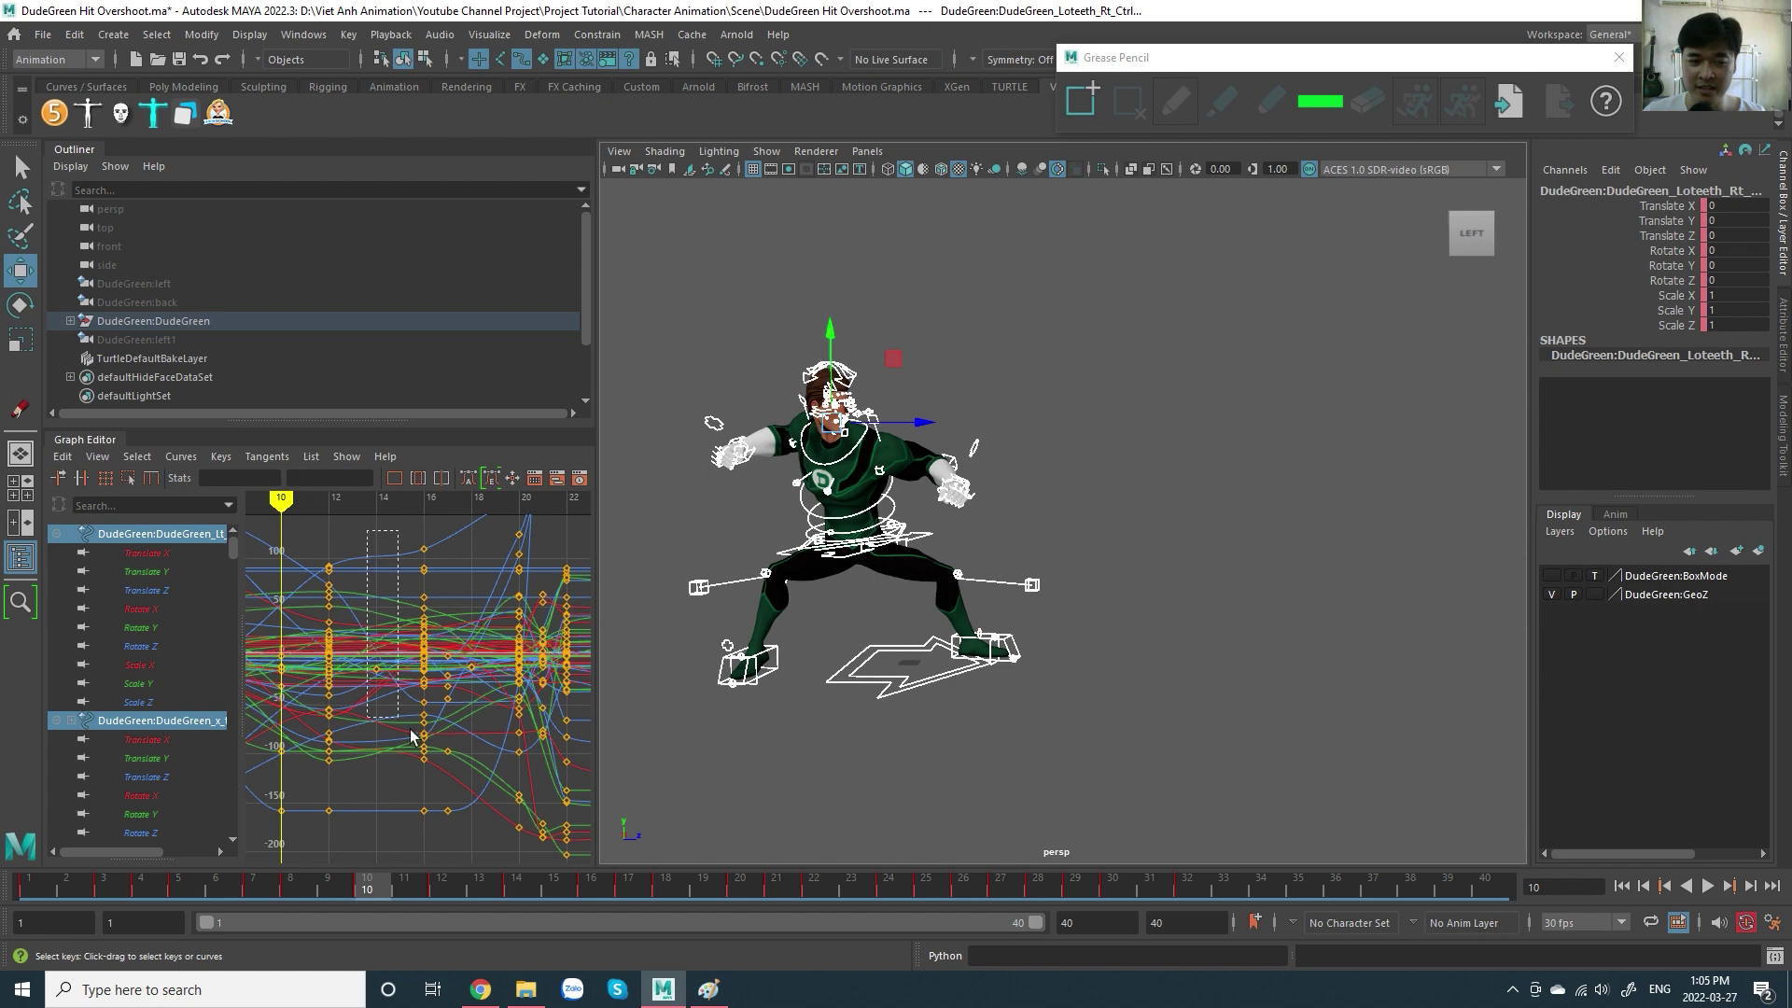
pyautogui.click(377, 669)
pyautogui.click(392, 511)
pyautogui.moveTo(427, 622)
pyautogui.keyDown('shift'); pyautogui.mouseDown(button='middle')
pyautogui.moveTo(408, 607)
pyautogui.moveTo(415, 672)
pyautogui.mouseUp(button='middle'); pyautogui.keyUp('shift')
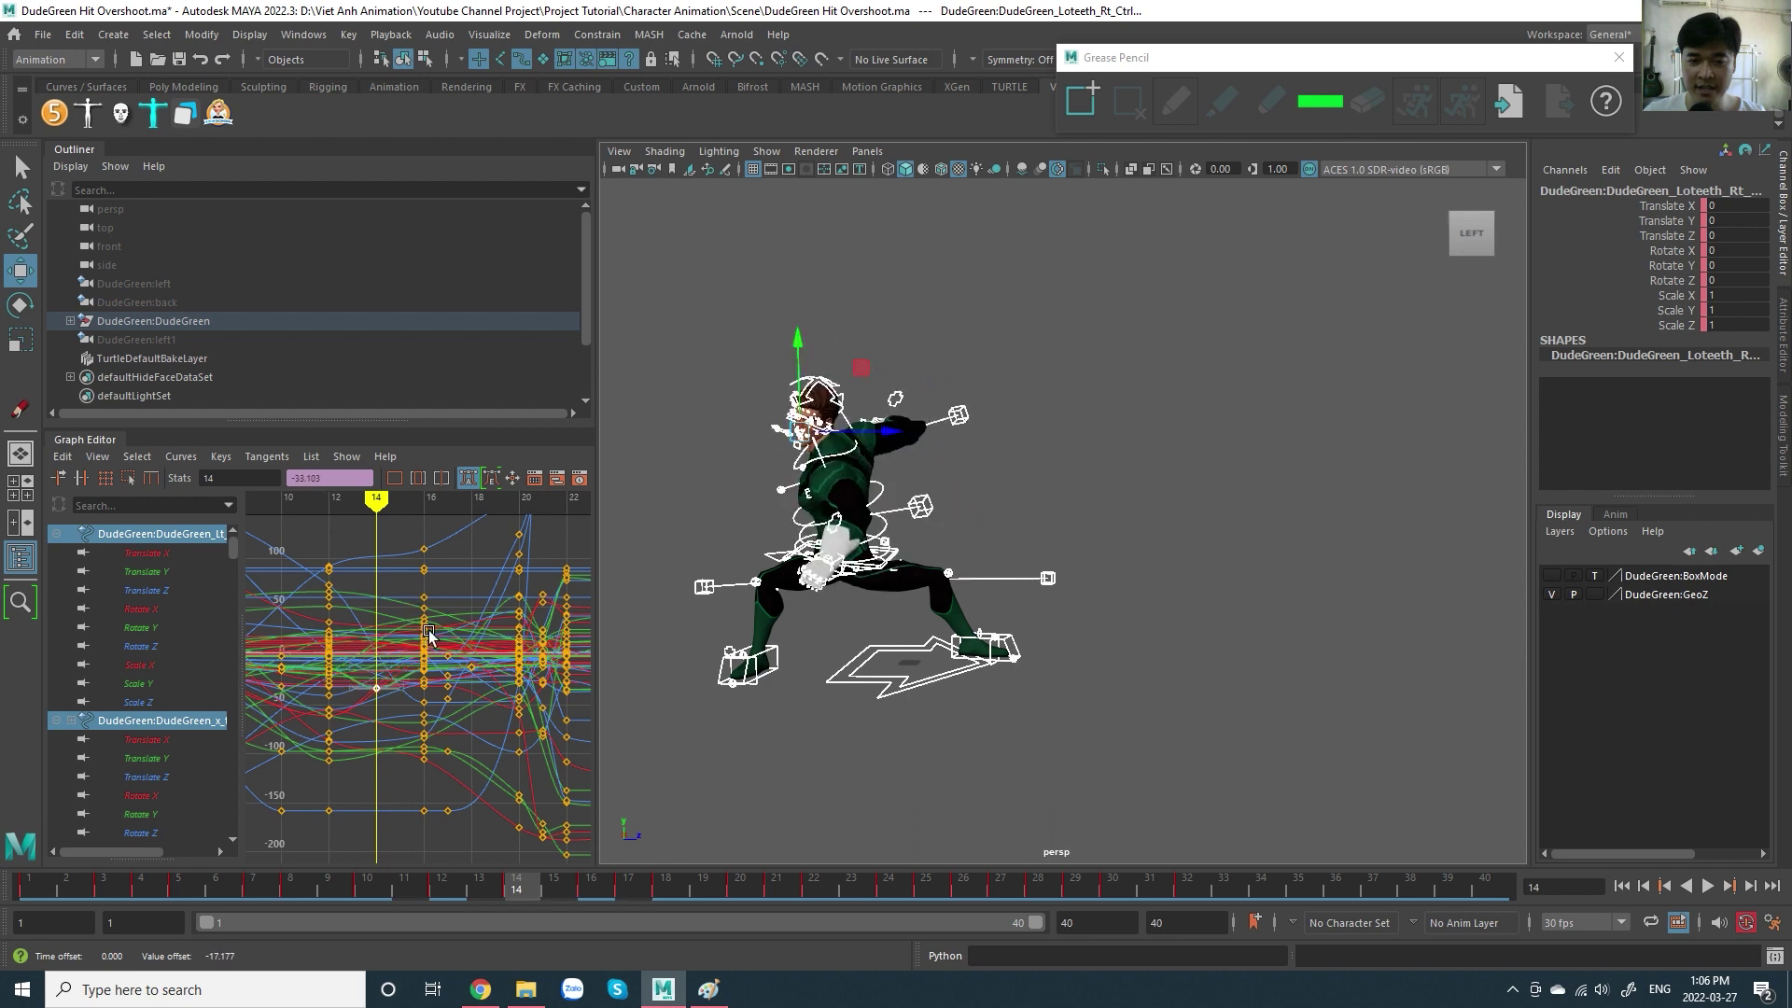
pyautogui.hotkey('ctrl', 'z')
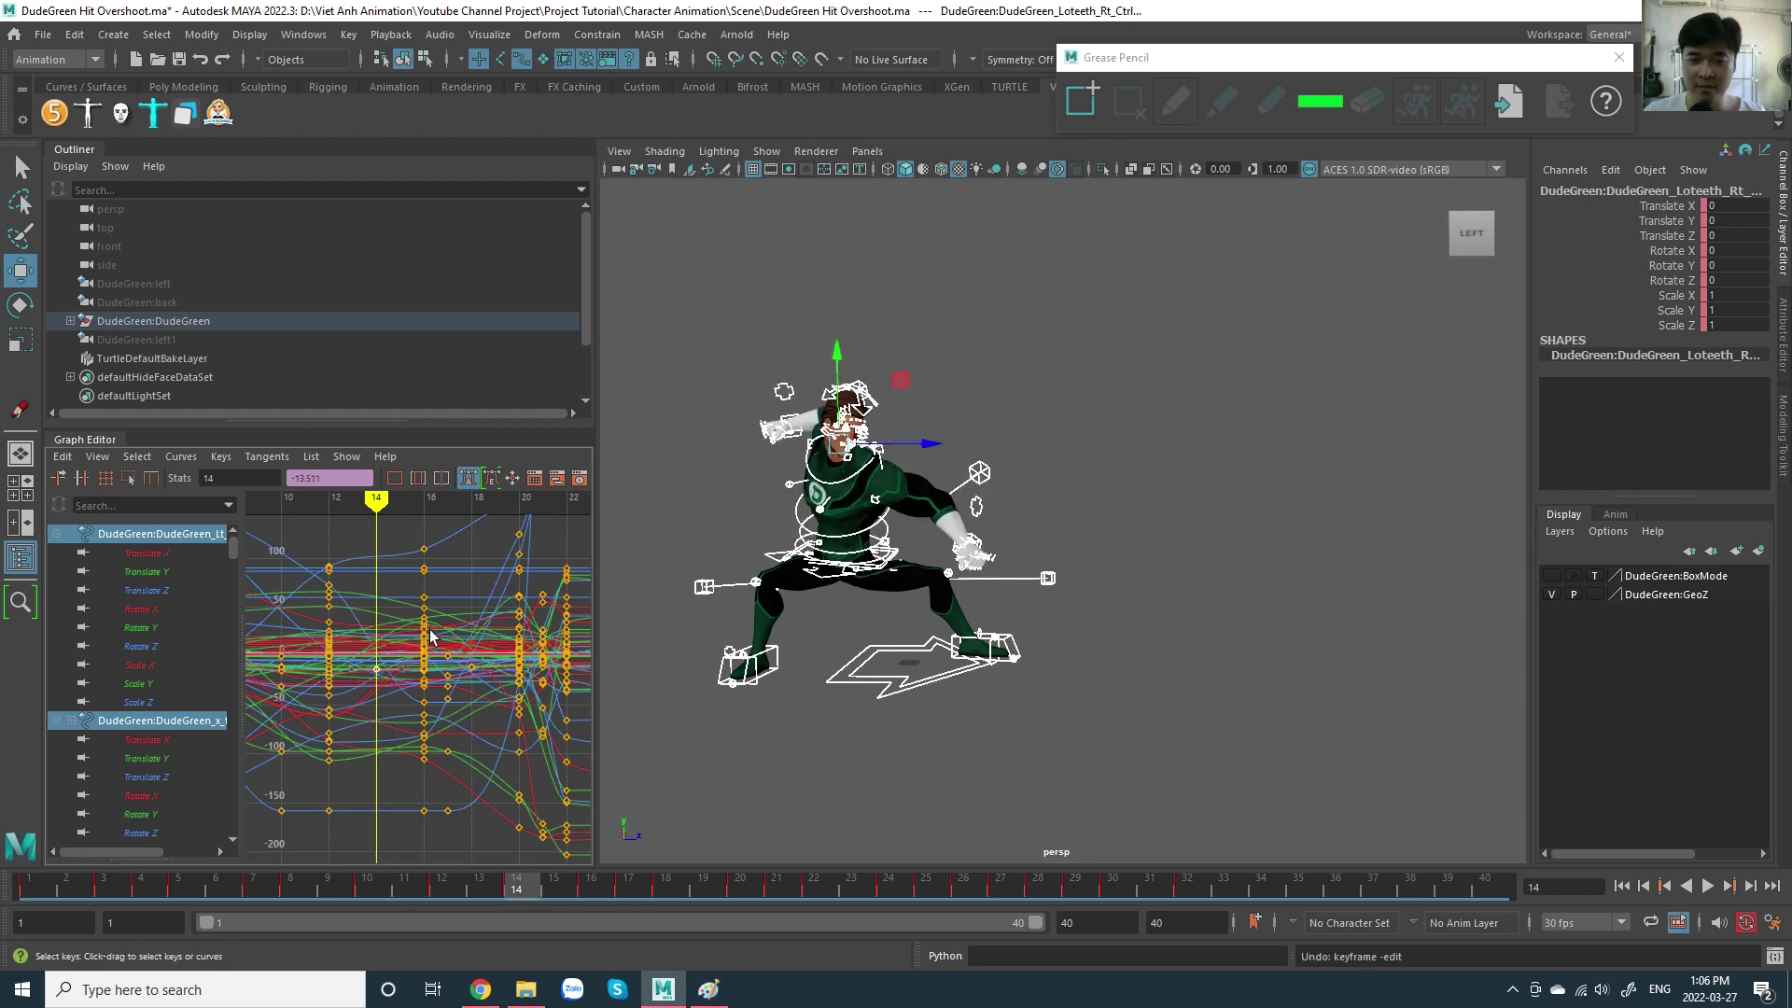
# - Raise the frame-18 key, undo it, frame all curves, and deselect the rig
pyautogui.keyDown('alt'); pyautogui.moveTo(430, 635); pyautogui.dragTo(354, 668, button='middle'); pyautogui.keyUp('alt')
pyautogui.moveTo(409, 514); pyautogui.dragTo(390, 519)
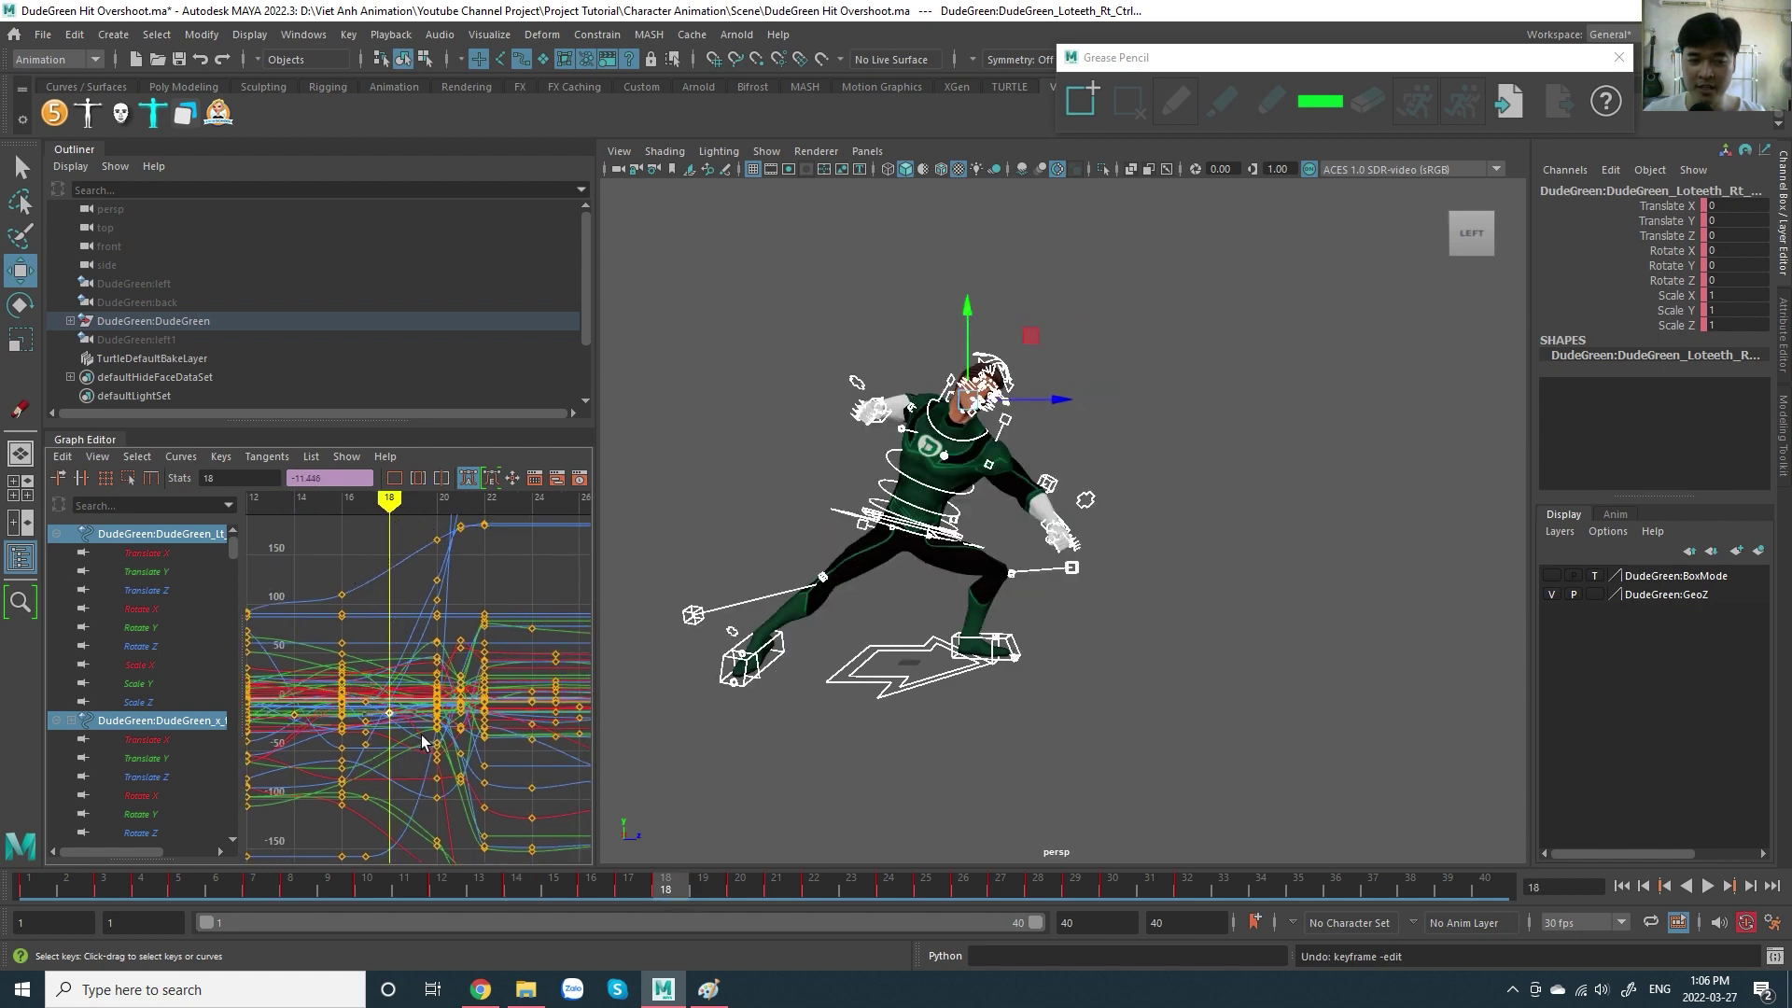
pyautogui.moveTo(422, 734)
pyautogui.mouseDown(button='middle')
pyautogui.moveTo(413, 721)
pyautogui.moveTo(440, 742)
pyautogui.mouseUp(button='middle')
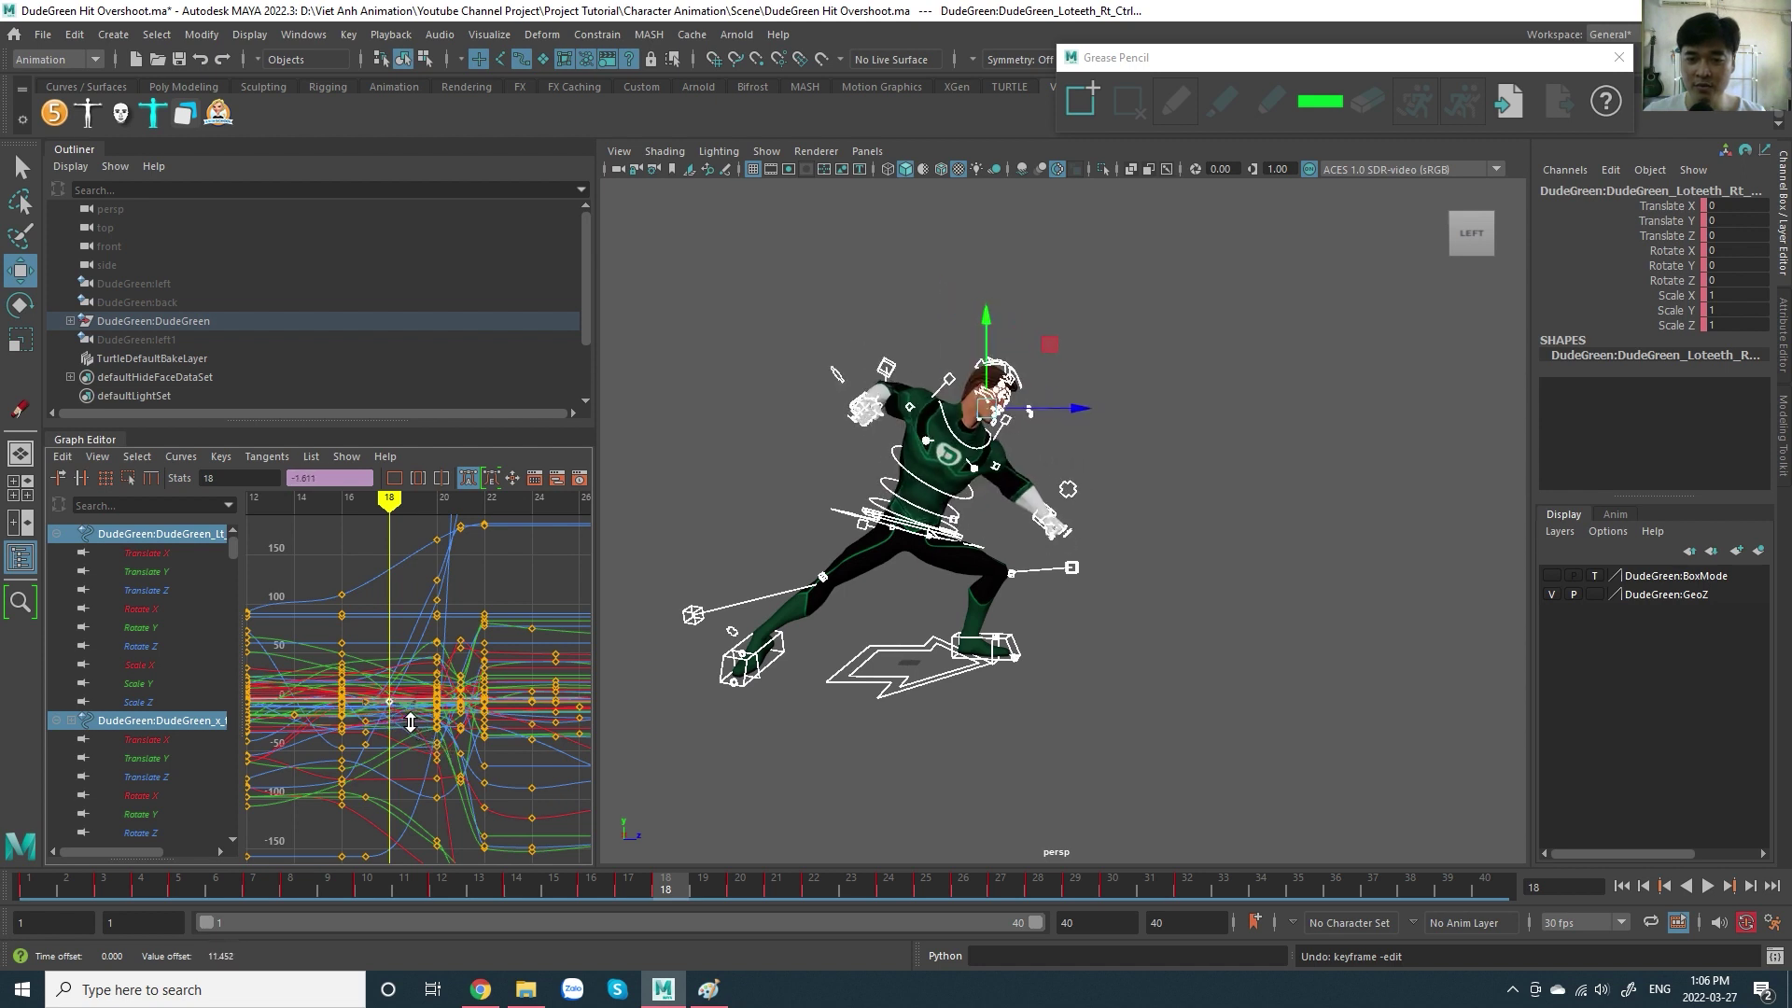
pyautogui.hotkey('ctrl', 'z')
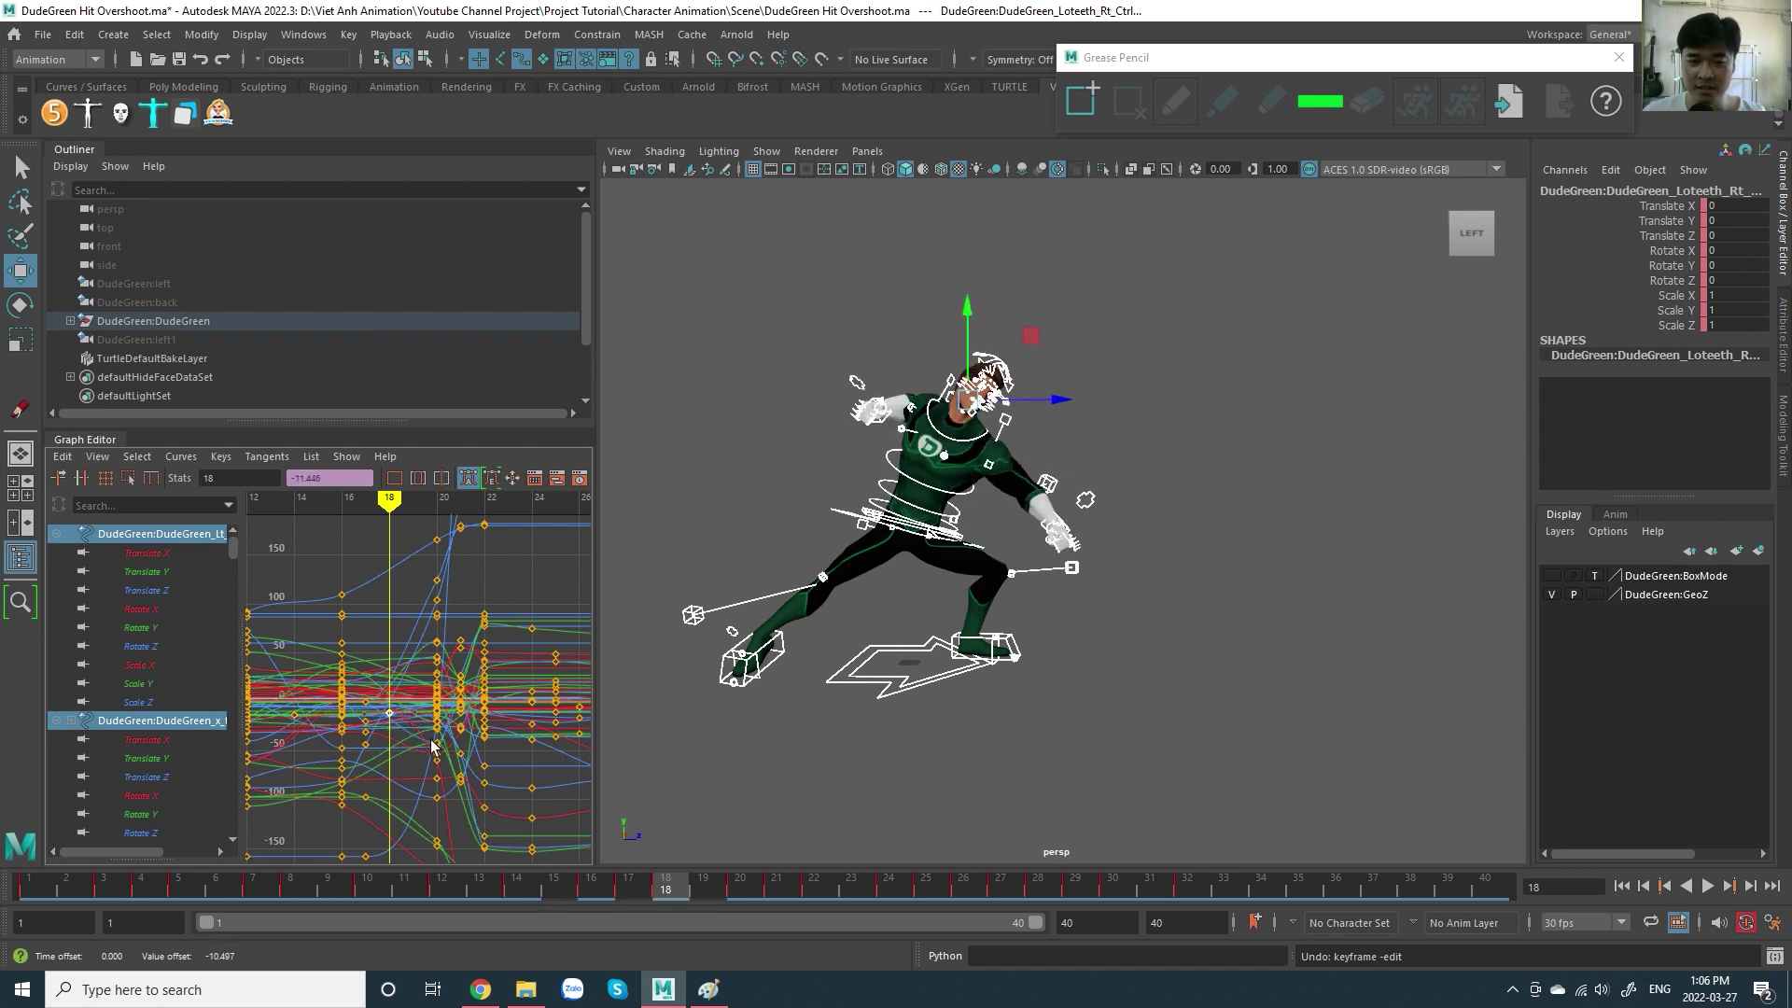
pyautogui.press('a')
pyautogui.scroll(-3, 560, 672)
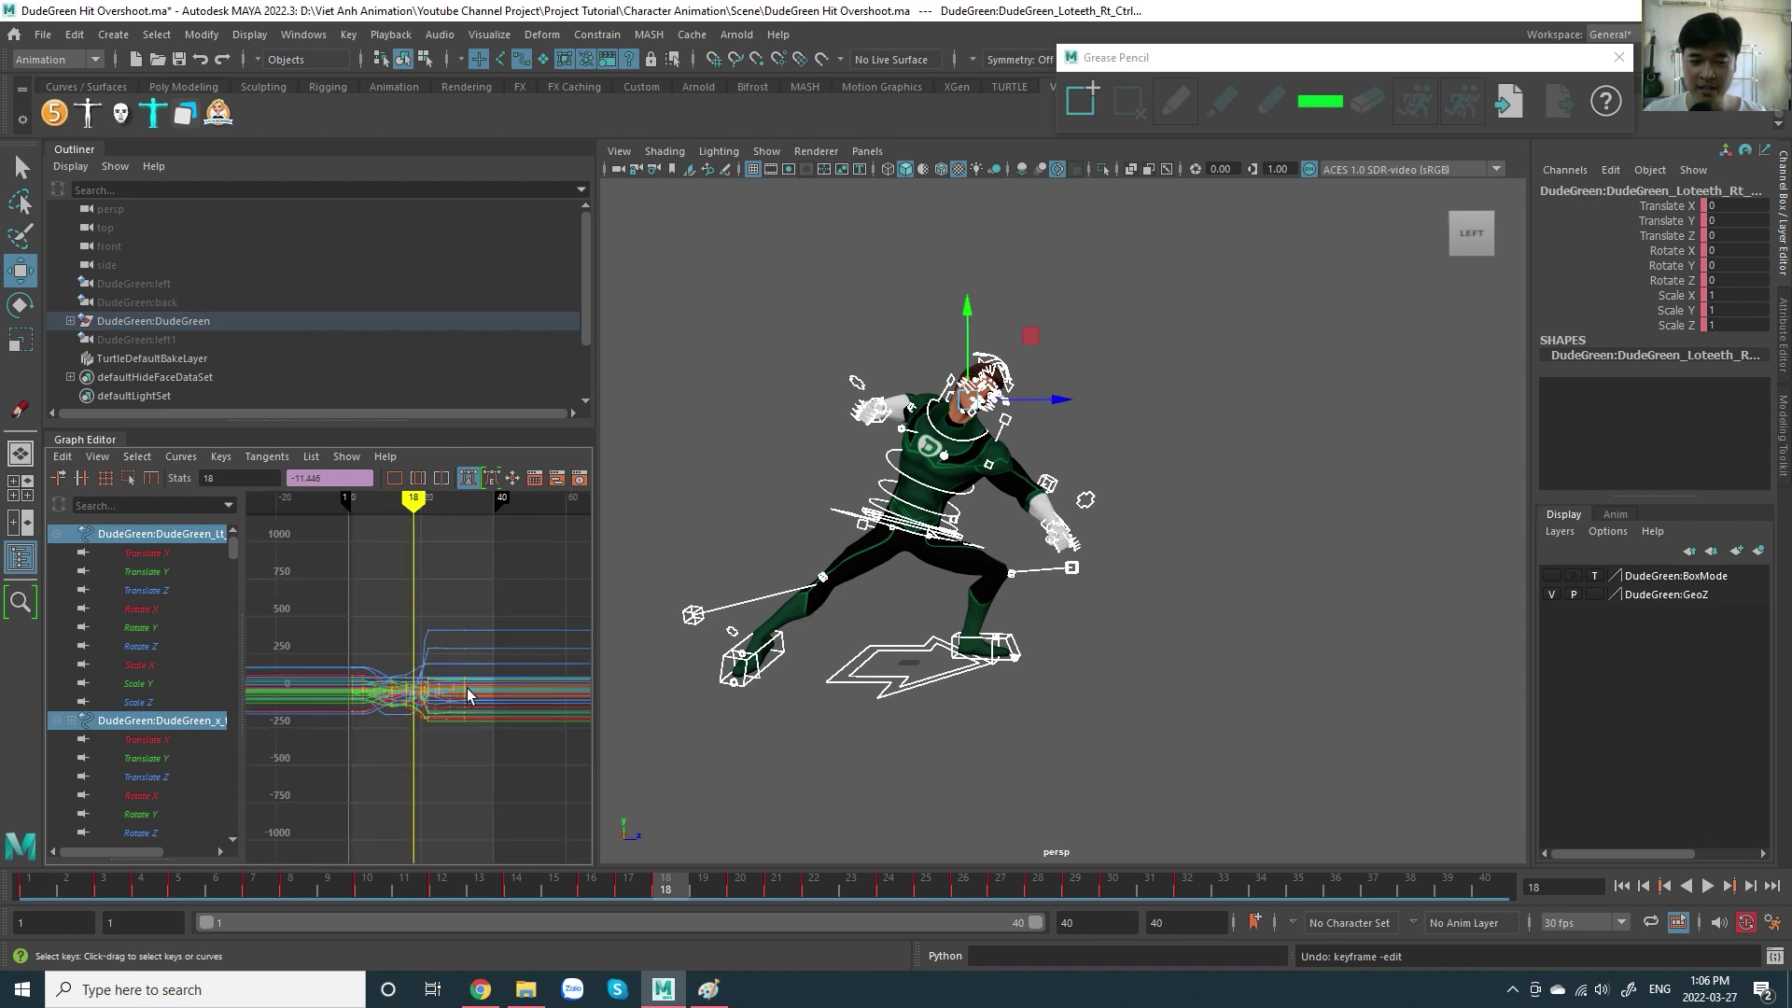
pyautogui.moveTo(485, 696)
pyautogui.keyDown('alt'); pyautogui.mouseDown(button='middle')
pyautogui.moveTo(509, 713)
pyautogui.moveTo(524, 688)
pyautogui.mouseUp(button='middle'); pyautogui.keyUp('alt')
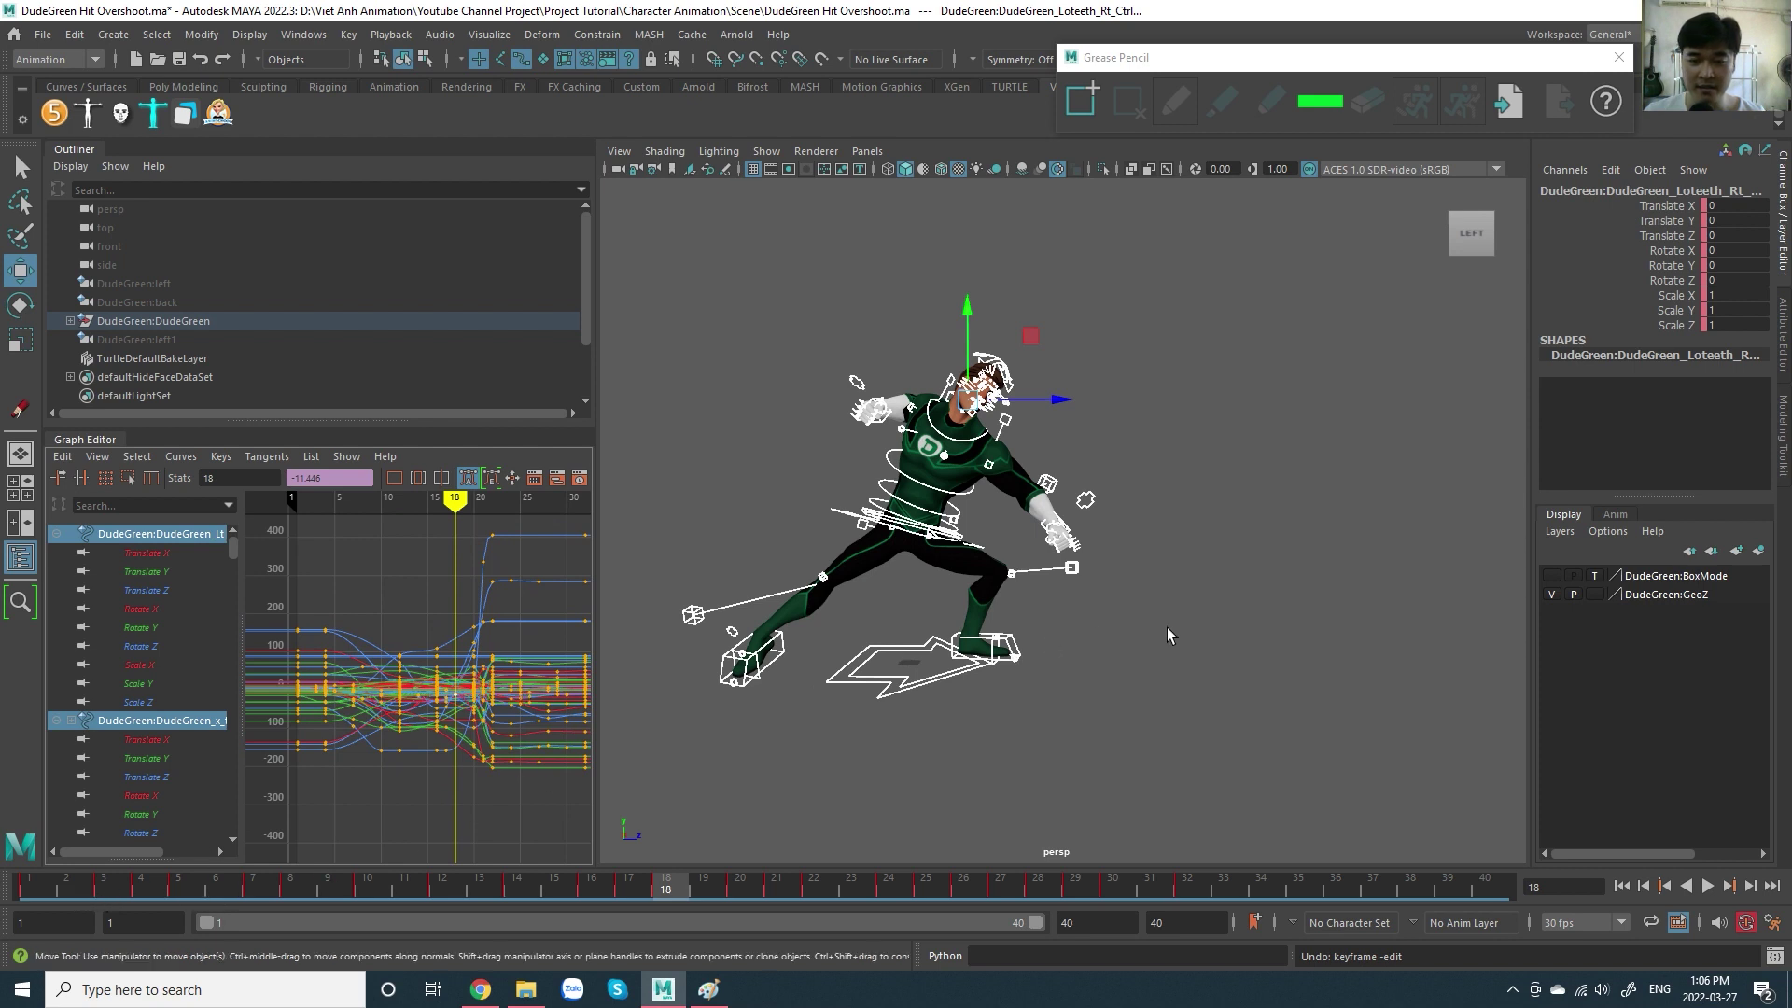
pyautogui.click(1082, 634)
pyautogui.moveTo(1085, 632)
pyautogui.keyDown('alt'); pyautogui.mouseDown()
pyautogui.moveTo(1158, 665)
pyautogui.moveTo(1184, 651)
pyautogui.mouseUp(); pyautogui.keyUp('alt')
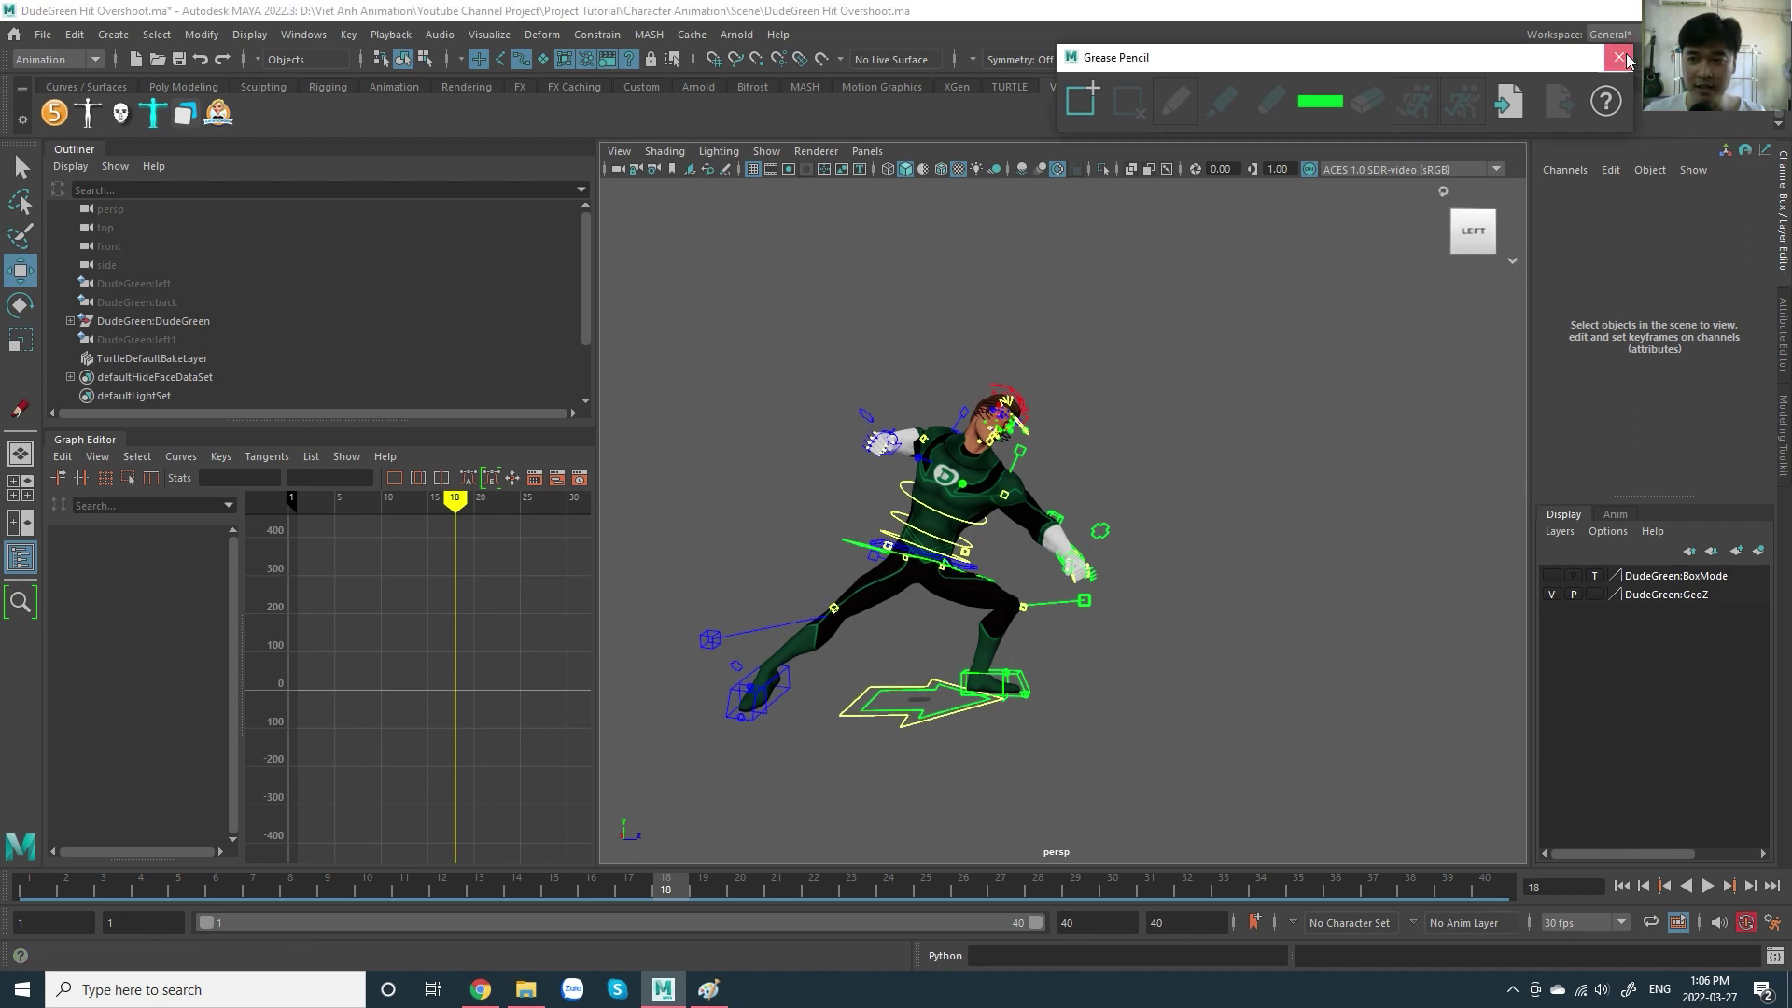
# - Close the grease pencil tools, select the whole DudeGreen rig and return to frame 1
pyautogui.click(1619, 57)
pyautogui.moveTo(1310, 791)
pyautogui.mouseDown()
pyautogui.moveTo(1088, 673)
pyautogui.moveTo(648, 328)
pyautogui.mouseUp()
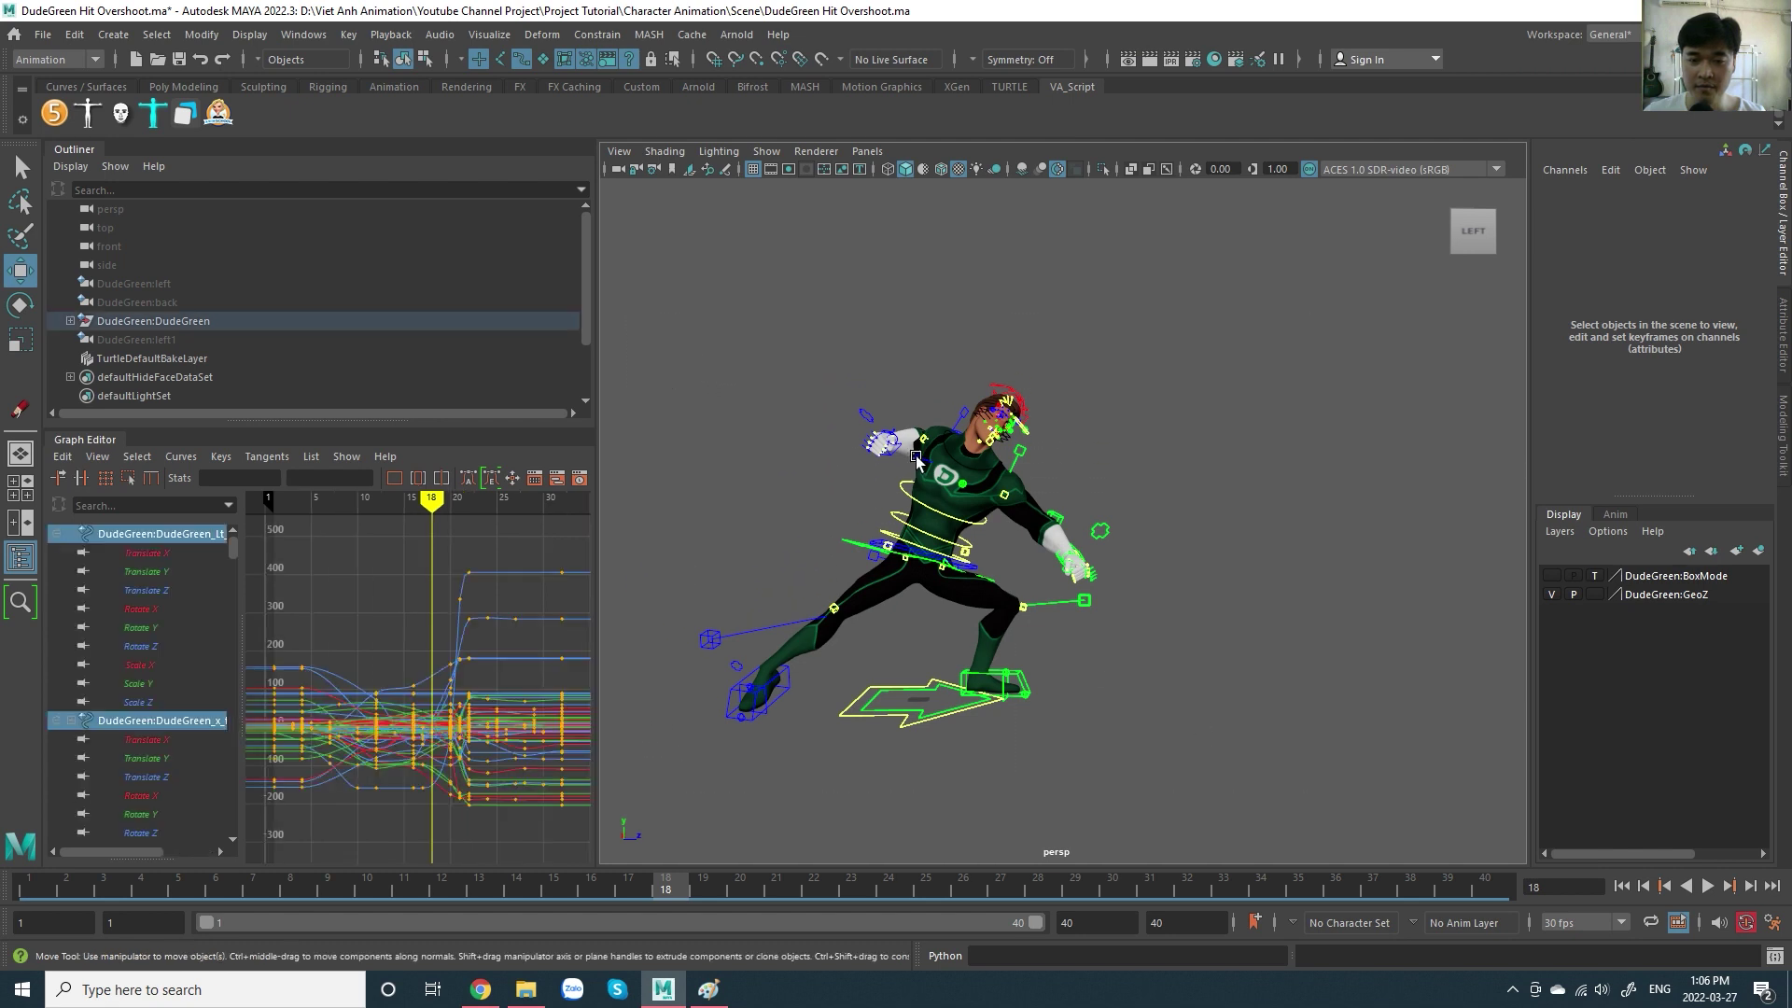
pyautogui.moveTo(962, 445)
pyautogui.keyDown('alt'); pyautogui.mouseDown()
pyautogui.moveTo(986, 441)
pyautogui.moveTo(1004, 483)
pyautogui.mouseUp(); pyautogui.keyUp('alt')
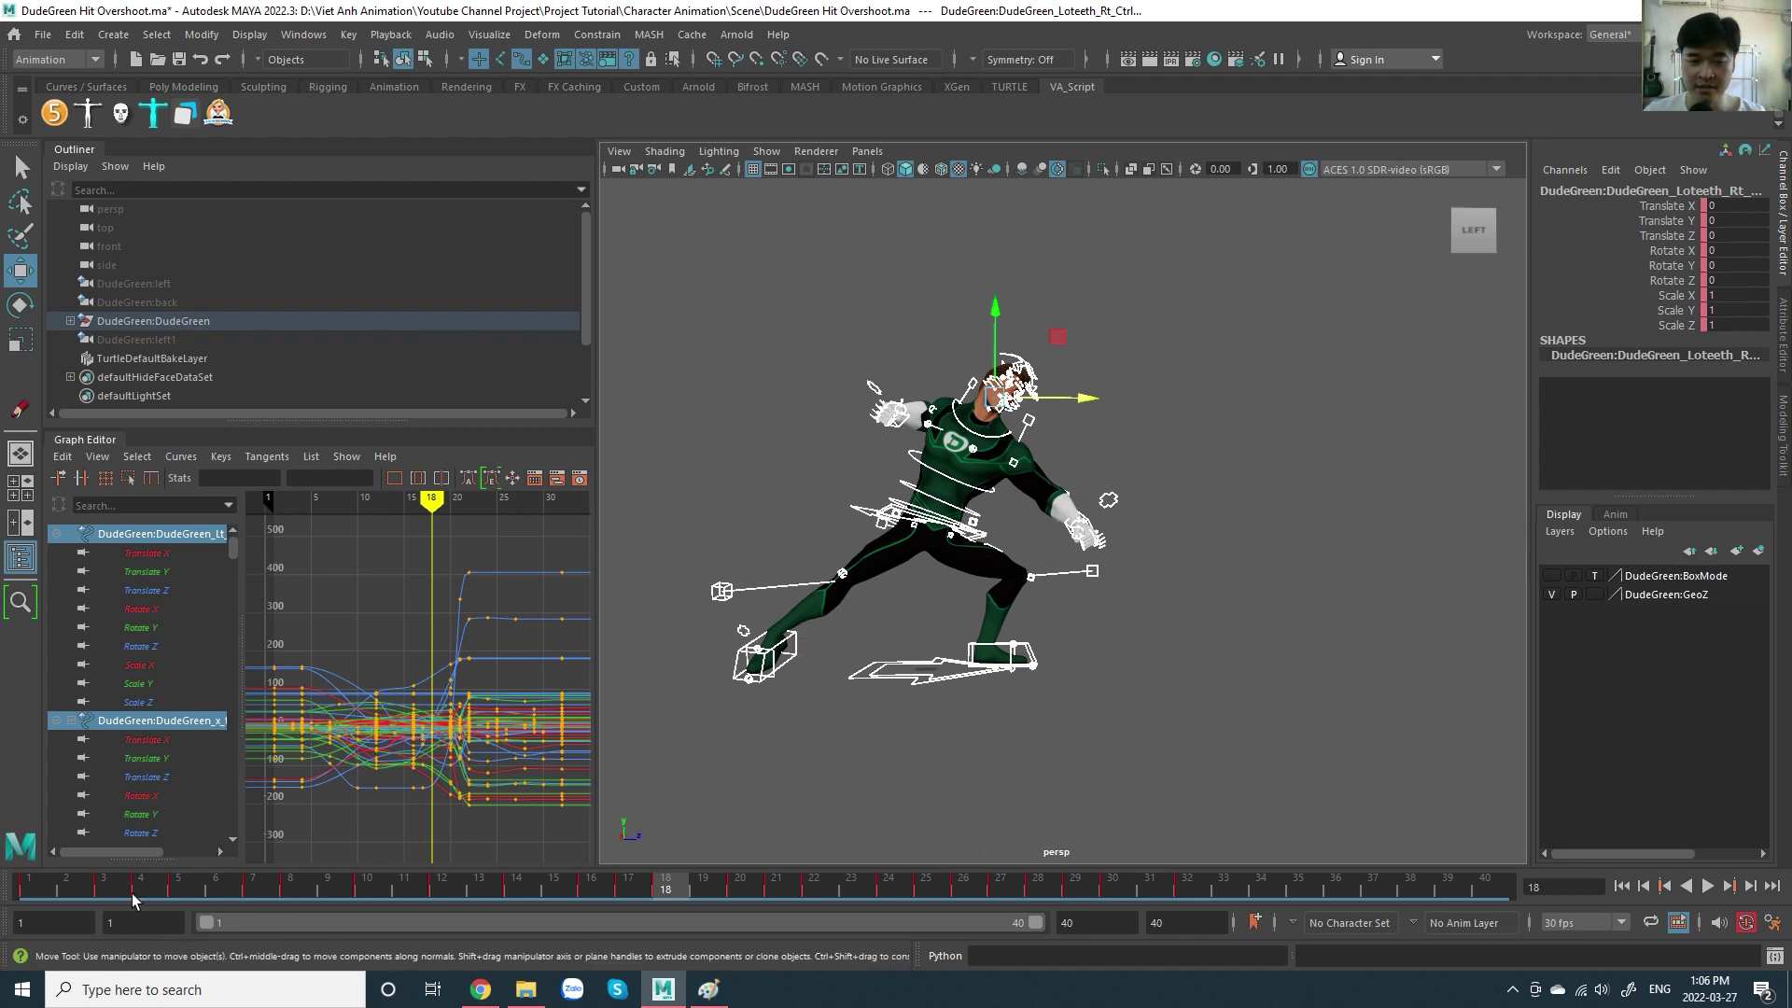
pyautogui.hotkey('alt', 'shift', 'v')
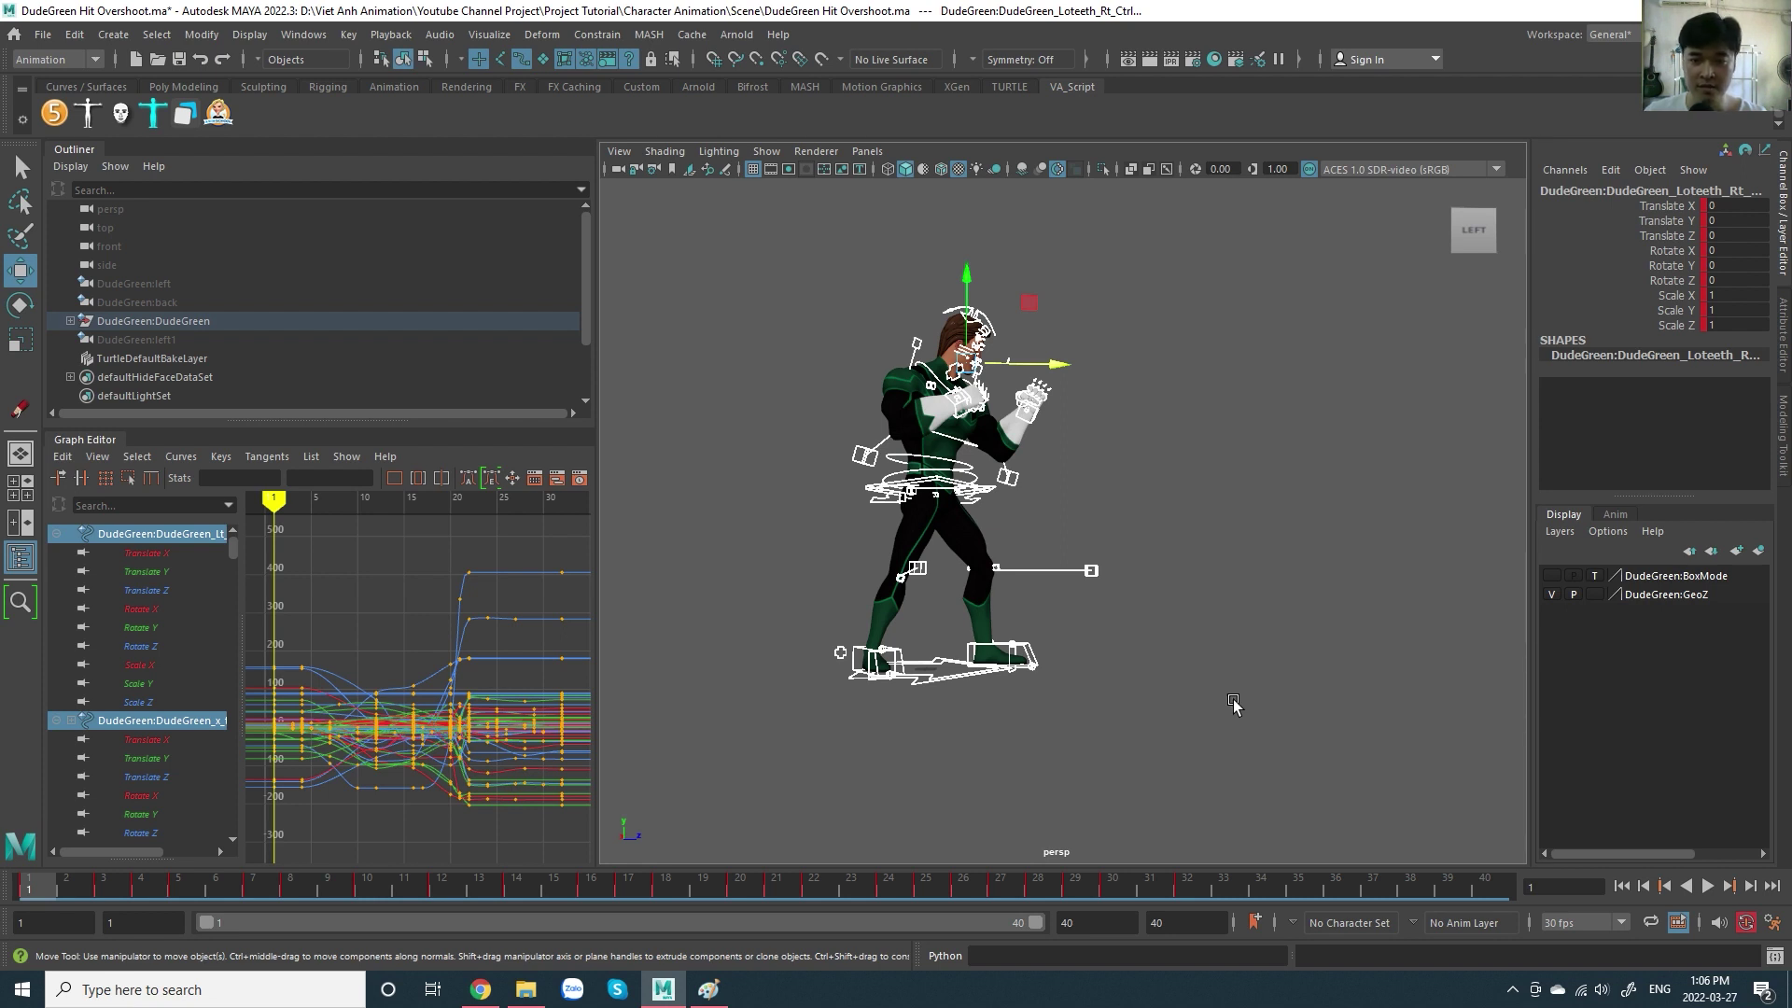
pyautogui.keyDown('alt'); pyautogui.moveTo(1246, 679); pyautogui.dragTo(1241, 715); pyautogui.keyUp('alt')
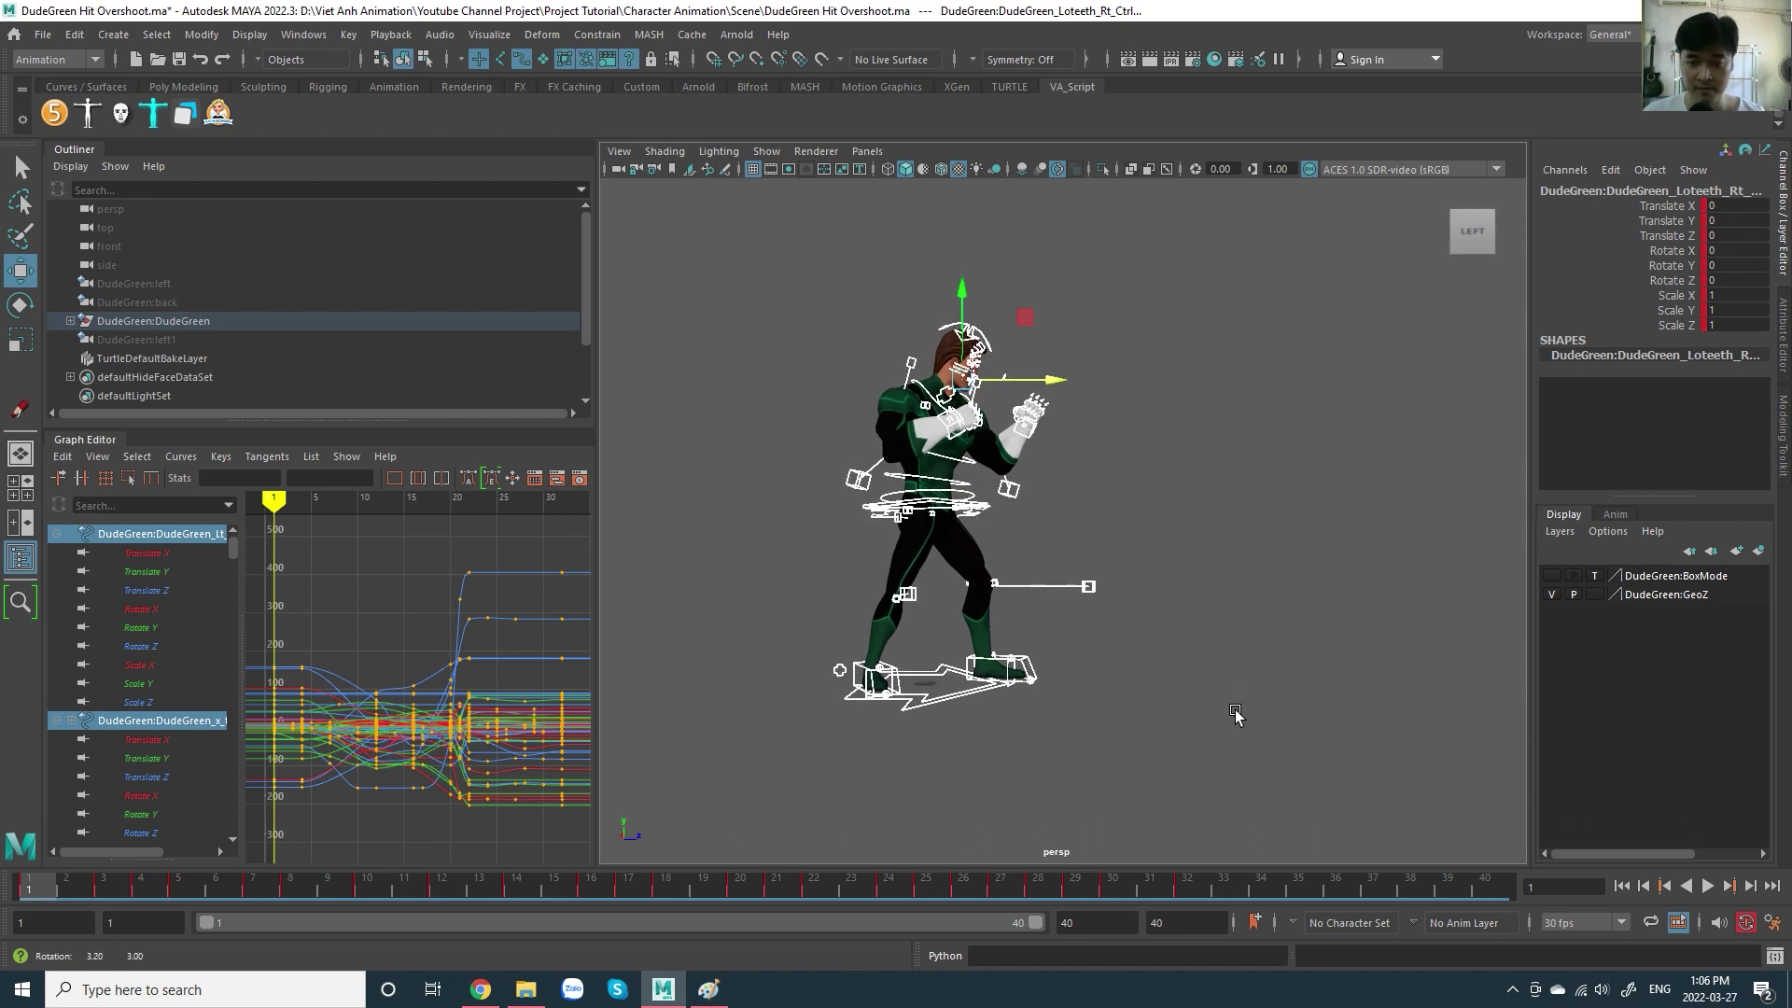
# - Step key by key from frame 3 through frame 29, then jump back to frame 1
pyautogui.press('.')
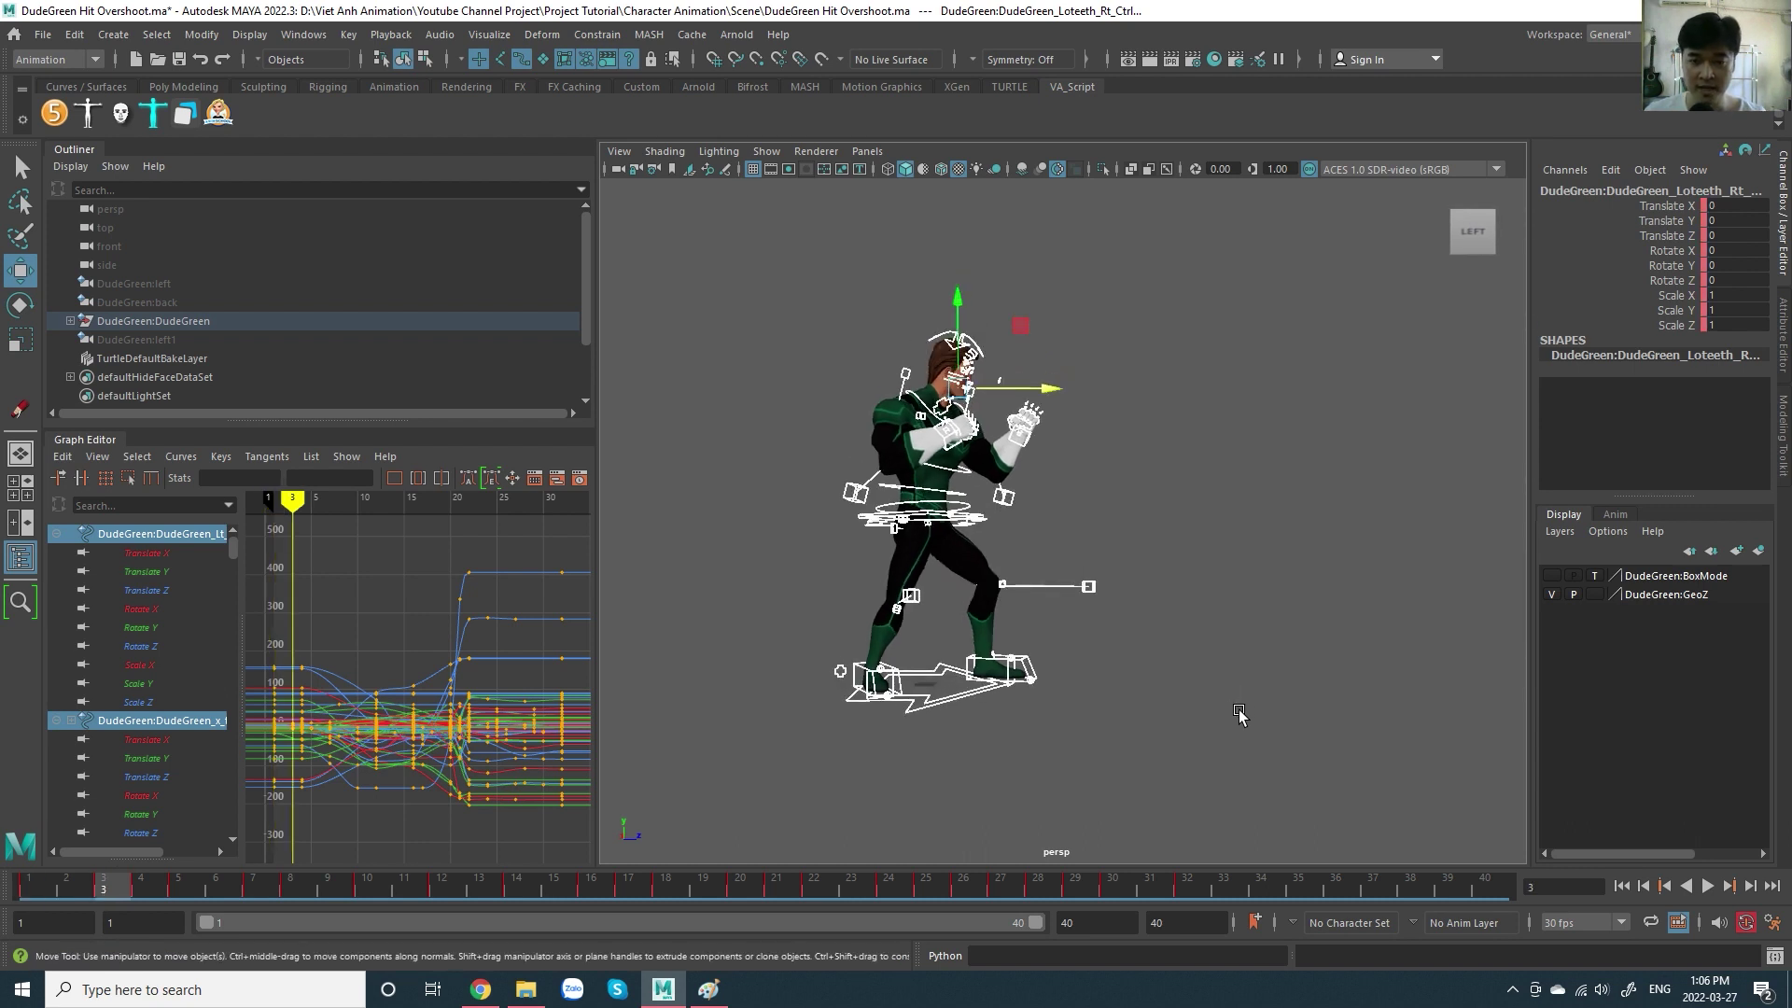
pyautogui.press('.')
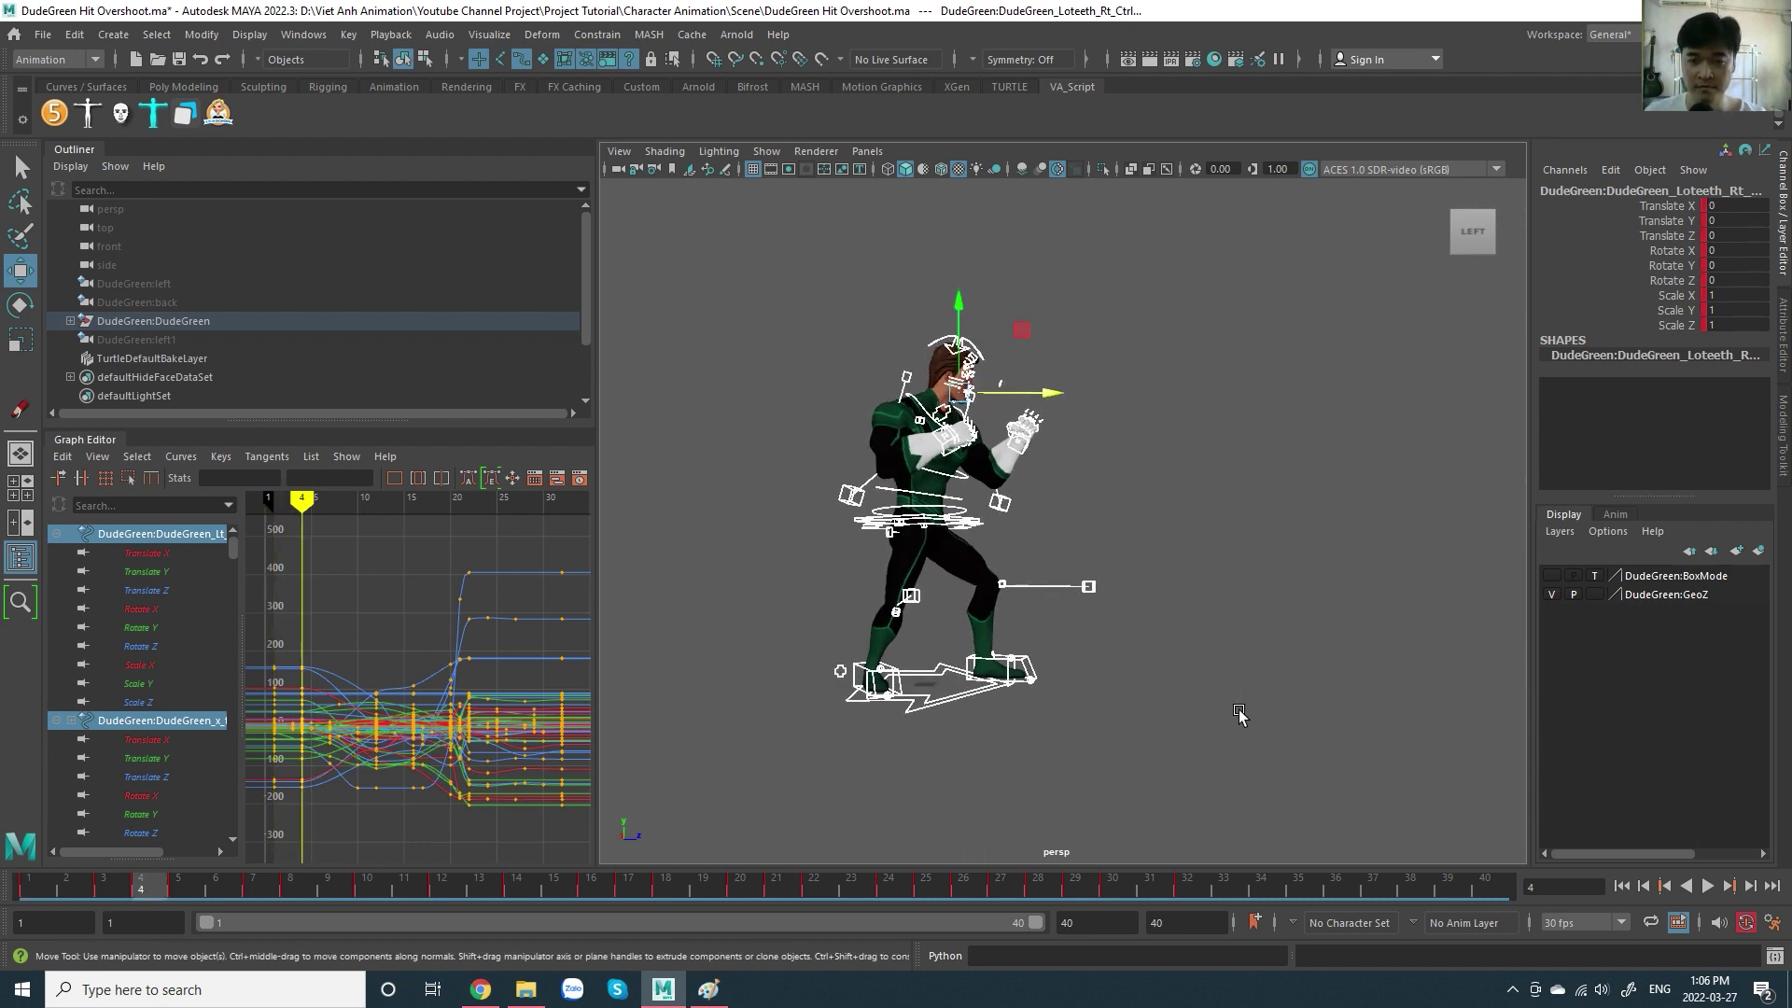
pyautogui.press('.')
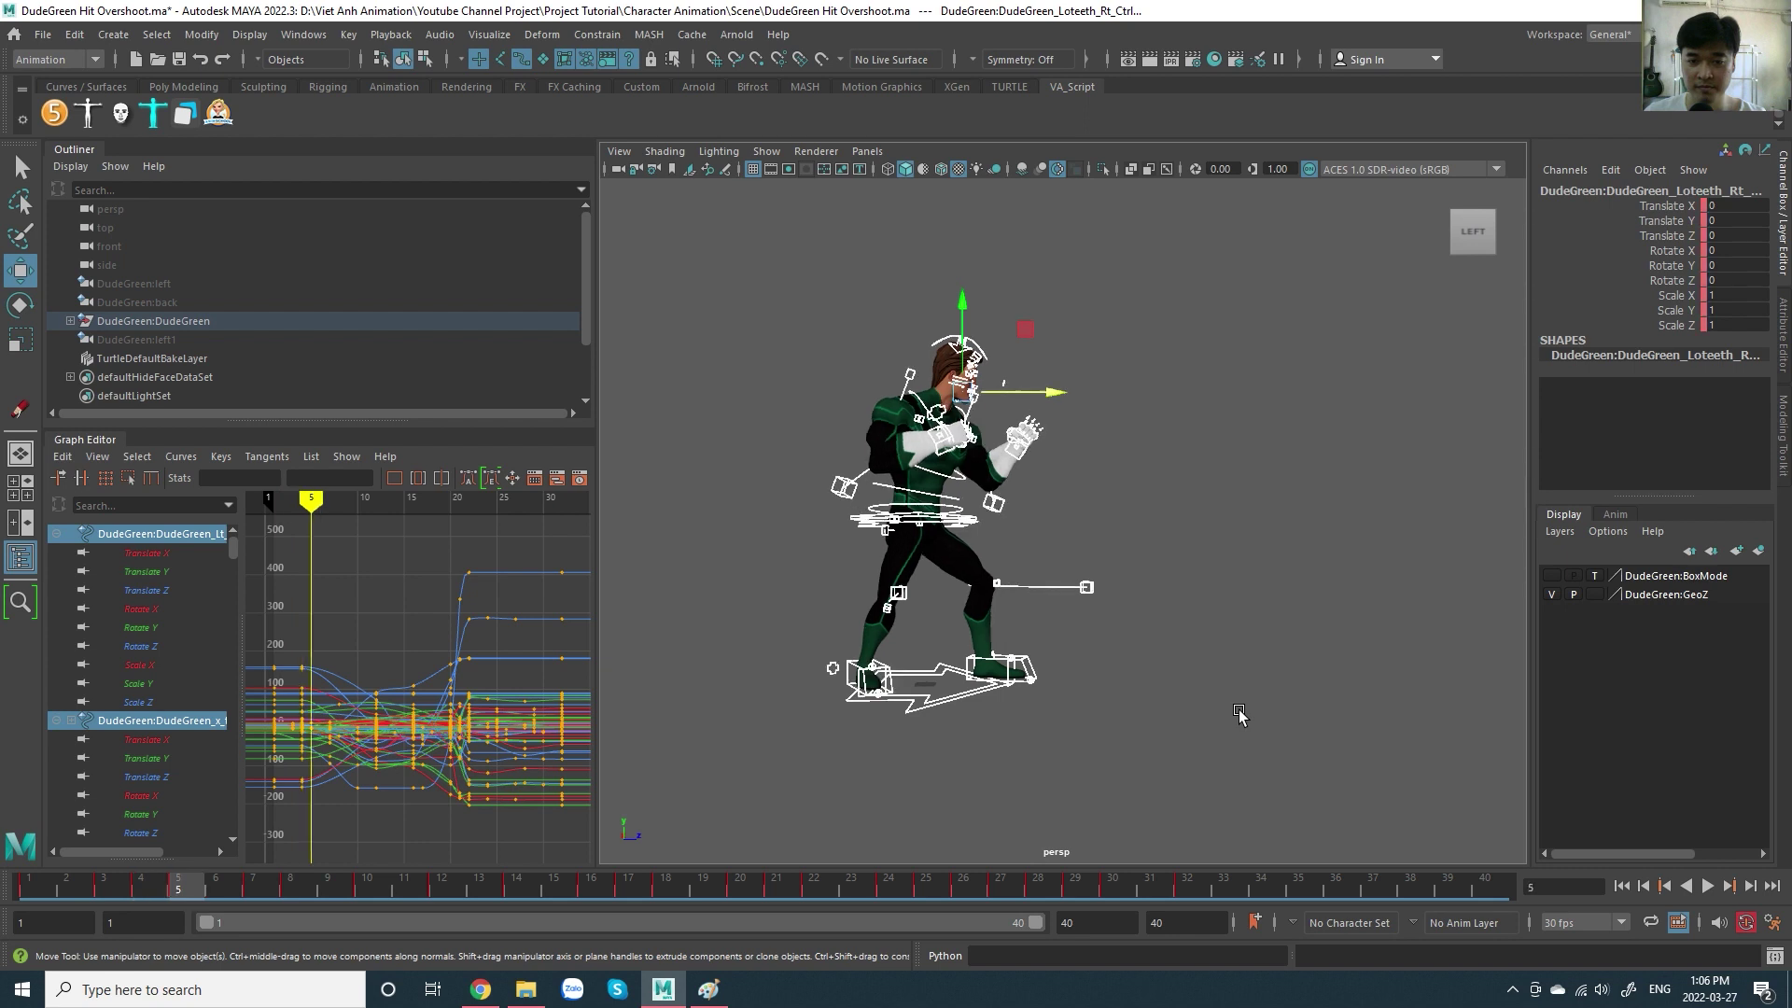
pyautogui.press('.')
pyautogui.press('.')
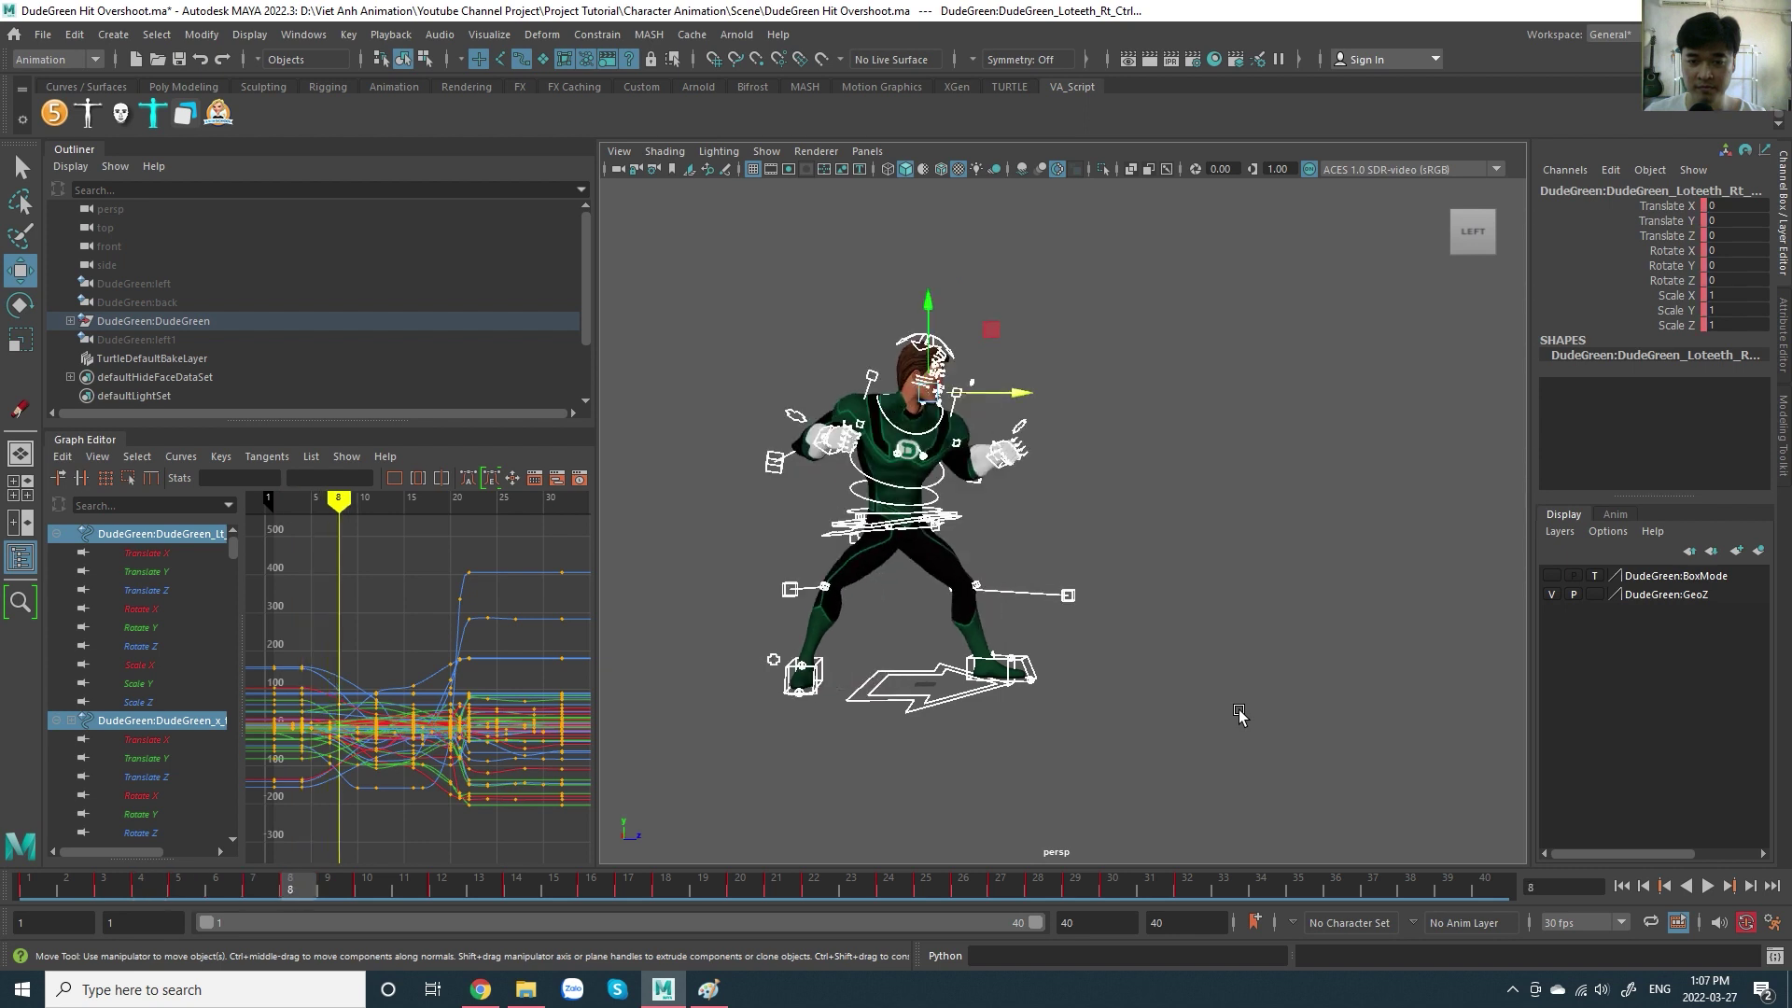
pyautogui.press('.')
pyautogui.press('.')
pyautogui.press('.')
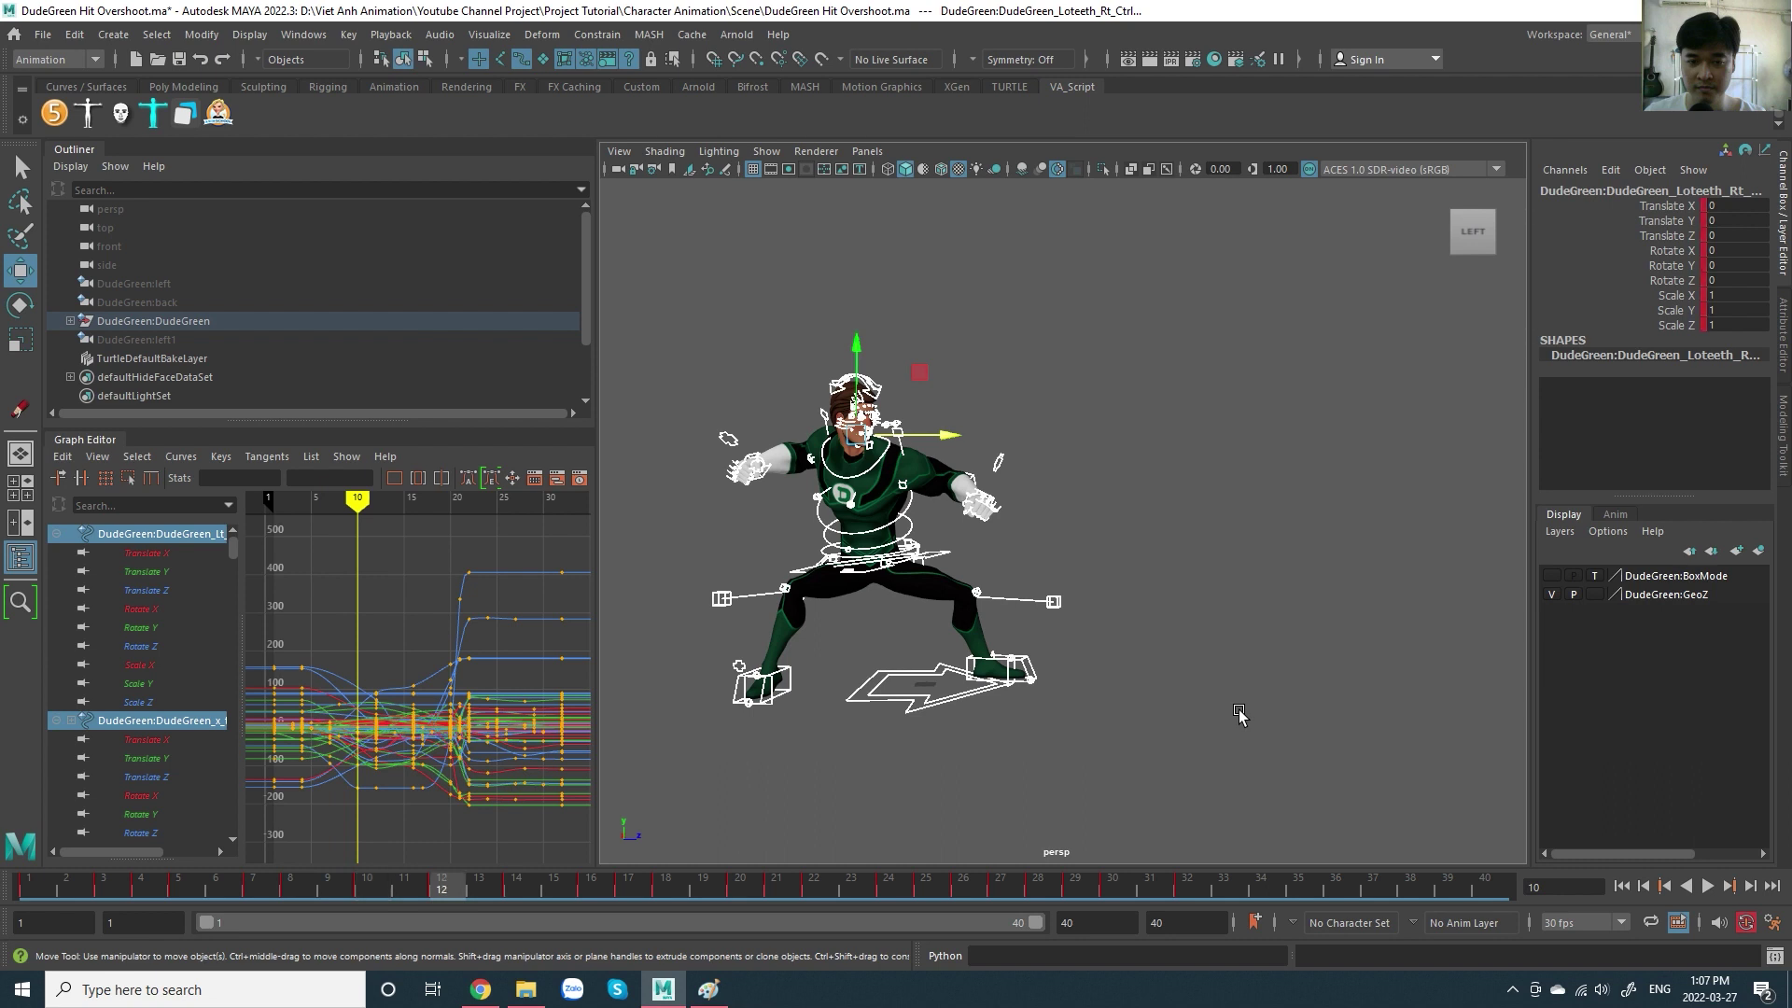
pyautogui.press('.')
pyautogui.press('.')
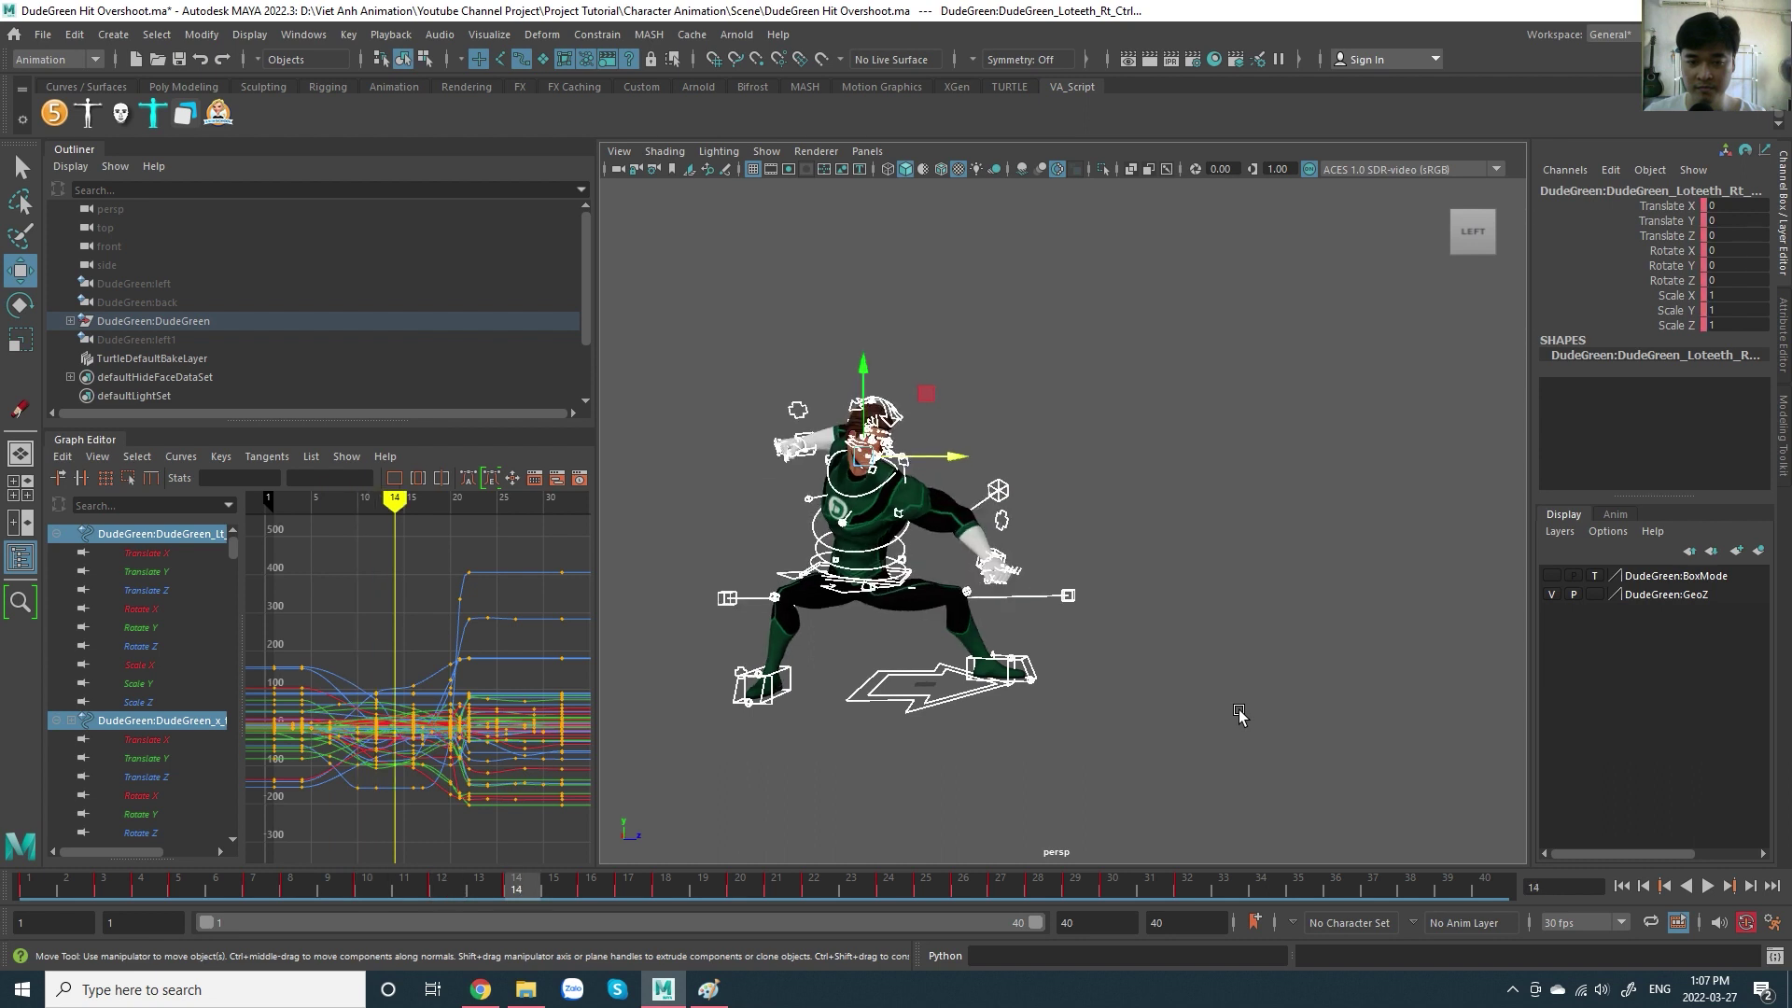
pyautogui.press('.')
pyautogui.press('.')
pyautogui.press('.')
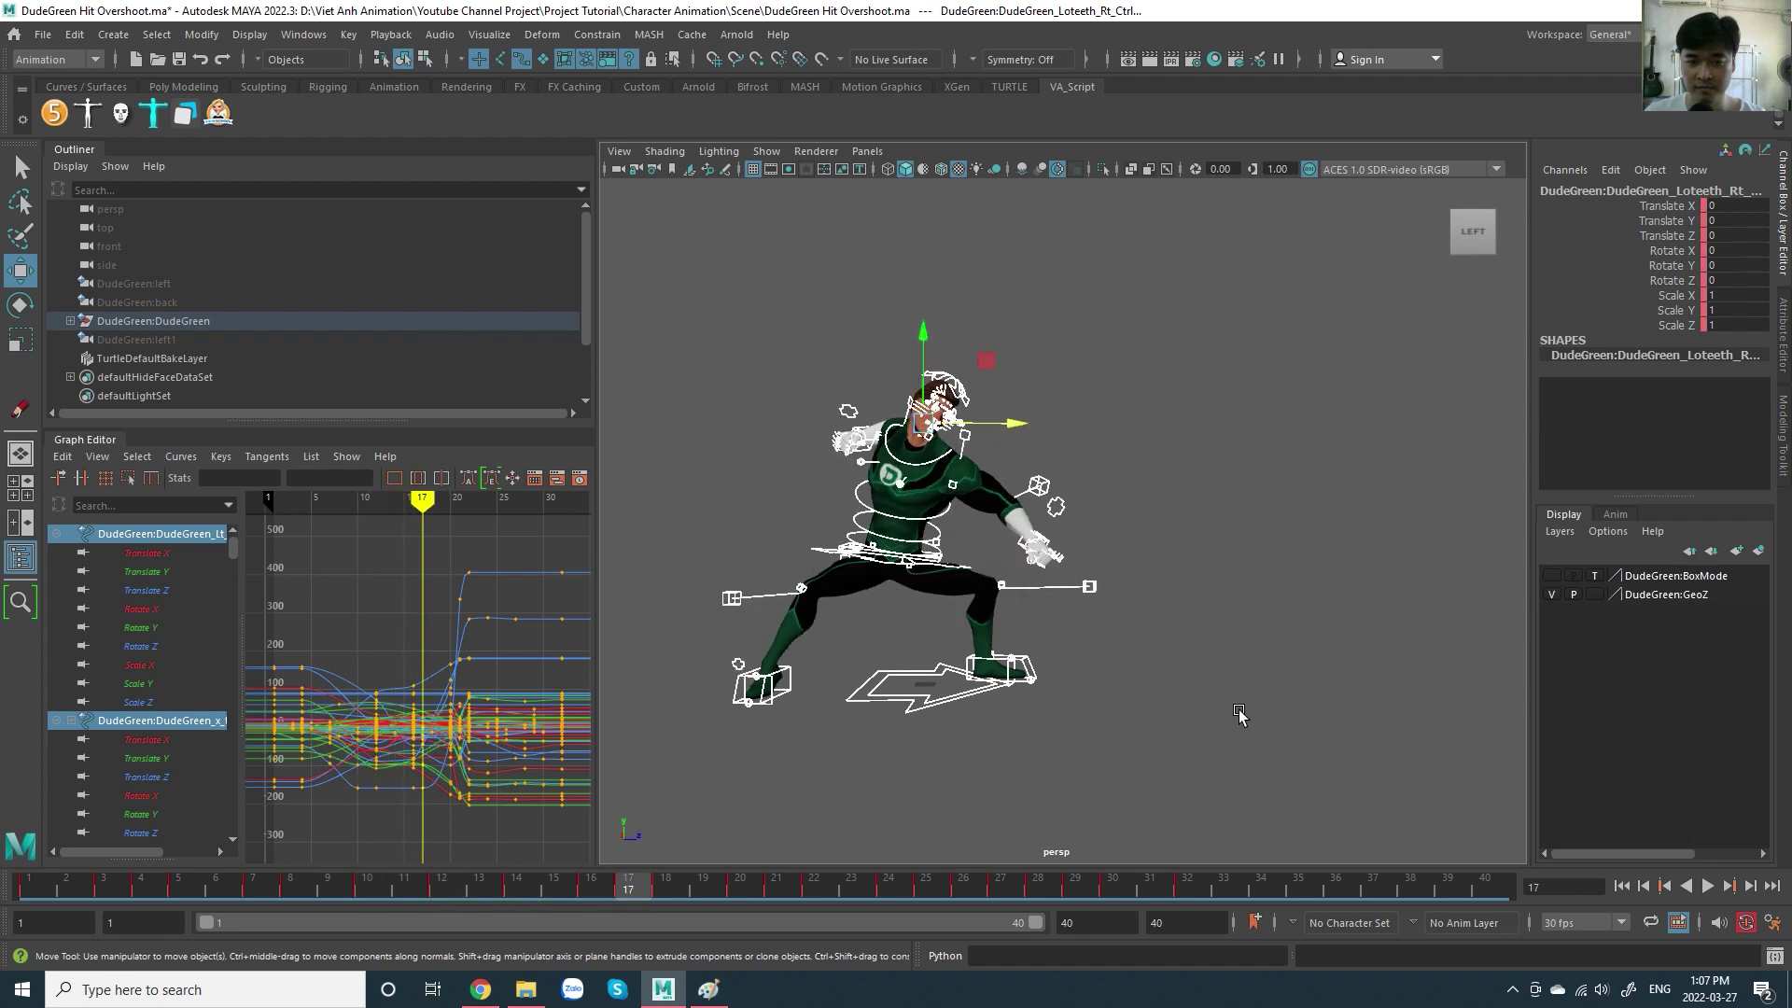
pyautogui.press('.')
pyautogui.press('.')
pyautogui.press('.')
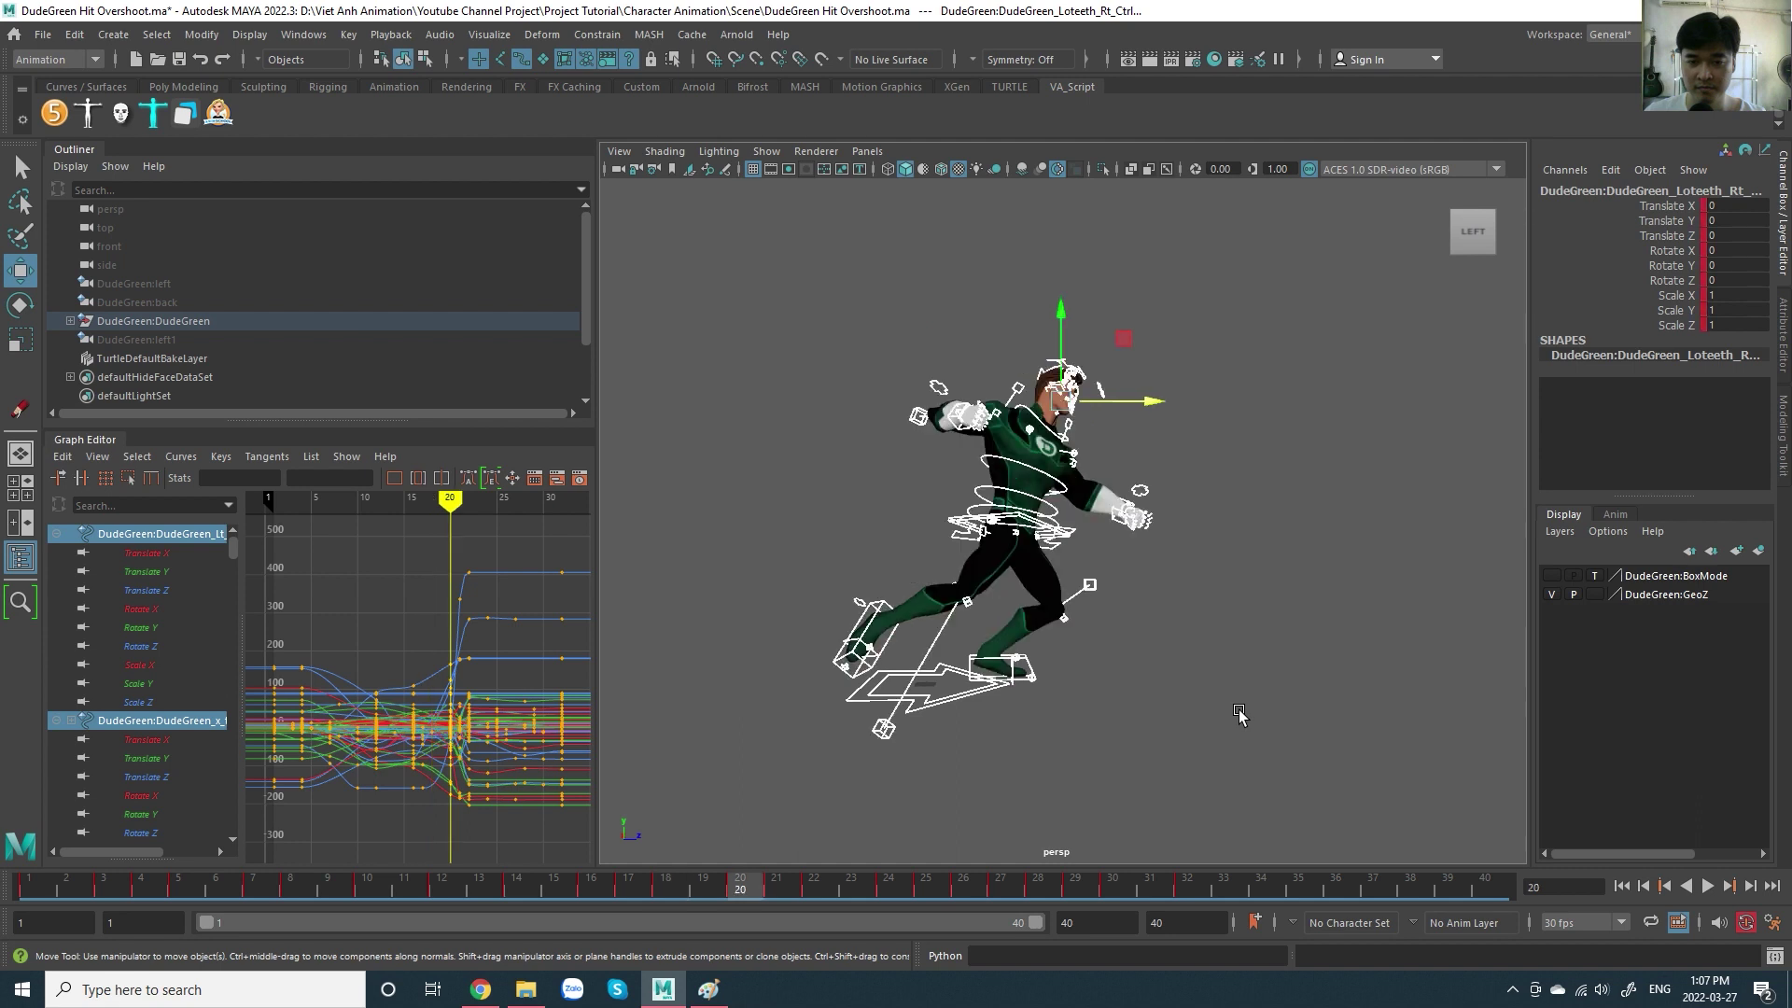
pyautogui.press('.')
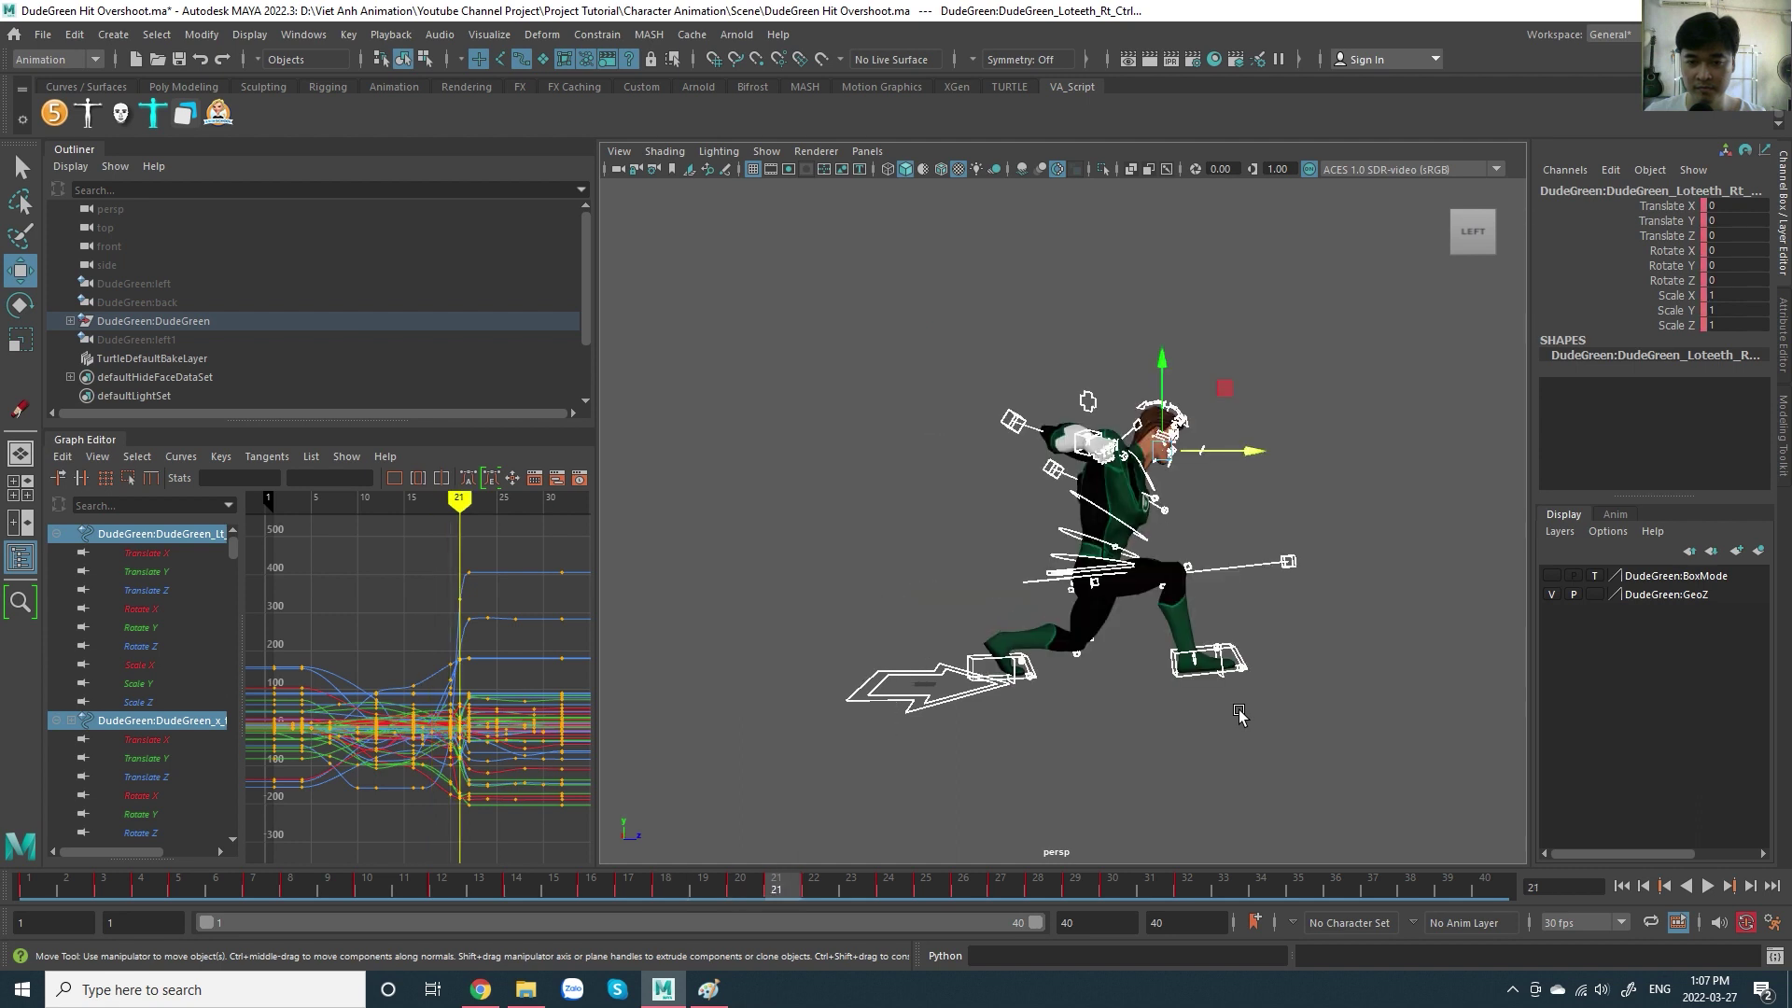
pyautogui.press('.')
pyautogui.press('.')
pyautogui.press('.')
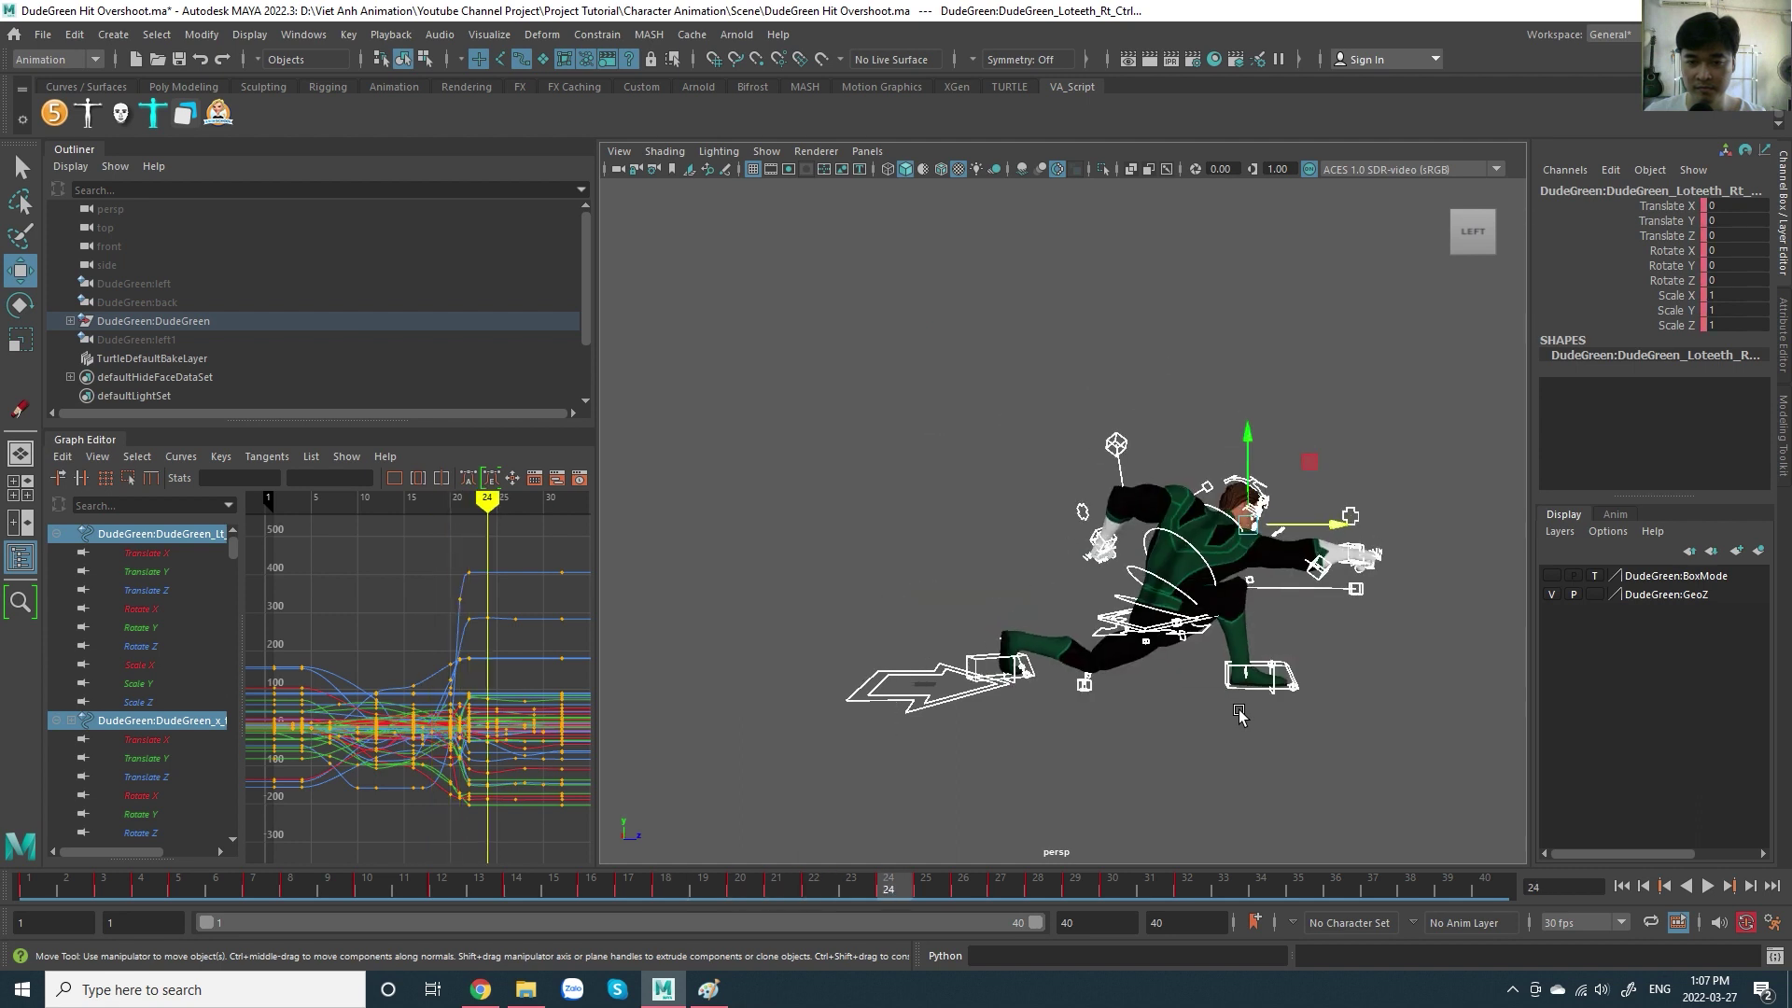
pyautogui.press('.')
pyautogui.press('.')
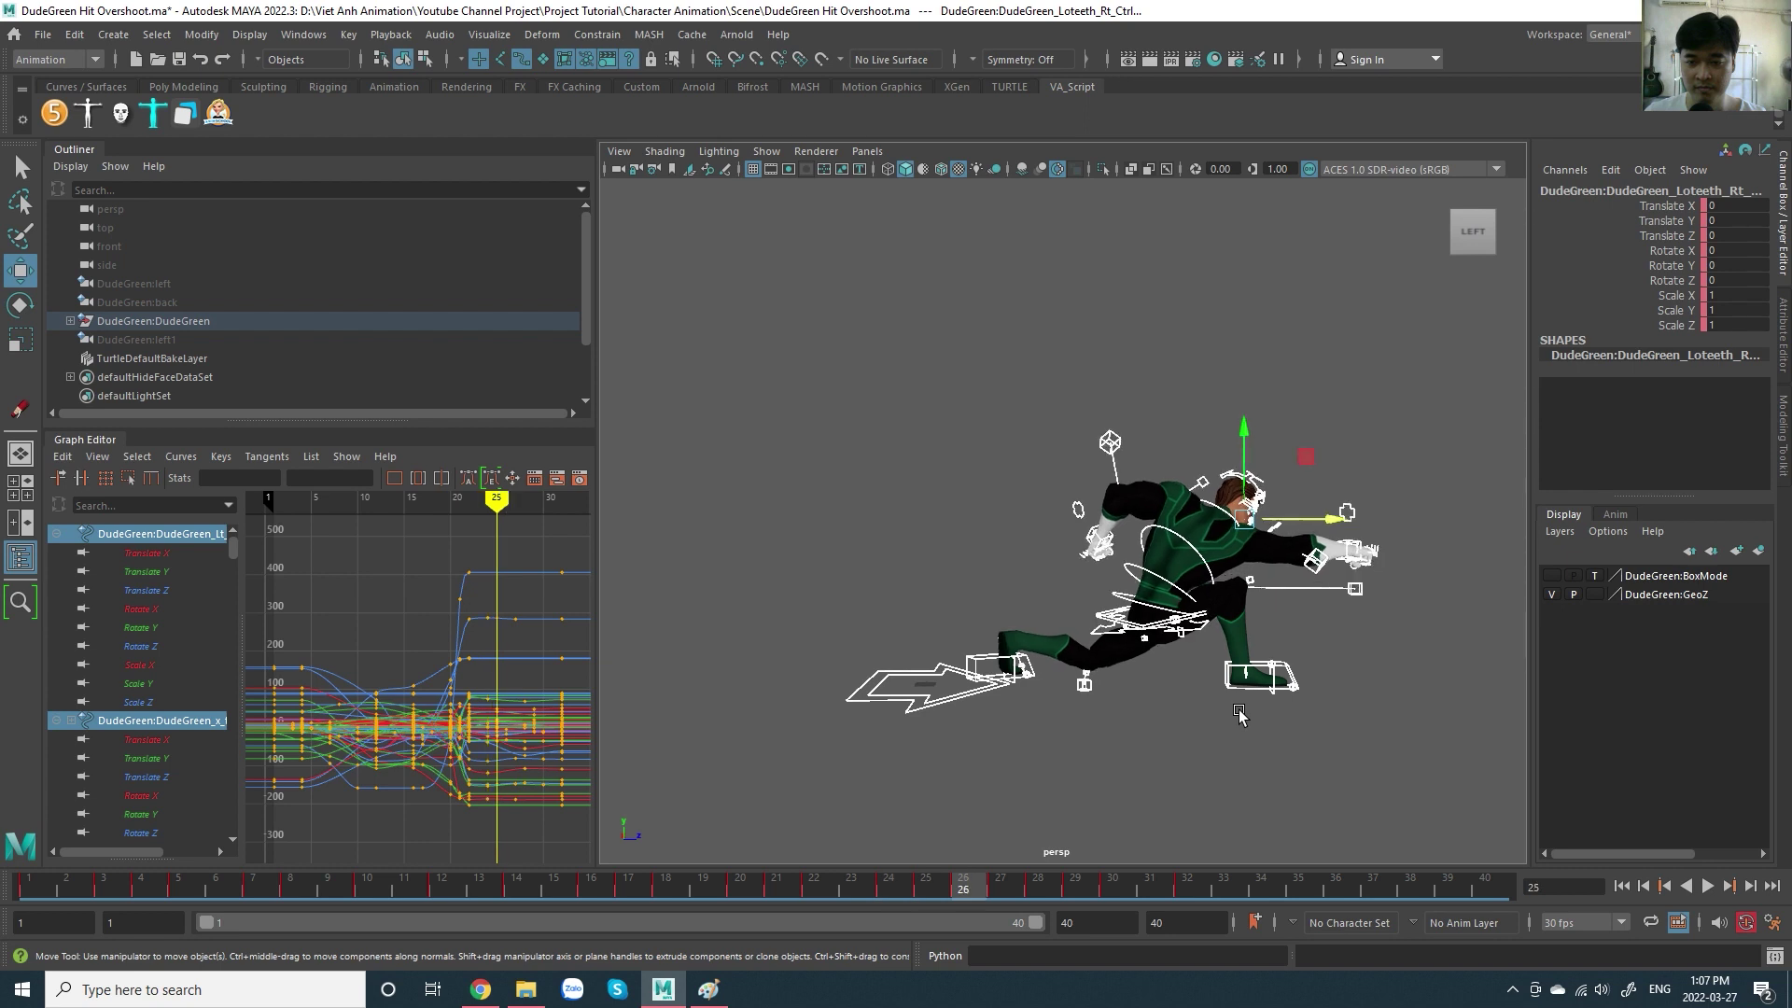
pyautogui.press('.')
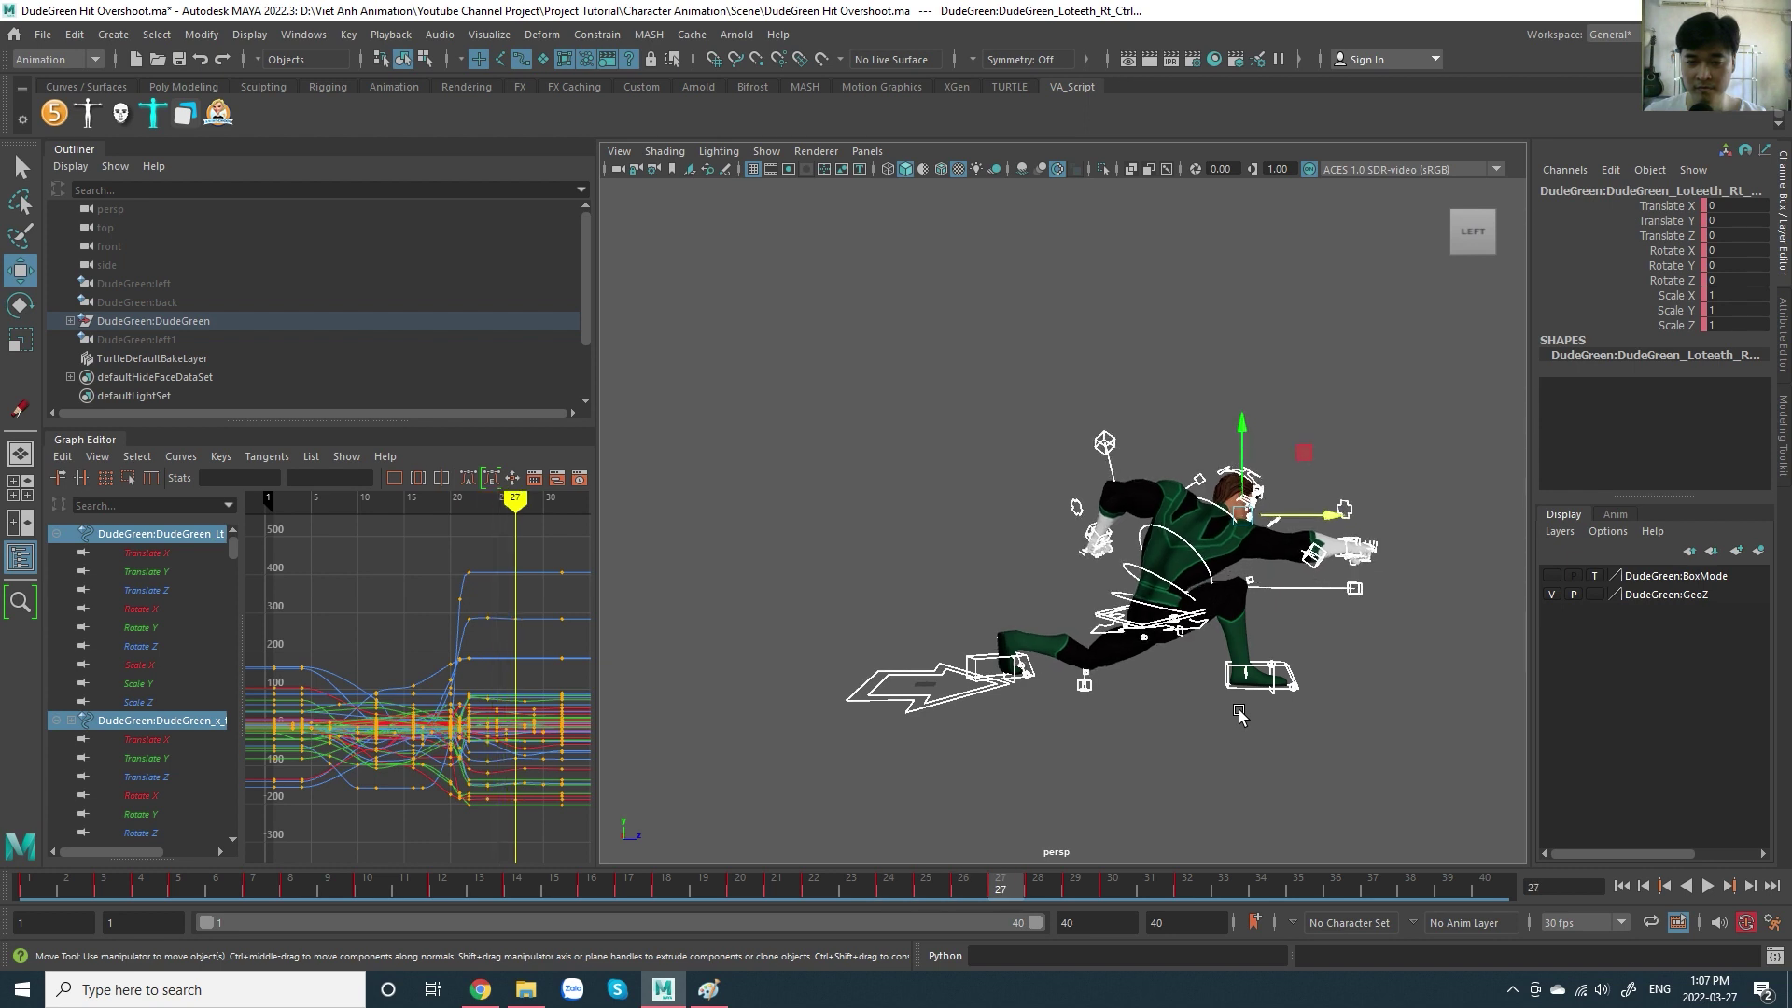
pyautogui.press('.')
pyautogui.press('.')
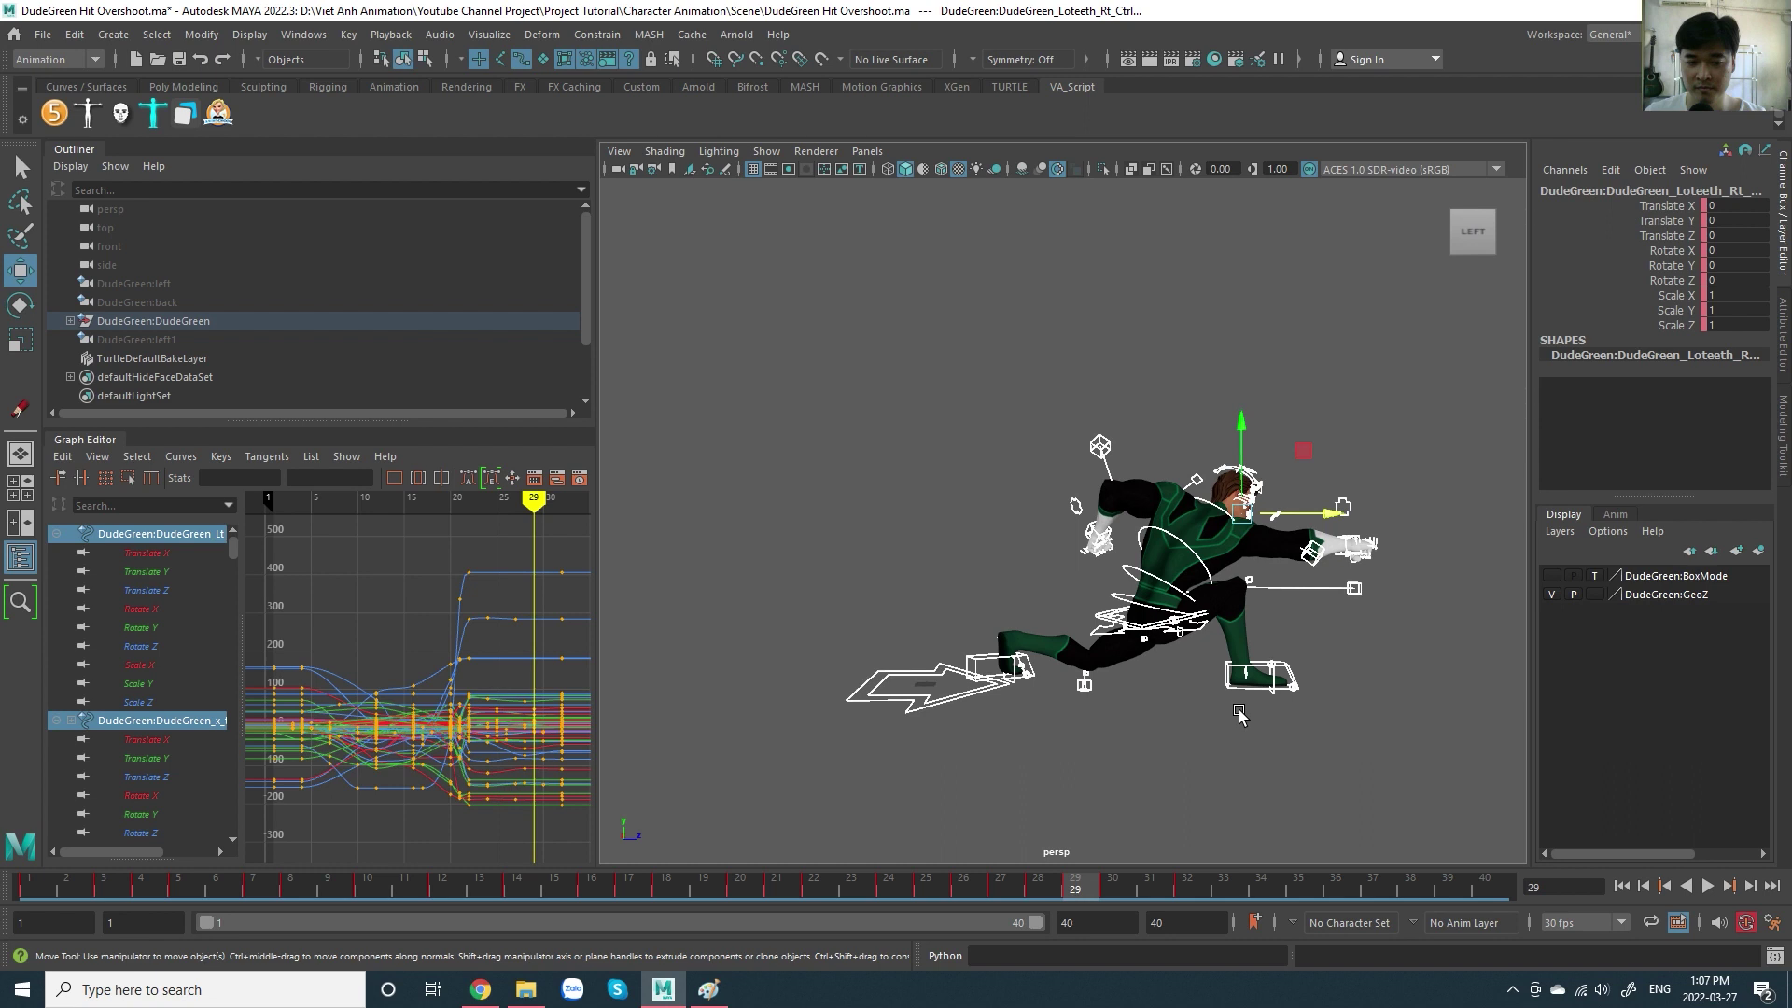
pyautogui.press('.')
pyautogui.press('.')
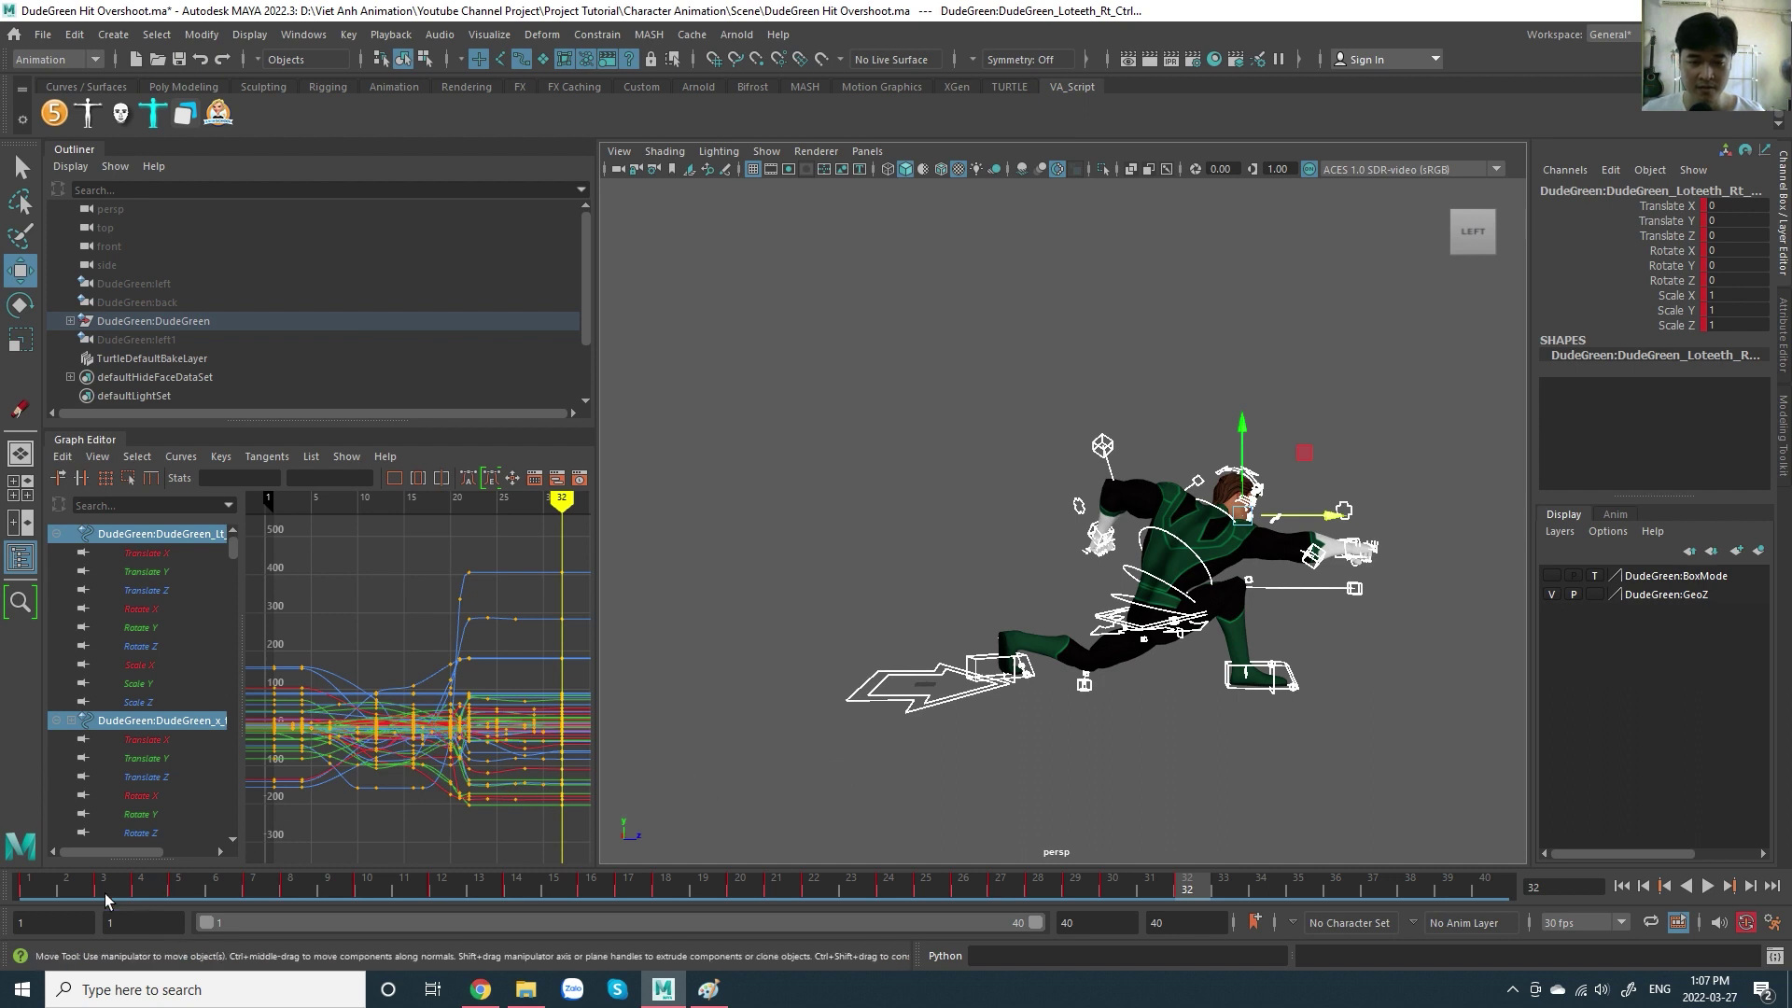
pyautogui.click(35, 898)
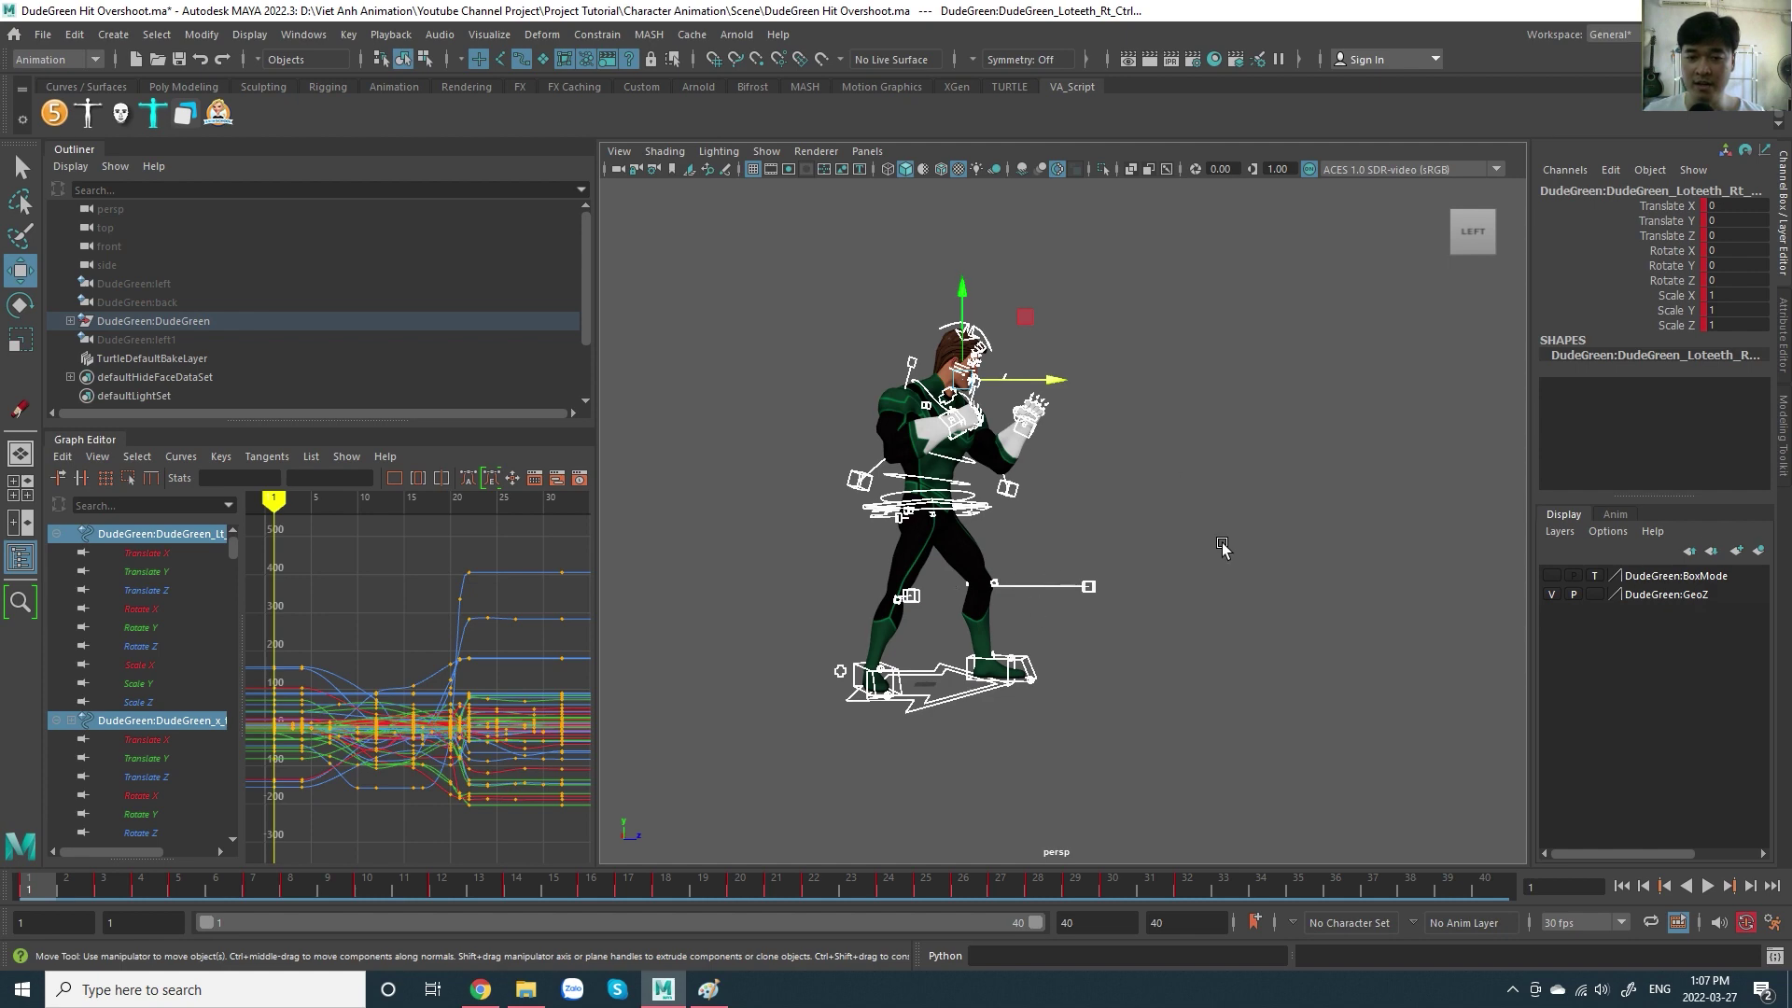
# - Frame DudeGreen from the front, zoomed in and centred, at frame 2
pyautogui.moveTo(1224, 549)
pyautogui.keyDown('alt'); pyautogui.mouseDown()
pyautogui.moveTo(1119, 546)
pyautogui.moveTo(1349, 594)
pyautogui.moveTo(1155, 638)
pyautogui.moveTo(1143, 606)
pyautogui.moveTo(1173, 623)
pyautogui.mouseUp(); pyautogui.keyUp('alt')
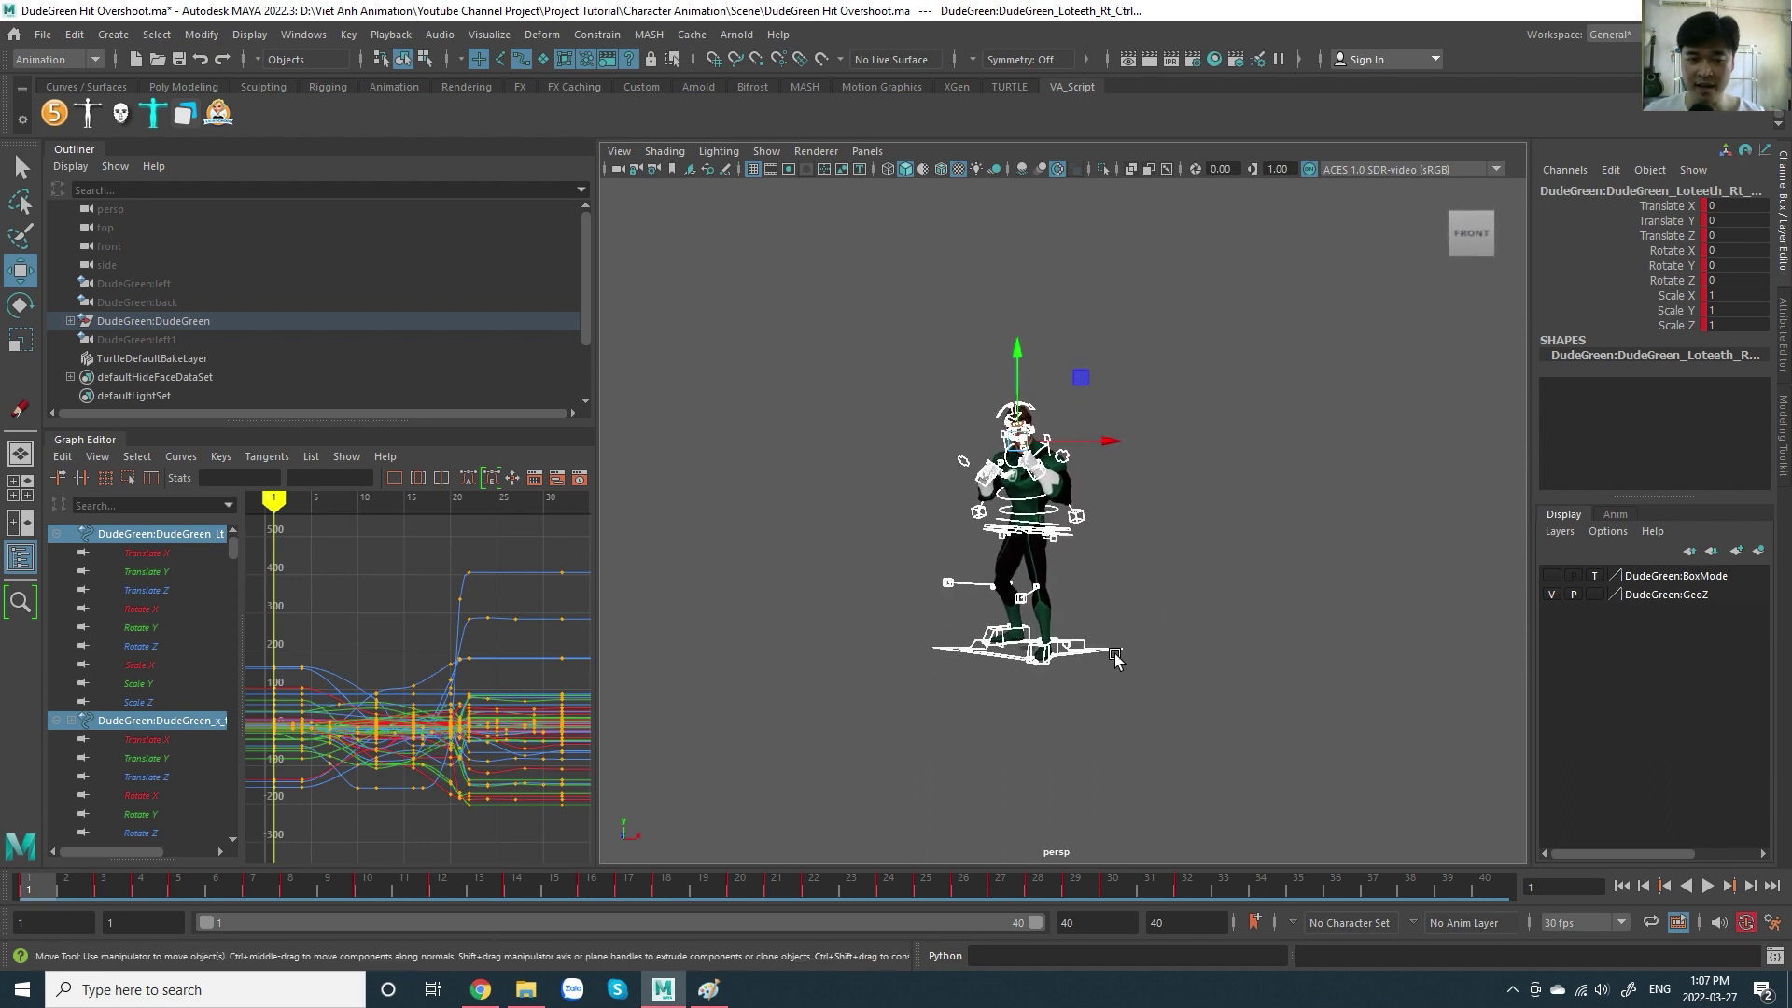
pyautogui.click(55, 894)
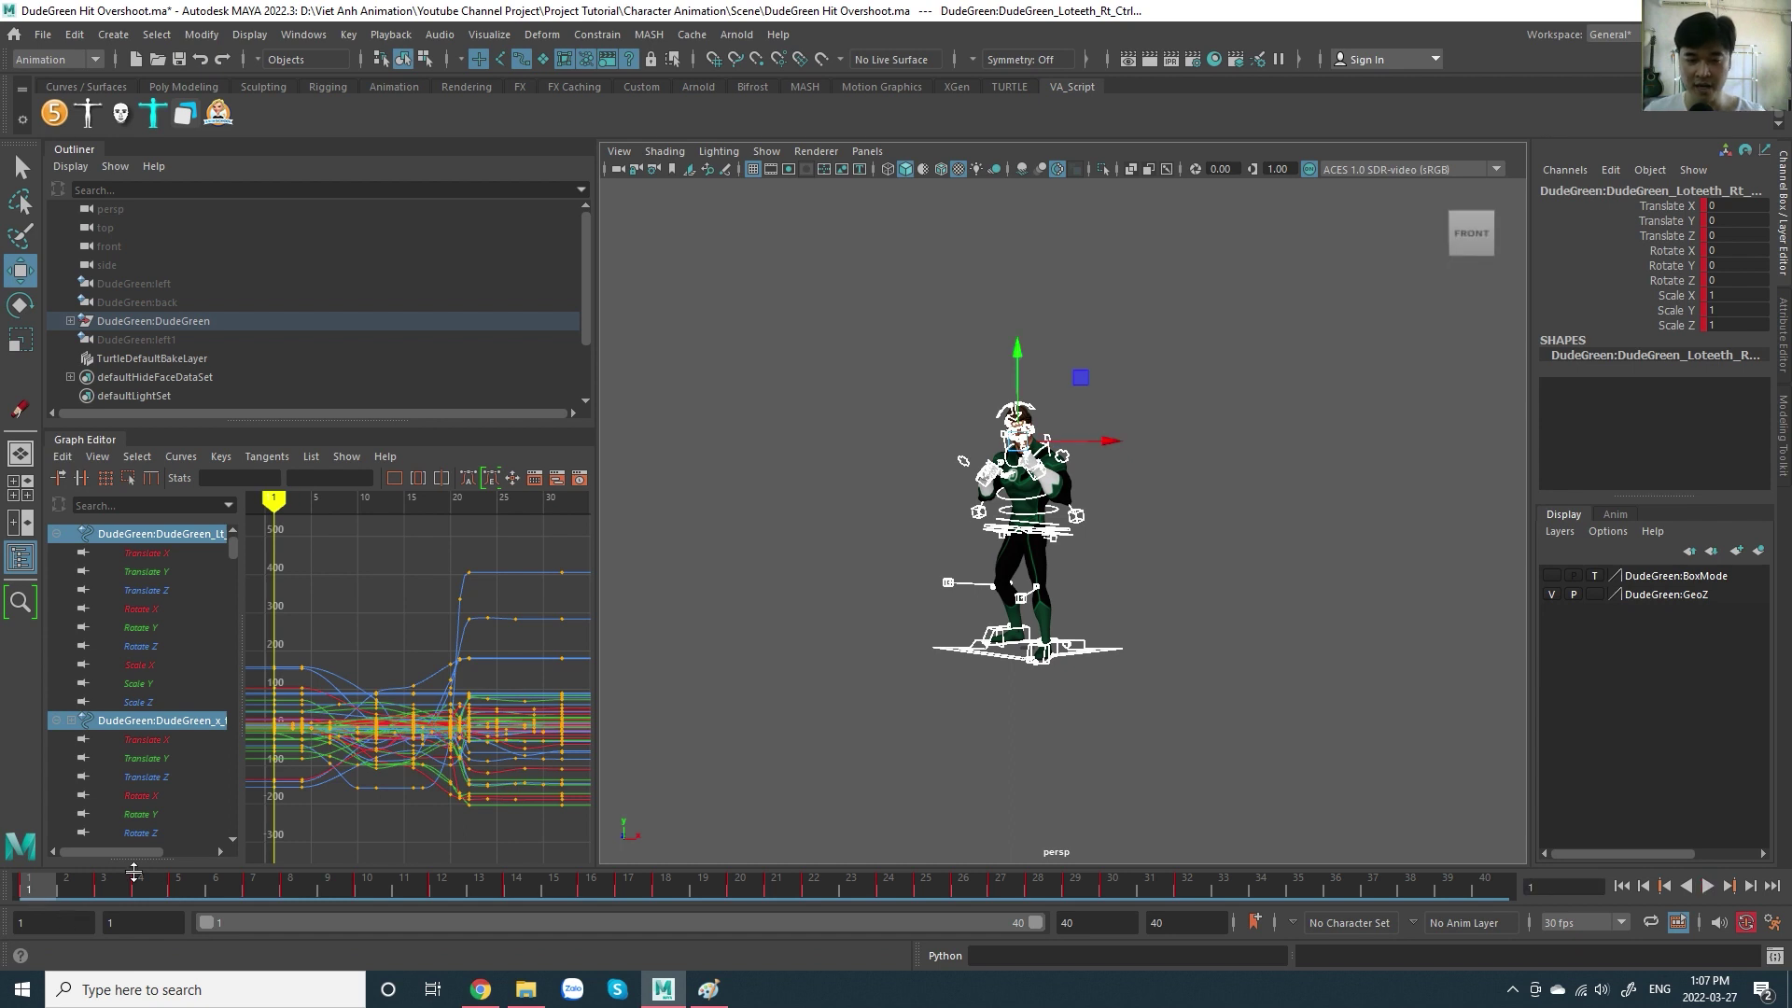
pyautogui.scroll(1, 1175, 672)
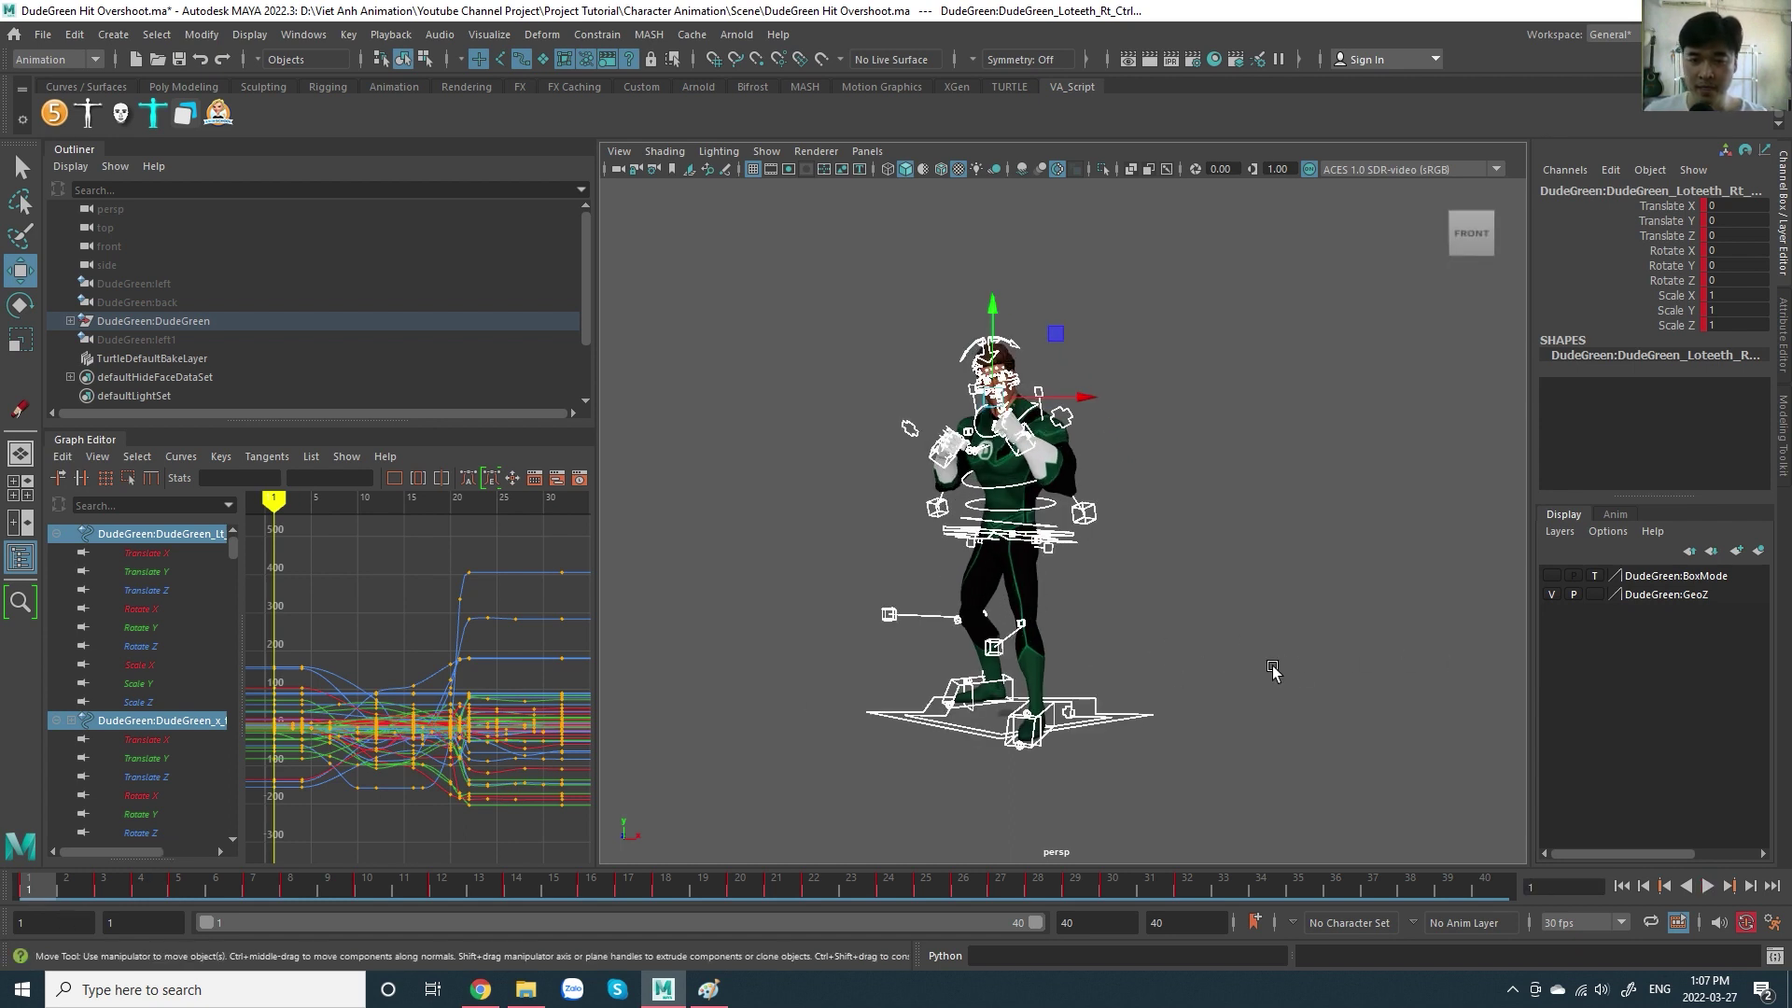
pyautogui.scroll(1, 1320, 672)
pyautogui.scroll(1, 1319, 681)
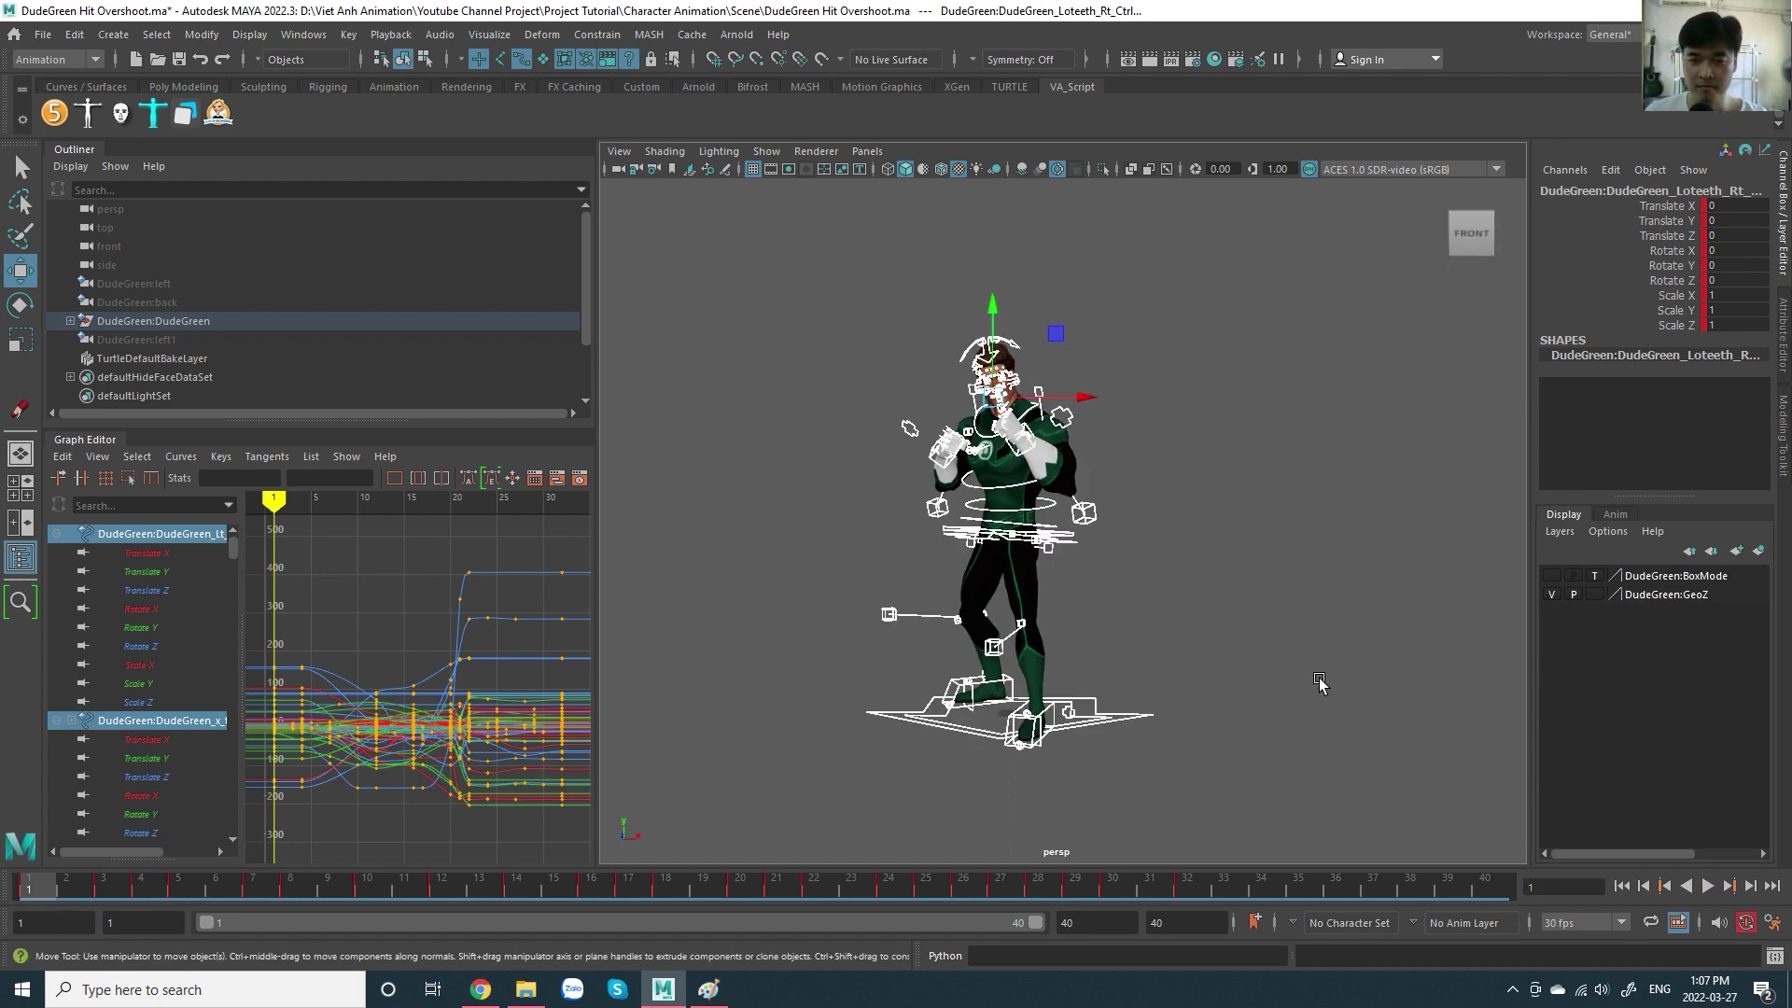
pyautogui.scroll(1, 1329, 671)
pyautogui.keyDown('alt'); pyautogui.moveTo(1329, 670); pyautogui.dragTo(1341, 658, button='middle'); pyautogui.keyUp('alt')
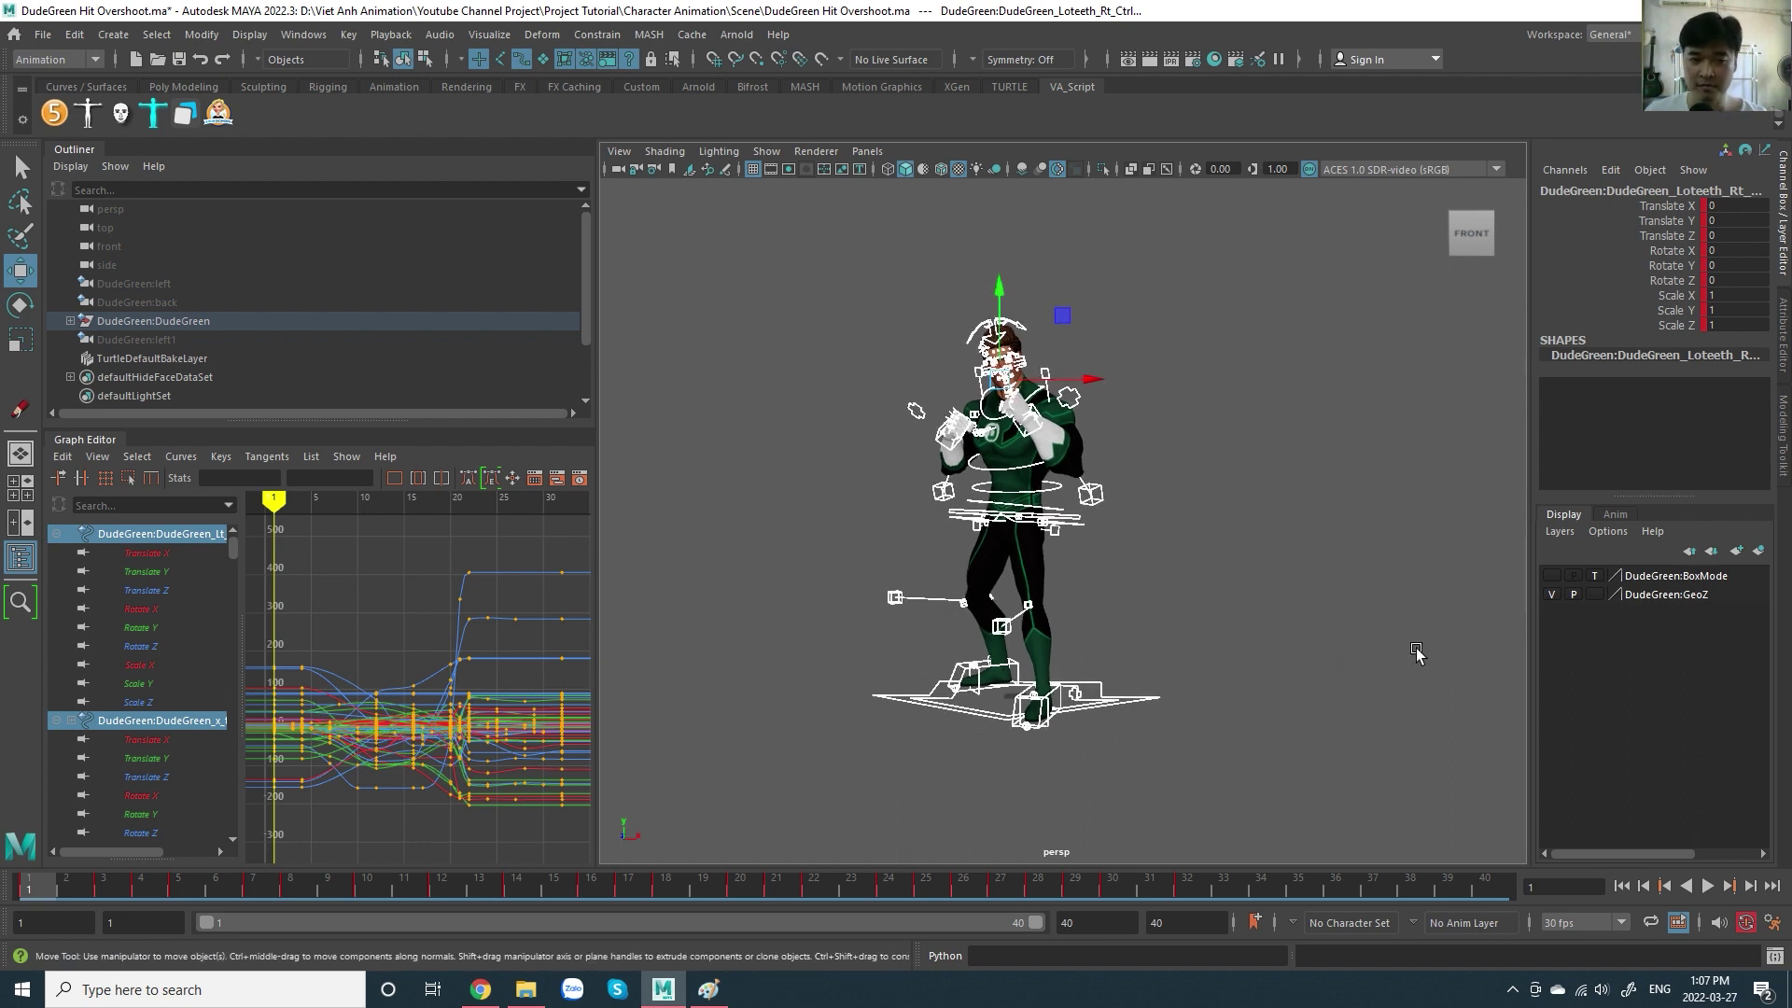
# - Step through the hit from frame 3 to frame 28 with . and Alt+., then reframe the character
pyautogui.press('.')
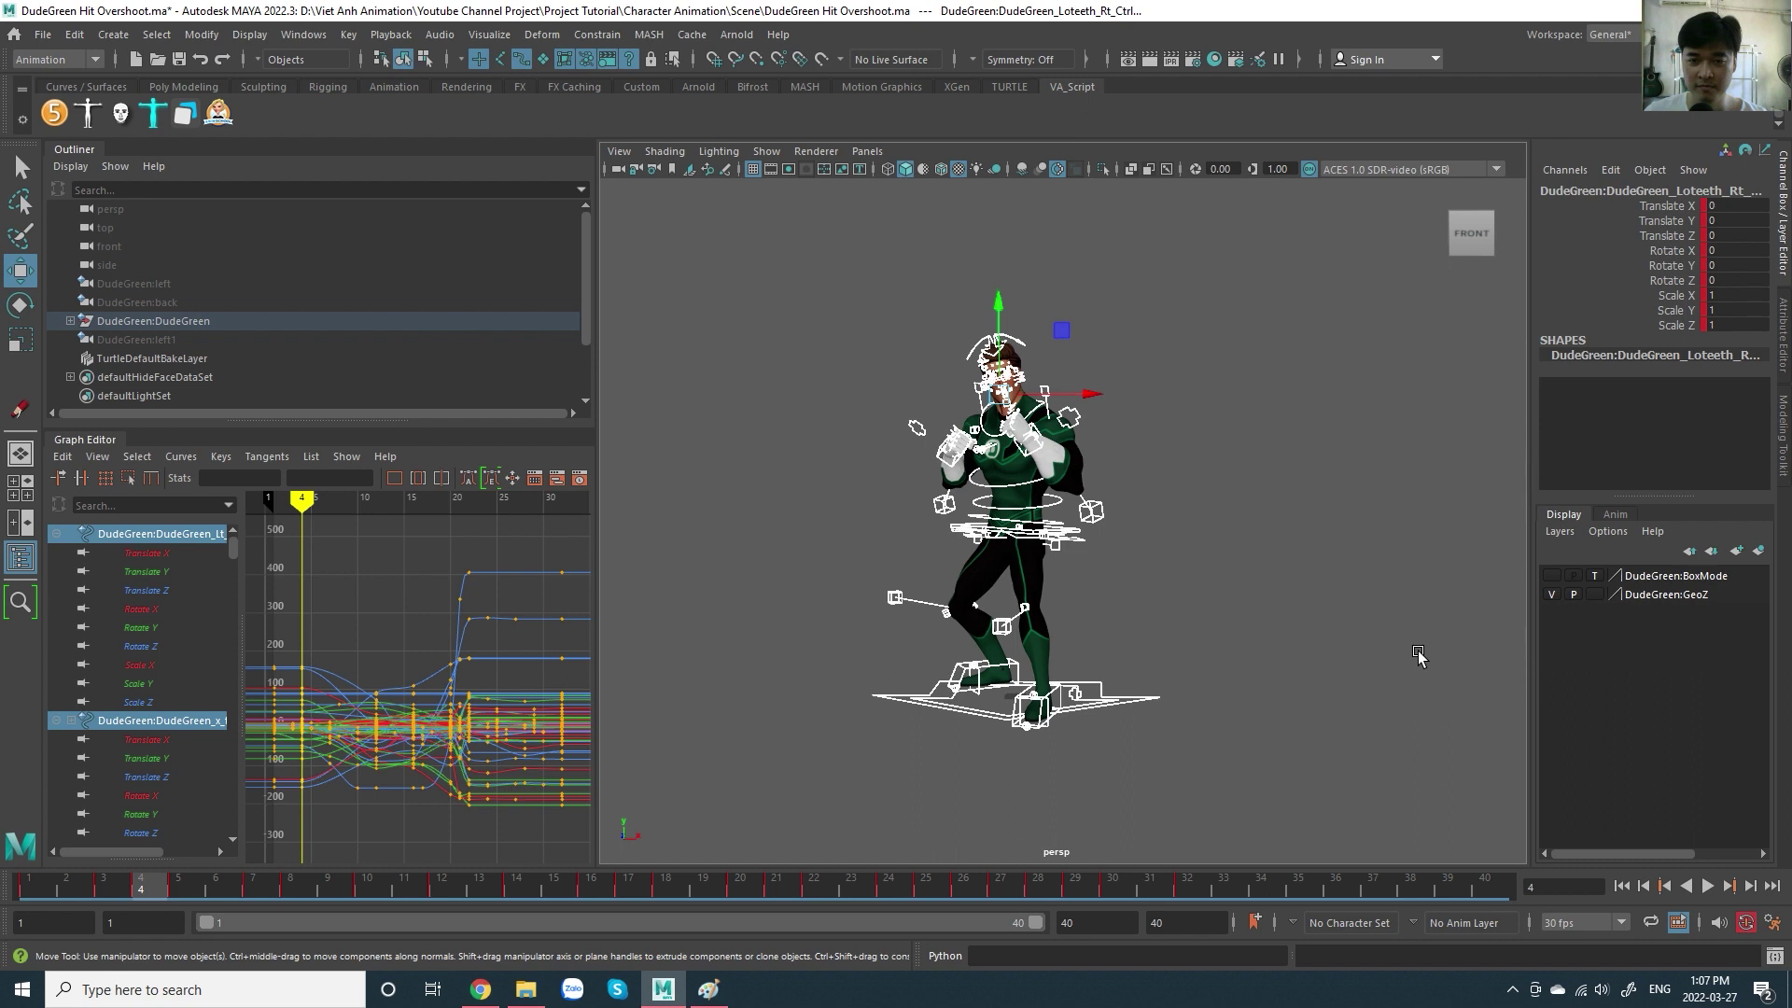
pyautogui.hotkey('alt', '.')
pyautogui.hotkey('alt', '.')
pyautogui.hotkey('alt', '.')
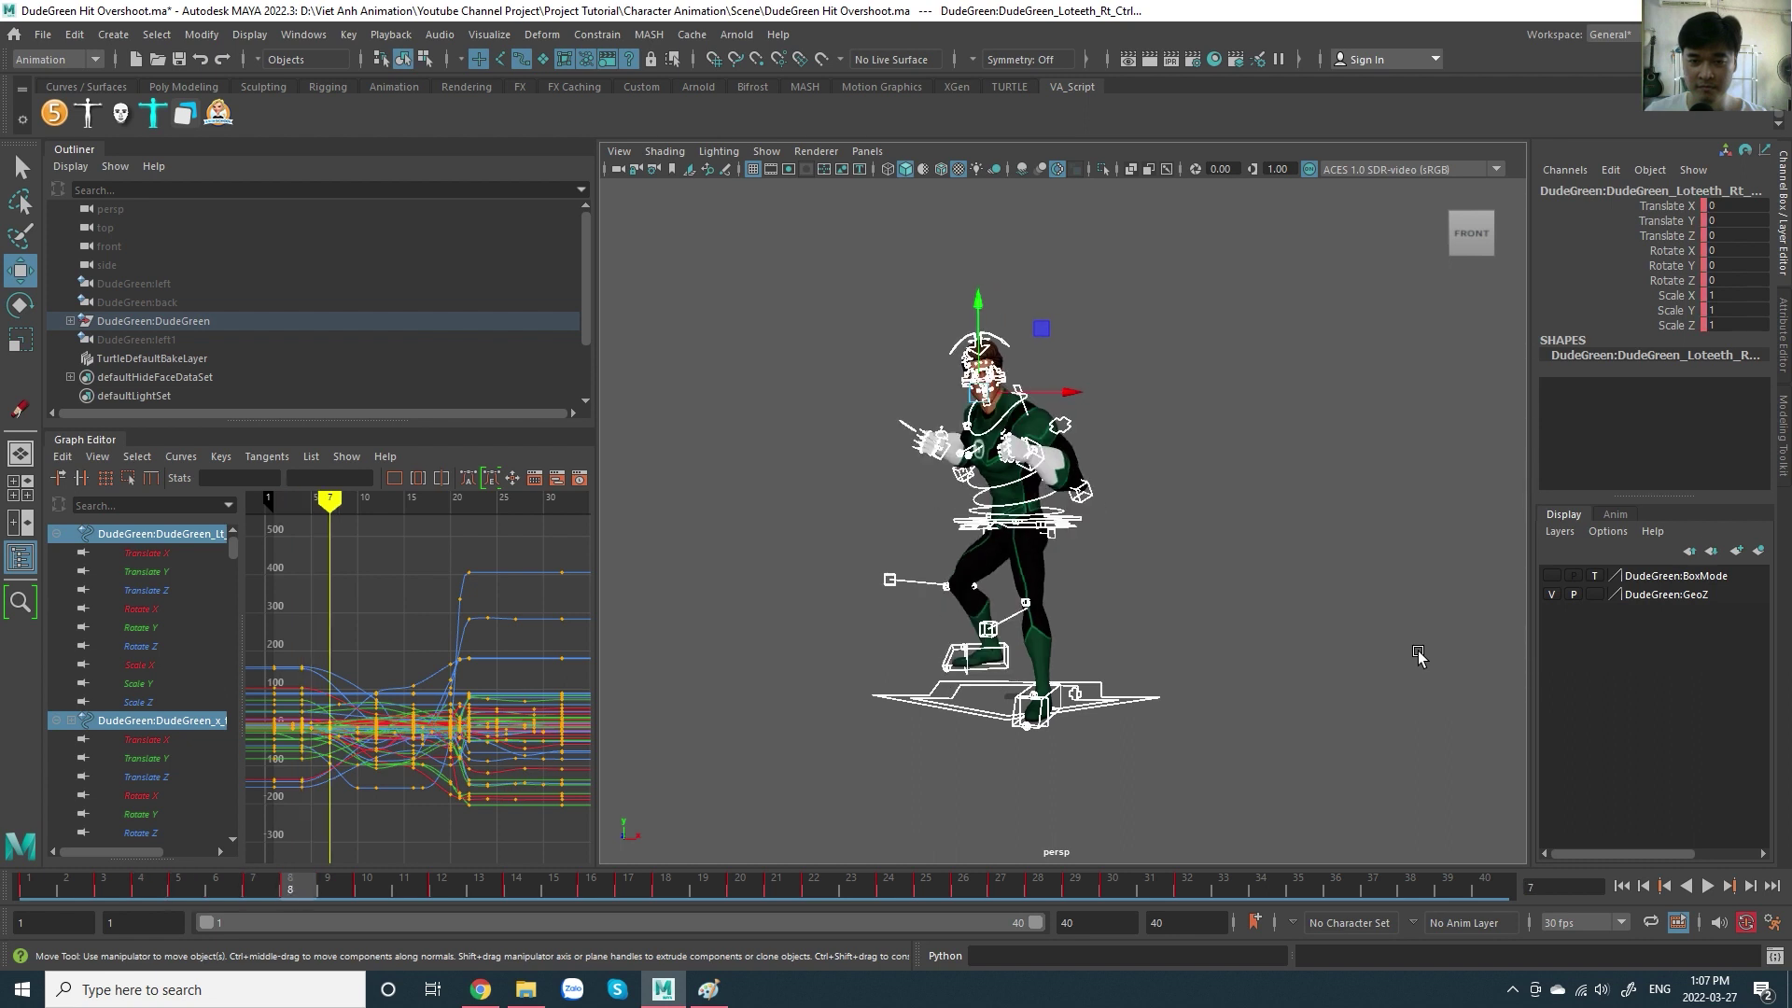
pyautogui.hotkey('alt', '.')
pyautogui.hotkey('alt', '.')
pyautogui.hotkey('alt', '.')
pyautogui.hotkey('alt', '.')
pyautogui.hotkey('alt', '.')
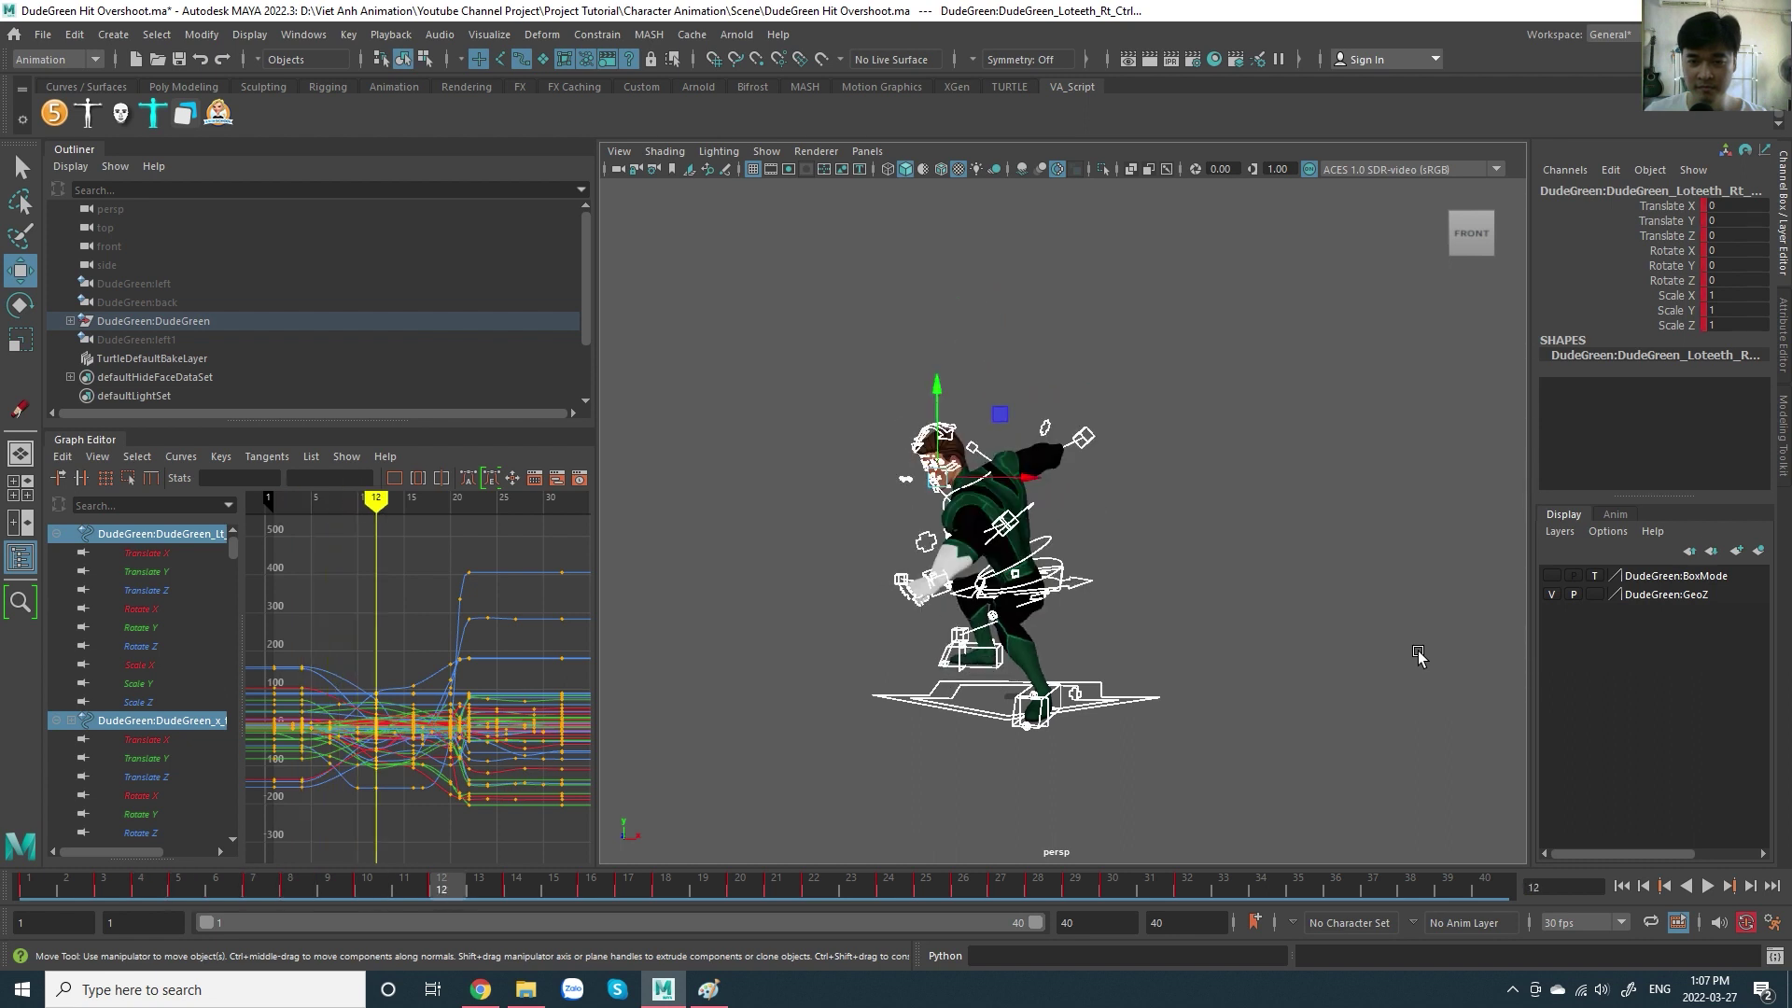
pyautogui.hotkey('alt', '.')
pyautogui.hotkey('alt', '.')
pyautogui.hotkey('alt', '.')
pyautogui.hotkey('alt', '.')
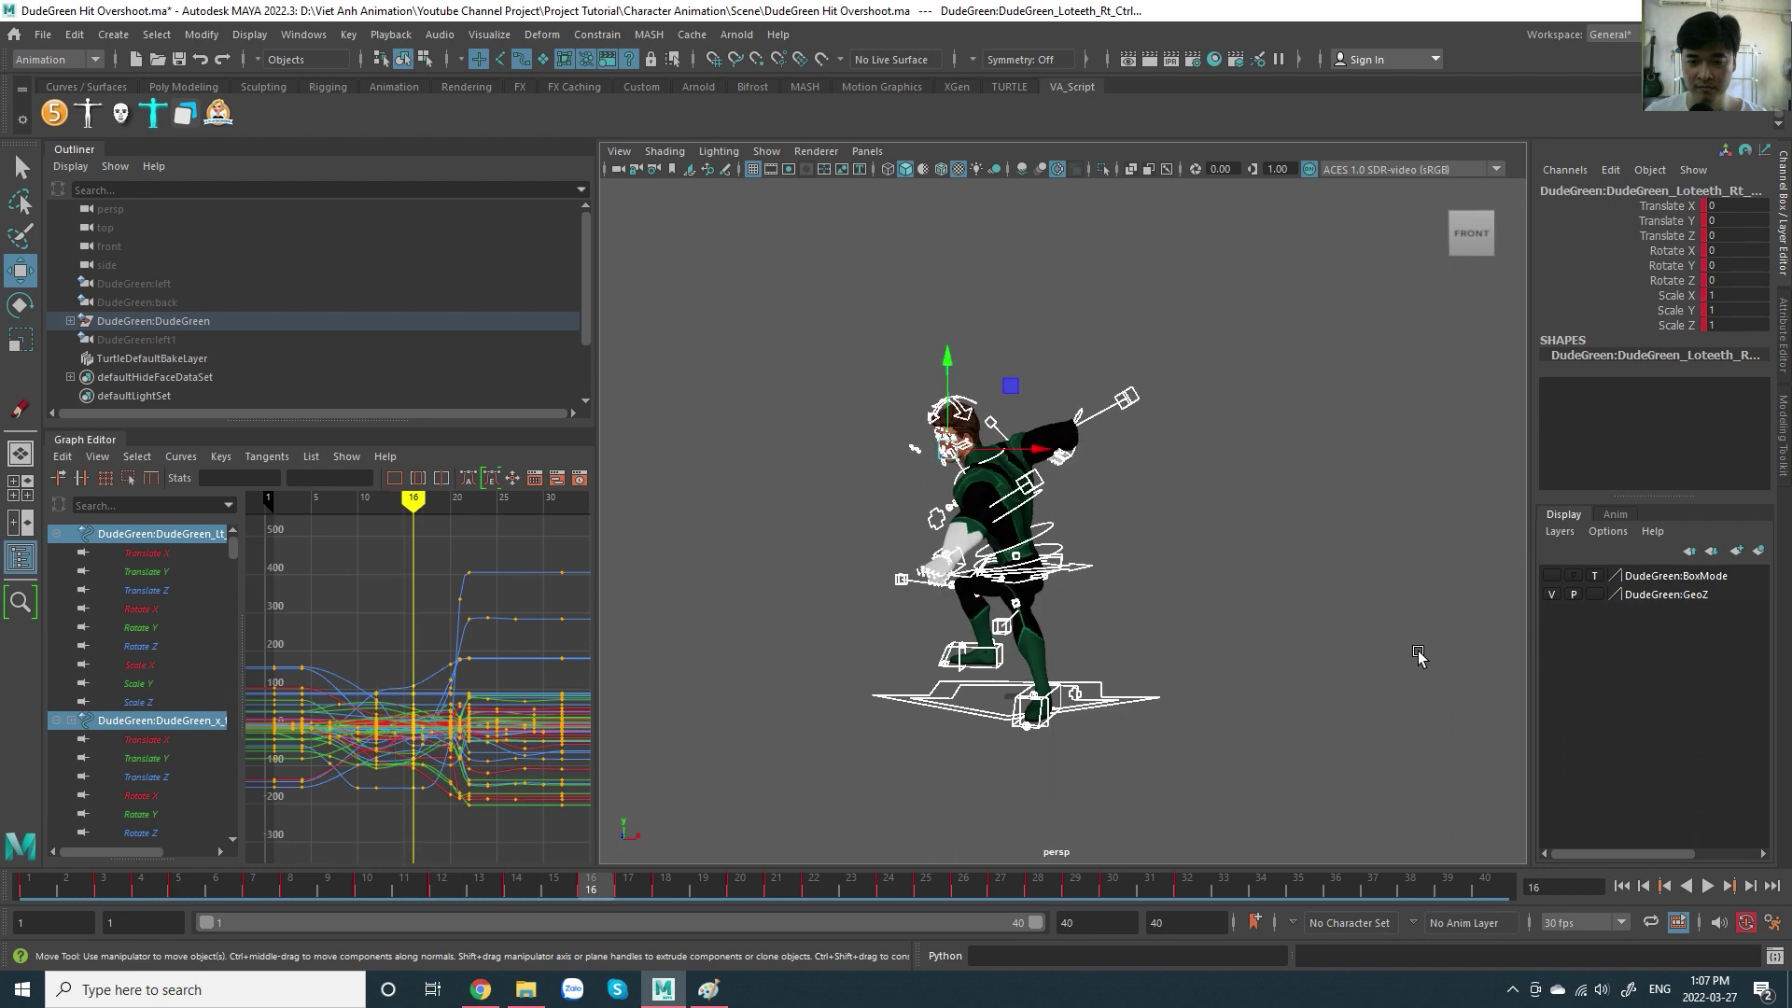
pyautogui.hotkey('alt', '.')
pyautogui.hotkey('alt', '.')
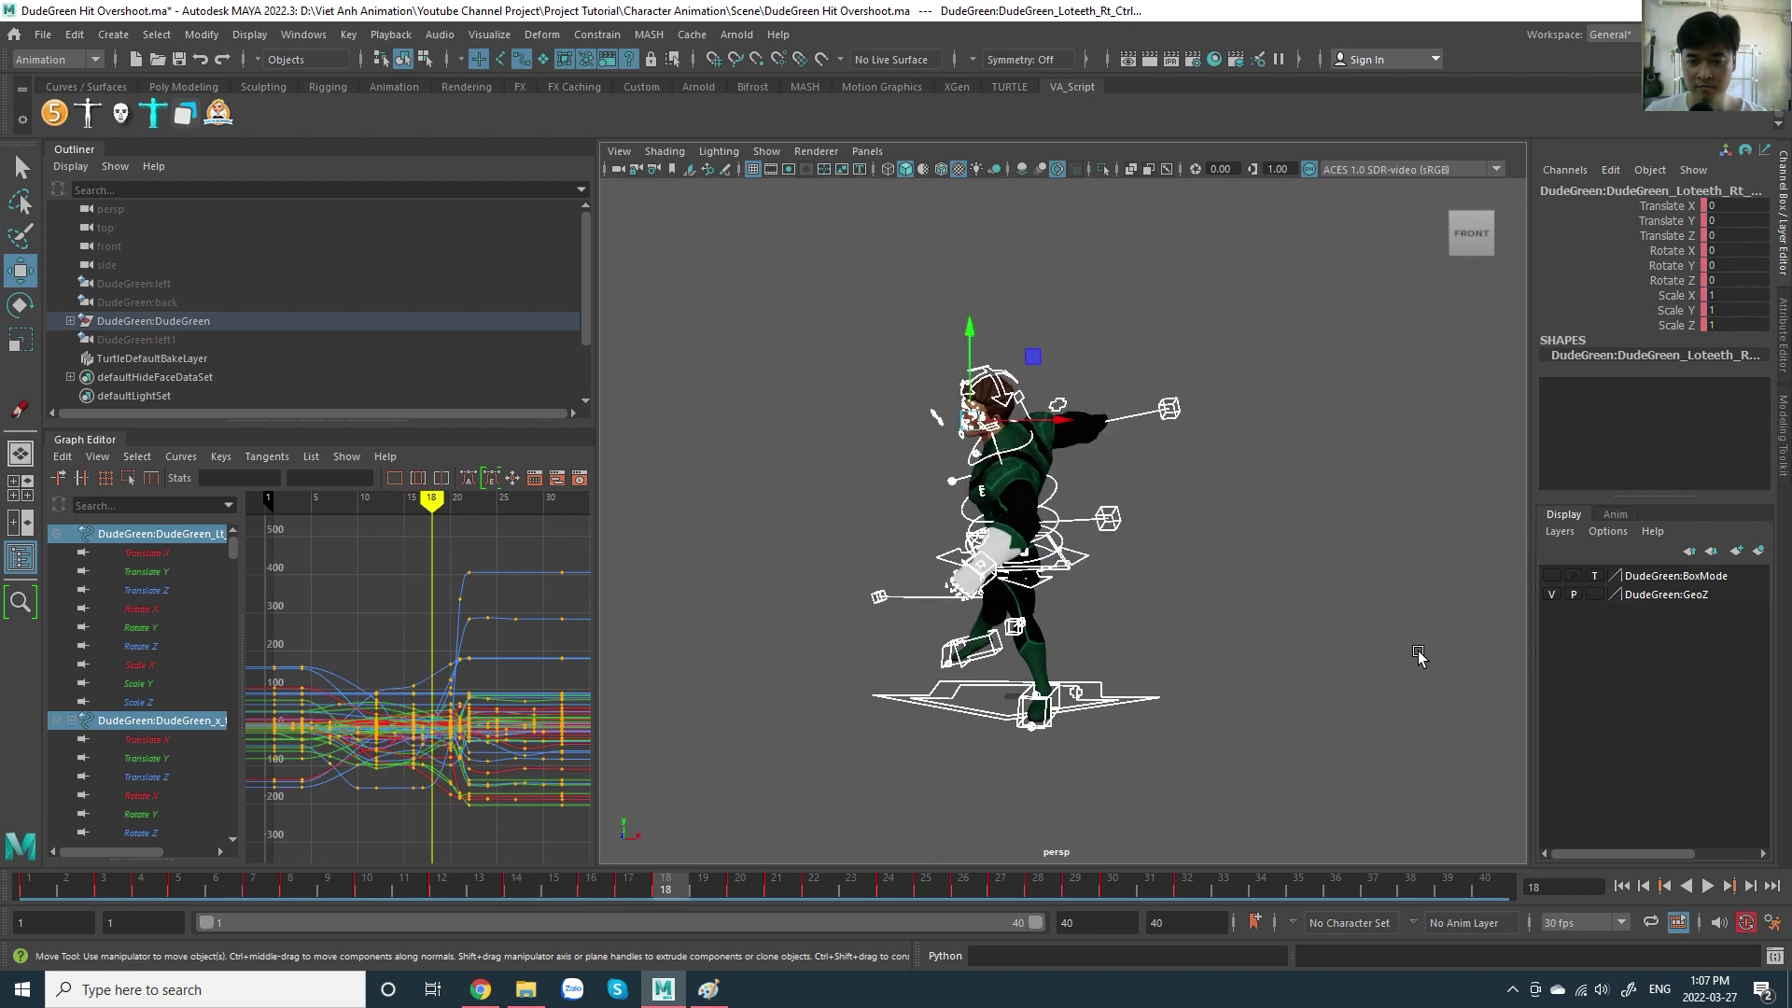
pyautogui.hotkey('alt', '.')
pyautogui.hotkey('alt', '.')
pyautogui.hotkey('alt', '.')
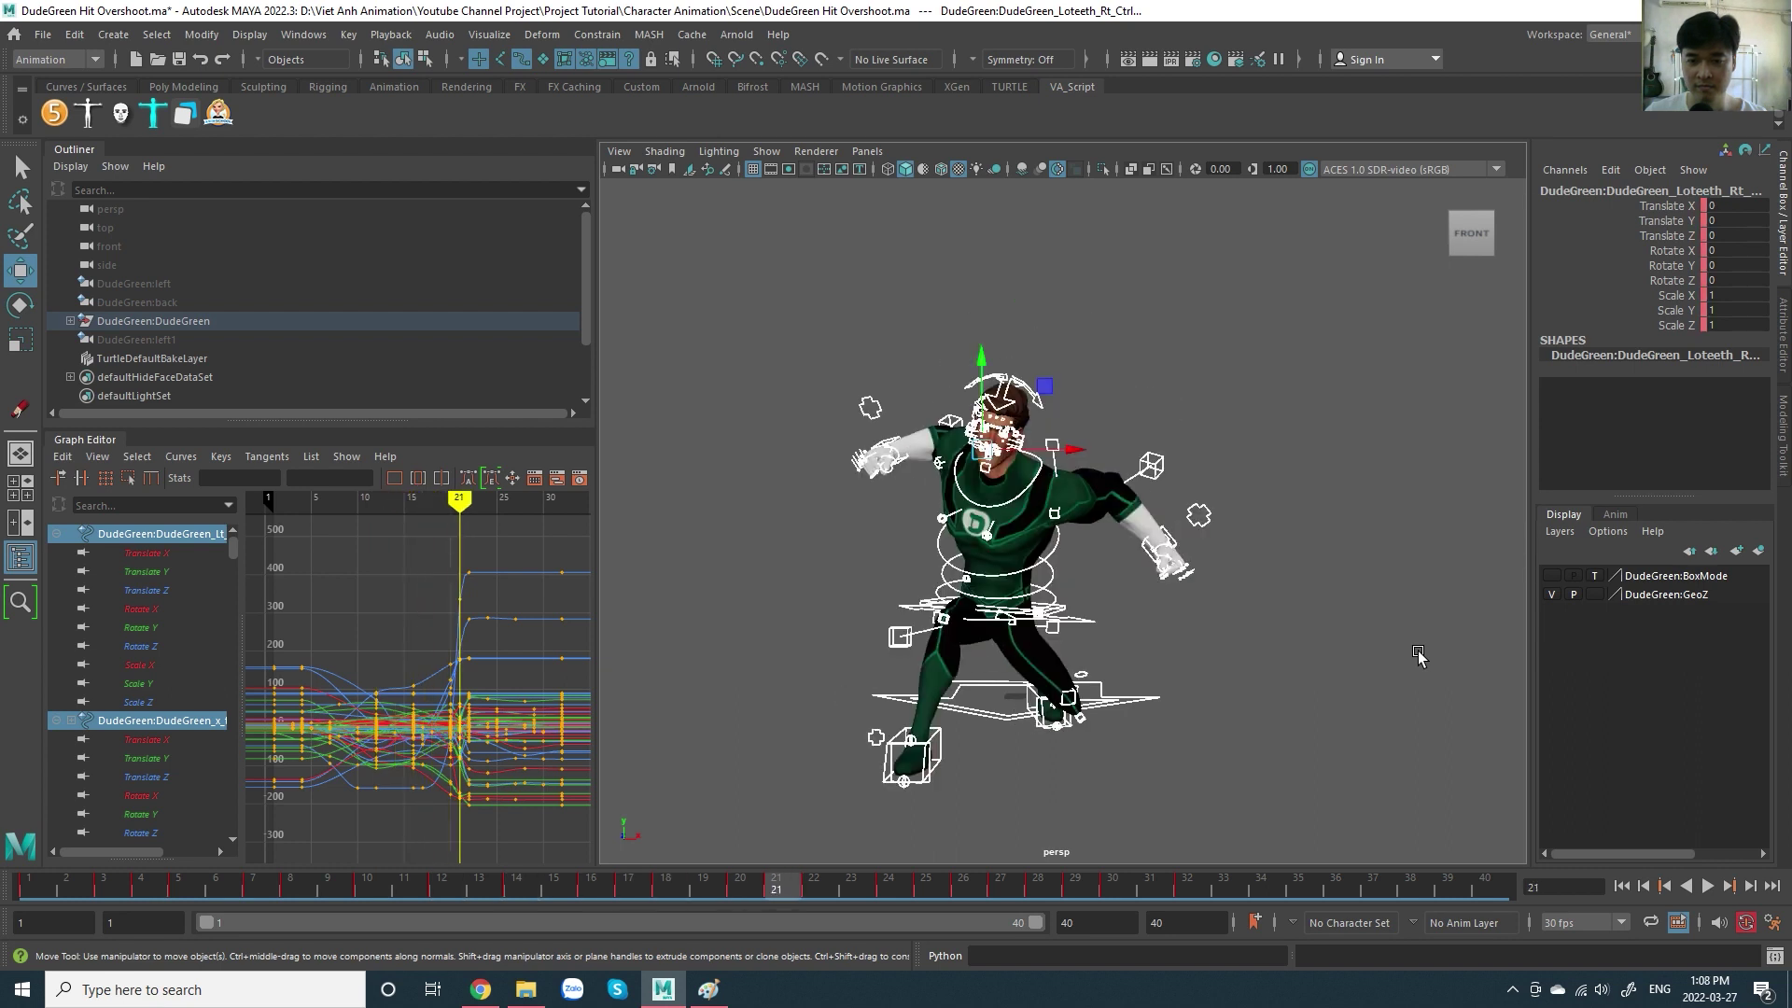
pyautogui.hotkey('alt', '.')
pyautogui.hotkey('alt', '.')
pyautogui.hotkey('alt', '.')
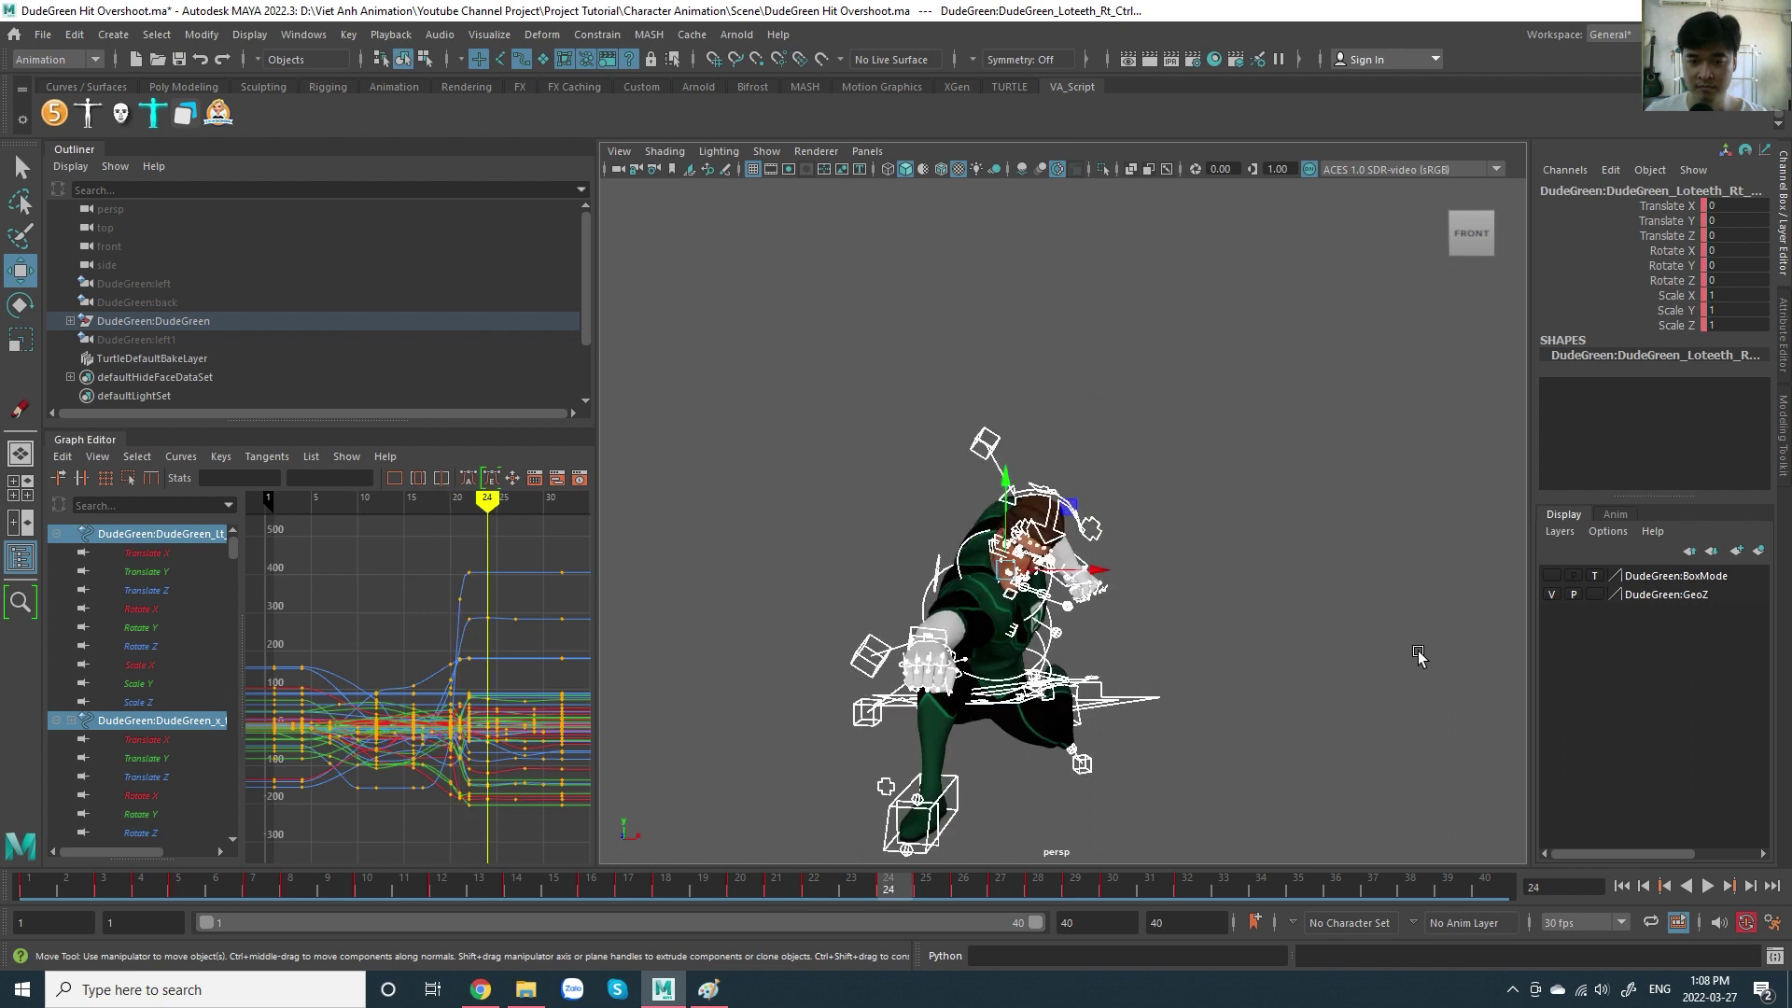
pyautogui.hotkey('alt', '.')
pyautogui.hotkey('alt', '.')
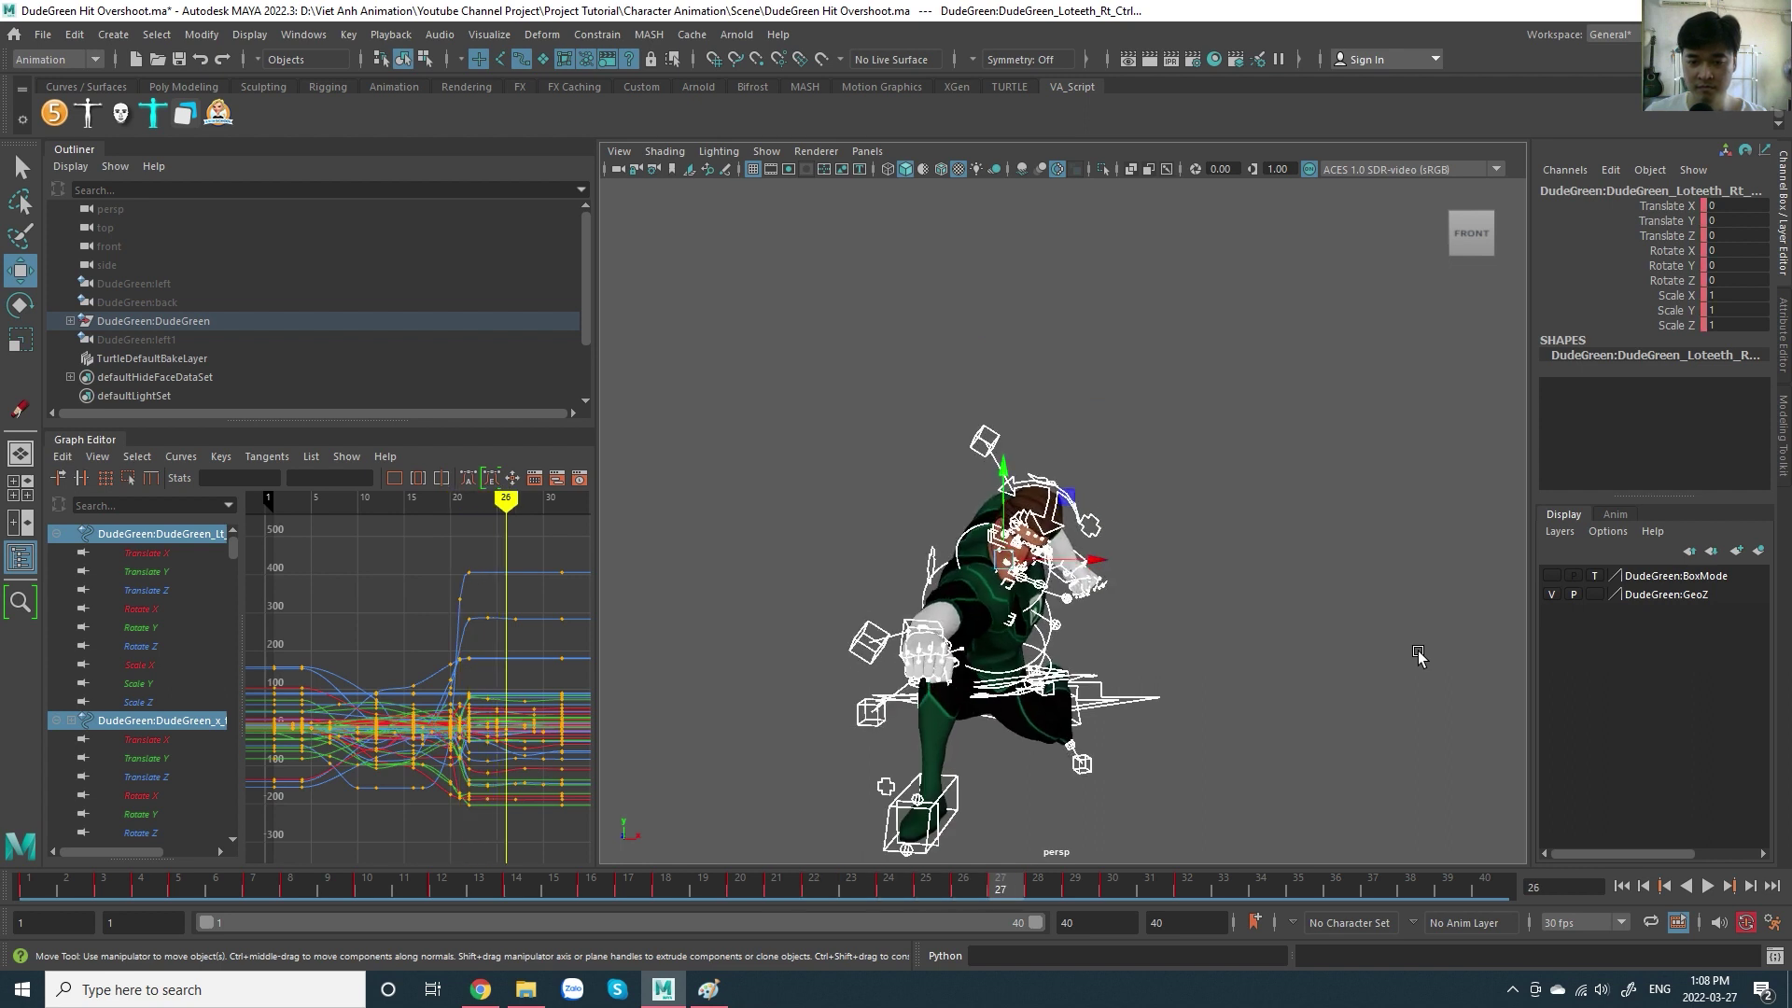
pyautogui.hotkey('alt', '.')
pyautogui.hotkey('alt', '.')
pyautogui.hotkey('alt', '.')
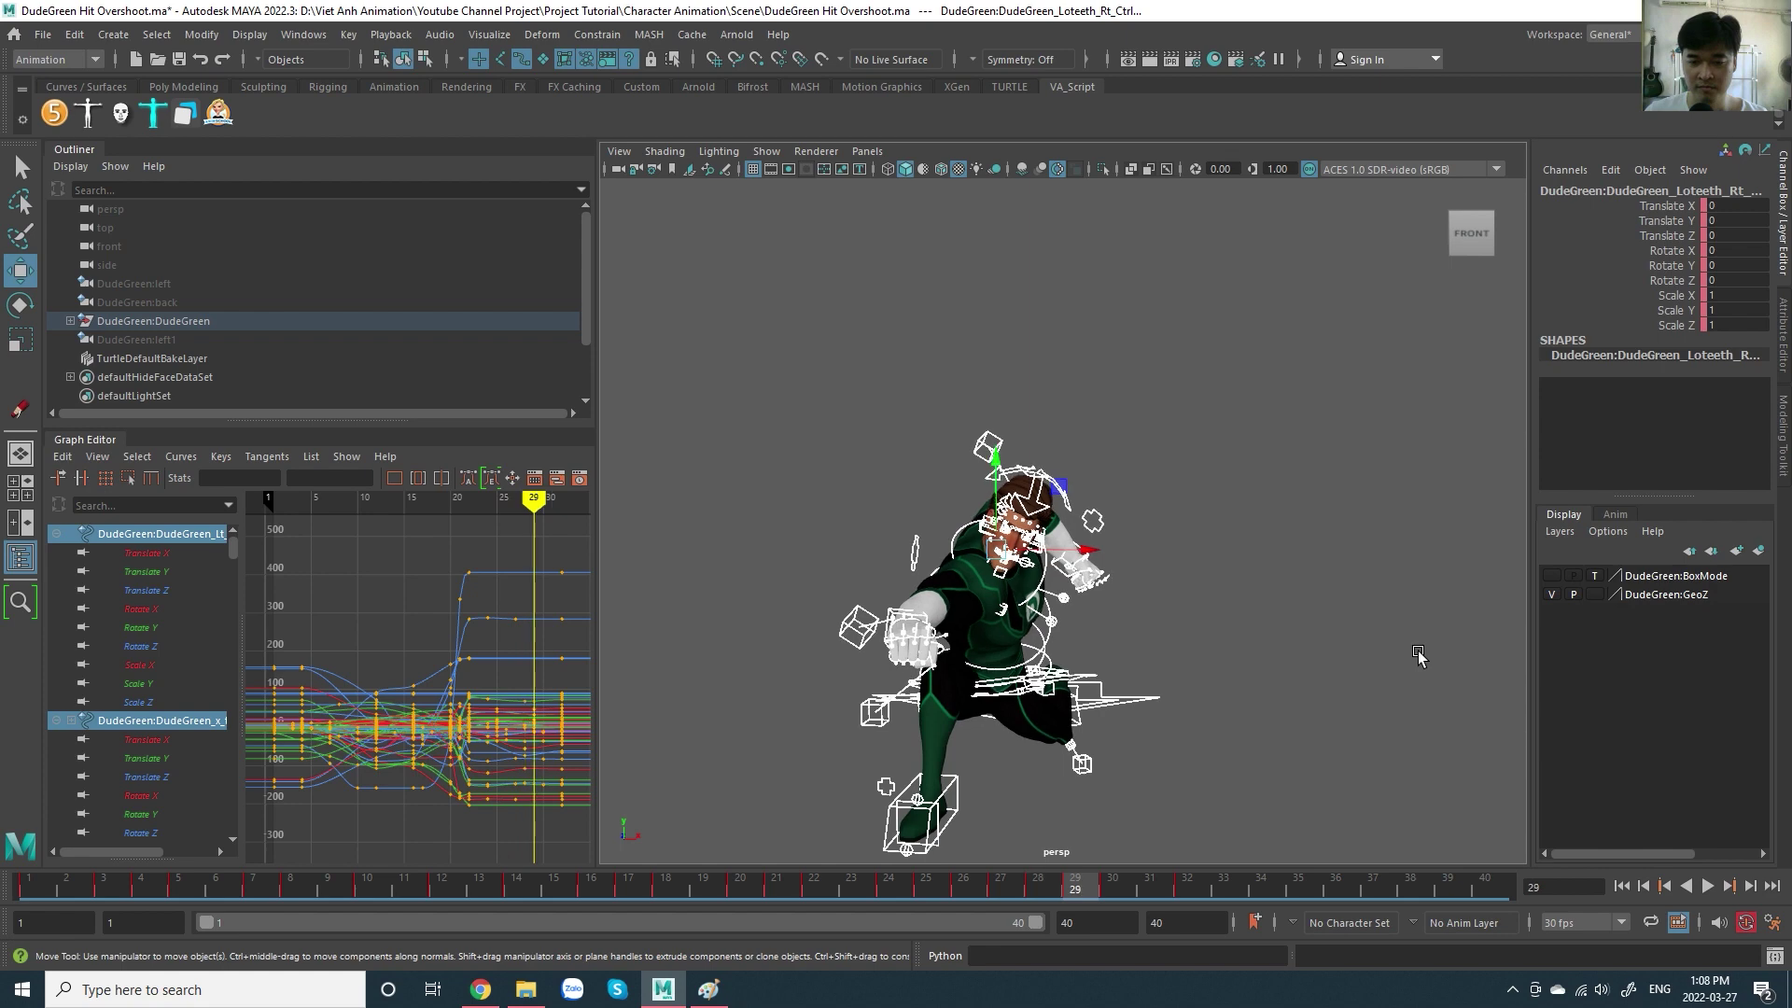
pyautogui.hotkey('alt', '.')
pyautogui.hotkey('alt', '.')
pyautogui.hotkey('alt', '.')
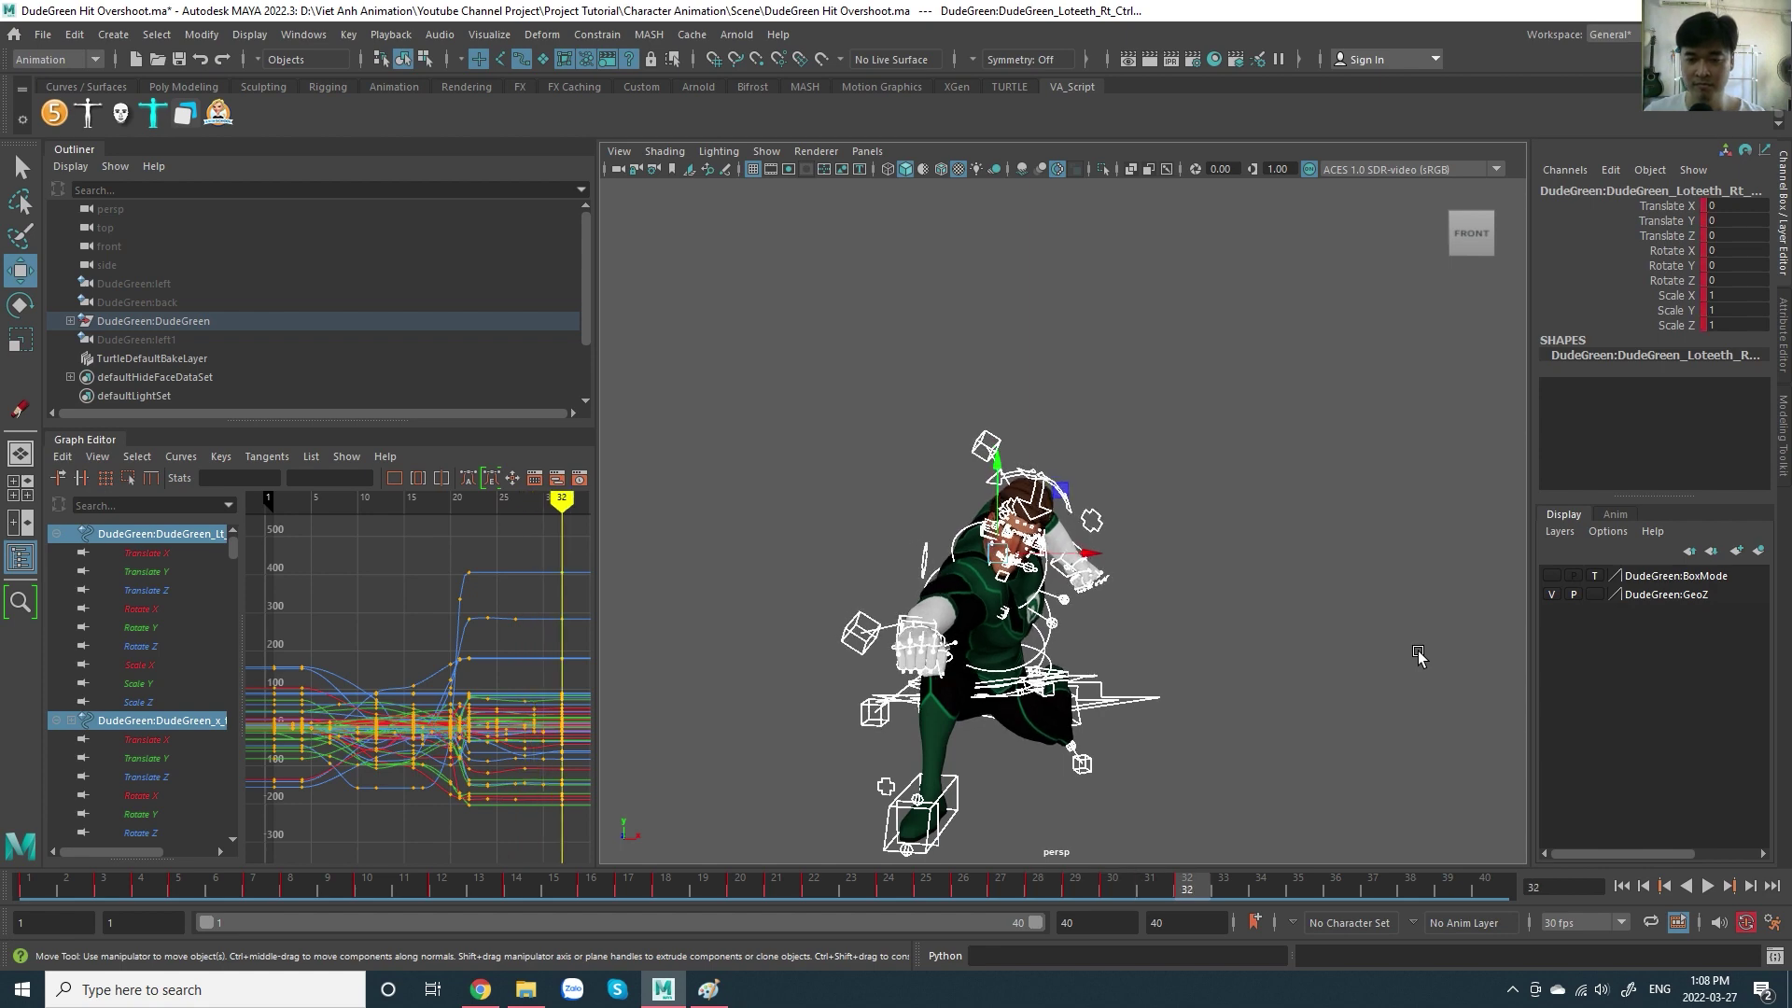
pyautogui.keyDown('alt'); pyautogui.moveTo(1197, 666); pyautogui.dragTo(1213, 600, button='middle'); pyautogui.keyUp('alt')
pyautogui.moveTo(1213, 600)
pyautogui.keyDown('alt'); pyautogui.mouseDown()
pyautogui.moveTo(1221, 560)
pyautogui.moveTo(1430, 586)
pyautogui.moveTo(1290, 631)
pyautogui.mouseUp(); pyautogui.keyUp('alt')
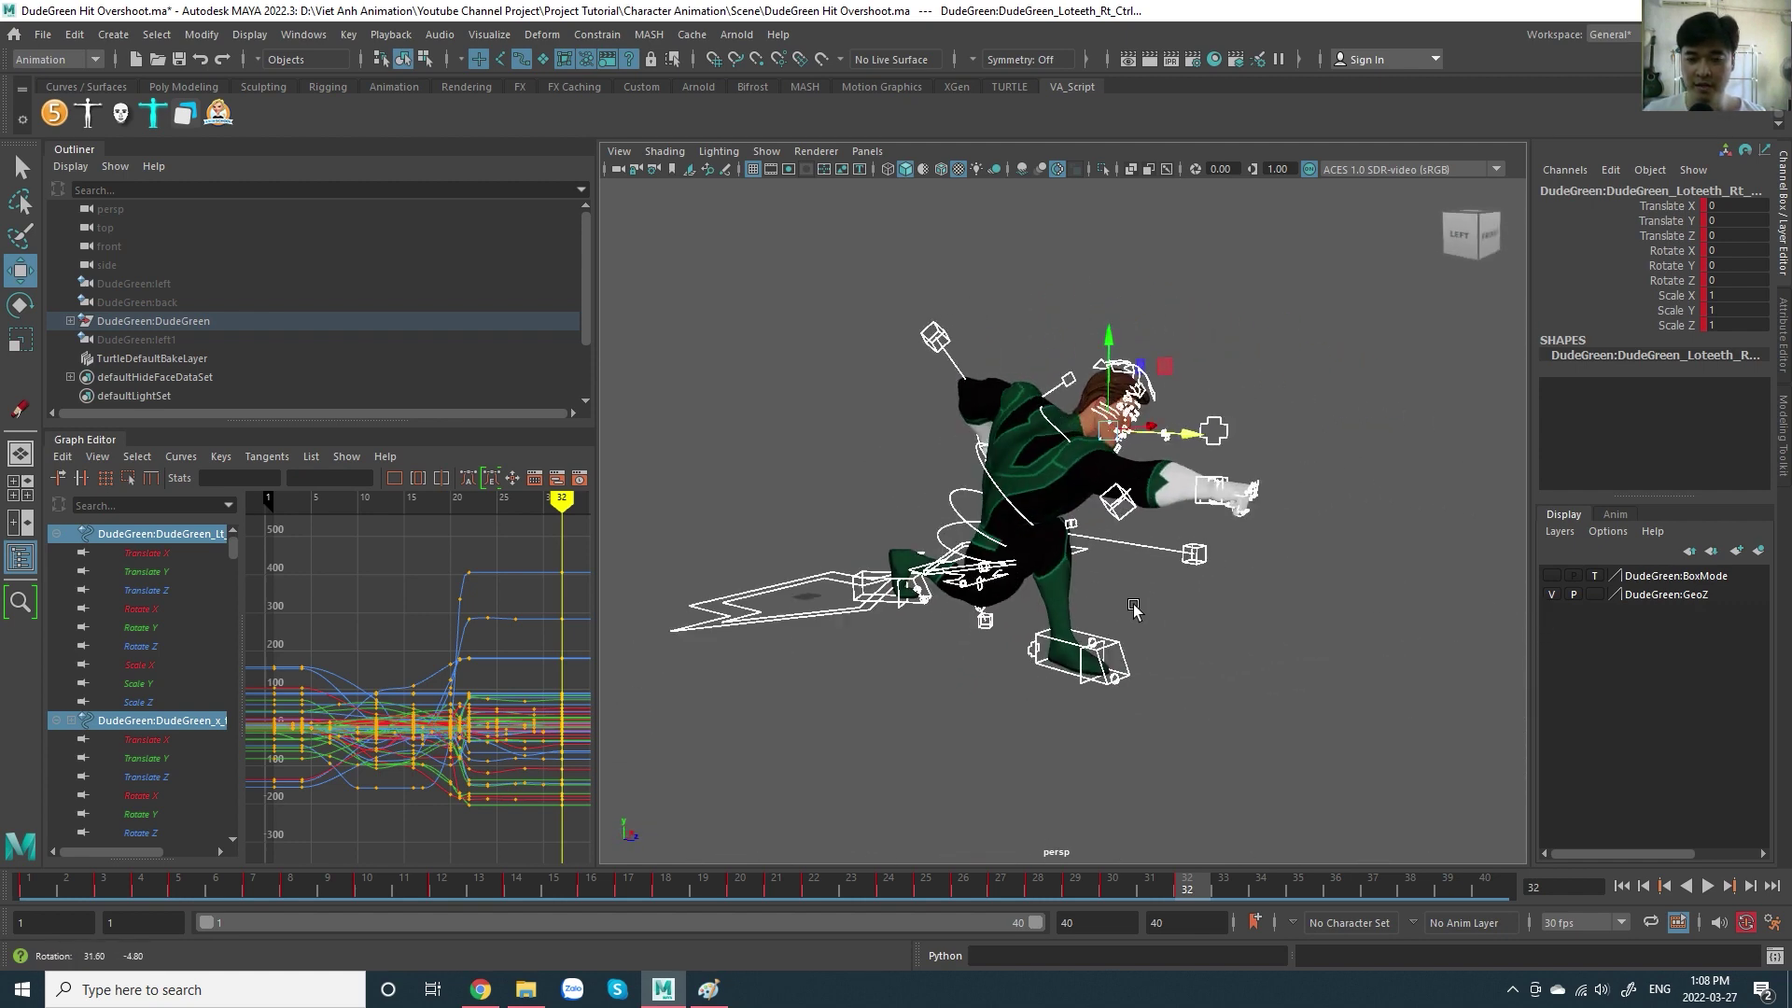
pyautogui.scroll(3, 1290, 631)
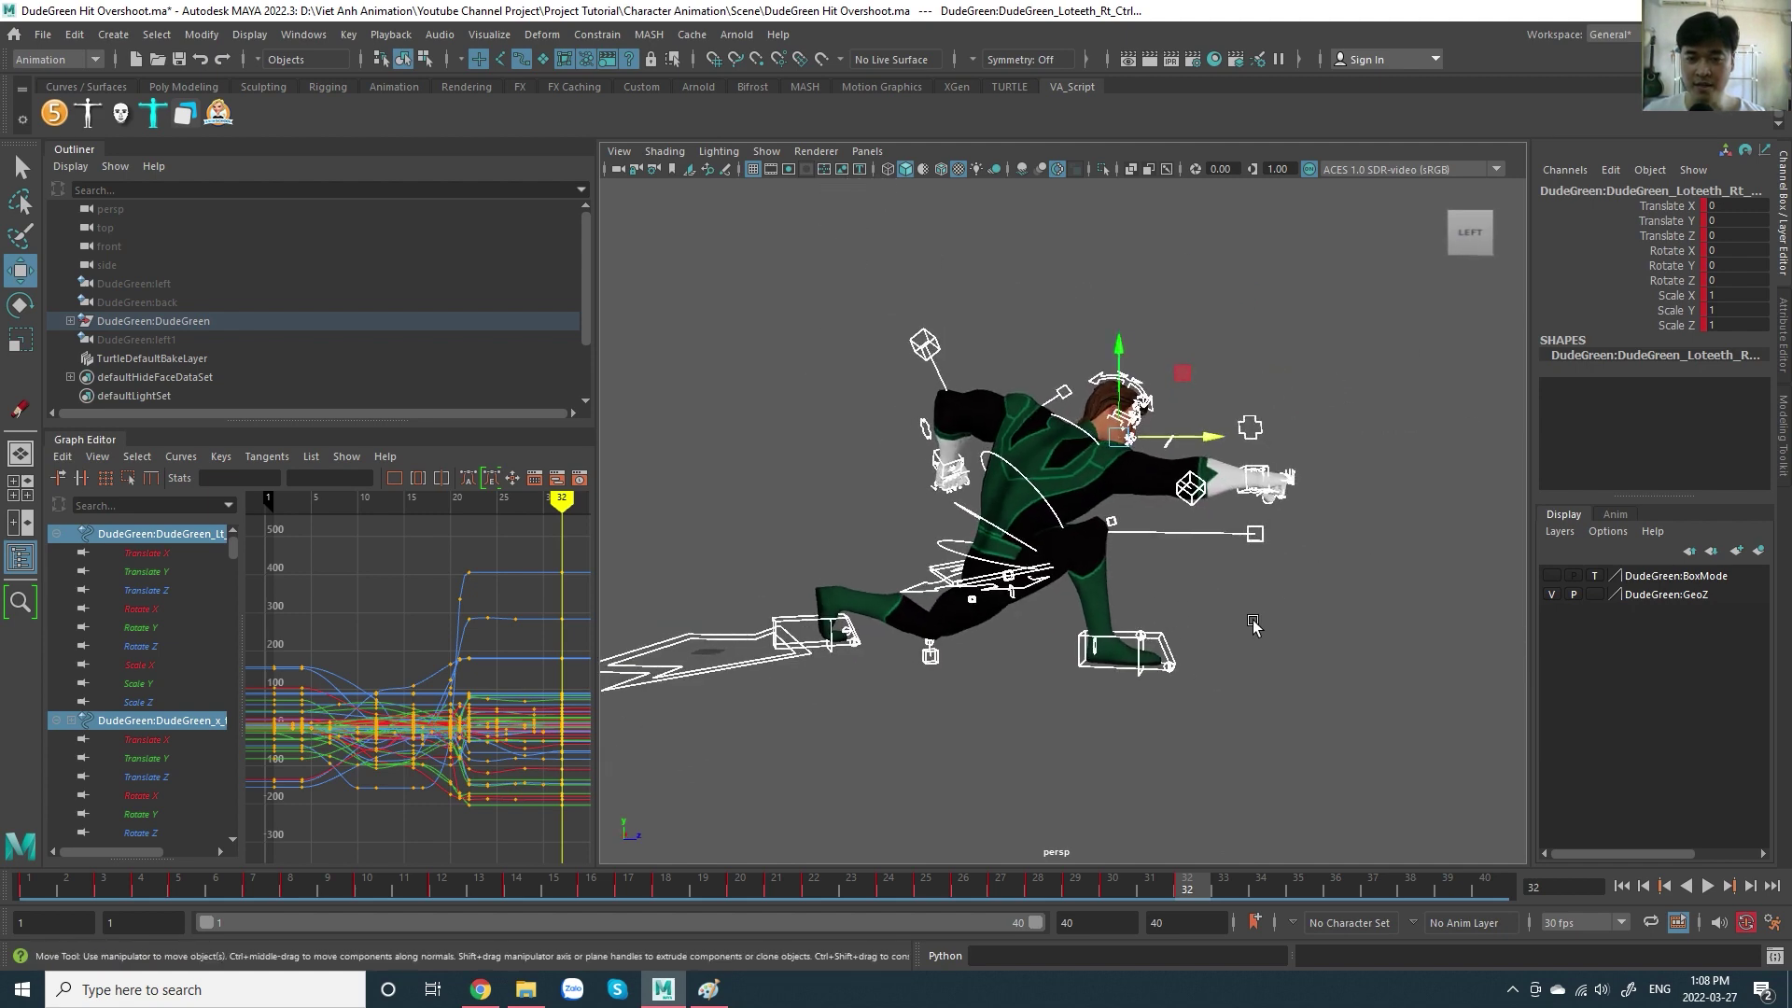
pyautogui.keyDown('alt'); pyautogui.moveTo(1290, 631); pyautogui.dragTo(1300, 611, button='right'); pyautogui.keyUp('alt')
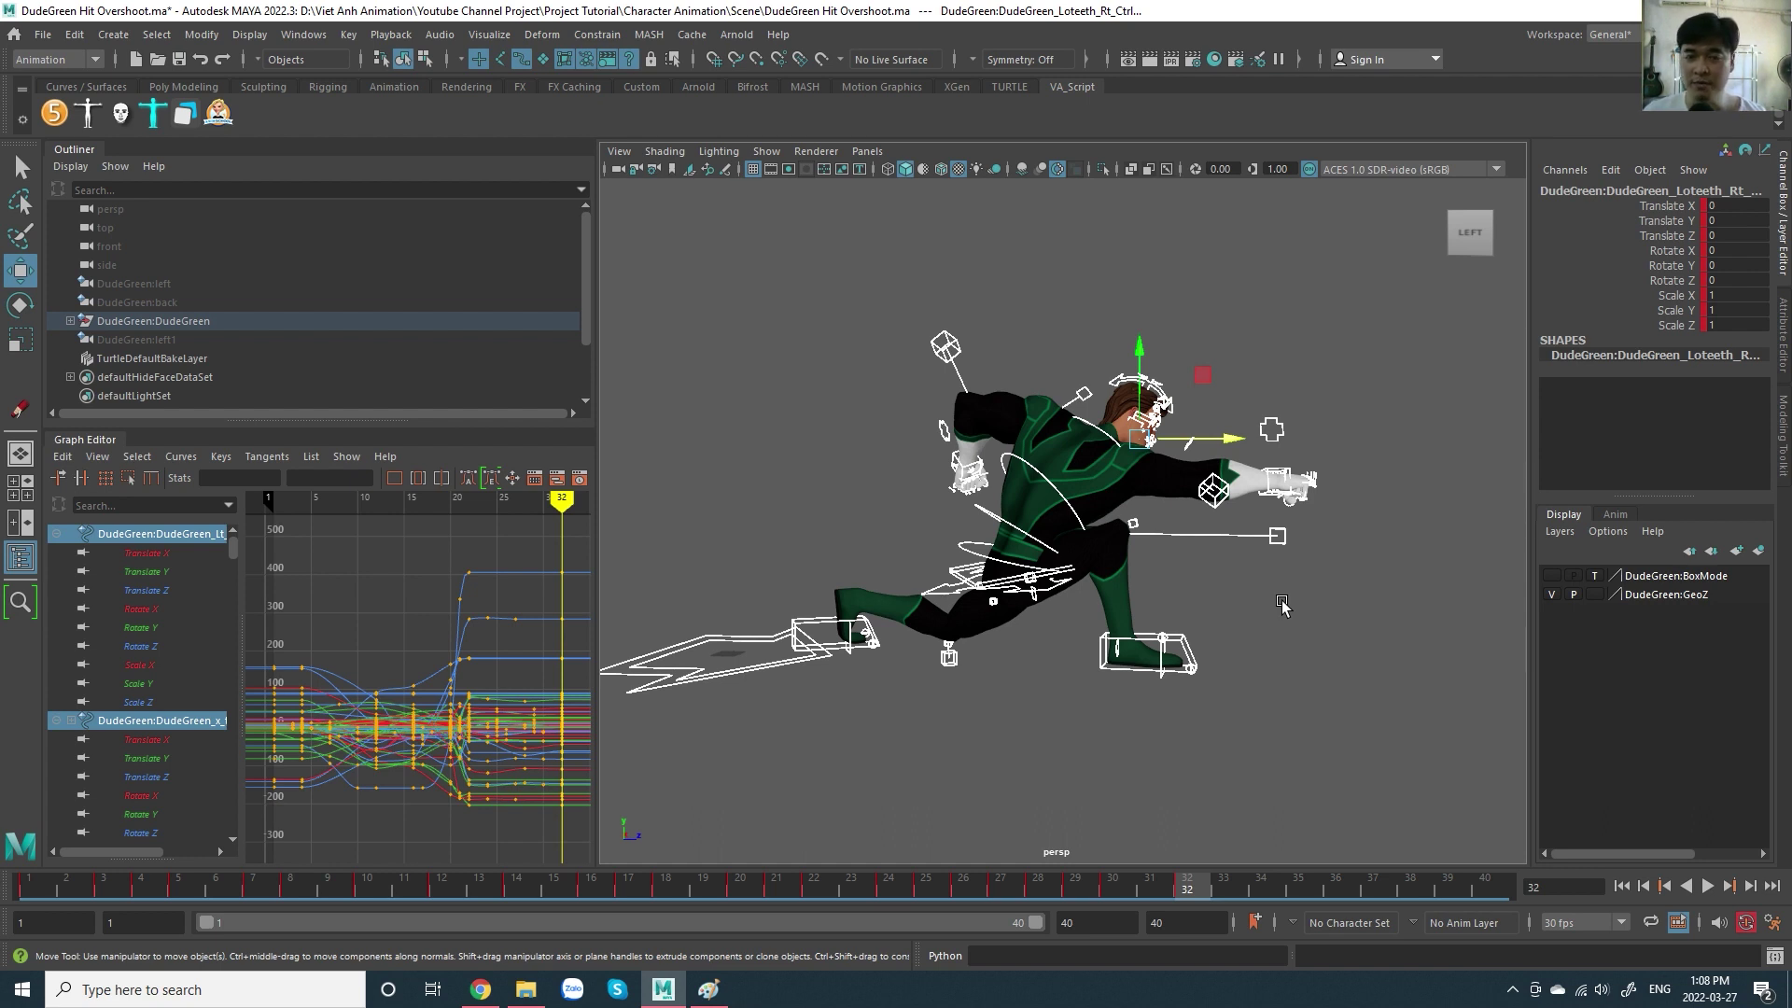
pyautogui.scroll(2, 1193, 644)
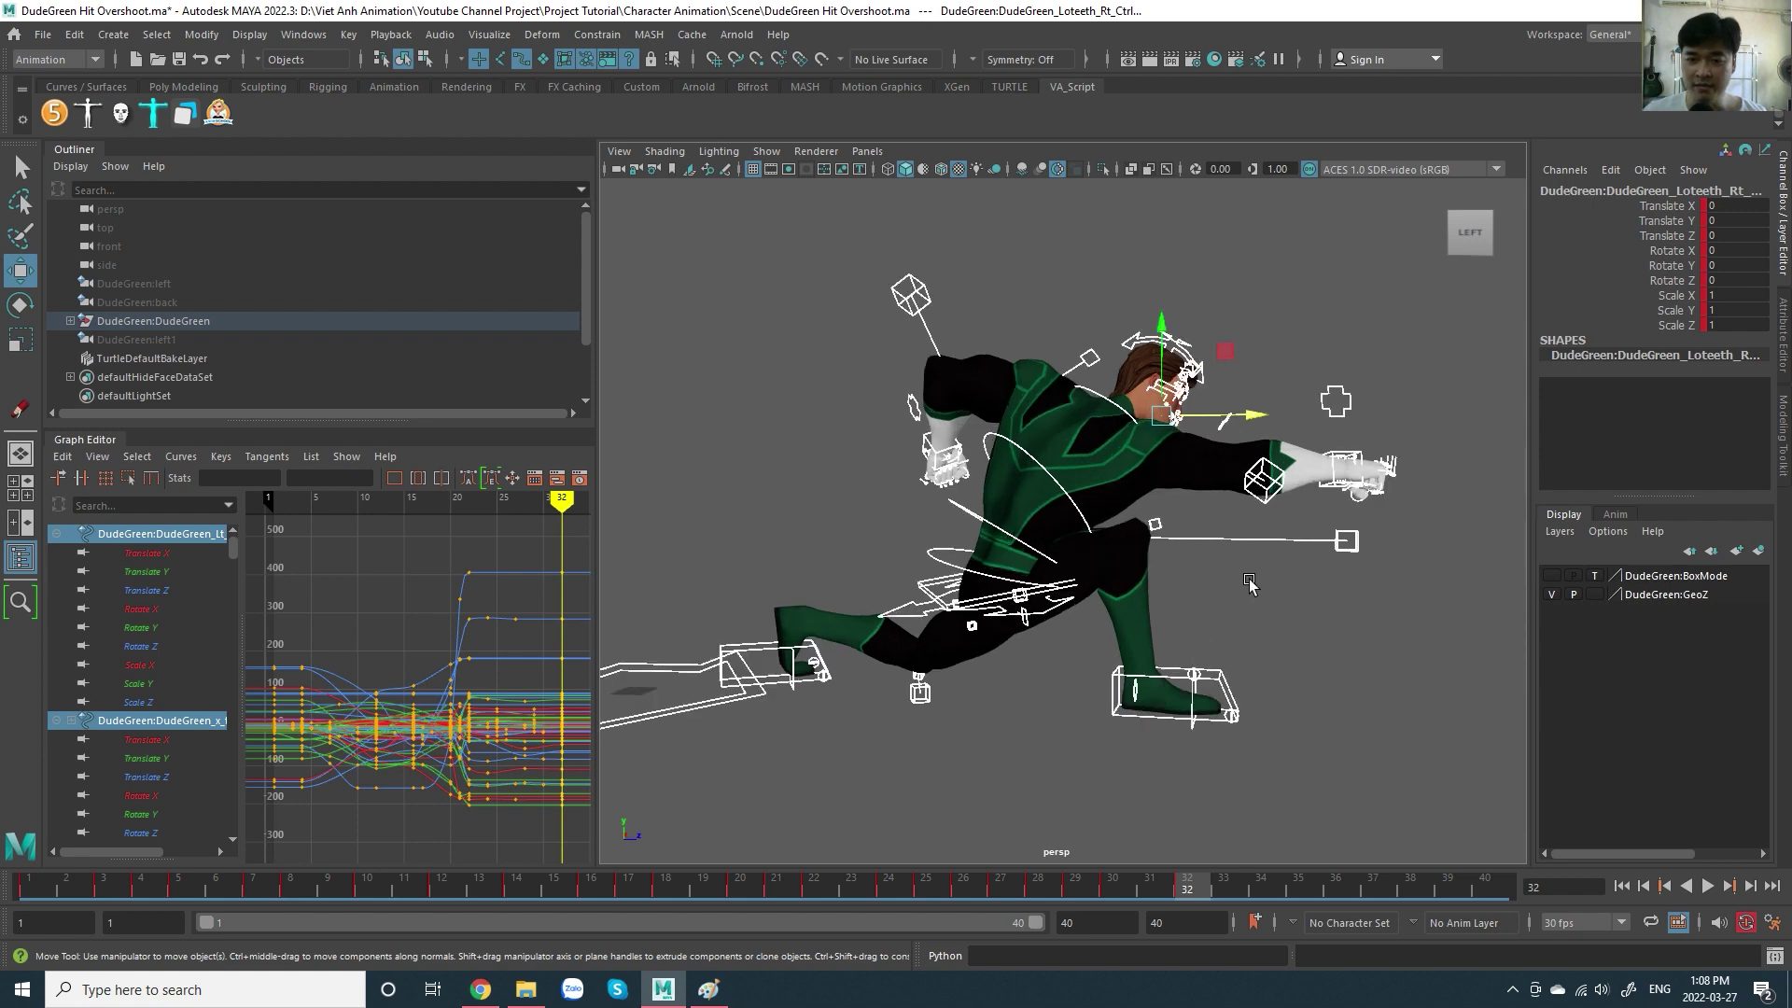
pyautogui.scroll(-1, 1250, 584)
pyautogui.scroll(-1, 1271, 638)
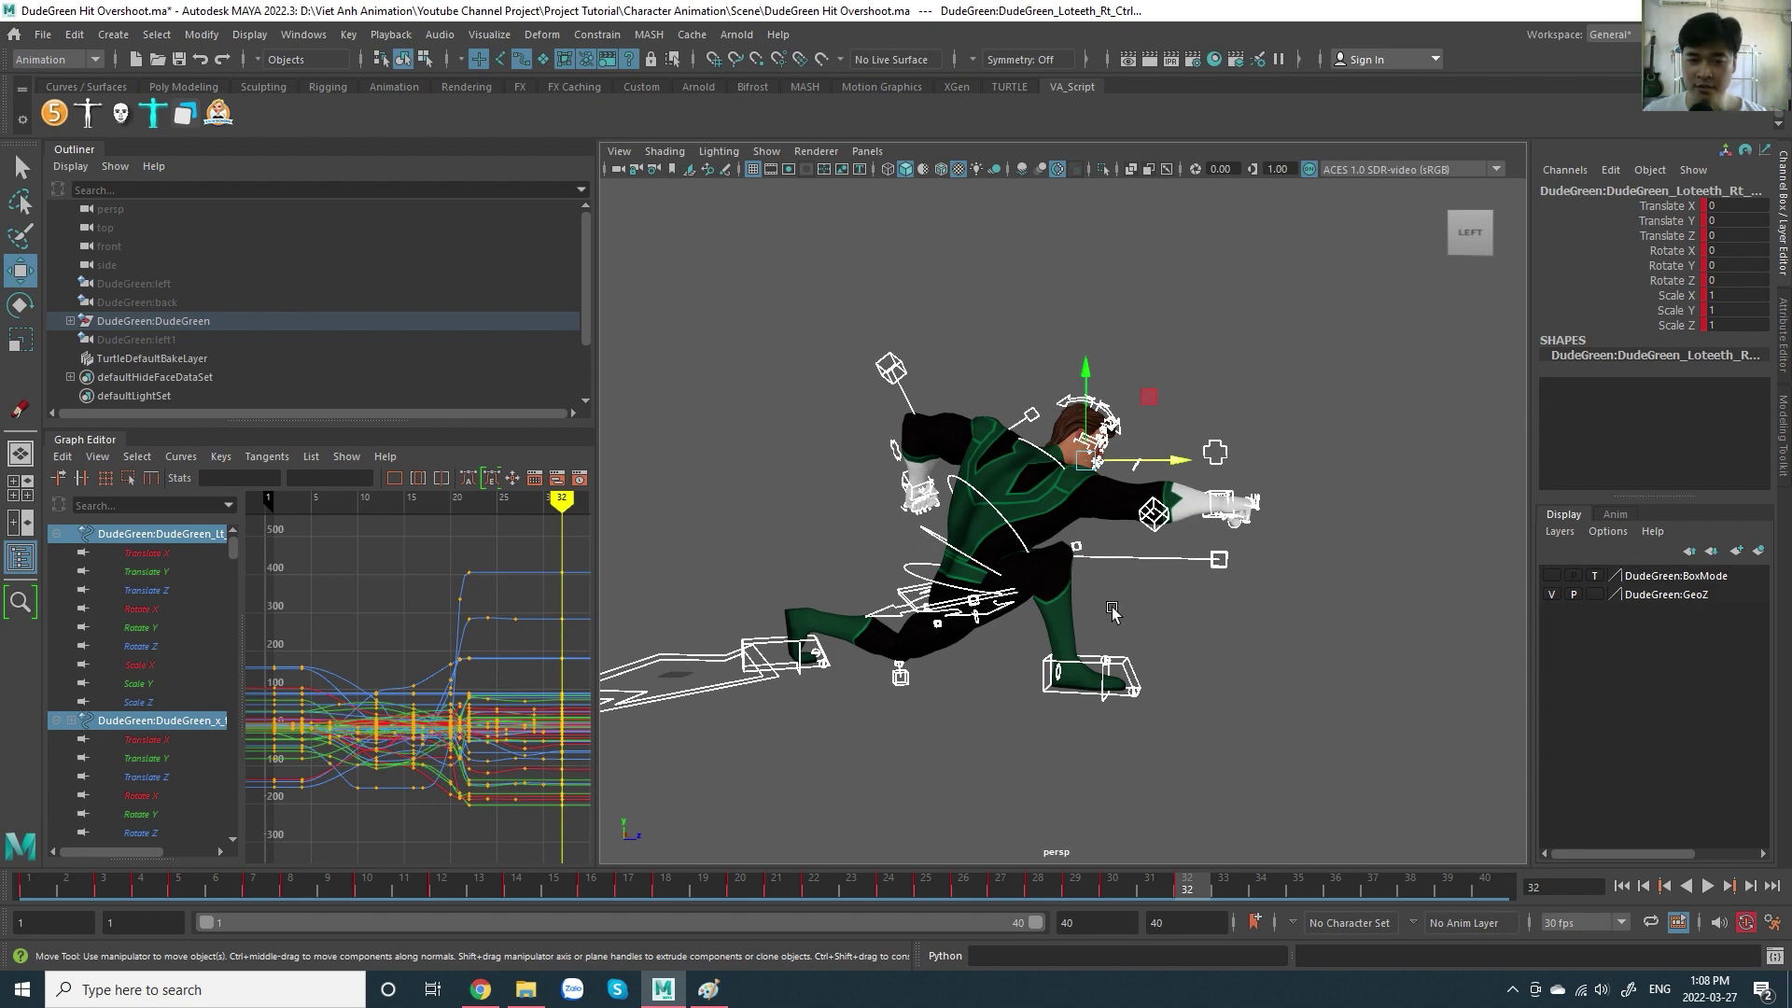
# - Deselect the rig controls and scrub back to frame 19, then to frame 14
pyautogui.click(1214, 677)
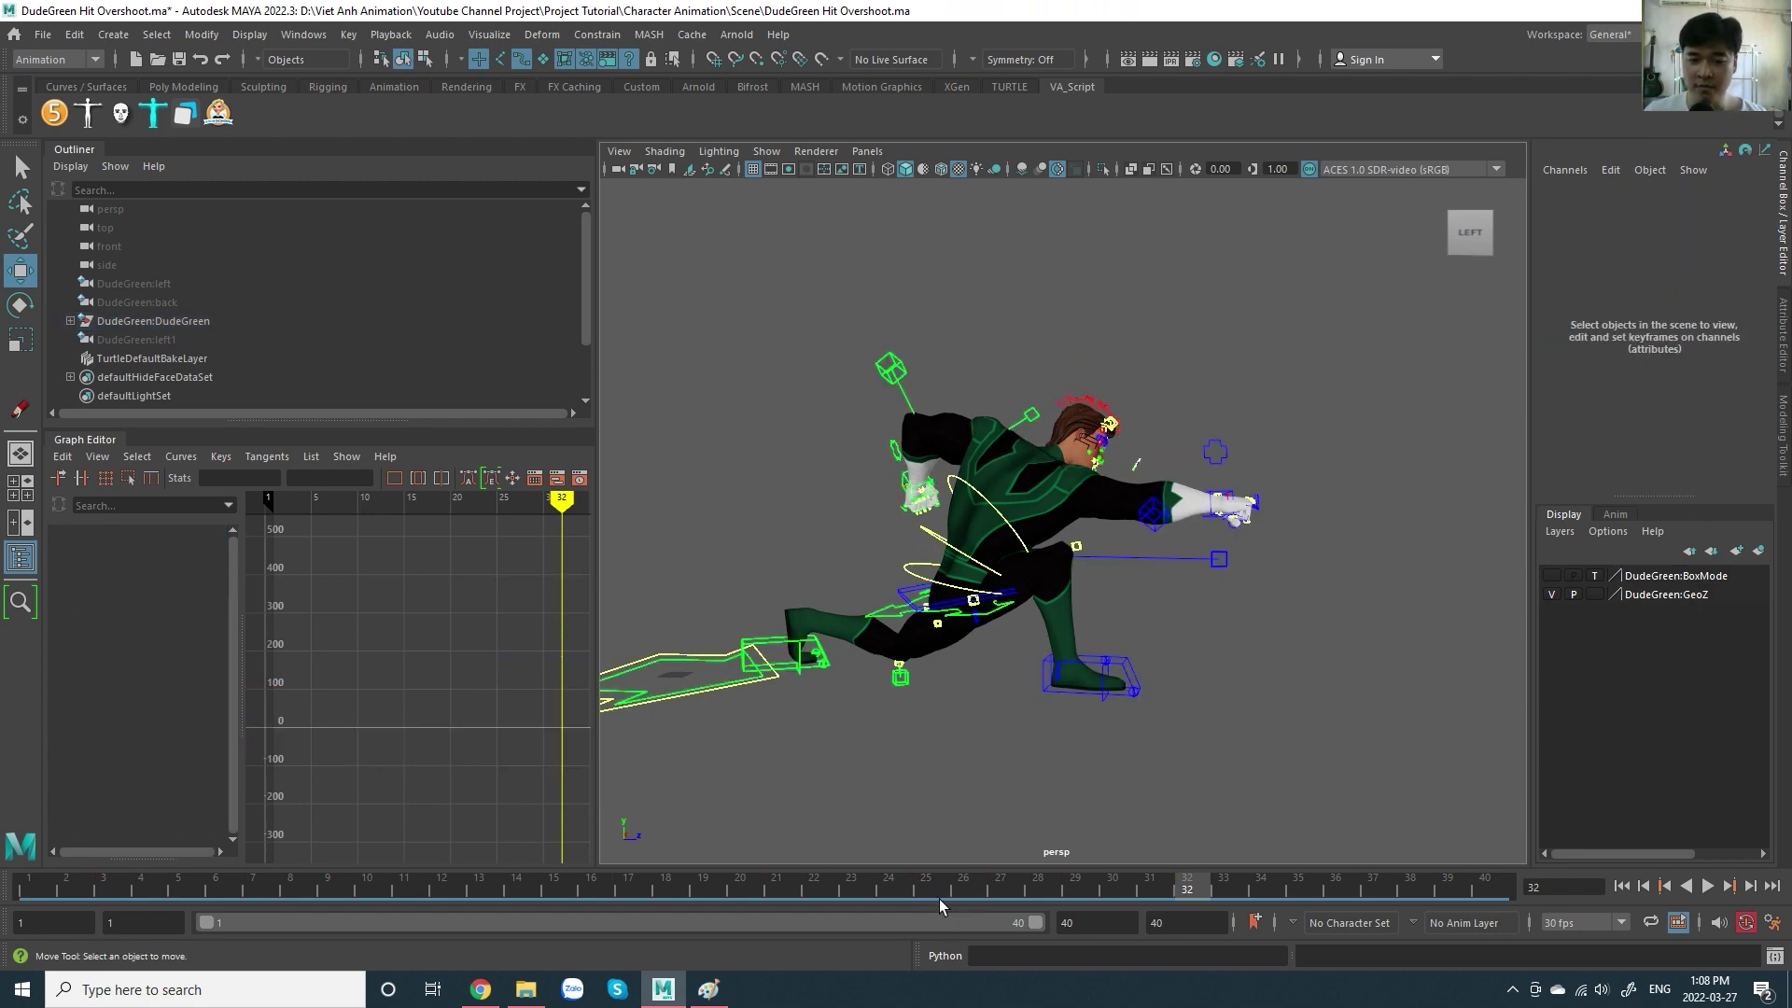
pyautogui.moveTo(939, 899); pyautogui.dragTo(702, 901)
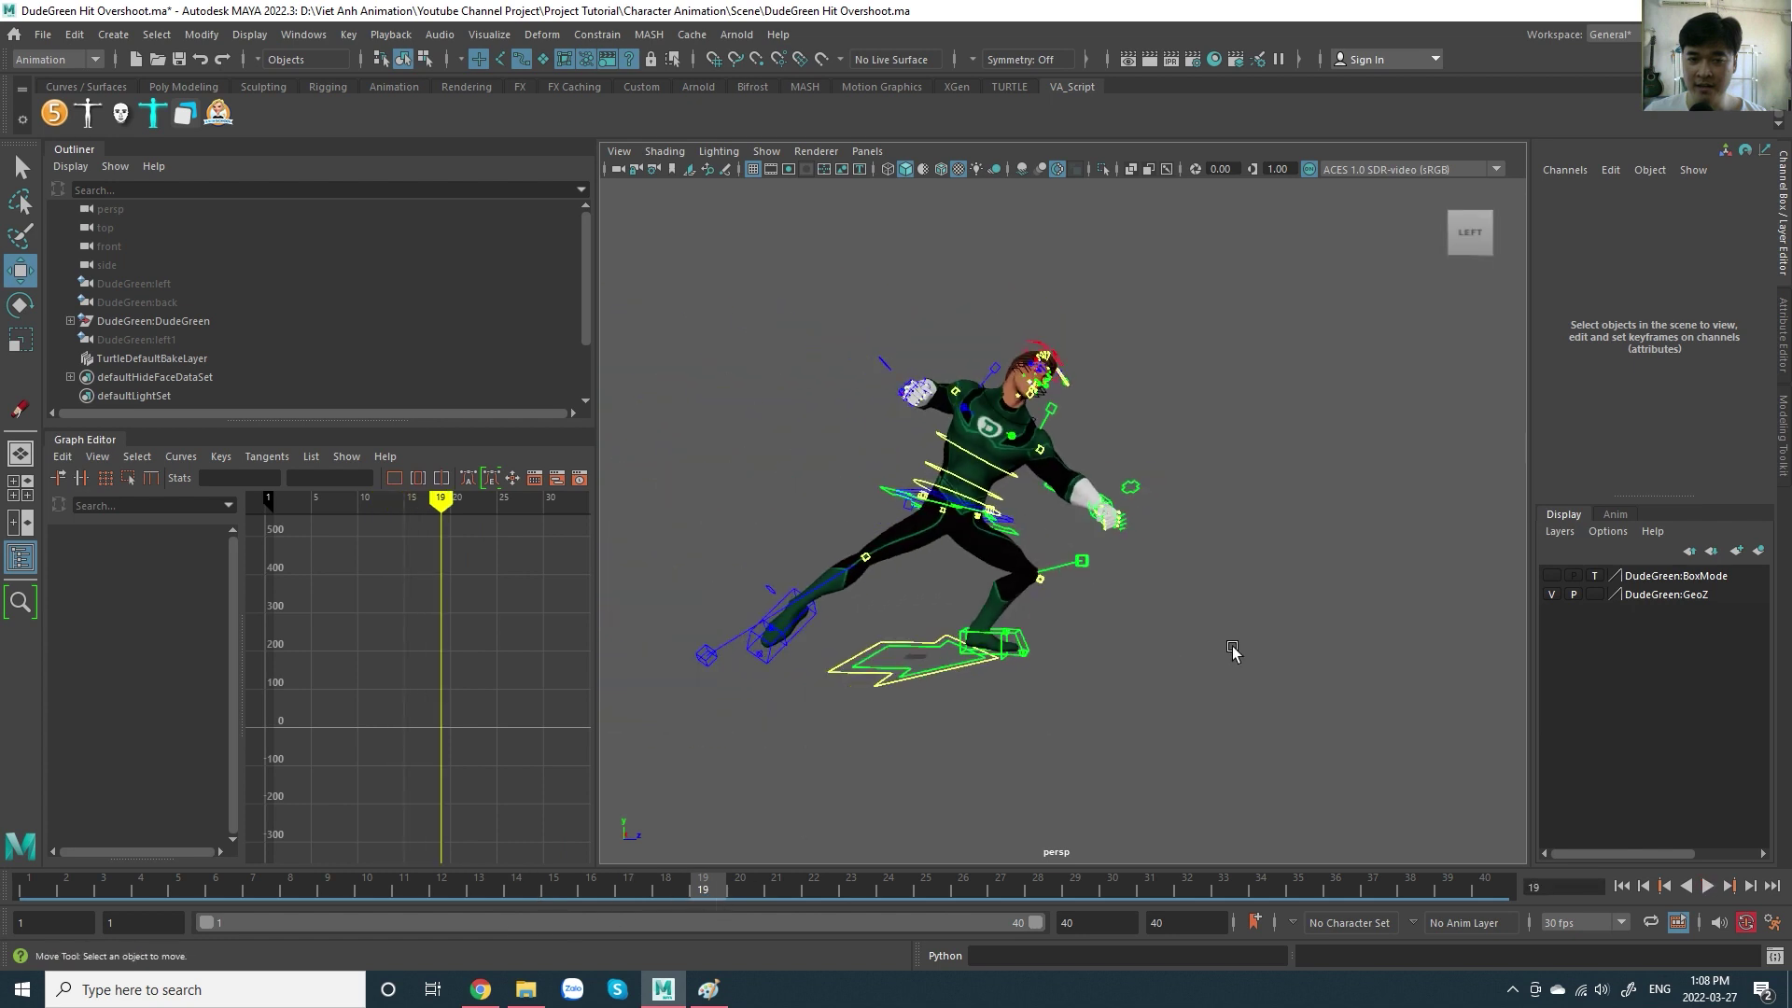
pyautogui.keyDown('alt'); pyautogui.moveTo(1232, 651); pyautogui.dragTo(1137, 675); pyautogui.keyUp('alt')
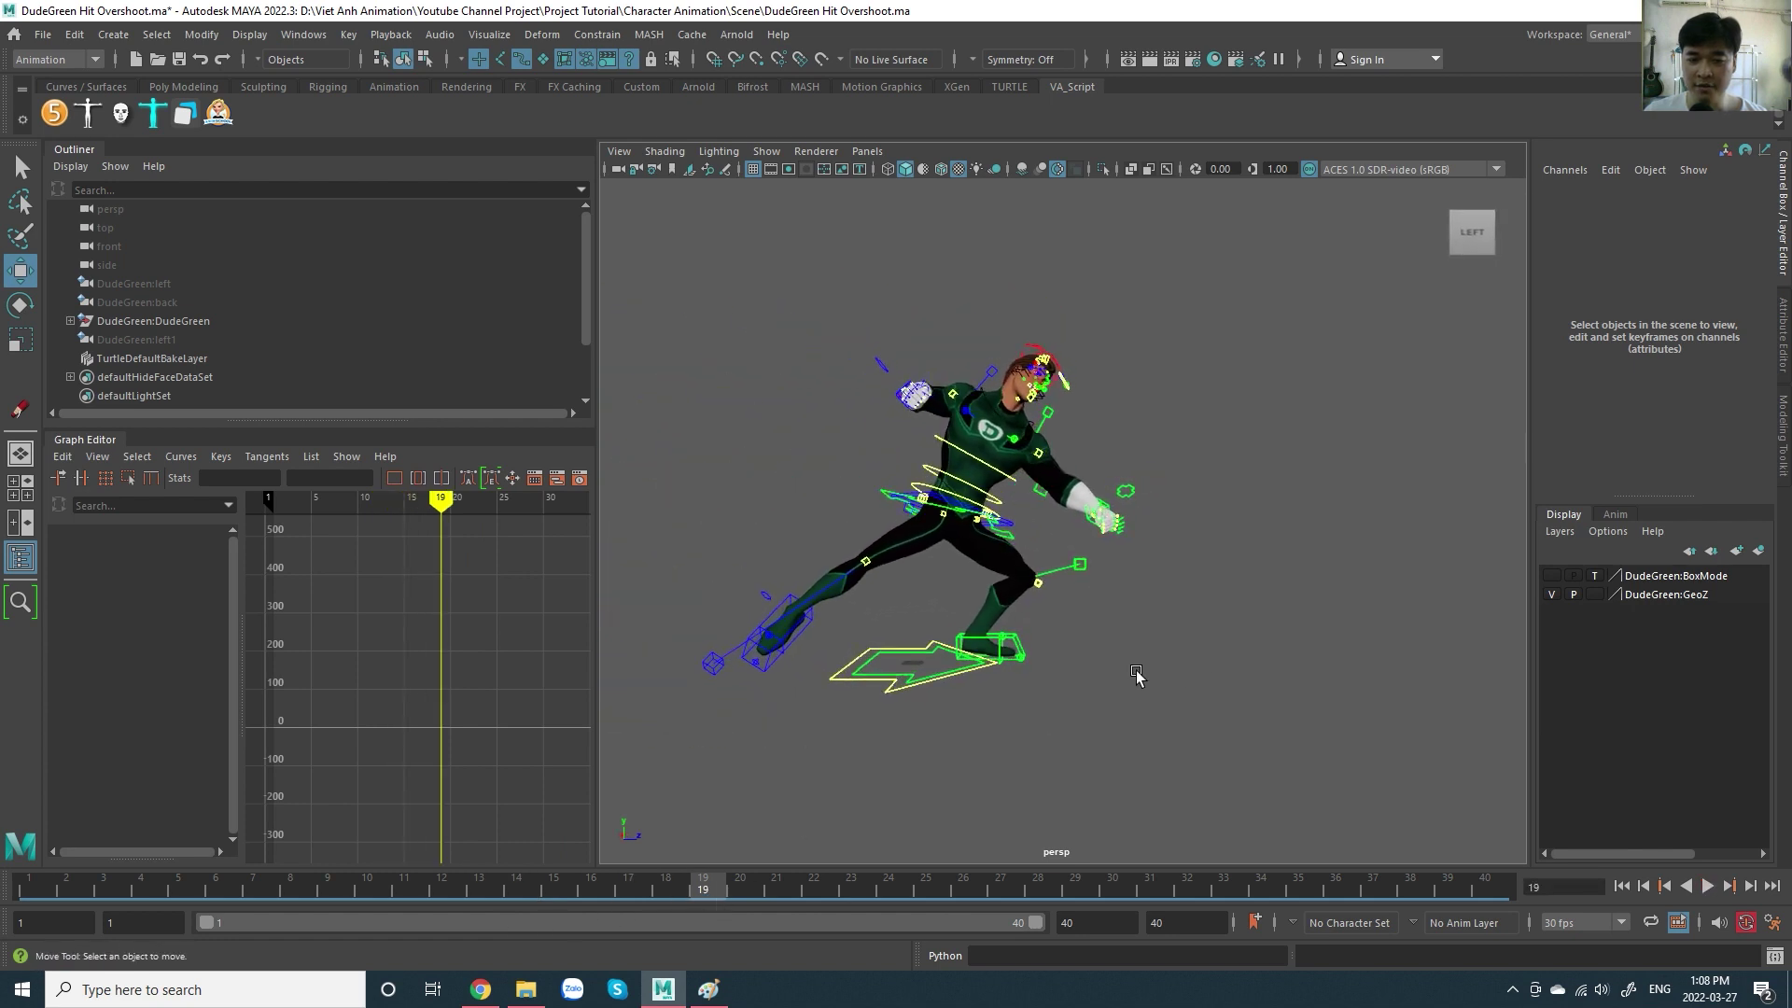
pyautogui.moveTo(702, 894)
pyautogui.mouseDown()
pyautogui.moveTo(455, 906)
pyautogui.moveTo(524, 900)
pyautogui.mouseUp()
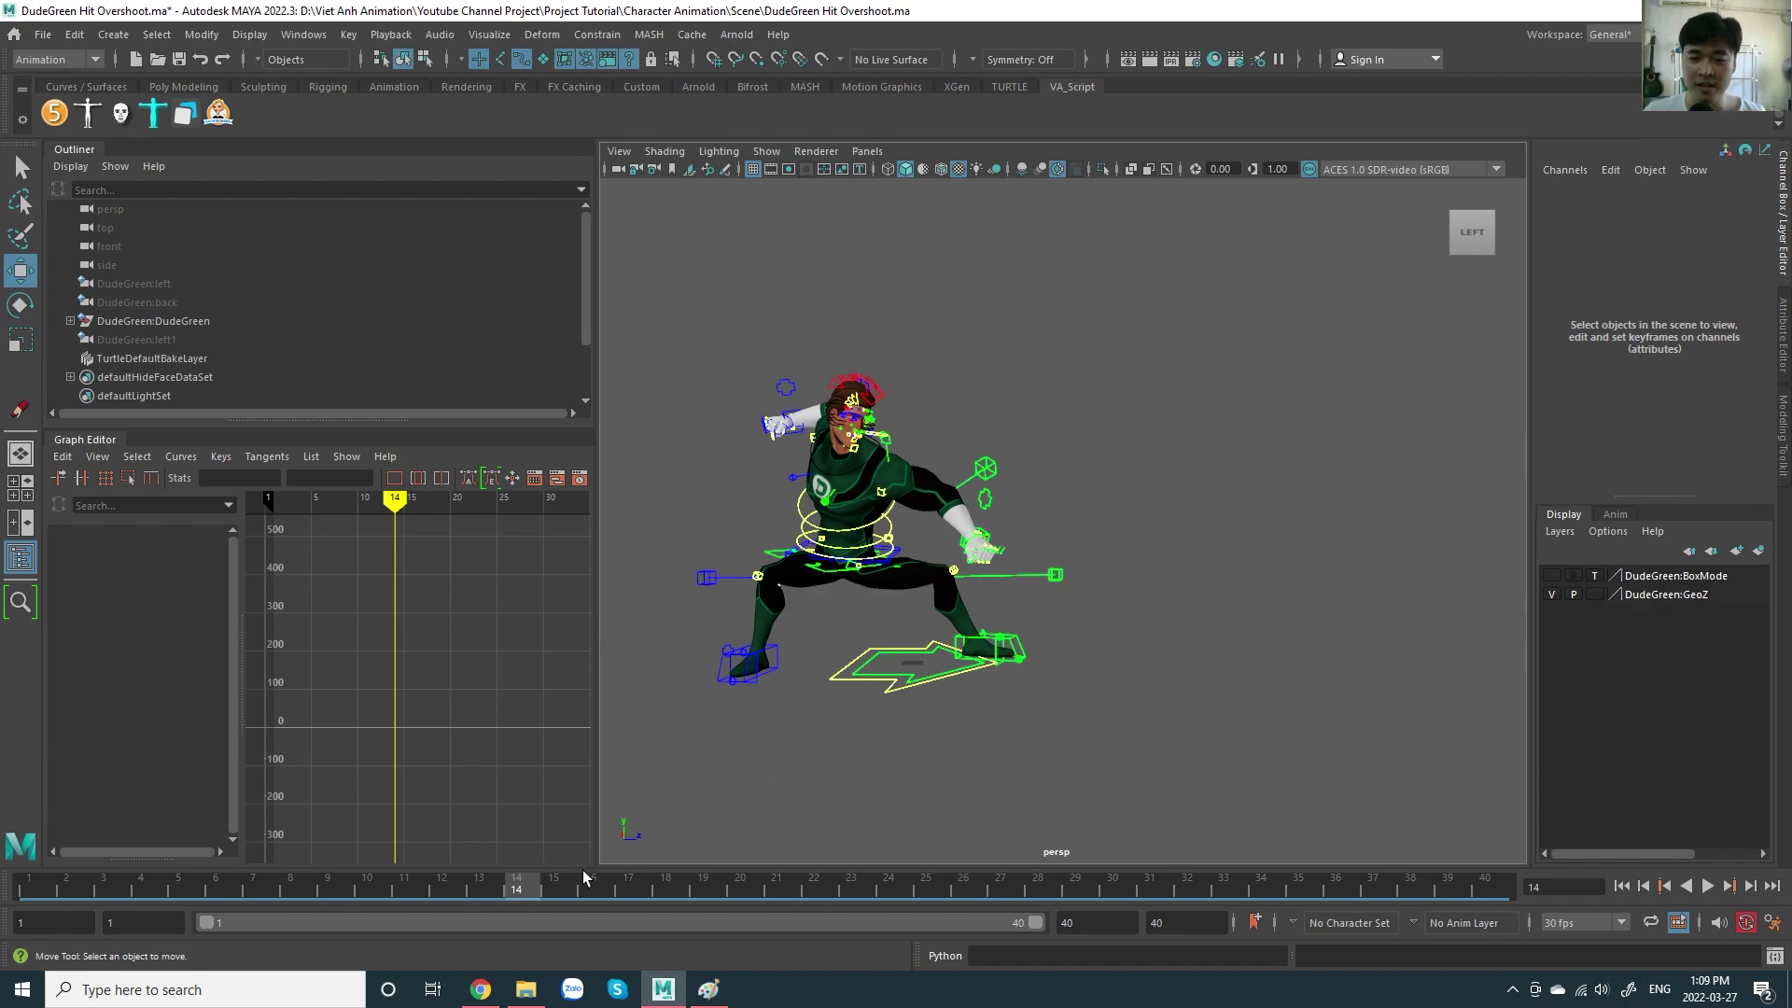
# - Read the Key Pose, Breakdown and Timing notes in the Character Animation sheet, then return to Maya
pyautogui.click(482, 993)
pyautogui.scroll(1, 590, 509)
pyautogui.scroll(5, 590, 508)
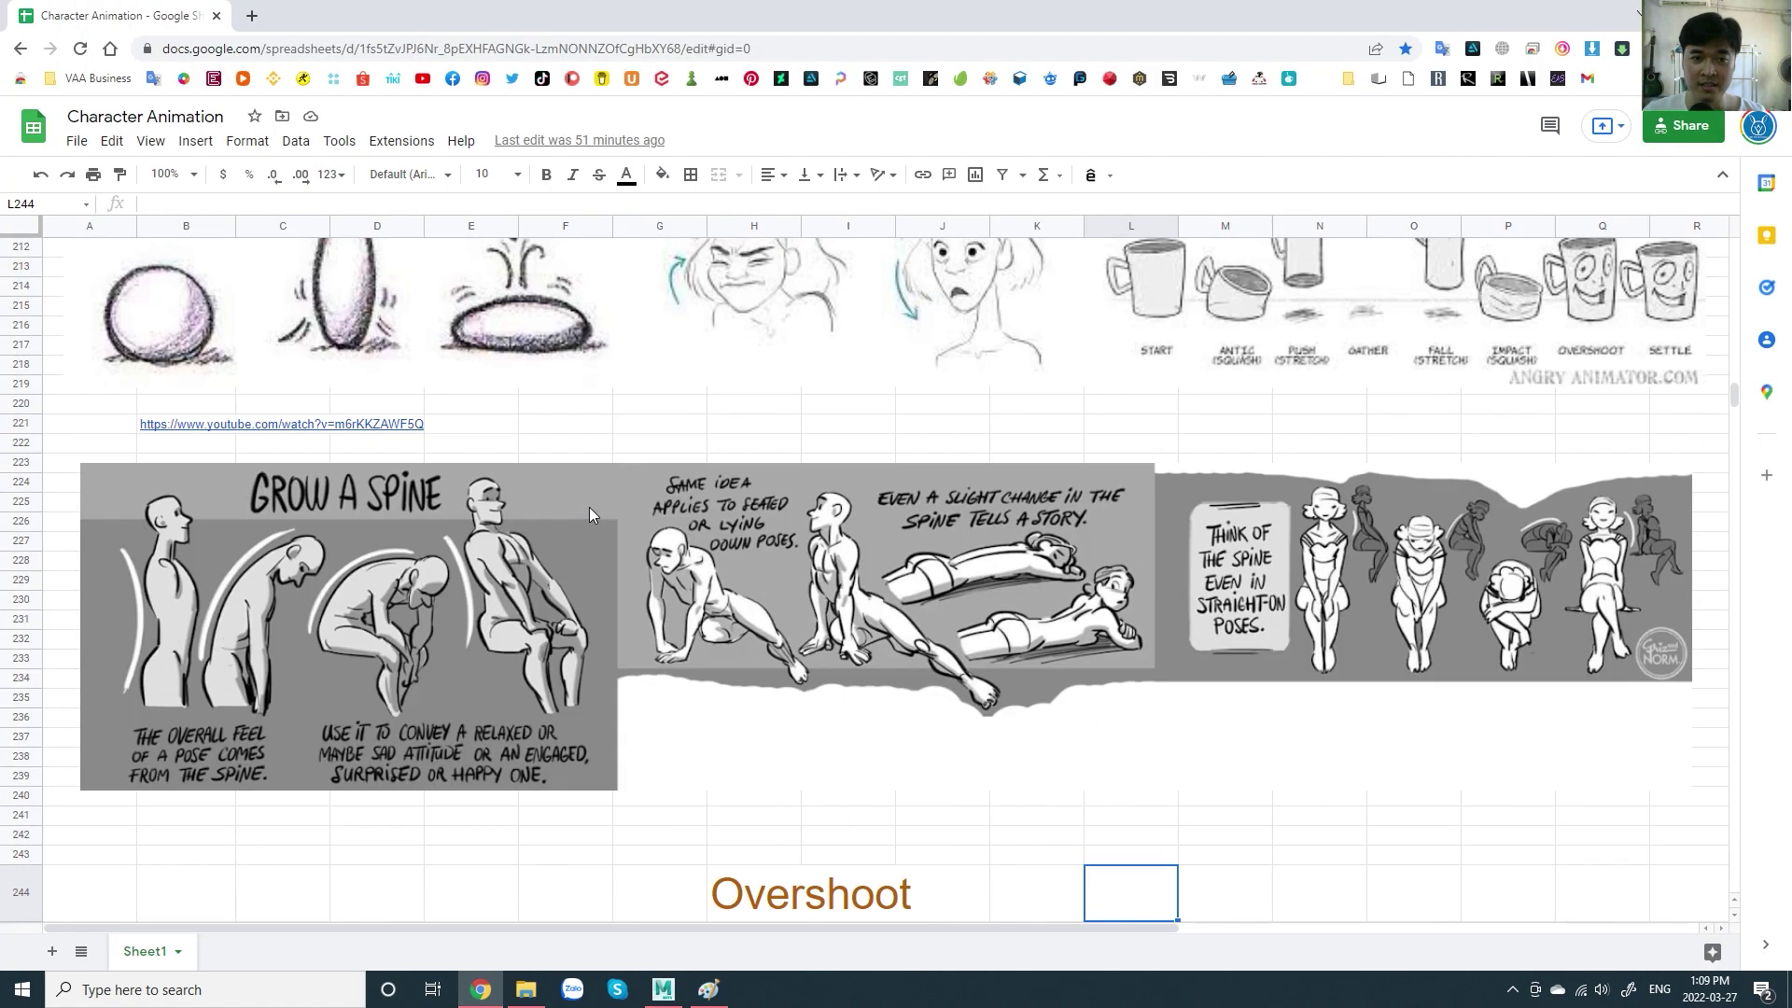
pyautogui.scroll(6, 590, 511)
pyautogui.scroll(5, 590, 513)
pyautogui.scroll(4, 590, 514)
pyautogui.scroll(4, 590, 513)
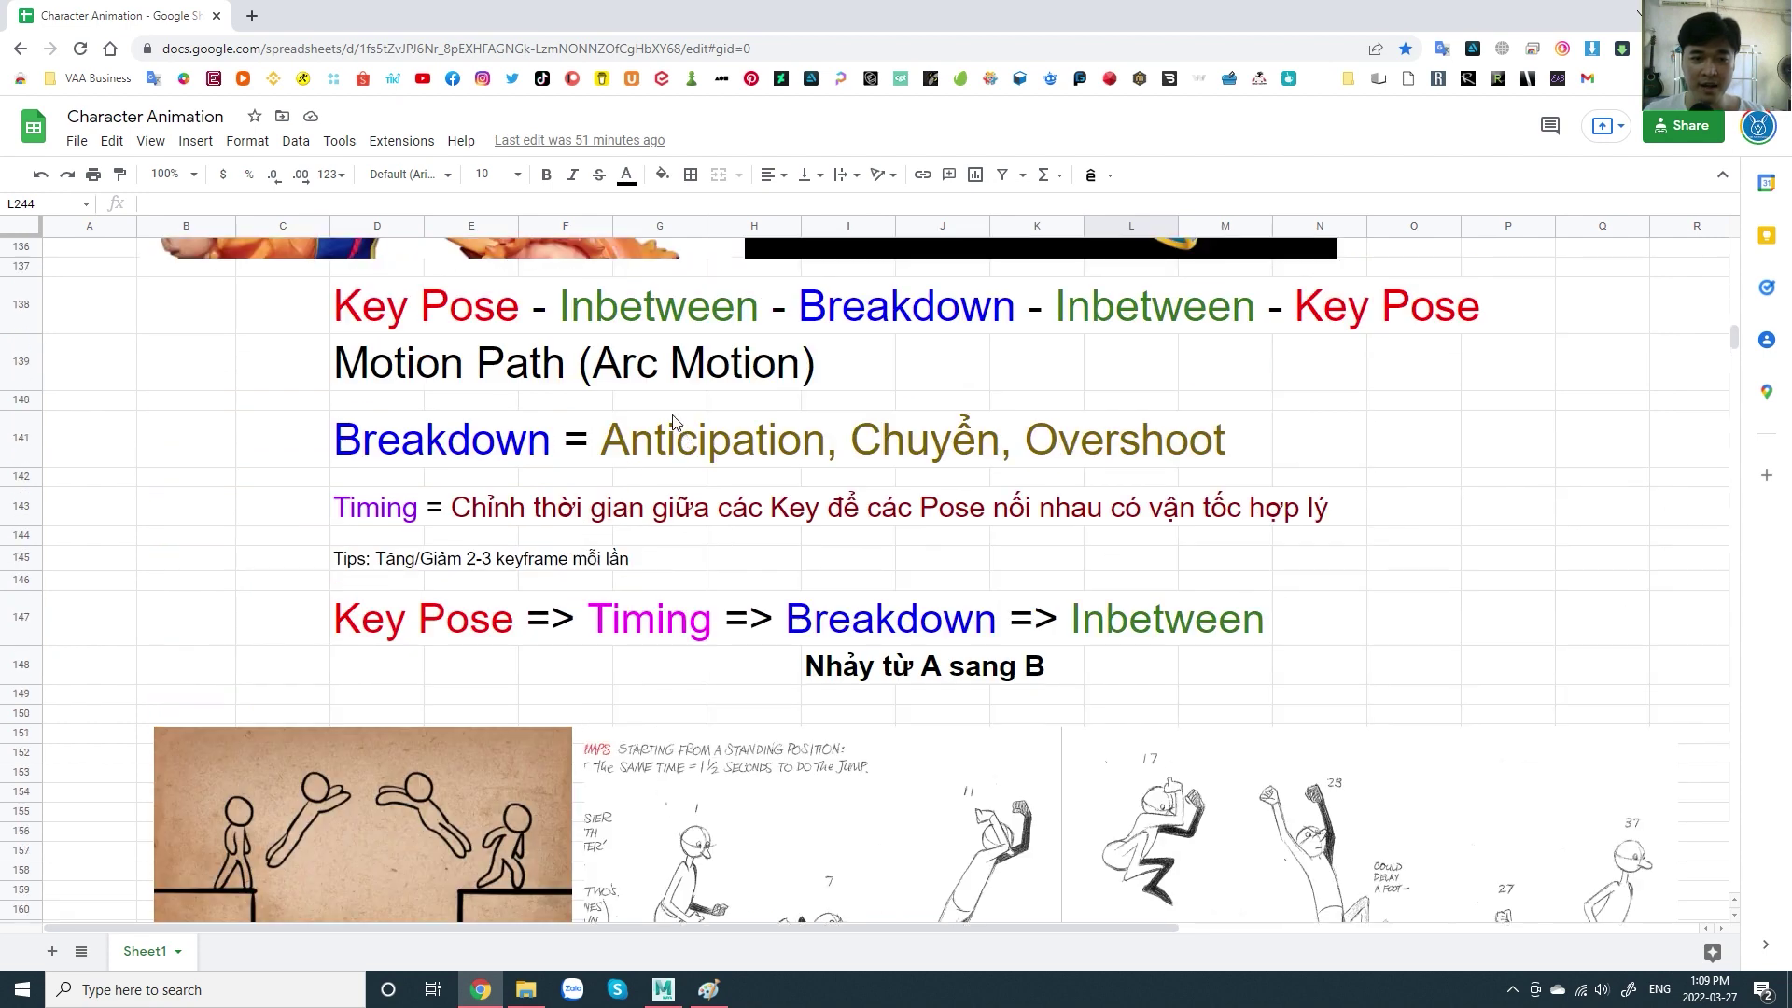
pyautogui.scroll(2, 641, 381)
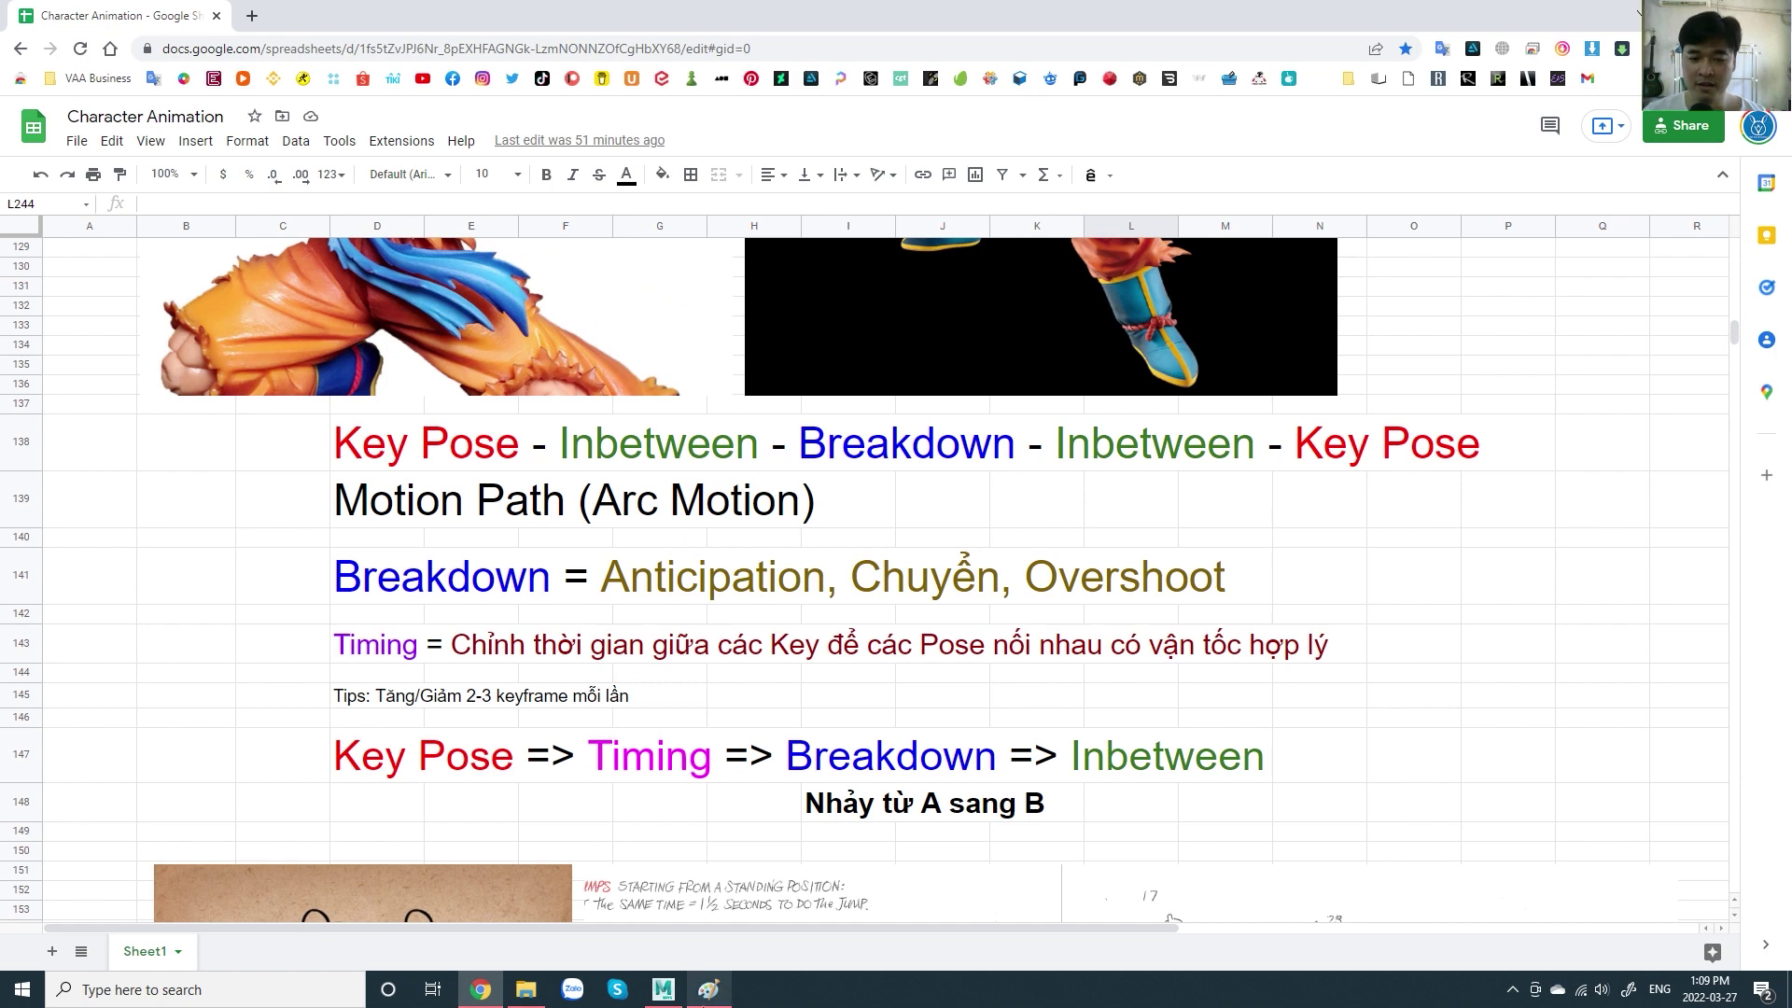
pyautogui.click(662, 991)
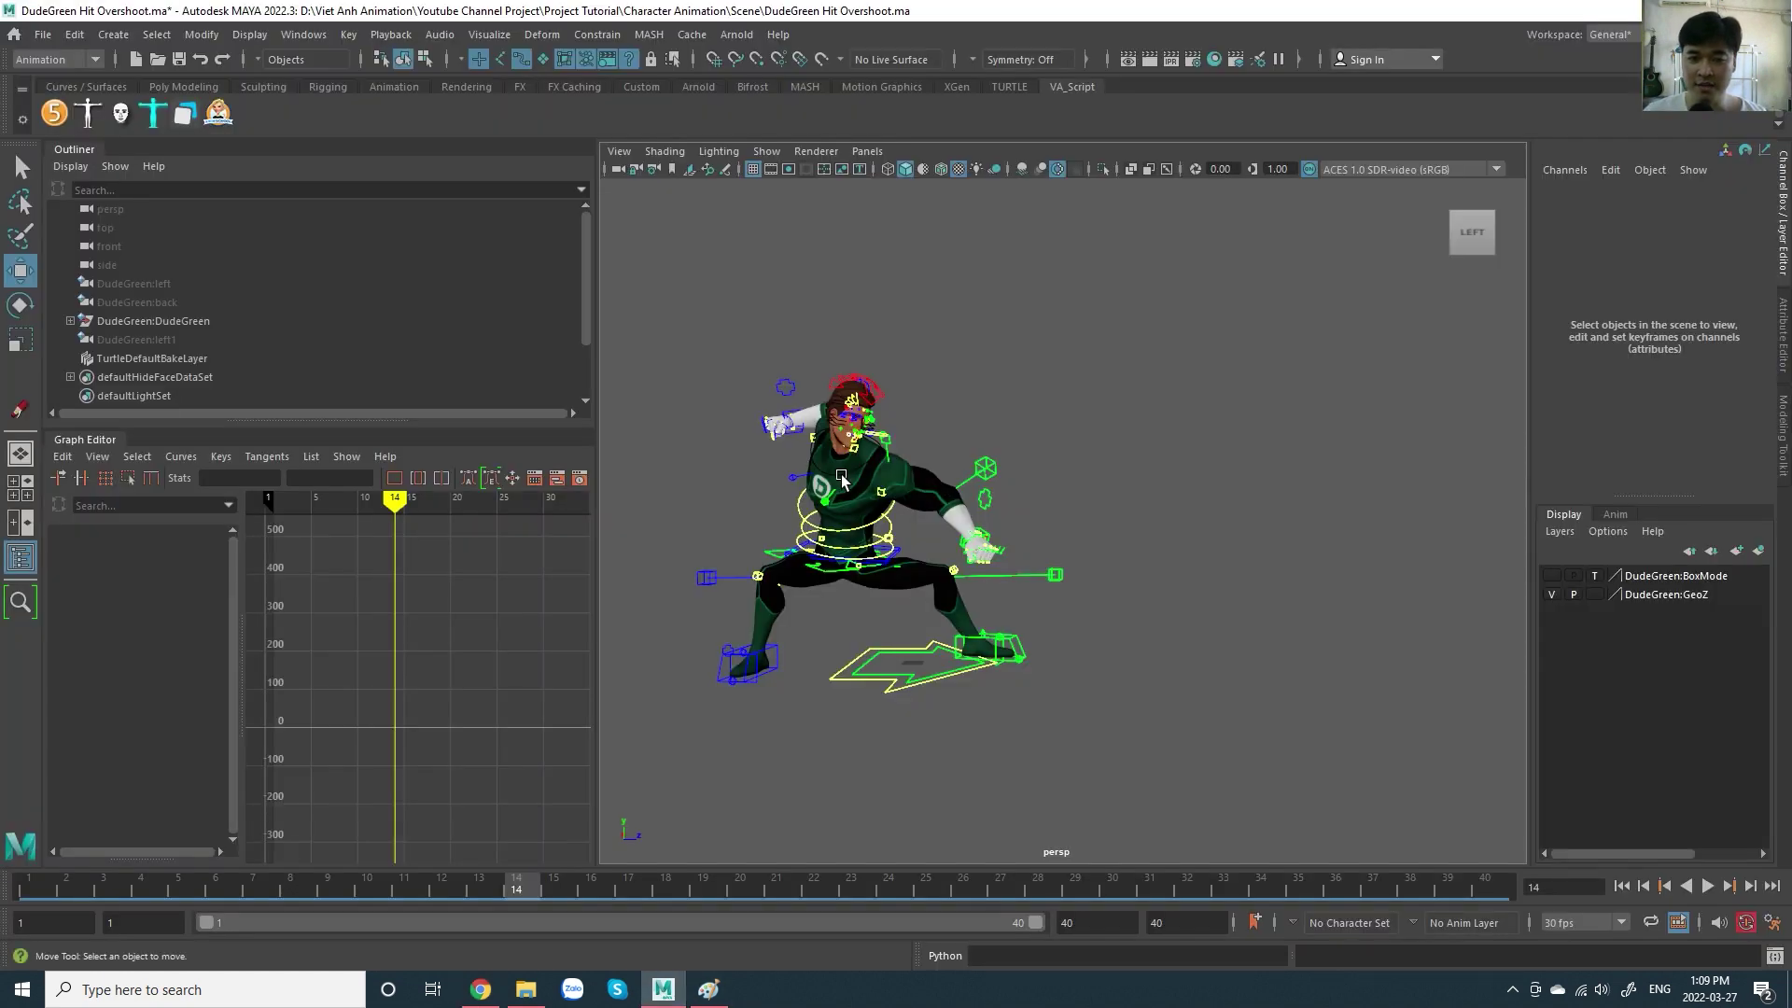
# - Select DudeGreen_Rt_Hand_IK_ctrl and create an editable motion trail for it from the Visualize menu
pyautogui.scroll(2, 812, 452)
pyautogui.scroll(2, 812, 452)
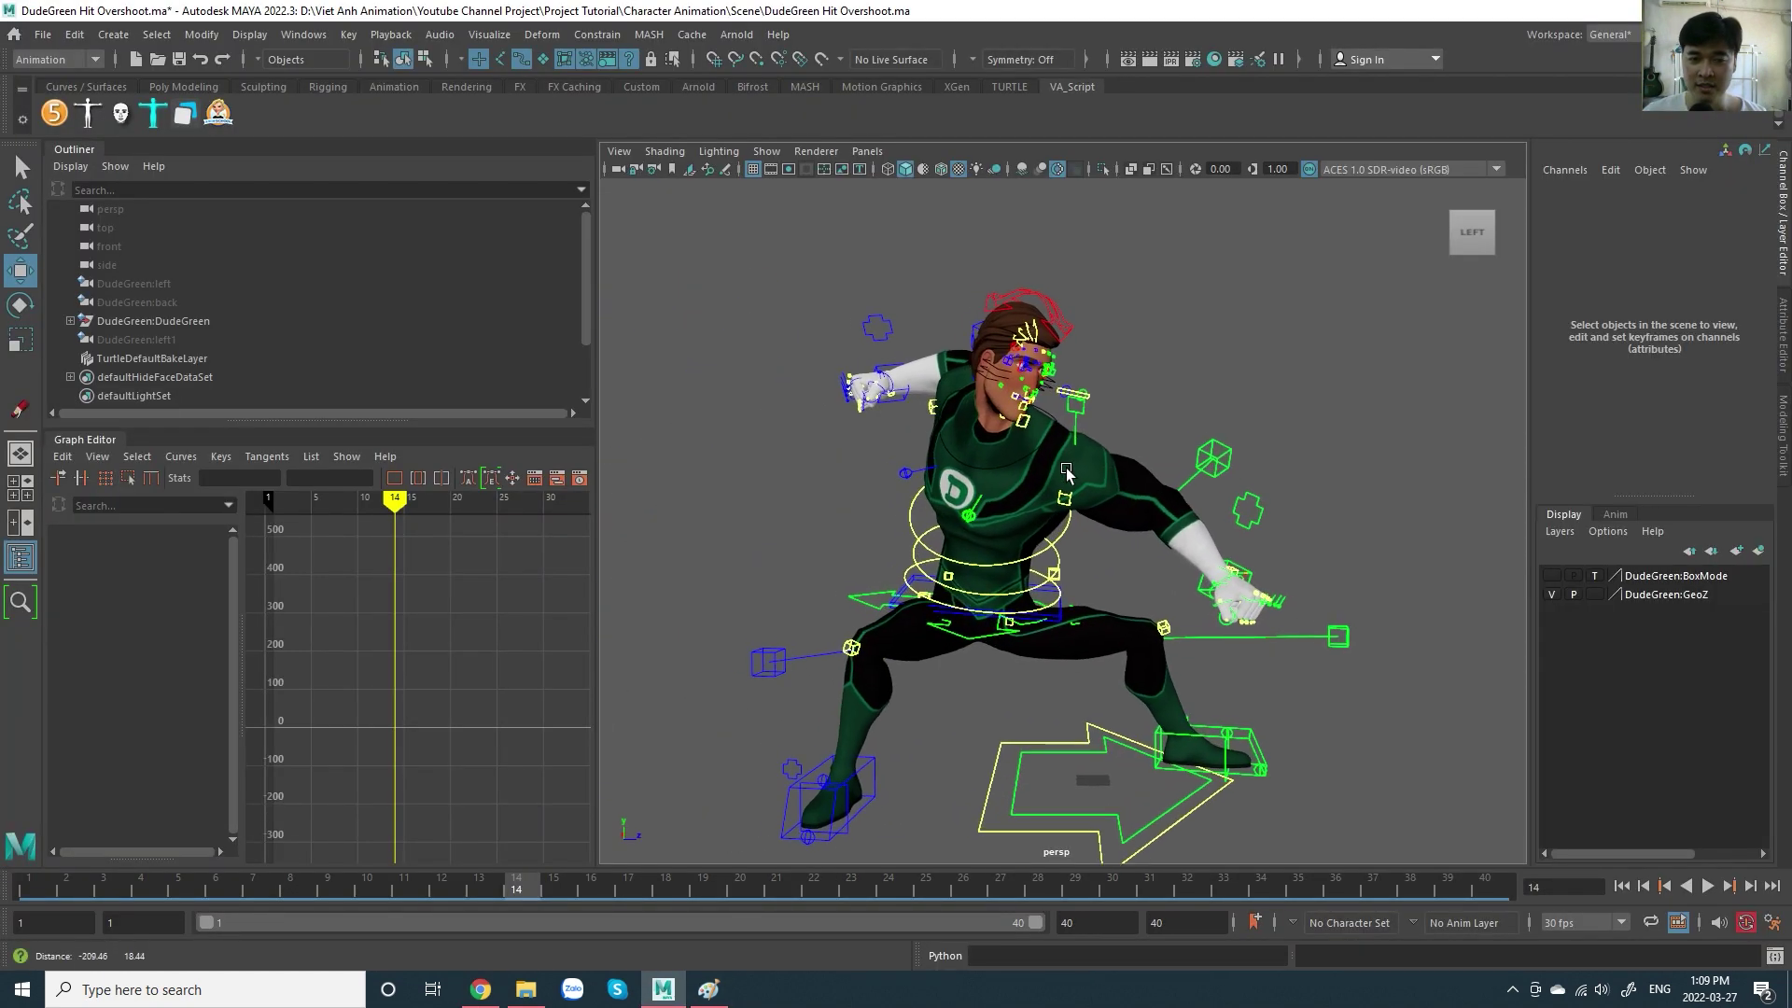
pyautogui.click(919, 401)
pyautogui.click(489, 35)
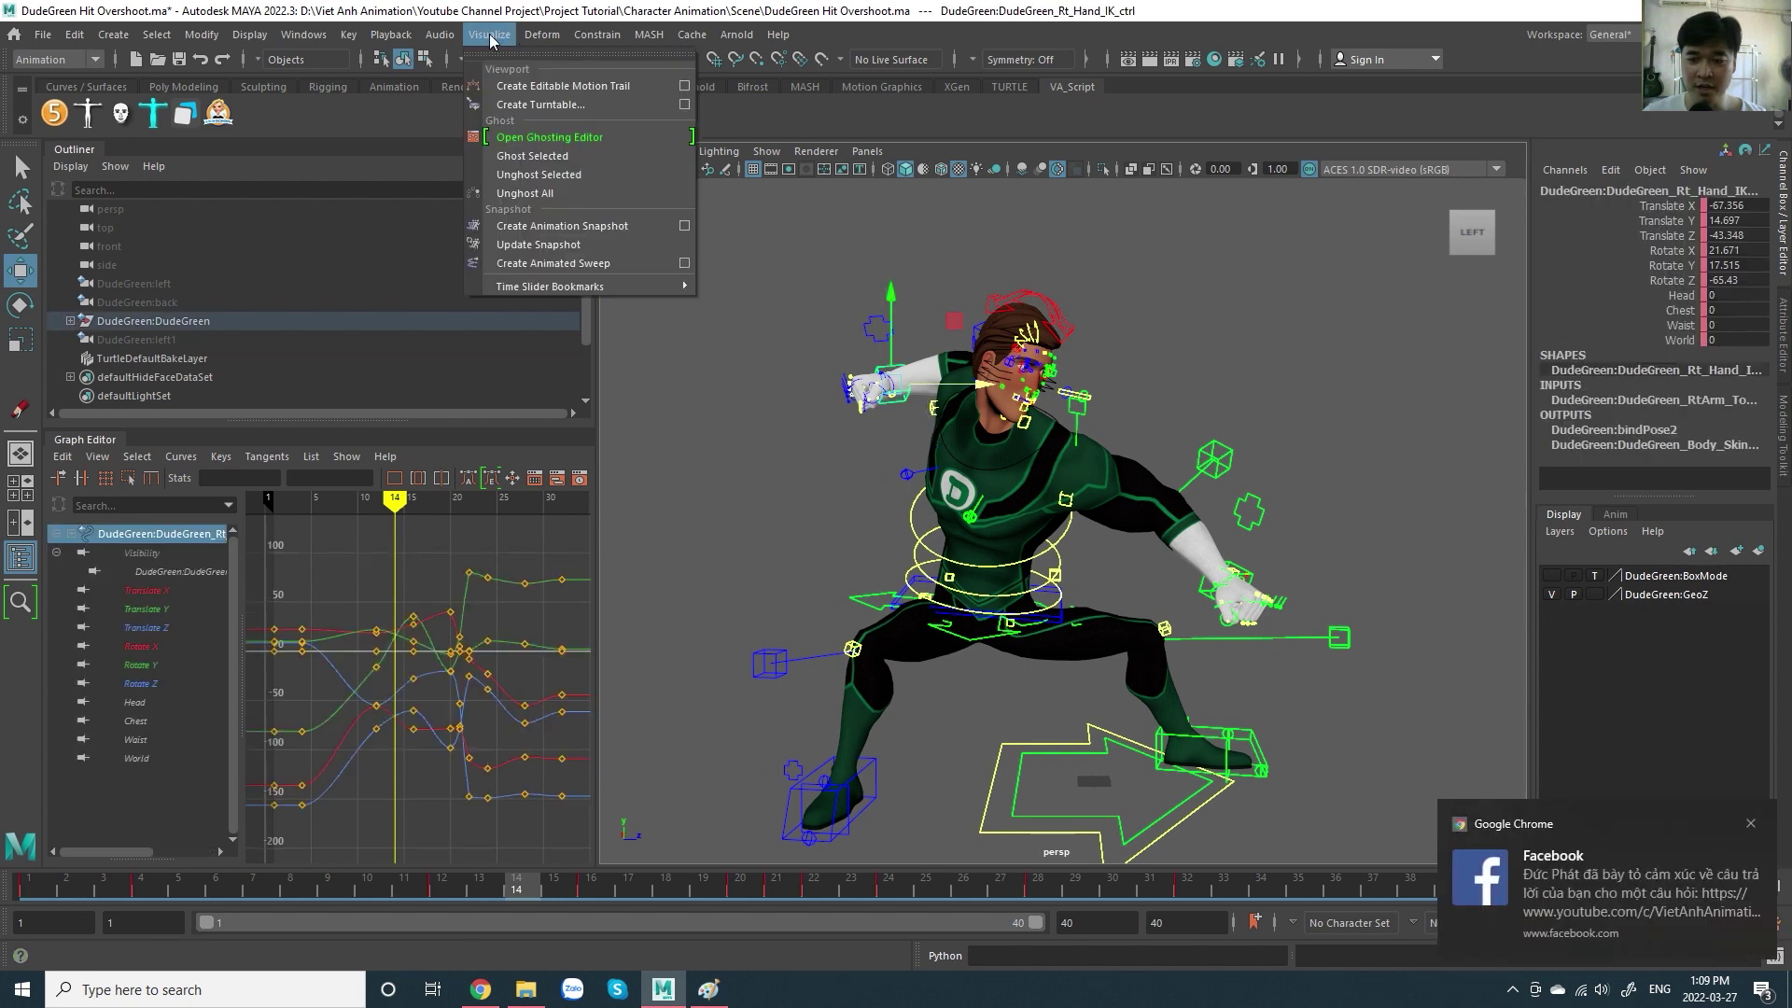
pyautogui.click(1751, 826)
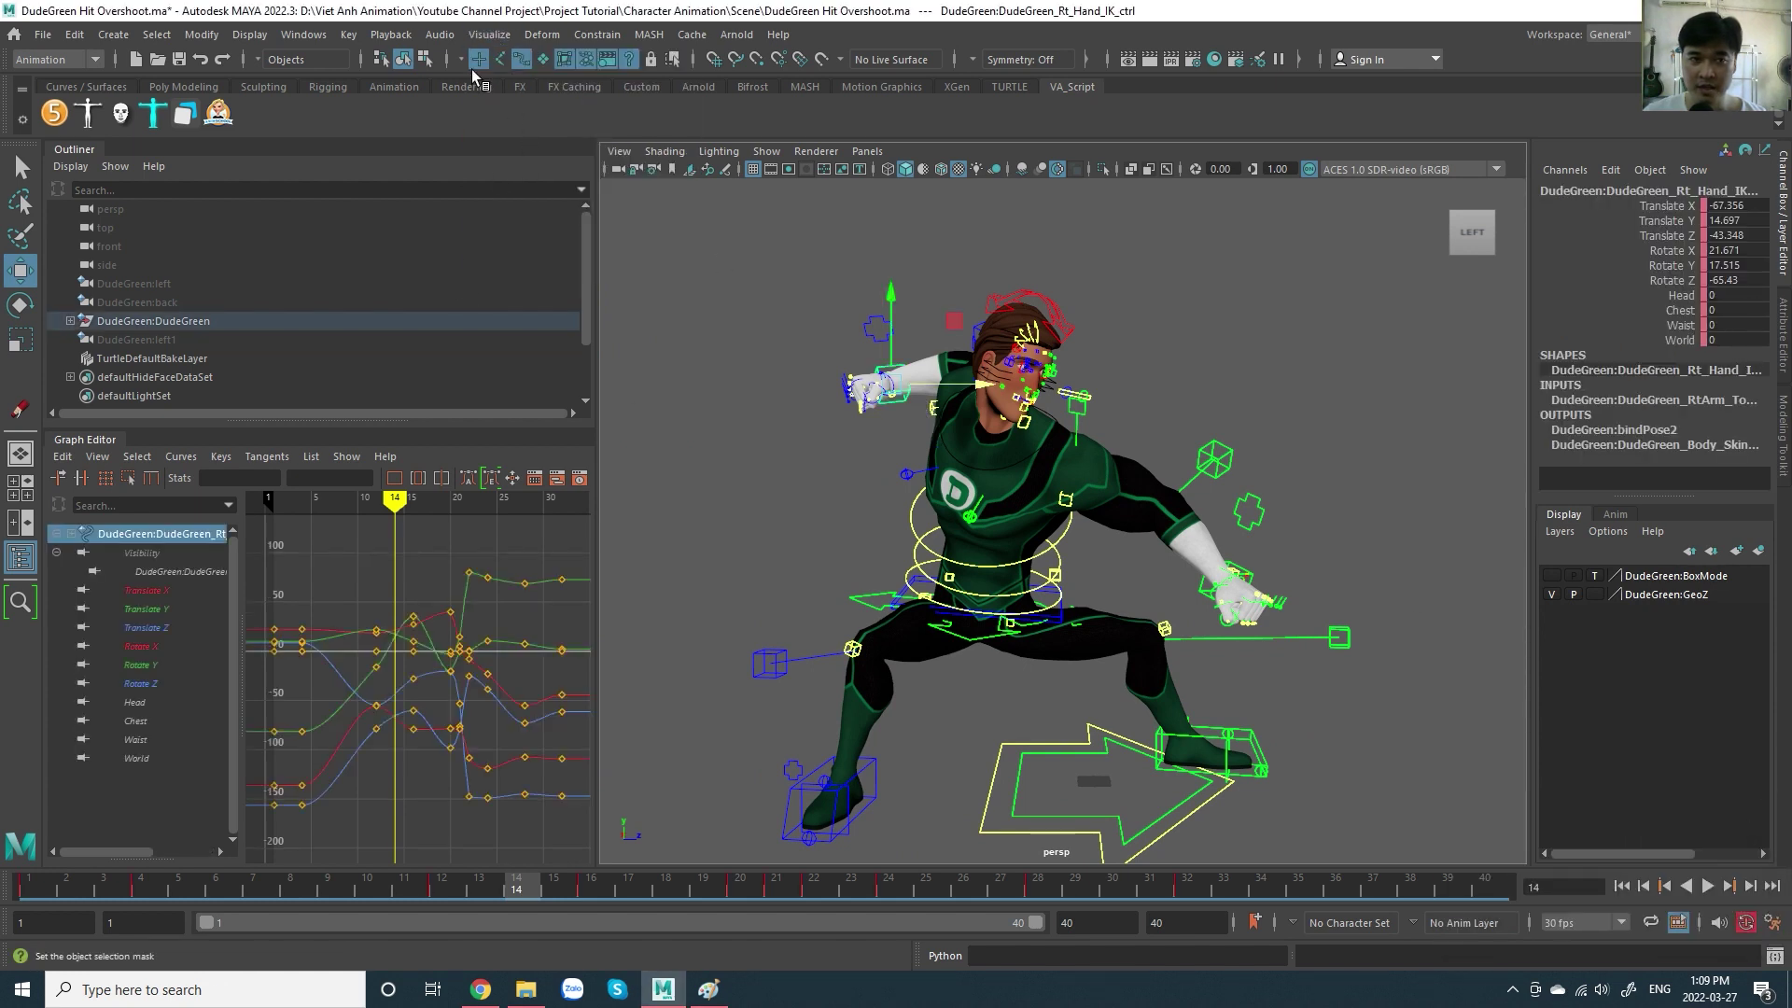
pyautogui.click(488, 38)
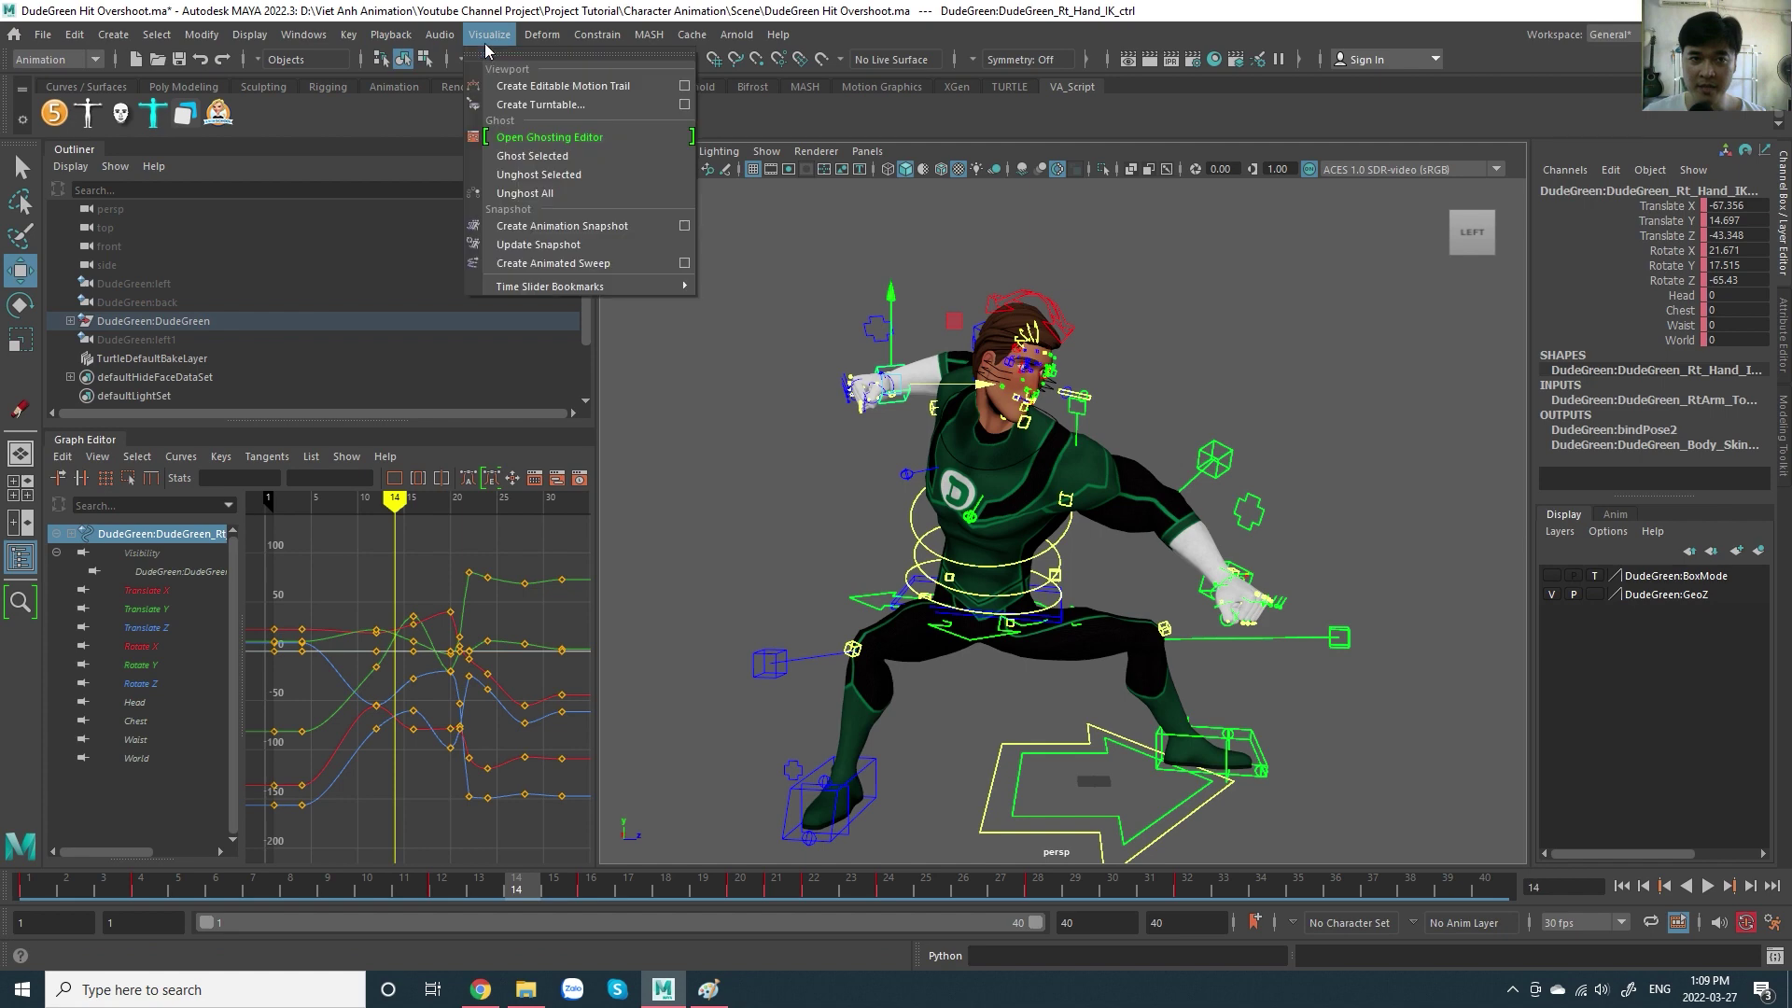
pyautogui.click(516, 86)
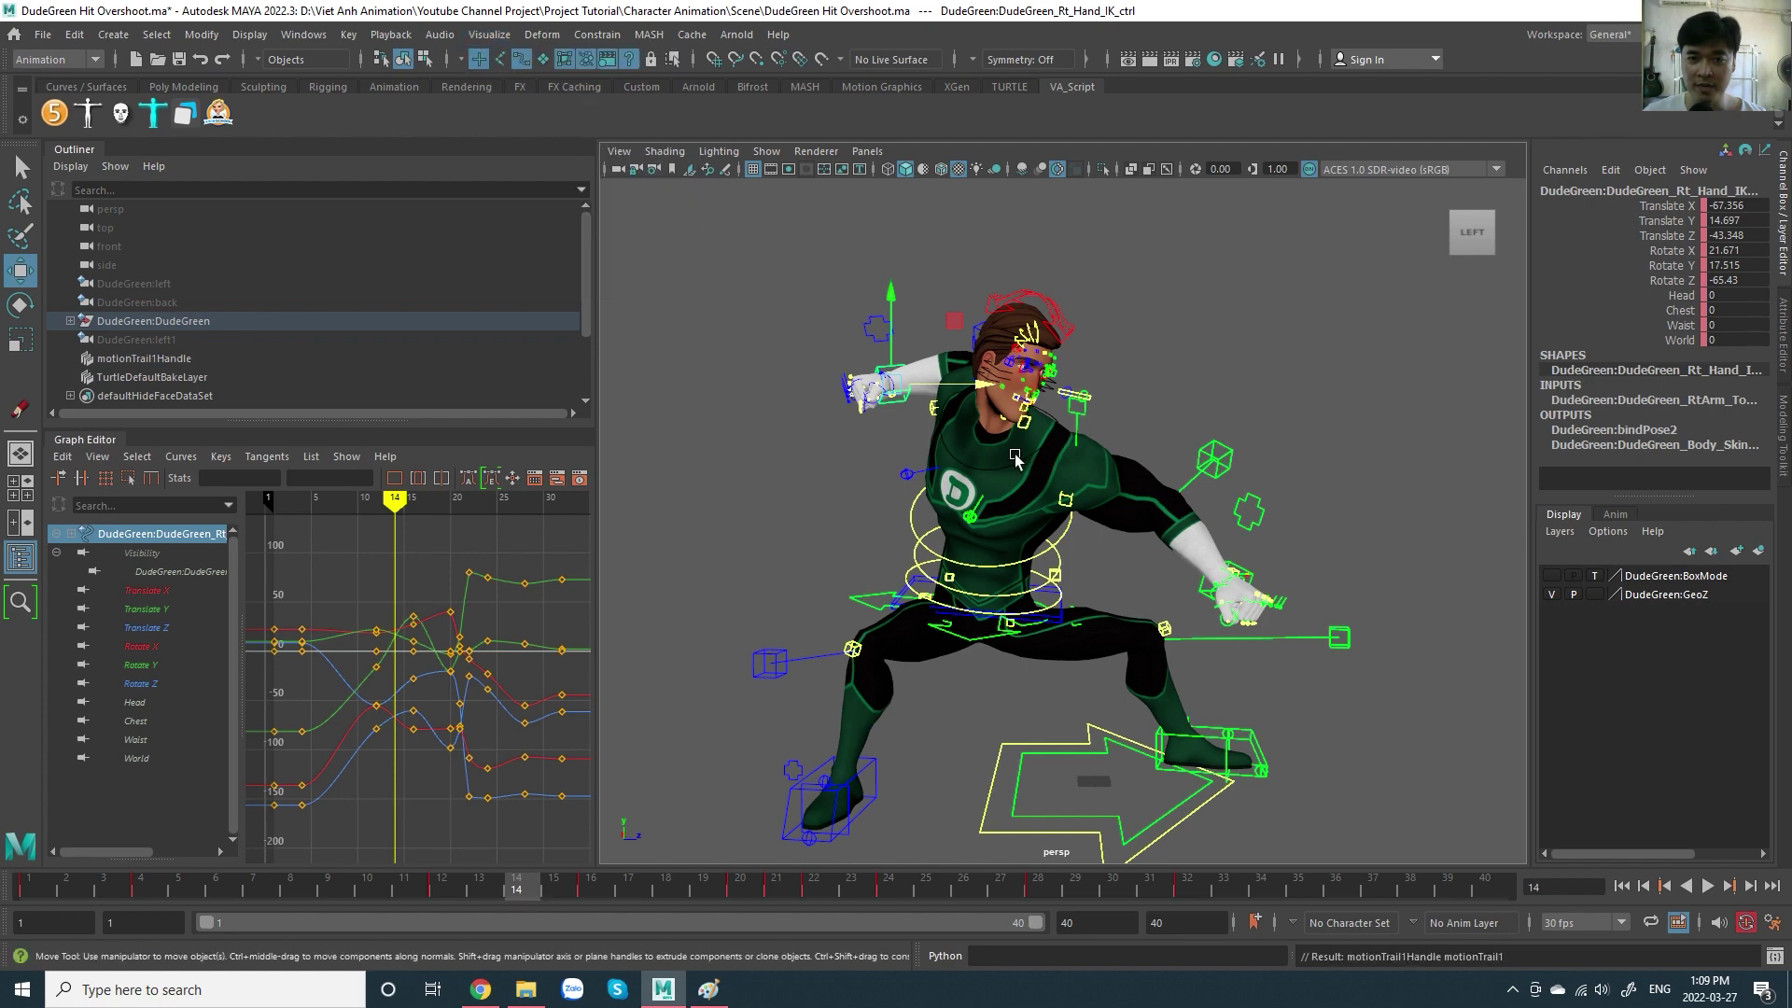
# - Set motionTrail1's Trail Draw Mode to Alternating and play the hit animation
pyautogui.moveTo(1004, 452)
pyautogui.keyDown('alt'); pyautogui.mouseDown()
pyautogui.moveTo(1121, 571)
pyautogui.moveTo(1105, 618)
pyautogui.mouseUp(); pyautogui.keyUp('alt')
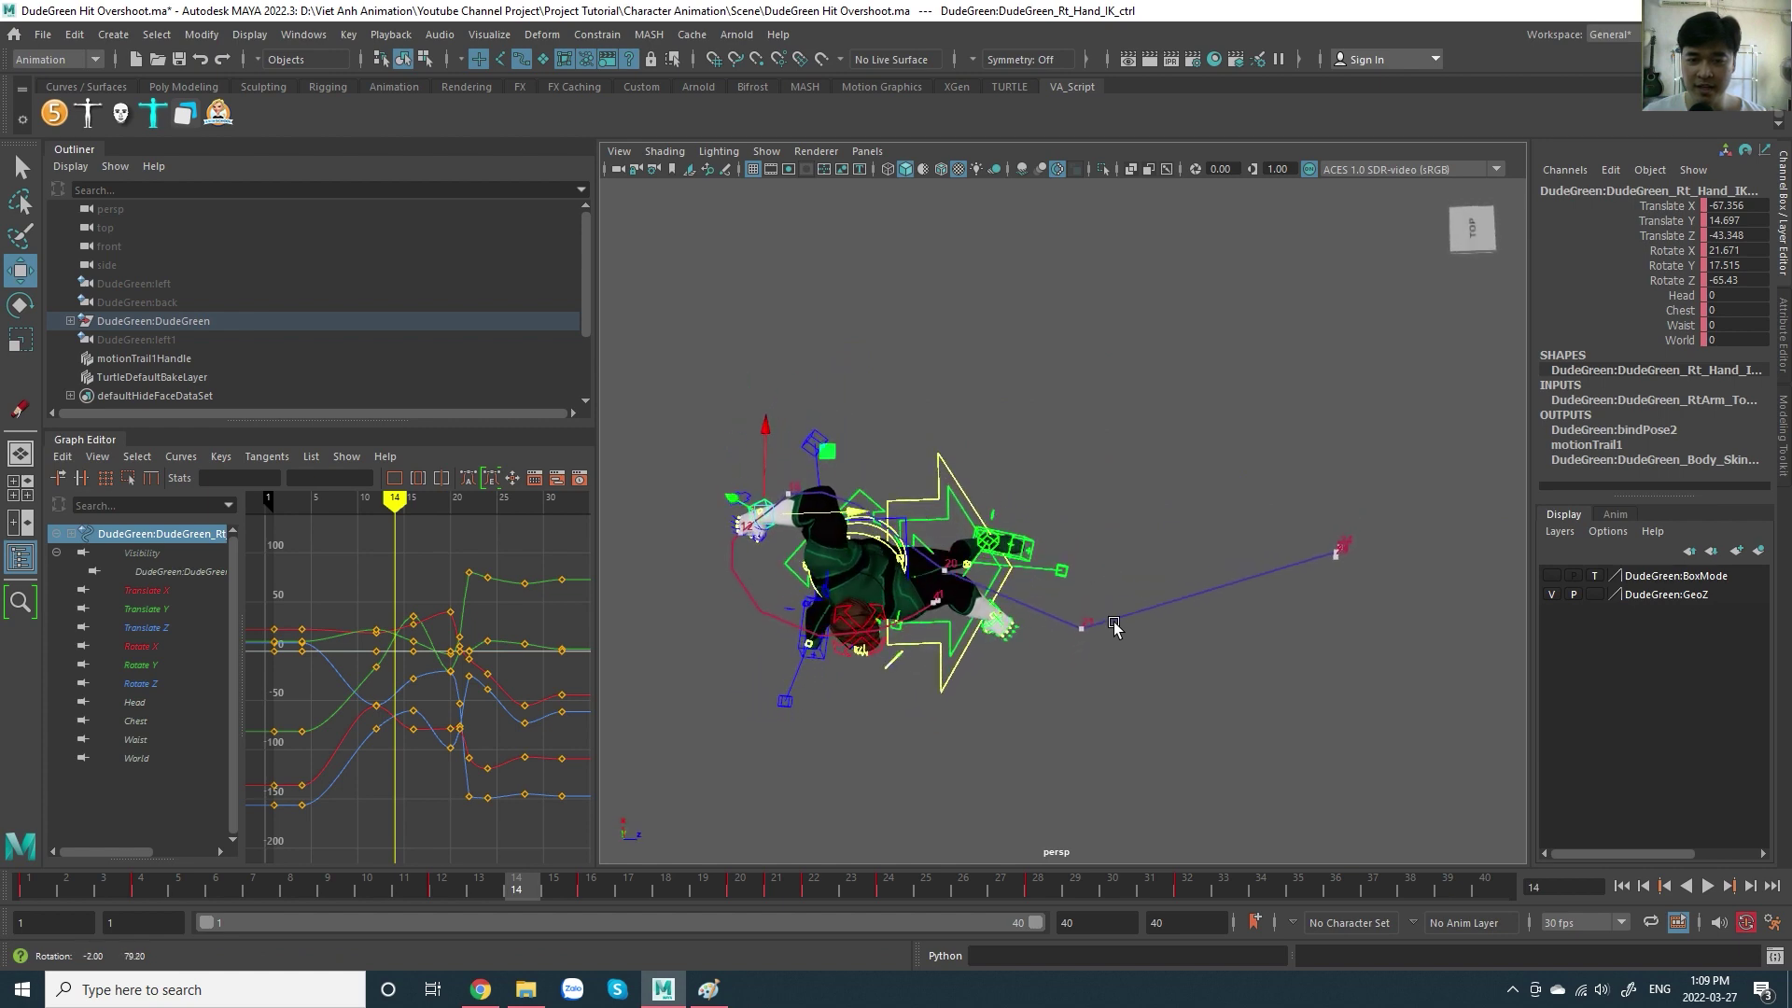
pyautogui.moveTo(1105, 618)
pyautogui.keyDown('alt'); pyautogui.mouseDown()
pyautogui.moveTo(1096, 460)
pyautogui.moveTo(1165, 501)
pyautogui.mouseUp(); pyautogui.keyUp('alt')
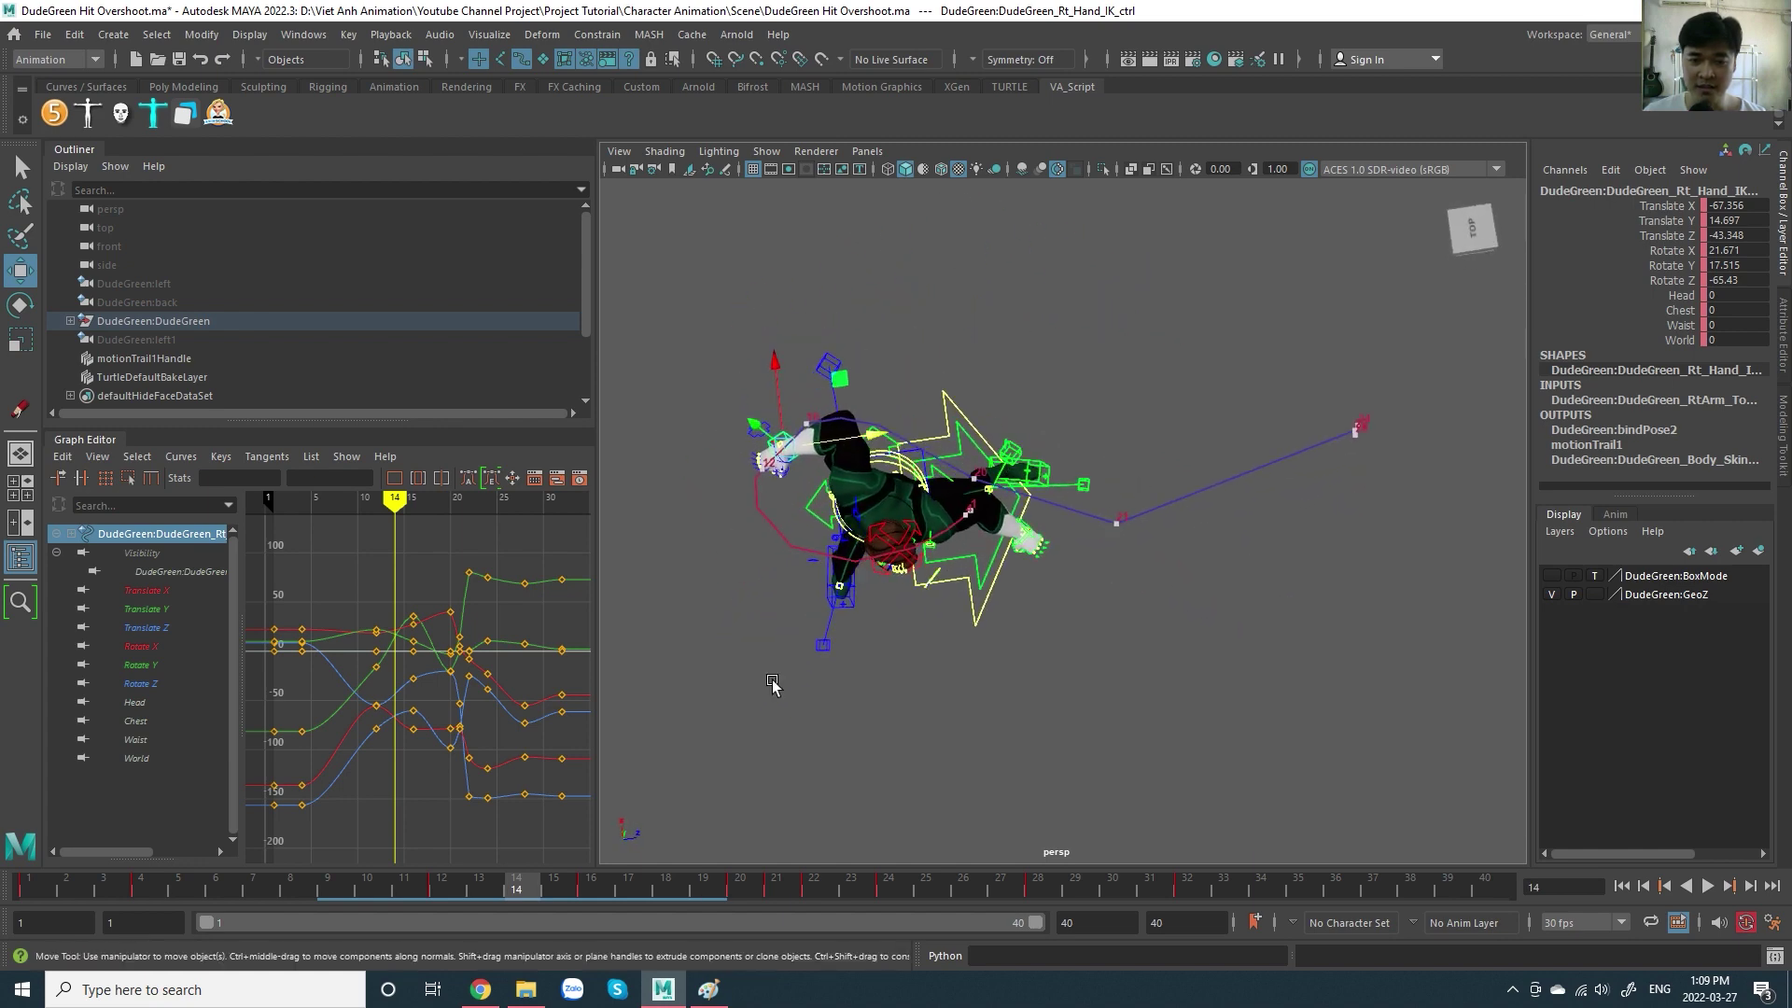
pyautogui.moveTo(421, 898); pyautogui.dragTo(252, 892)
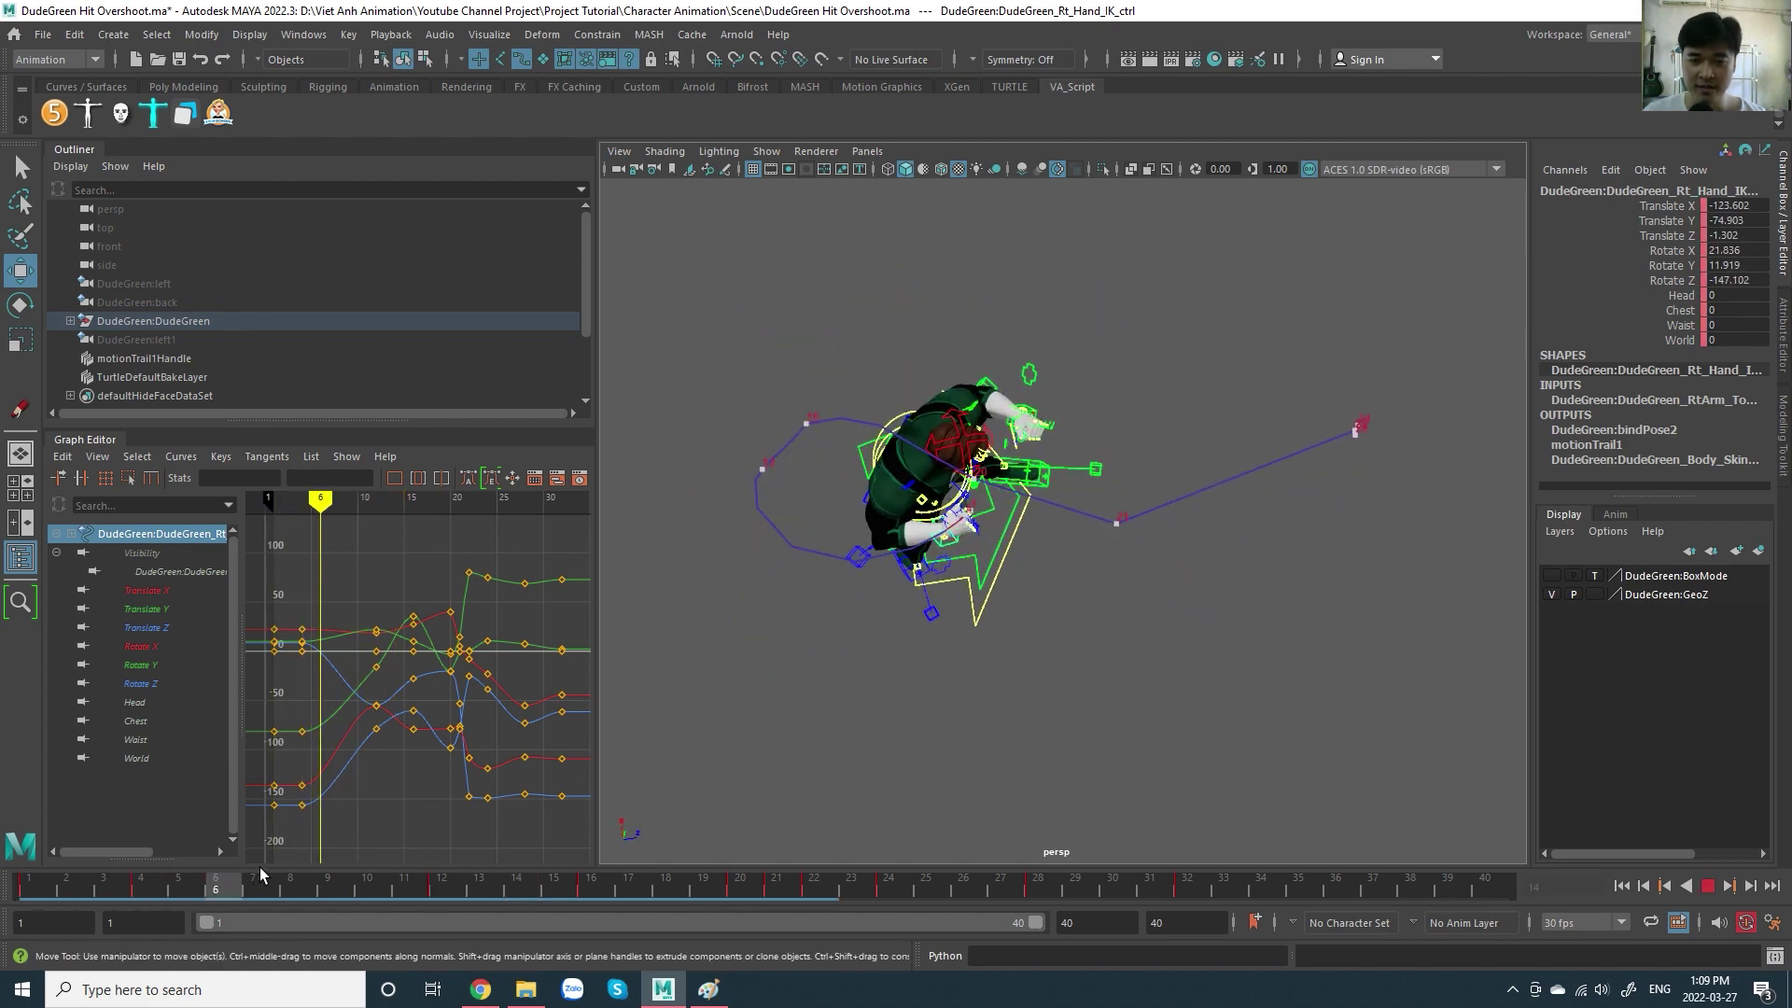
pyautogui.click(789, 542)
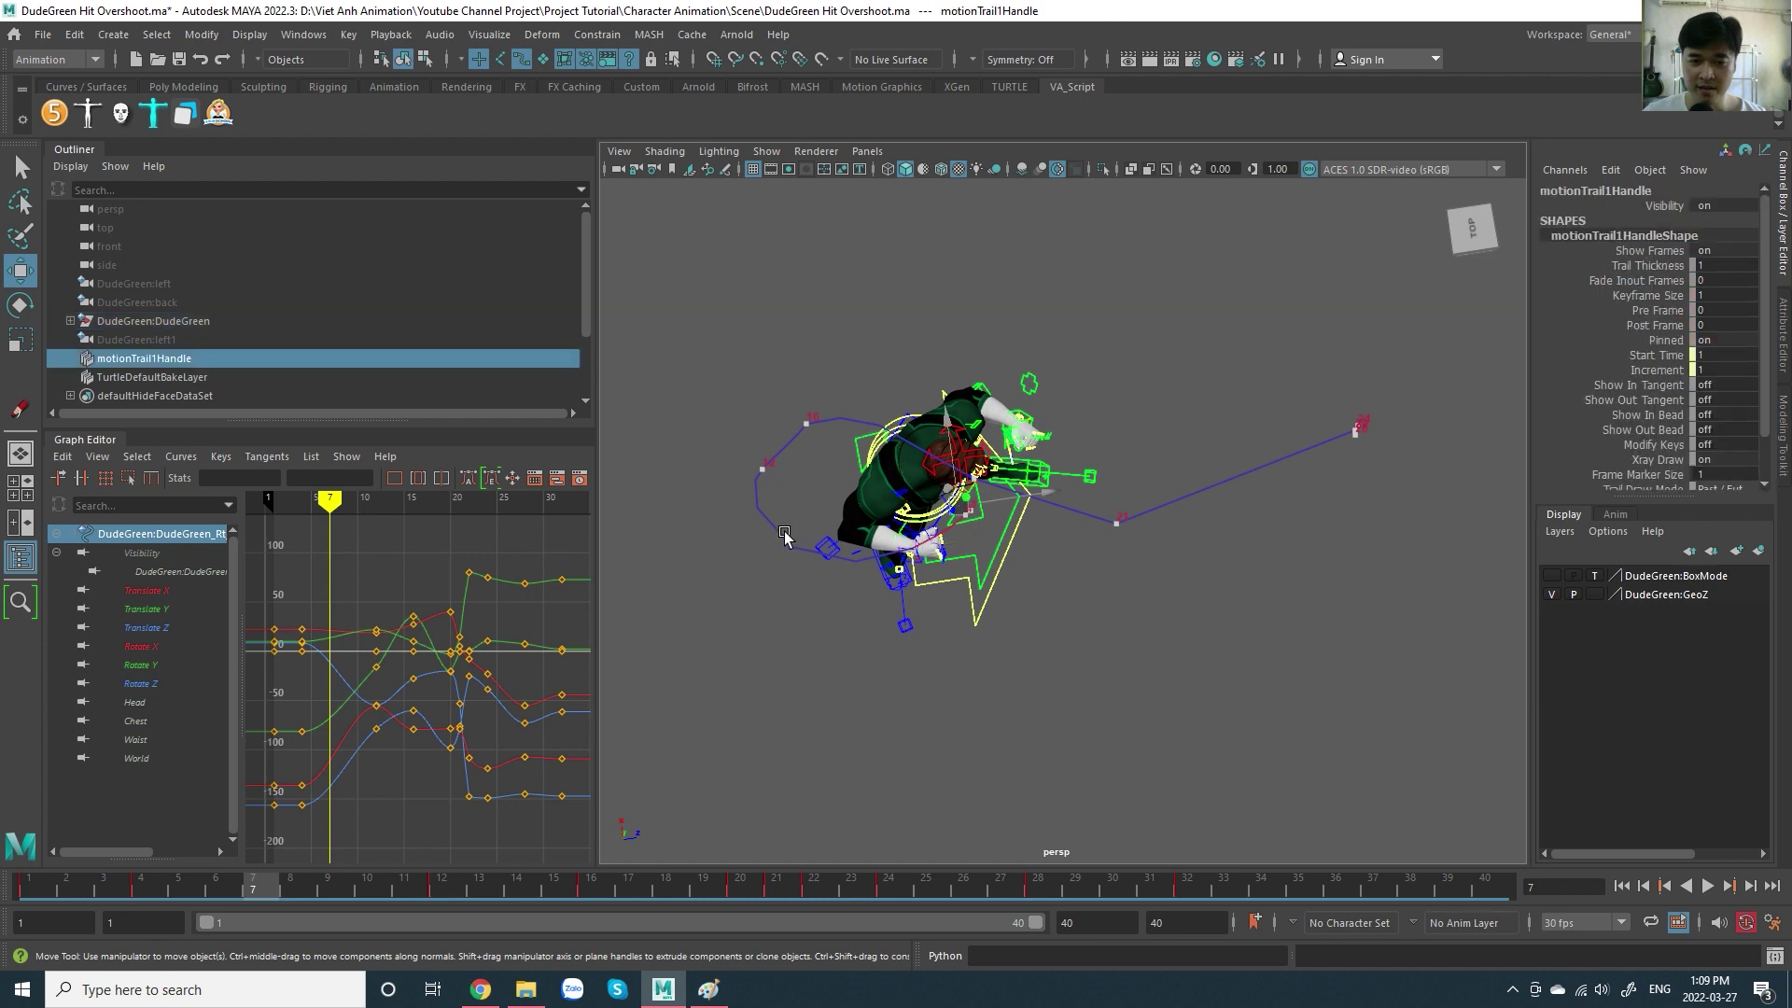
pyautogui.click(1722, 487)
pyautogui.click(1680, 527)
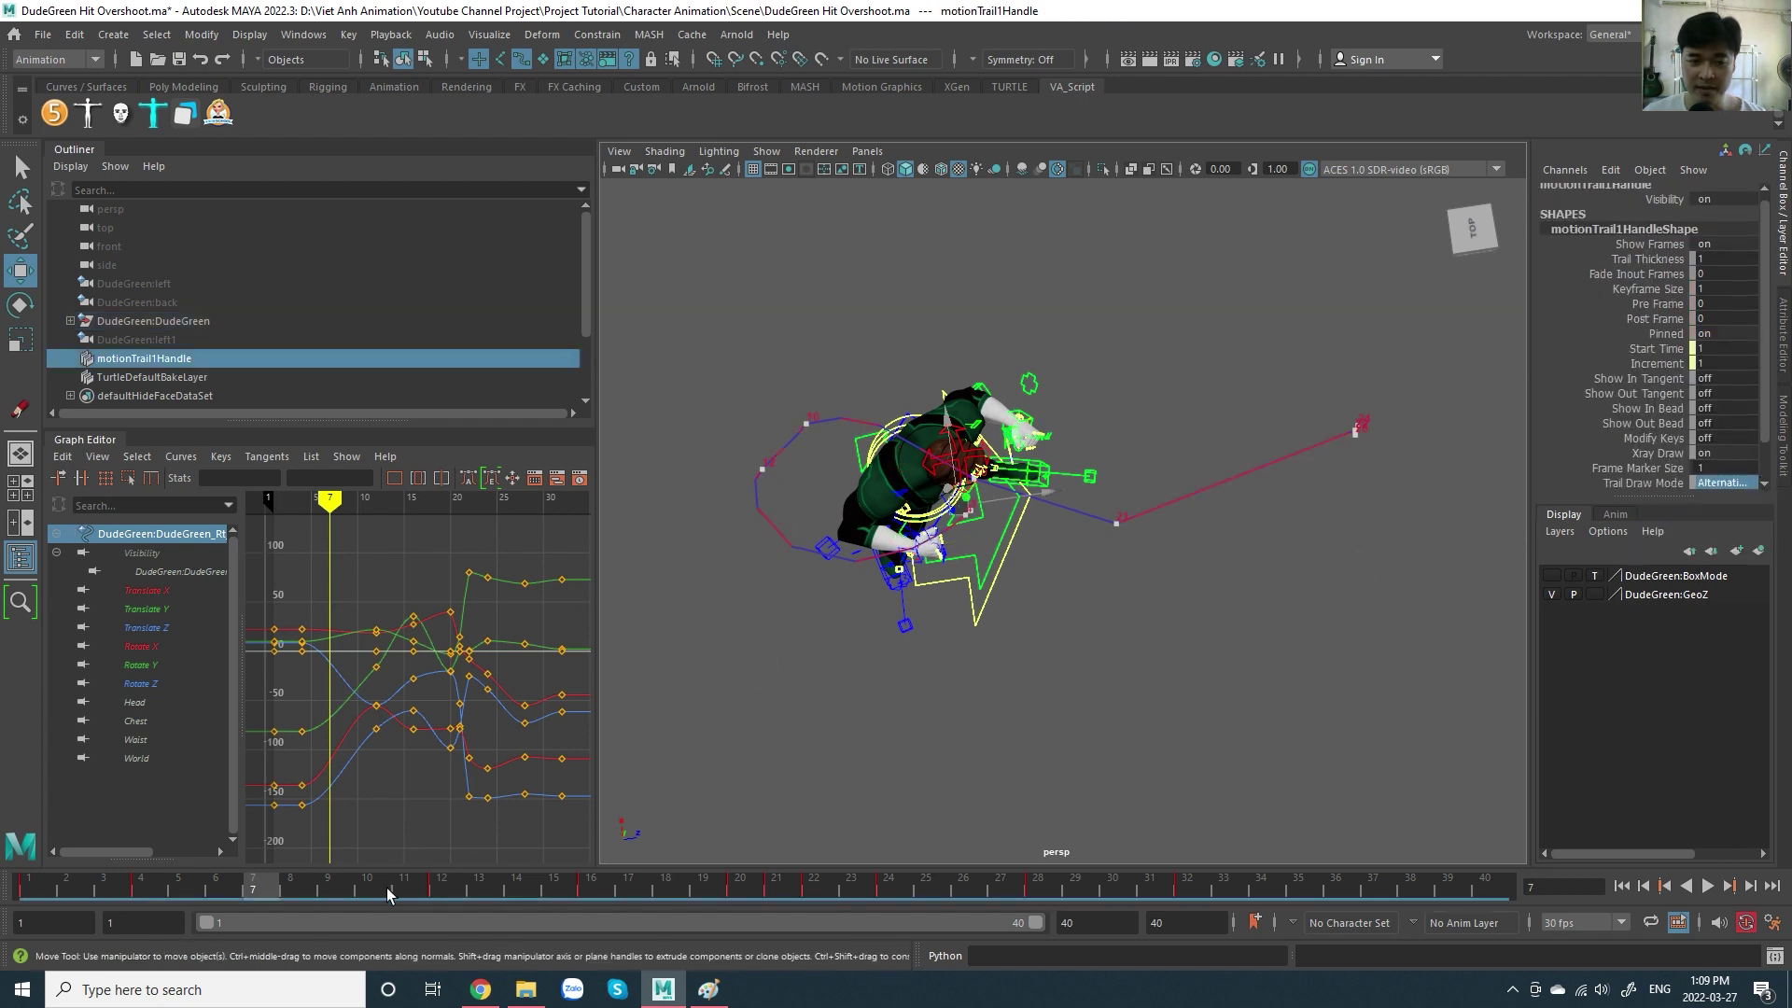
pyautogui.hotkey('alt', 'v')
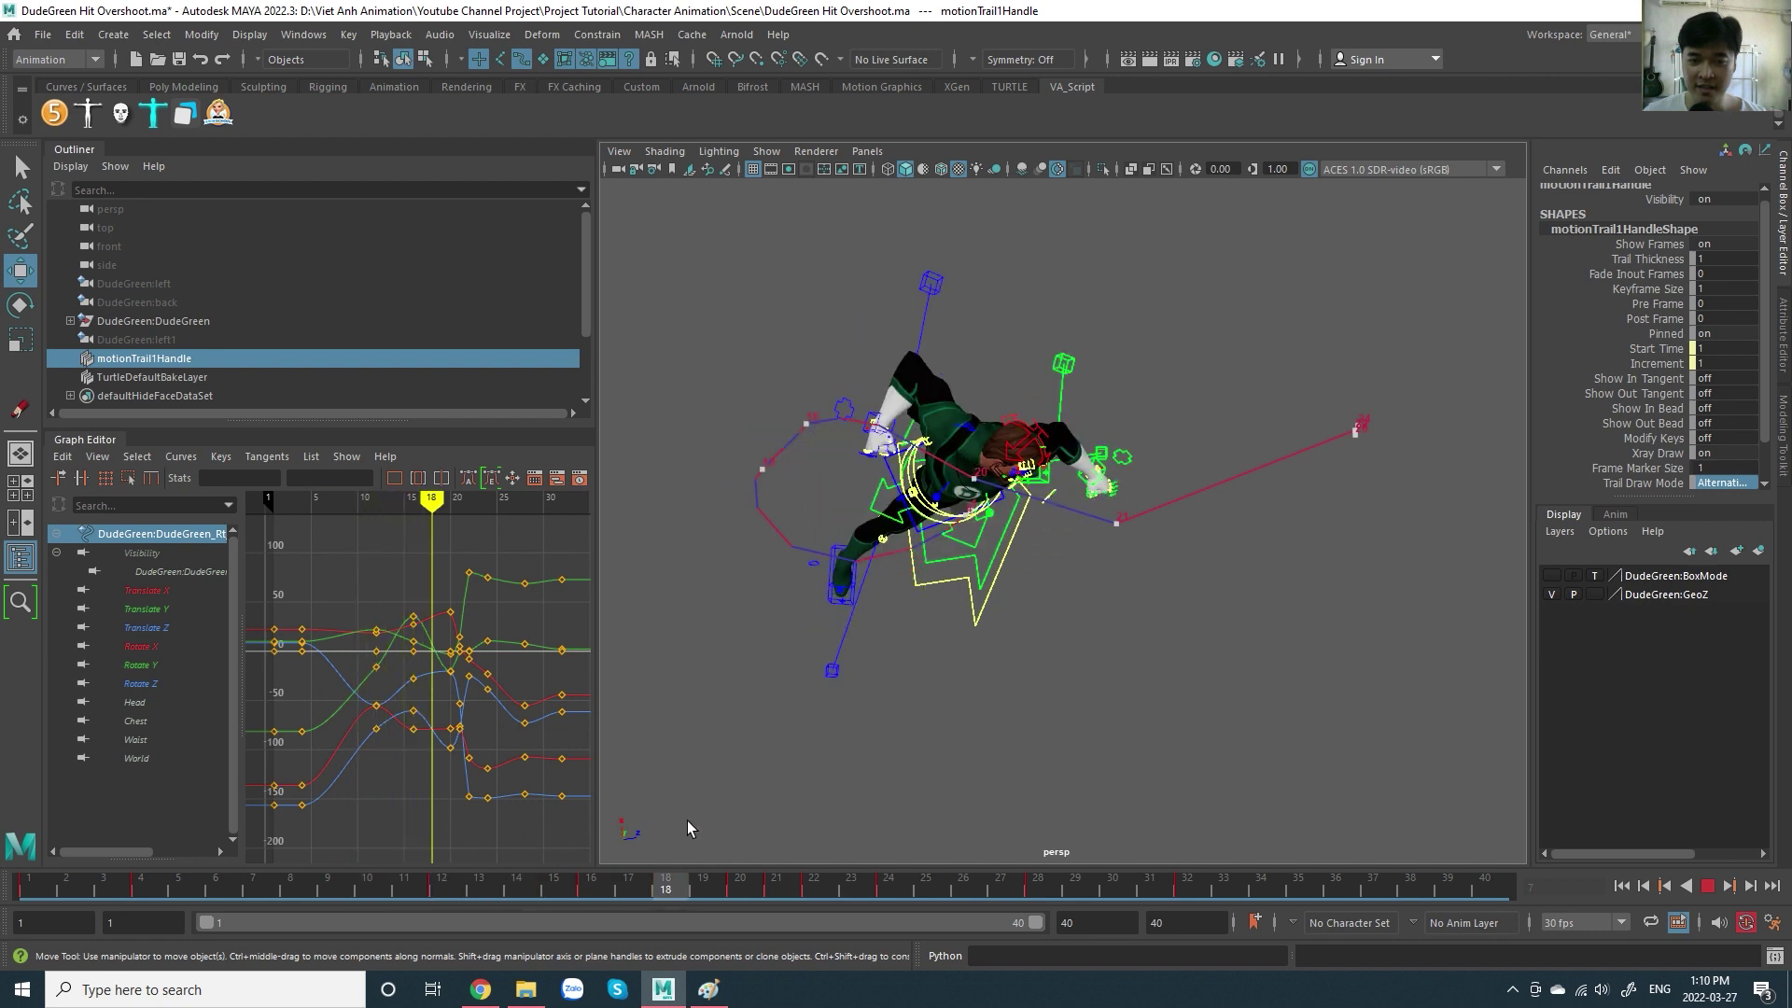
# - Stop playback at frame 20 and tumble to view the character from the left
pyautogui.press('Escape')
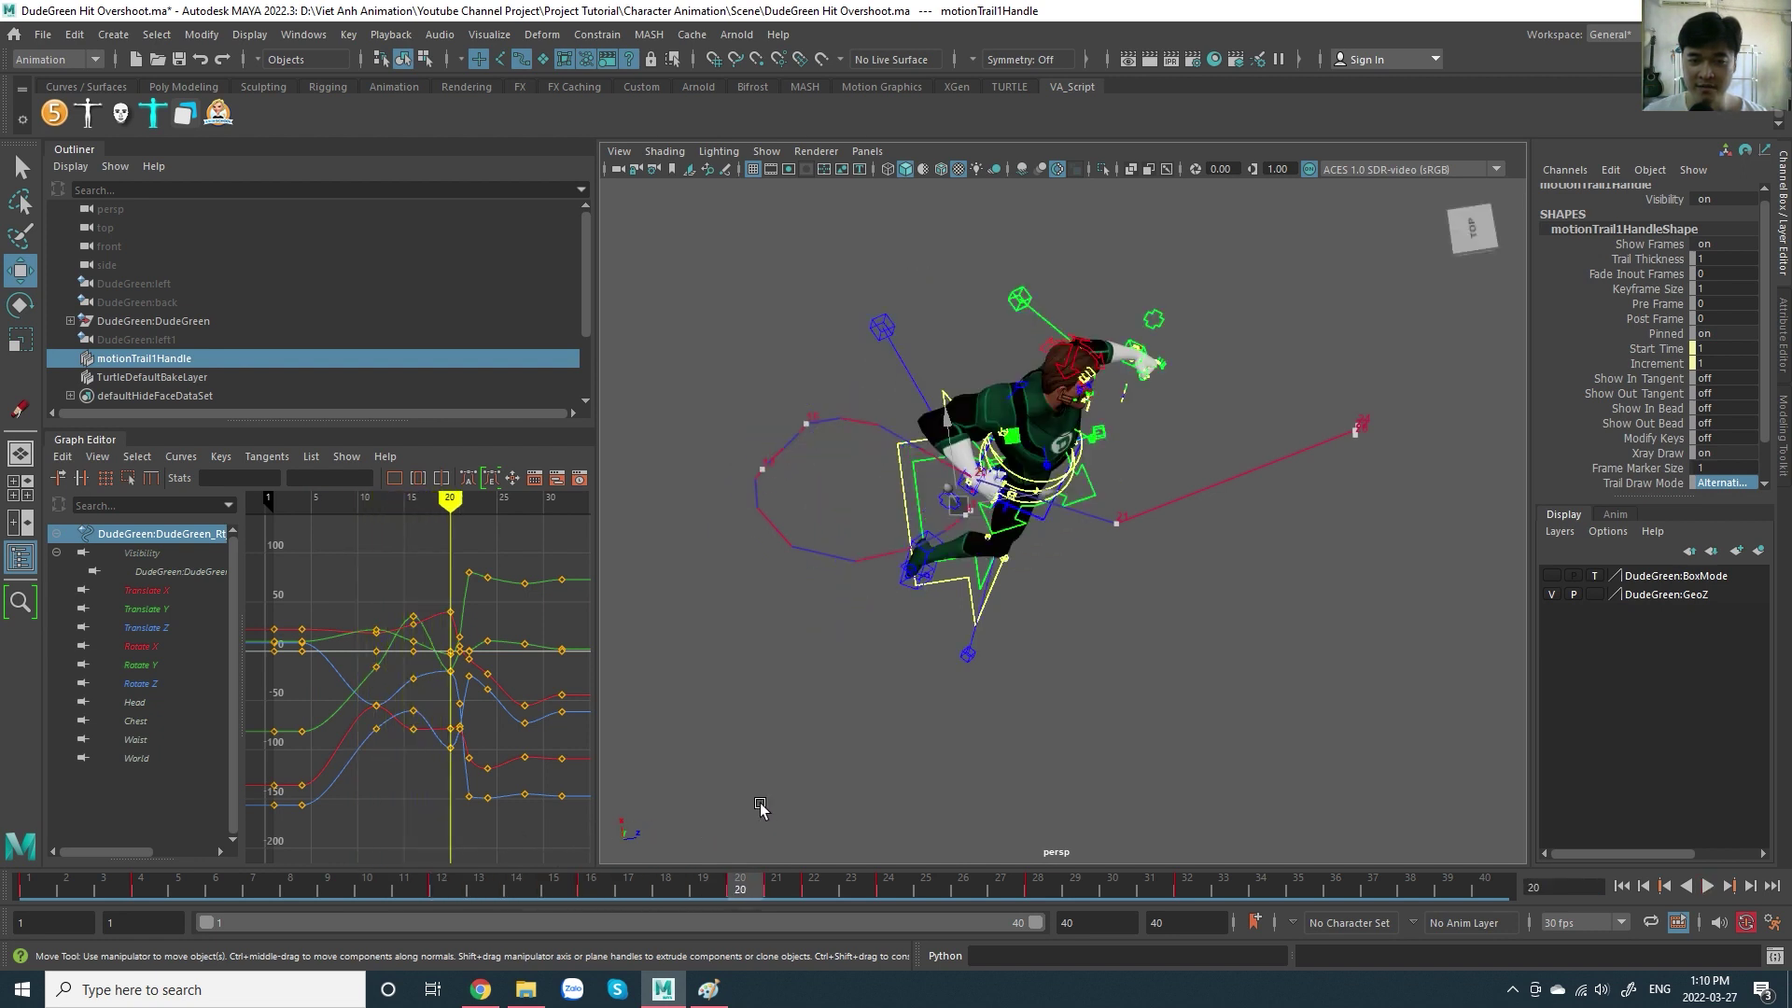
pyautogui.keyDown('alt'); pyautogui.moveTo(763, 812); pyautogui.dragTo(1033, 520); pyautogui.keyUp('alt')
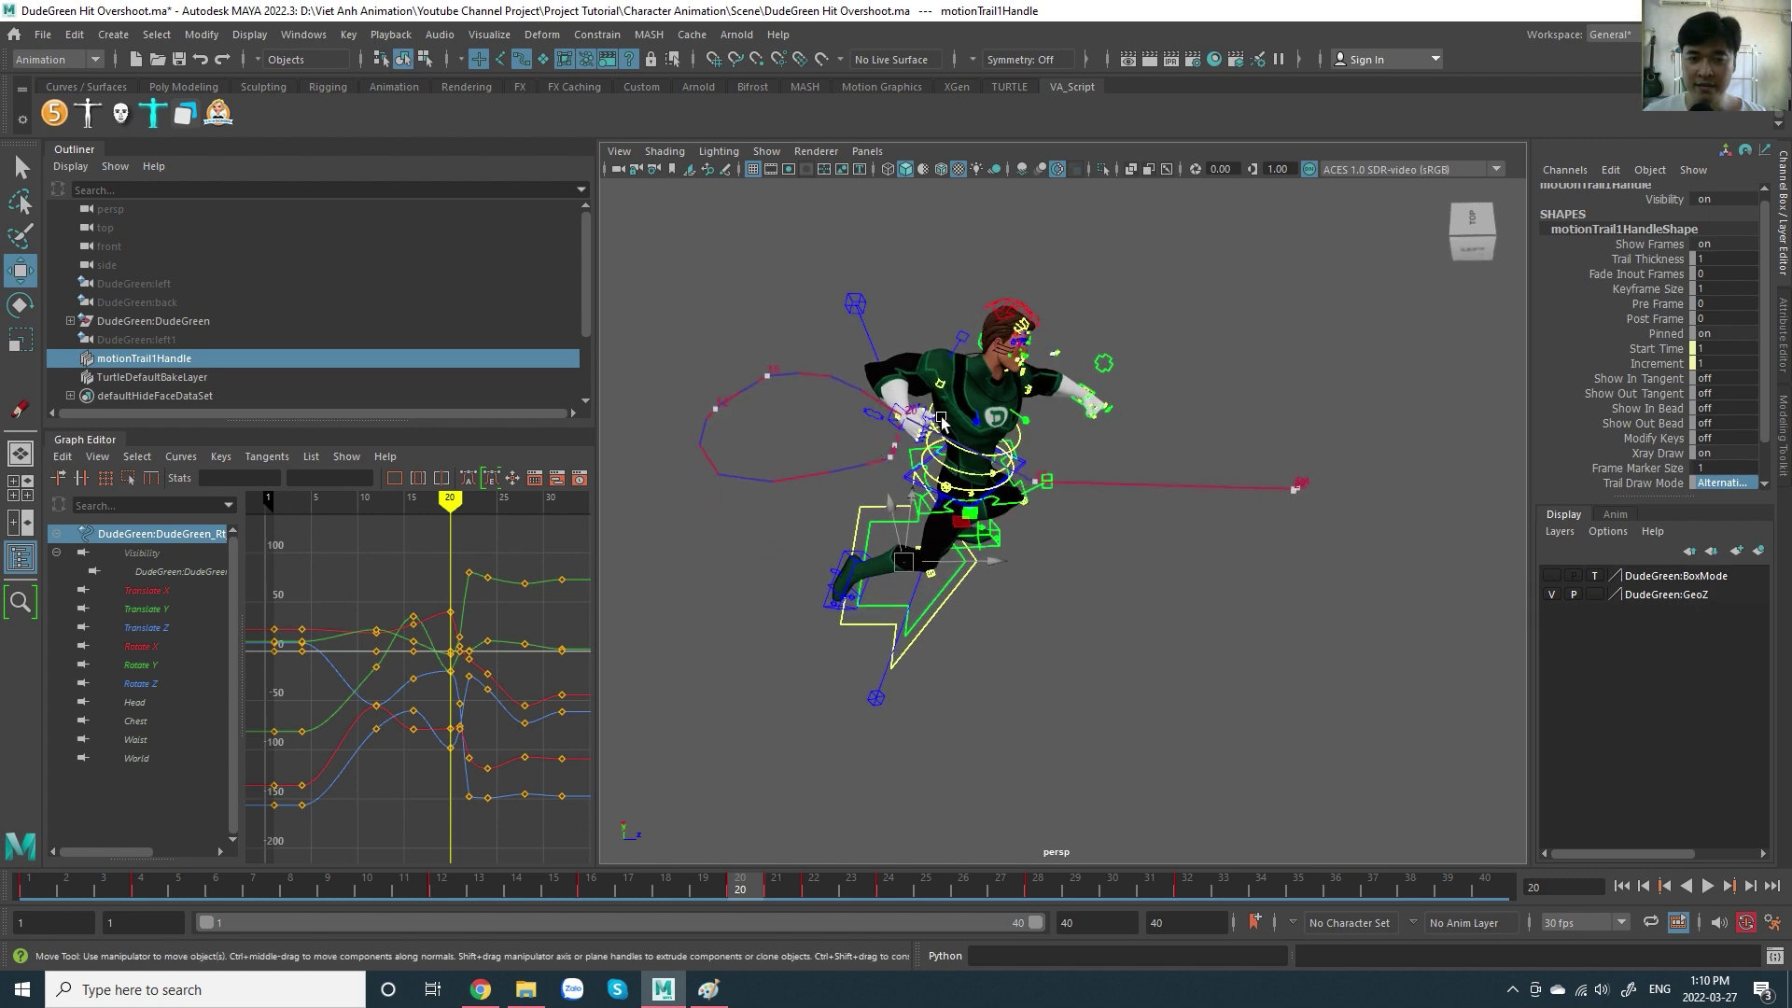
pyautogui.scroll(3, 953, 511)
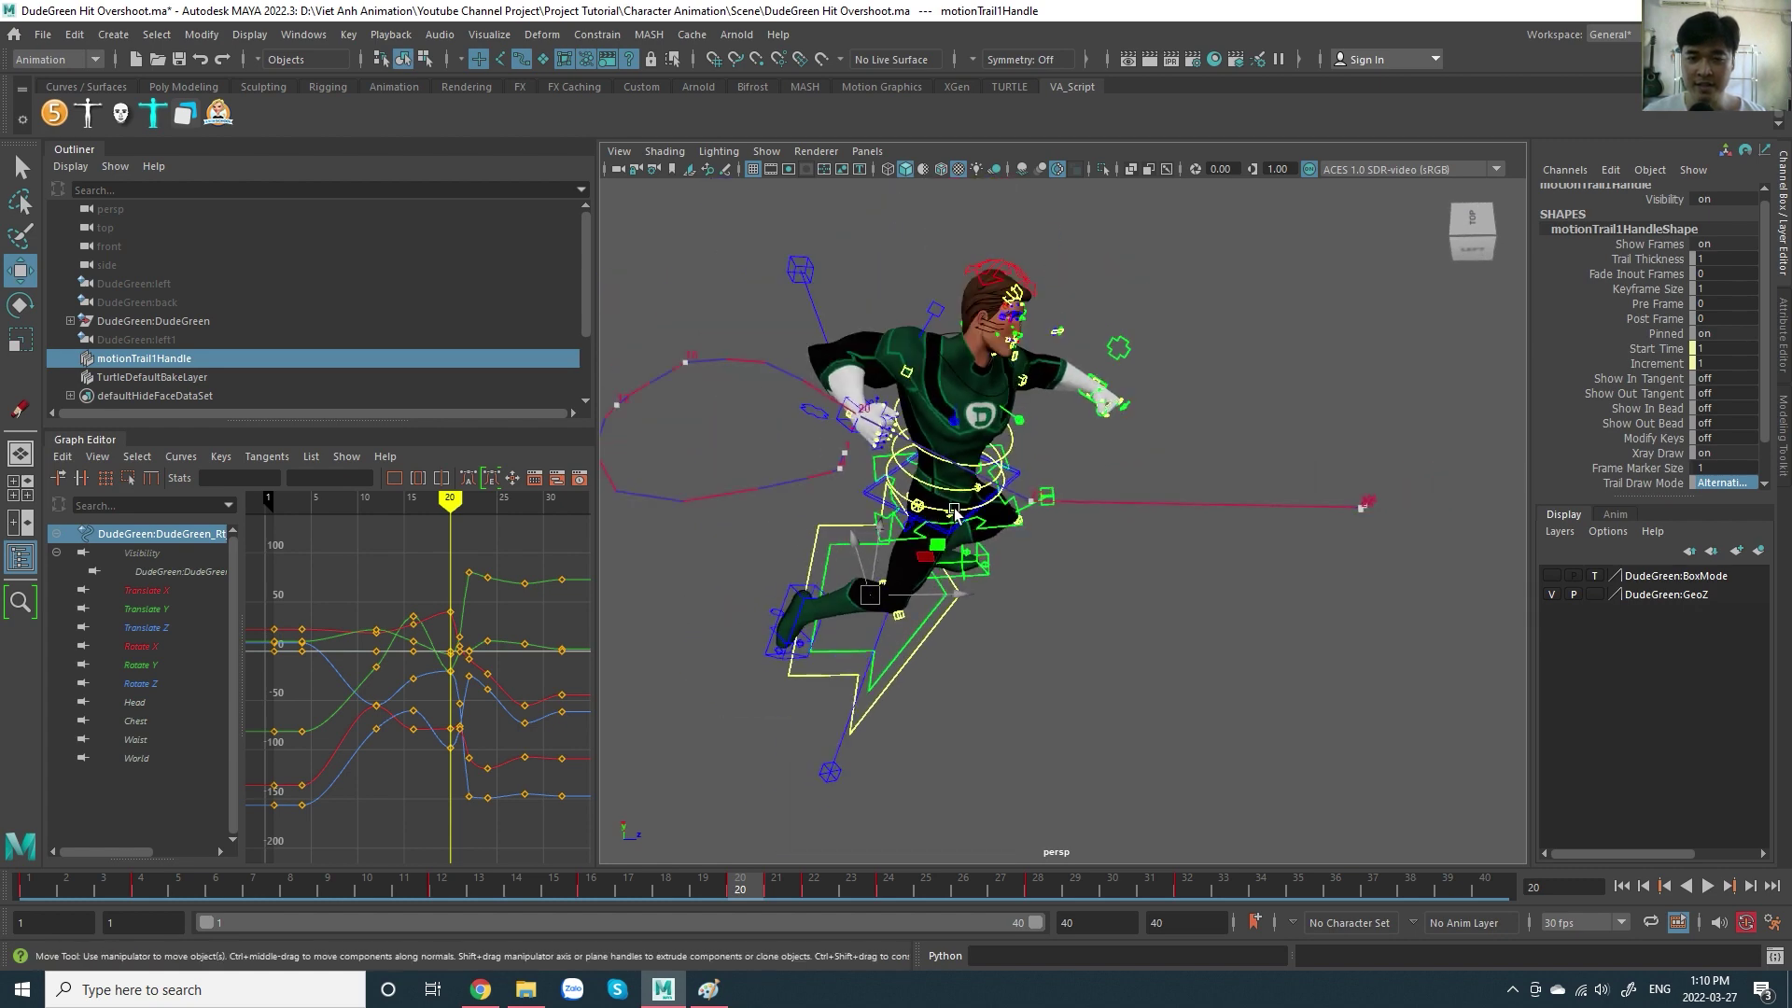
pyautogui.keyDown('alt'); pyautogui.moveTo(954, 512); pyautogui.dragTo(891, 455); pyautogui.keyUp('alt')
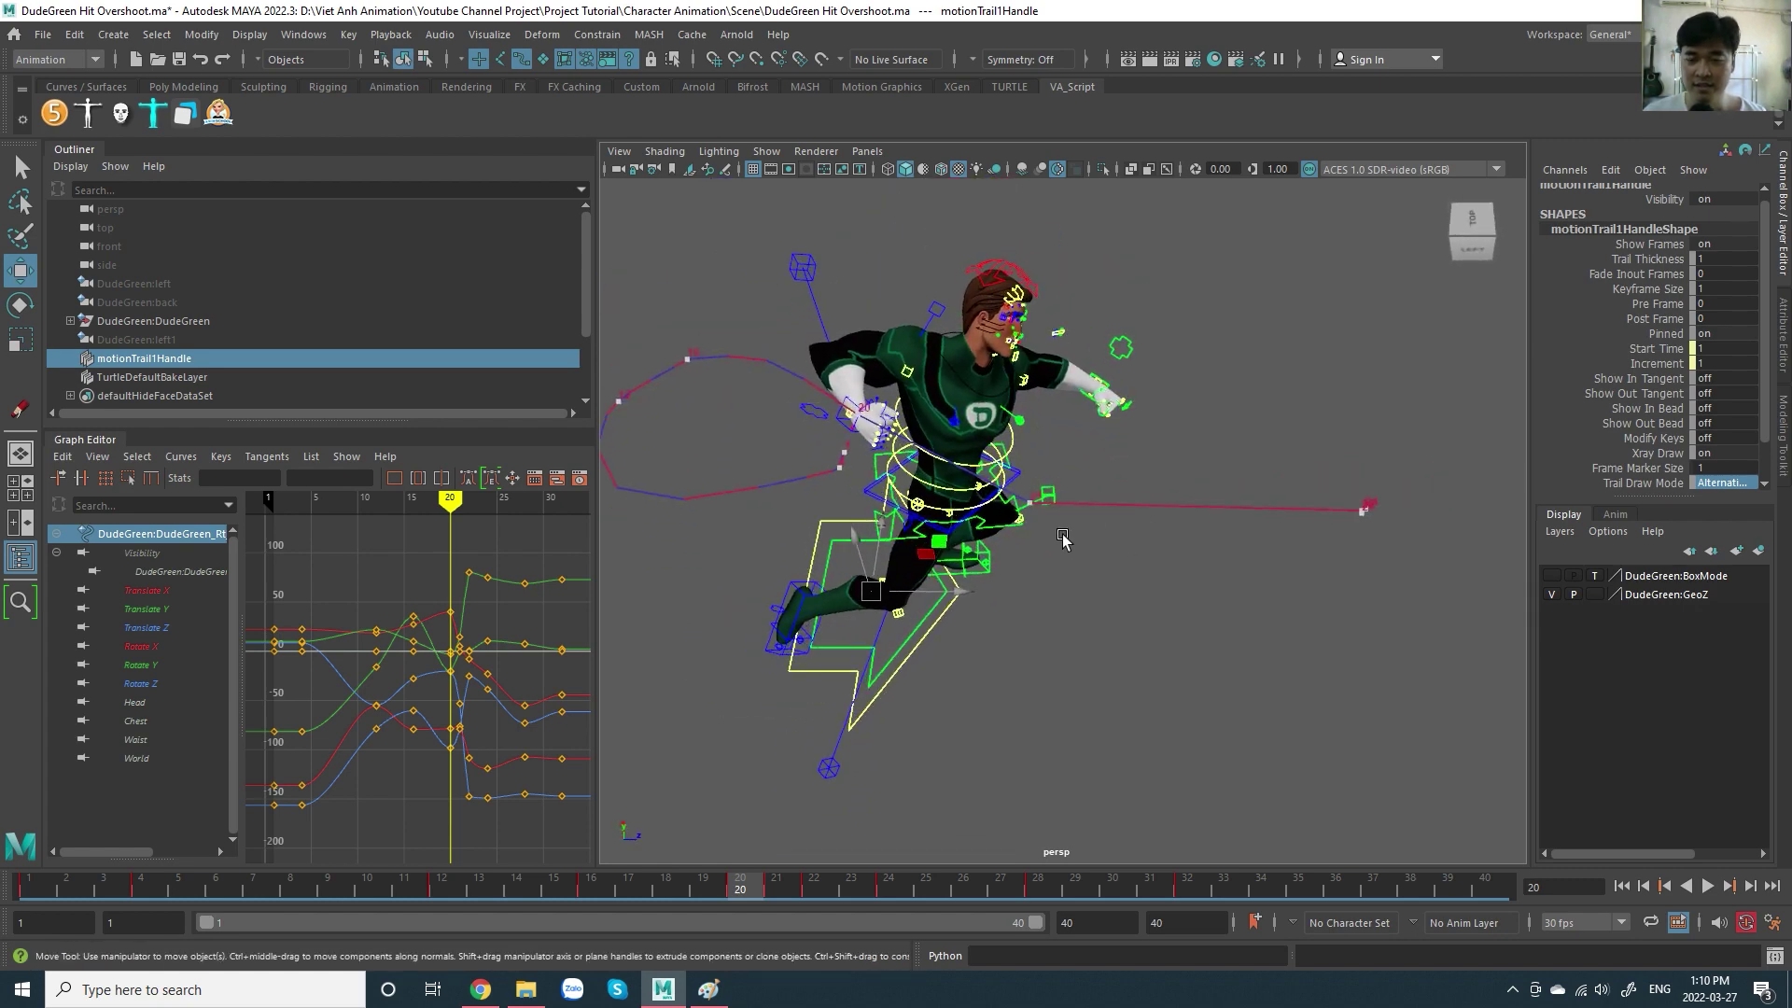
pyautogui.keyDown('alt'); pyautogui.moveTo(1050, 534); pyautogui.dragTo(1053, 467); pyautogui.keyUp('alt')
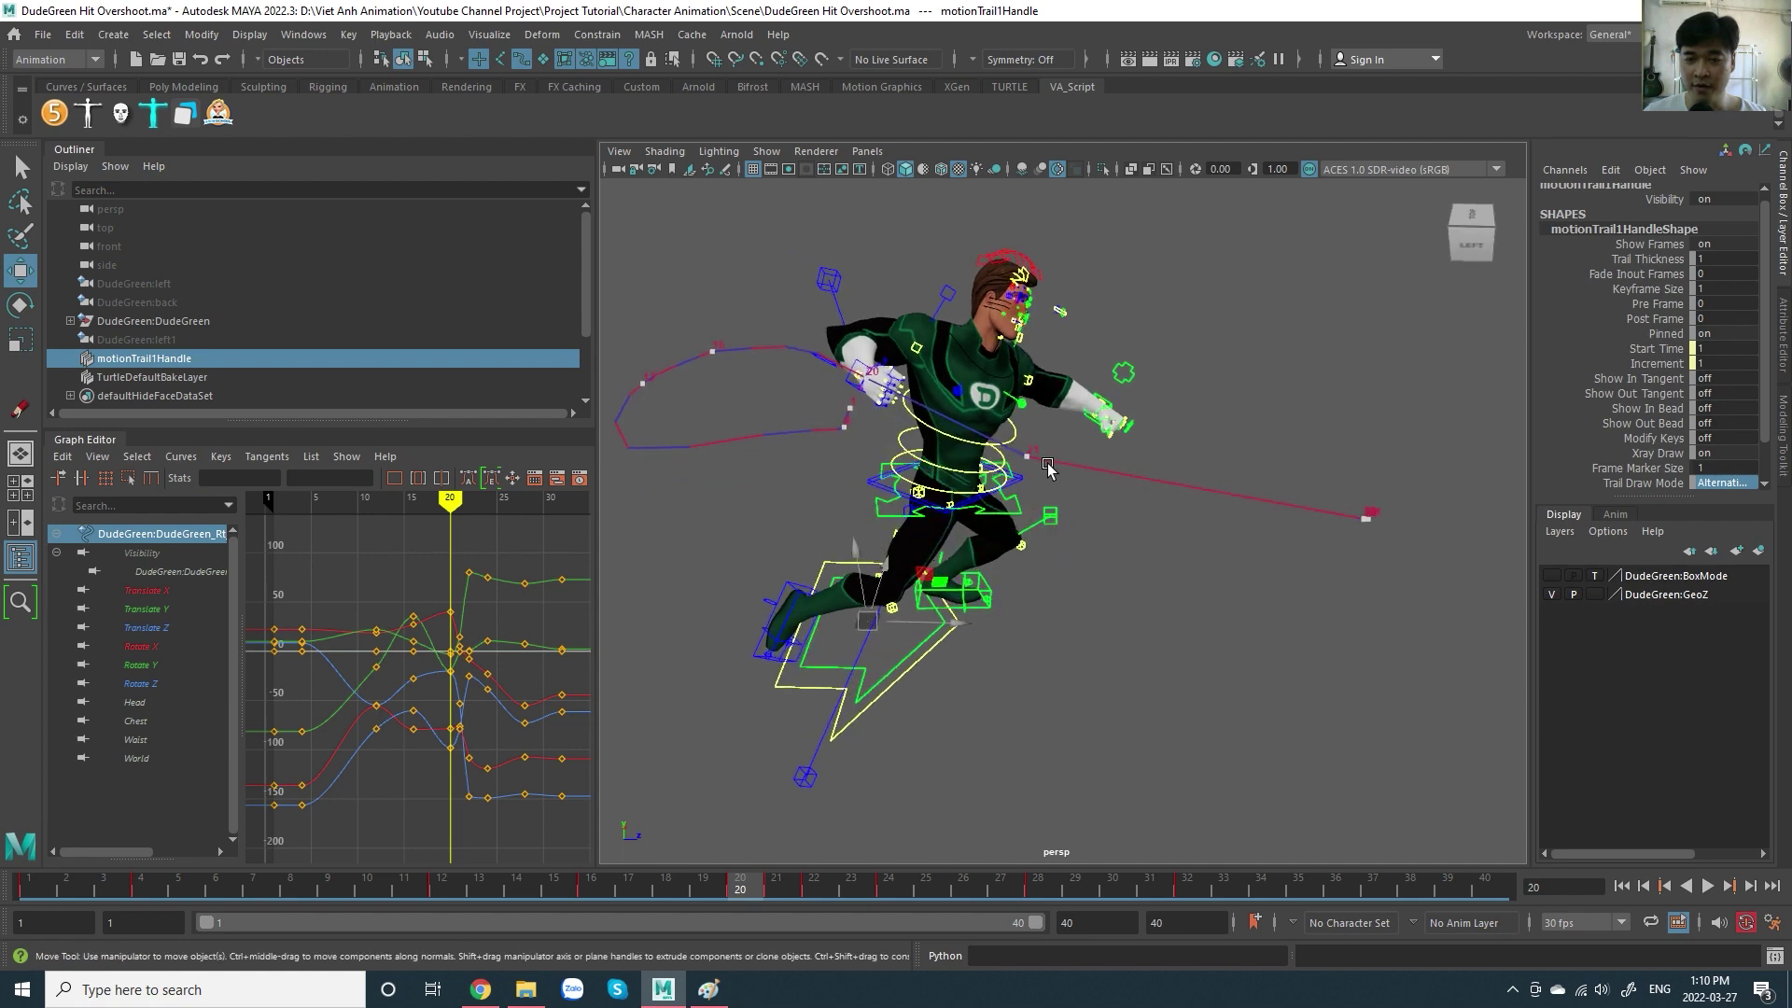
# - Scrub the hand's motion trail back and forth between frames 16 and 22, ending on frame 21
pyautogui.moveTo(765, 896)
pyautogui.mouseDown()
pyautogui.moveTo(838, 902)
pyautogui.moveTo(793, 897)
pyautogui.mouseUp()
pyautogui.click(816, 898)
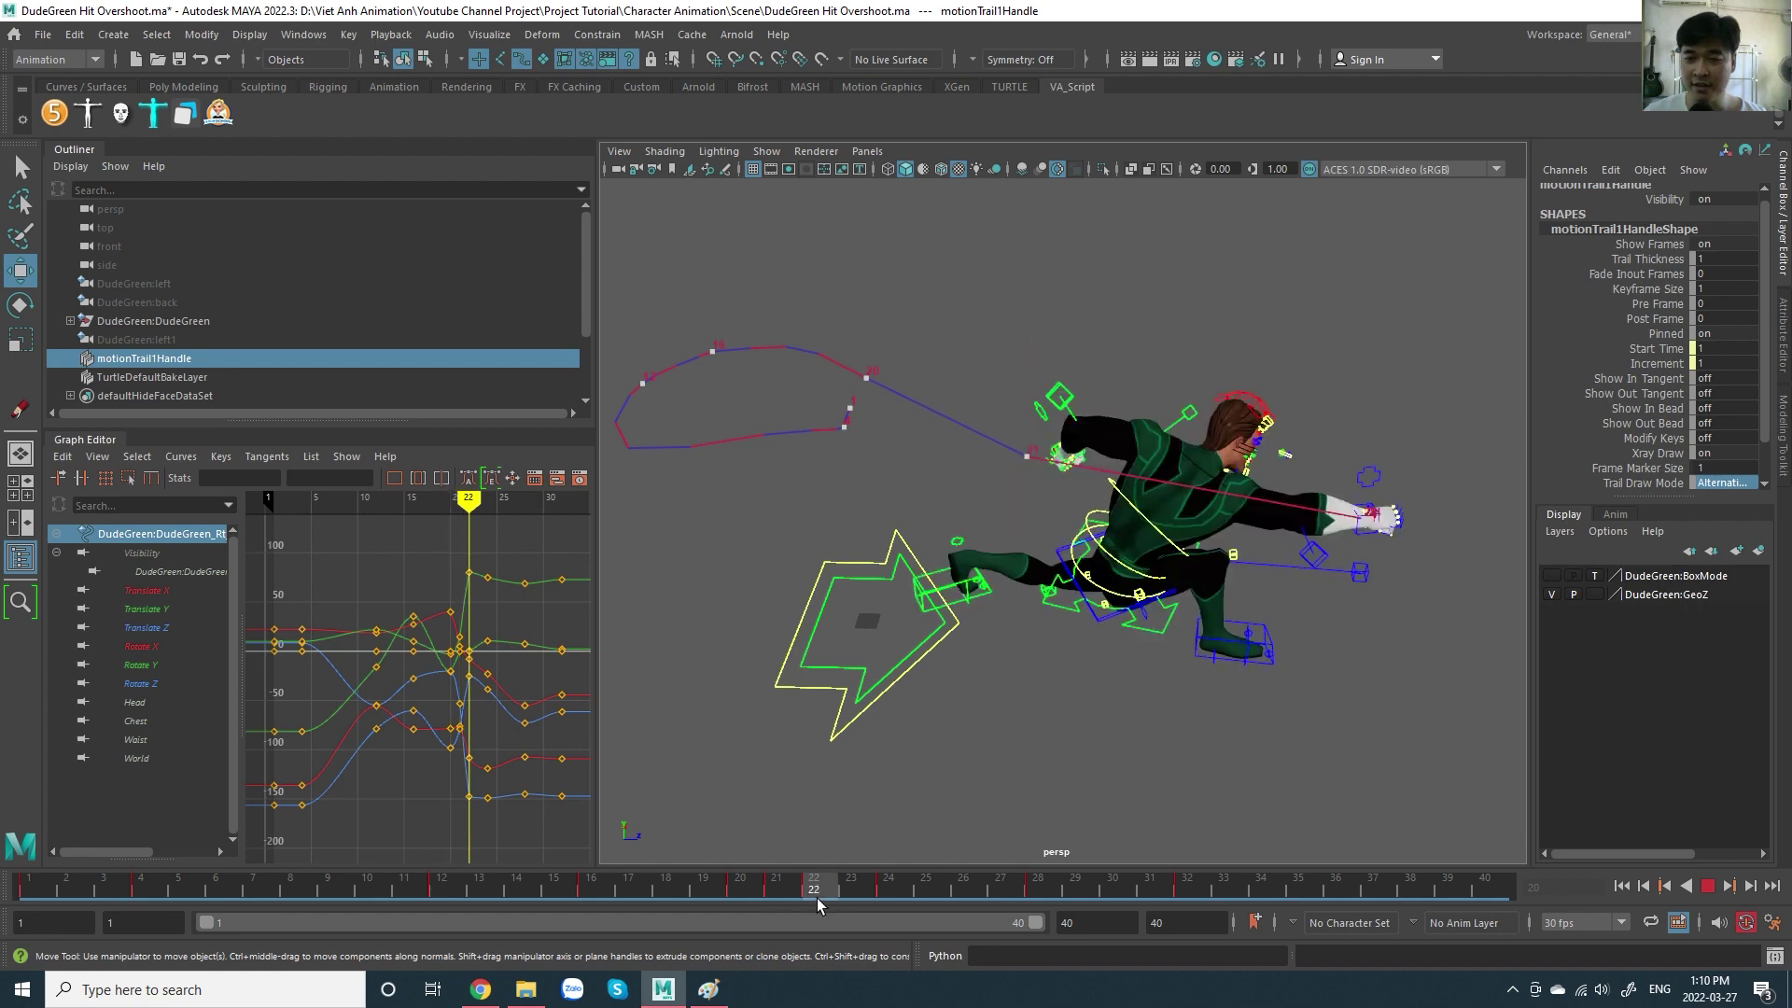
pyautogui.moveTo(815, 898)
pyautogui.mouseDown()
pyautogui.moveTo(742, 900)
pyautogui.moveTo(847, 900)
pyautogui.moveTo(457, 915)
pyautogui.moveTo(601, 905)
pyautogui.mouseUp()
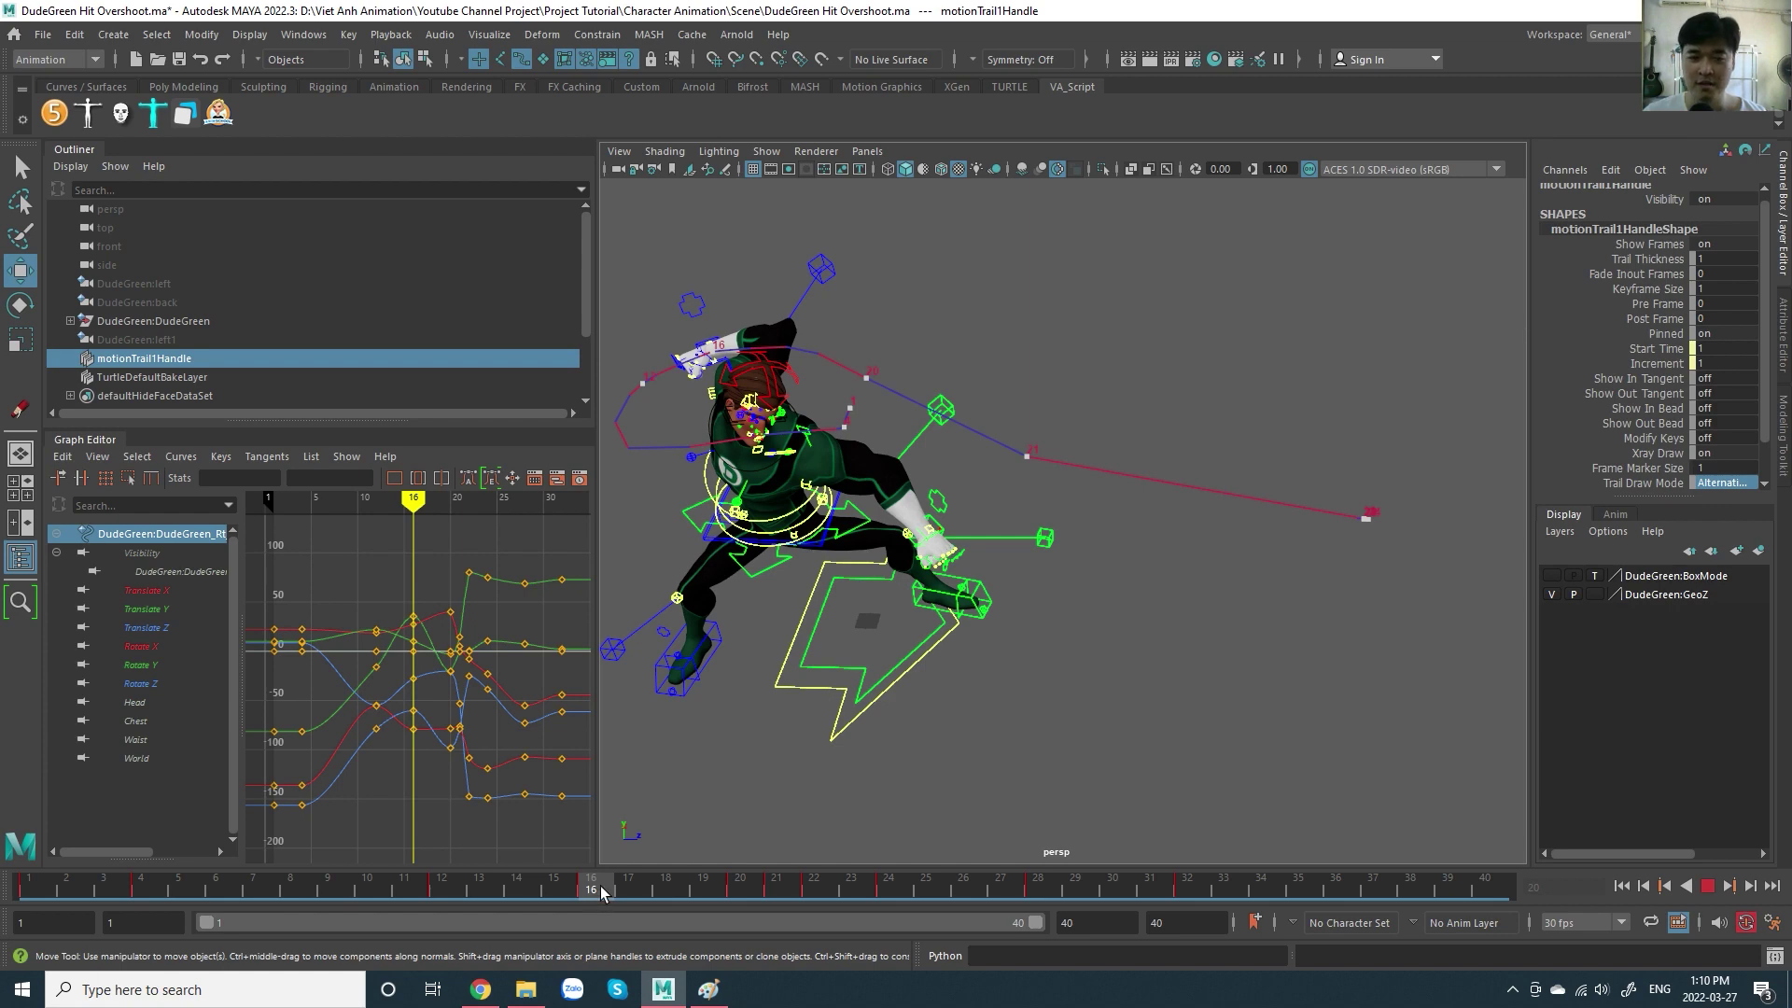
pyautogui.moveTo(598, 896); pyautogui.dragTo(754, 896)
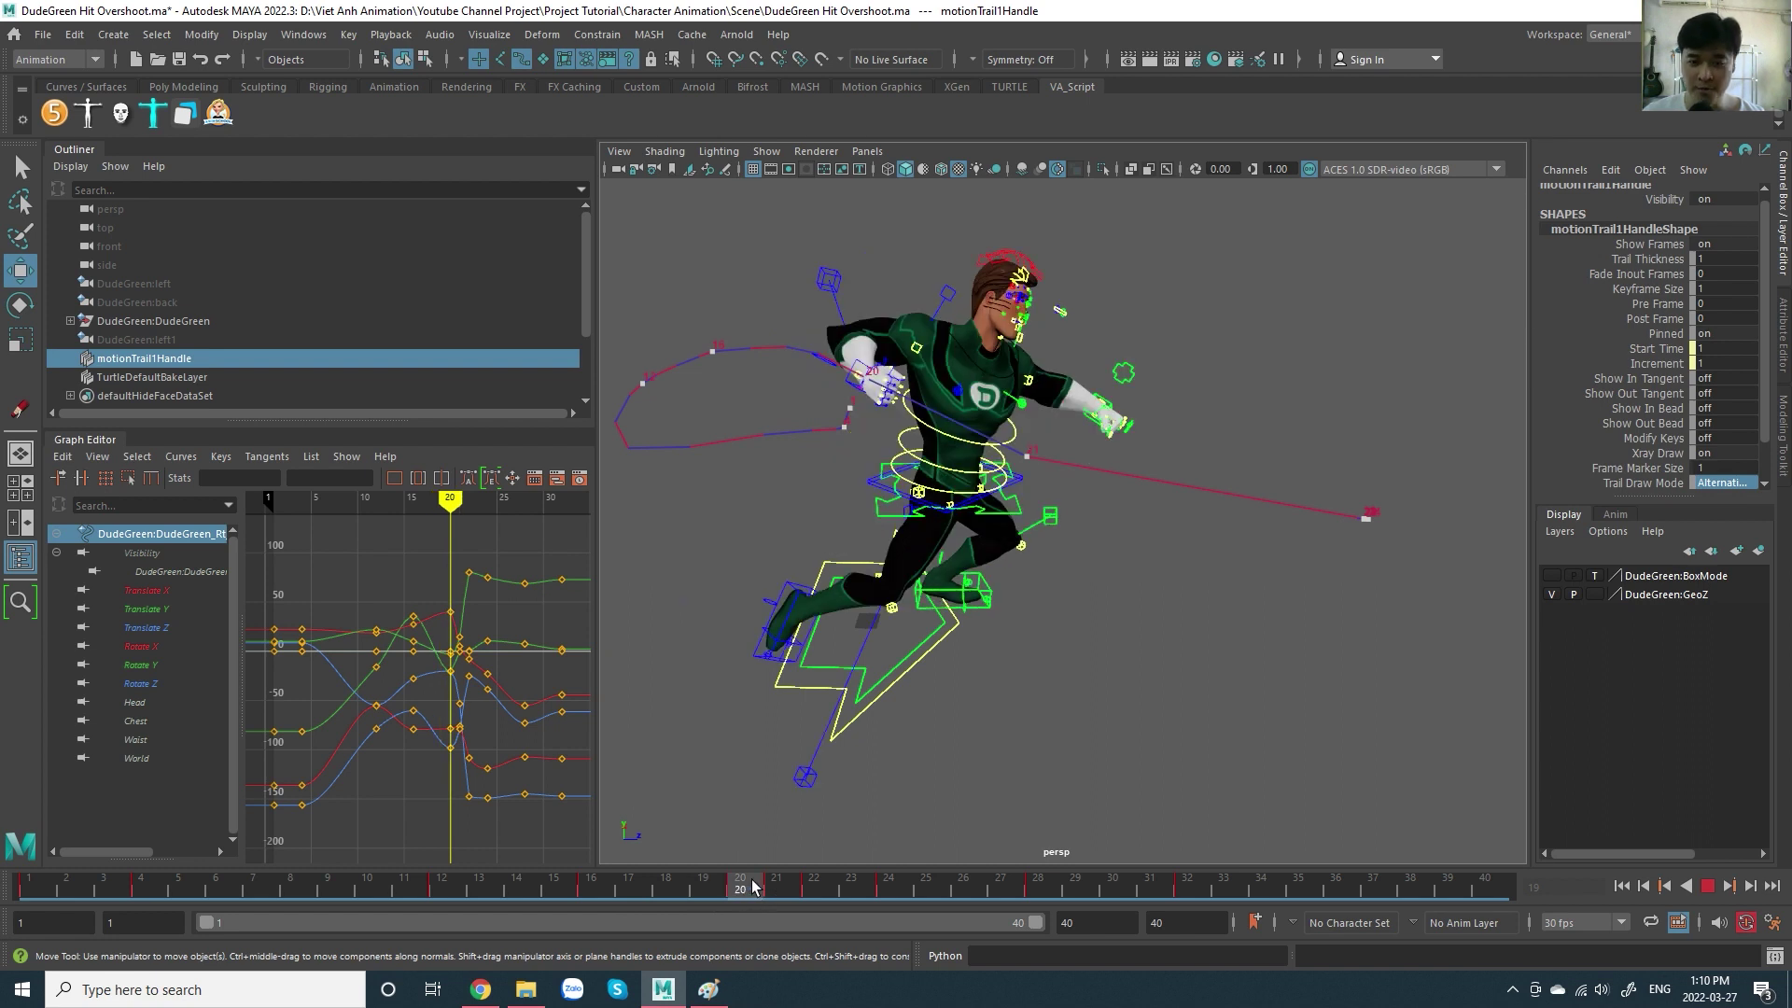
pyautogui.moveTo(763, 896); pyautogui.dragTo(764, 896)
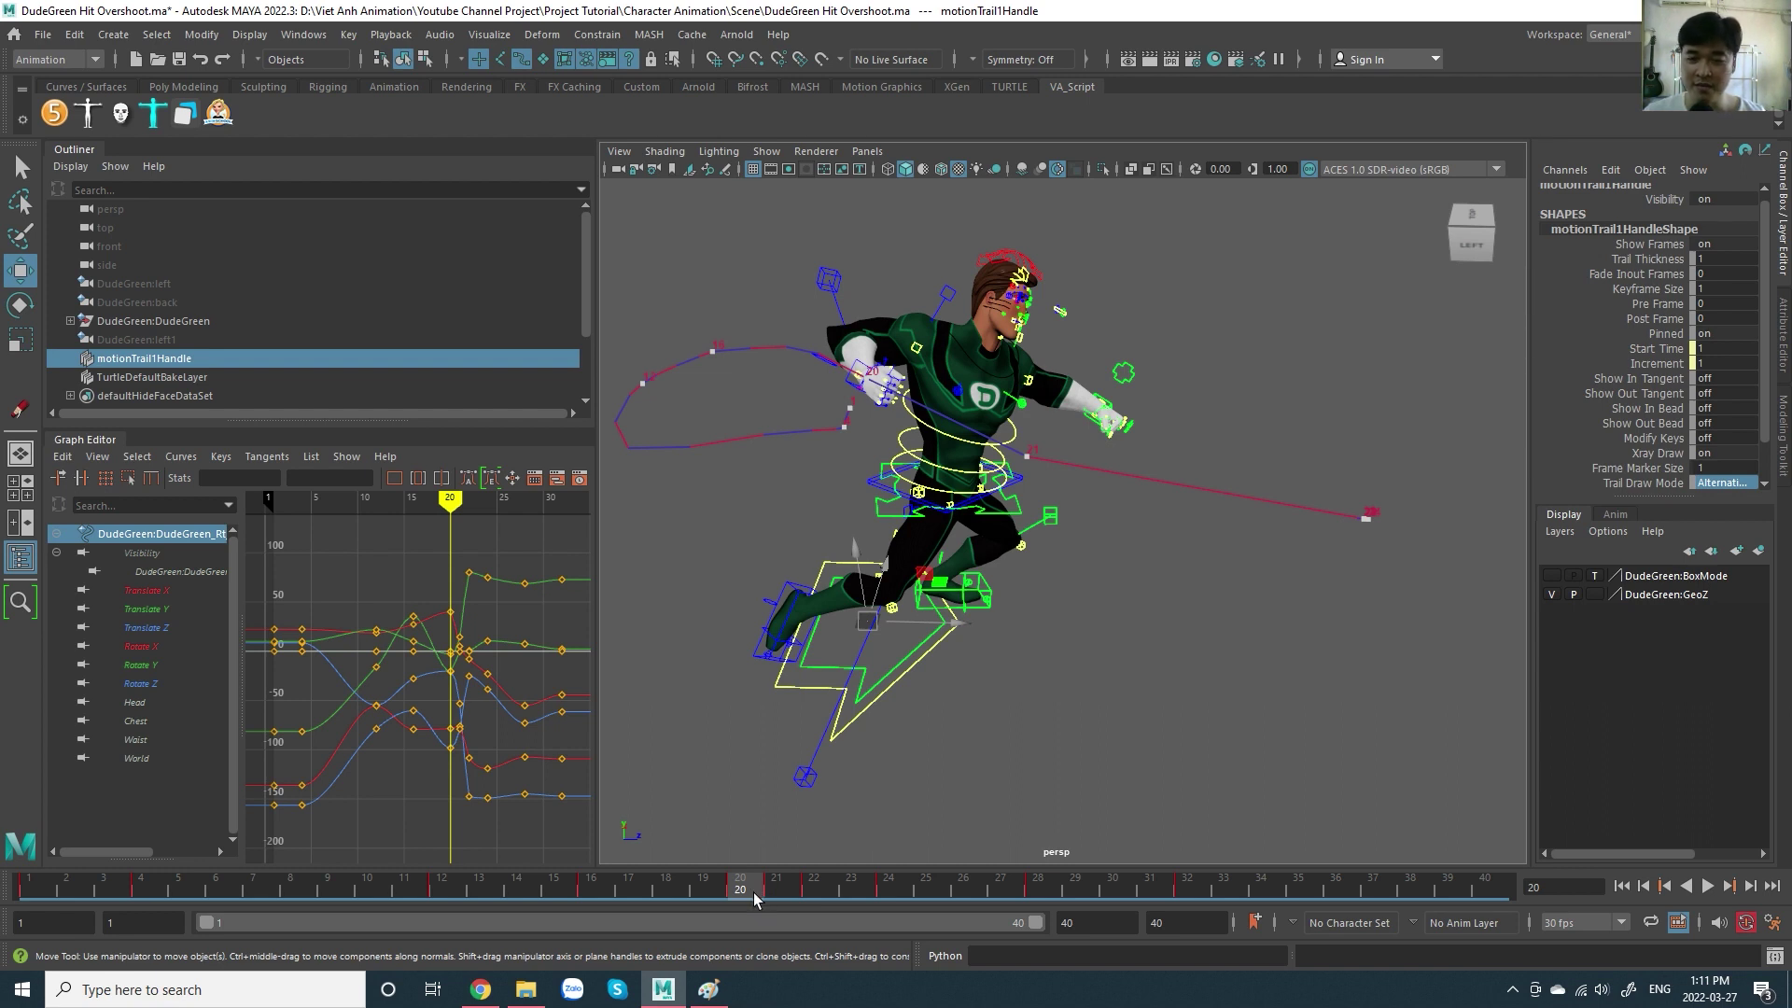
pyautogui.moveTo(782, 894); pyautogui.dragTo(835, 896)
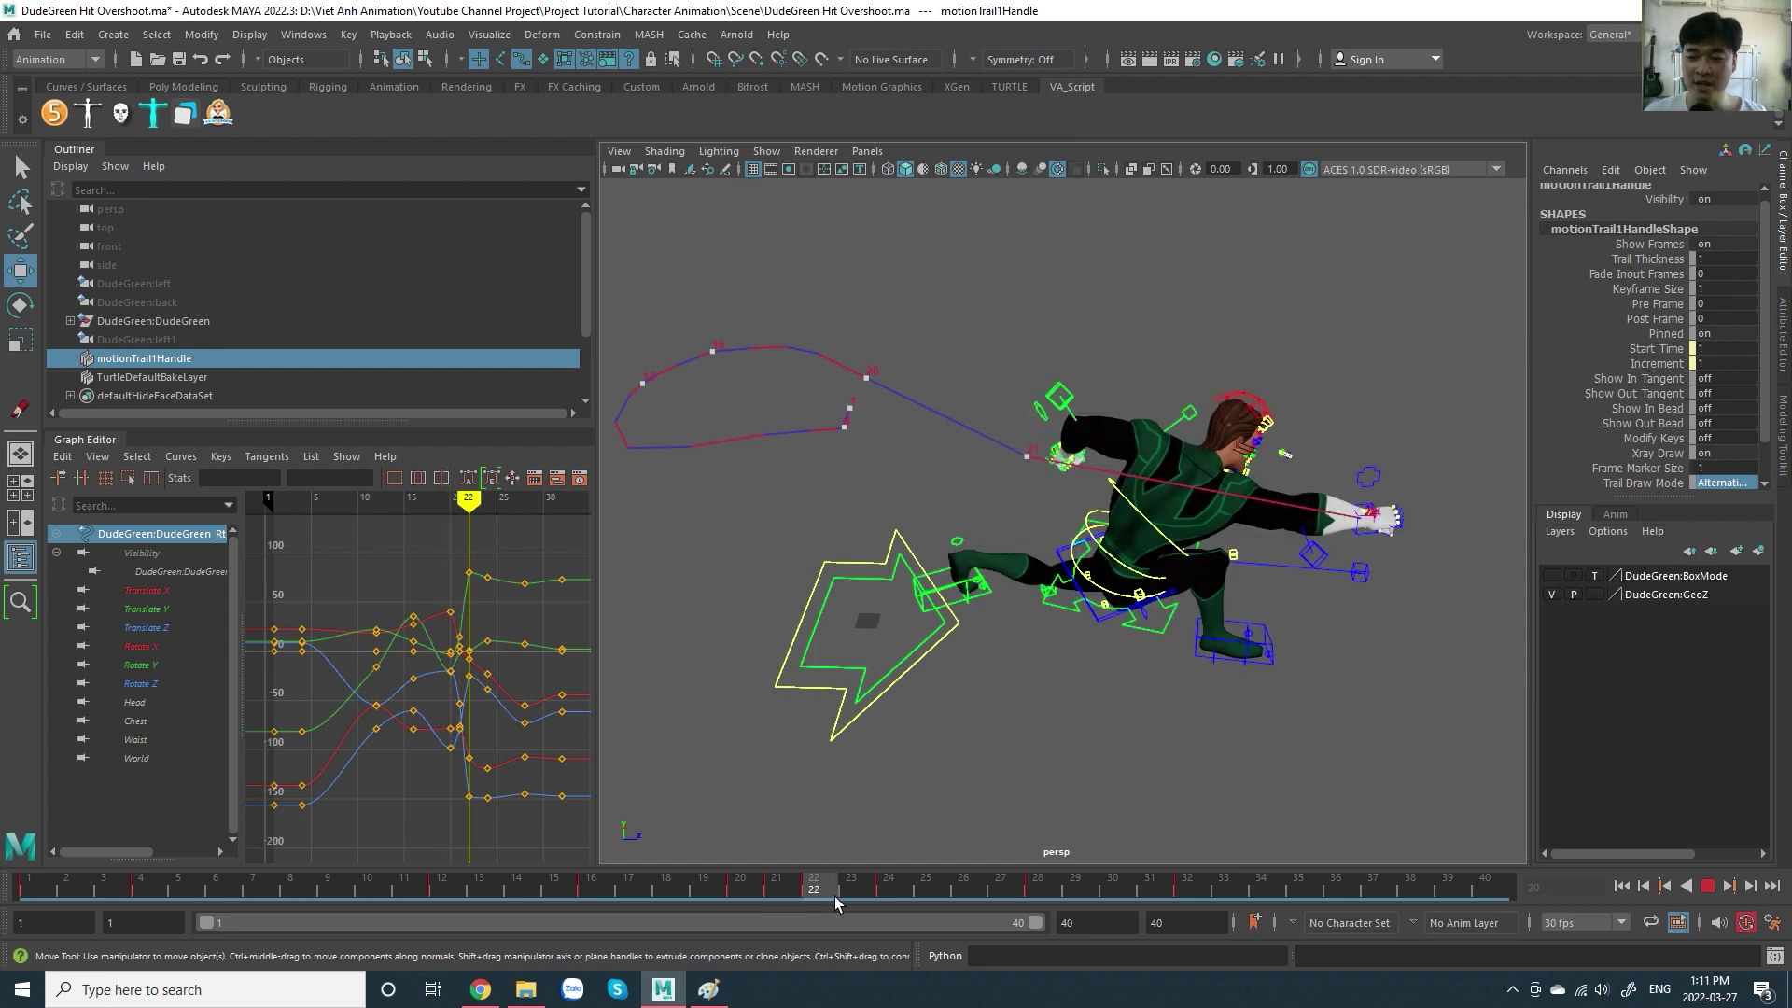
pyautogui.click(791, 900)
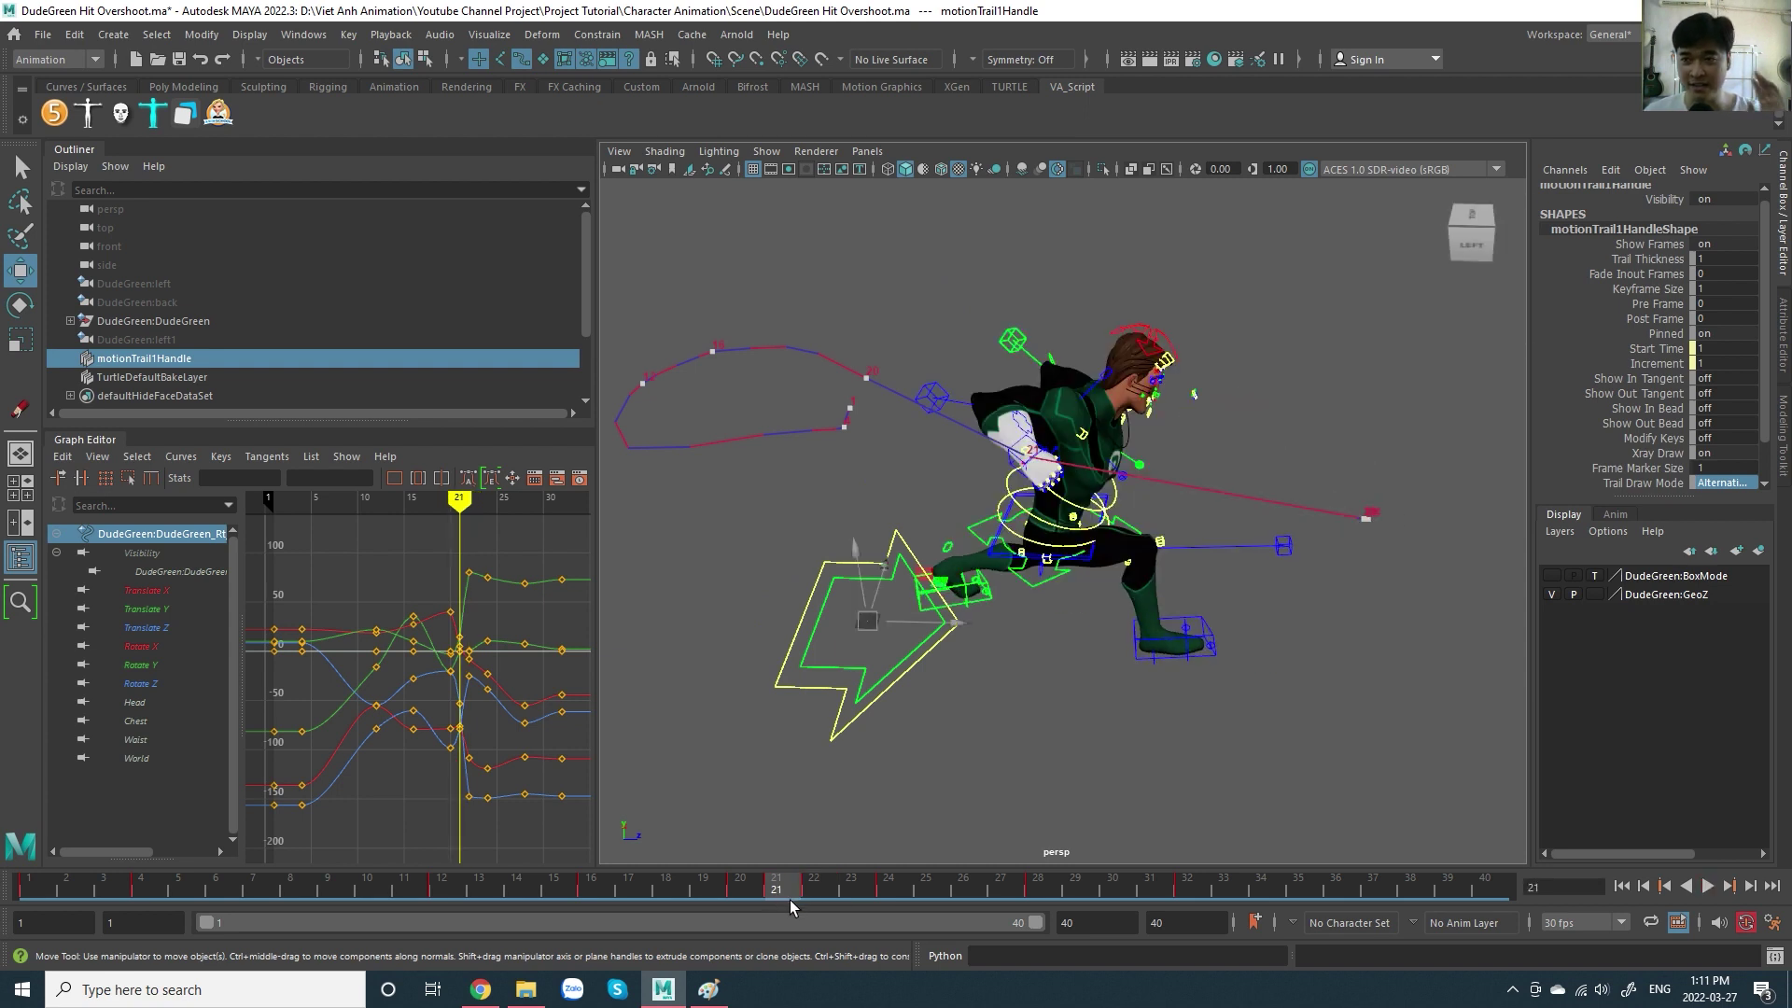